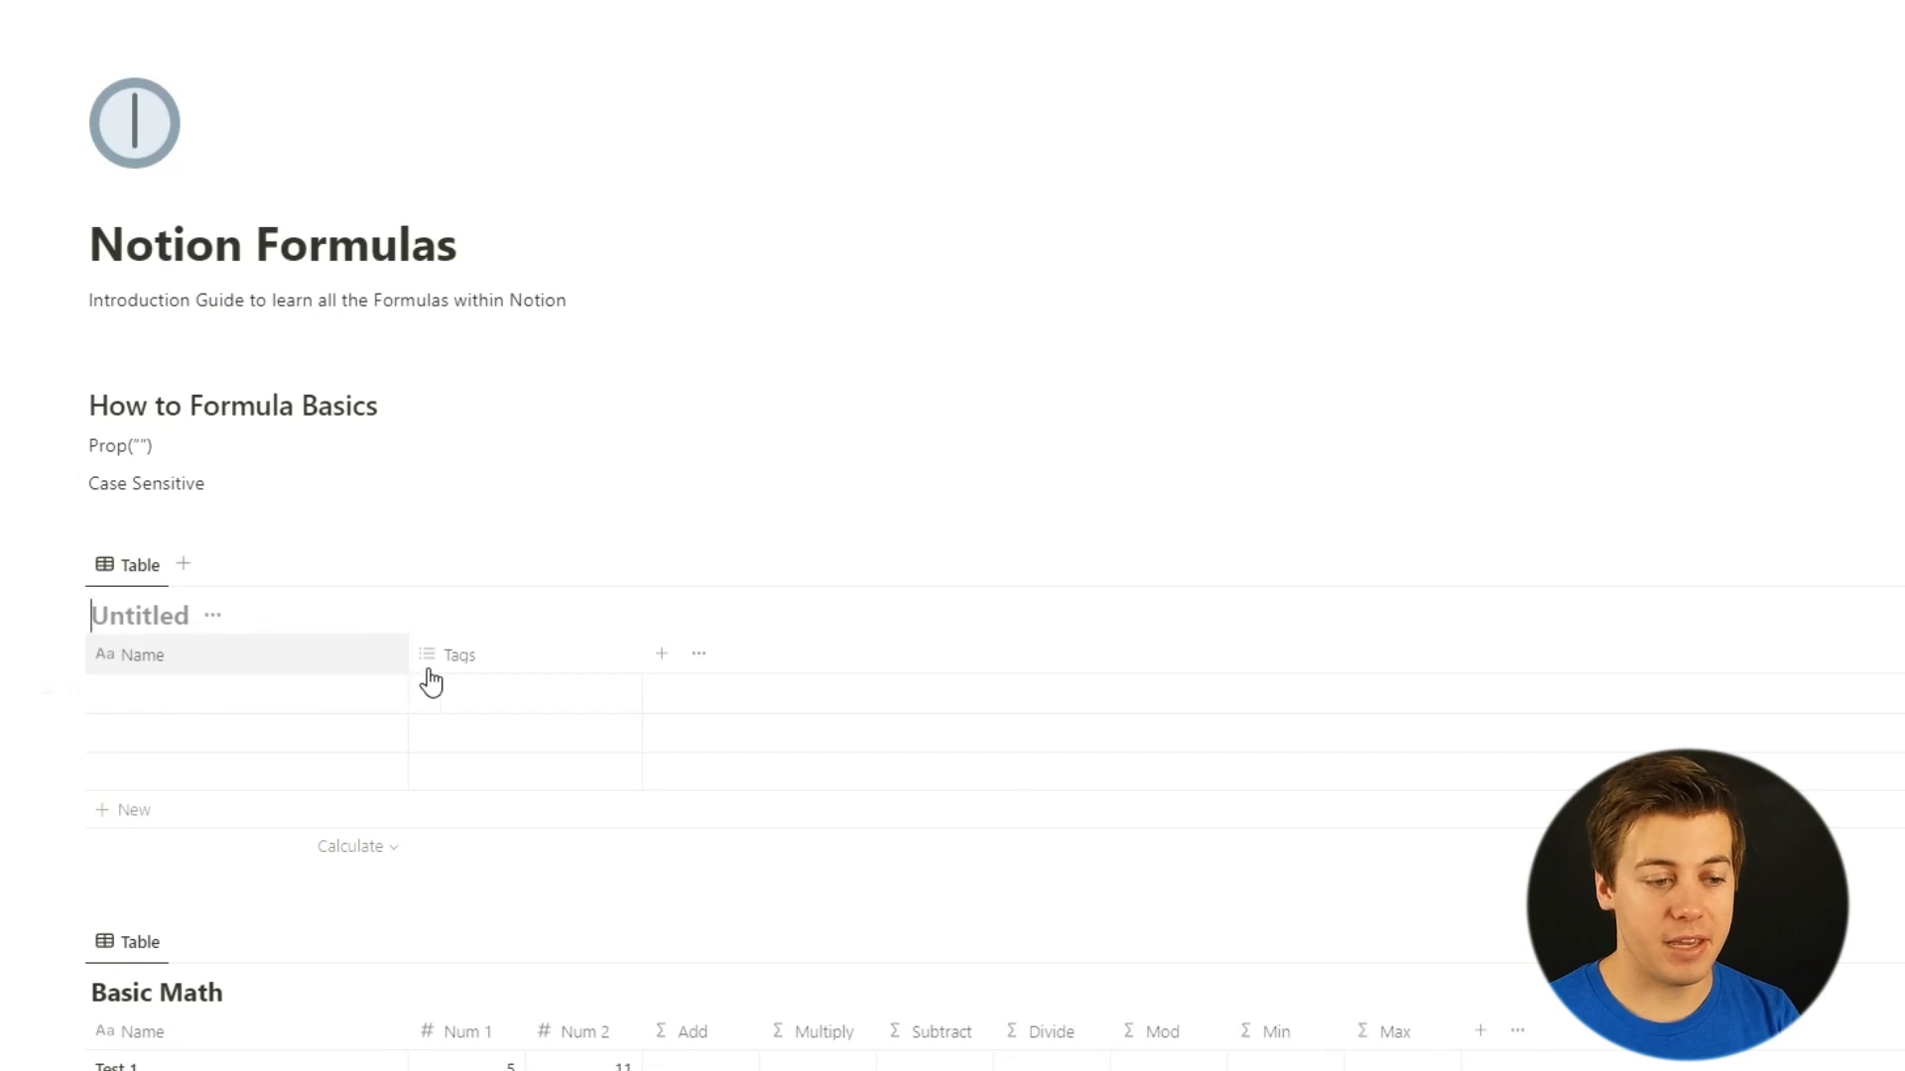
Delete the Tags property from the untitled table under How to Formula Basics.
left_click(460, 655)
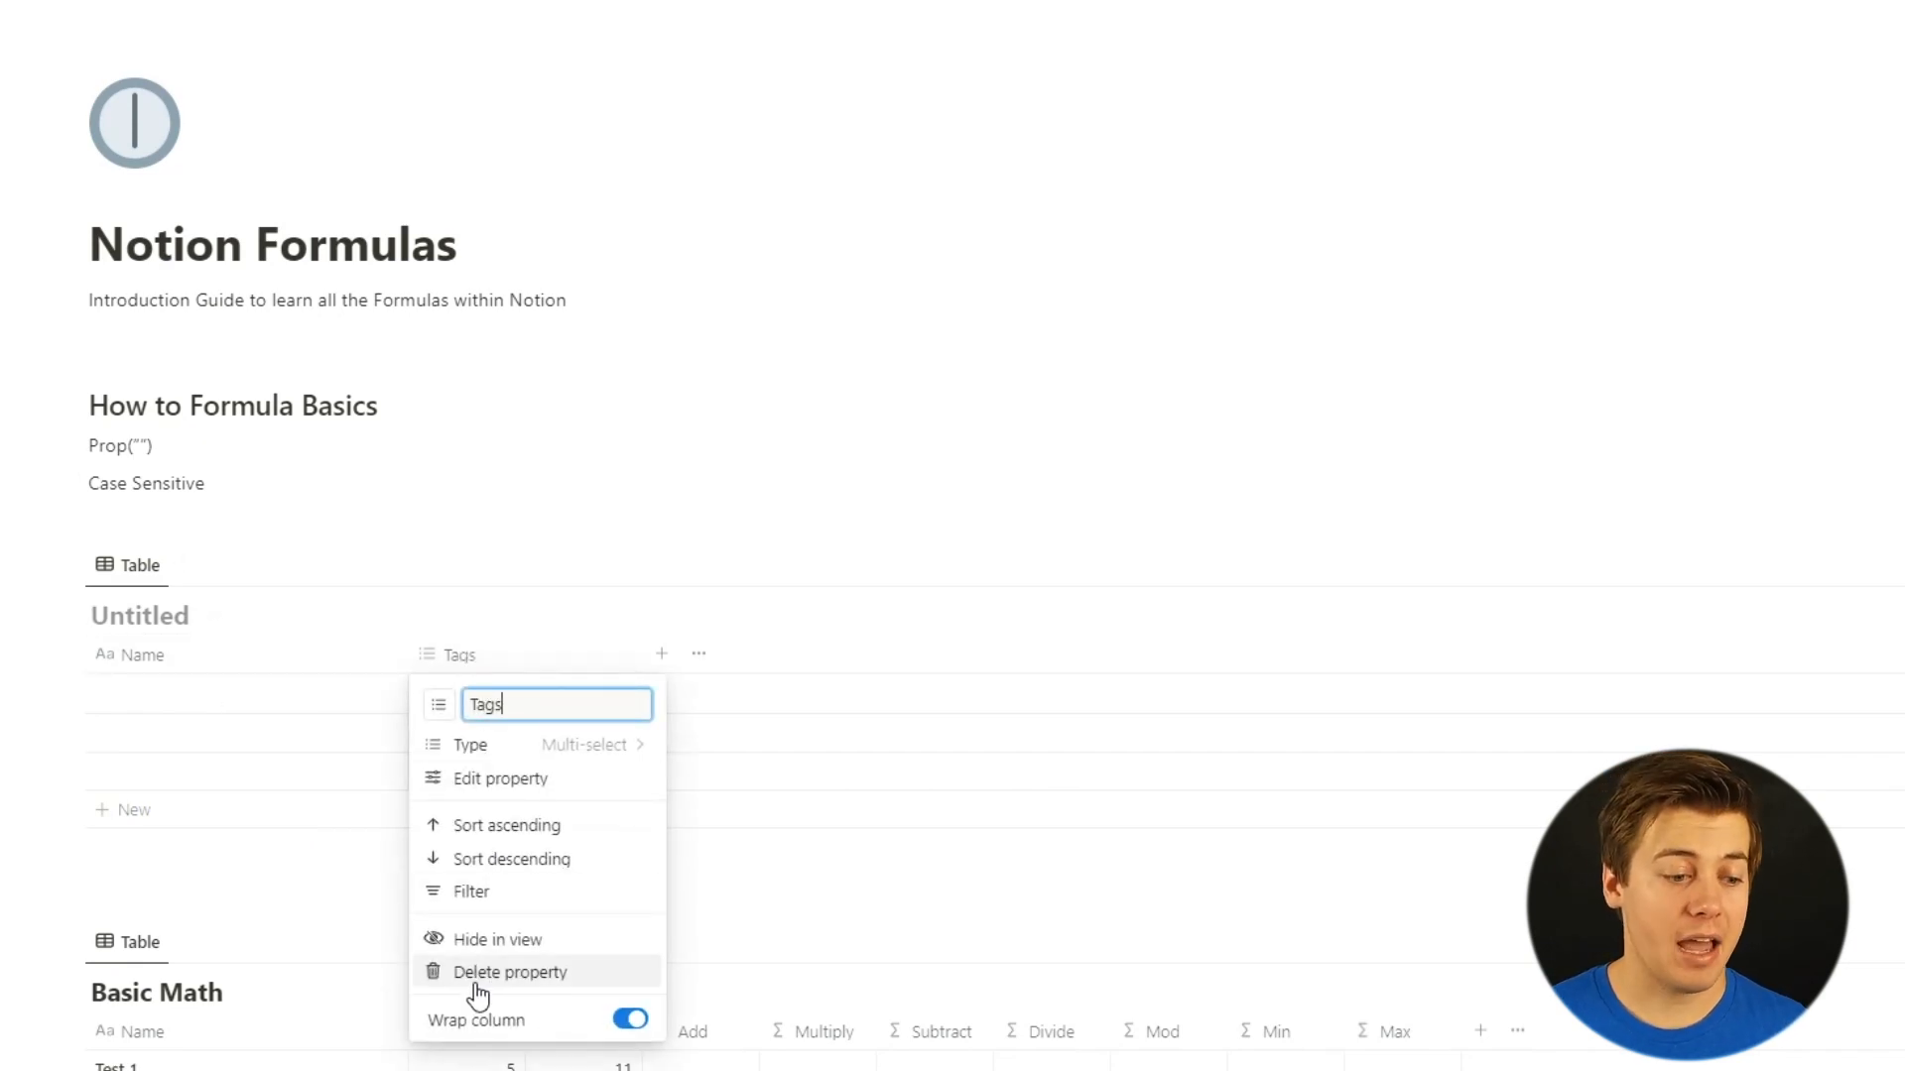
left_click(516, 975)
left_click(1262, 561)
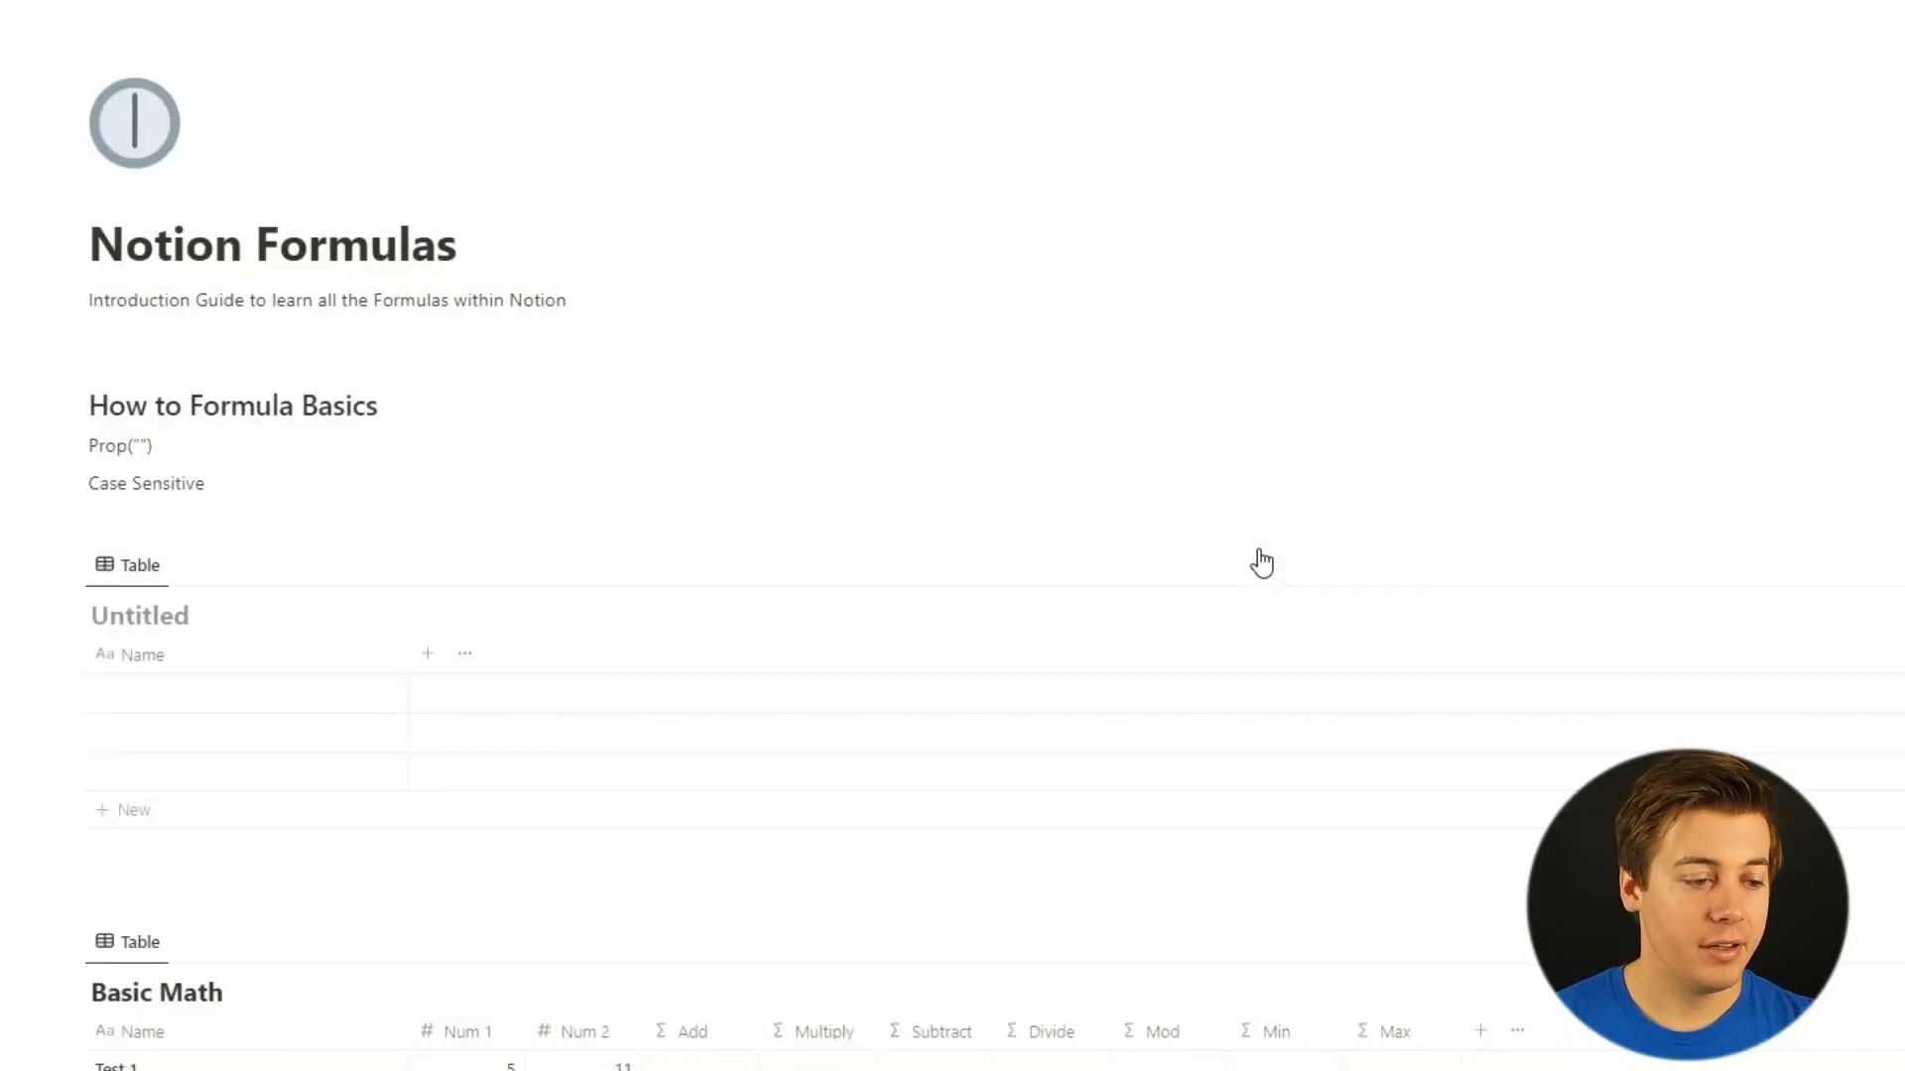
Add a Formula property to the untitled table and place the Number column directly before it.
left_click(431, 655)
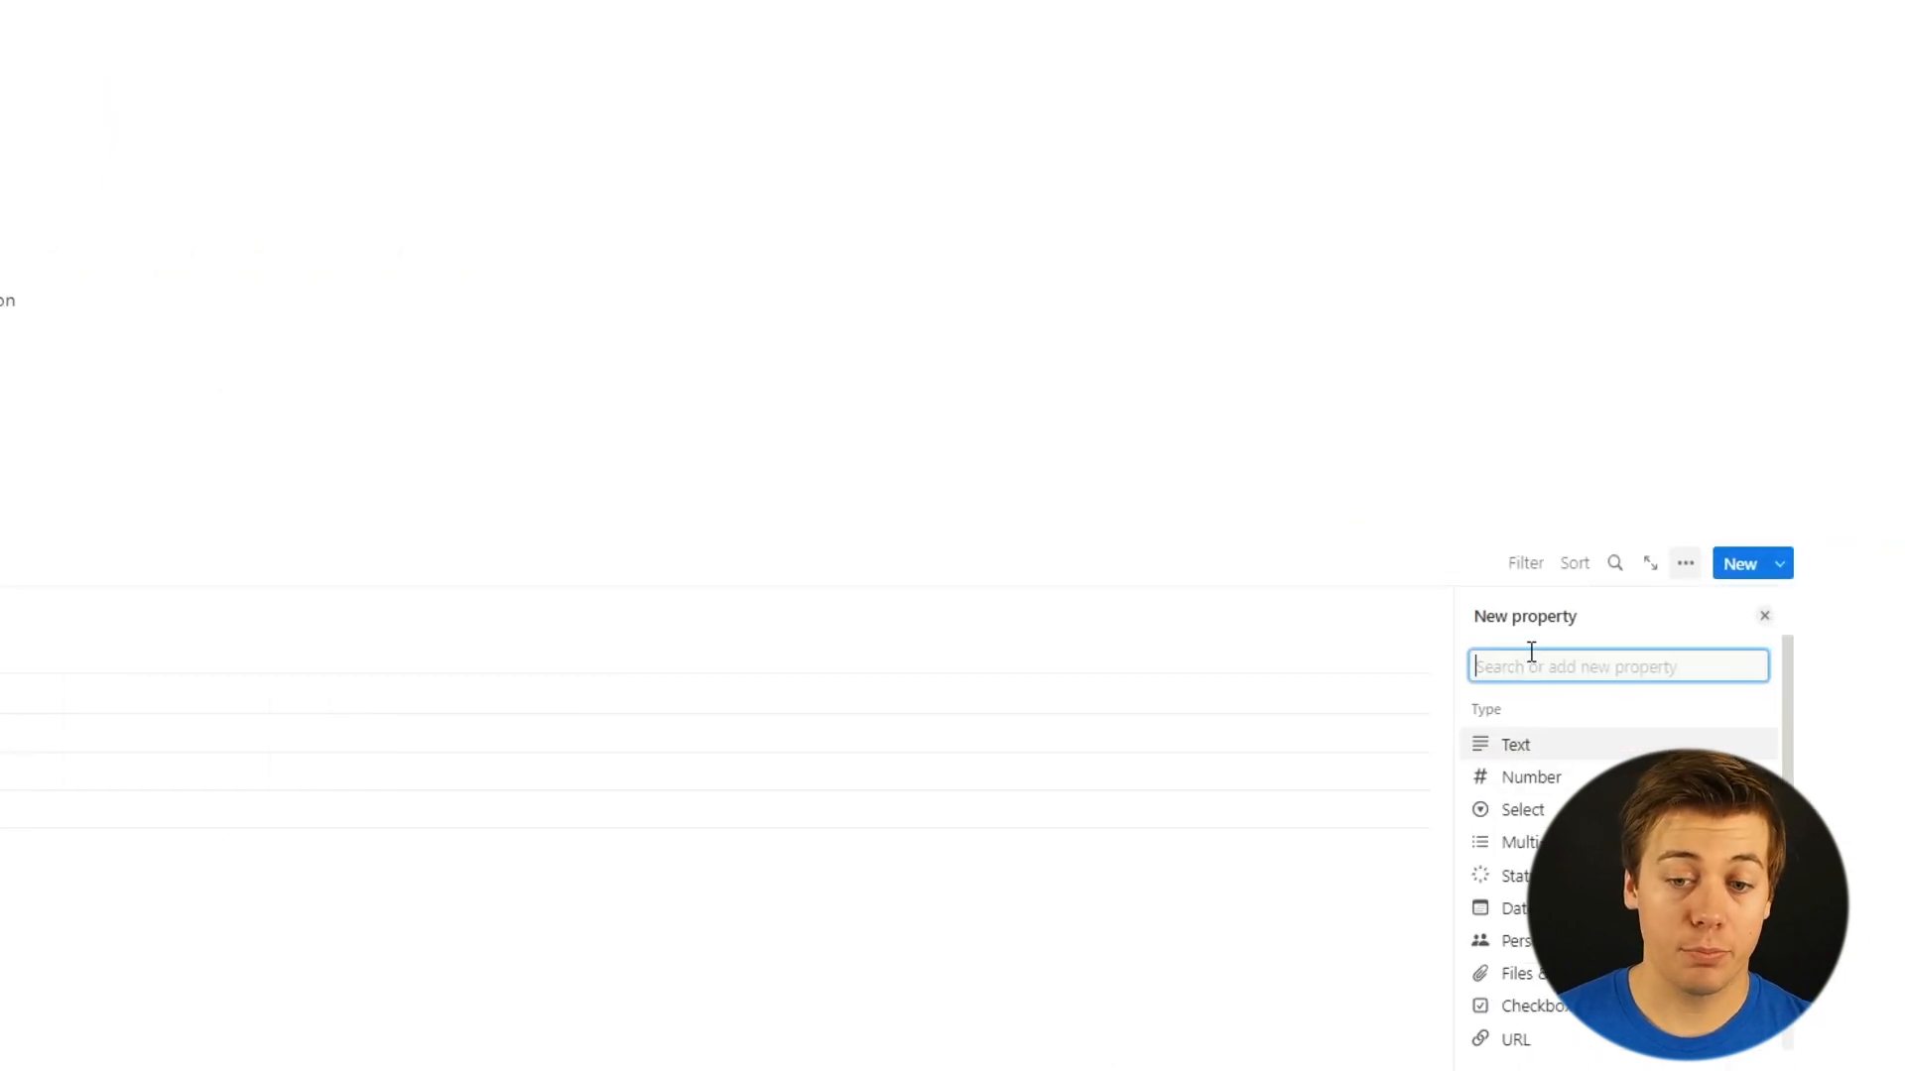
type("formul")
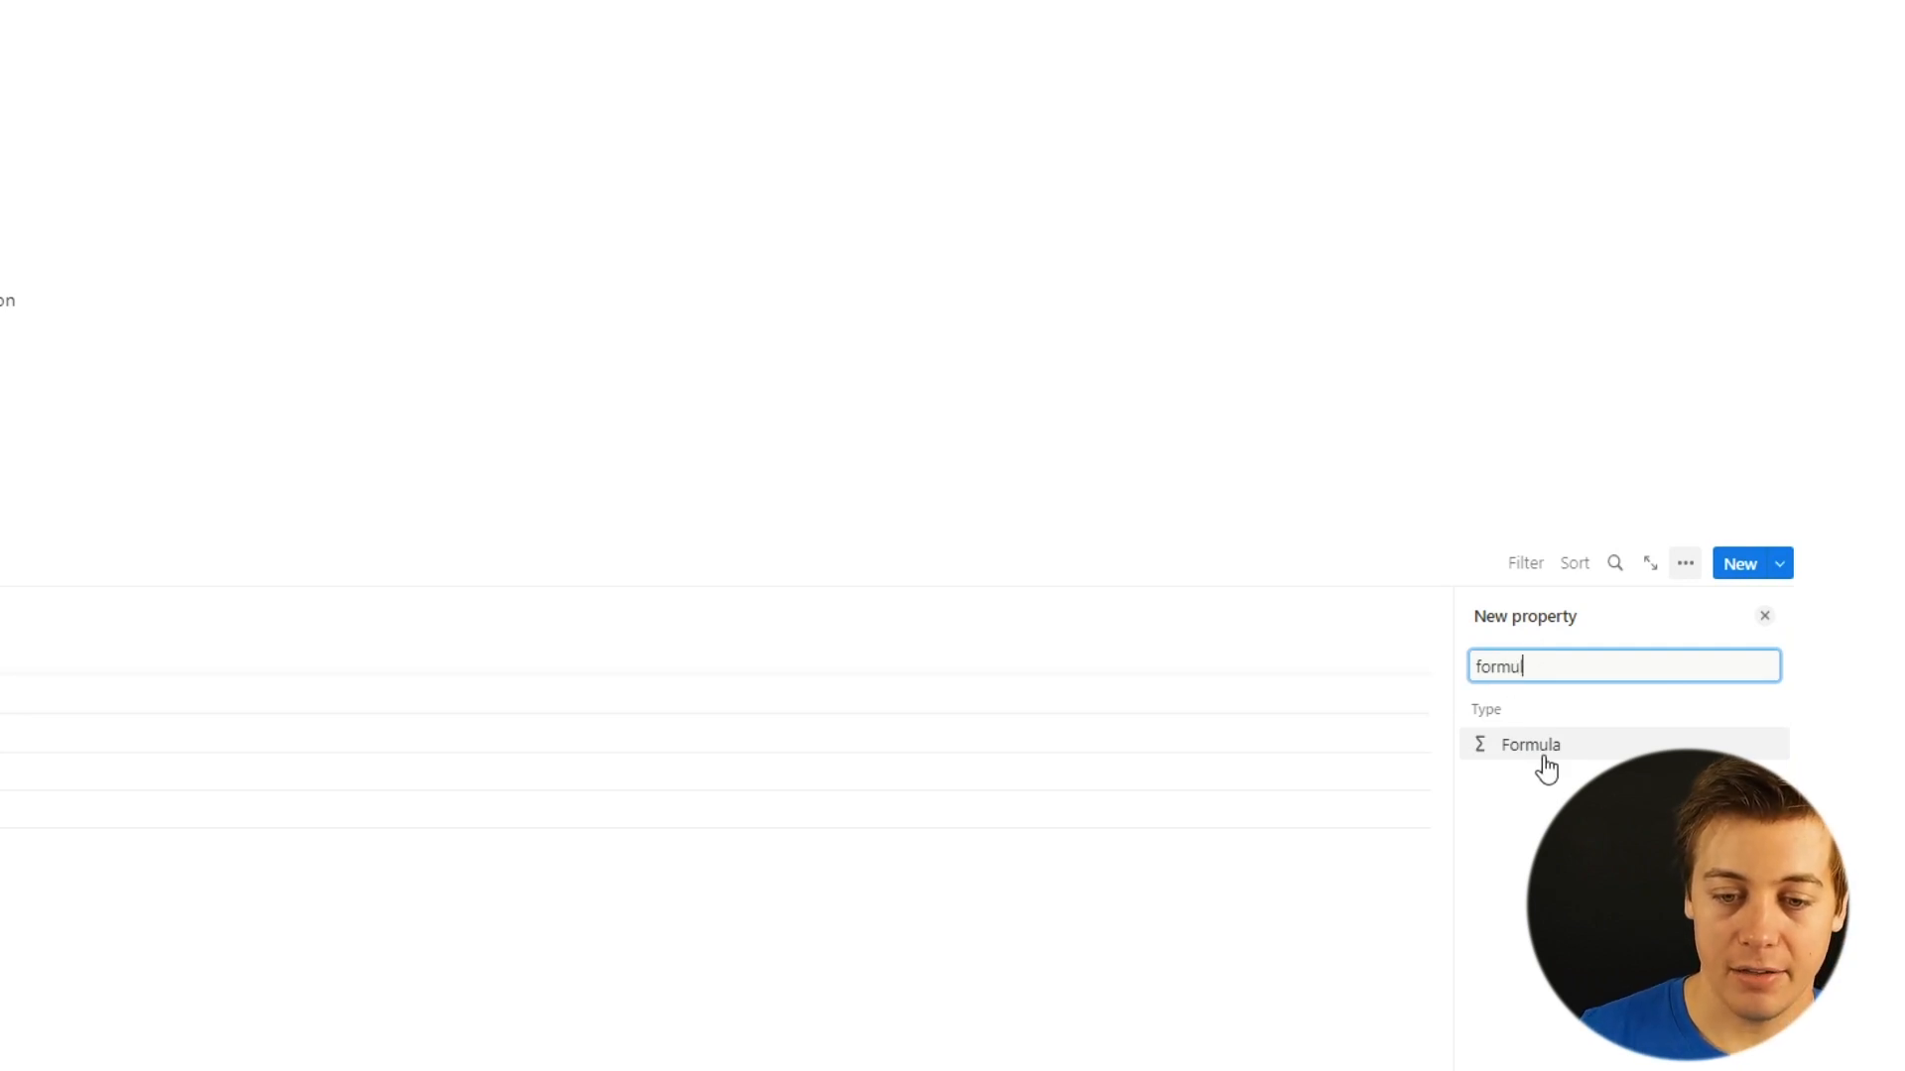
left_click(1545, 756)
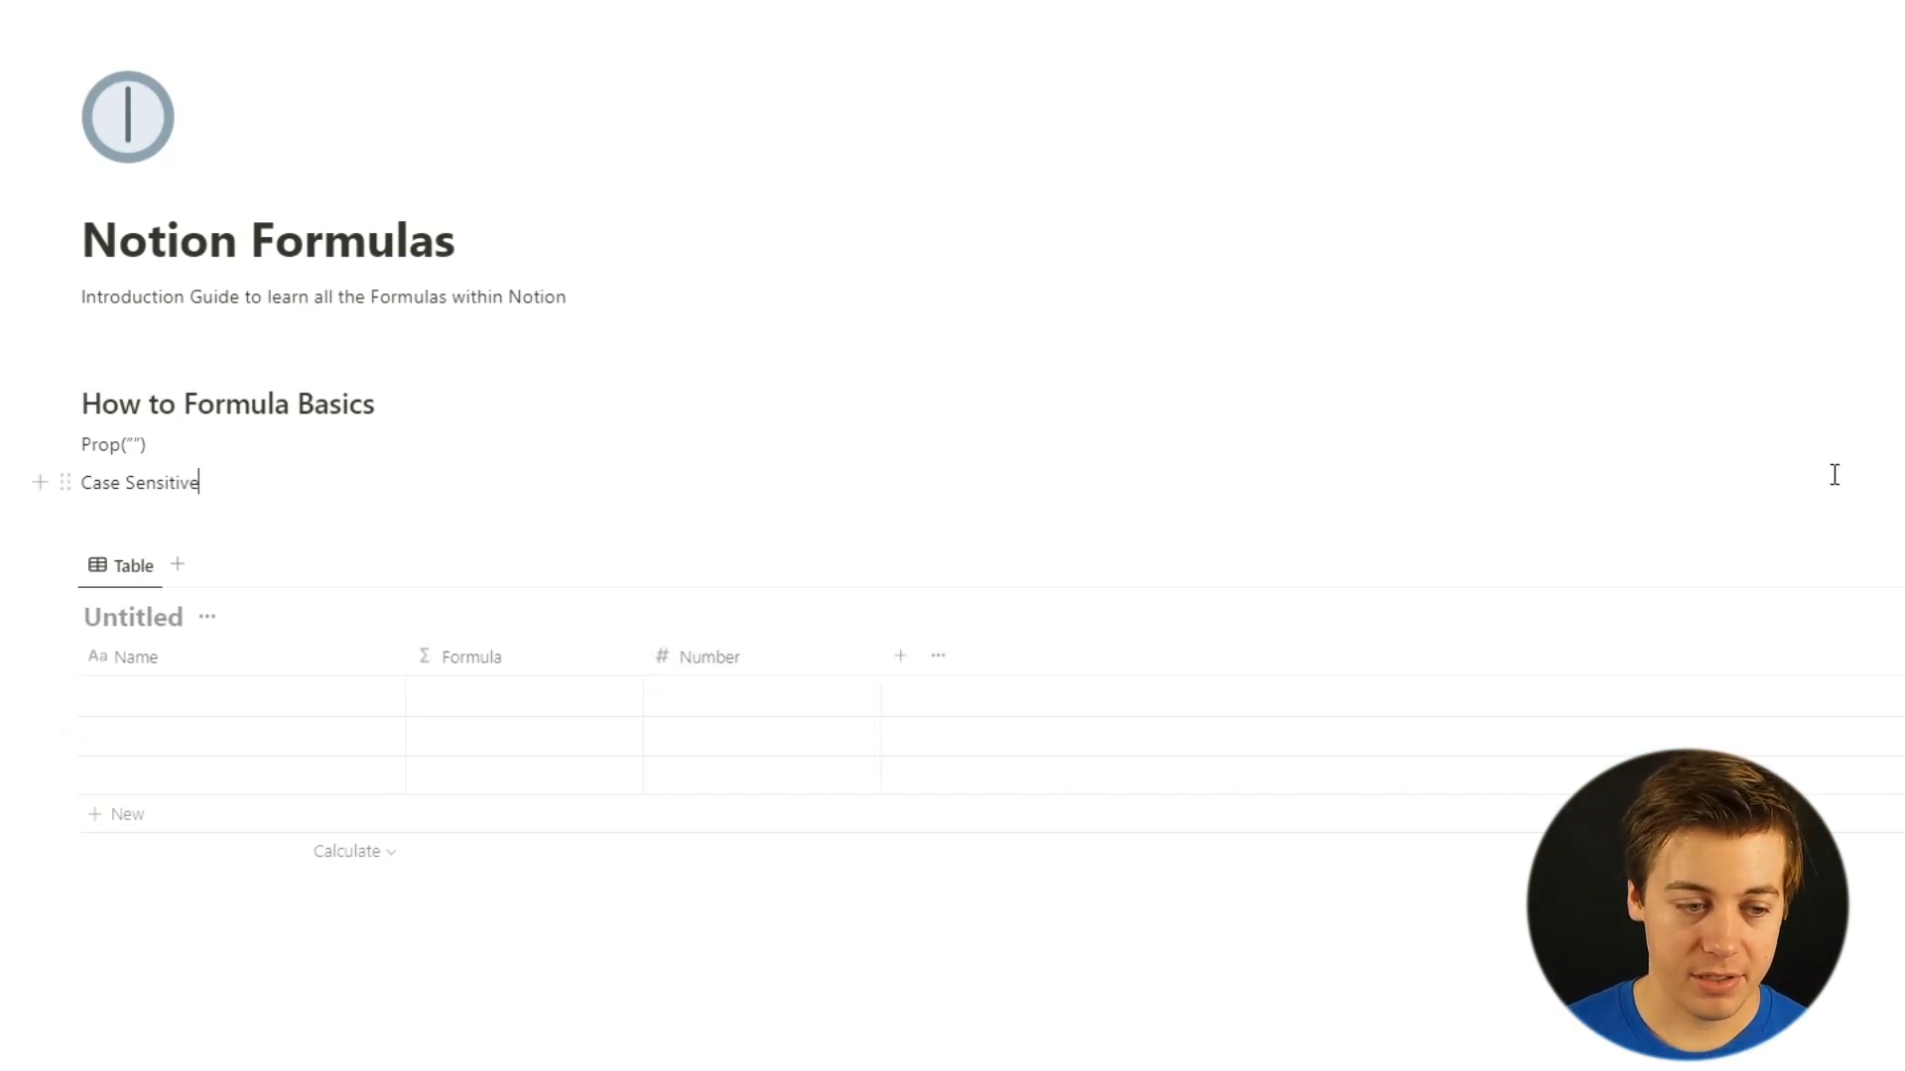
left_click_drag(751, 665, 535, 674)
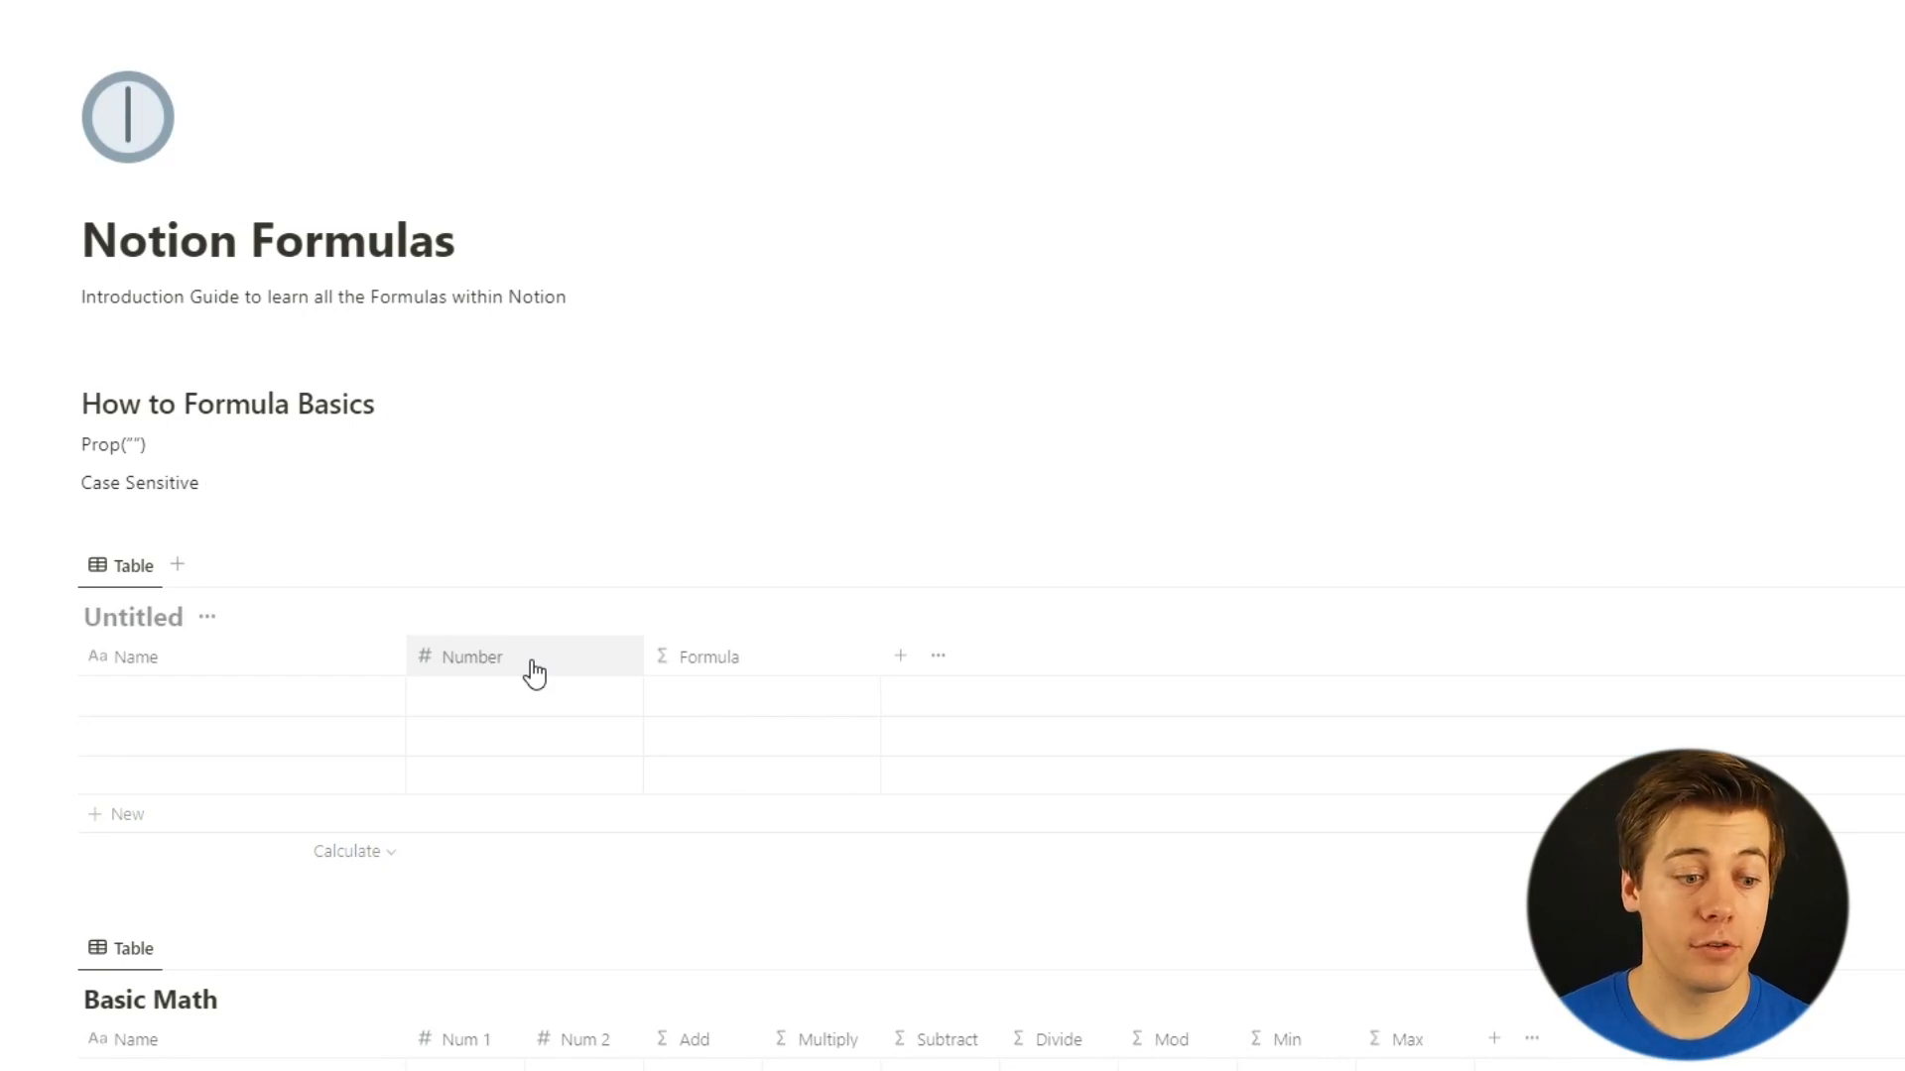
Open the first row's formula editor and look through the available properties, constants, operators and functions.
left_click(753, 700)
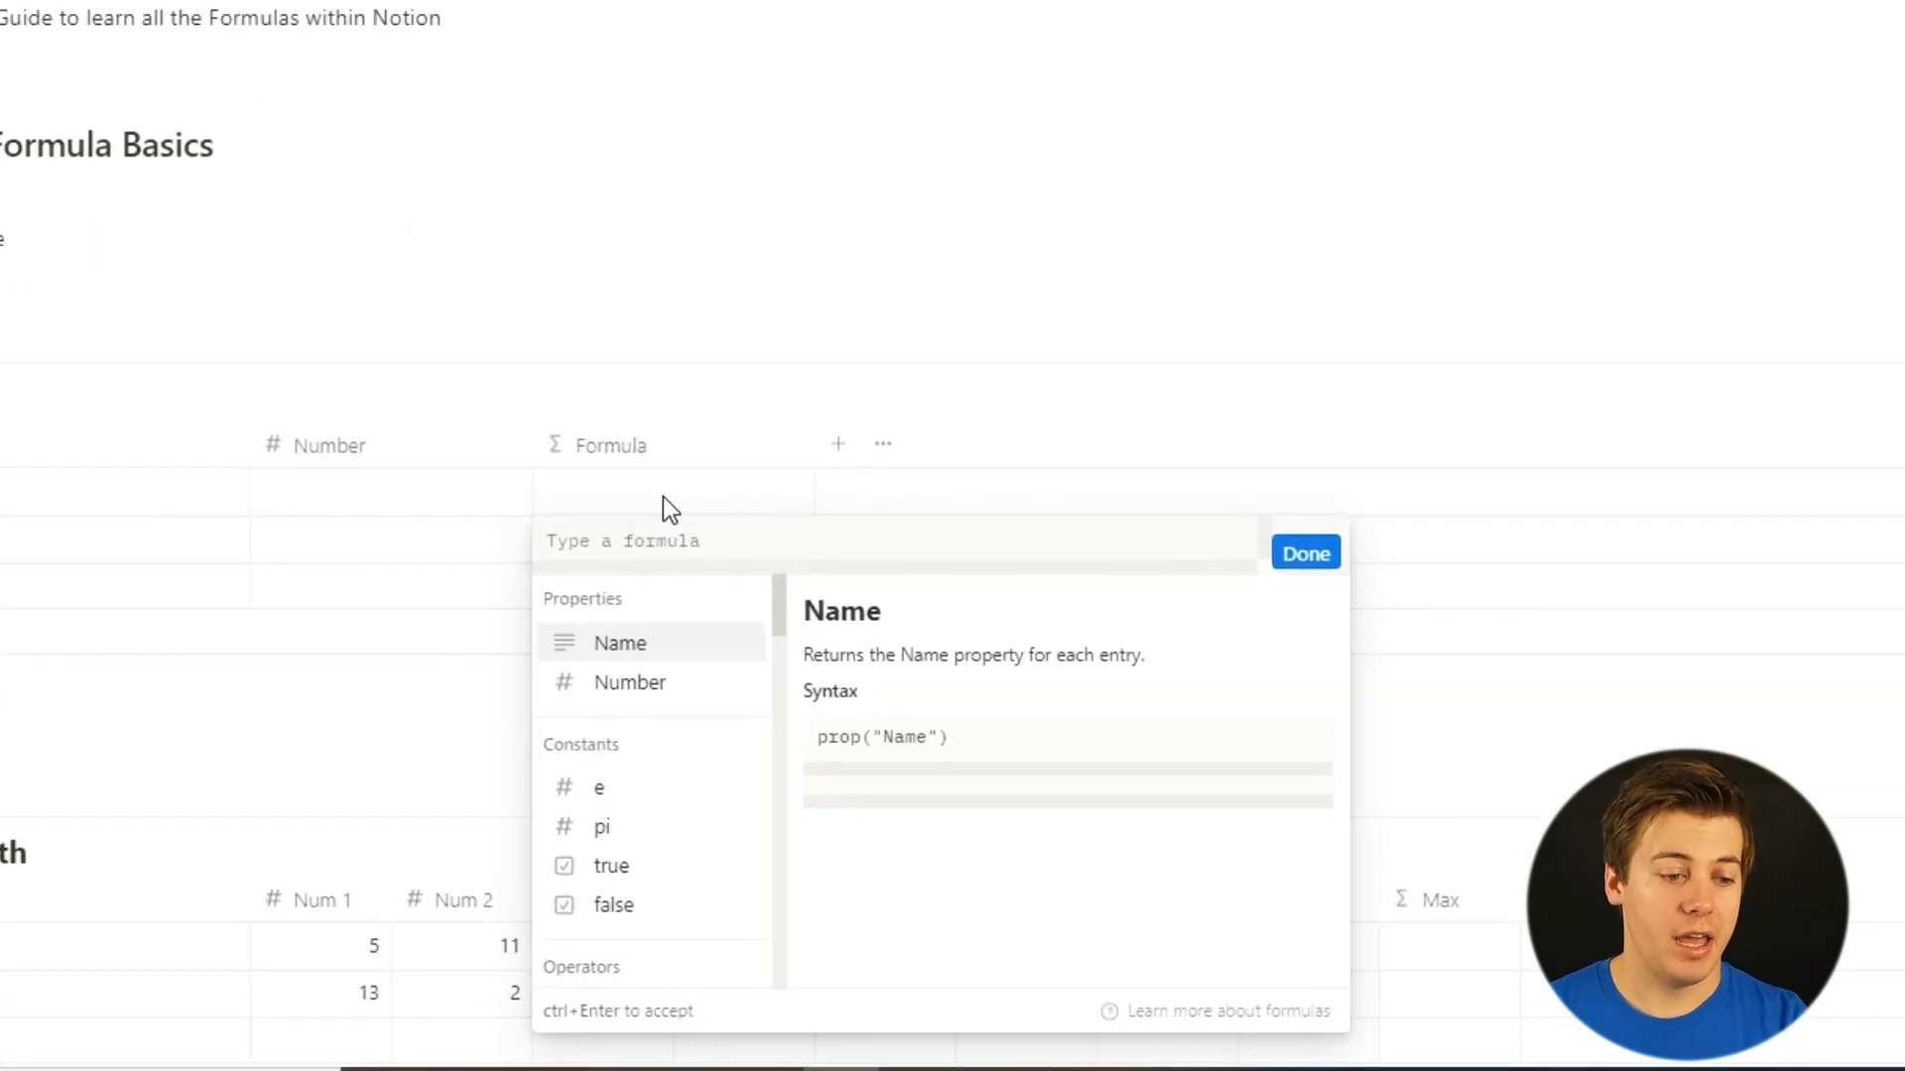
scroll(710, 722, "down", 2)
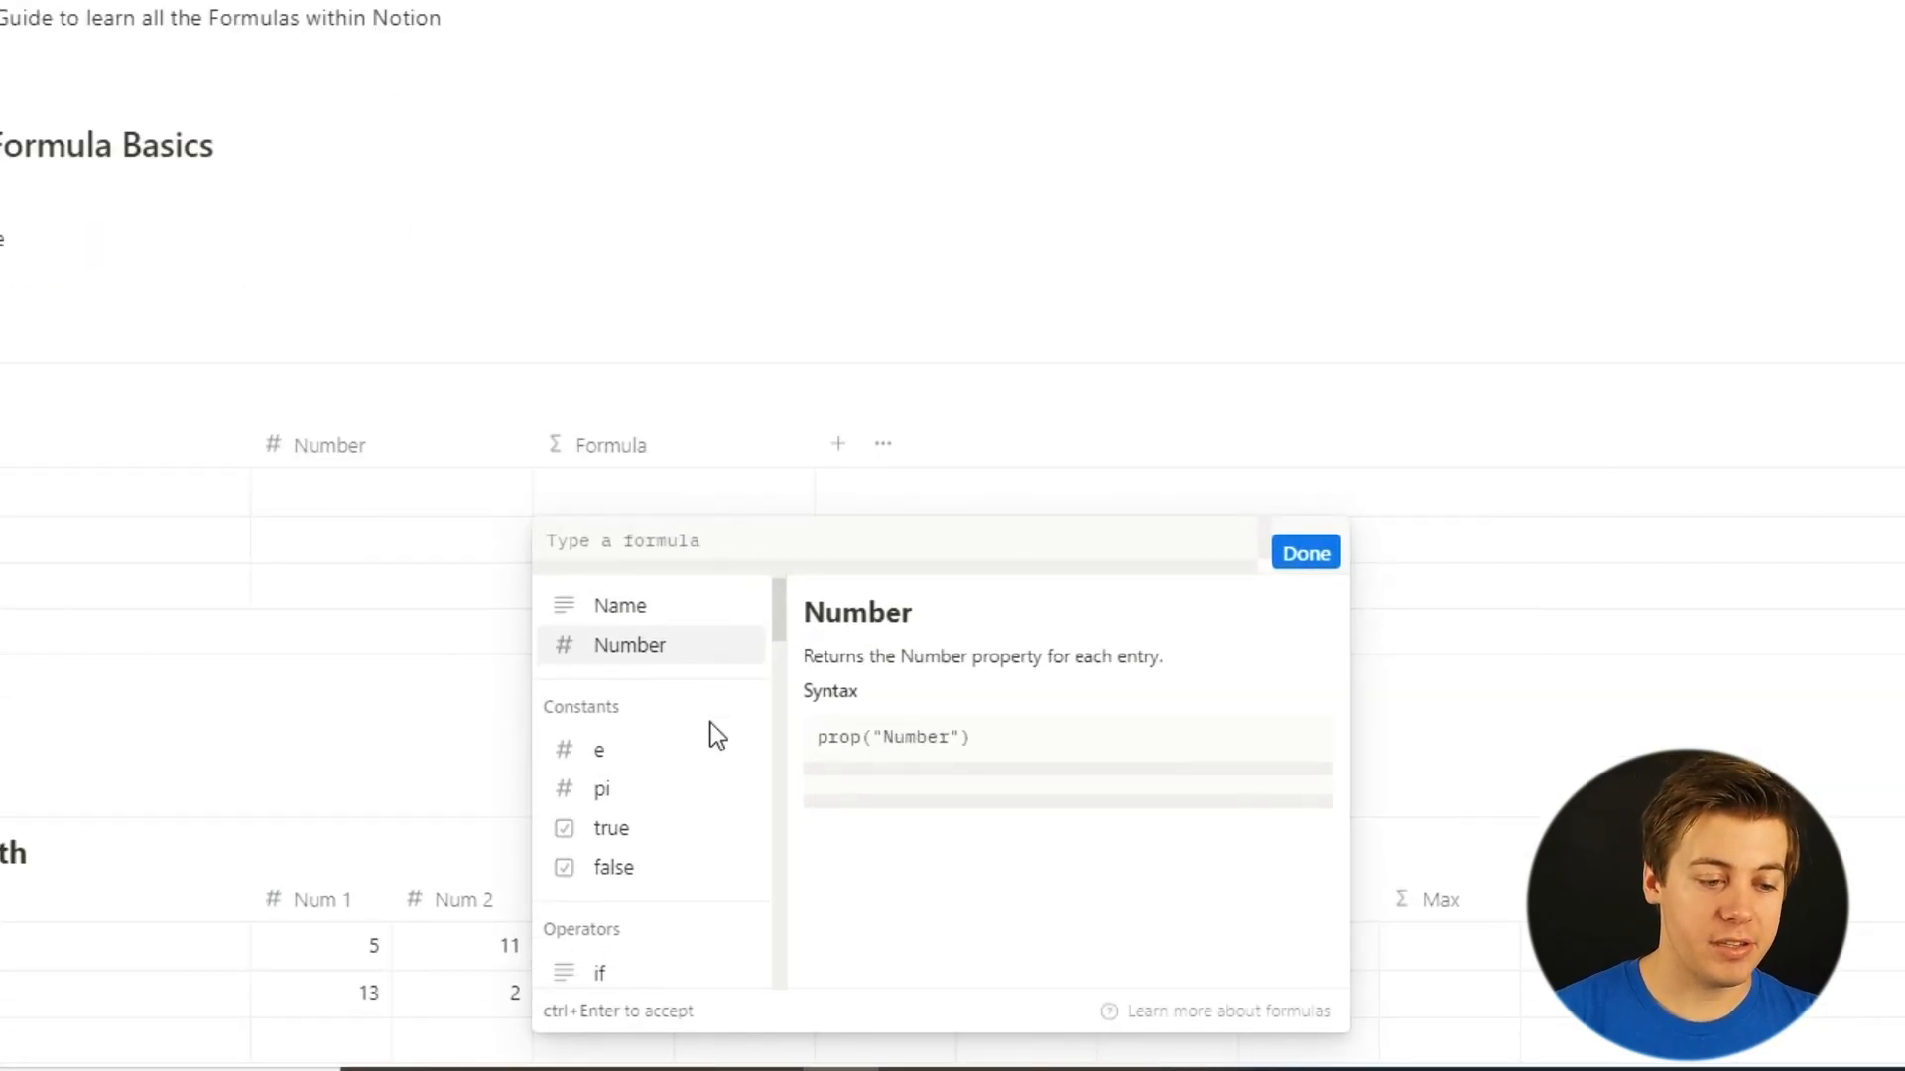
scroll(616, 838, "down", 10)
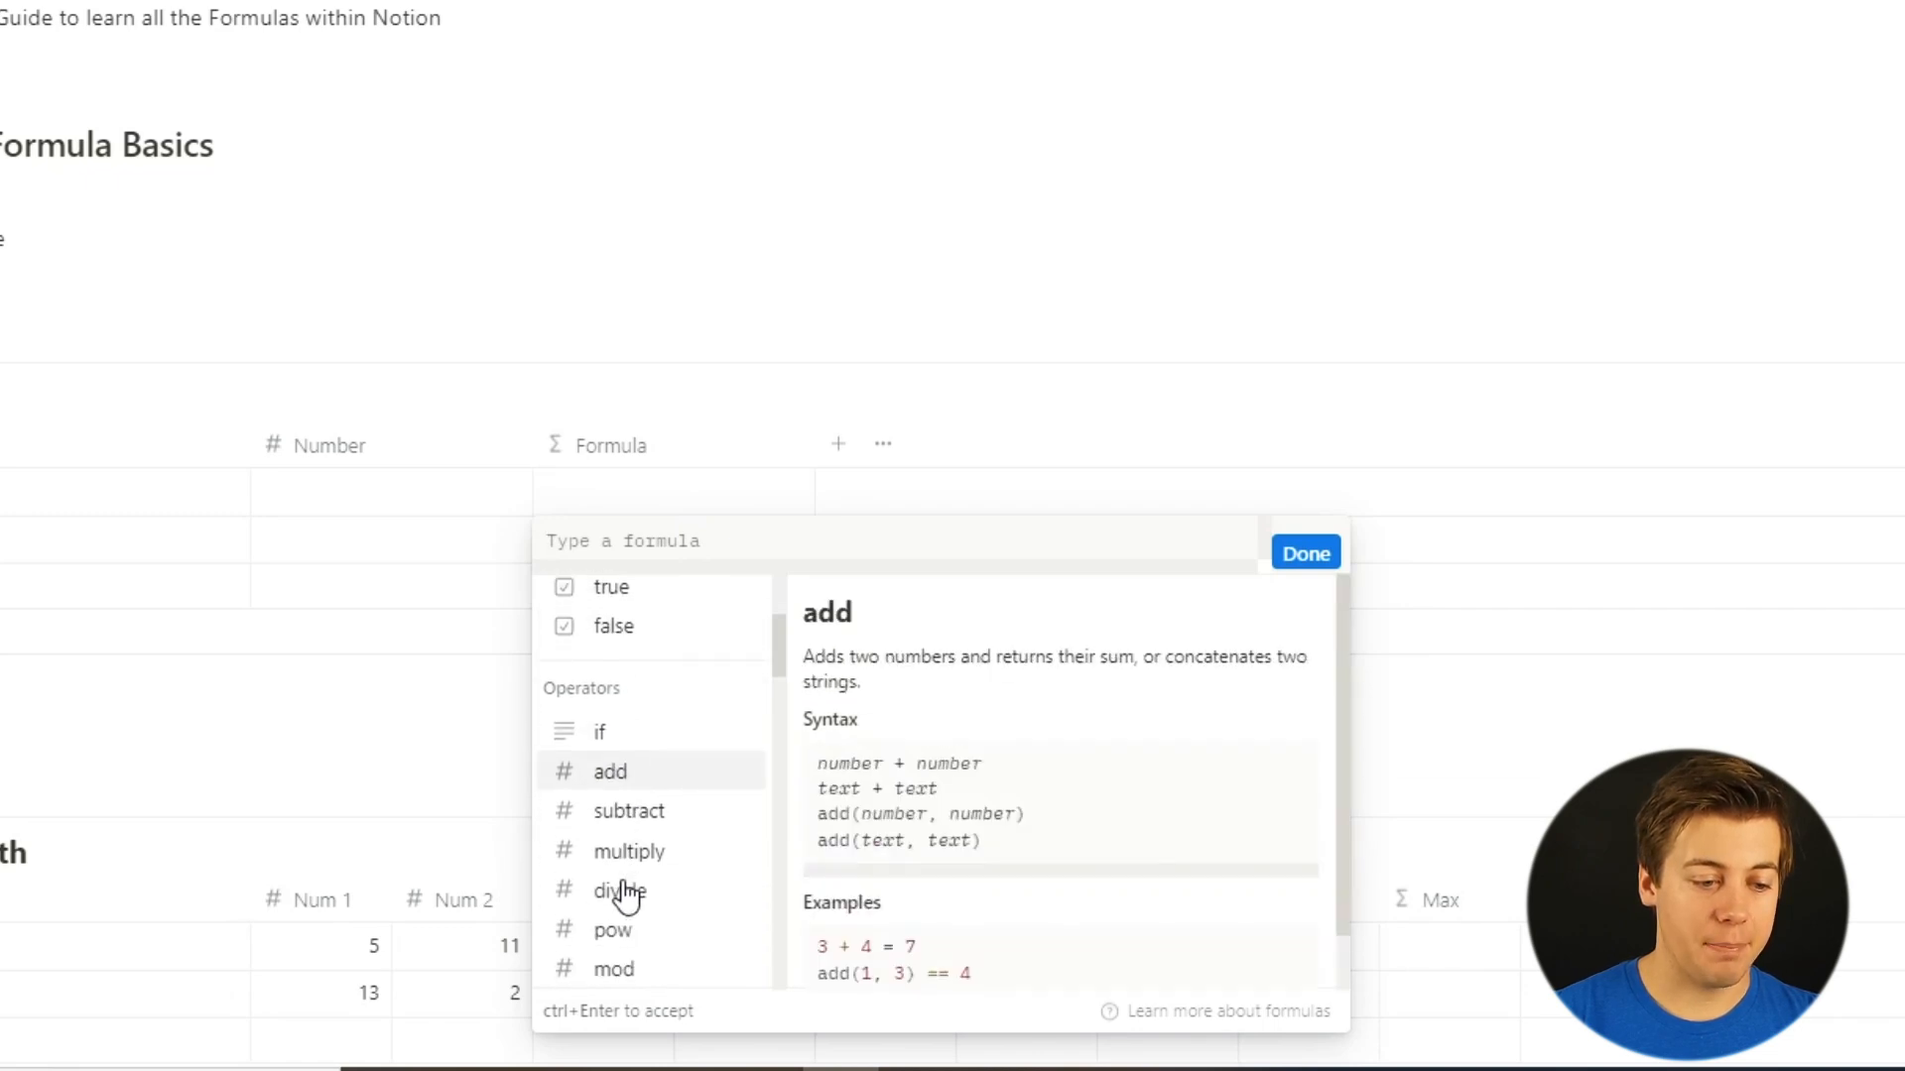
scroll(620, 829, "down", 4)
scroll(617, 798, "up", 4)
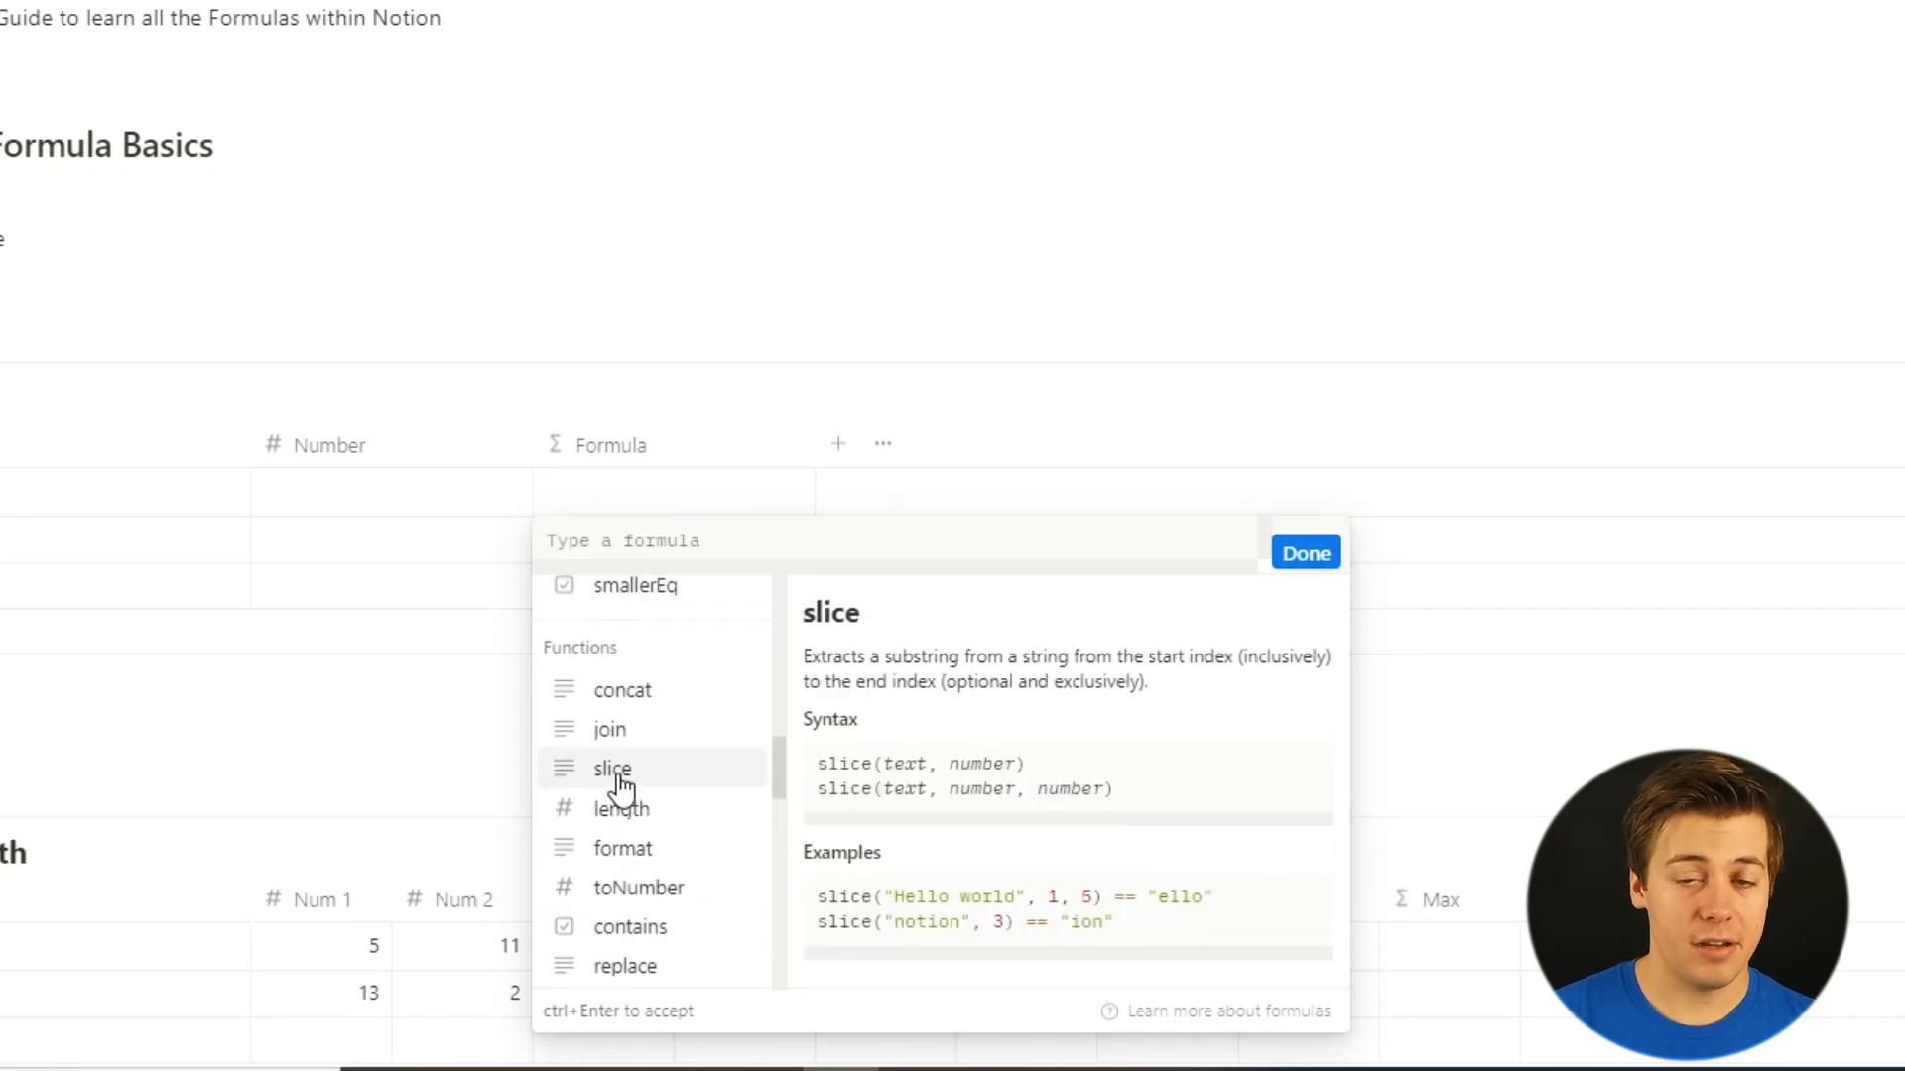
scroll(620, 784, "down", 10)
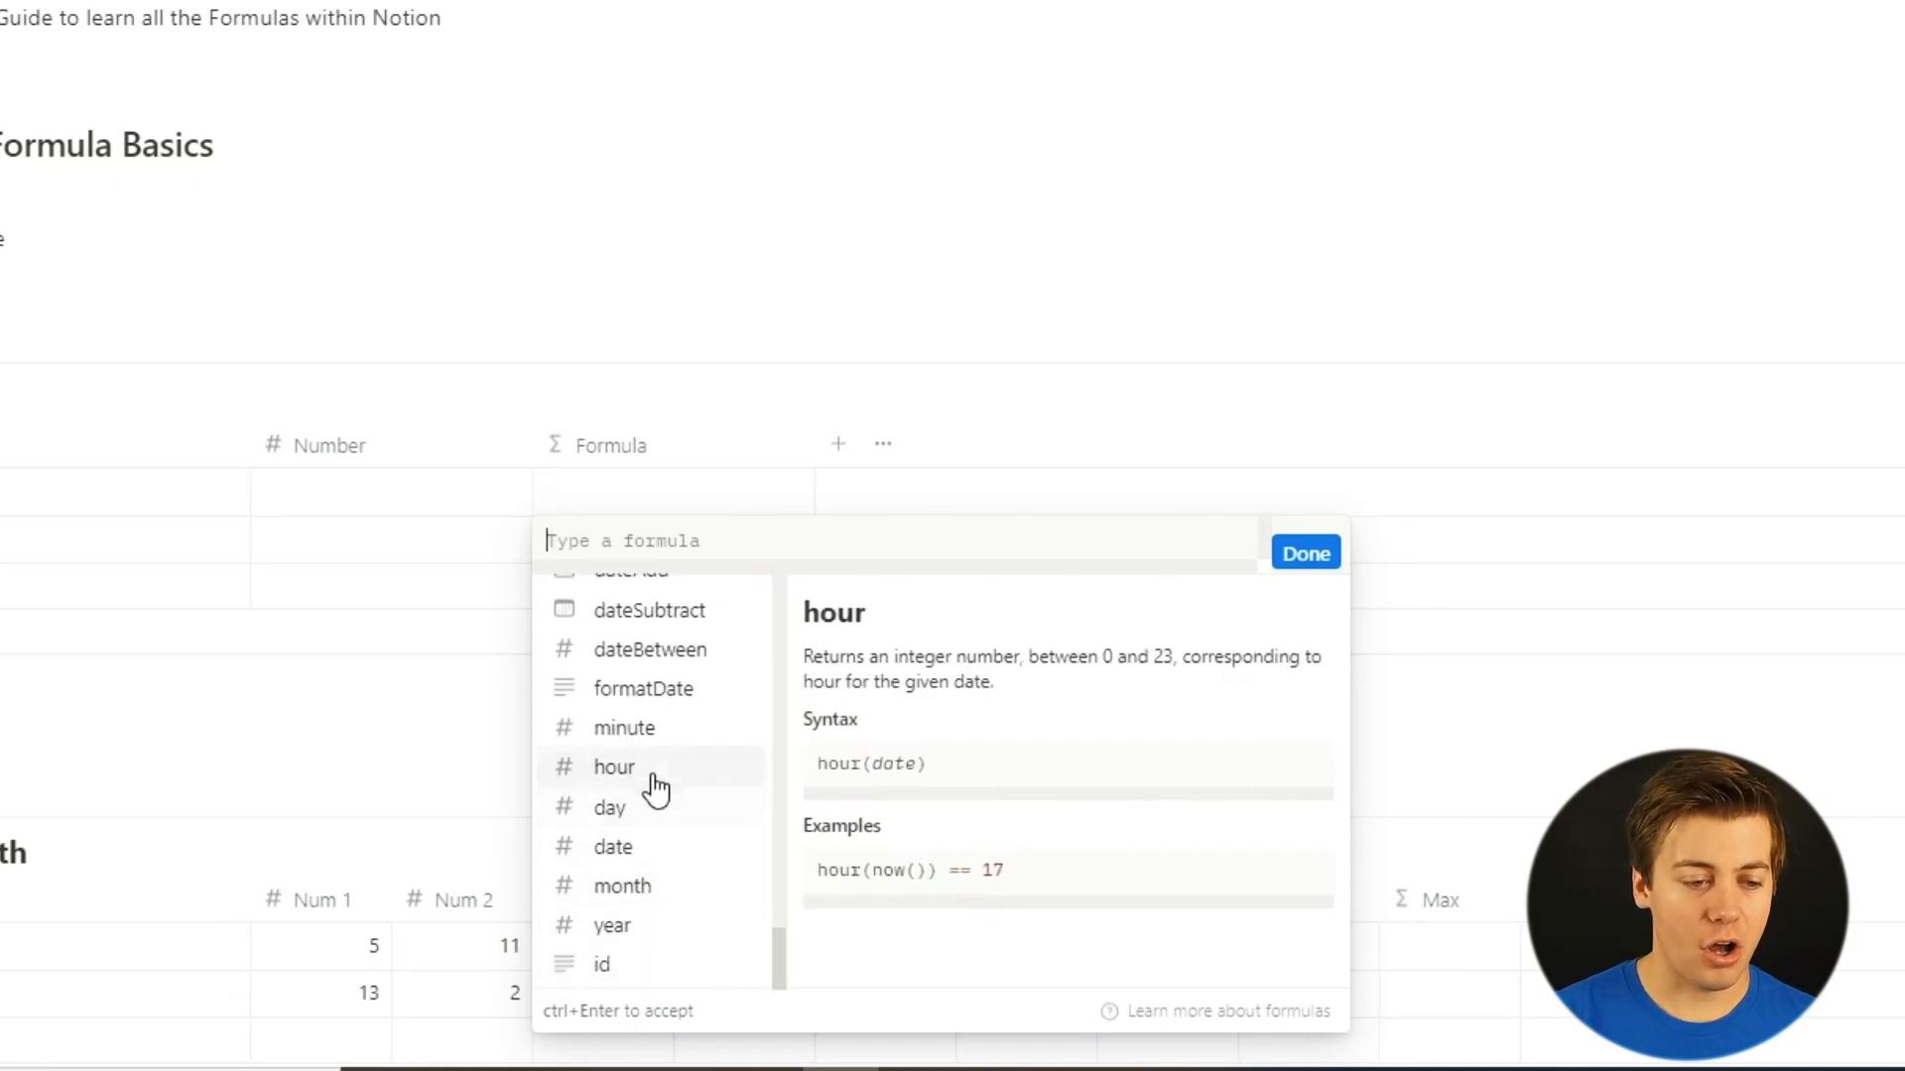
scroll(653, 789, "up", 4)
scroll(655, 789, "up", 8)
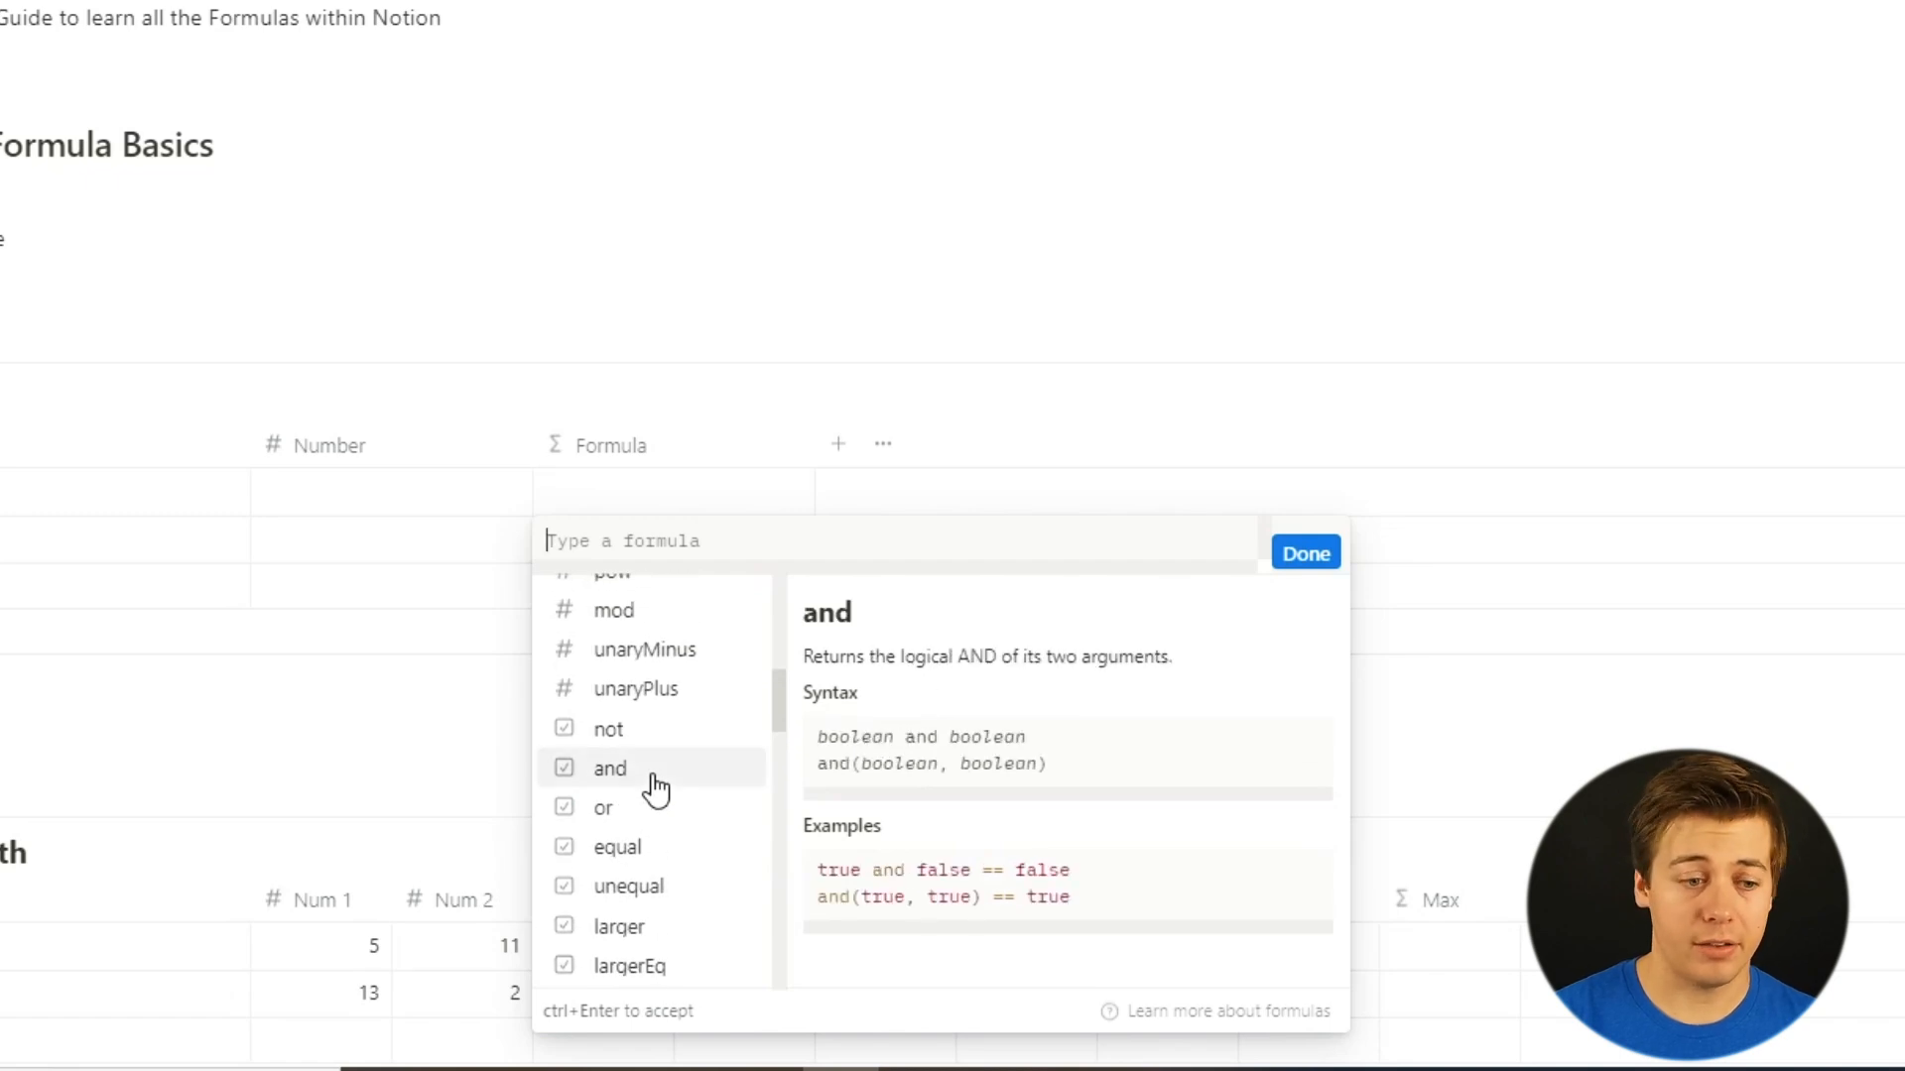
scroll(657, 788, "up", 8)
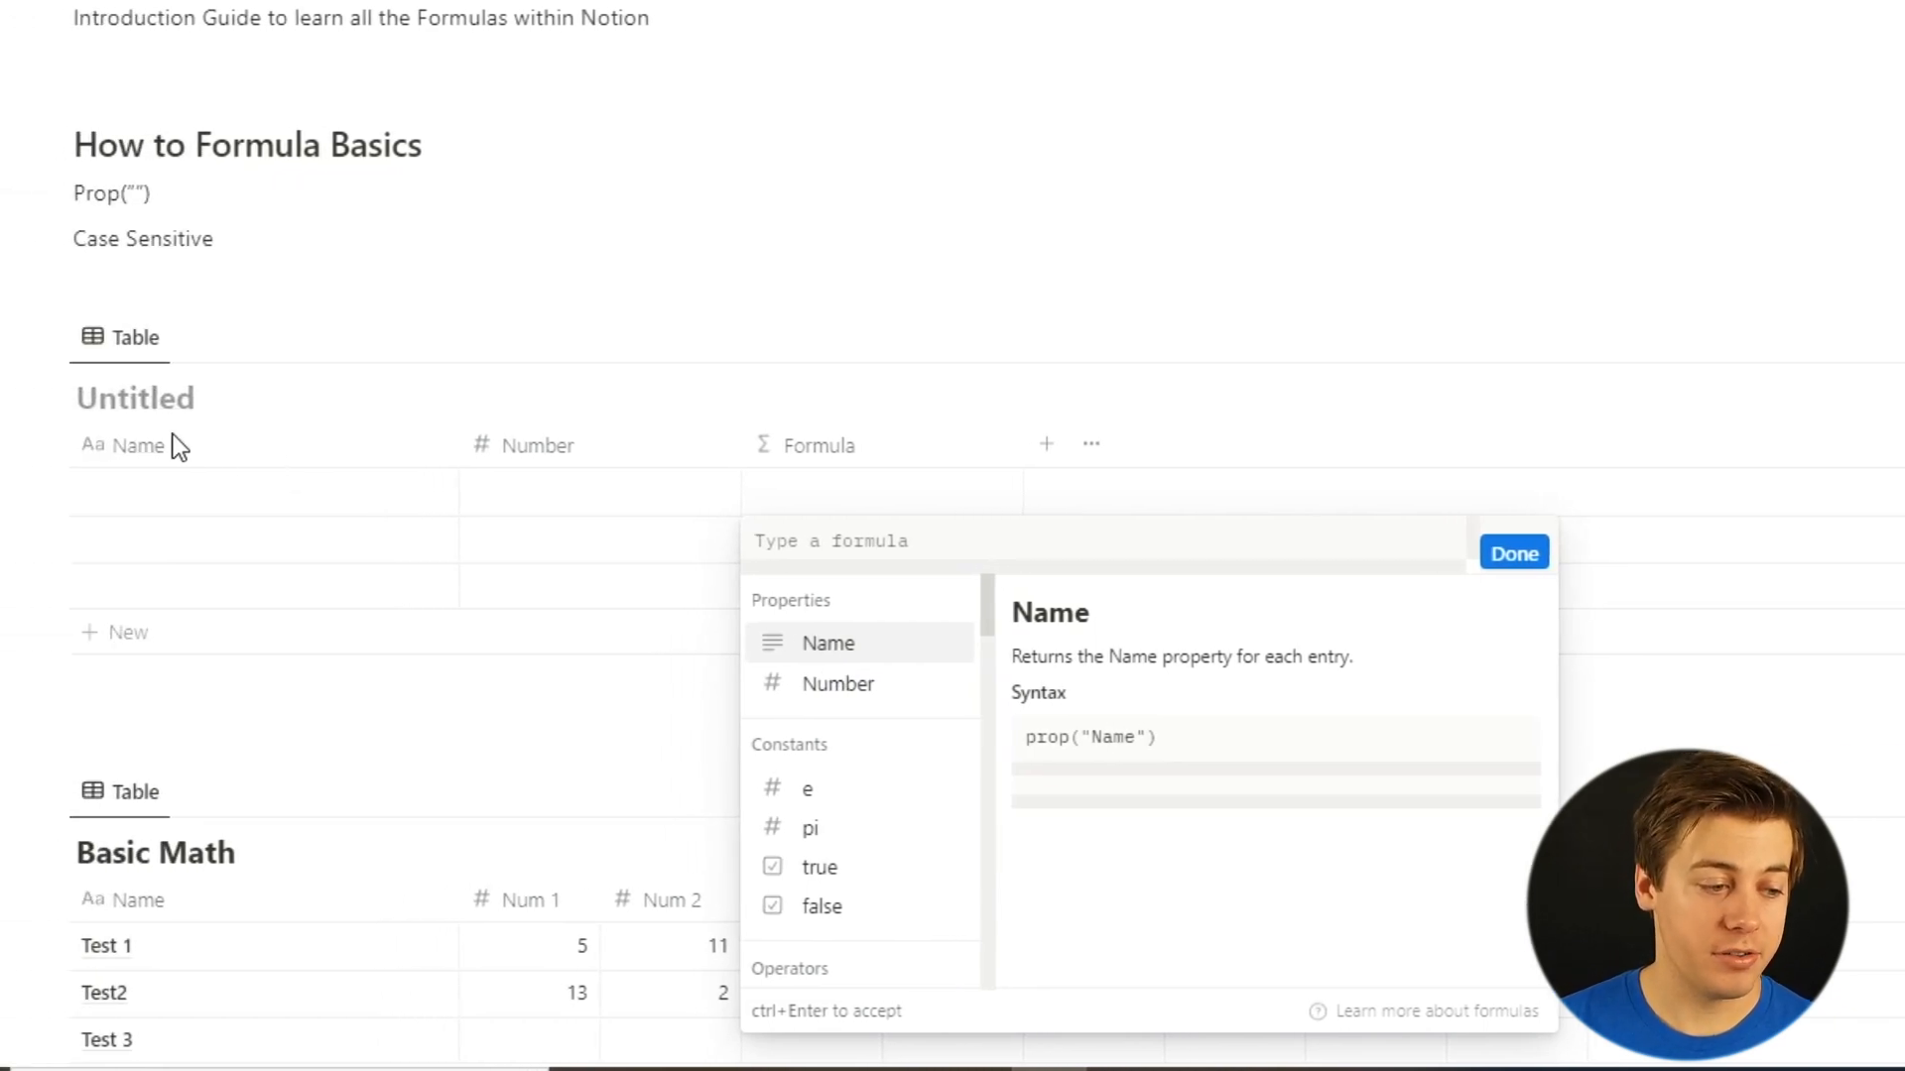
Set the Formula column to prop("Name") and enter a first name in the first row's Name cell.
left_click(817, 643)
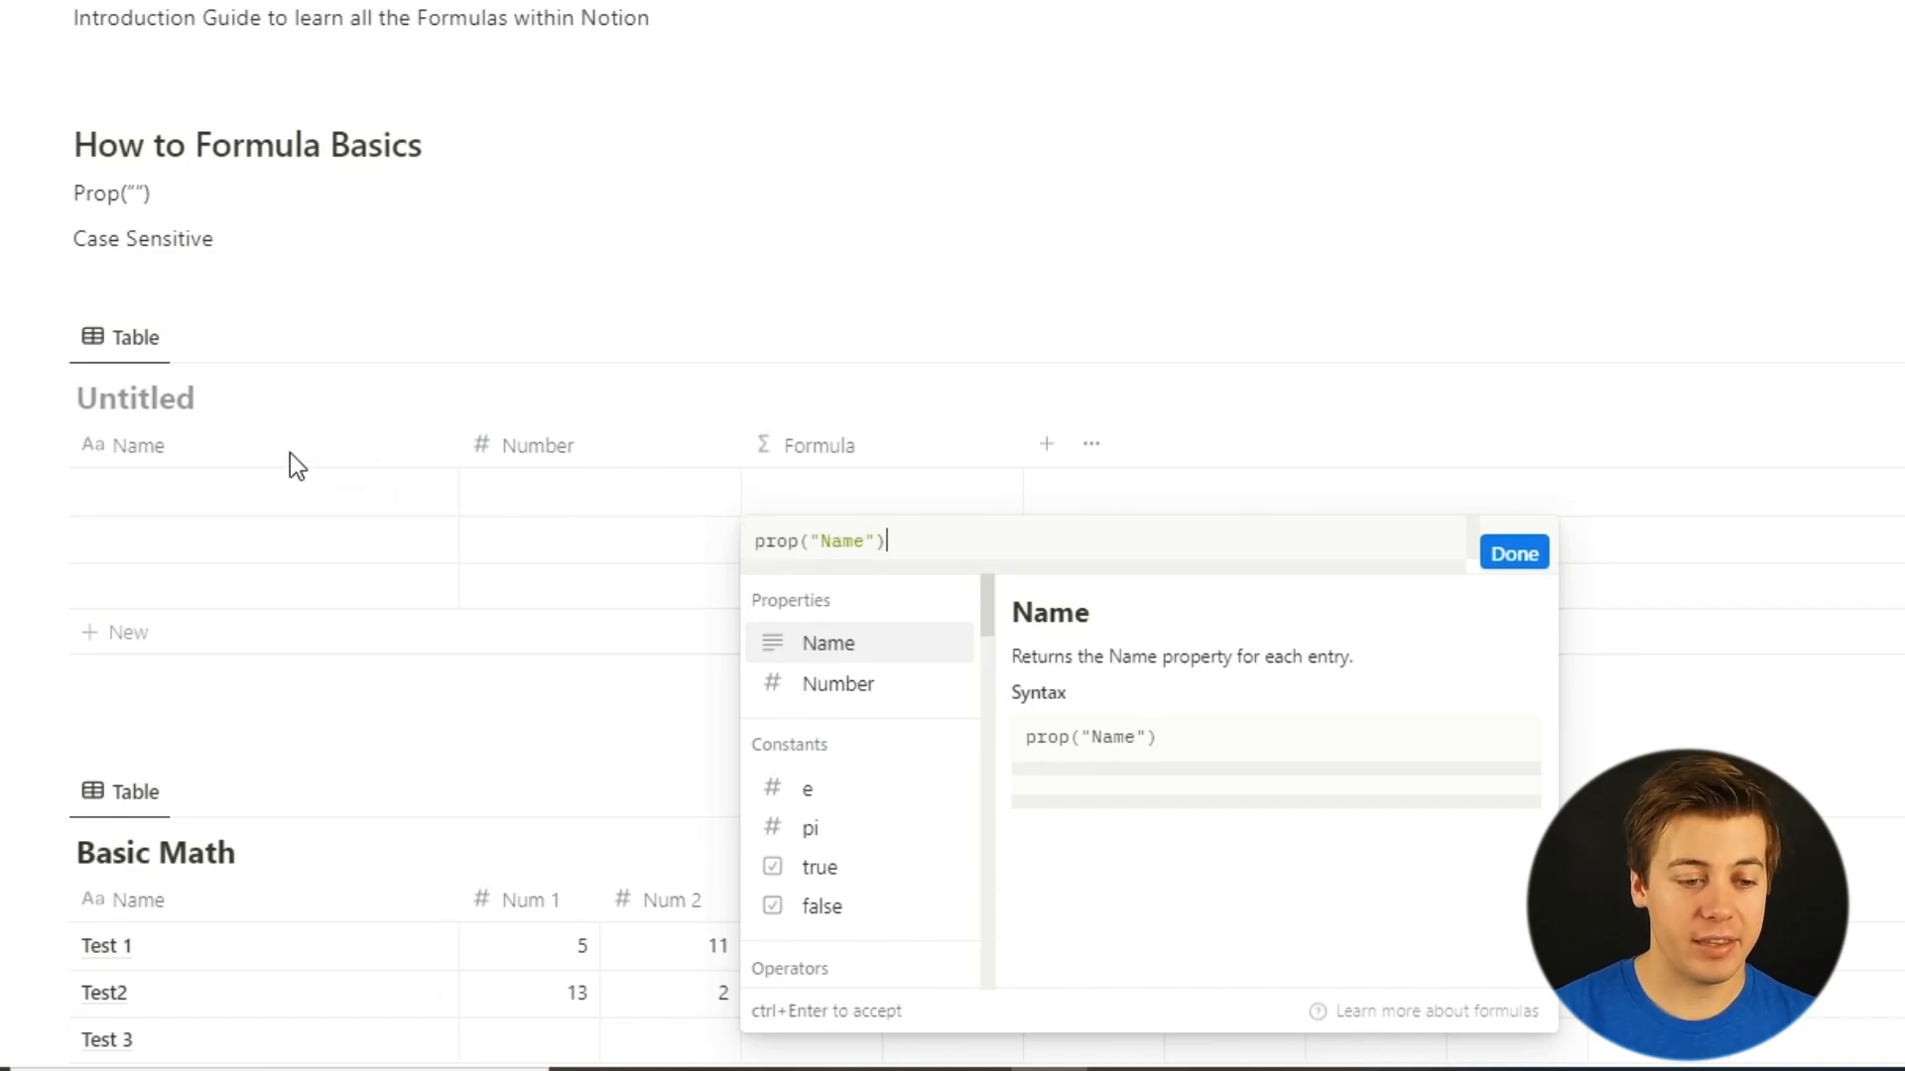
left_click(1514, 556)
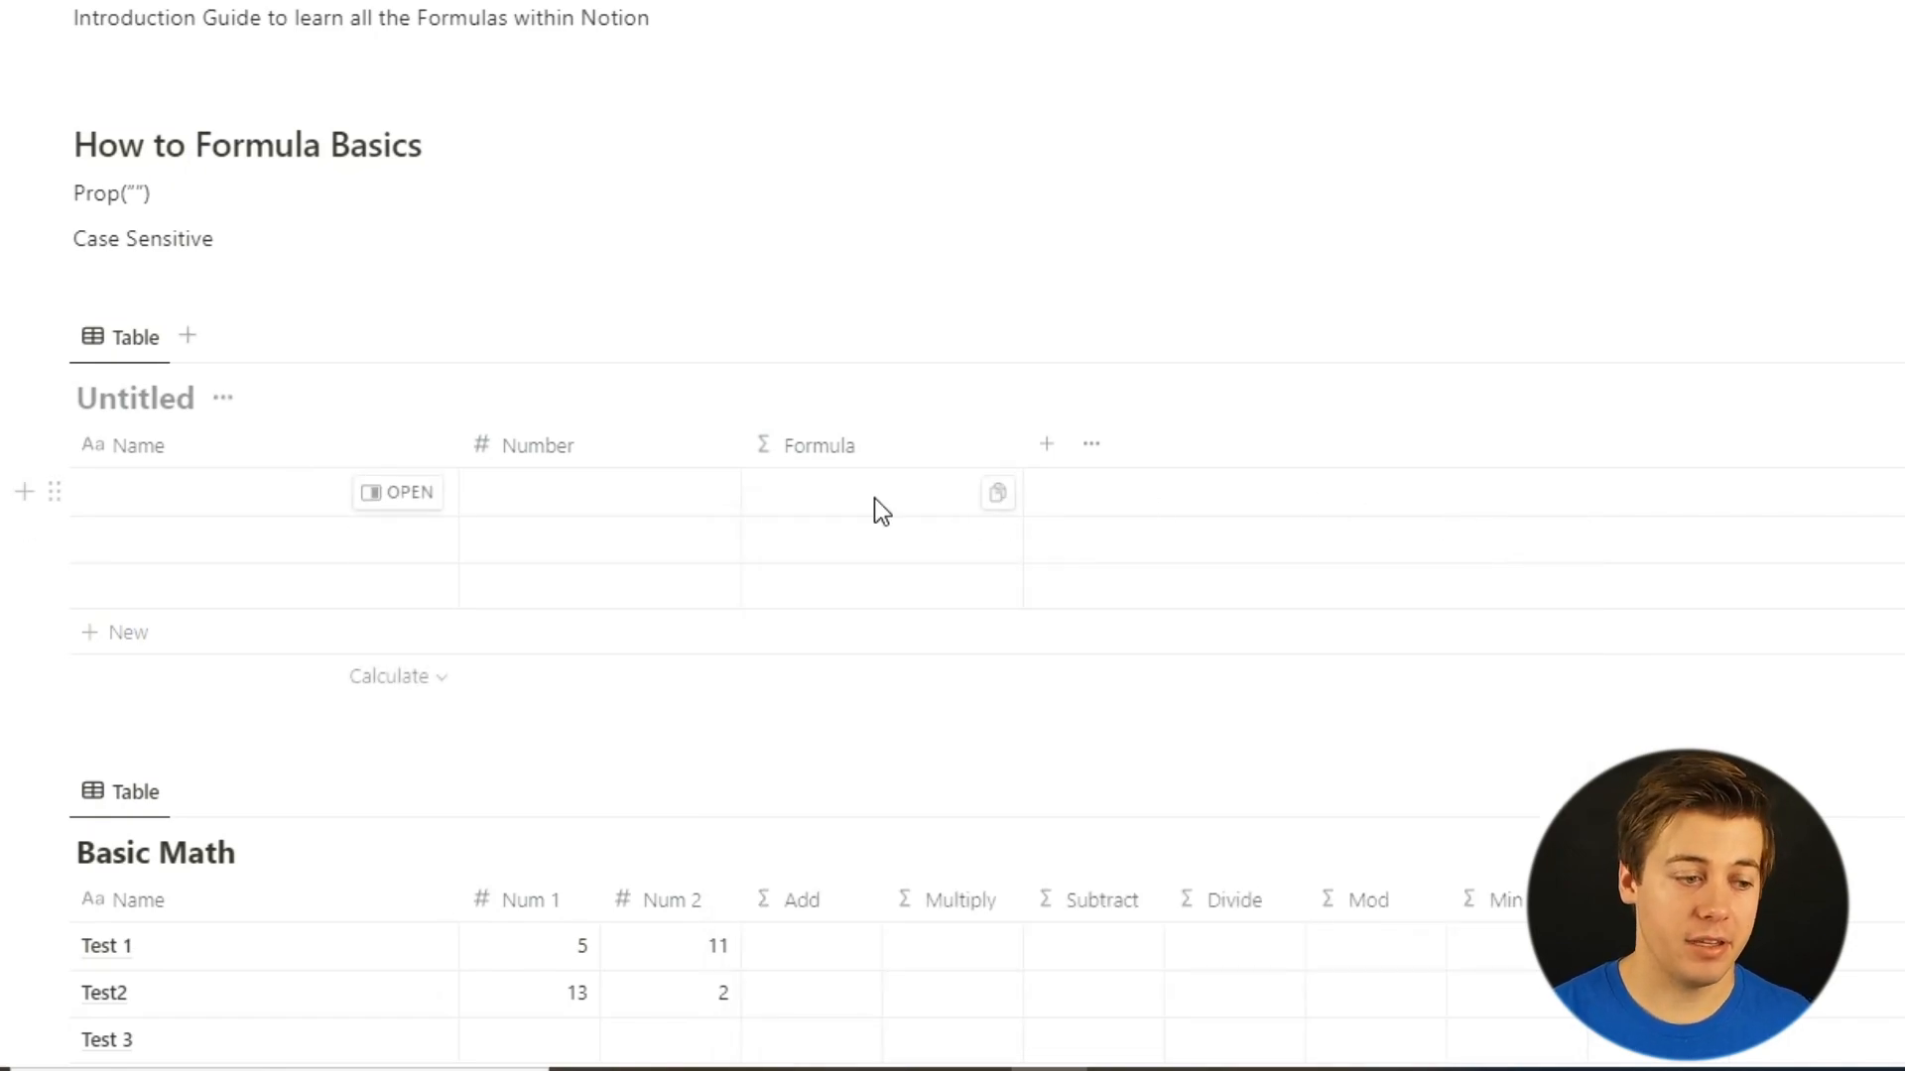
left_click(175, 499)
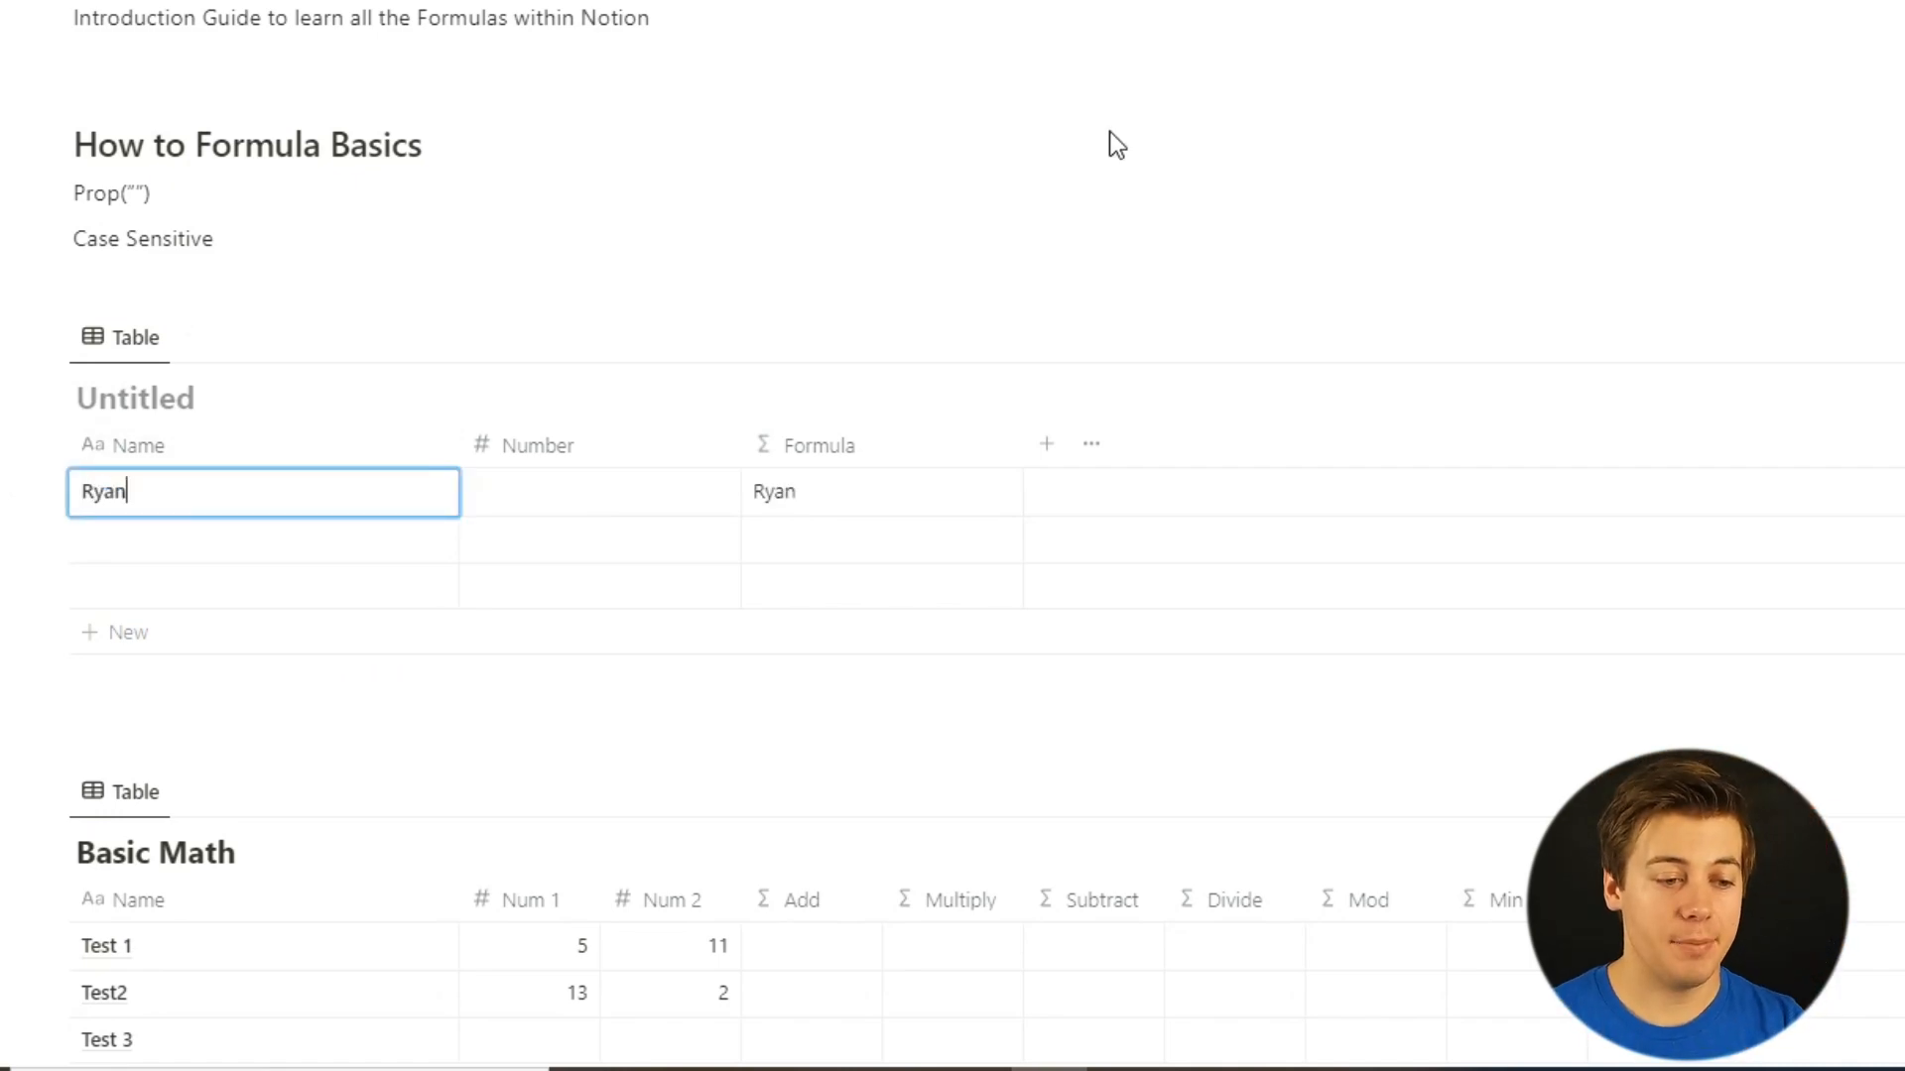
left_click(1185, 280)
Try changing the property reference in the formula to lowercase, prop("name").
left_click(879, 491)
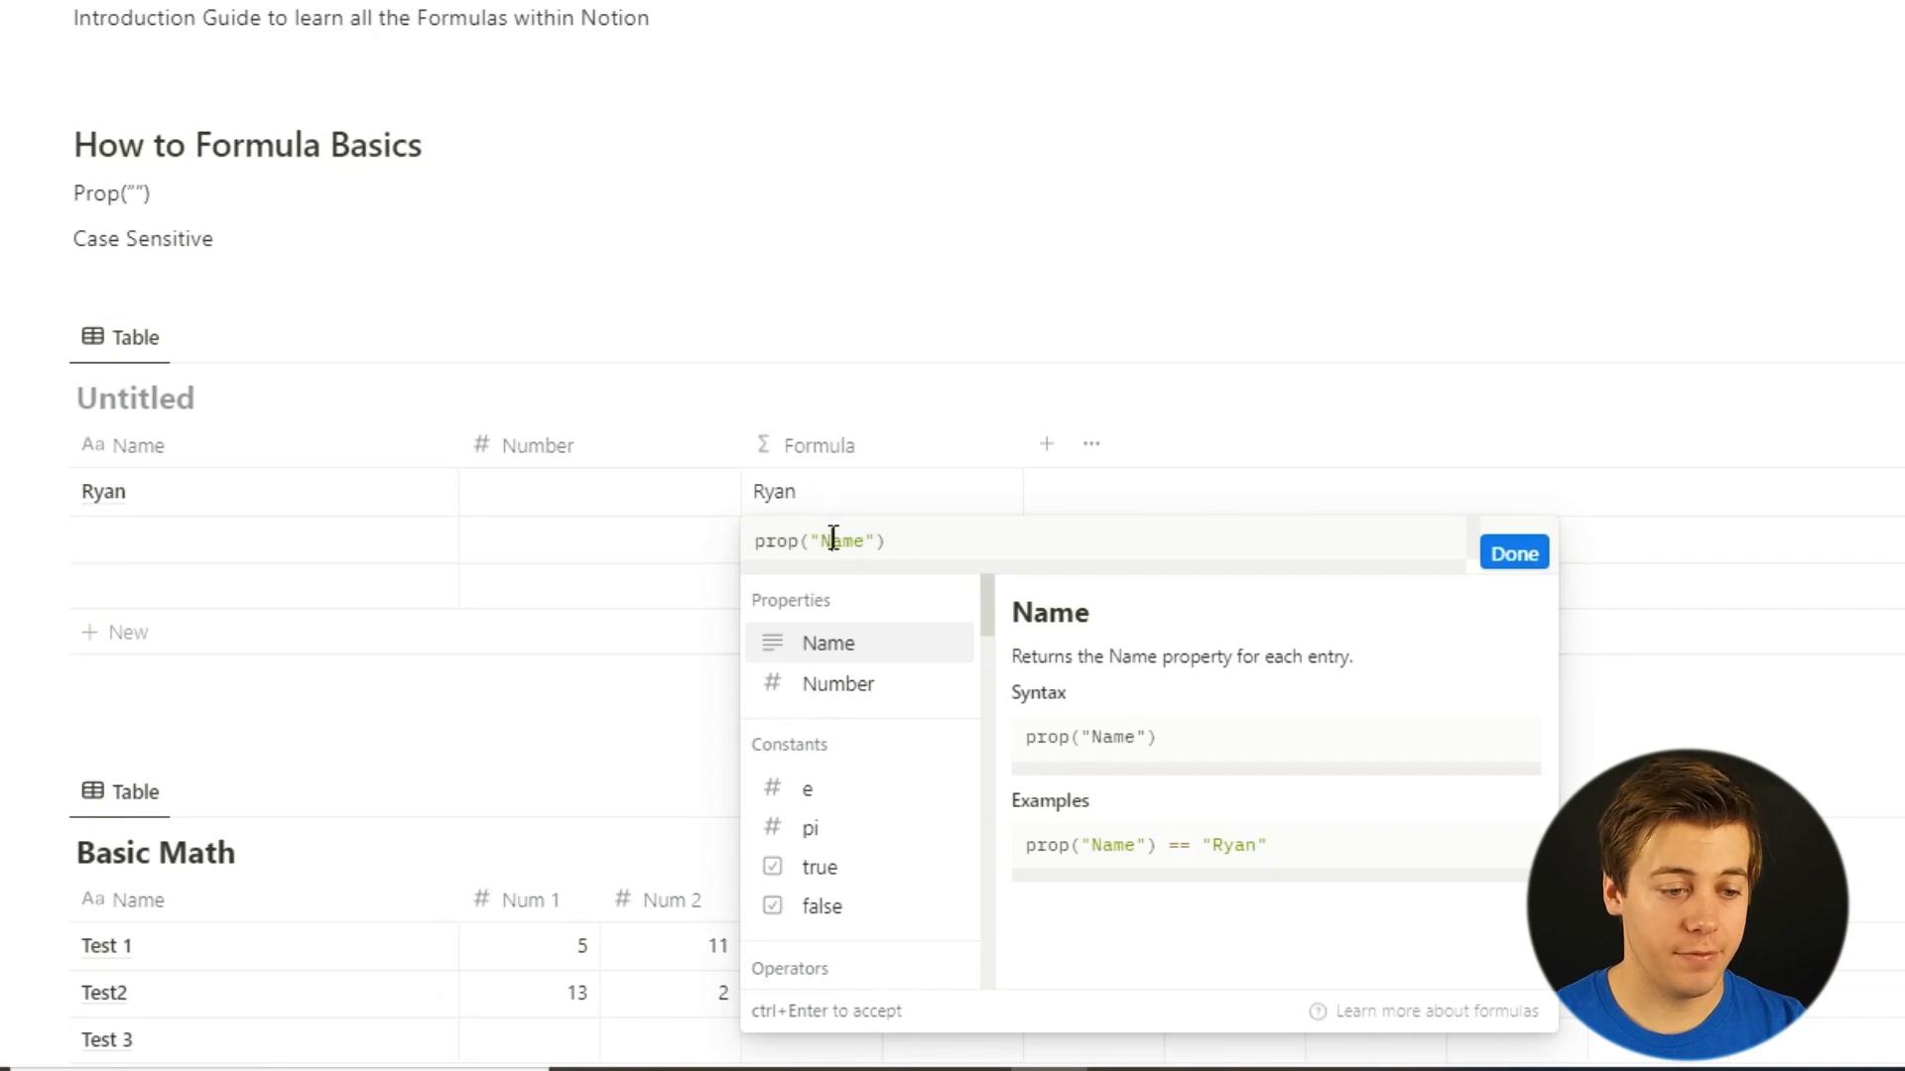
key("BackSpace")
type("n")
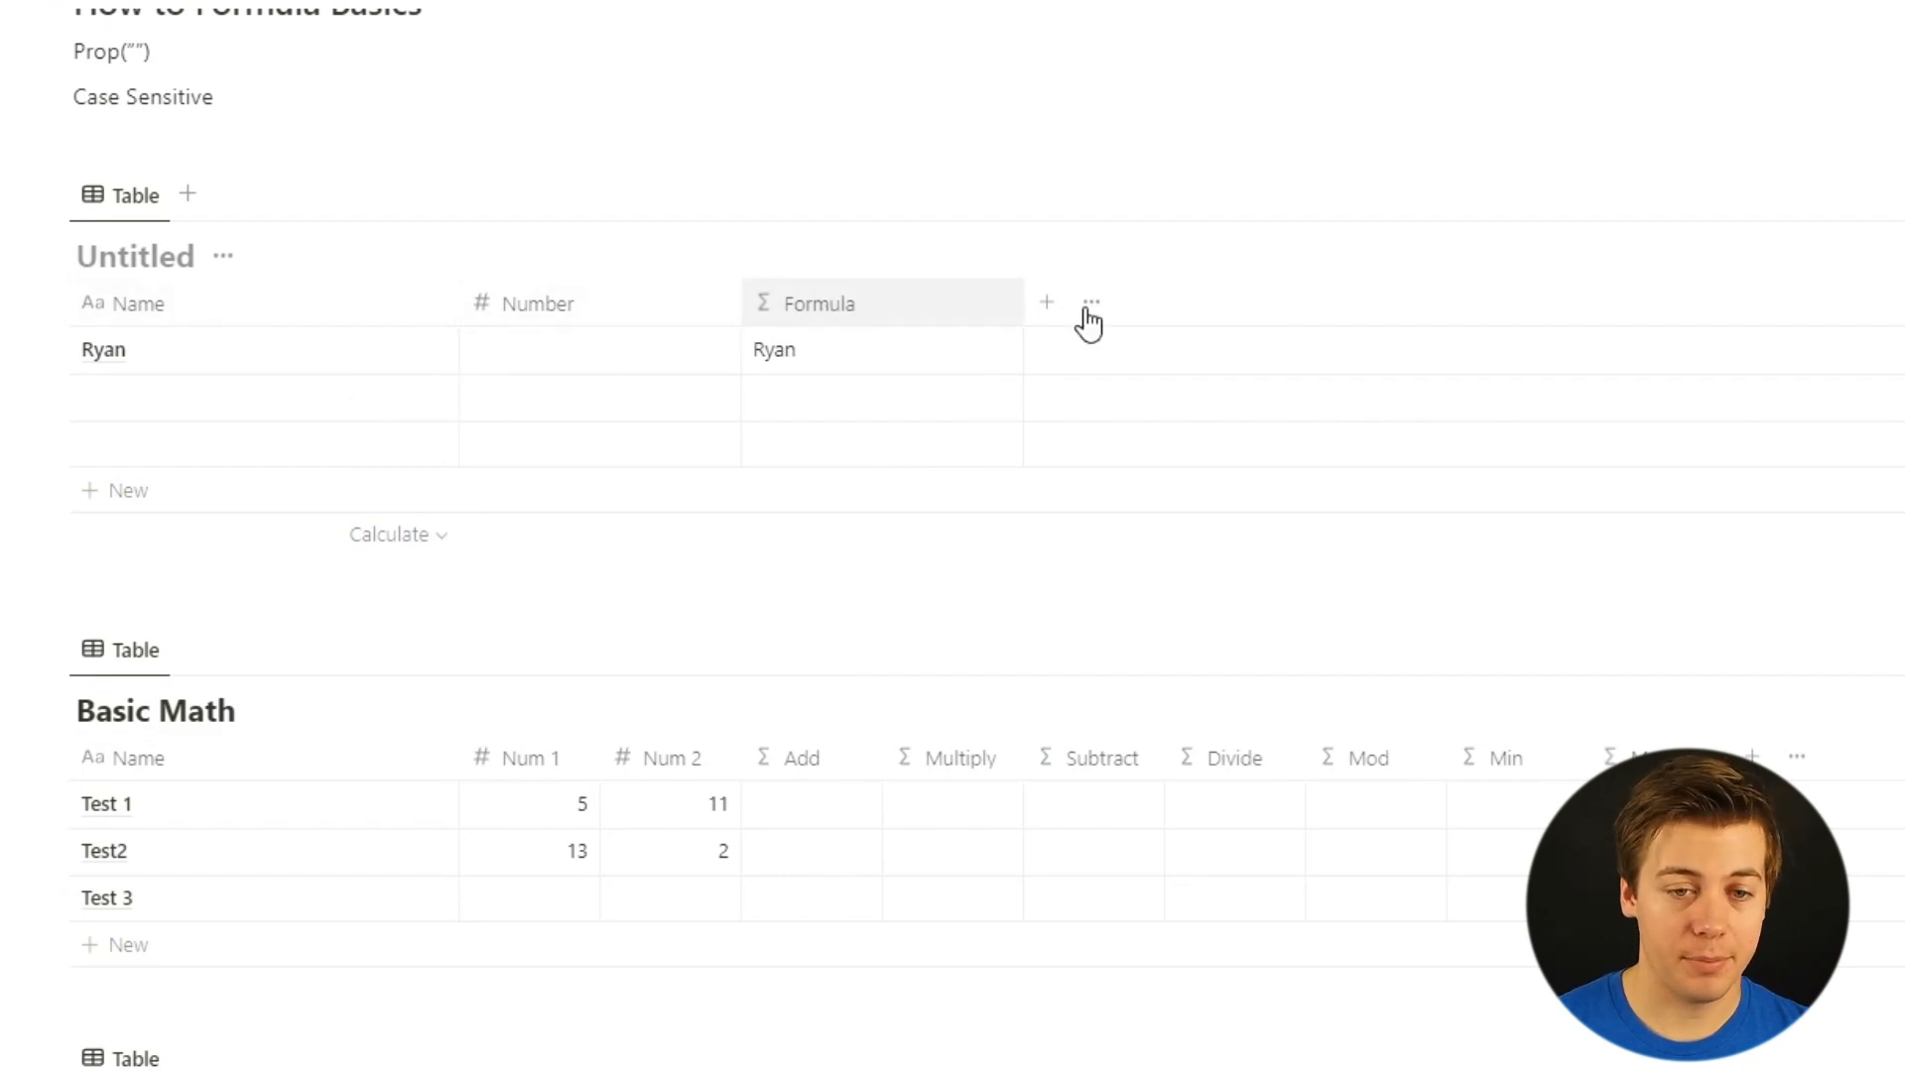
Add a text property titled name before the Number column and enter a different first name in its first row.
left_click(1047, 302)
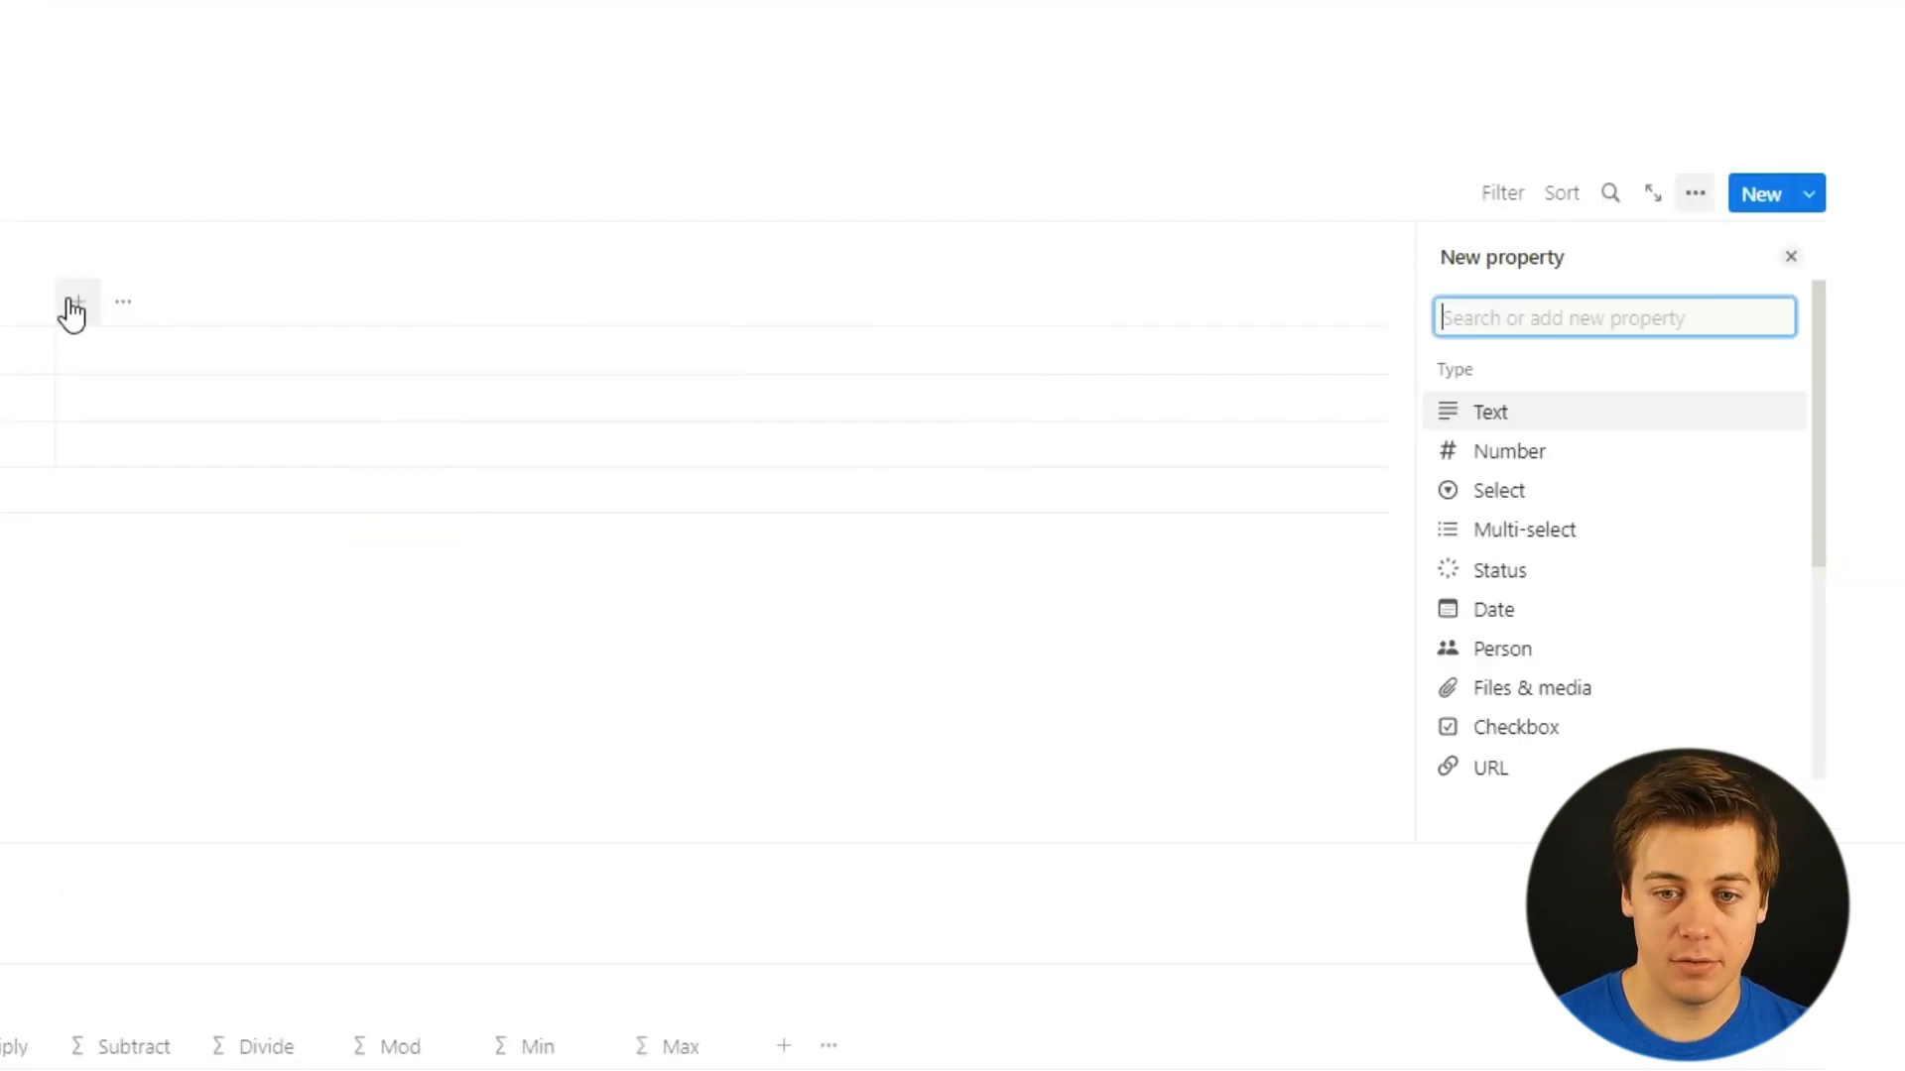
left_click(1523, 415)
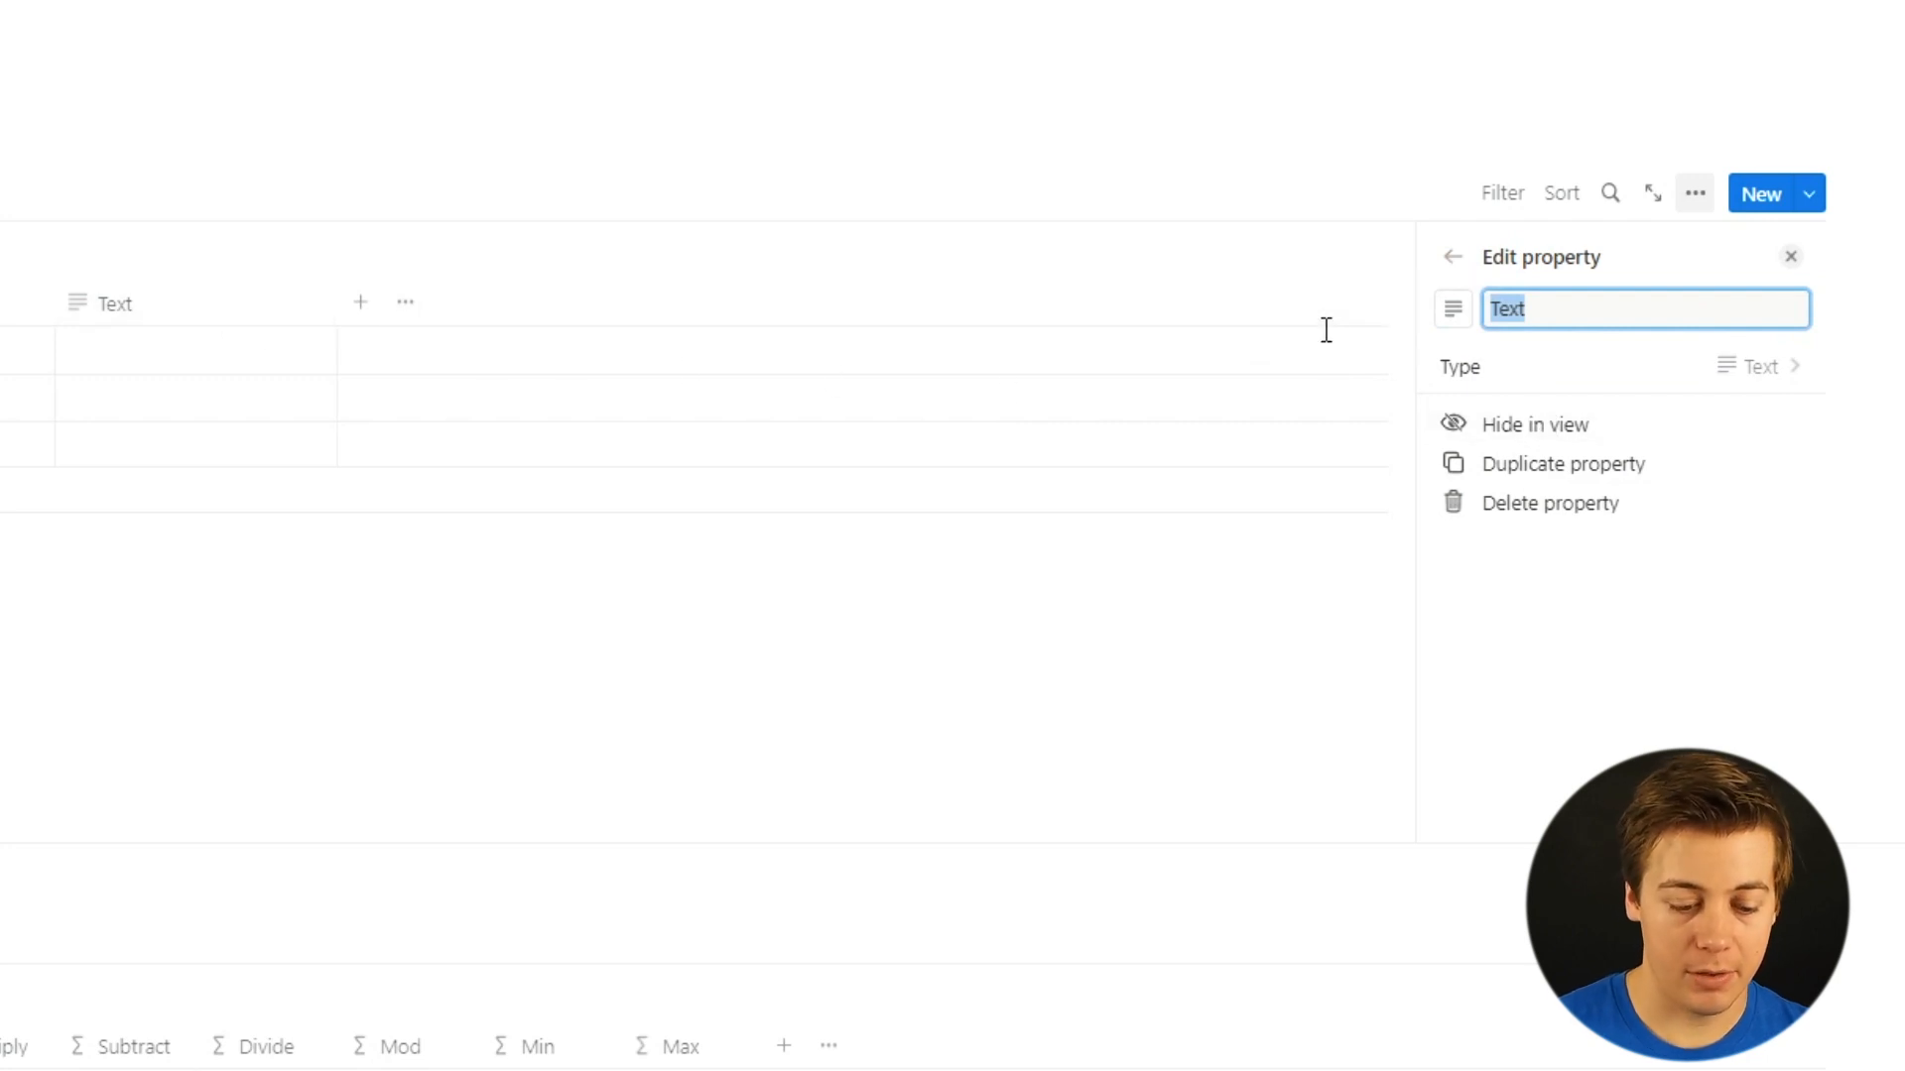
type("name")
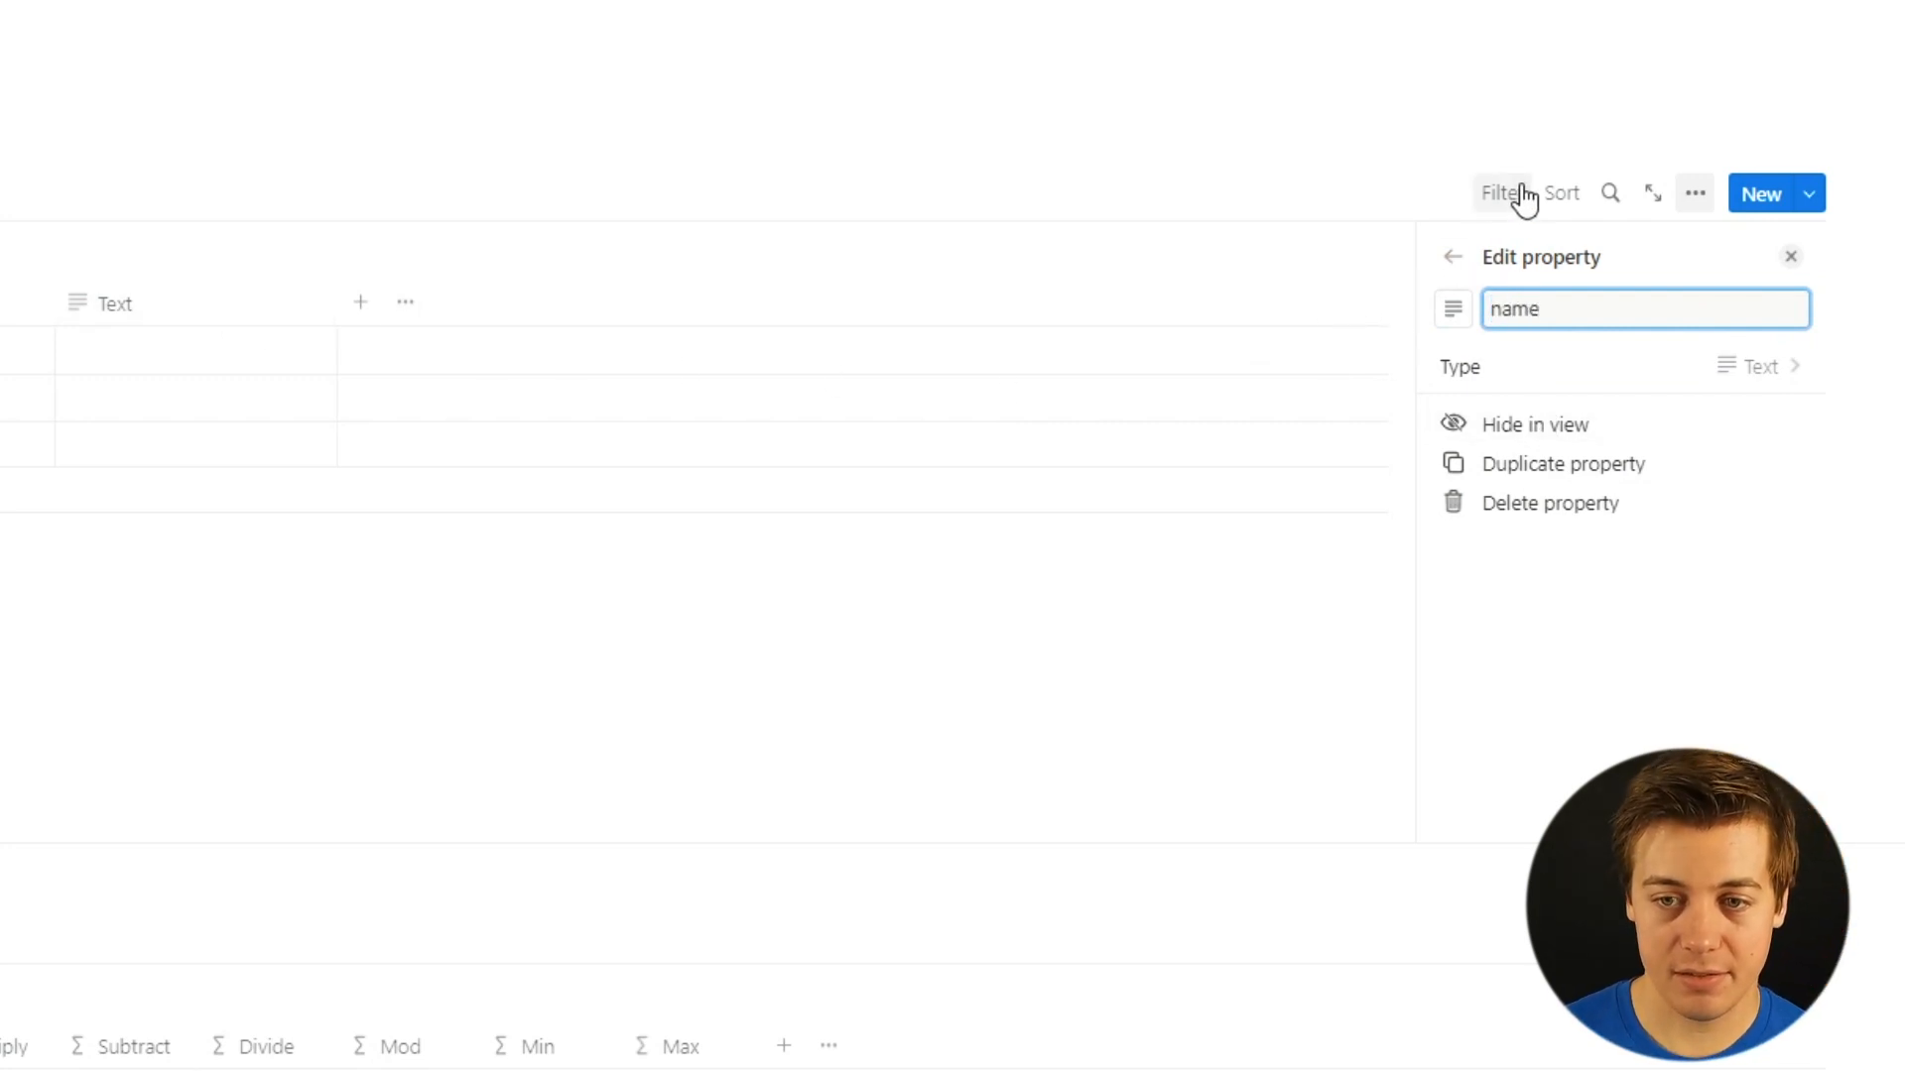
left_click(1209, 274)
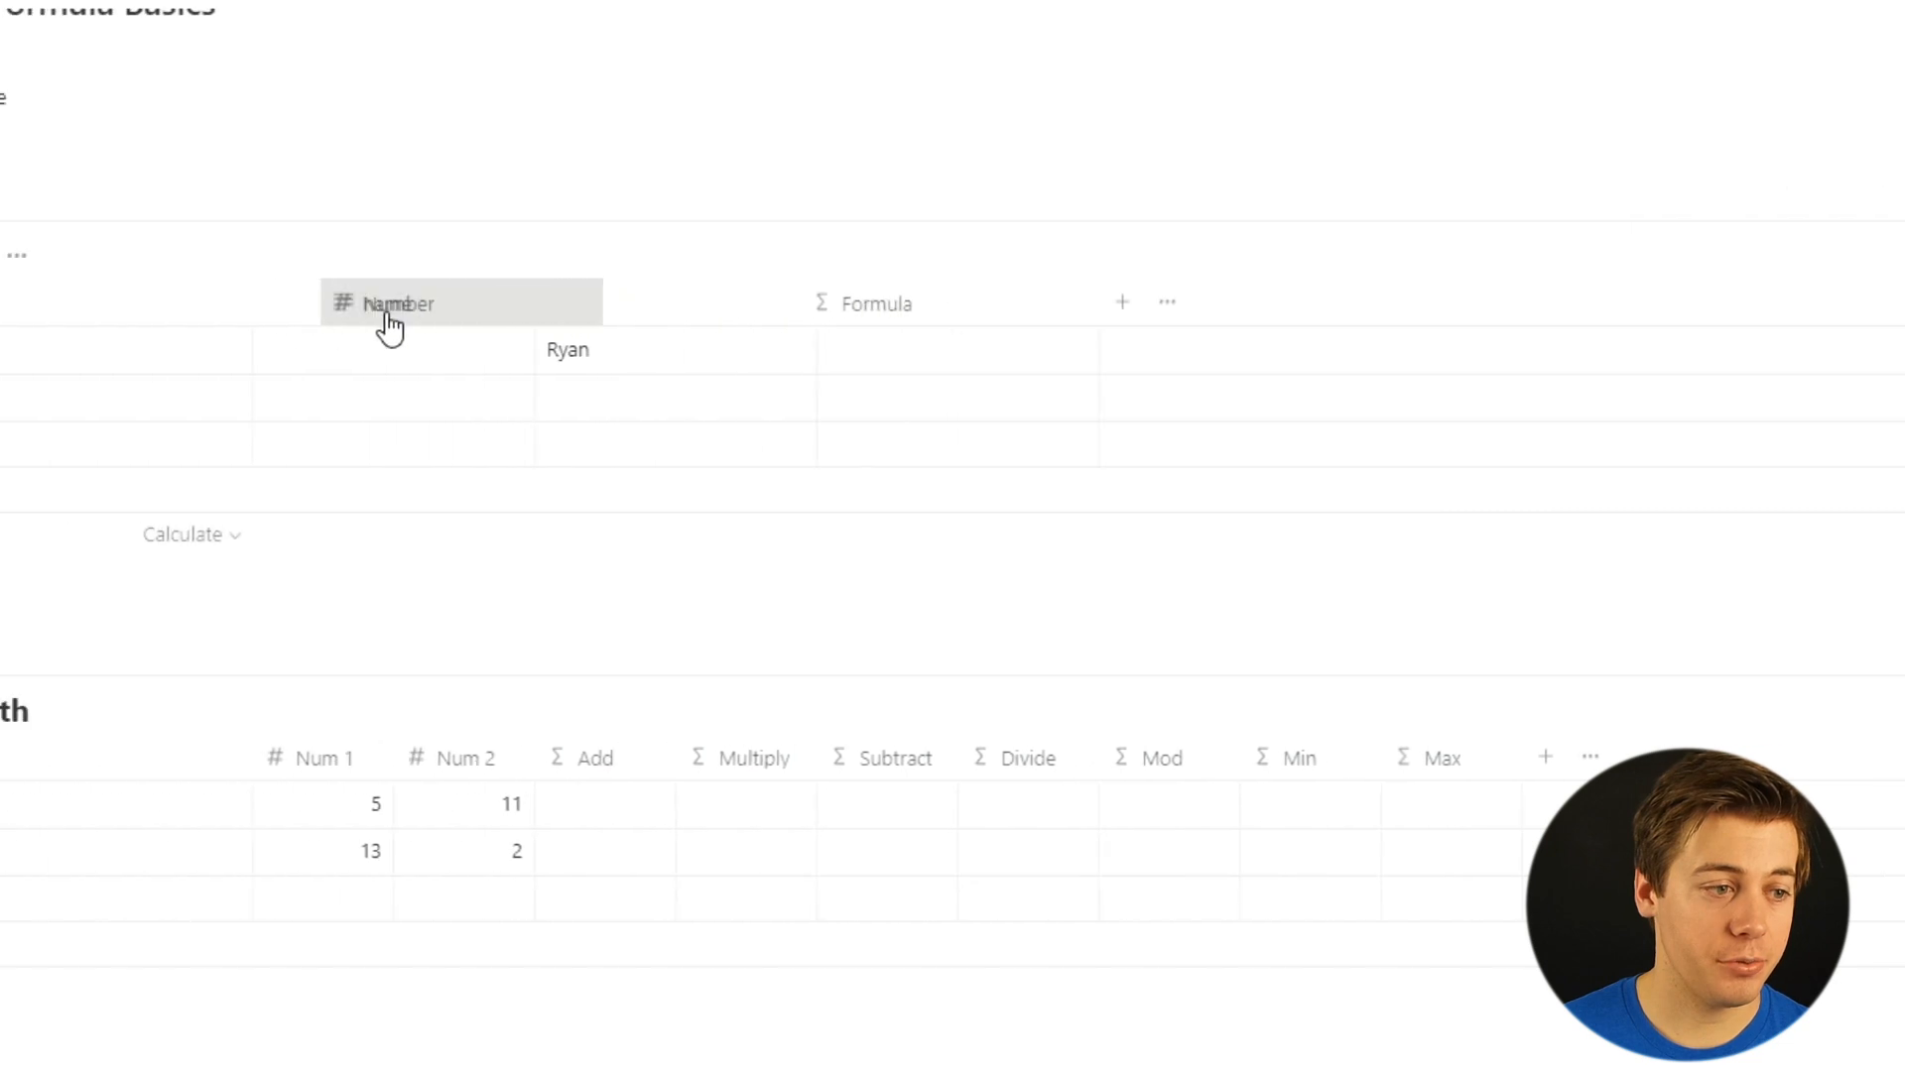
left_click(594, 350)
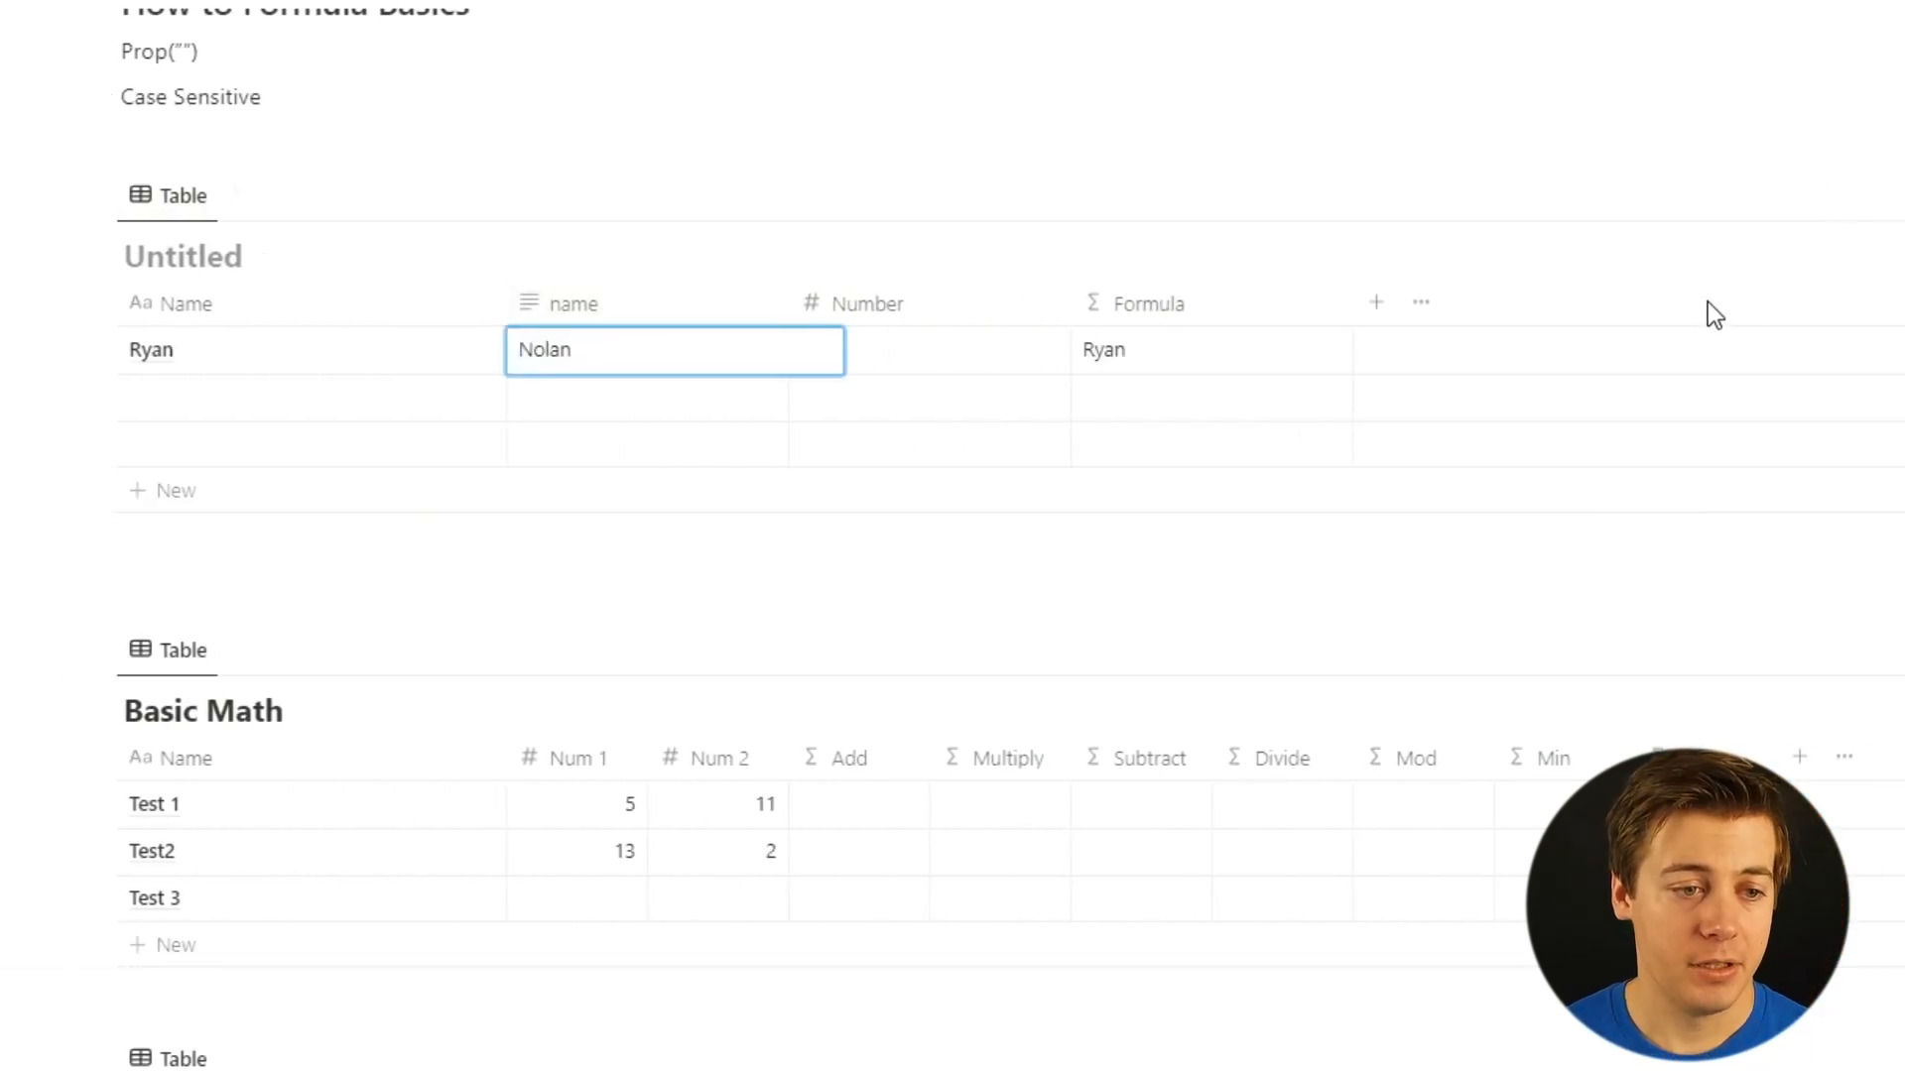
Change the Formula column's expression to prop("name") so it references the lowercase text property.
left_click(1194, 346)
left_click(1195, 346)
left_click(1160, 399)
key("BackSpace")
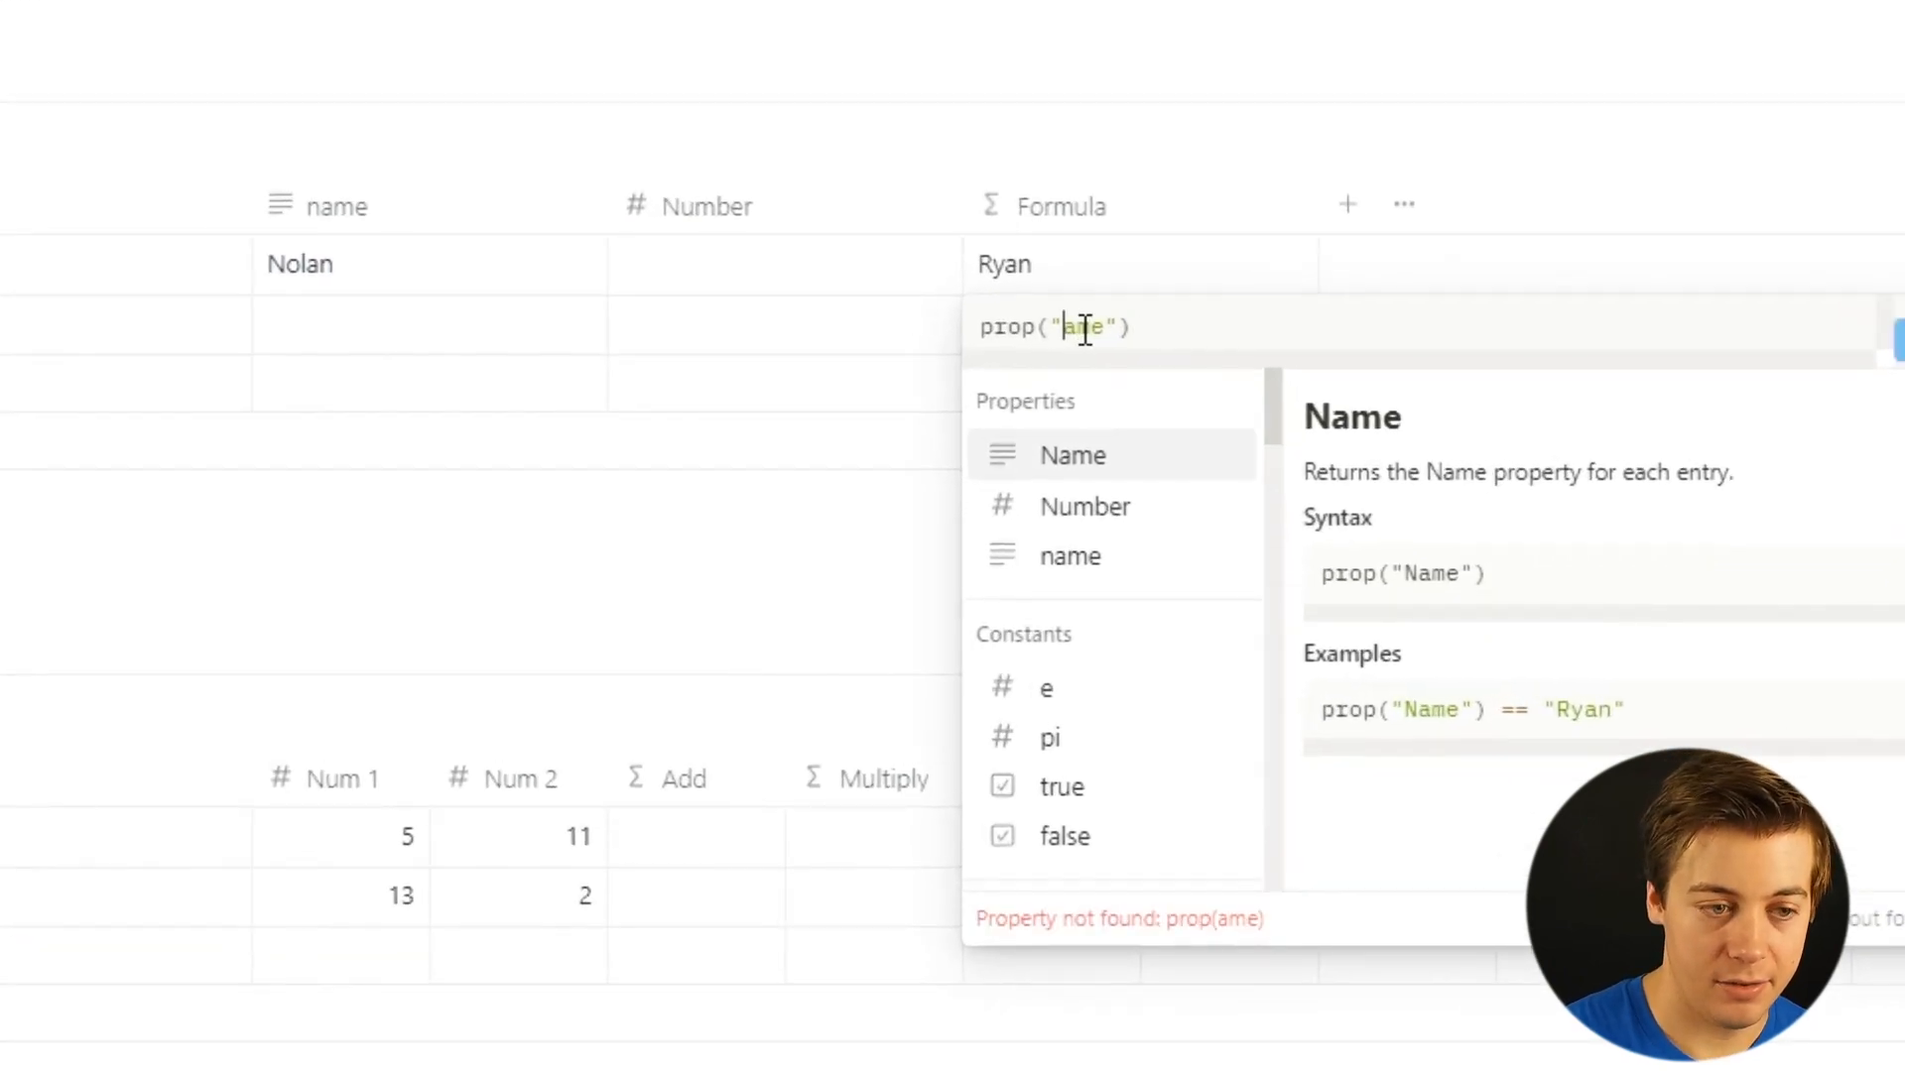
type("n")
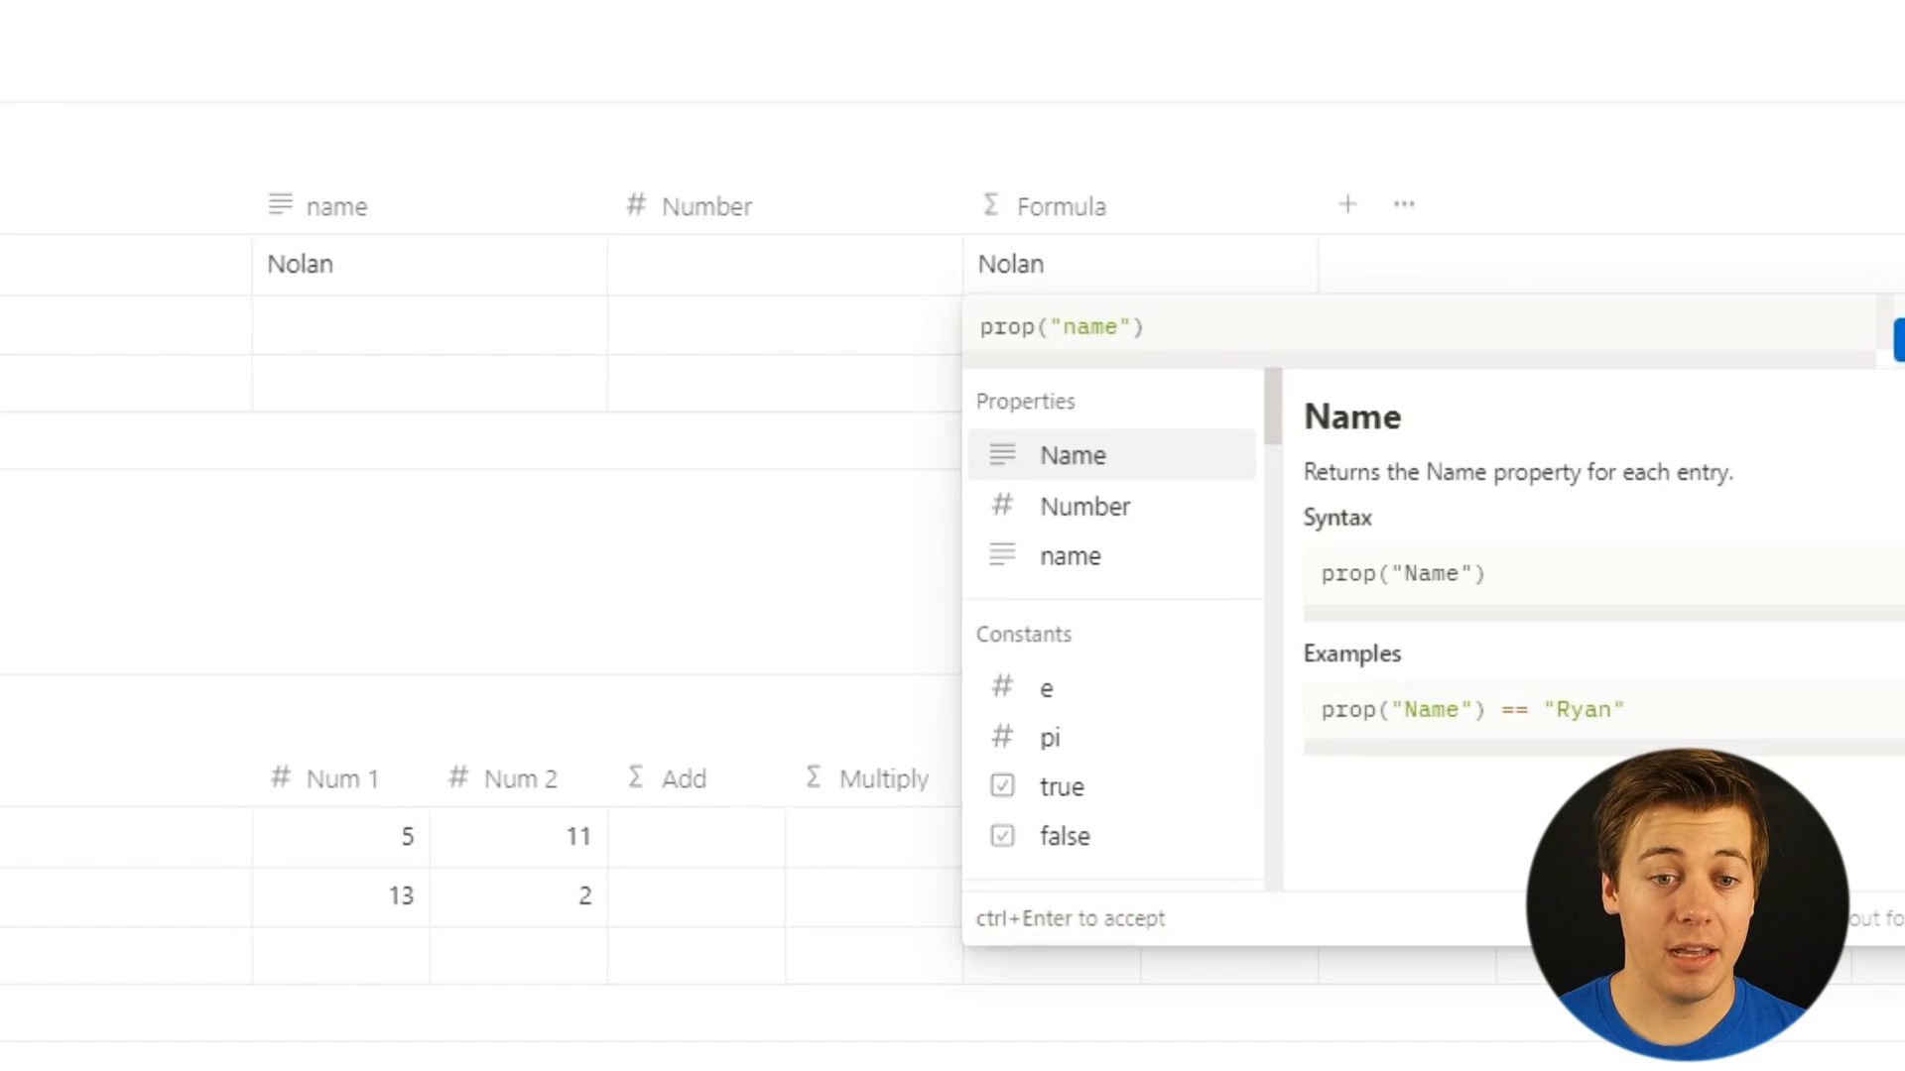
key("ctrl+Return")
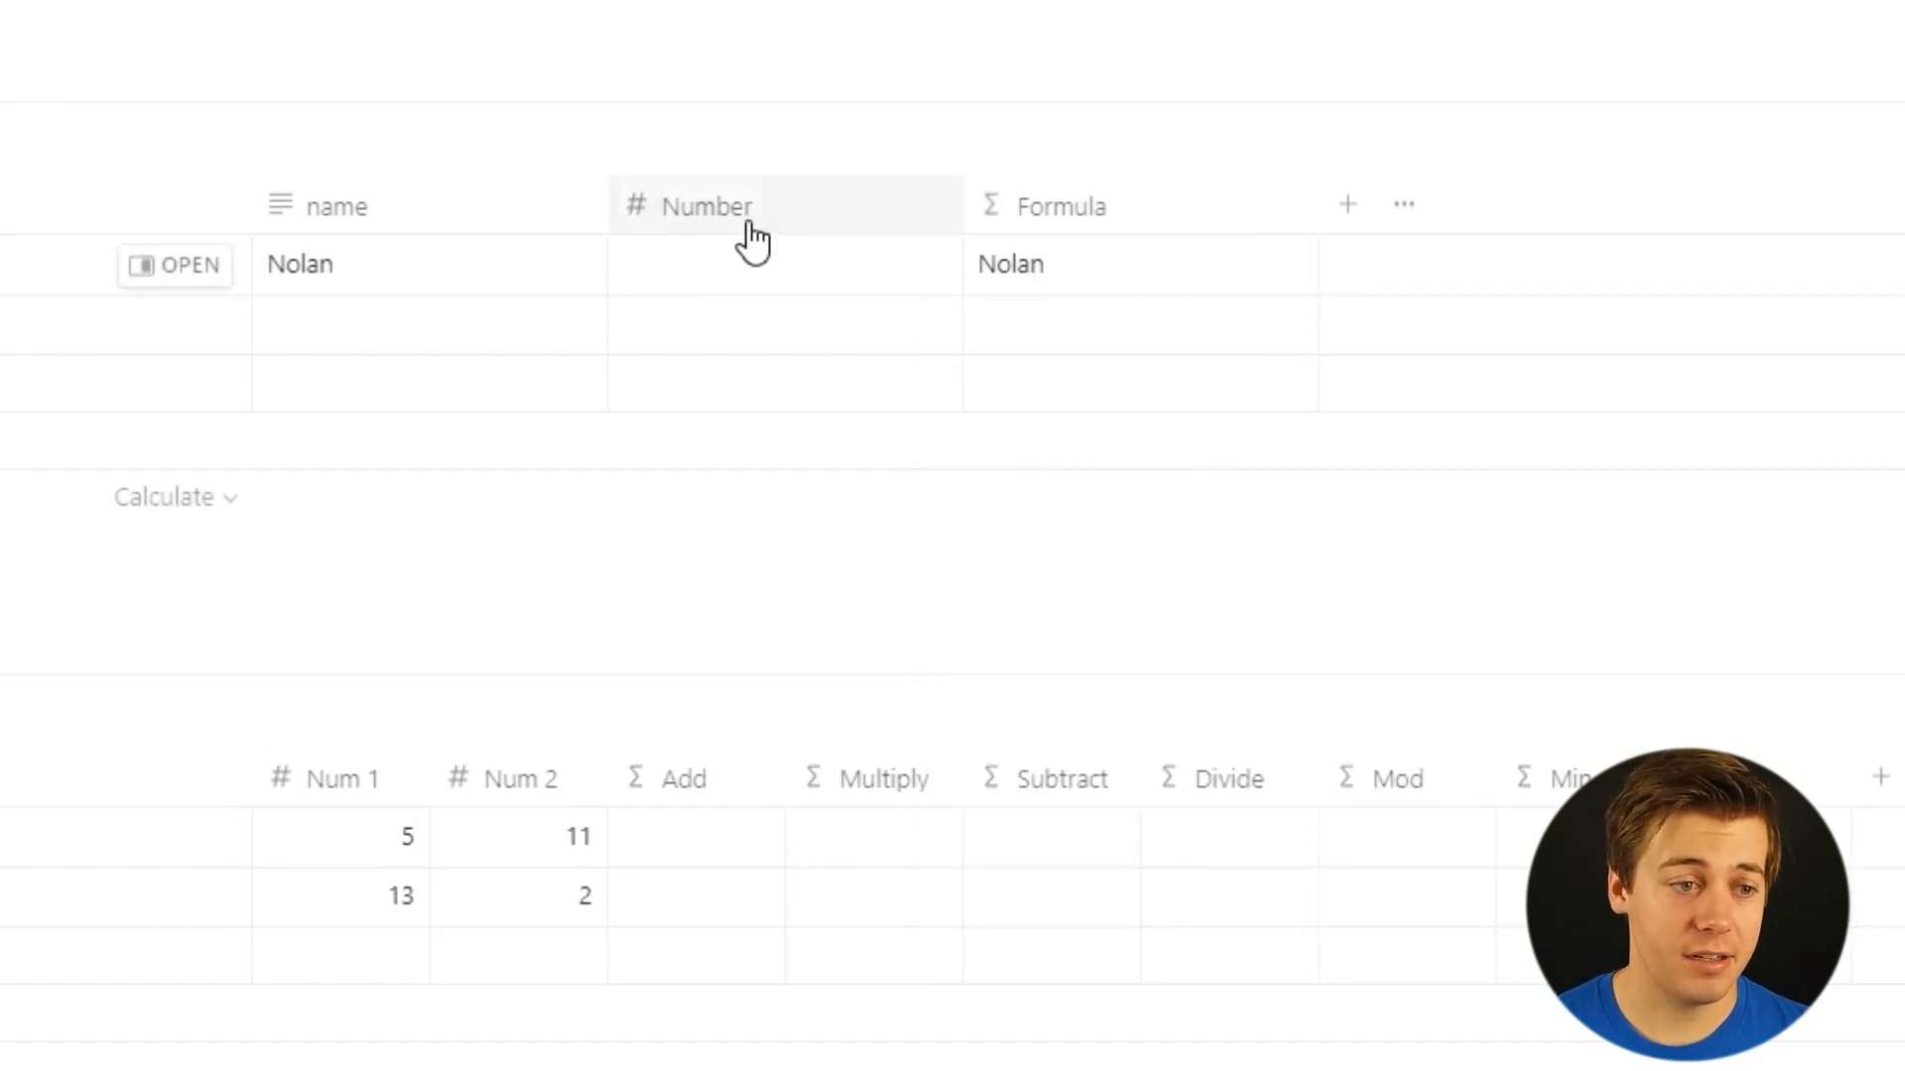
Replace the Formula column's expression with prop("Number").
left_click(1054, 268)
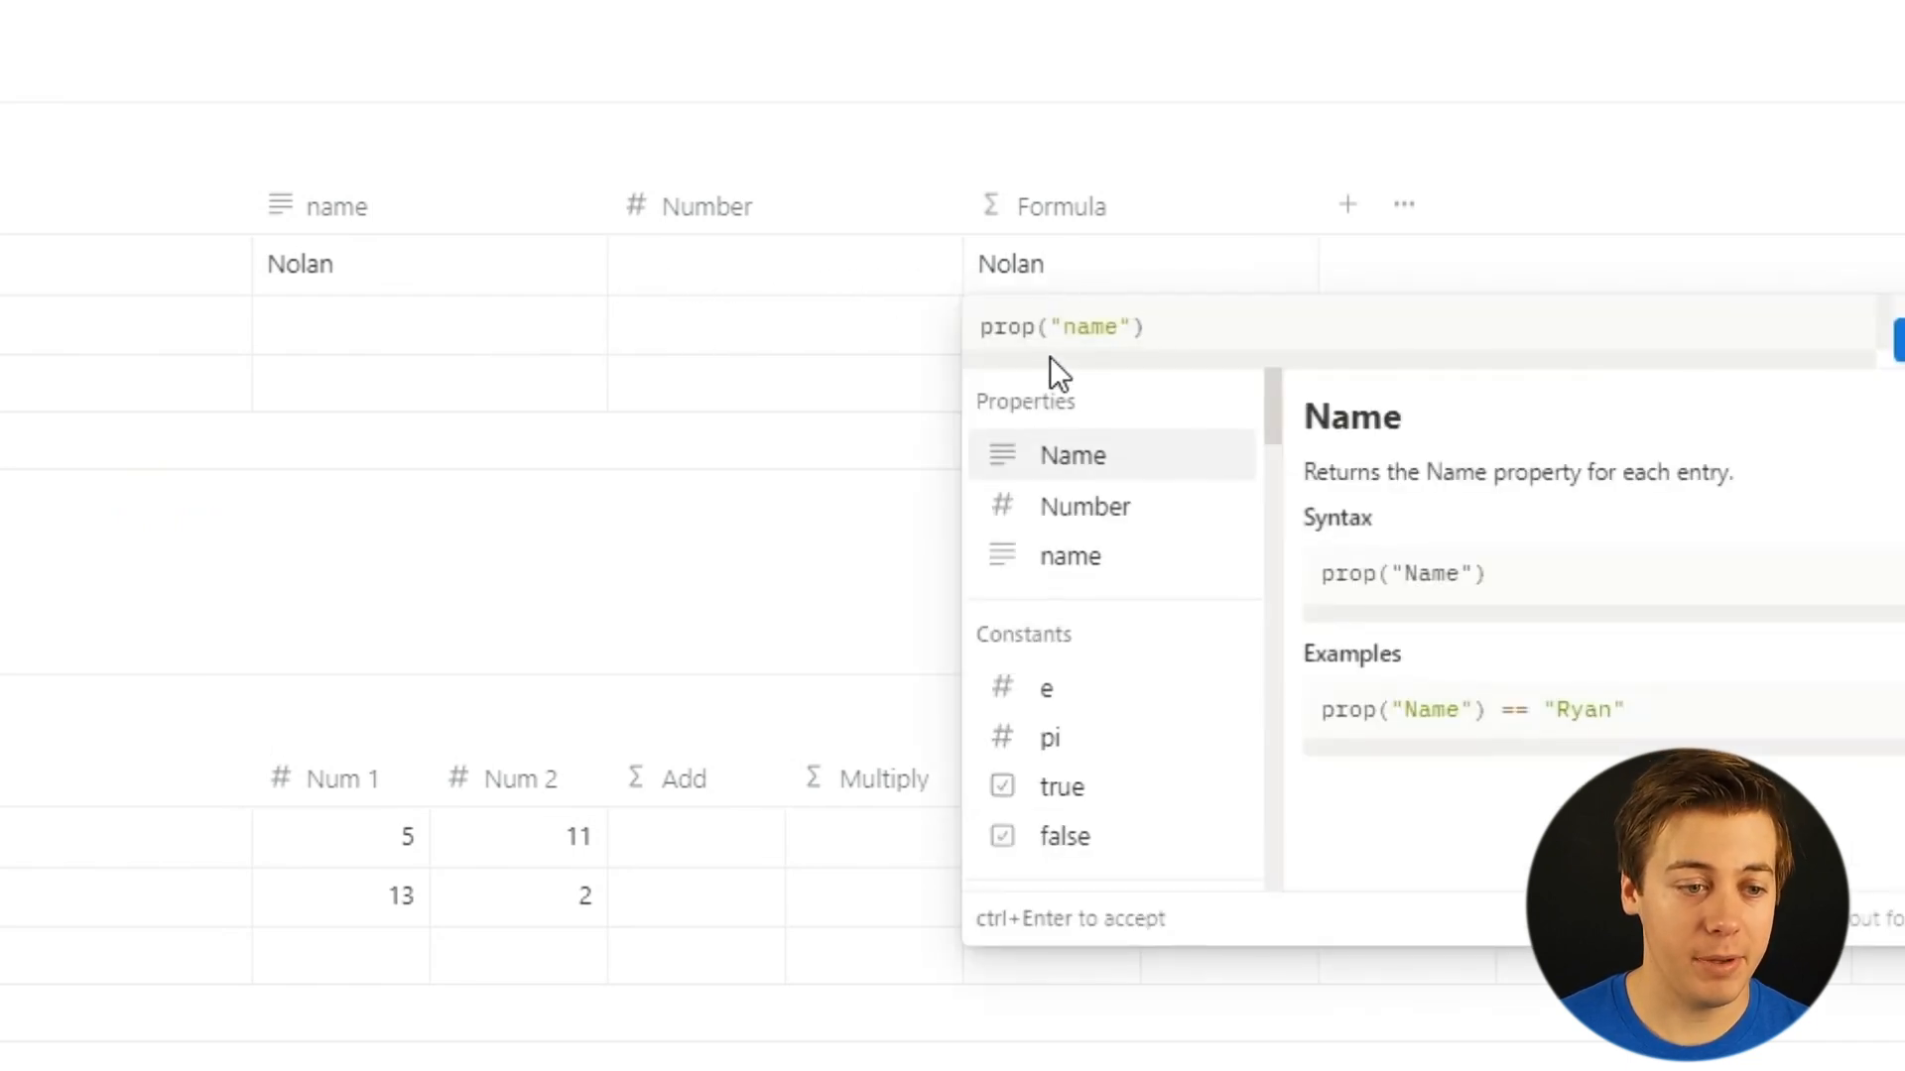
left_click(1084, 508)
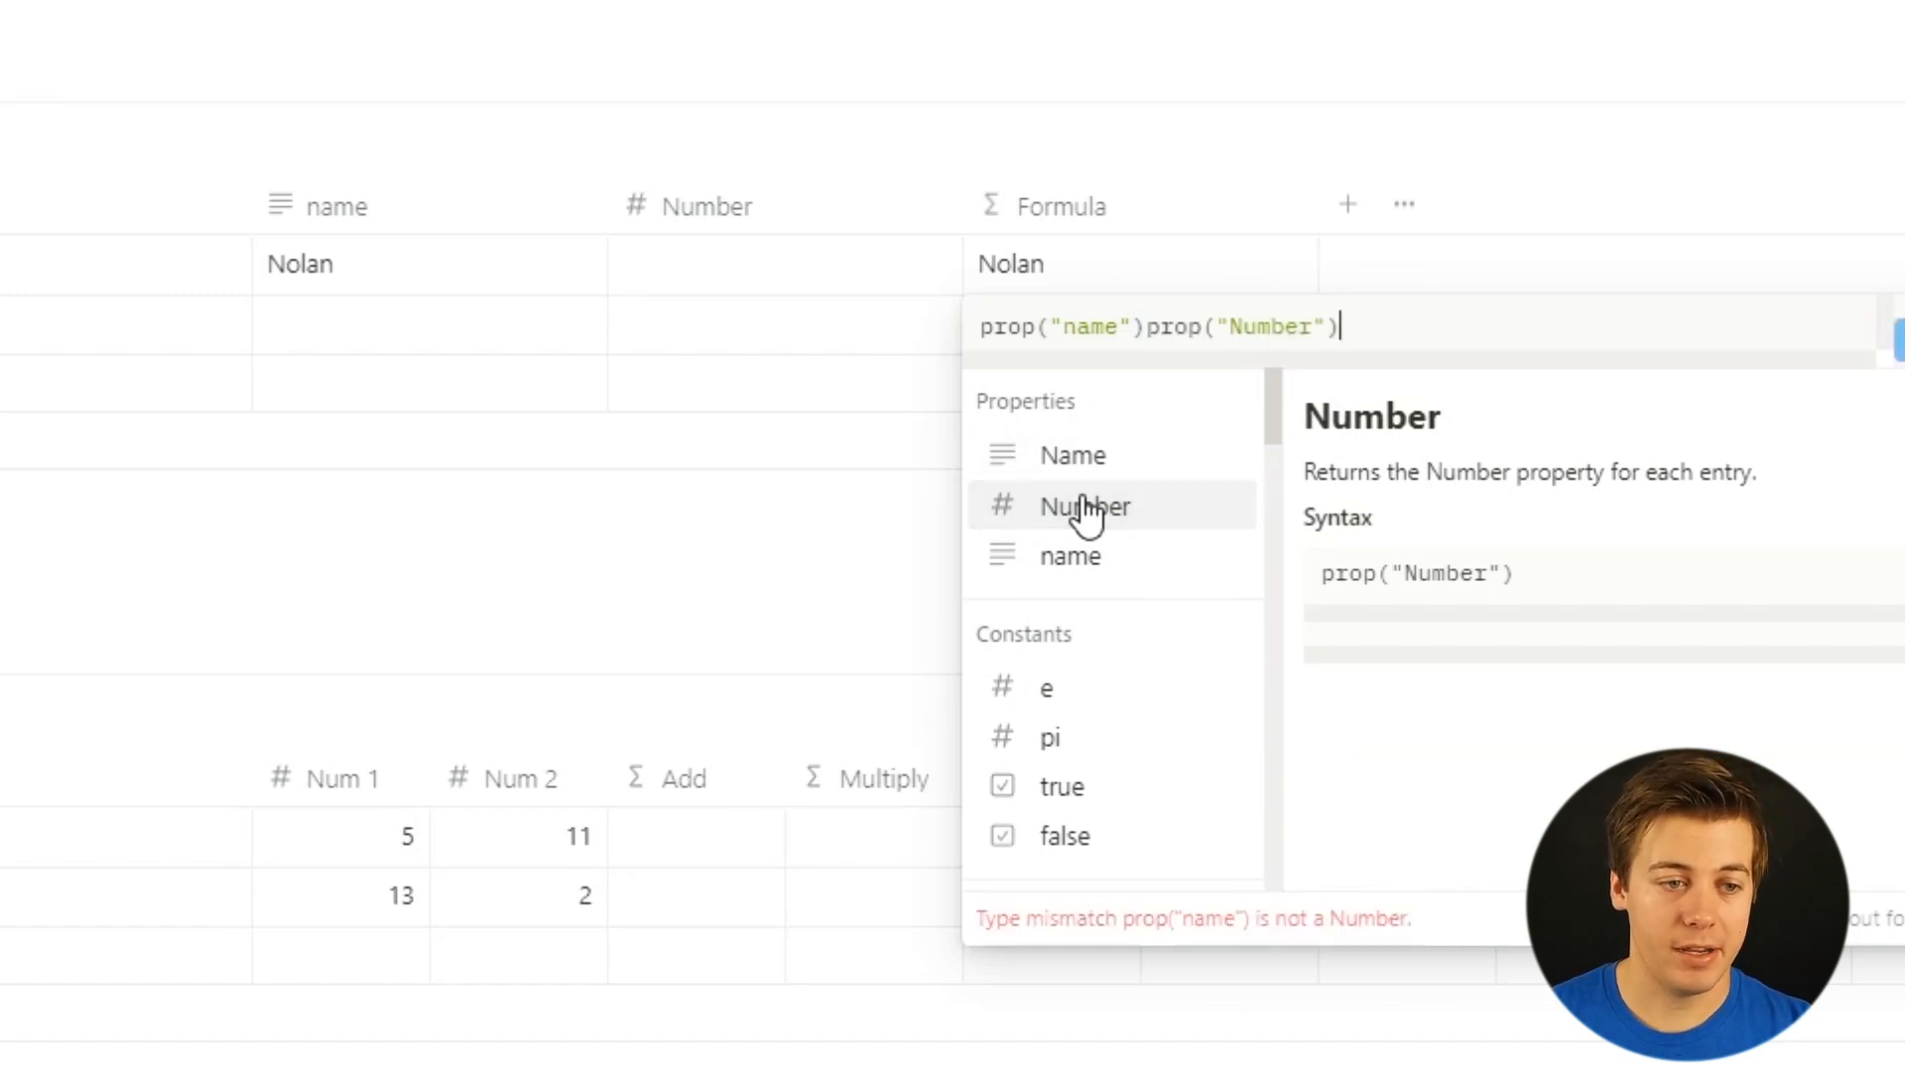
left_click_drag(1147, 325, 955, 315)
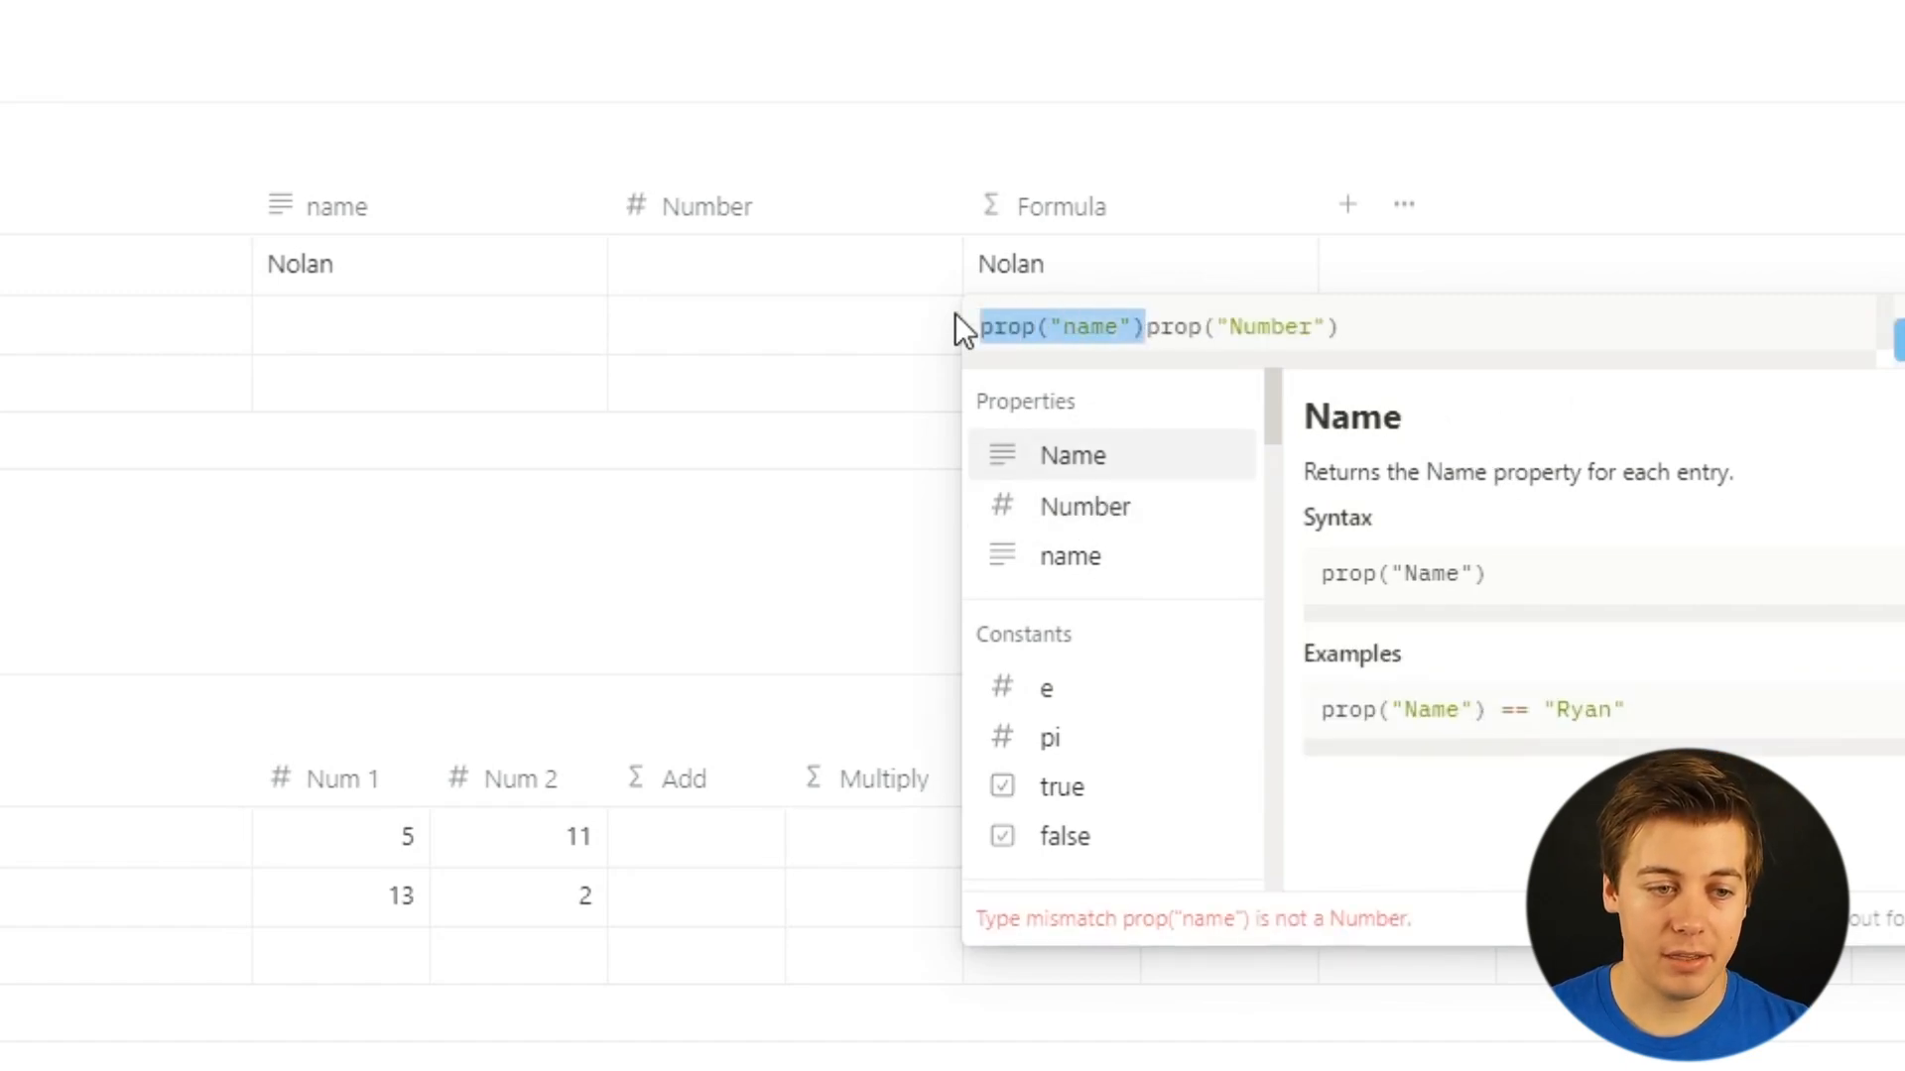
key("BackSpace")
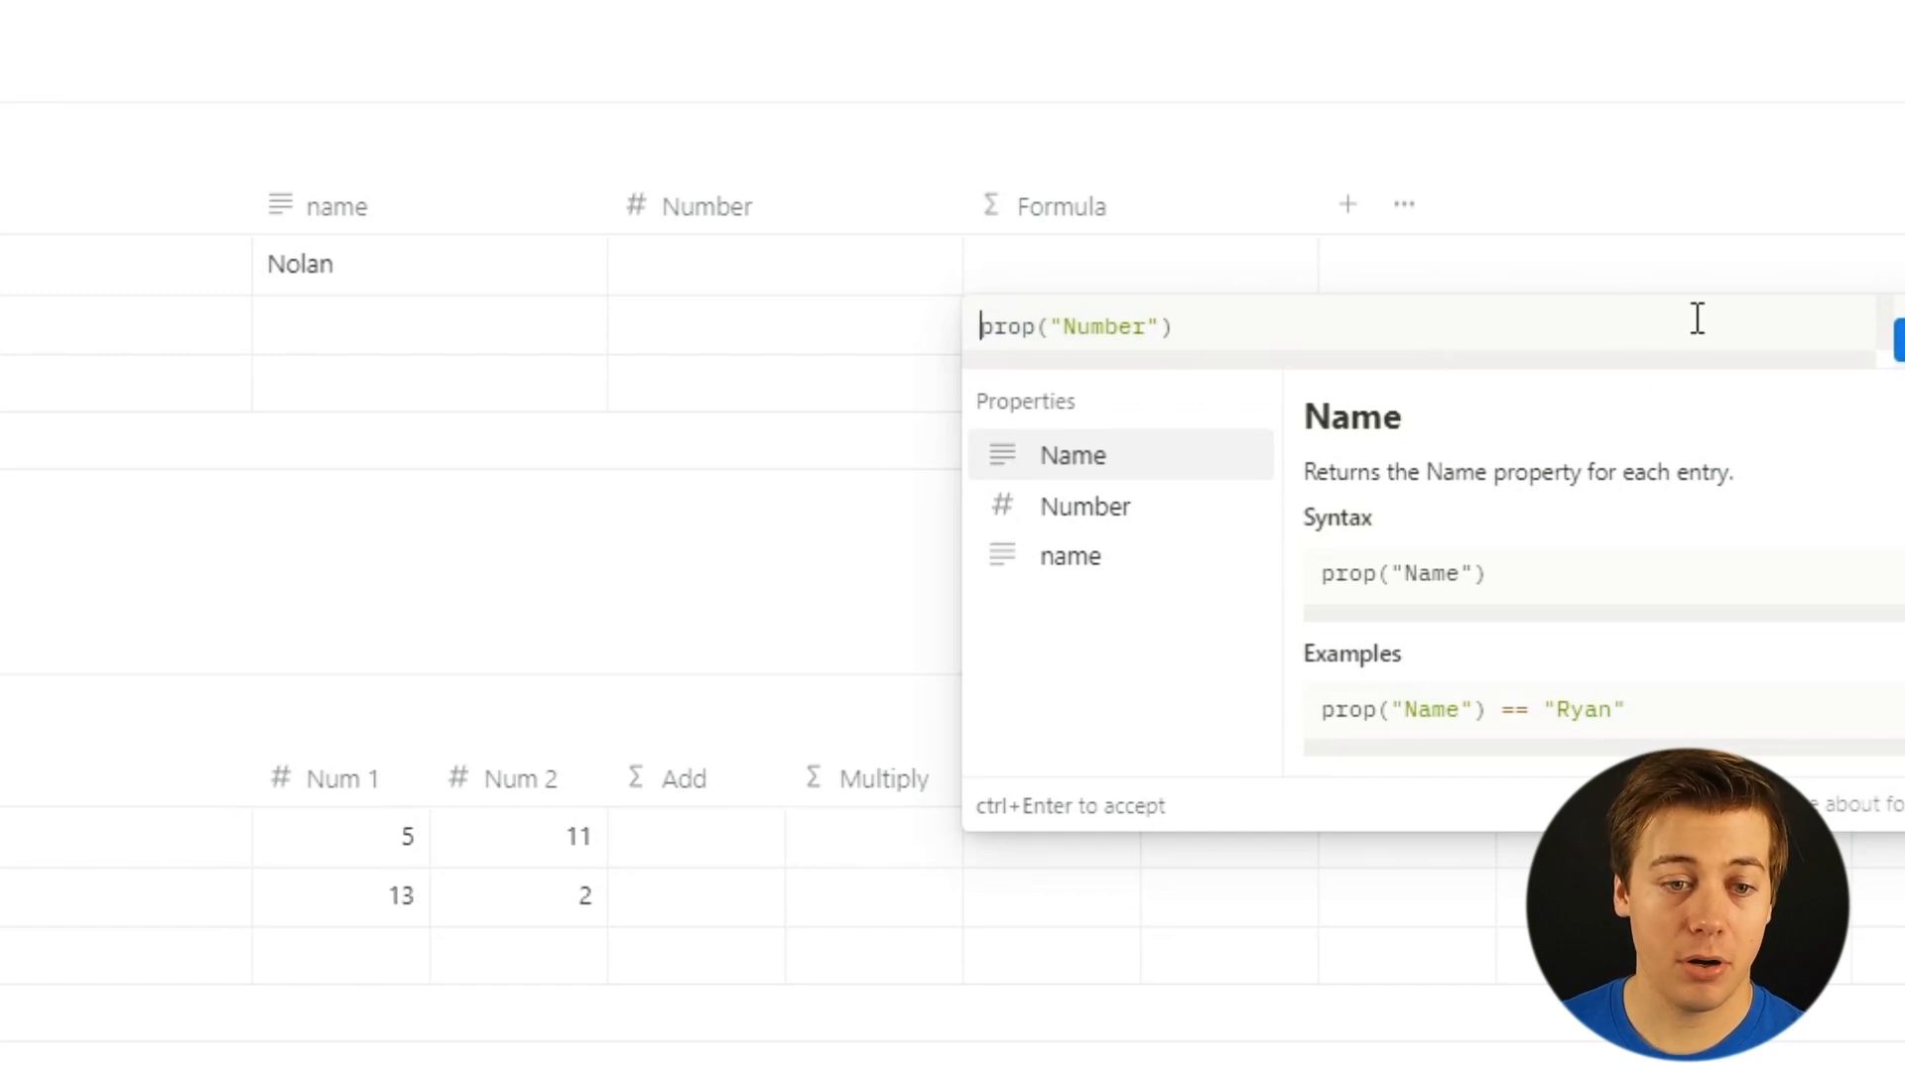
key("ctrl+Return")
Enter 11 in the first row's Number cell and rename that property to Number 5.
left_click(682, 262)
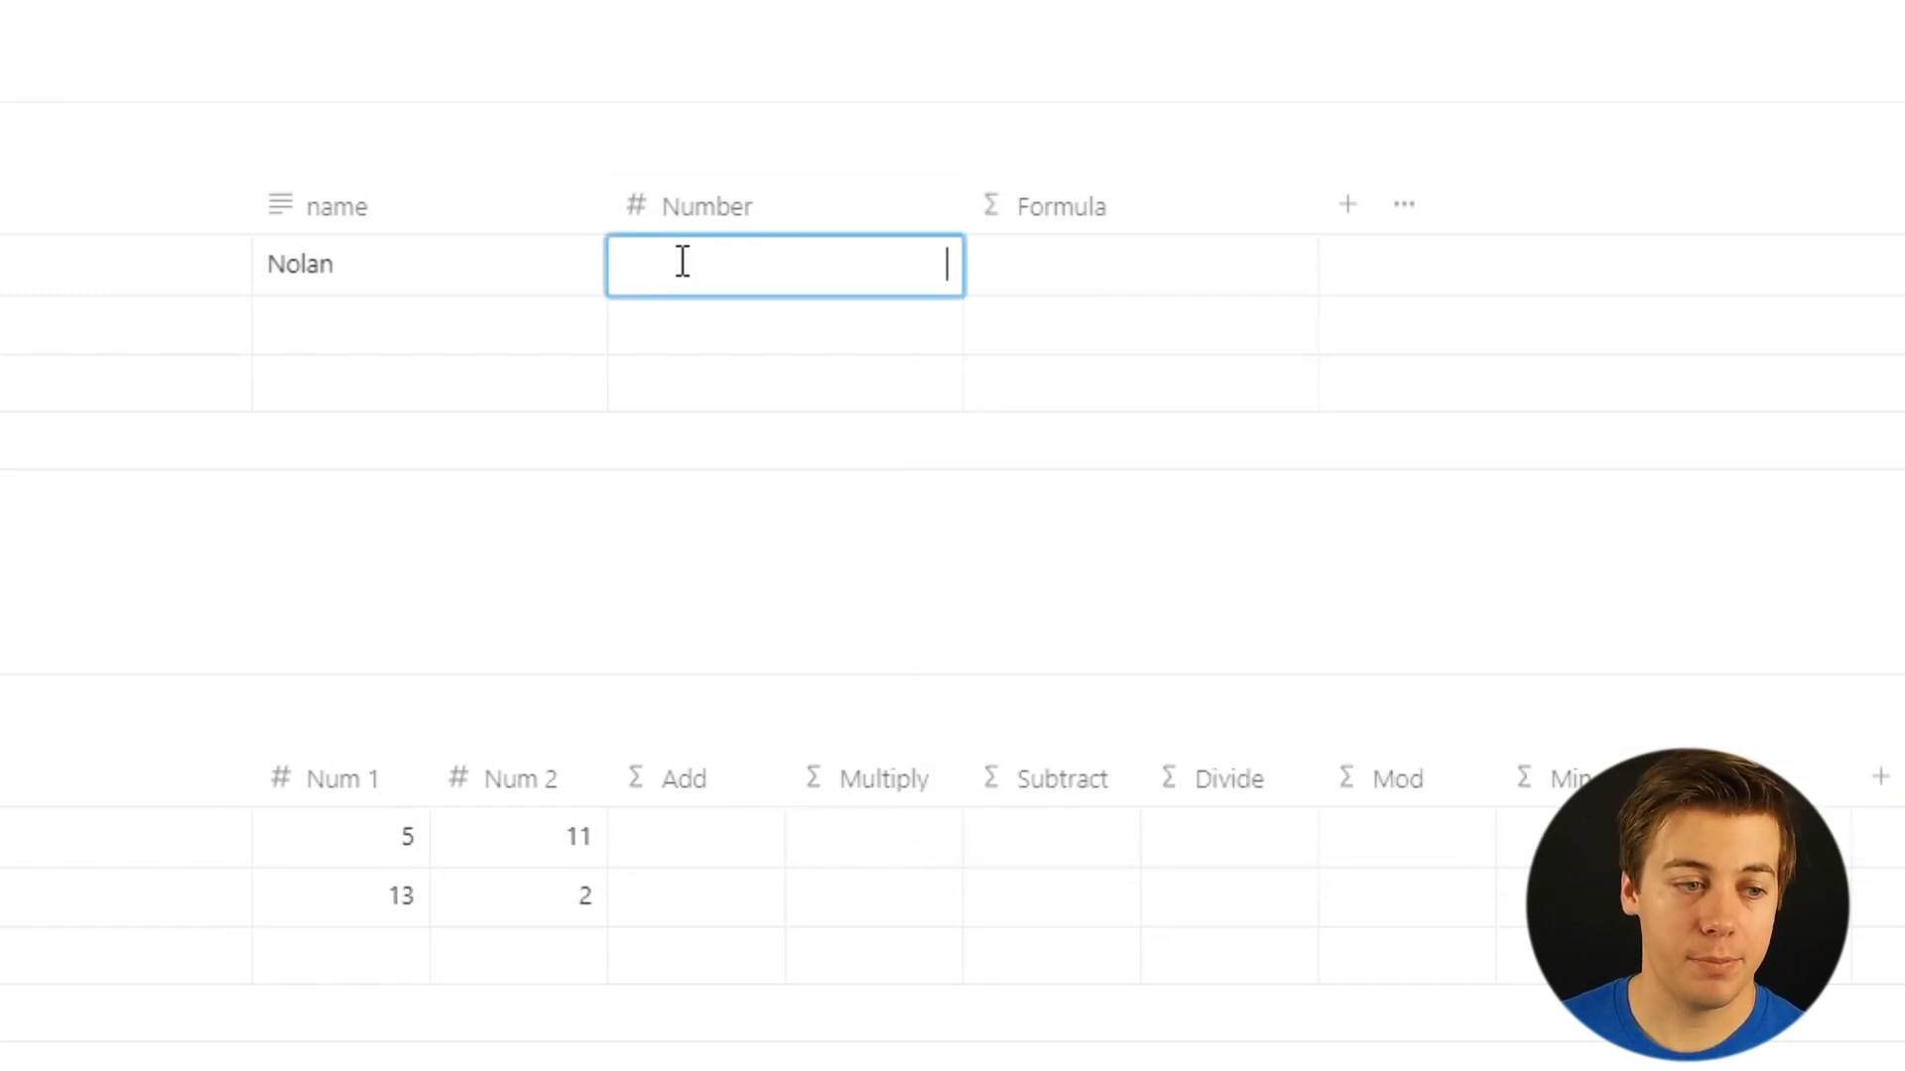
key("Escape")
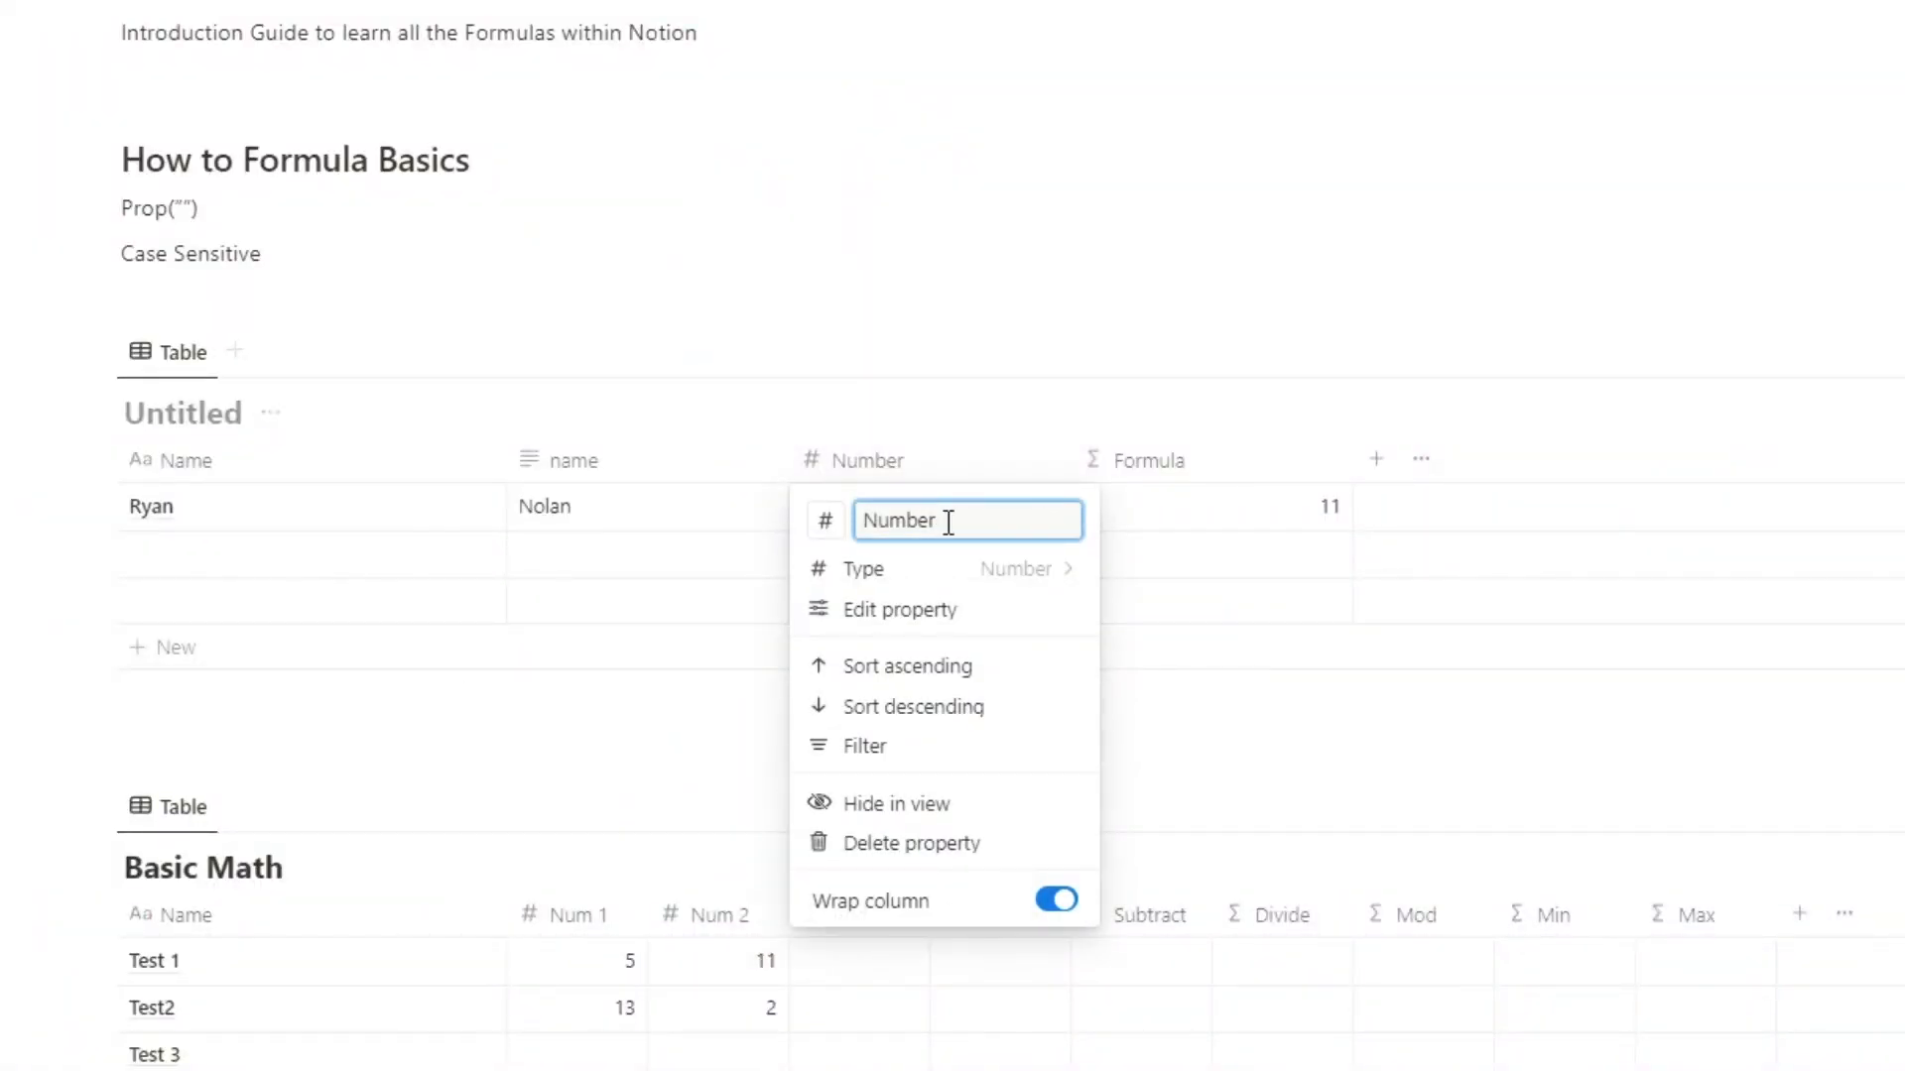
type("5")
left_click(1681, 436)
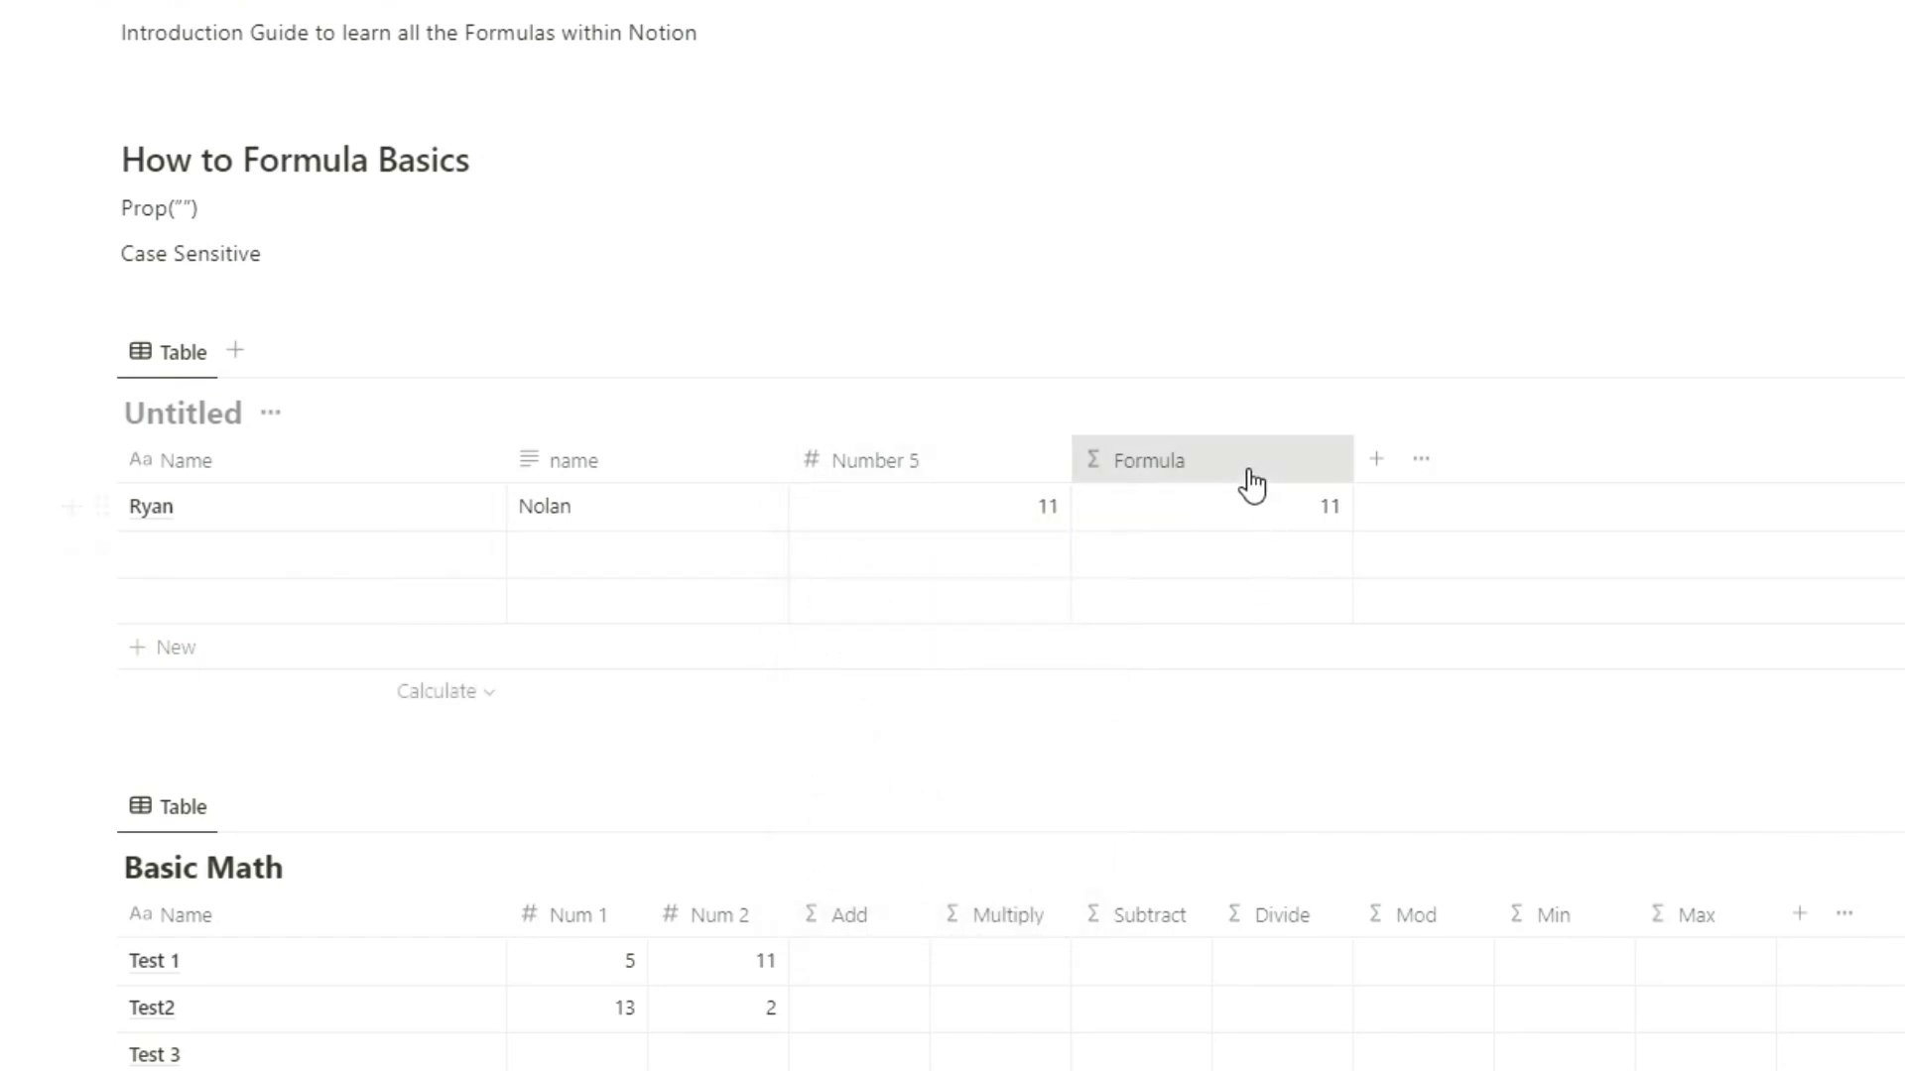
Try to reference the number property without its space, as prop("Number5"), in the Formula column's expression.
left_click(1233, 508)
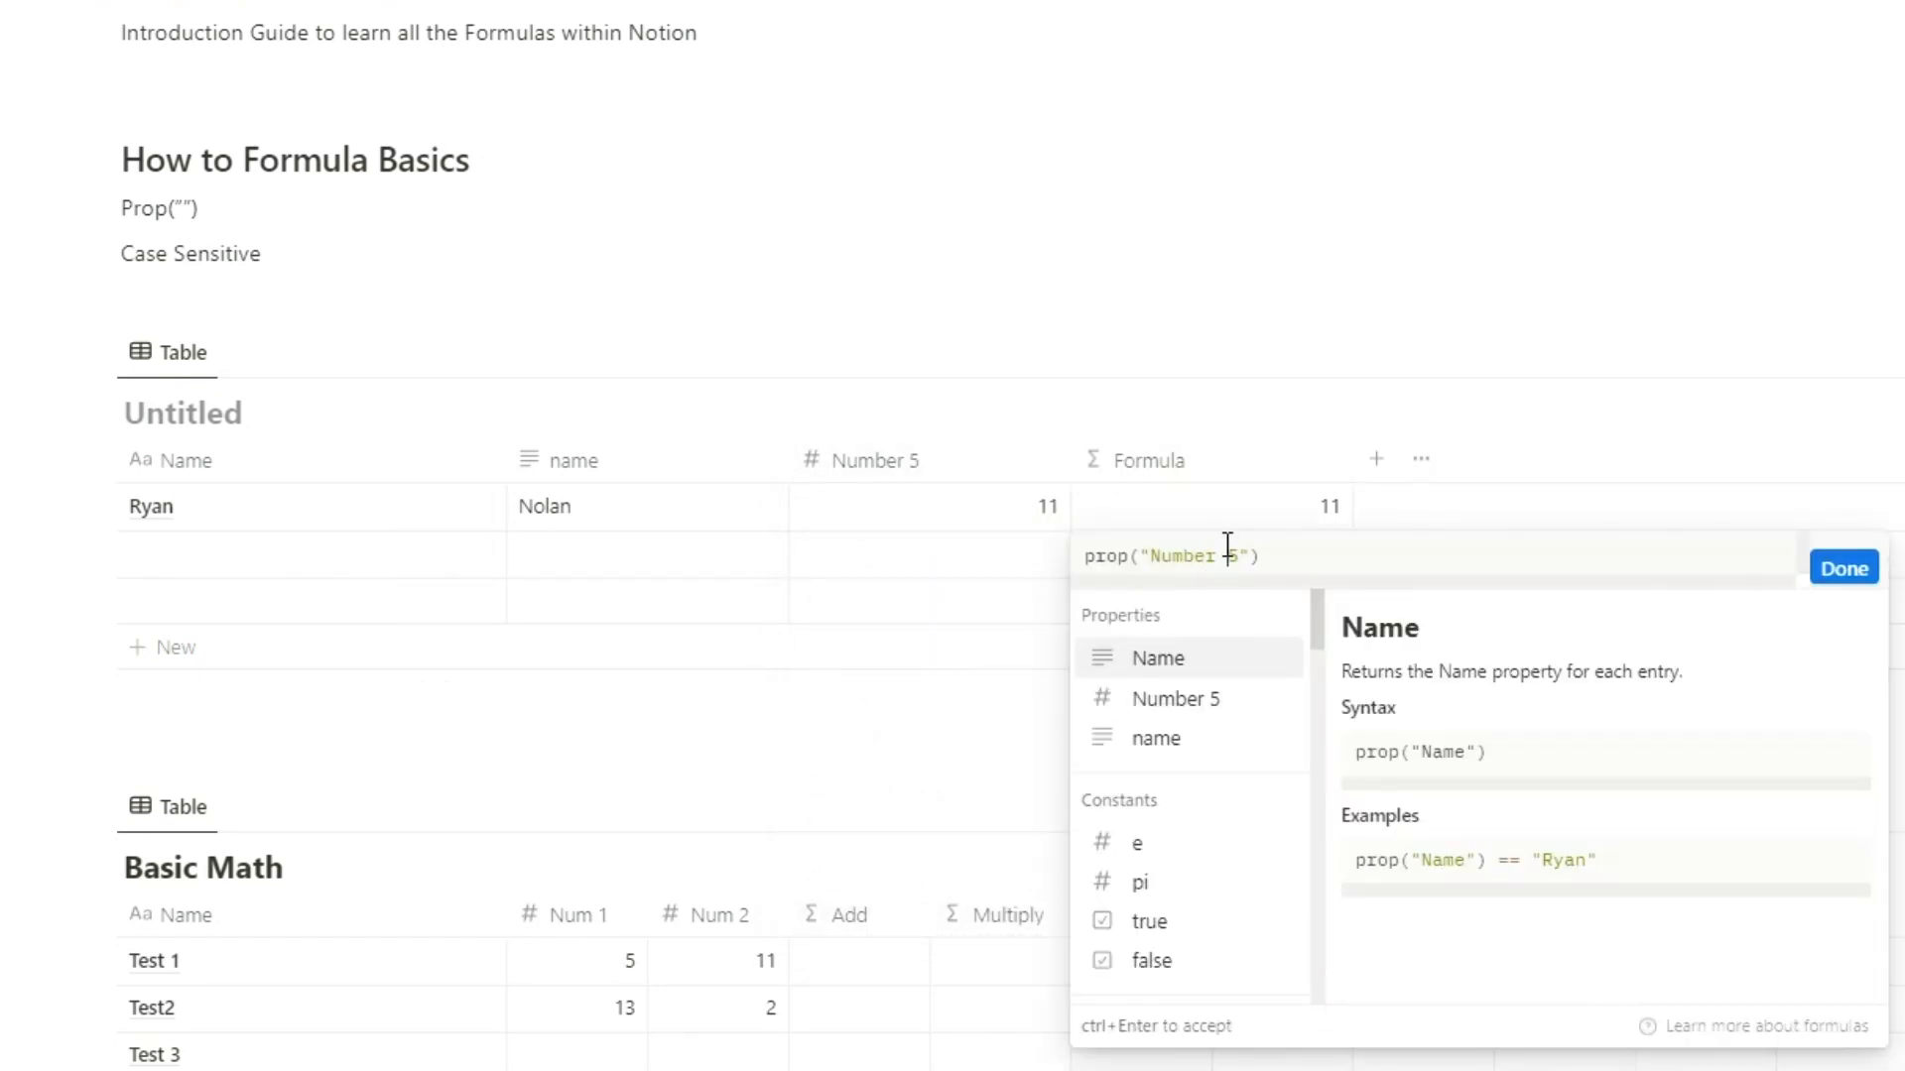
key("BackSpace")
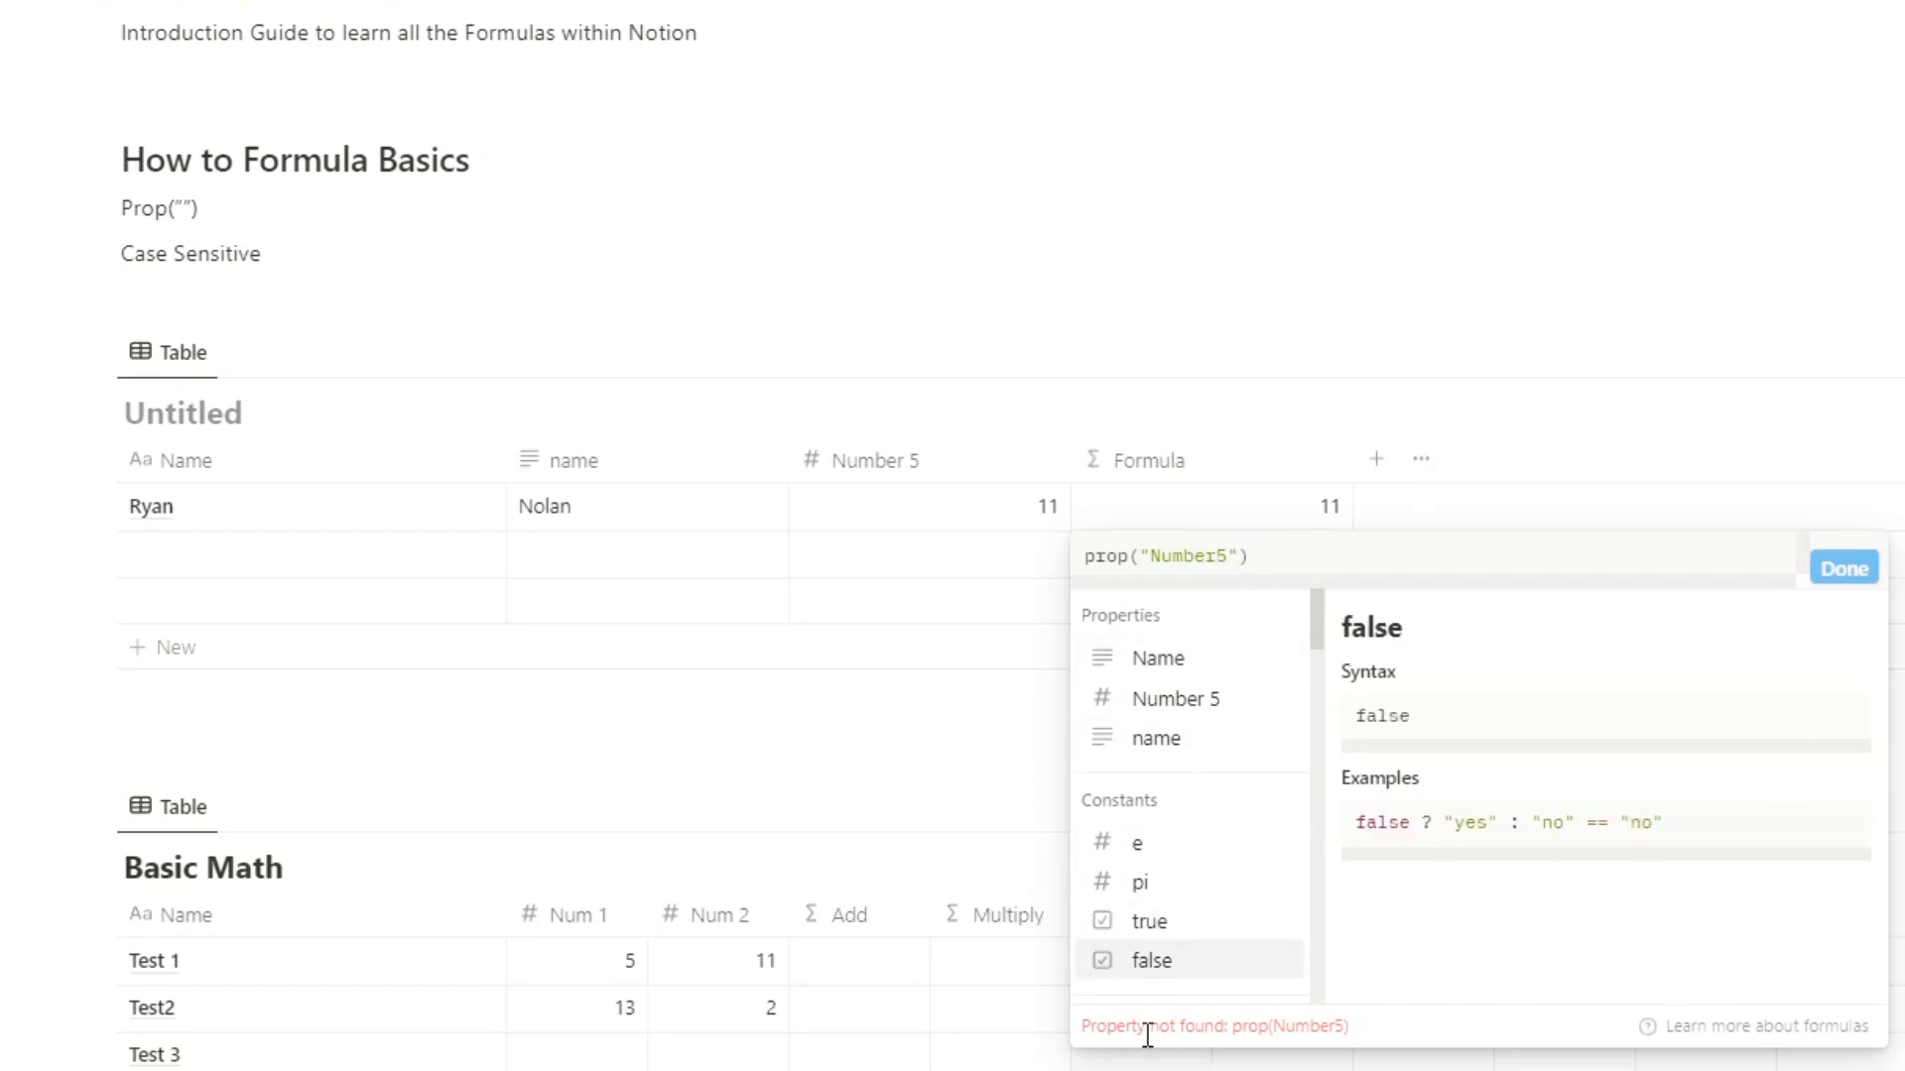
left_click(1842, 570)
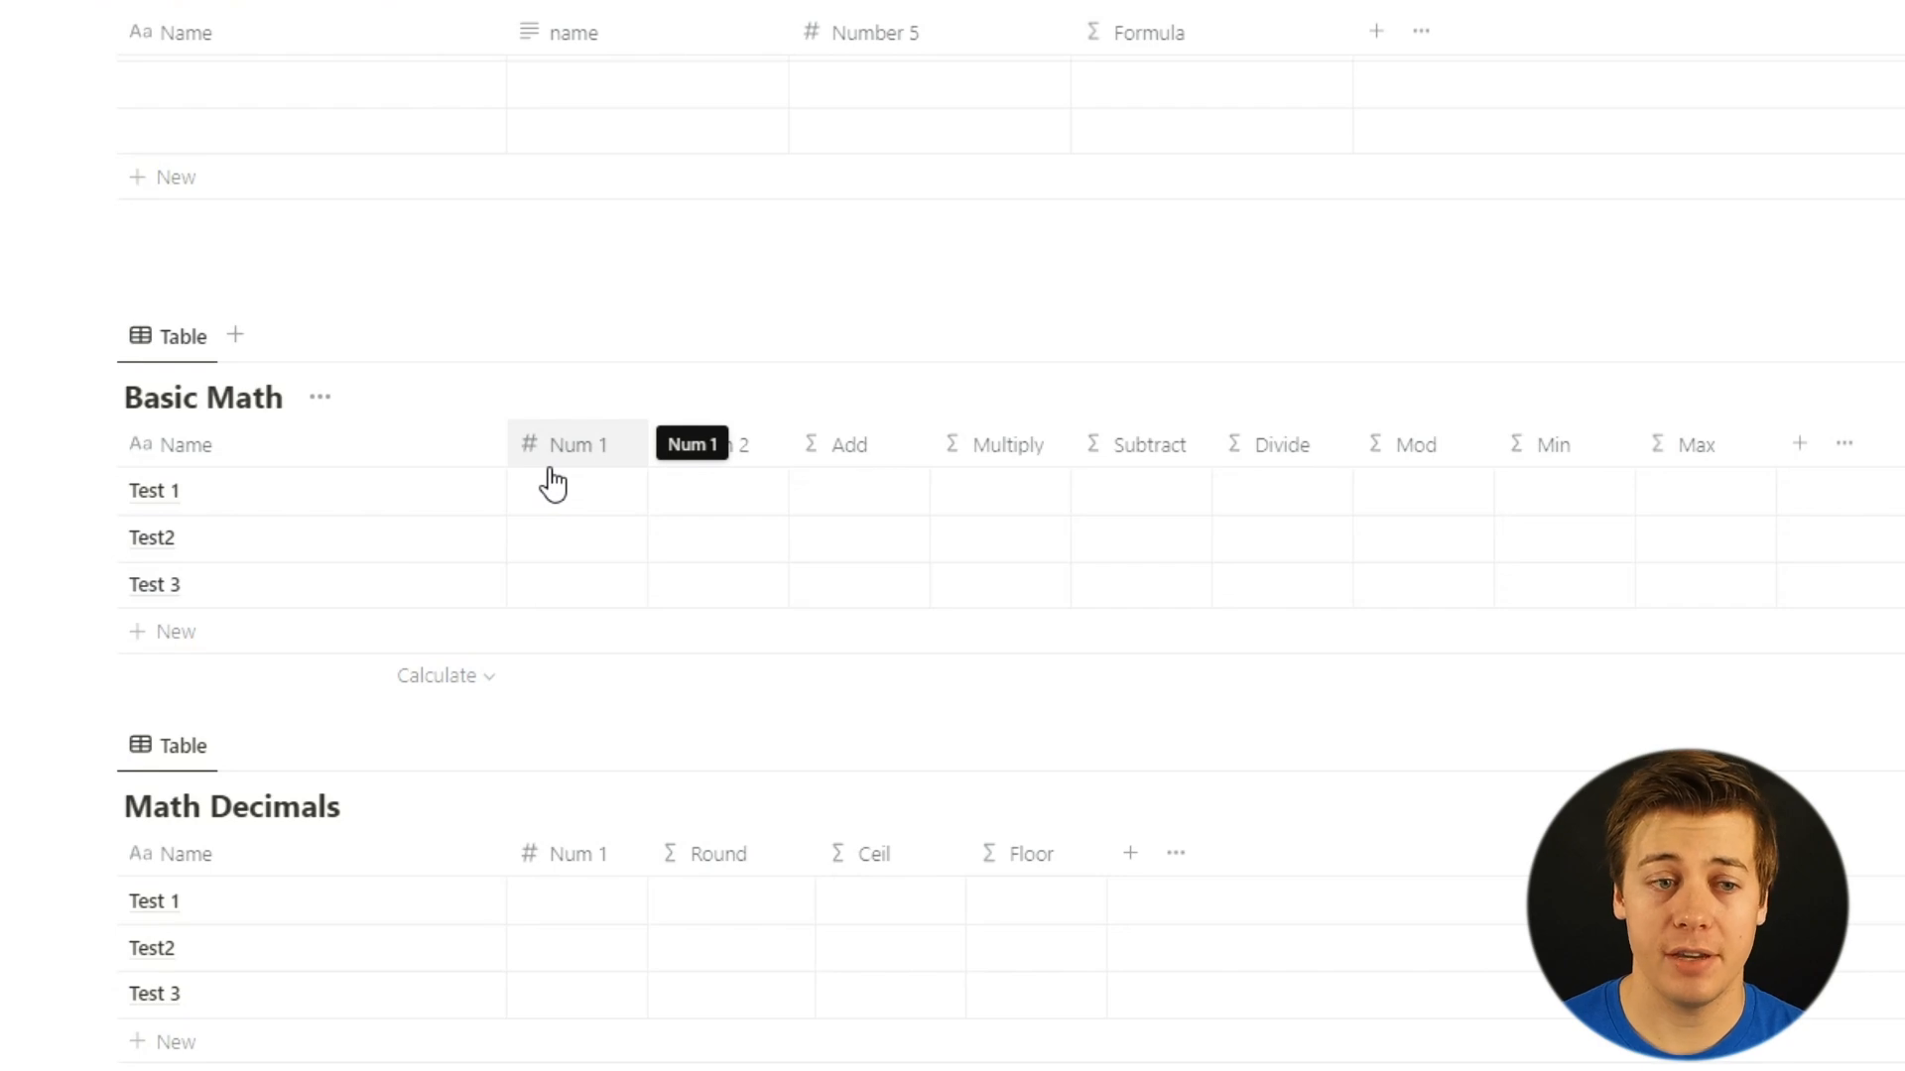
Fill the three test rows of the Basic Math table with 5, 6, 8 in Num 1 and 11, 2, 8 in Num 2.
left_click(564, 482)
type("5")
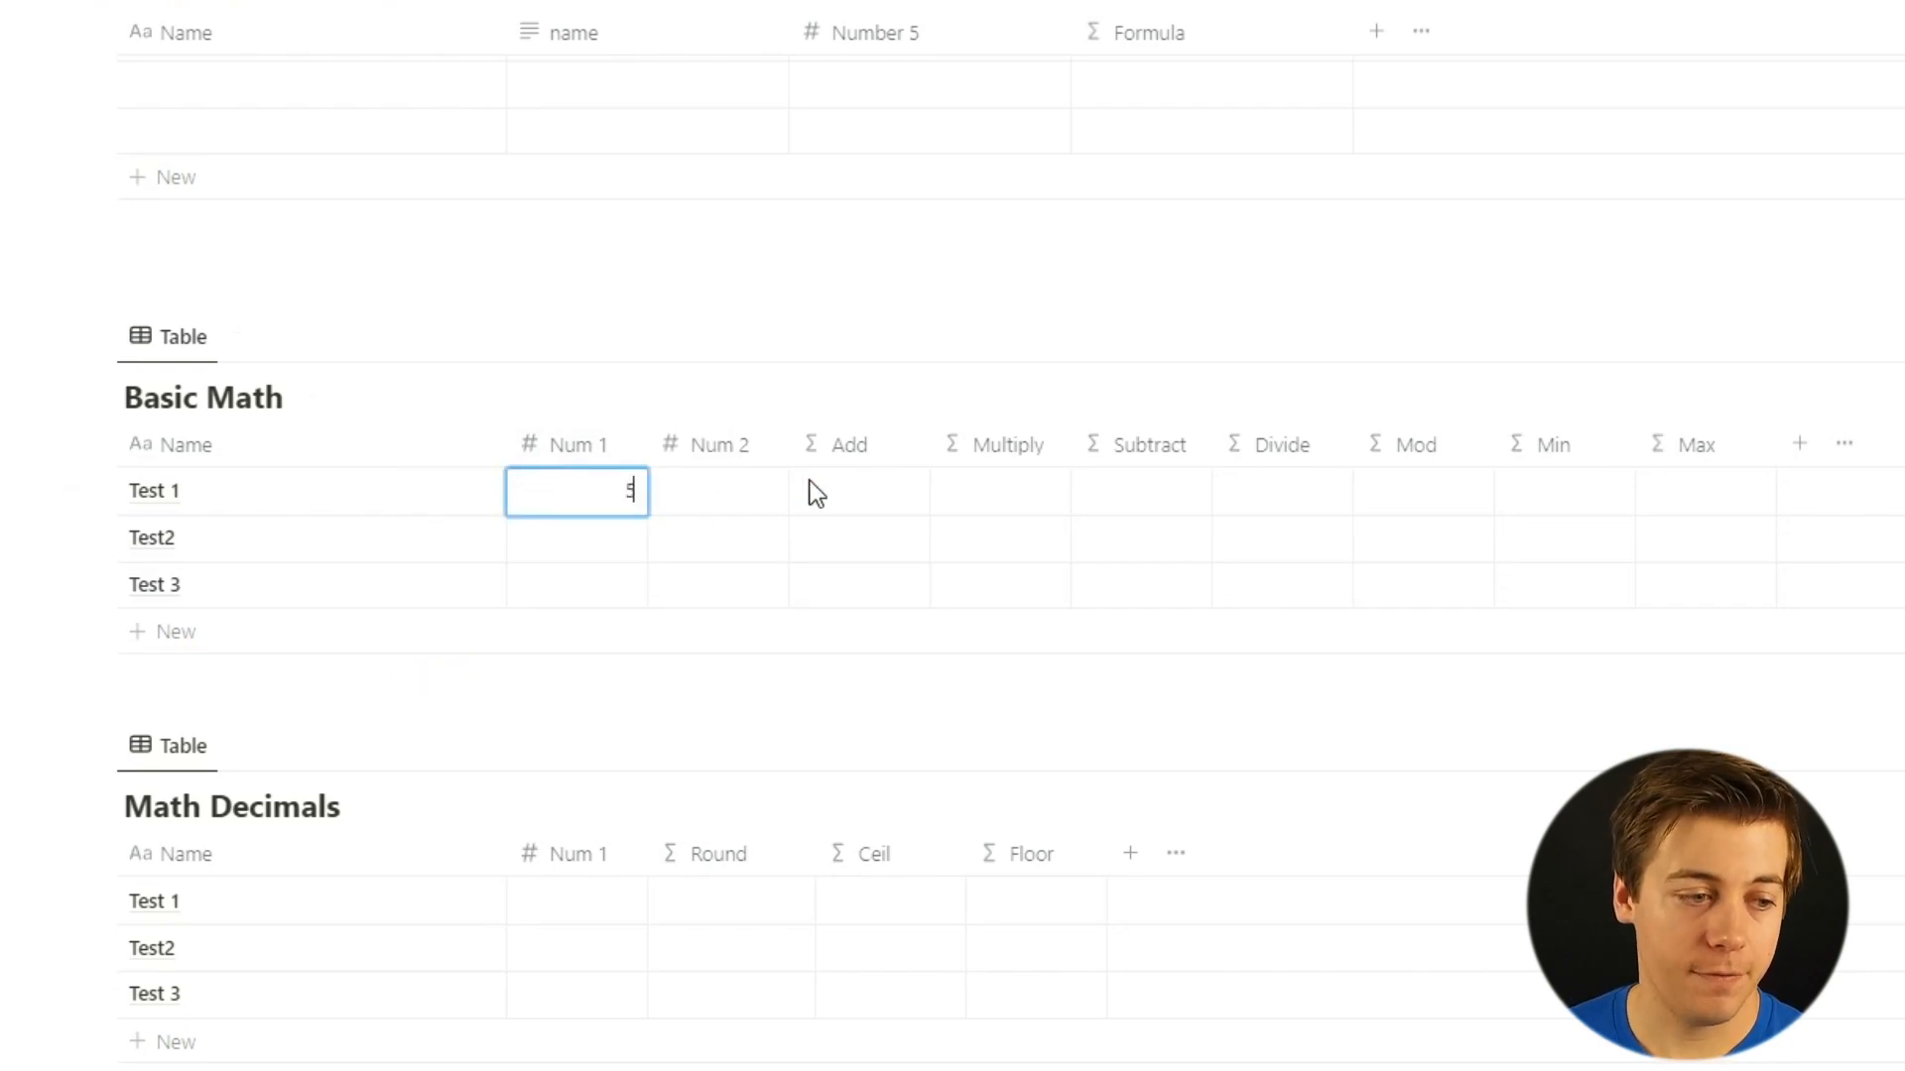
left_click(729, 487)
type("11")
left_click(637, 544)
type("6")
left_click(723, 547)
type("2")
left_click(626, 587)
type("8")
left_click(736, 599)
type("8")
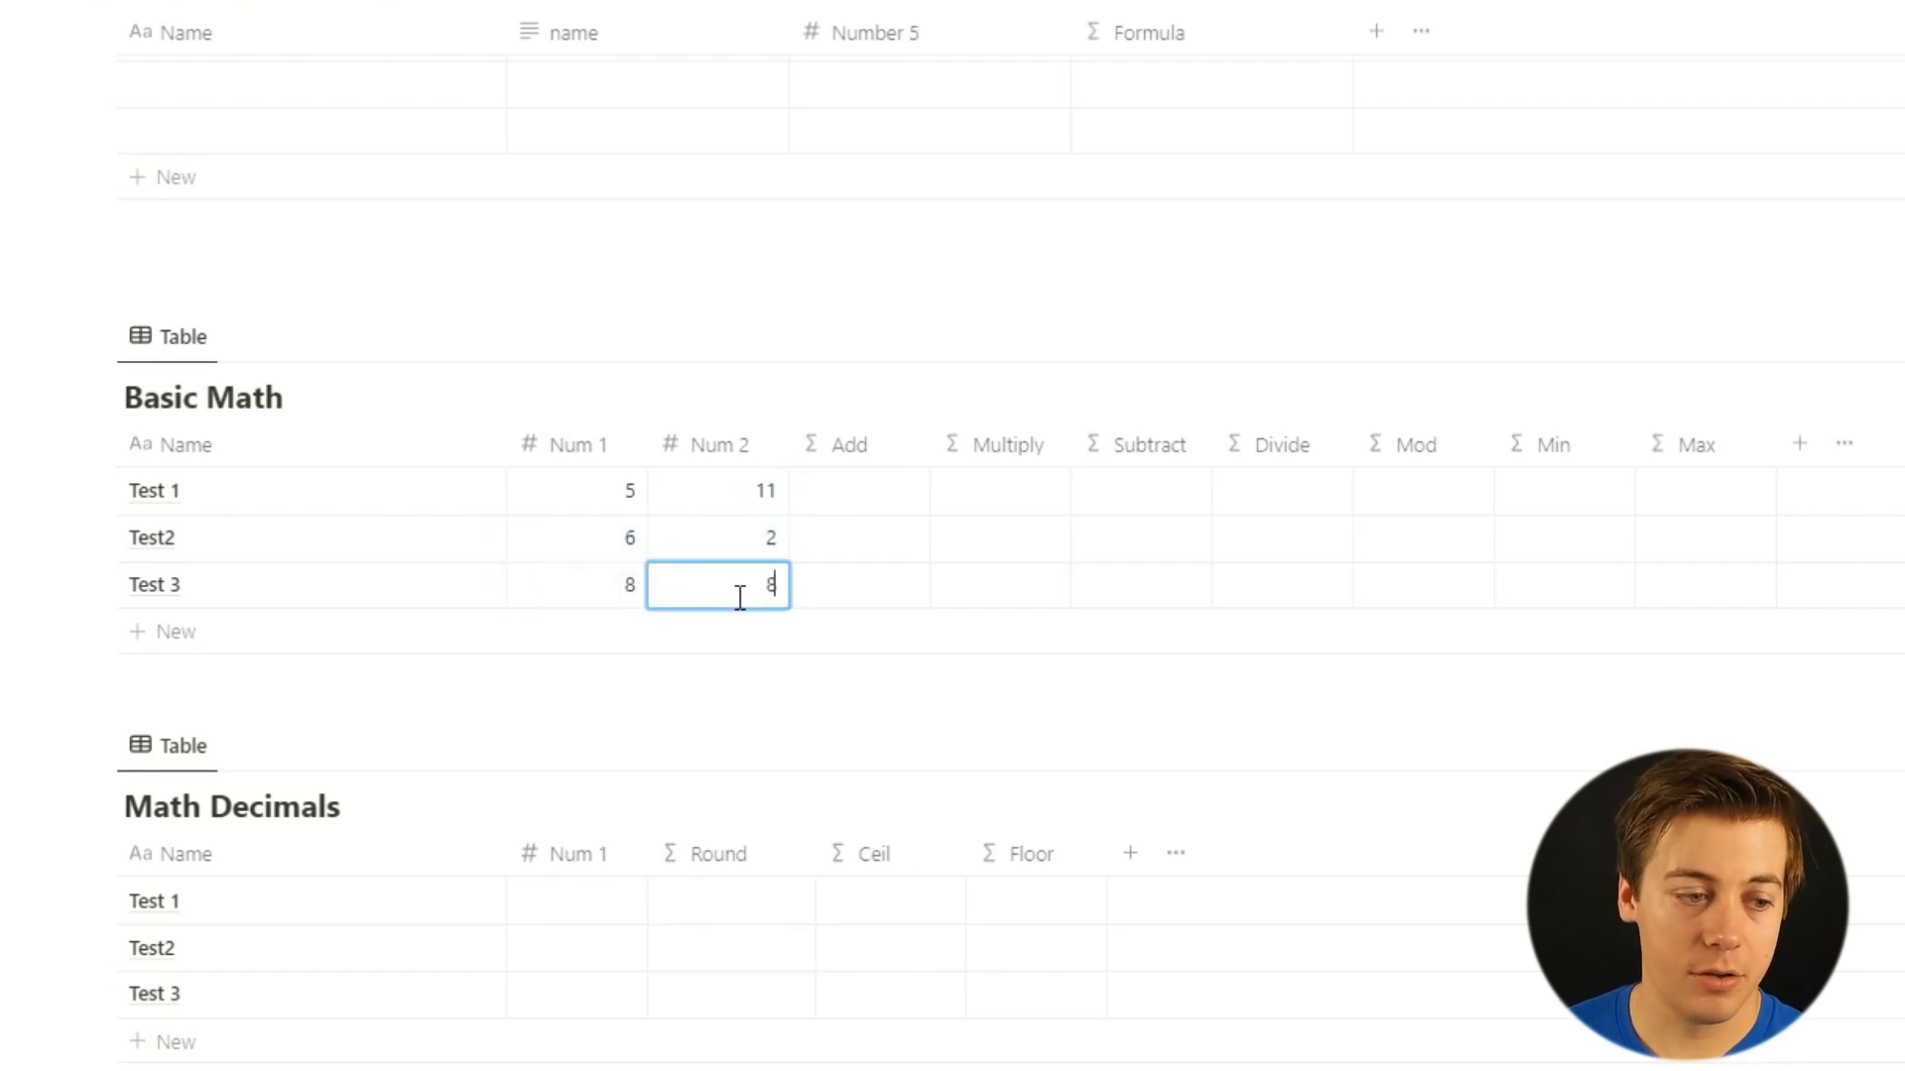
Set the Basic Math table's Add column formula to add(5,3).
left_click(873, 488)
type("add")
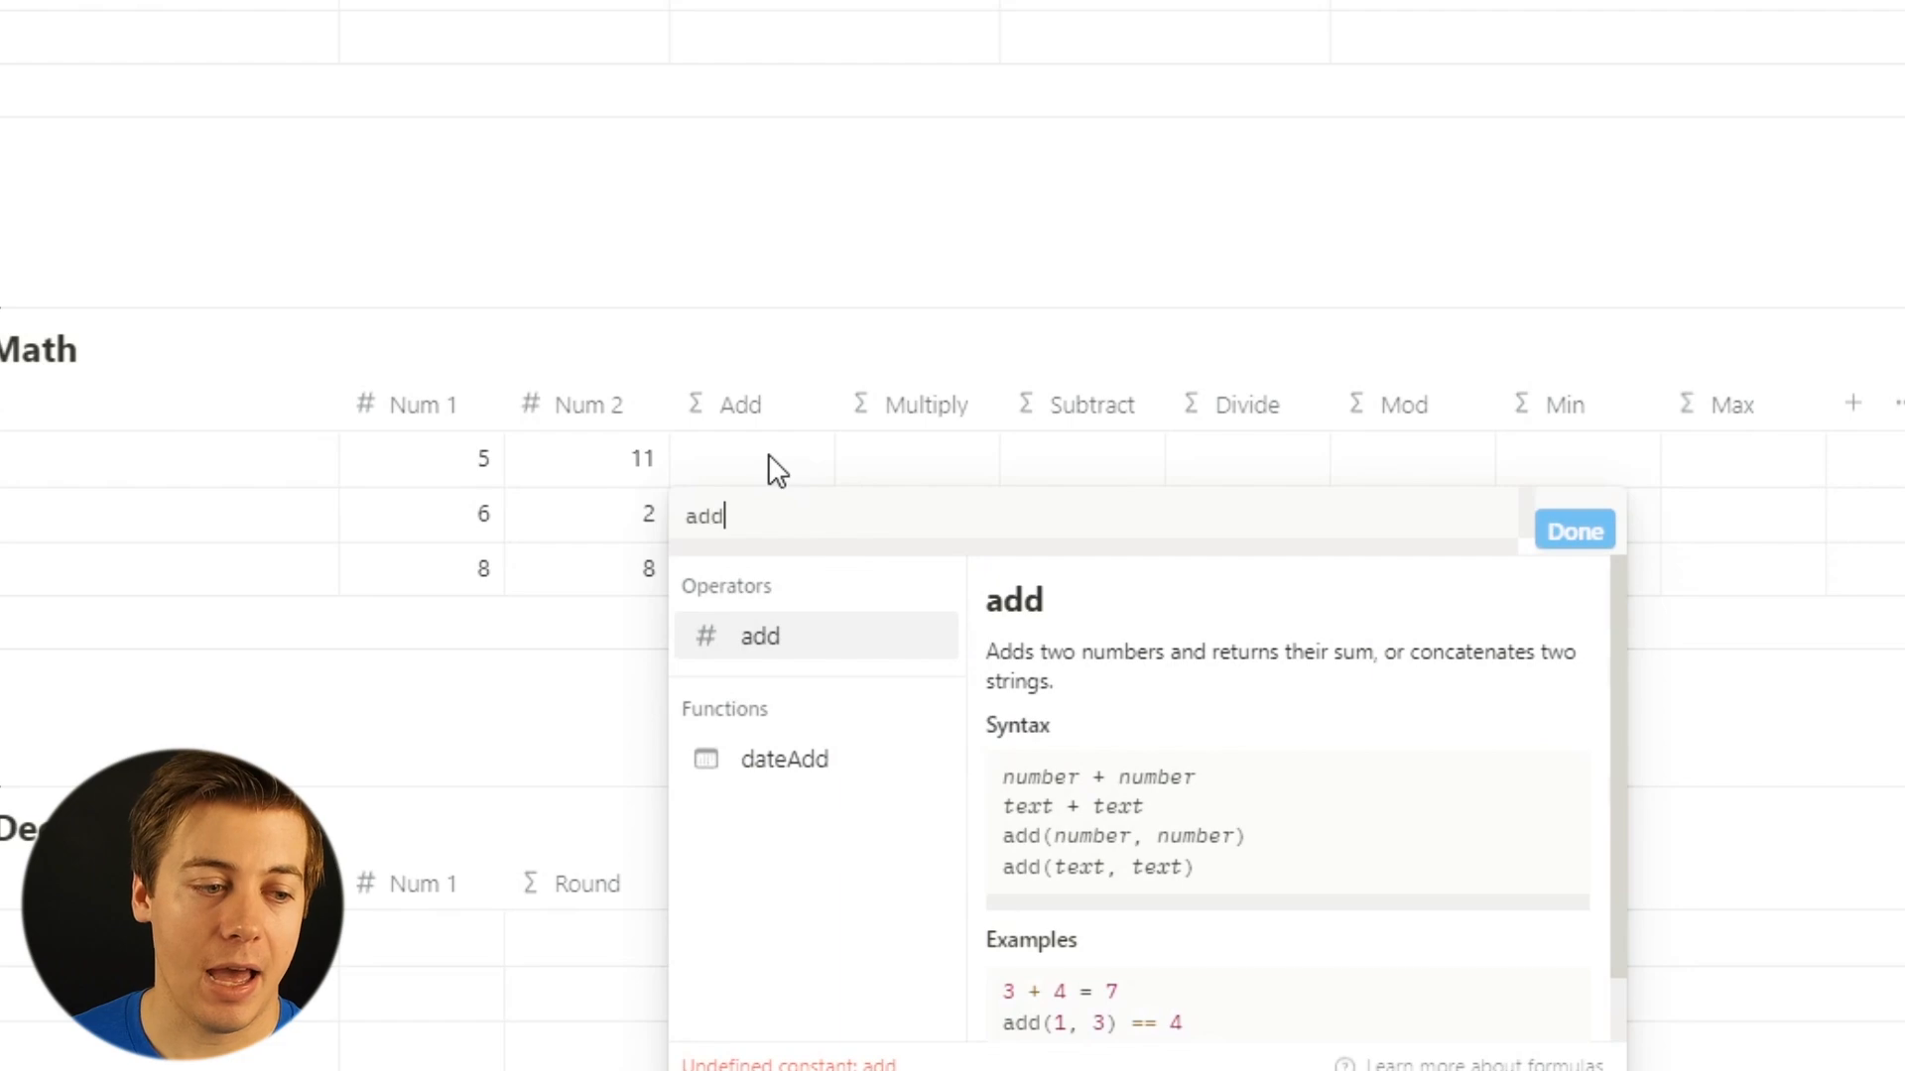
type("(")
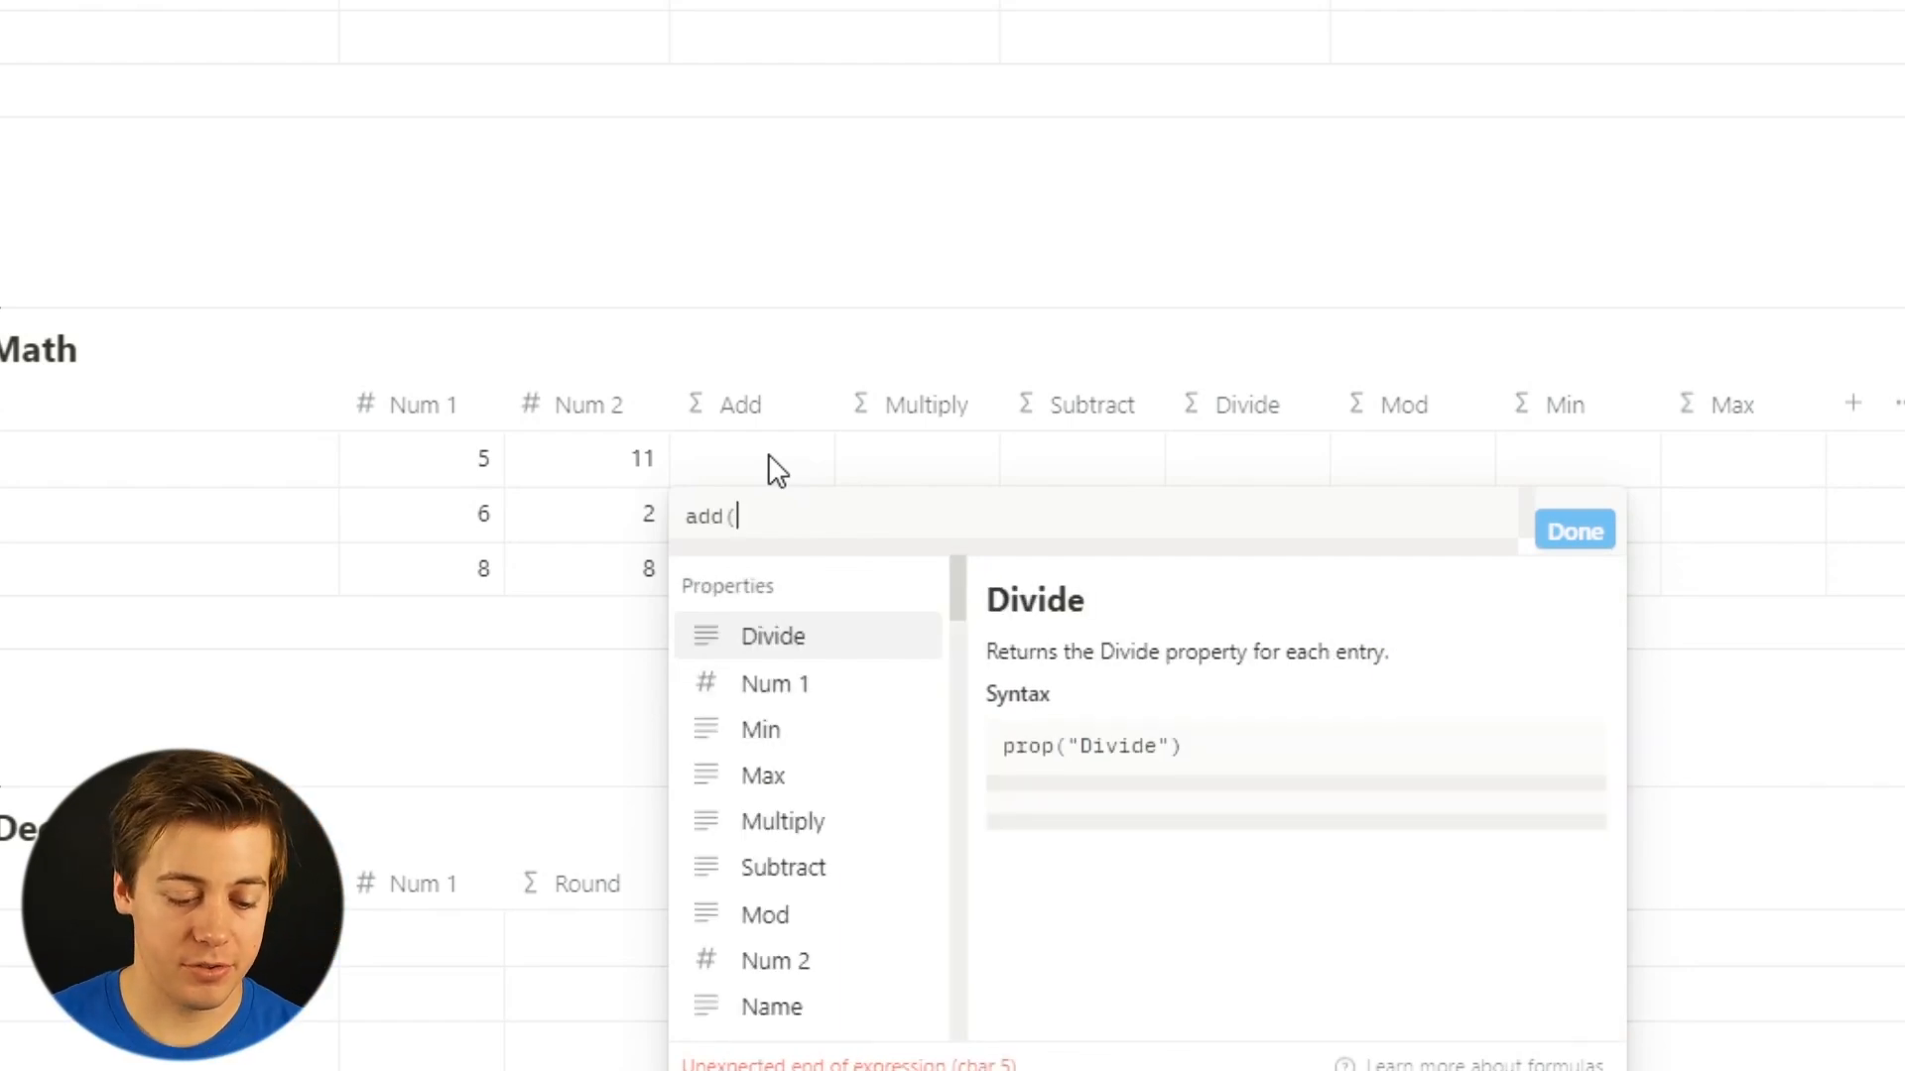
type("5,3)")
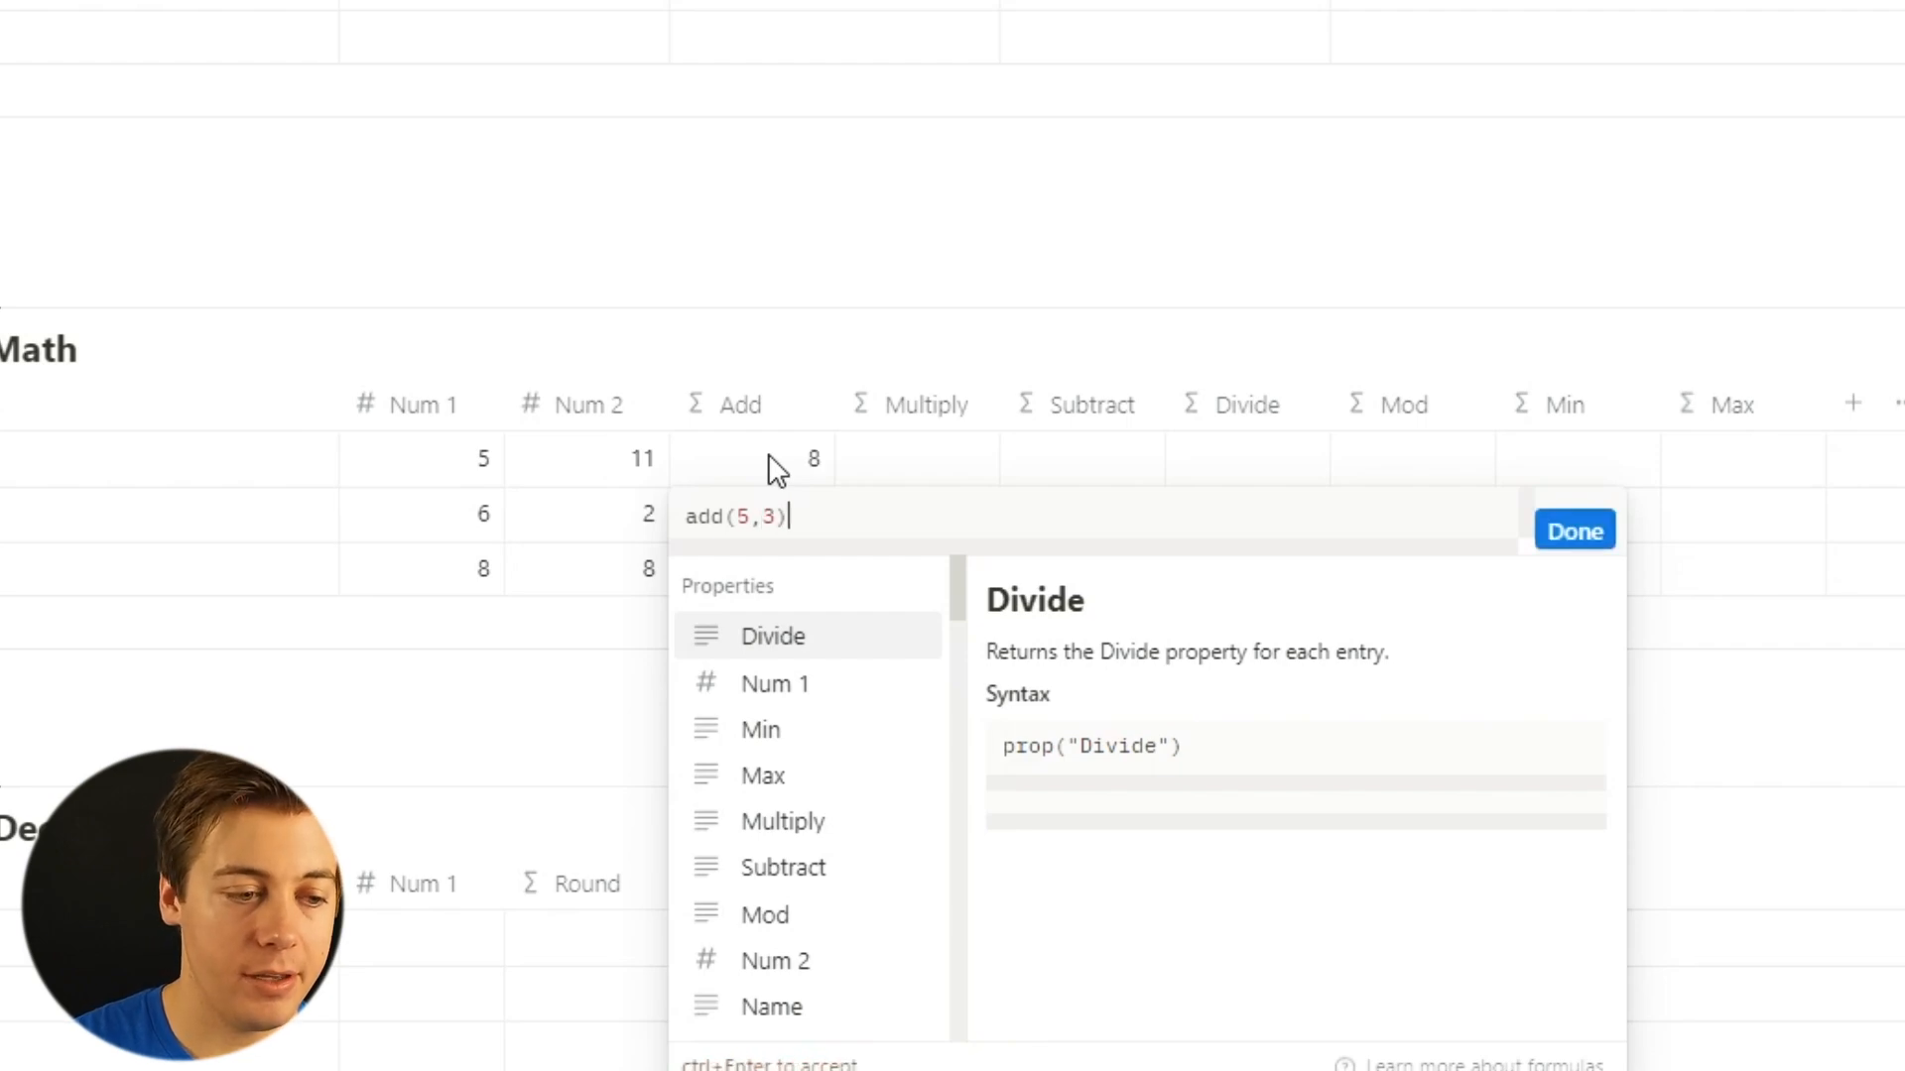
left_click(1590, 516)
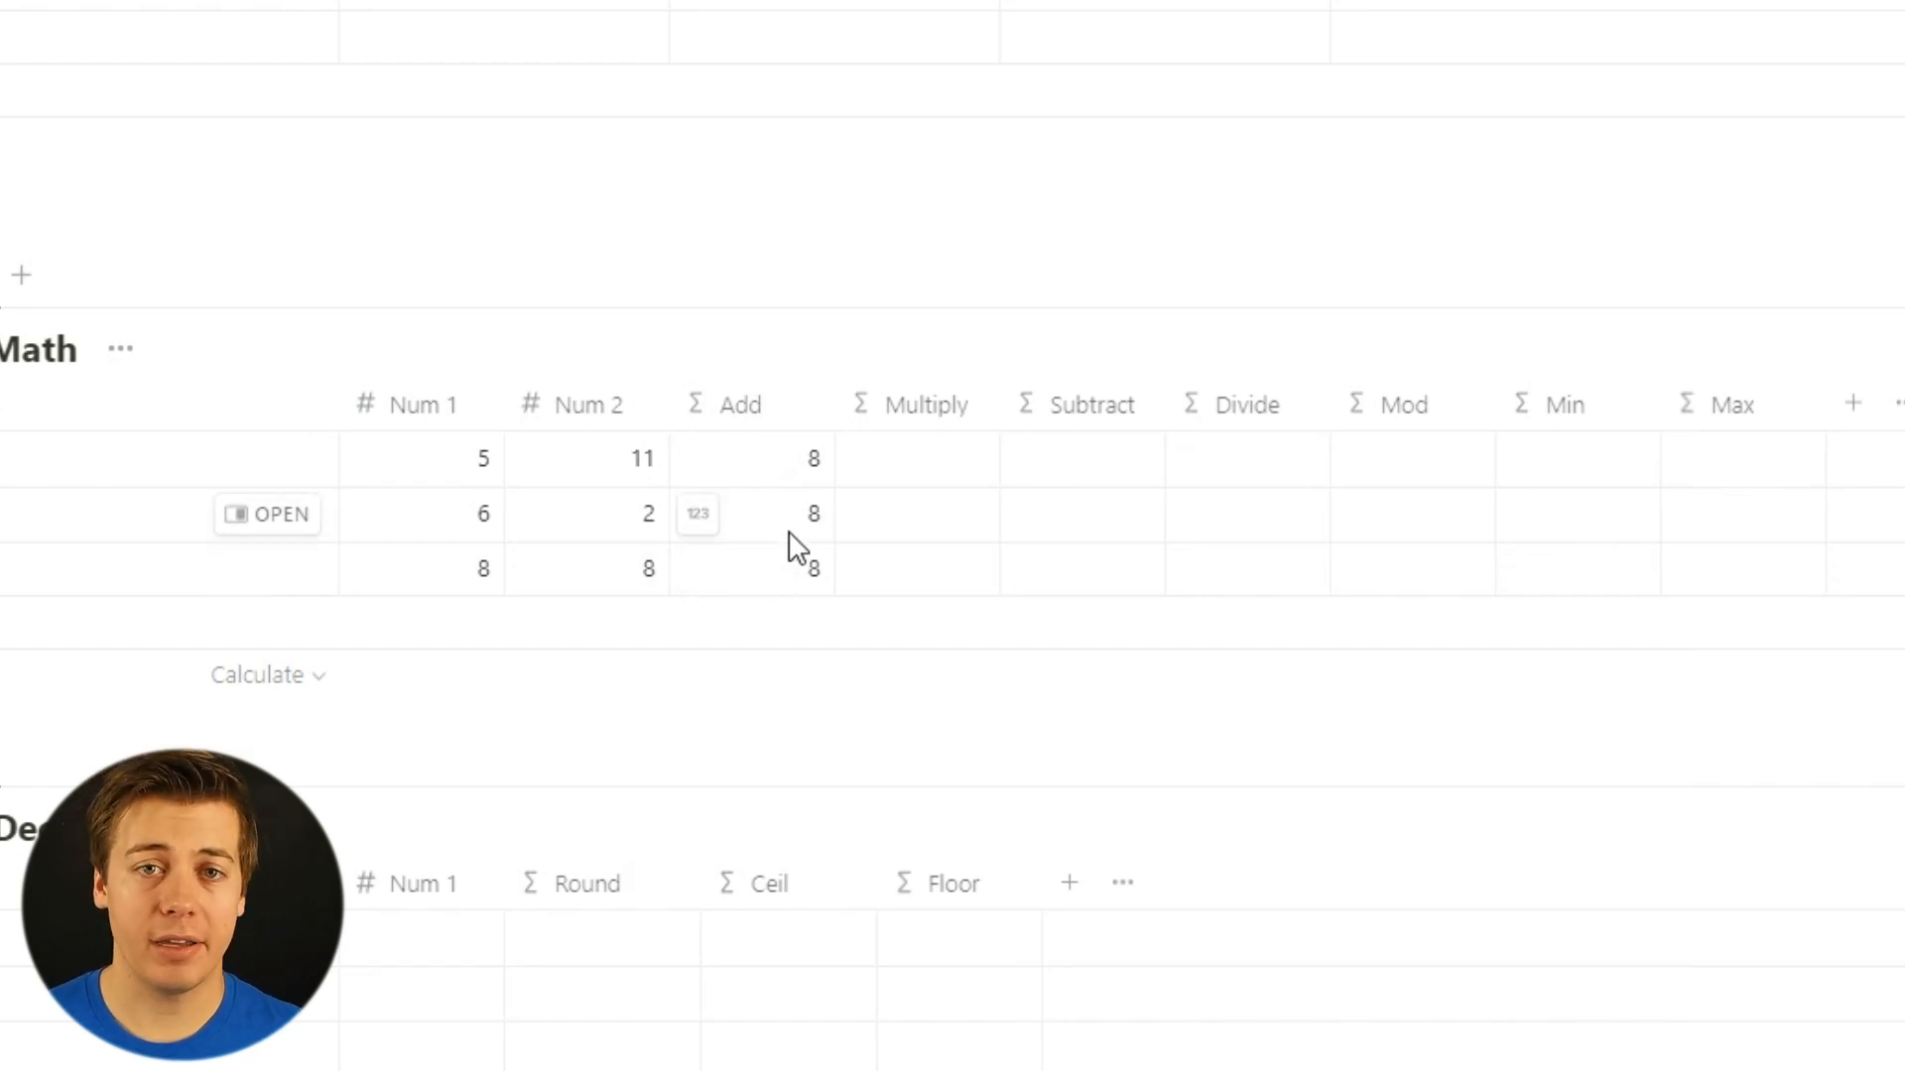
Replace the 5 in the Add column's formula with the Num 1 property, giving add(prop("Num 1"), 3).
left_click(831, 513)
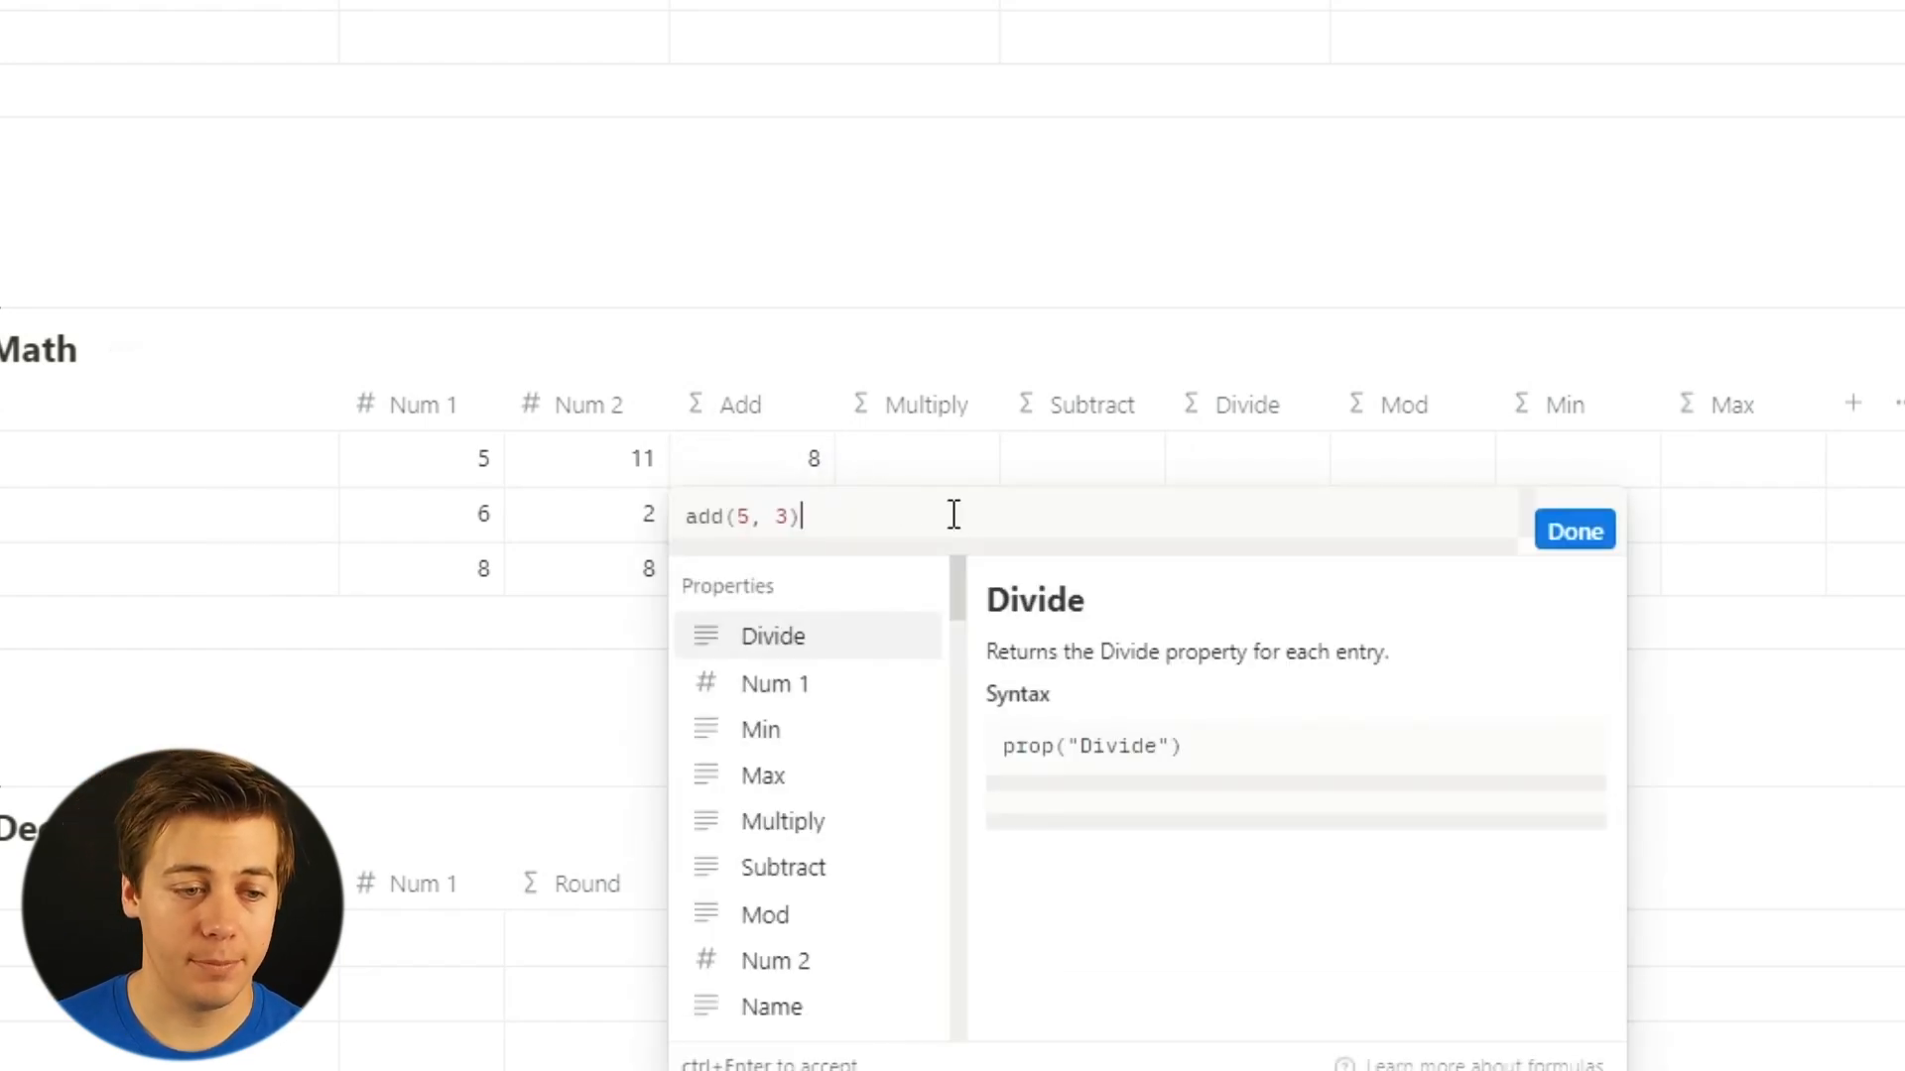
left_click(759, 518)
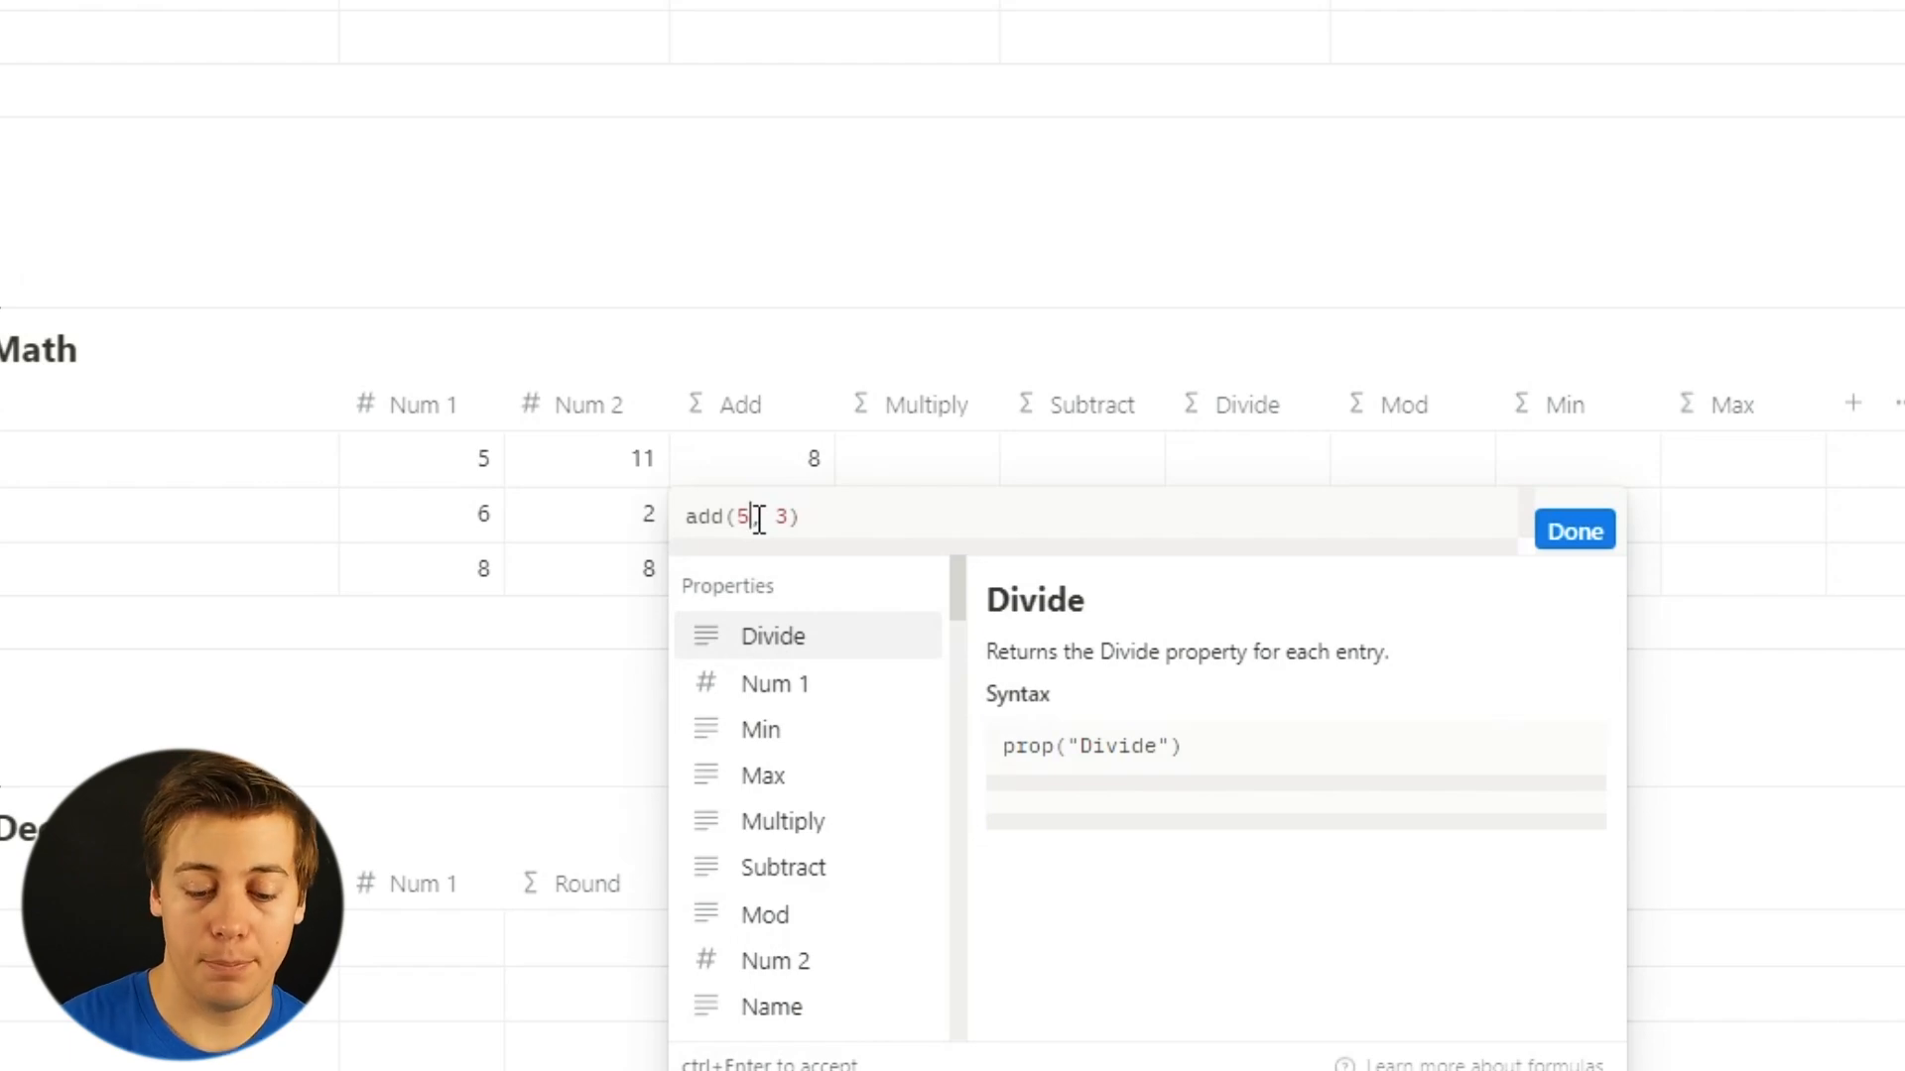
key("BackSpace")
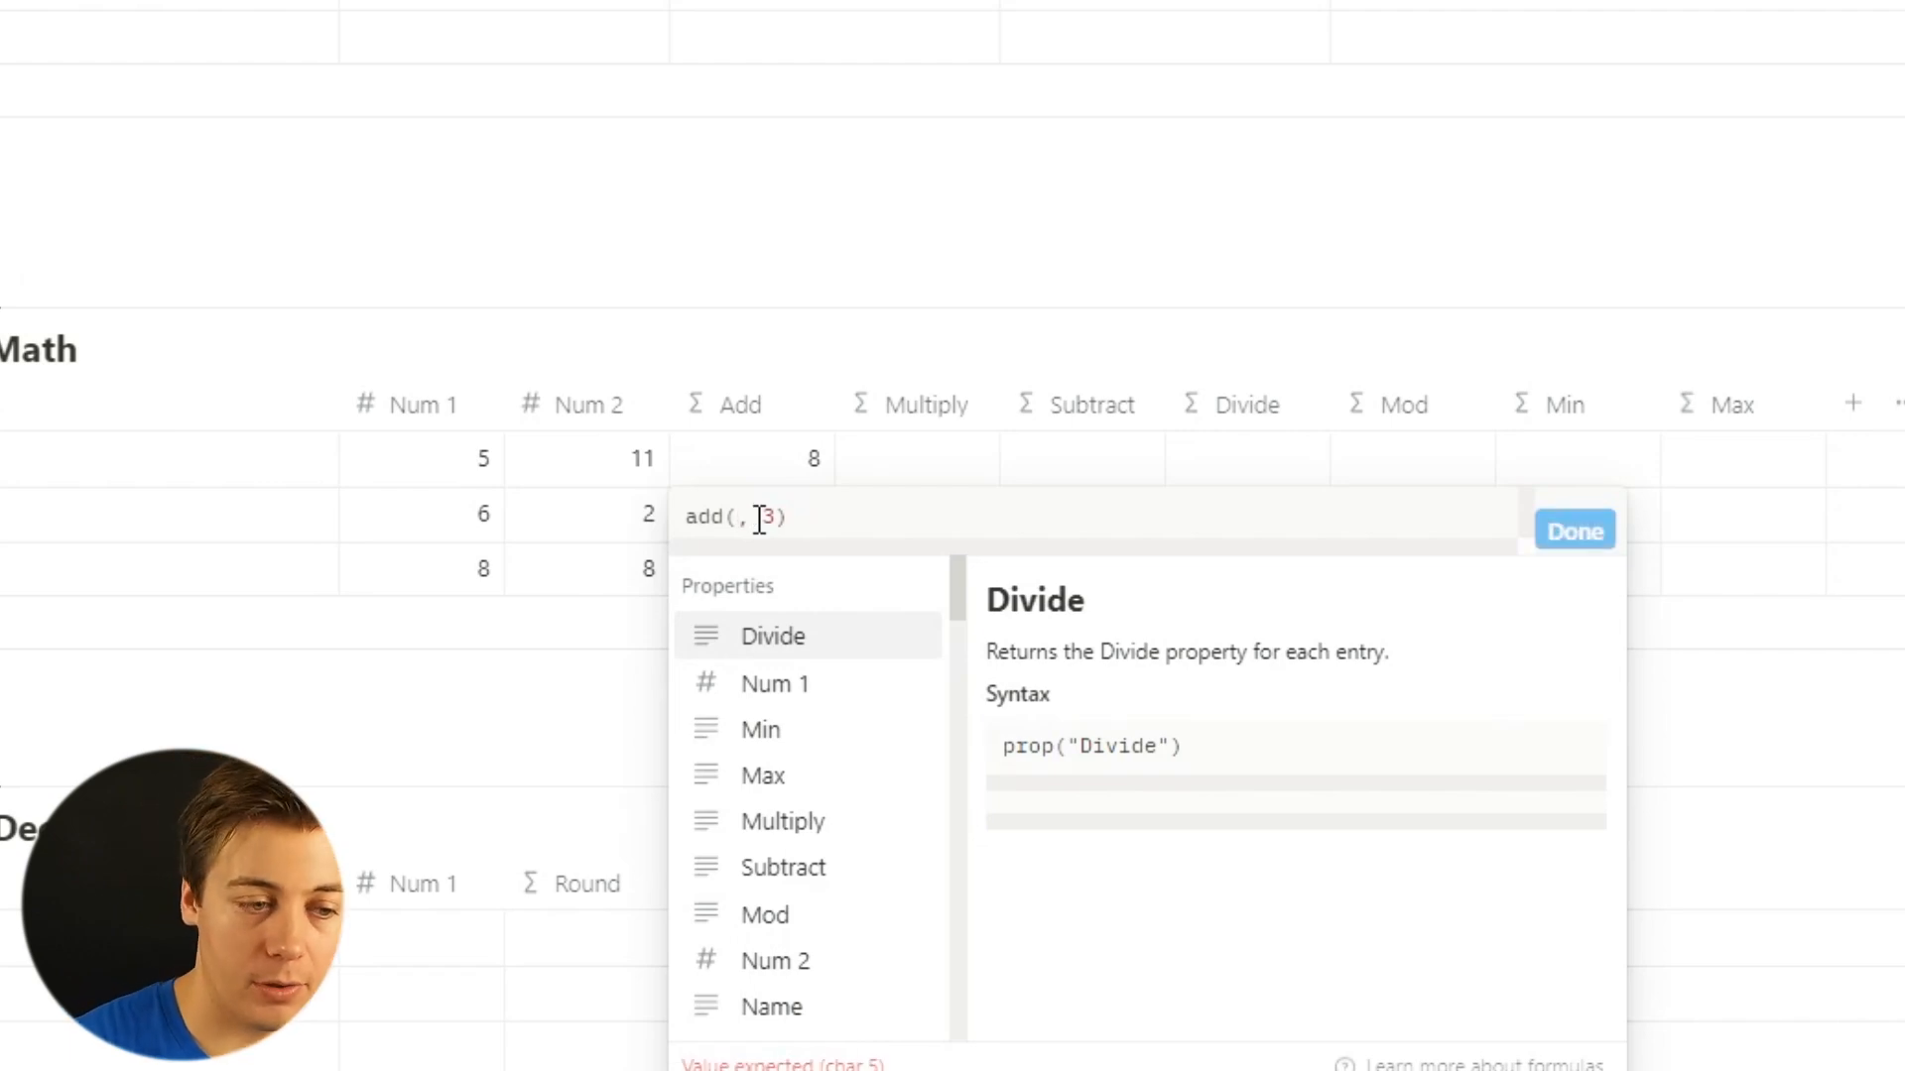
left_click(749, 691)
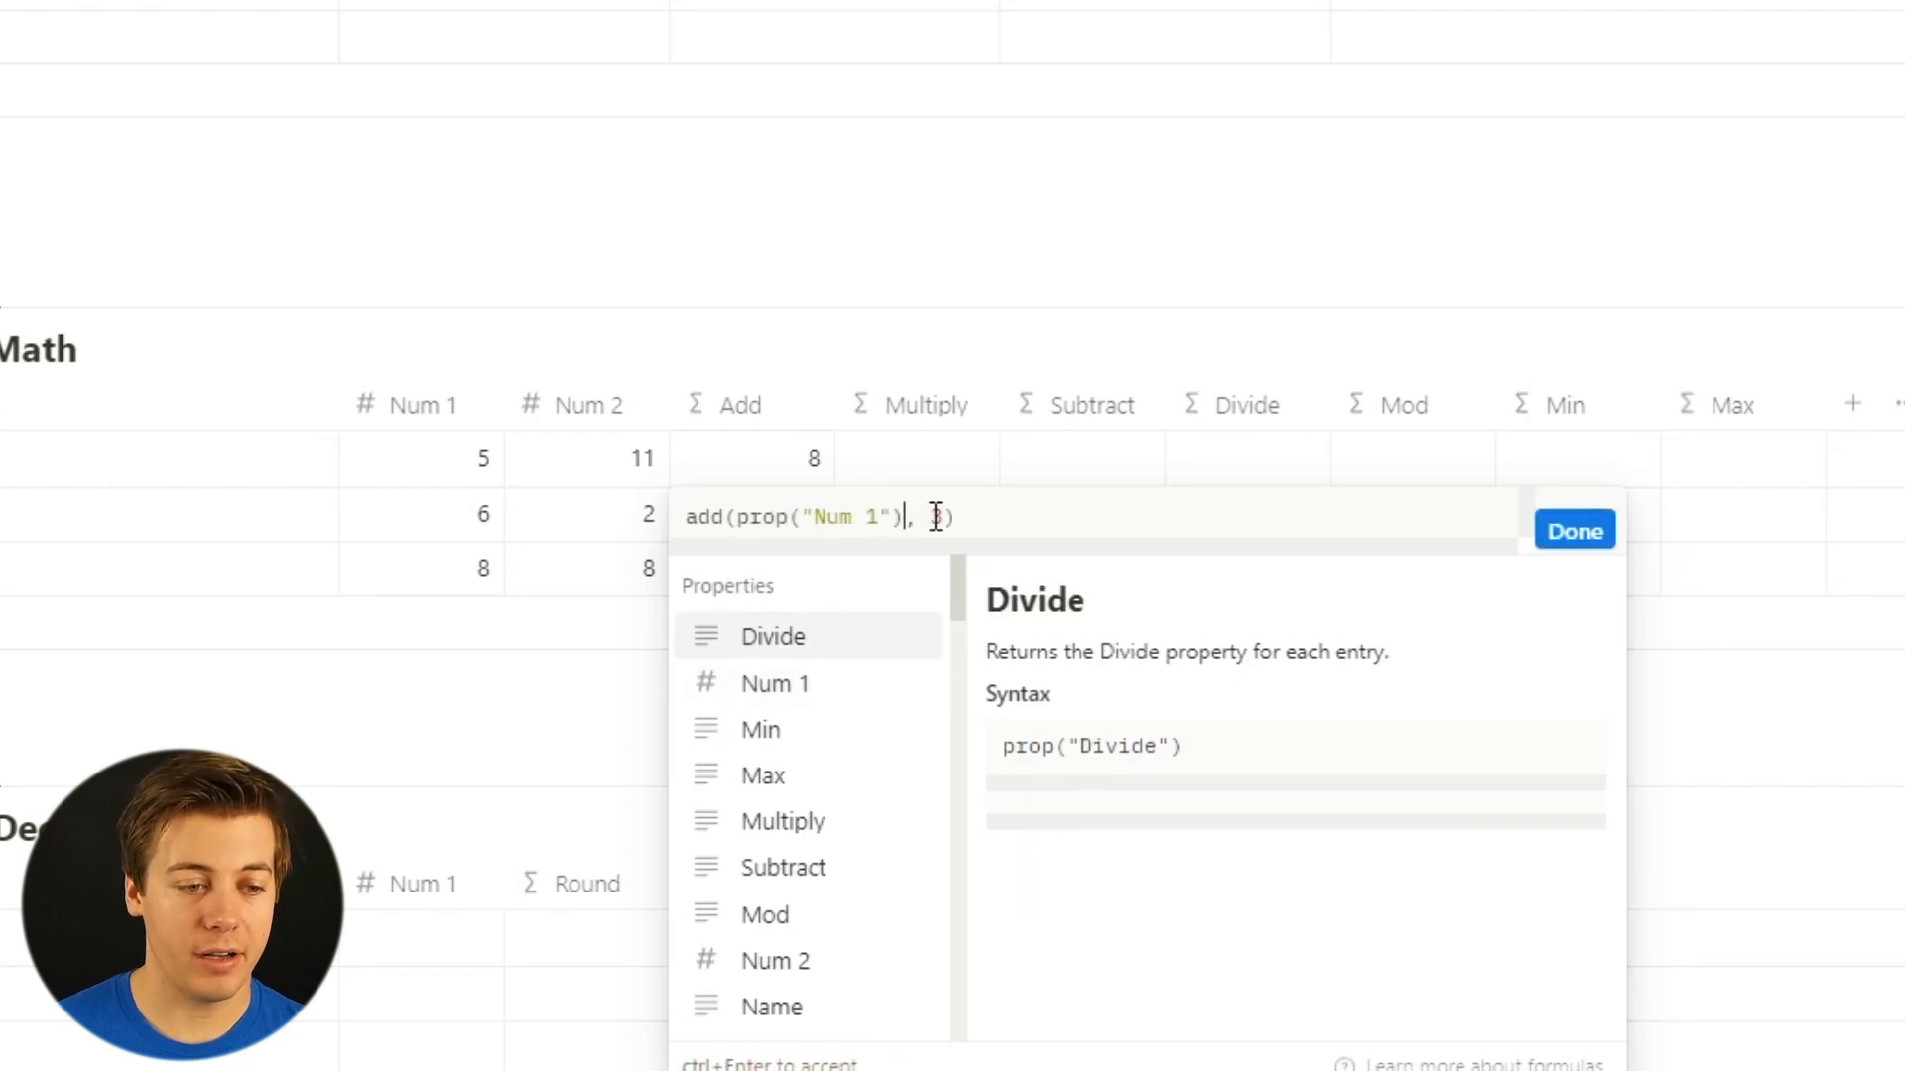
left_click(1573, 535)
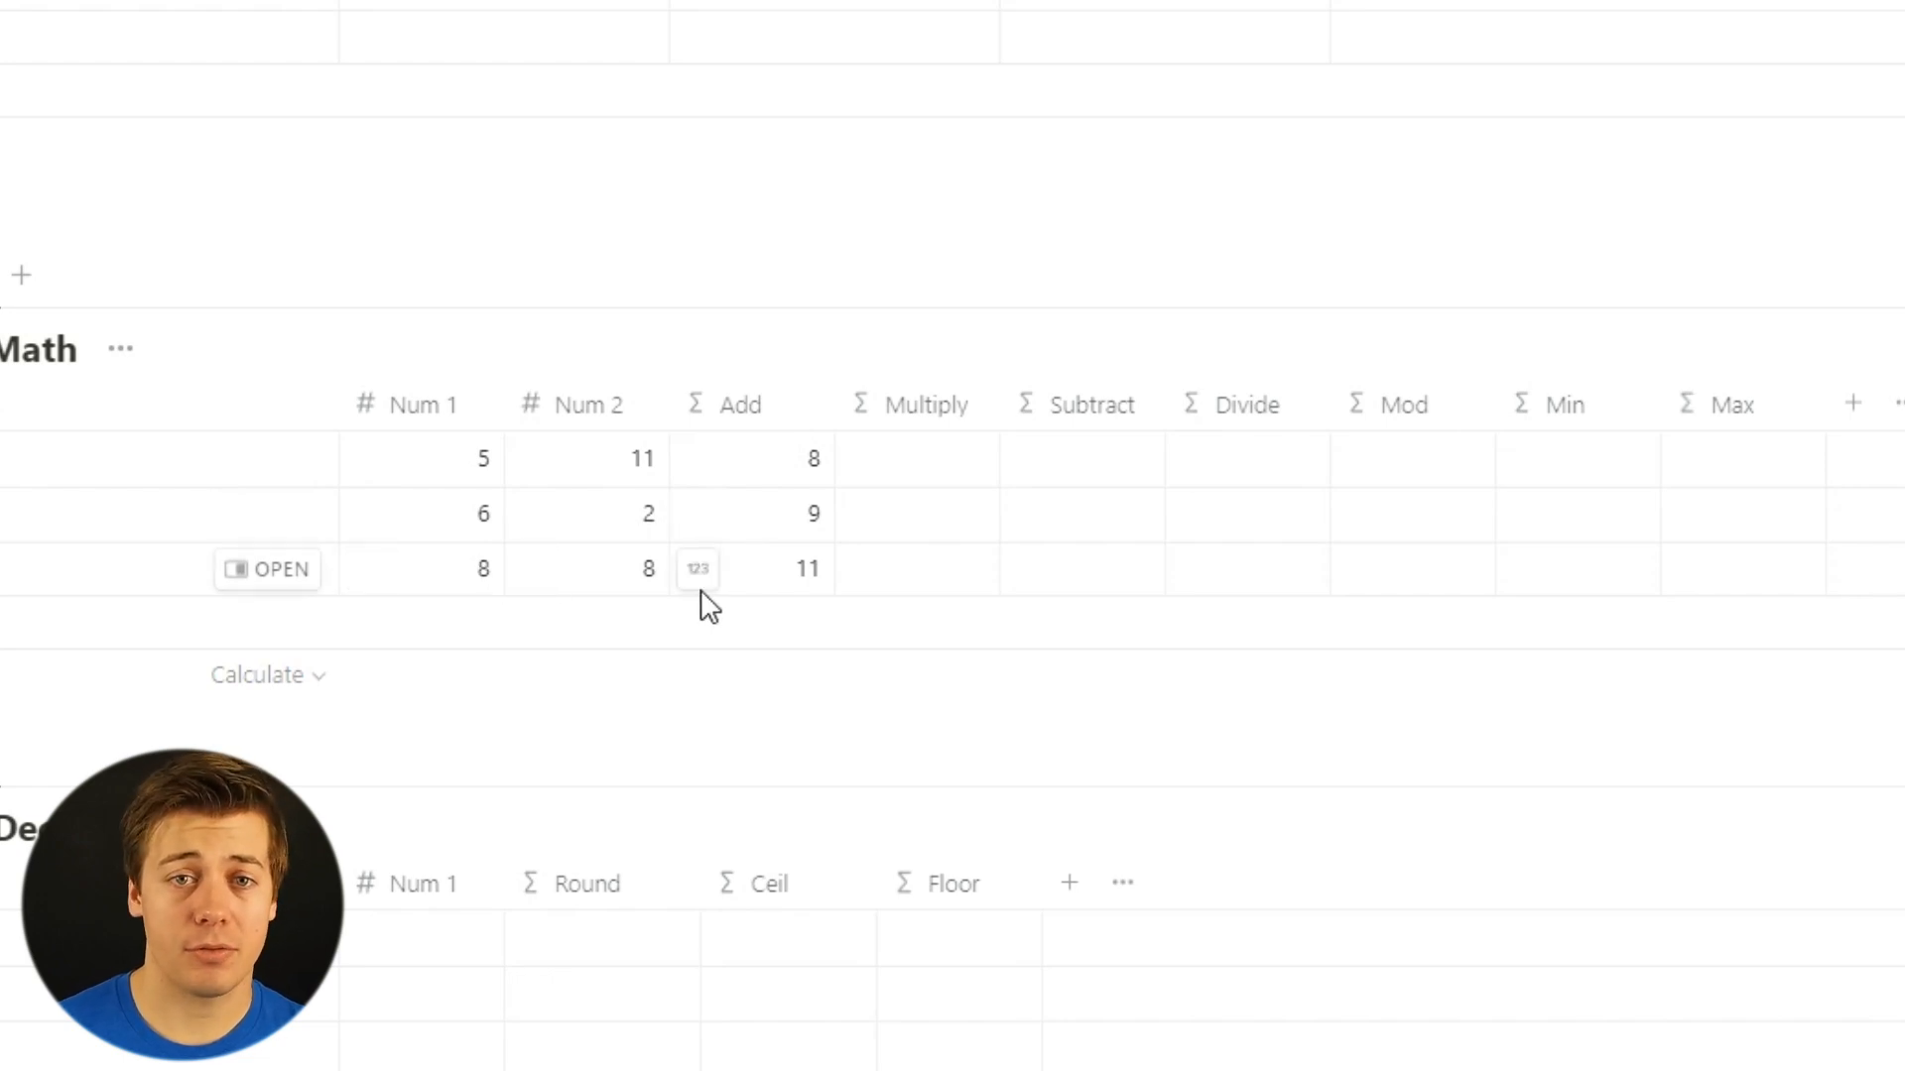
Replace the 3 in the Add column's formula with the Num 2 property, giving add(prop("Num 1"), prop("Num 2")).
left_click(773, 493)
key("BackSpace")
left_click(817, 967)
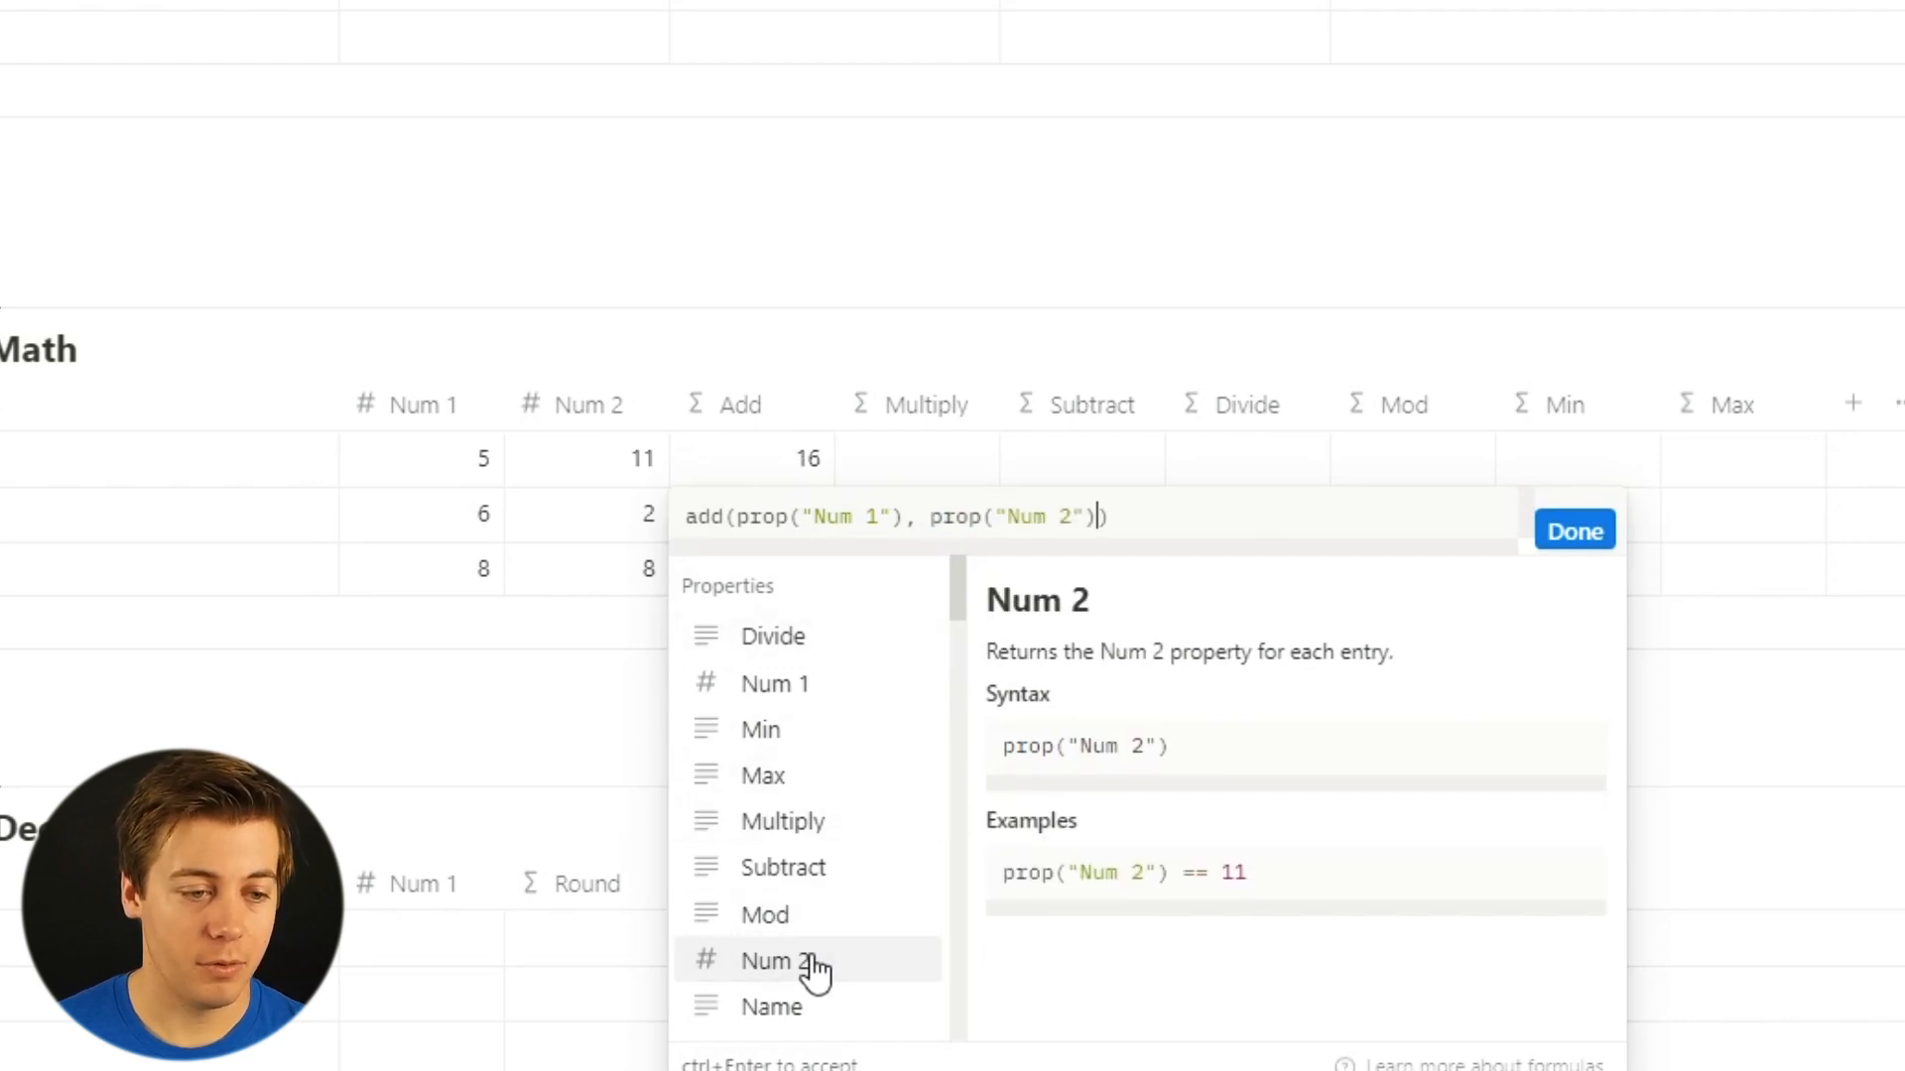
left_click(1572, 536)
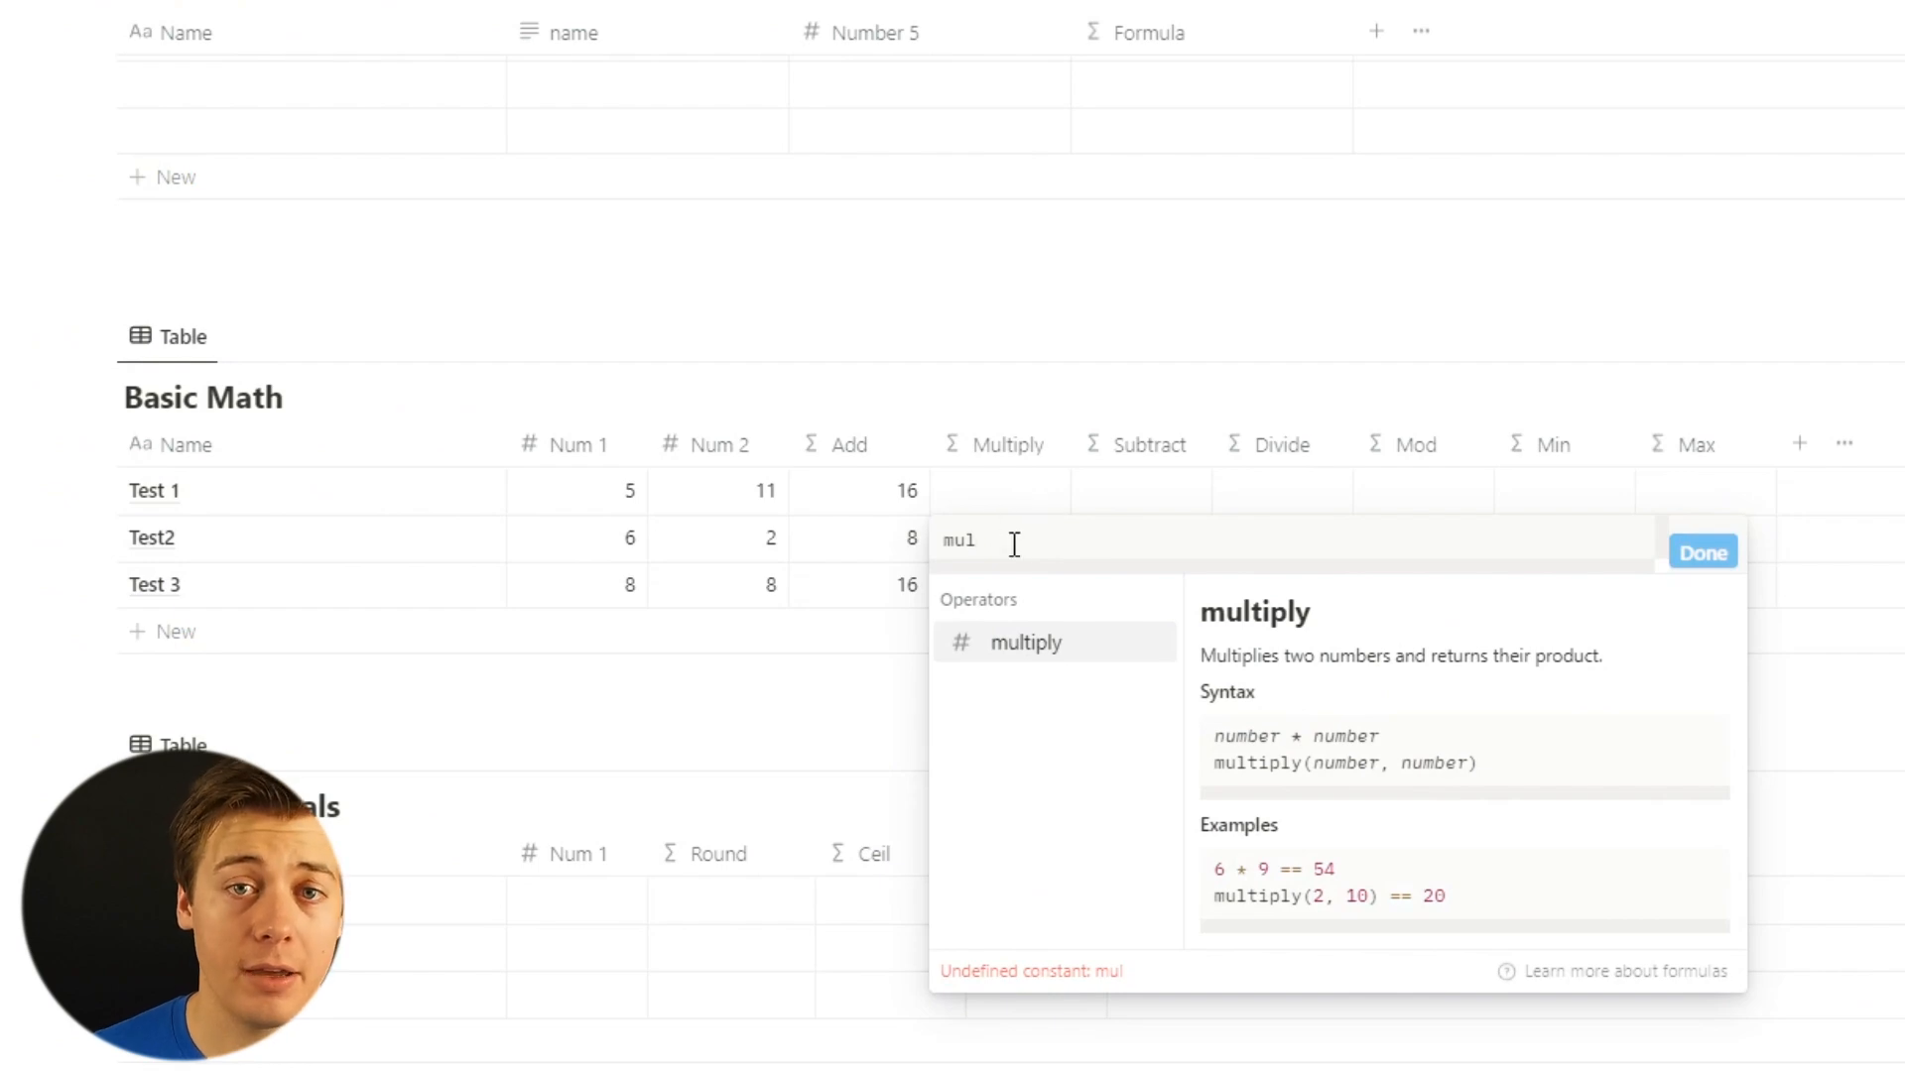
Set the Multiply column's formula to multiply(5,3).
left_click(1031, 661)
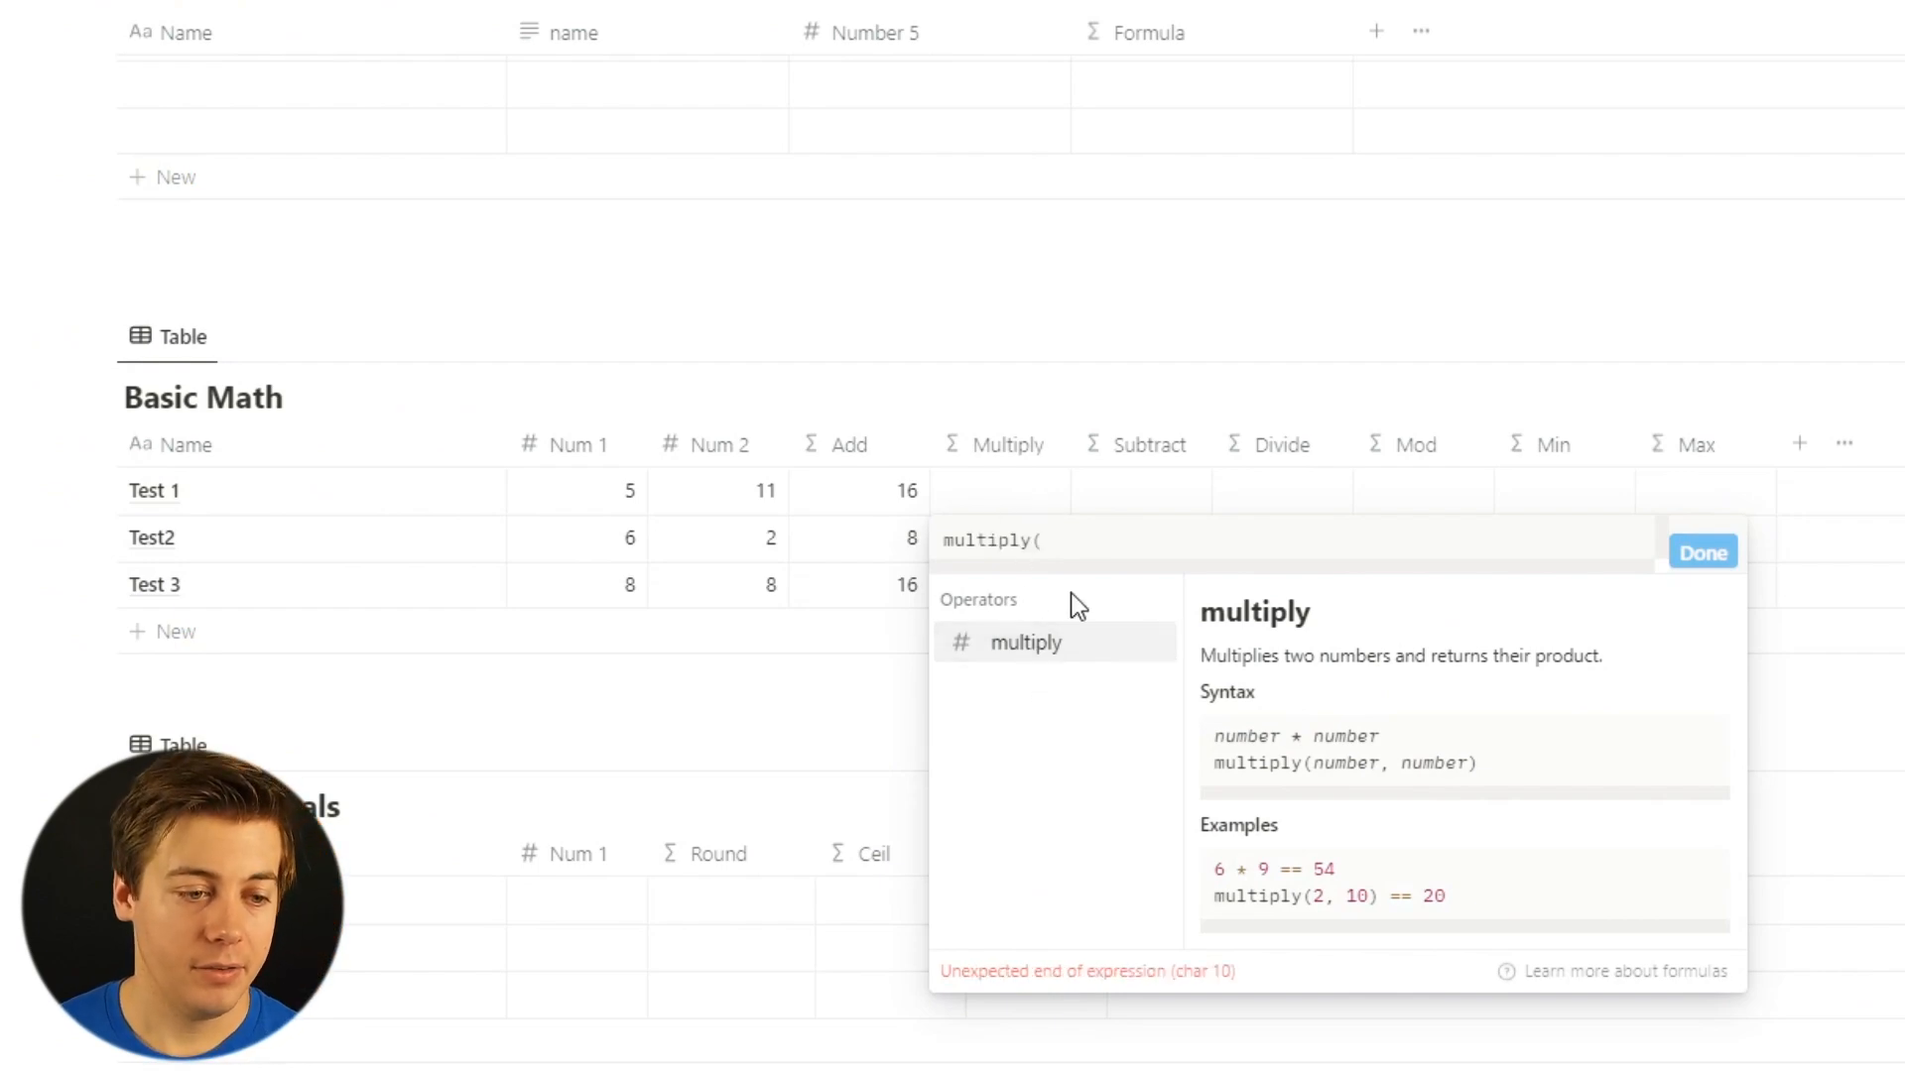
type("5")
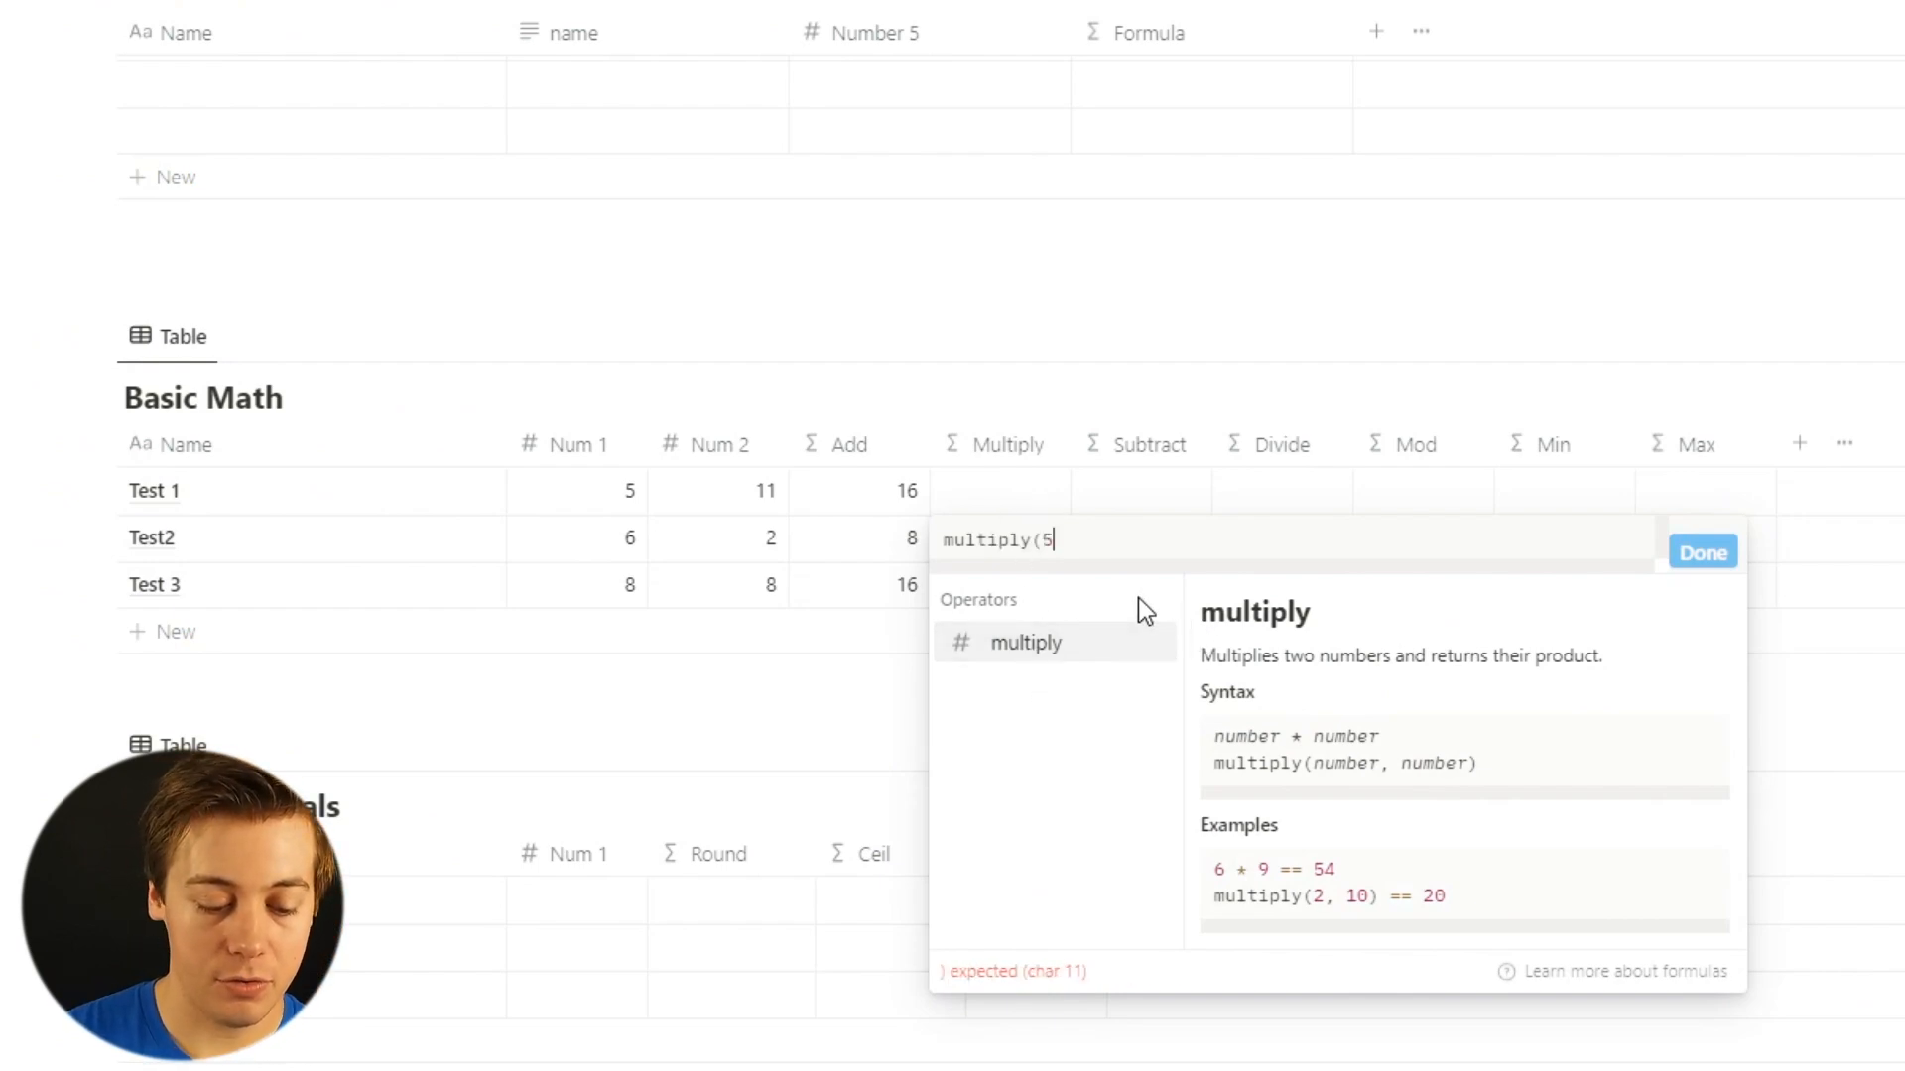
type(",3)")
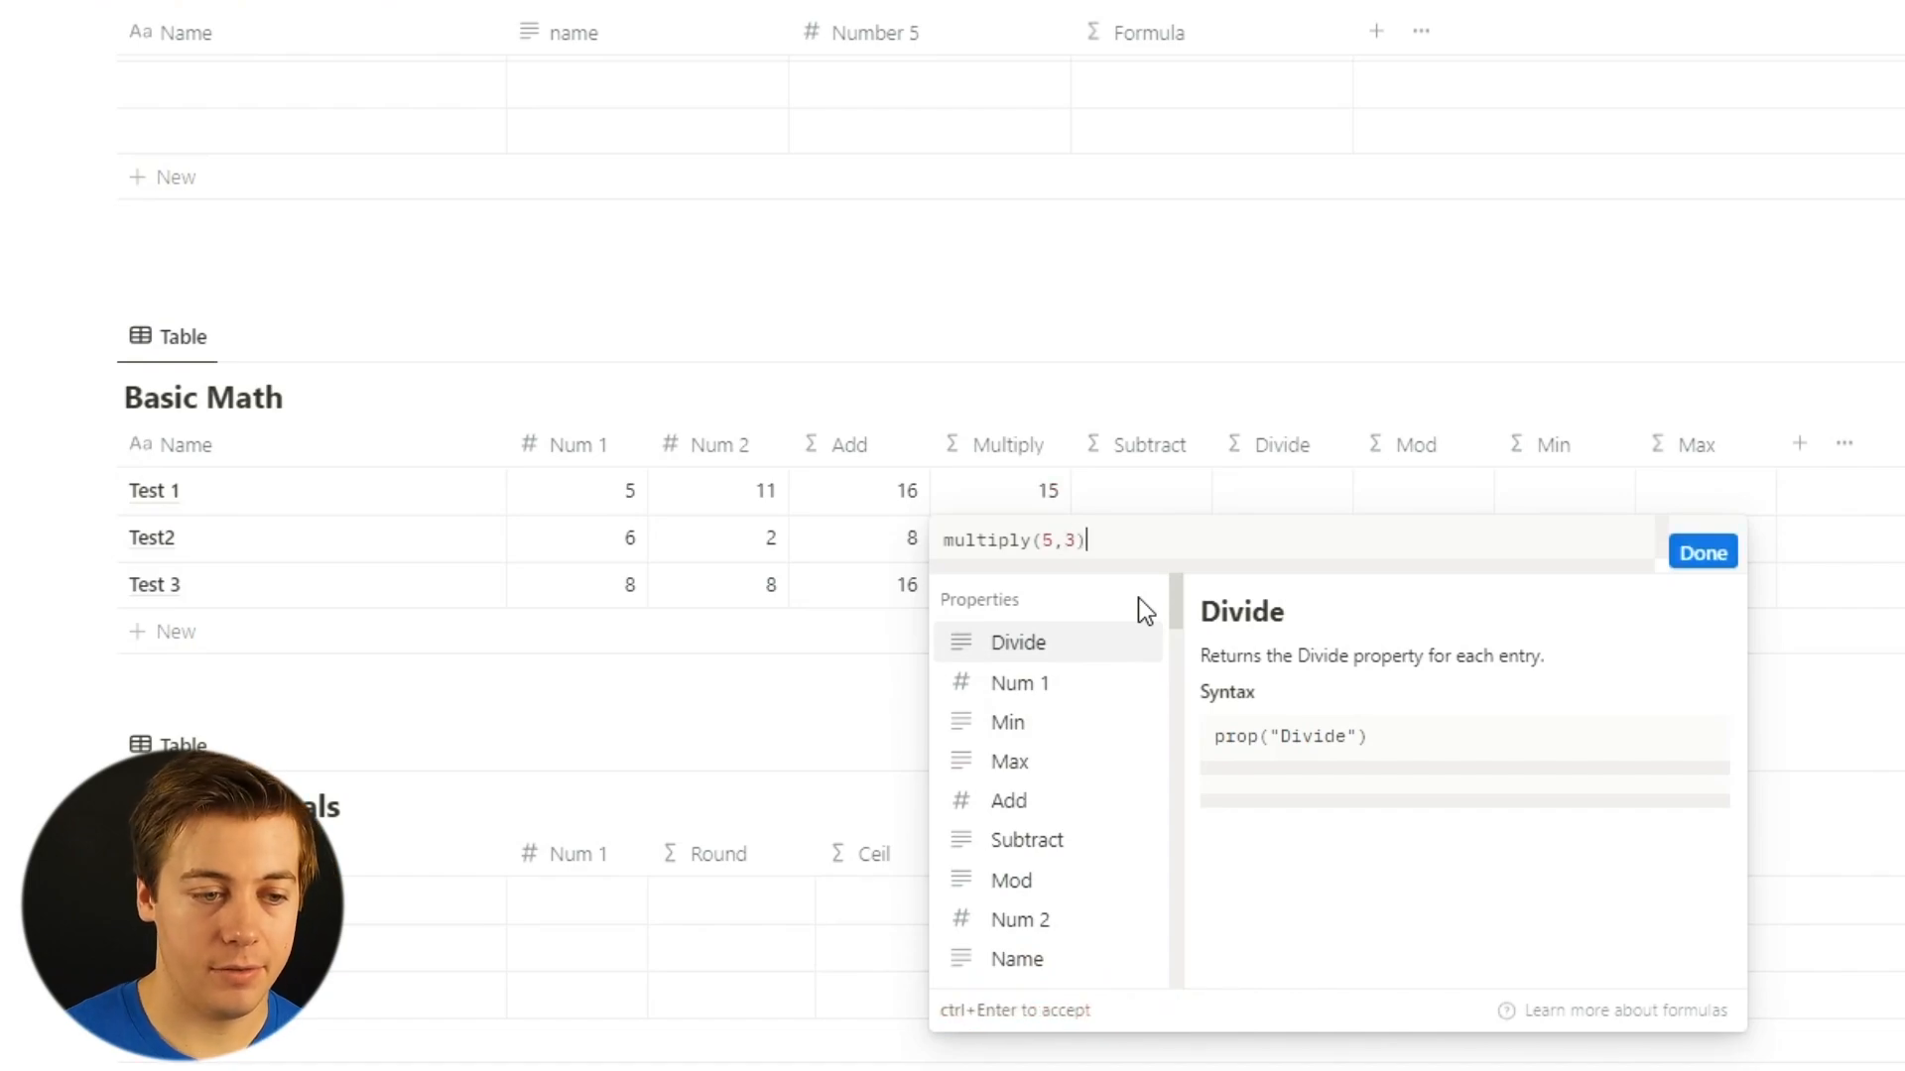
left_click(1702, 553)
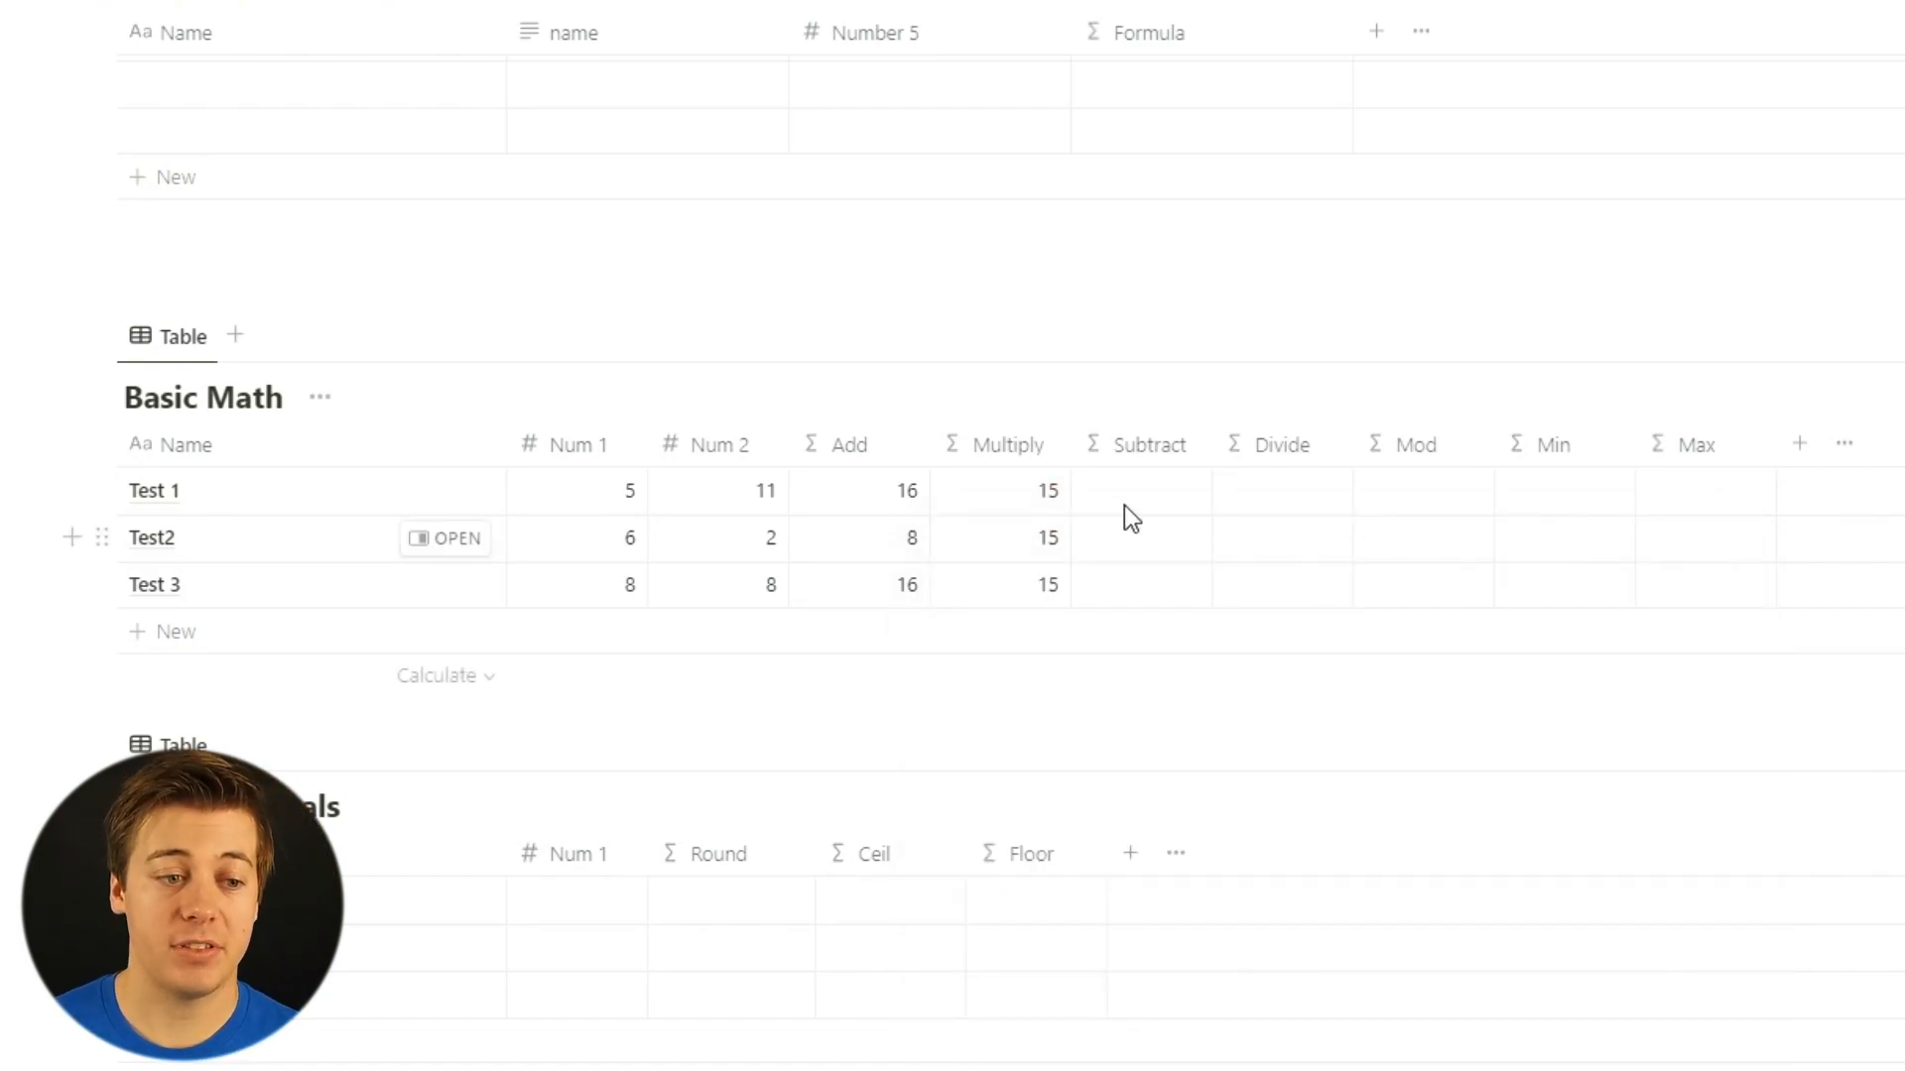
Replace the fixed numbers in the Multiply column's formula with properties, giving multiply(prop("Num 1"),prop("Num 2")).
left_click(1039, 492)
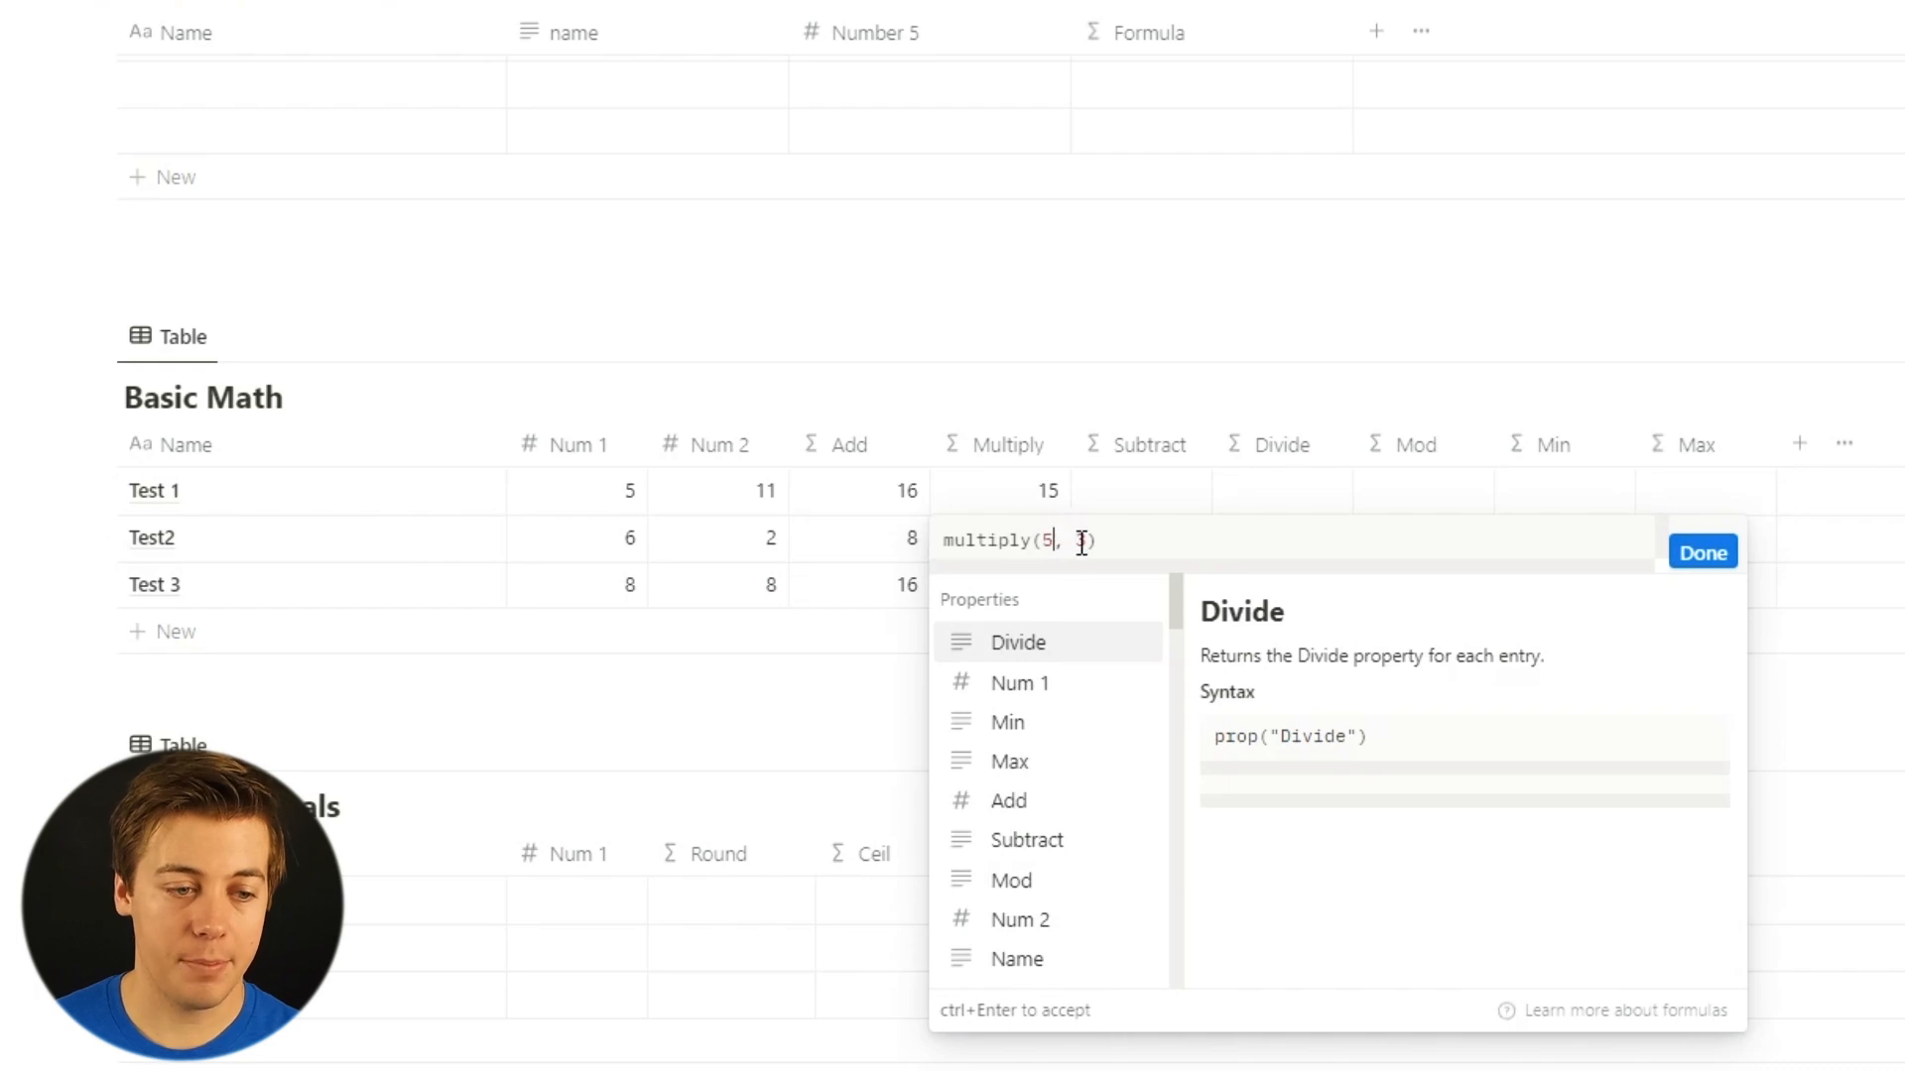
key("BackSpace")
left_click(1055, 681)
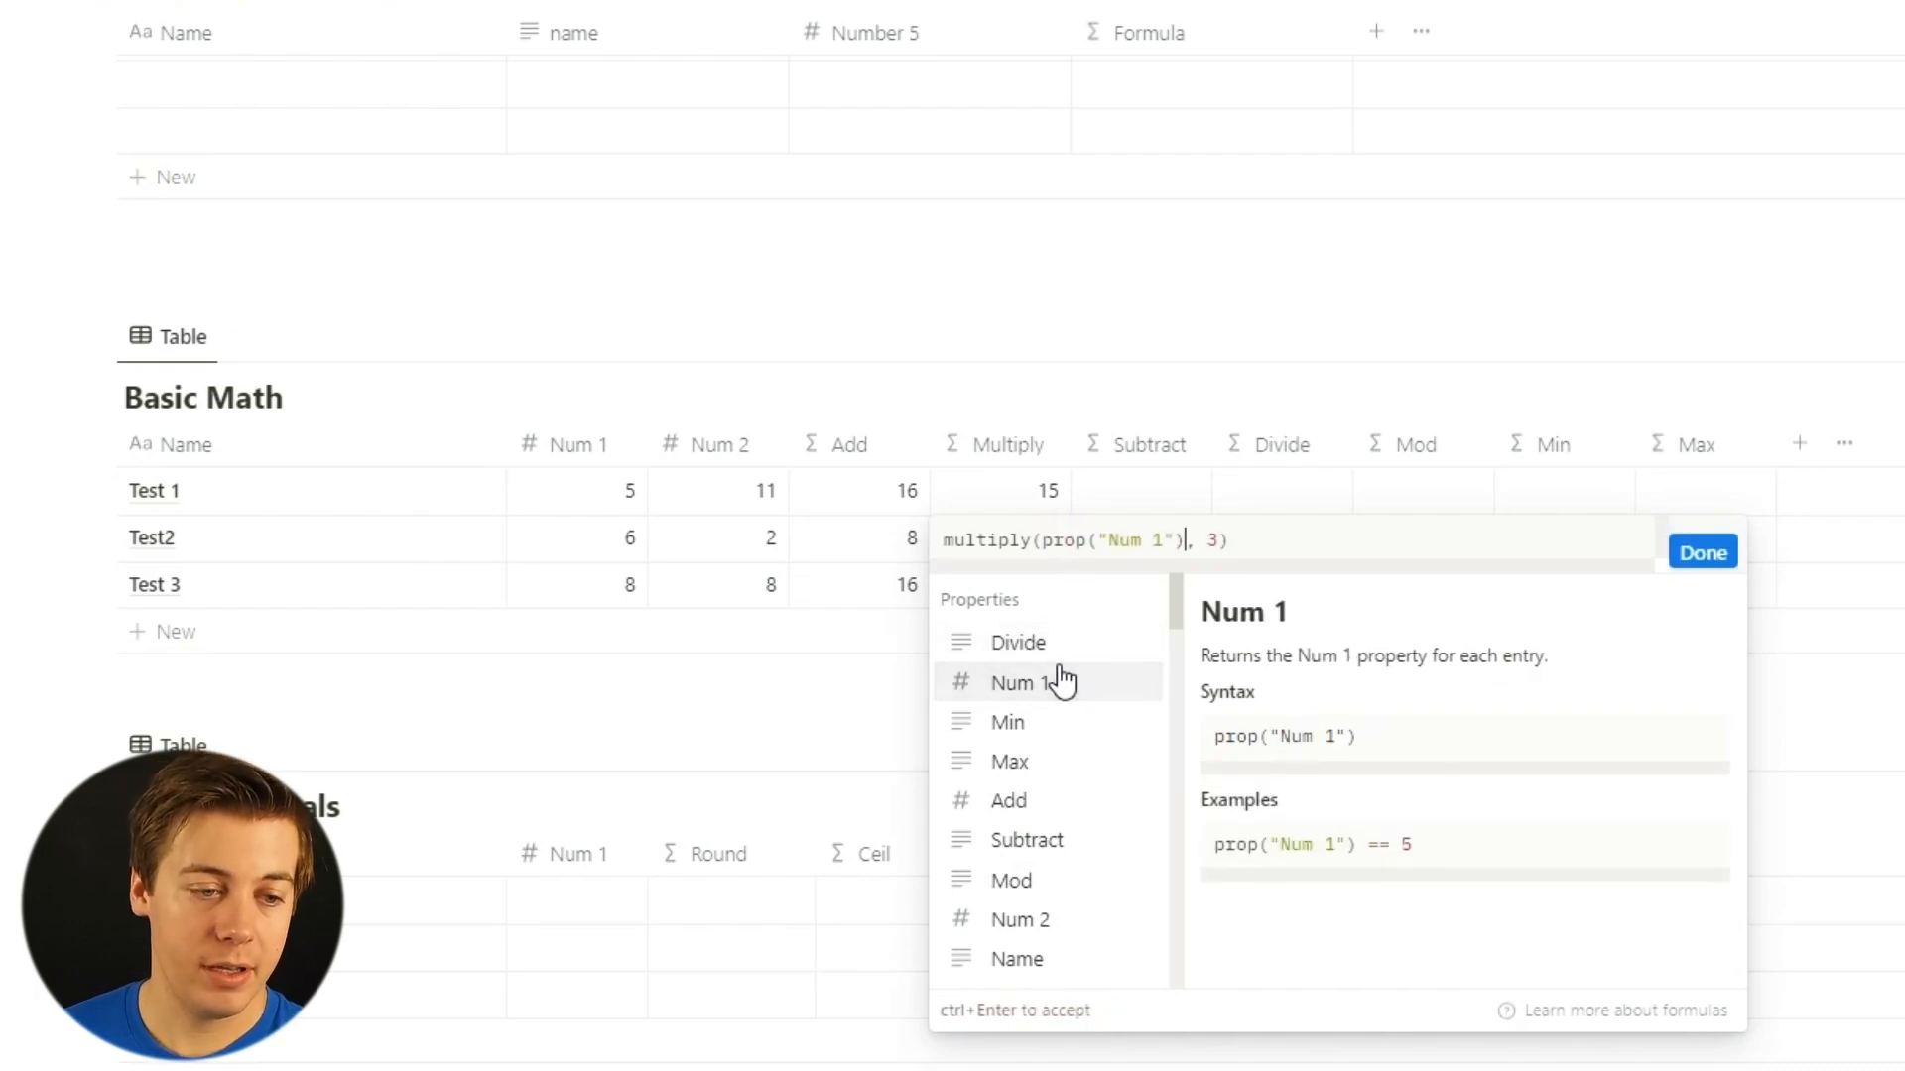
left_click(1022, 922)
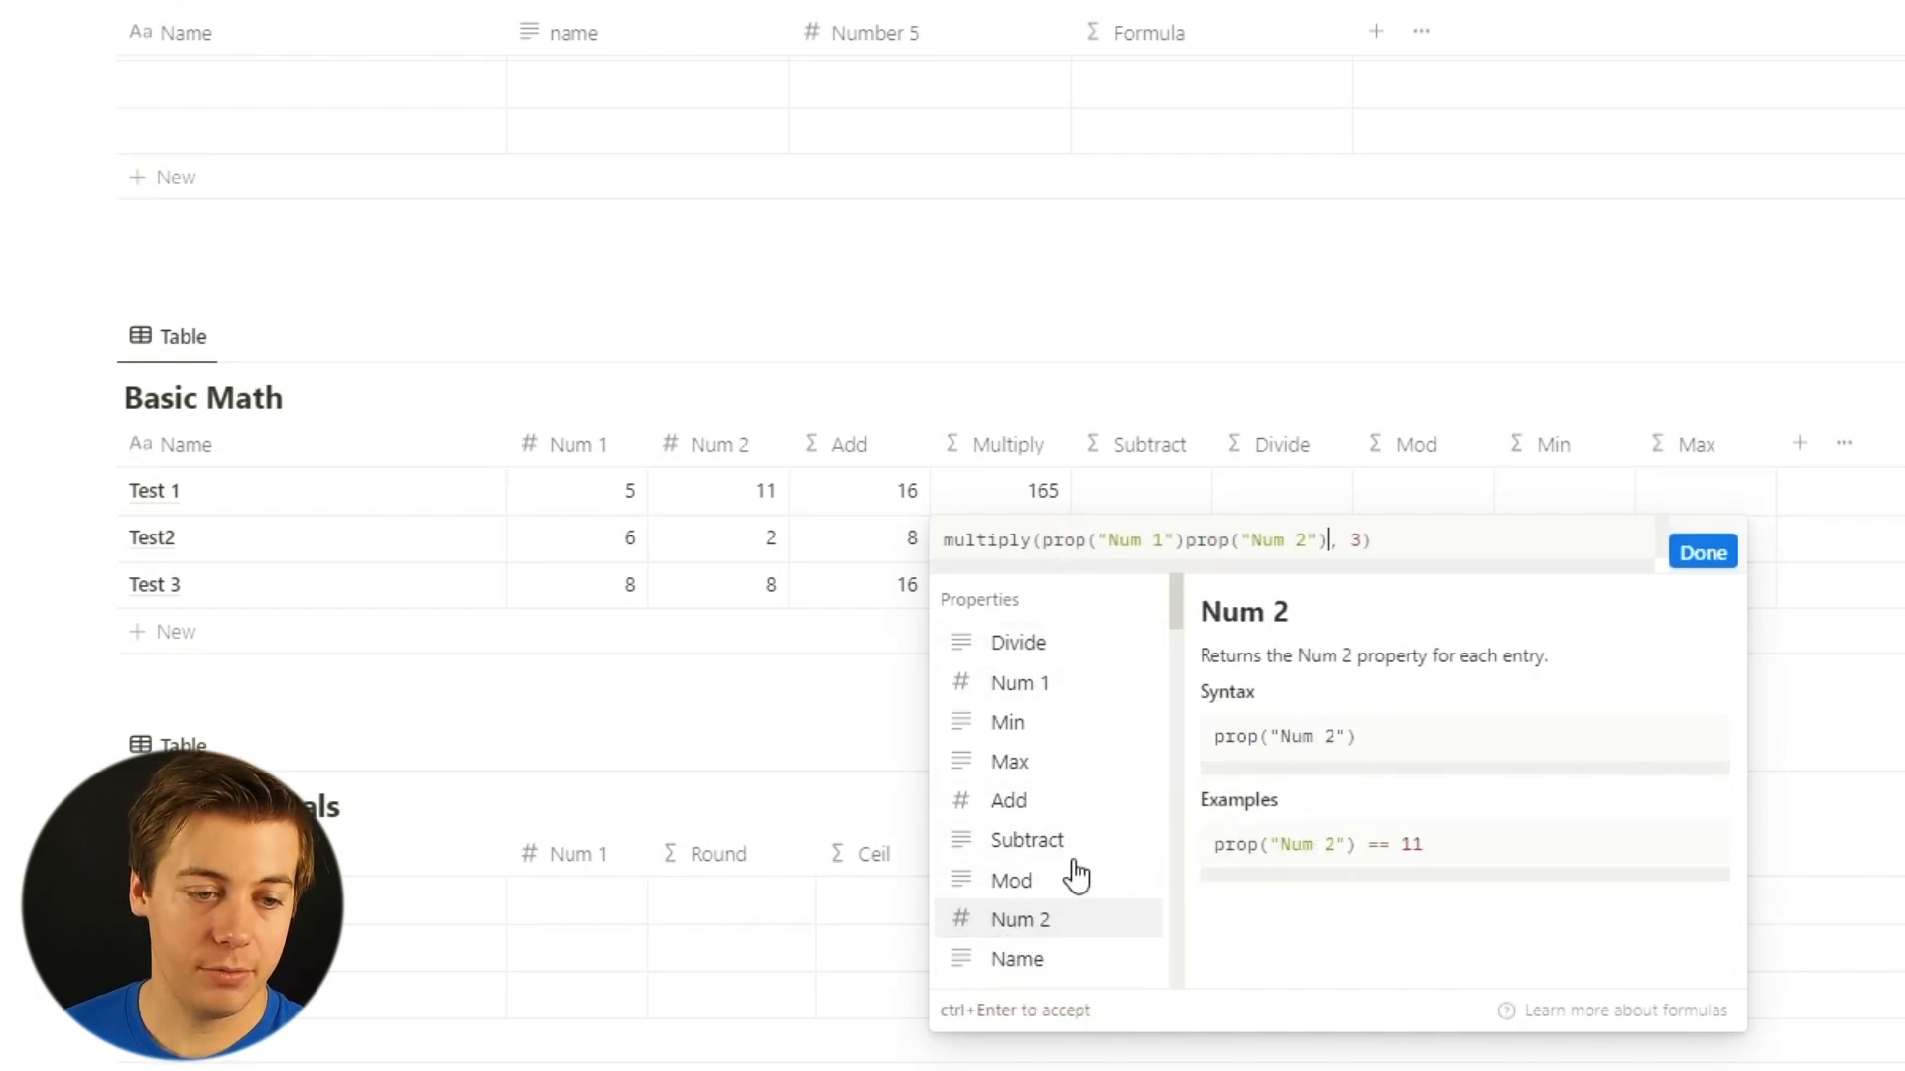
left_click(1194, 542)
type(",")
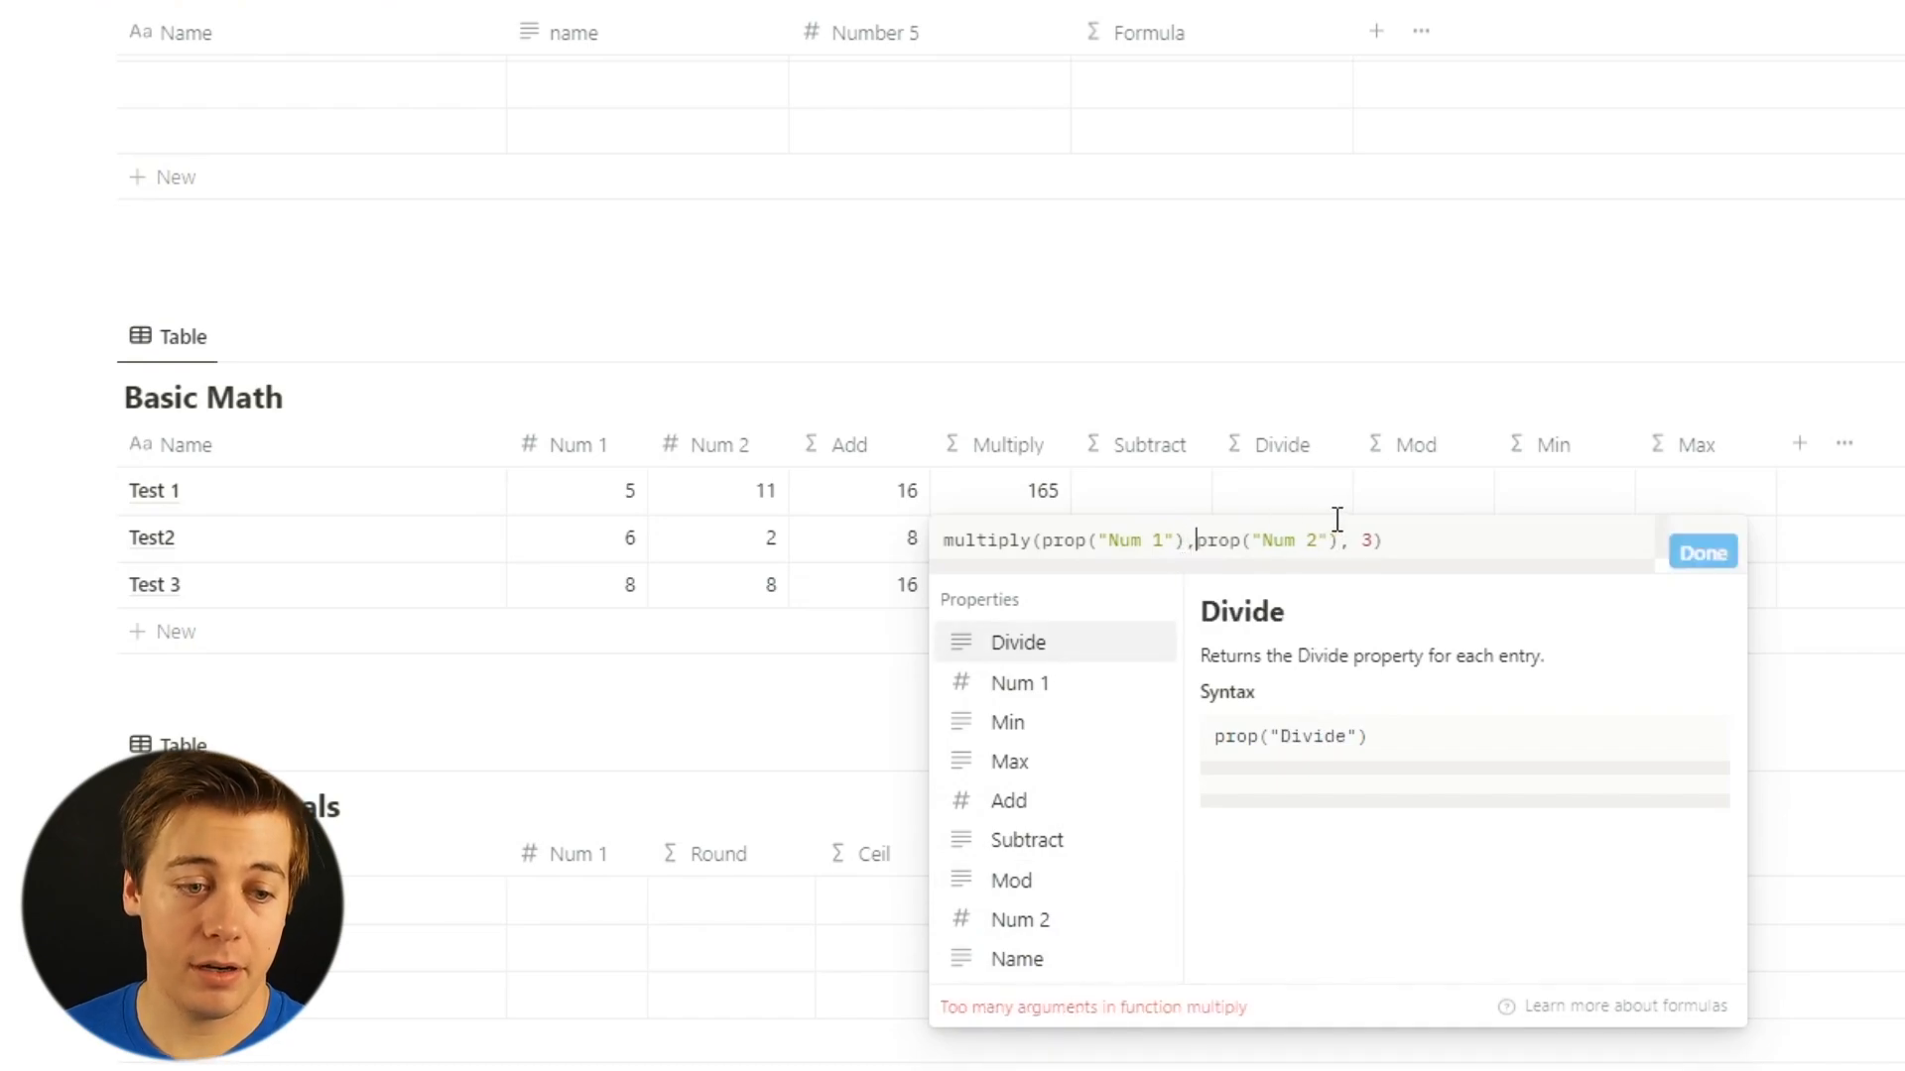
key("Delete")
key("Delete")
key("Delete")
left_click(1675, 551)
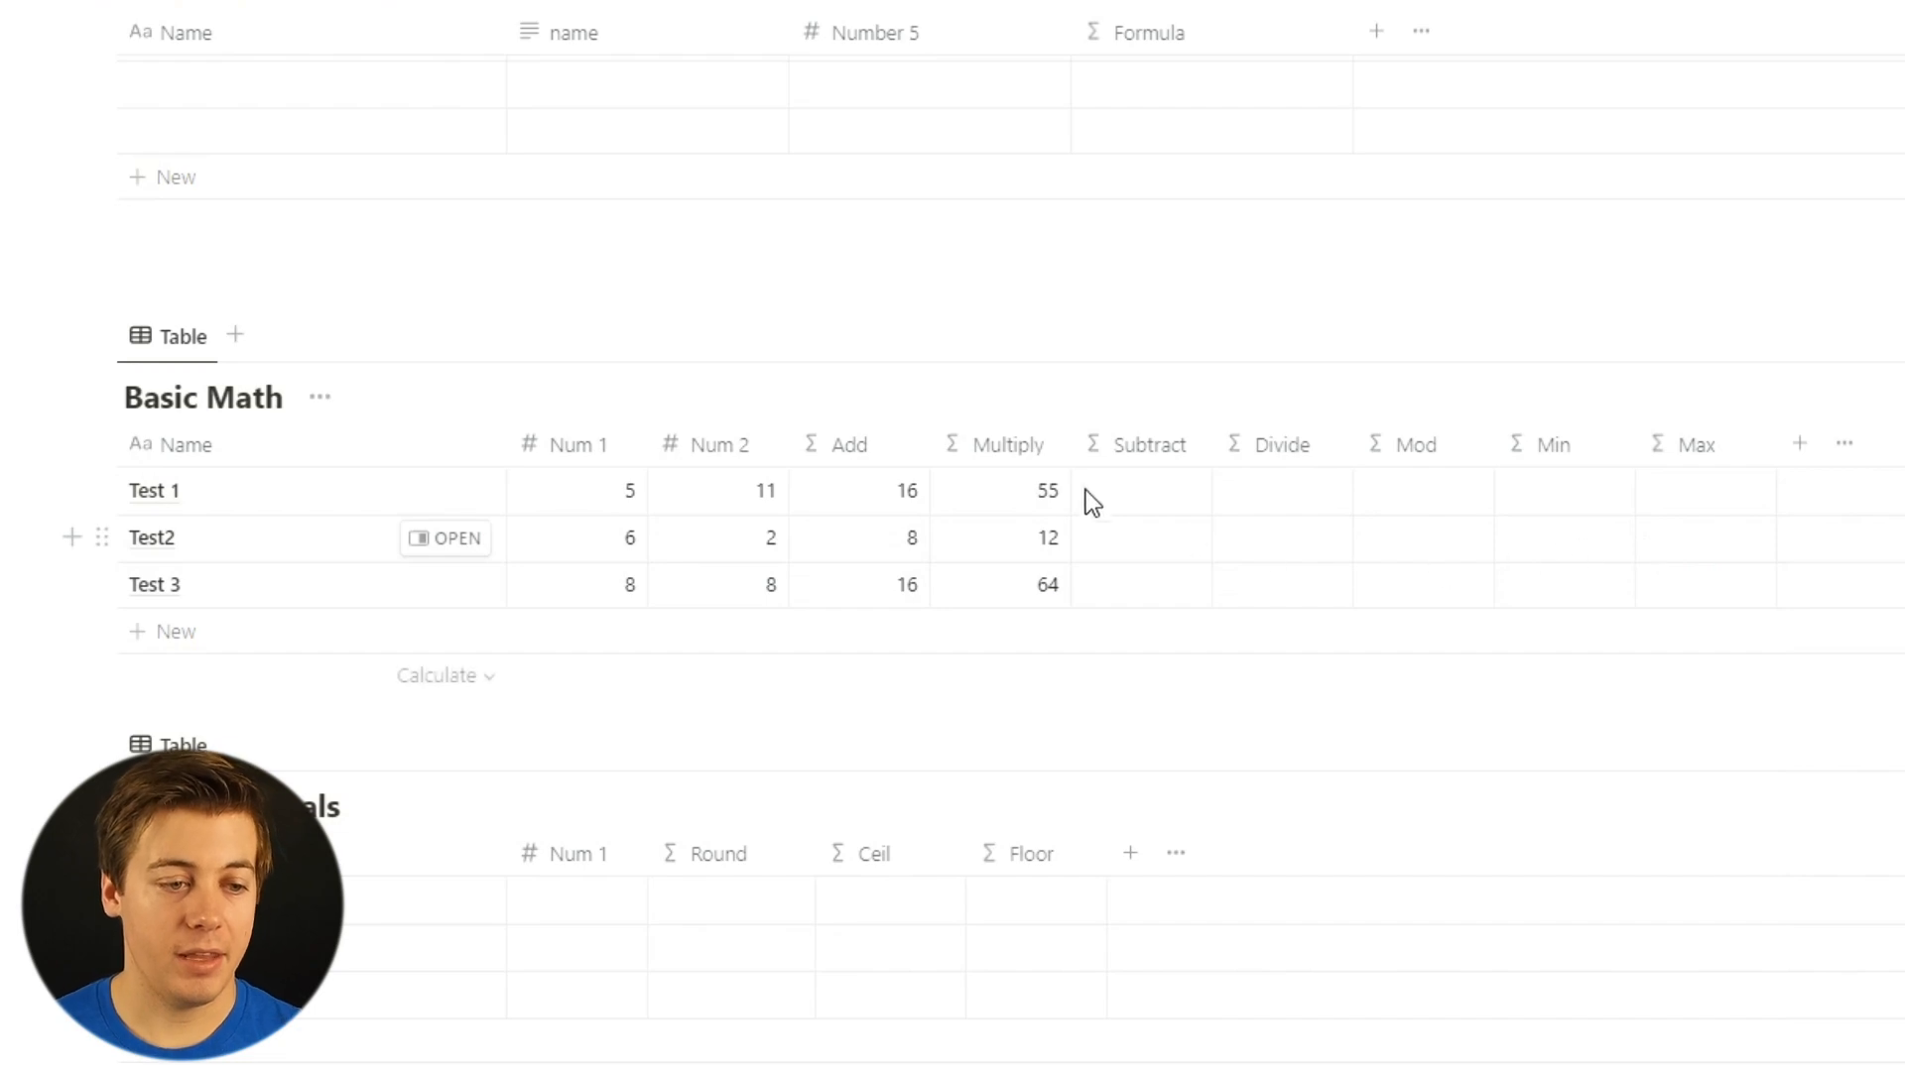
Set the Subtract column's formula to subtract(prop("Num 1"),prop("Num 2")).
left_click(1132, 493)
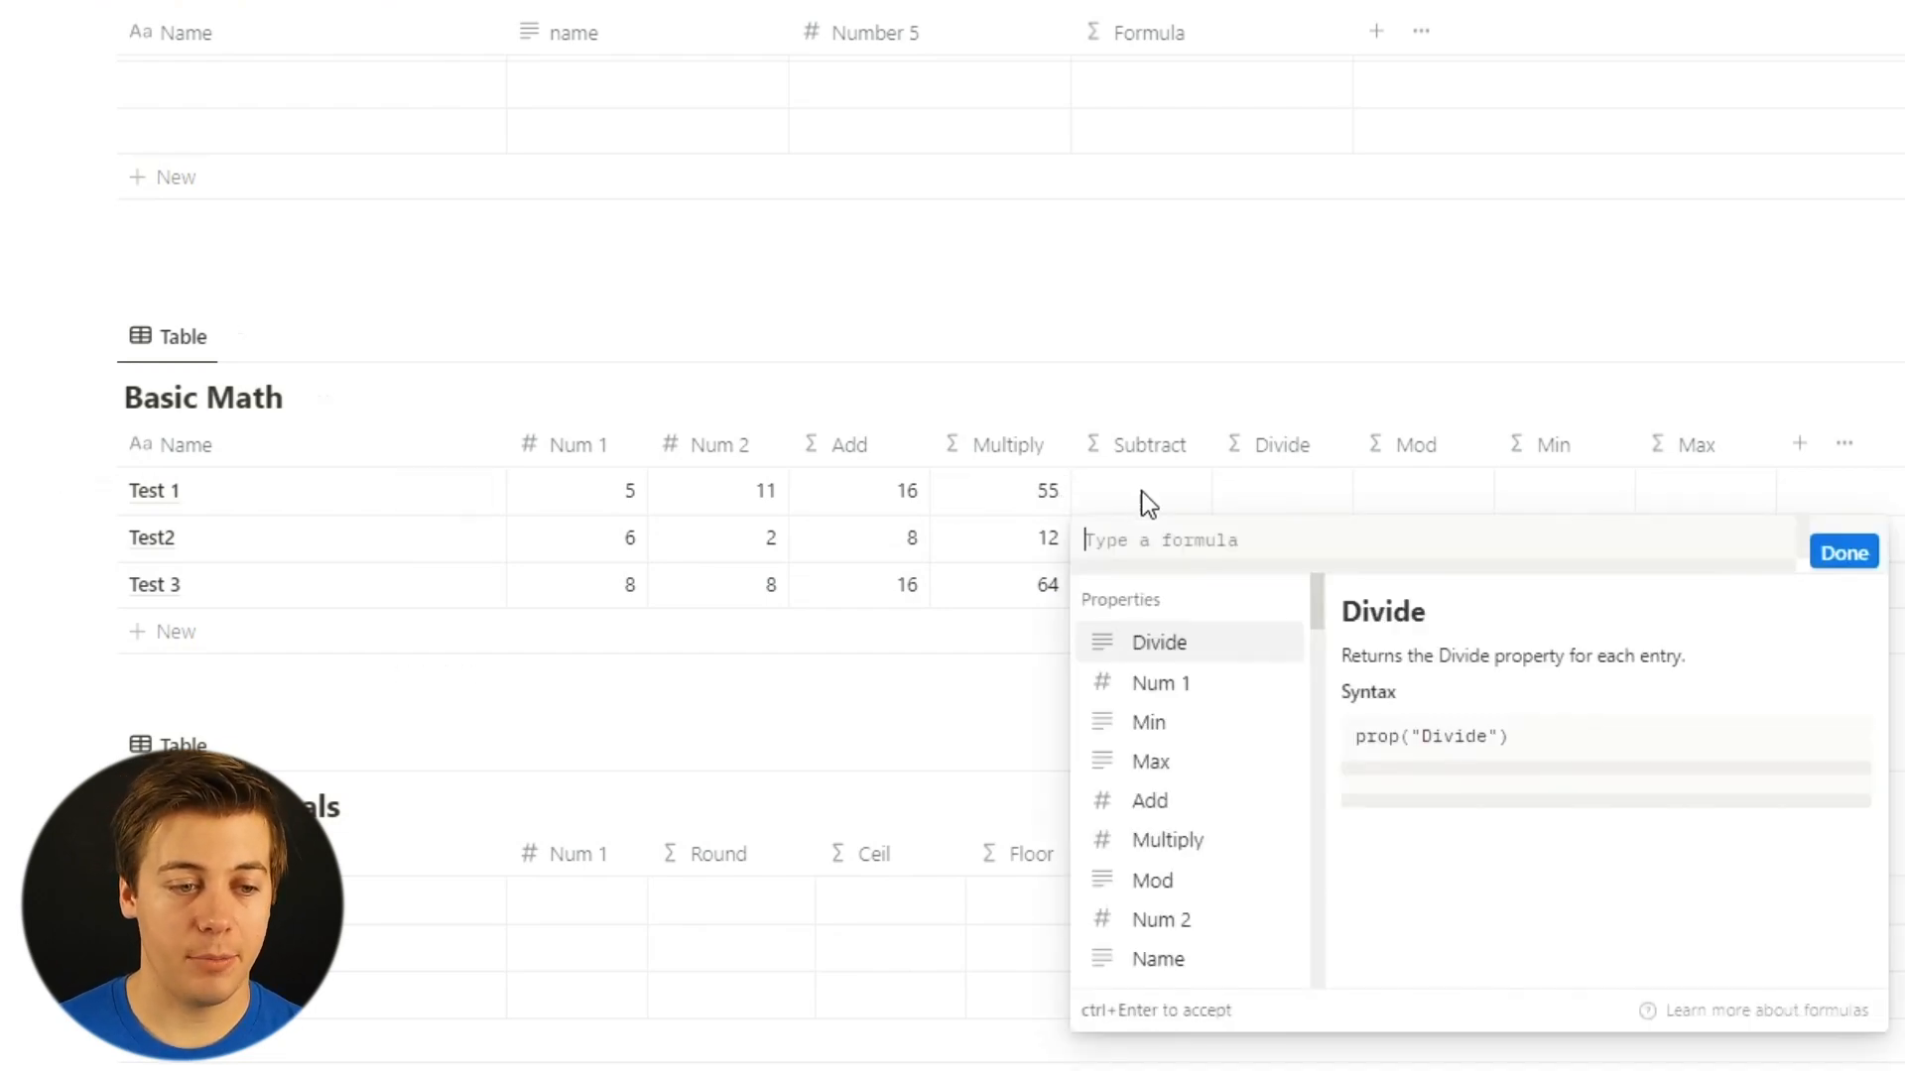
type("subt")
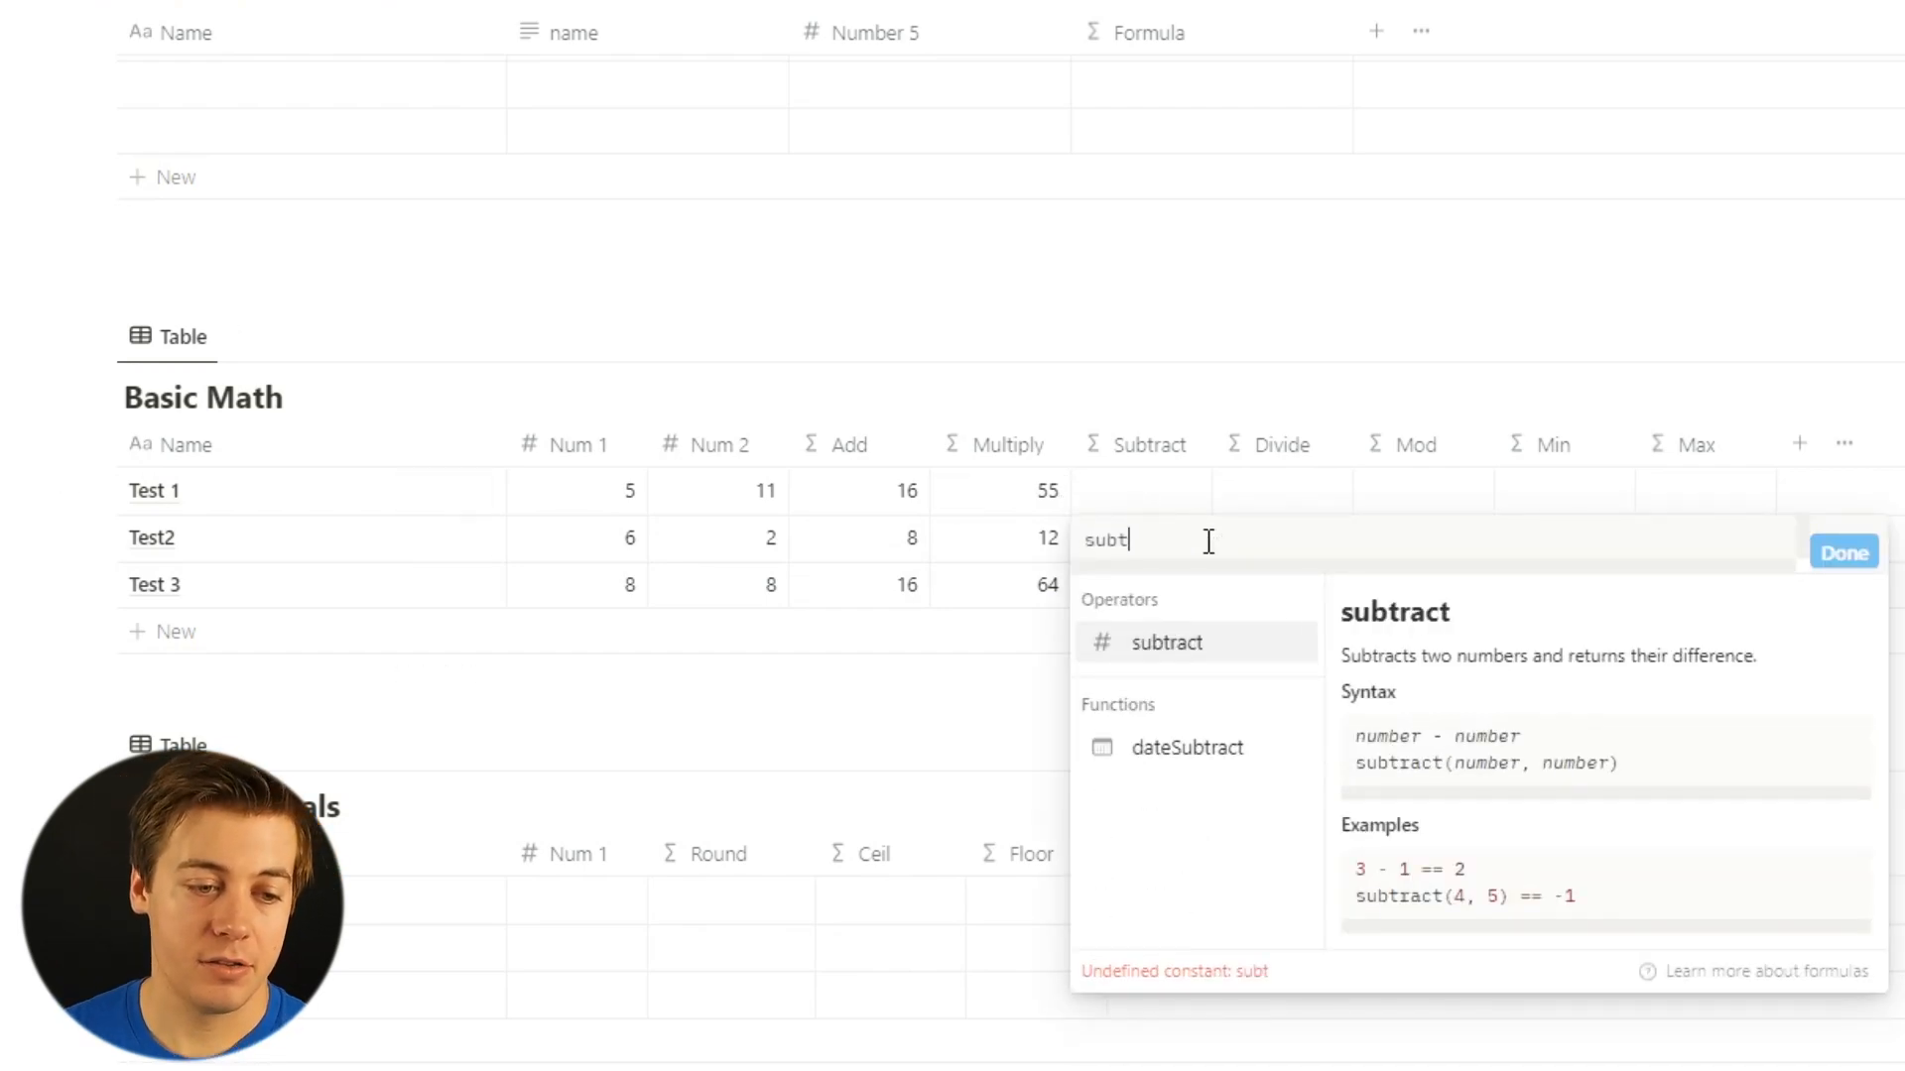
left_click(1221, 647)
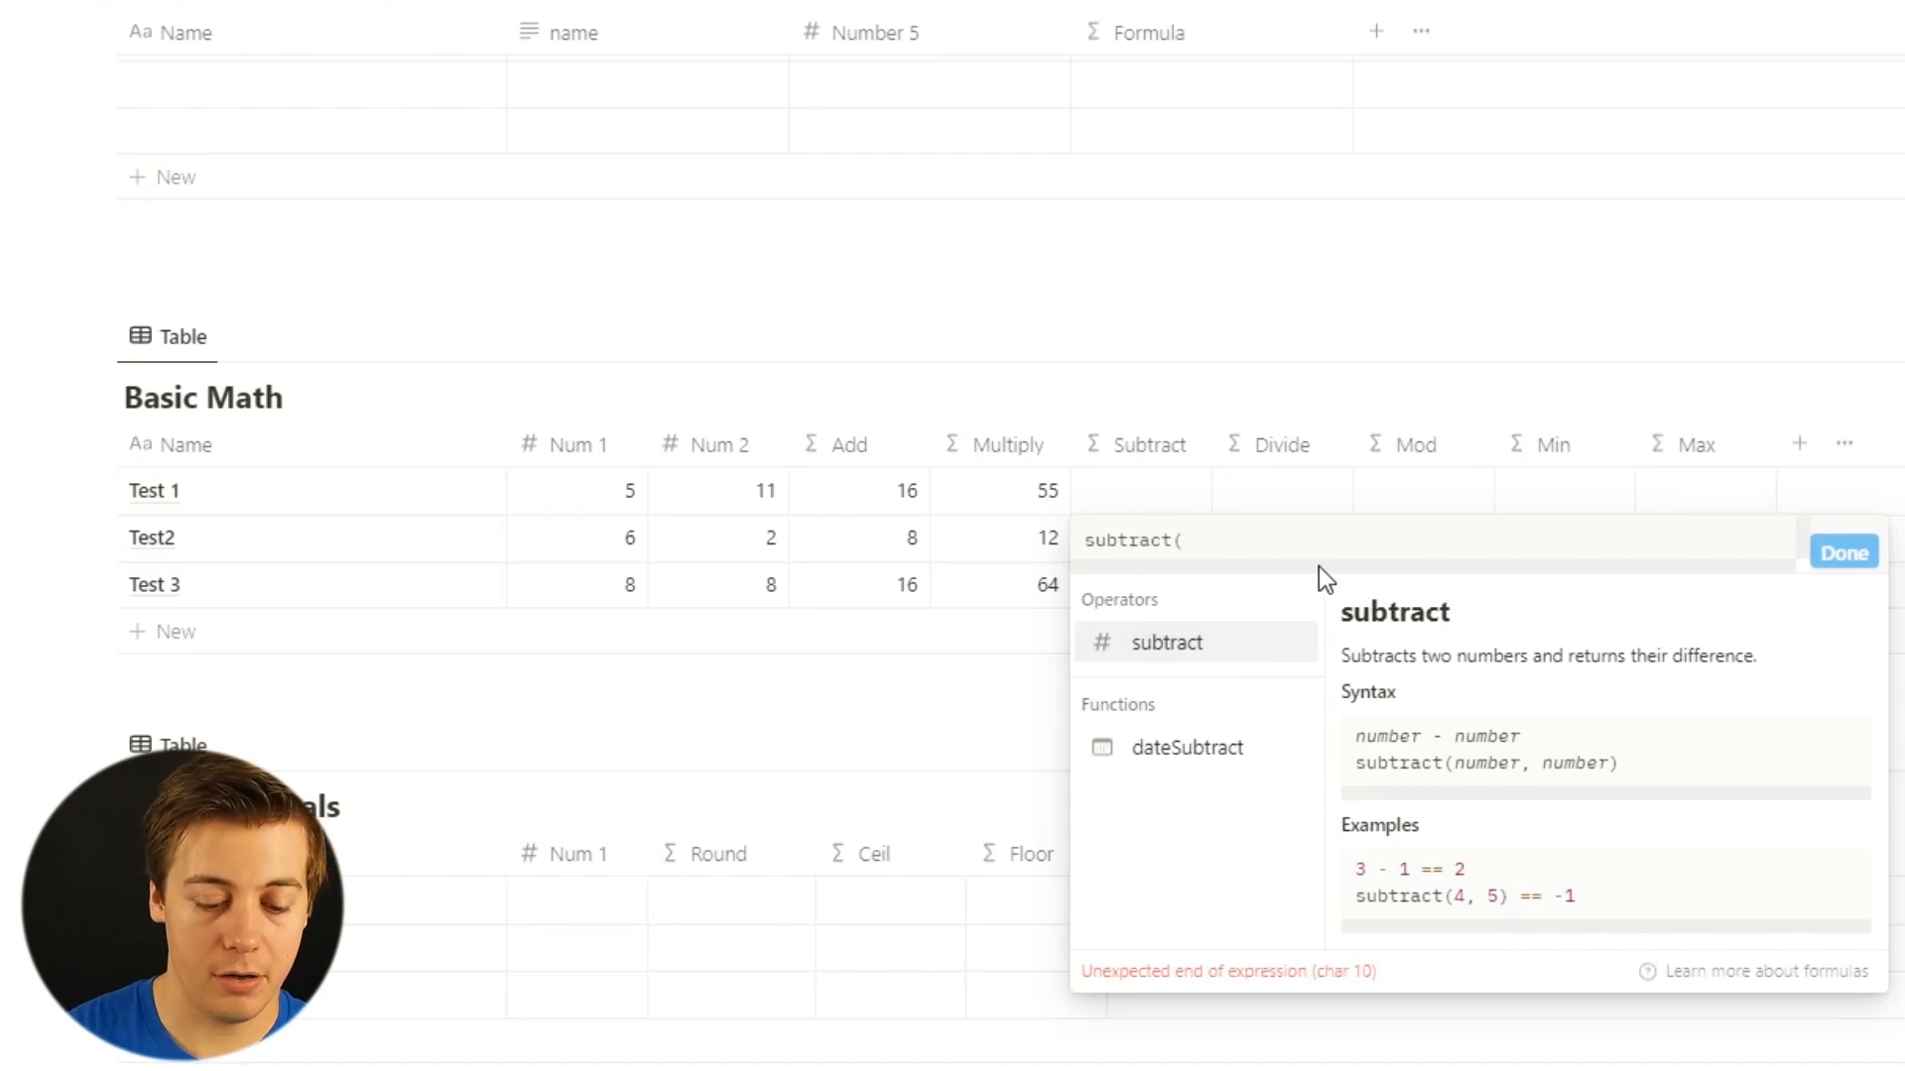
type("piop")
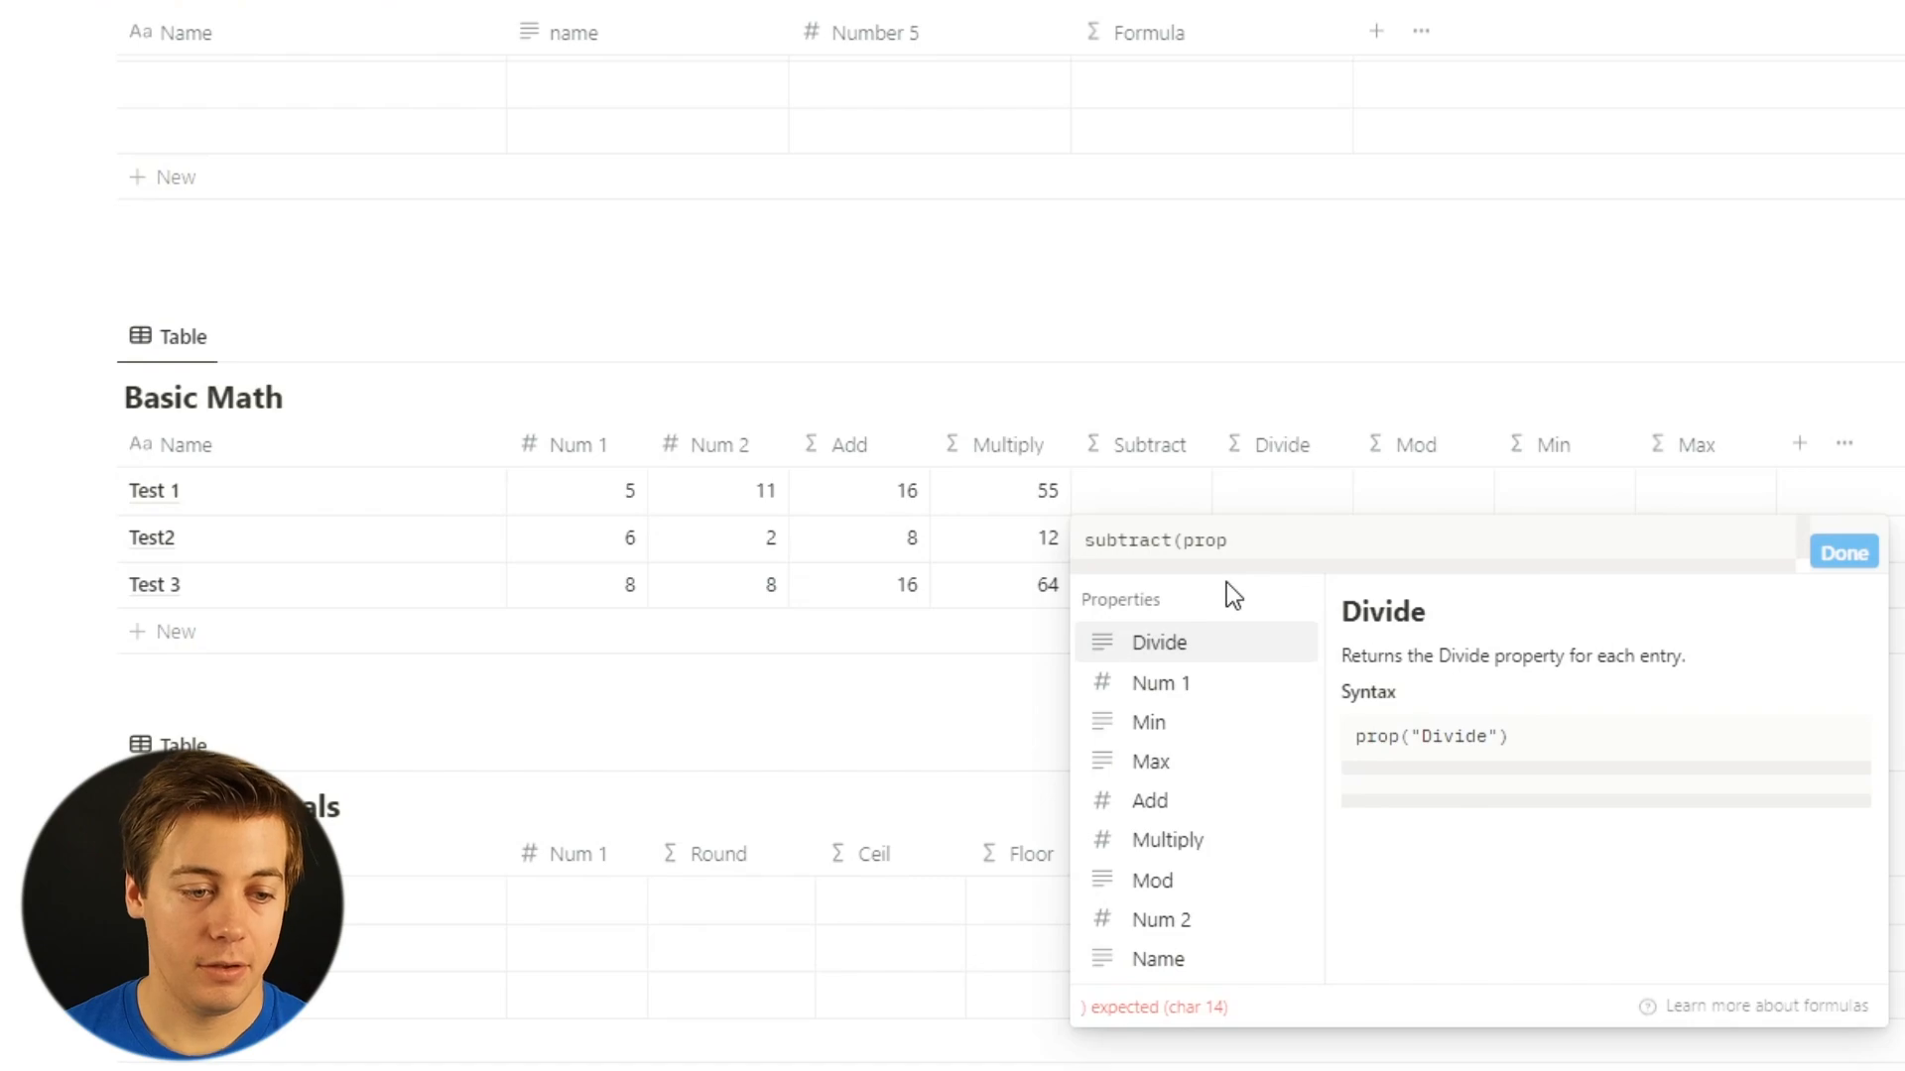
left_click(1209, 700)
type(",")
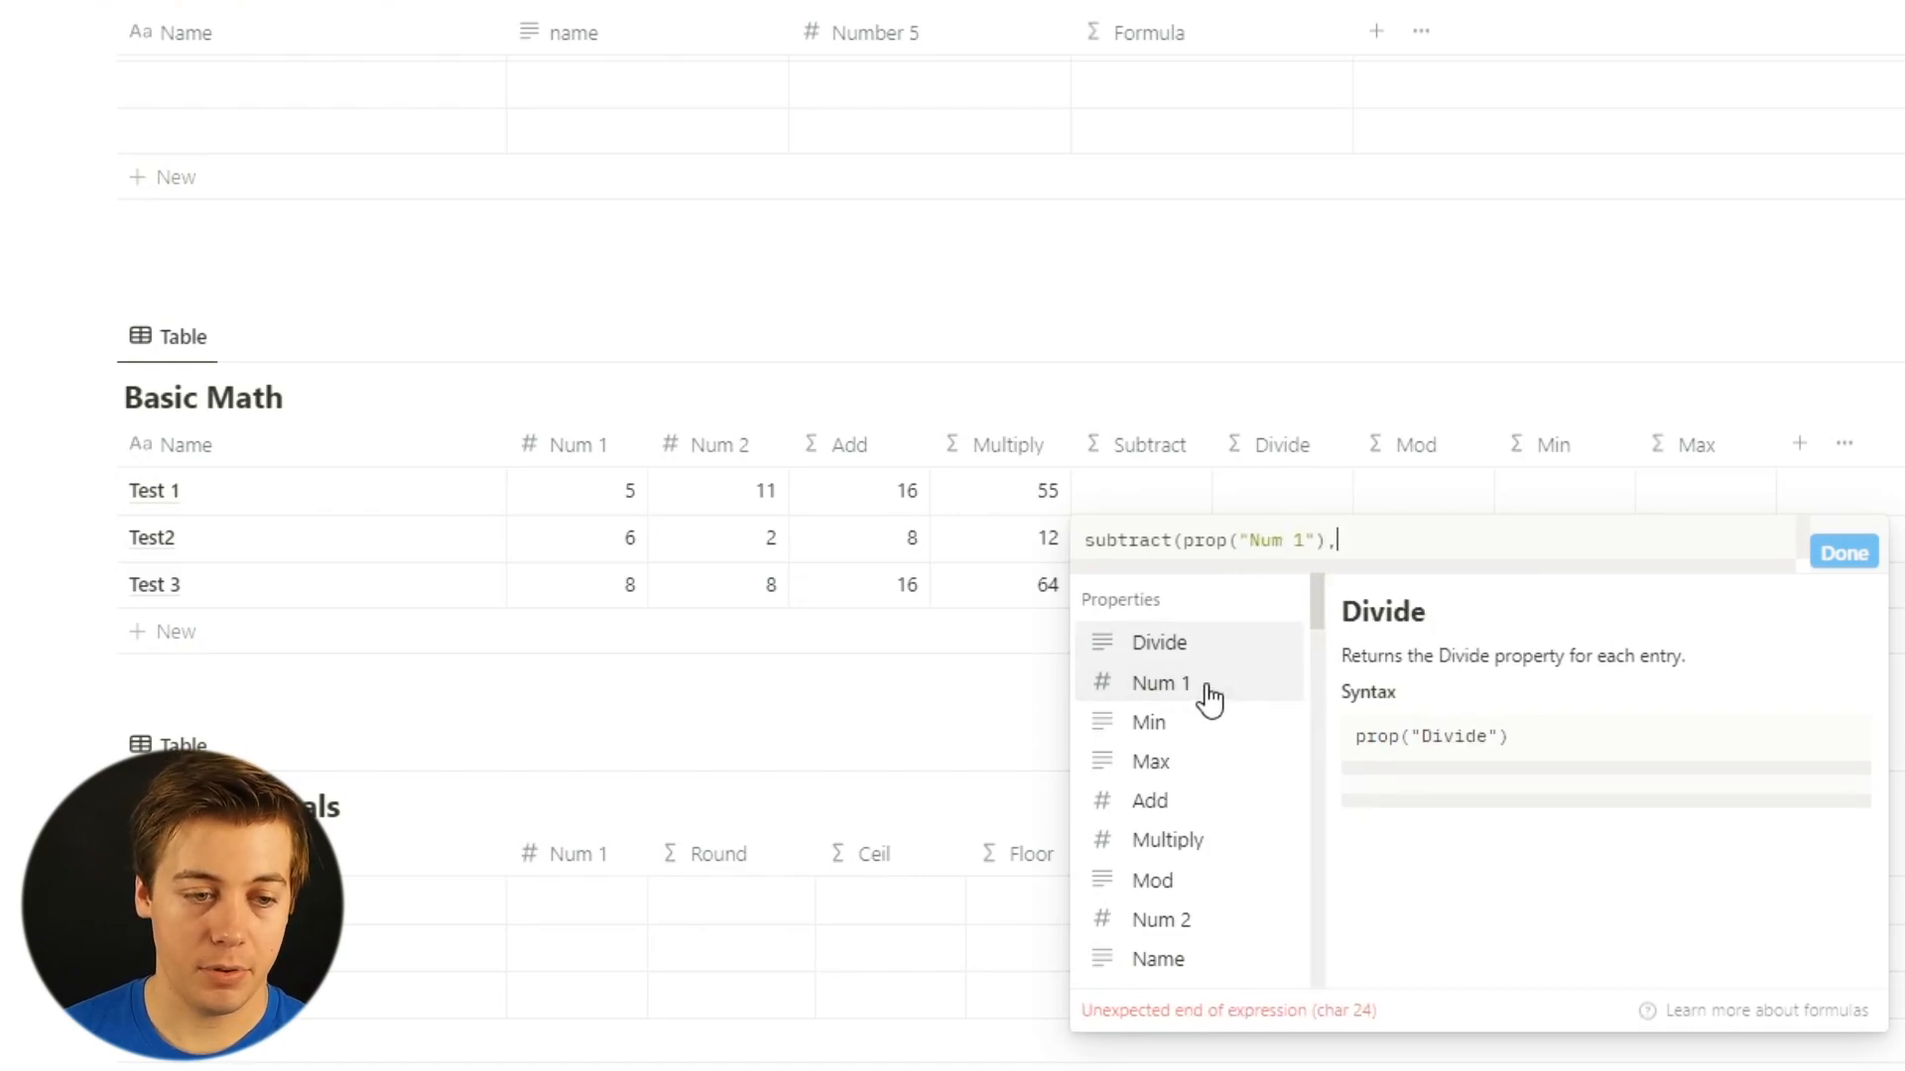
left_click(1206, 931)
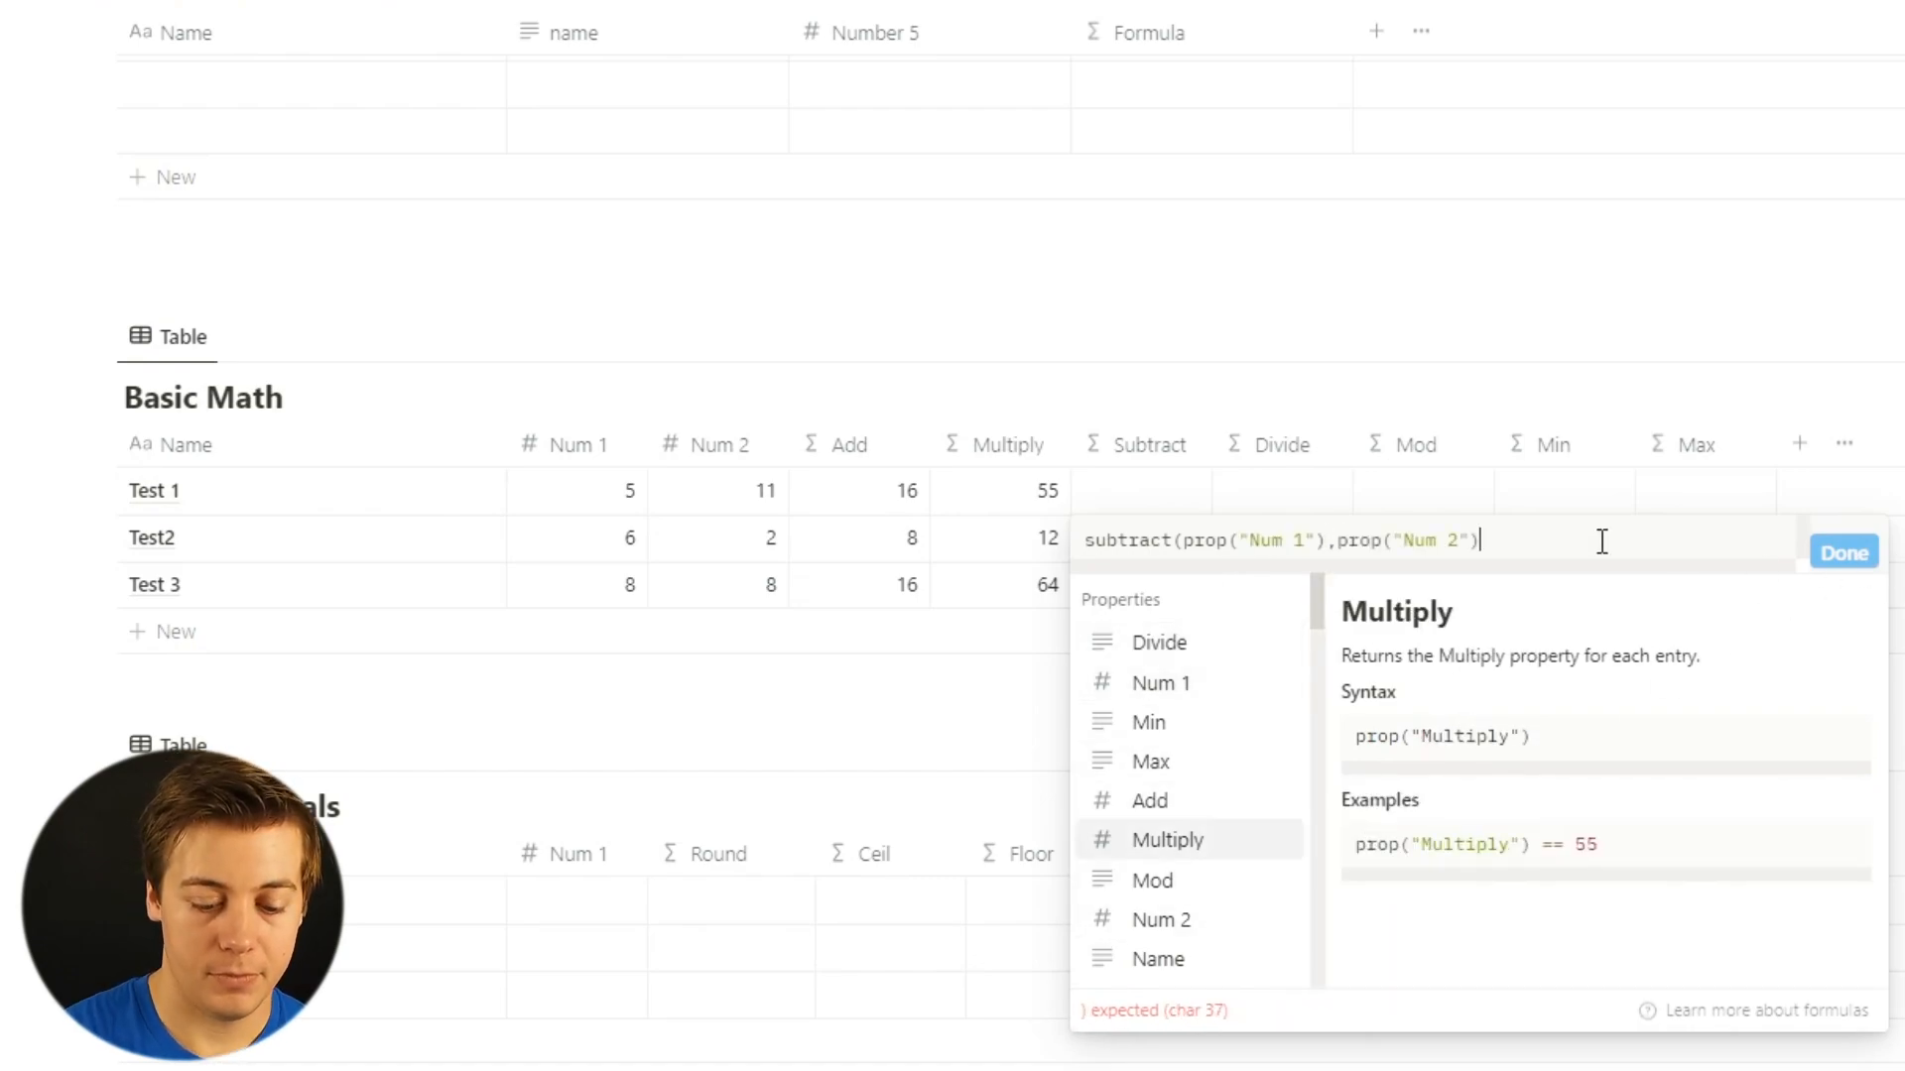
type(")")
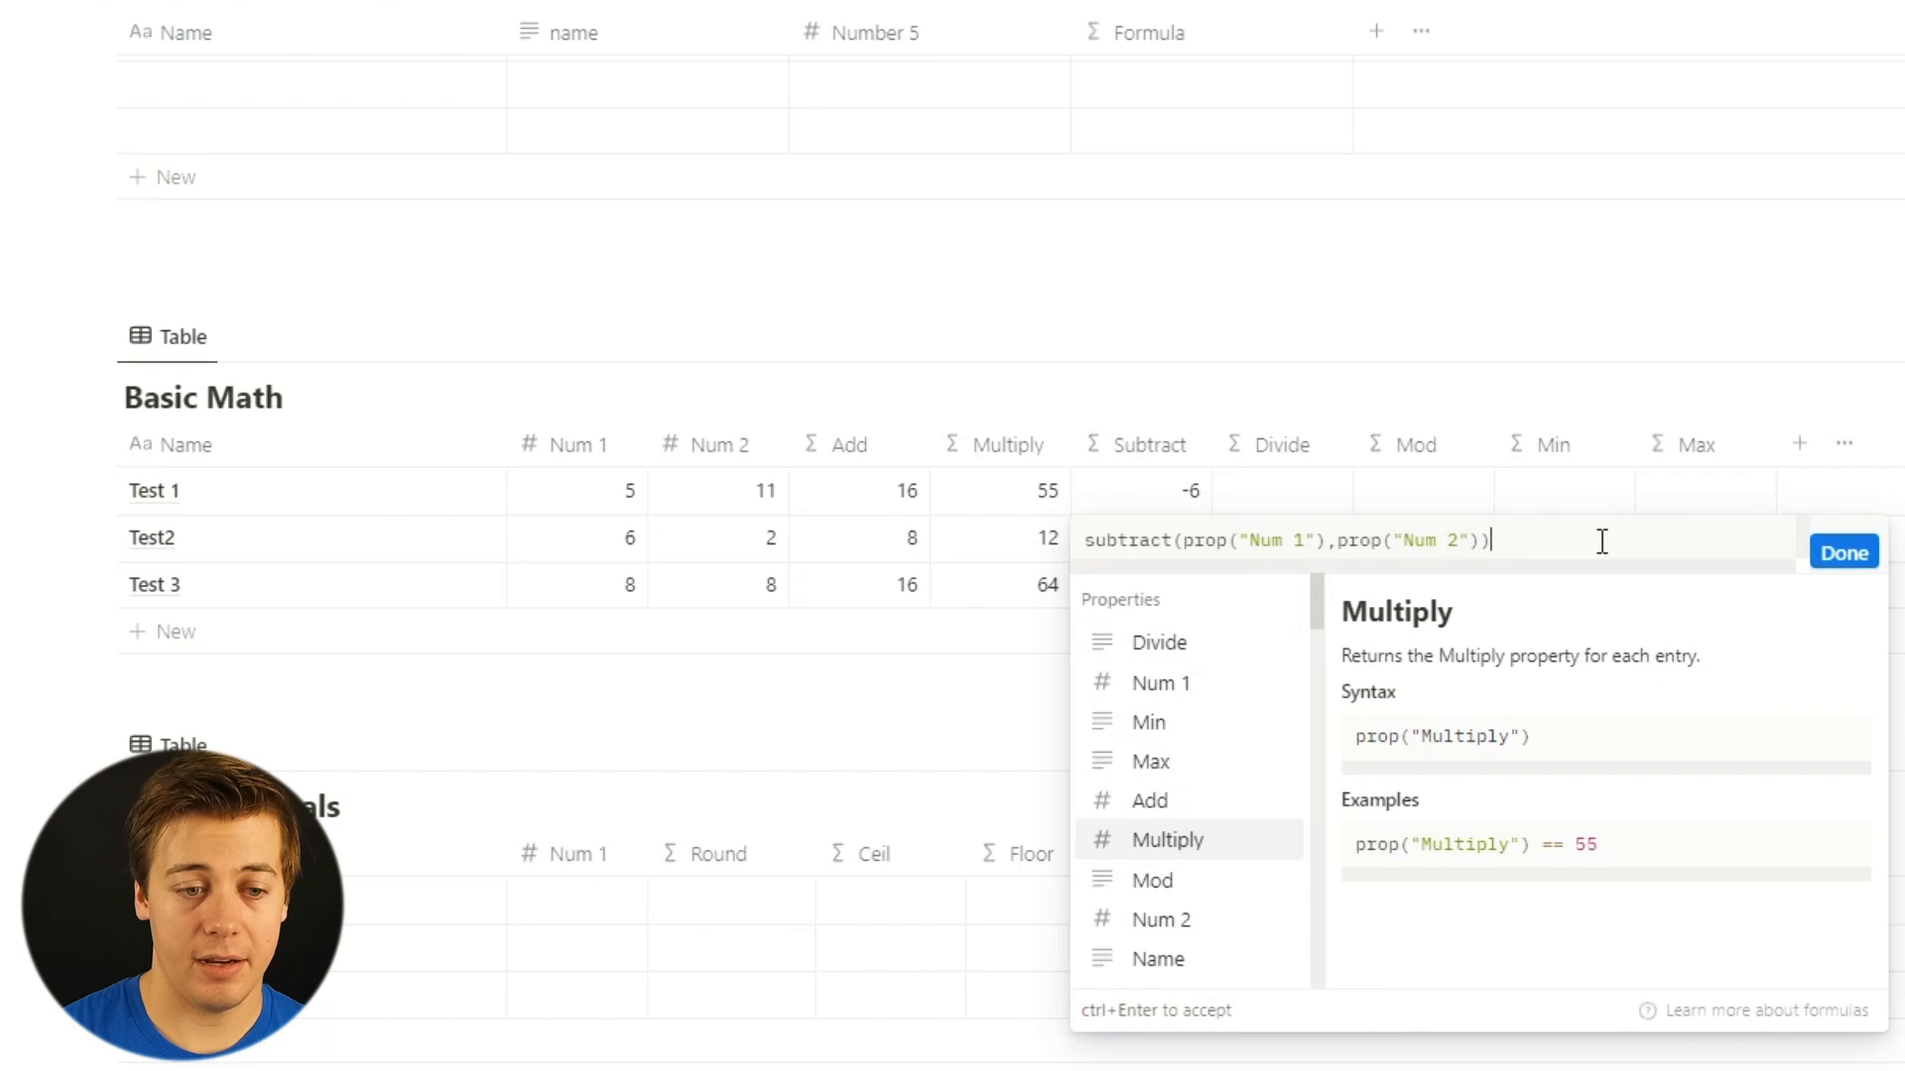
left_click(1844, 554)
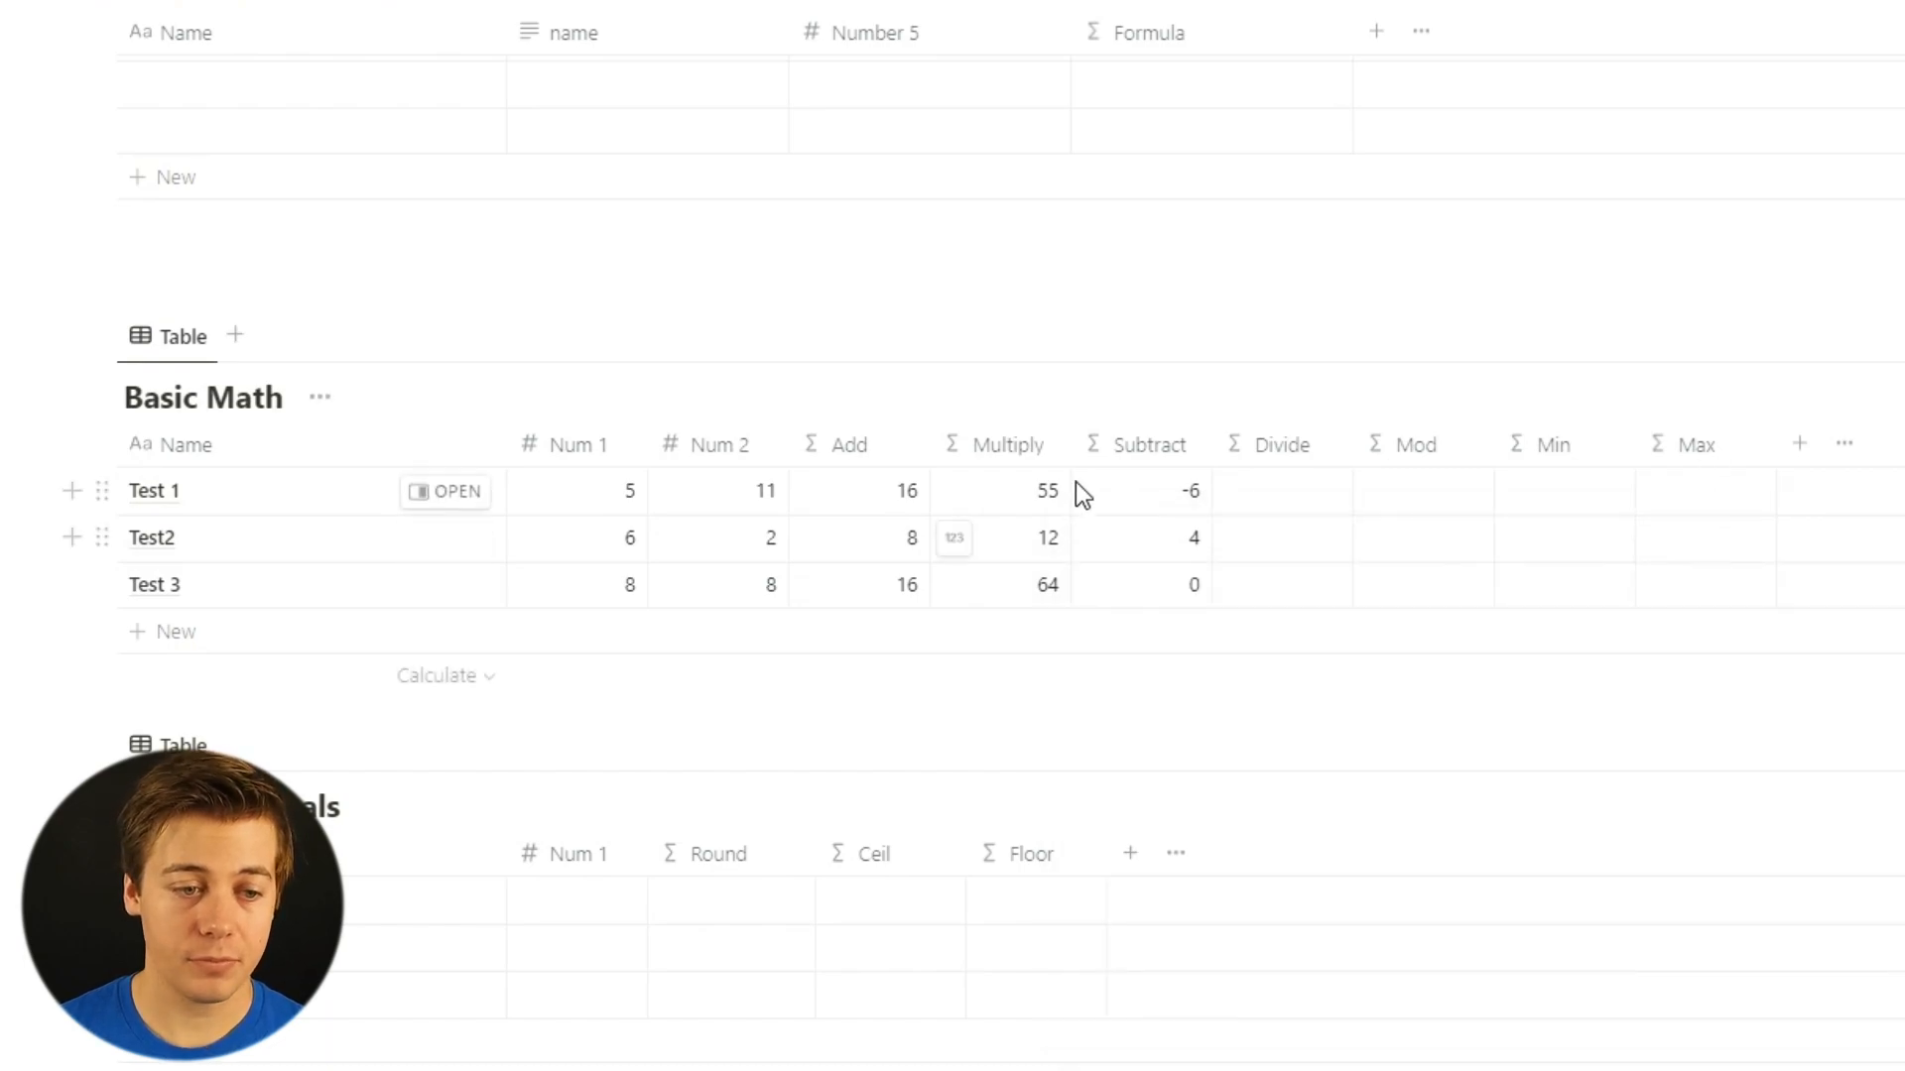
Set the Divide column's formula in the Basic Math table to divide(prop("Num 1"),prop("Num 2")).
left_click(1321, 484)
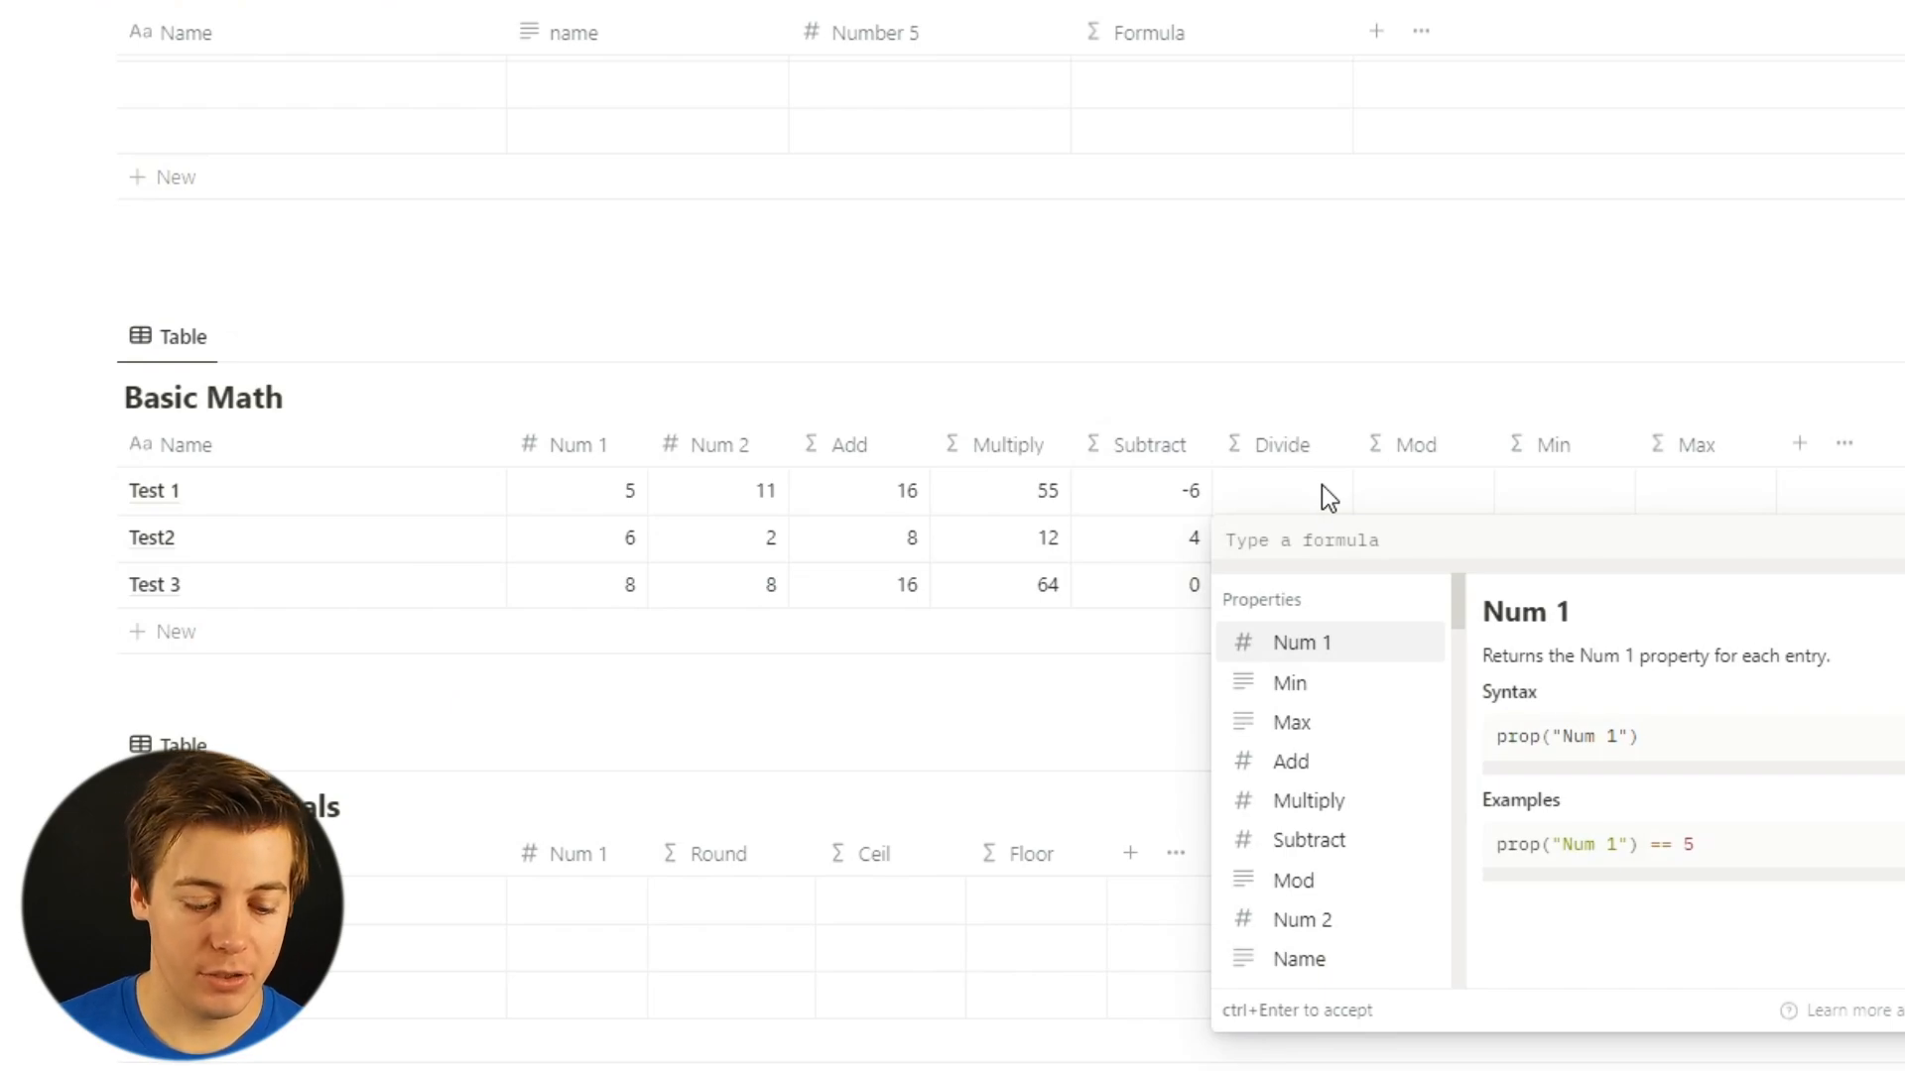
type("di")
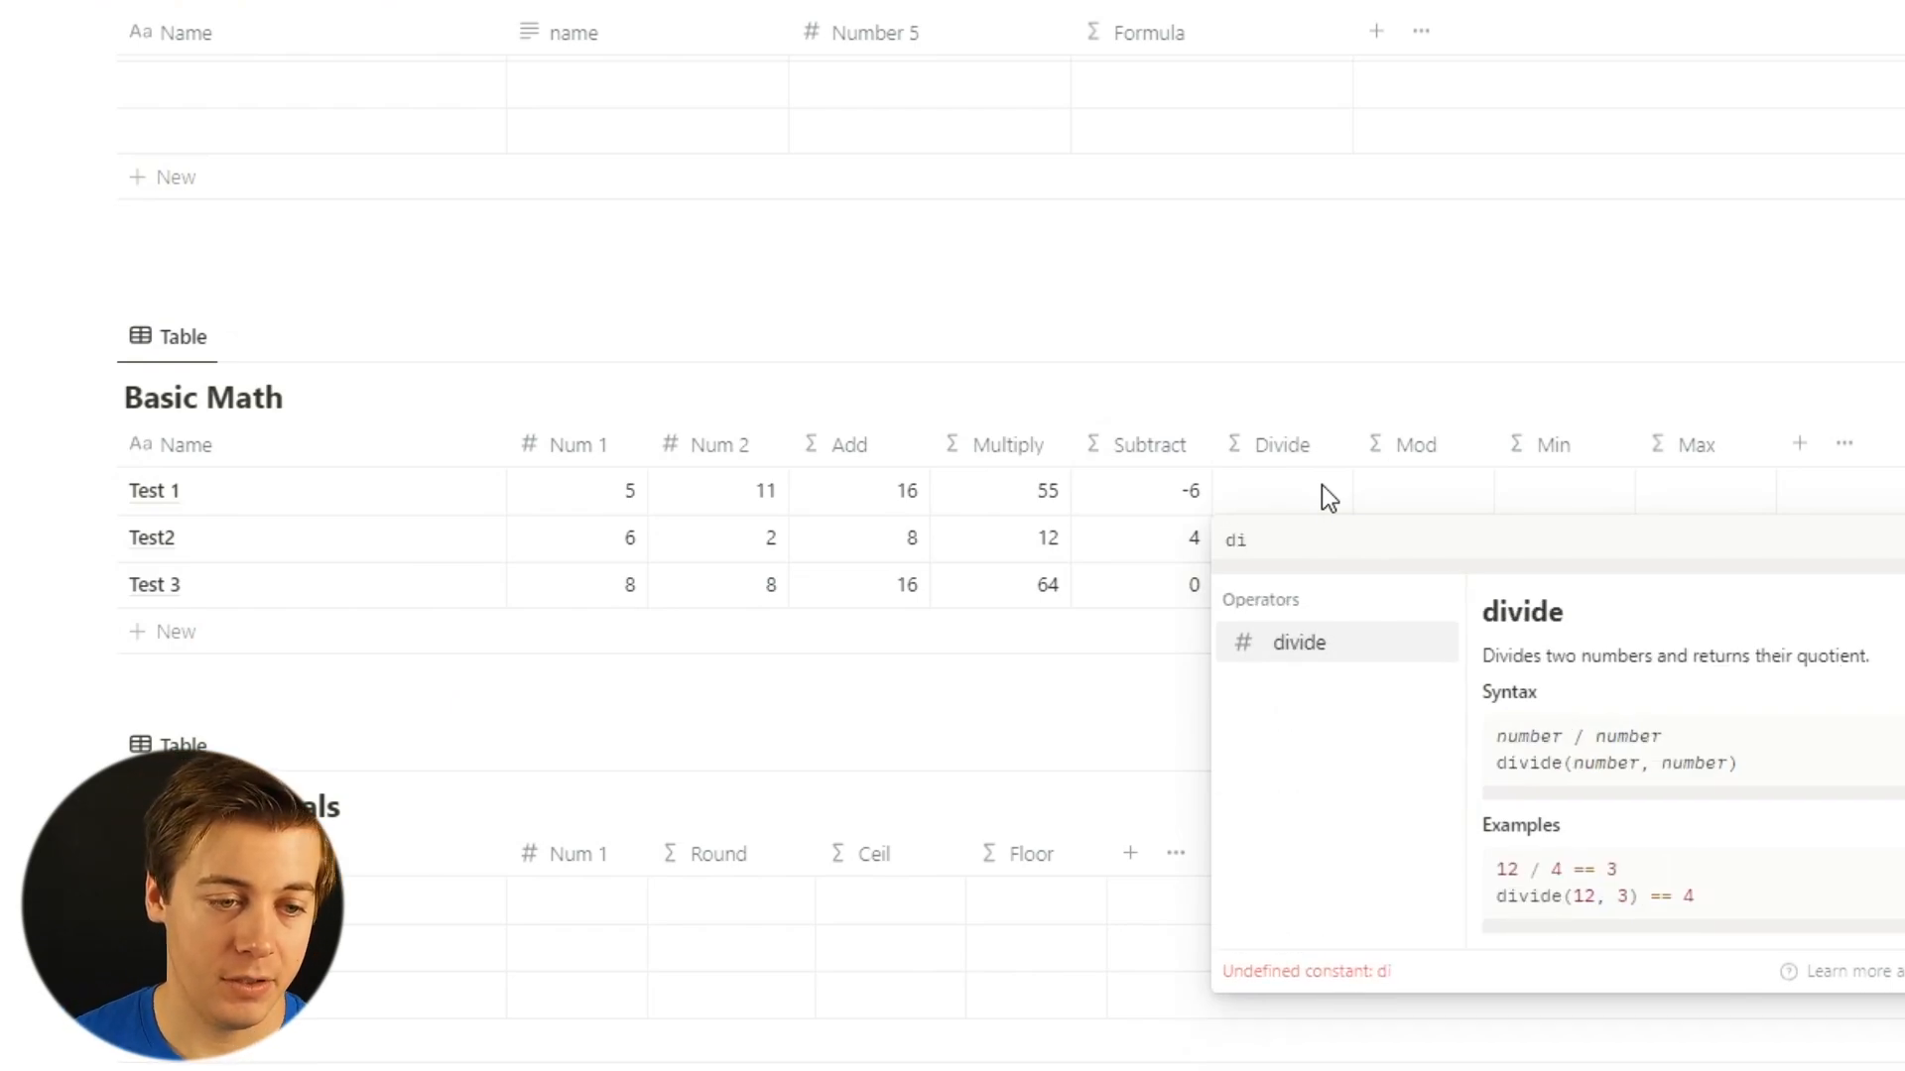
left_click(1324, 645)
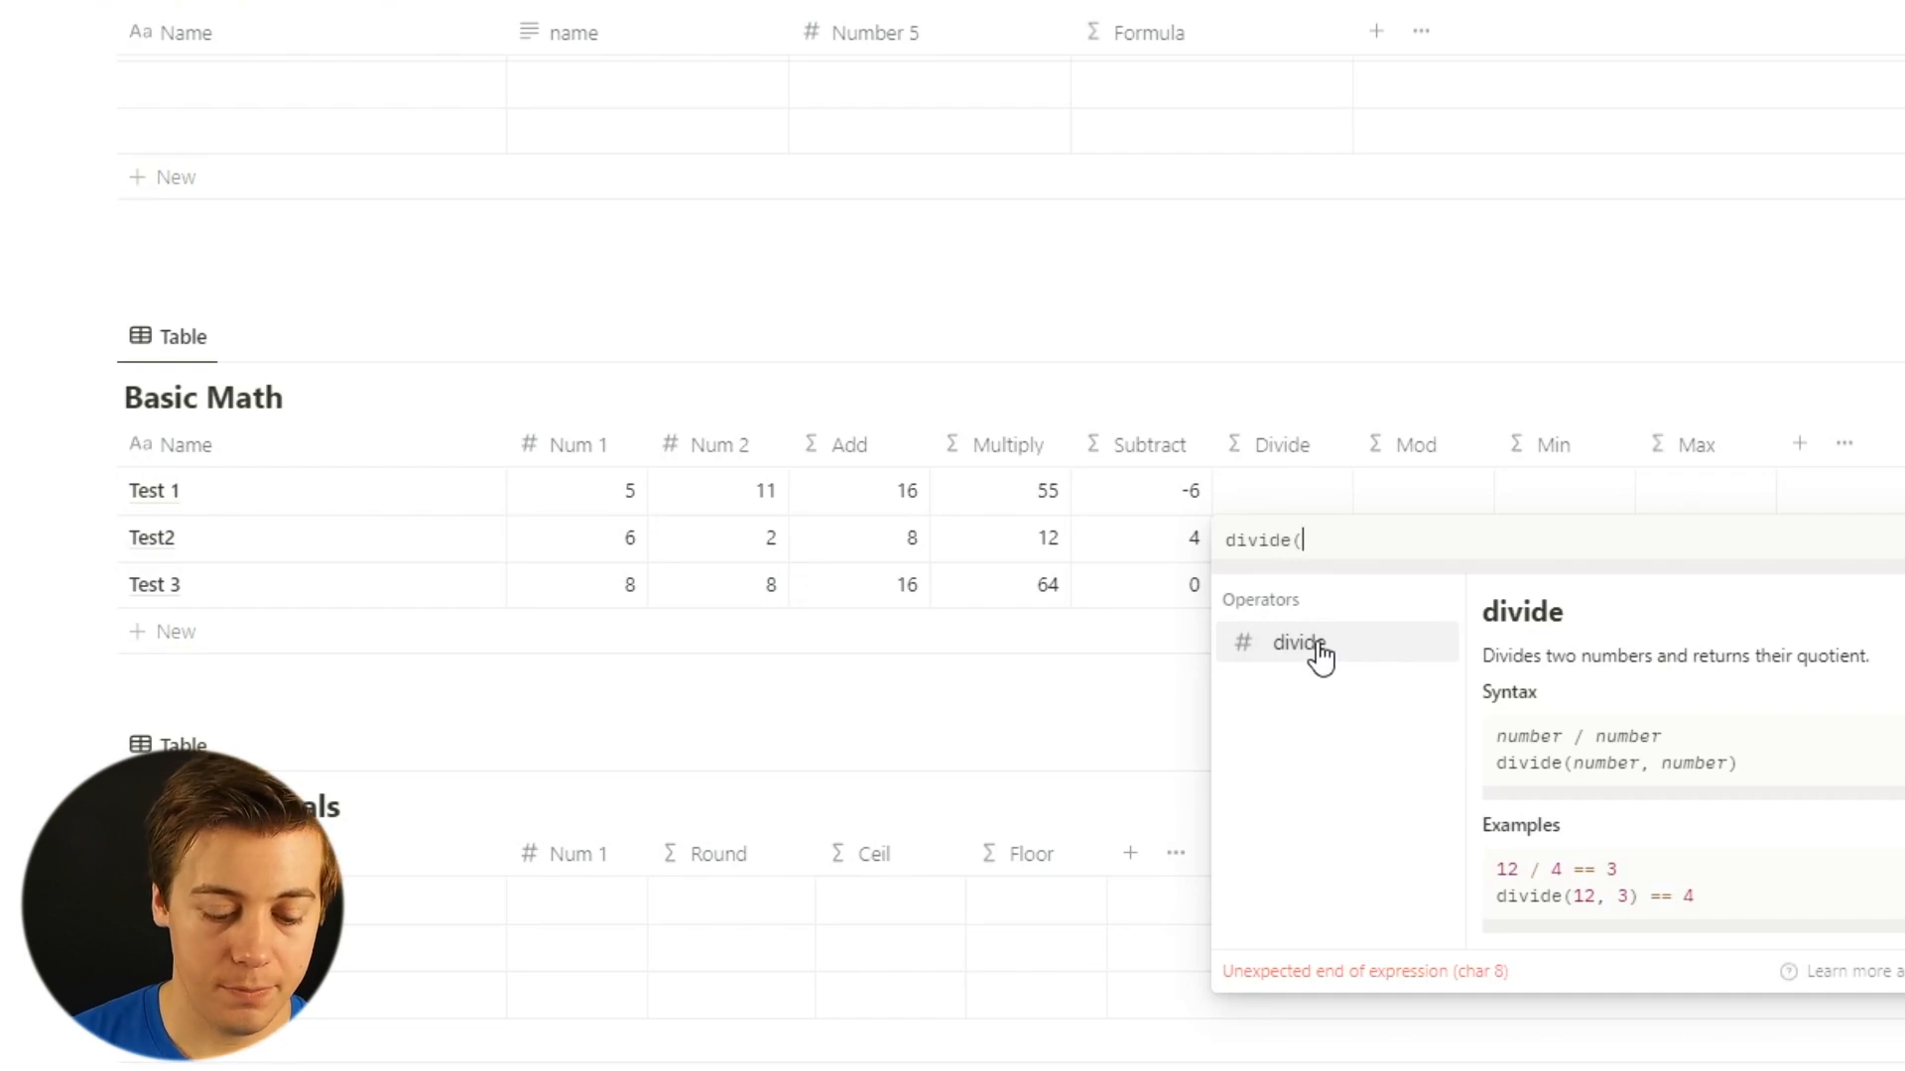
type("nu")
left_click(1321, 645)
type(",num")
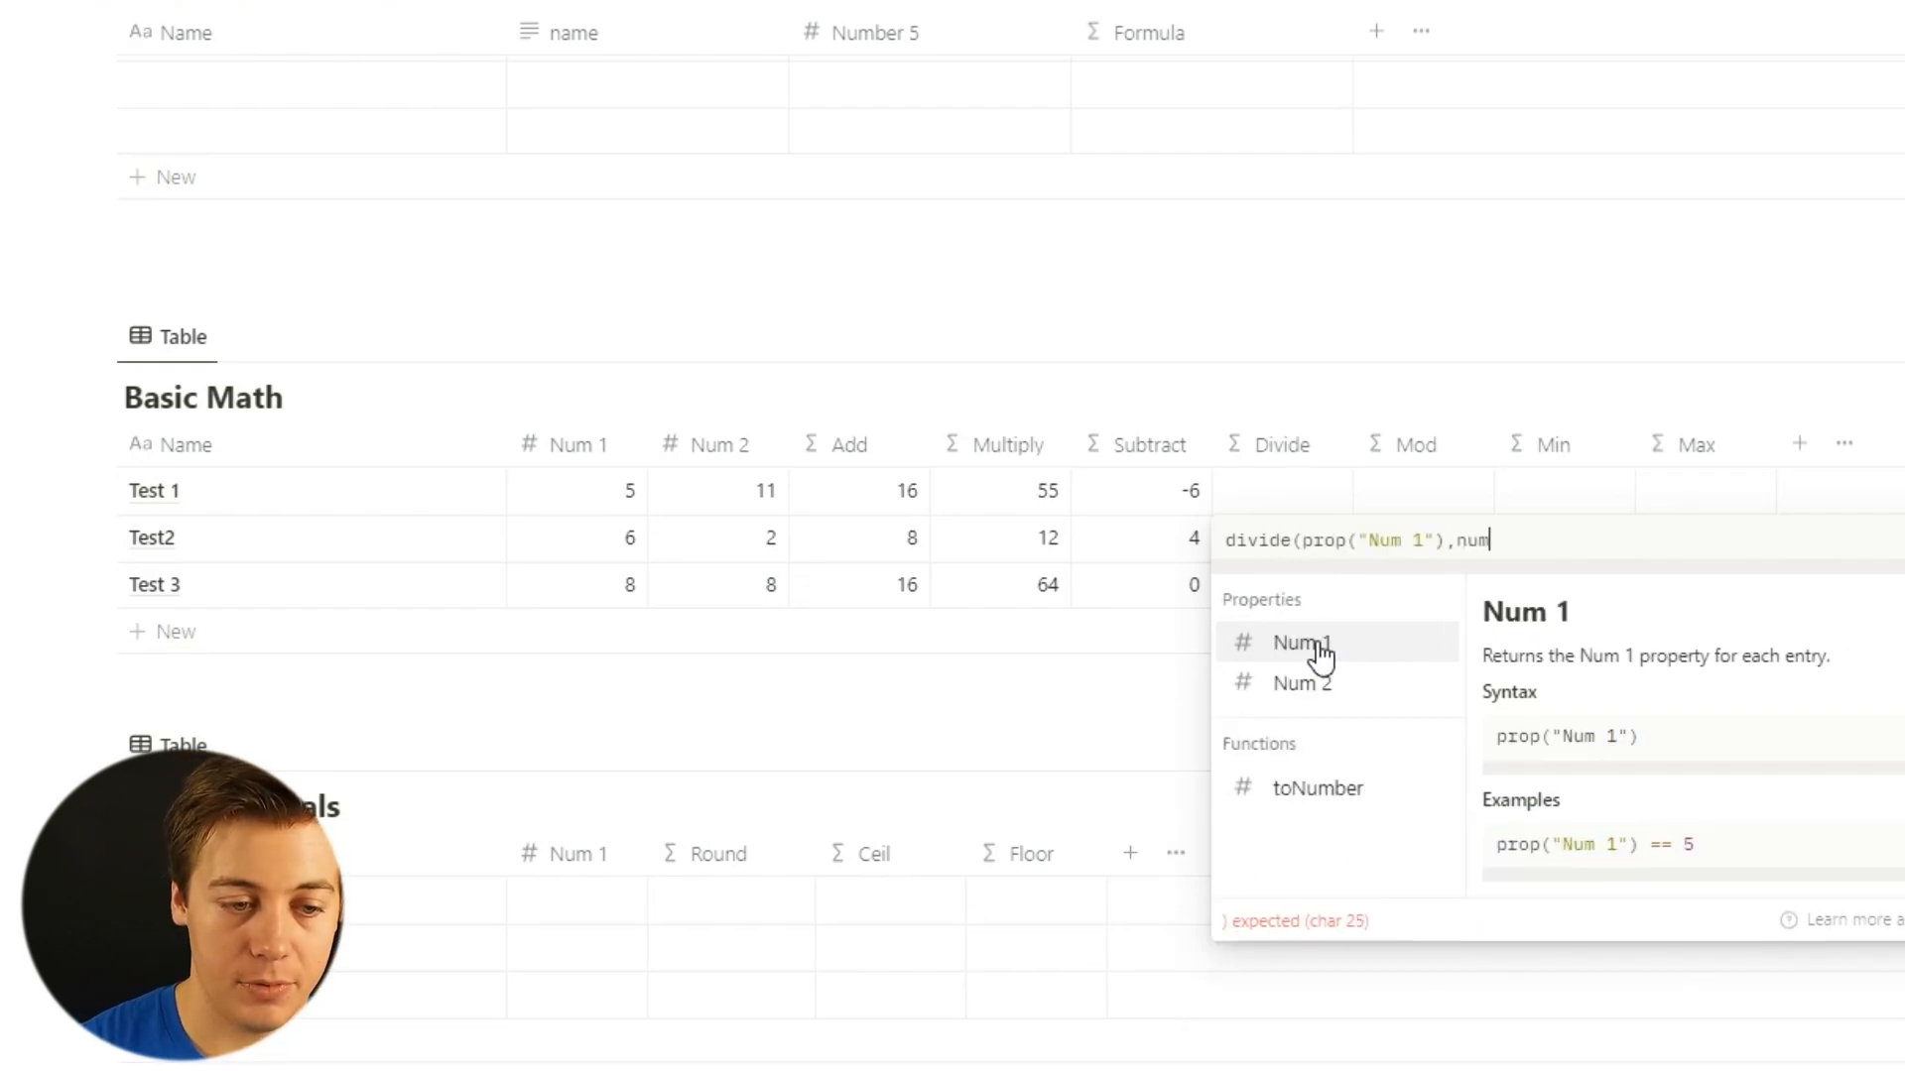
left_click(1333, 681)
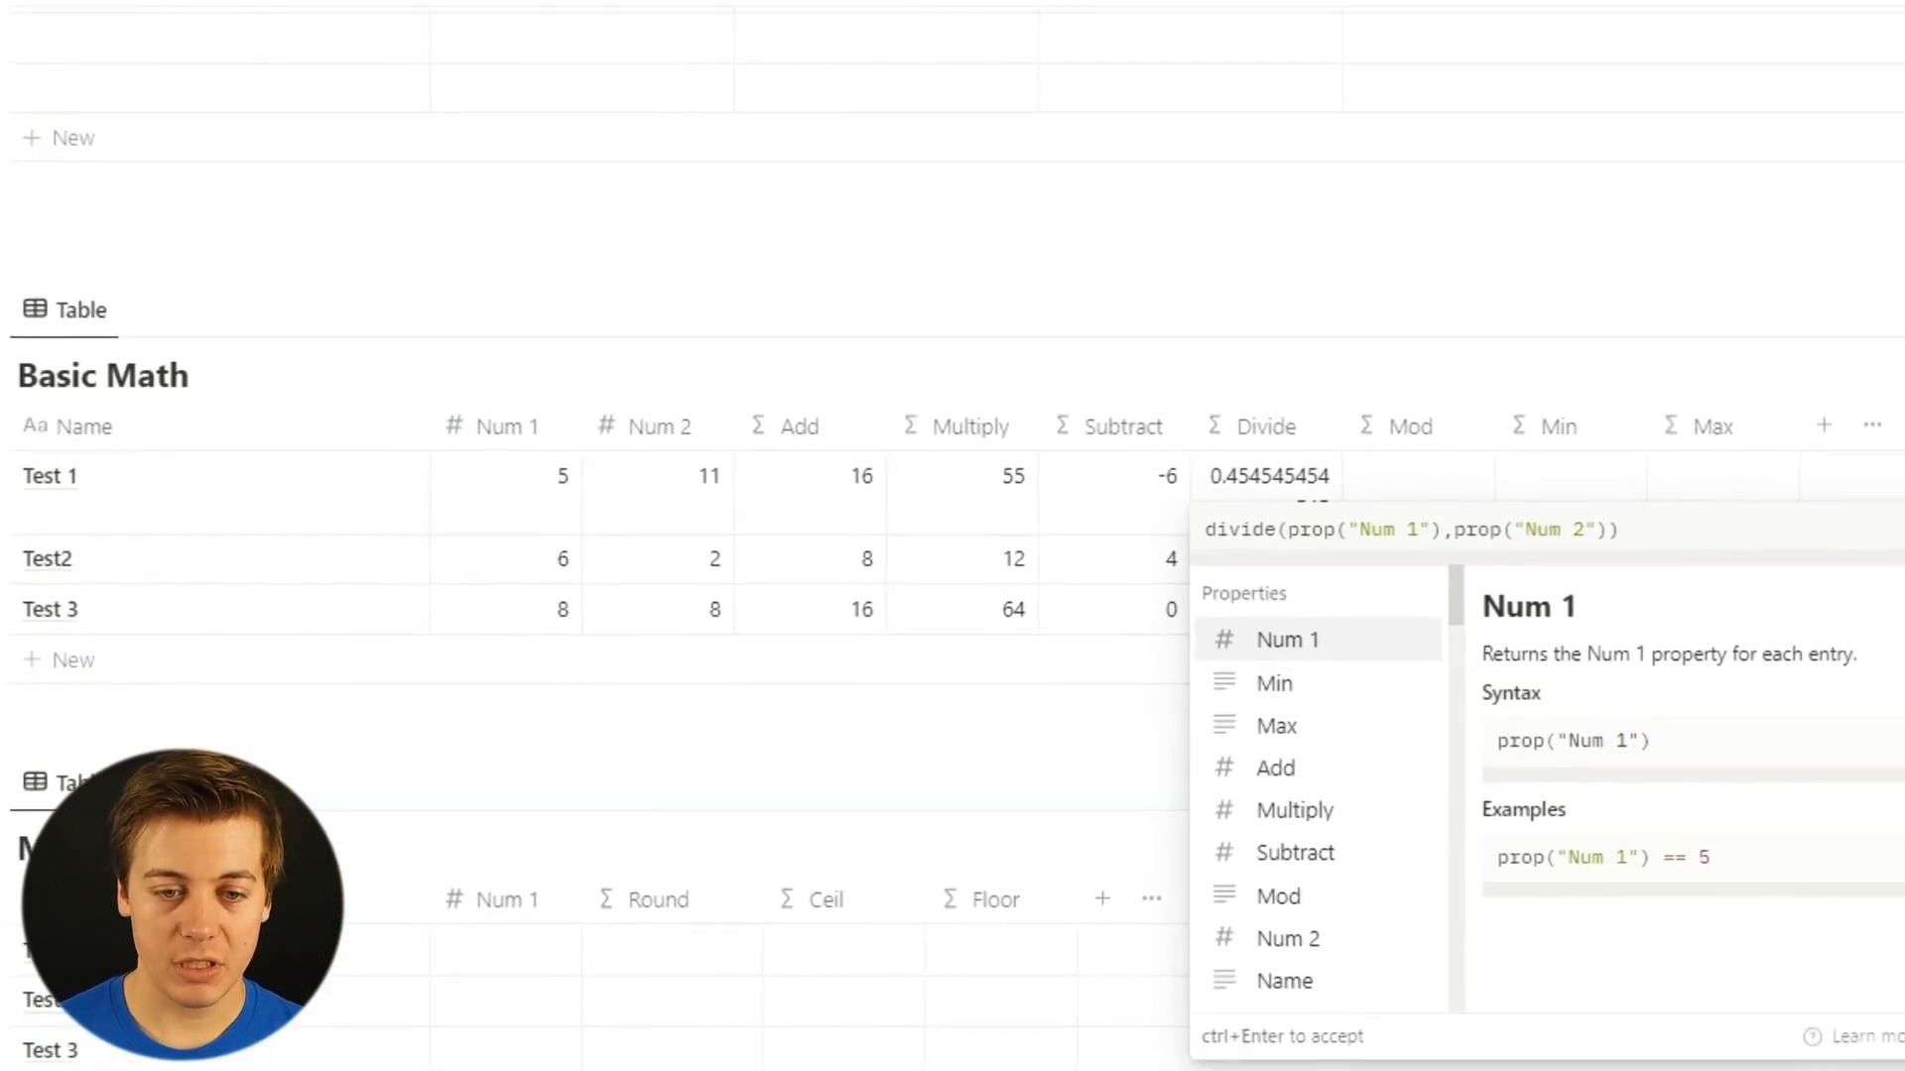
left_click(1904, 539)
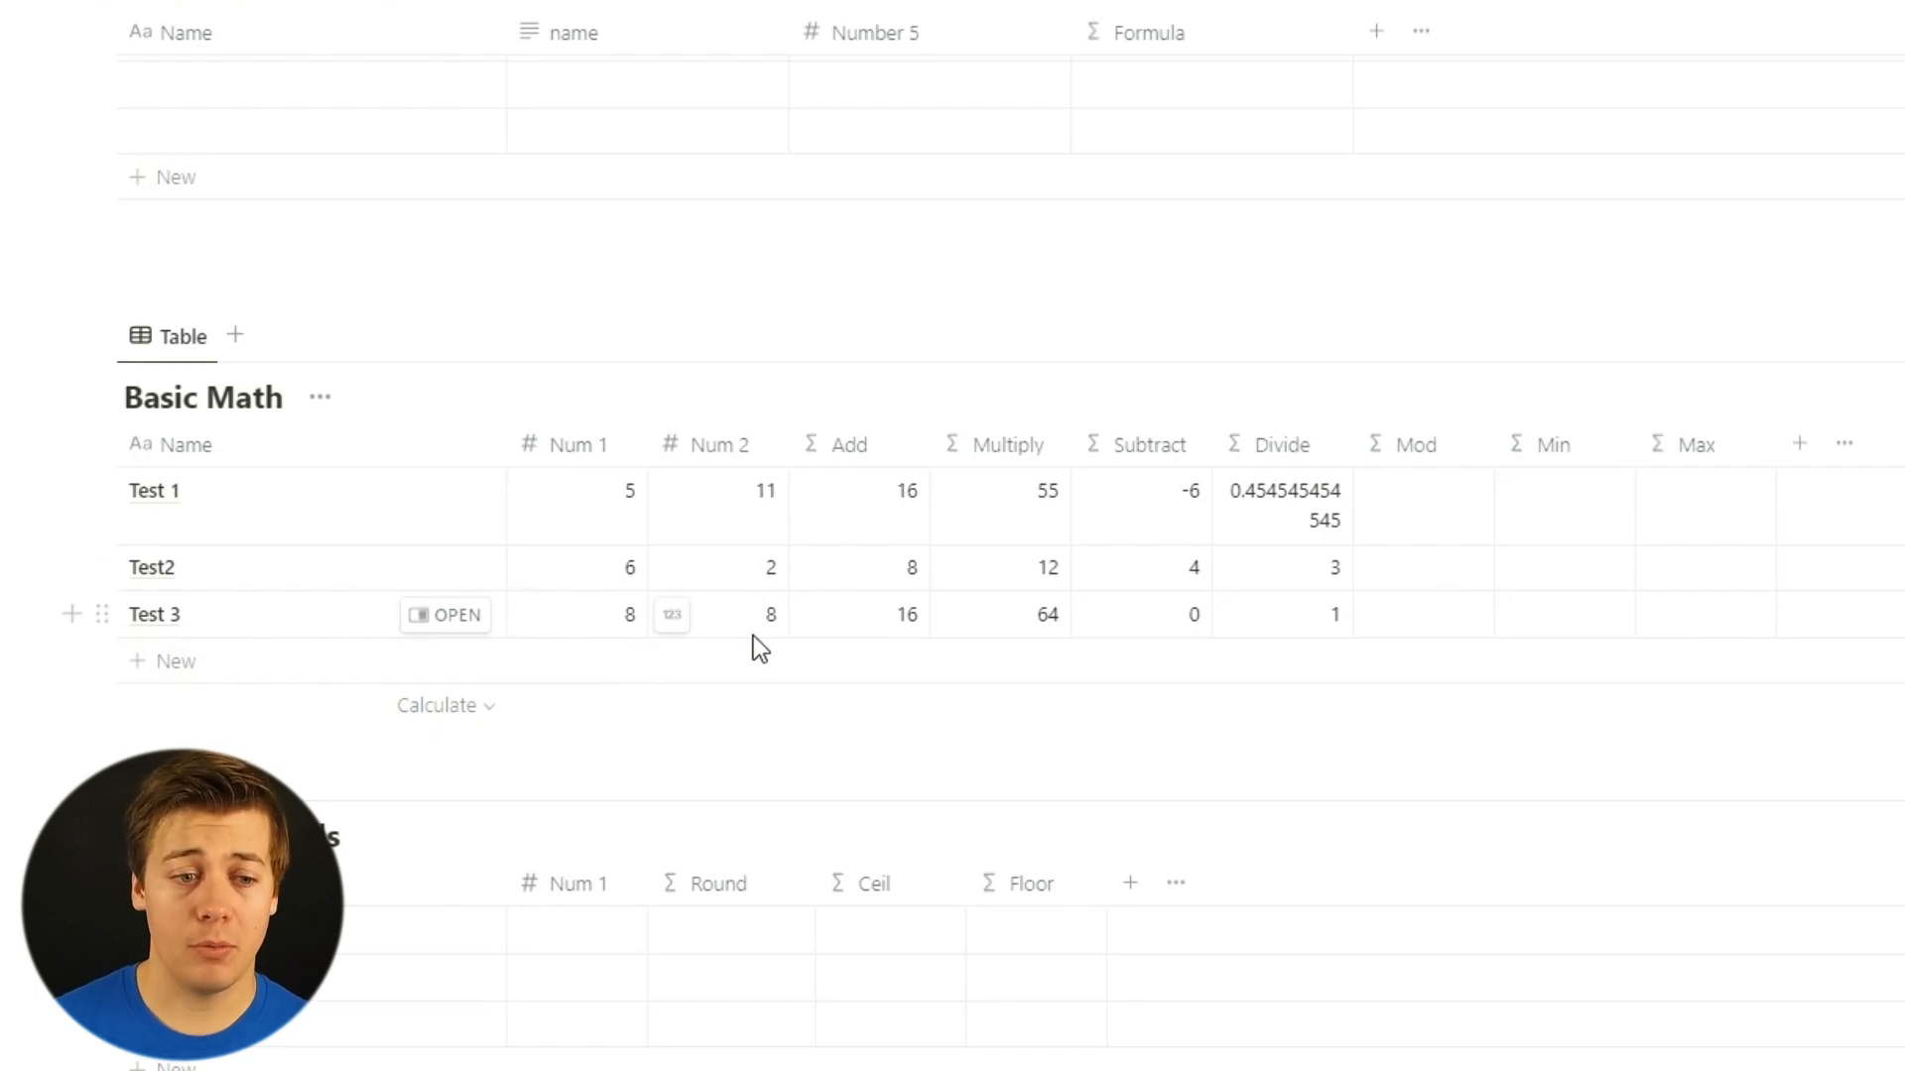
Set the Mod column's formula to mod(5,2).
left_click(1372, 501)
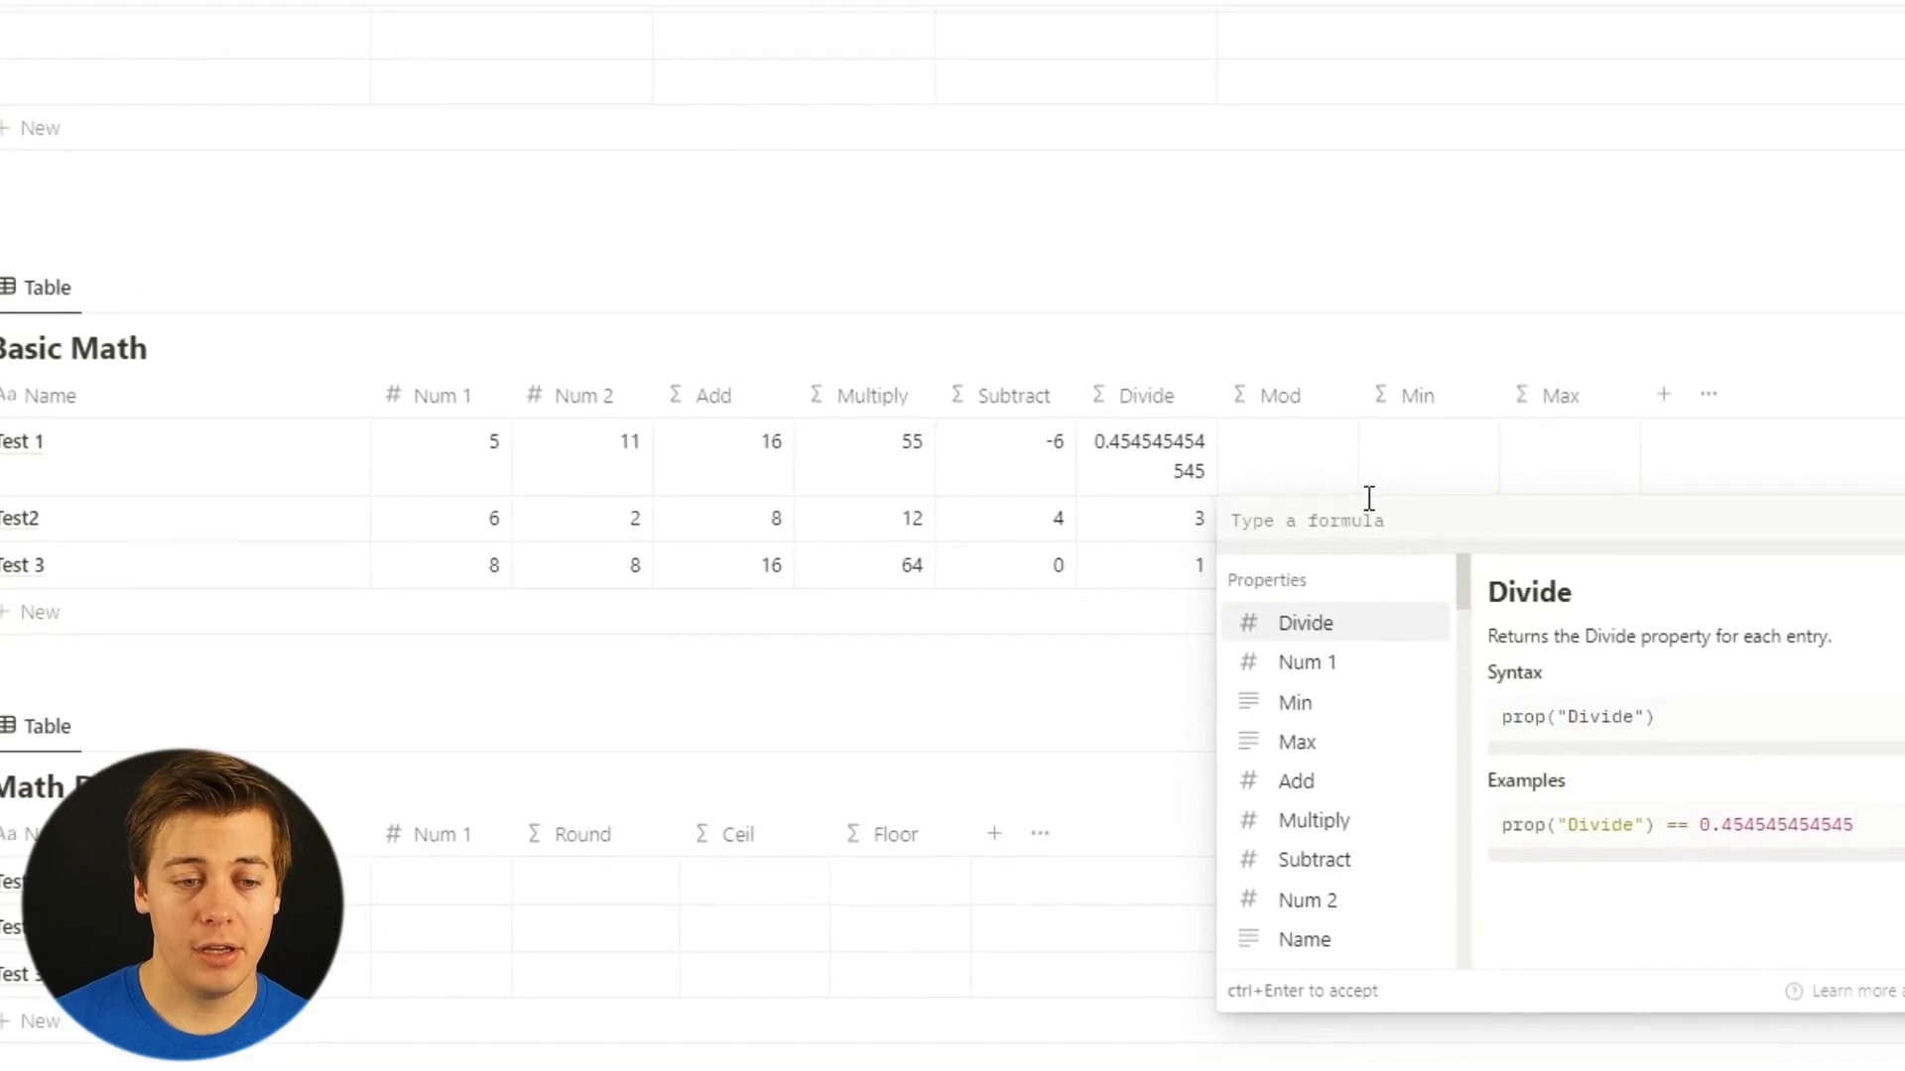
type("mod")
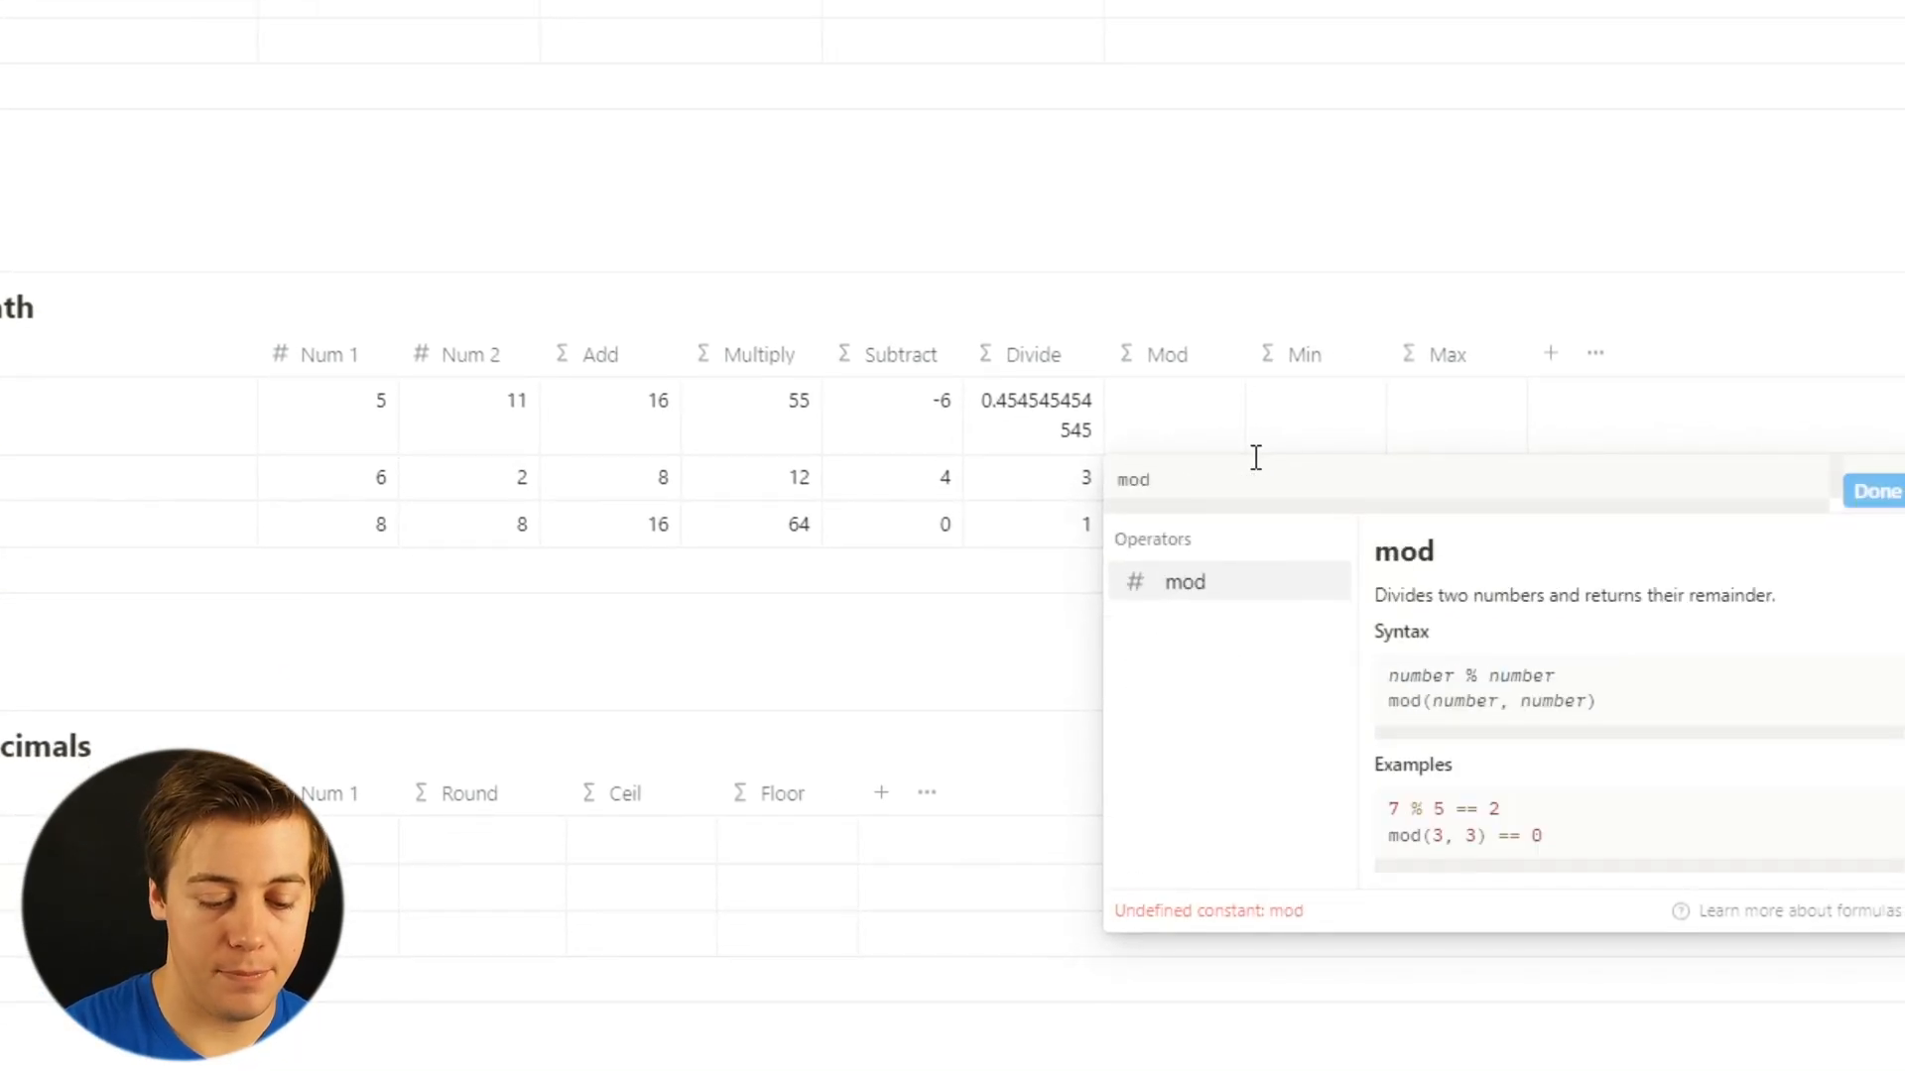
type("(5,2)")
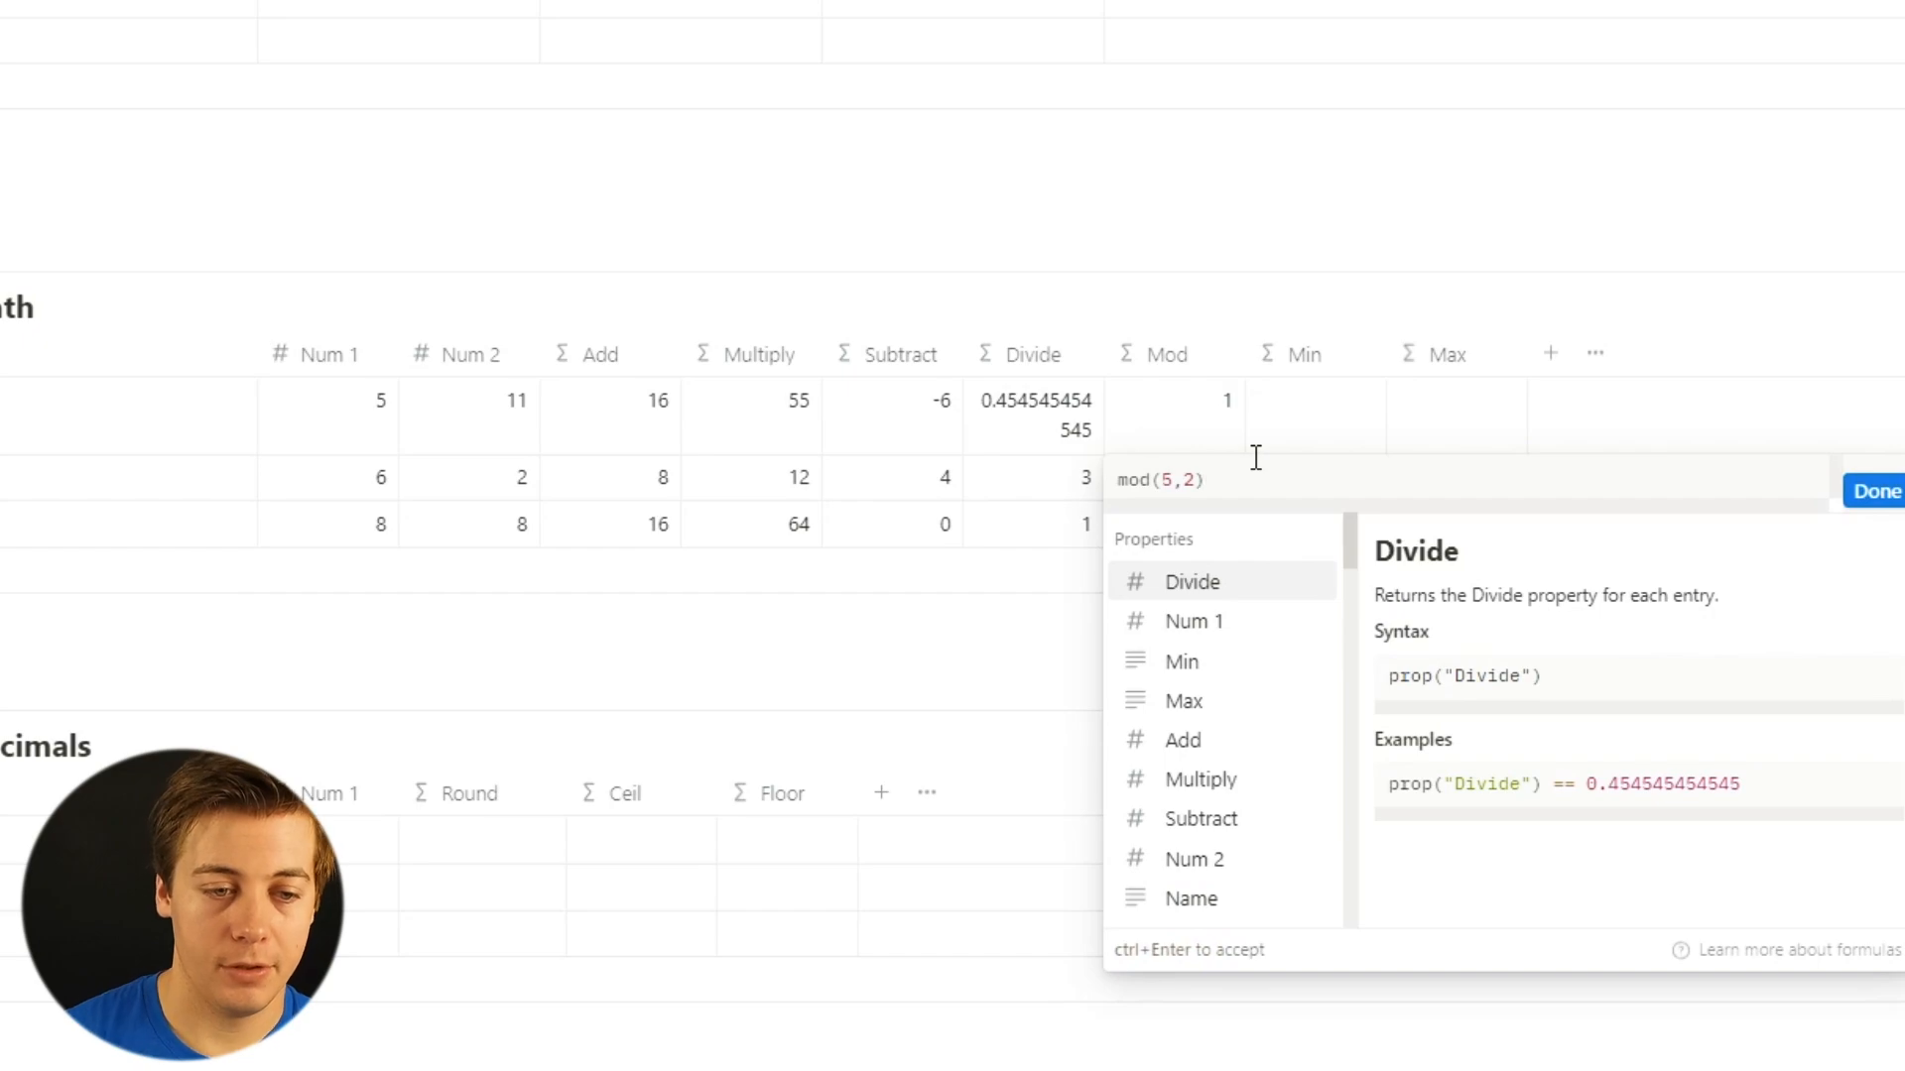
left_click(1875, 493)
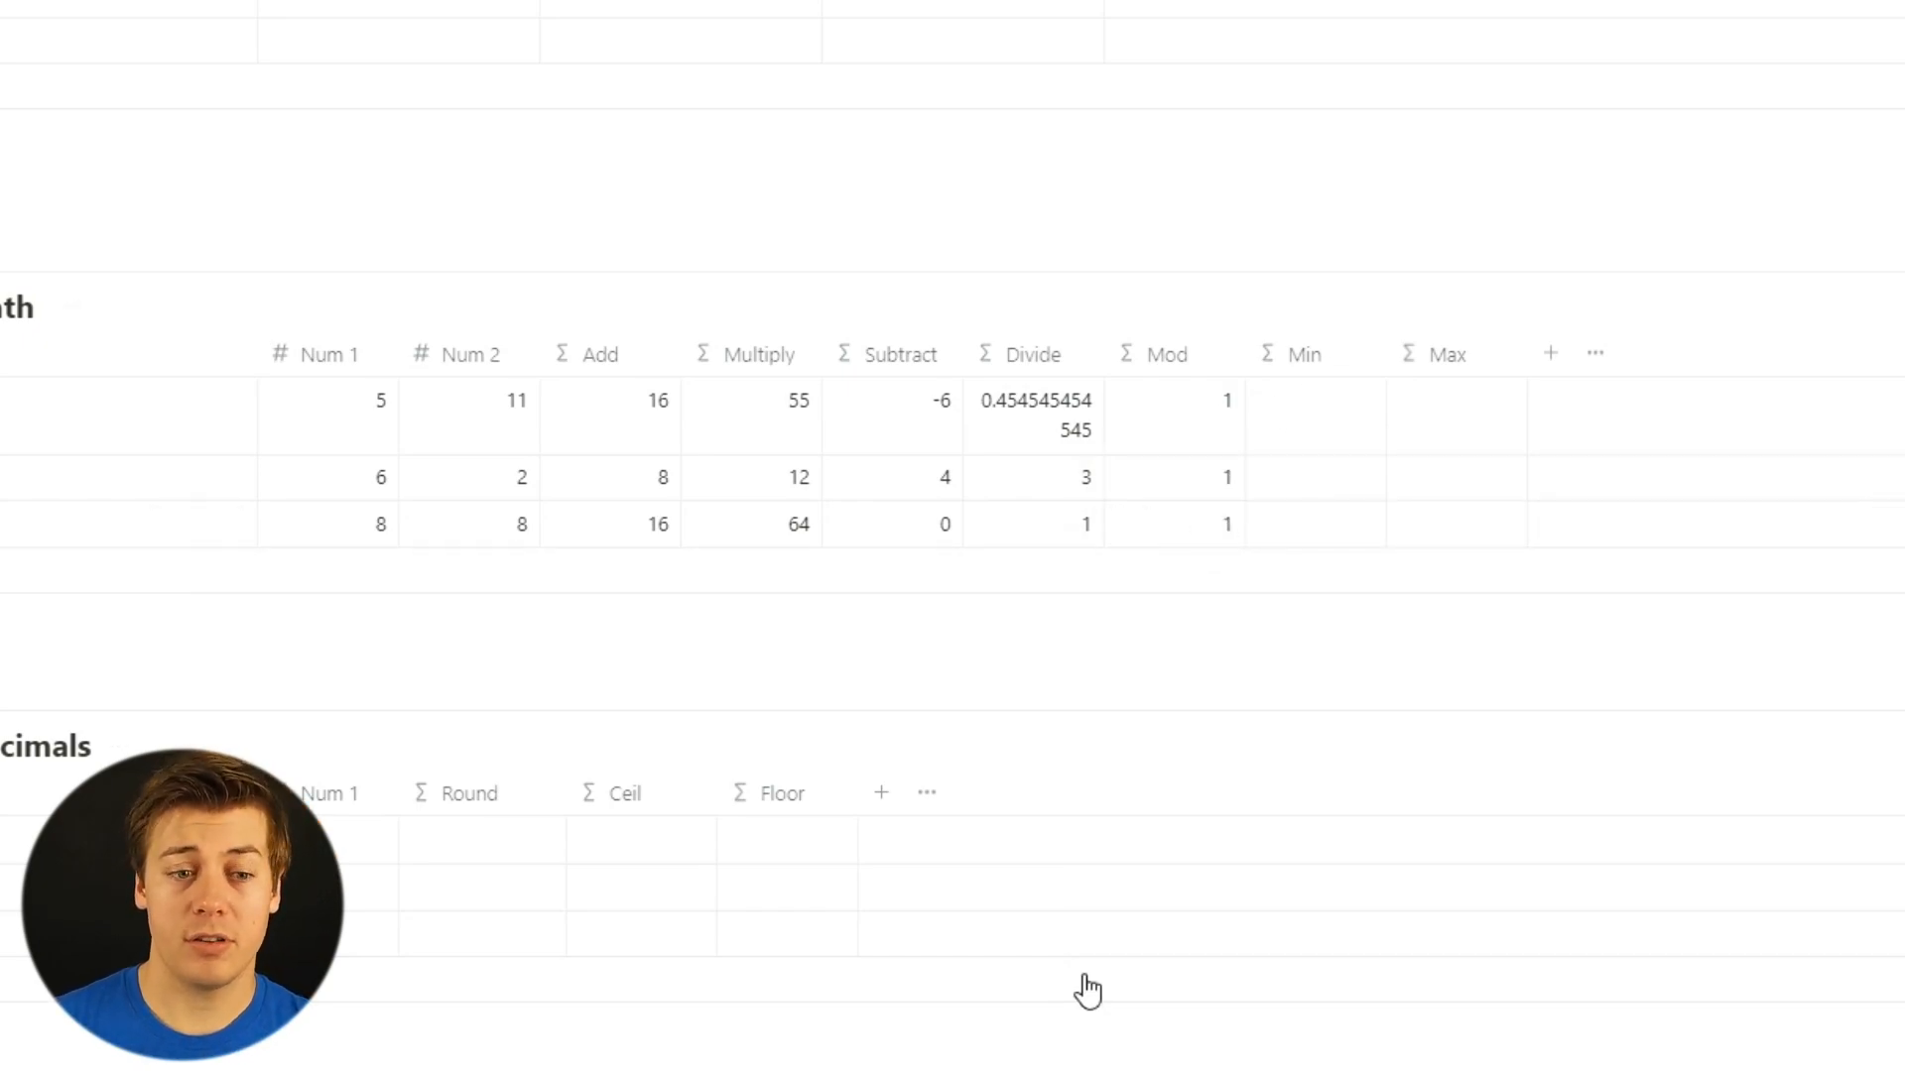
Replace the fixed numbers in the Mod column's formula with properties, giving mod(prop("Num 1"), prop("Num 2")).
left_click(1205, 433)
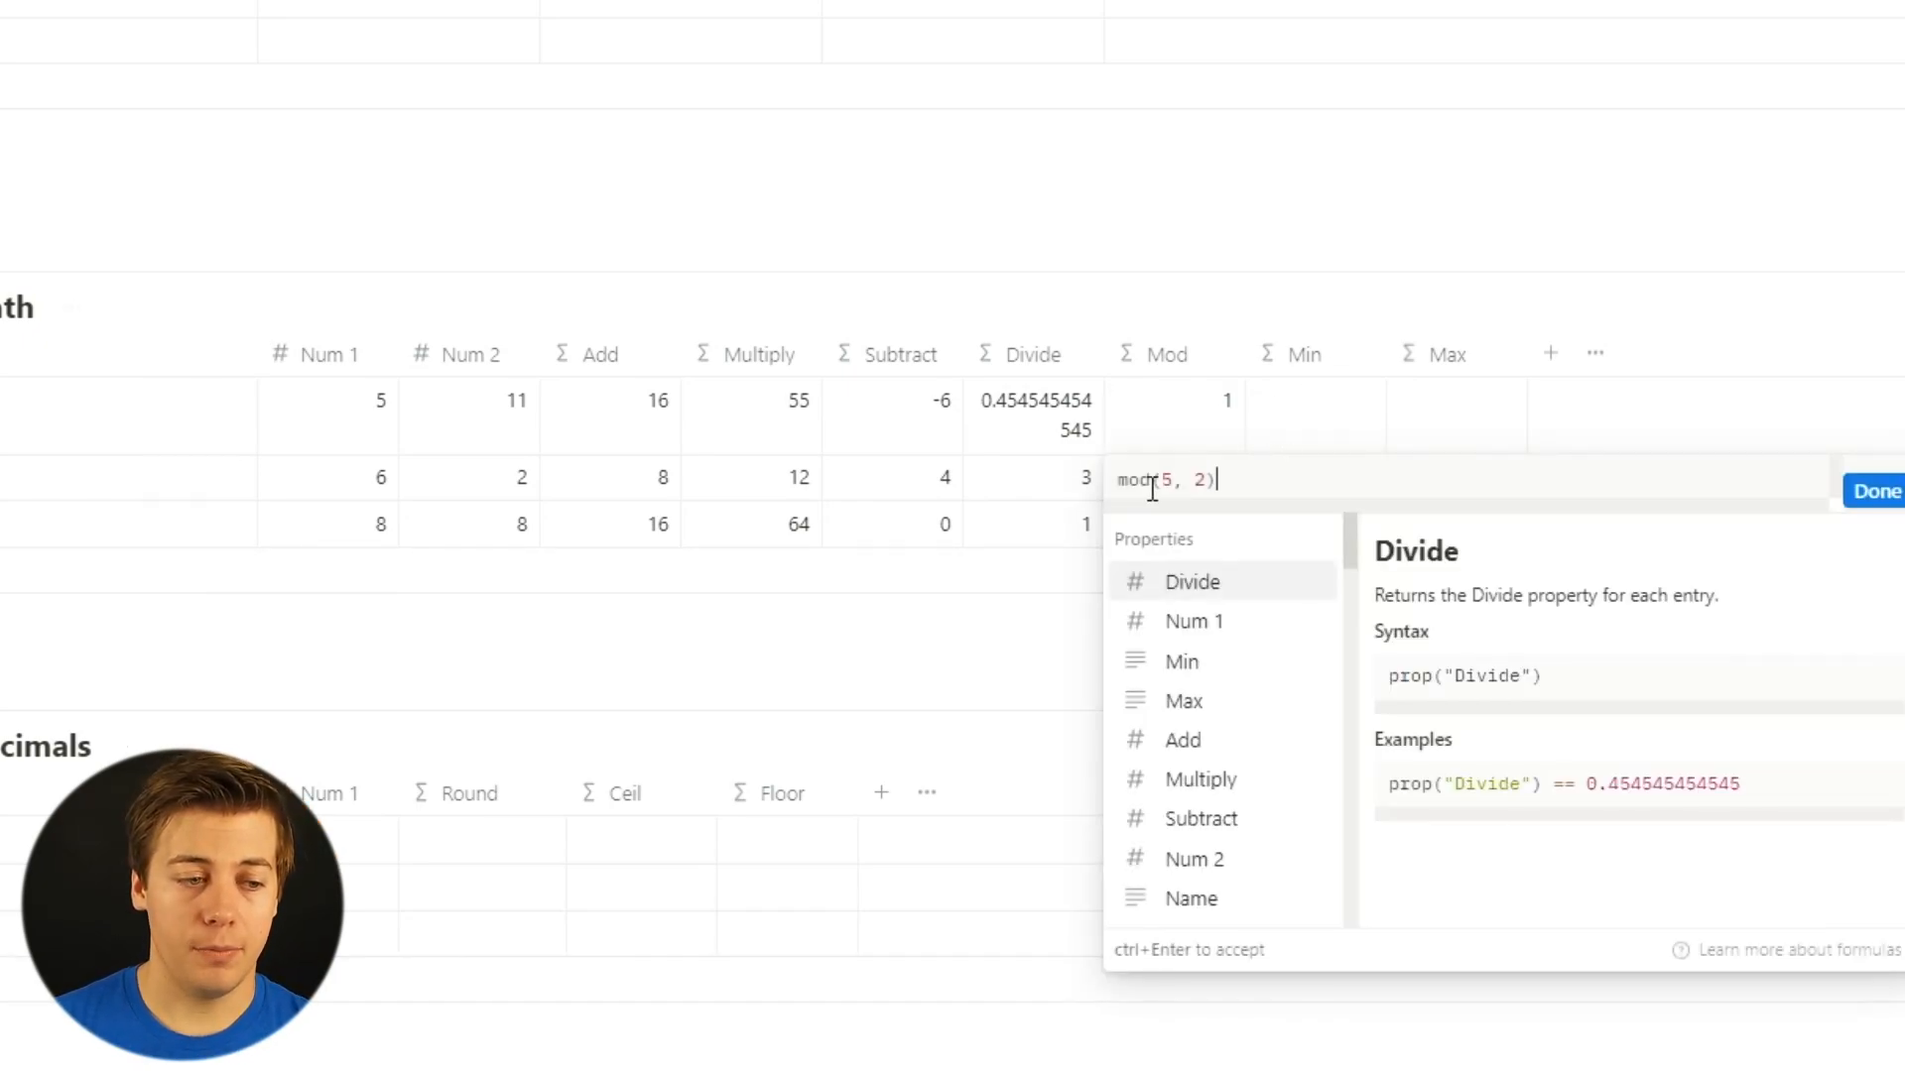
left_click(1193, 622)
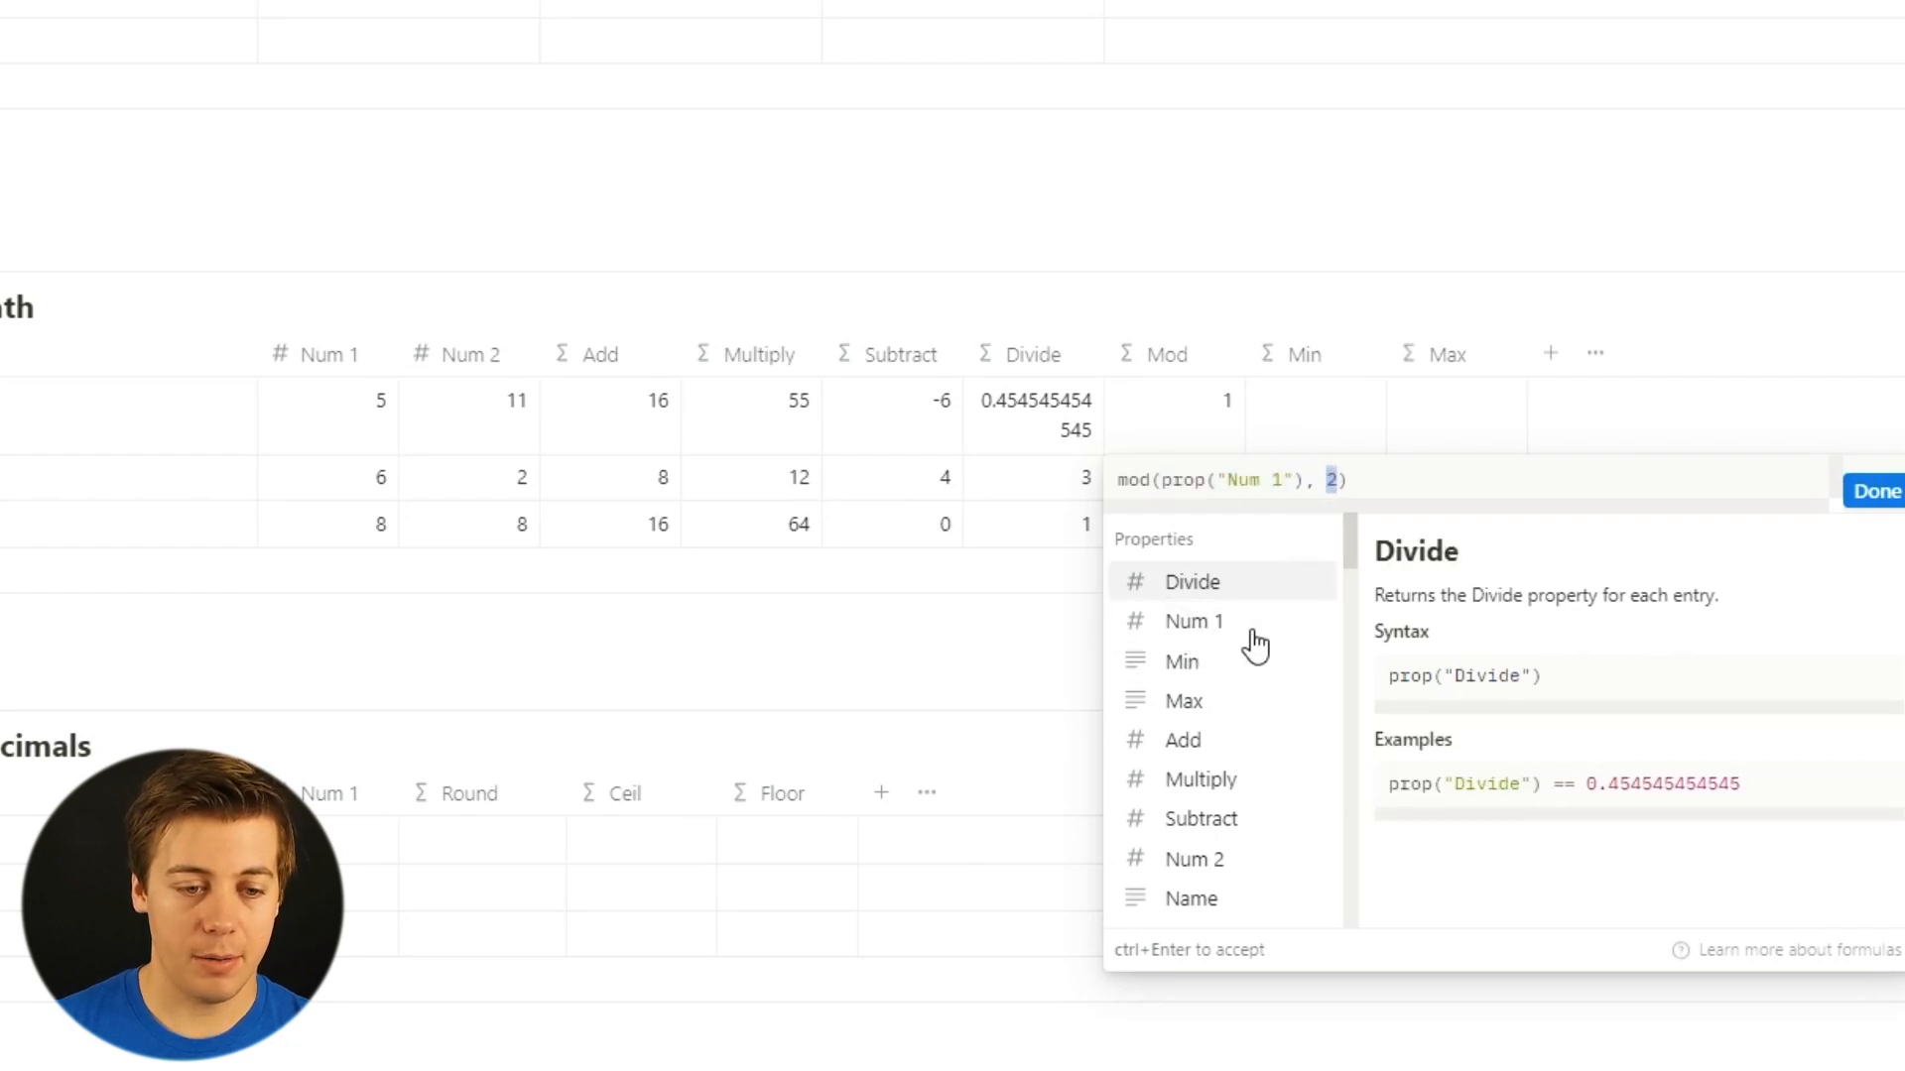
left_click(1209, 861)
left_click(1871, 493)
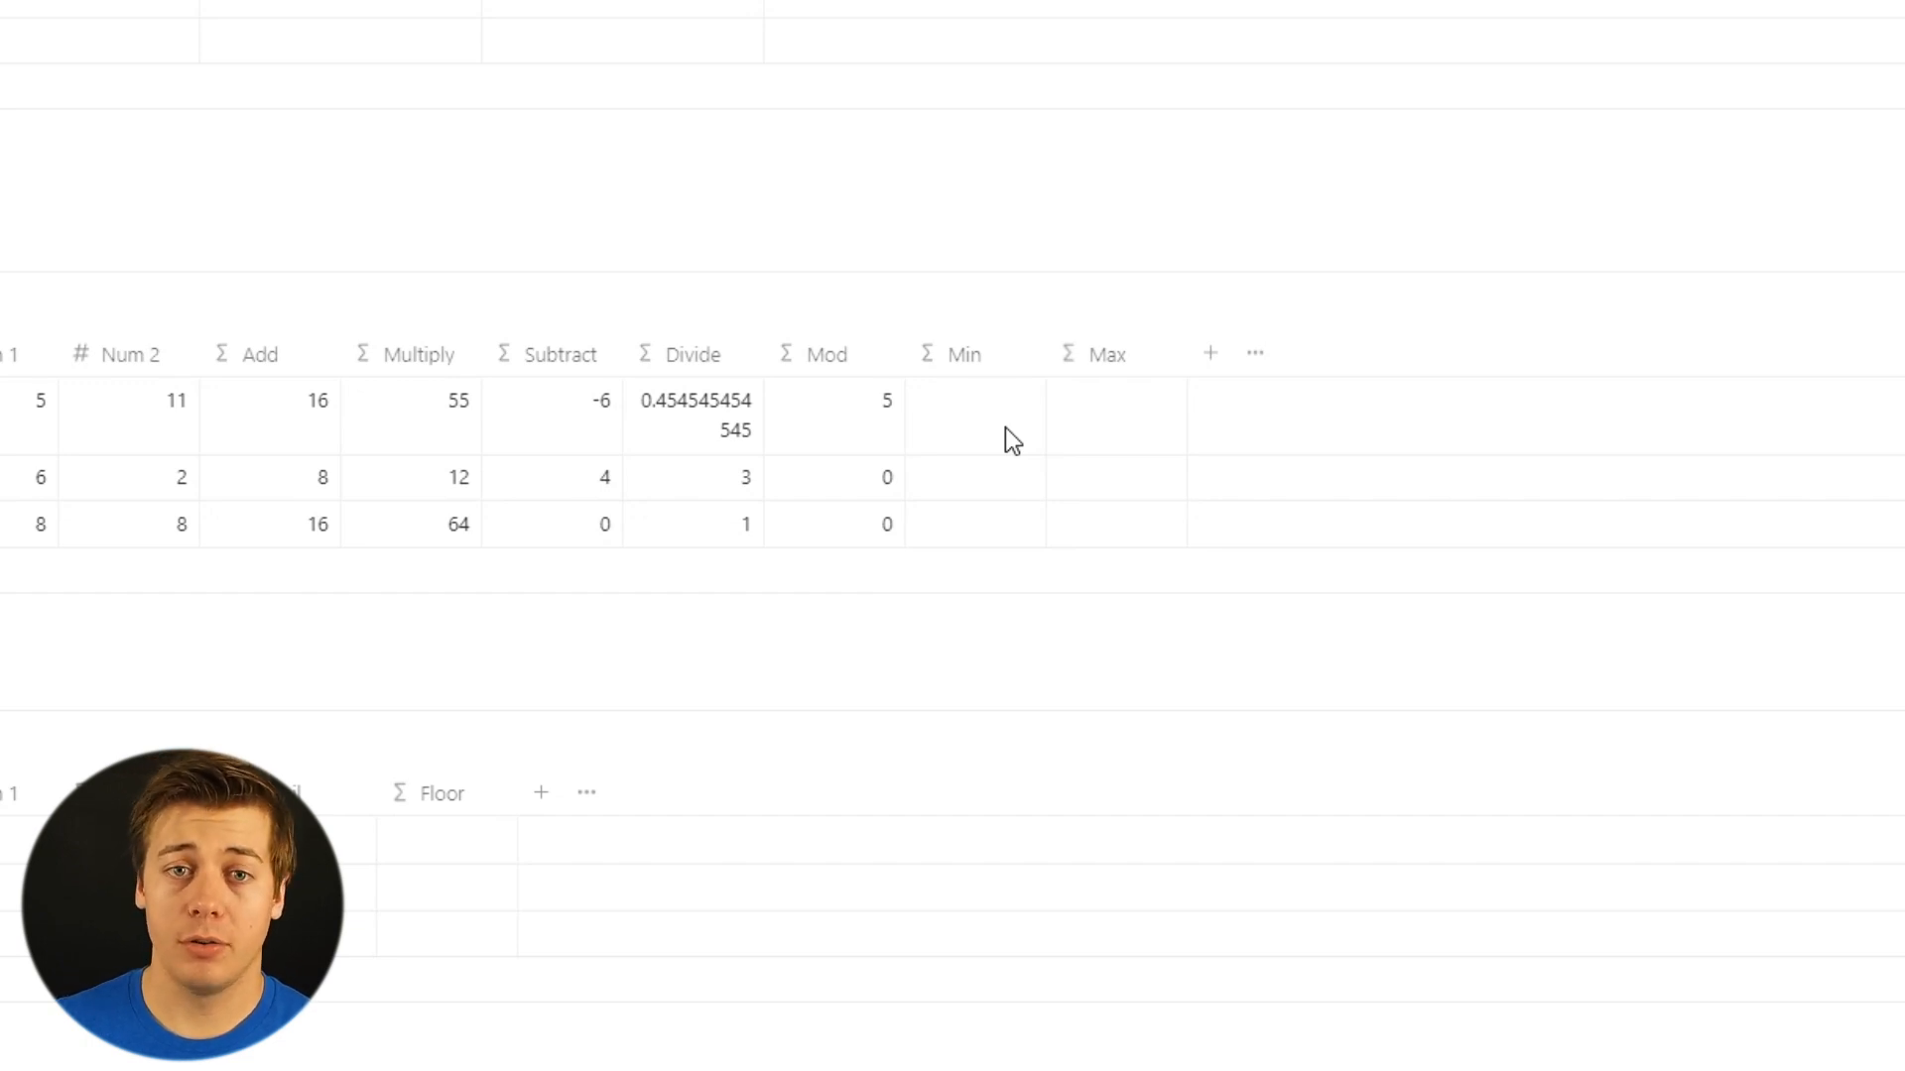
Set the Min column's formula to min(prop("Num 1"),prop("Num 2")).
left_click(1004, 426)
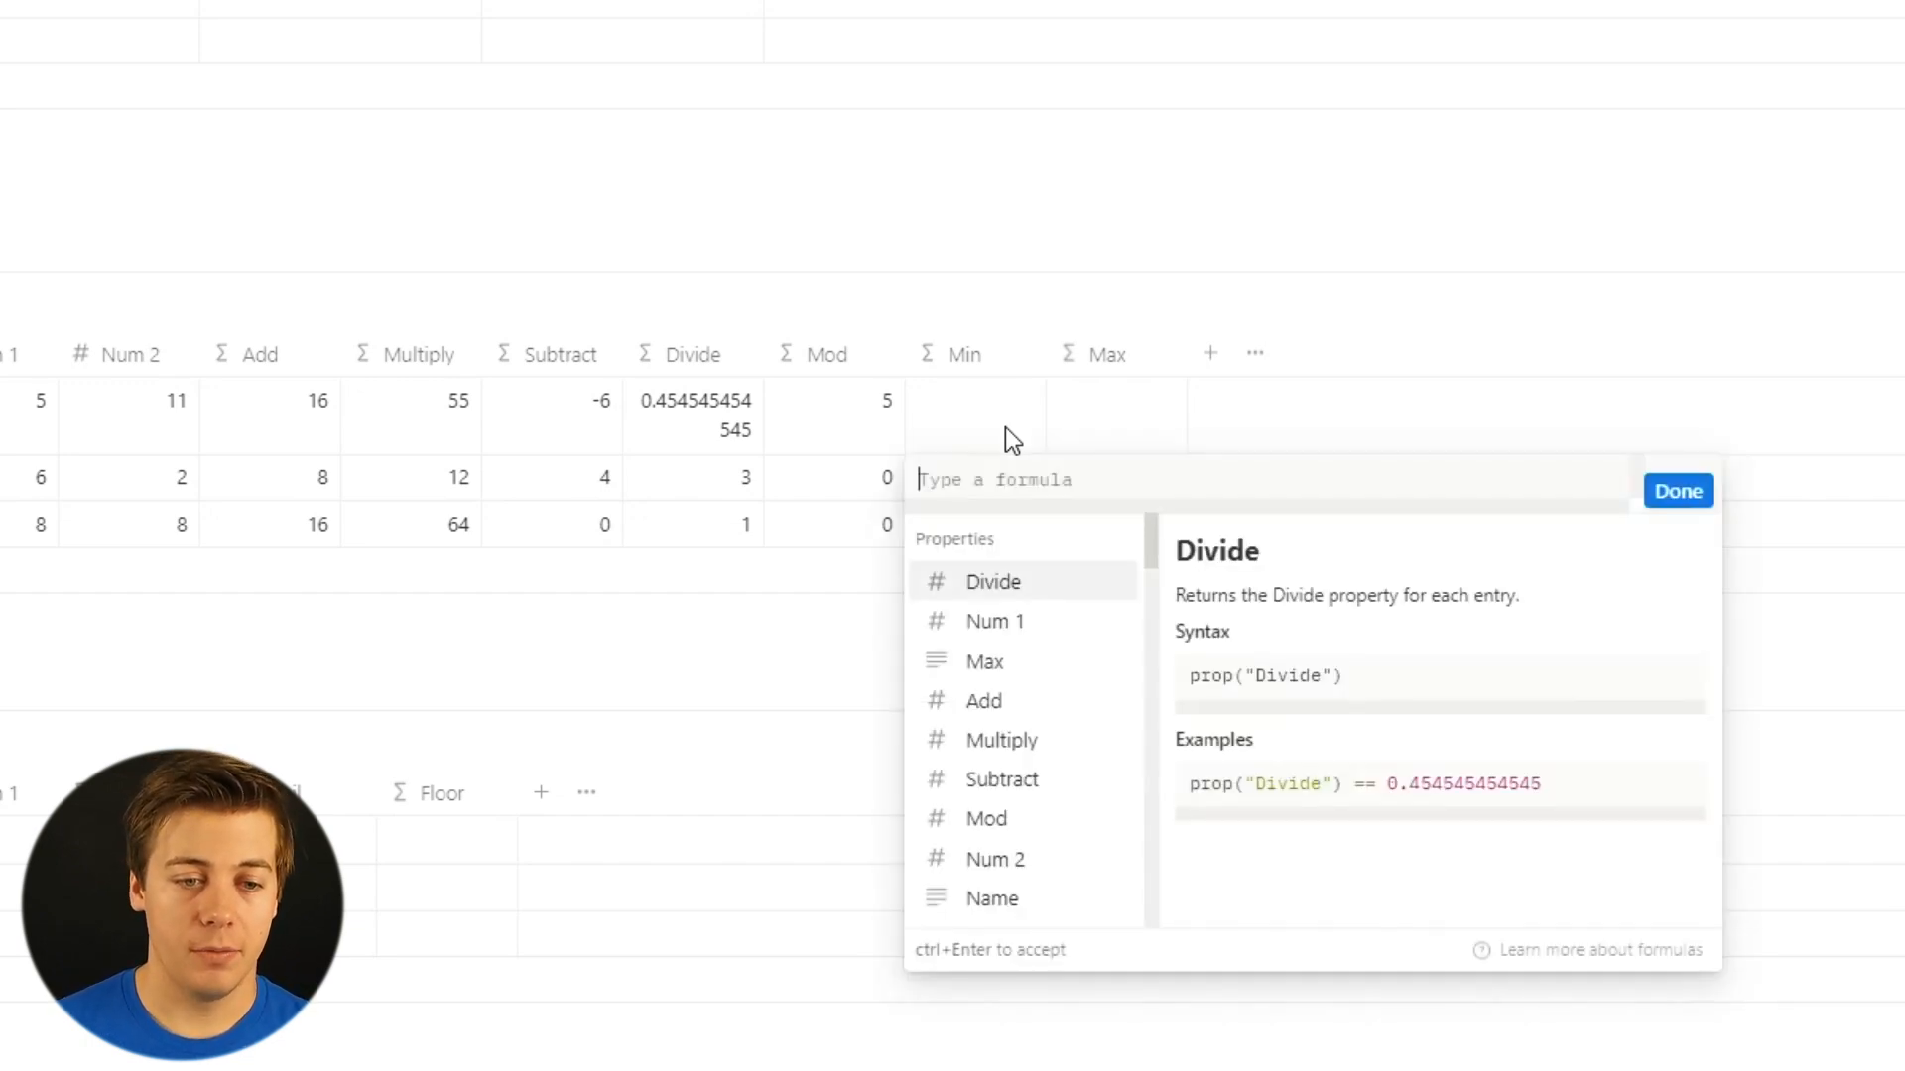
type("min(")
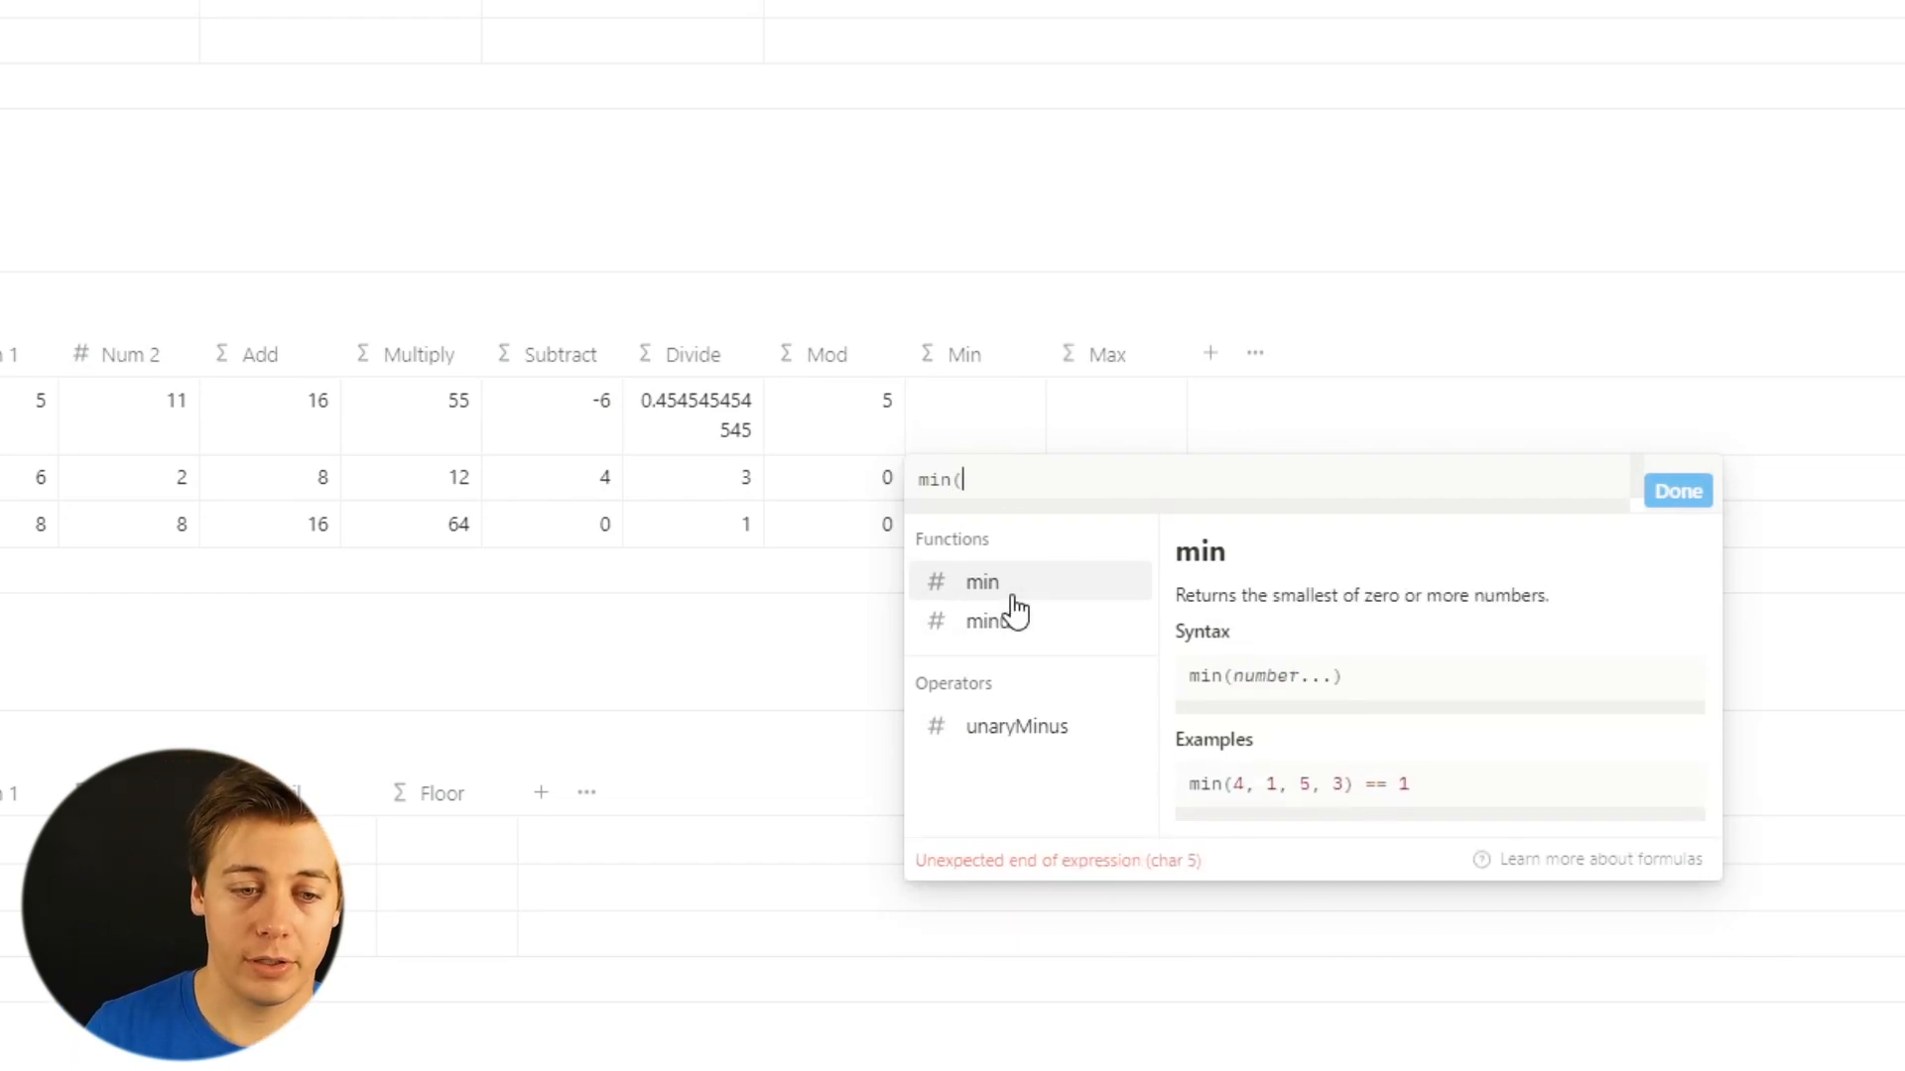
type("num")
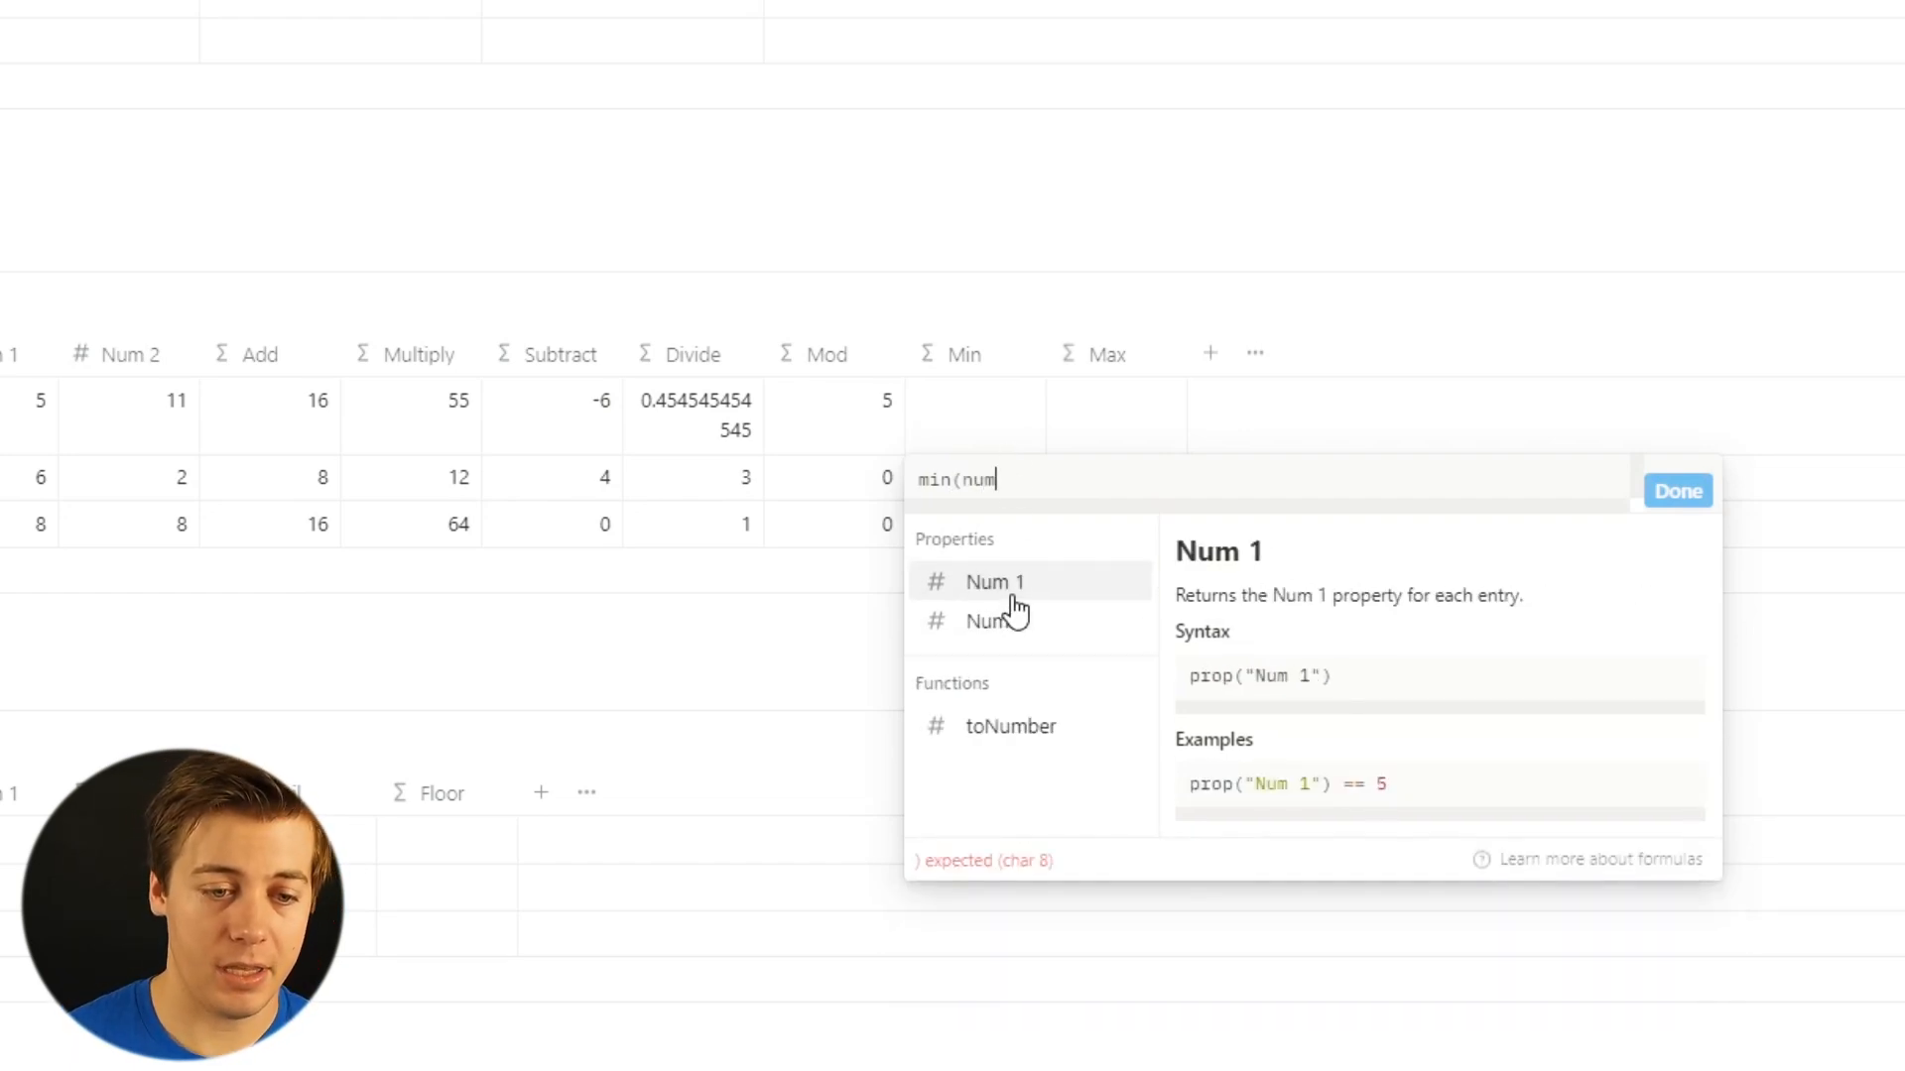
key("Return")
type(",num")
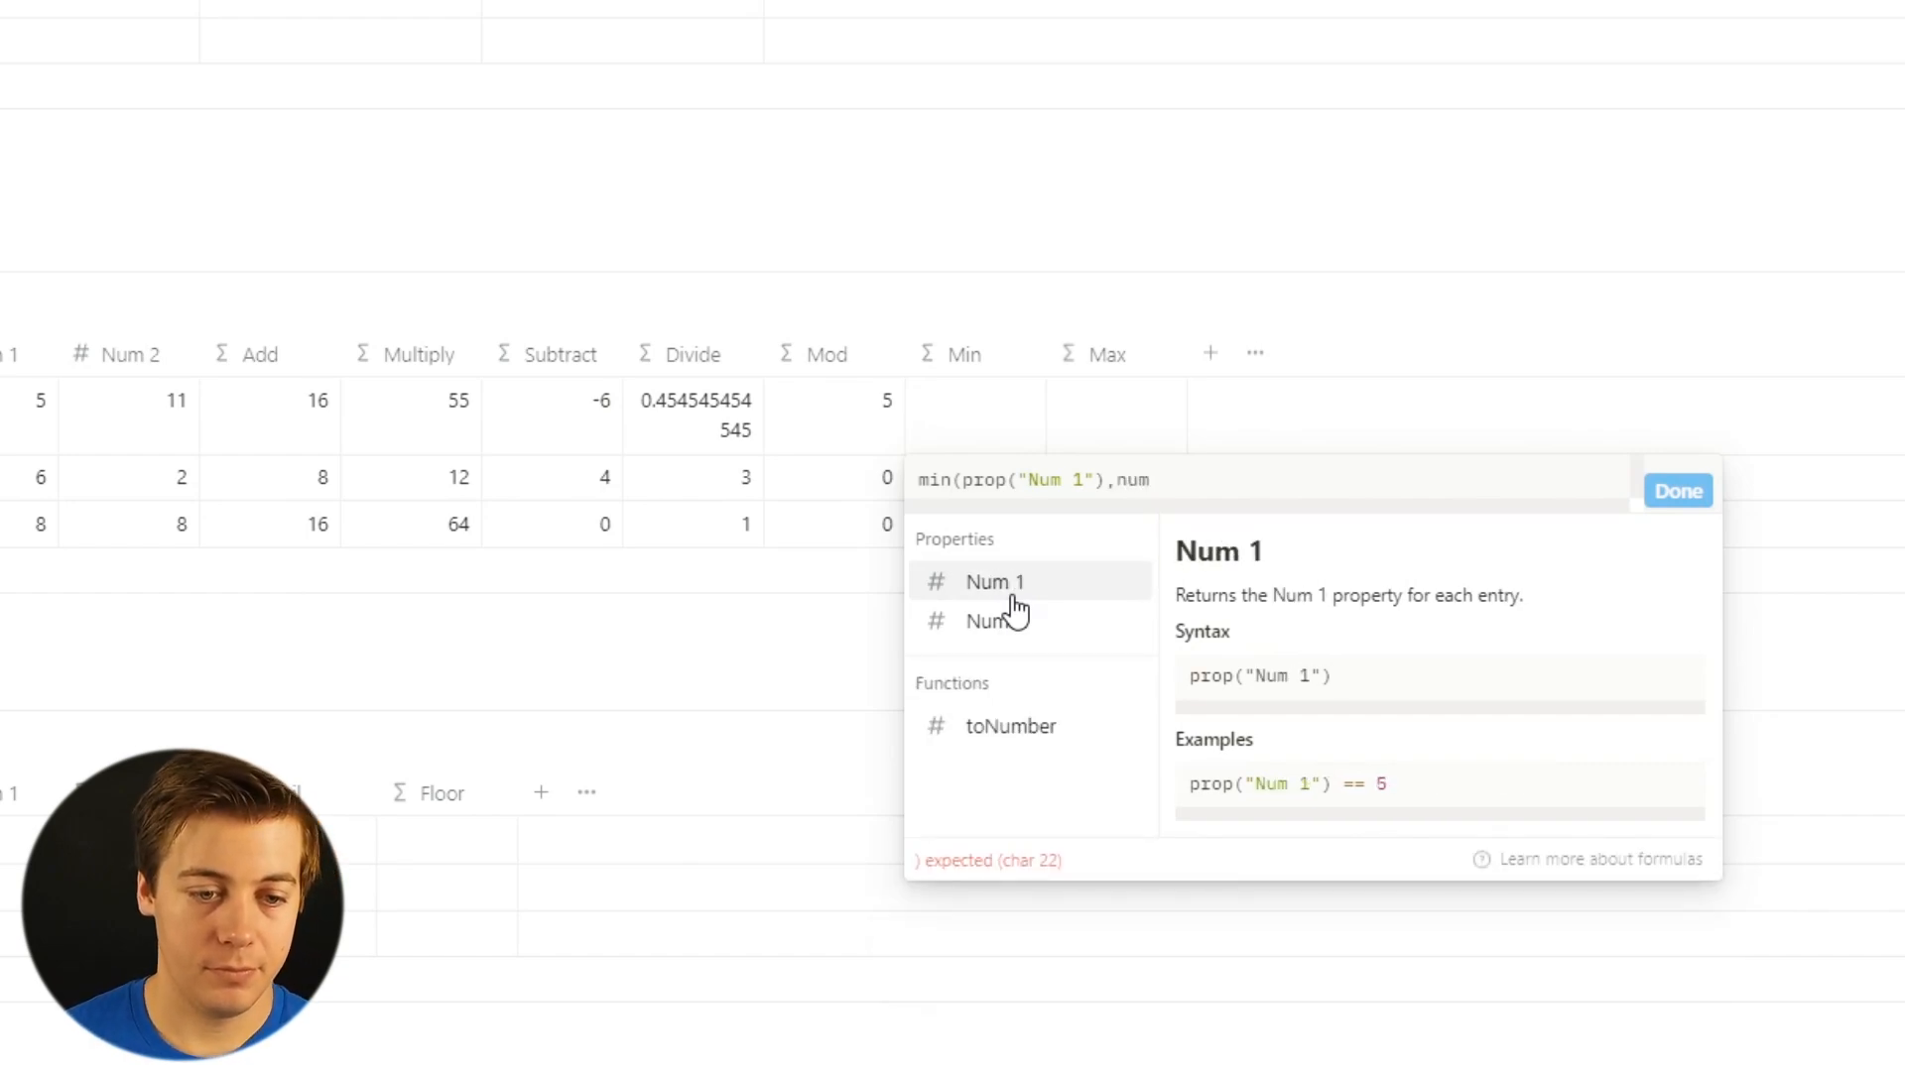
left_click(1044, 633)
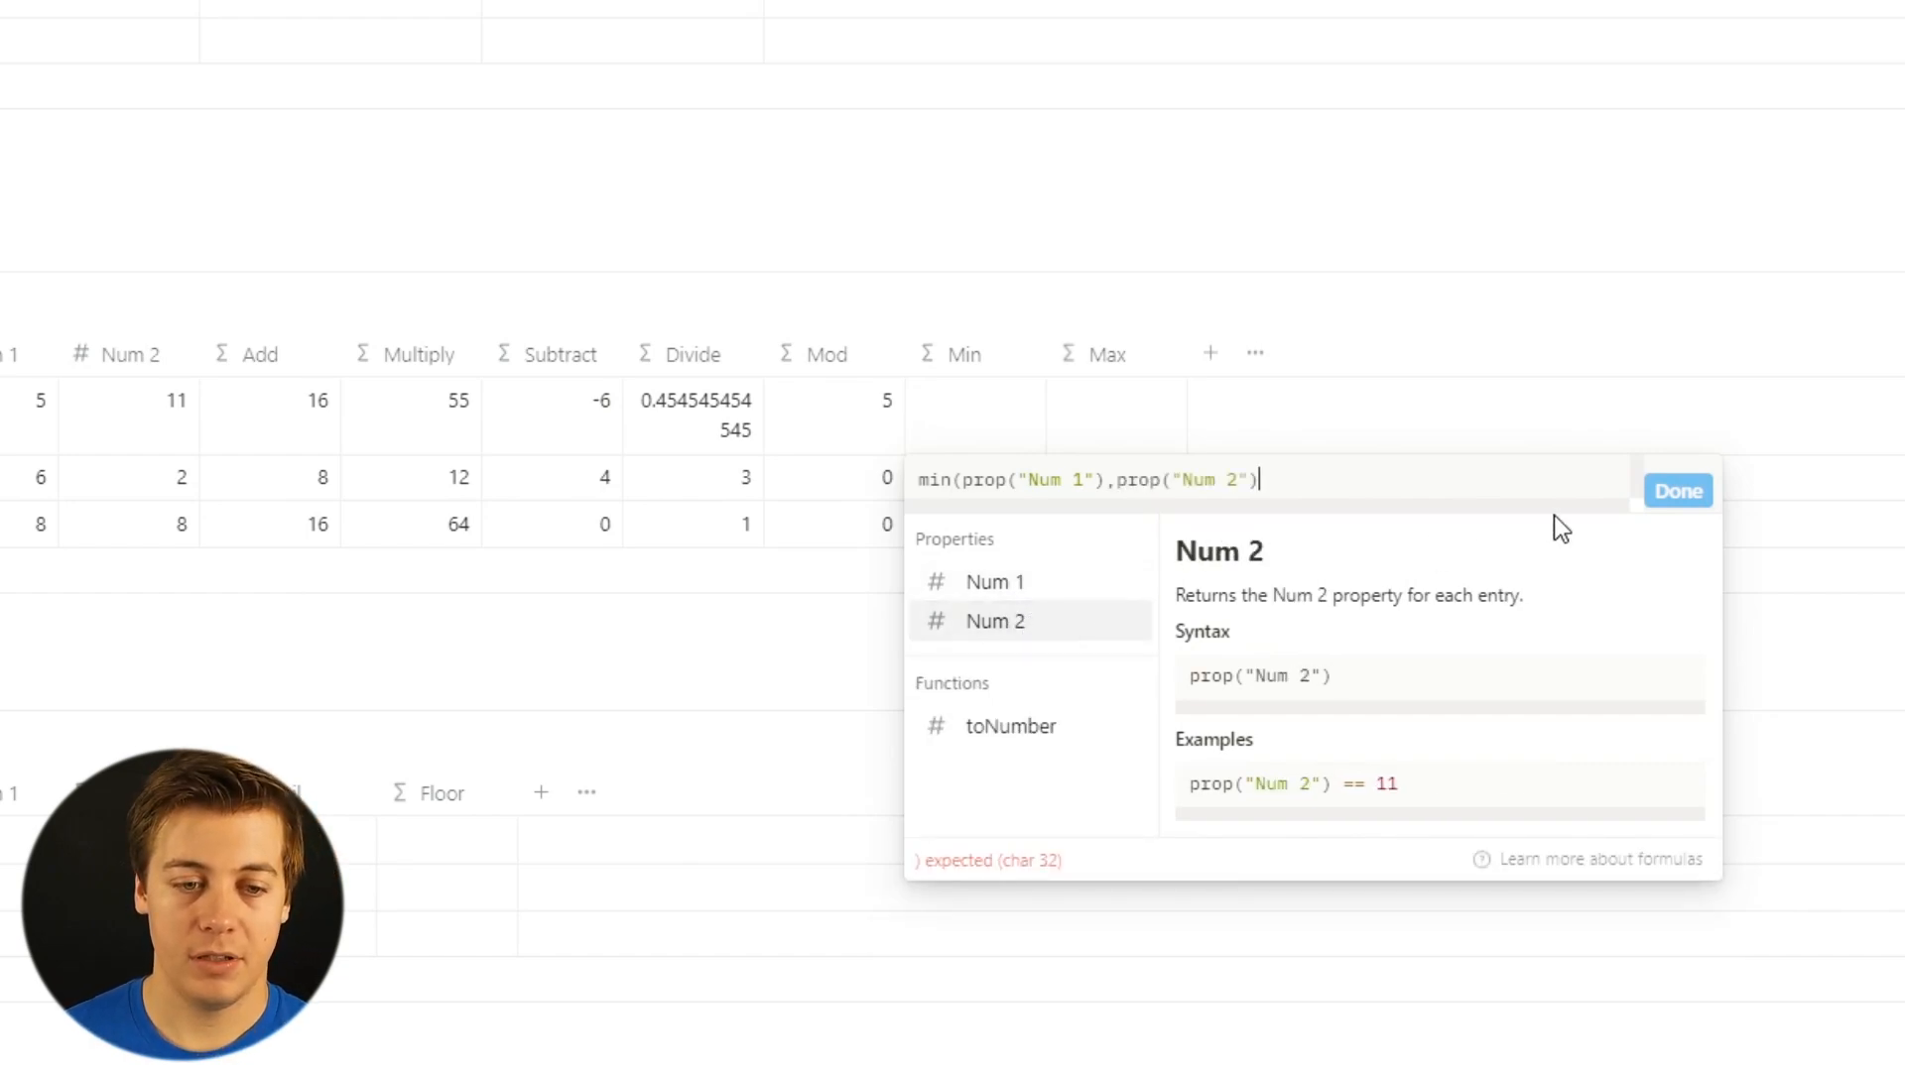
type(")")
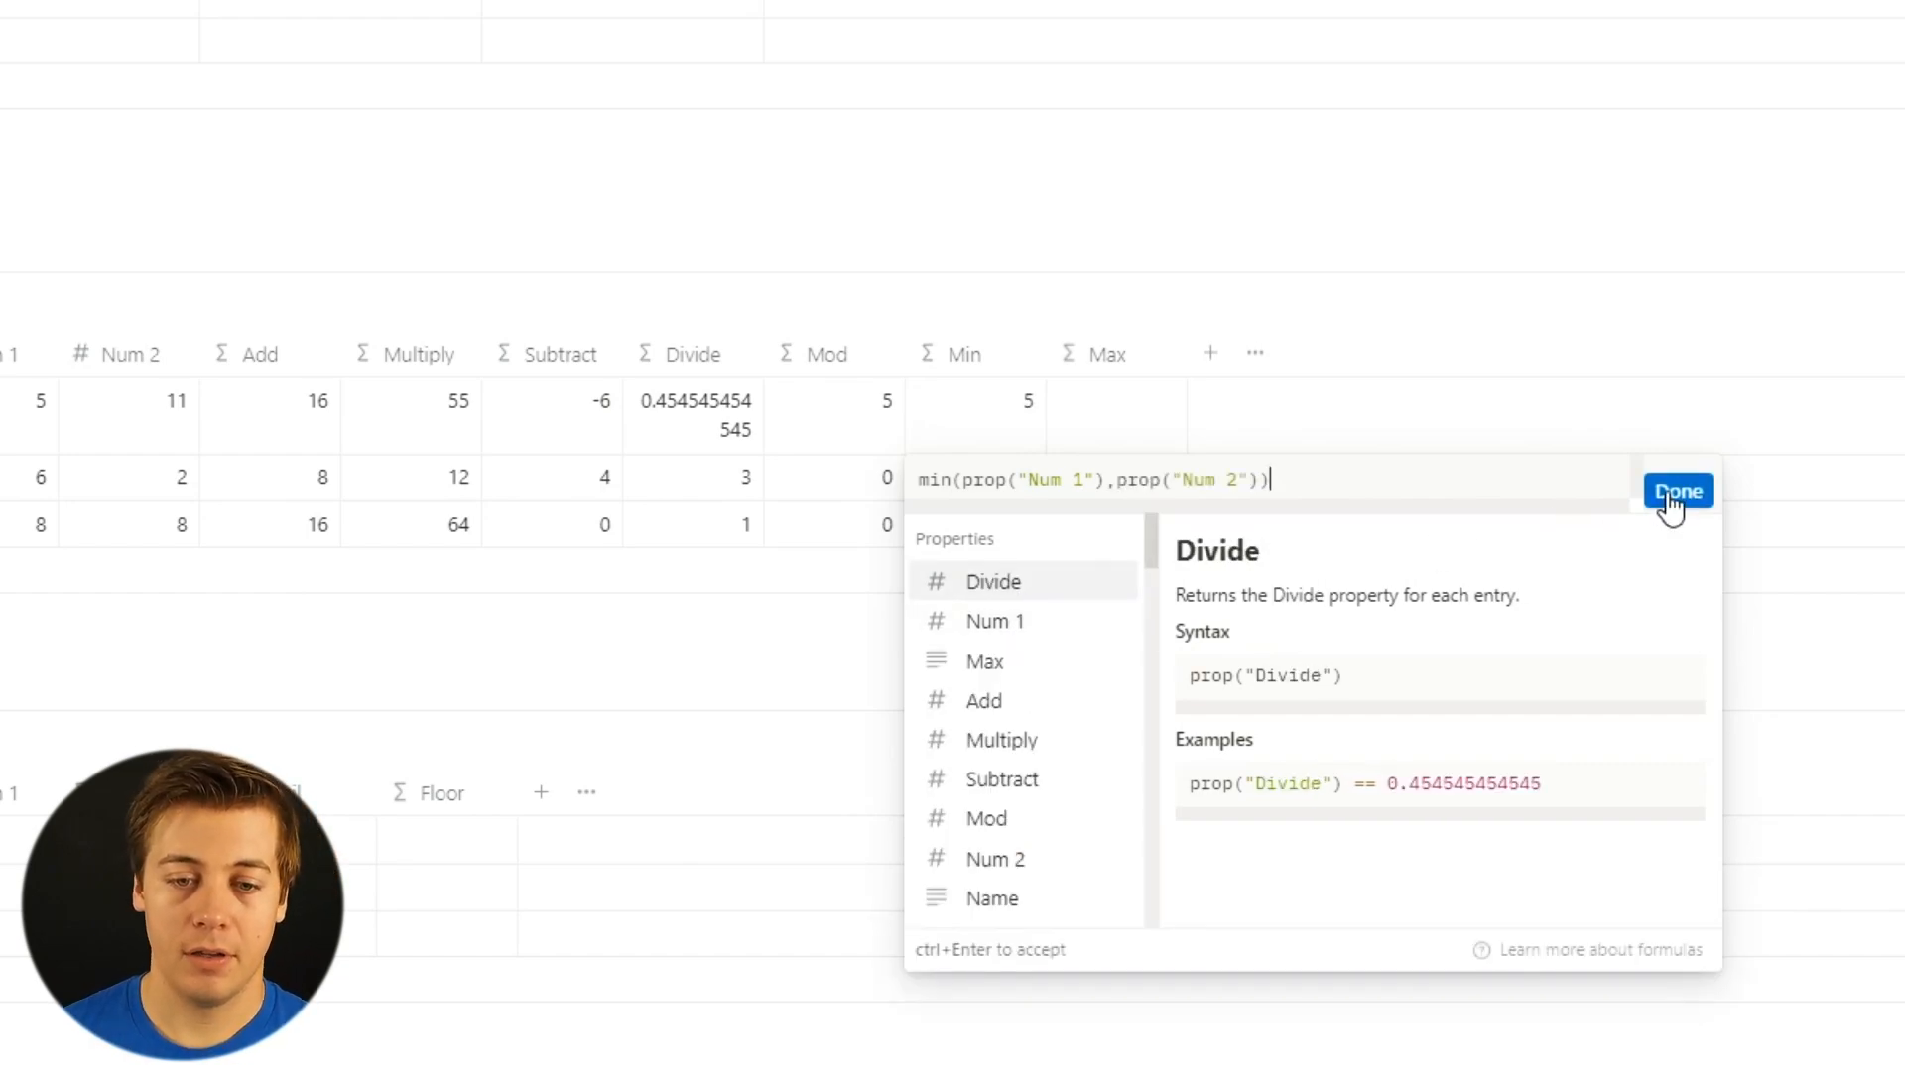
left_click(1667, 496)
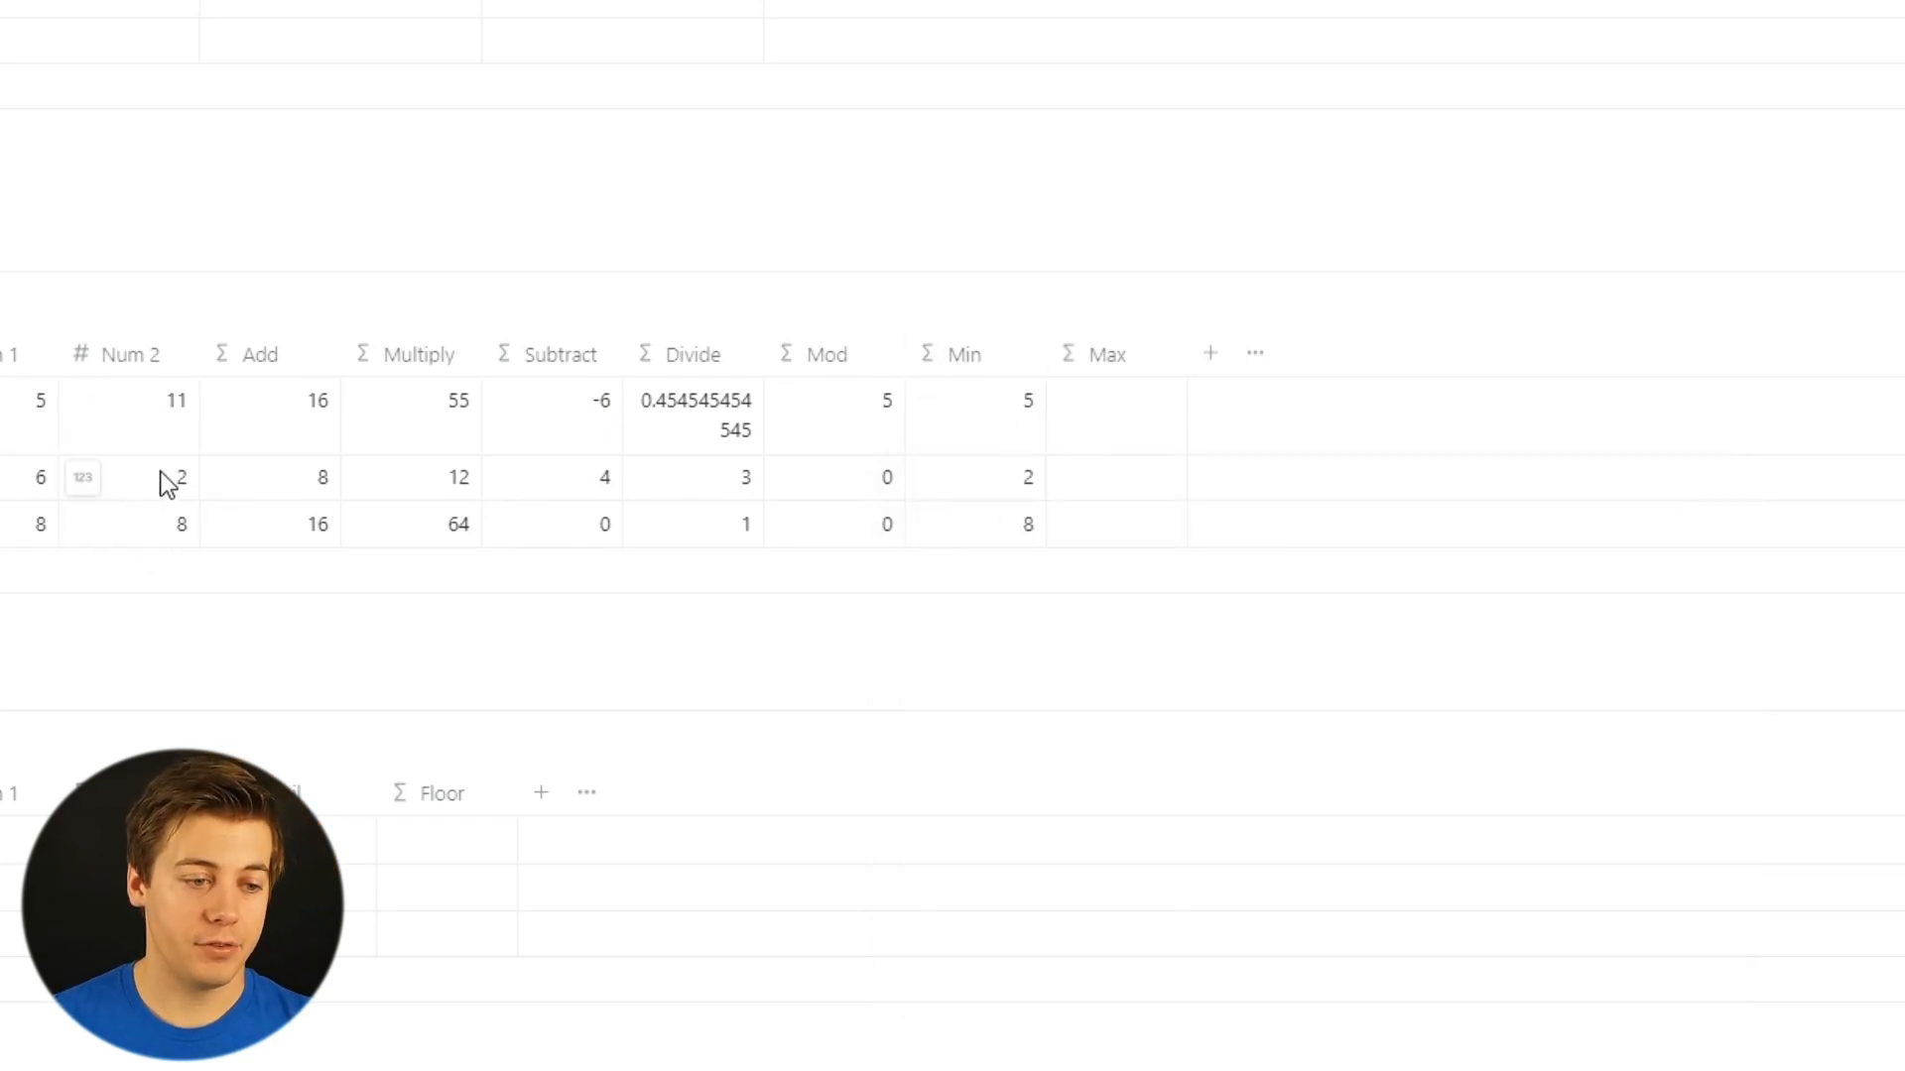
Set the Max column's formula to max(prop("Num 1"),prop("Num 2")).
left_click(1107, 432)
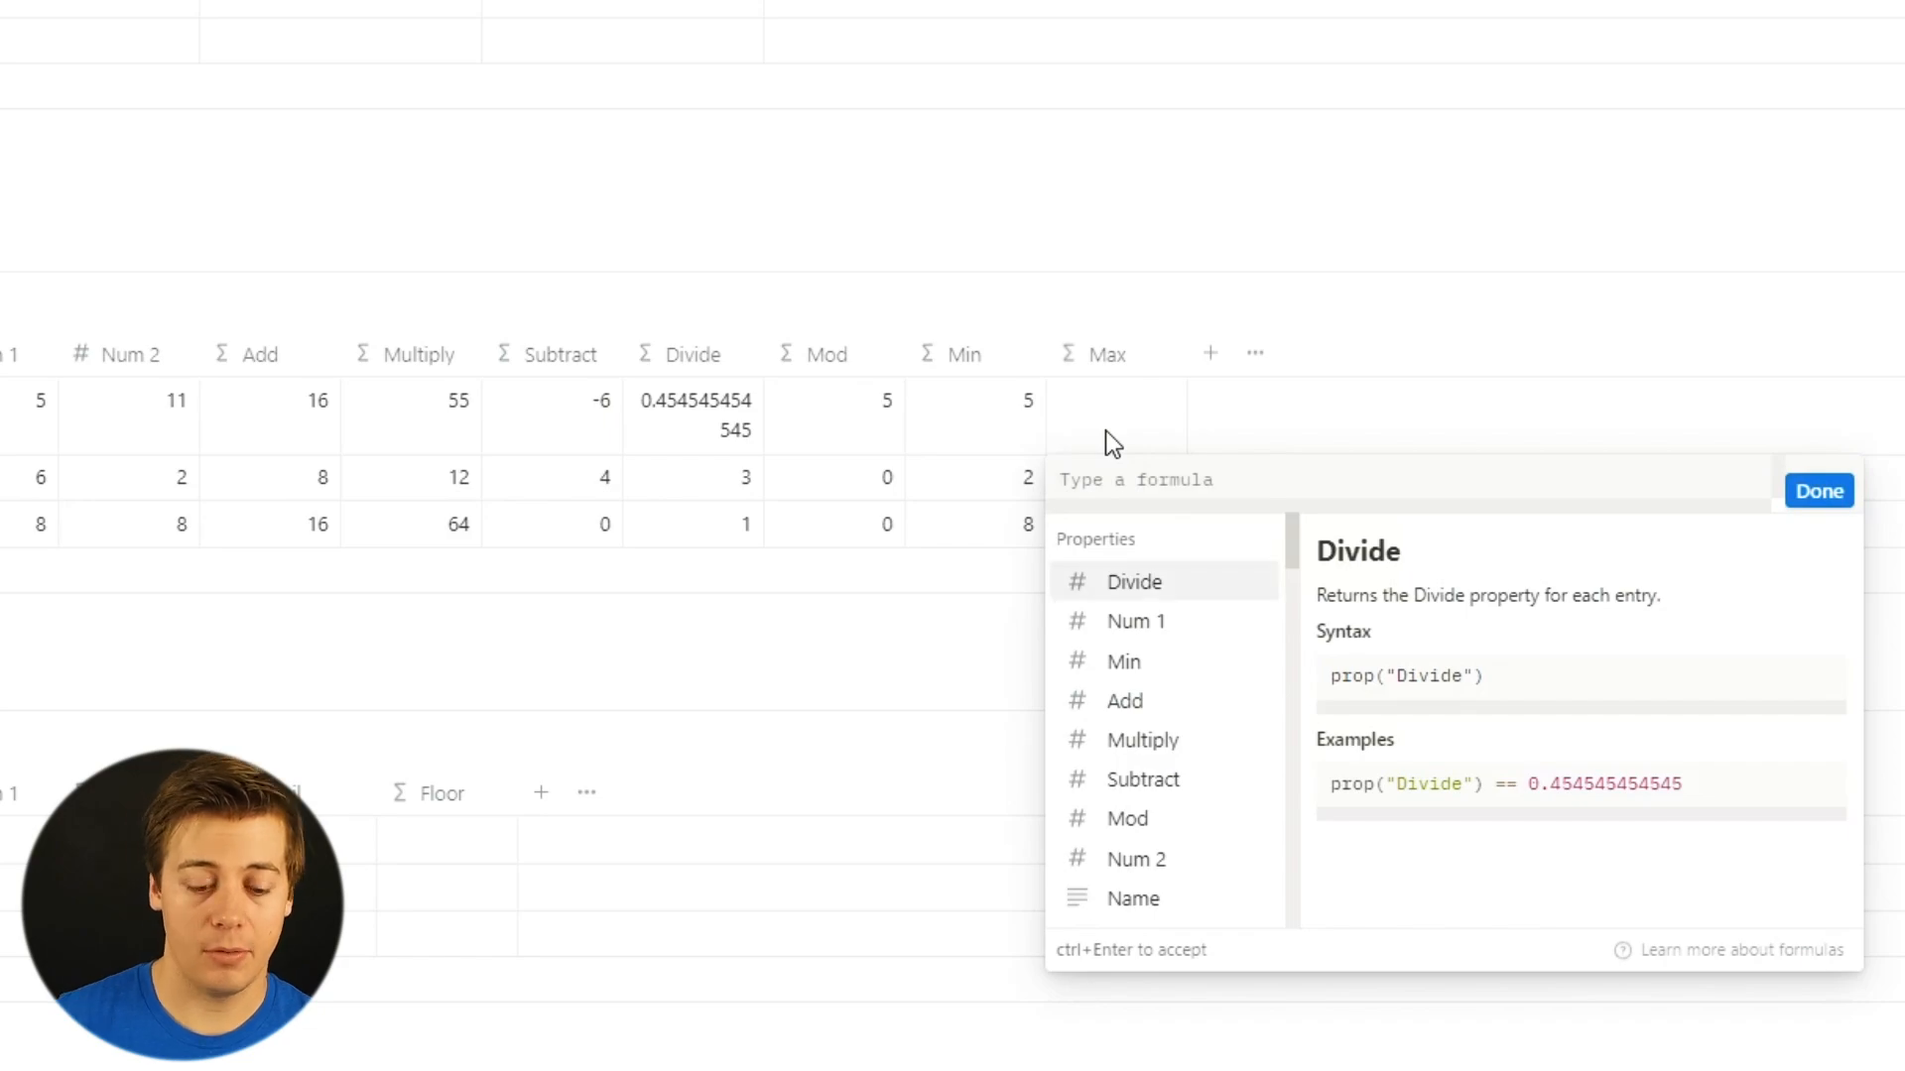
type("max")
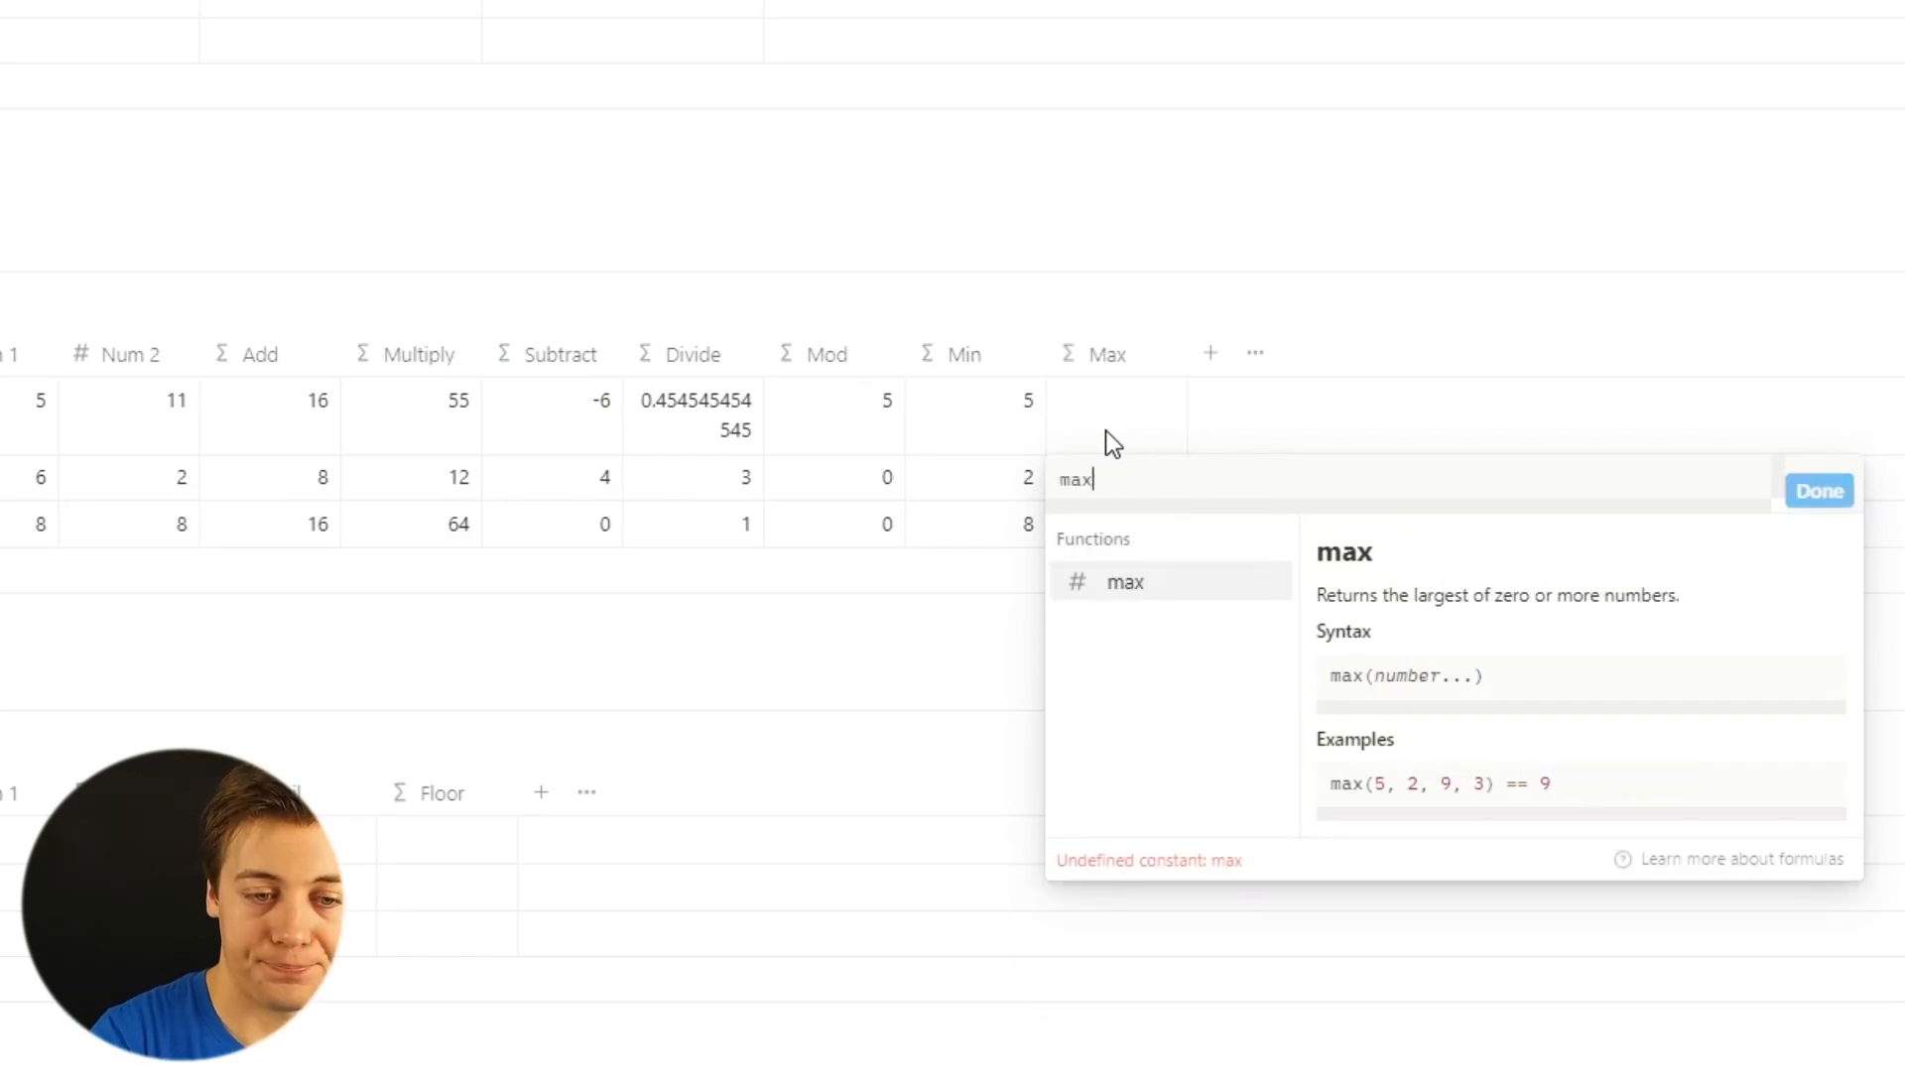
type("(b")
key("BackSpace")
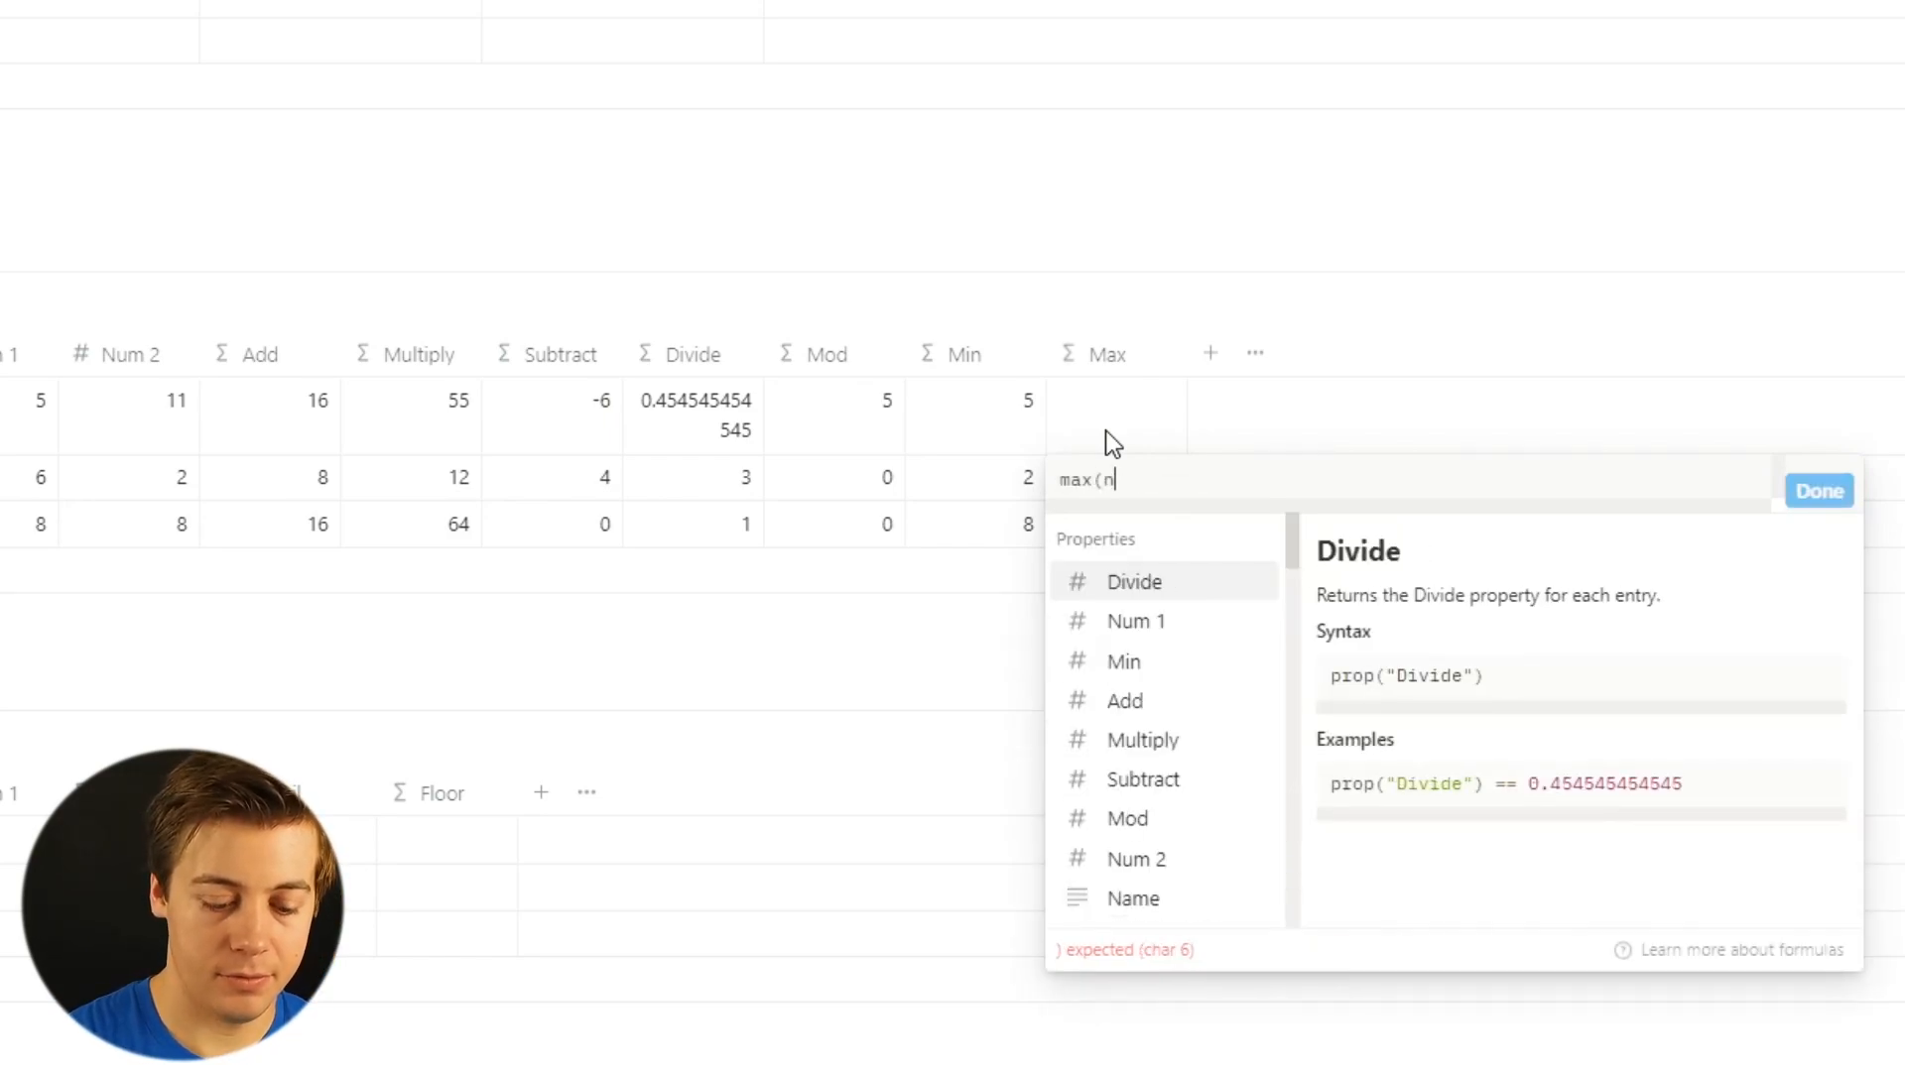
type("num")
left_click(1176, 588)
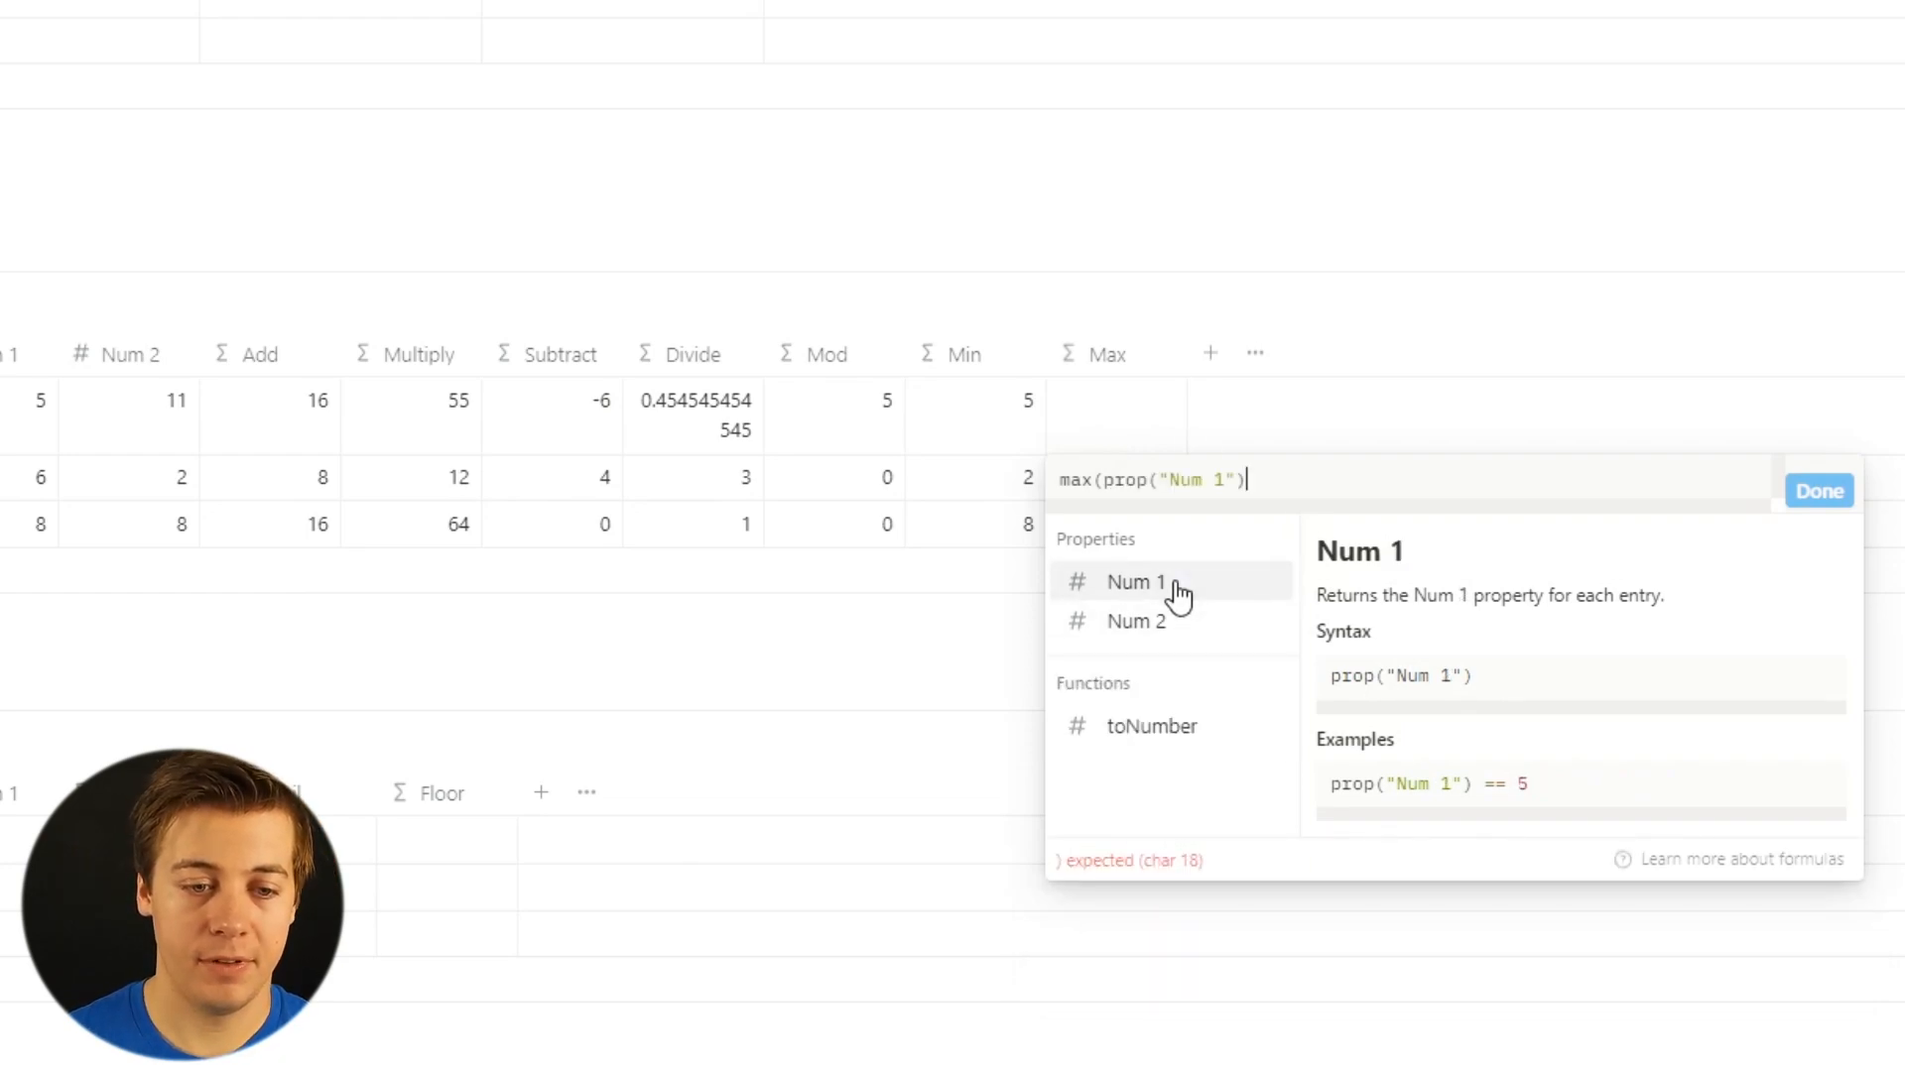
type(",num")
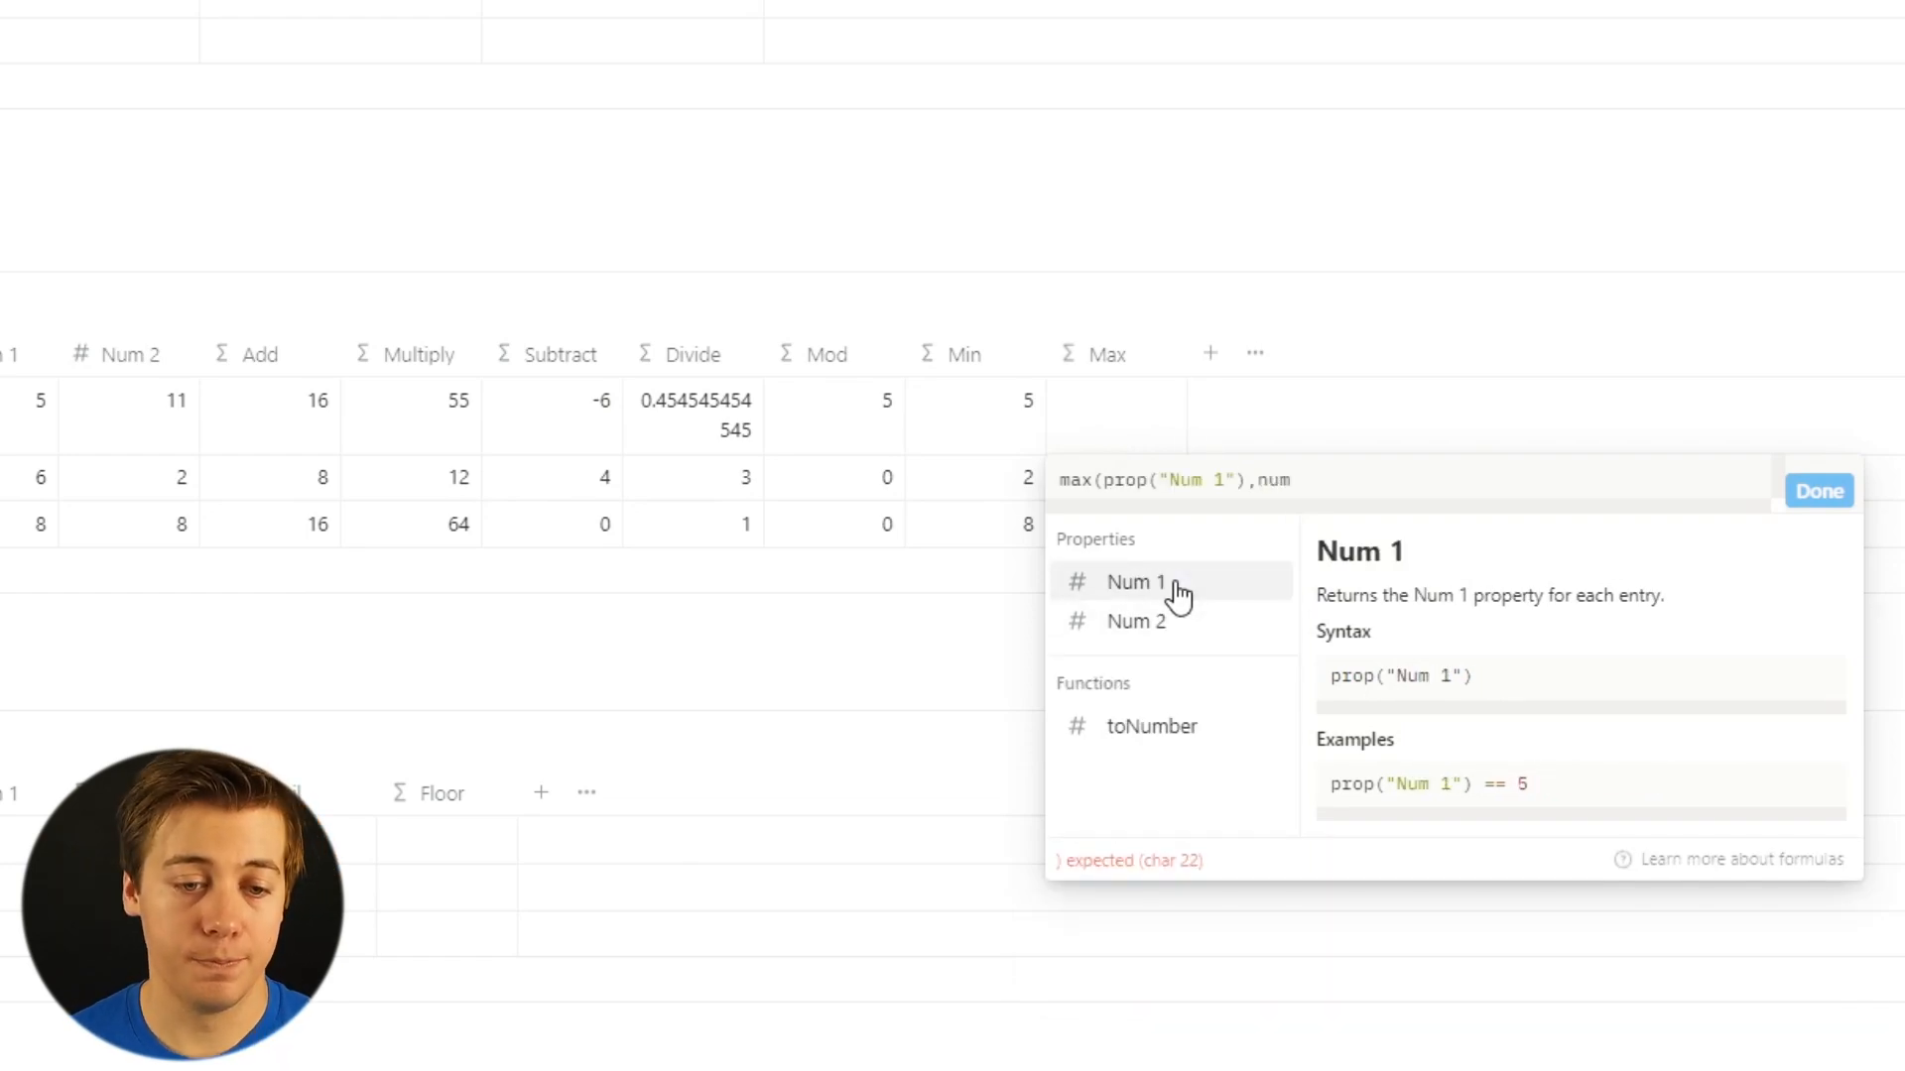
left_click(1193, 633)
type(")")
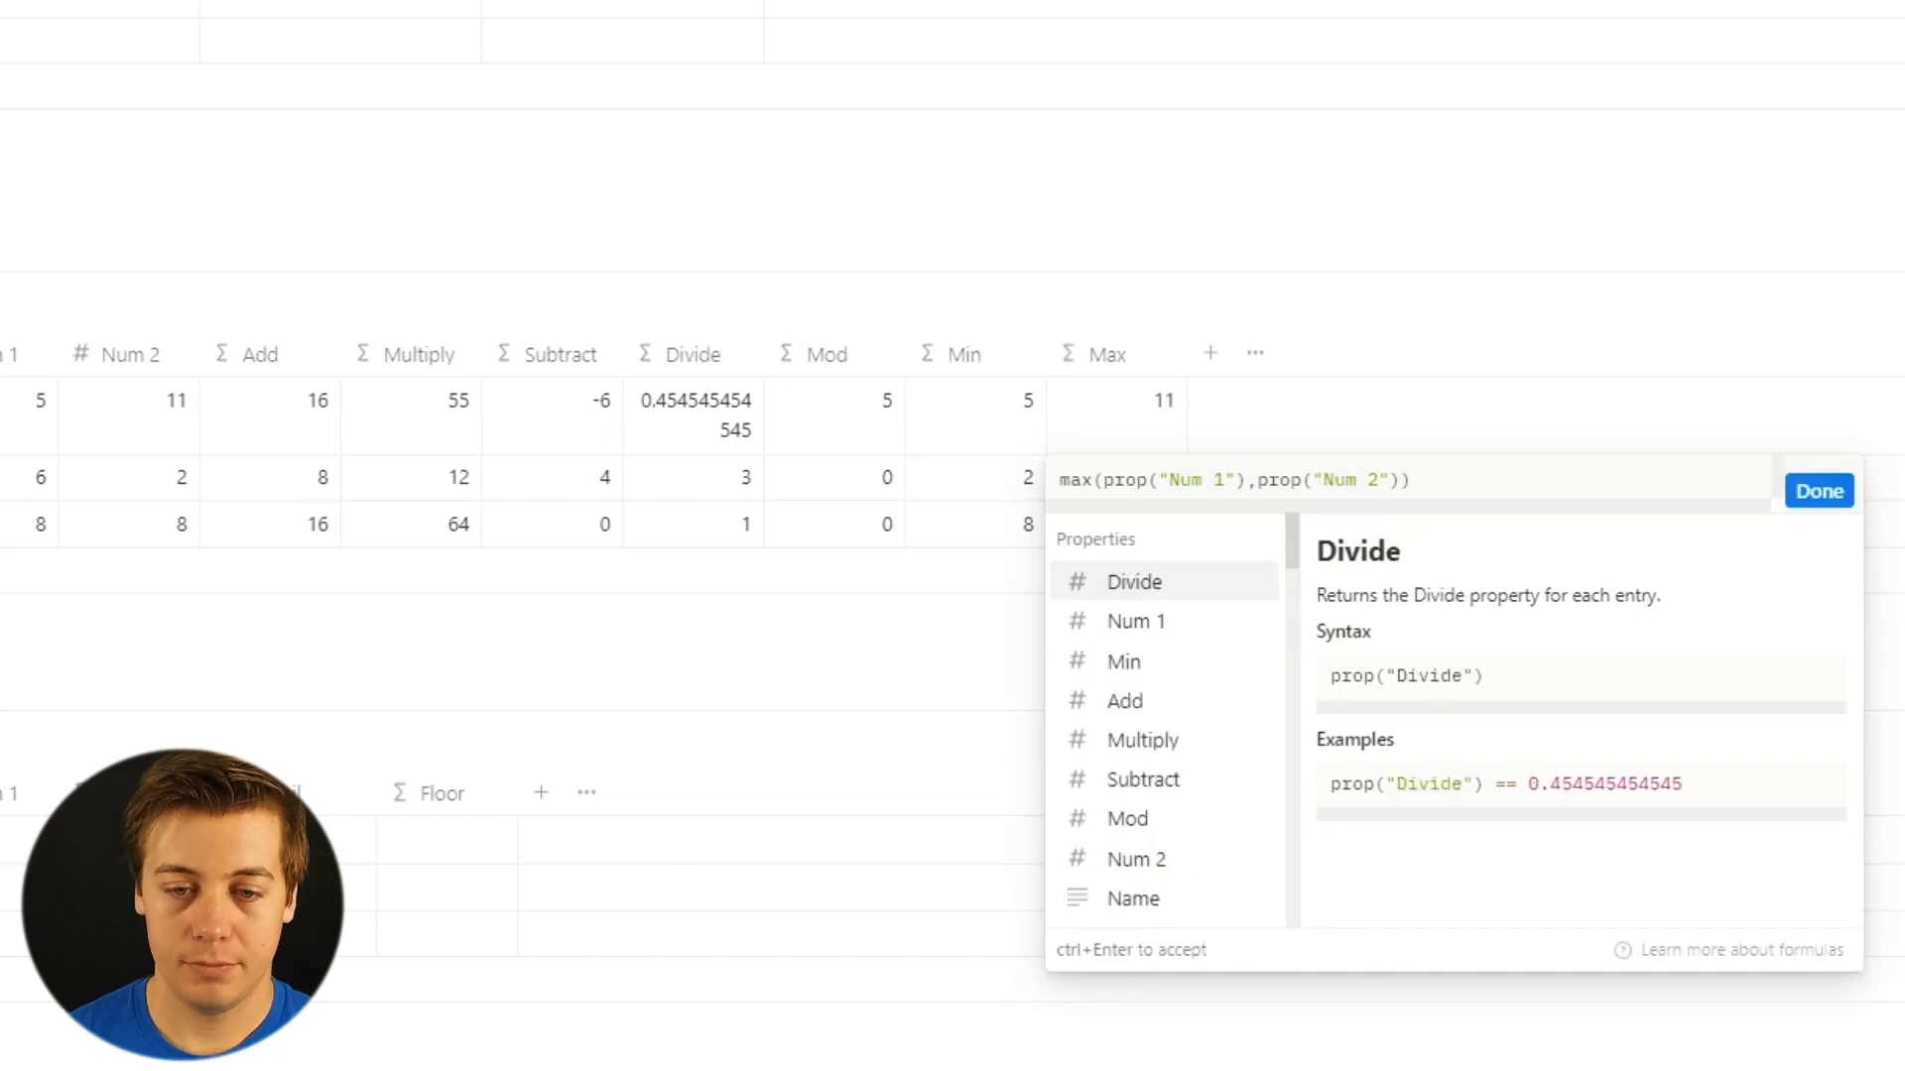
left_click(1825, 491)
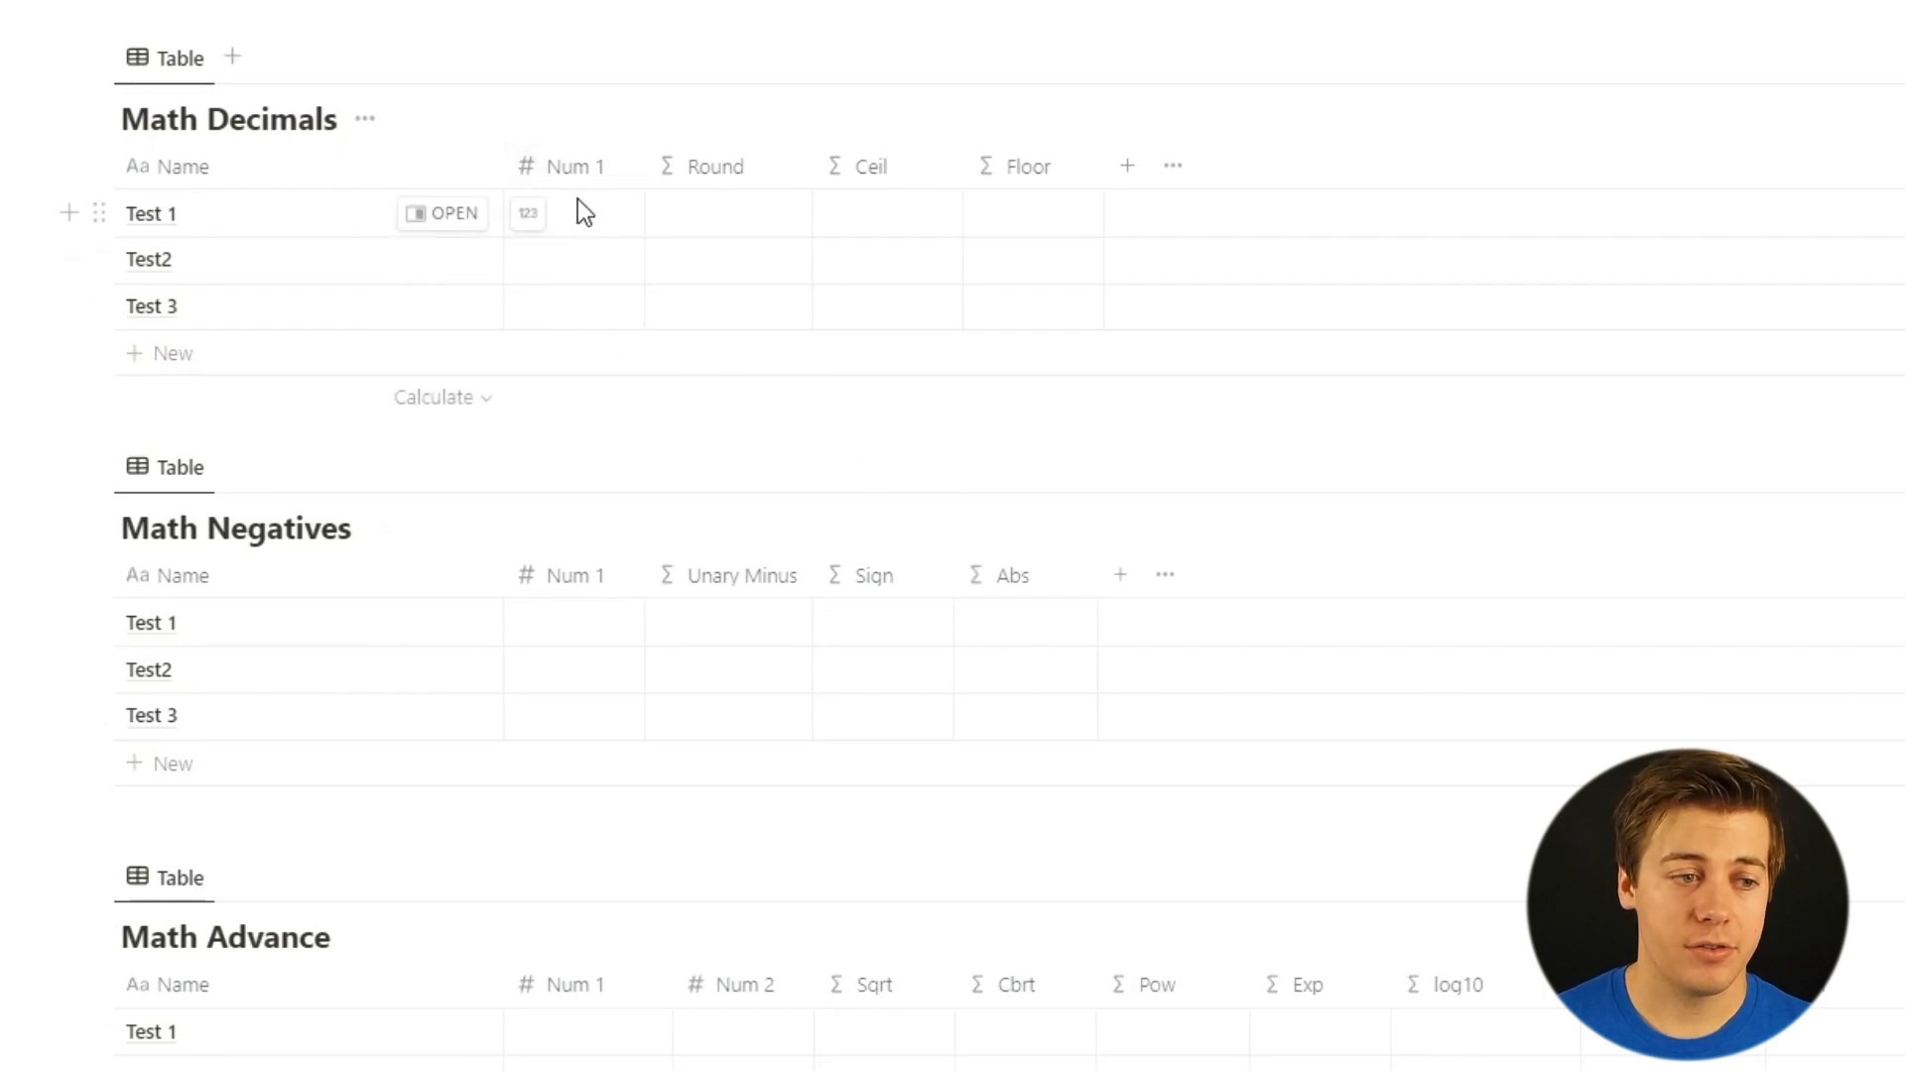
Fill the Num 1 column of the Math Decimals table with 3.33 for Test 1, 0.454545 for Test2 and 1.77 for Test 3.
left_click(606, 208)
key("Escape")
scroll(1402, 68, "up", 3)
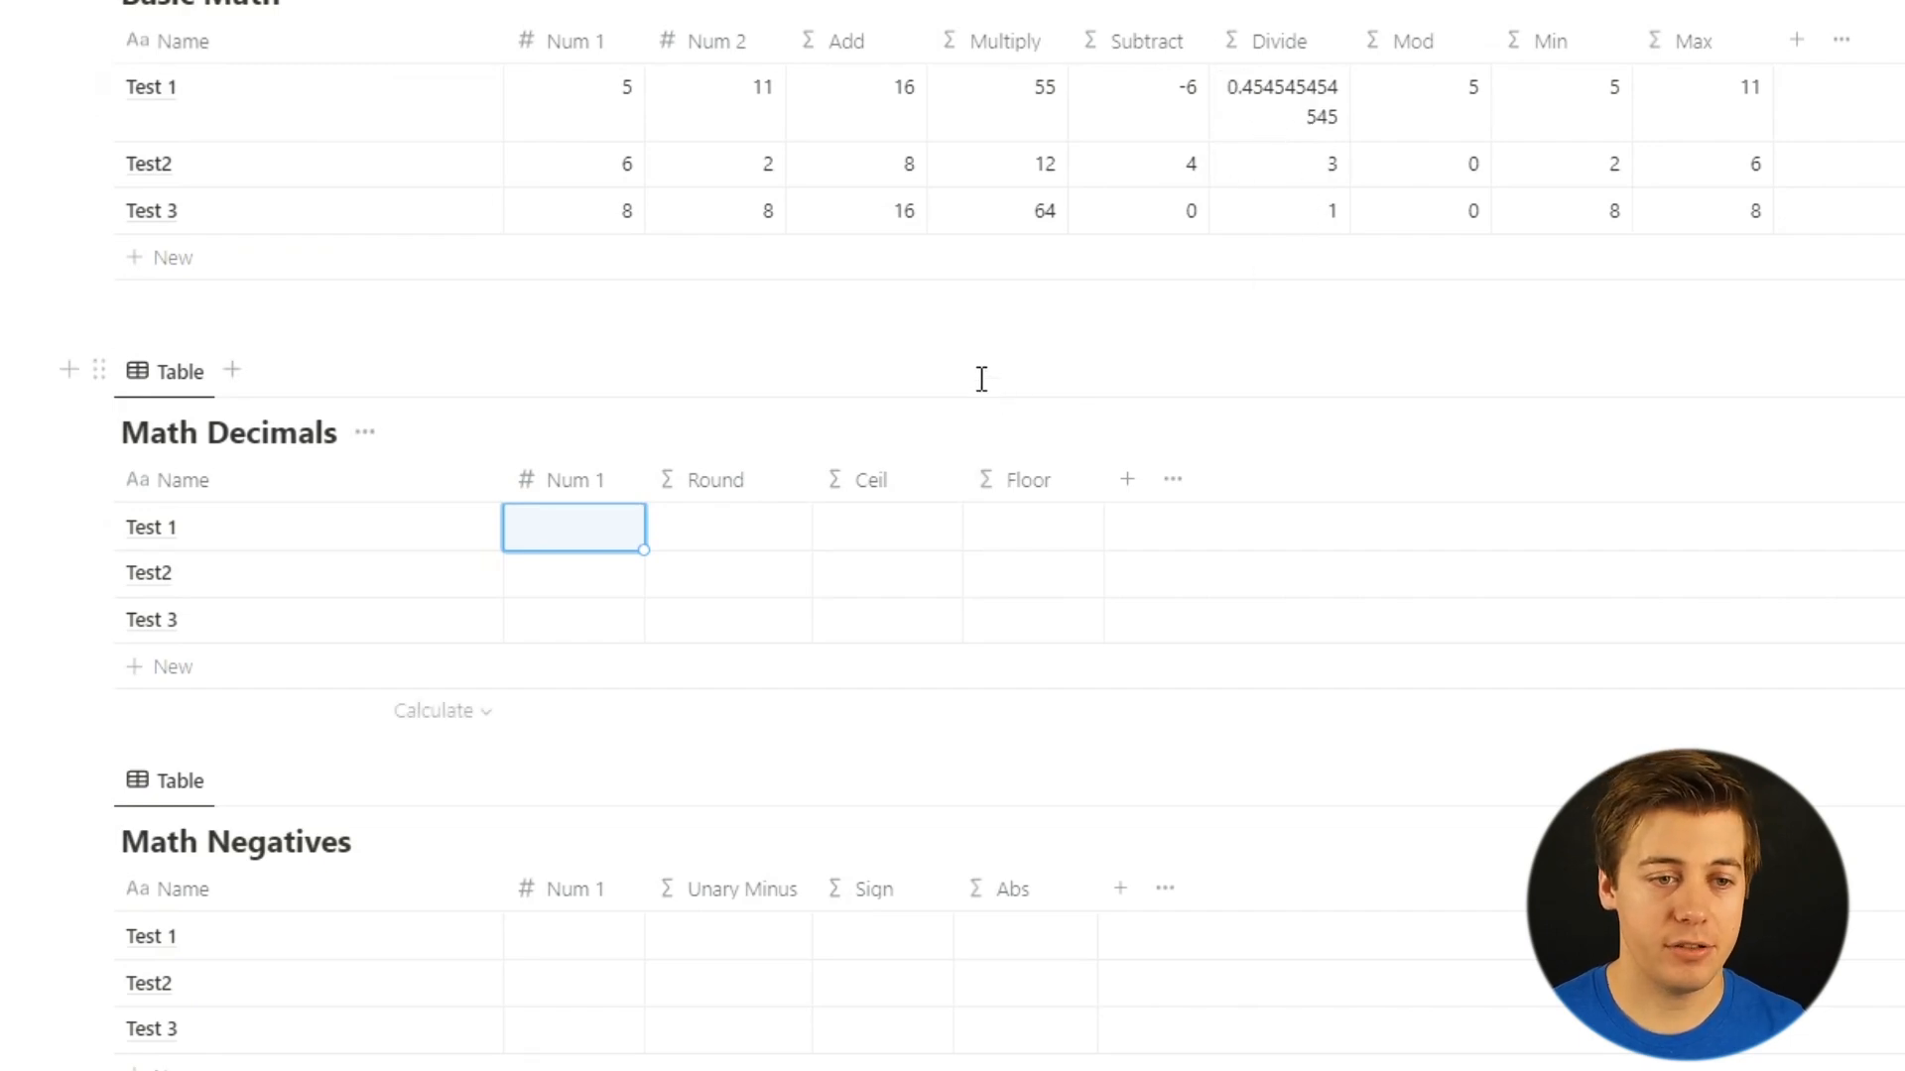
left_click(595, 517)
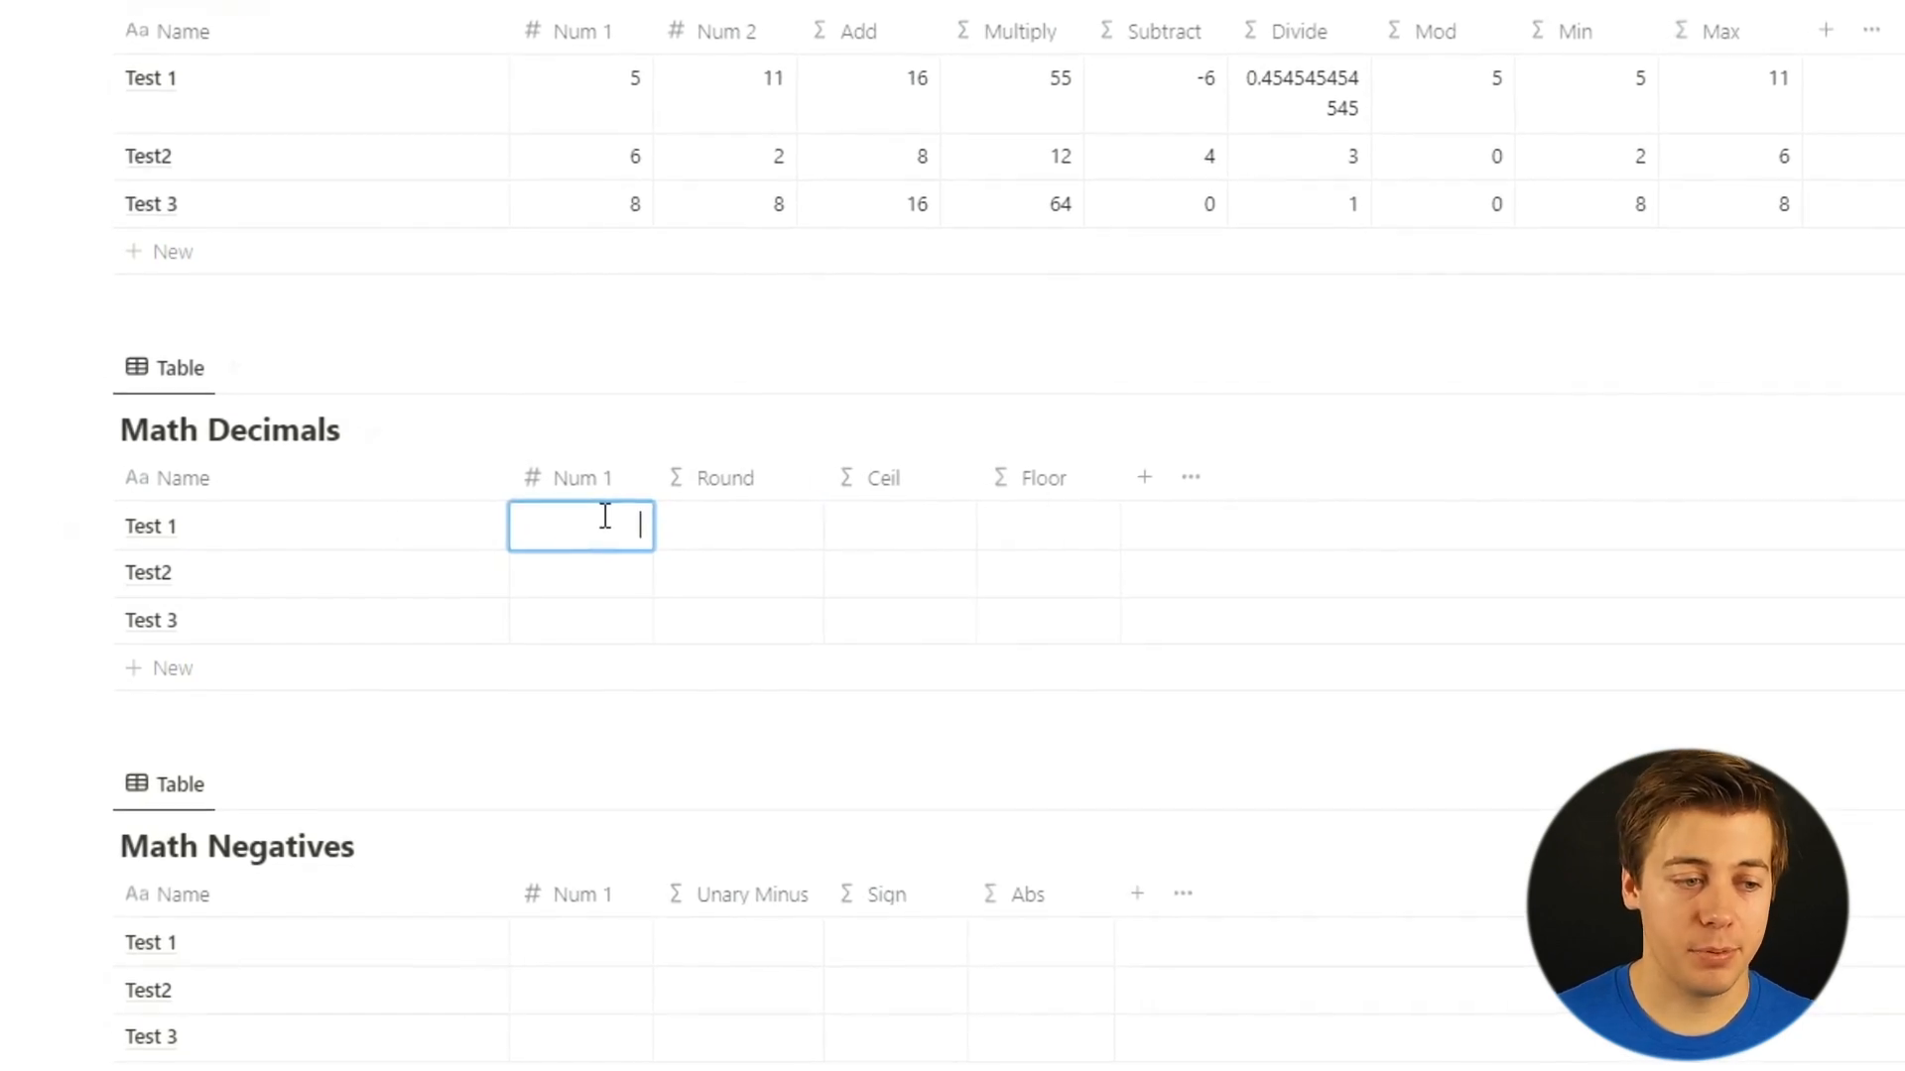
type("3.33")
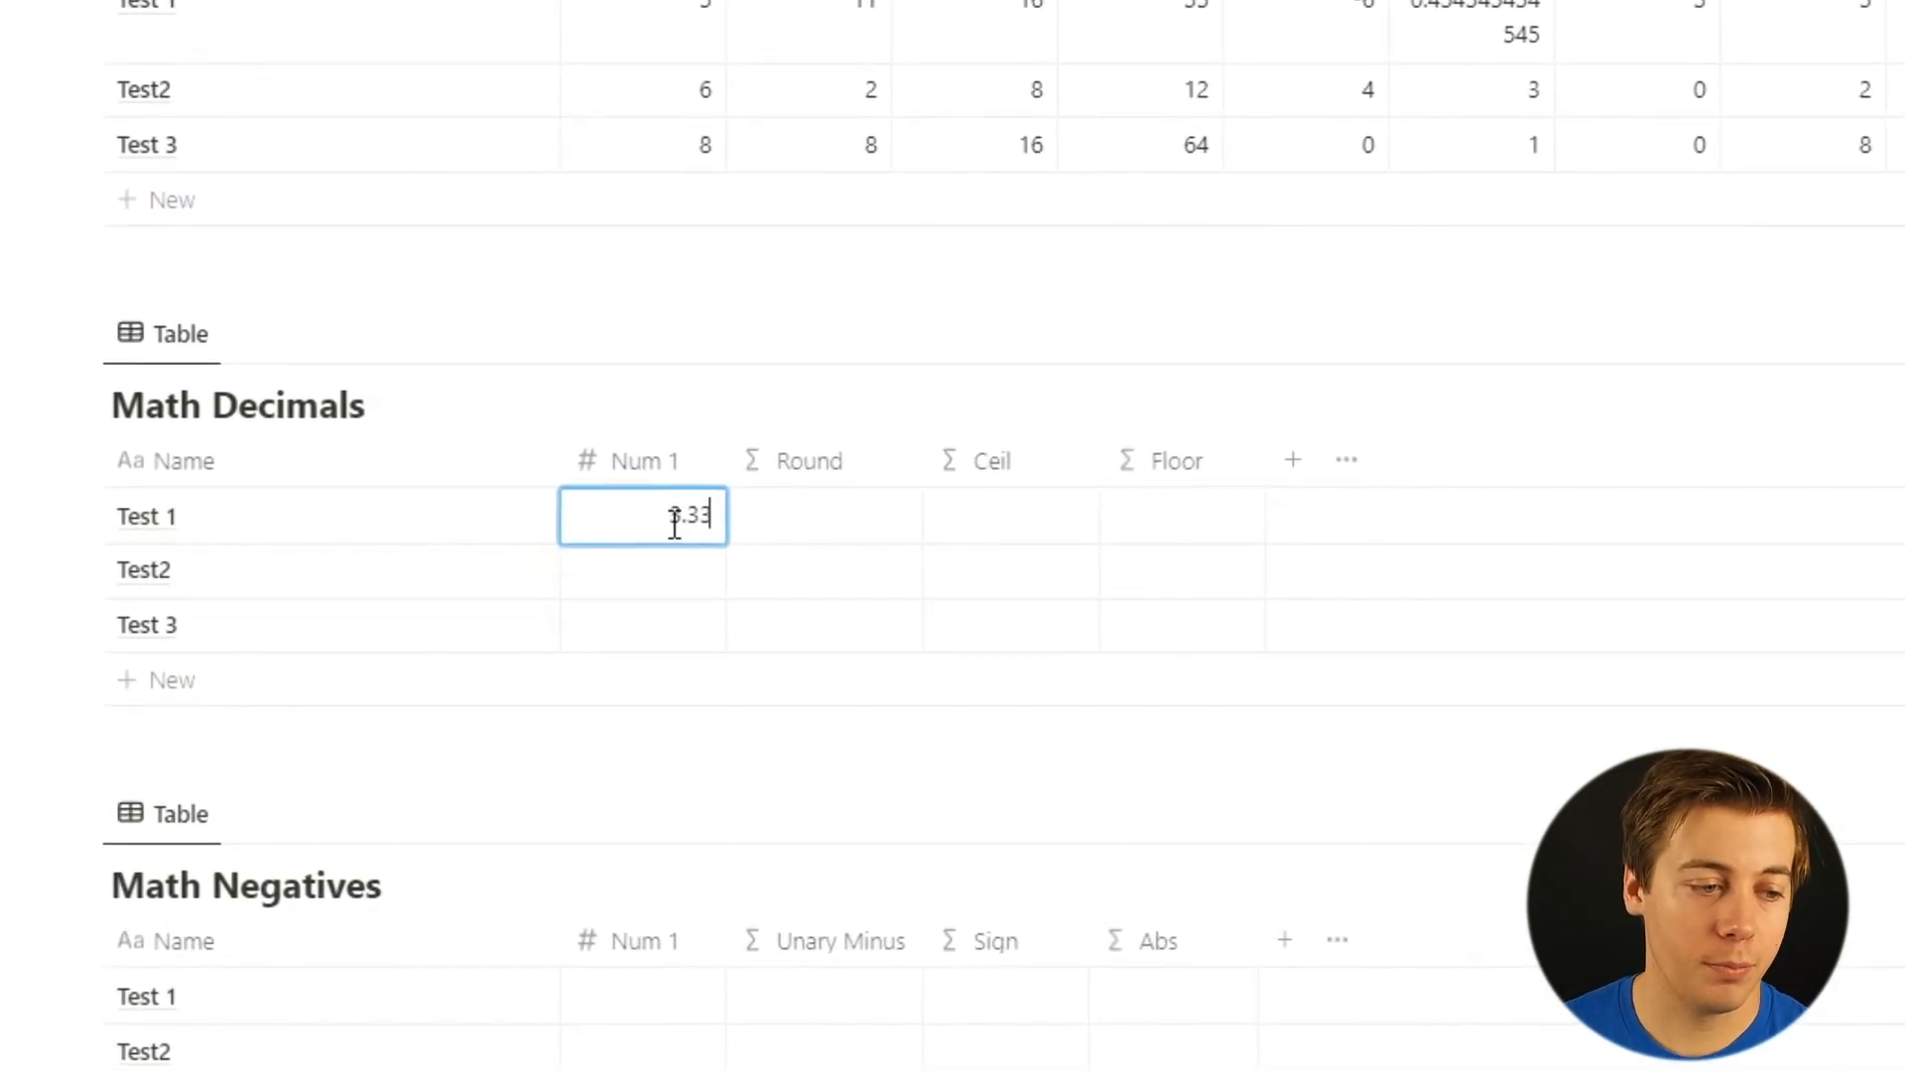
key("Return")
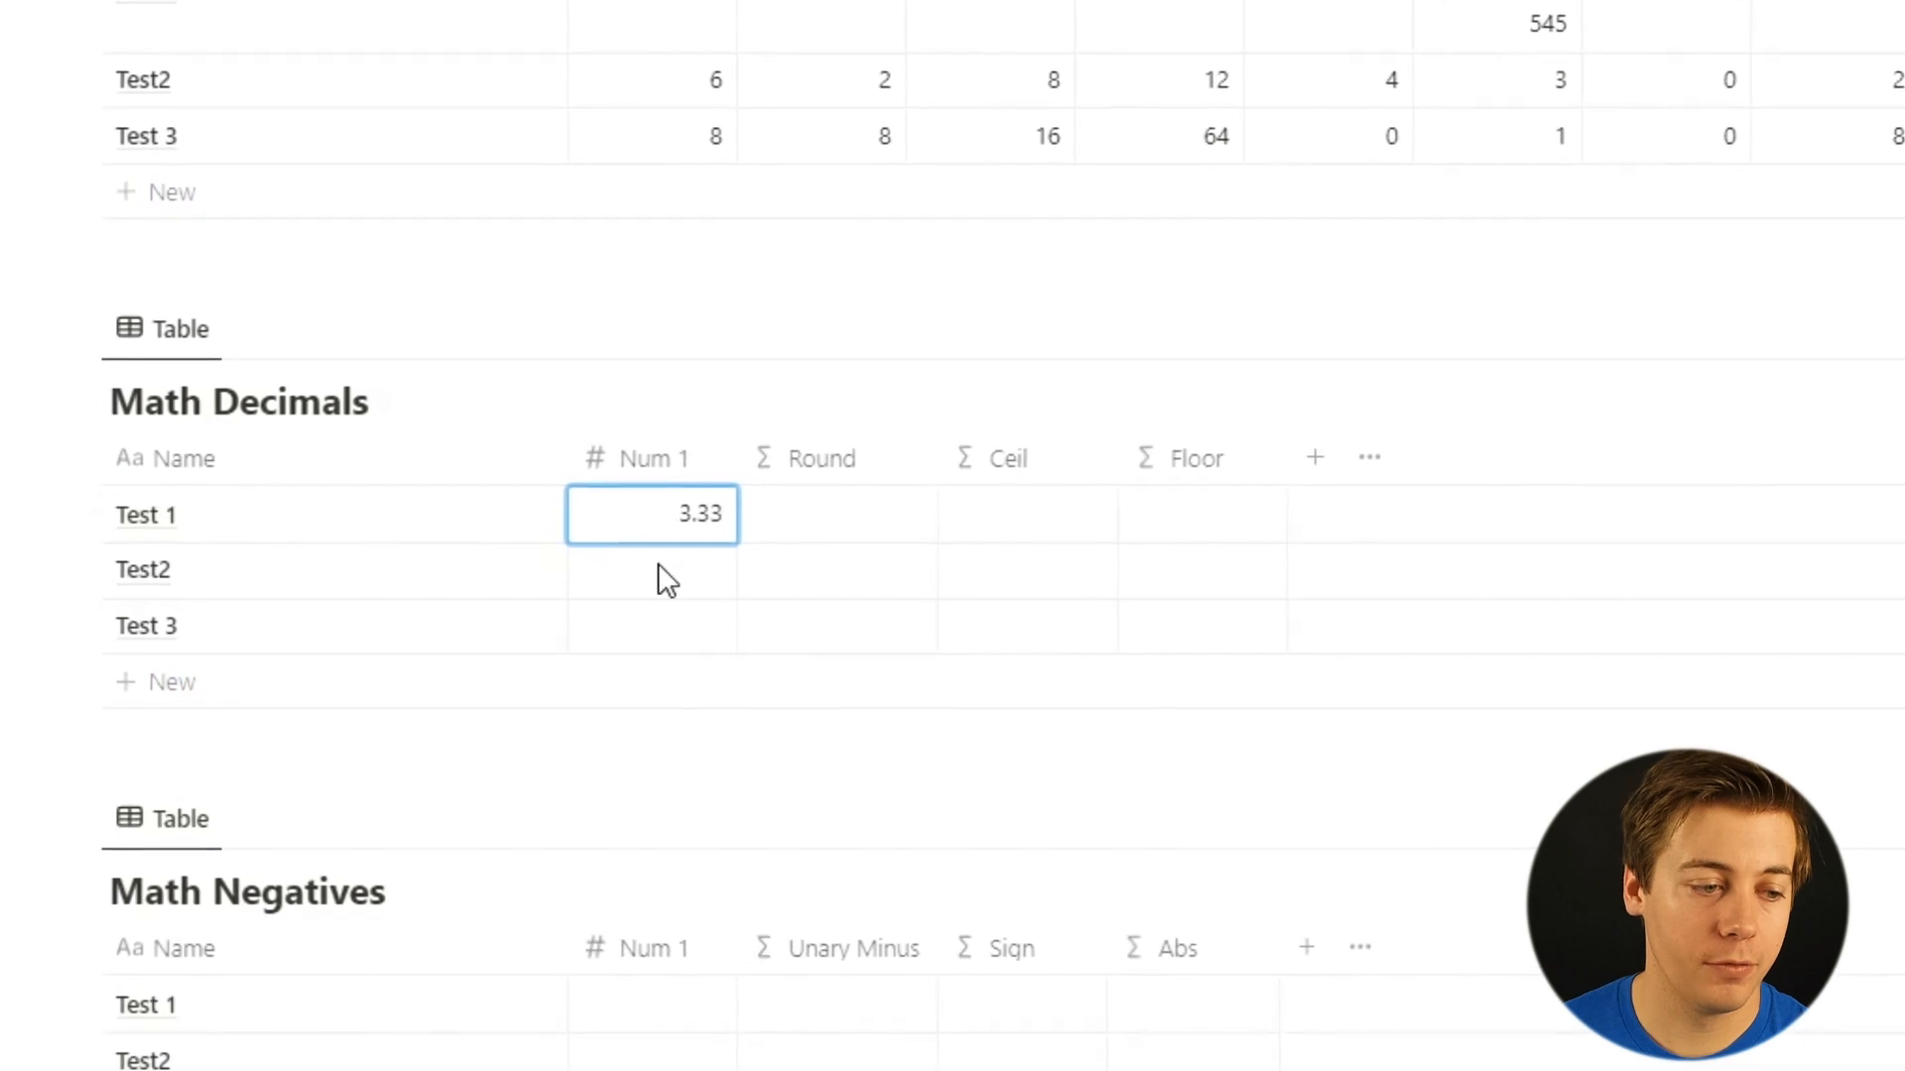
left_click(645, 568)
type("0.45")
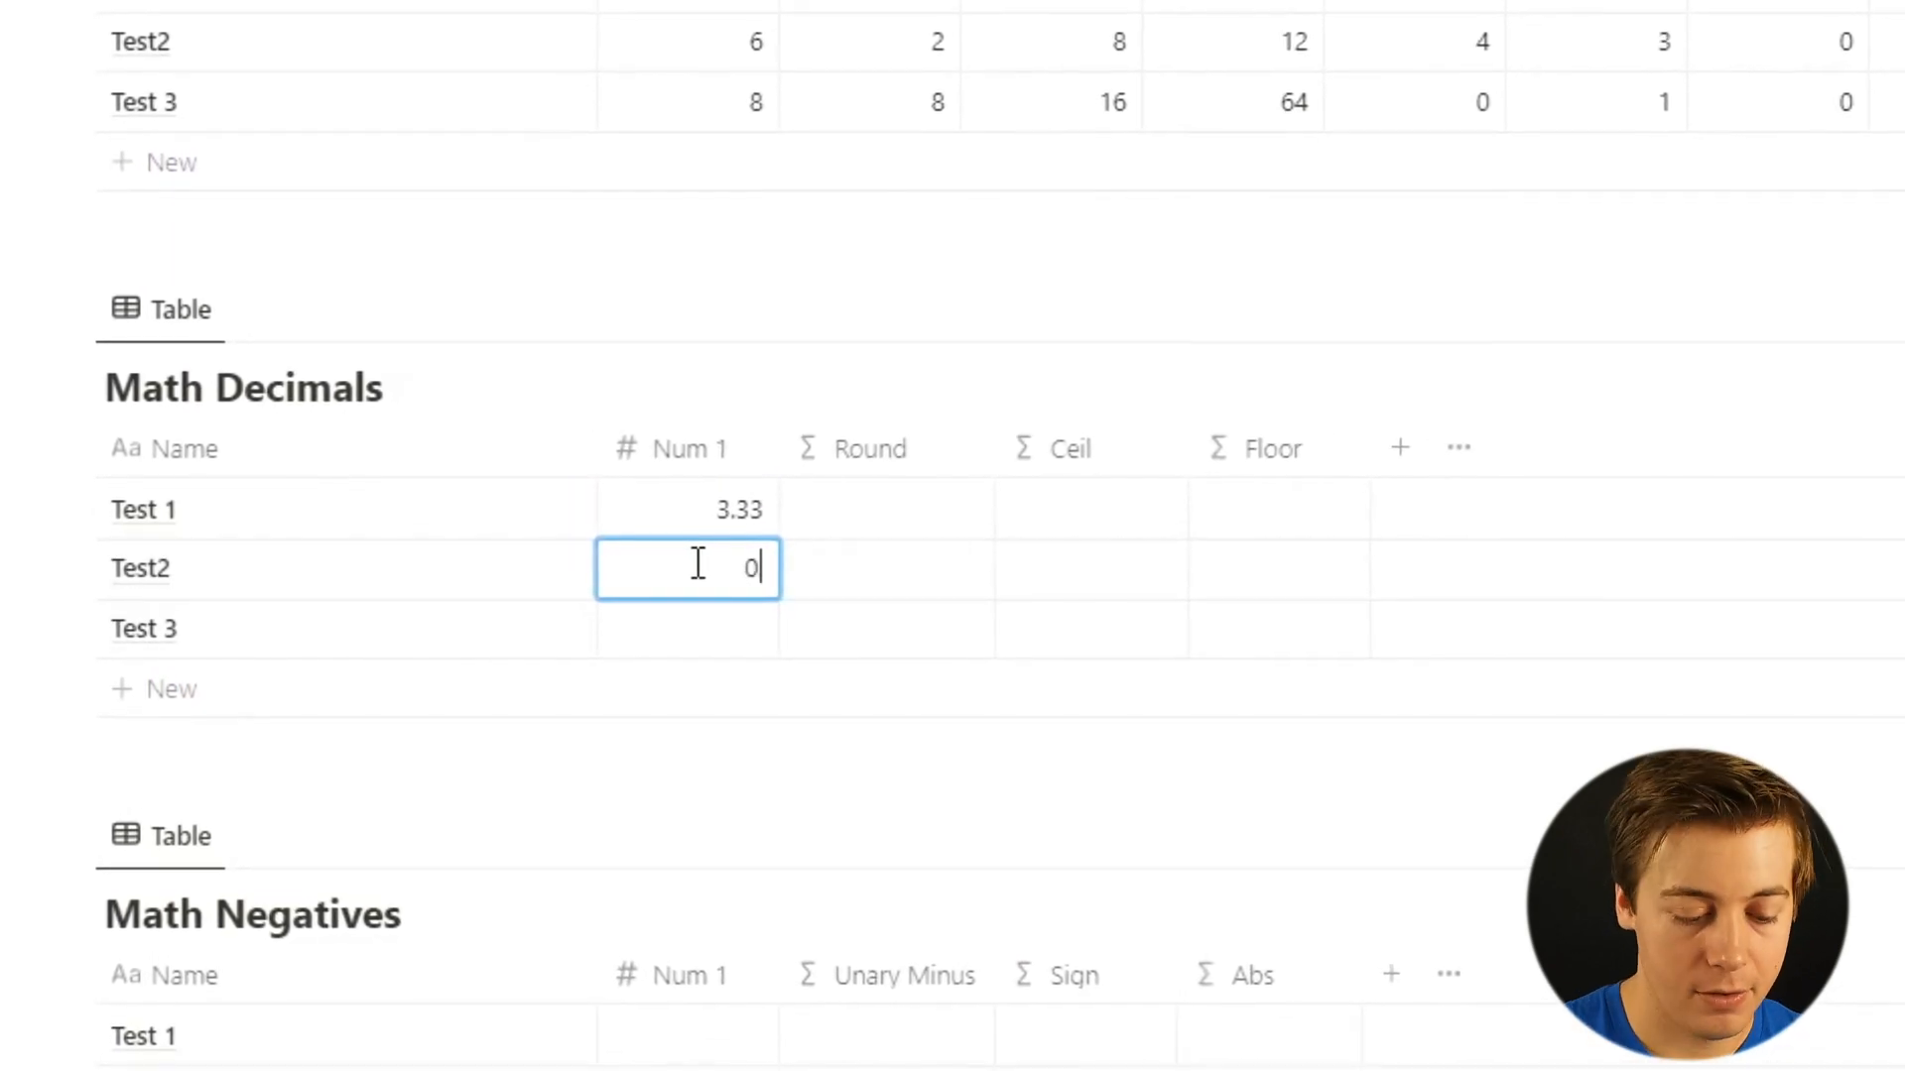
type("4545")
key("Return")
left_click(734, 637)
type("1.77")
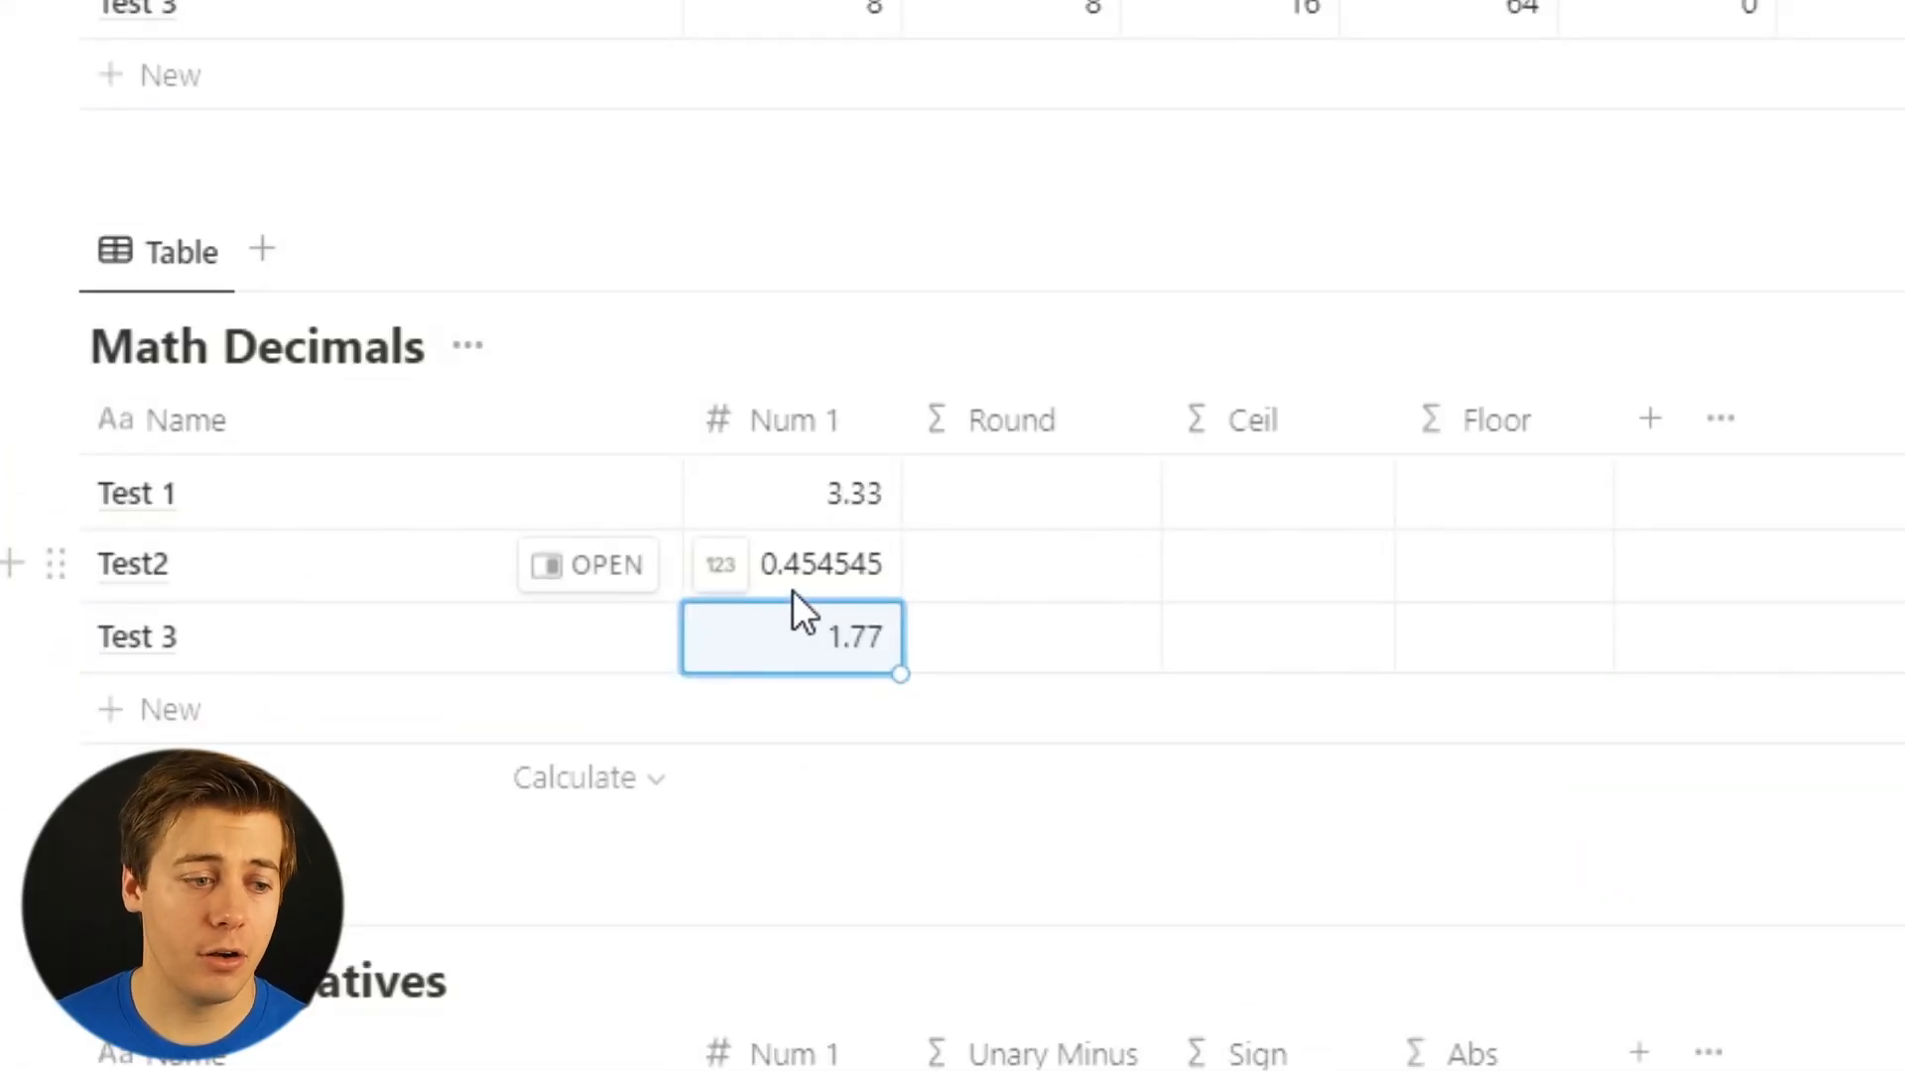
Set the Math Decimals table's Round column formula to round(prop("Num 1")).
left_click(1014, 503)
type("round")
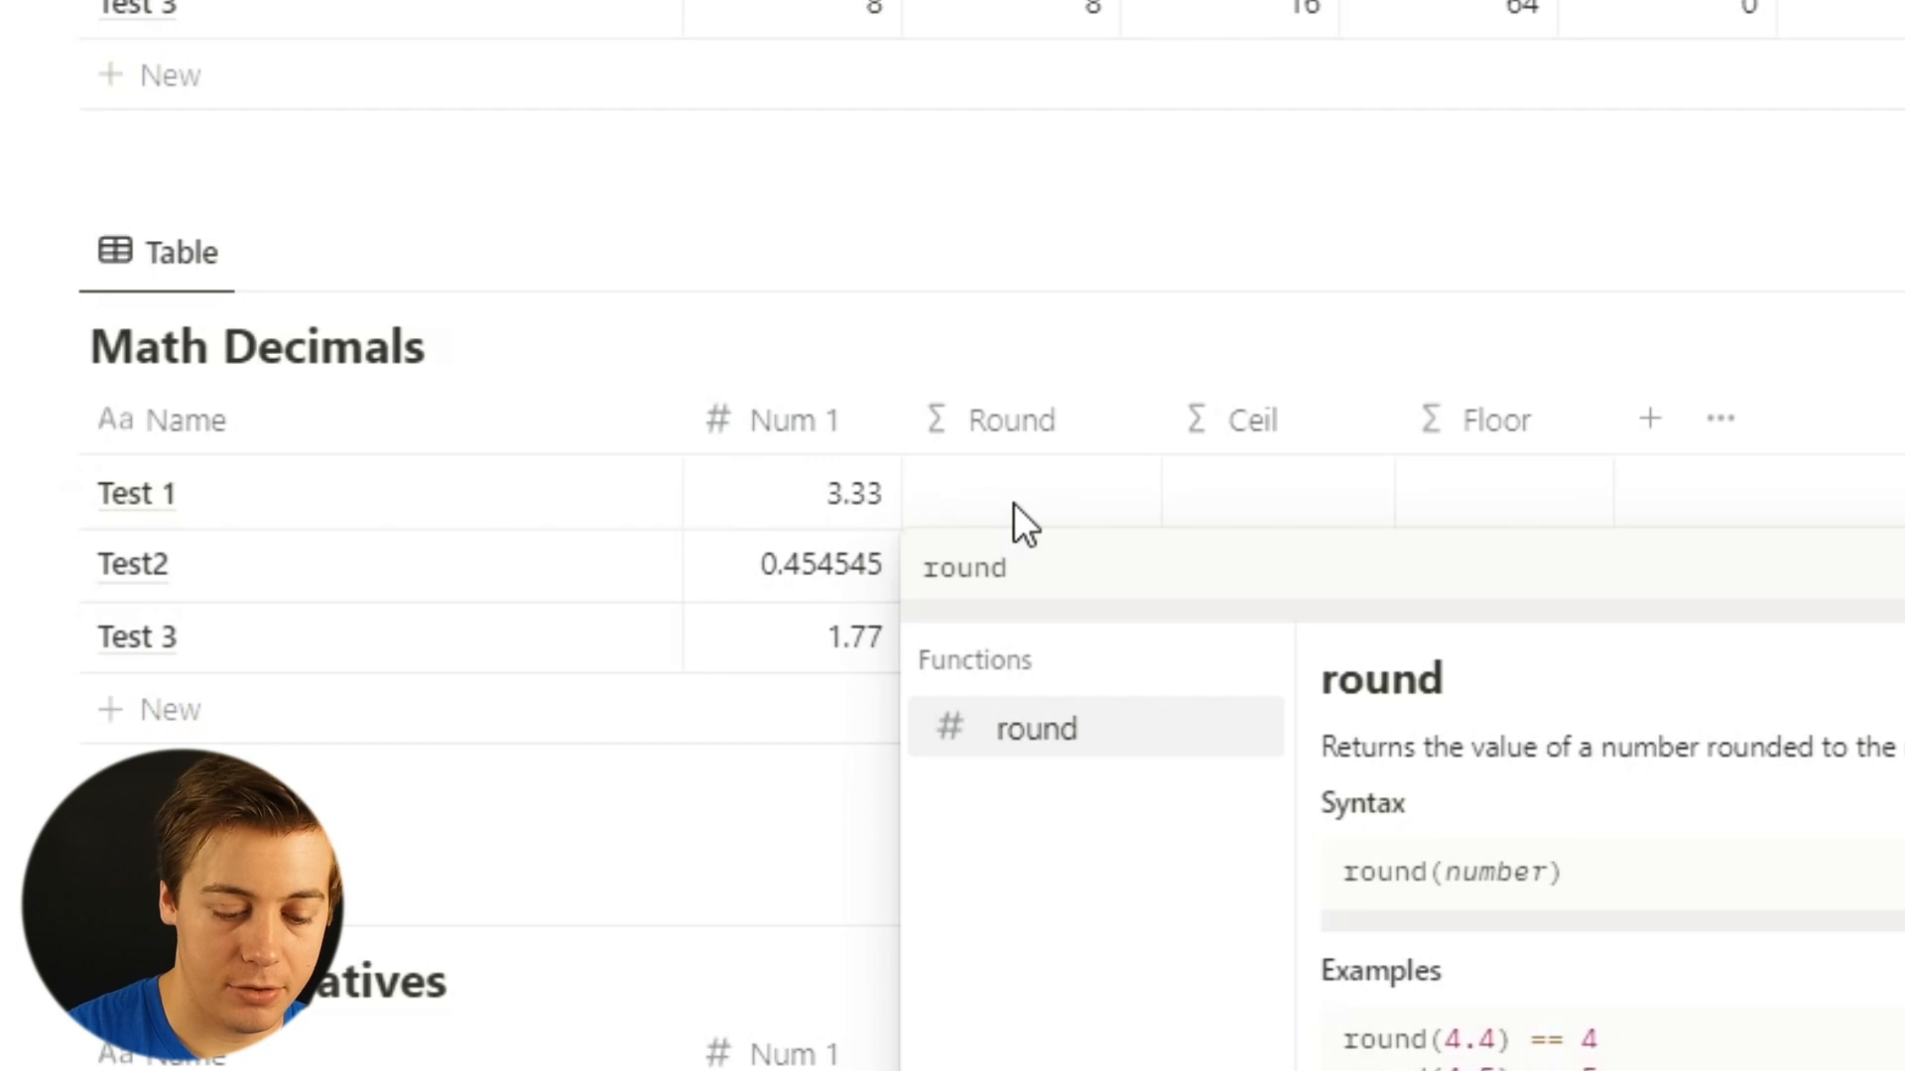
type("(num")
left_click(1119, 762)
type(")")
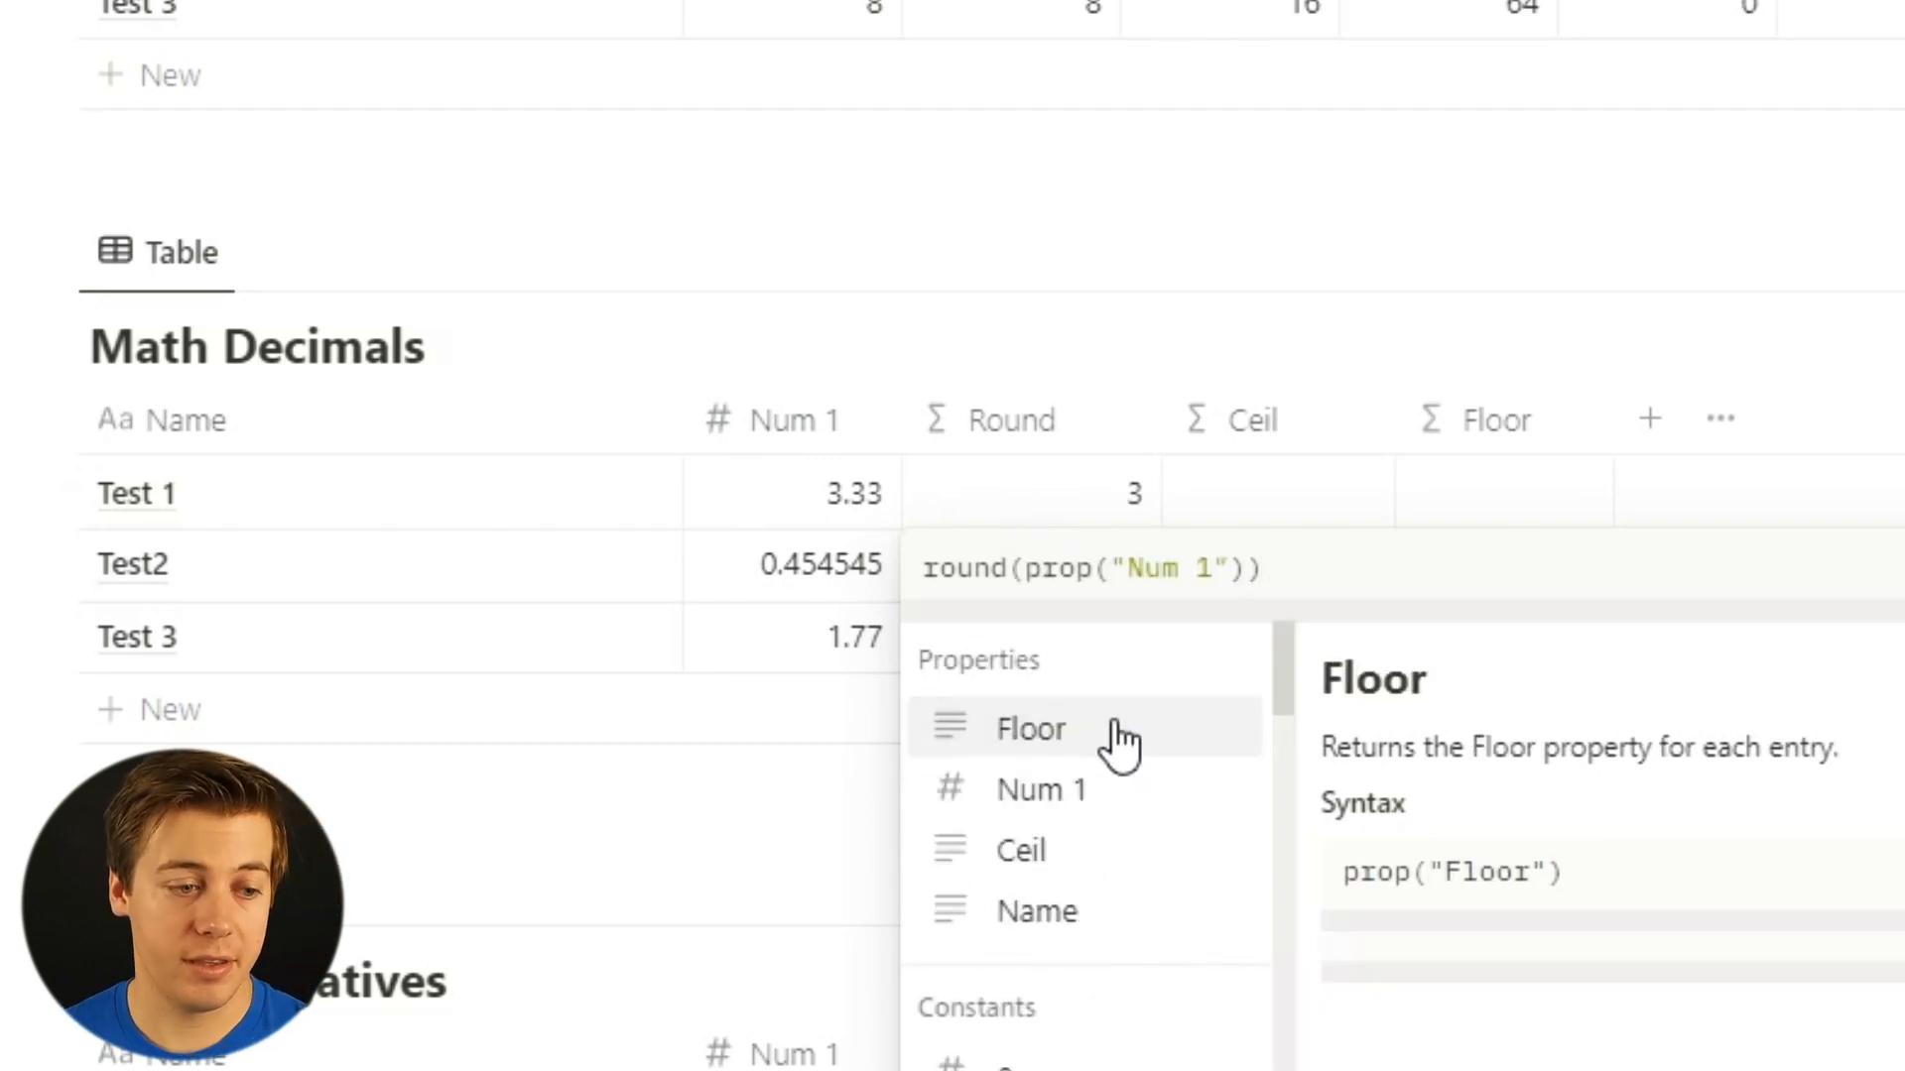
key("Return")
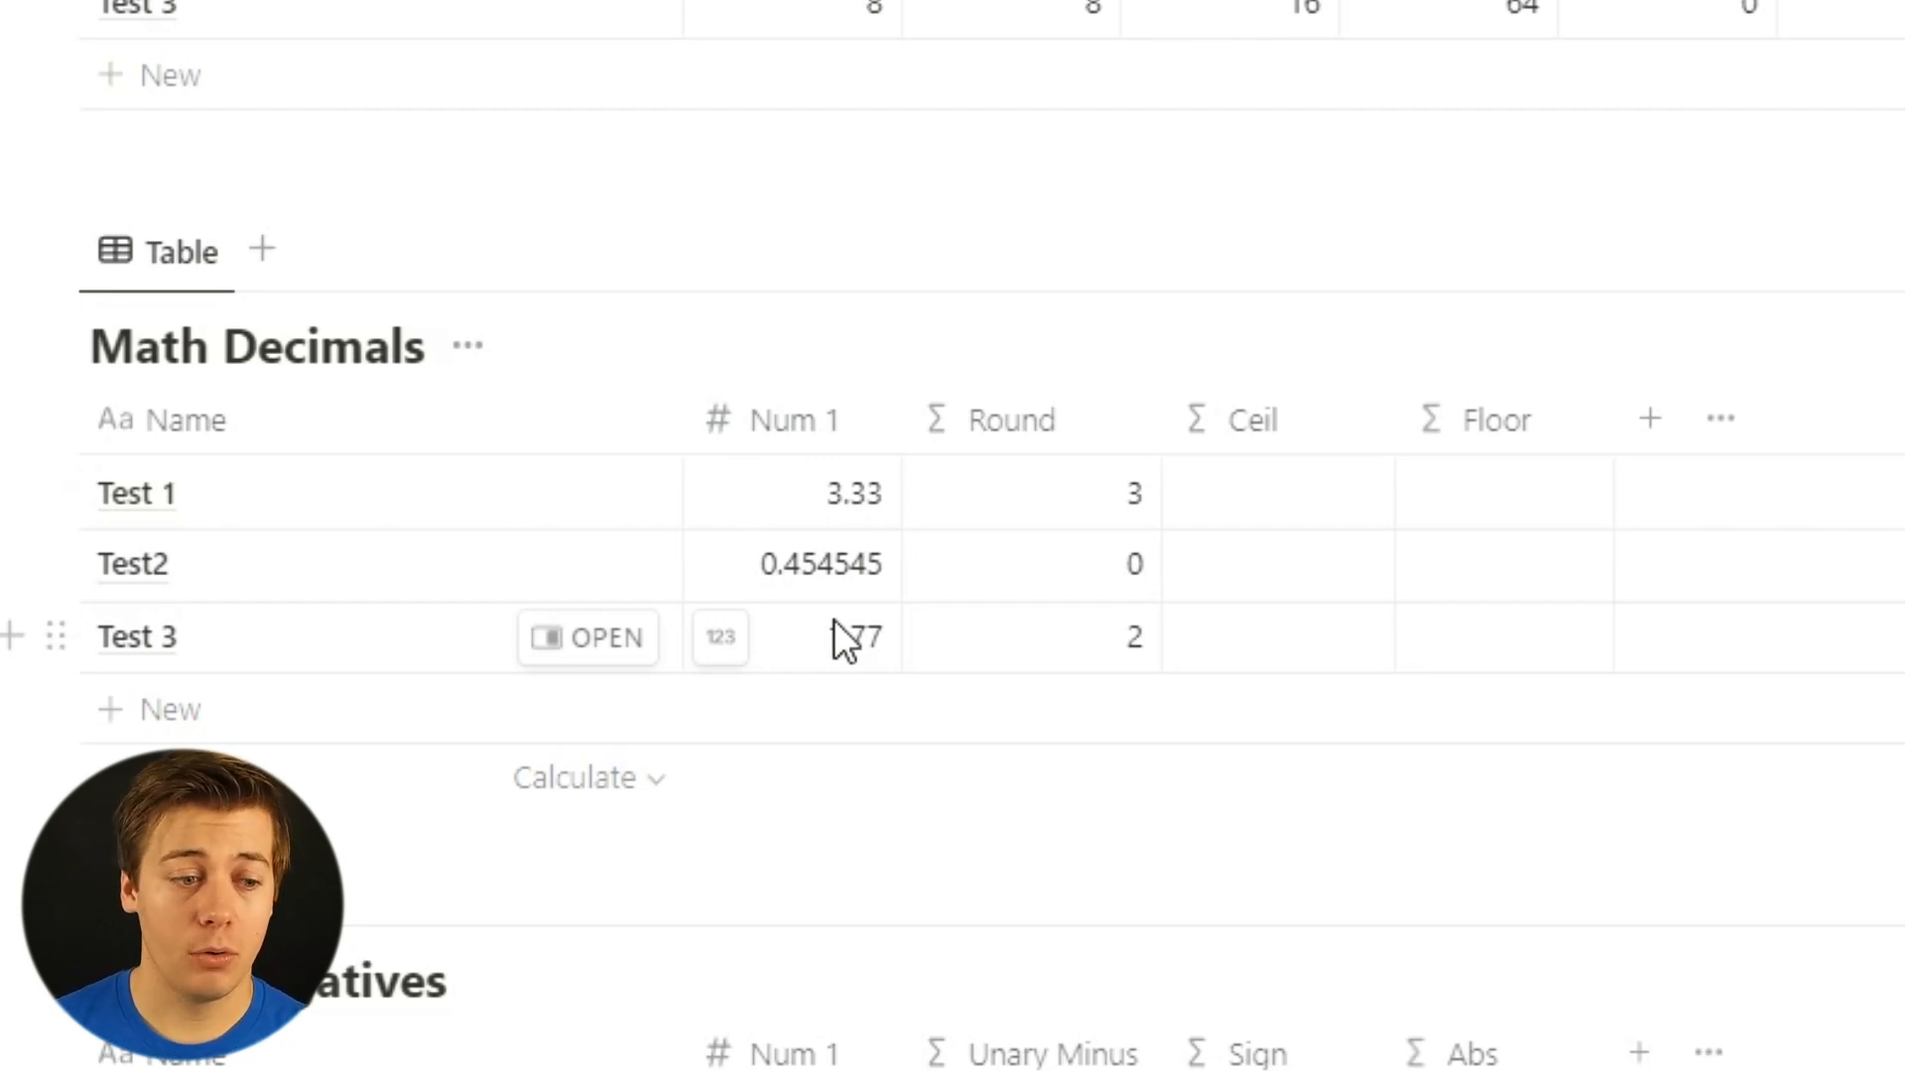
Set the Math Decimals table's Ceil column formula to ceil(prop("Num 1")).
left_click(1312, 492)
type("c")
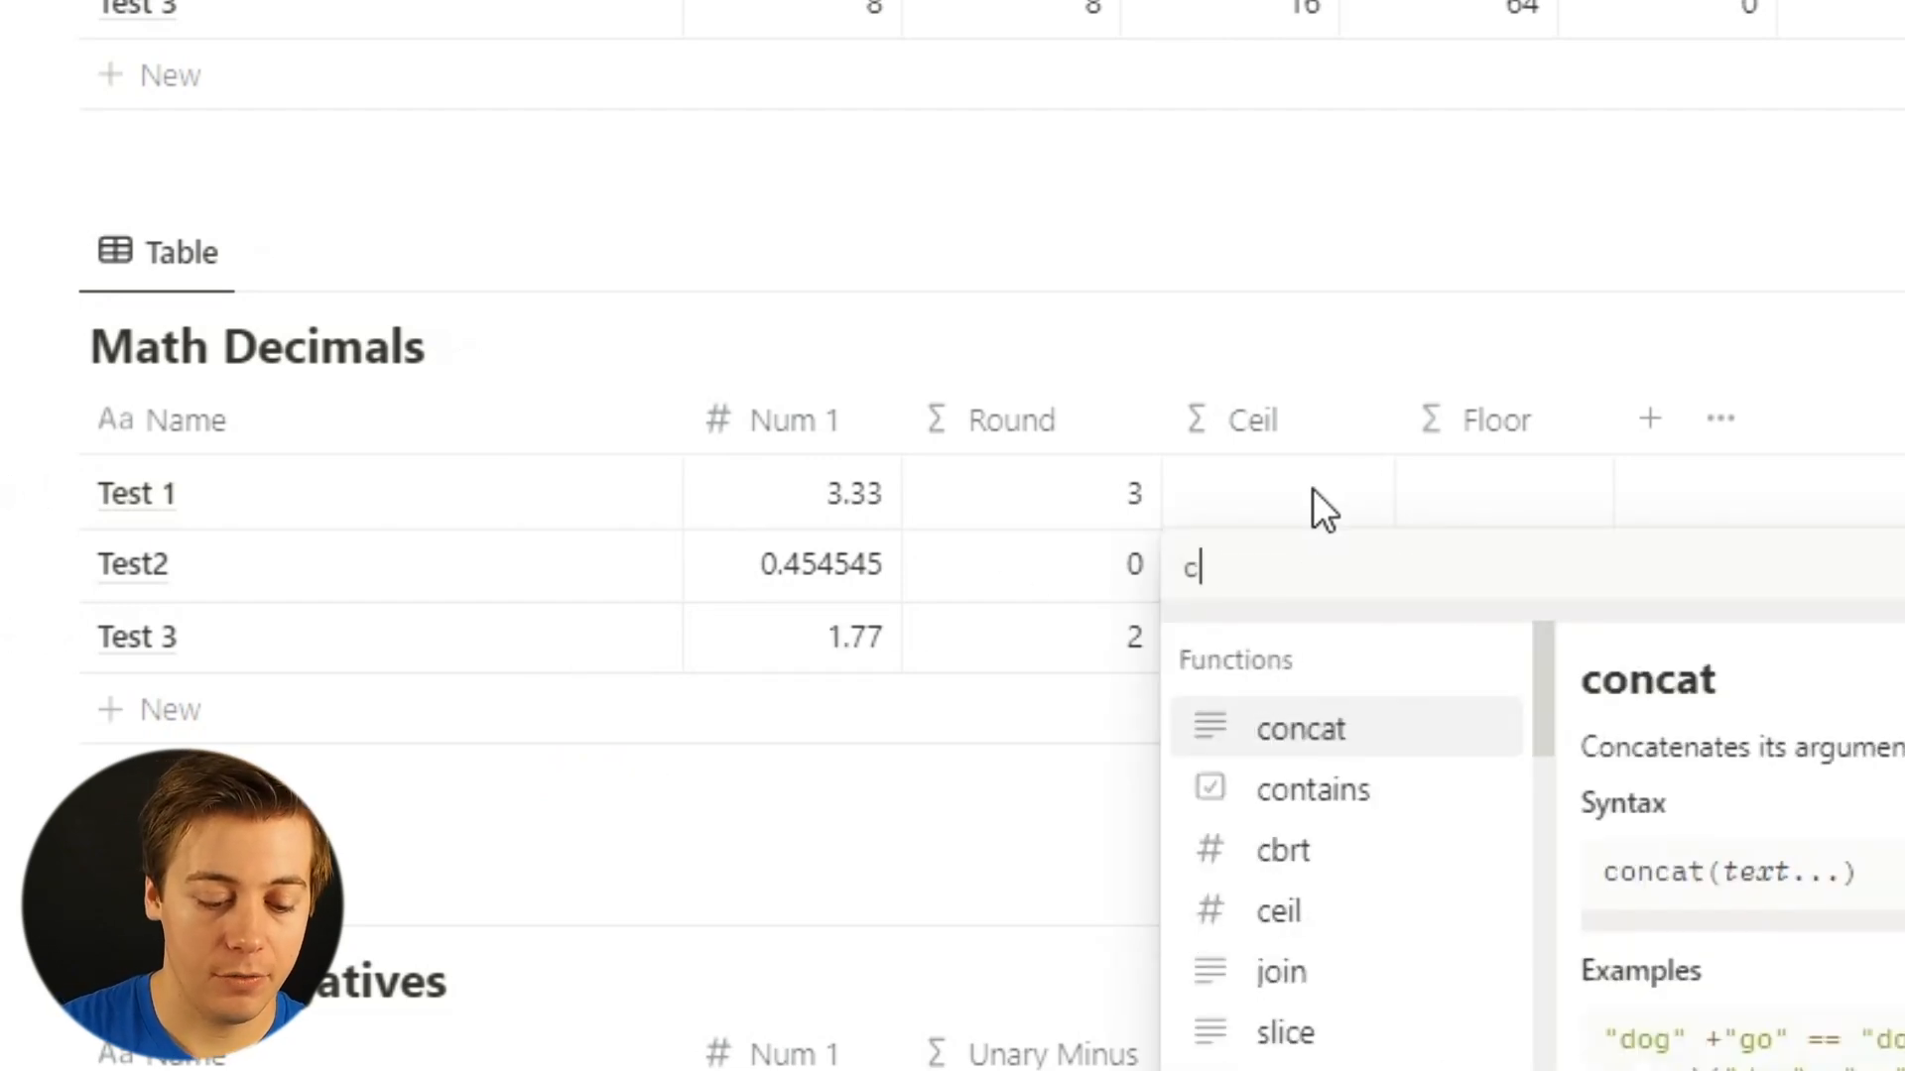
type("eil(num")
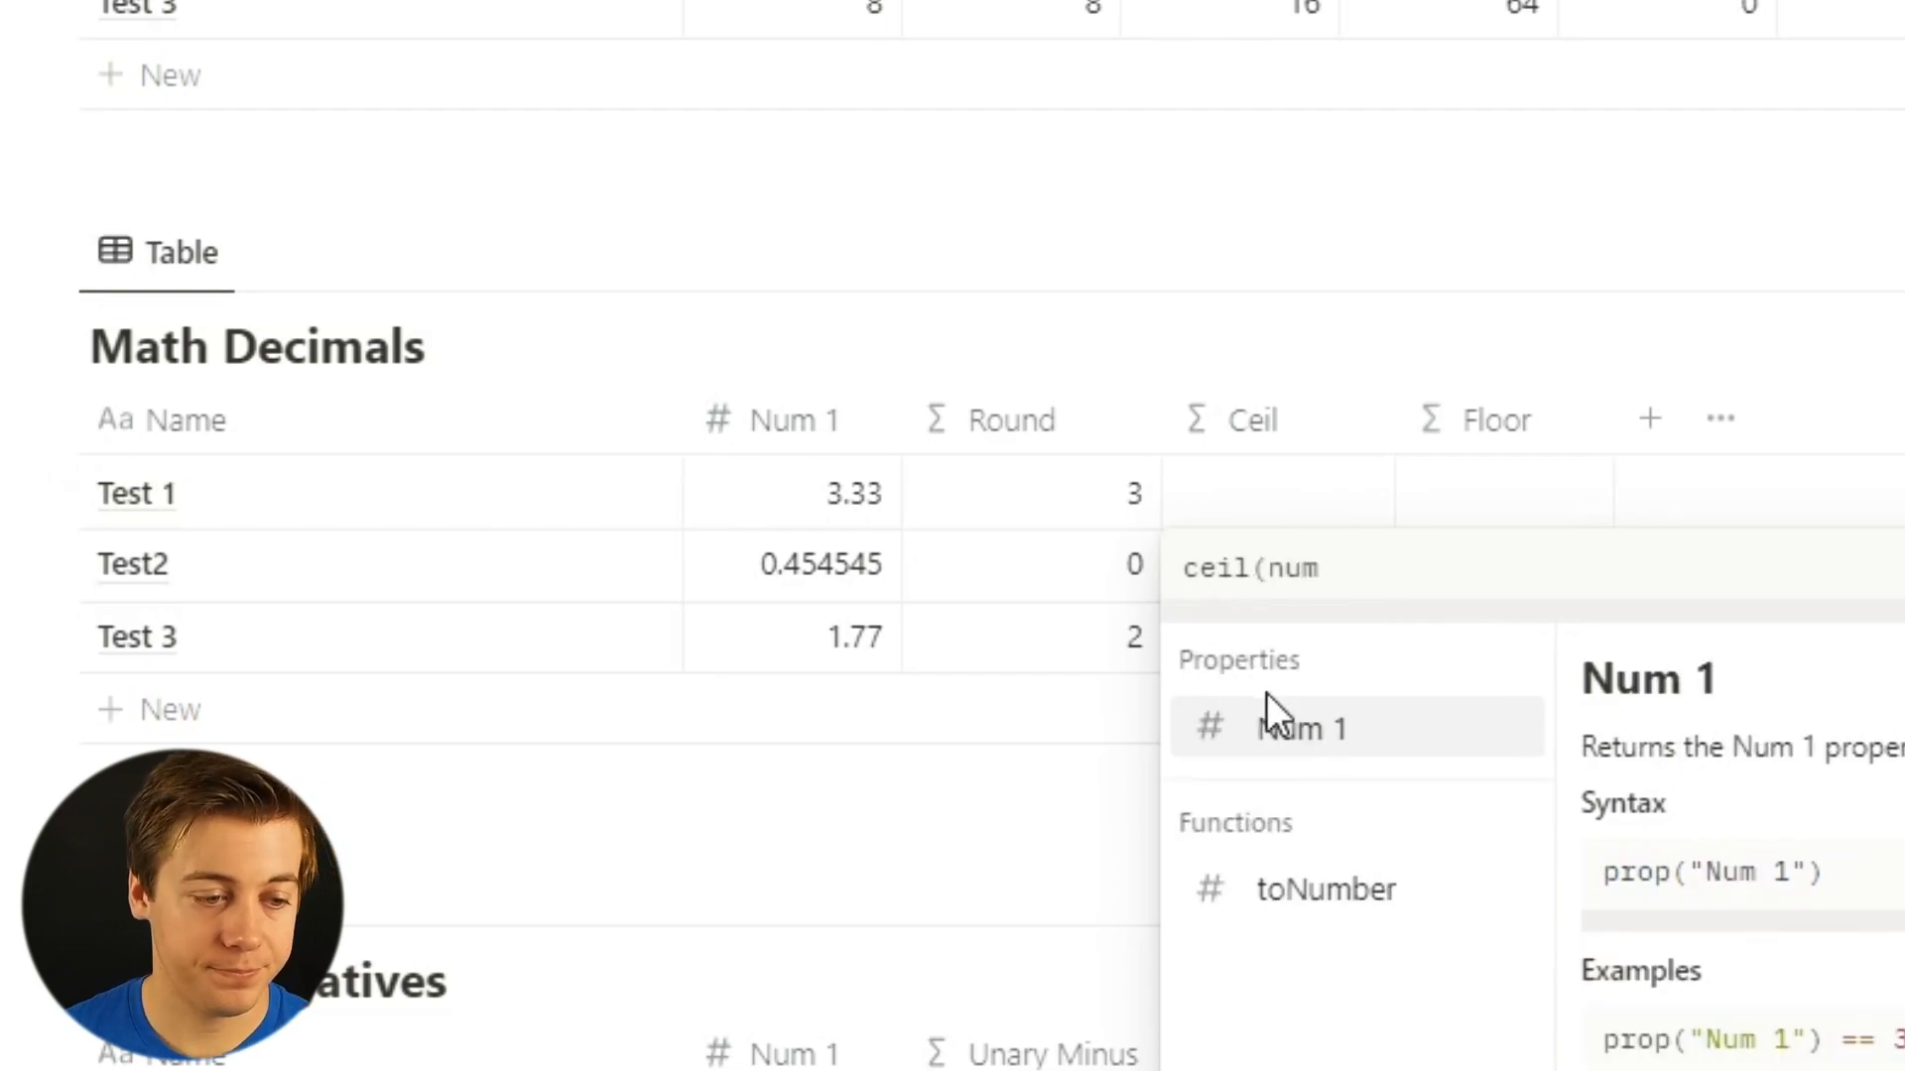
left_click(1428, 742)
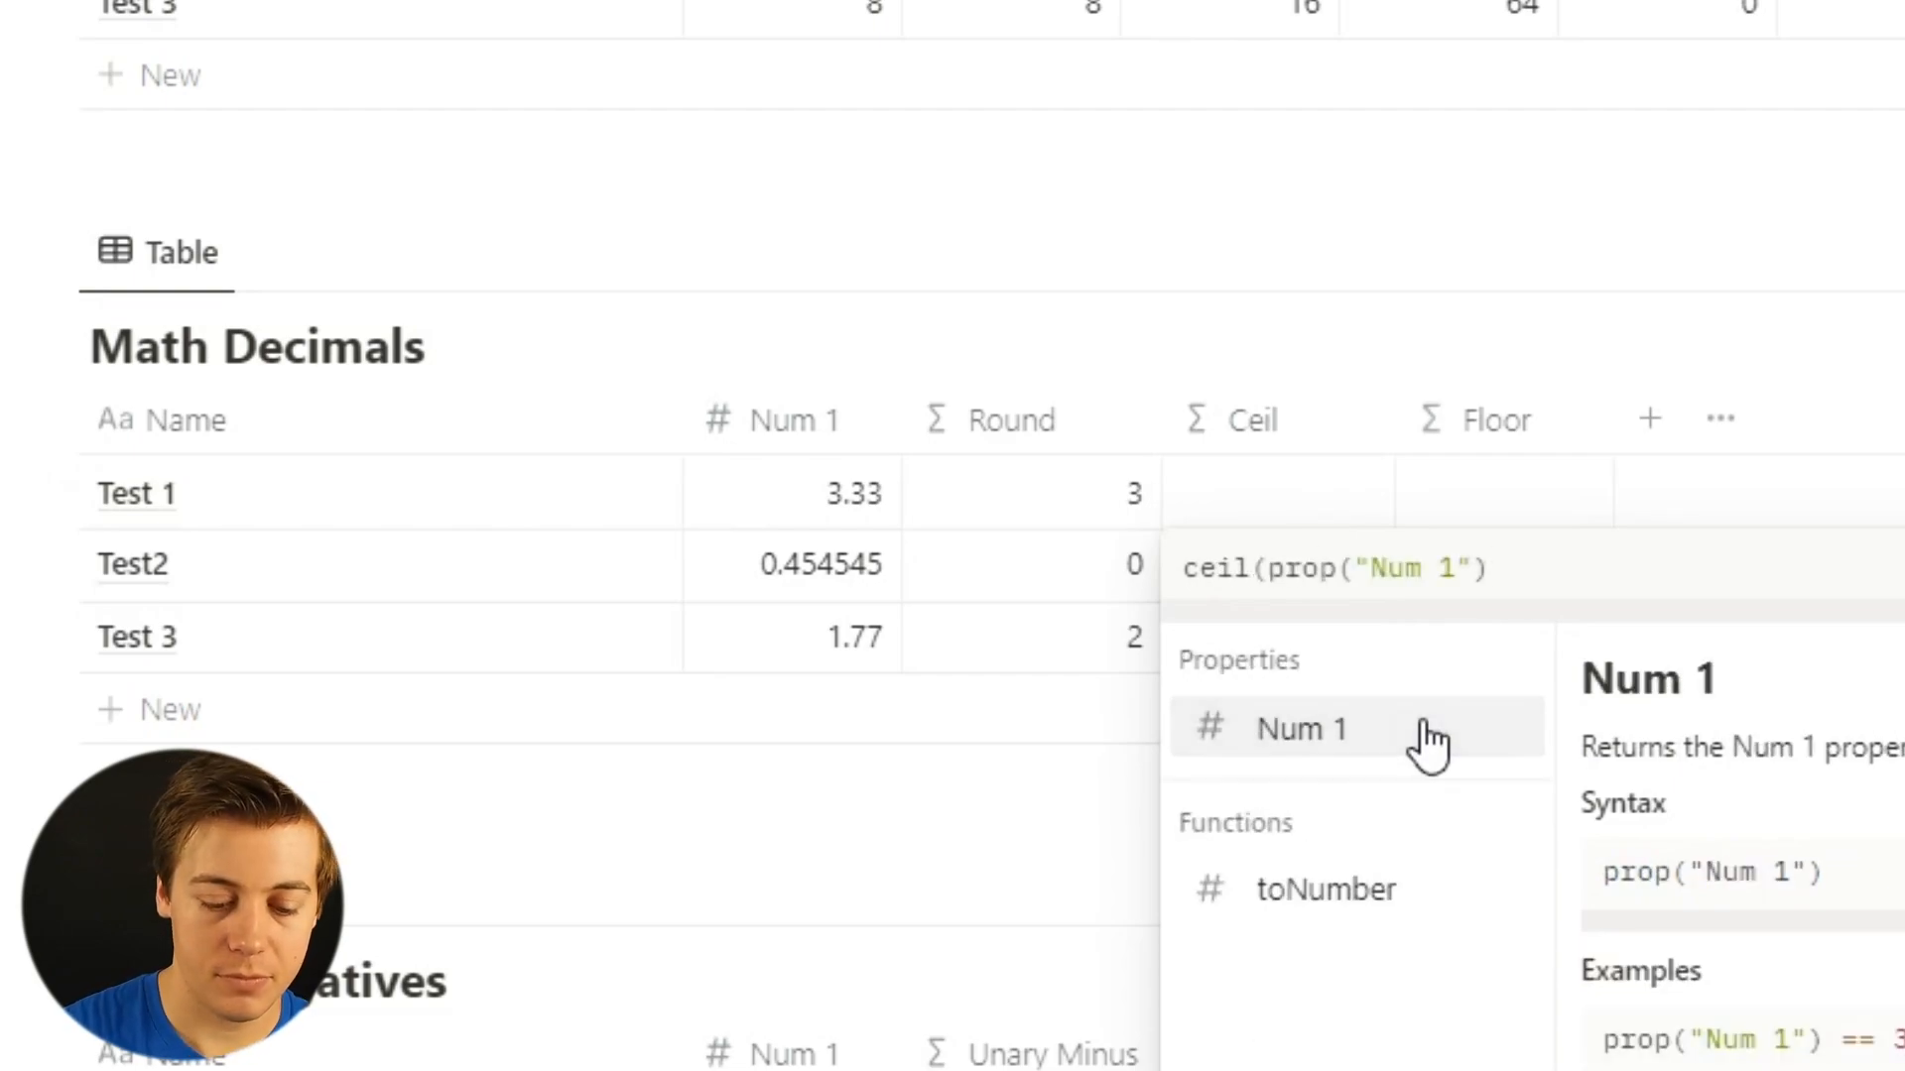
type(")")
key("Return")
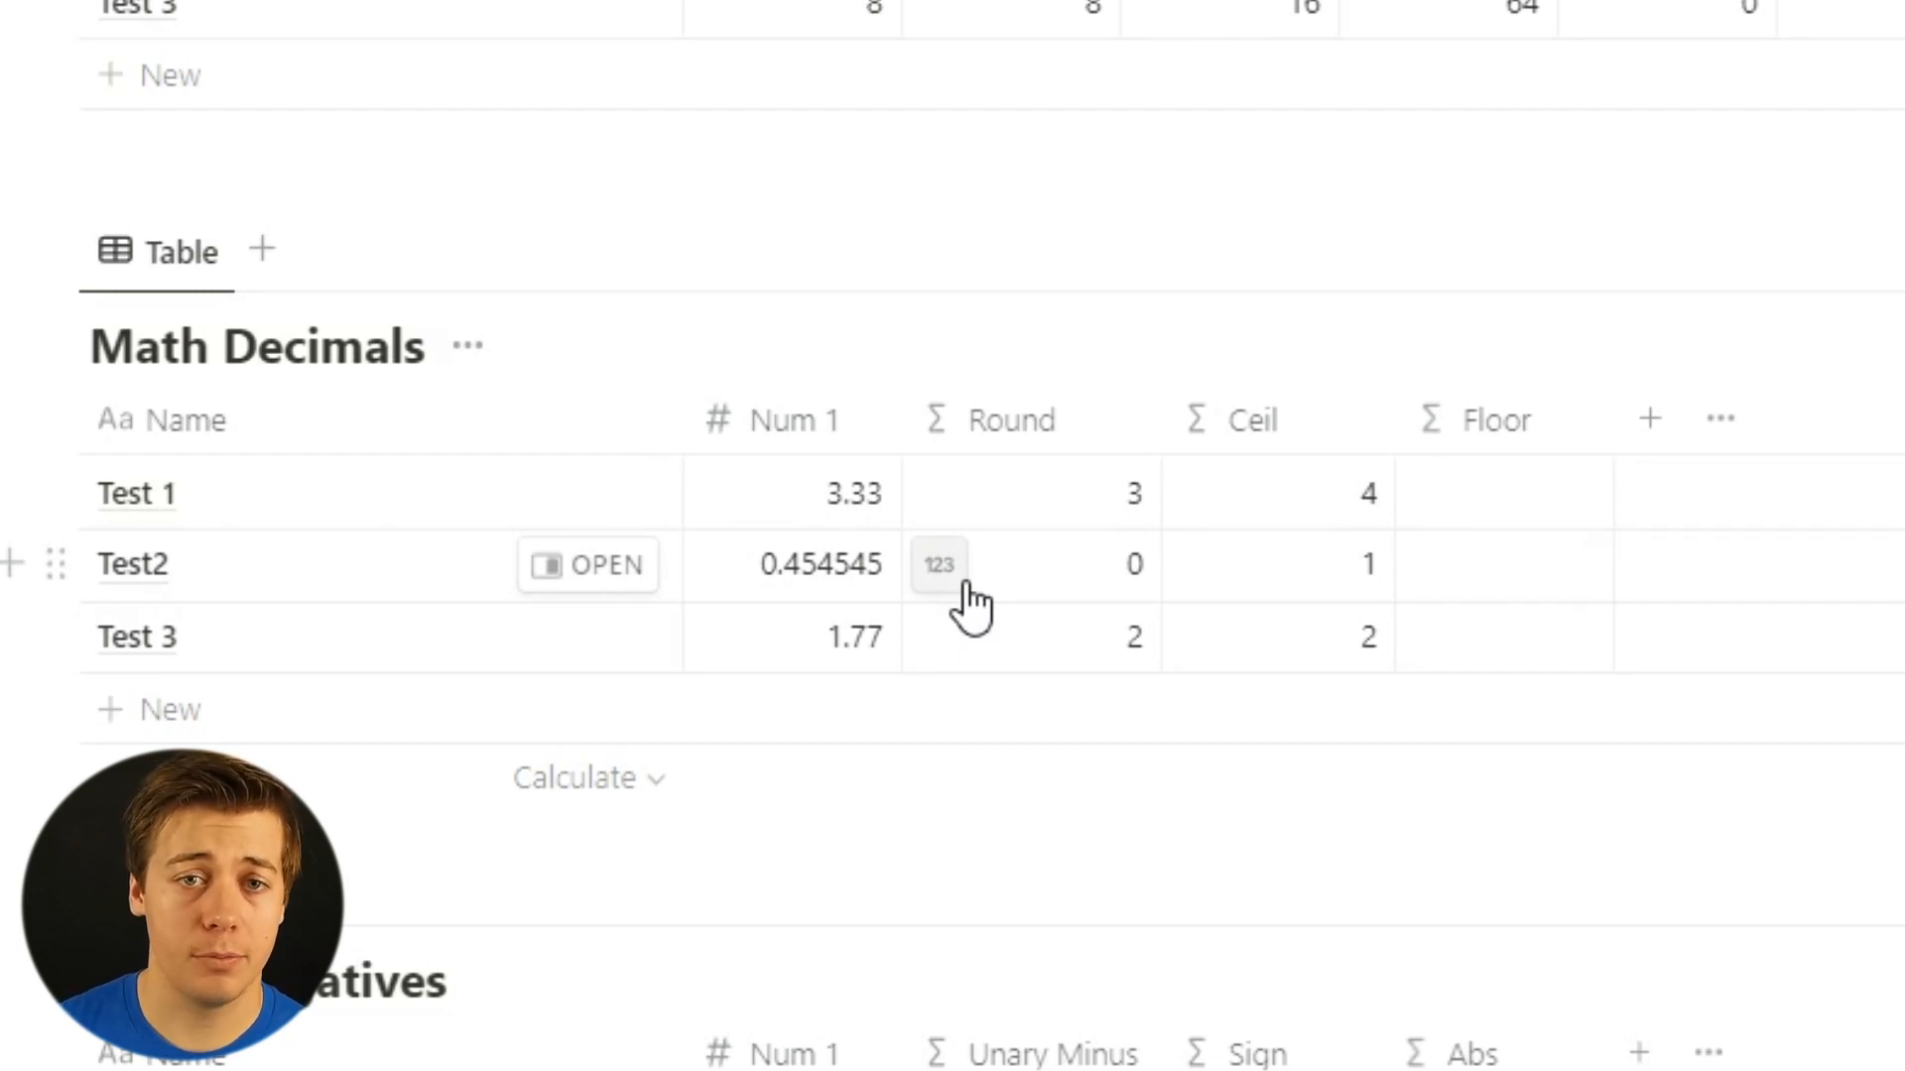
Set the Math Decimals table's Floor column formula to floor(prop("Num 1")).
left_click(1565, 493)
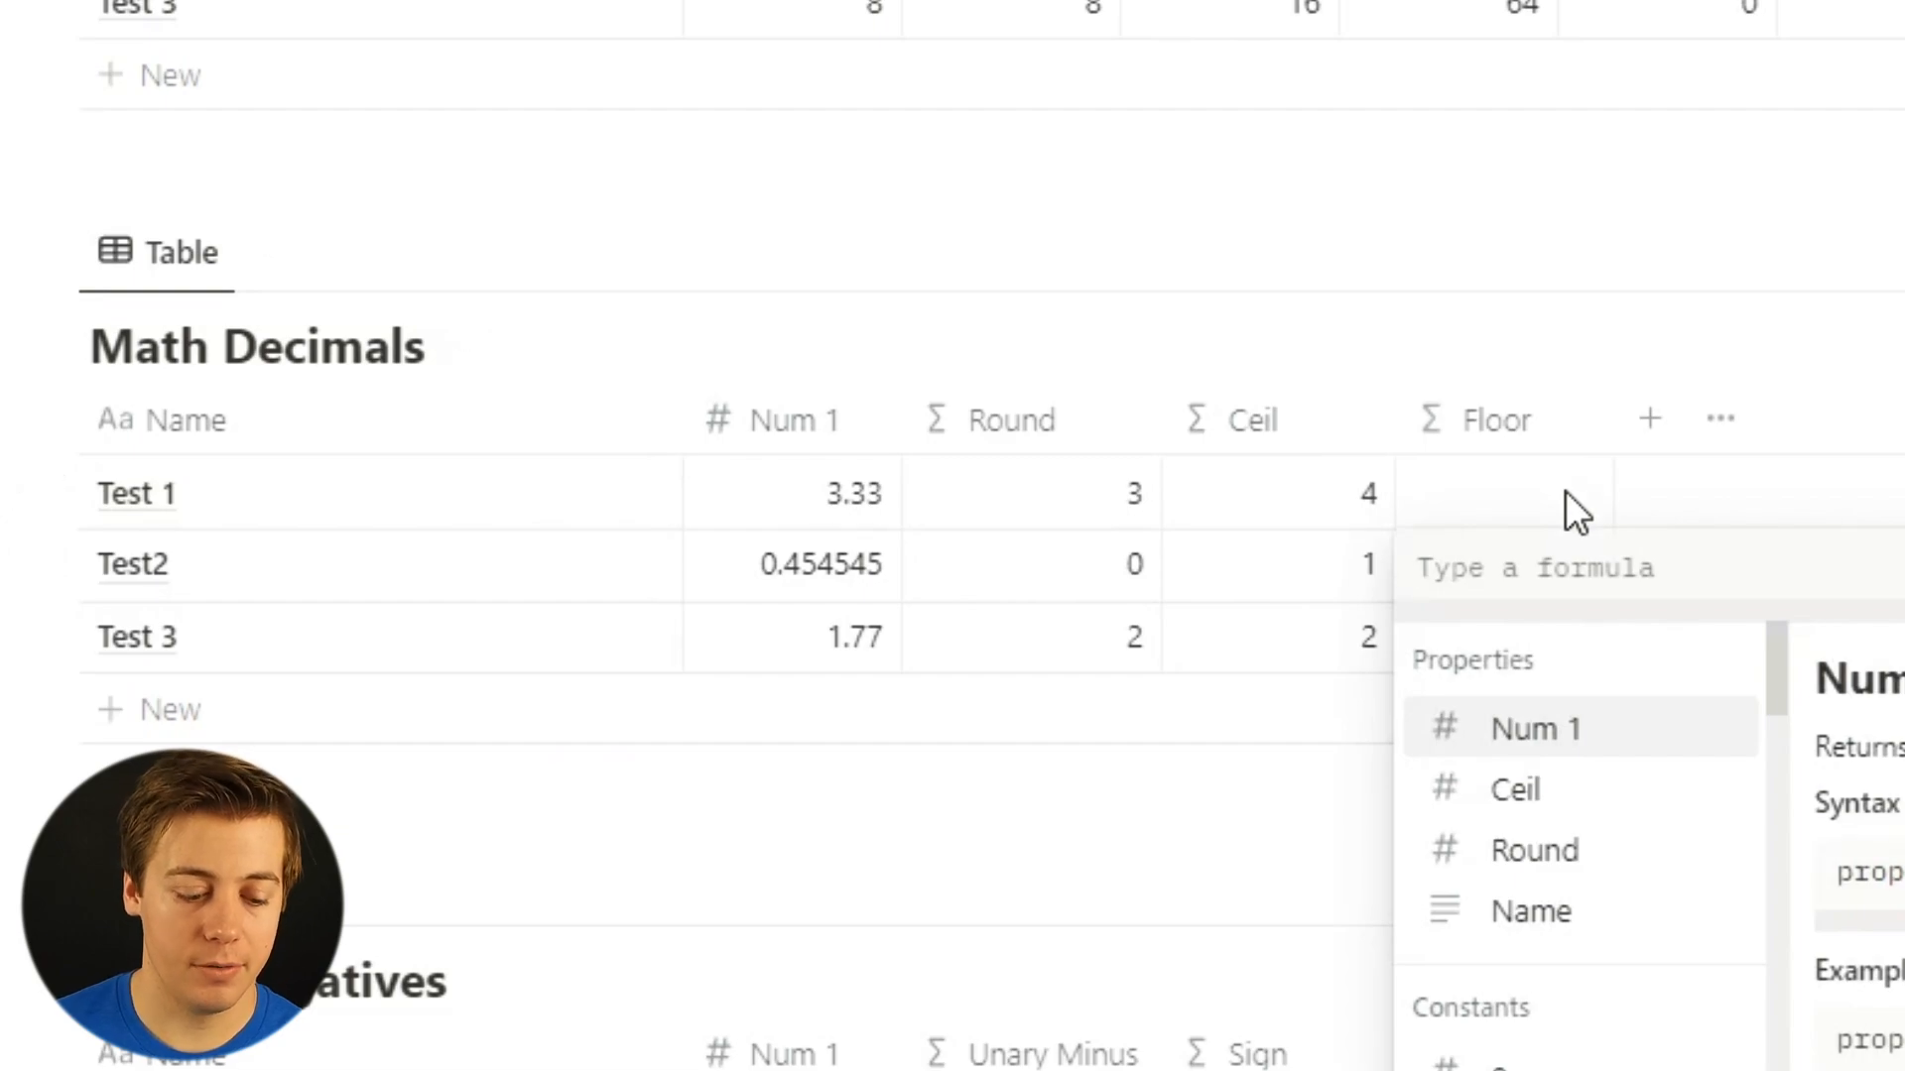
type("floo")
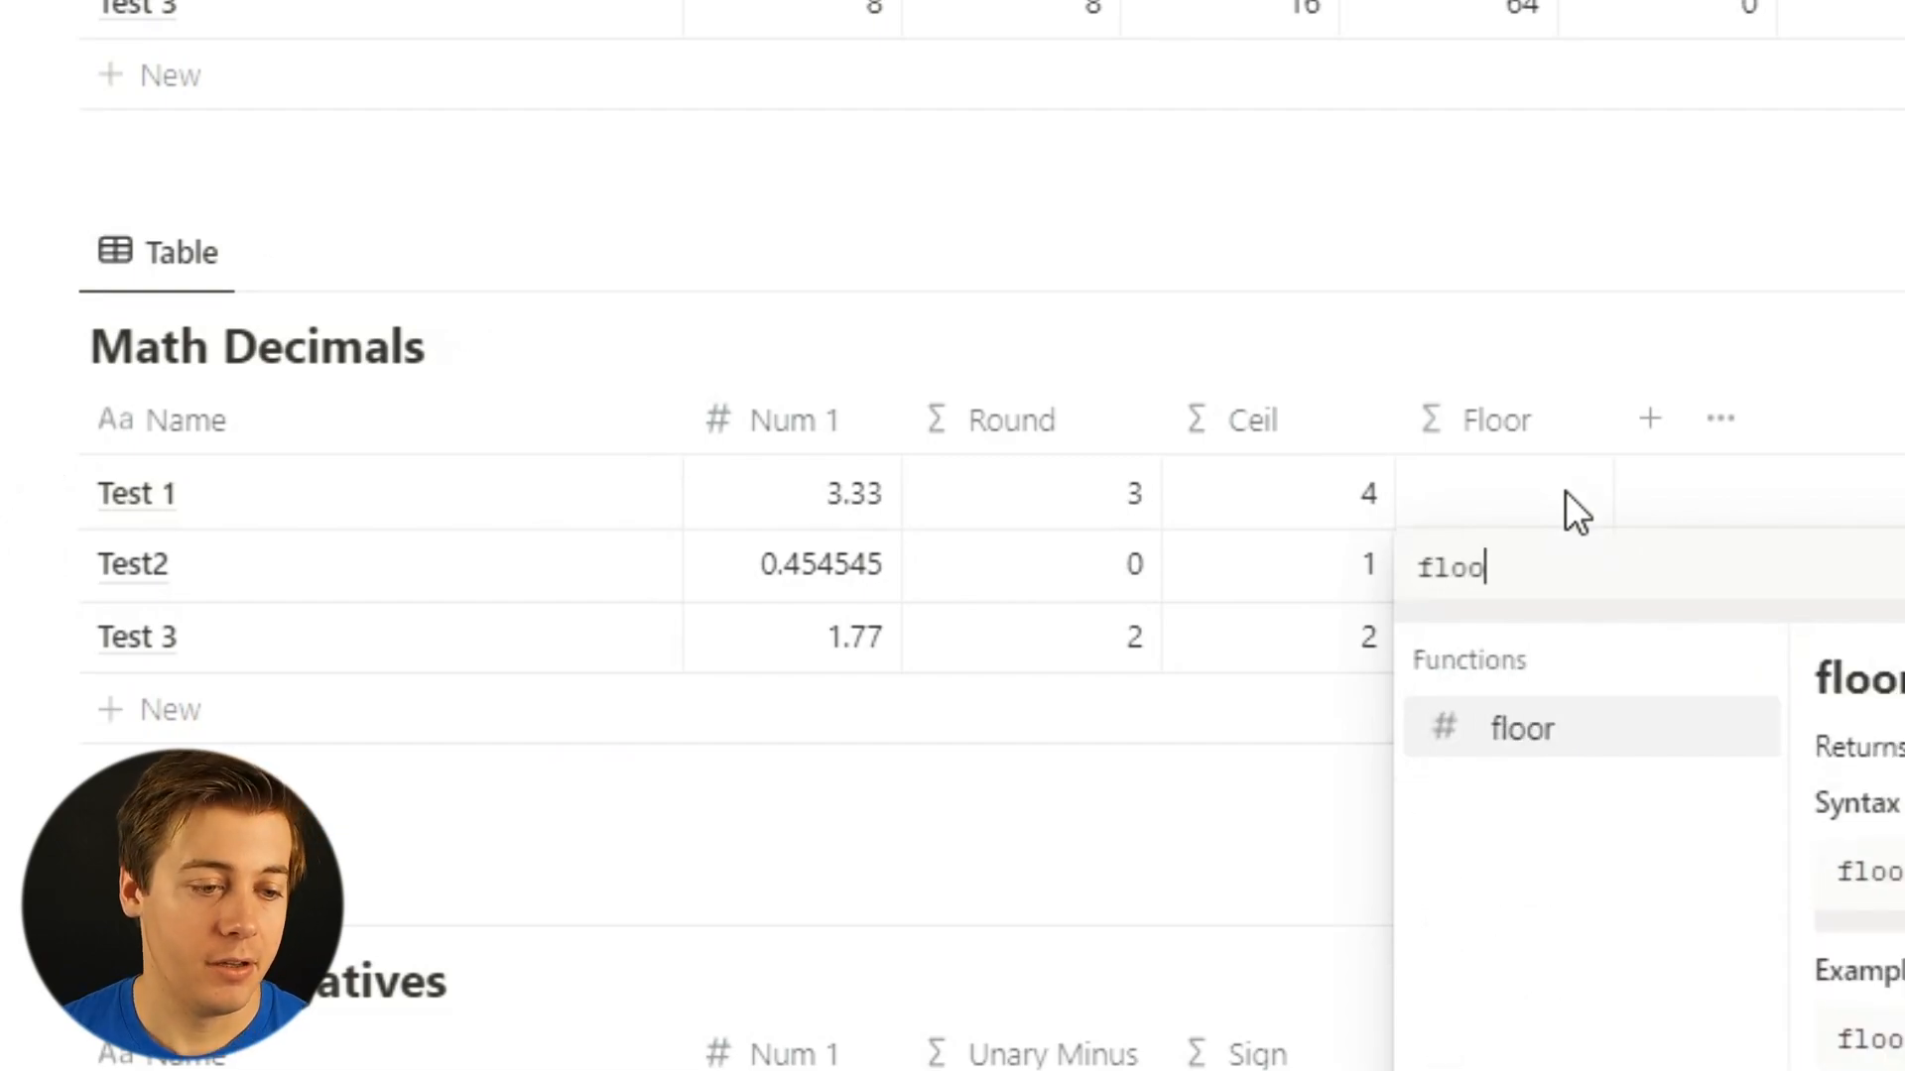
left_click(1578, 739)
type("prop(\"num1")
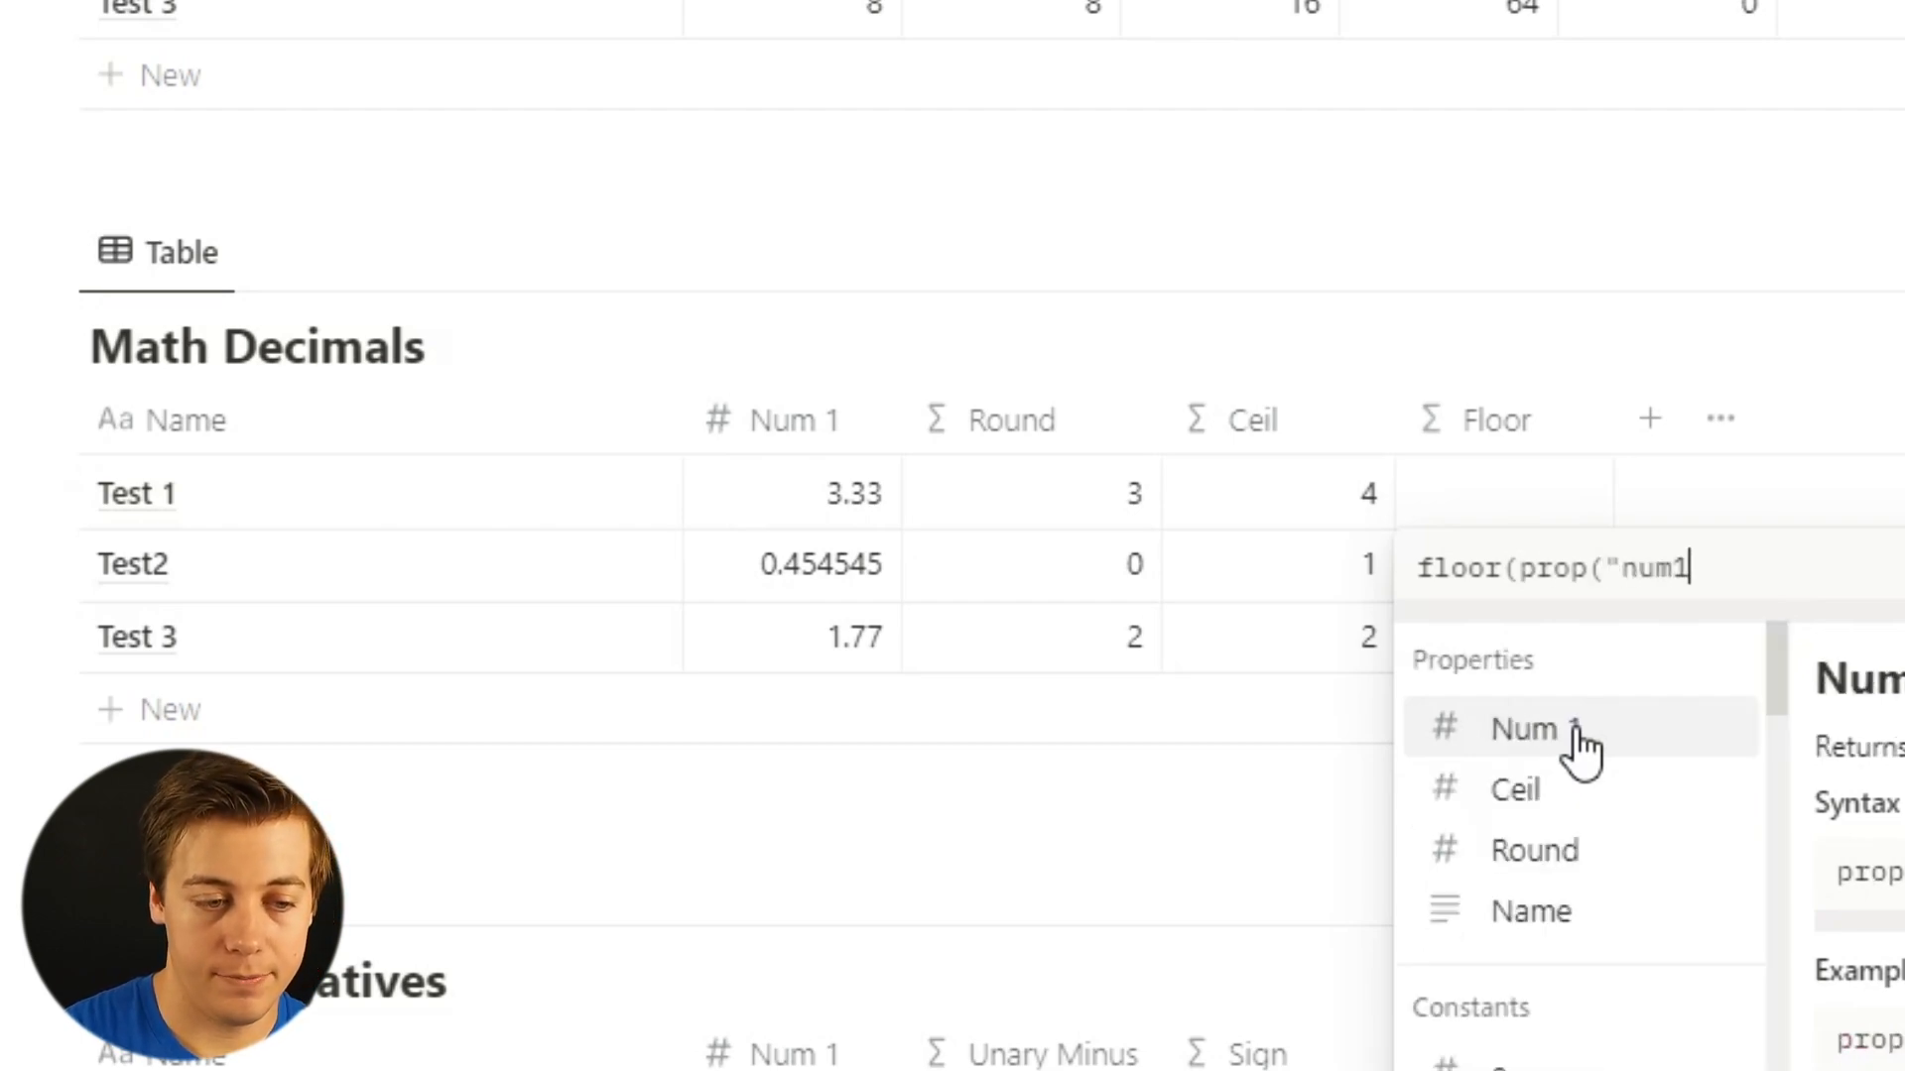
key("BackSpace")
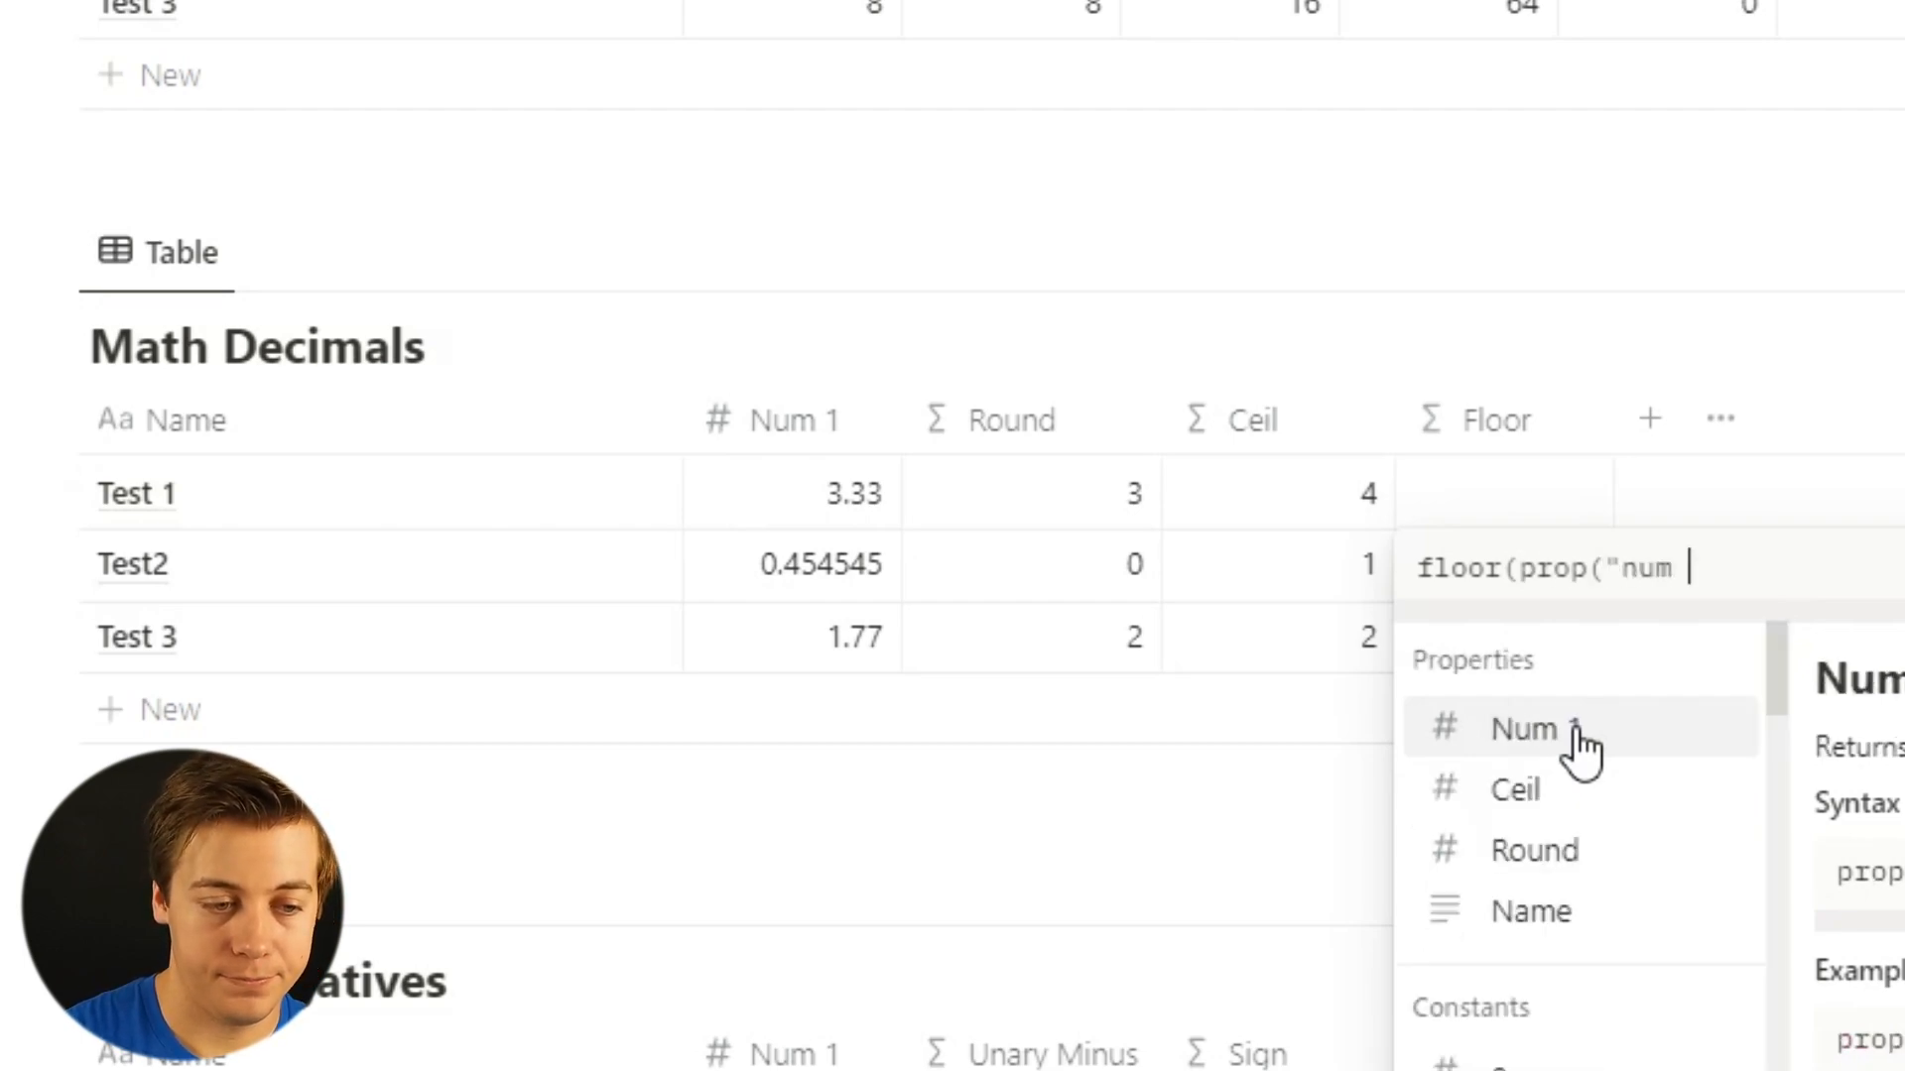
key("BackSpace")
key("BackSpace")
type("Num 1\")")
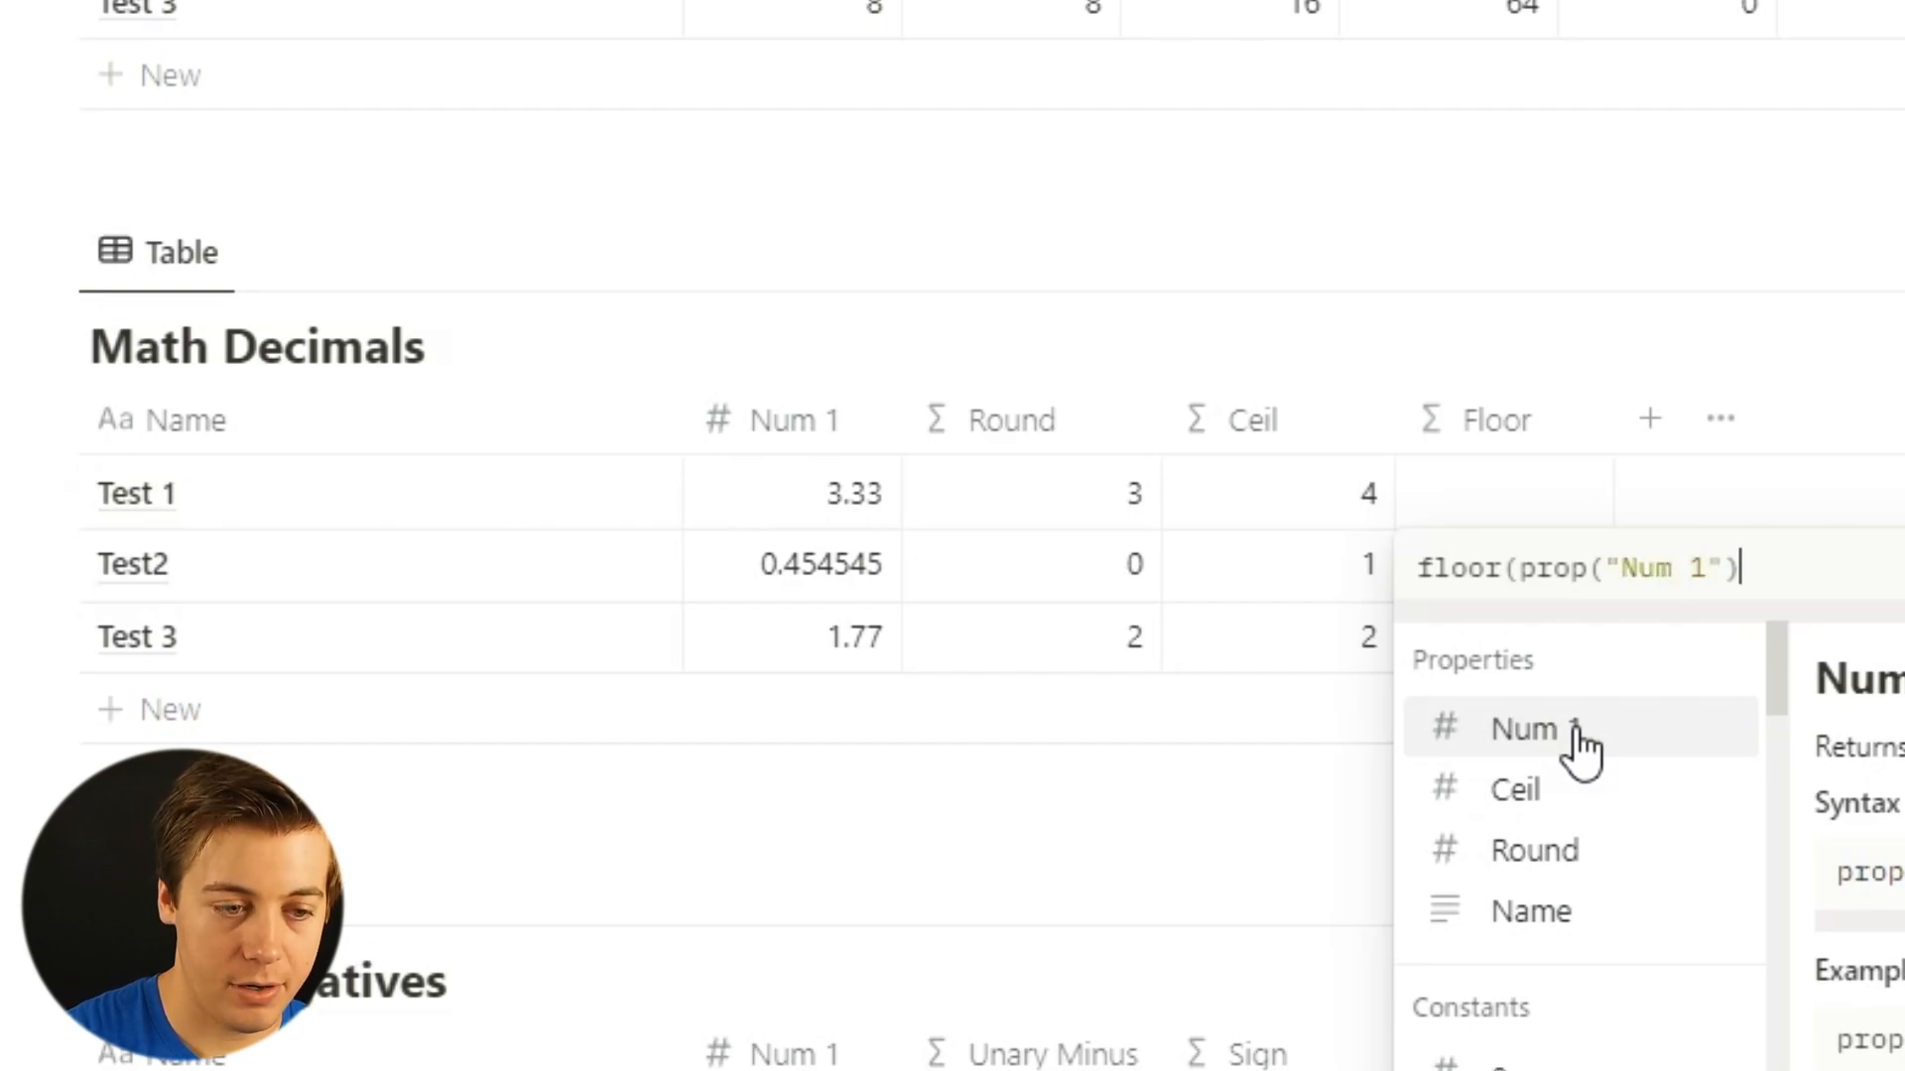
type(")")
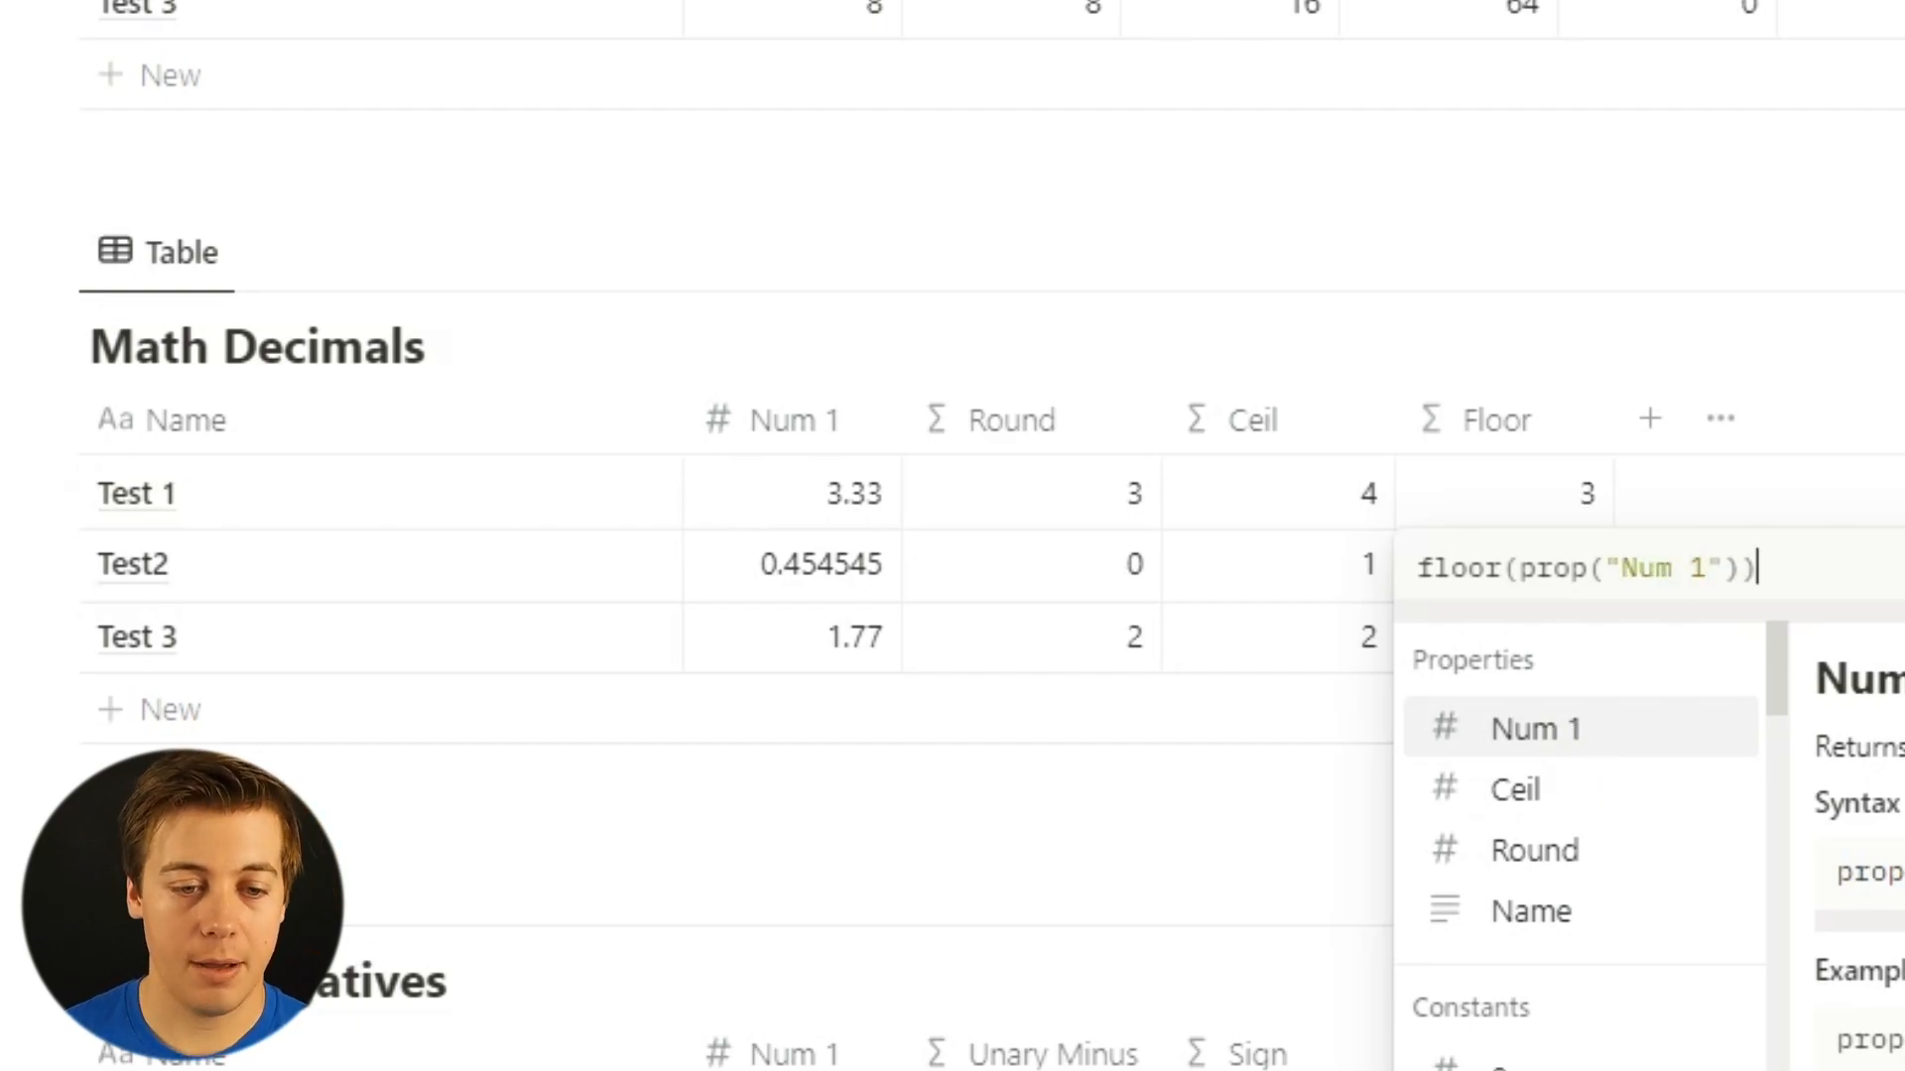
key("Return")
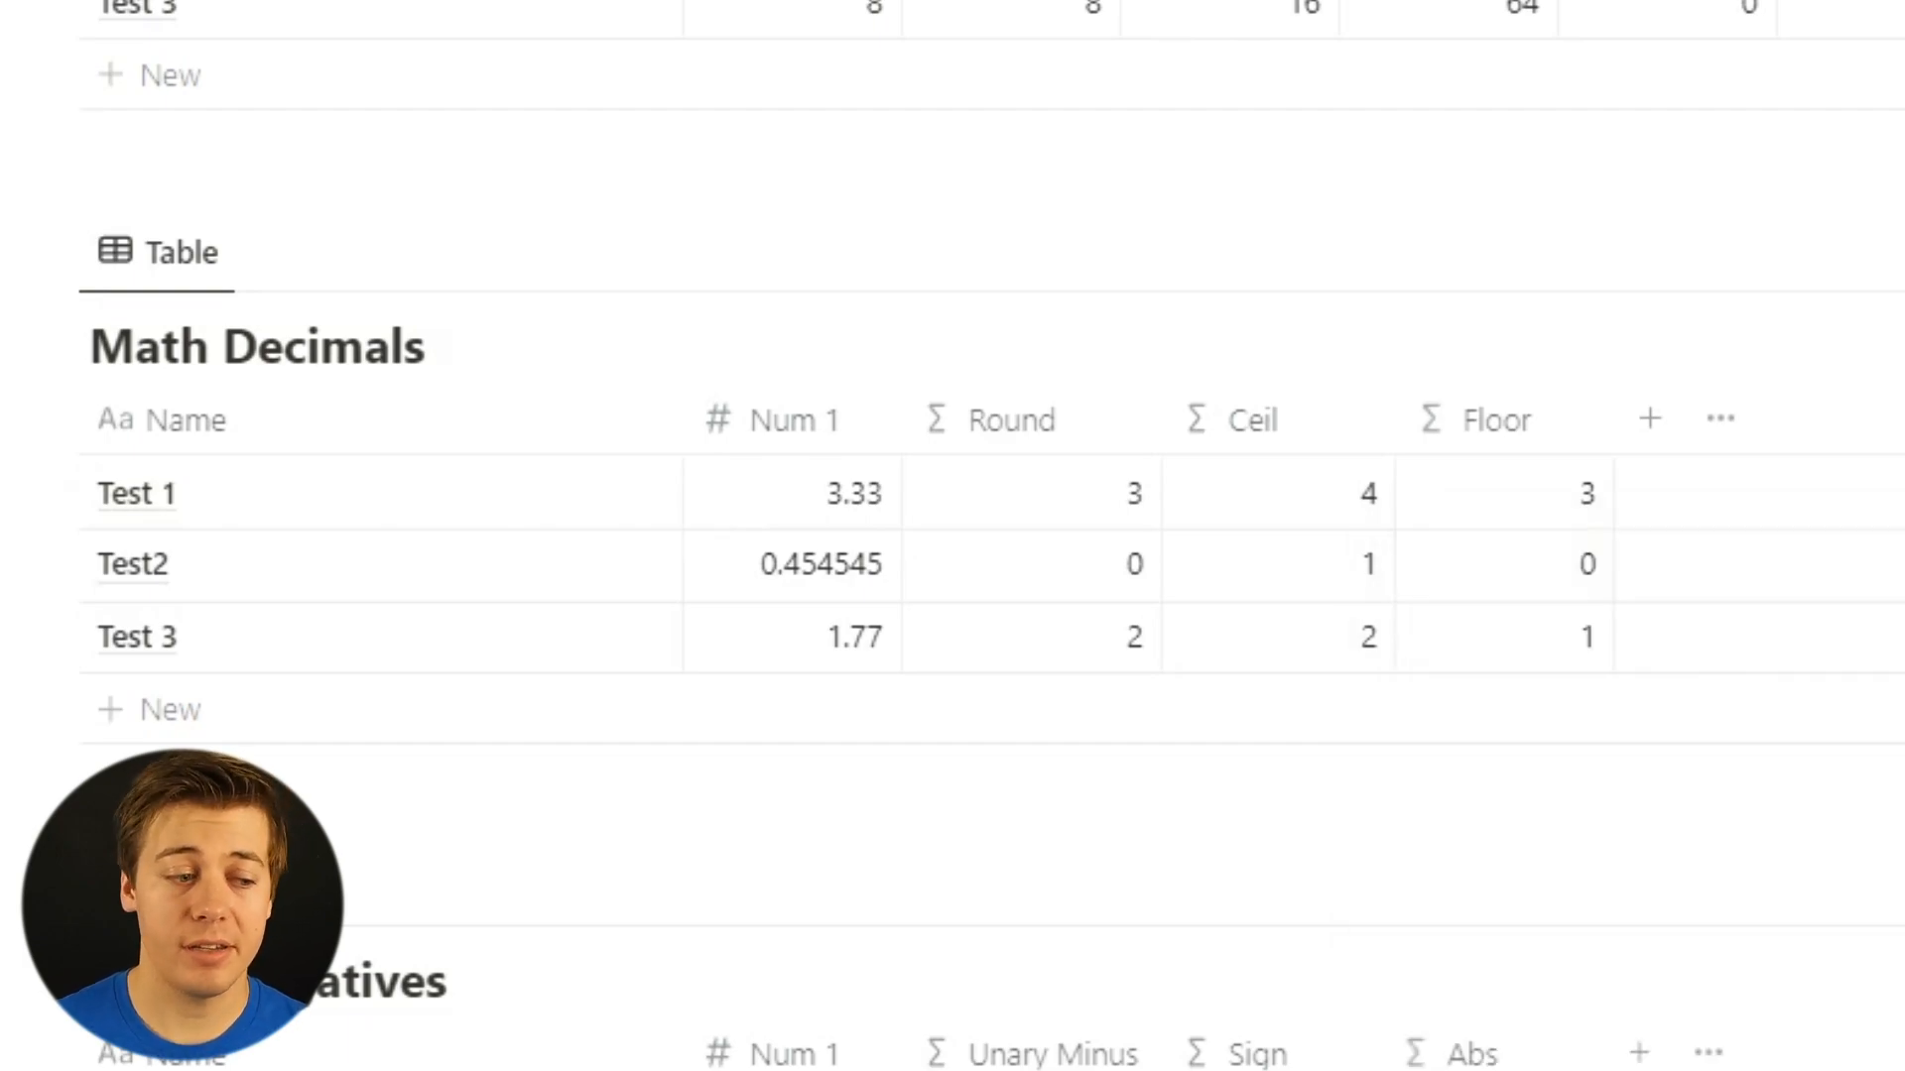
Fill the Num 1 column of the Math Negatives table with -6 for Test 1, 13 for Test2 and -8.1 for Test 3.
scroll(952, 536, "down", 5)
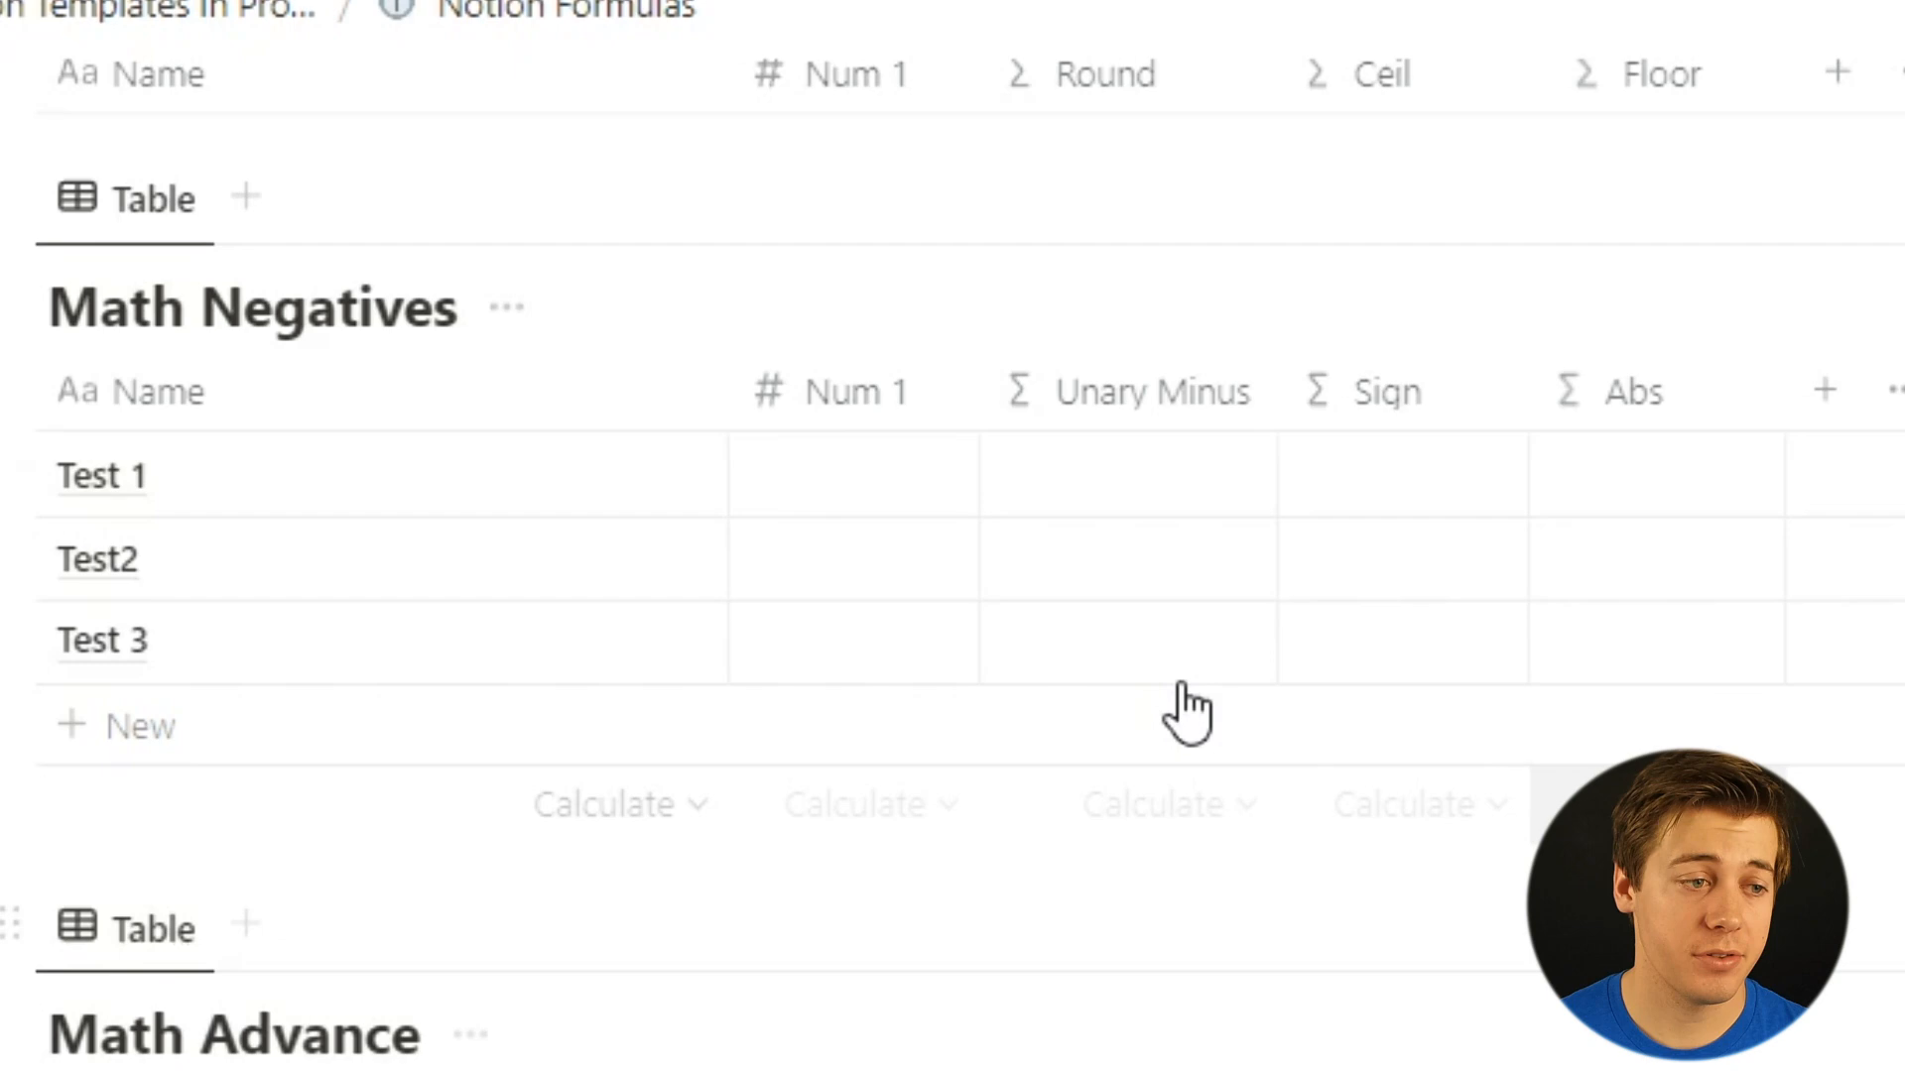
left_click(880, 468)
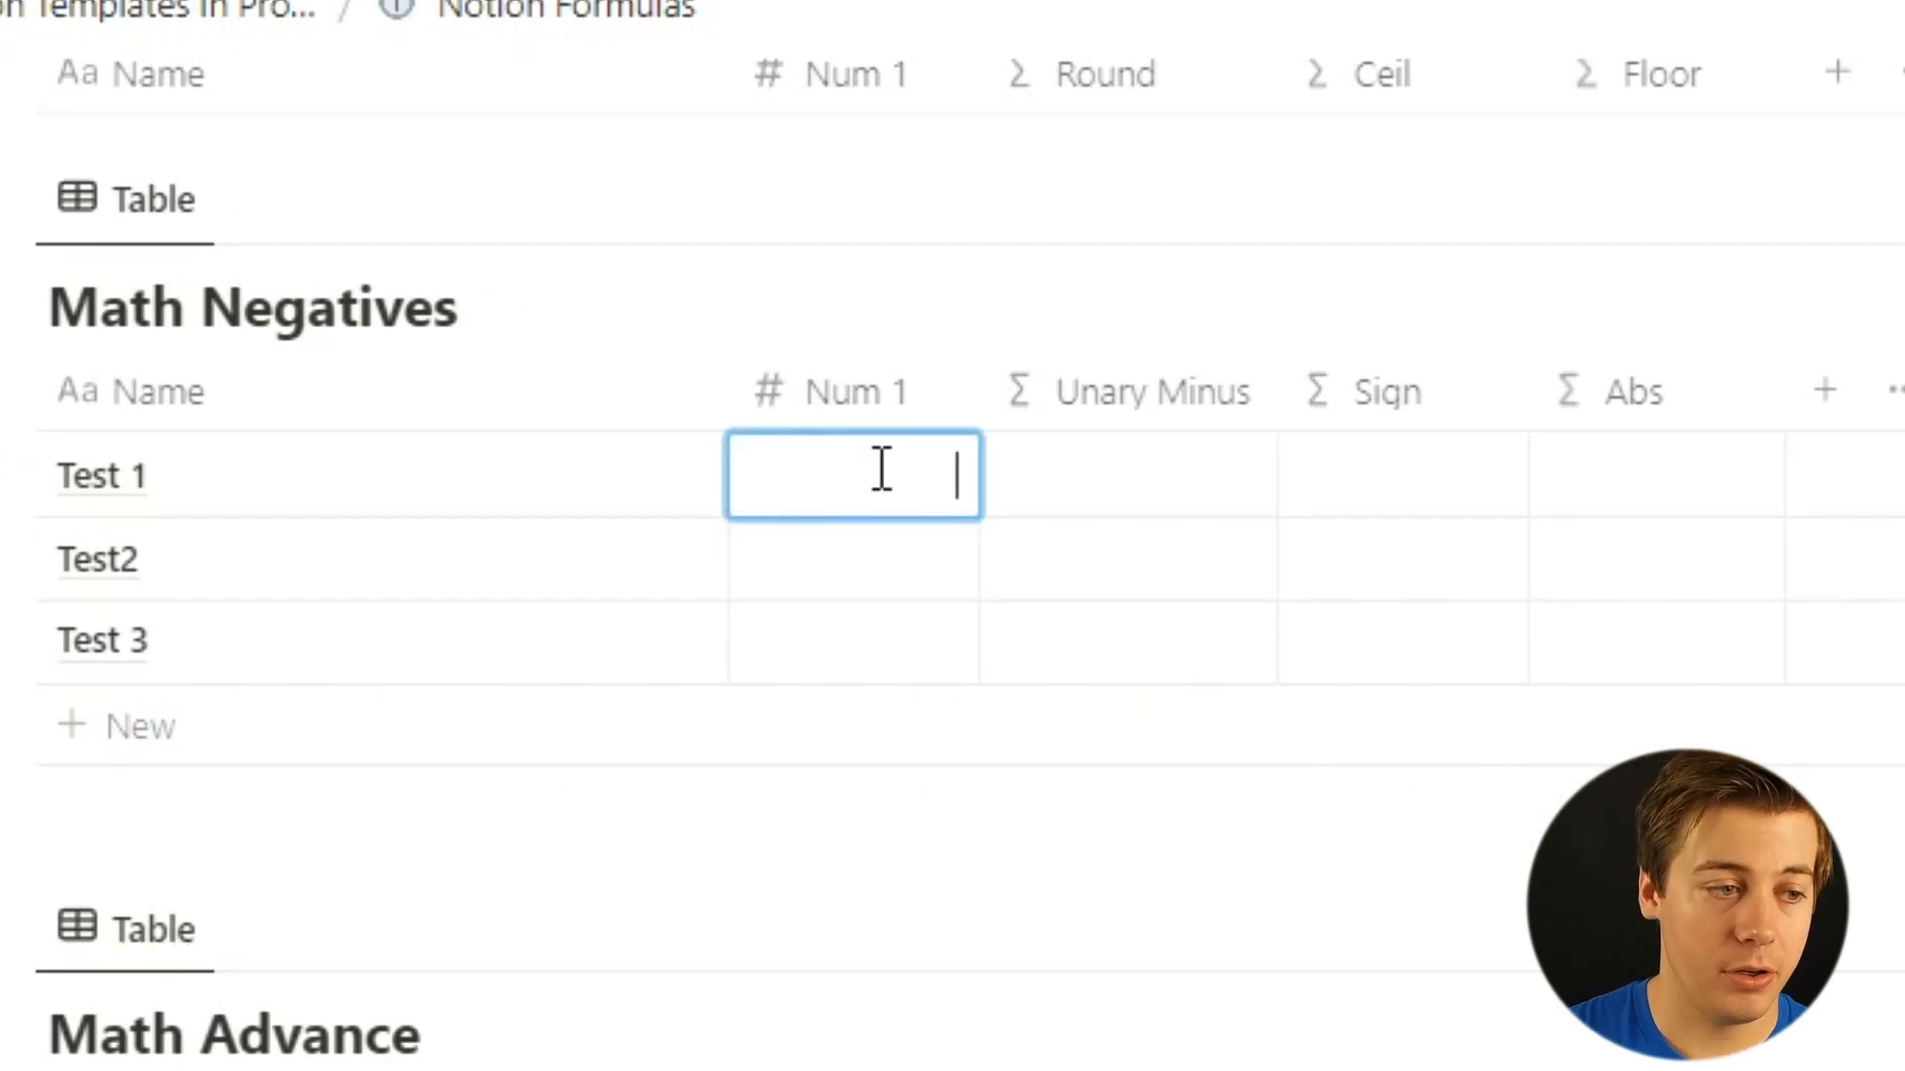
type("-6")
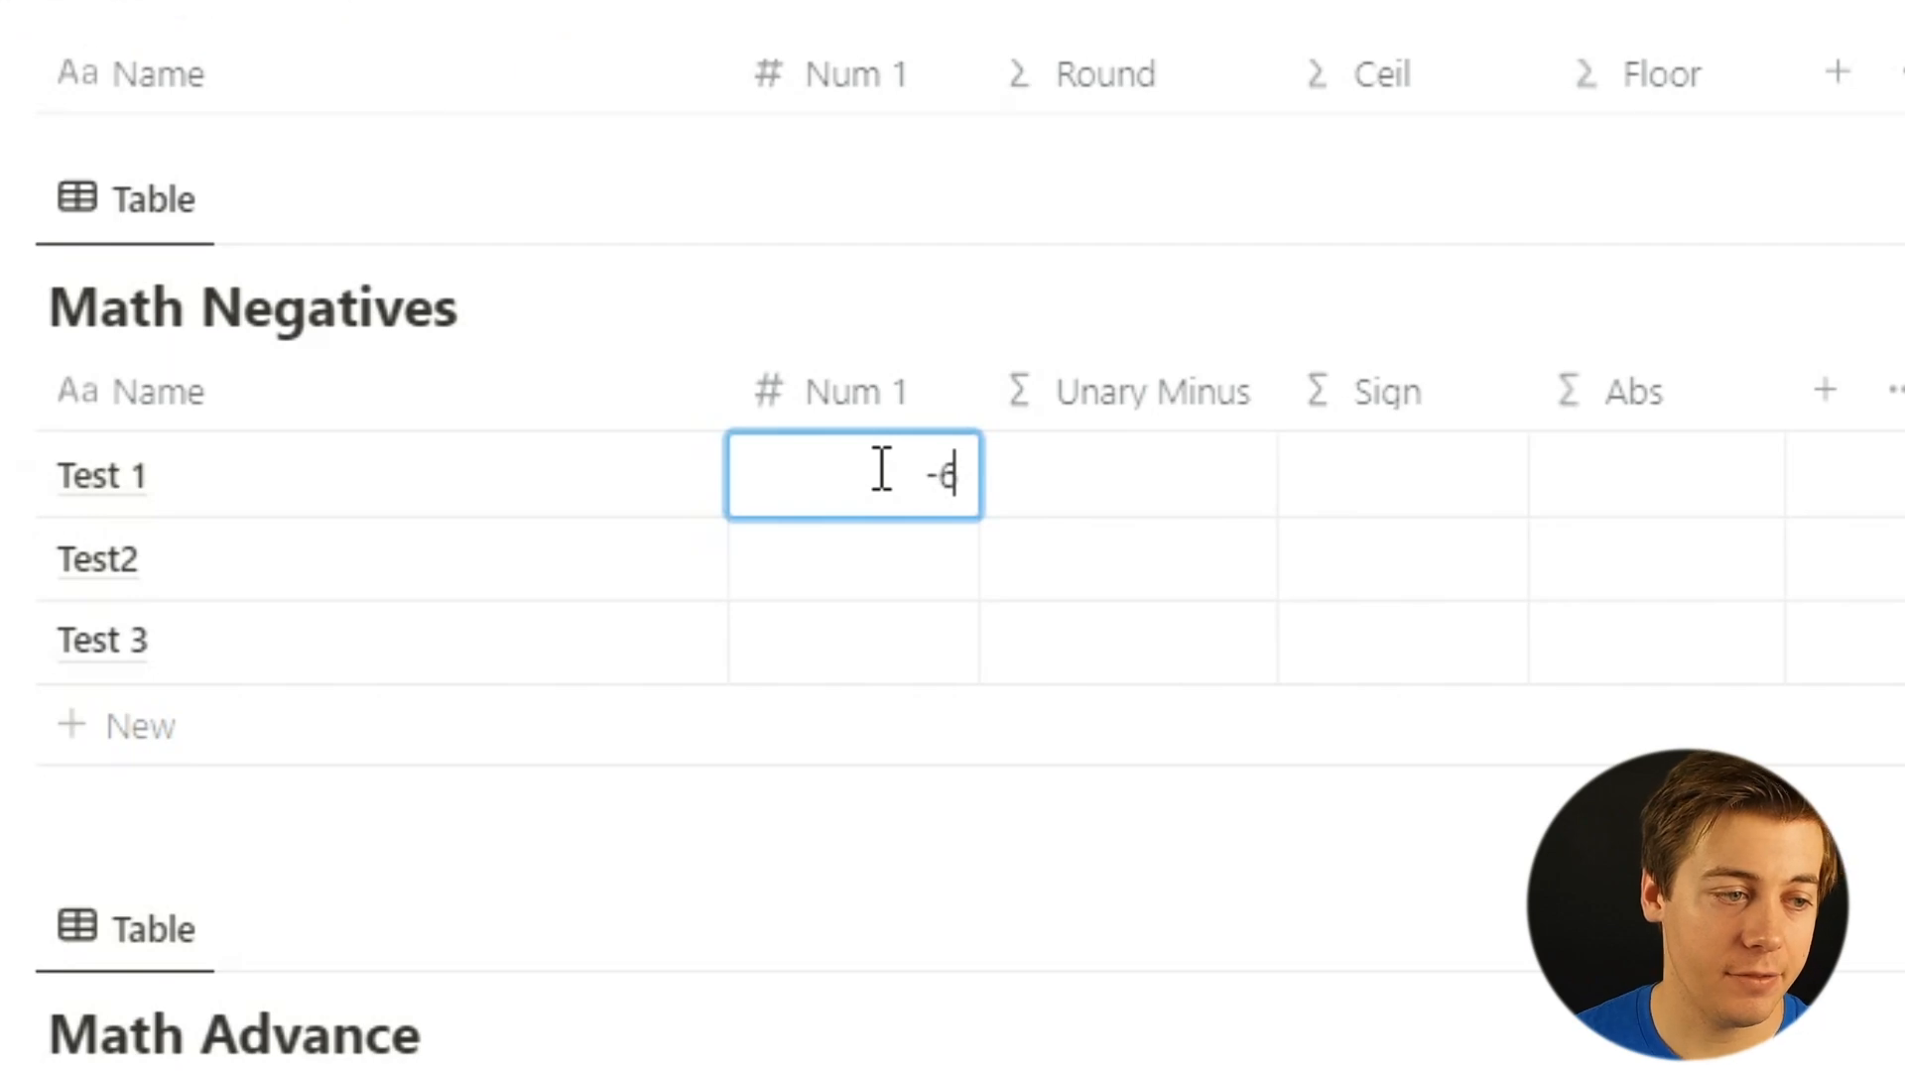
left_click(923, 558)
type("13")
key("Return")
left_click(895, 641)
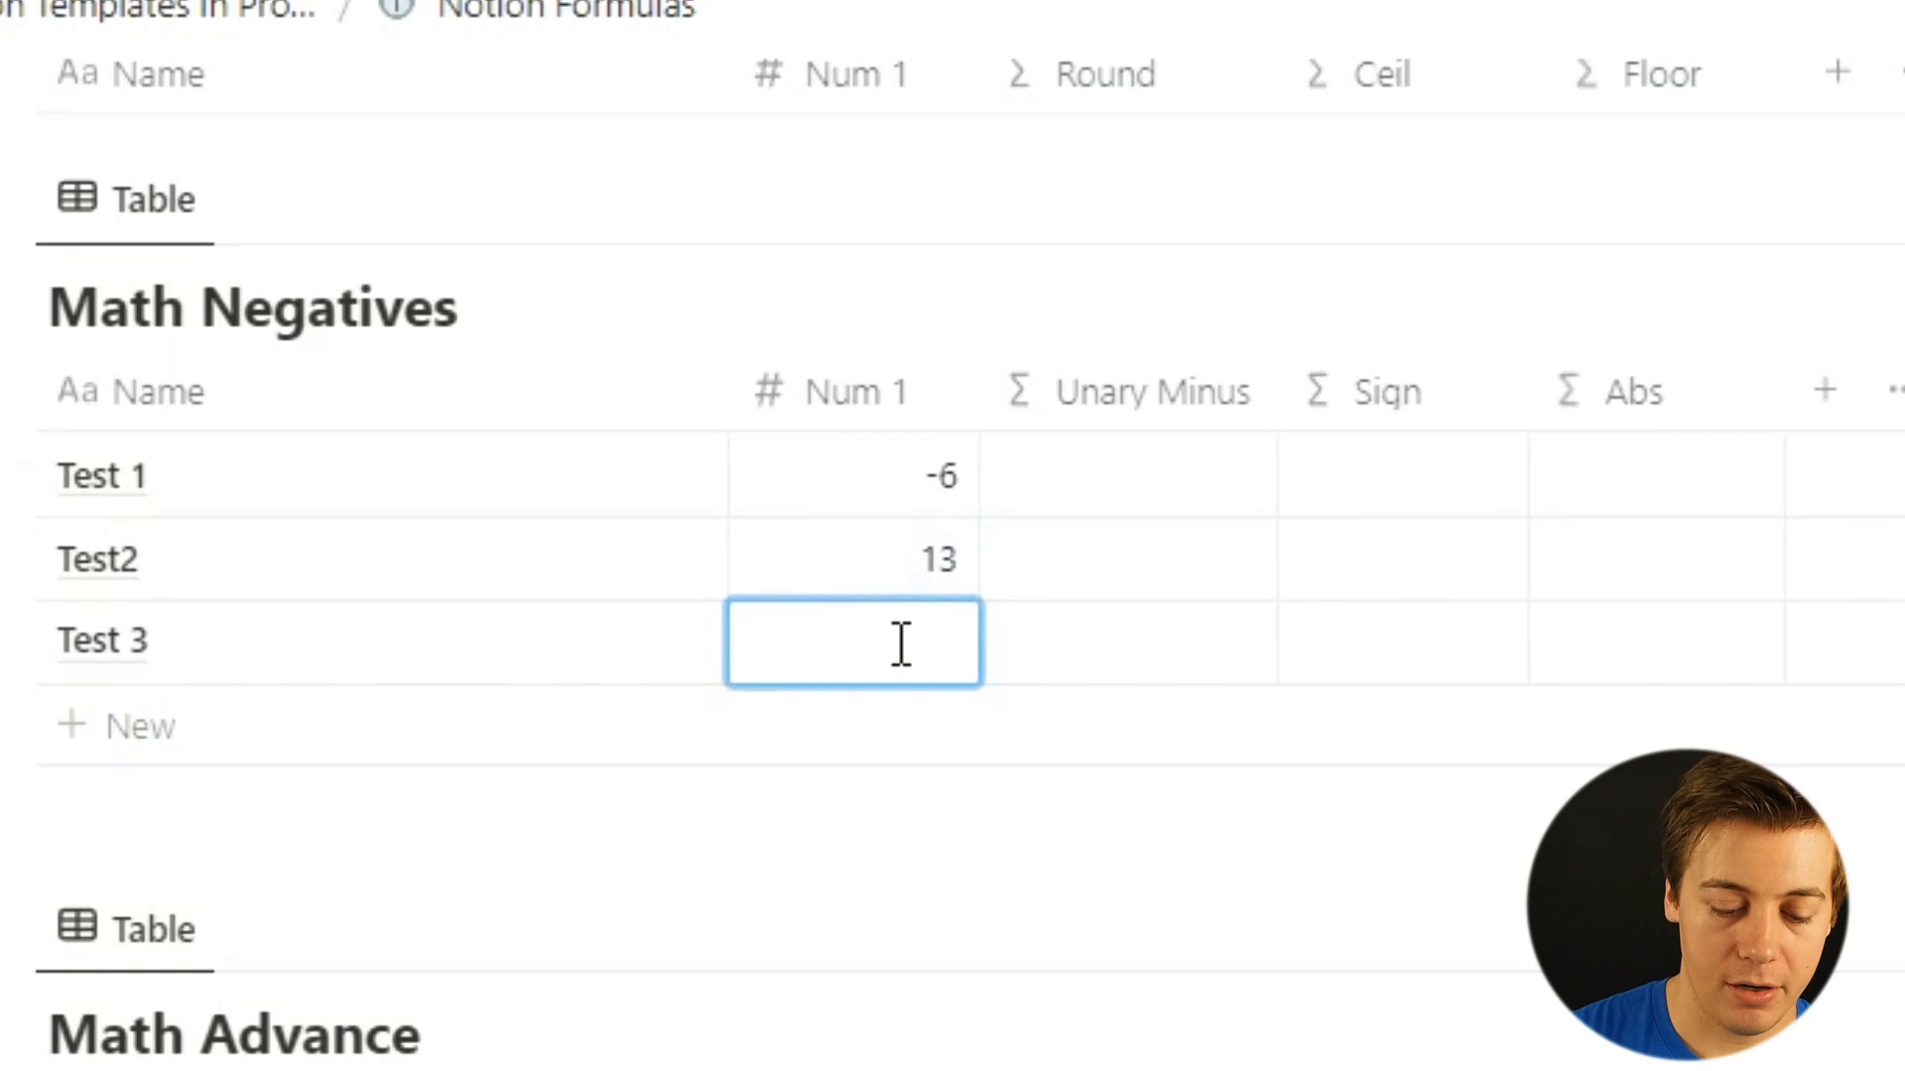
type("-8.1")
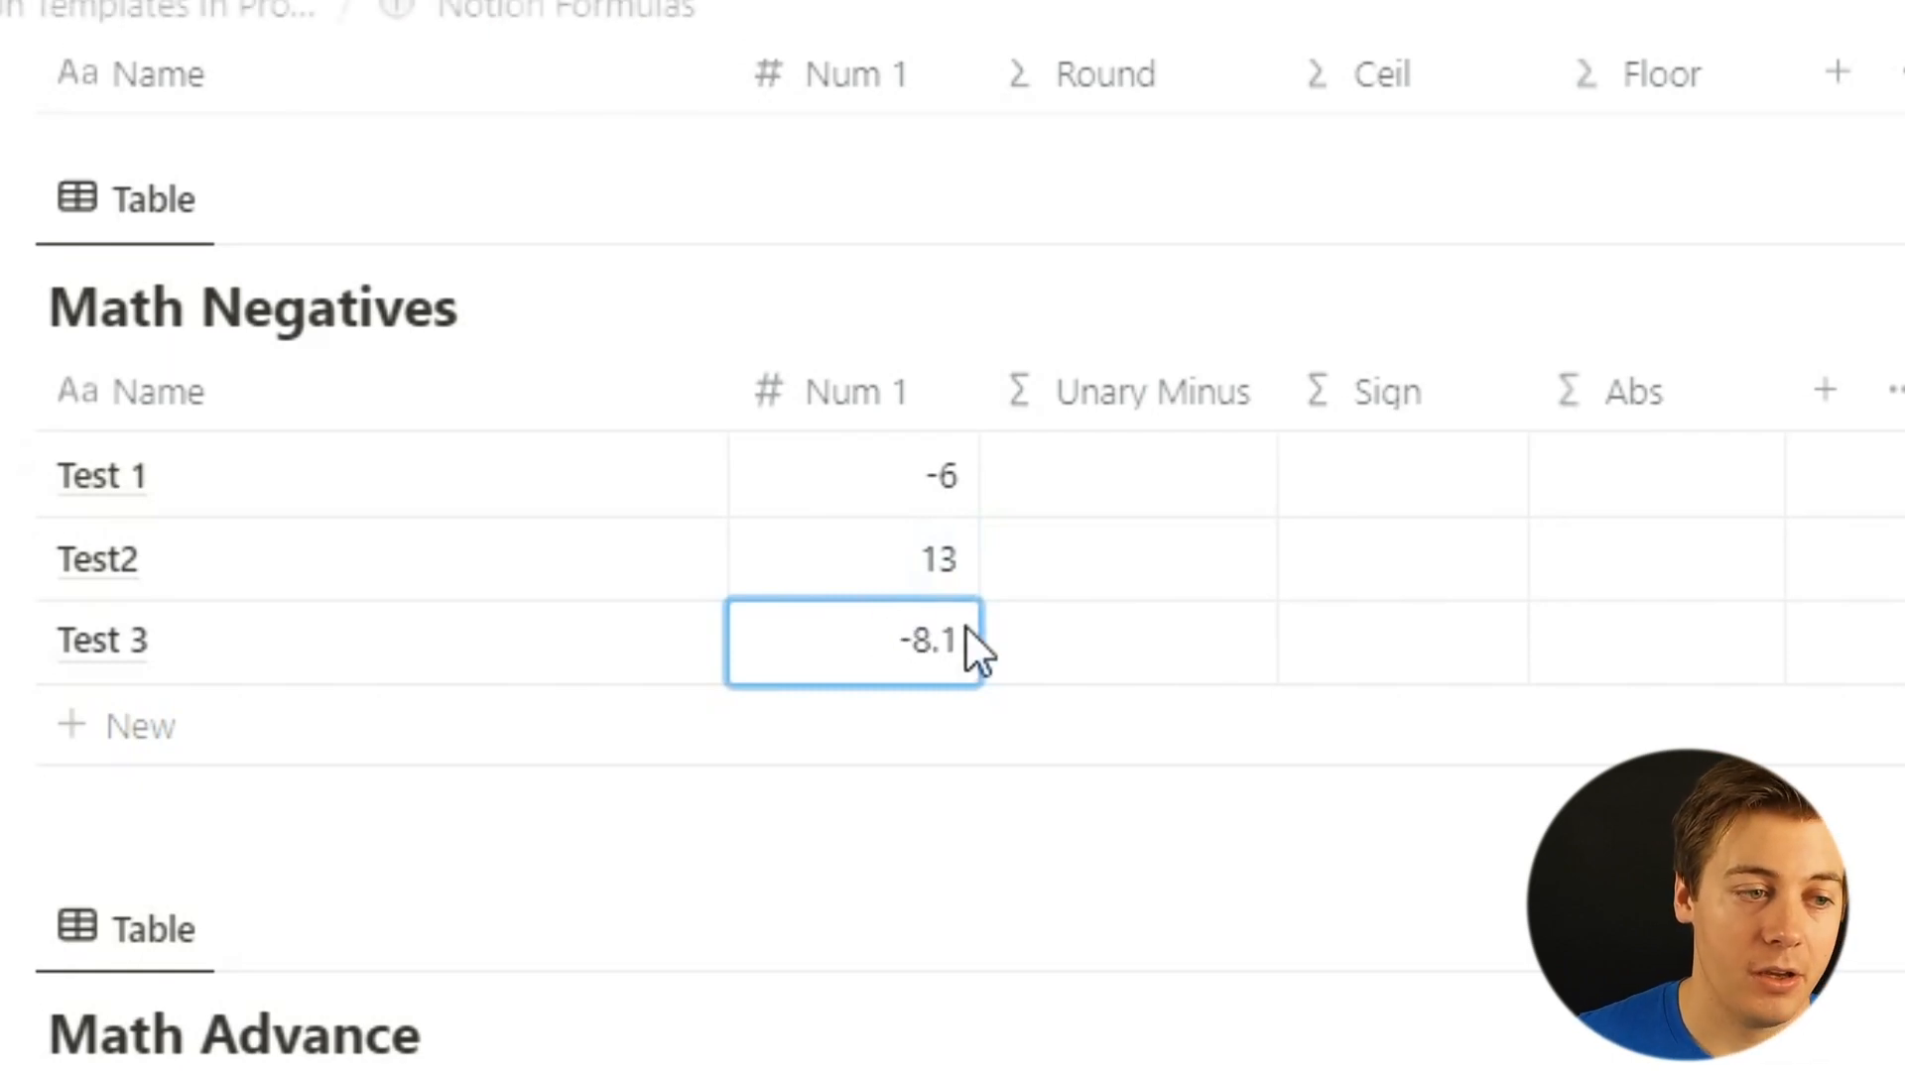
key("Return")
Set the Math Negatives table's Unary Minus column formula to unaryMinus(prop("Num 1")).
left_click(1129, 479)
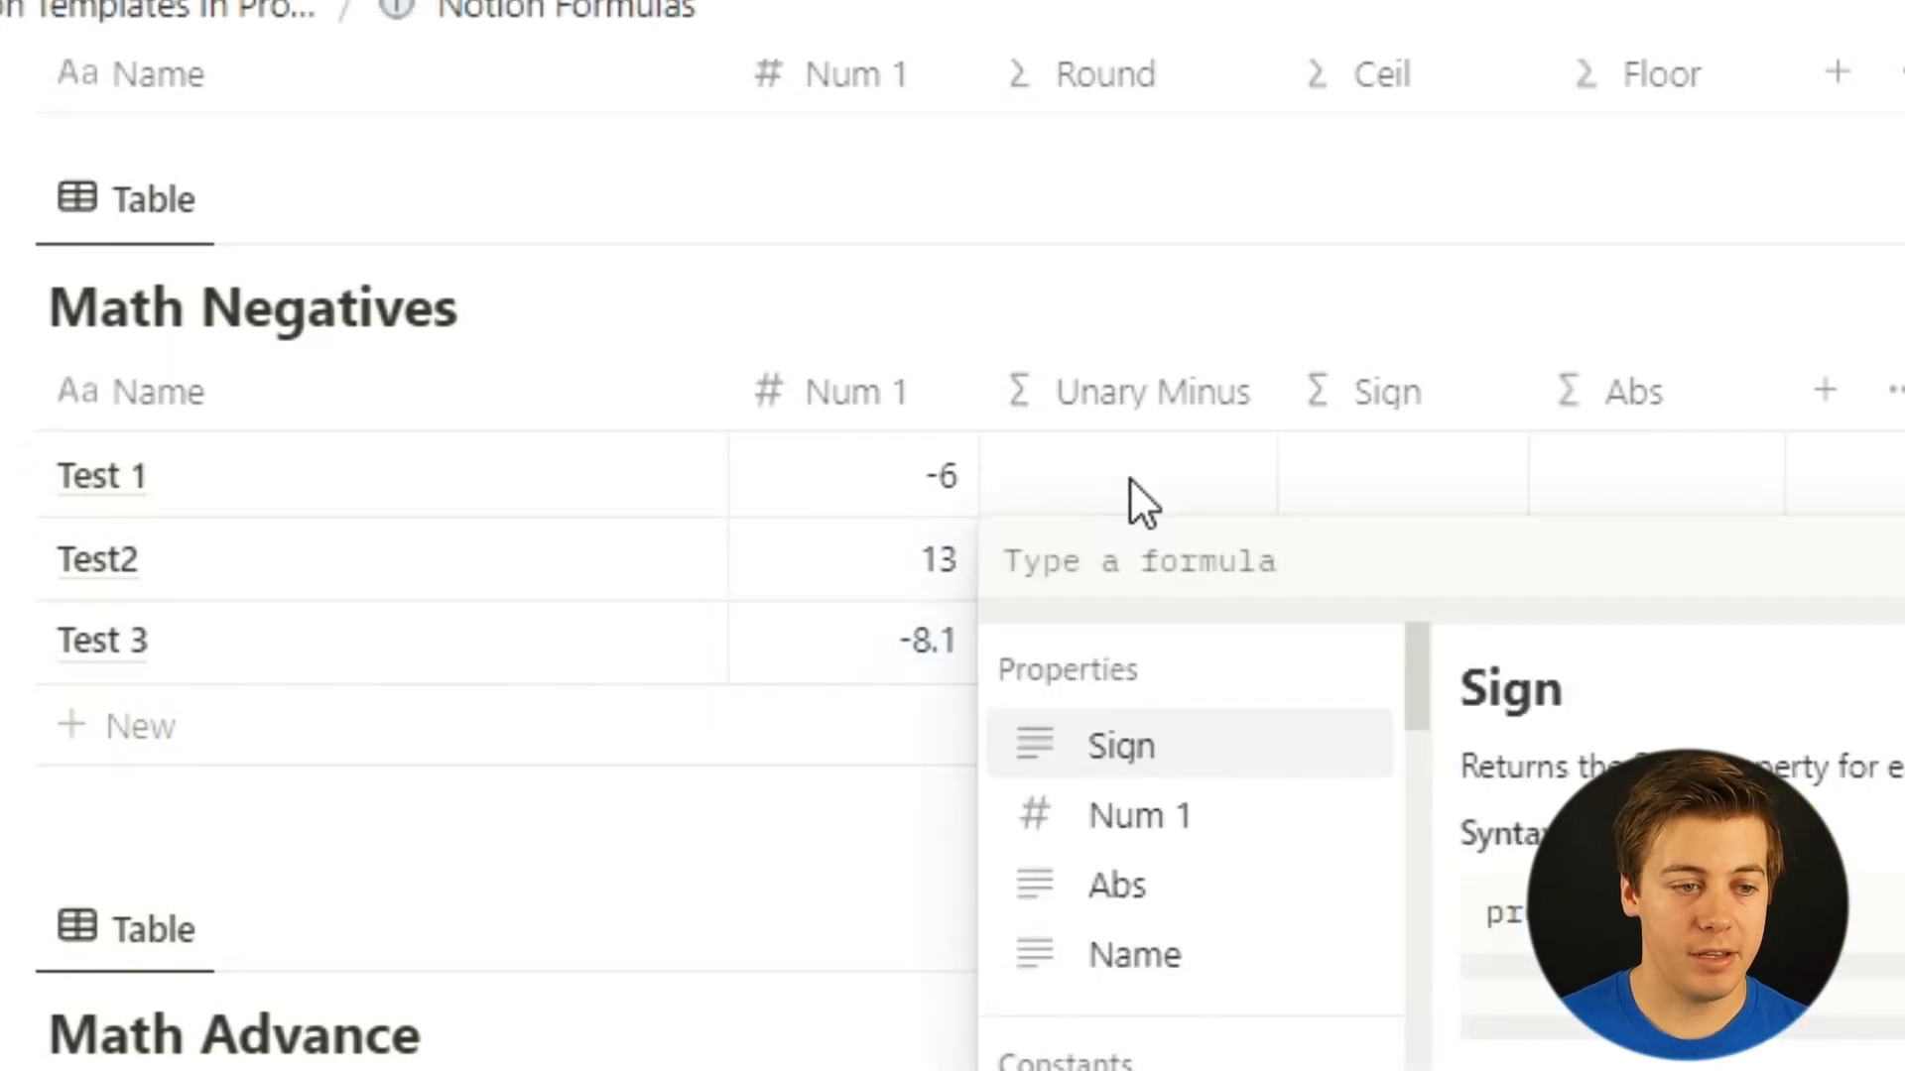
type("una")
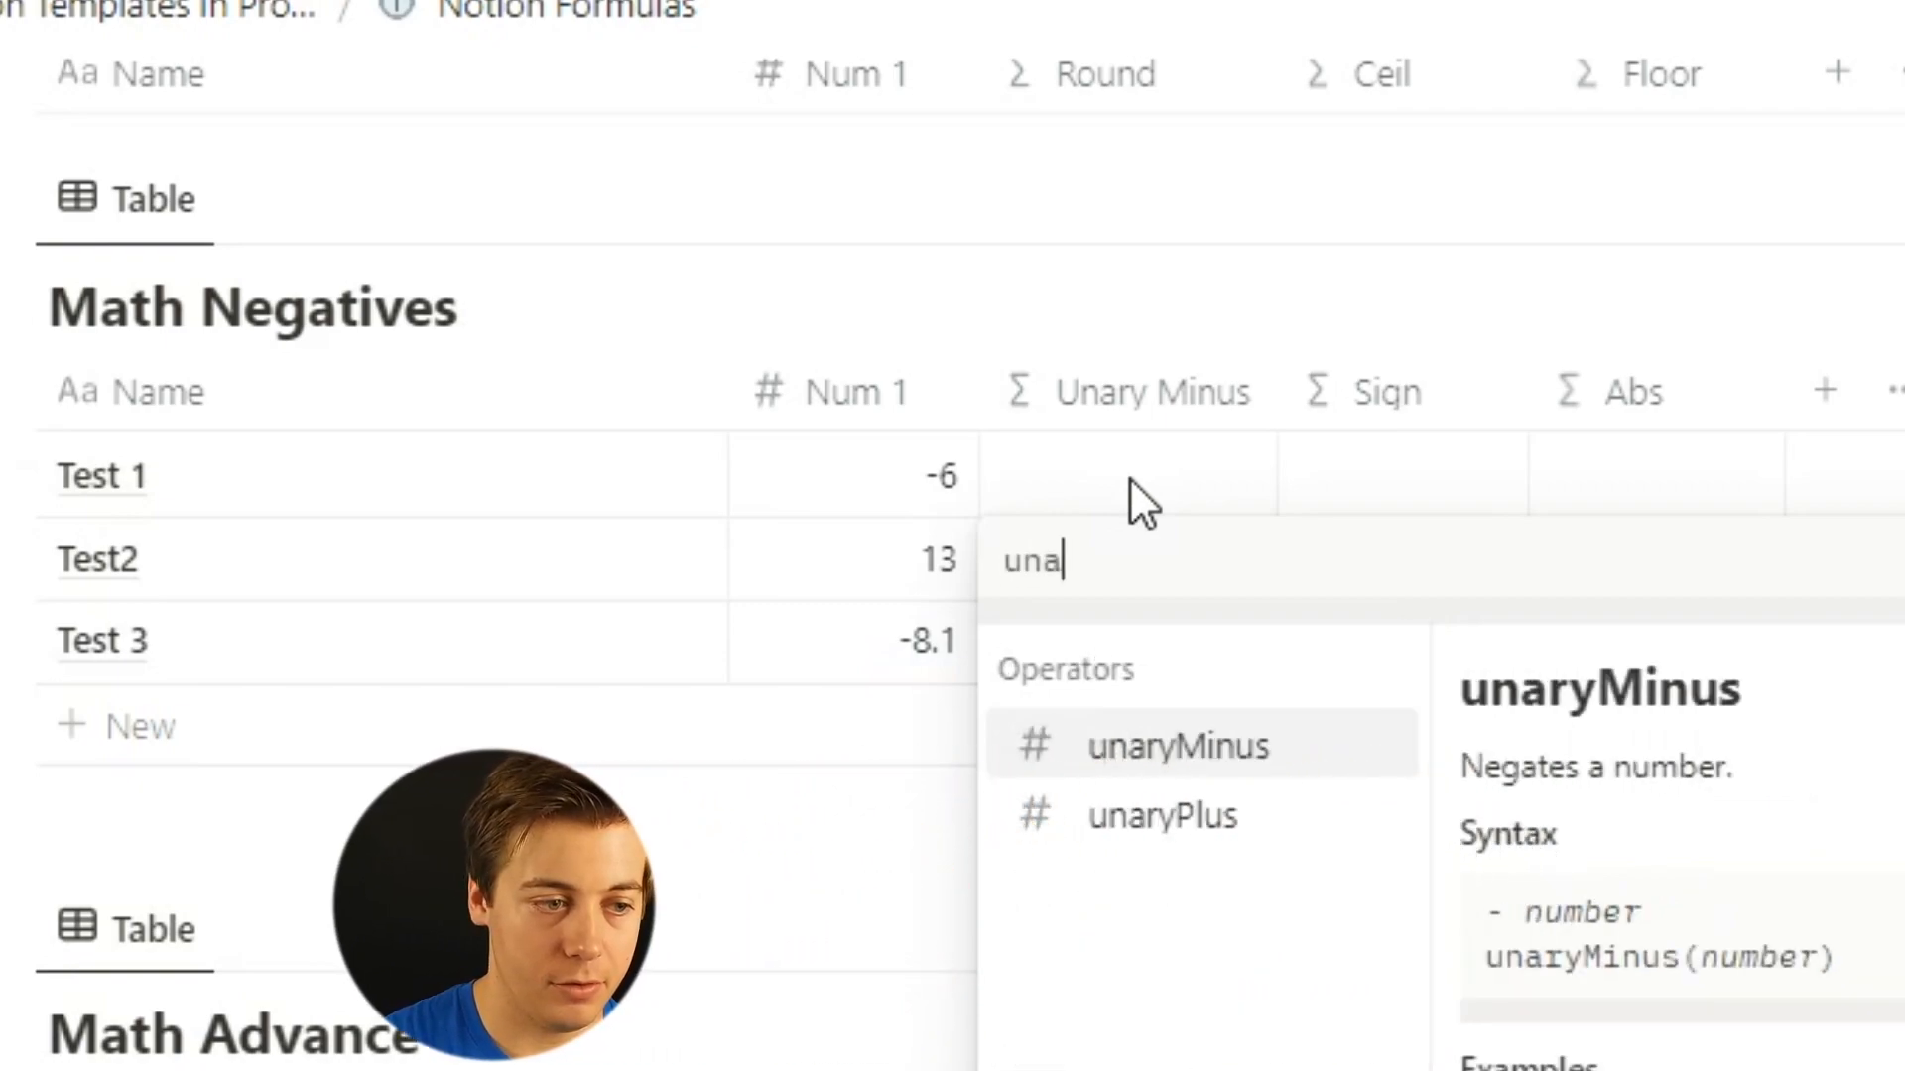
left_click(1260, 775)
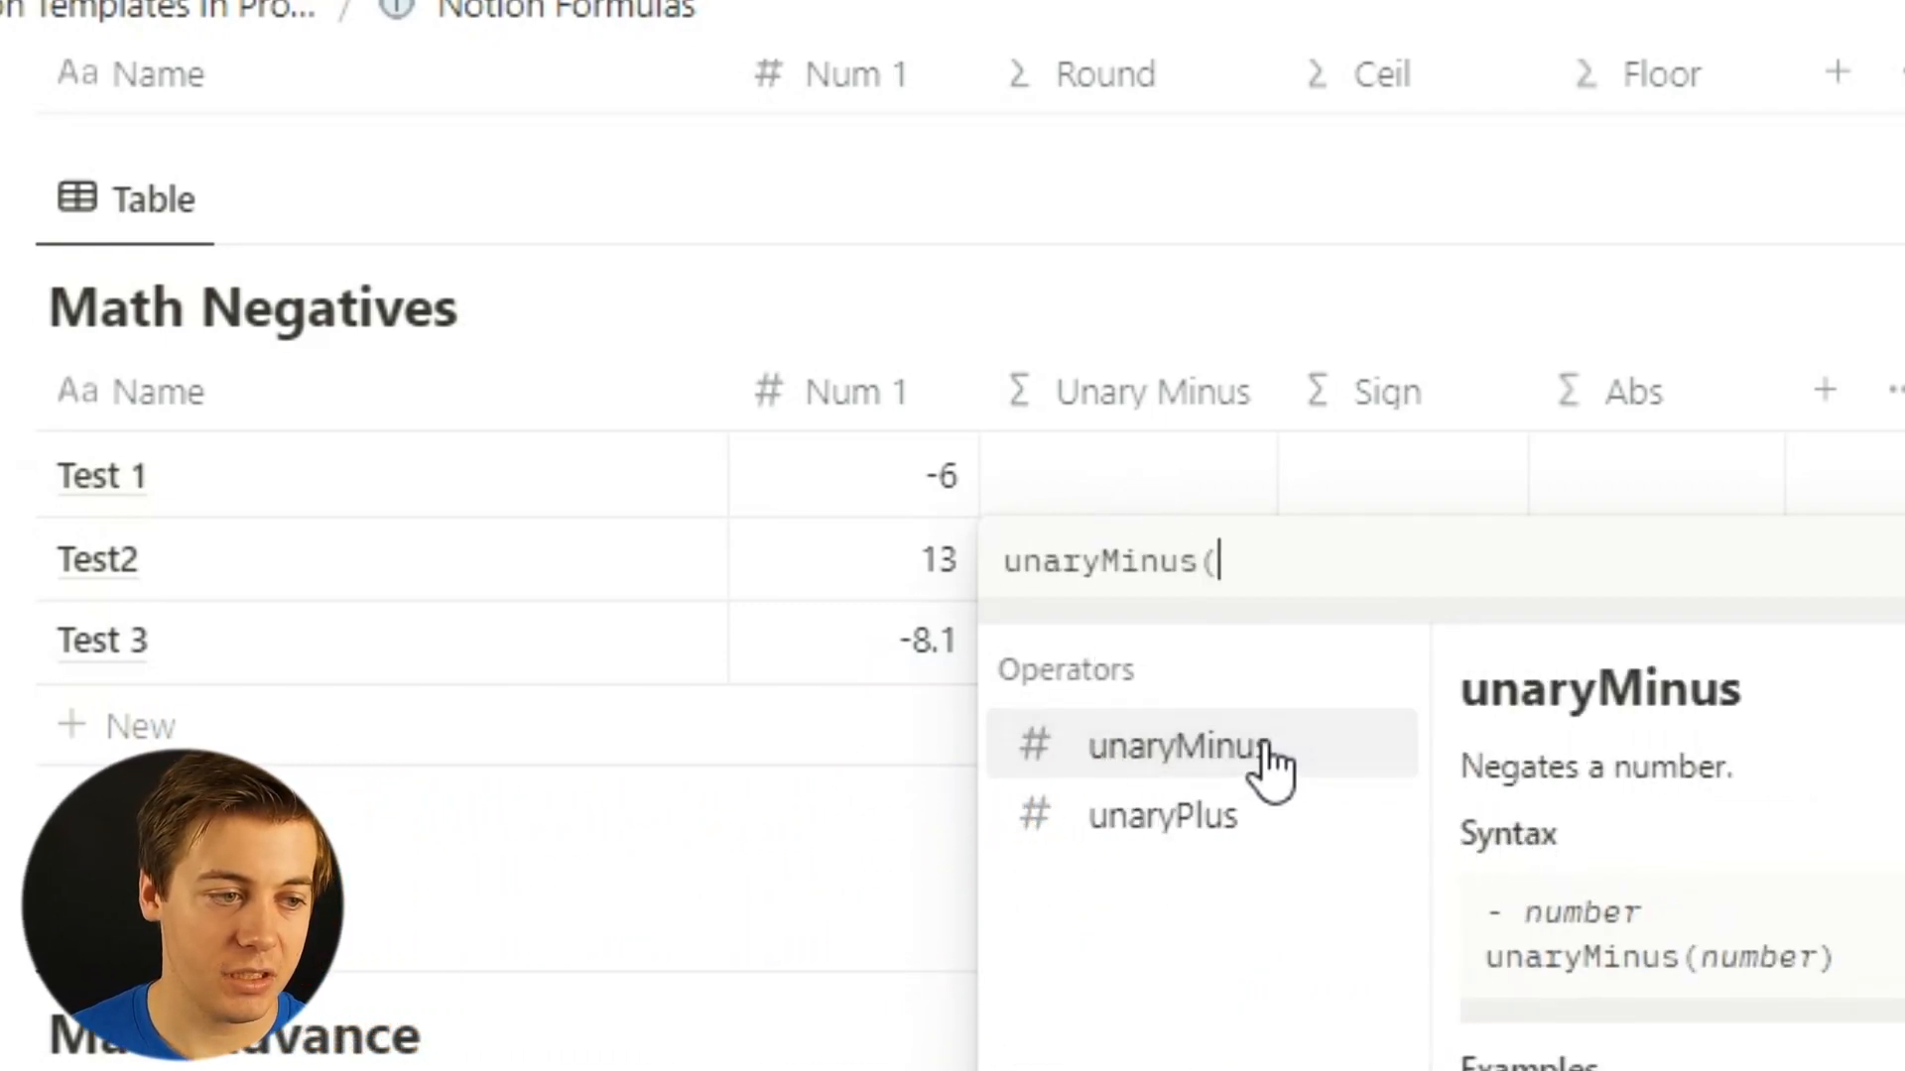
type("(pro")
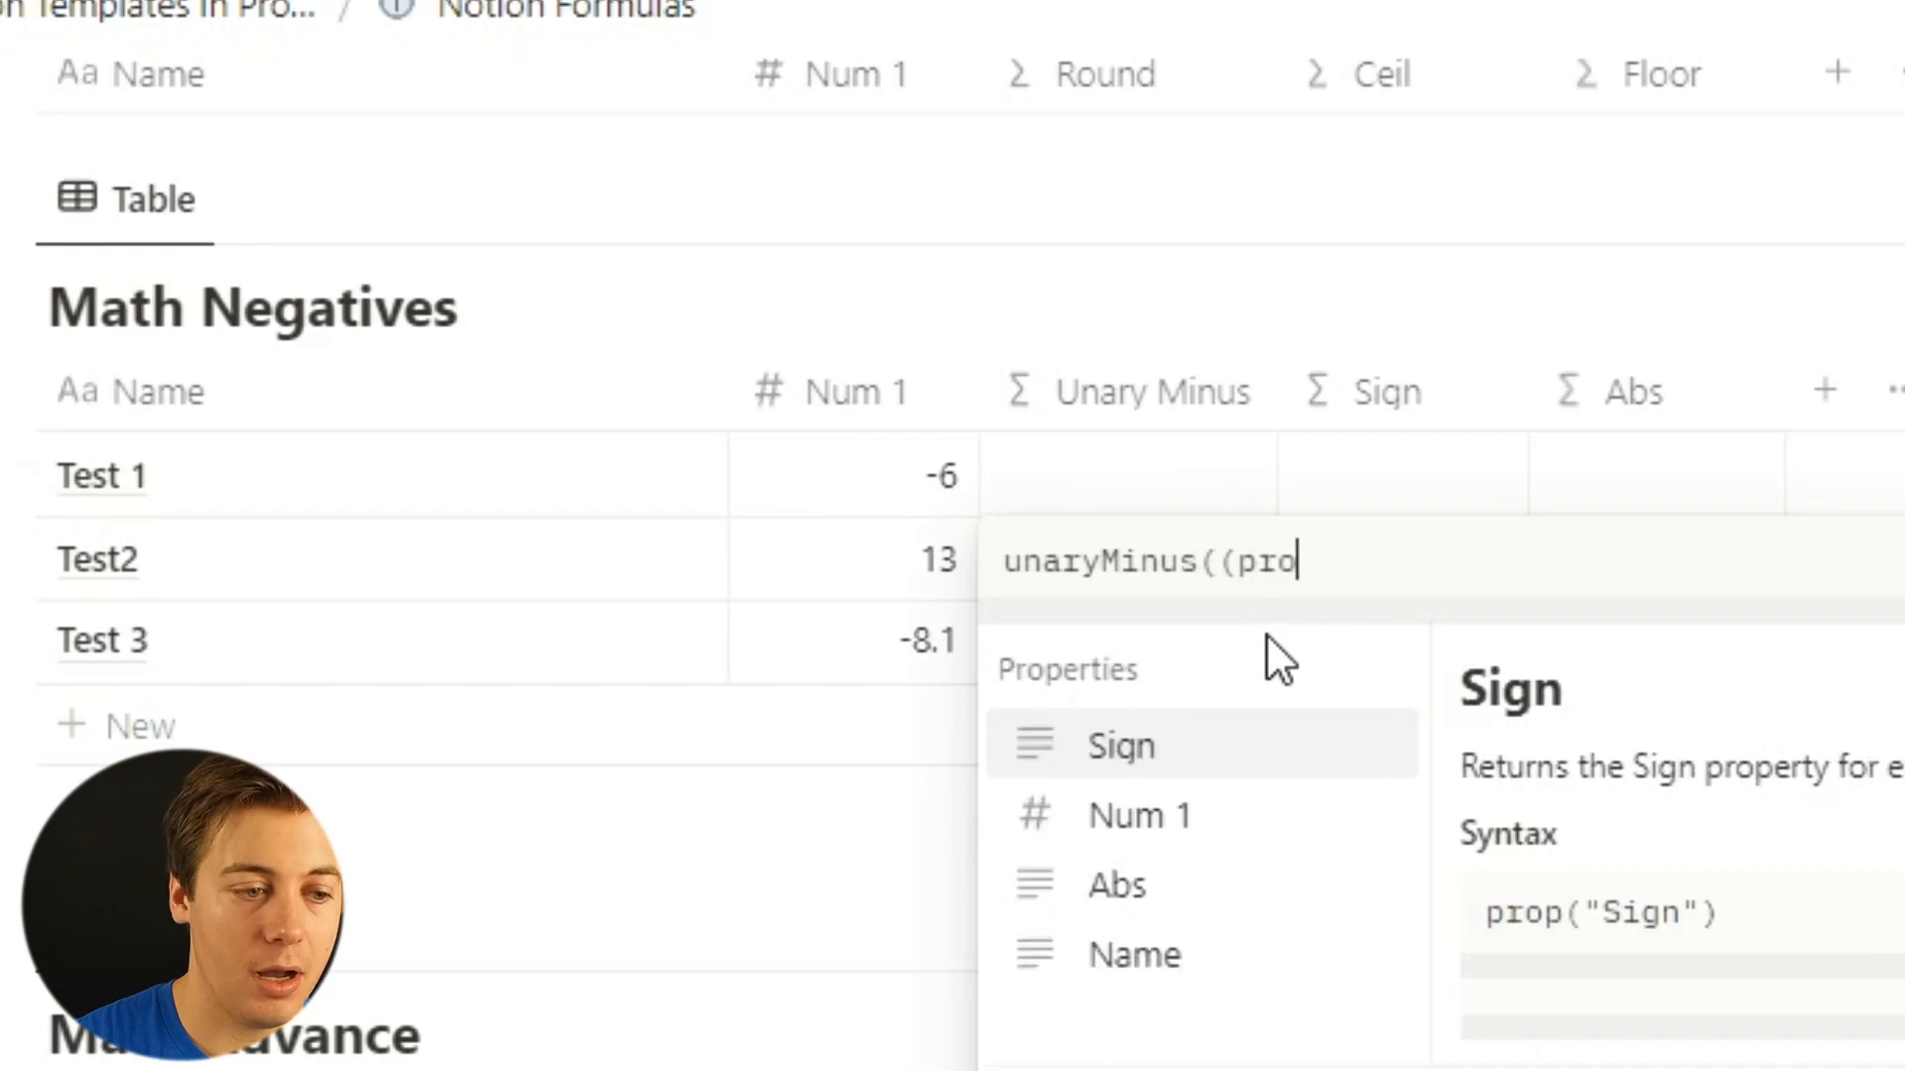
type("p")
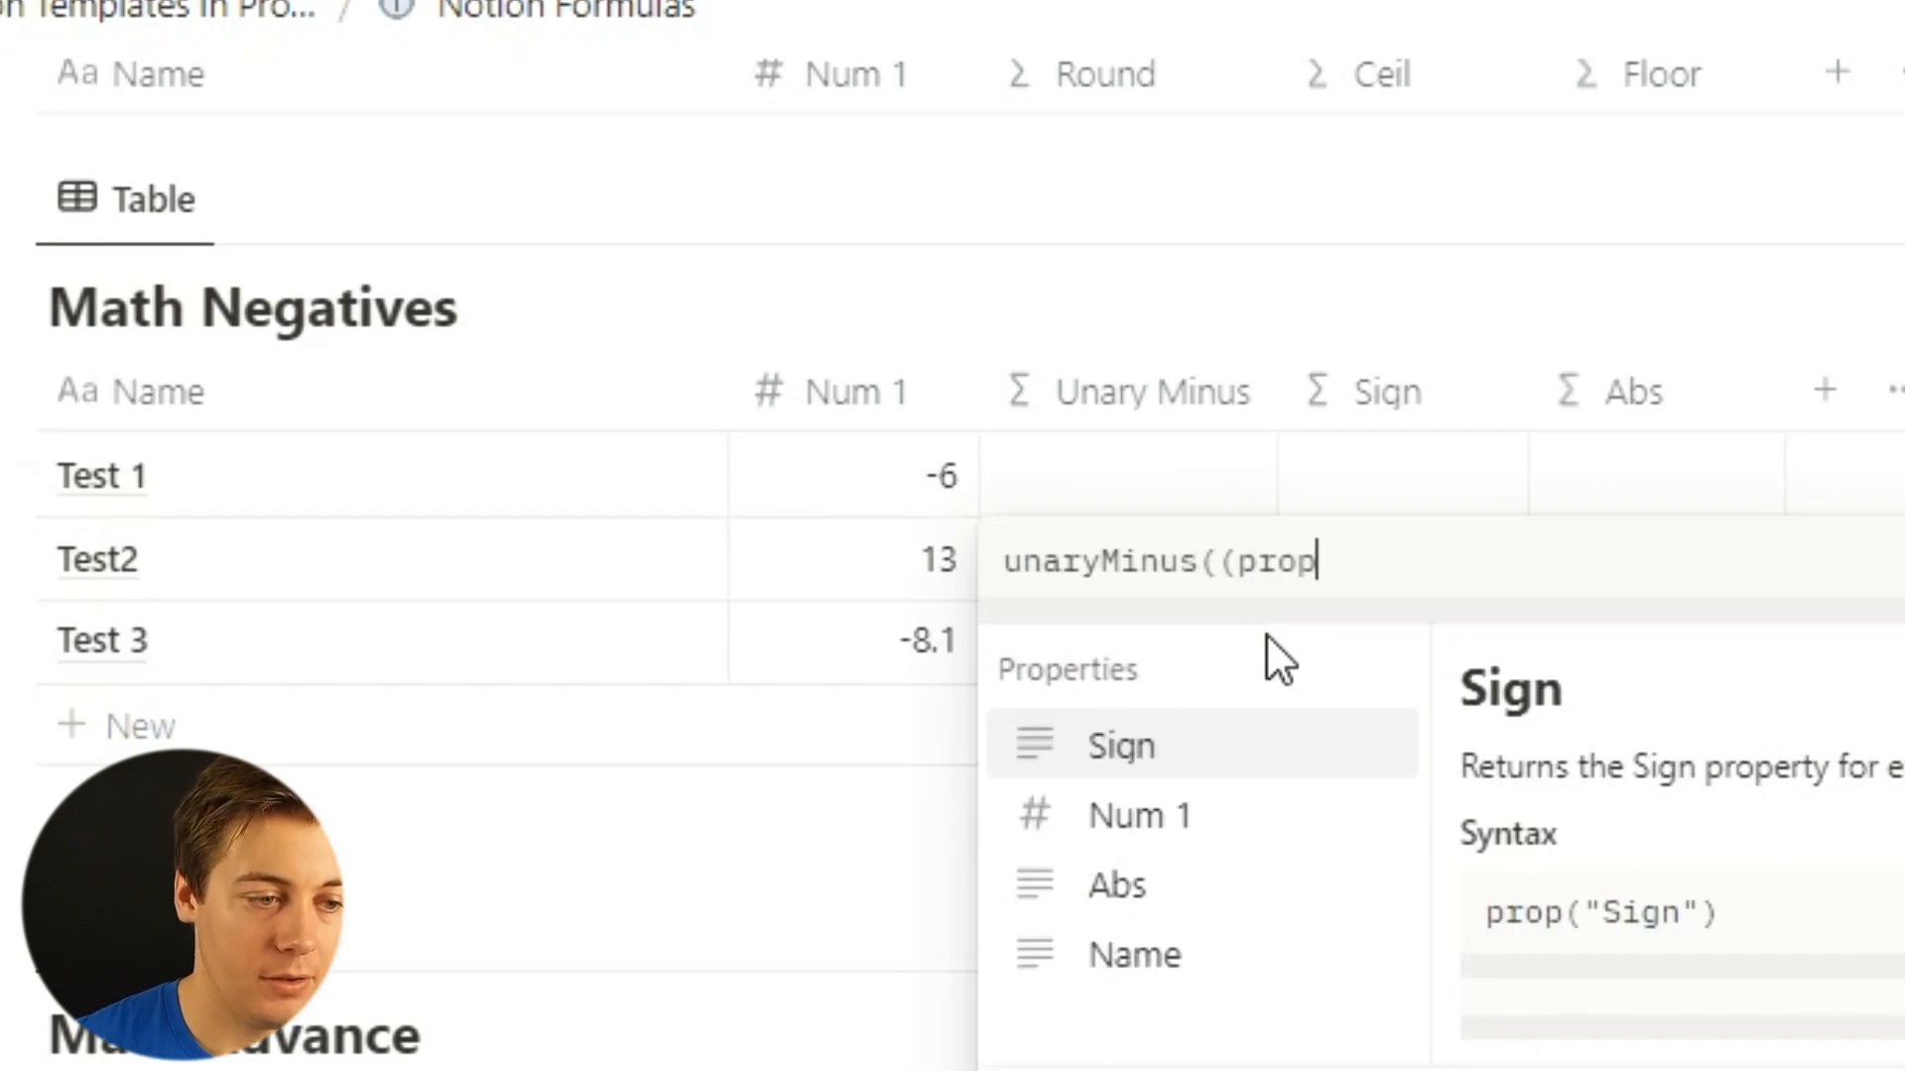
left_click(1233, 828)
type(")")
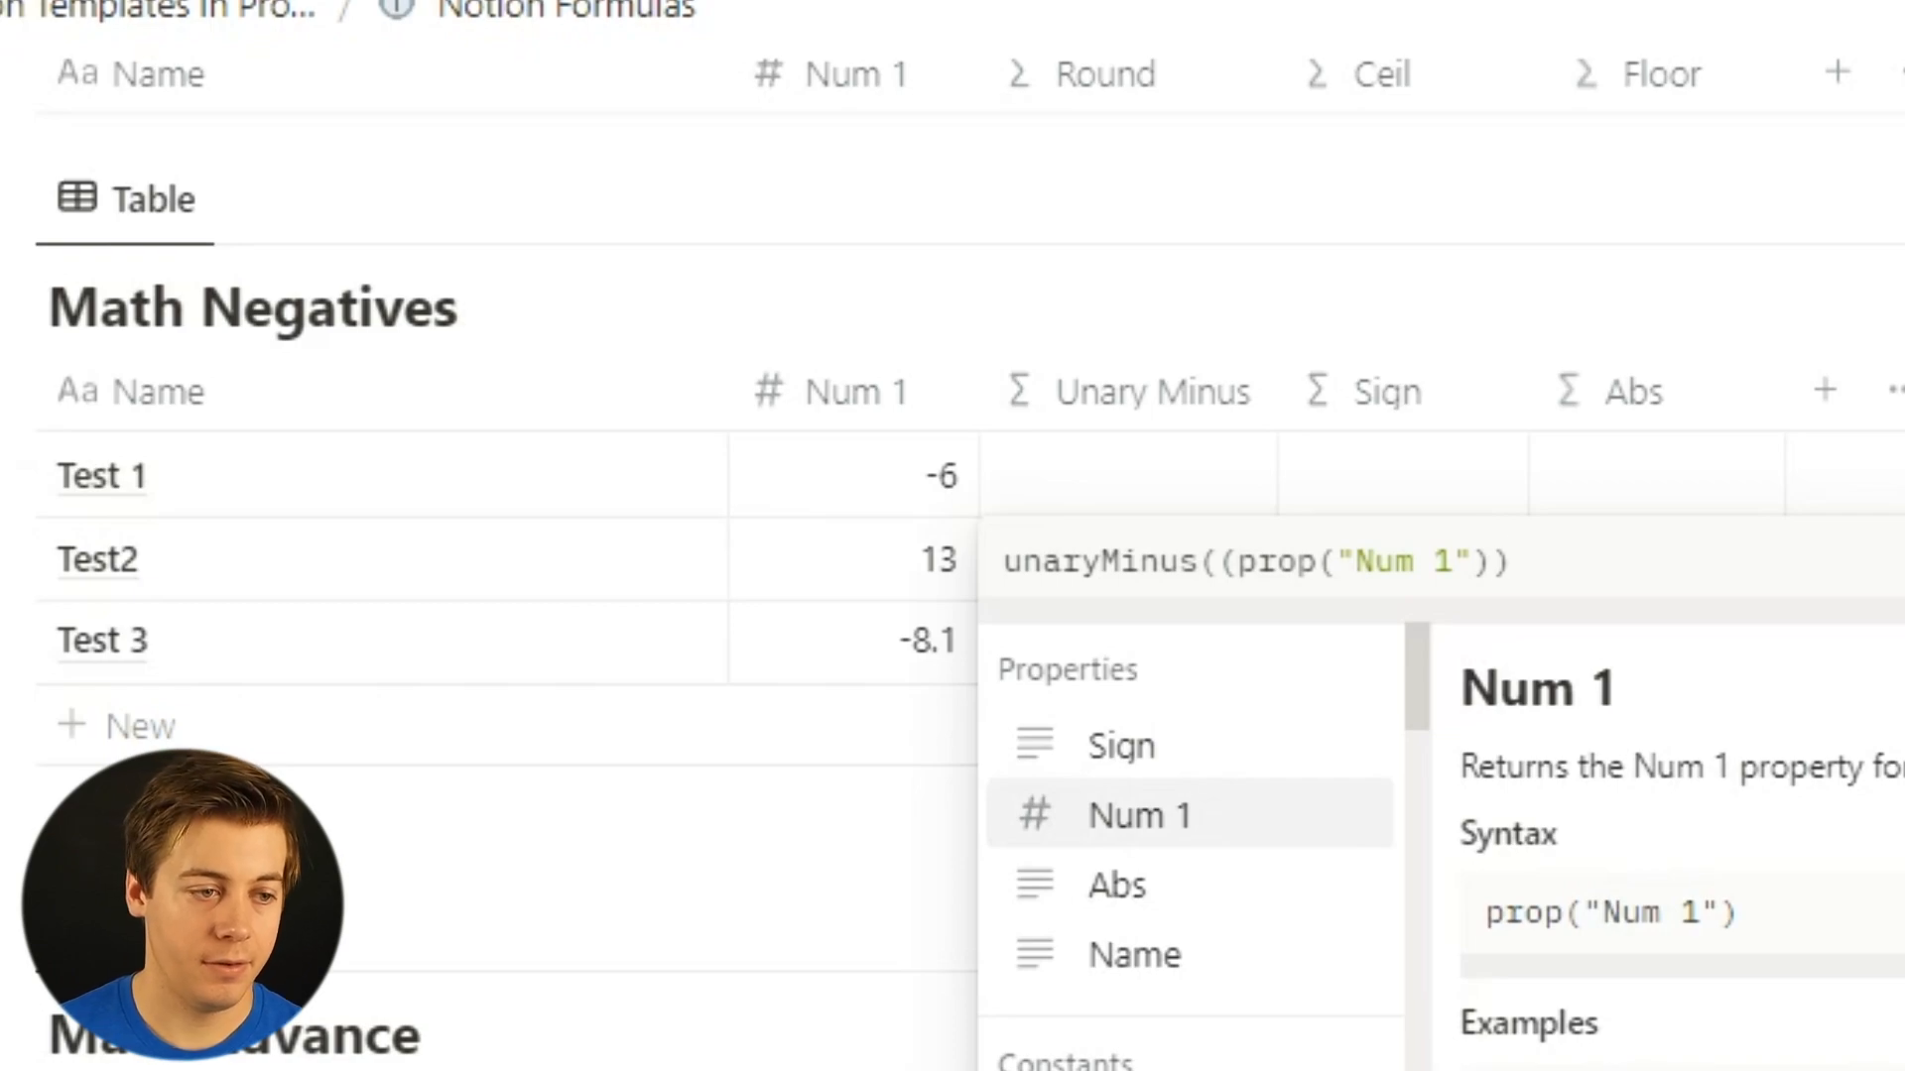
left_click(1219, 560)
key("BackSpace")
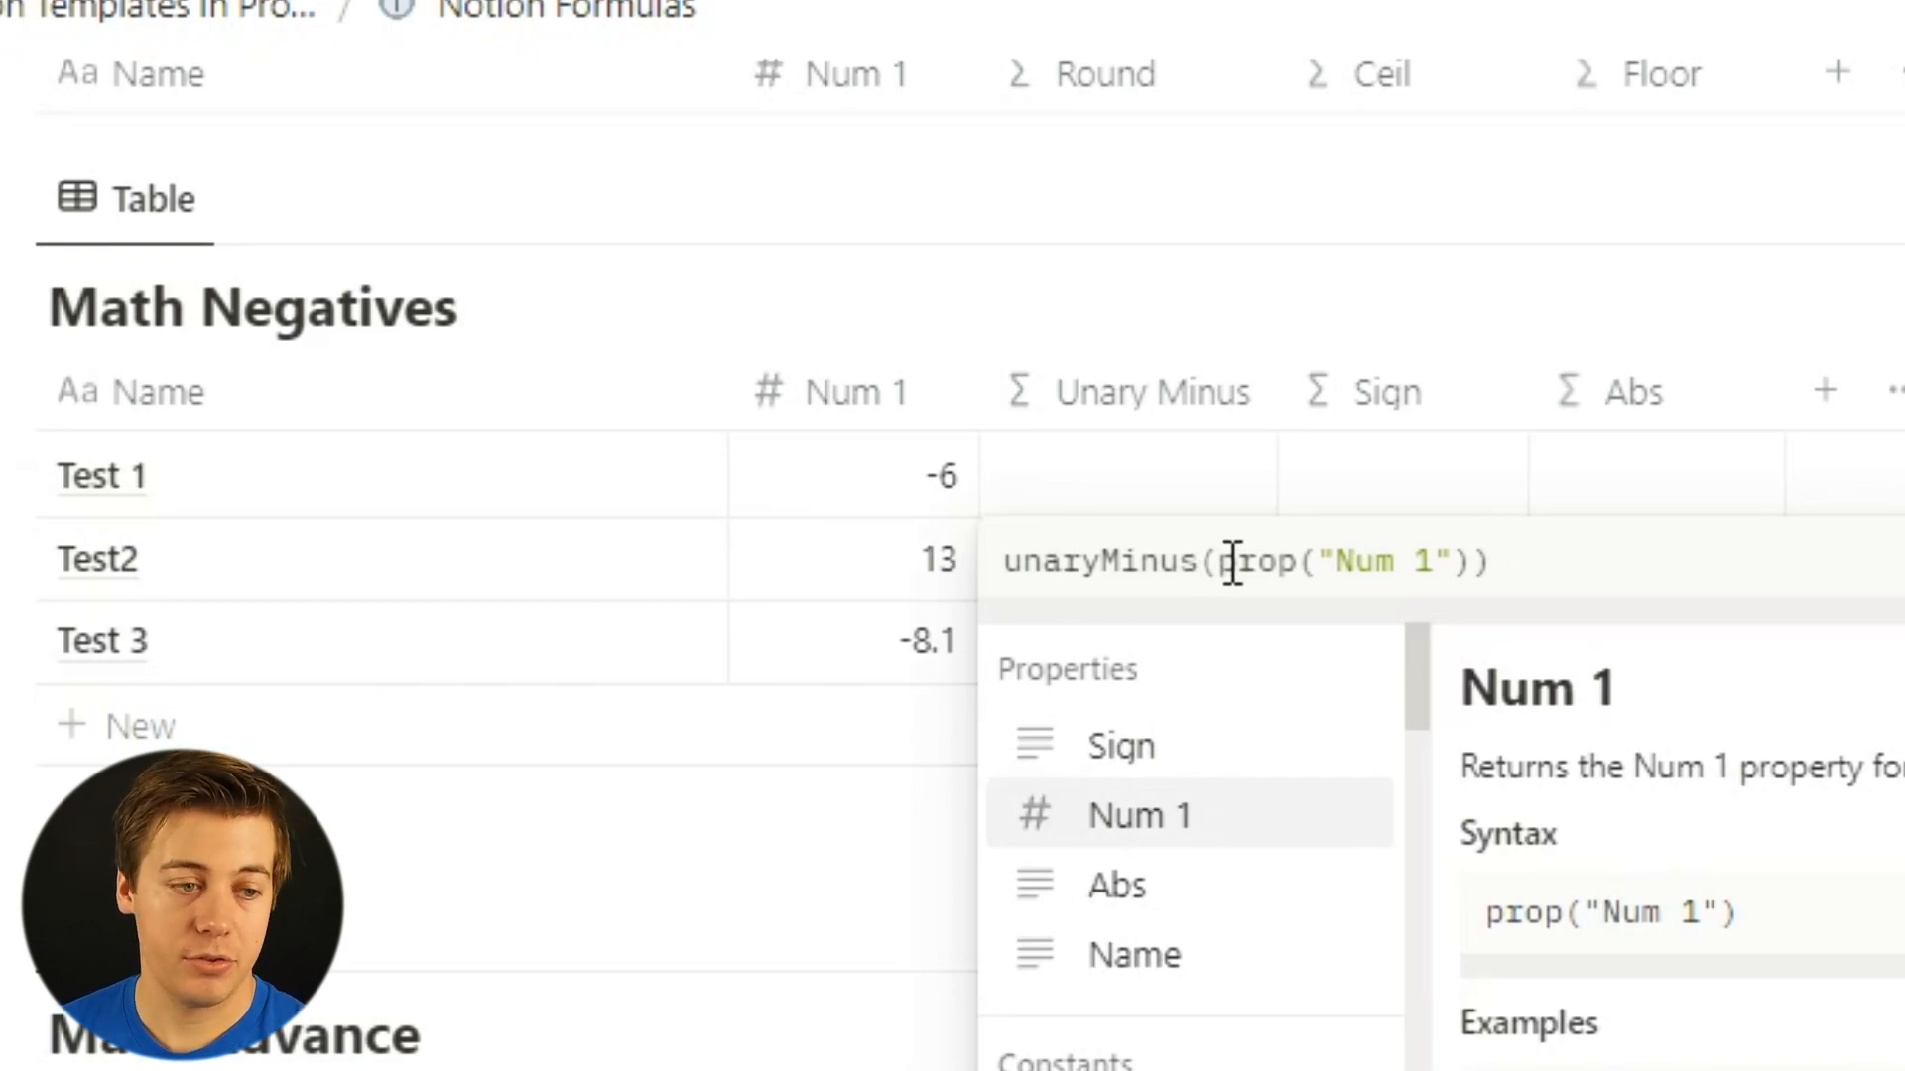
key("Return")
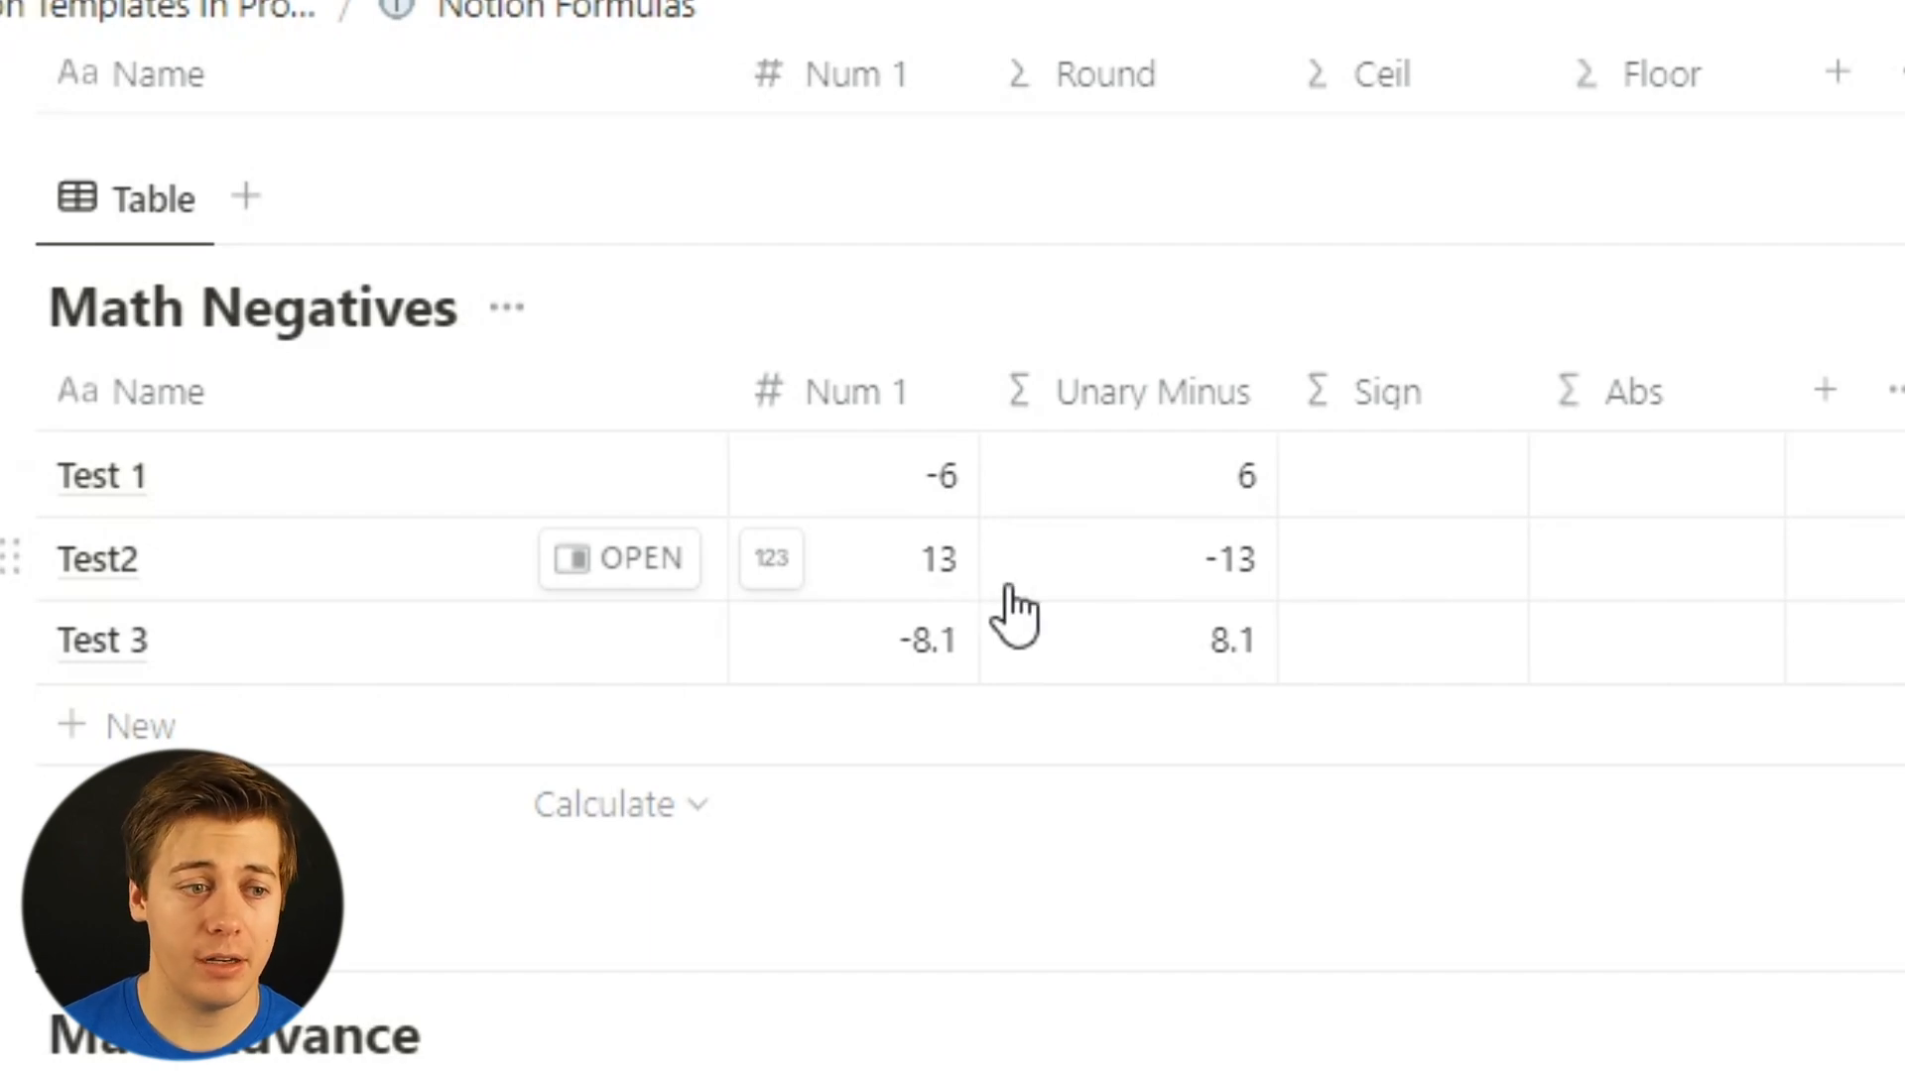
Set the Math Negatives table's Sign column formula to sign(prop("Num 1")).
left_click(1387, 480)
type("sign(")
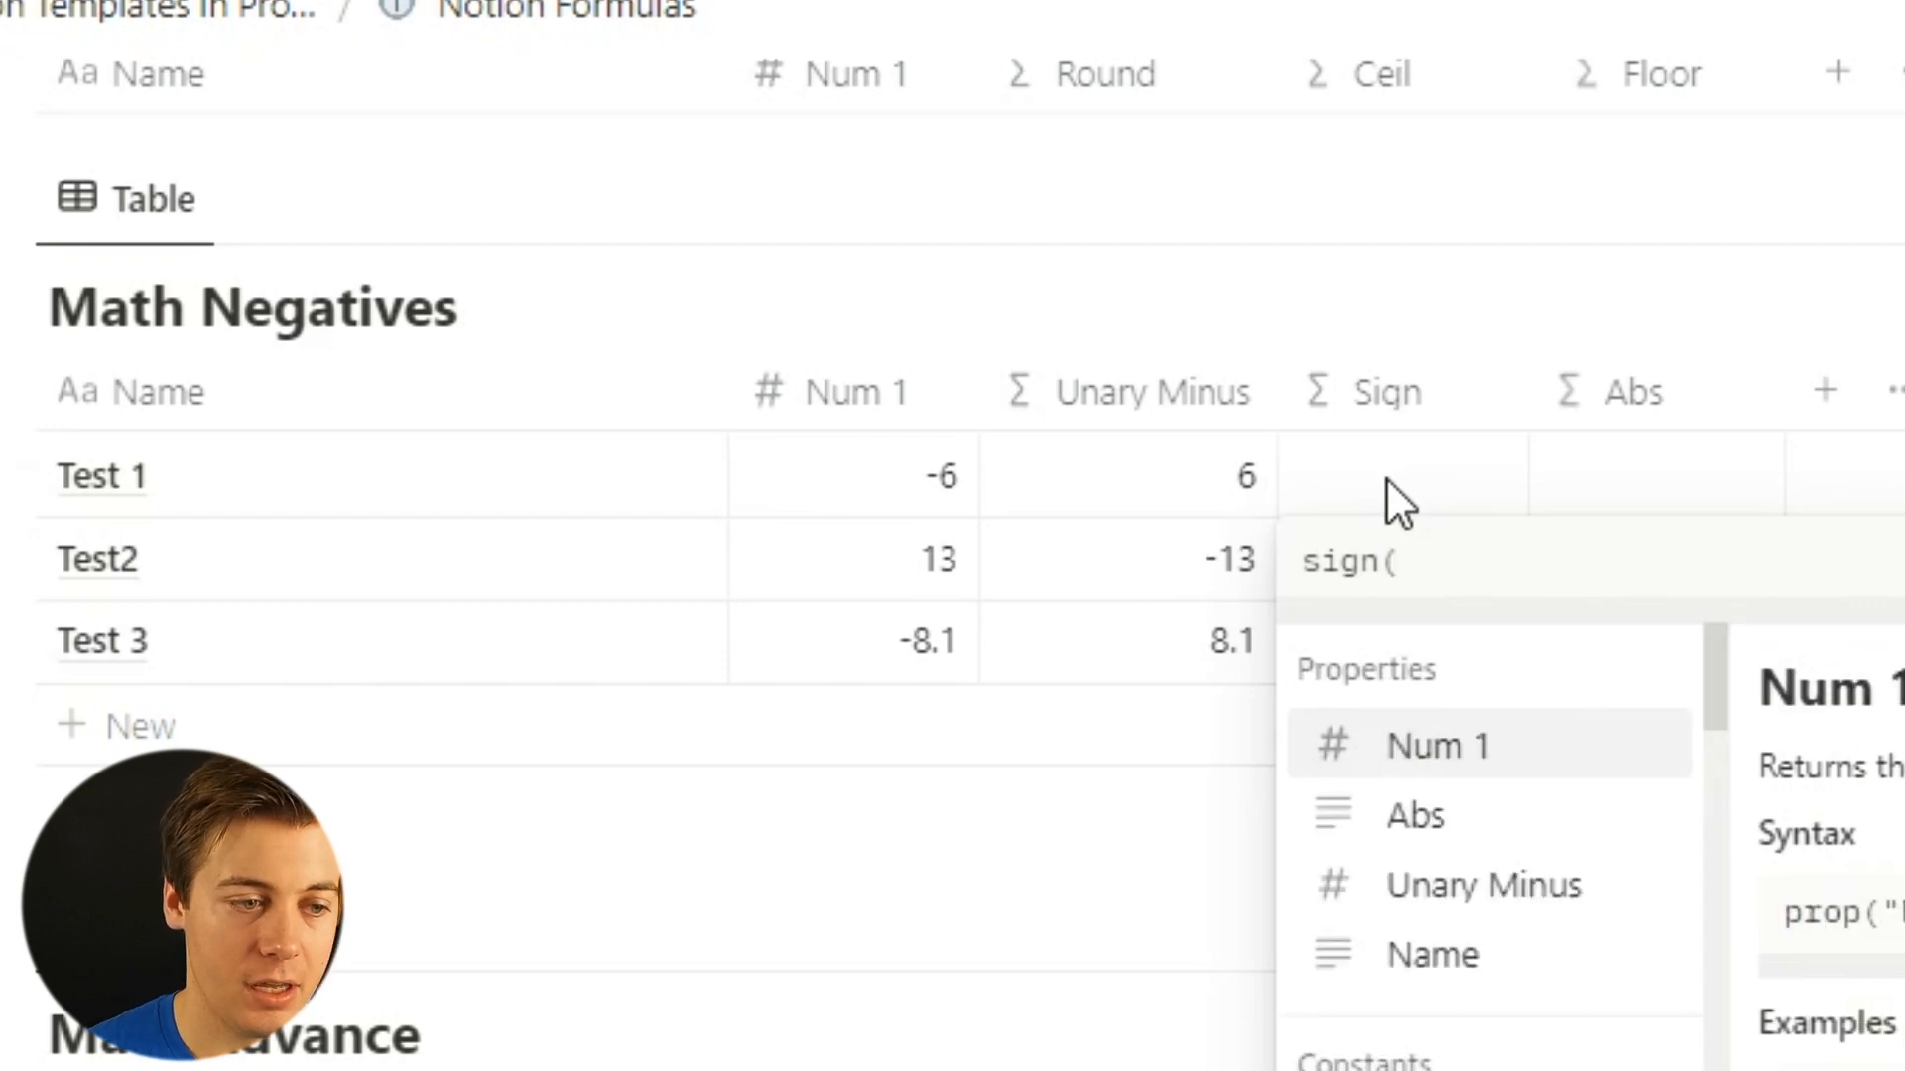
left_click(1463, 752)
type(")")
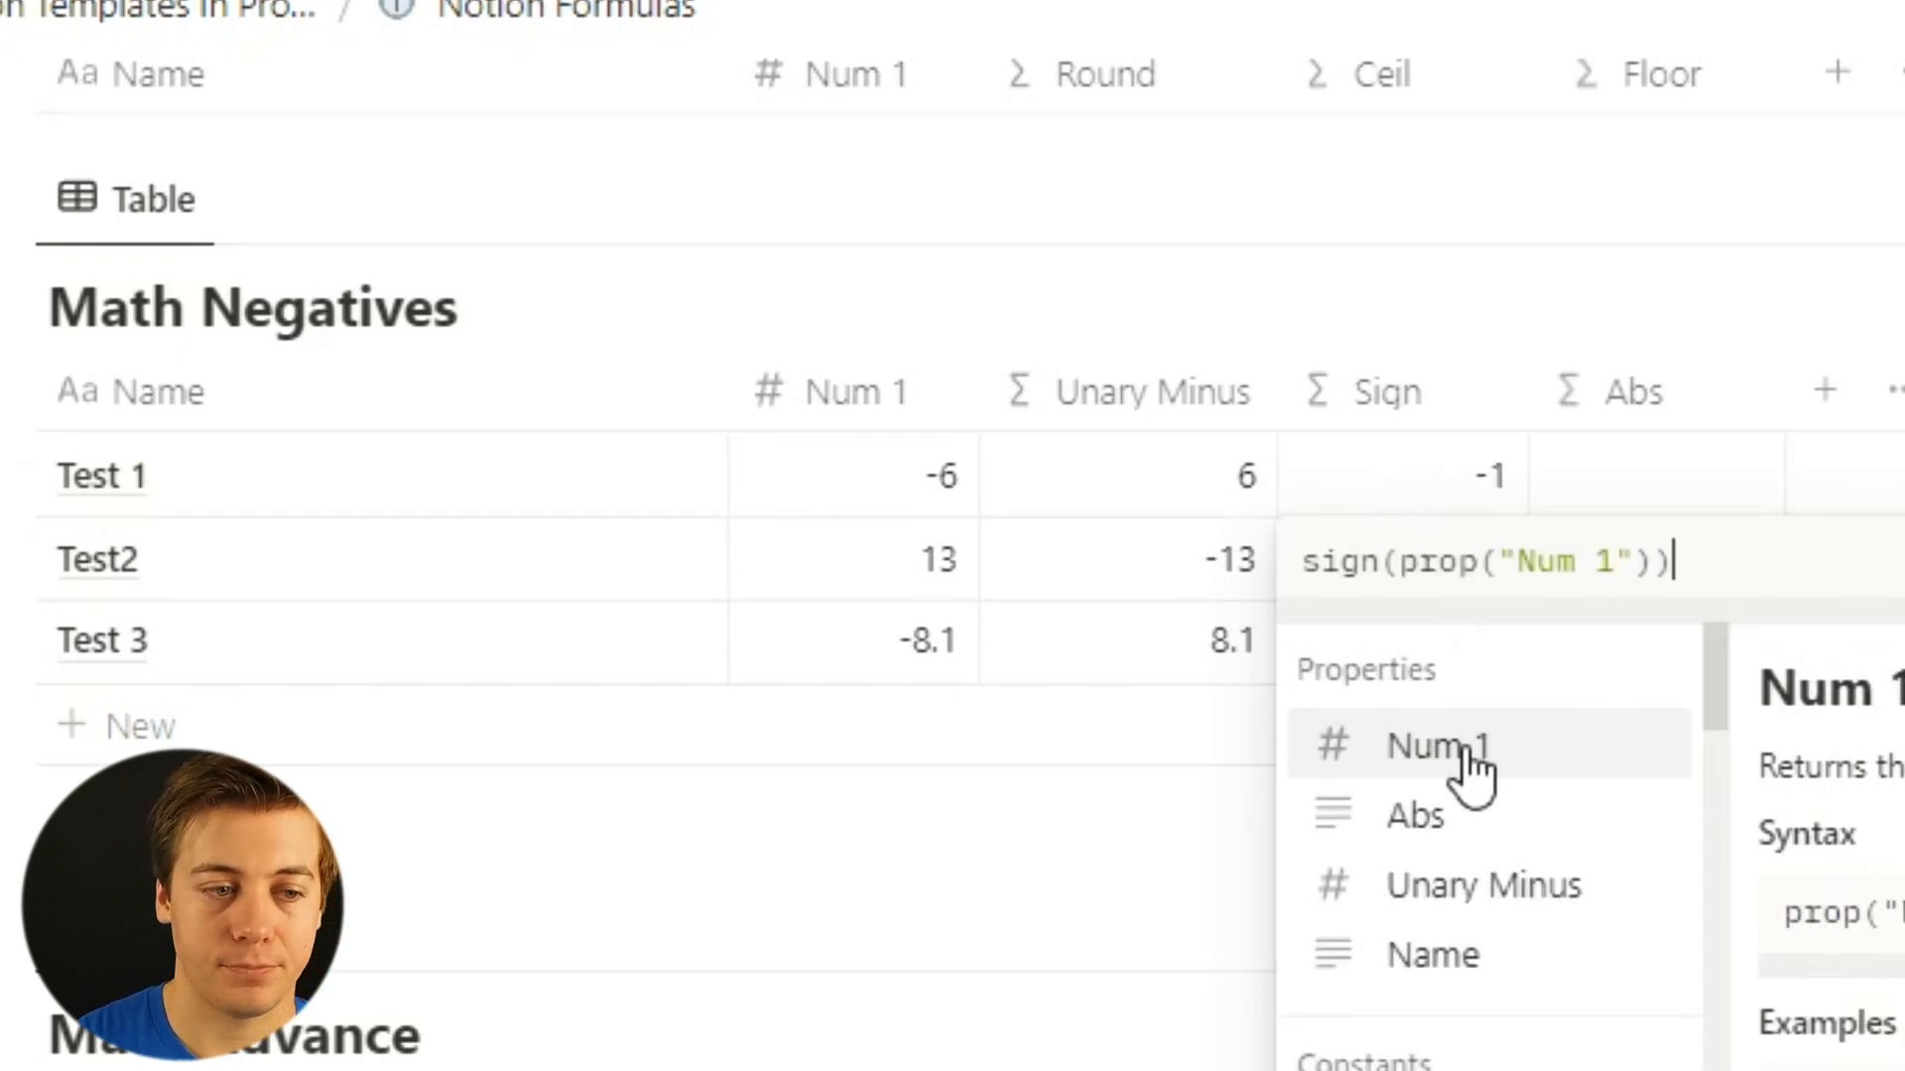
key("Return")
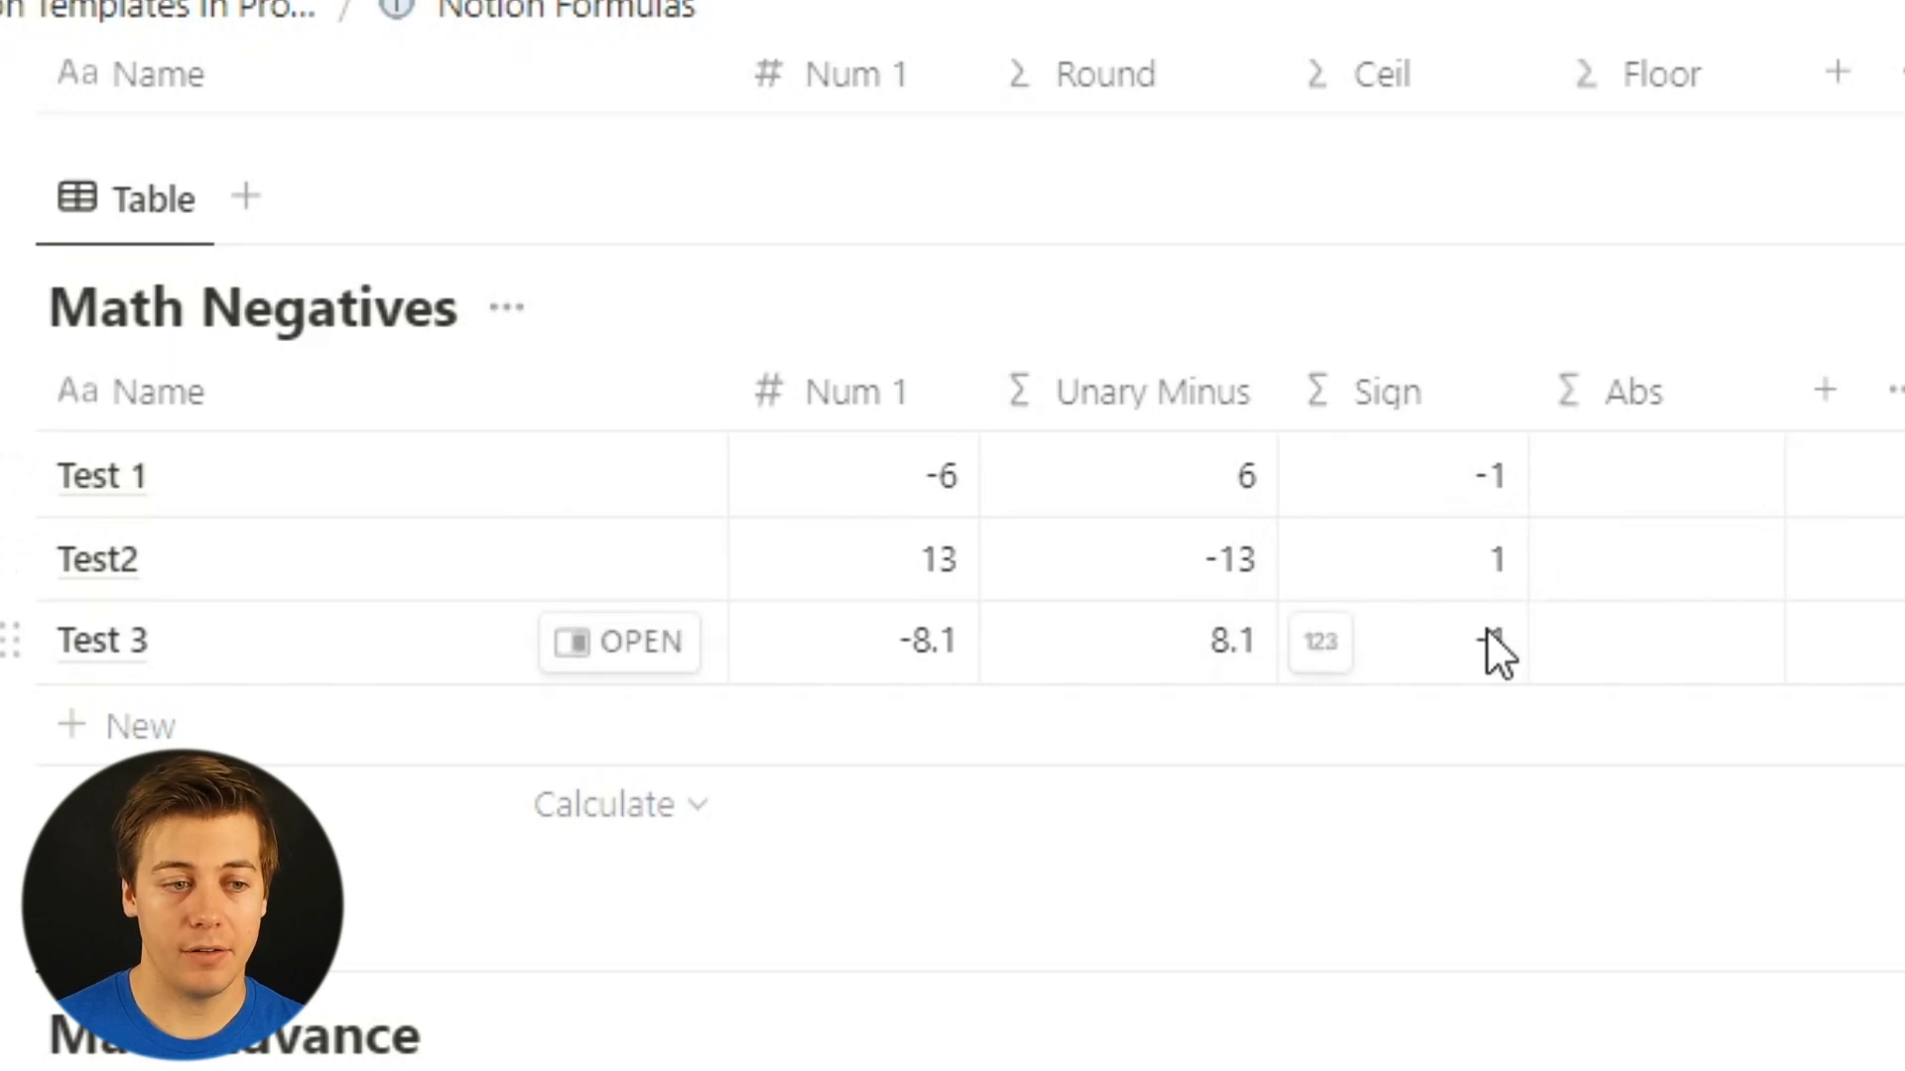
Set the Math Negatives table's Abs column formula to abs(prop("Num 1")).
left_click(1659, 457)
type("abs")
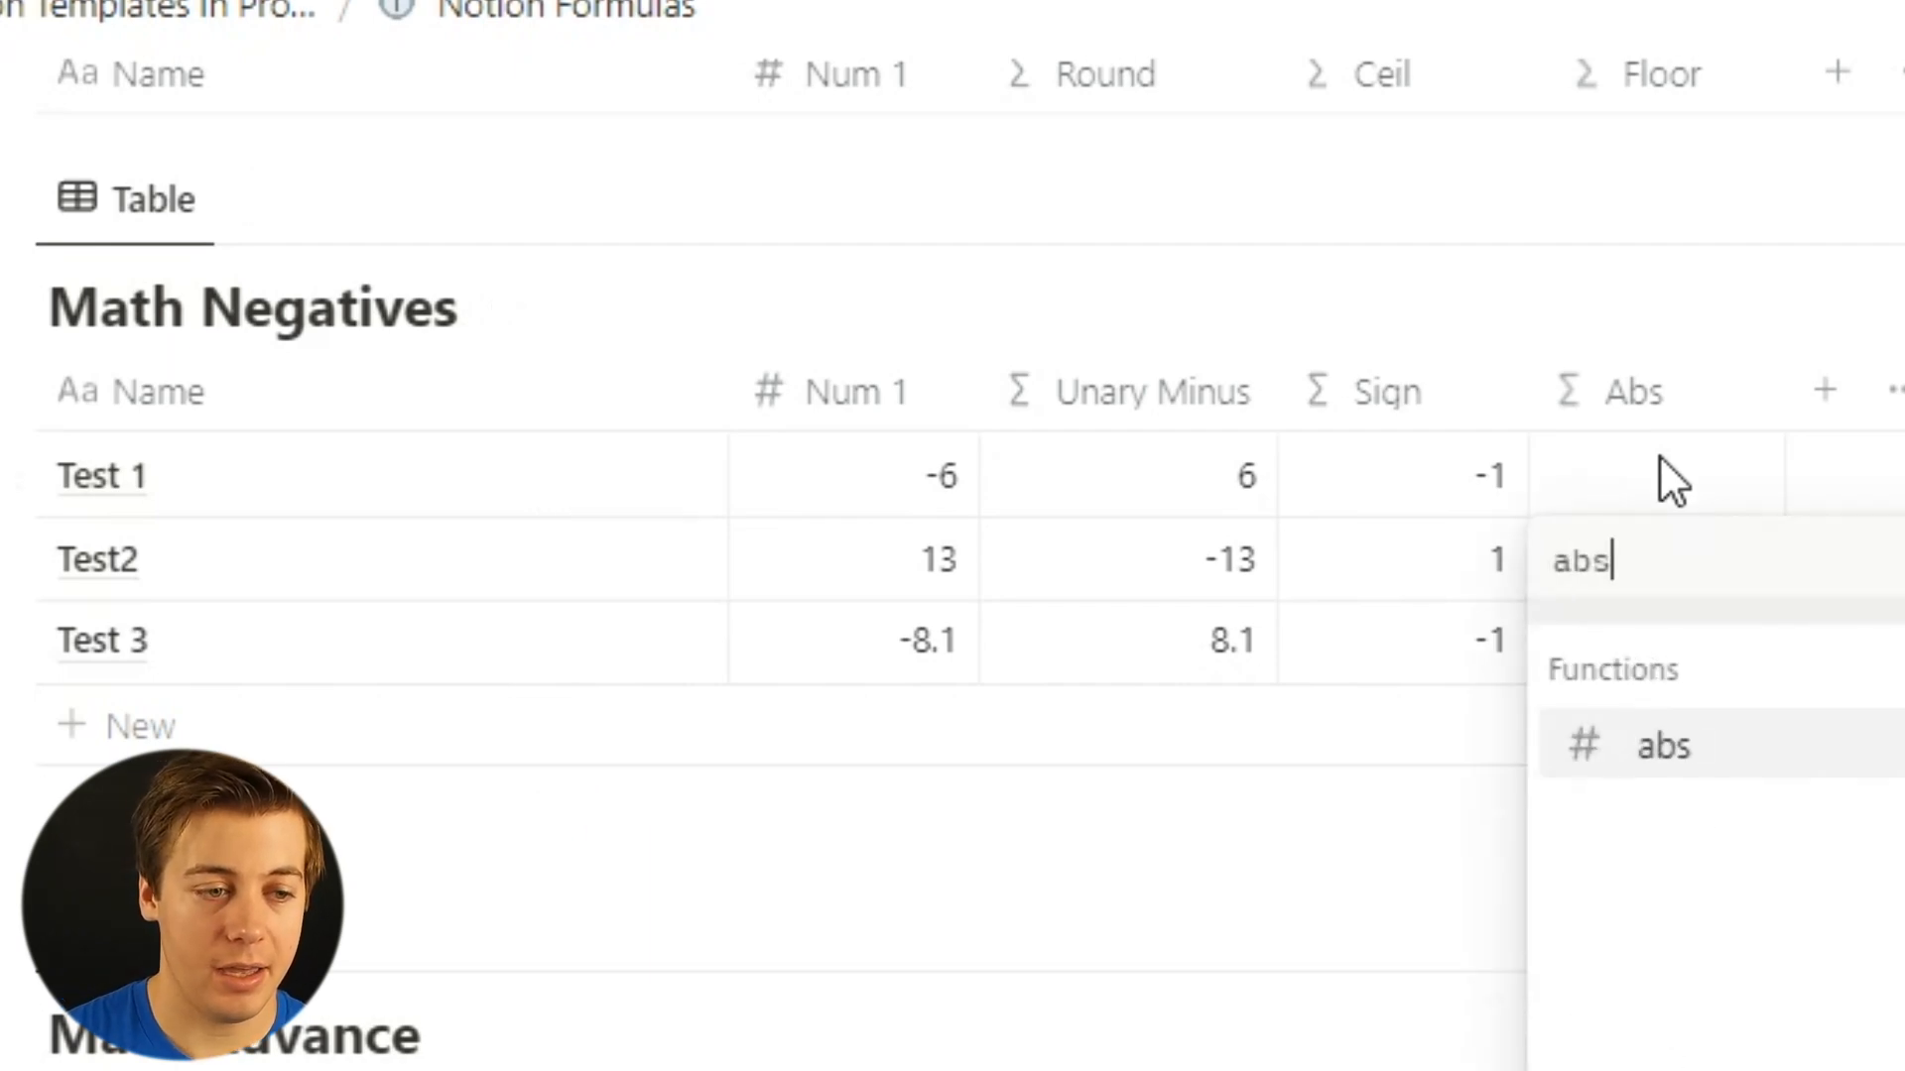
left_click(1774, 762)
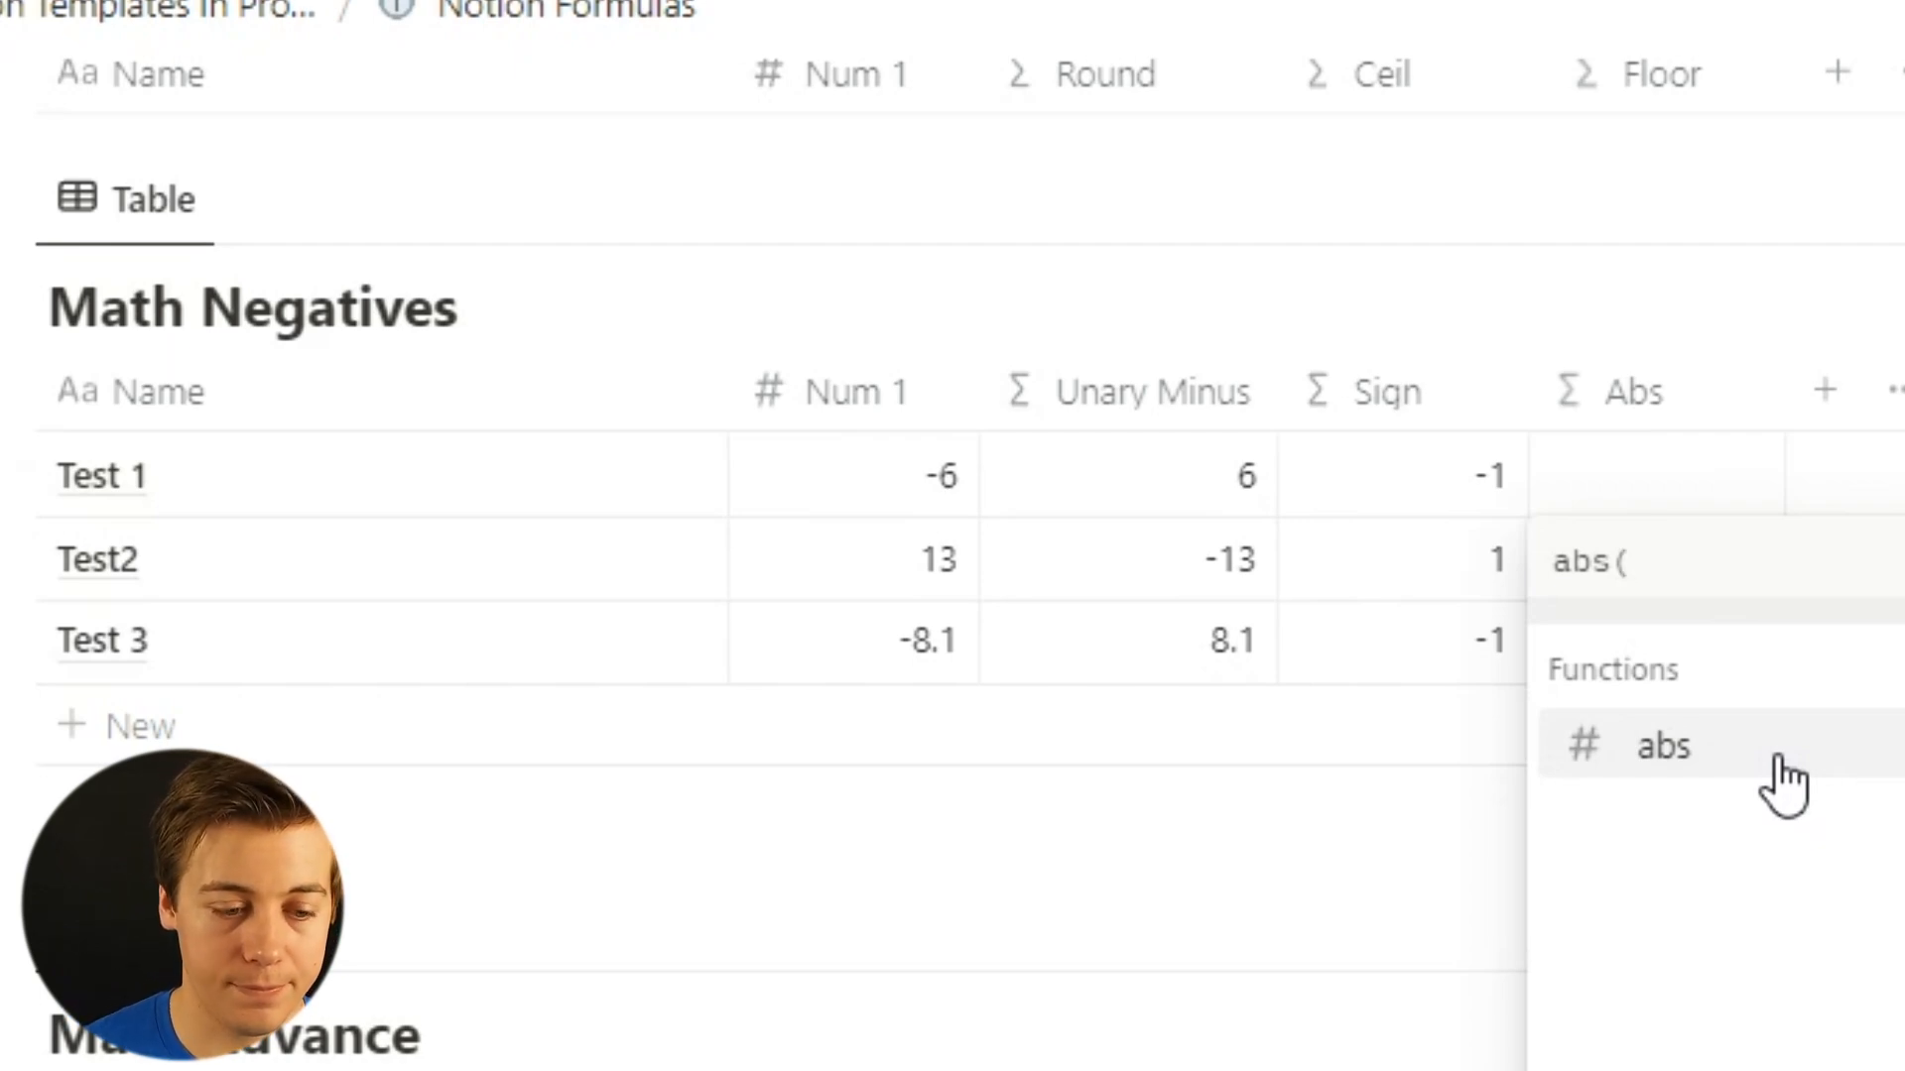
type("prop")
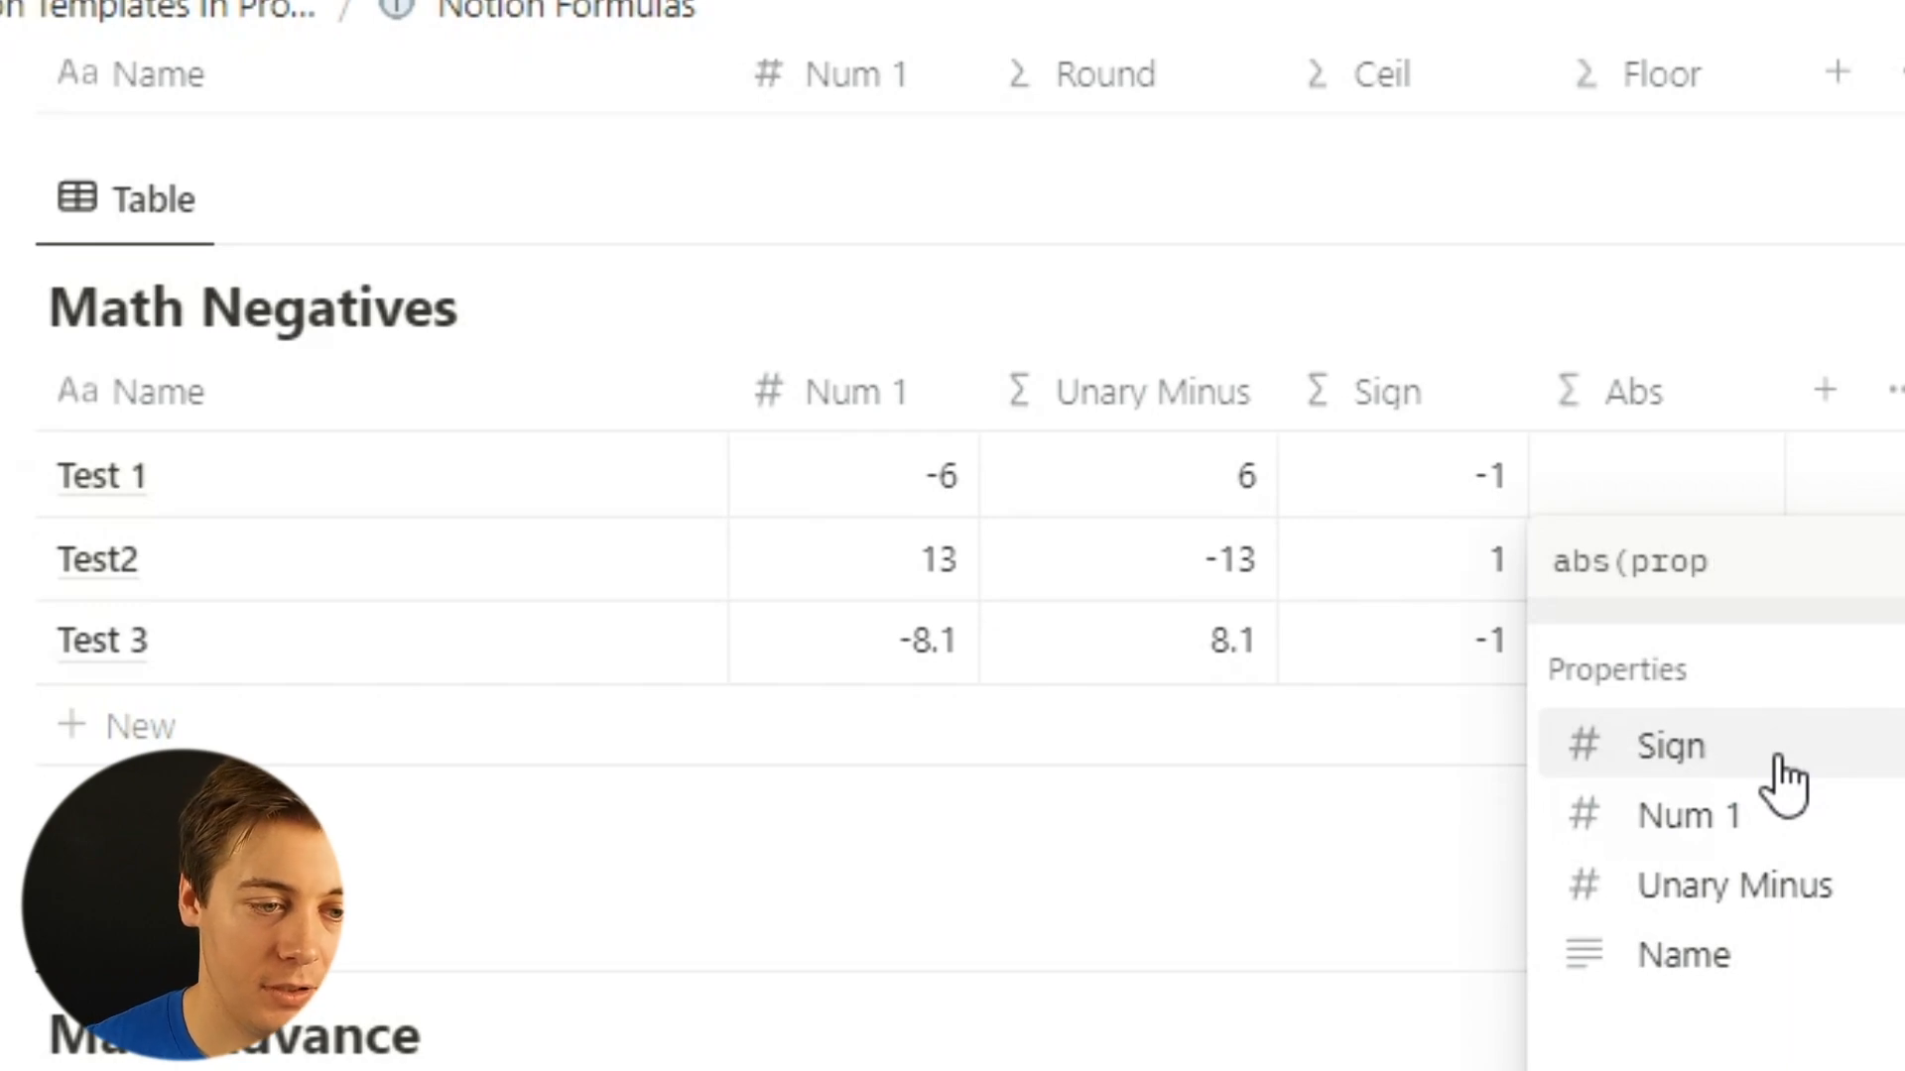
left_click(1769, 820)
type(")")
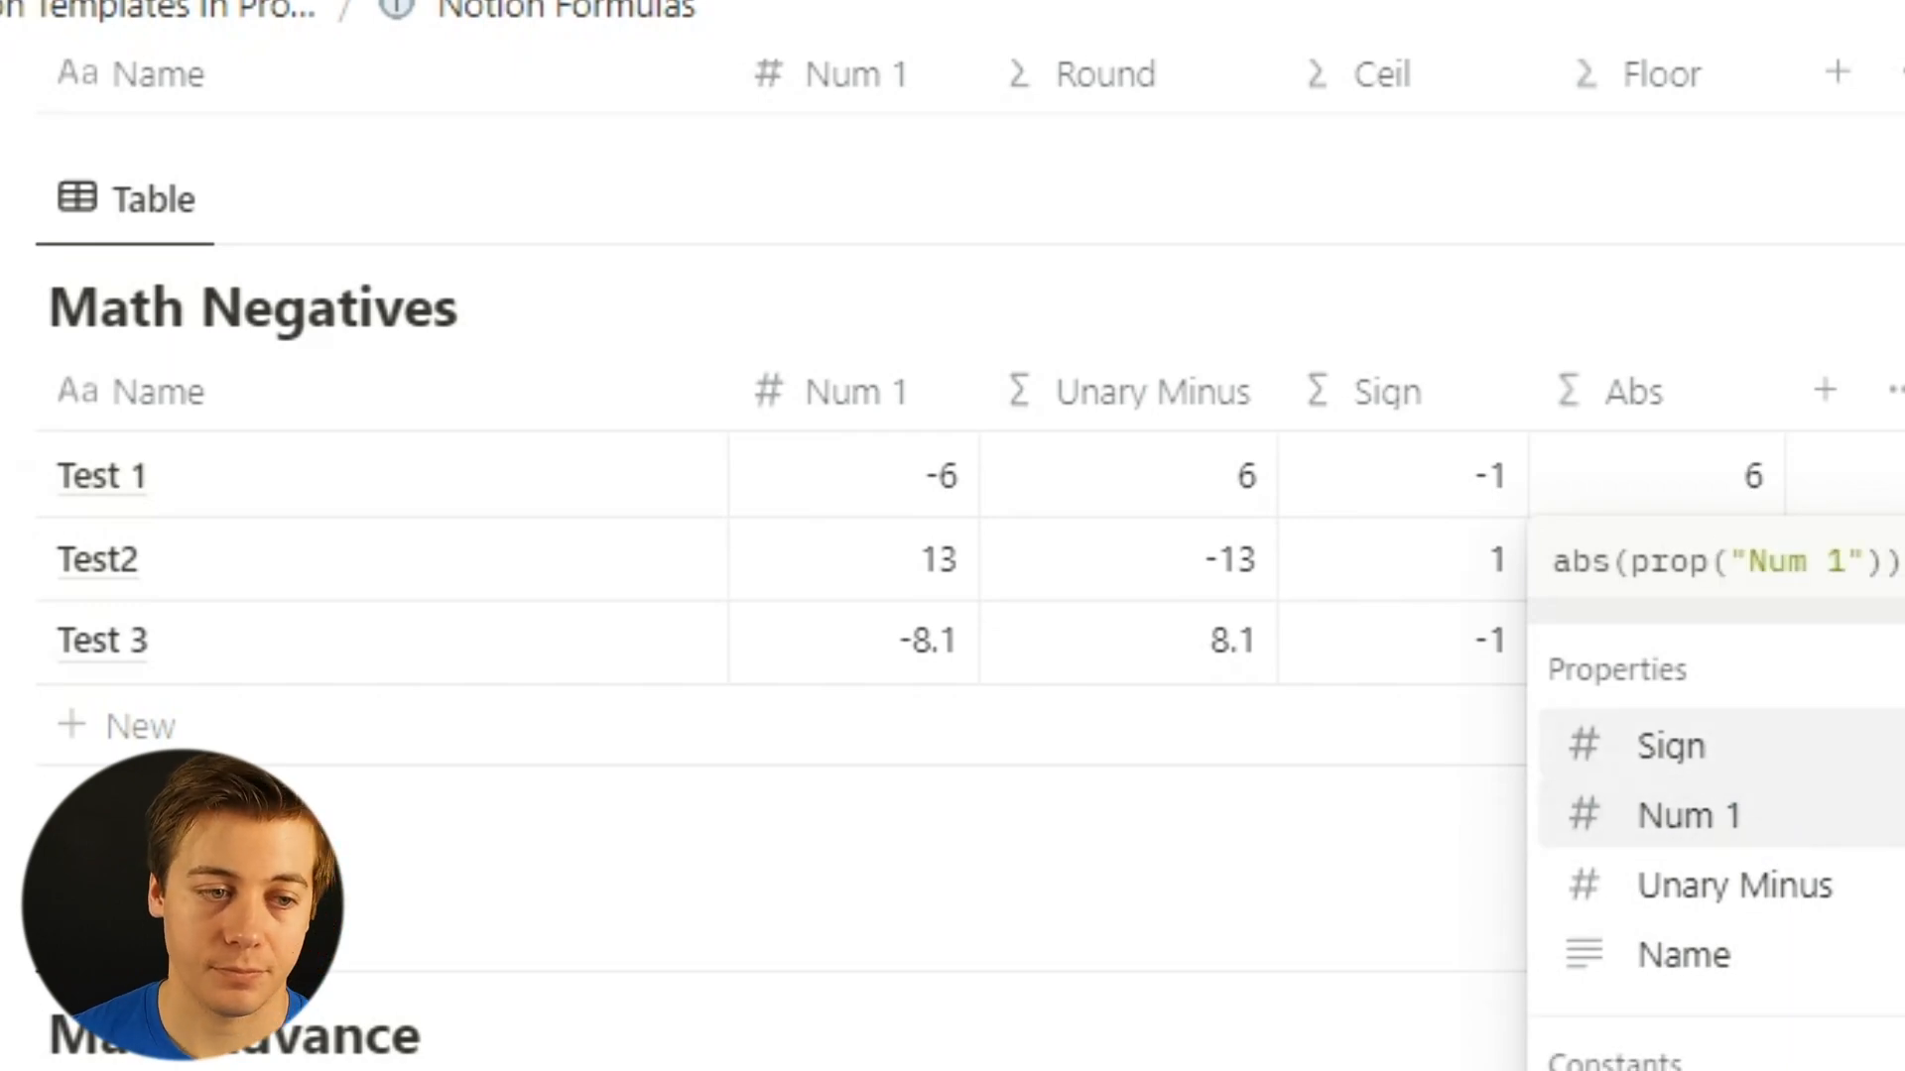
left_click(1693, 463)
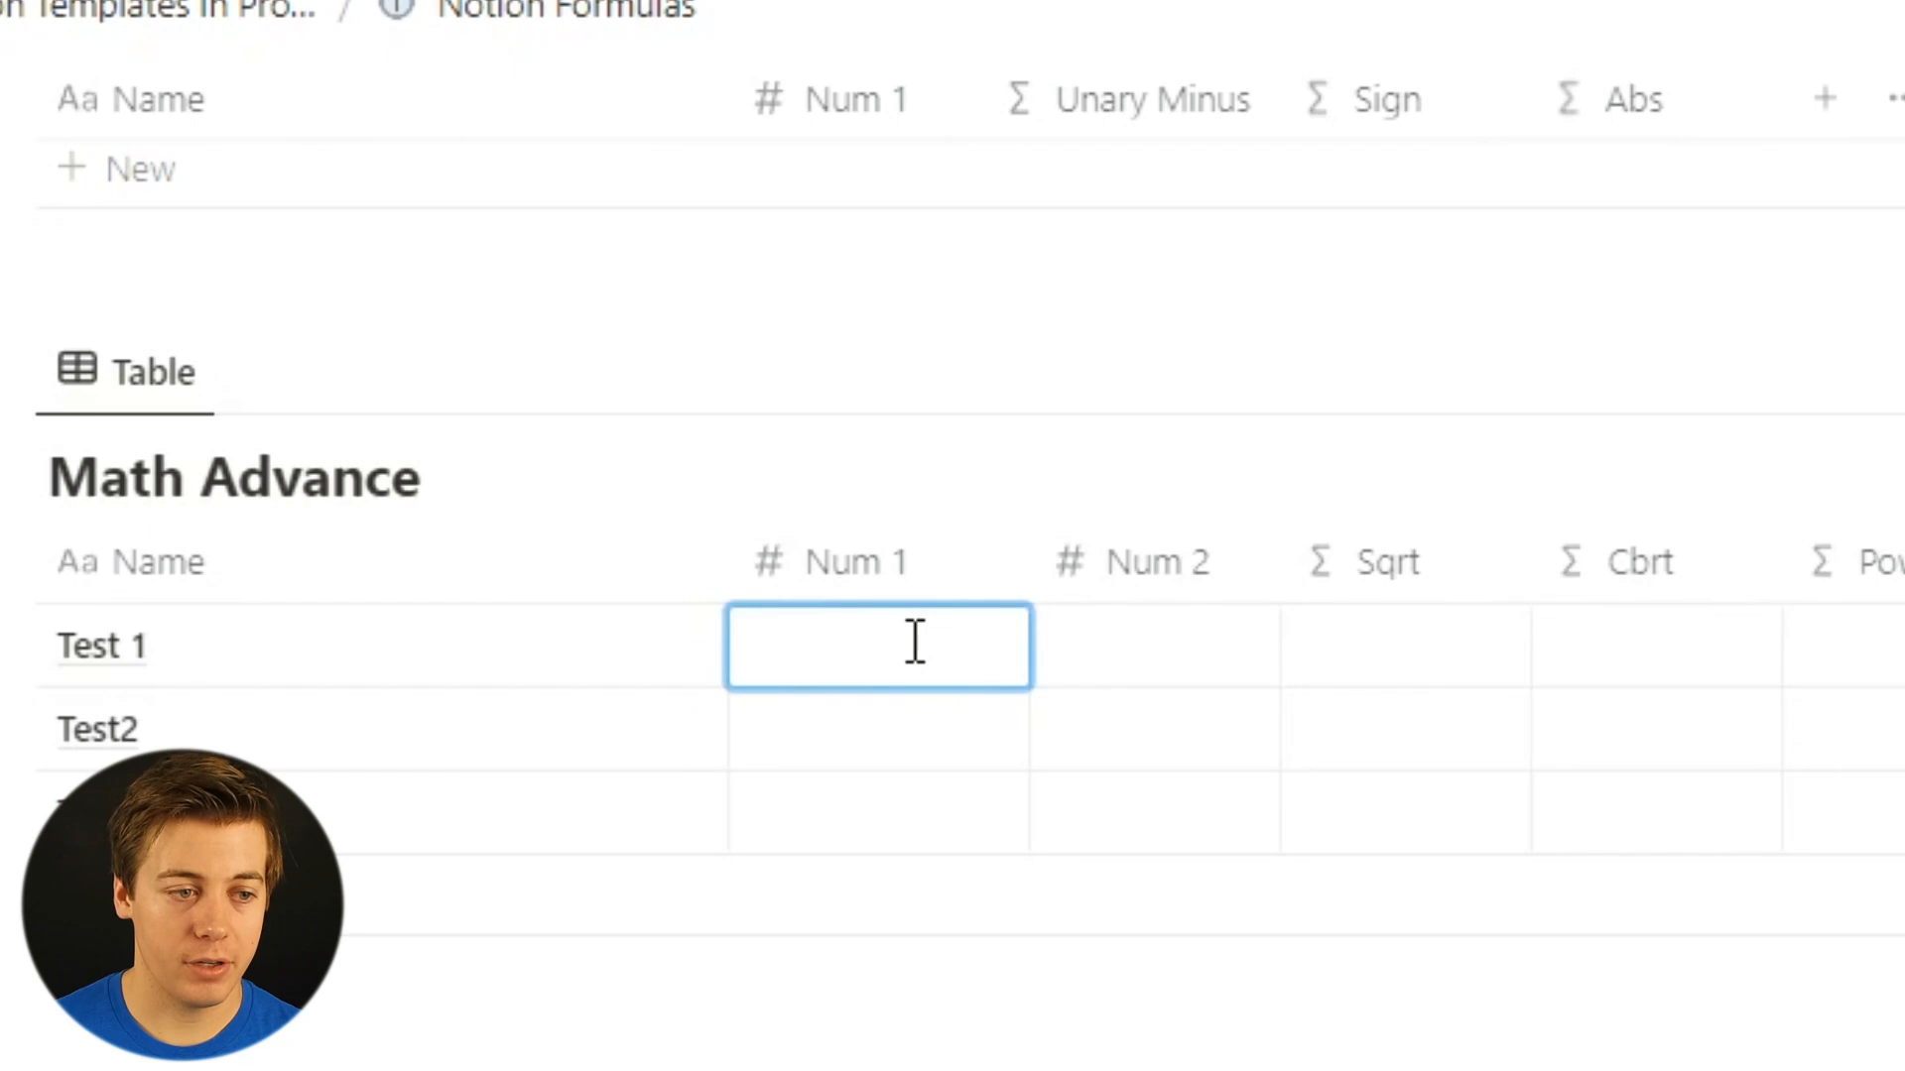
Fill the Num 1 column of the Math Advance table with 25 for Test 1, 49 for Test2 and 100 for Test 3.
type("25")
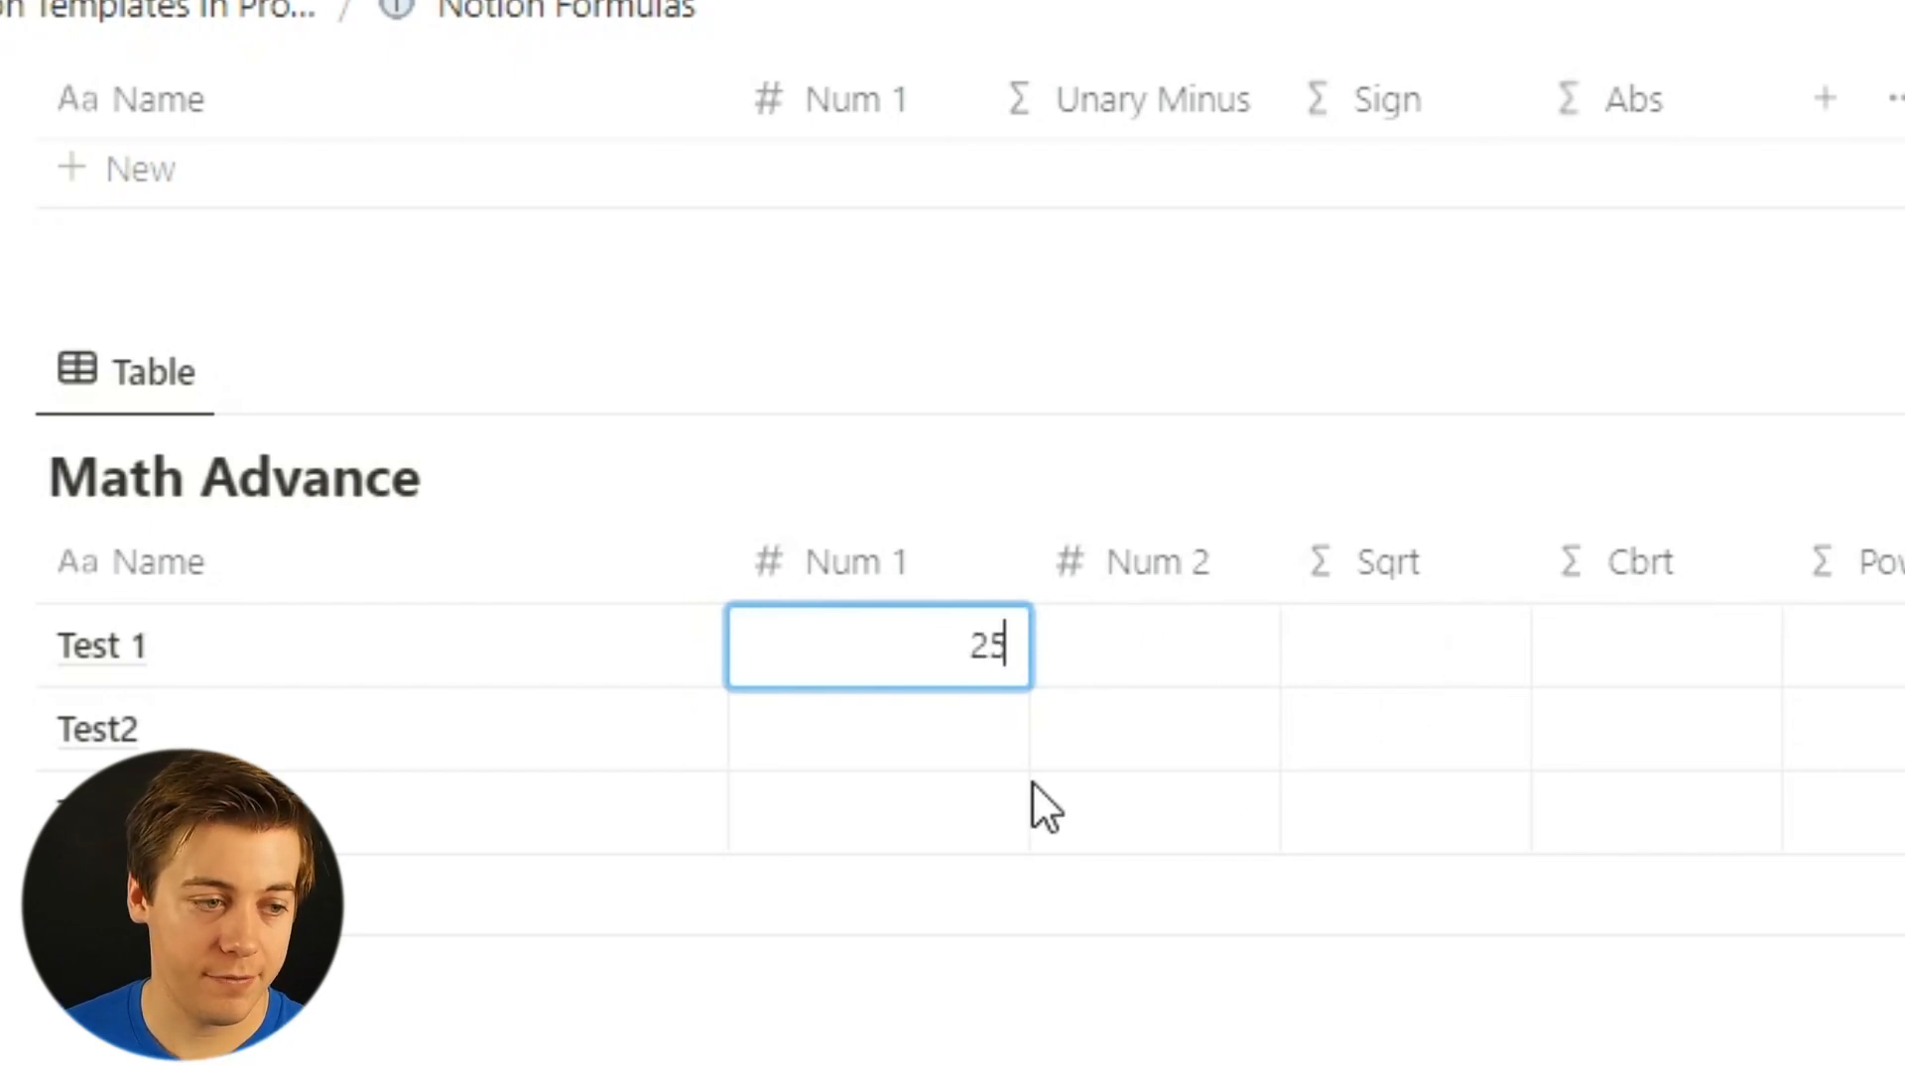
key("Return")
left_click(970, 754)
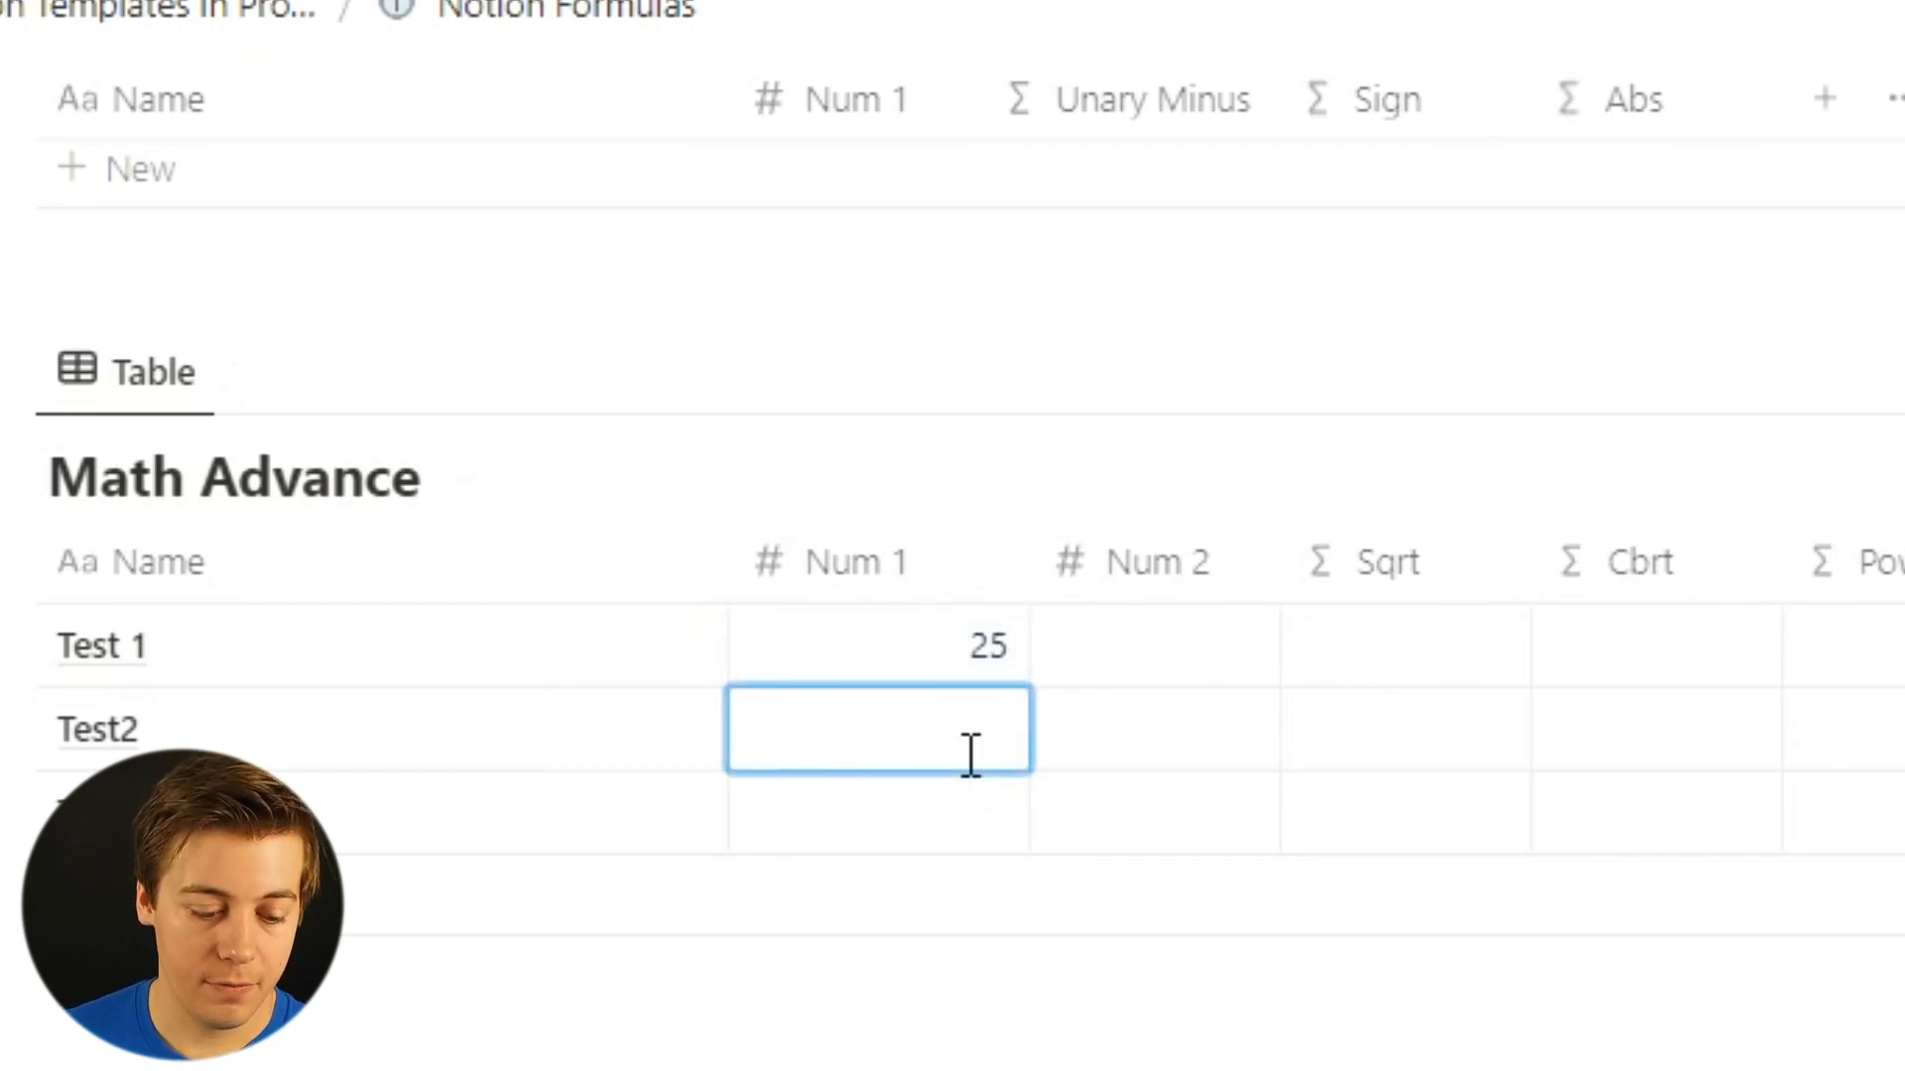
type("49")
key("Return")
left_click(980, 801)
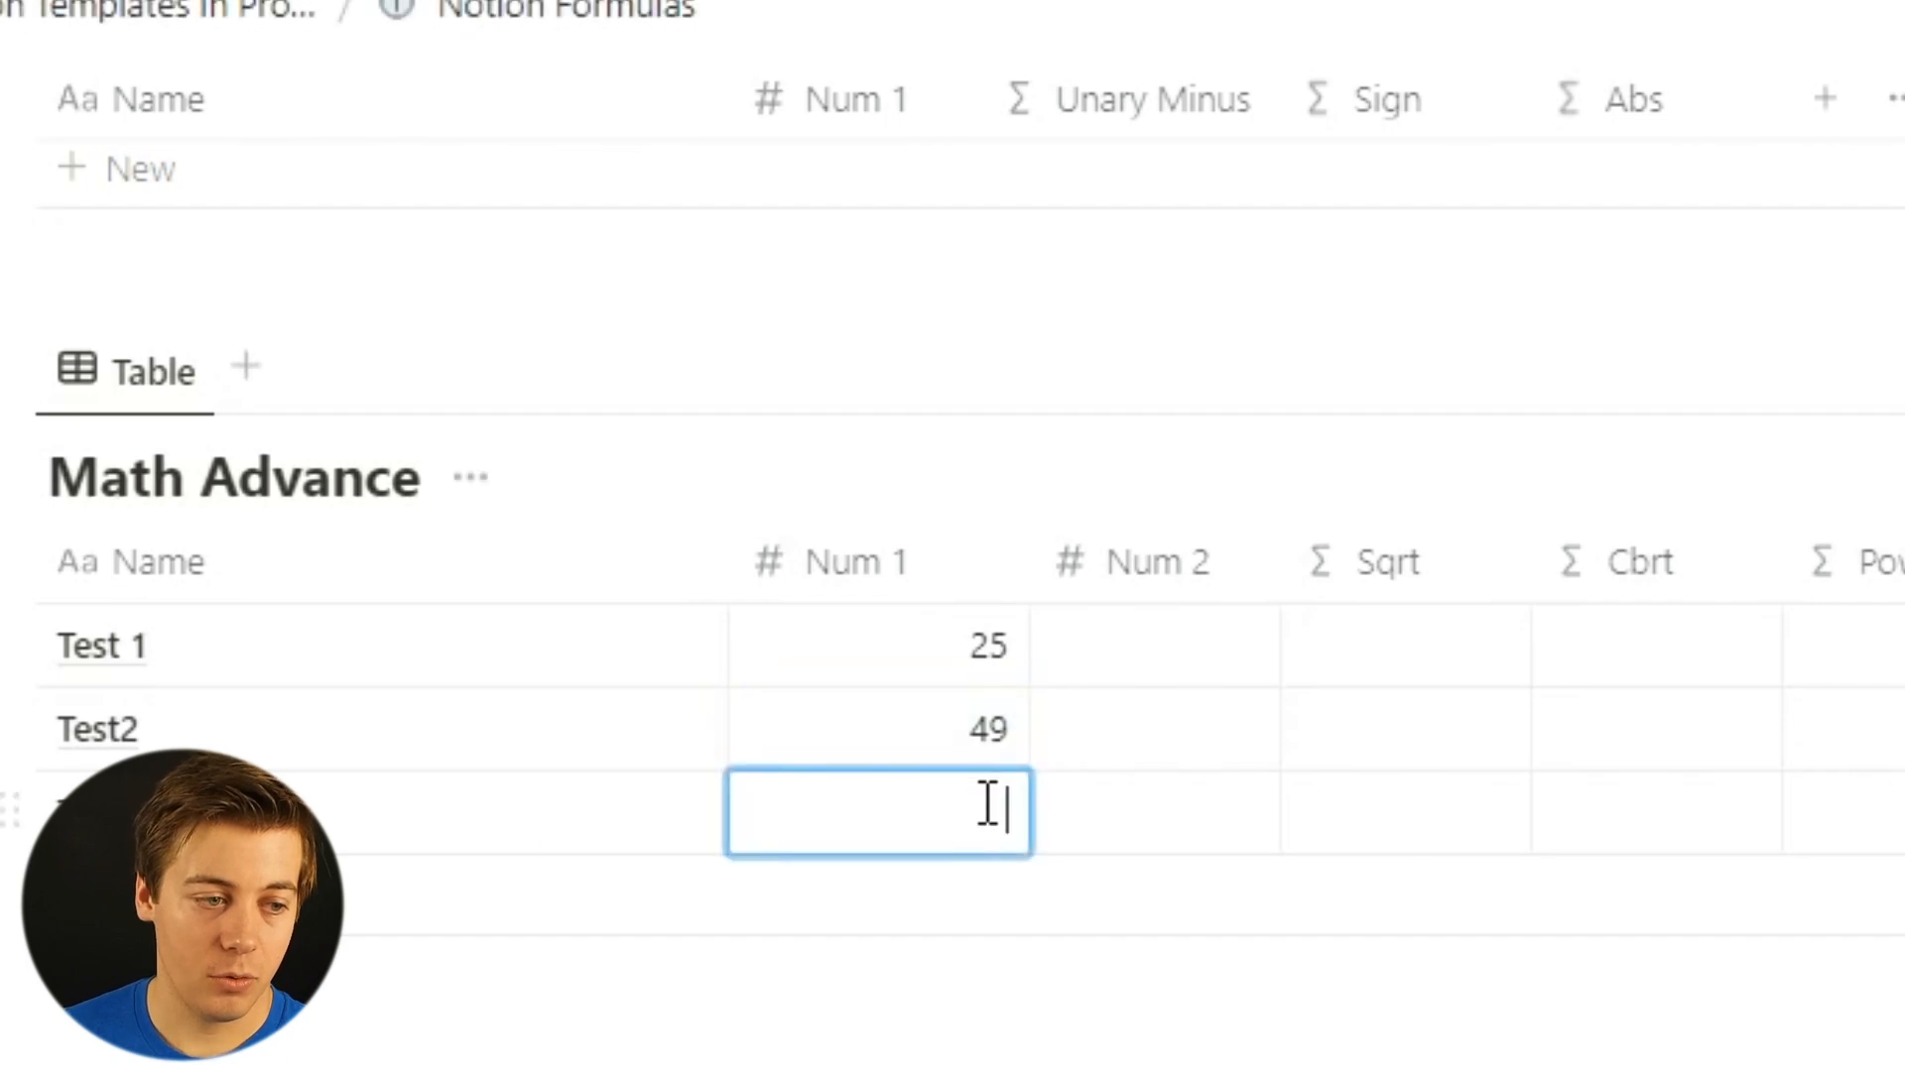
type("1")
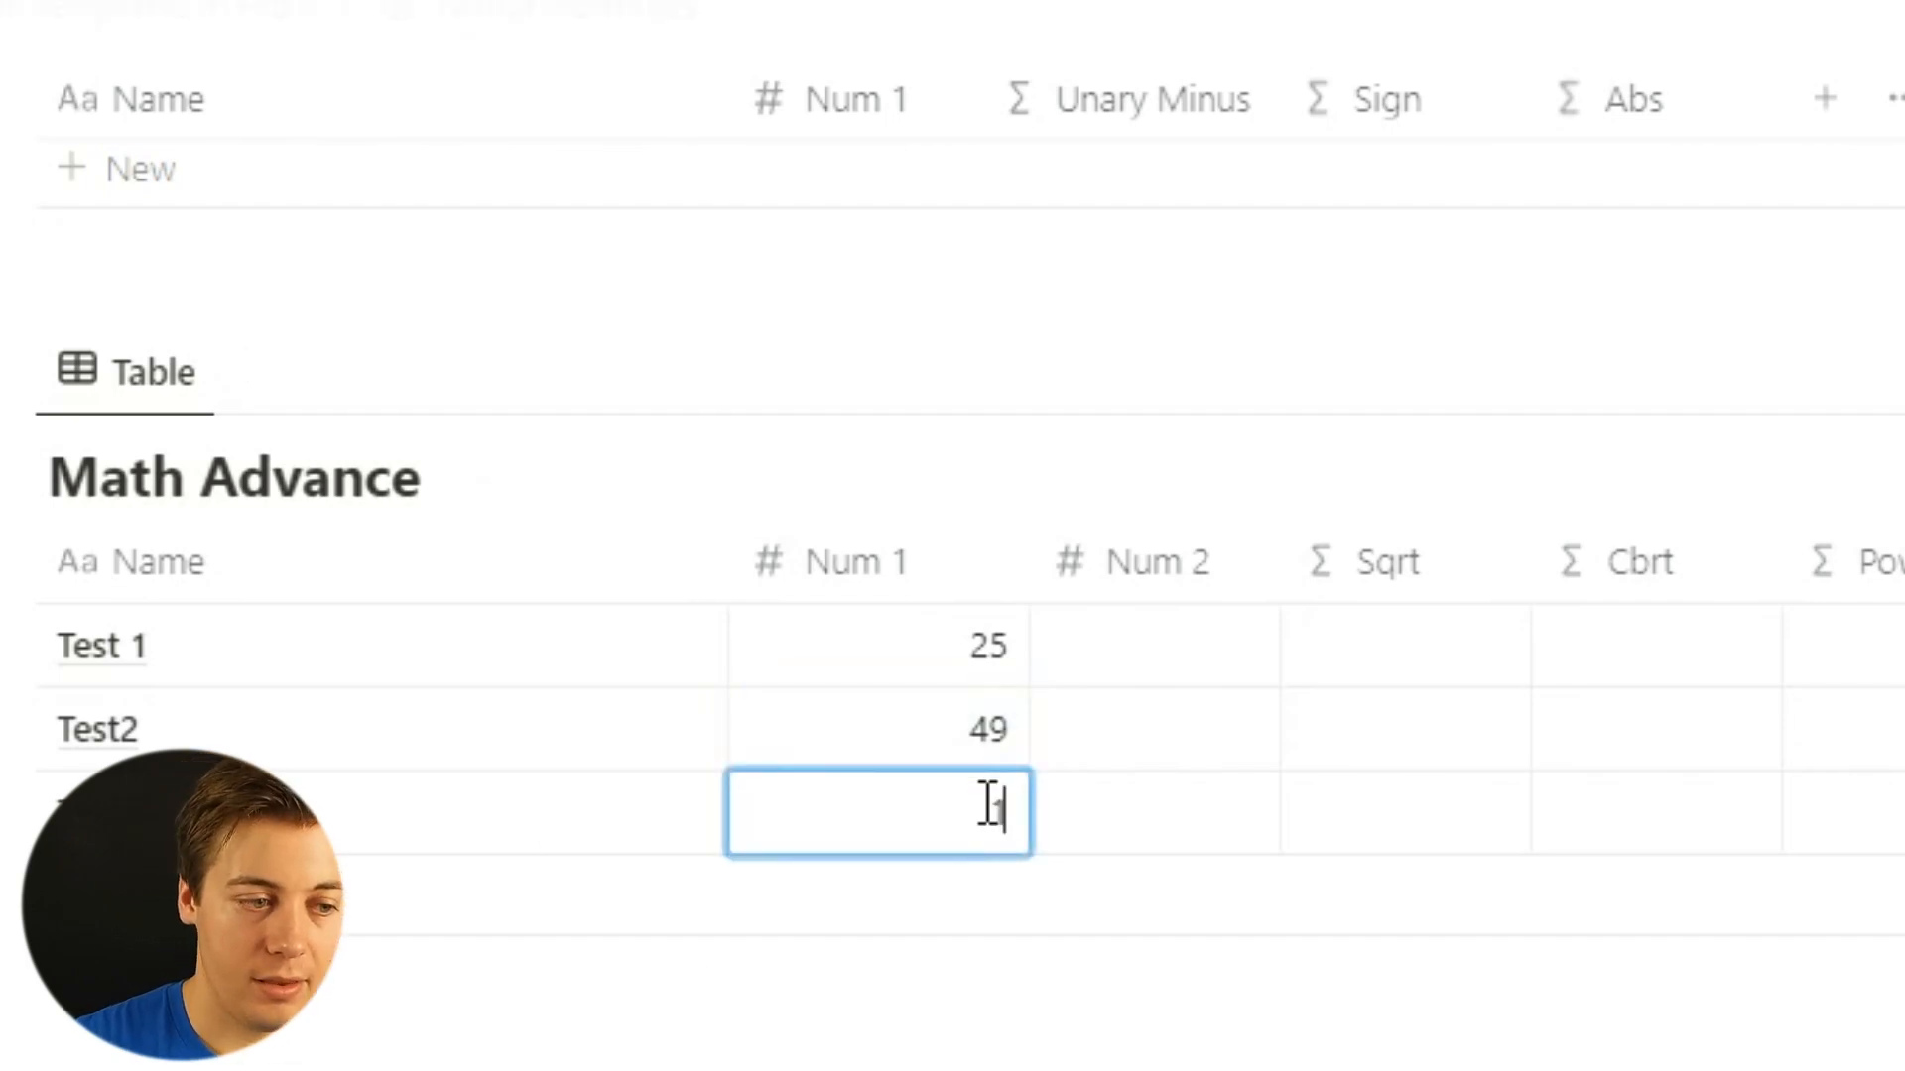
type("00")
key("Return")
Set the Math Advance table's Sqrt column formula to sqrt(prop("Num 1")).
left_click(1429, 620)
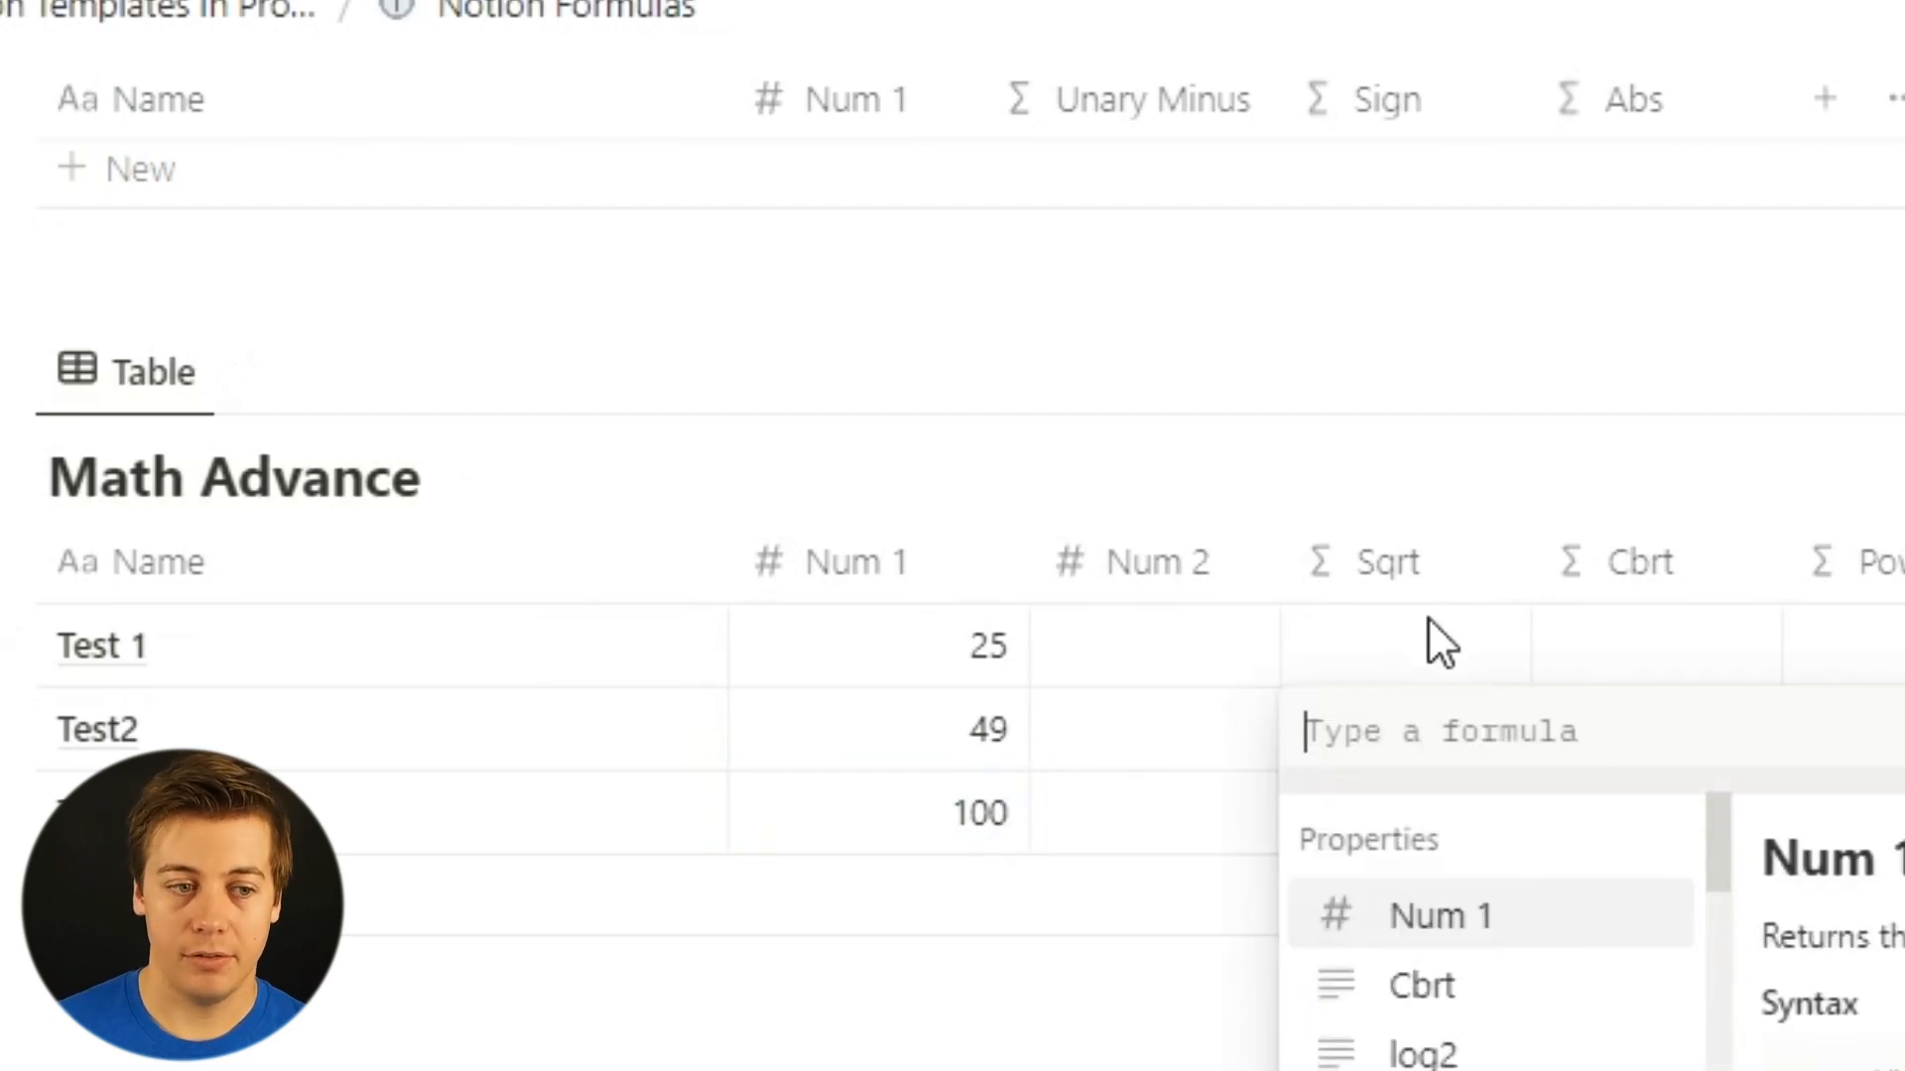
type("sqrt")
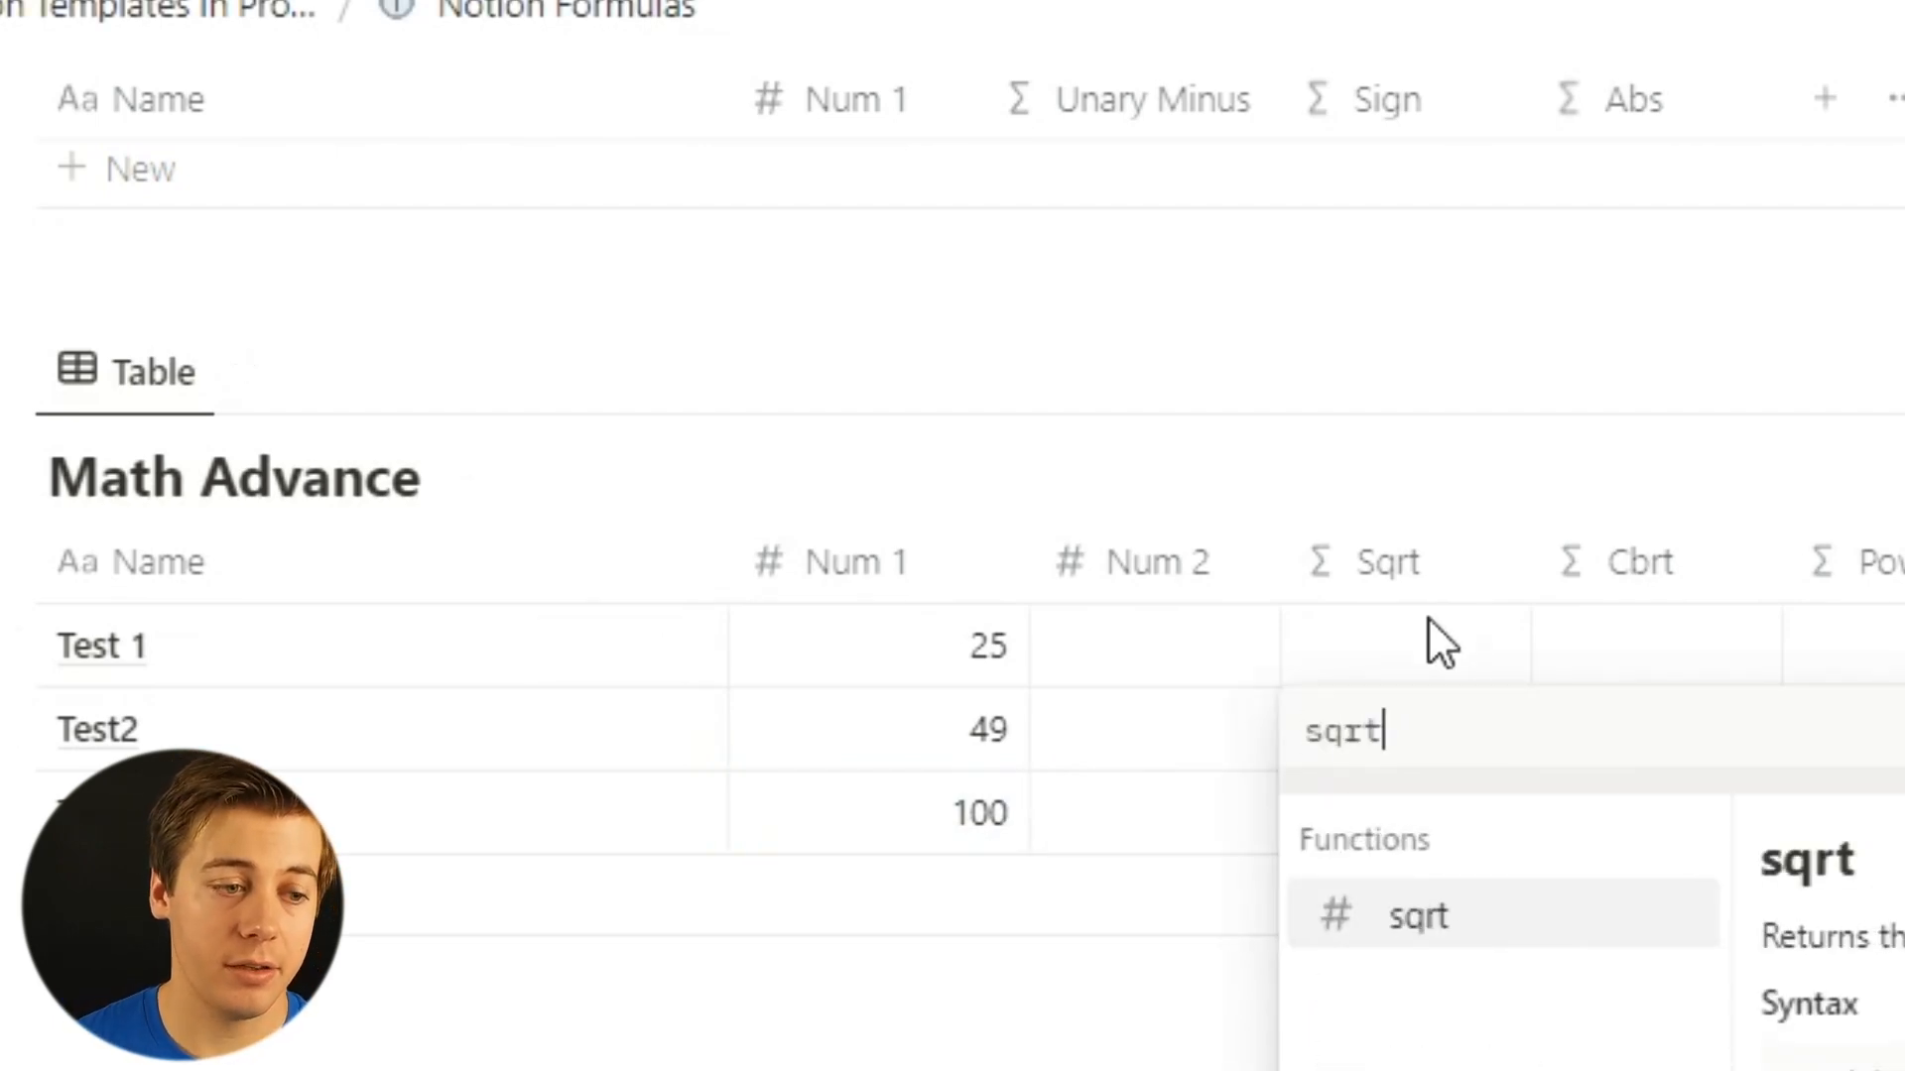
left_click(1438, 943)
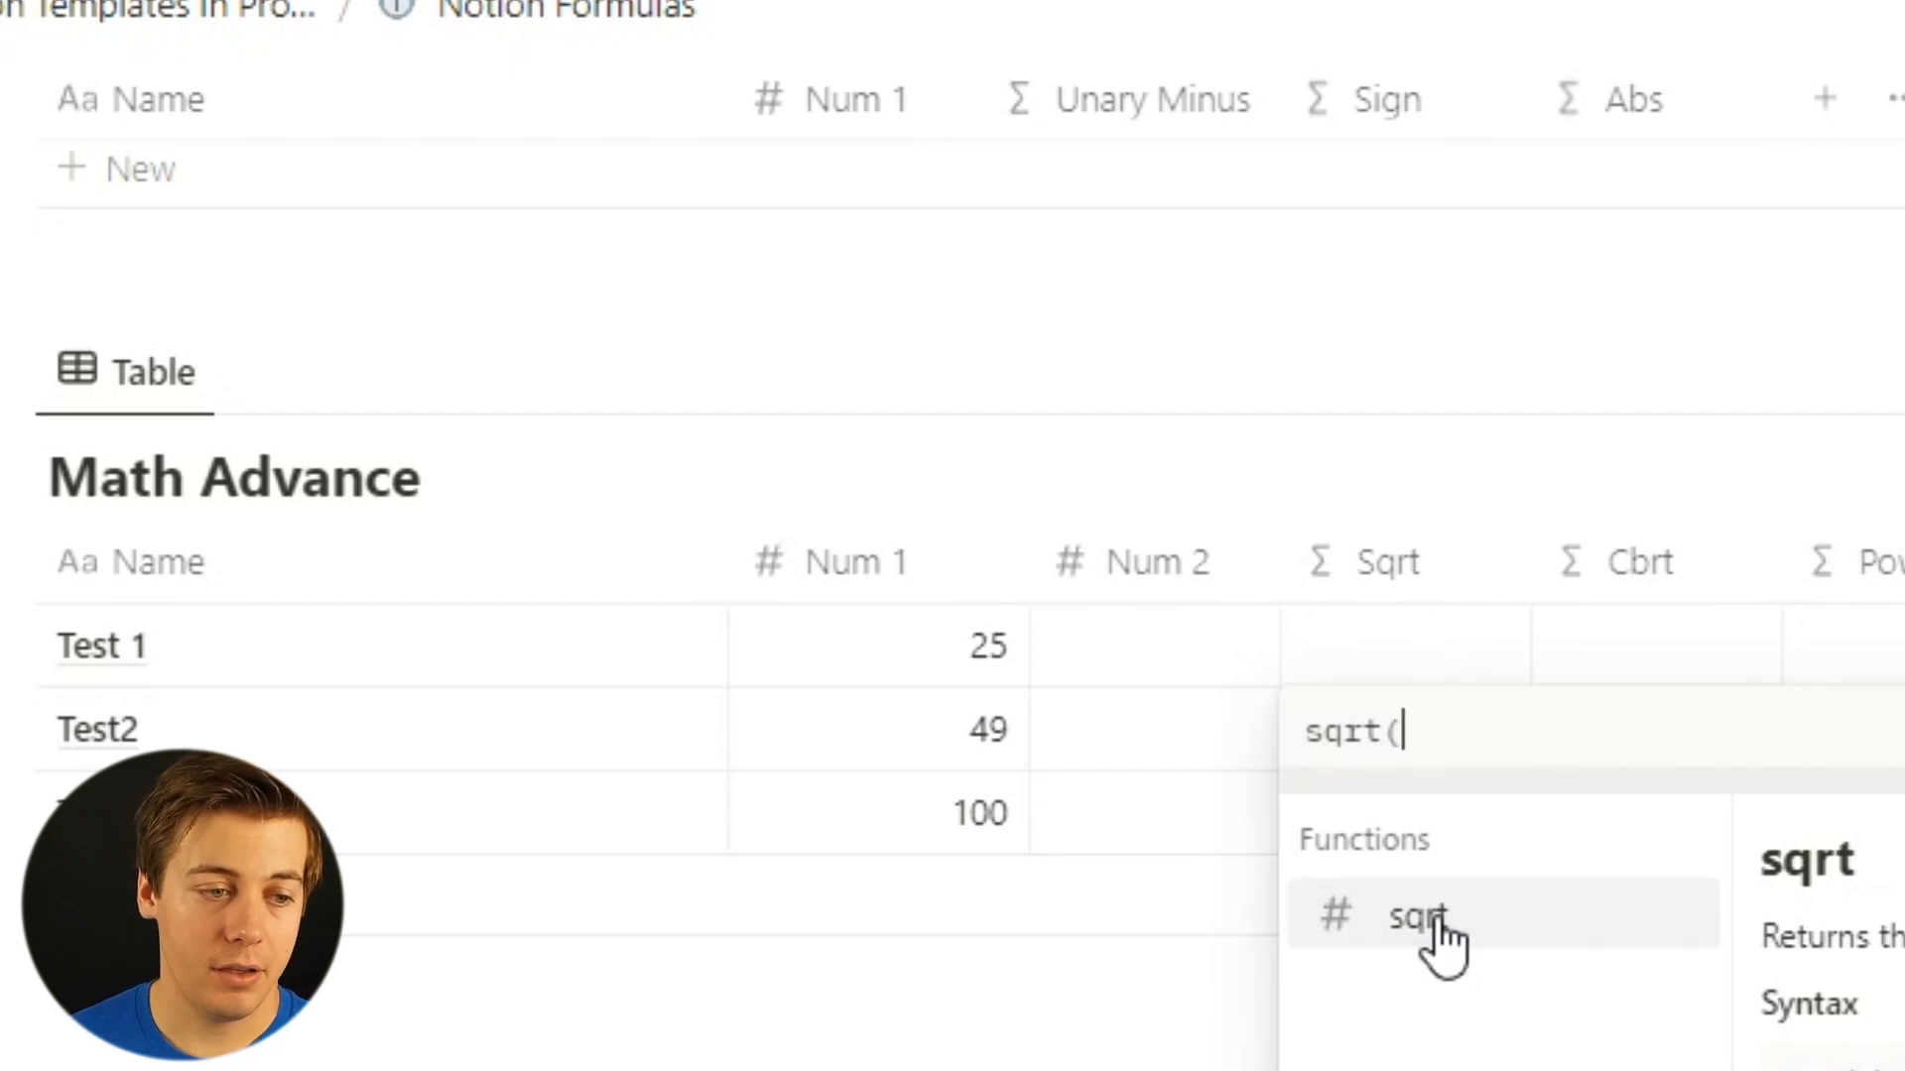
type("nu")
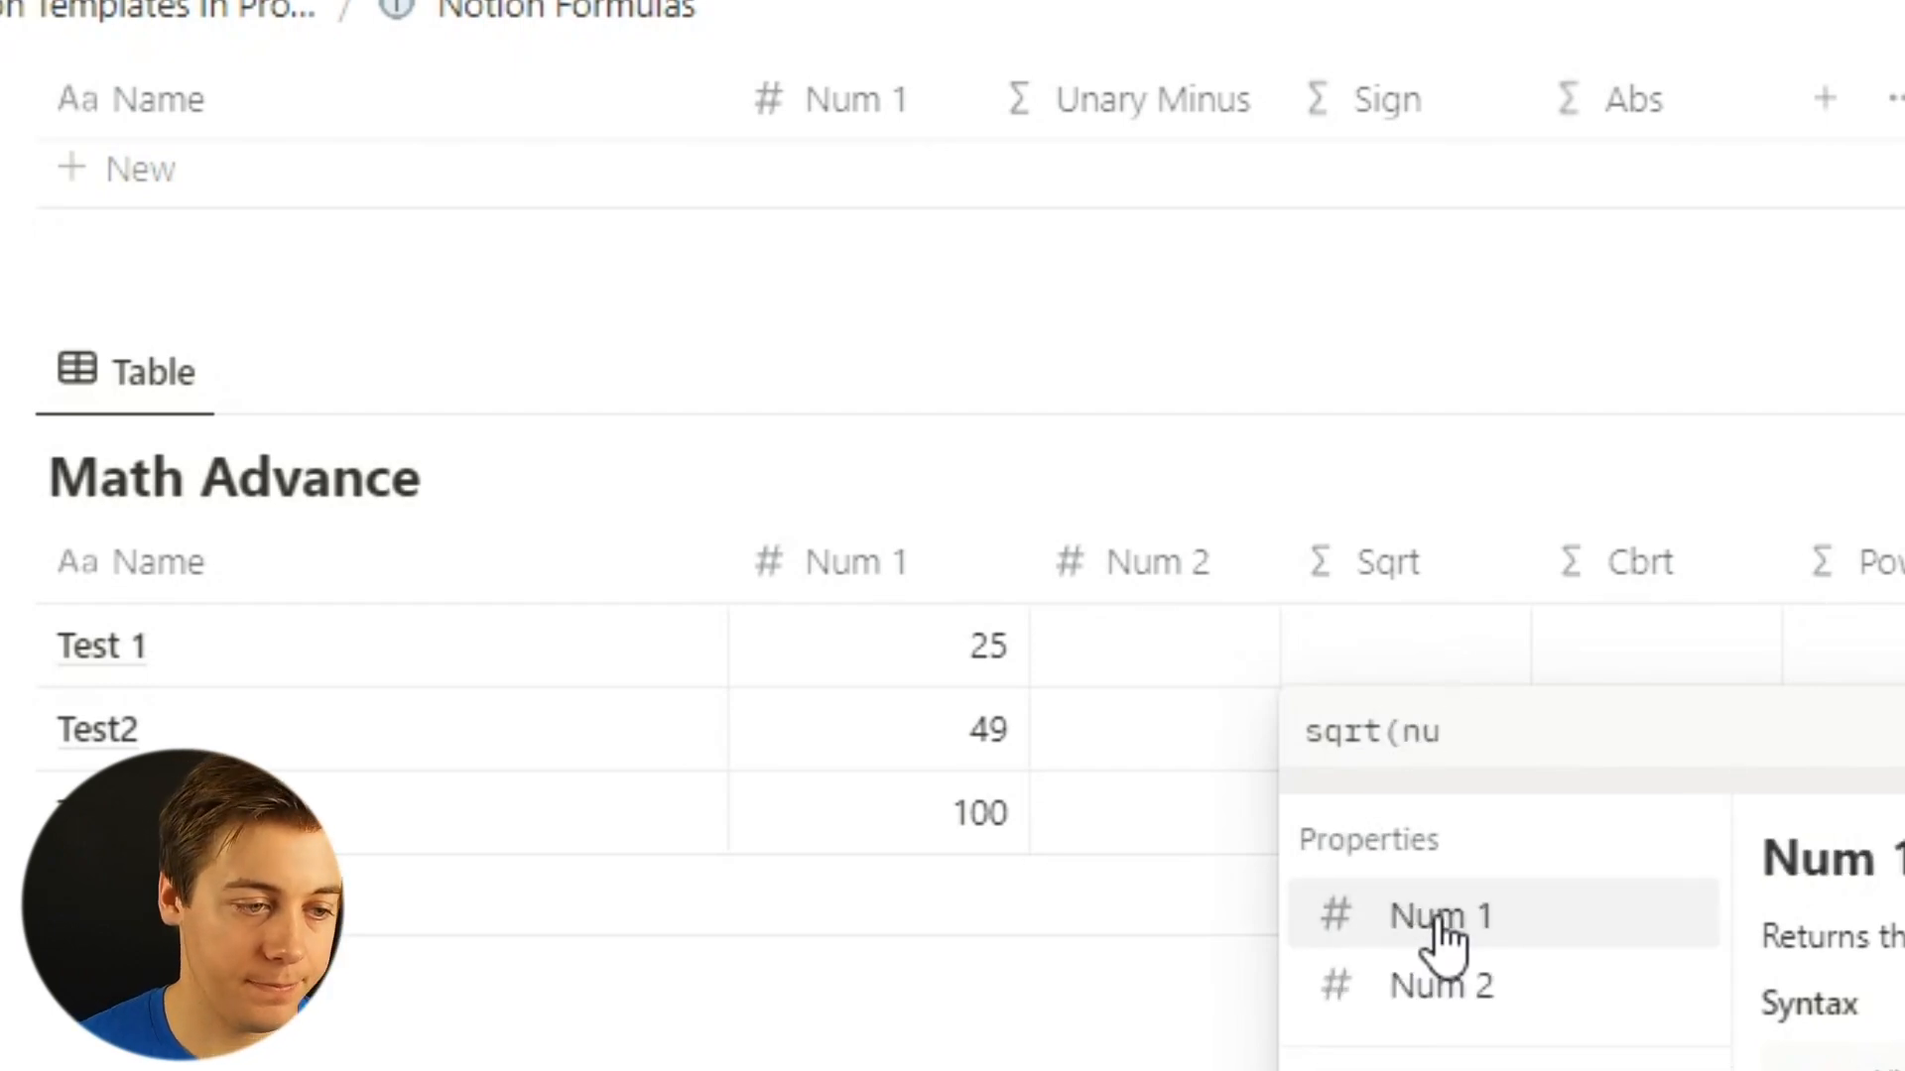
left_click(1440, 943)
type(")")
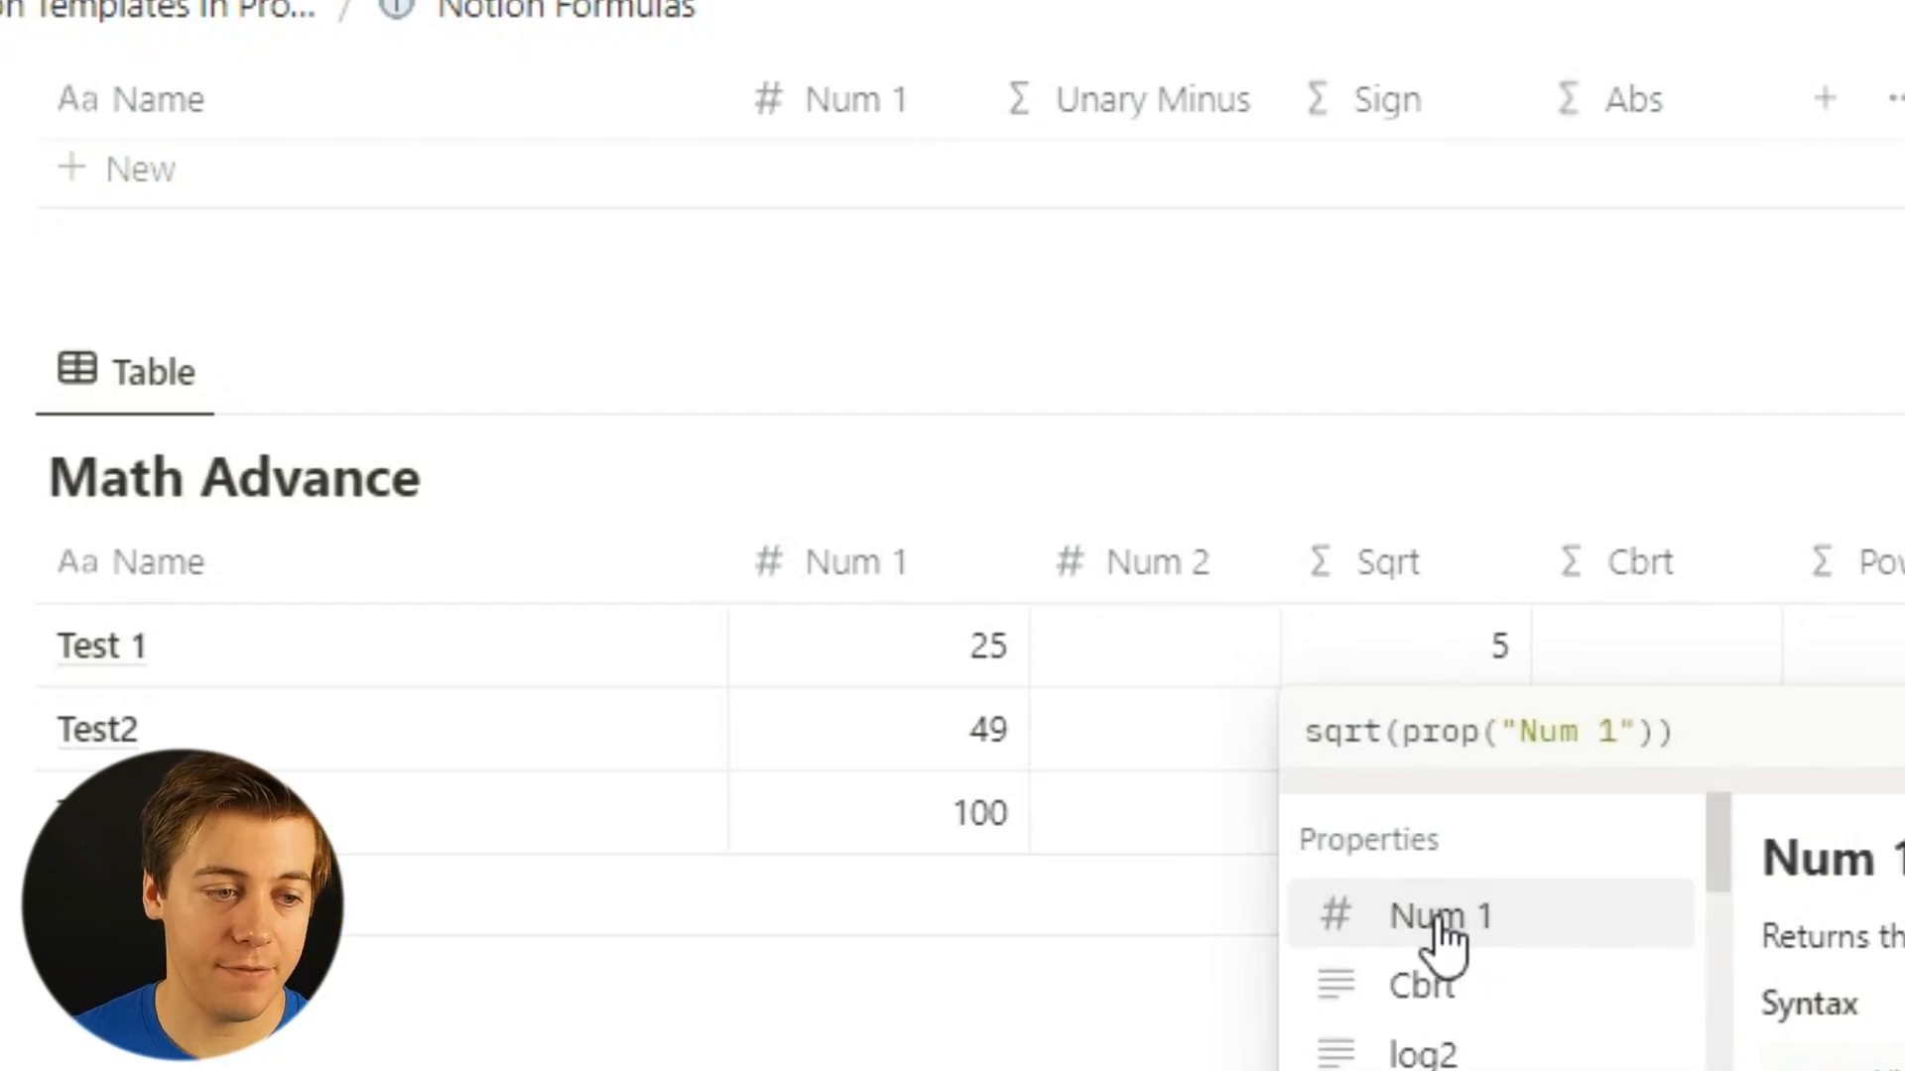
key("Return")
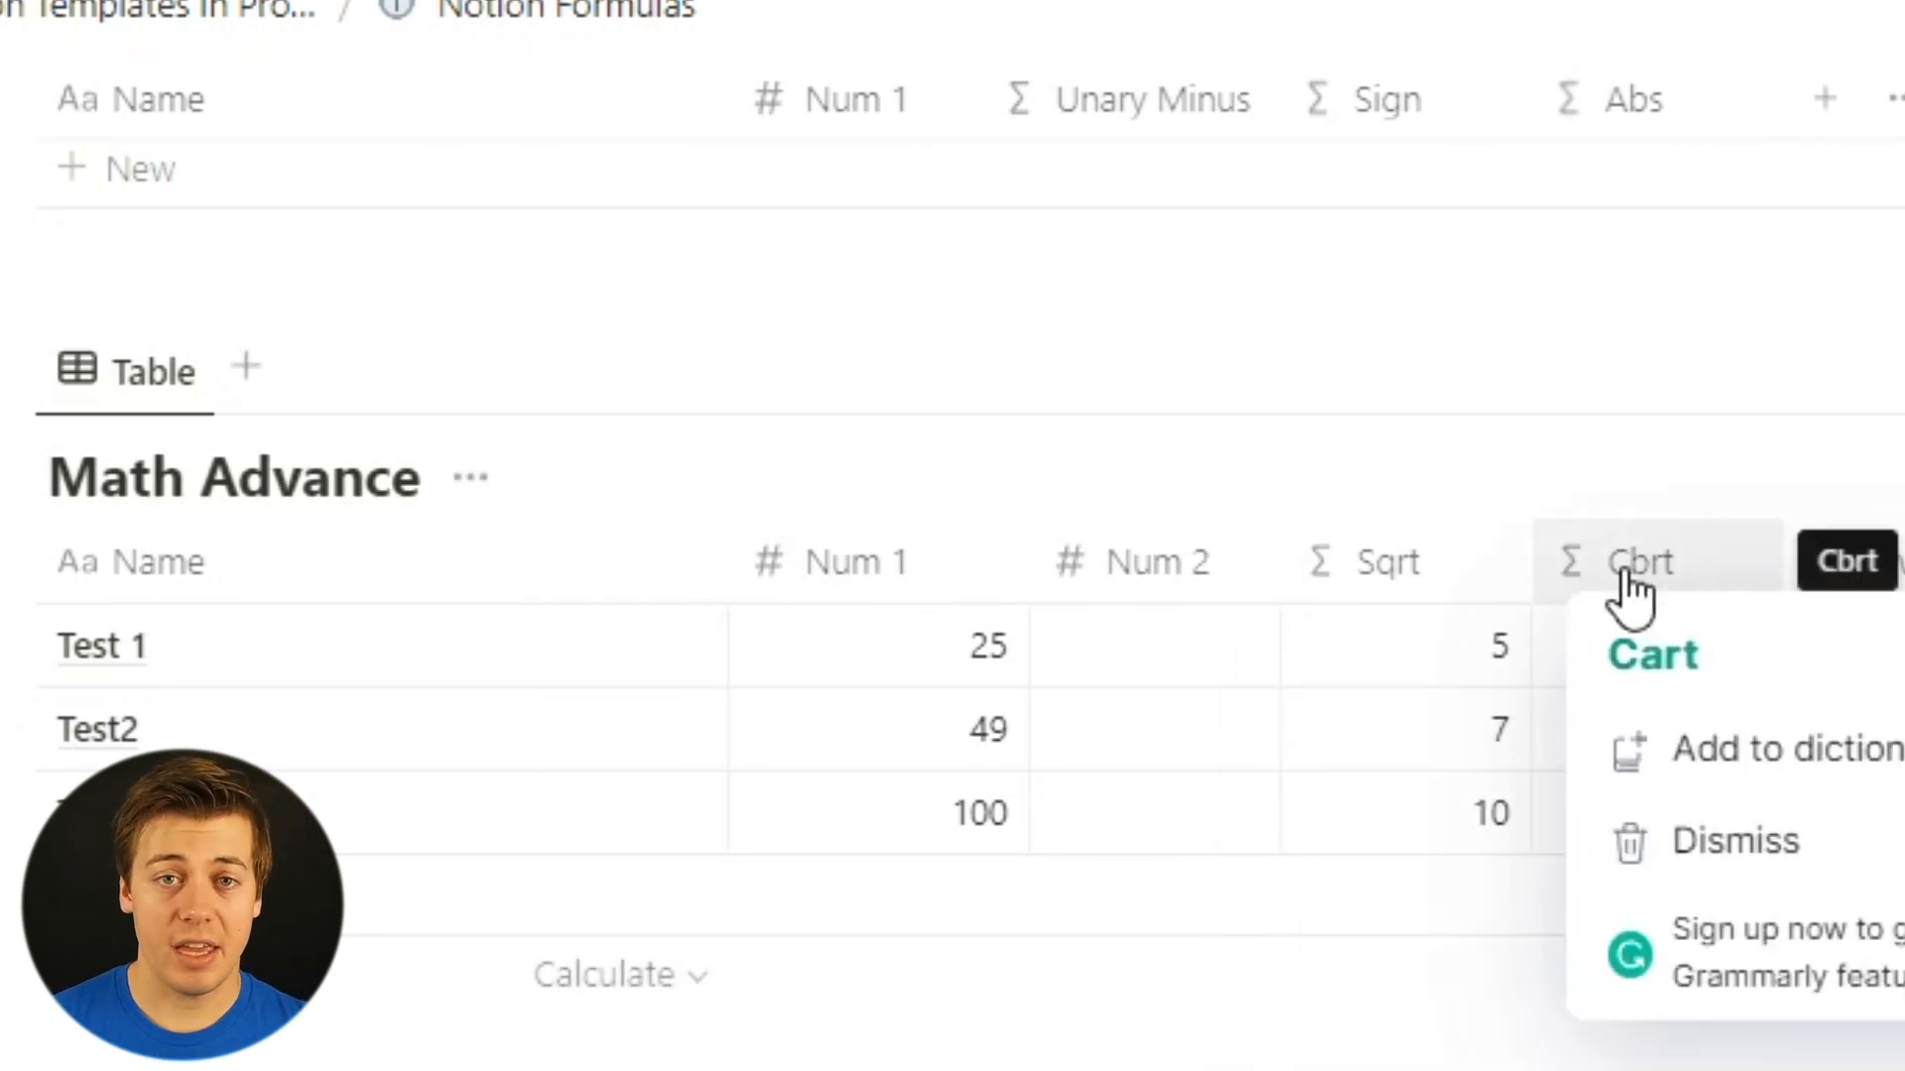
Fill the Num 2 column of the Math Advance table with 125 for Test 1, 343 for Test2 and 1000 for Test 3.
left_click(1191, 640)
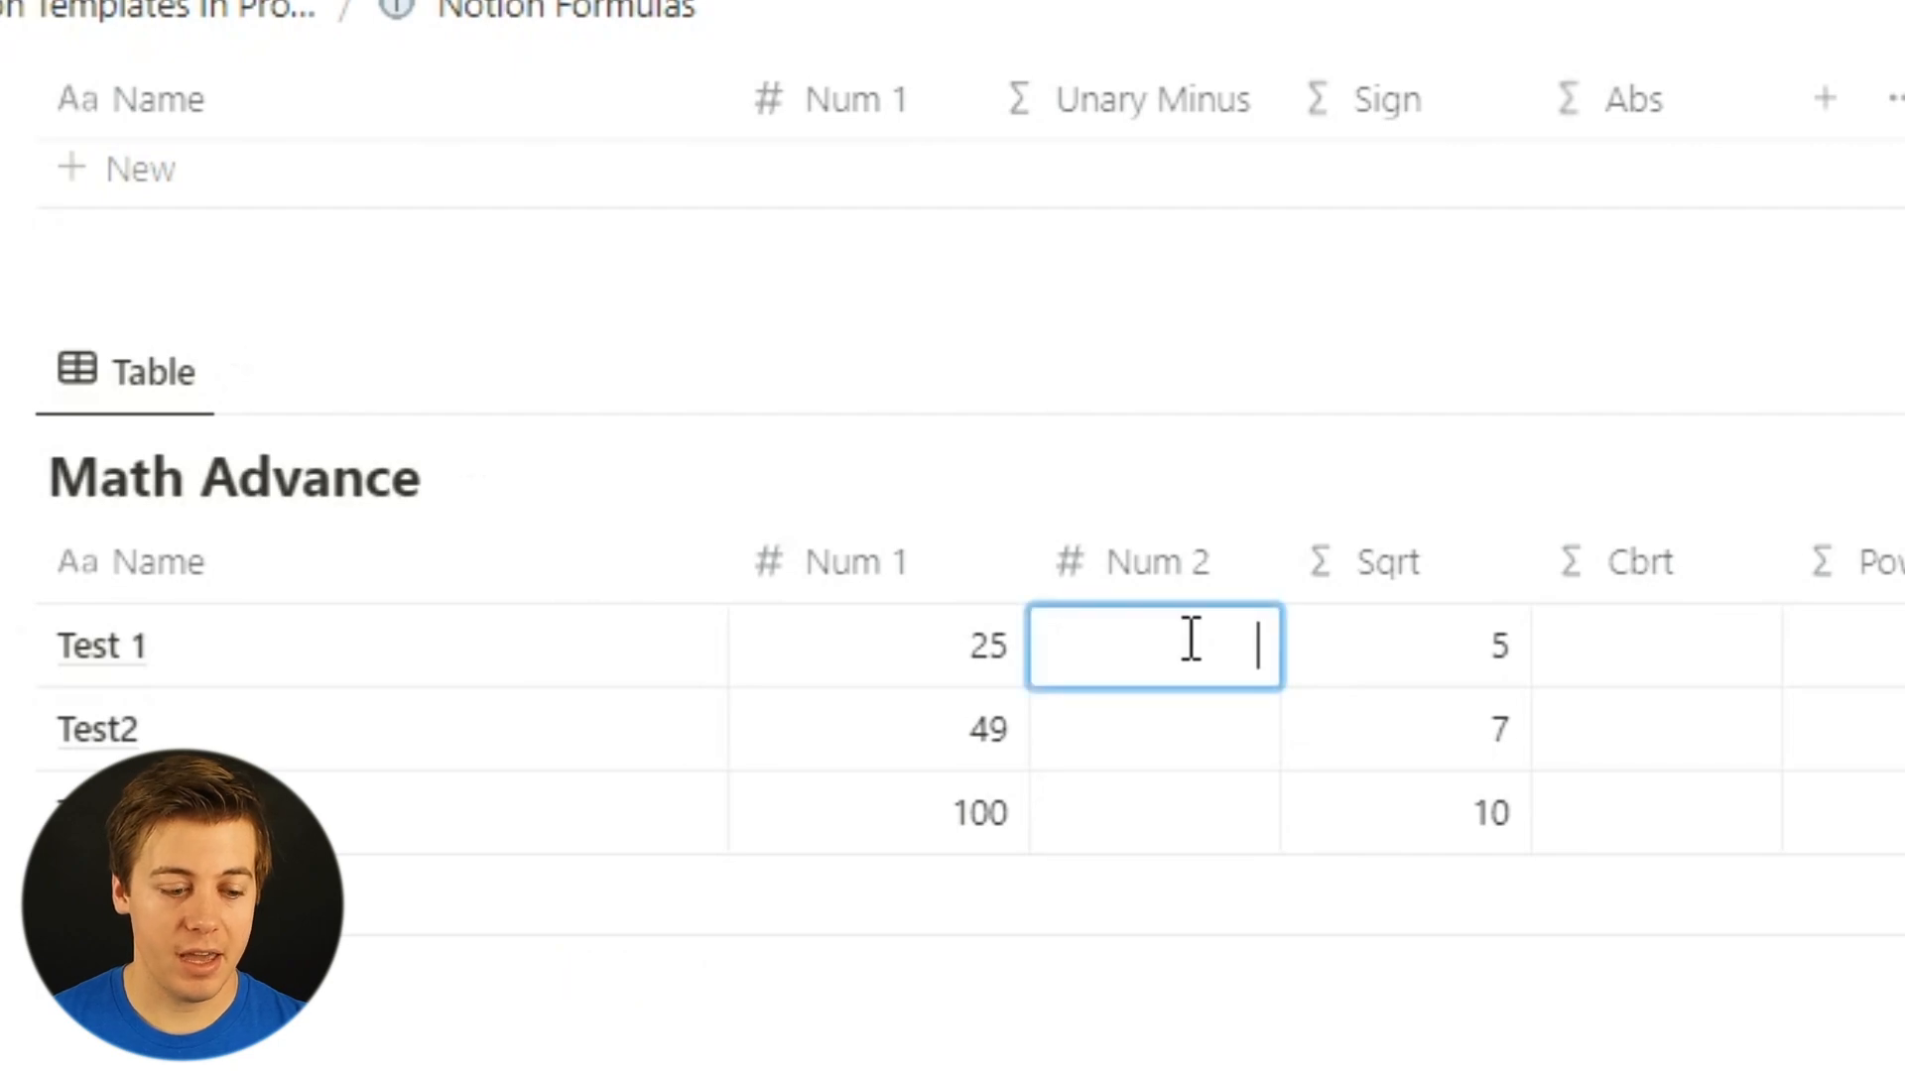
type("125")
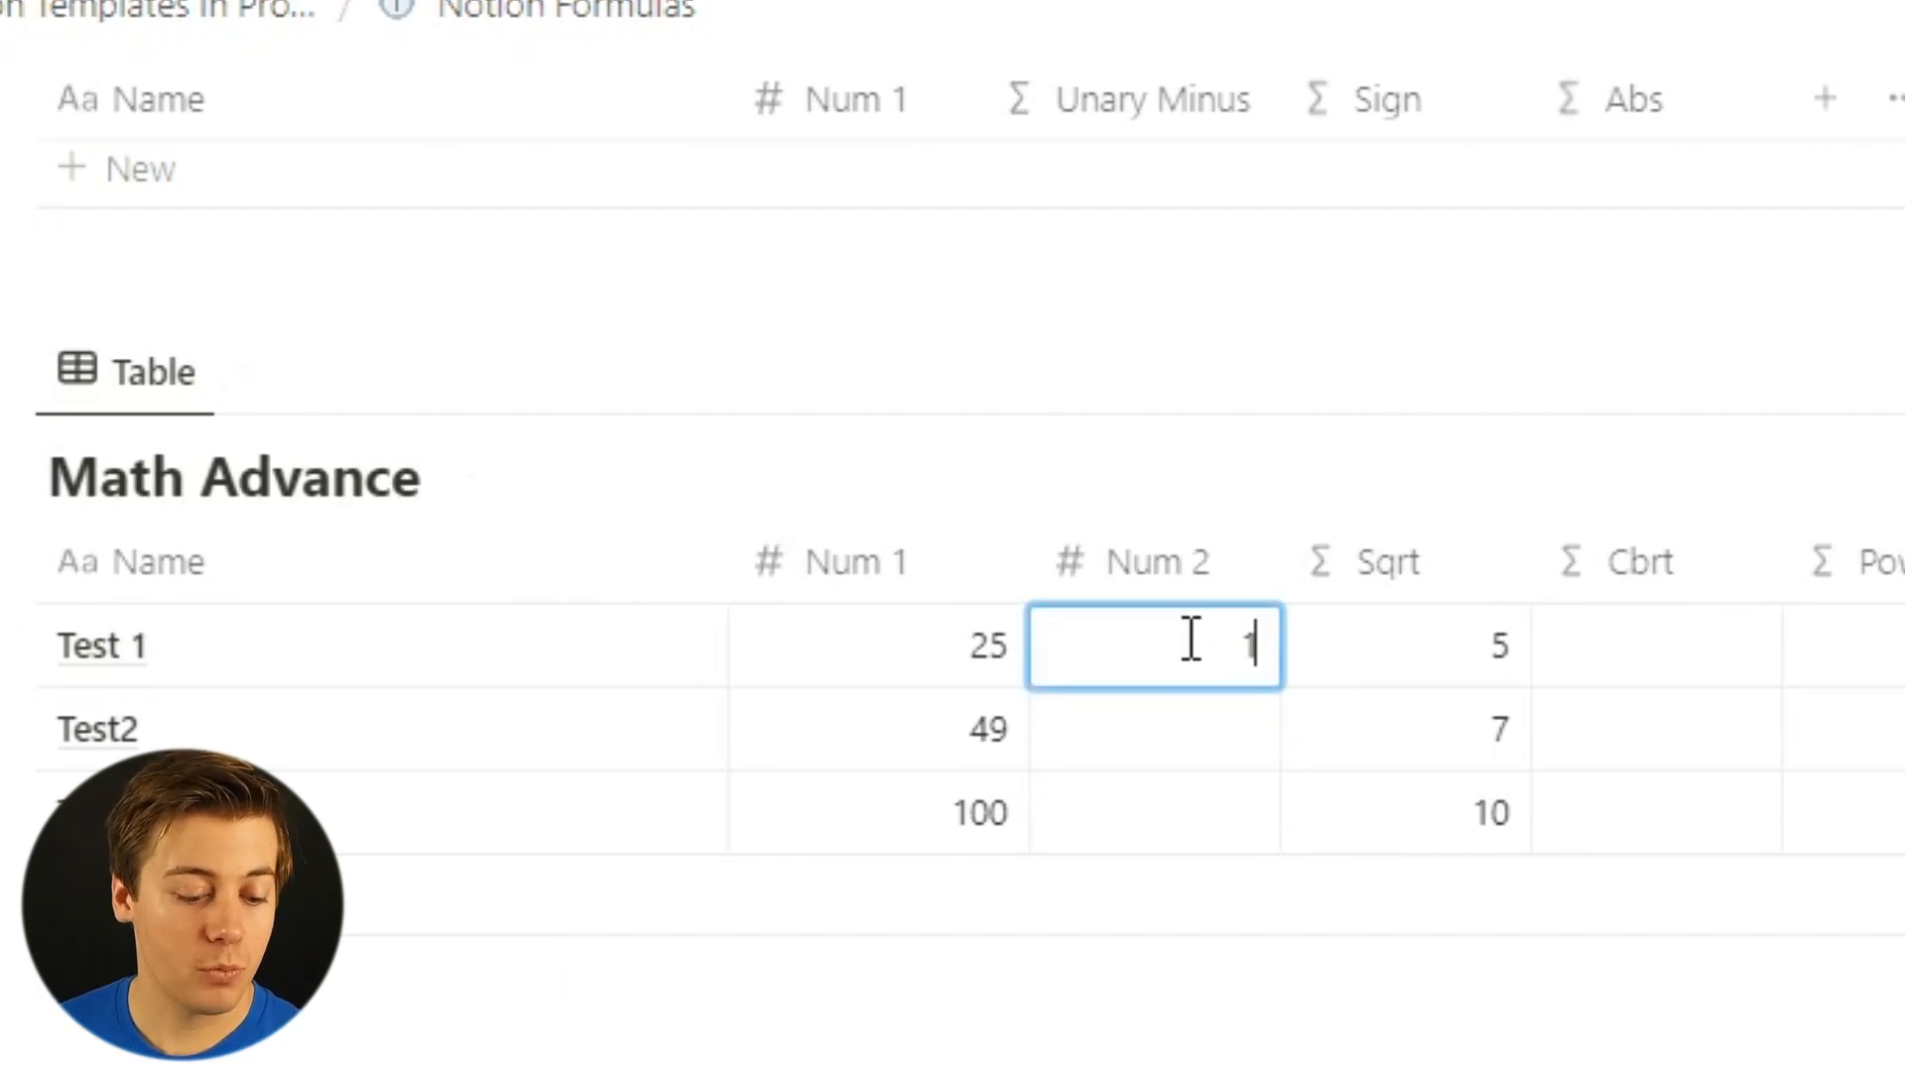
key("Return")
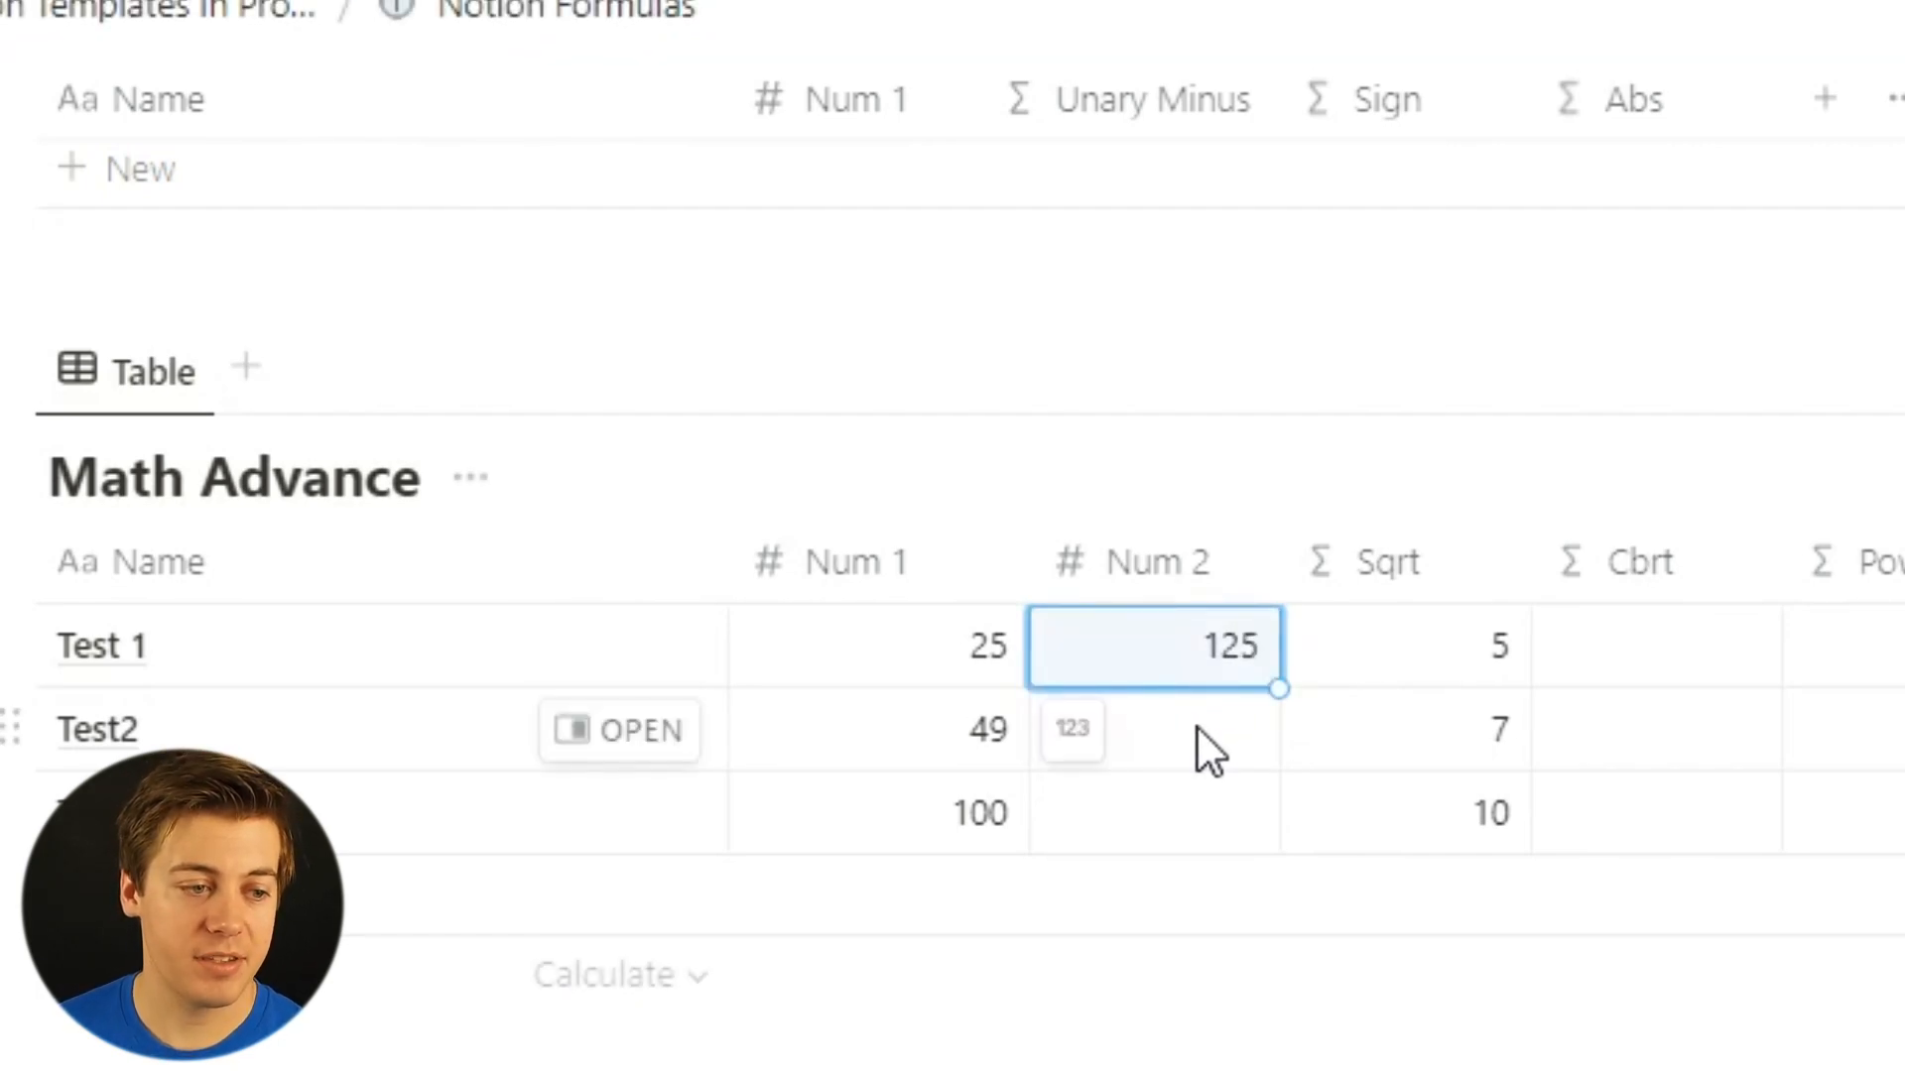
left_click(1196, 726)
type("343")
key("Return")
left_click(1240, 823)
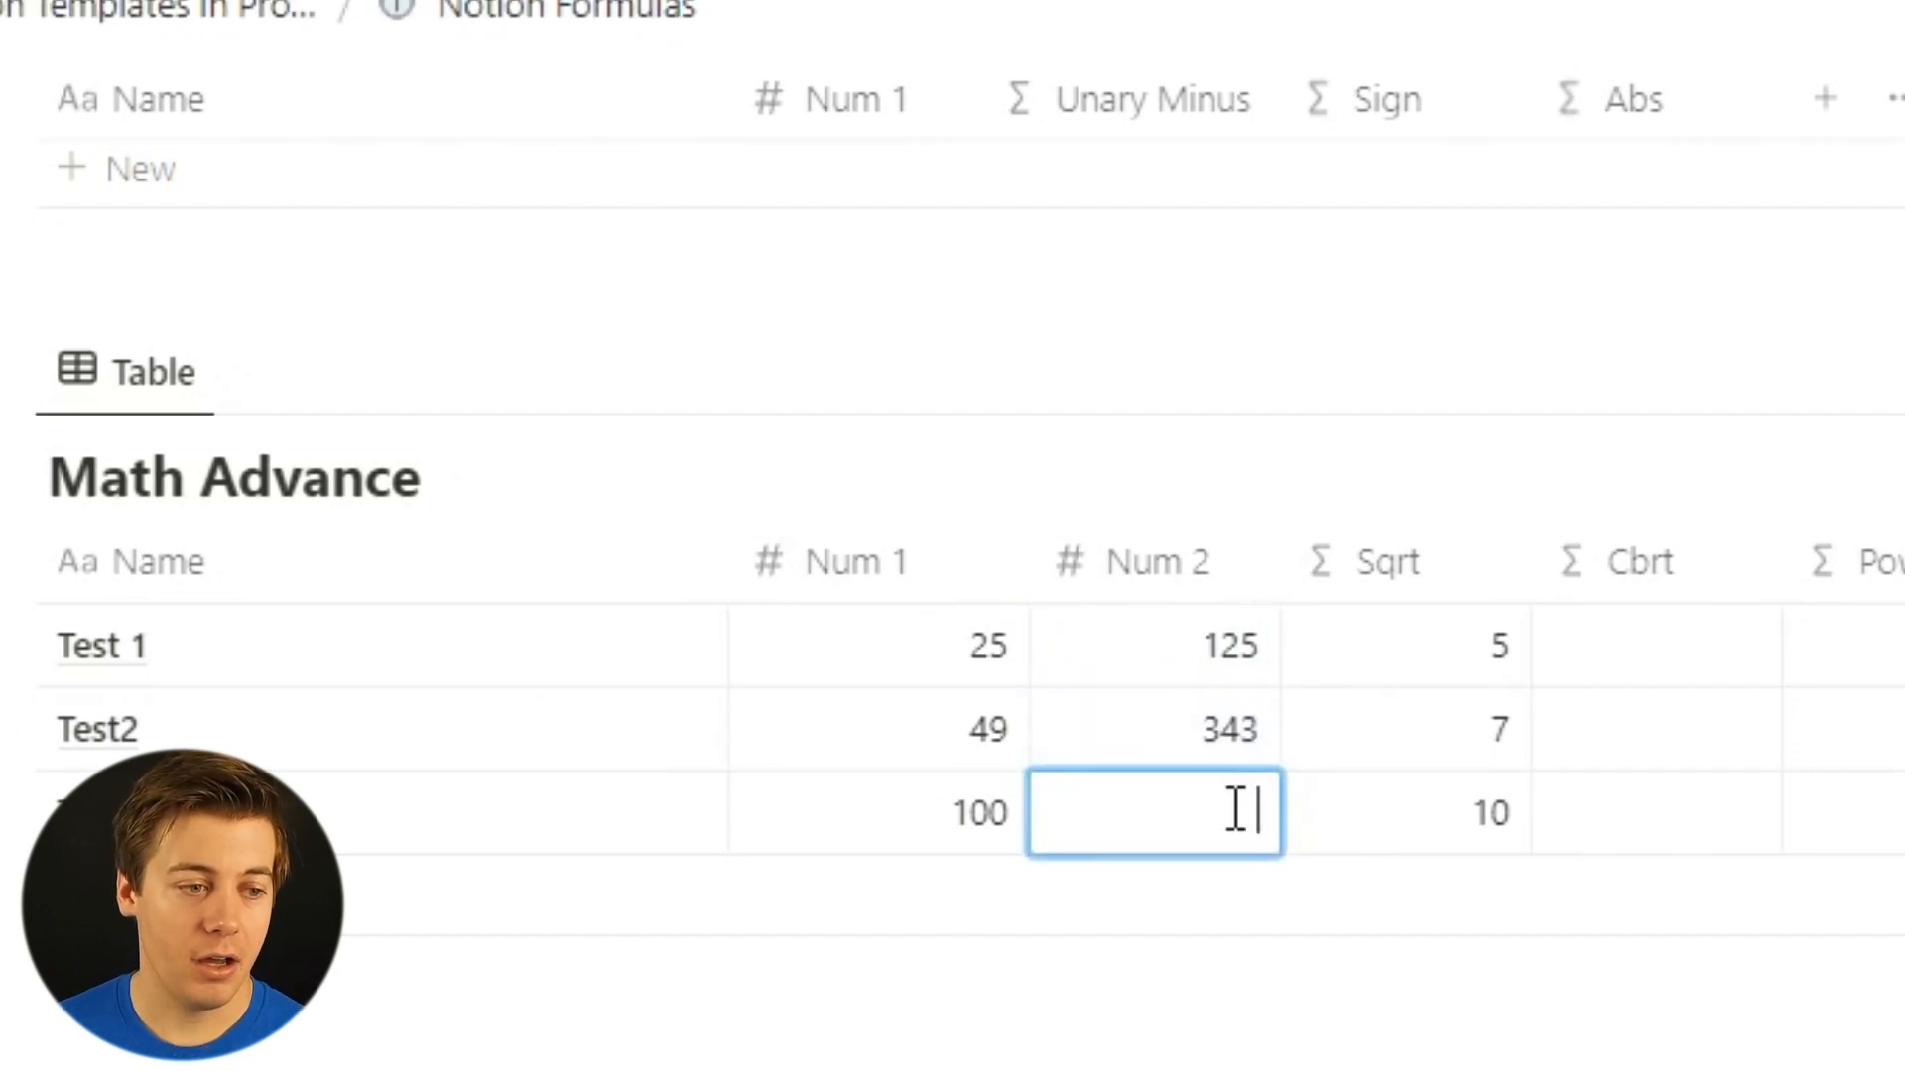
type("1000")
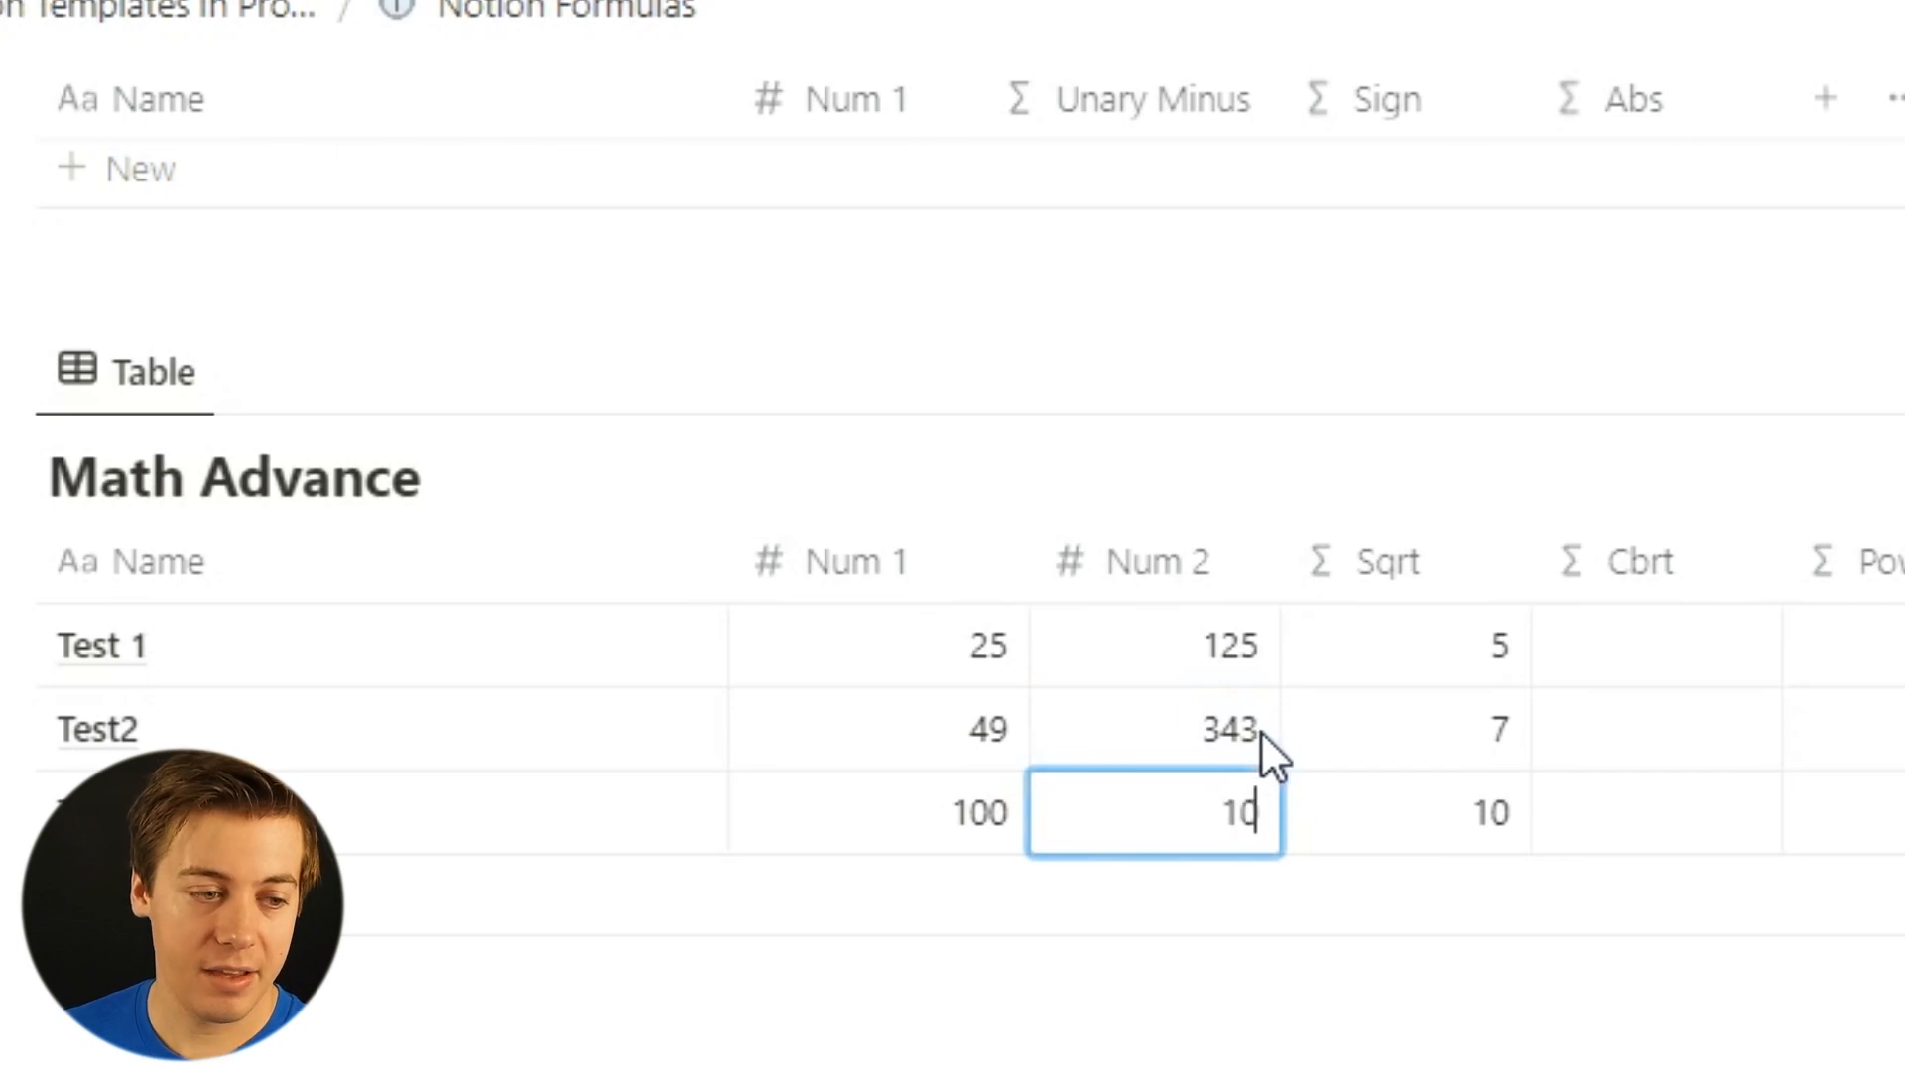
Set the Math Advance table's Cbrt column formula to cbrt(prop("Num 2")).
left_click(1690, 645)
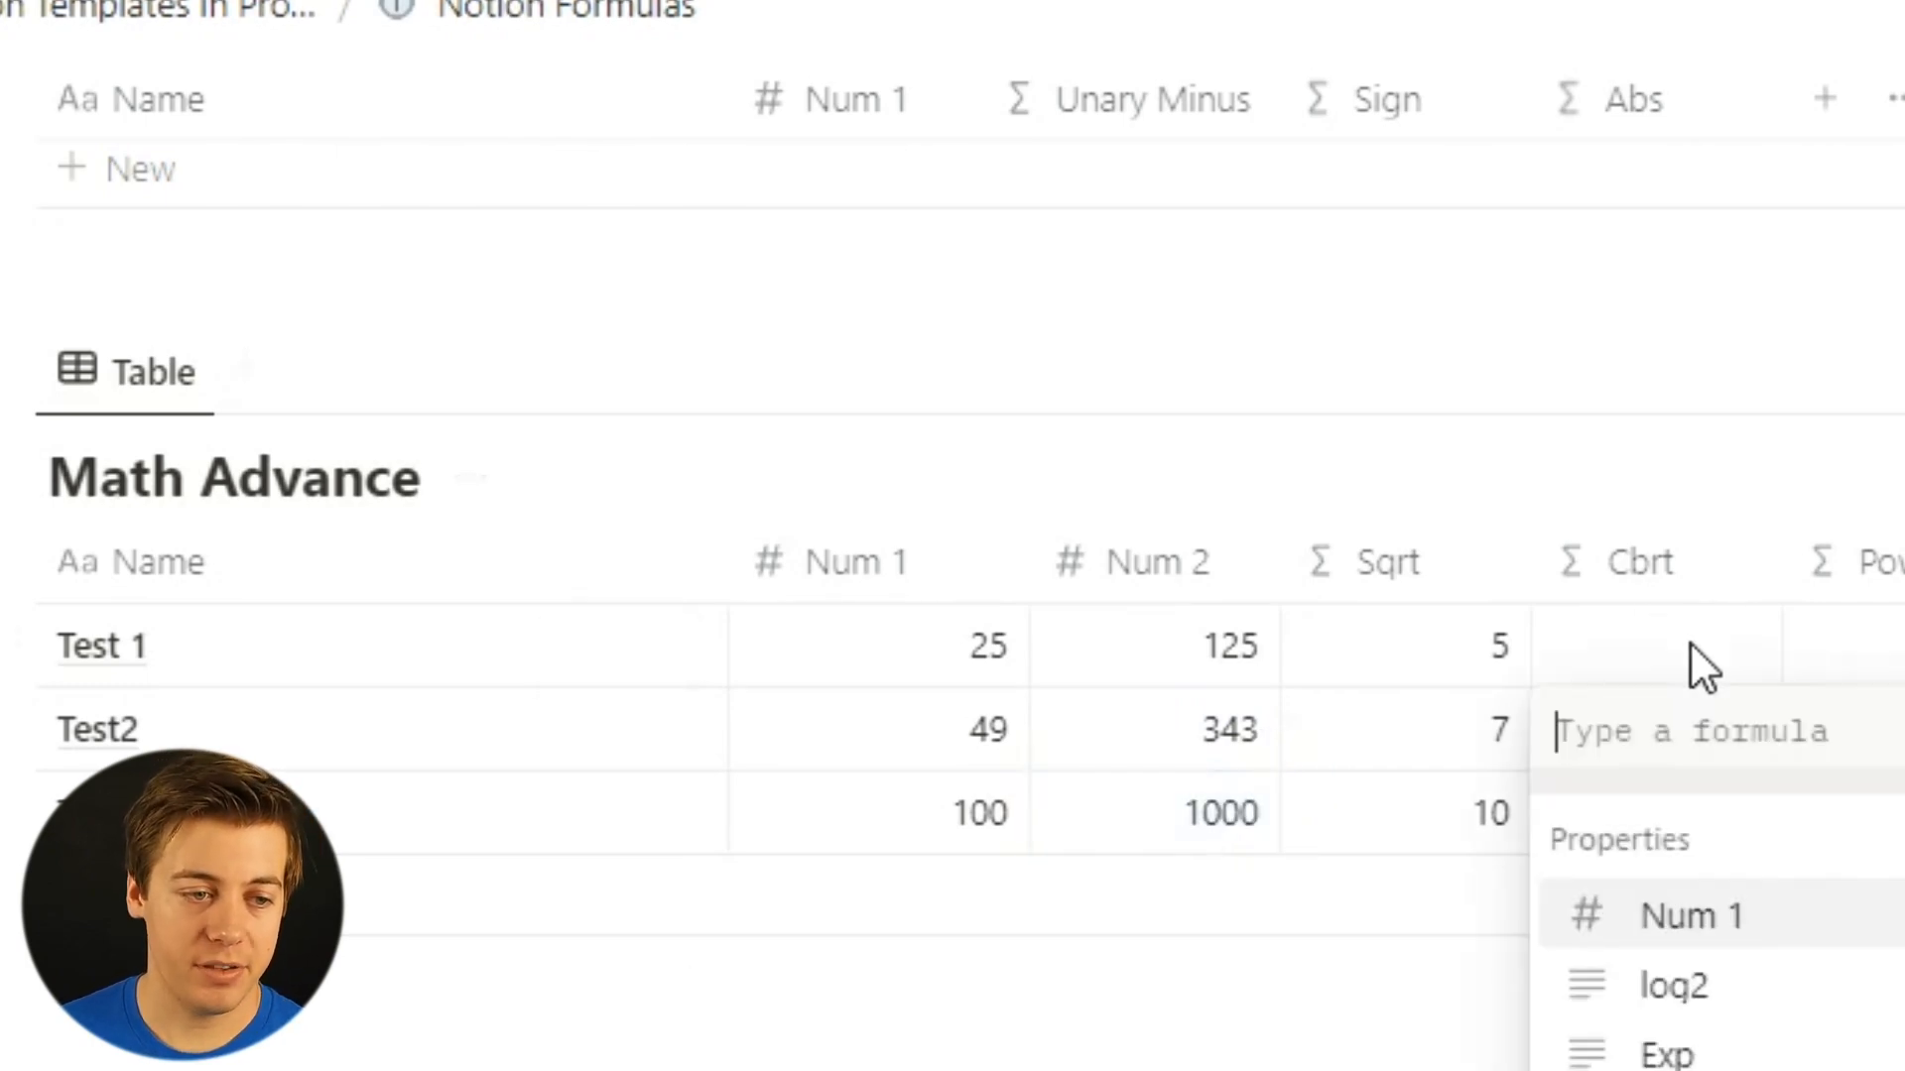
type("cbrt")
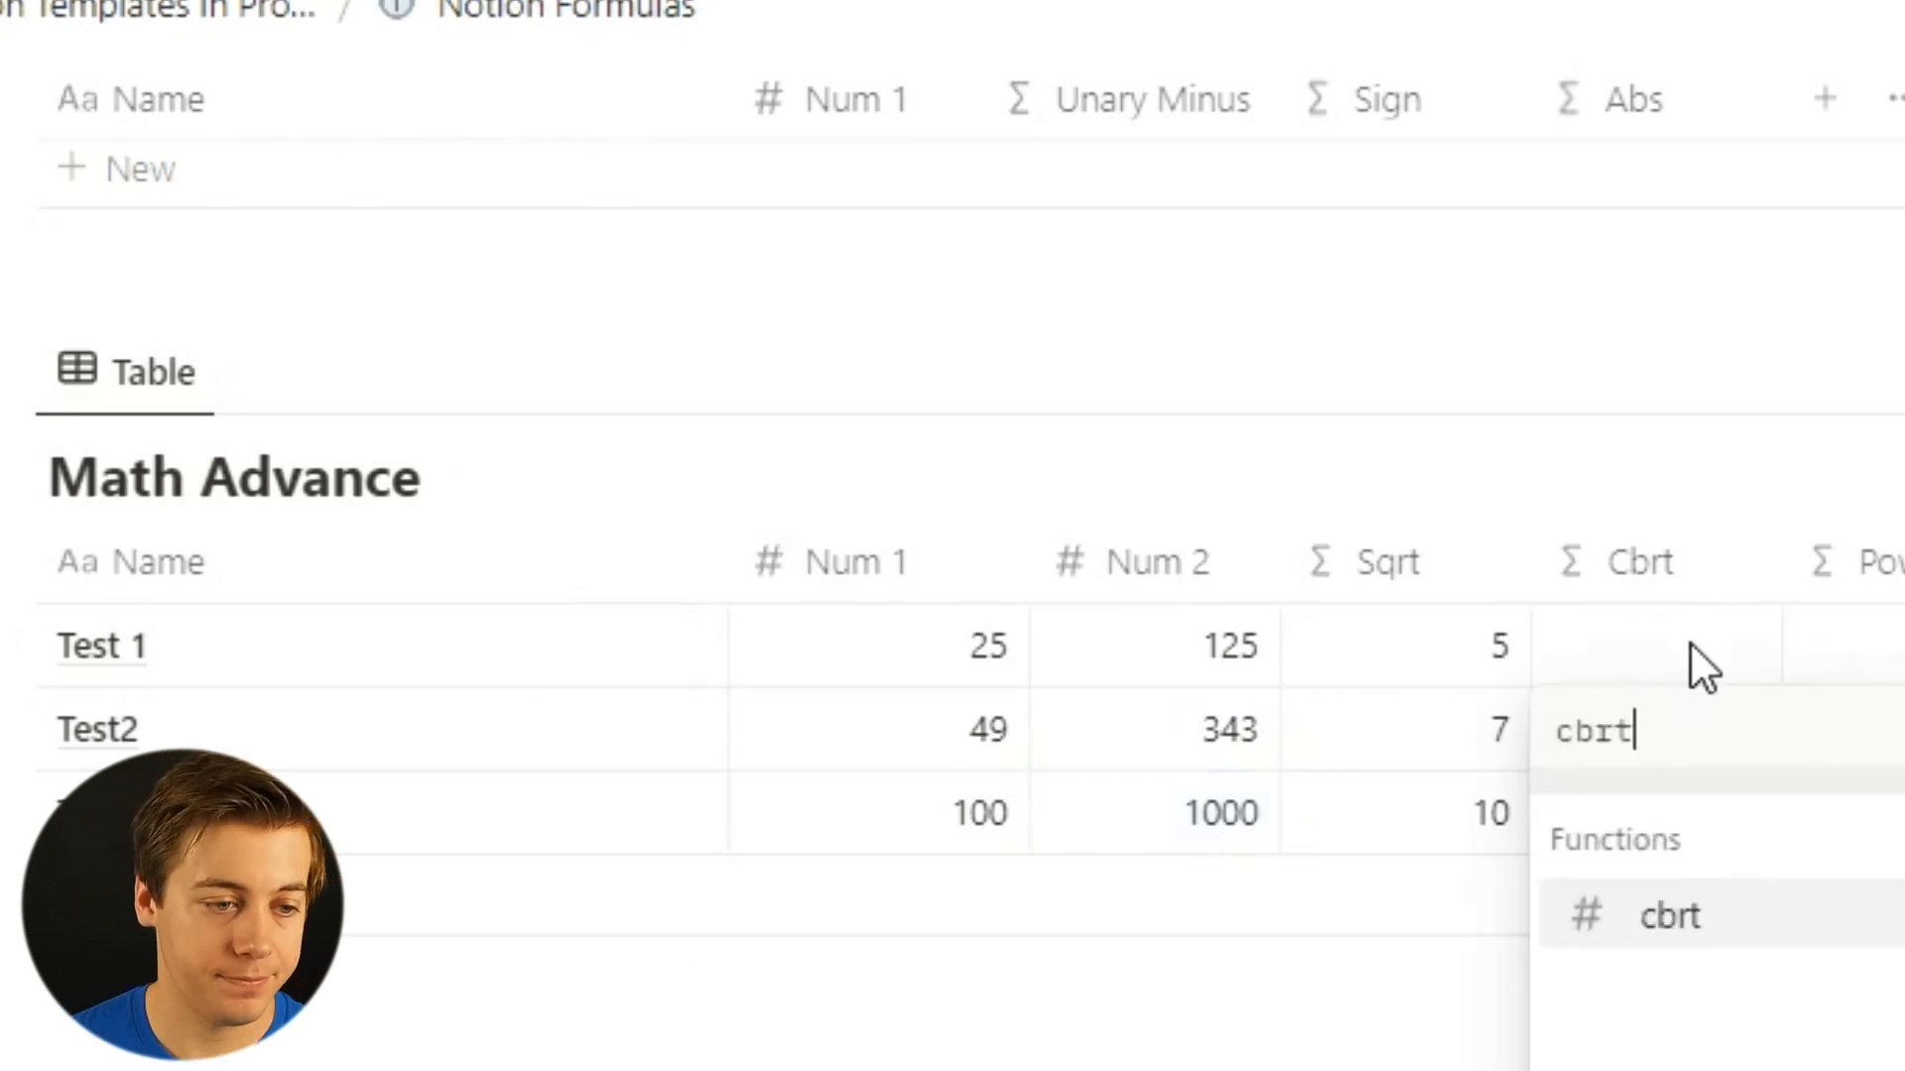
type("(prop")
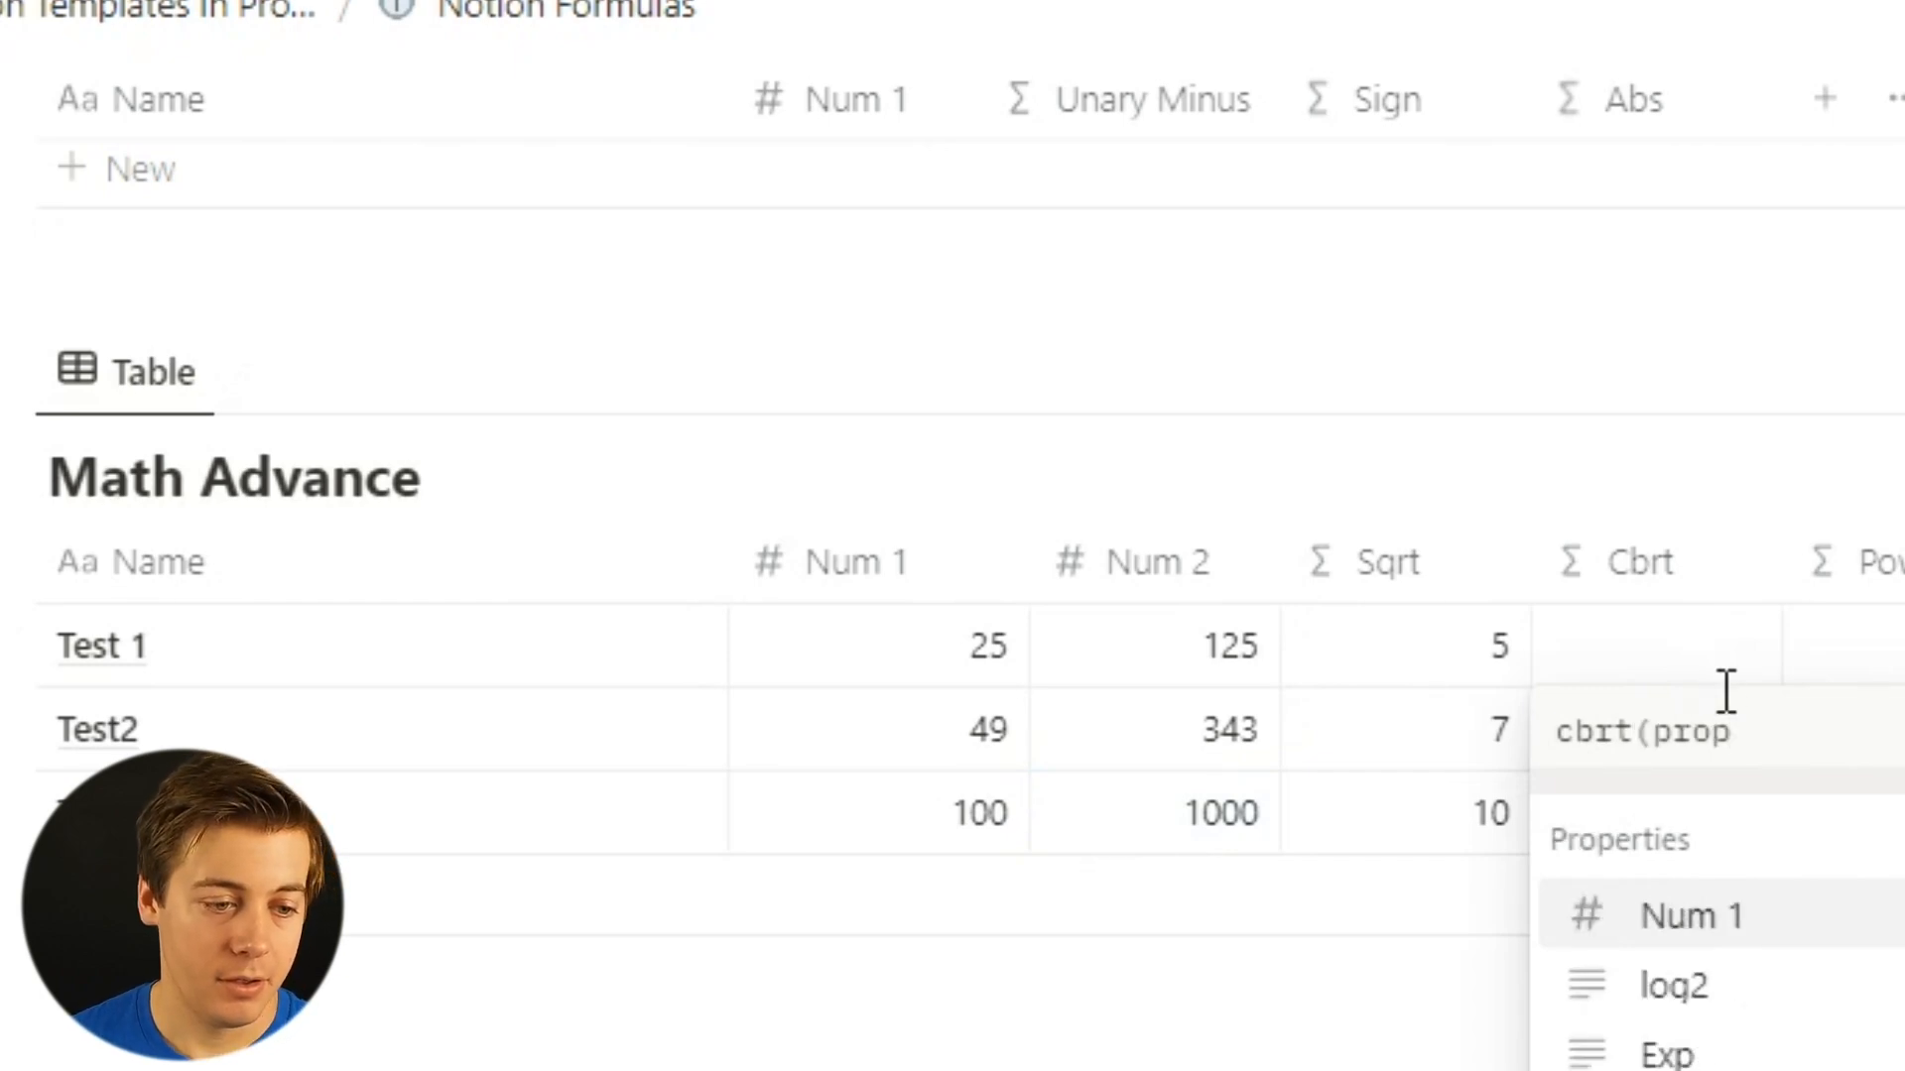
type("(\"Num 2\")")
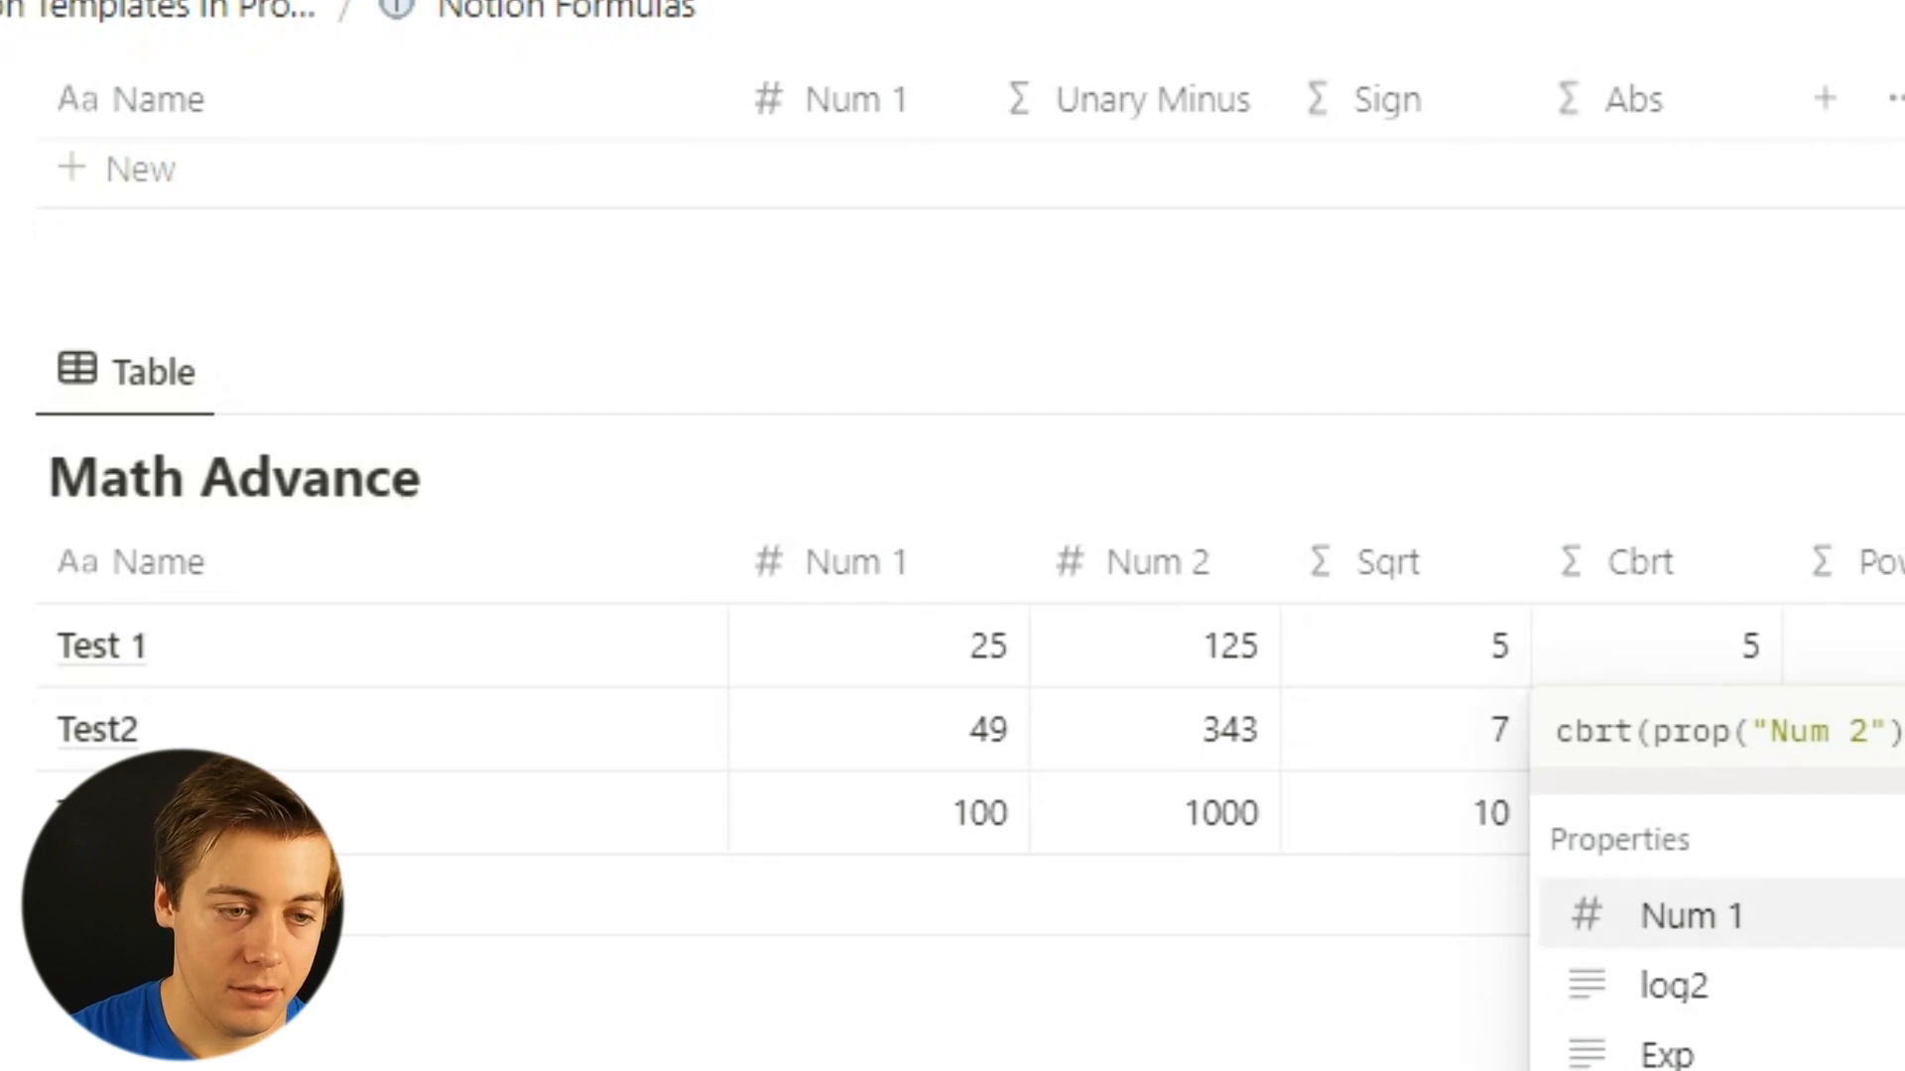
key("Return")
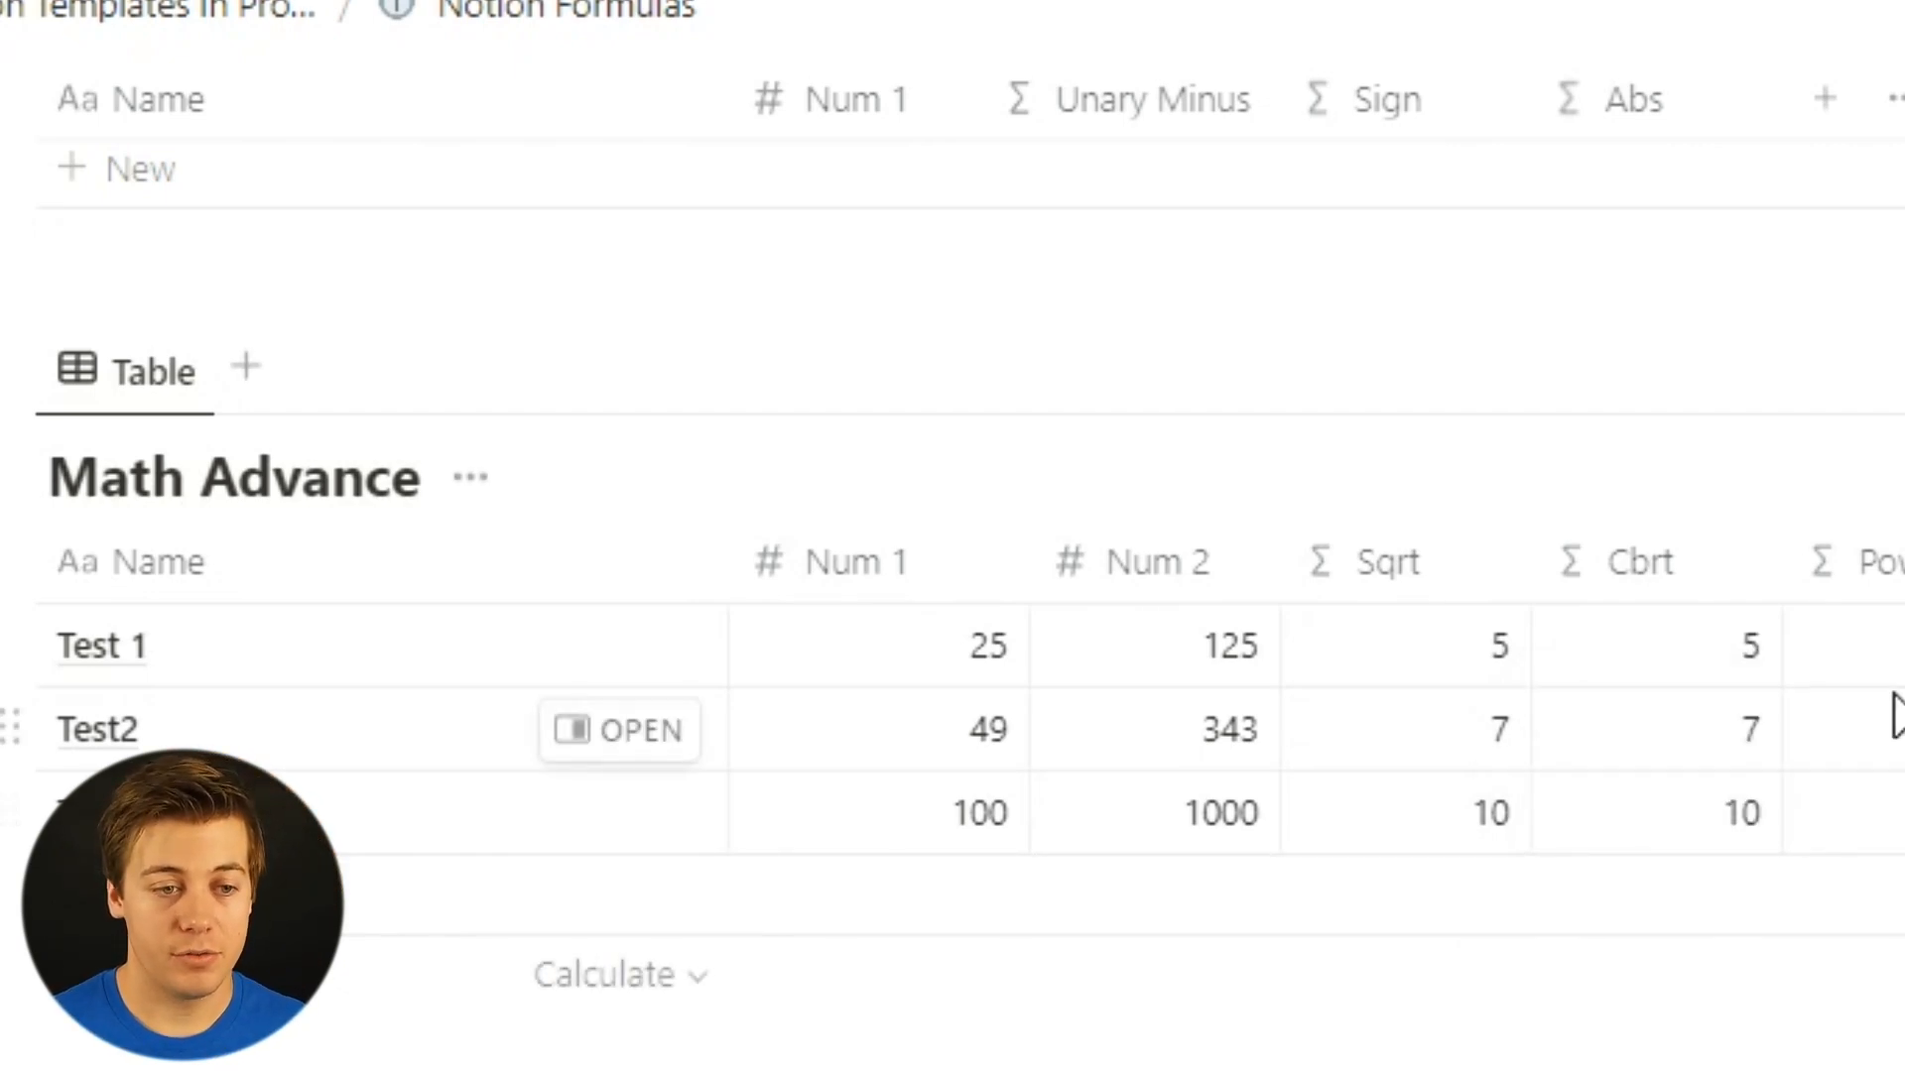
Clear the Num 1 value of Test 1 in the Math Advance table.
left_click(987, 647)
double_click(992, 645)
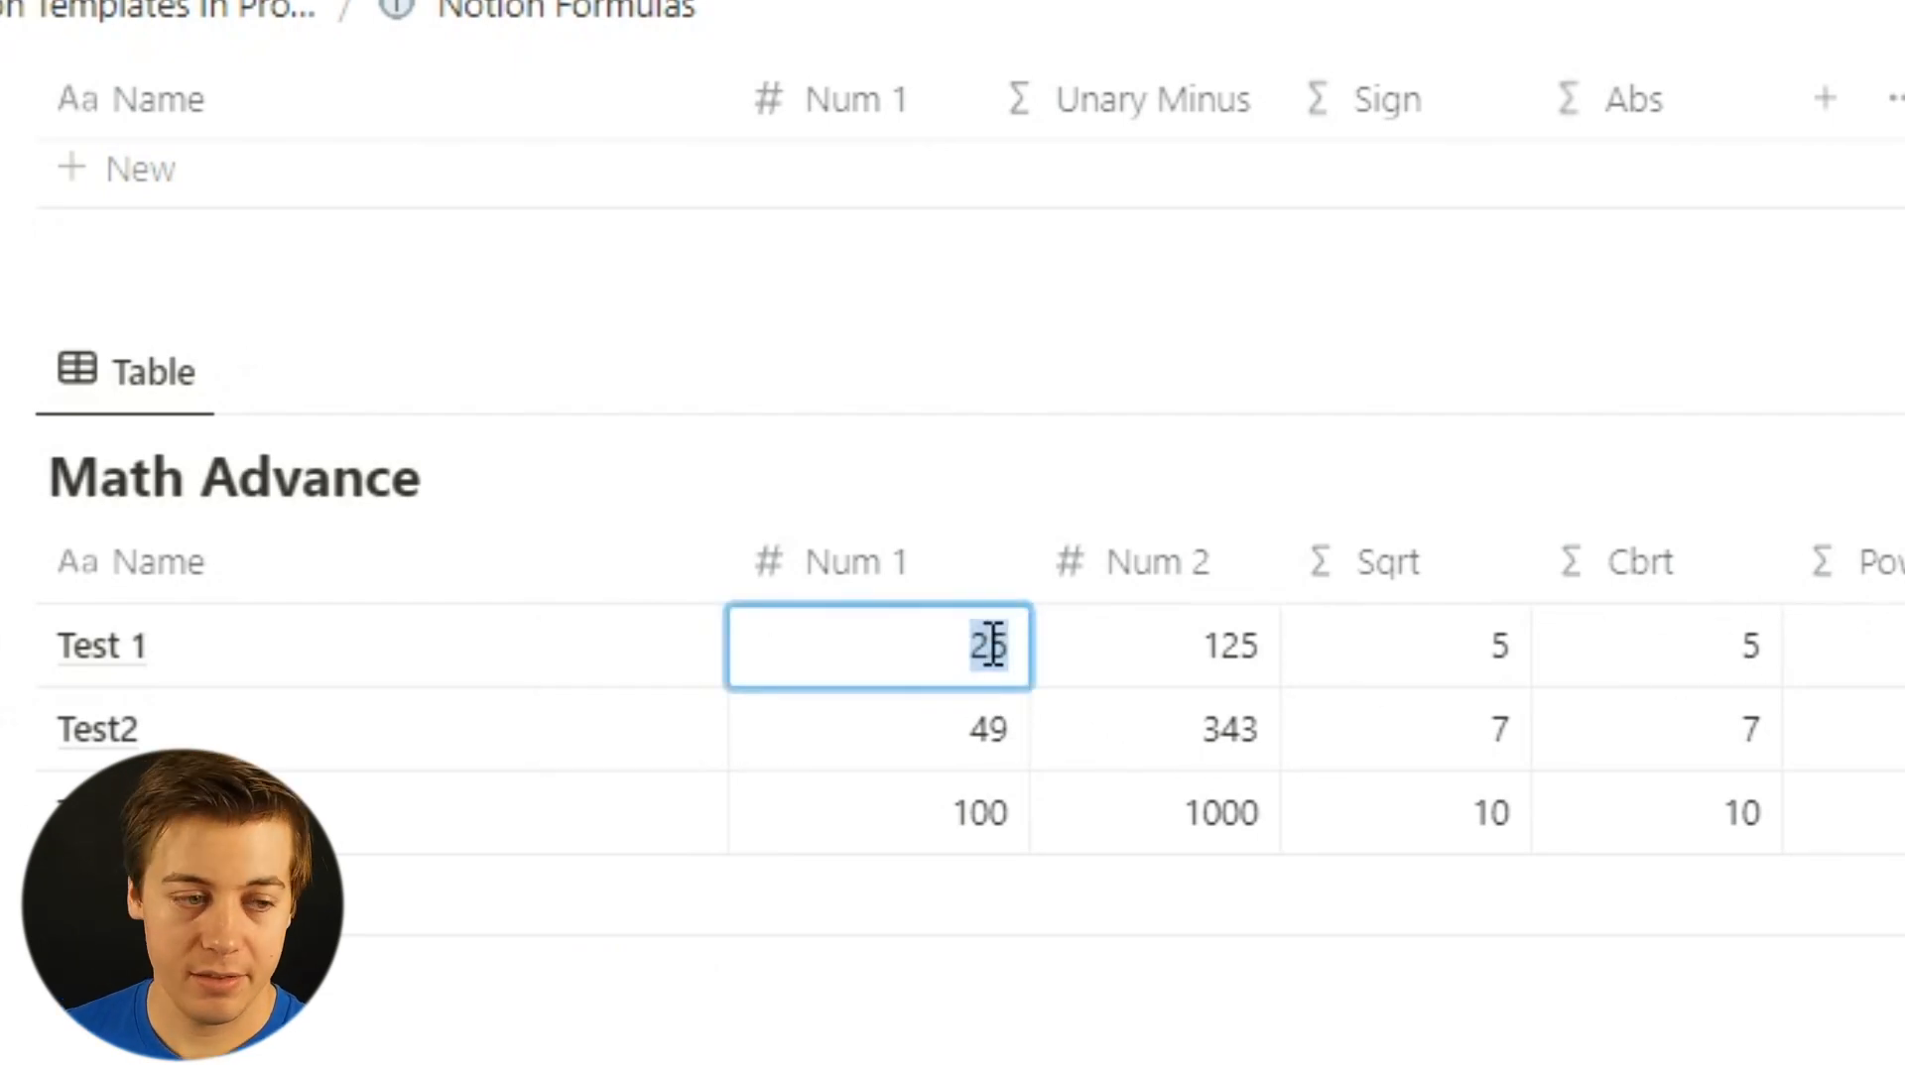
key("BackSpace")
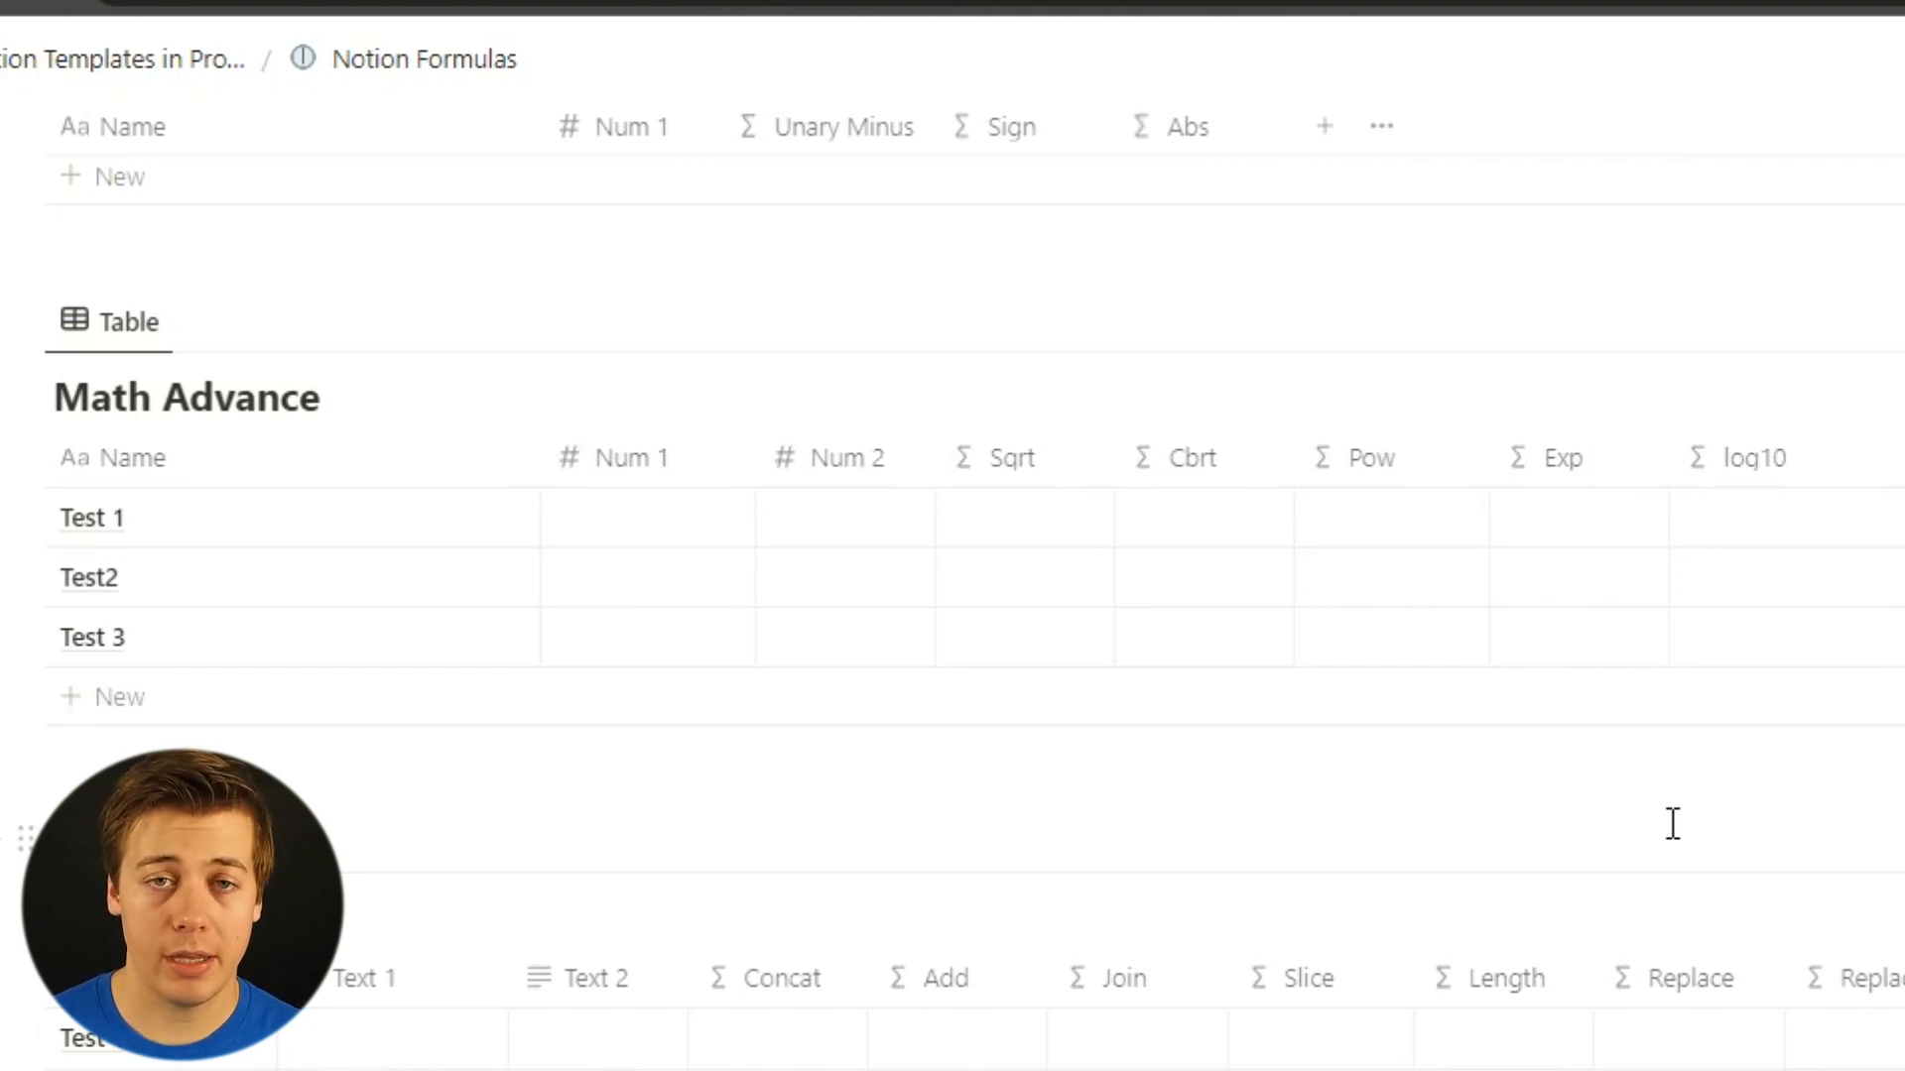
Fill the Num 1 column of the Math Advance table with 3 for Test 1, 4 for Test2 and 5 for Test 3.
left_click(638, 511)
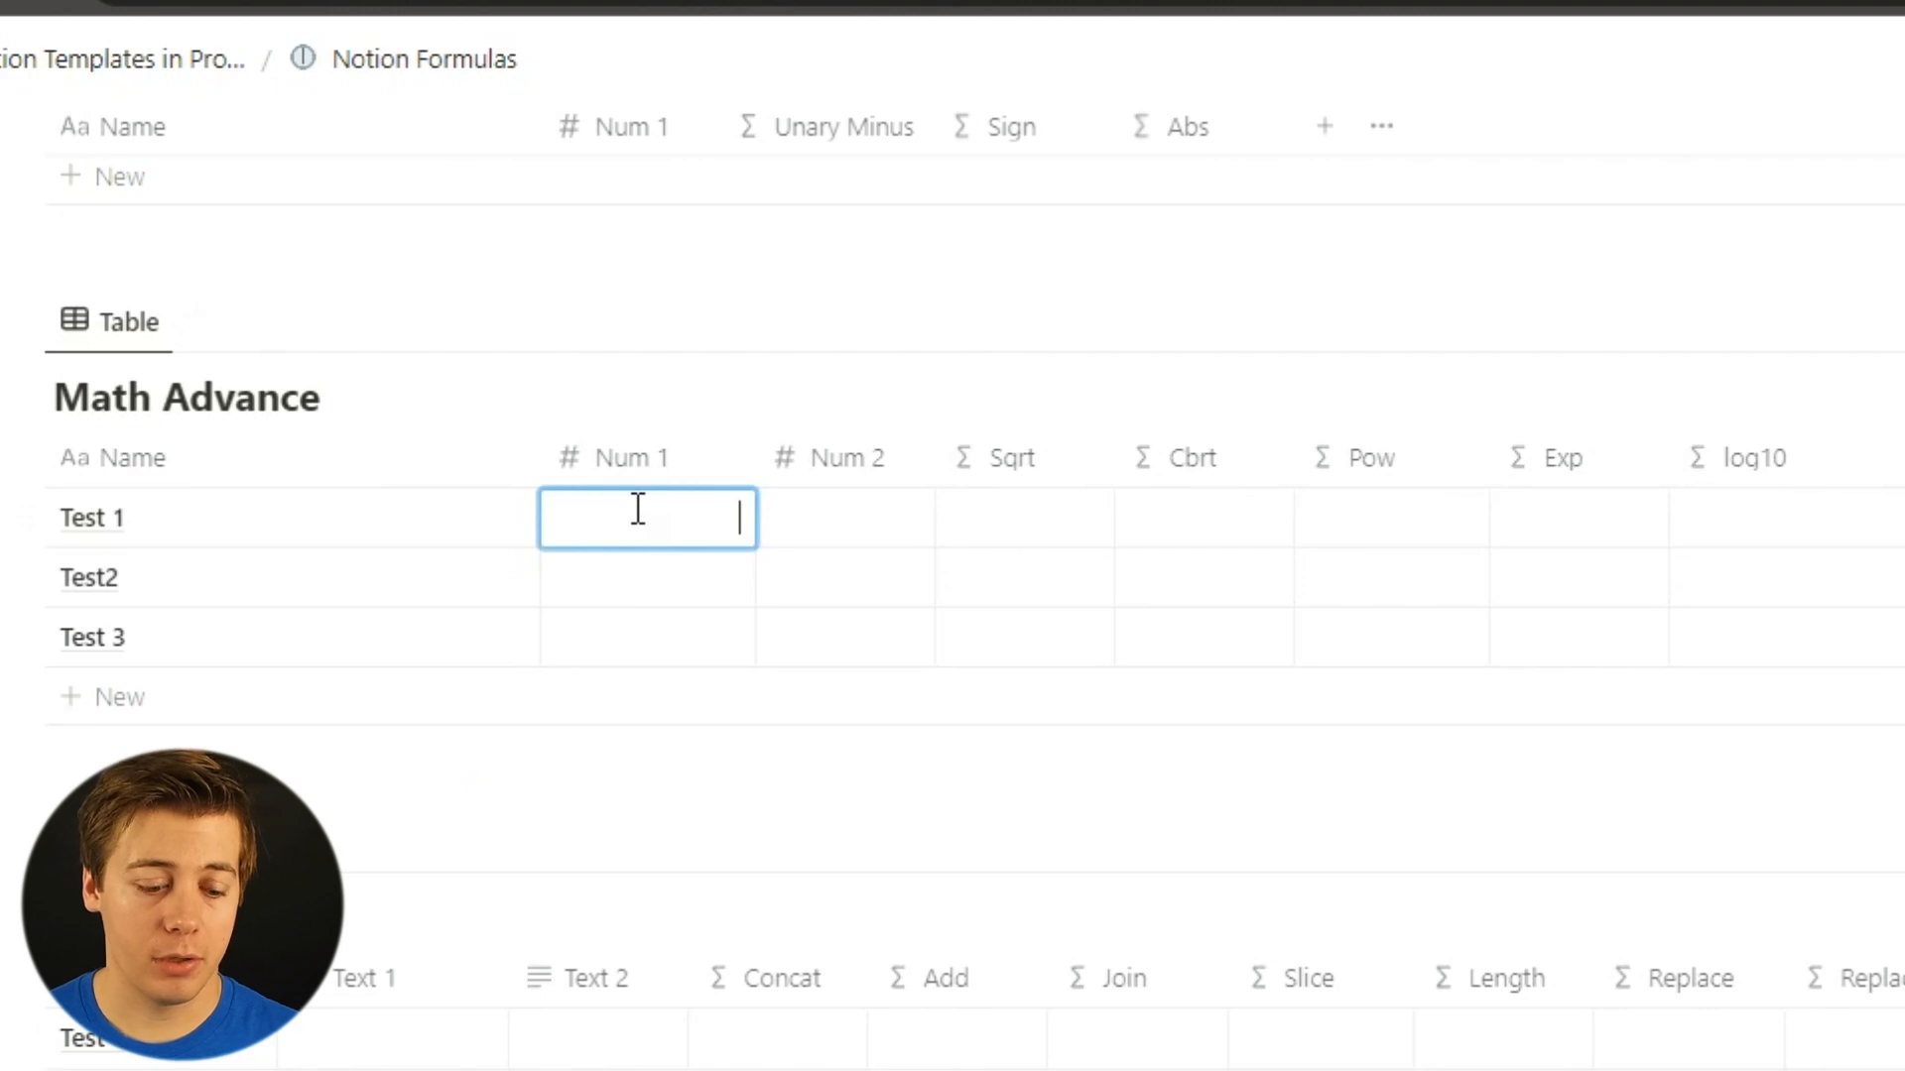
type("3")
key("Return")
left_click(694, 579)
type("4")
key("Return")
left_click(698, 635)
type("5")
key("Return")
Fill the Num 2 column of the Math Advance table with 1 for Test 1, 2 for Test2 and 3 for Test 3.
left_click(855, 517)
type("1")
key("Return")
left_click(875, 578)
type("2")
key("Return")
left_click(899, 640)
type("3")
key("Return")
Set the Math Advance table's Pow column formula to pow(prop("Num 1"),prop("Num 2")).
left_click(1382, 519)
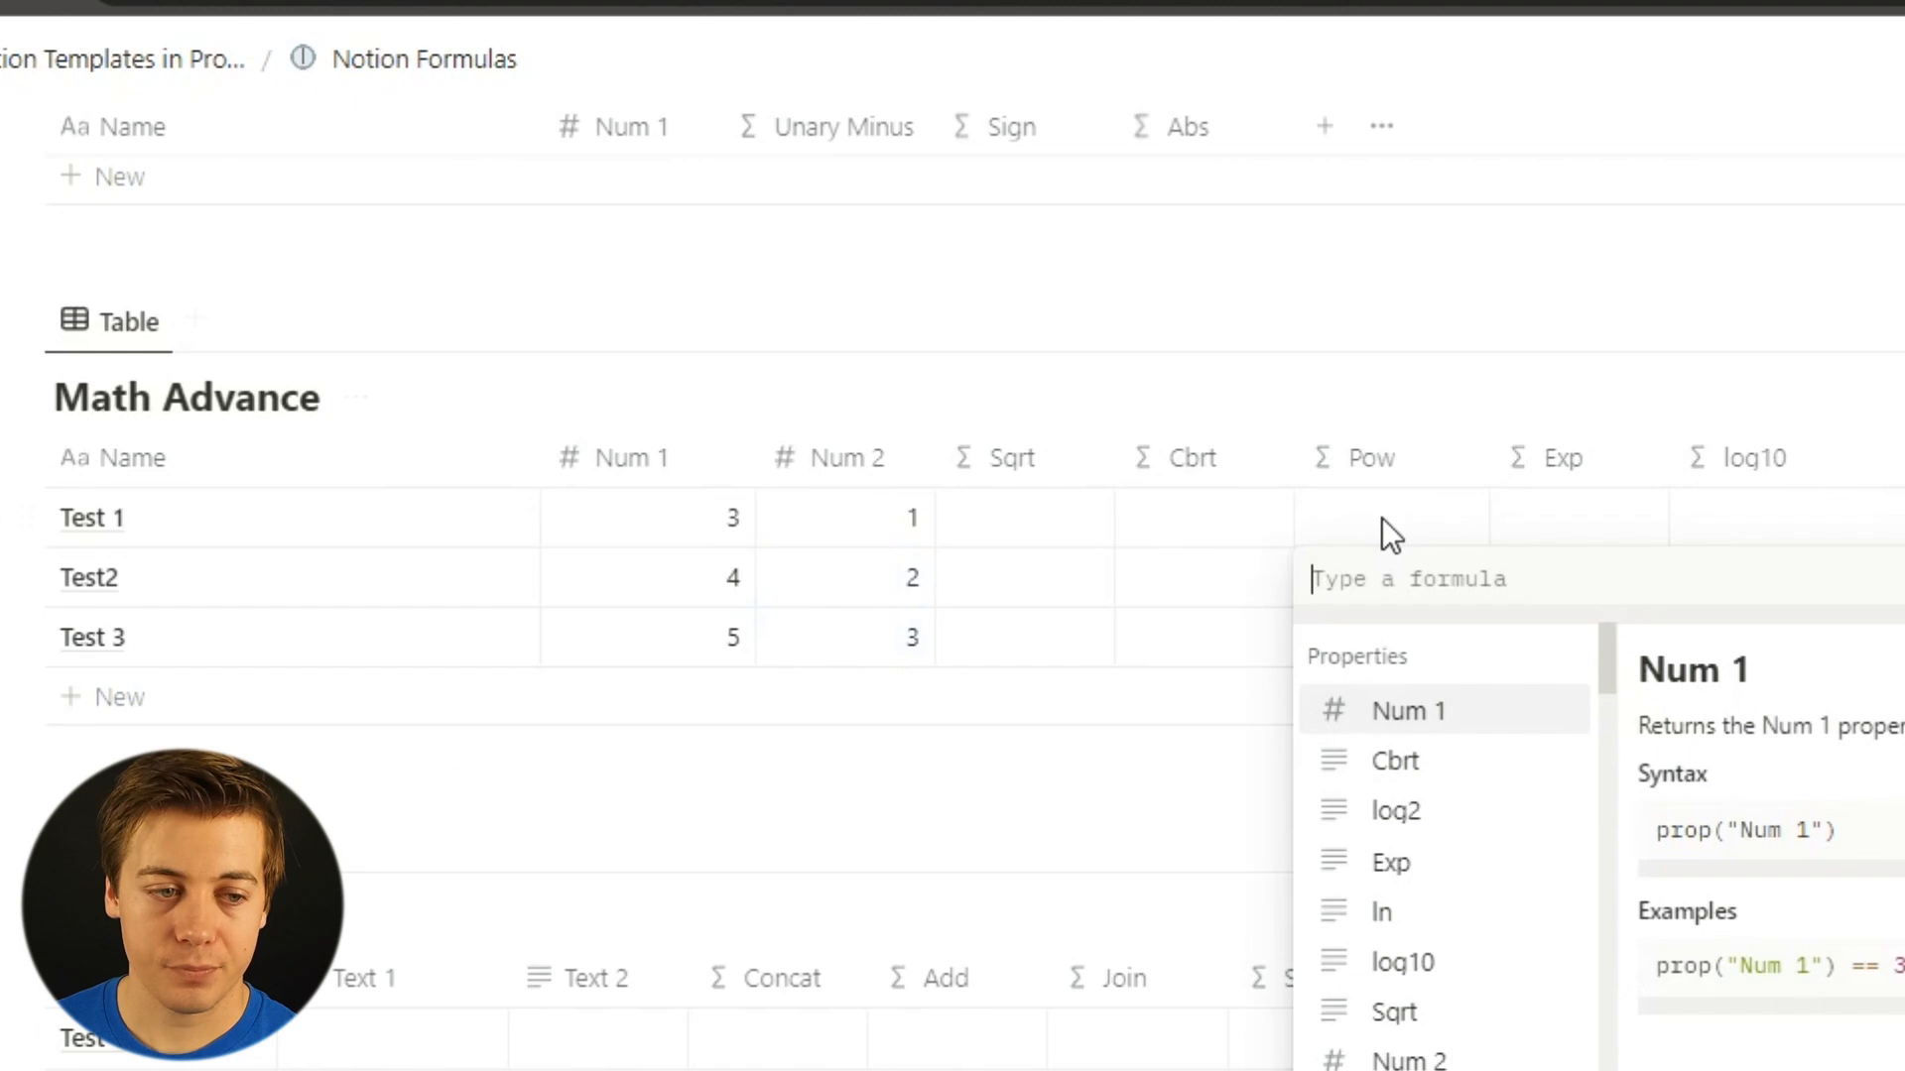
type("pow")
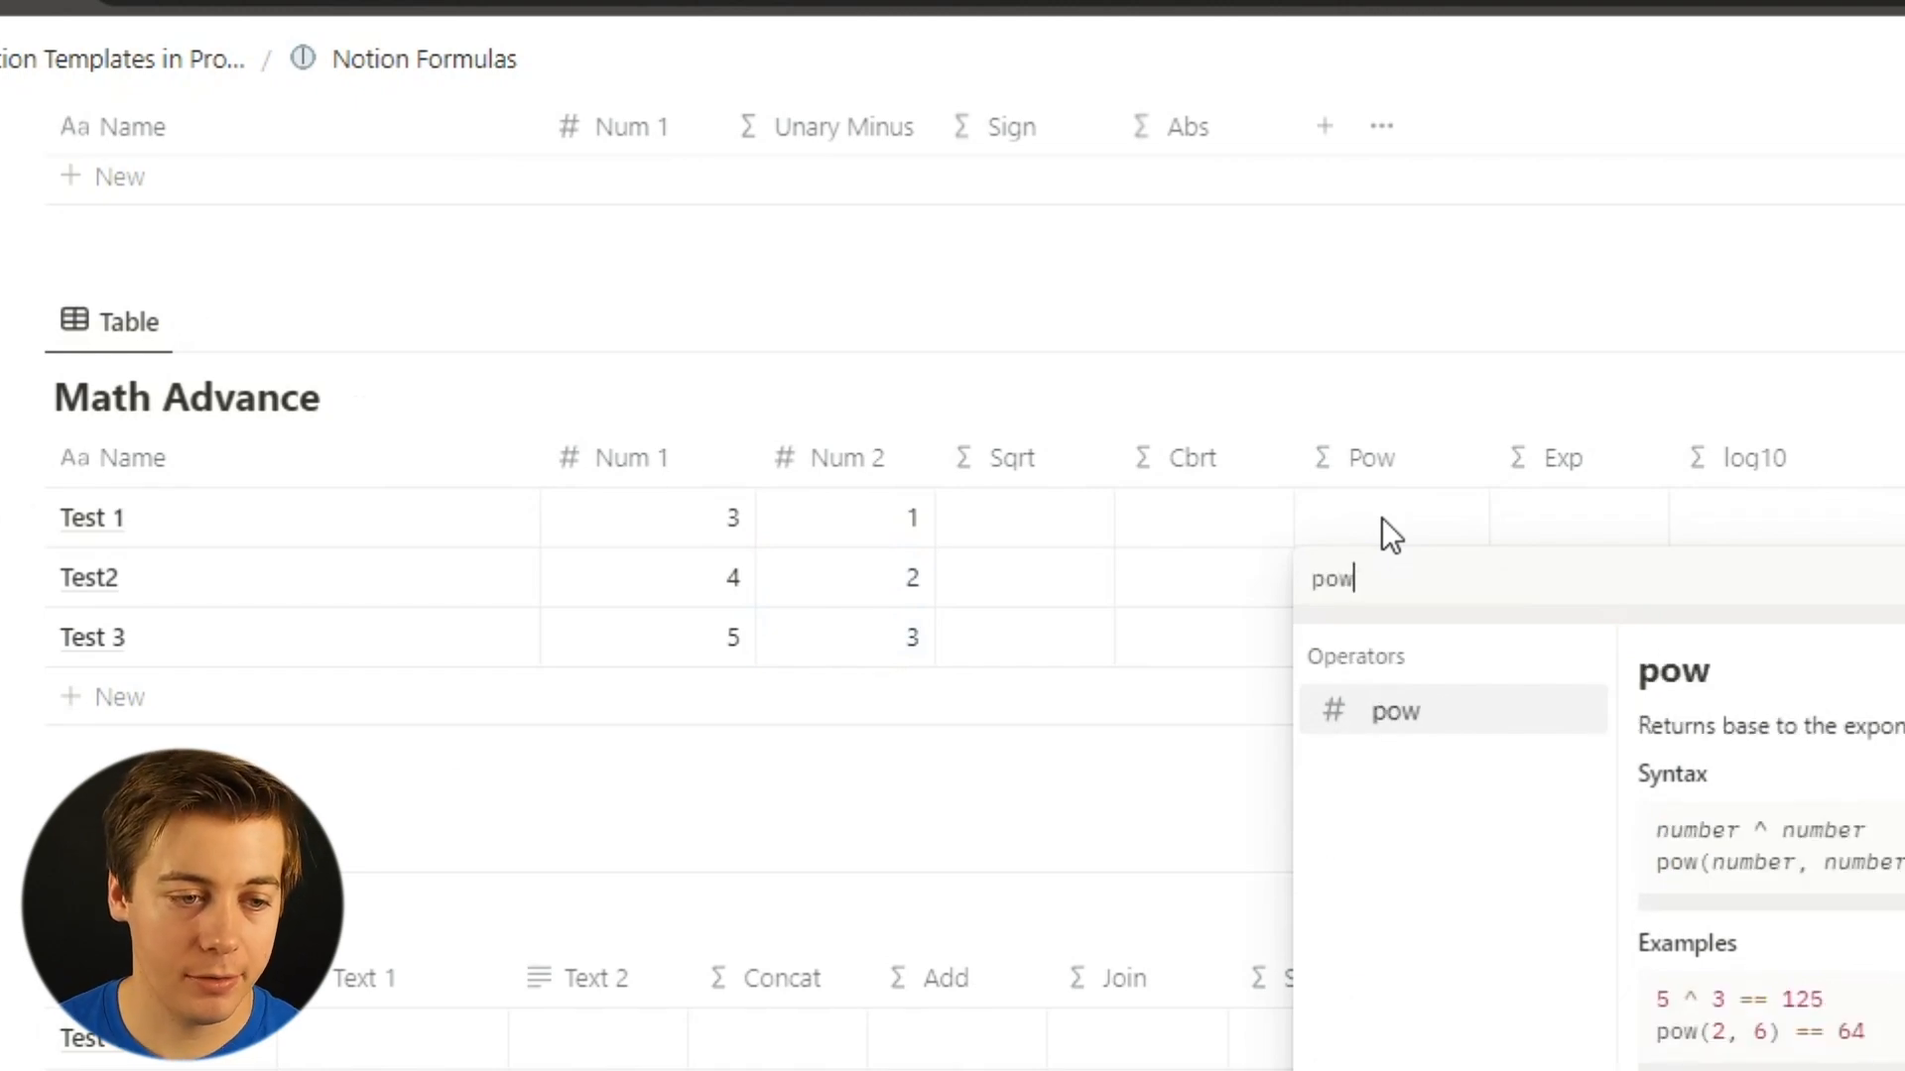
left_click(1451, 728)
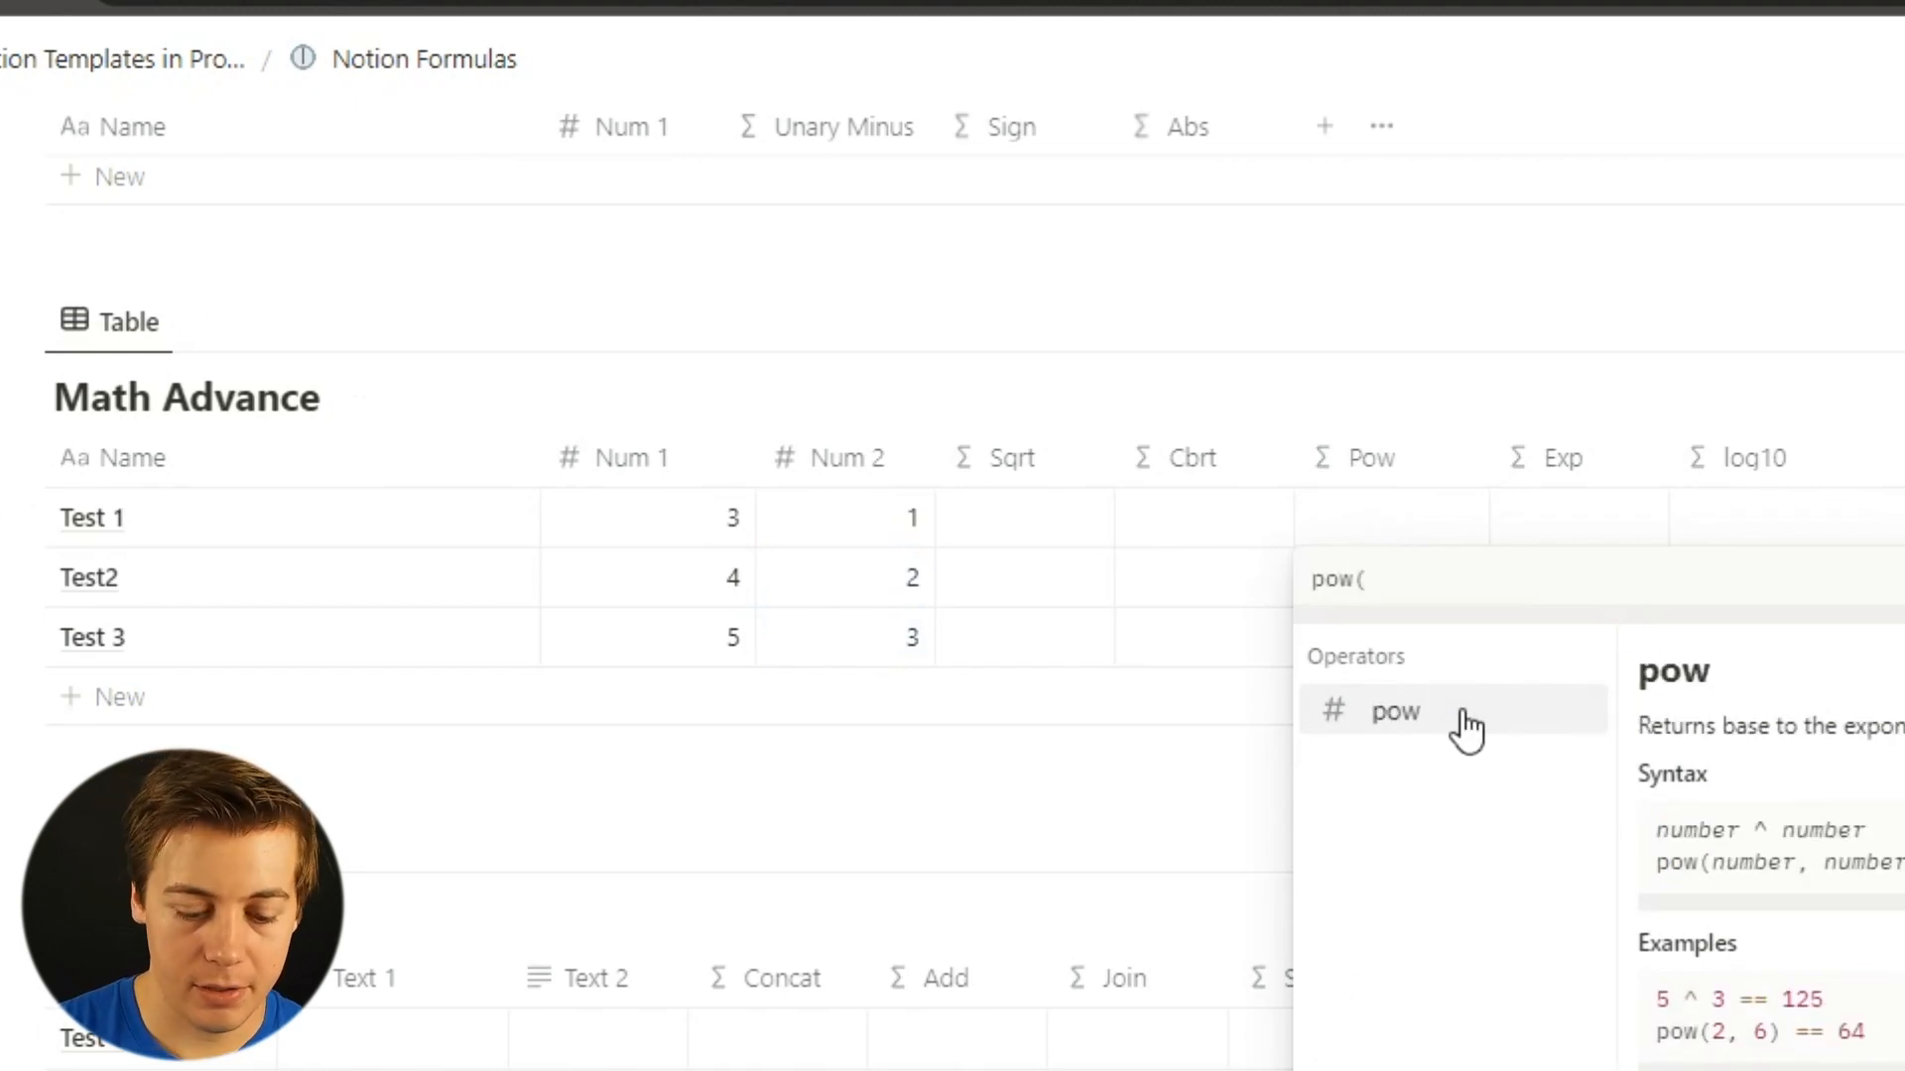
type("num")
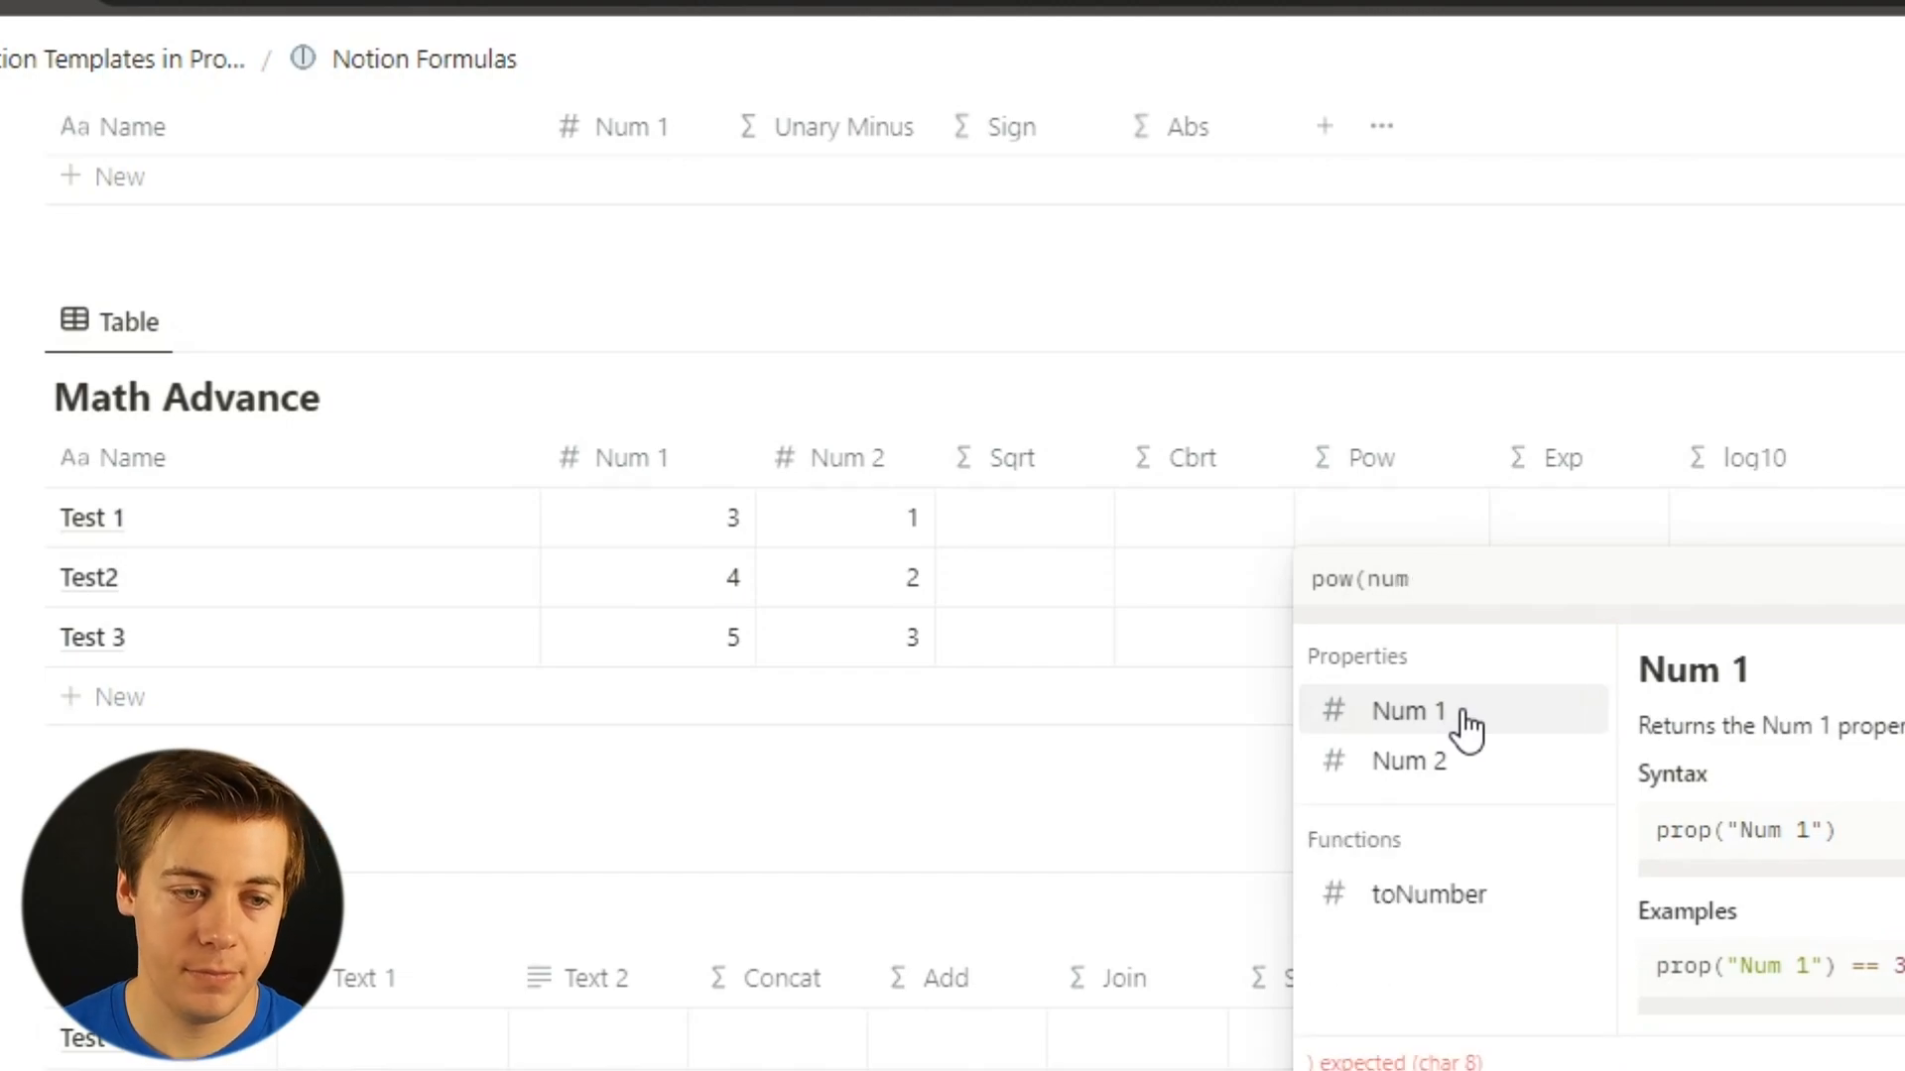
left_click(1467, 728)
type(",p")
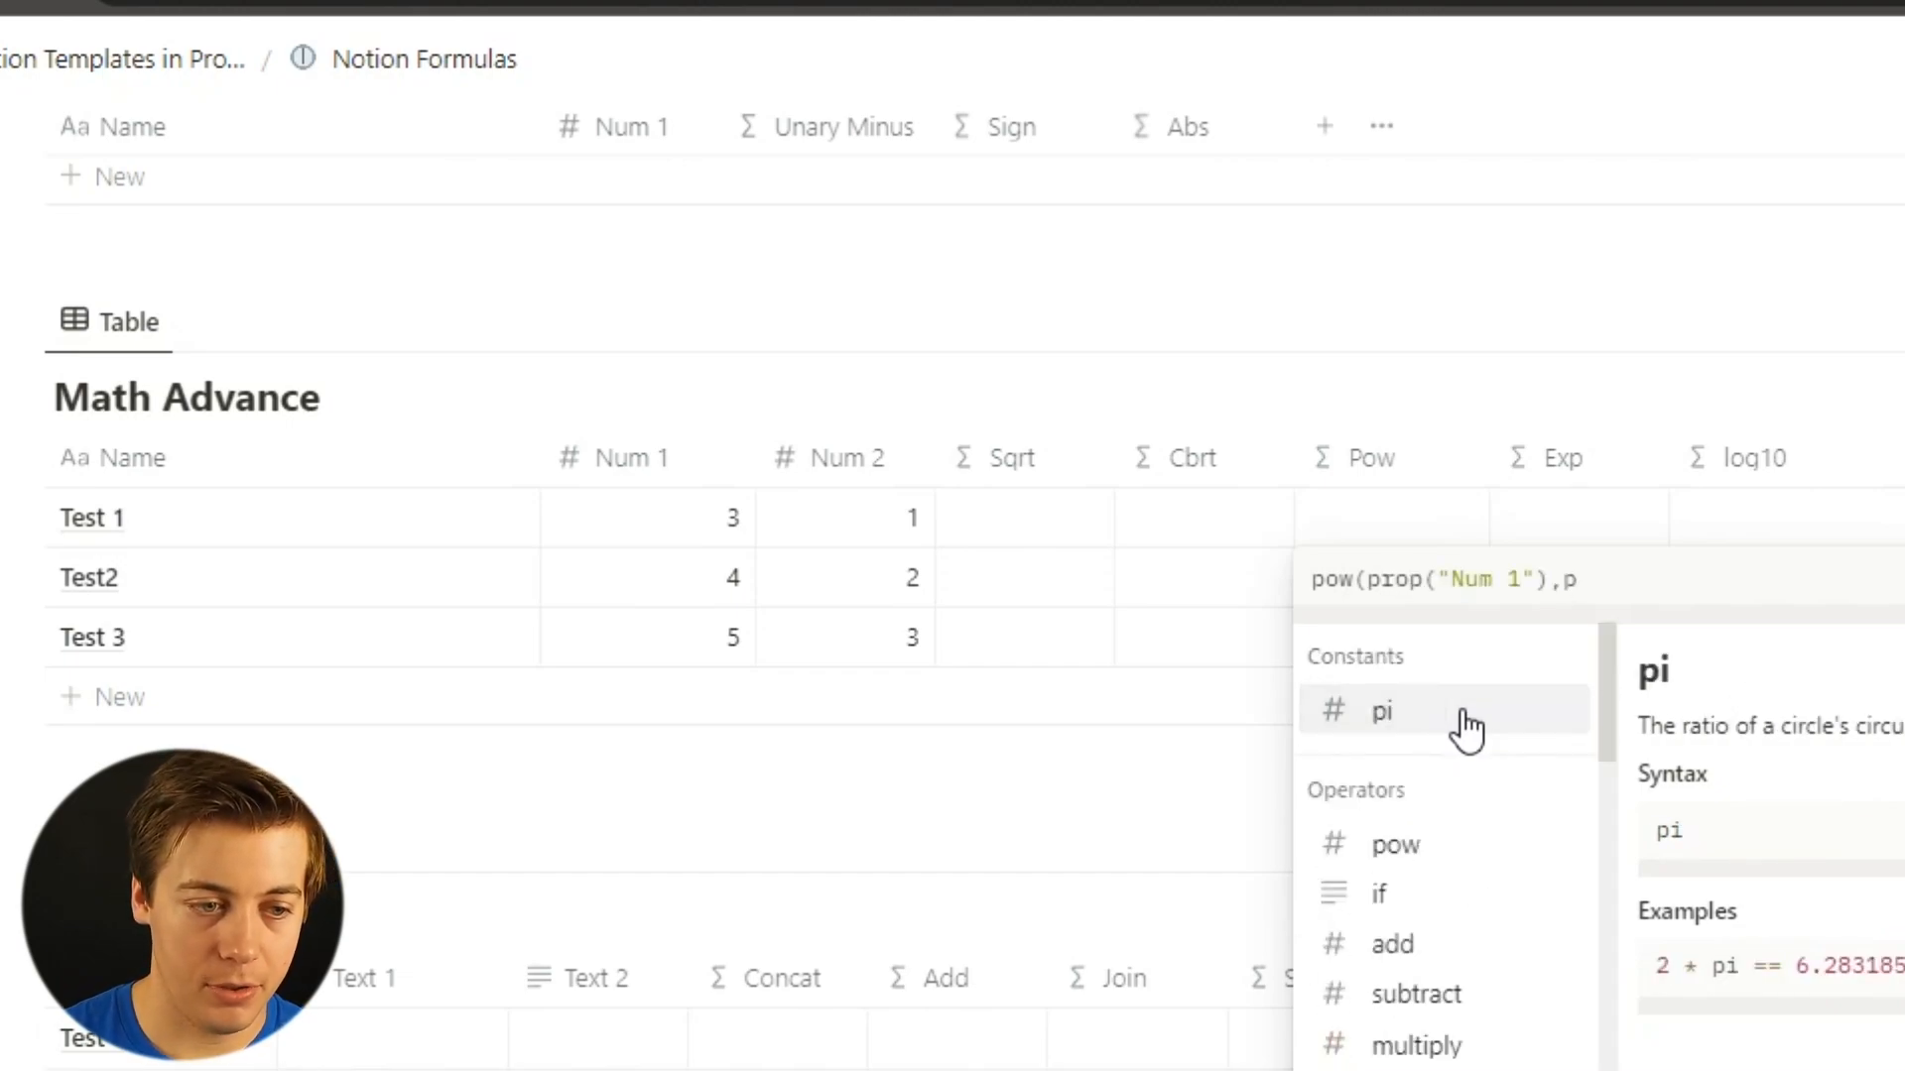
key("BackSpace")
type("nu")
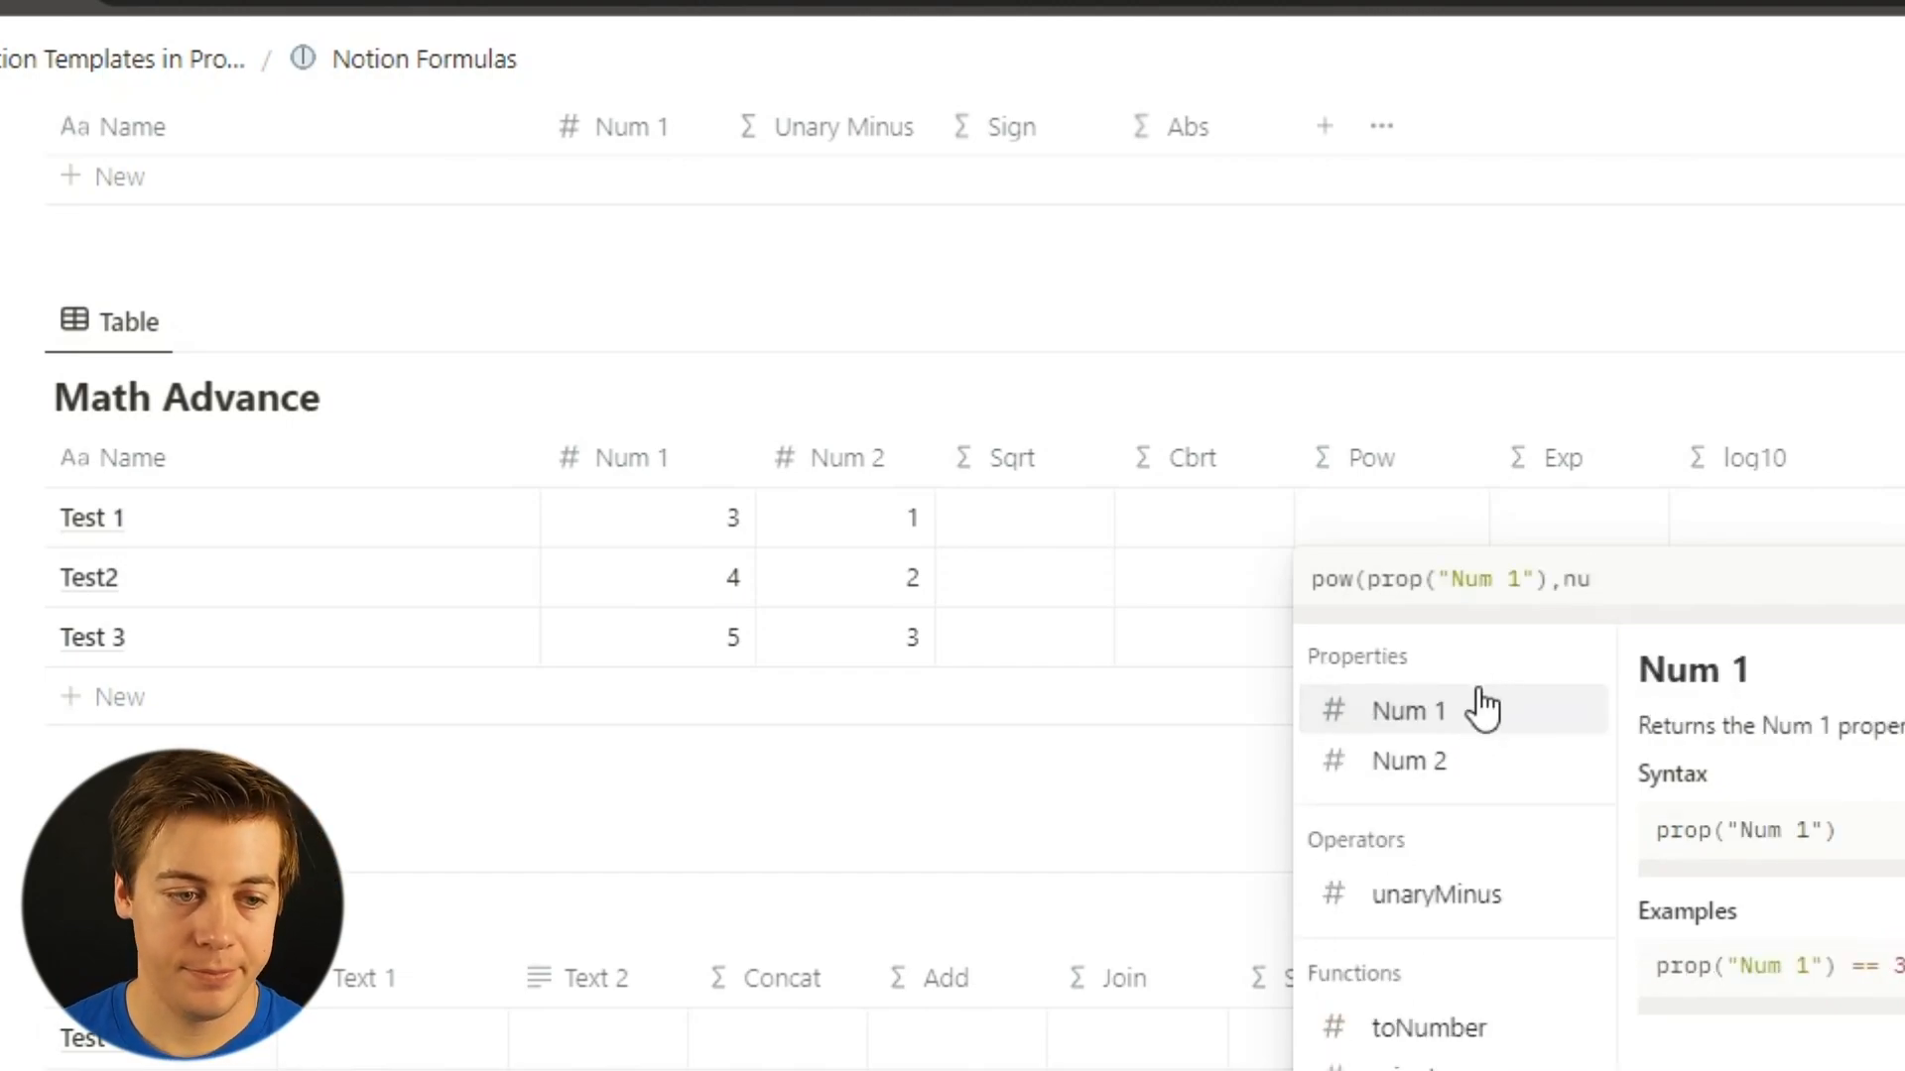
left_click(1483, 764)
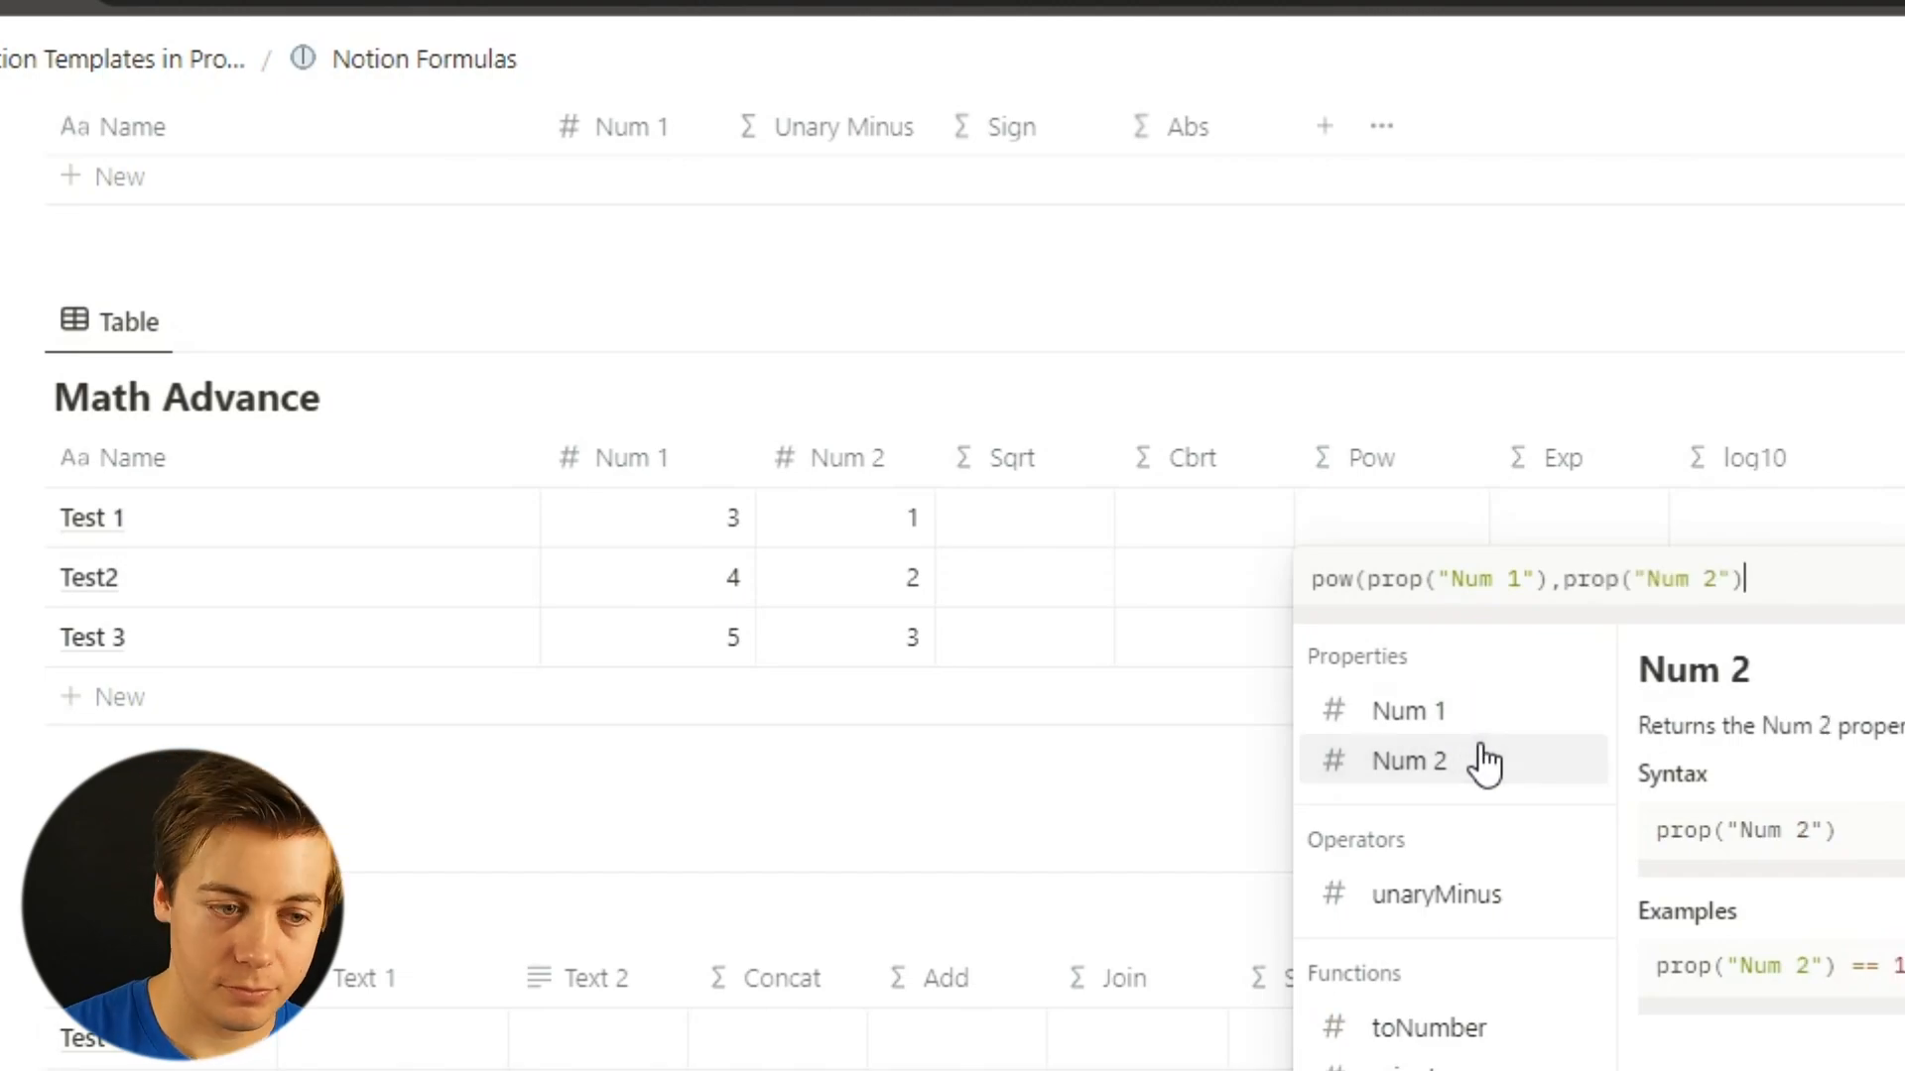
type(")")
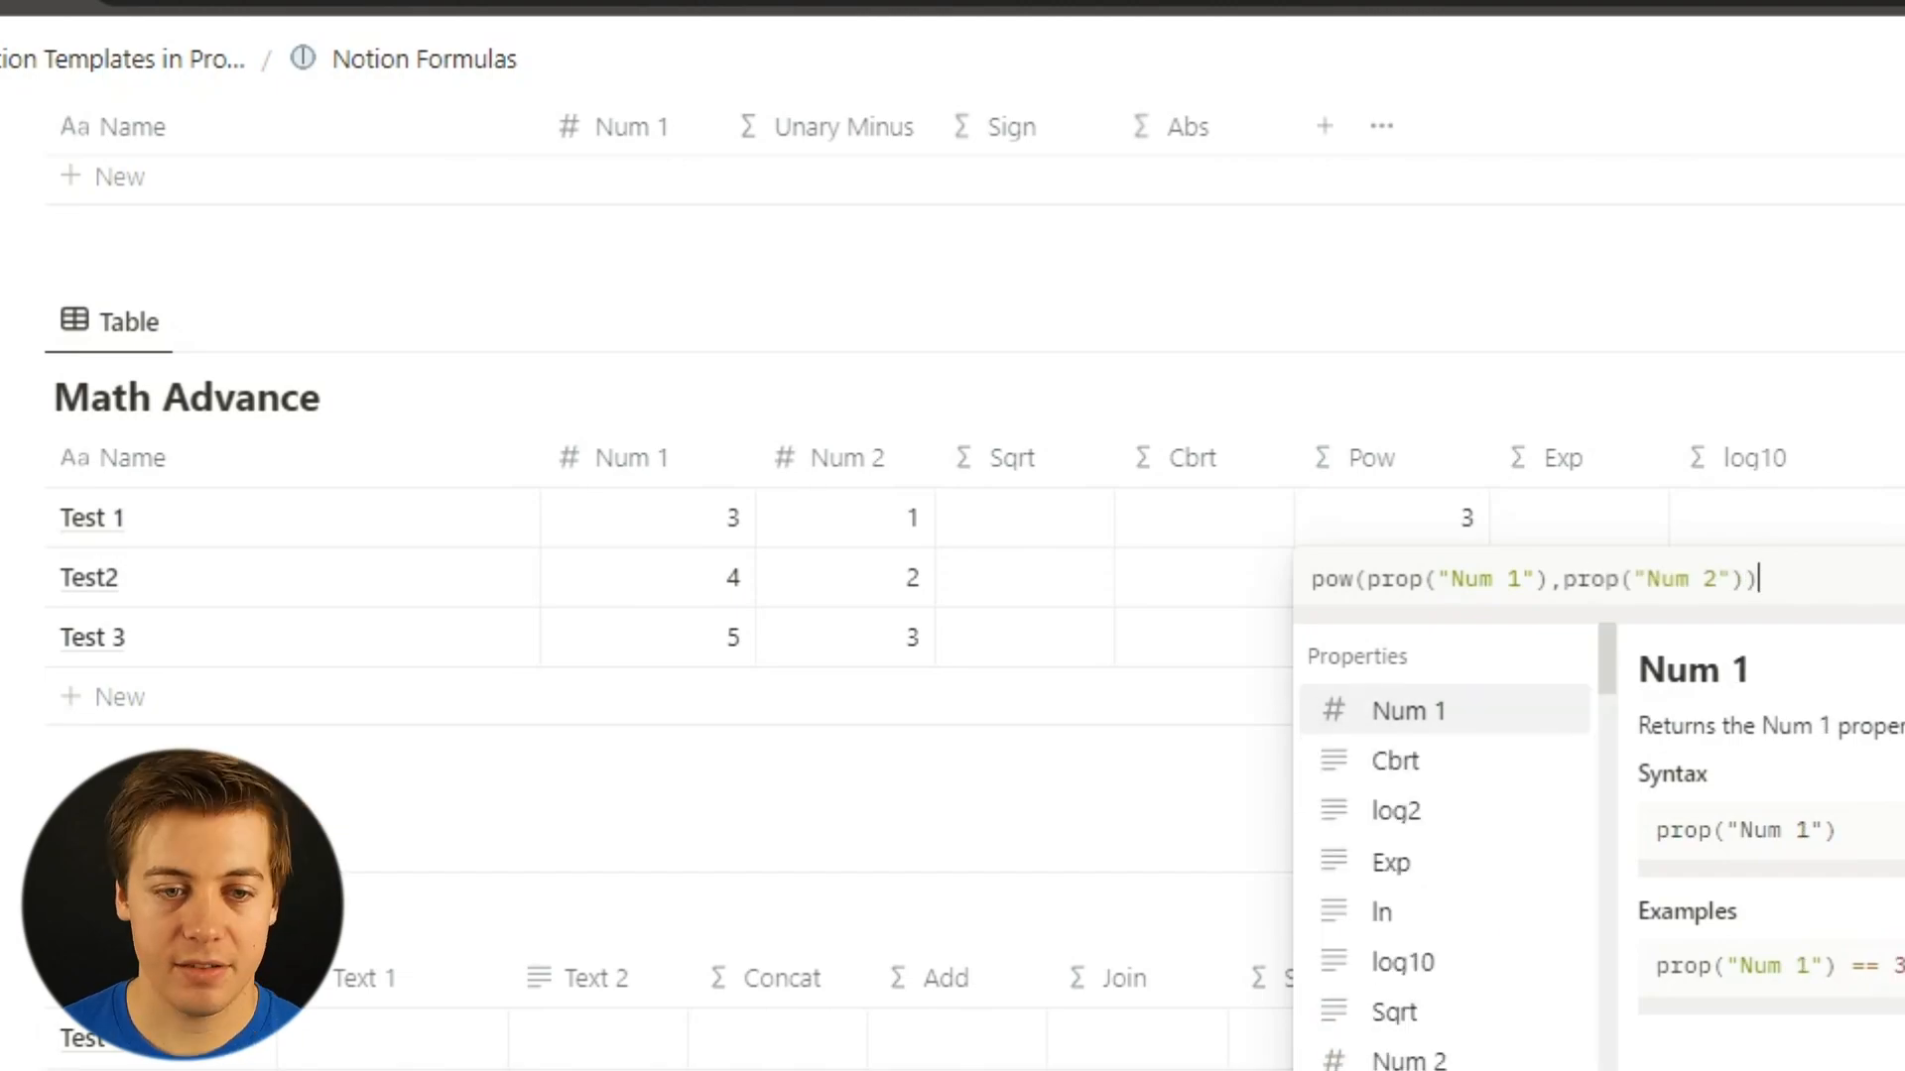
key("Return")
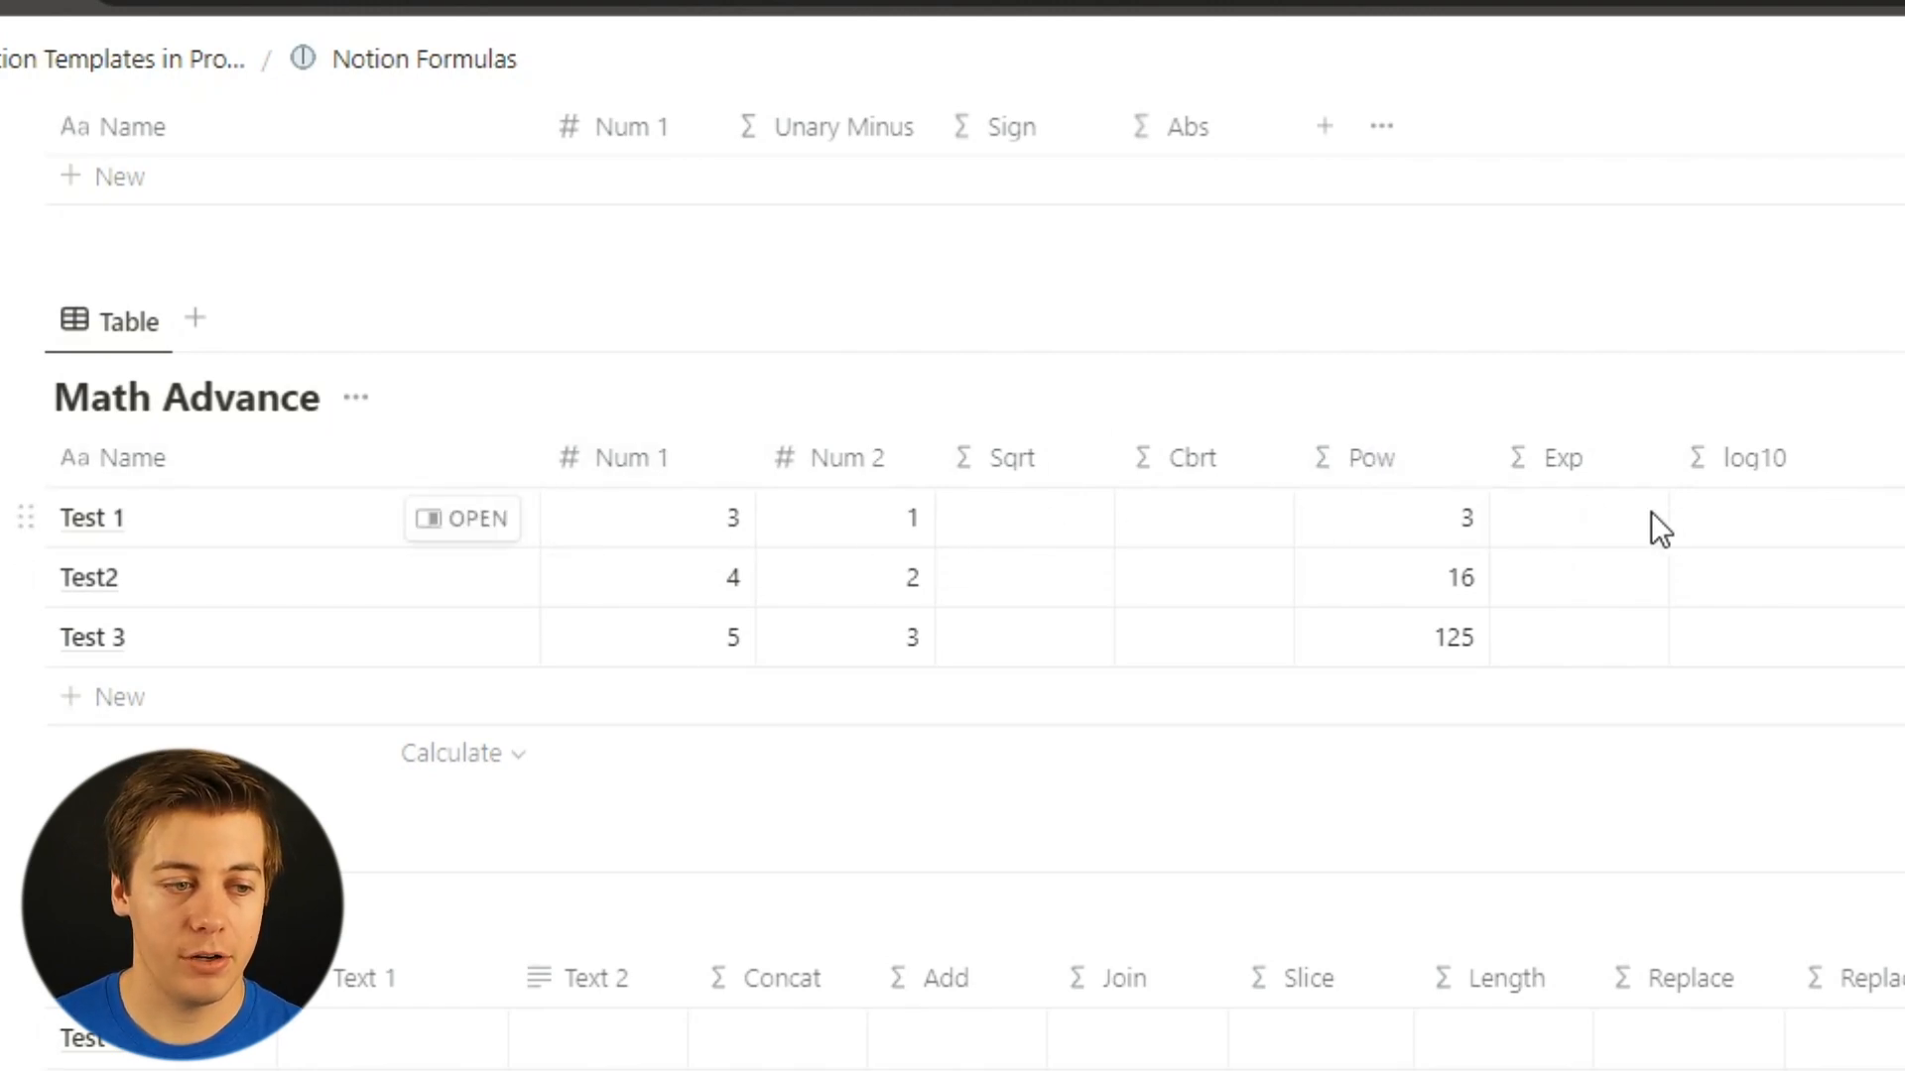
Set the Math Advance table's Exp column formula to exp(prop("Num 1")).
left_click(1606, 527)
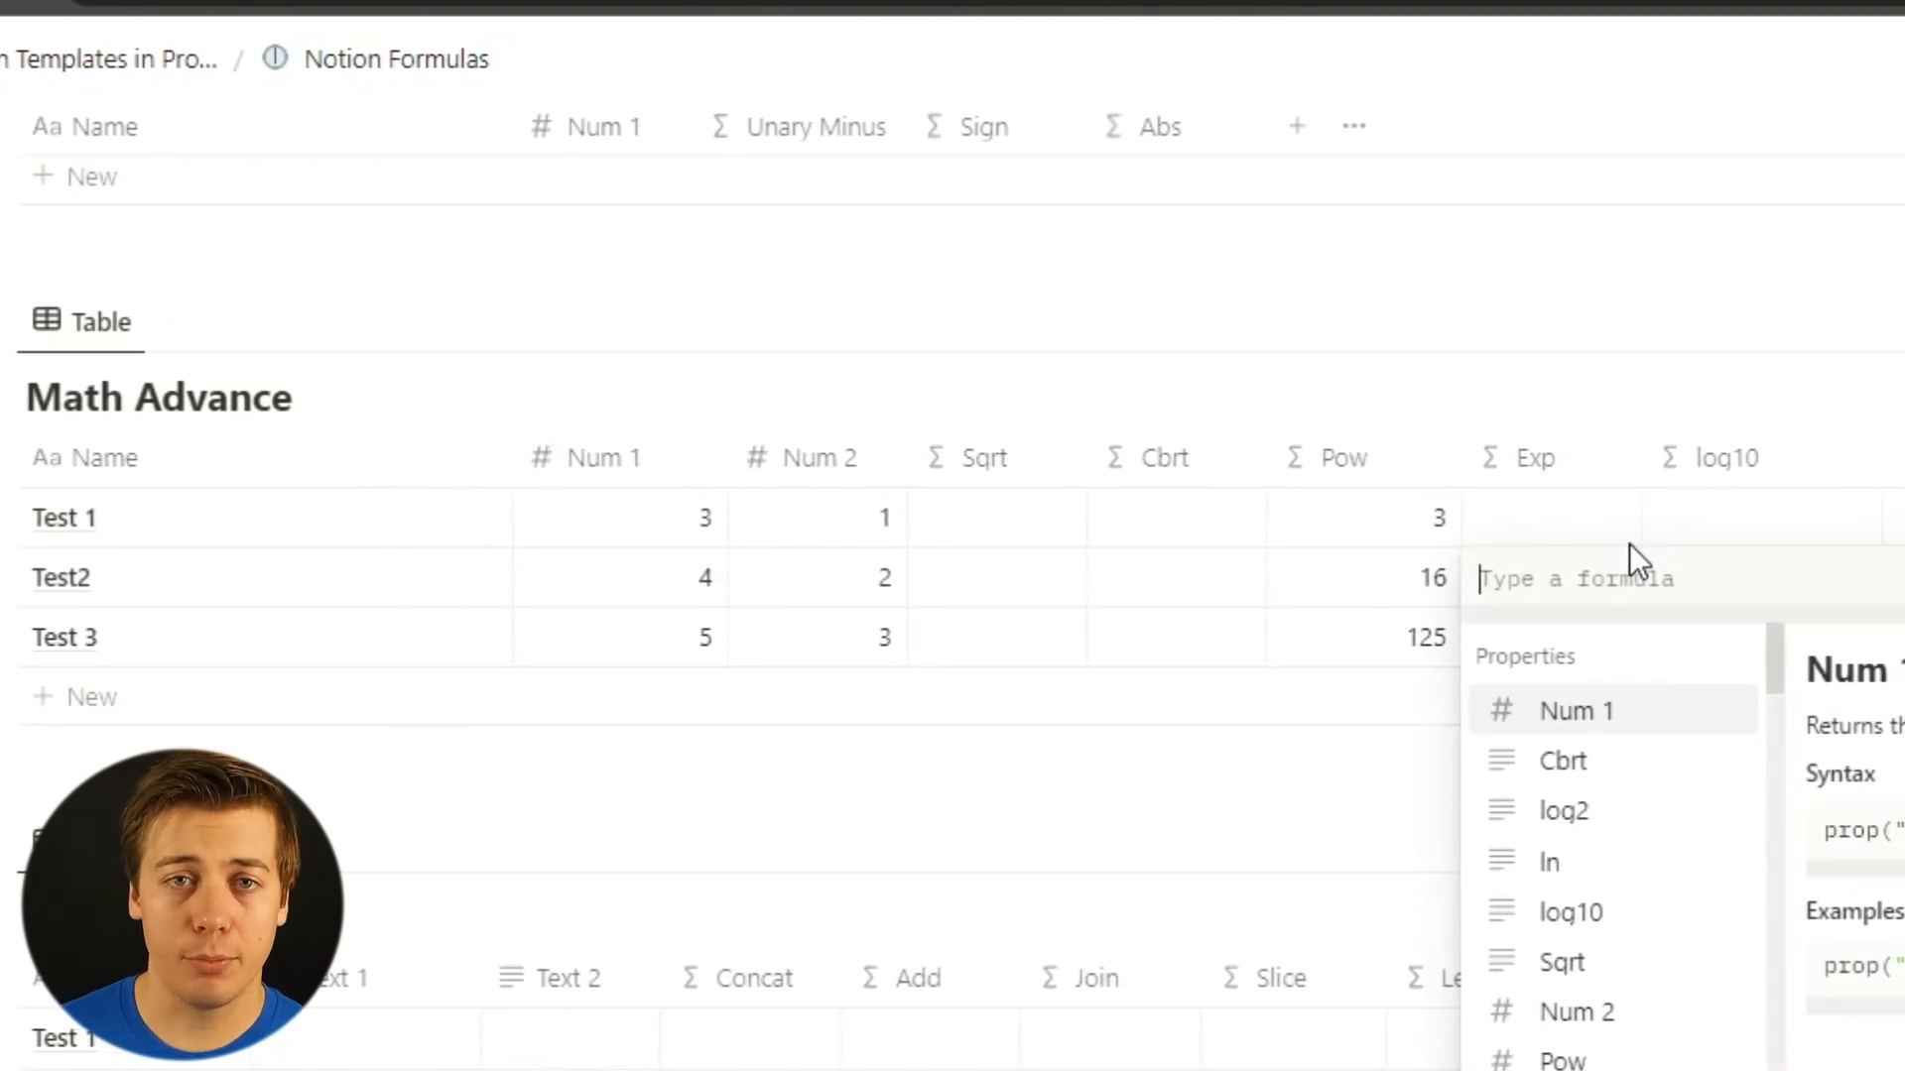
type("e")
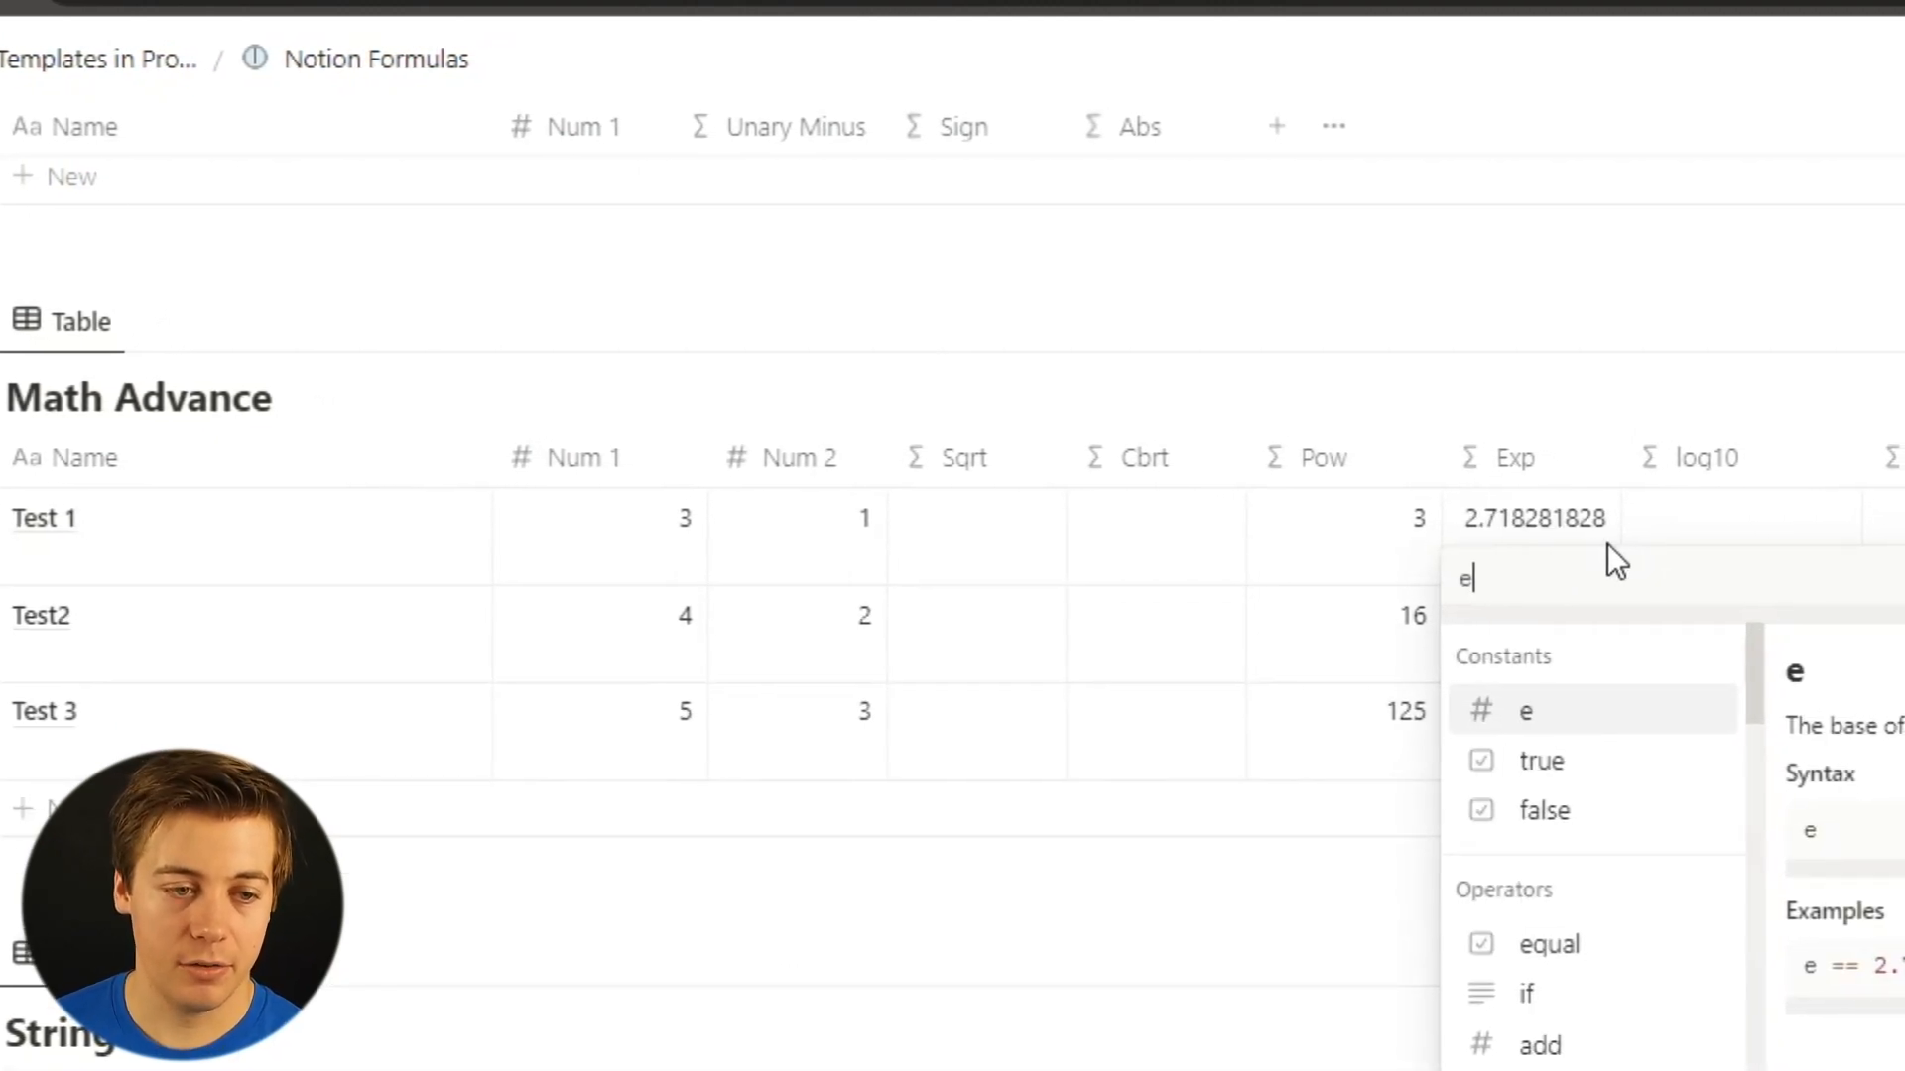
key("BackSpace")
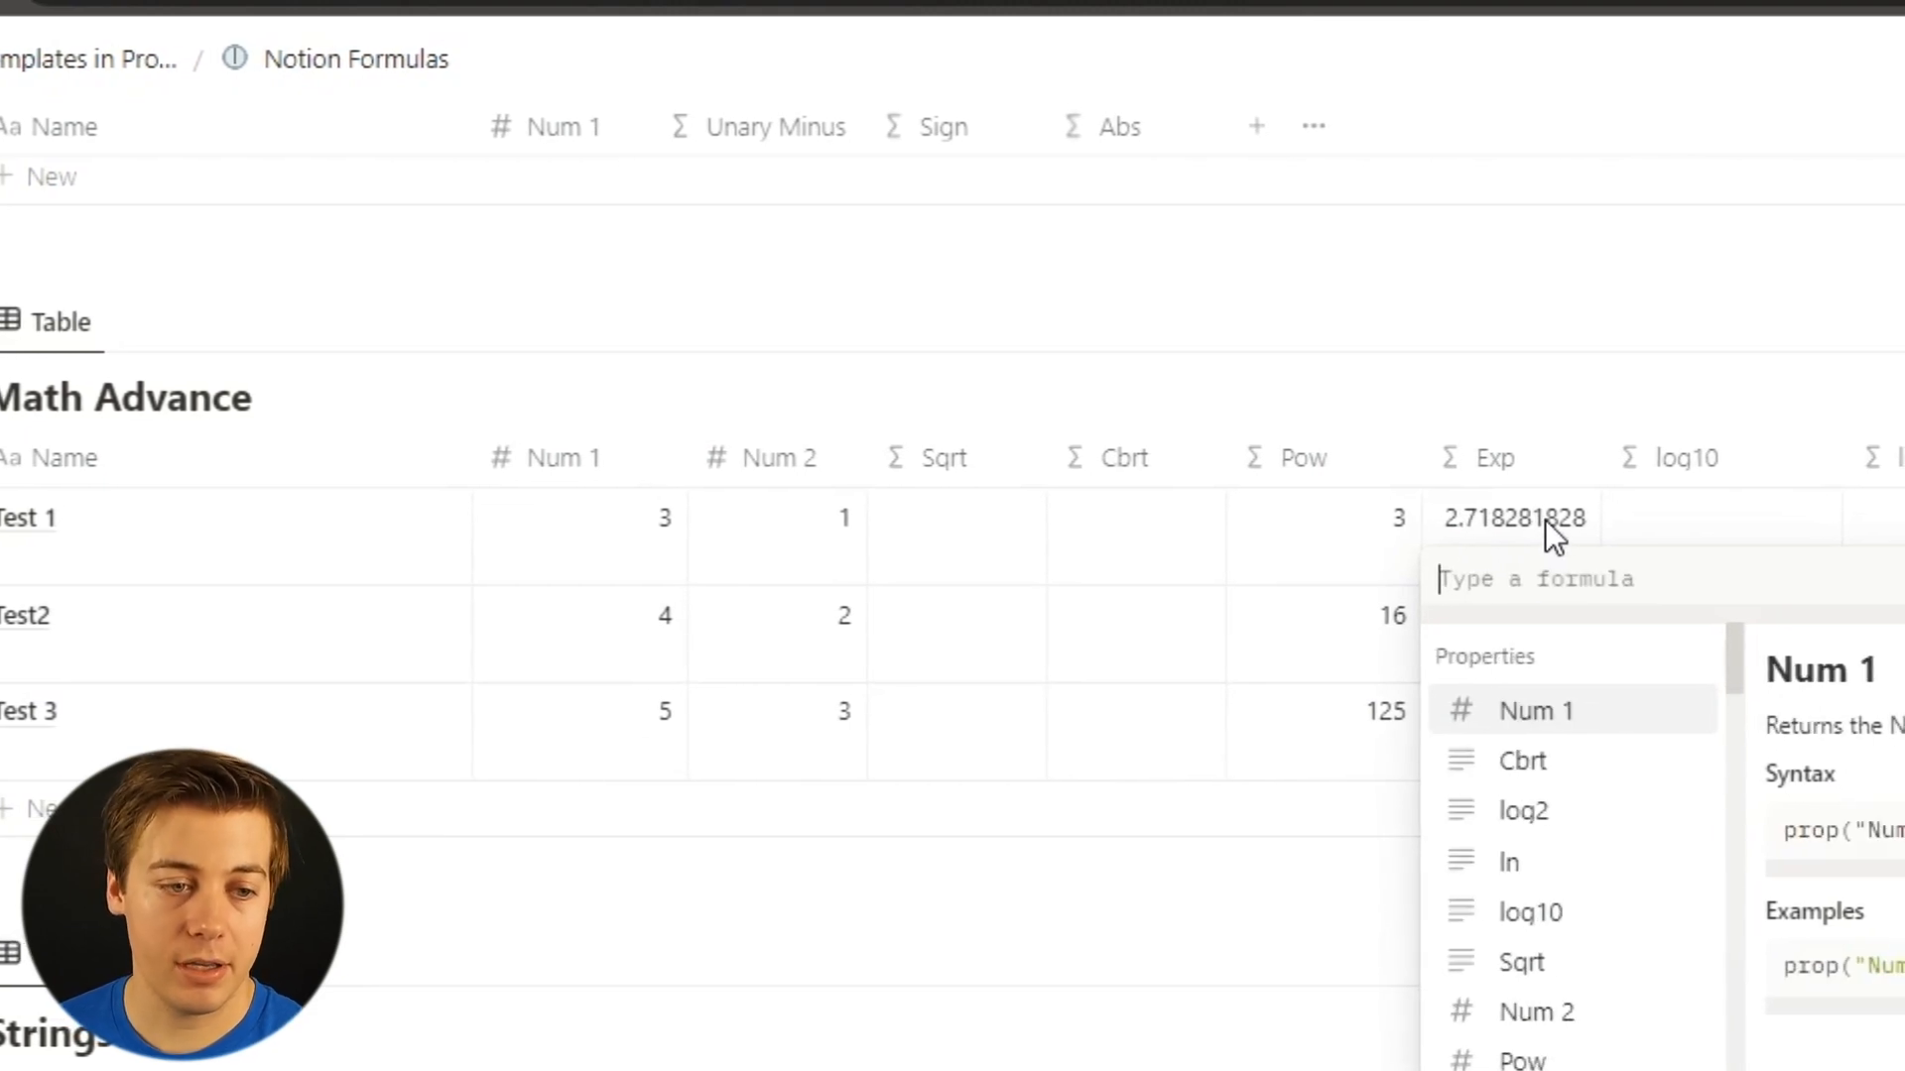
type("exp")
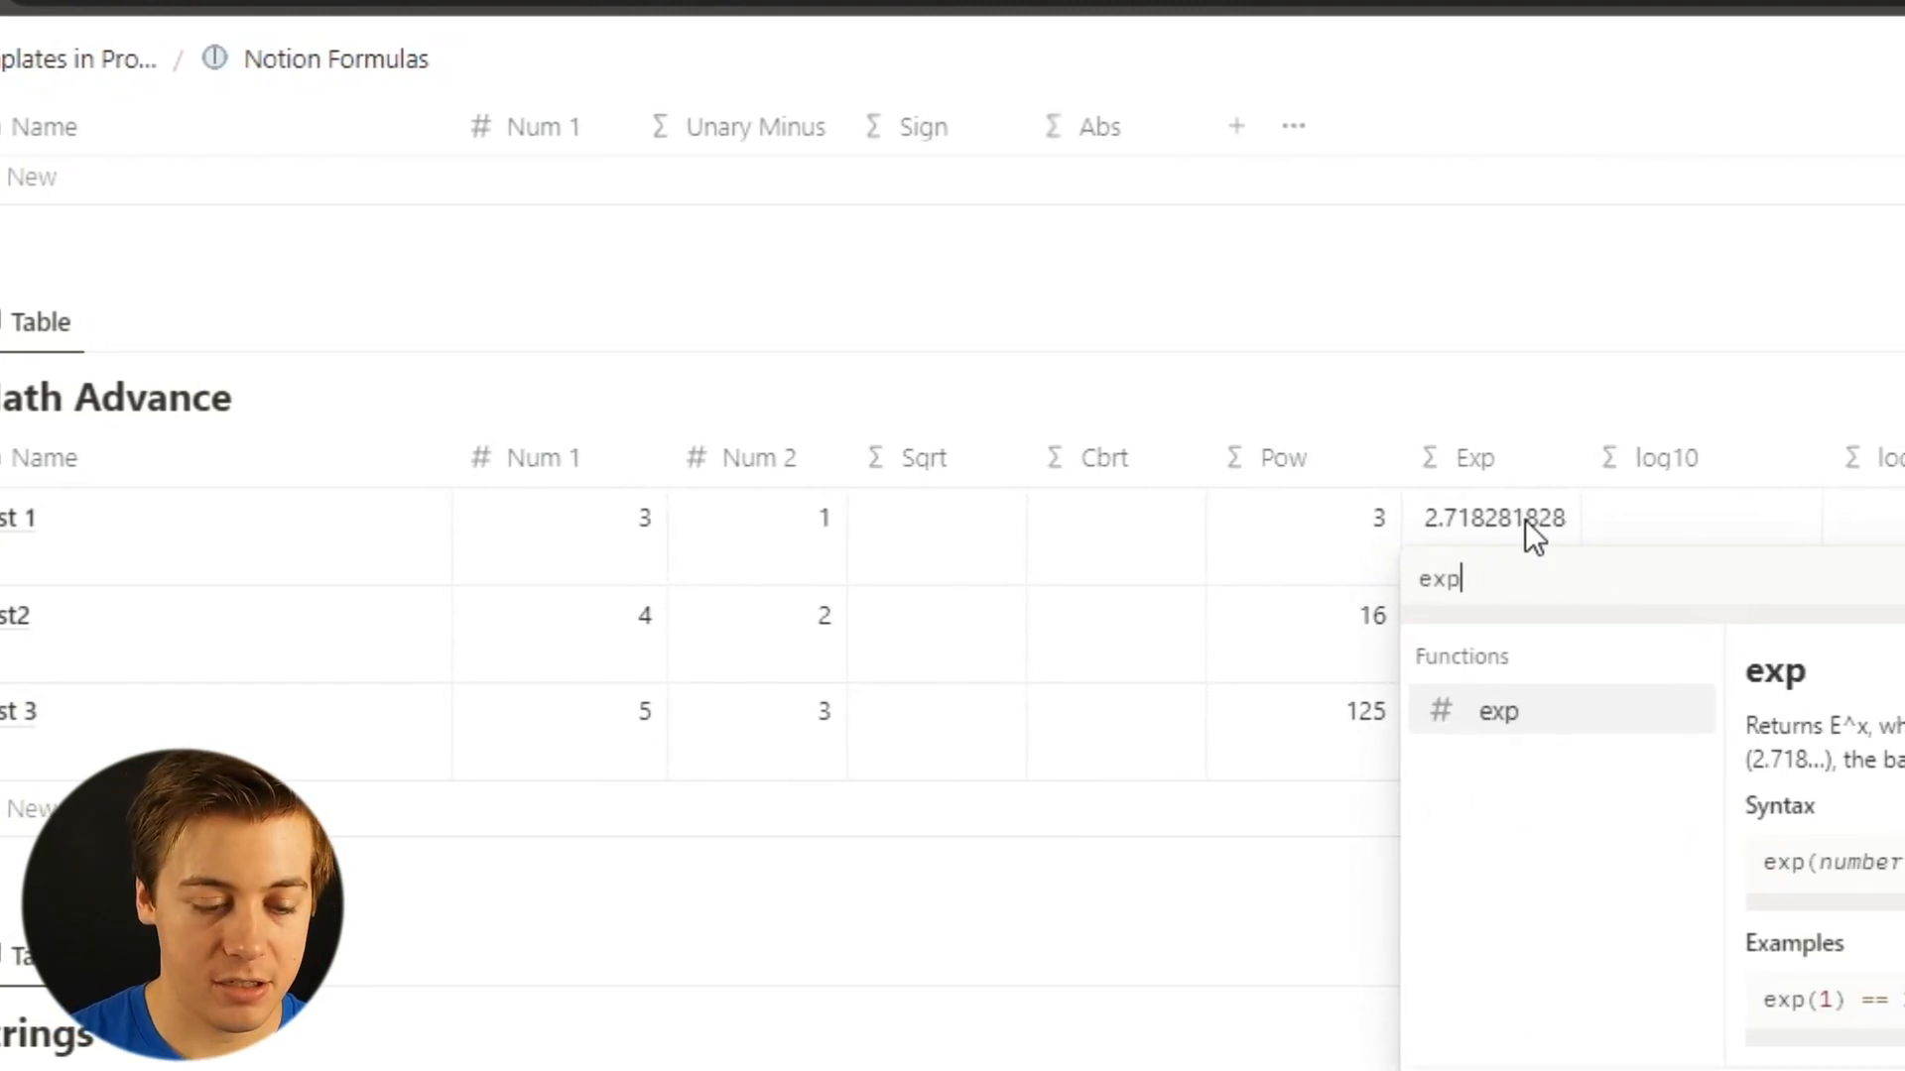
type("(")
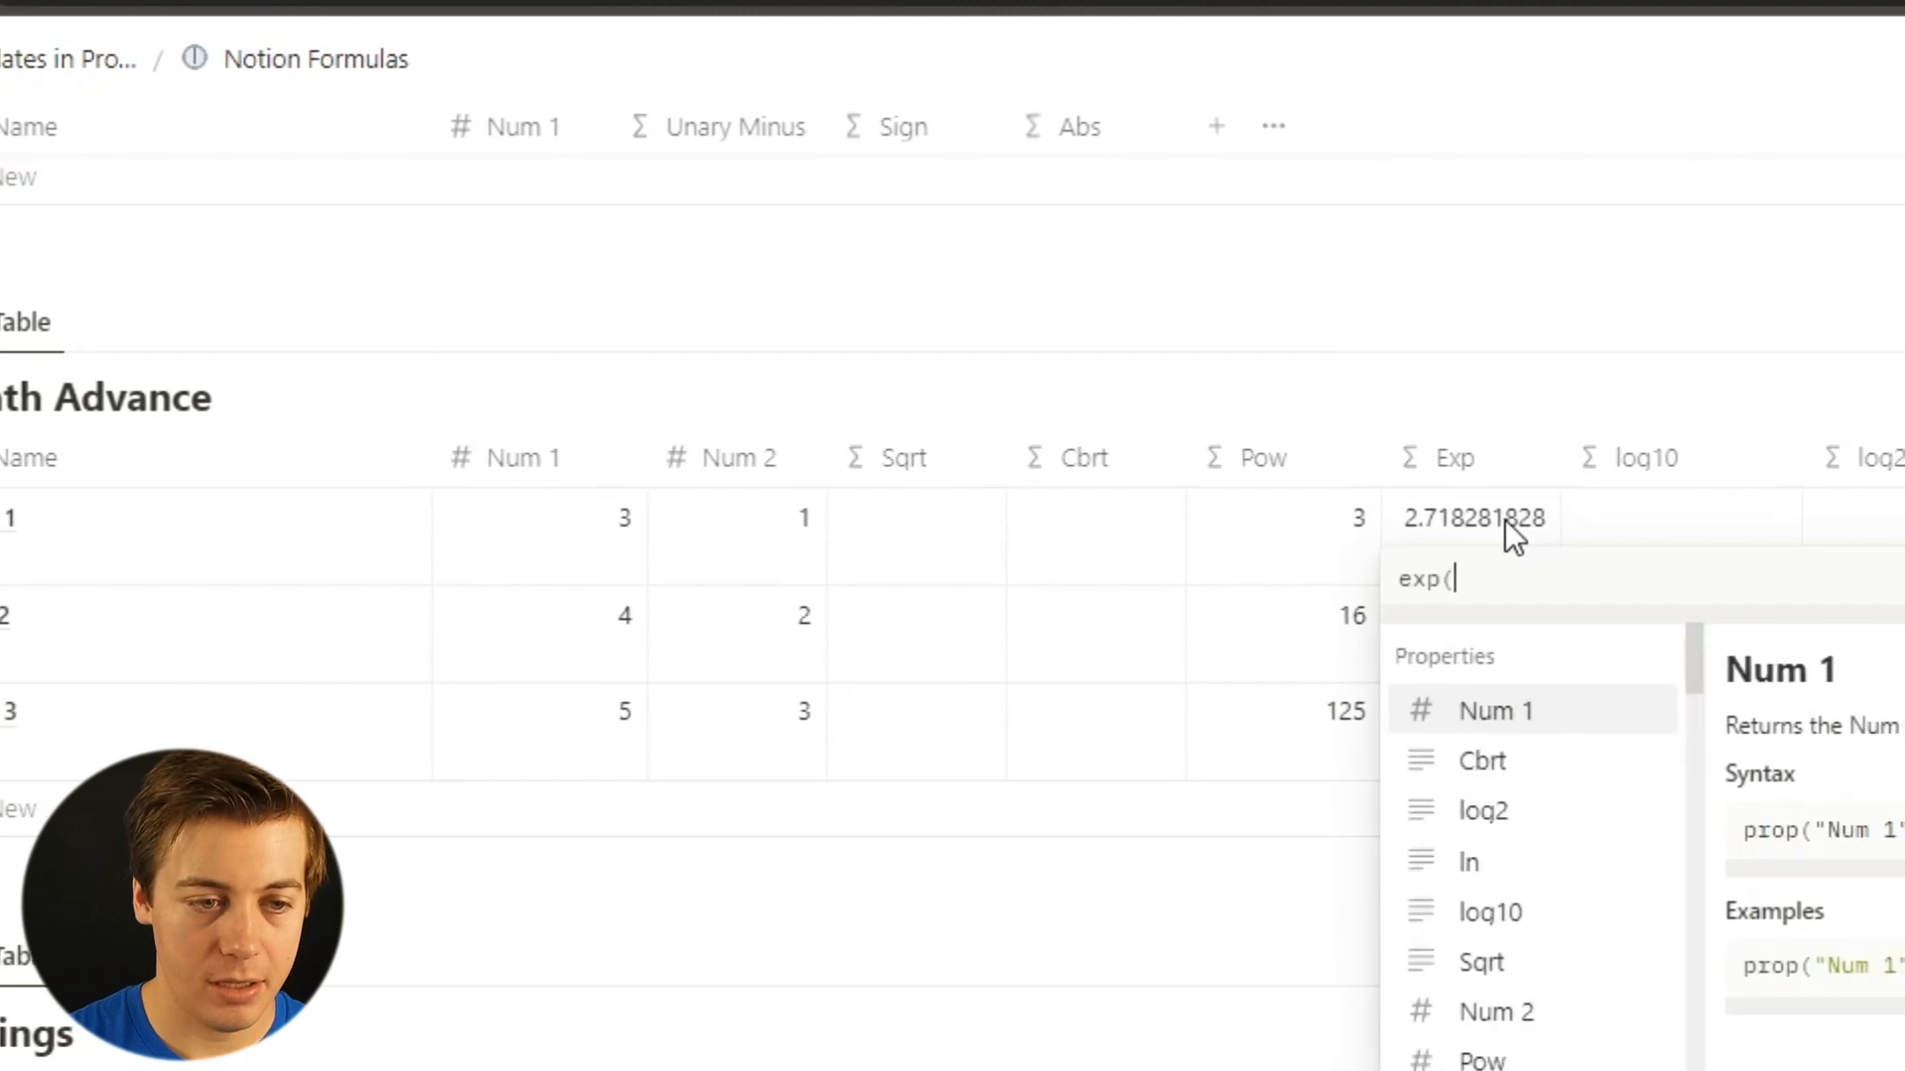
left_click(1541, 739)
type(")")
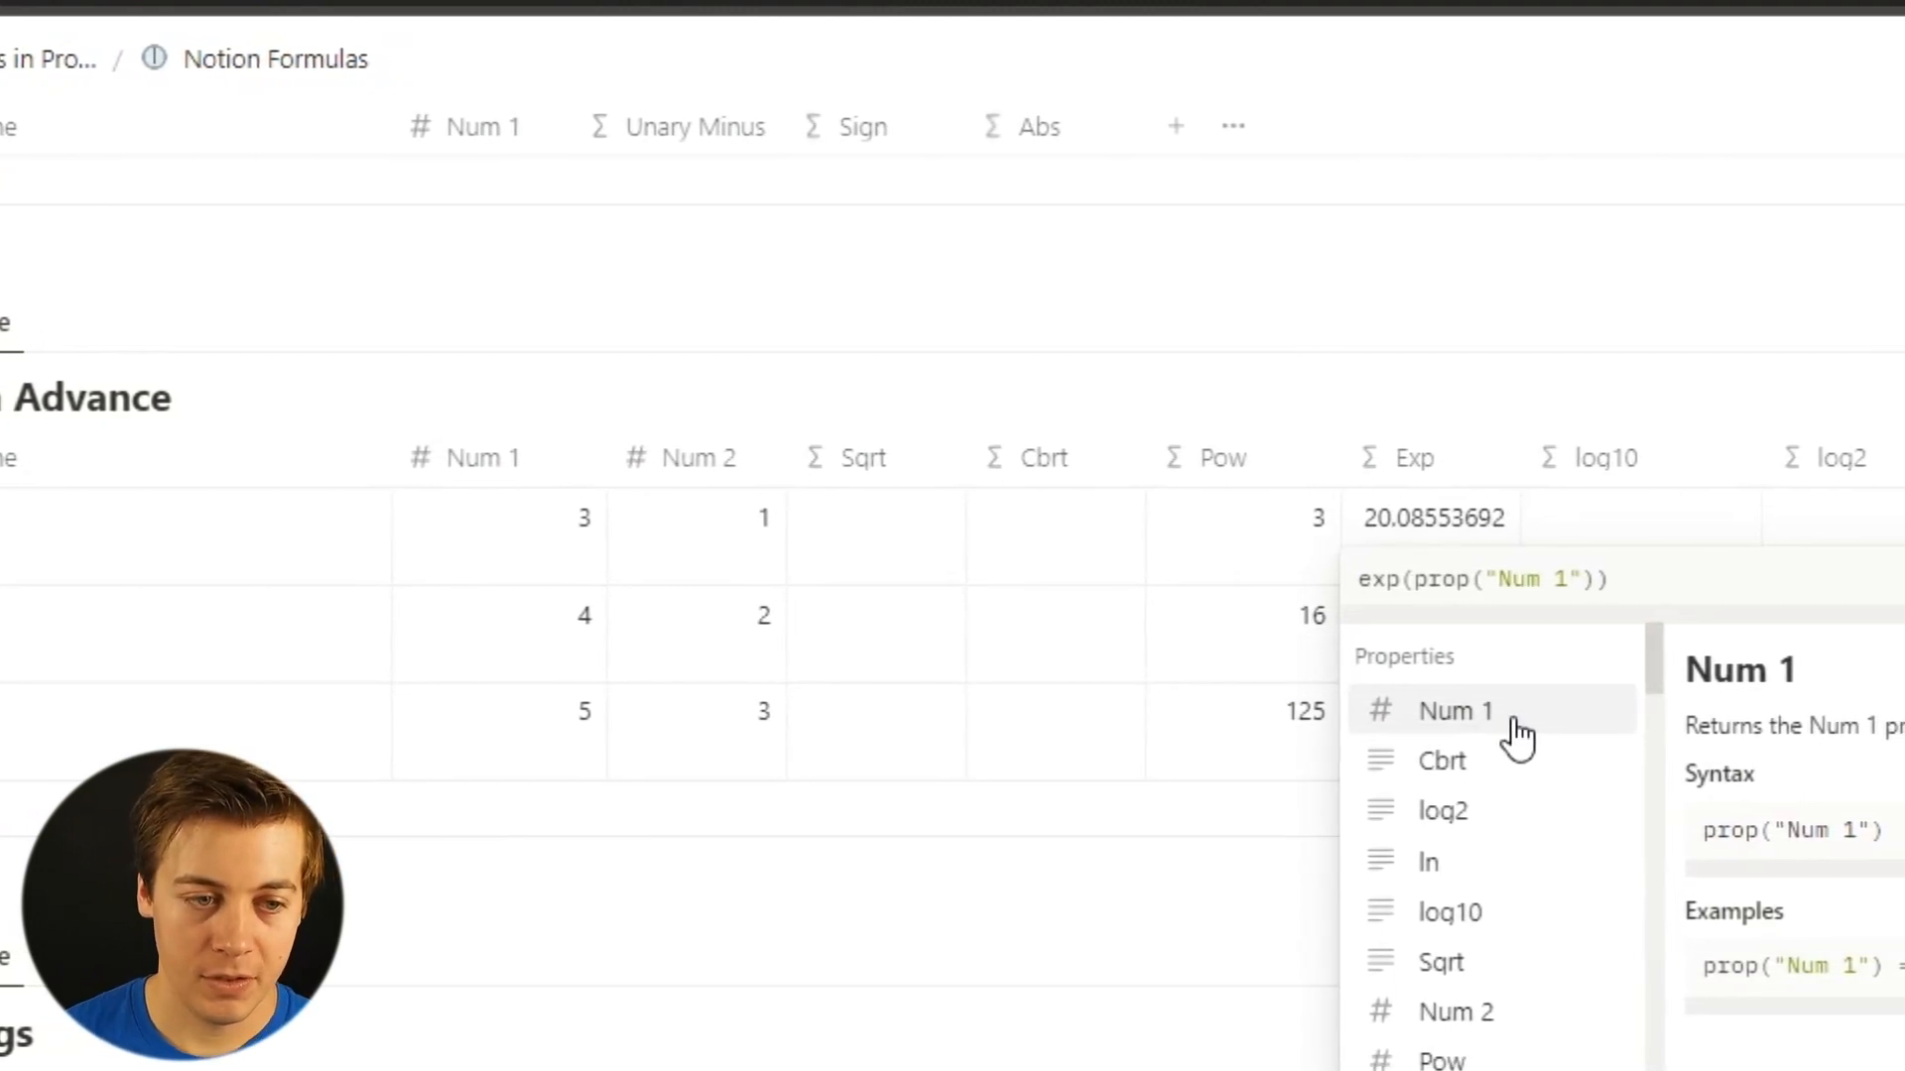
key("Escape")
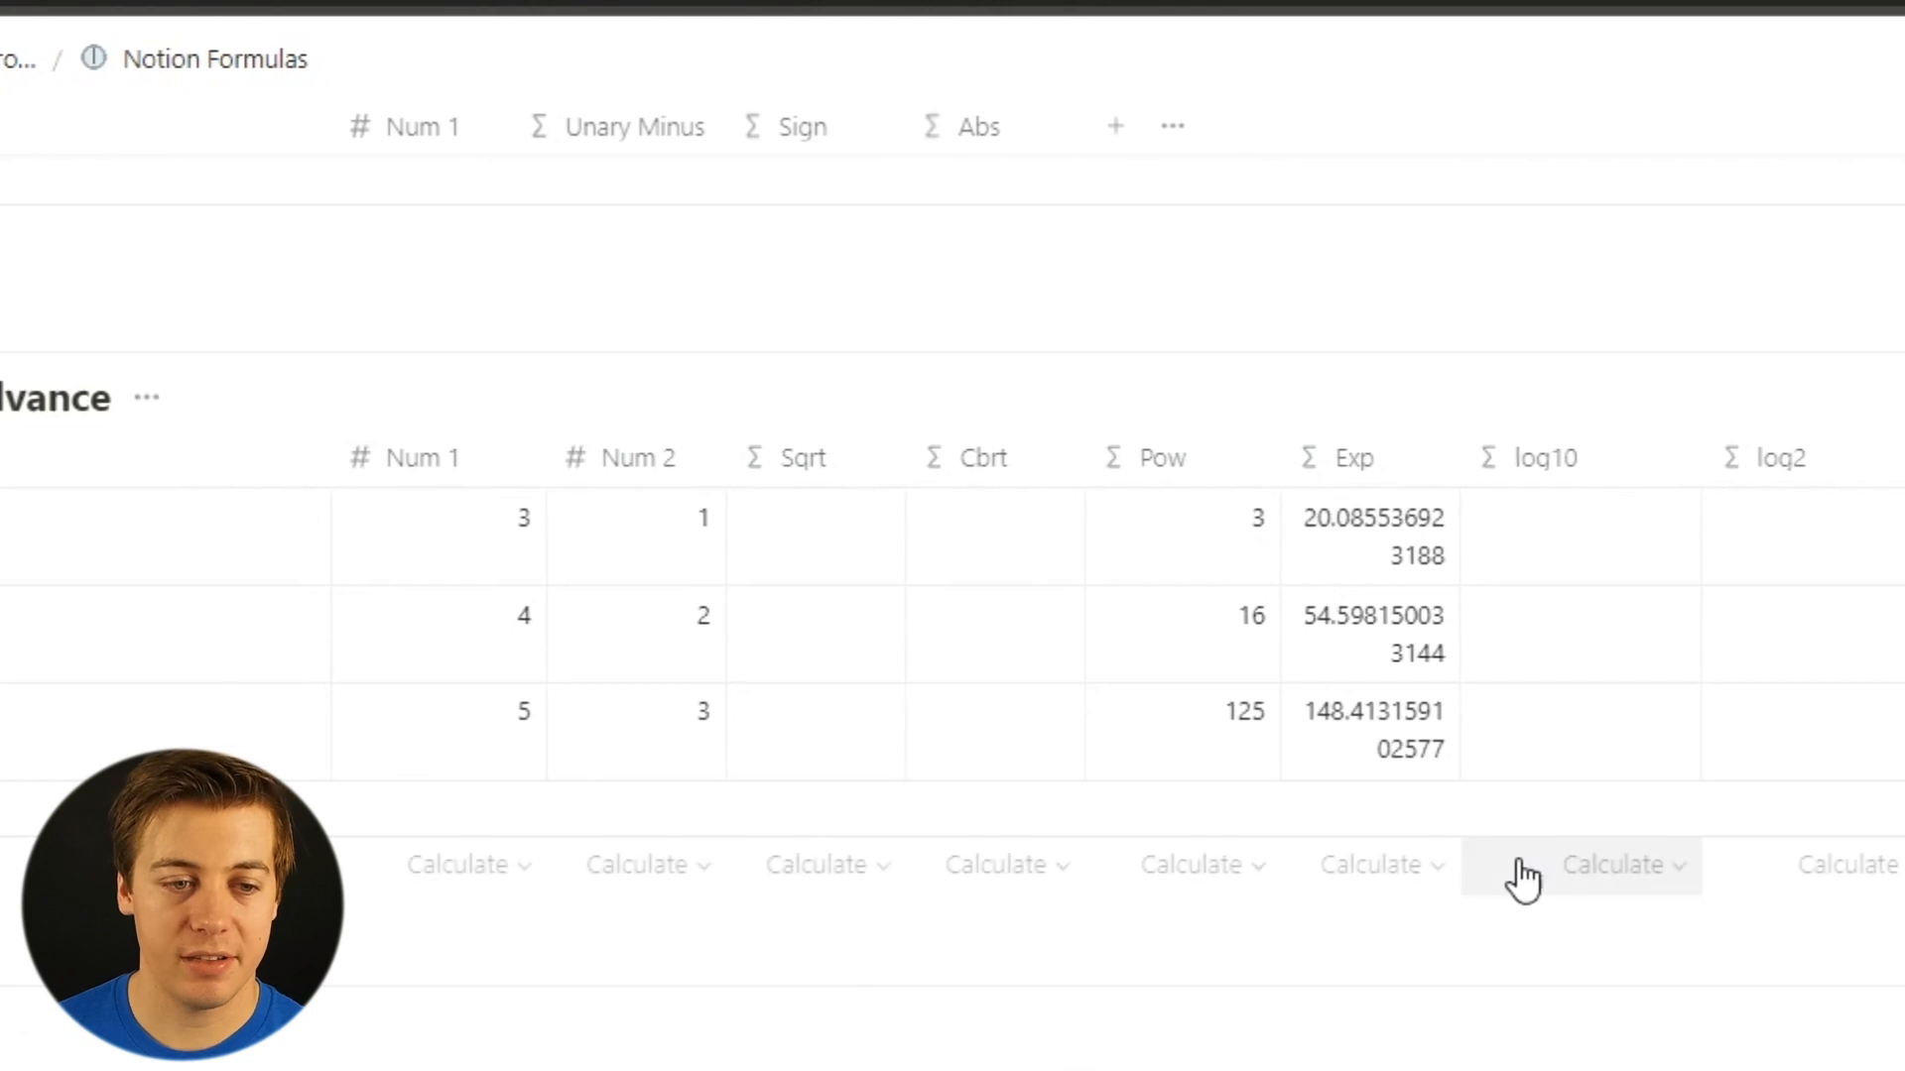
Fill the Num 1 column of the Math Advance table with 10, 100 and 1000 for the three test rows.
left_click(449, 544)
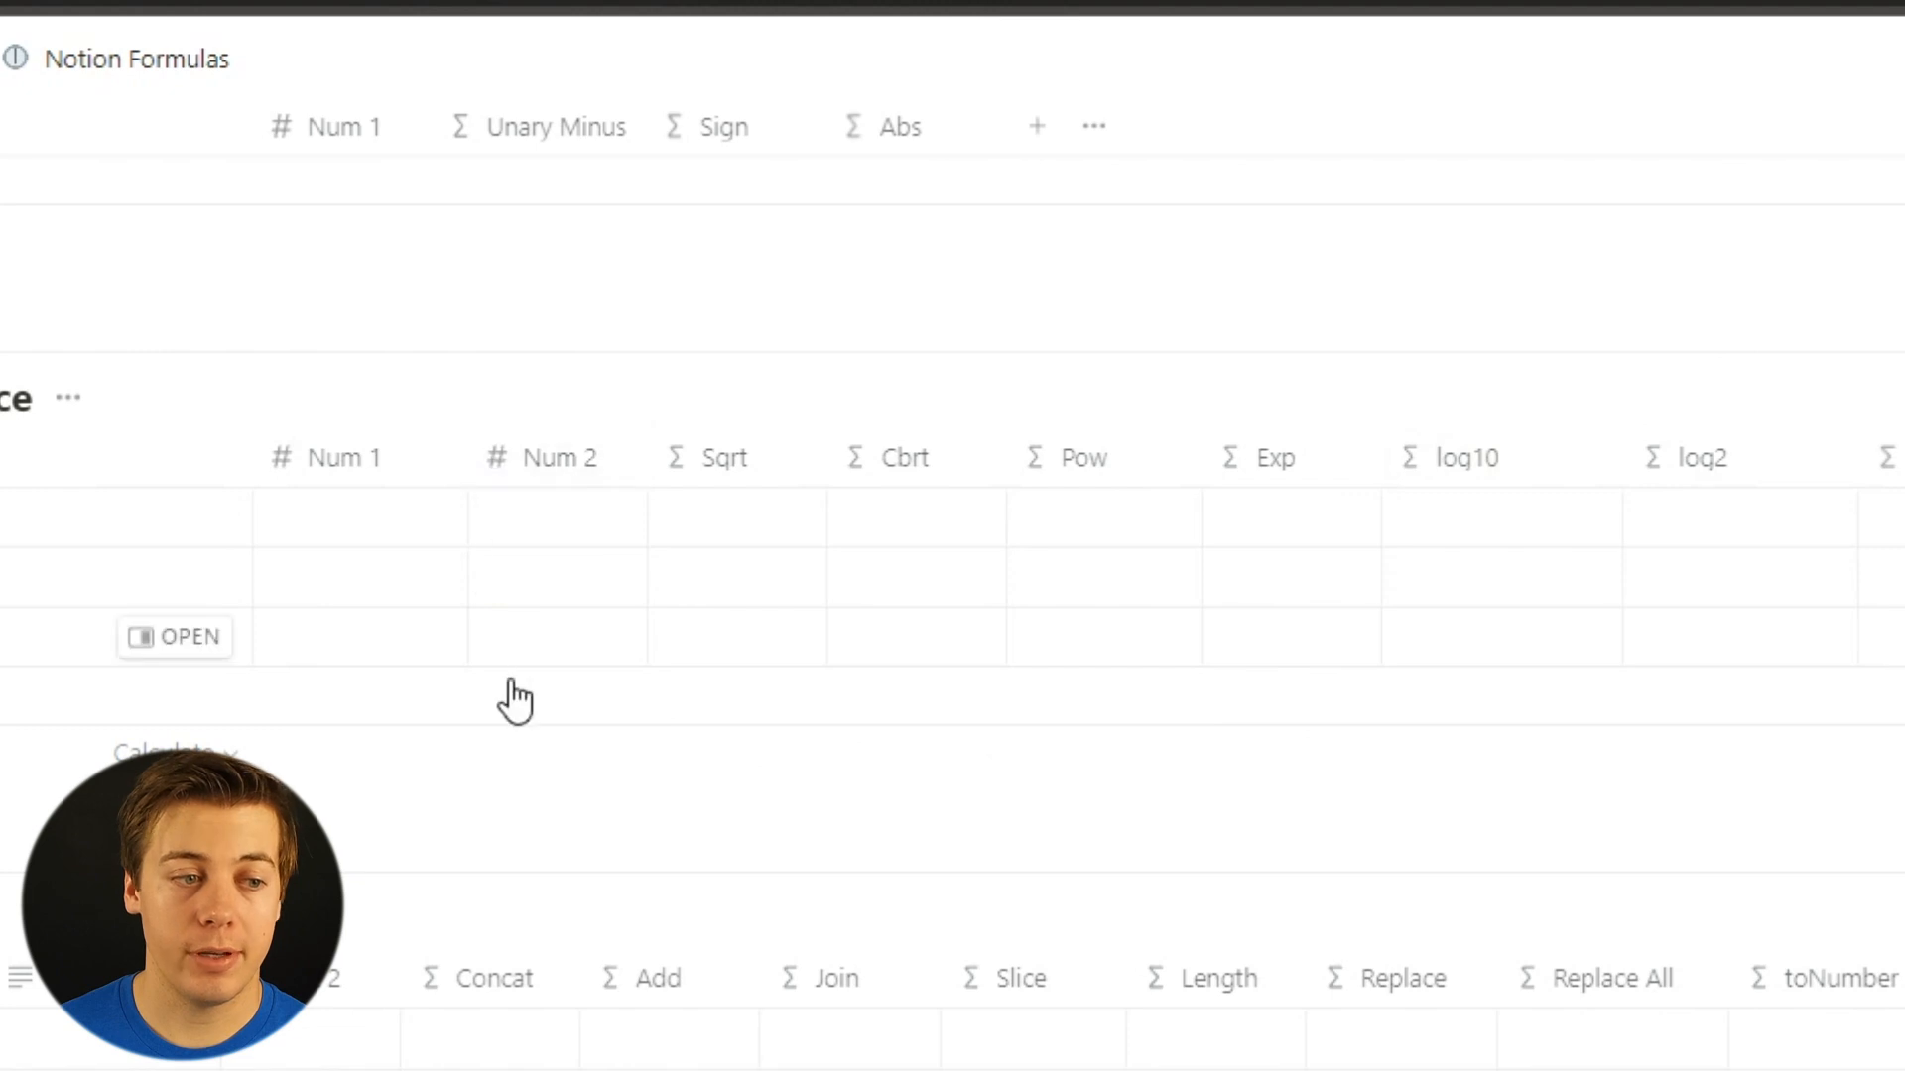
left_click(374, 508)
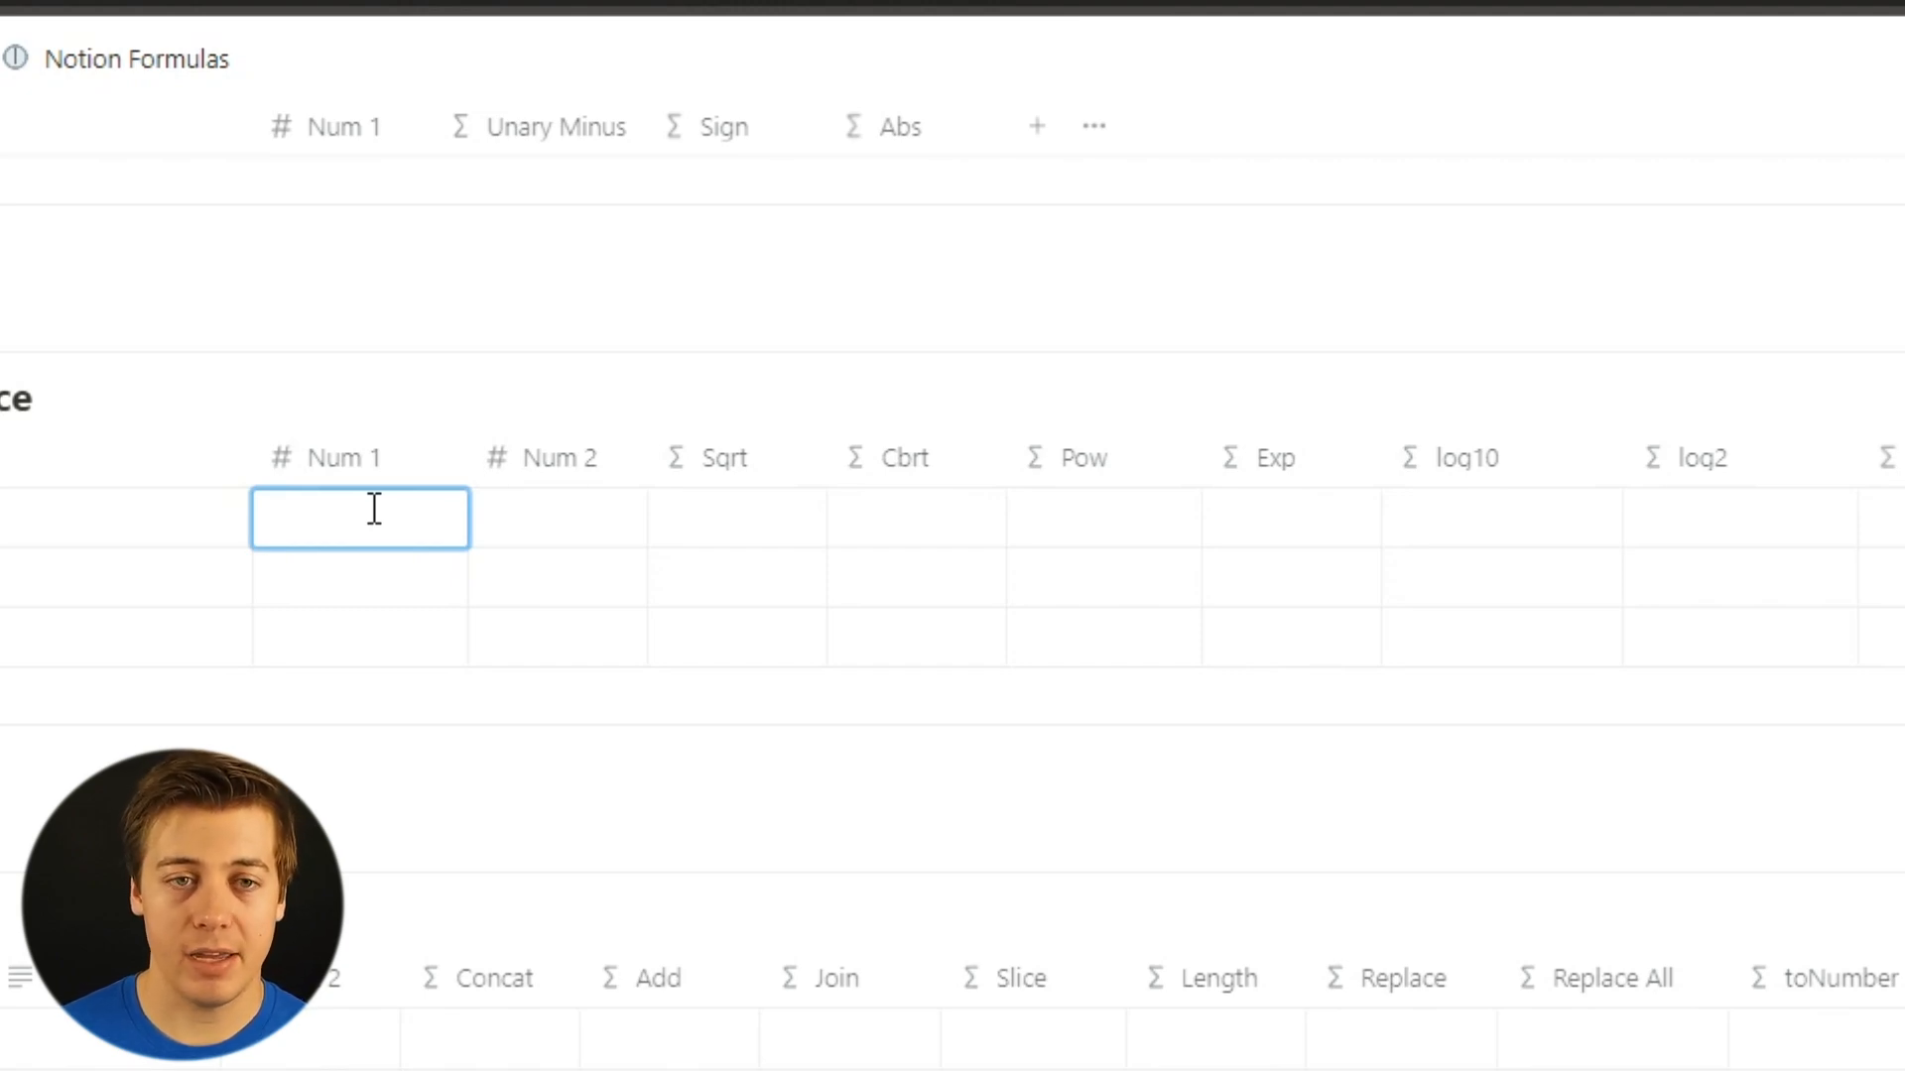
key("Escape")
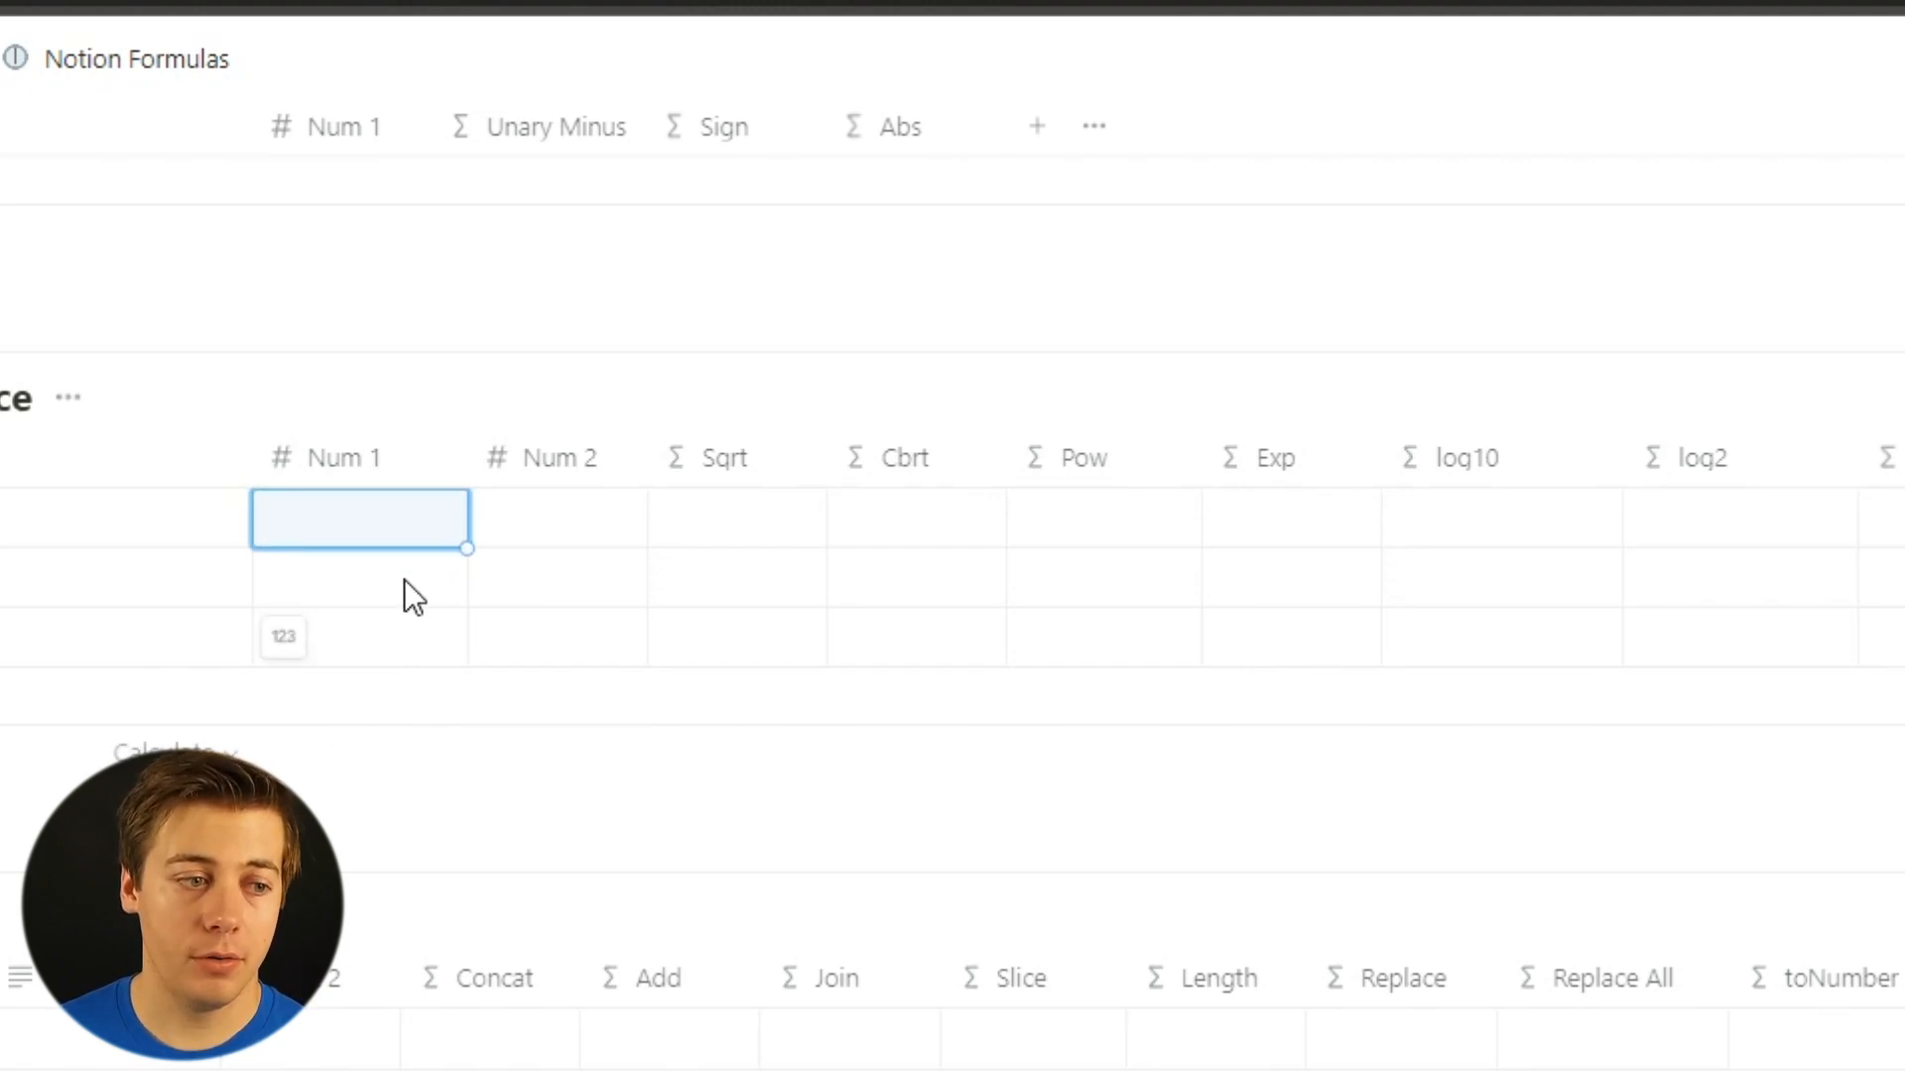
left_click(395, 526)
type("10")
key("Escape")
left_click(371, 589)
type("100")
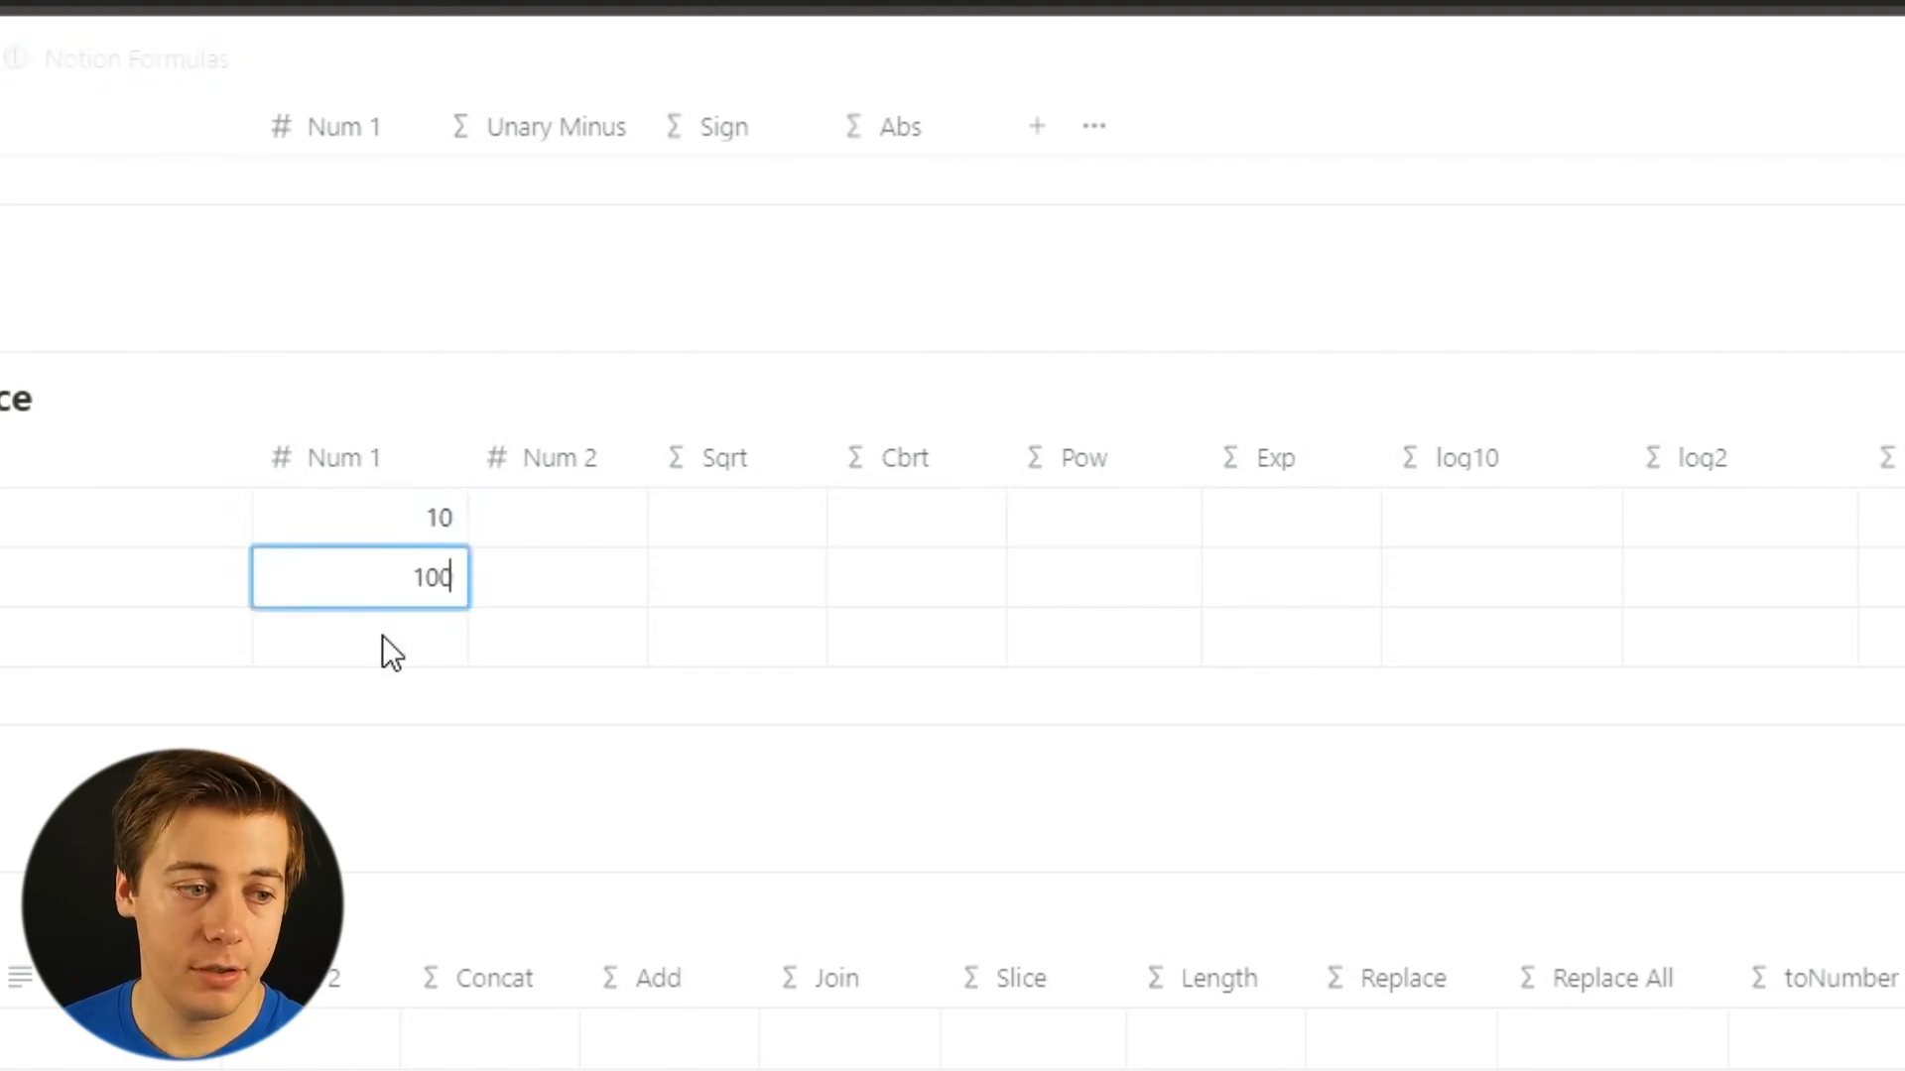
key("Escape")
left_click(386, 636)
type("1")
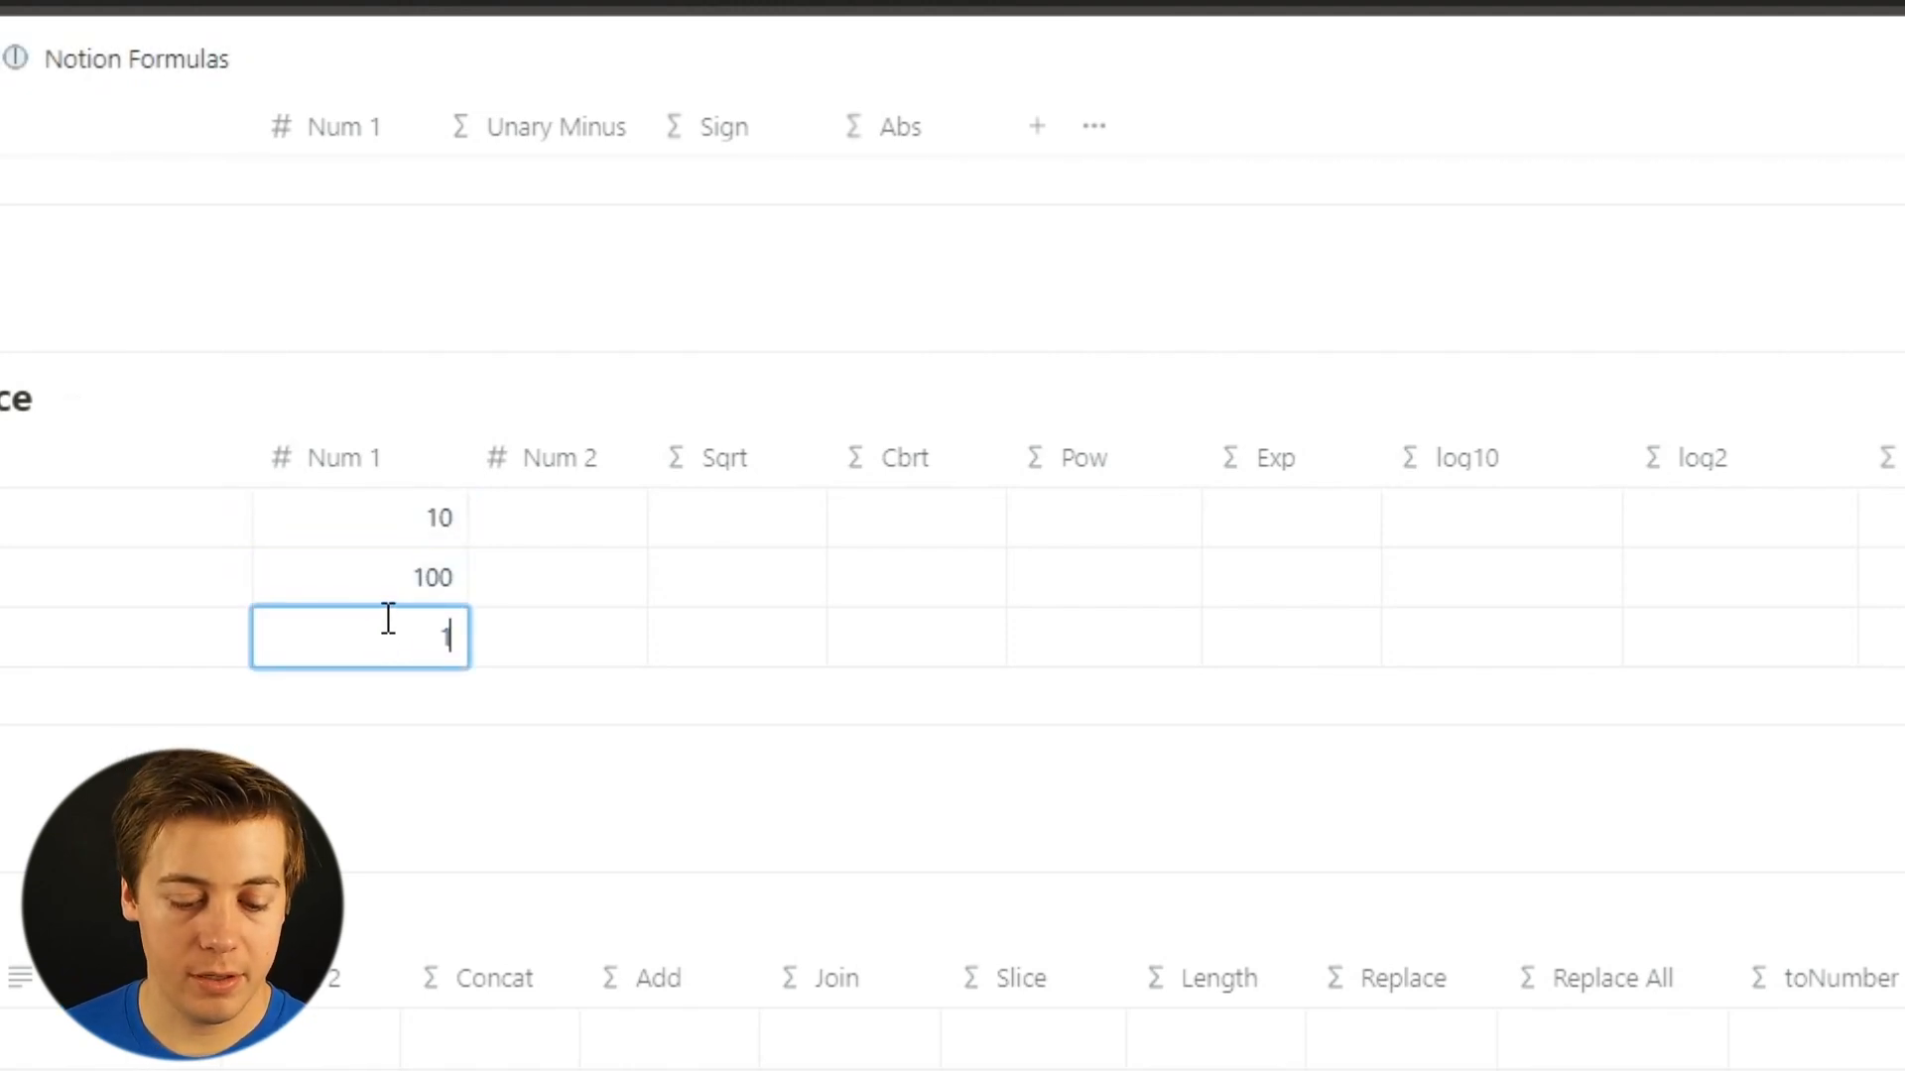
type("000")
key("Escape")
Fill the Num 2 column of the Math Advance table with 2, 4 and 8 for the three test rows.
left_click(571, 516)
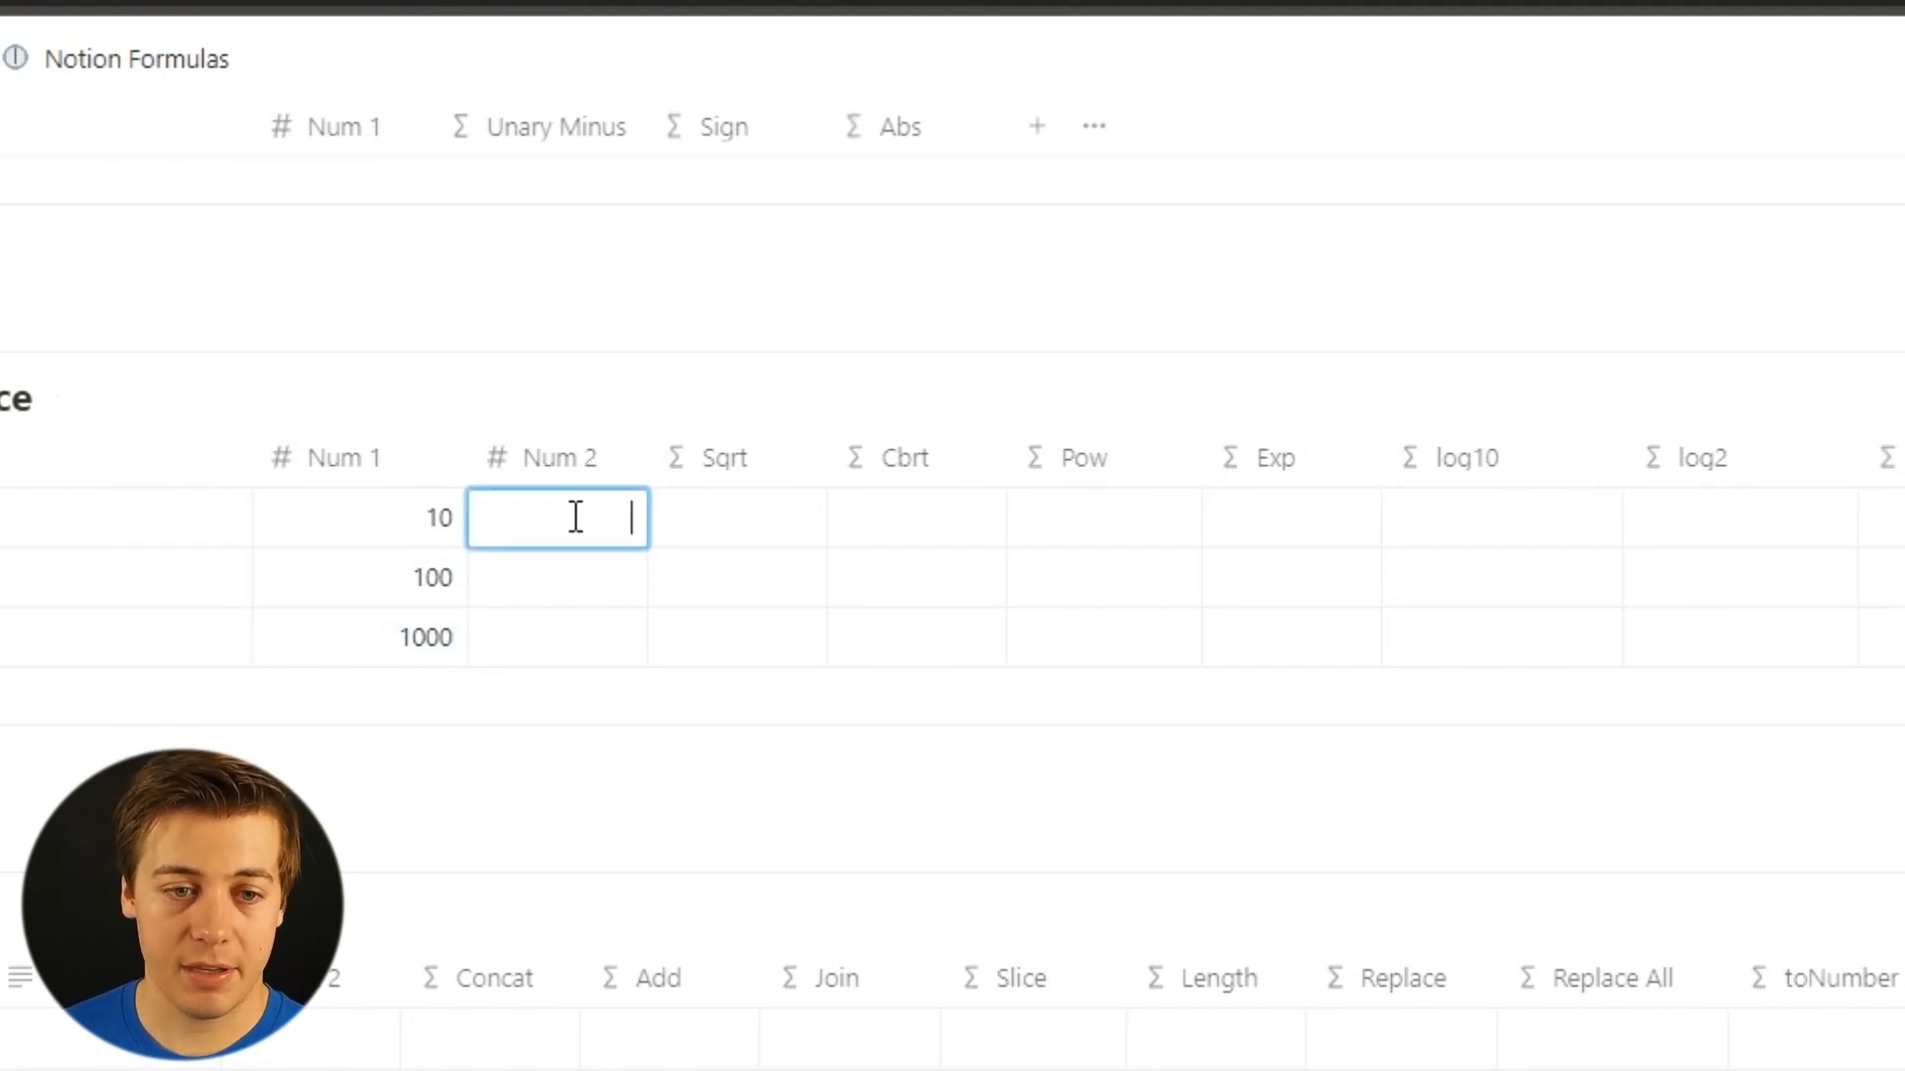
type("2")
key("Escape")
left_click(569, 564)
type("4")
key("Escape")
left_click(585, 647)
type("9")
key("BackSpace")
type("8")
key("Escape")
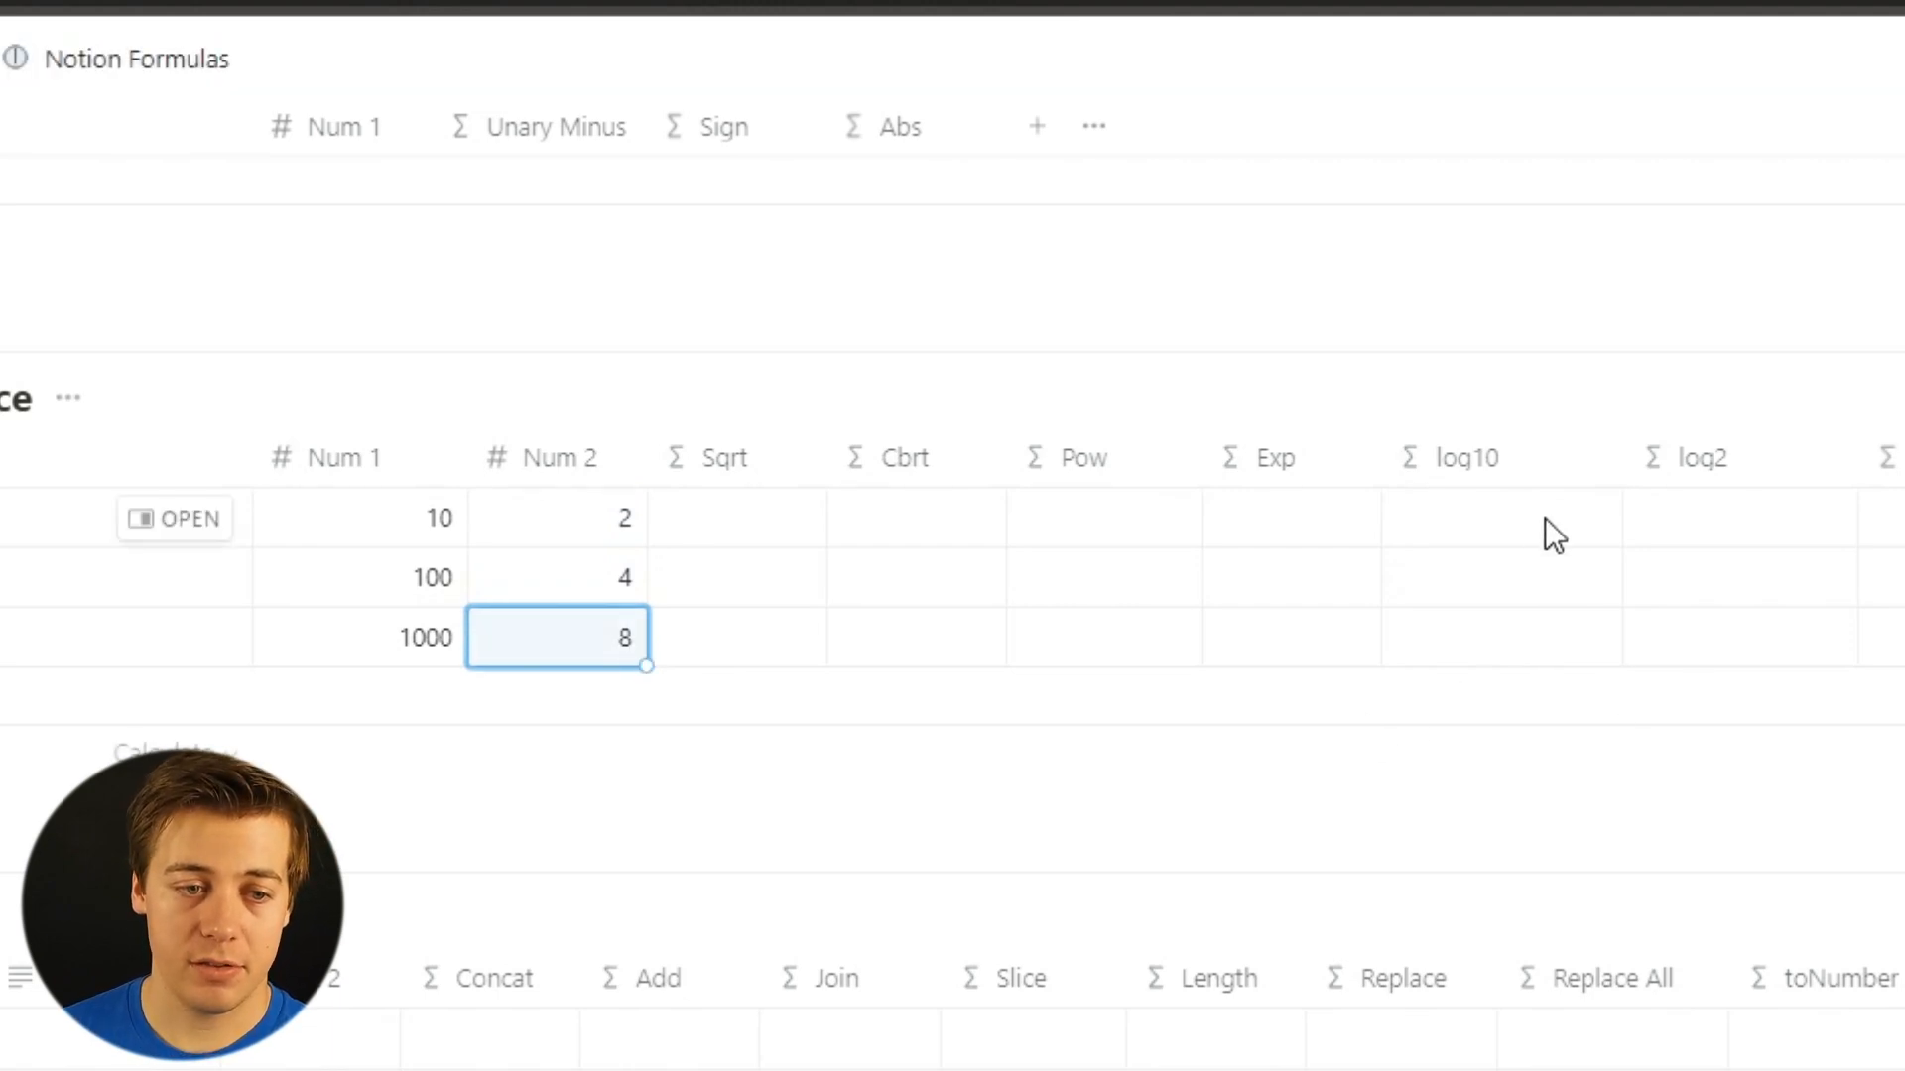
Set the Math Advance table's log10 column formula to log10 of the Num 1 property.
left_click(1544, 517)
type("l")
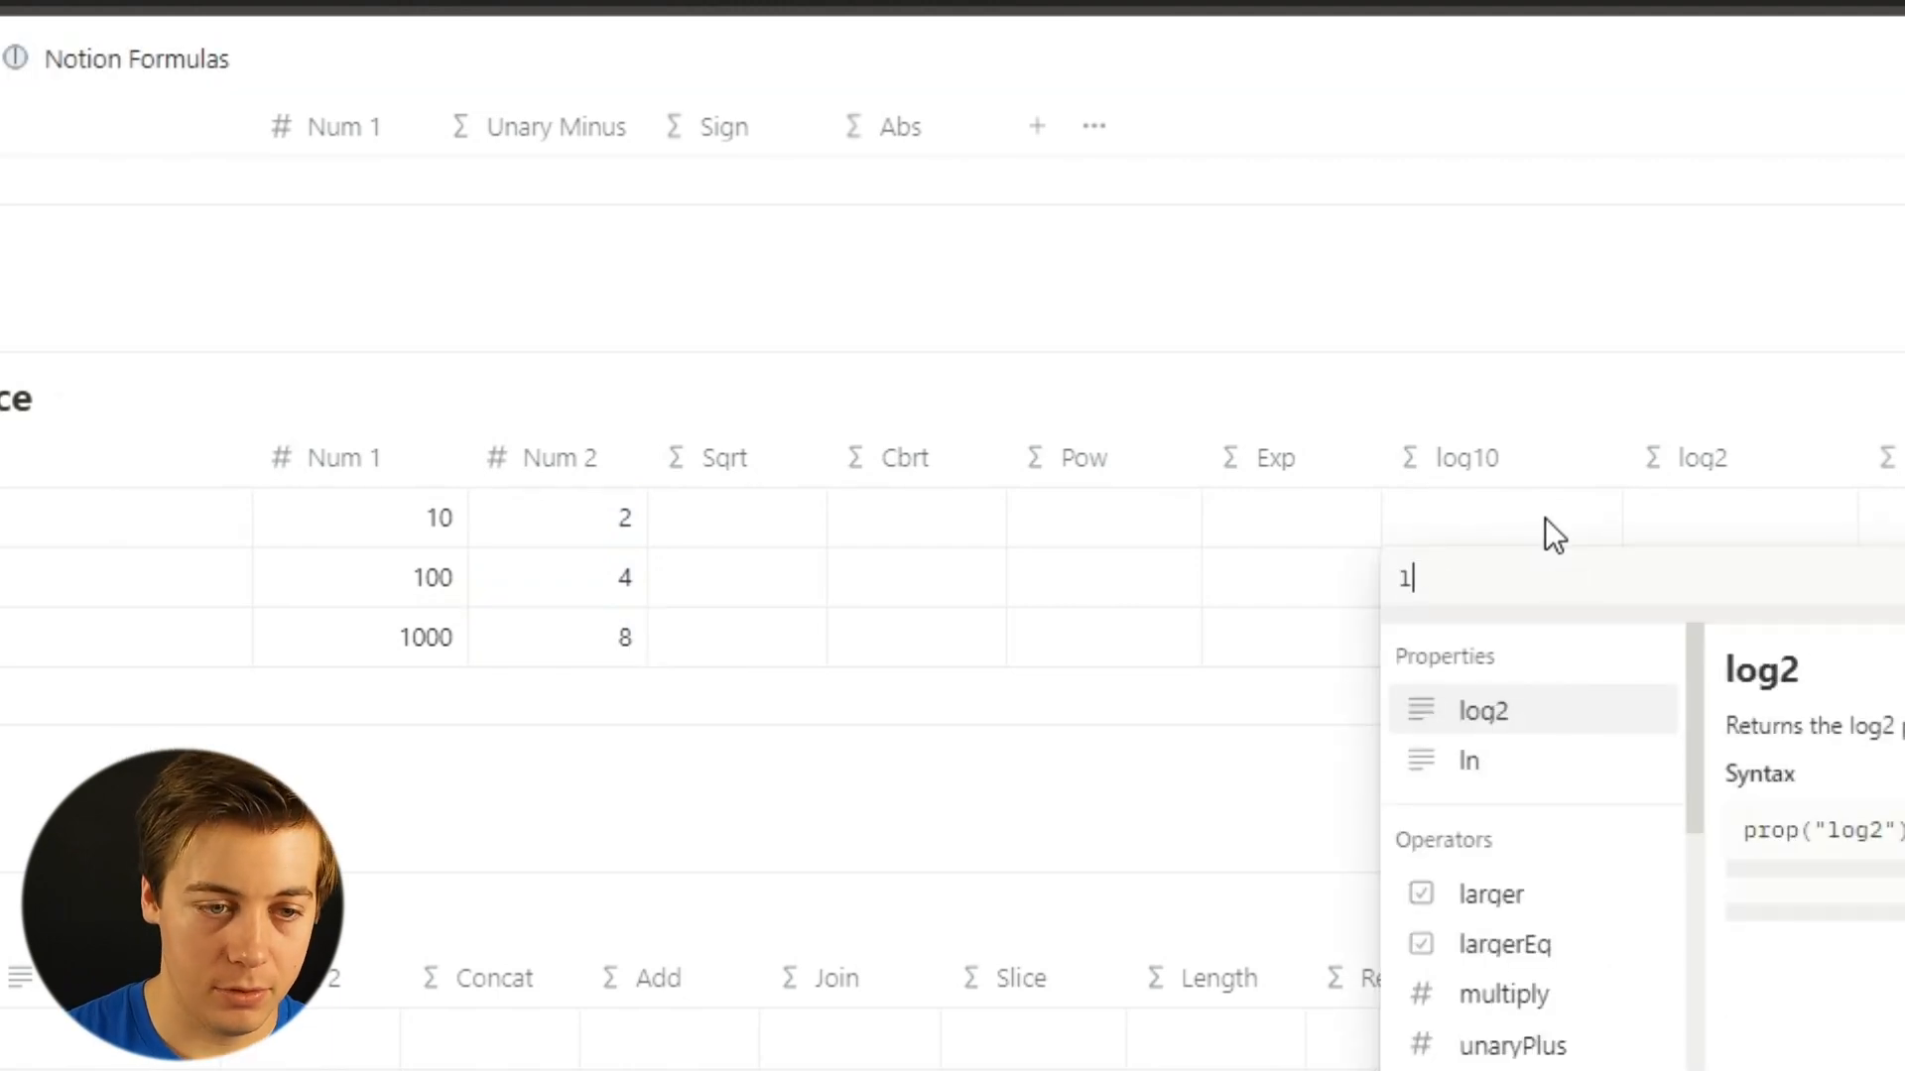
type("og10")
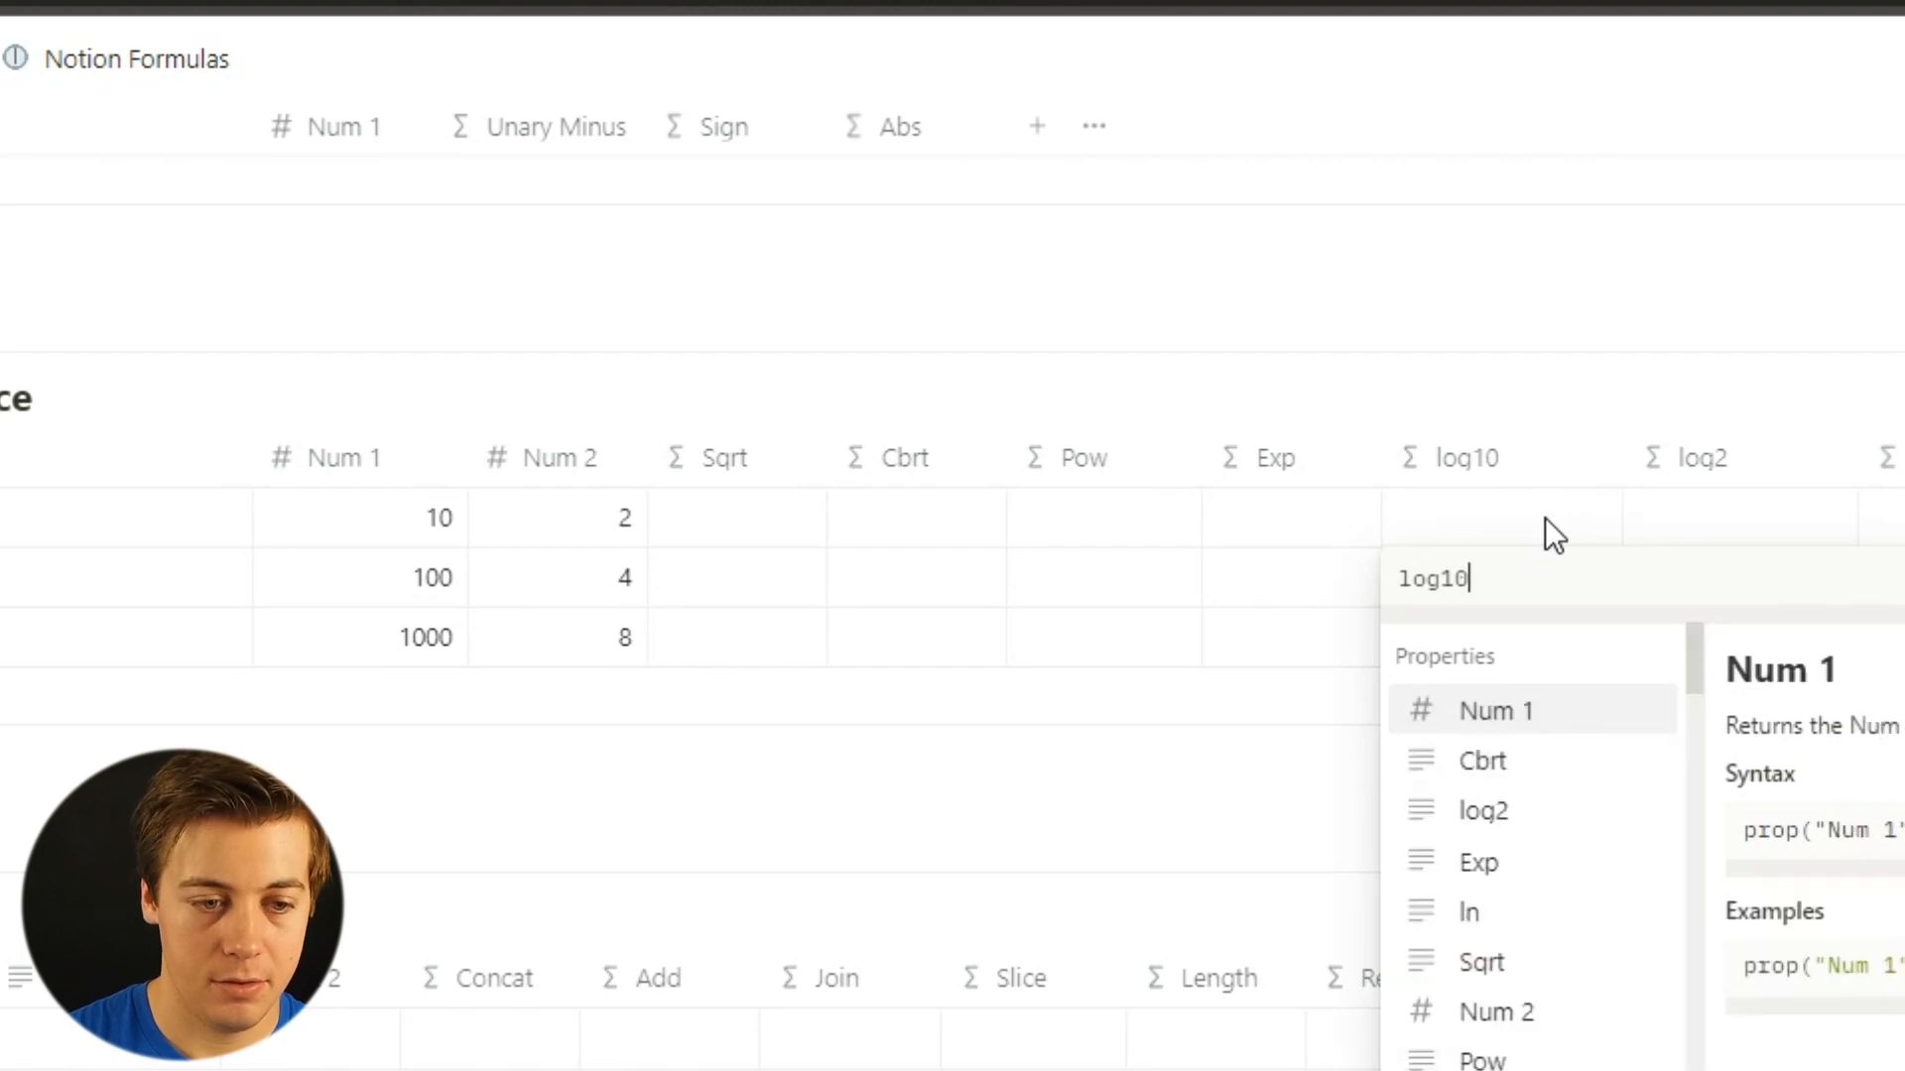
left_click(1523, 714)
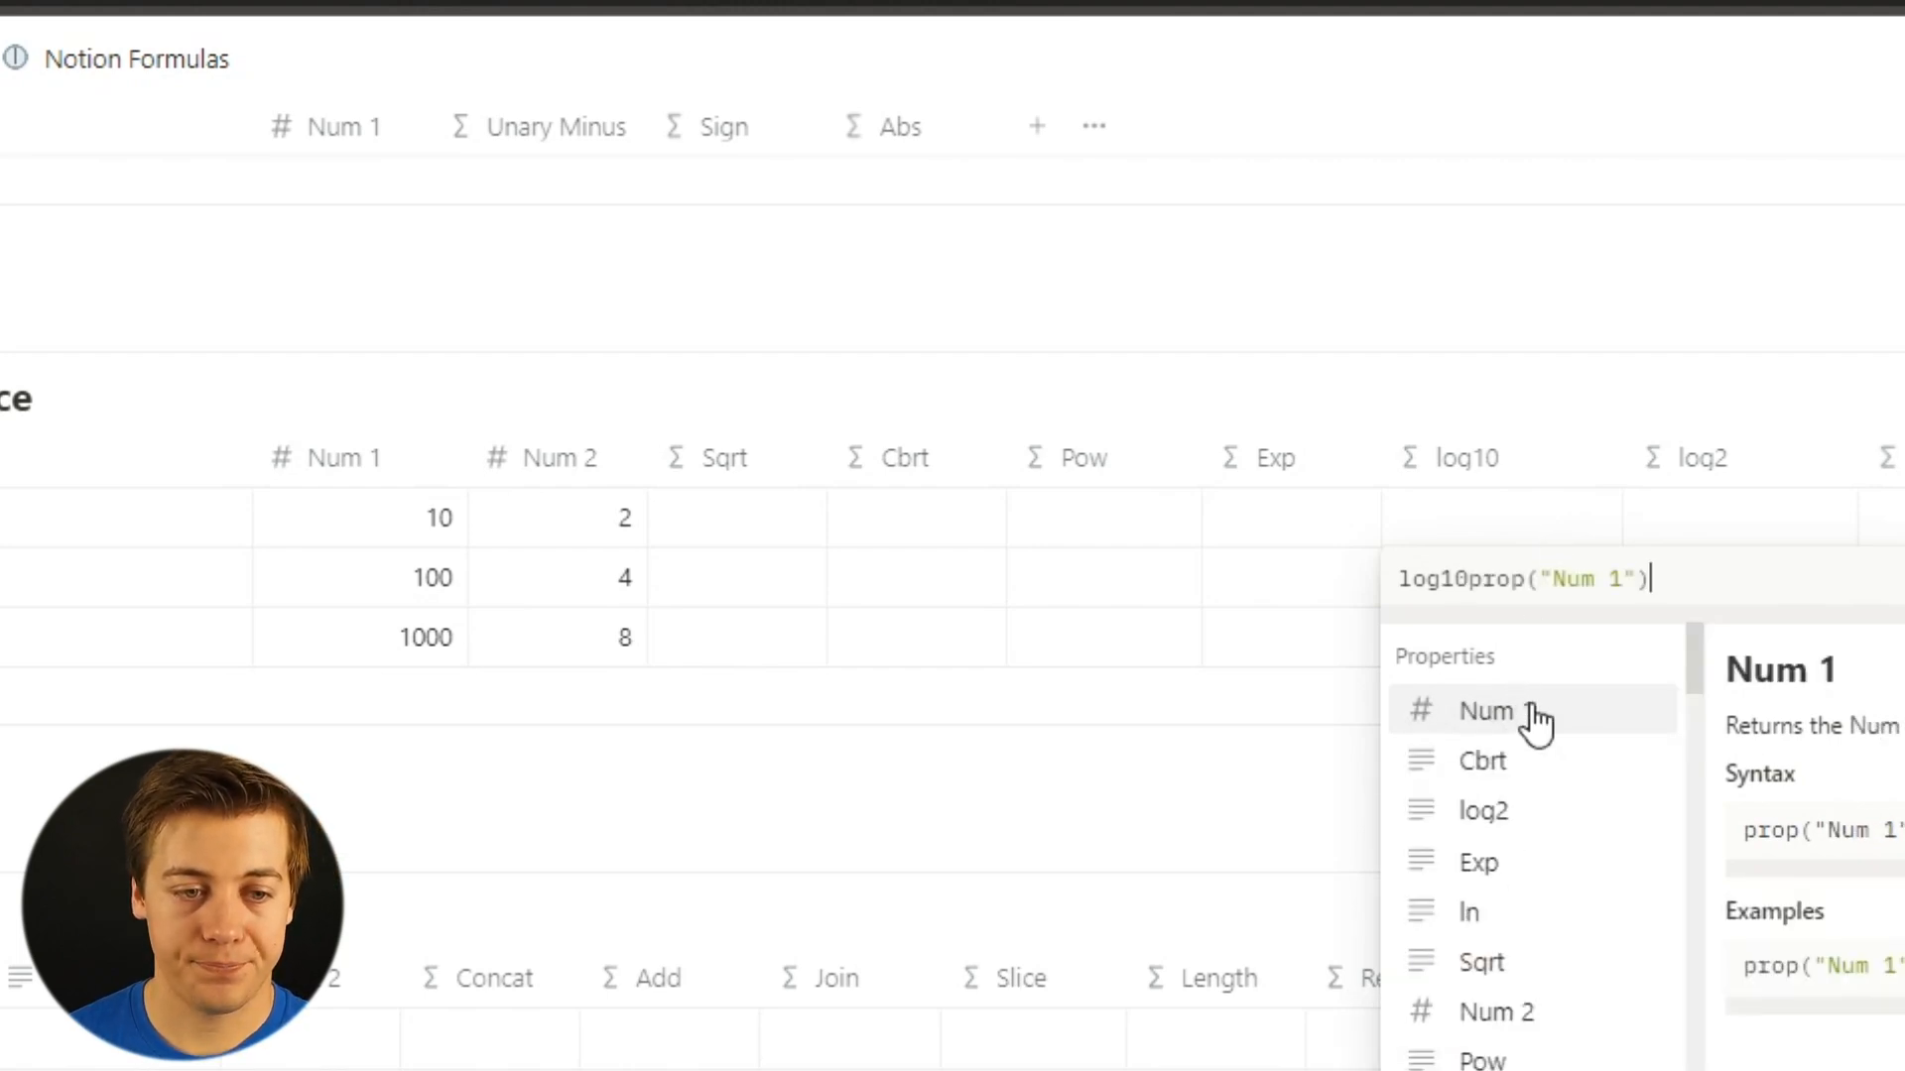
key("Return")
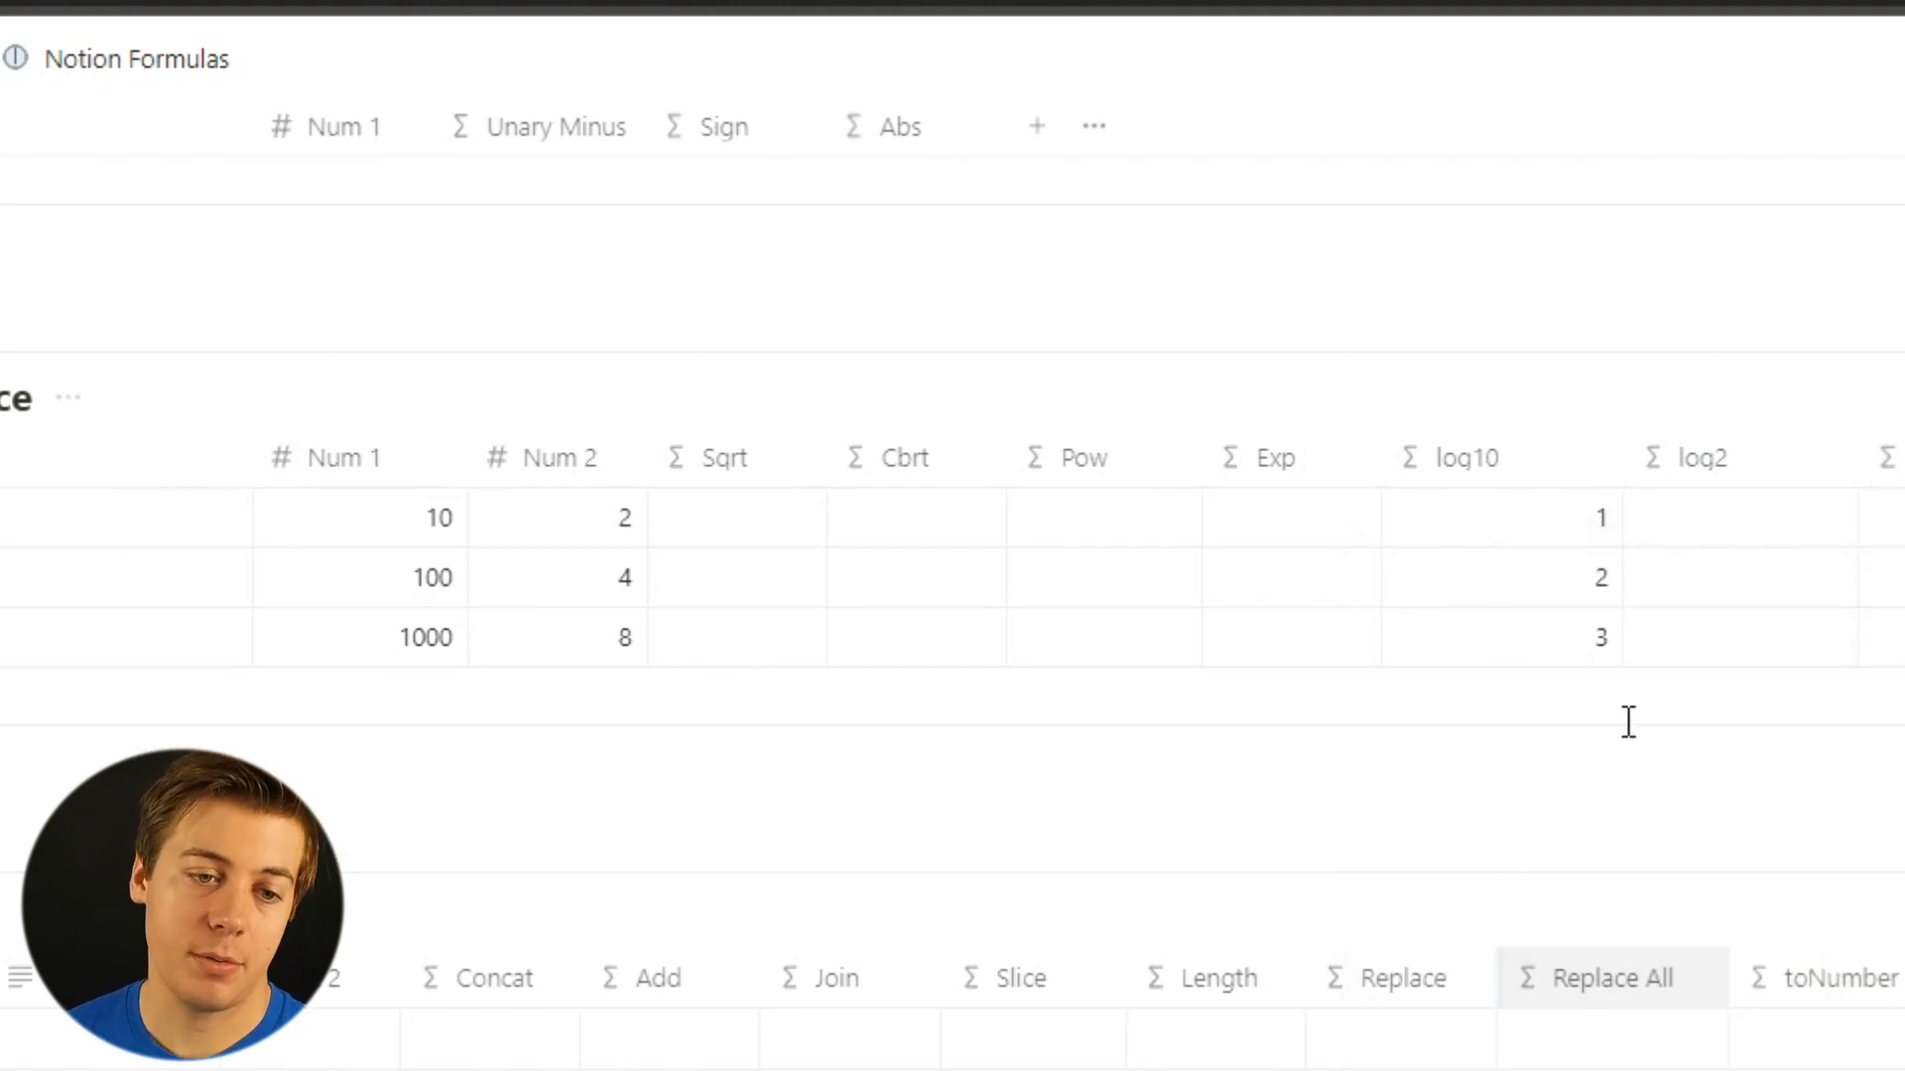
Set the Math Advance table's log2 column formula to log2(prop("Num 2")).
left_click(1732, 517)
type("log2(p")
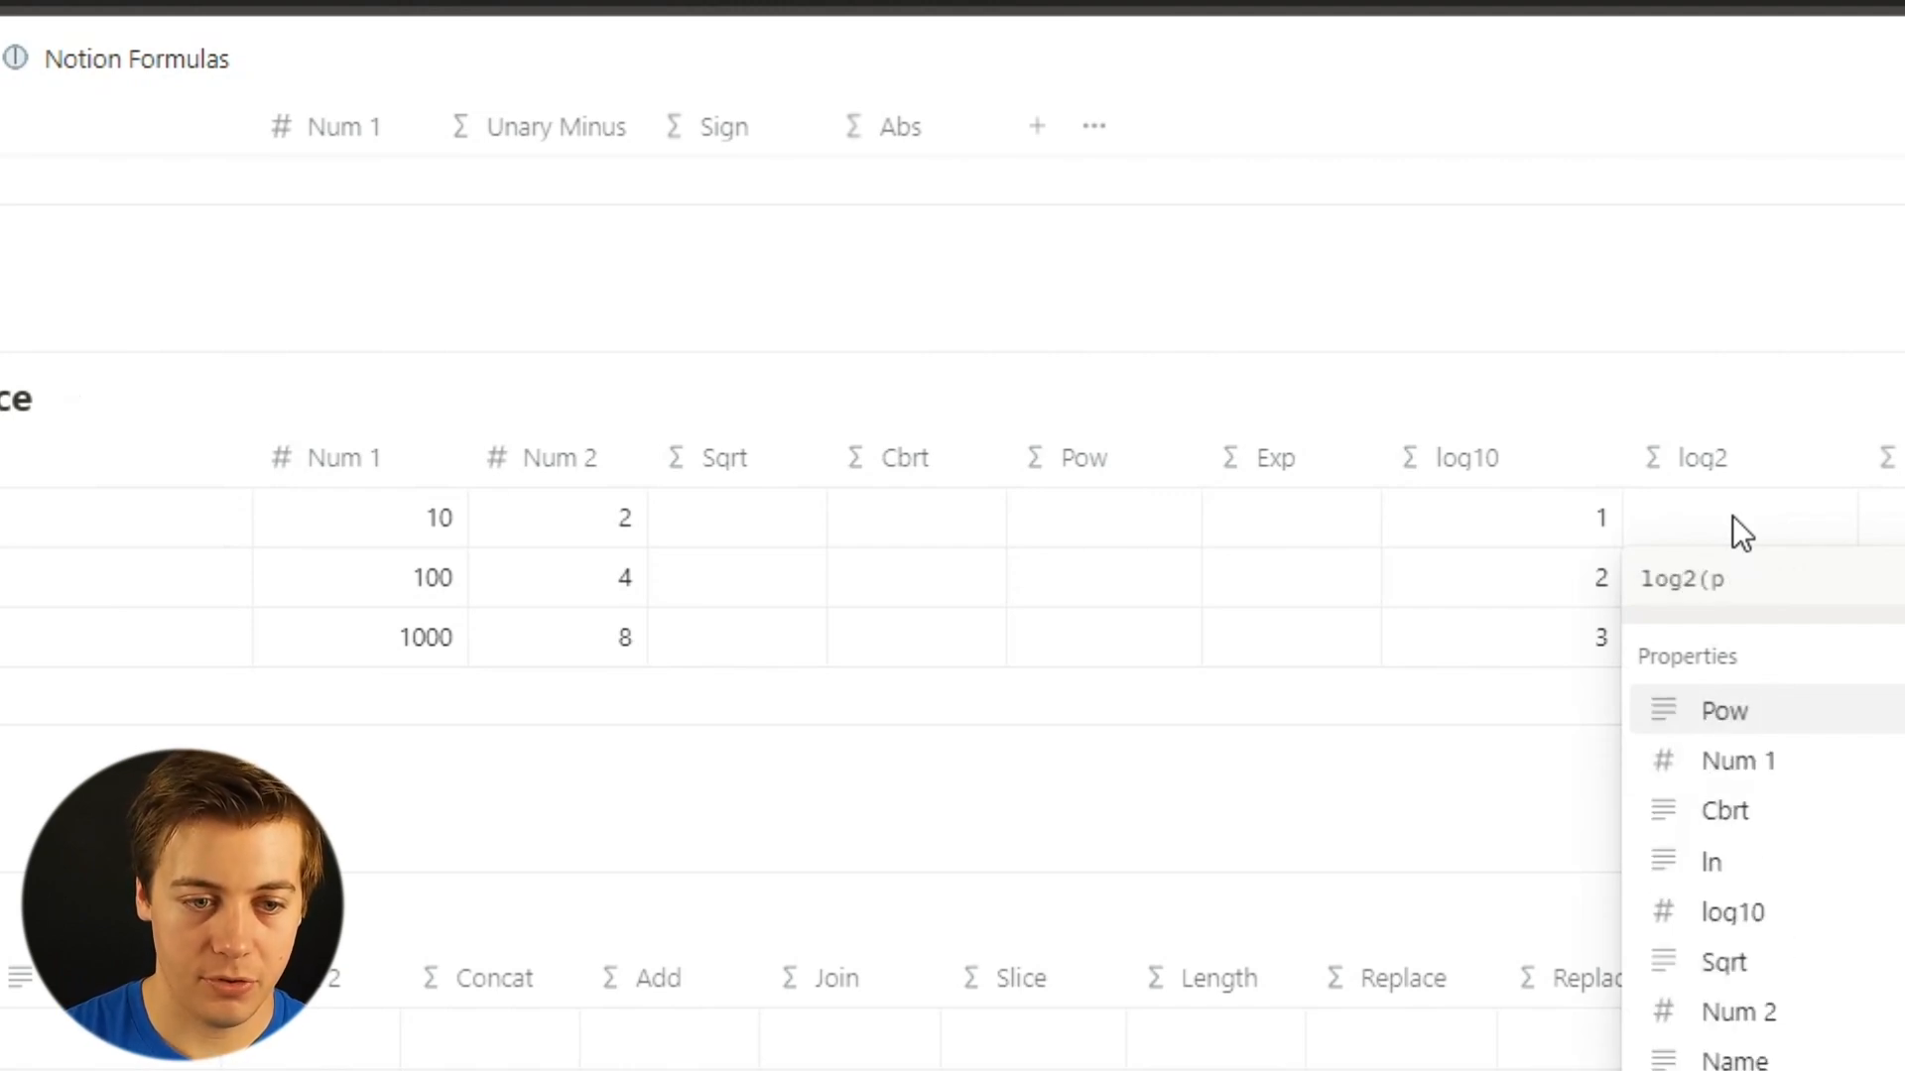
left_click(1746, 1014)
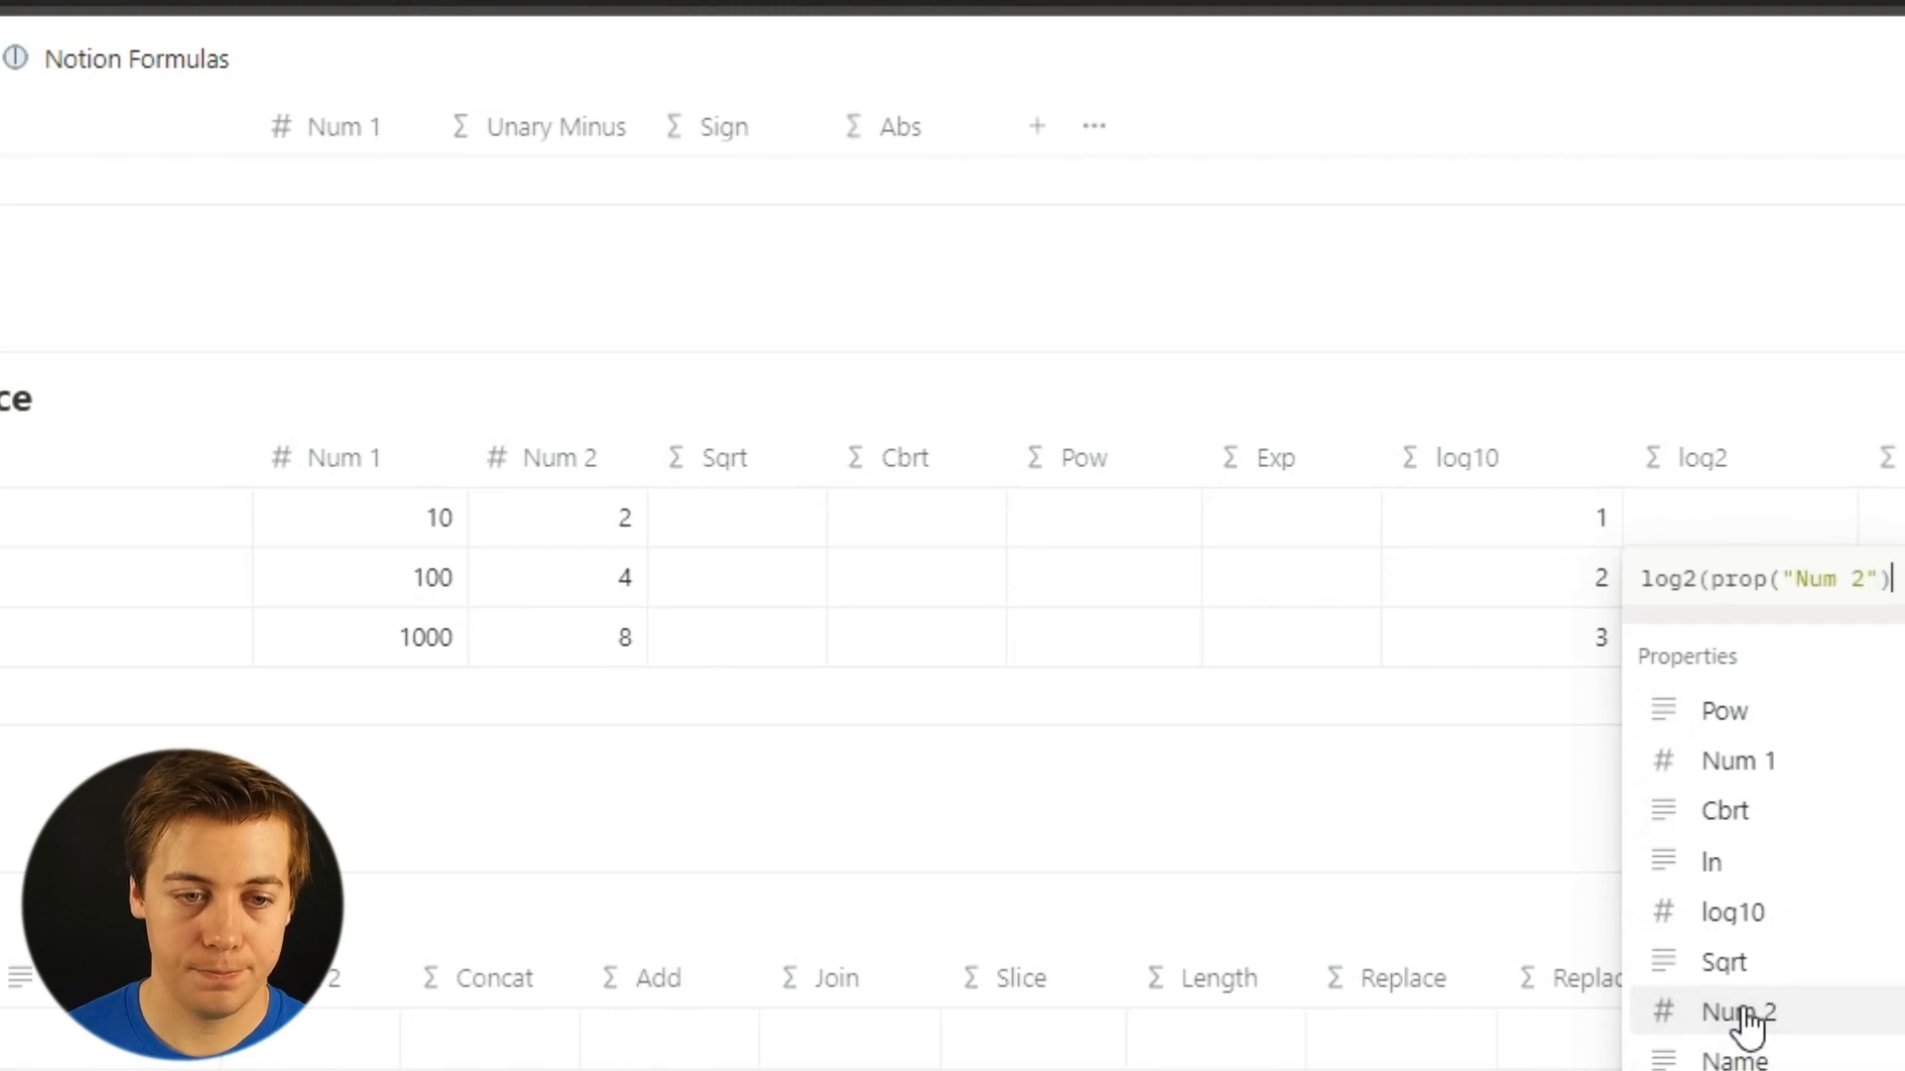
type(")")
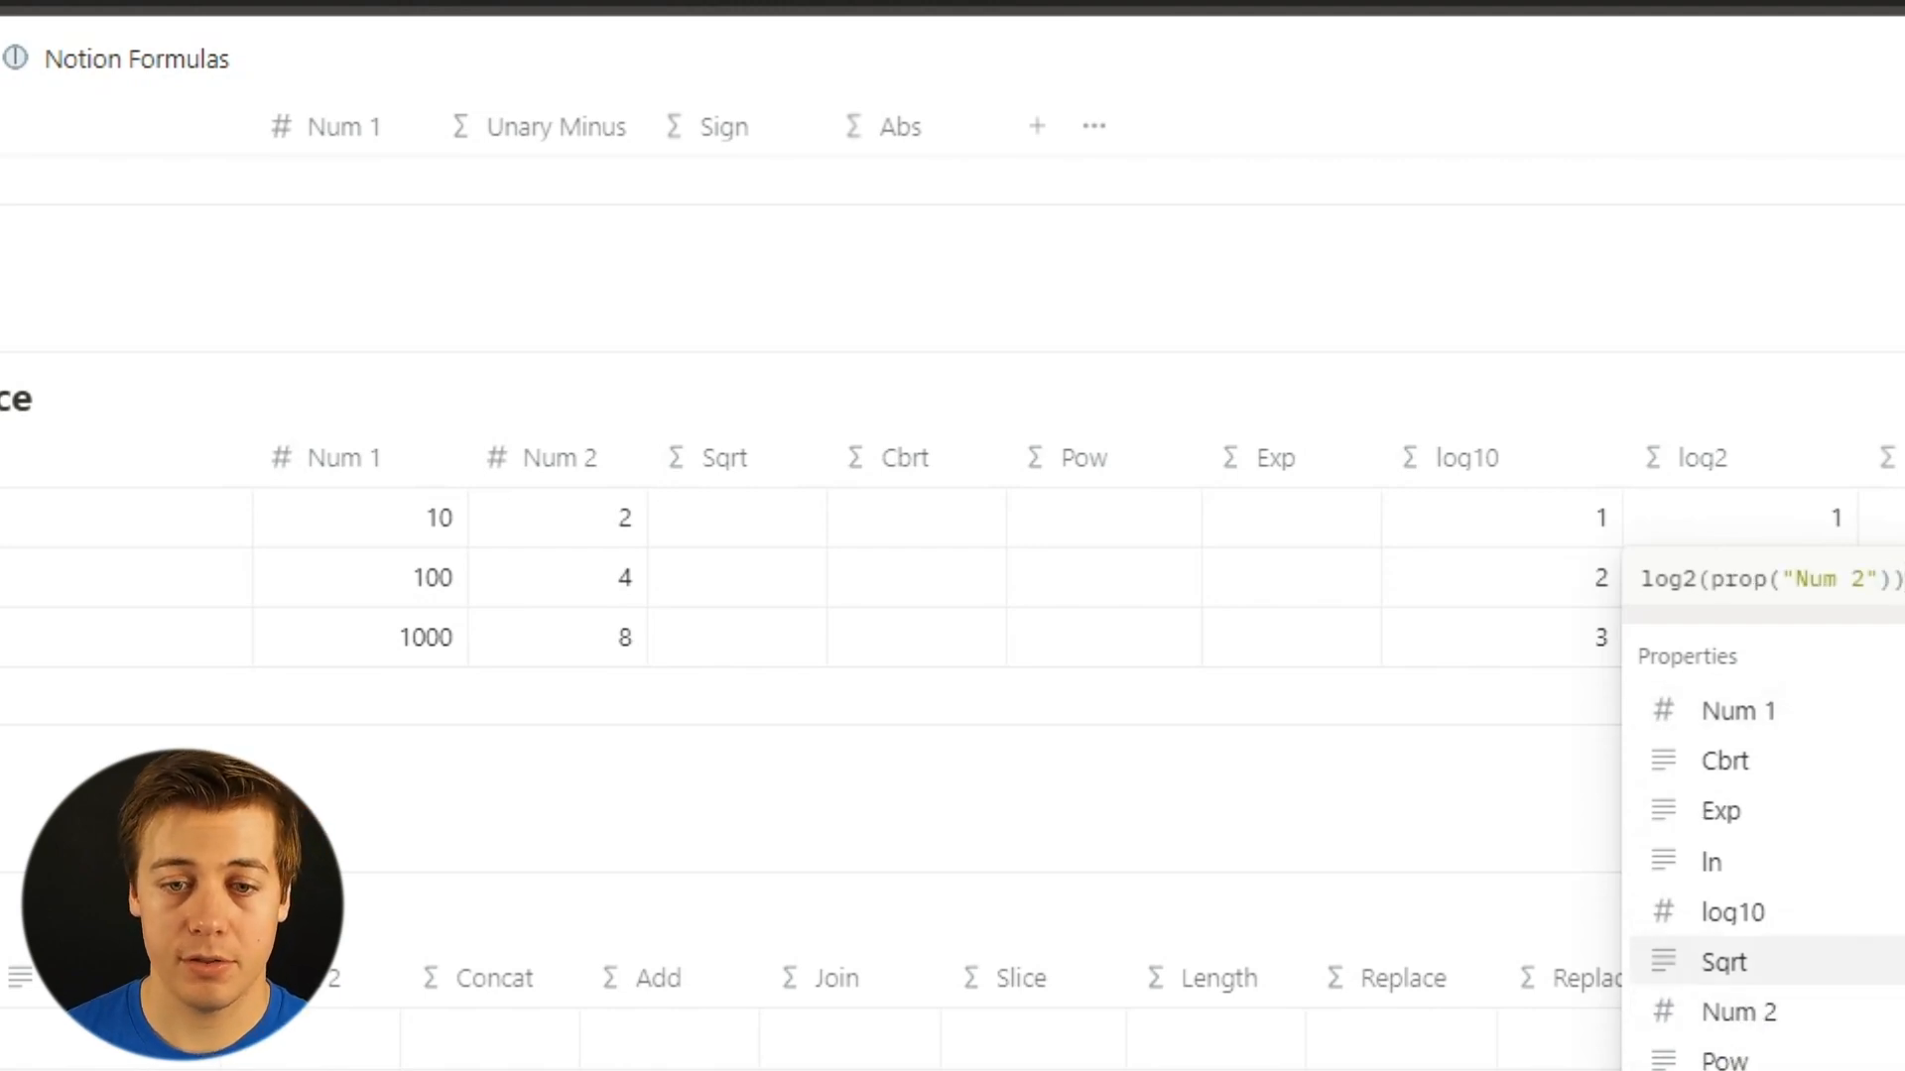
key("Return")
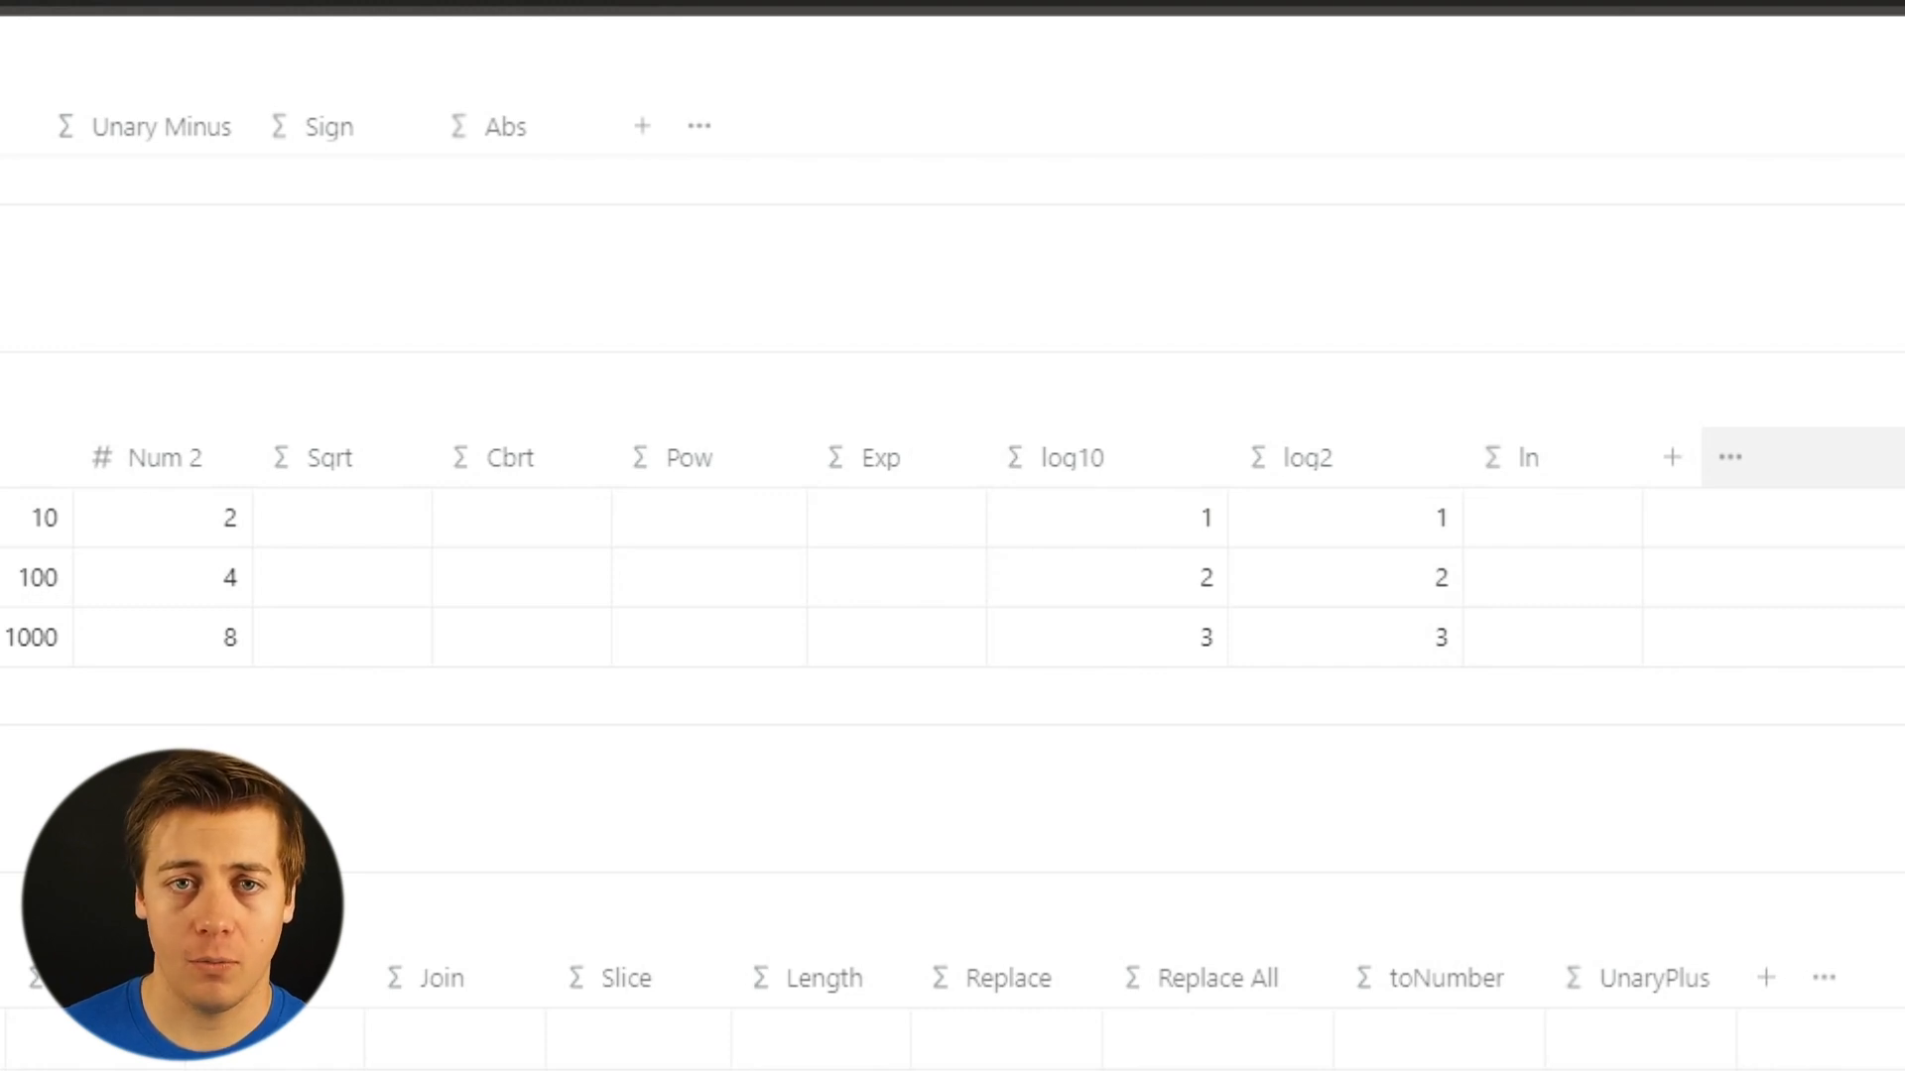
Set the Math Advance table's ln column formula to ln(e).
left_click(1505, 514)
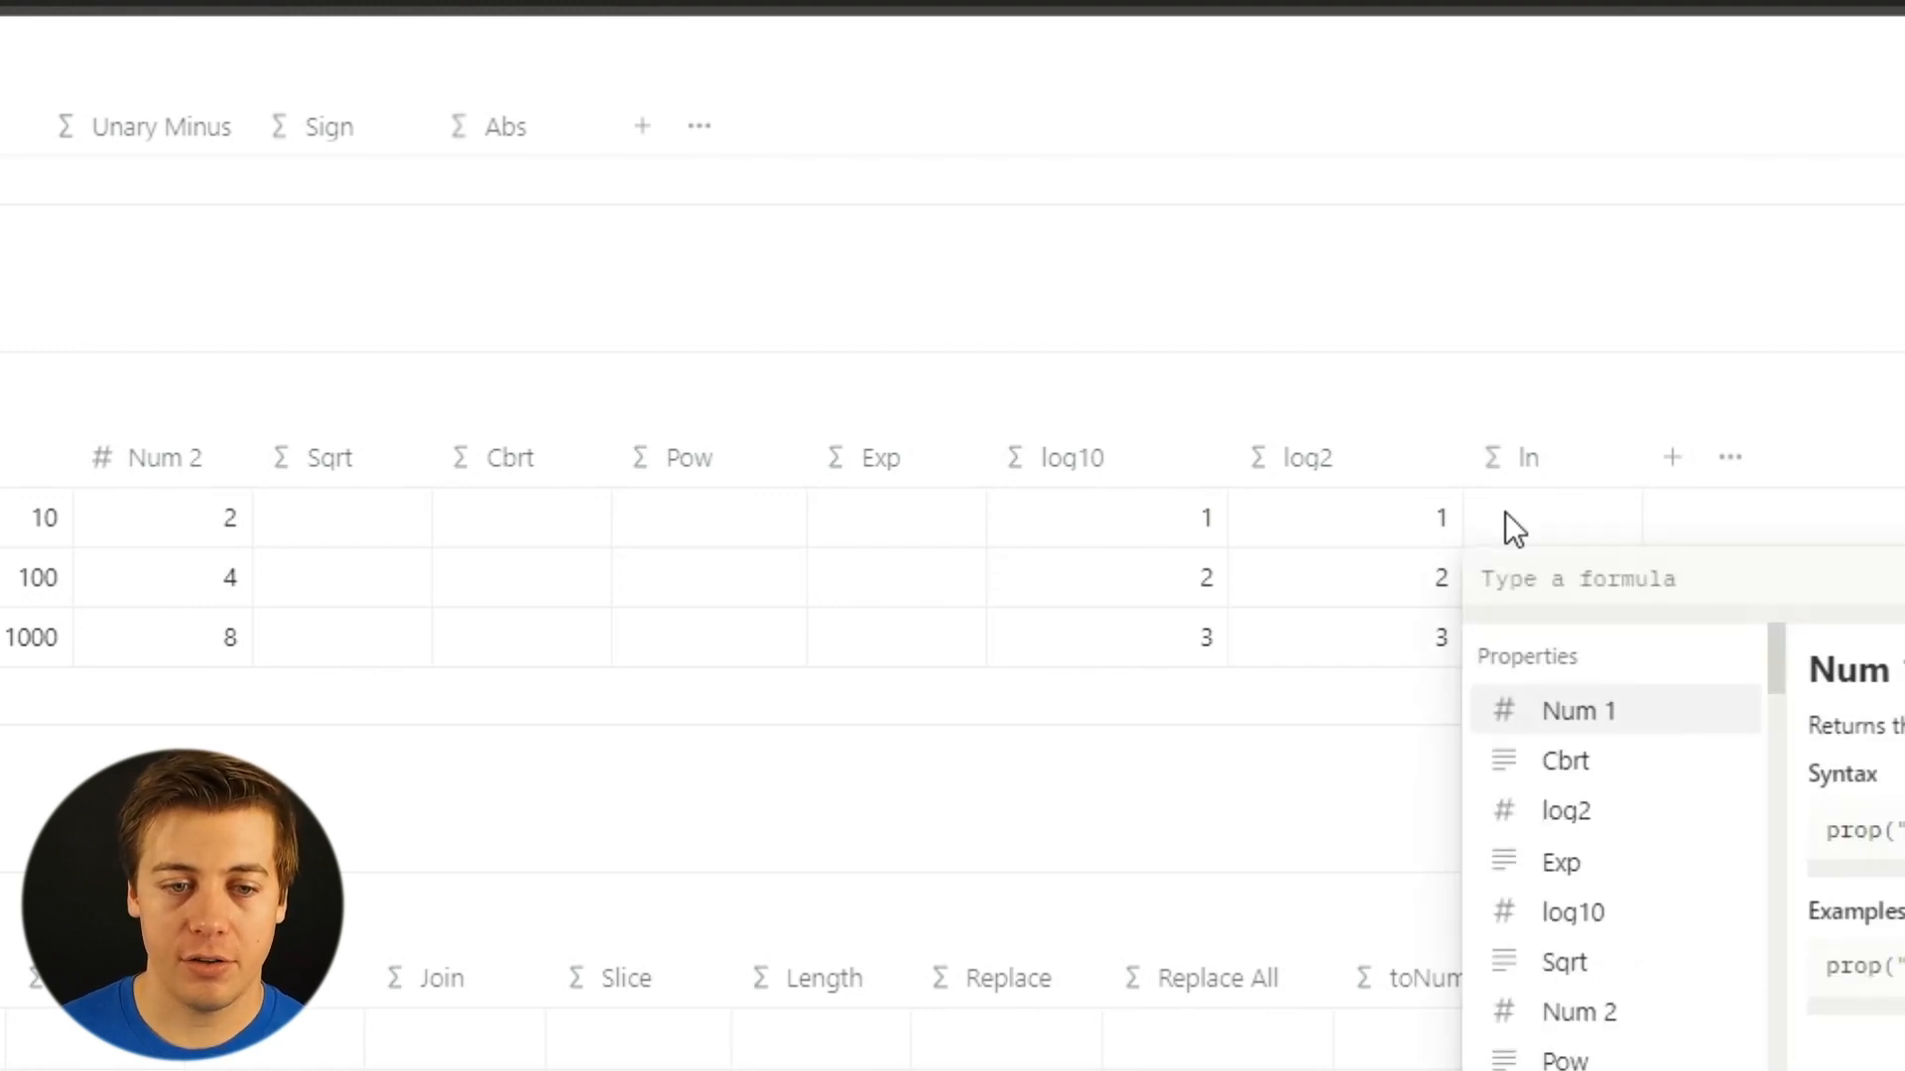
type("ln")
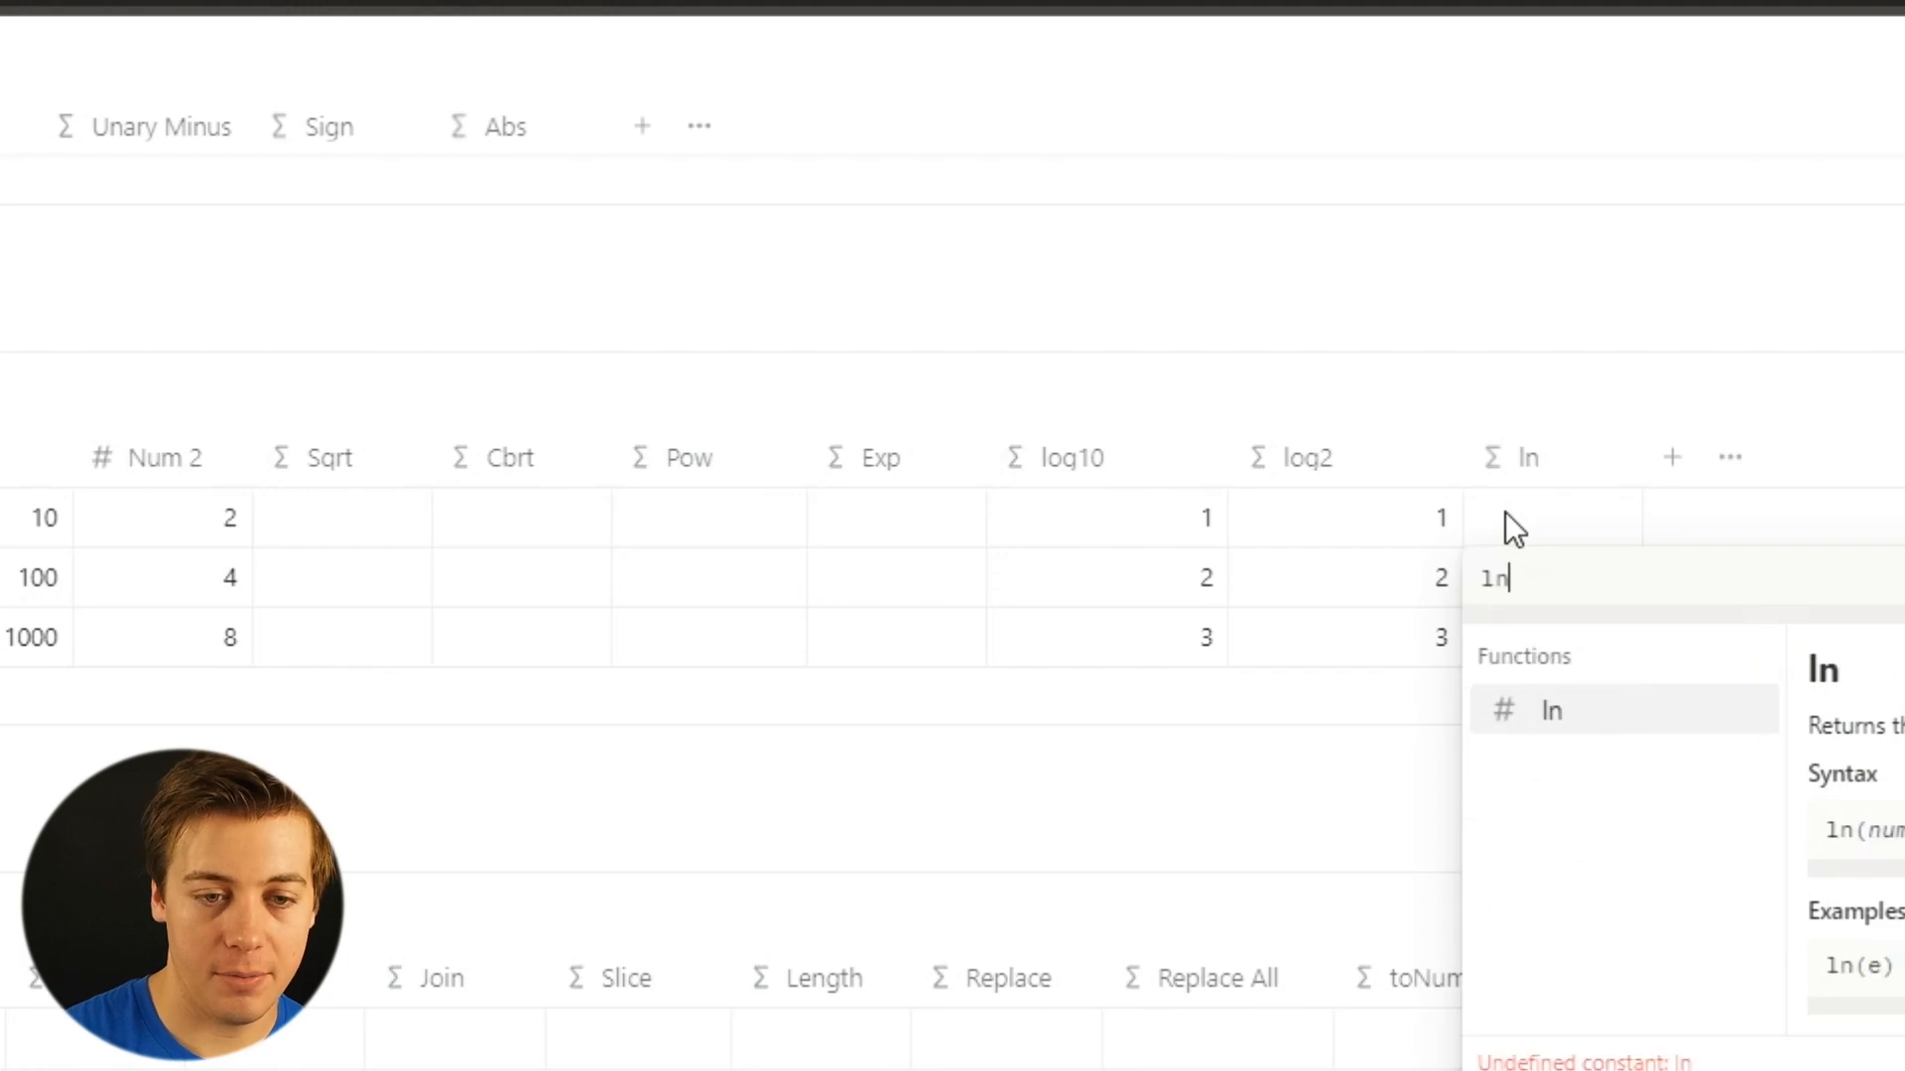
type("(e()")
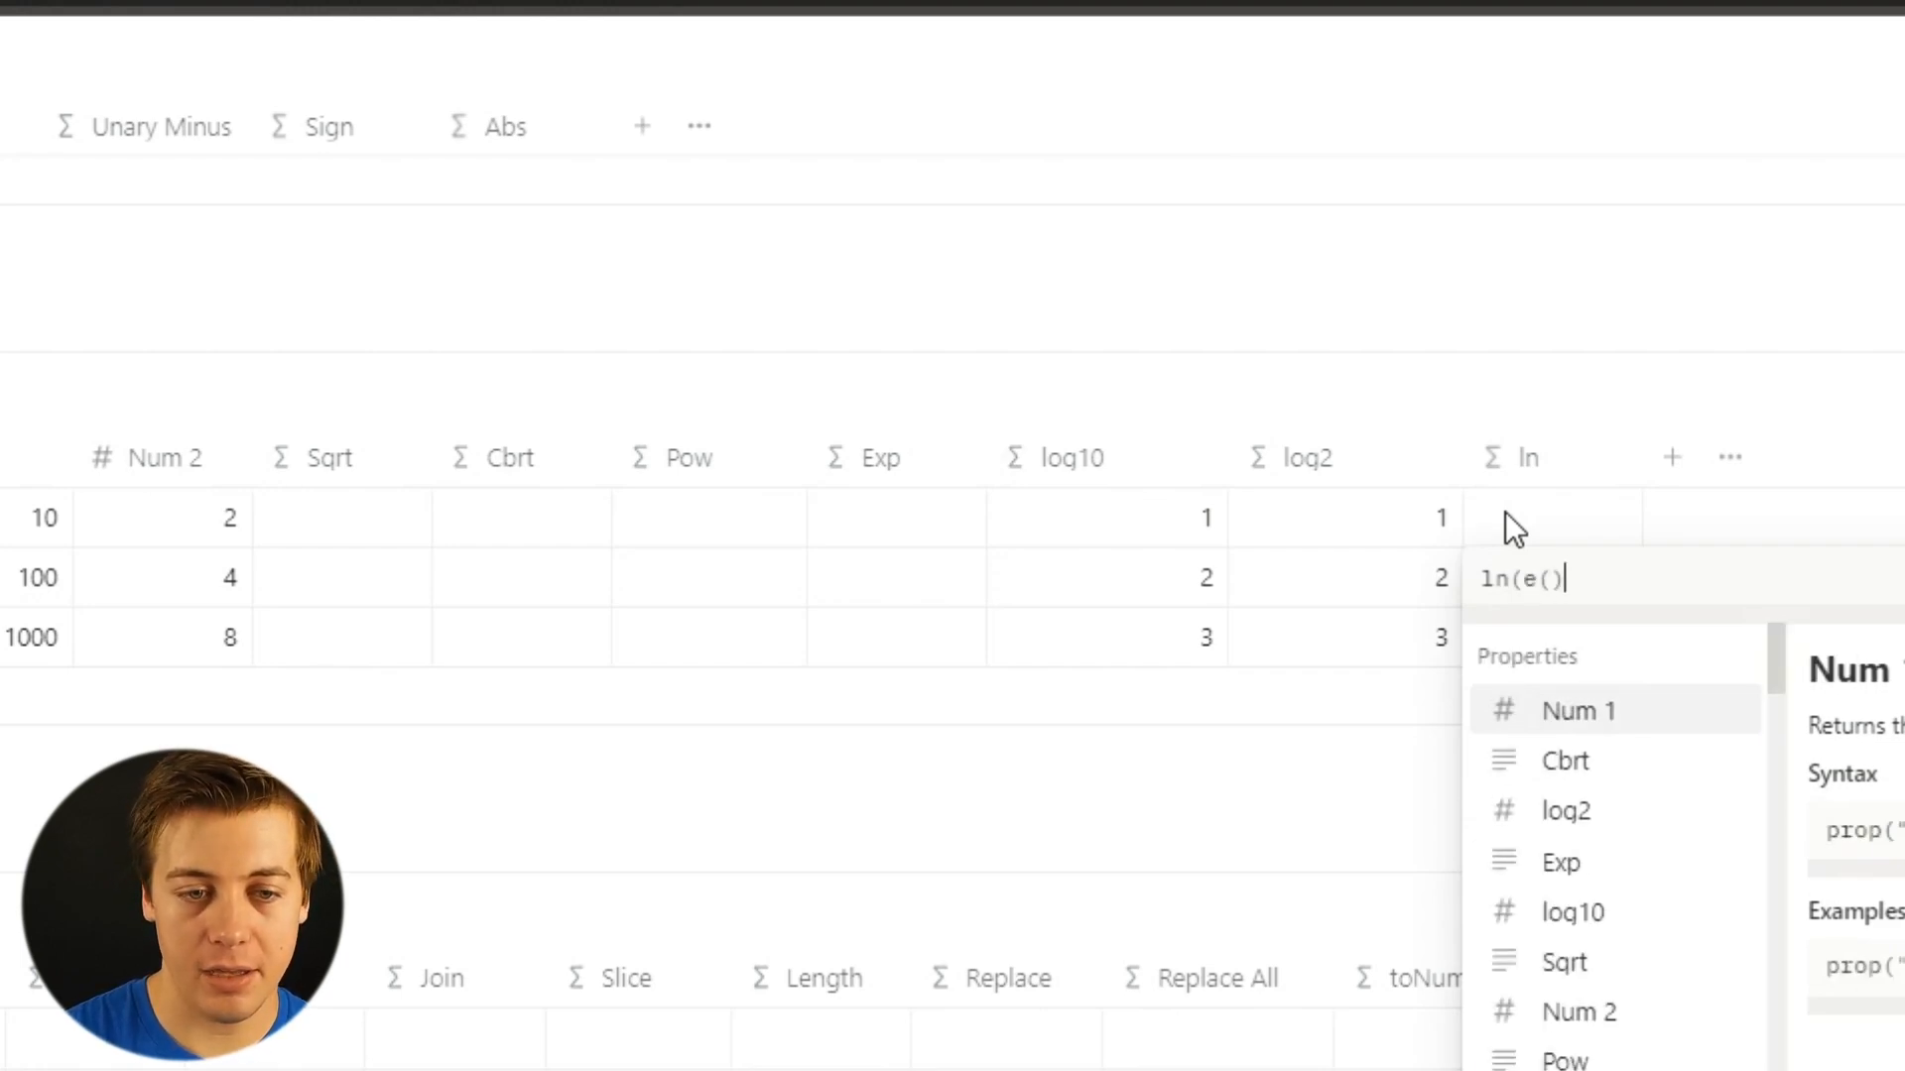
key("BackSpace")
key("BackSpace")
type(")")
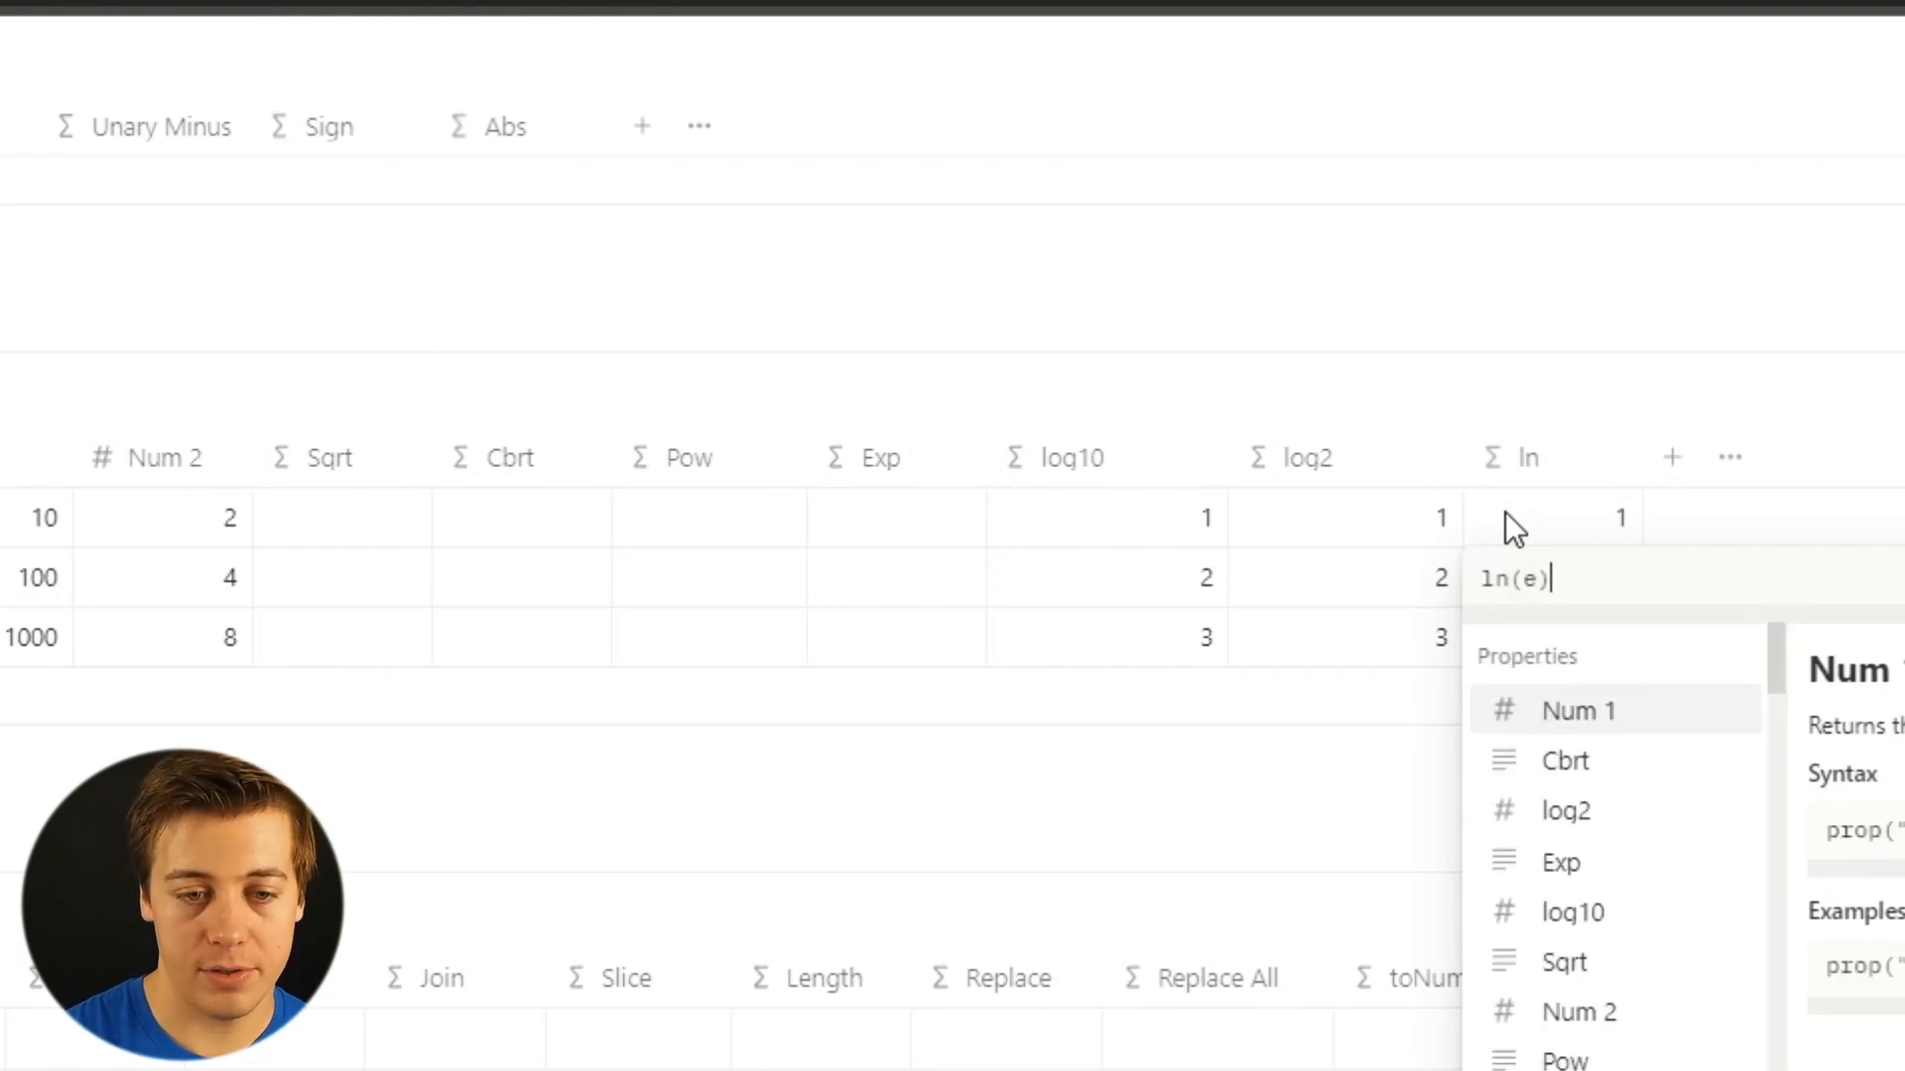
key("Return")
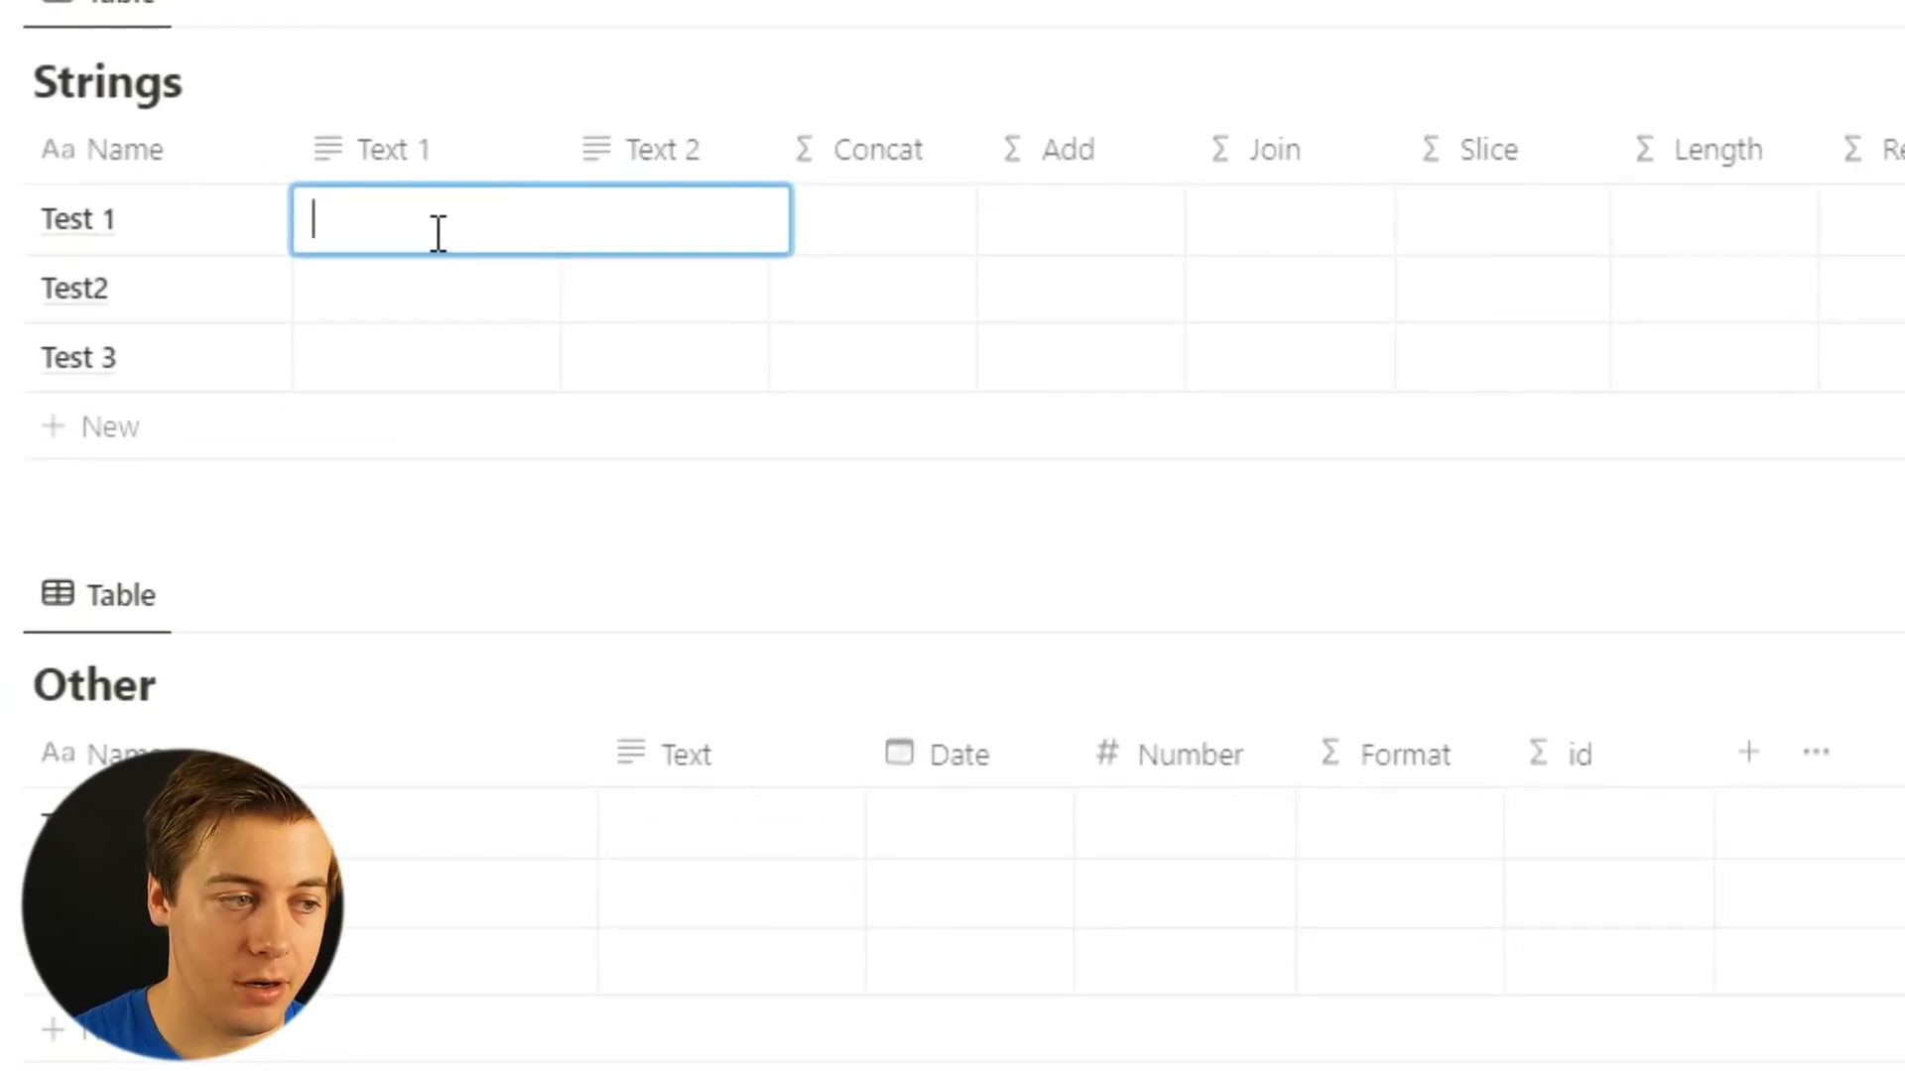
In the Strings table's Test 1 row, enter Tampa as Text 1 and Rays as Text 2.
type("Tampa")
key("Return")
left_click(679, 235)
type("Ra")
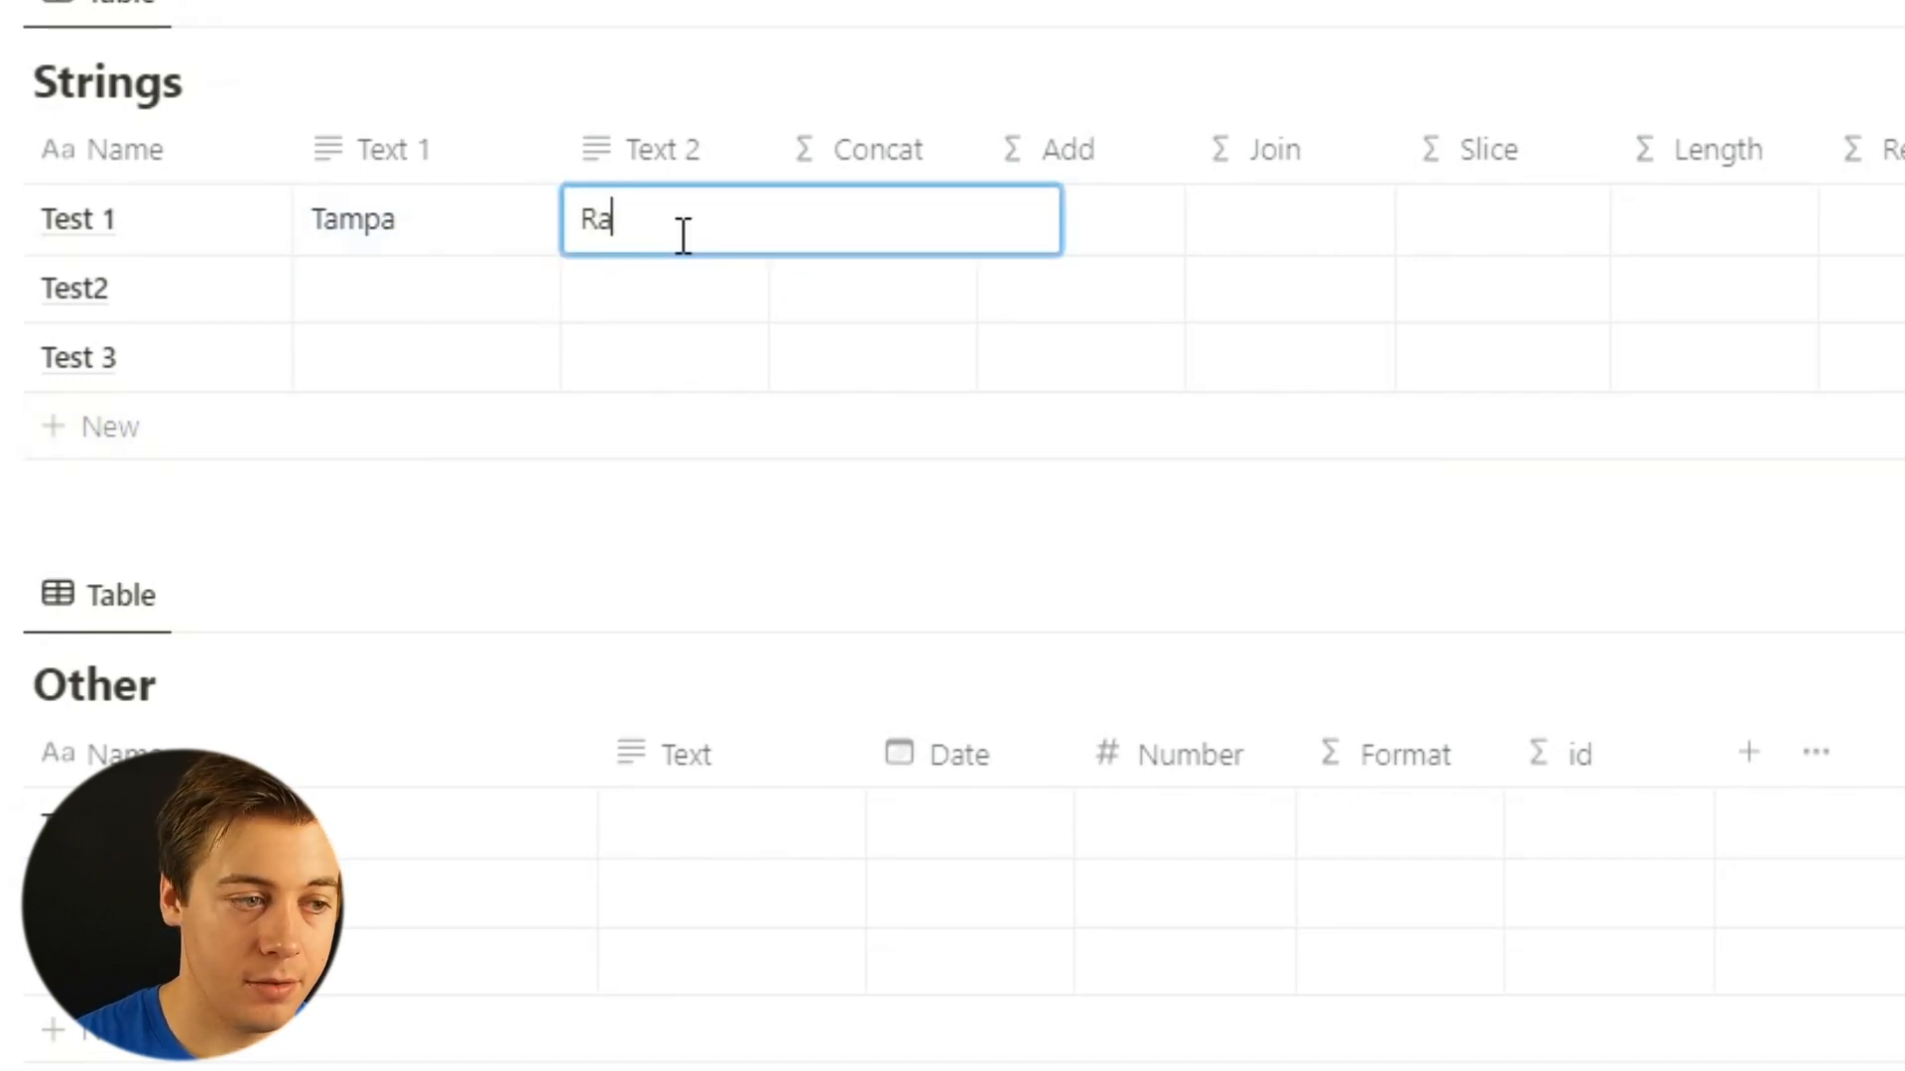
type("ys")
key("Return")
In the Strings table's Test2 row, enter a first name as Text 1 and the letter A as Text 2.
left_click(405, 288)
type("R")
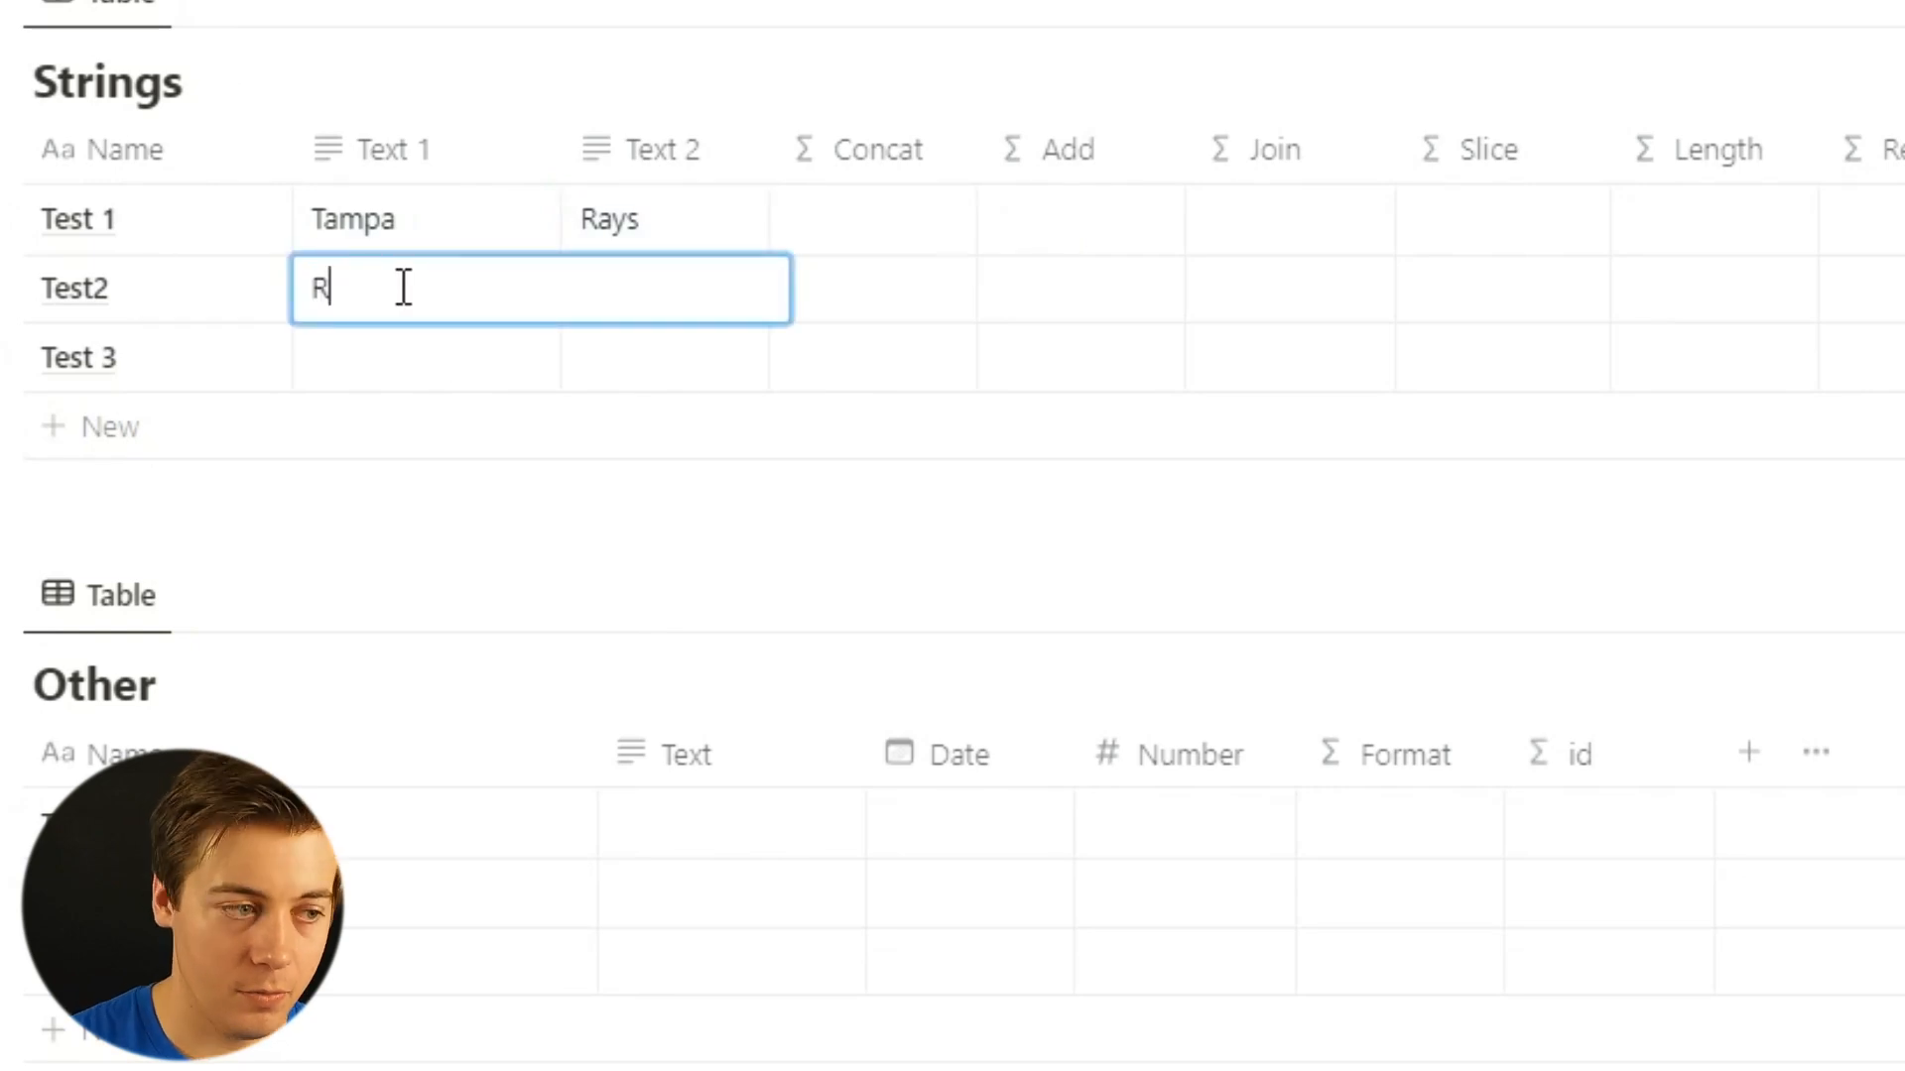
type("yan")
key("Return")
left_click(658, 319)
type("A")
In the Strings table's Test 3 row, enter Test as Text 1 and st as Text 2.
left_click(385, 363)
type("Test")
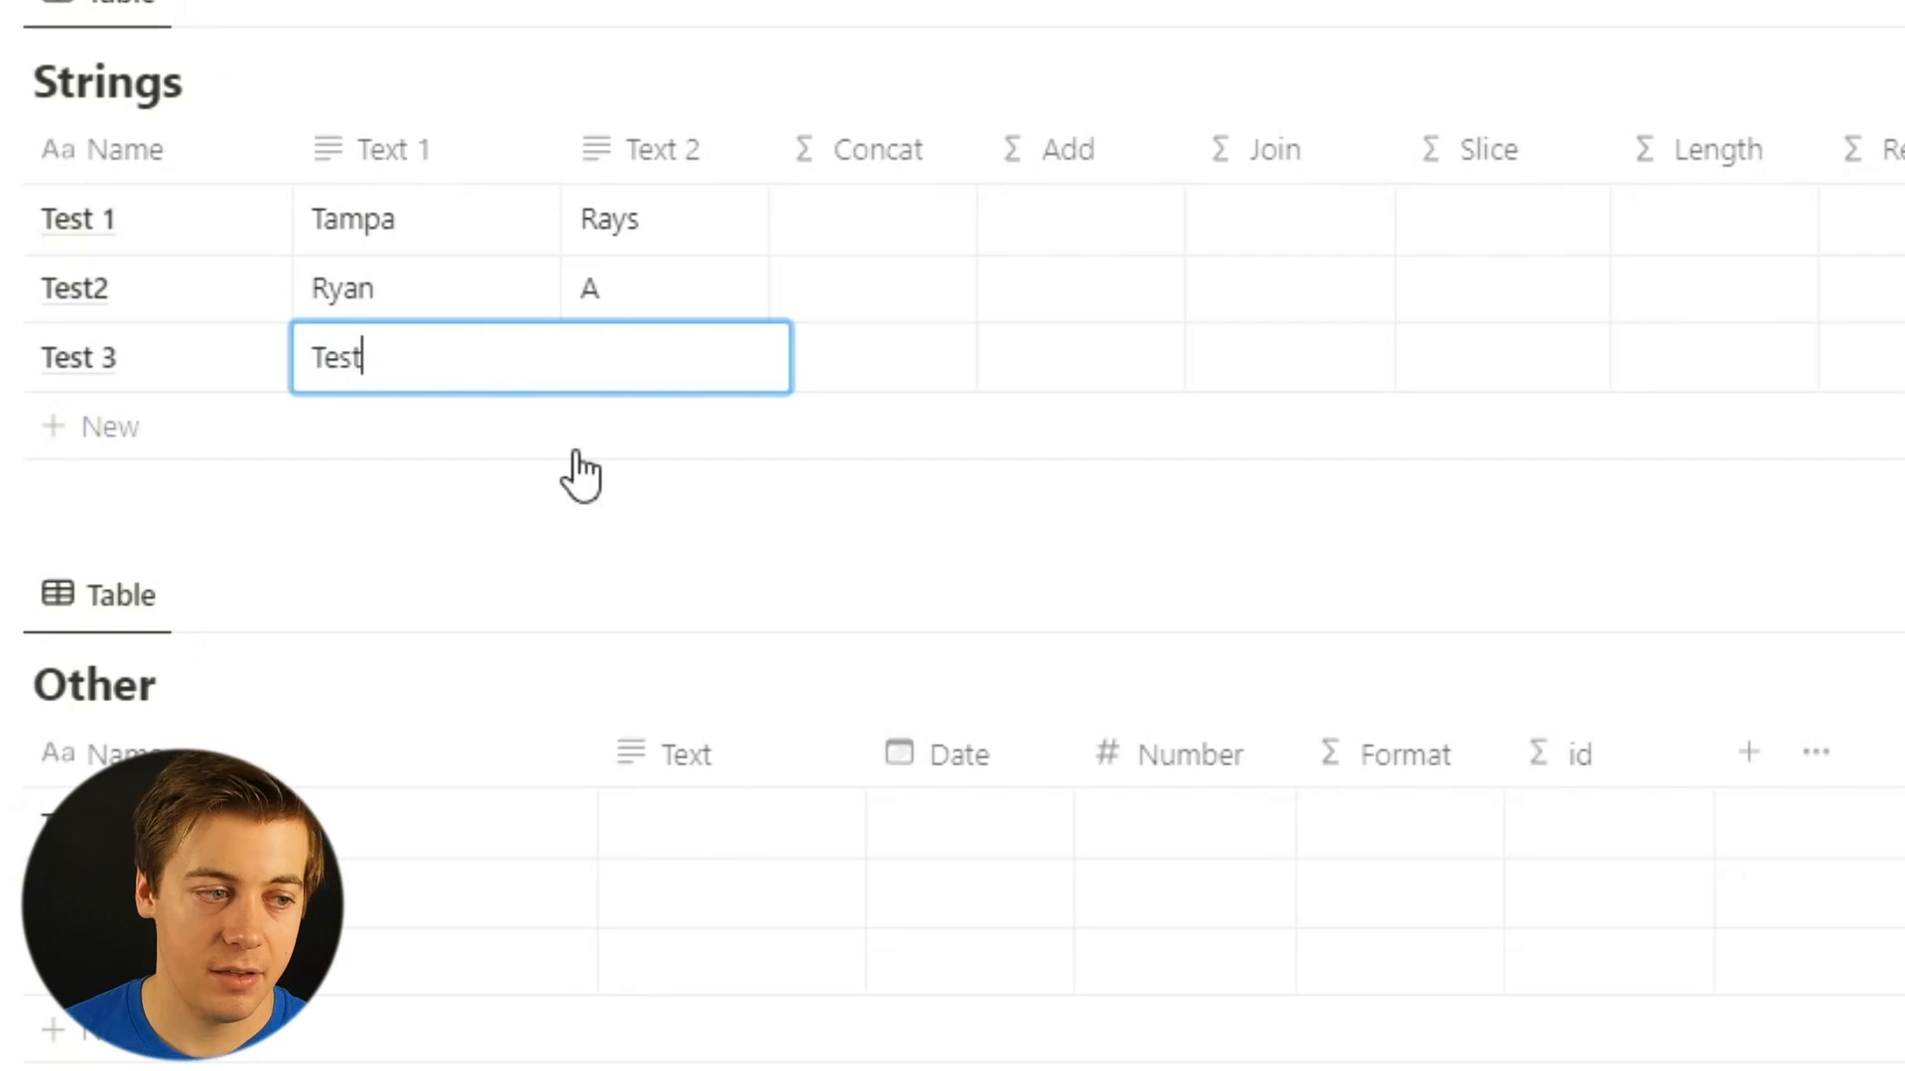
left_click(621, 357)
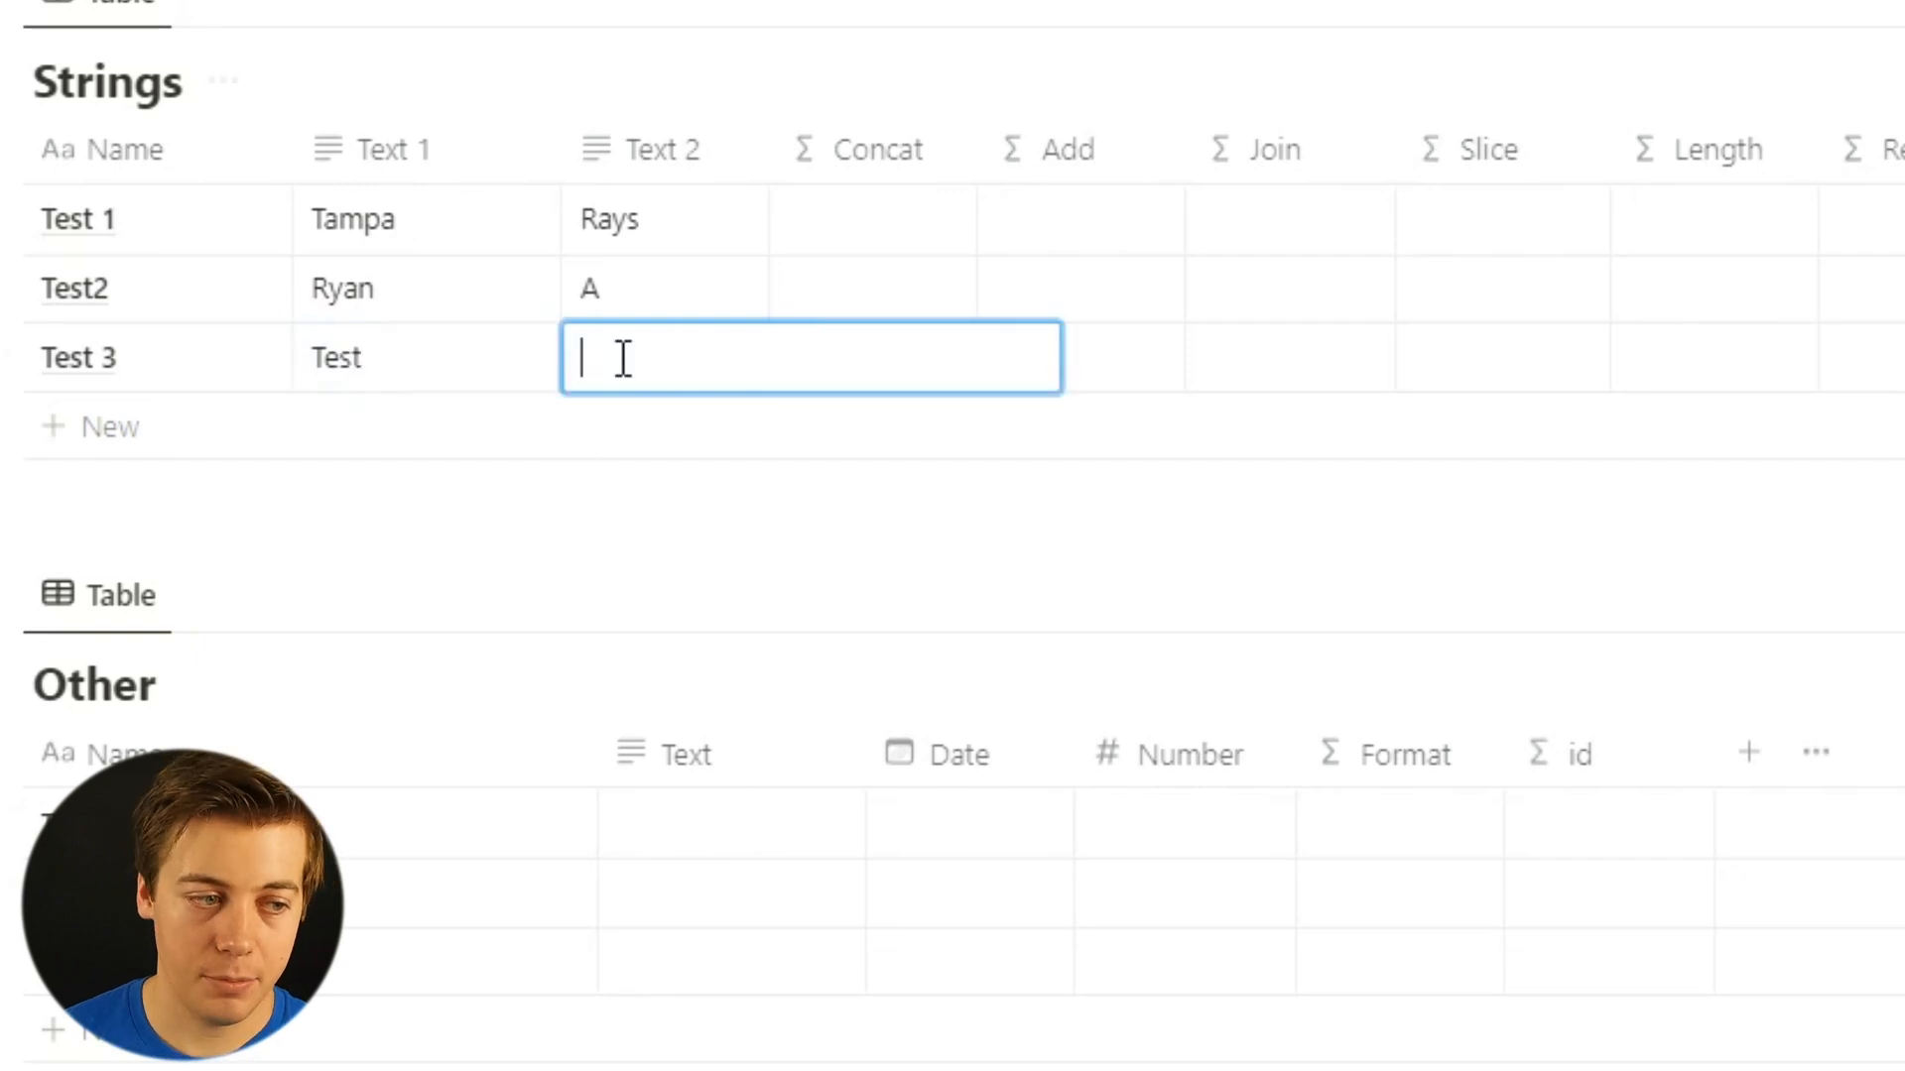
type("ST")
key("BackSpace")
key("BackSpace")
type("st")
key("Return")
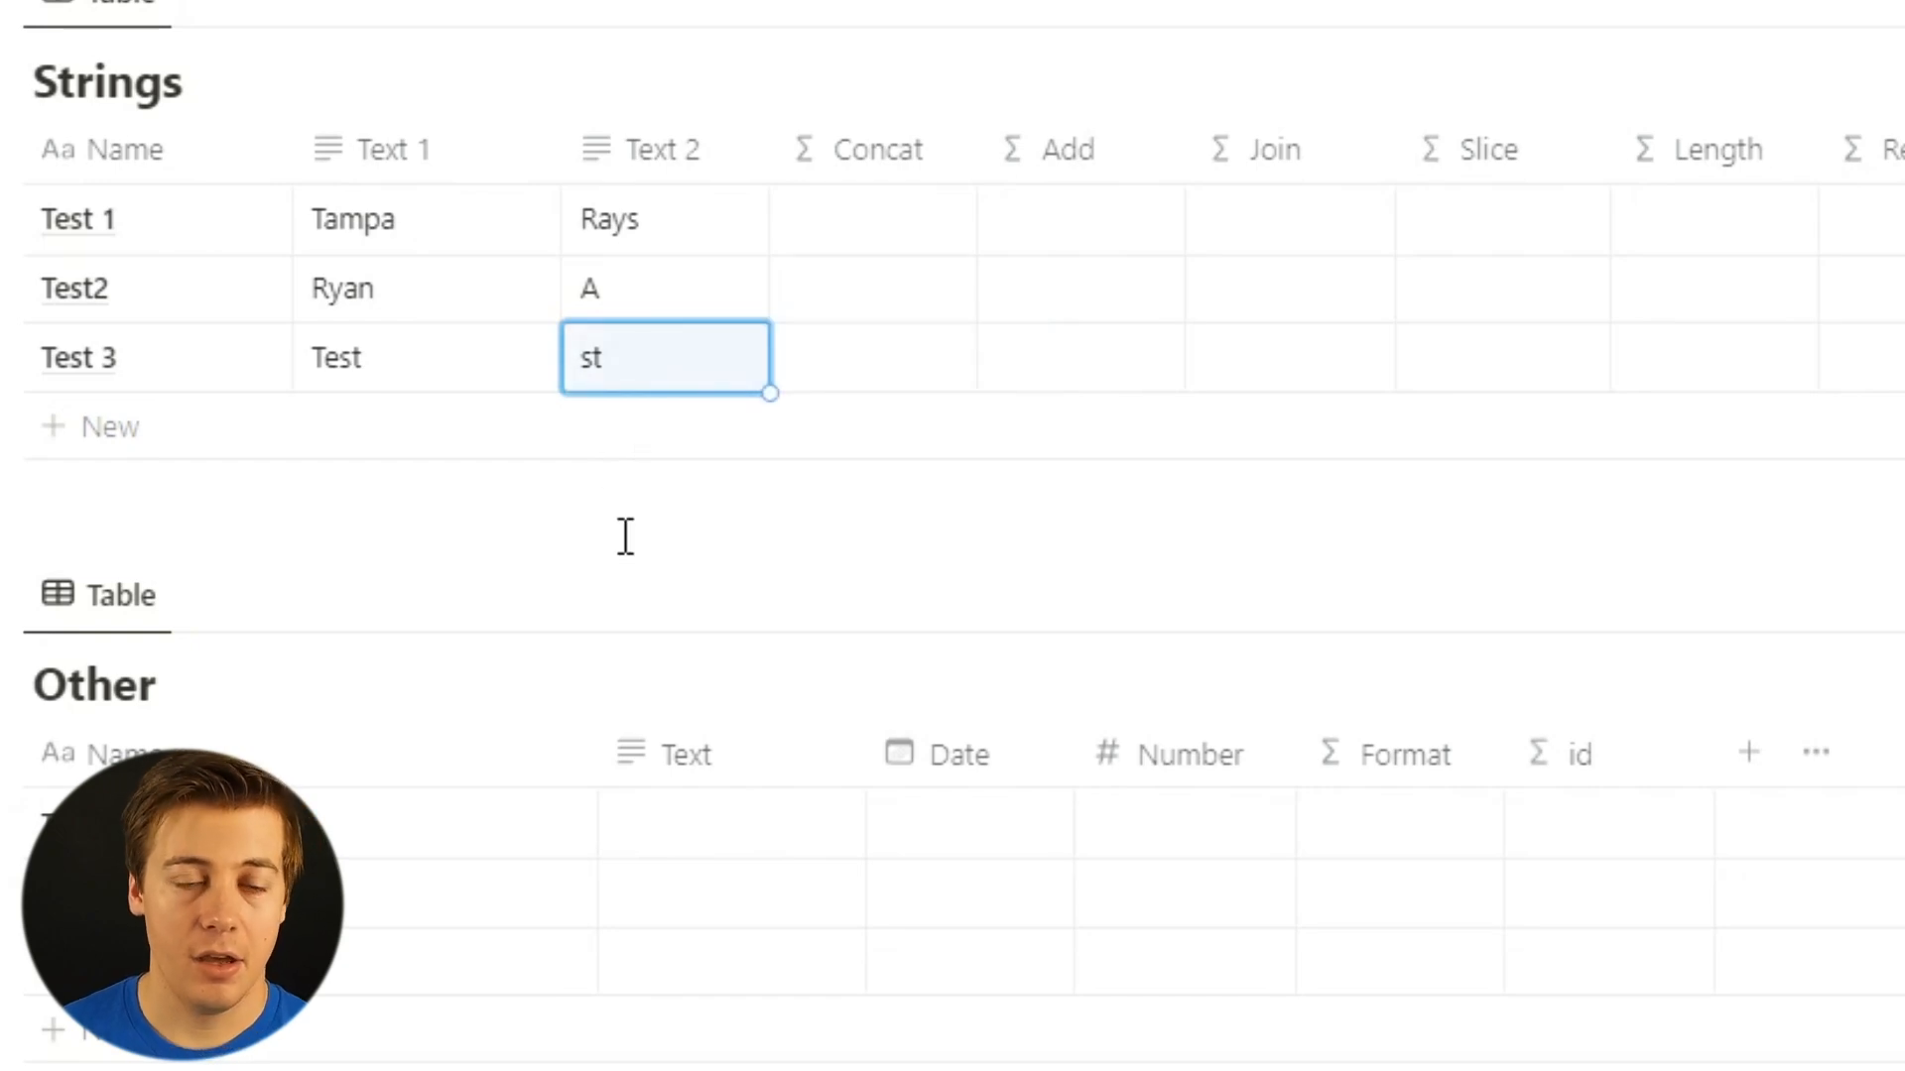
Set the Strings table's Concat column formula to concat(prop("Text 1"),prop("Text 2")).
left_click(903, 216)
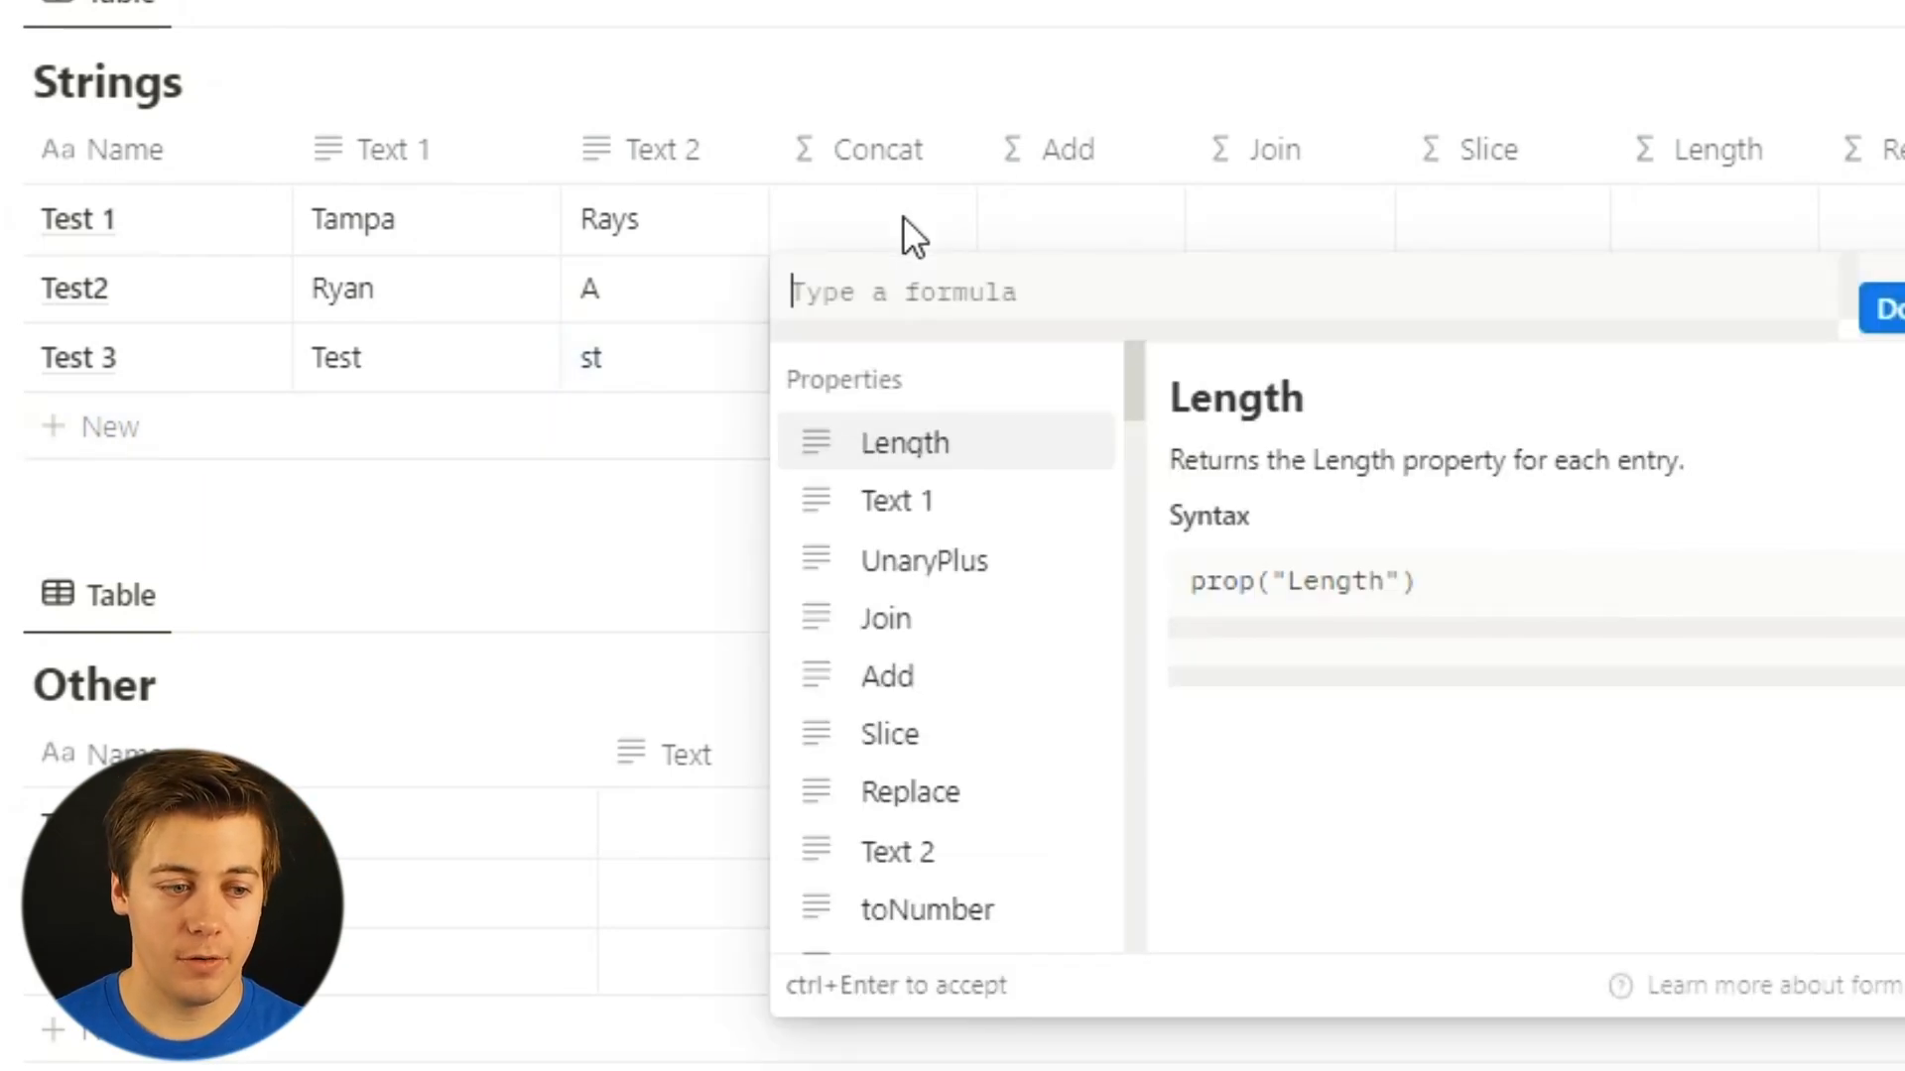
type("conc")
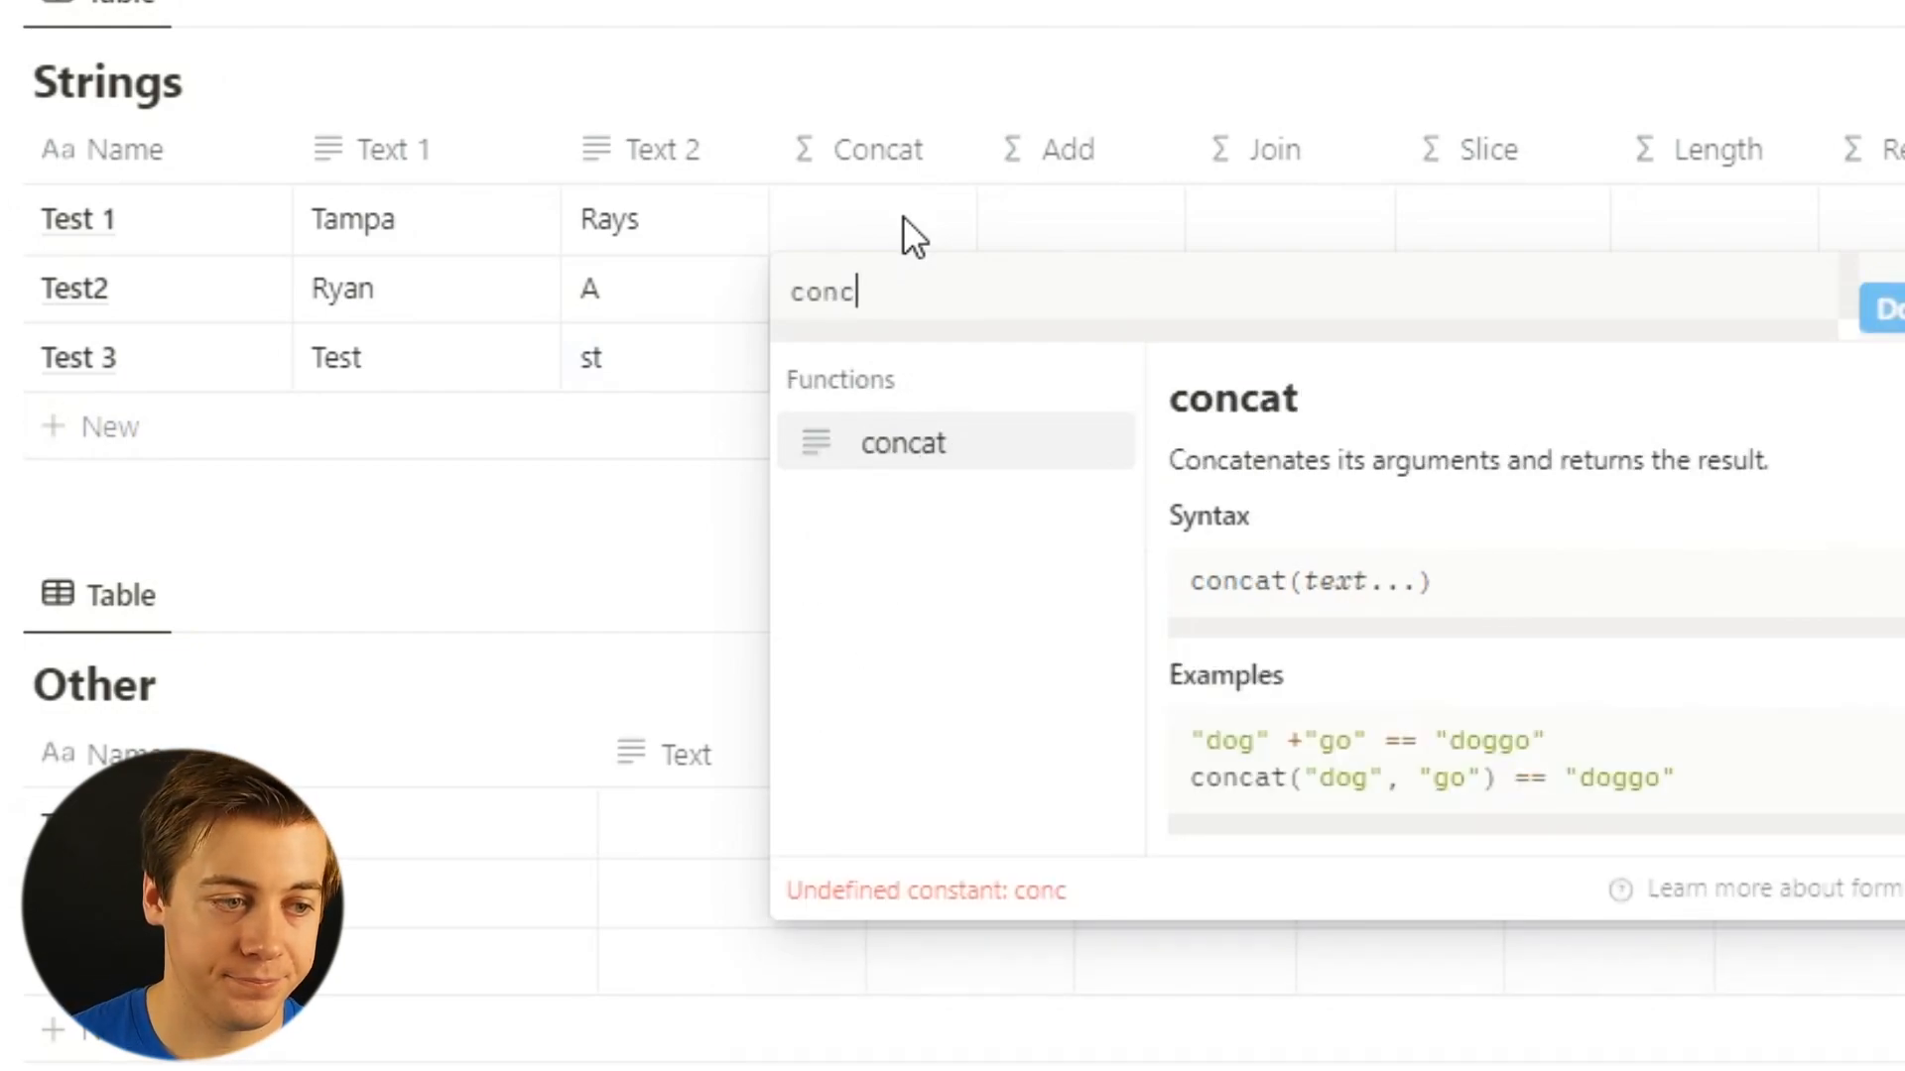
left_click(898, 458)
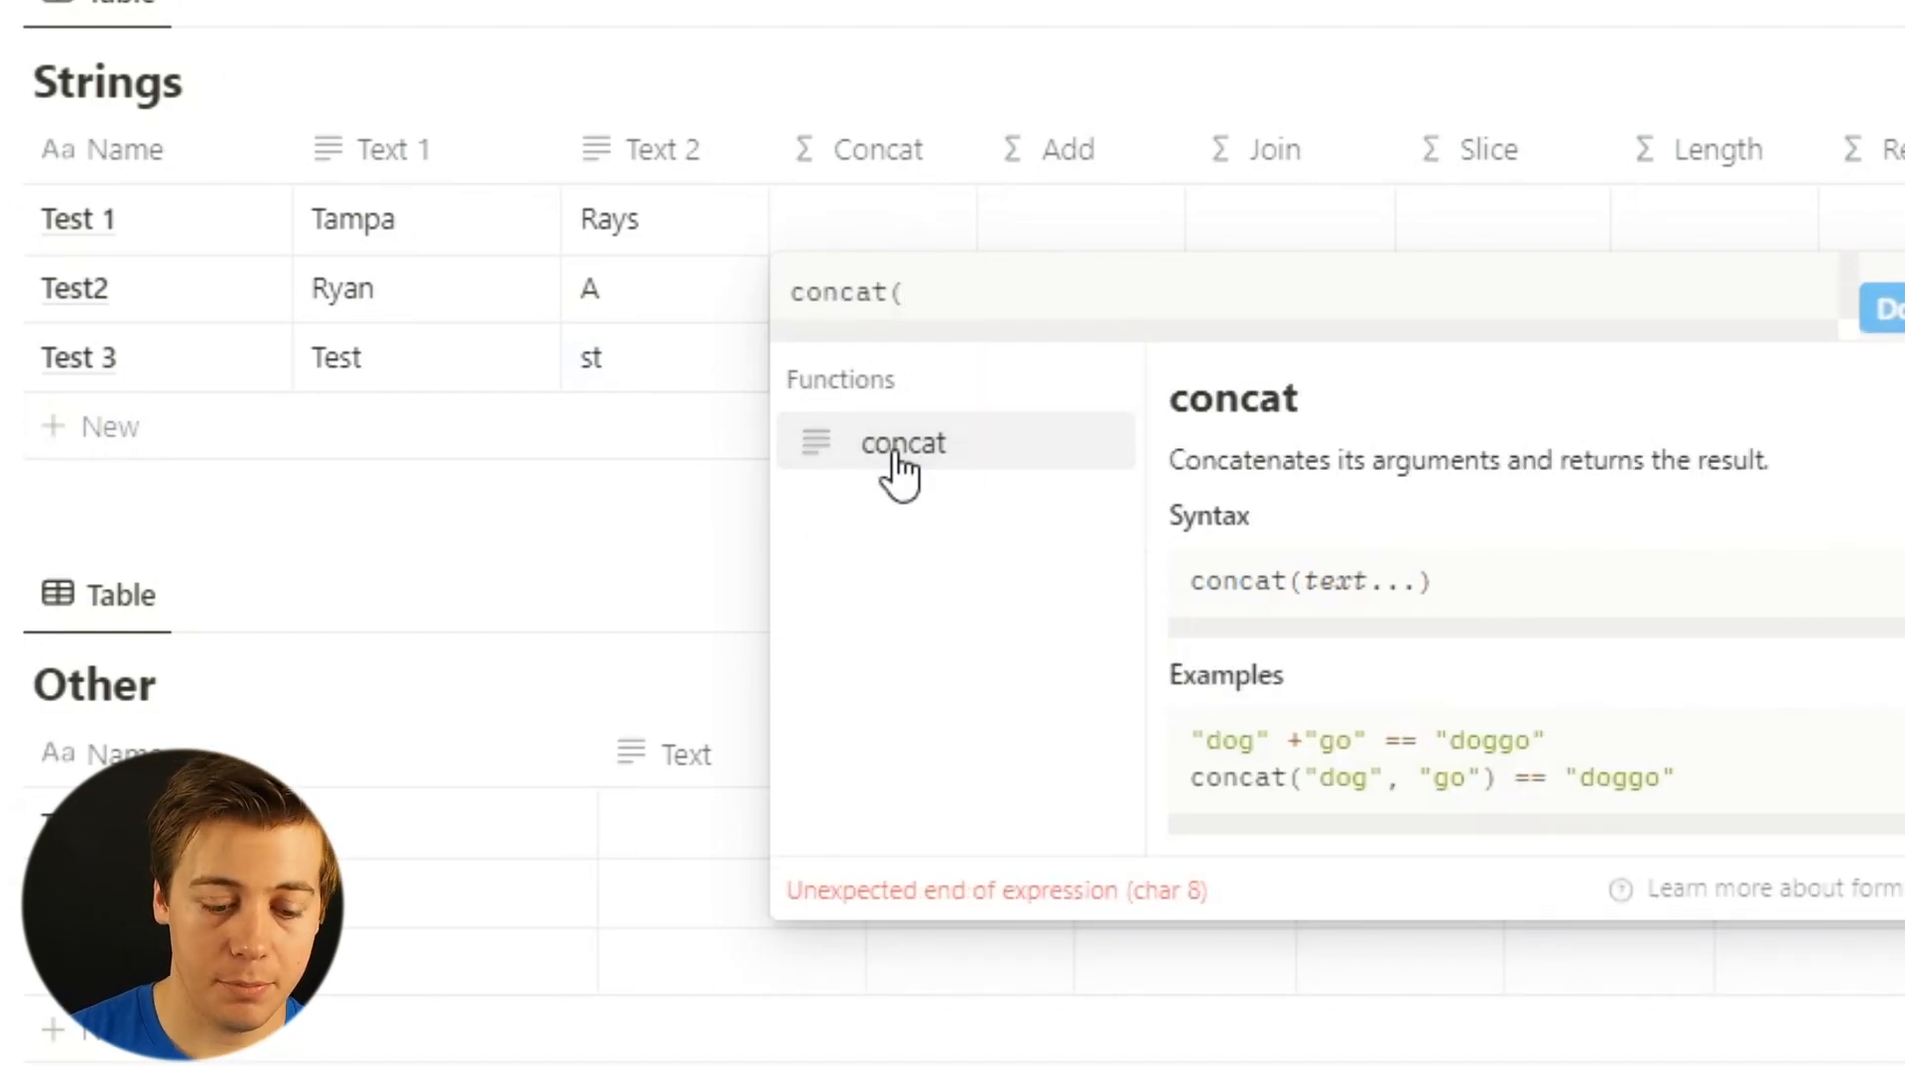
type("pr")
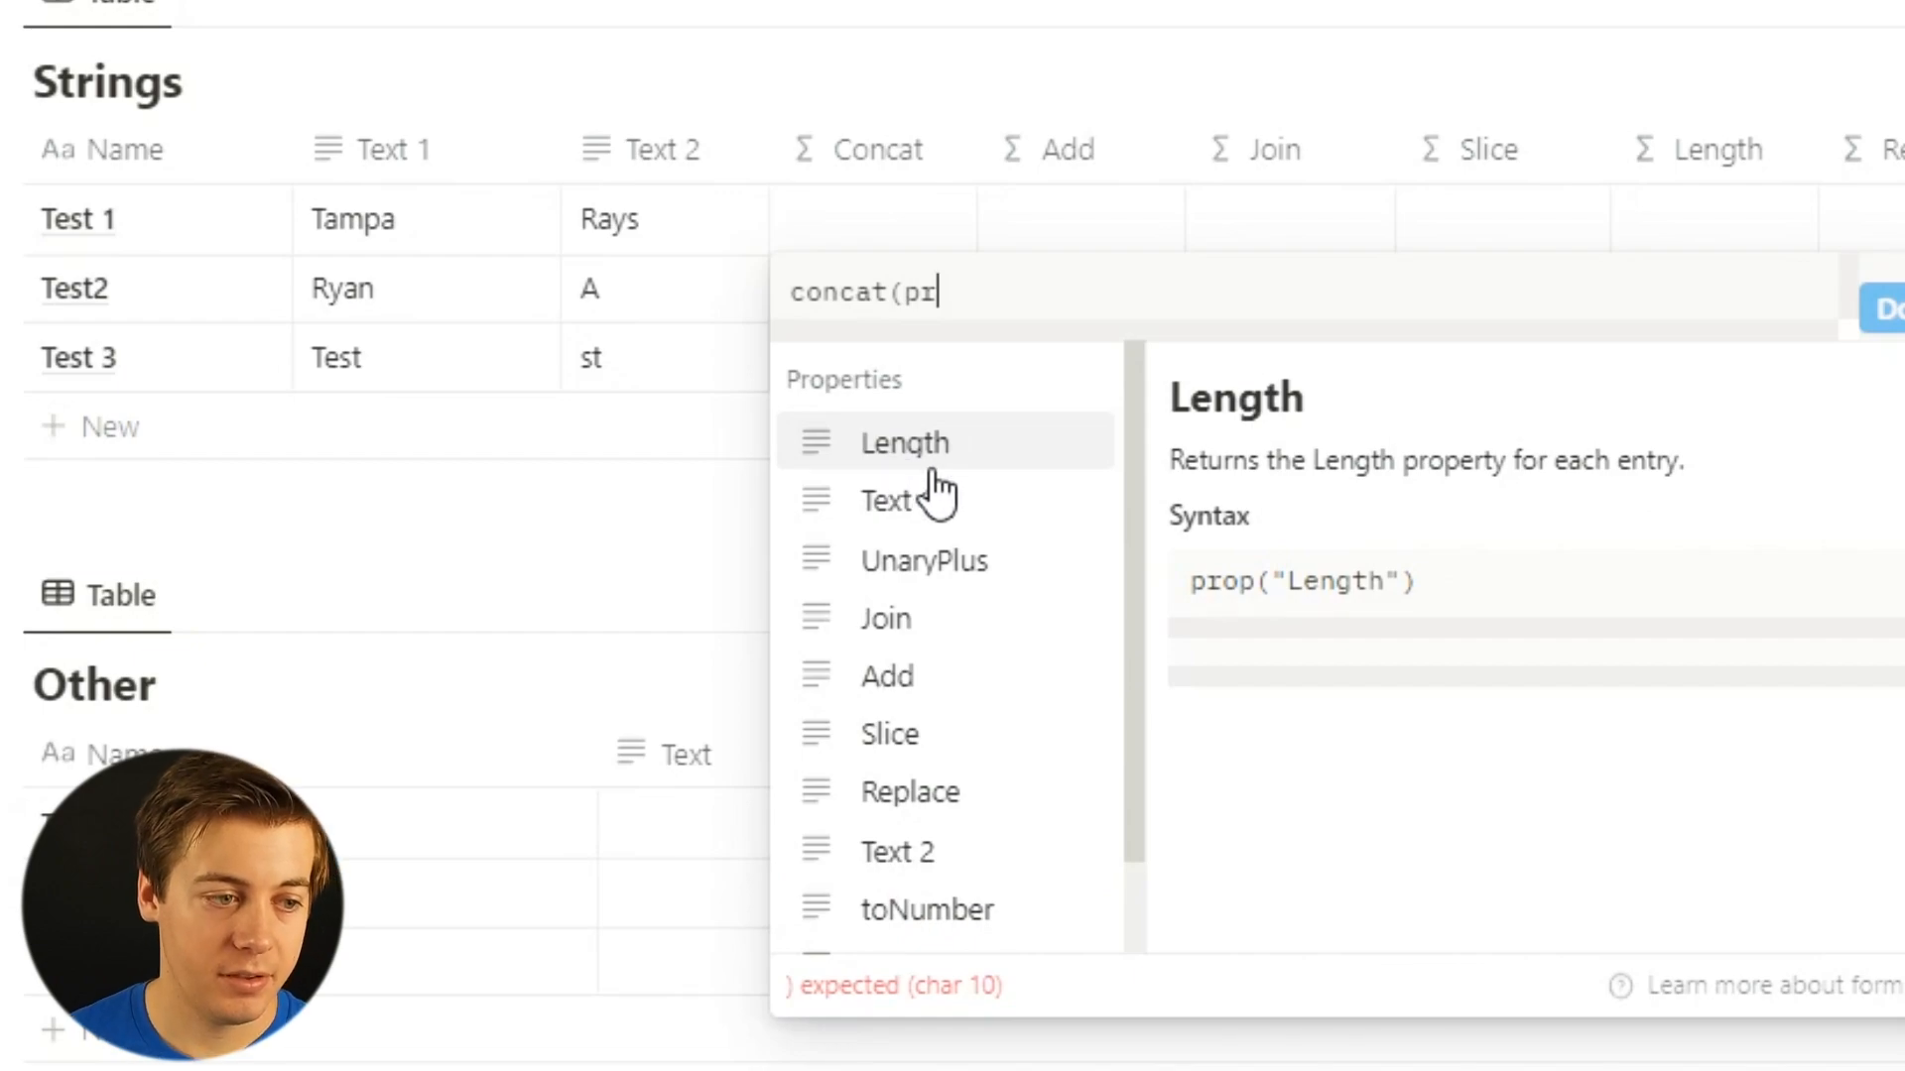
left_click(935, 506)
type(",")
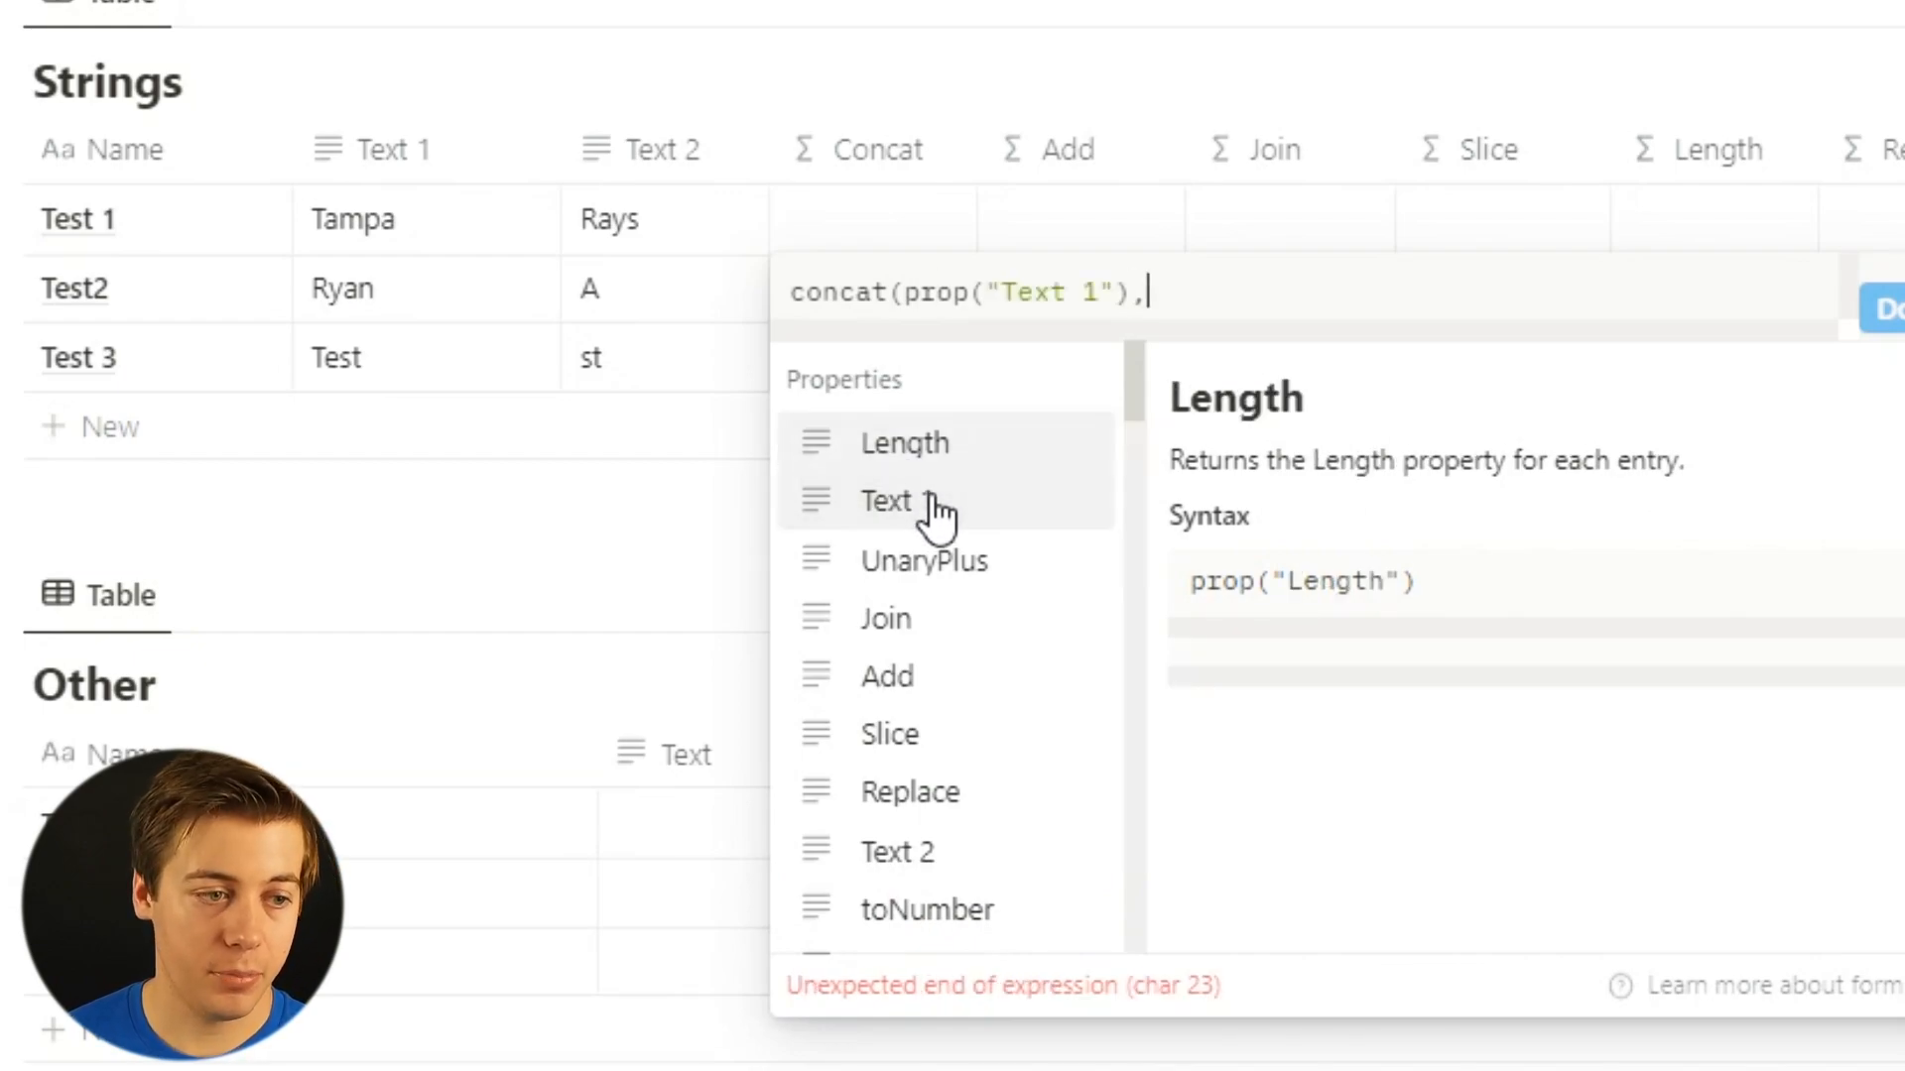
left_click(893, 855)
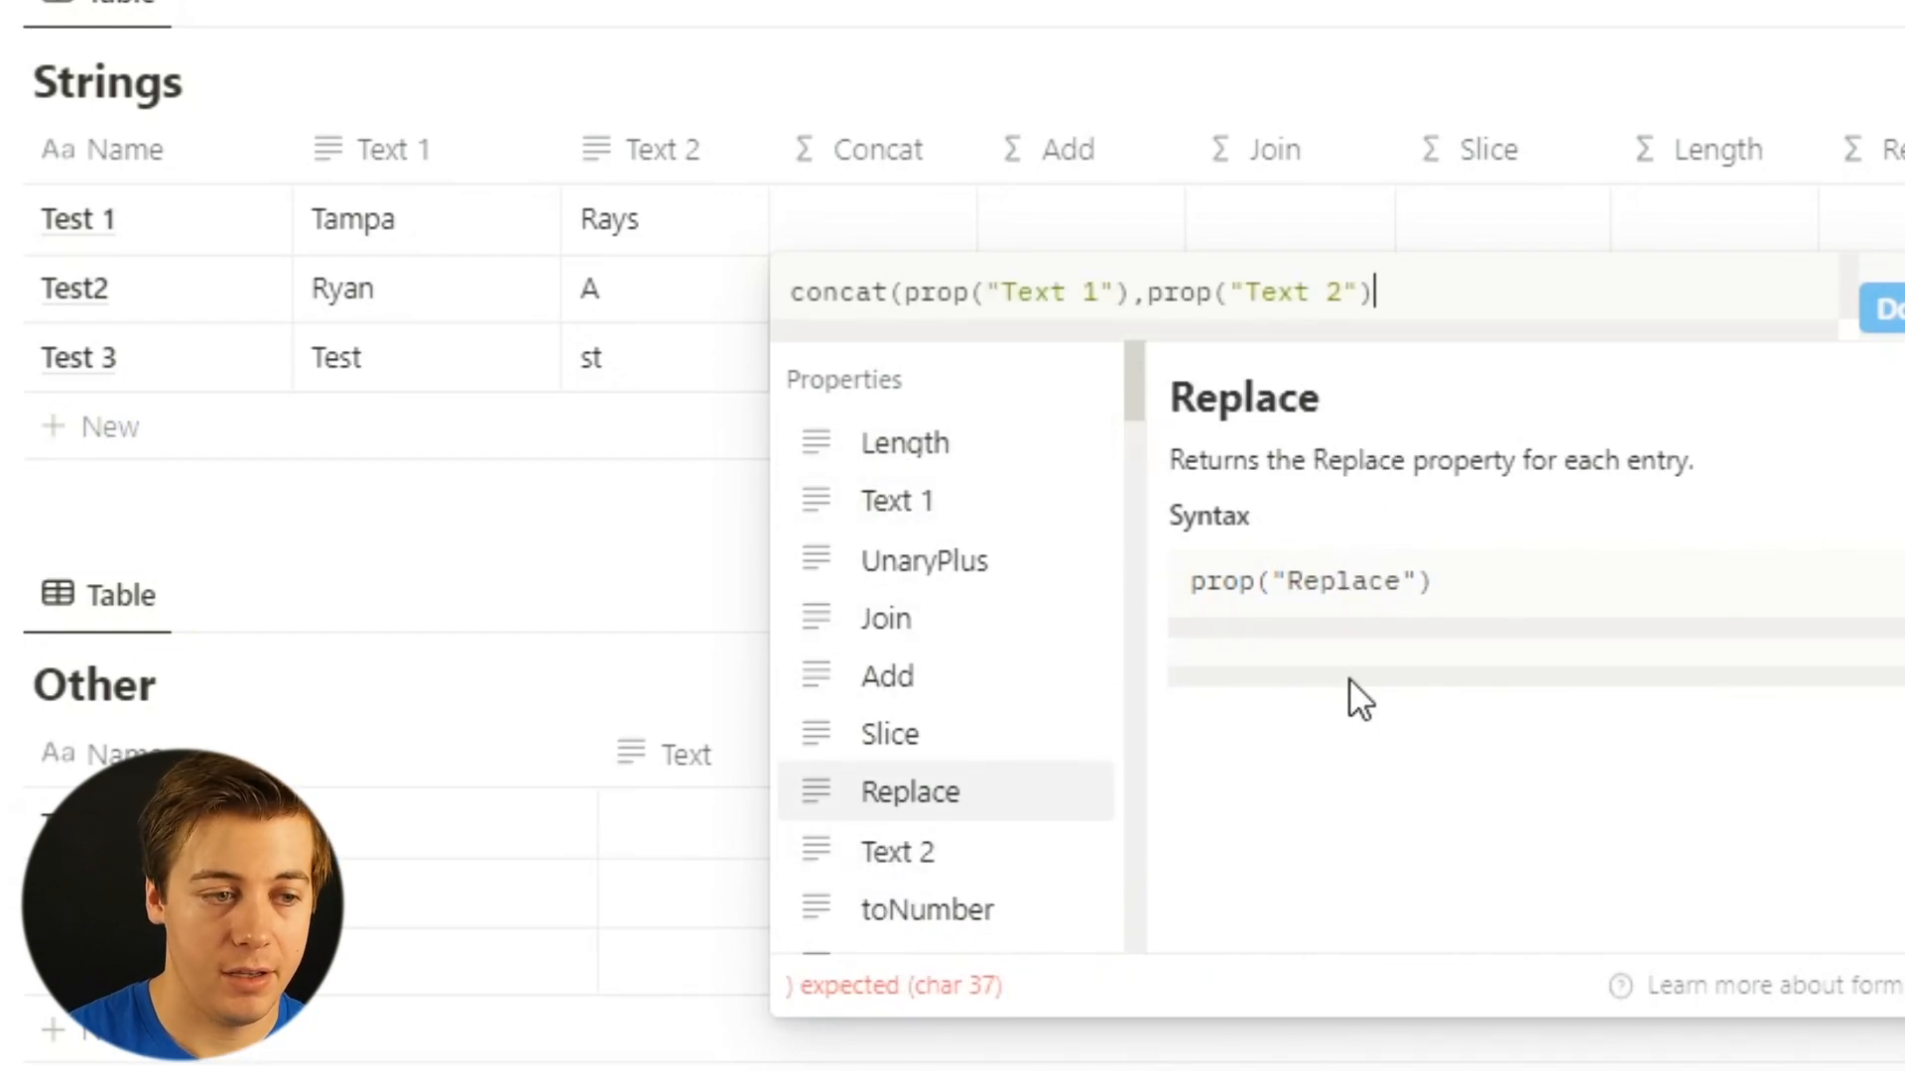
type(")")
key("ctrl+Return")
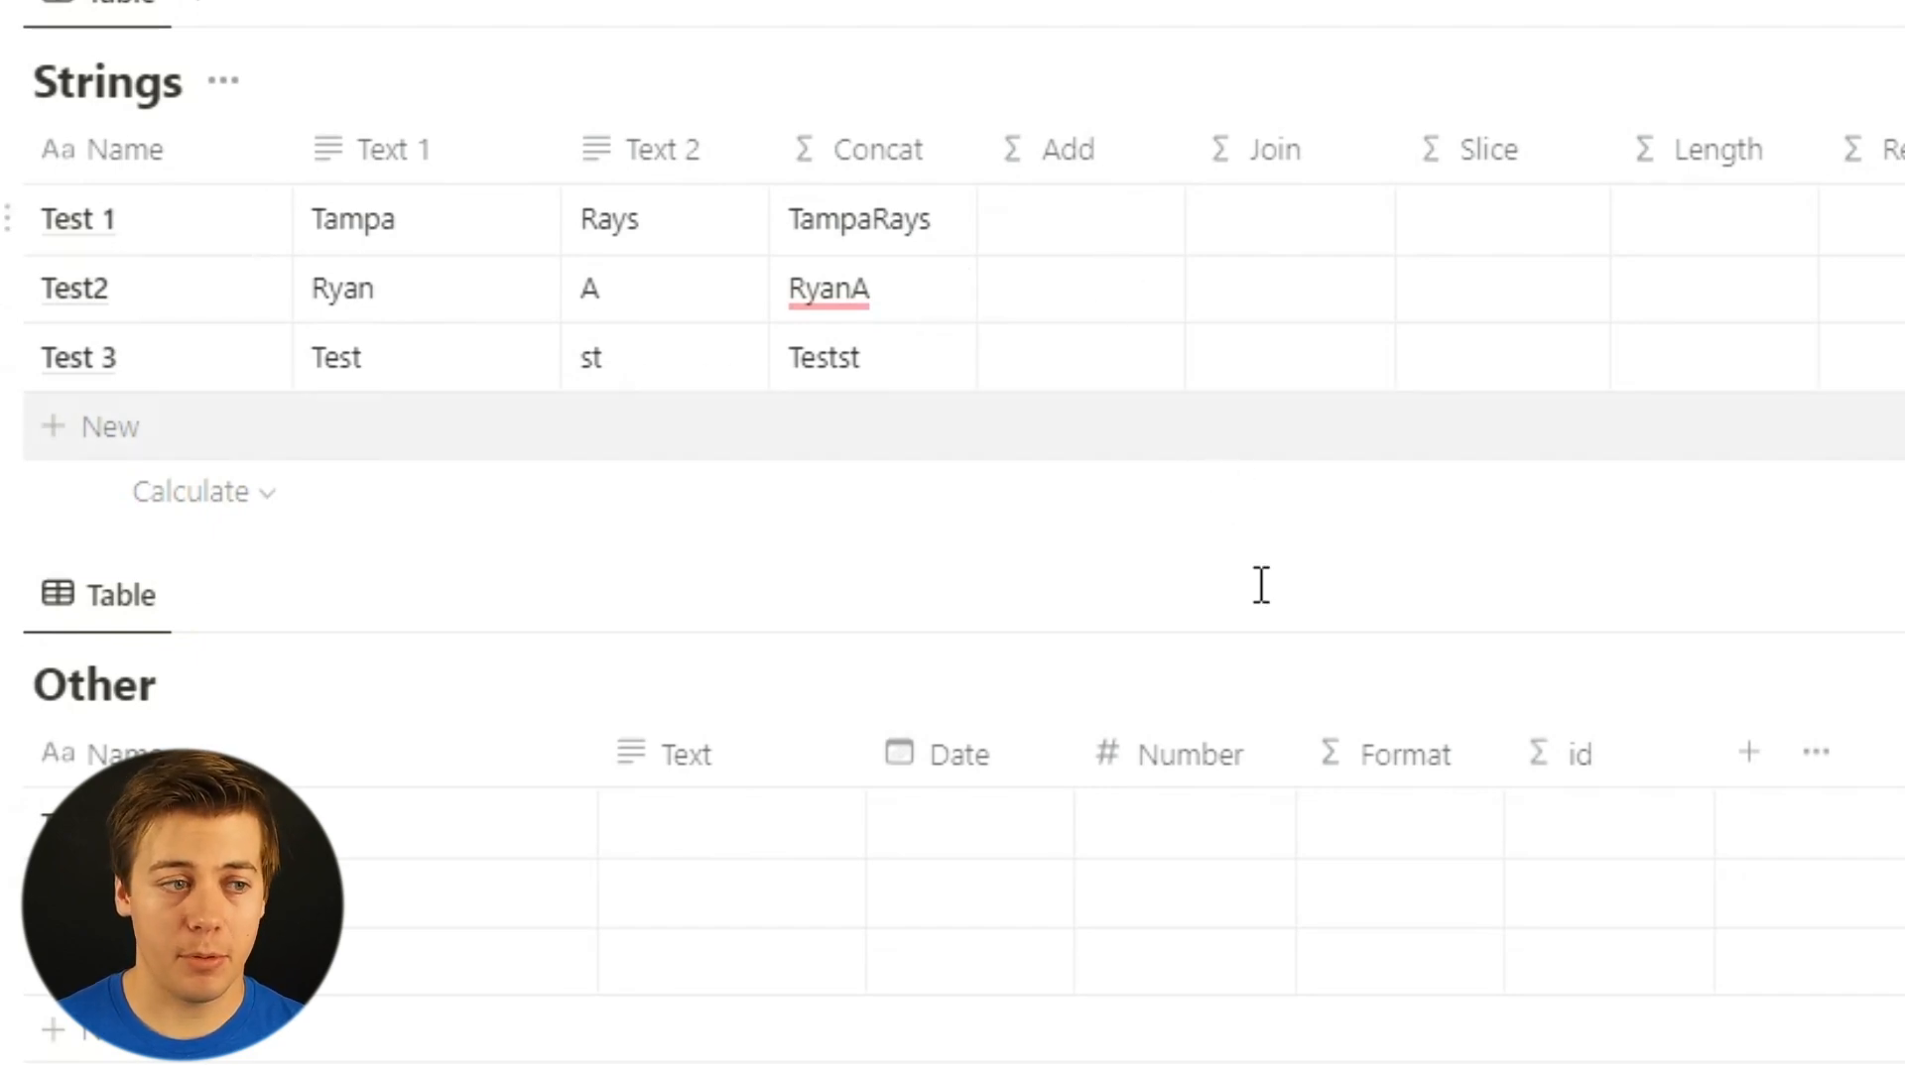
scroll(1258, 582, "up", 20)
scroll(1369, 685, "down", 15)
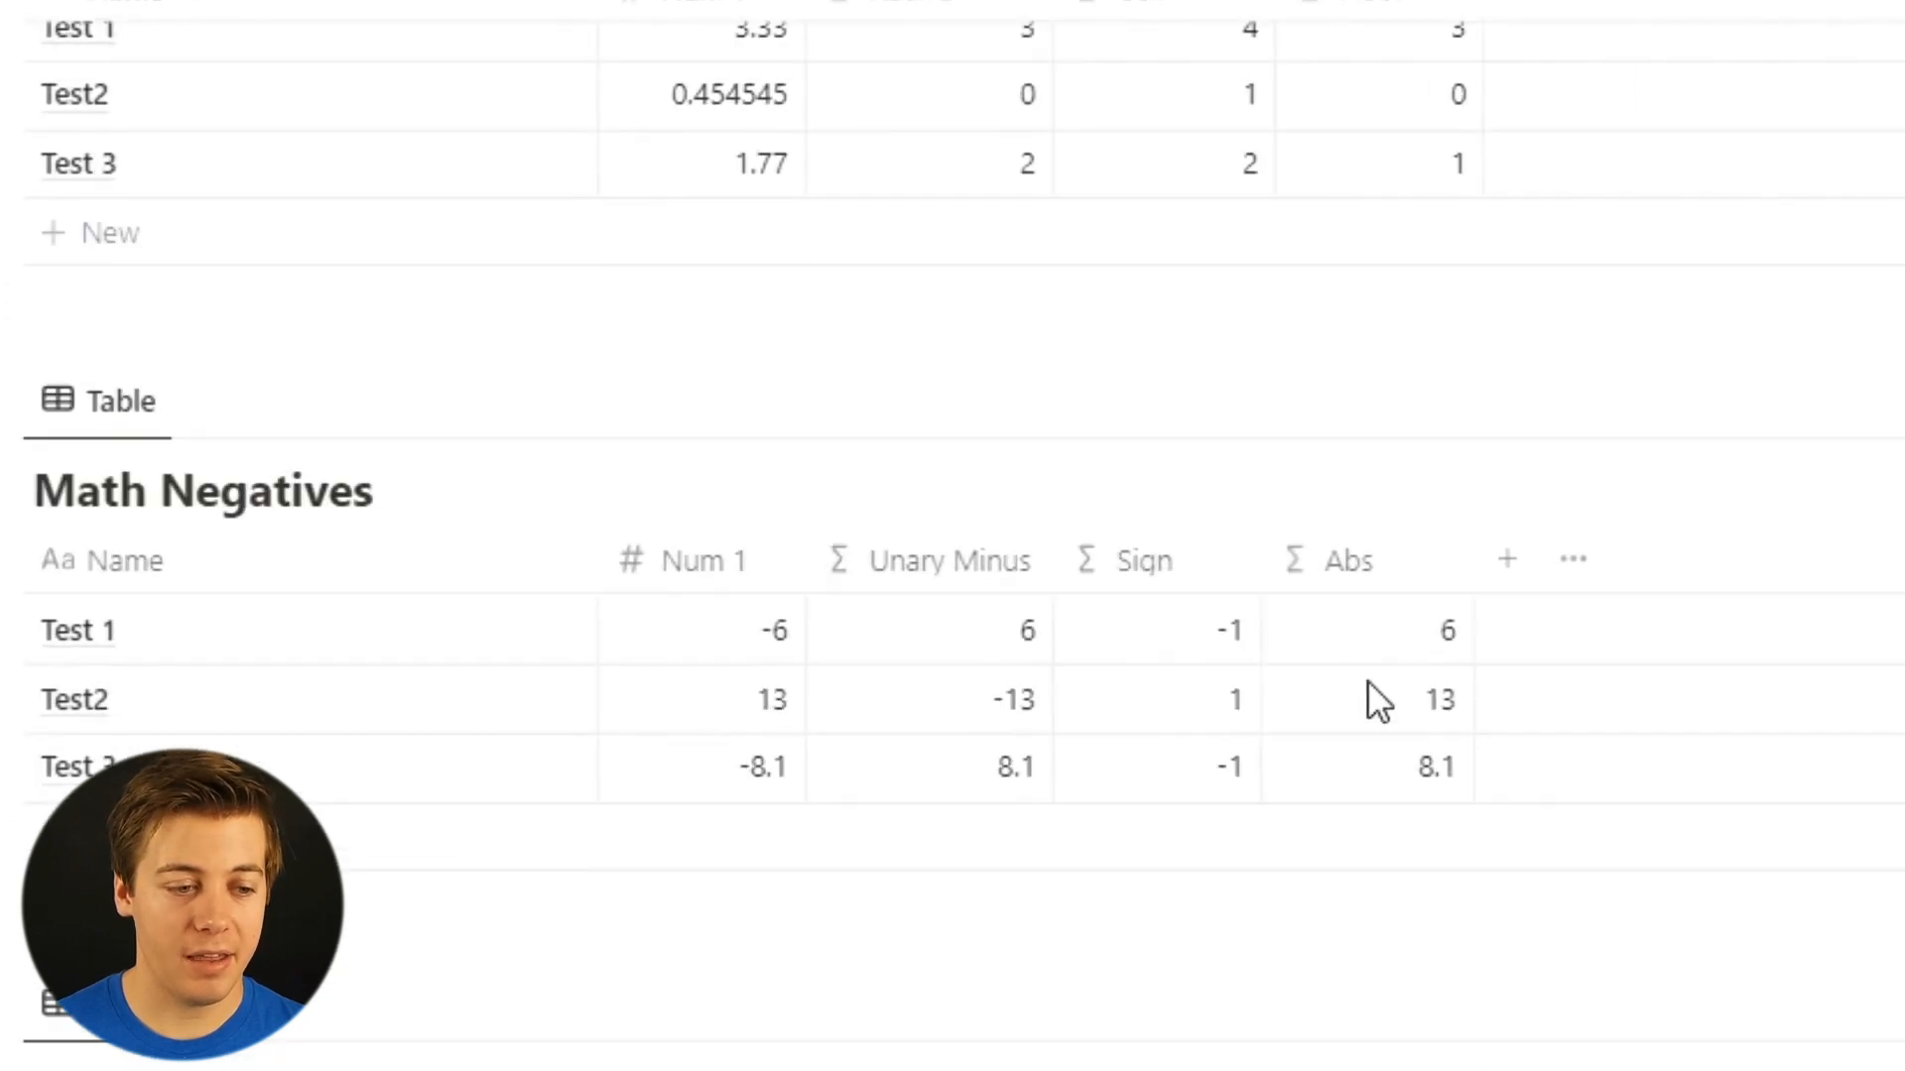
scroll(1369, 684, "down", 10)
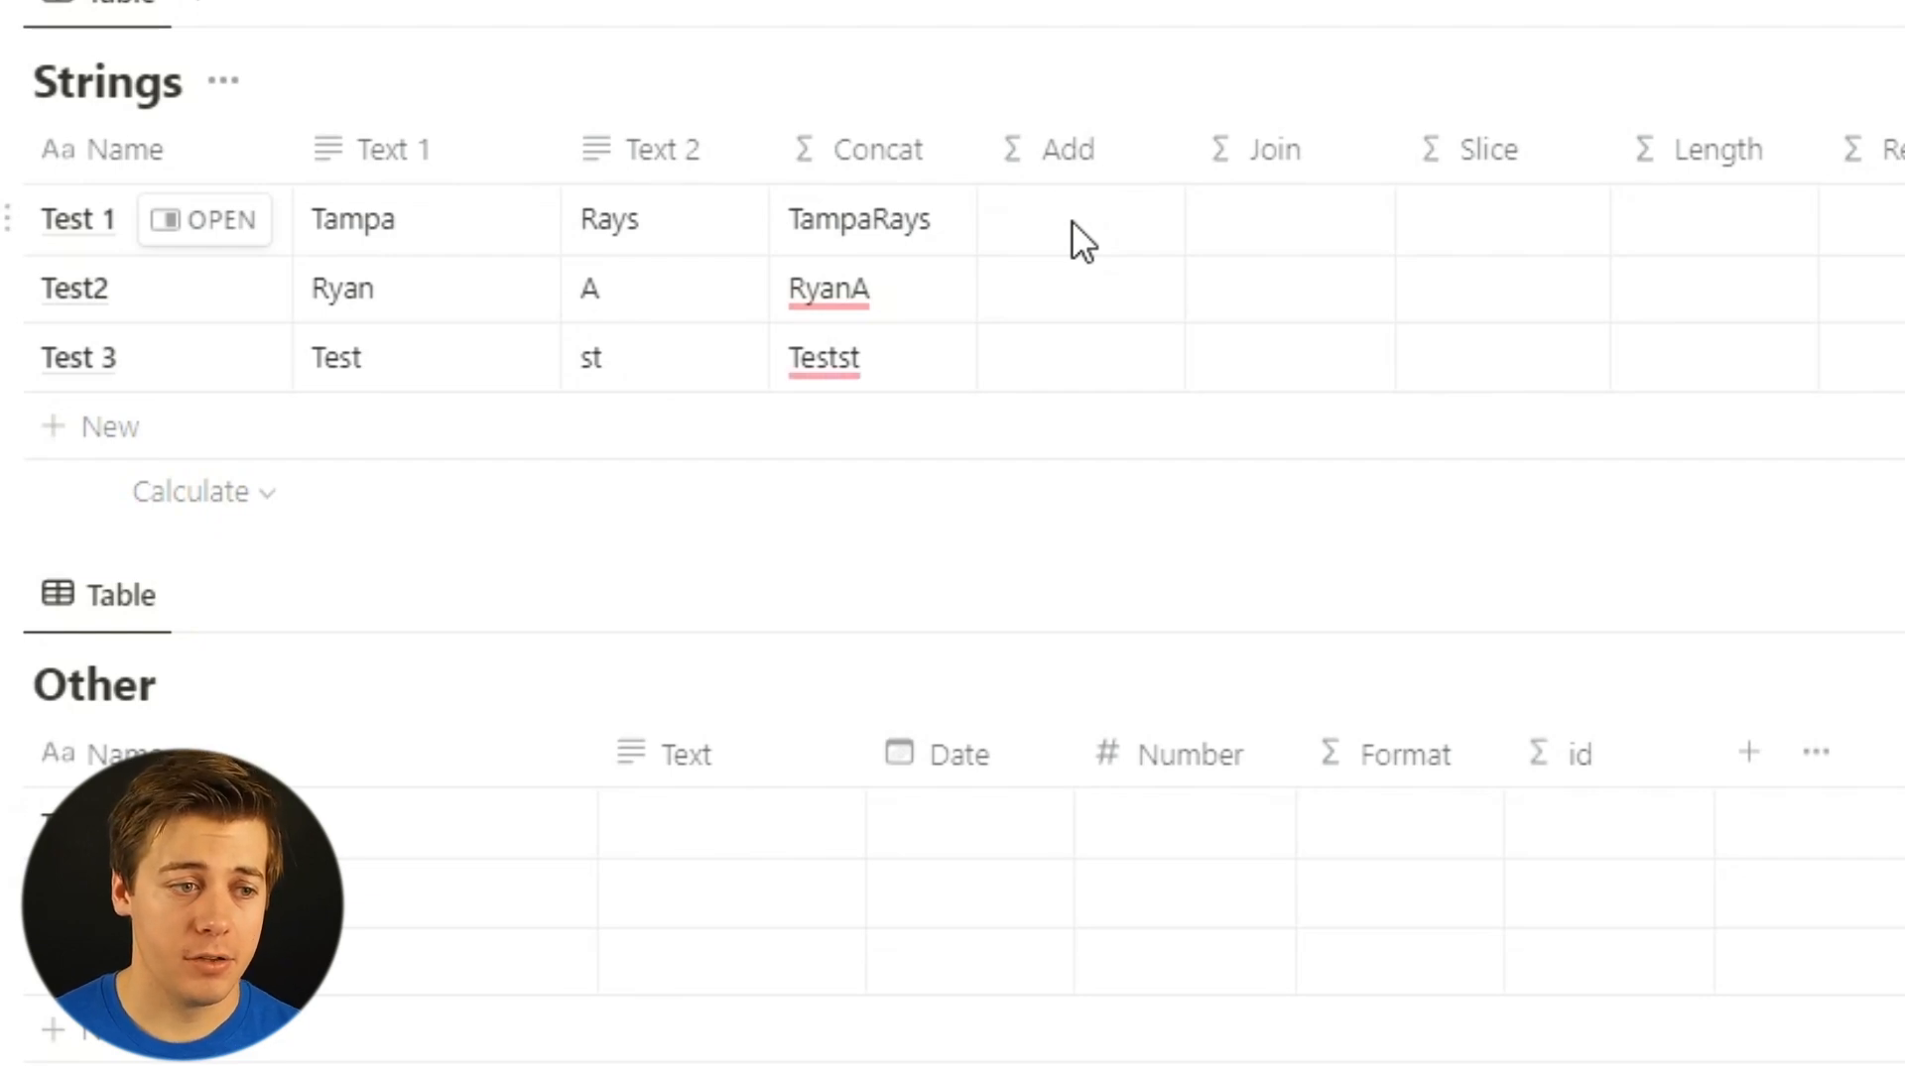
Copy the Concat formula into the Strings table's Add column and change its function to add, giving add(prop("Text 1"), prop("Text 2")).
left_click(812, 248)
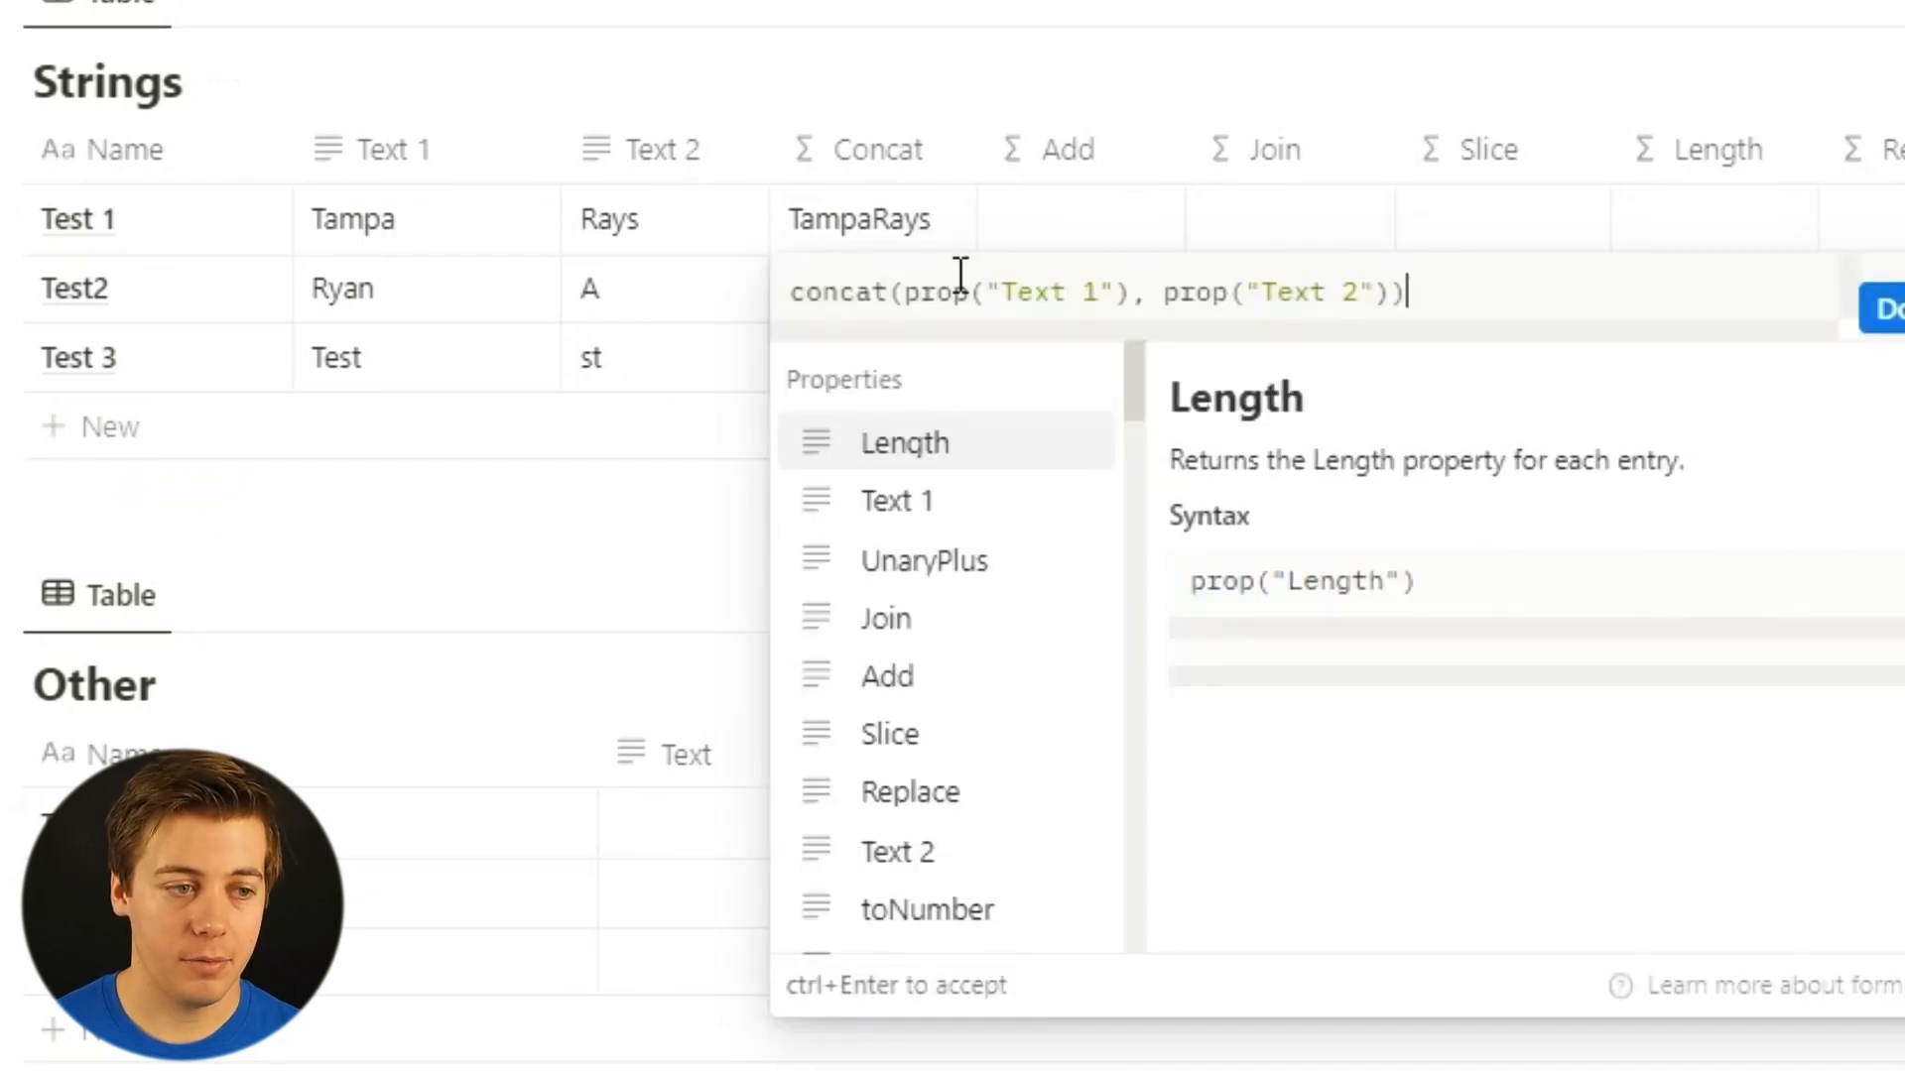
key("ctrl+a")
key("ctrl+c")
key("Escape")
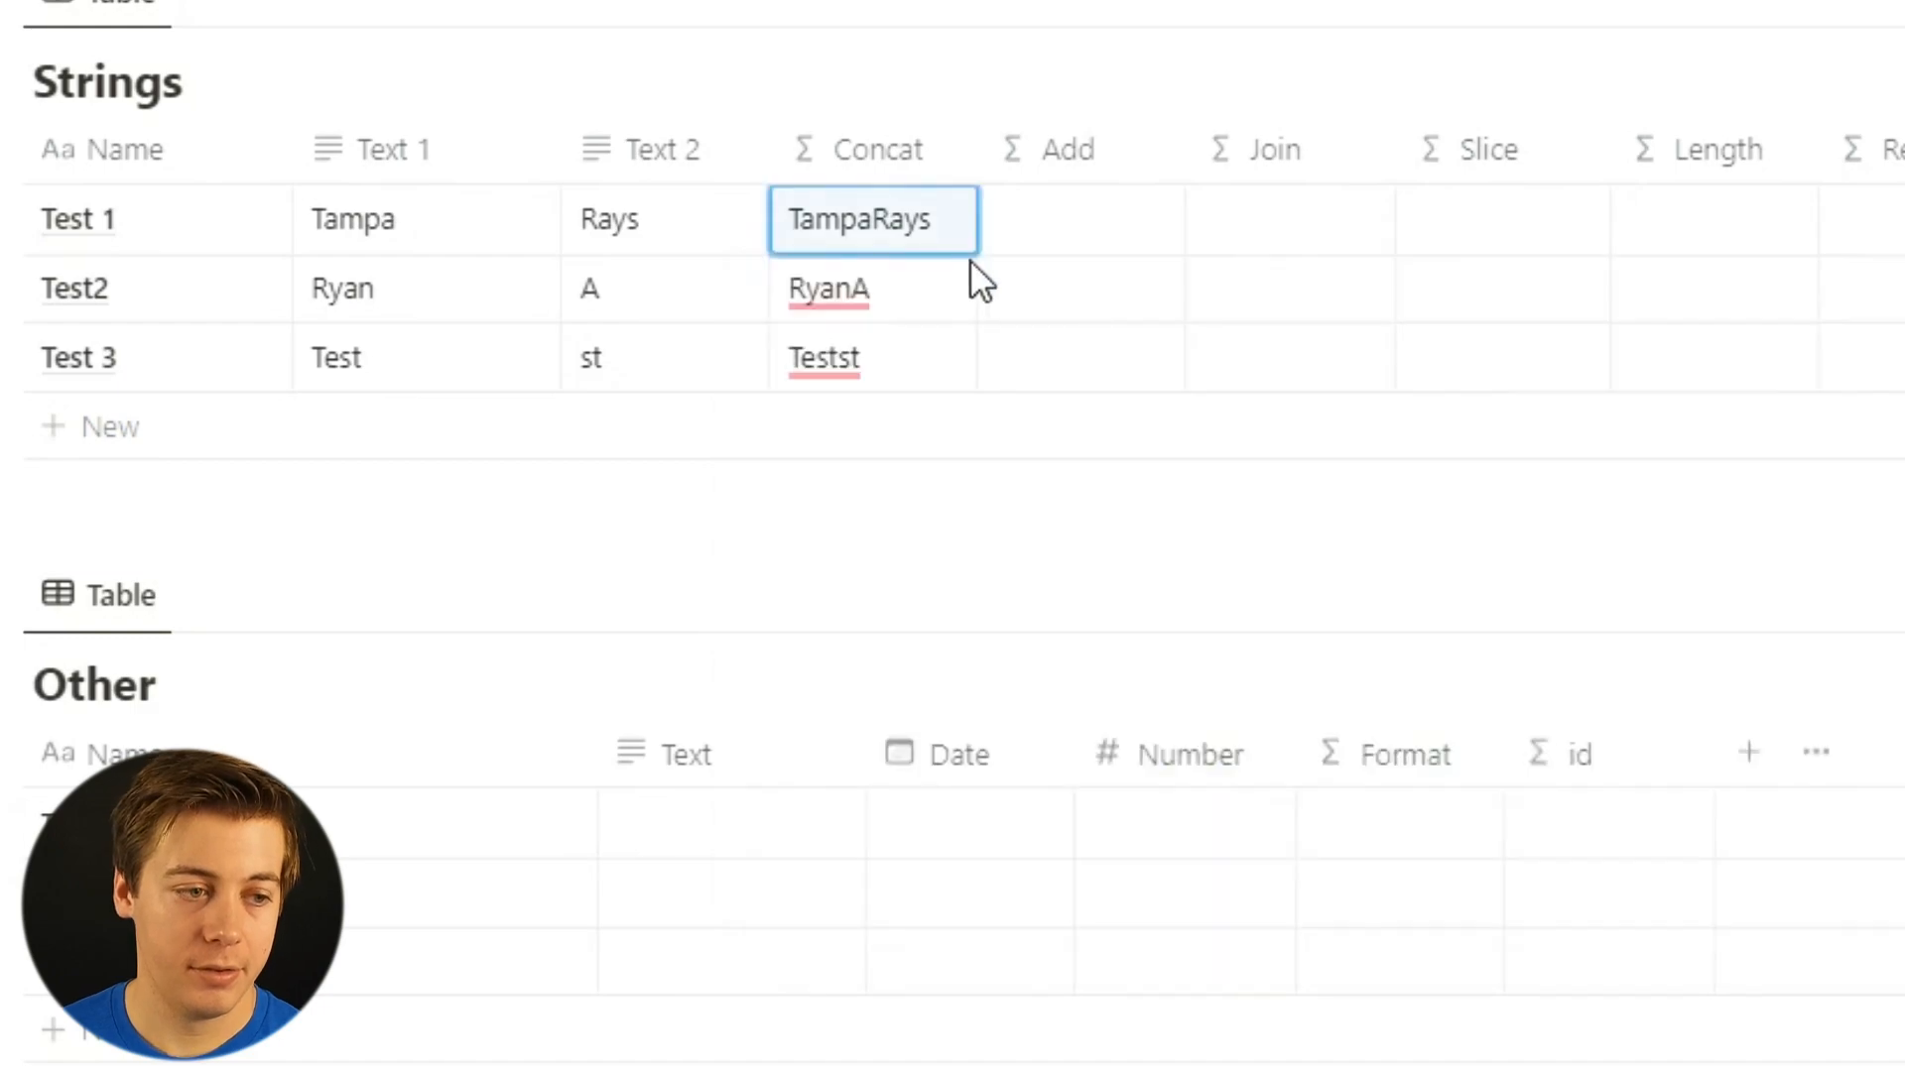
left_click(1112, 211)
key("ctrl+v")
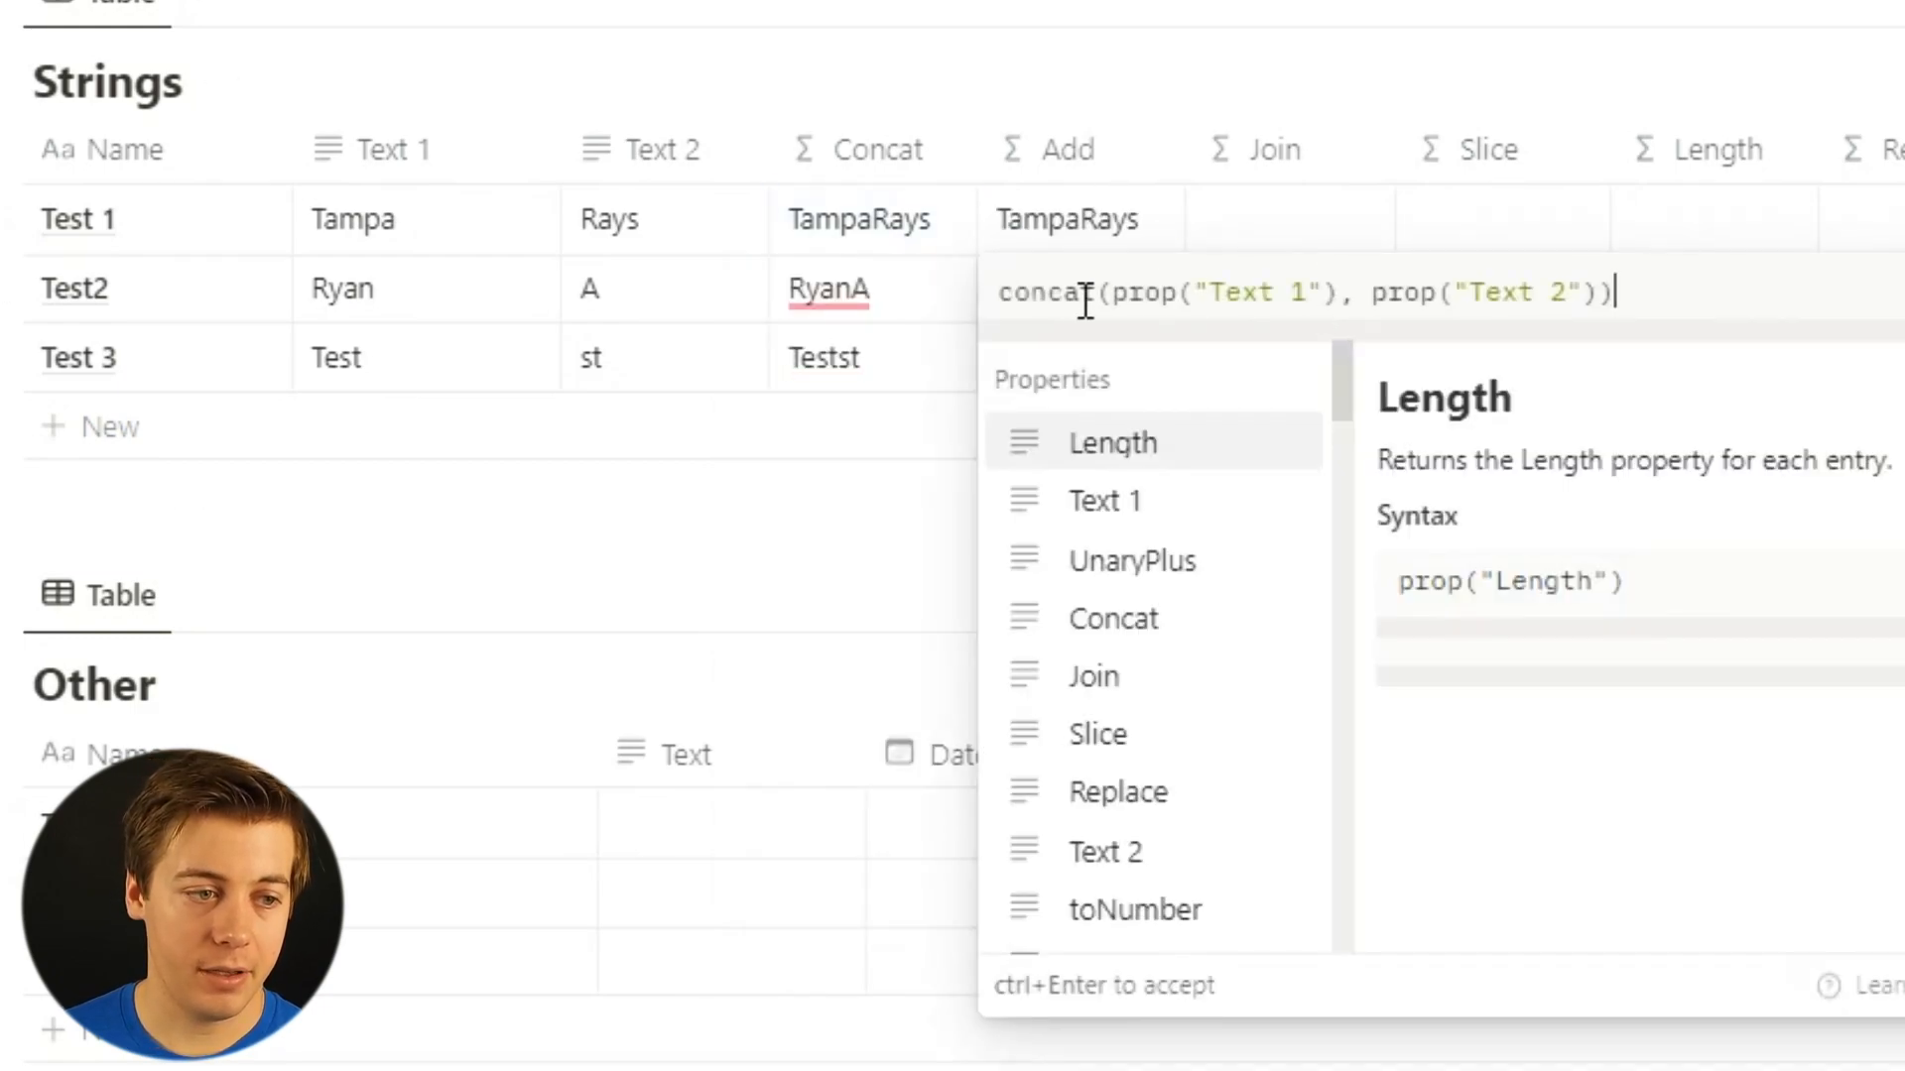
left_click_drag(1101, 303, 997, 298)
type("add")
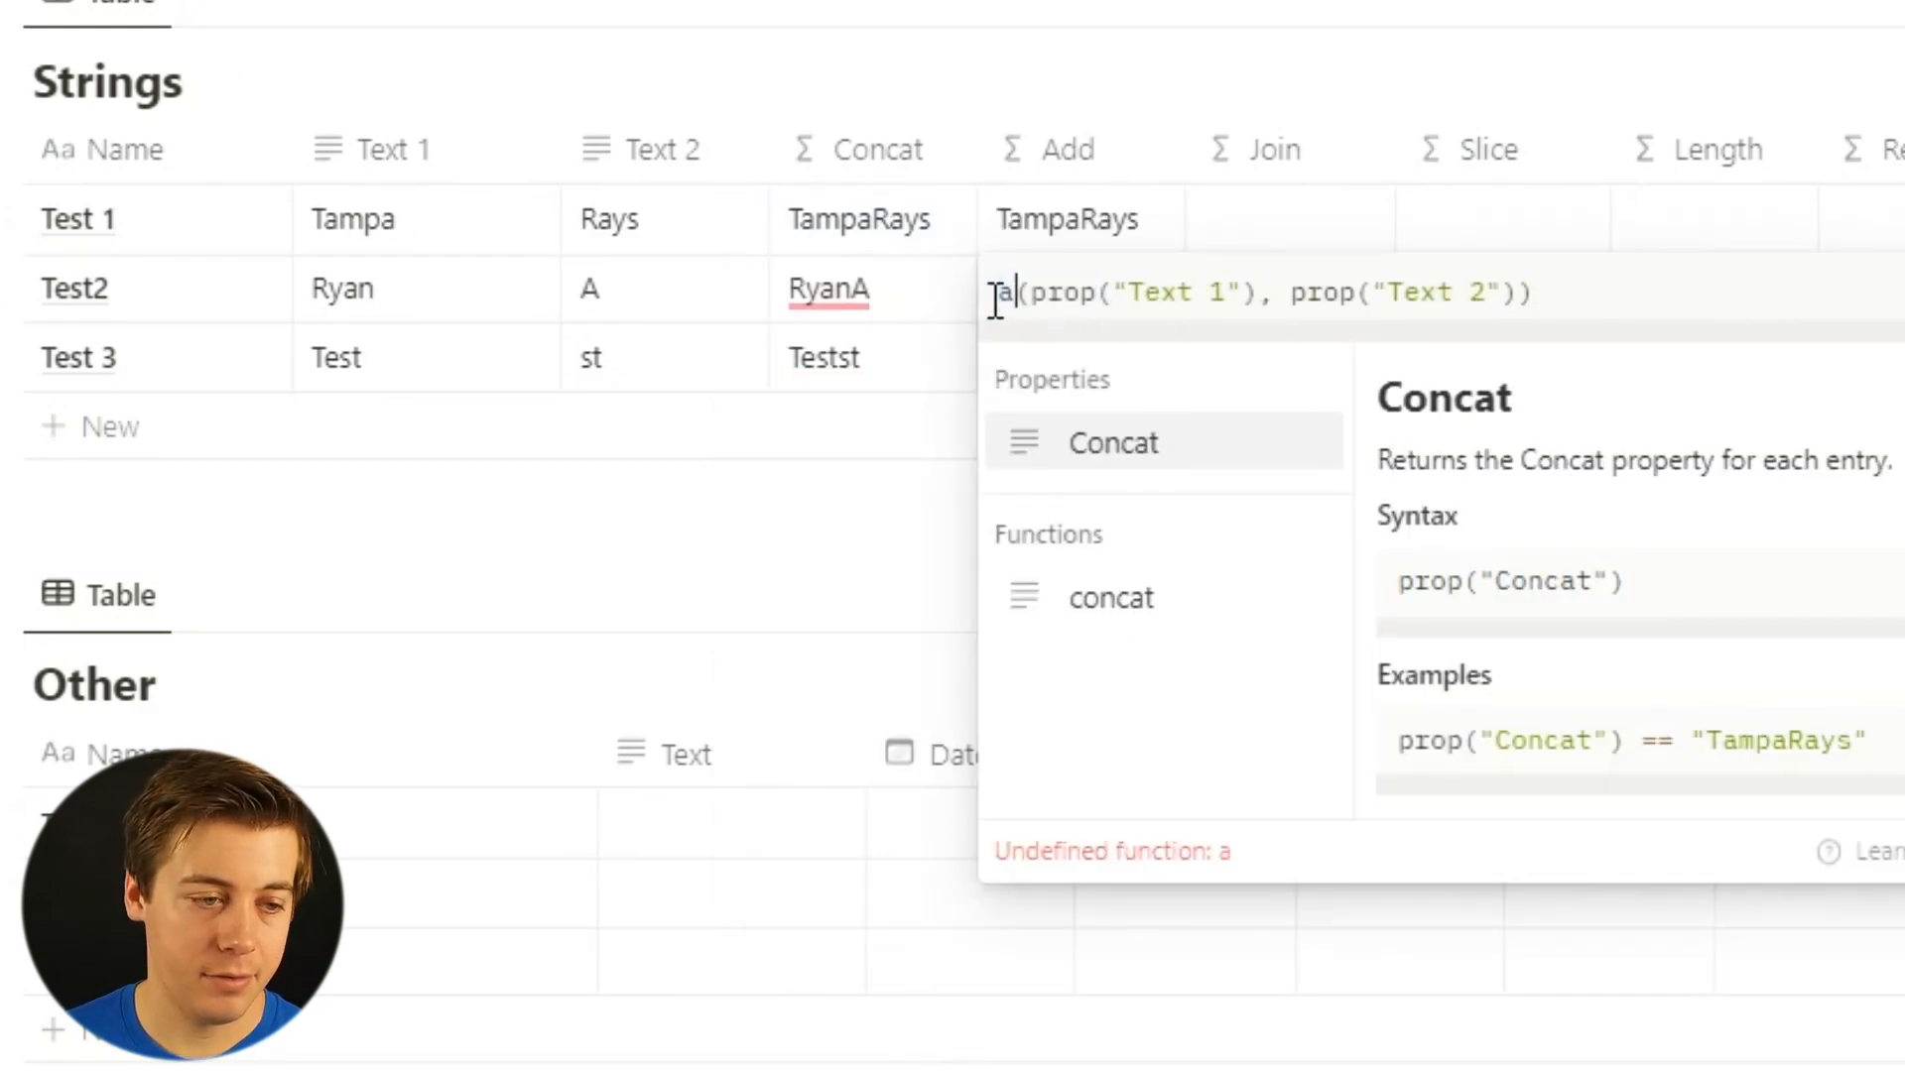
key("ctrl+Return")
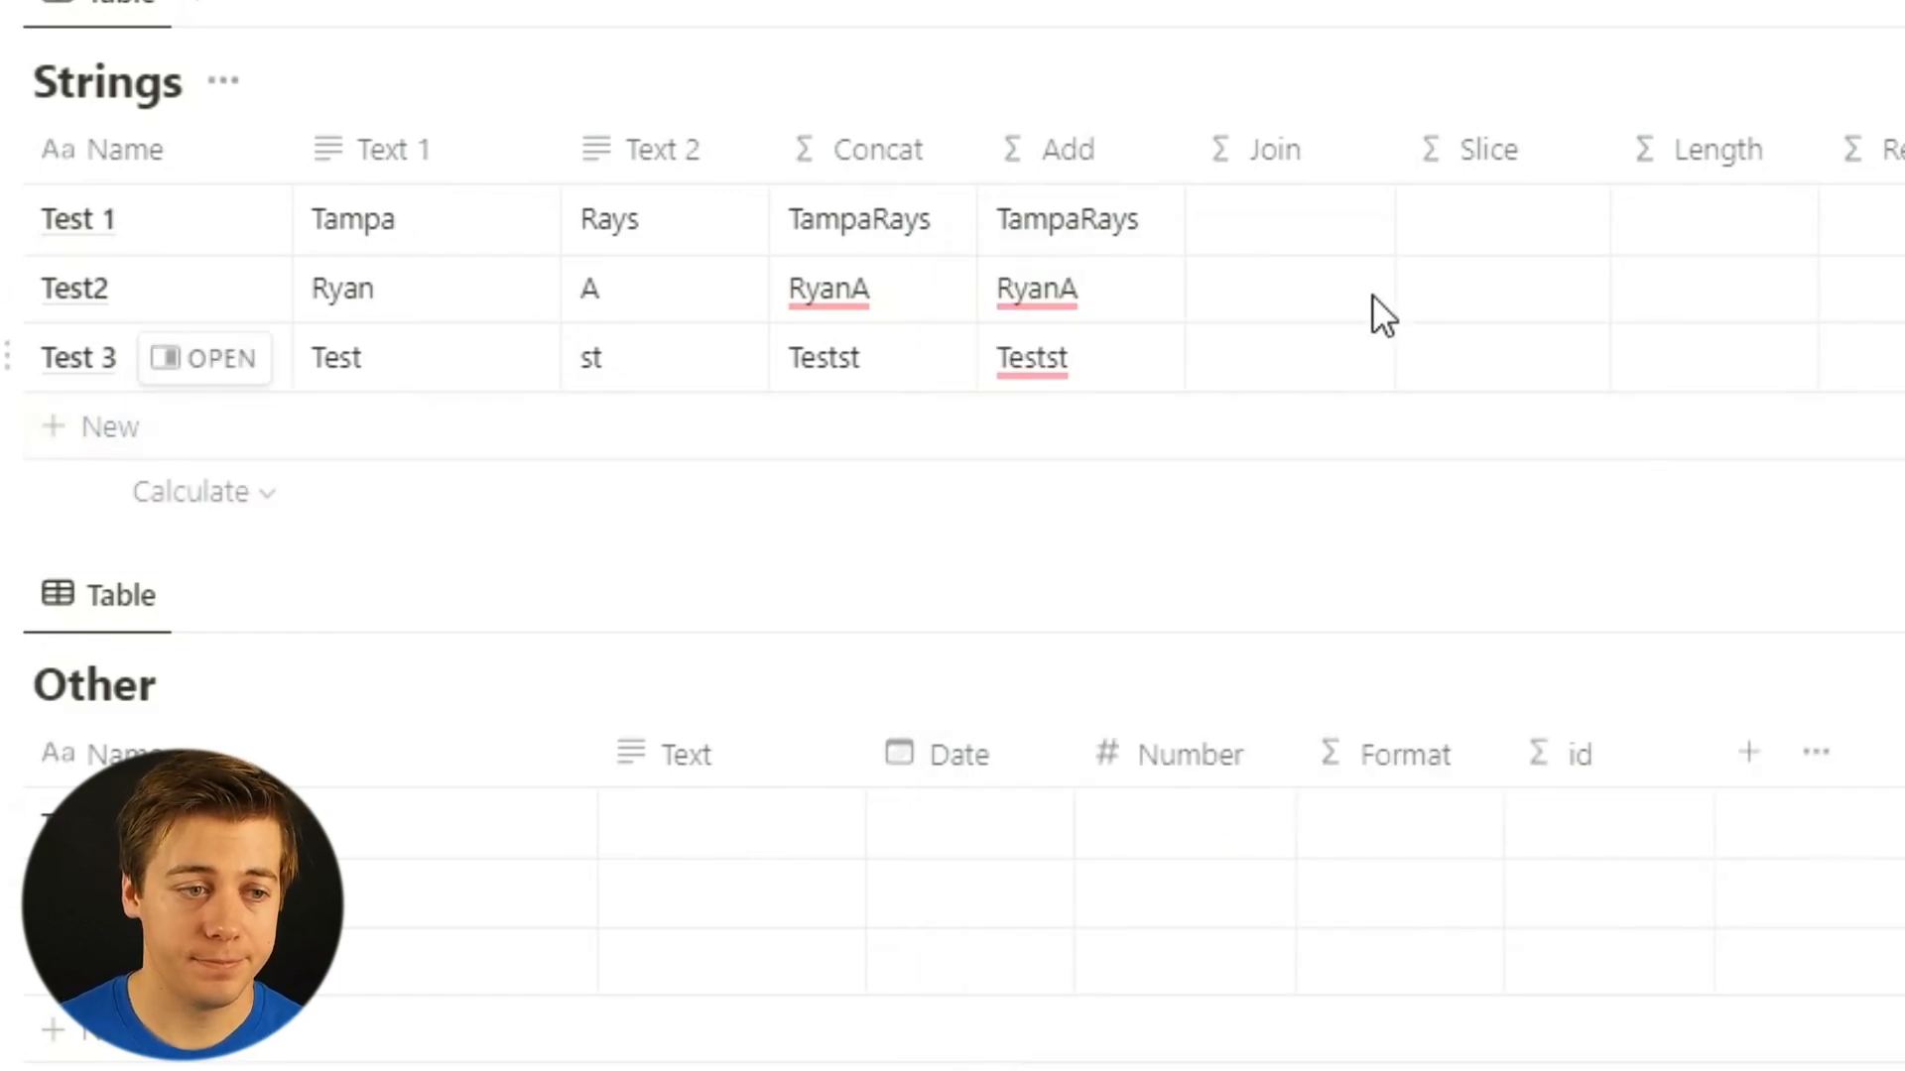
Set the Strings table's Join column formula to join(" ",prop("Text 1"),prop("Text 2")), with a space as separator.
scroll(1398, 331, "right", 8)
left_click(498, 250)
key("Escape")
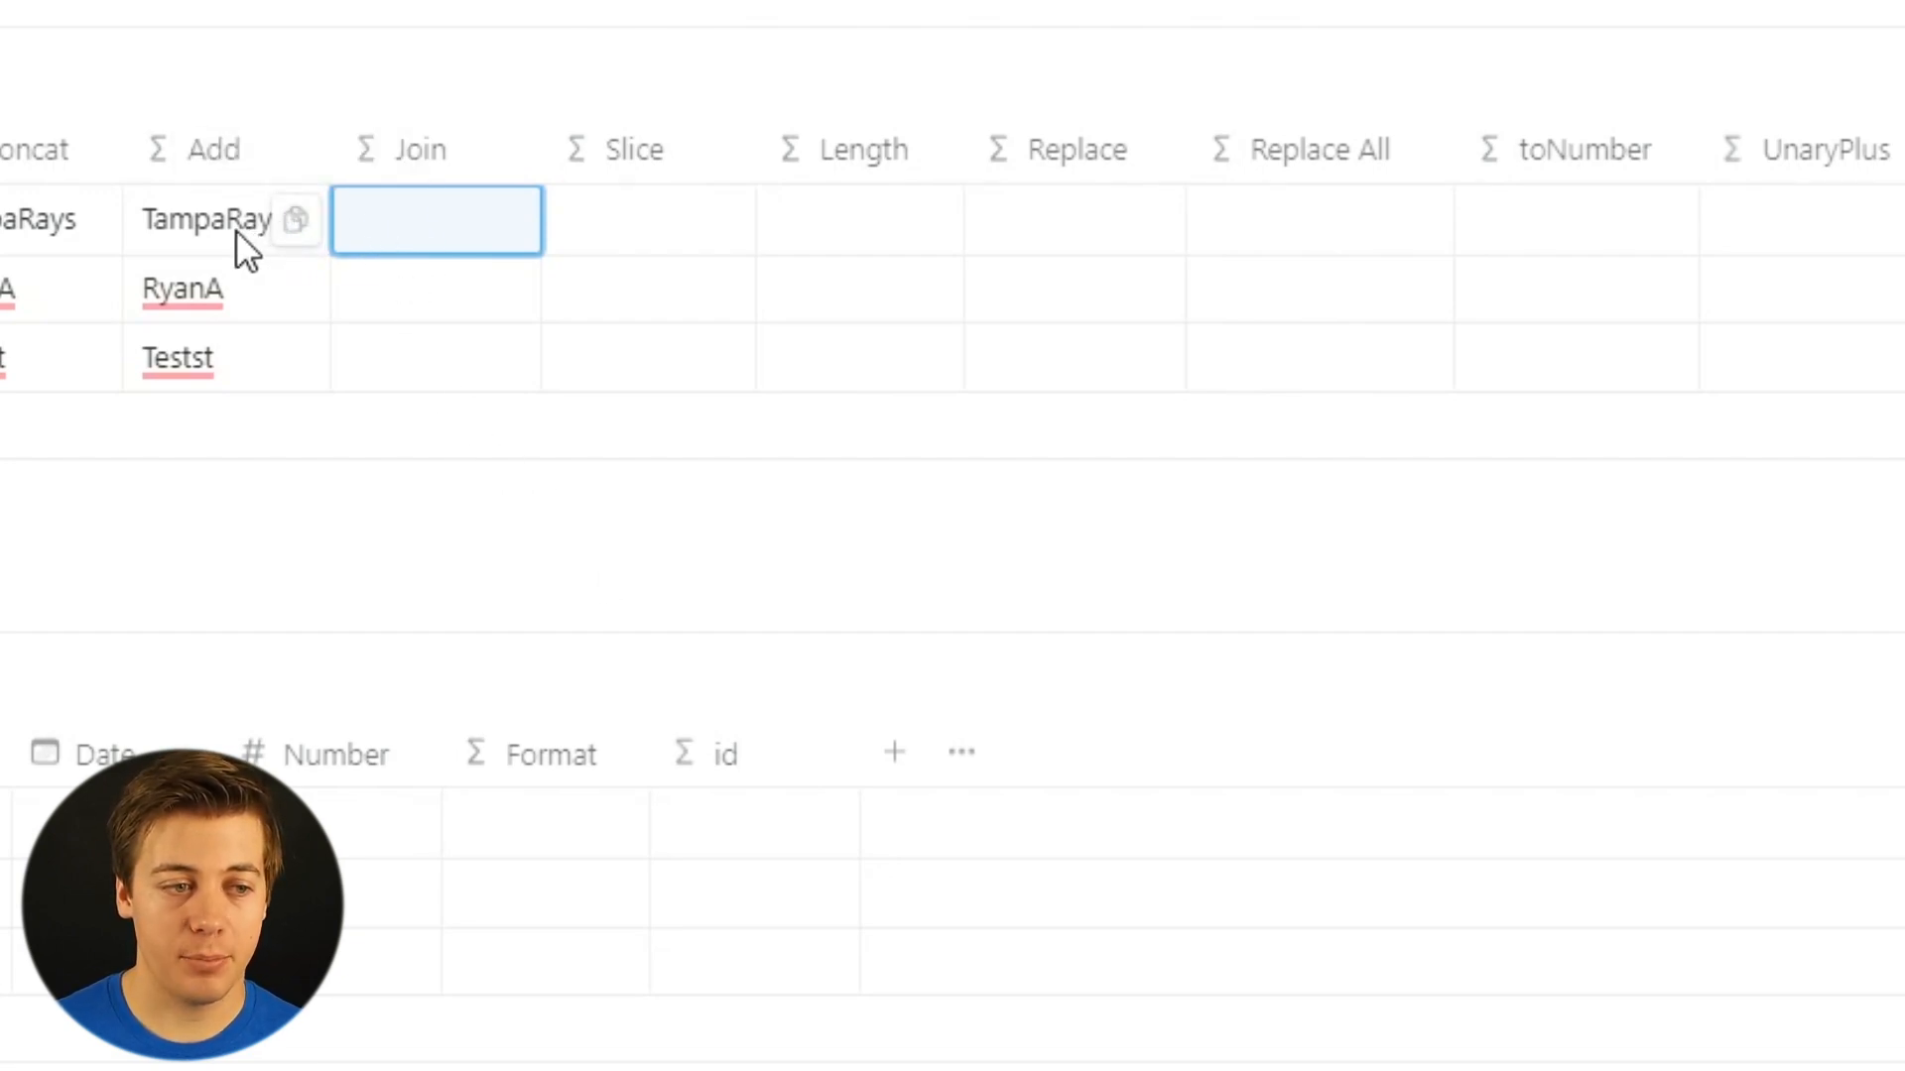
left_click(425, 211)
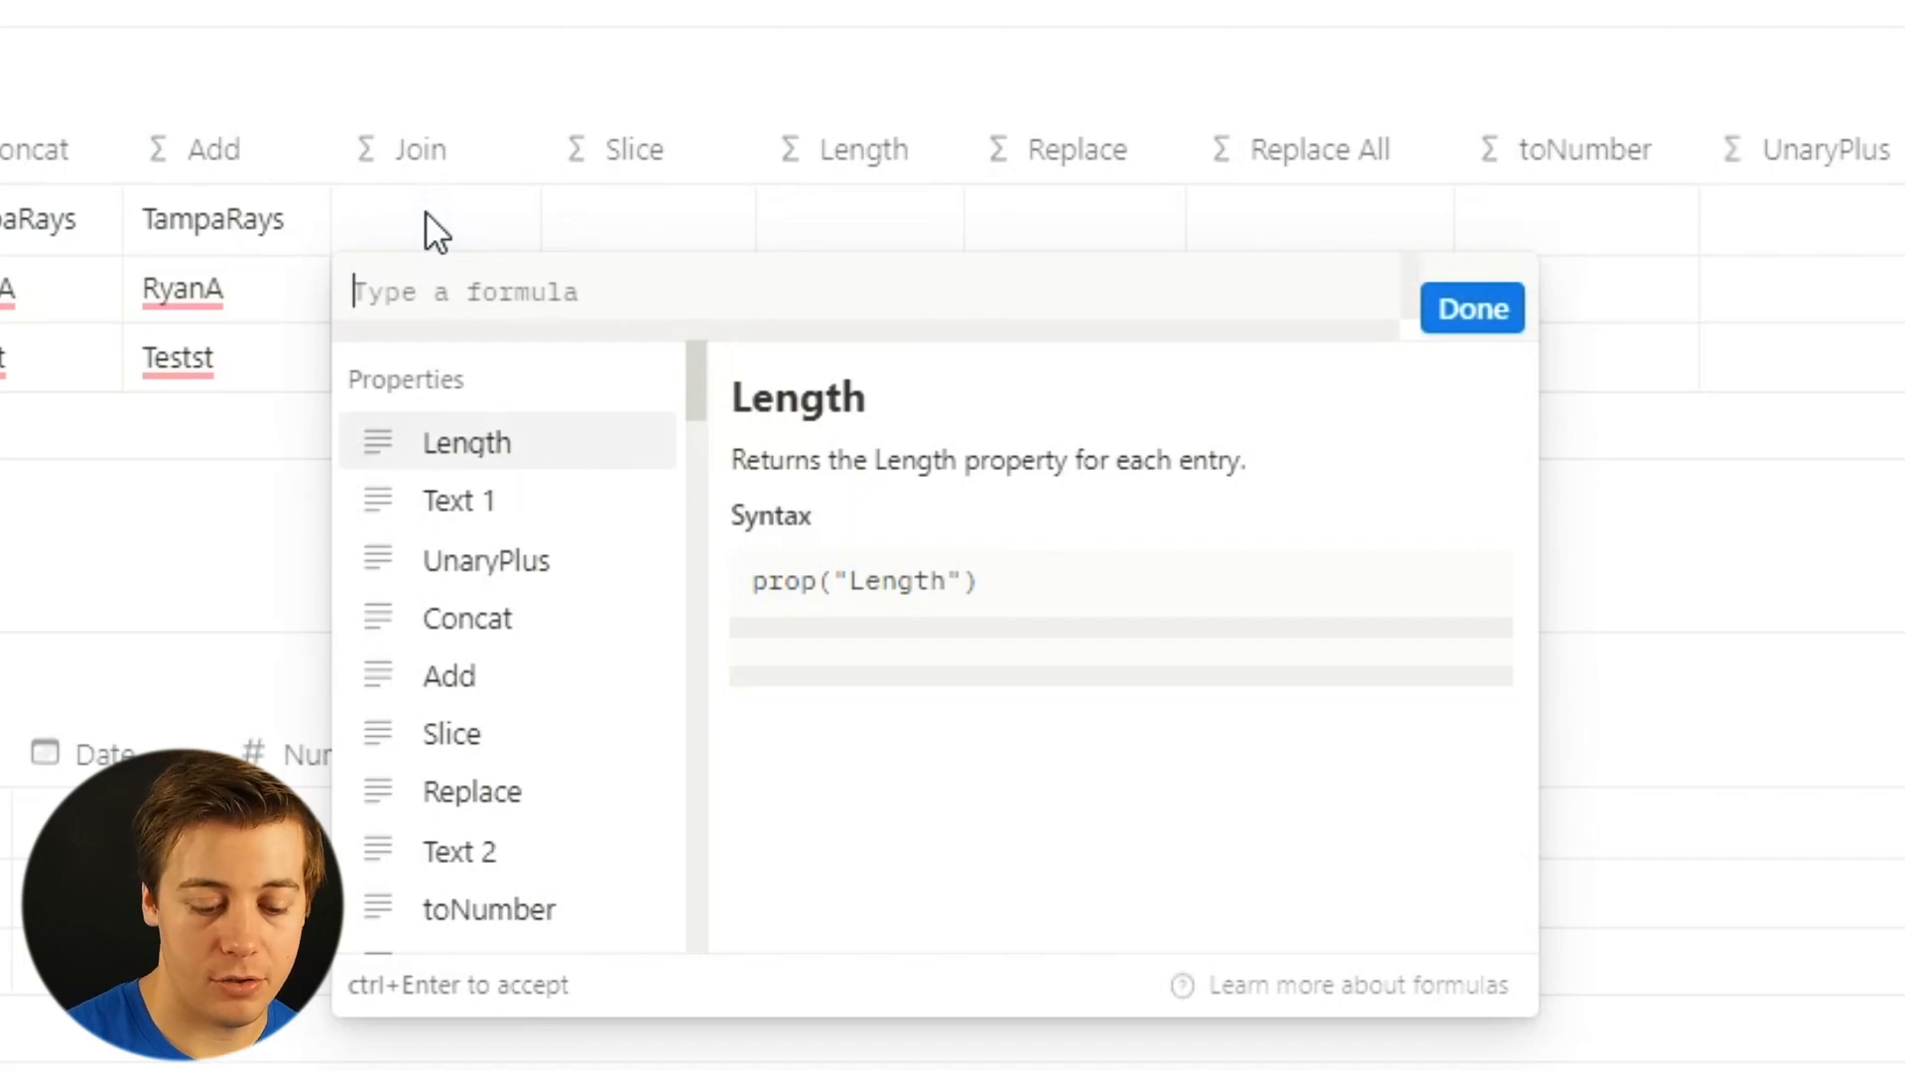
type("join(")
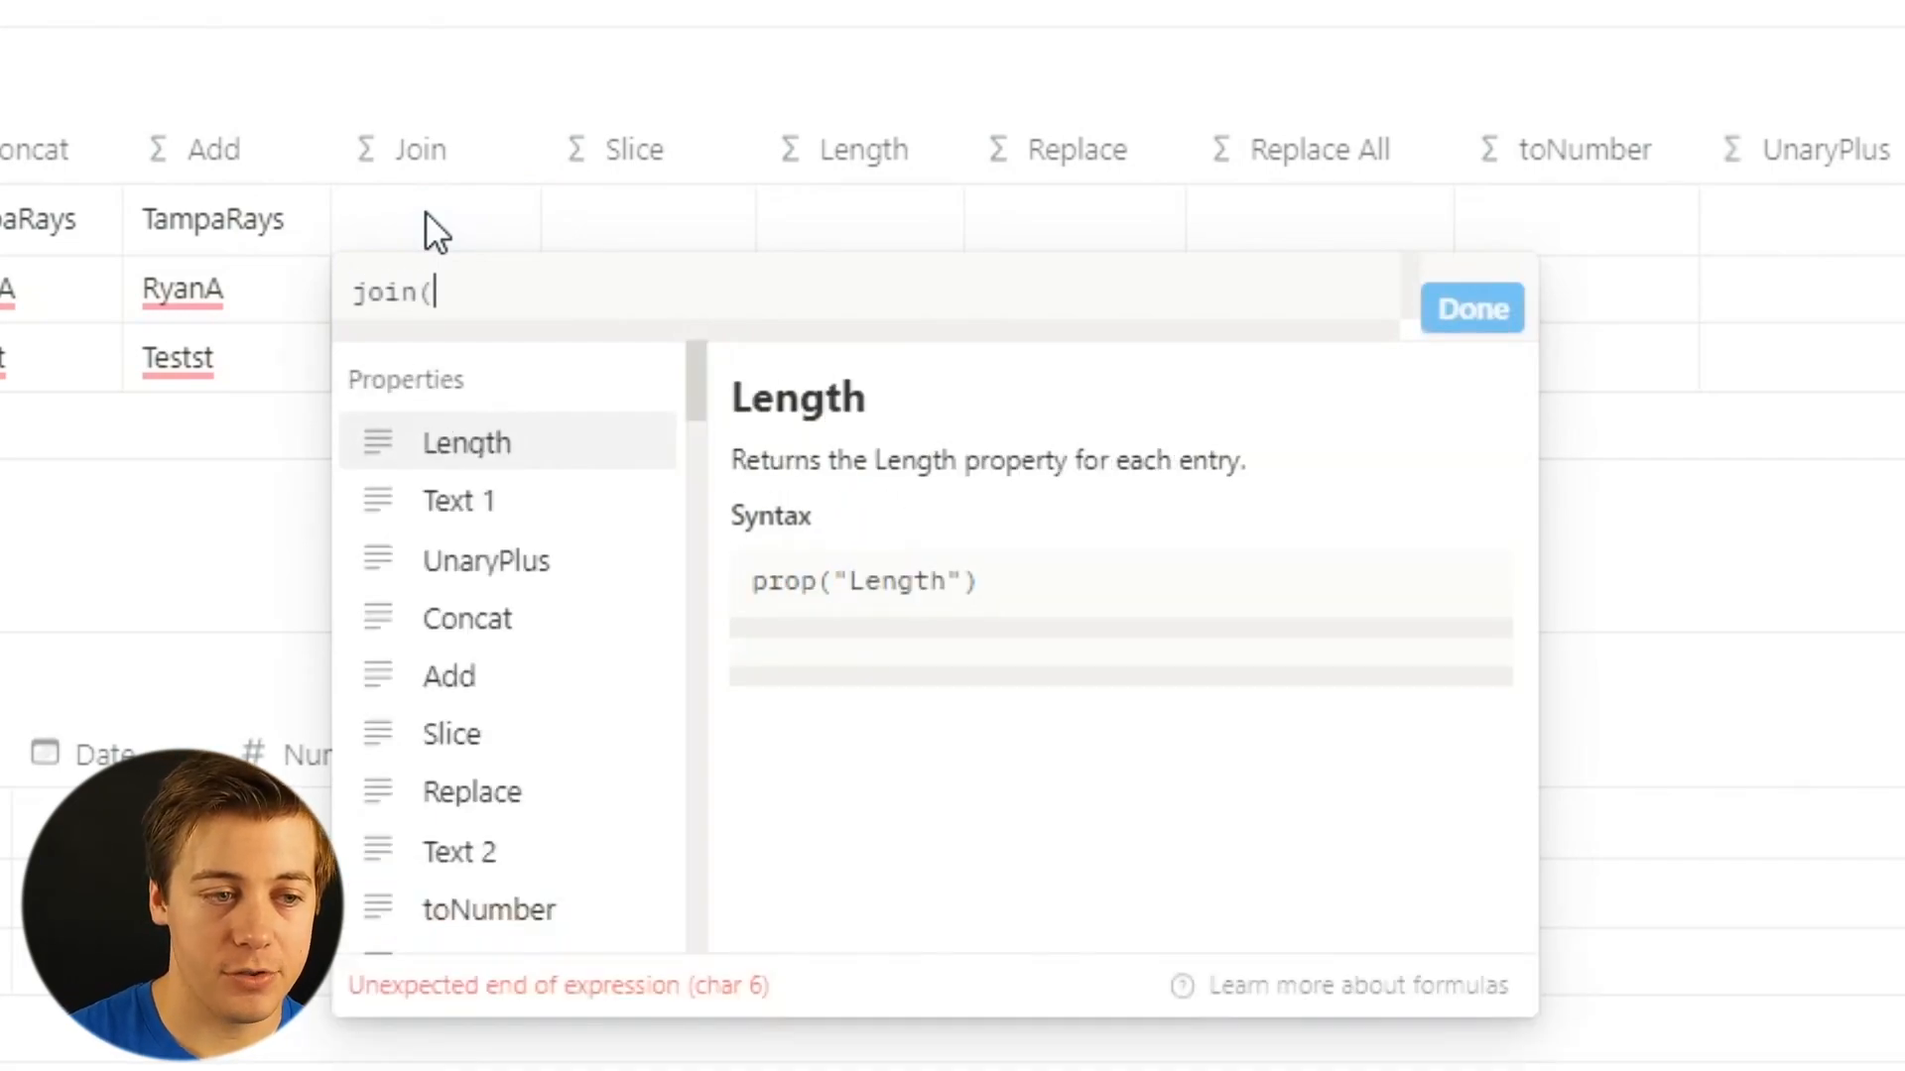
type("\" \",")
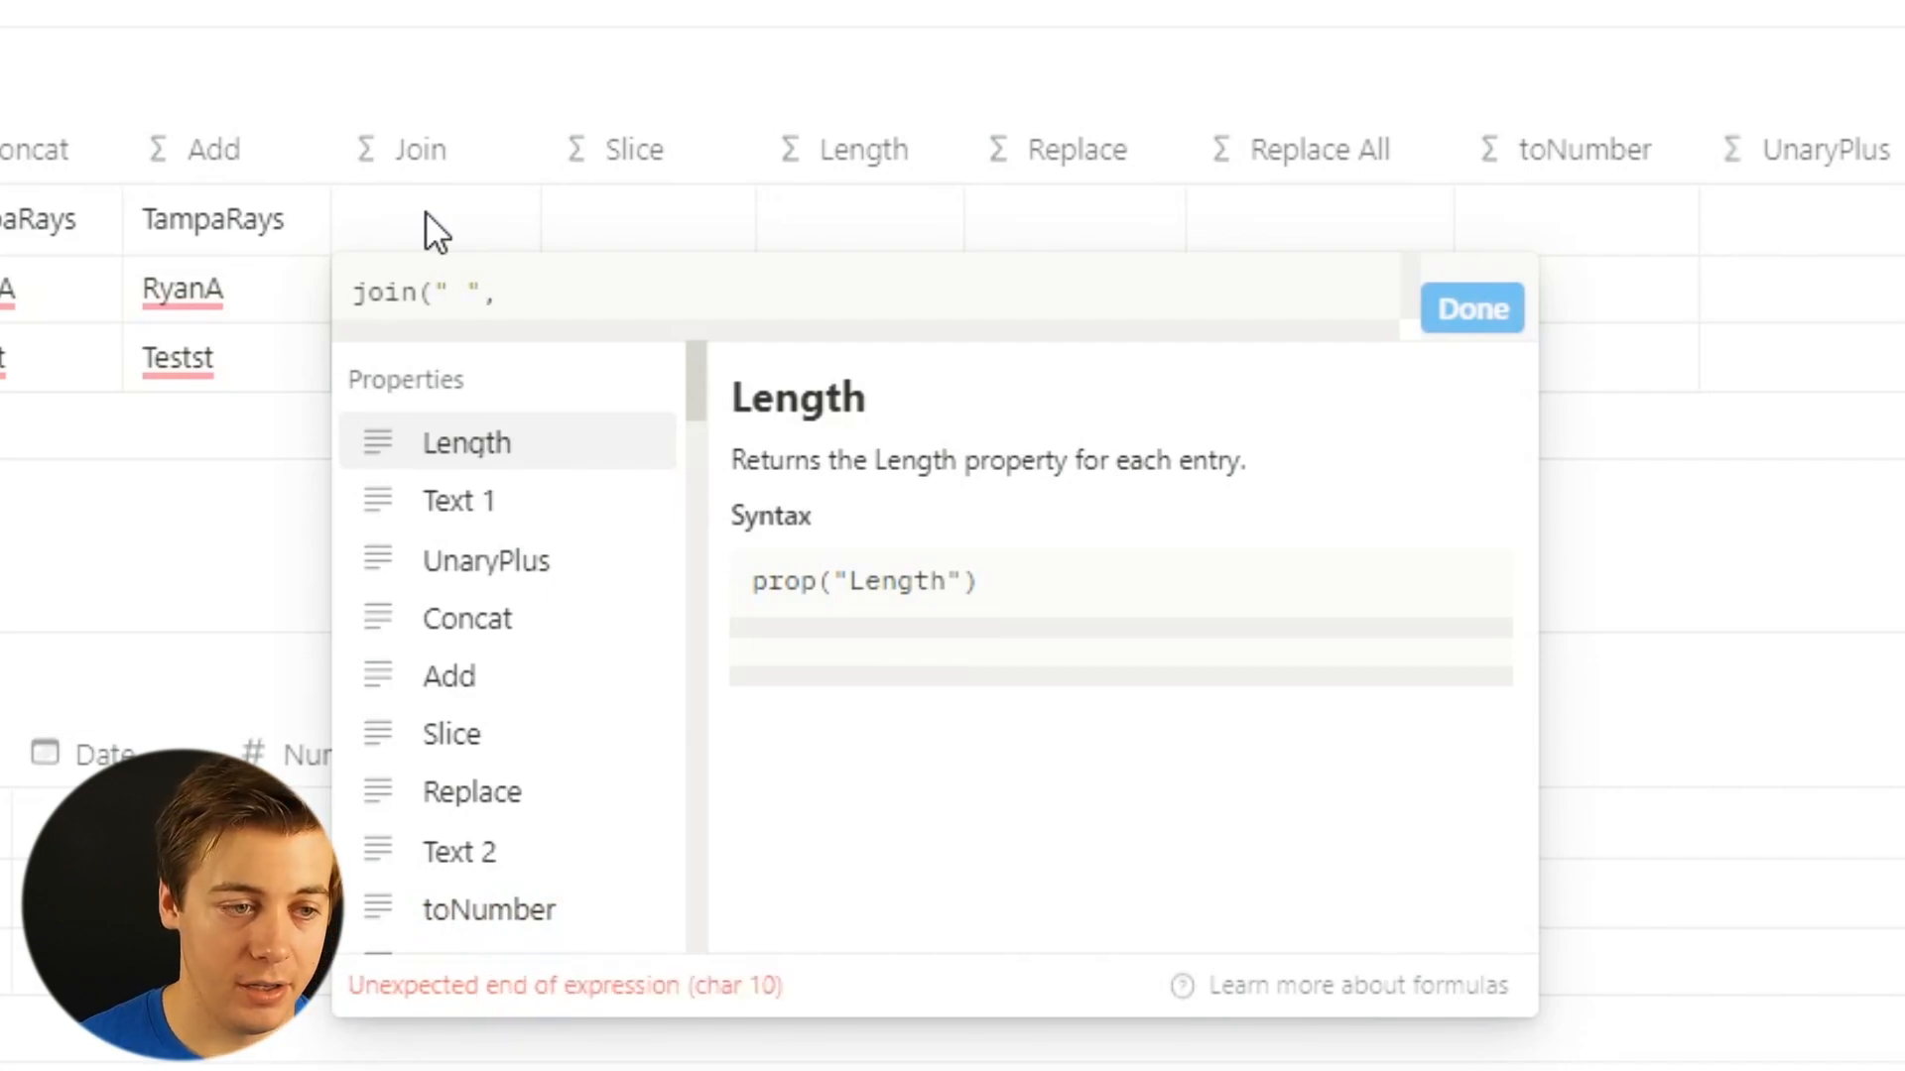
left_click(488, 501)
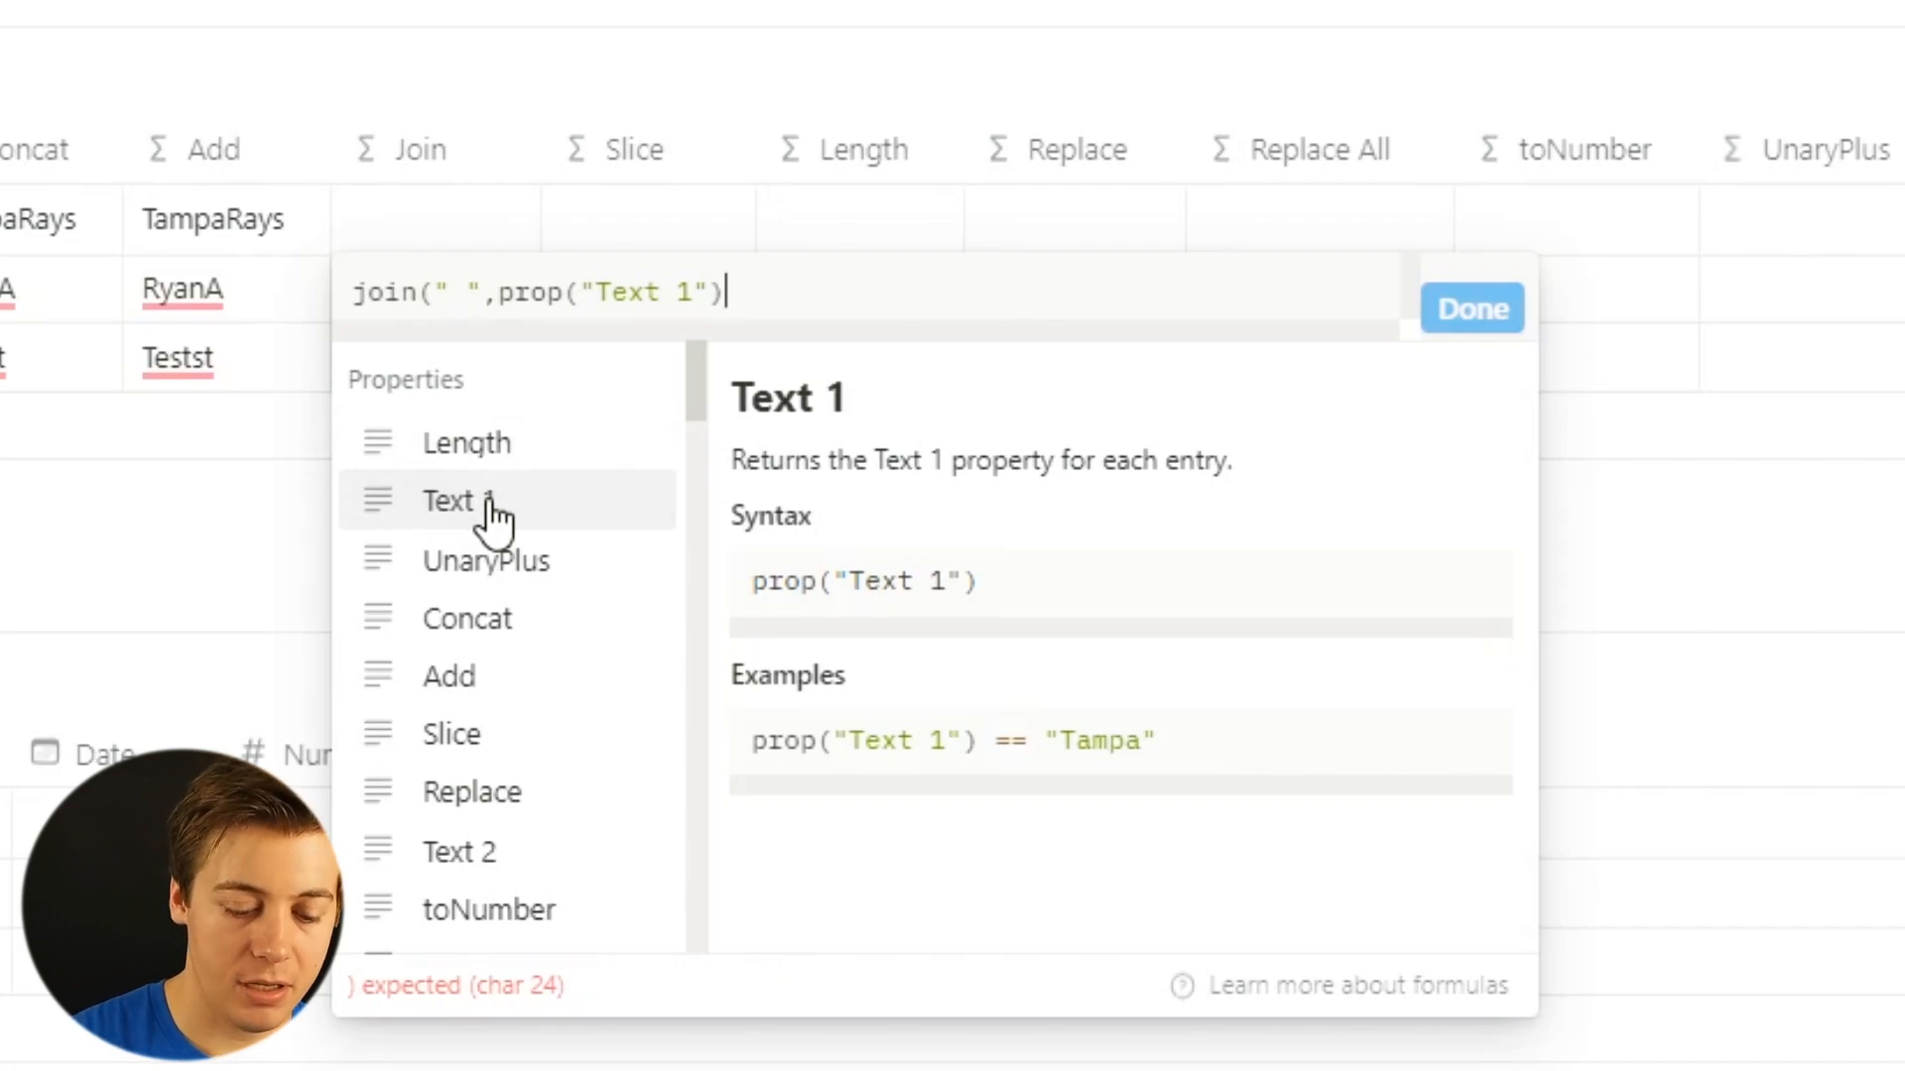
type(",")
left_click(445, 873)
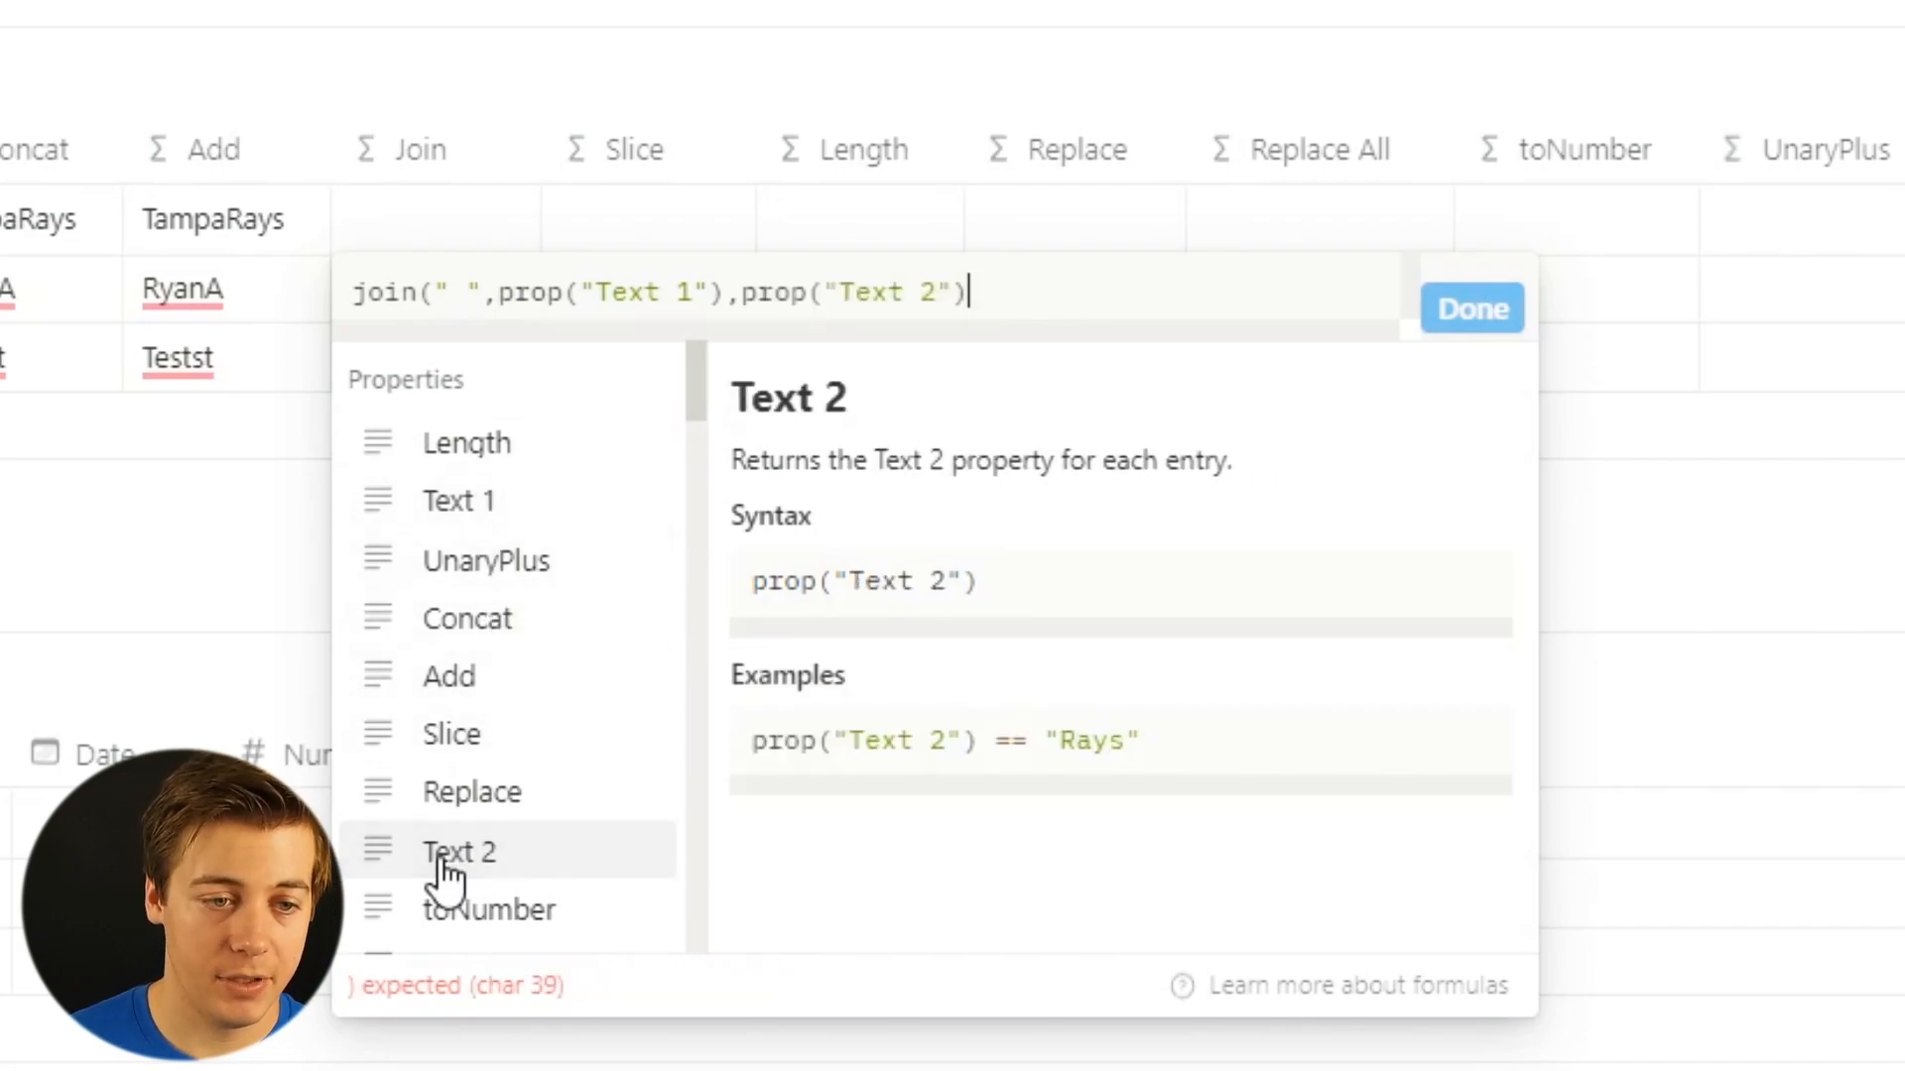
type(")")
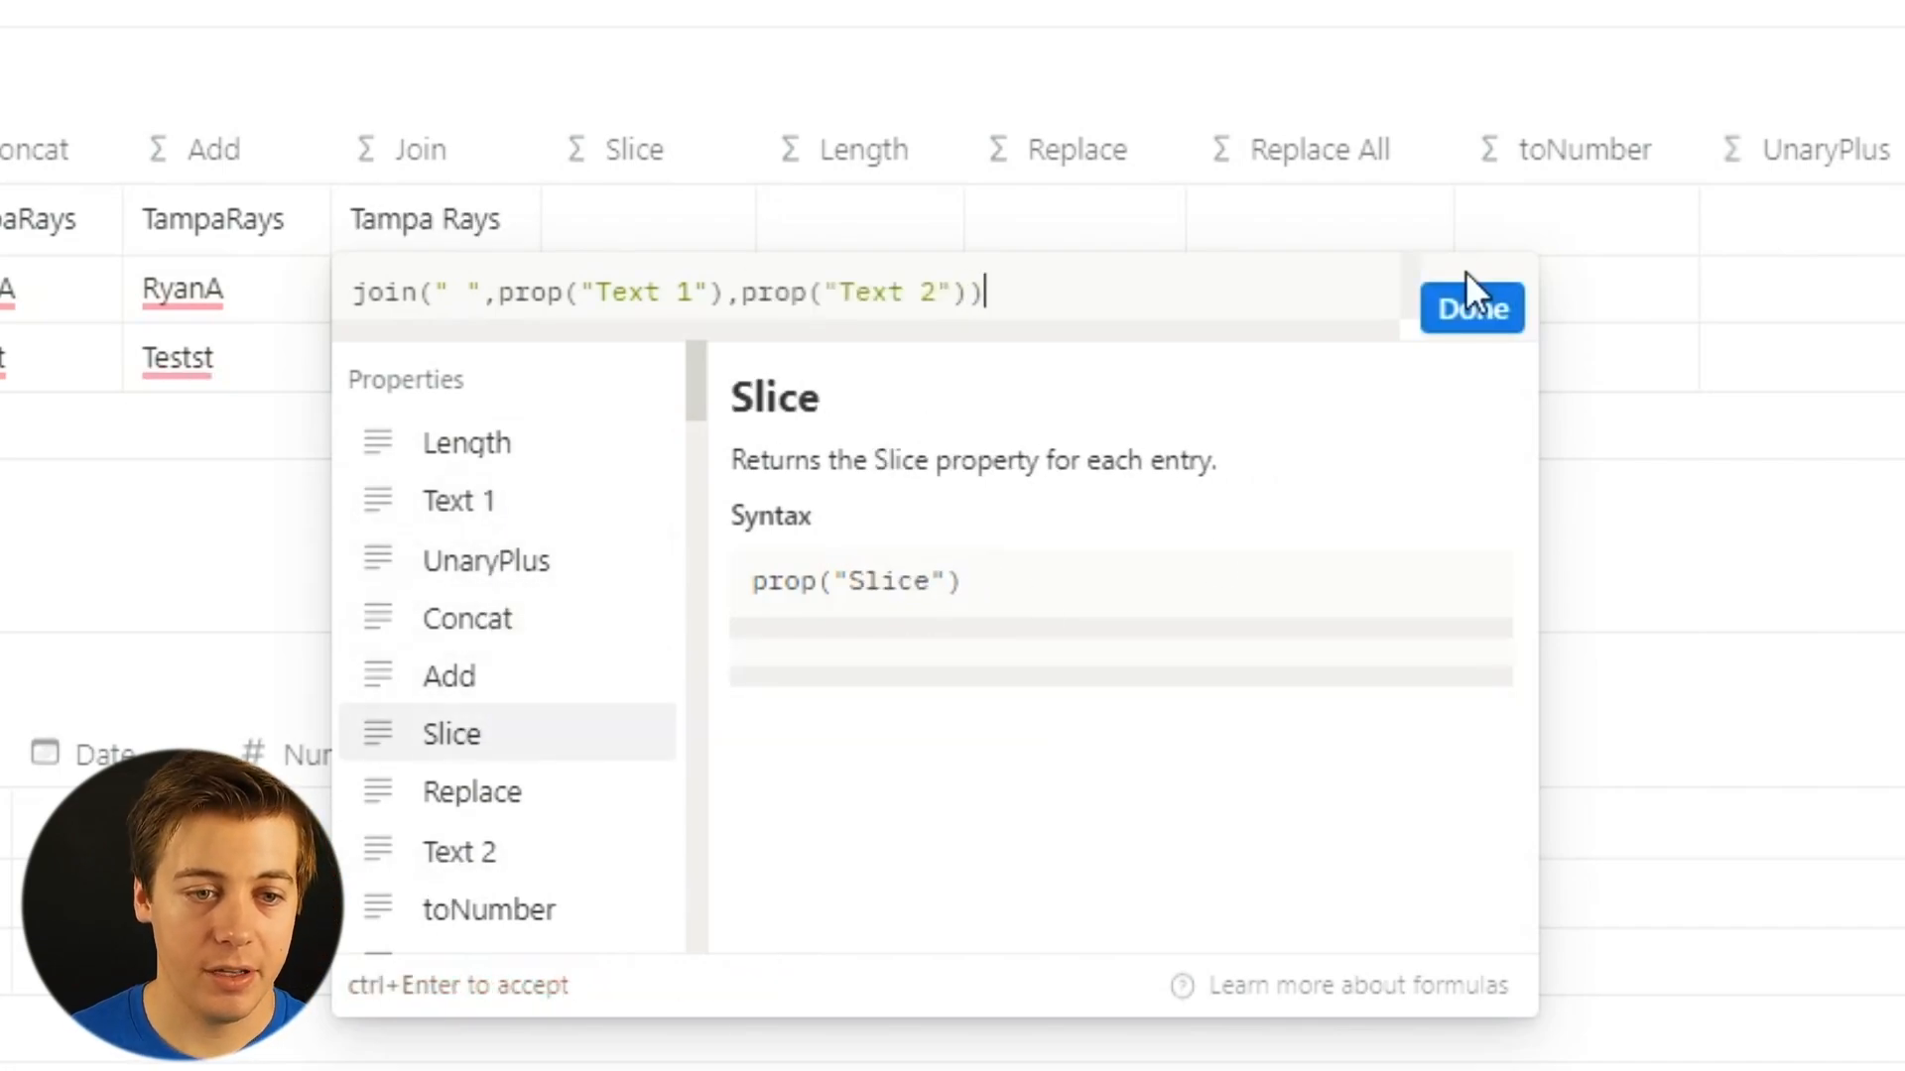
left_click(1466, 306)
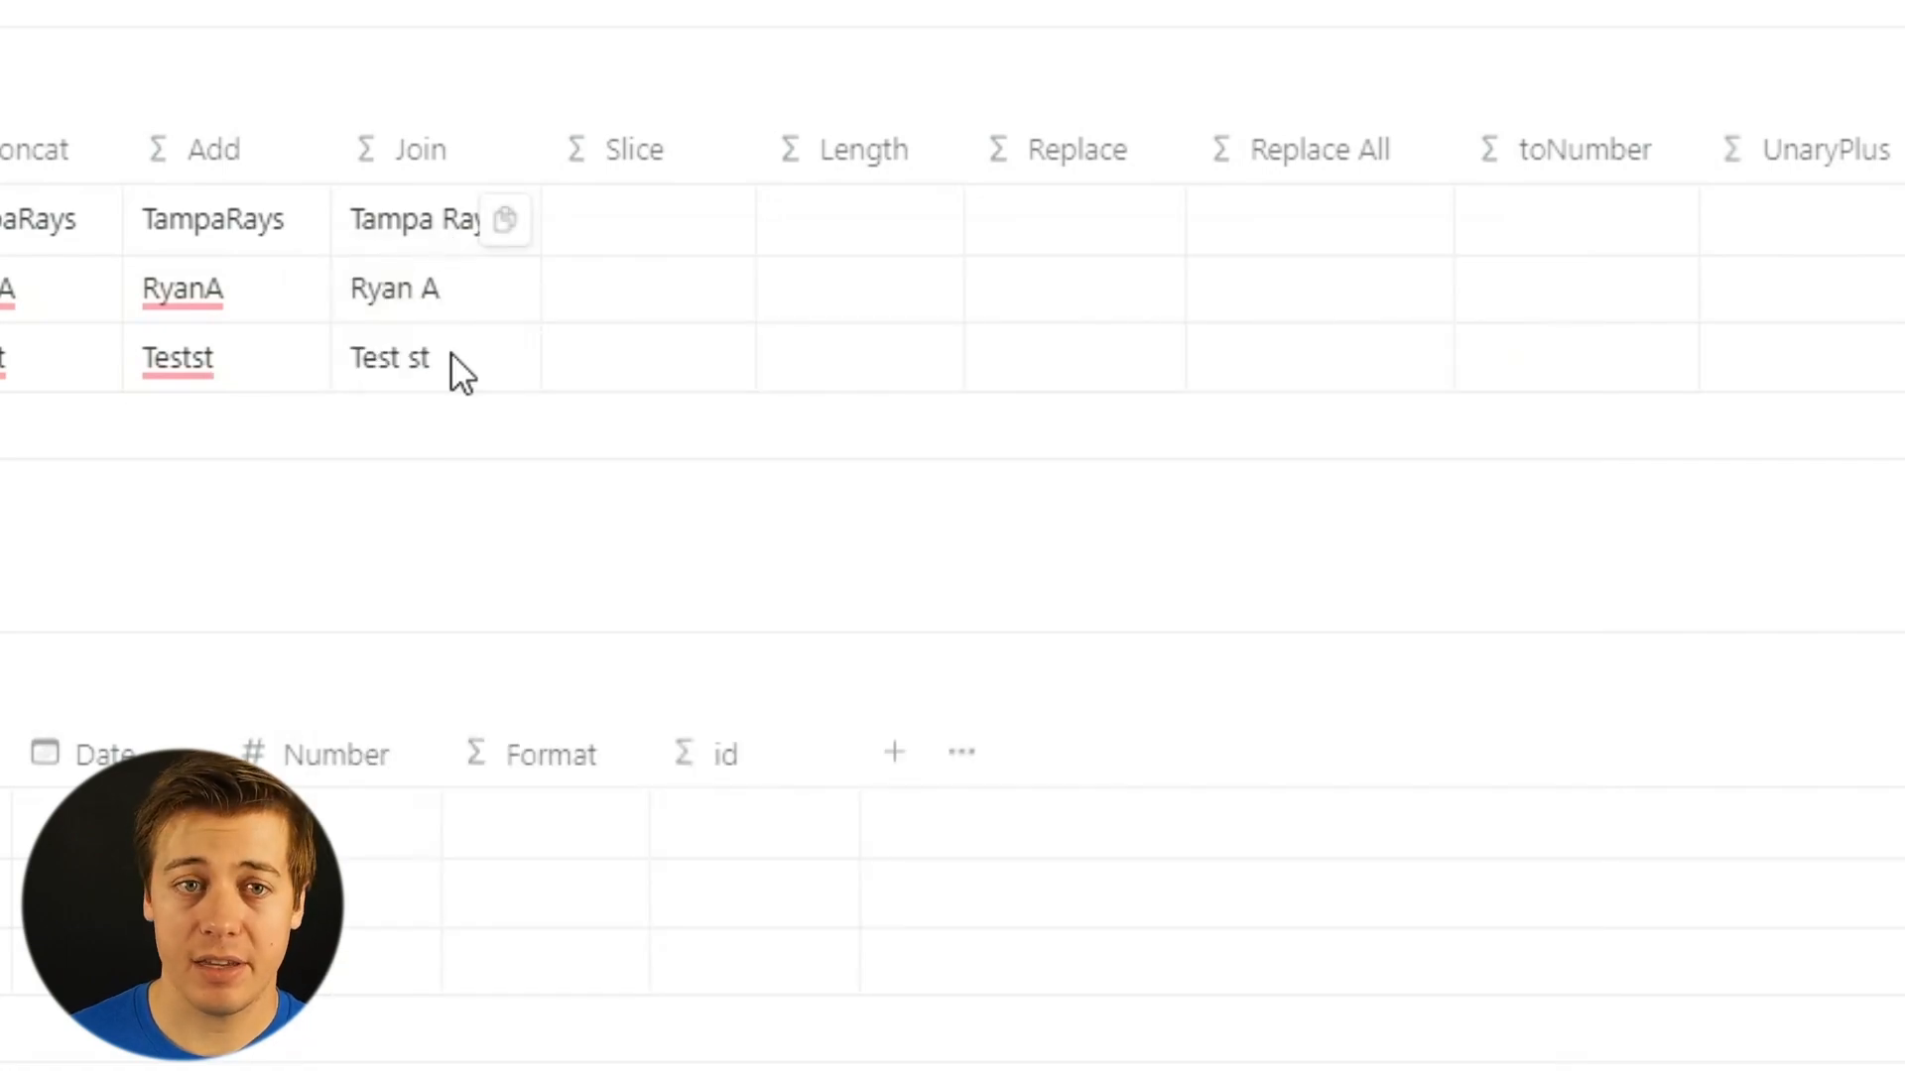
Change the separator in the Join column's formula to "/".
left_click(452, 221)
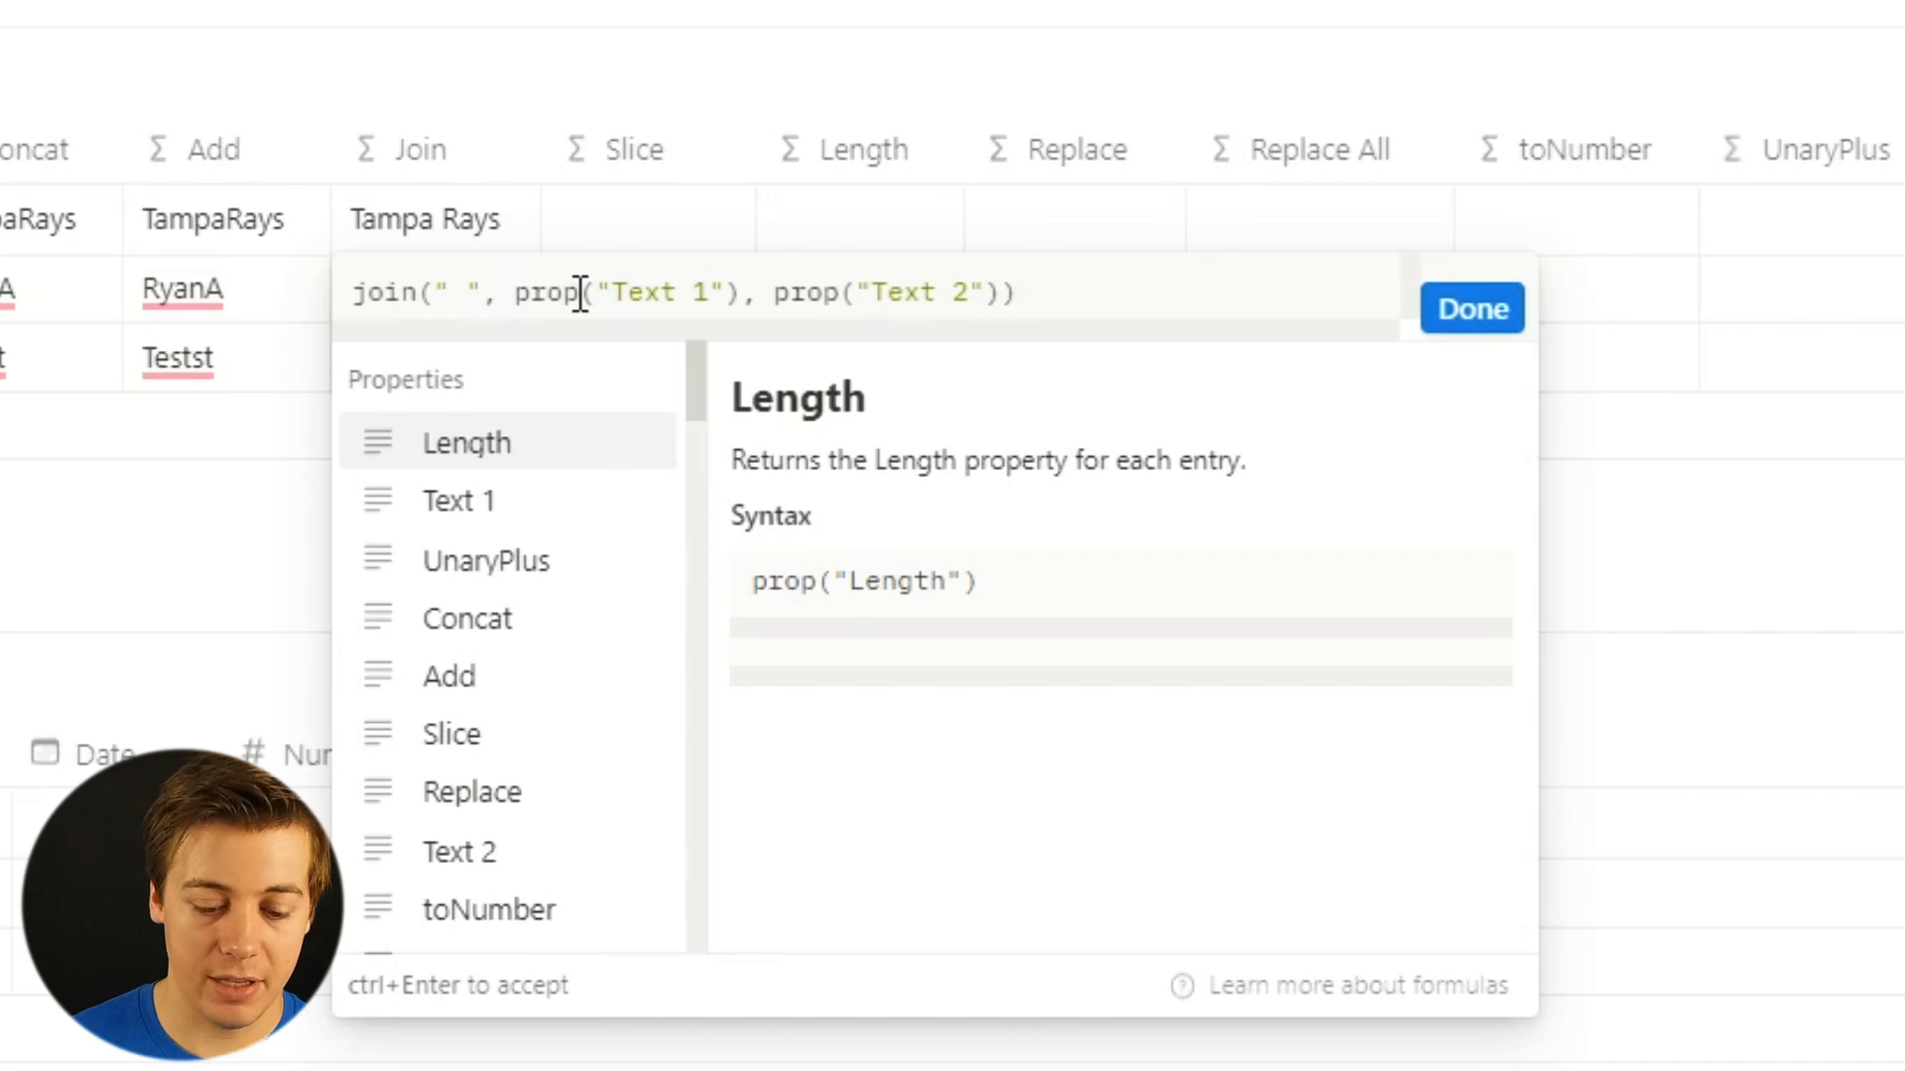
key("BackSpace")
type("/")
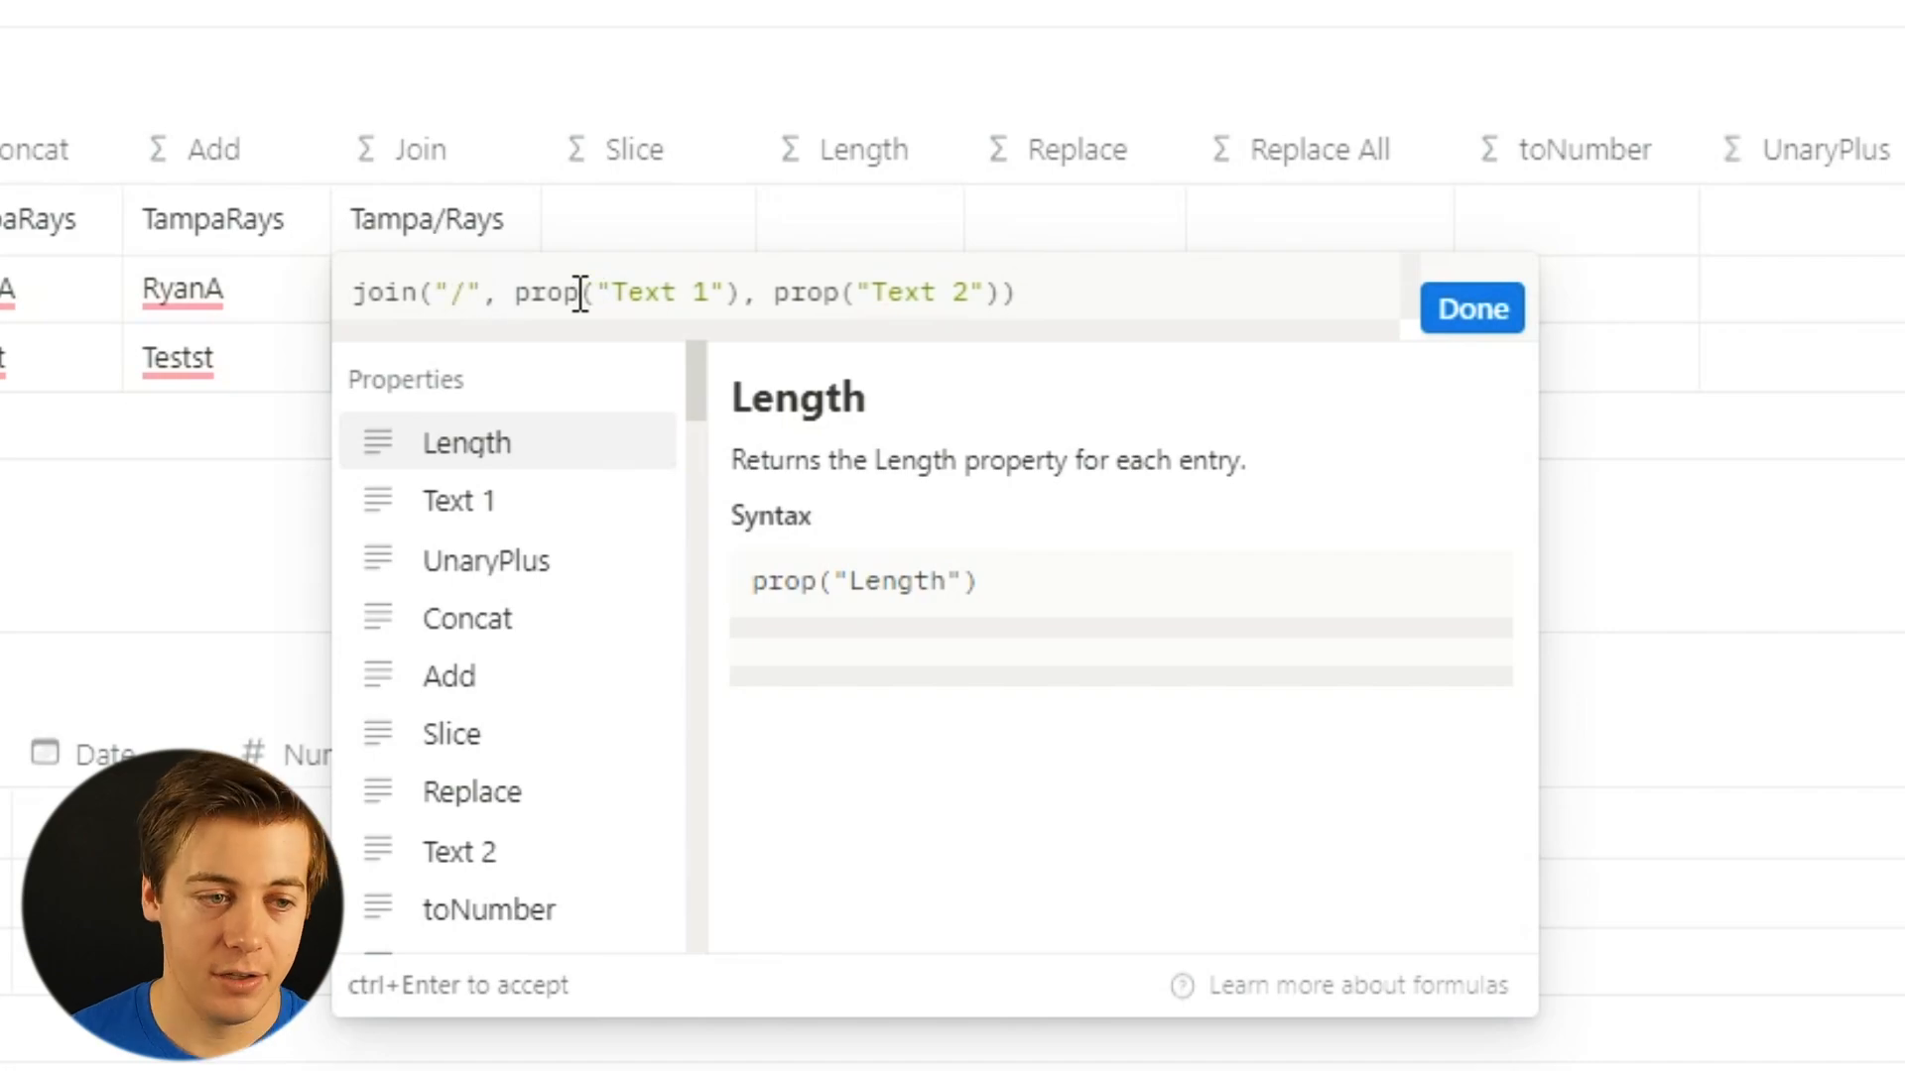
left_click(1459, 311)
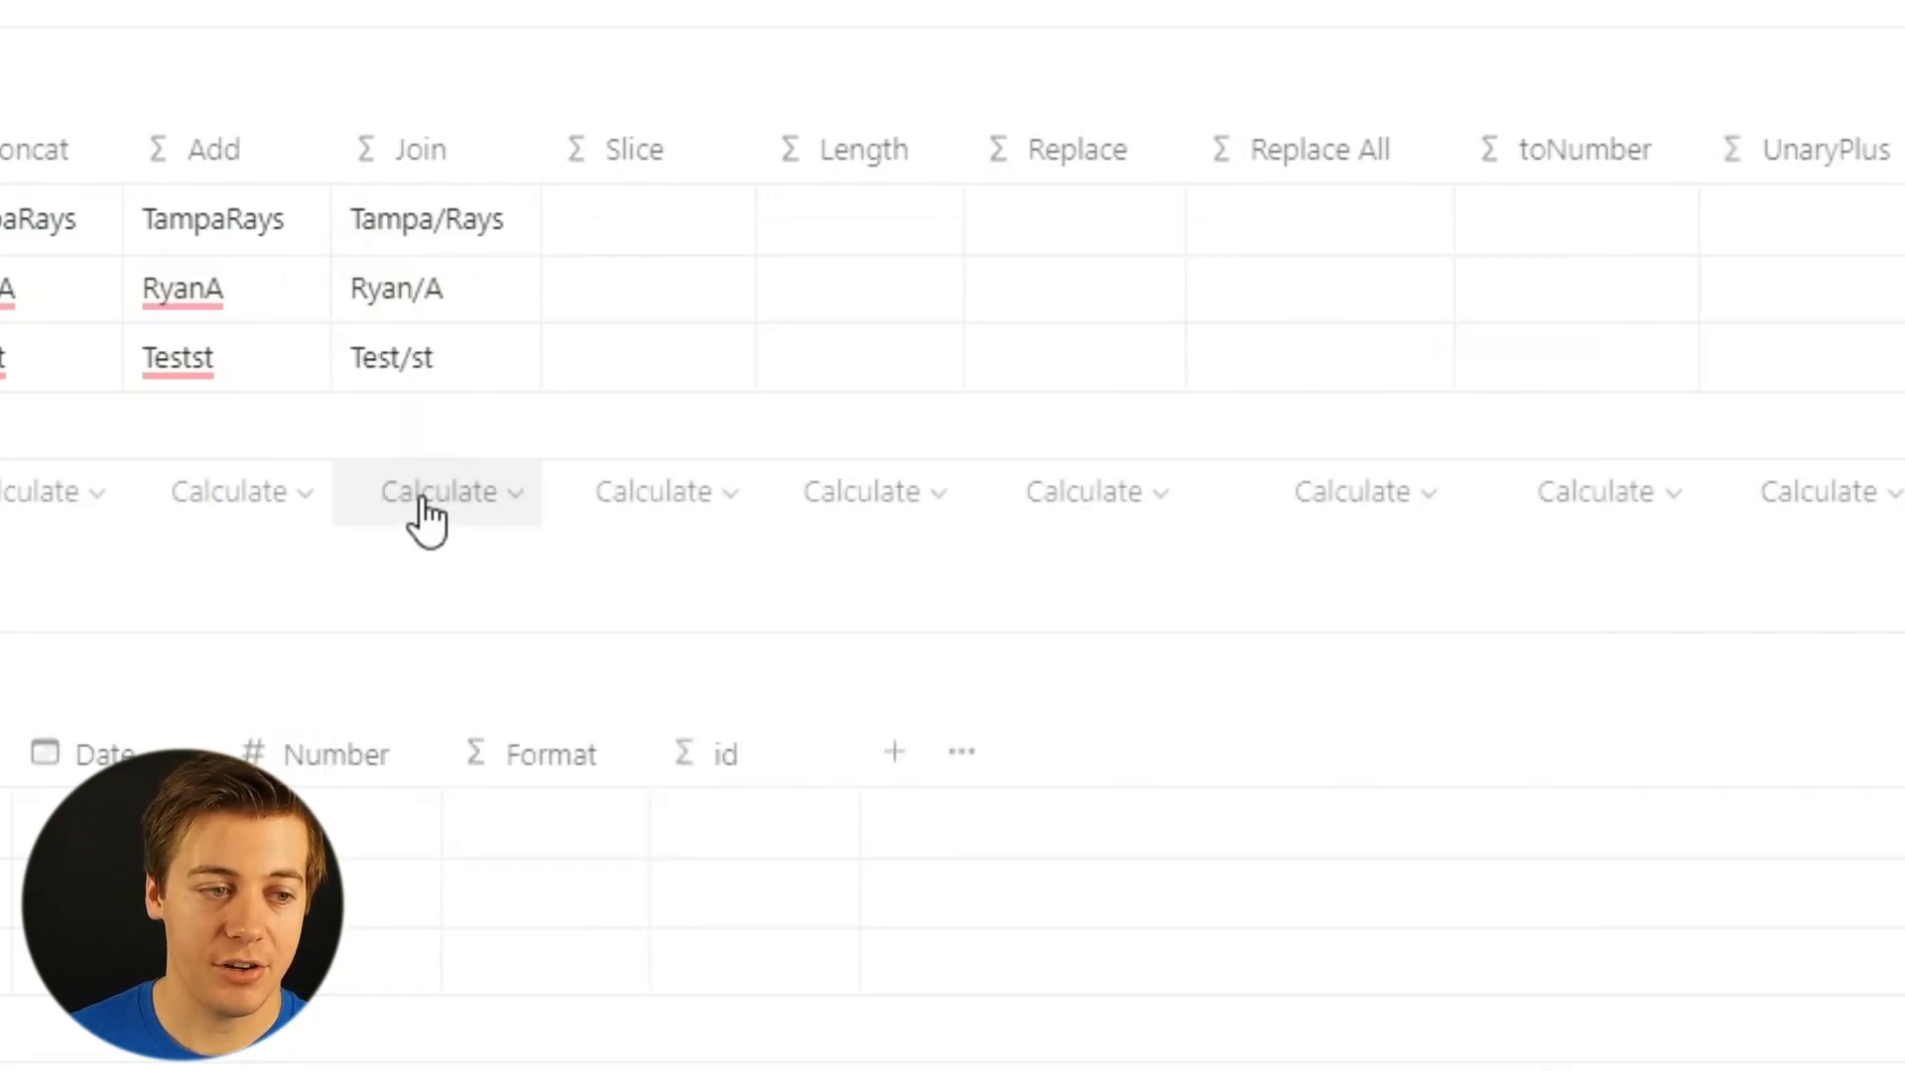
Add the literal text "TESTING" as a further argument after Text 2 in the Join column's formula.
left_click(467, 222)
left_click(1005, 291)
type(", \"")
type("TESTING")
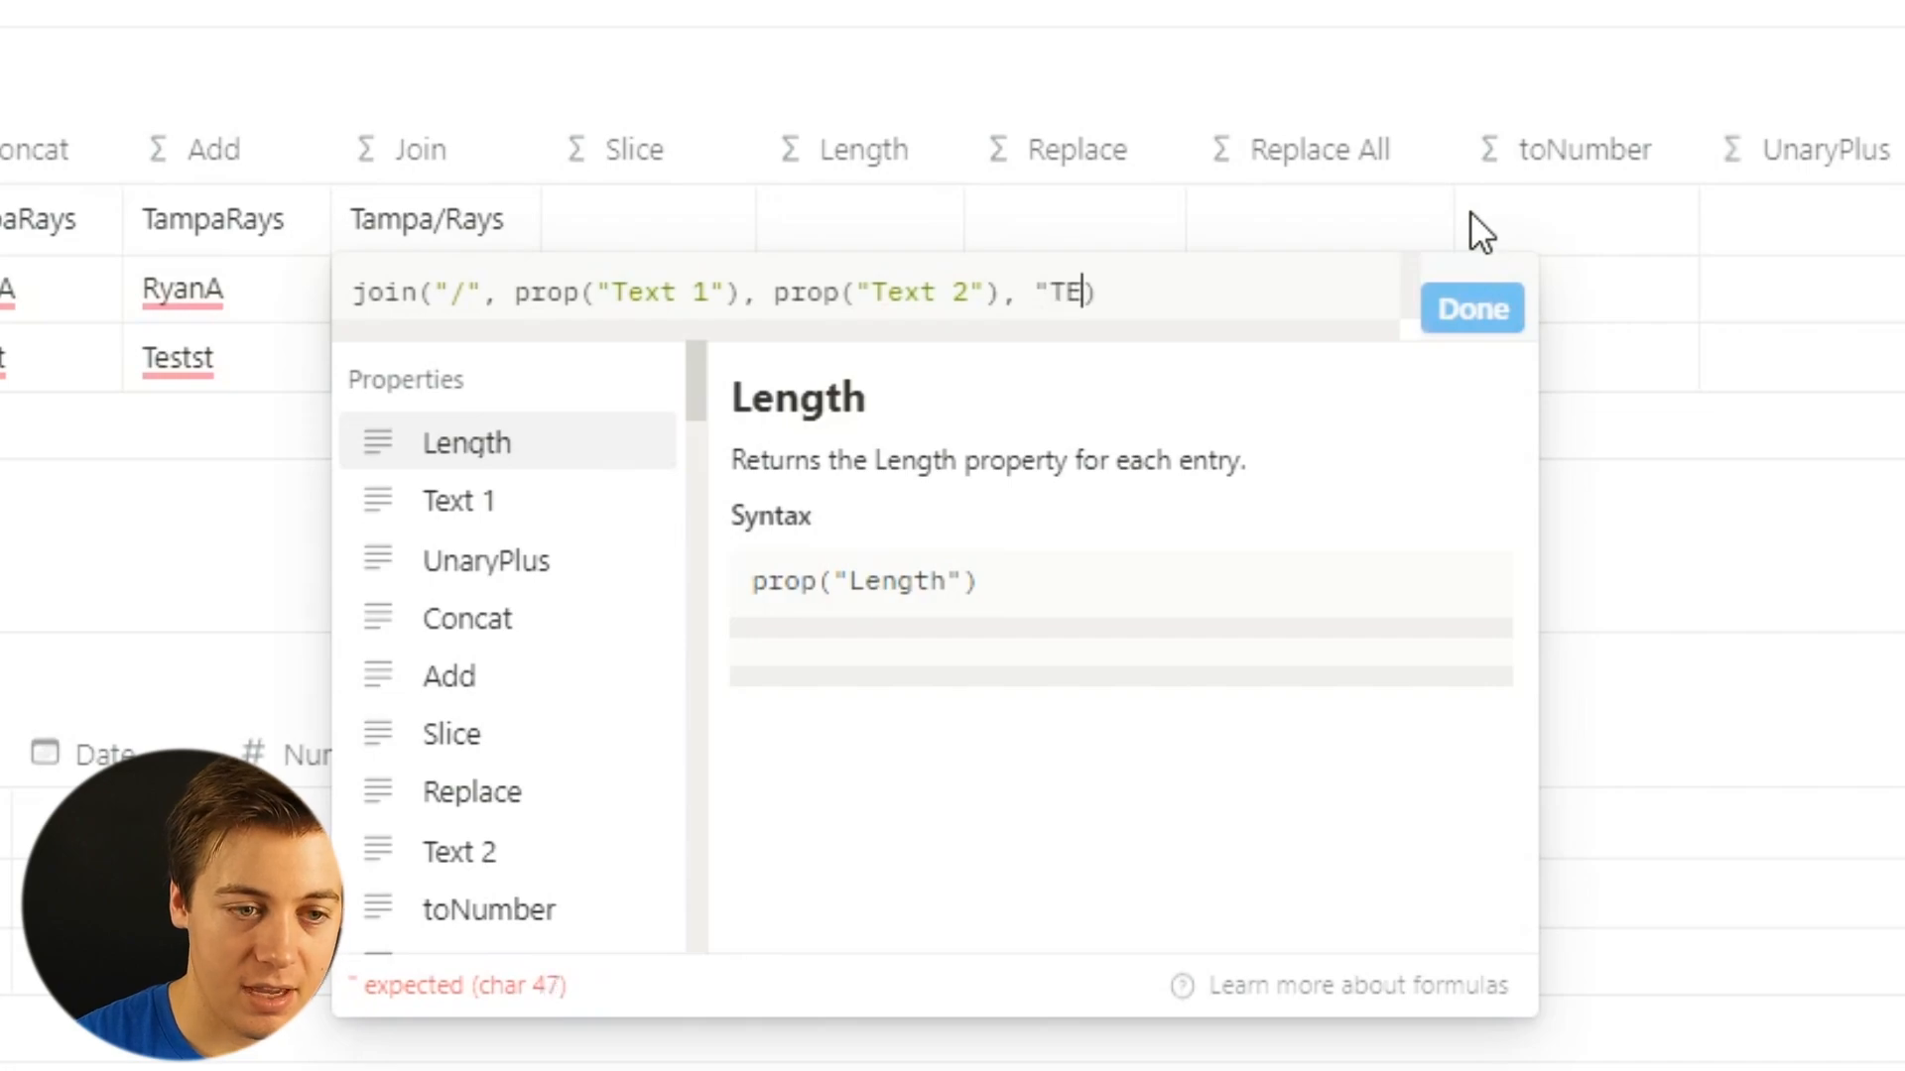
type("\"")
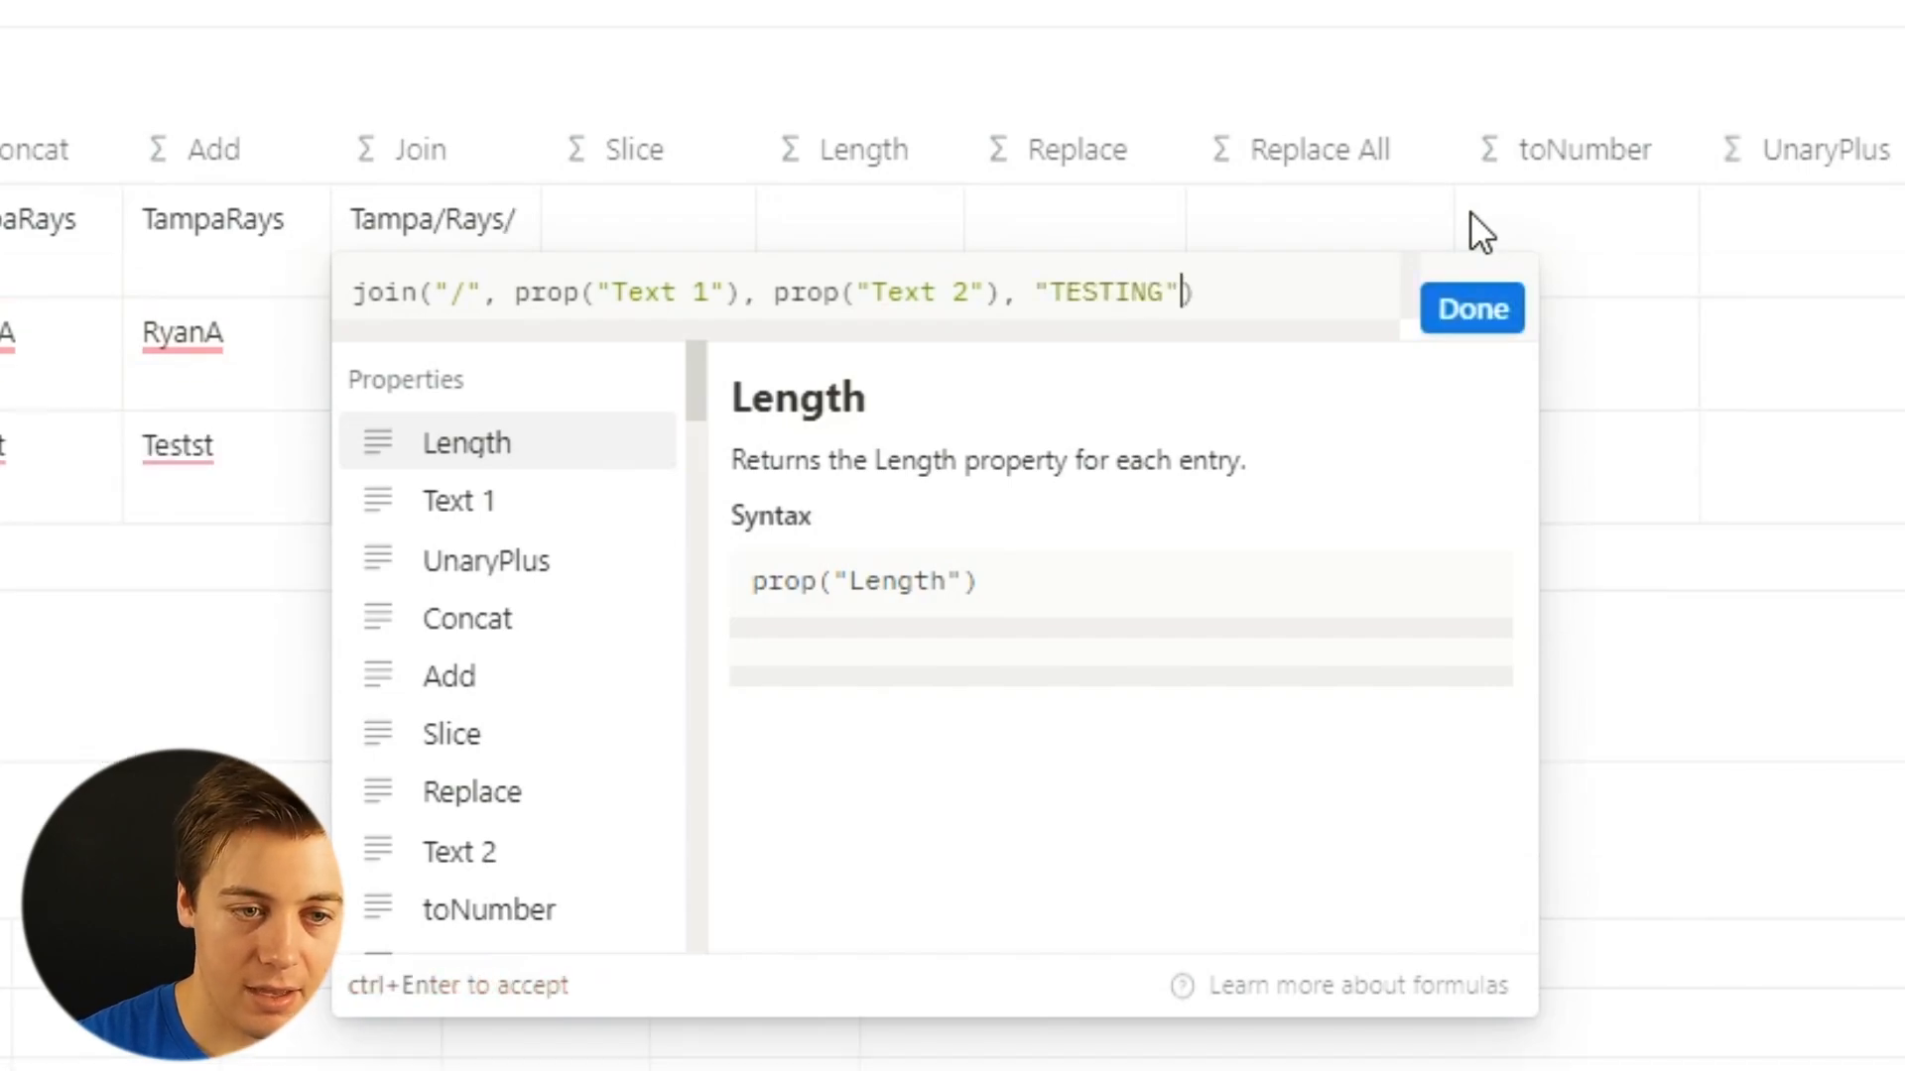
left_click(1453, 312)
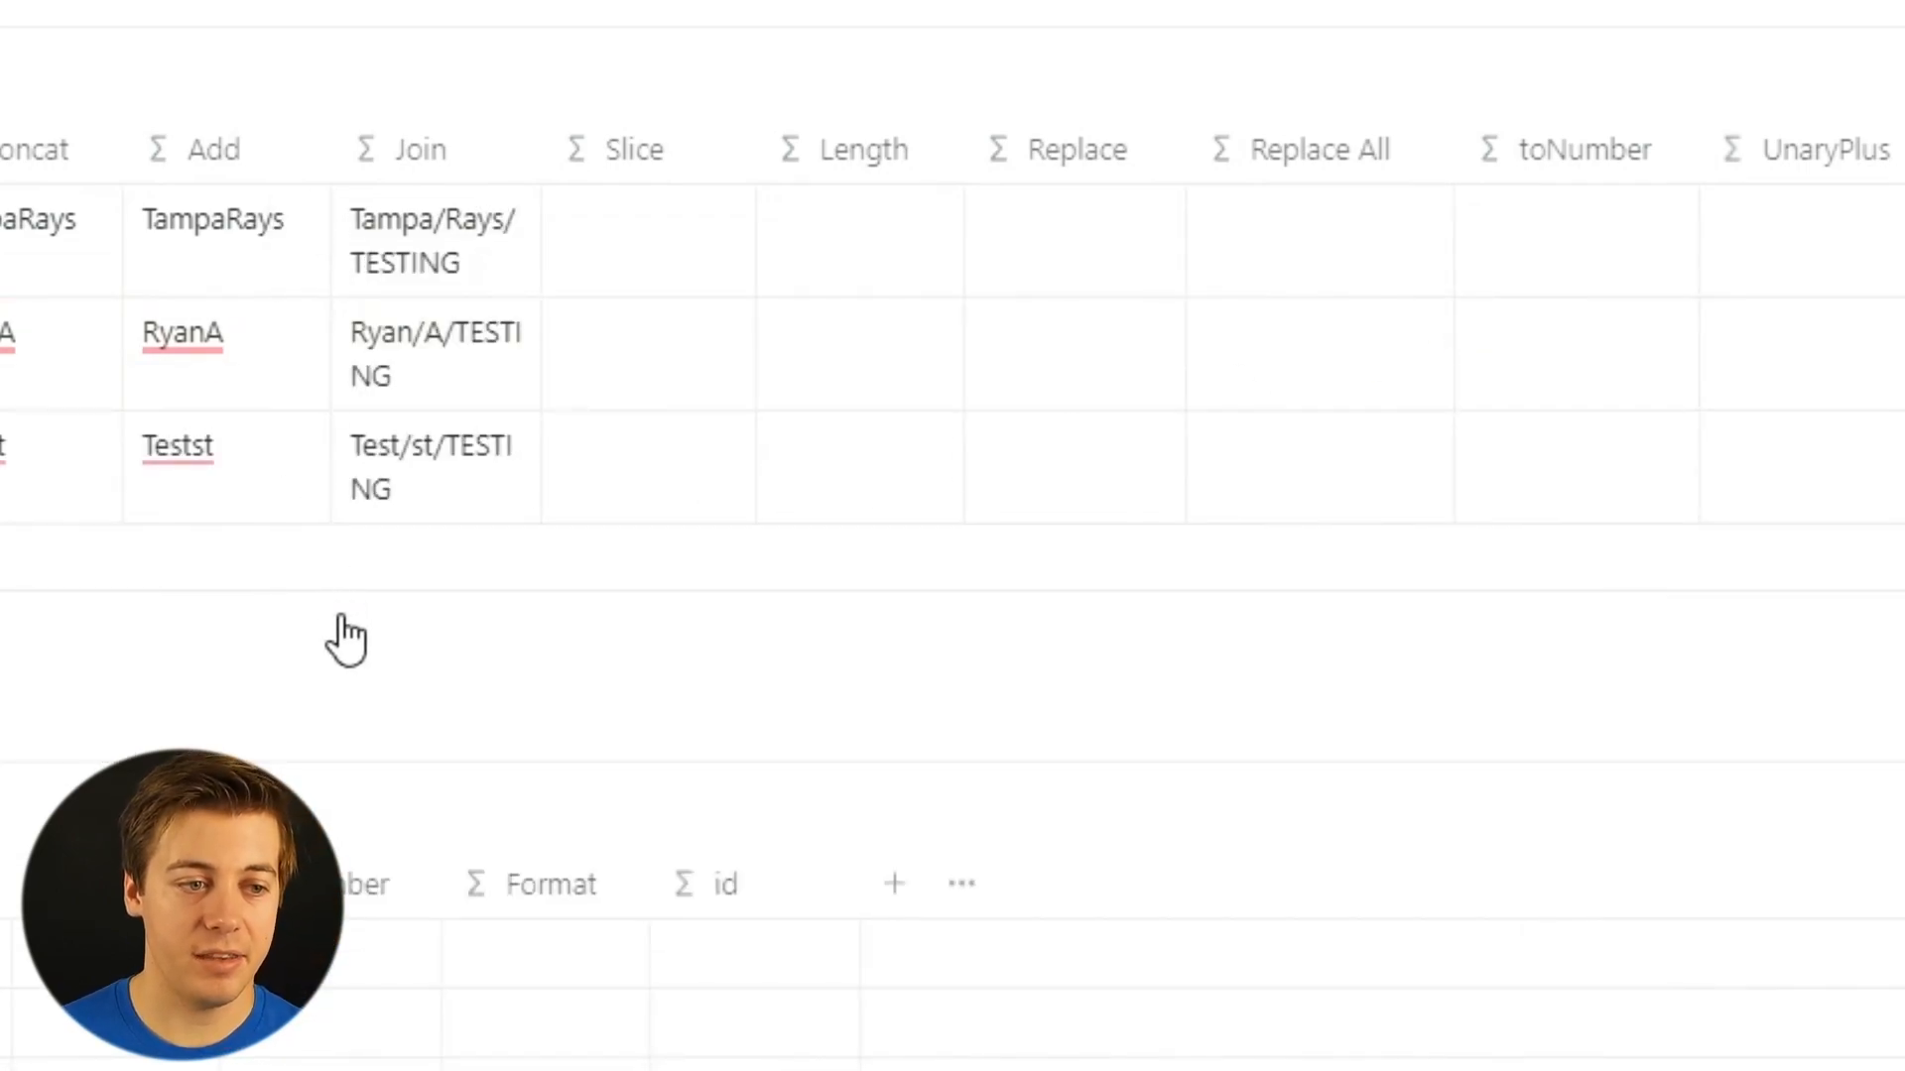
Remove the "TESTING" argument and its comma from the Join column's formula.
left_click(383, 283)
double_click(1116, 326)
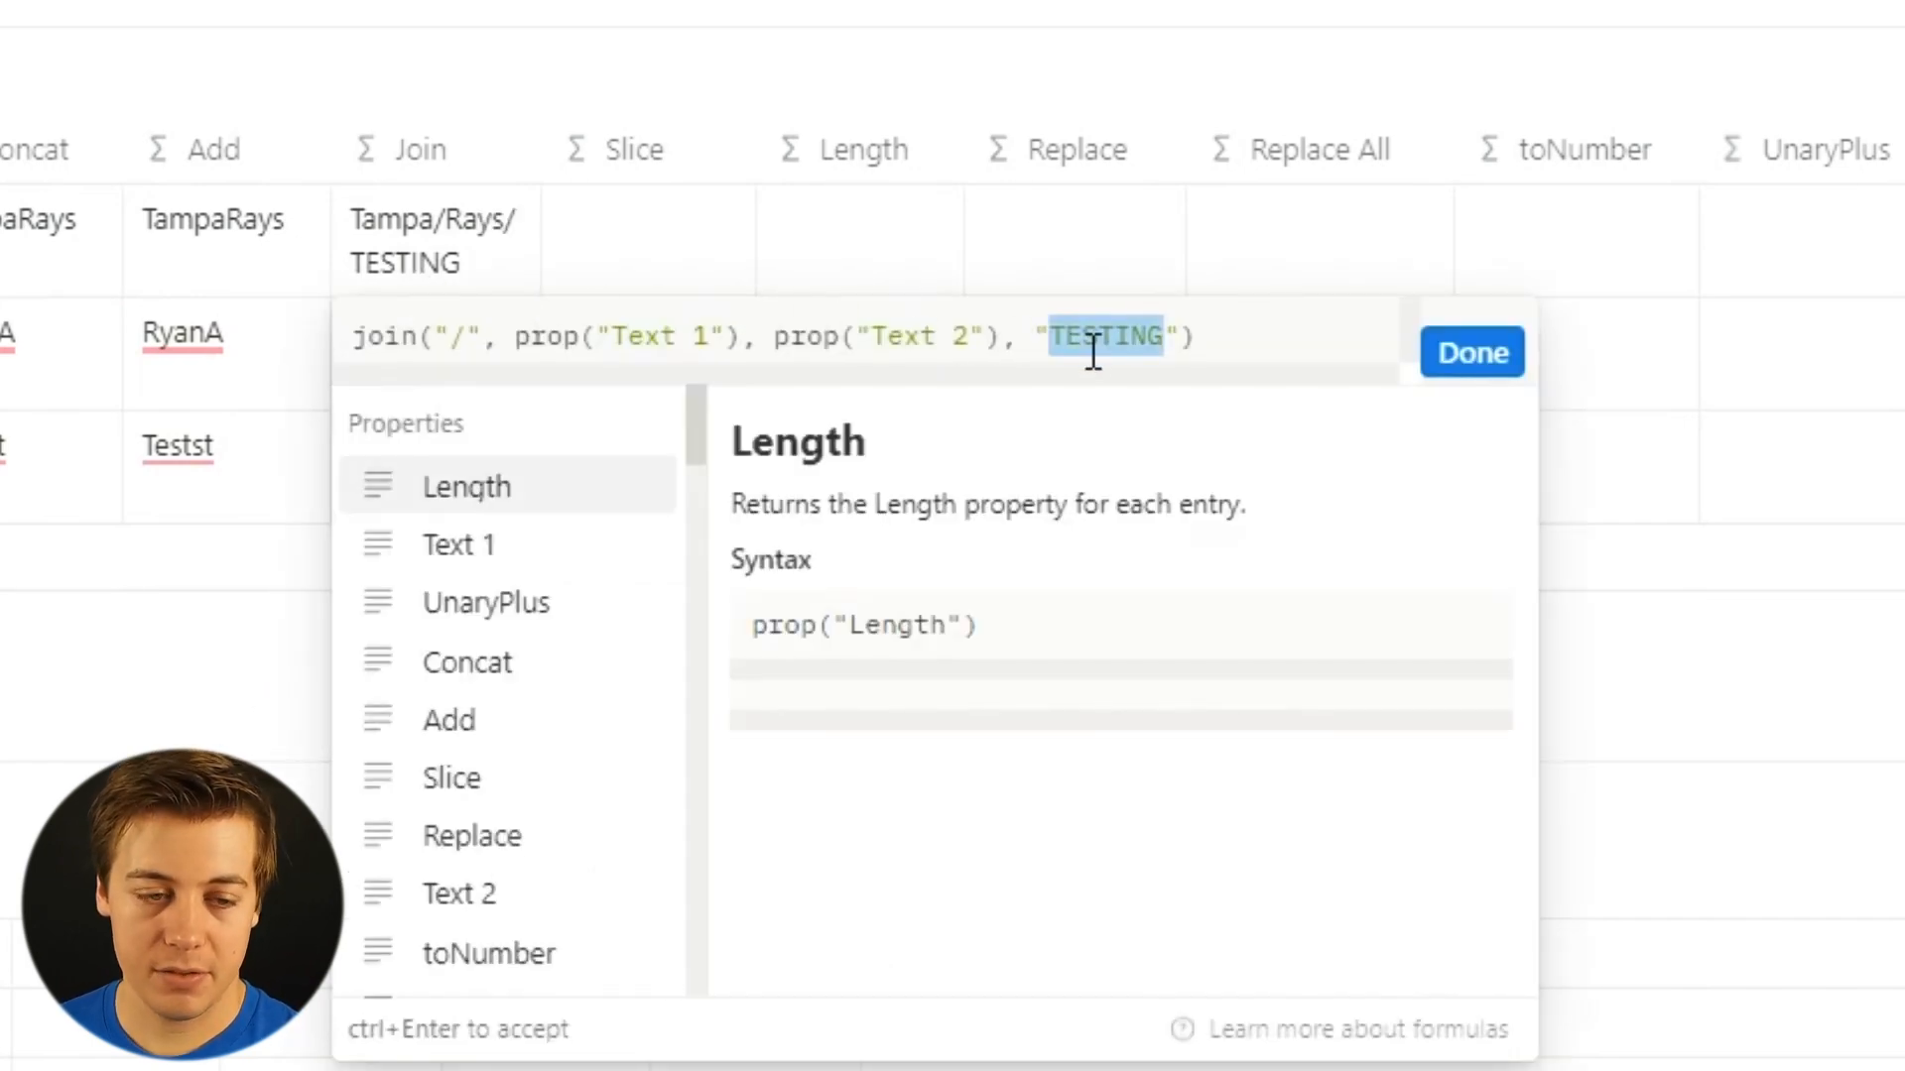
key("BackSpace")
key("BackSpace")
key("Delete")
key("BackSpace")
key("BackSpace")
left_click(1458, 349)
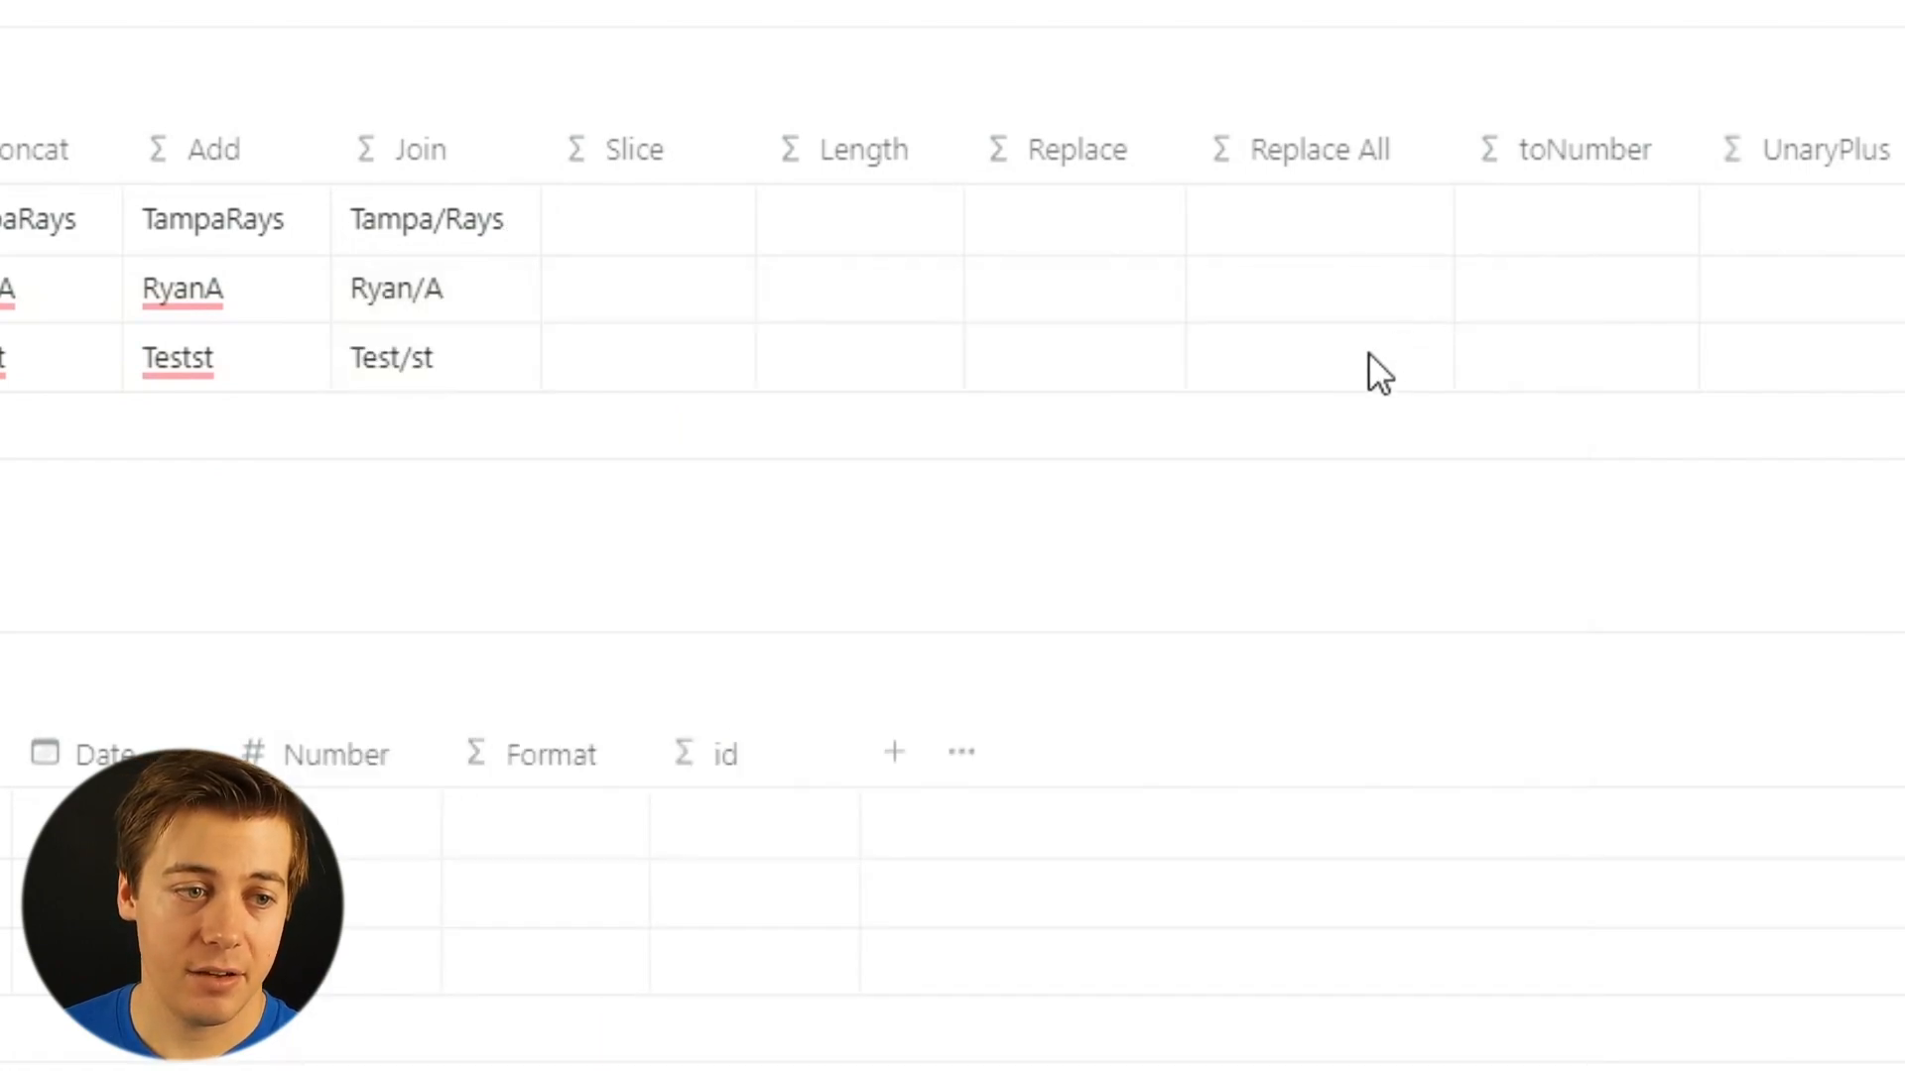
Set the Strings table's Slice column formula to slice(prop("Text 1"),0,1).
left_click(647, 236)
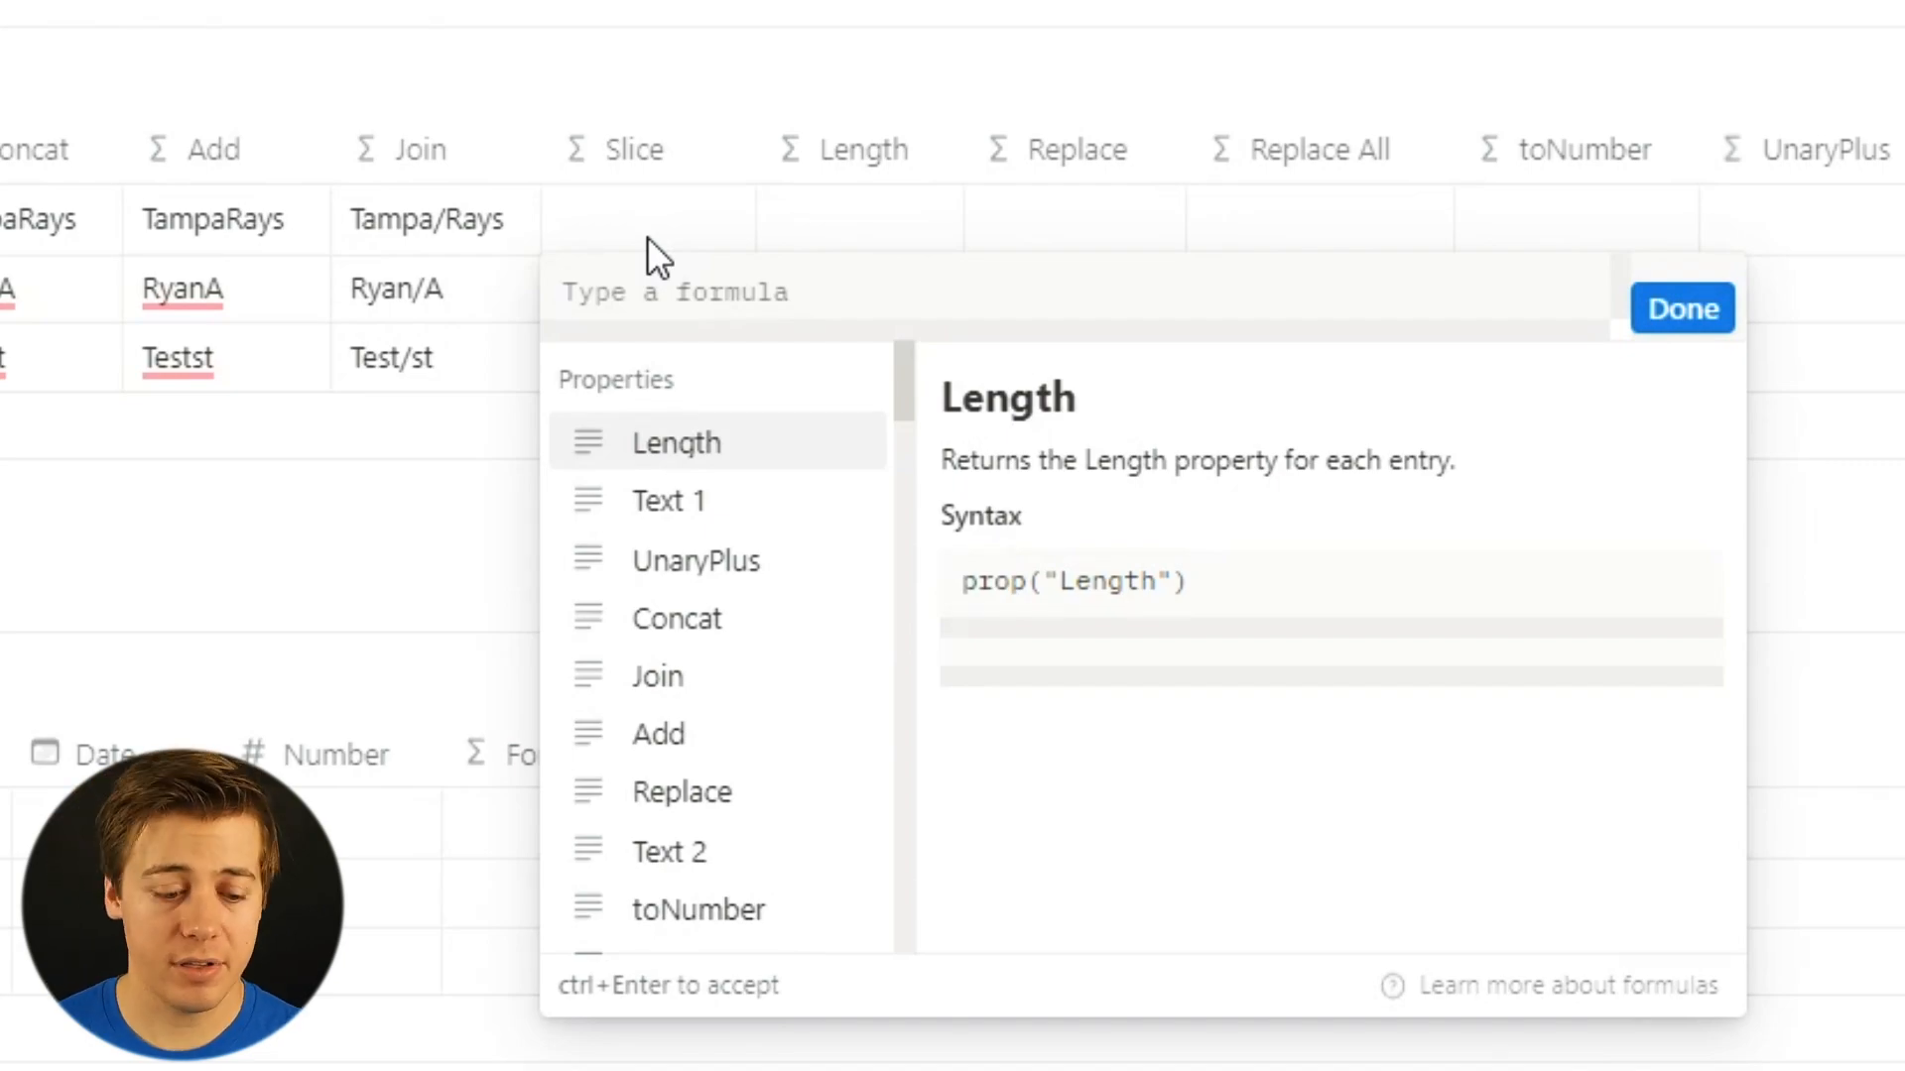
type("slic")
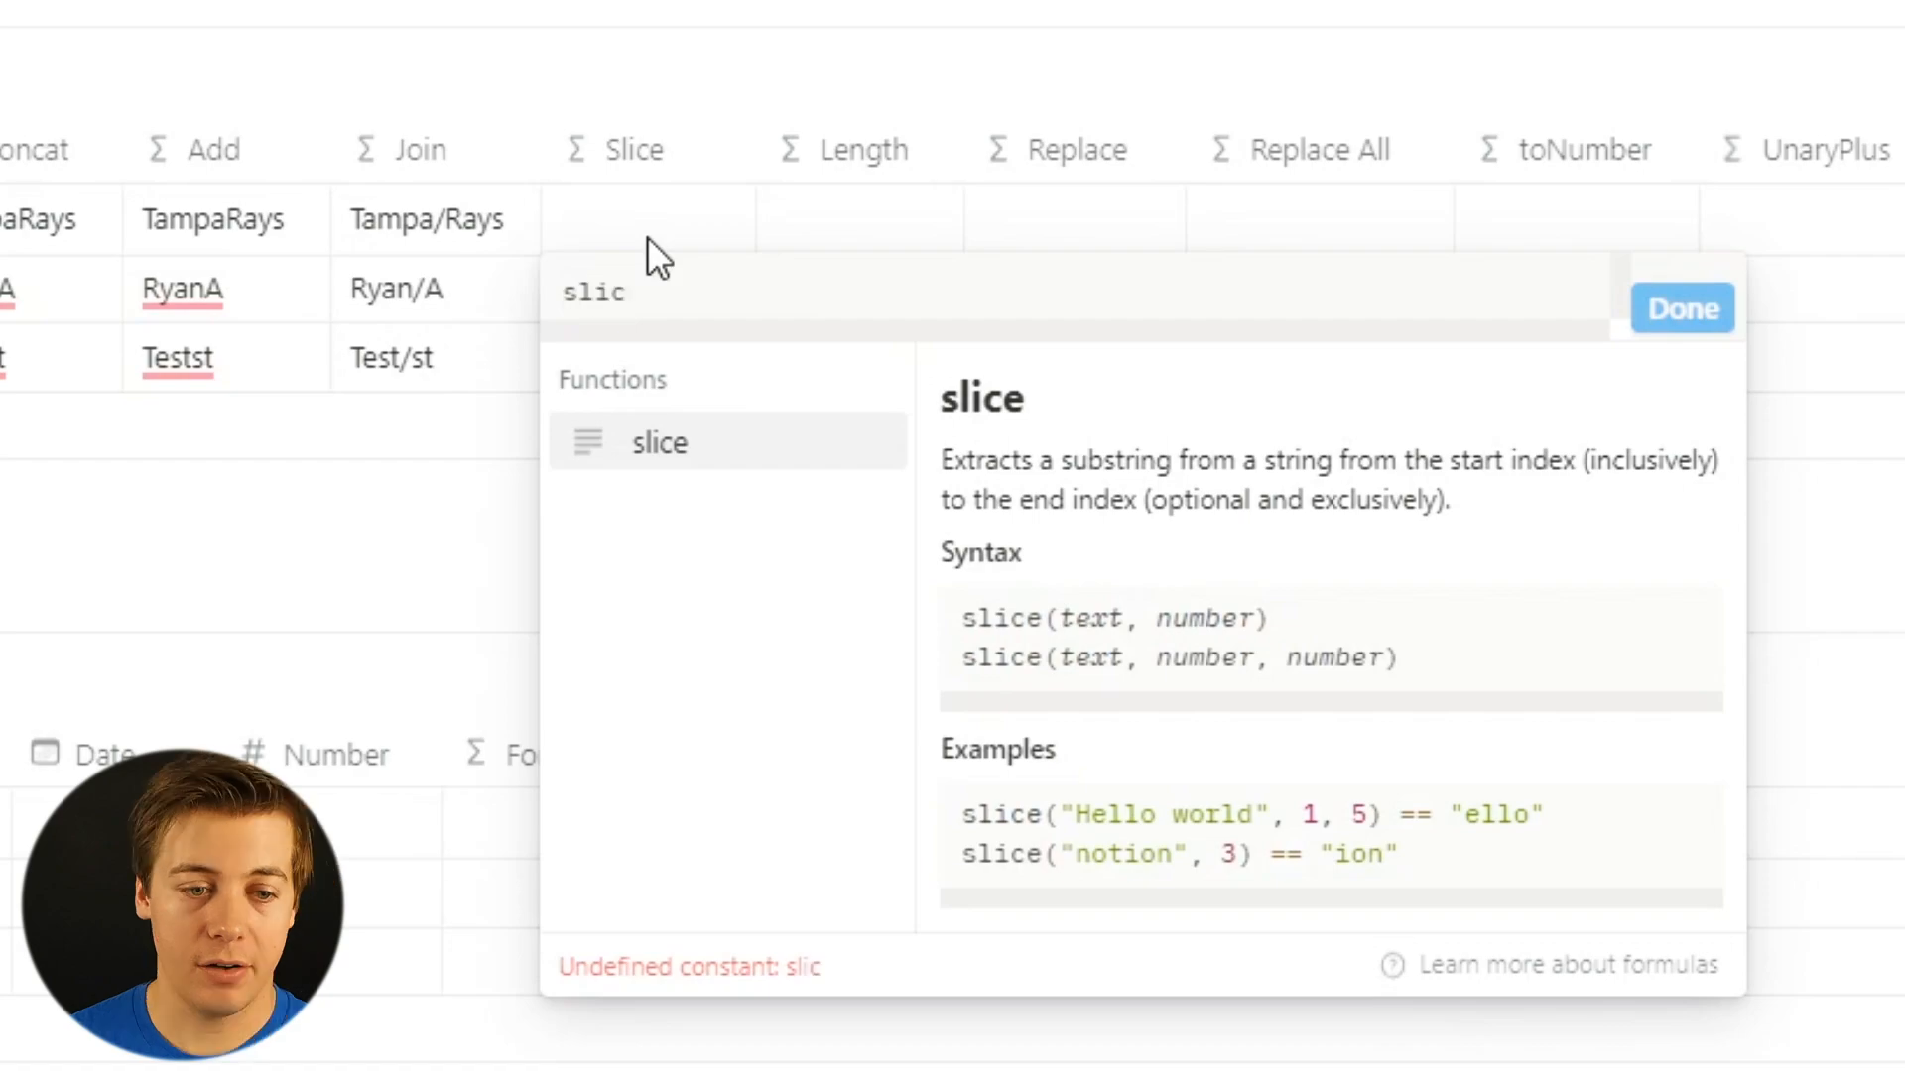
type("e")
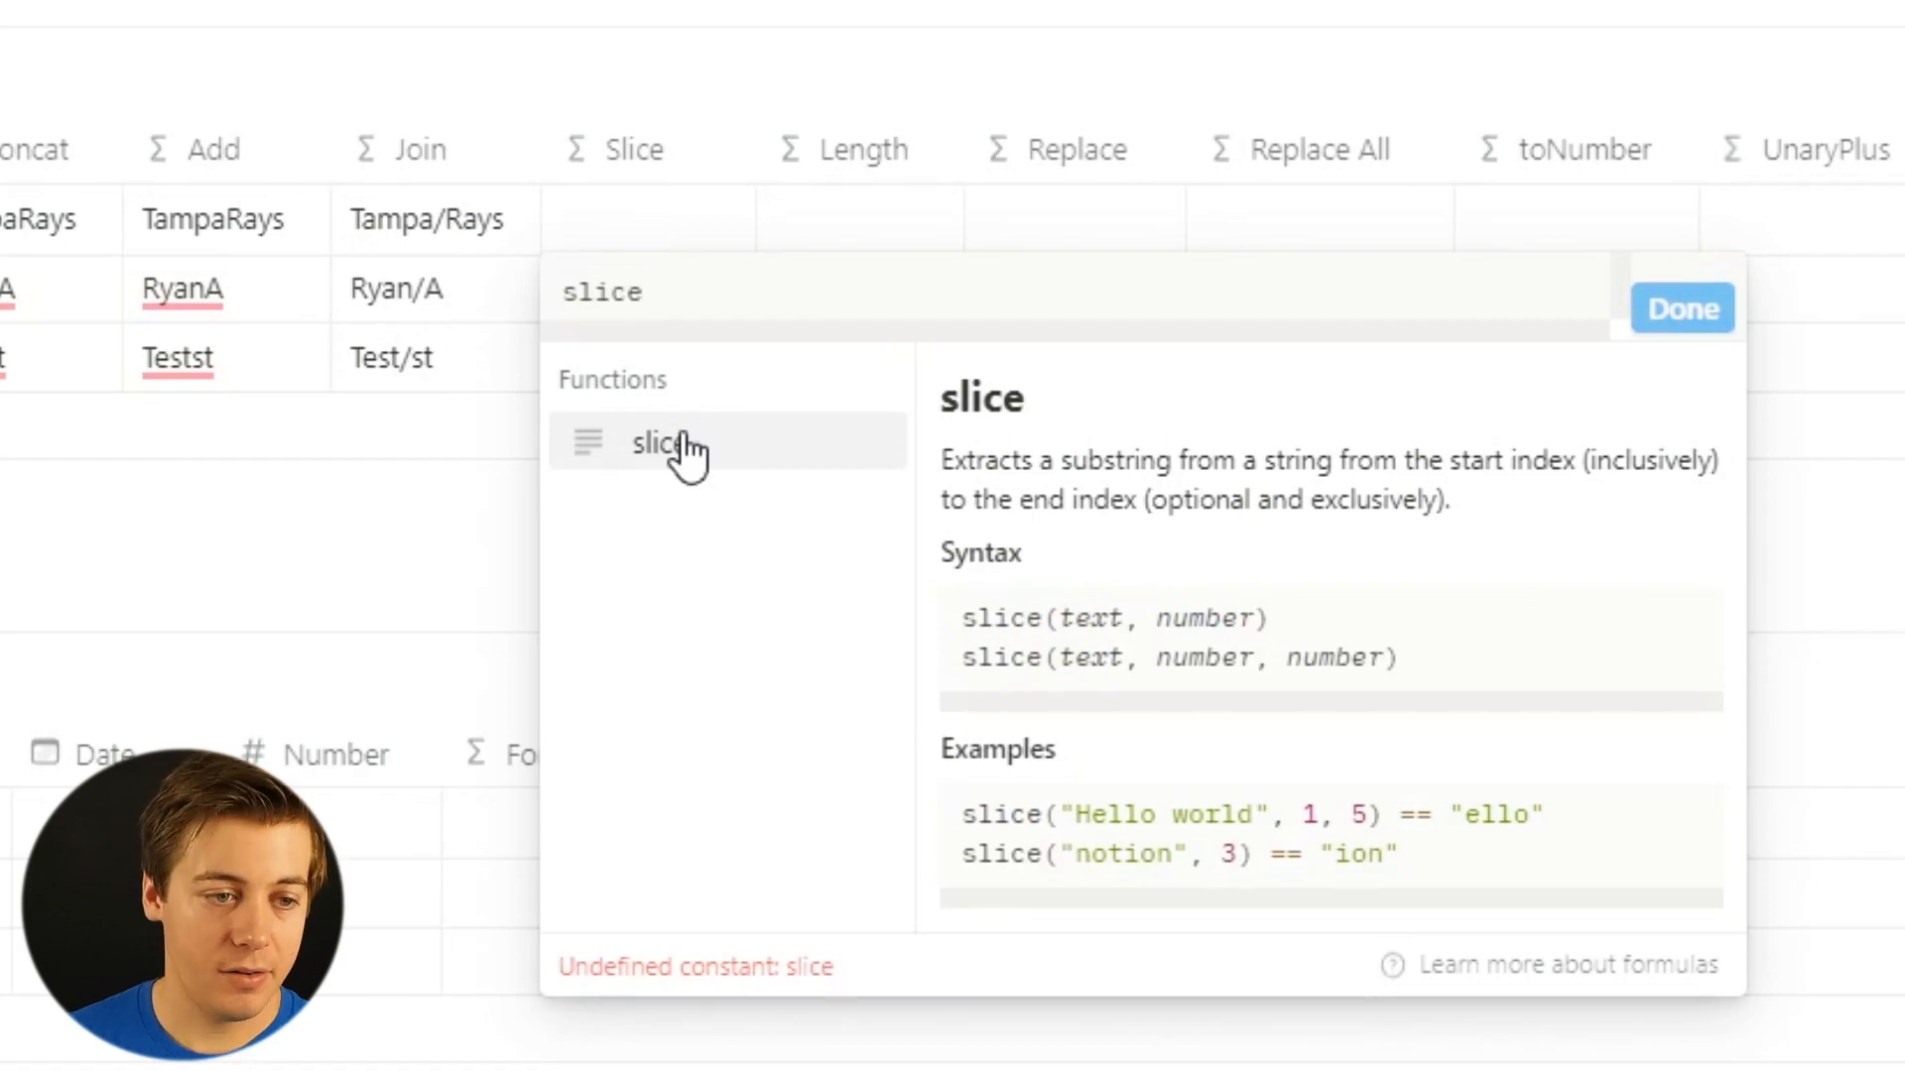
left_click(683, 445)
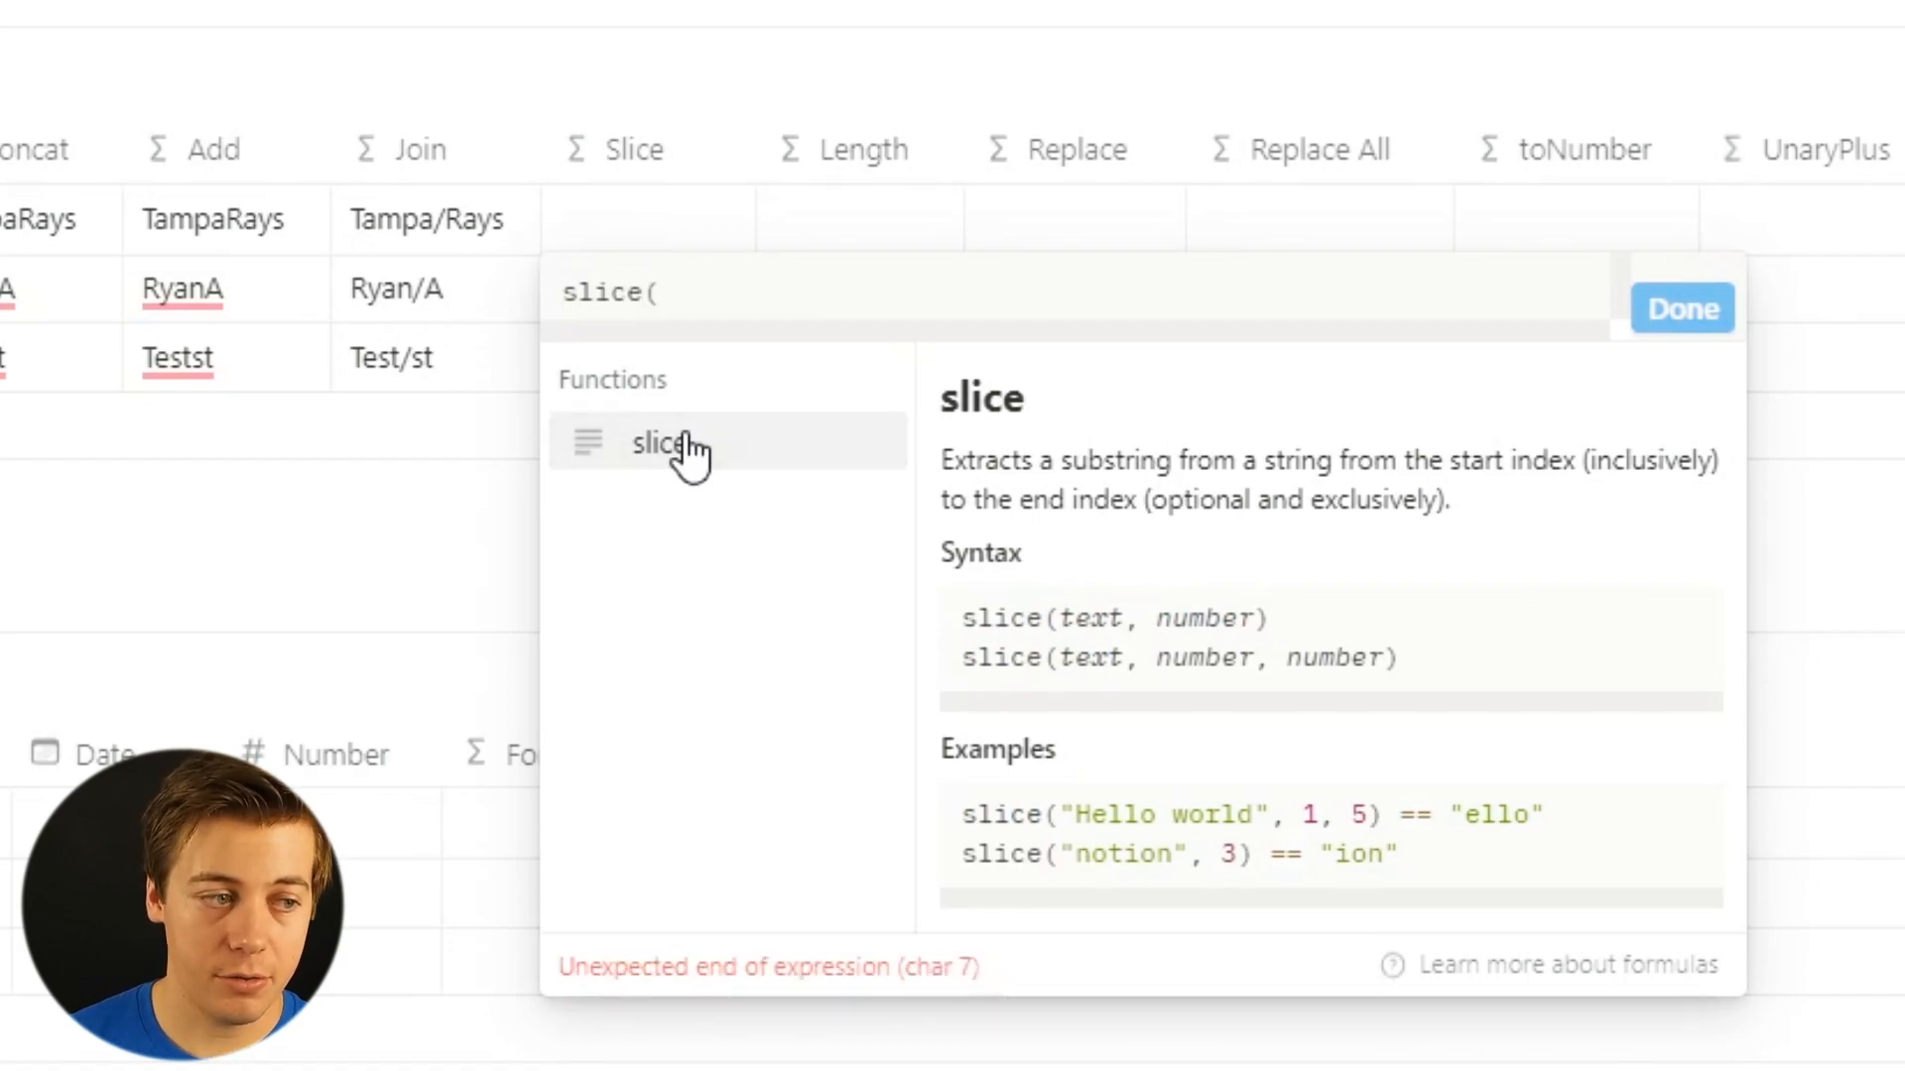
type("pro")
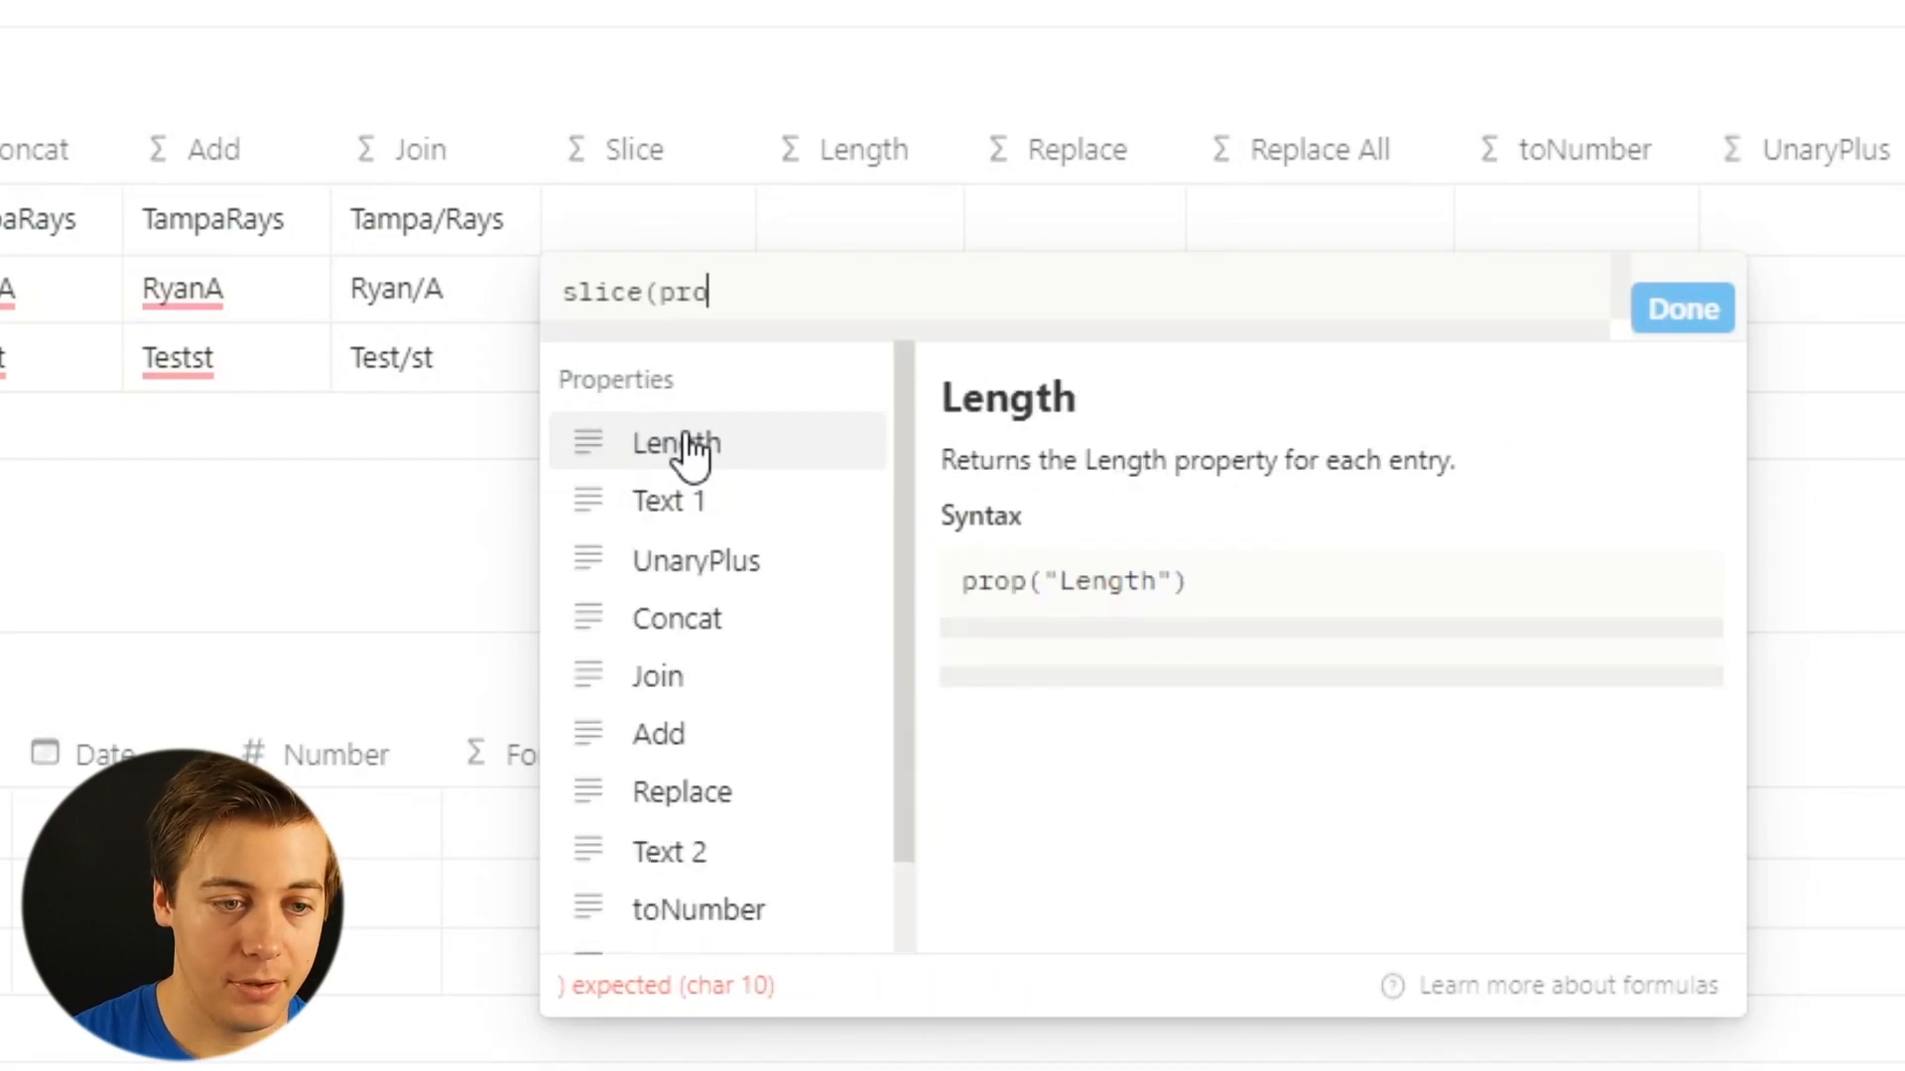
left_click(721, 504)
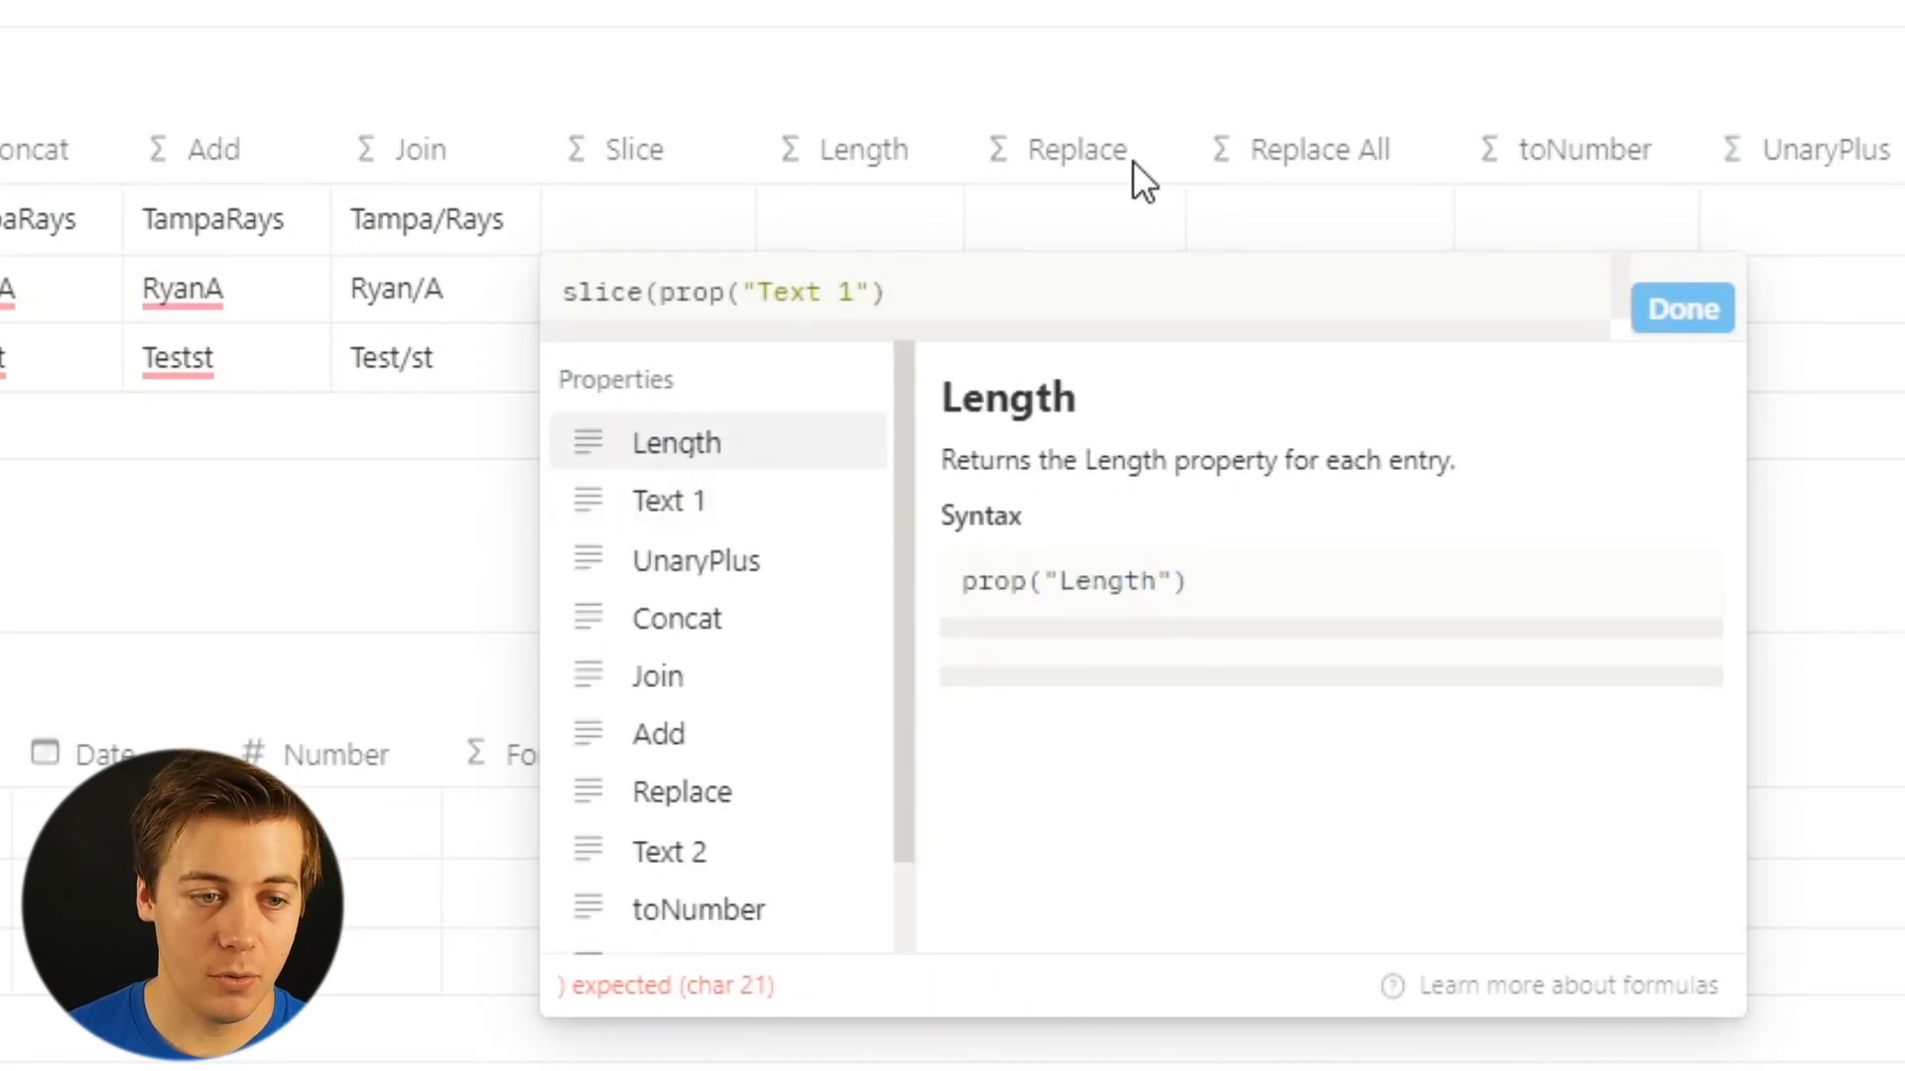
type(",0,1")
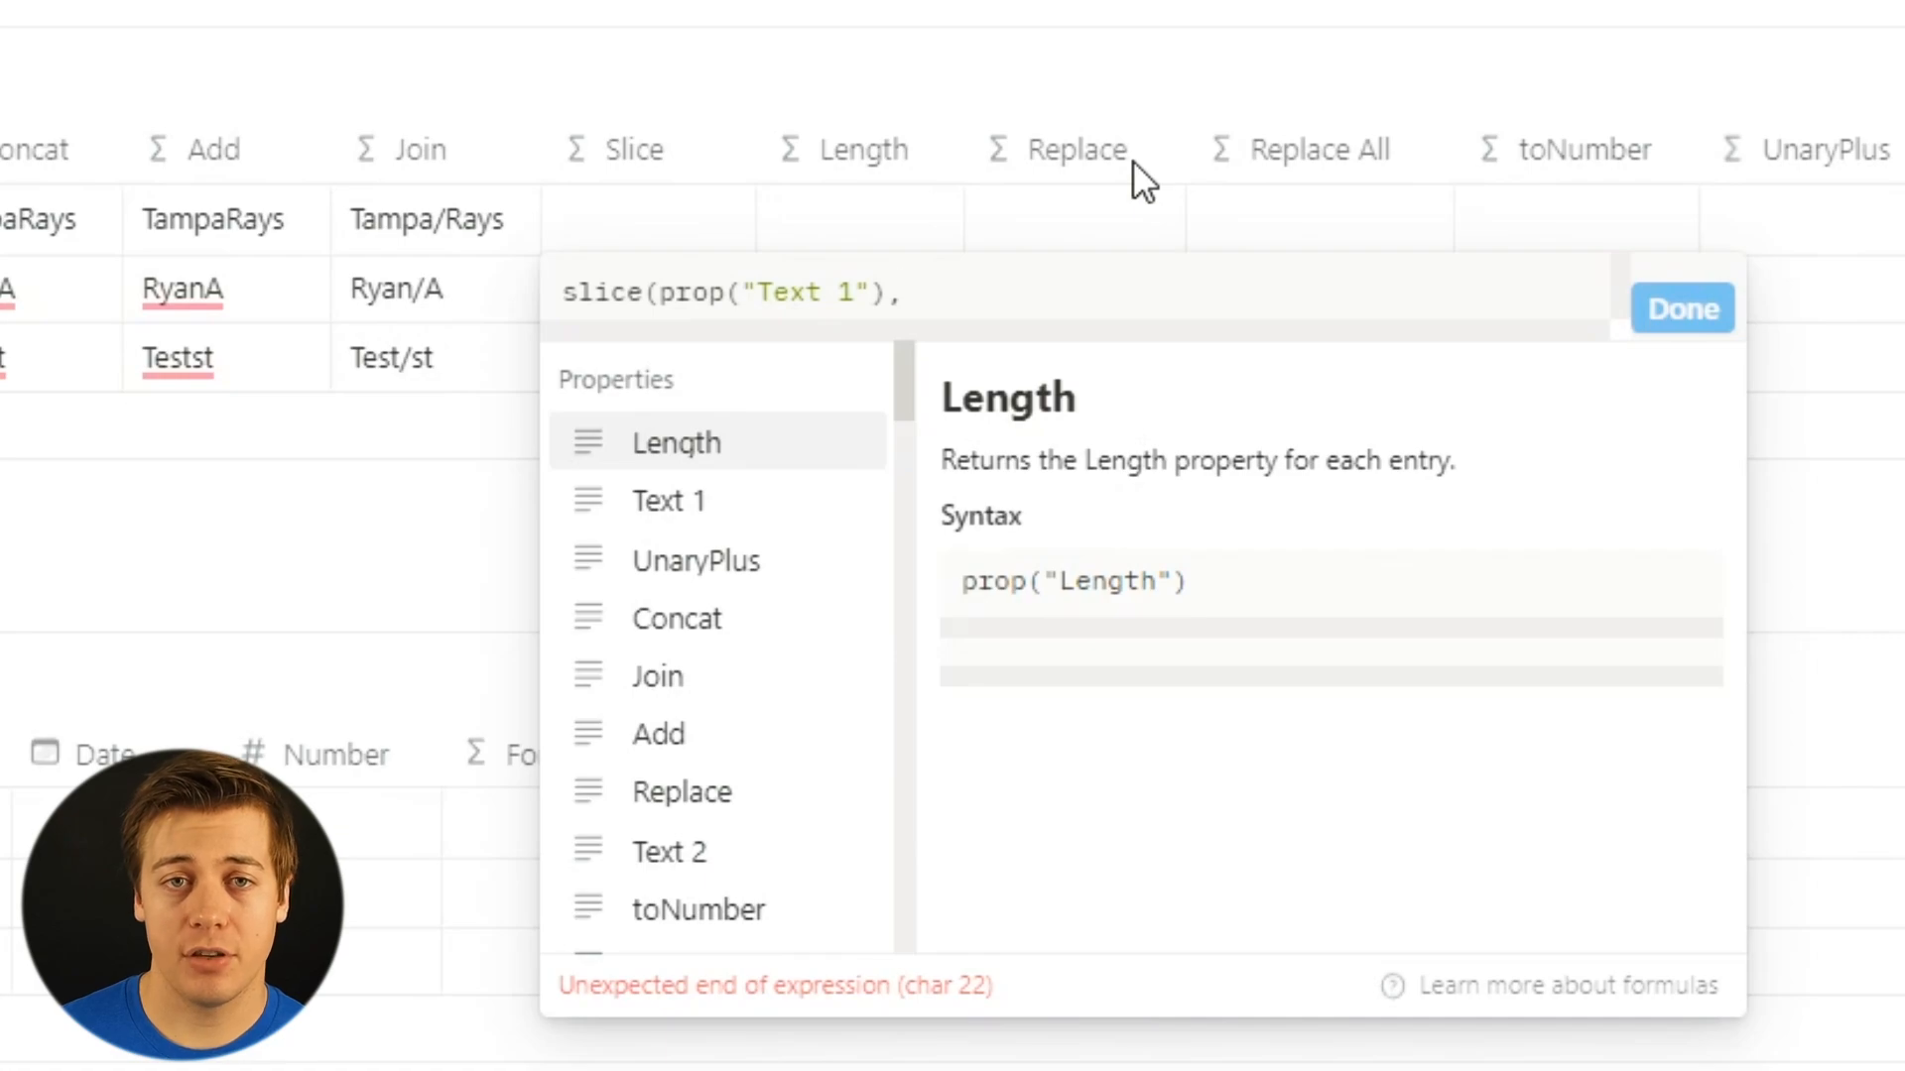
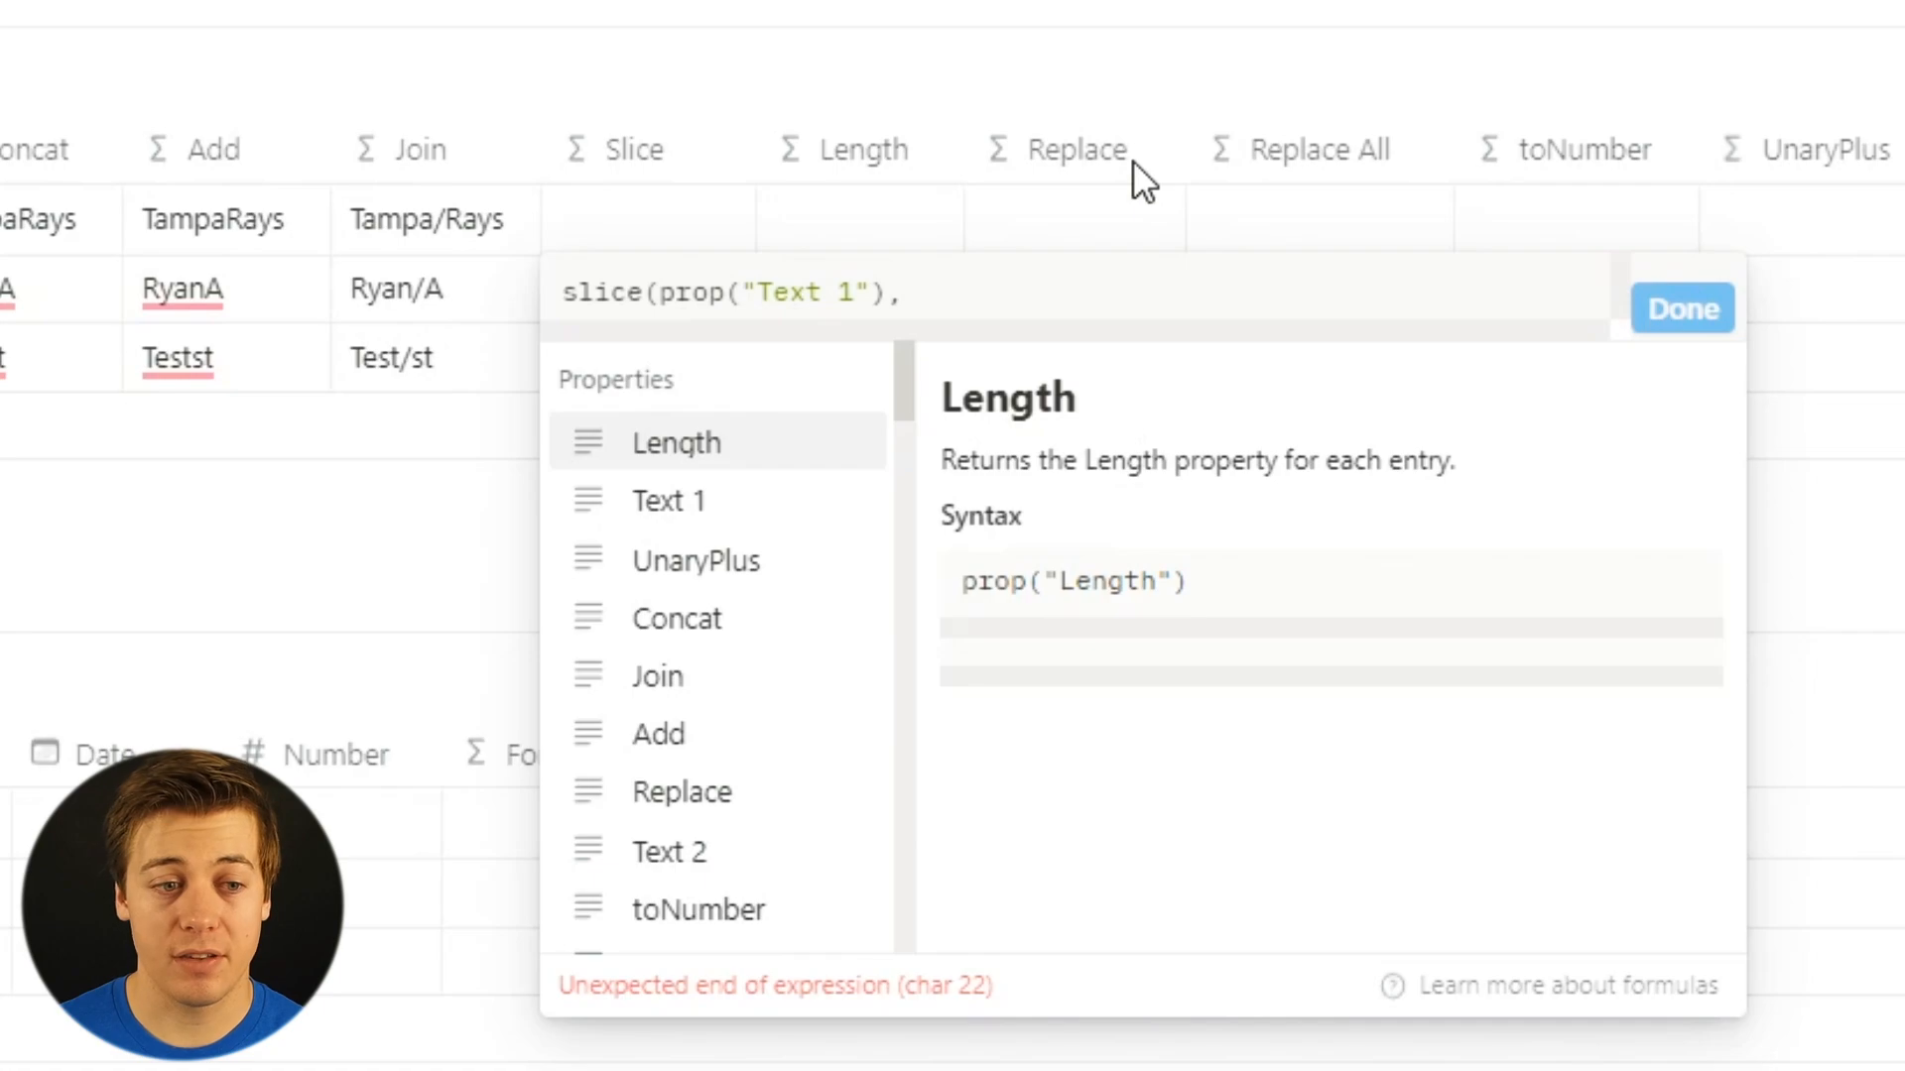
type("0")
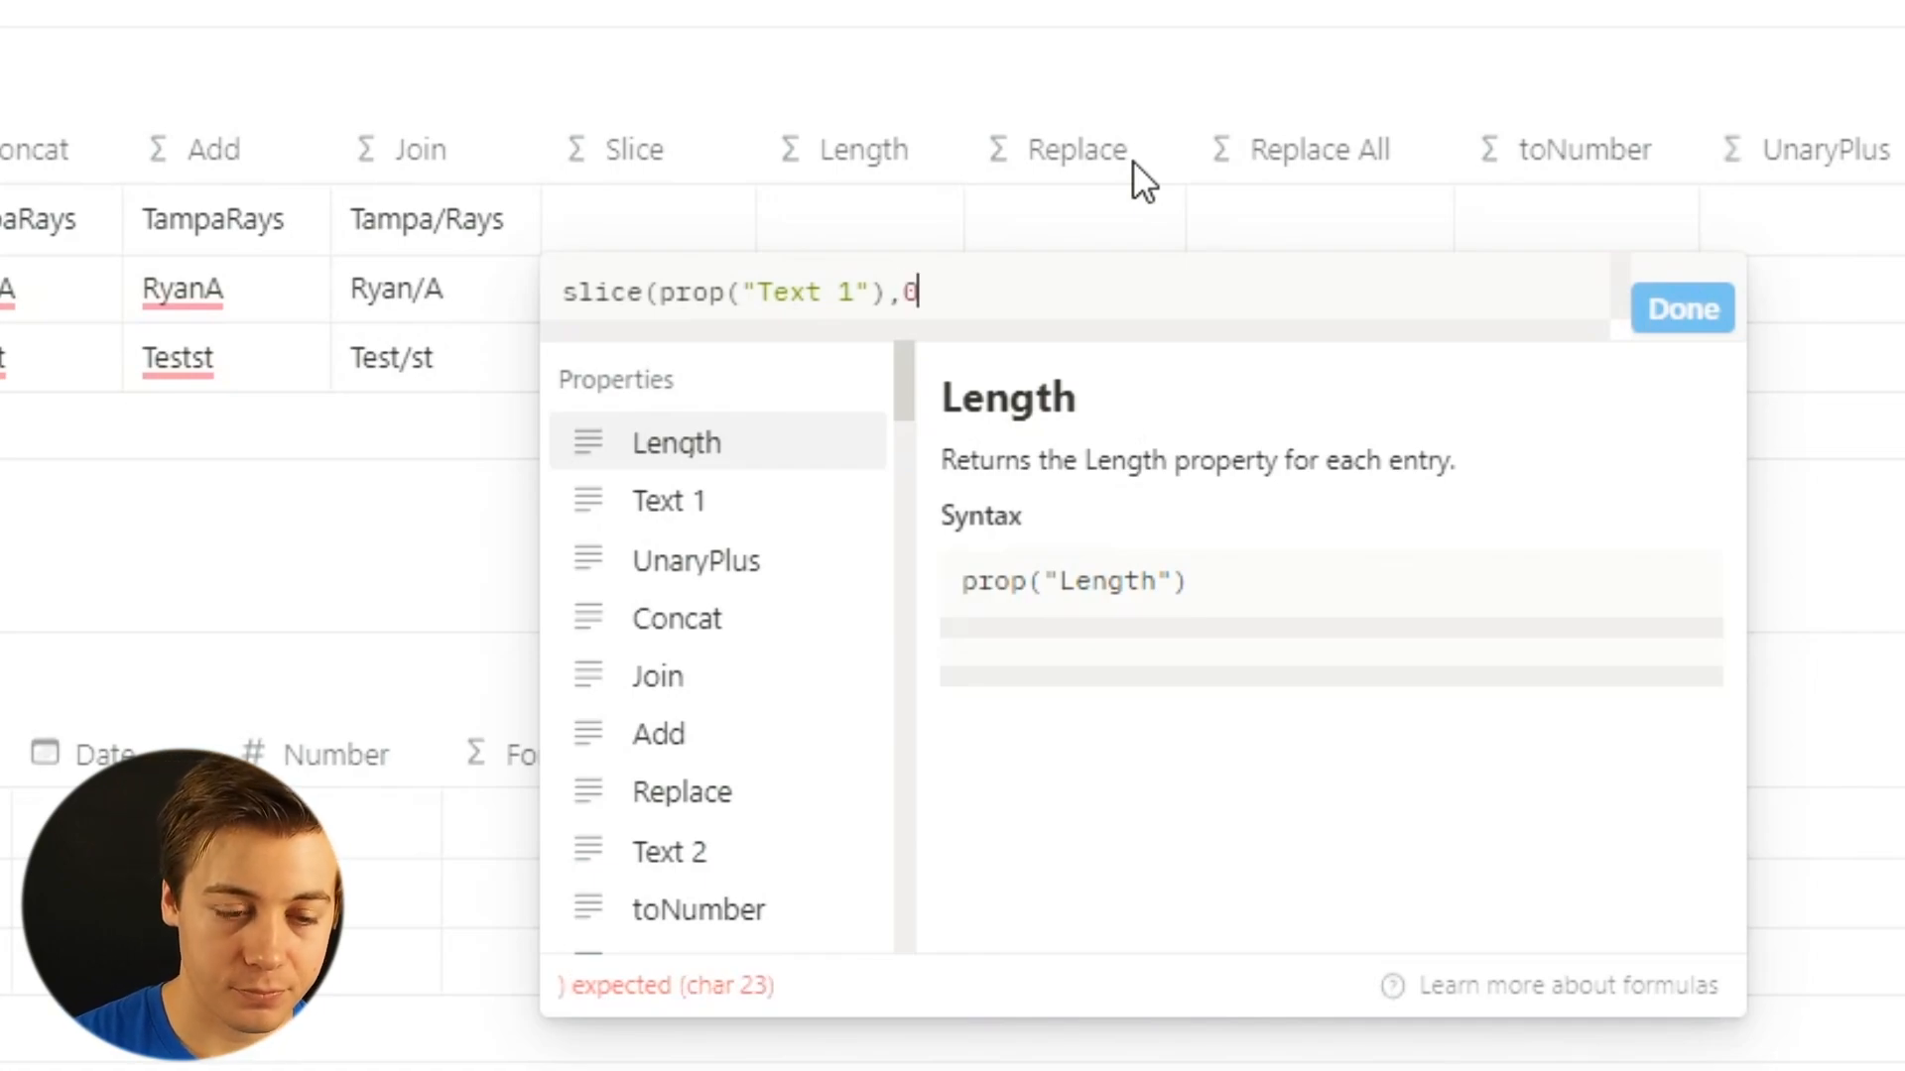
type(",1")
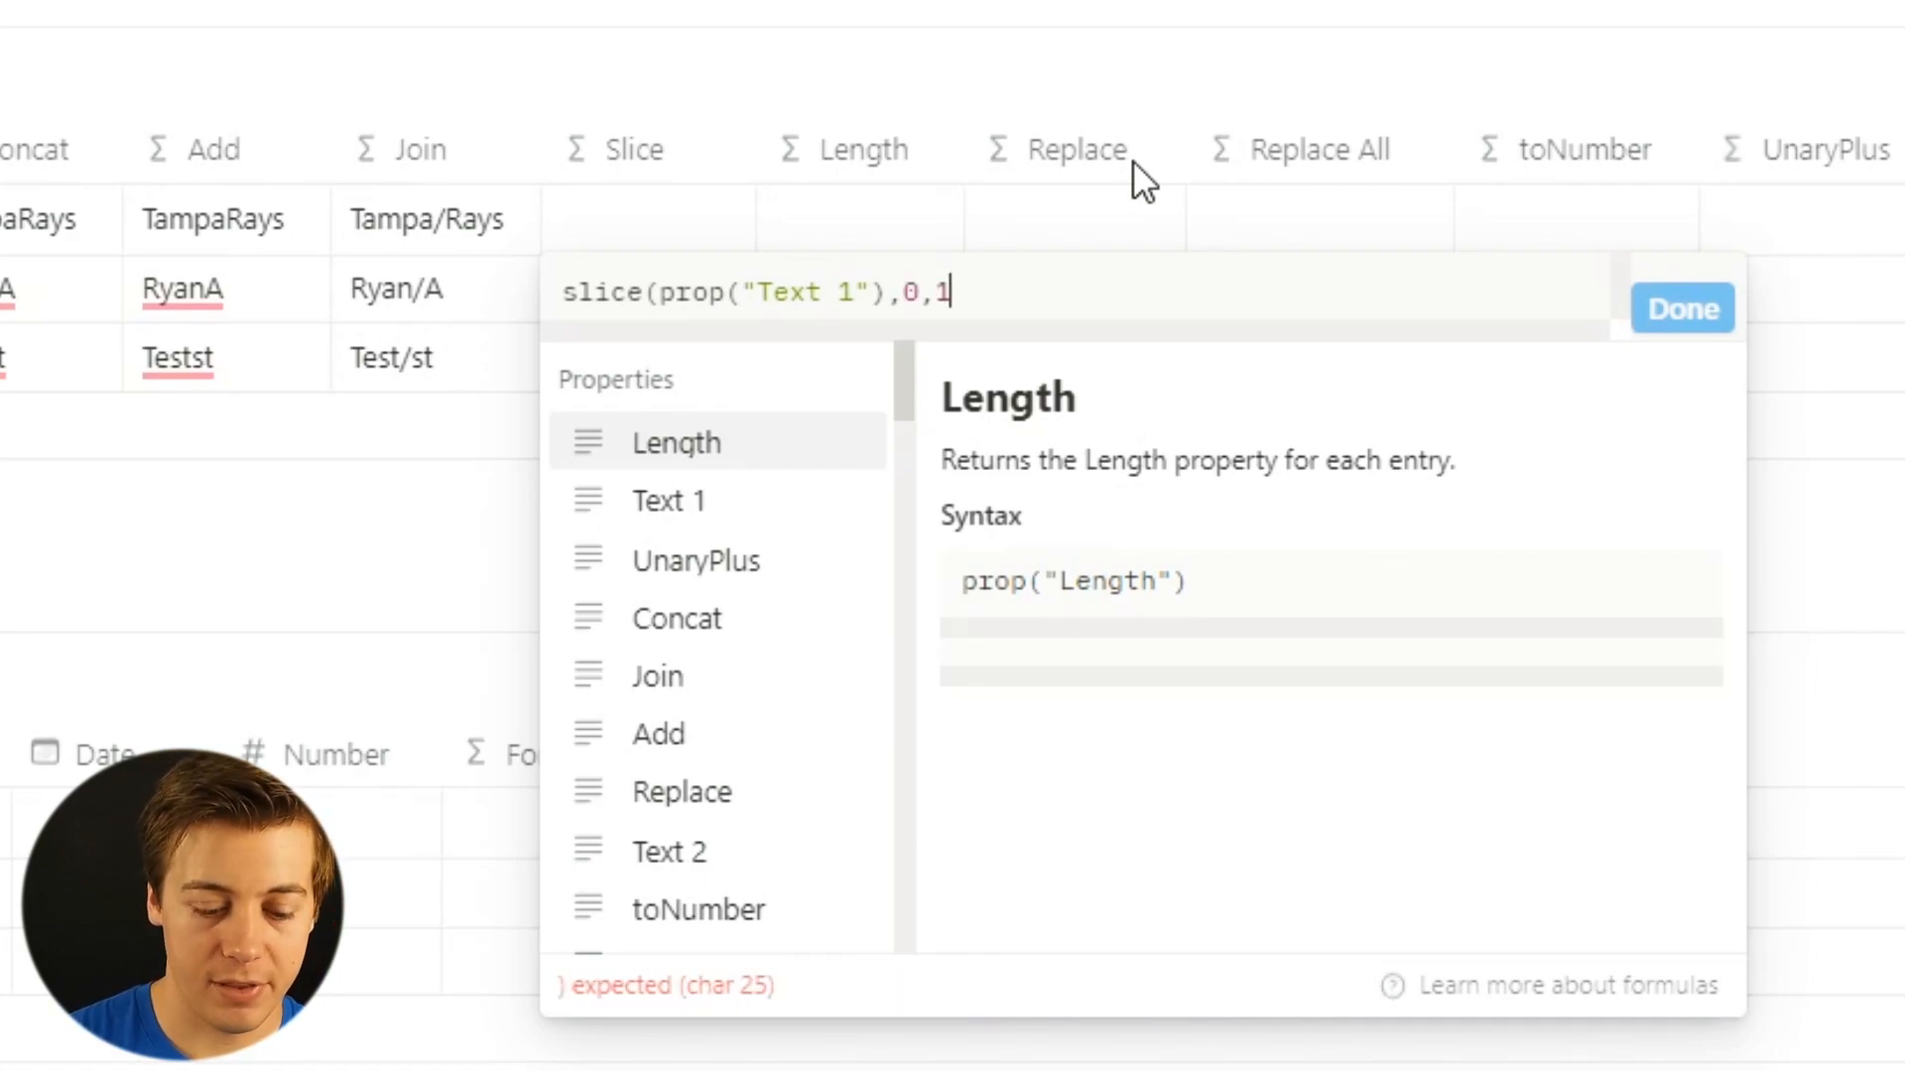
type(")")
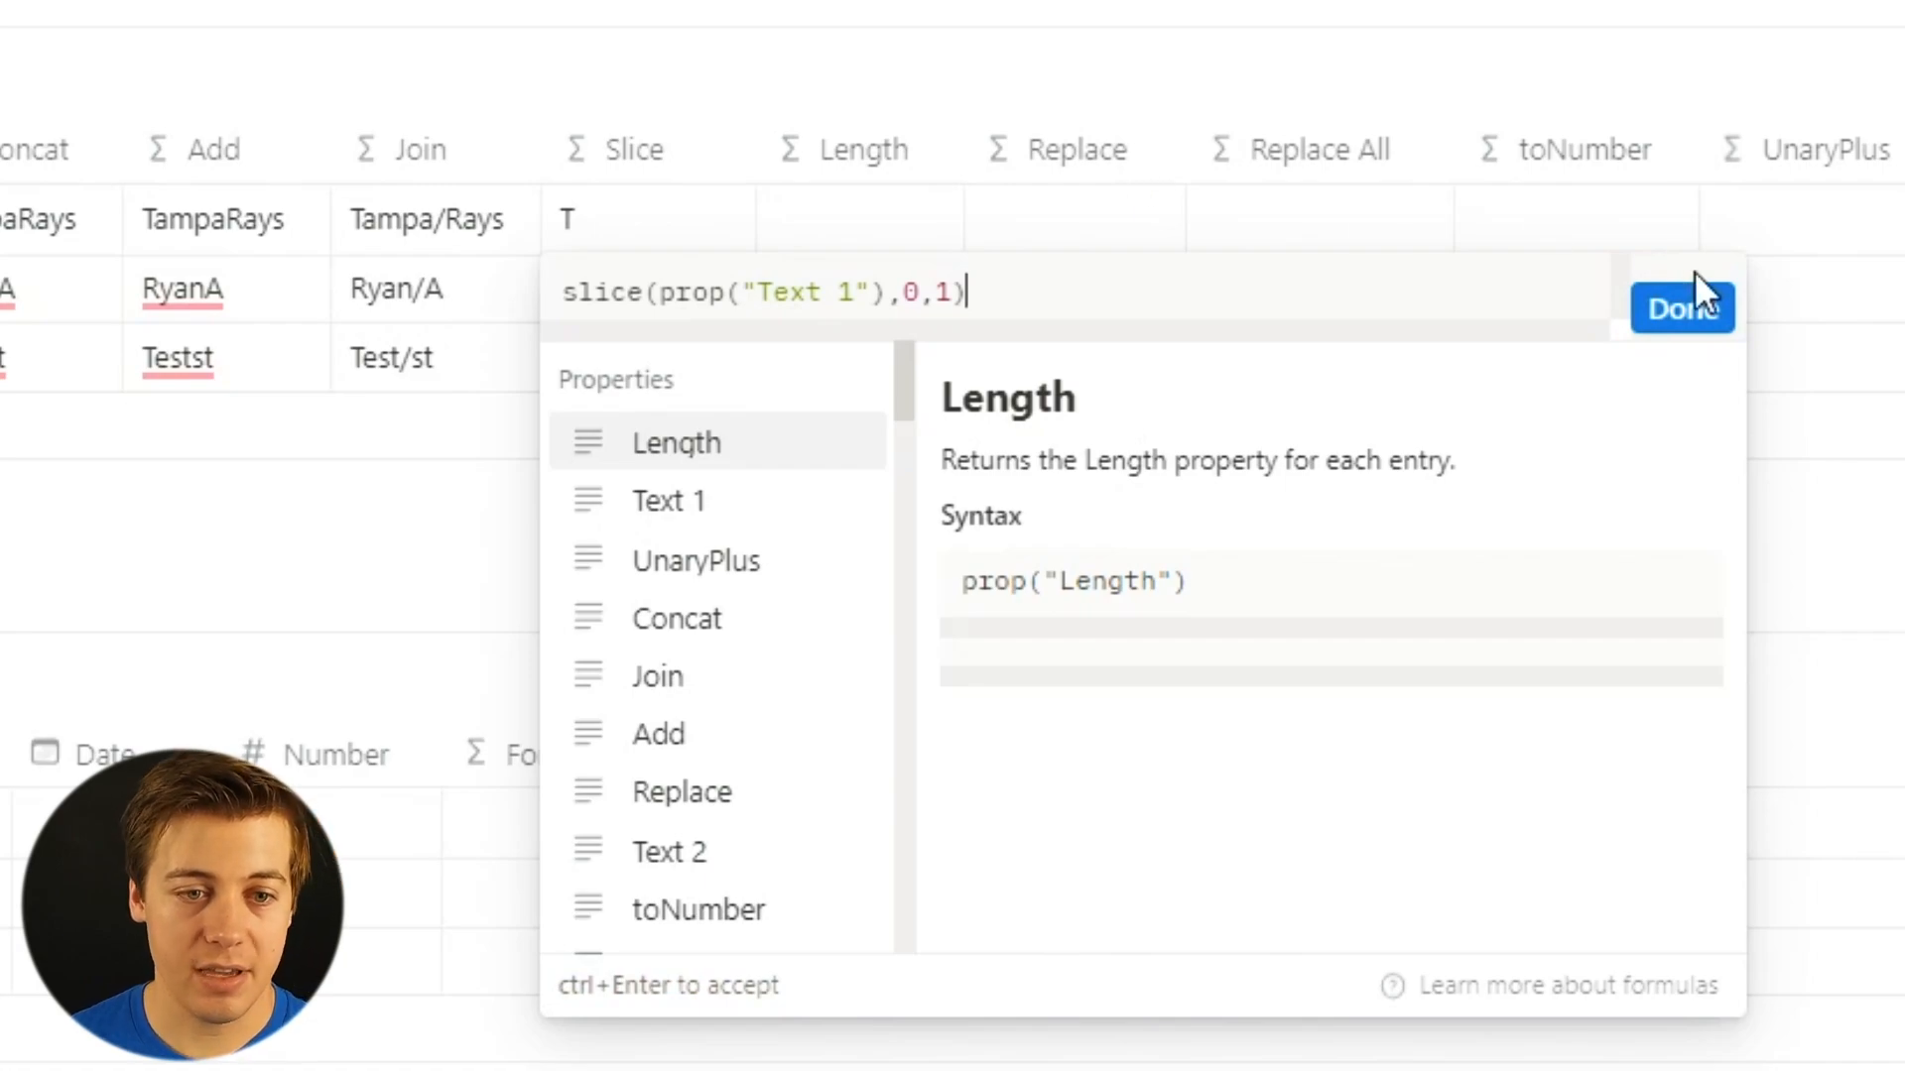
left_click(1687, 303)
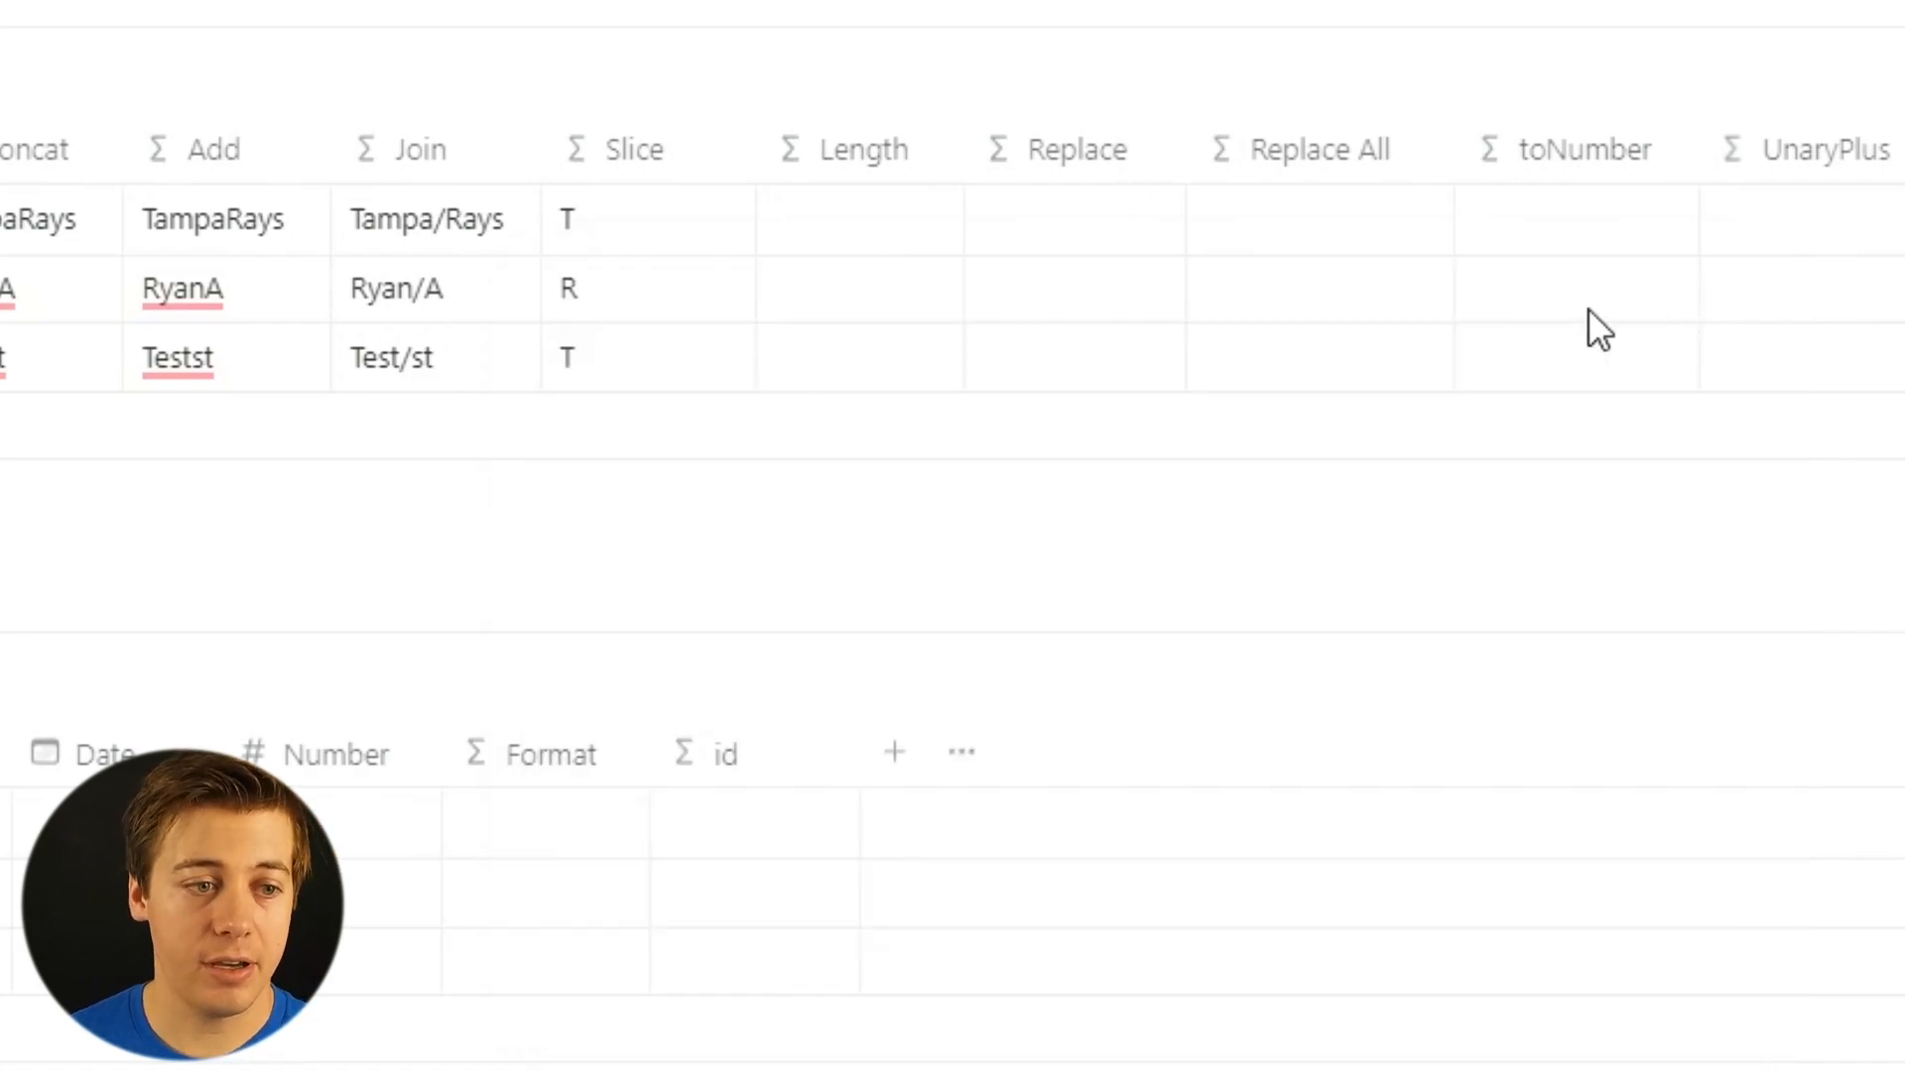
Change the end index in the Slice column's formula to 2.
left_click(610, 246)
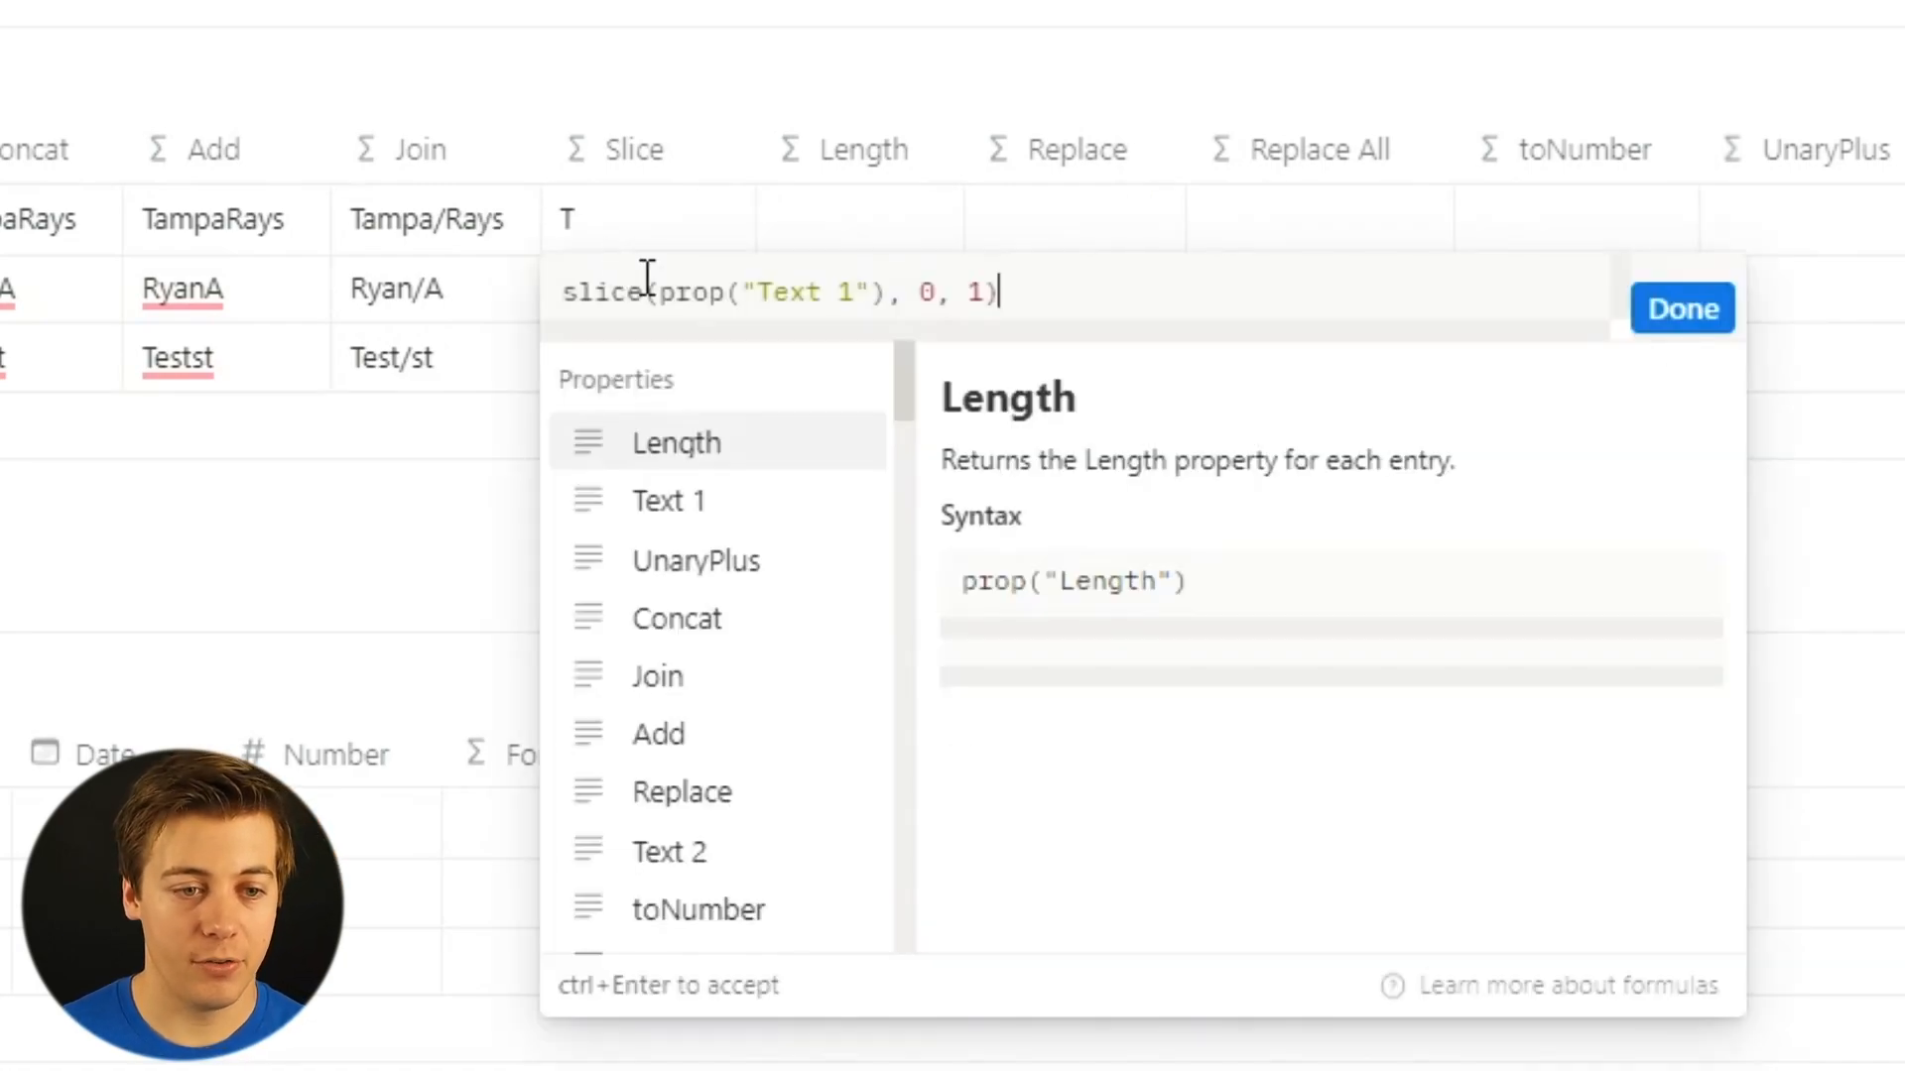
double_click(980, 291)
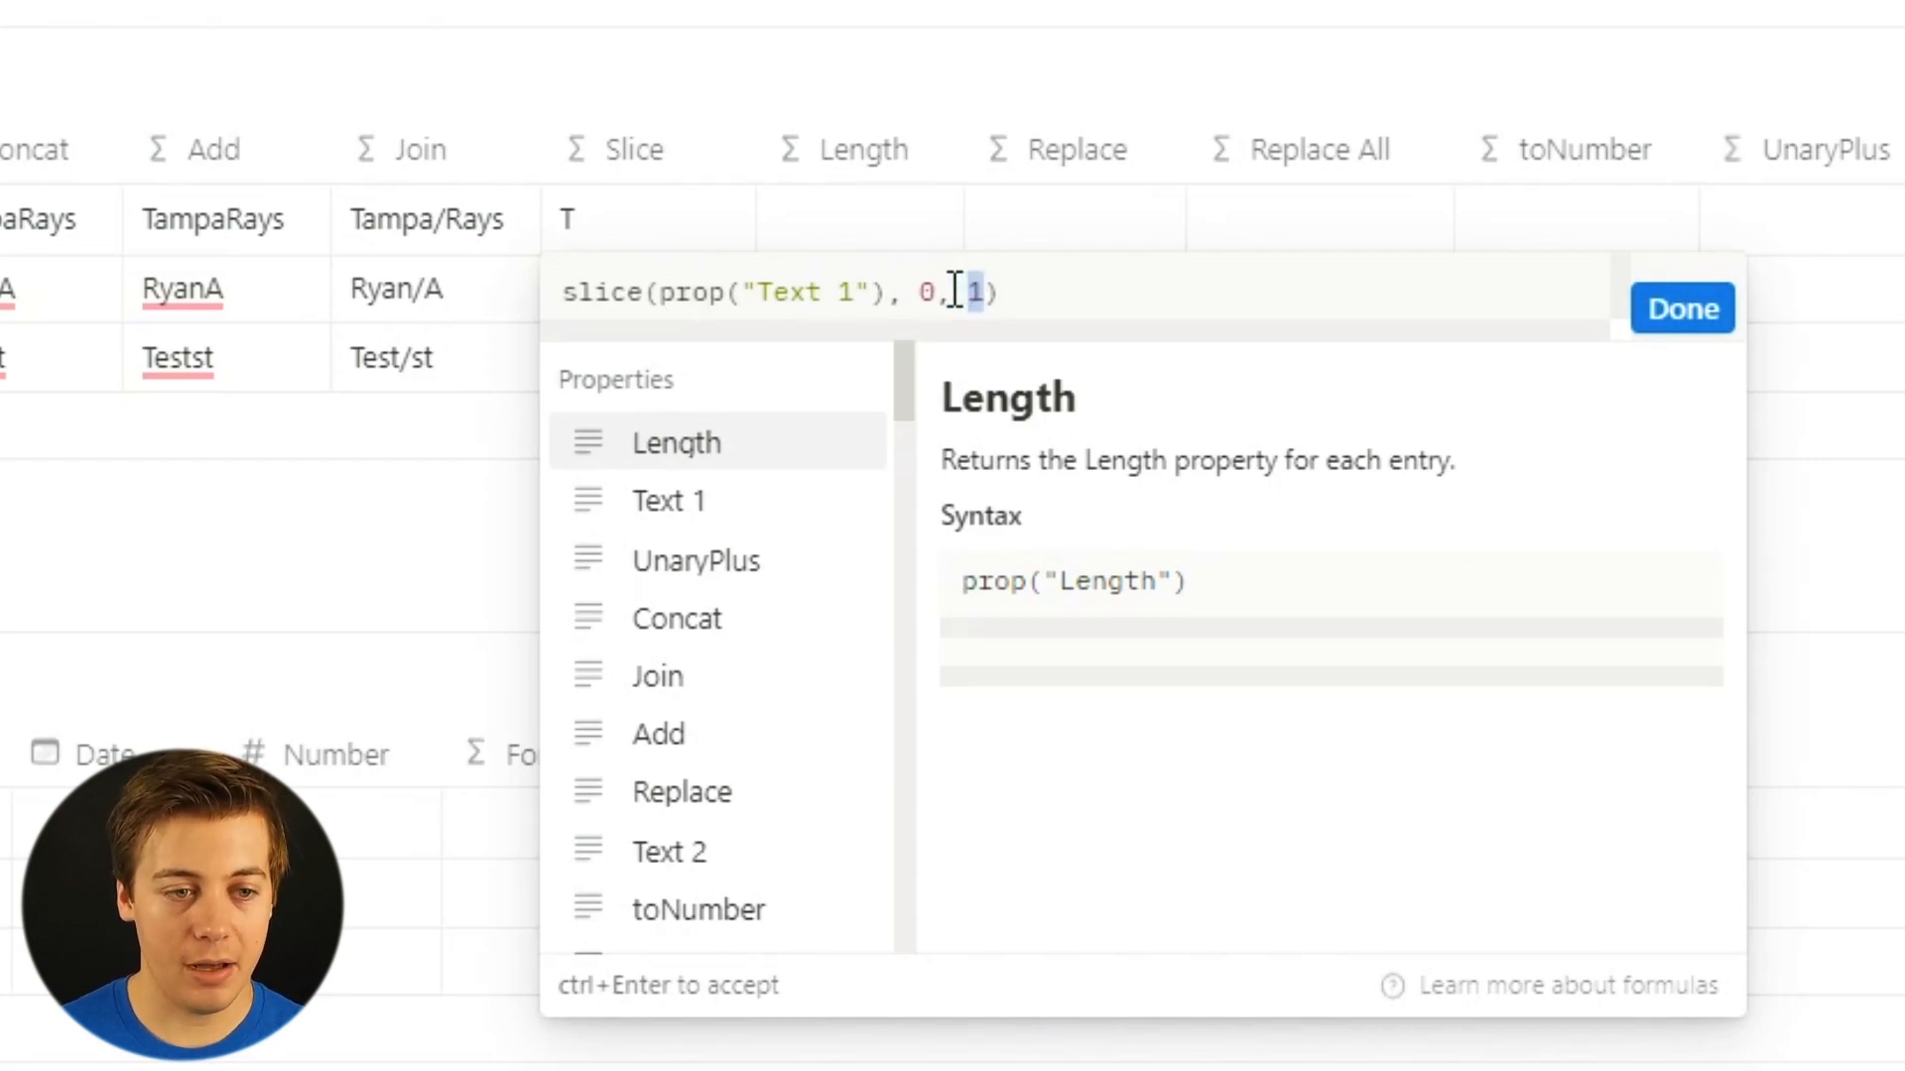
type("2")
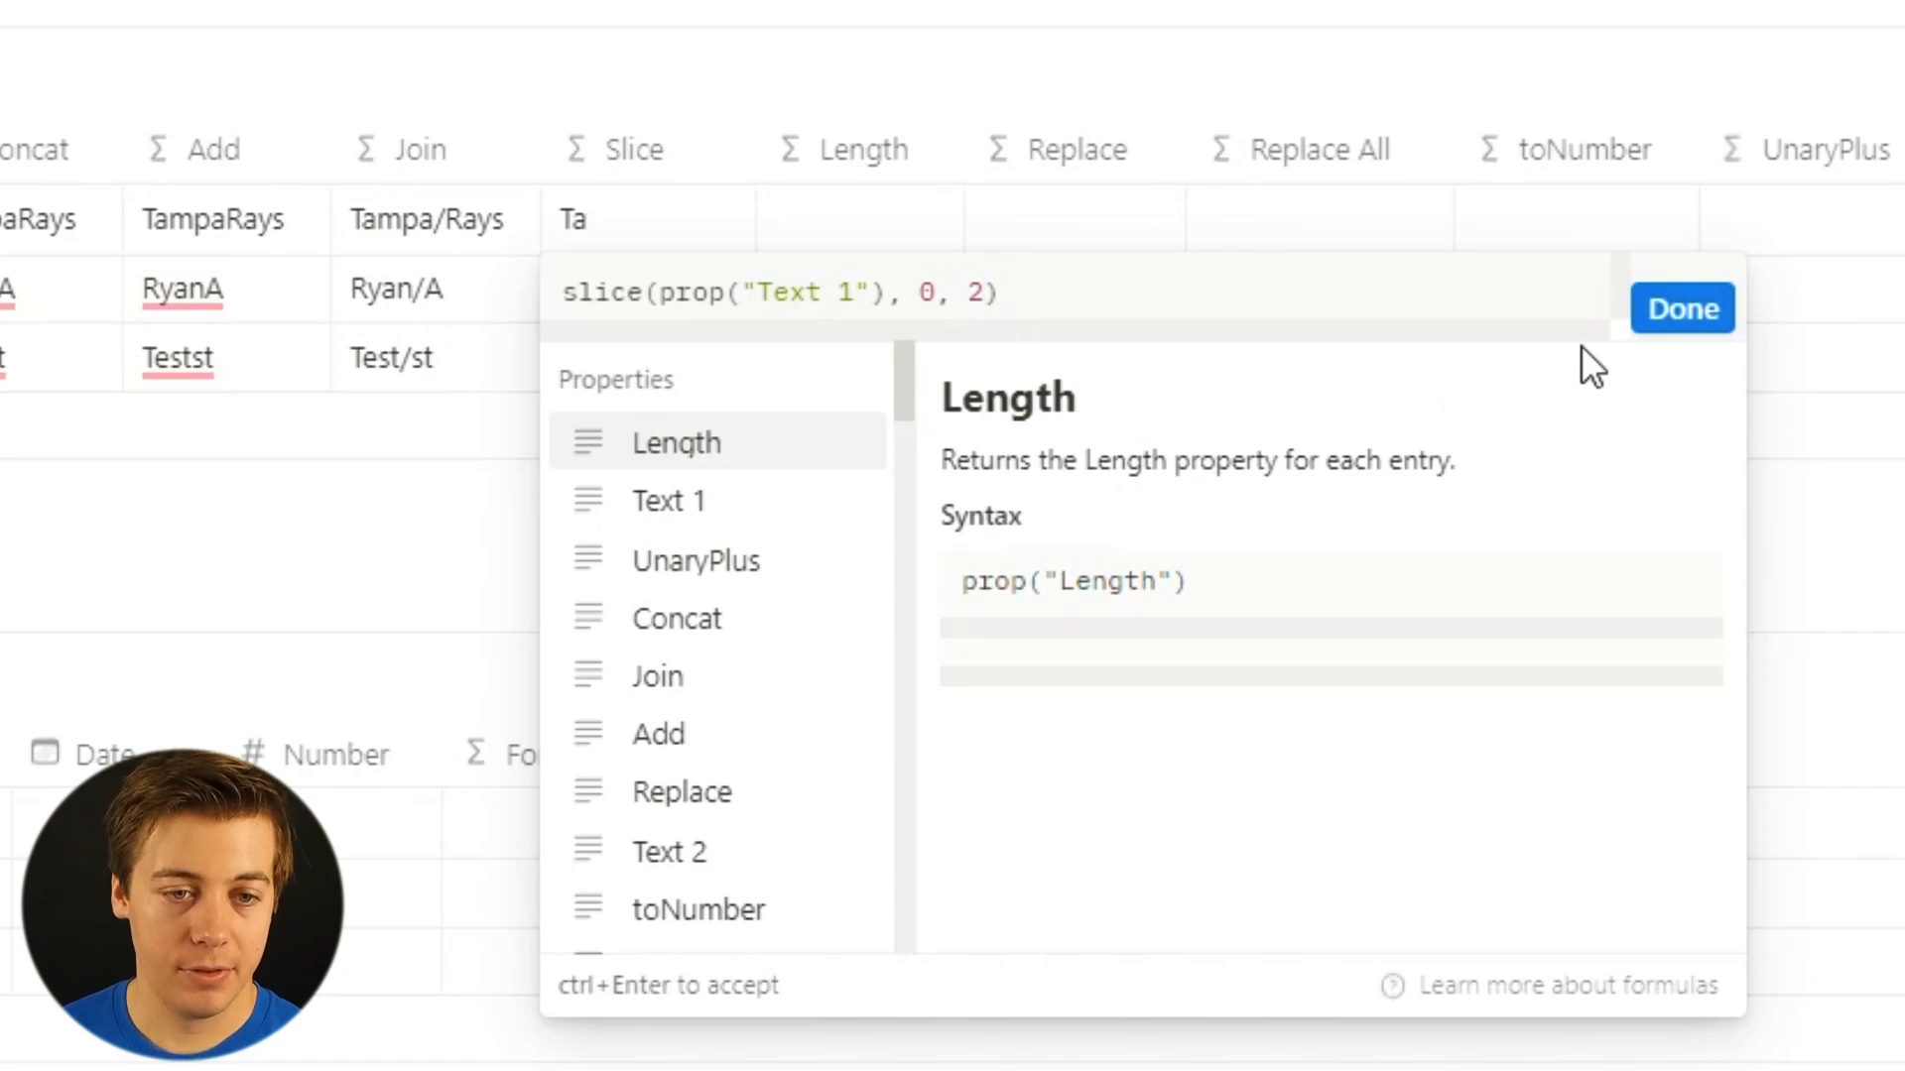
left_click(1679, 311)
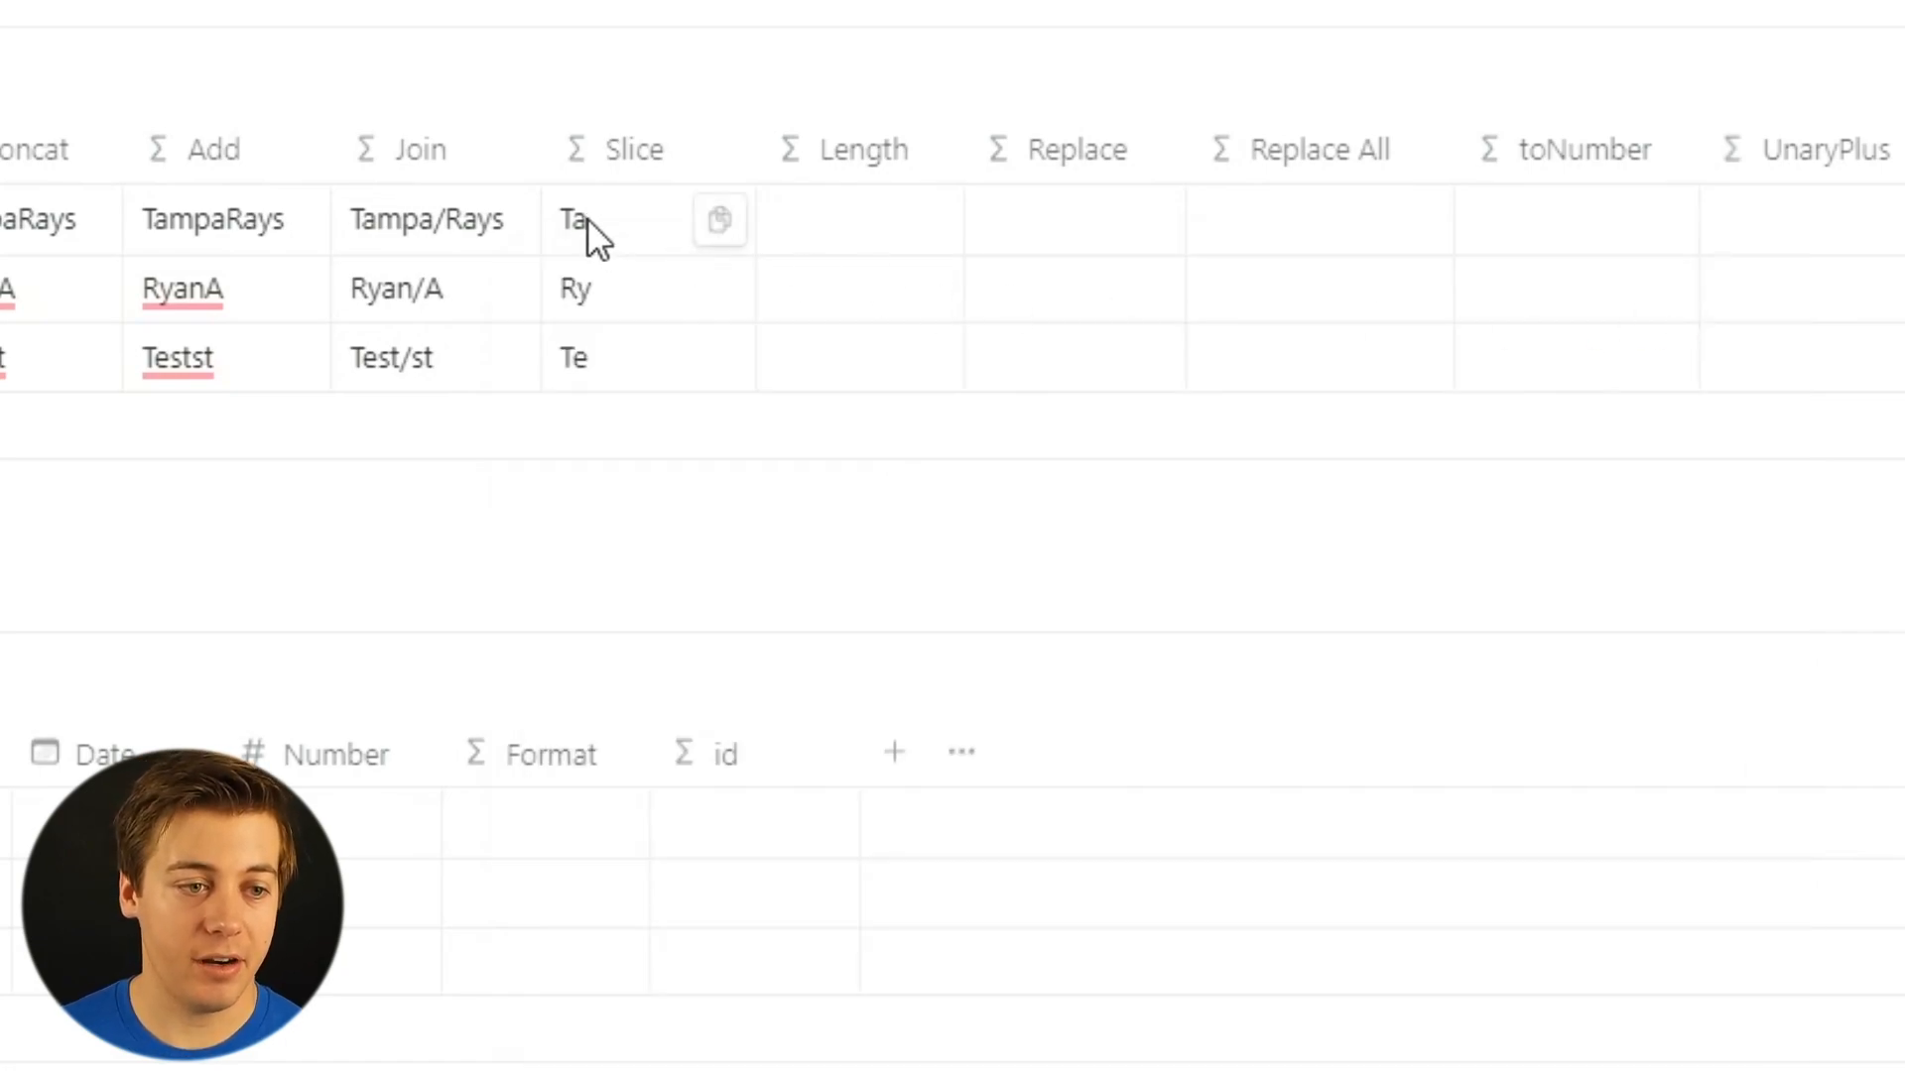
Change the start index in the Slice column's formula to 1.
left_click(662, 245)
left_click(924, 292)
left_click_drag(930, 293, 942, 293)
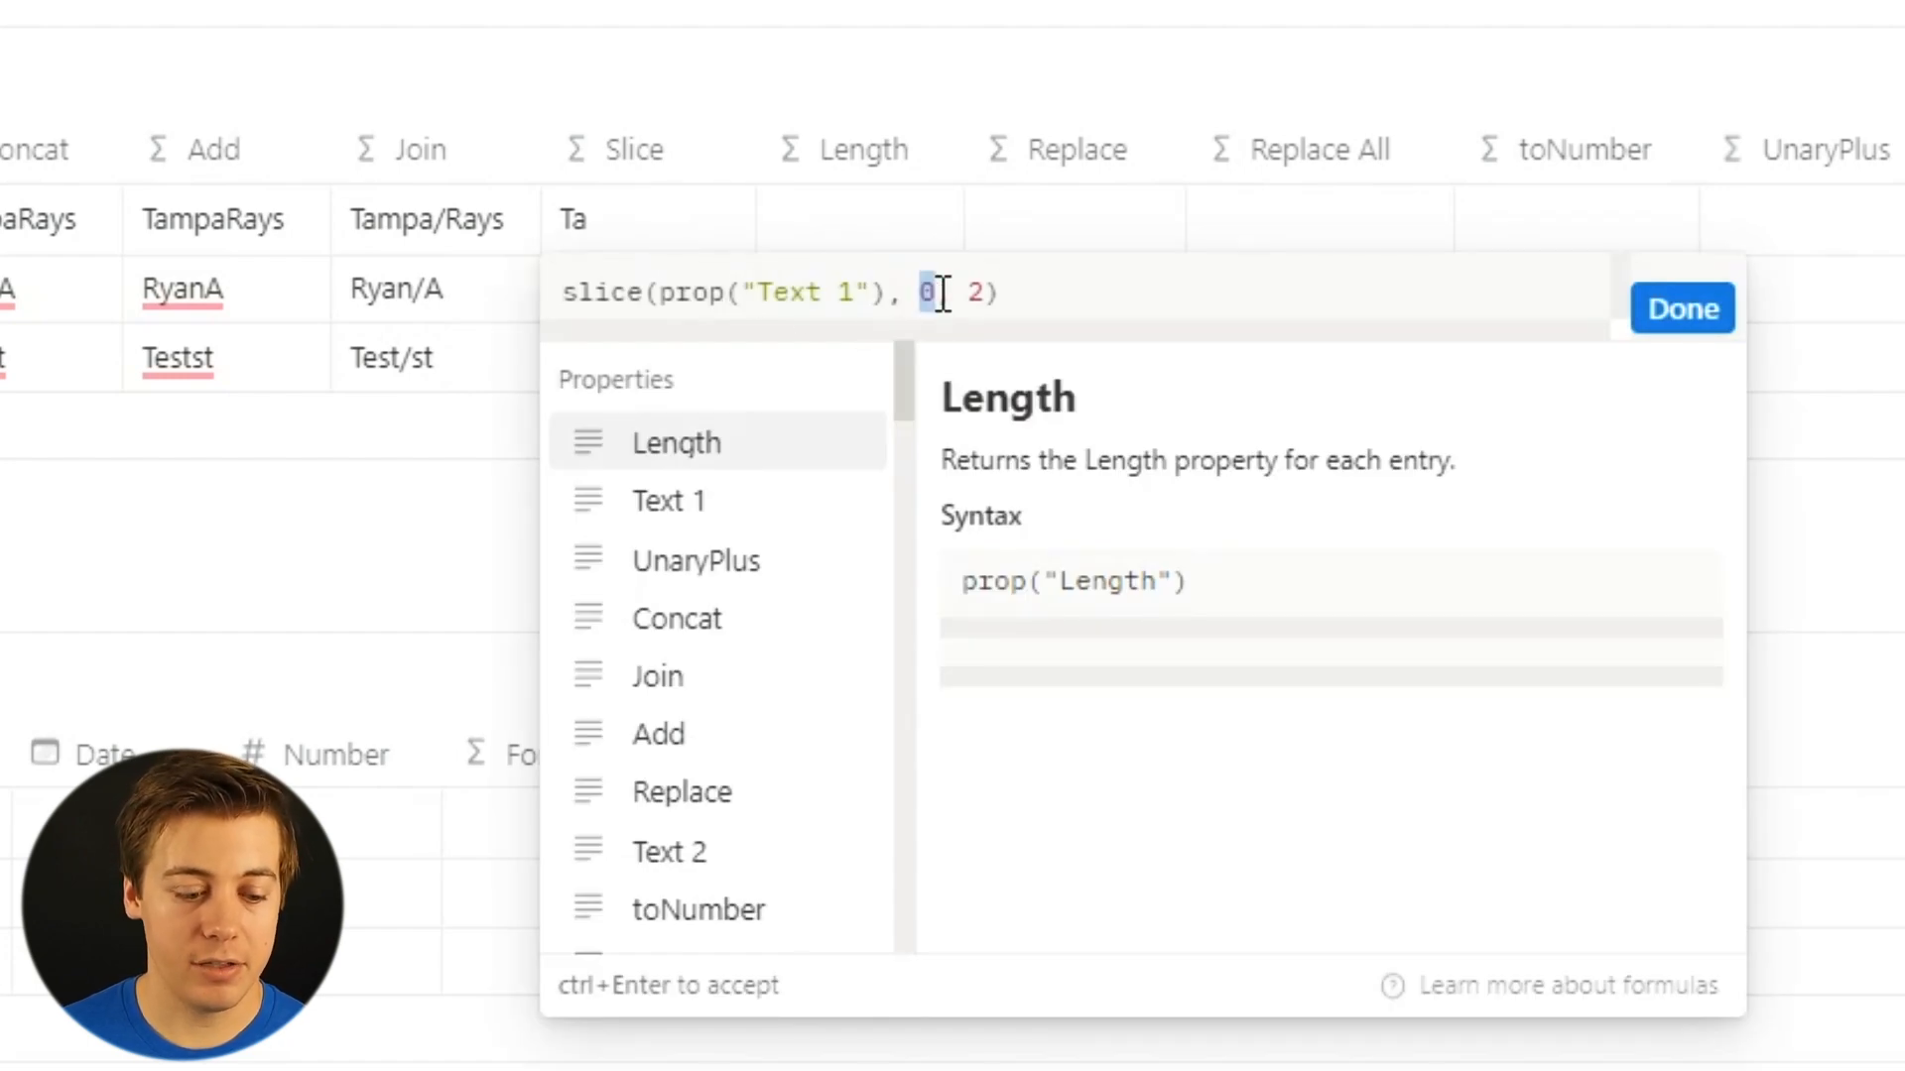
type("1")
left_click(1699, 312)
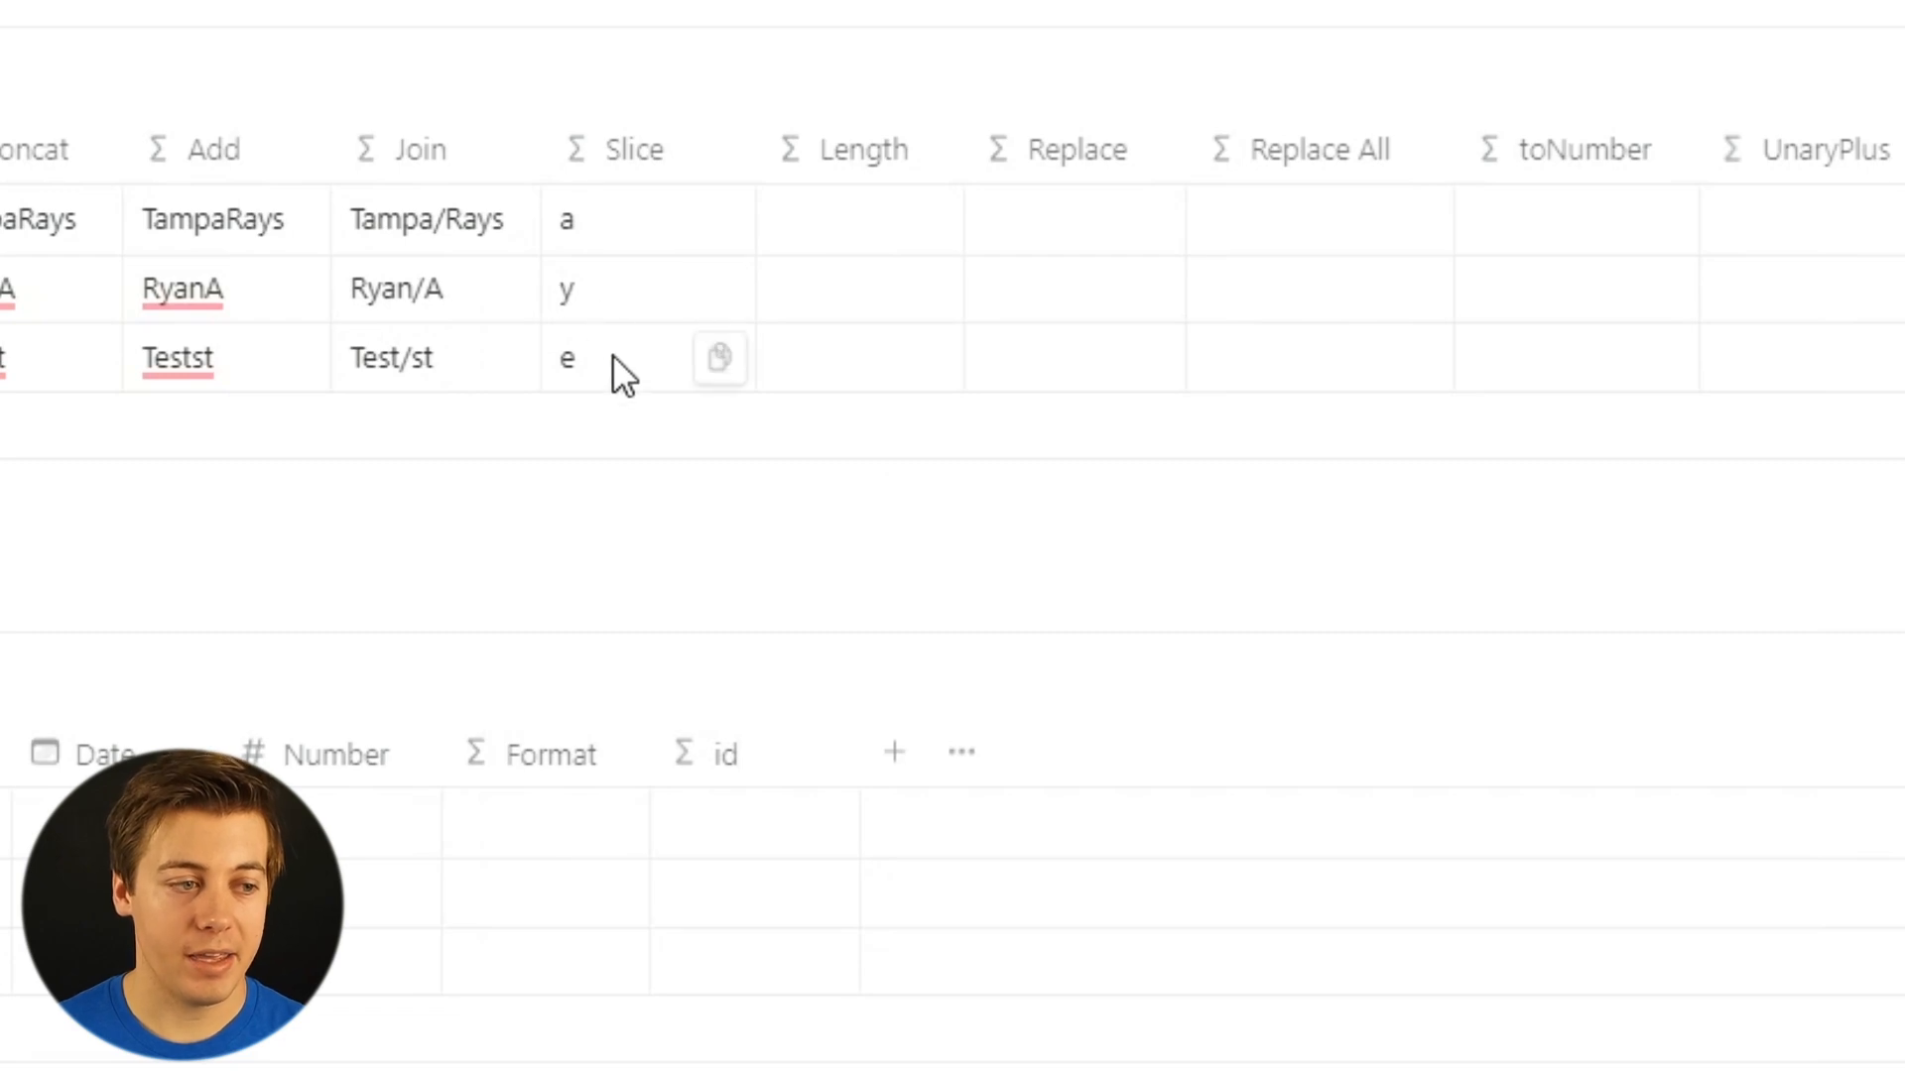
Set the Strings table's Length column formula to length(prop("Text 1")).
left_click(622, 236)
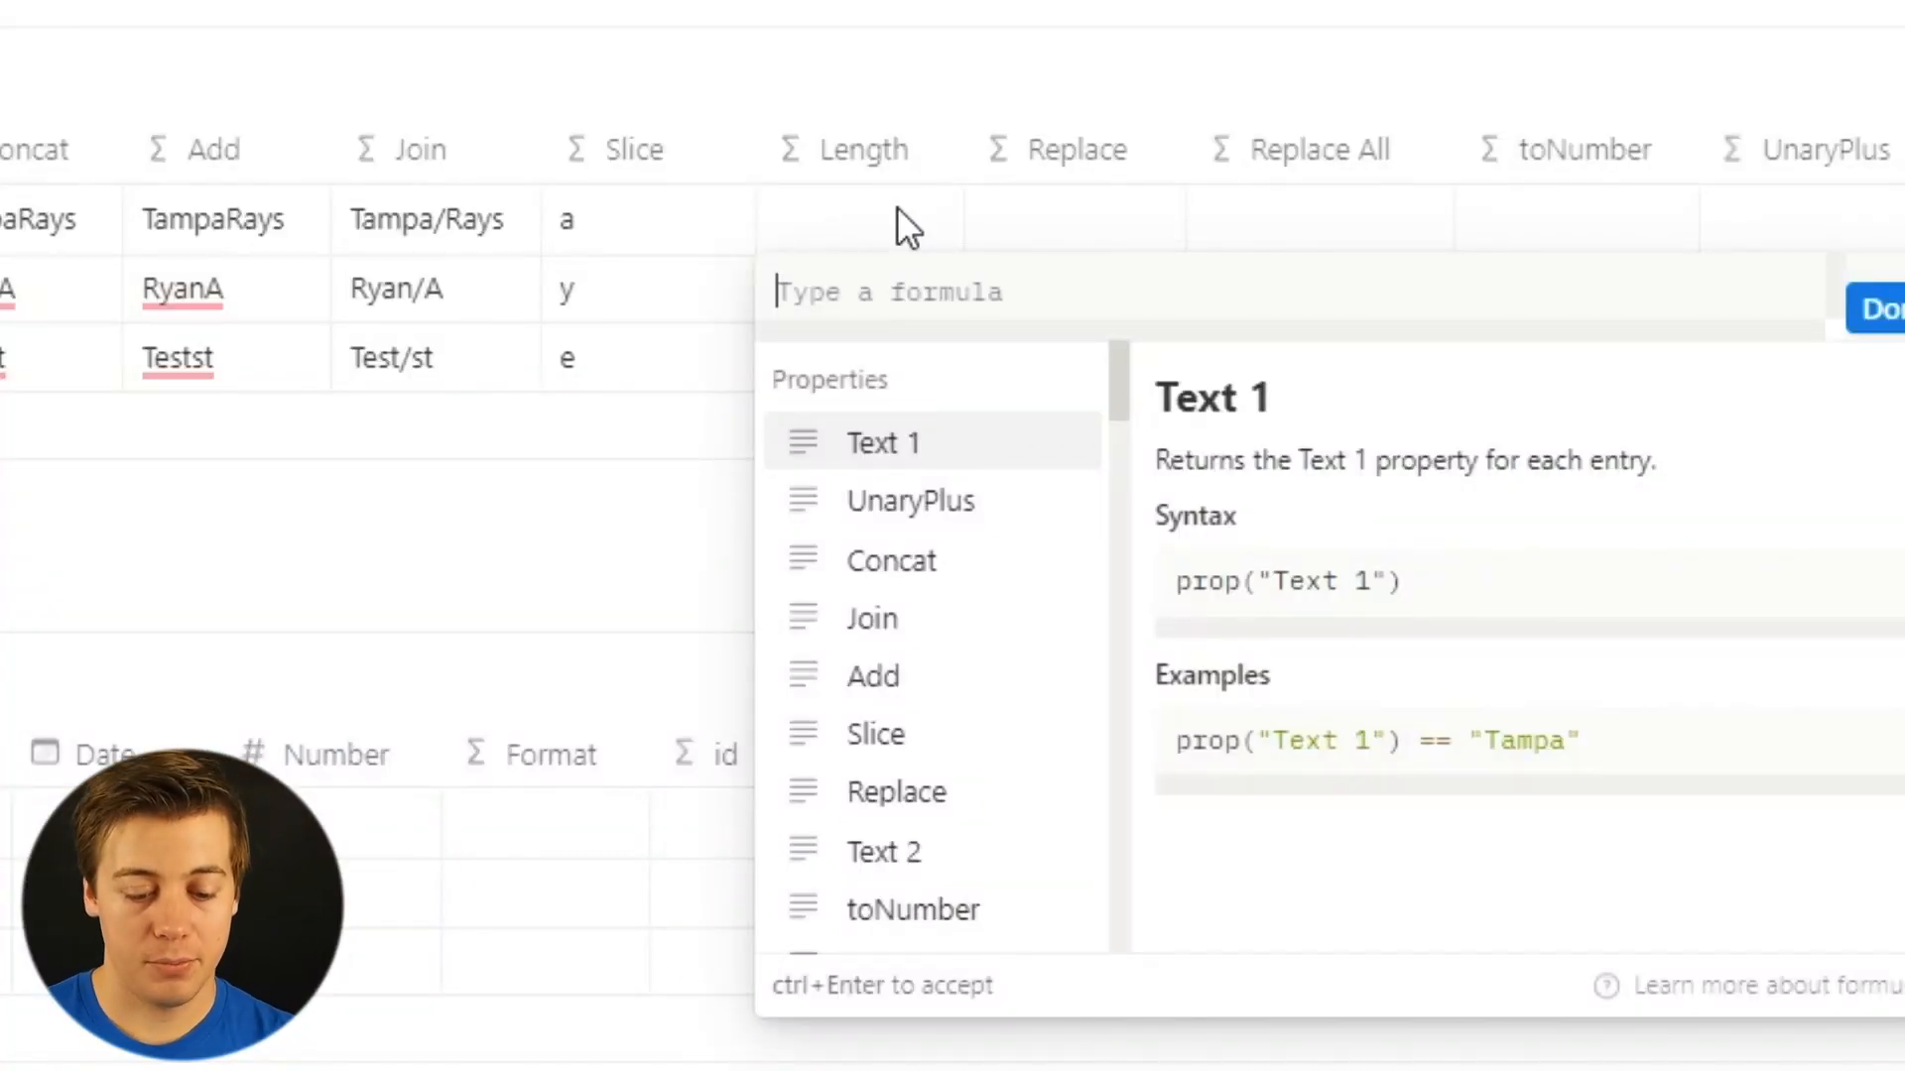
type("1")
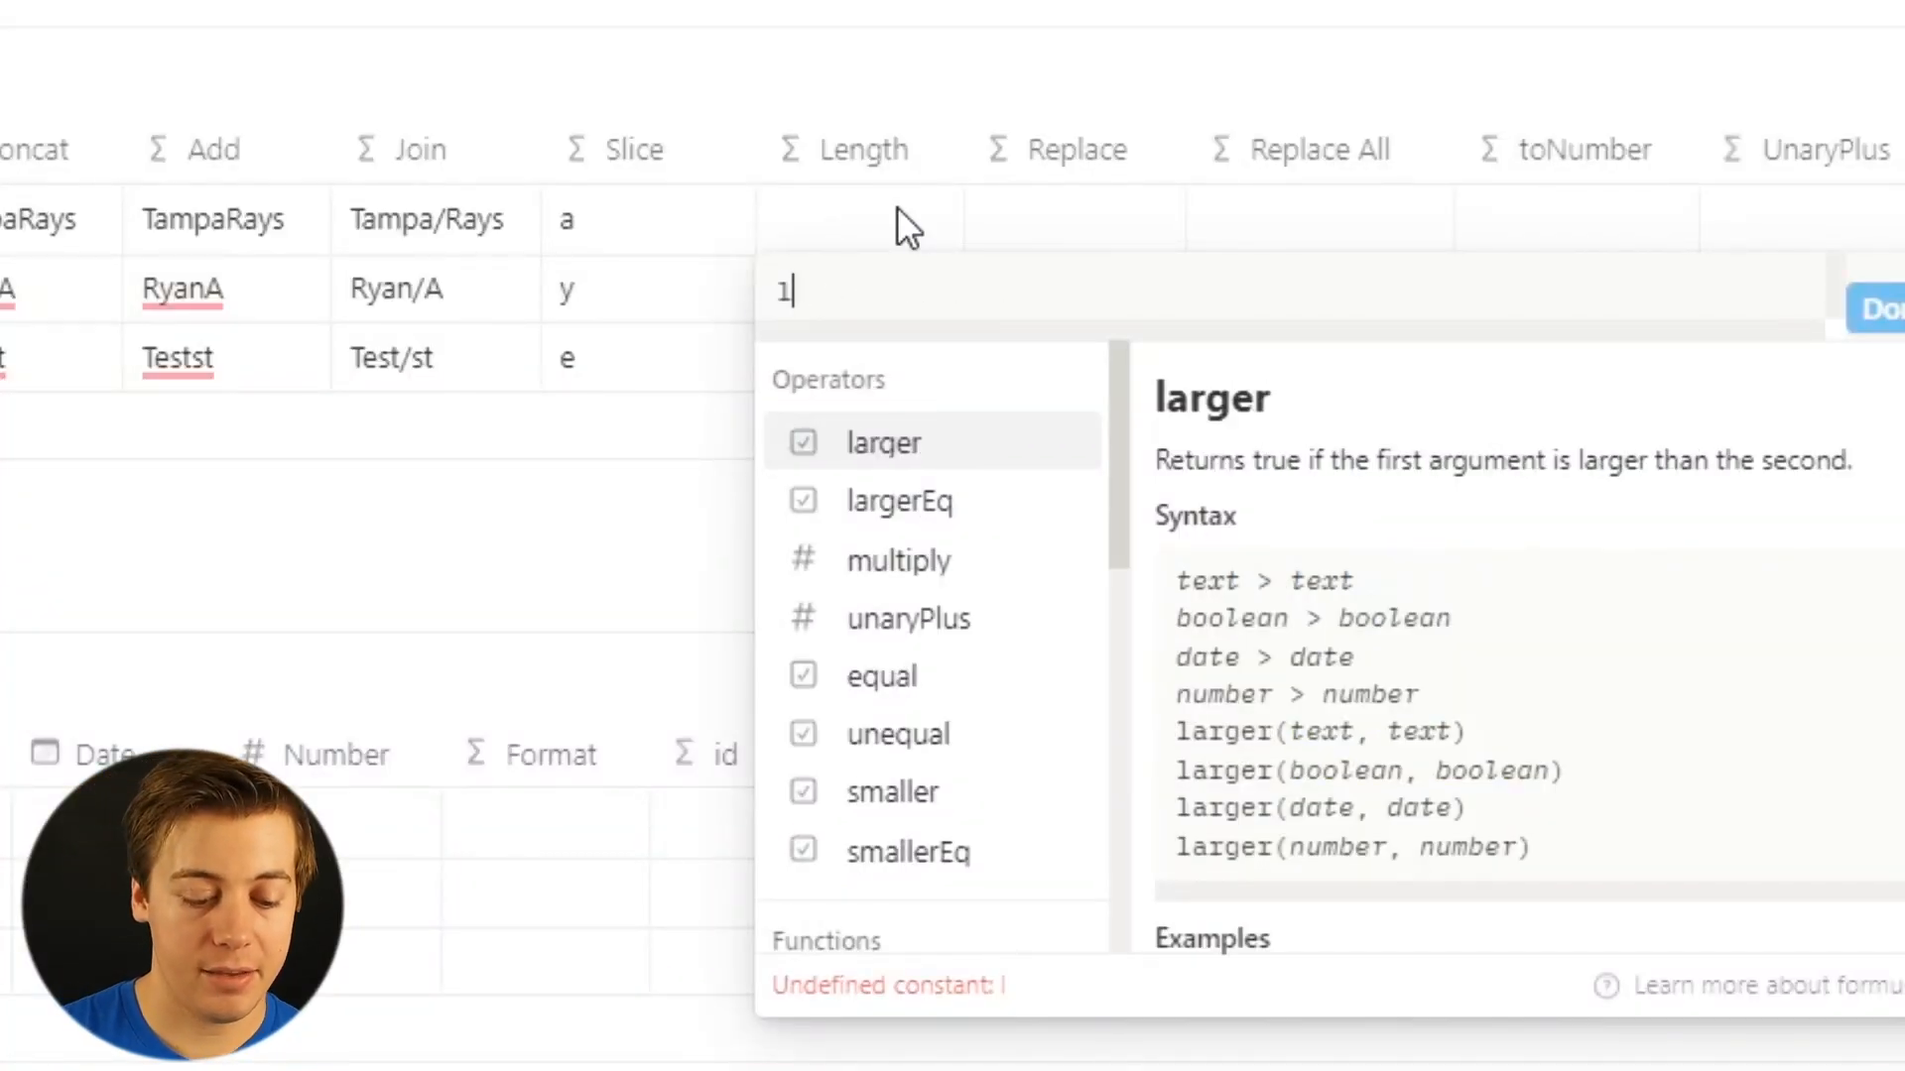
type("ength")
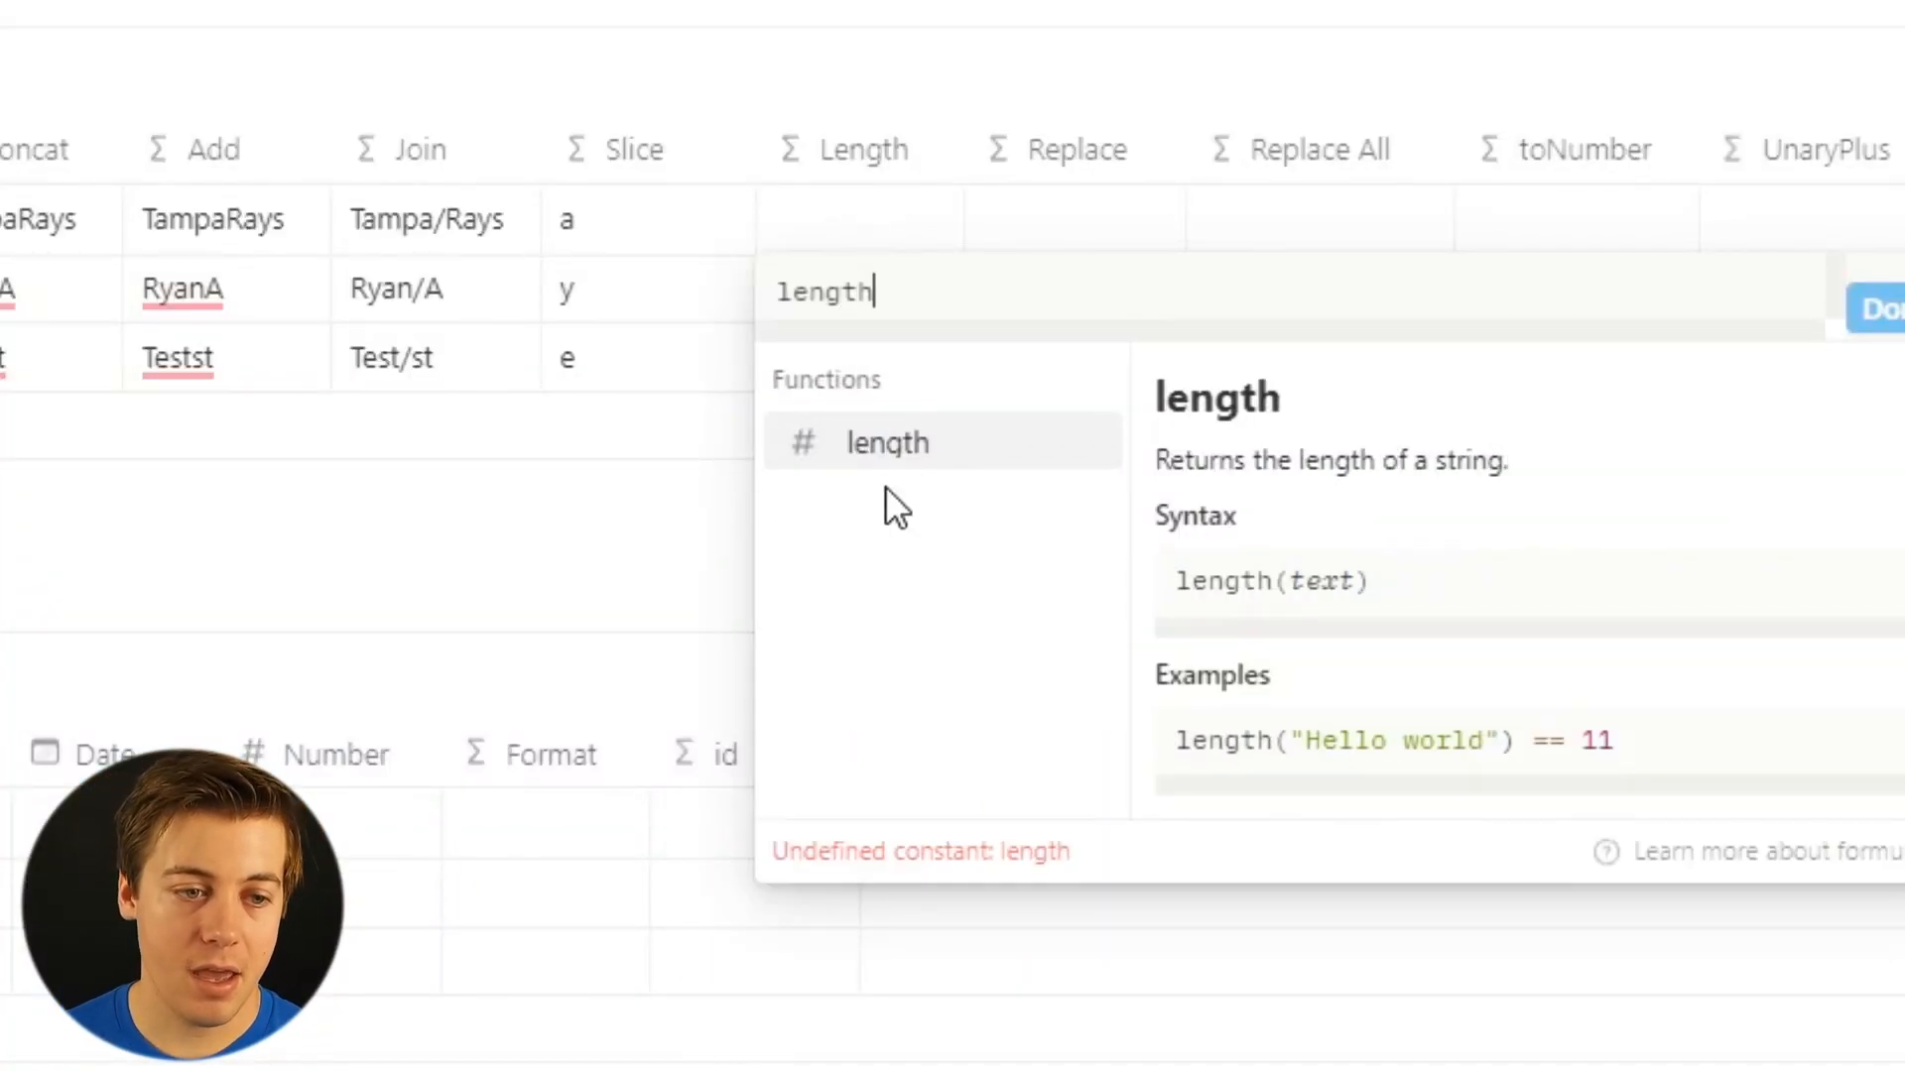
left_click(891, 459)
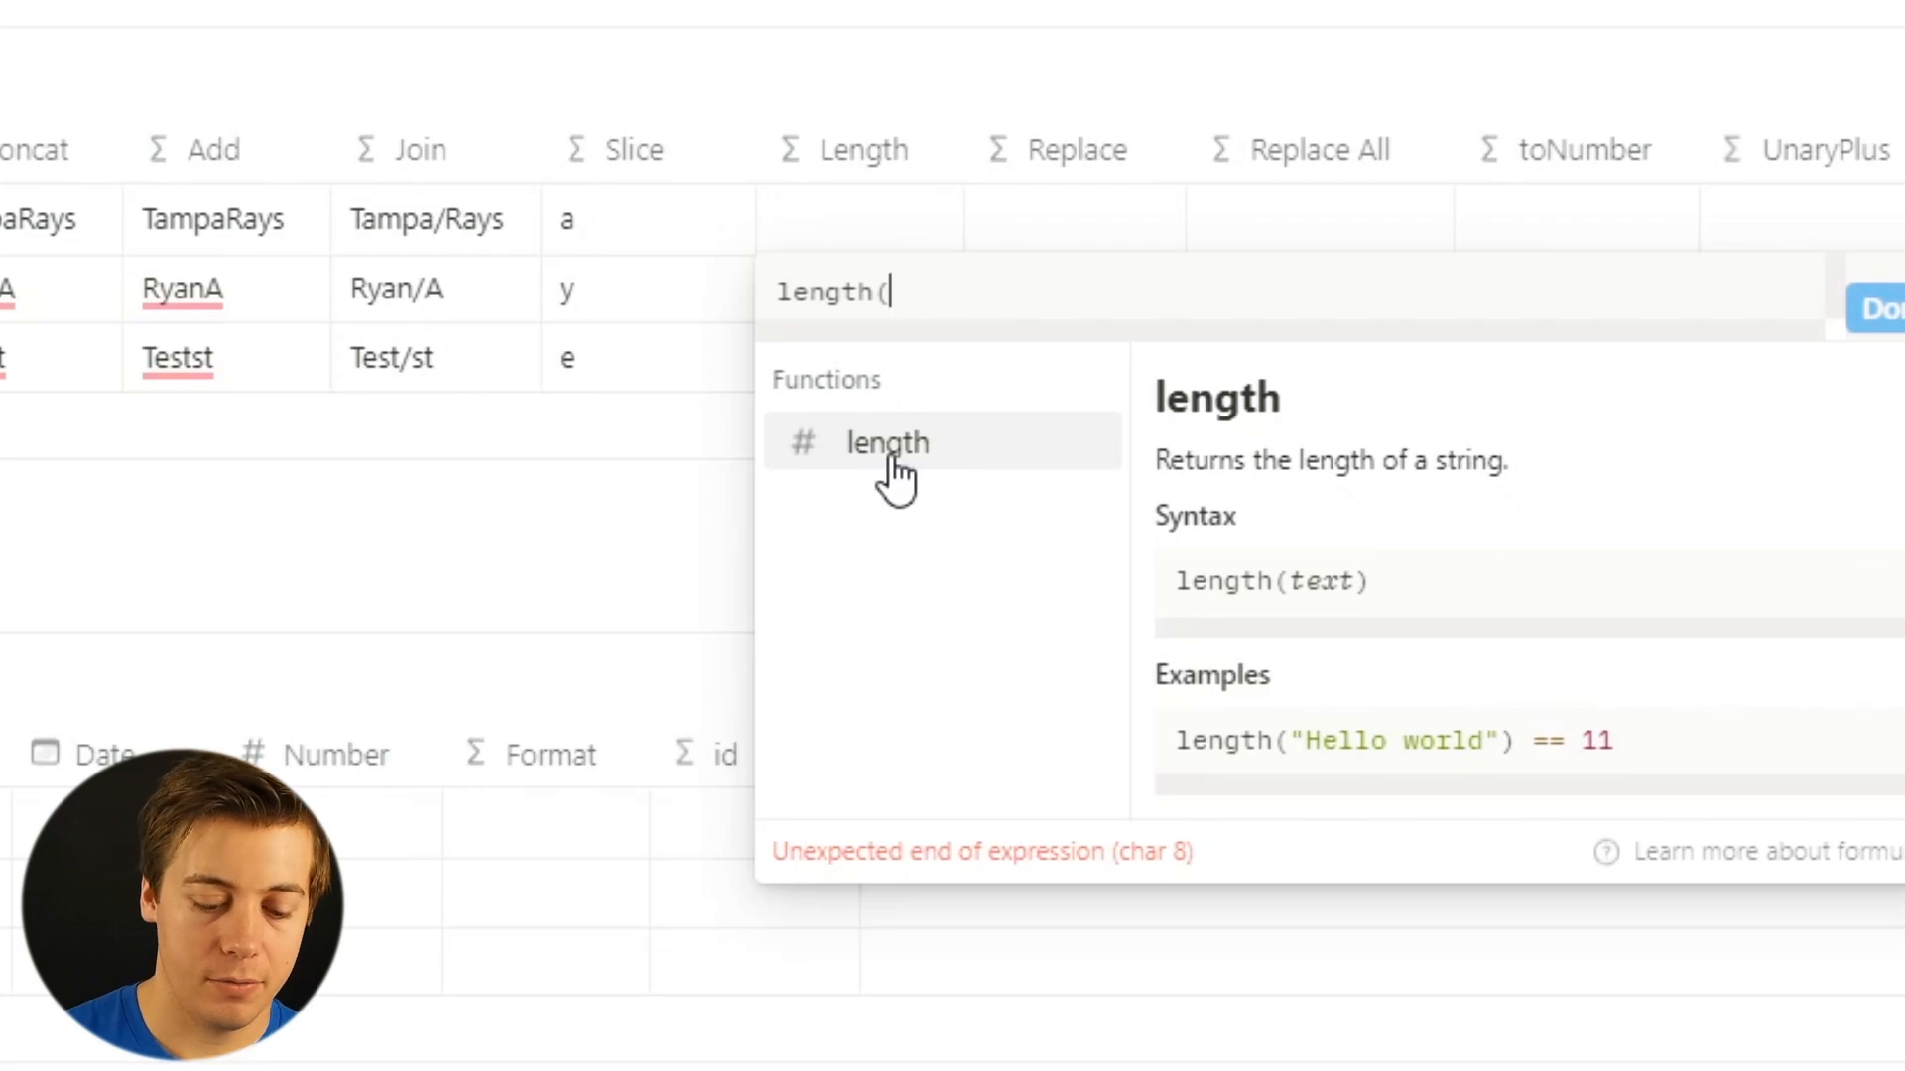
type("prop")
left_click(896, 468)
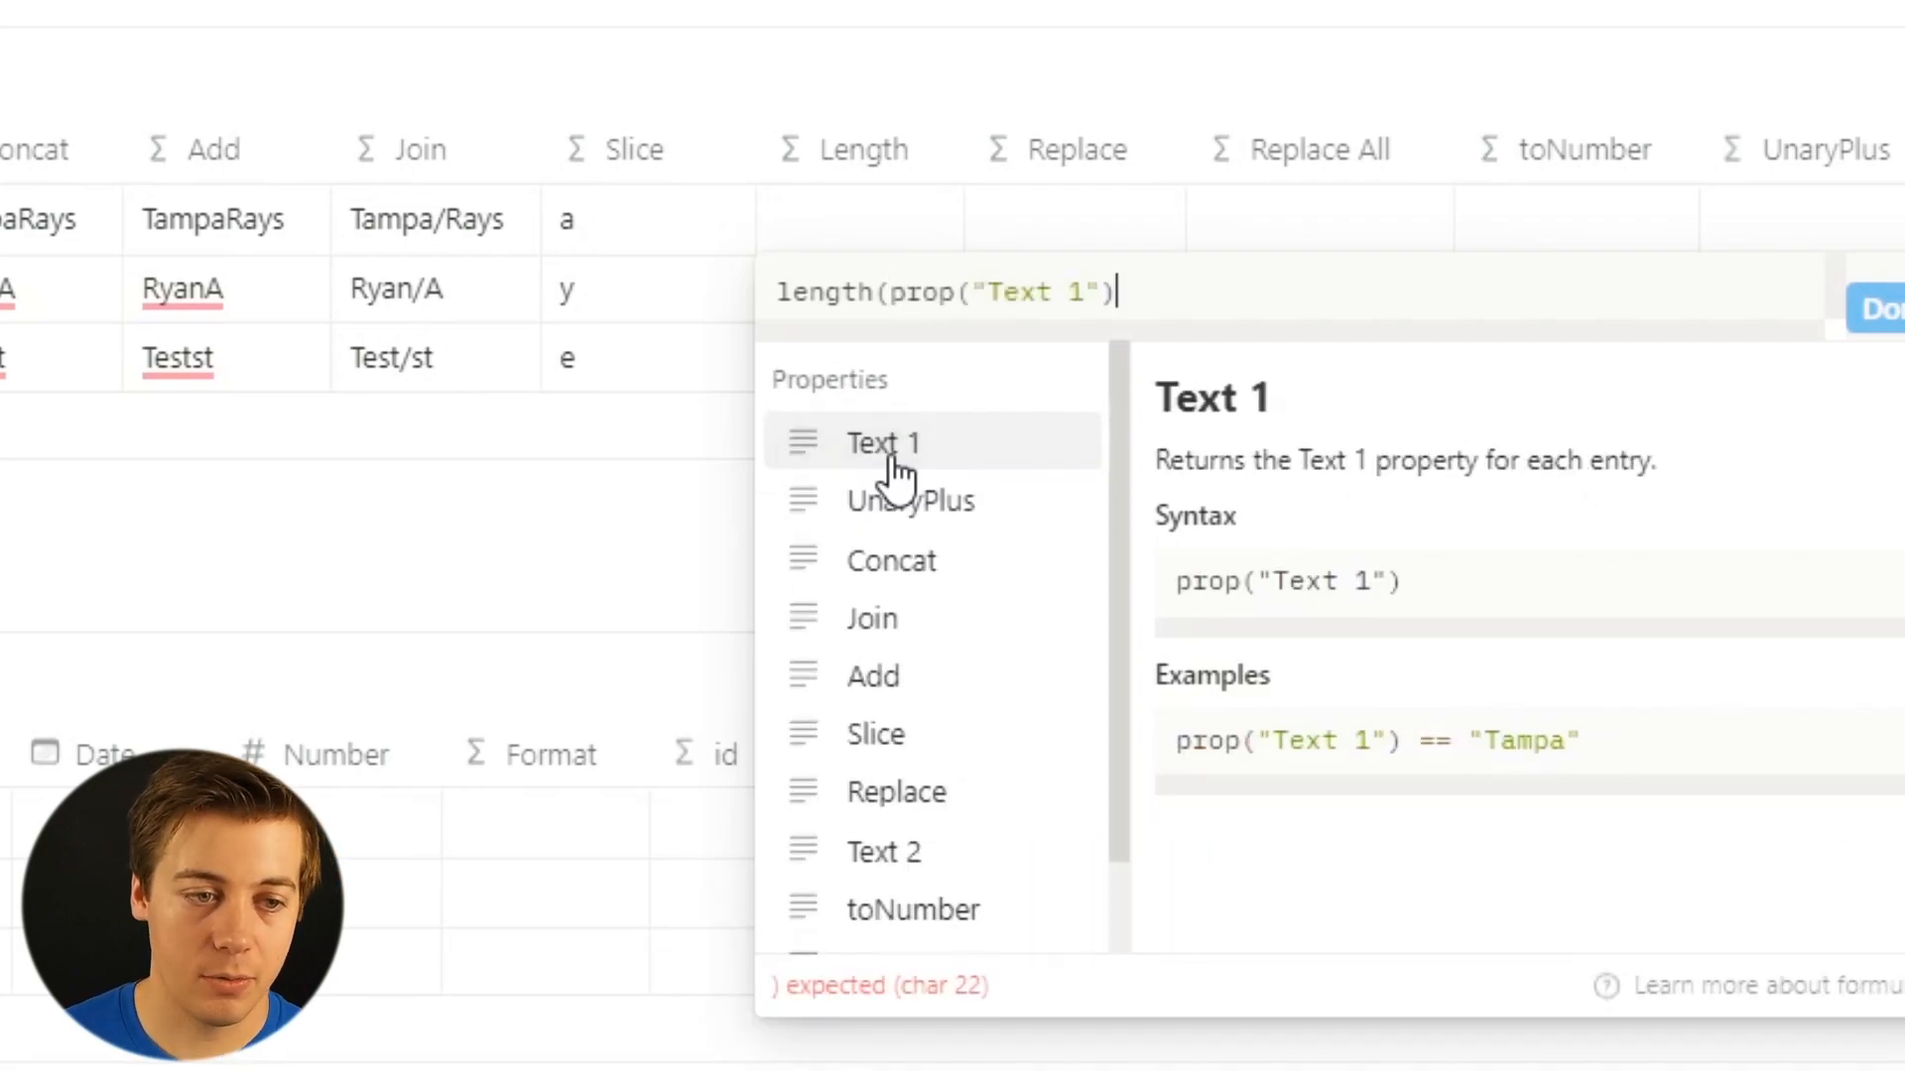
type(")")
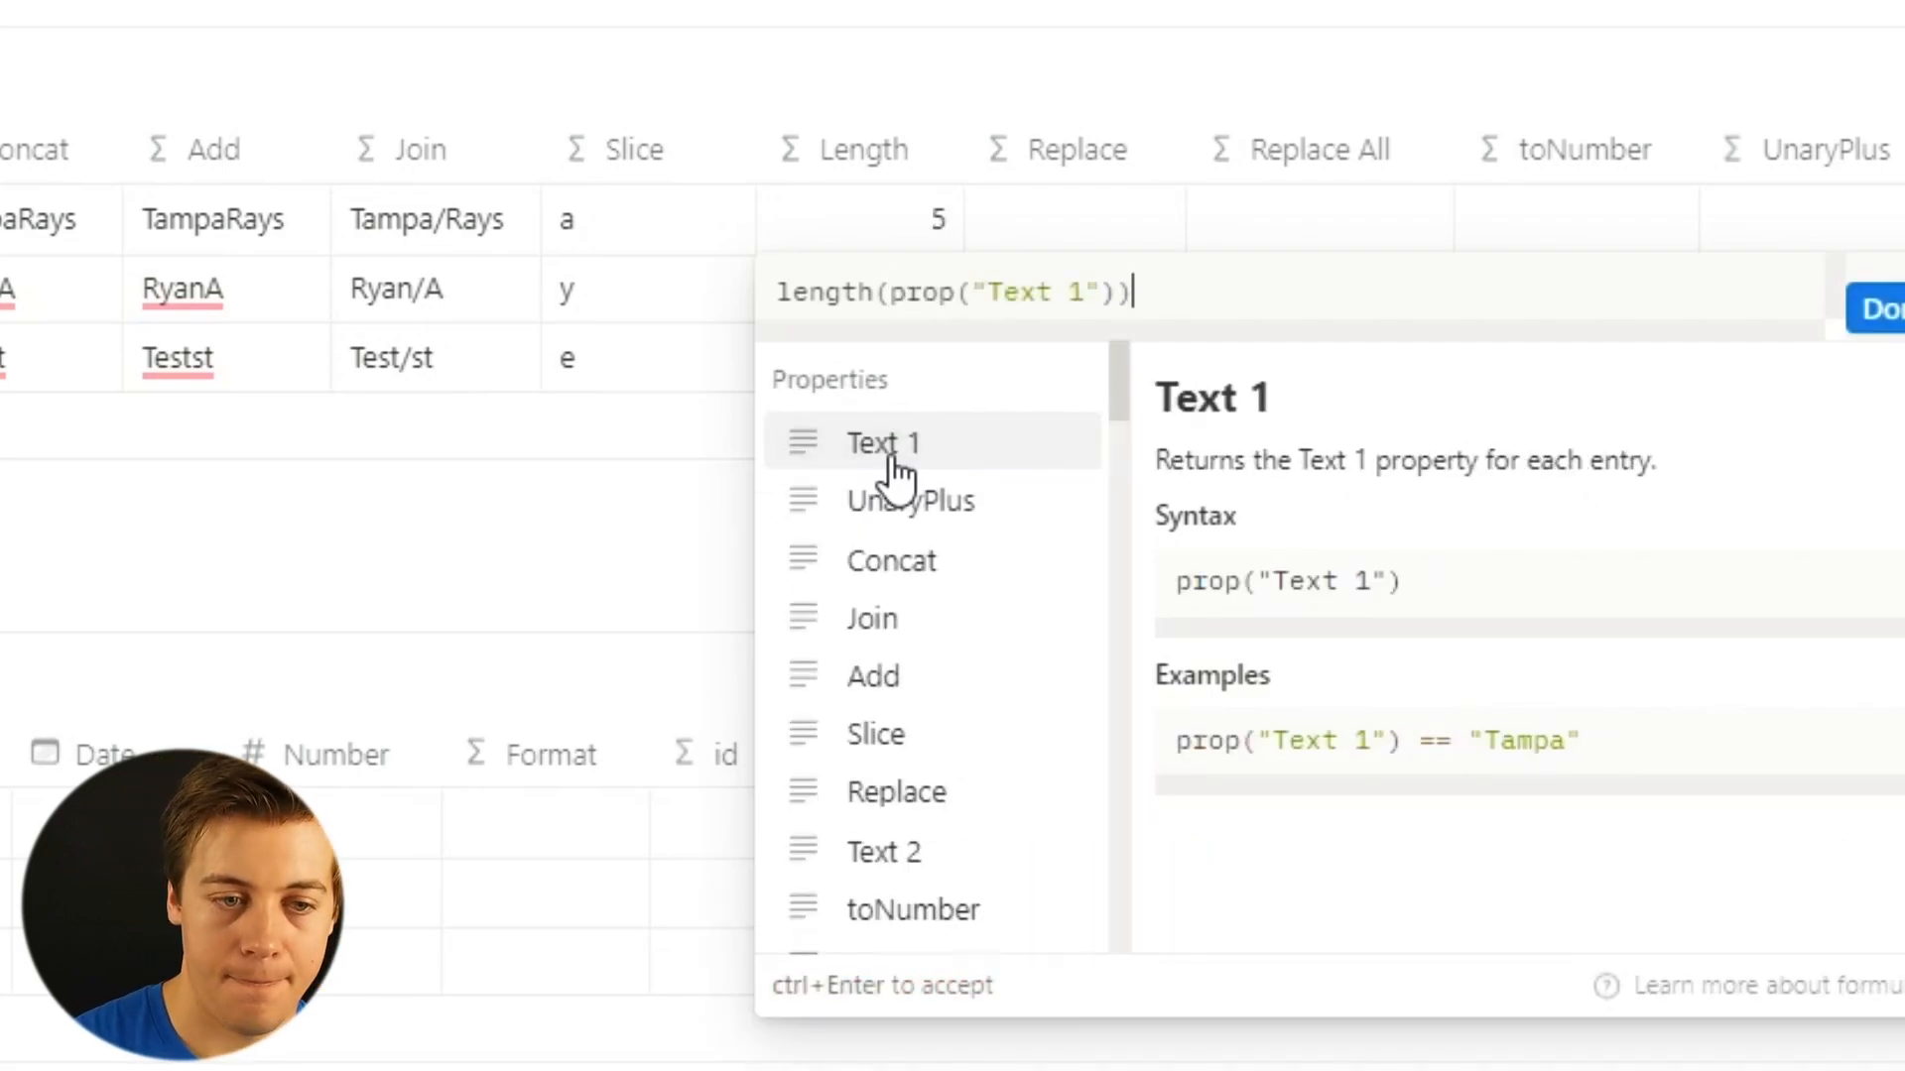
left_click(1875, 309)
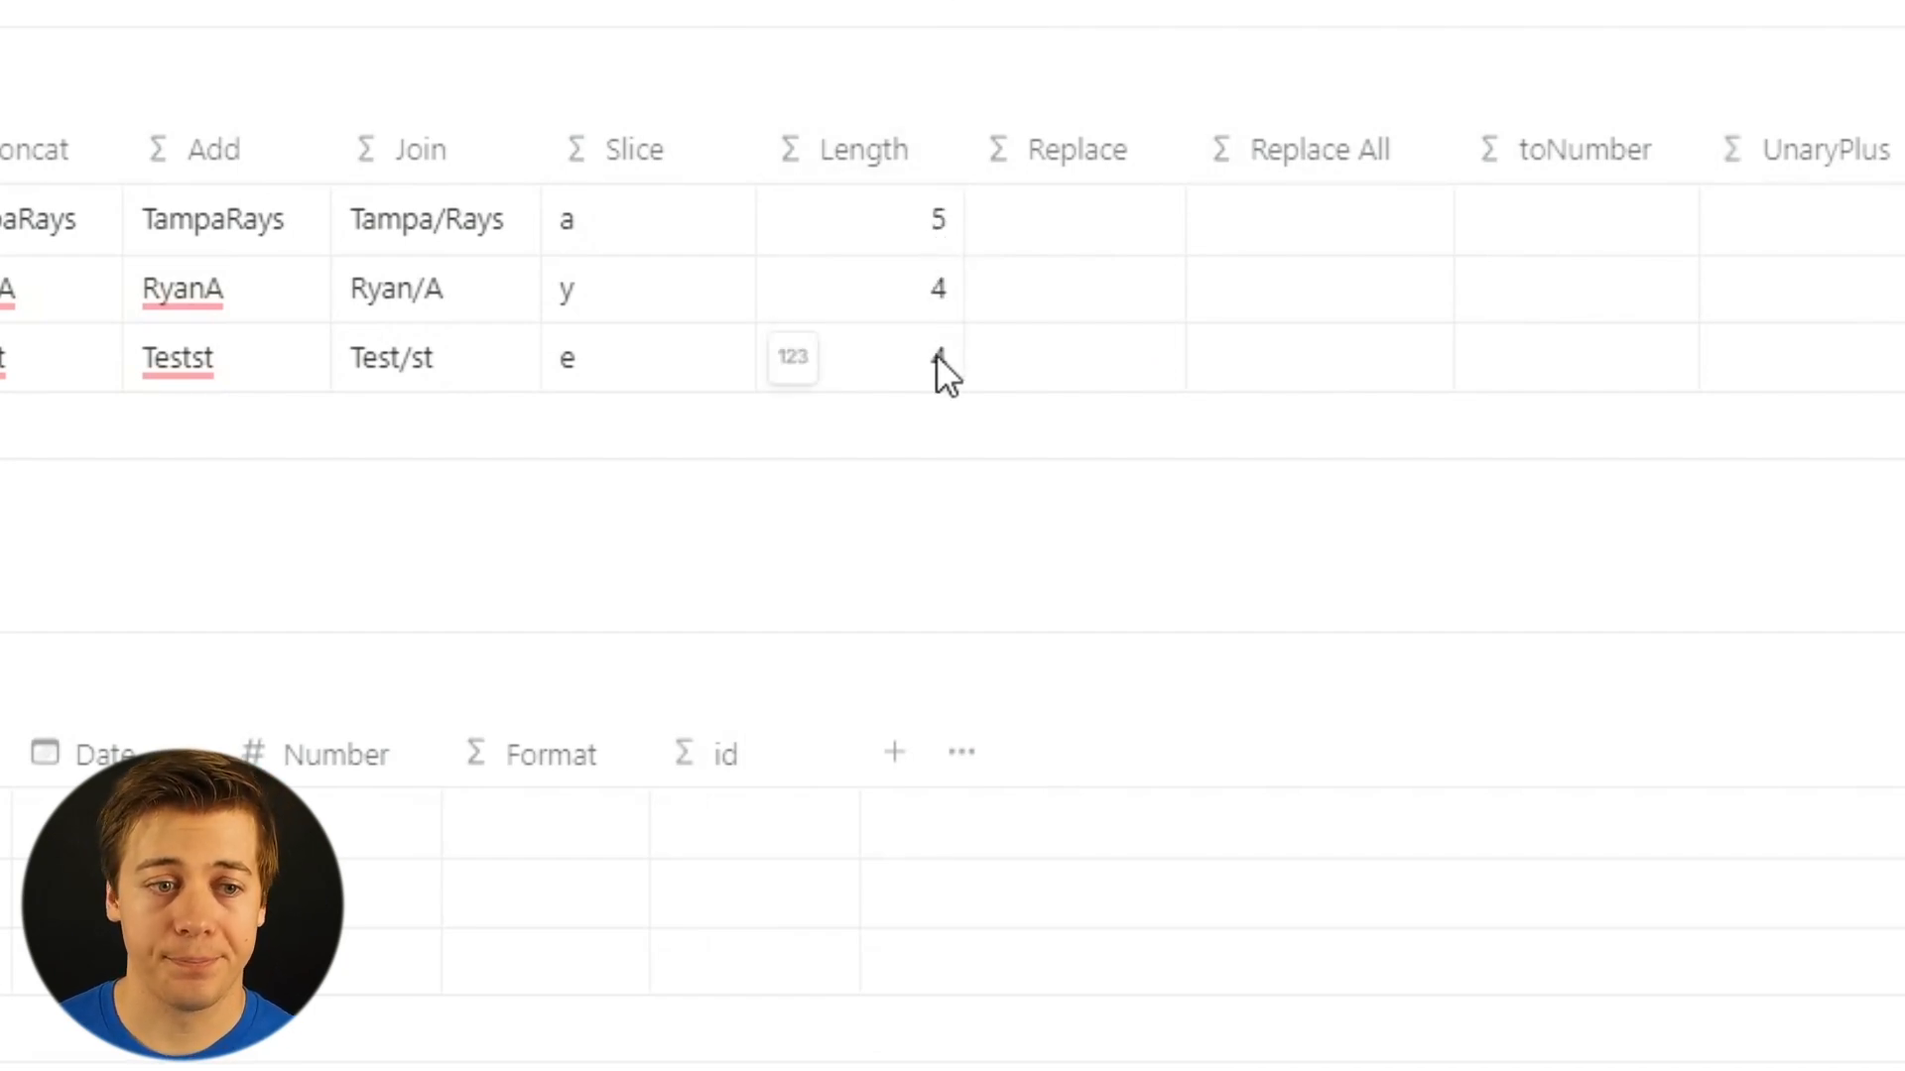
Set the Strings table's Replace column formula to replace(prop("Text 1"), "a", "i").
left_click(1081, 208)
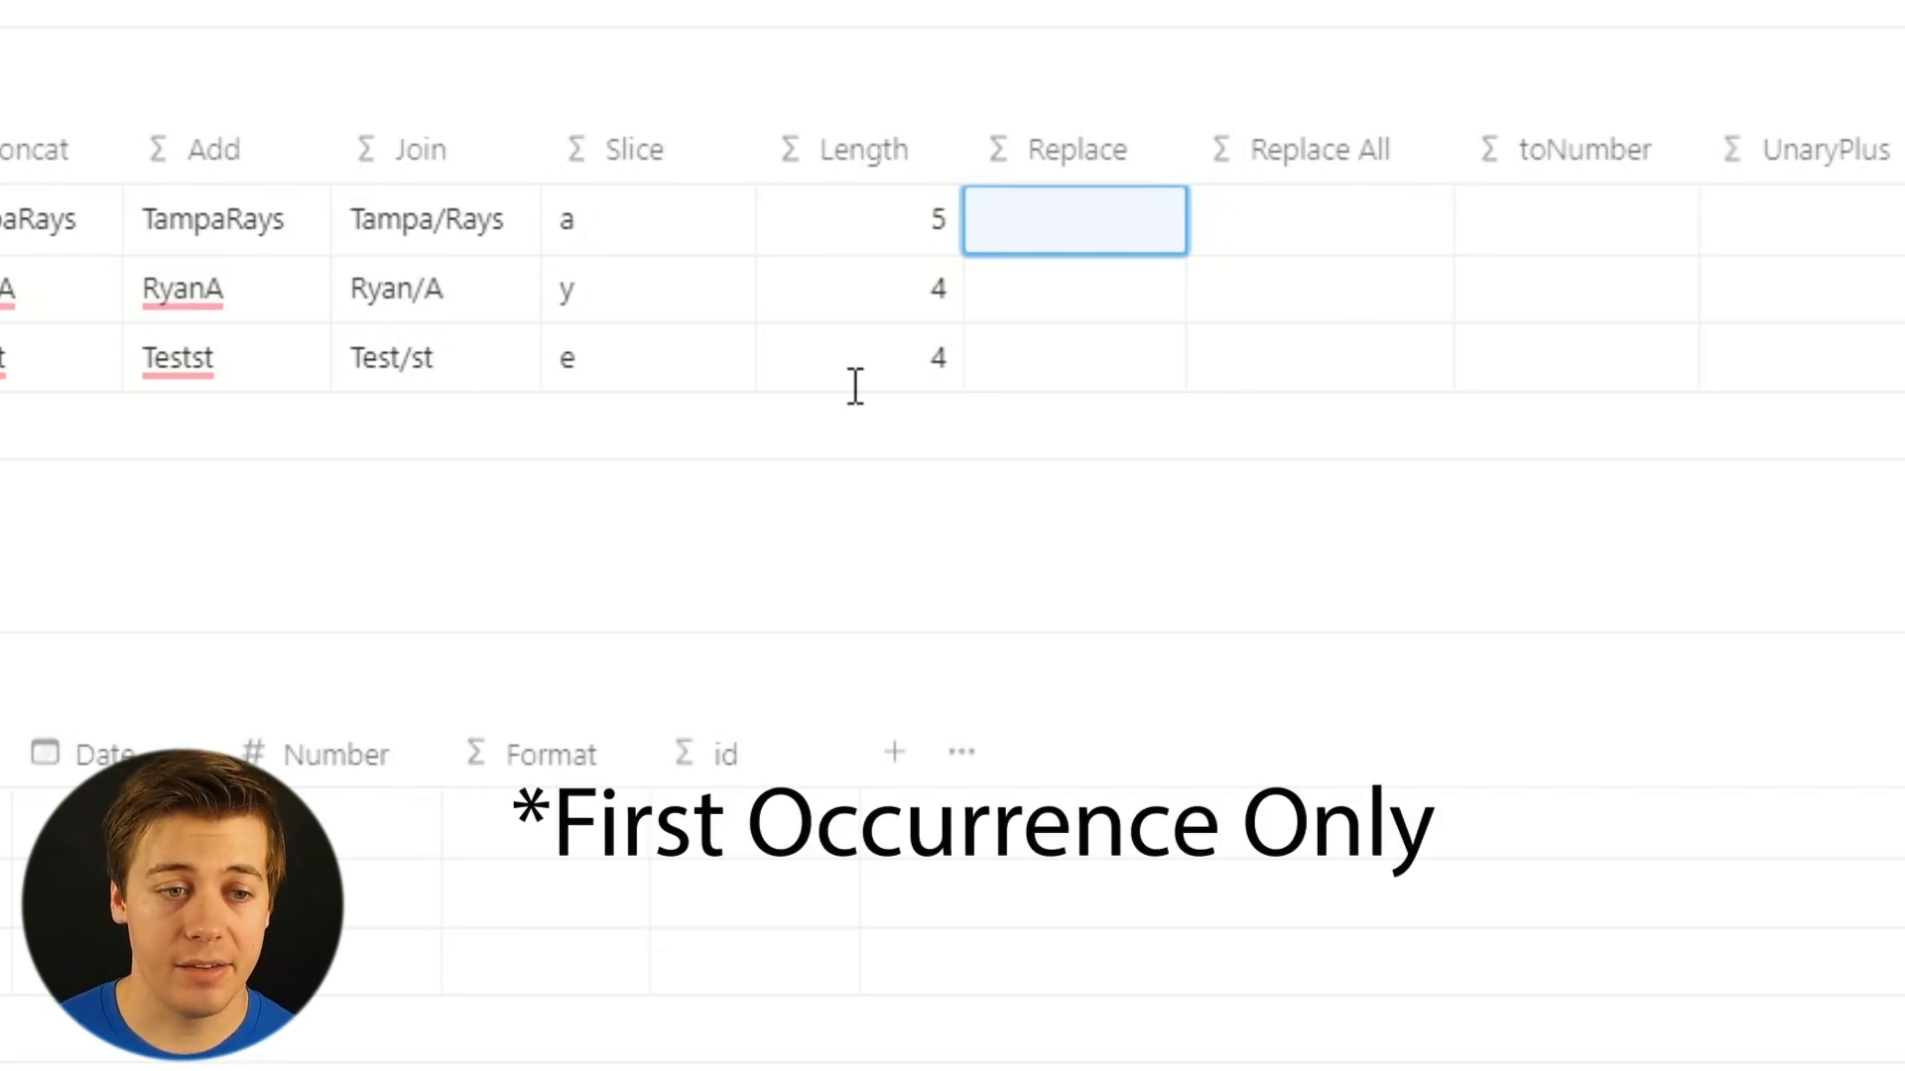
left_click(1071, 233)
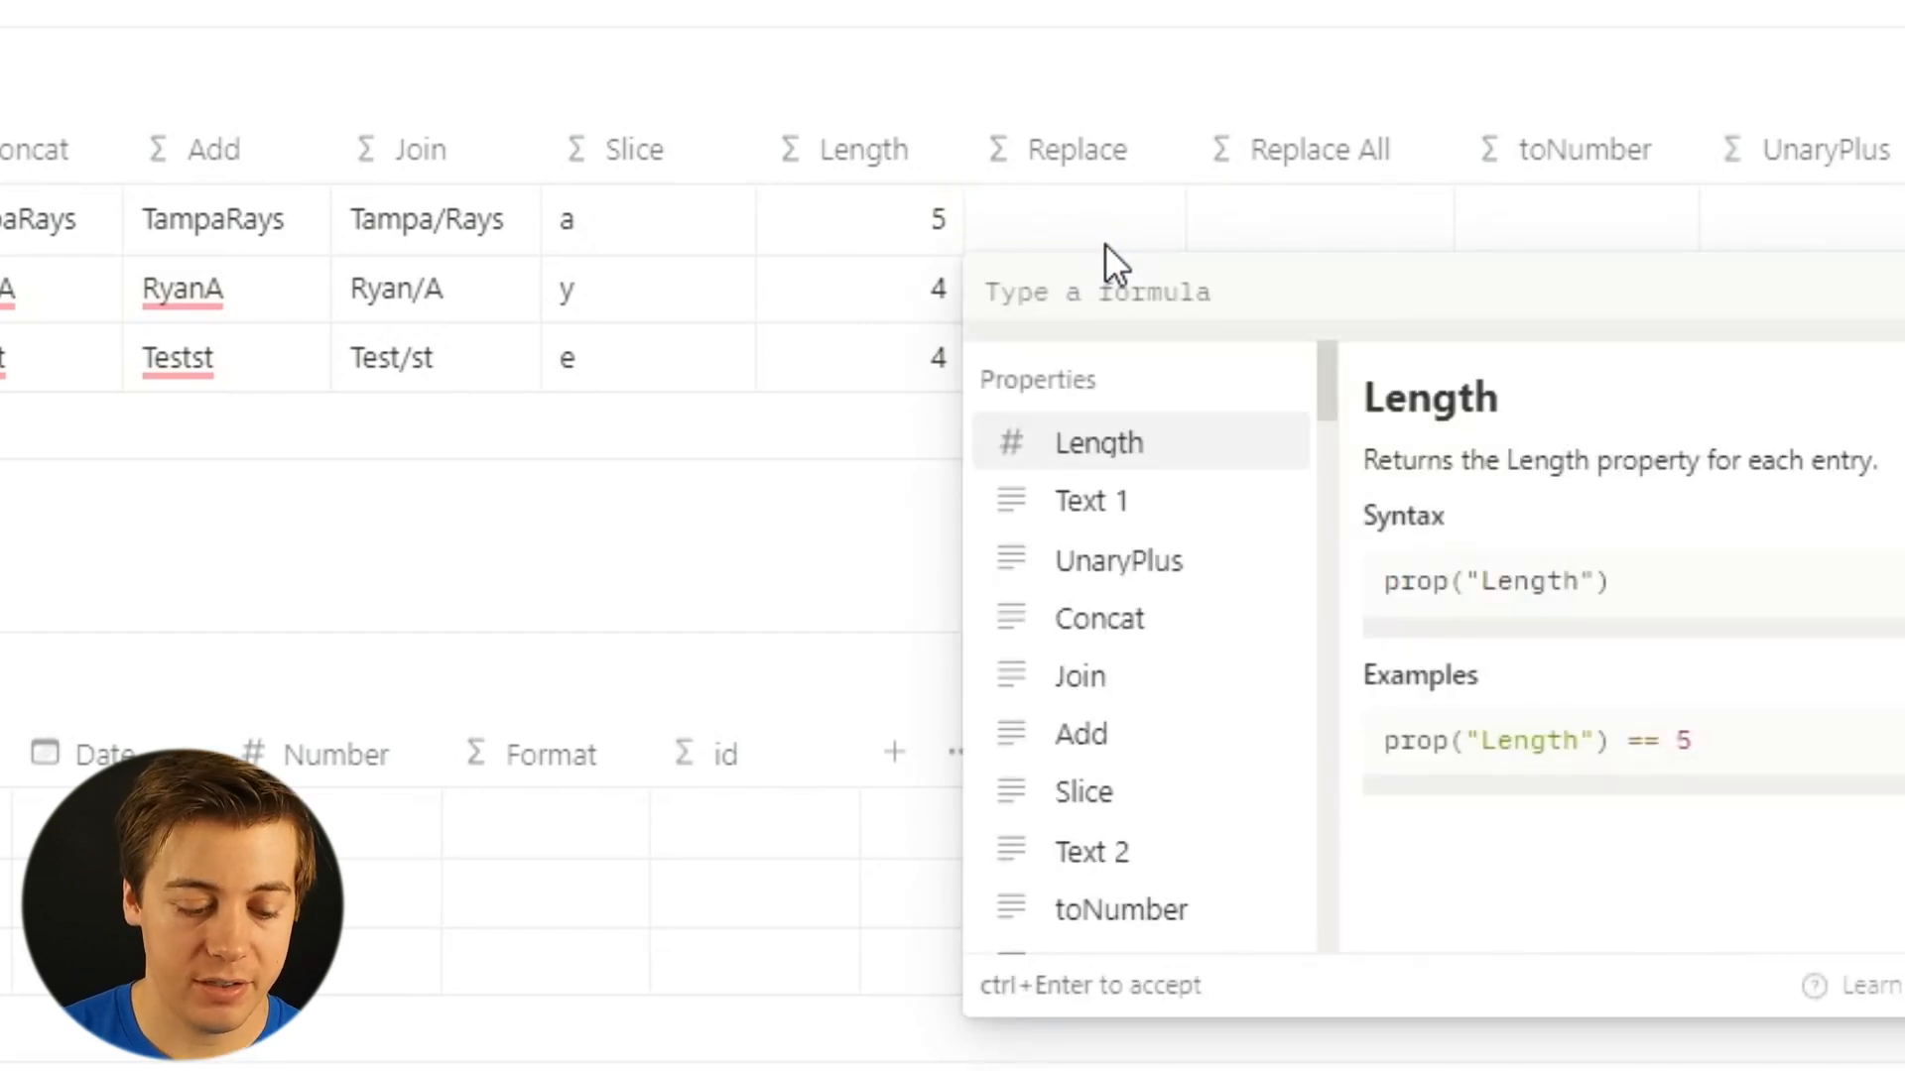
type("repl")
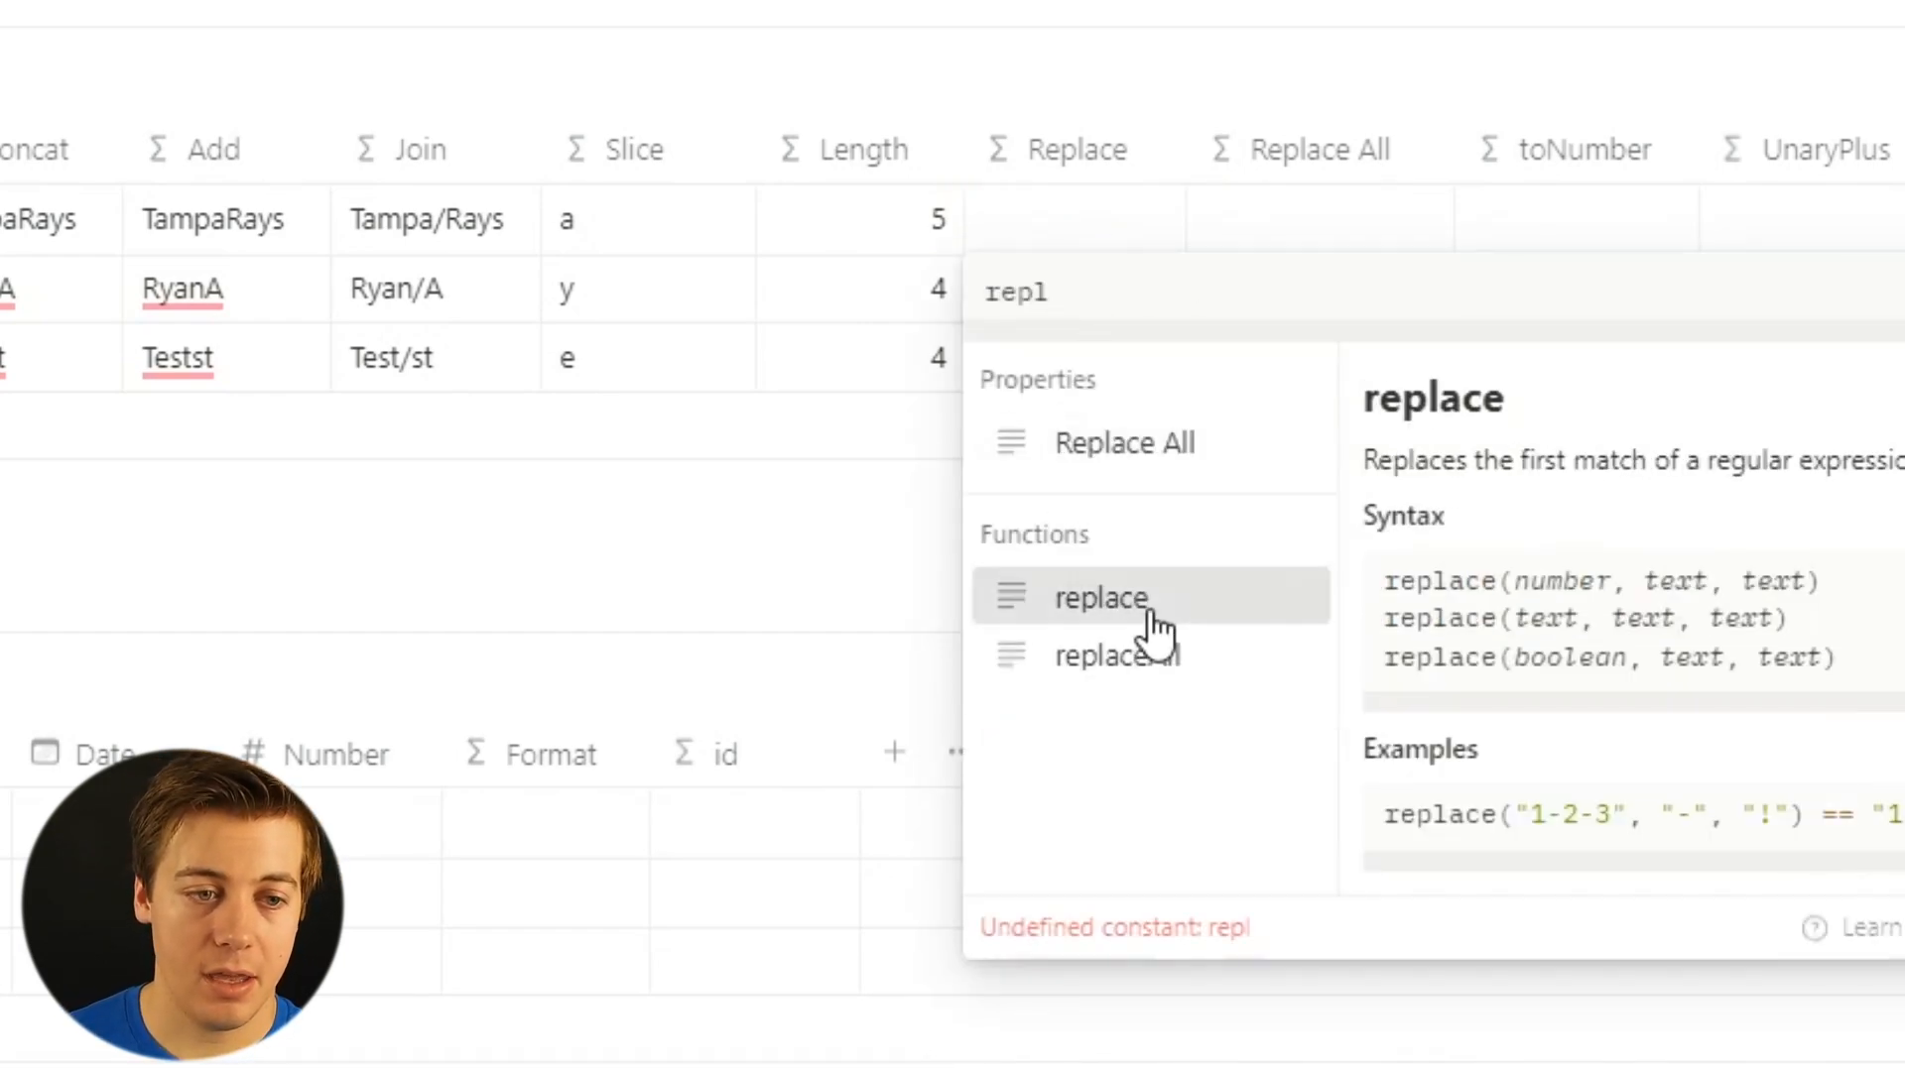
left_click(1141, 605)
type("pr")
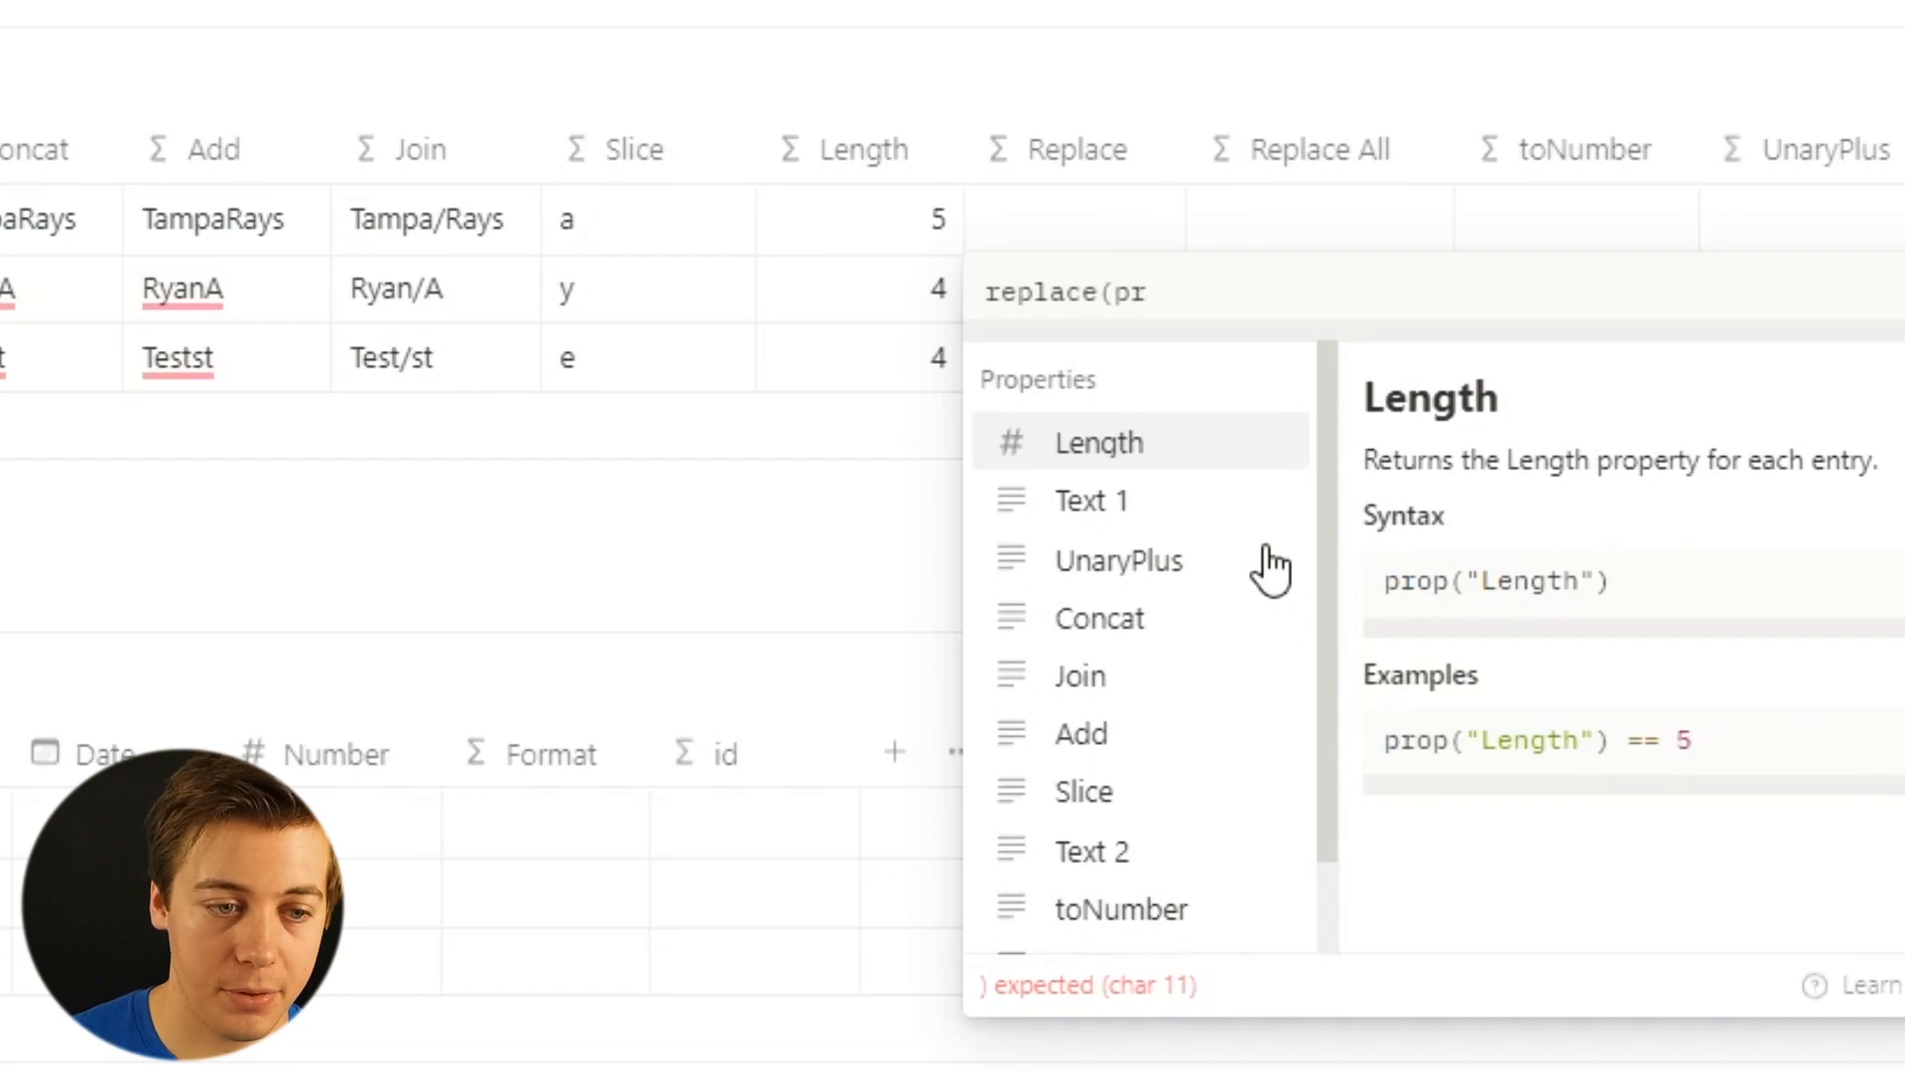
left_click(1185, 511)
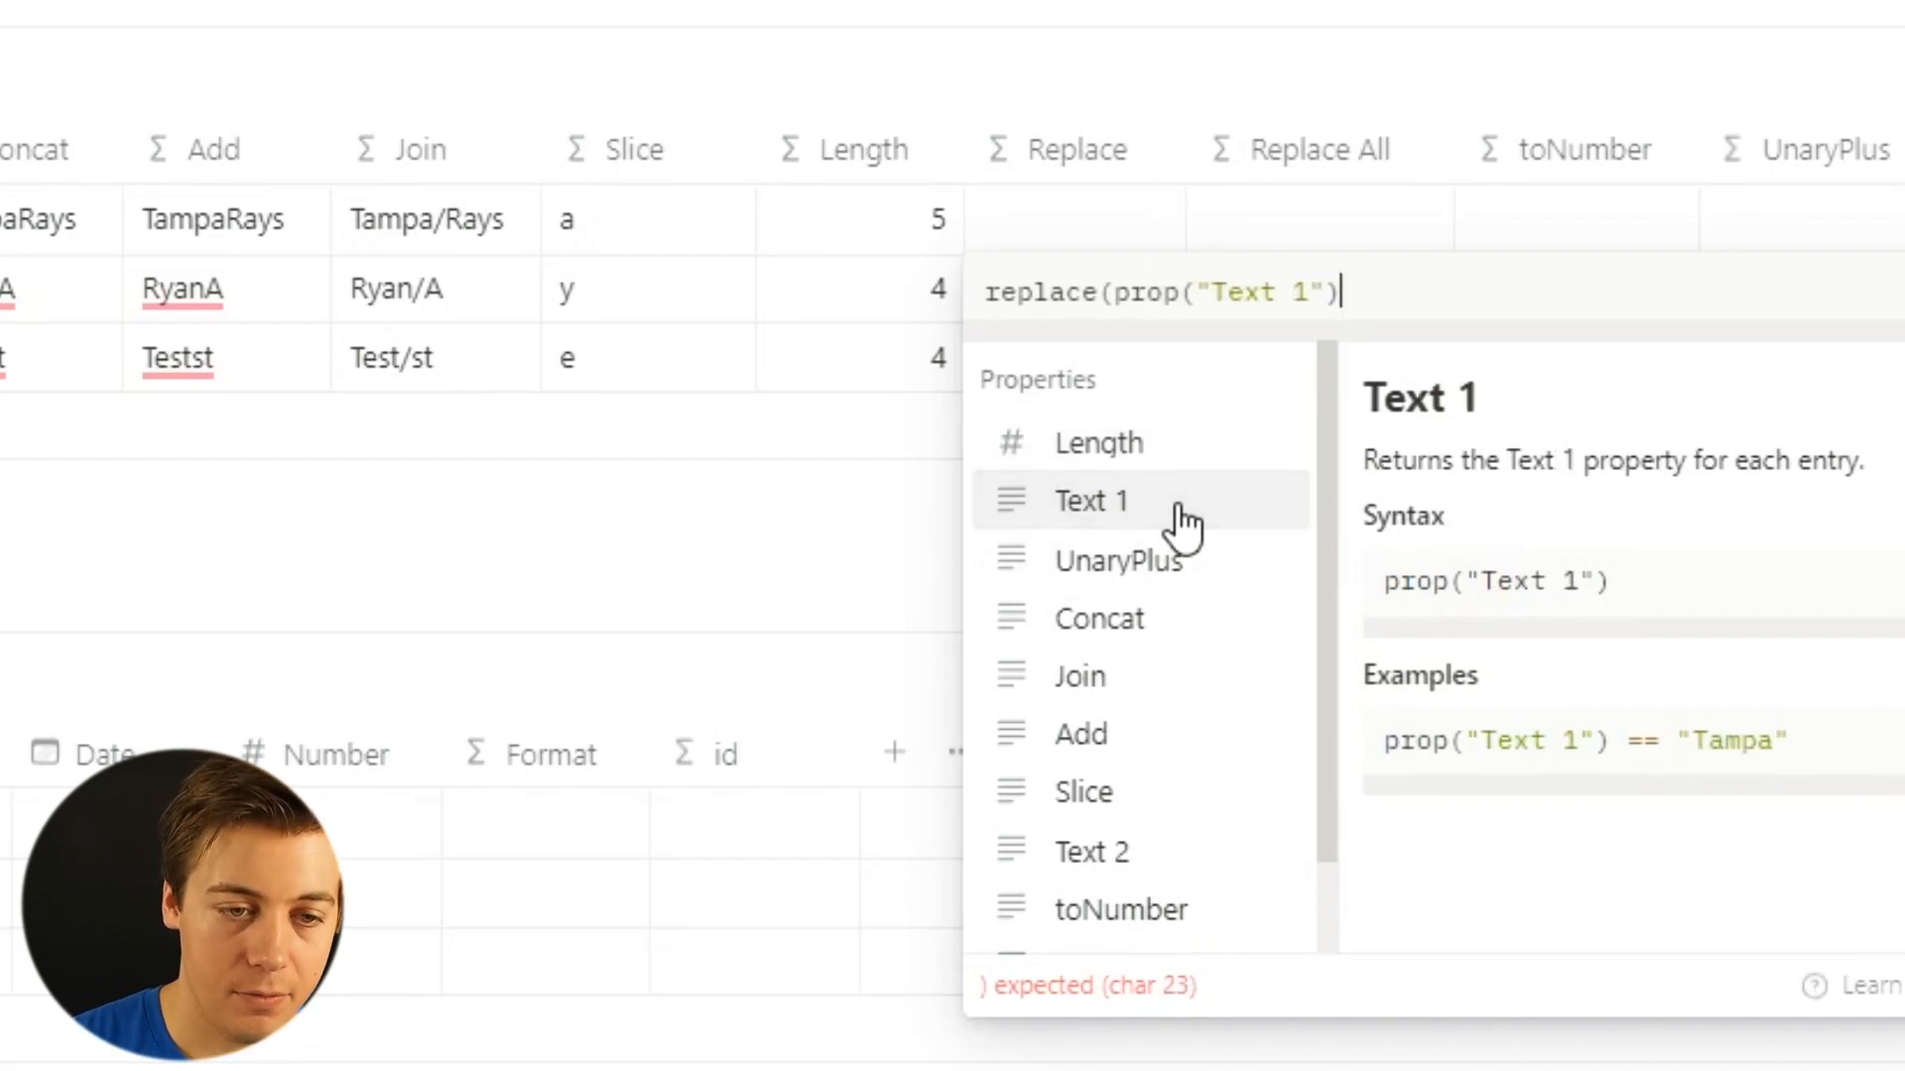
type(",")
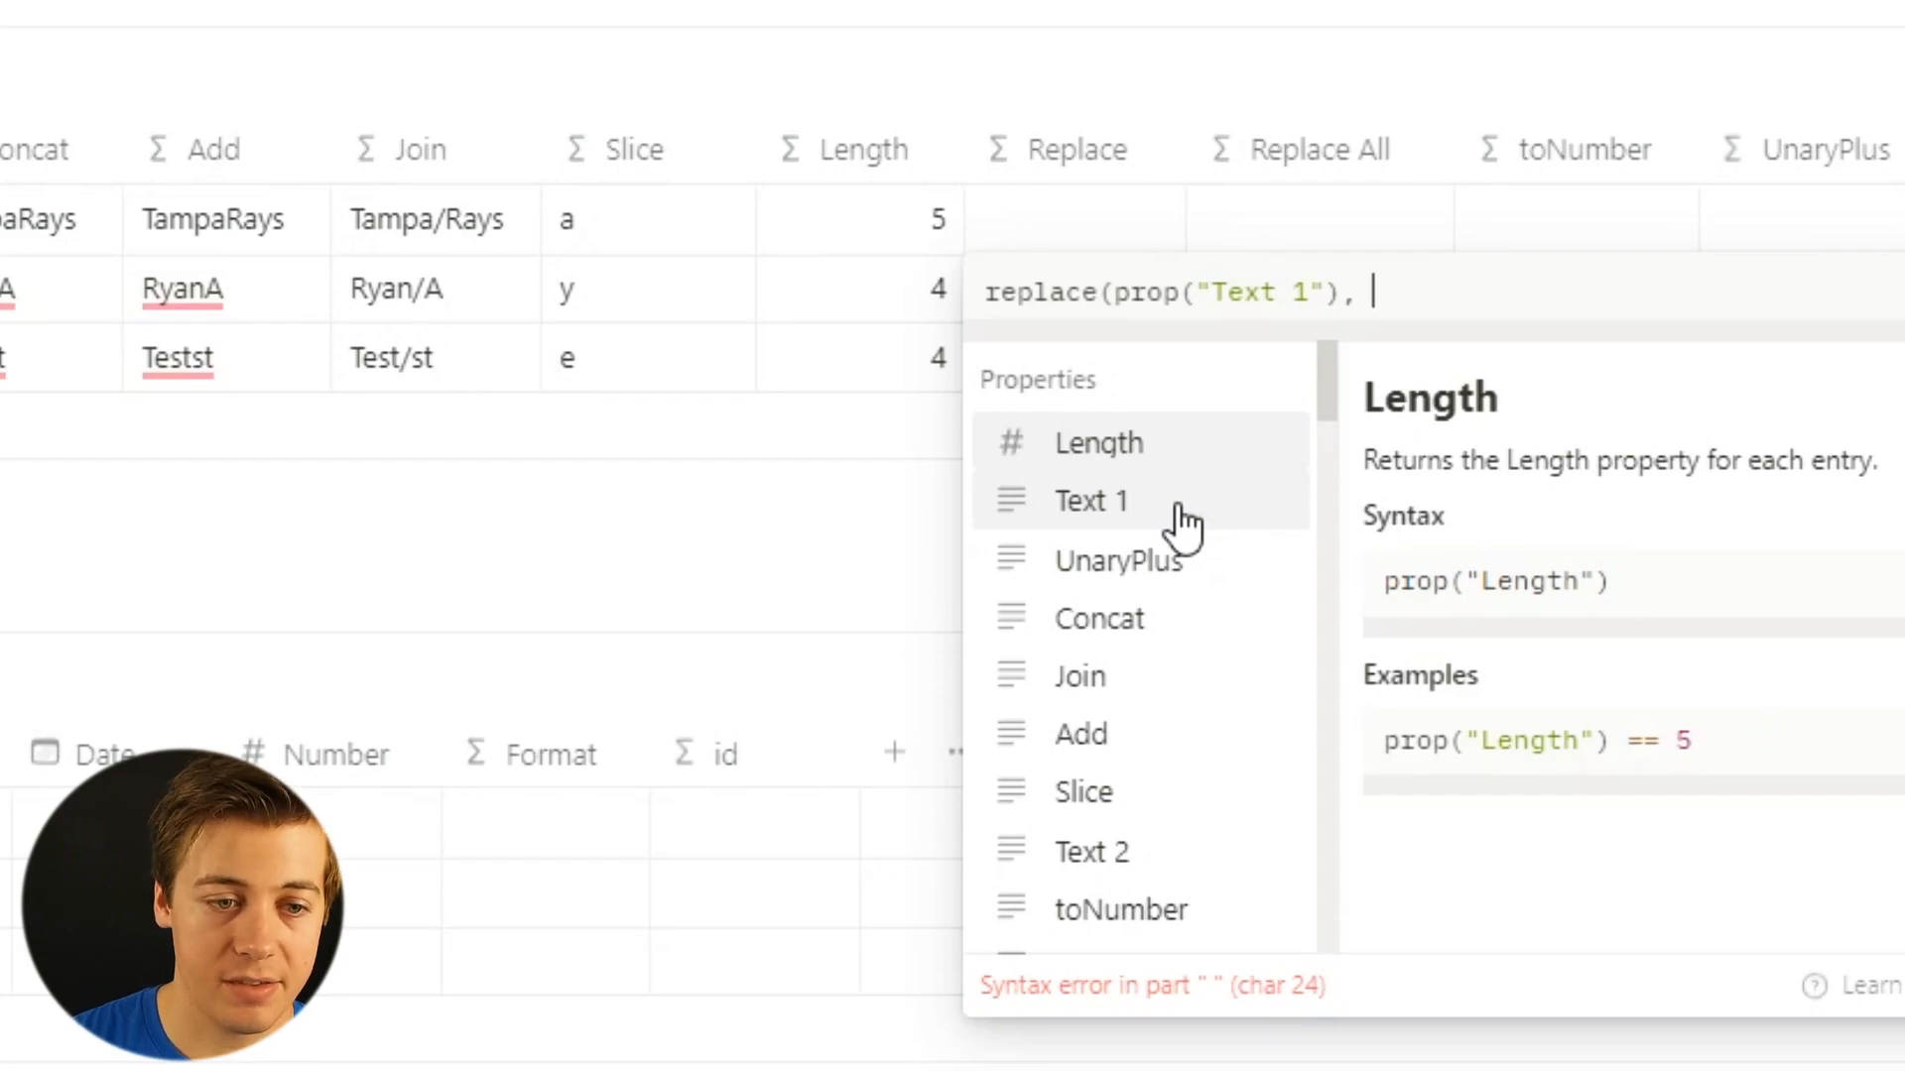
type(" 'qa")
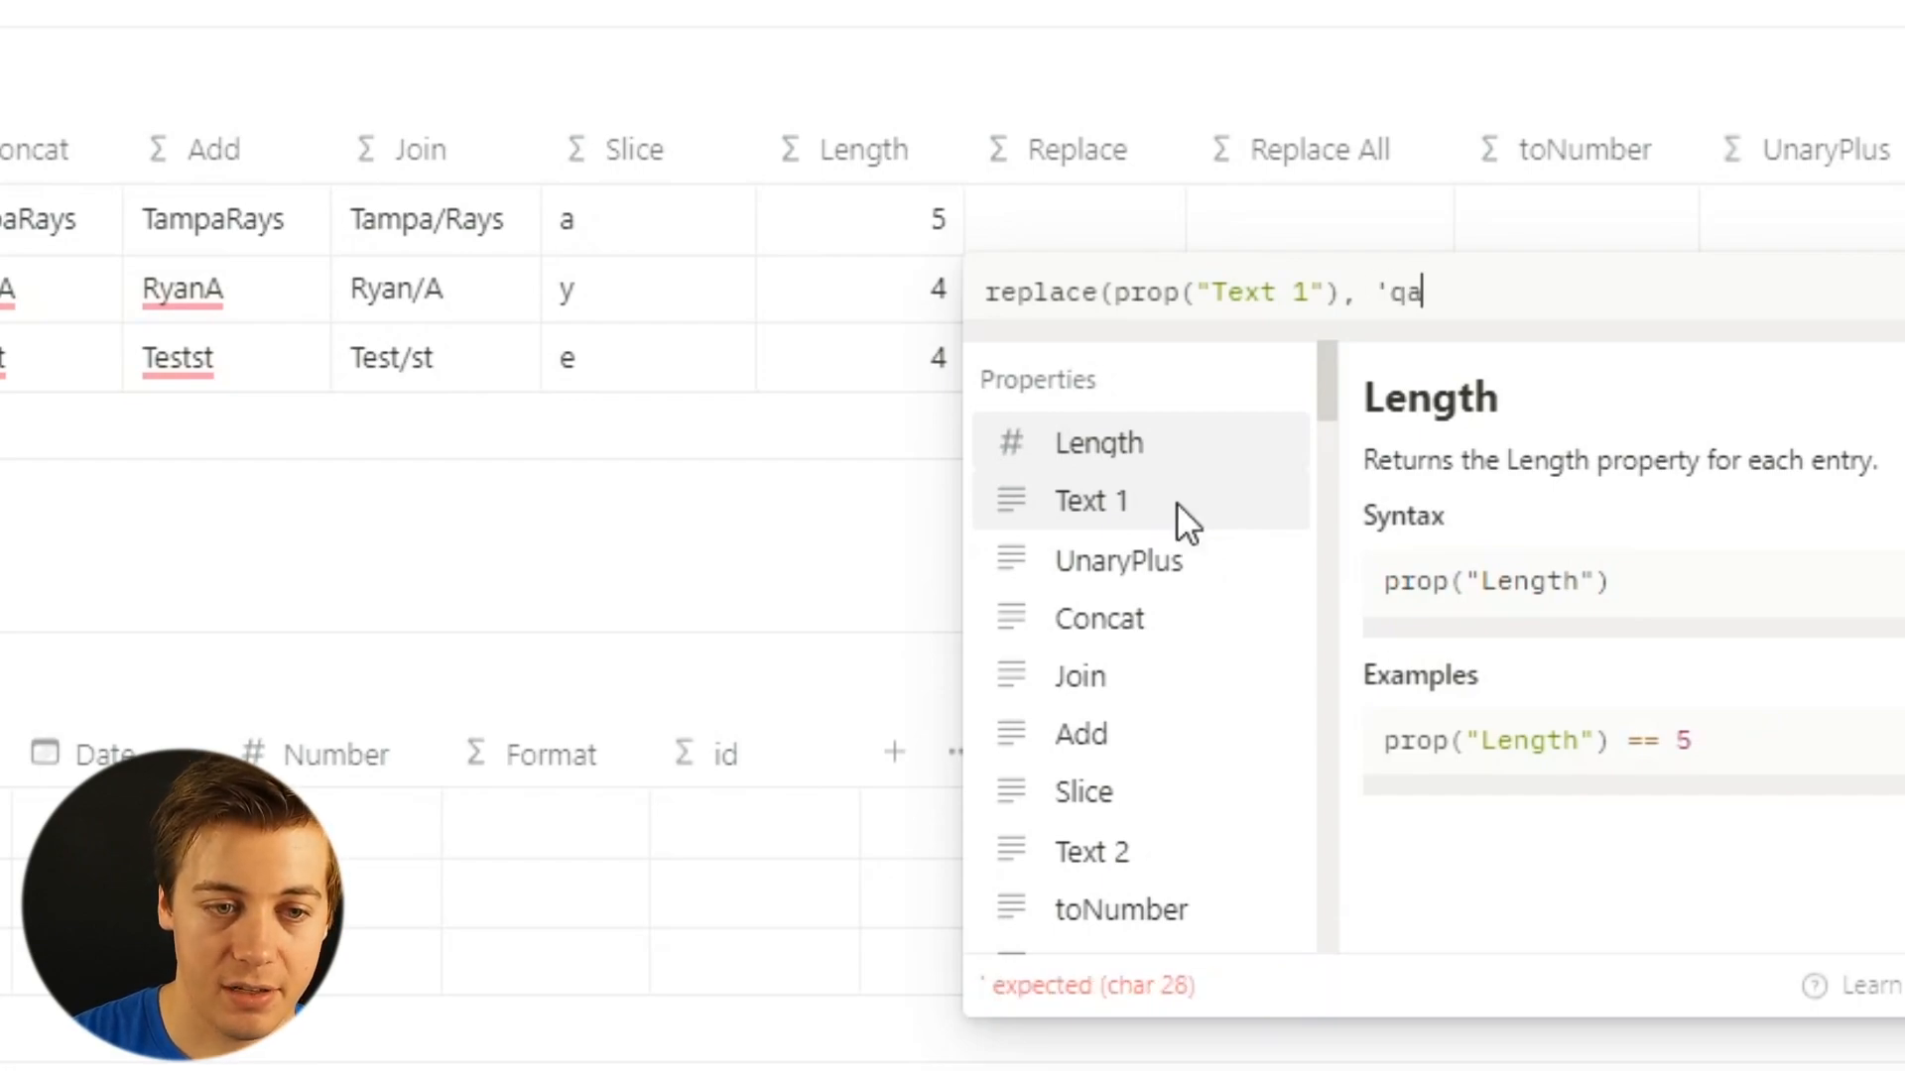
key("BackSpace")
key("BackSpace")
key("BackSpace")
type("\"")
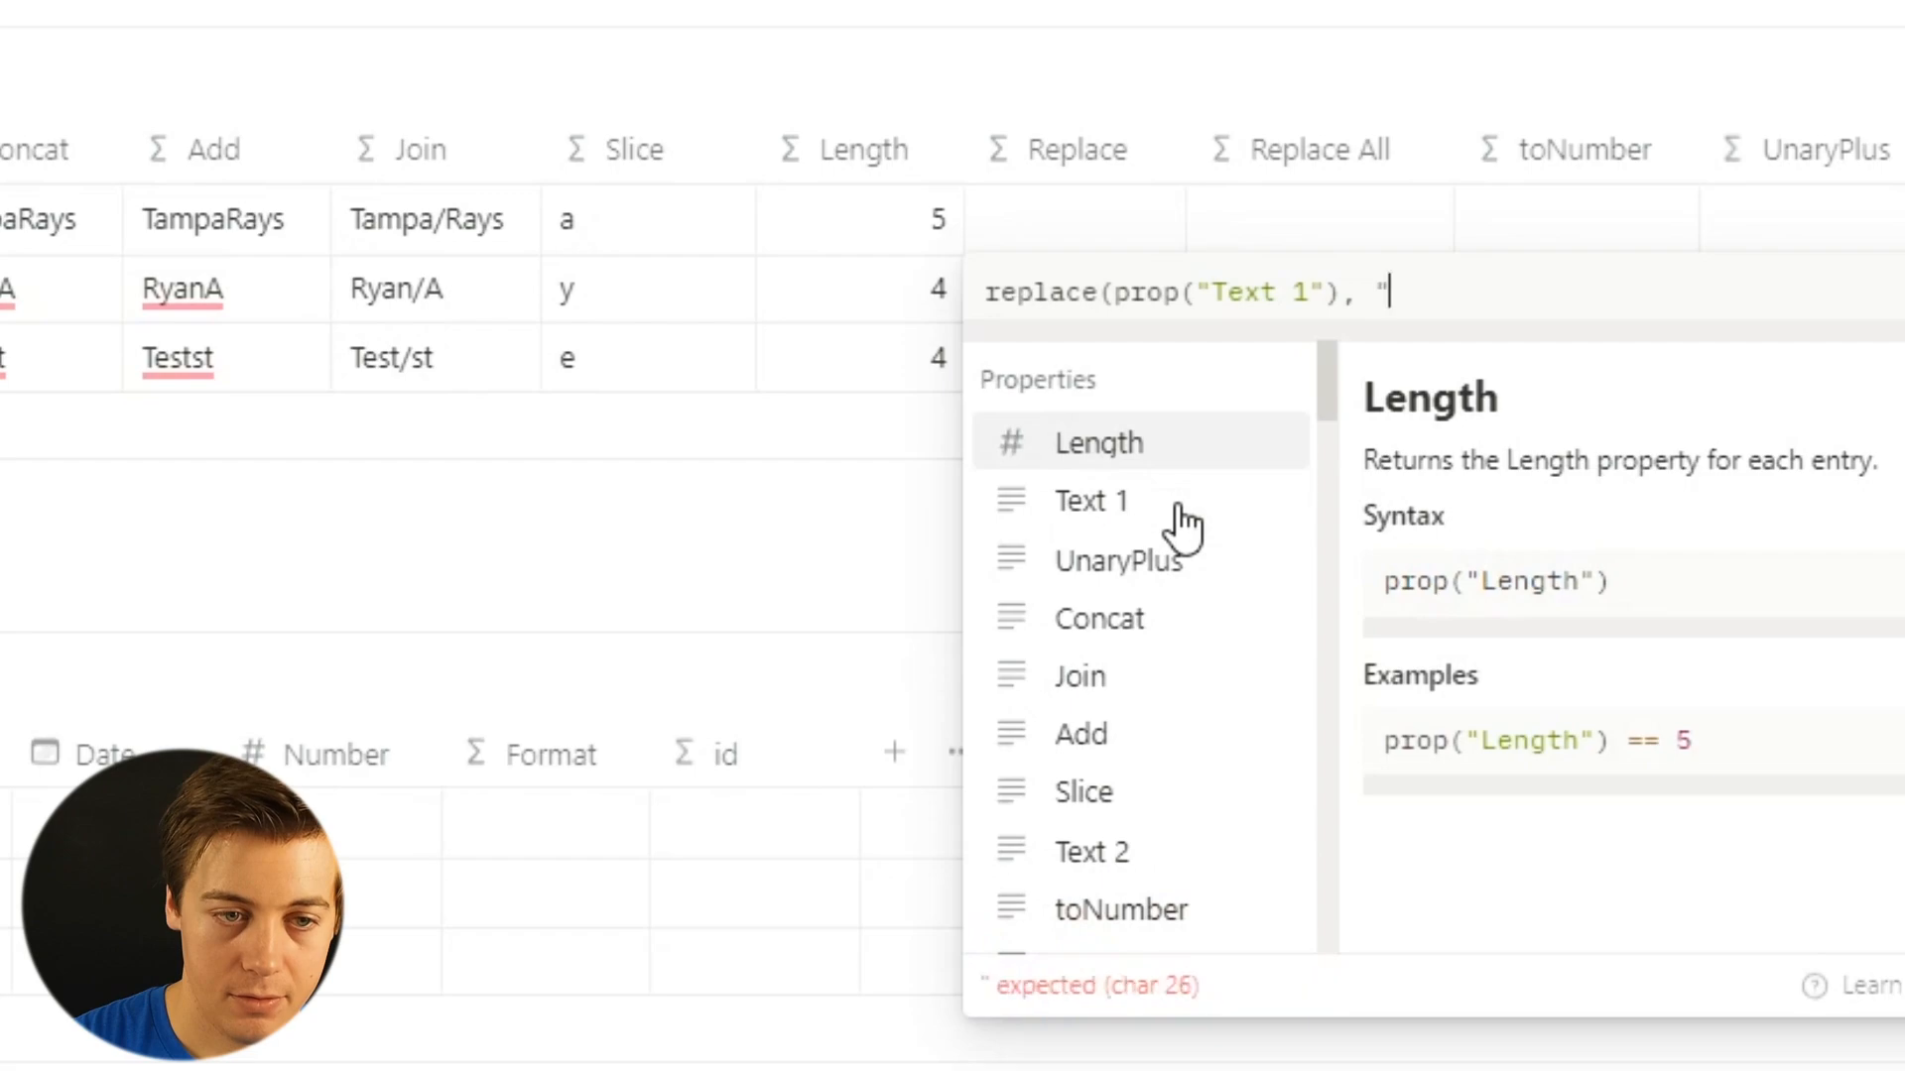
type("a\", \"i")
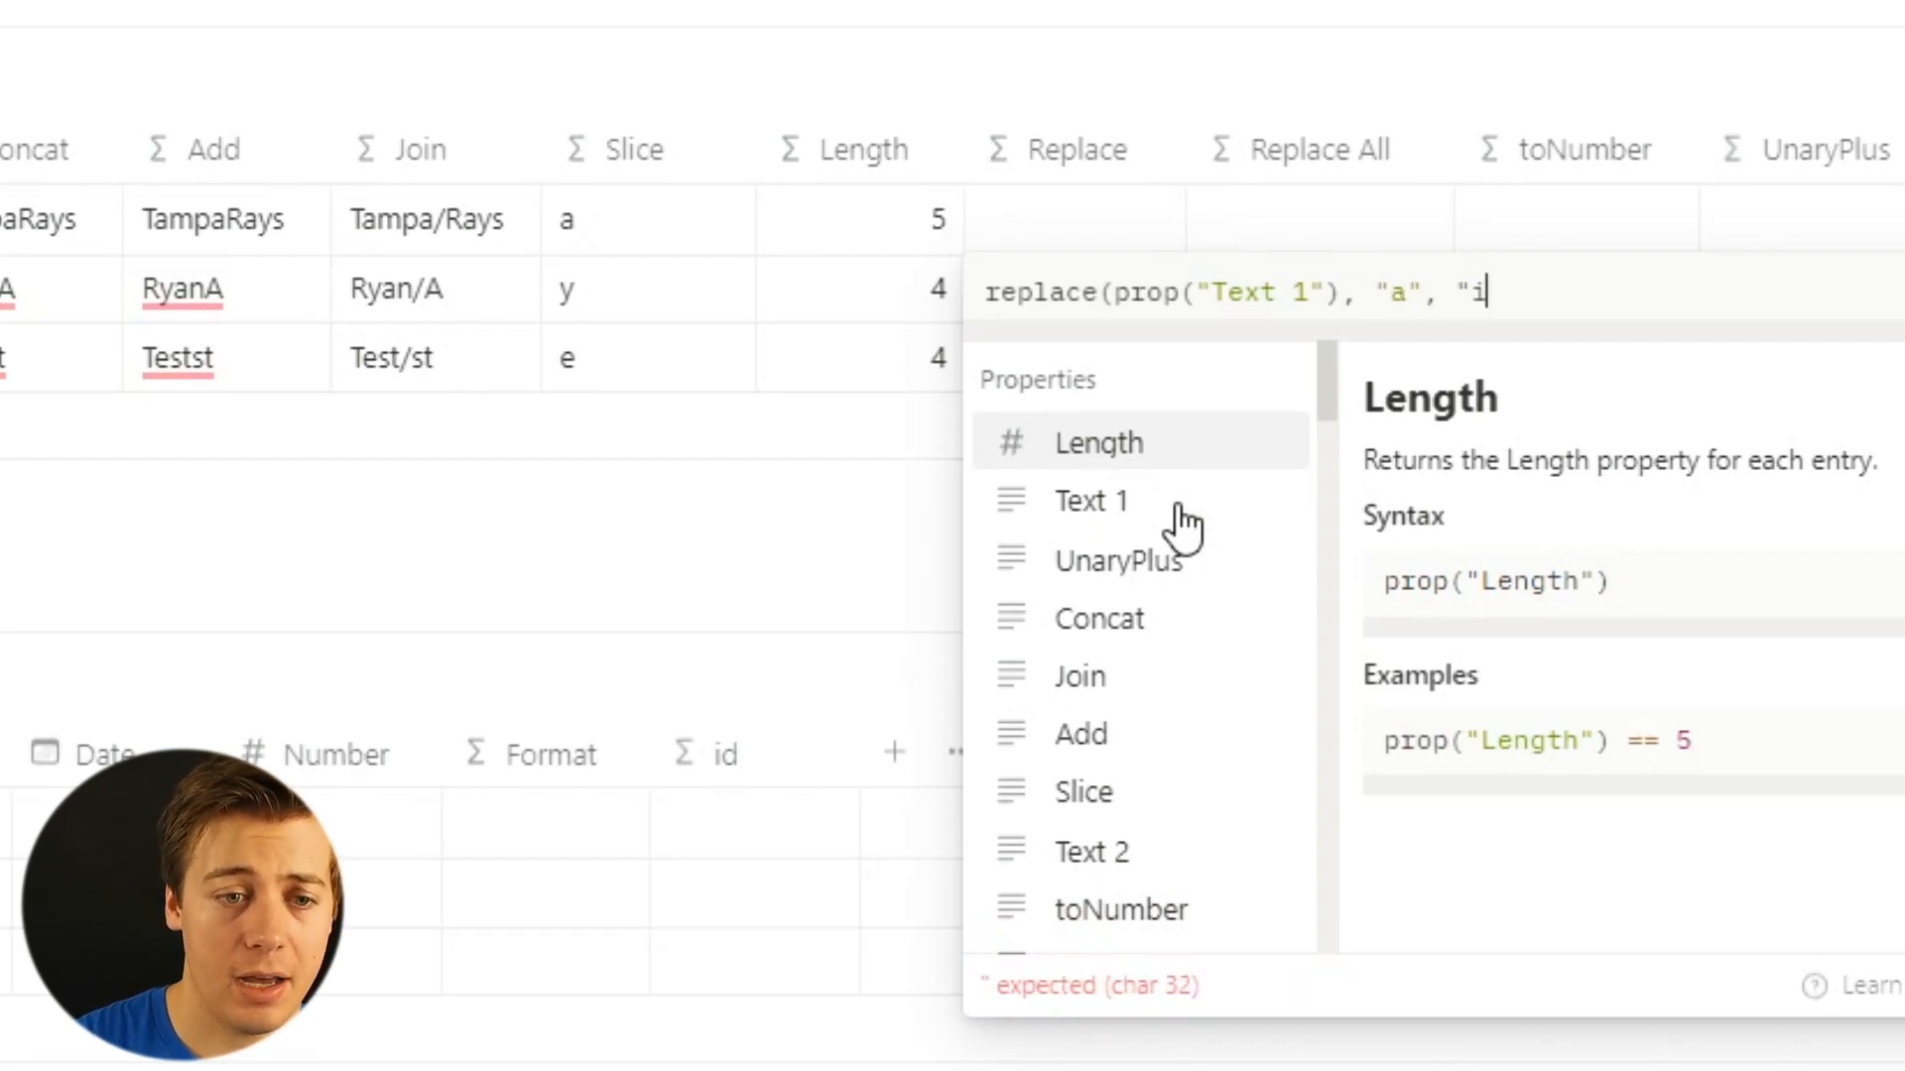
type("\"")
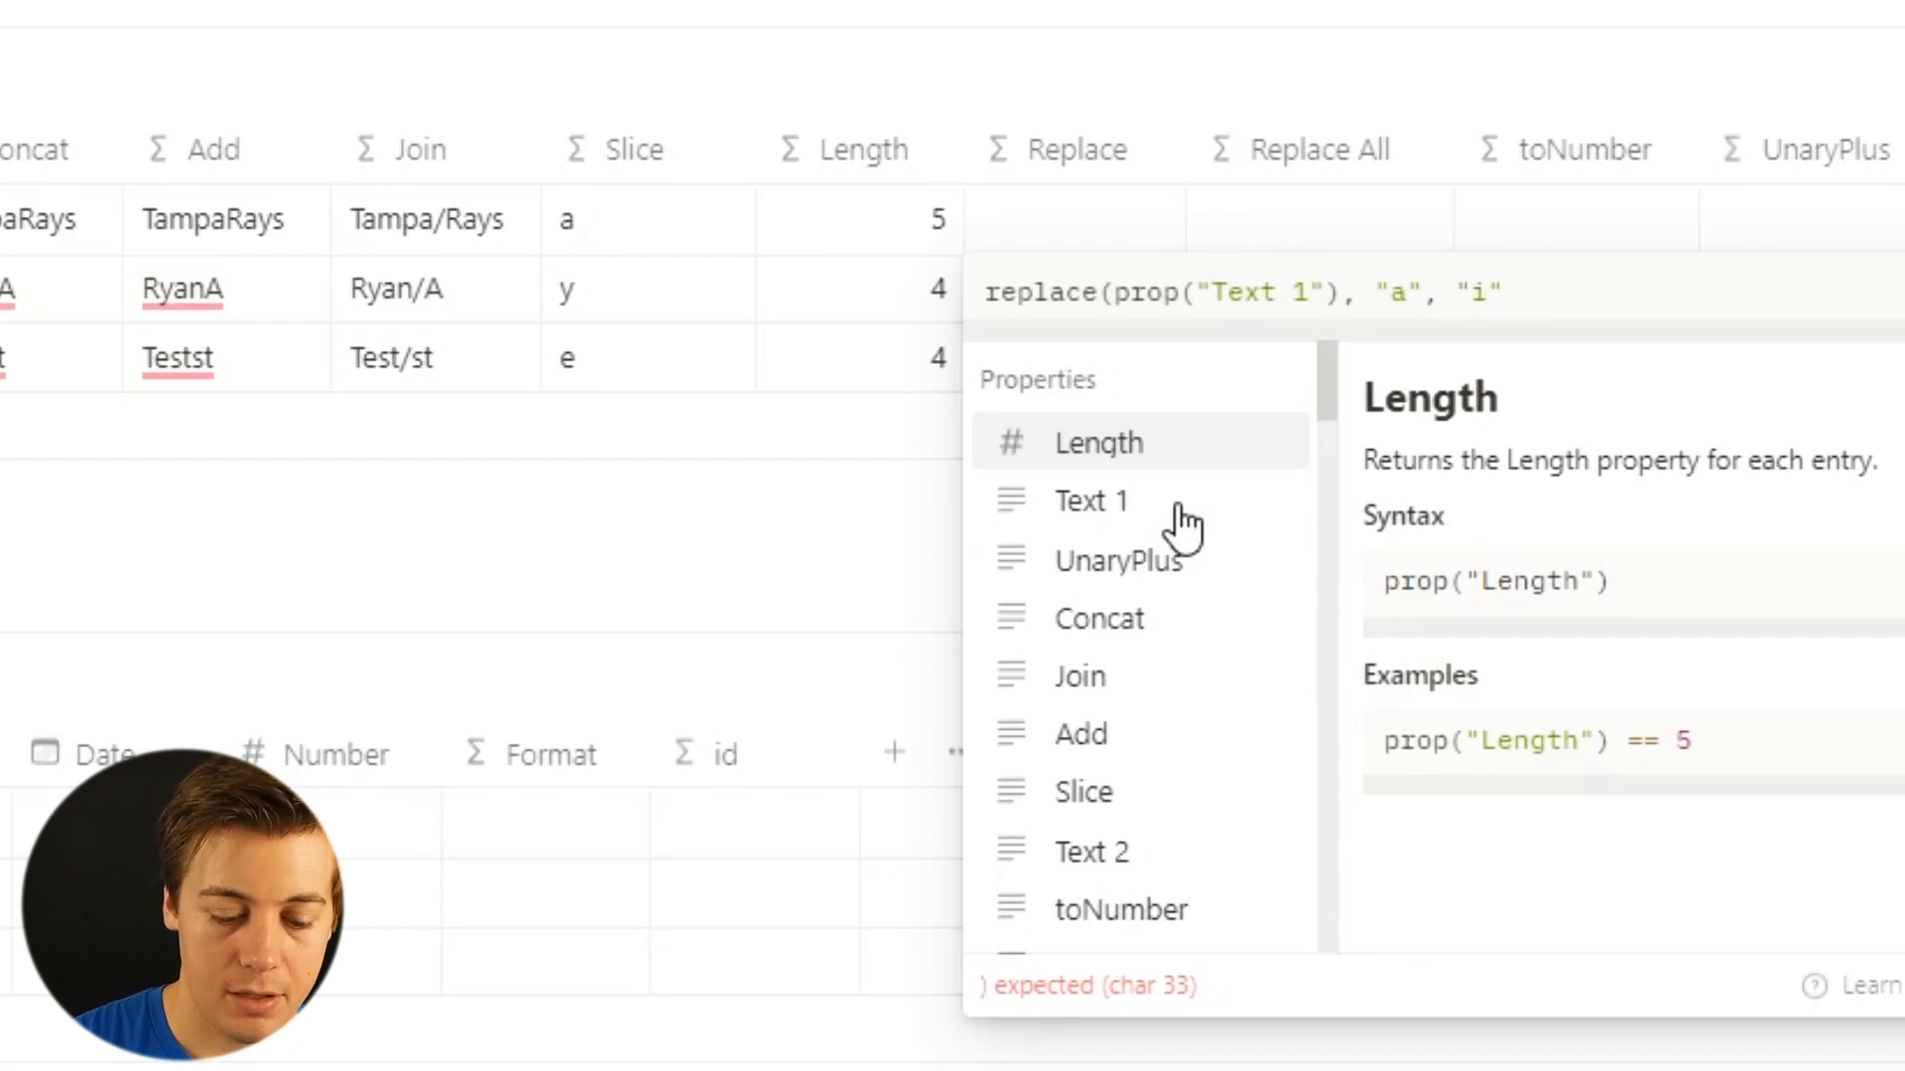
type(")")
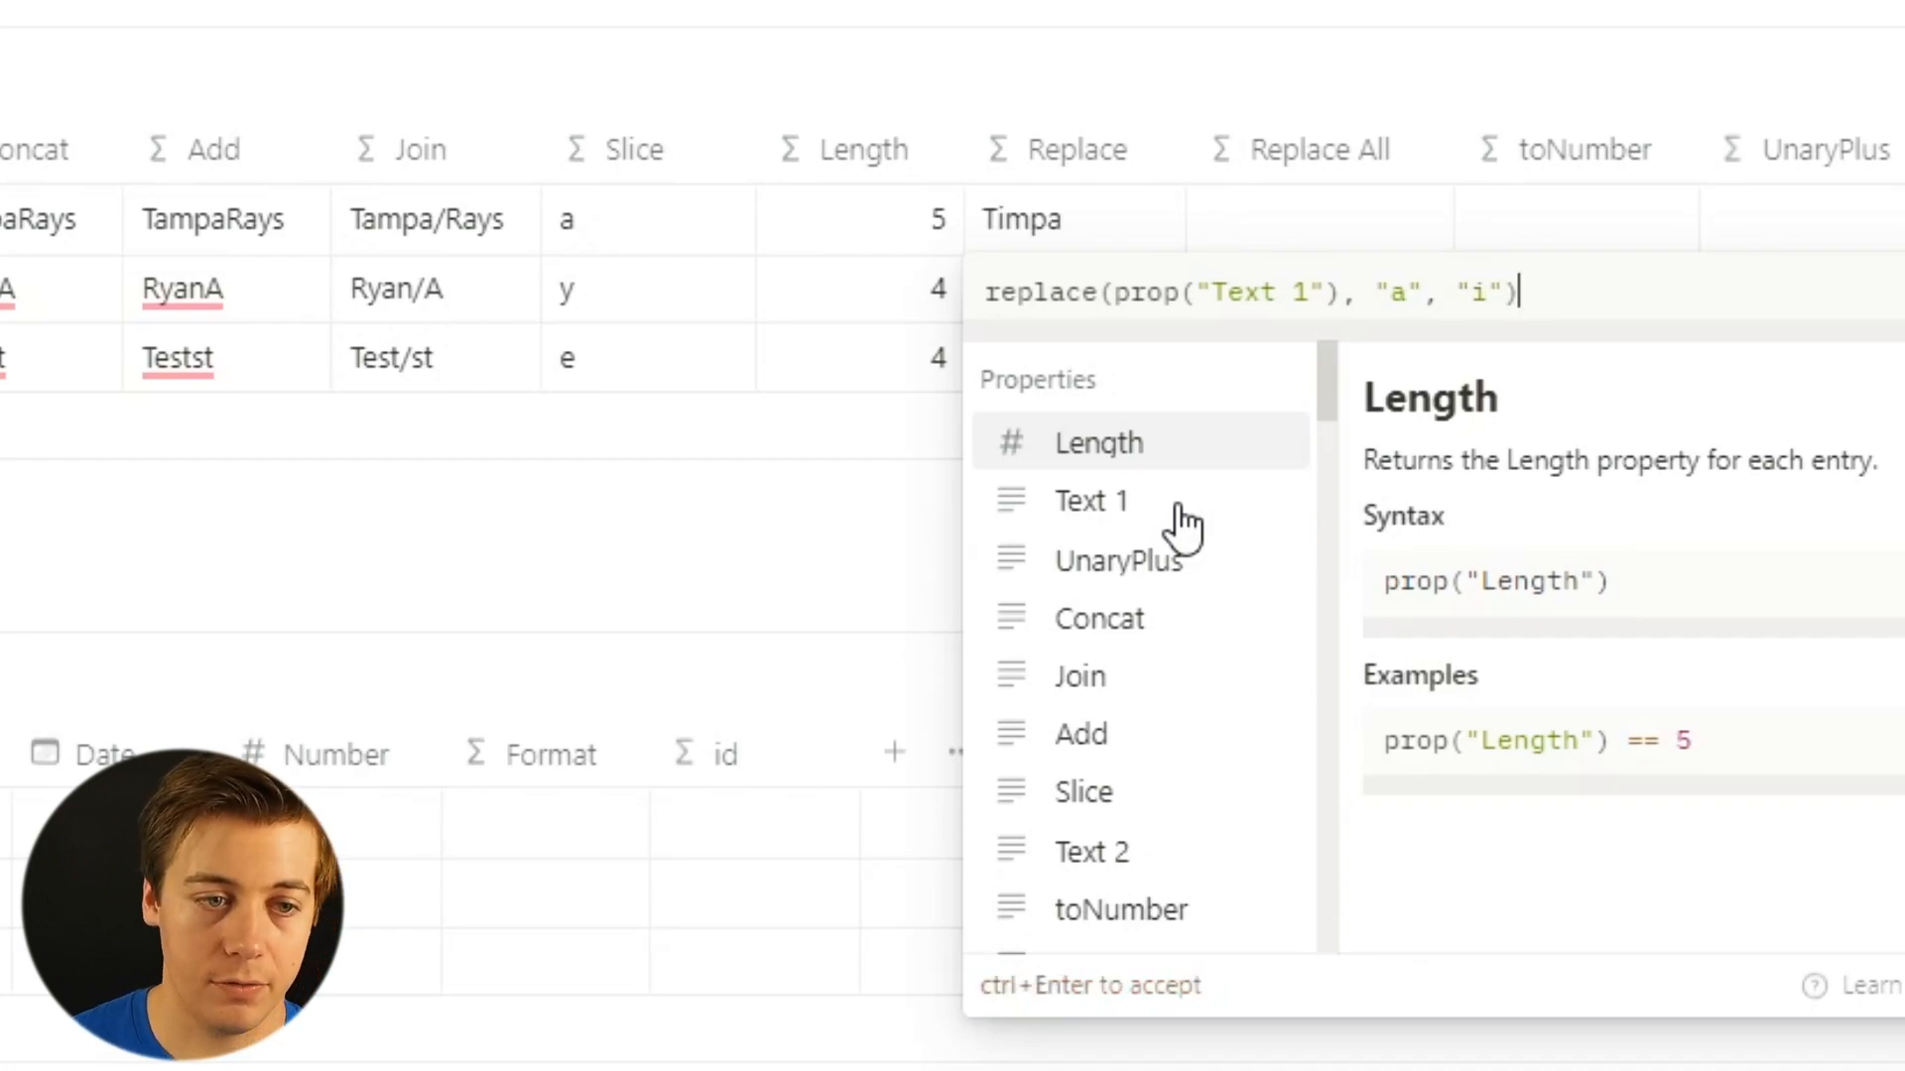
key("ctrl+Return")
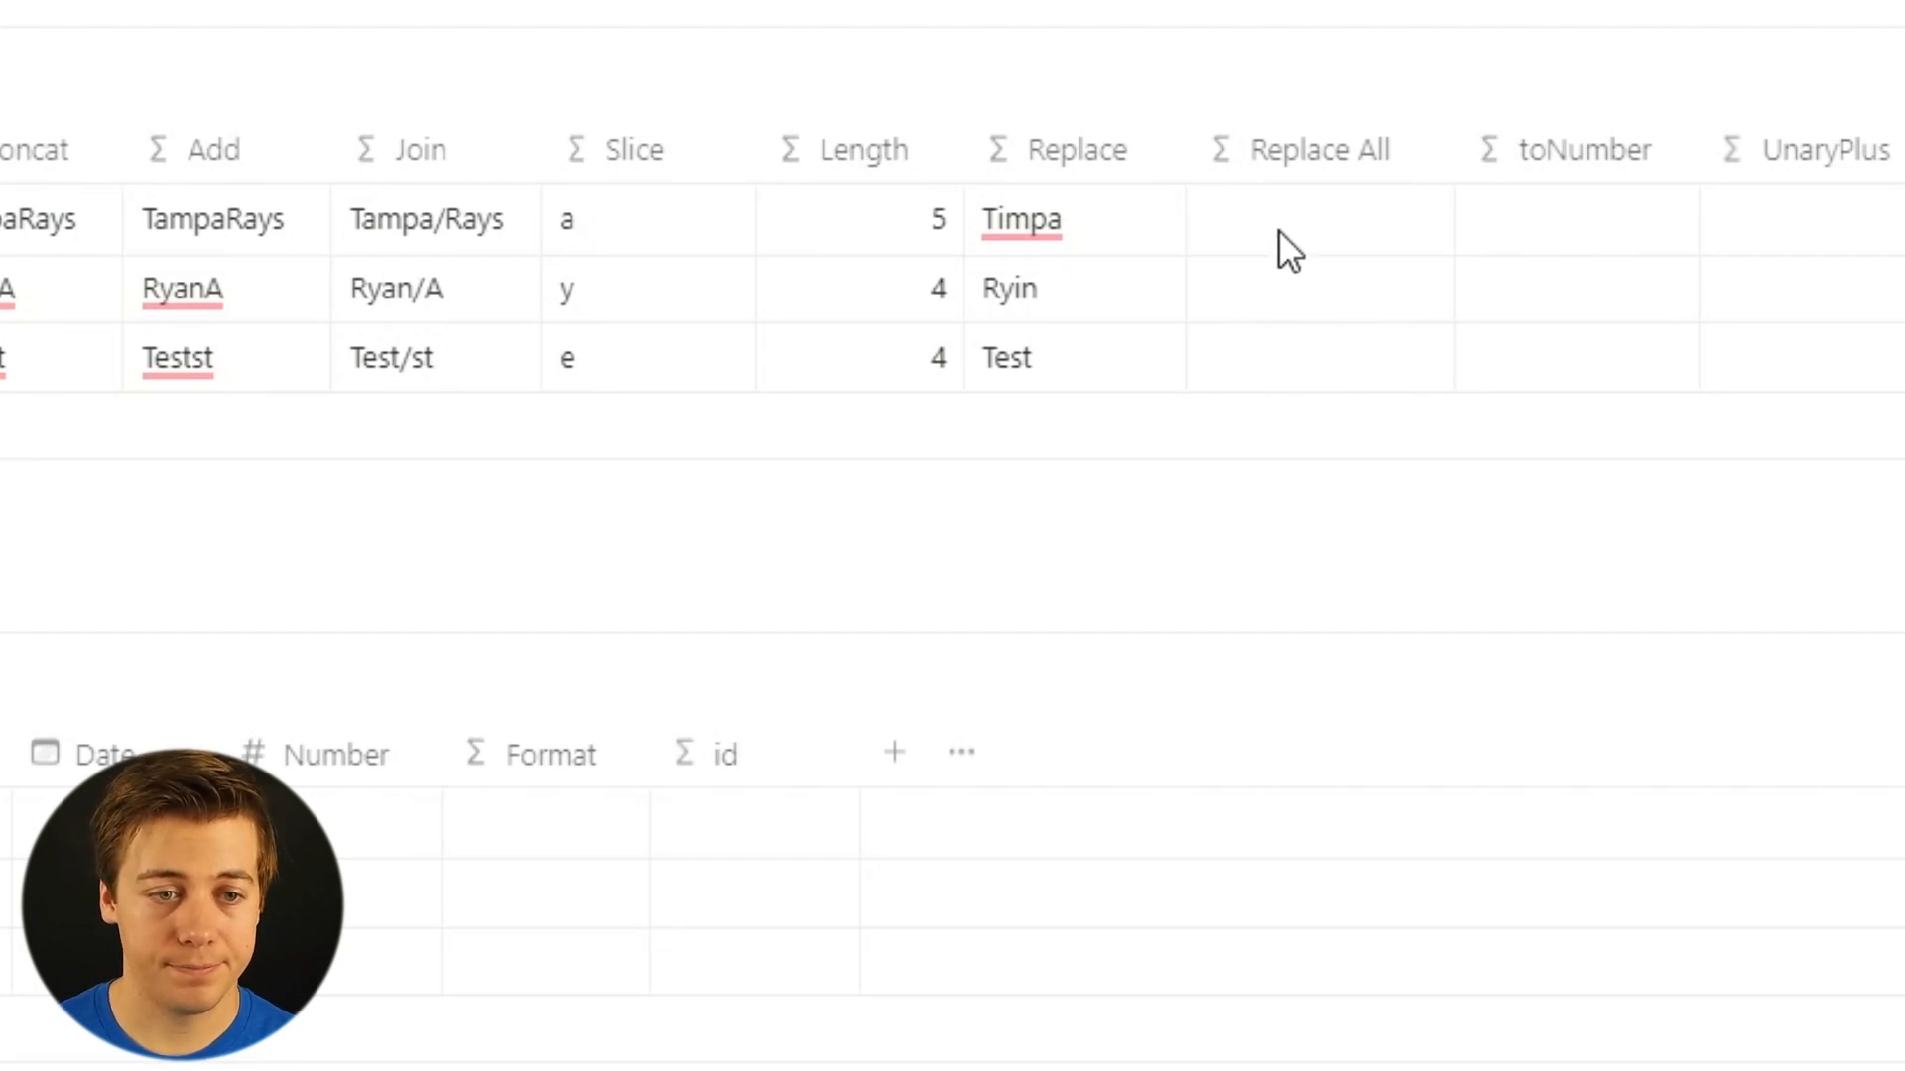
Set the Strings table's Replace All column formula to replaceAll(prop("Text 1"), "a", "i").
mouse_move(1026, 218)
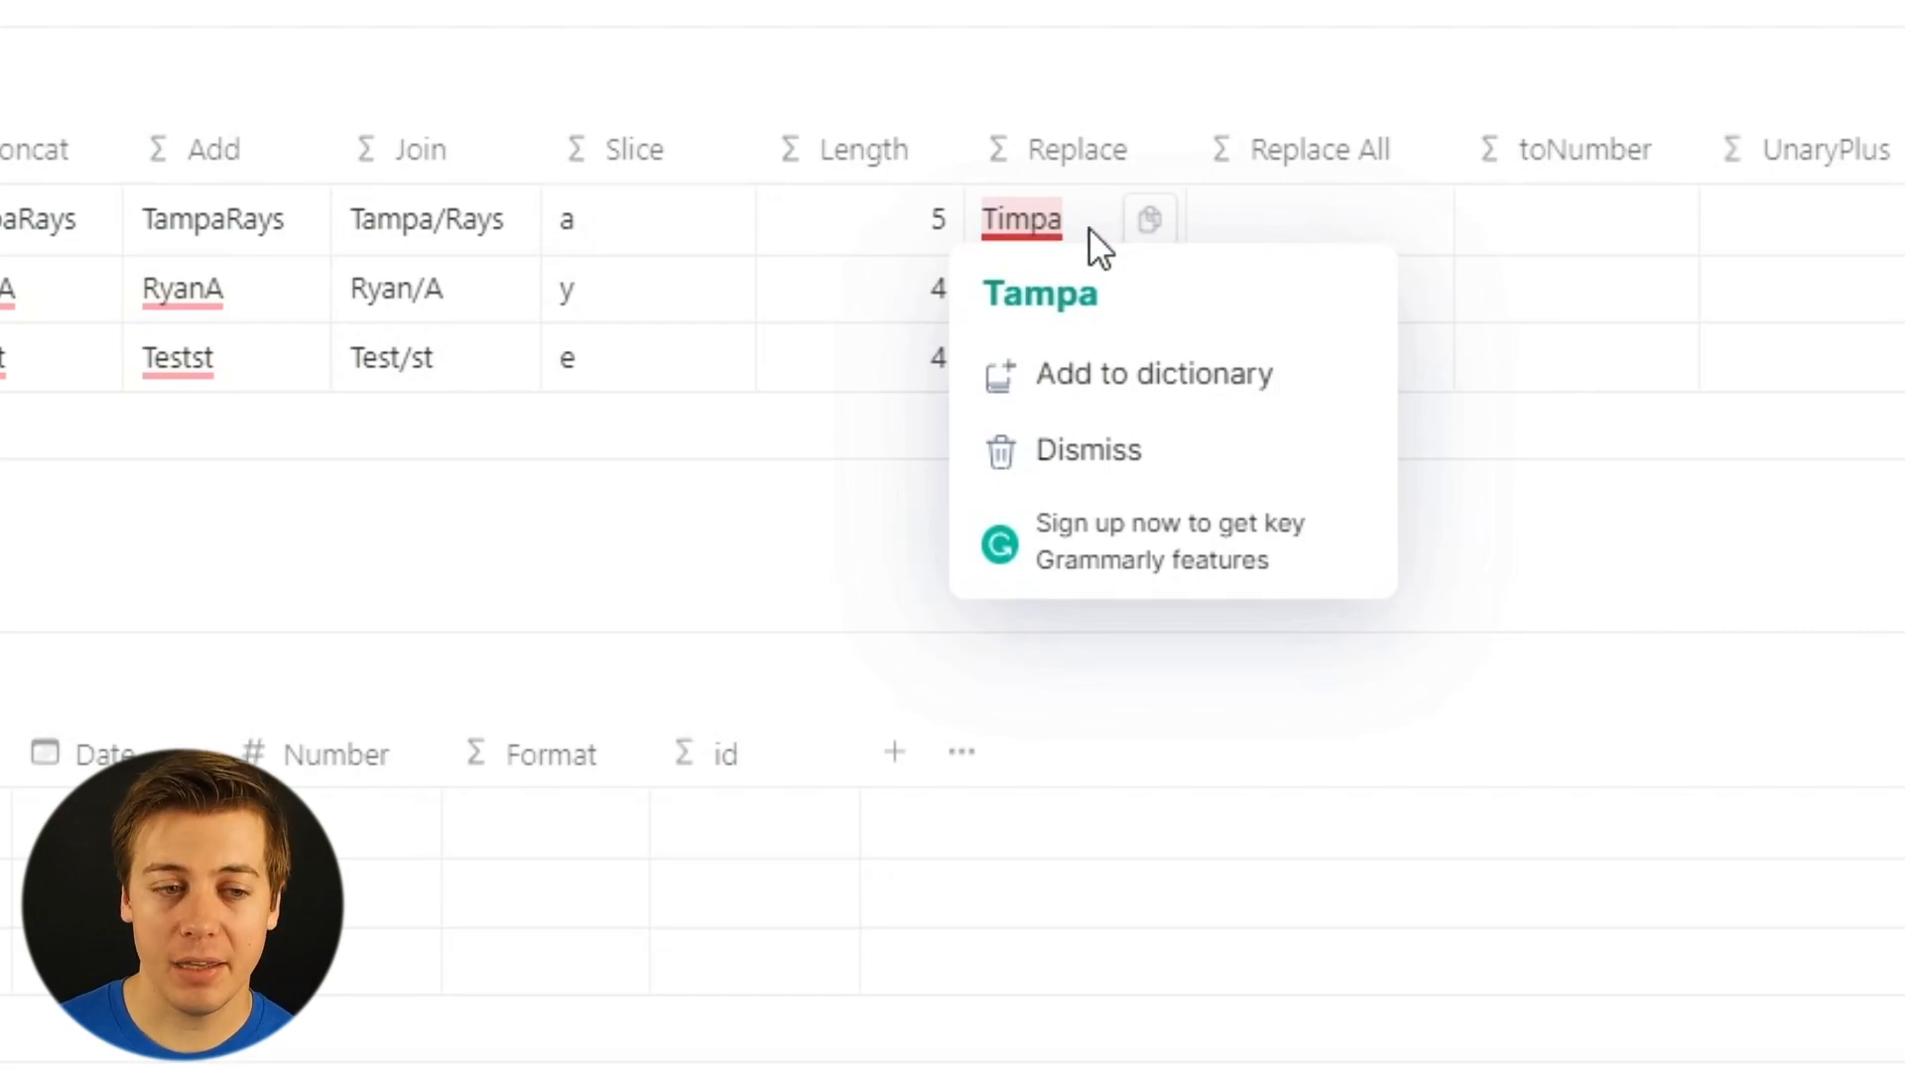
left_click(1282, 220)
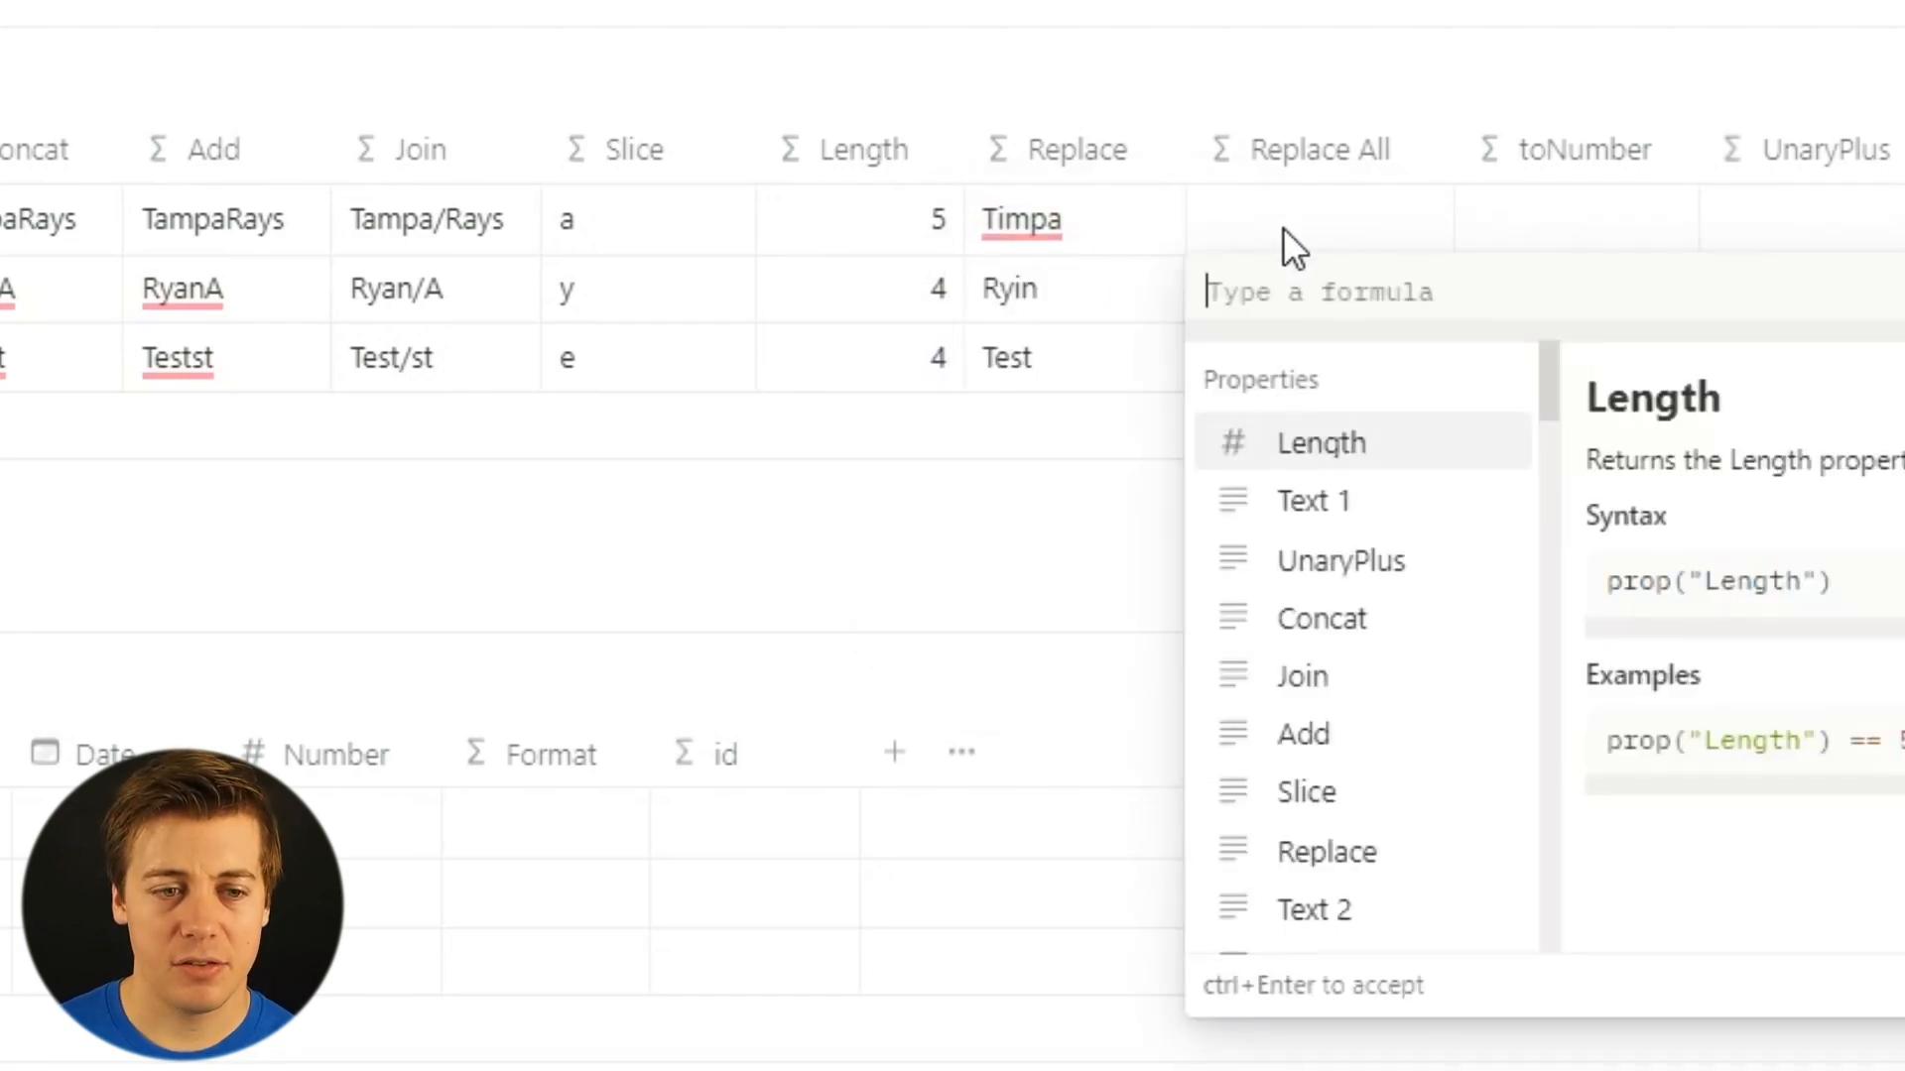
type("replaceAll(prop(\"Text 1\"), \"a\", \"i\")")
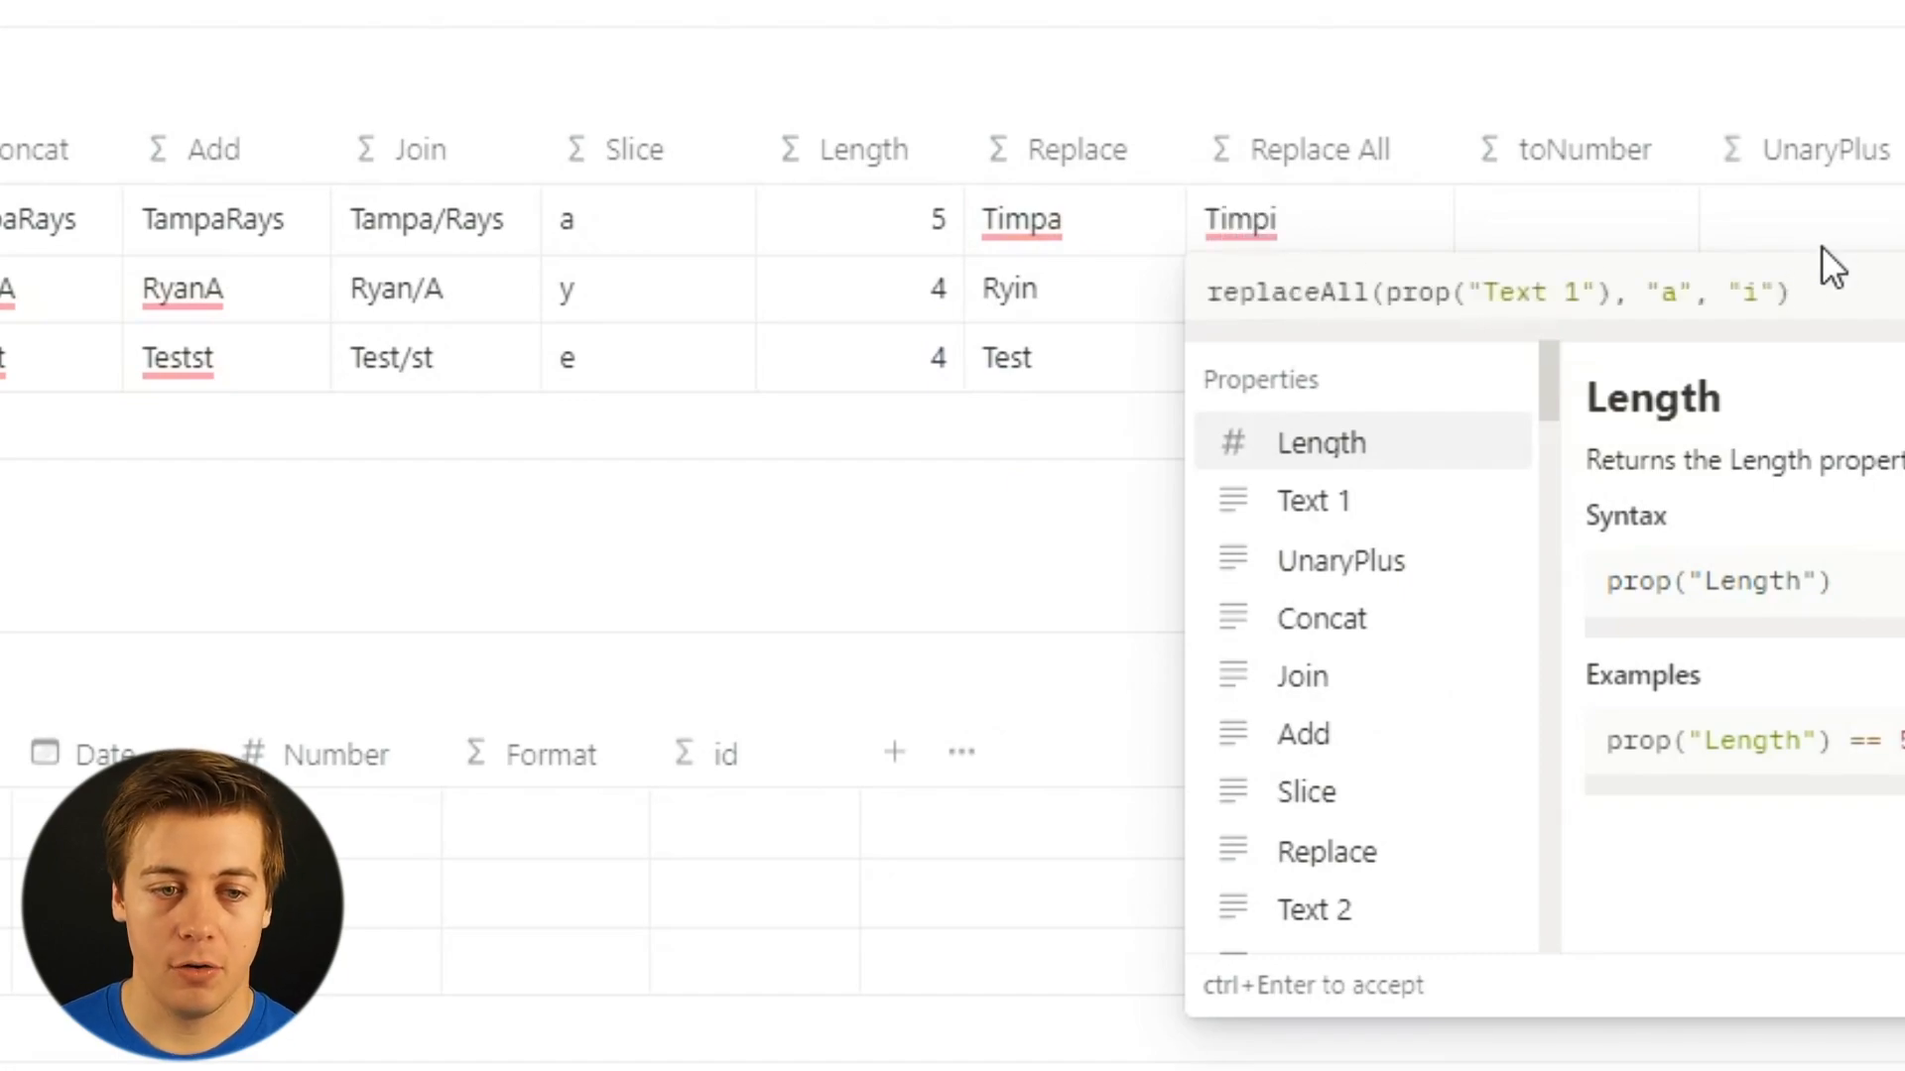
left_click_drag(1321, 292, 1373, 289)
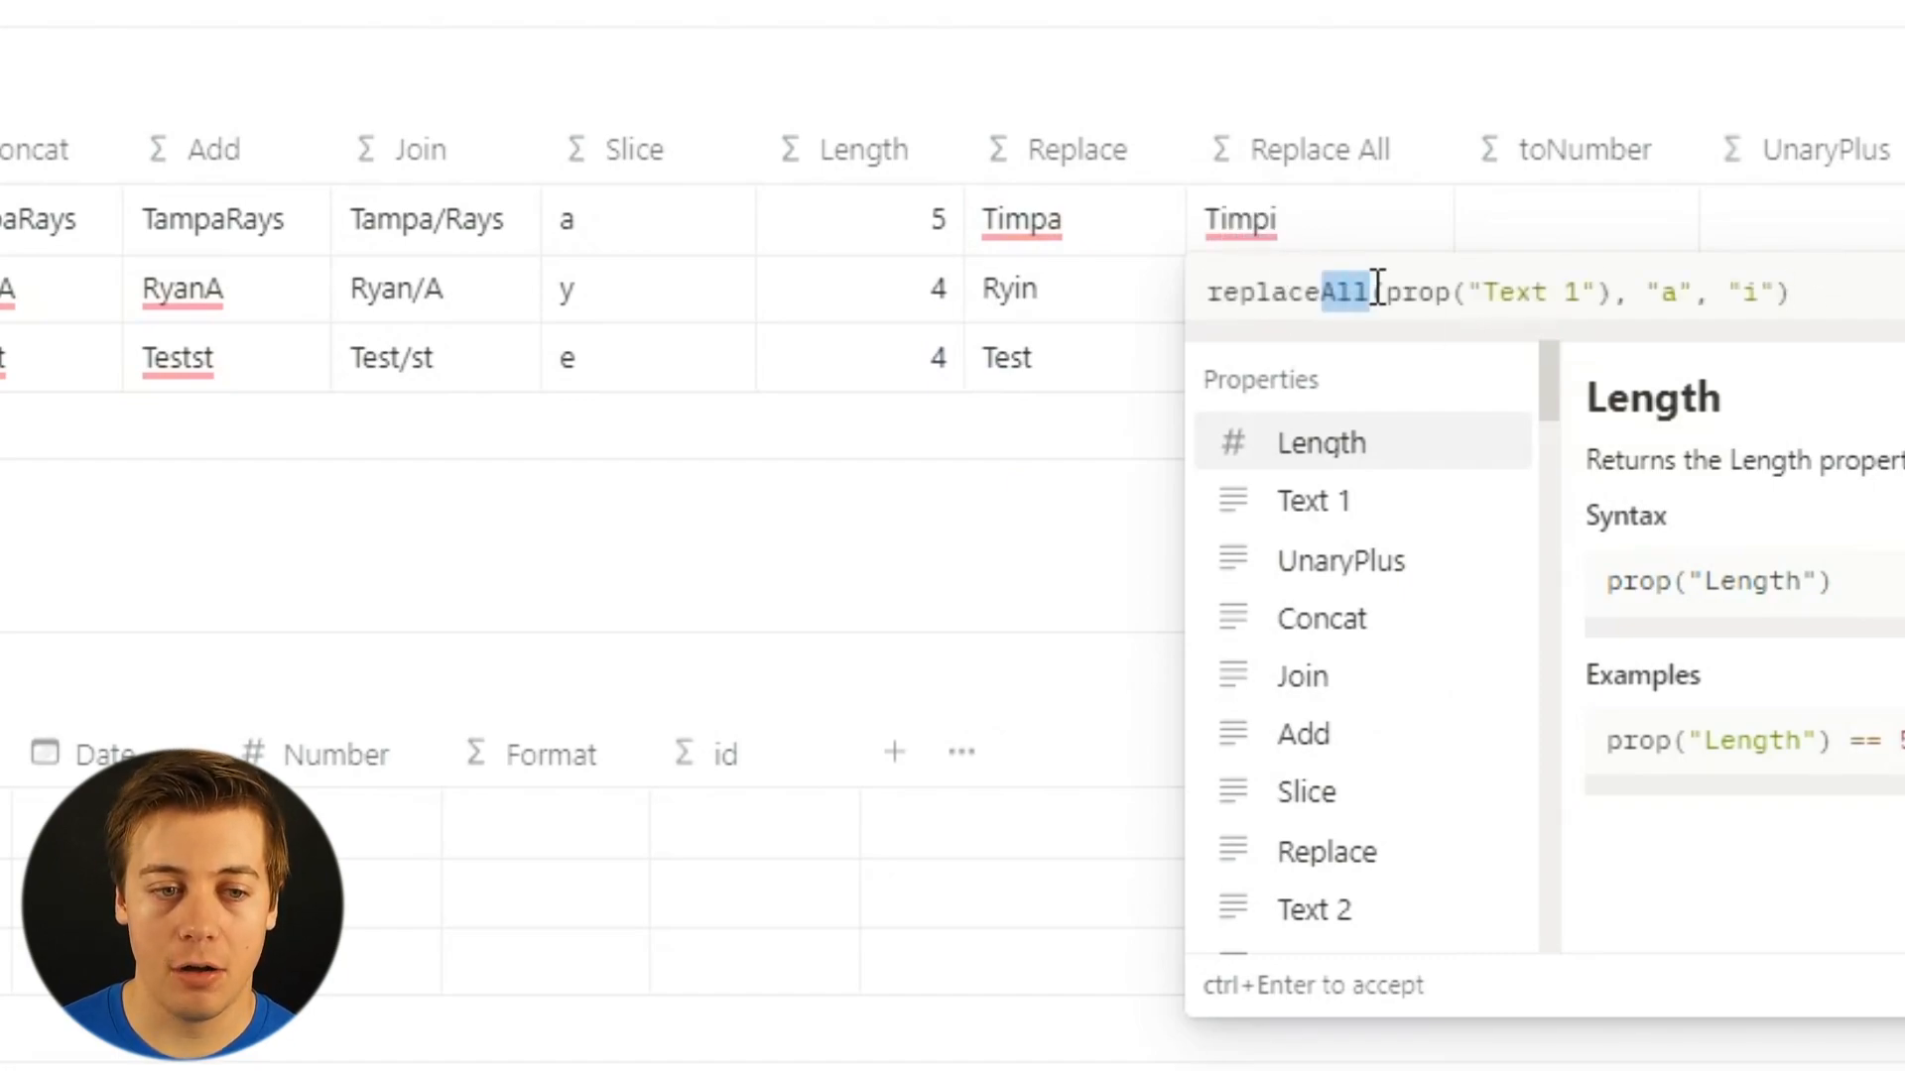
left_click(1377, 289)
key("ctrl+Return")
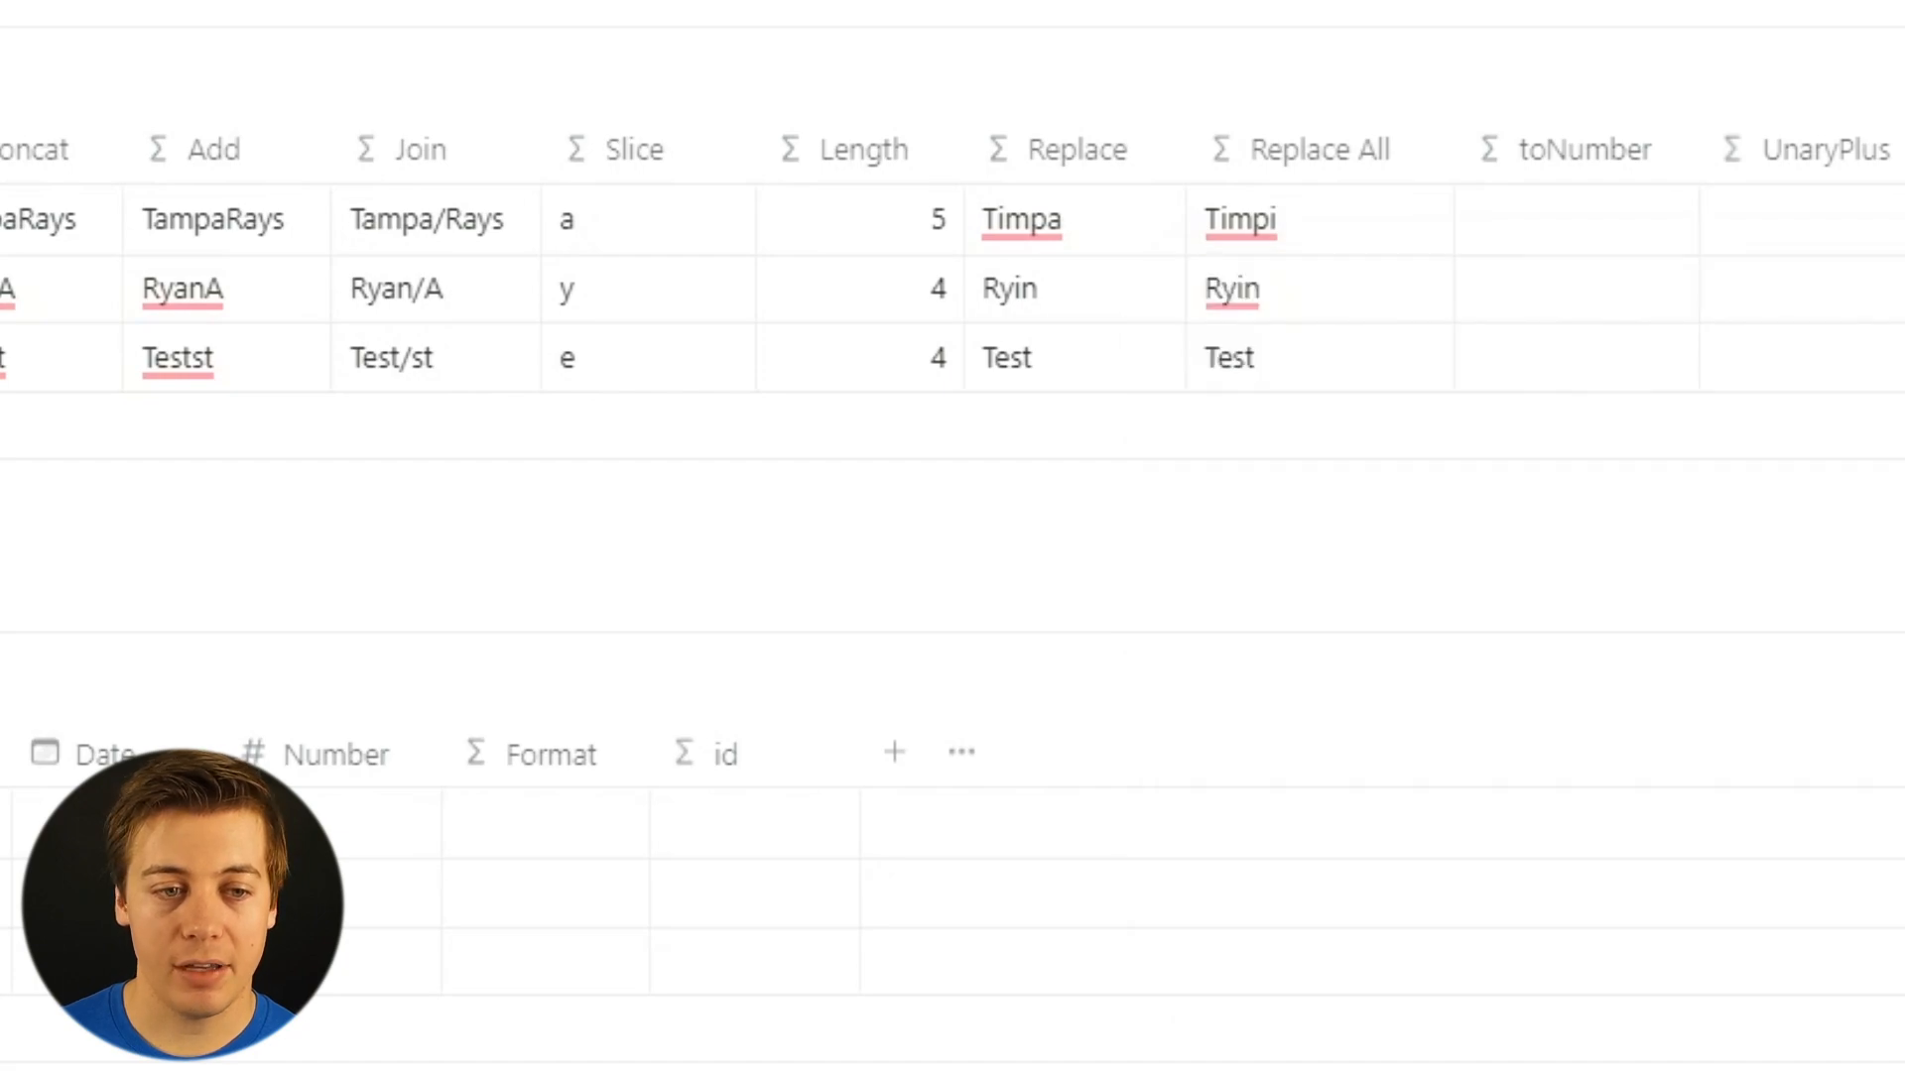
Add a text property named Textnum to the Strings table and move it between Text 2 and Concat.
mouse_move(1270, 298)
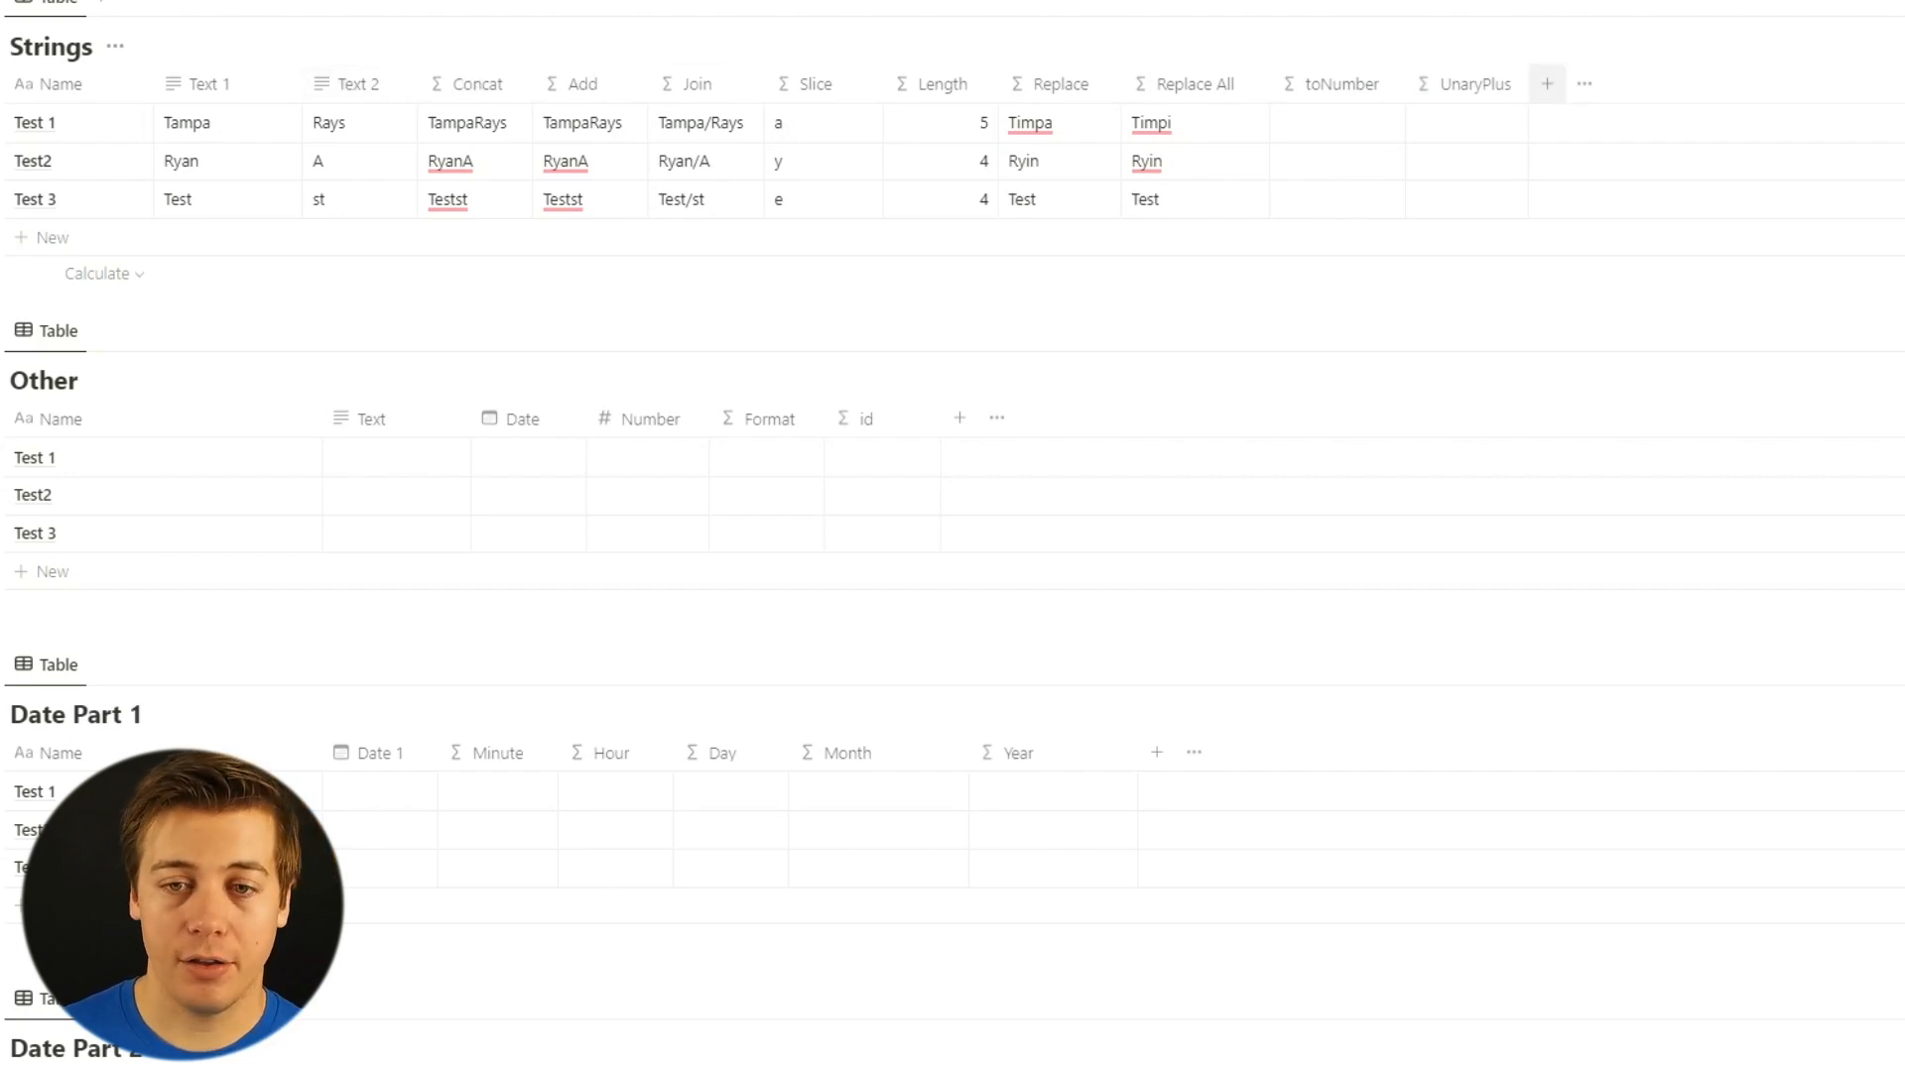
left_click(1547, 85)
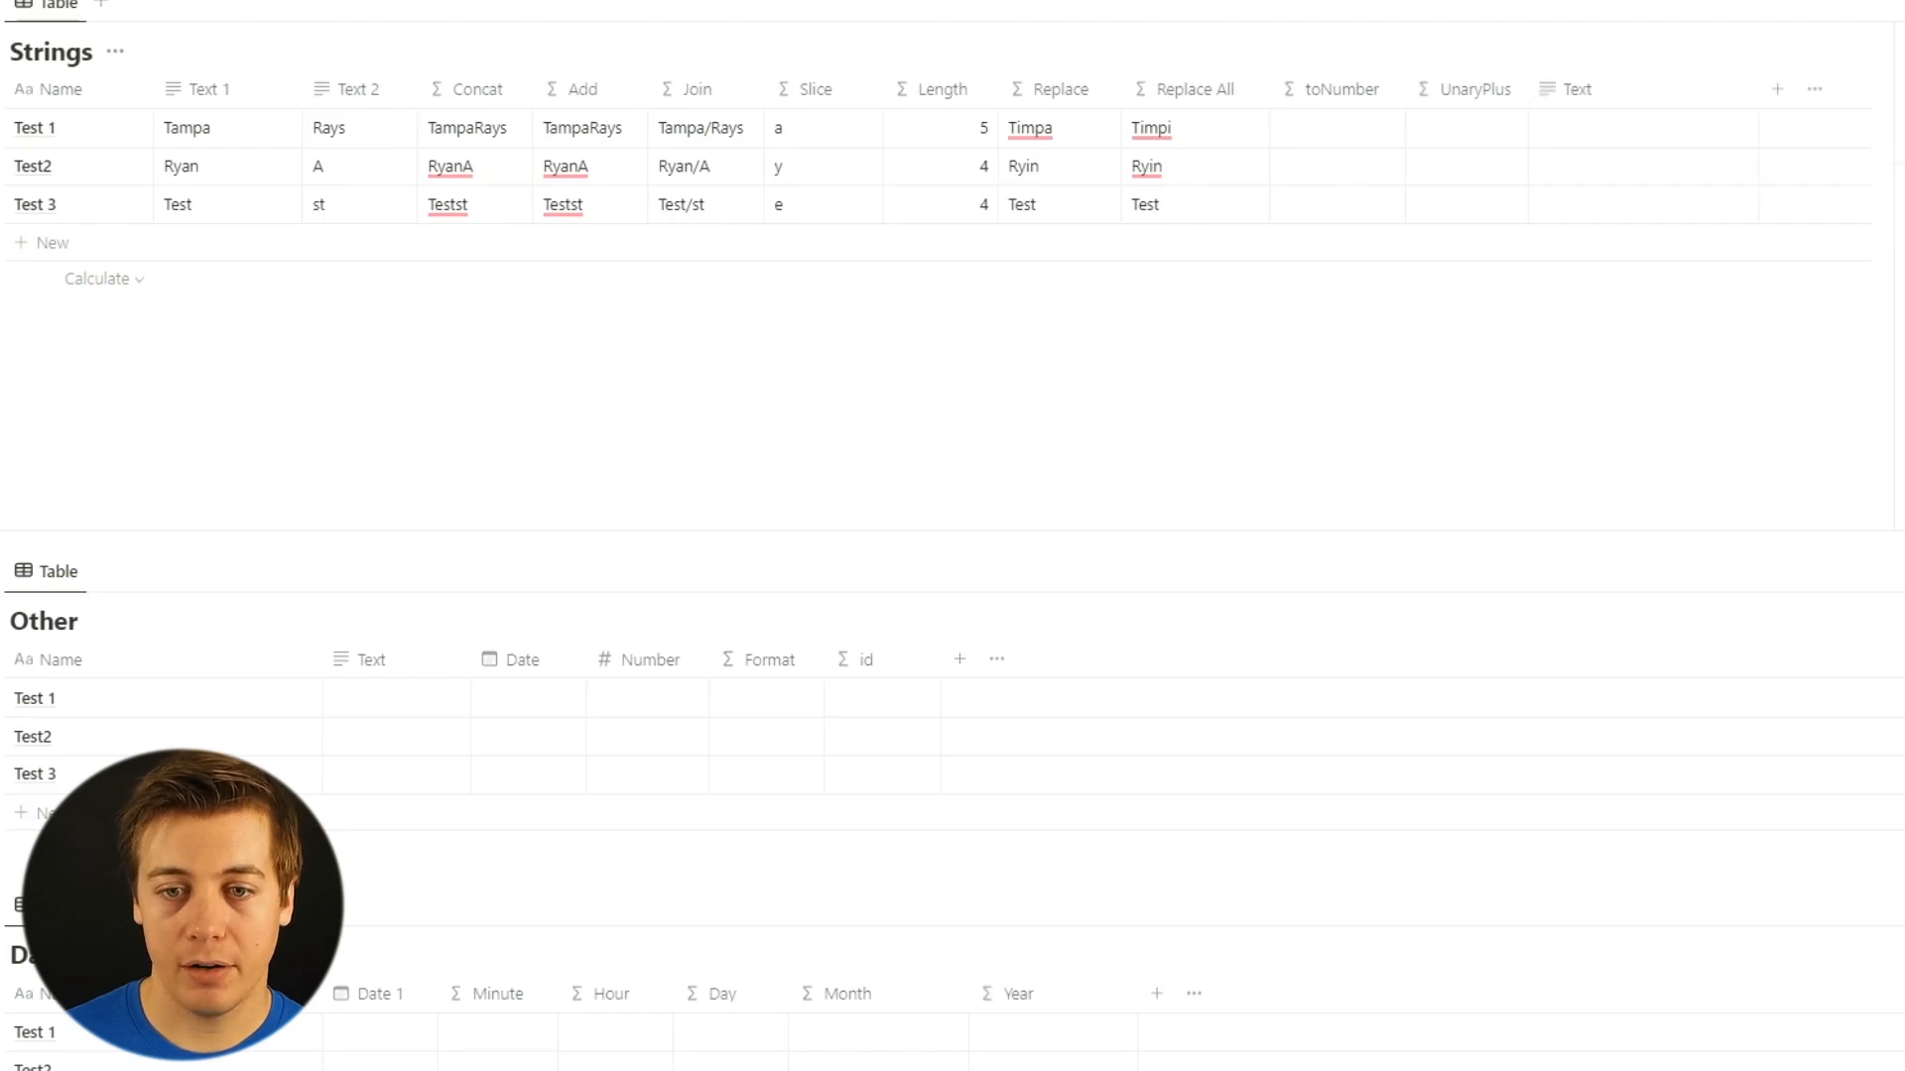
left_click(1624, 96)
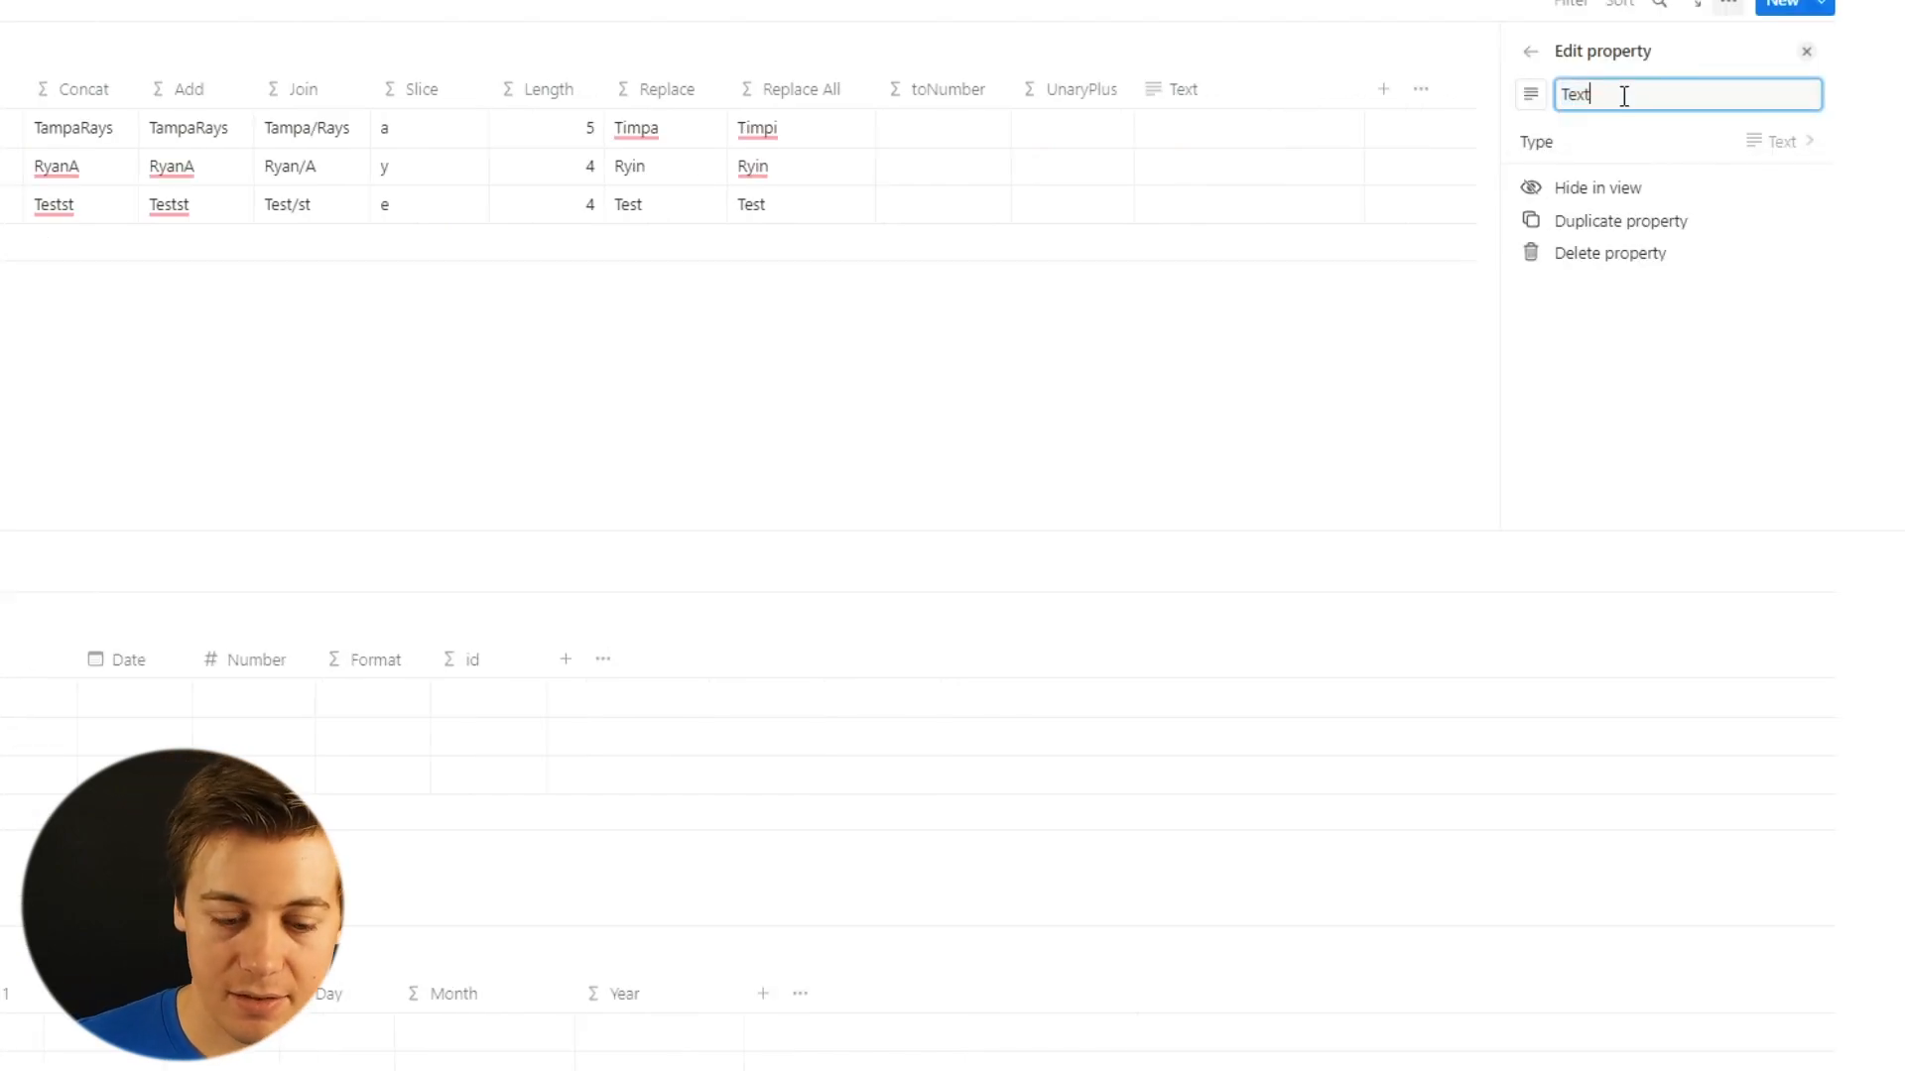
type("num")
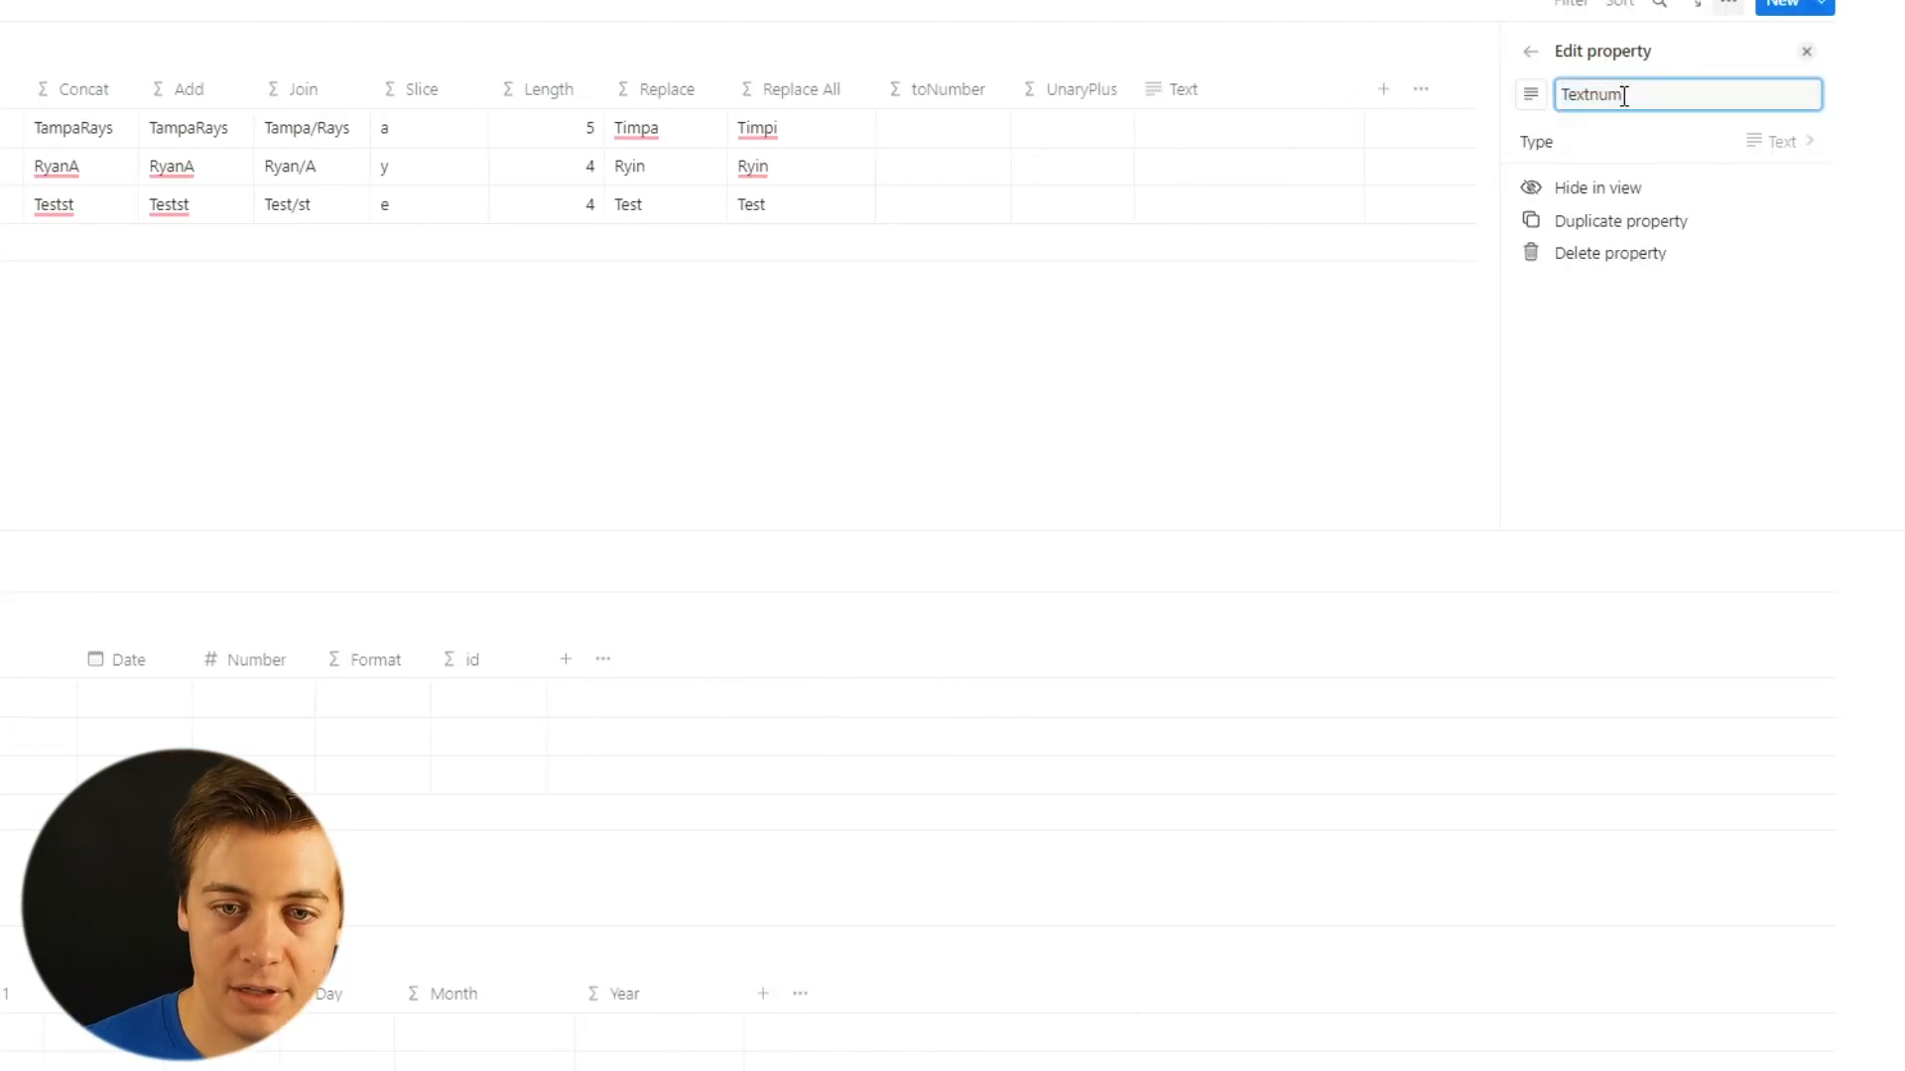
left_click(1218, 62)
left_click_drag(1190, 89, 984, 93)
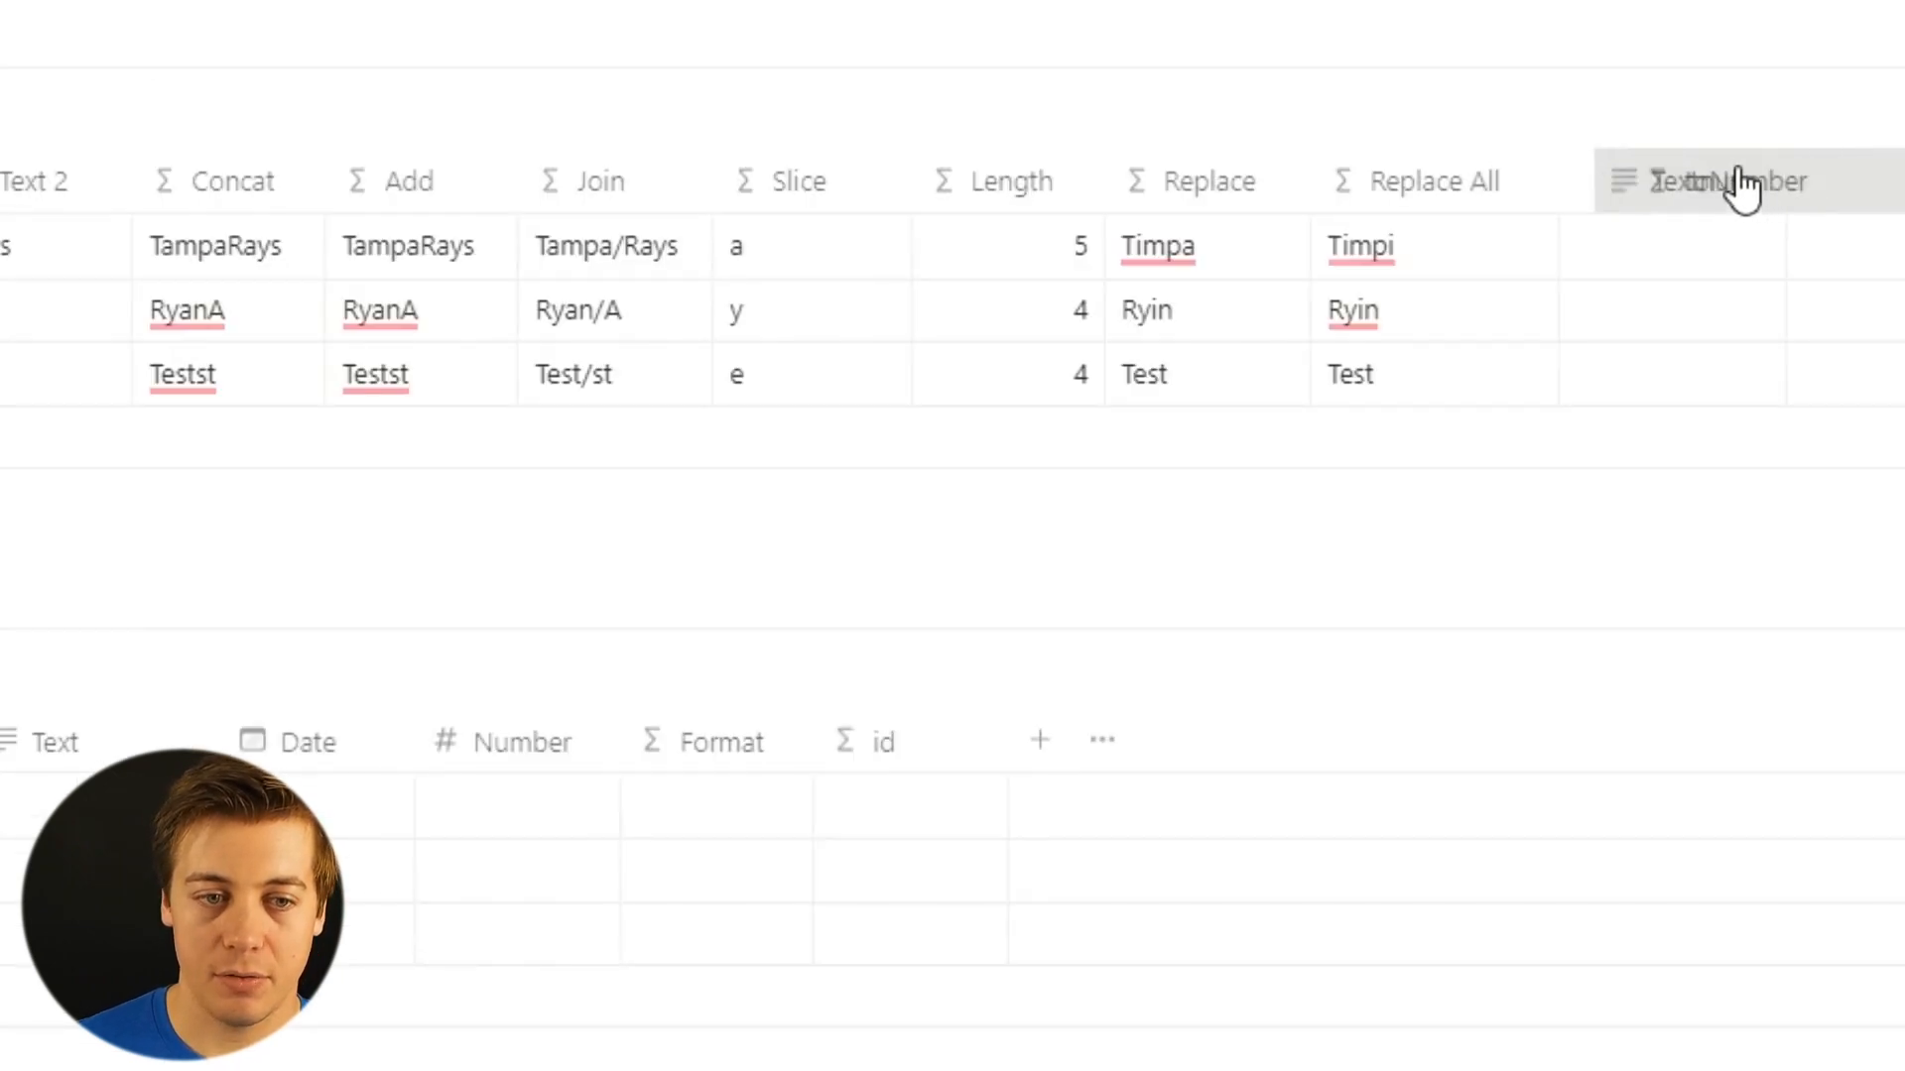
left_click_drag(1742, 188, 188, 213)
Fill the Textnum column with 55, 22 and 11 for the three rows, in order.
left_click(238, 246)
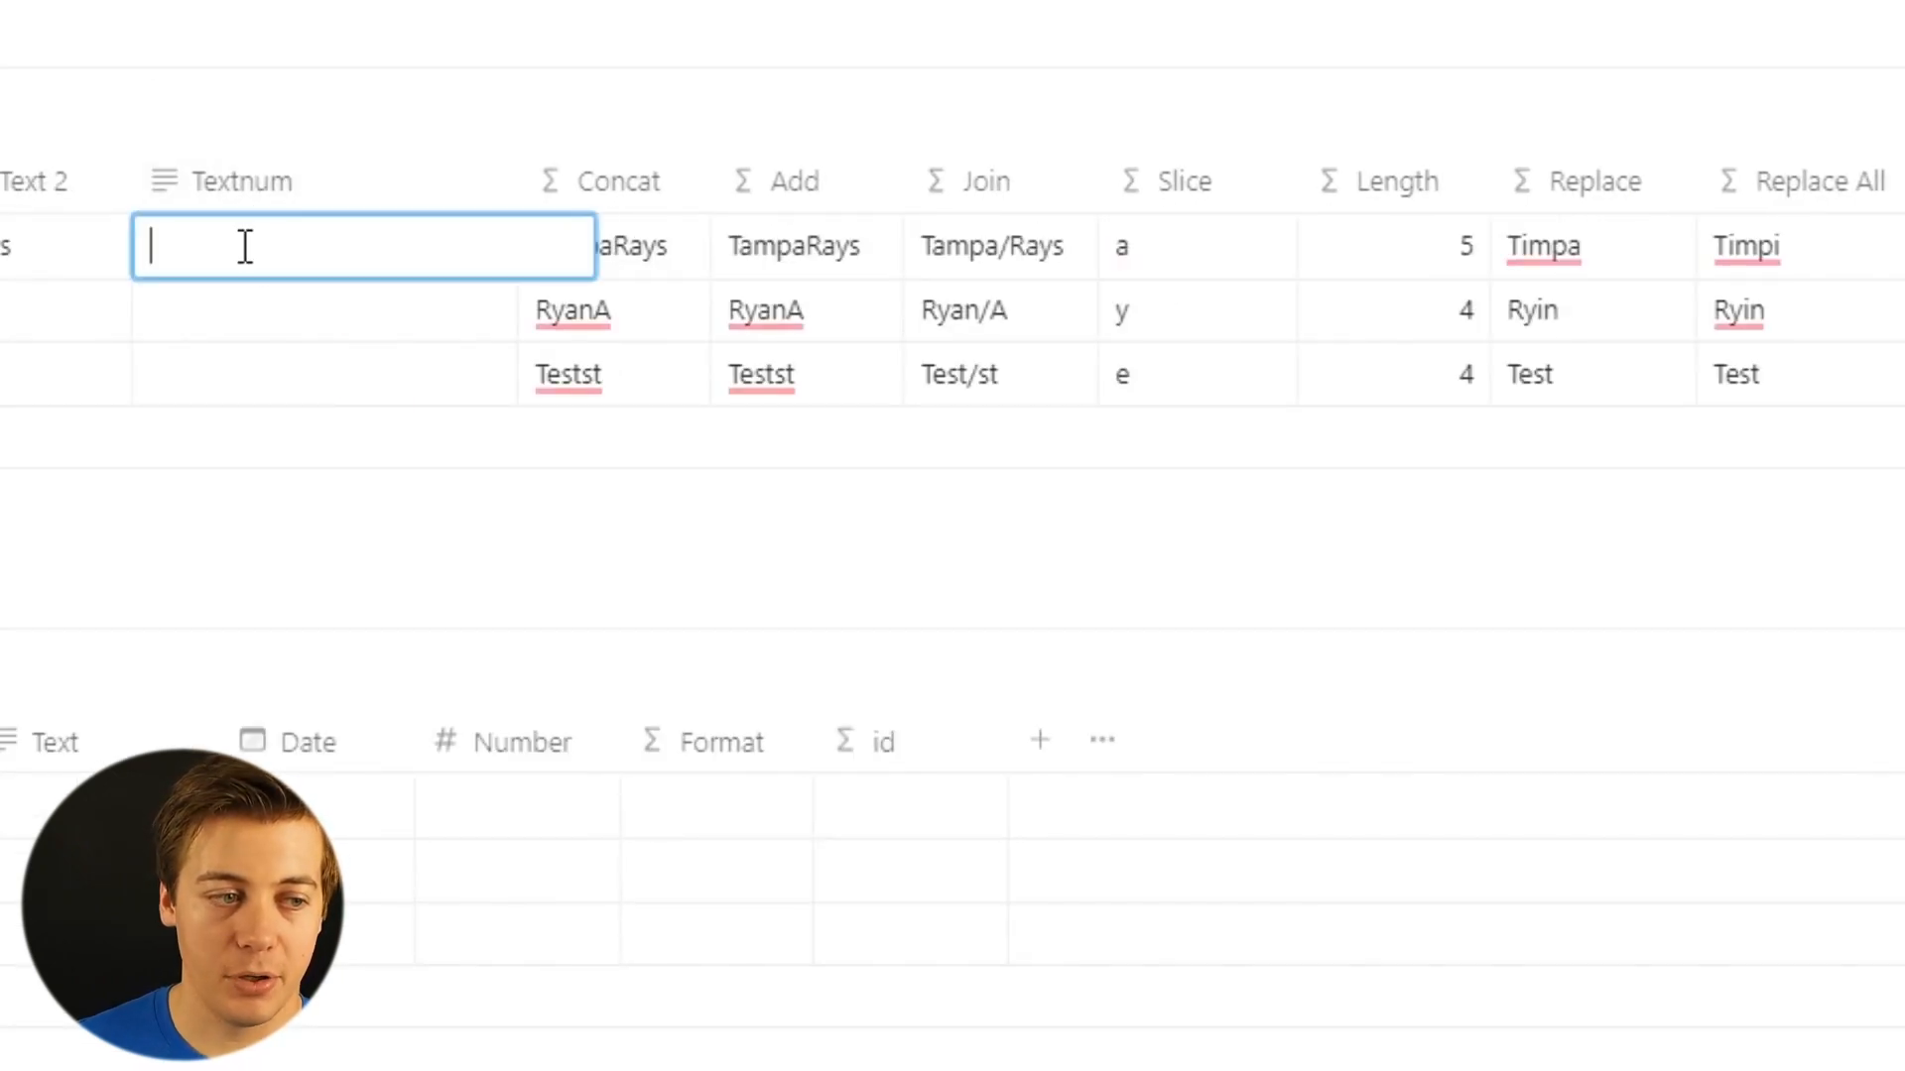
type("5")
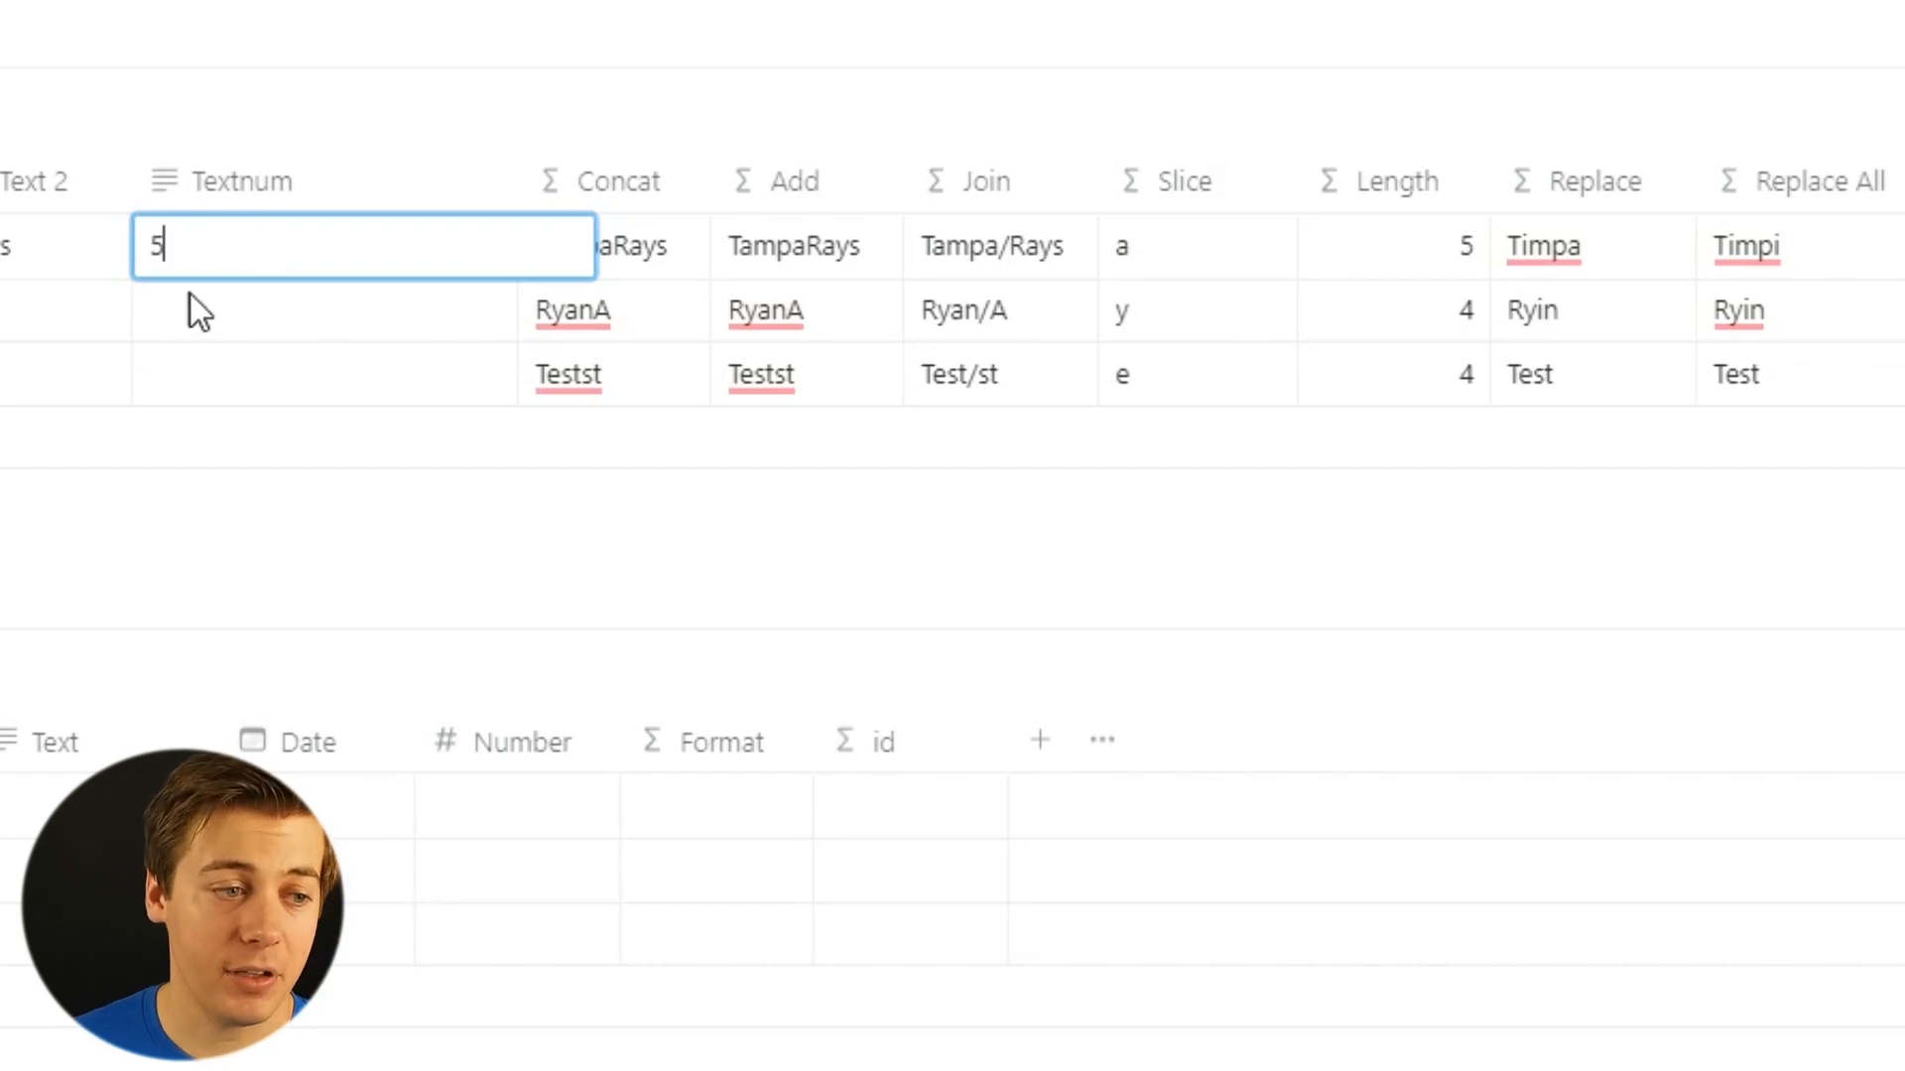
type("5")
left_click(187, 306)
type("22")
left_click(187, 371)
type("11")
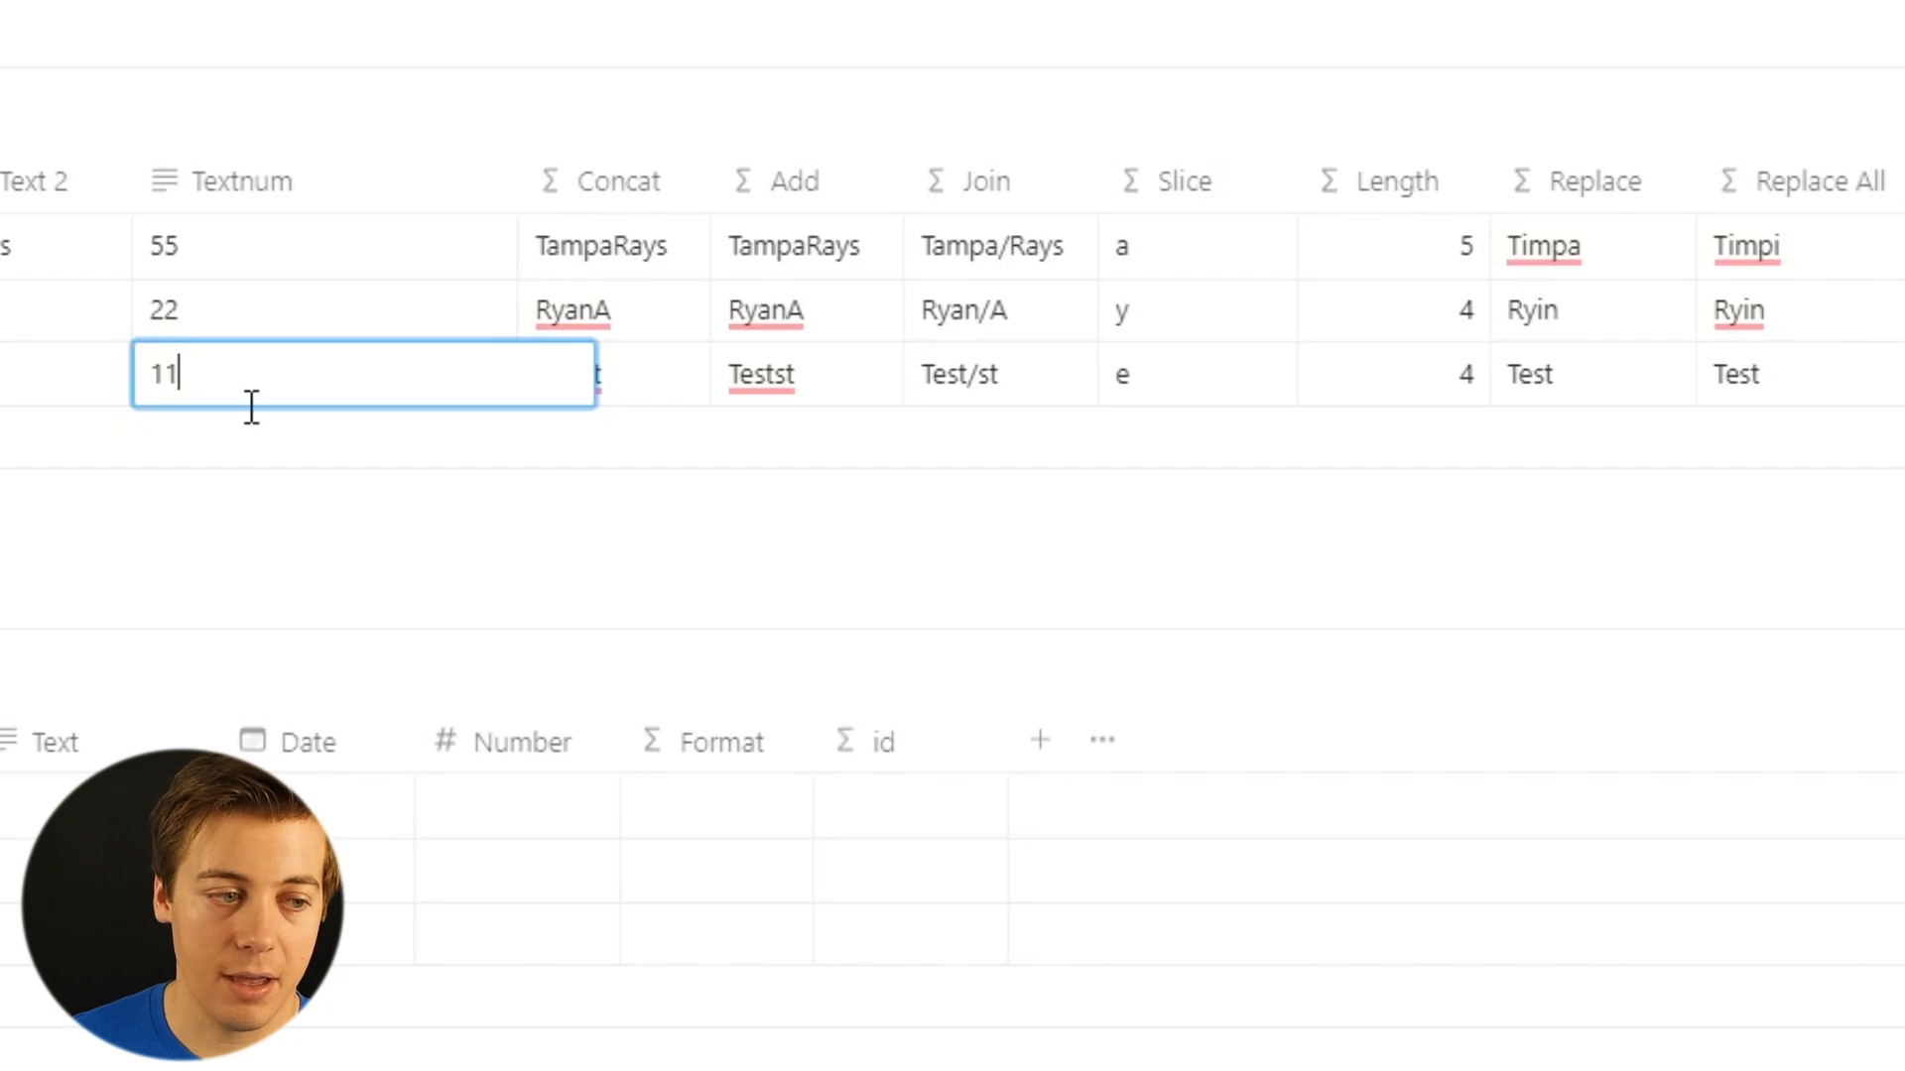
key("Escape")
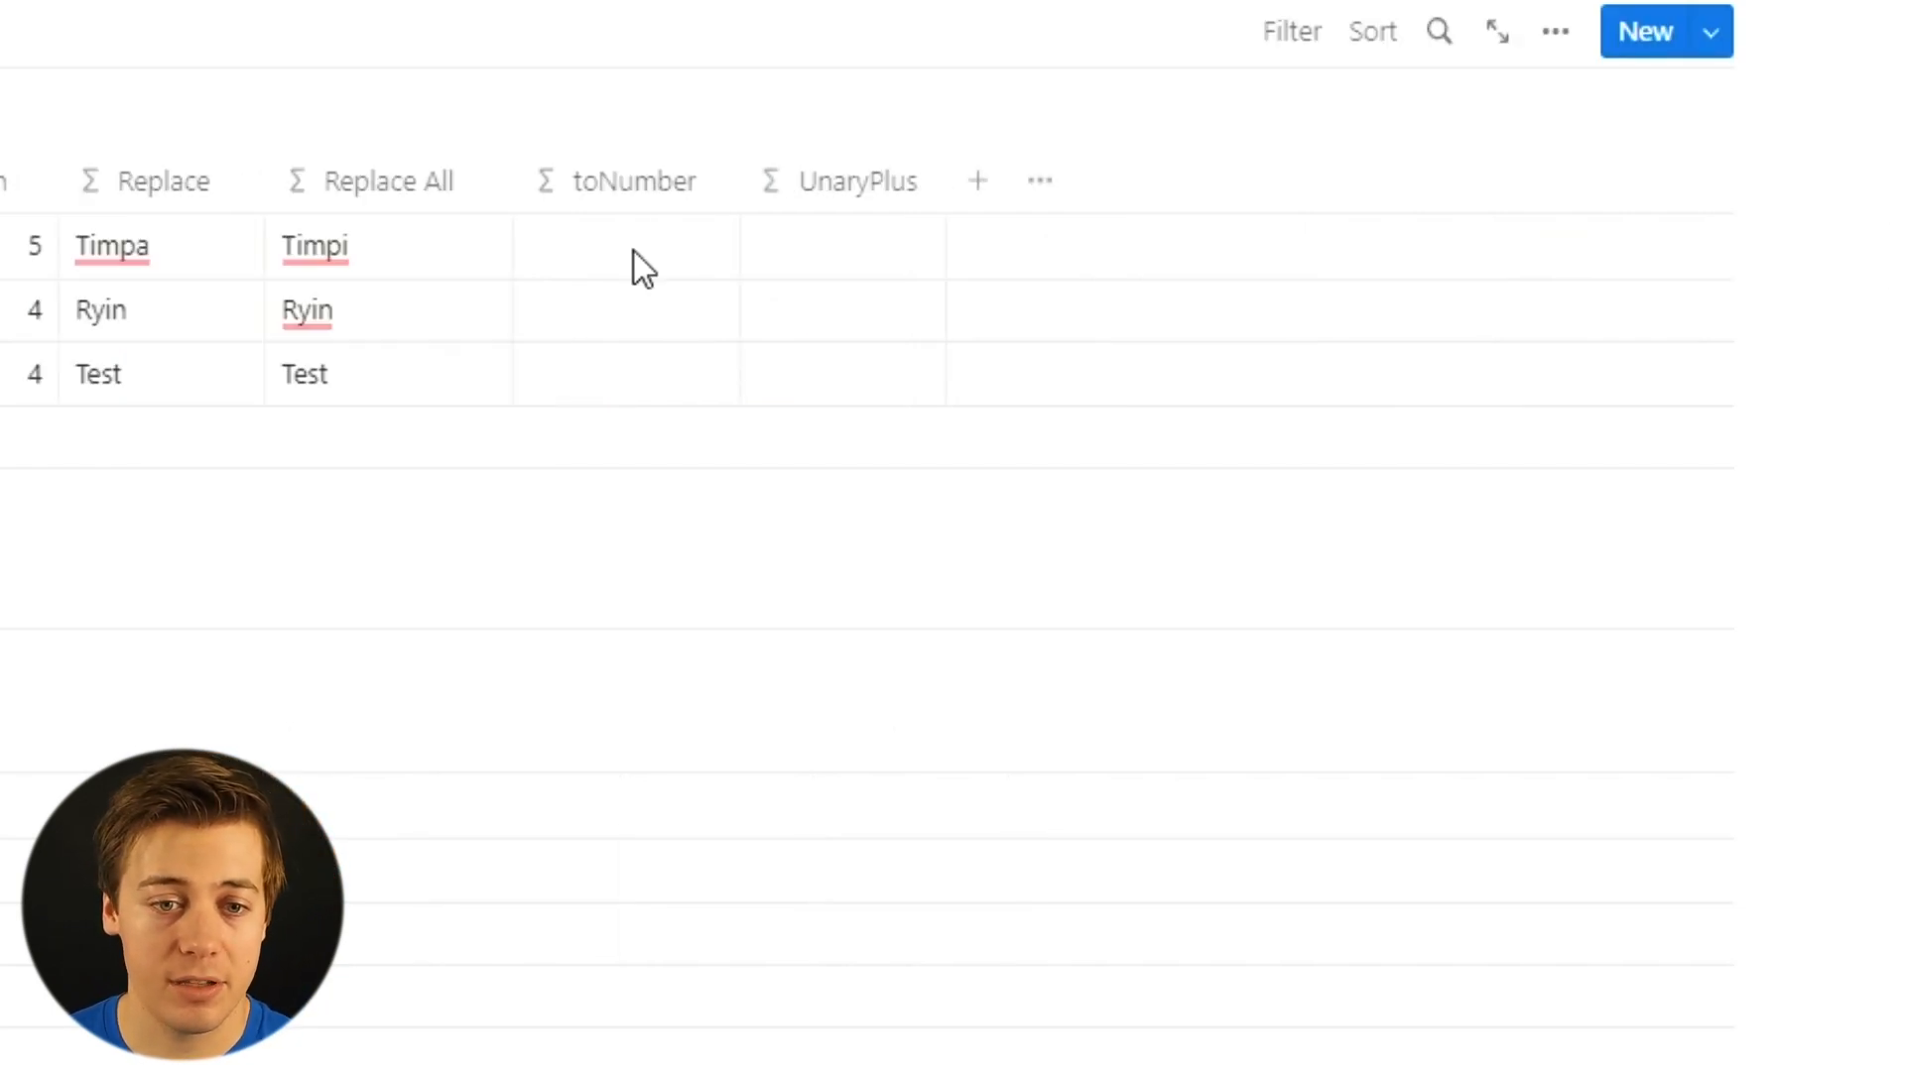
Set the Strings table's toNumber column formula to toNumber(prop("Textnum")).
left_click(634, 252)
type("t")
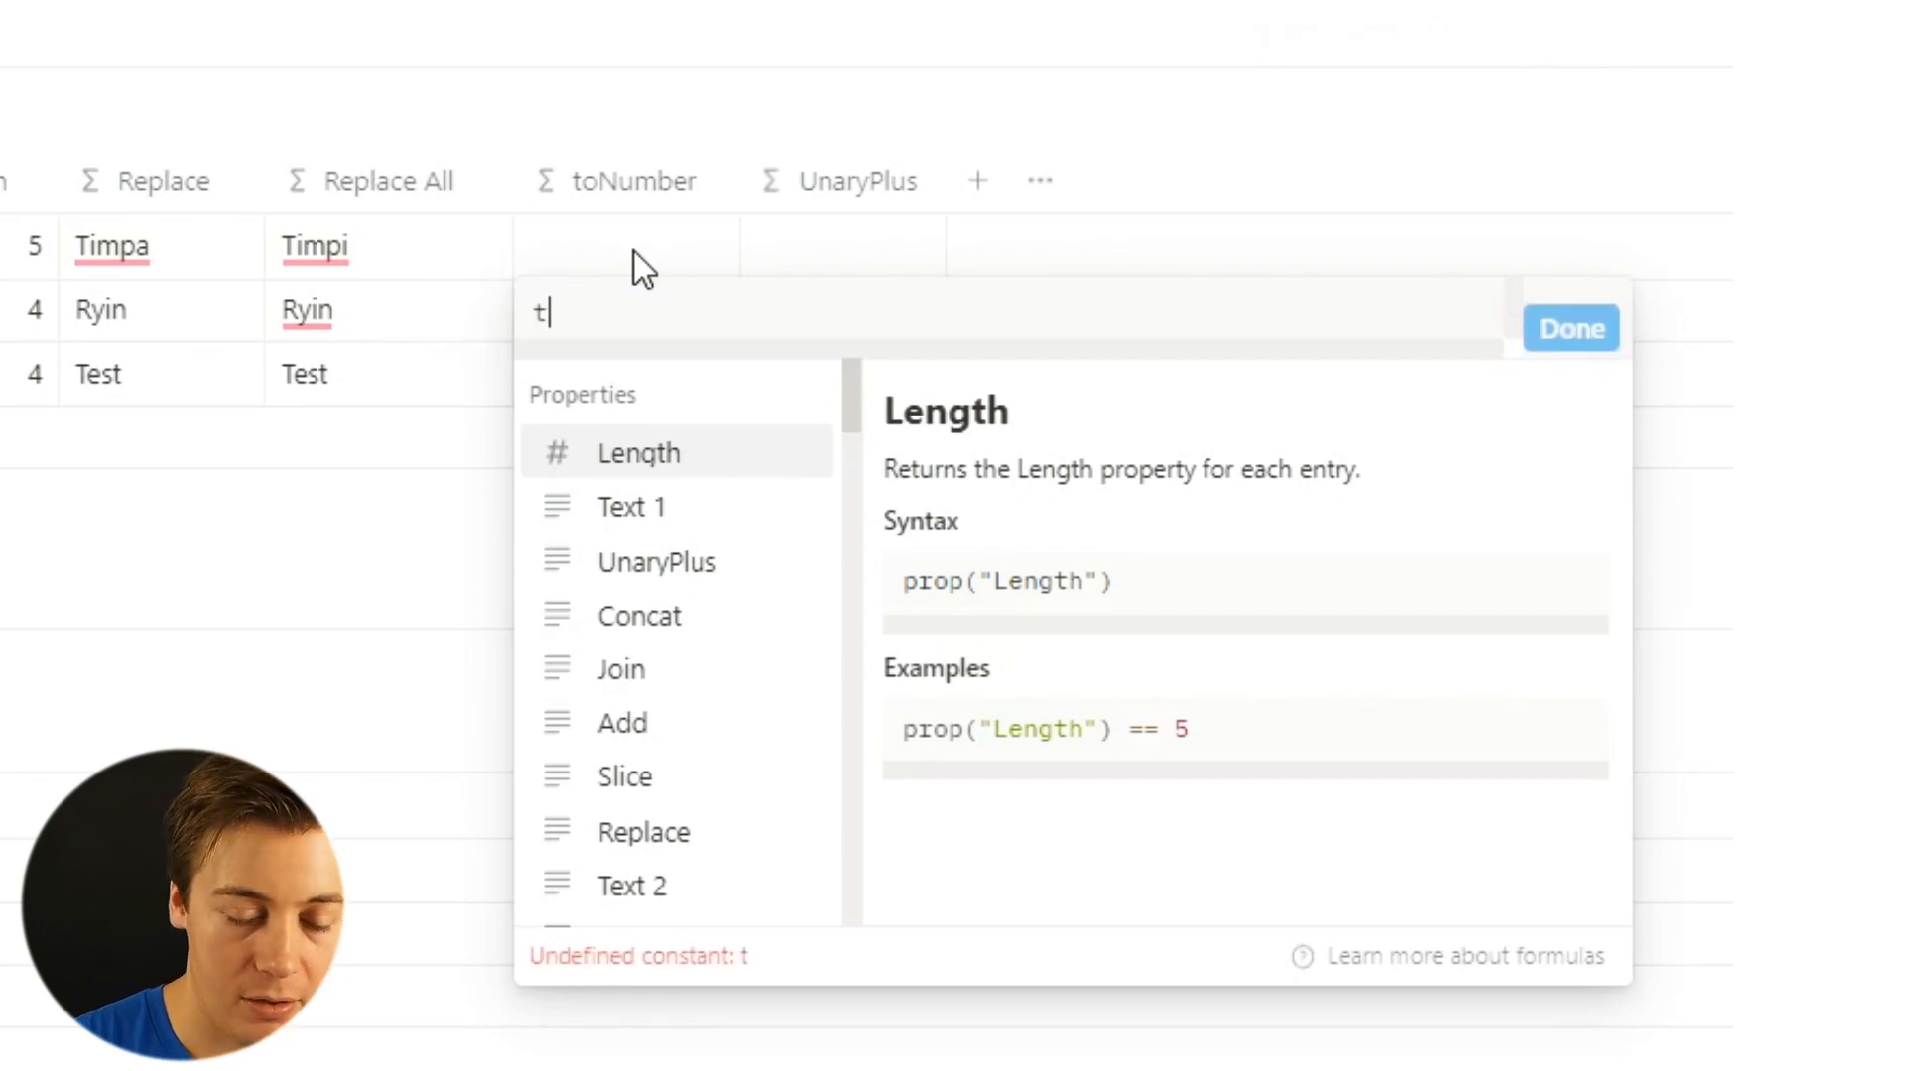
type("oNumber")
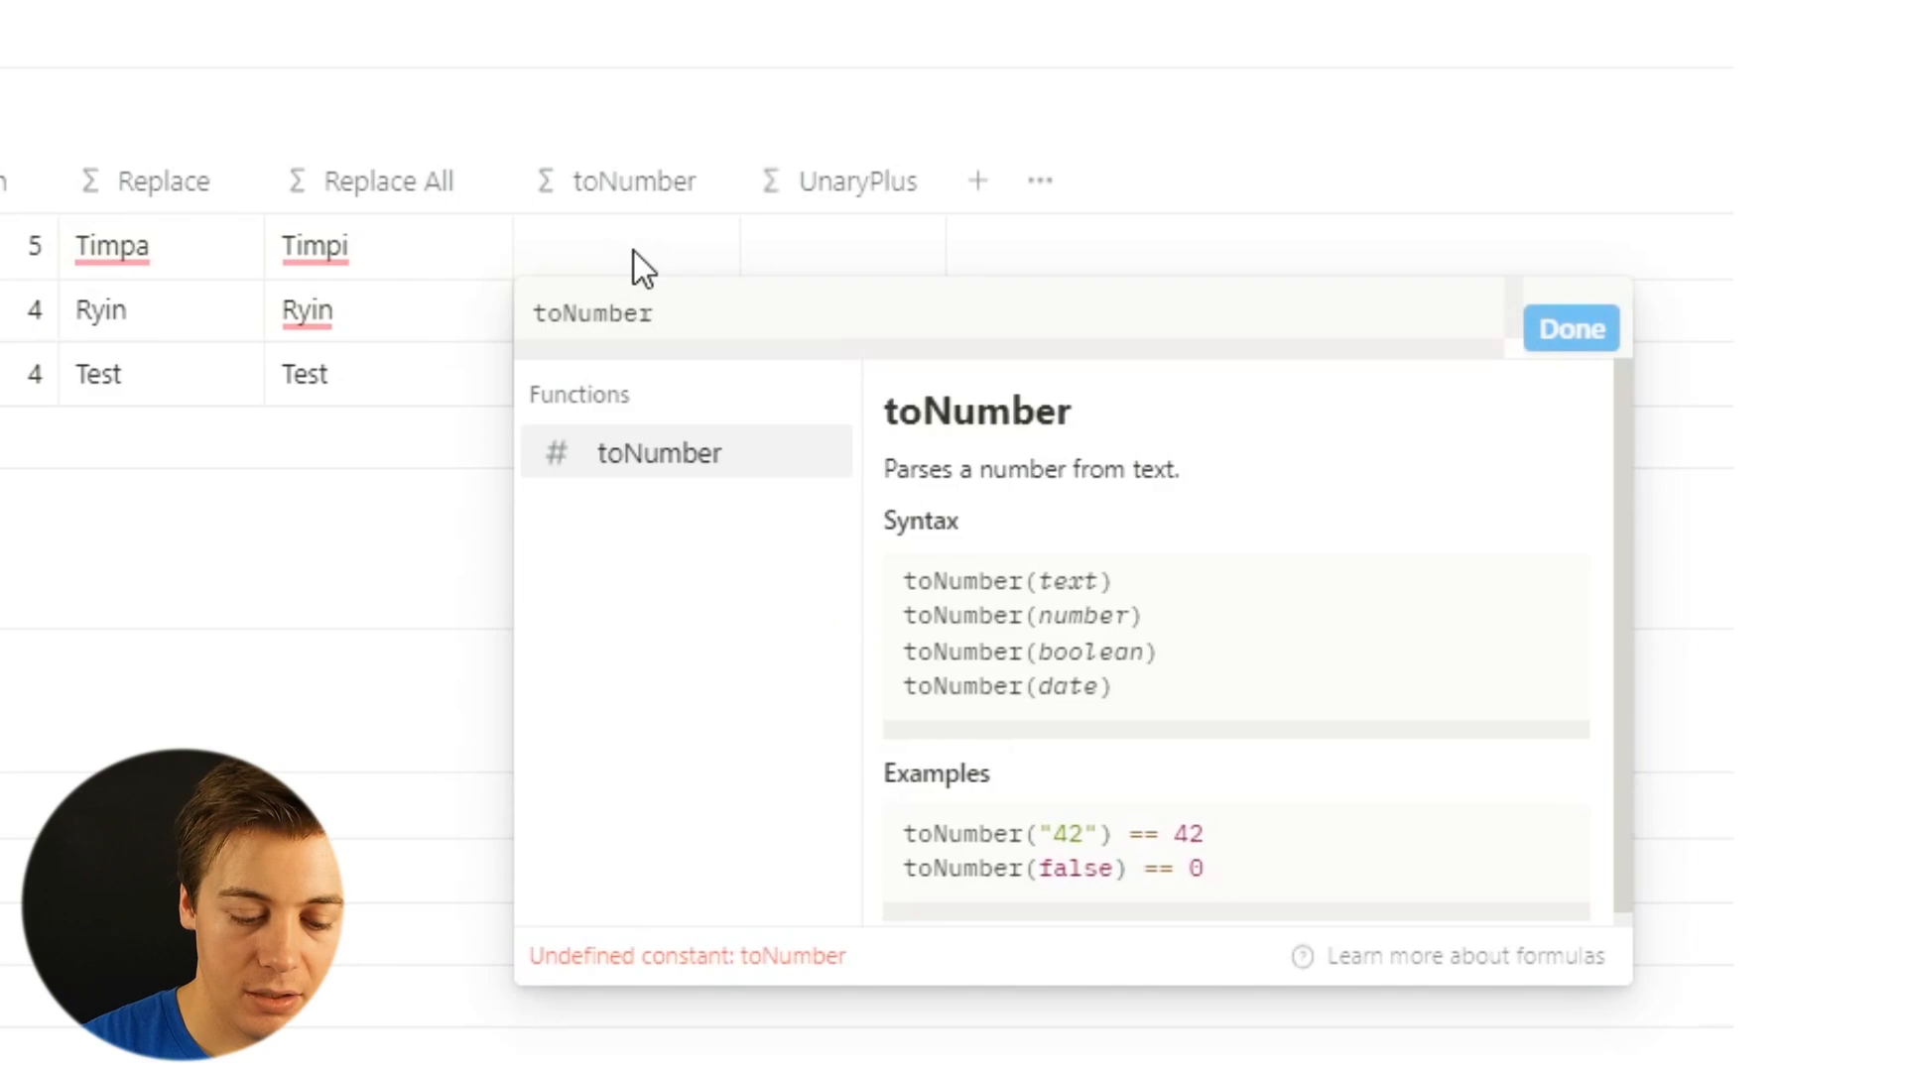
type("(")
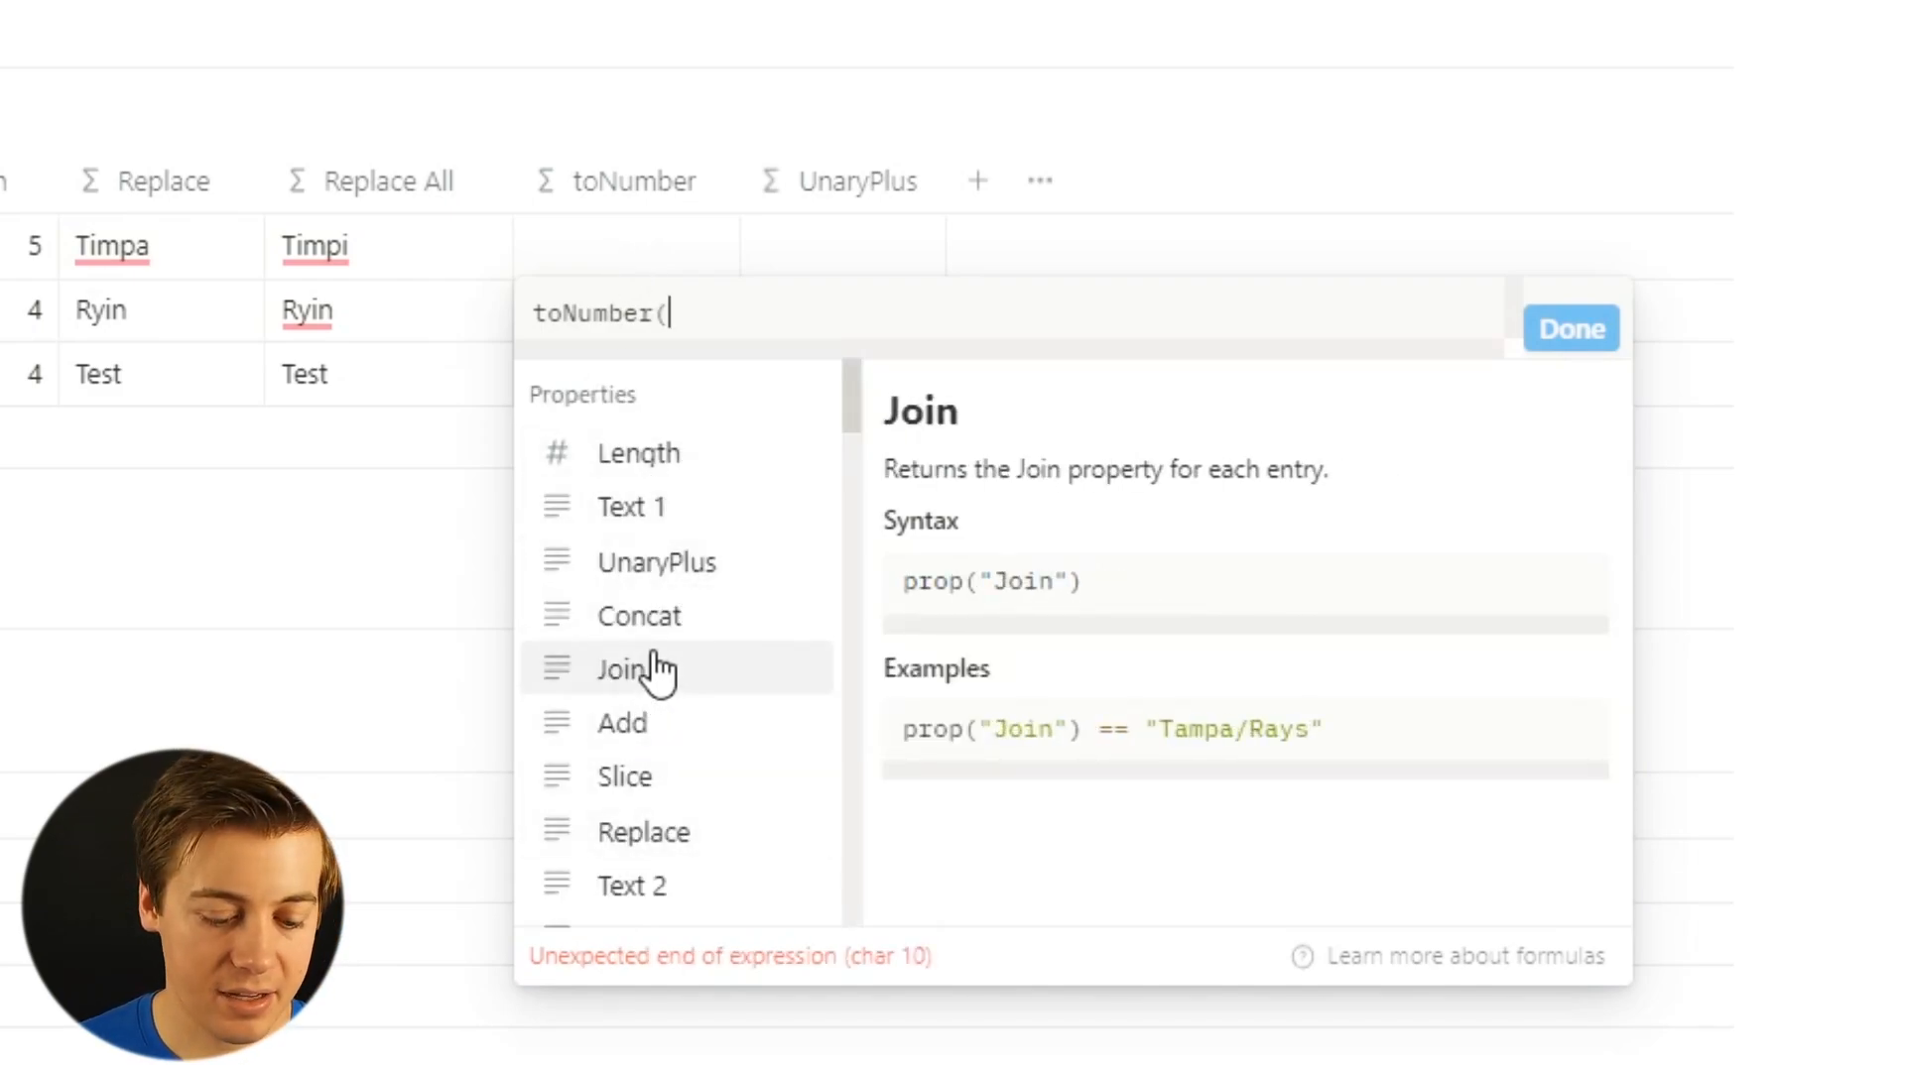
type("text")
left_click(686, 584)
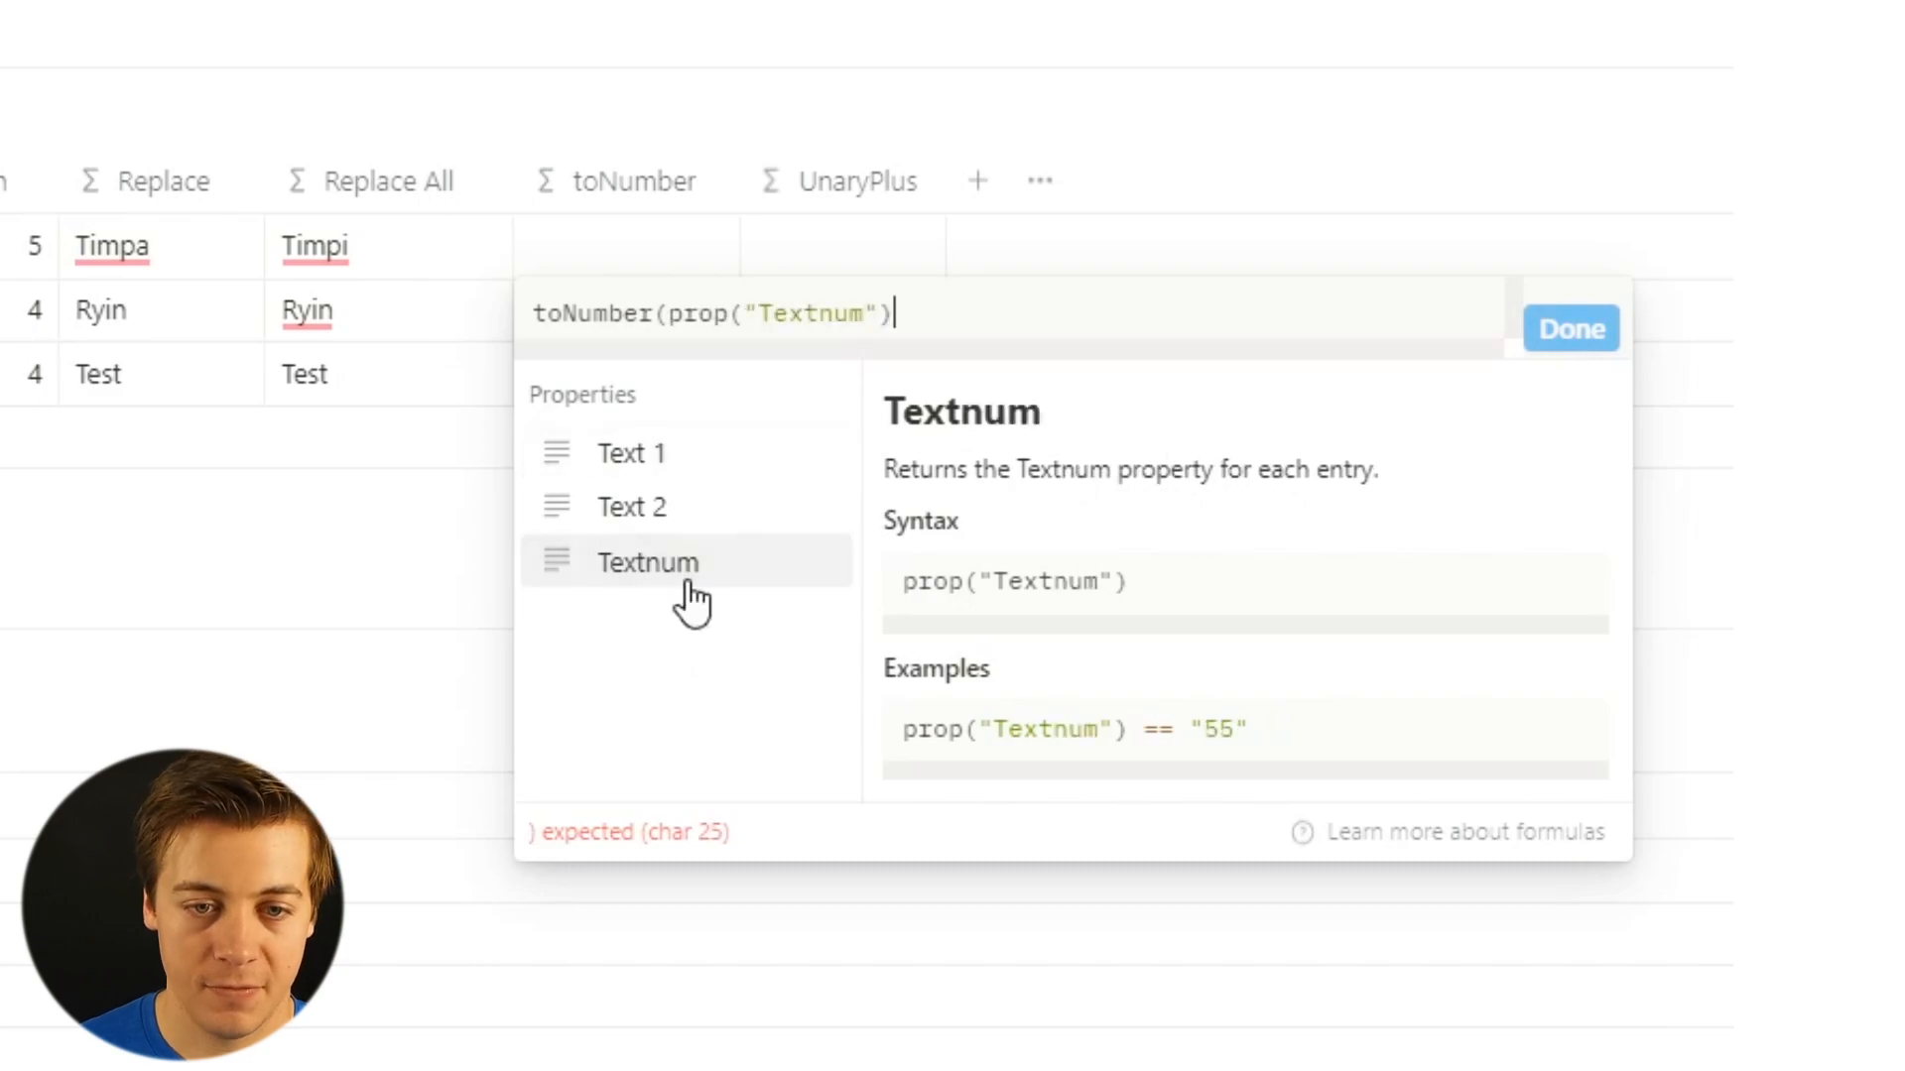
type(")")
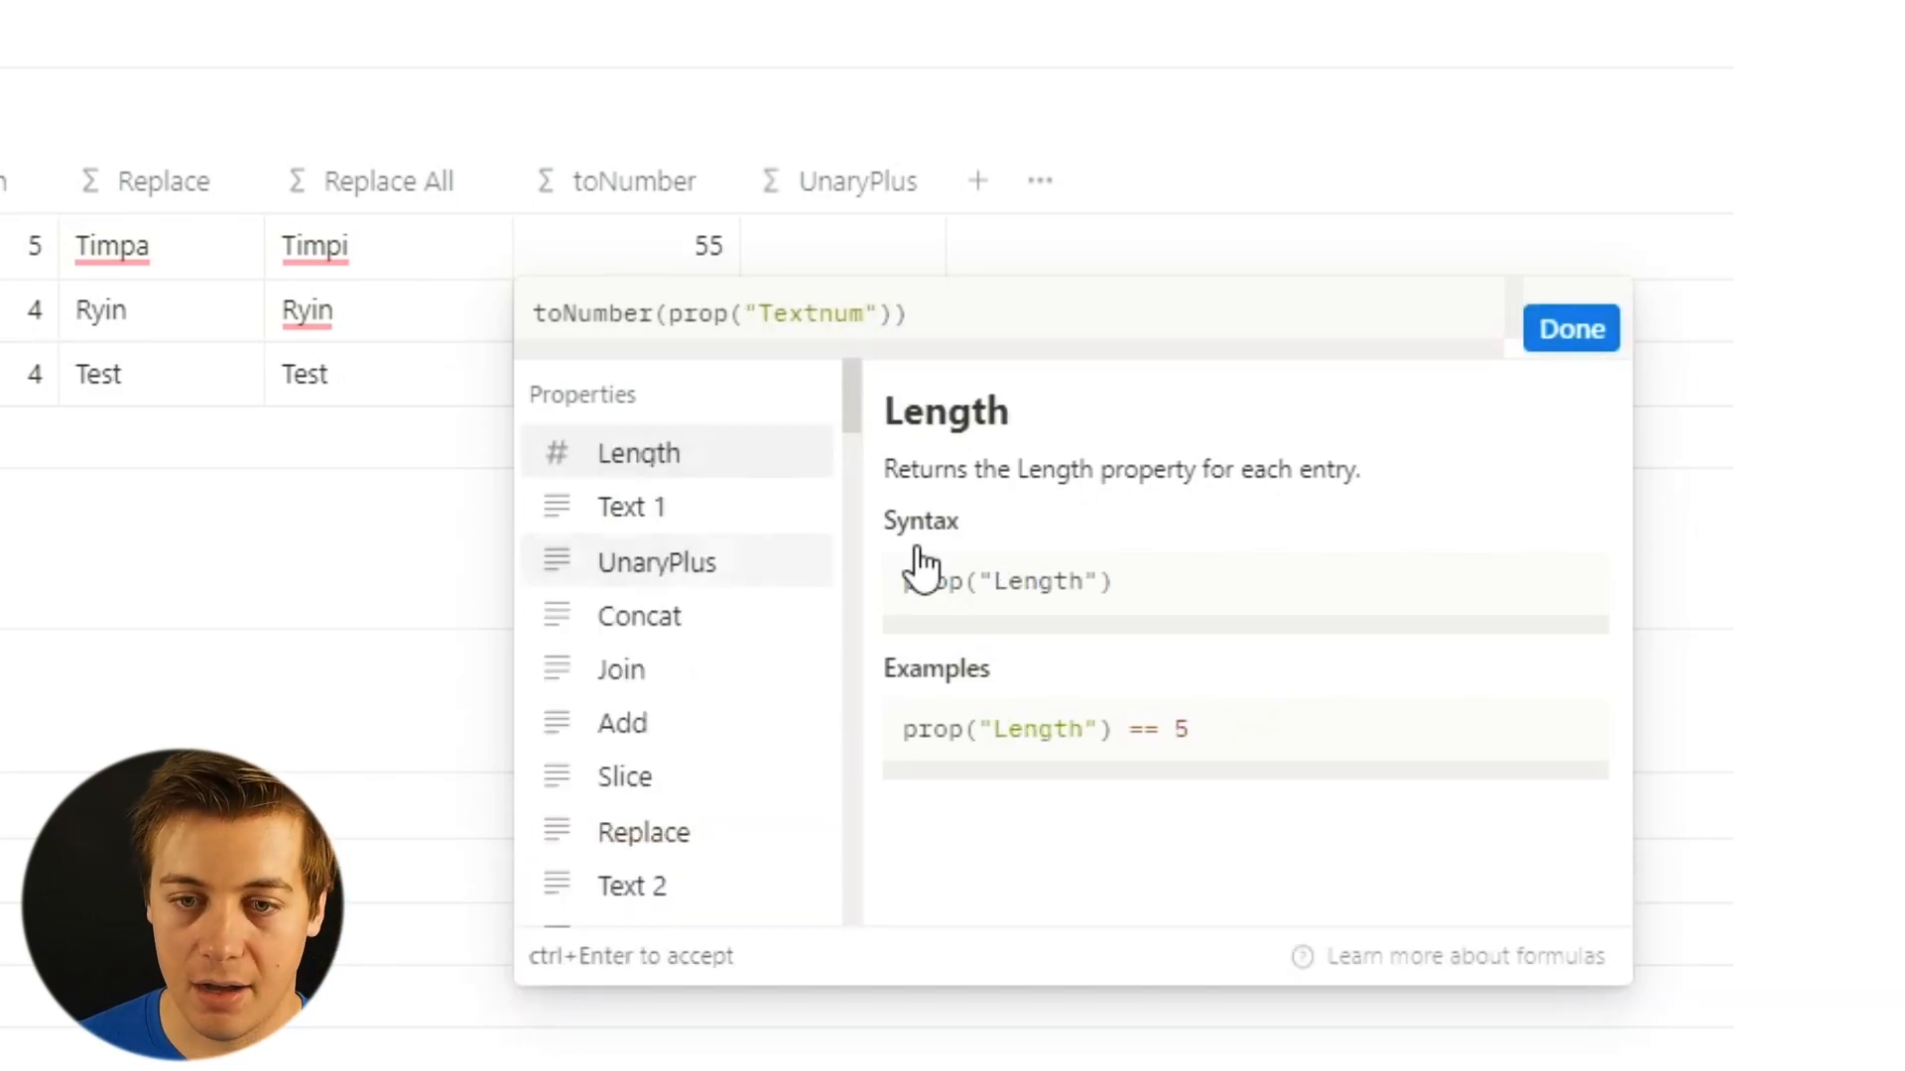
left_click(1575, 328)
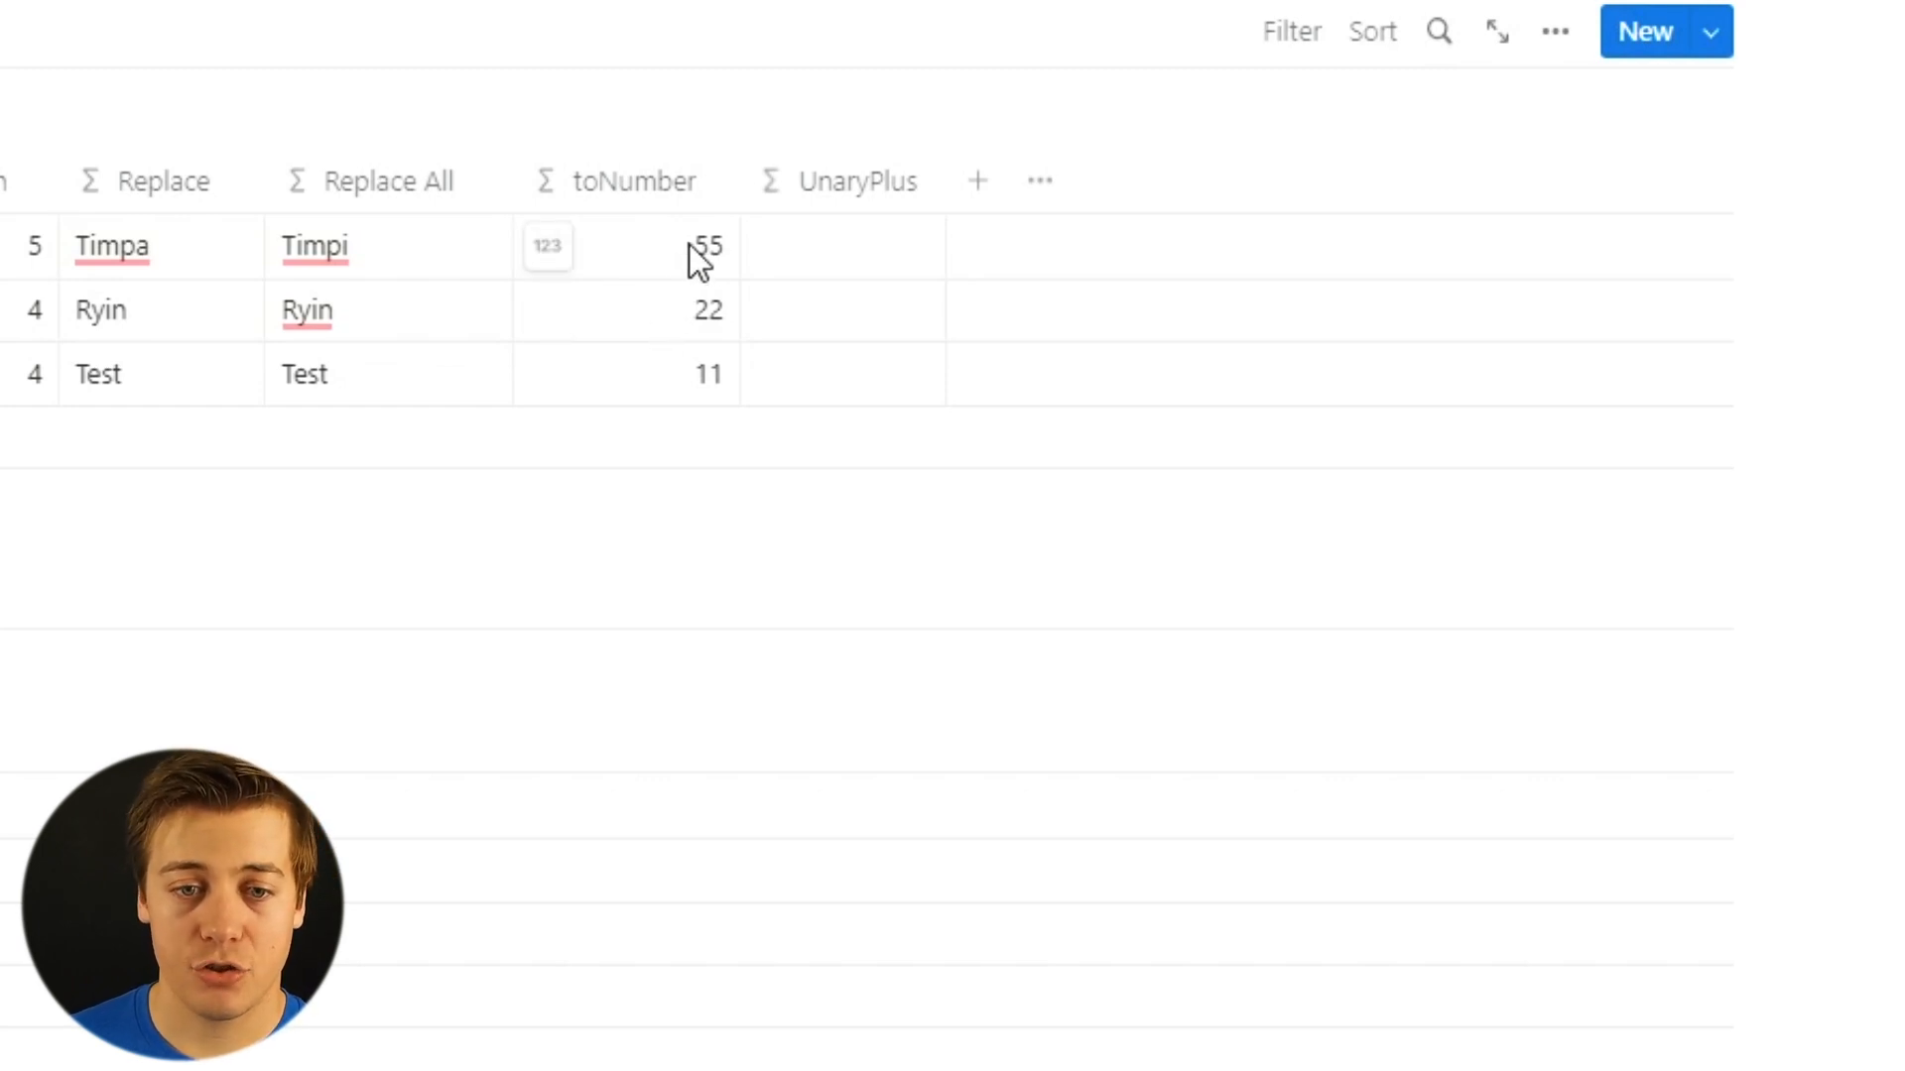
Reopen the toNumber column's formula and select its entire text.
left_click(651, 232)
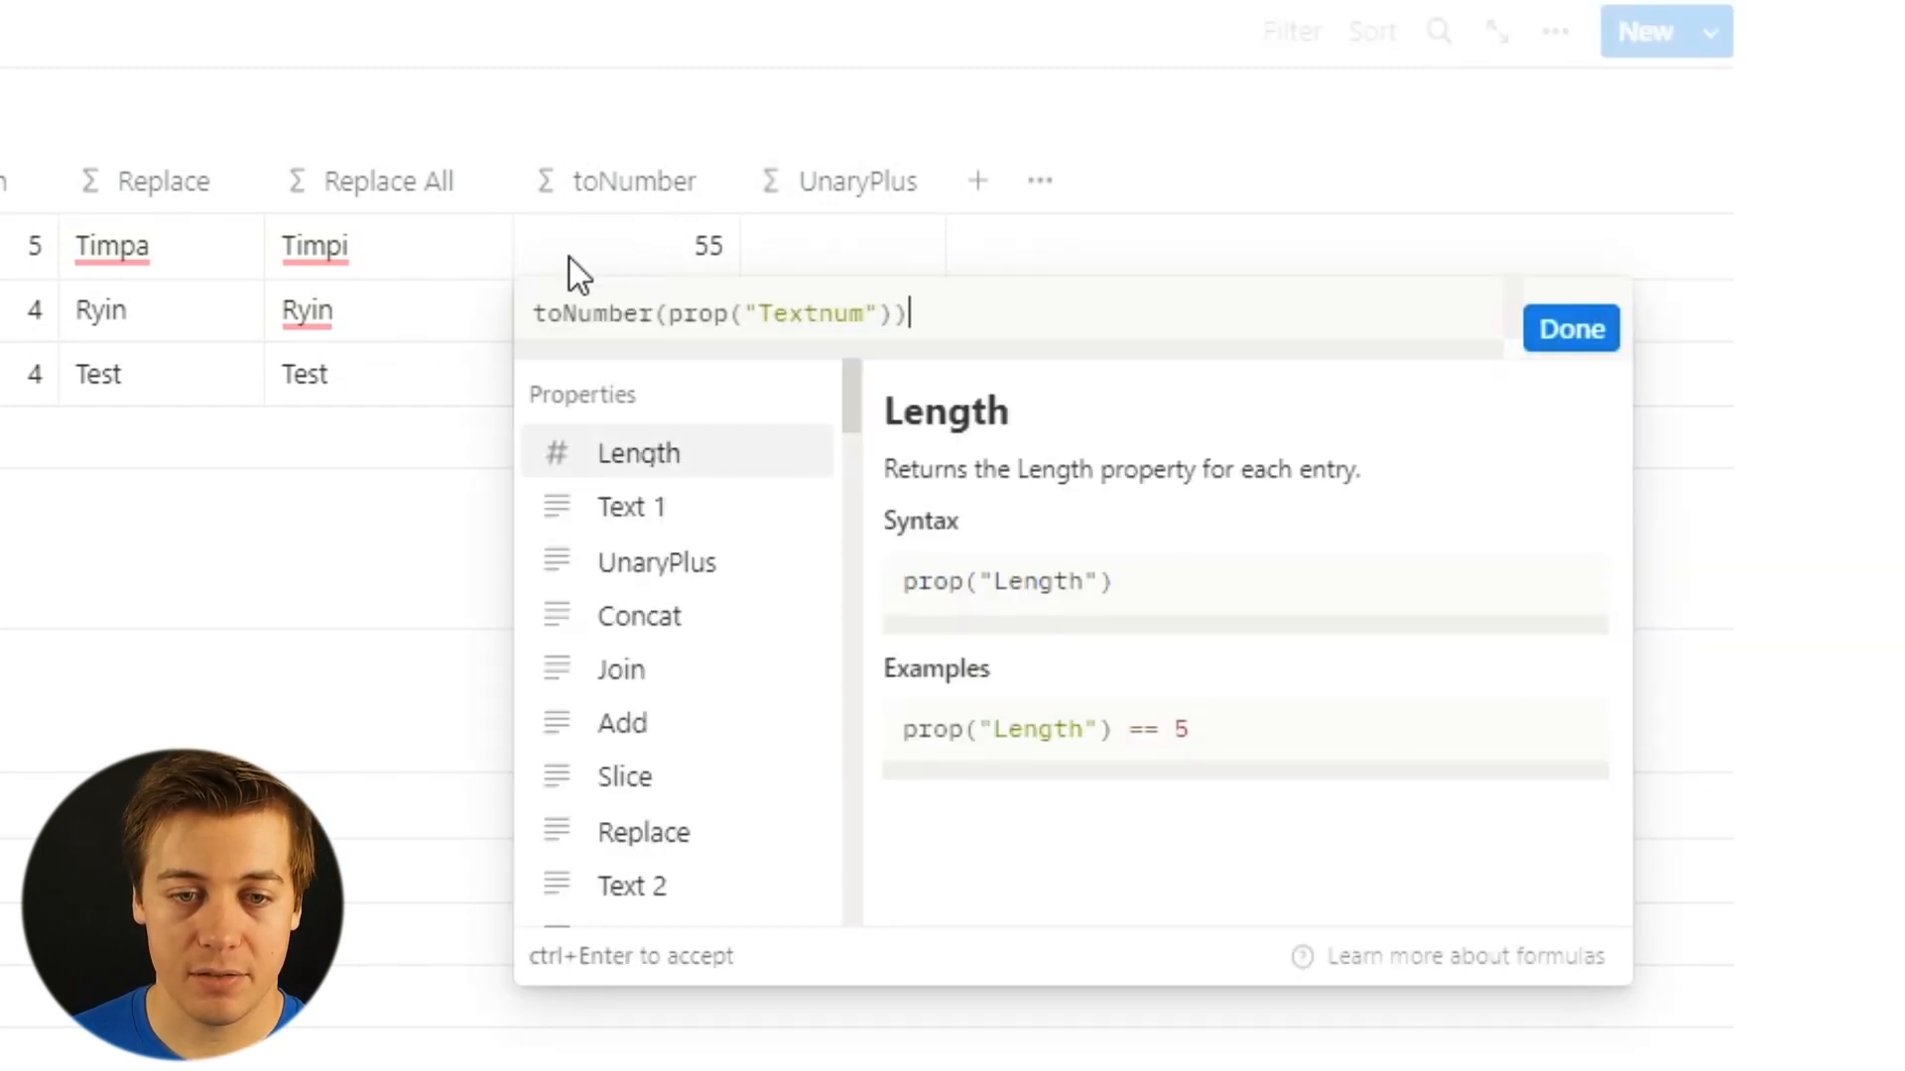
triple_click(638, 328)
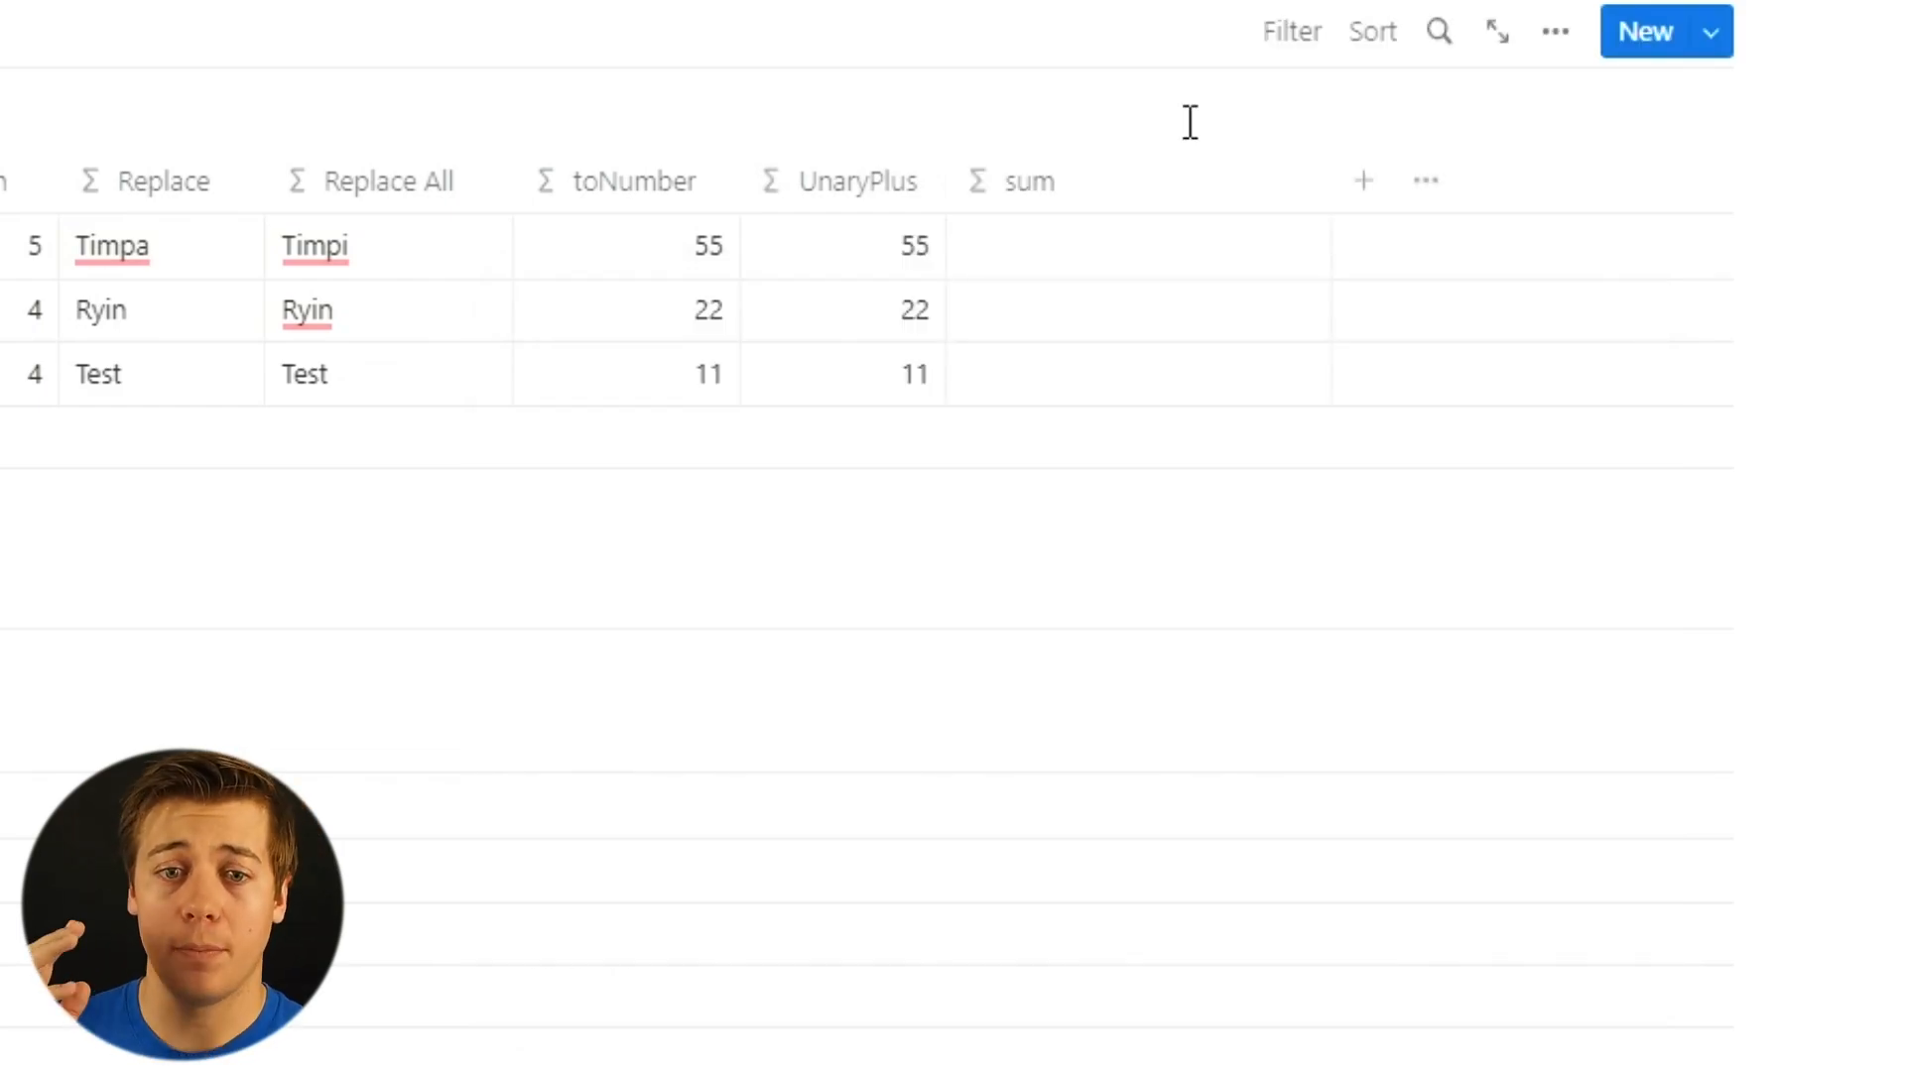
Set the Strings table's sum column formula to add(prop("toNumber"), prop("UnaryPlus")).
left_click(1063, 270)
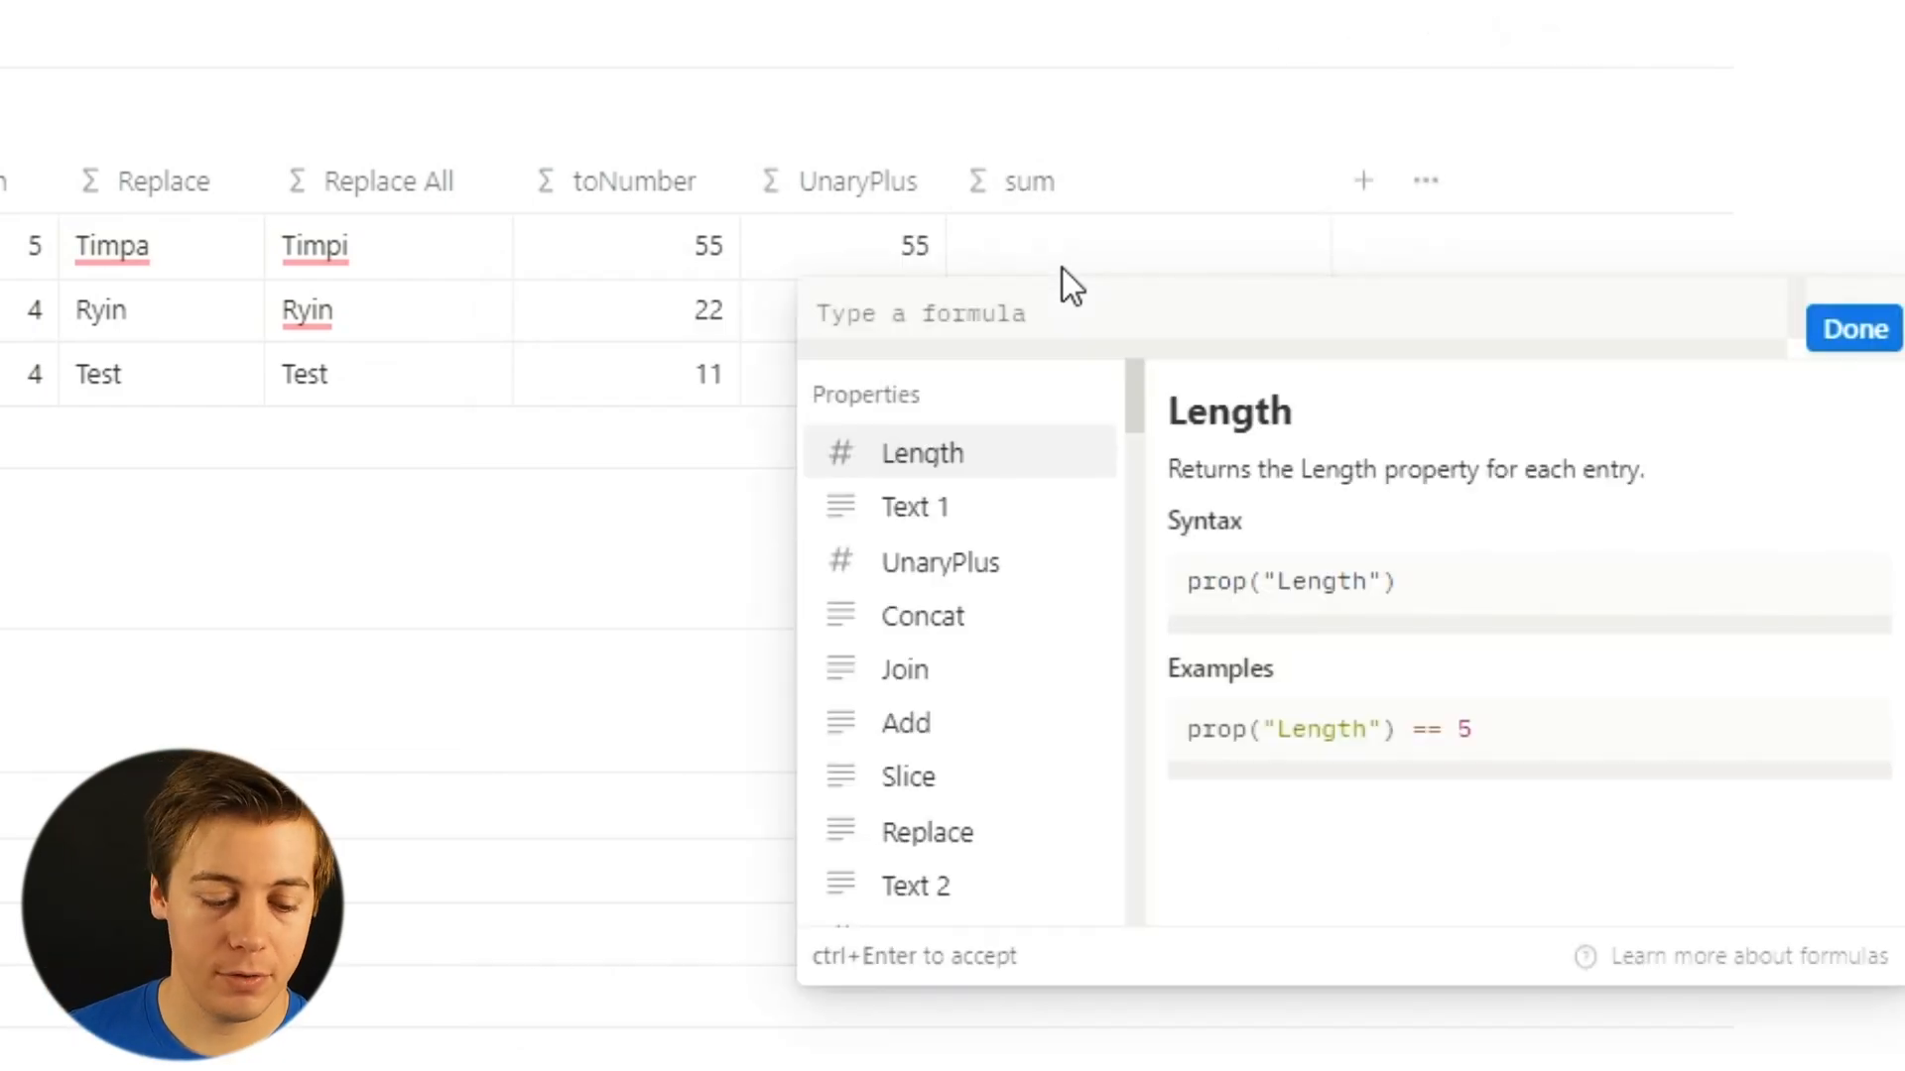
type("add")
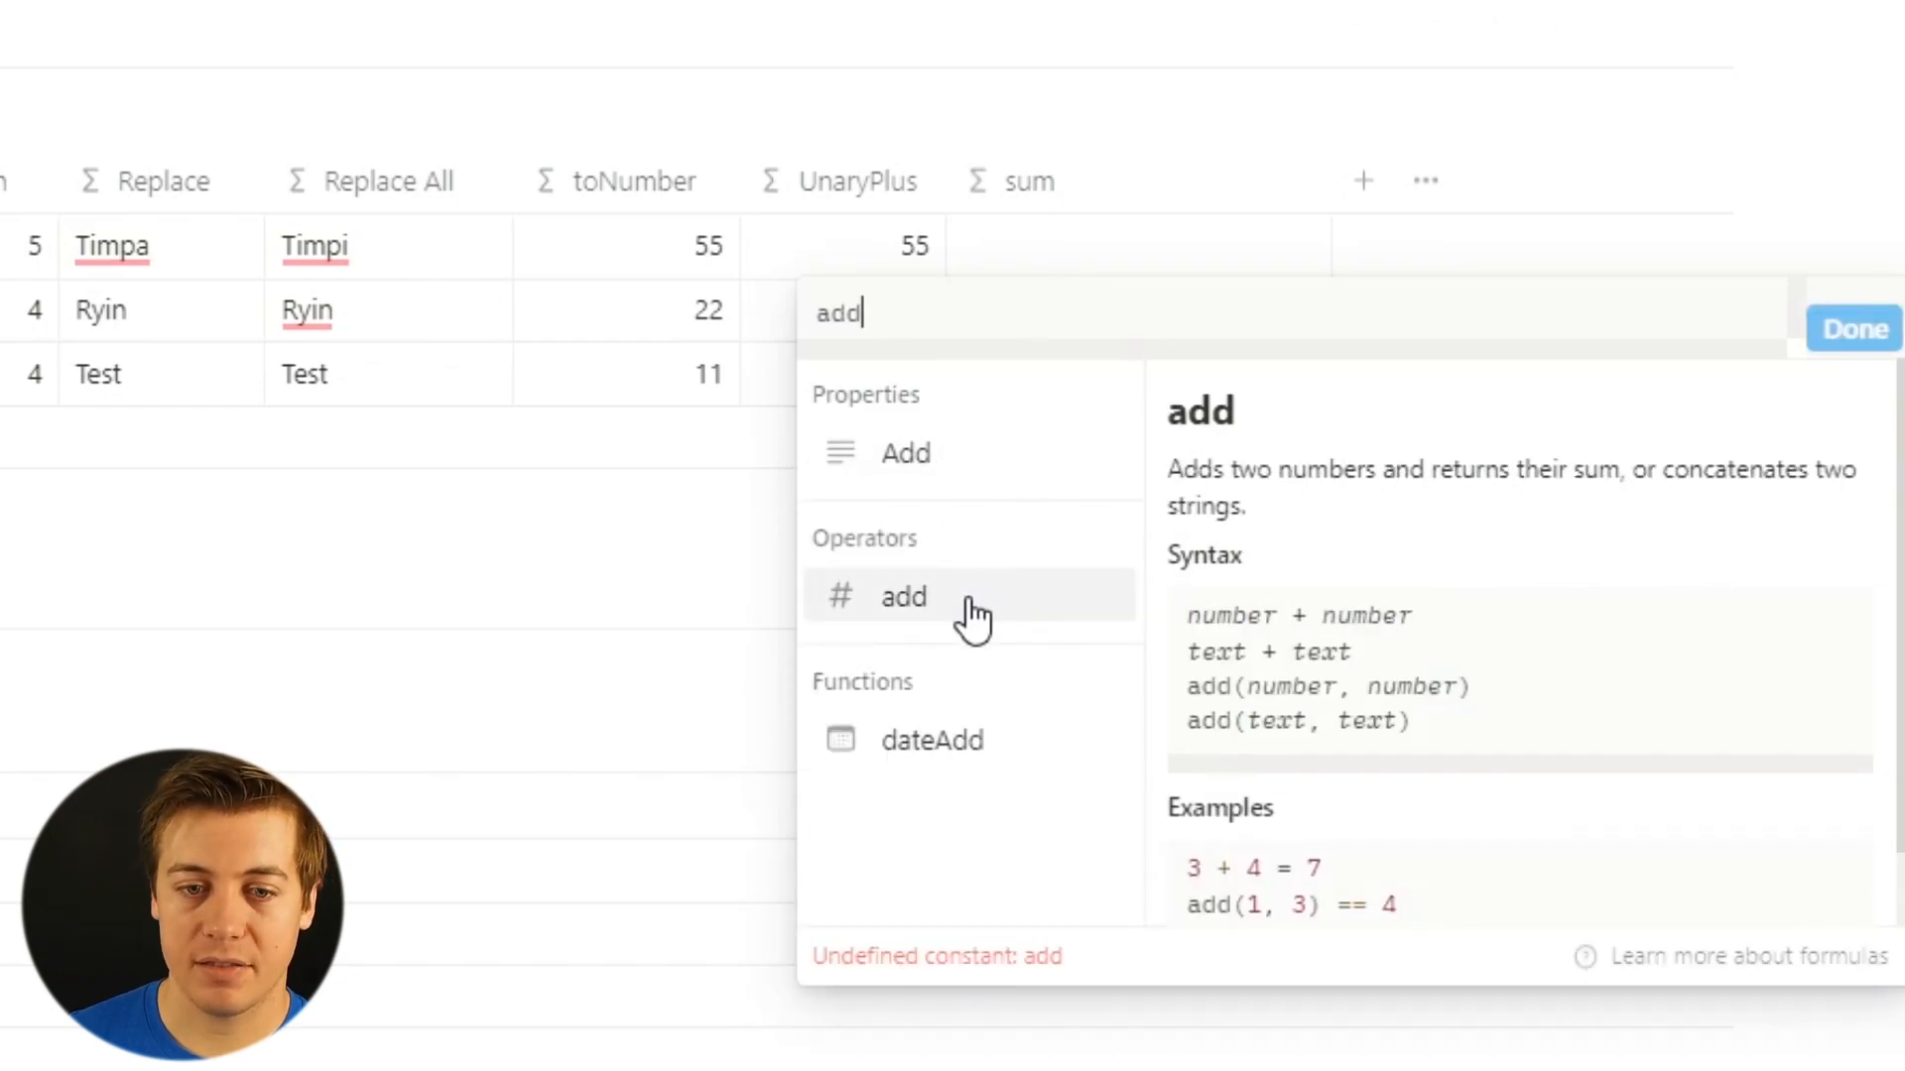
left_click(910, 608)
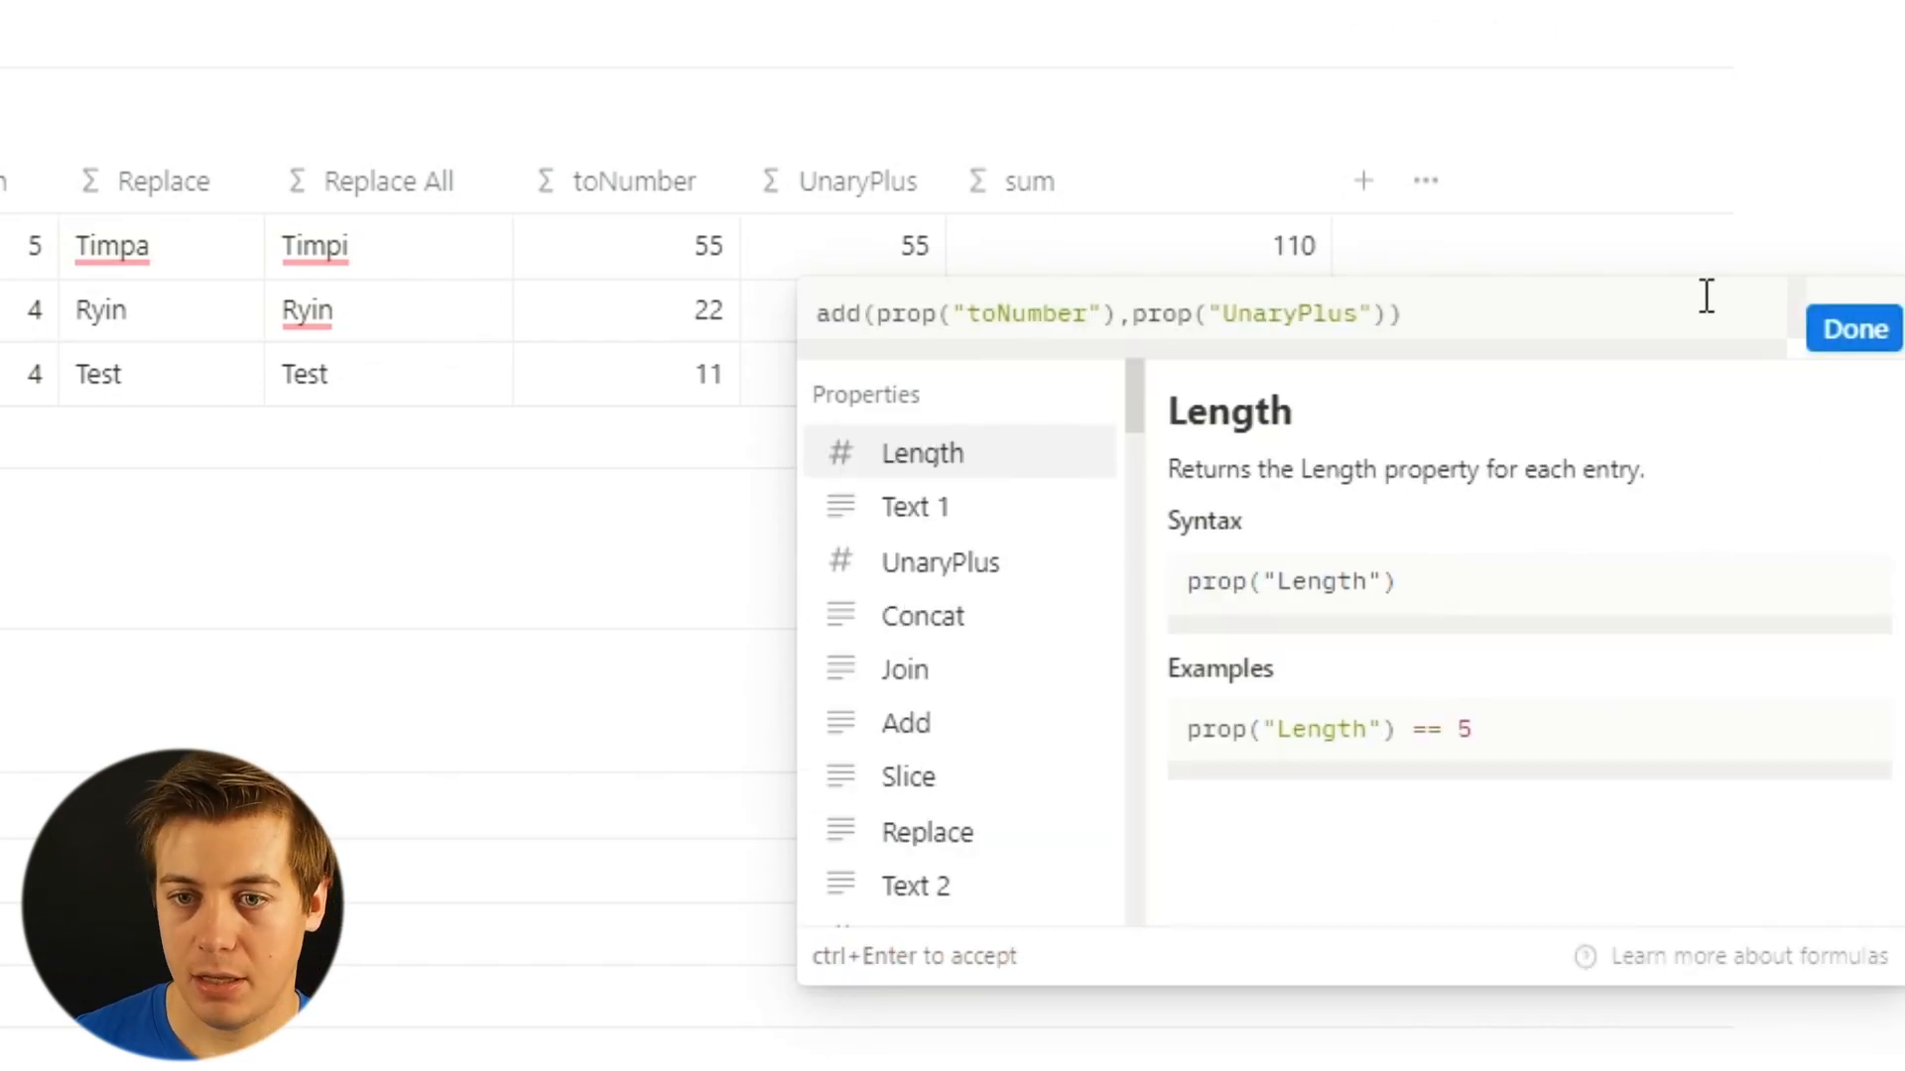
left_click(1847, 337)
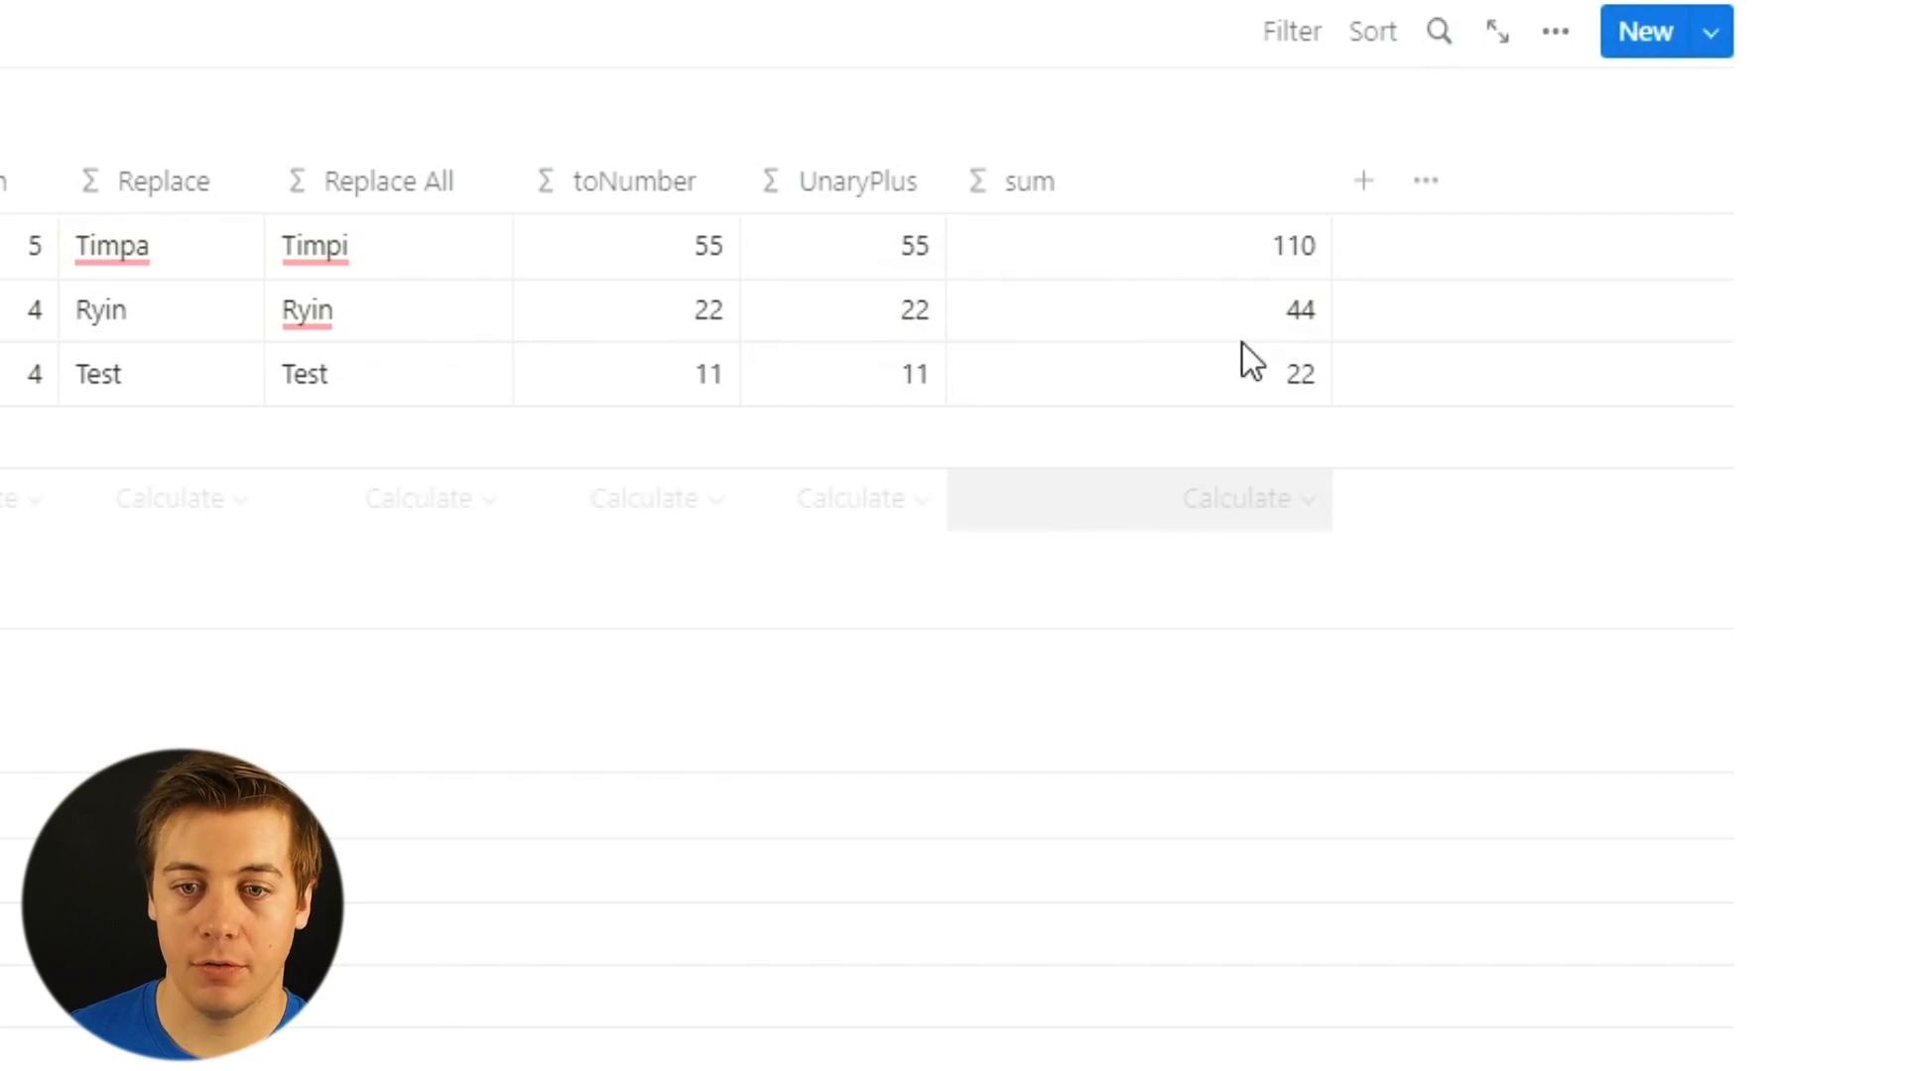
Try replacing UnaryPlus with Textnum in the sum column's add formula, then leave the formula editor.
left_click(1225, 240)
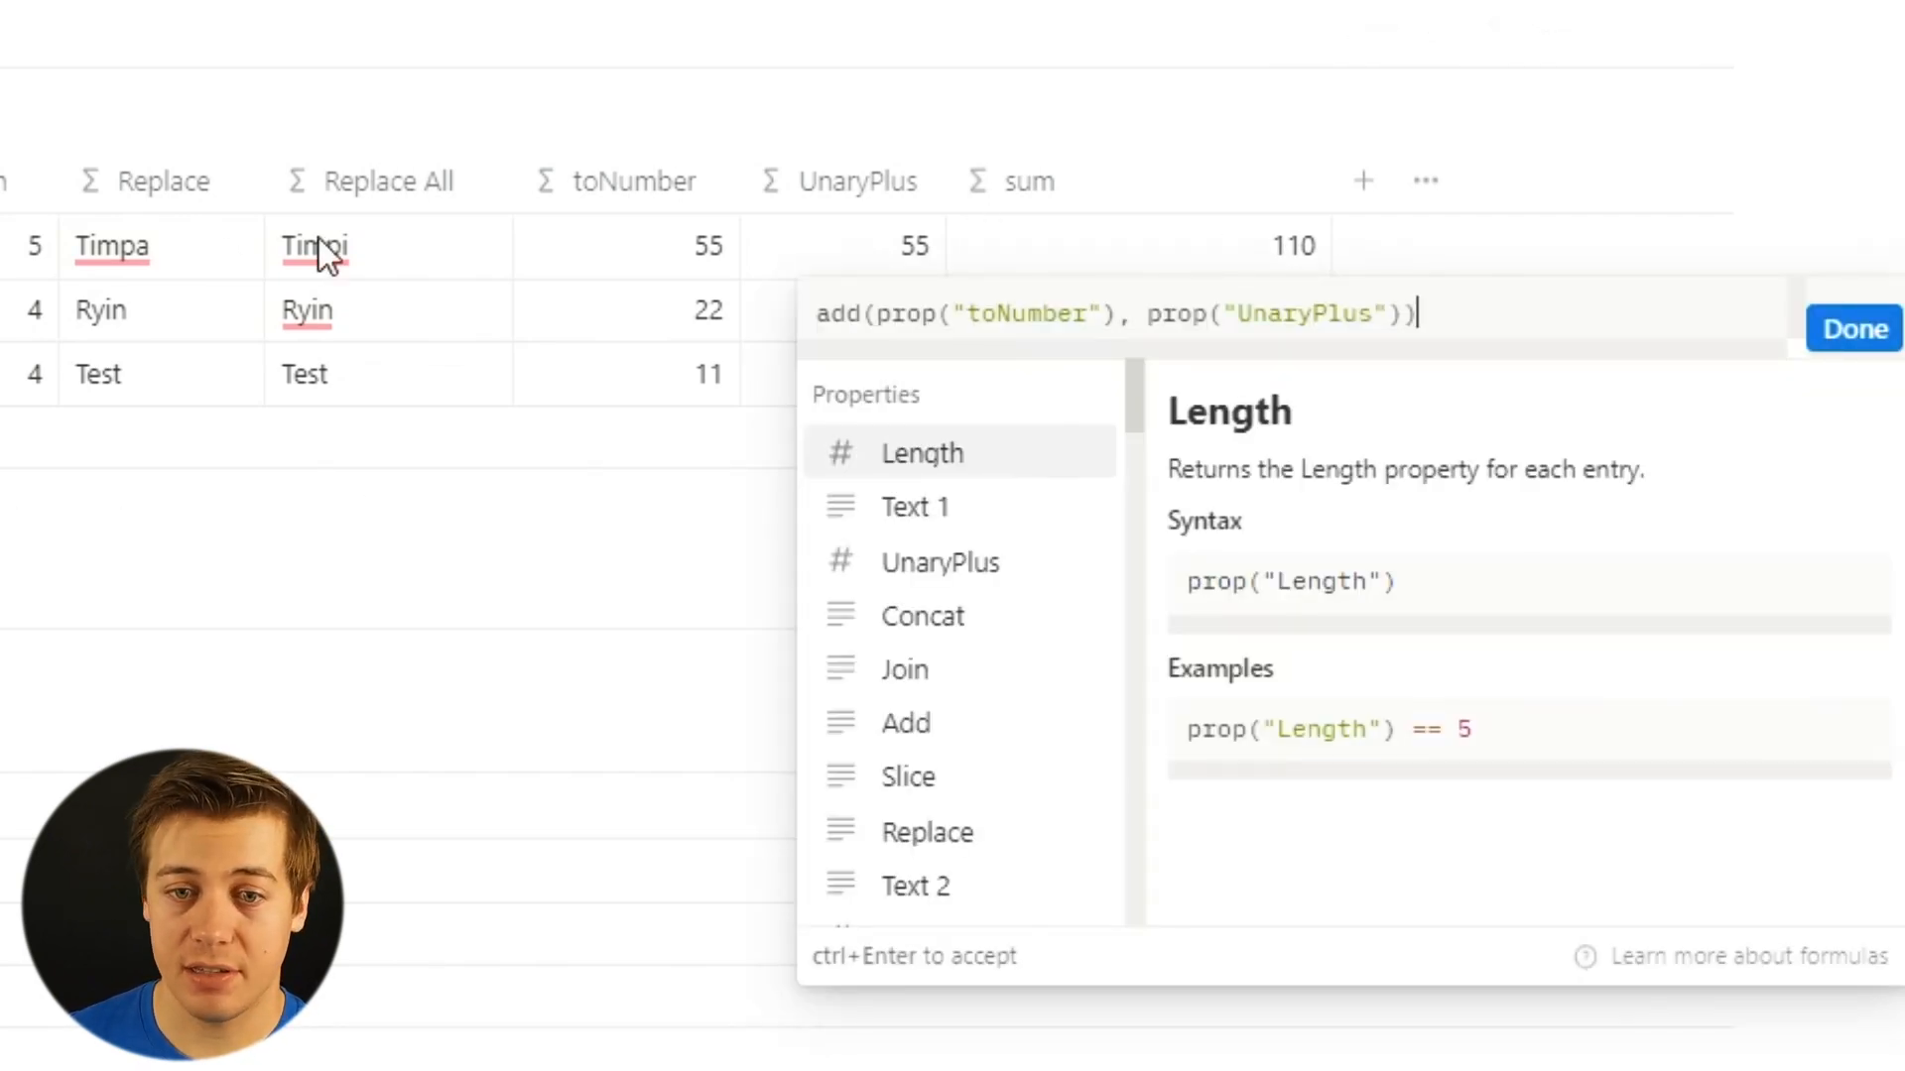
left_click_drag(1241, 315, 1383, 310)
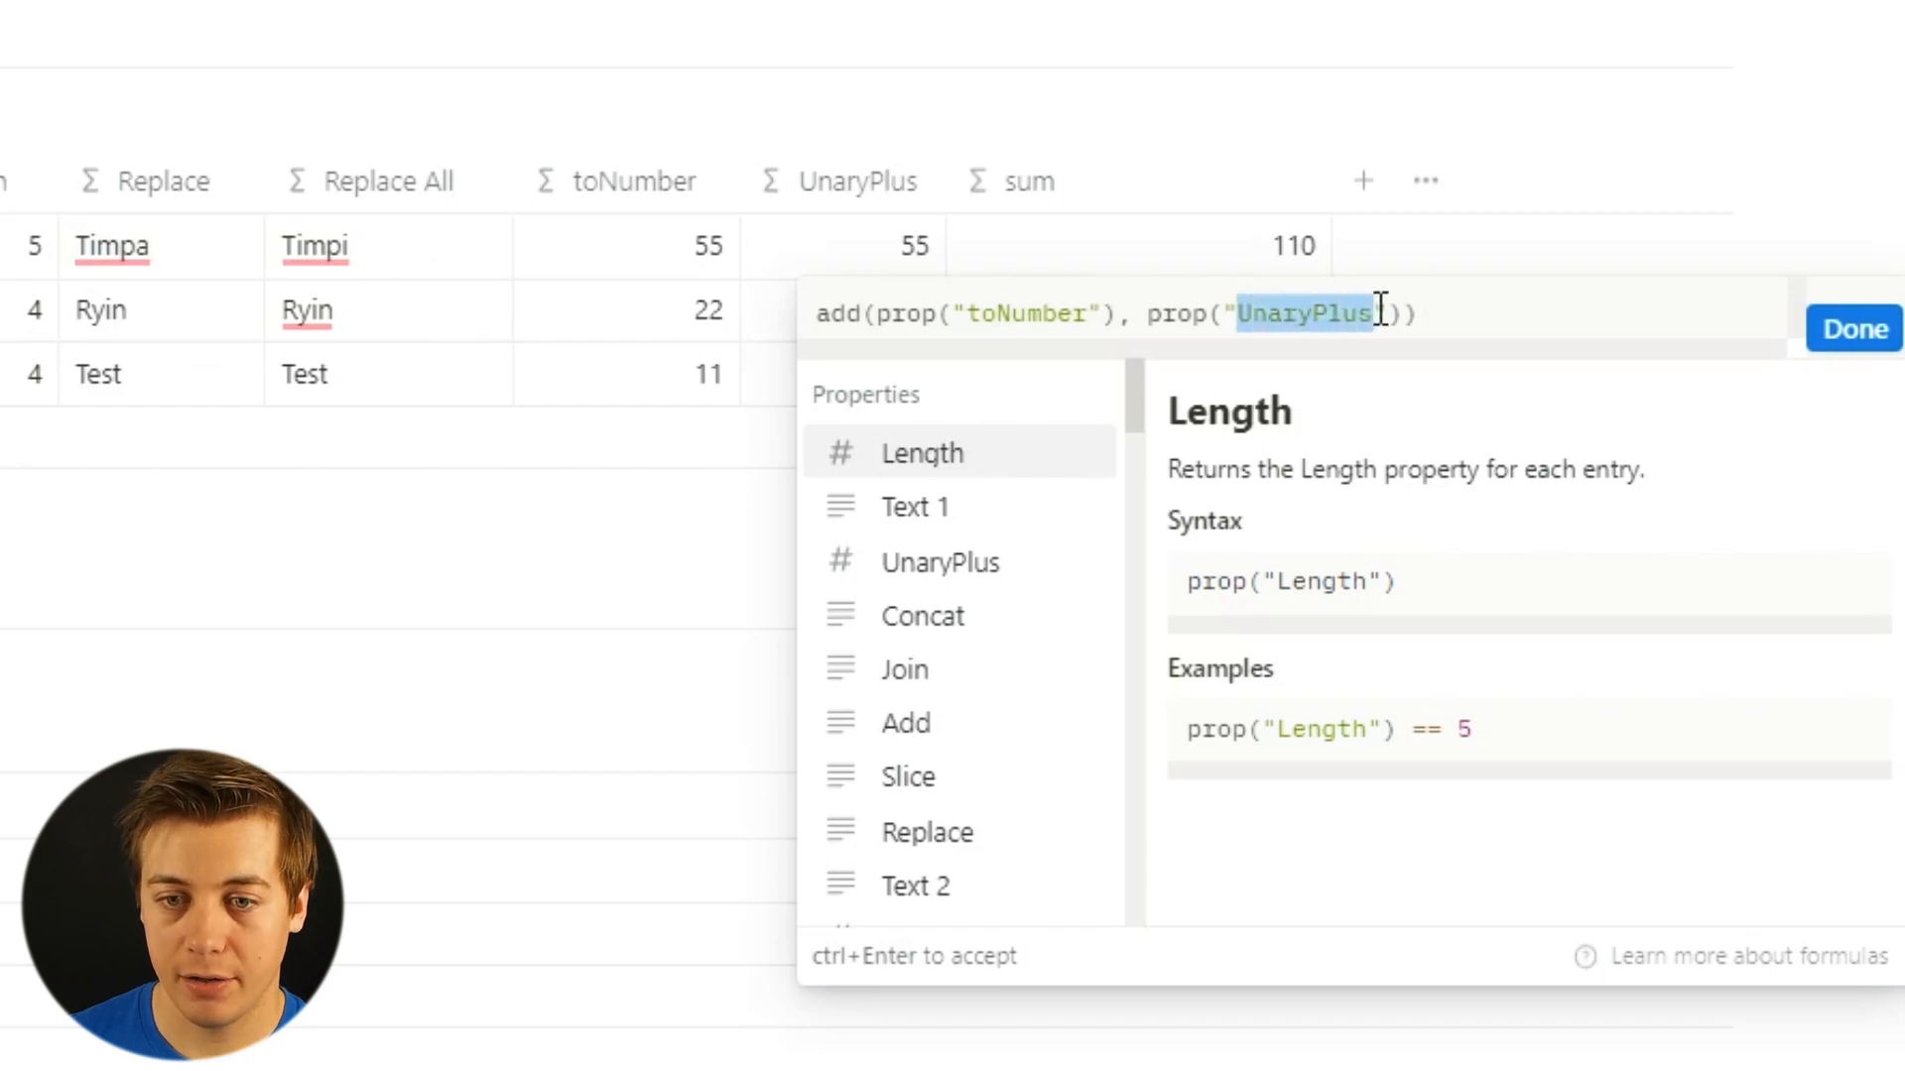
type("T")
type("ext")
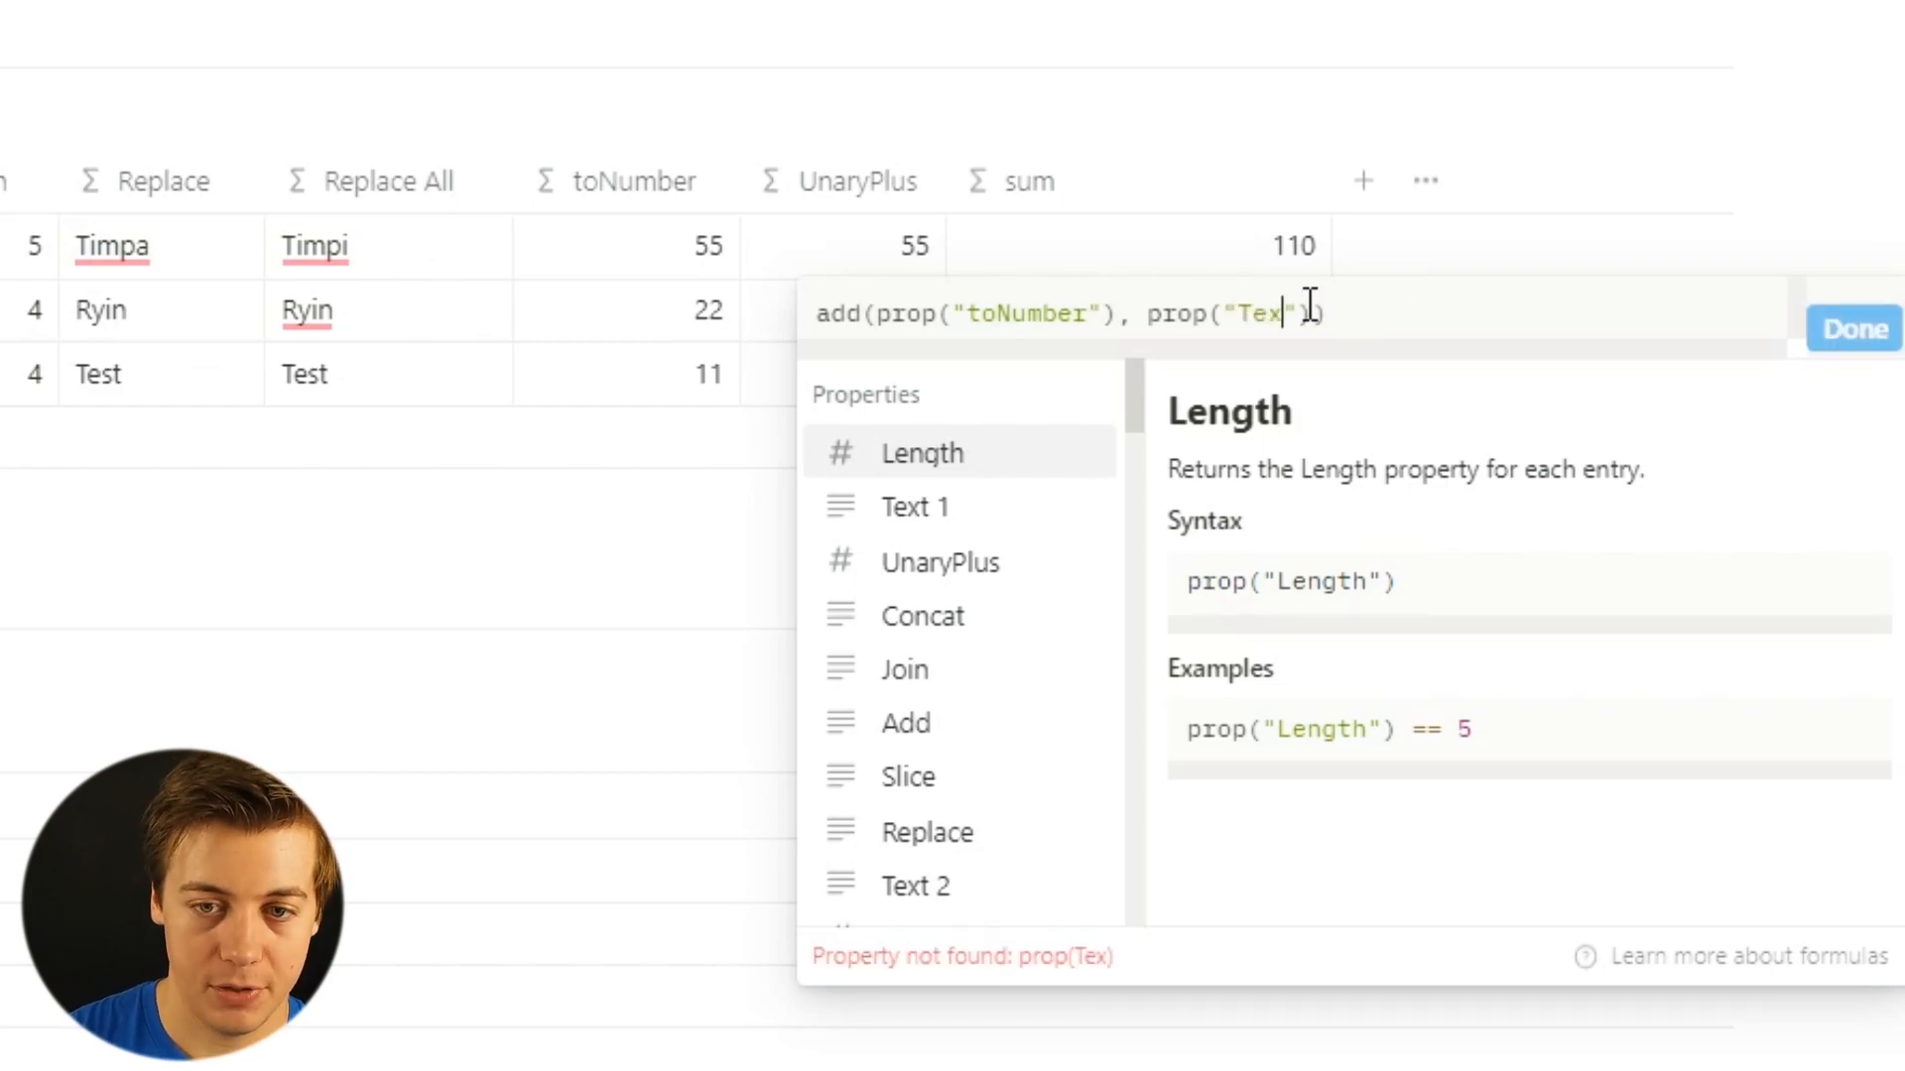
type("num")
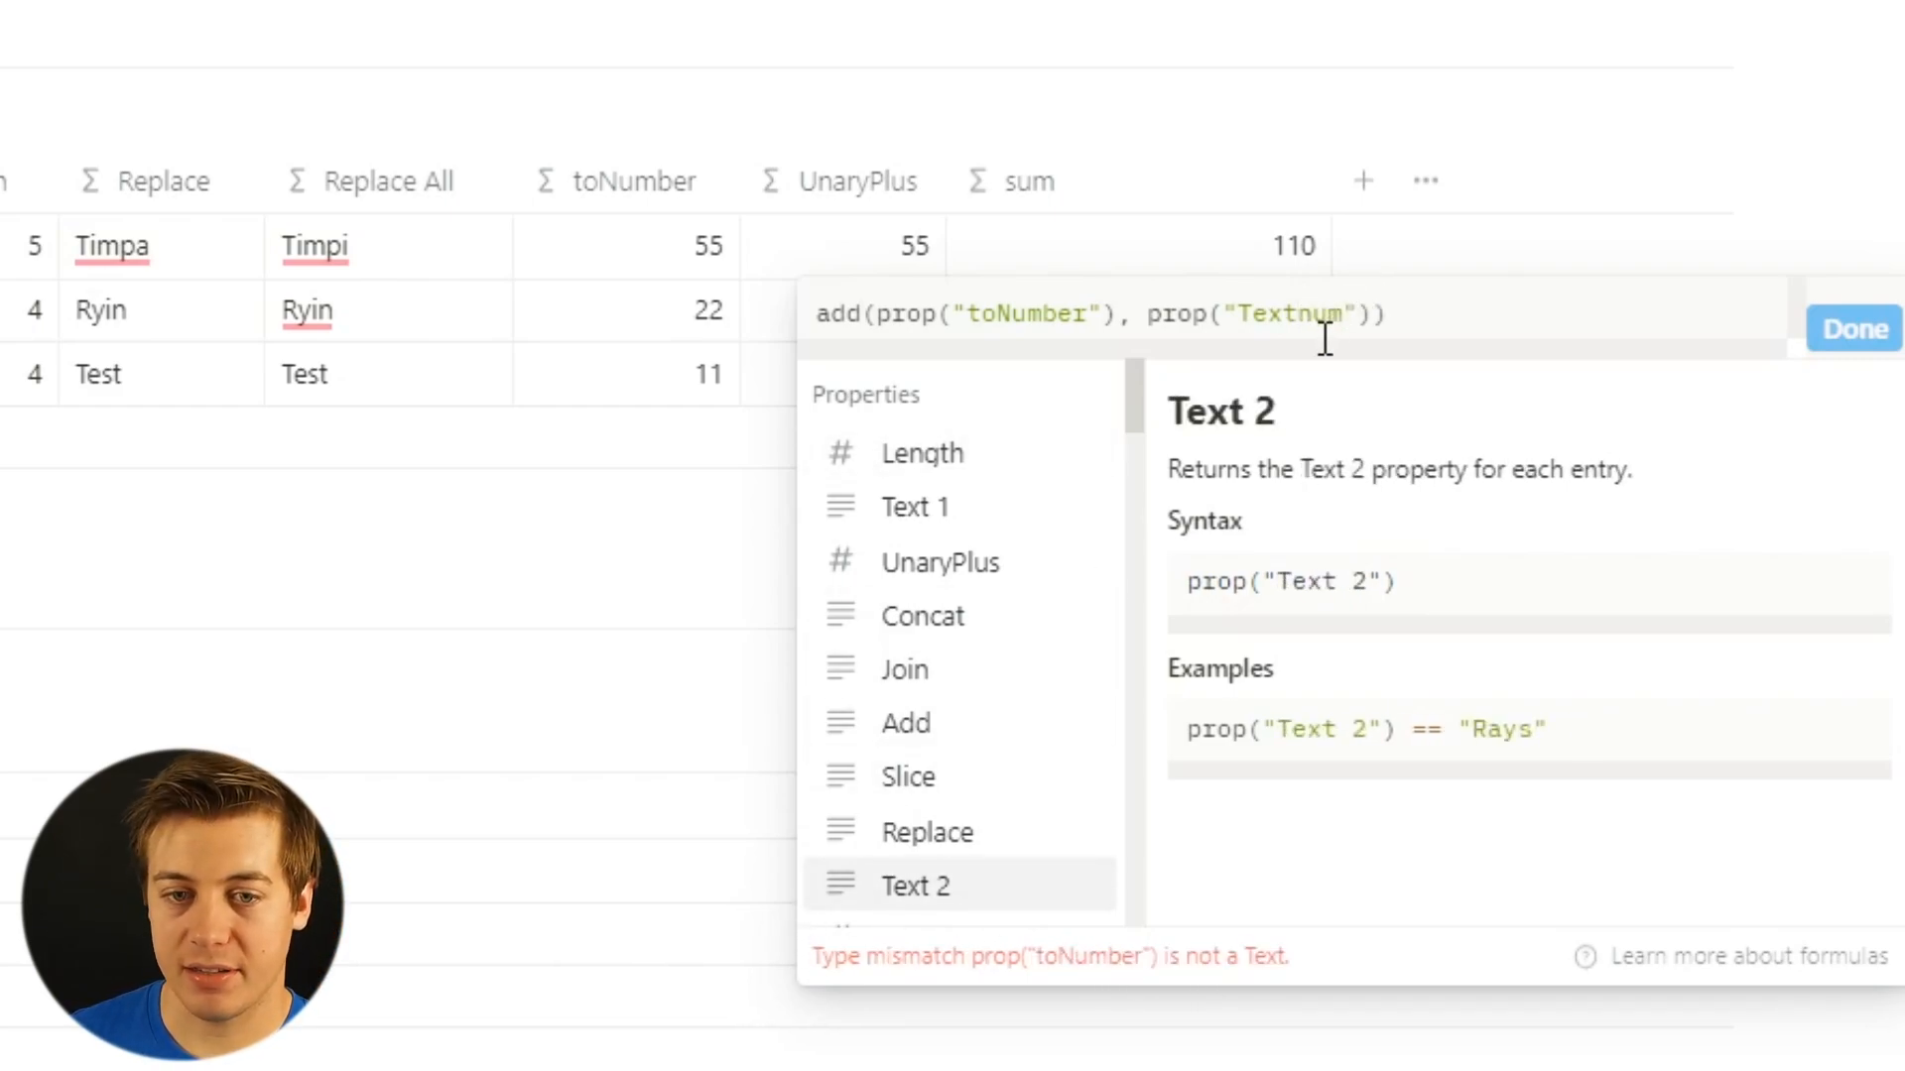
key("Escape")
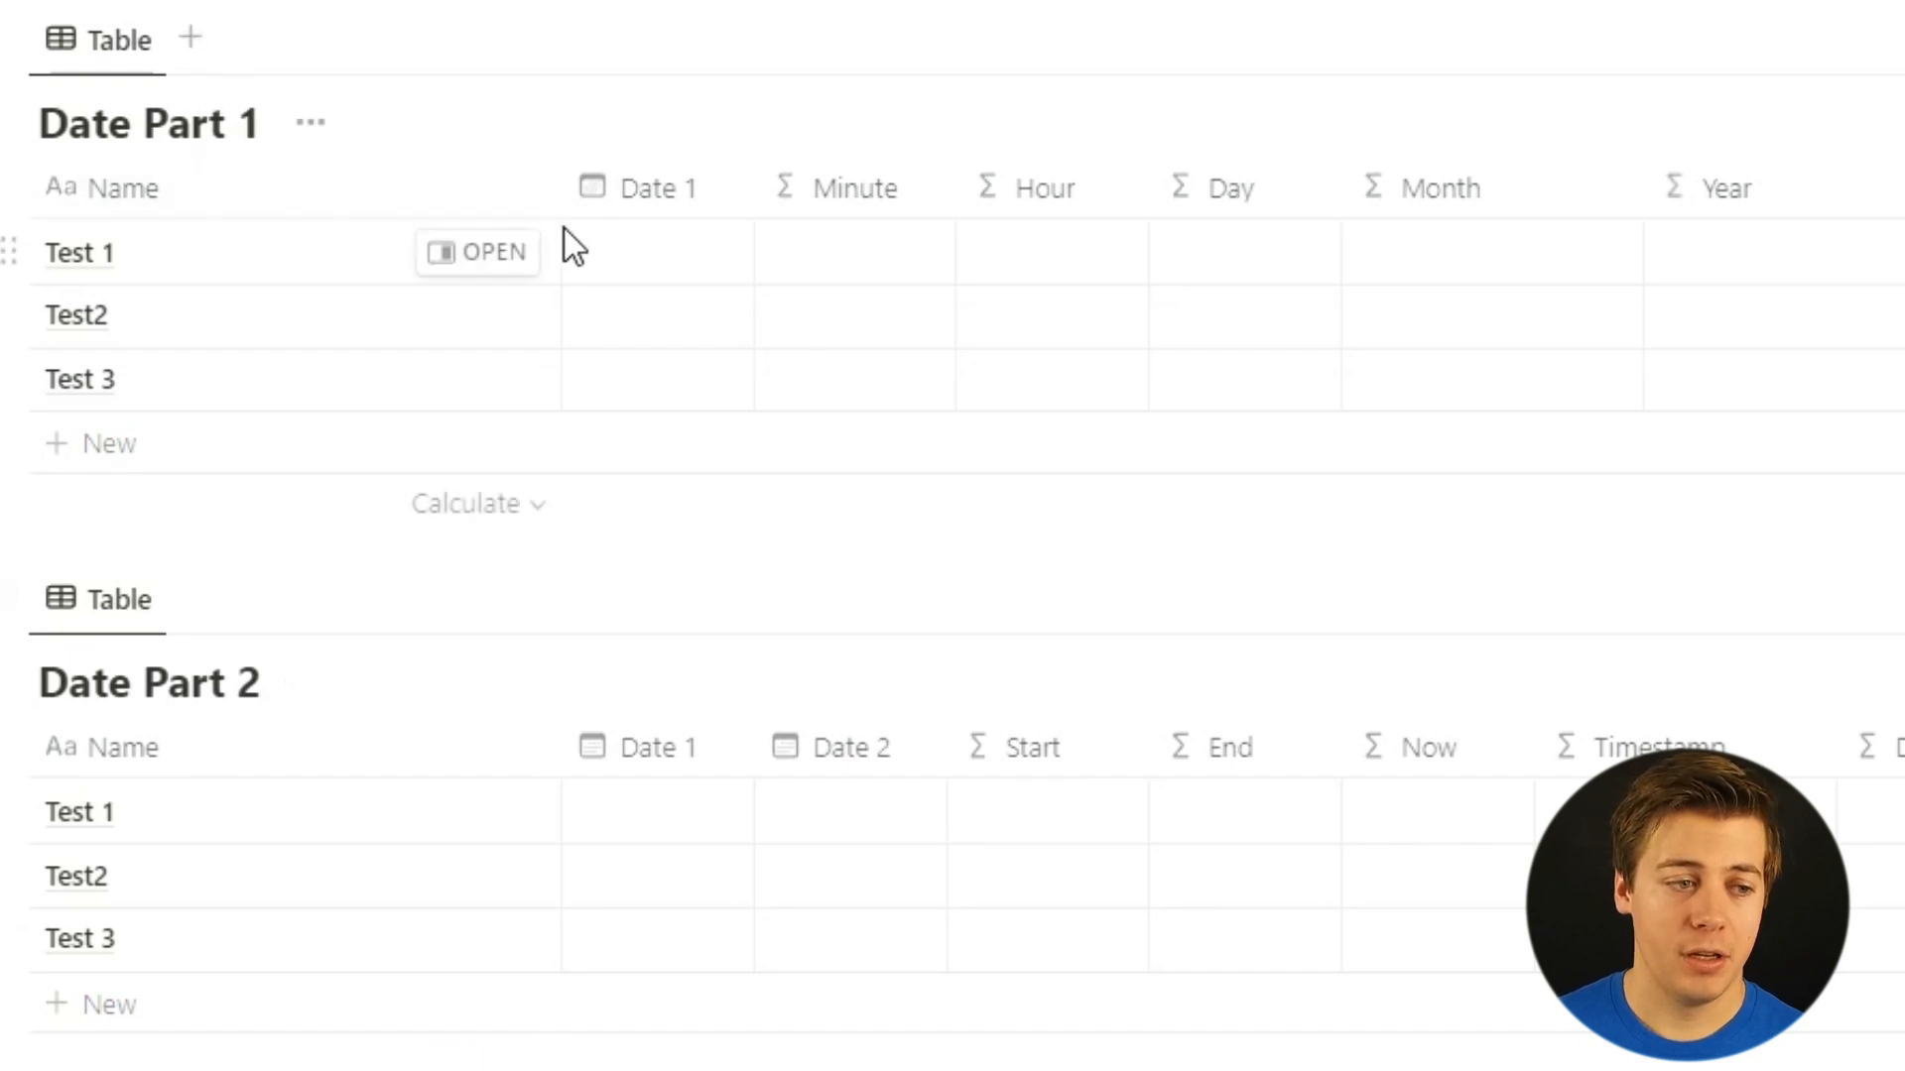
Set Date 1 for Test 1 in the Date Part 1 table to January 2, 2023 with the time 6:11 AM.
left_click(652, 252)
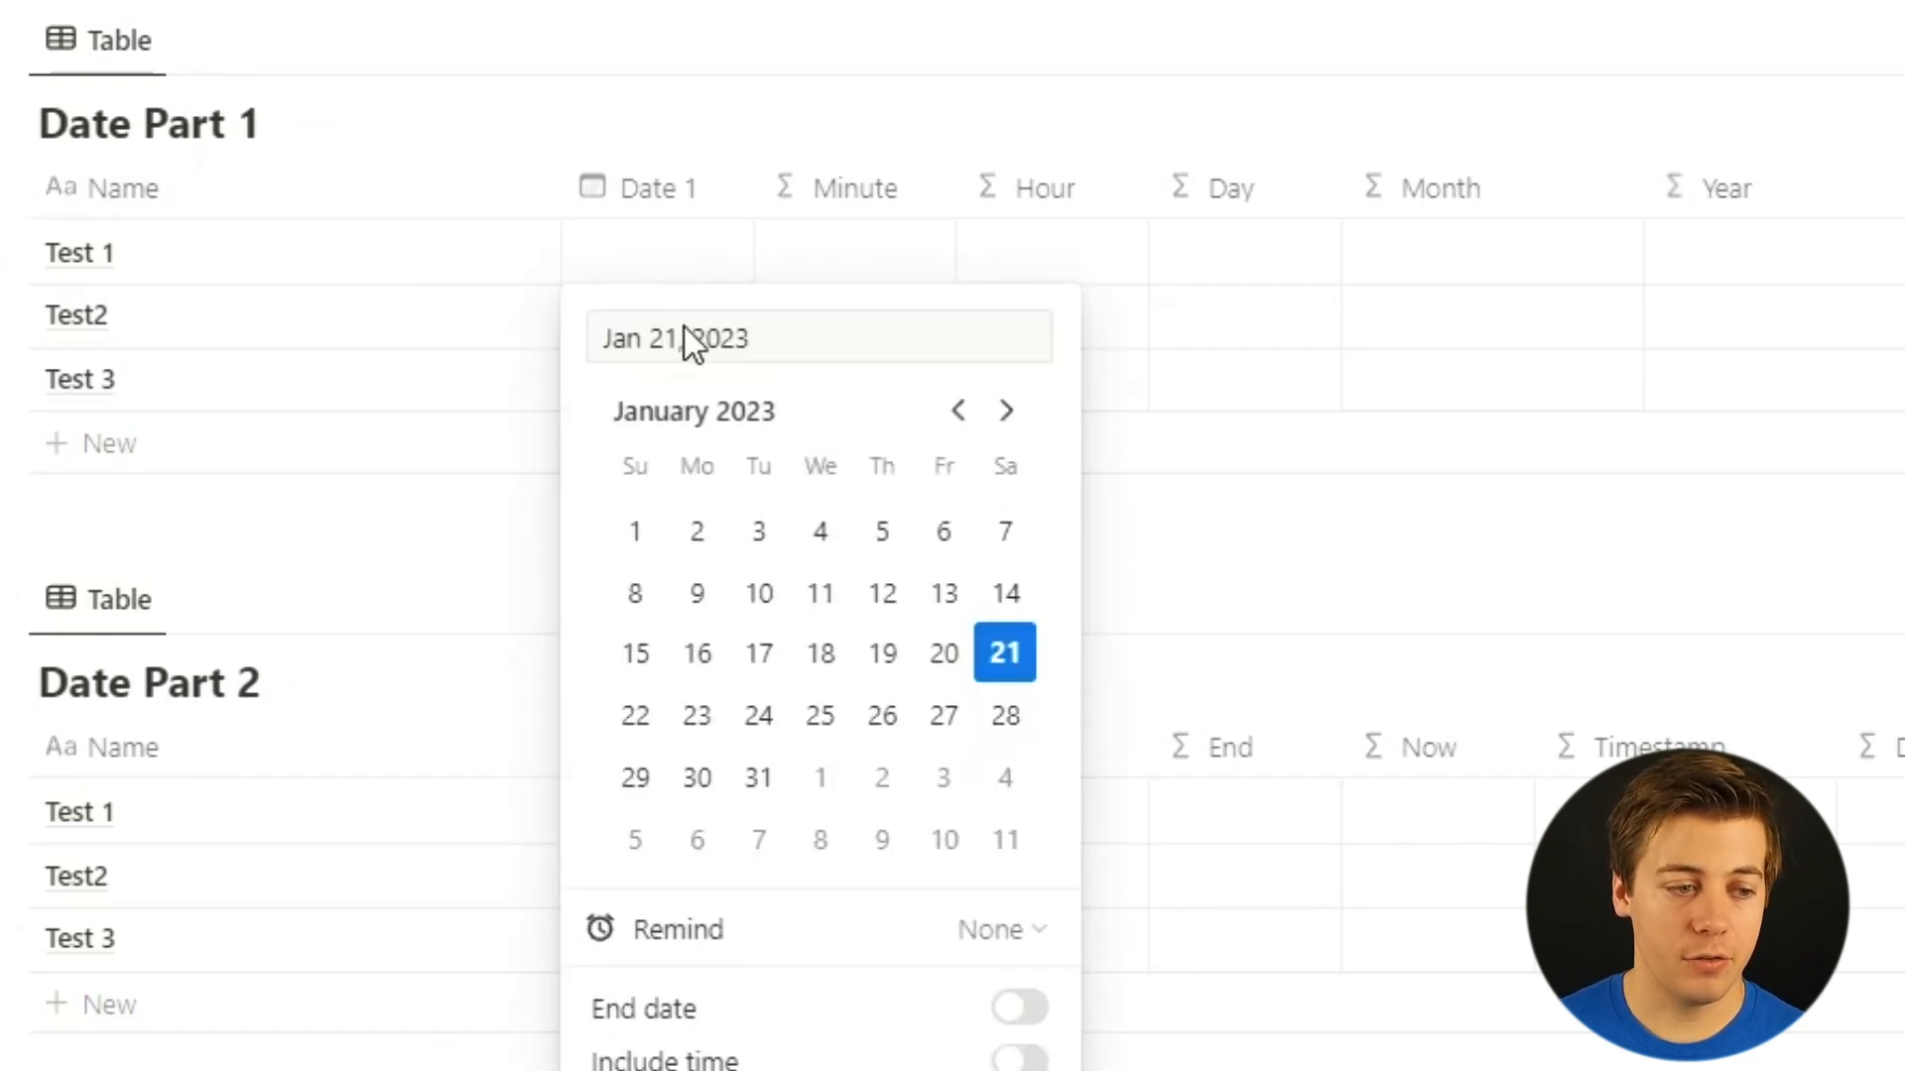
left_click(687, 560)
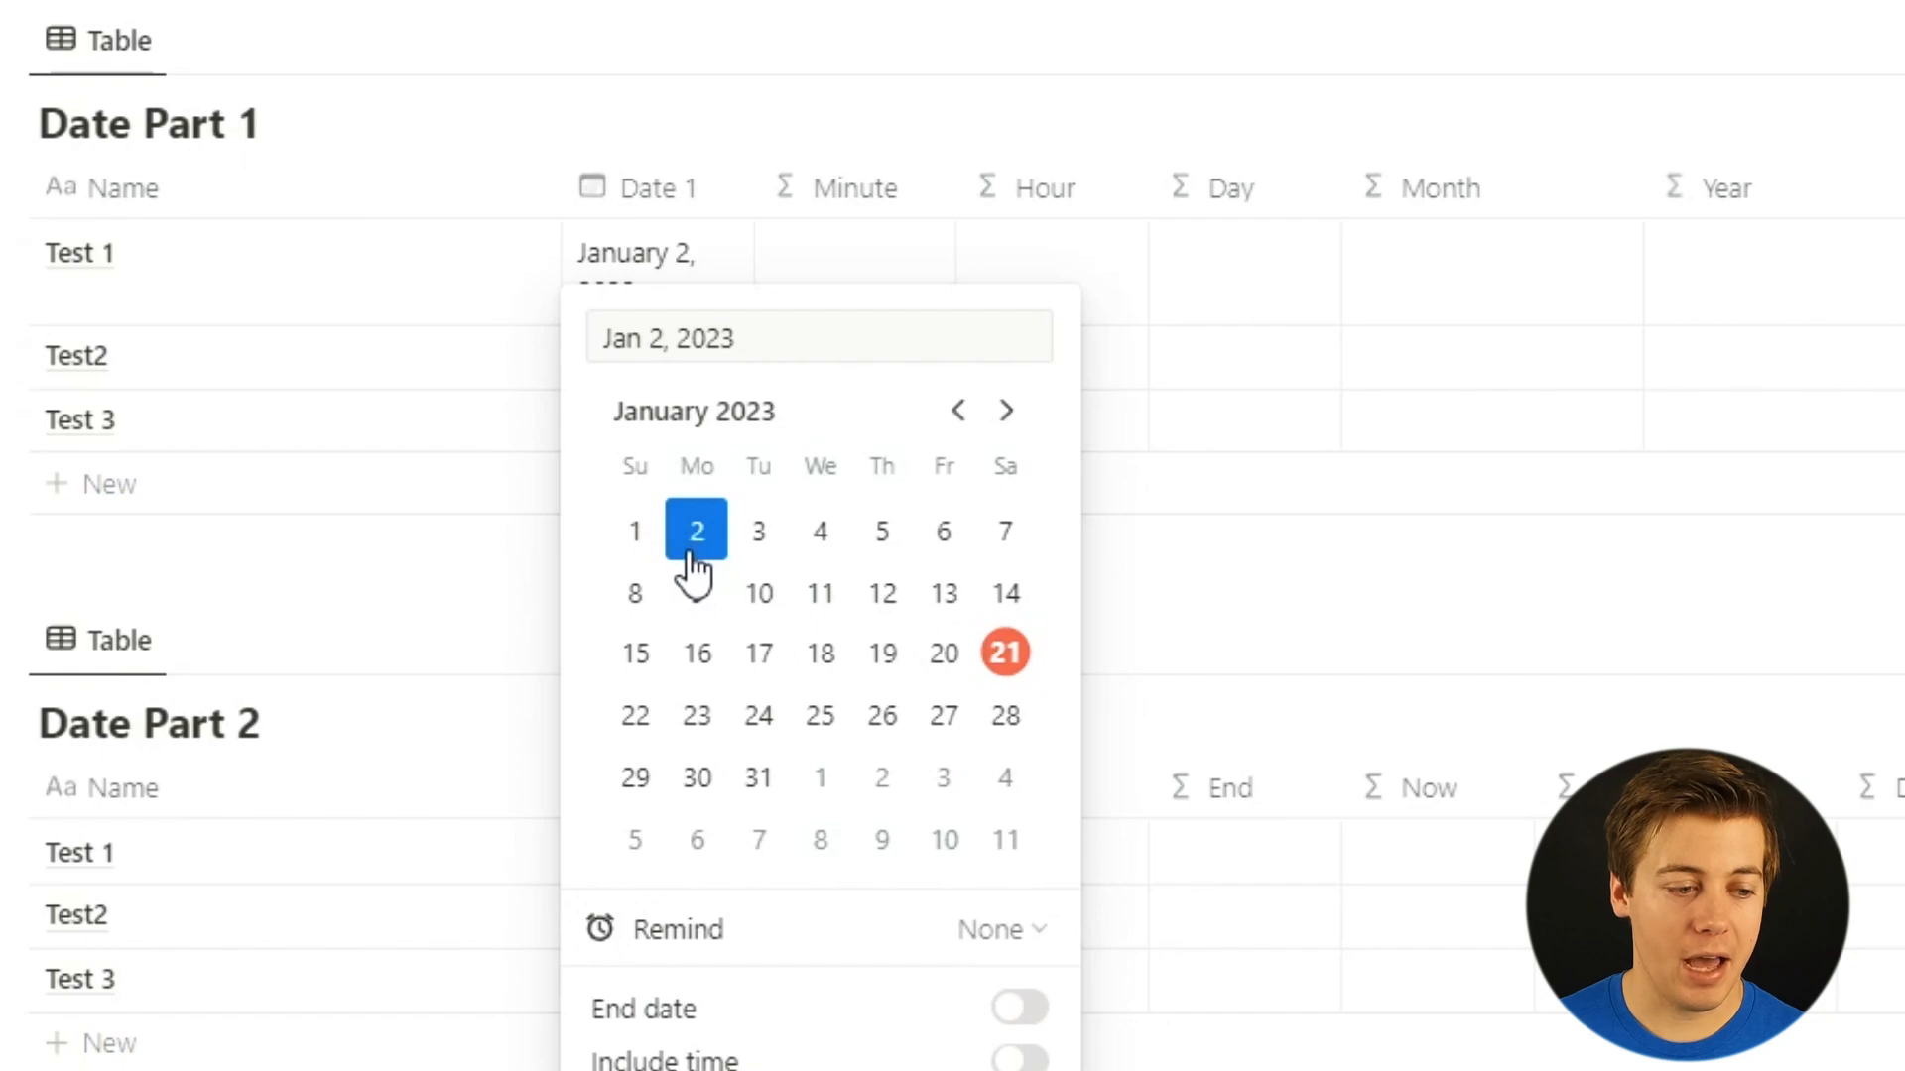
scroll(730, 944, "down", 3)
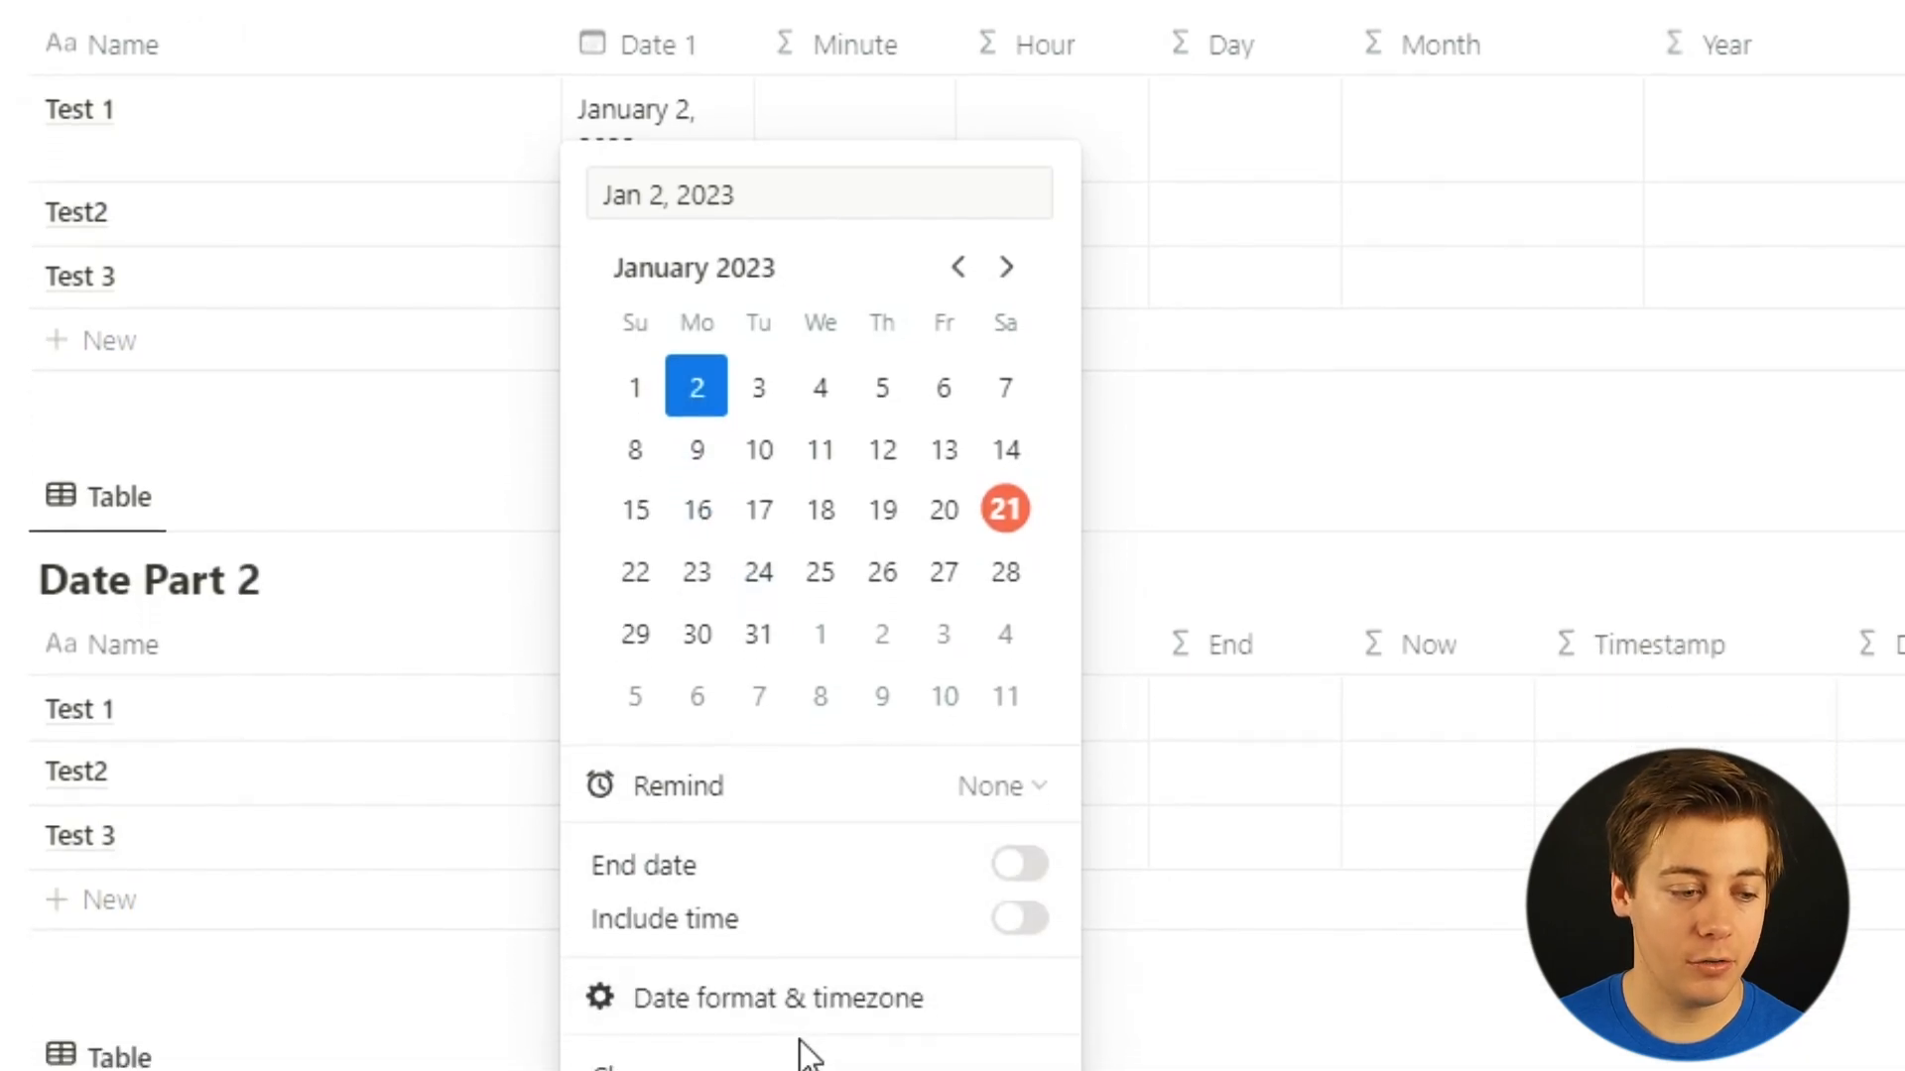
left_click(1011, 882)
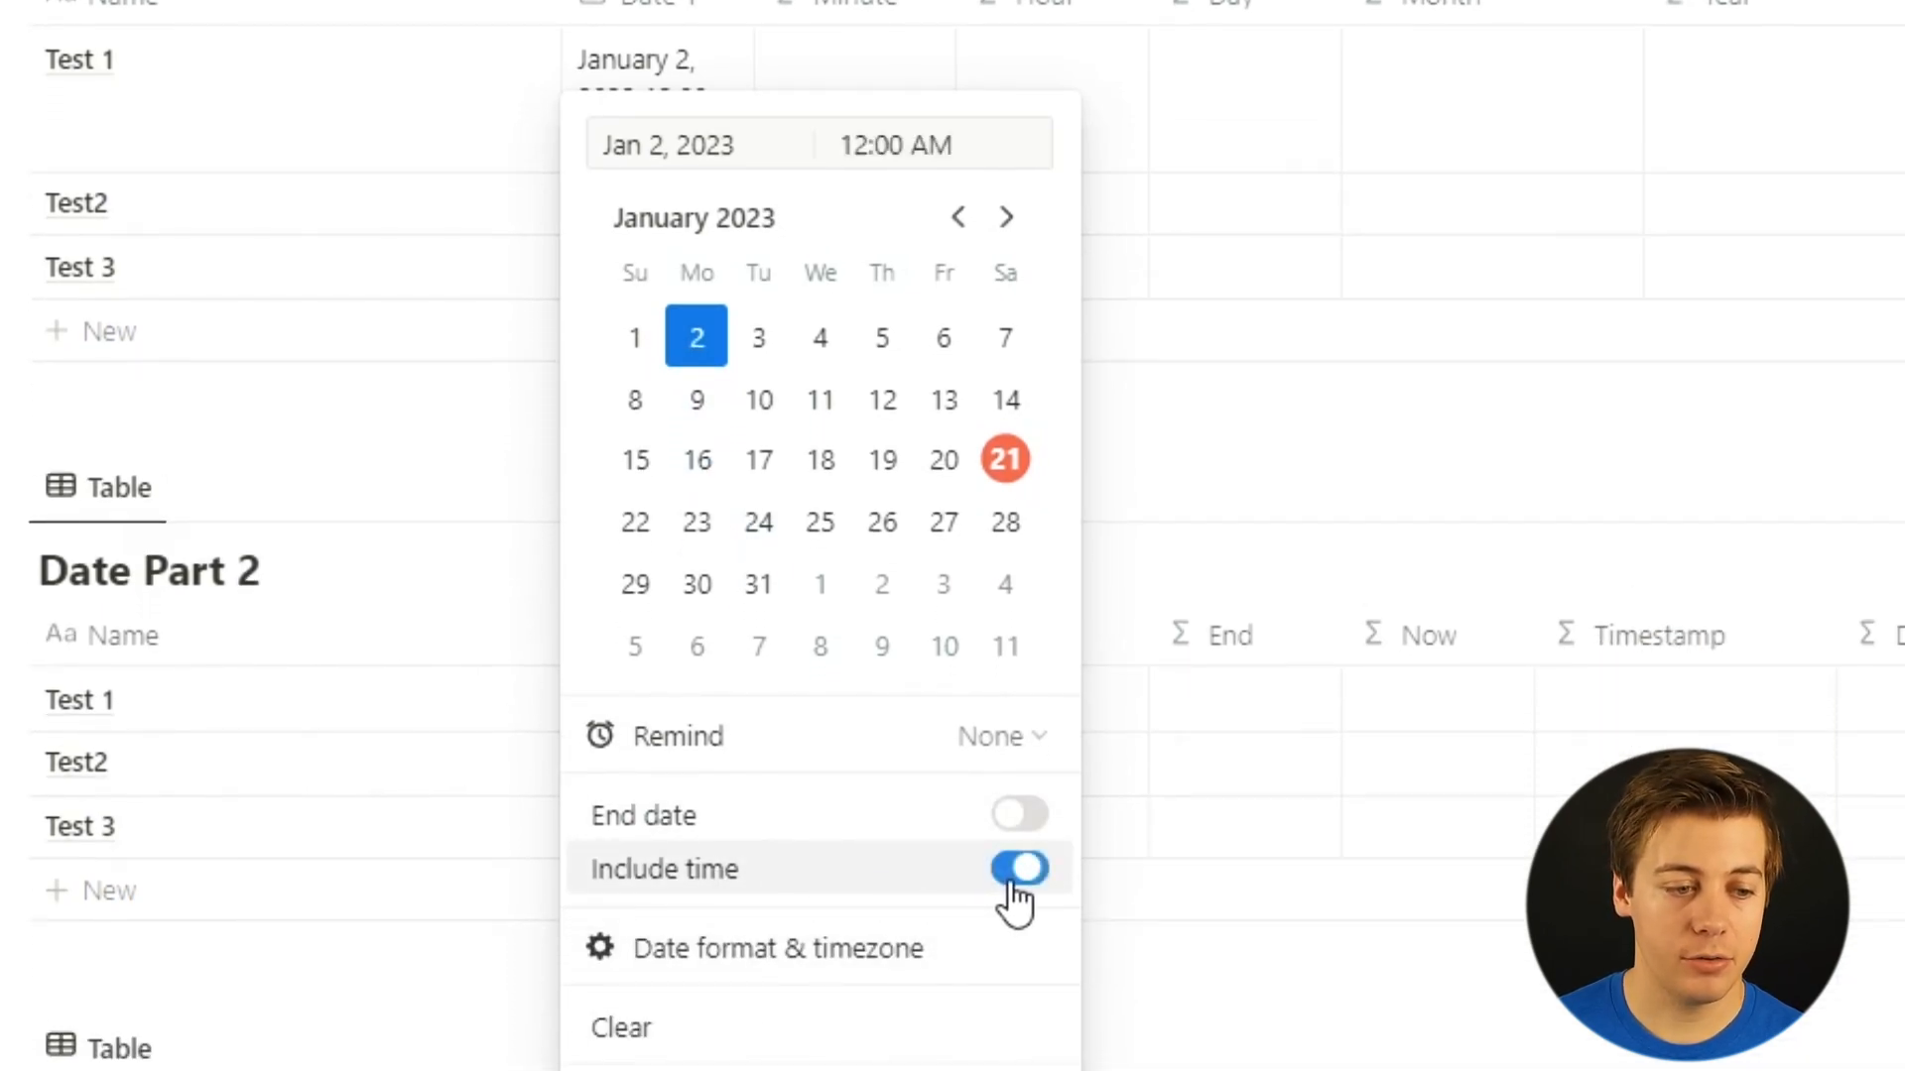
double_click(893, 146)
type("11")
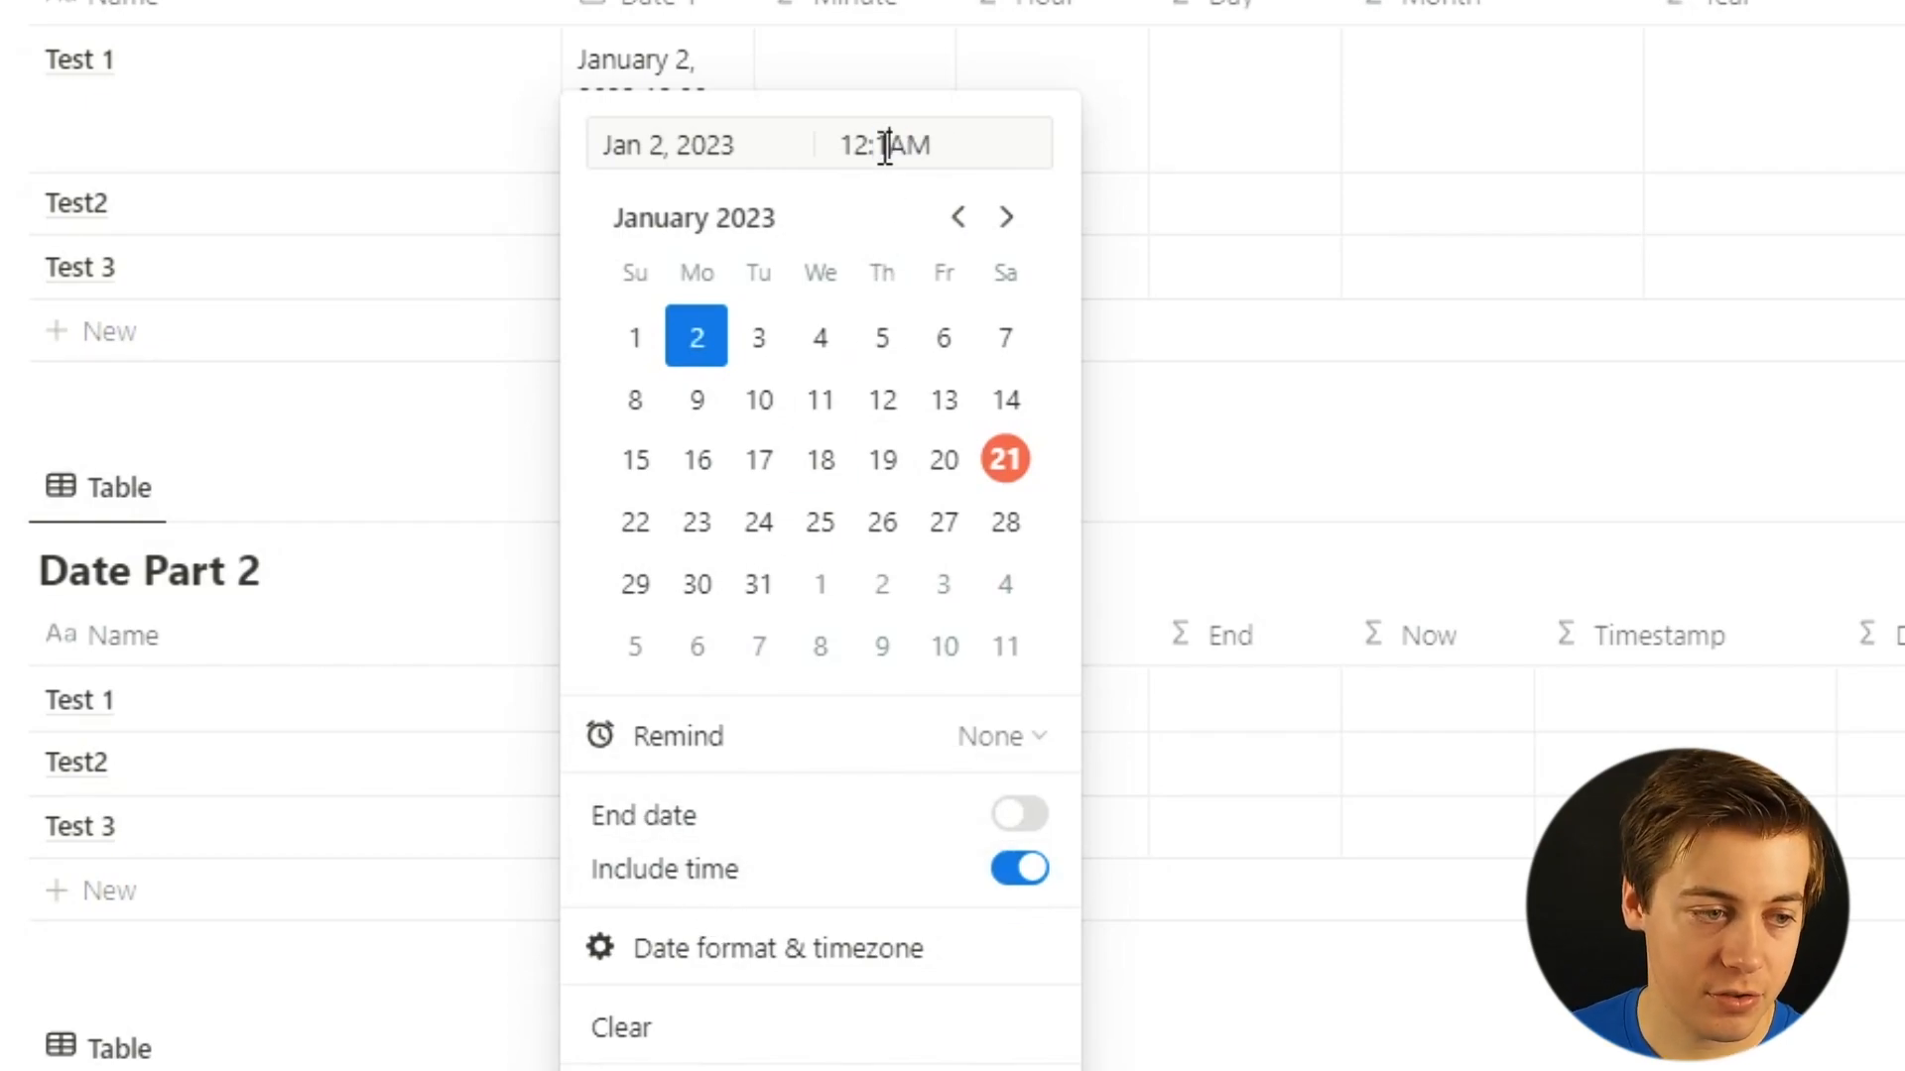
double_click(857, 146)
type("6")
left_click(1528, 136)
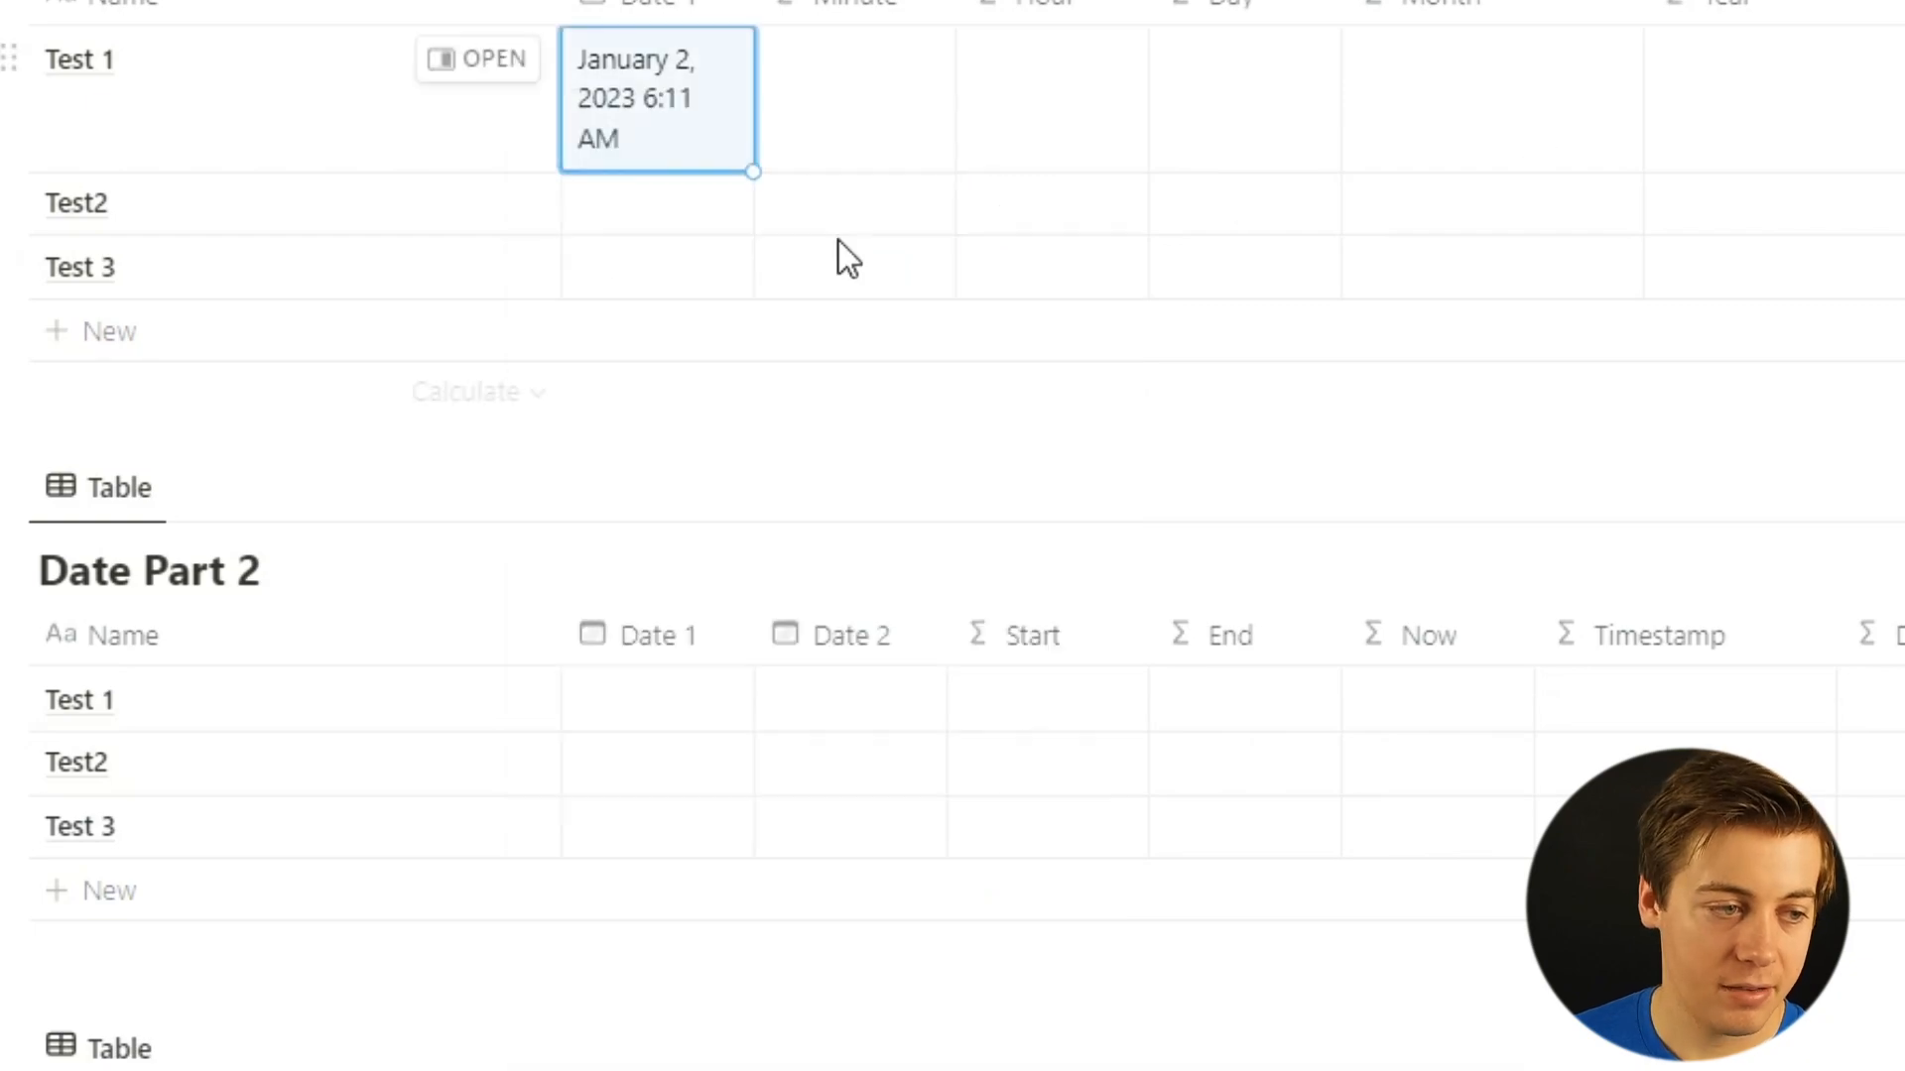
Set Date 1 for Test2 in the Date Part 1 table to May 23, 2022.
left_click(681, 203)
left_click(959, 367)
left_click(959, 367)
left_click(960, 367)
left_click(959, 367)
left_click(959, 367)
left_click(960, 365)
left_click(960, 365)
left_click(959, 366)
left_click(696, 666)
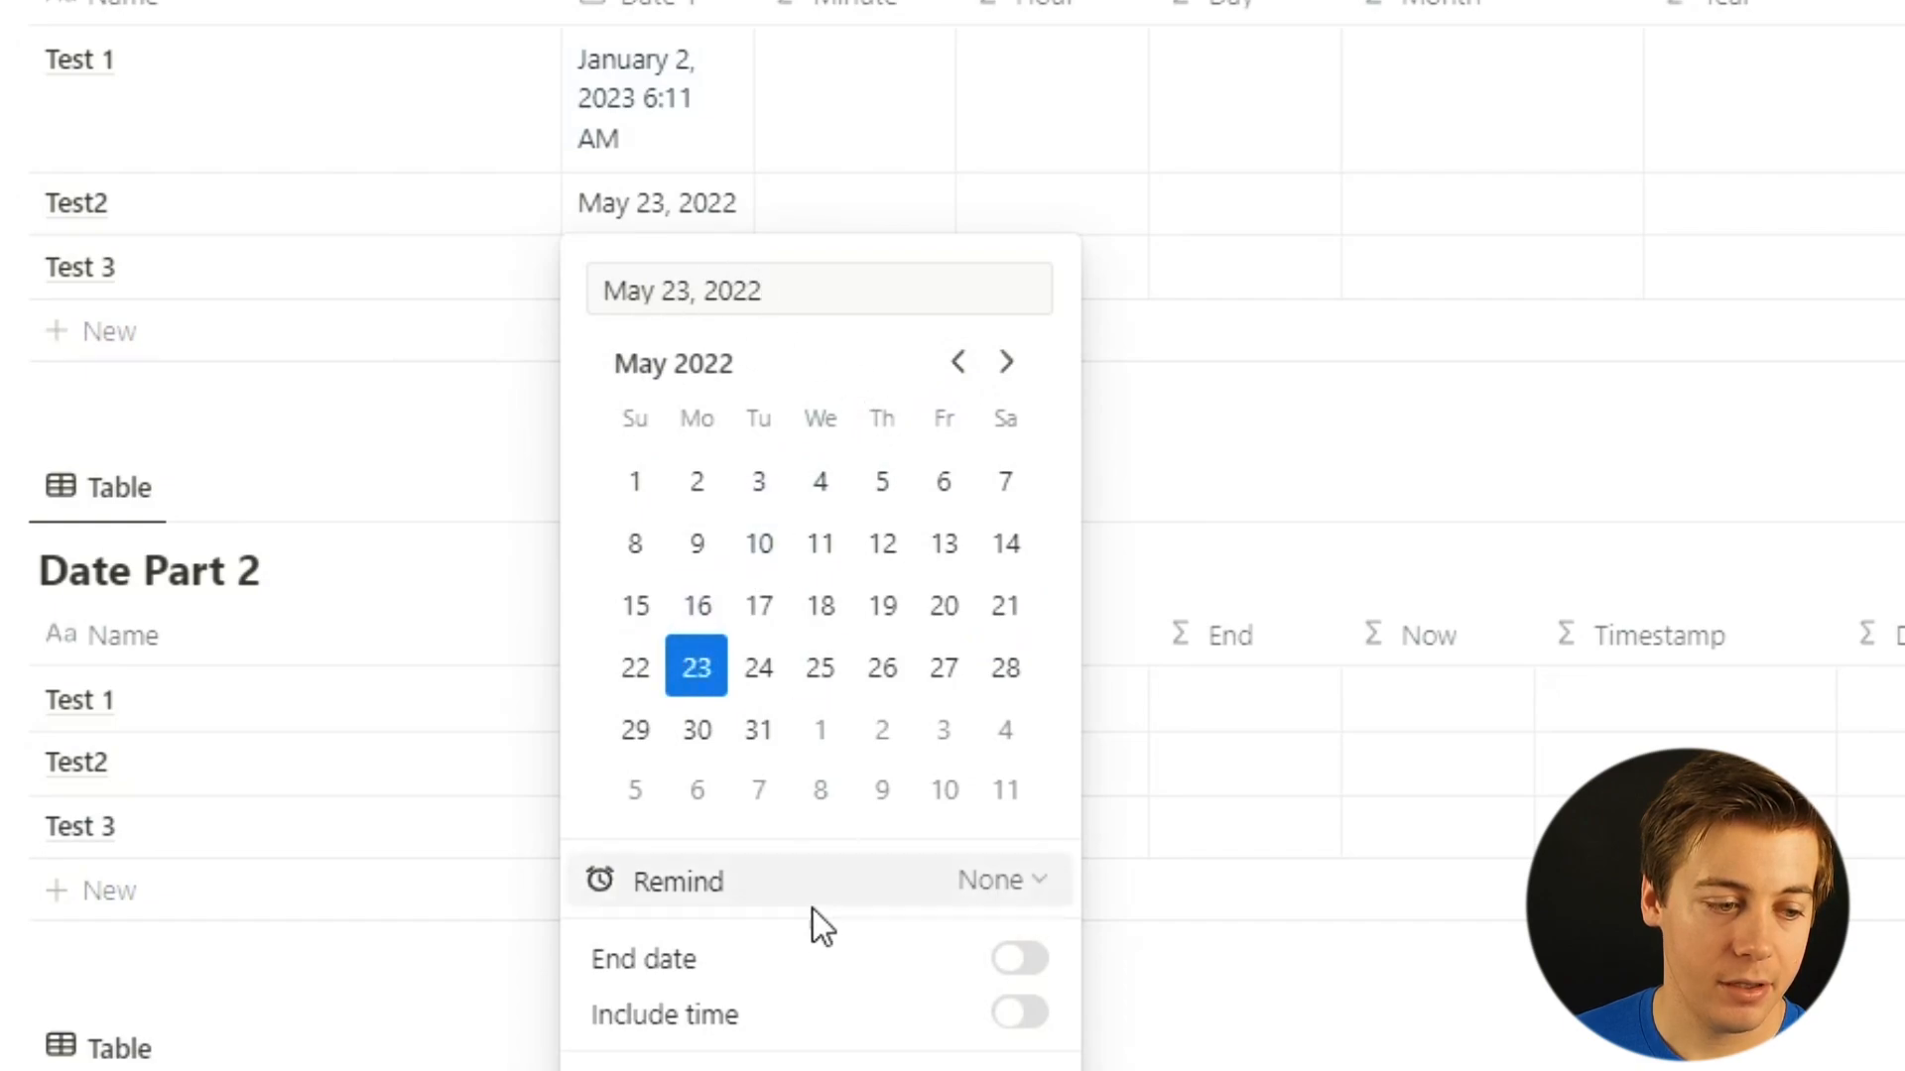
Include a time in Test2's Date 1 value and set it to 3:33 PM.
left_click(1019, 1014)
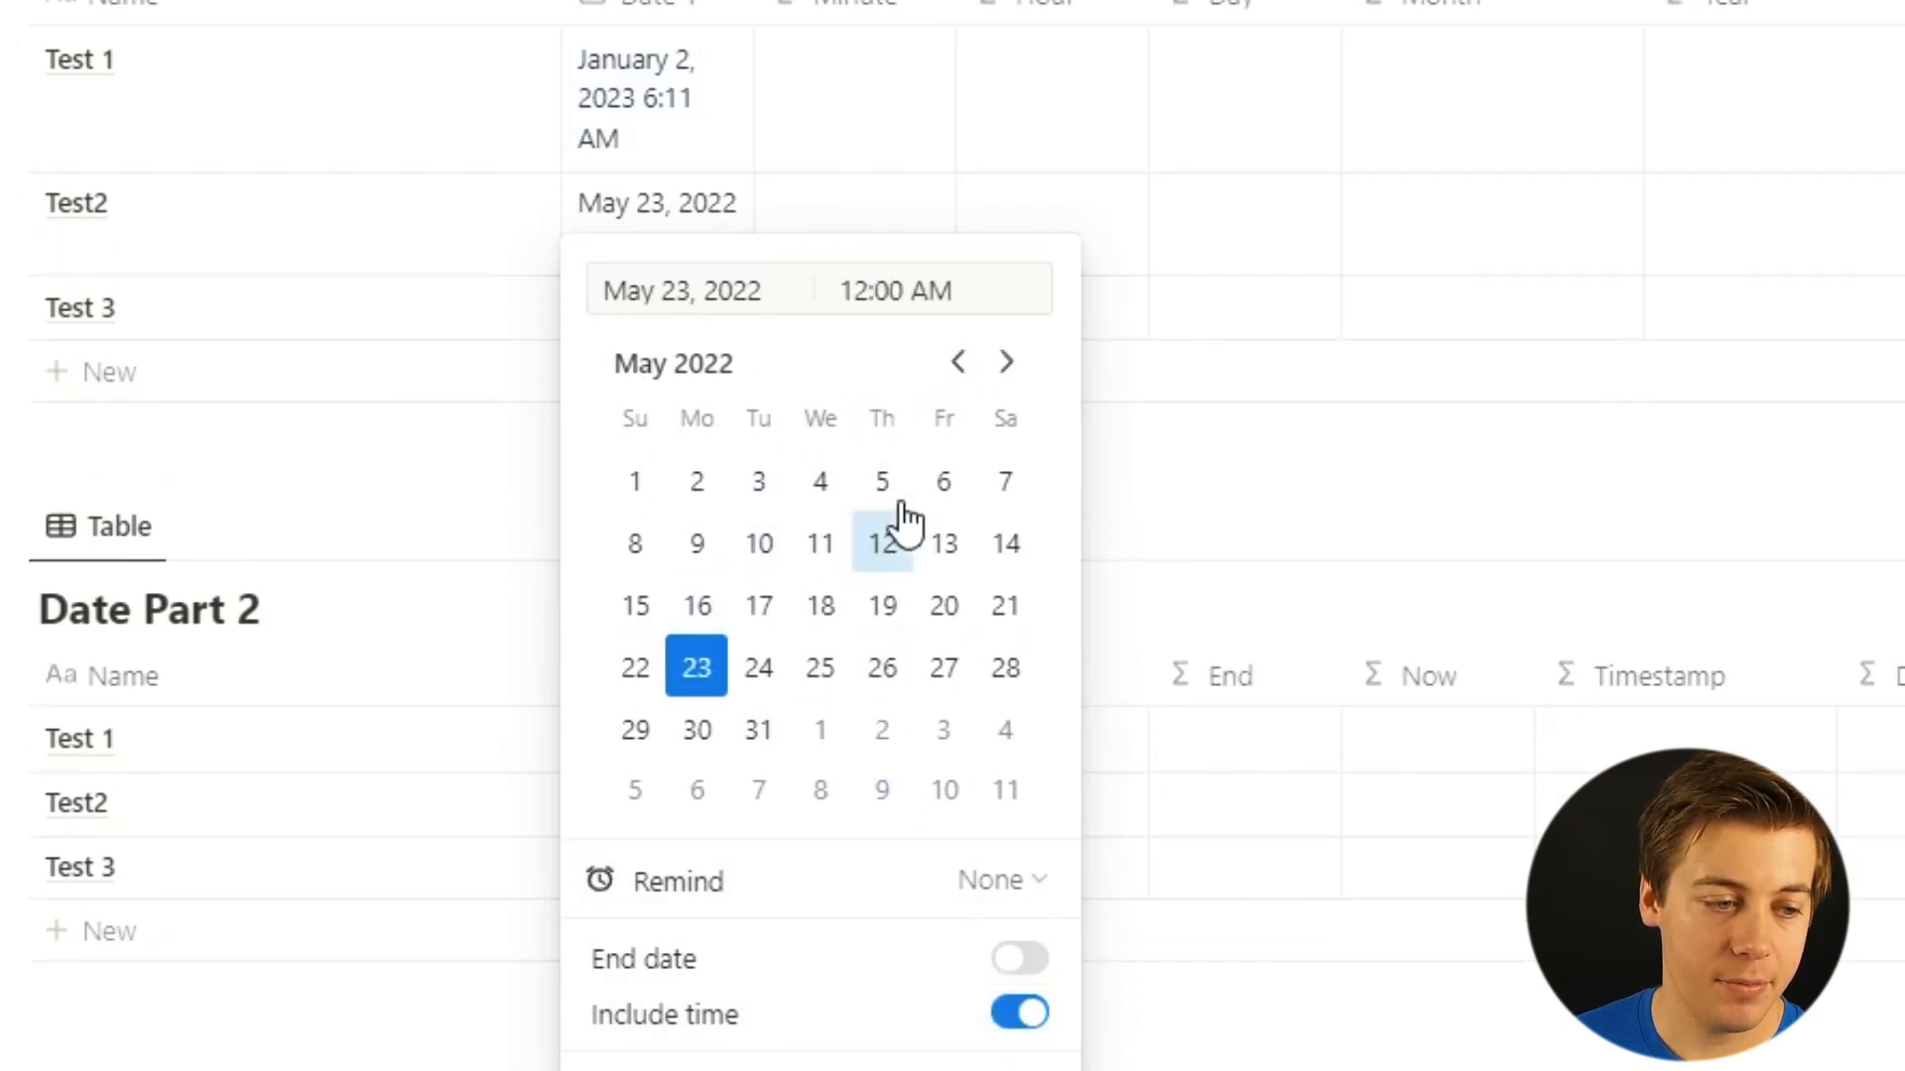
double_click(850, 291)
type("3")
double_click(872, 291)
type("33")
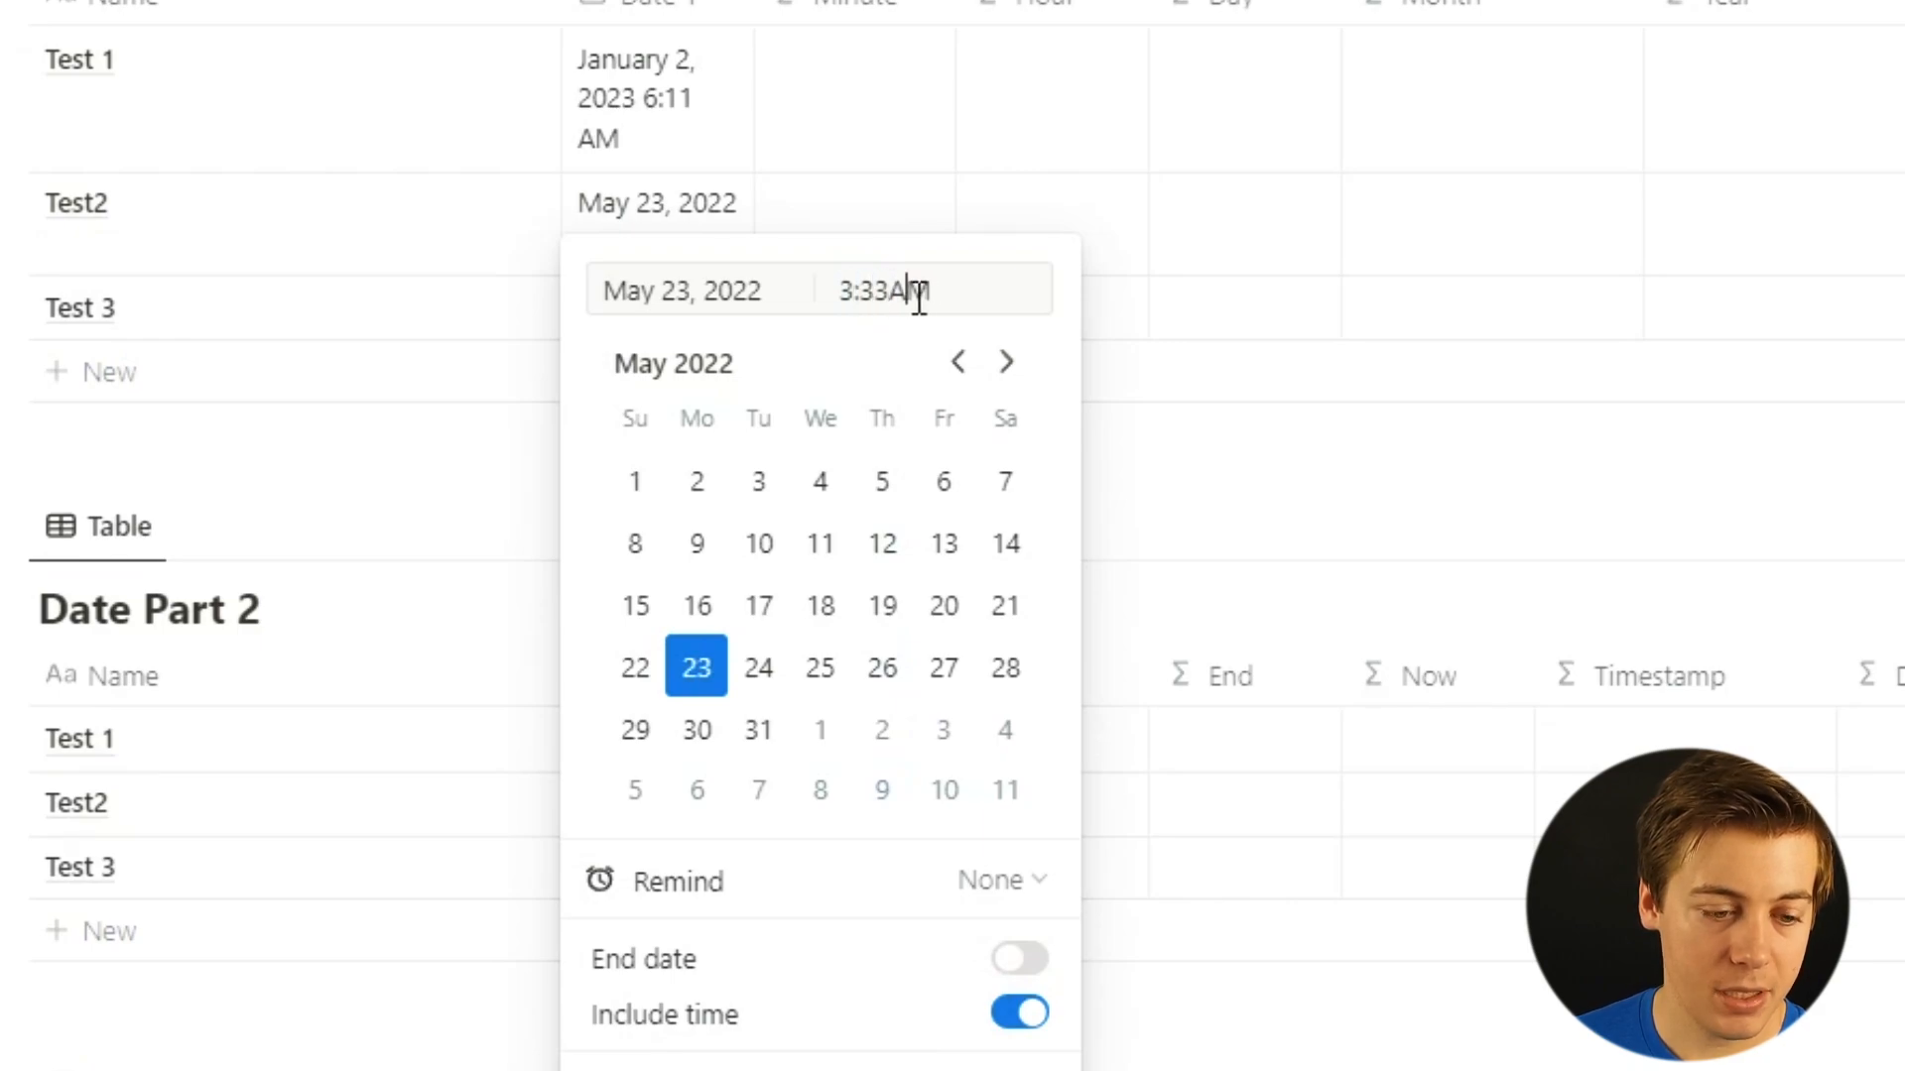
double_click(920, 297)
type("PM")
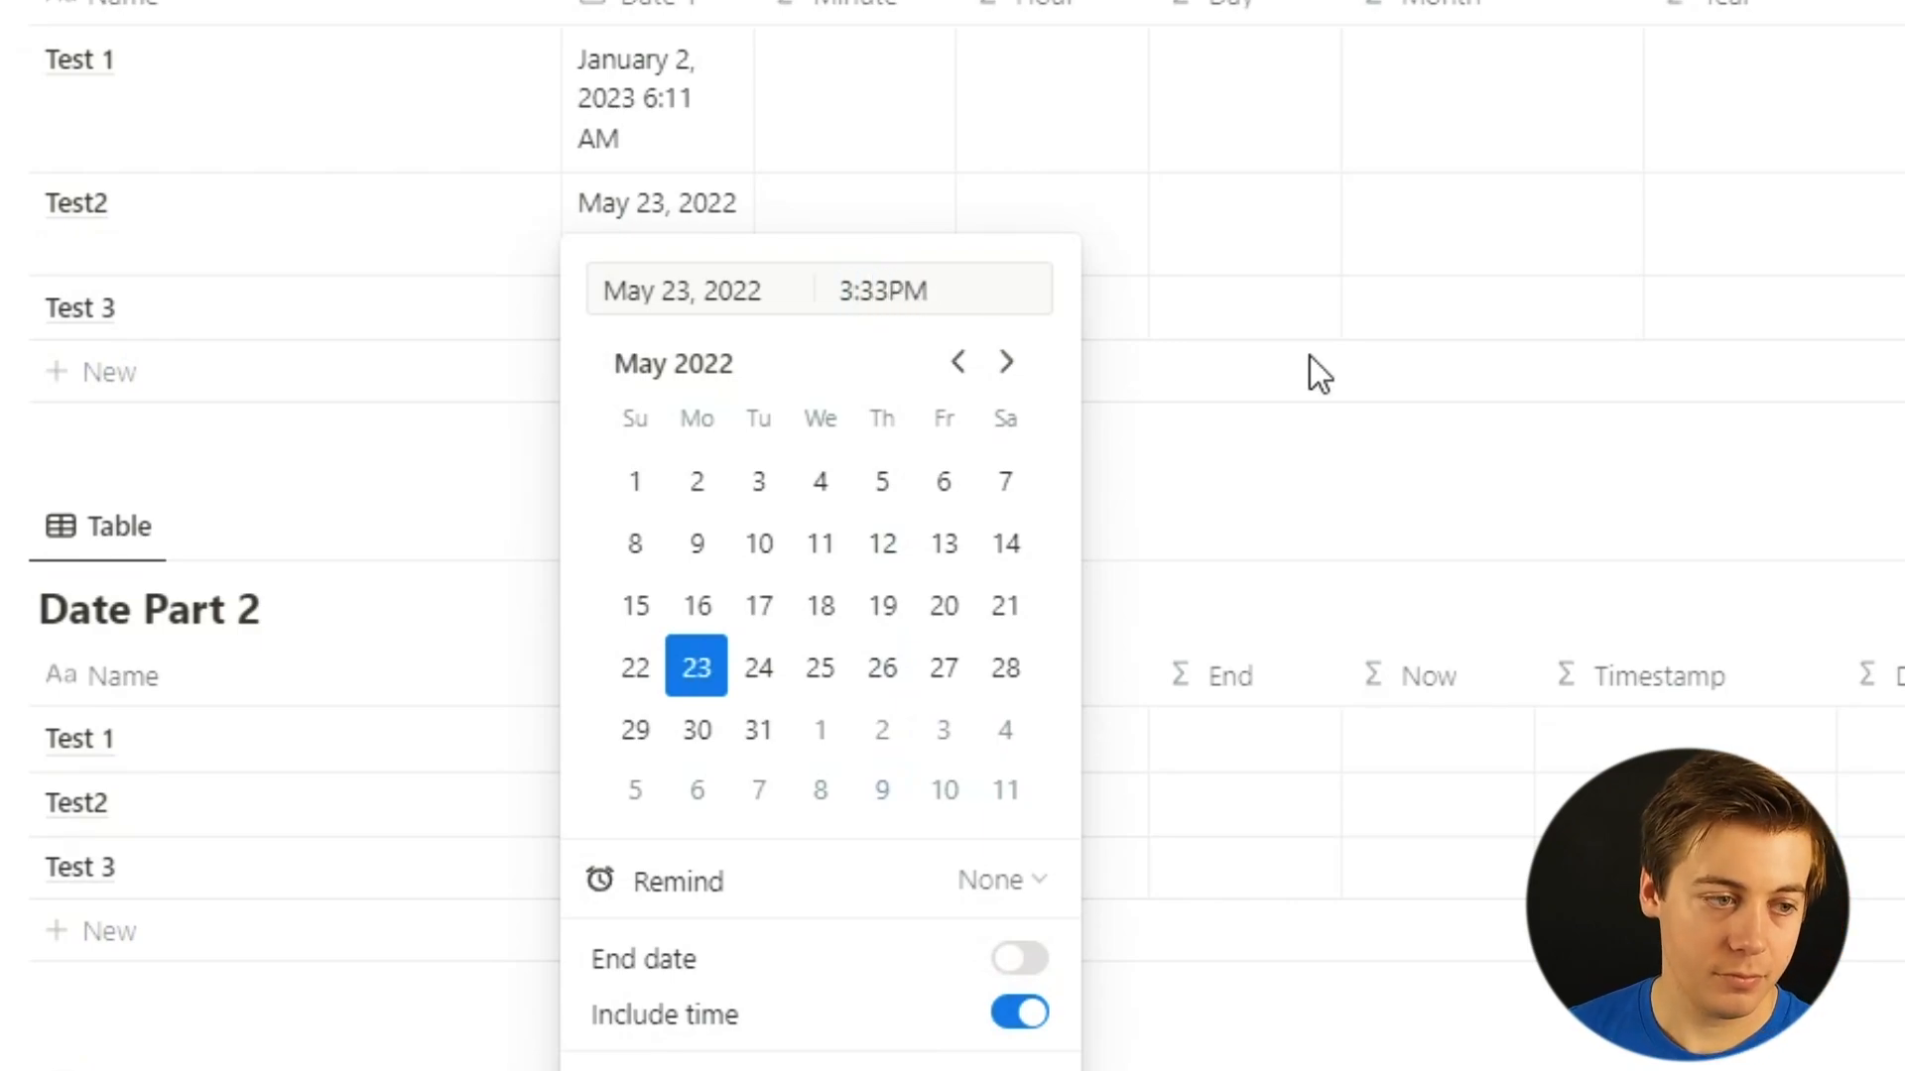
key("Escape")
Set Date 1 for Test 3 in the Date Part 1 table to January 30, 2023 with the time 12:00 AM included.
left_click(579, 319)
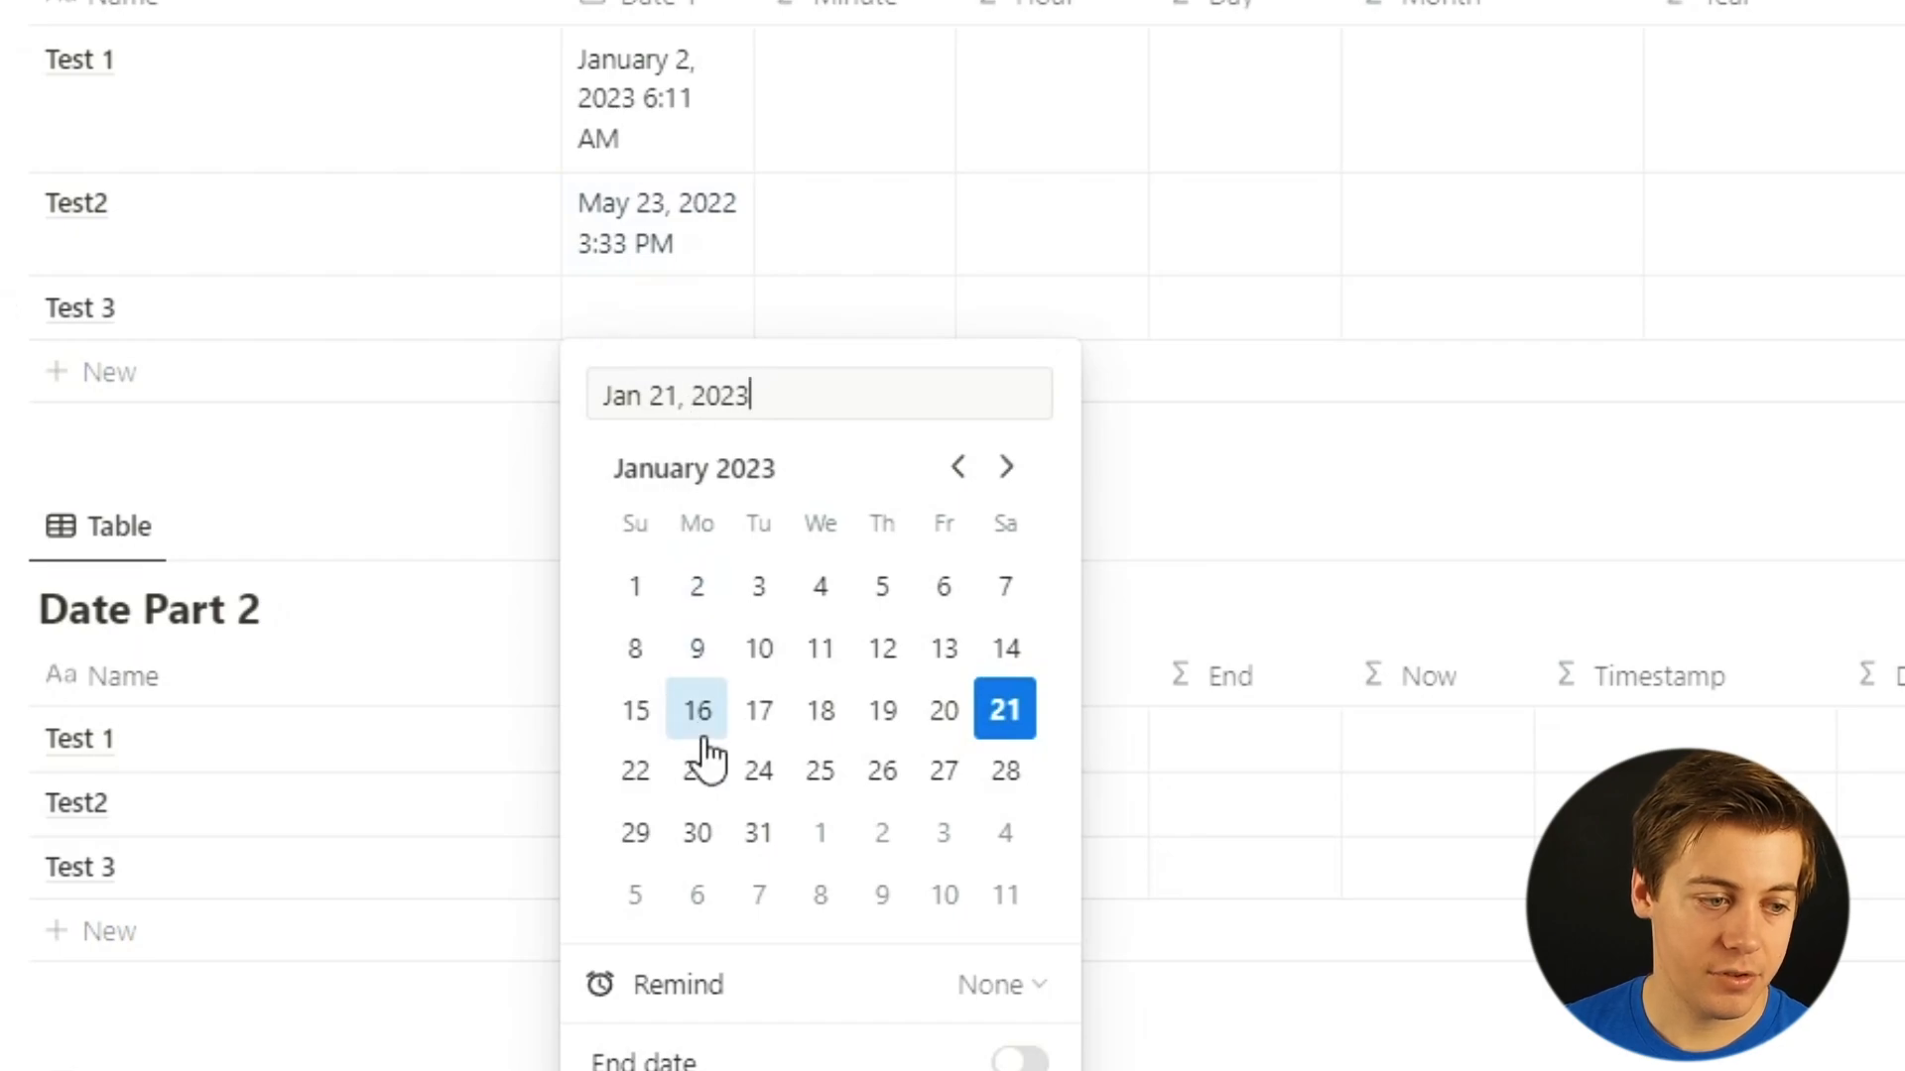
left_click(695, 844)
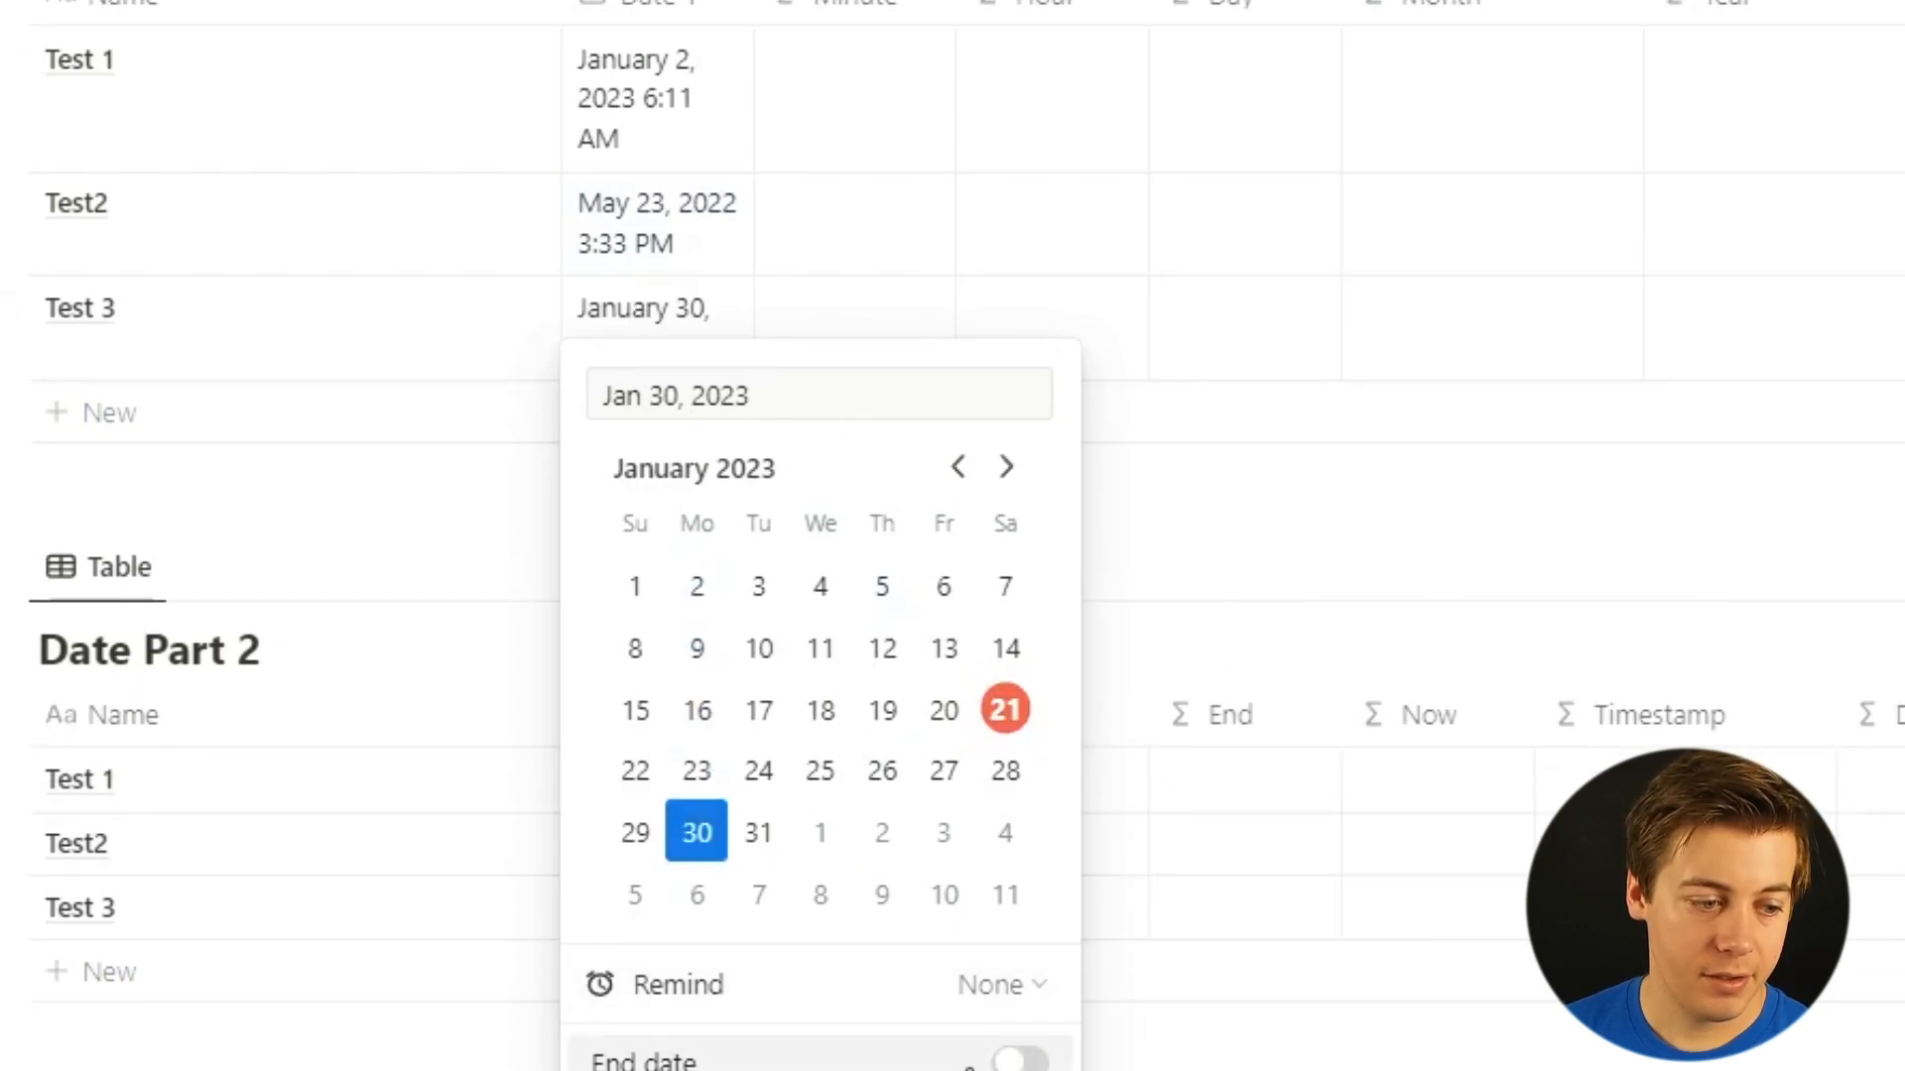
key("Escape")
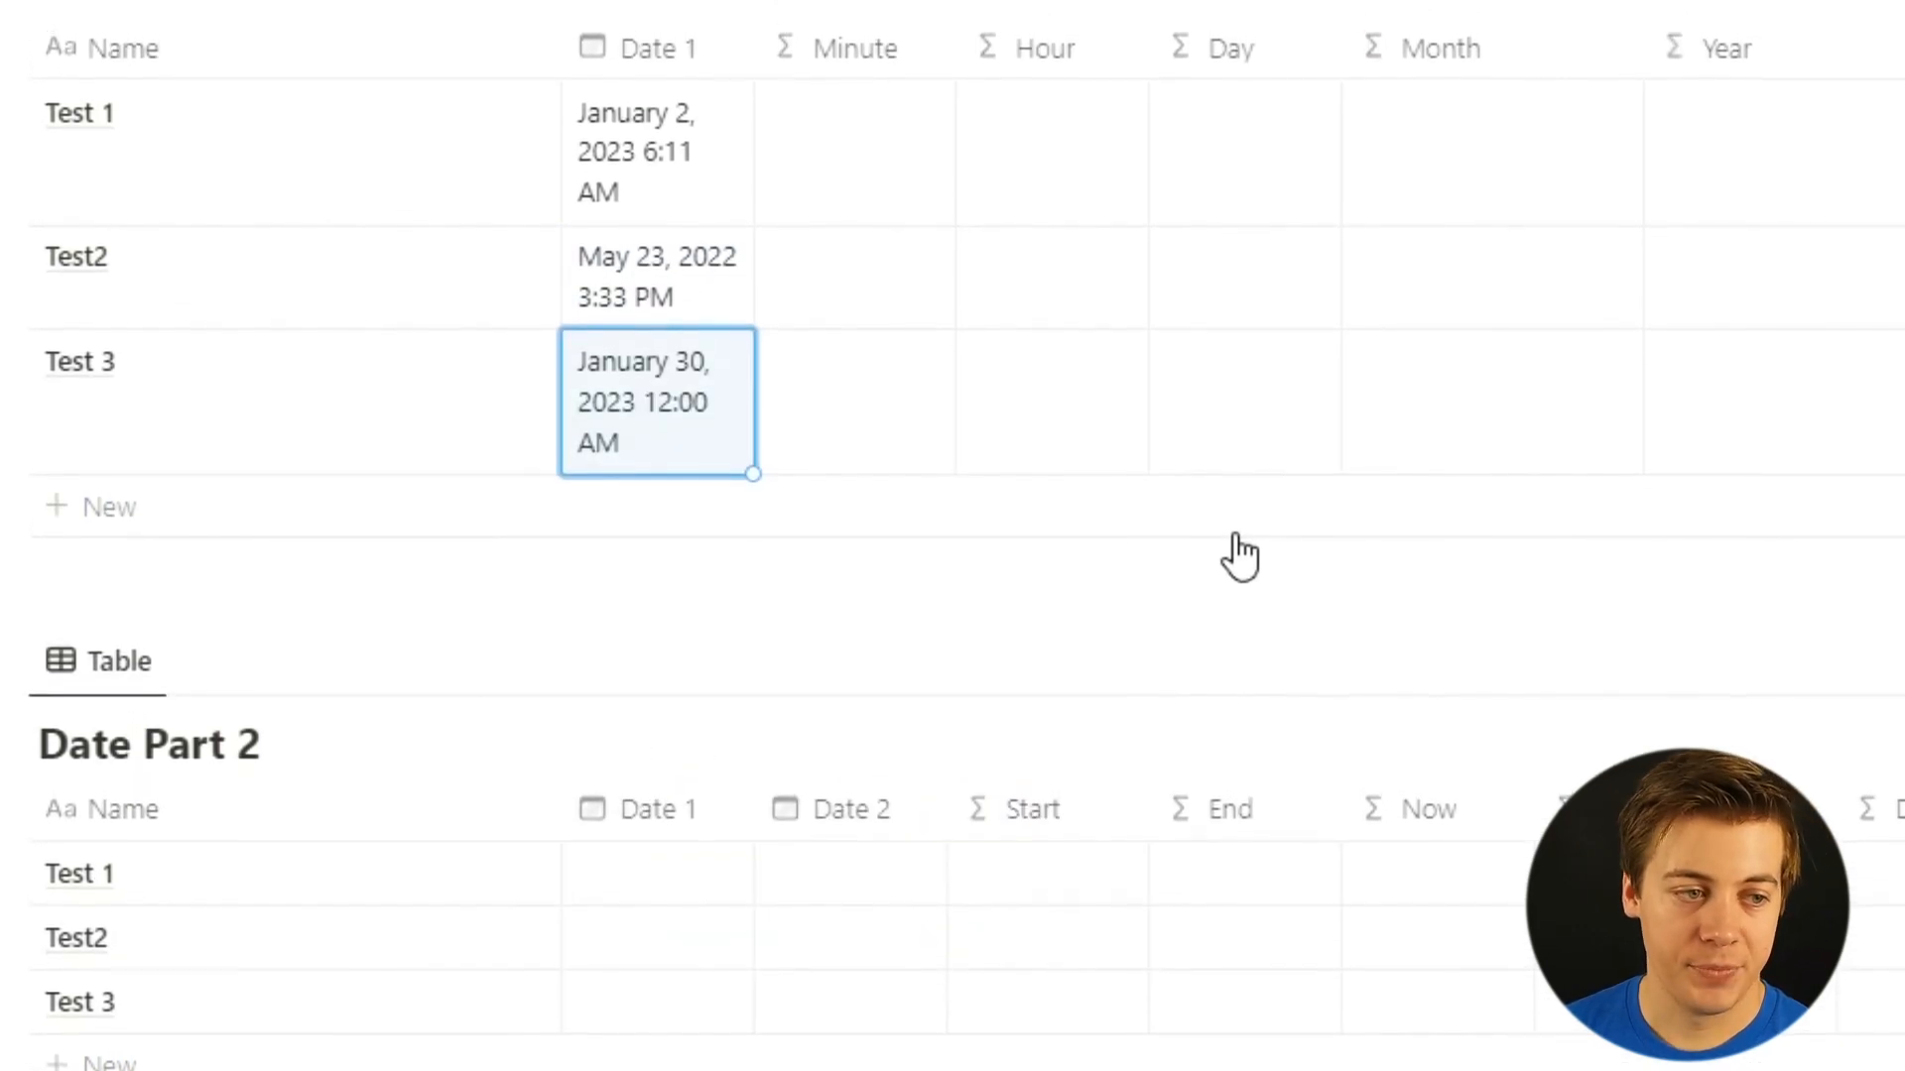
Set the Date Part 1 table's Minute column formula to minute(prop("Date 1")).
left_click(827, 139)
left_click(828, 204)
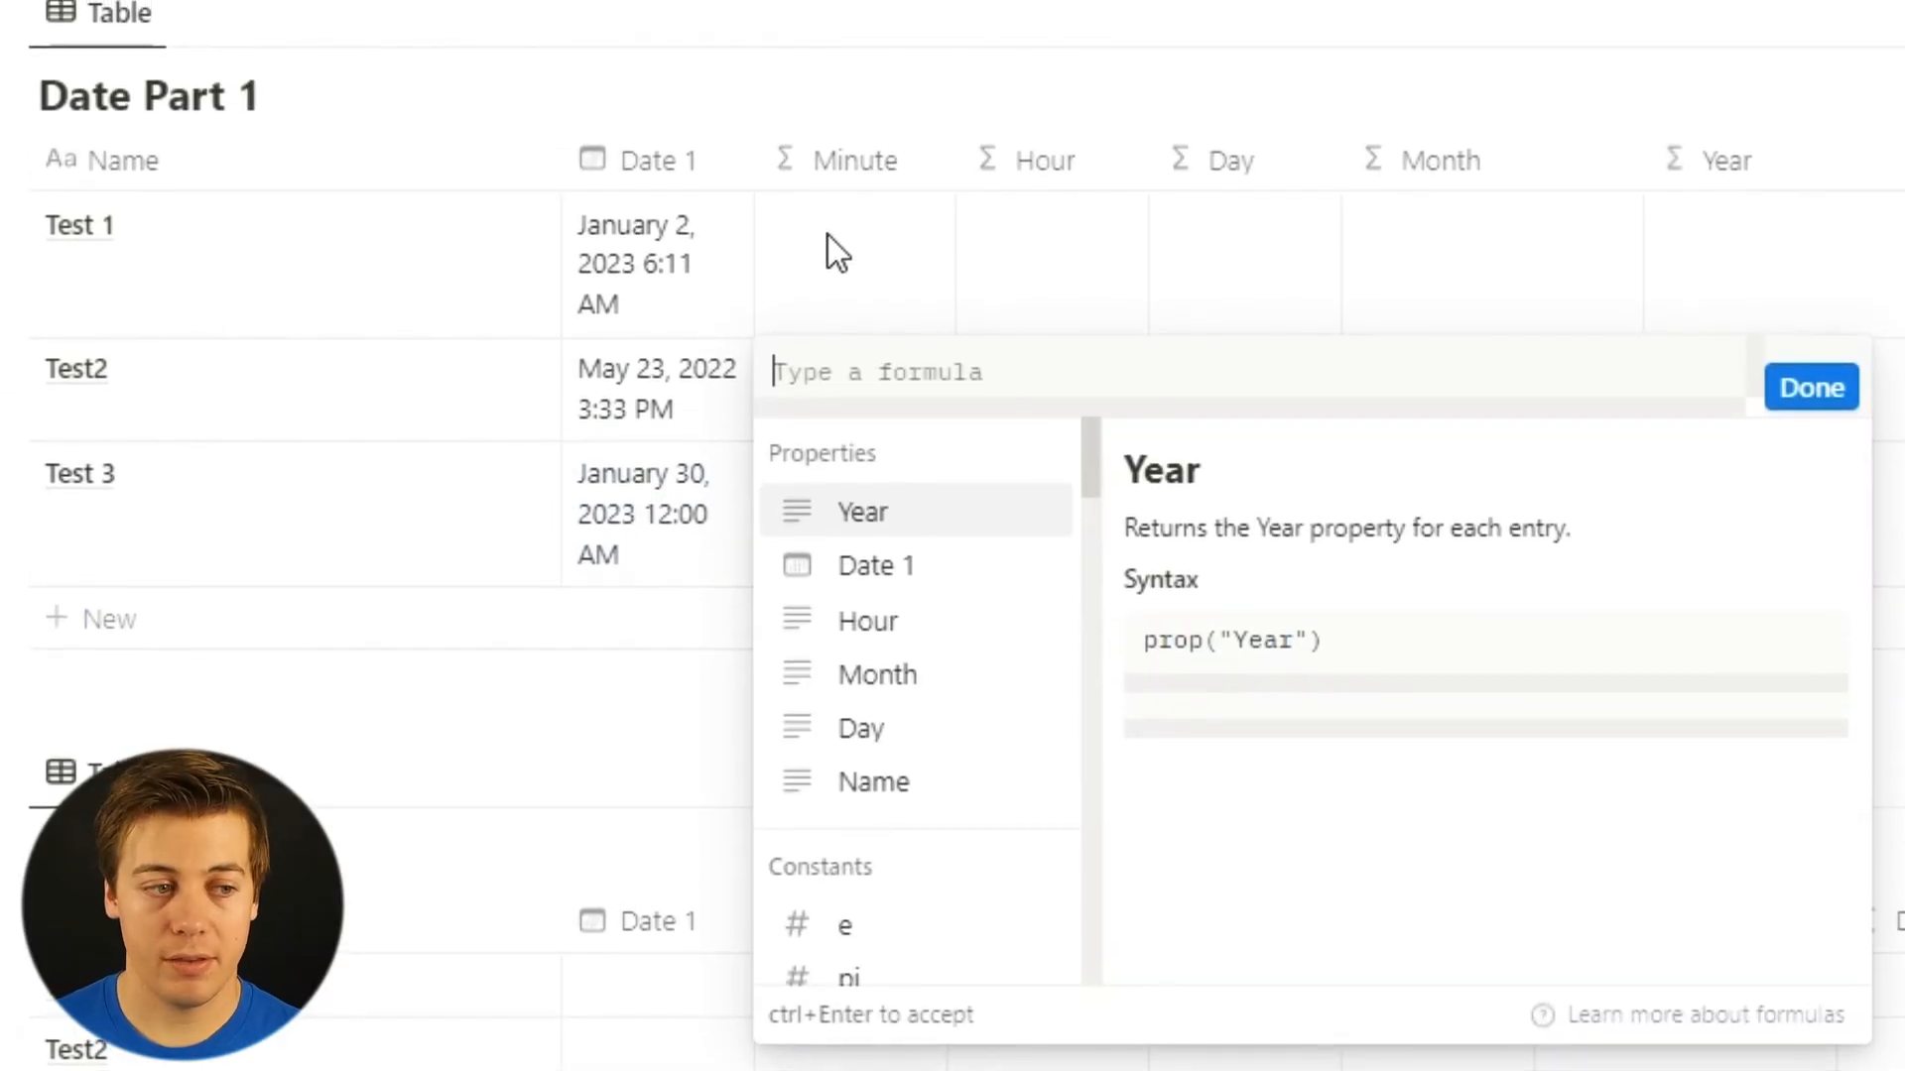
type("minut")
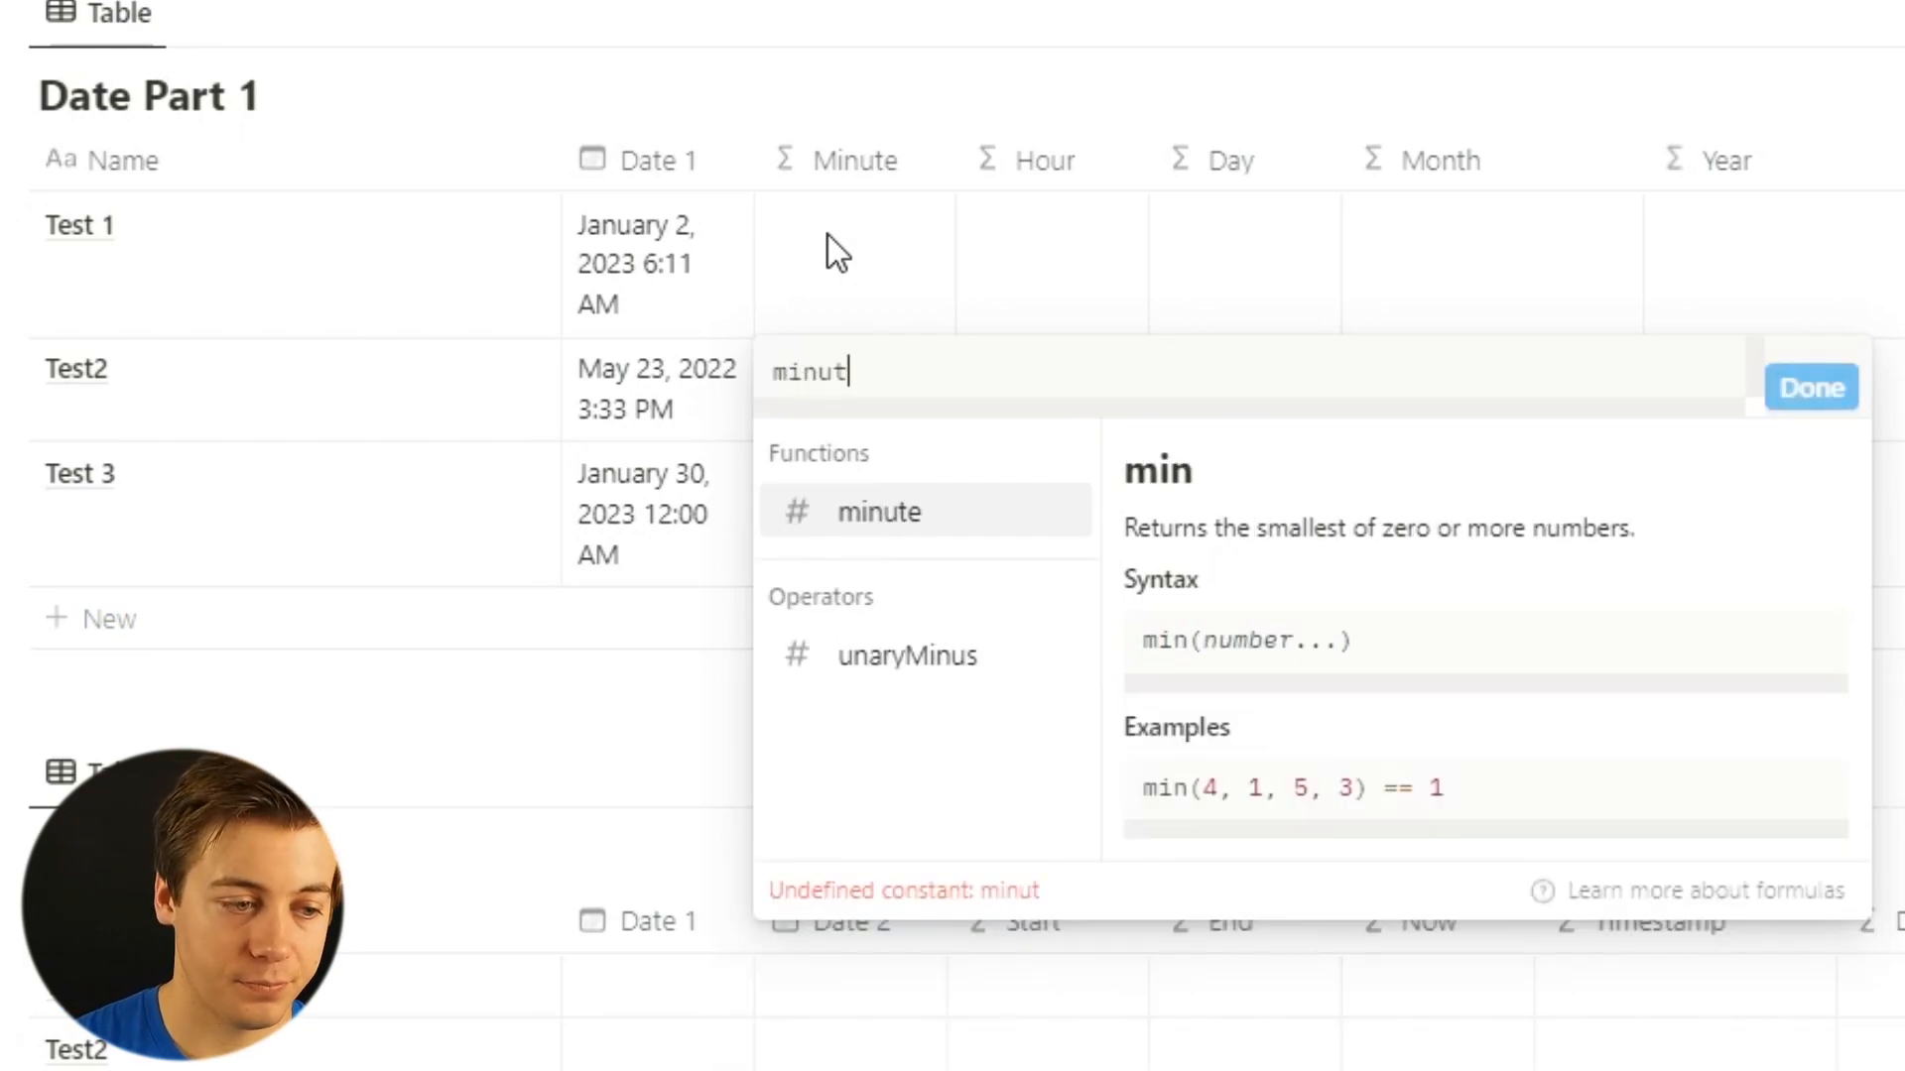
left_click(965, 502)
type("pr")
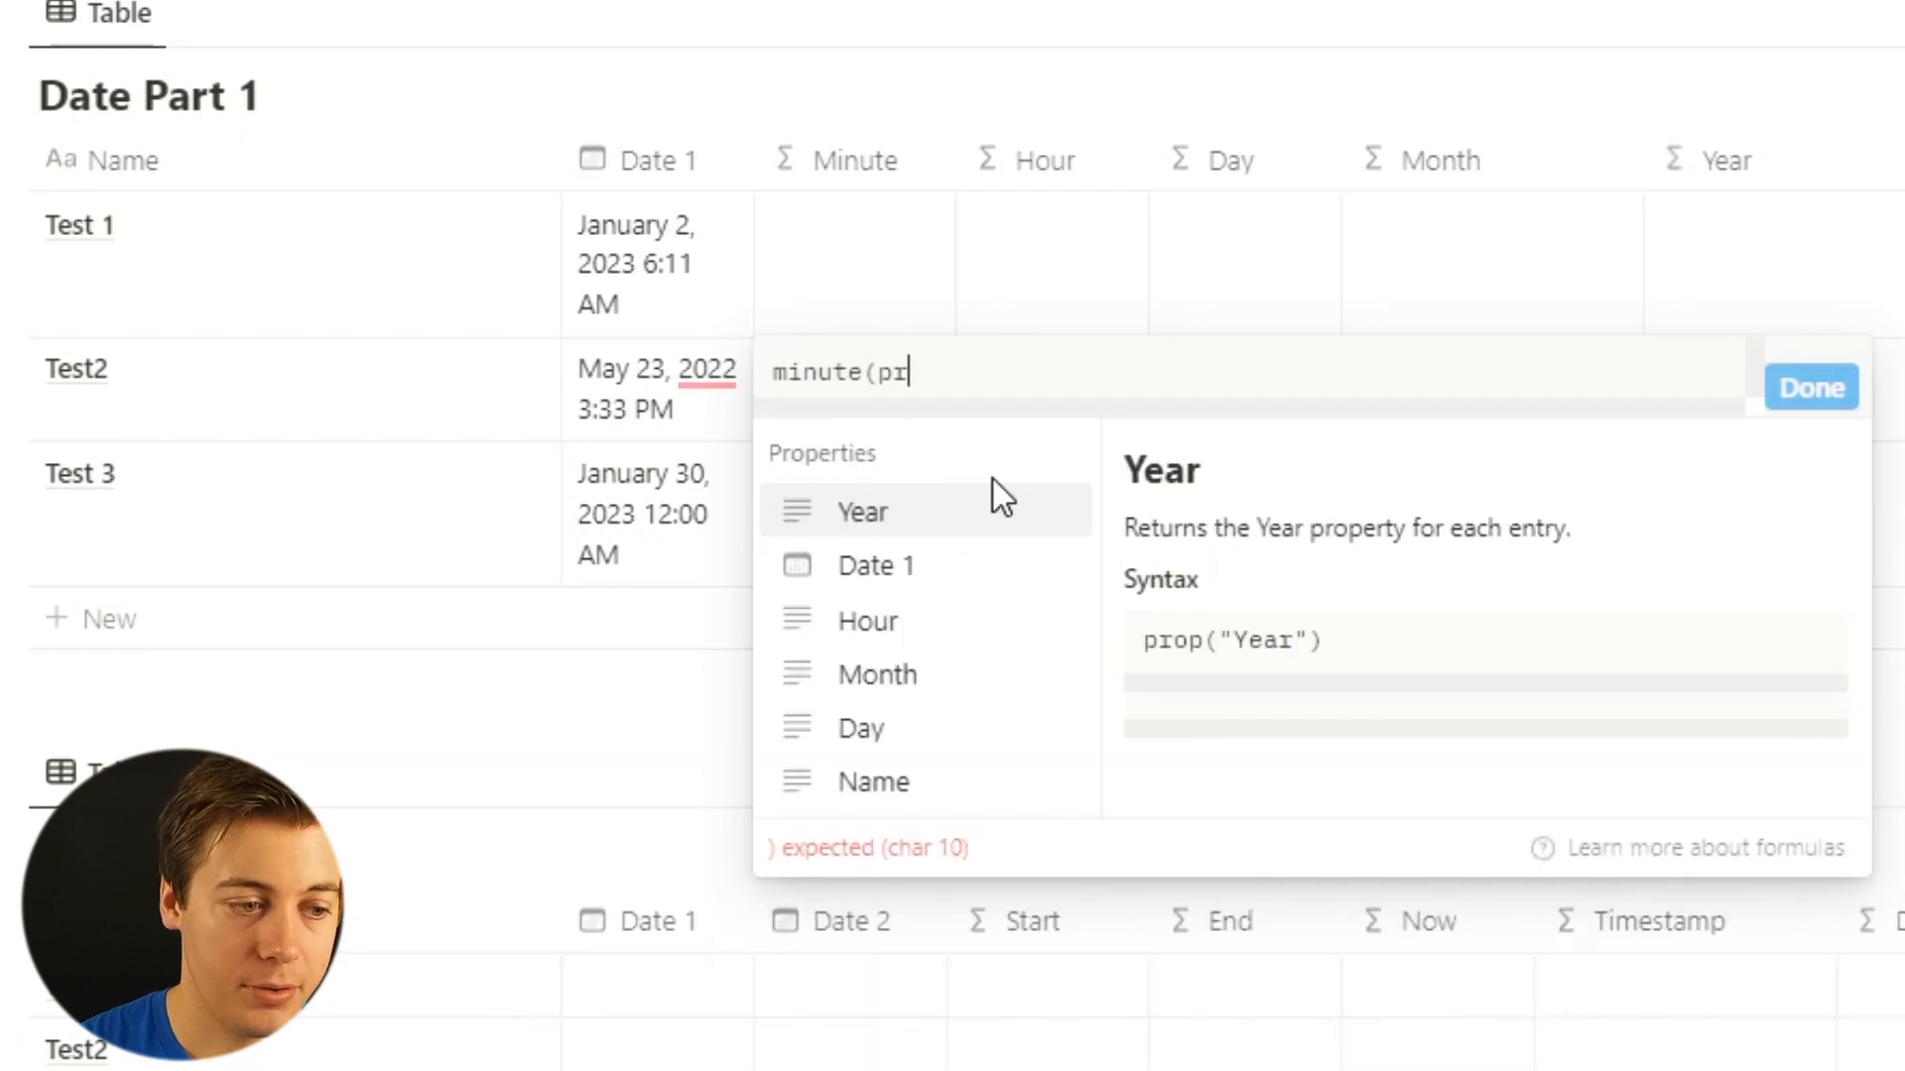
left_click(972, 581)
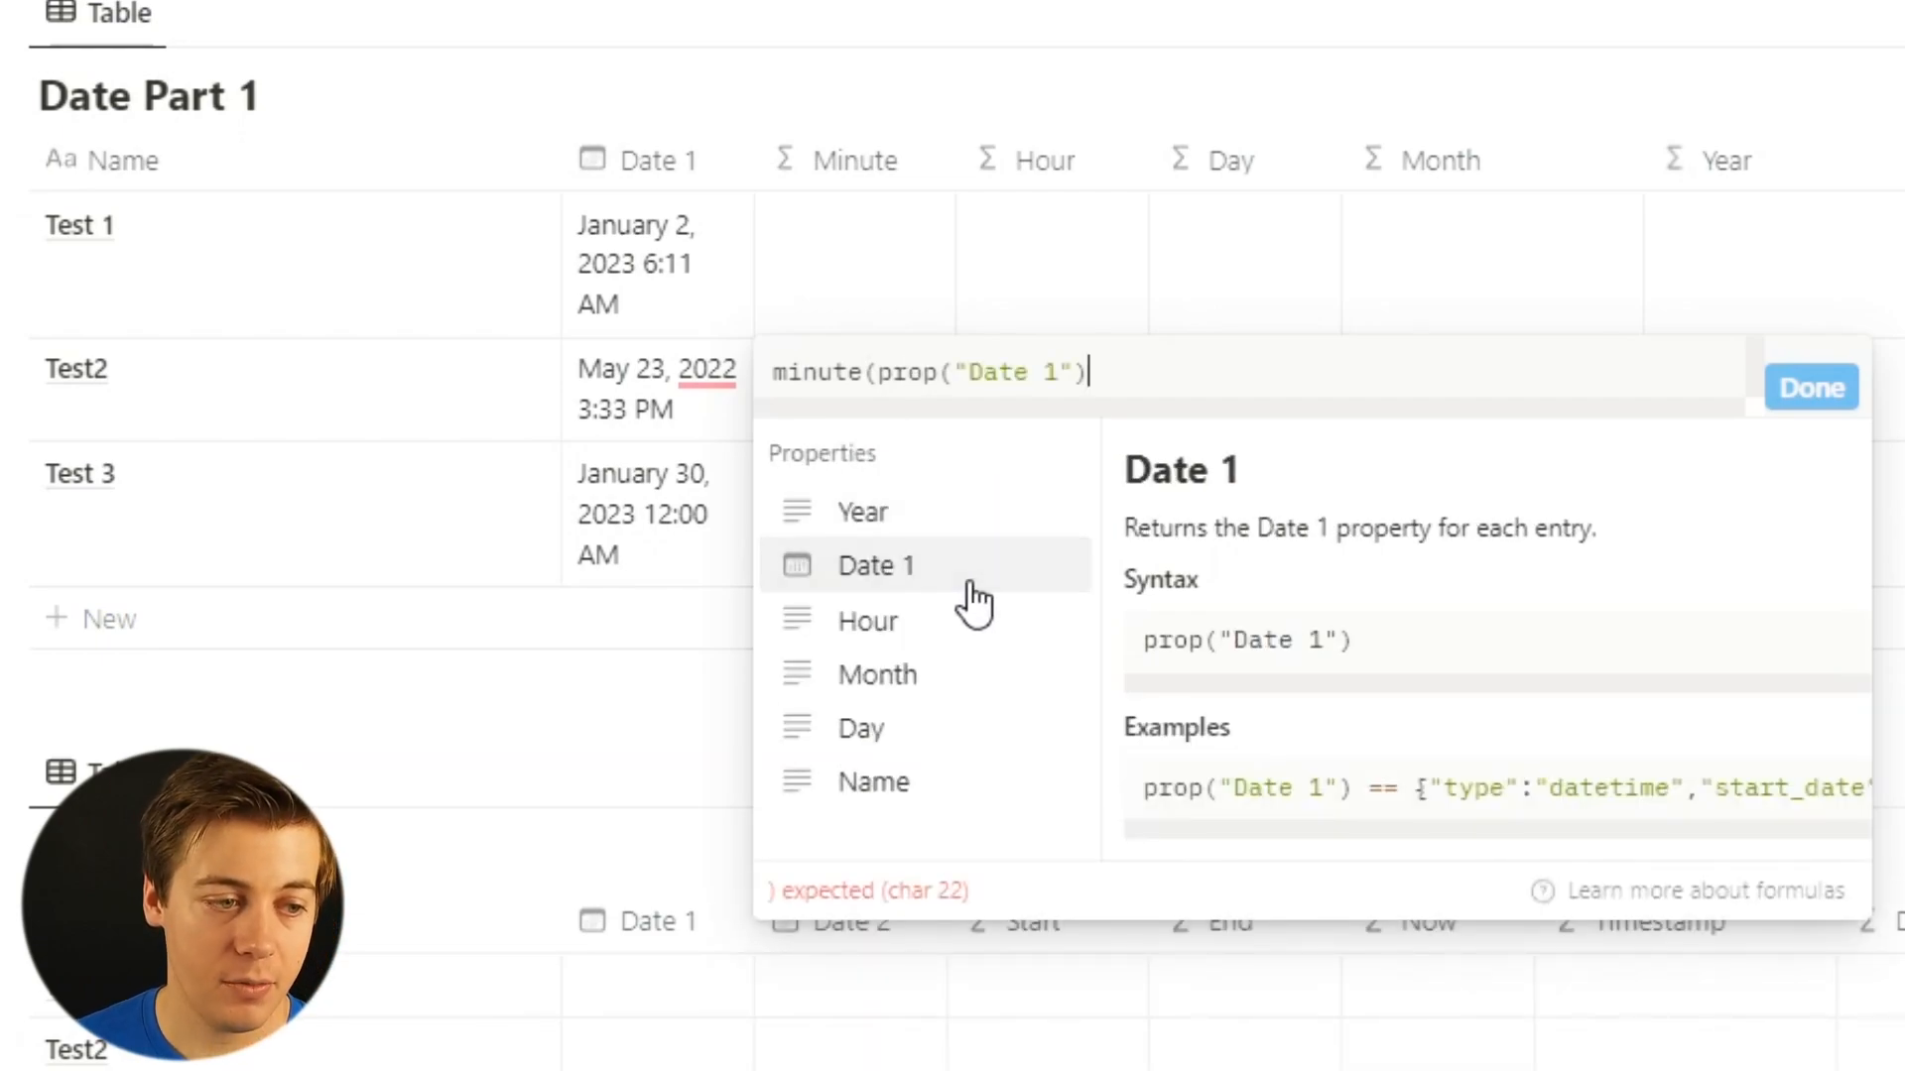
type(")")
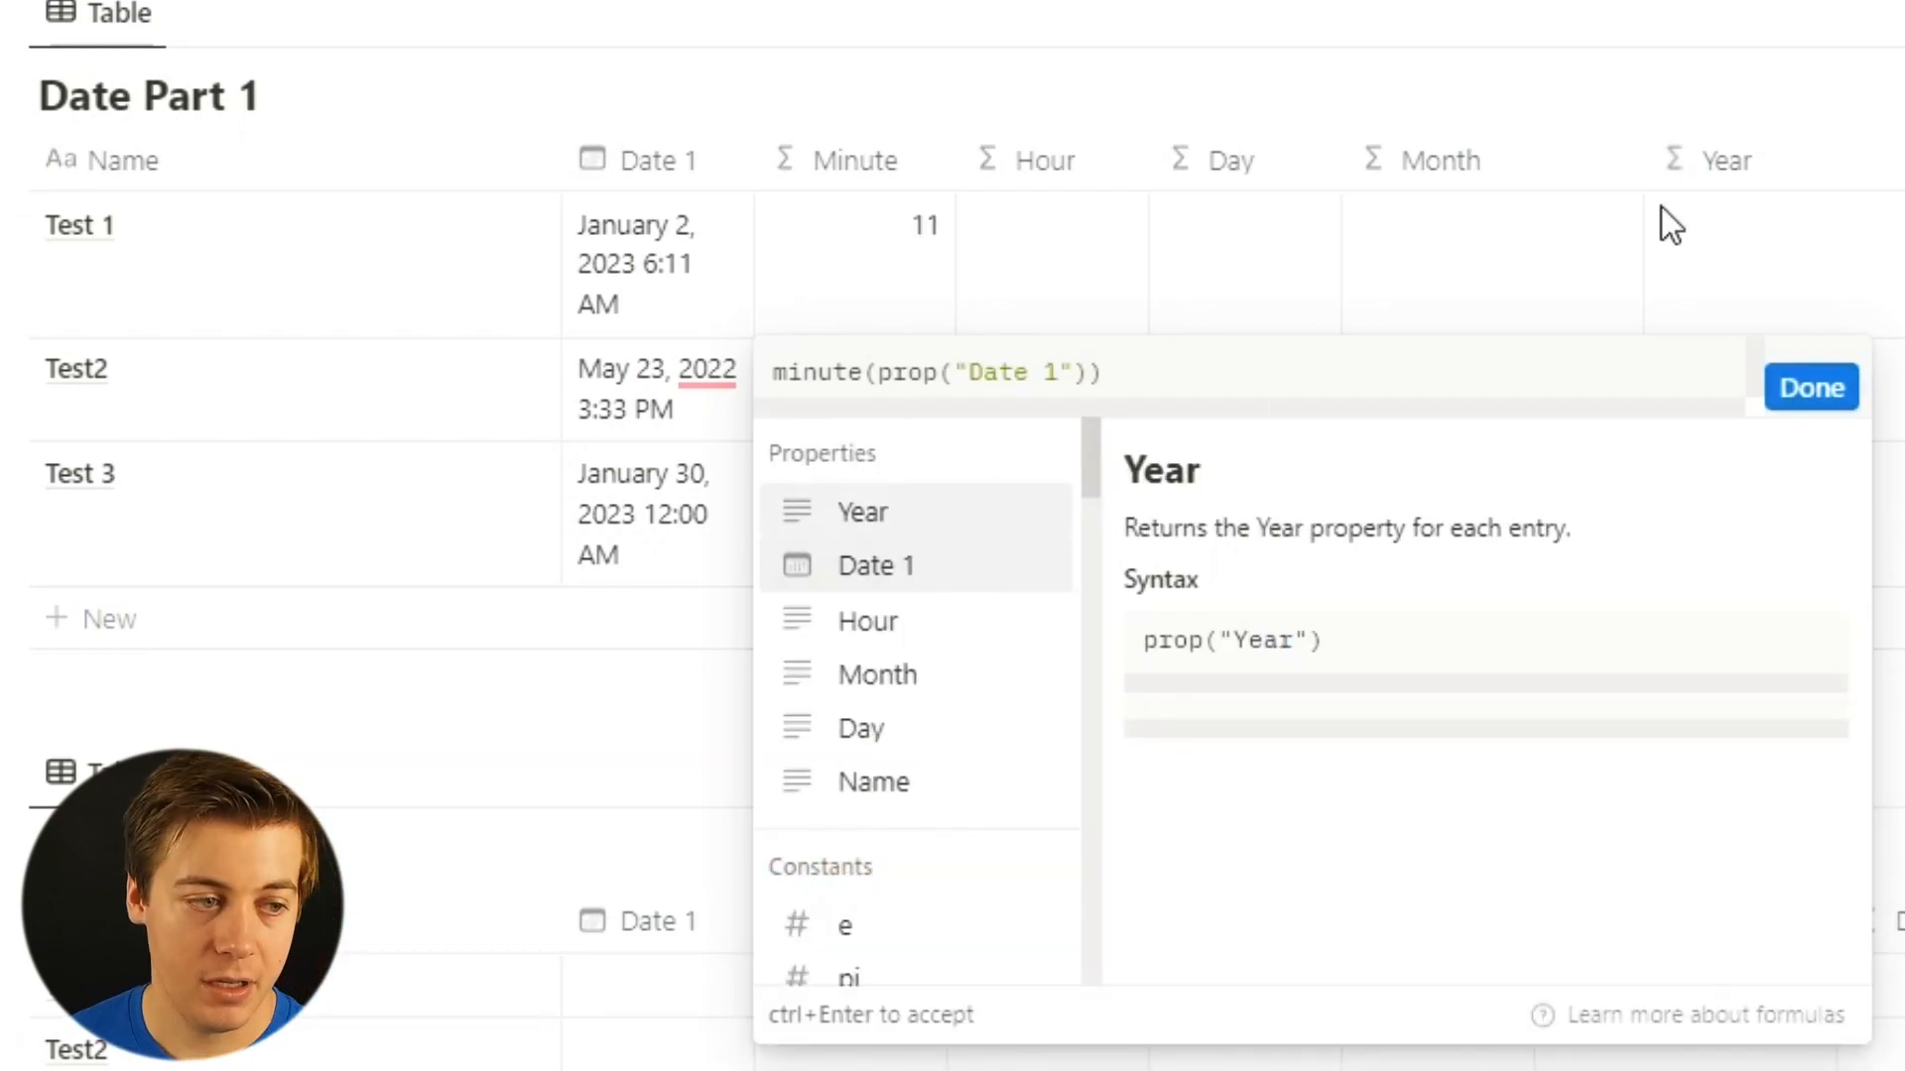
left_click(1811, 387)
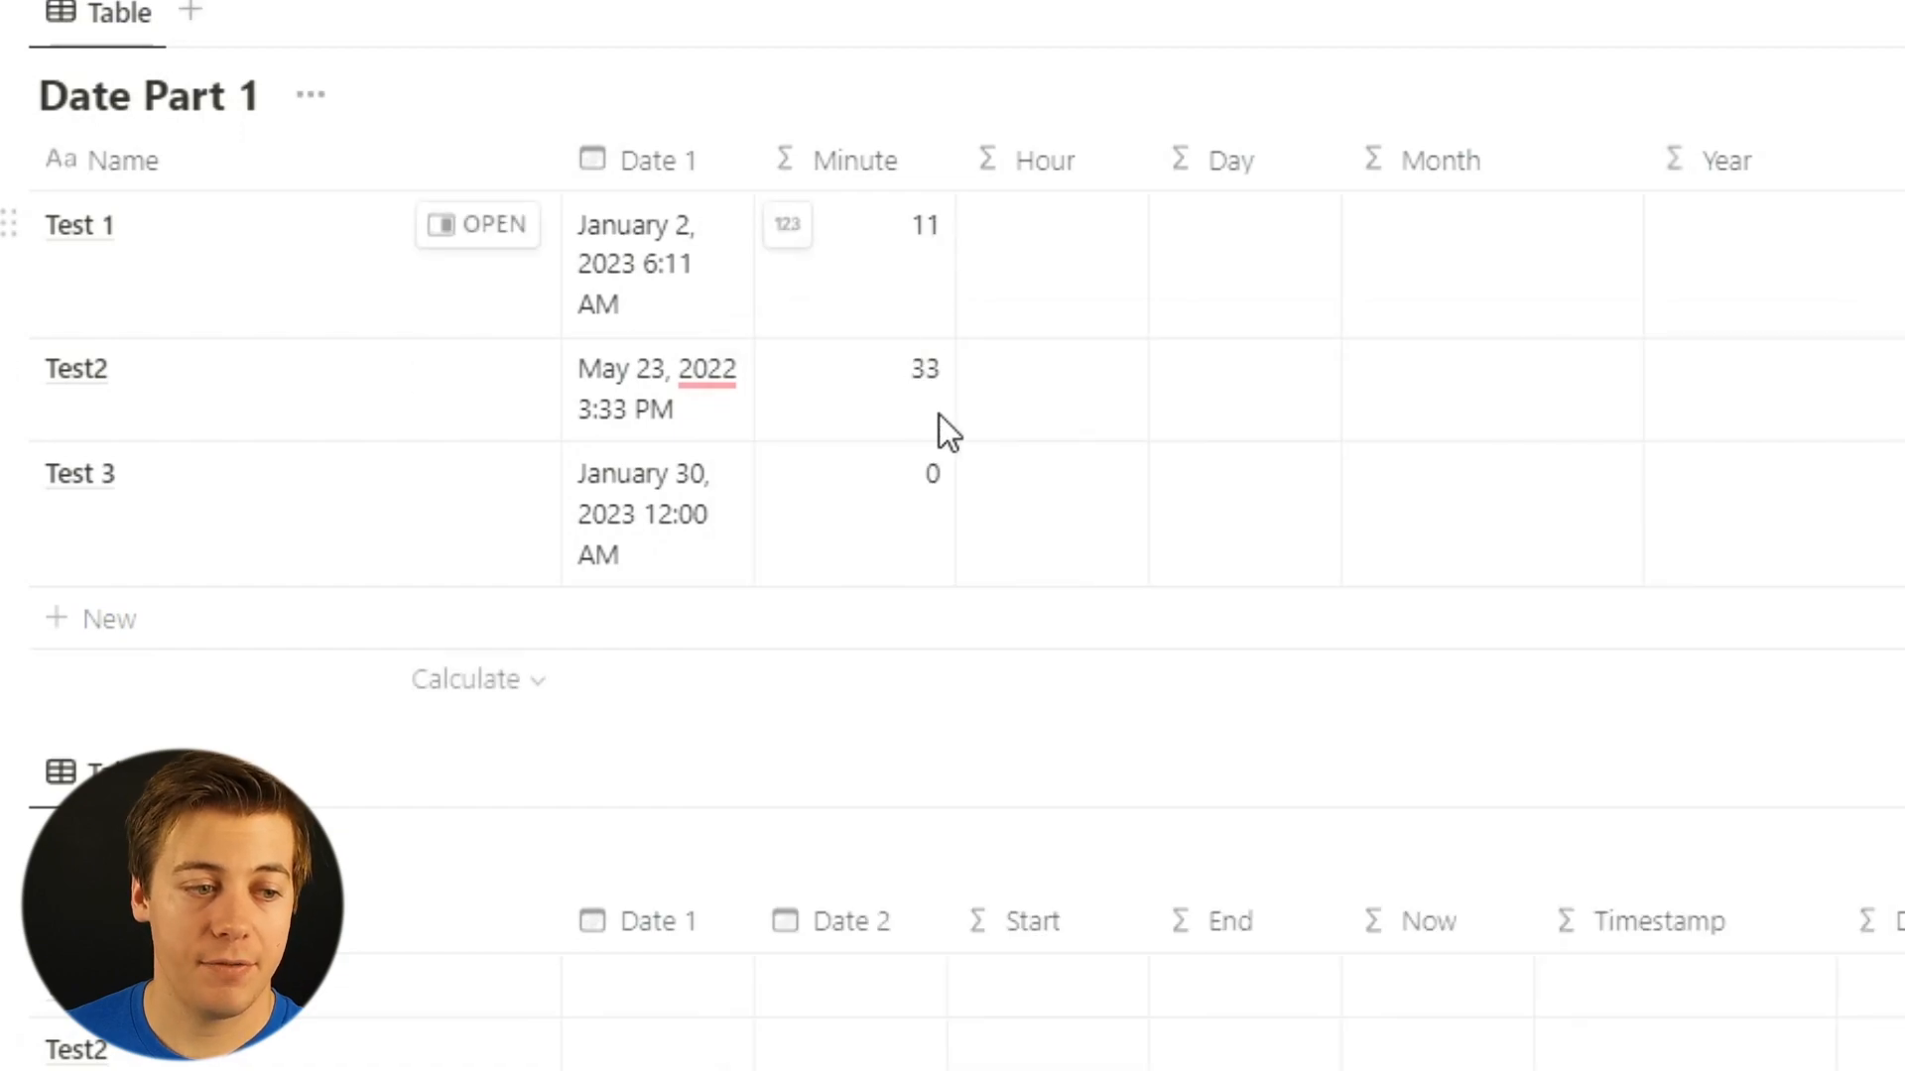
Set the Date Part 1 table's Hour column formula to hour(prop("Date 1")).
left_click(1056, 272)
type("ur")
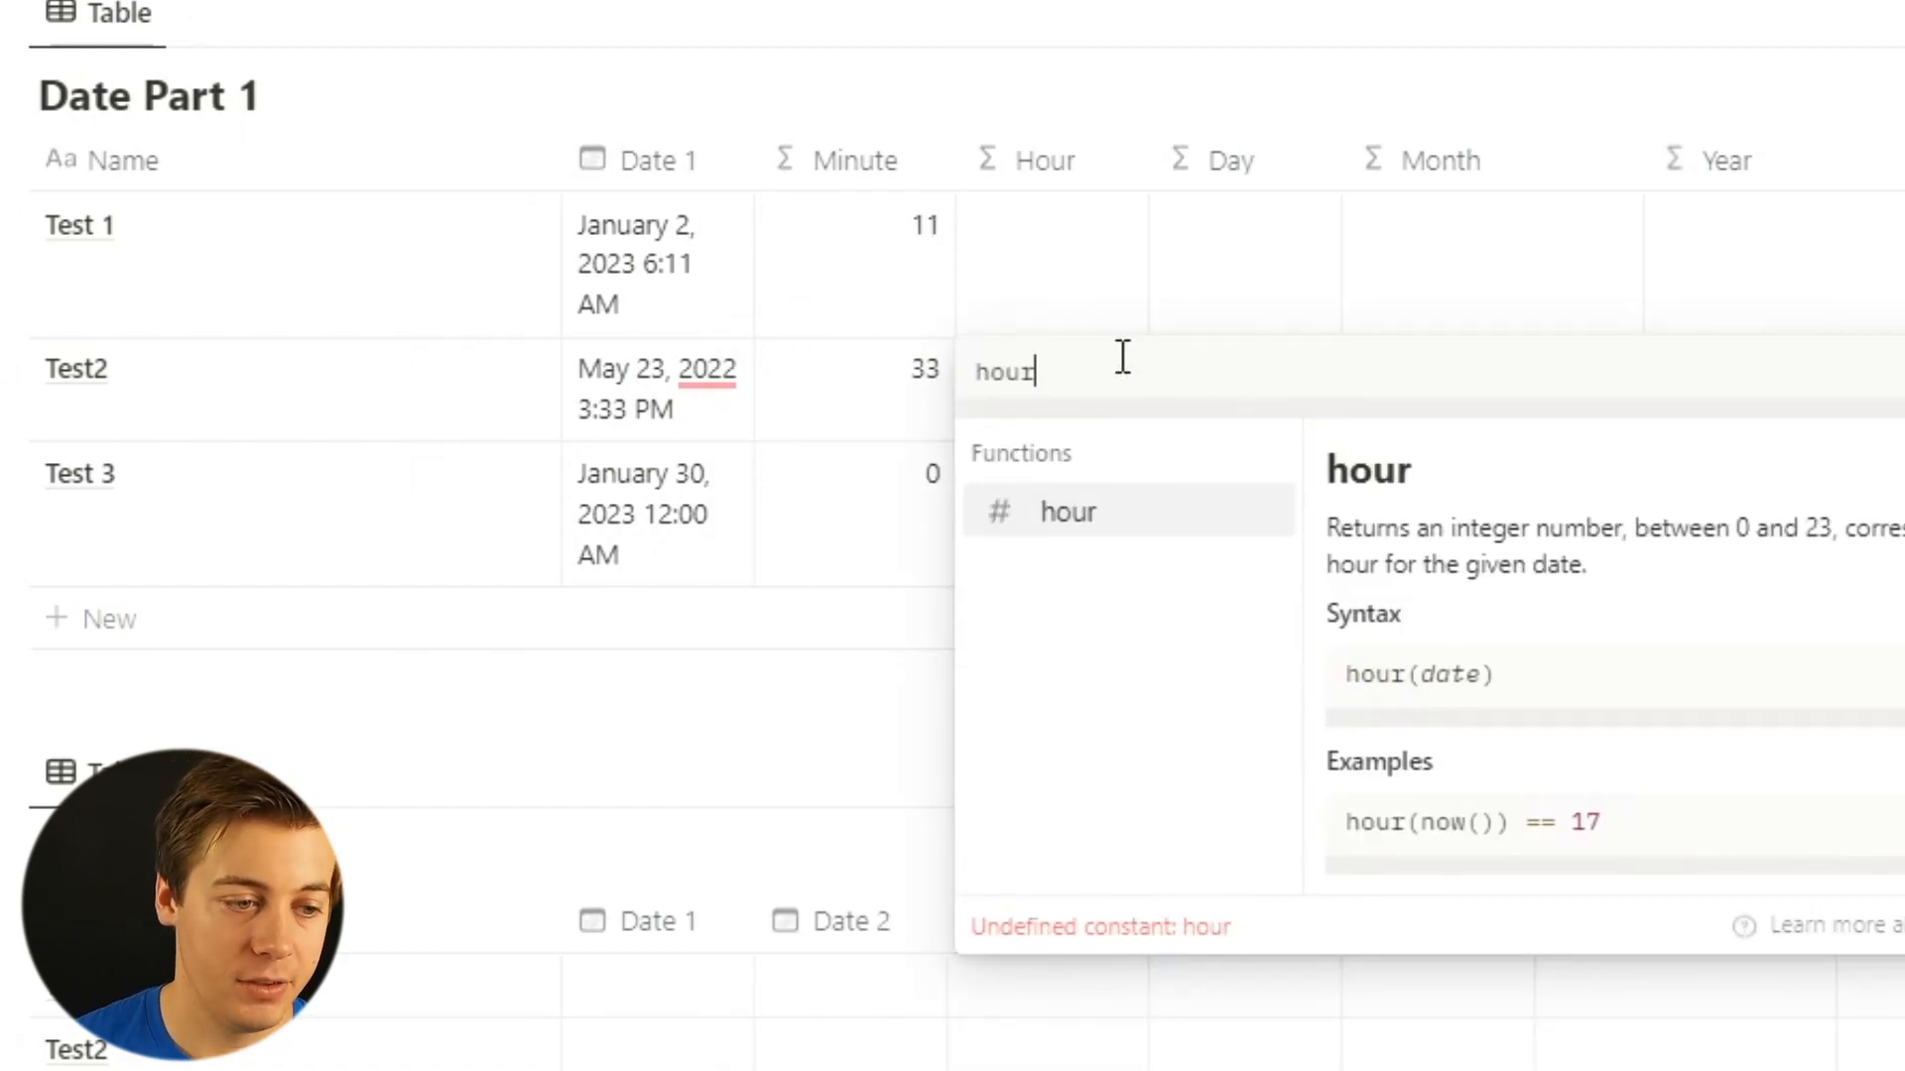
left_click(1109, 514)
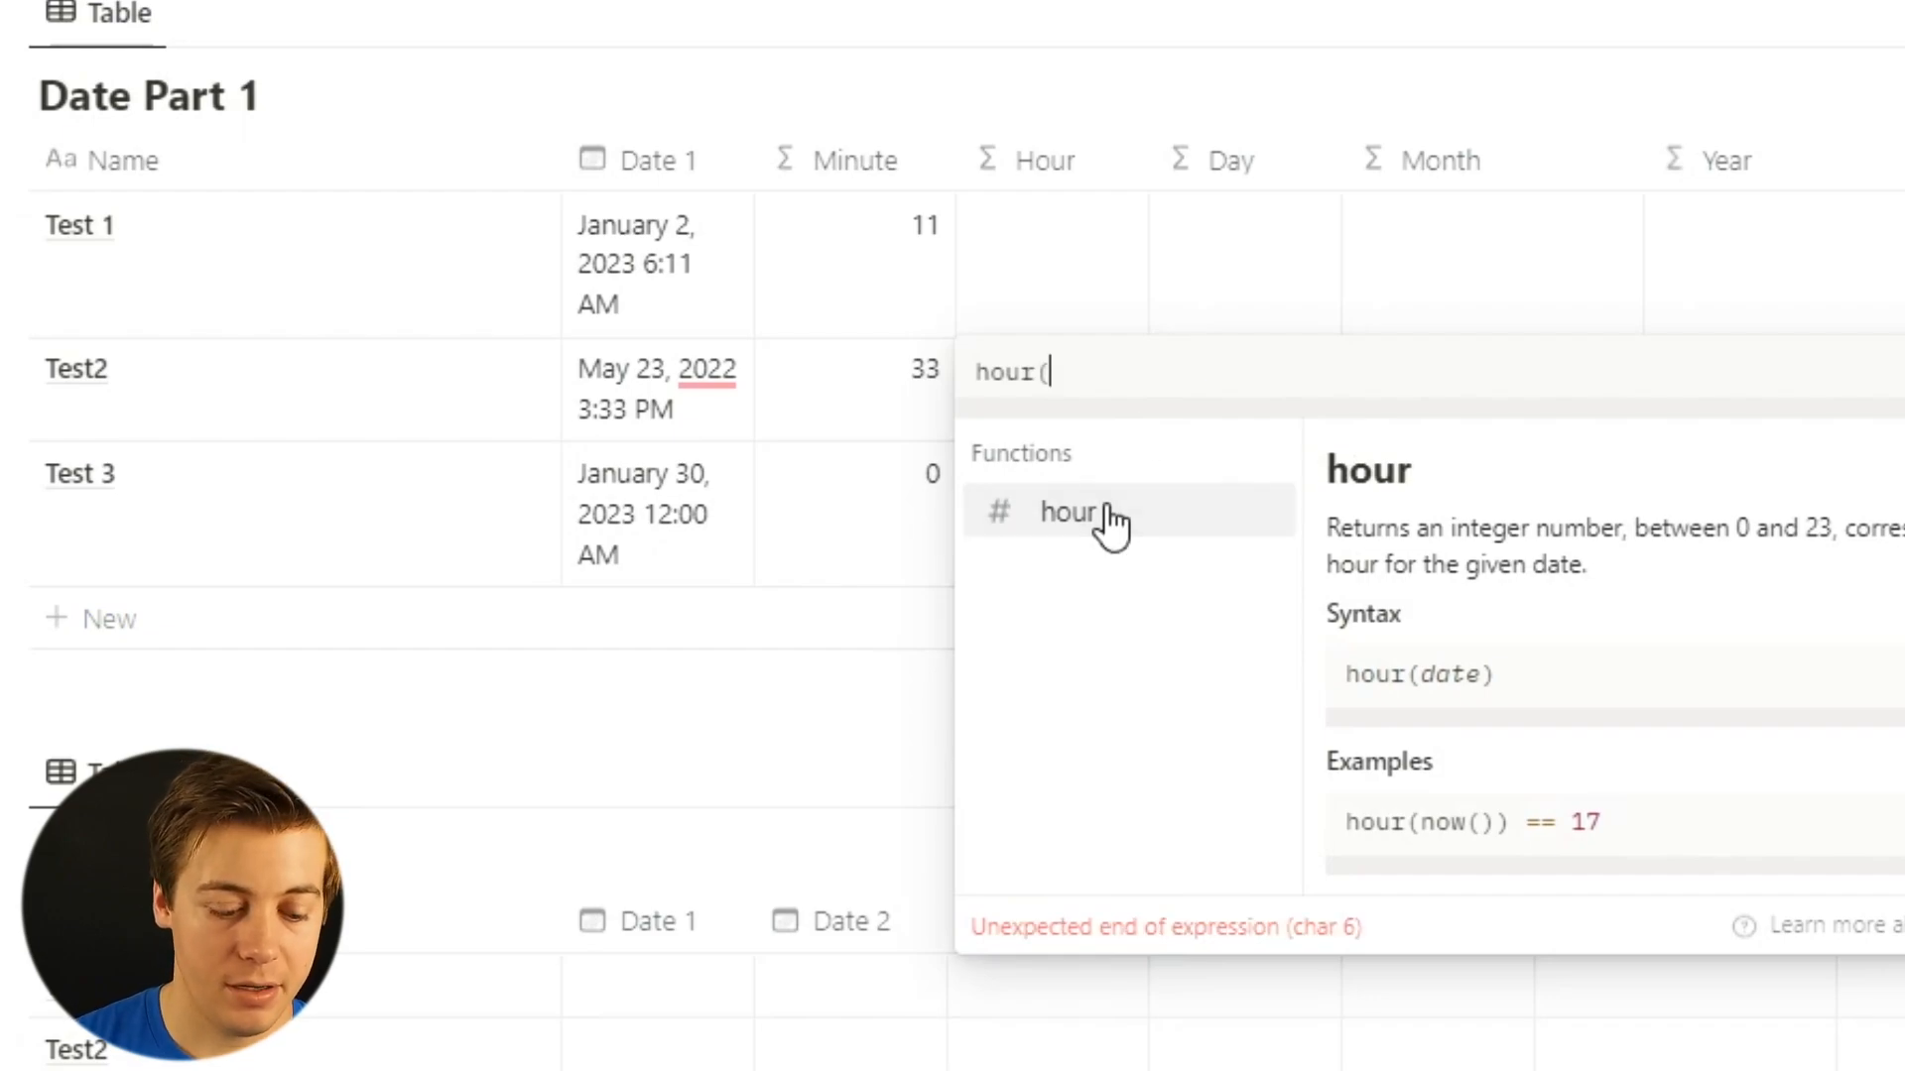
type("prop")
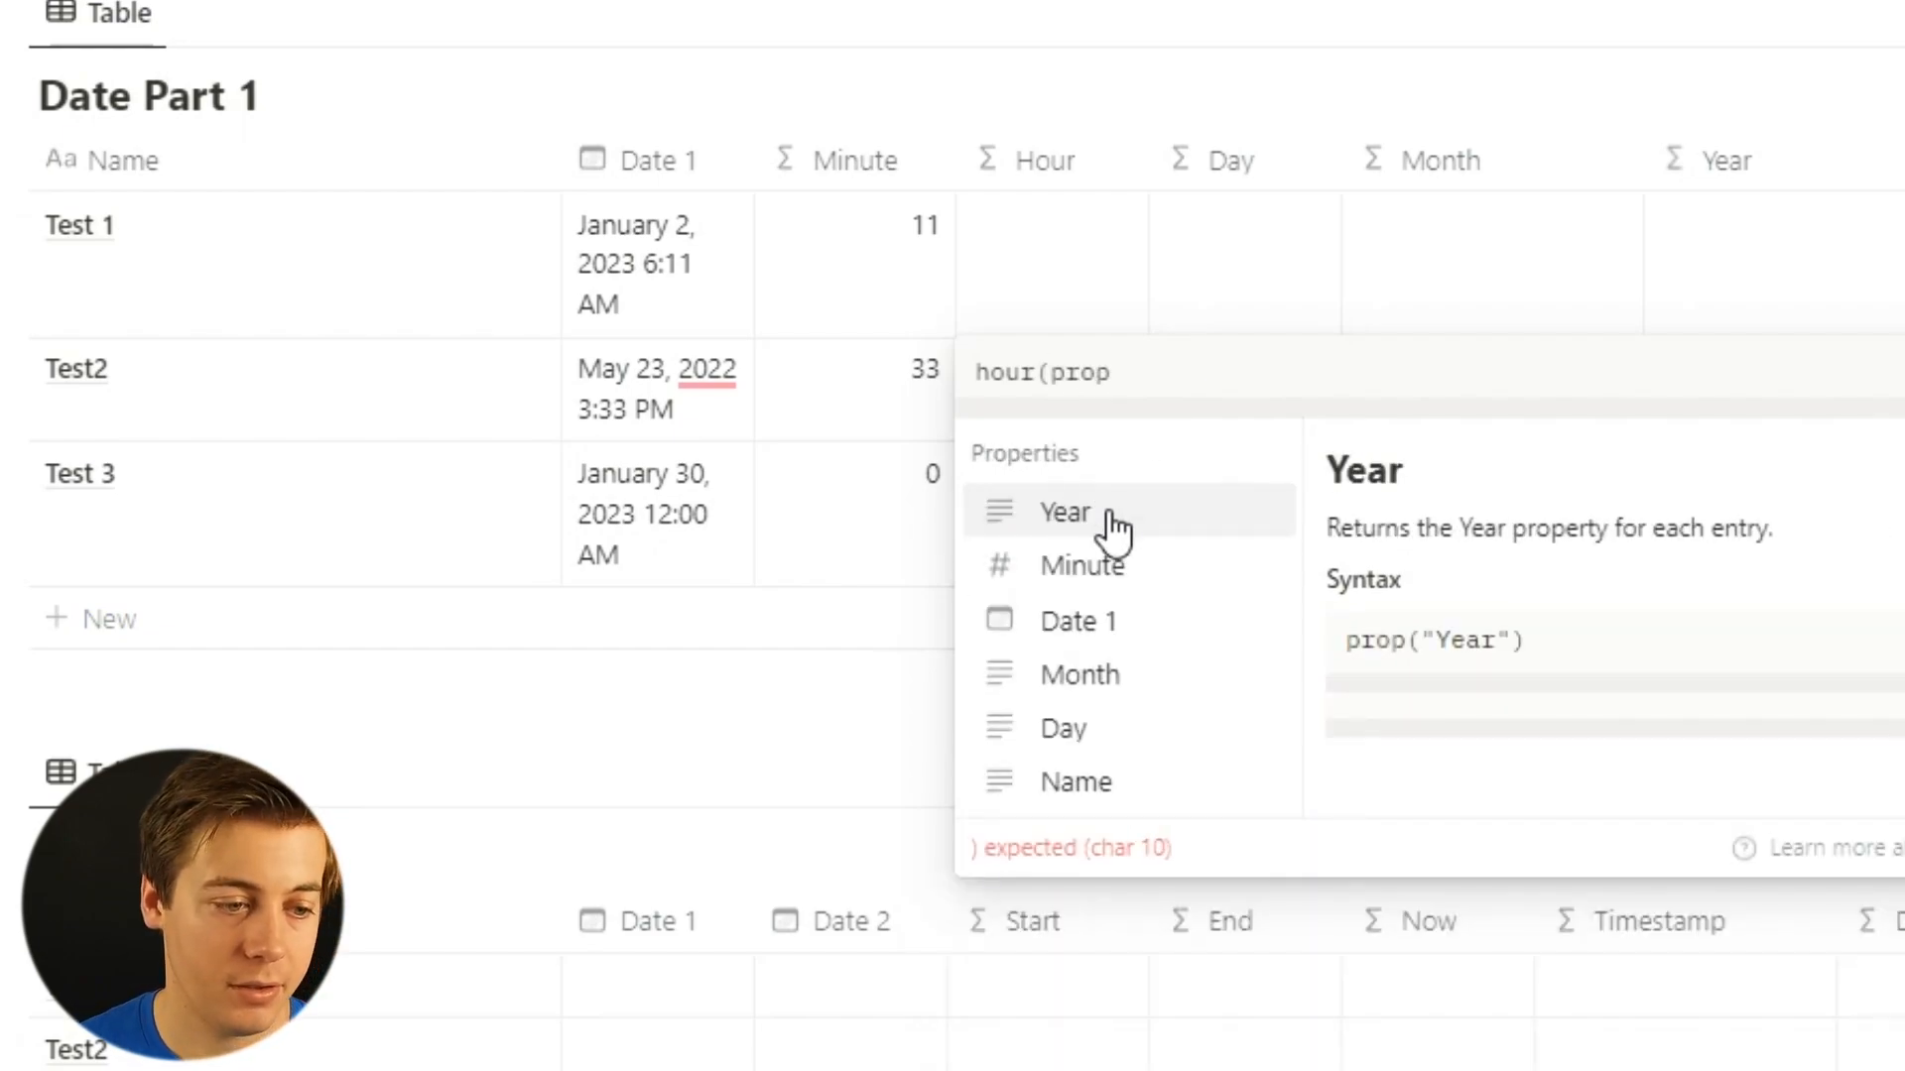
left_click(1129, 621)
type(")")
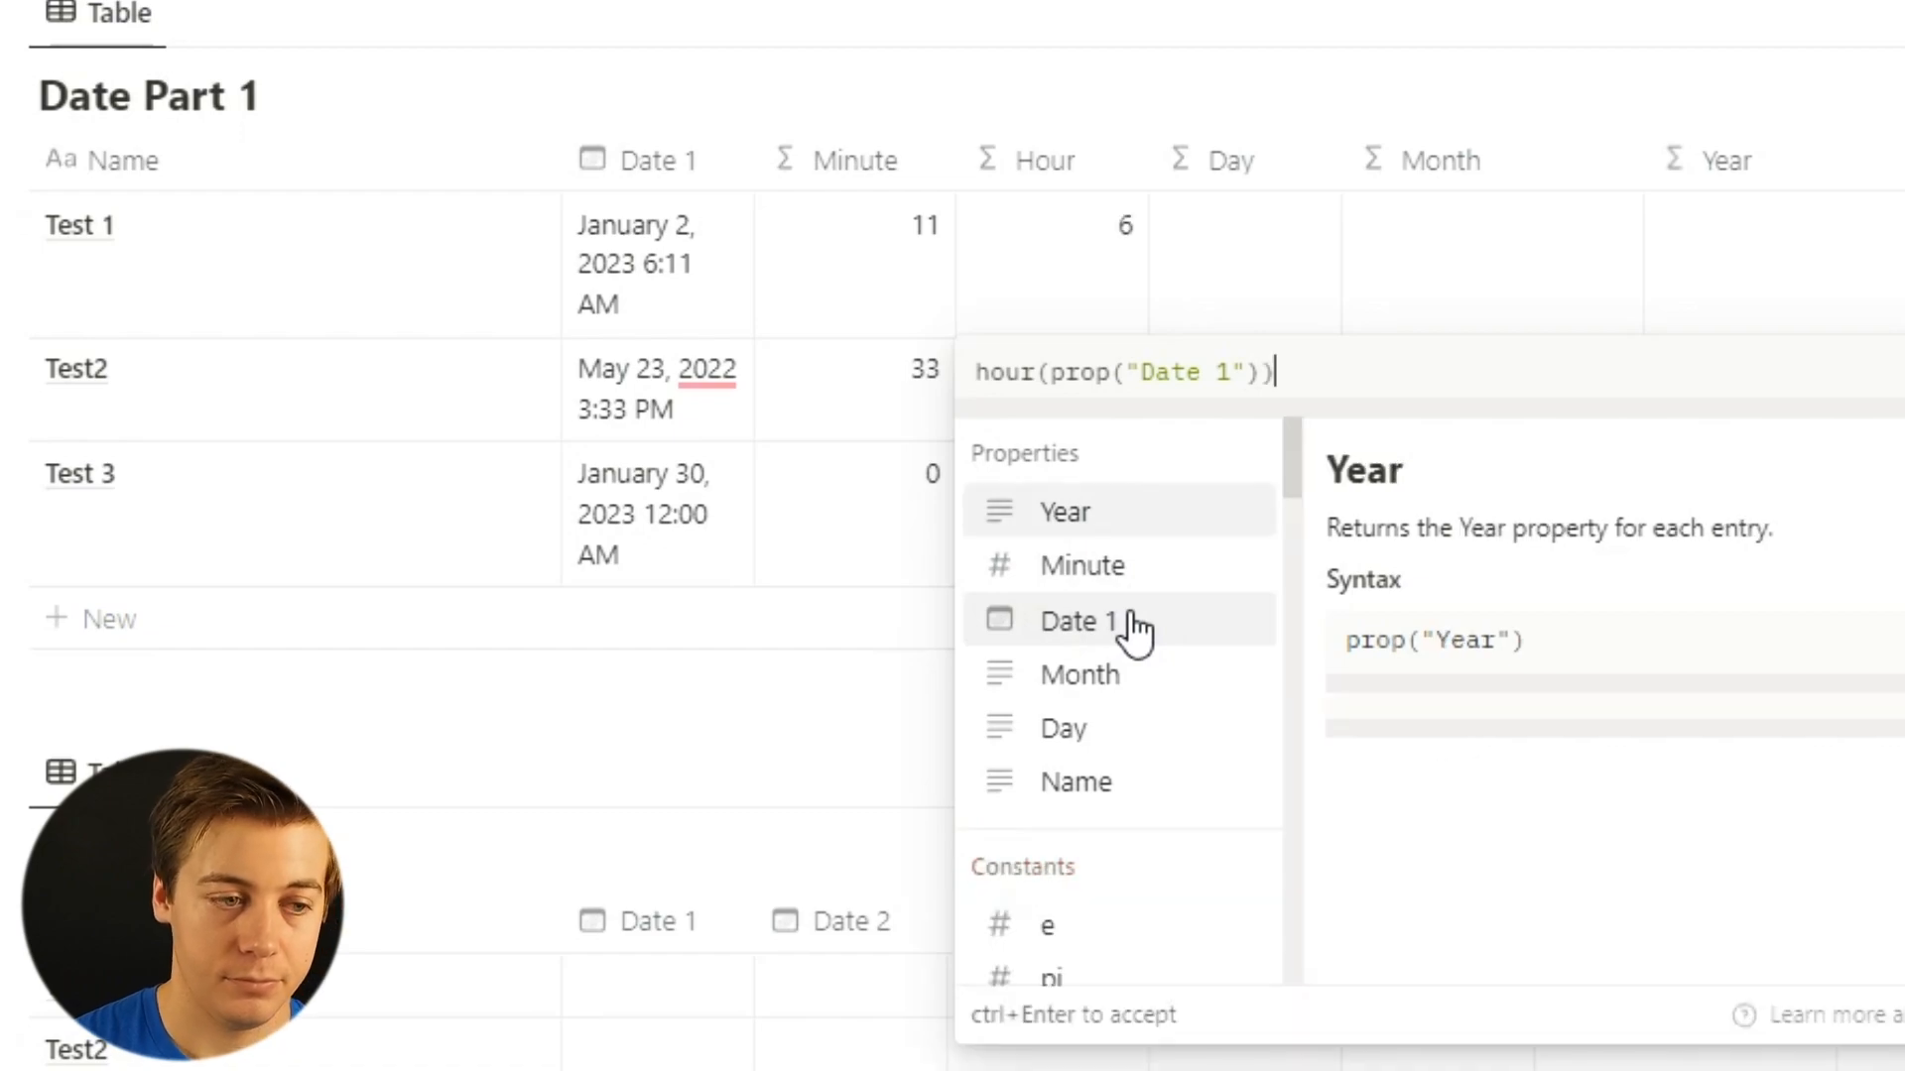
left_click(1054, 323)
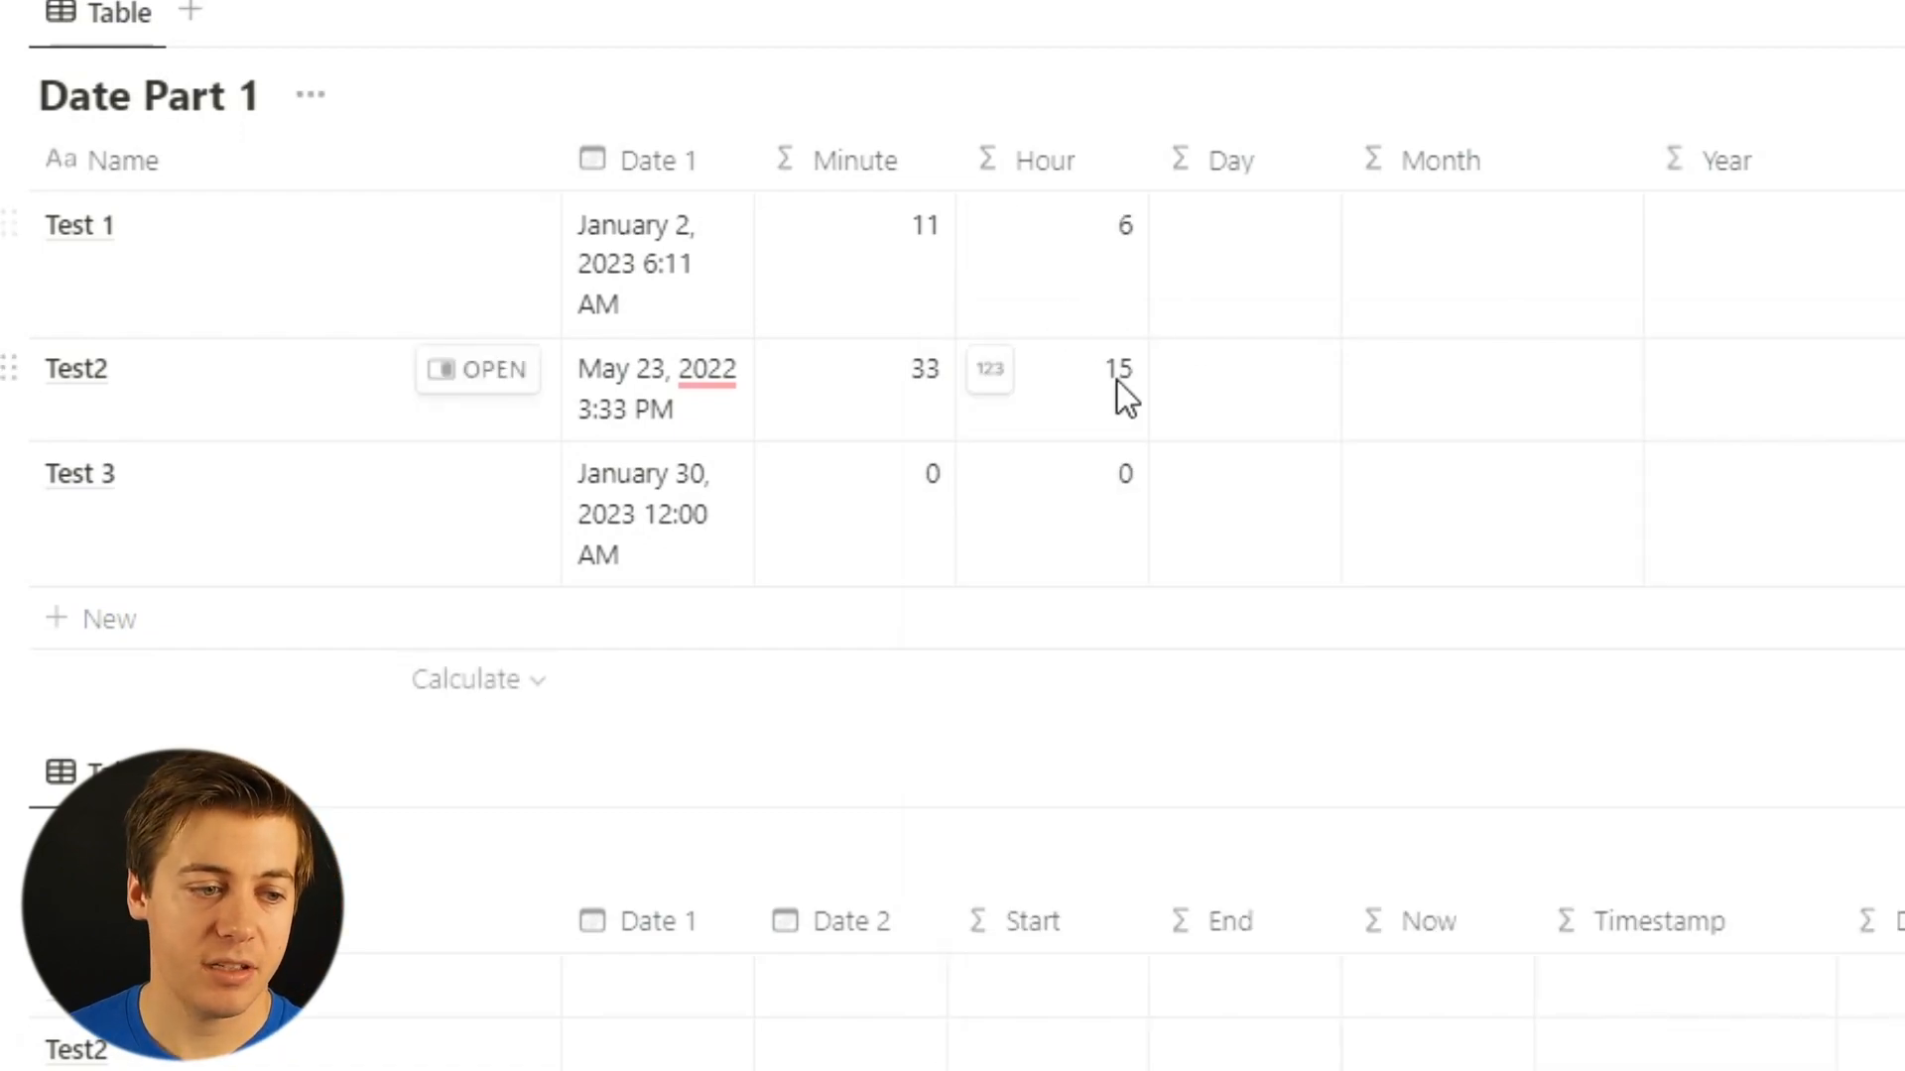
Open the formula editor for the Date Part 1 table's Day column.
left_click(1250, 240)
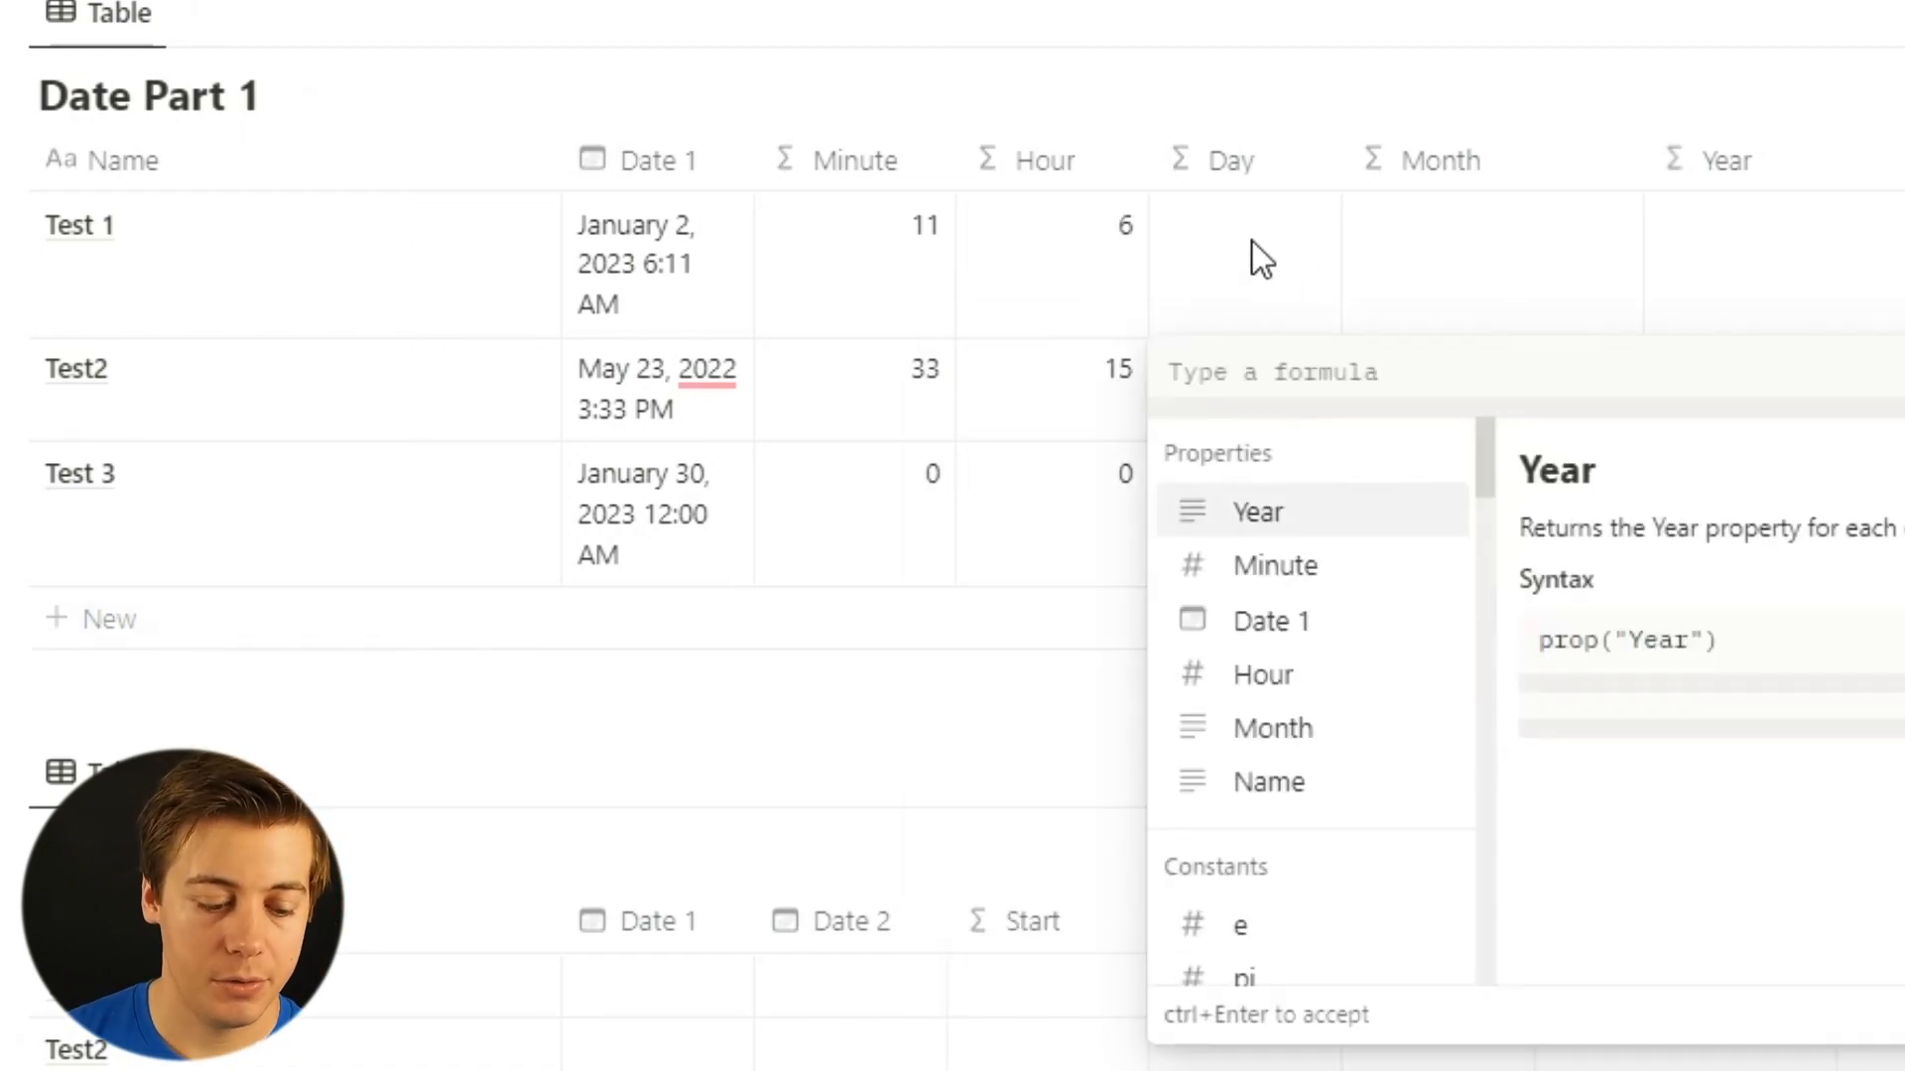
Give the Day column of Date Part 1 the formula day(prop("Date 1")).
type("day(d")
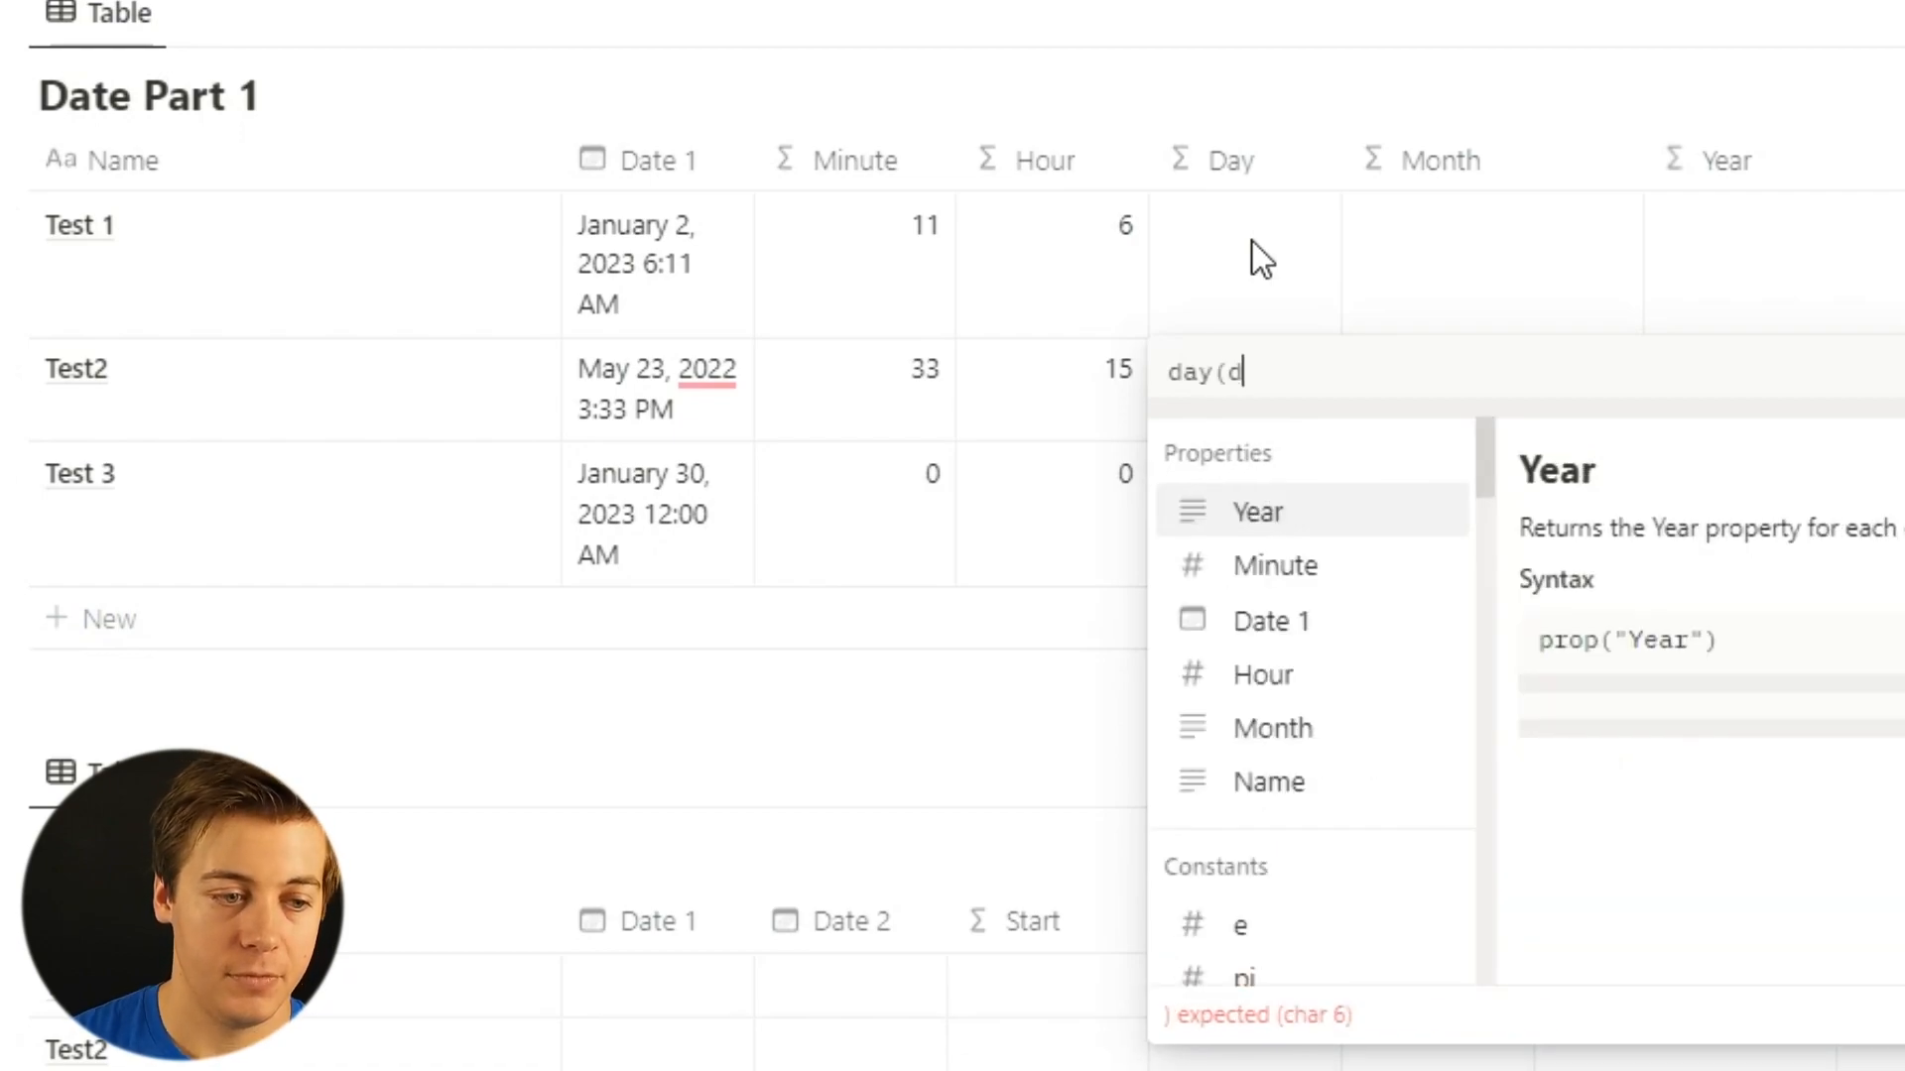
left_click(1278, 517)
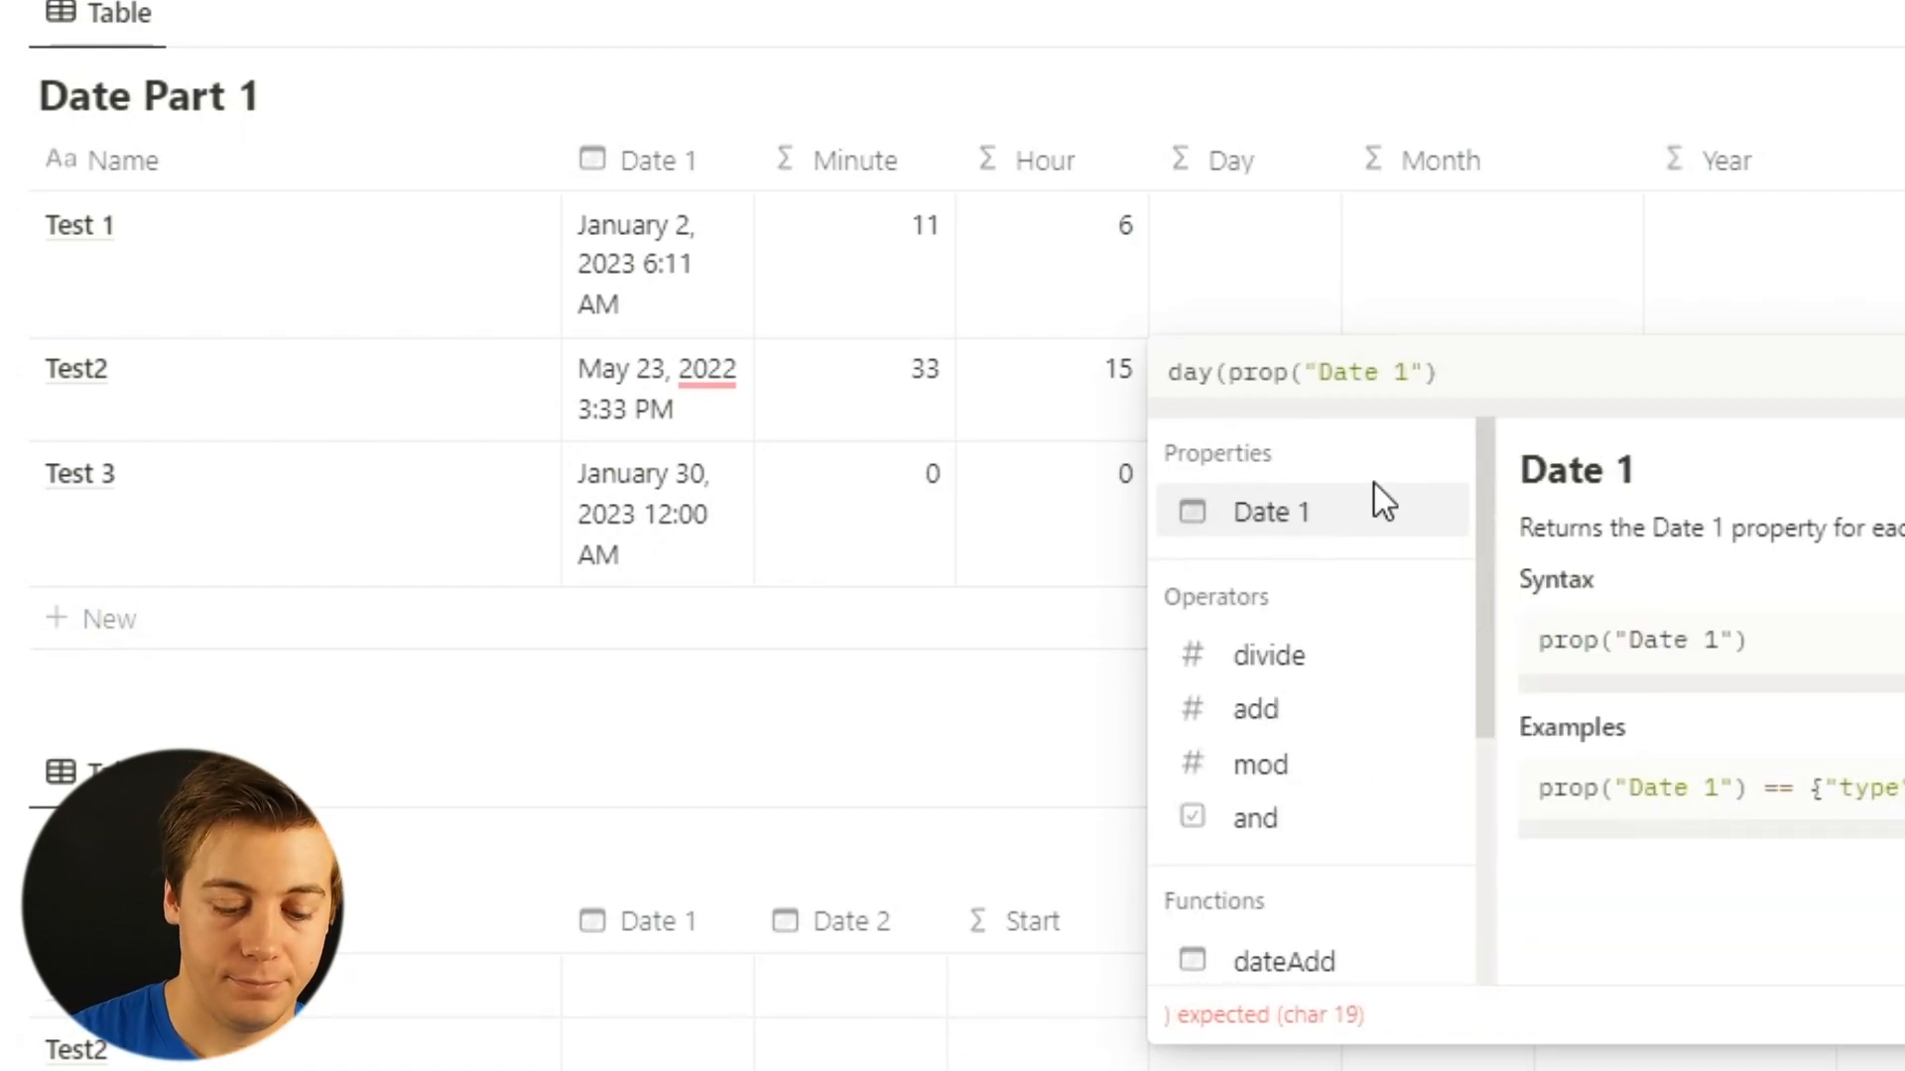
type(")")
key("ctrl+Return")
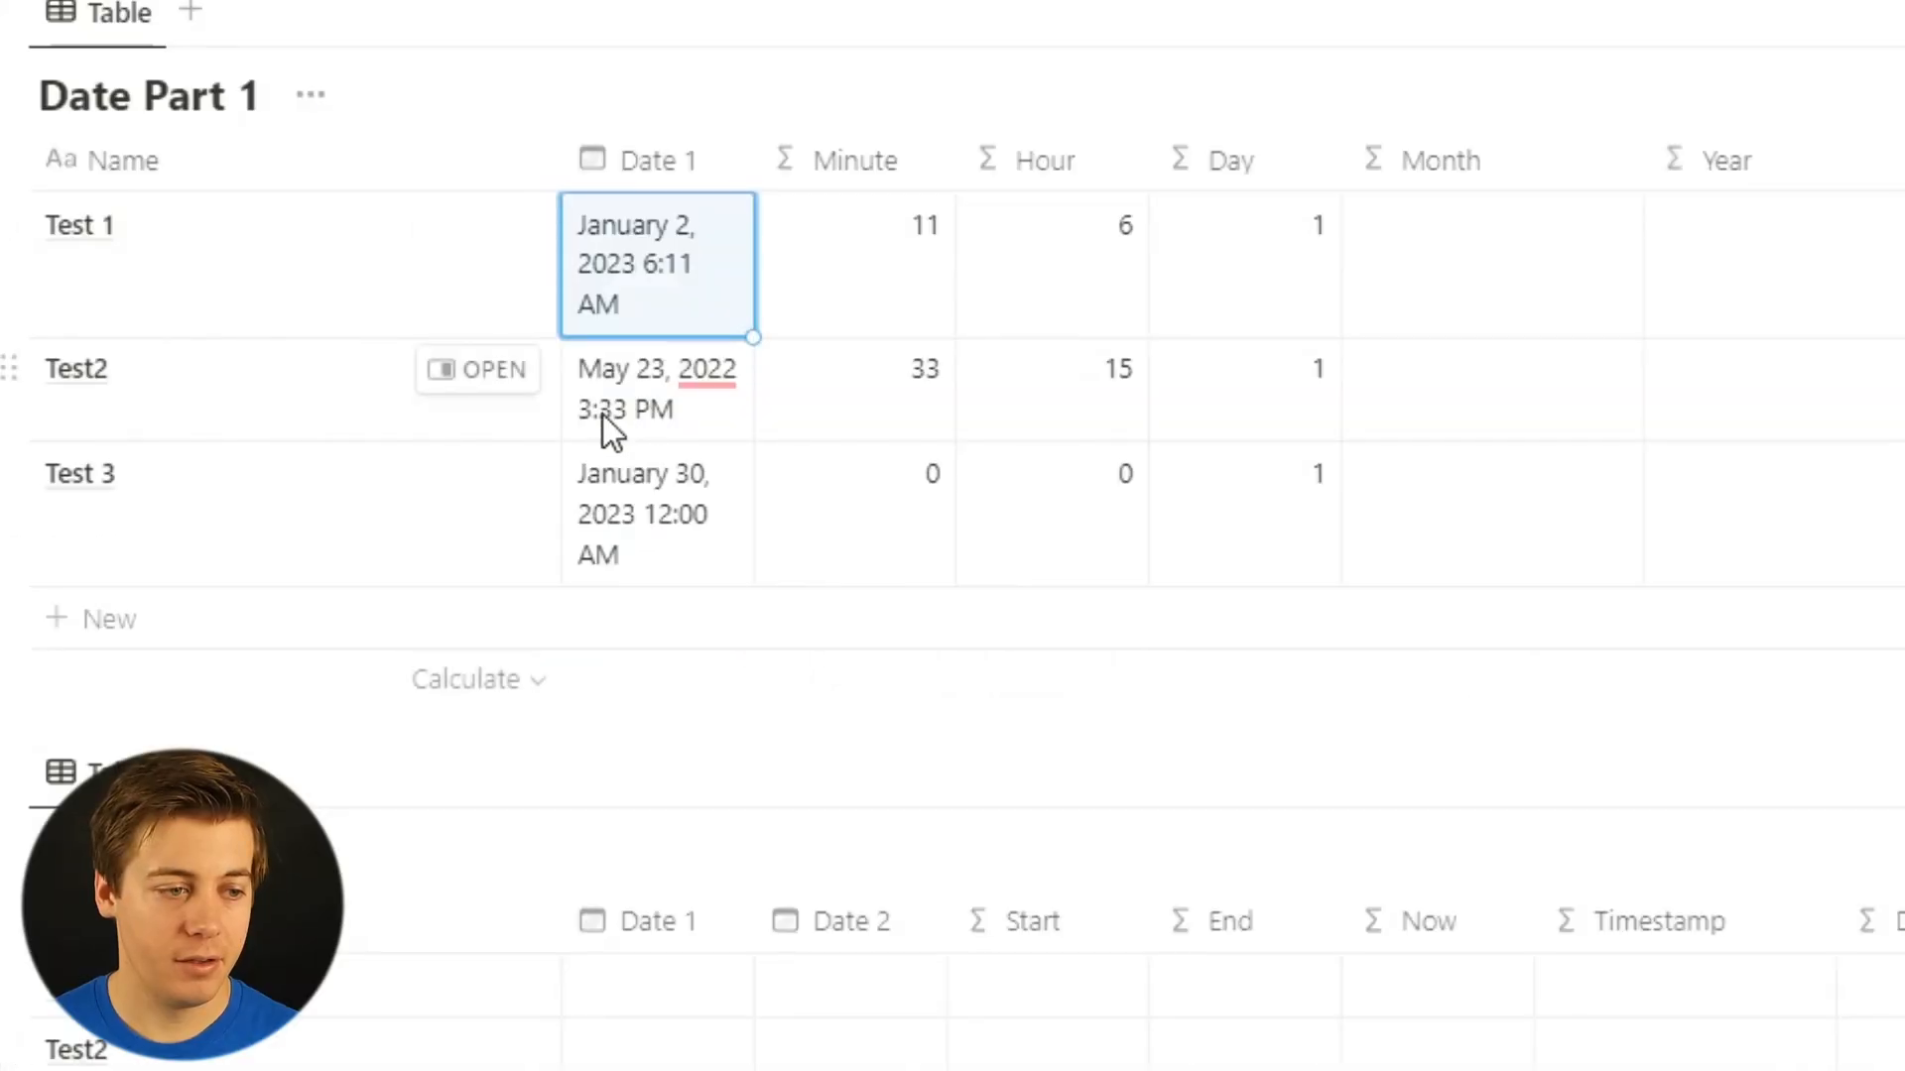
Set the Date 1 value of Test 3 in Date Part 1 to January 25, 2023.
left_click(603, 414)
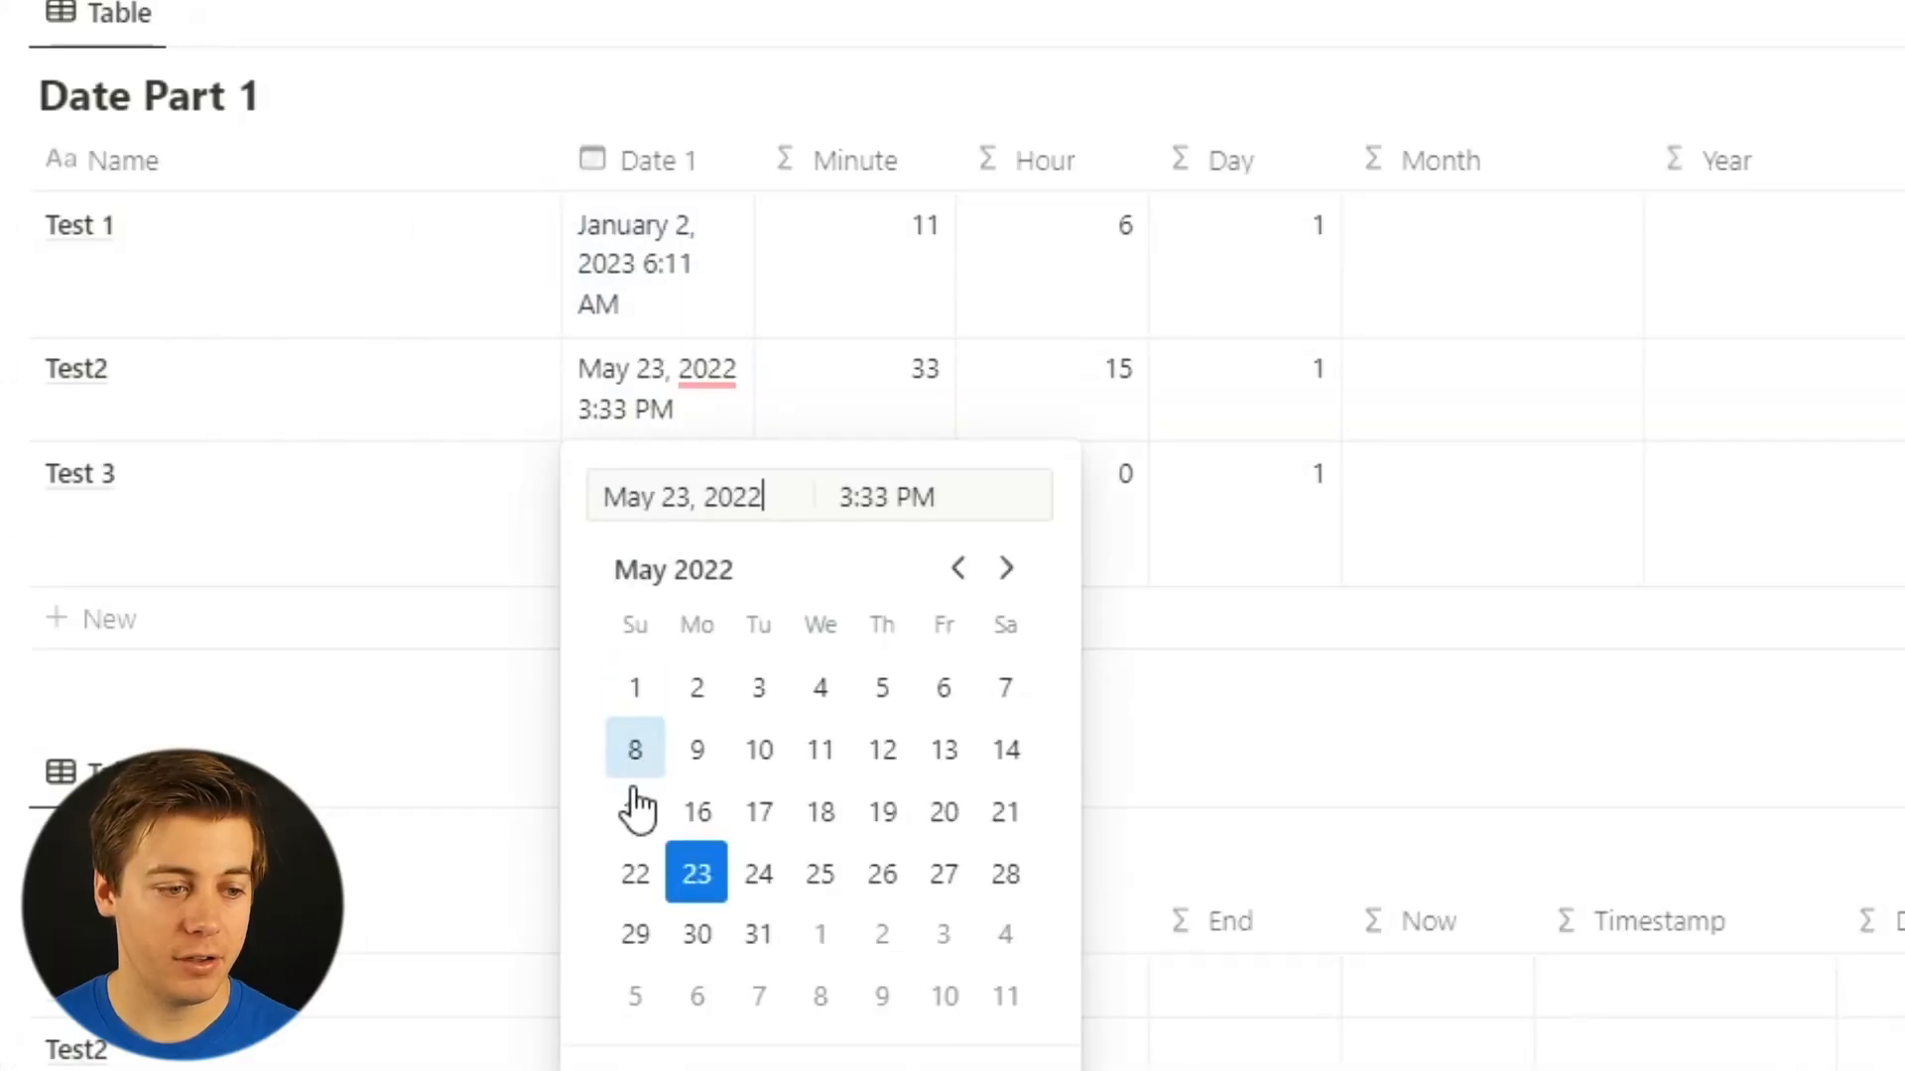
left_click(1640, 412)
left_click(669, 515)
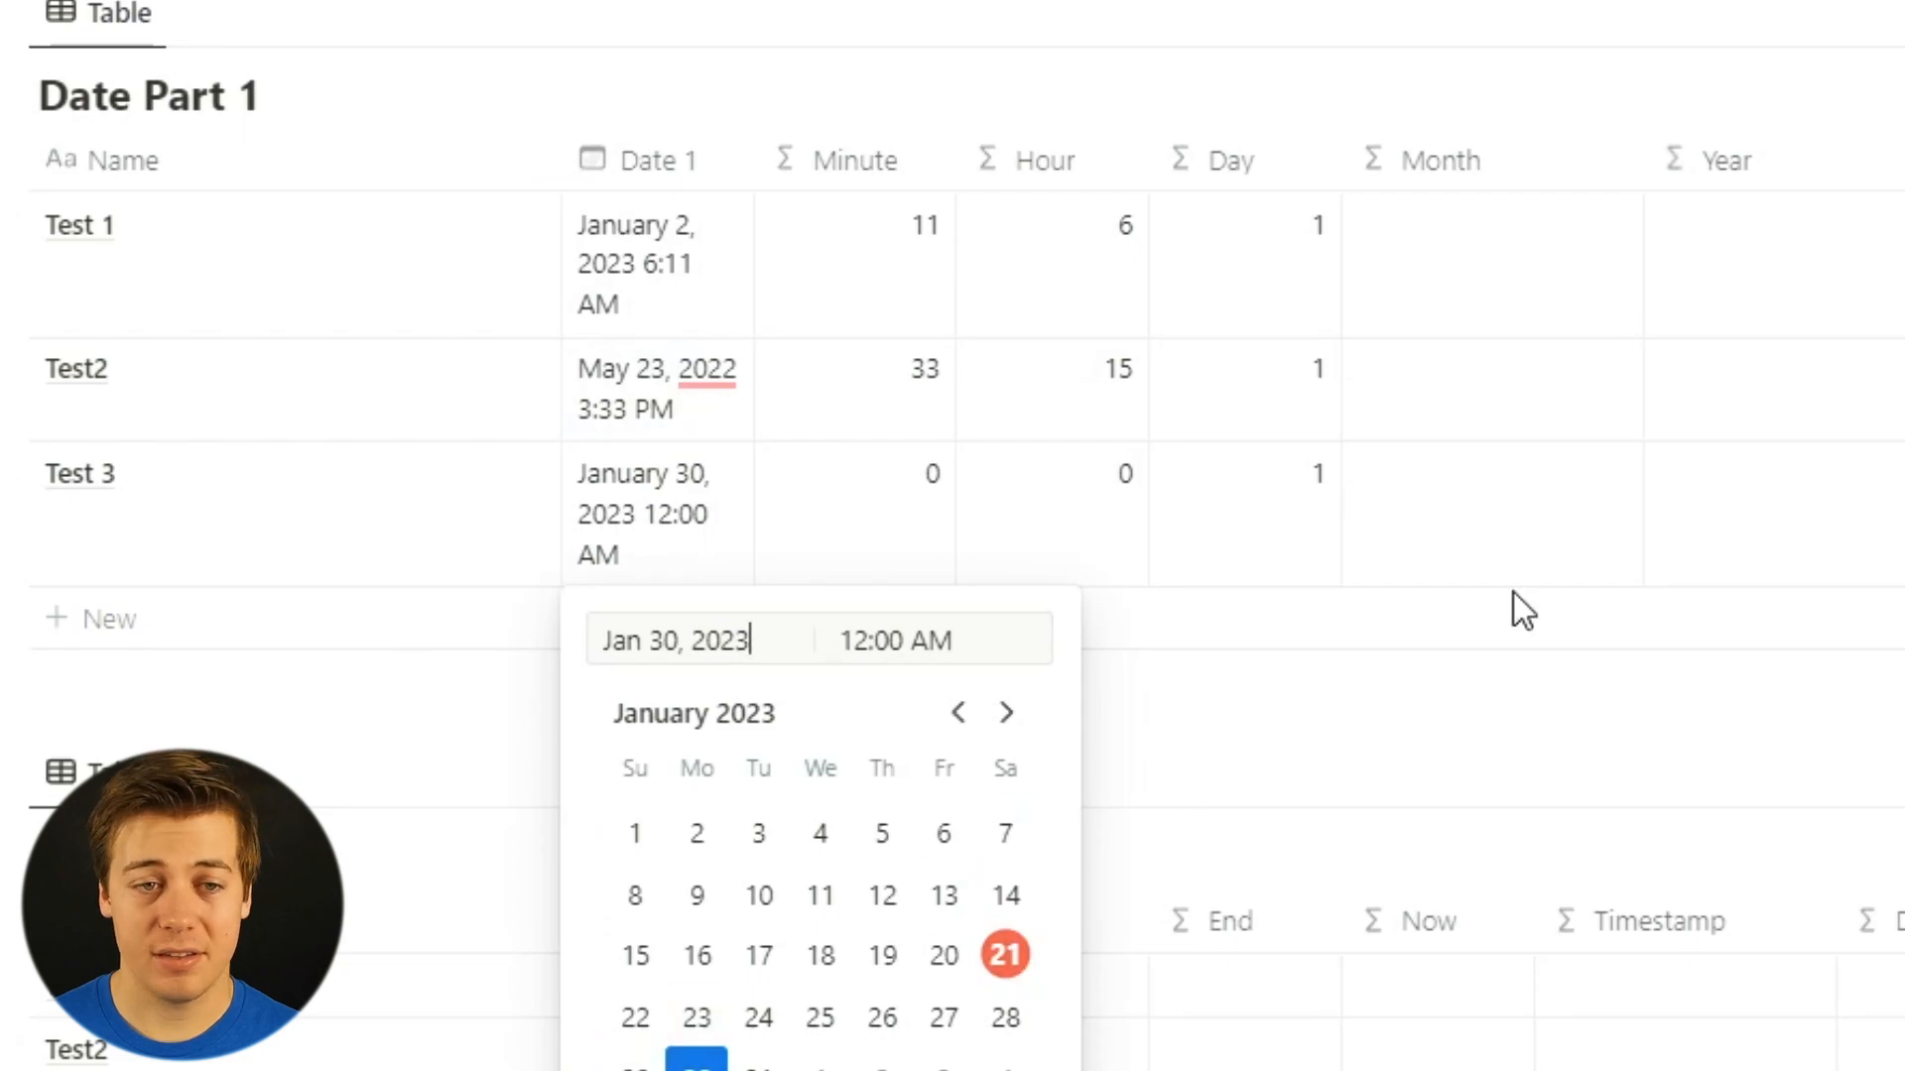
left_click(806, 1014)
left_click(1454, 511)
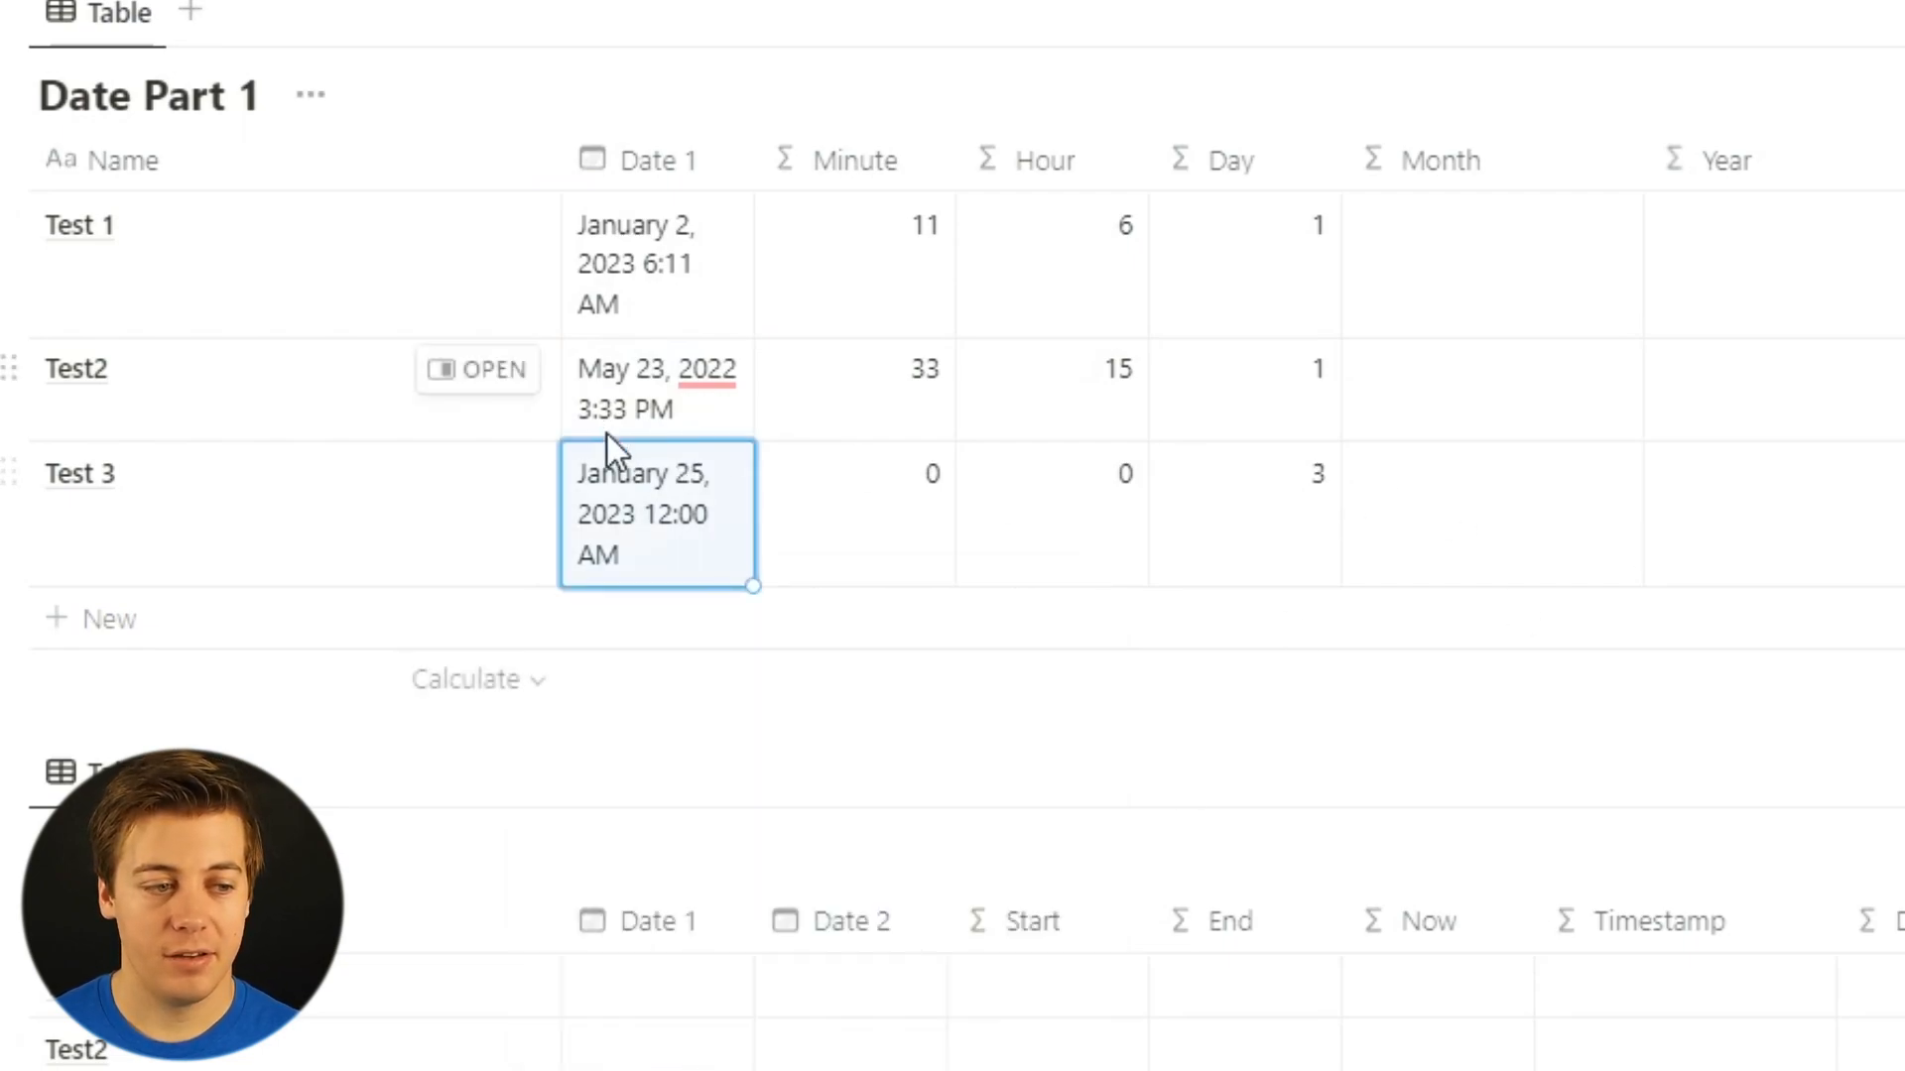
Change Test 3's Date 1 to January 27, 2023, and after that to January 28, 2023.
left_click(647, 526)
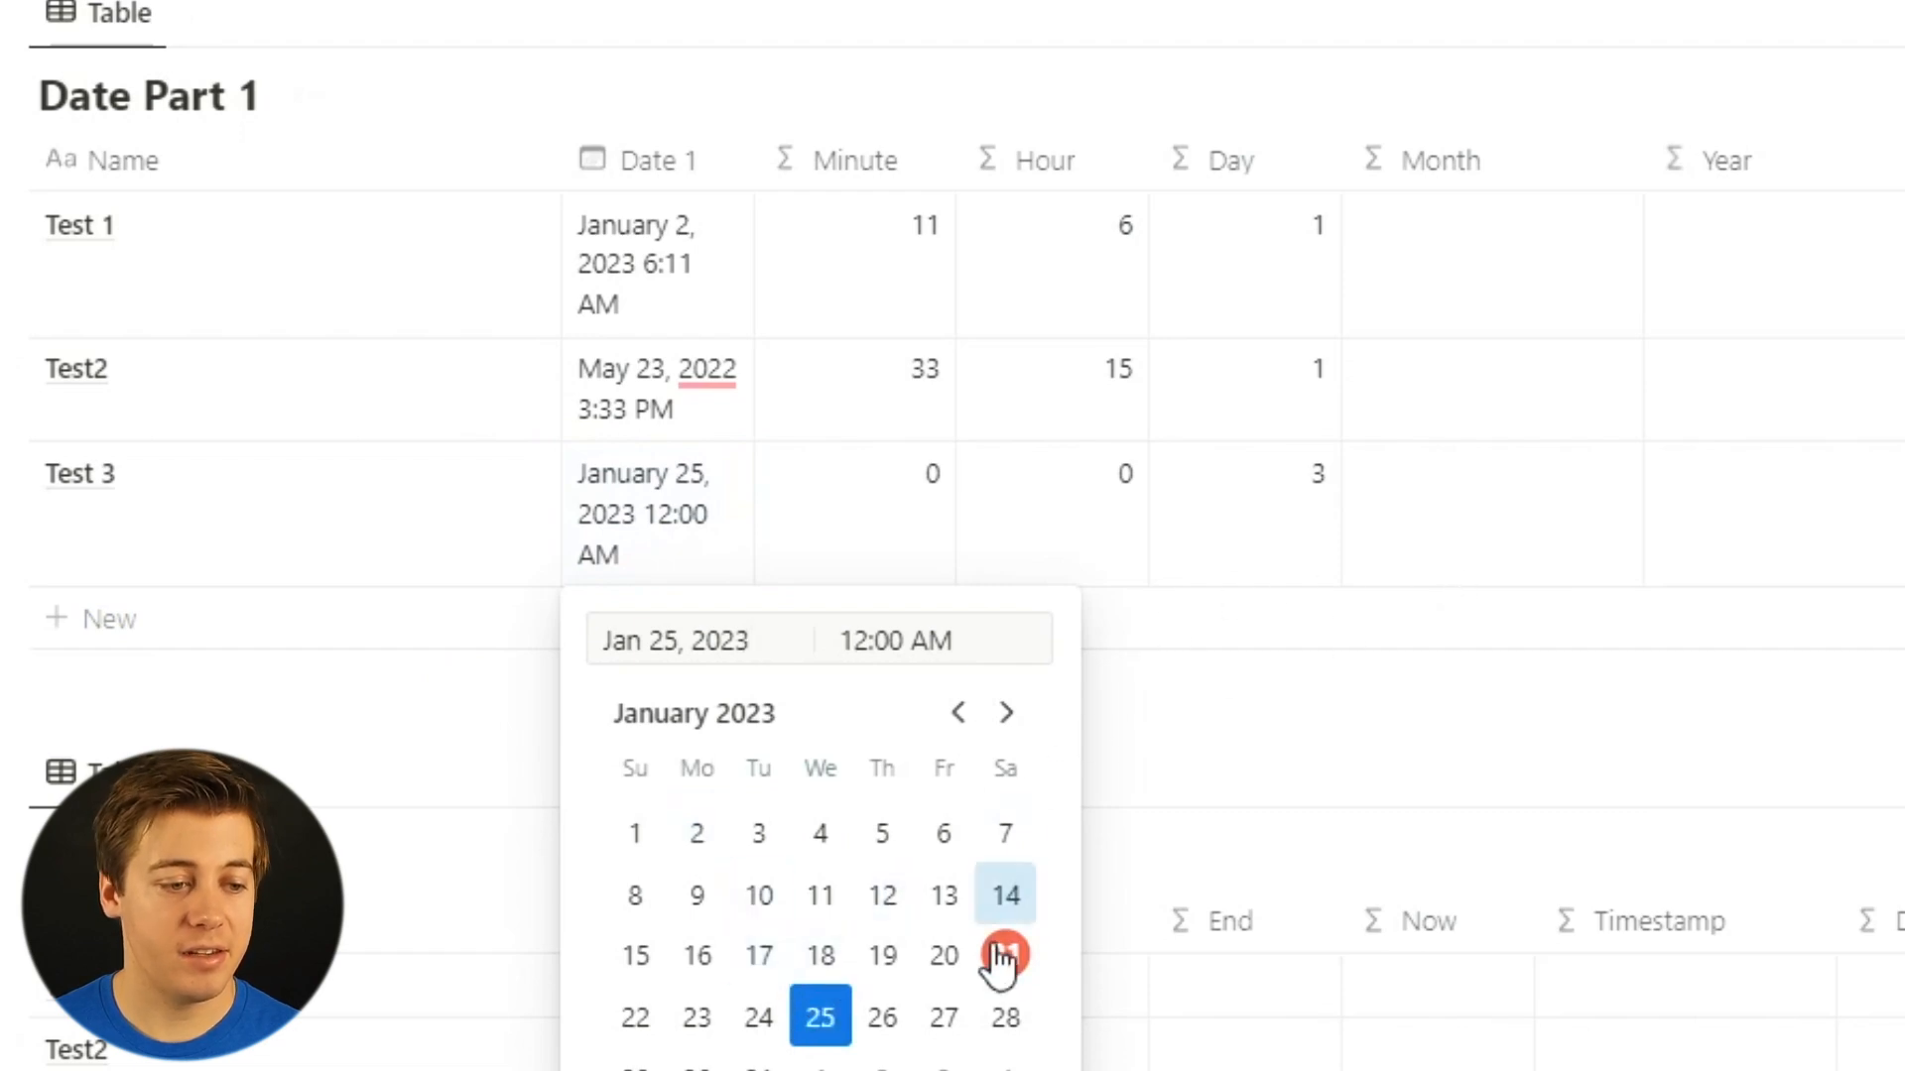
left_click(947, 1026)
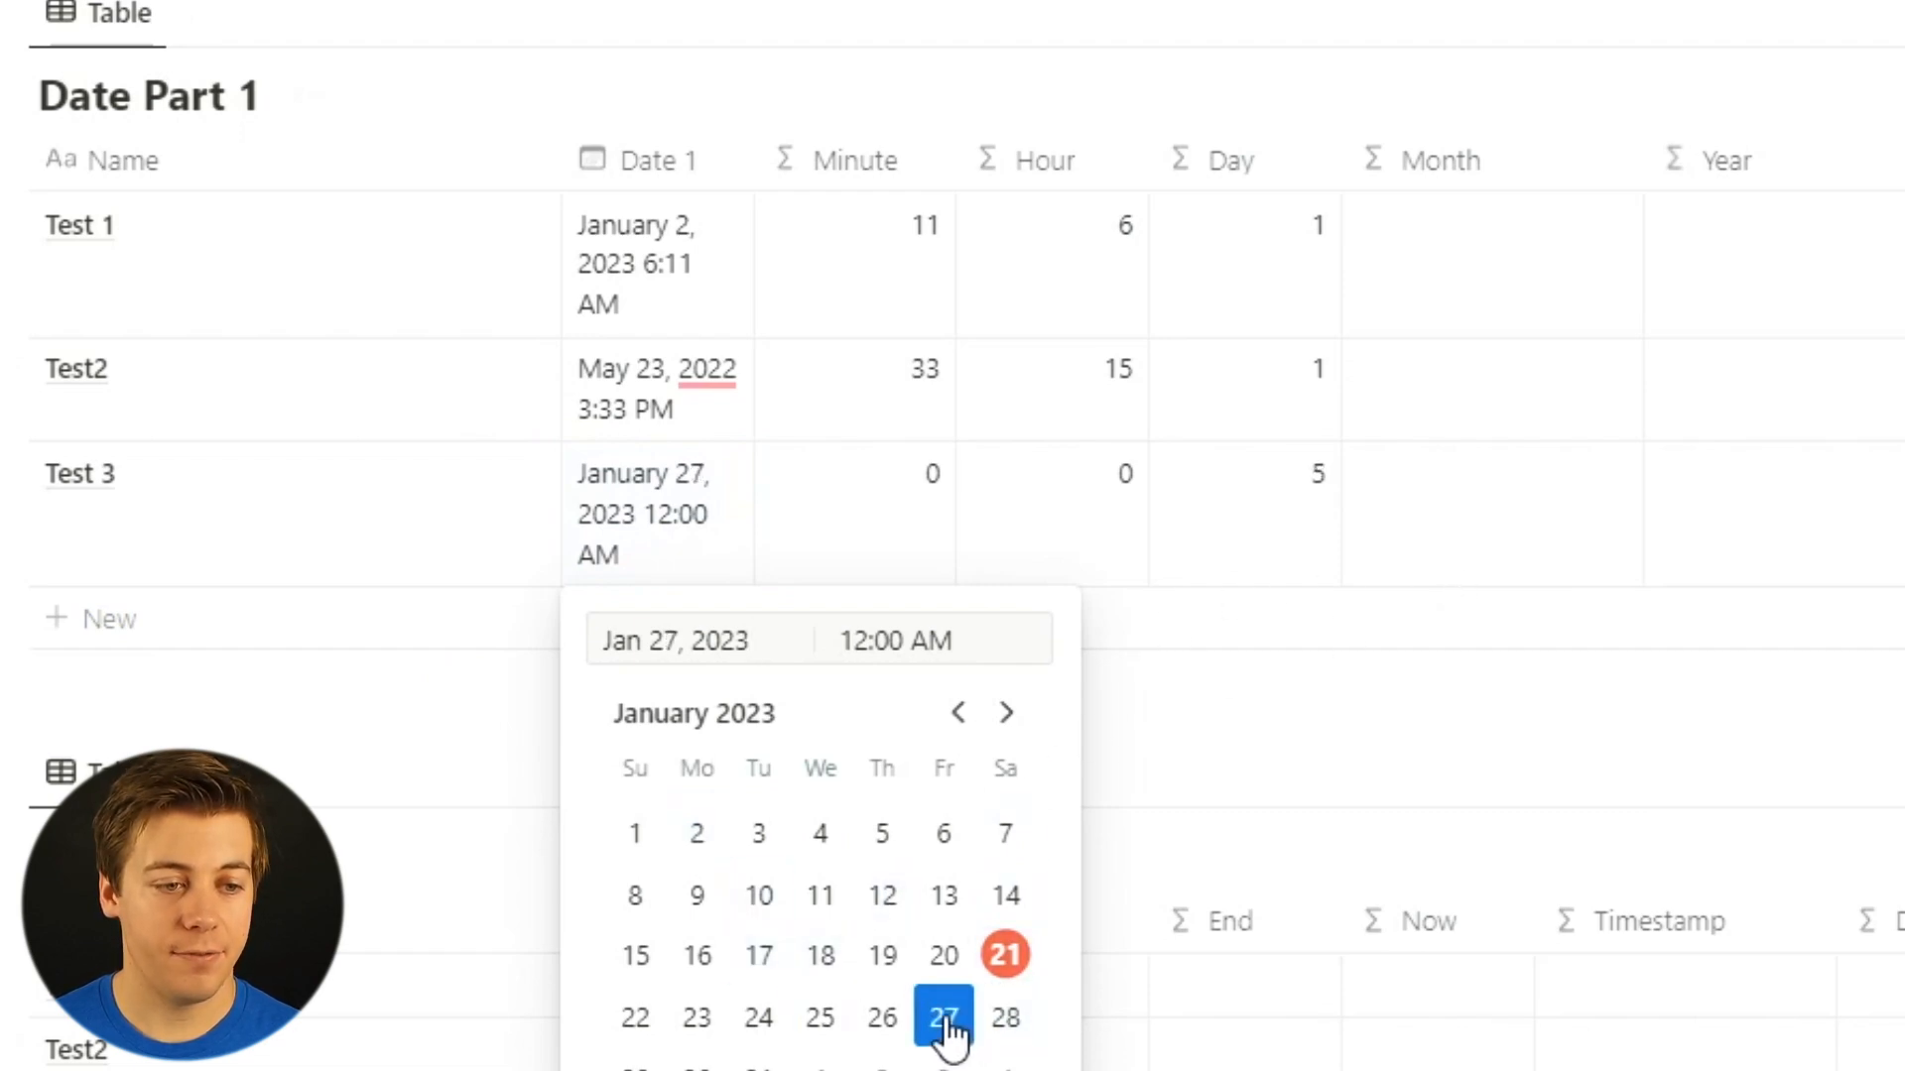
left_click(1010, 1026)
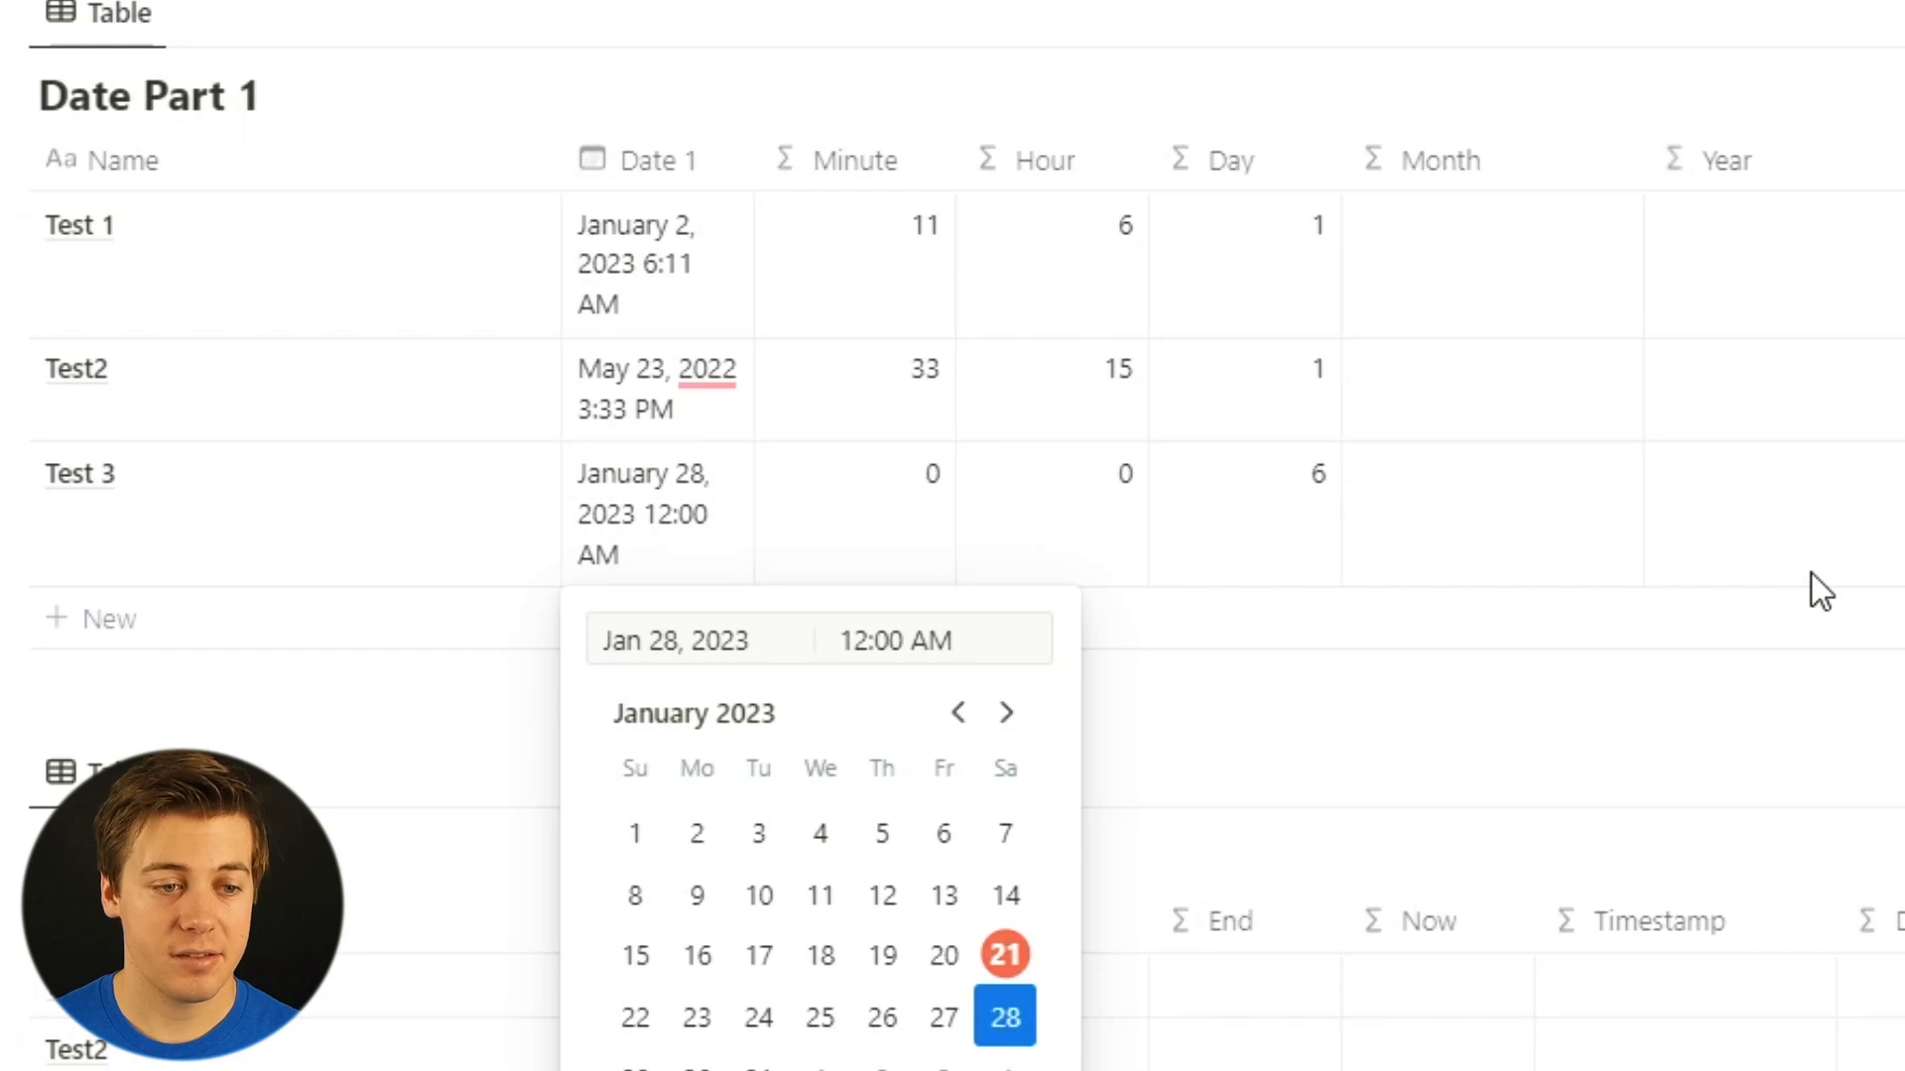
key("Escape")
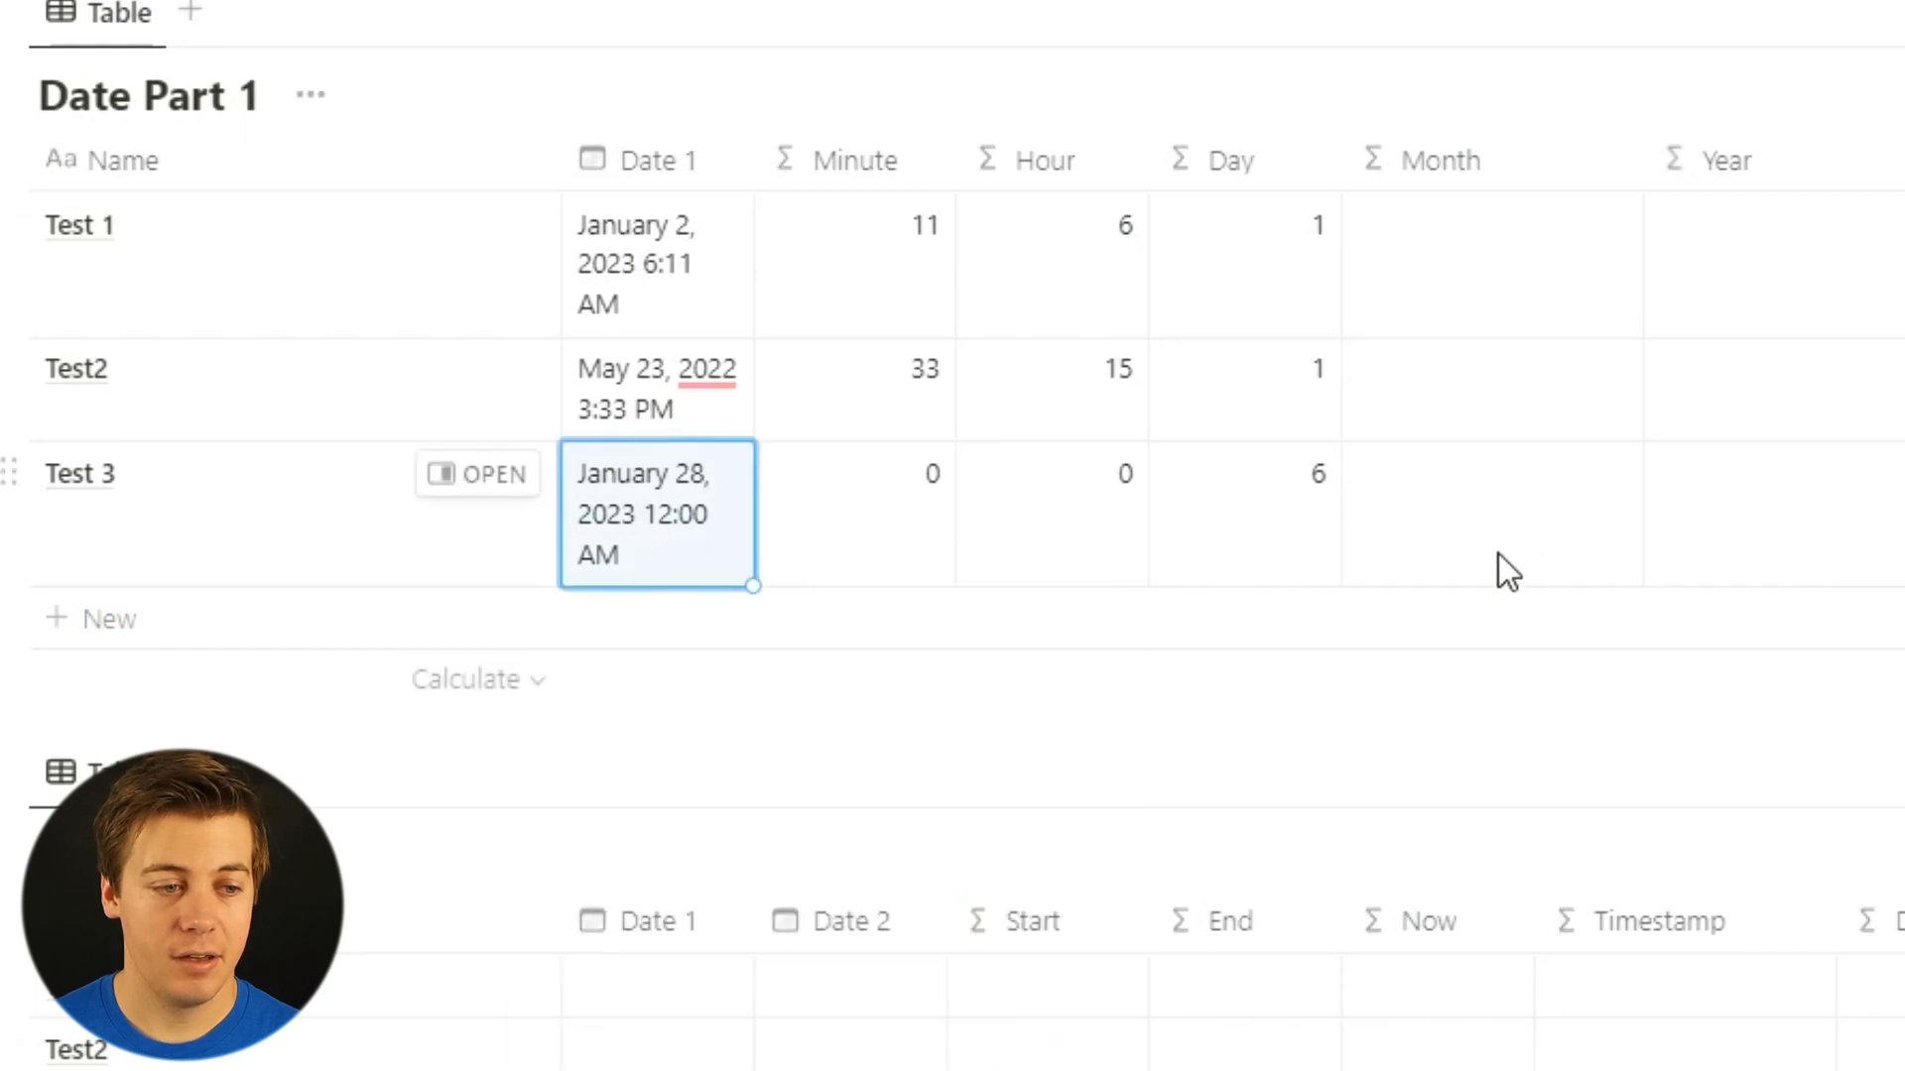
Set Test 3's Date 1 in Date Part 1 to December 7, 2022.
left_click(627, 514)
left_click(956, 712)
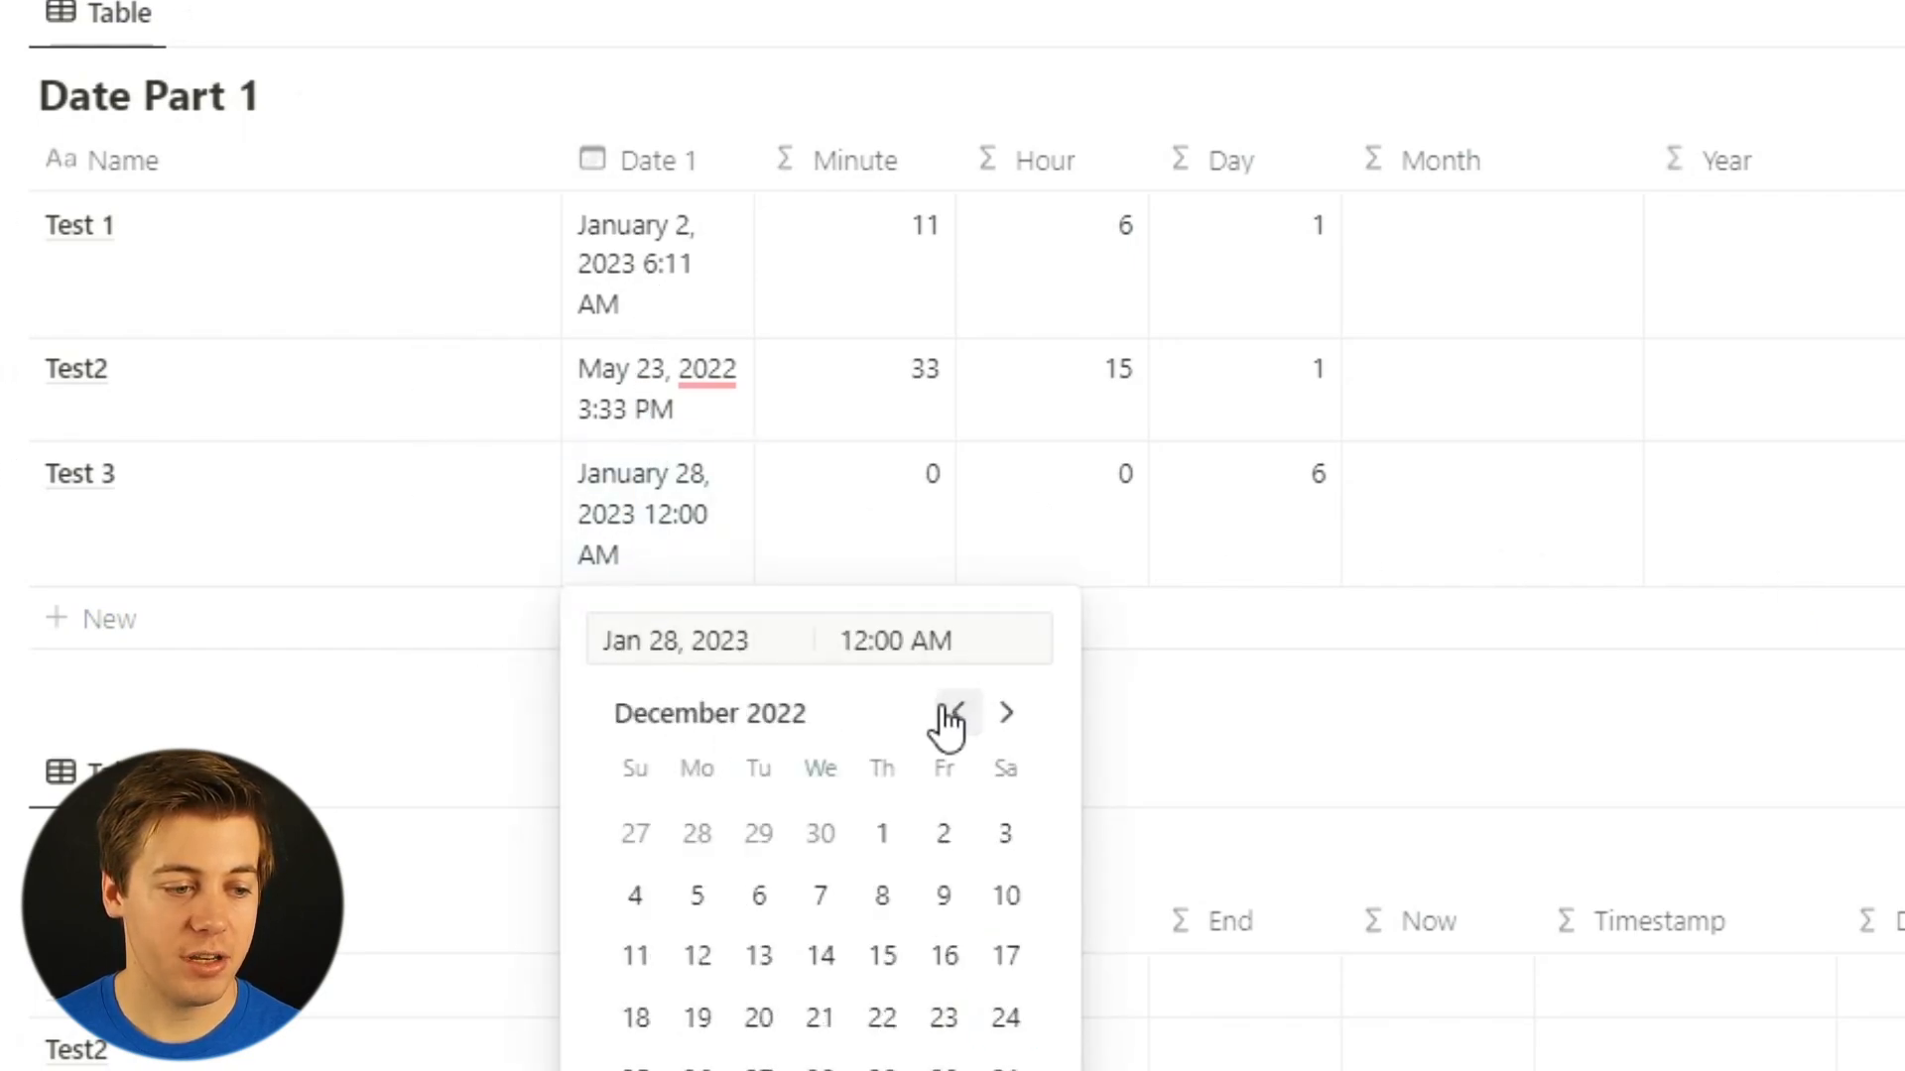
left_click(849, 878)
left_click(1611, 566)
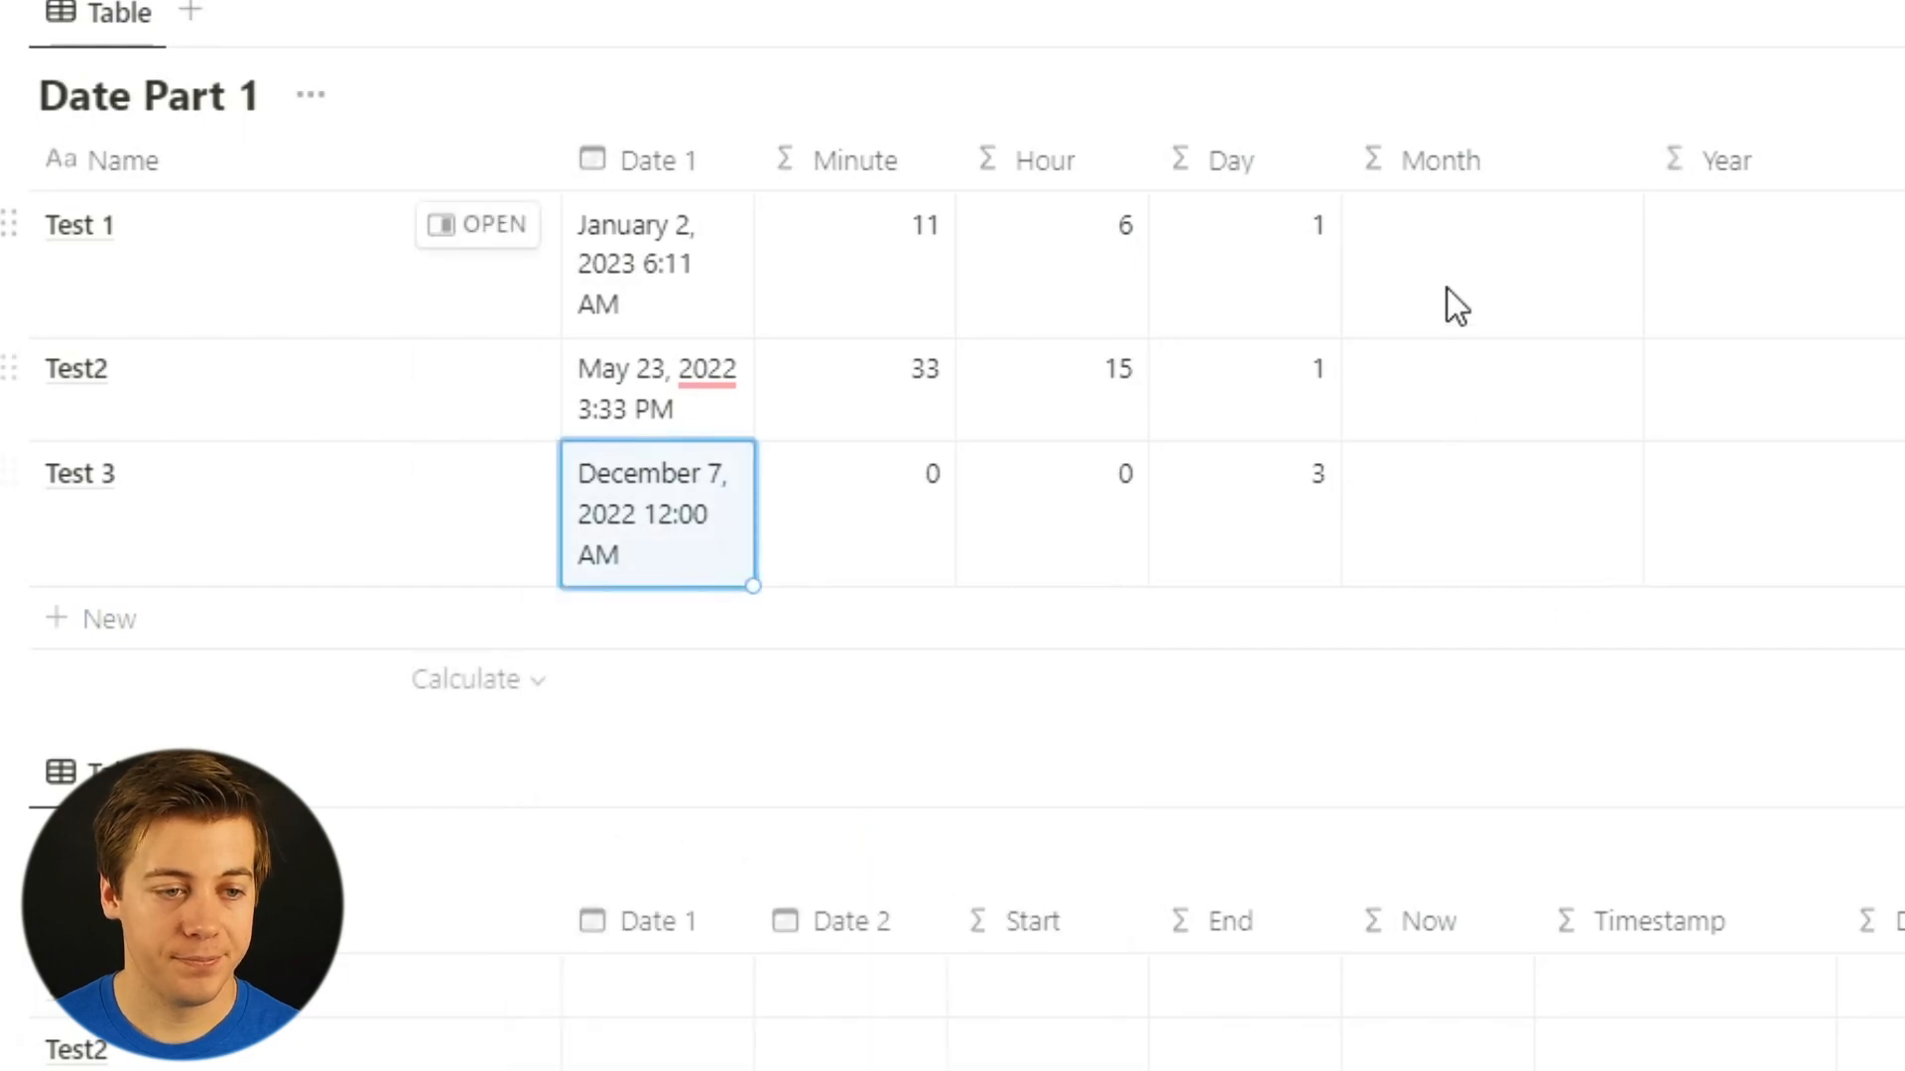
Give the Month column of Date Part 1 the formula month(prop("Date 1")).
left_click(1381, 299)
type("month(")
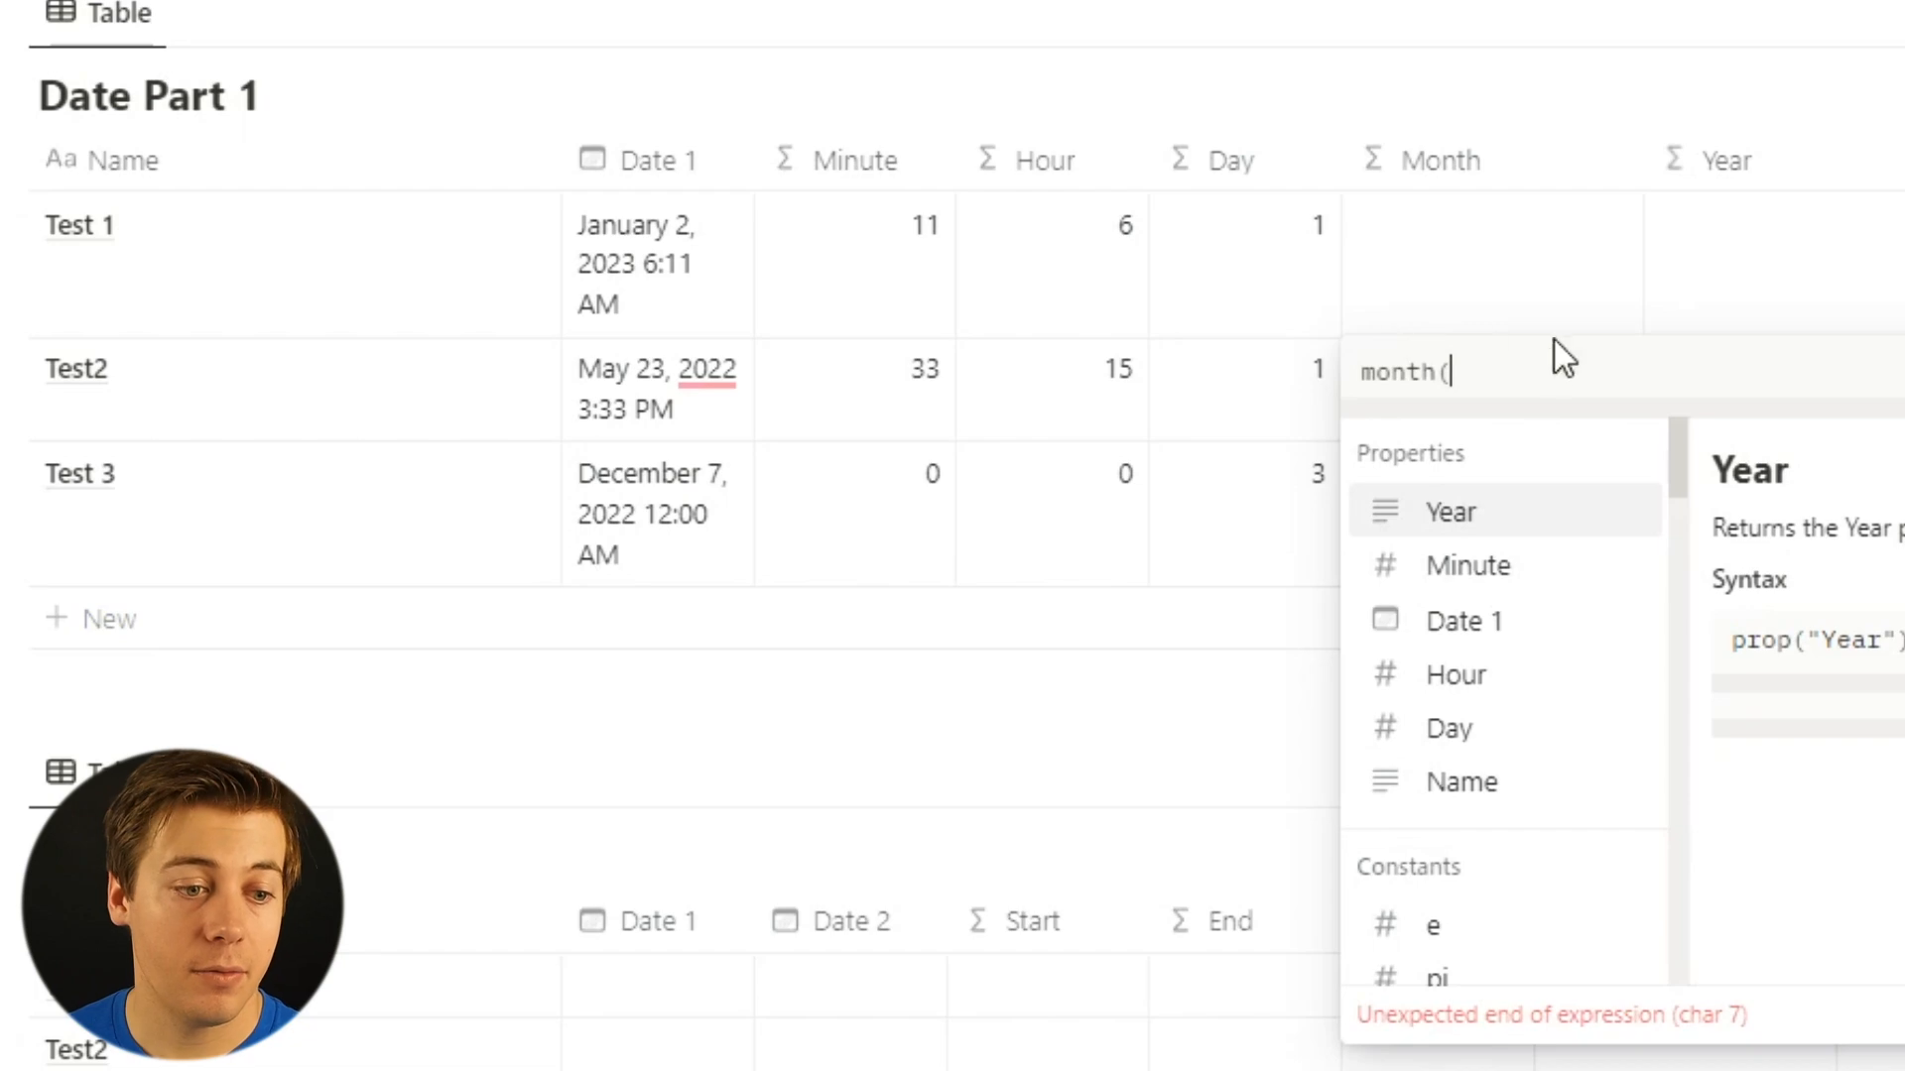
left_click(1483, 650)
type(")")
key("ctrl+Return")
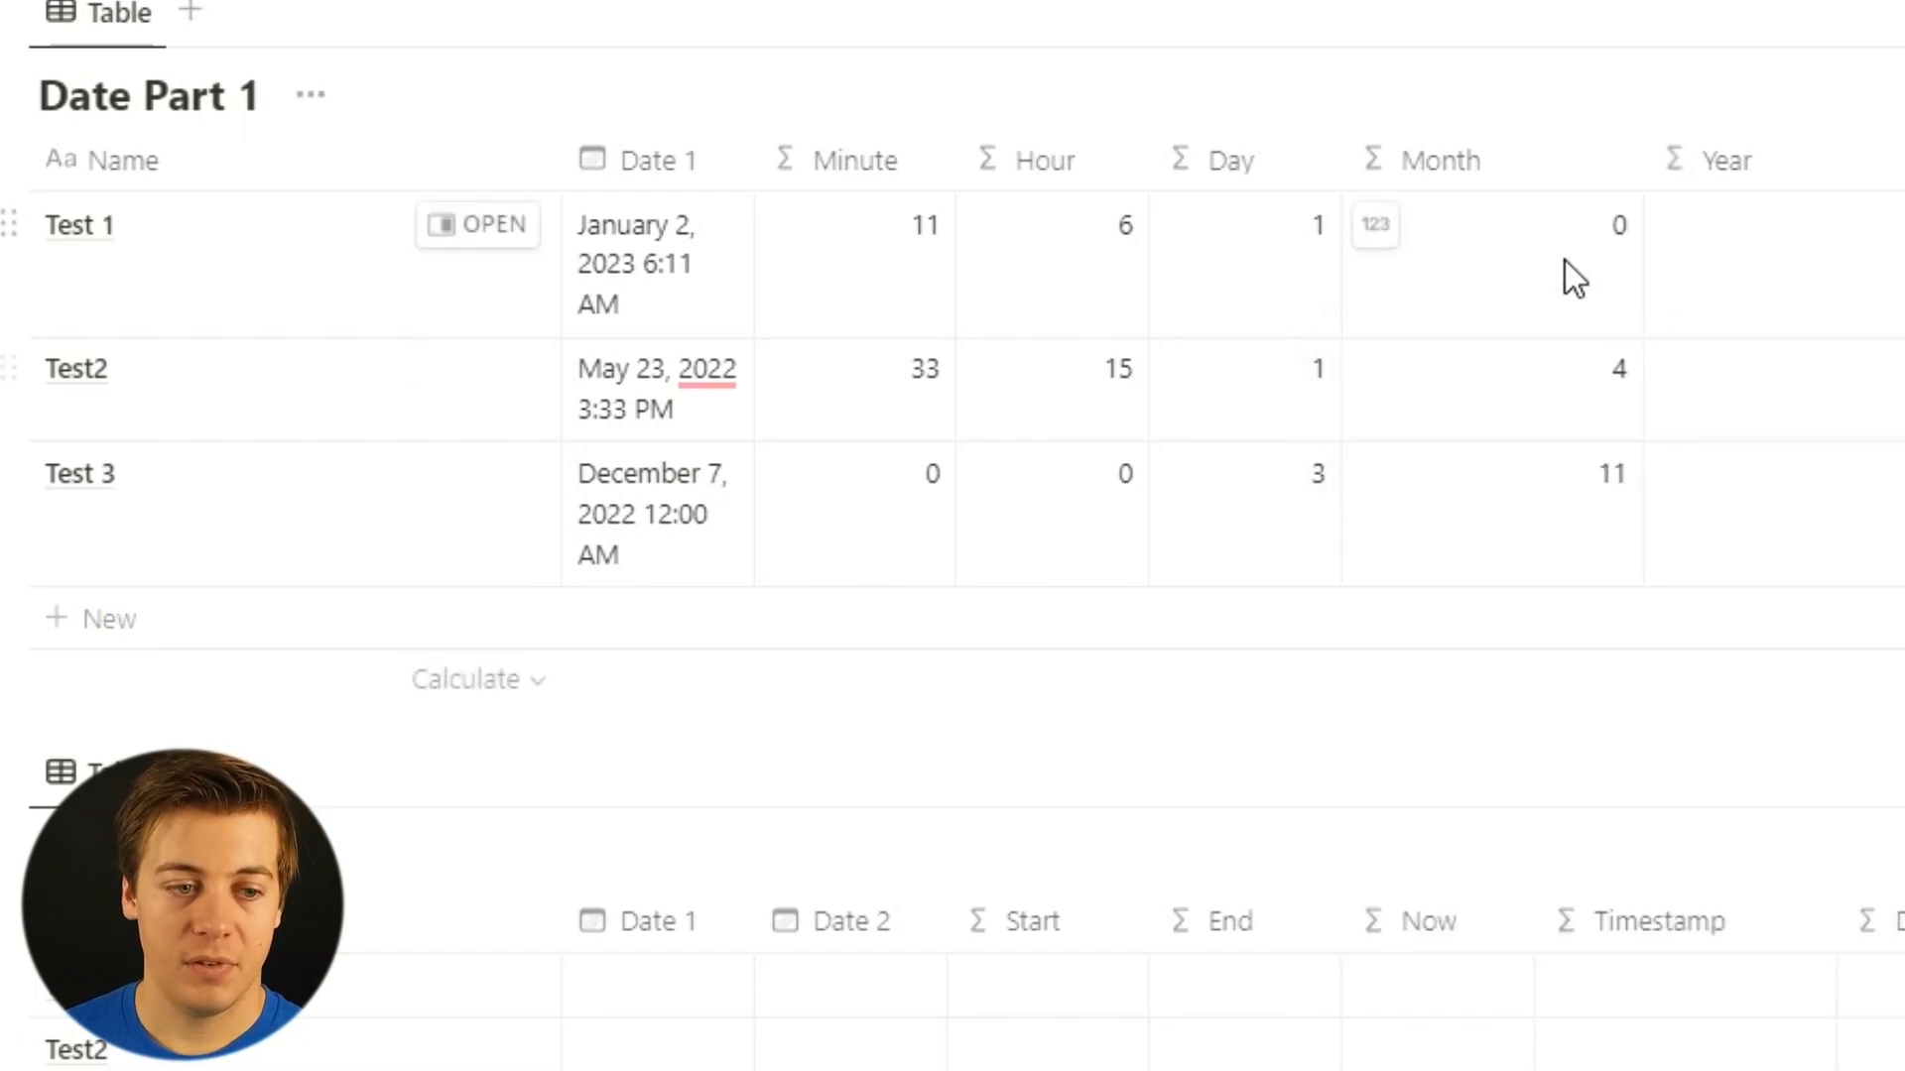
Begin the Year column's formula in Date Part 1 with the year function.
left_click(1871, 270)
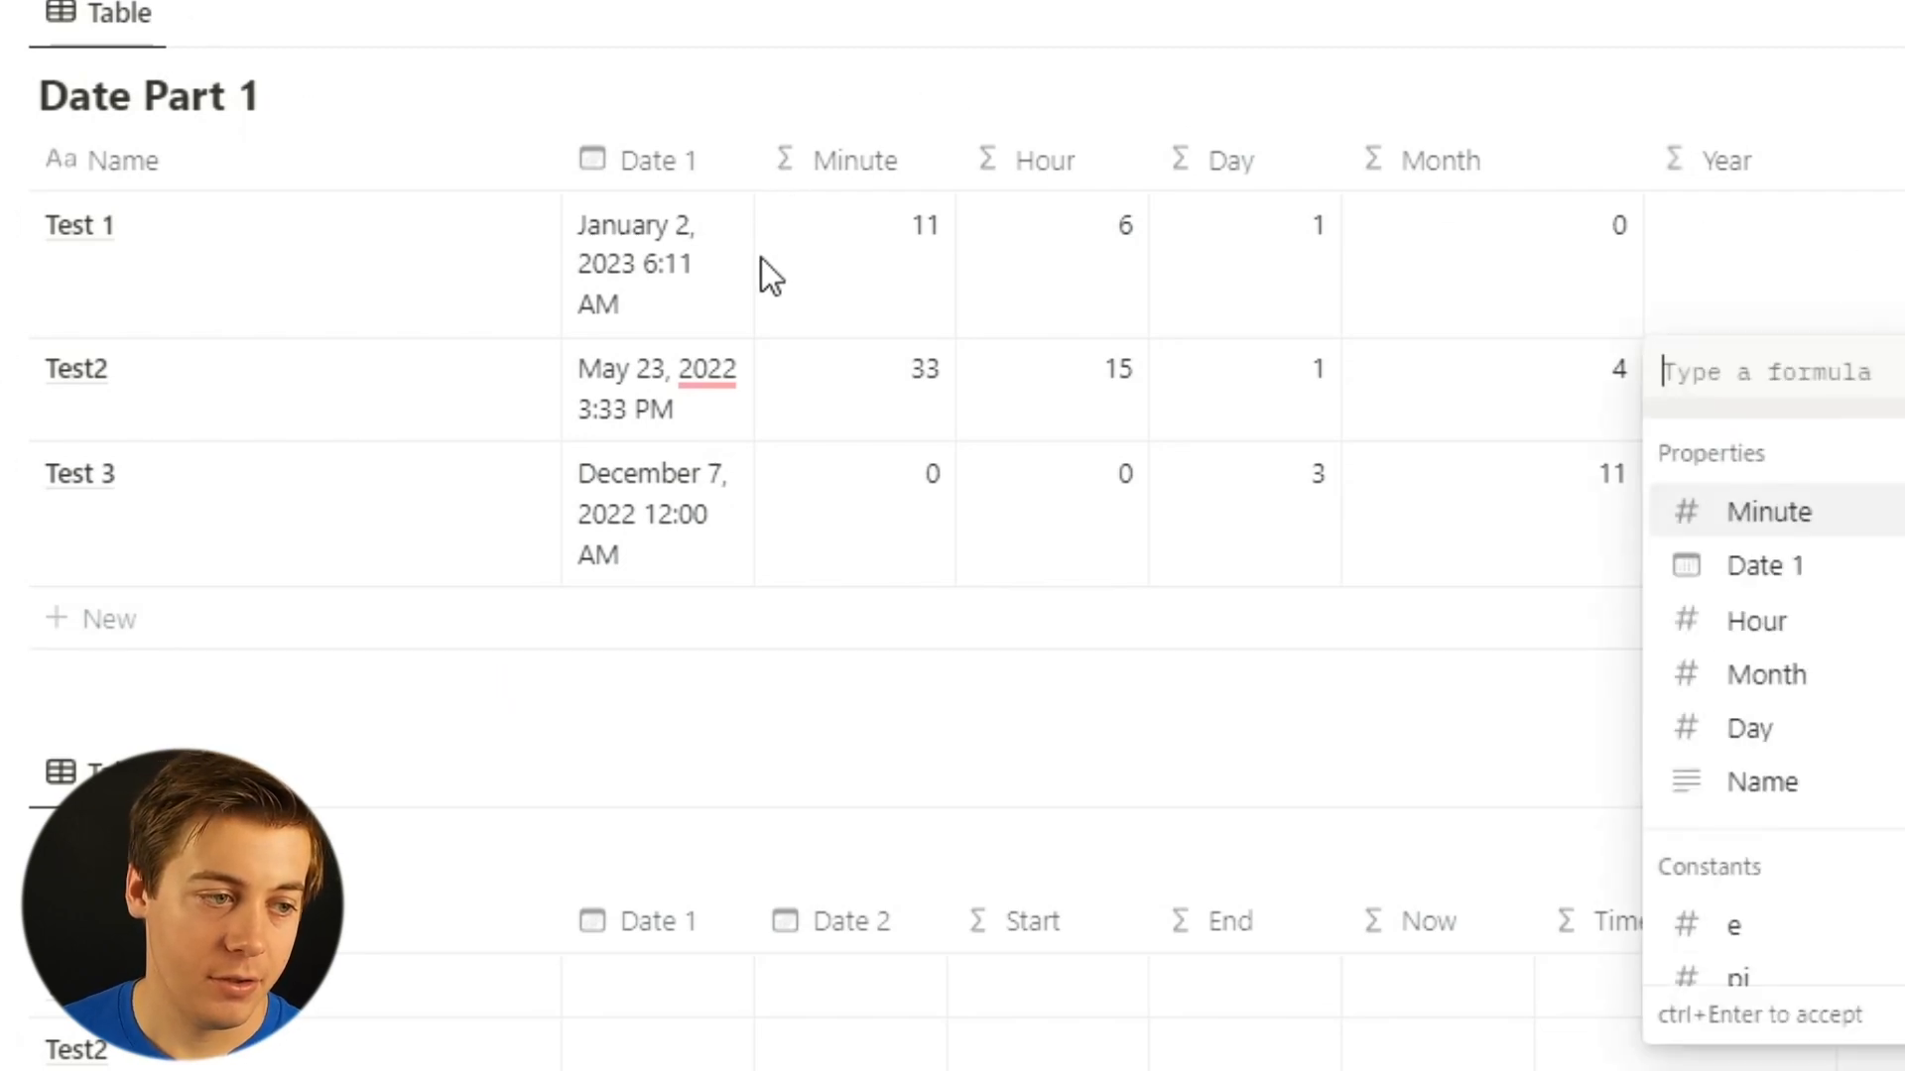
type("year")
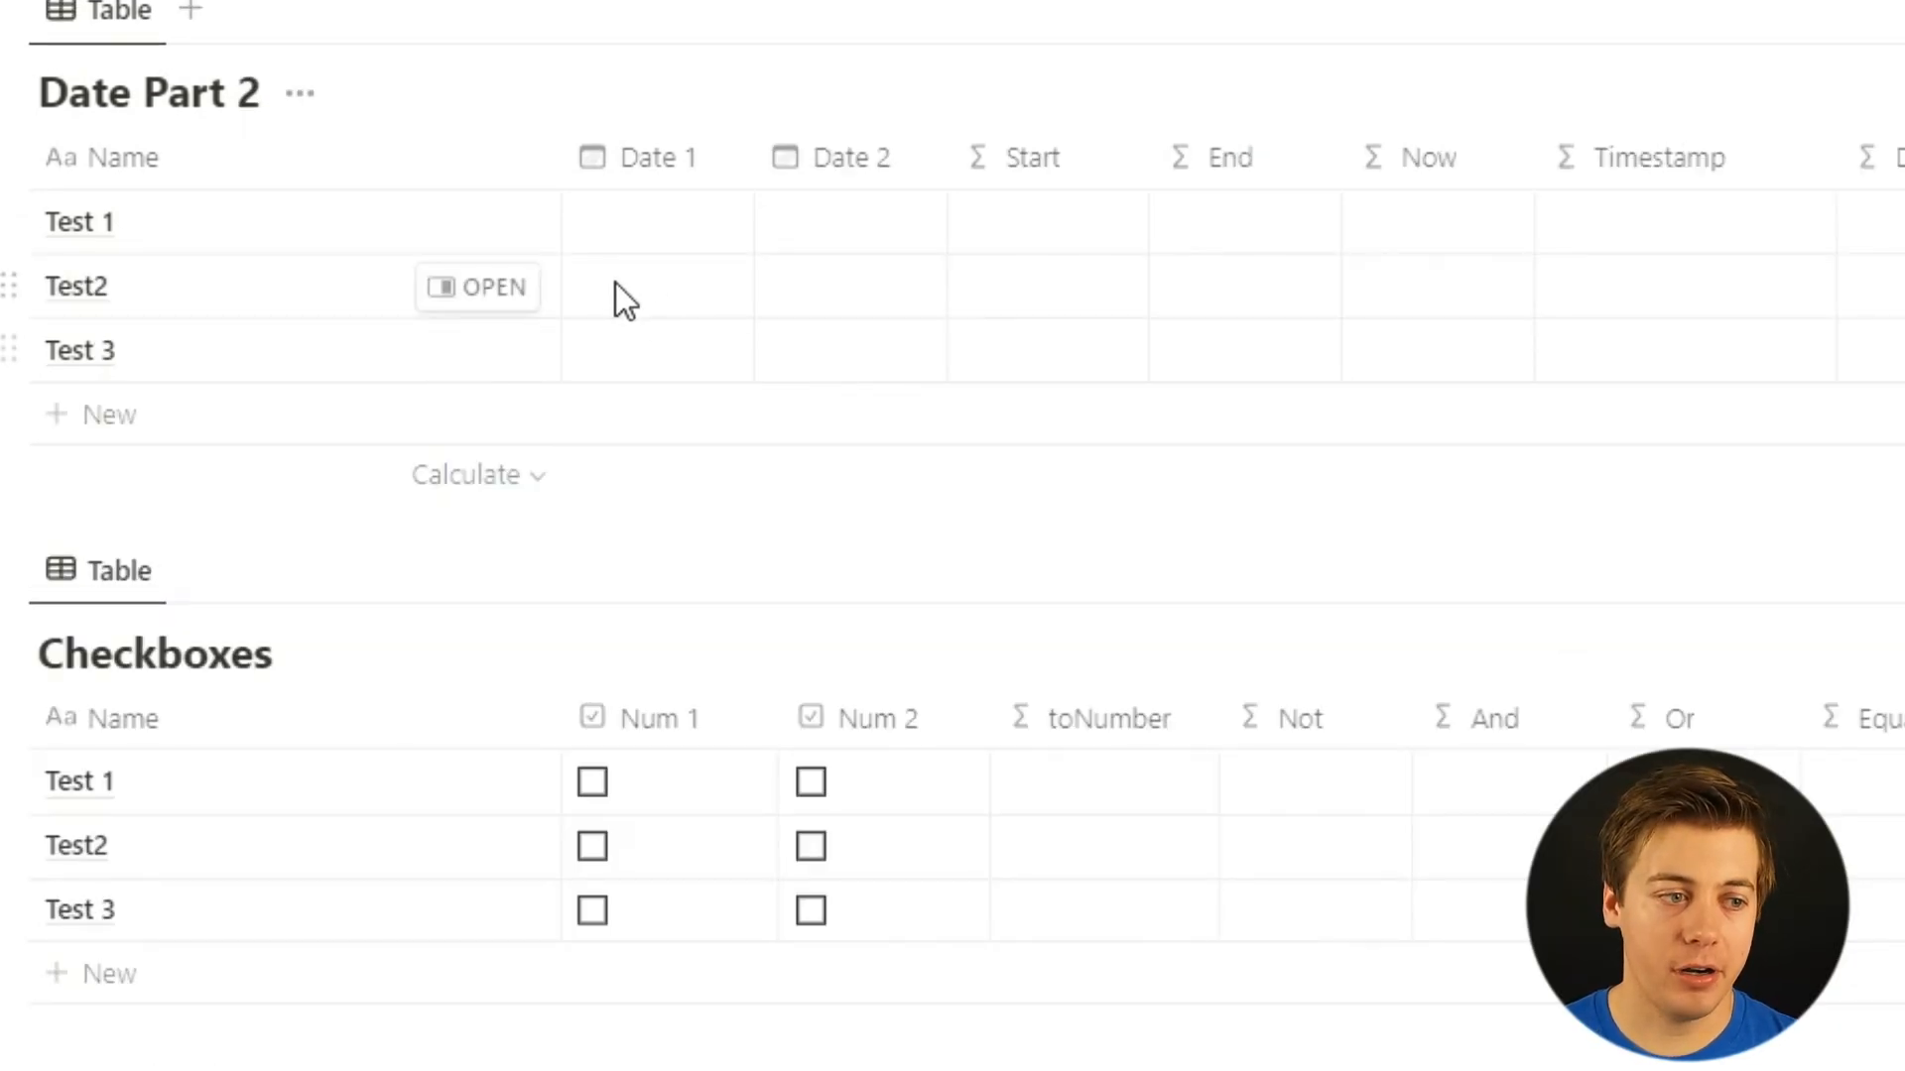
Set the Date 1 value of Test 1 in Date Part 2 to February 14, 2022.
left_click(661, 242)
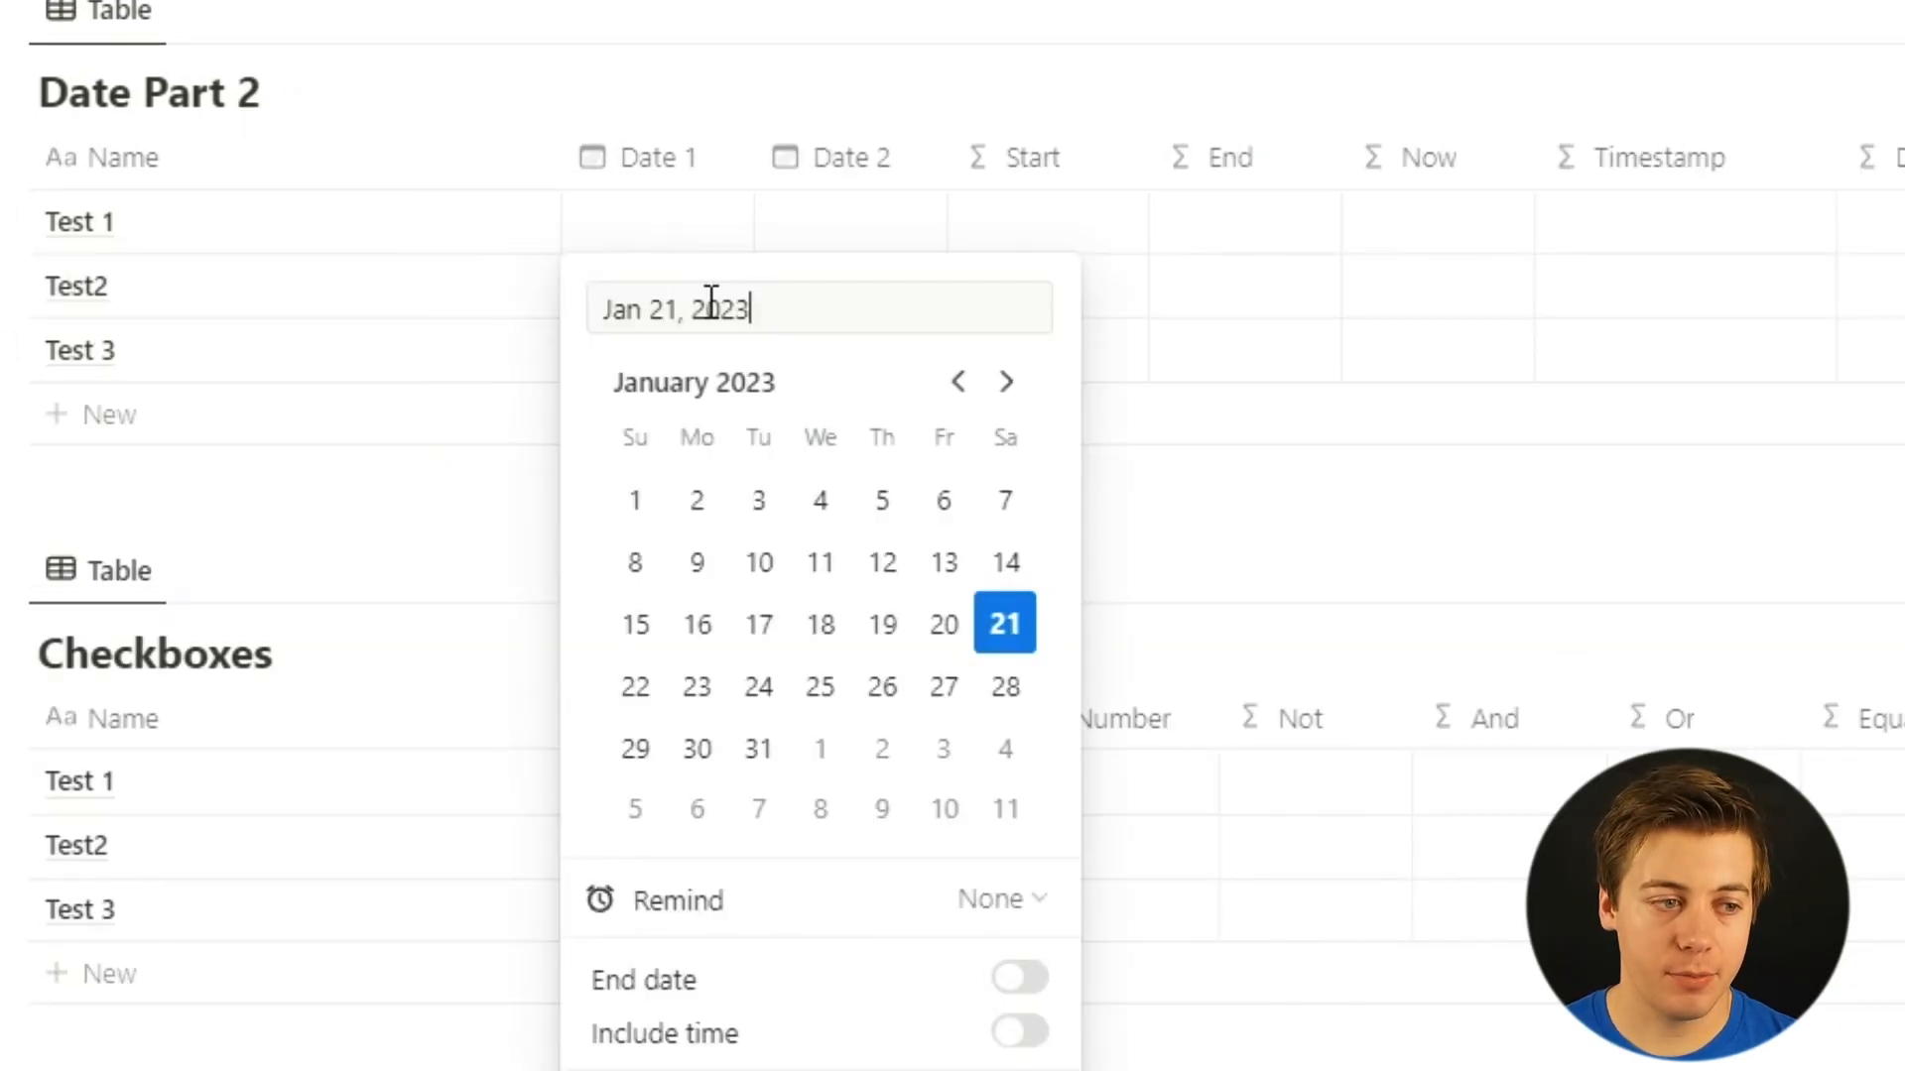
left_click(958, 383)
left_click(958, 383)
triple_click(958, 383)
triple_click(959, 383)
triple_click(958, 383)
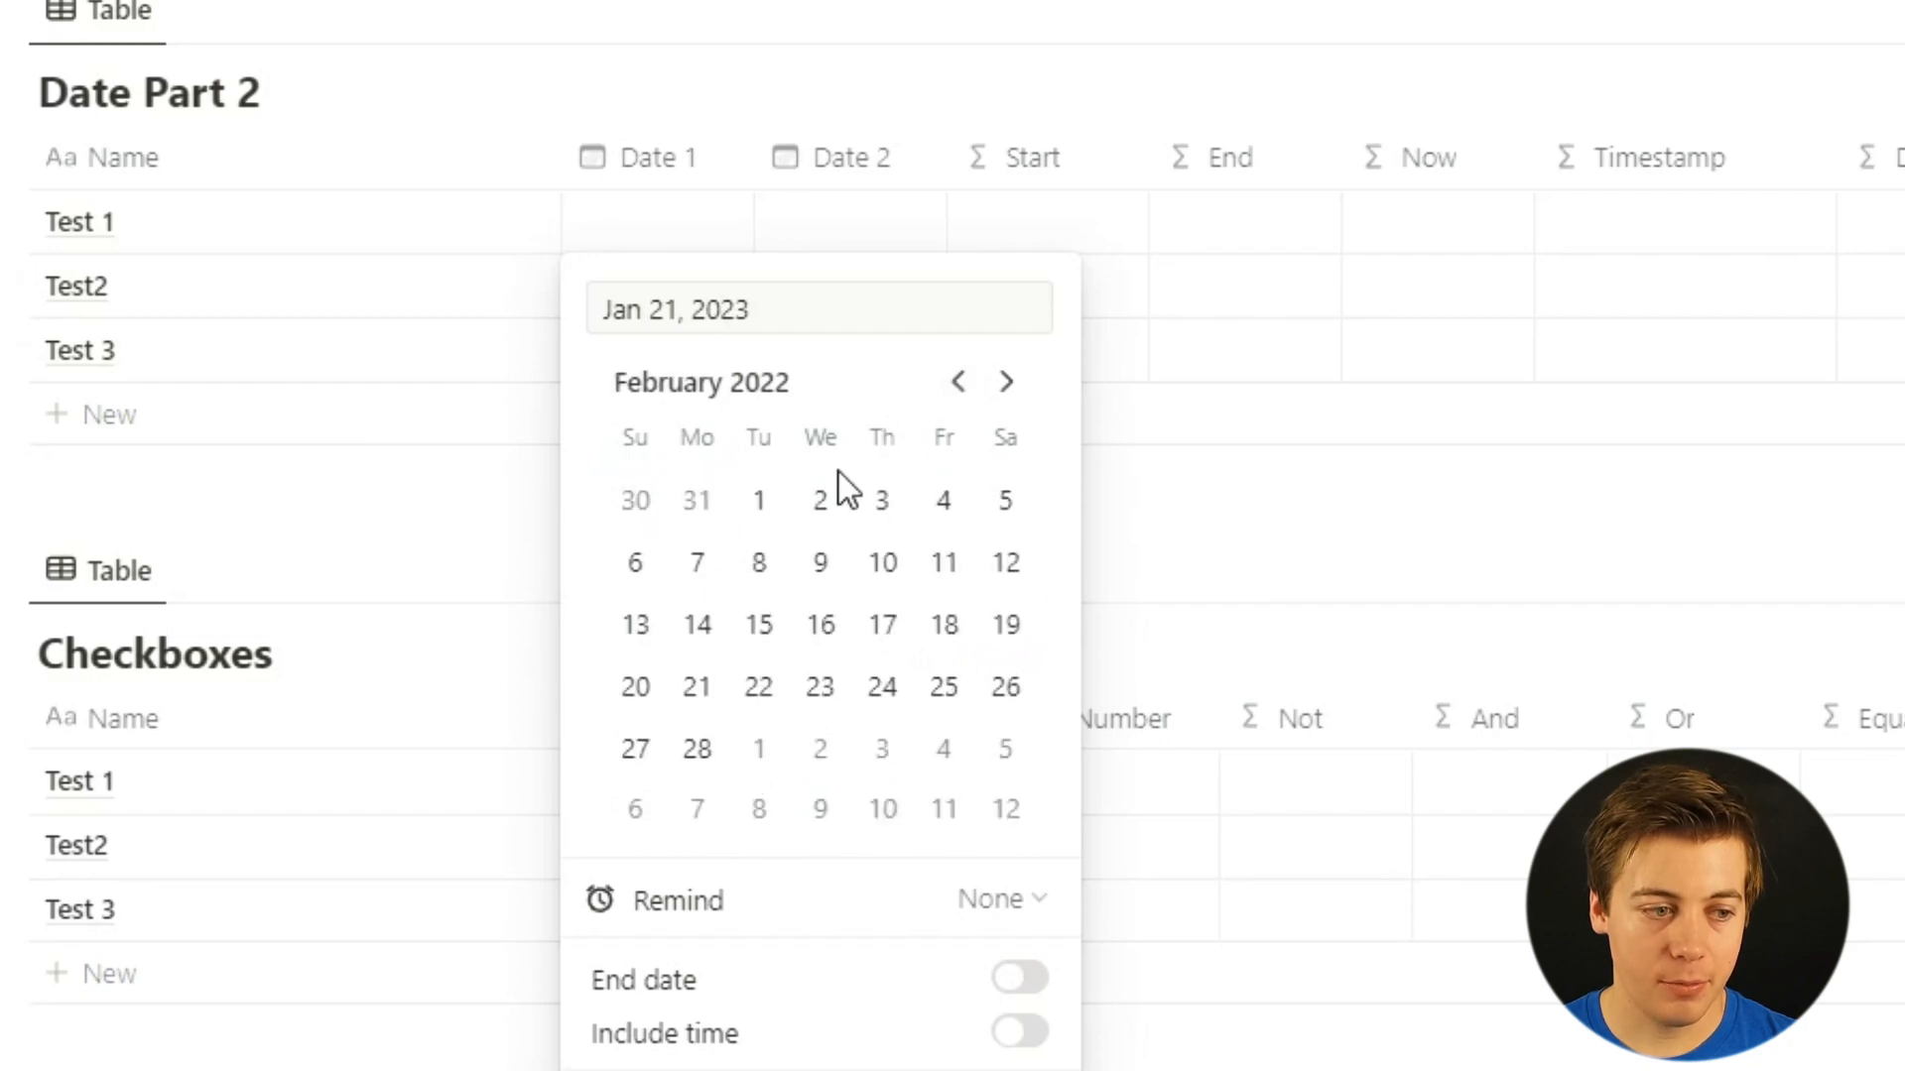
left_click(698, 635)
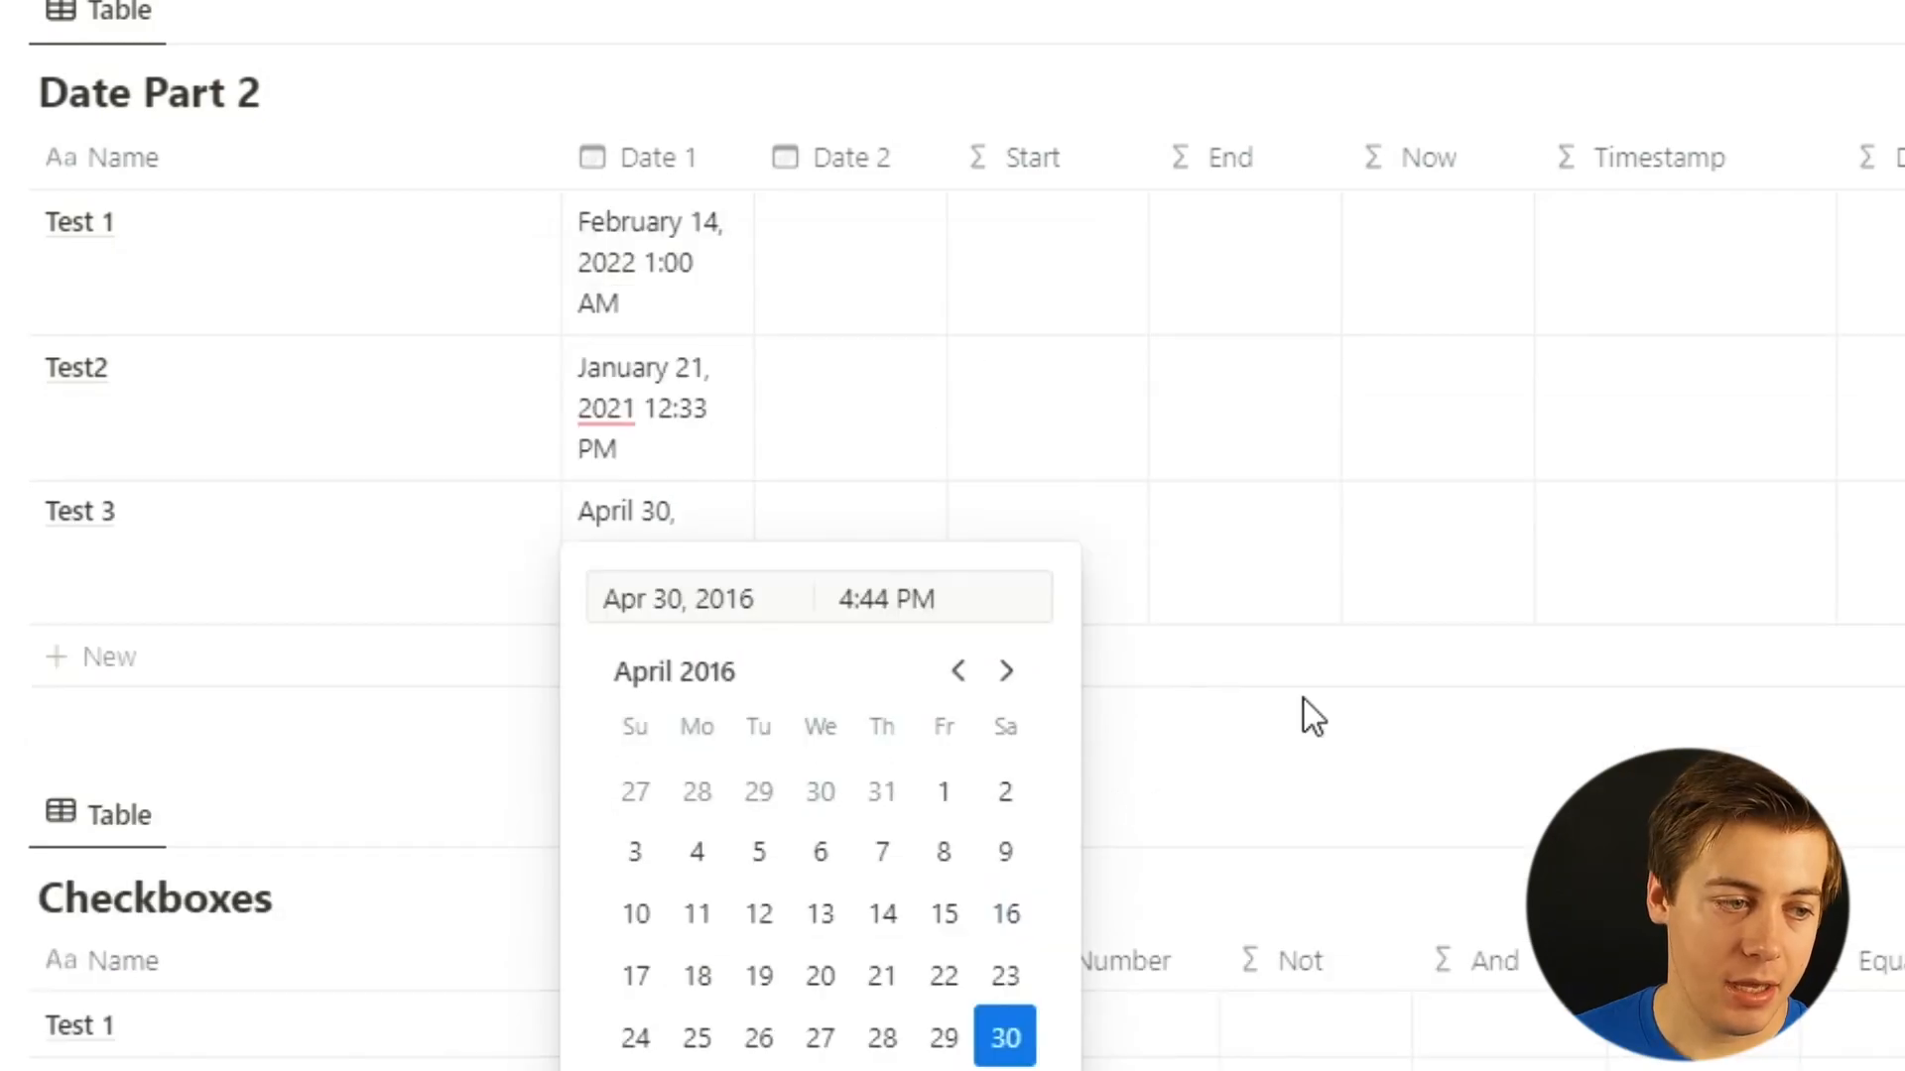
left_click(1302, 699)
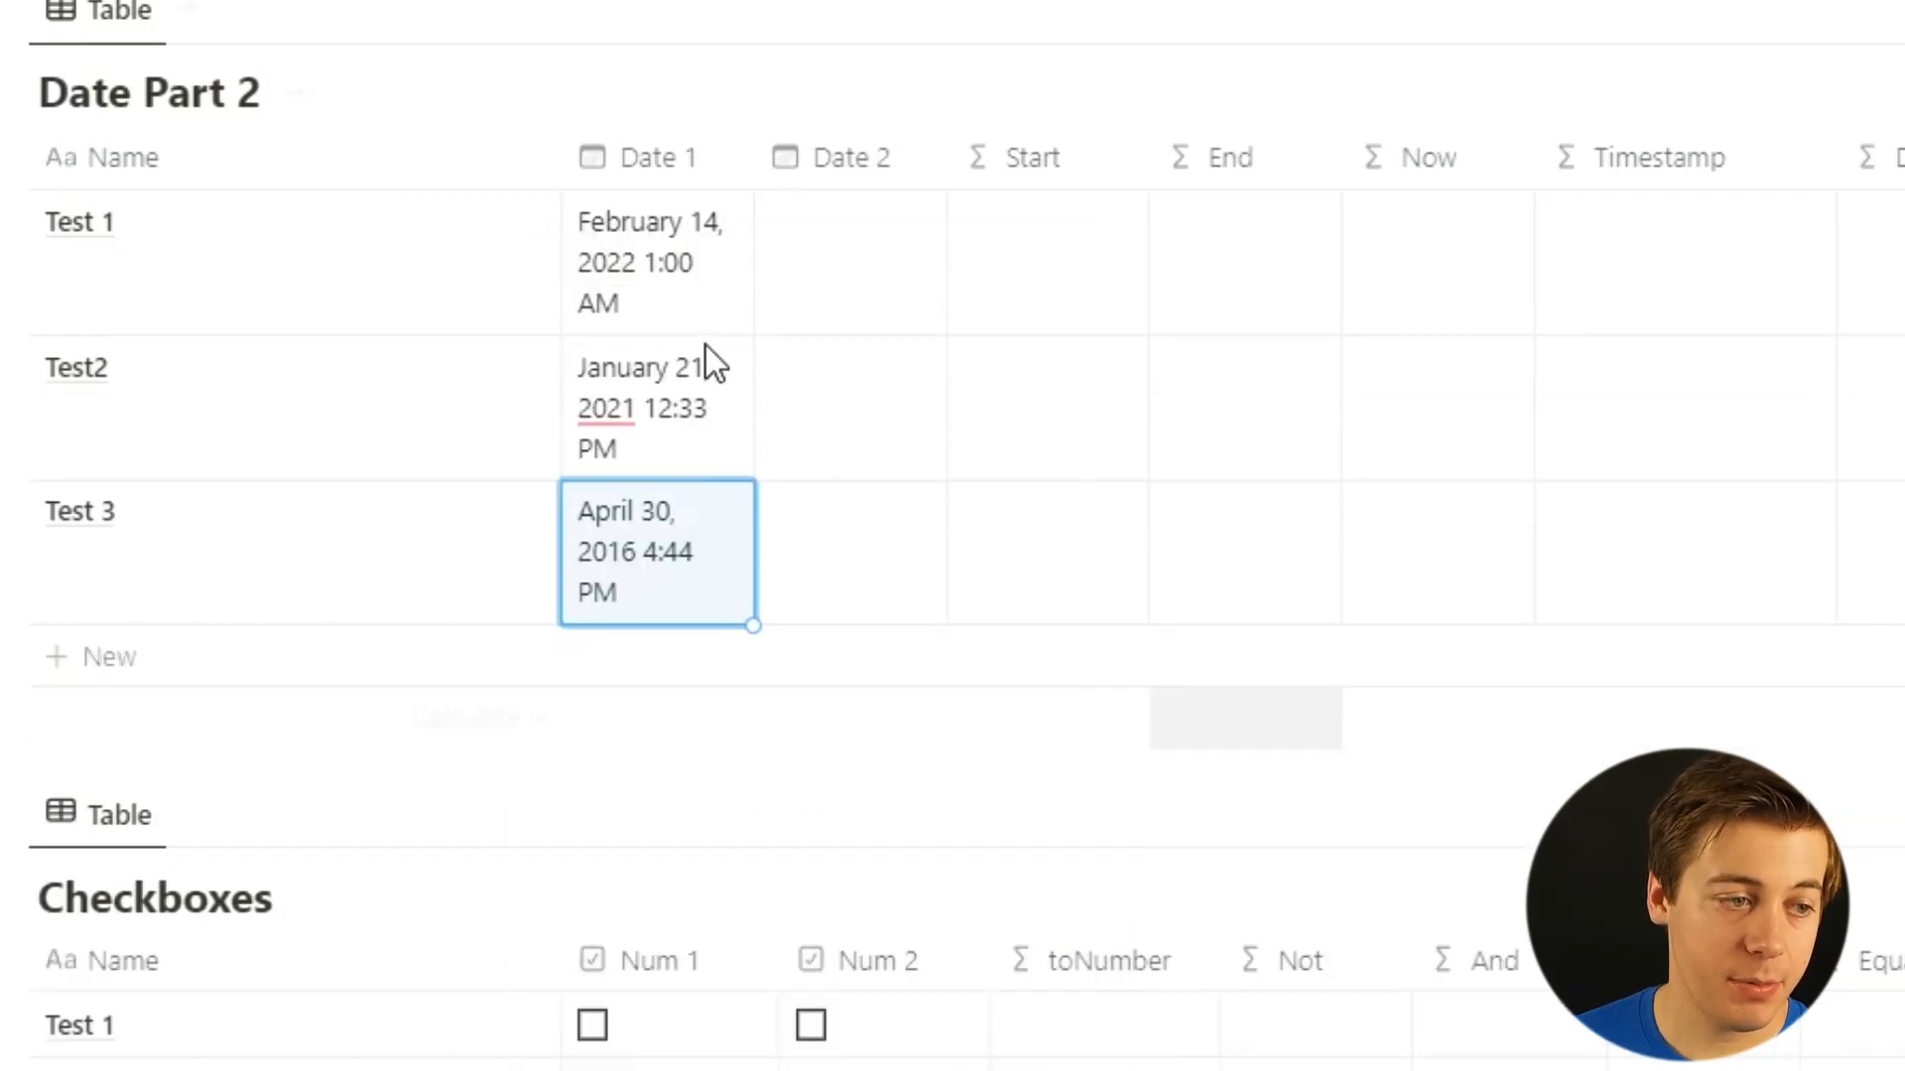
Add an end date to Test 1's Date 1 in Date Part 2, with the end time at 5:00 AM.
left_click(665, 306)
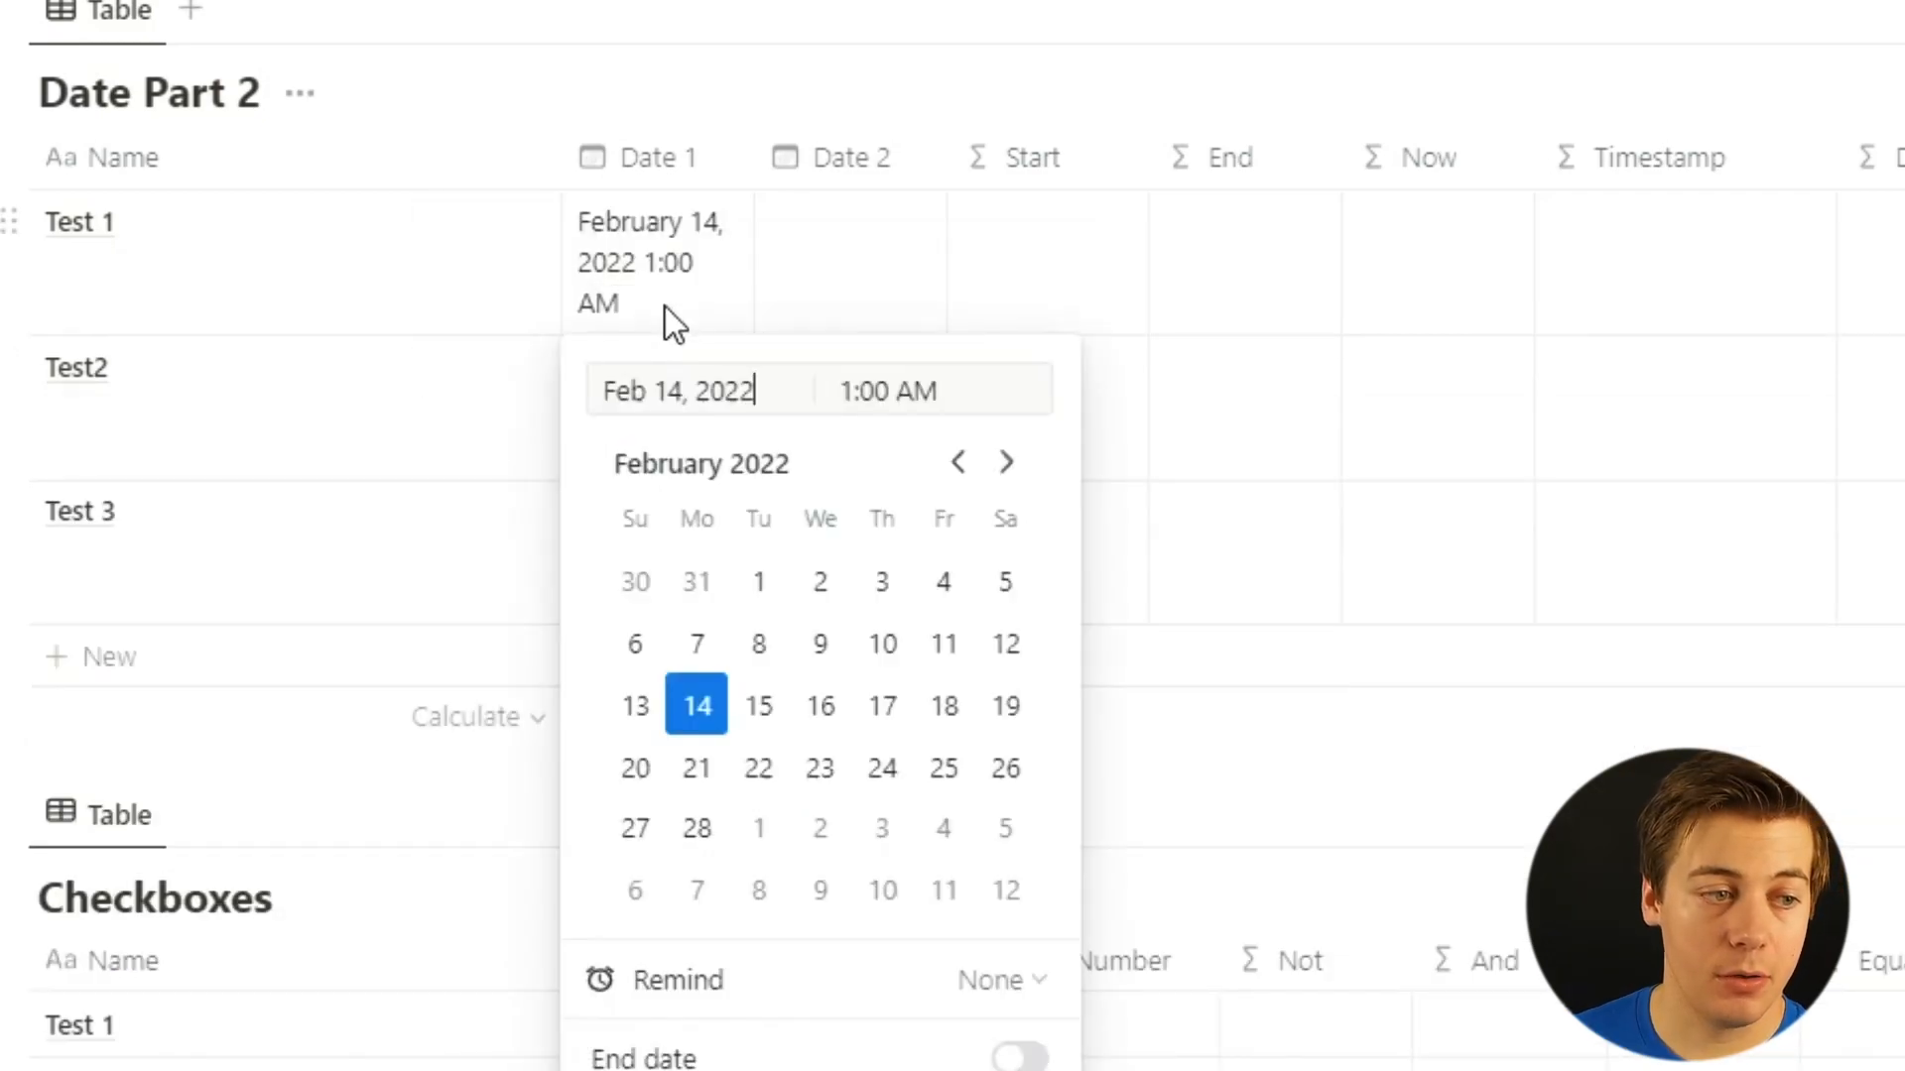
left_click(1020, 1057)
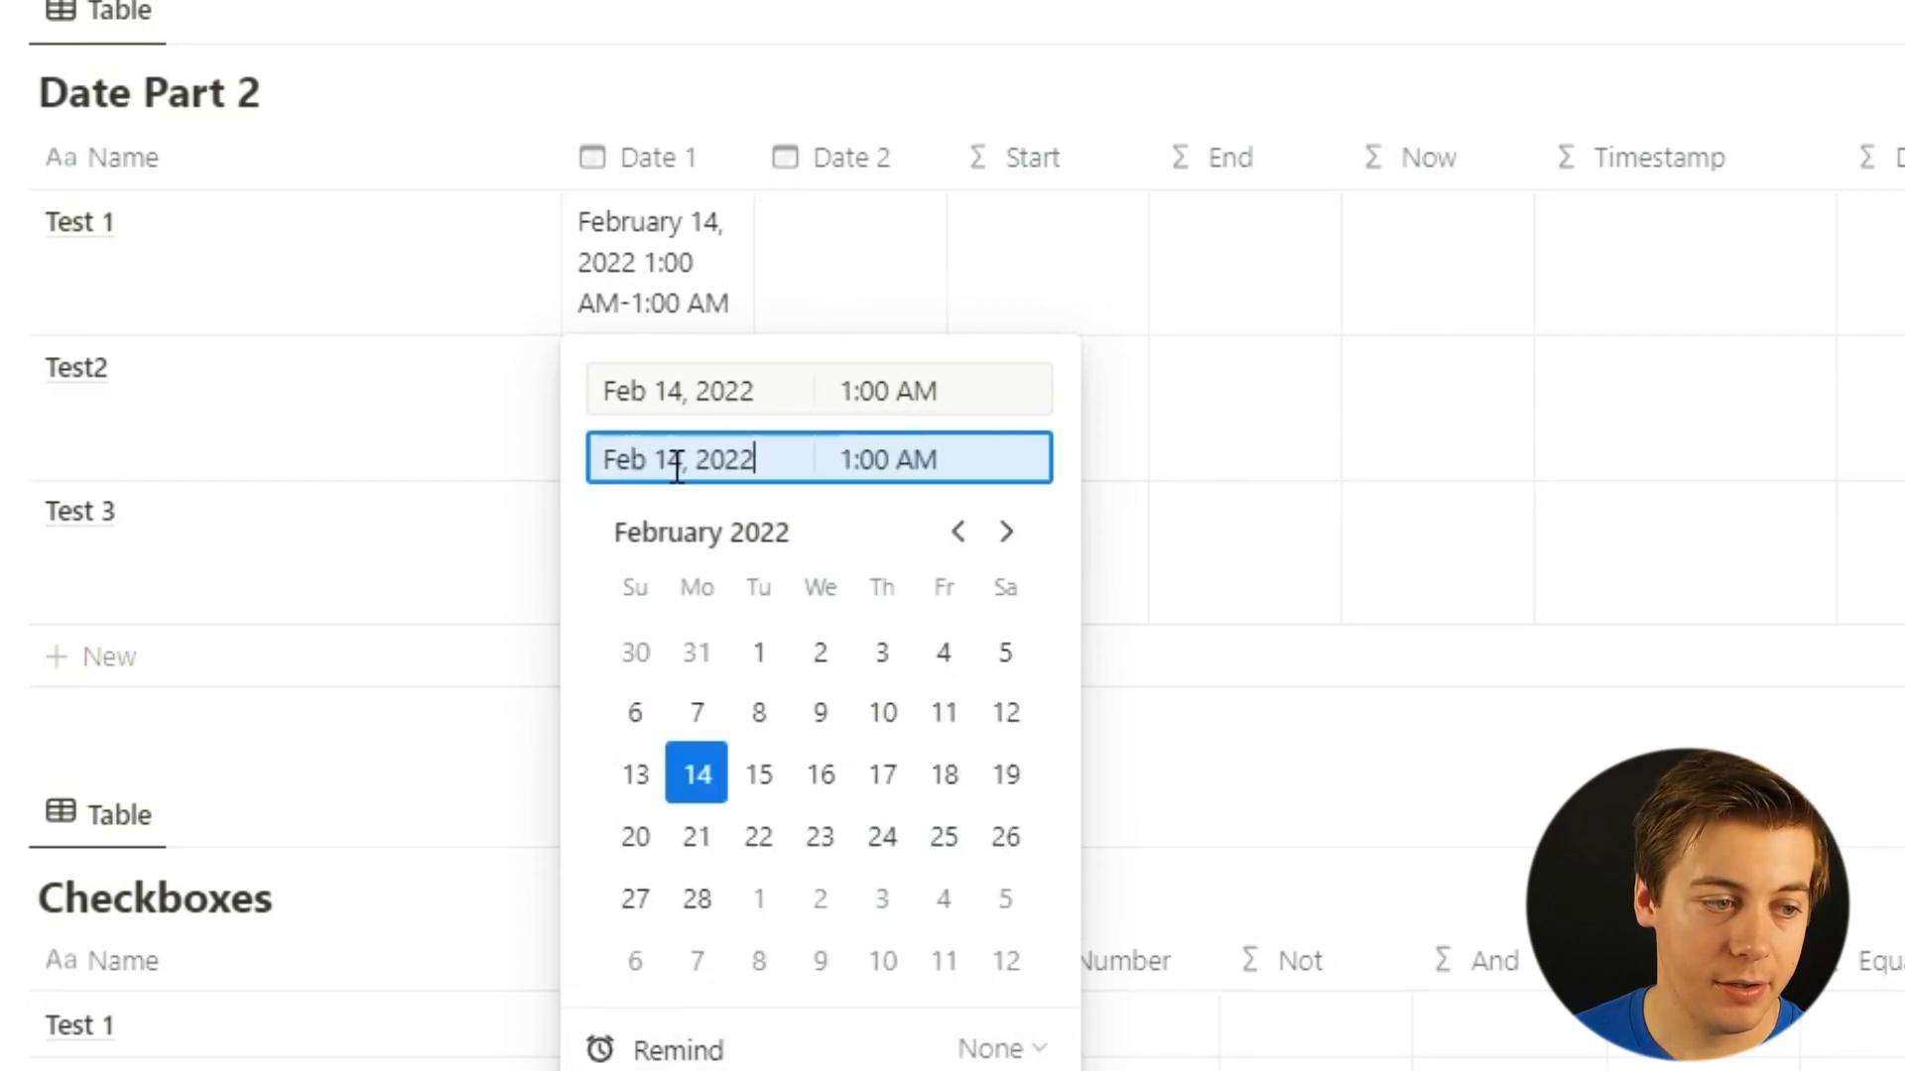
left_click(861, 459)
key("BackSpace")
type("5")
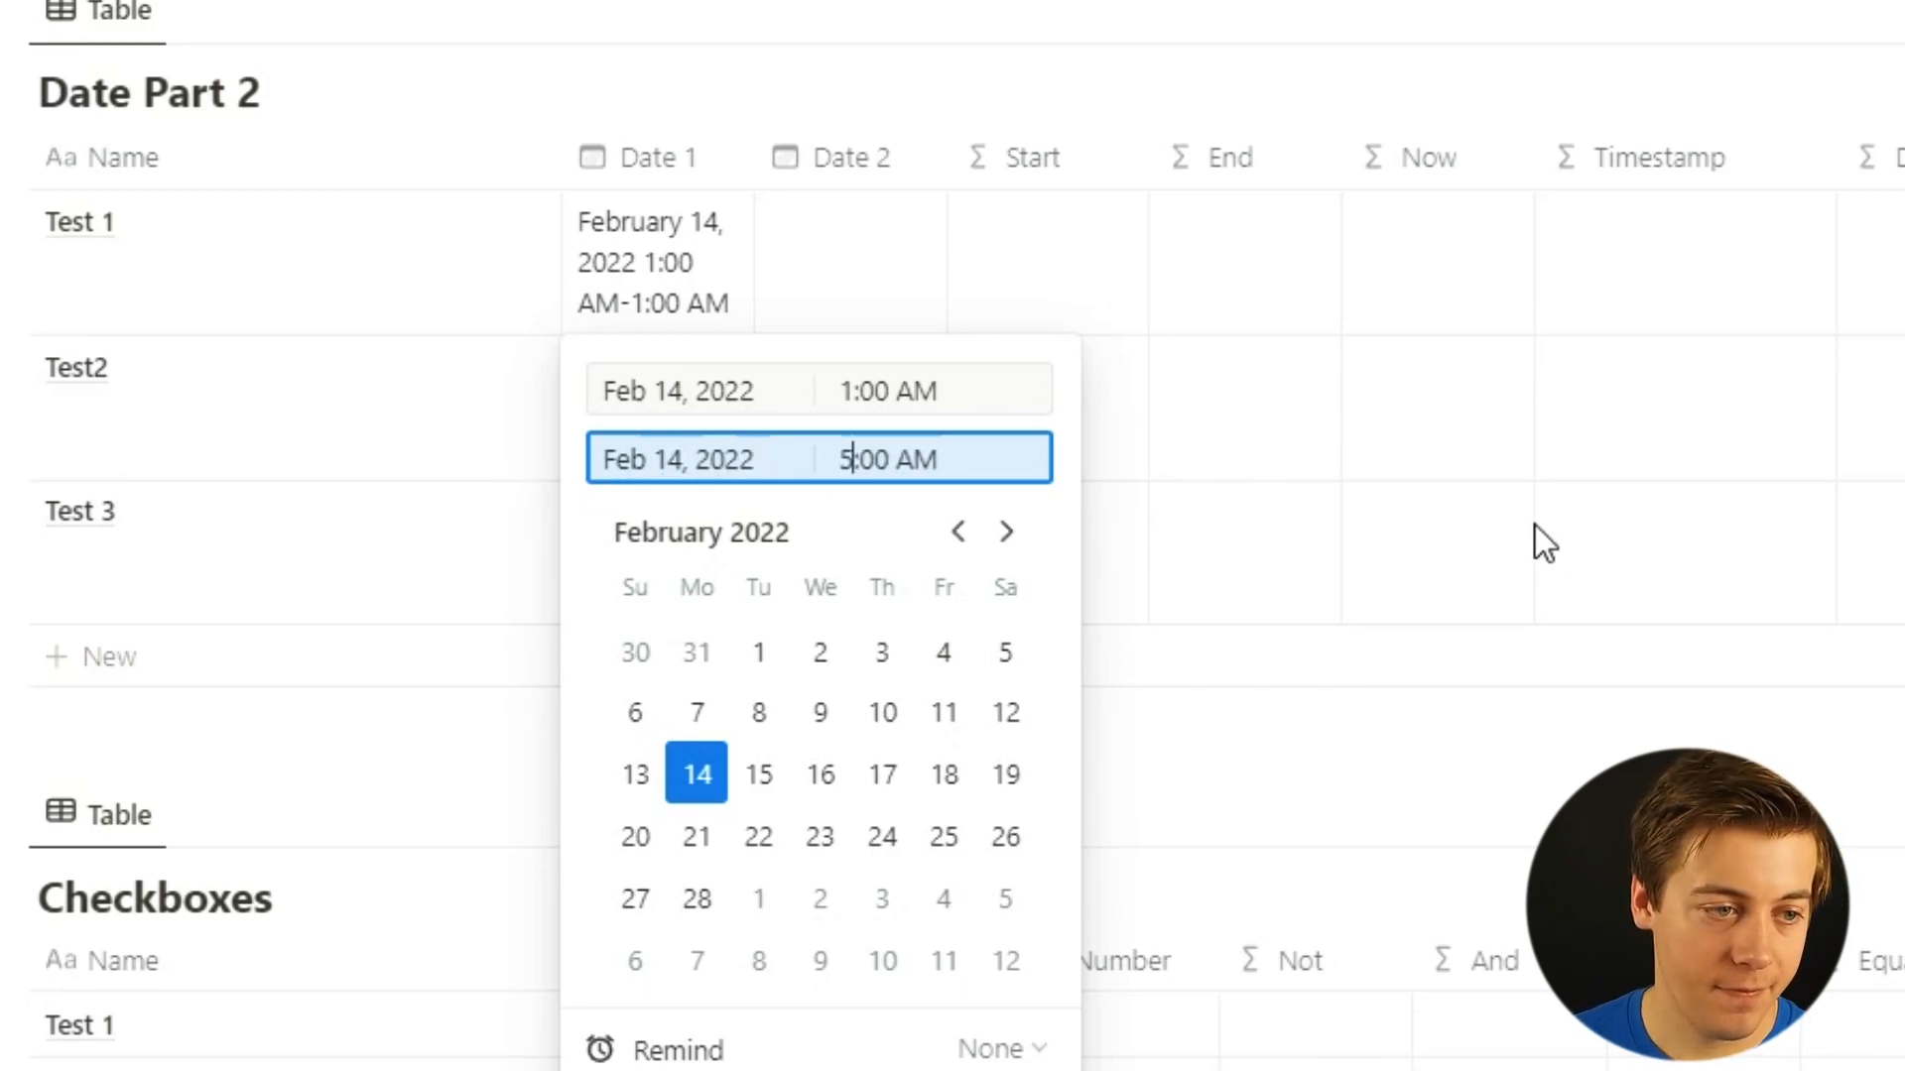
key("Return")
Add an end date of January 21, 2023 to Test2's Date 1 in Date Part 2.
left_click(690, 437)
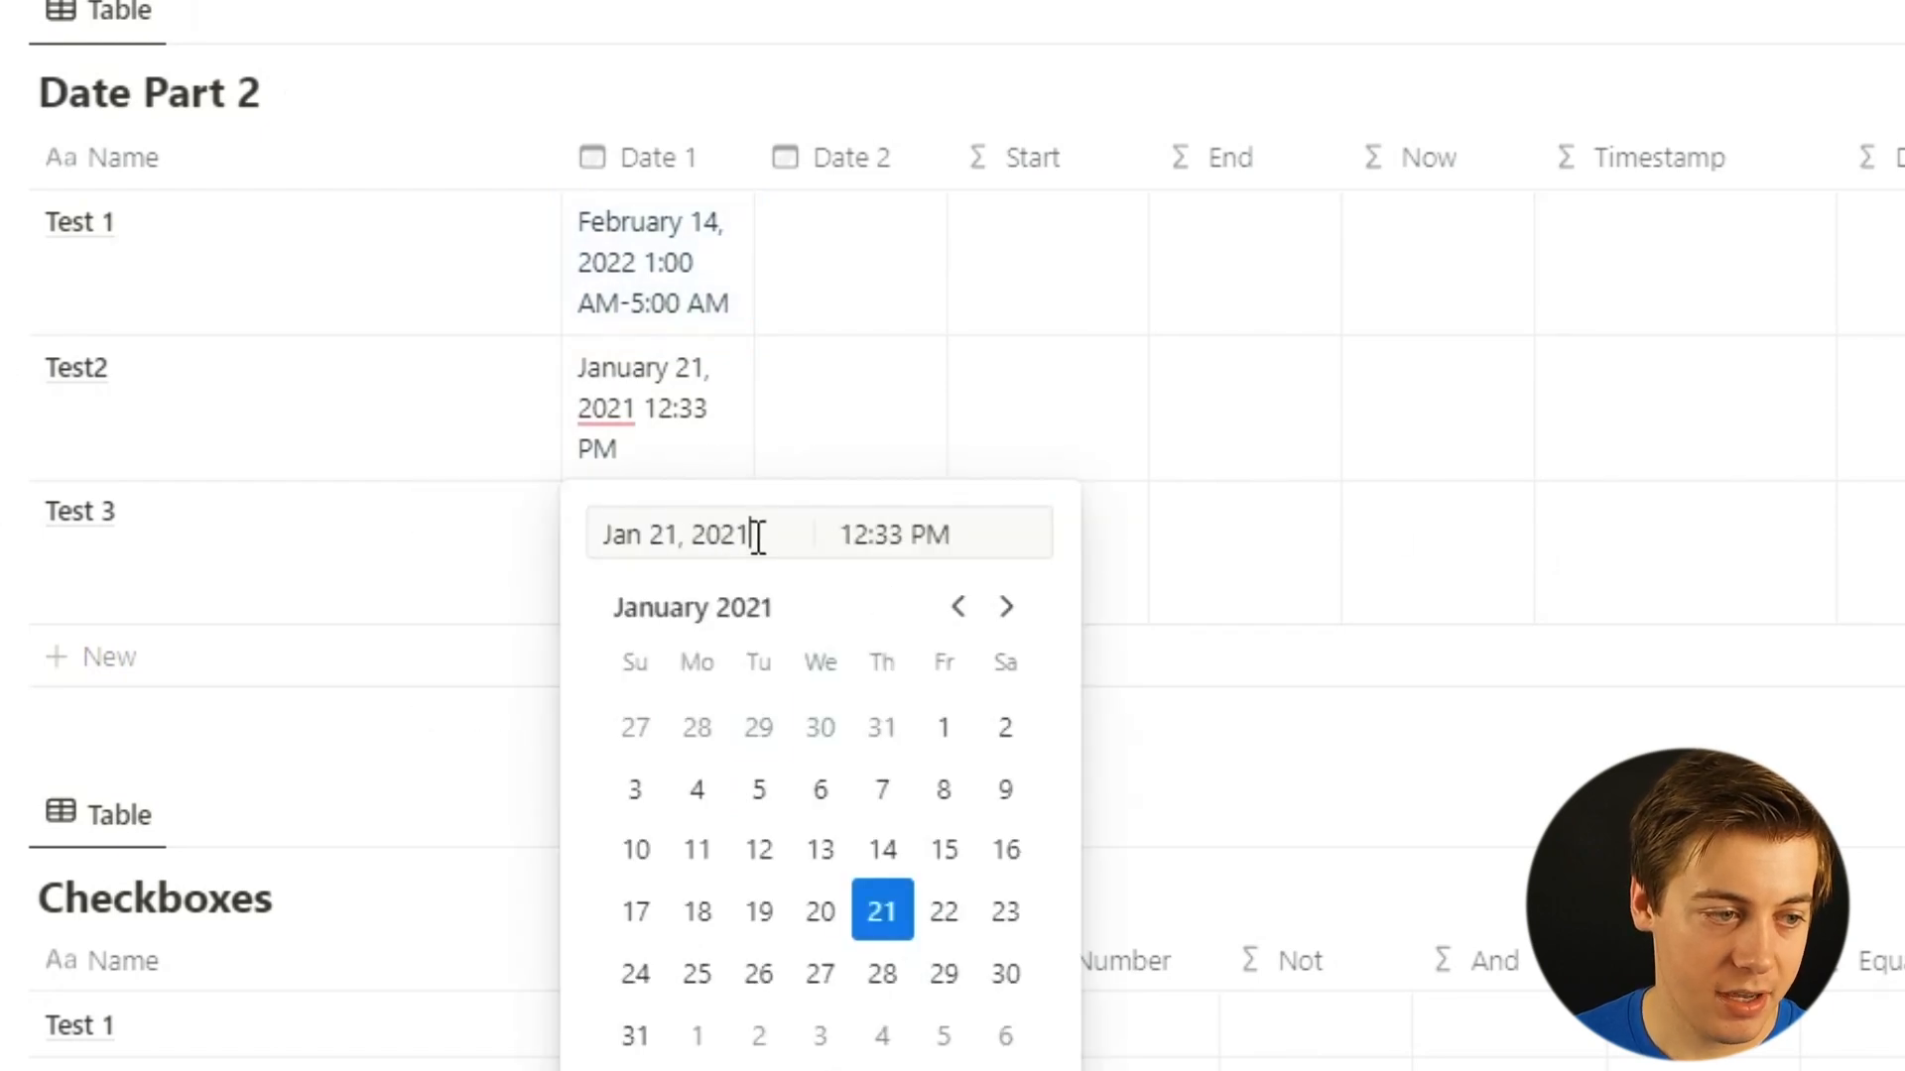
left_click(1022, 1070)
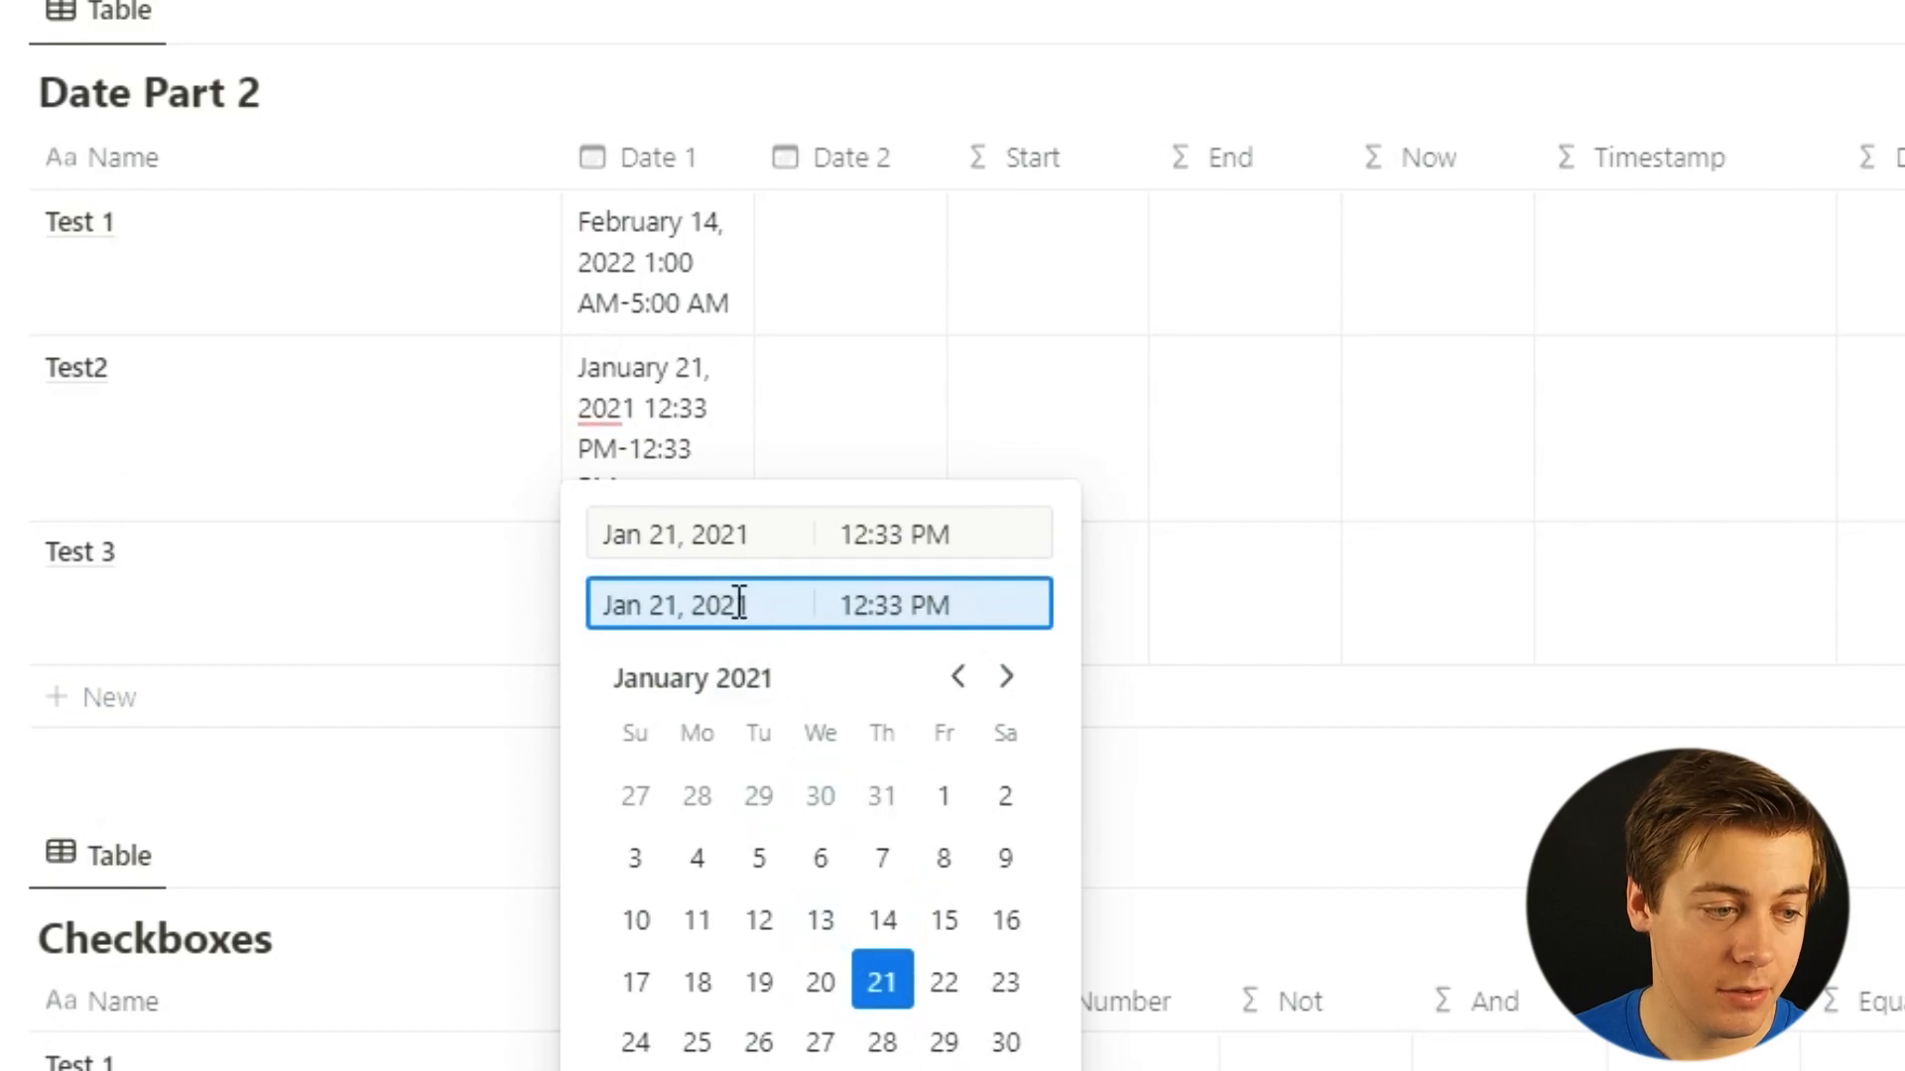
key("BackSpace")
type("3")
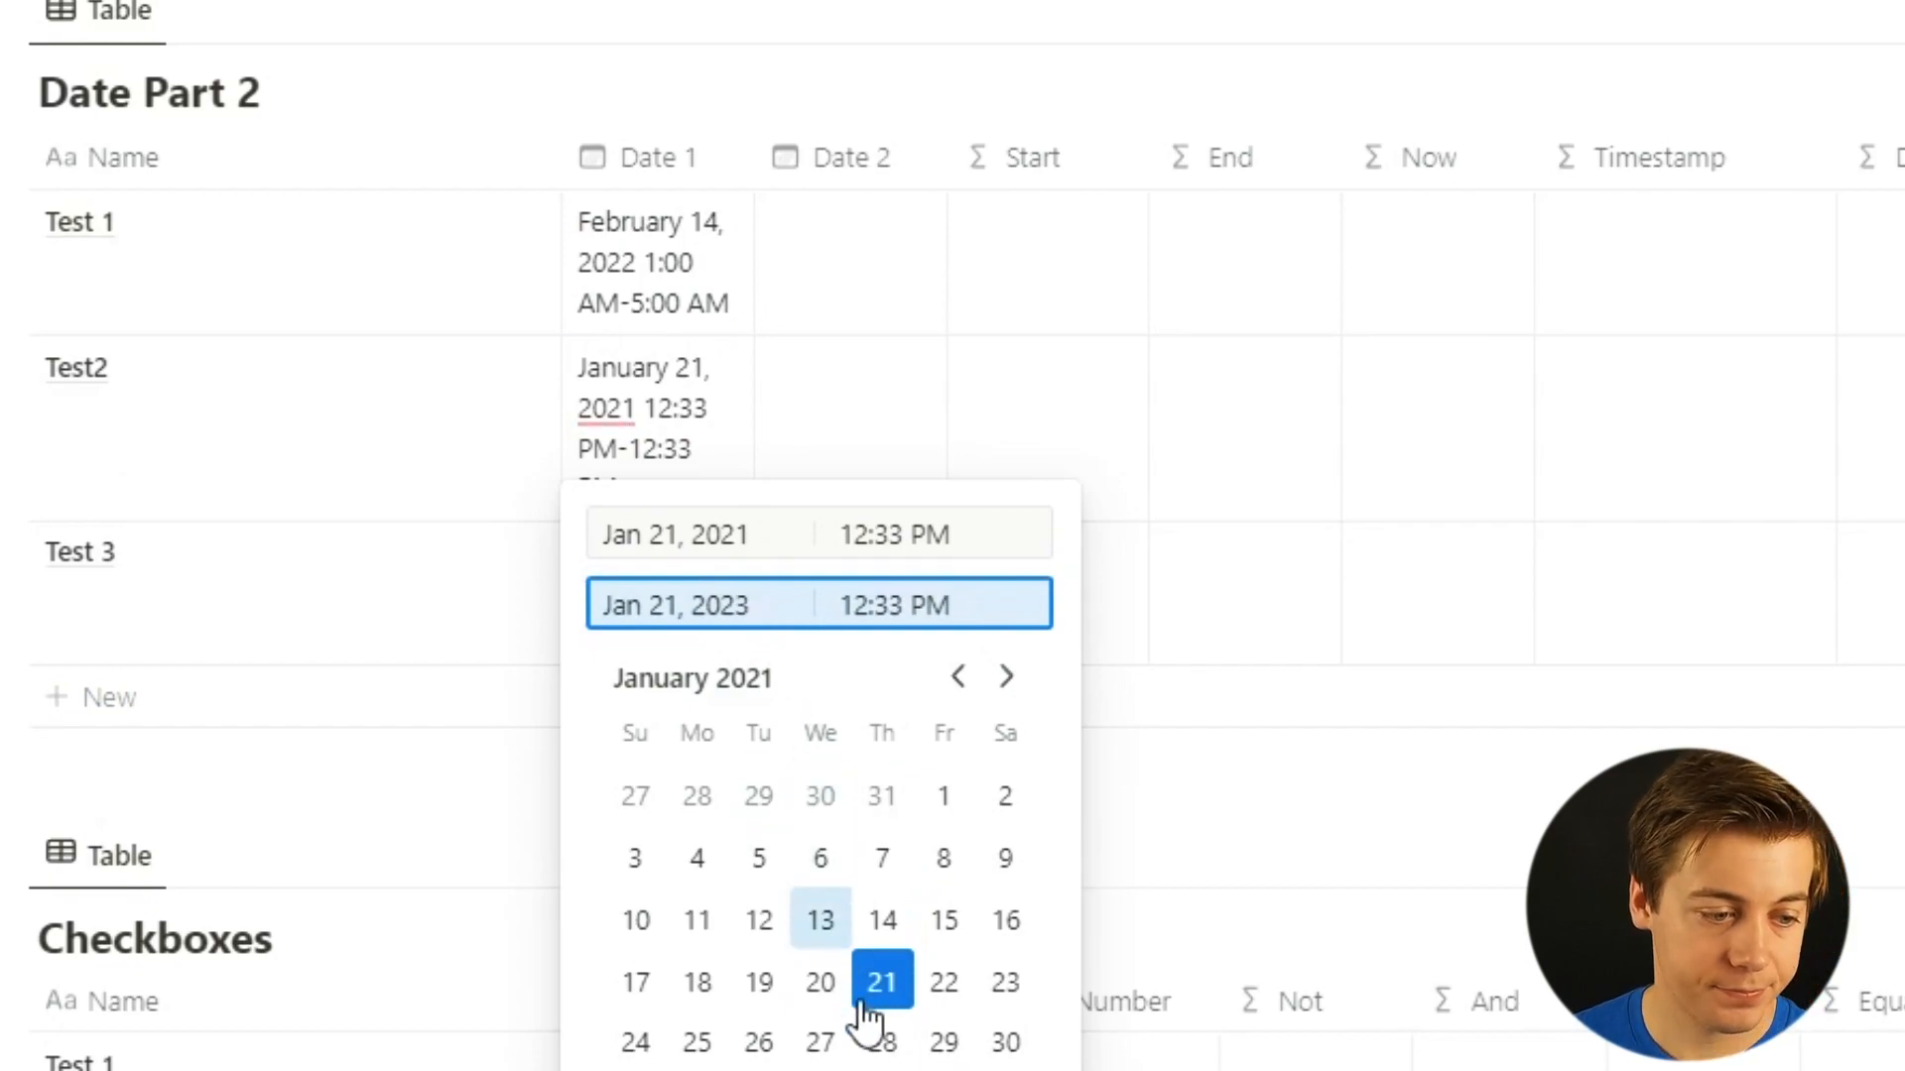
key("Return")
Add an end date of May 30, 2016 at 4:54 PM to Test 3's Date 1.
left_click(707, 676)
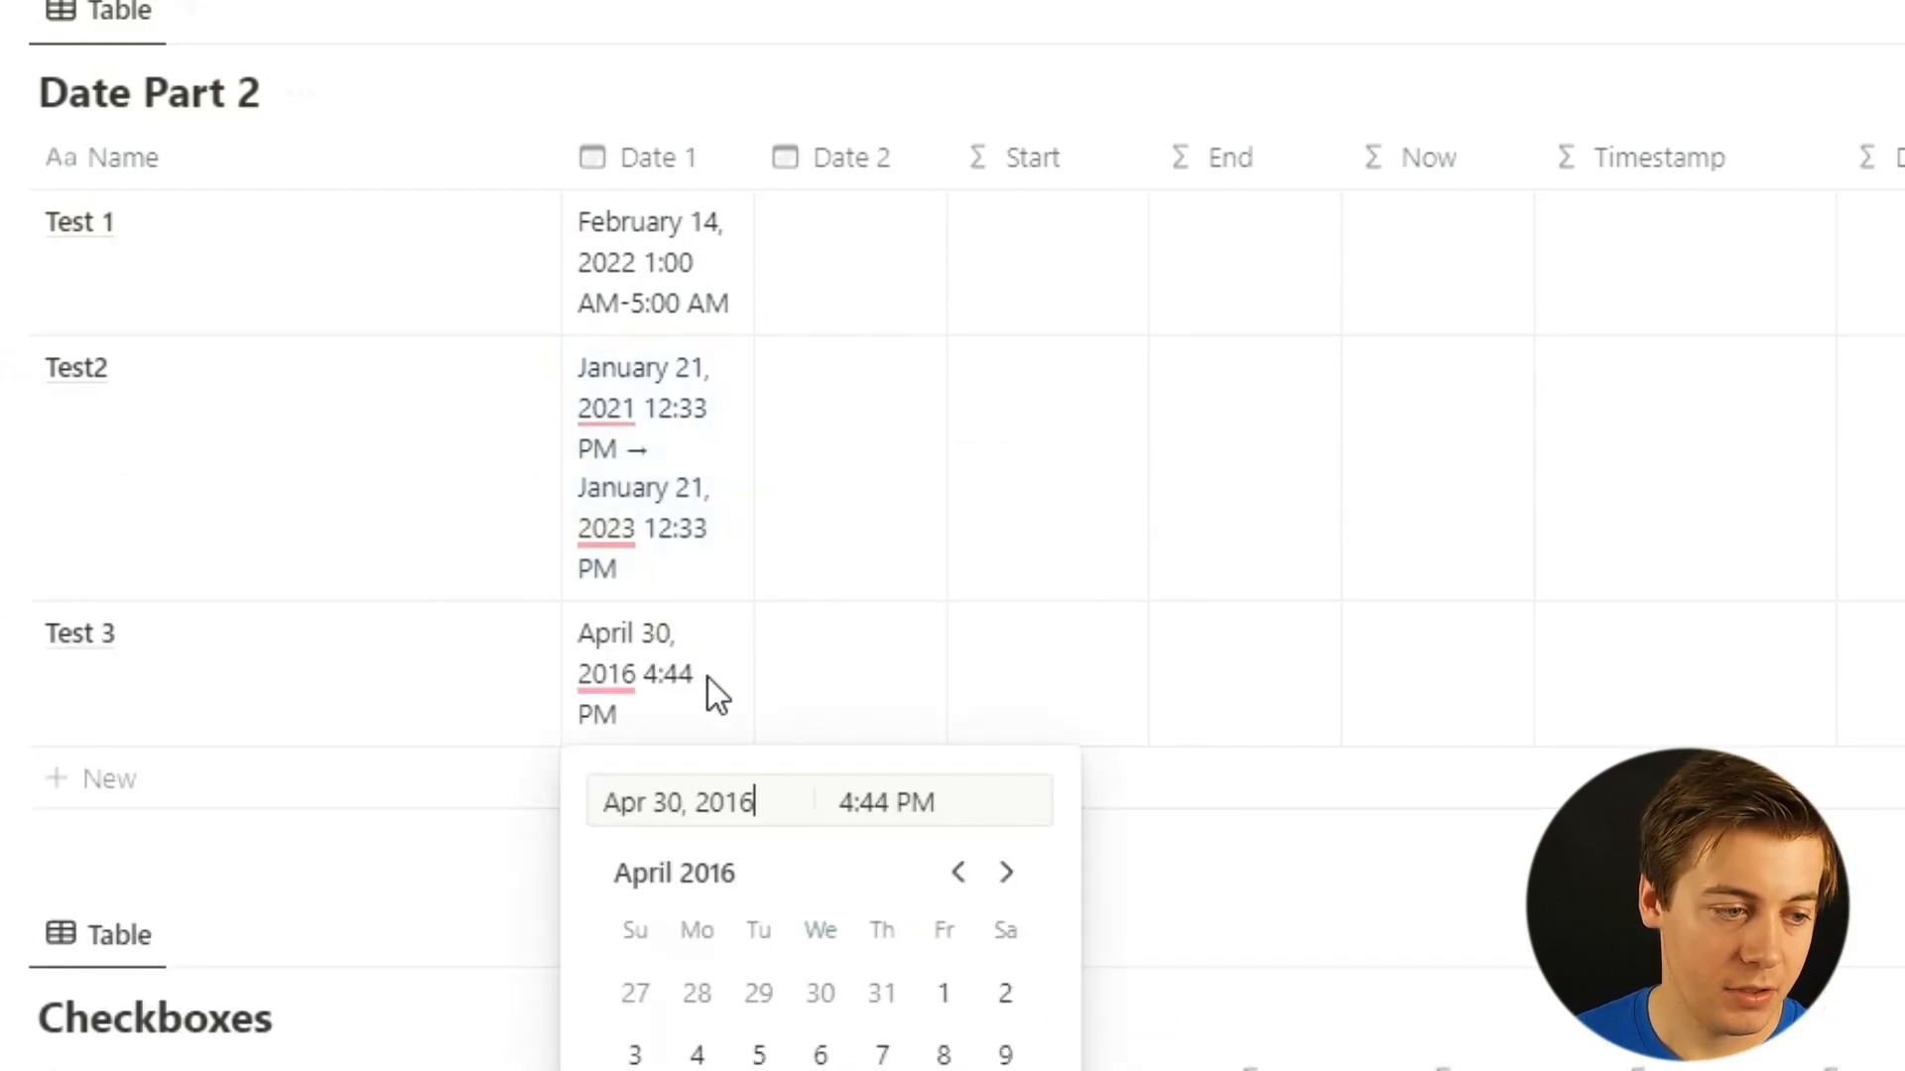
left_click(1022, 1070)
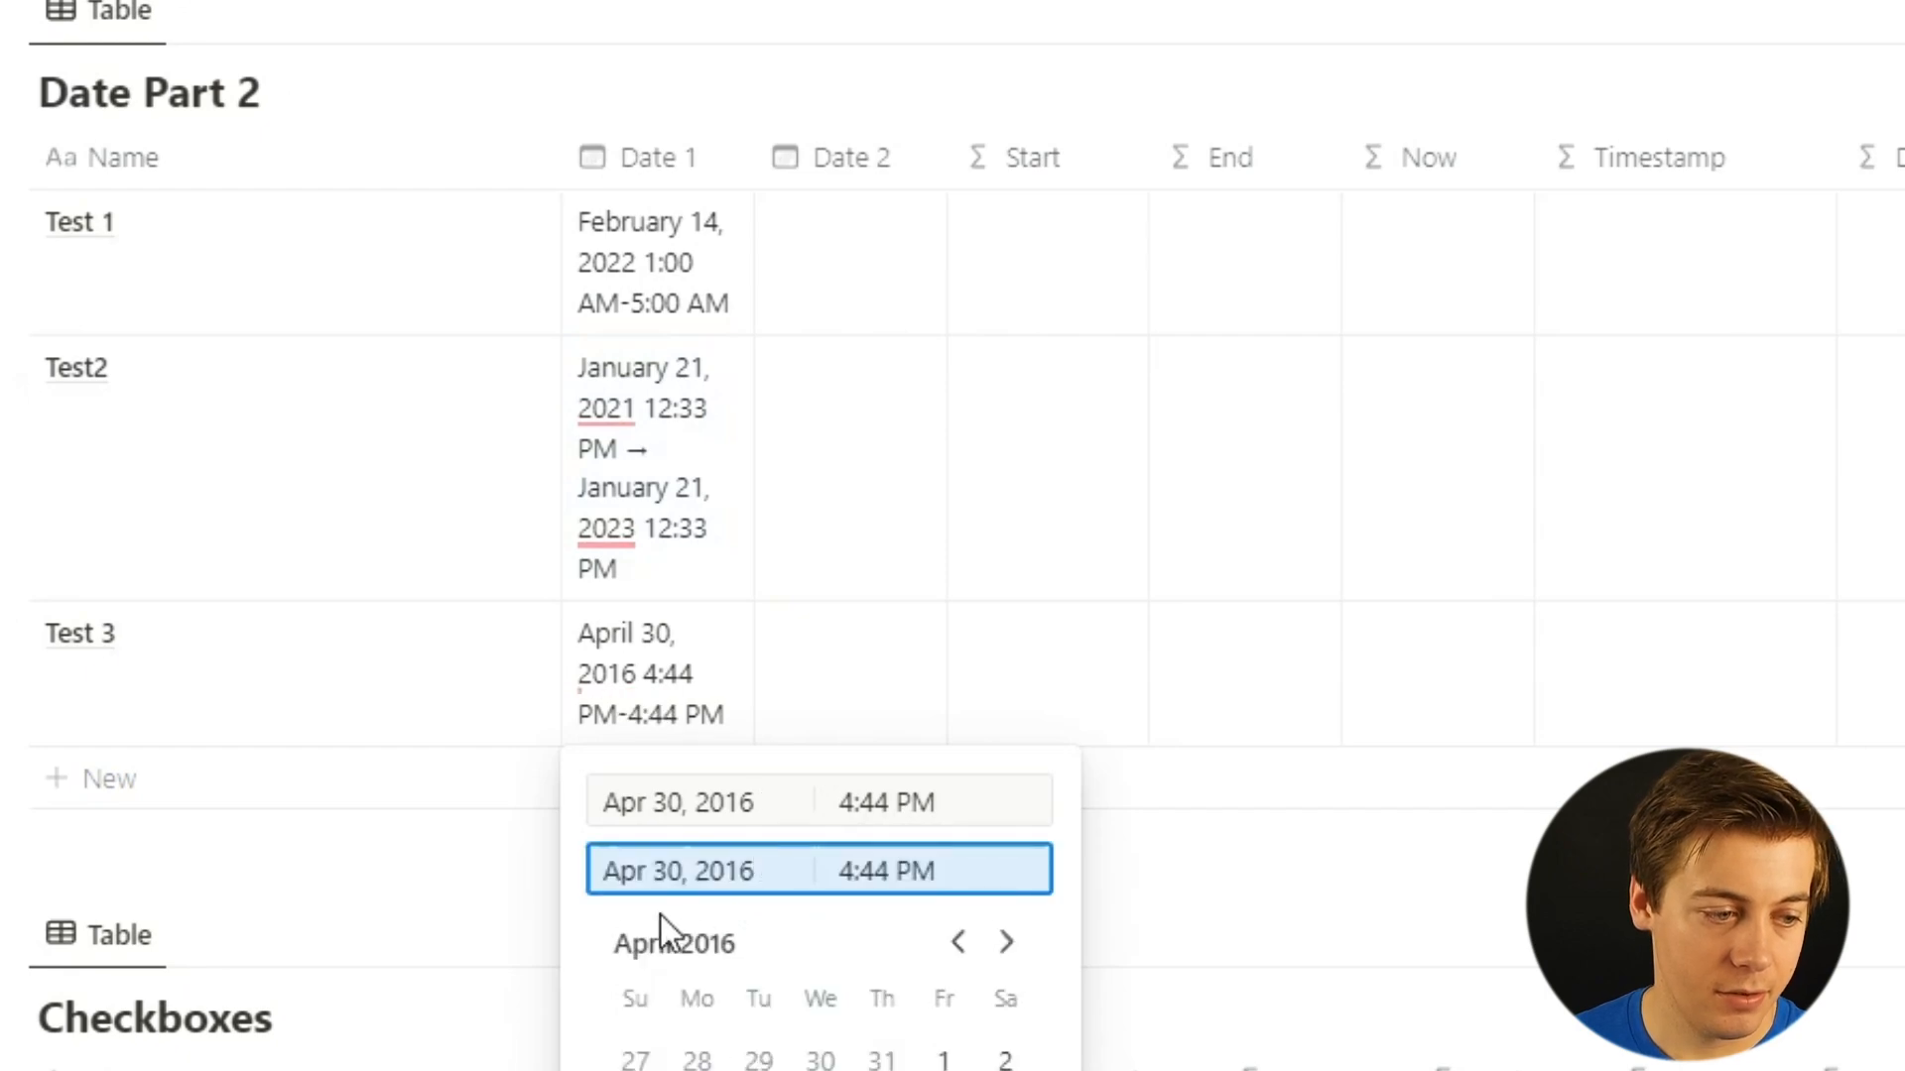
double_click(627, 873)
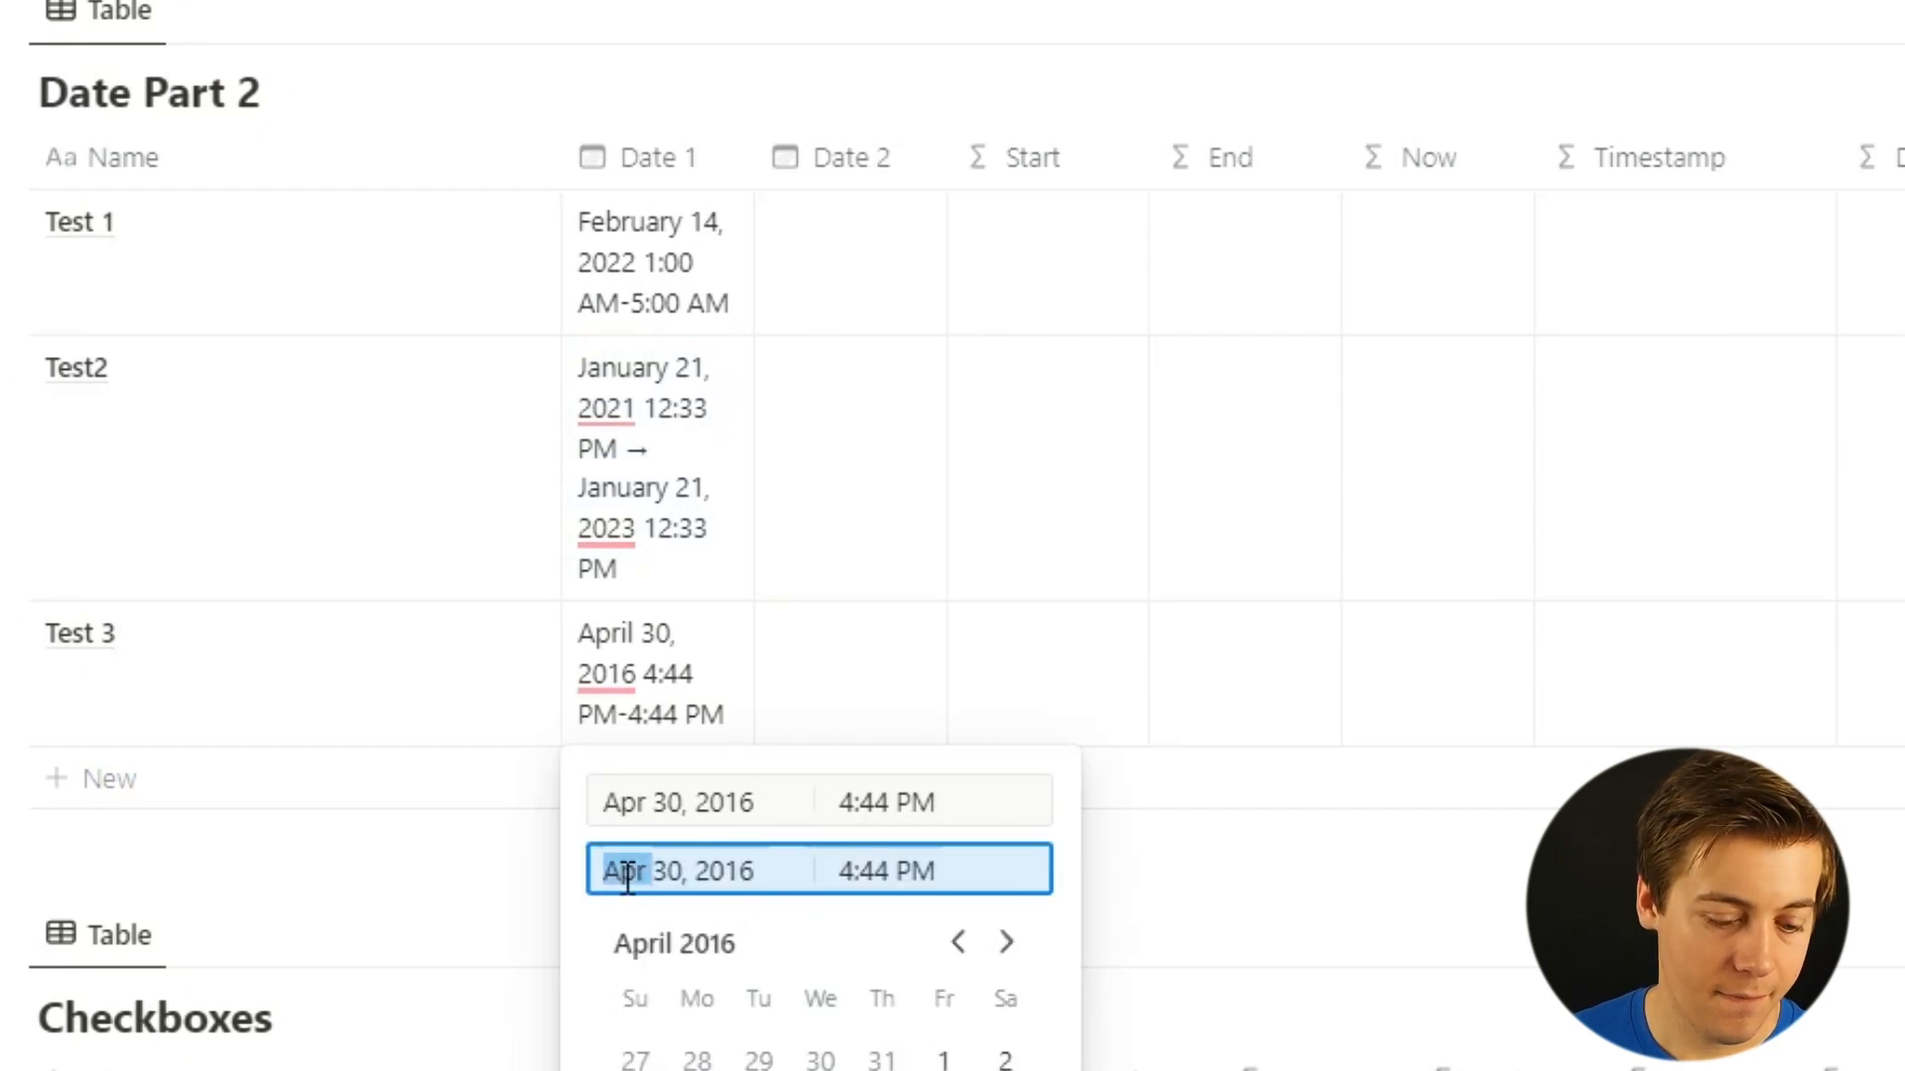
type("may")
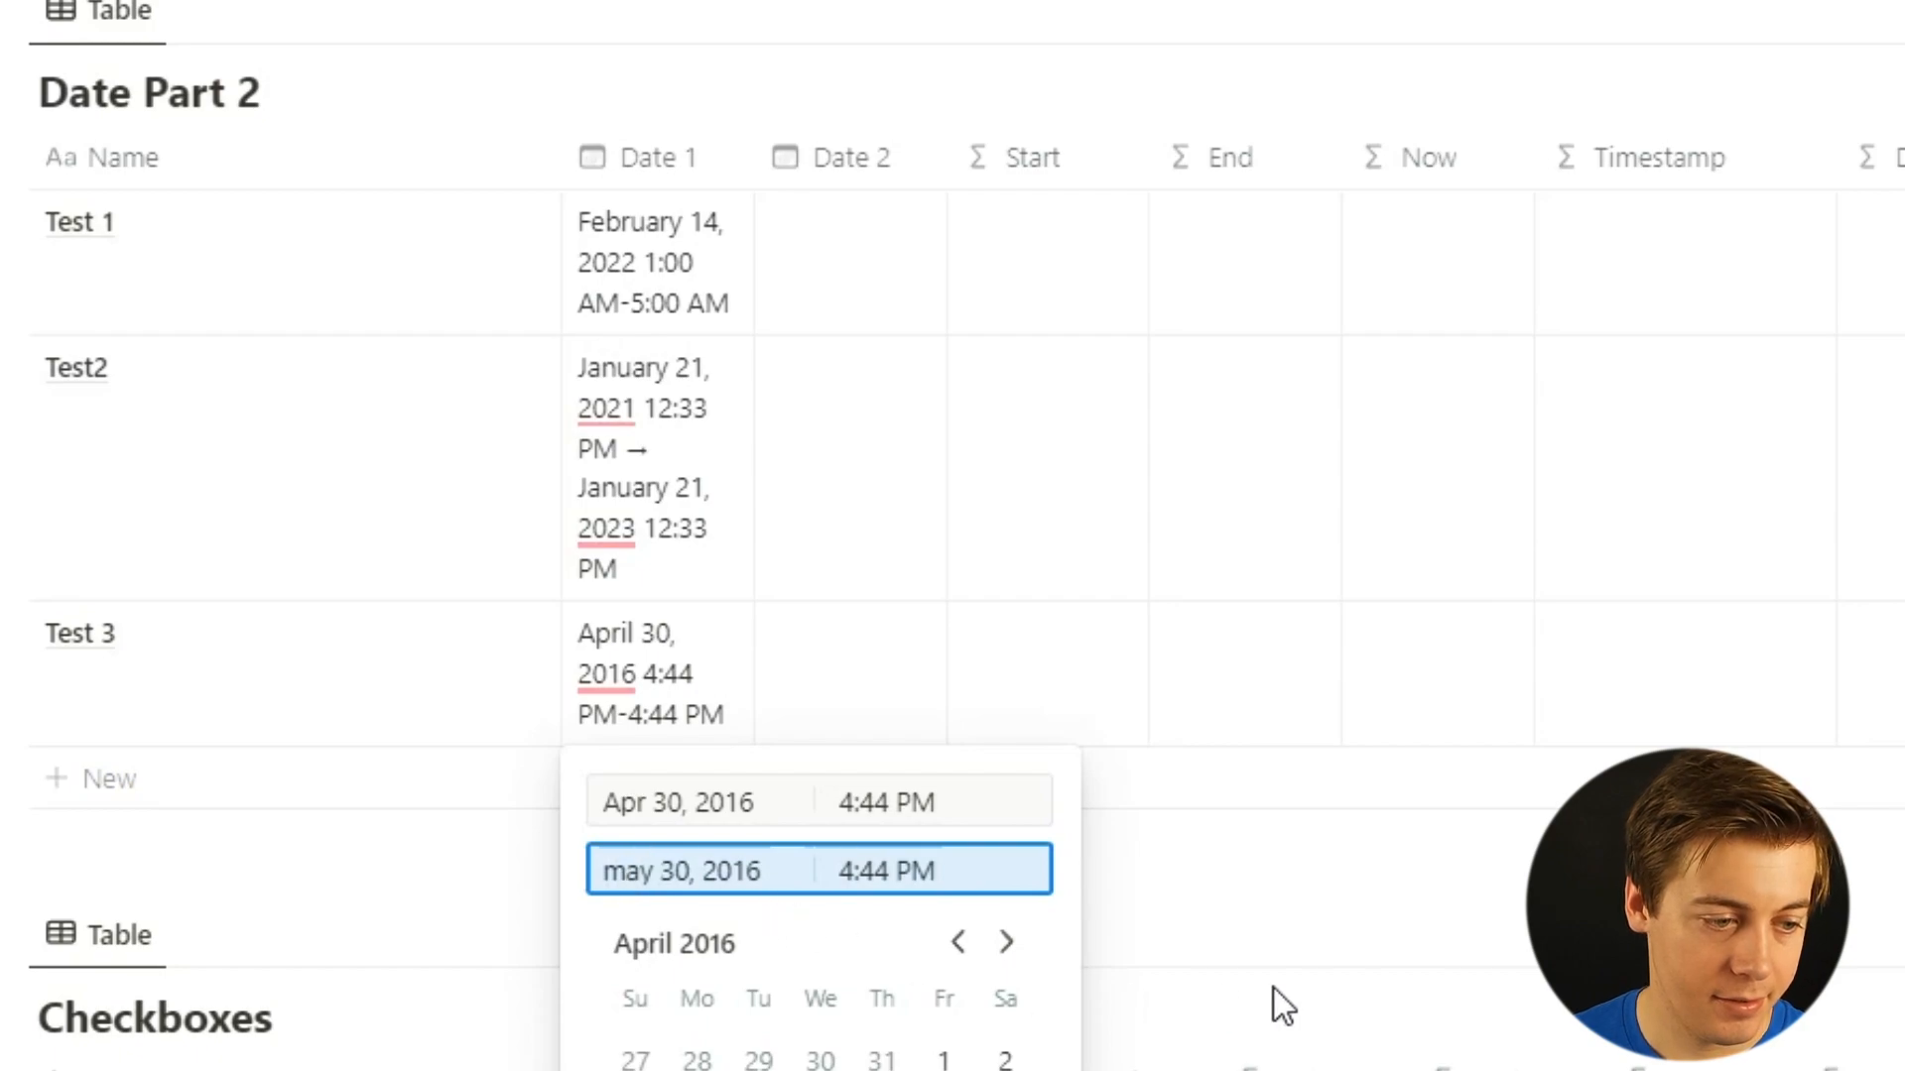
double_click(878, 873)
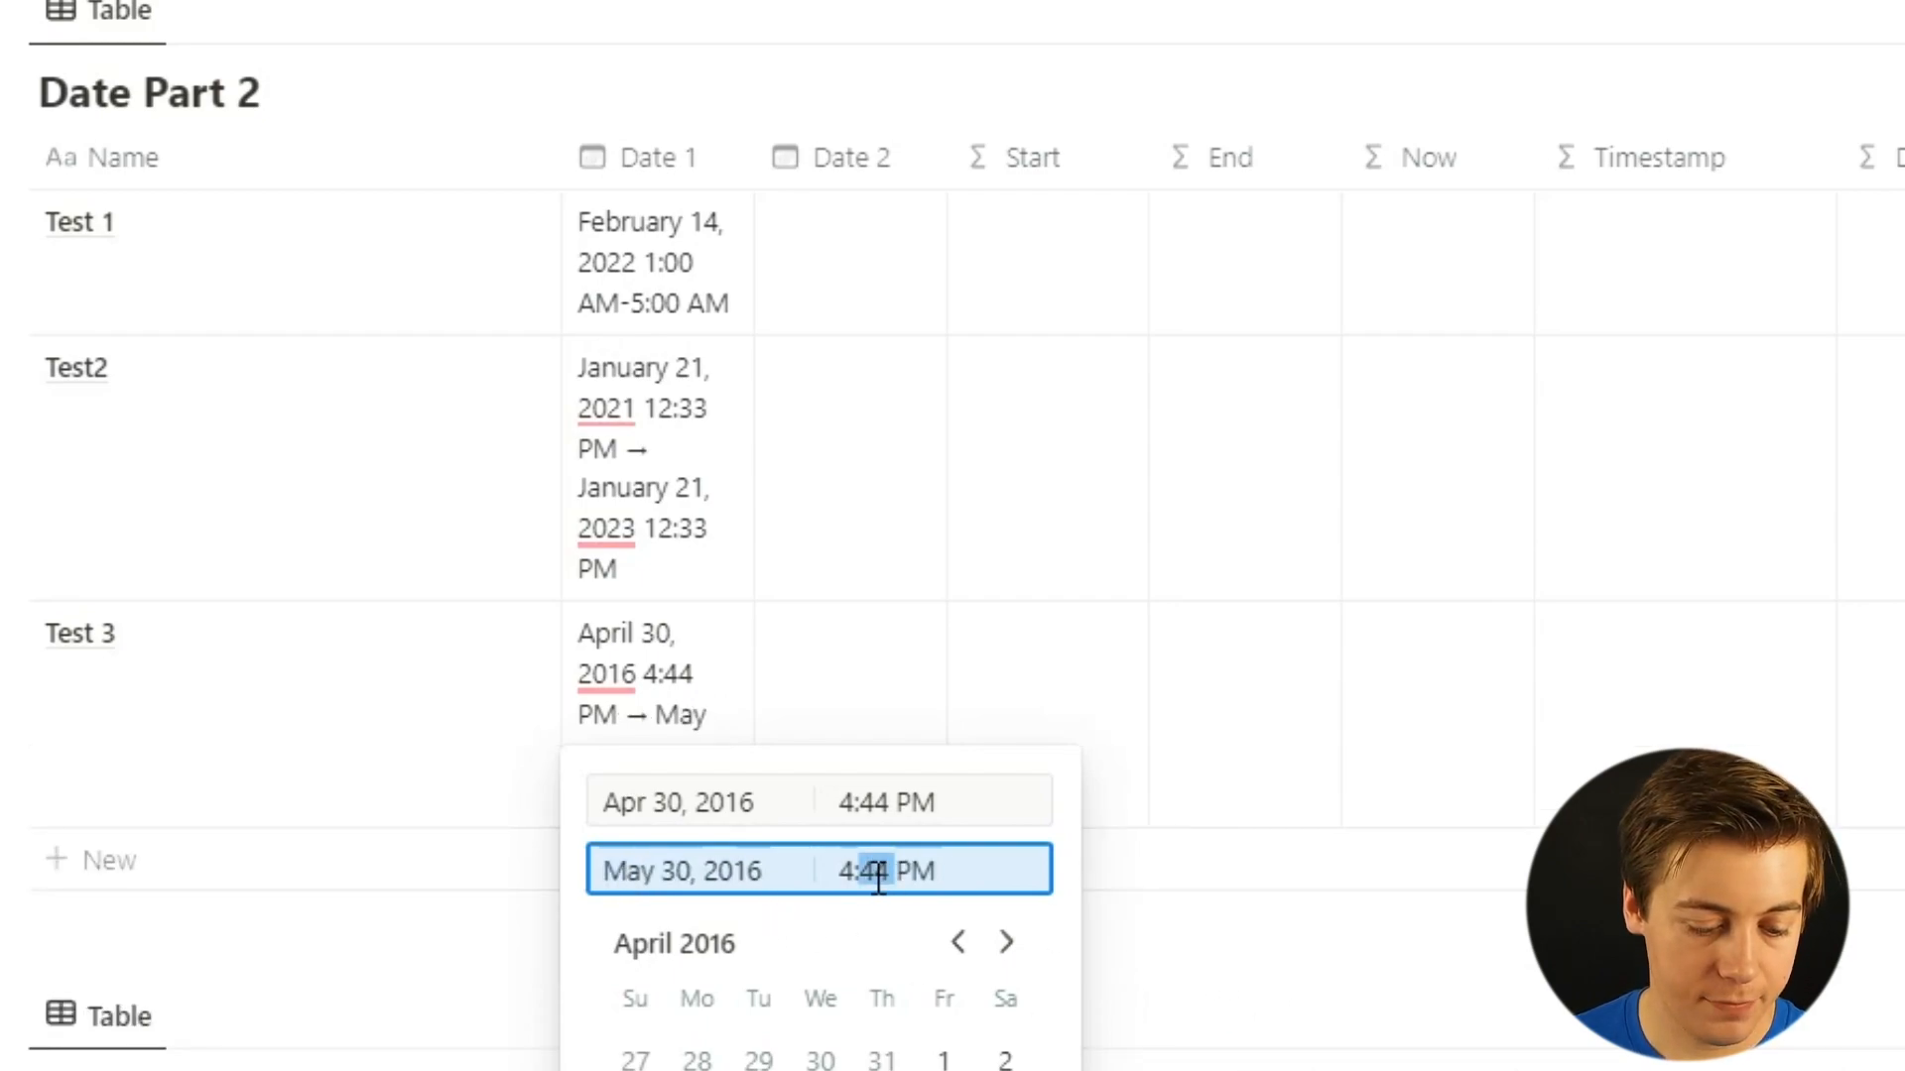
type("54")
key("Return")
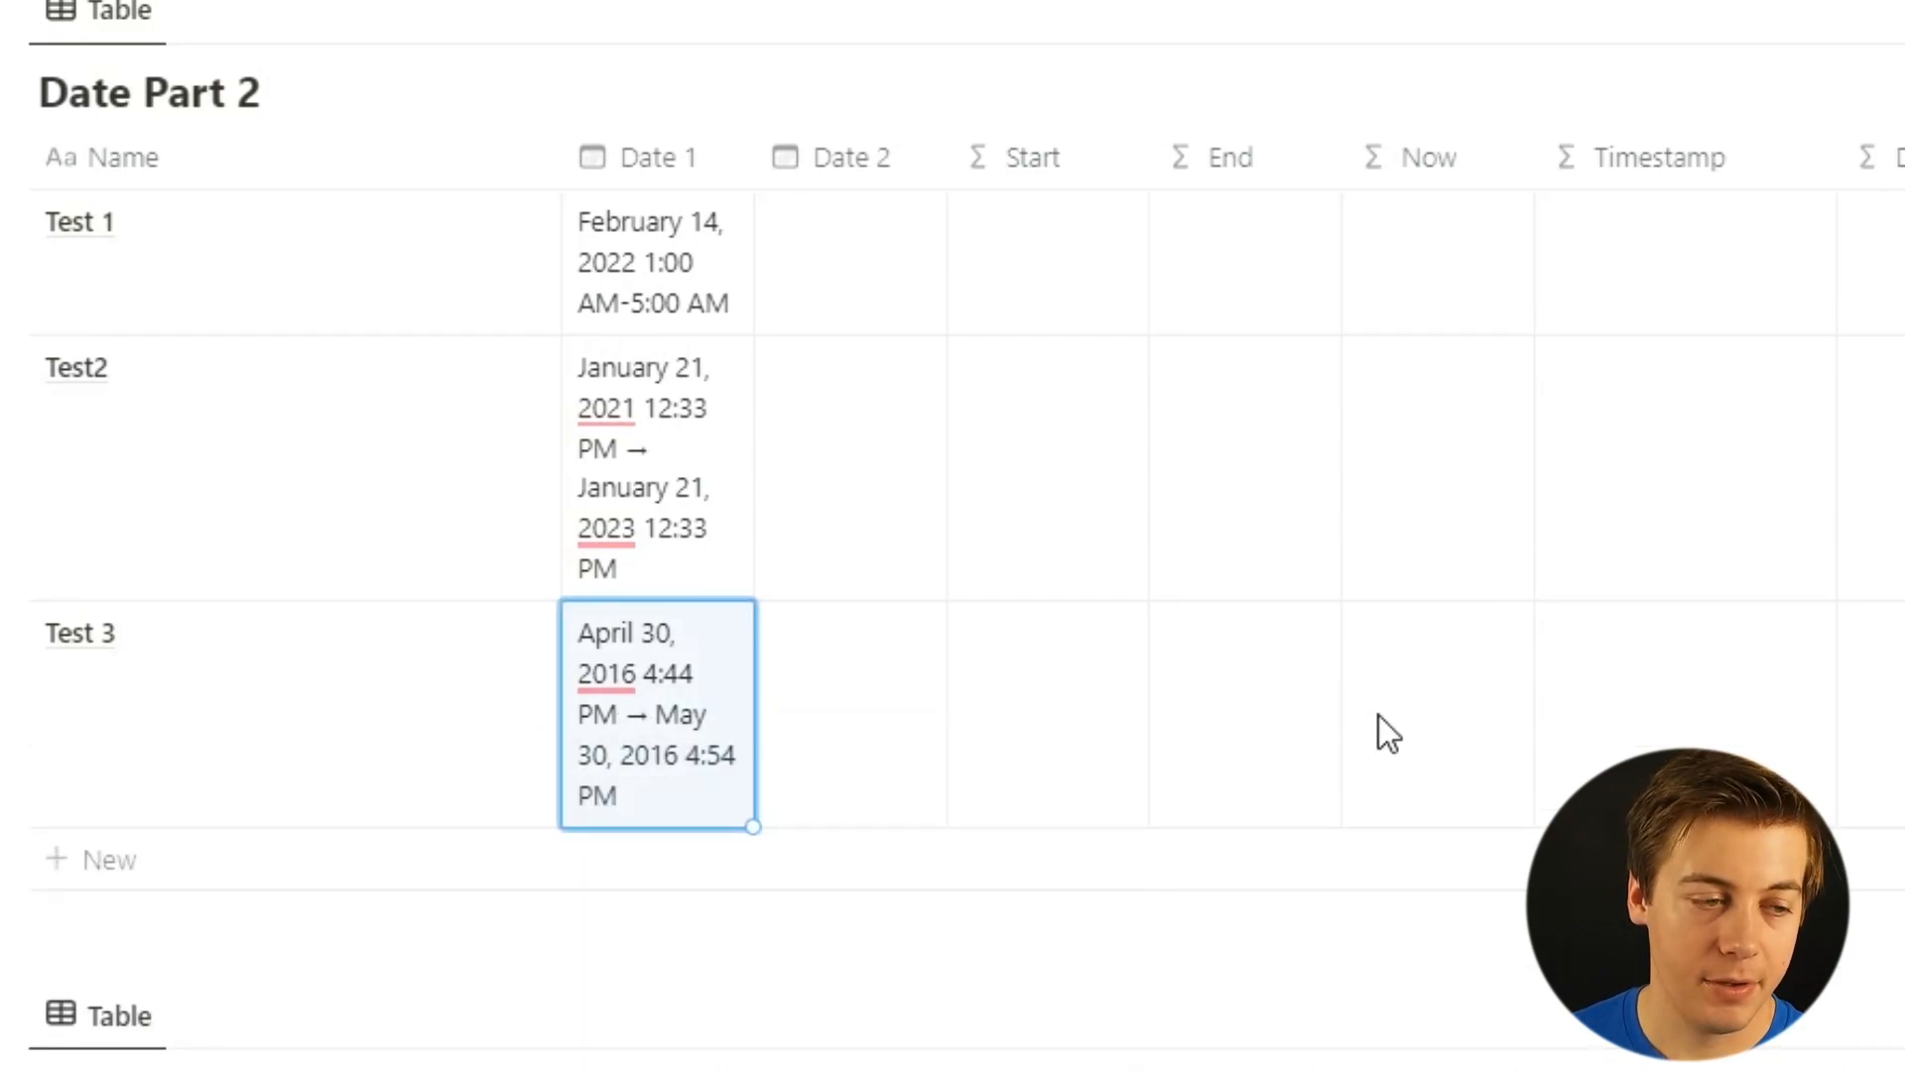
Set the Start column's formula in Date Part 2 to start(prop("Date 1")).
left_click(1050, 282)
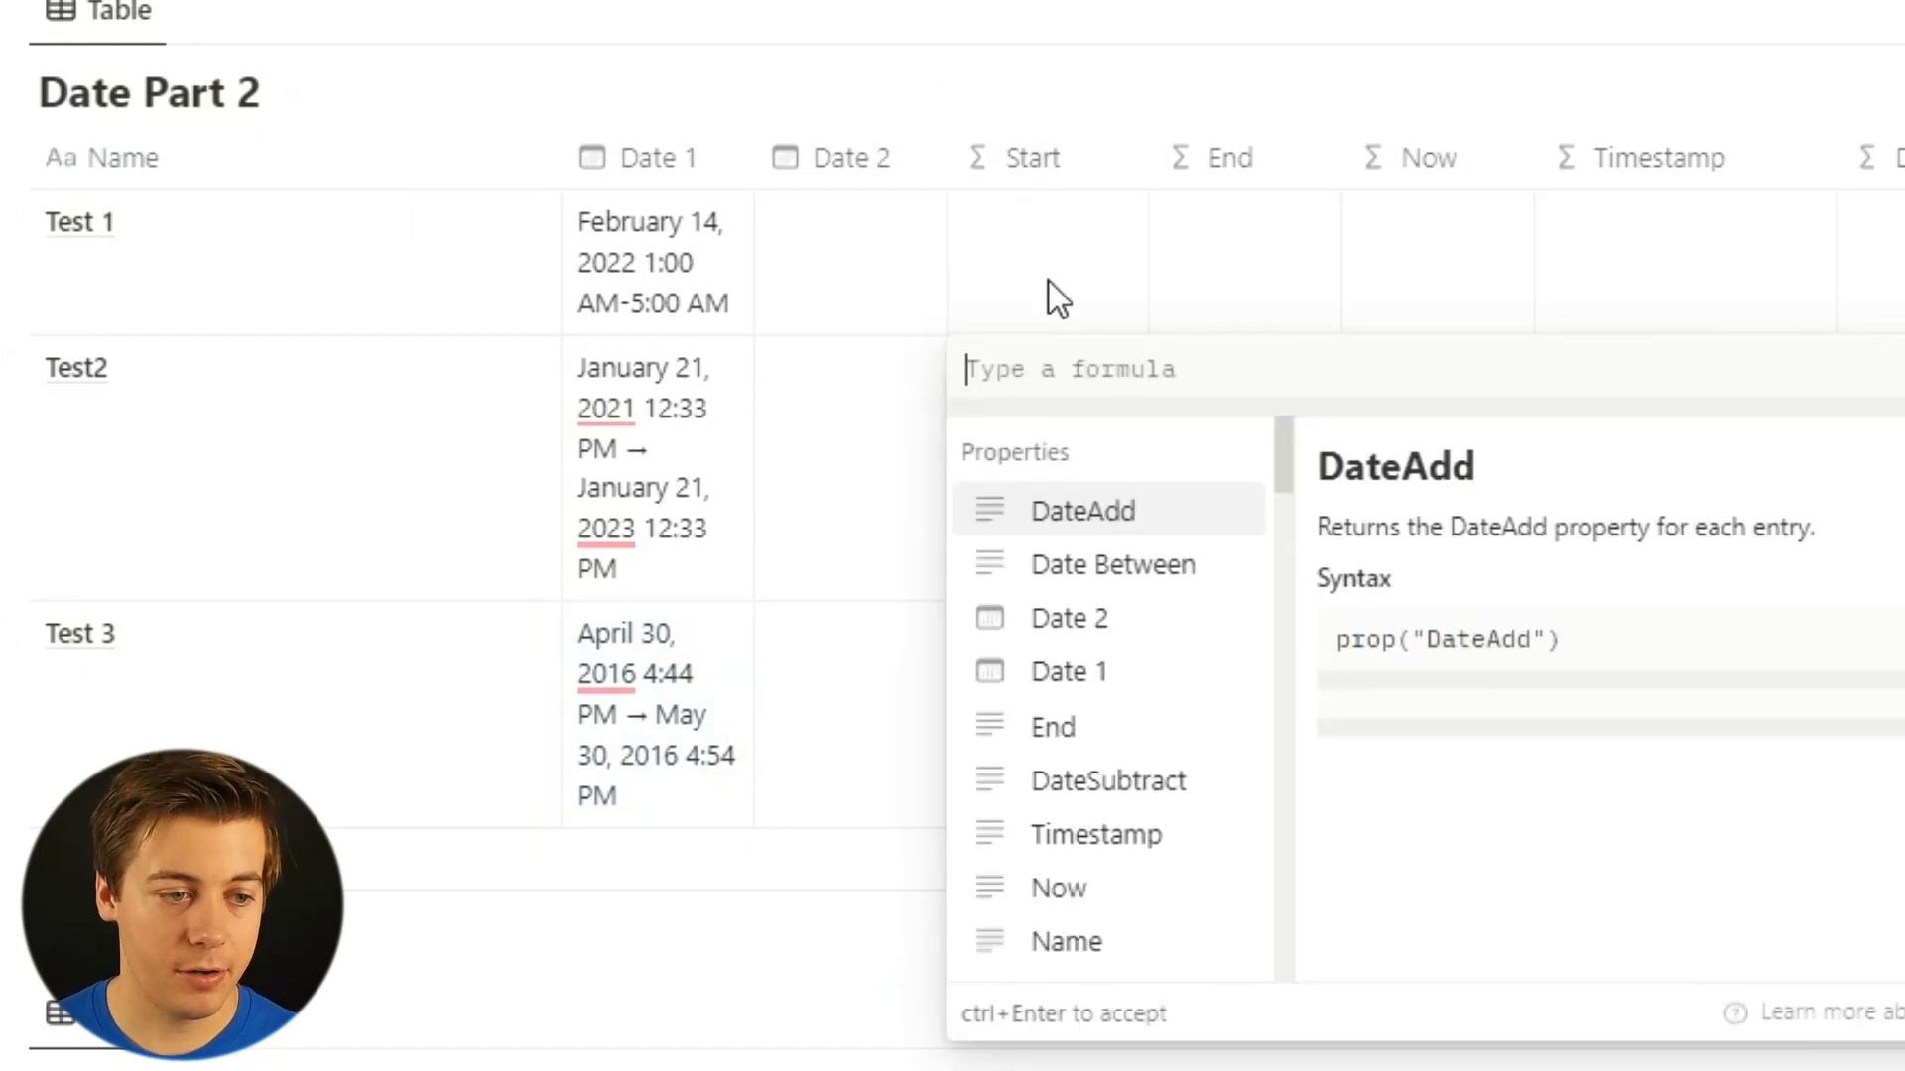
type("star")
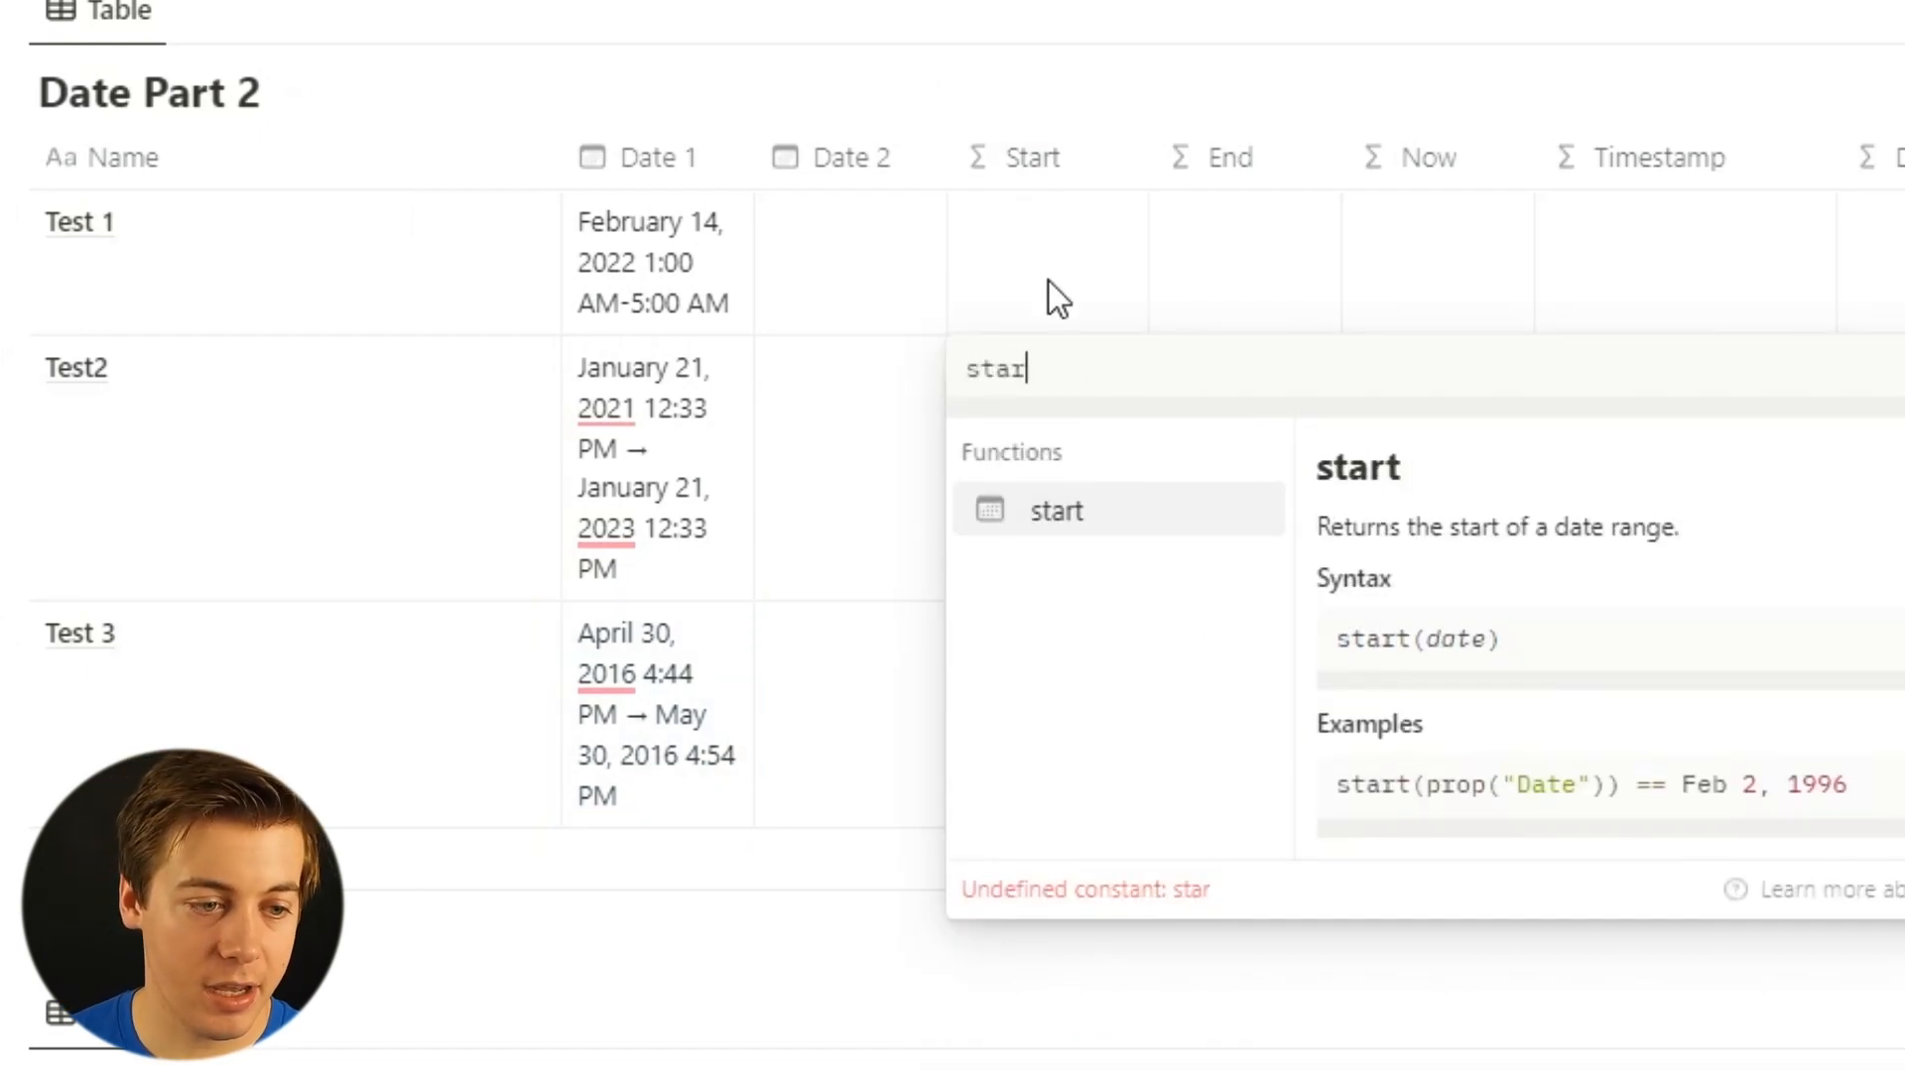
left_click(1078, 510)
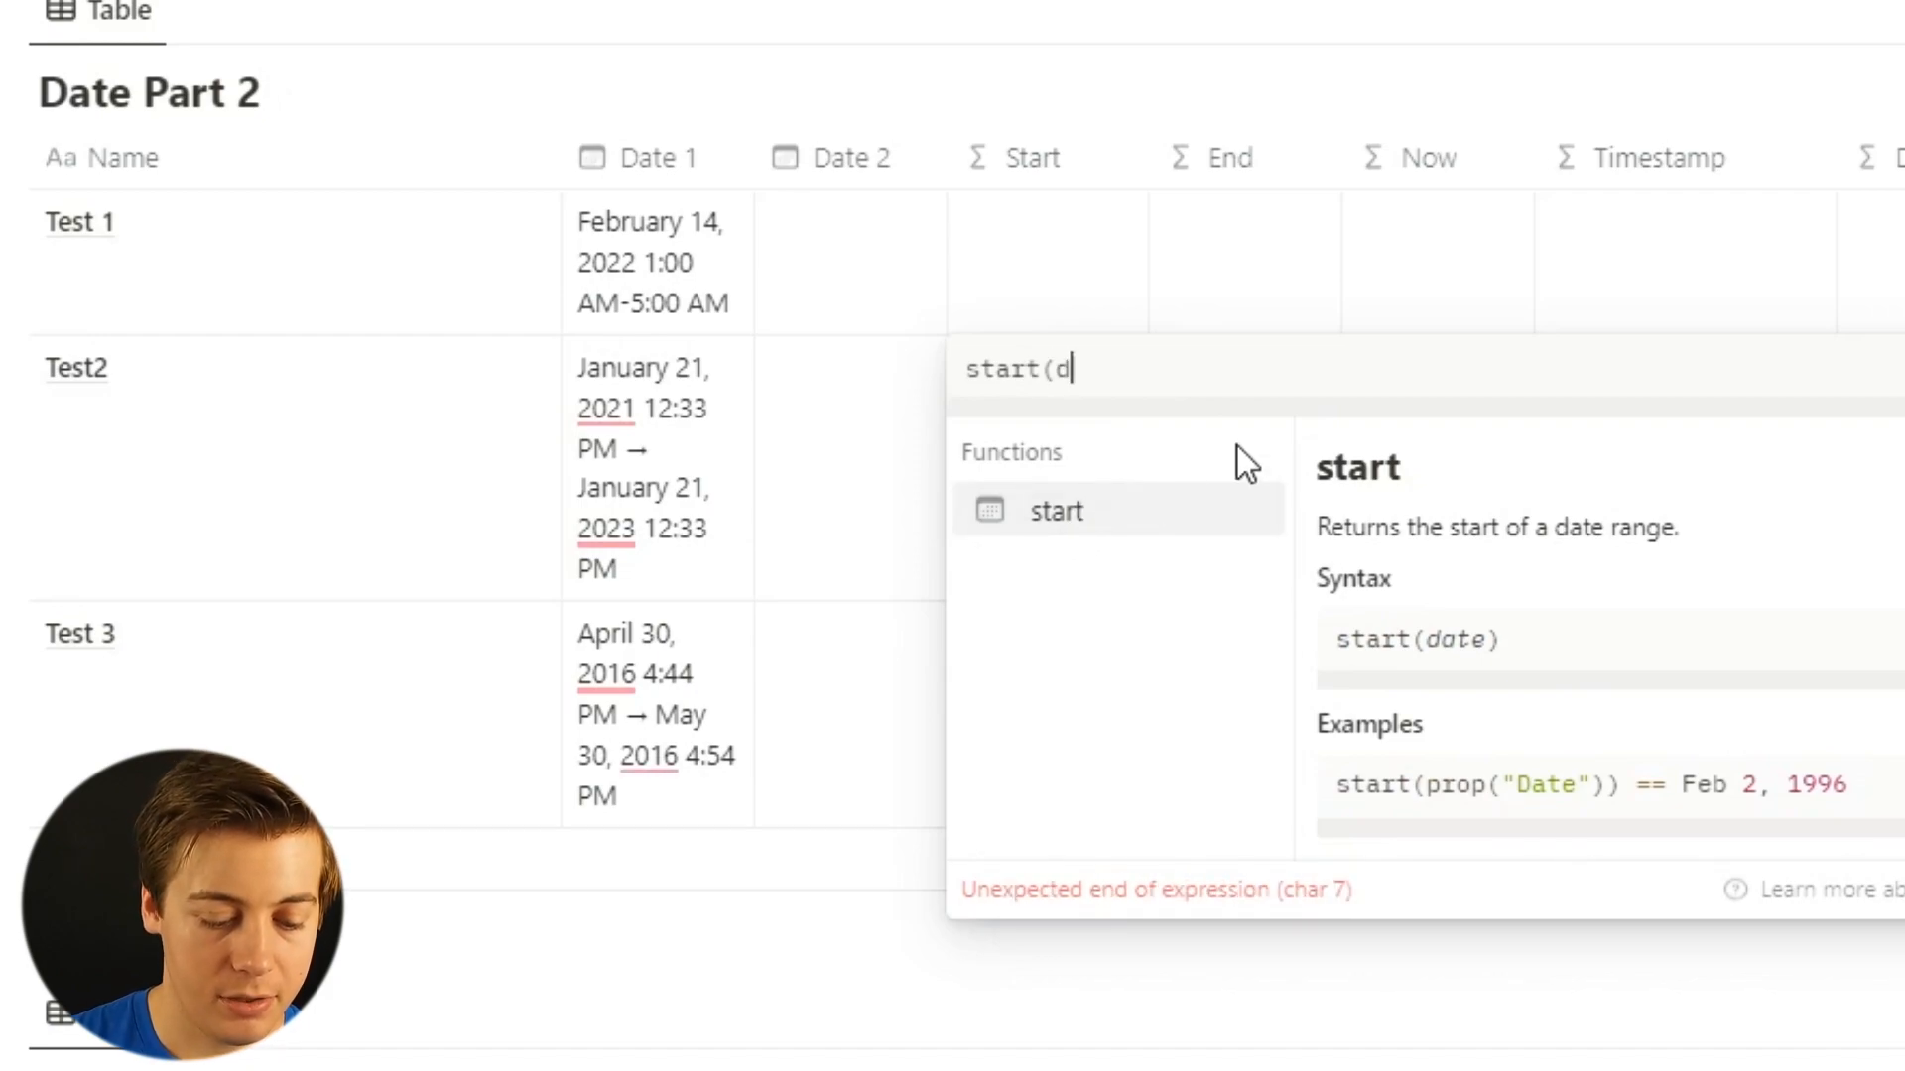
type("dat")
left_click(1127, 673)
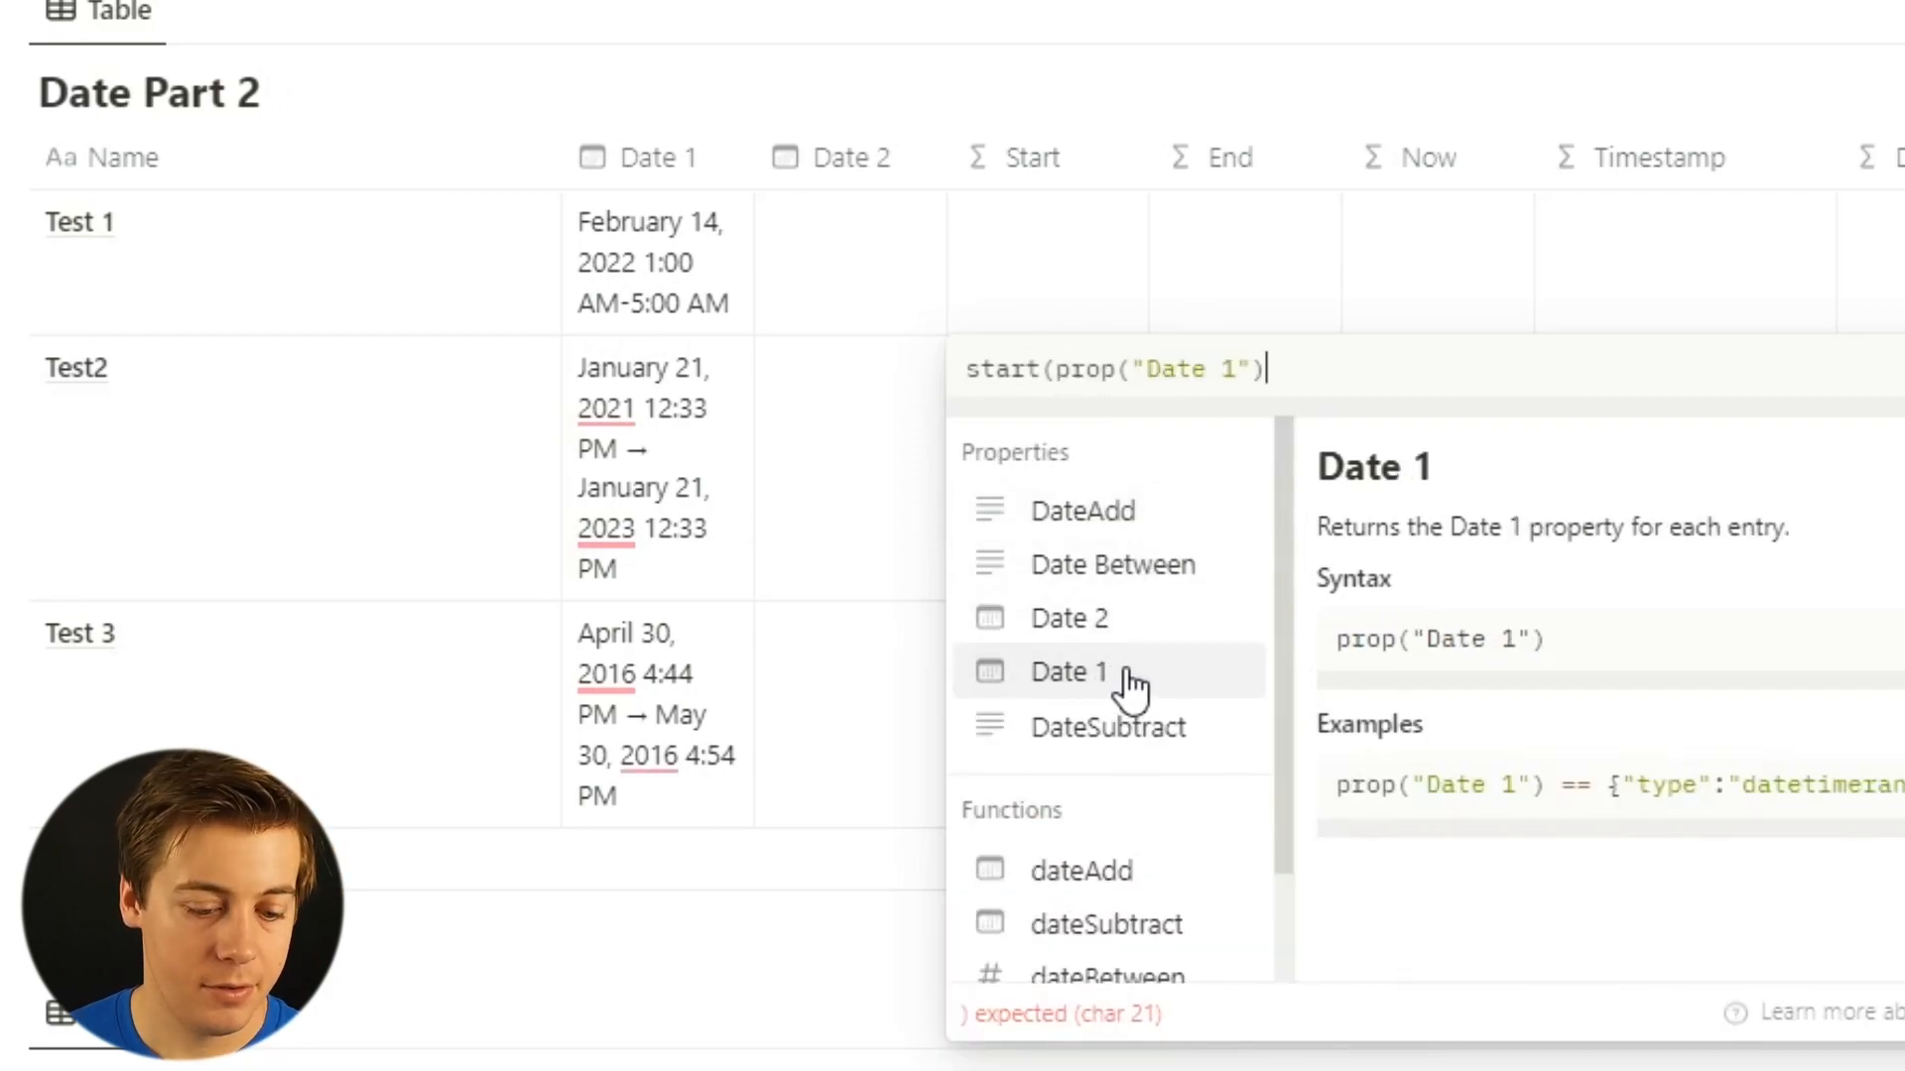
type(")")
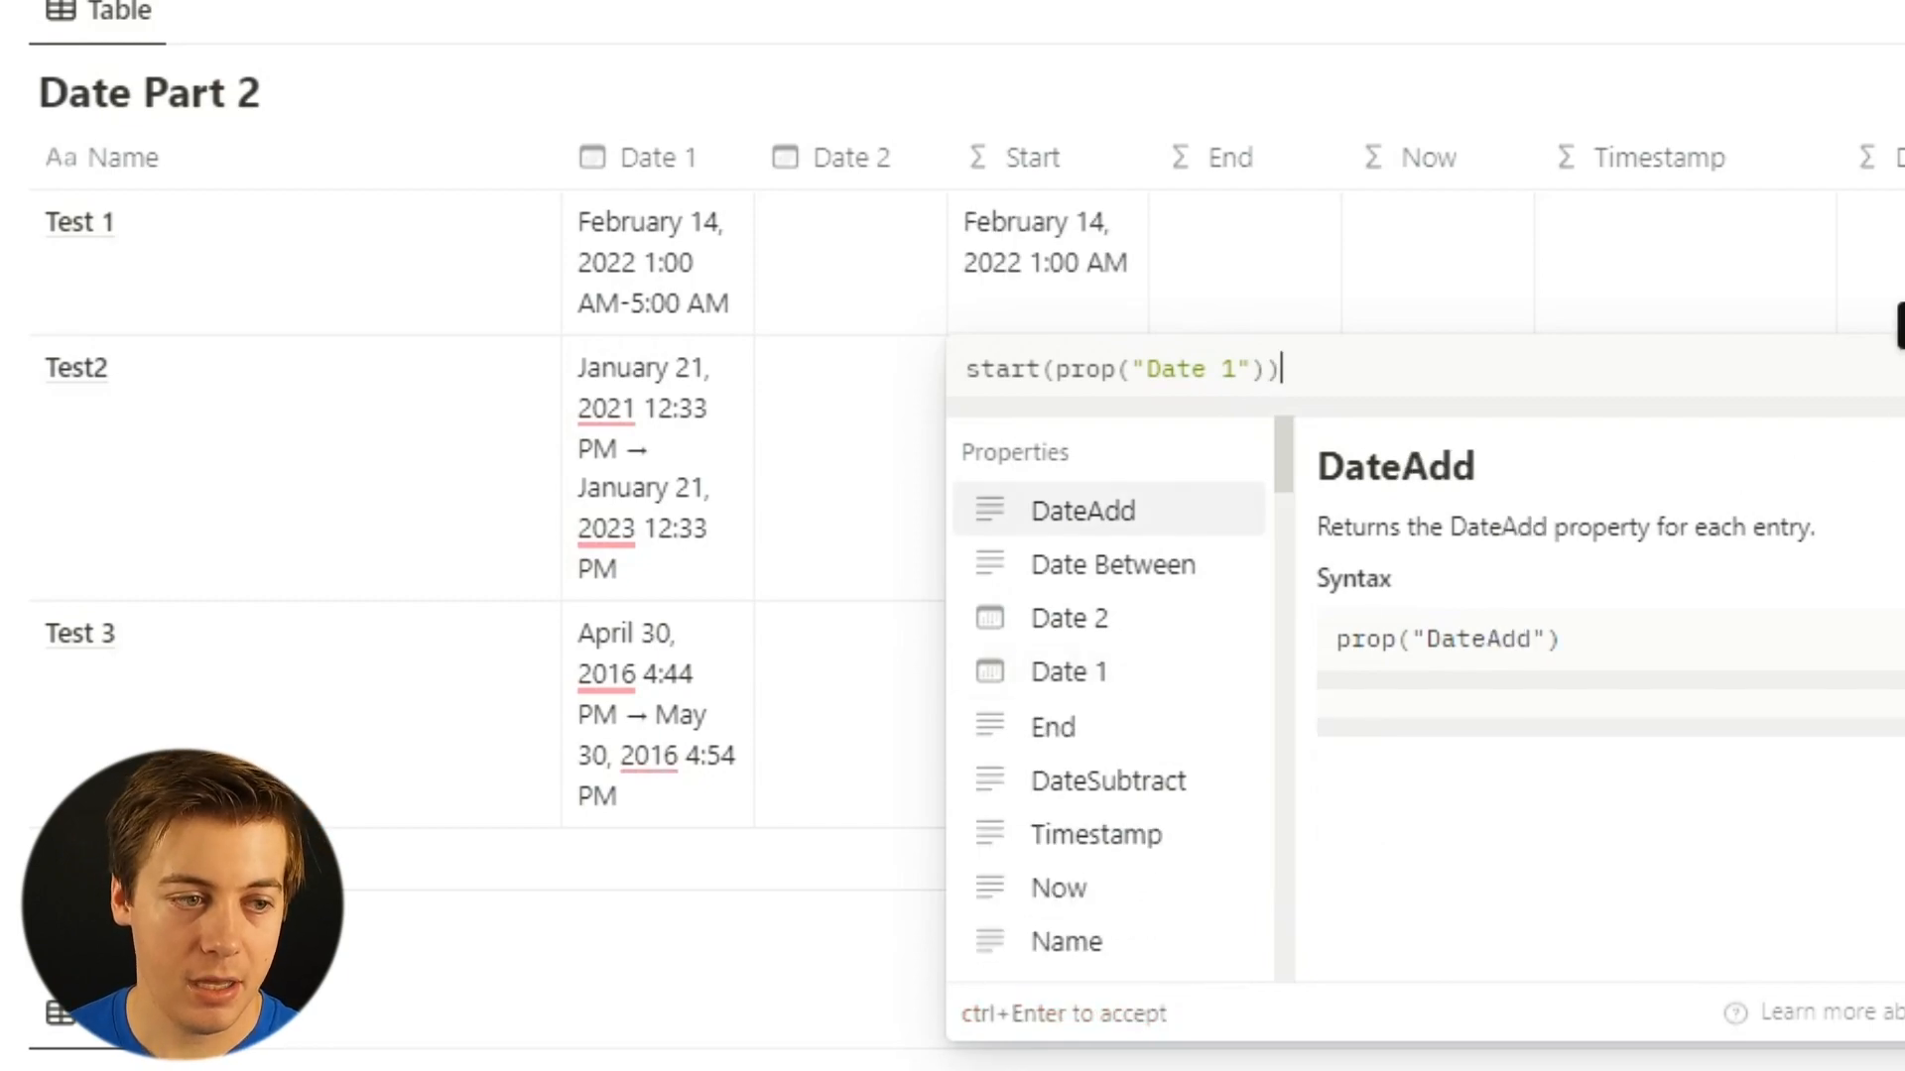
key("Return")
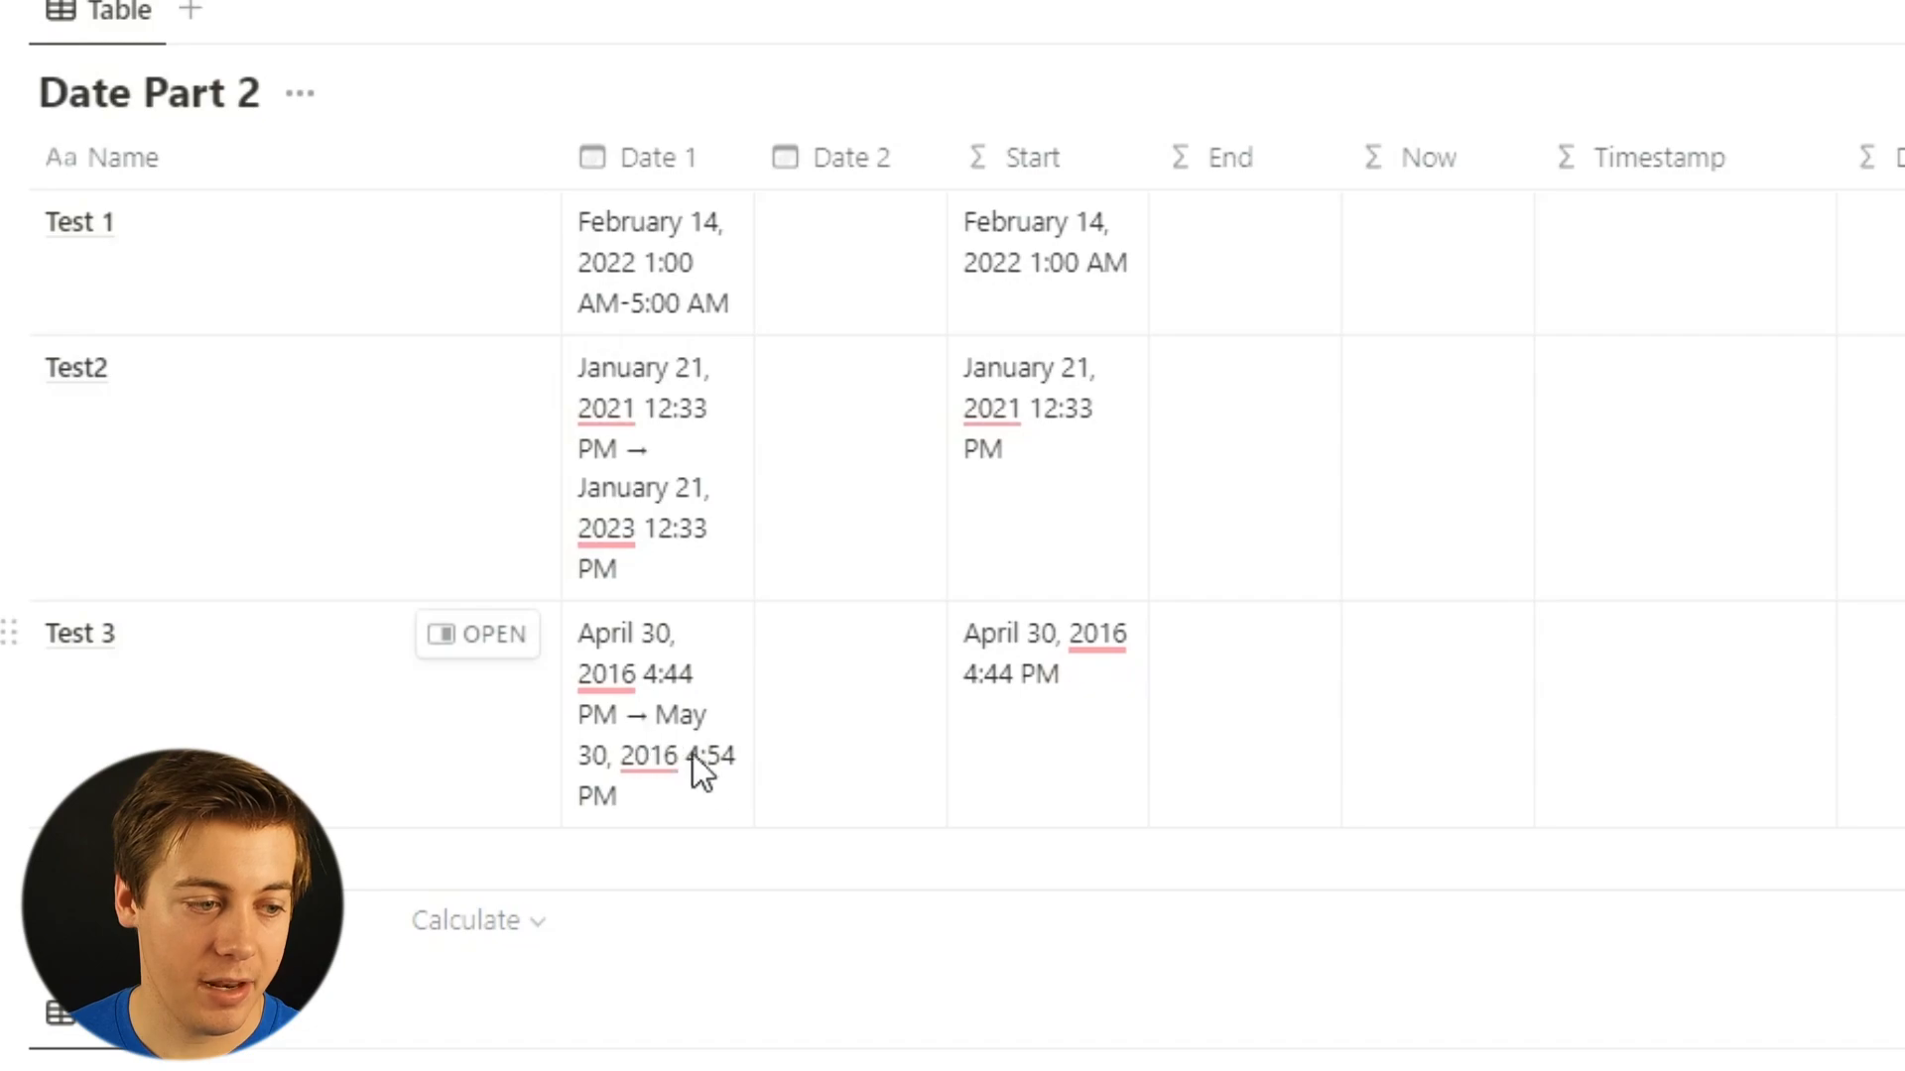
Set the End column's formula in Date Part 2 to end(prop("Date 1")).
left_click(1256, 246)
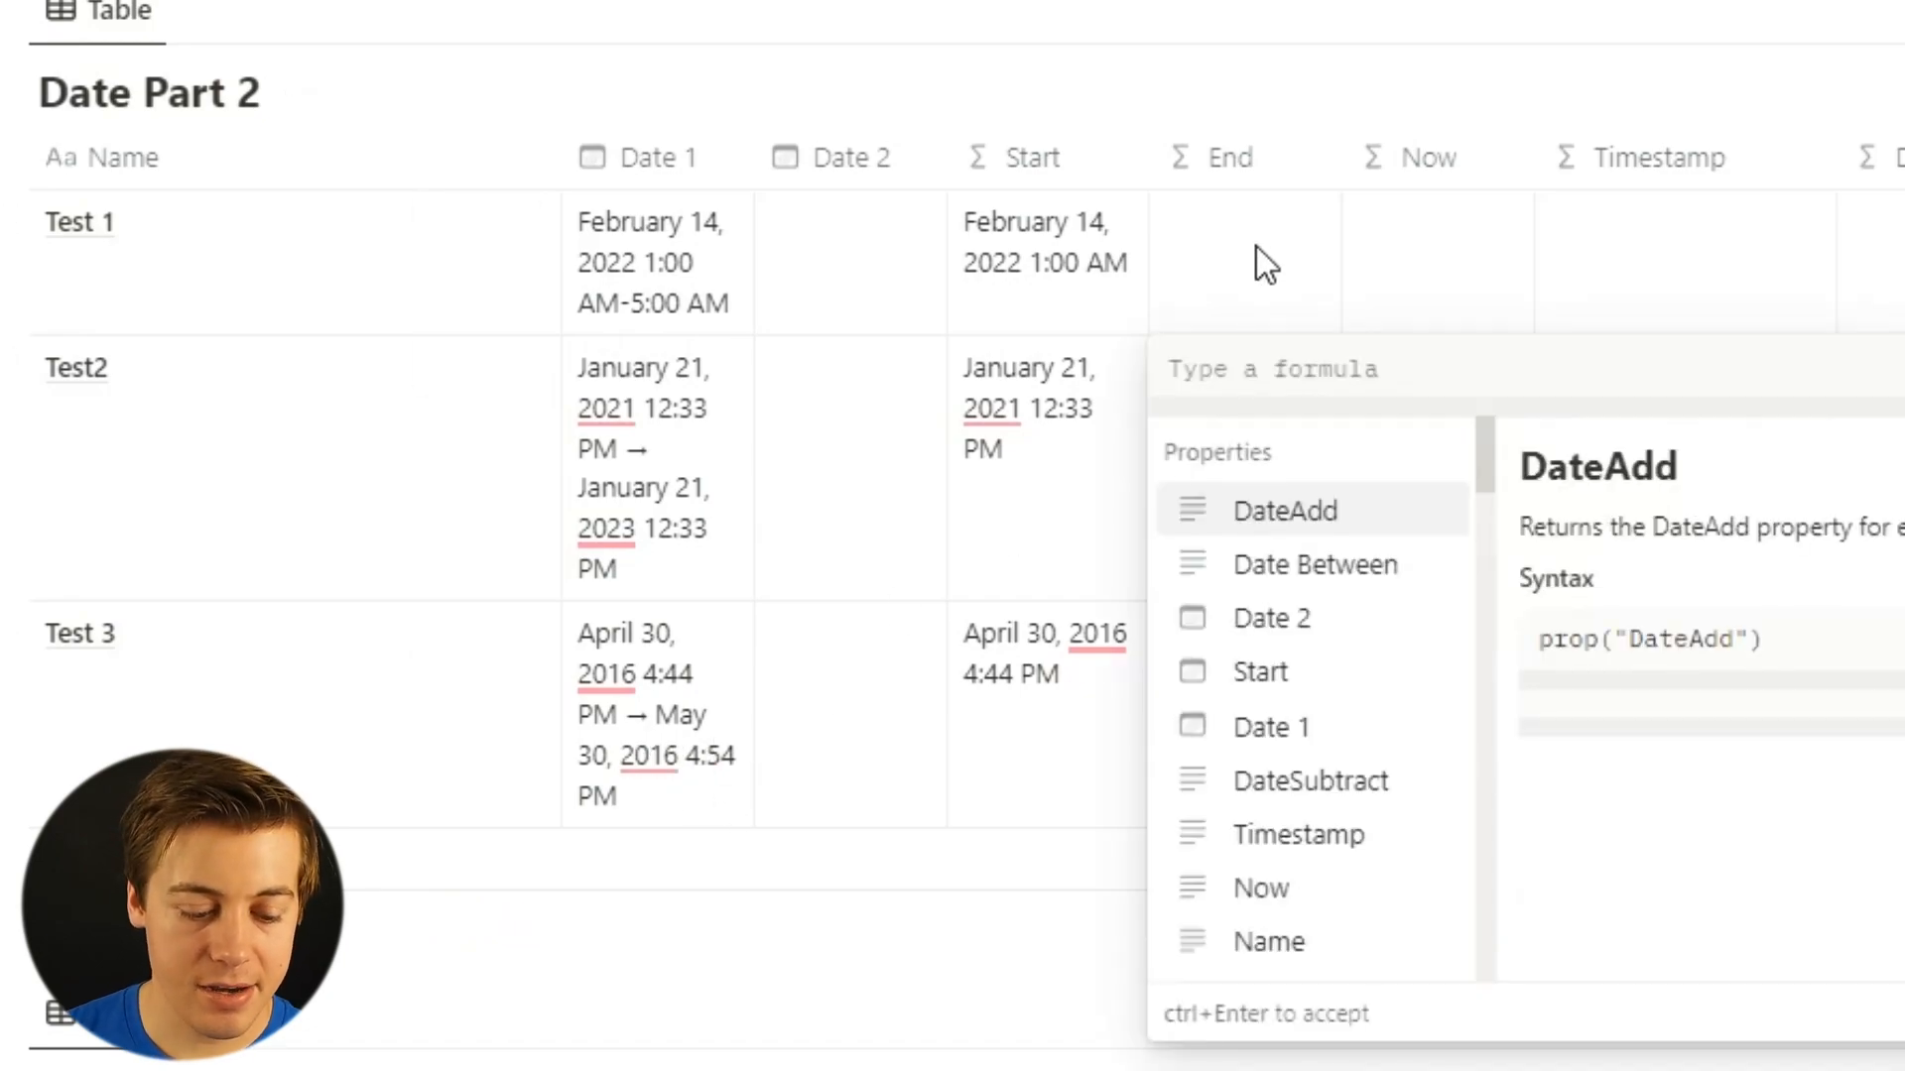
type("end")
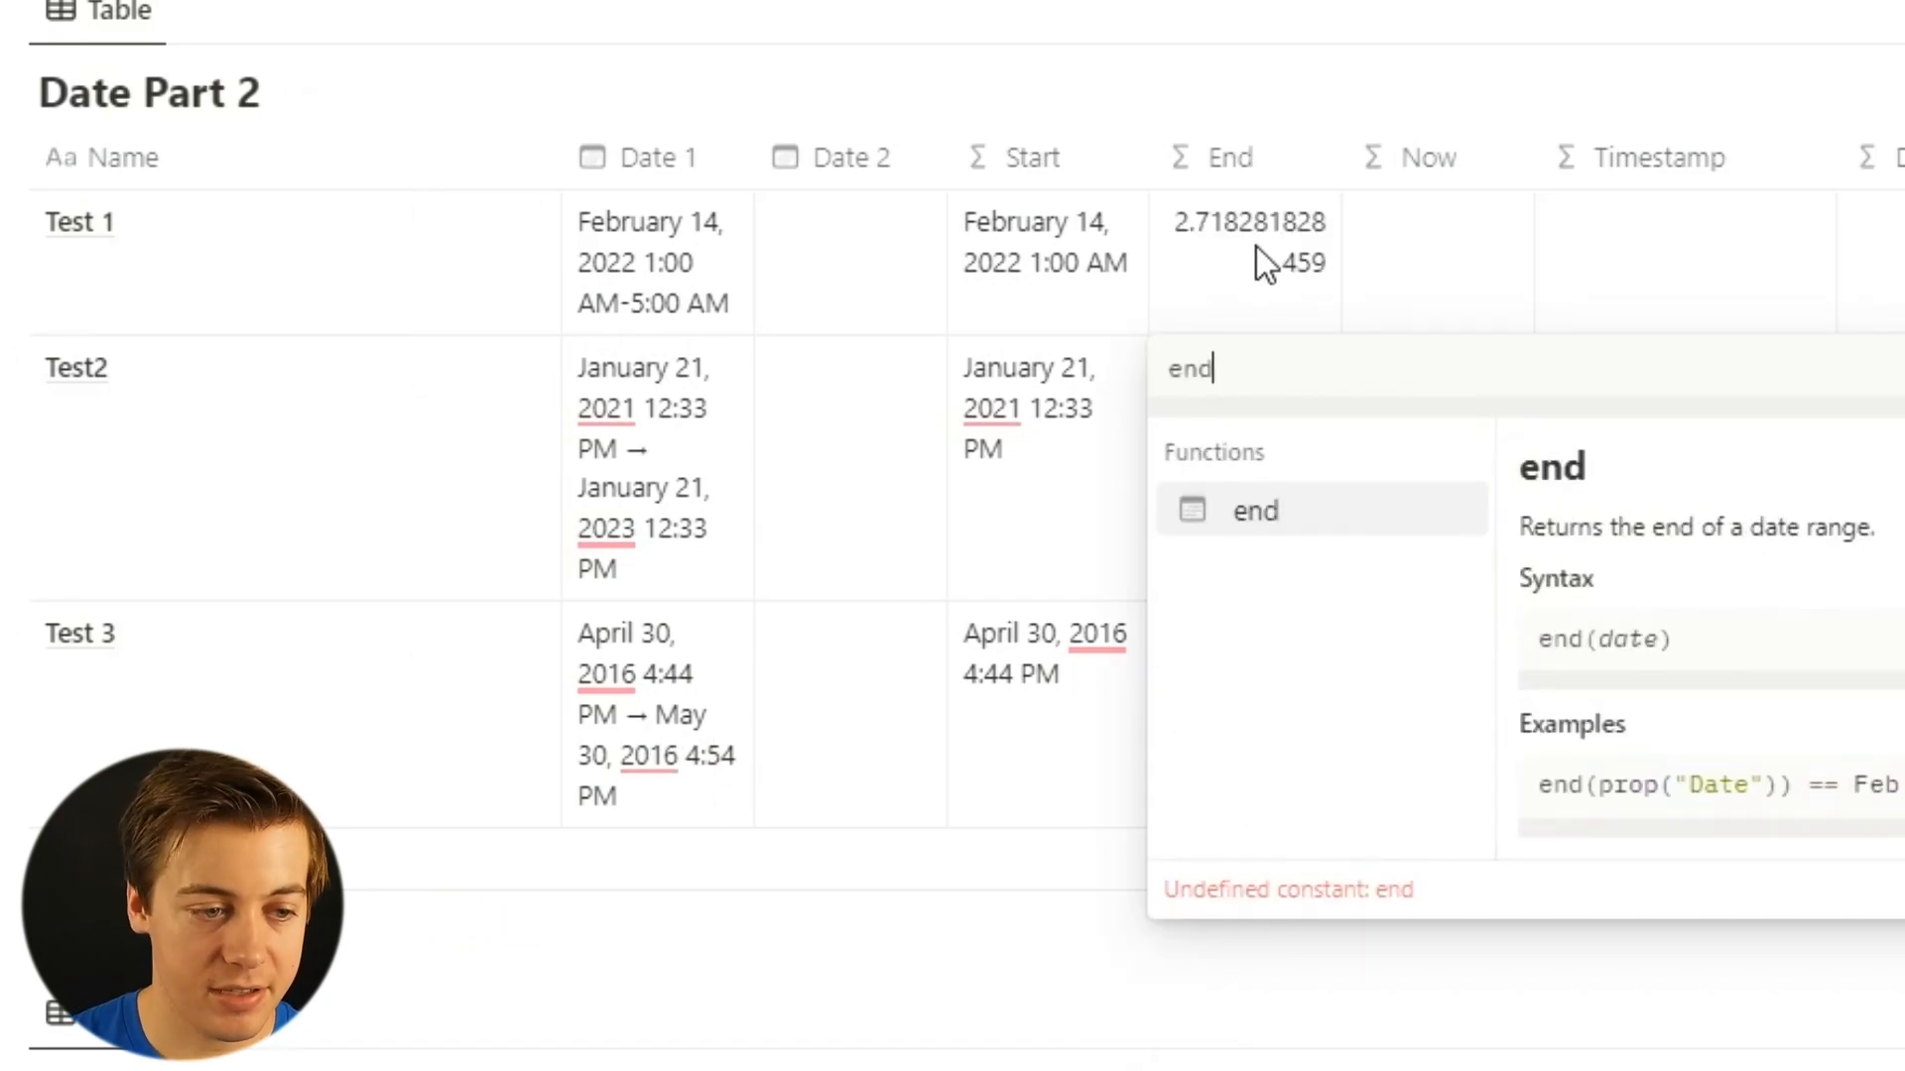
left_click(1317, 510)
type("dat")
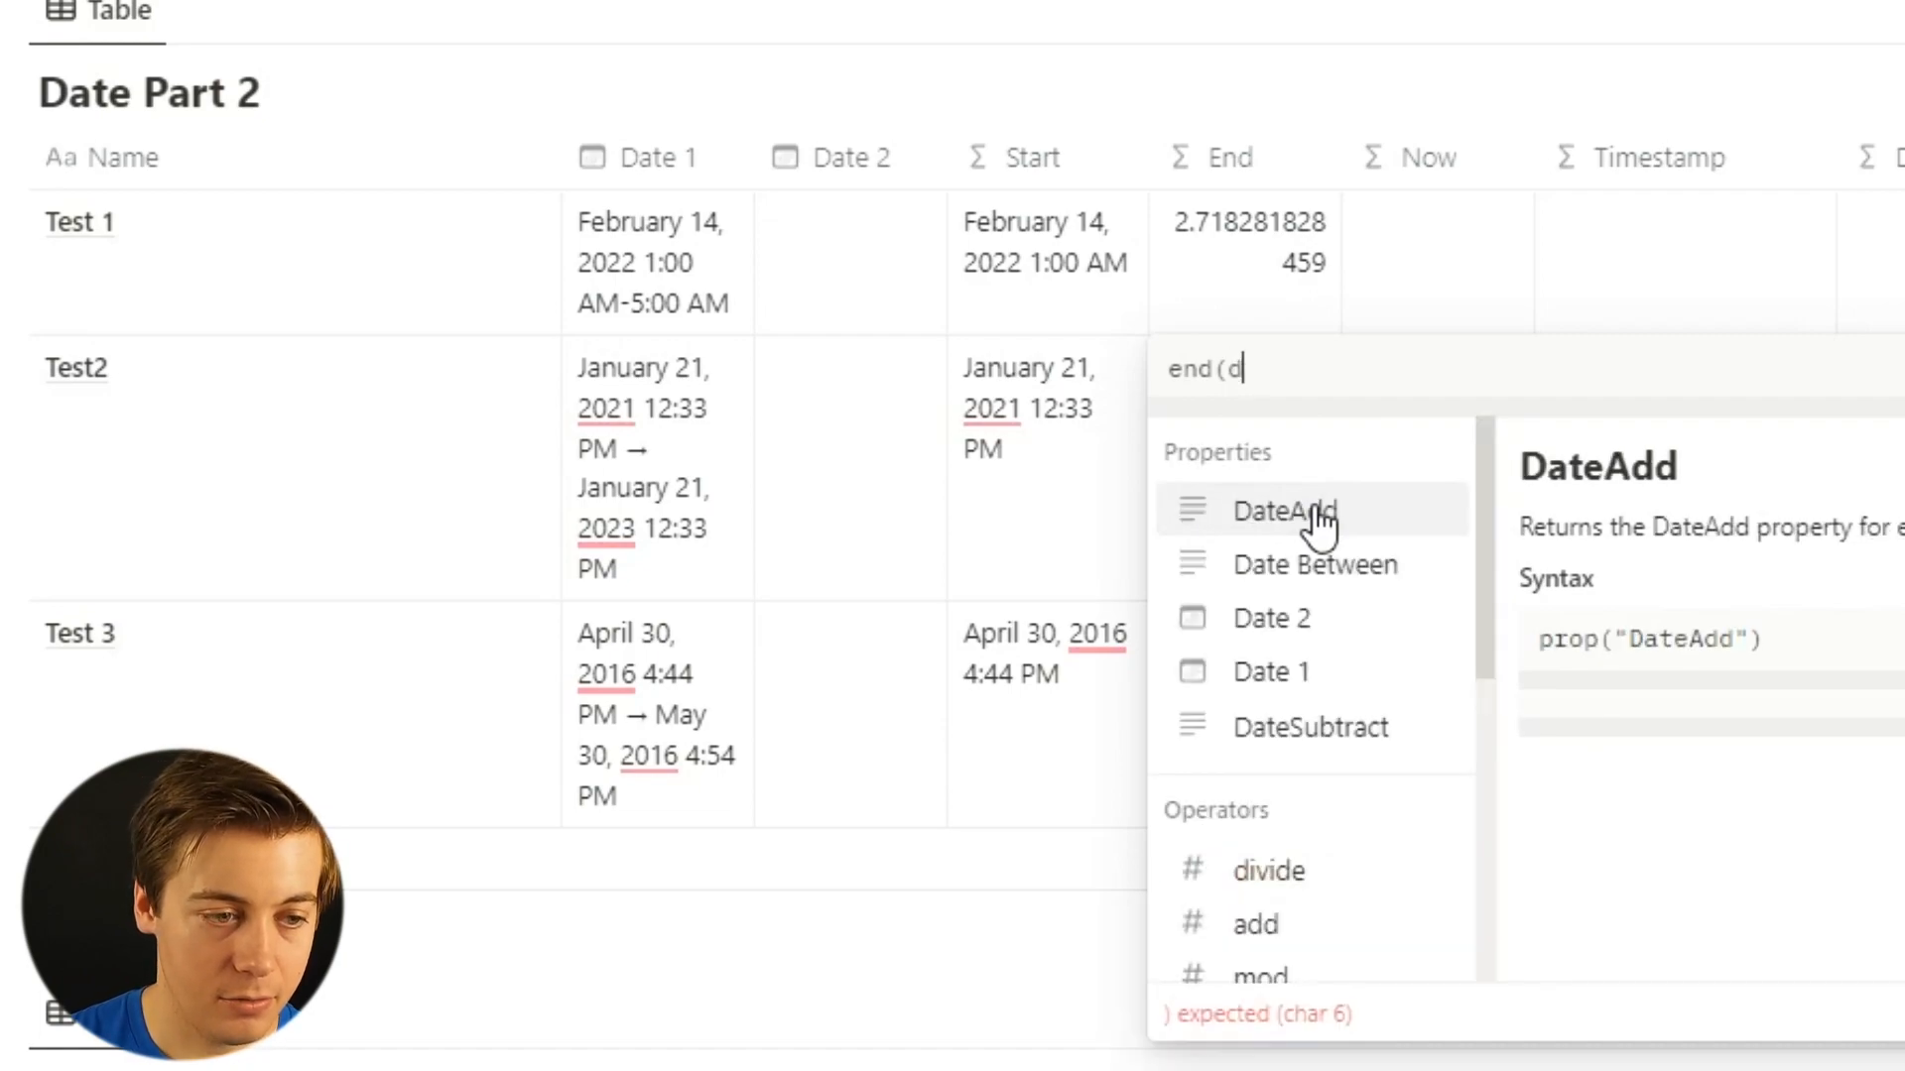
left_click(1287, 698)
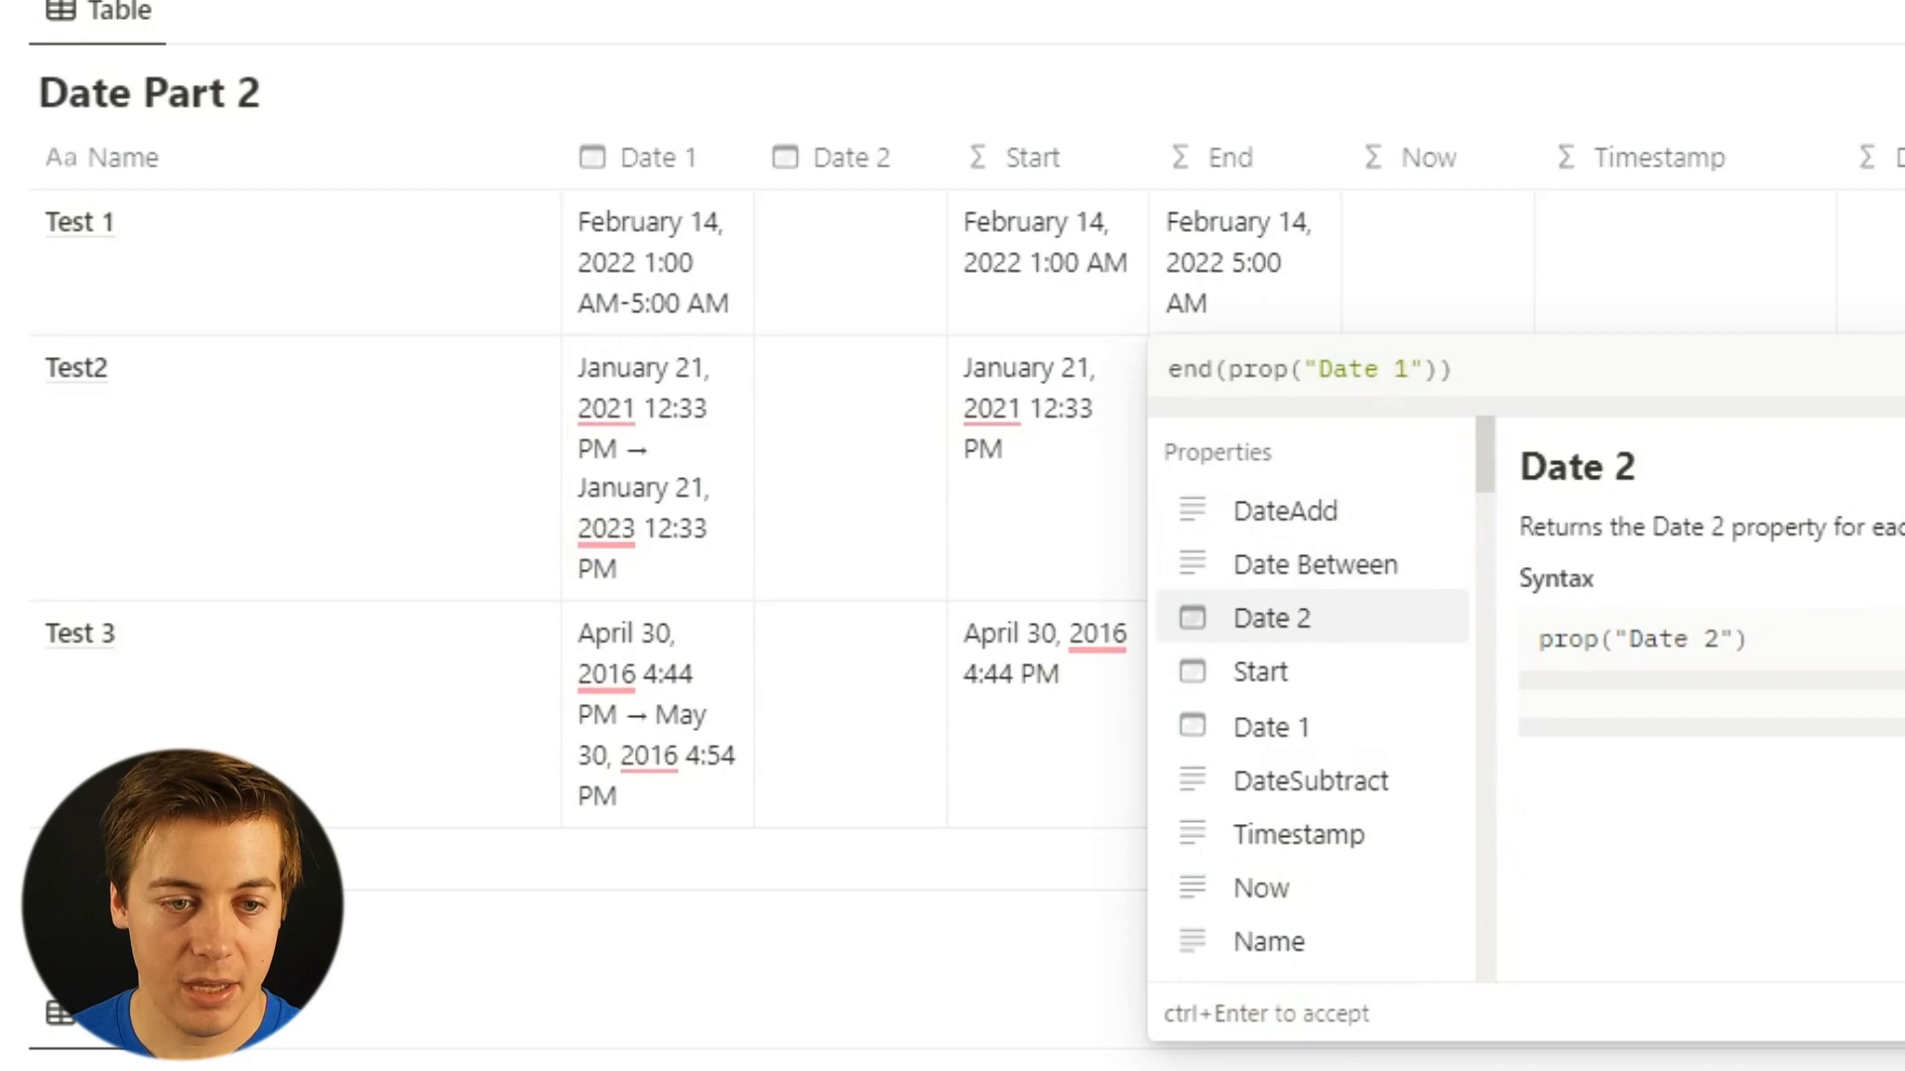
key("ctrl+Return")
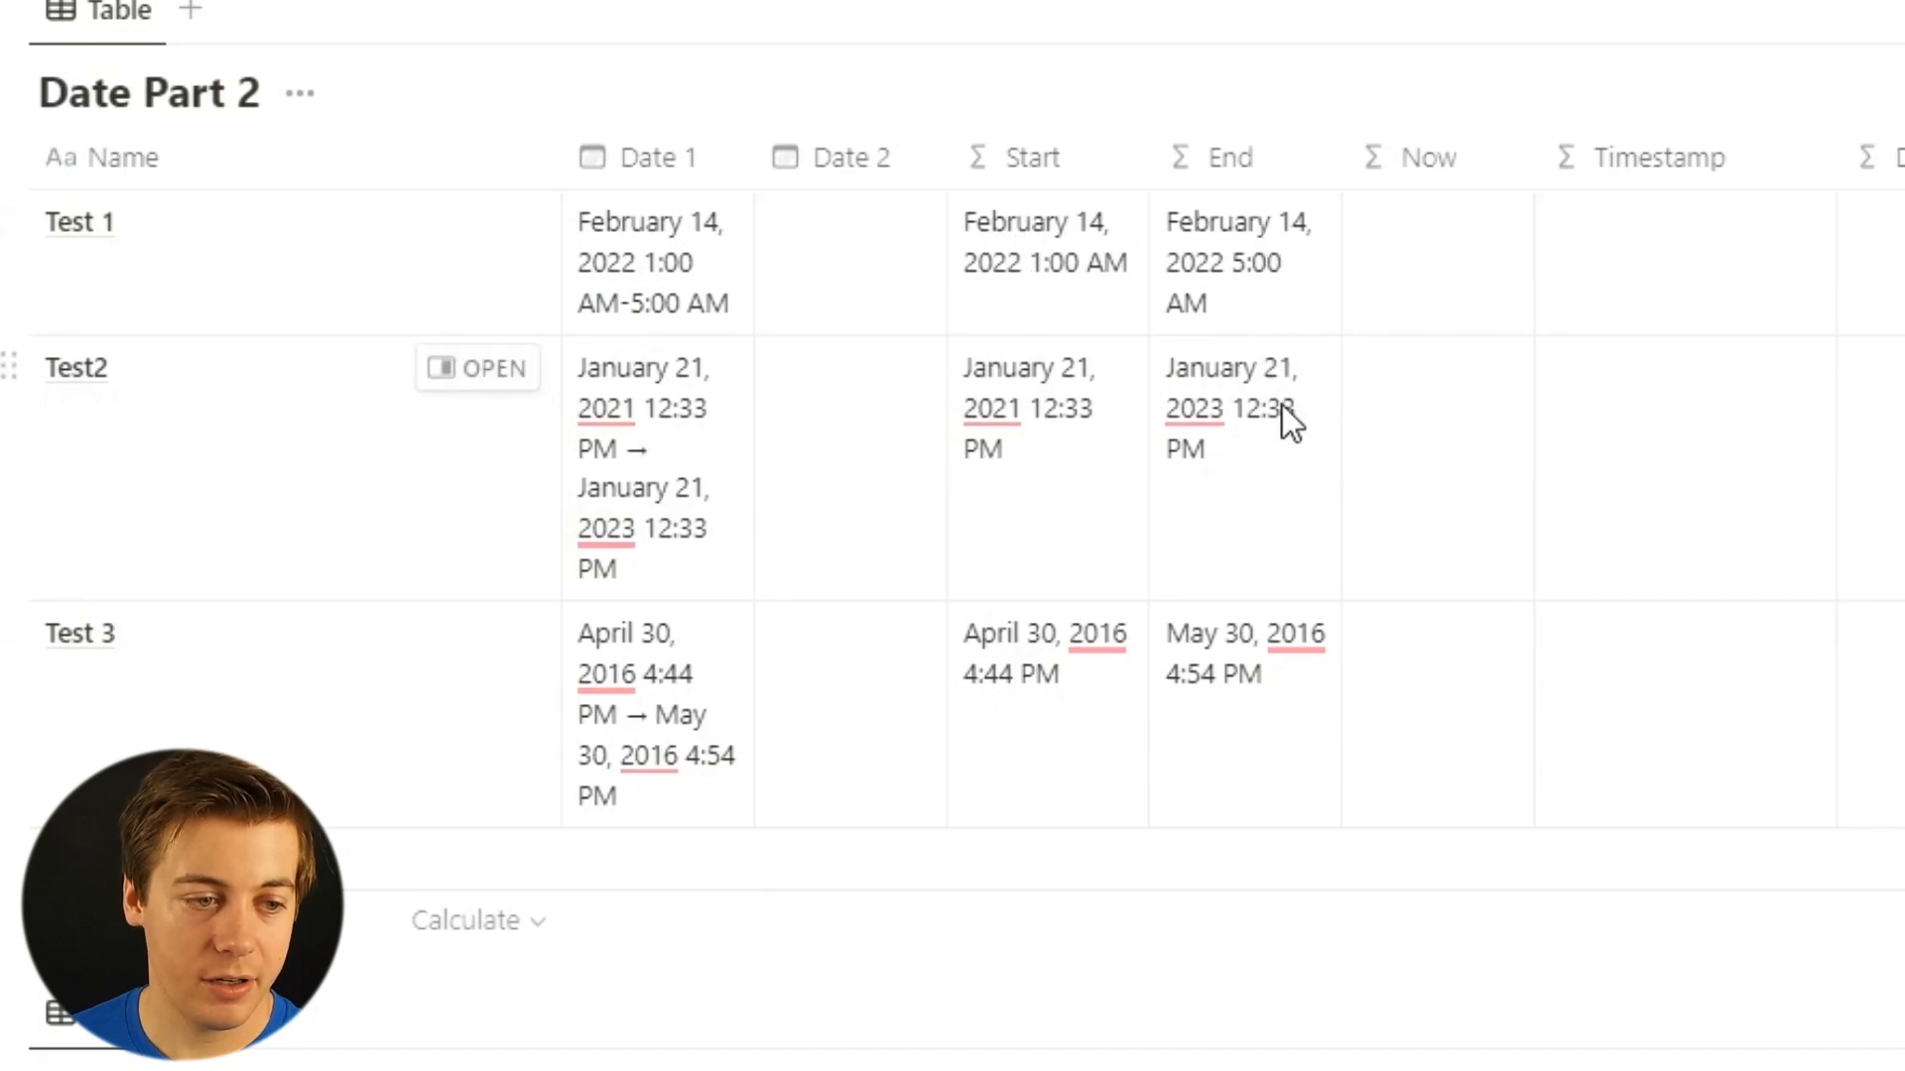
Set the Now column's formula in Date Part 2 to now().
left_click(1455, 231)
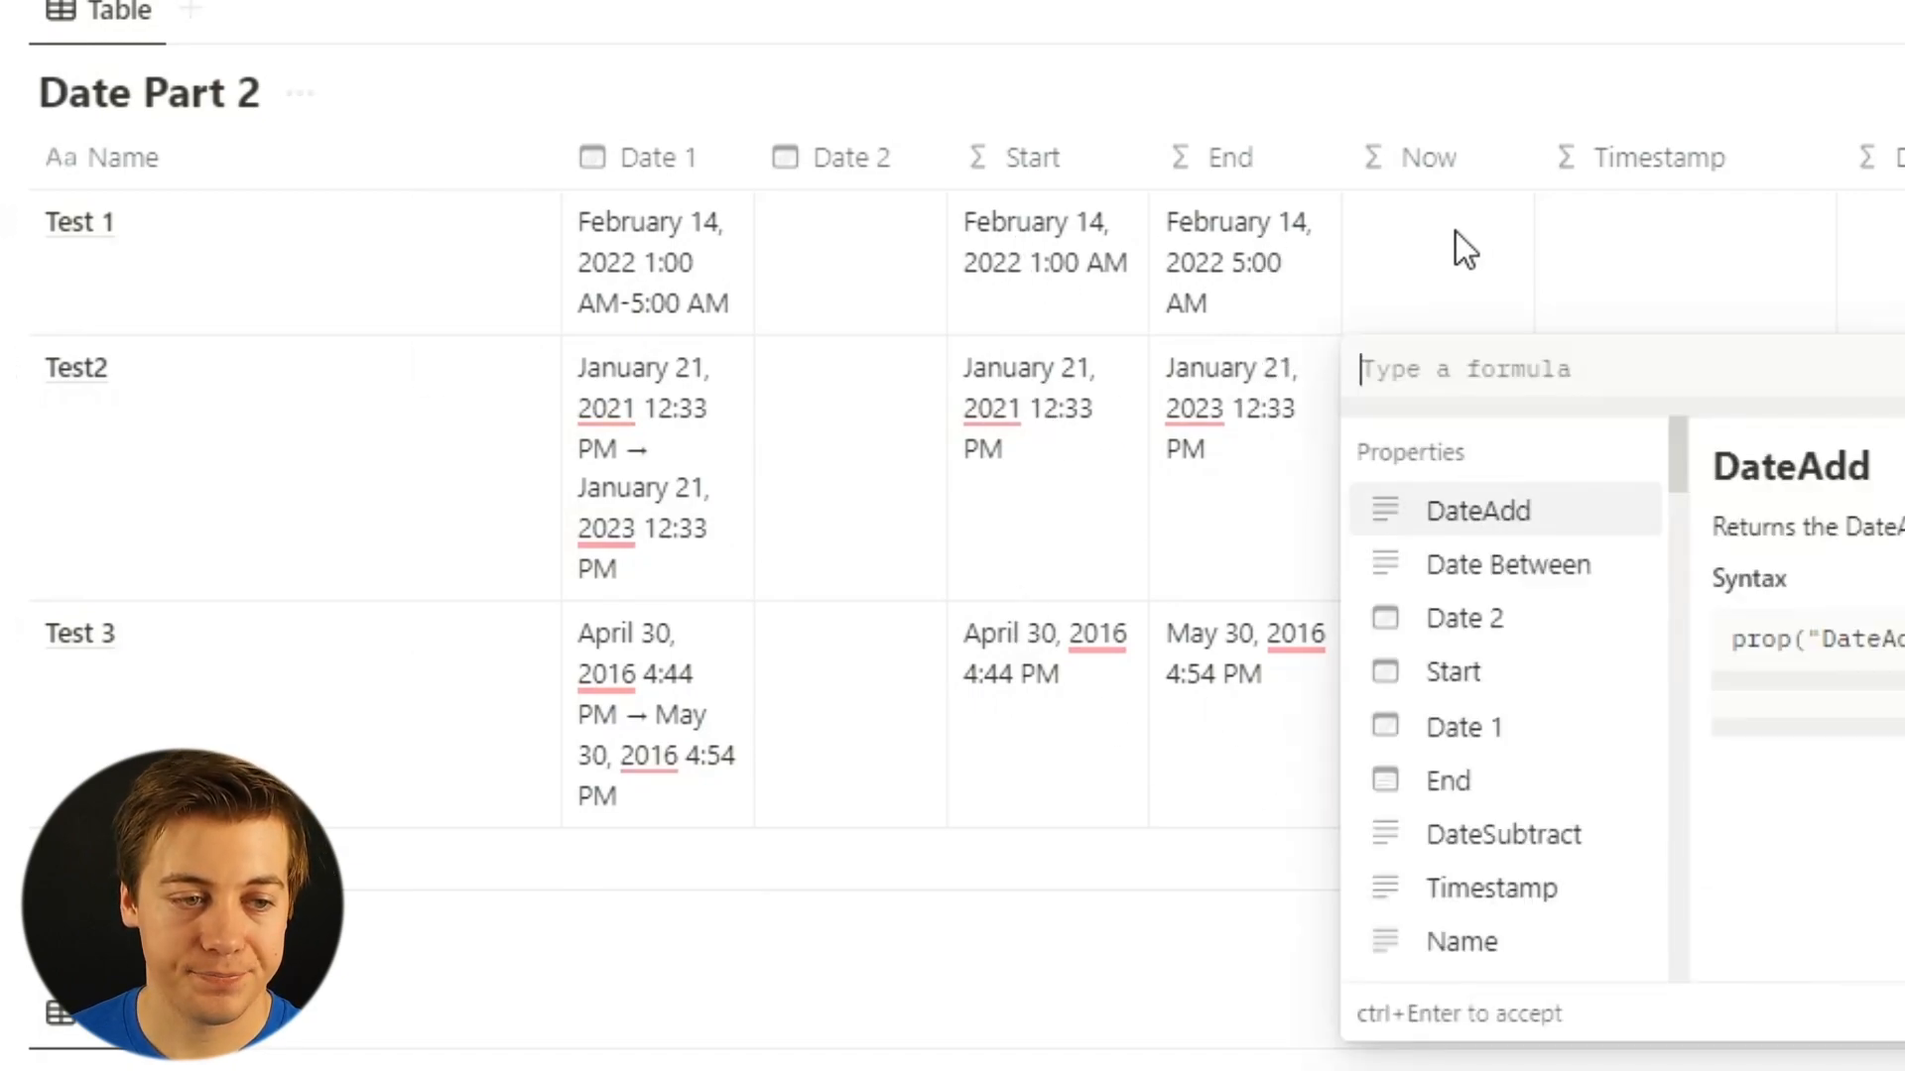
type("no")
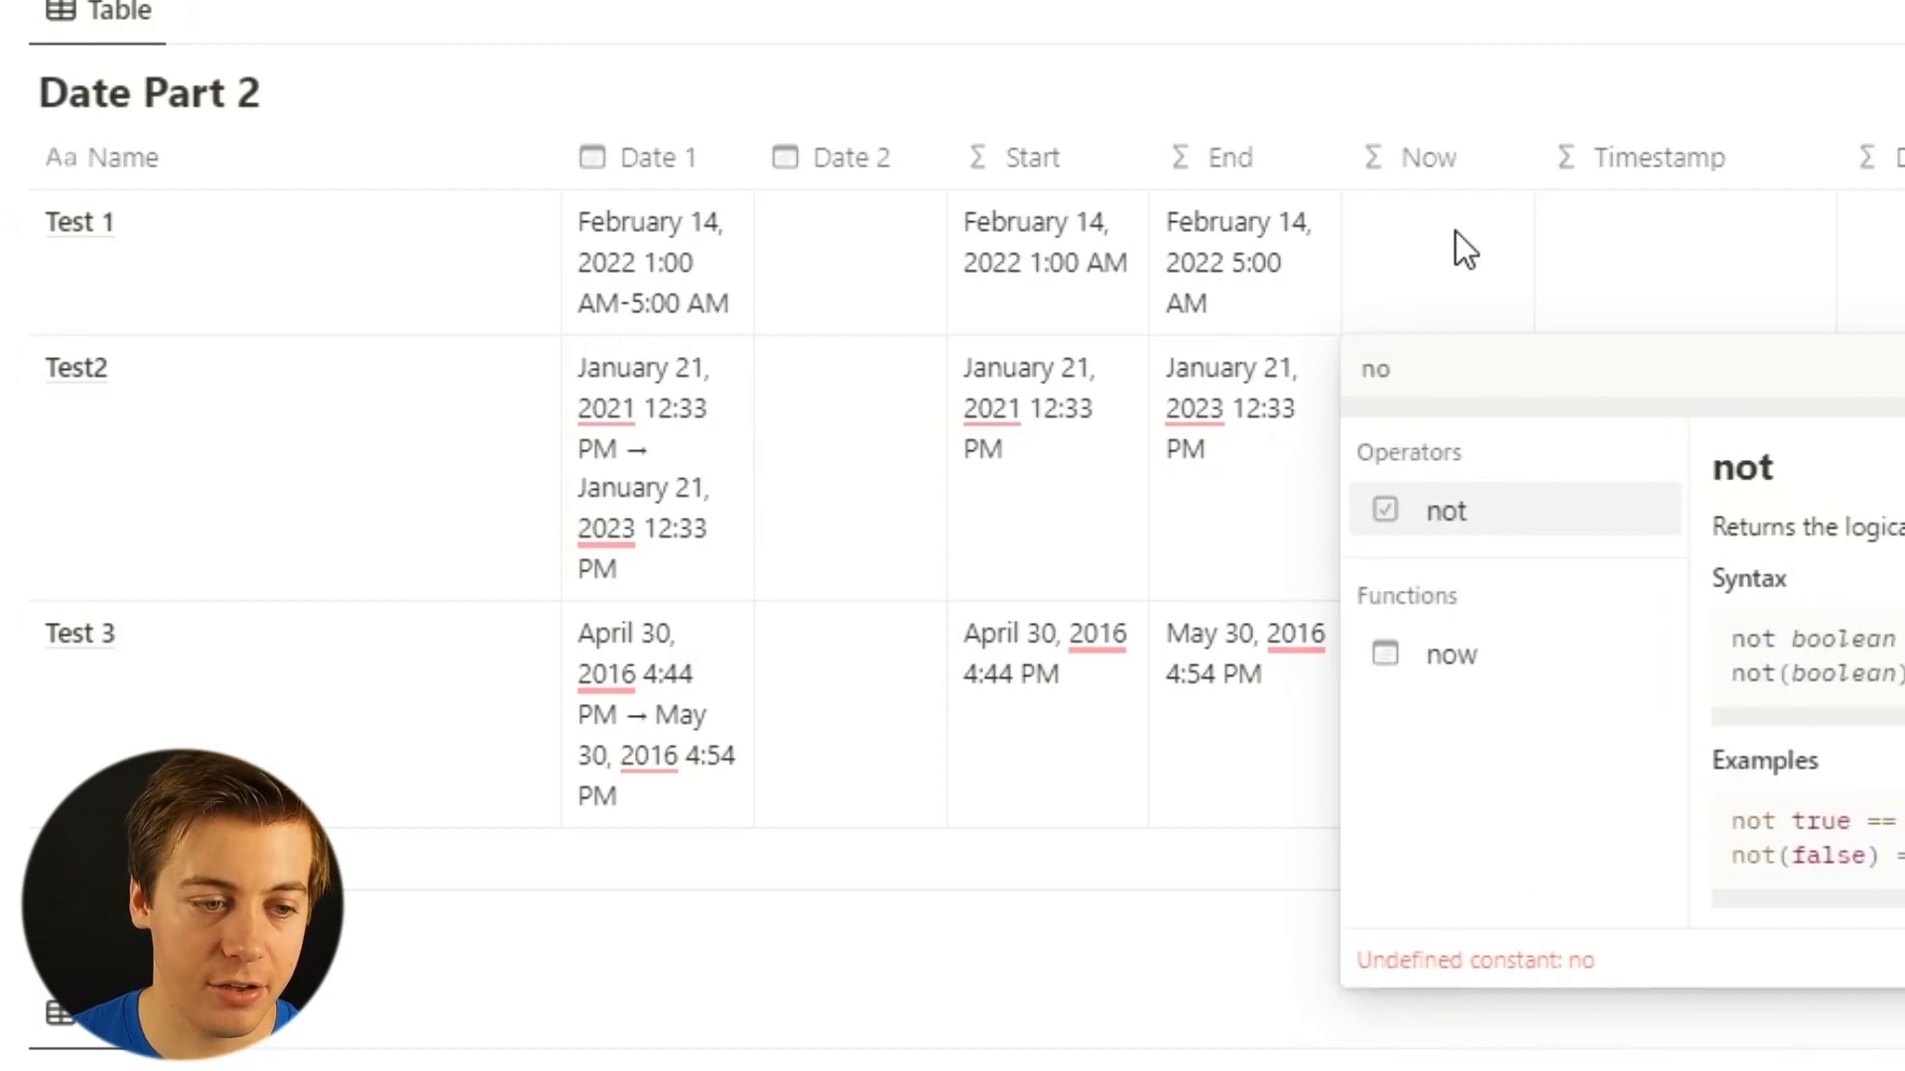
type("w(")
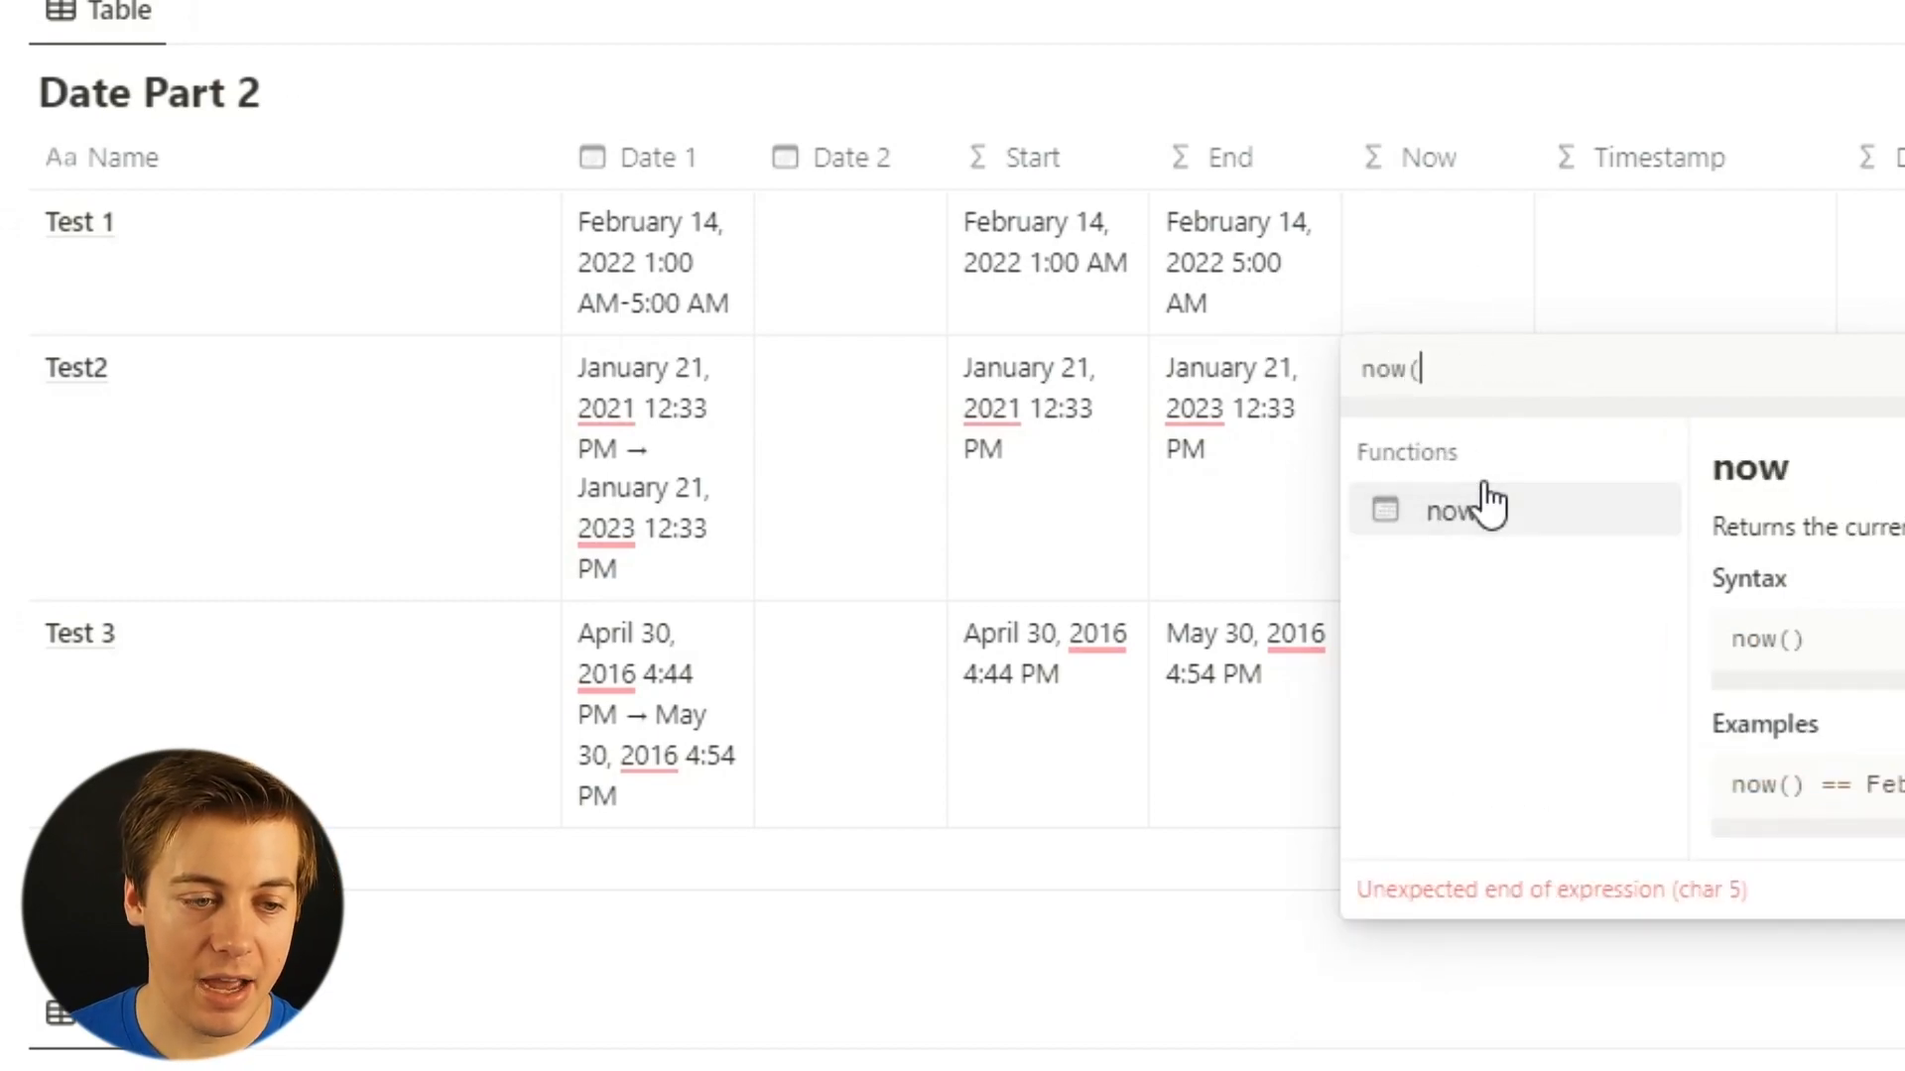
type(")")
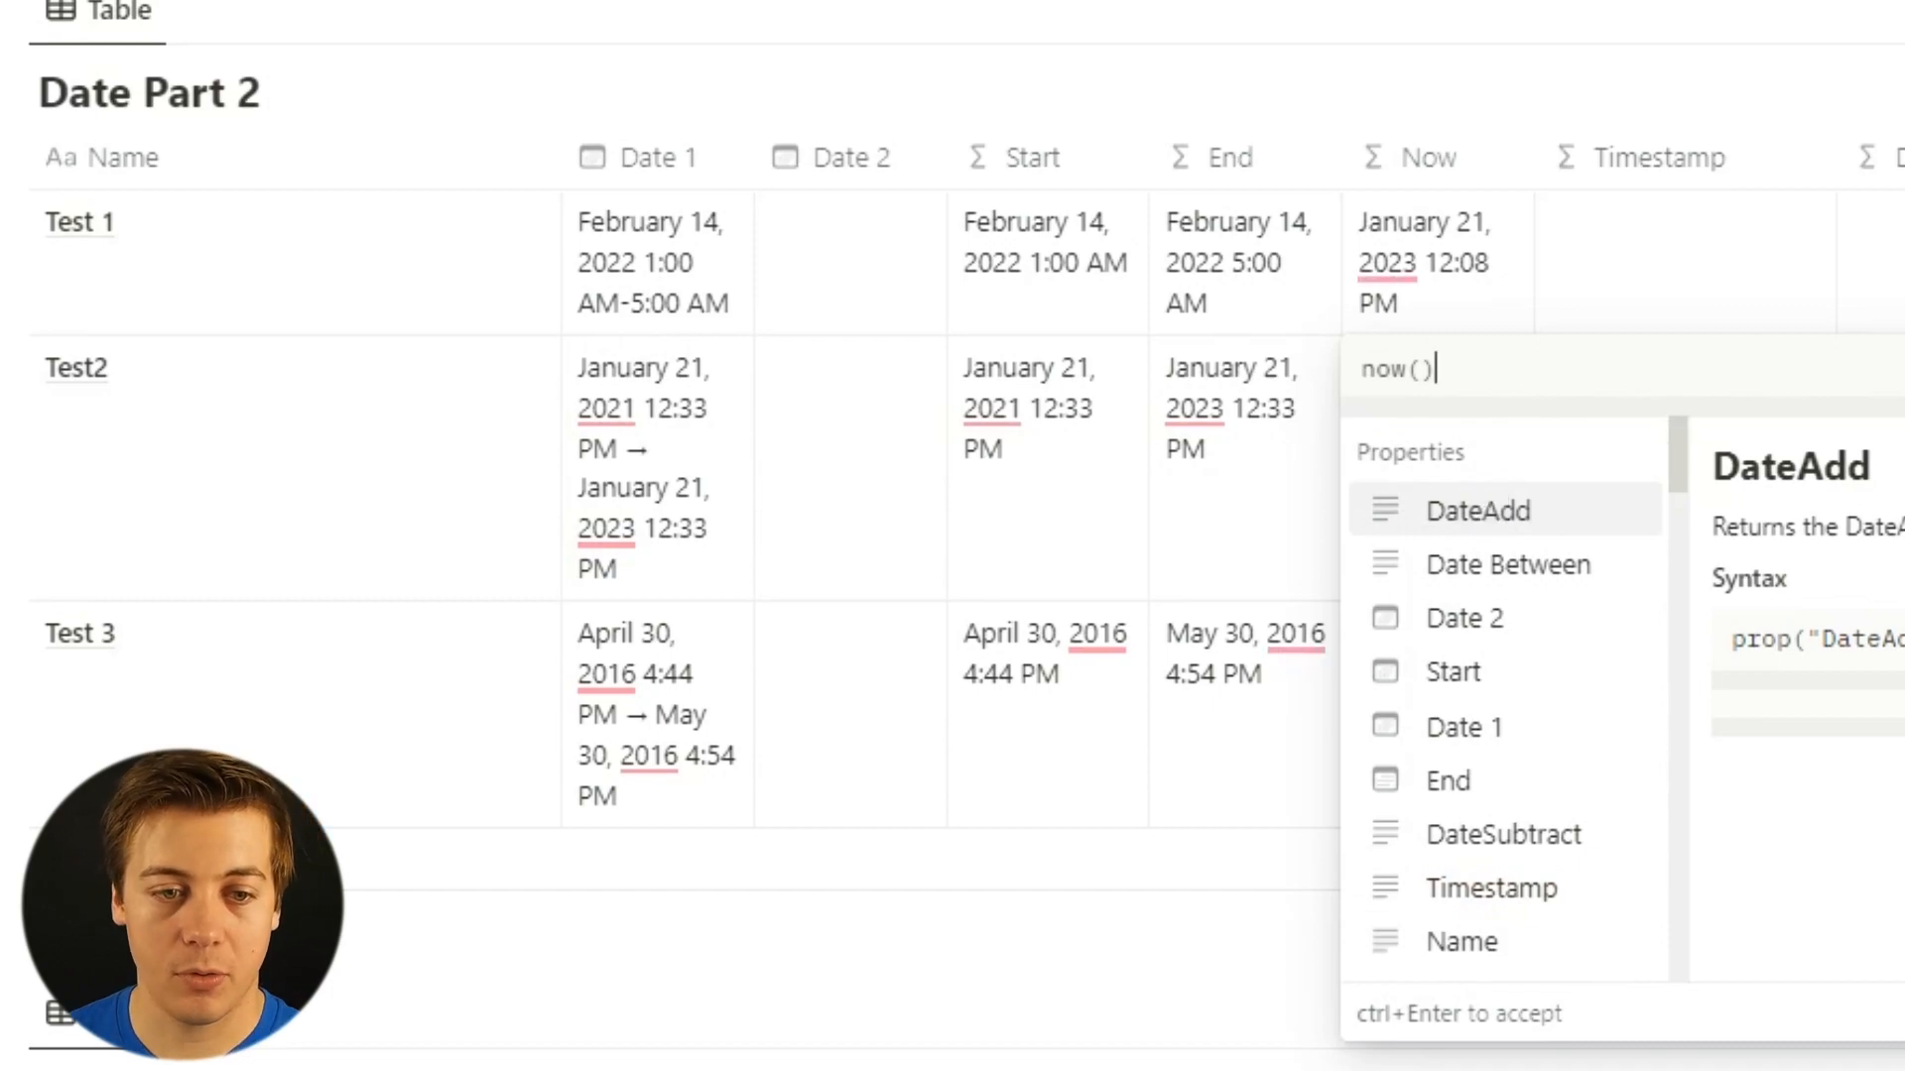
key("Return")
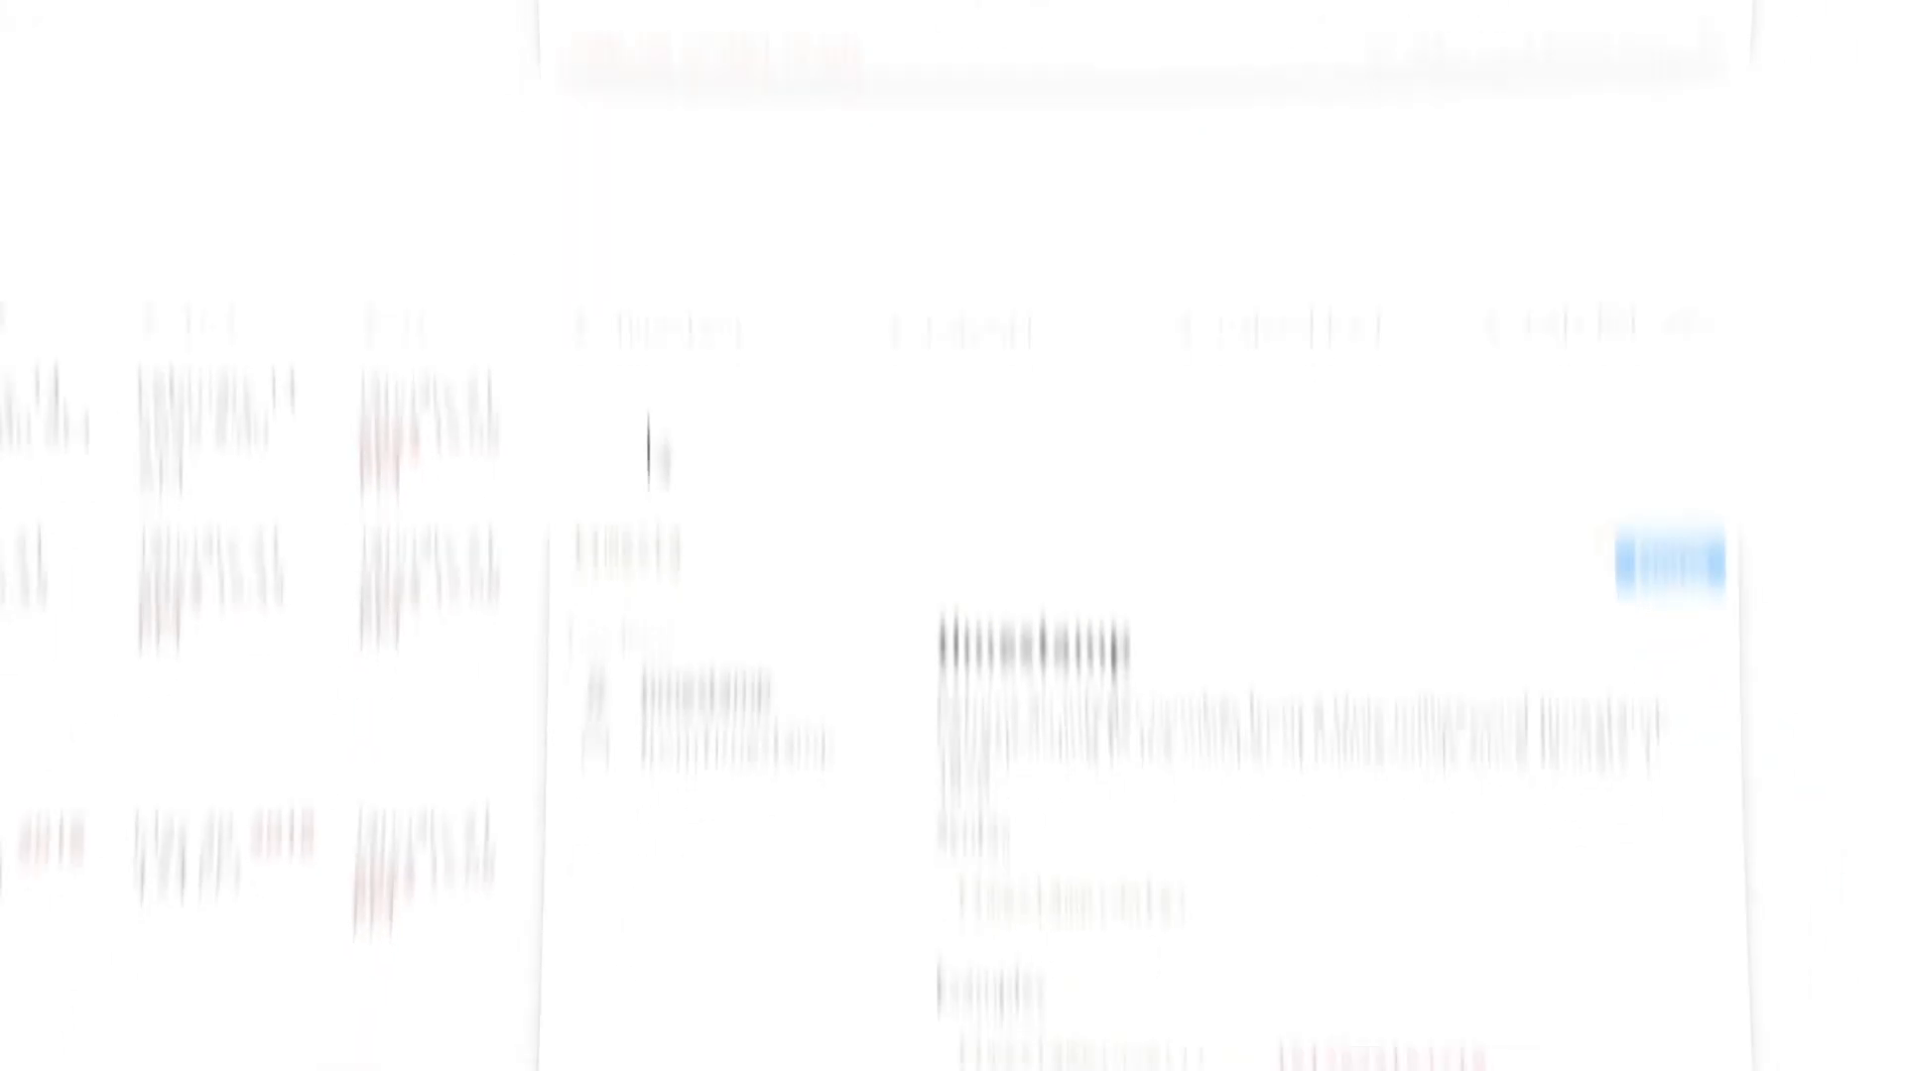
Complete the Timestamp column's formula as timestamp(prop("End")) and accept it.
type("(prop")
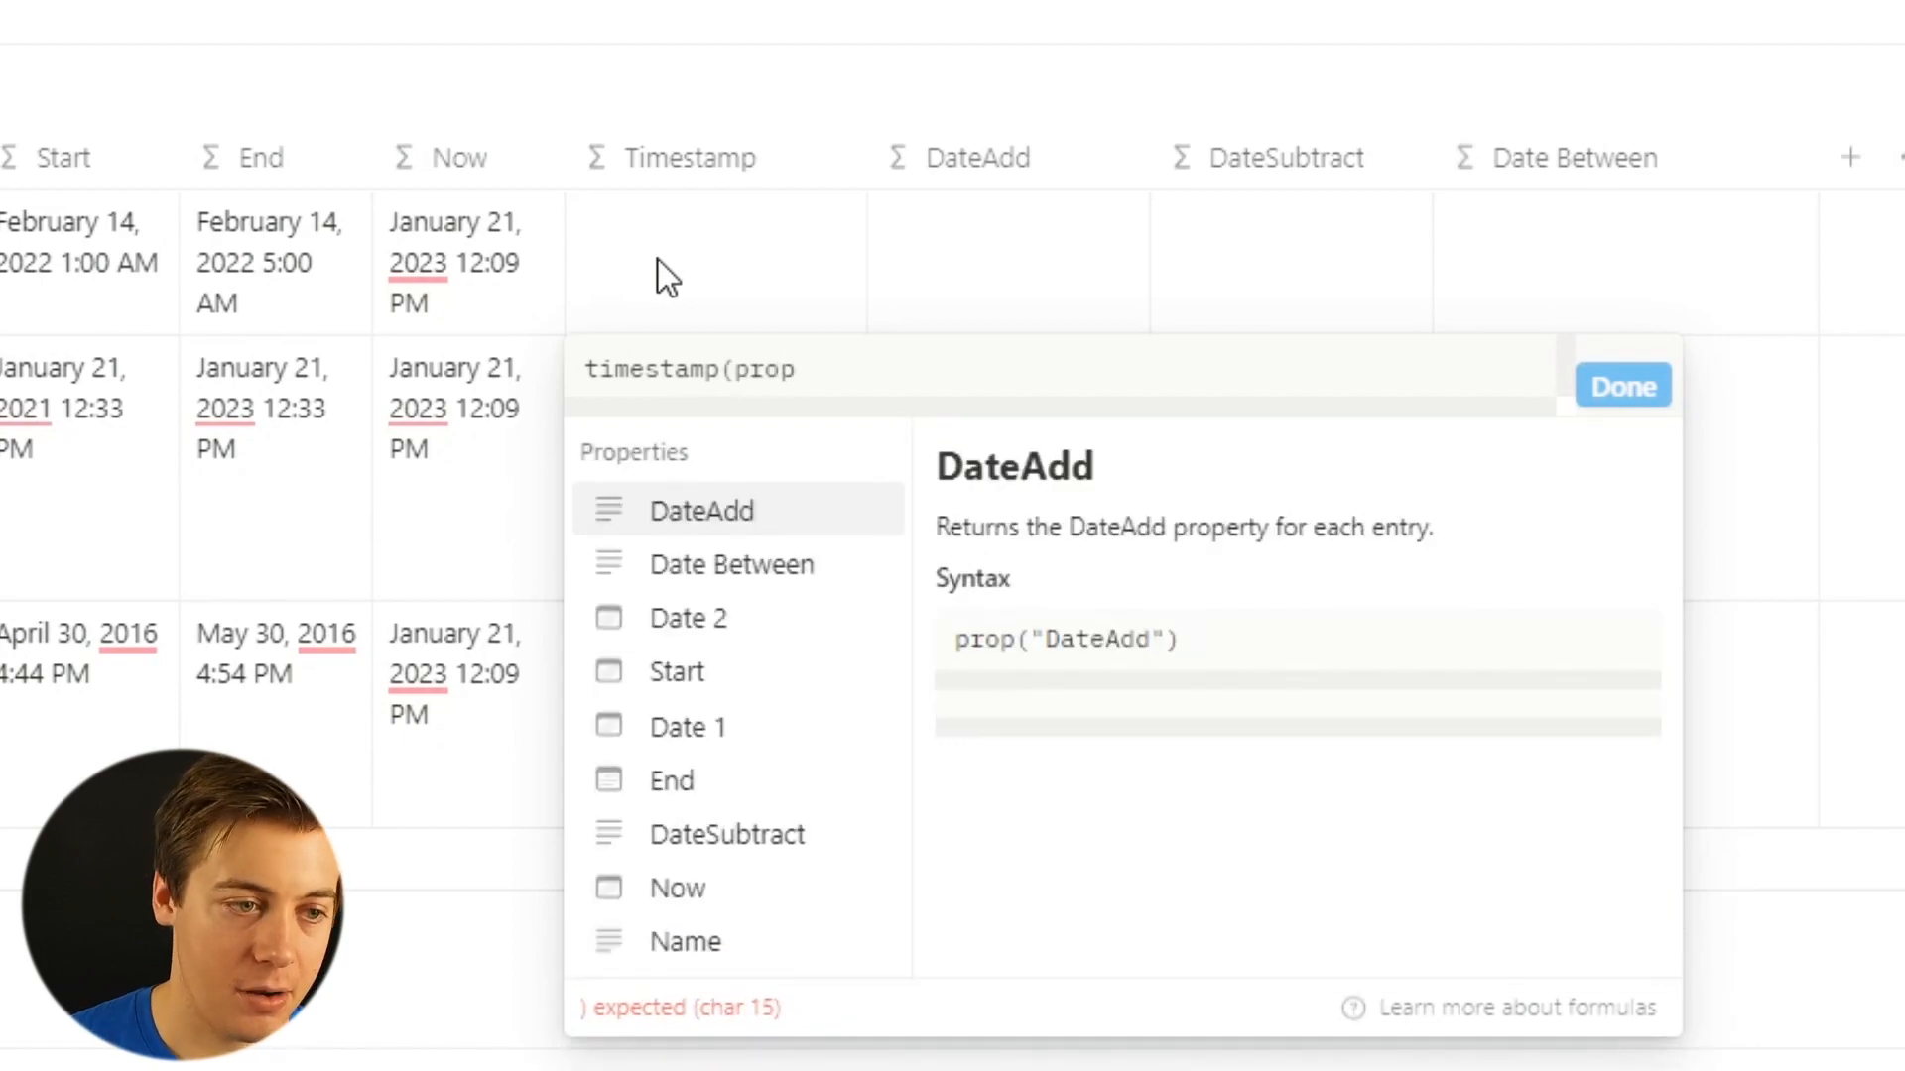
left_click(710, 788)
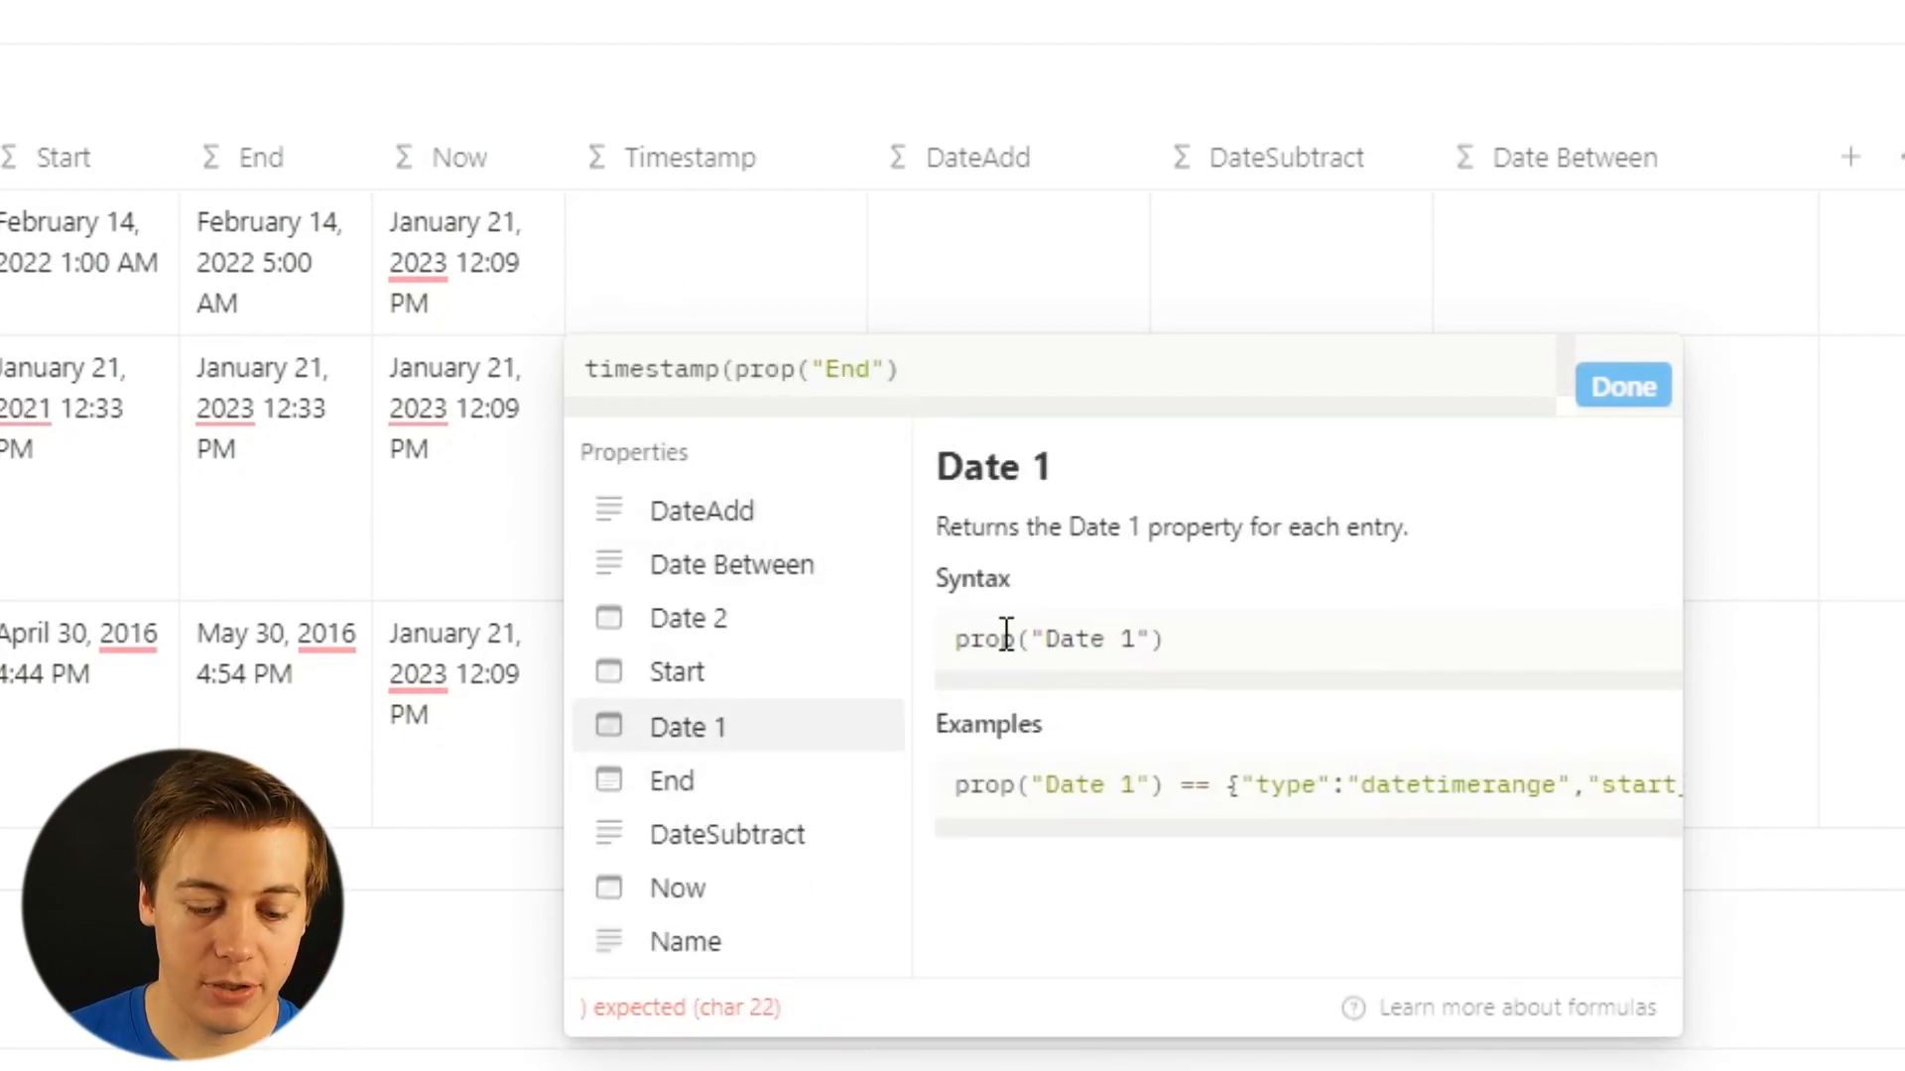
type(")")
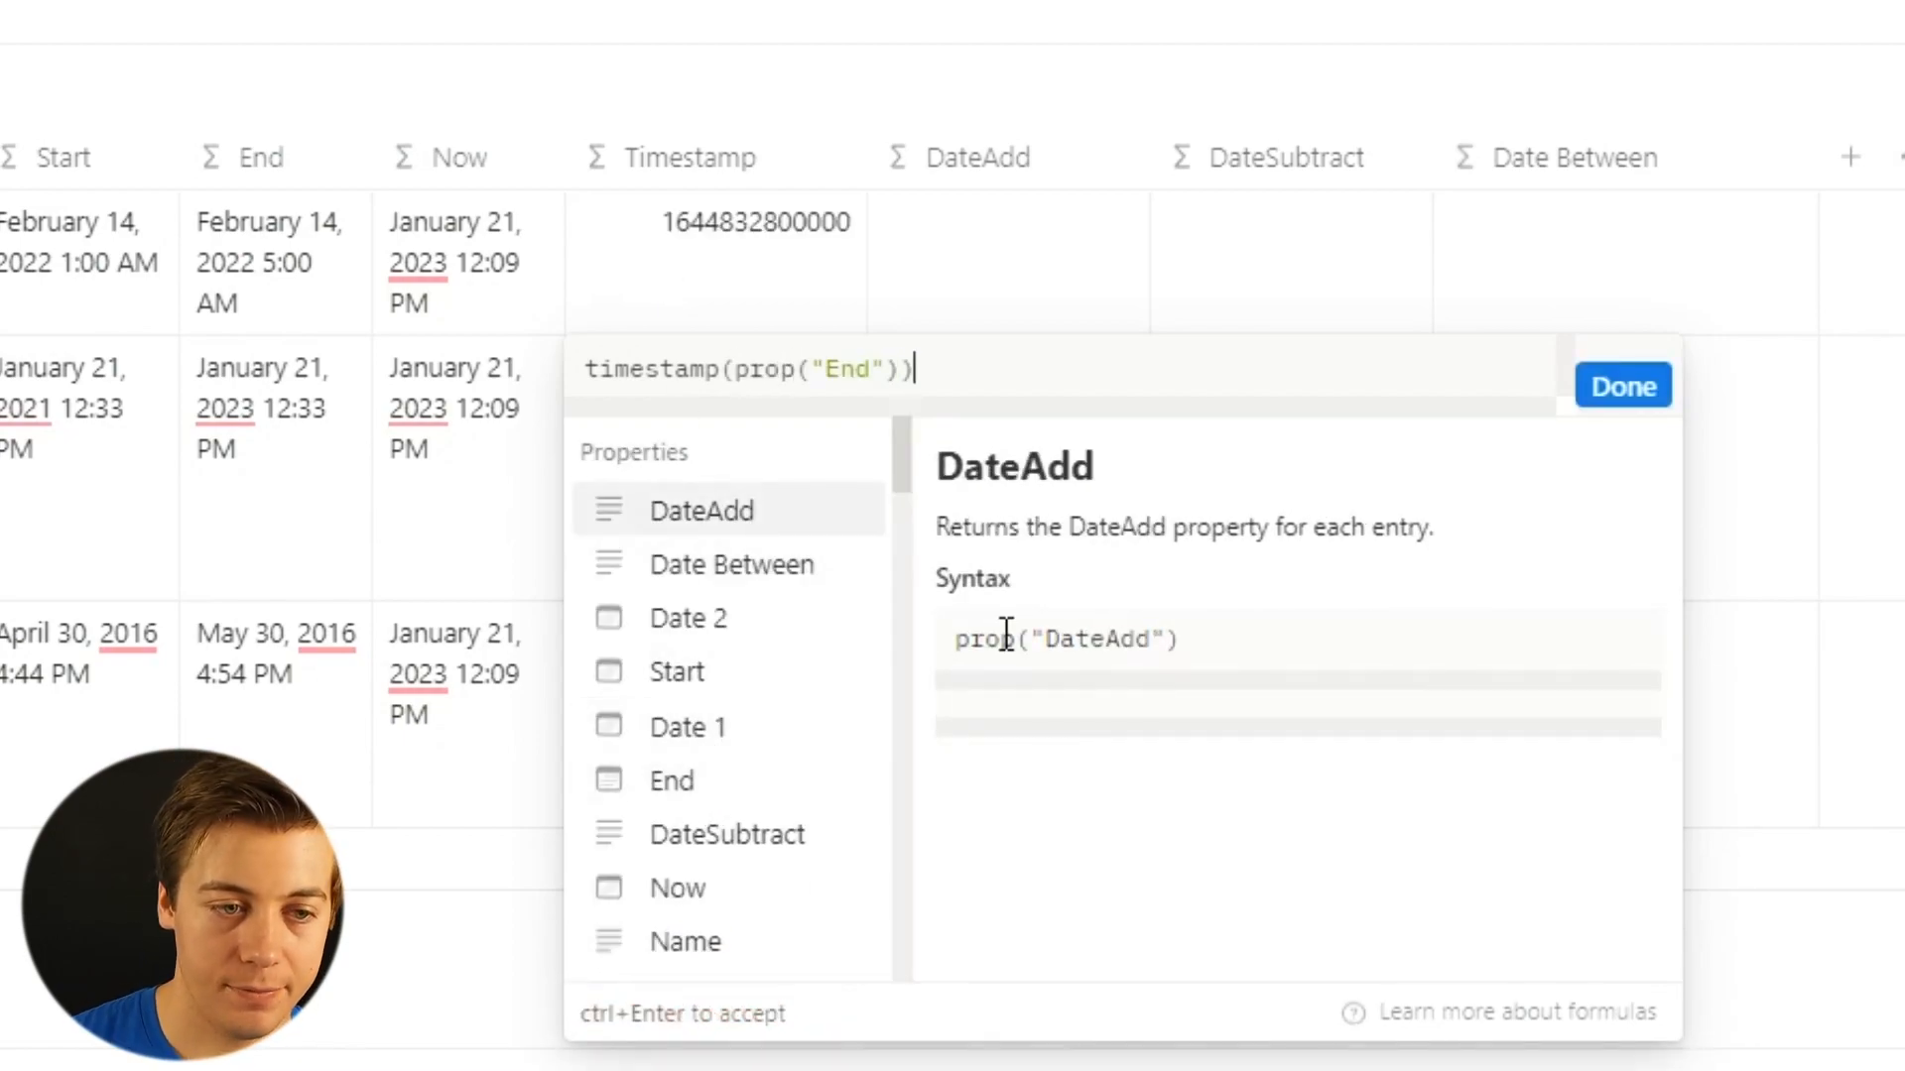
left_click(1620, 392)
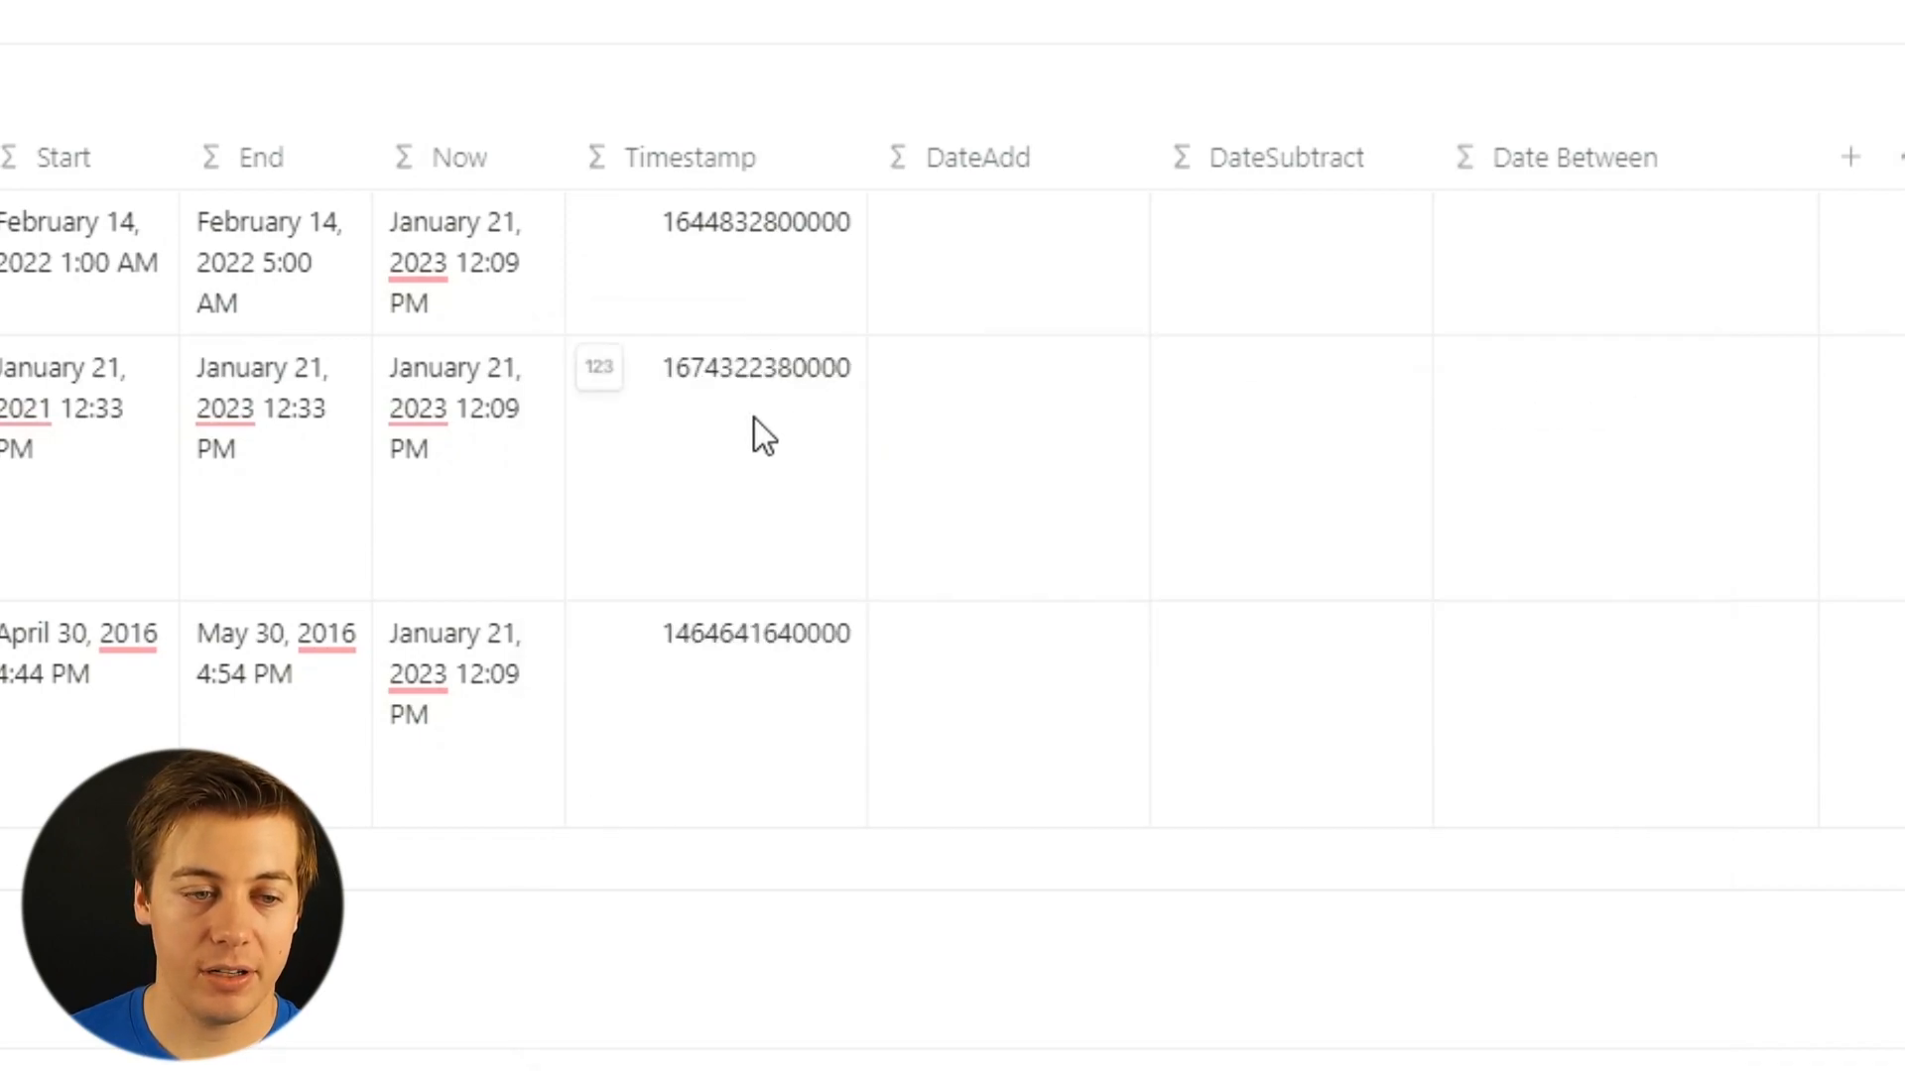
Add a Number property to the Date Part 2 table and place it between Date 2 and Start.
left_click(989, 290)
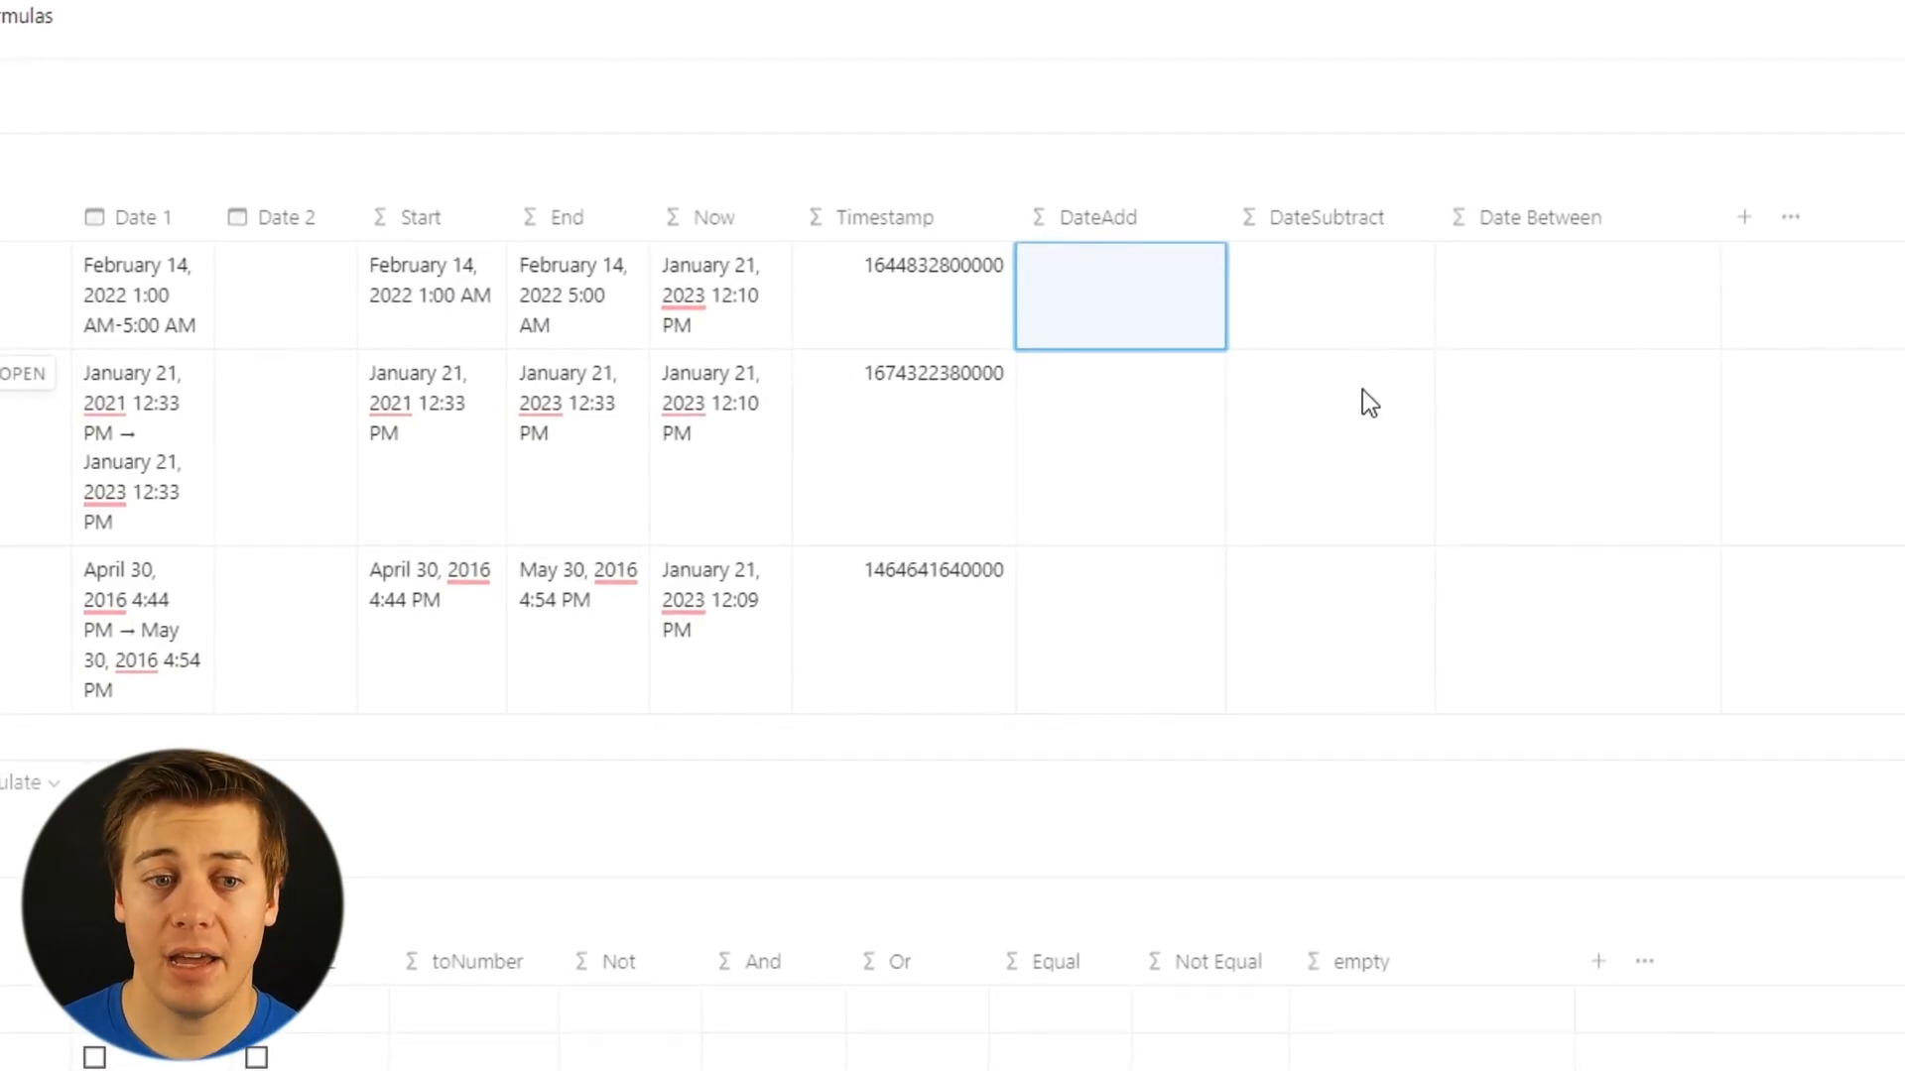
key("Escape")
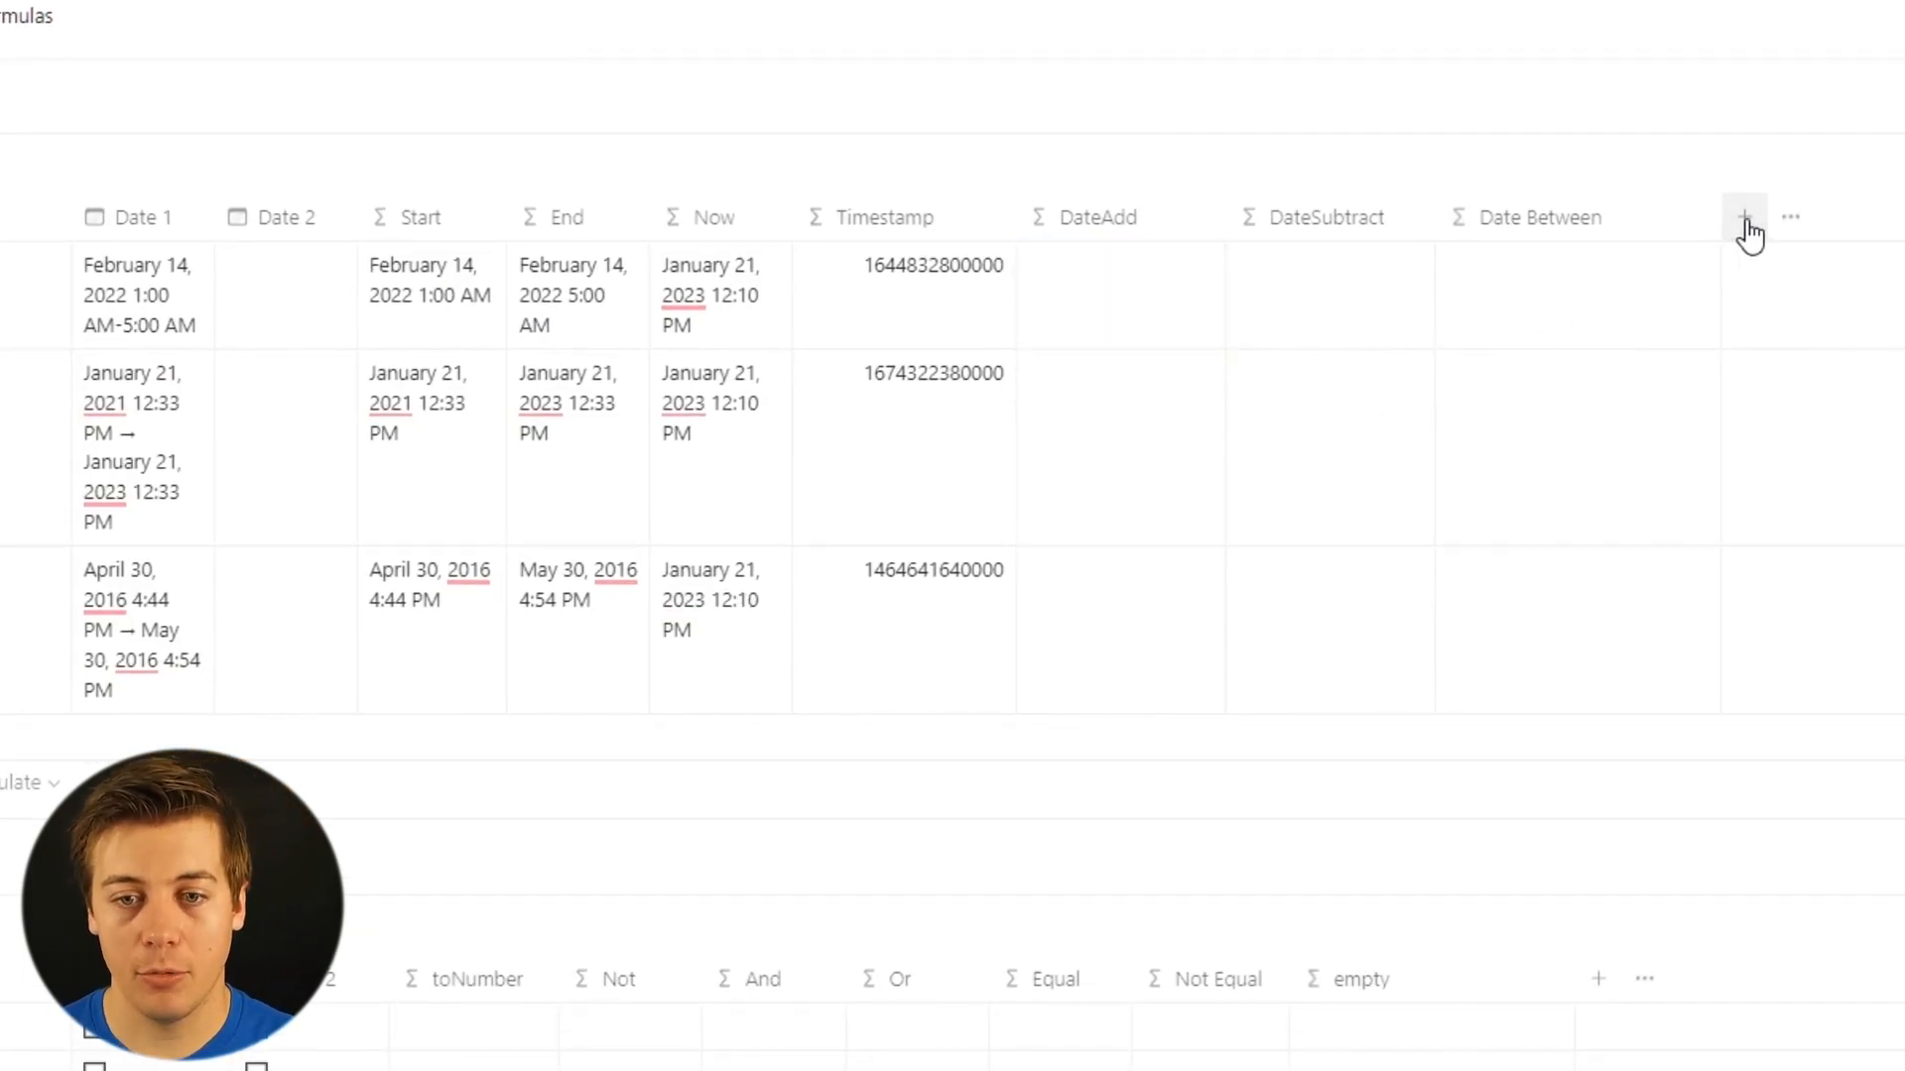
left_click(1744, 216)
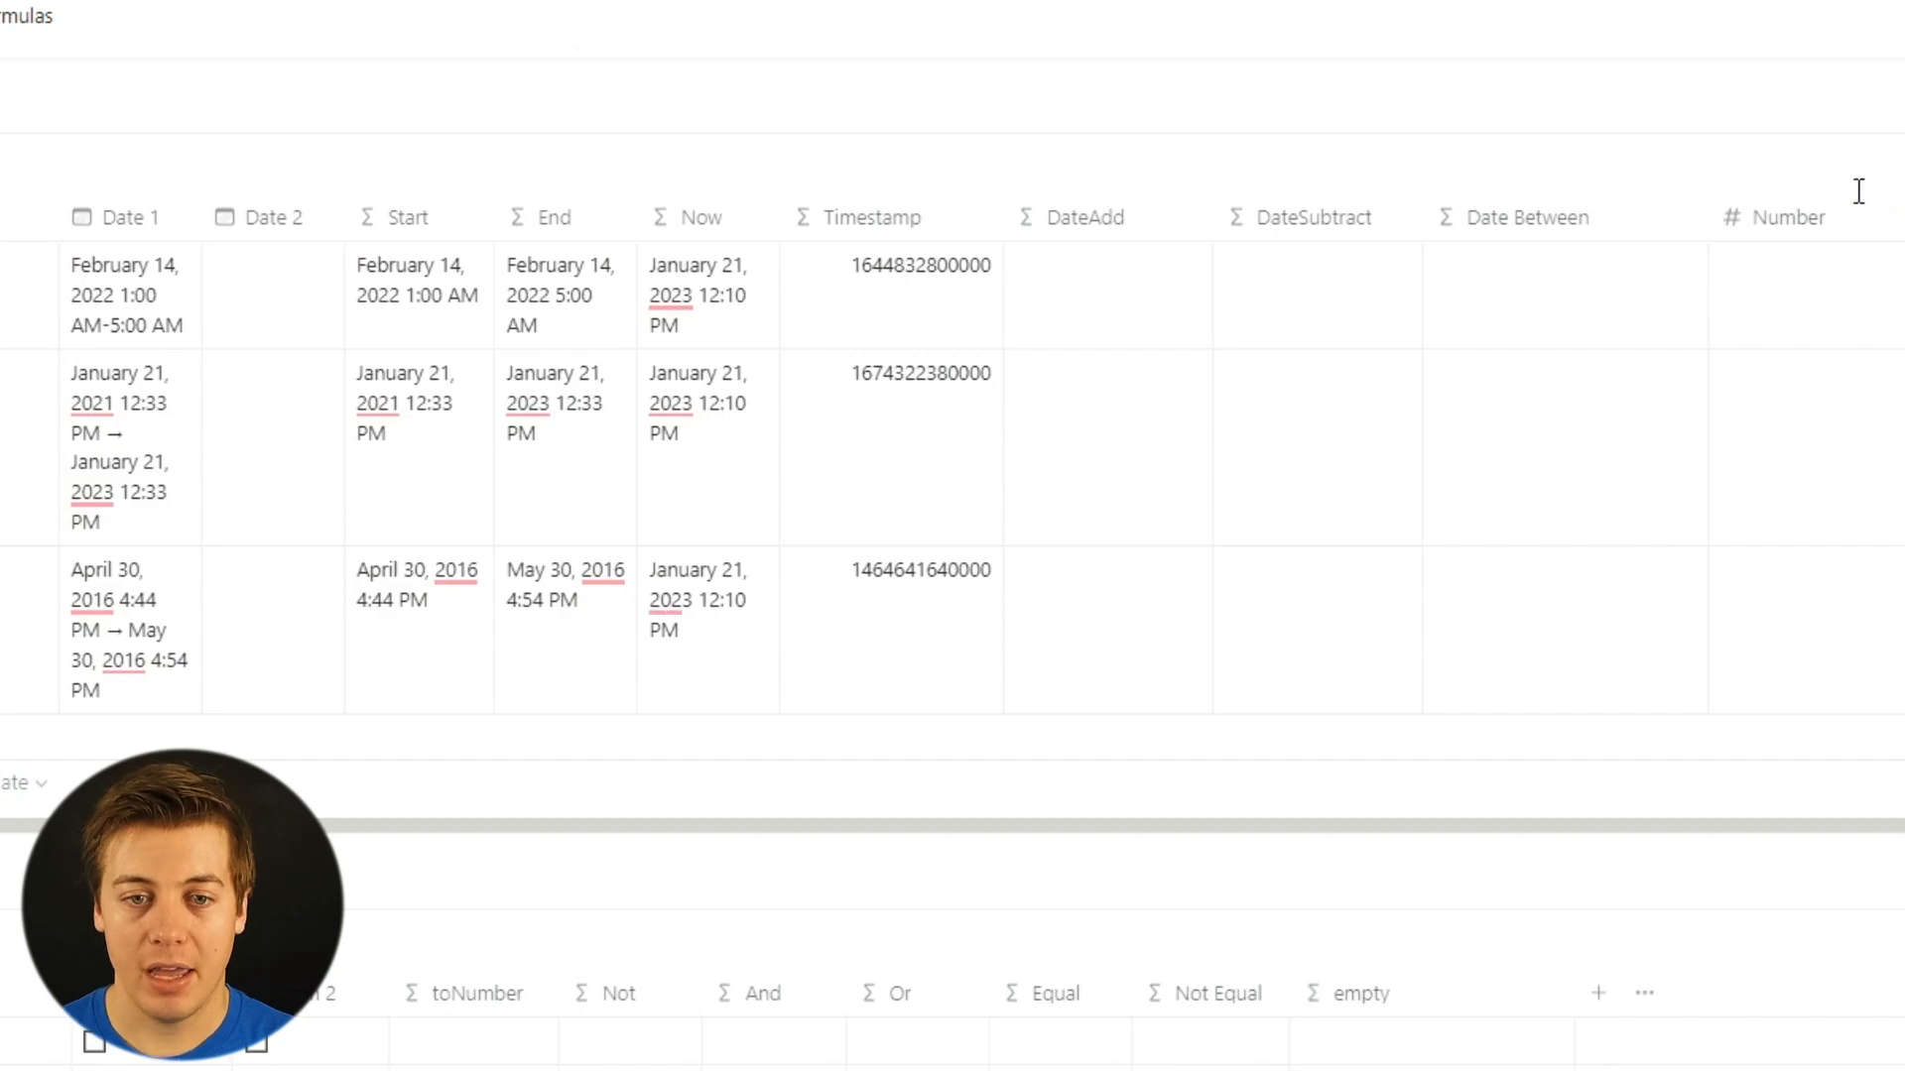
left_click_drag(1828, 225, 424, 261)
Fill the Number column with 3 for Test 1, 8 for Test2 and 11 for Test 3.
left_click(436, 285)
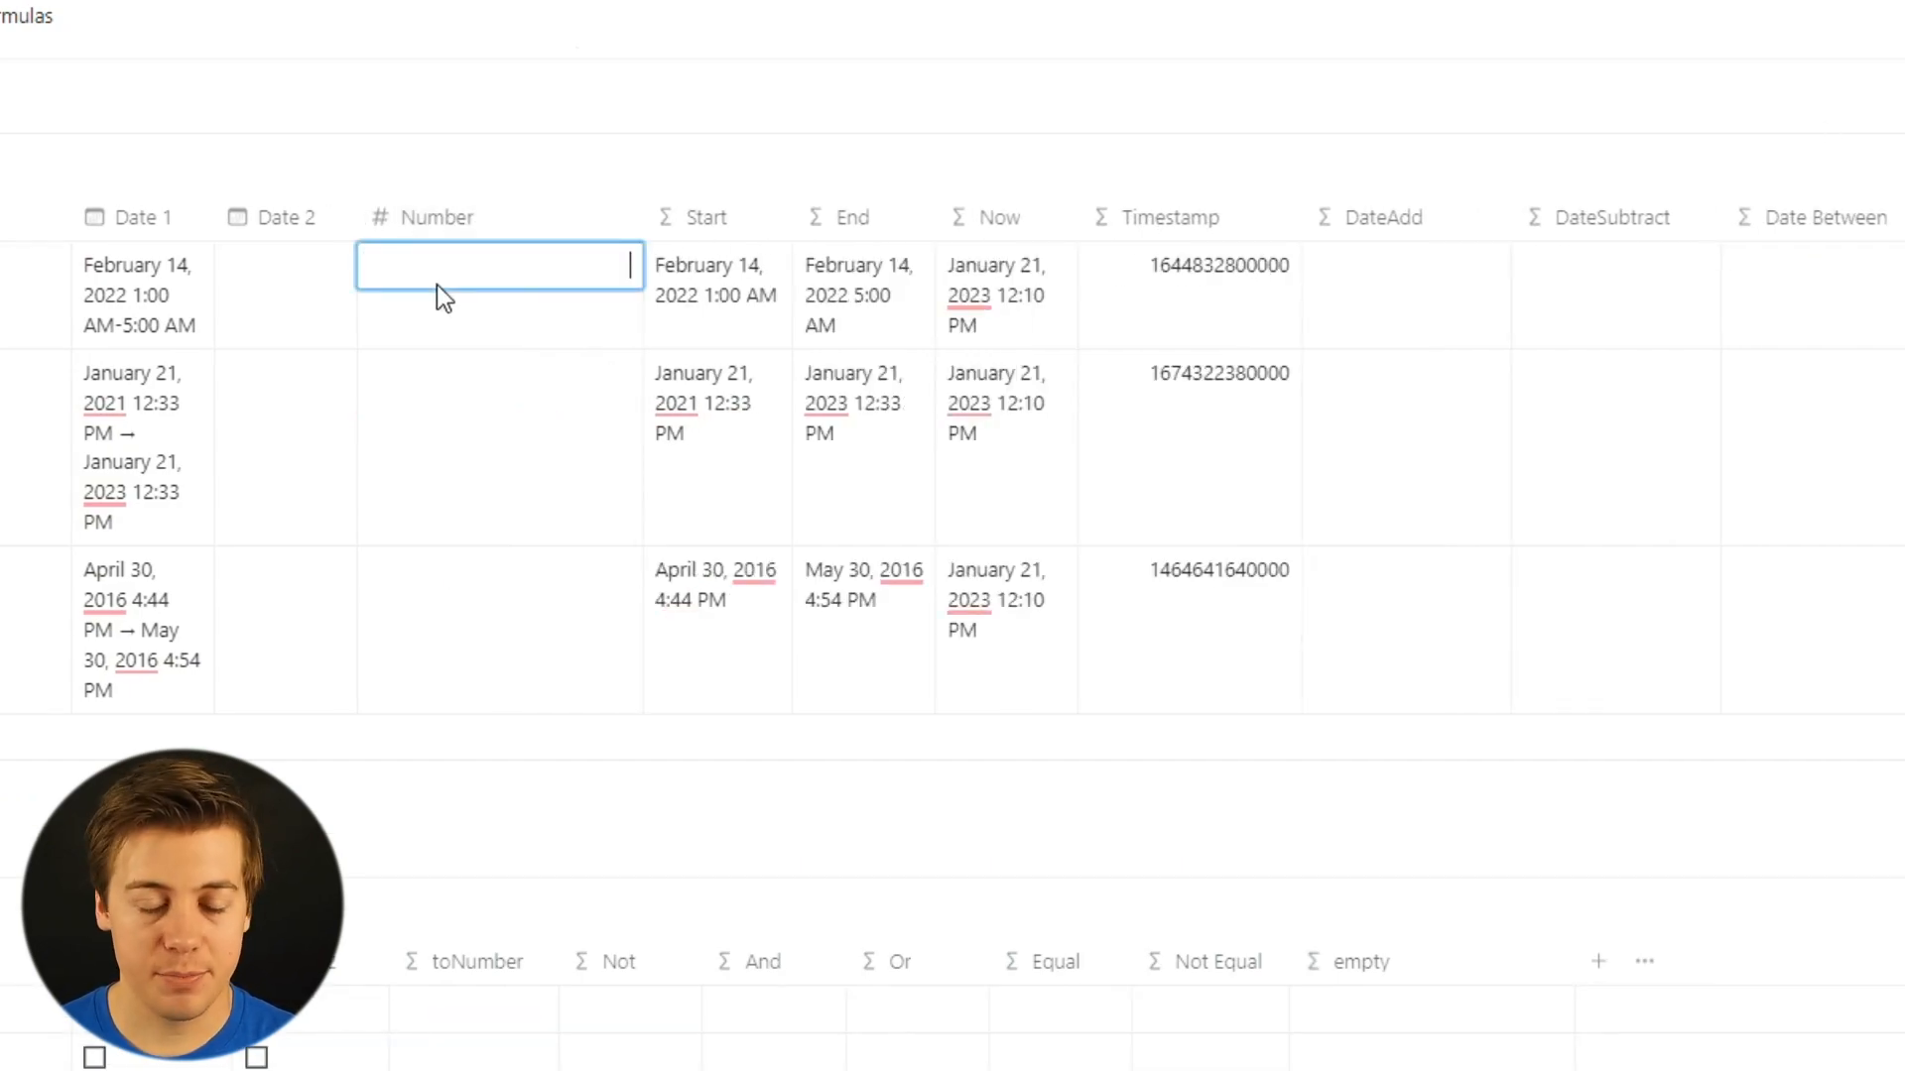
type("3")
key("Return")
left_click(494, 399)
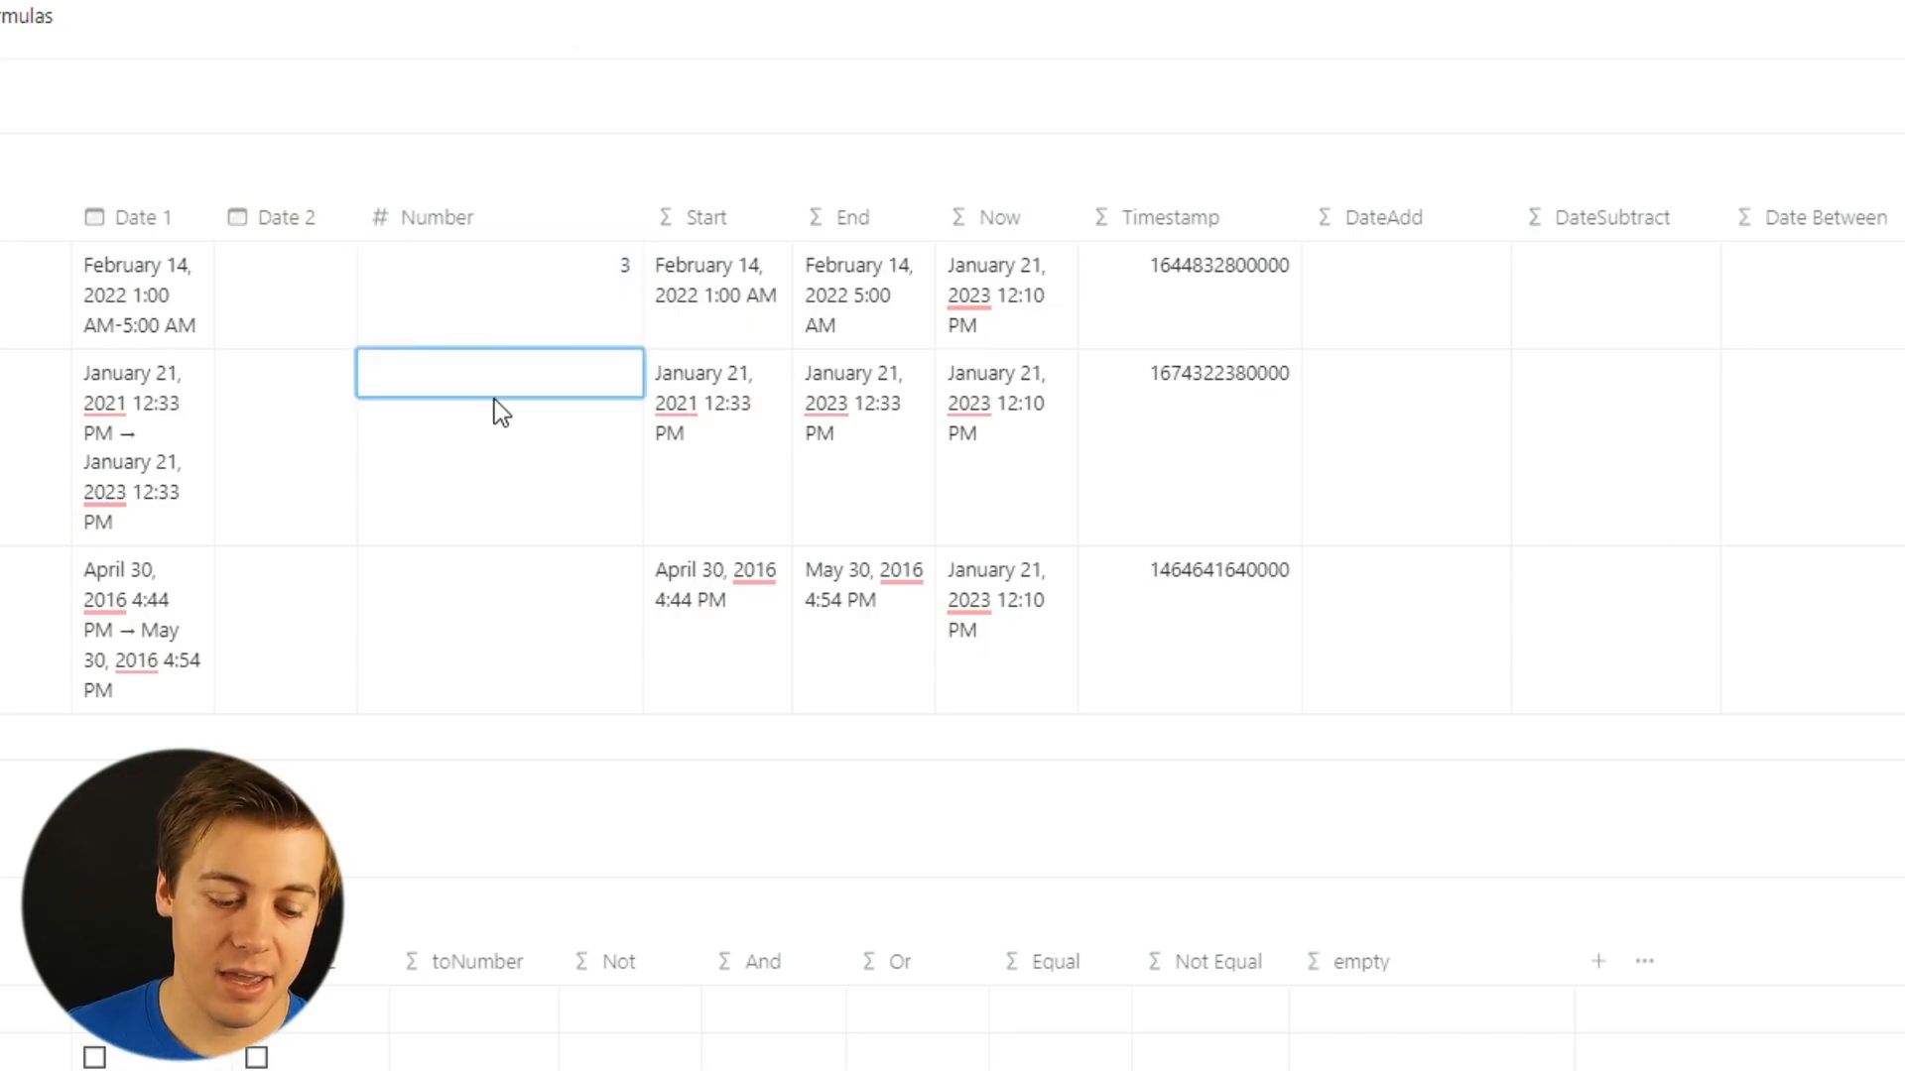
type("8")
key("Return")
left_click(534, 616)
type("1")
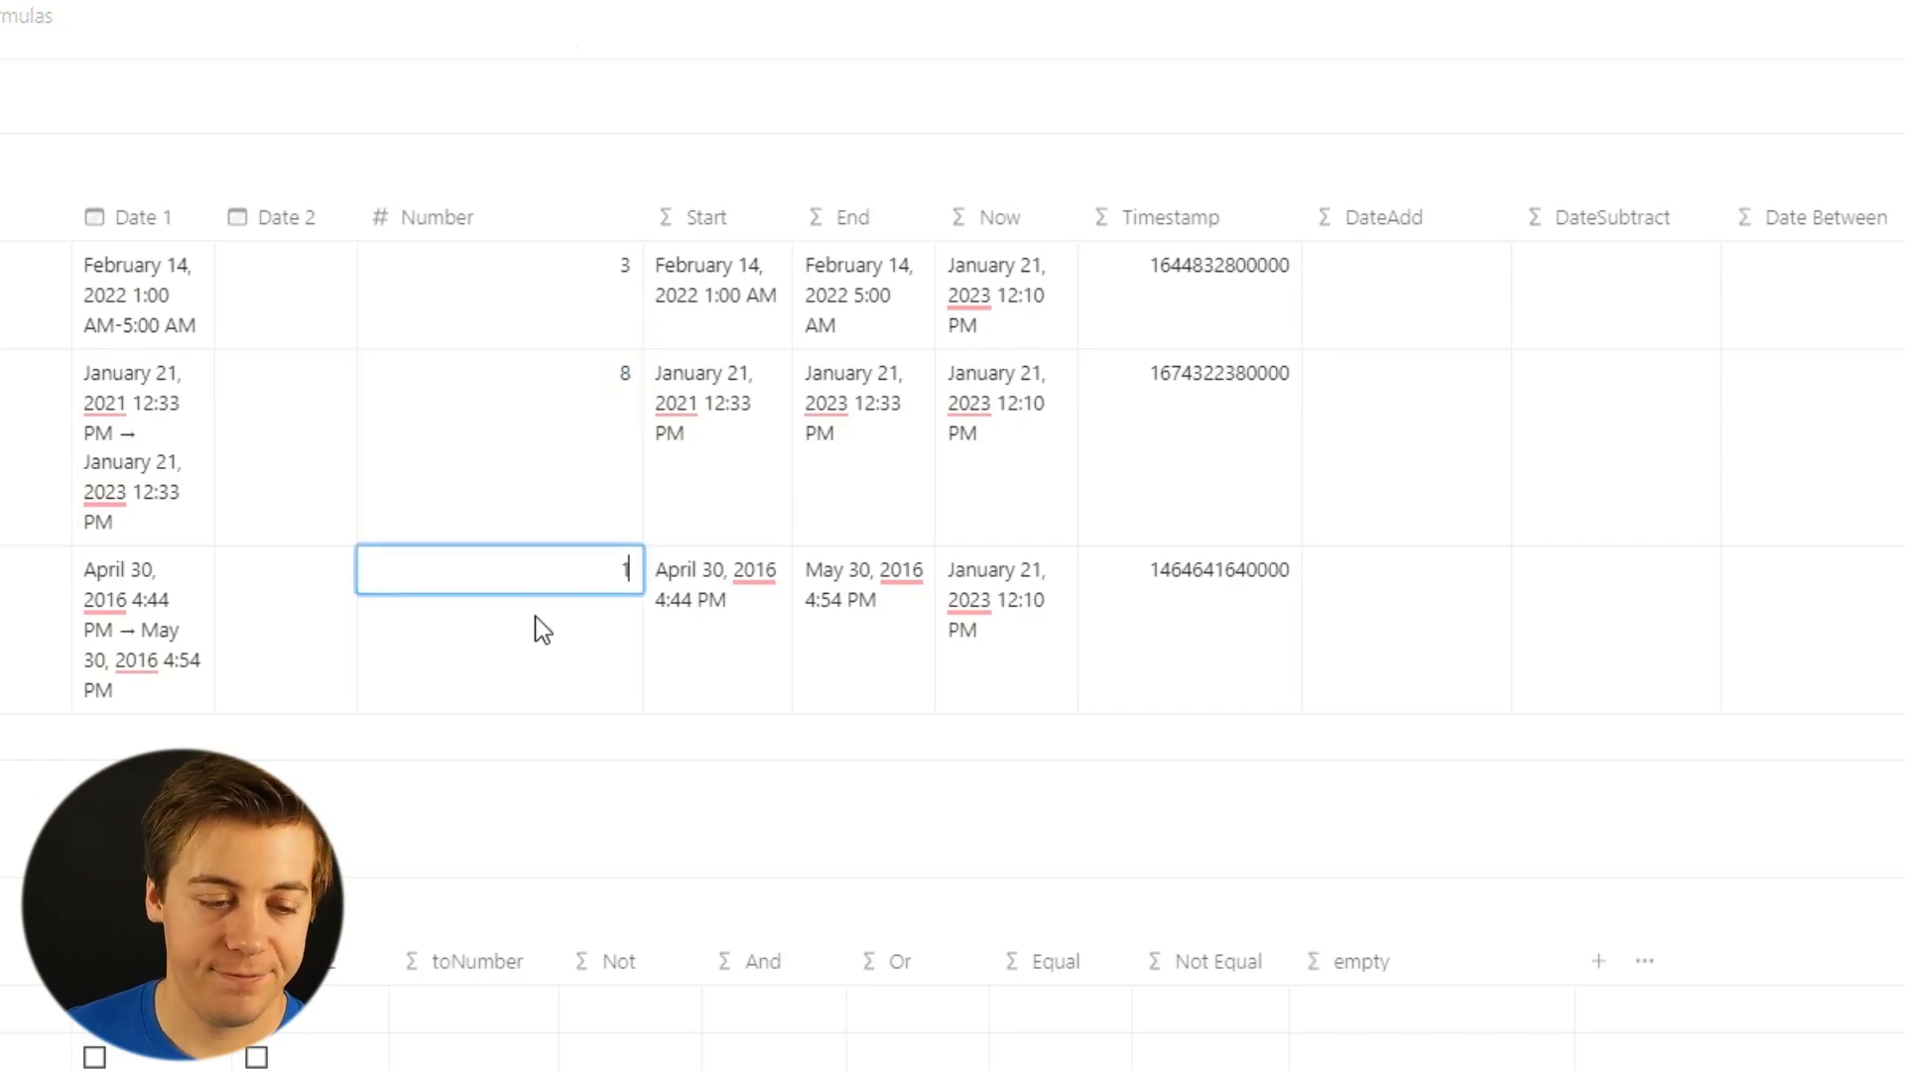
type("1")
key("Return")
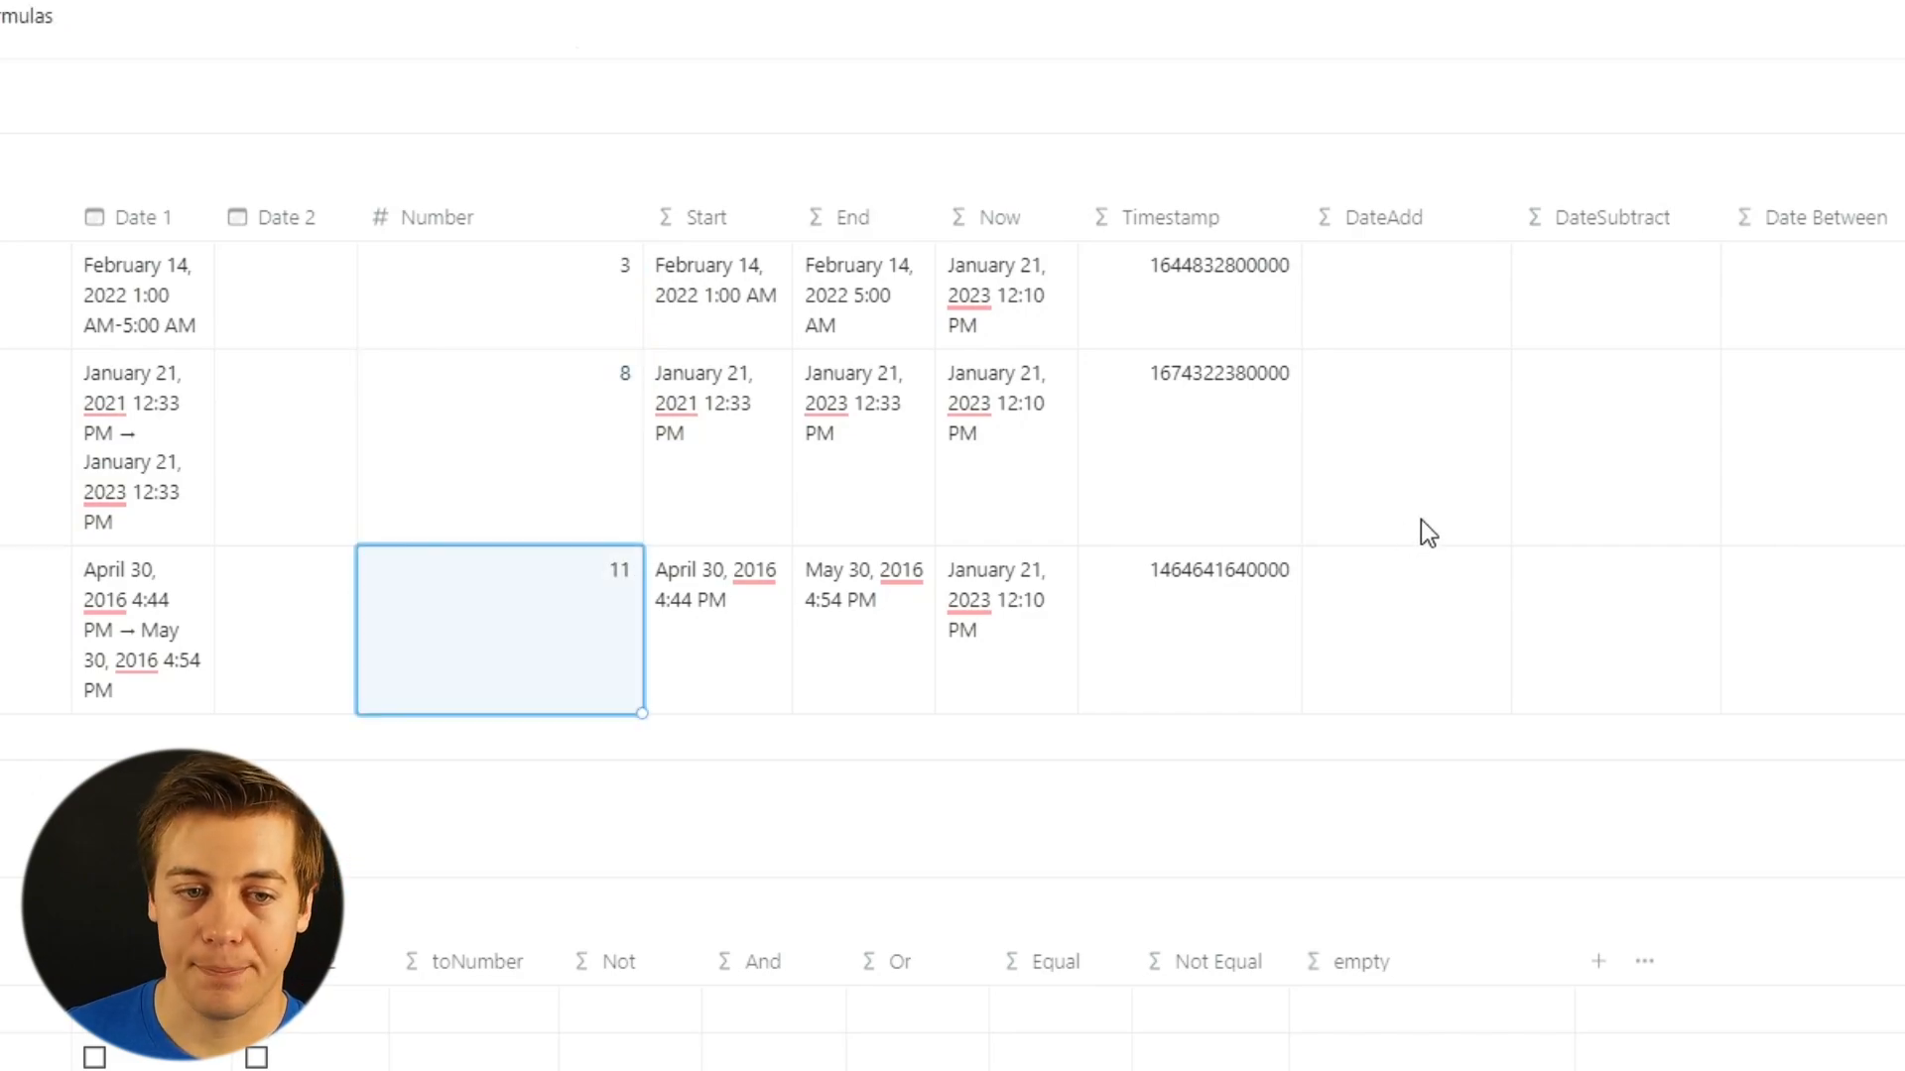
Begin the DateAdd column's formula with the dateAdd function.
scroll(1361, 315, "right", 2)
left_click(1299, 303)
type("date")
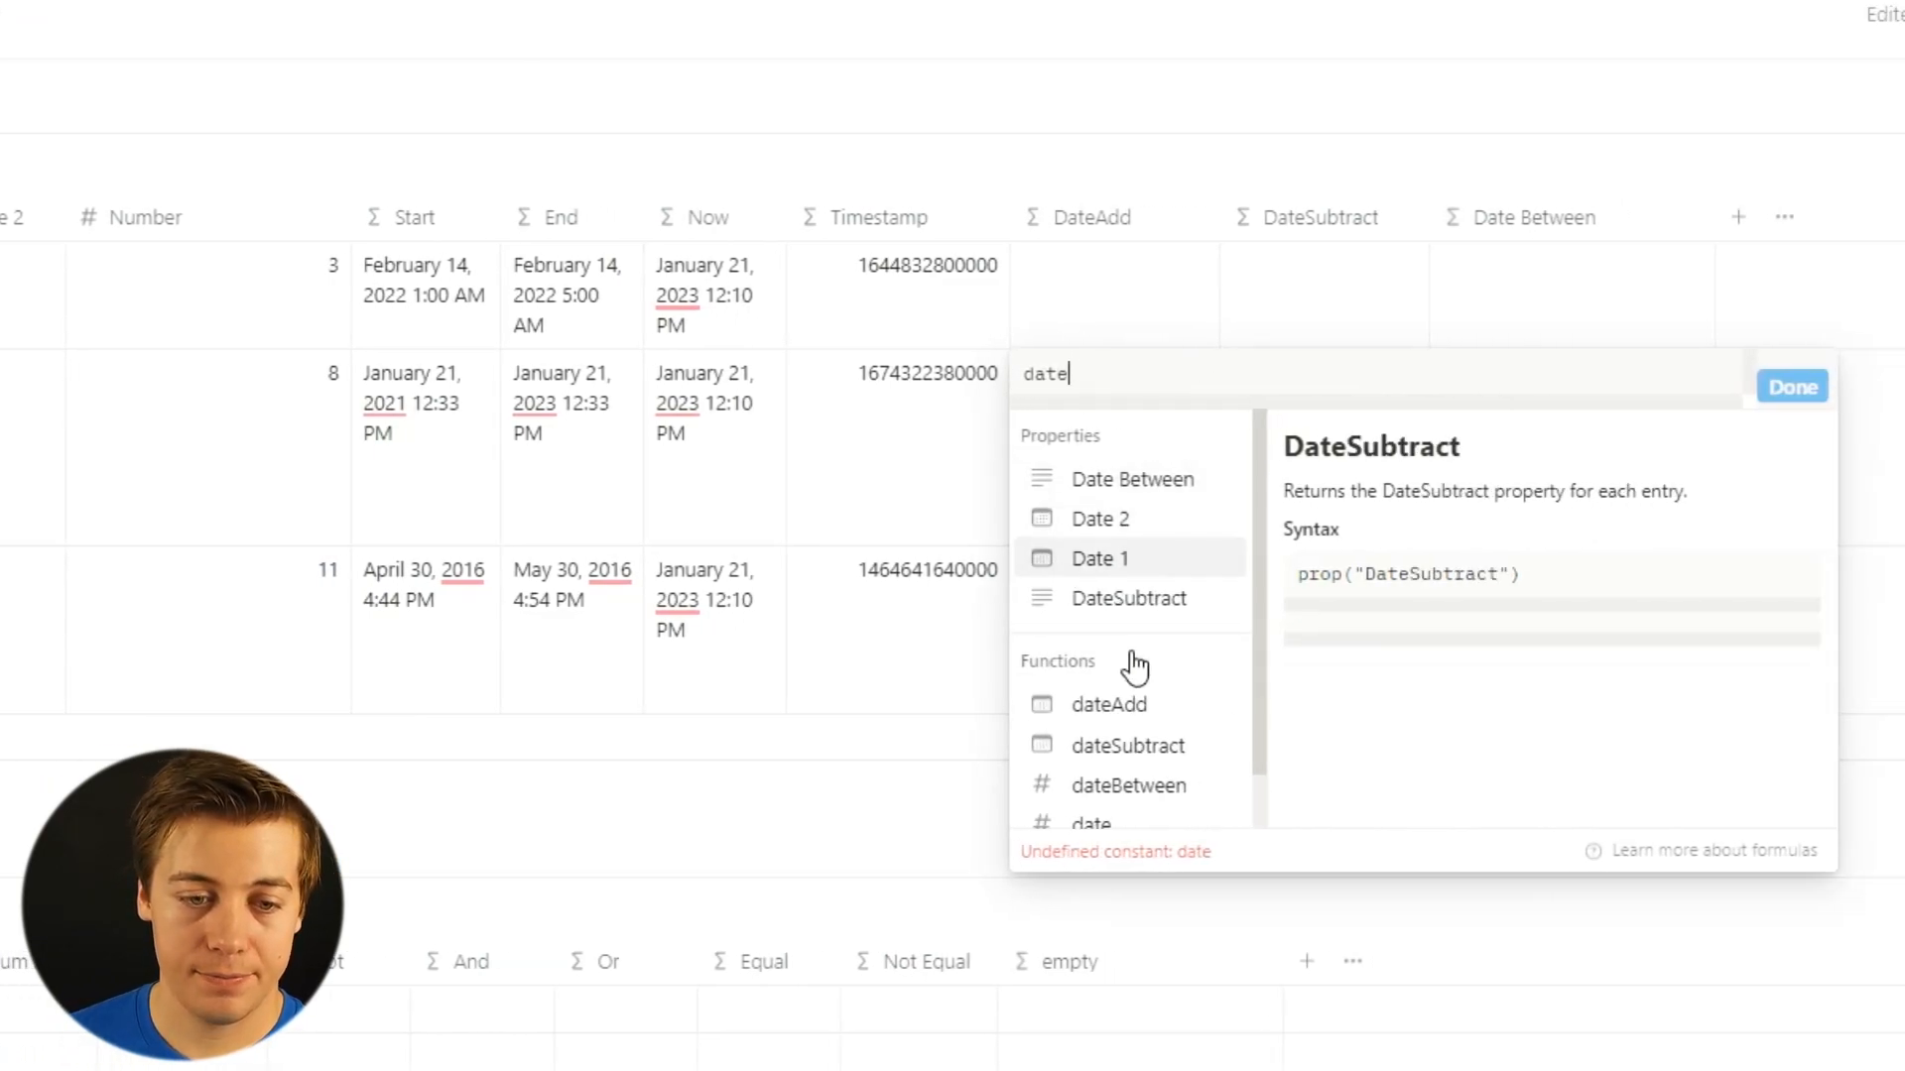
left_click(1141, 705)
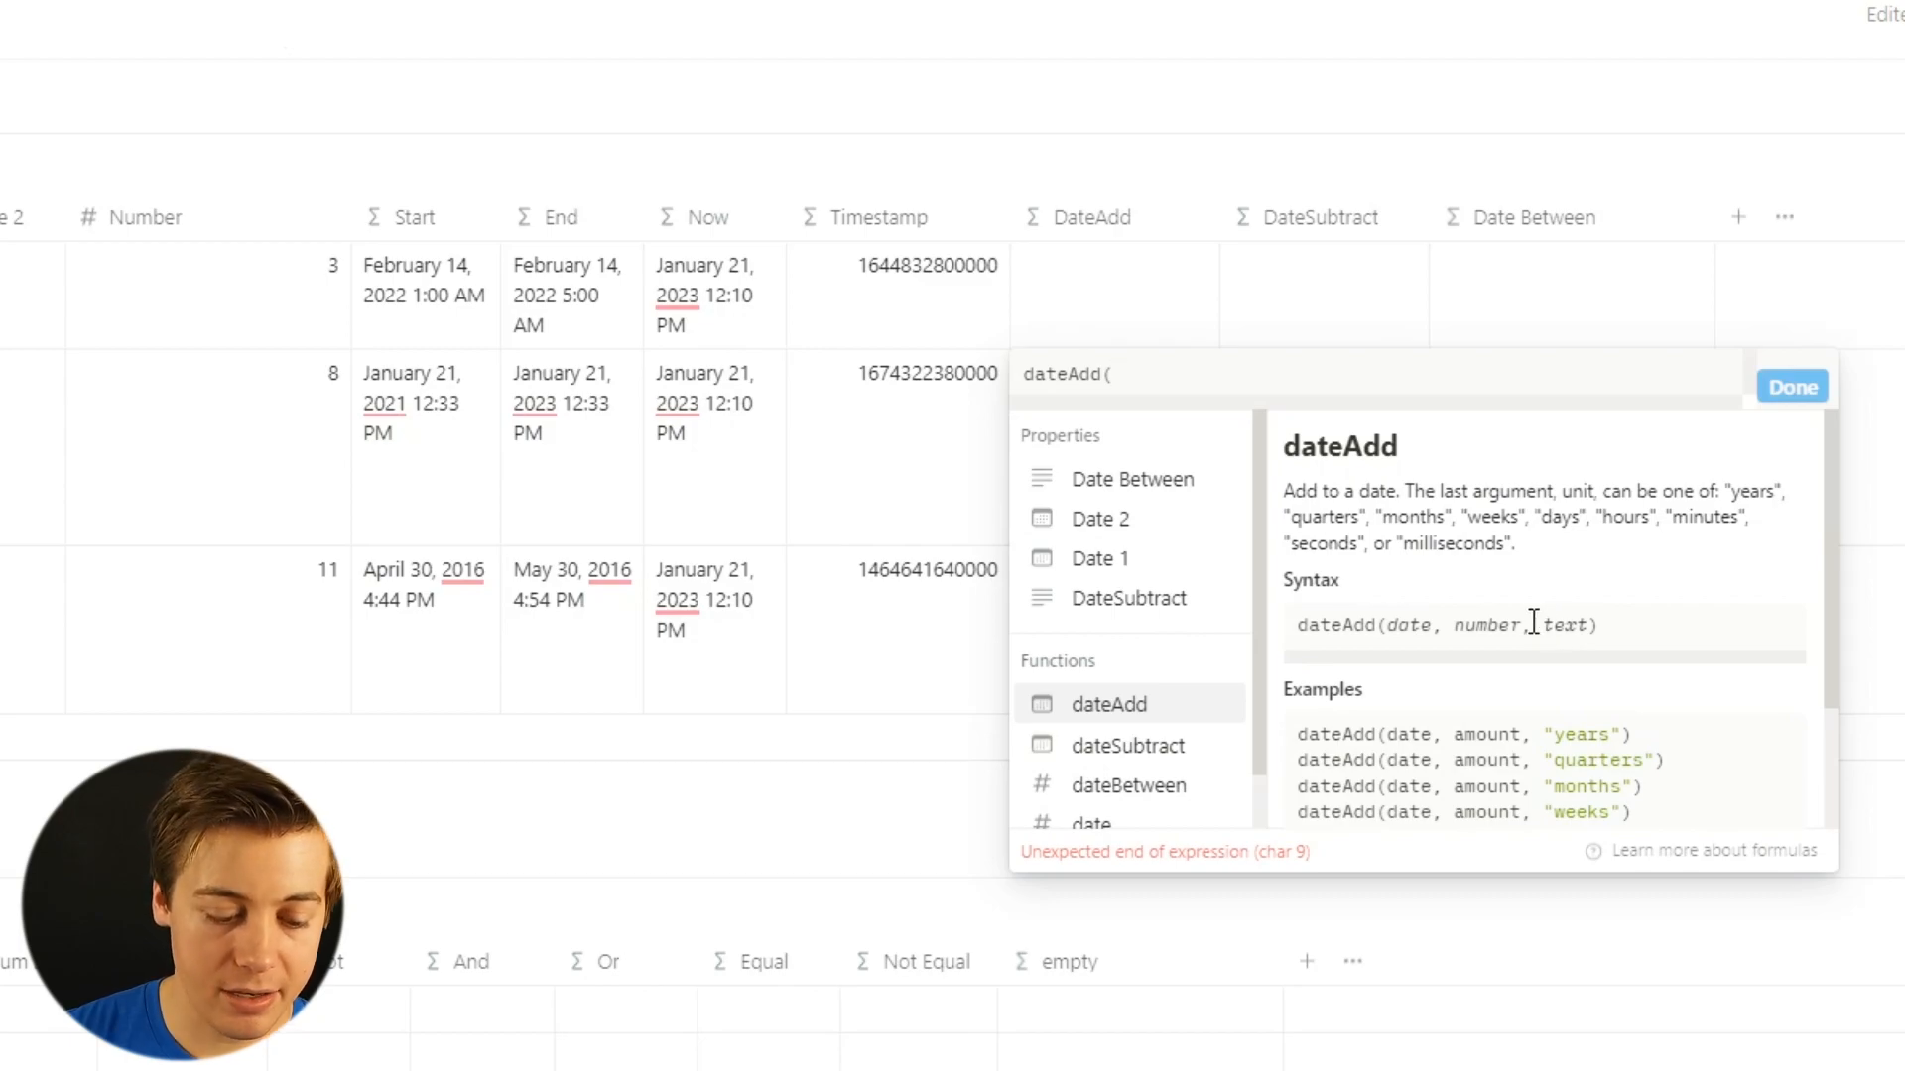
Fill in dateAdd's arguments with prop("End"), prop("Number") and an empty pair of quotes for the unit, closing the parenthesis.
type("end")
left_click(1145, 496)
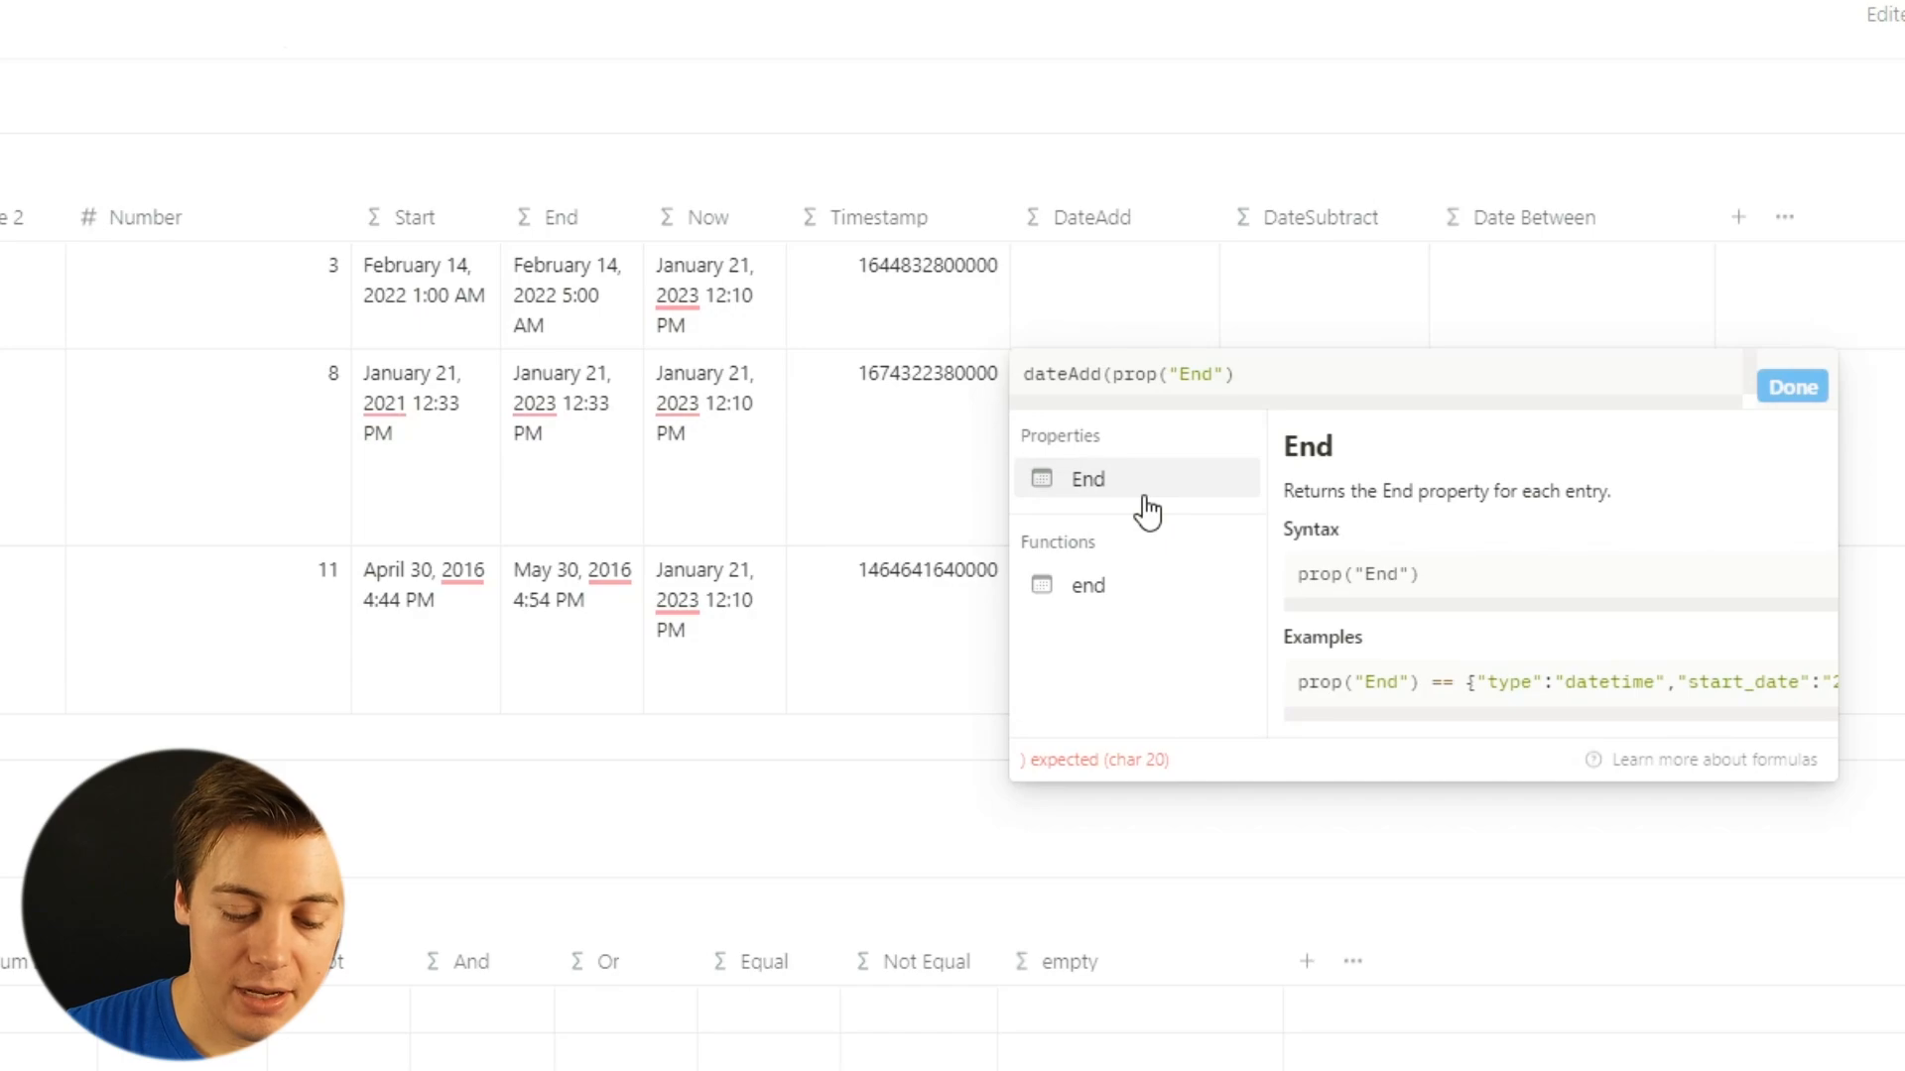
type(",")
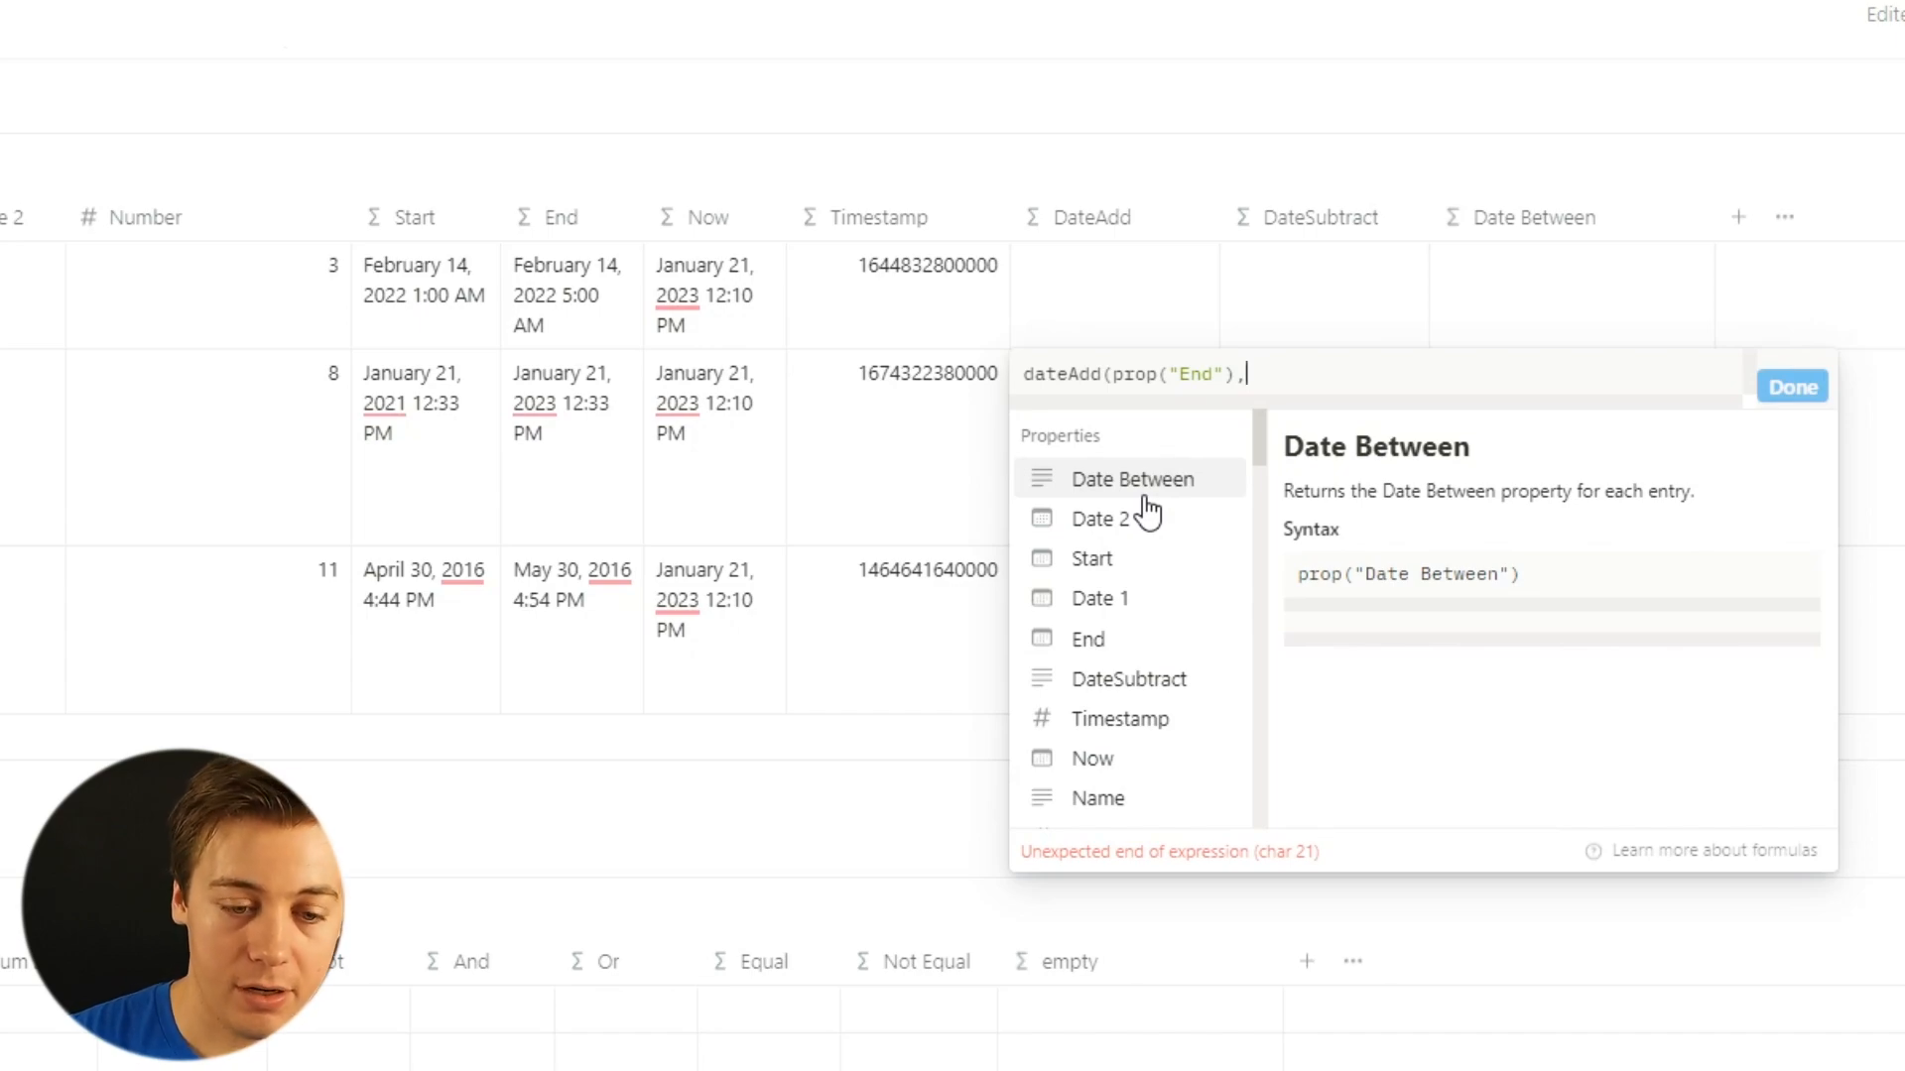
type("numb")
left_click(1143, 494)
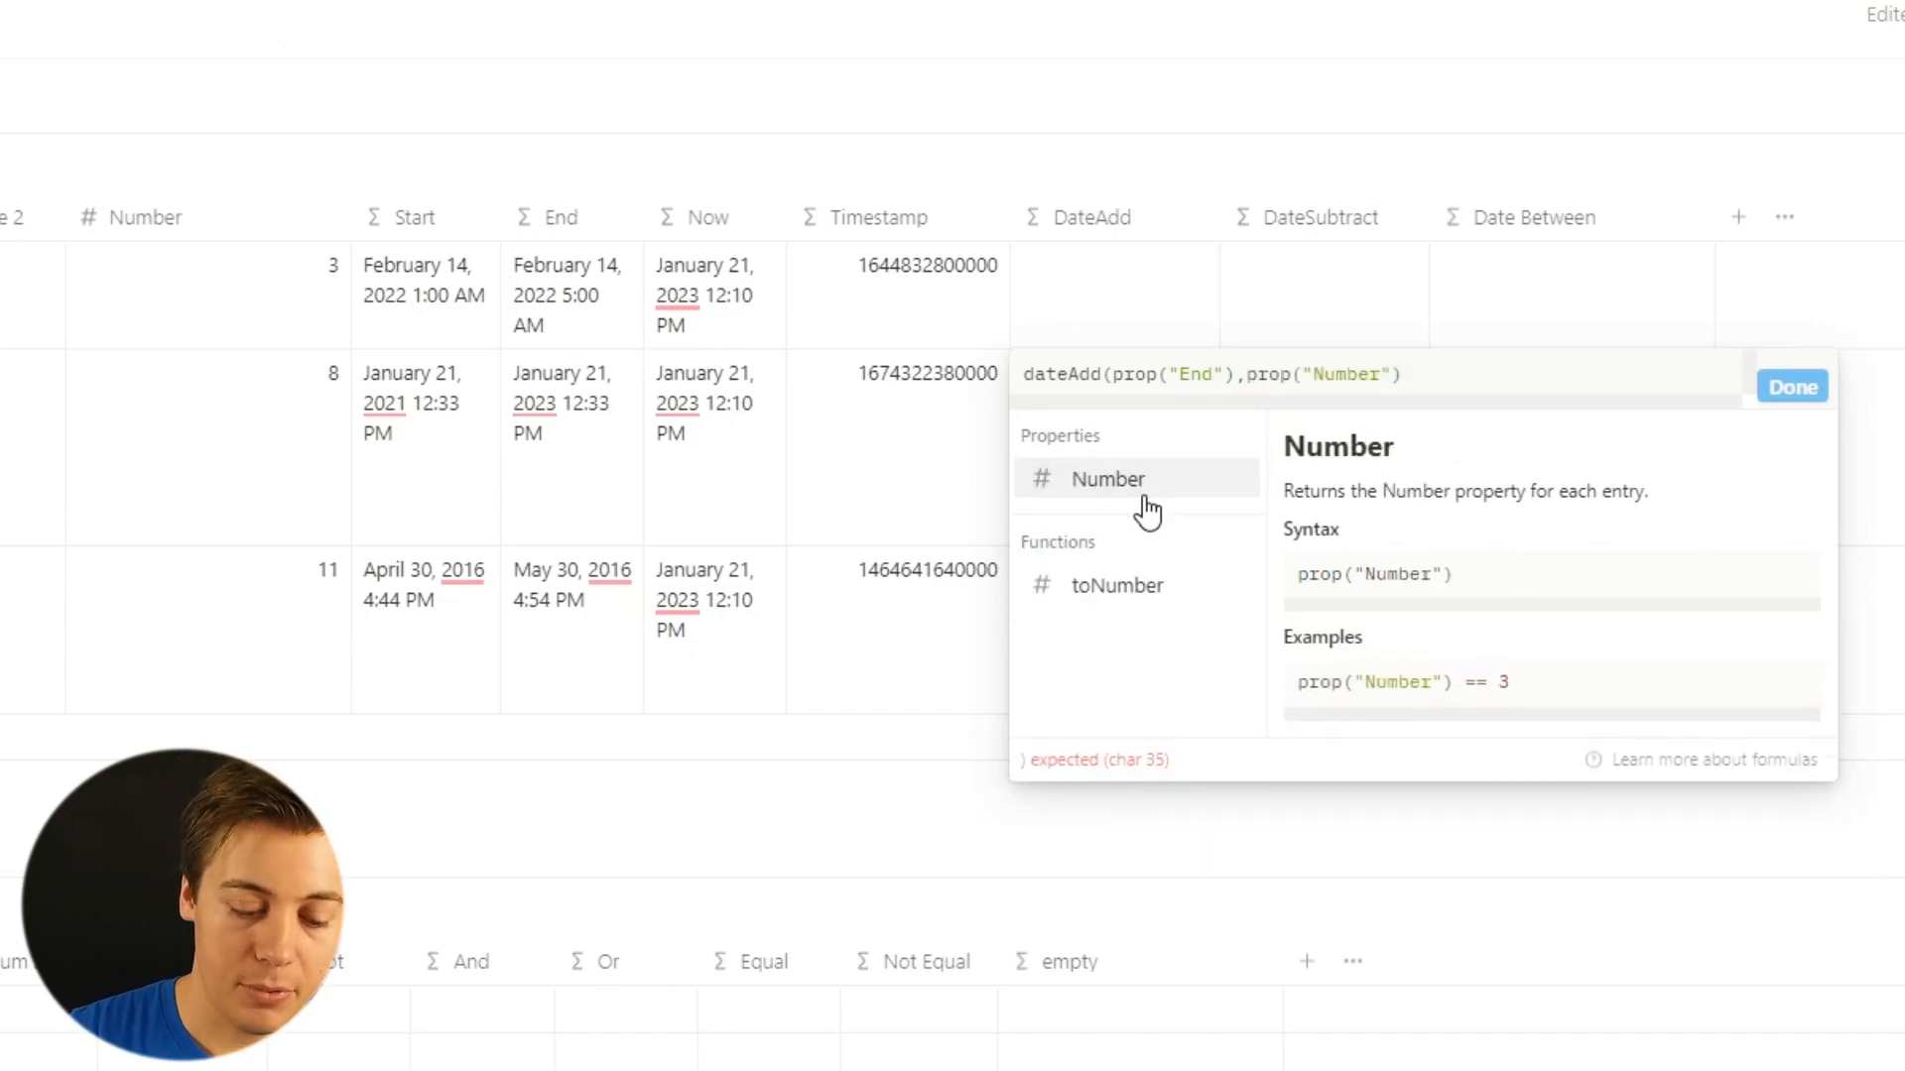
type(",")
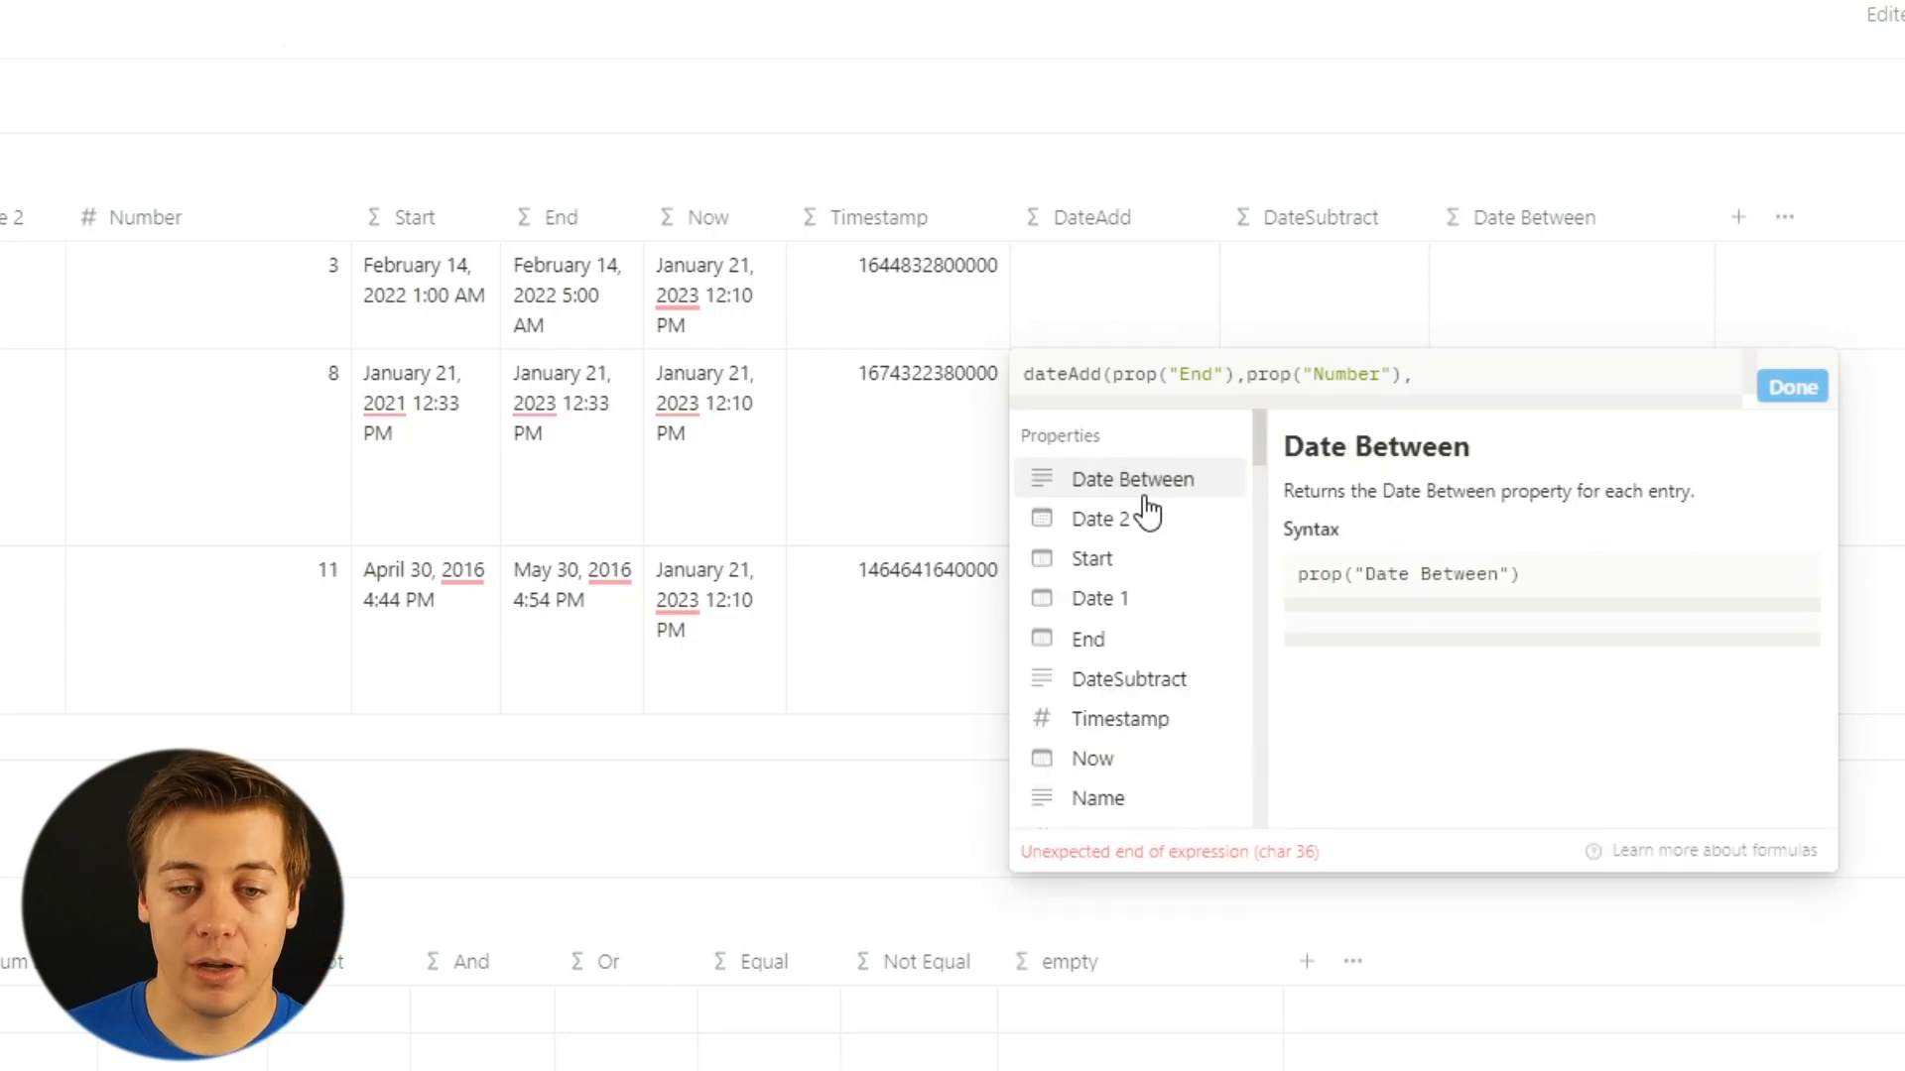
type("\"\"")
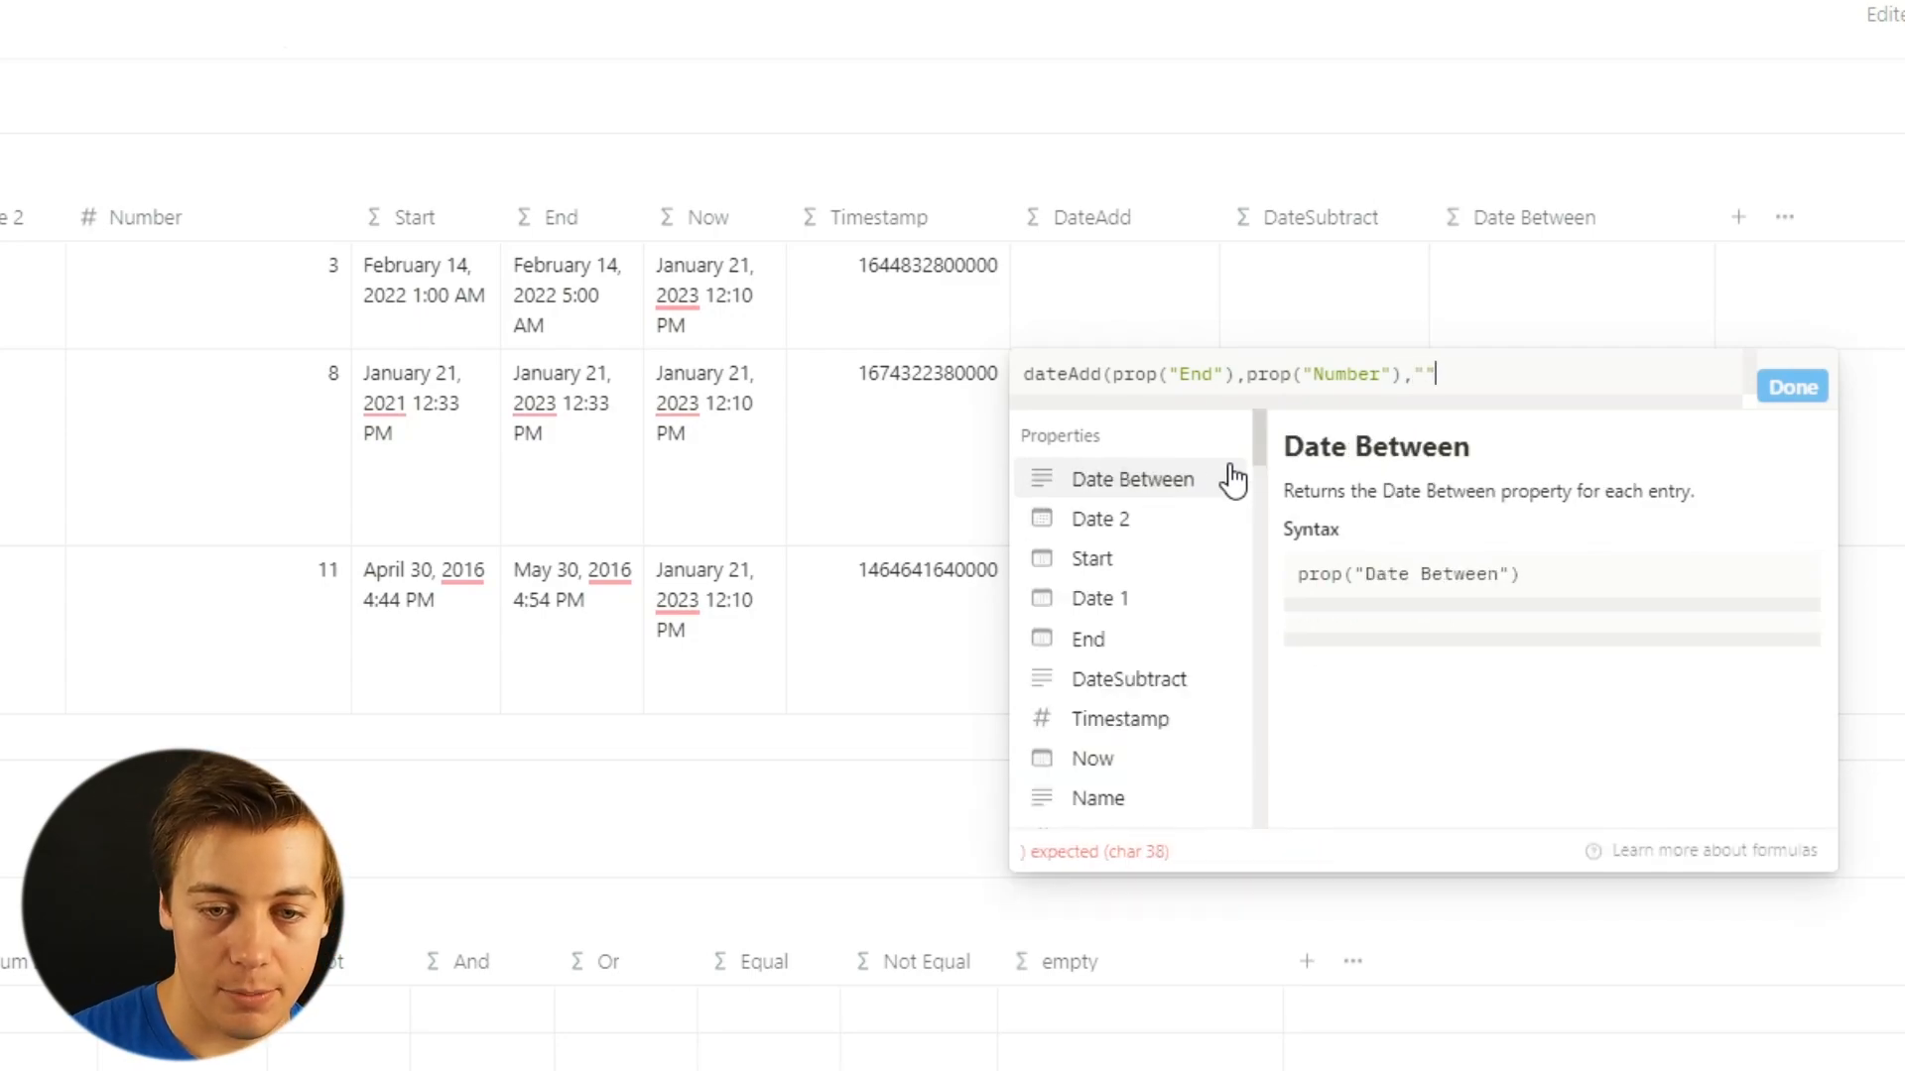
type(")")
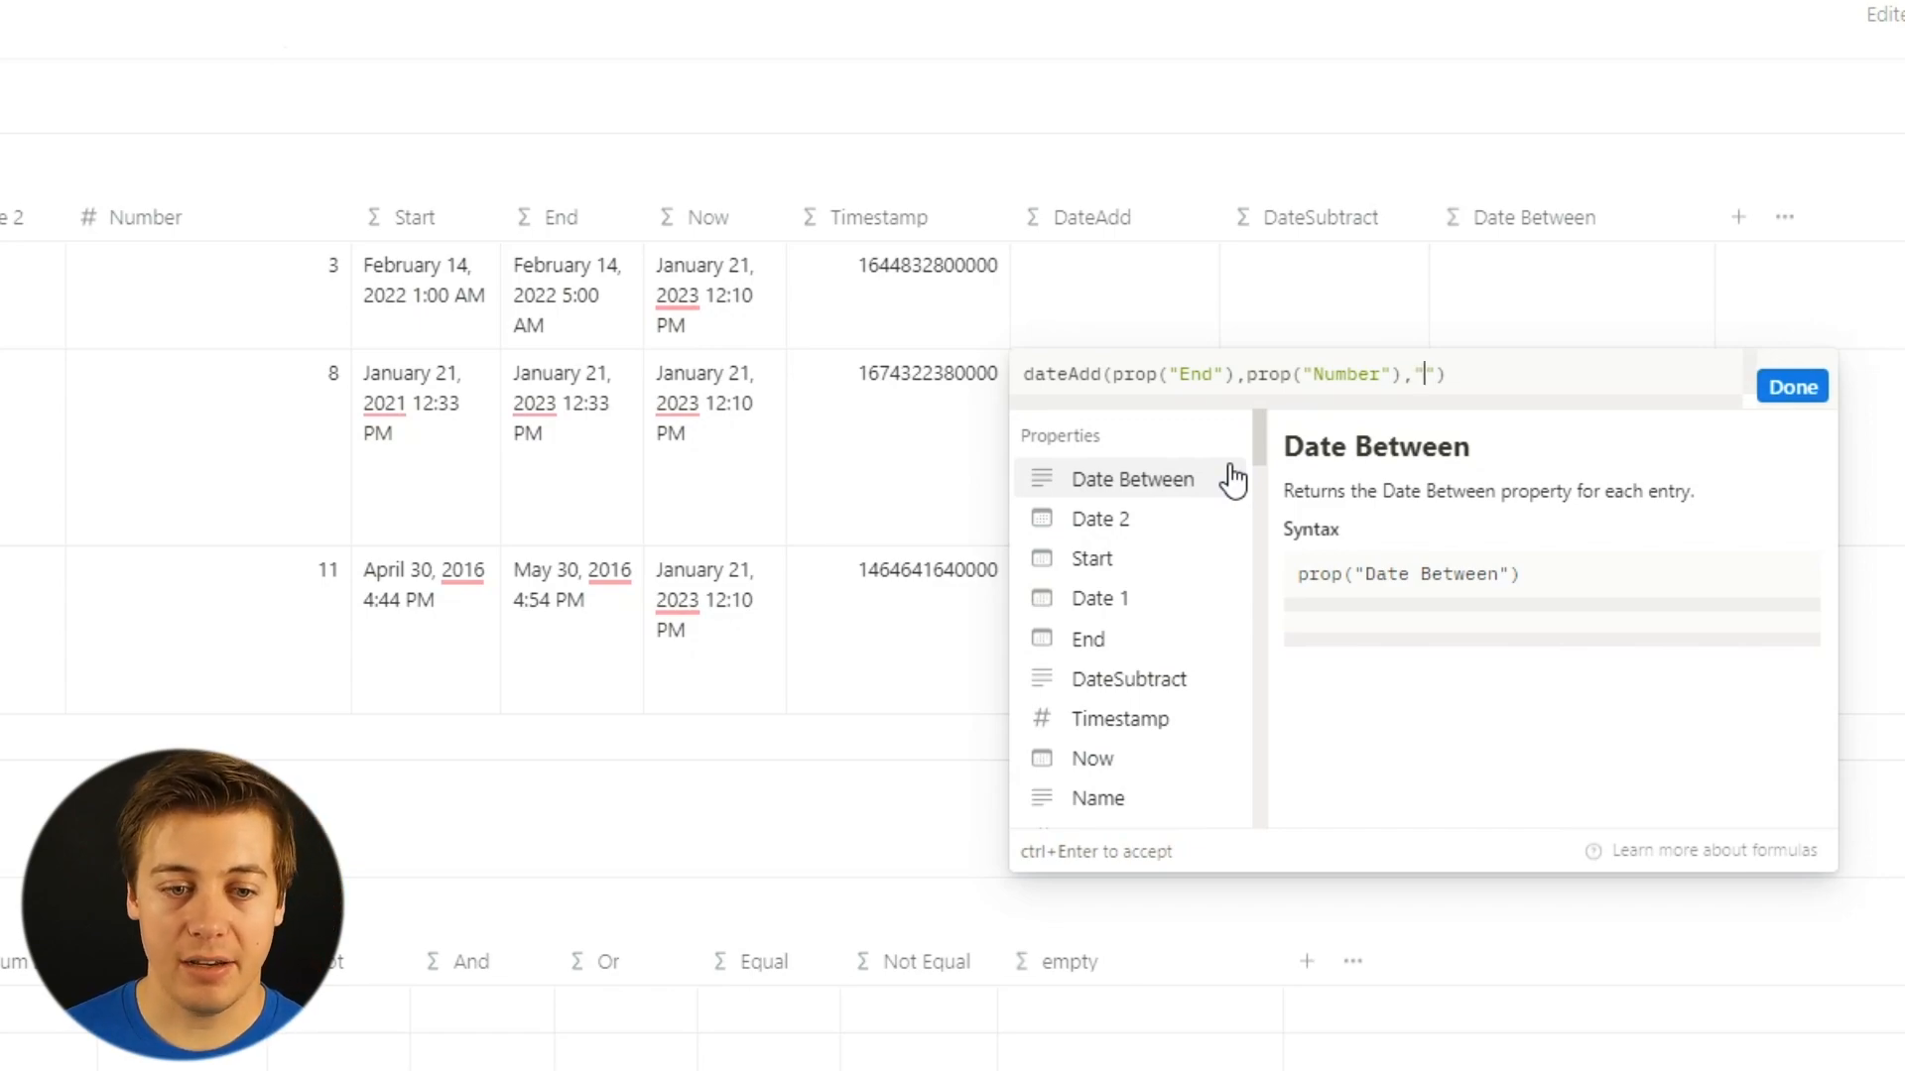
Consult the dateAdd unit examples, set the formula's unit to "days" and accept the DateAdd formula.
scroll(1126, 730, "down", 2)
left_click(1072, 375)
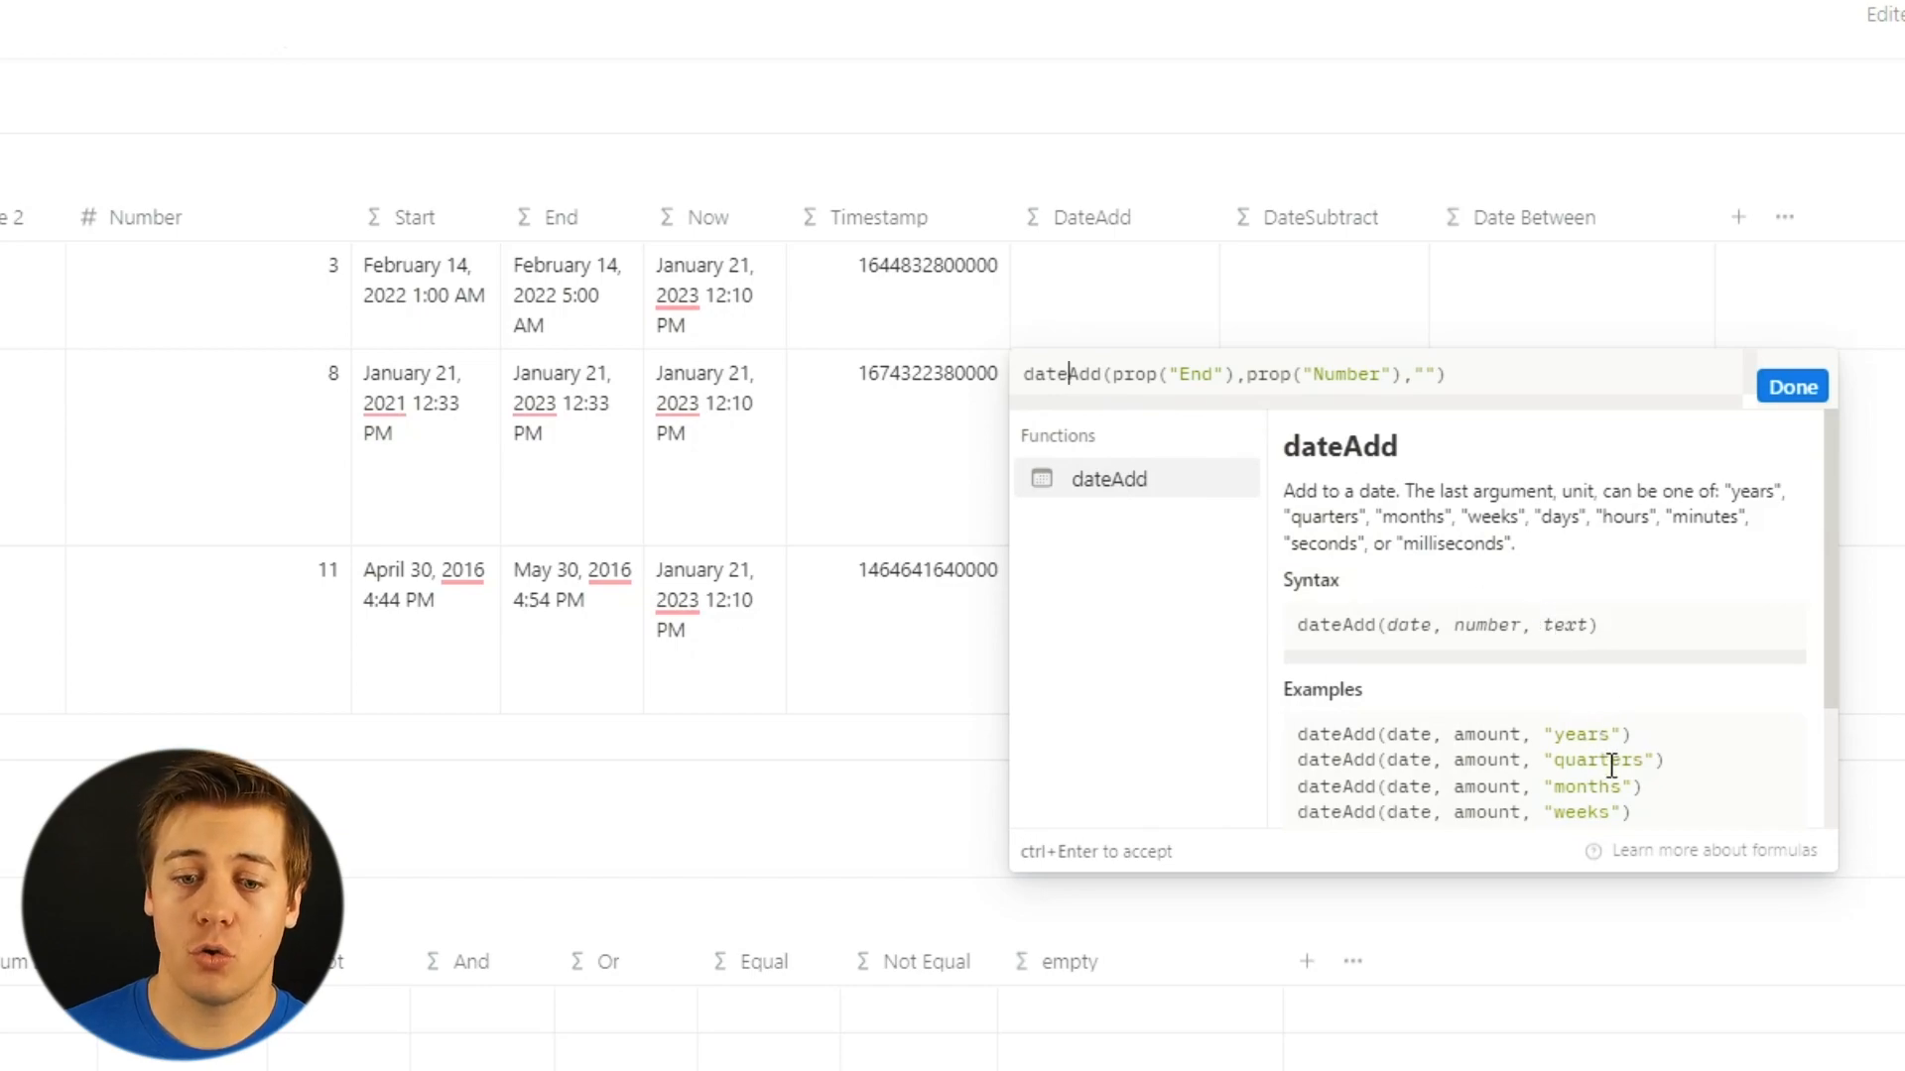
scroll(1617, 794, "down", 2)
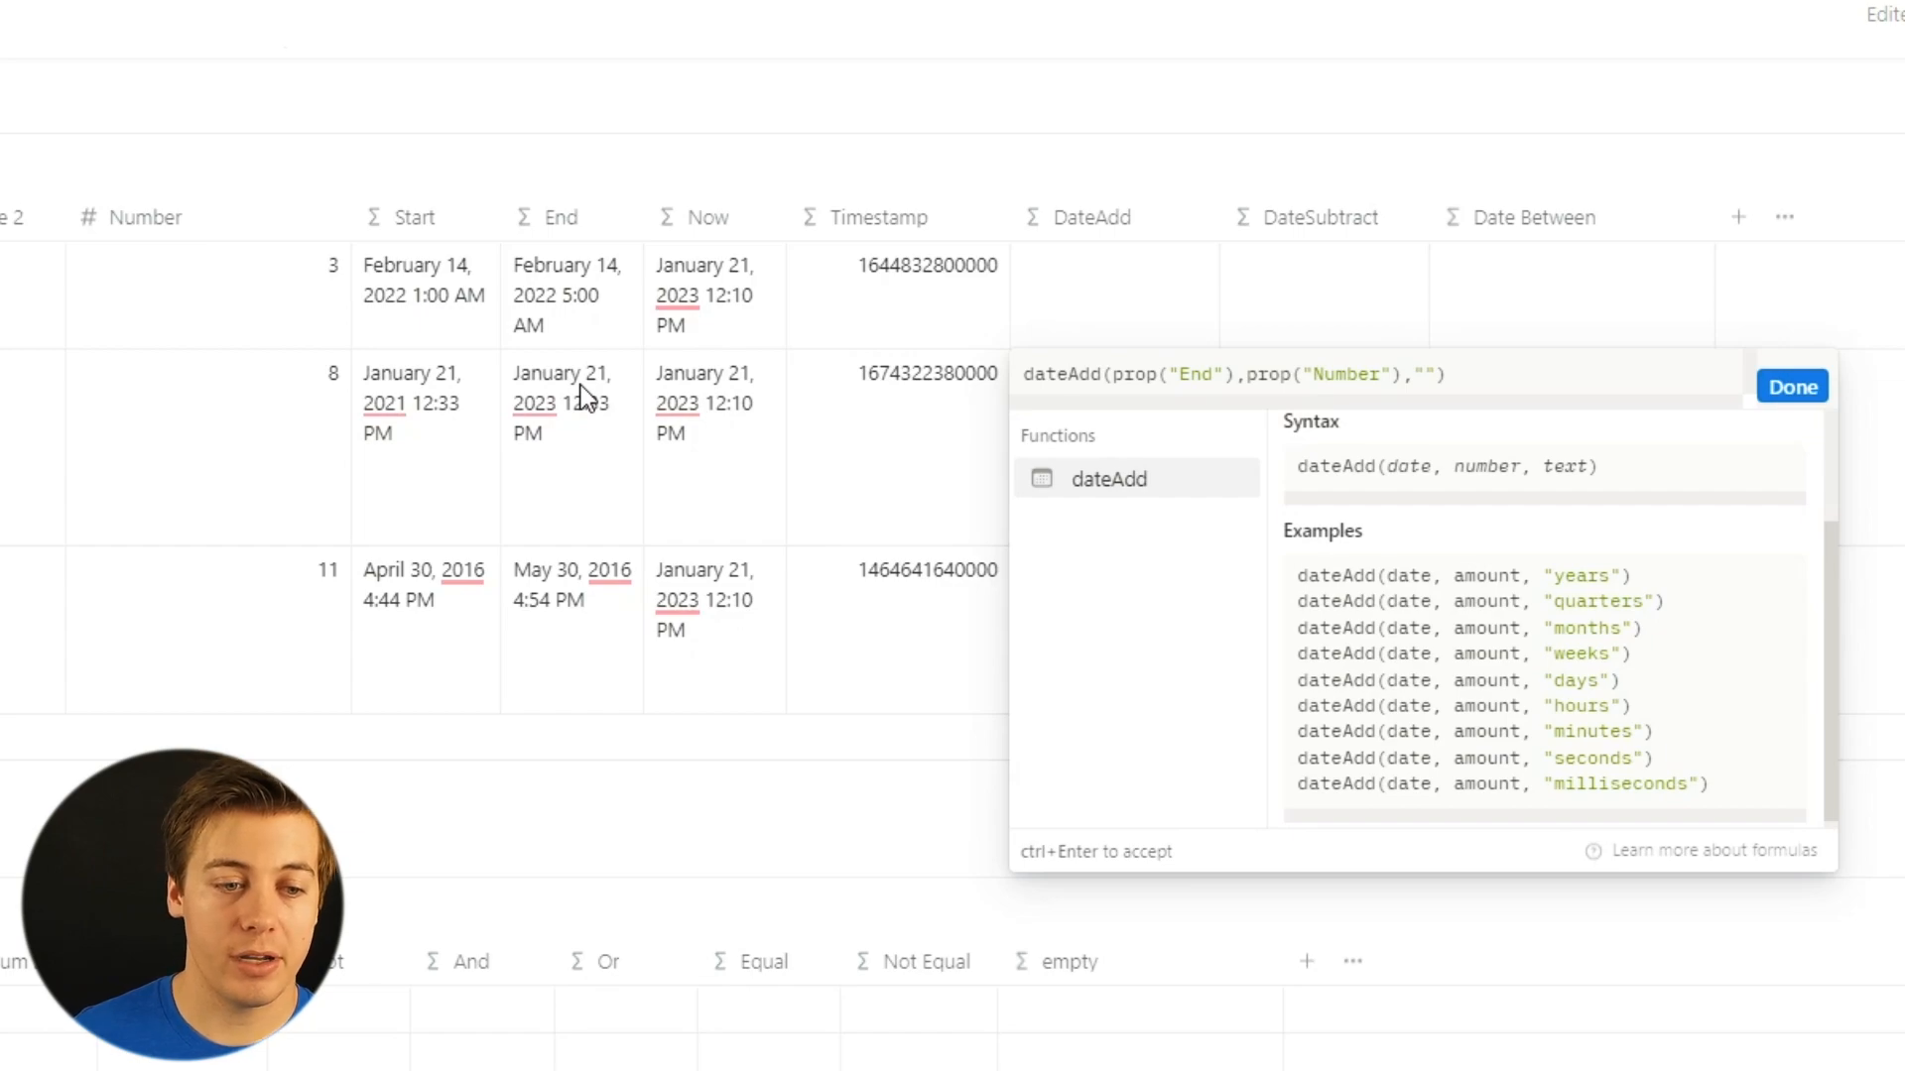
left_click(1433, 375)
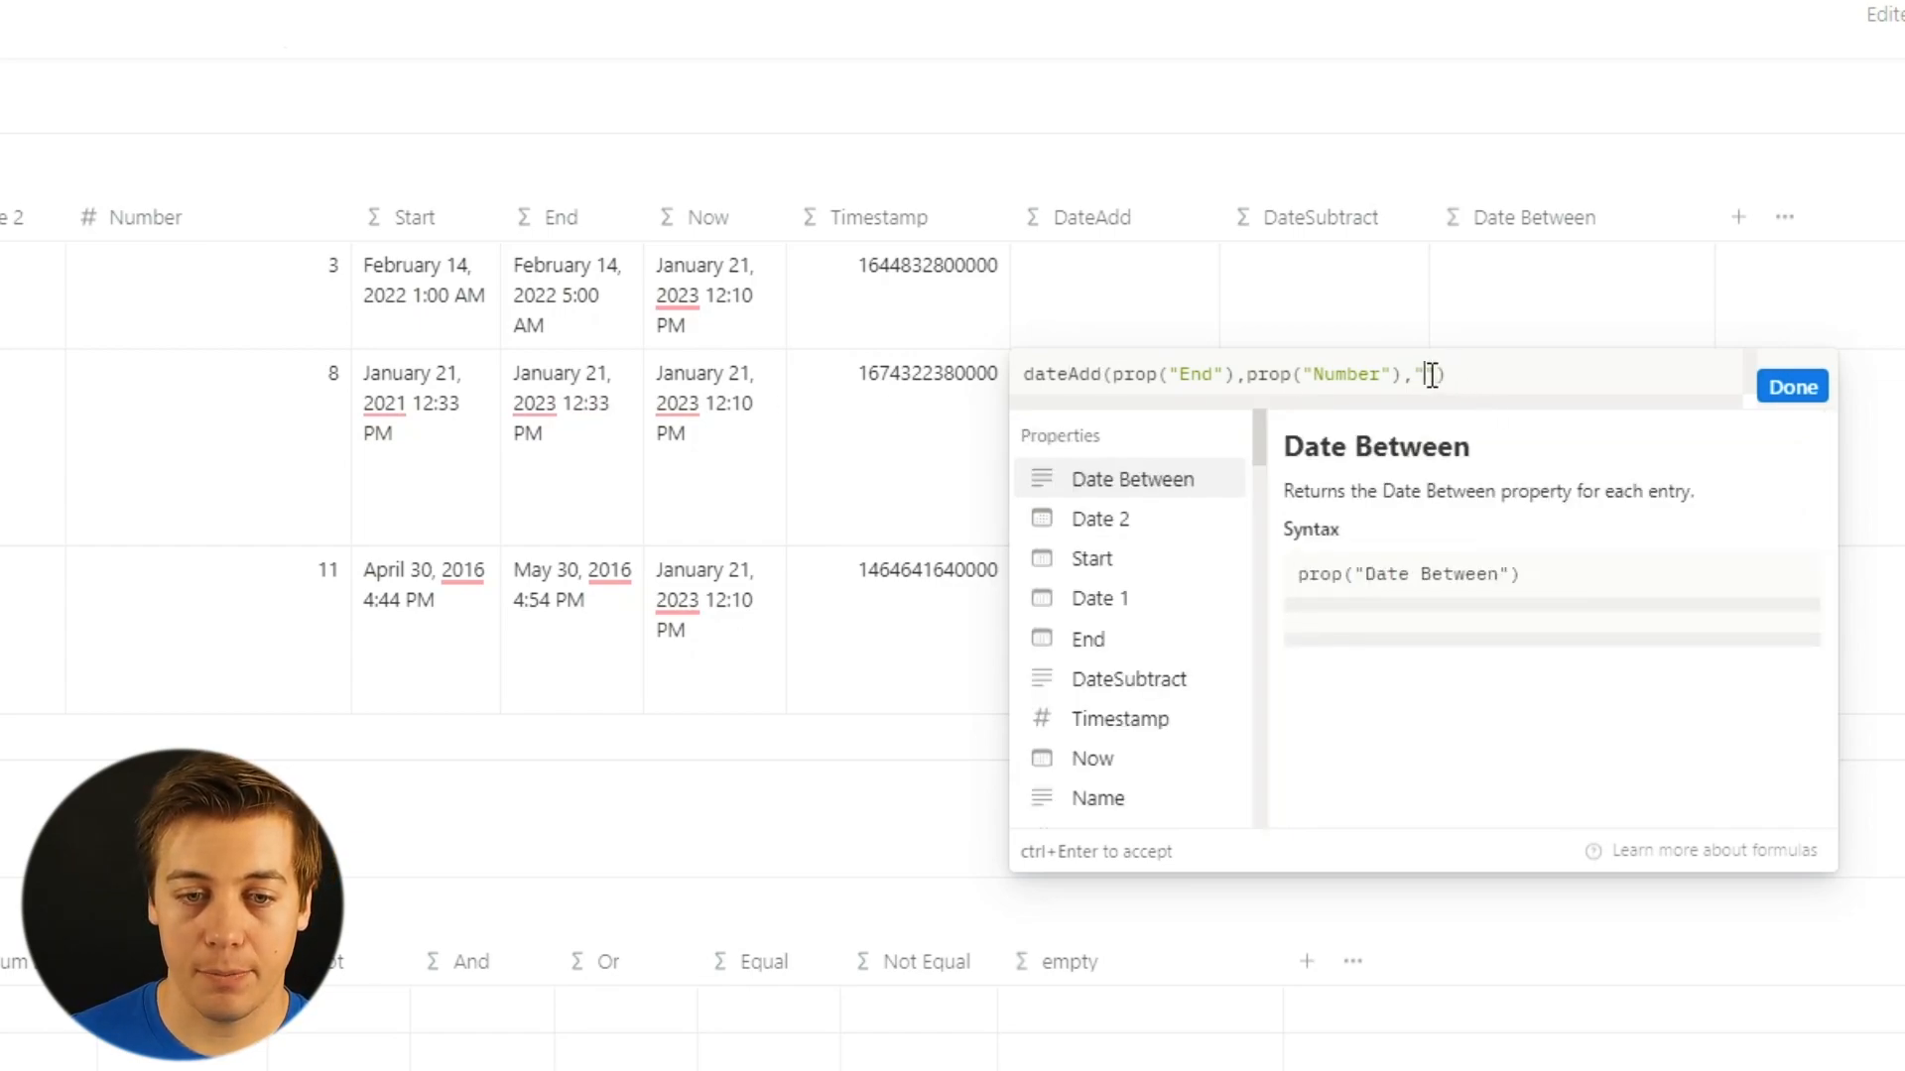
left_click(1034, 375)
scroll(1577, 654, "down", 2)
scroll(1582, 694, "down", 1)
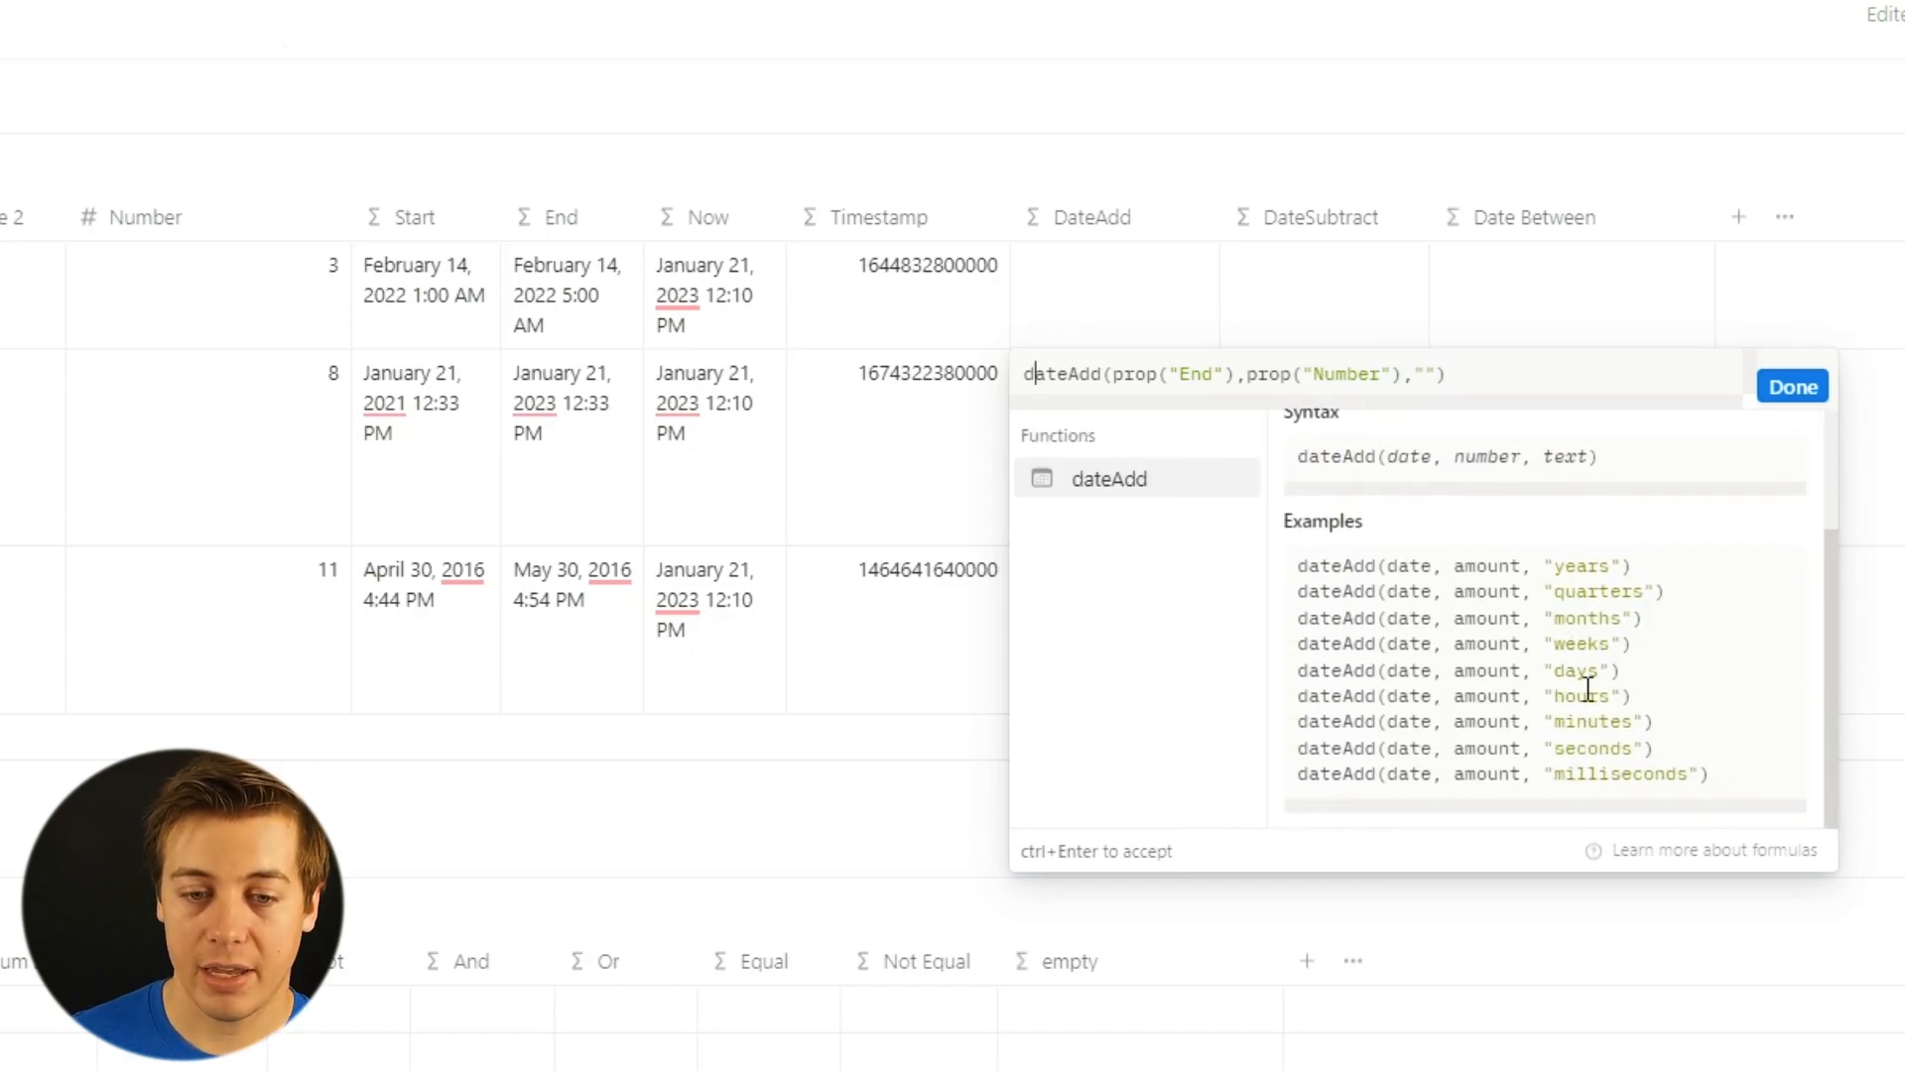
left_click(1428, 375)
type("dayd")
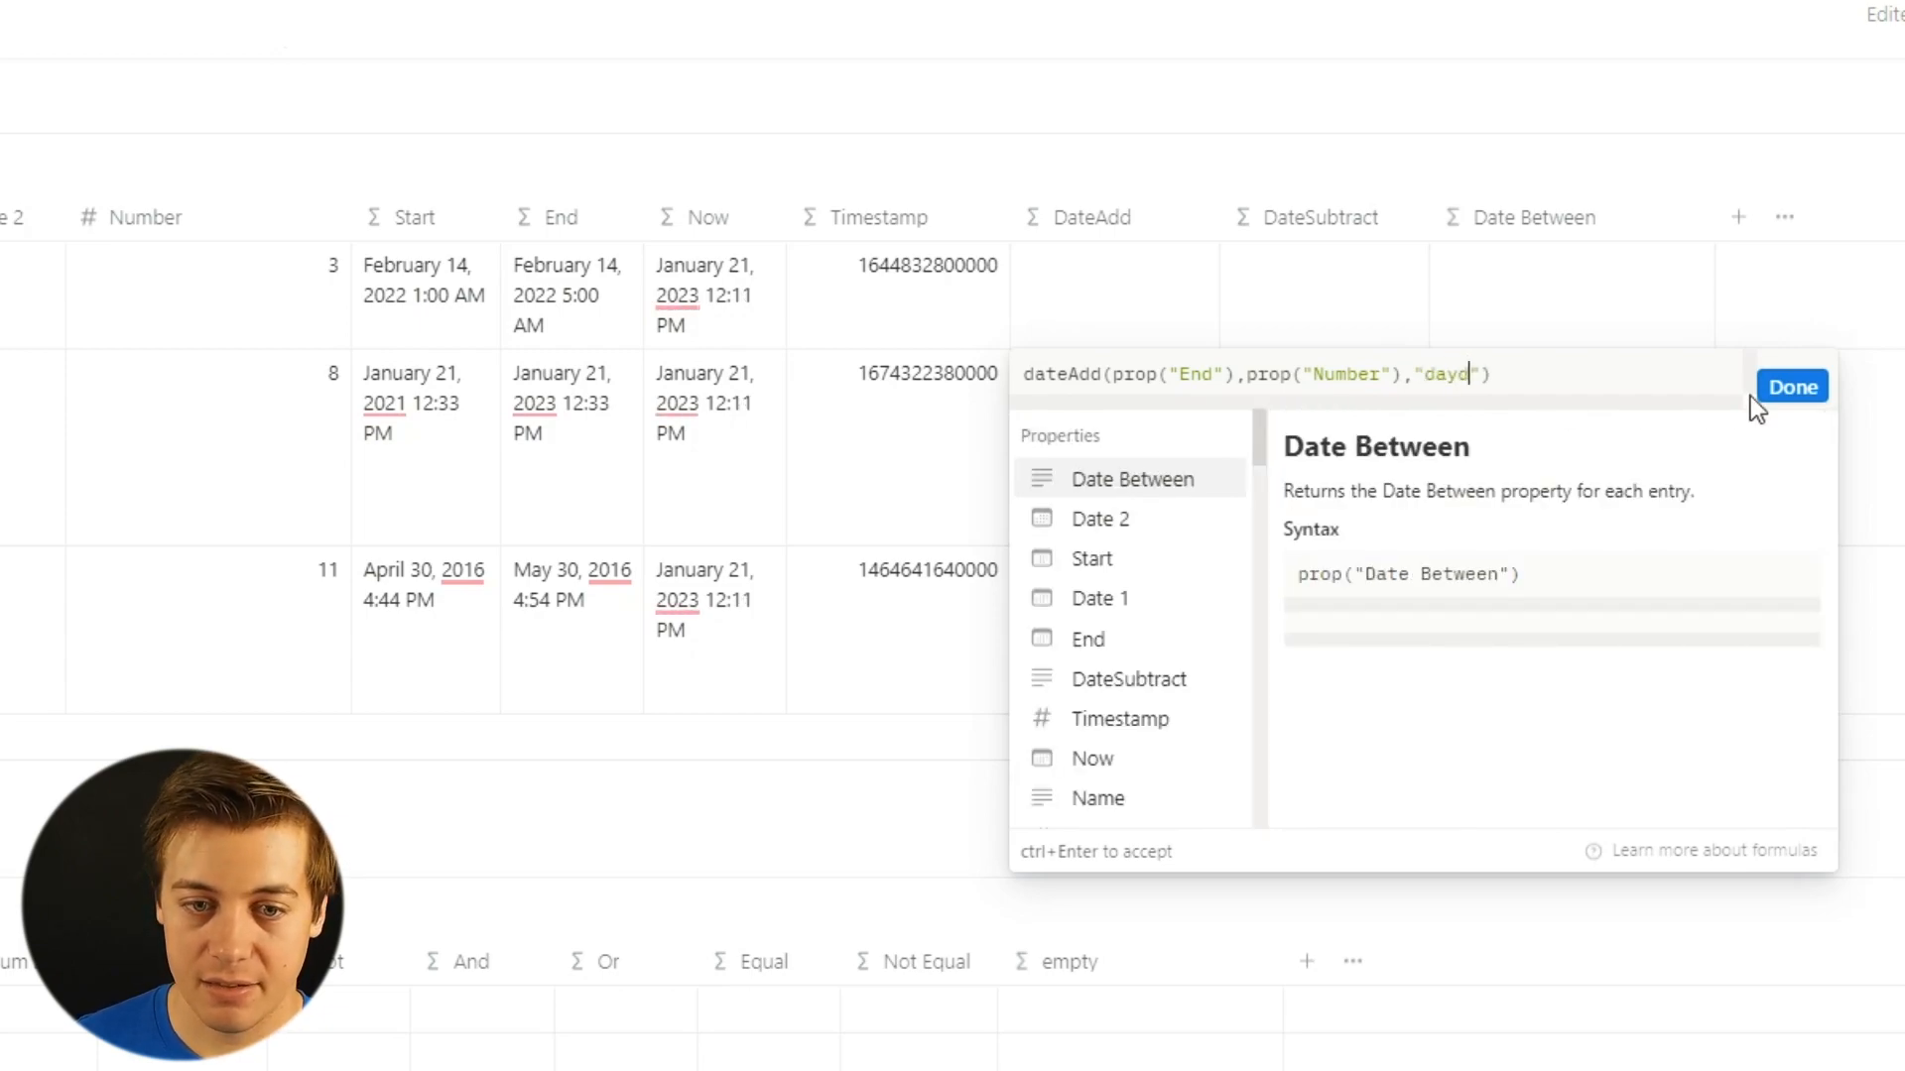
key("BackSpace")
type("s")
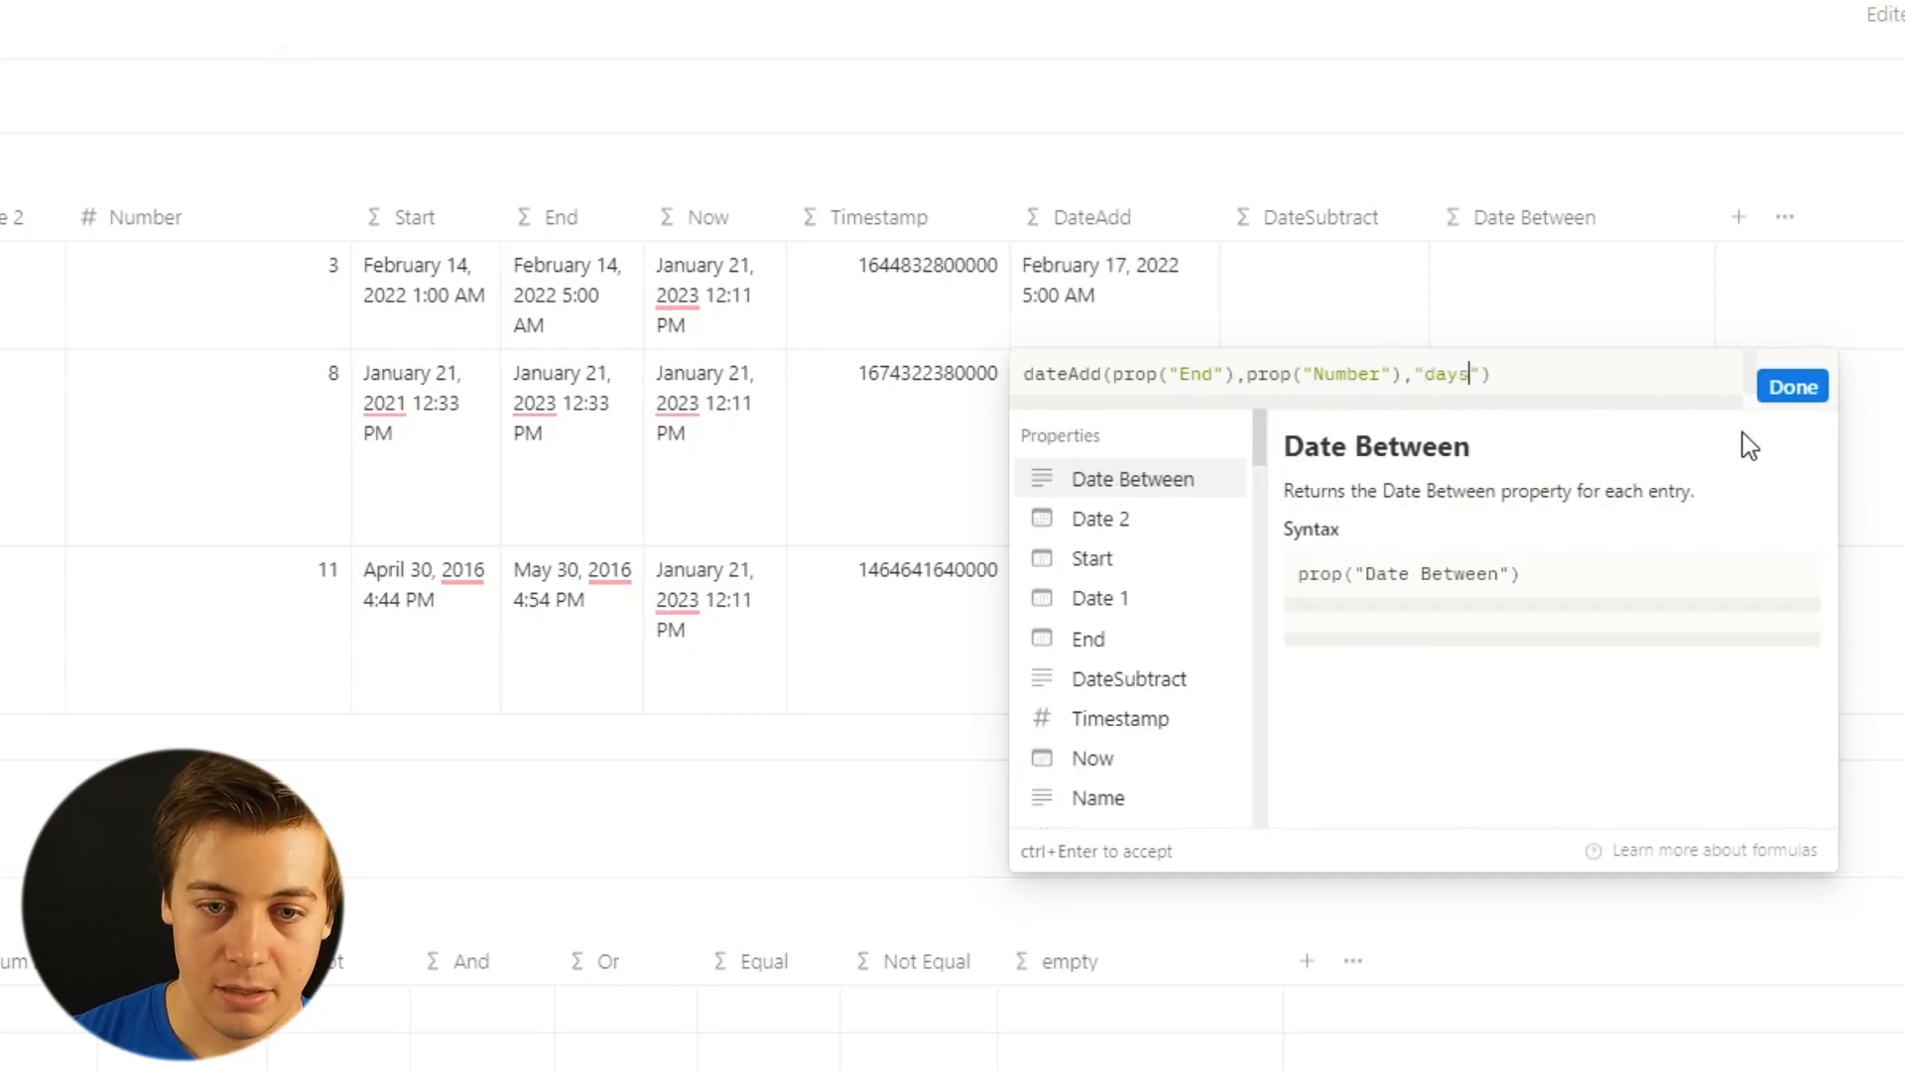
left_click(1786, 387)
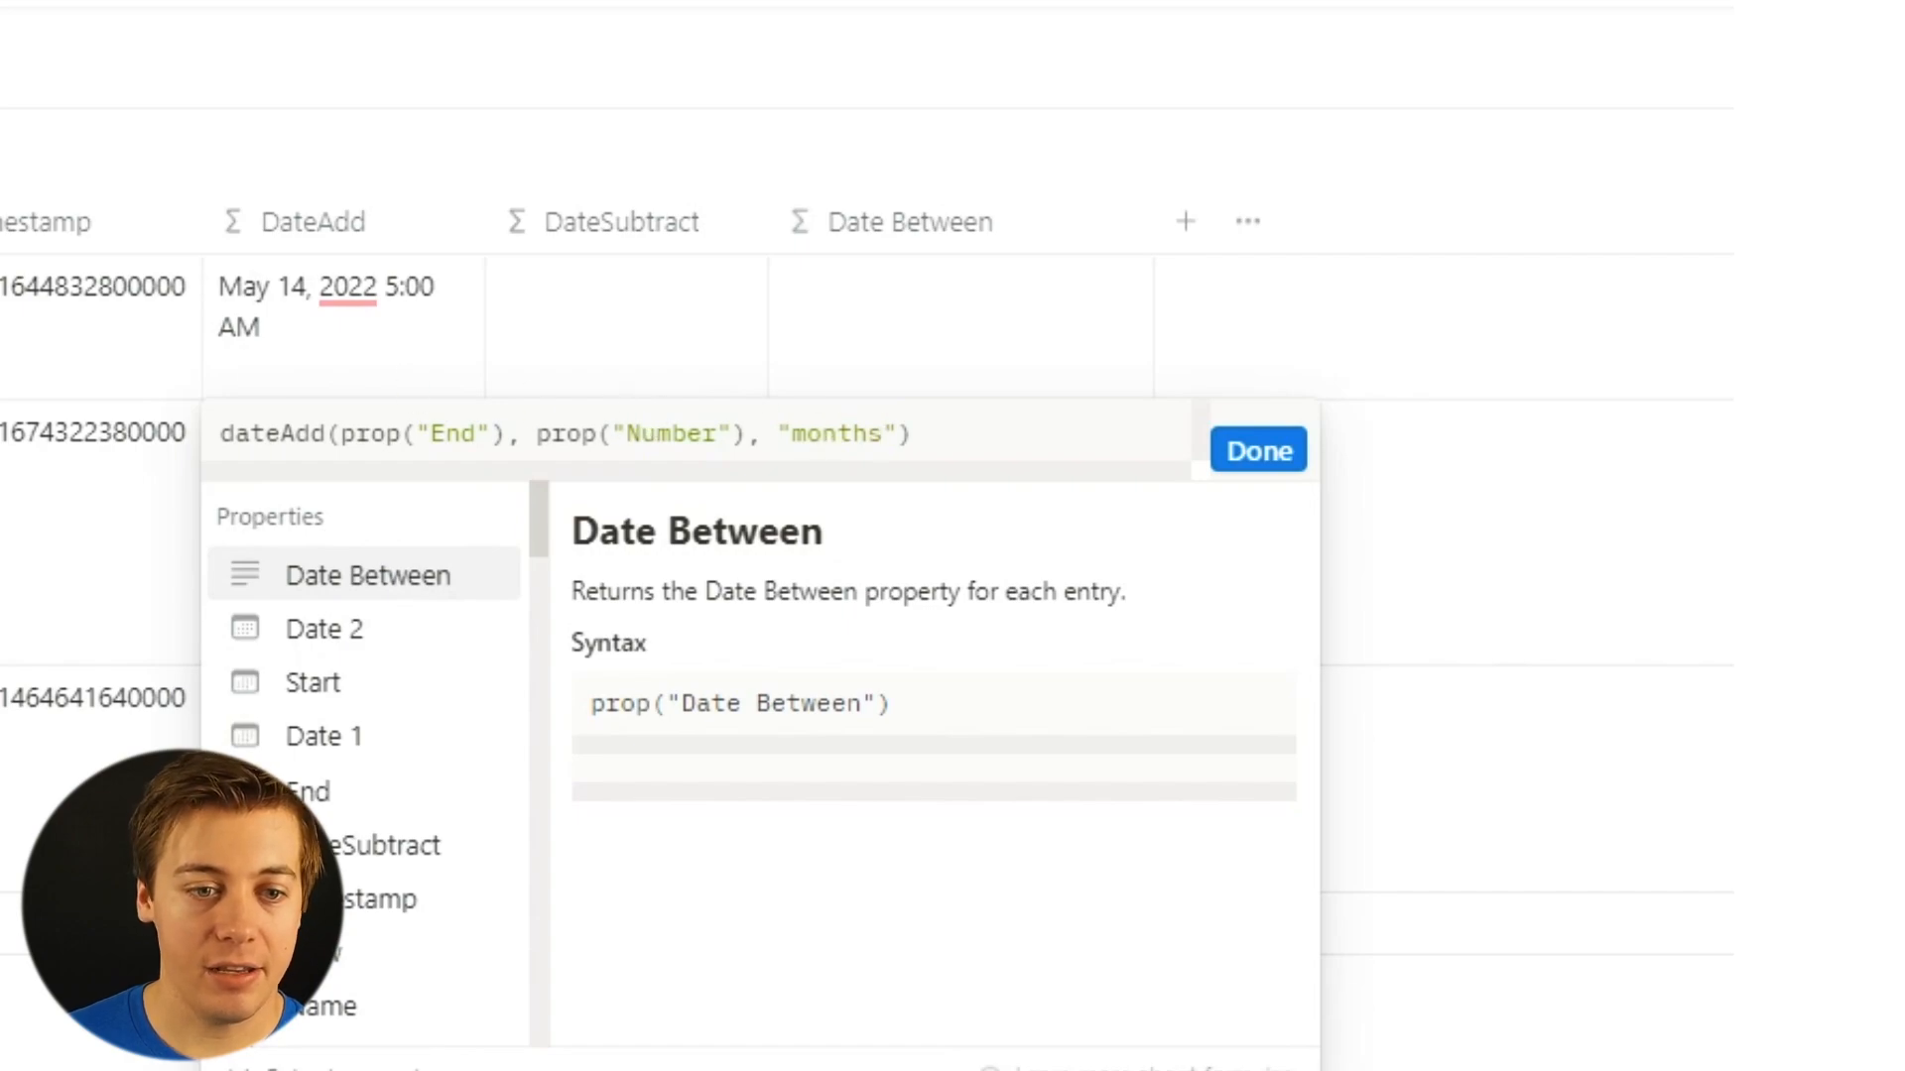
Change the unit in the DateAdd column's formula to "years" and accept it.
left_click(814, 360)
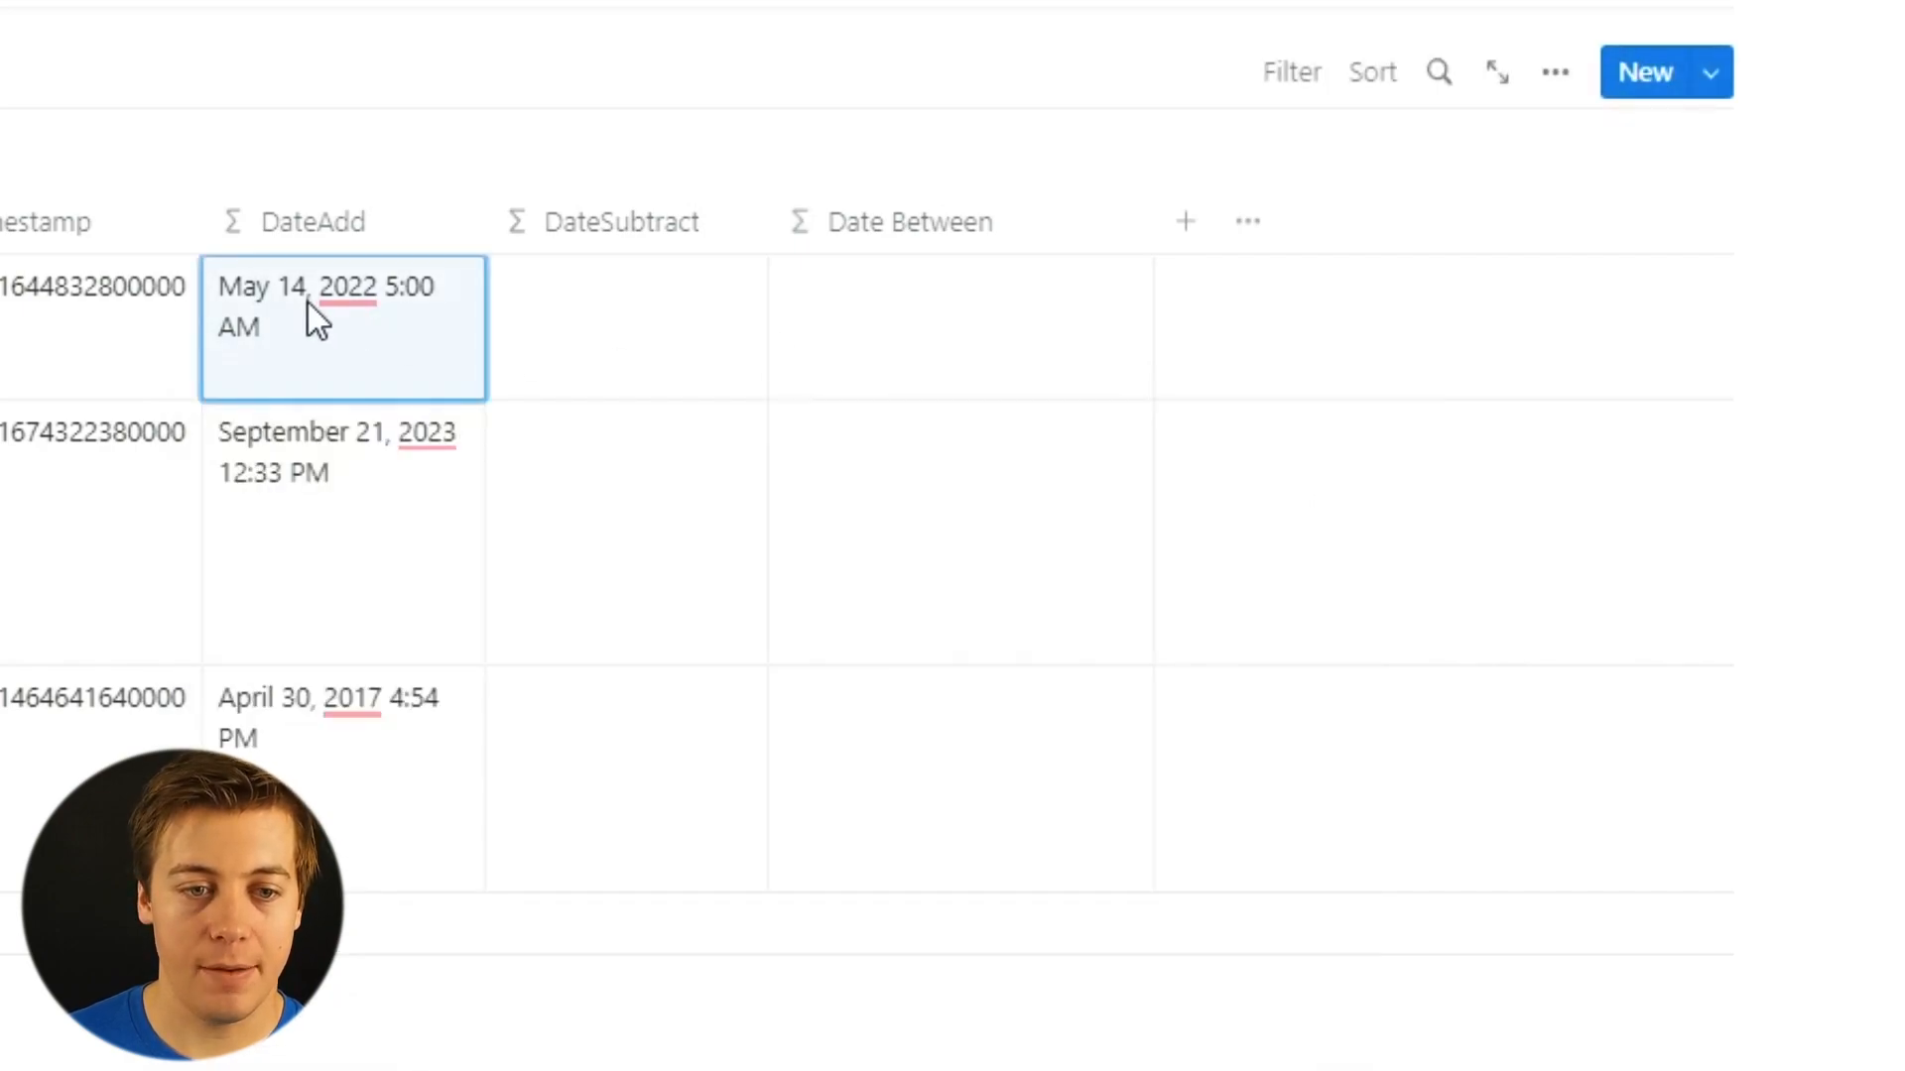
left_click(361, 331)
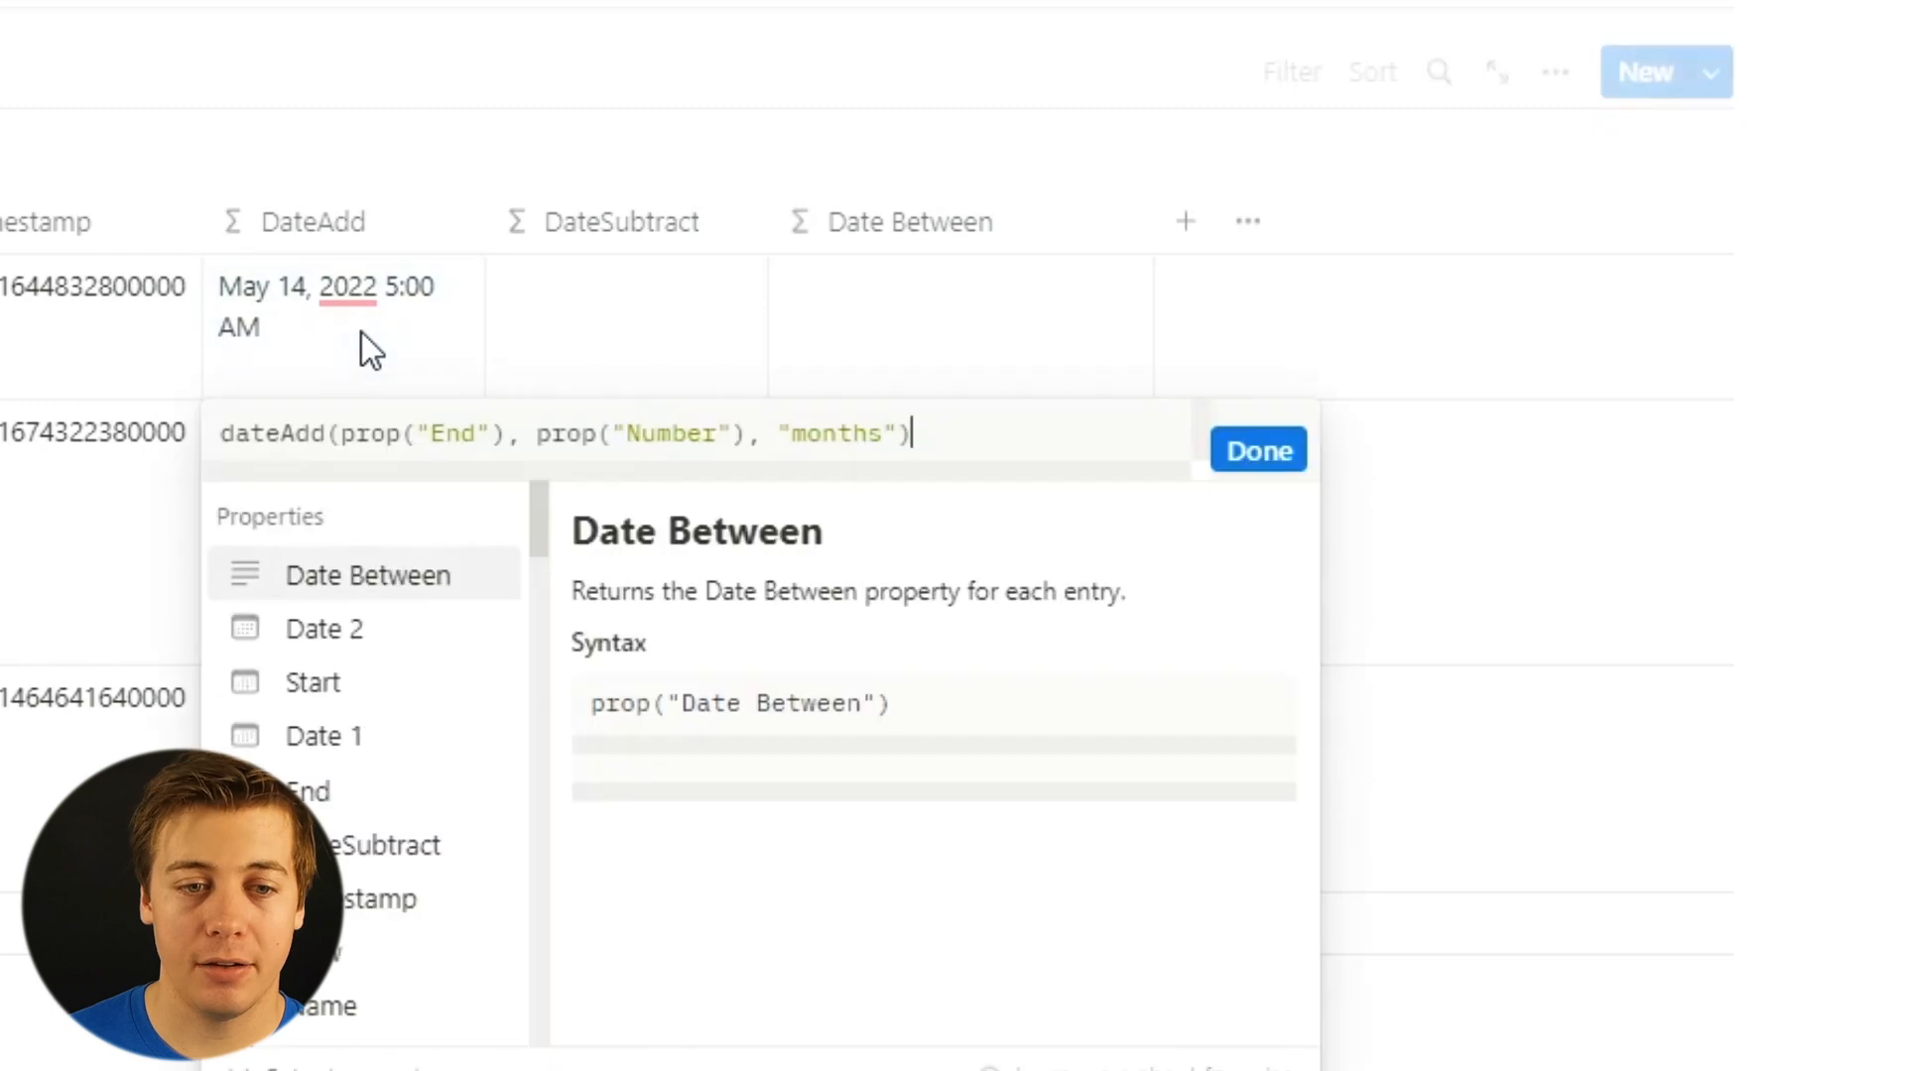
double_click(827, 444)
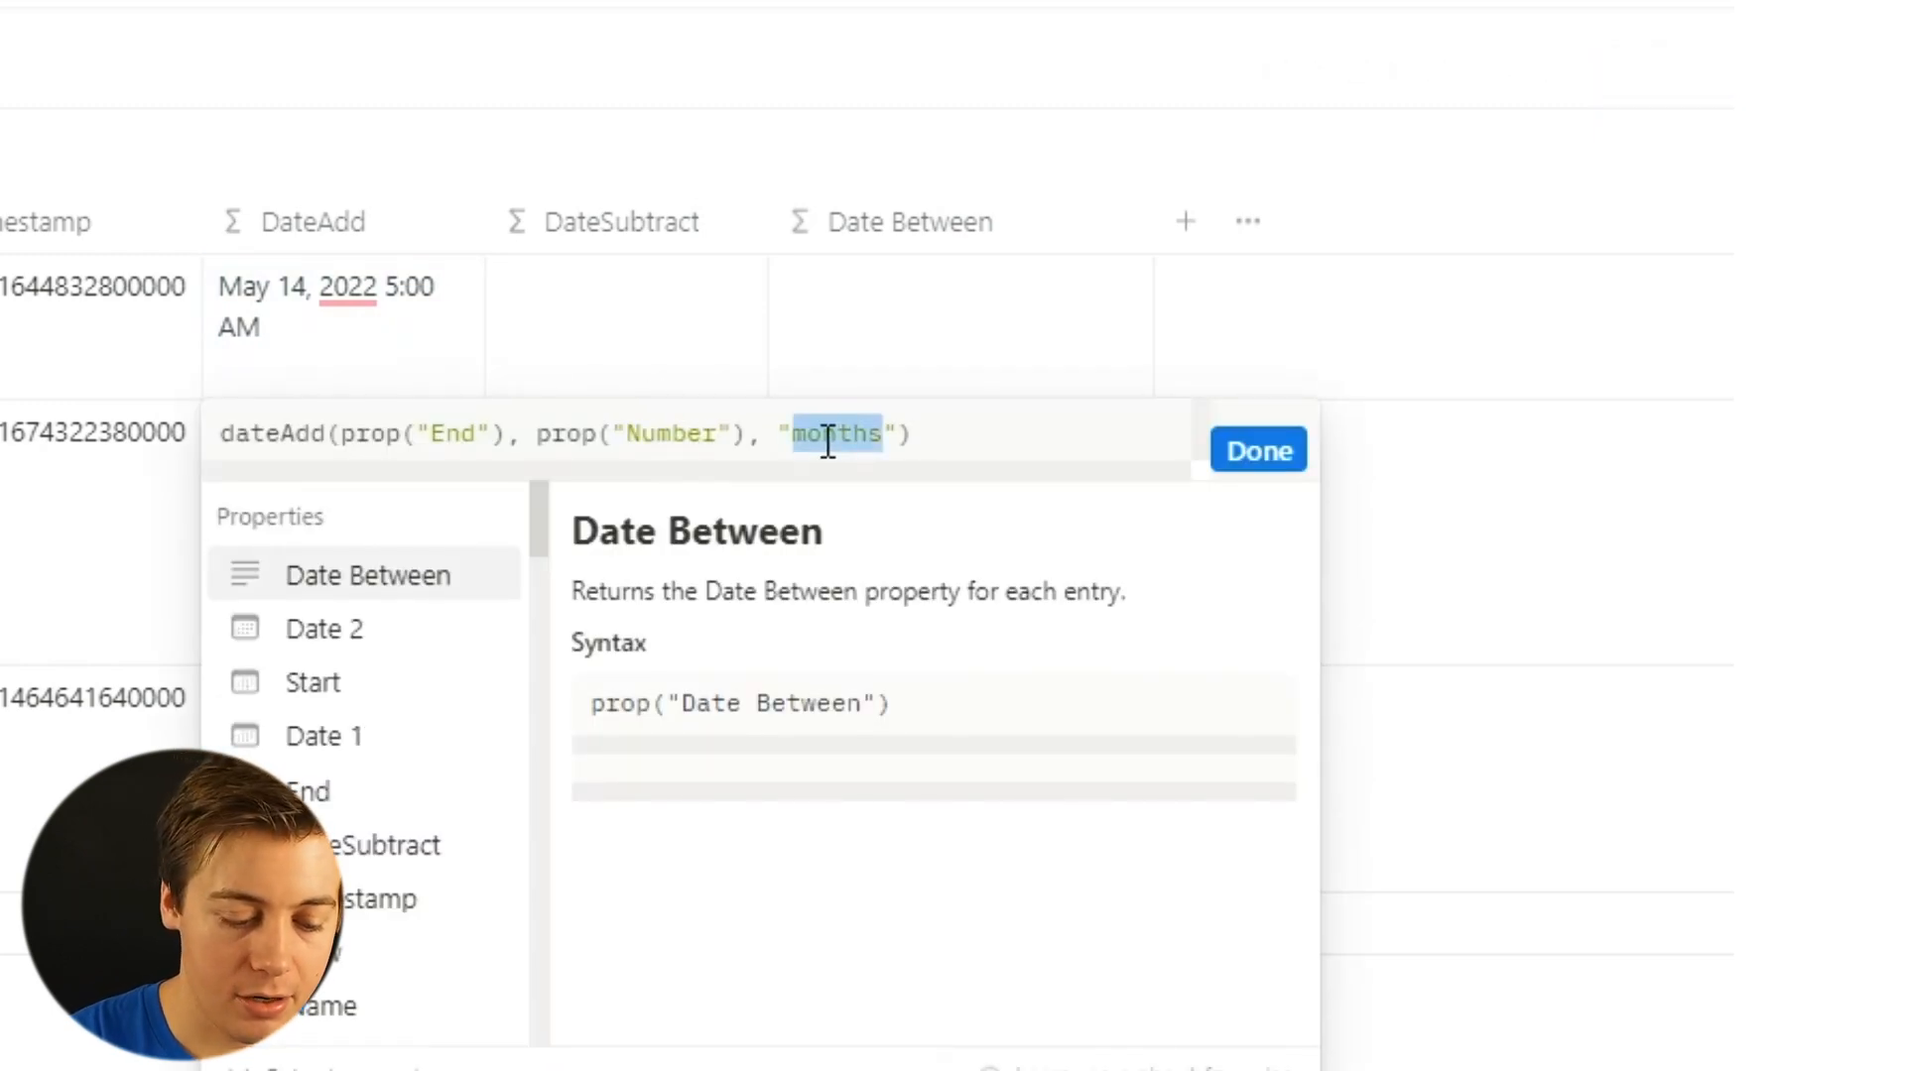
type("years")
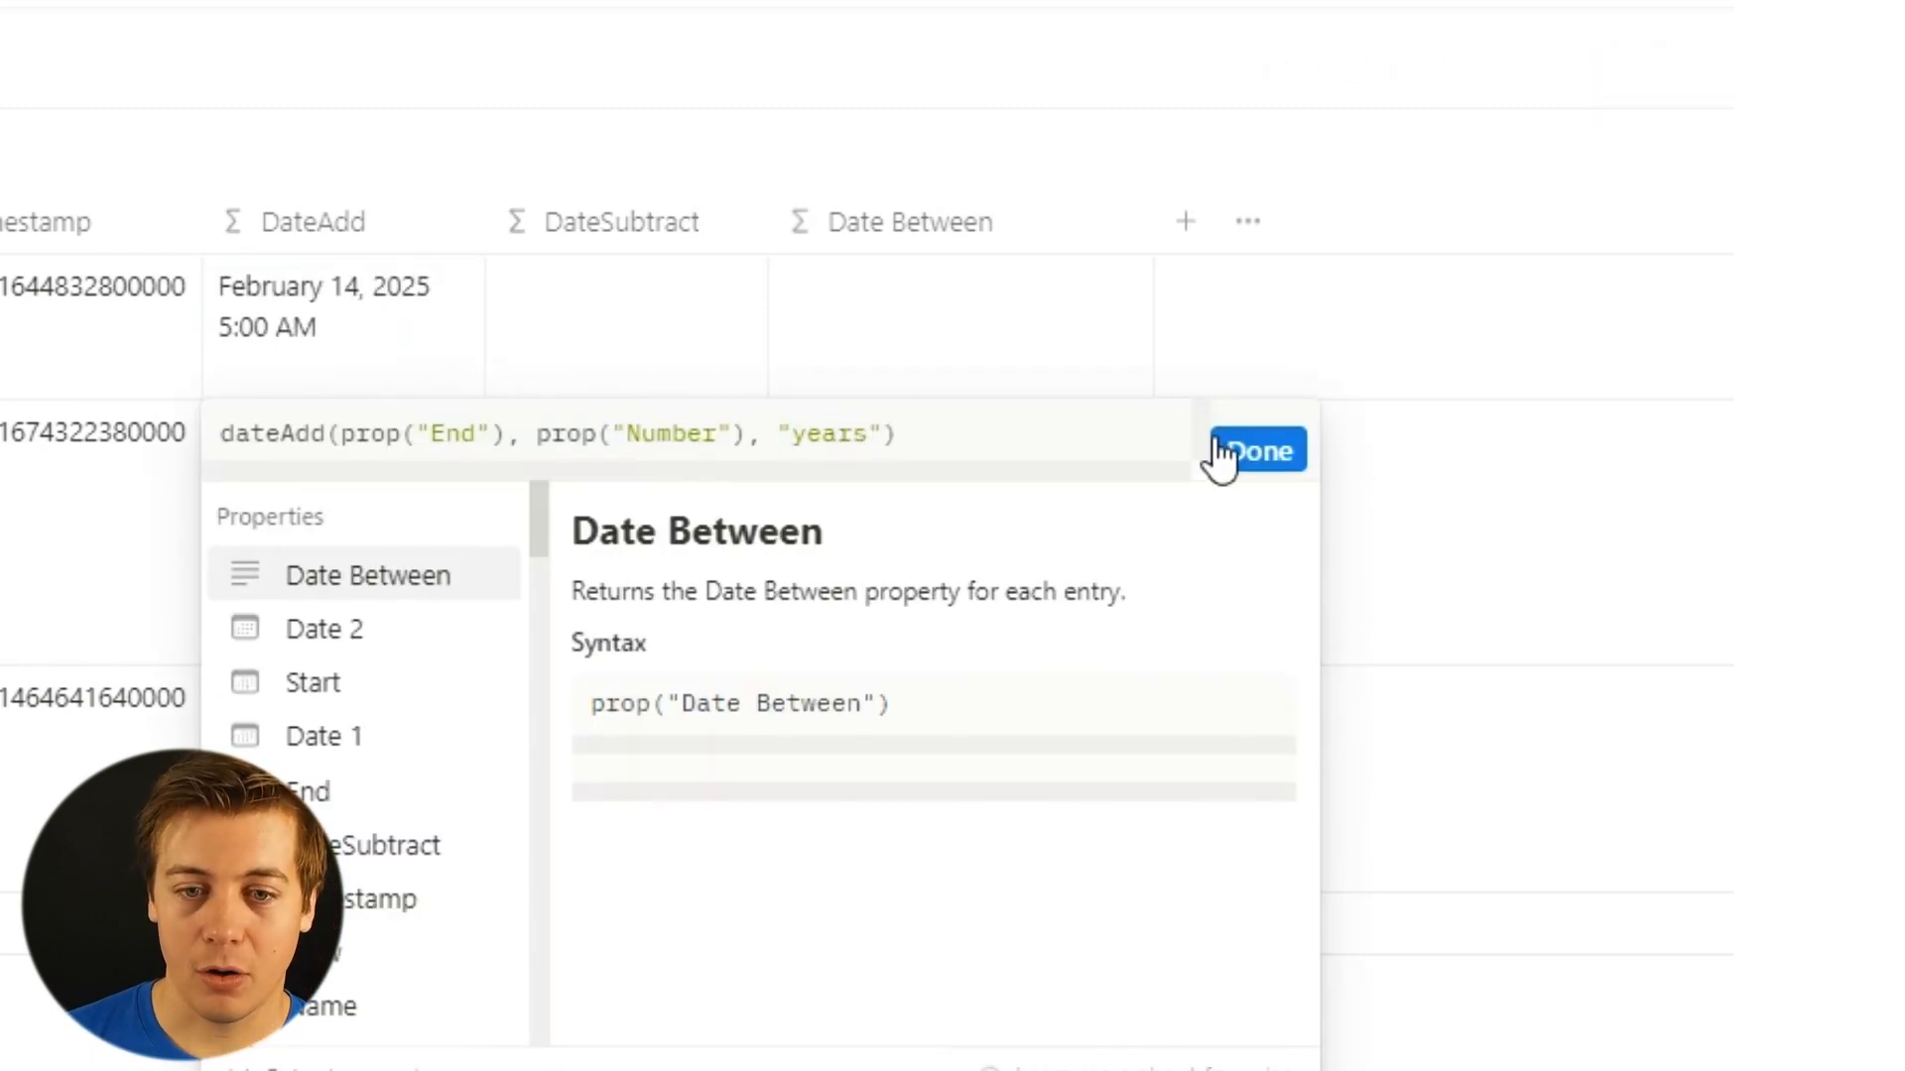
left_click(1221, 448)
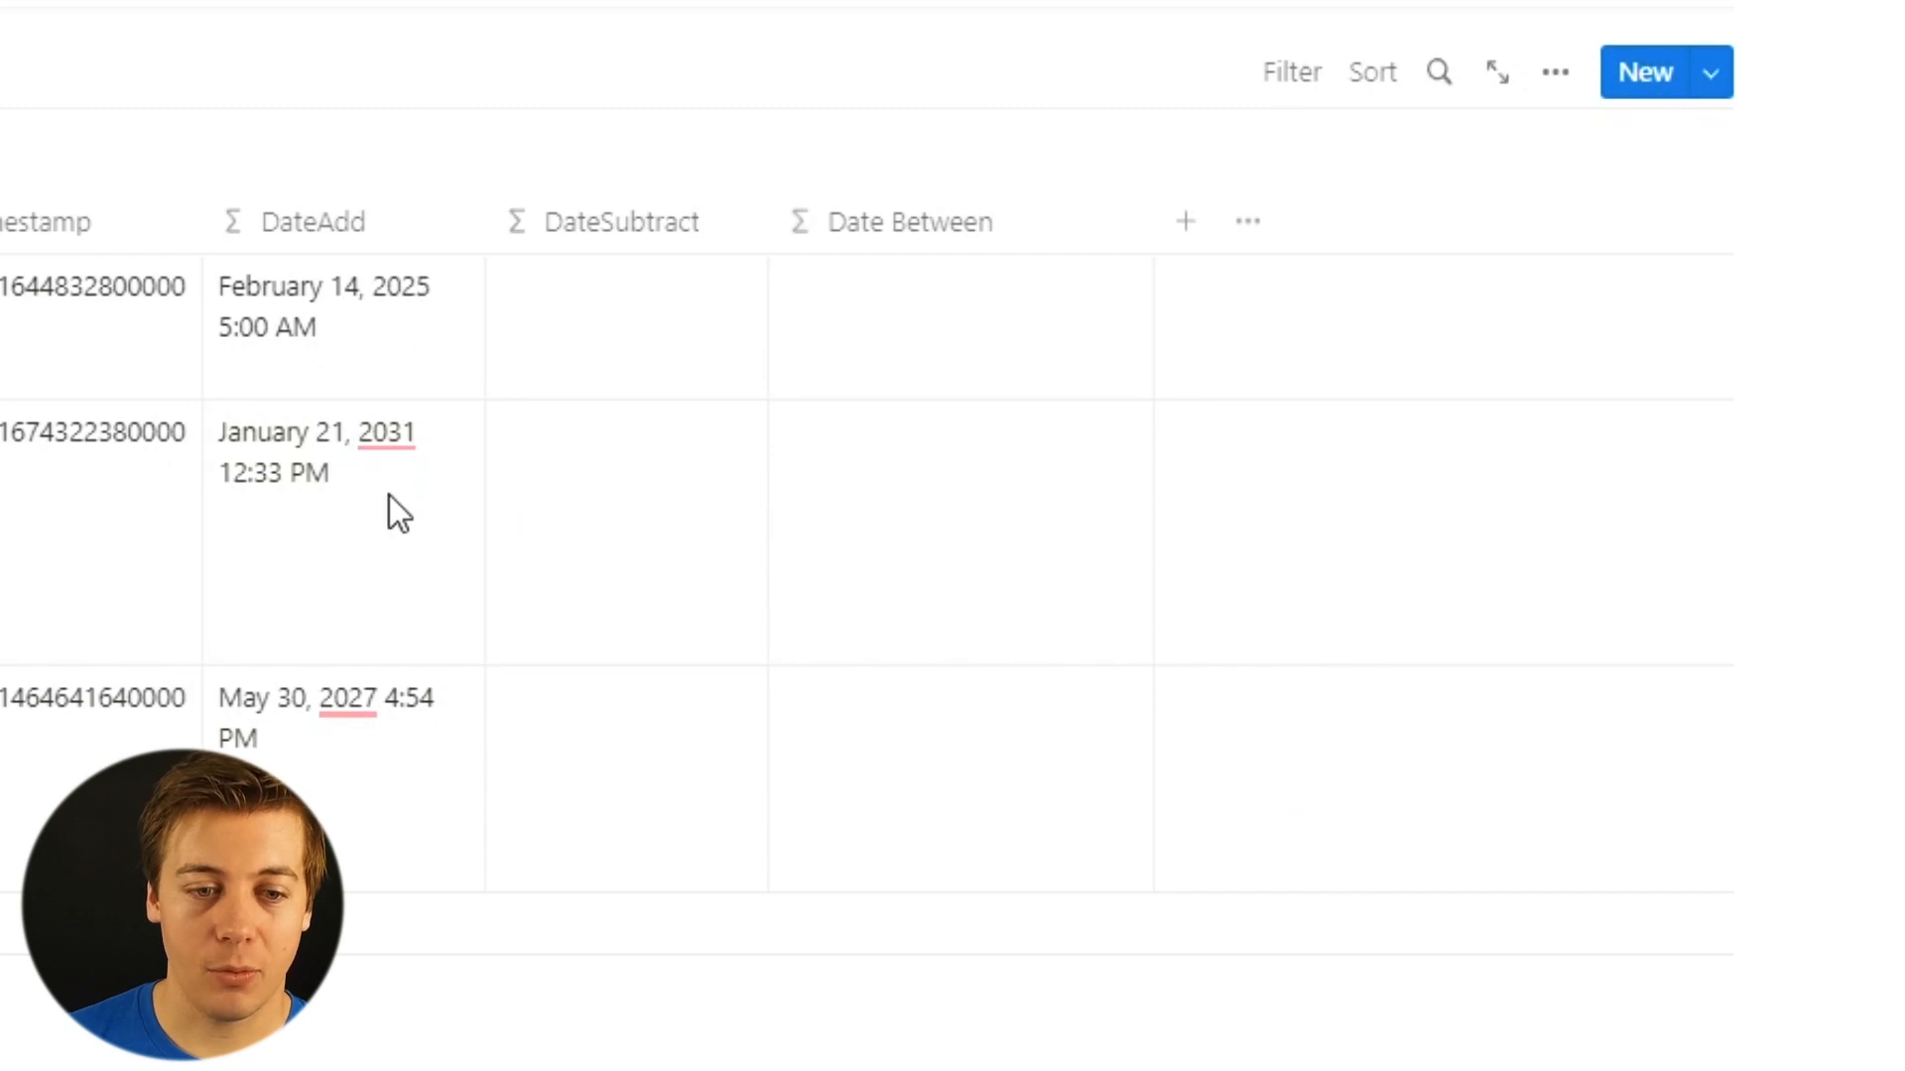
Reuse the DateAdd formula in the DateSubtract column, changed to dateSubtract(prop("End"), prop("Number"), "years"), and accept it.
left_click(361, 330)
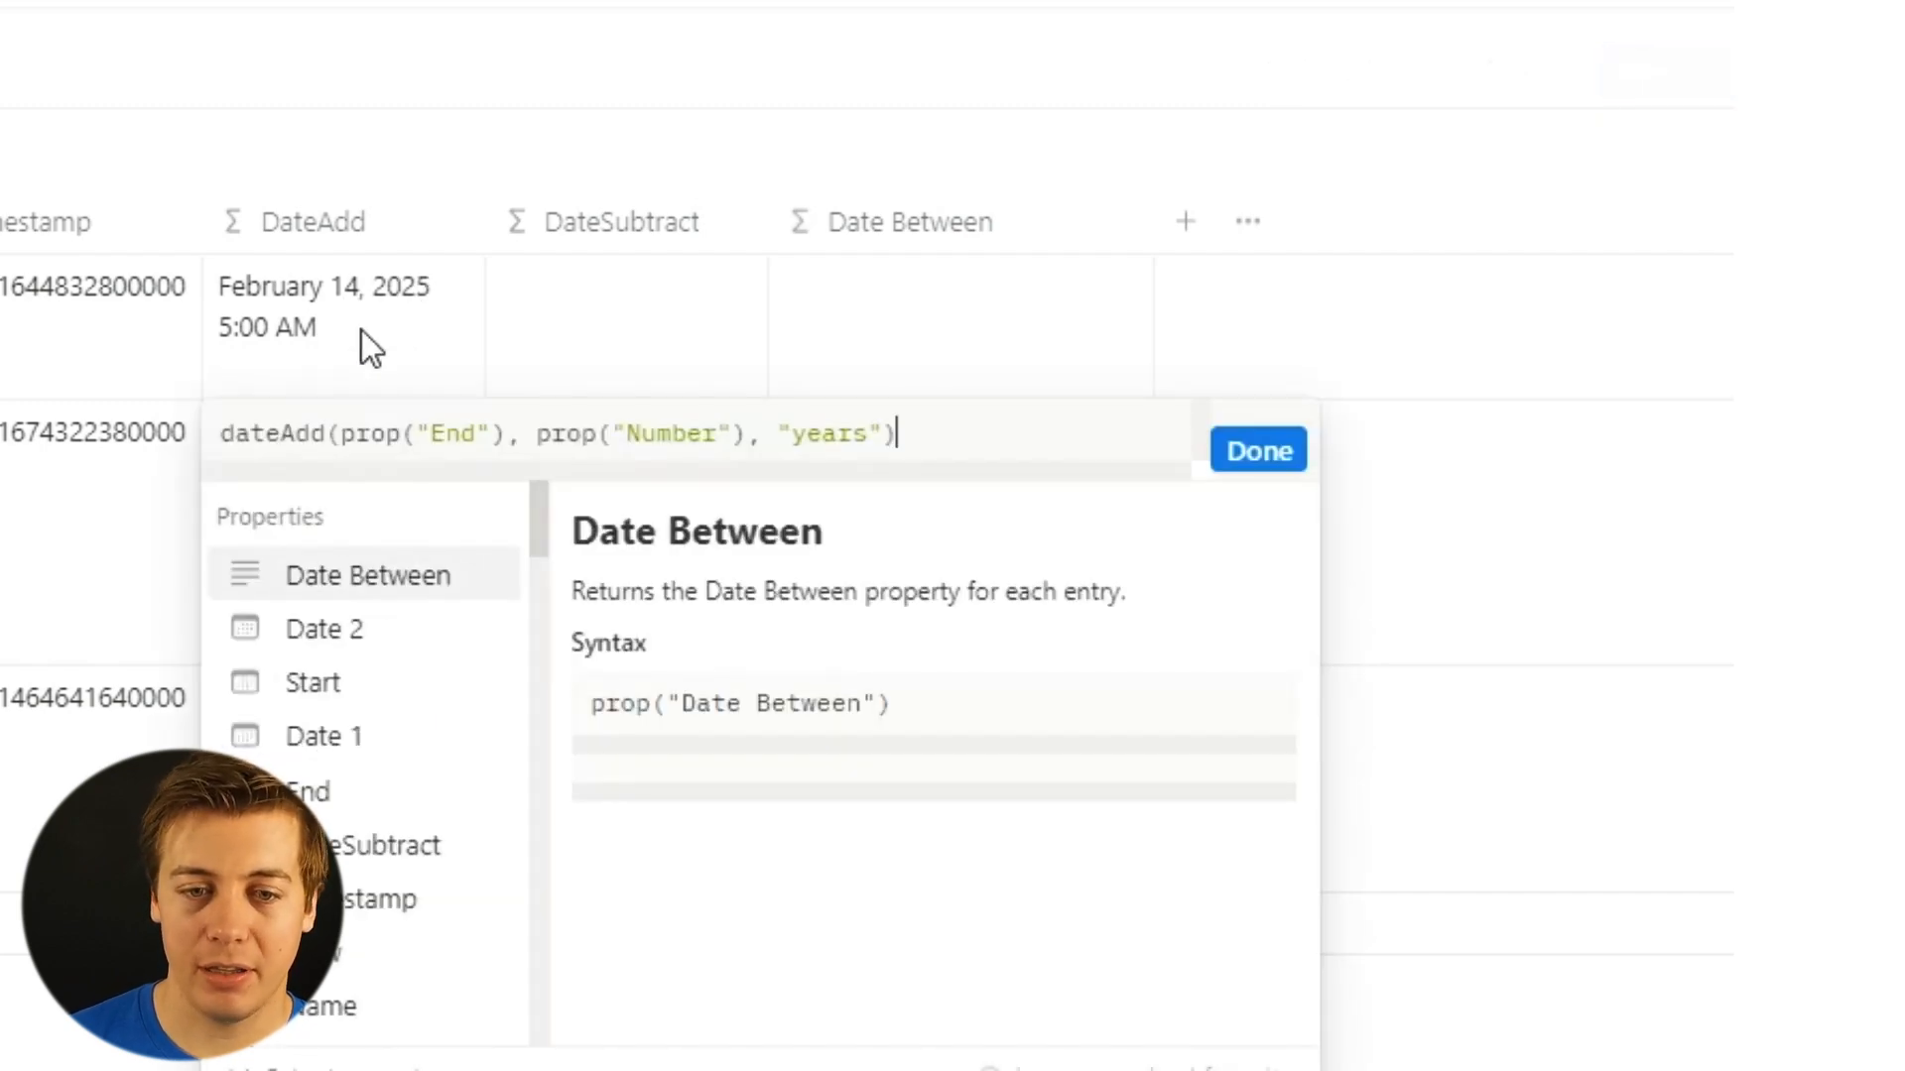
left_click(619, 316)
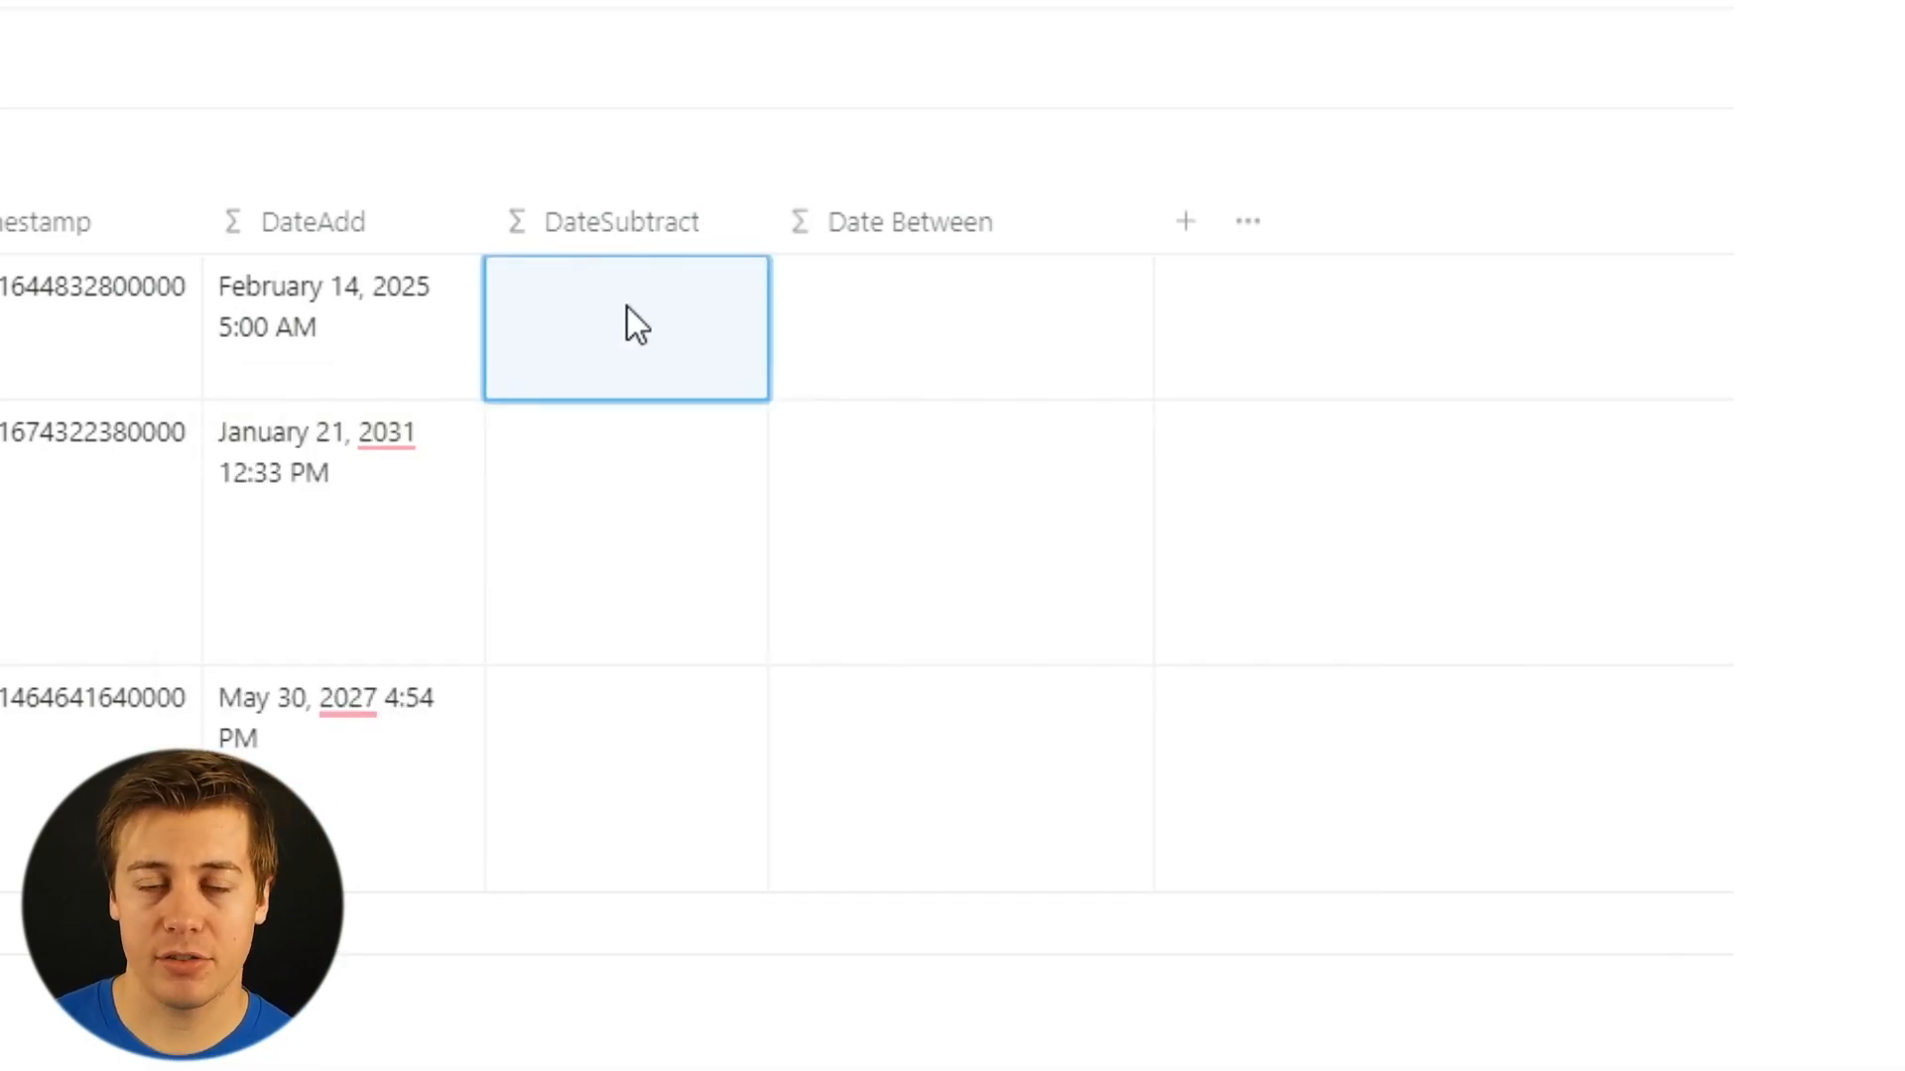
left_click(627, 316)
type("dateAdd(prop(\"End\"), prop(\"Number\"), \"years\")")
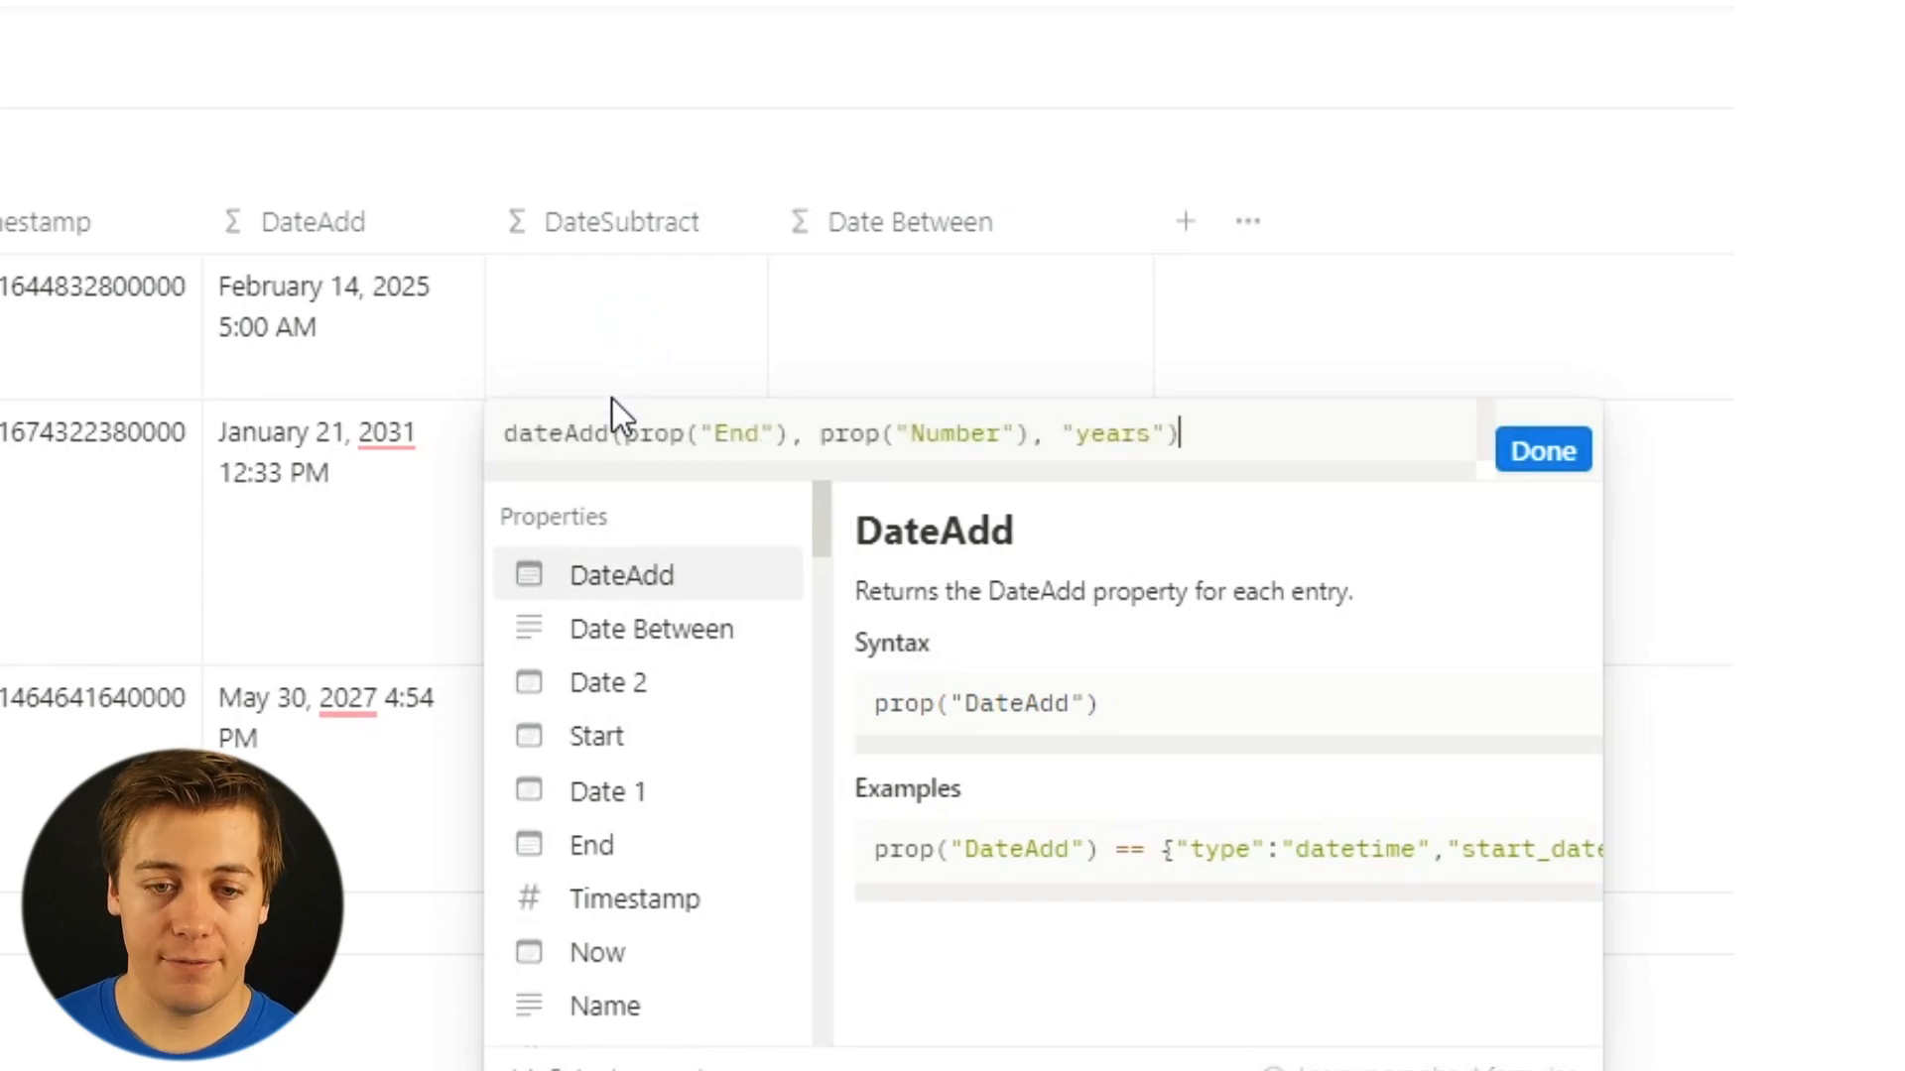
left_click(604, 437)
key("BackSpace")
key("BackSpace")
key("BackSpace")
type("Subtract")
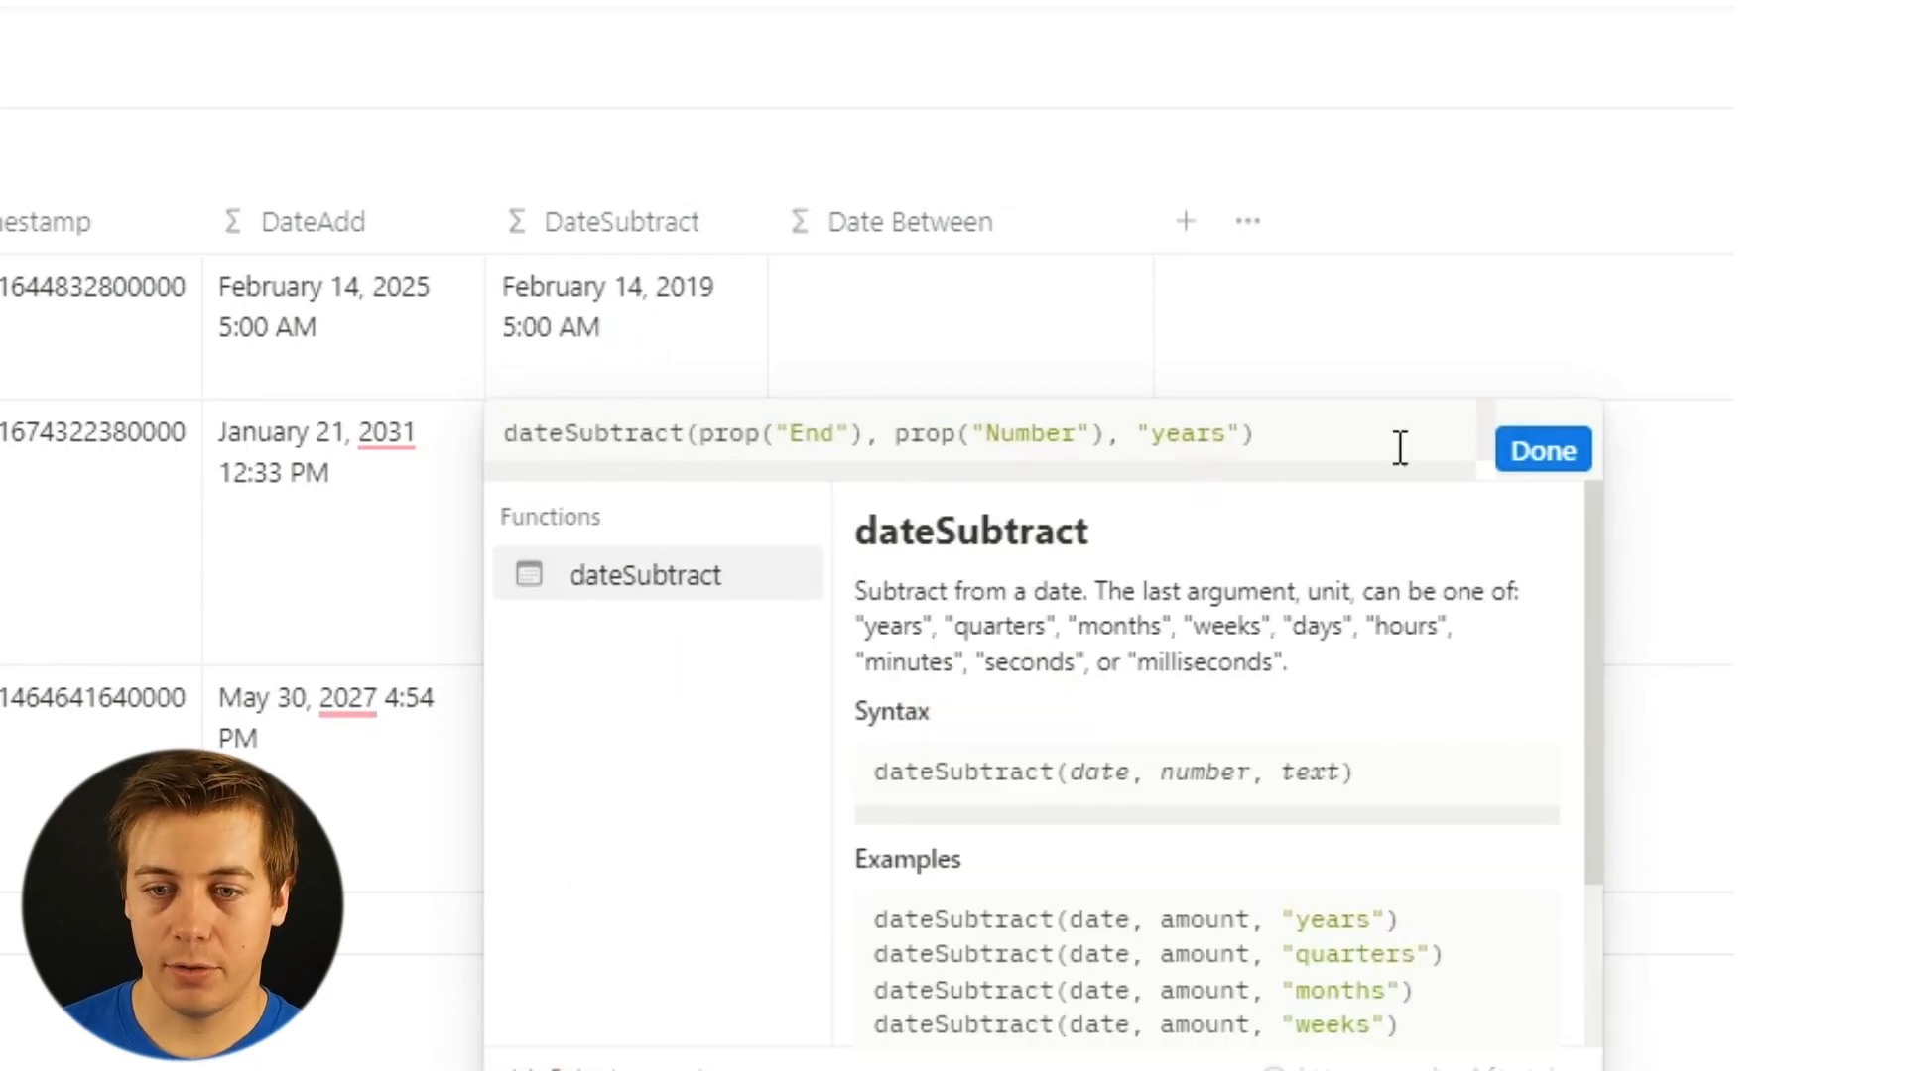
left_click(1543, 453)
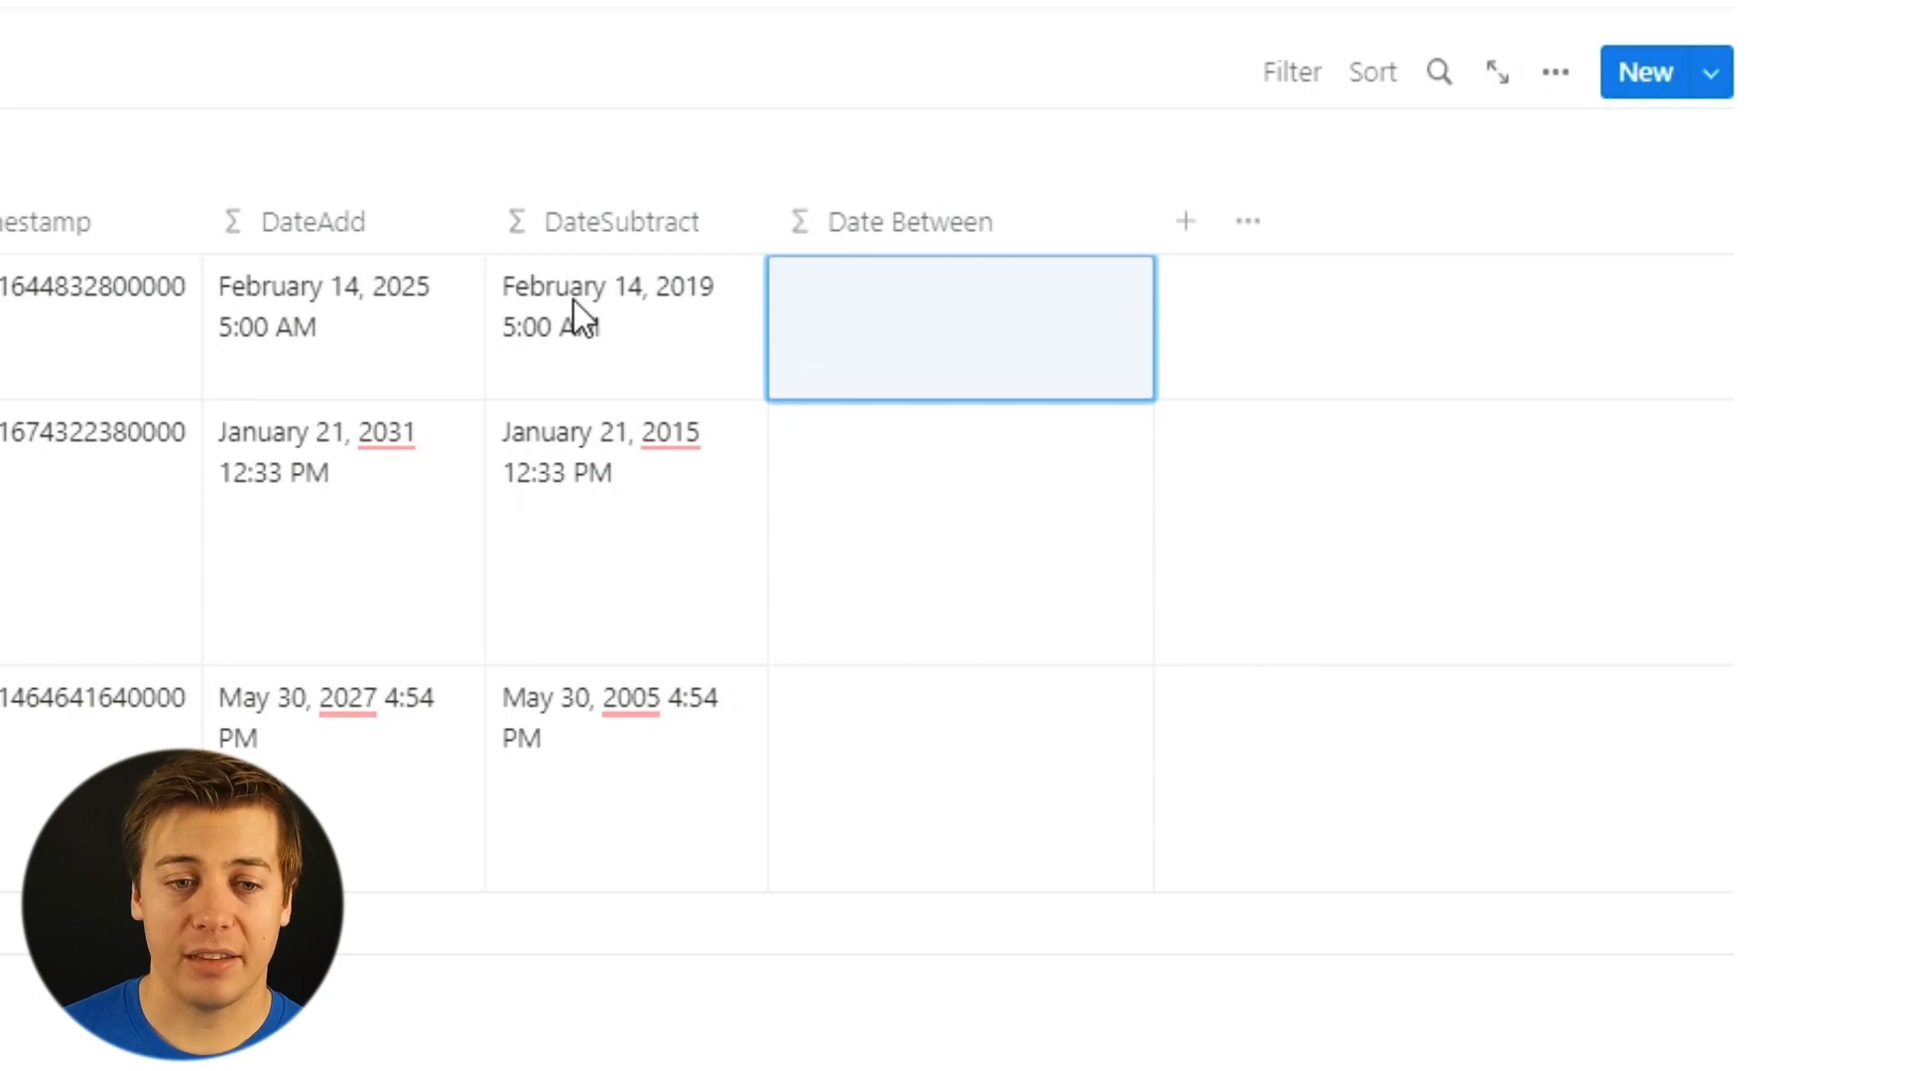
Begin the Date Between column's formula with the dateBetween function, checking its syntax and unit examples.
left_click(939, 327)
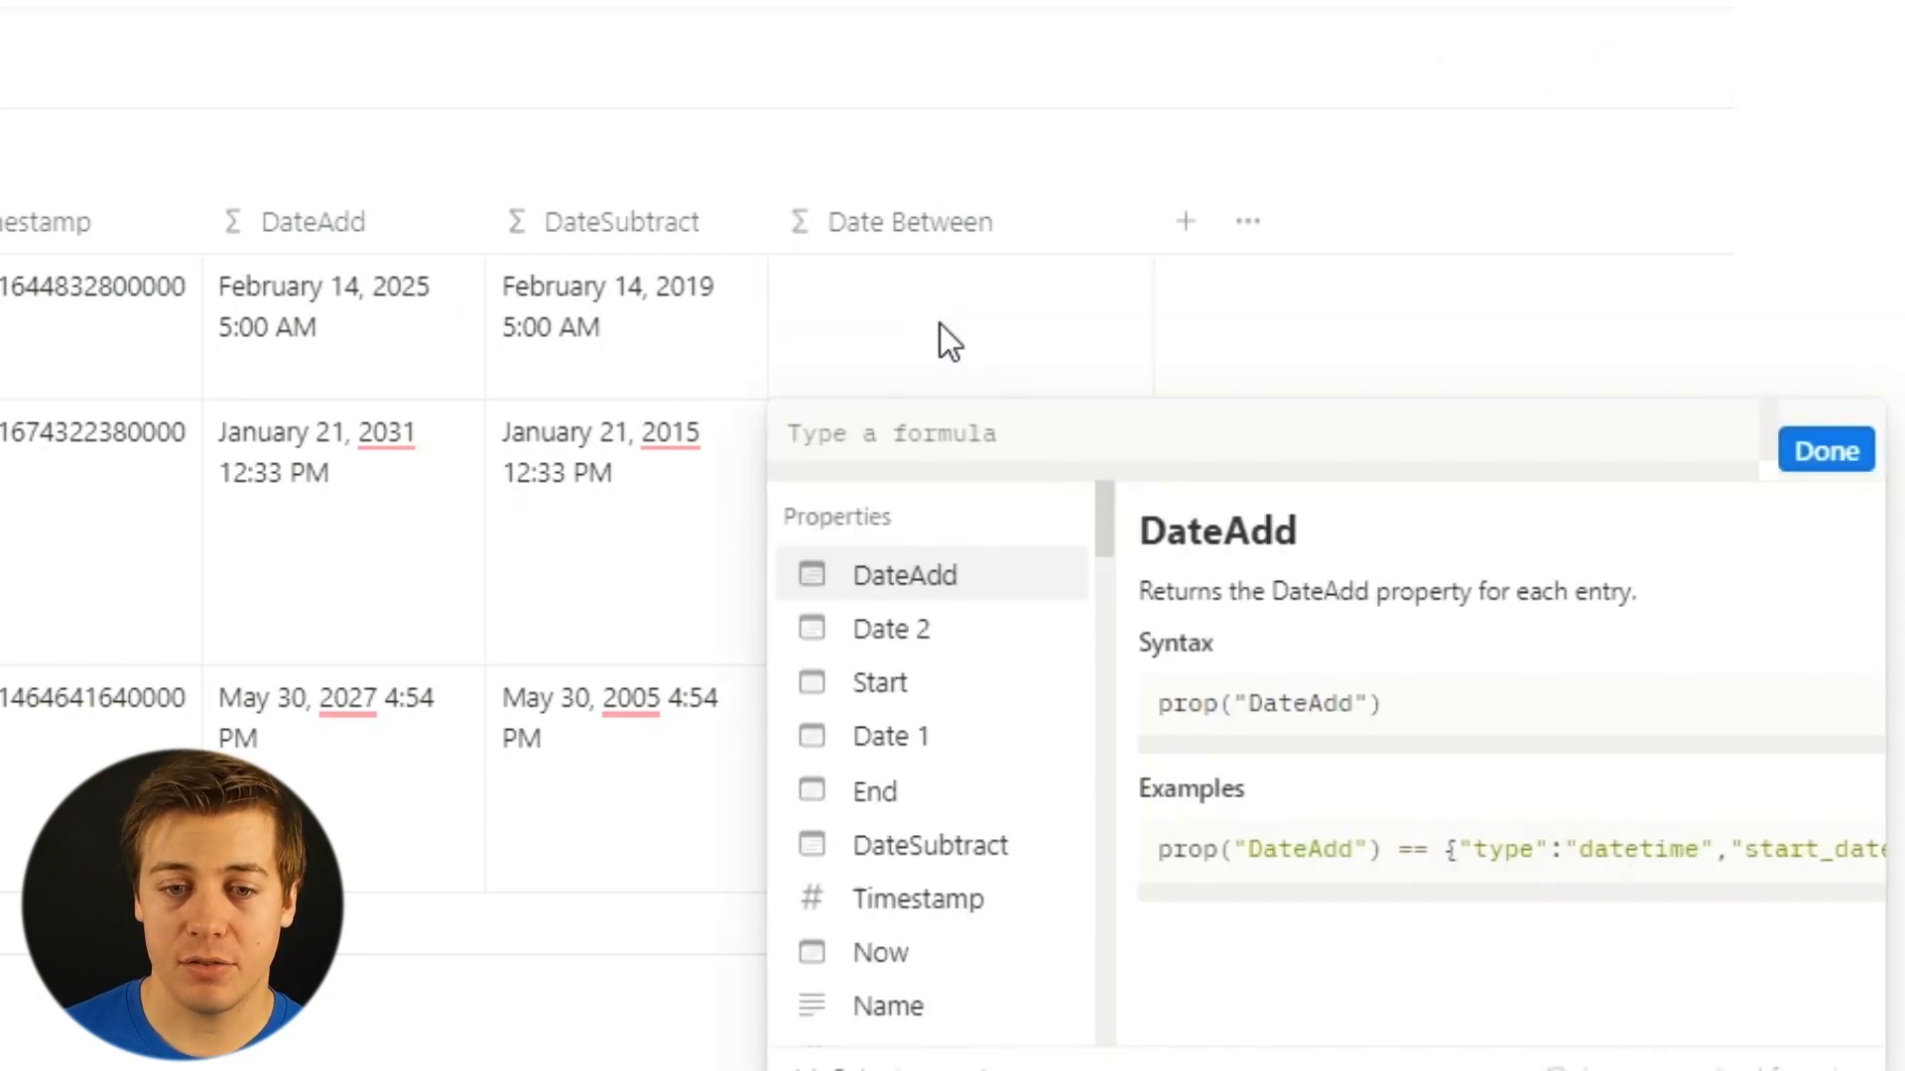
type("dateb")
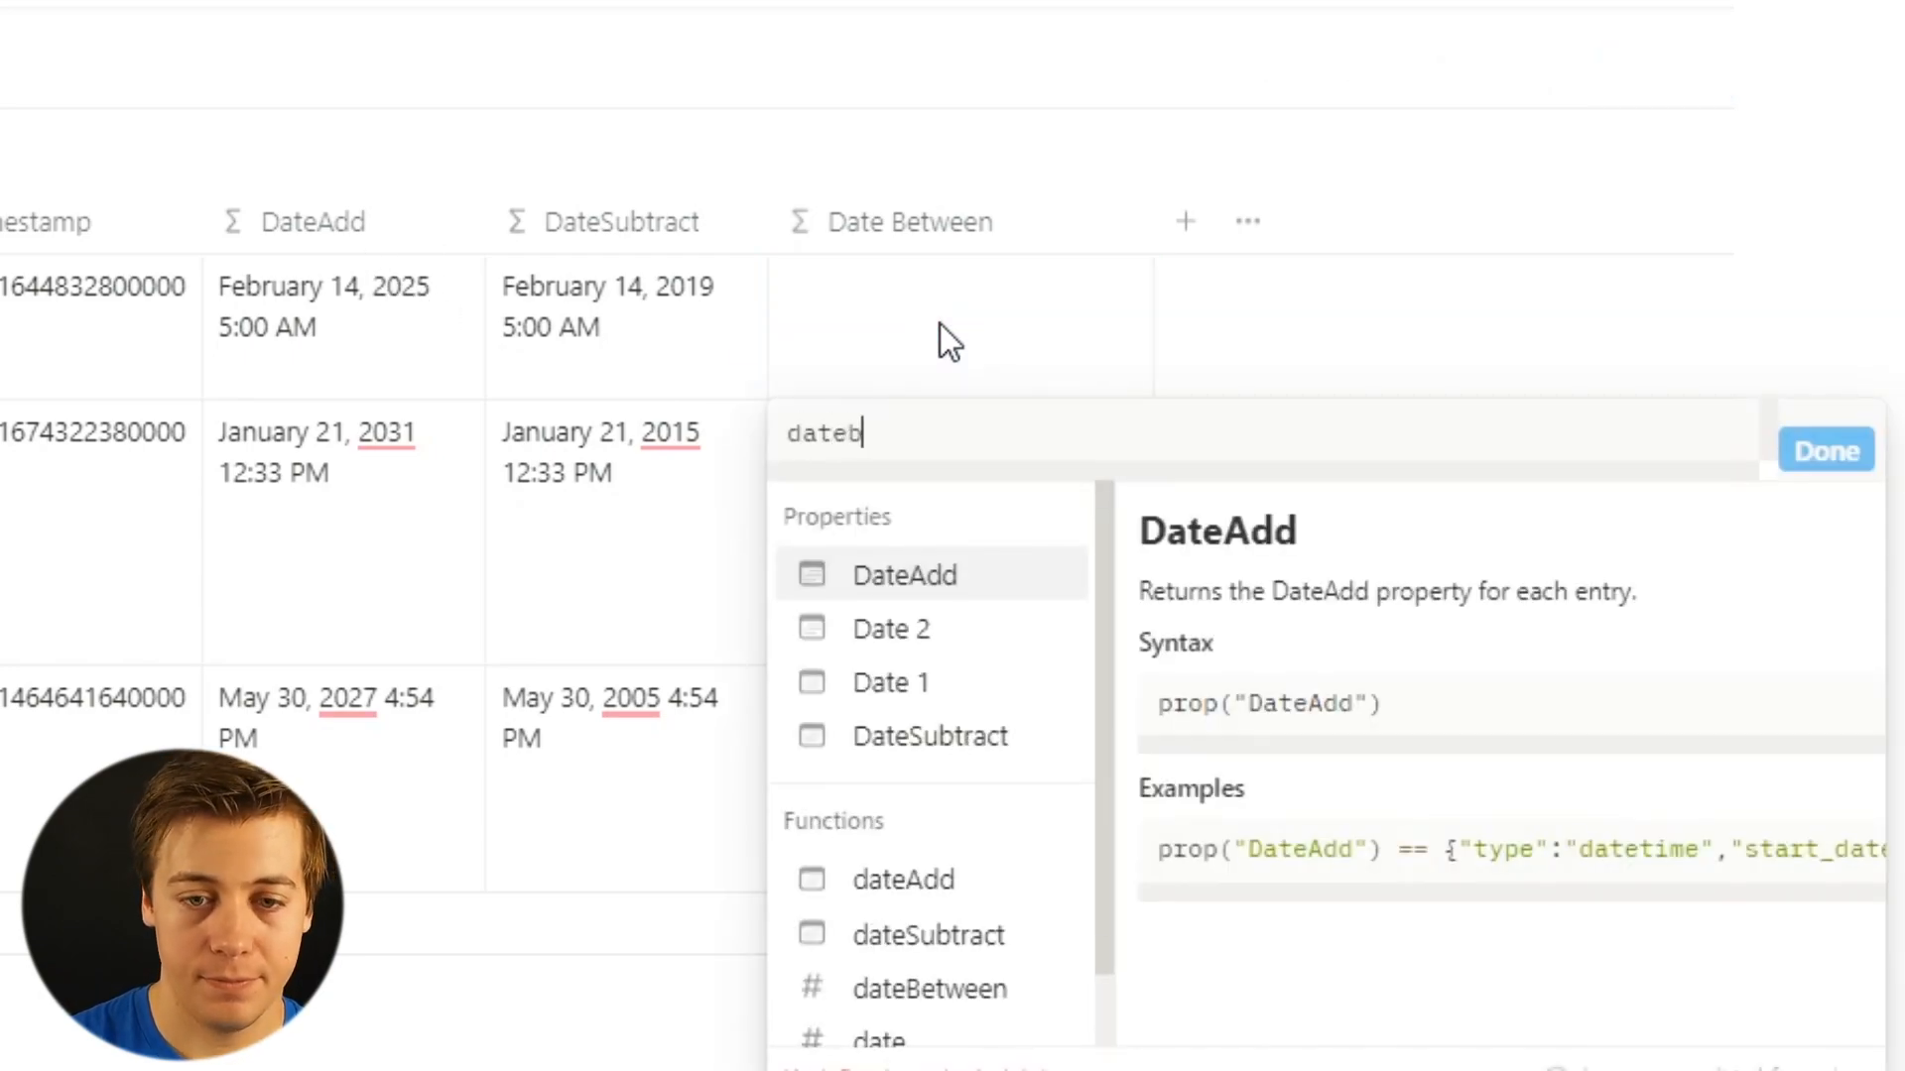
type("e")
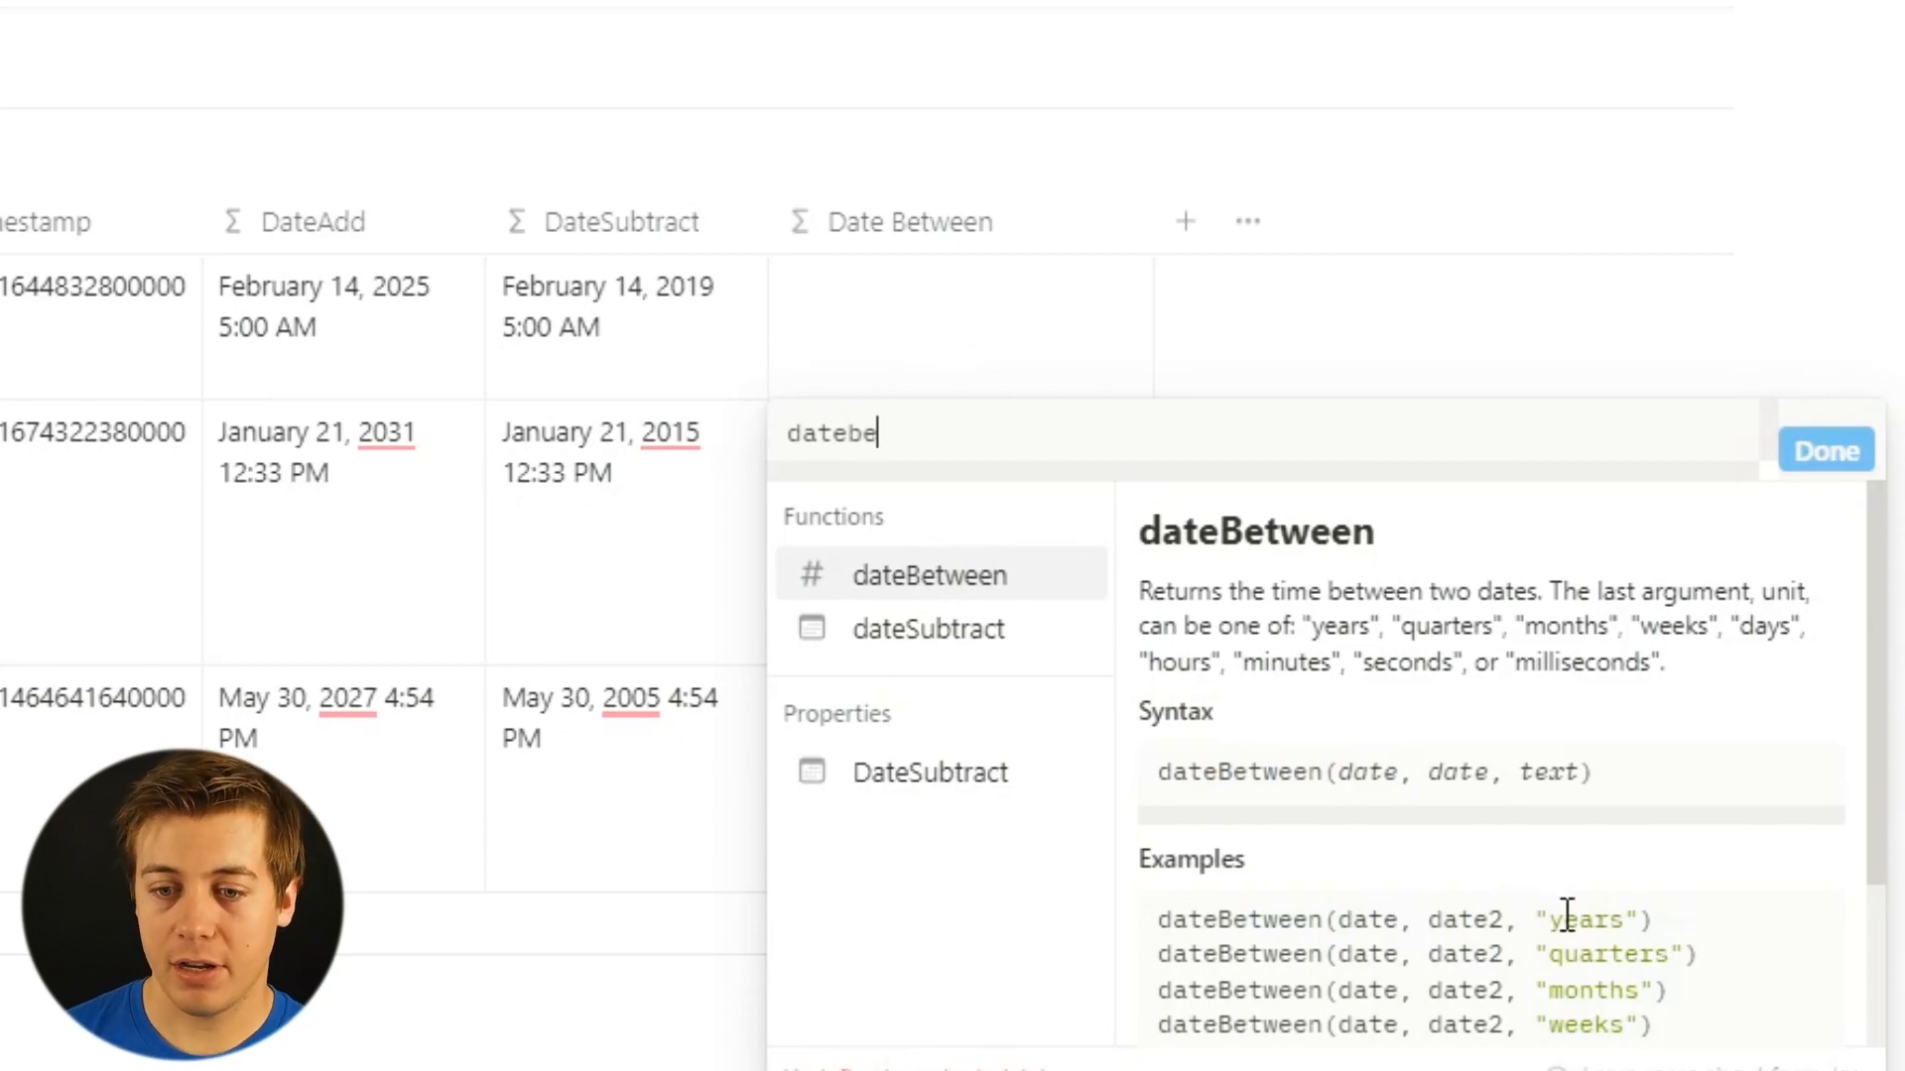
scroll(1604, 960, "down", 3)
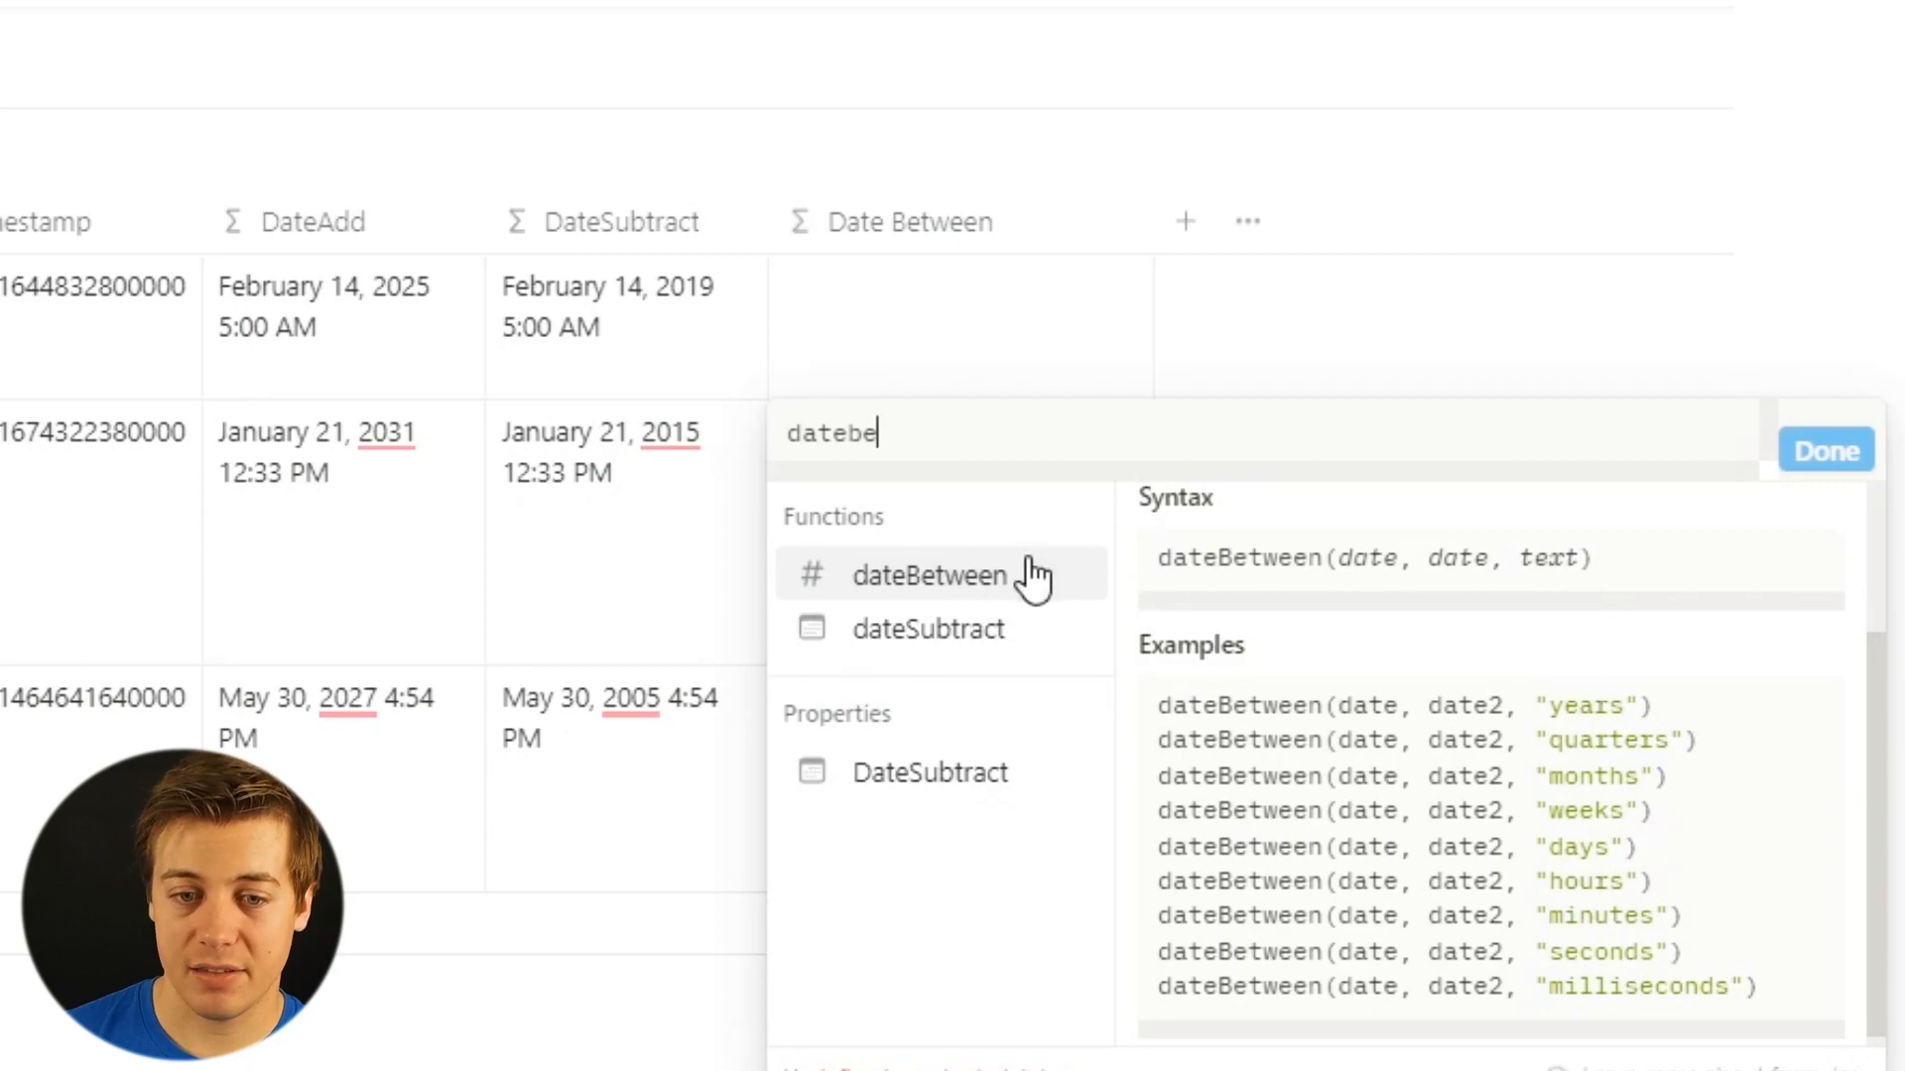
left_click(983, 585)
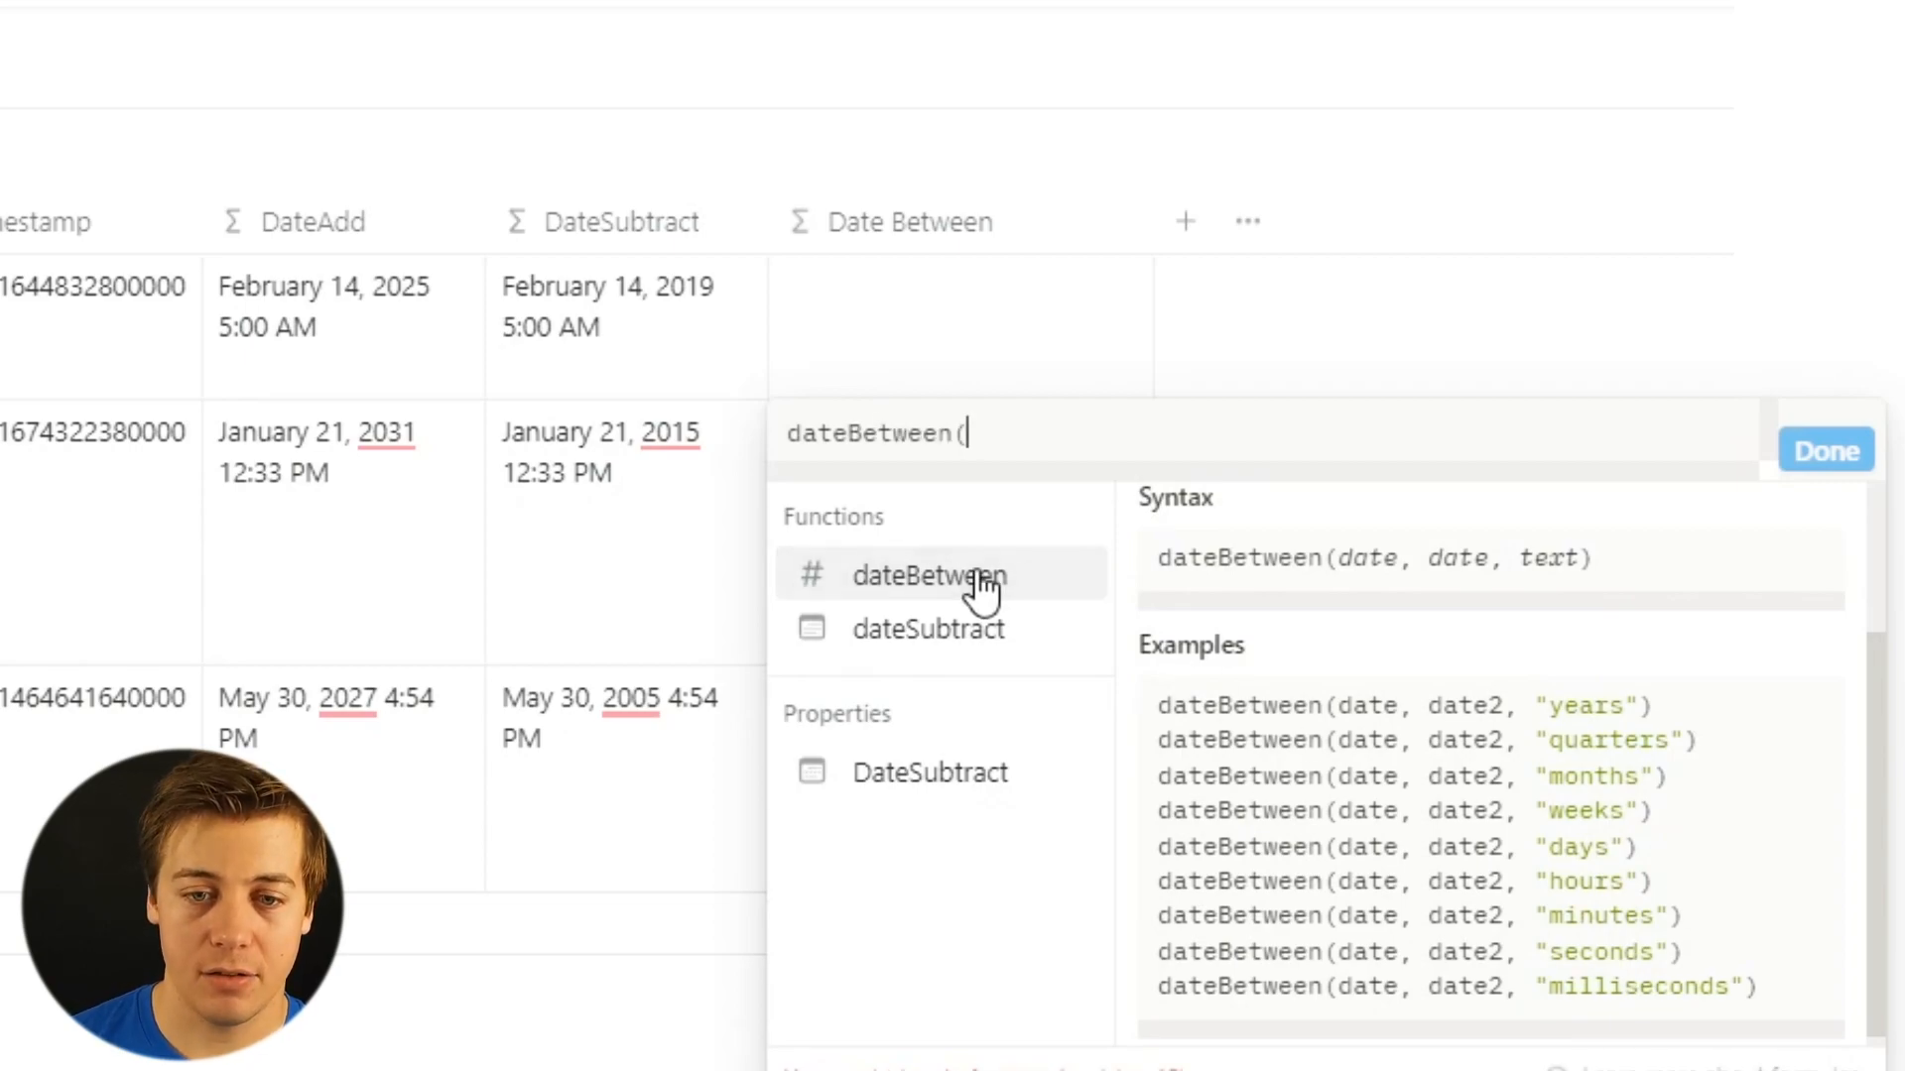
Supply the DateSubtract and DateAdd properties, in that order, as the two dates of the dateBetween formula.
type("dat")
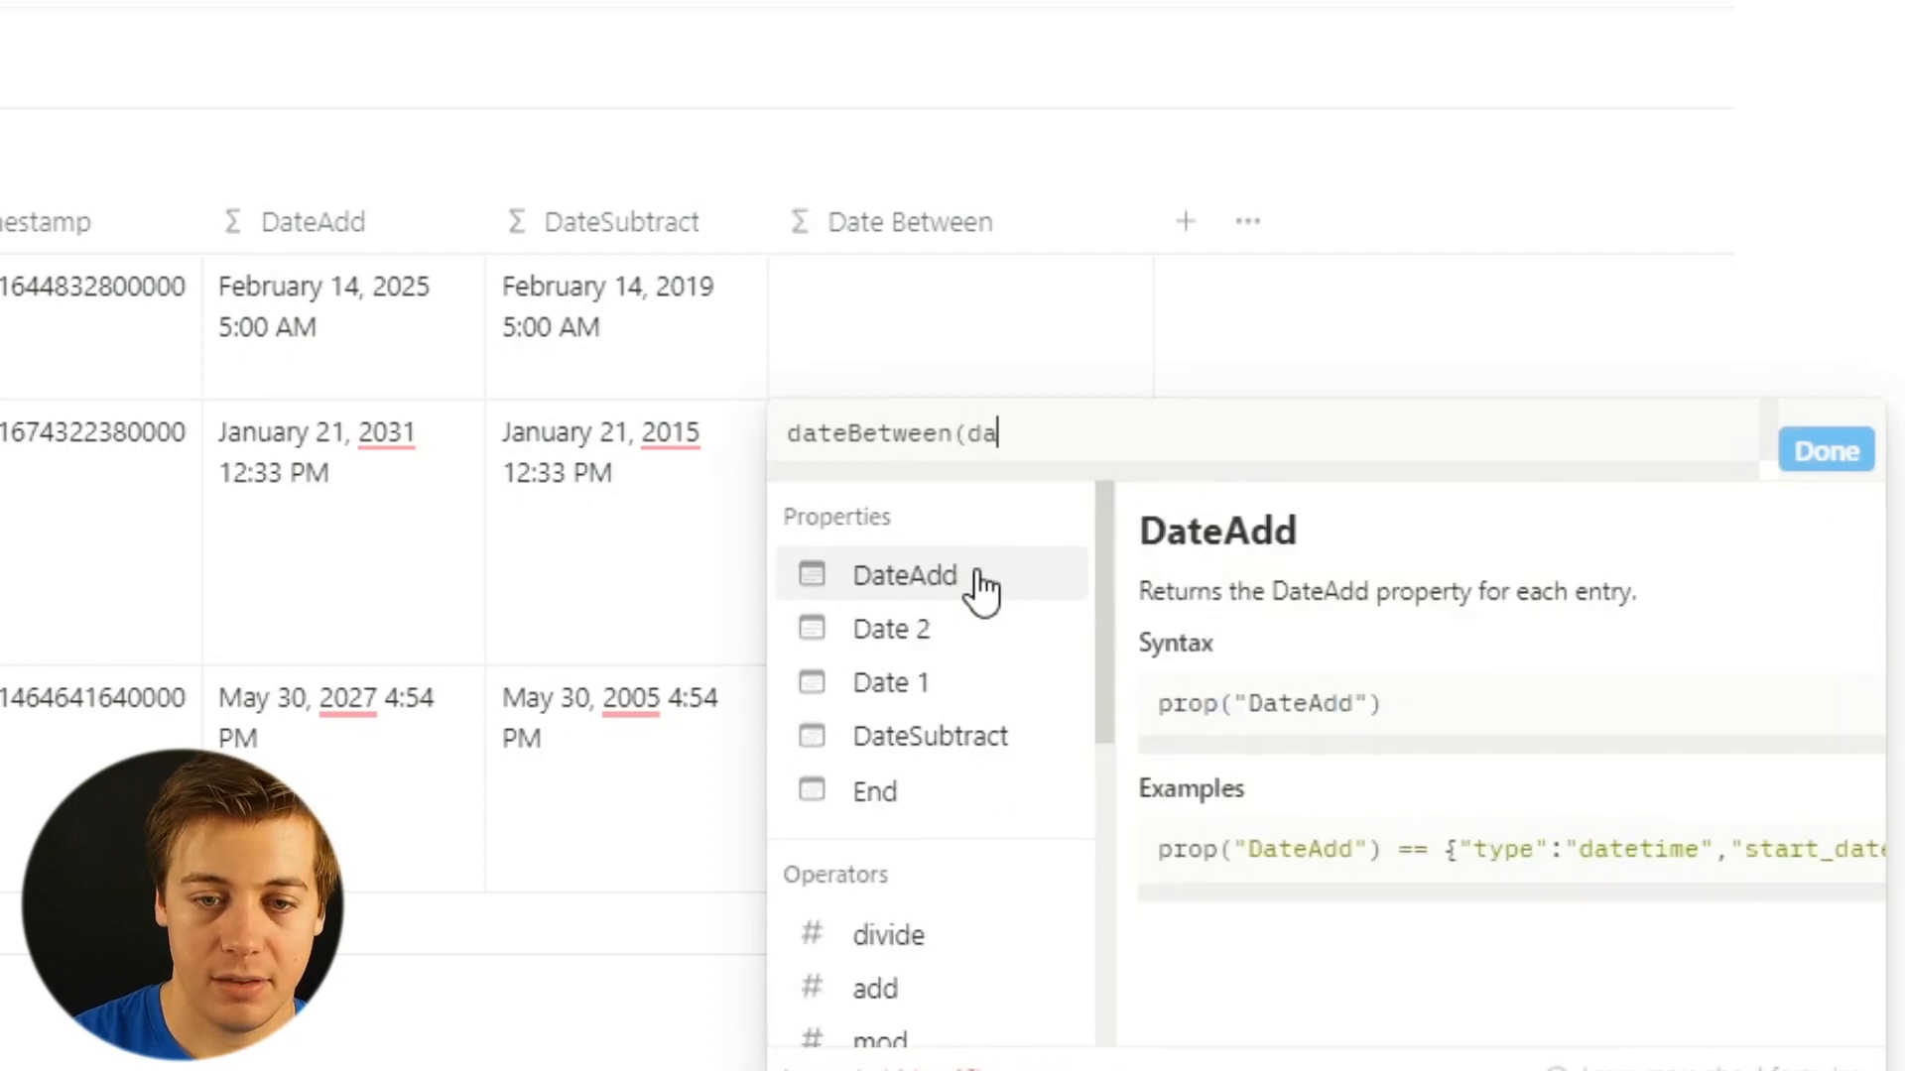
type("esubt")
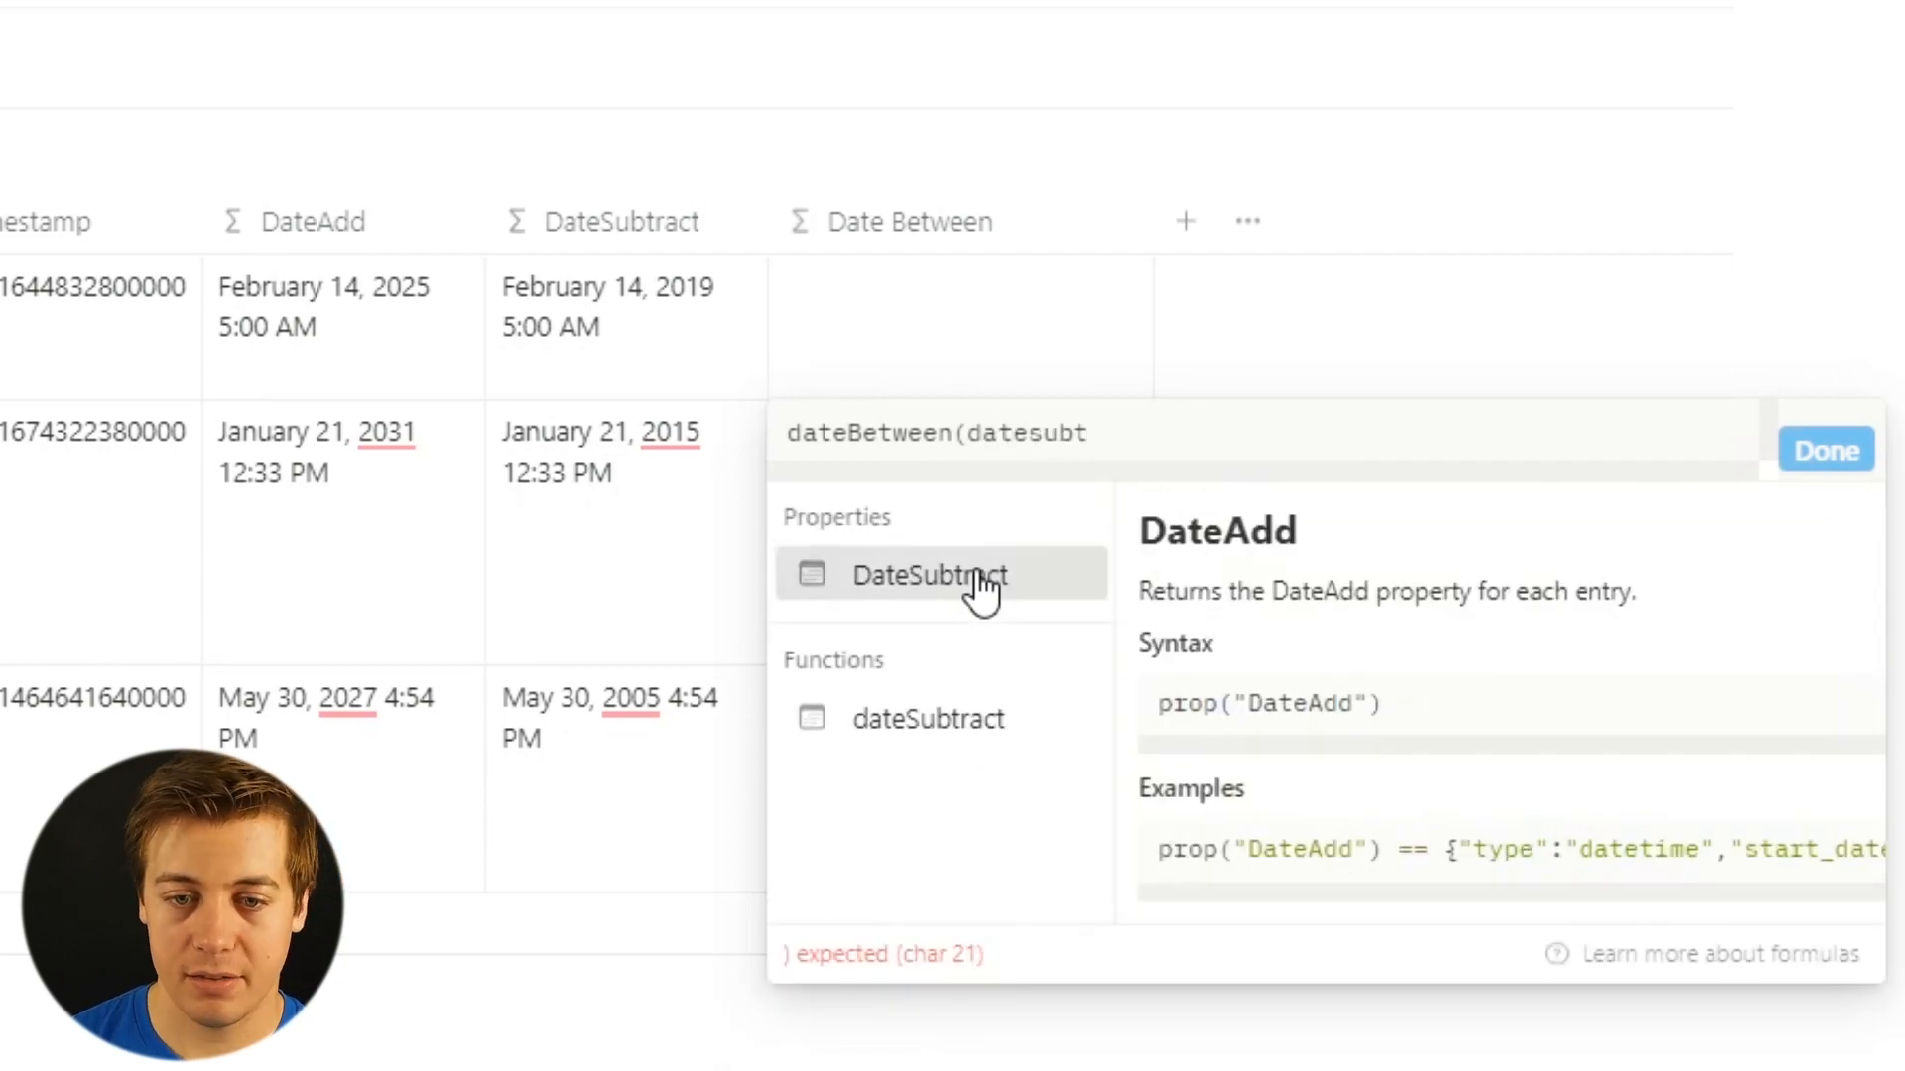
left_click(982, 585)
type(",")
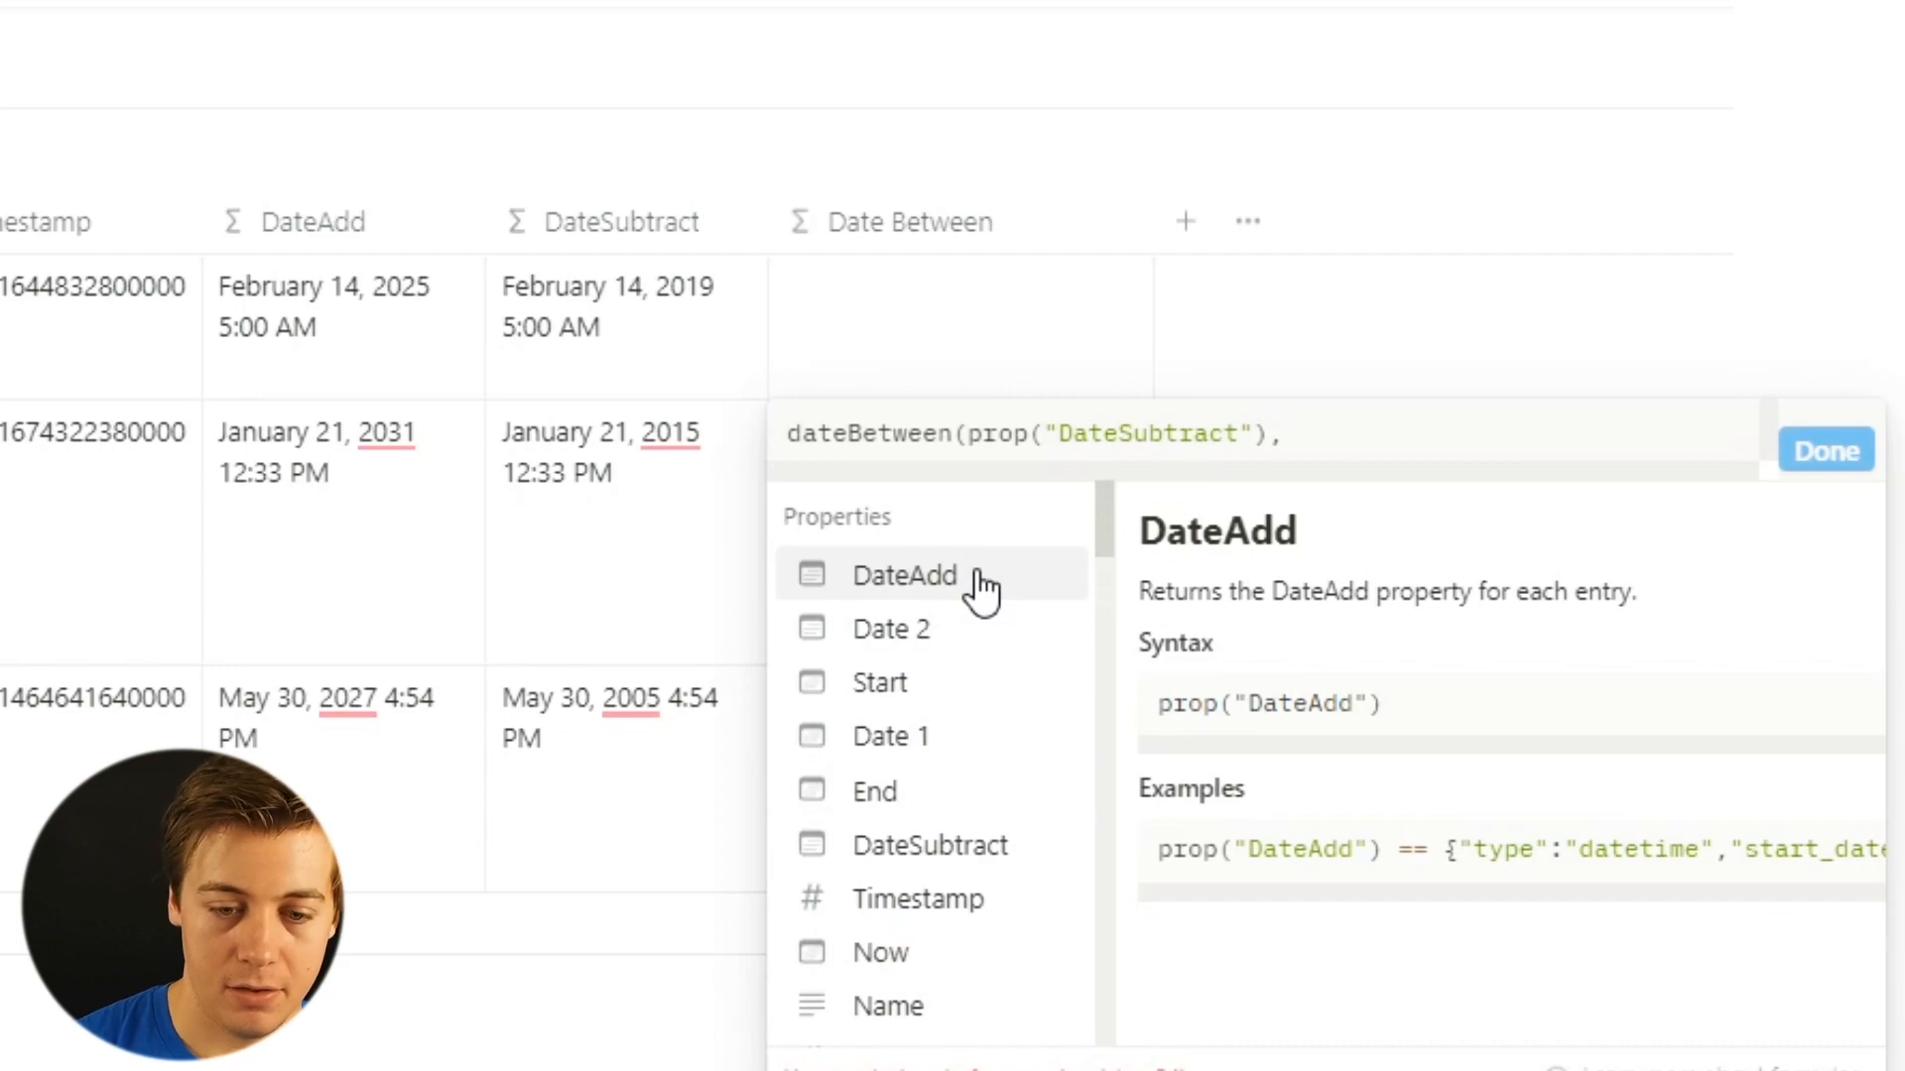
type("datead")
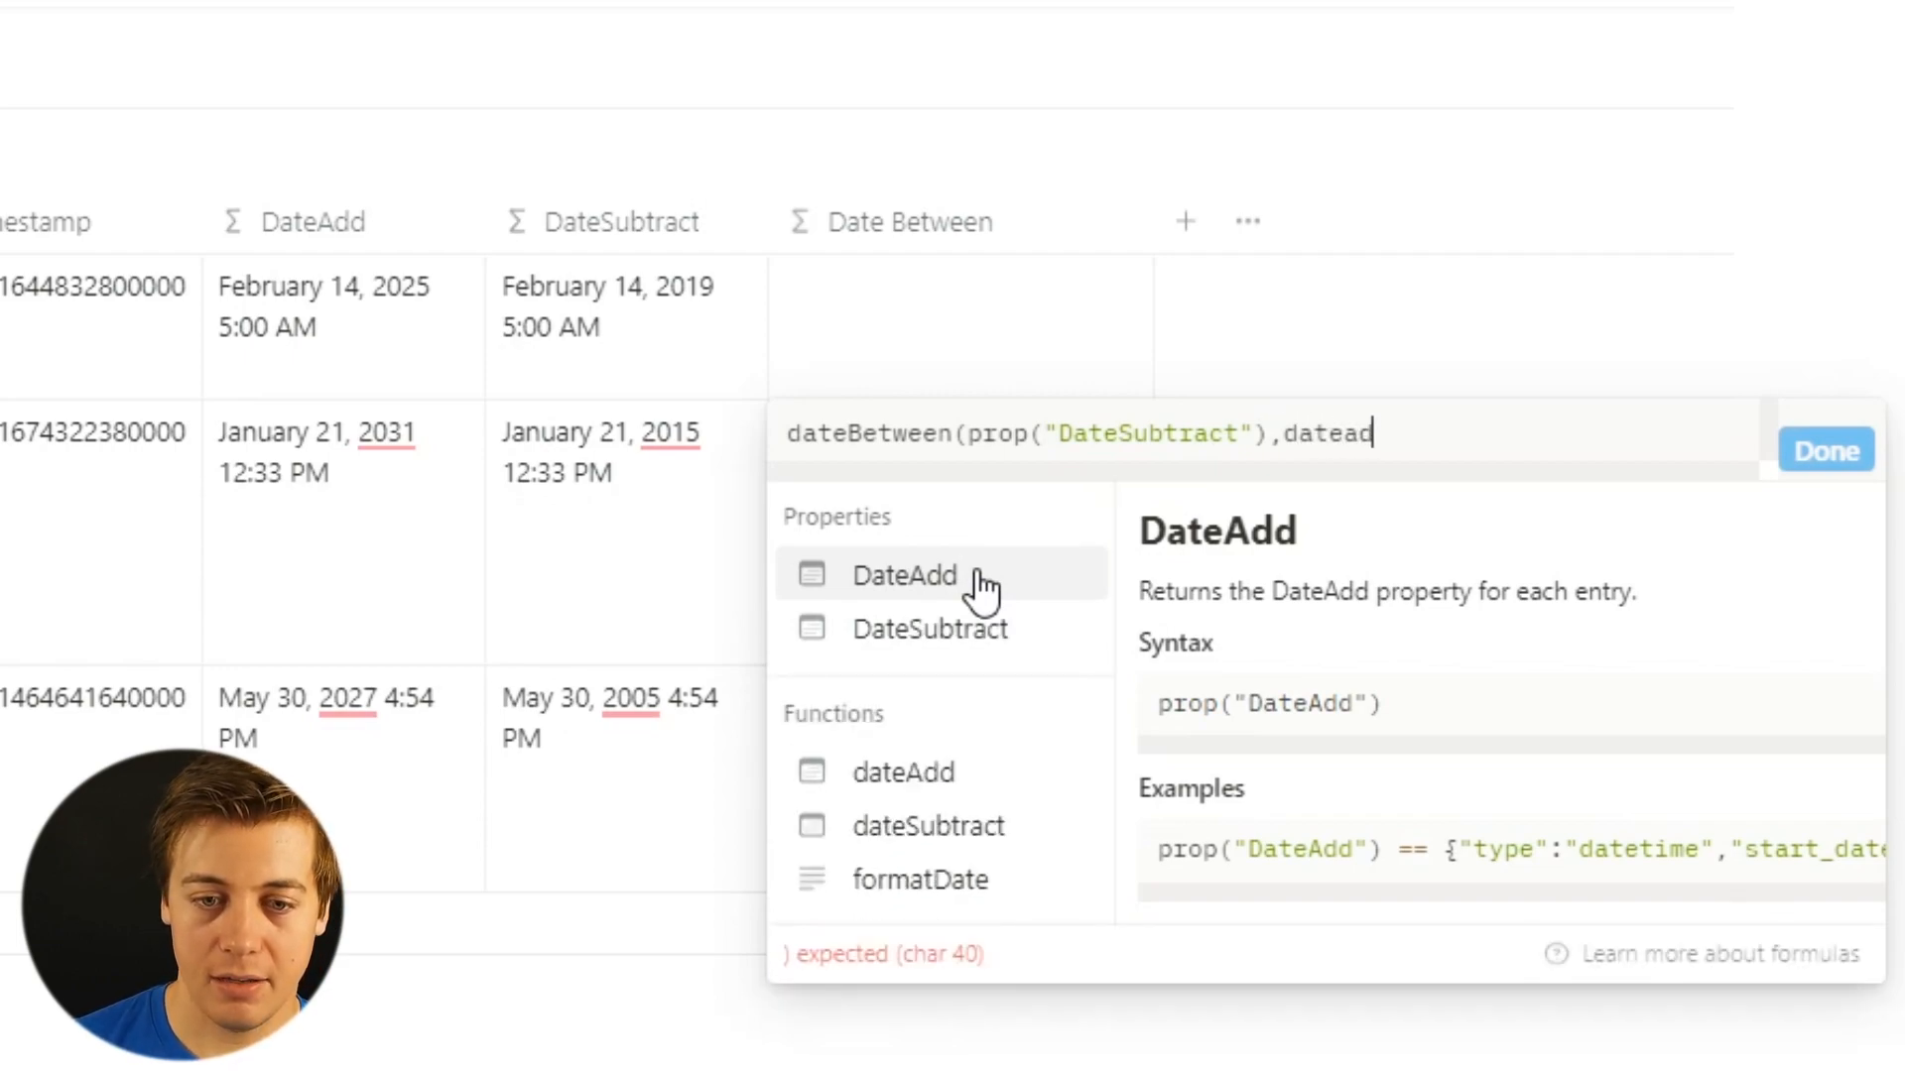
left_click(982, 586)
type(",")
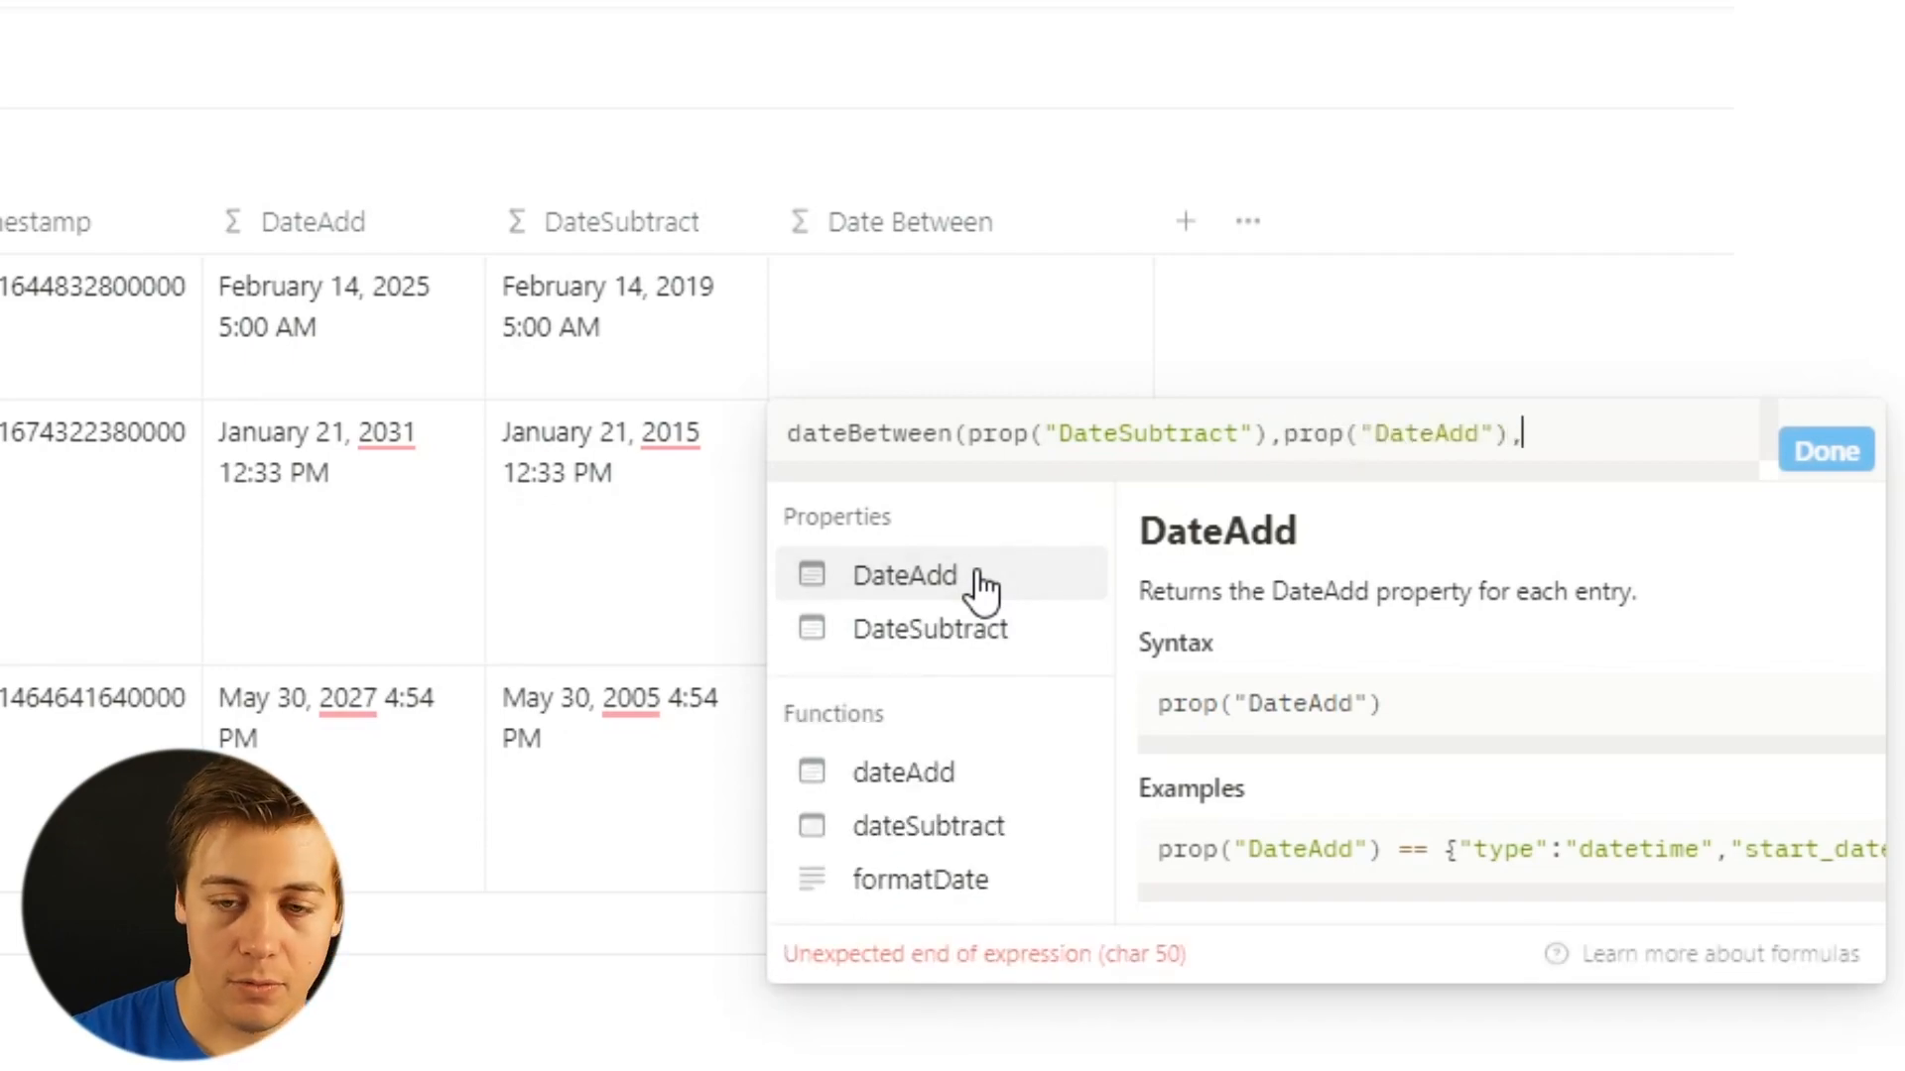
Complete the dateBetween formula with the unit "minutes" and accept it.
type("minu")
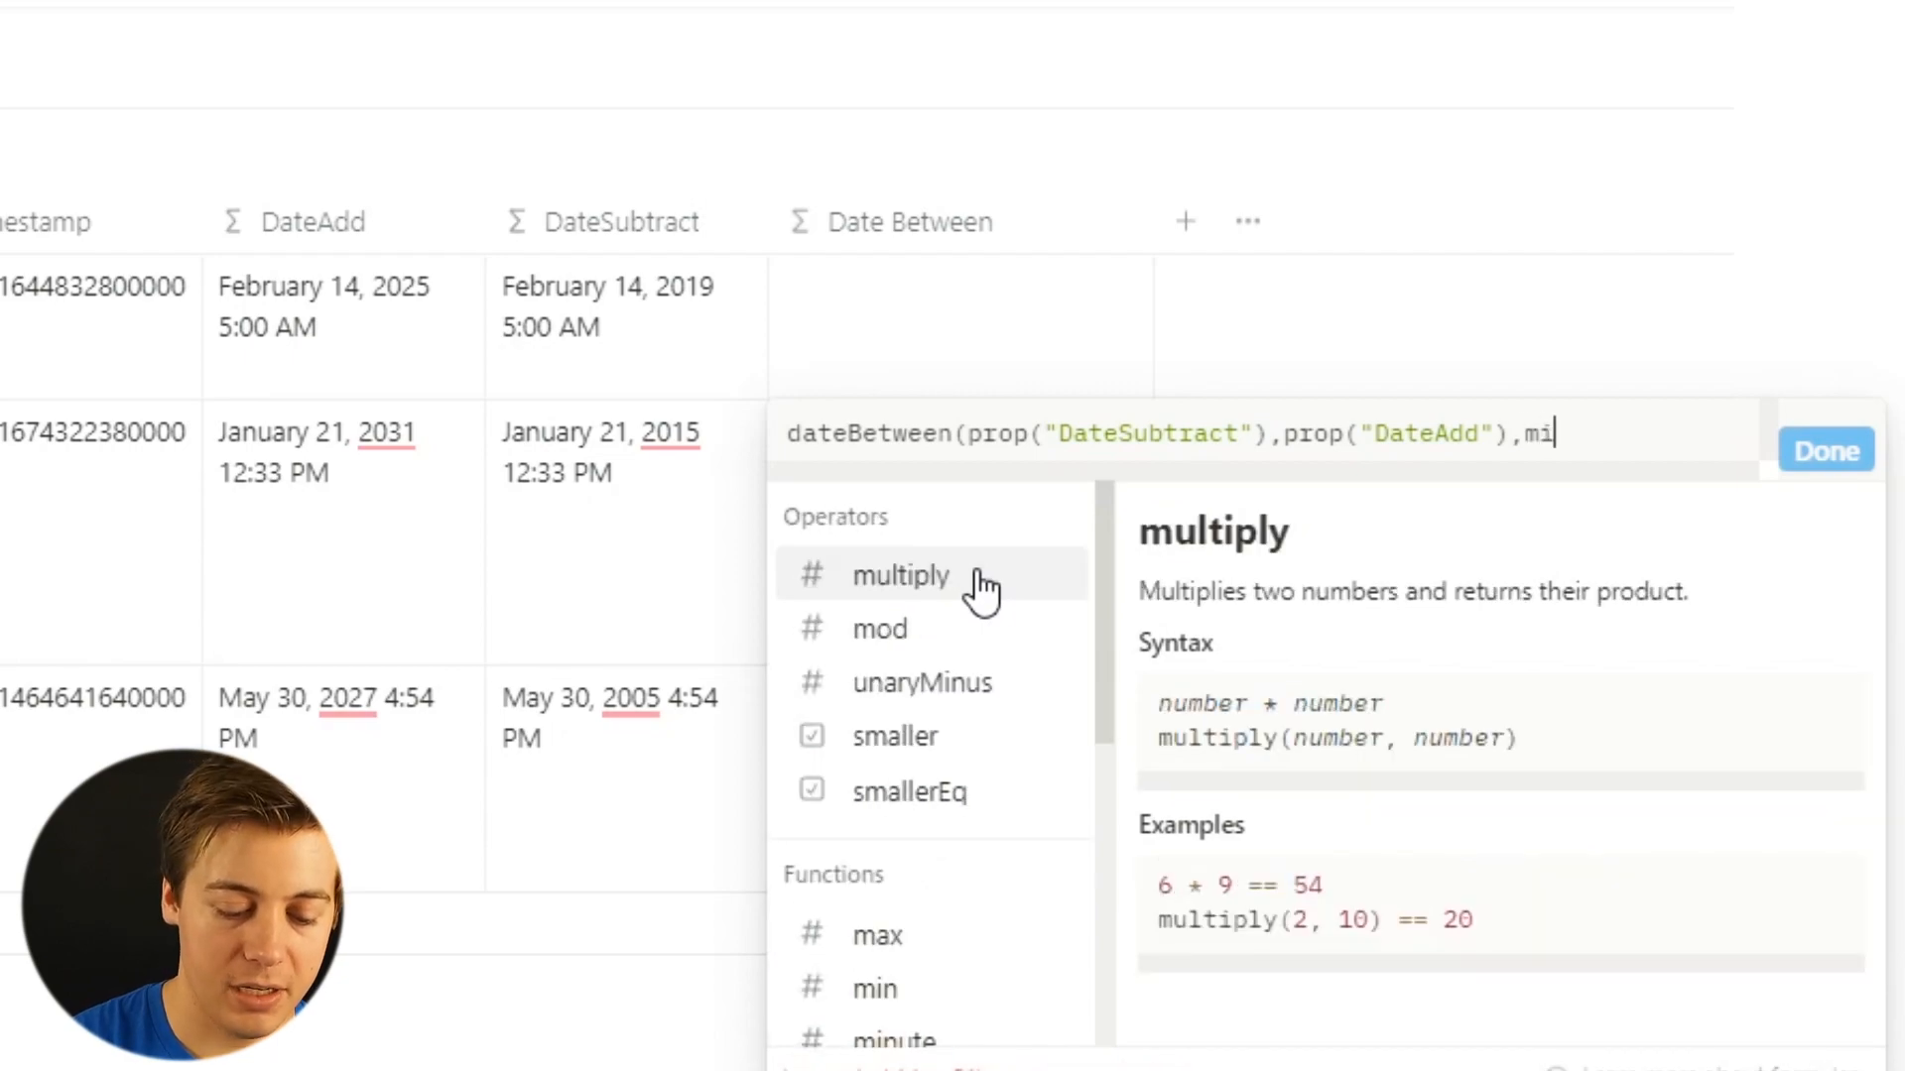
key("BackSpace")
key("BackSpace")
key("BackSpace")
key("BackSpace")
type("\"minu")
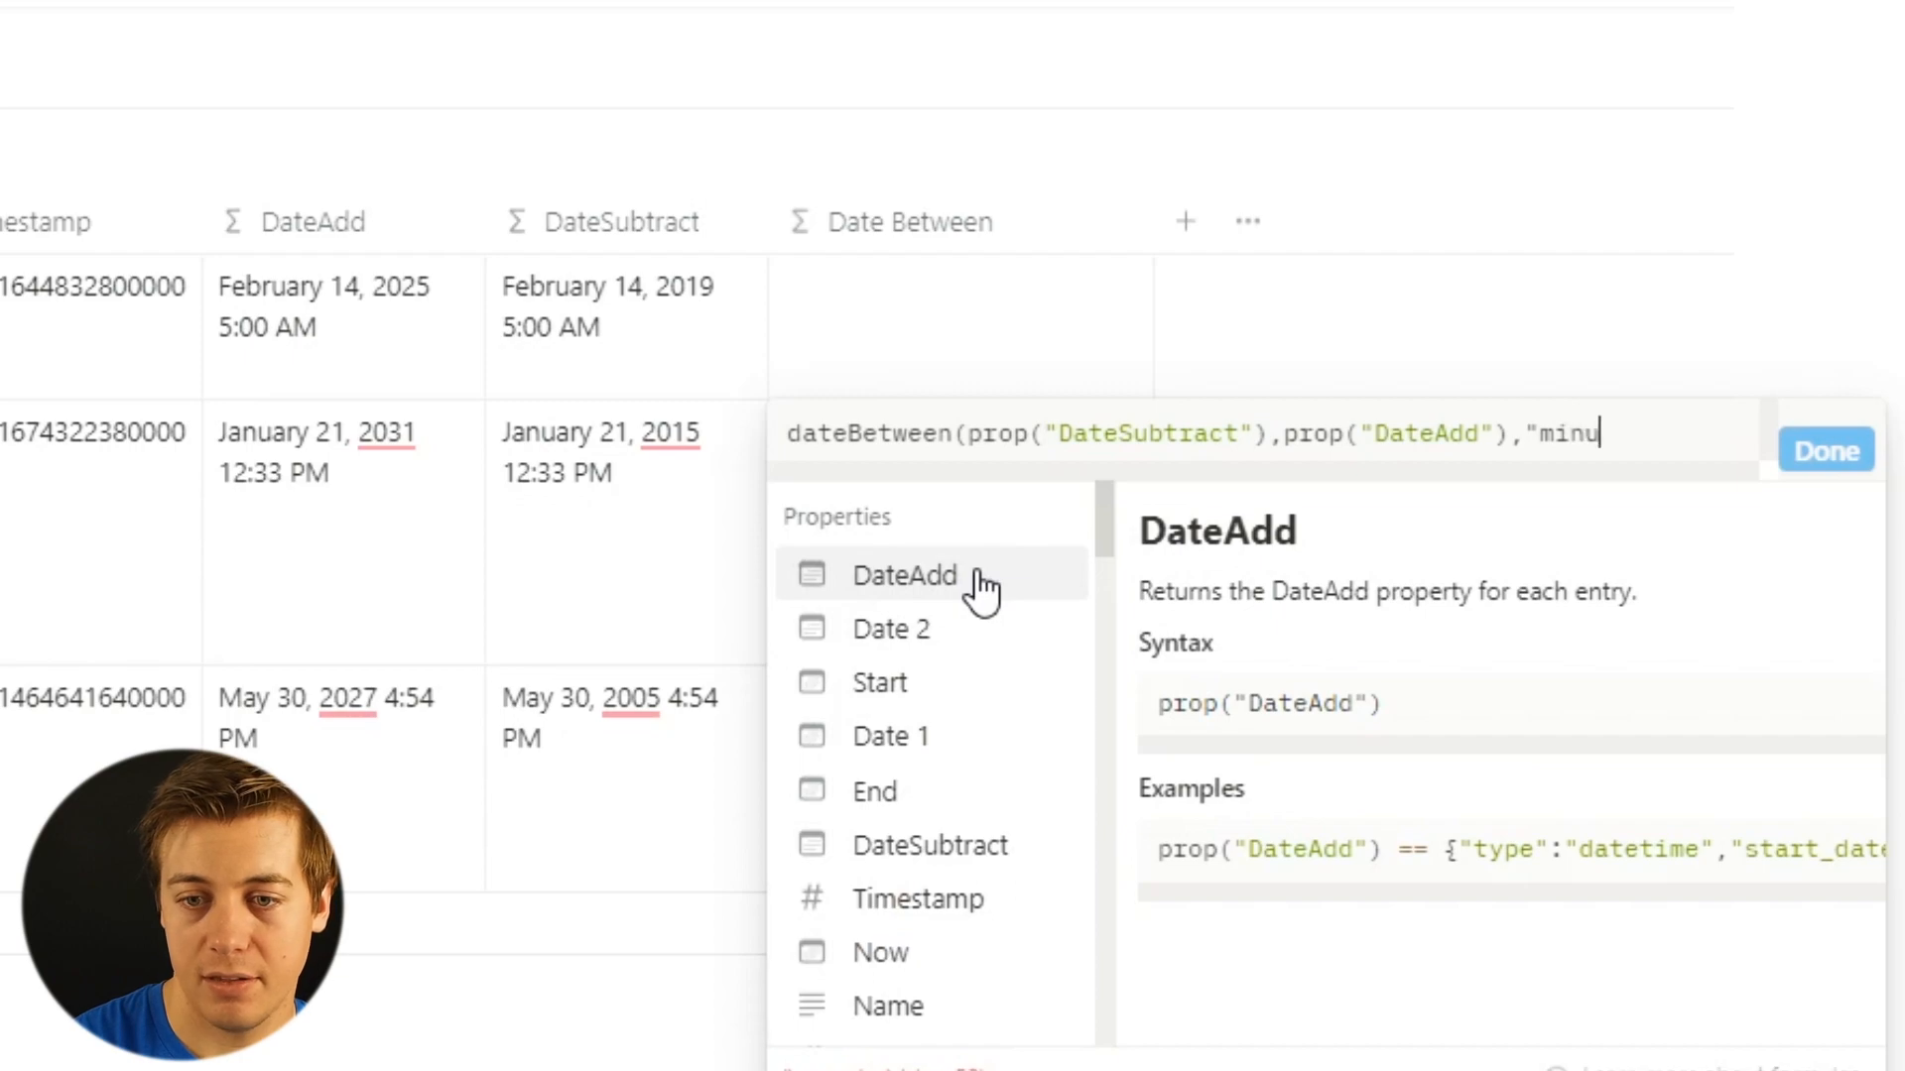
type("tes\")")
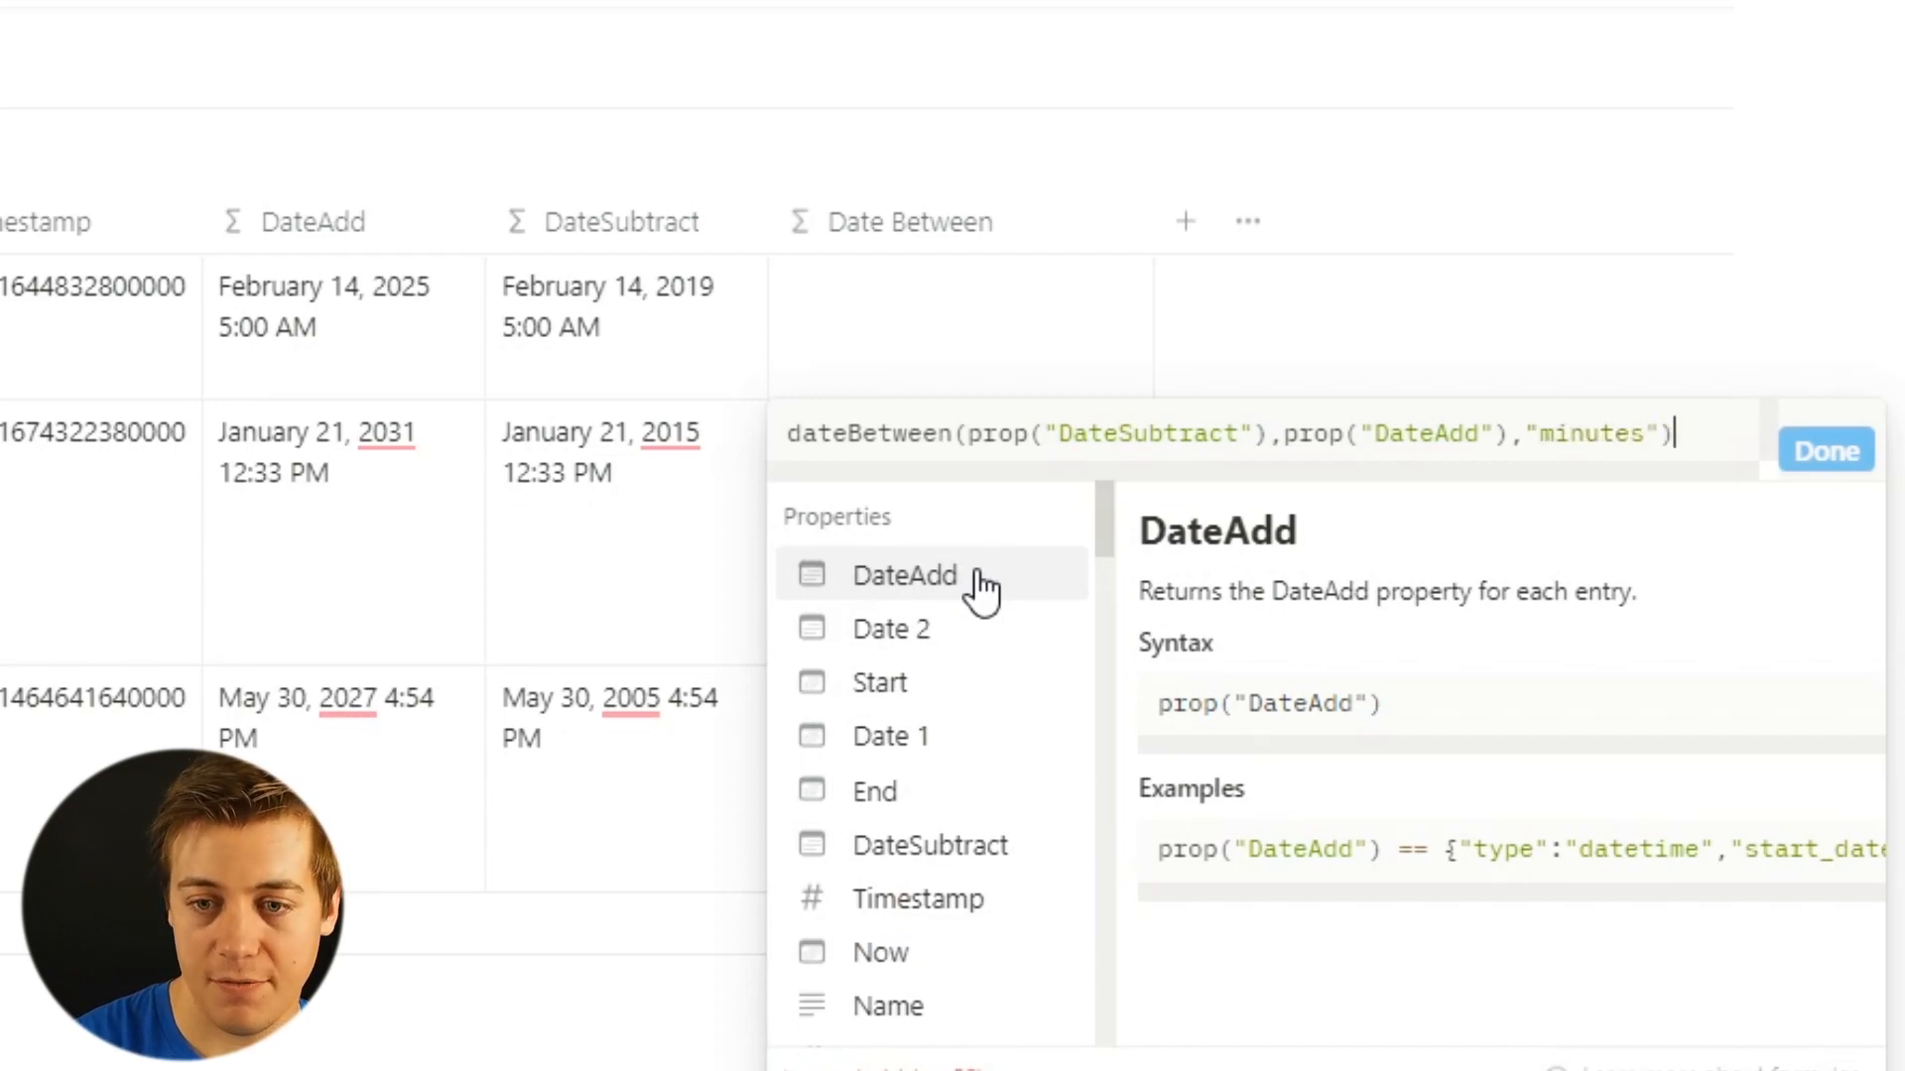
left_click(1844, 456)
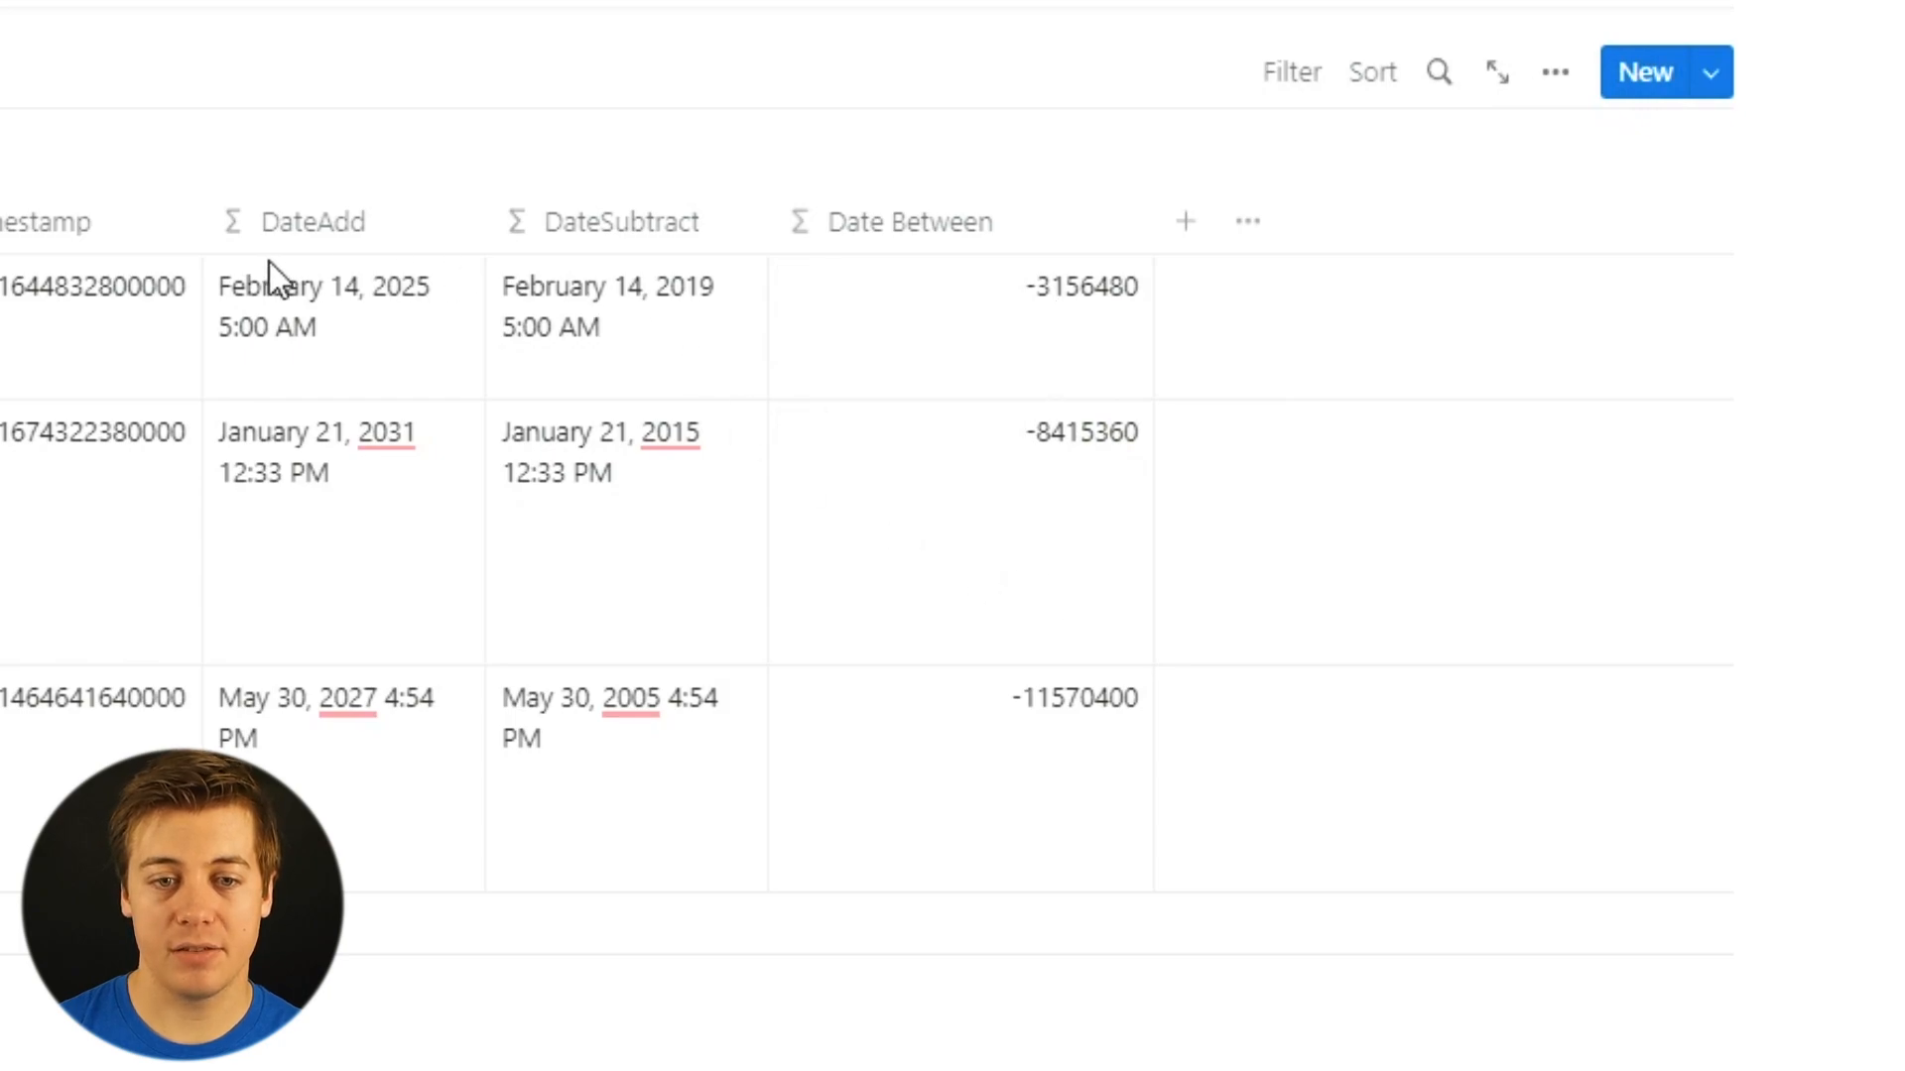
Reorder the Date Between formula to dateBetween(prop("DateAdd"), prop("DateSubtract"), "minutes") and accept it.
left_click(897, 297)
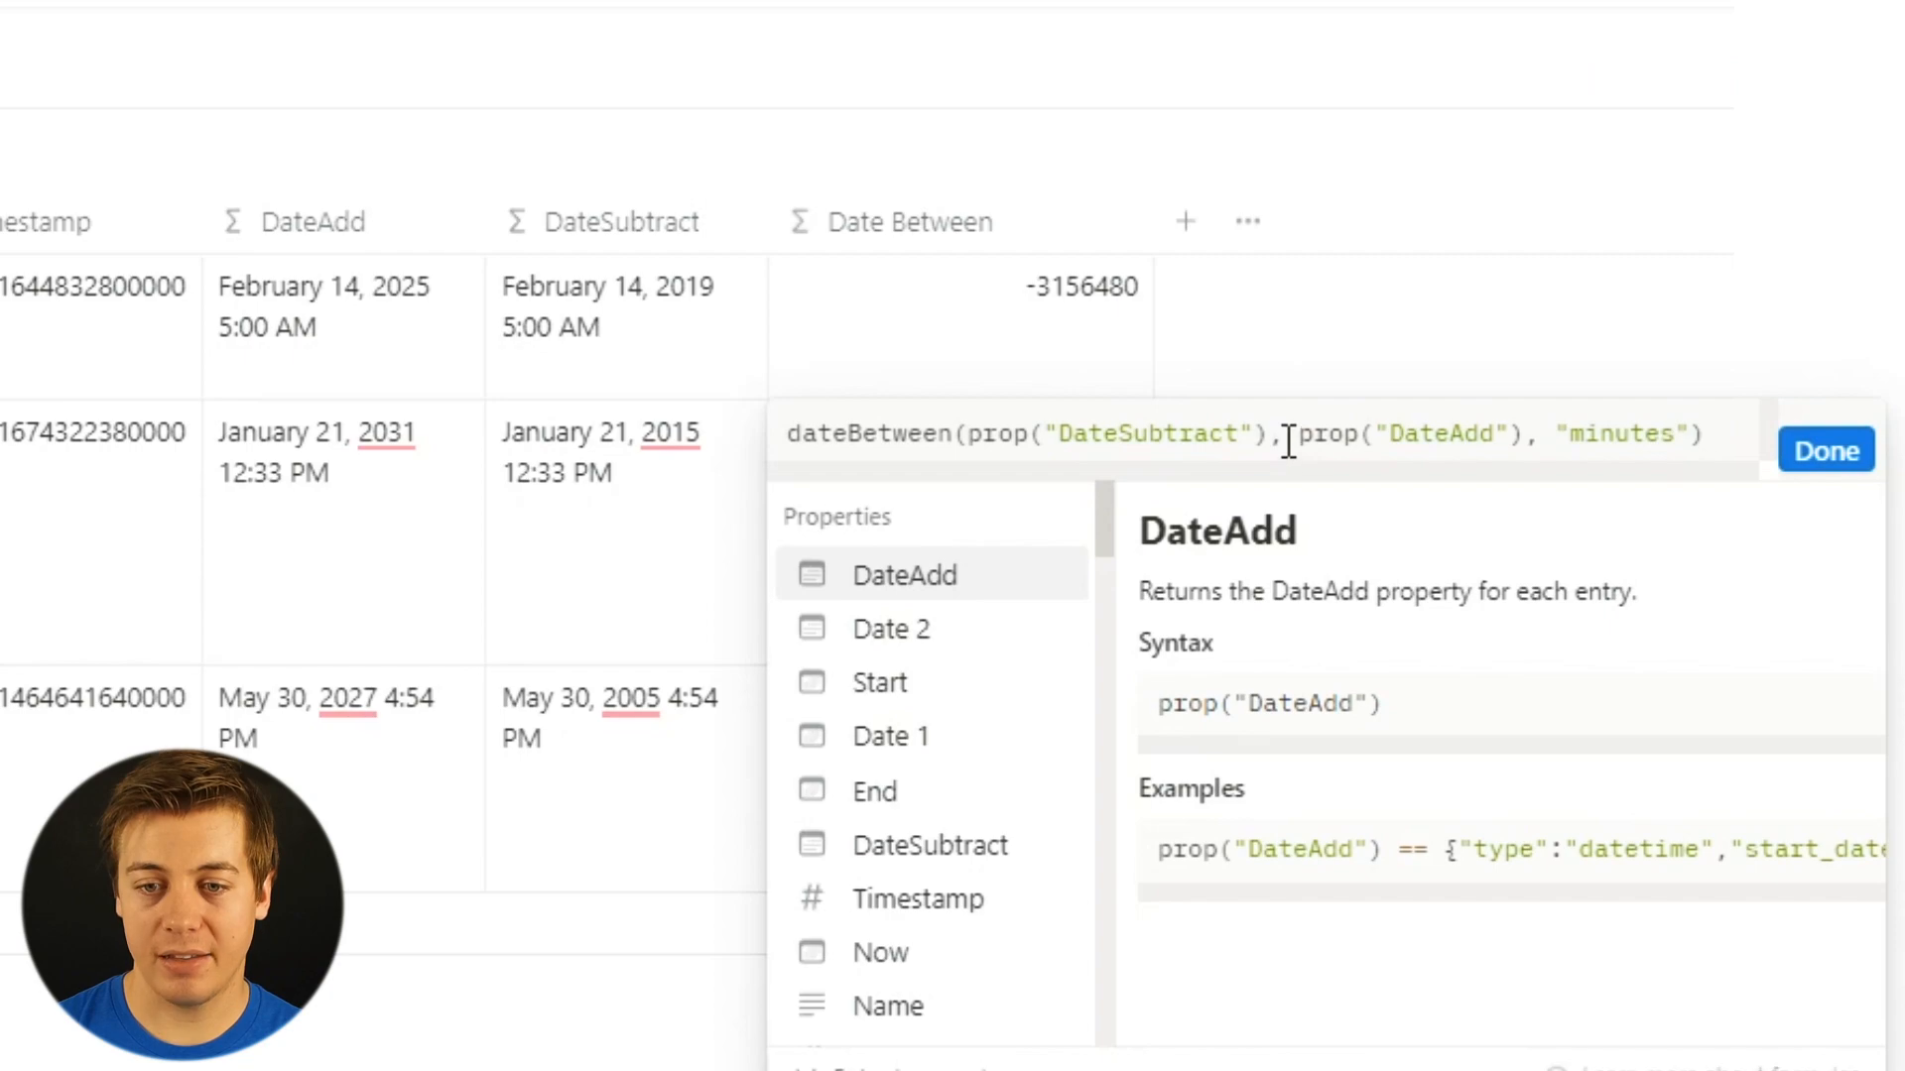
left_click_drag(1288, 440, 980, 436)
key("ctrl+c")
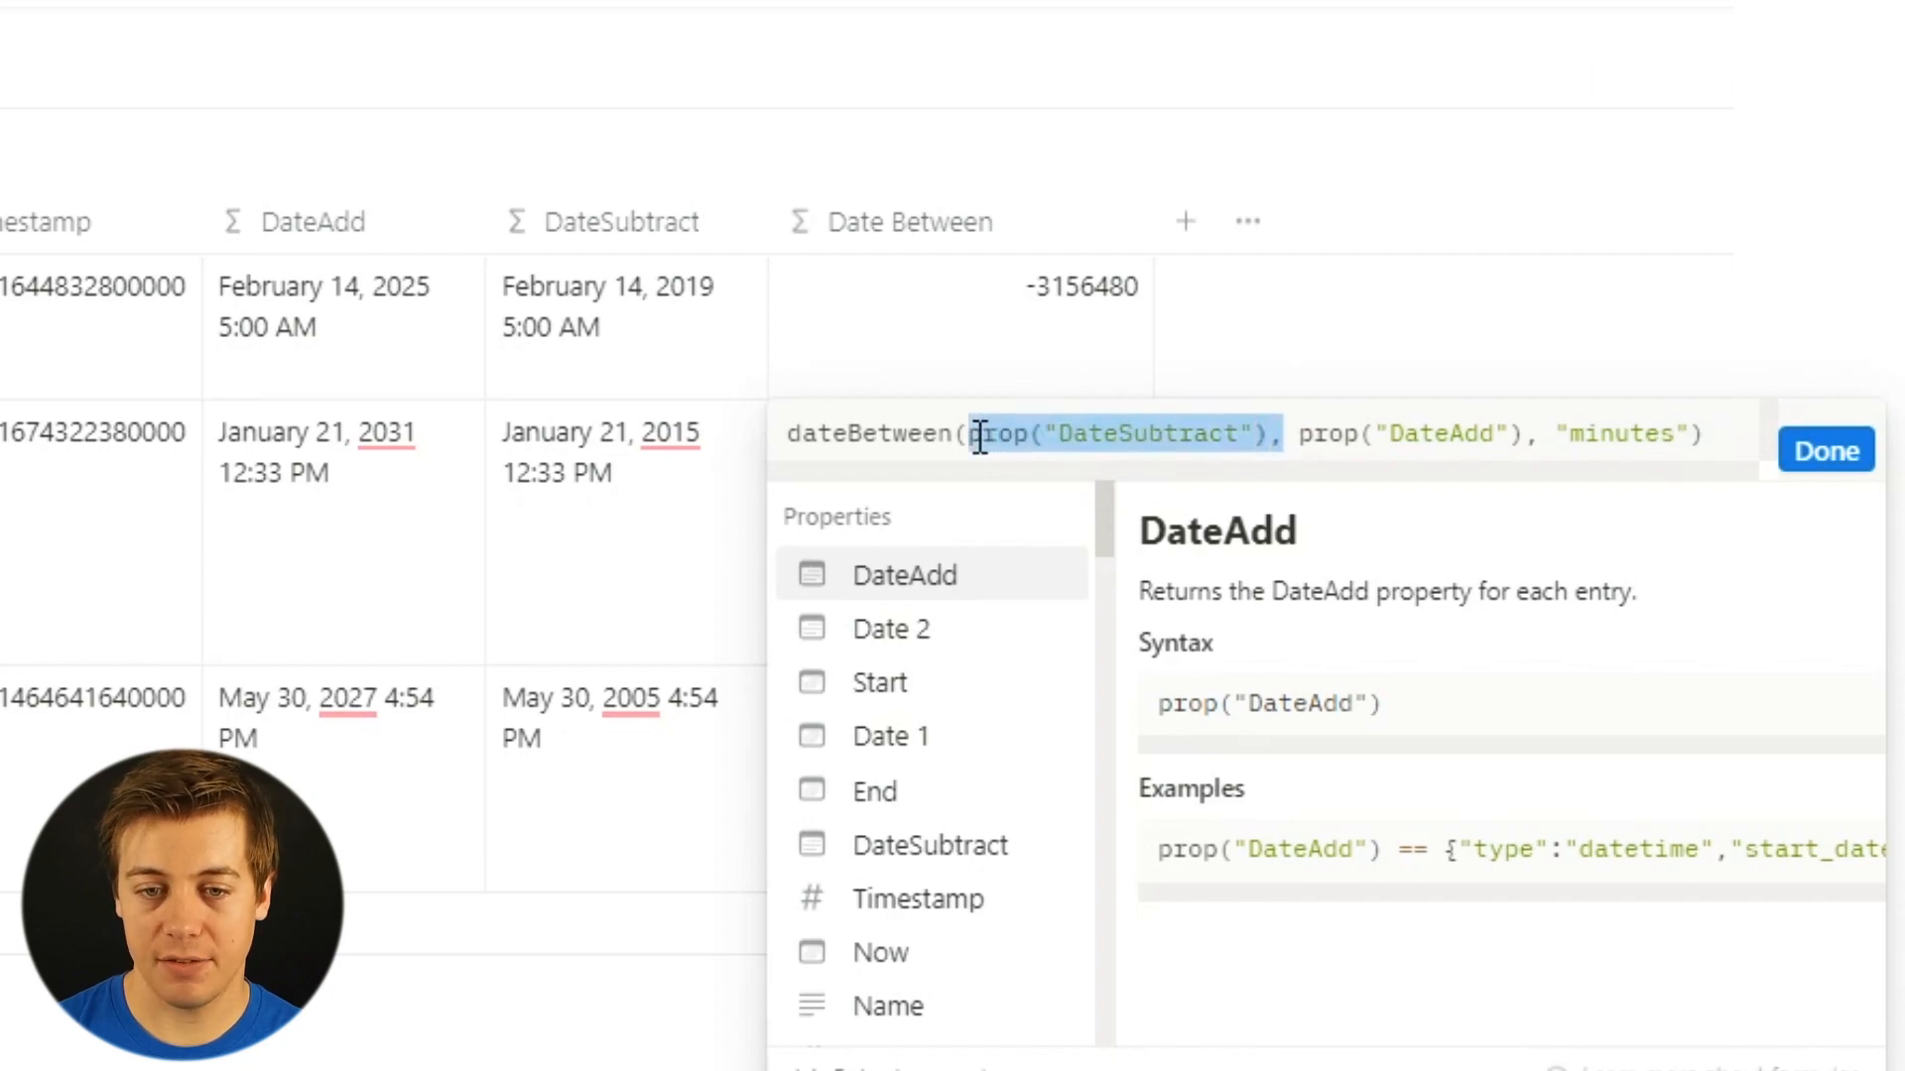
key("BackSpace")
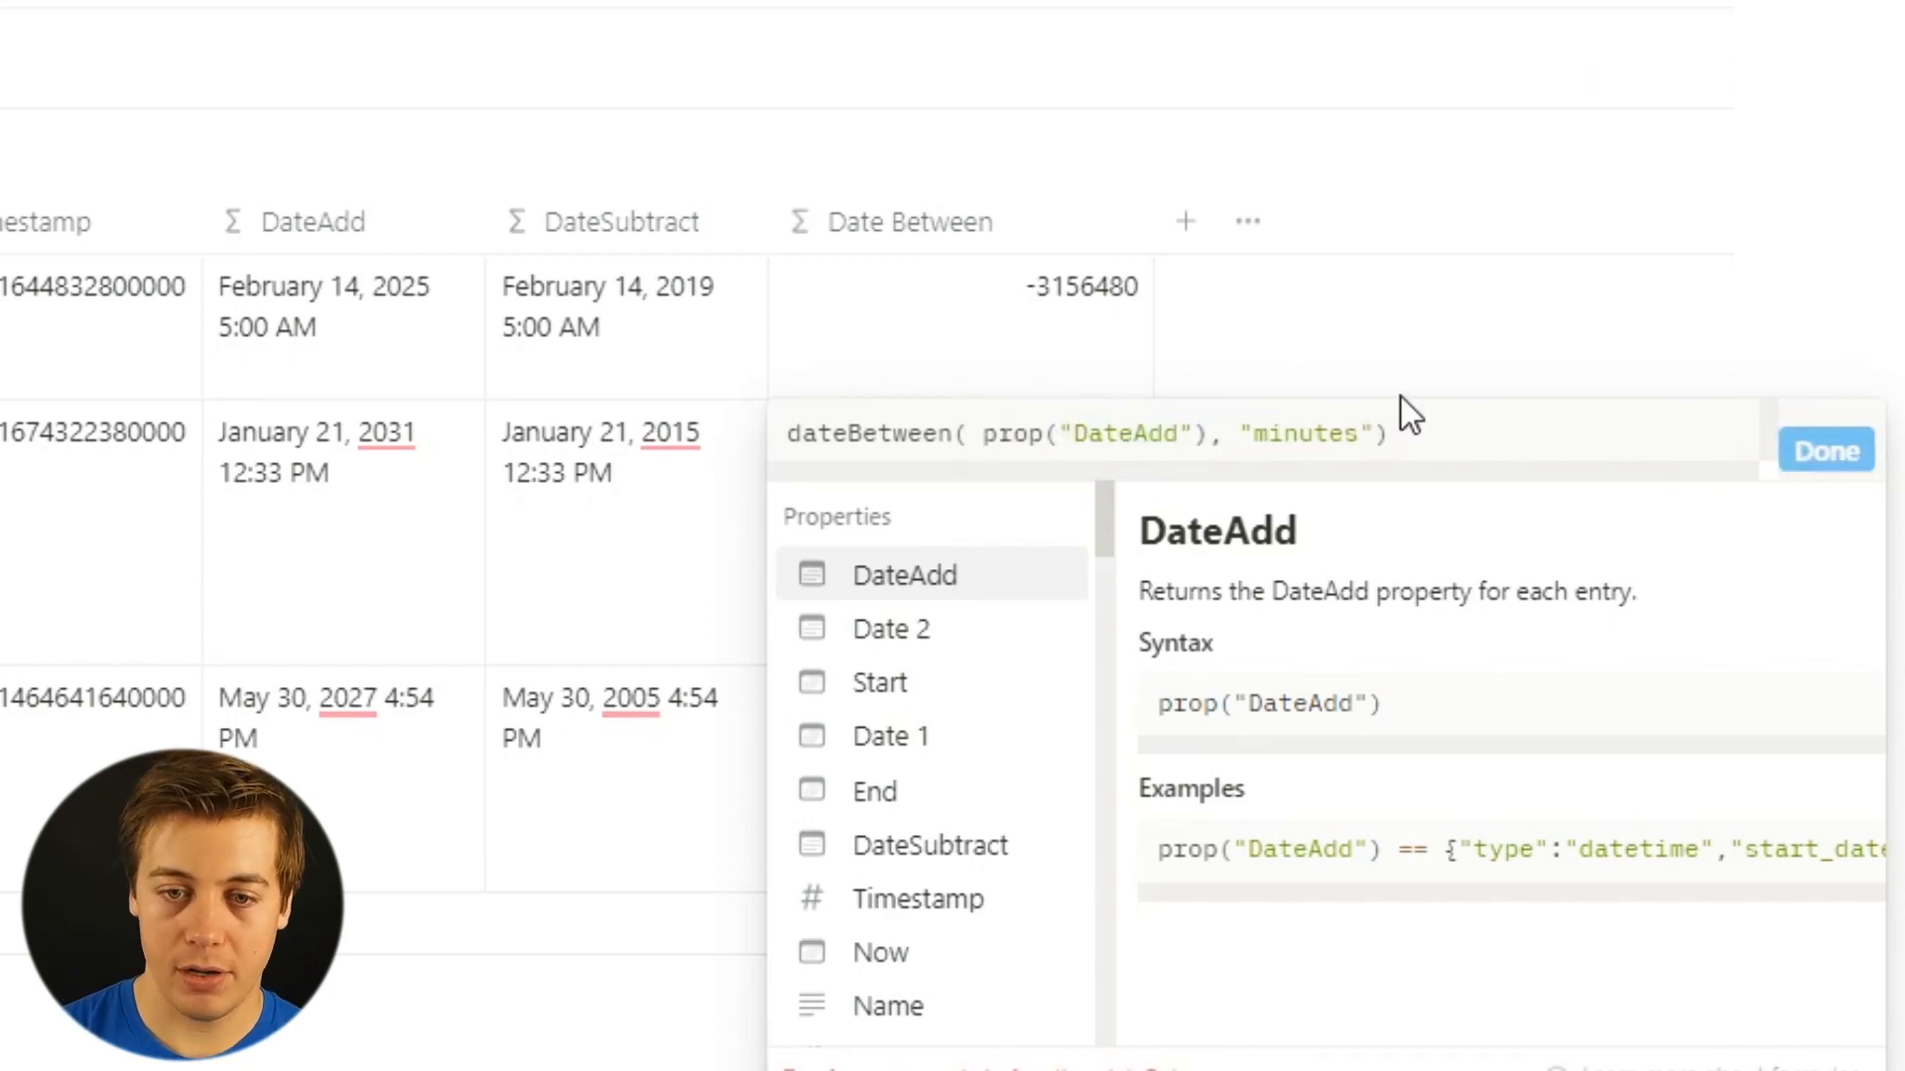
key("Delete")
left_click(1222, 436)
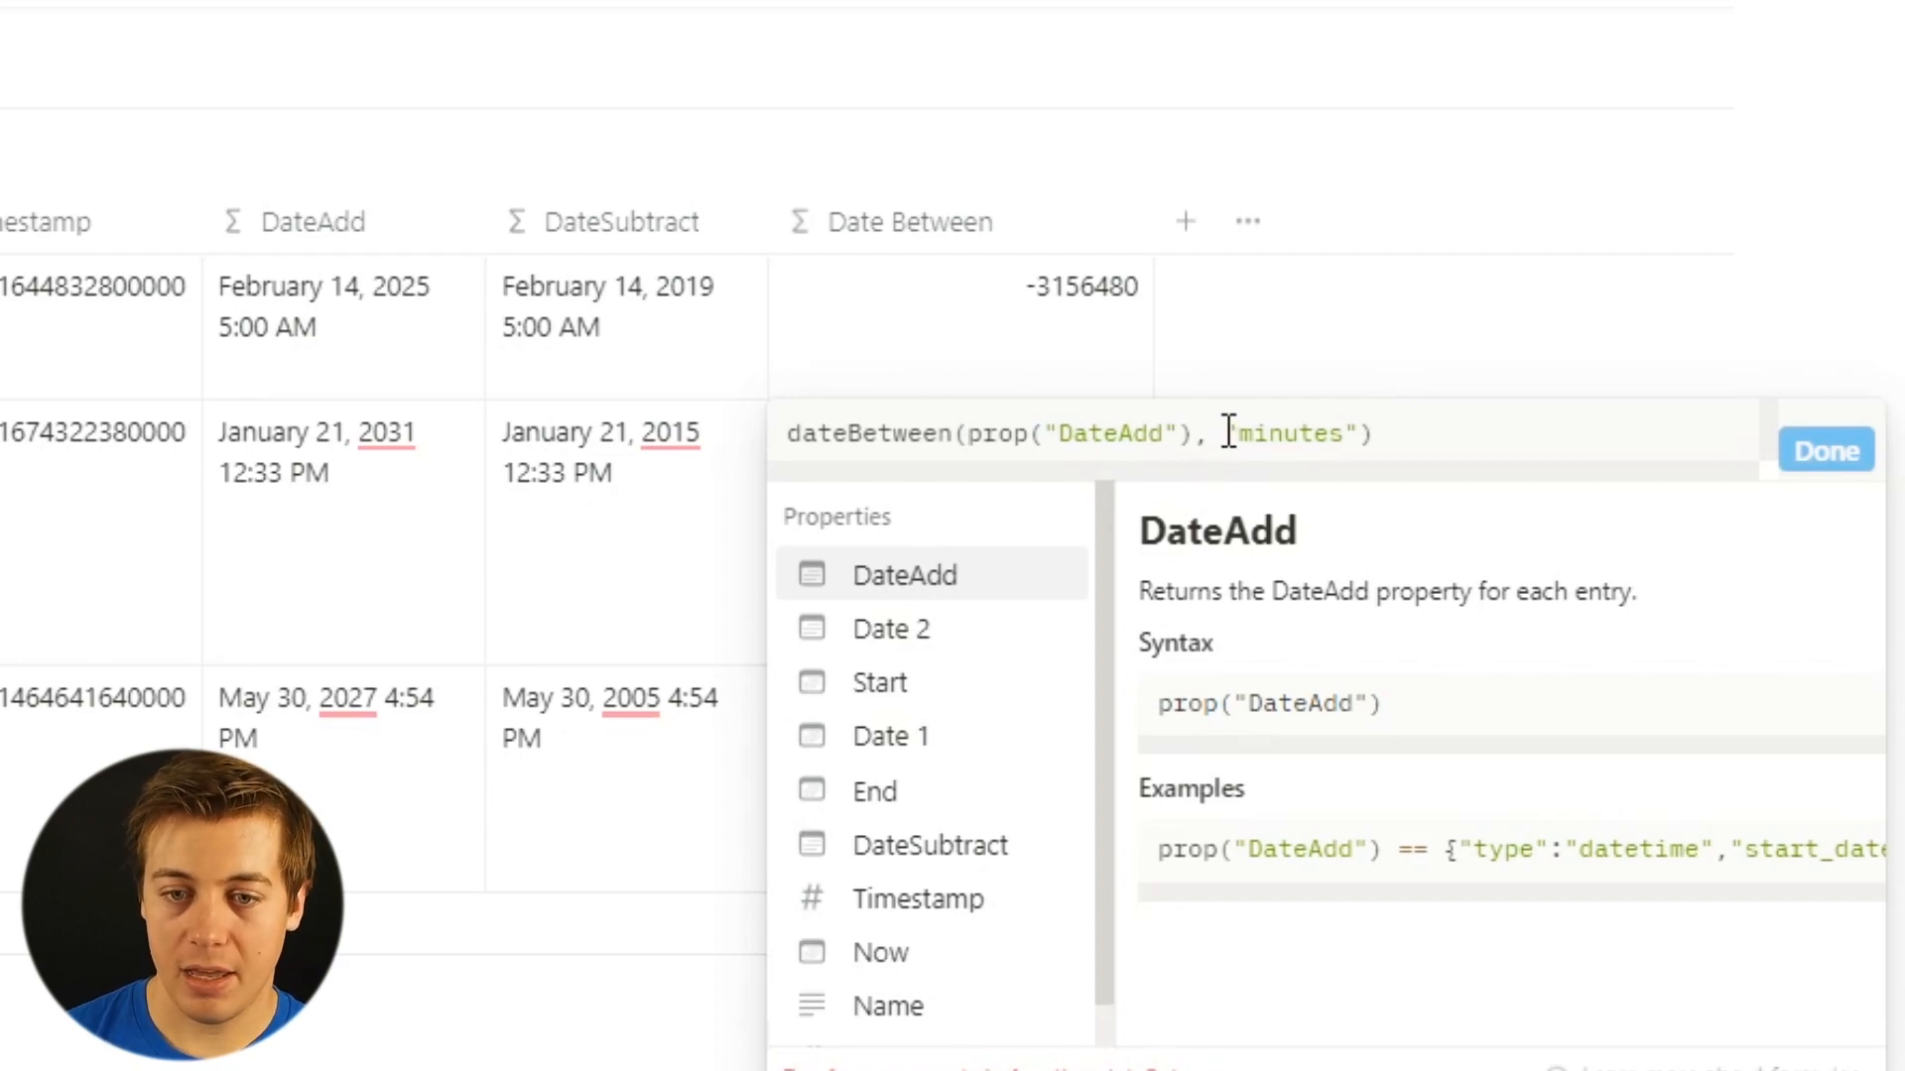
key("ctrl+v")
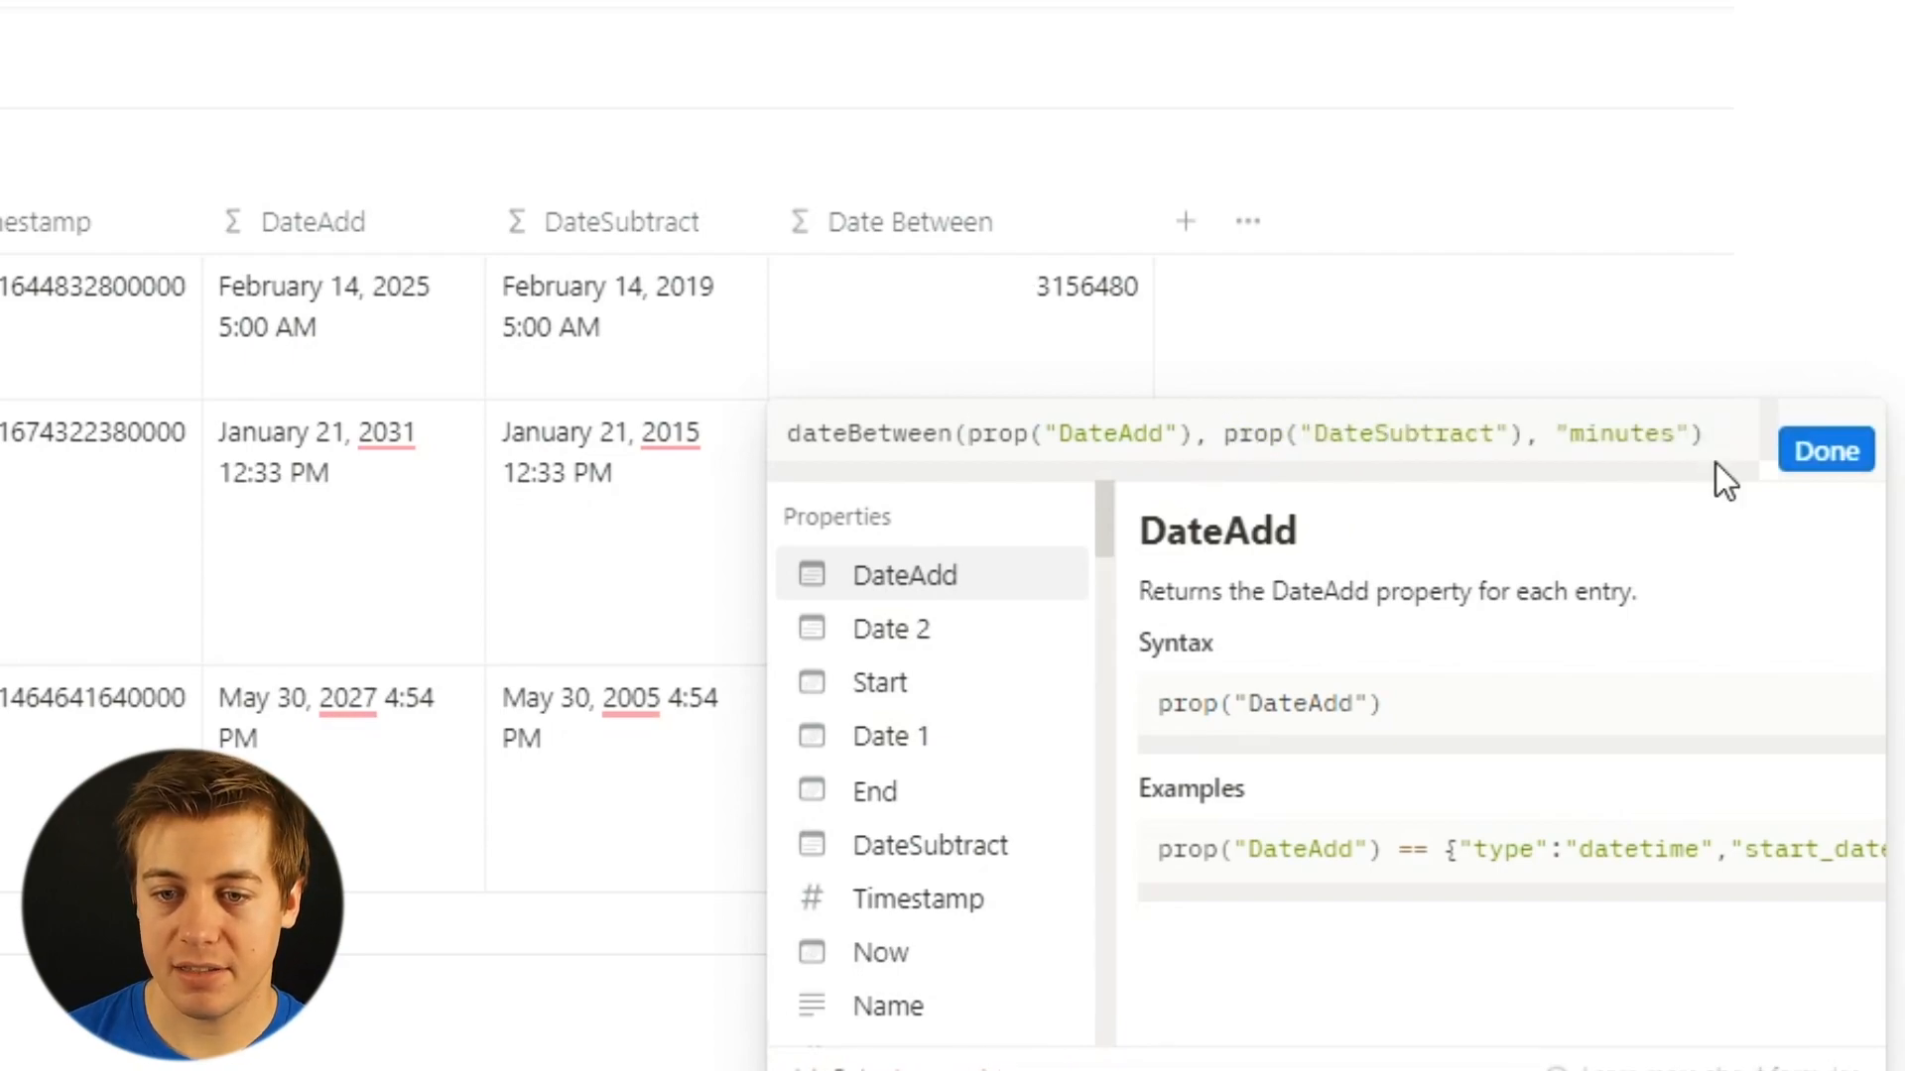
left_click(1825, 452)
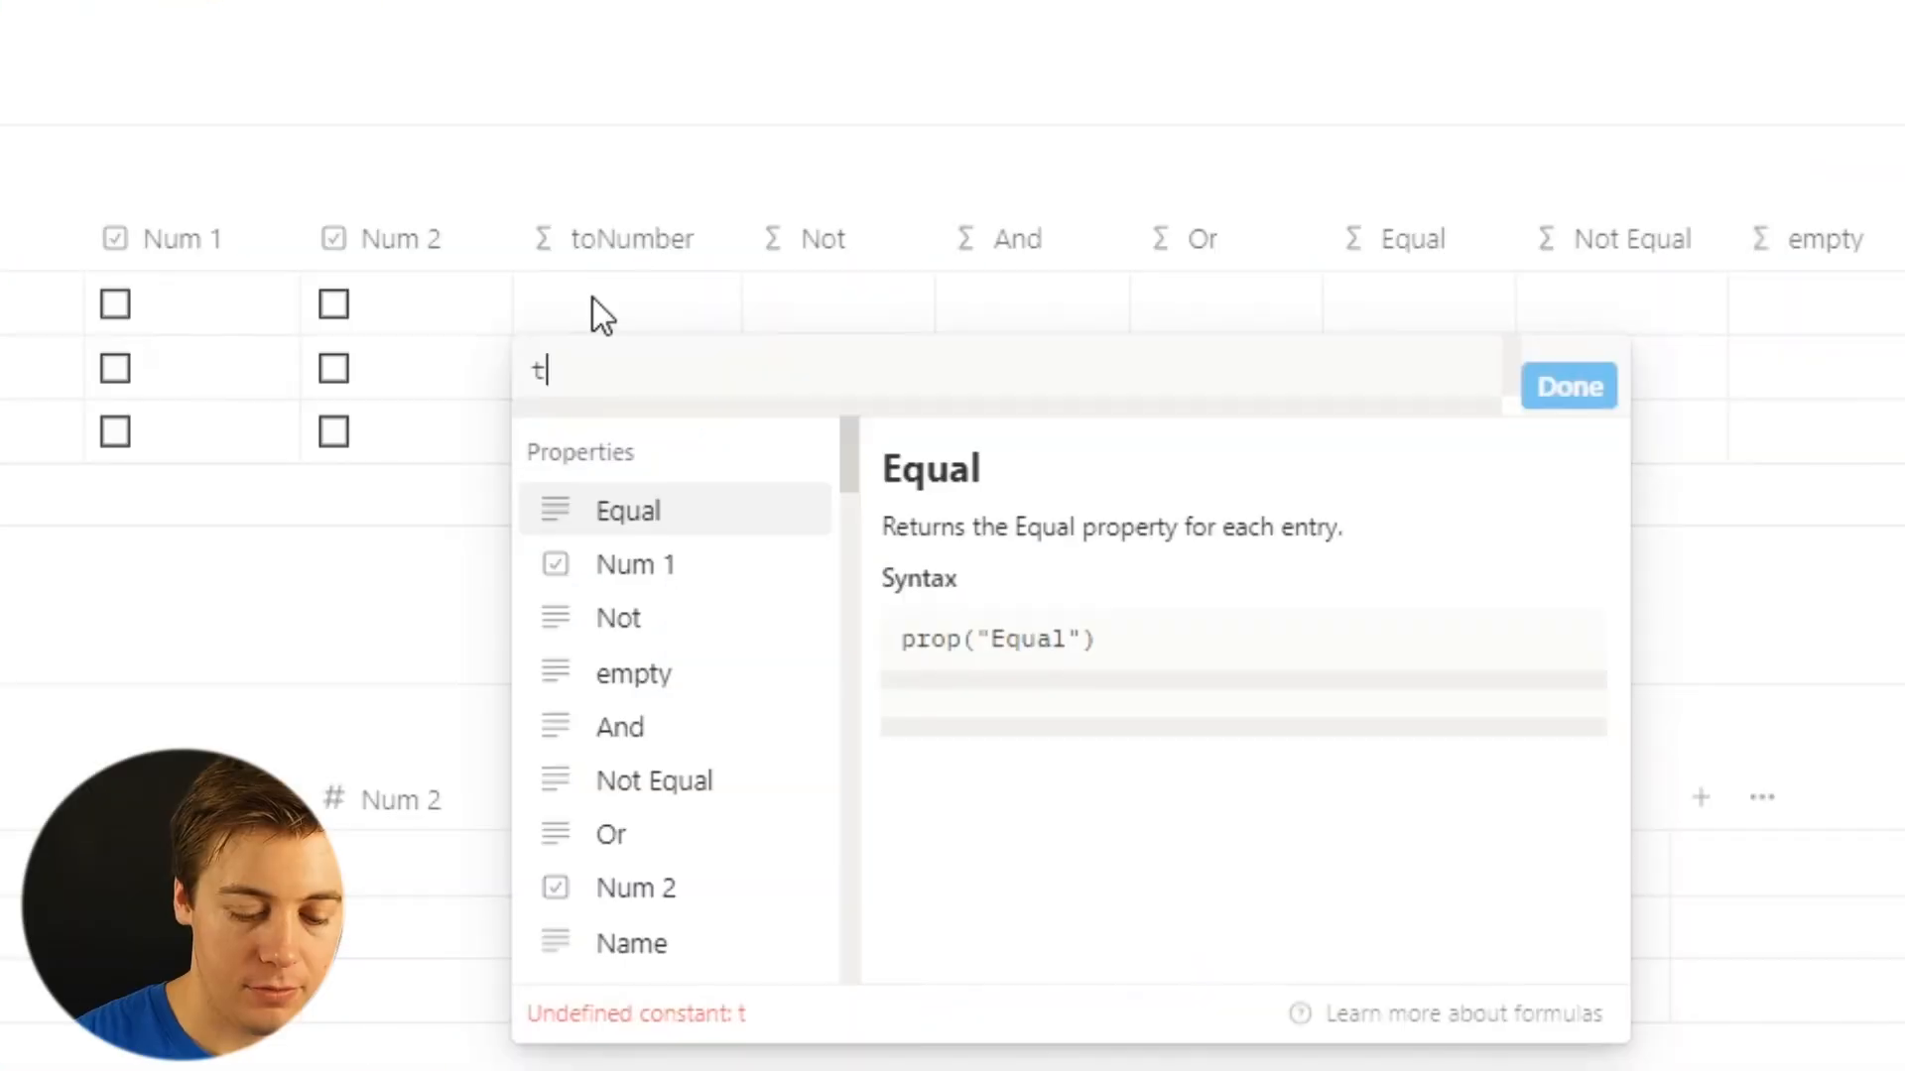
Enter toNumber(prop("Num 1")) as the toNumber column's formula and accept it.
type("o")
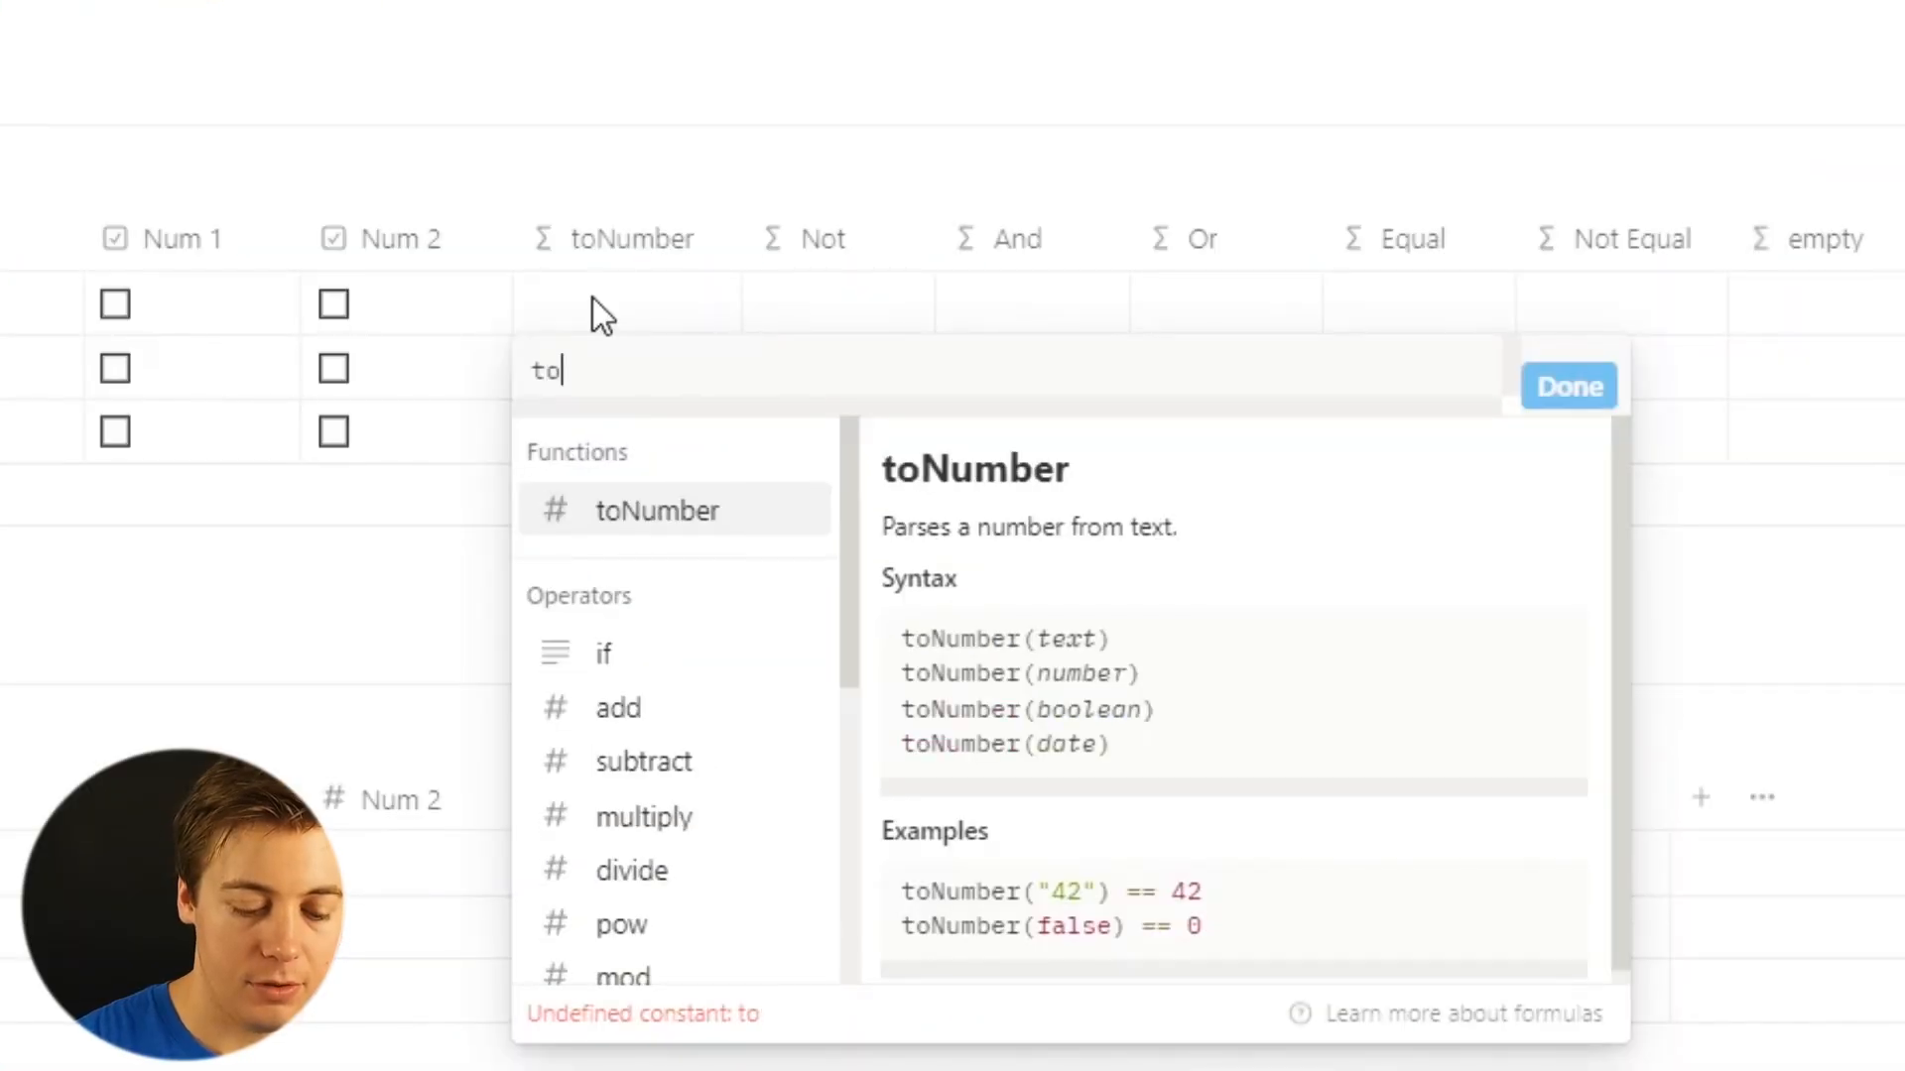
type("Numer(")
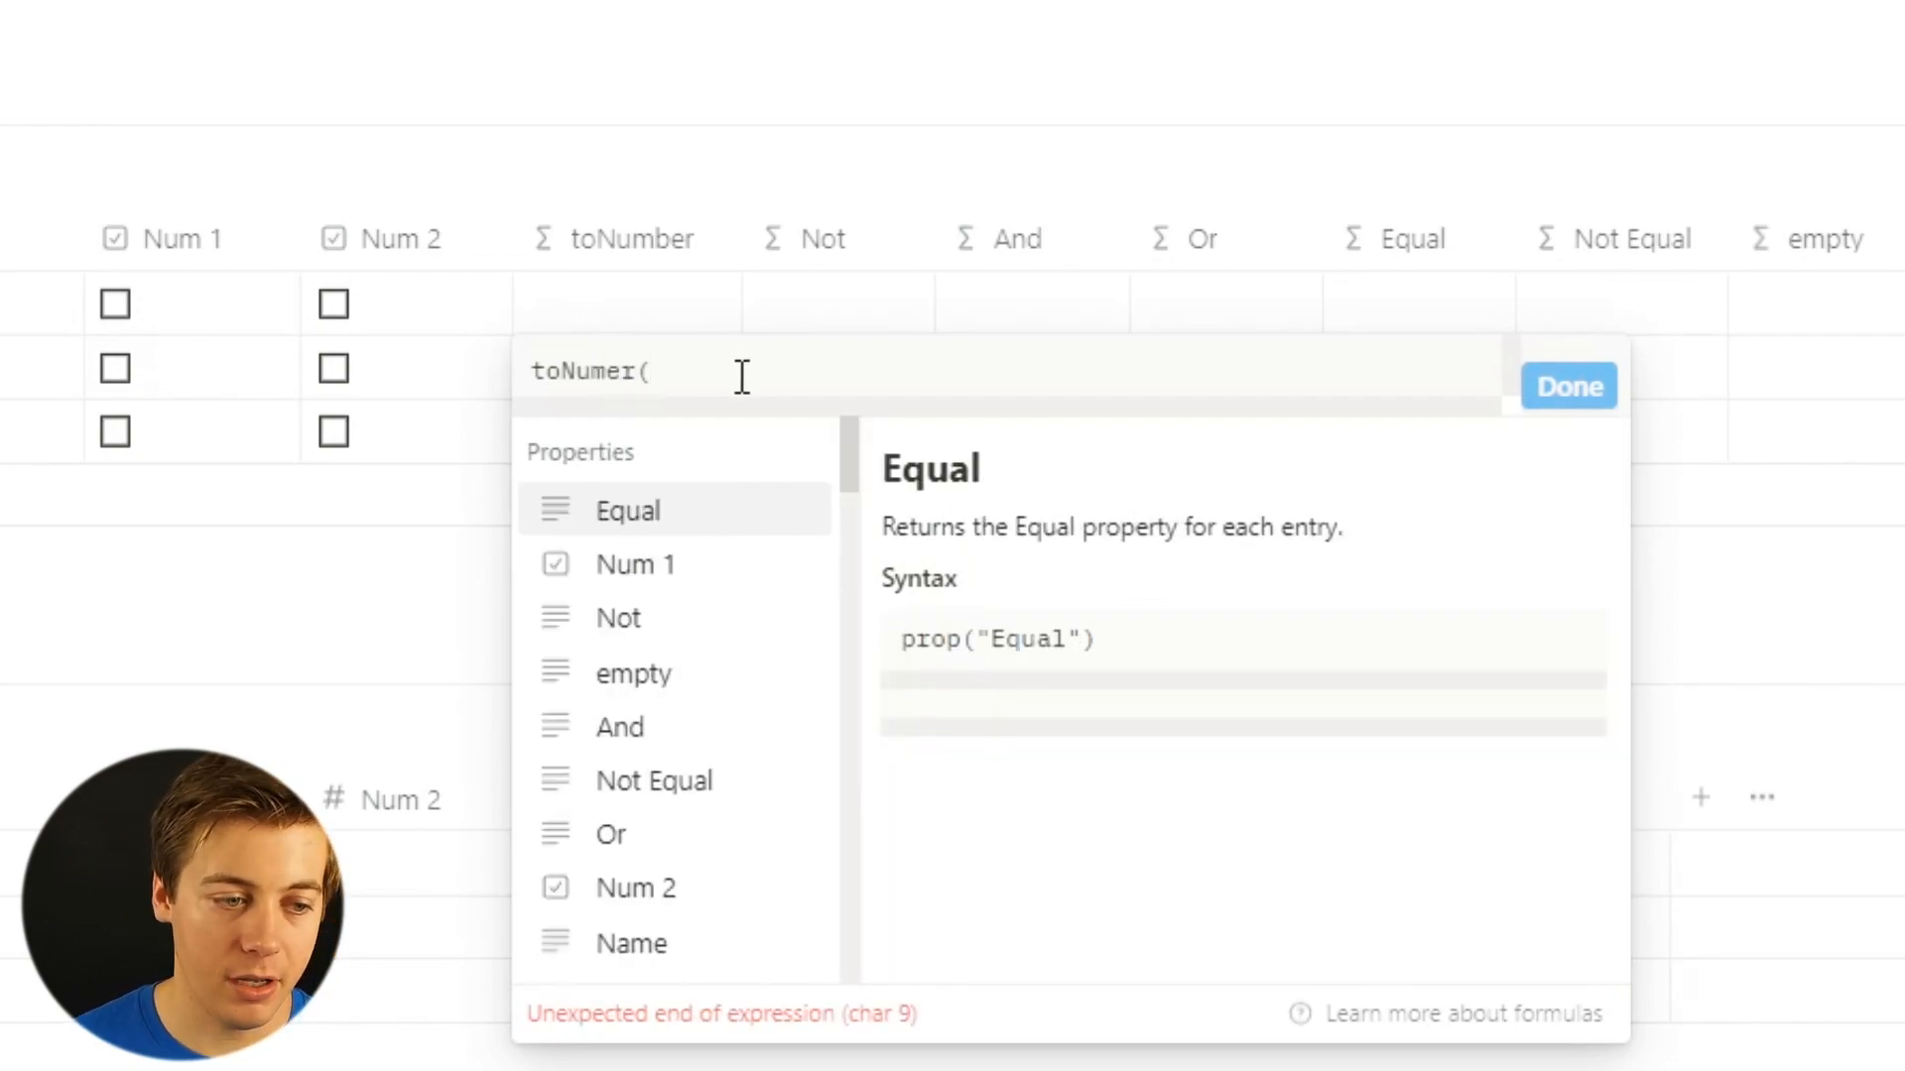
left_click(667, 574)
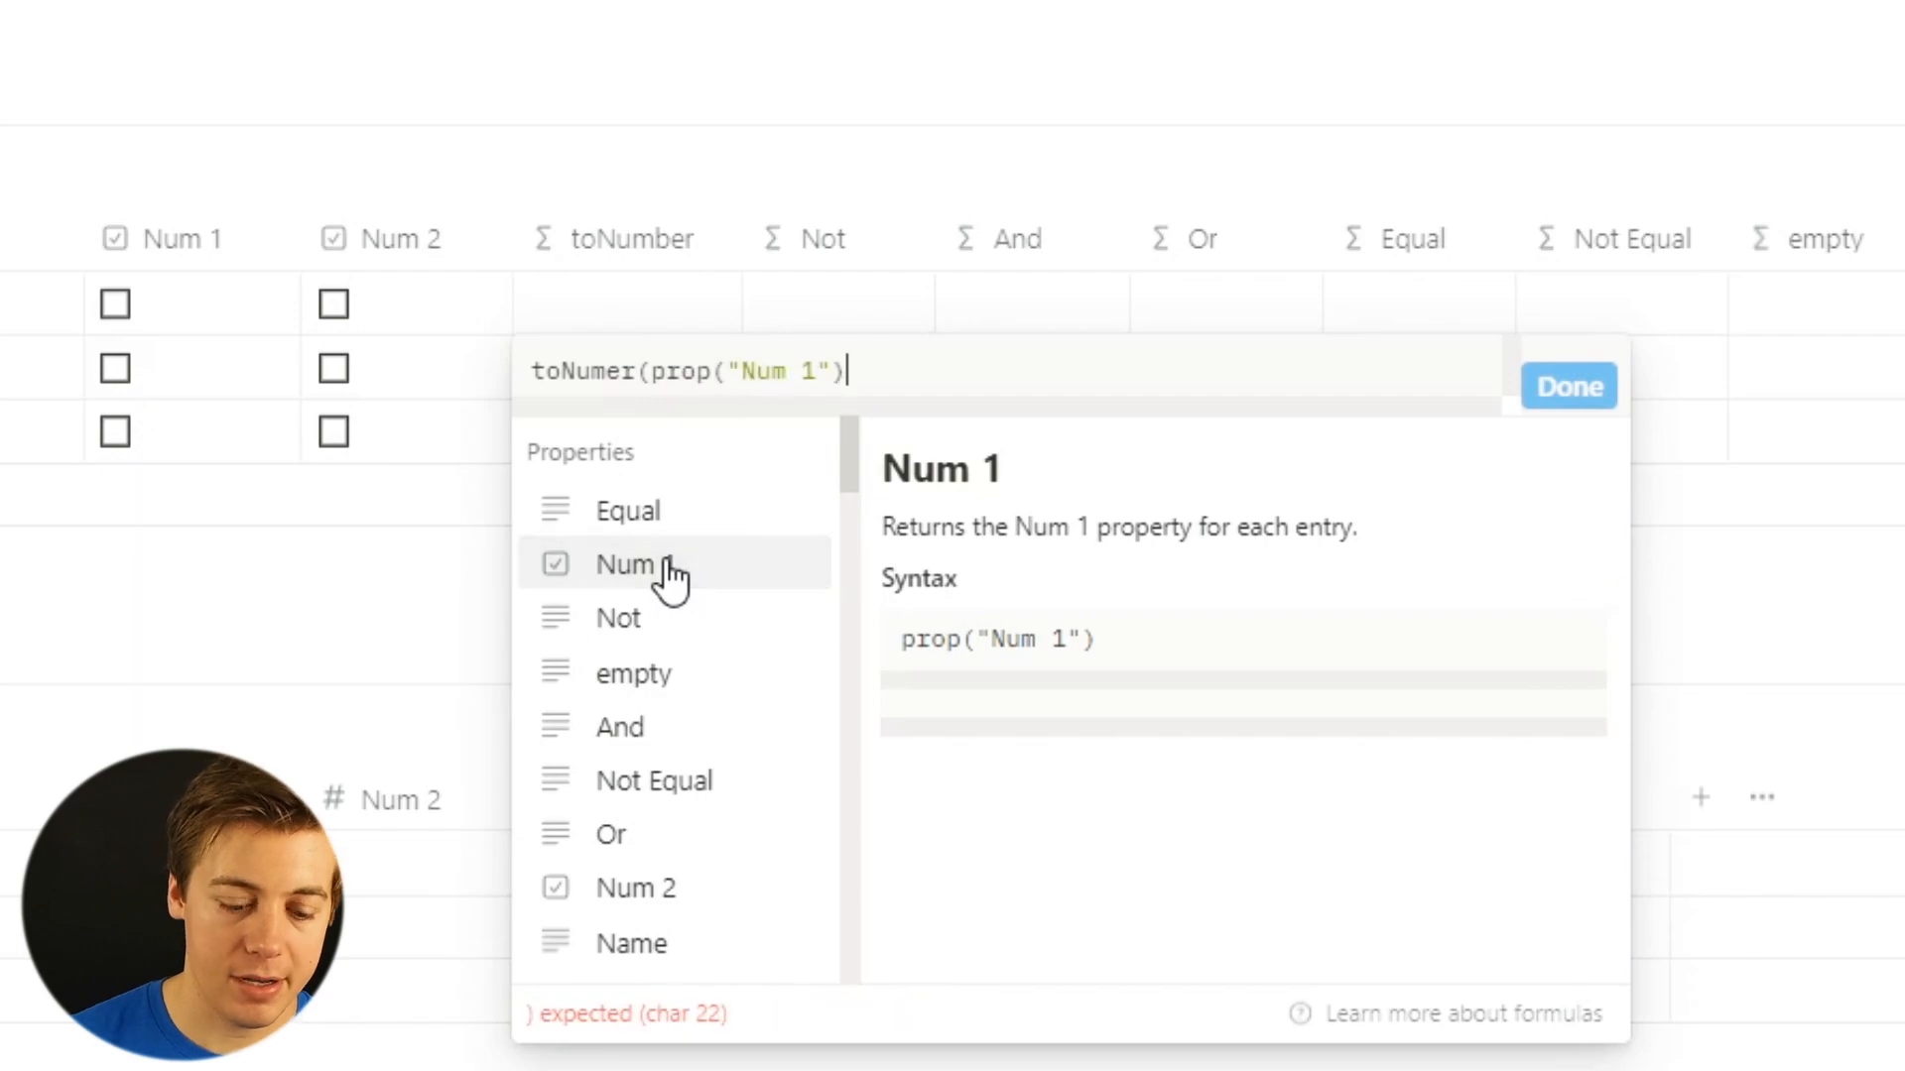
type(")")
left_click(602, 371)
type("b")
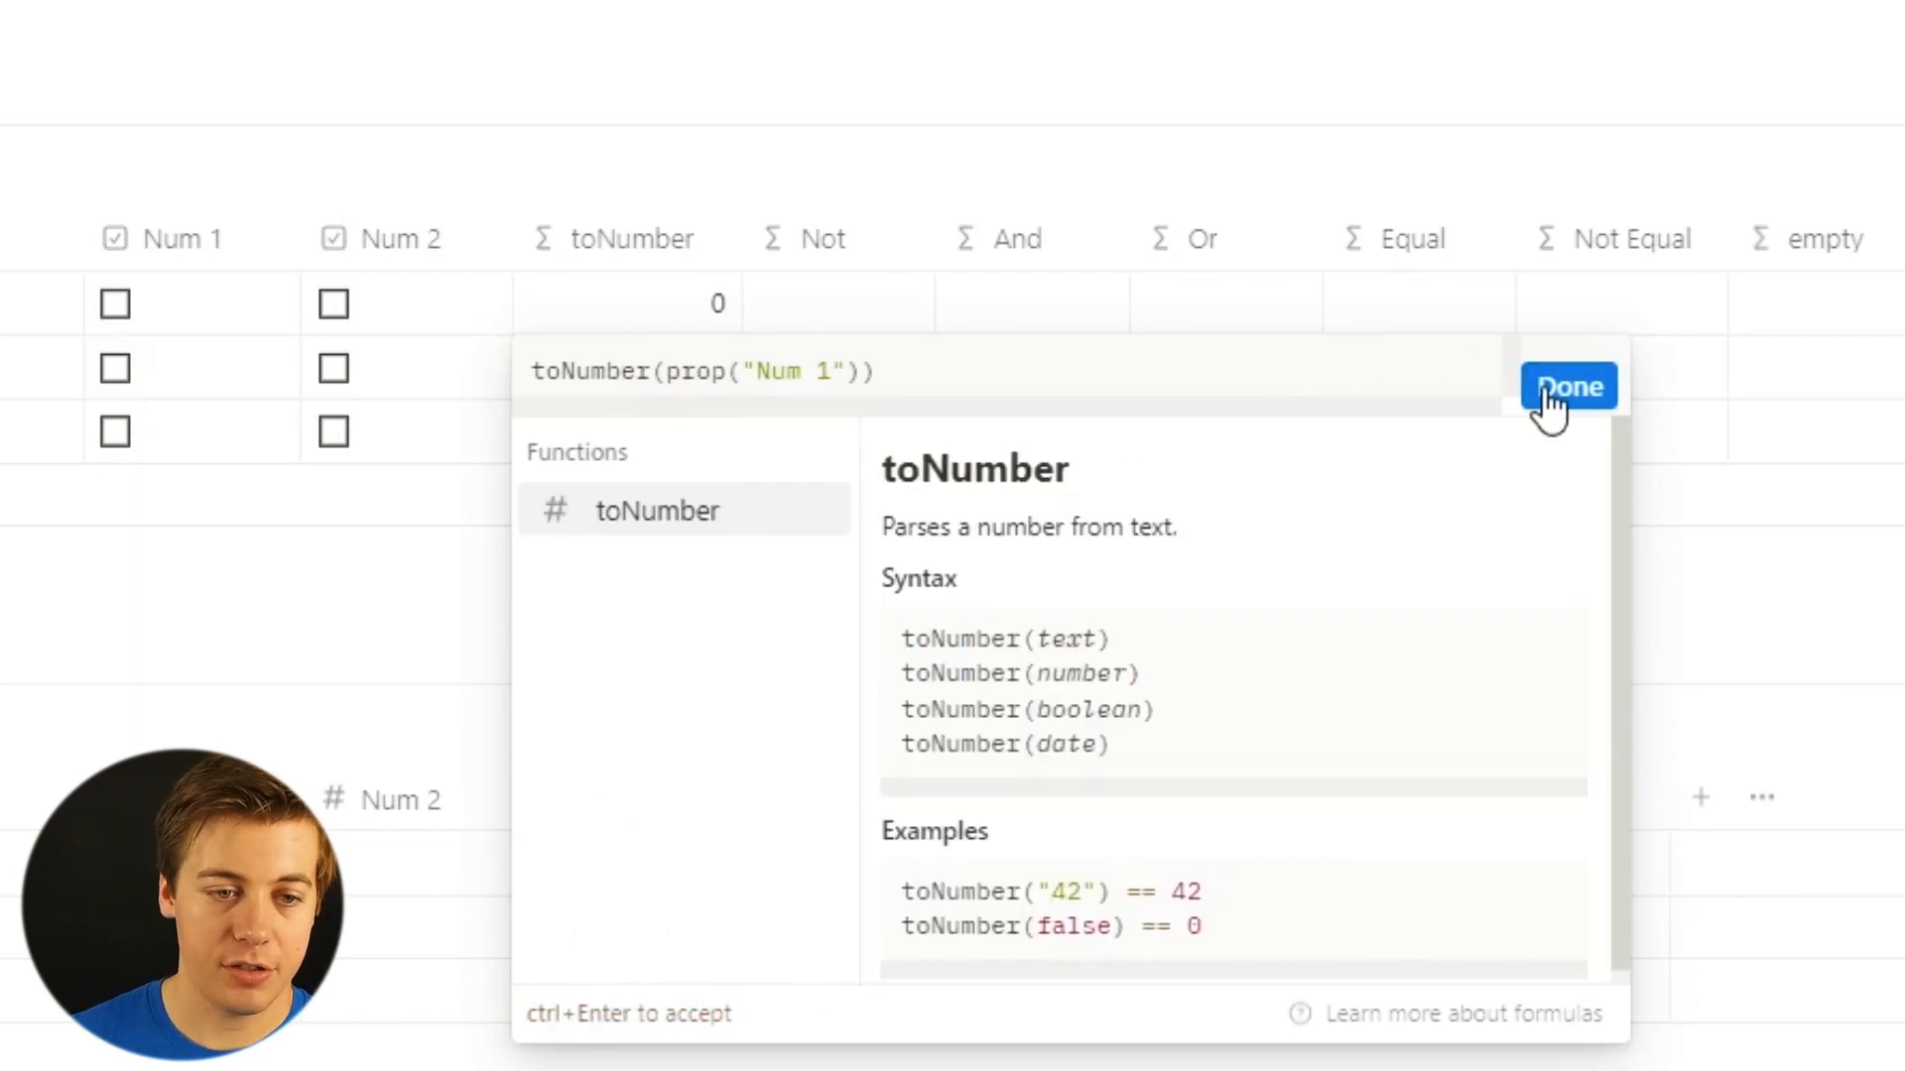
left_click(1539, 396)
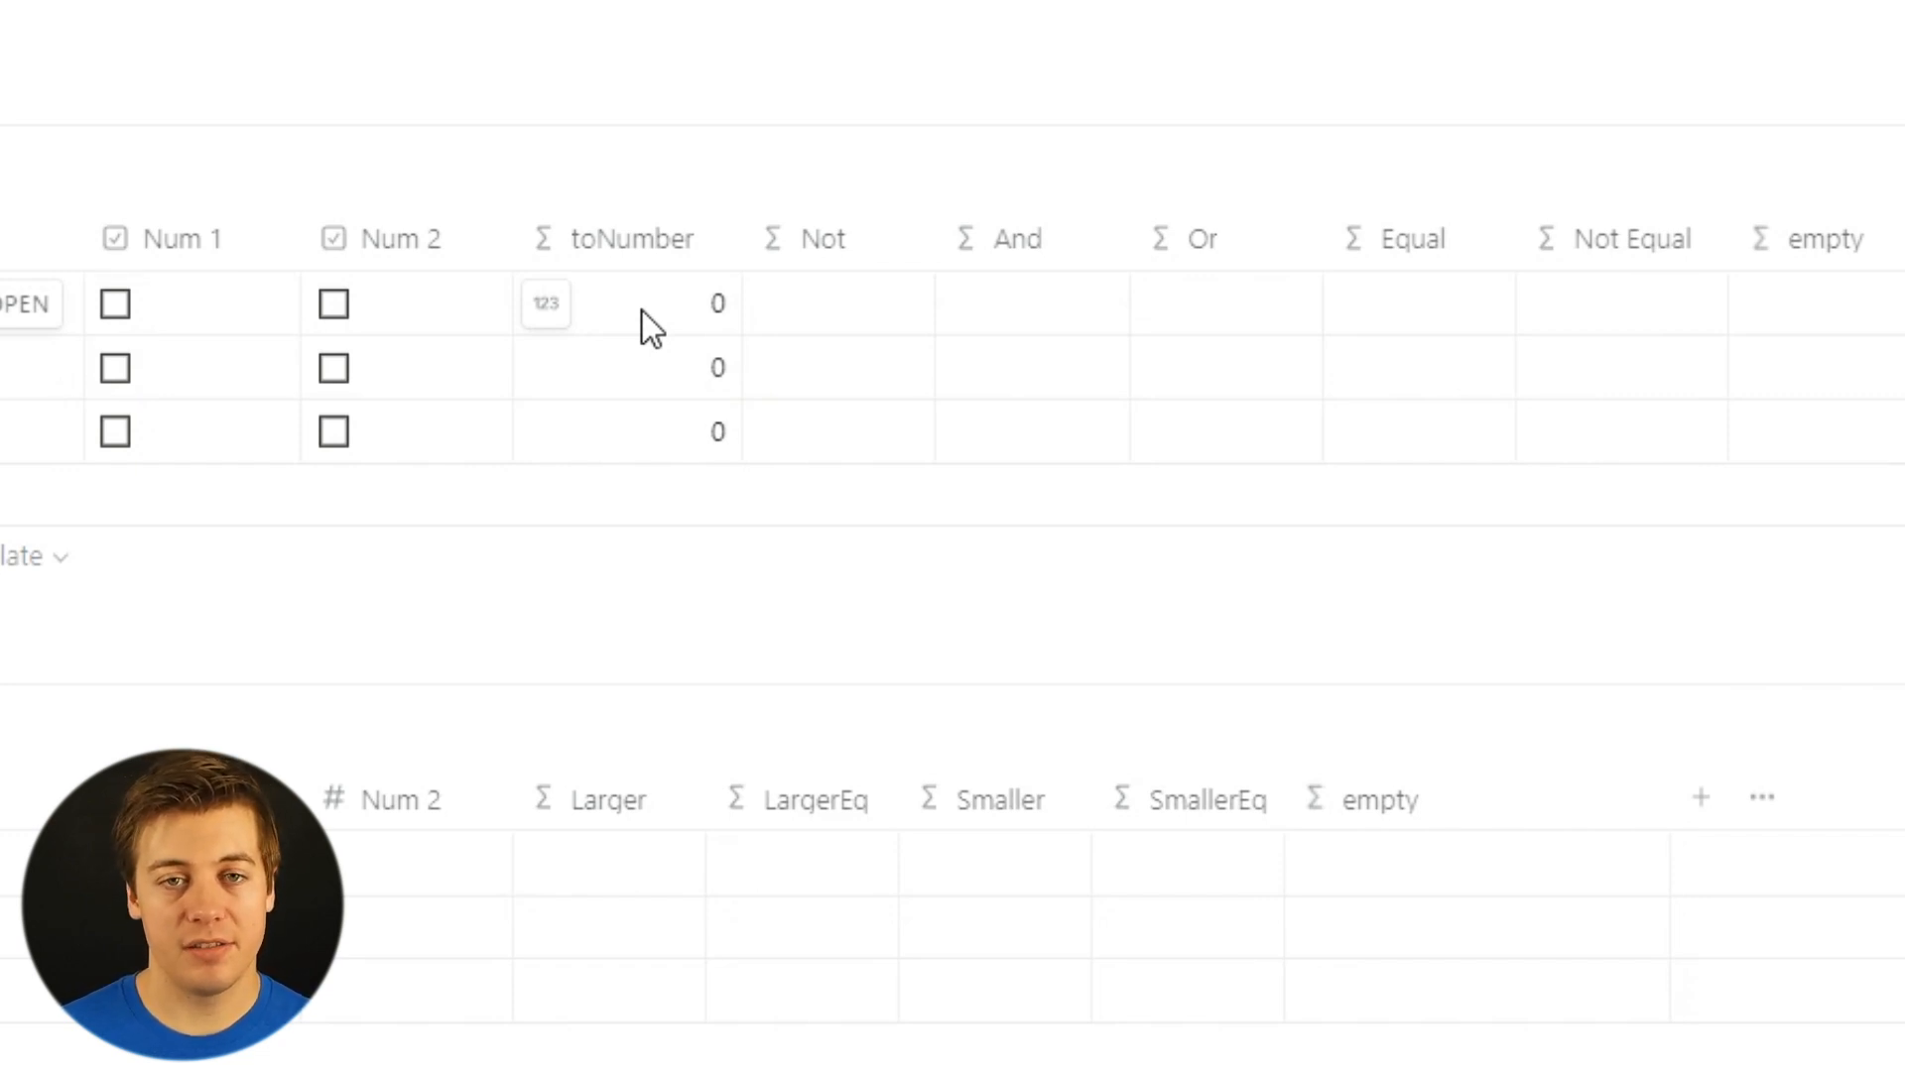
Test the toNumber formula by checking the Num 1 boxes in all three rows and unchecking them again.
left_click(116, 310)
left_click(116, 369)
left_click(114, 433)
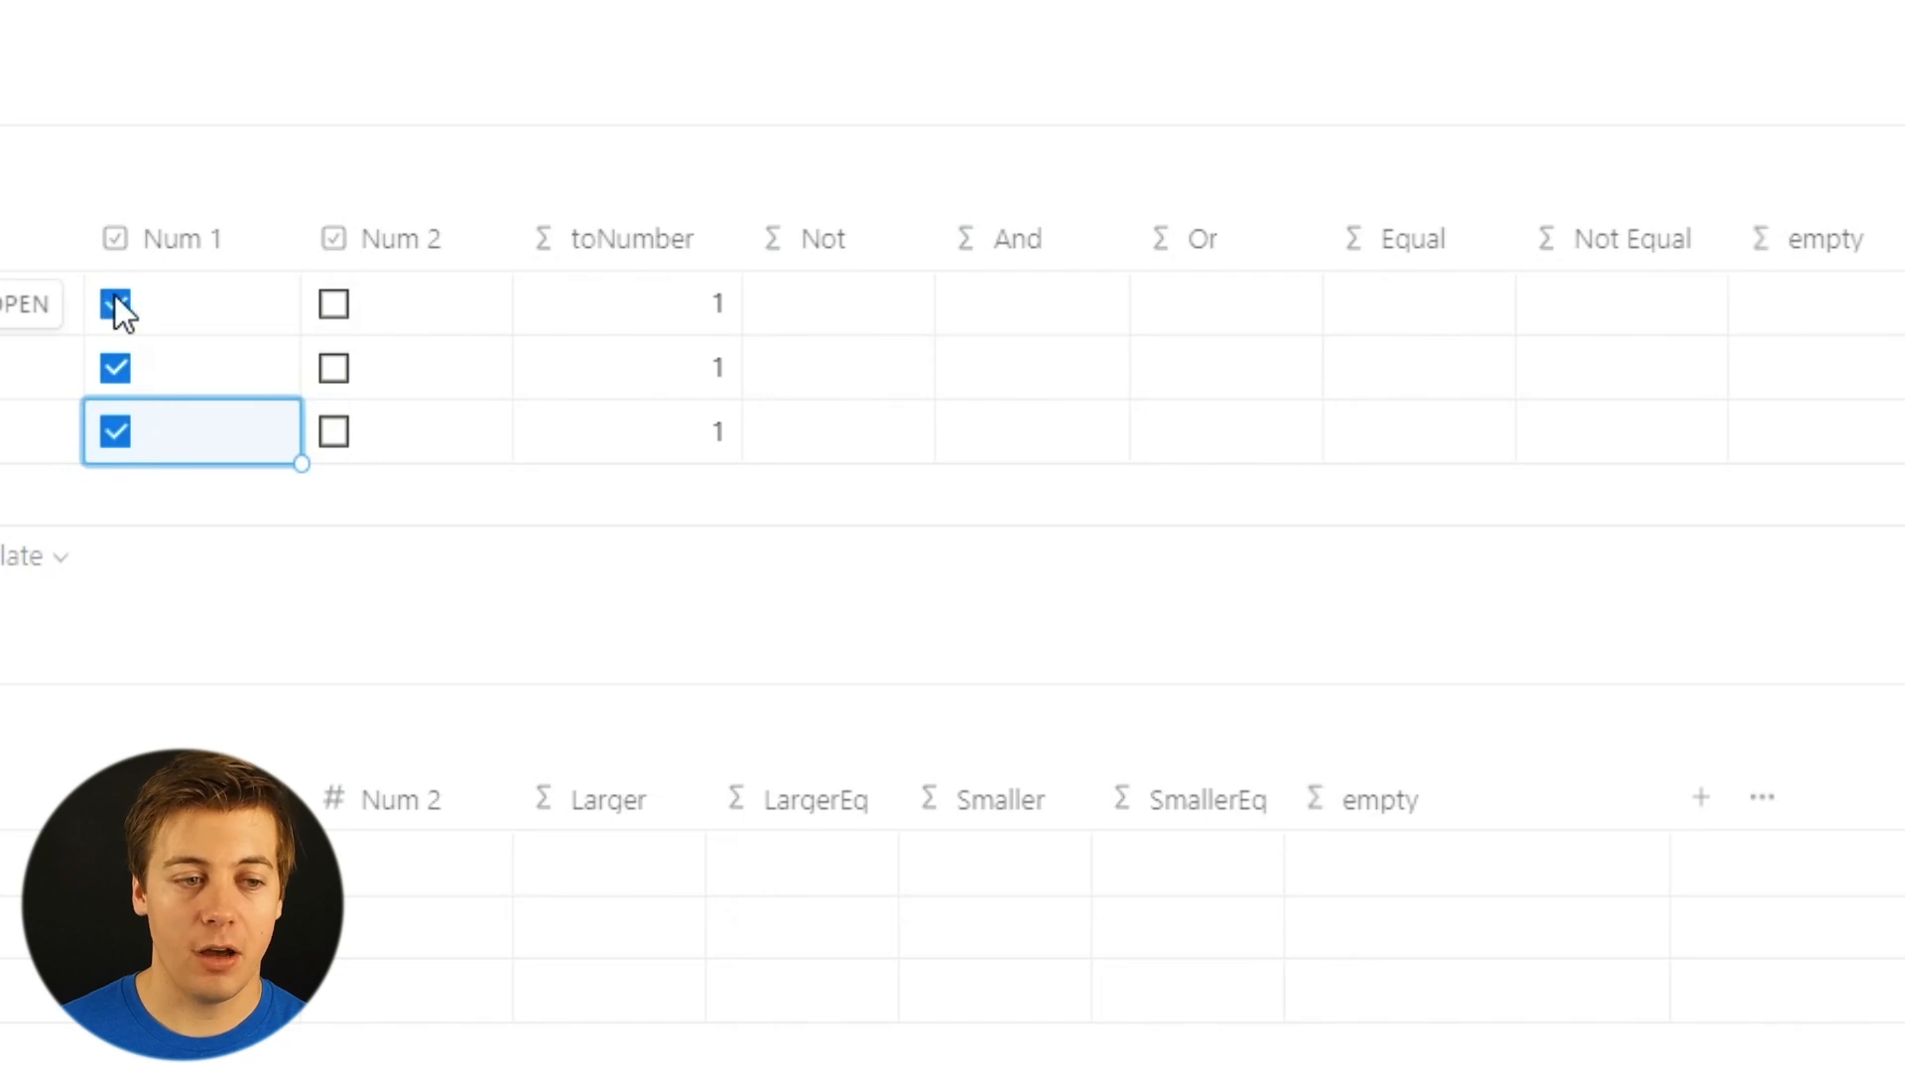
left_click(115, 298)
left_click(117, 369)
left_click(115, 433)
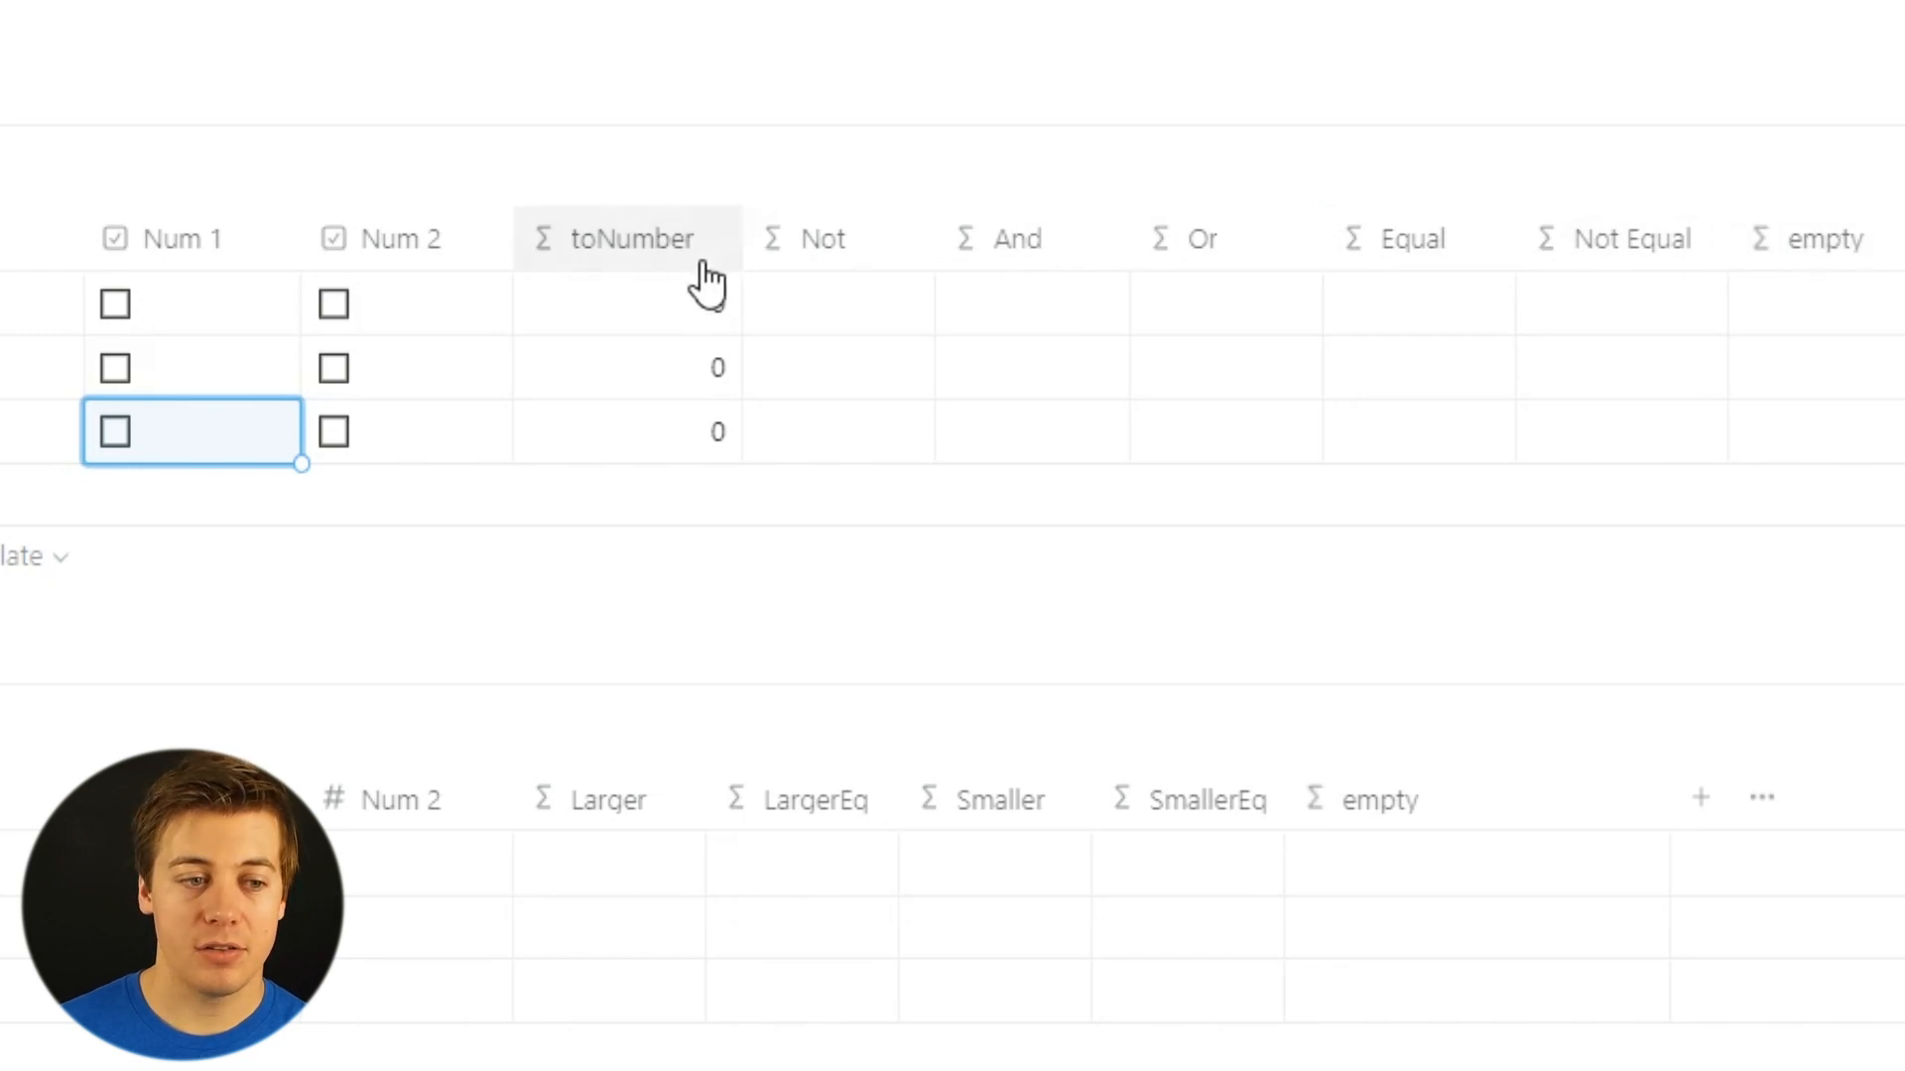
Enter not(prop("Num 1")) as the Not column's formula and accept it.
left_click(854, 297)
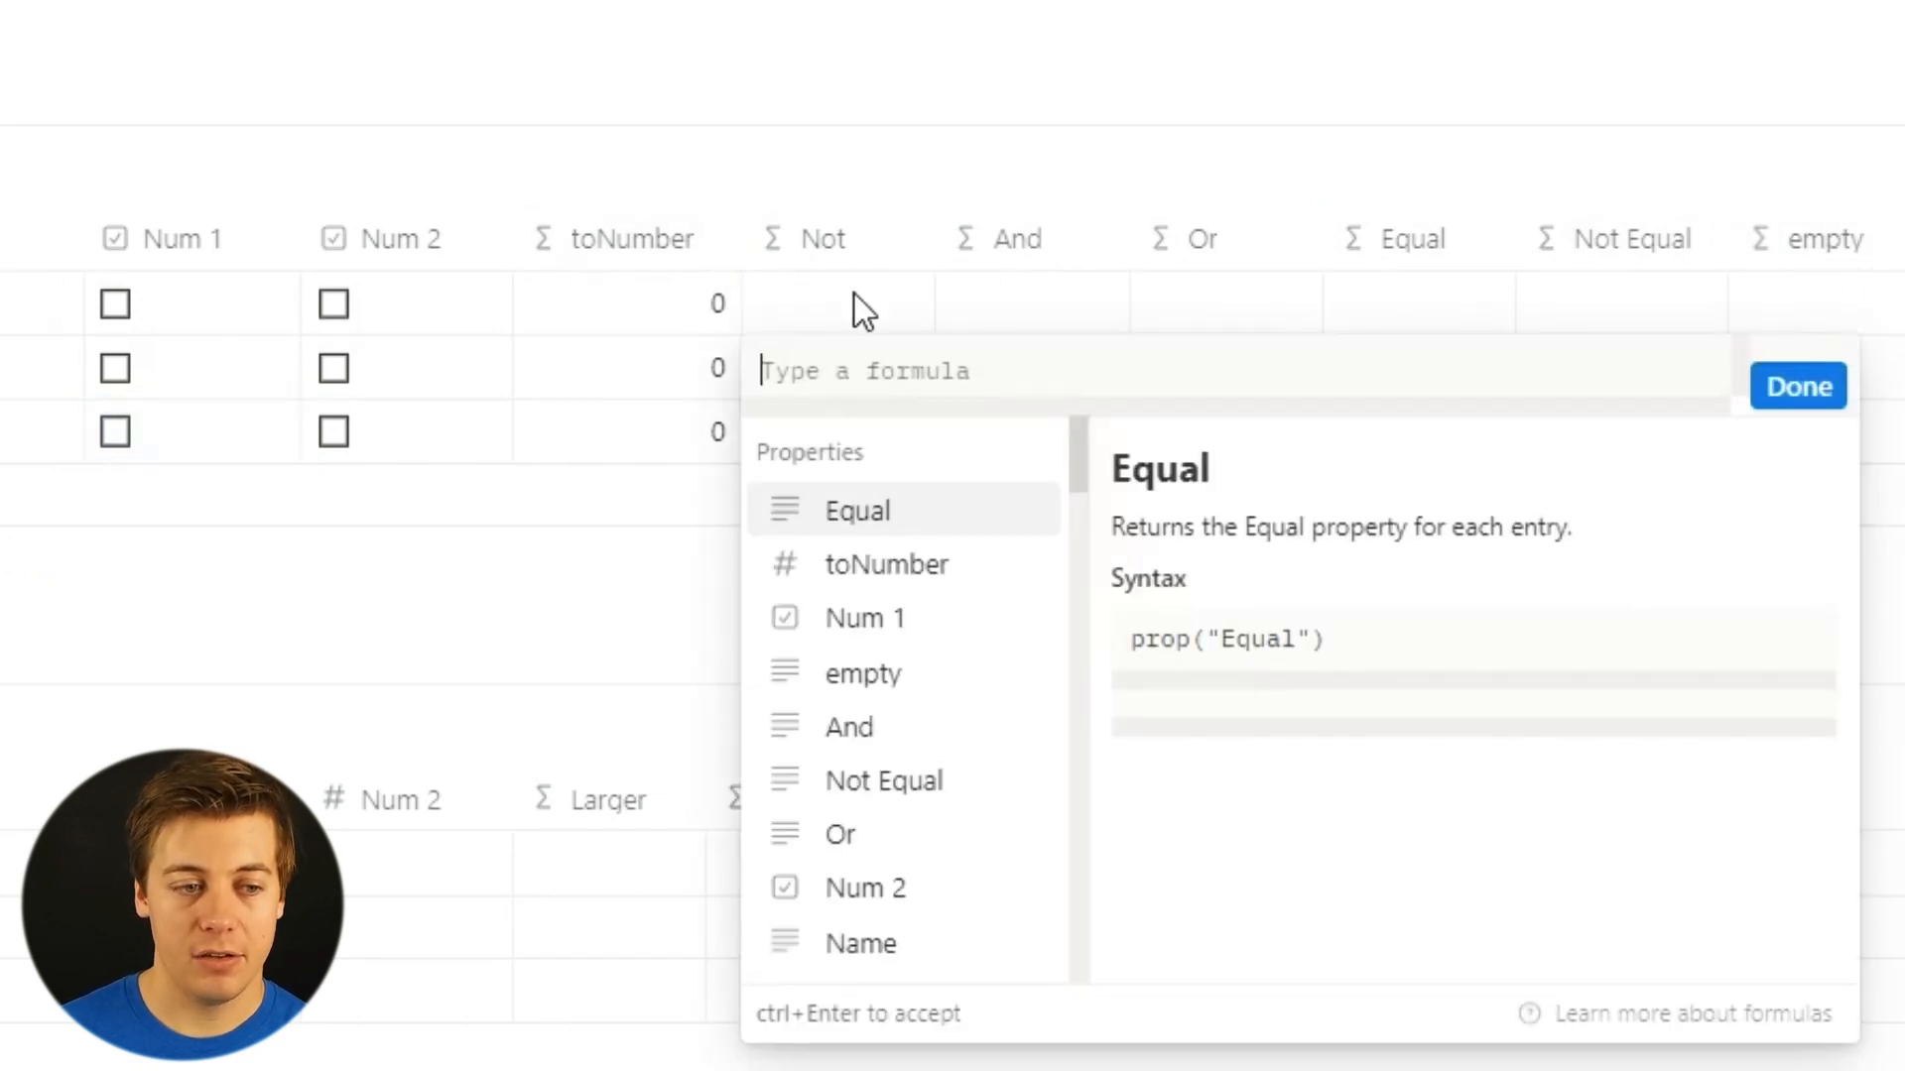
type("Not")
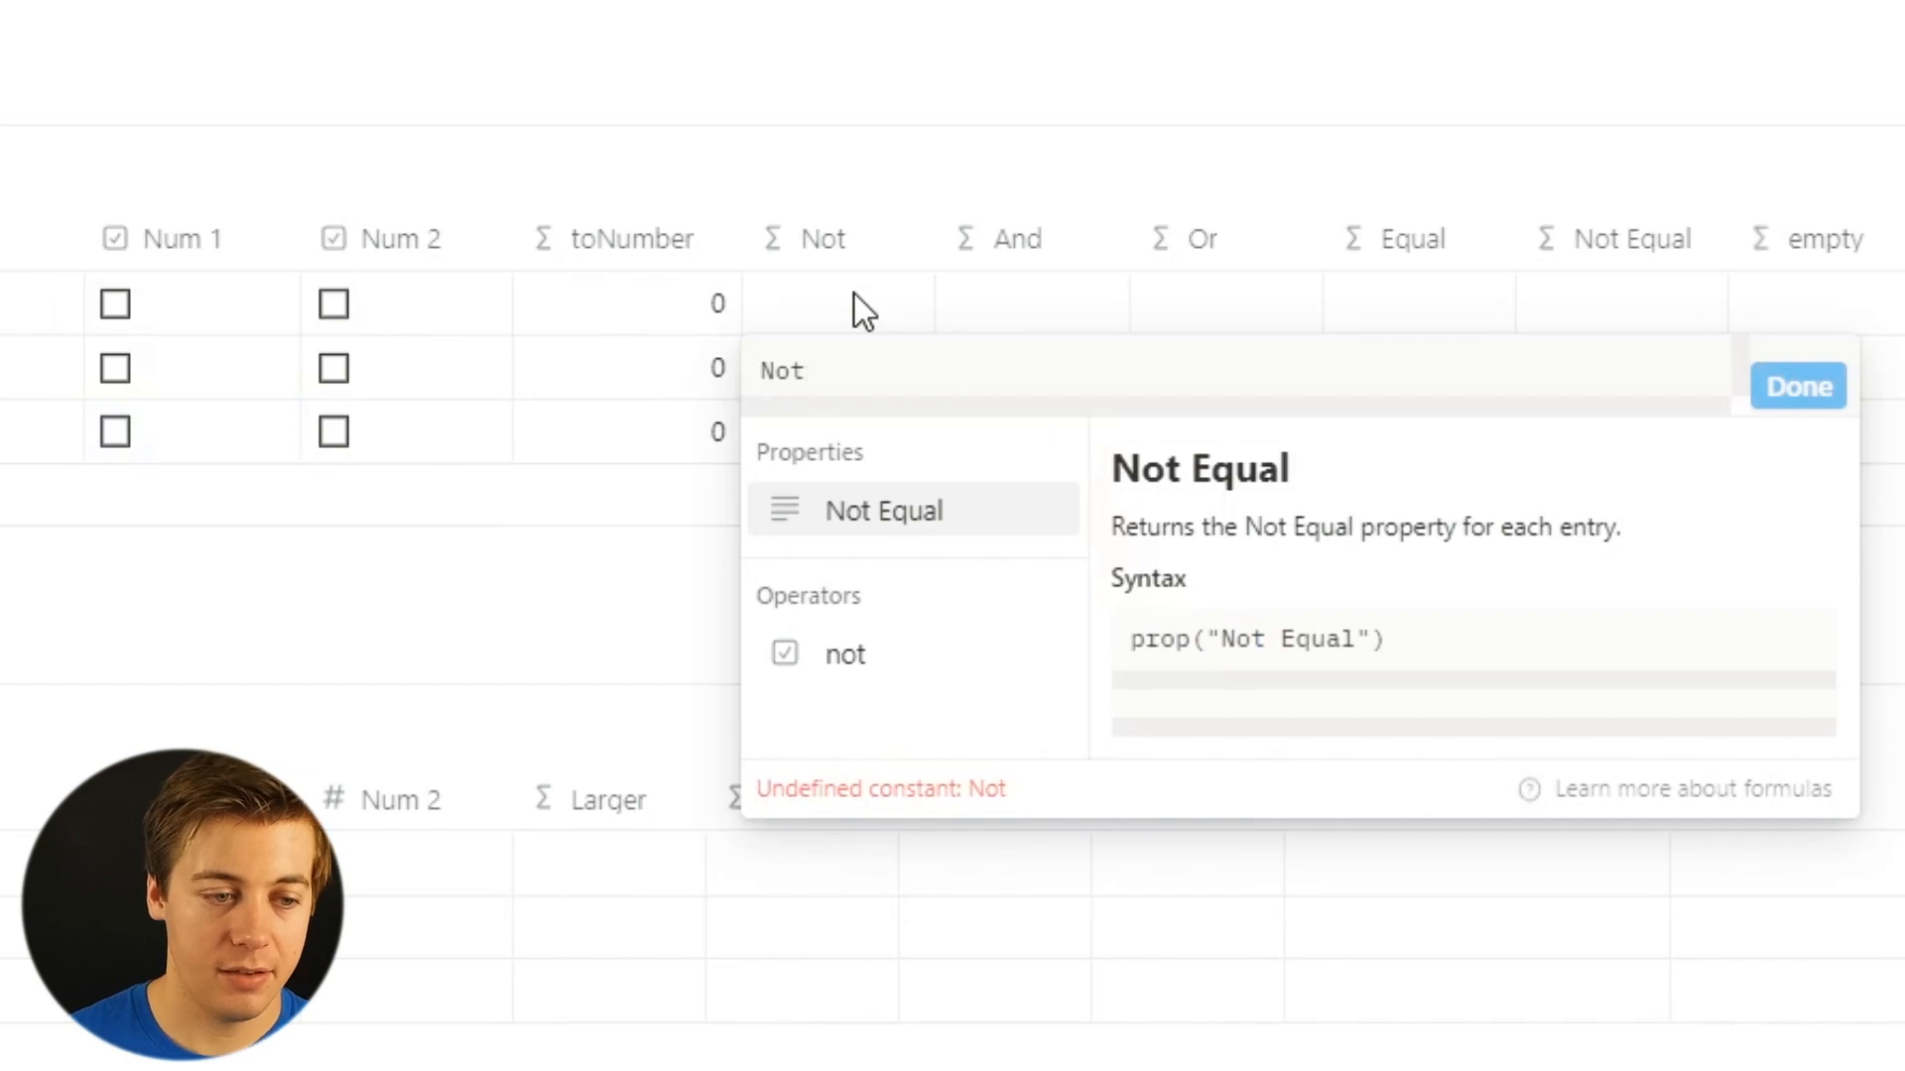
left_click(843, 657)
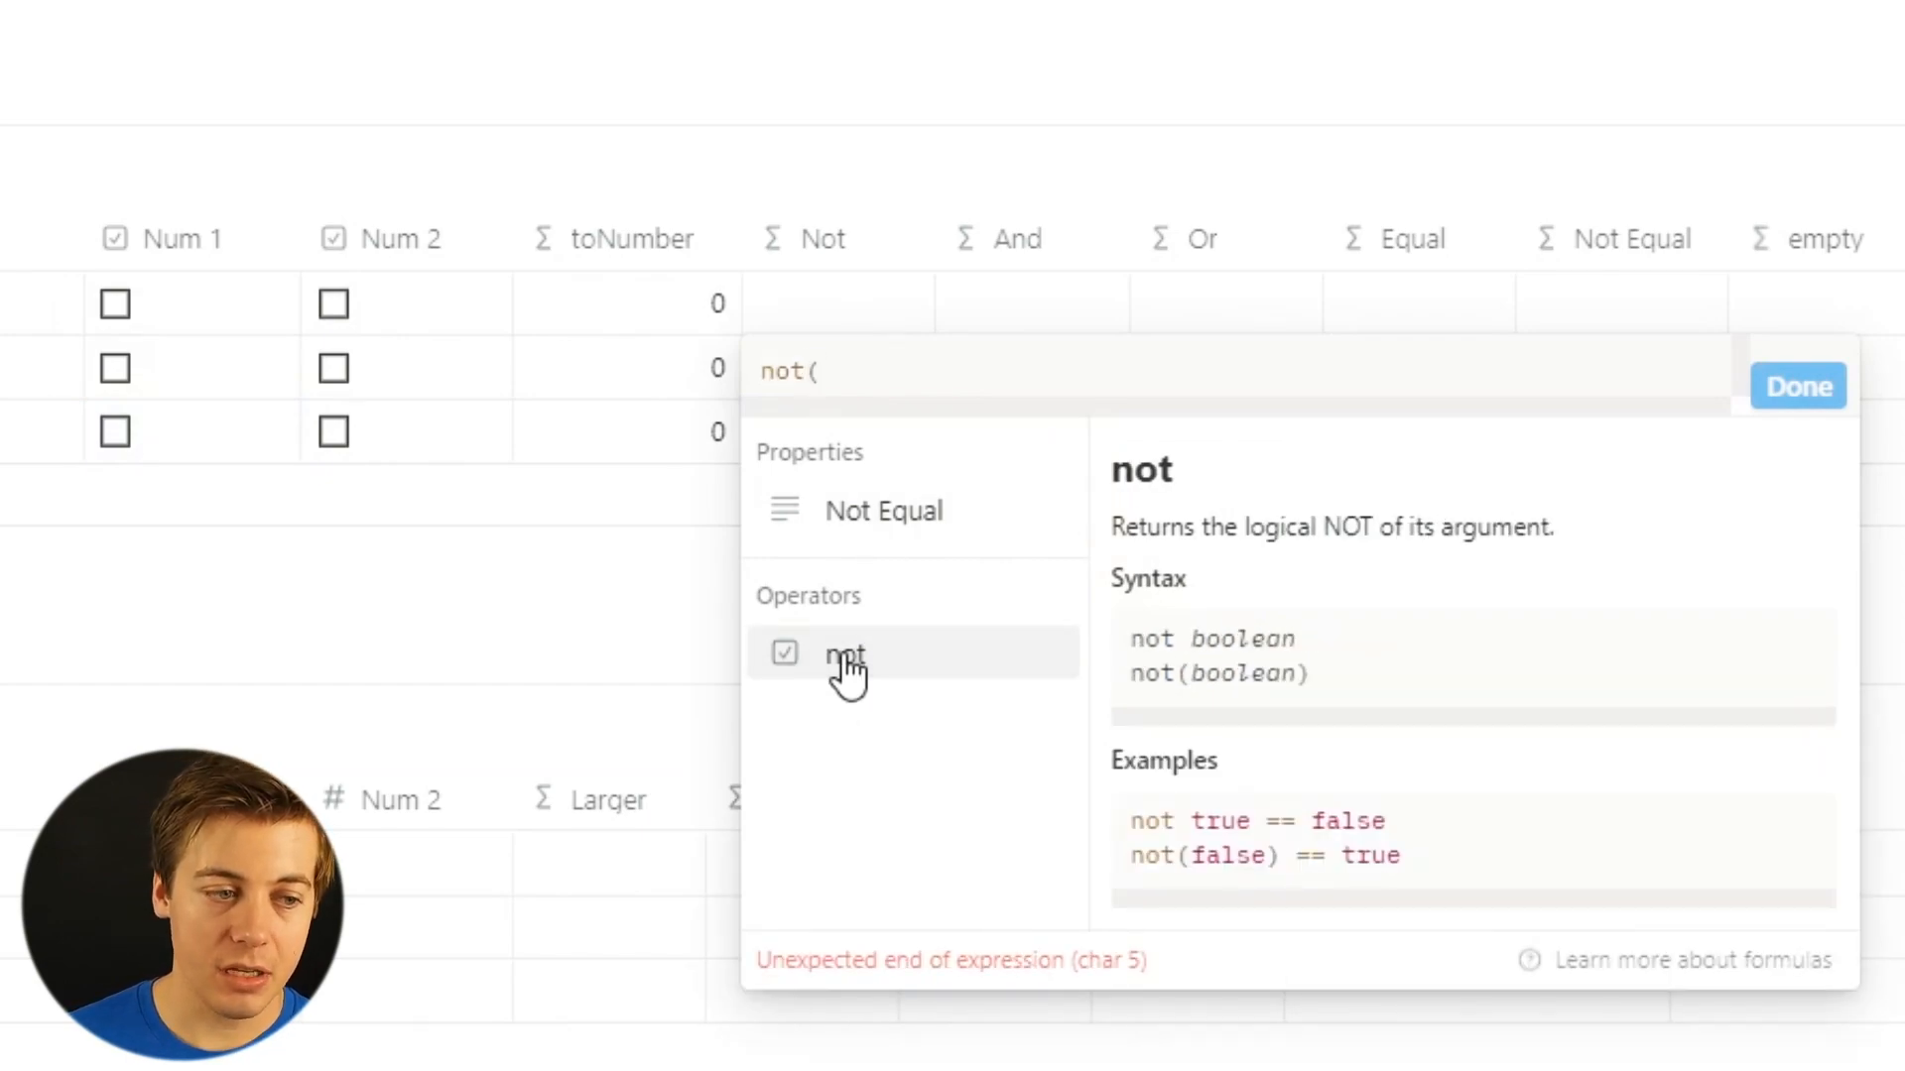
type("Num")
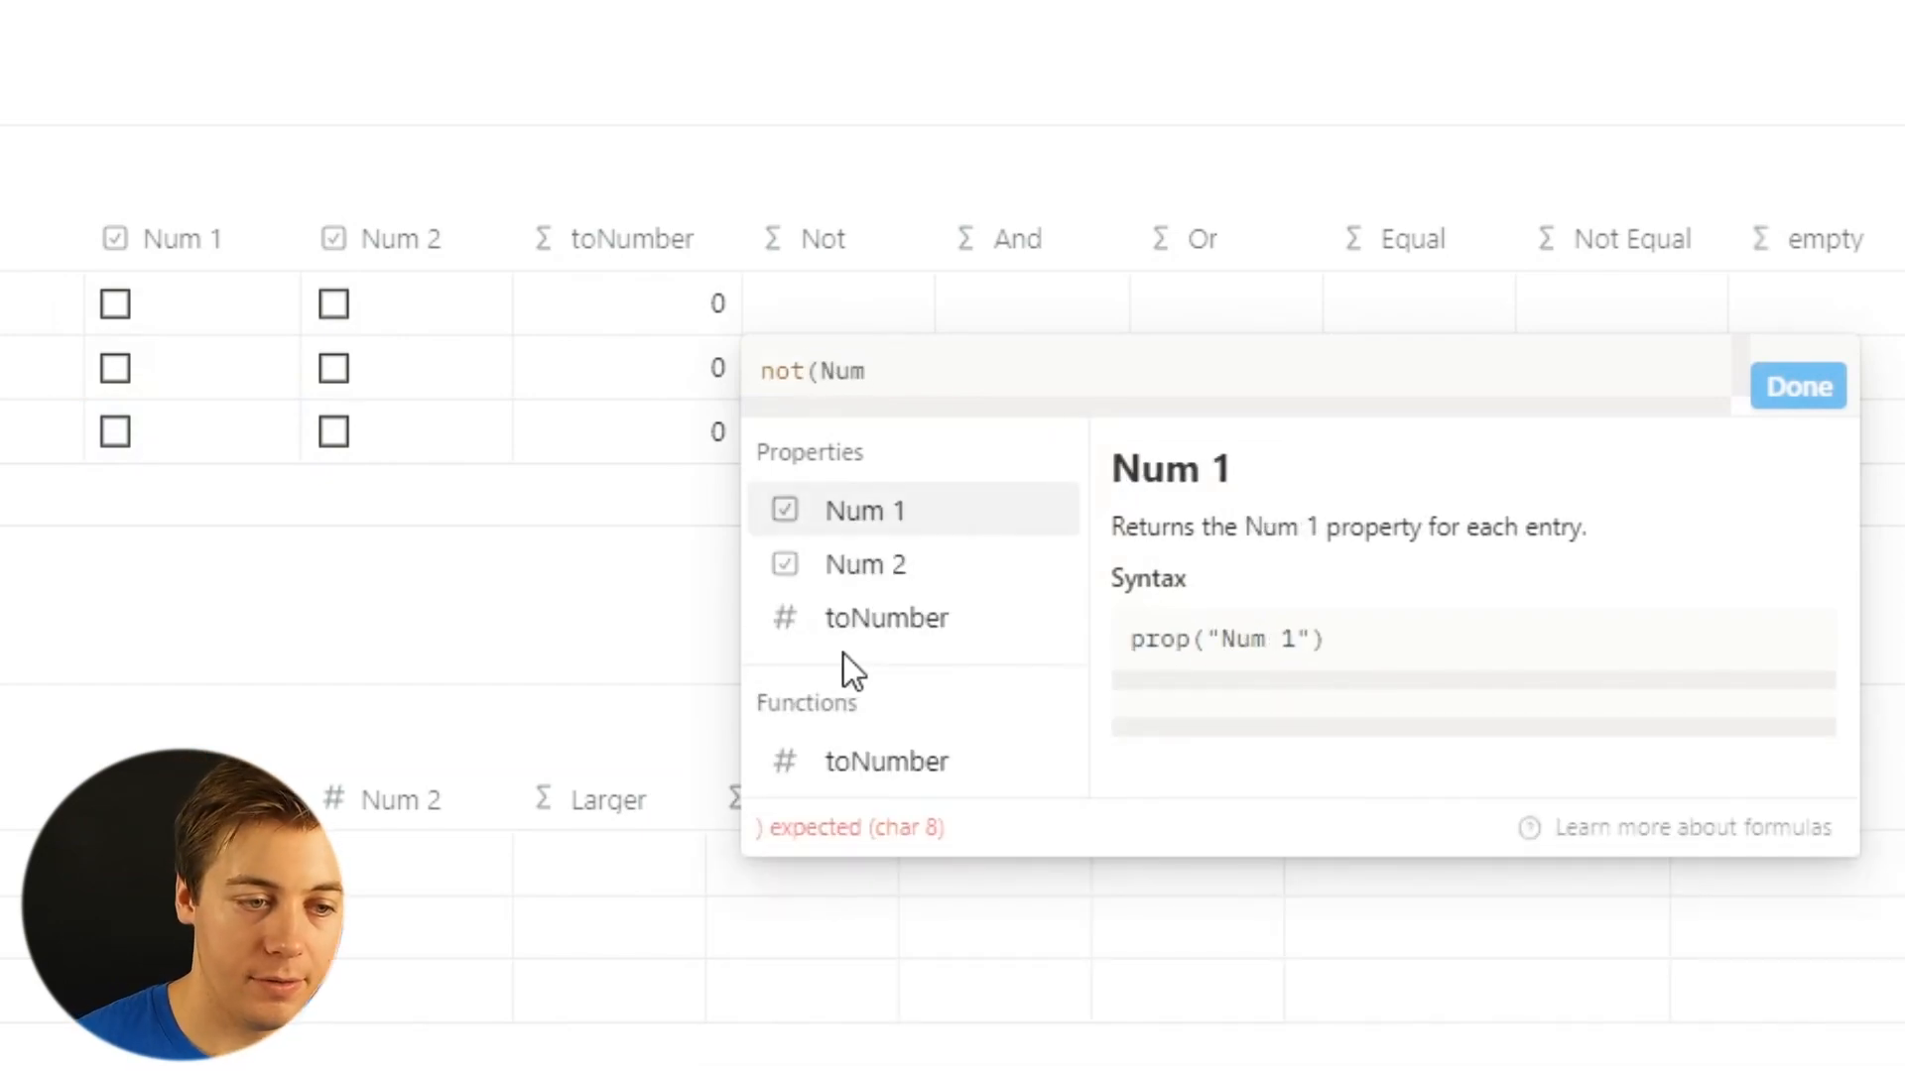
left_click(907, 524)
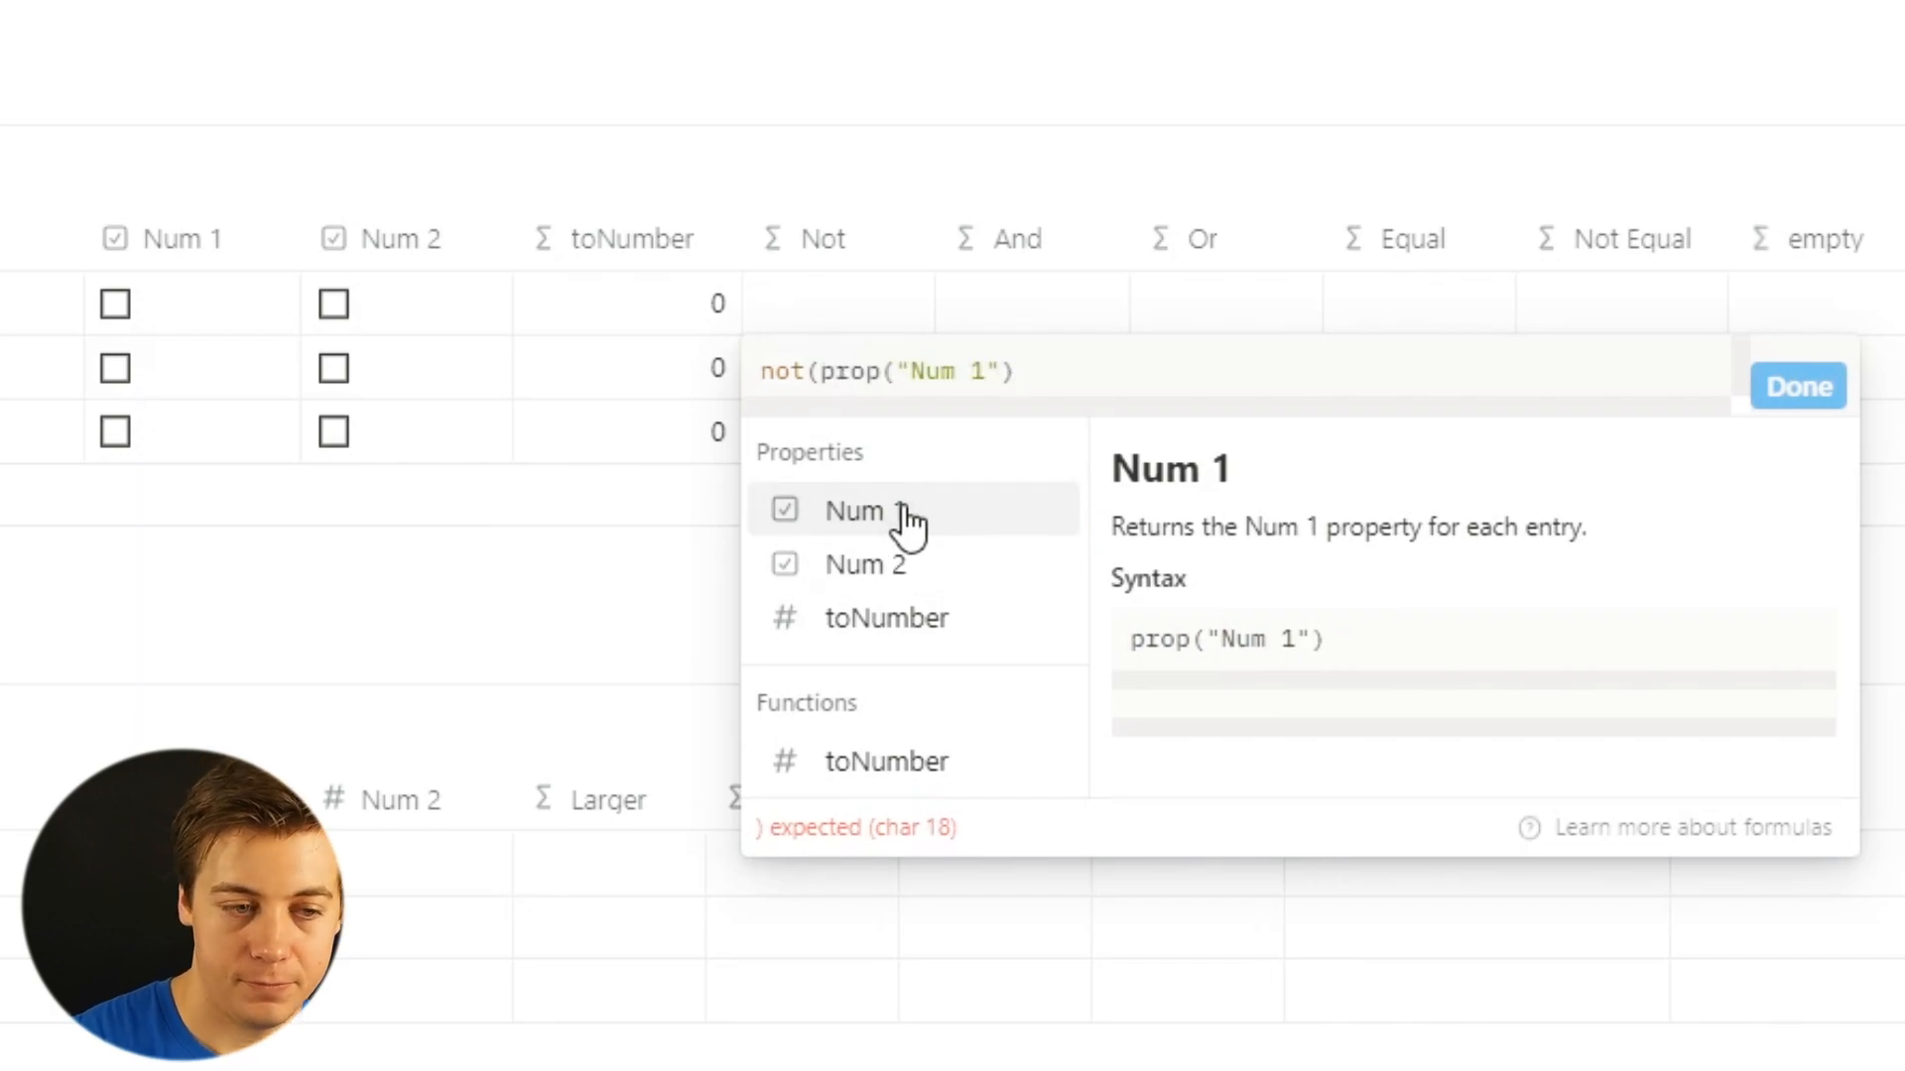
type(")")
left_click(1804, 389)
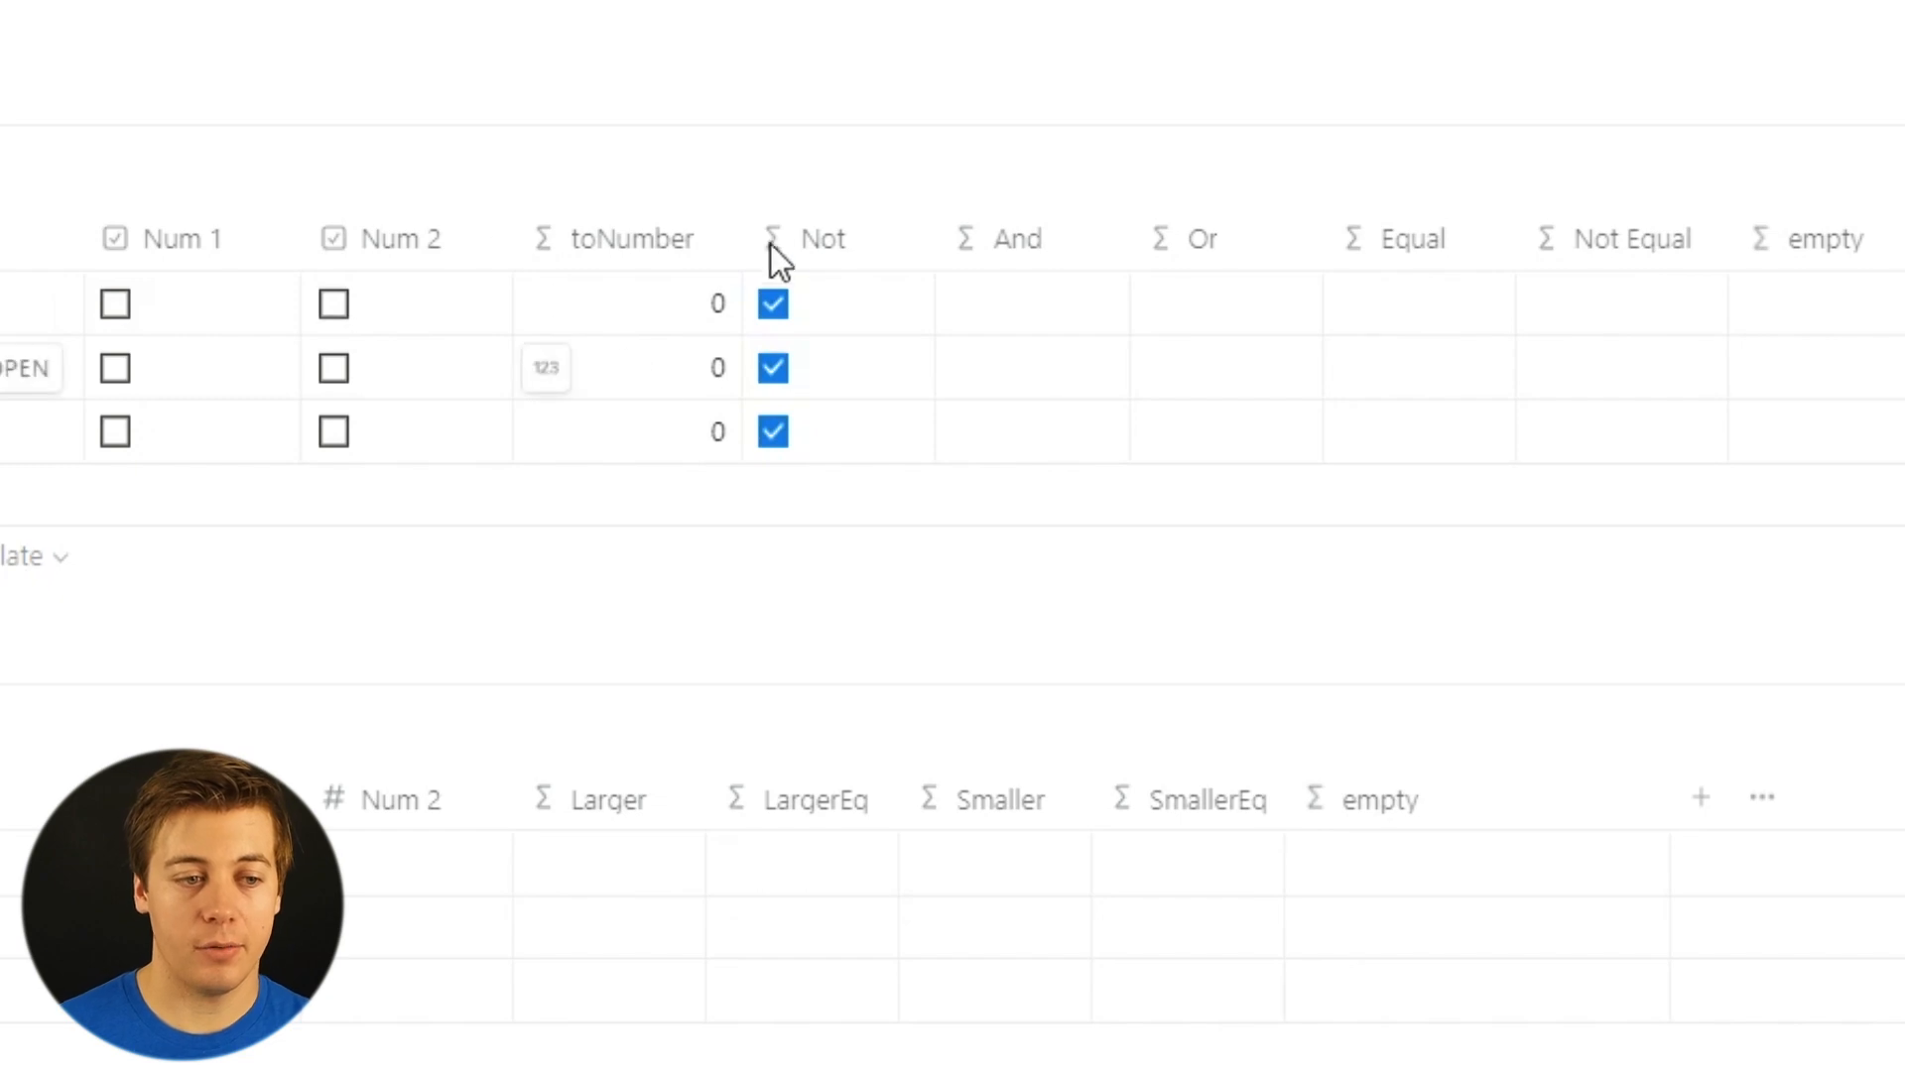
Test the Not formula by checking all three Num 1 boxes and clearing them again.
left_click(113, 305)
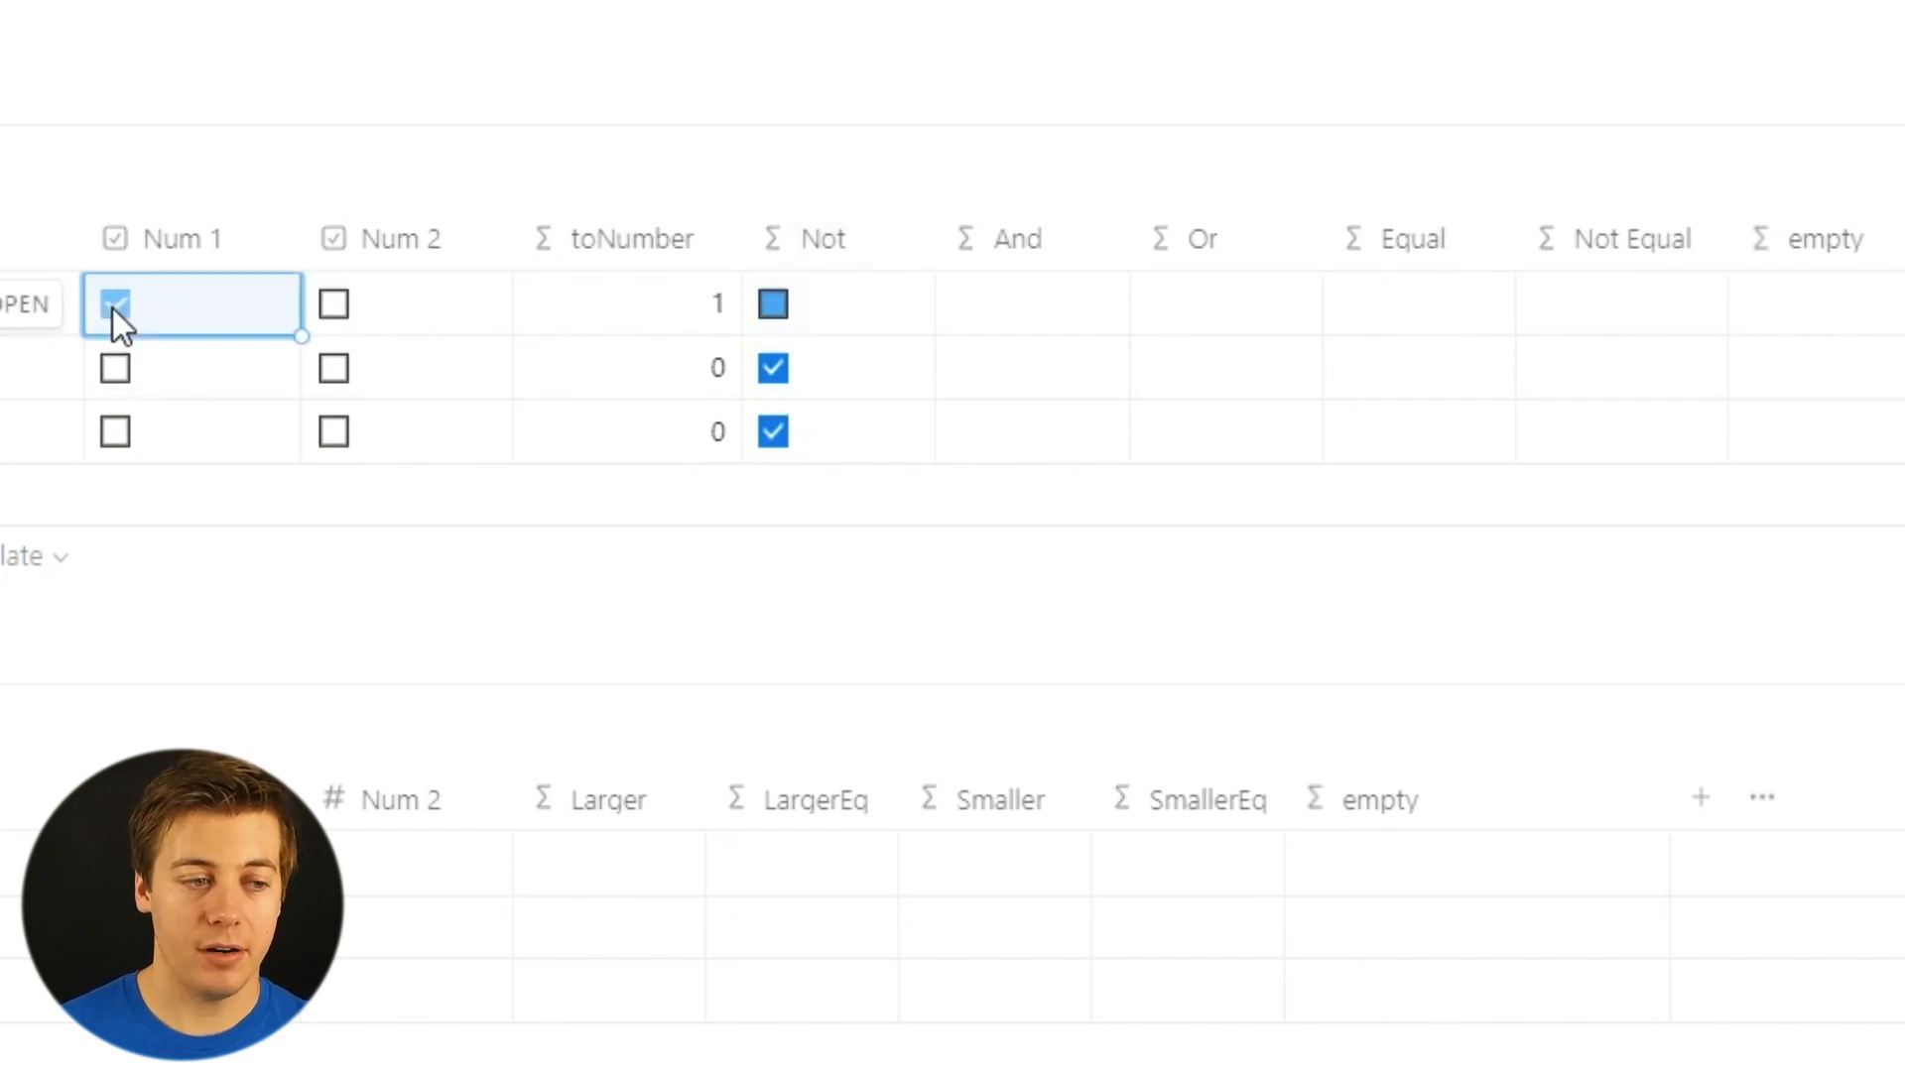
left_click(119, 366)
left_click(123, 428)
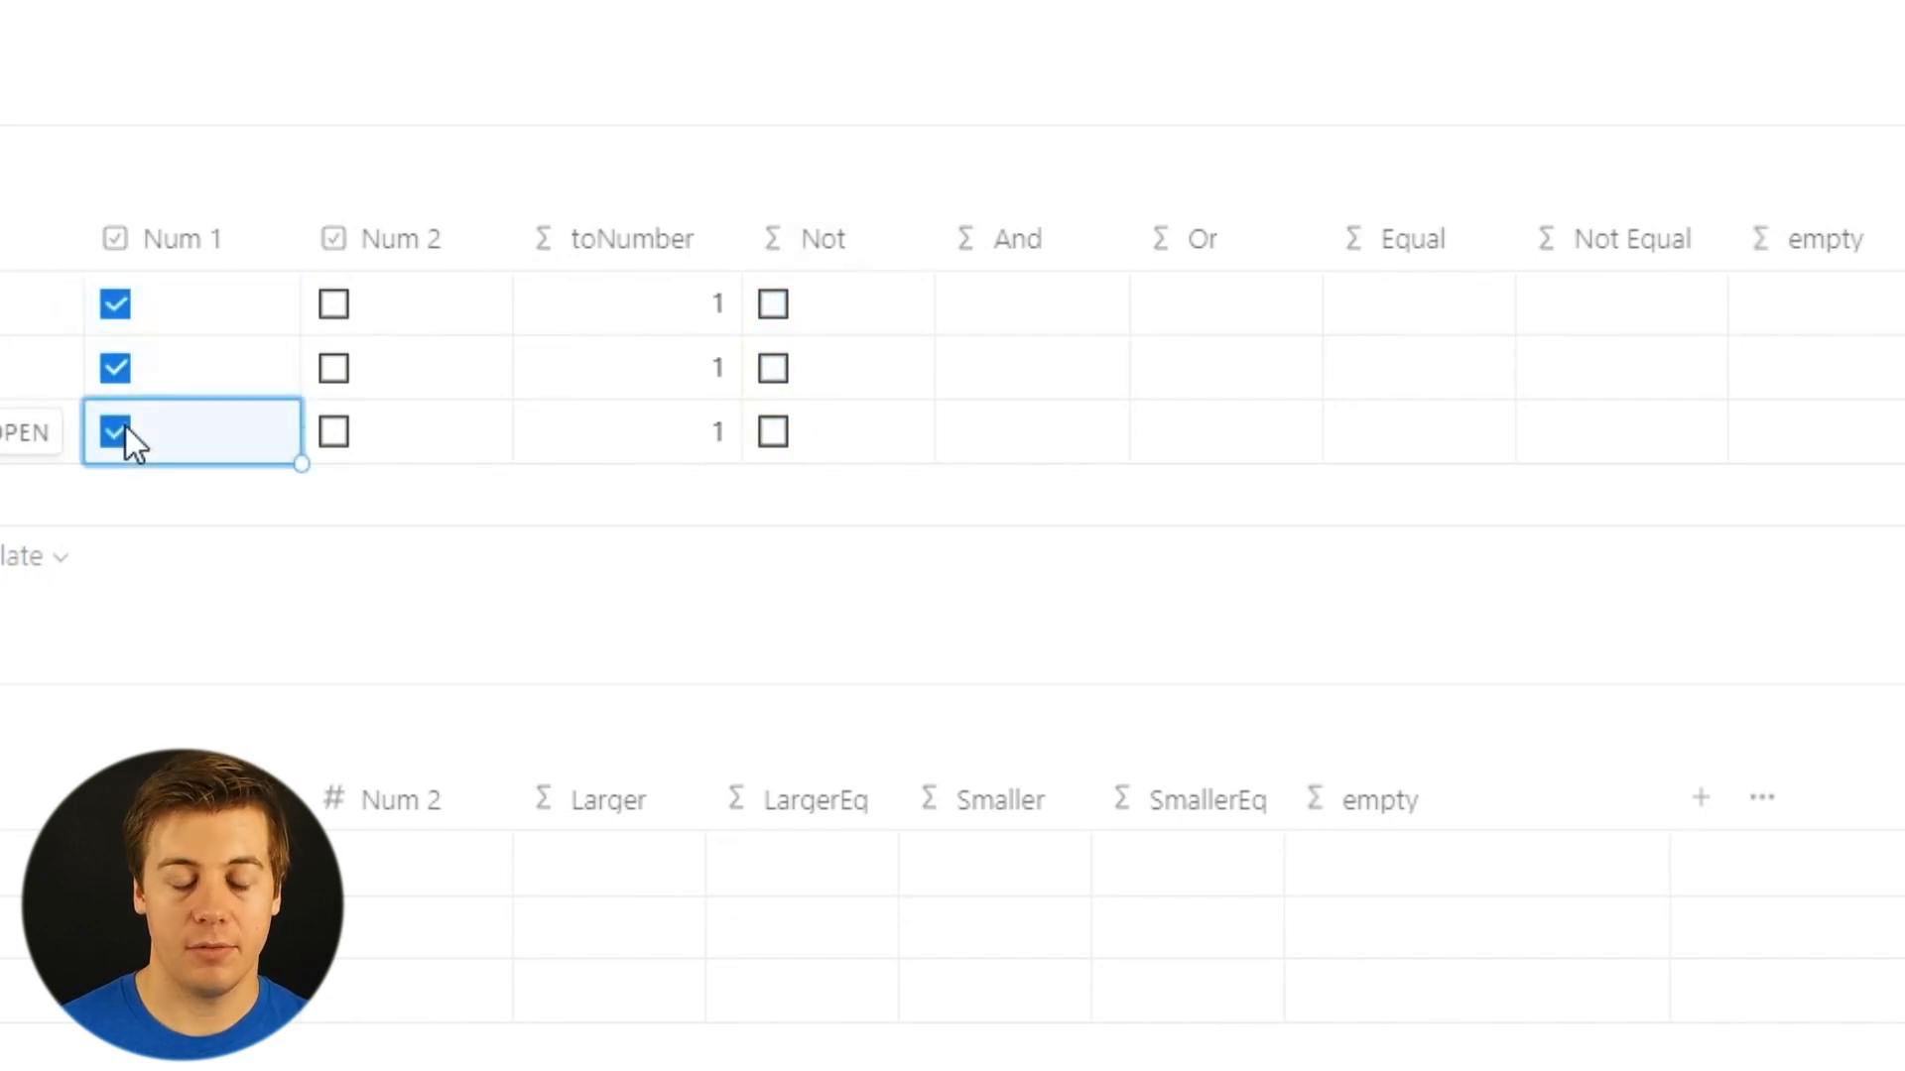
left_click(125, 429)
left_click(113, 369)
left_click(111, 304)
Enter and(prop("Num 1"),prop("Num 2")) as the And column's formula and accept it.
left_click(967, 304)
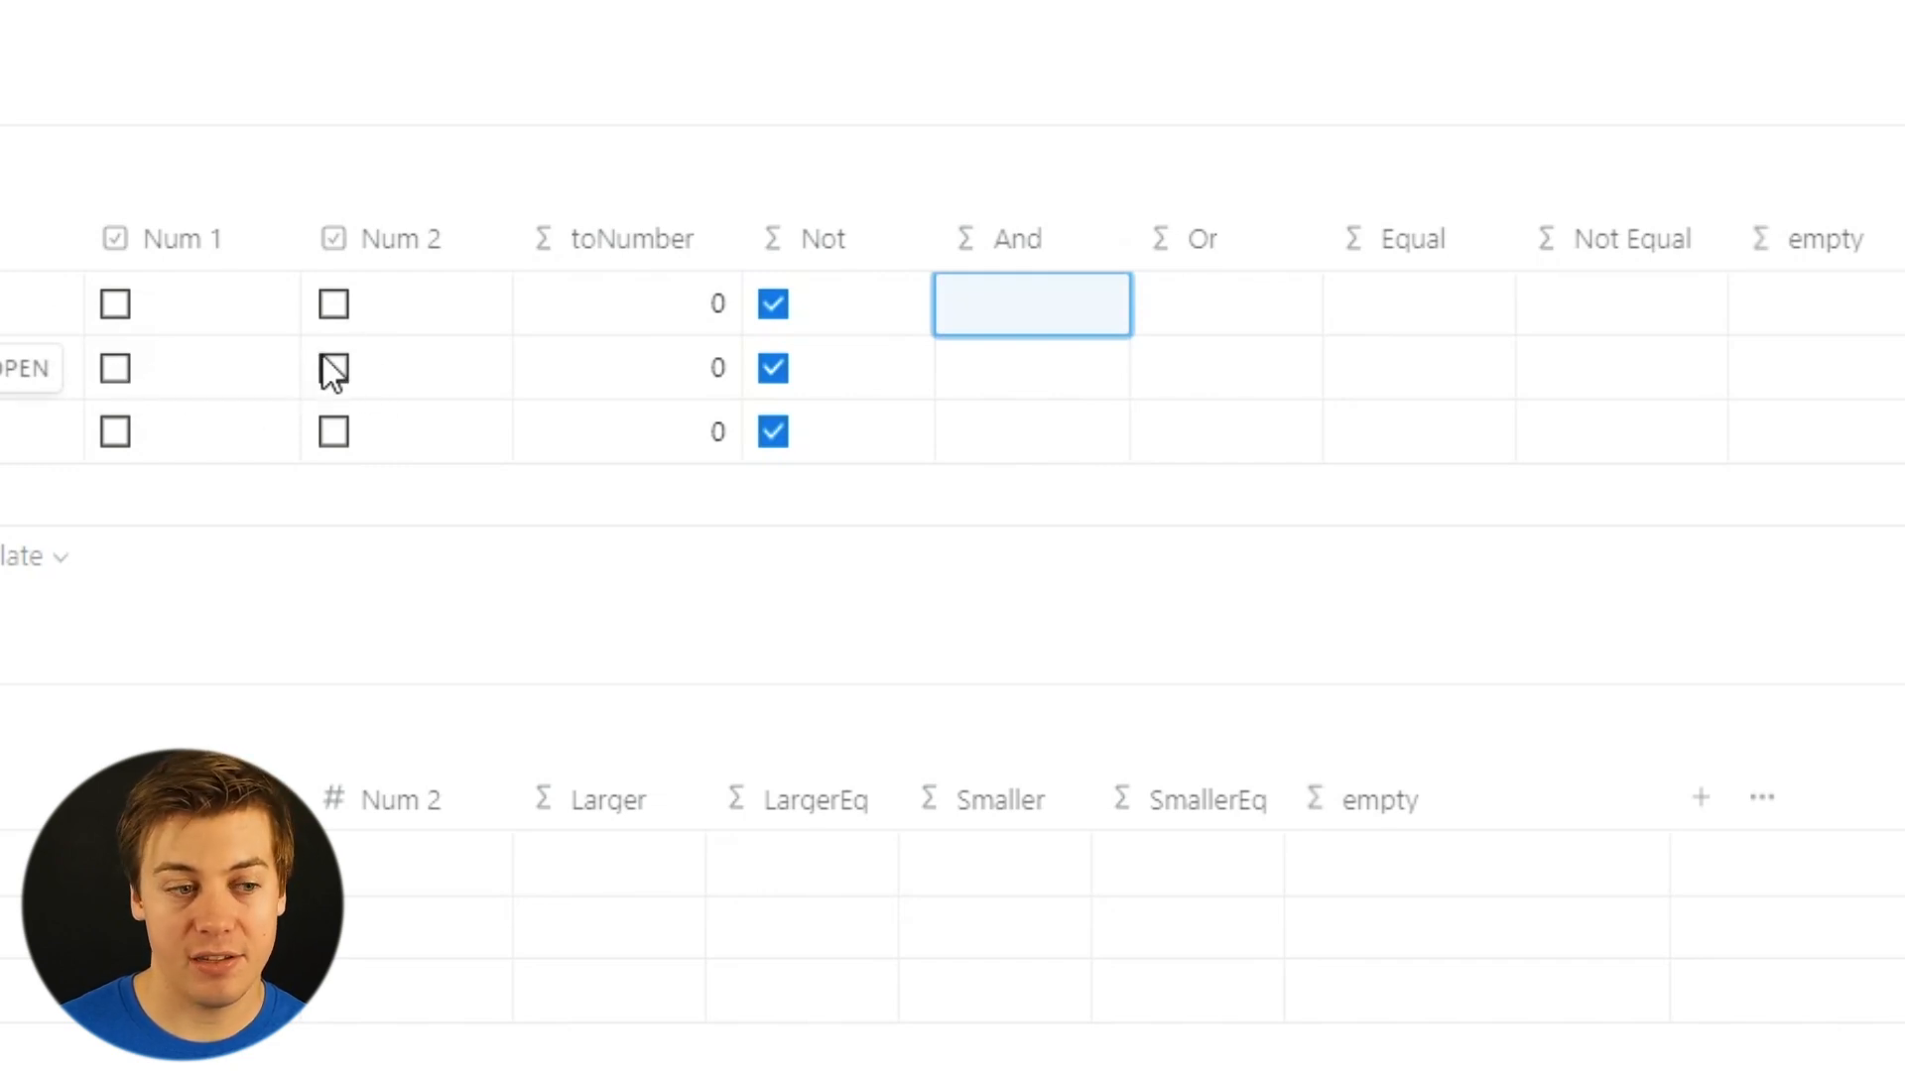
left_click(1026, 291)
type("A")
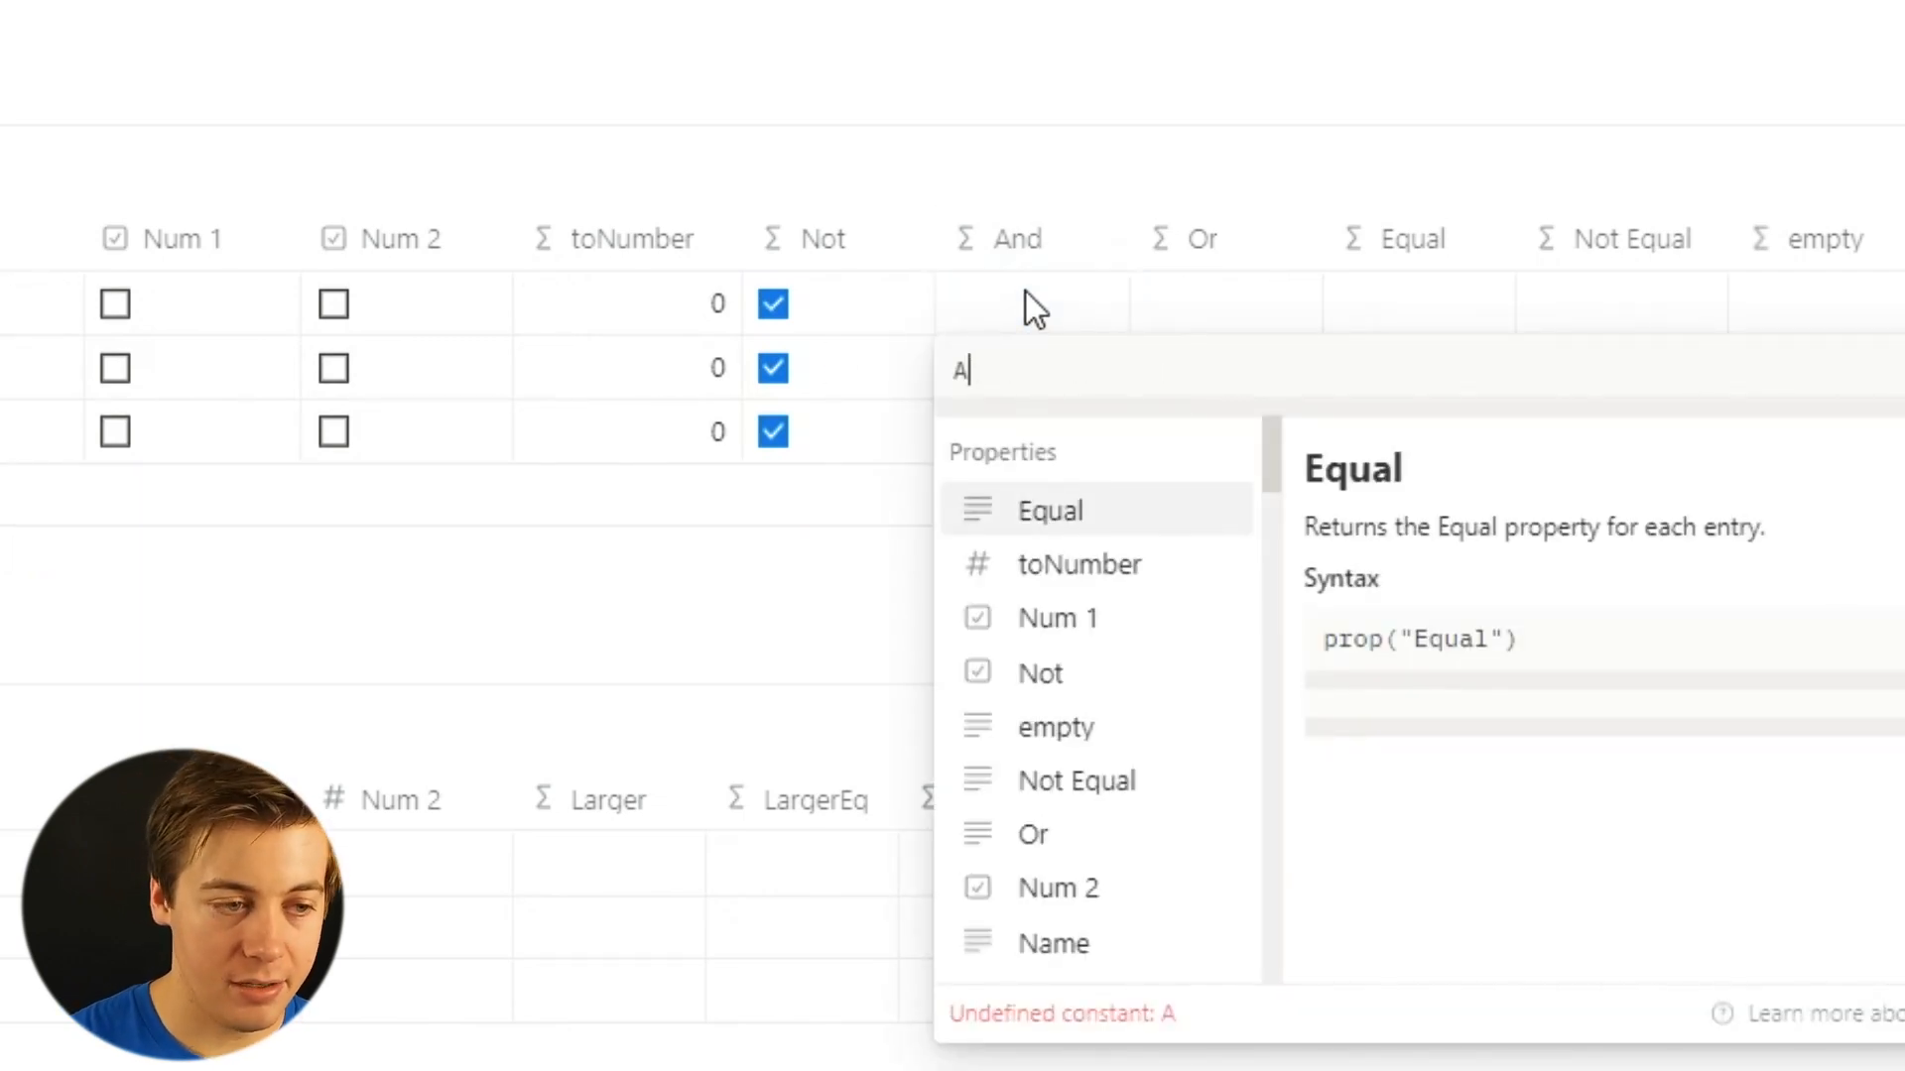
type("nd")
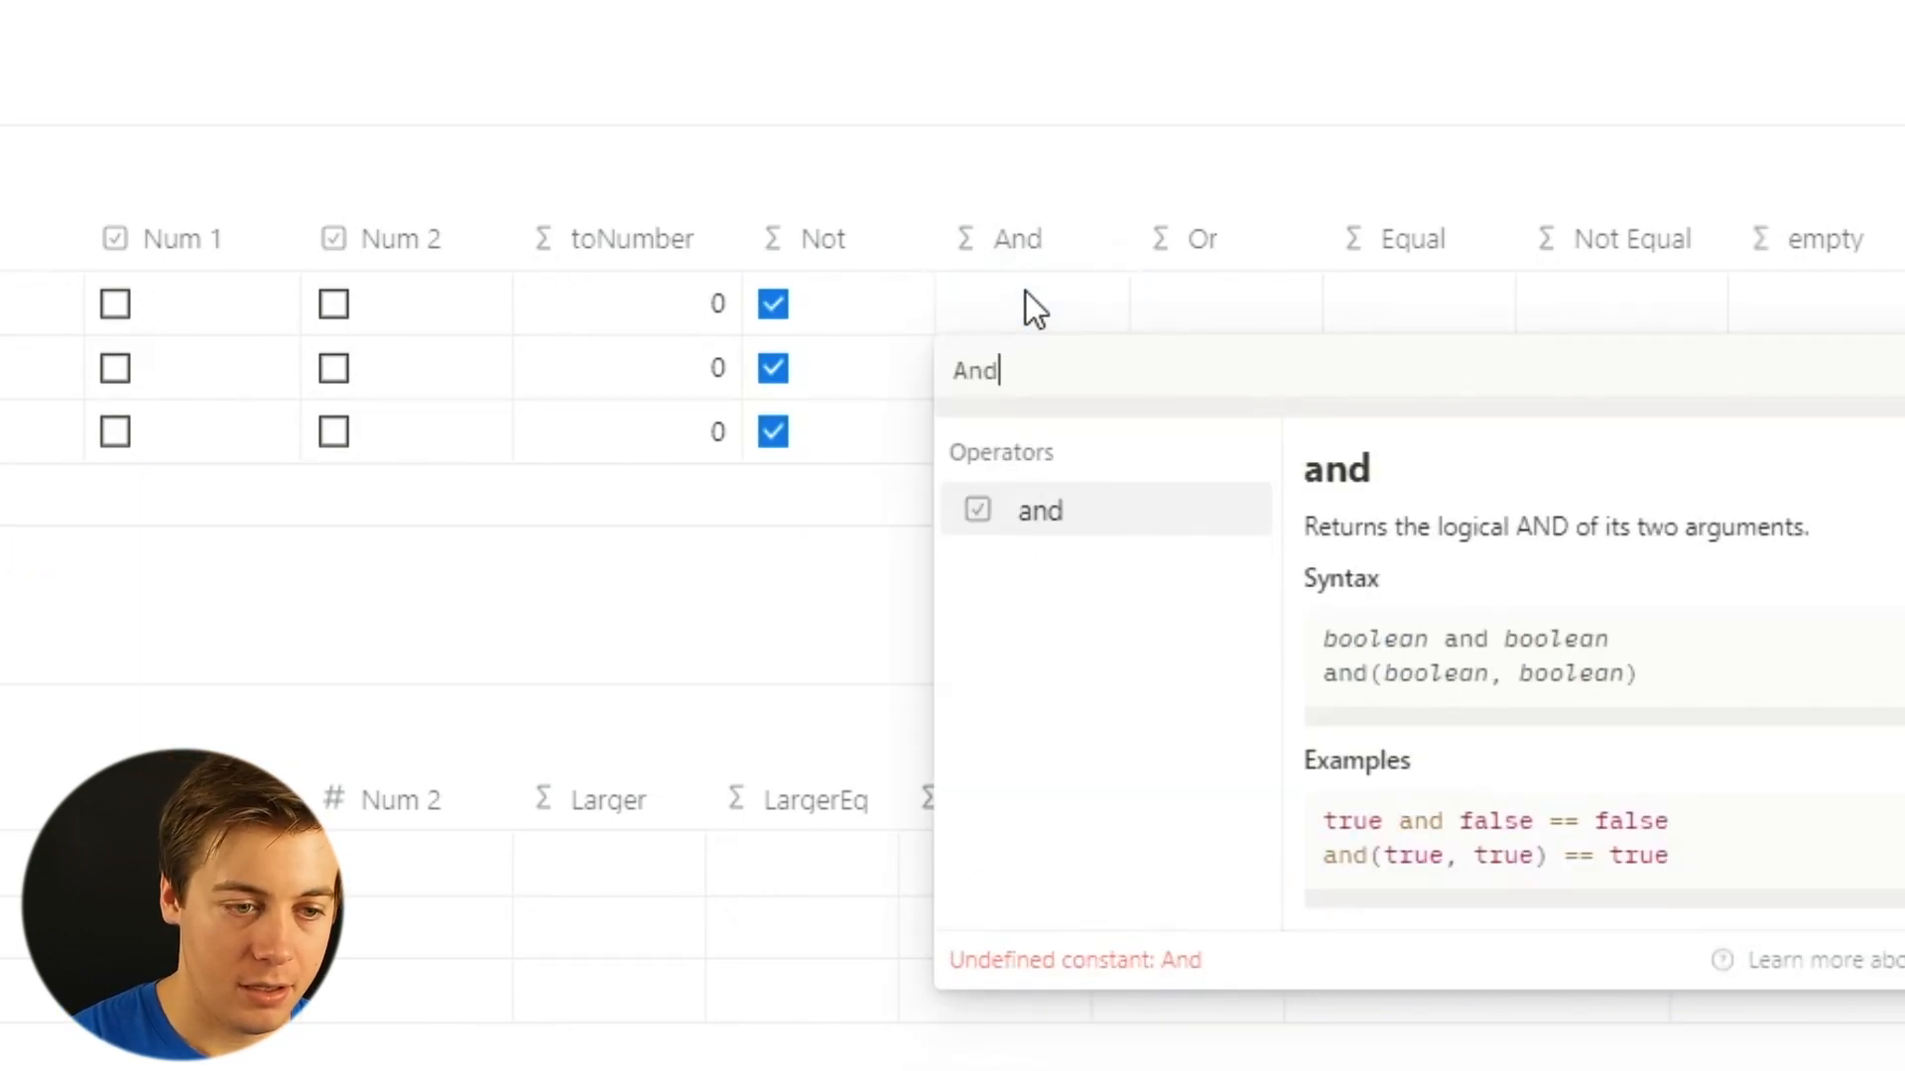
type(" (")
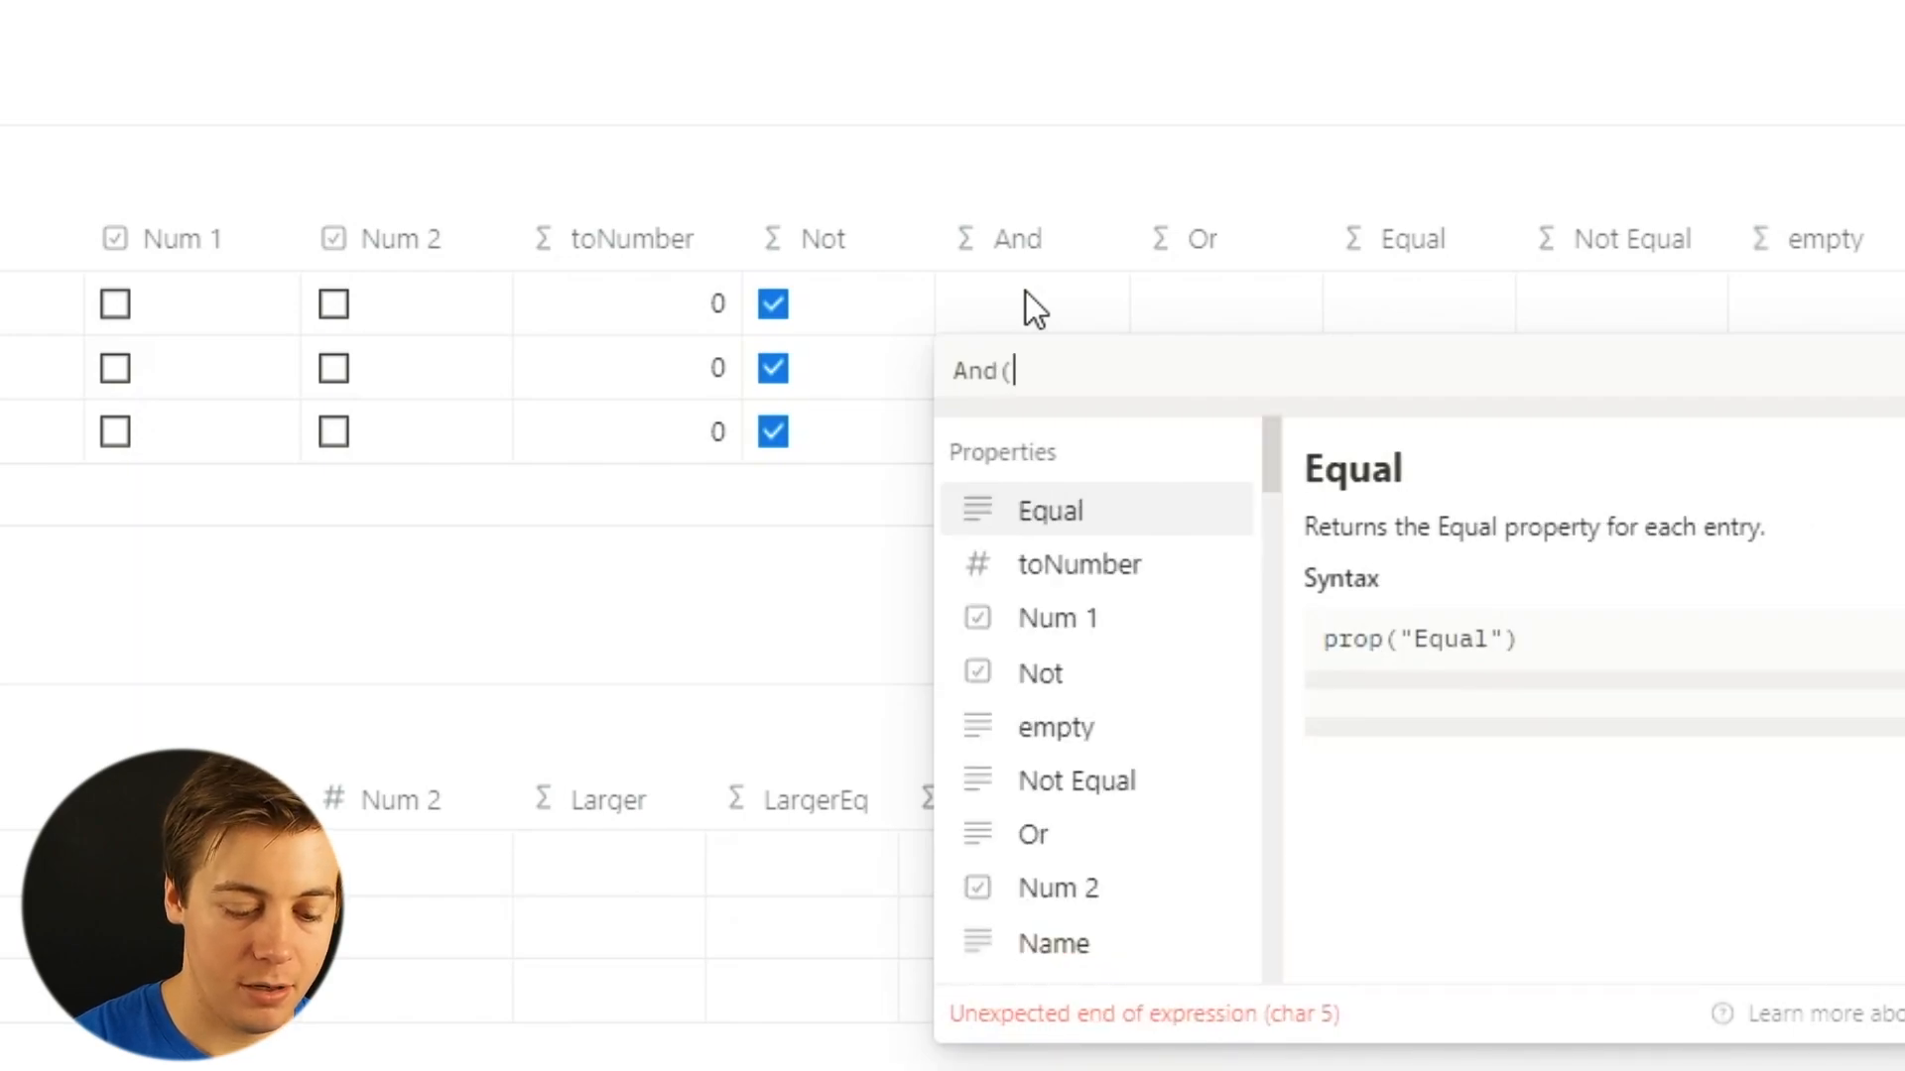
type("nu")
left_click(1100, 514)
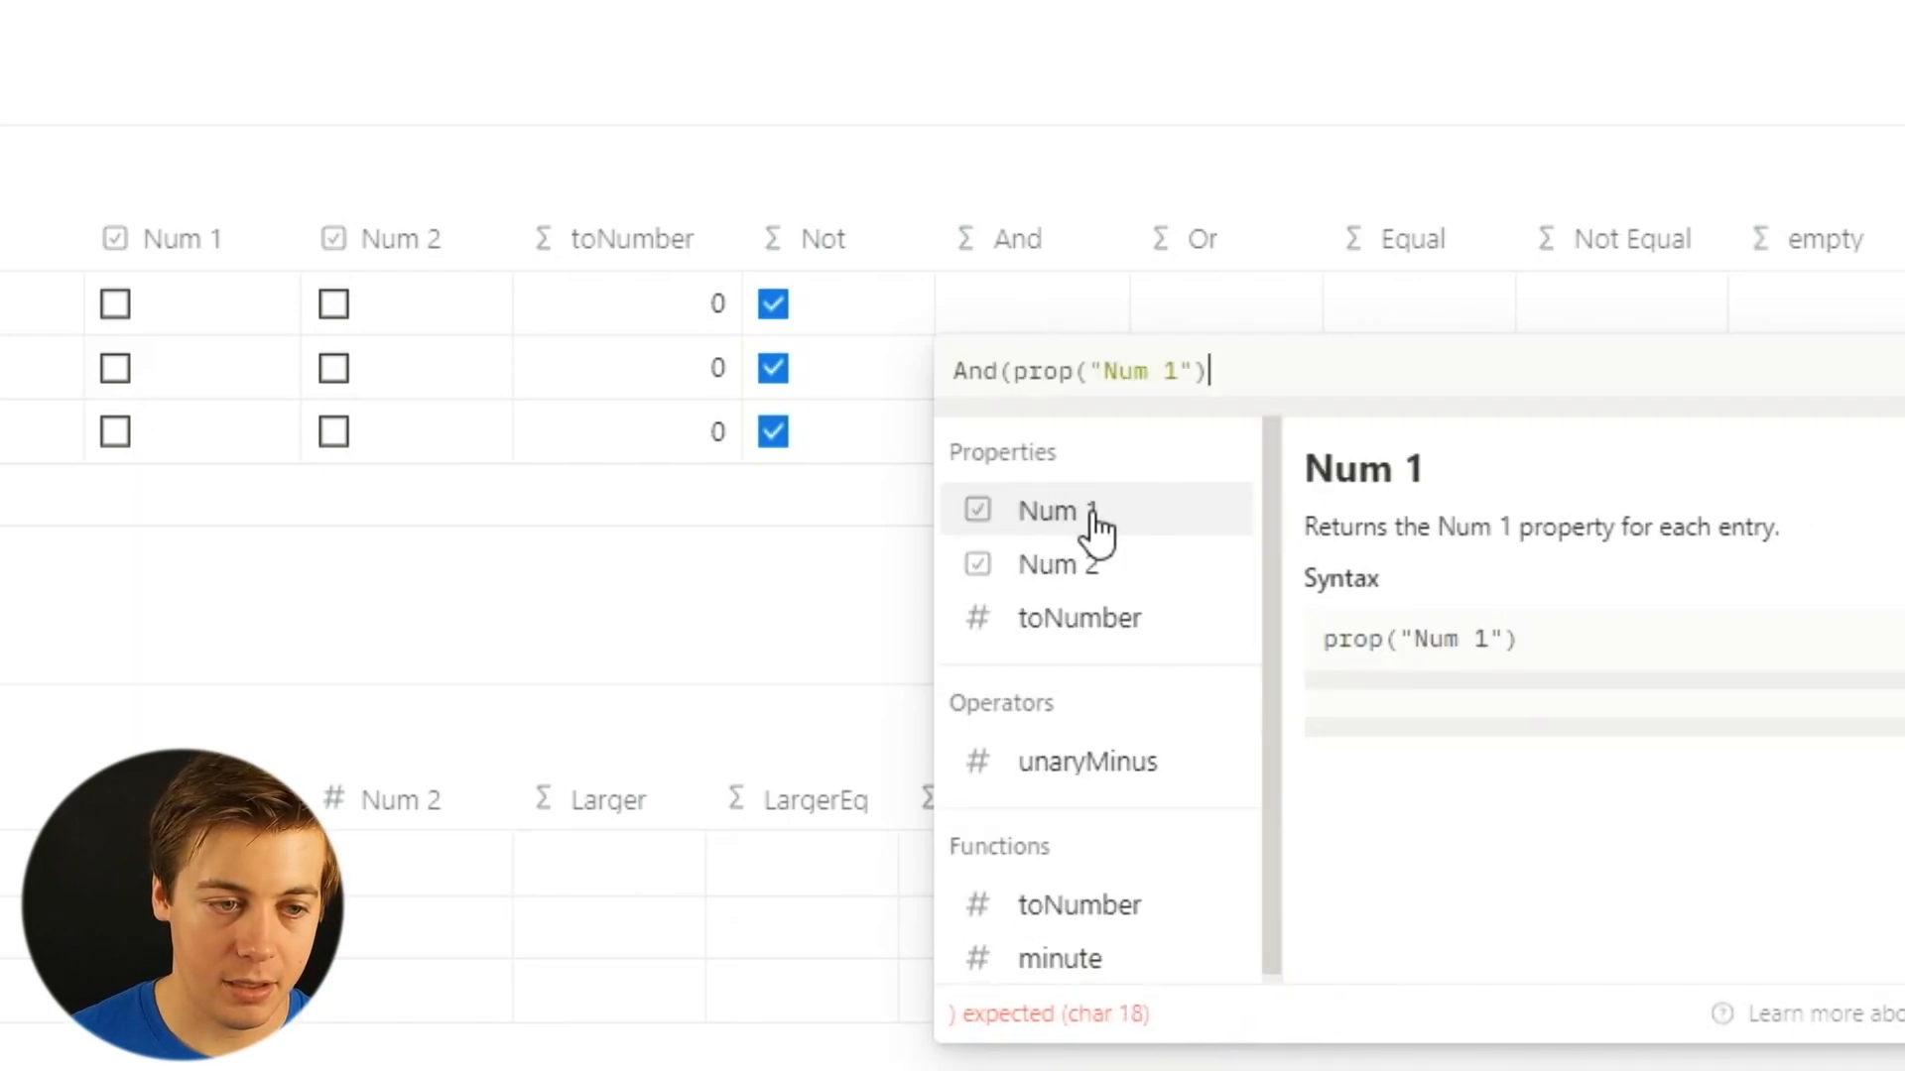
type(",num")
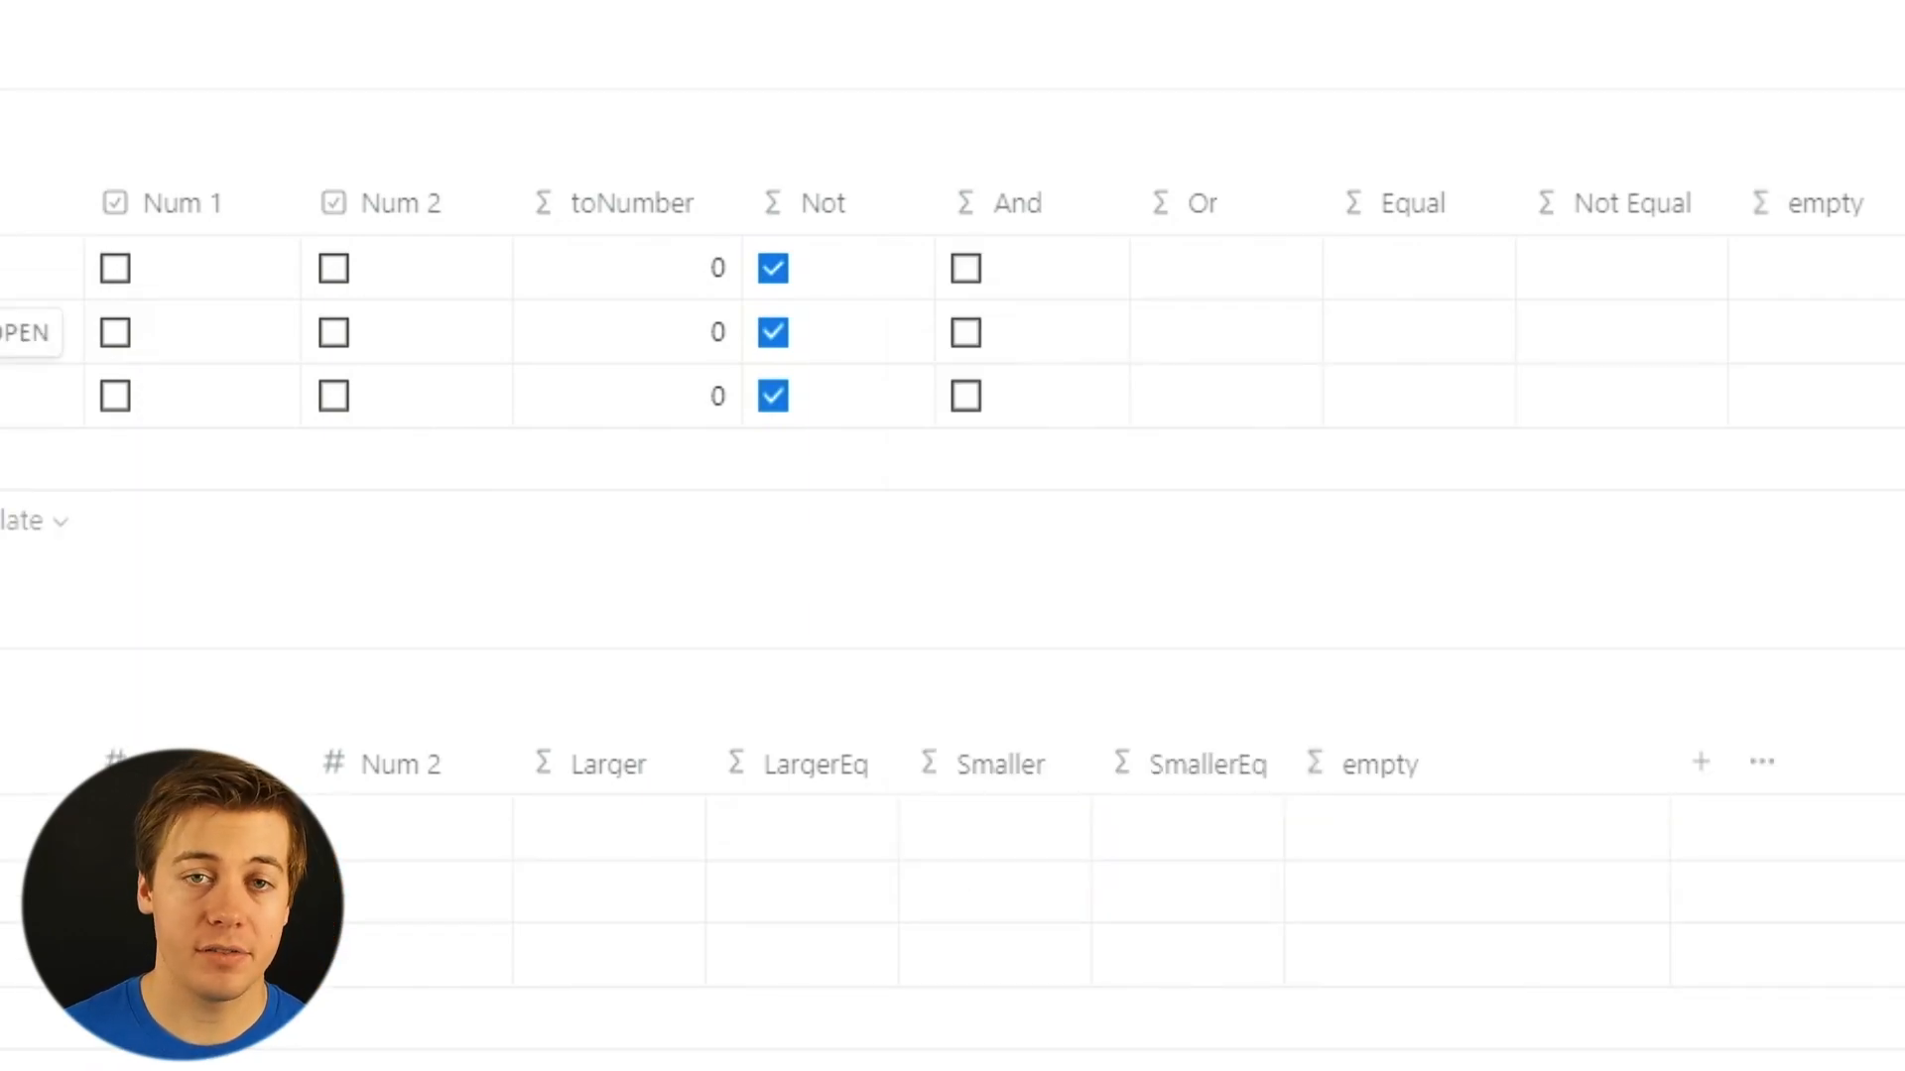
Test the And formula by checking Num 1 and Num 2 in the first row and only Num 1 in the second.
left_click(115, 269)
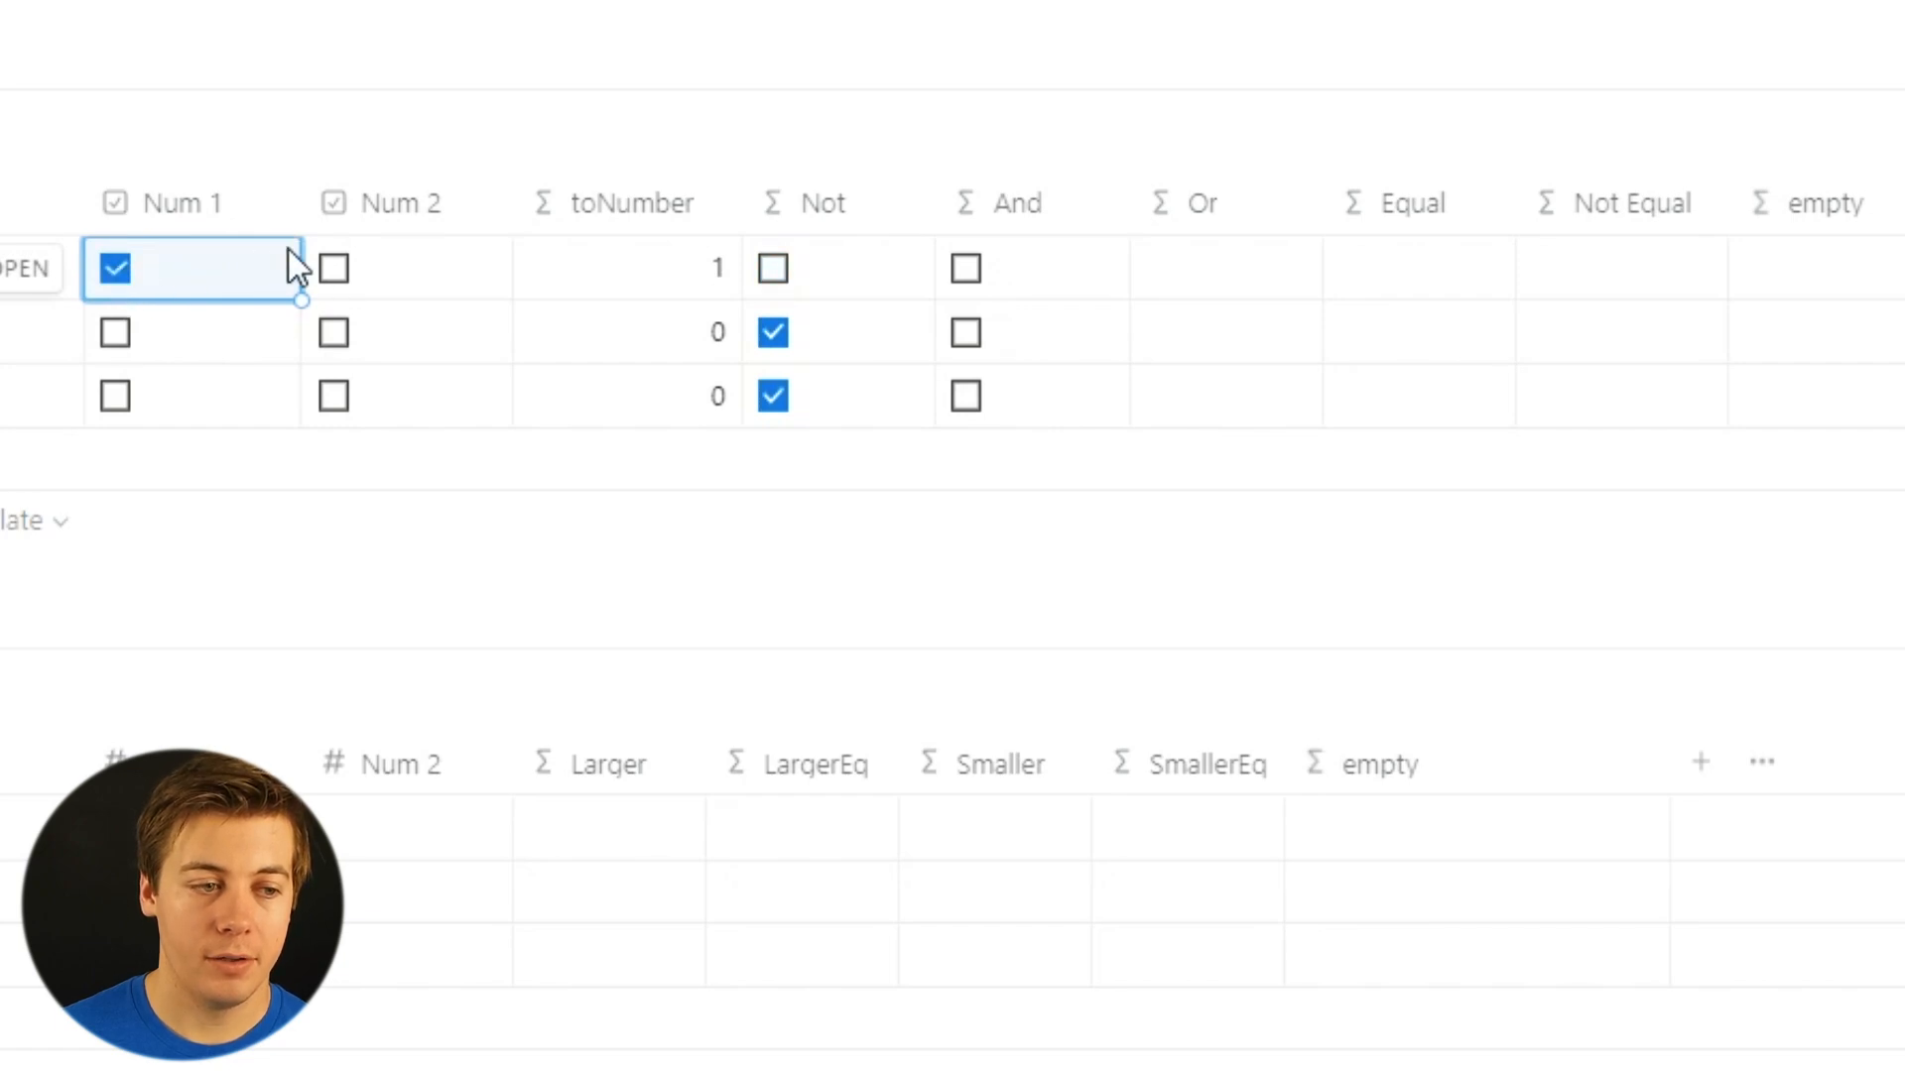
left_click(333, 268)
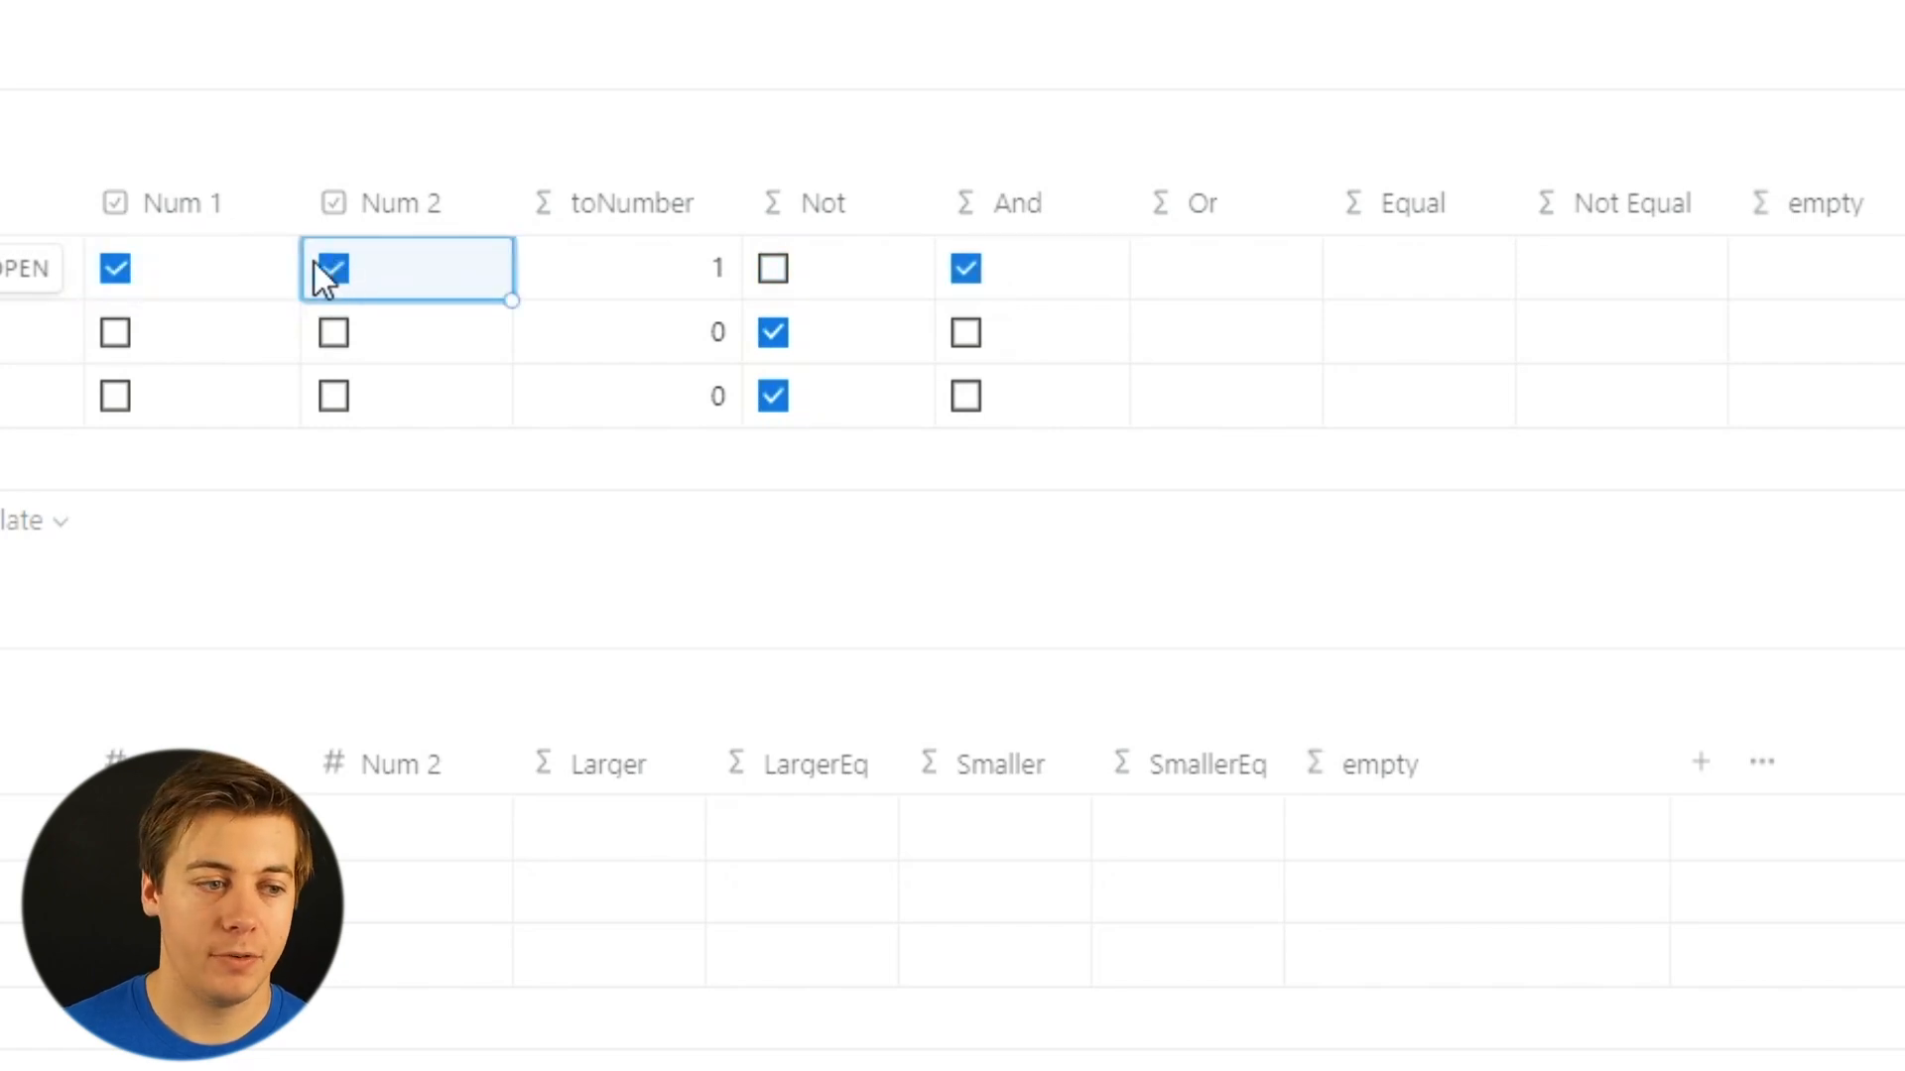
left_click(113, 335)
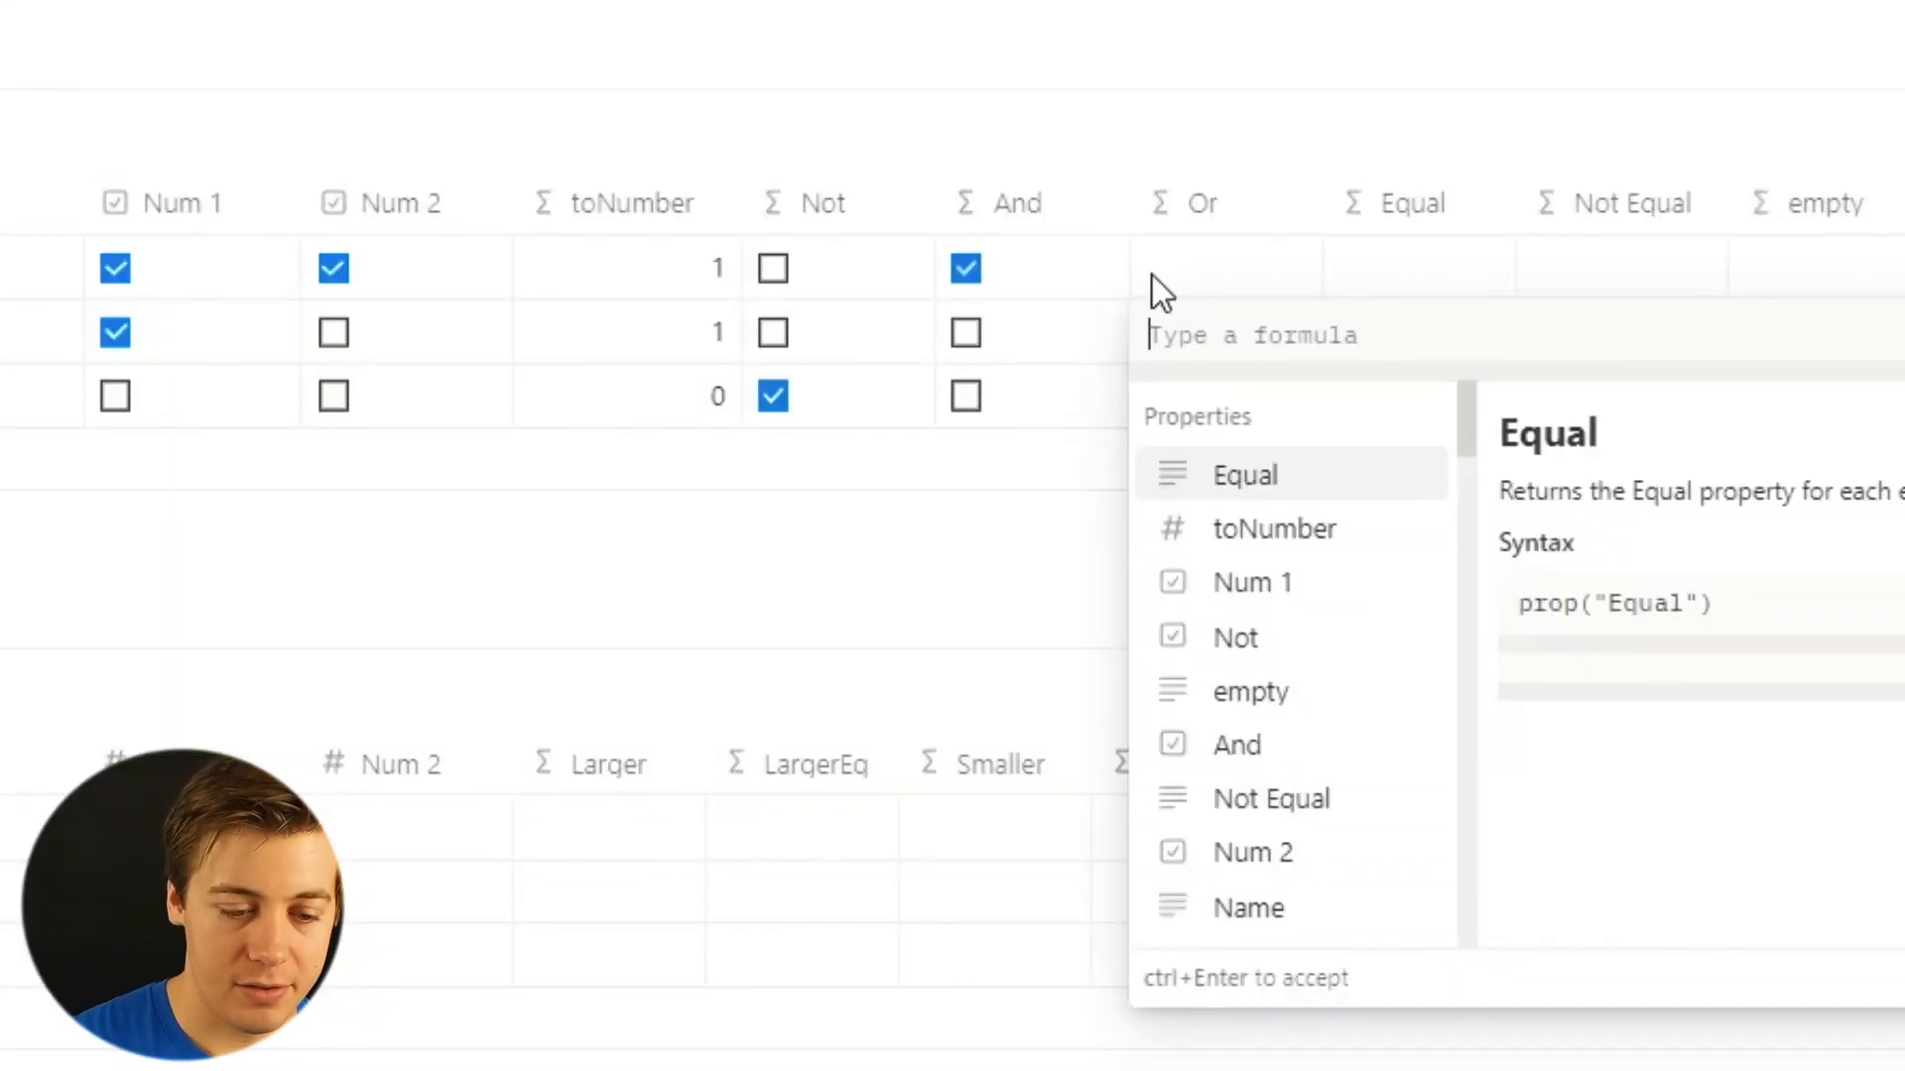
Enter or(prop("Num 1"),prop("Num 2")) as the Or column's formula and accept it.
type("o")
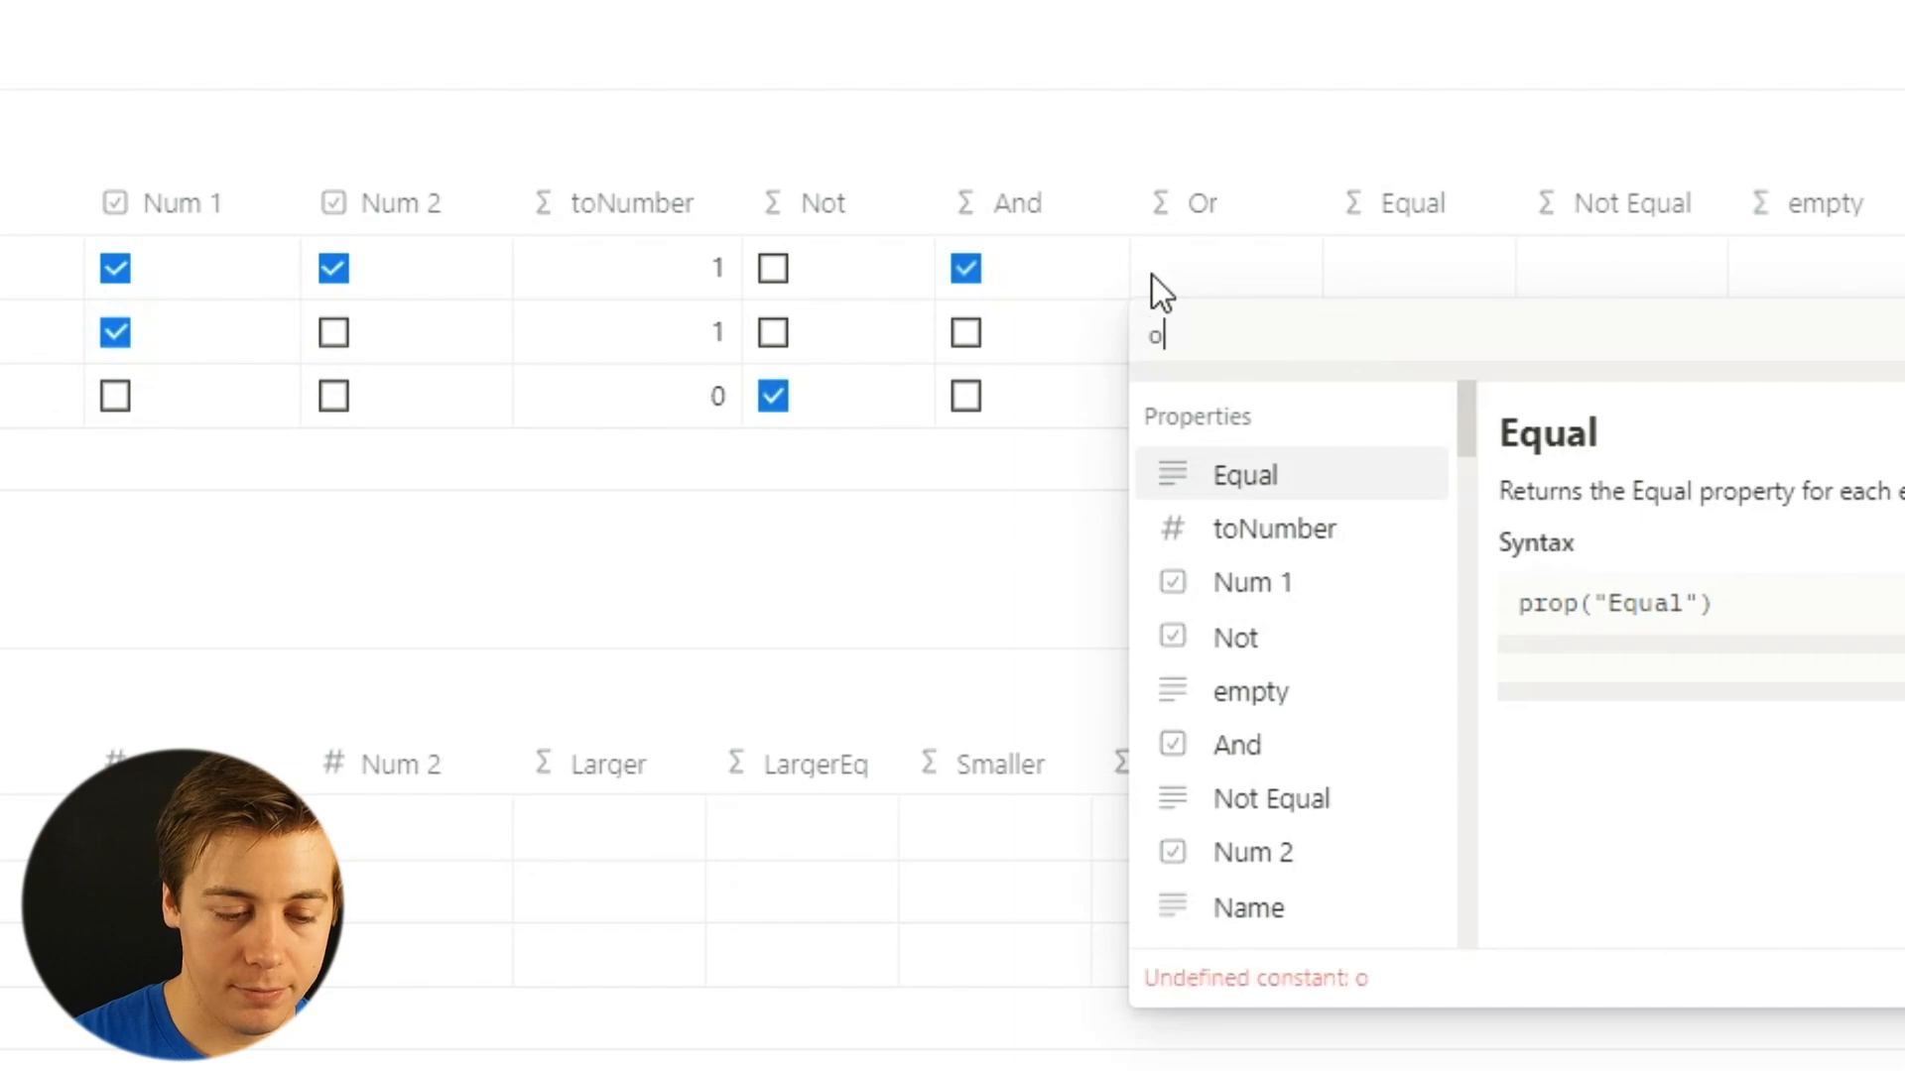
left_click(1260, 487)
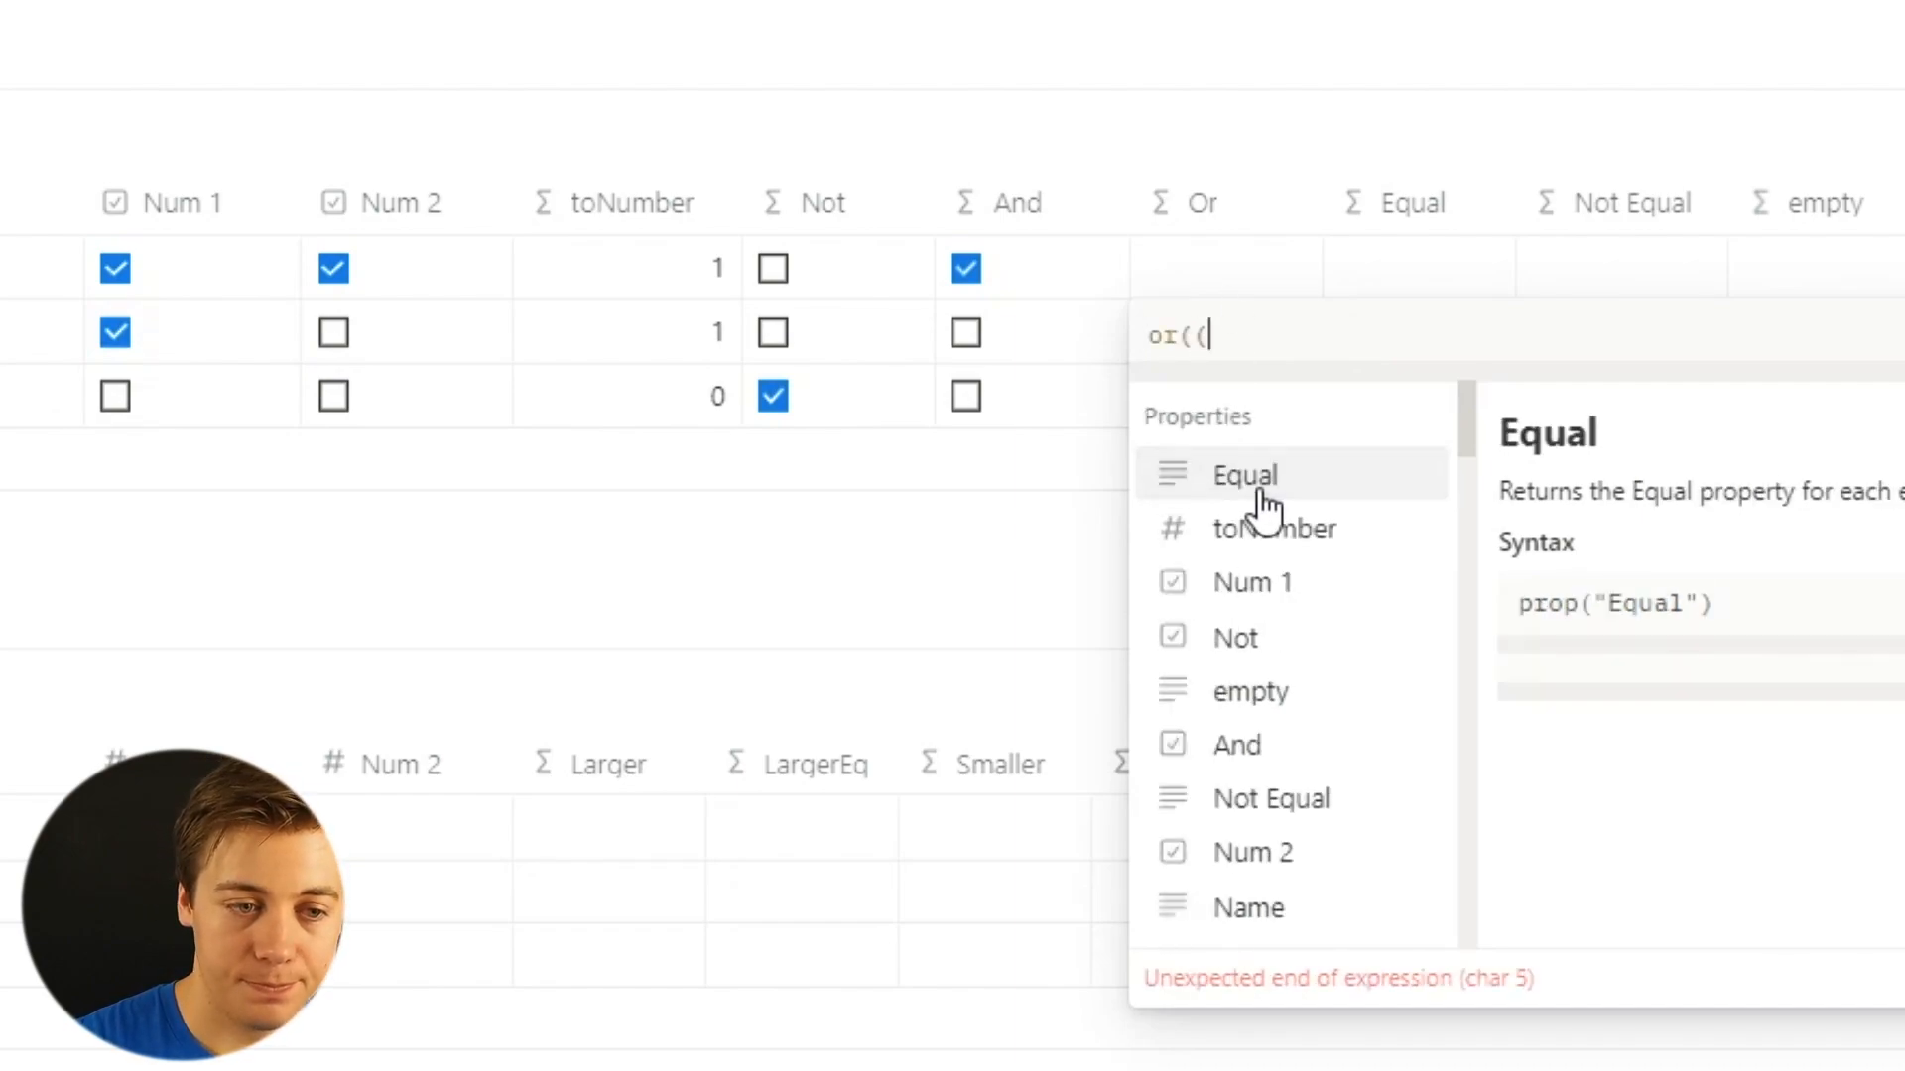
type("nu")
left_click(1267, 487)
type(",num")
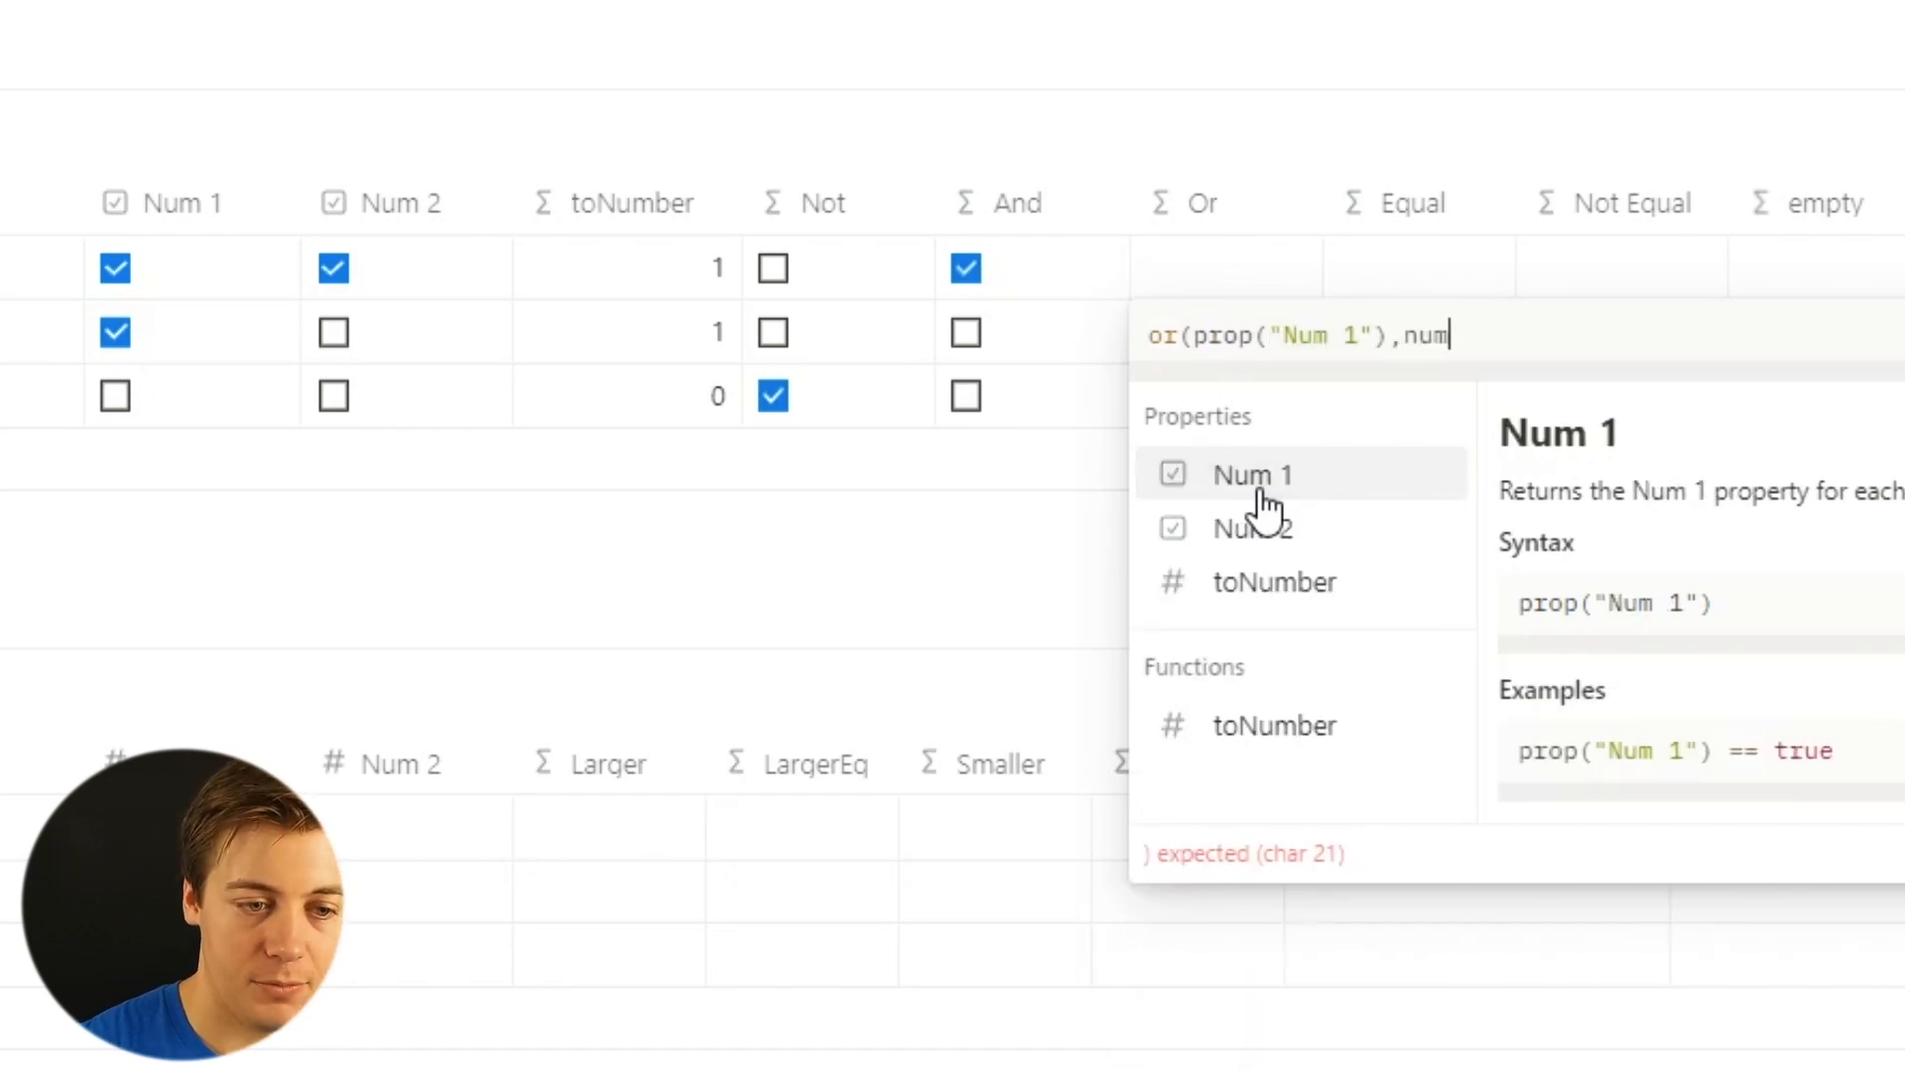
left_click(1287, 554)
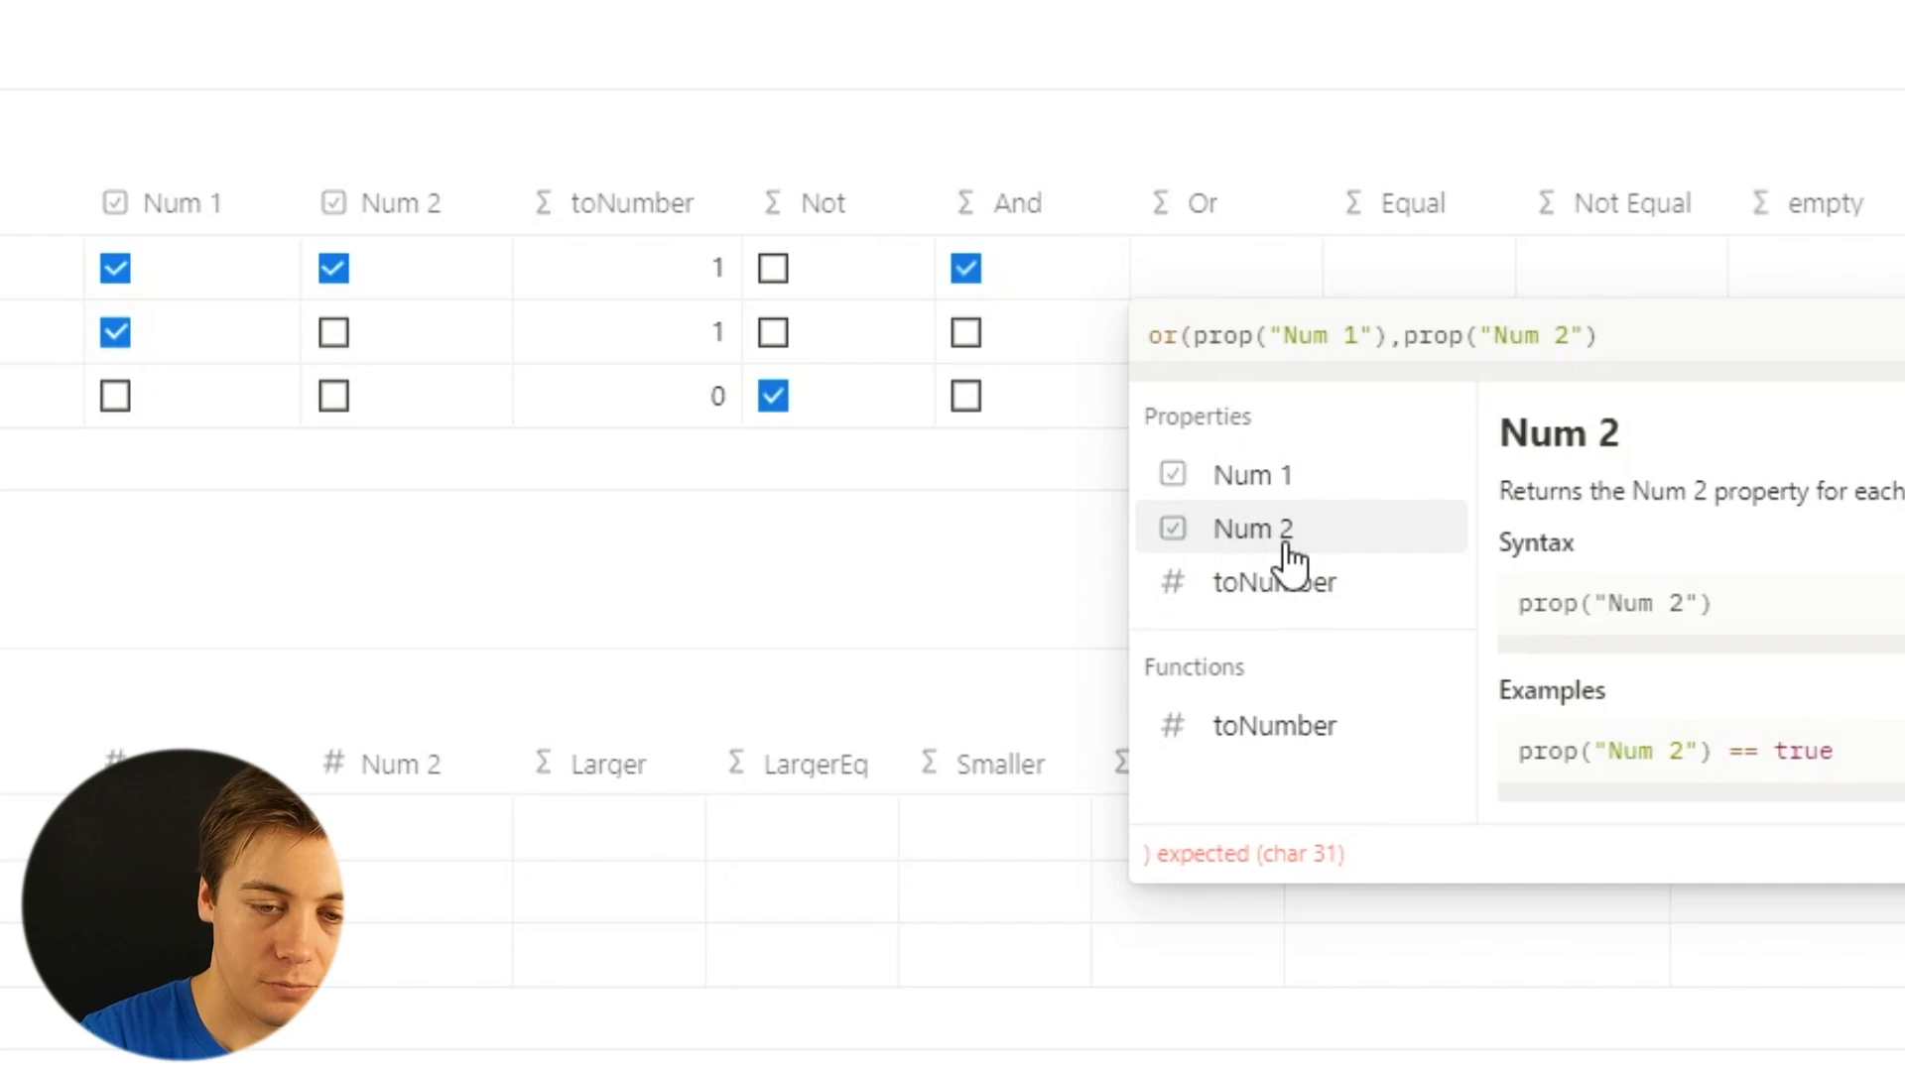
type(")")
key("ctrl+Return")
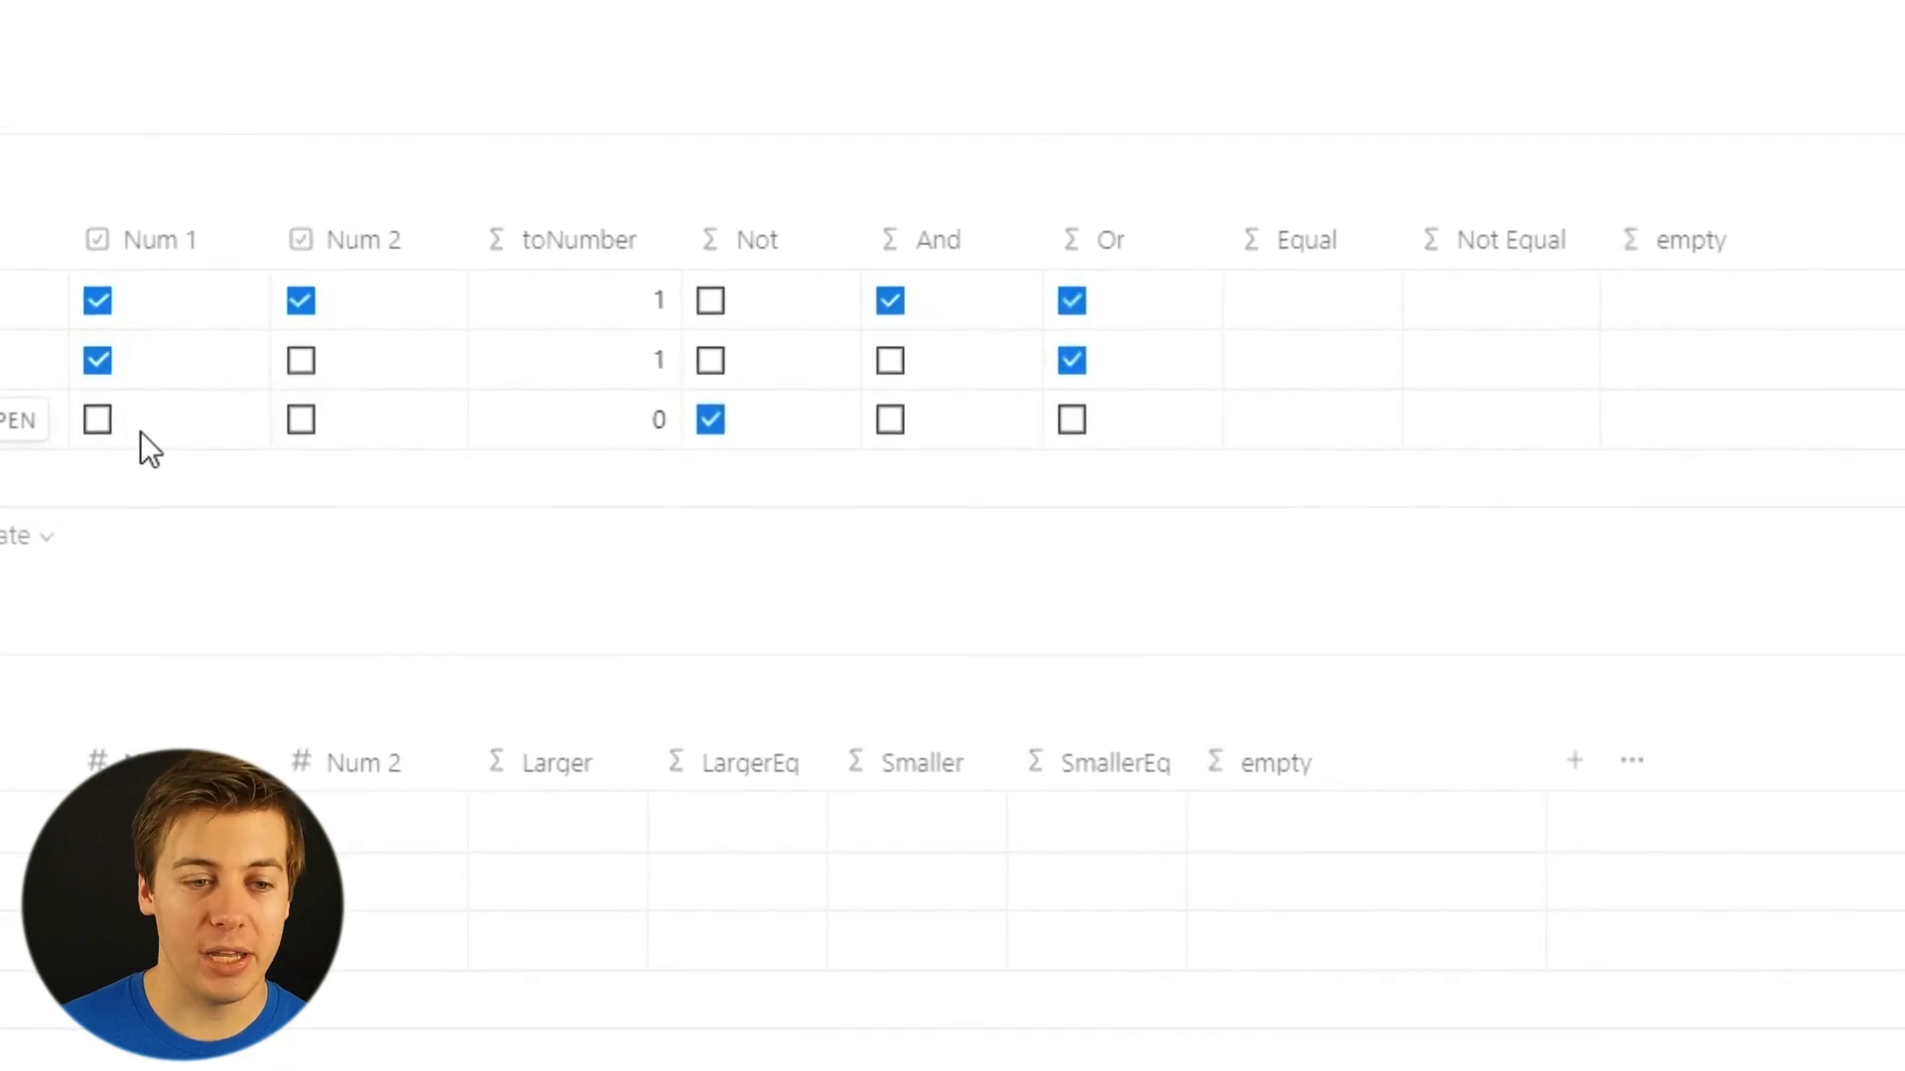
Enter equal(prop("Num 1"),prop("Num 2")) as the Equal column's formula and accept it.
left_click(1327, 308)
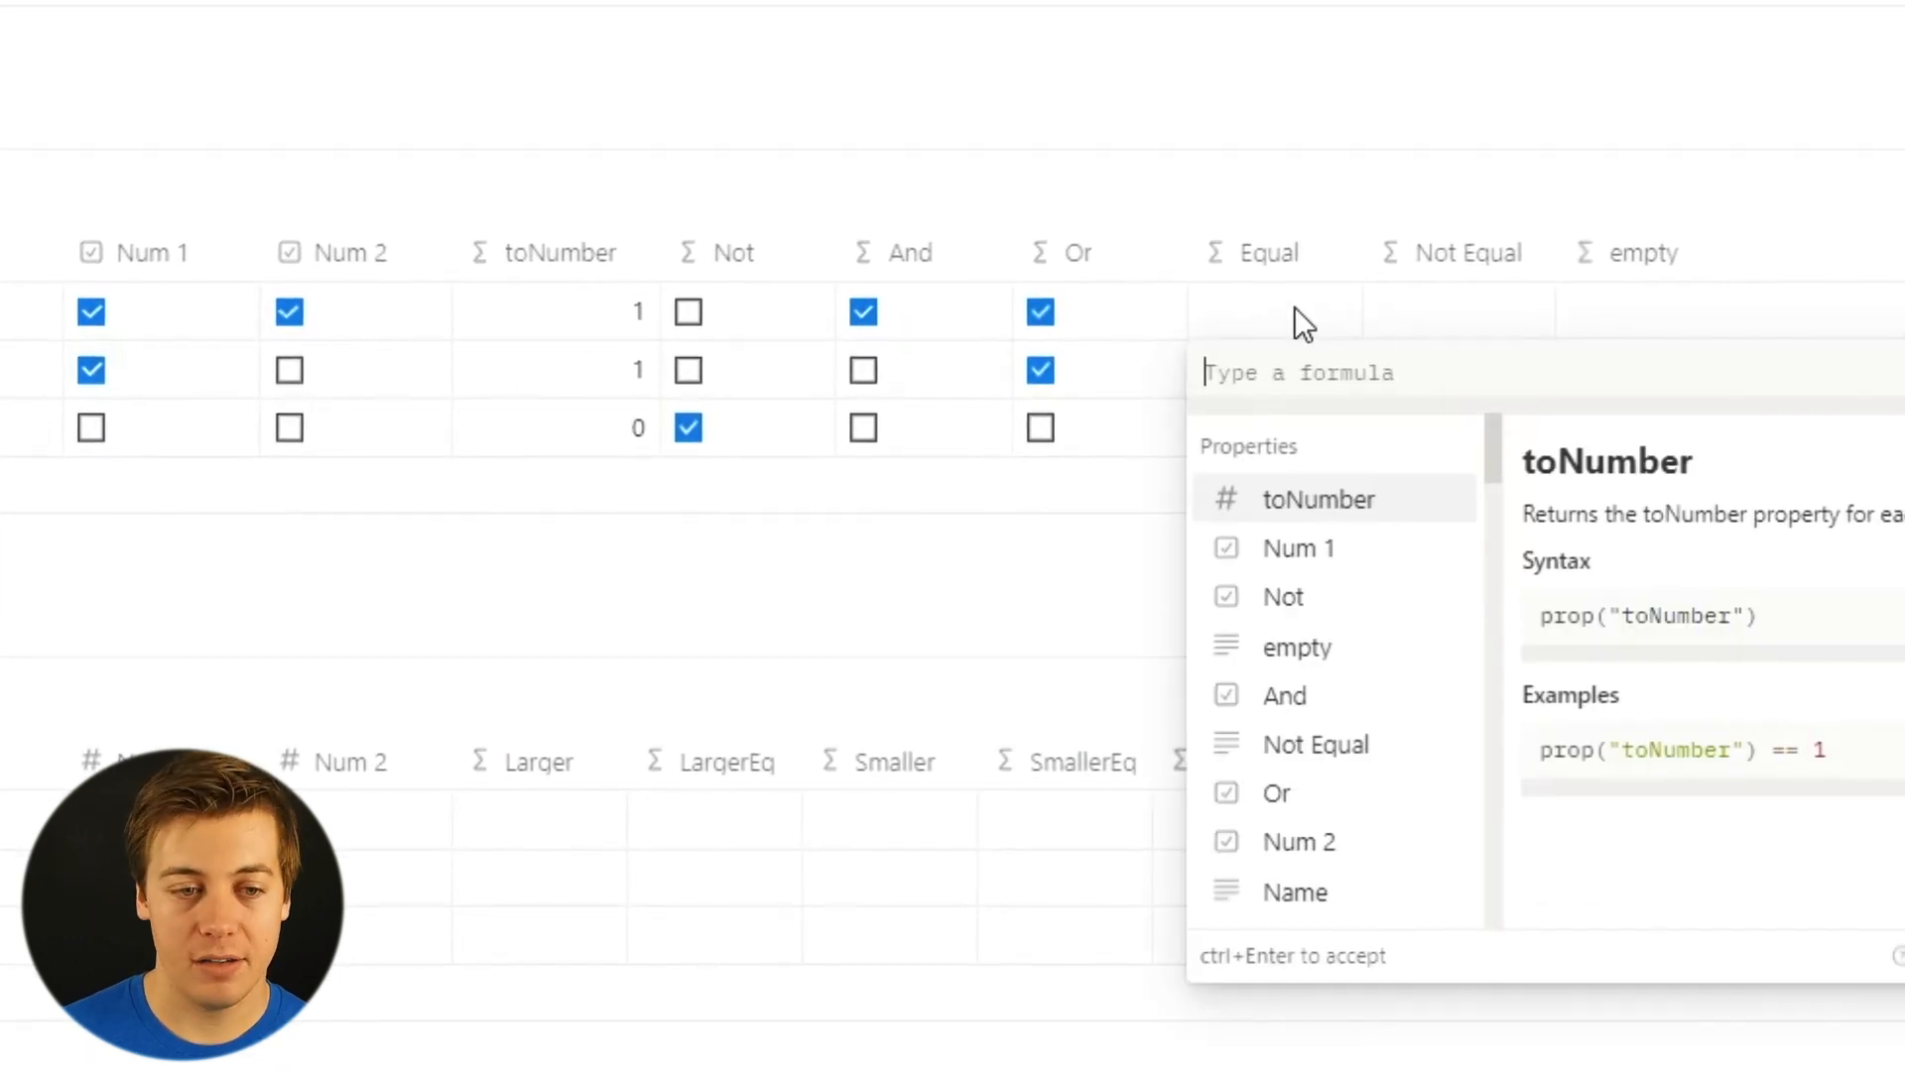
type("equ")
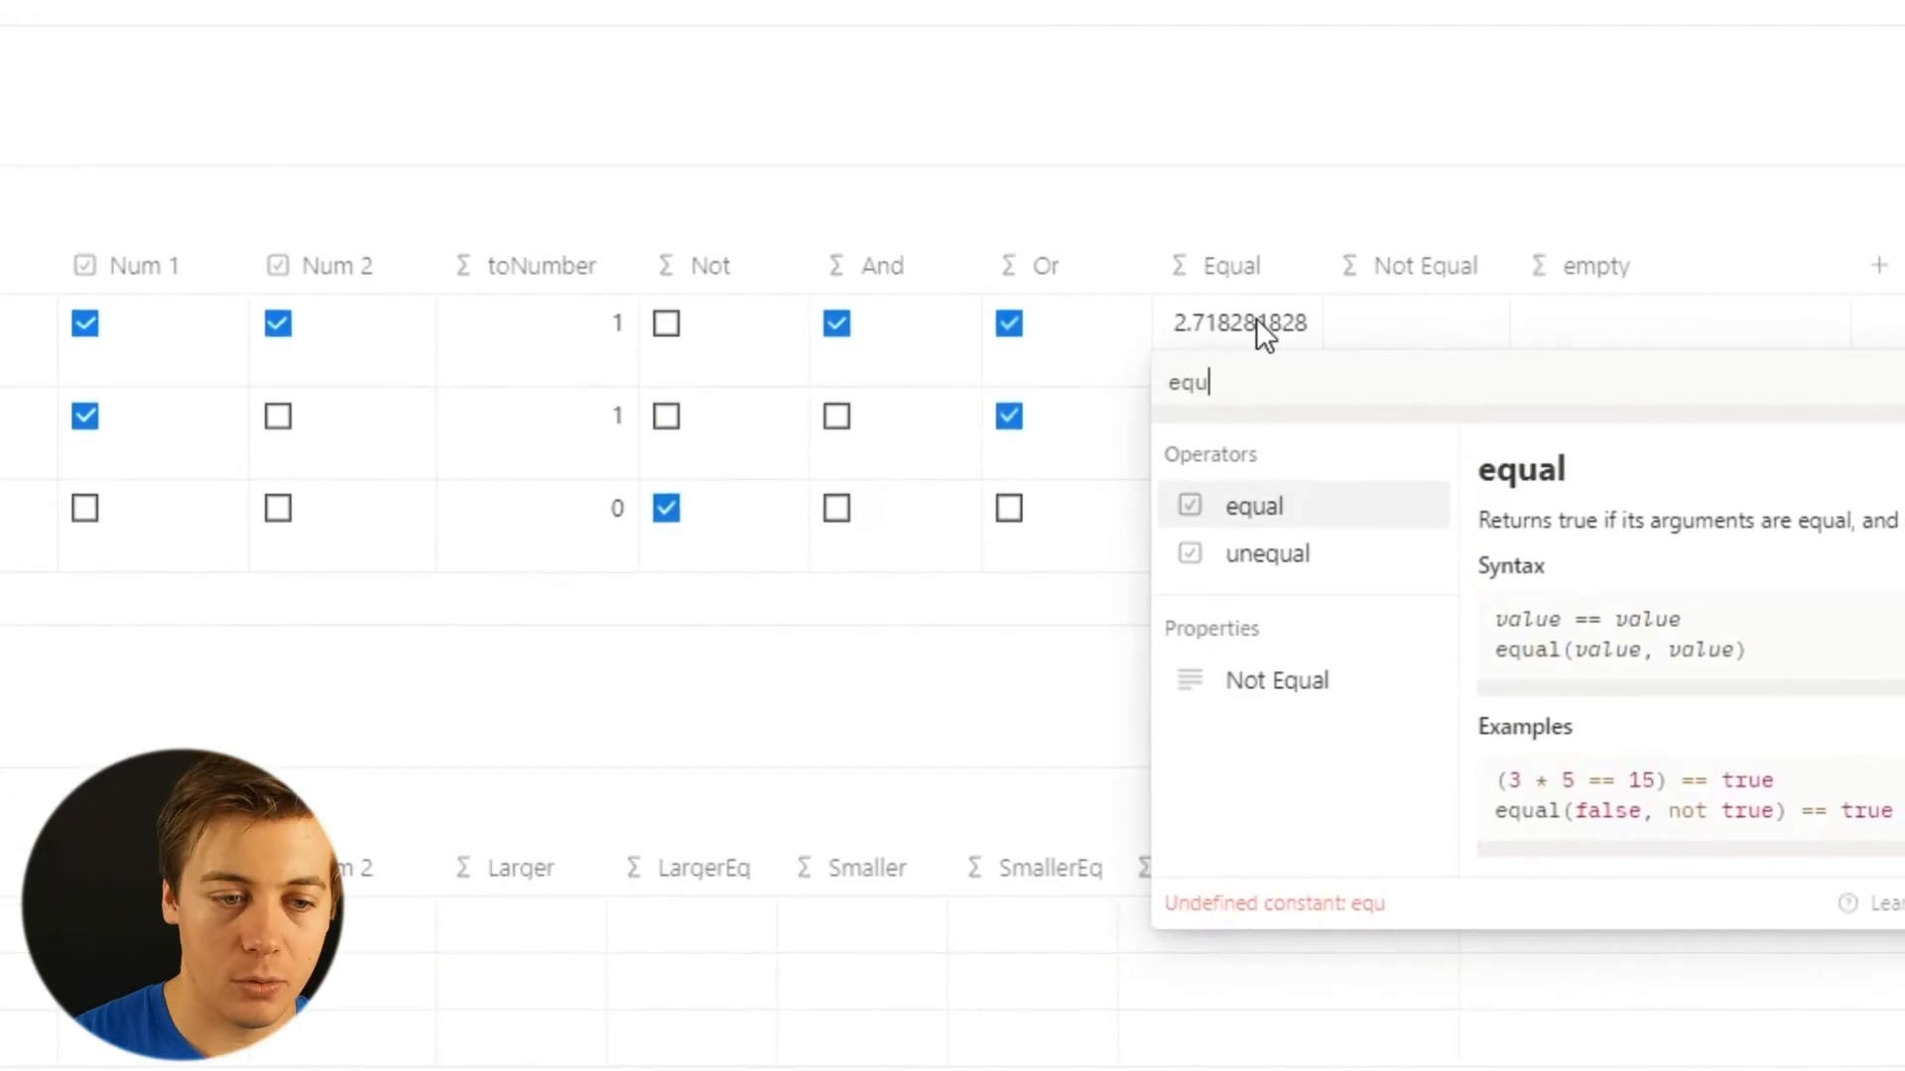
type("al(num")
left_click(1186, 535)
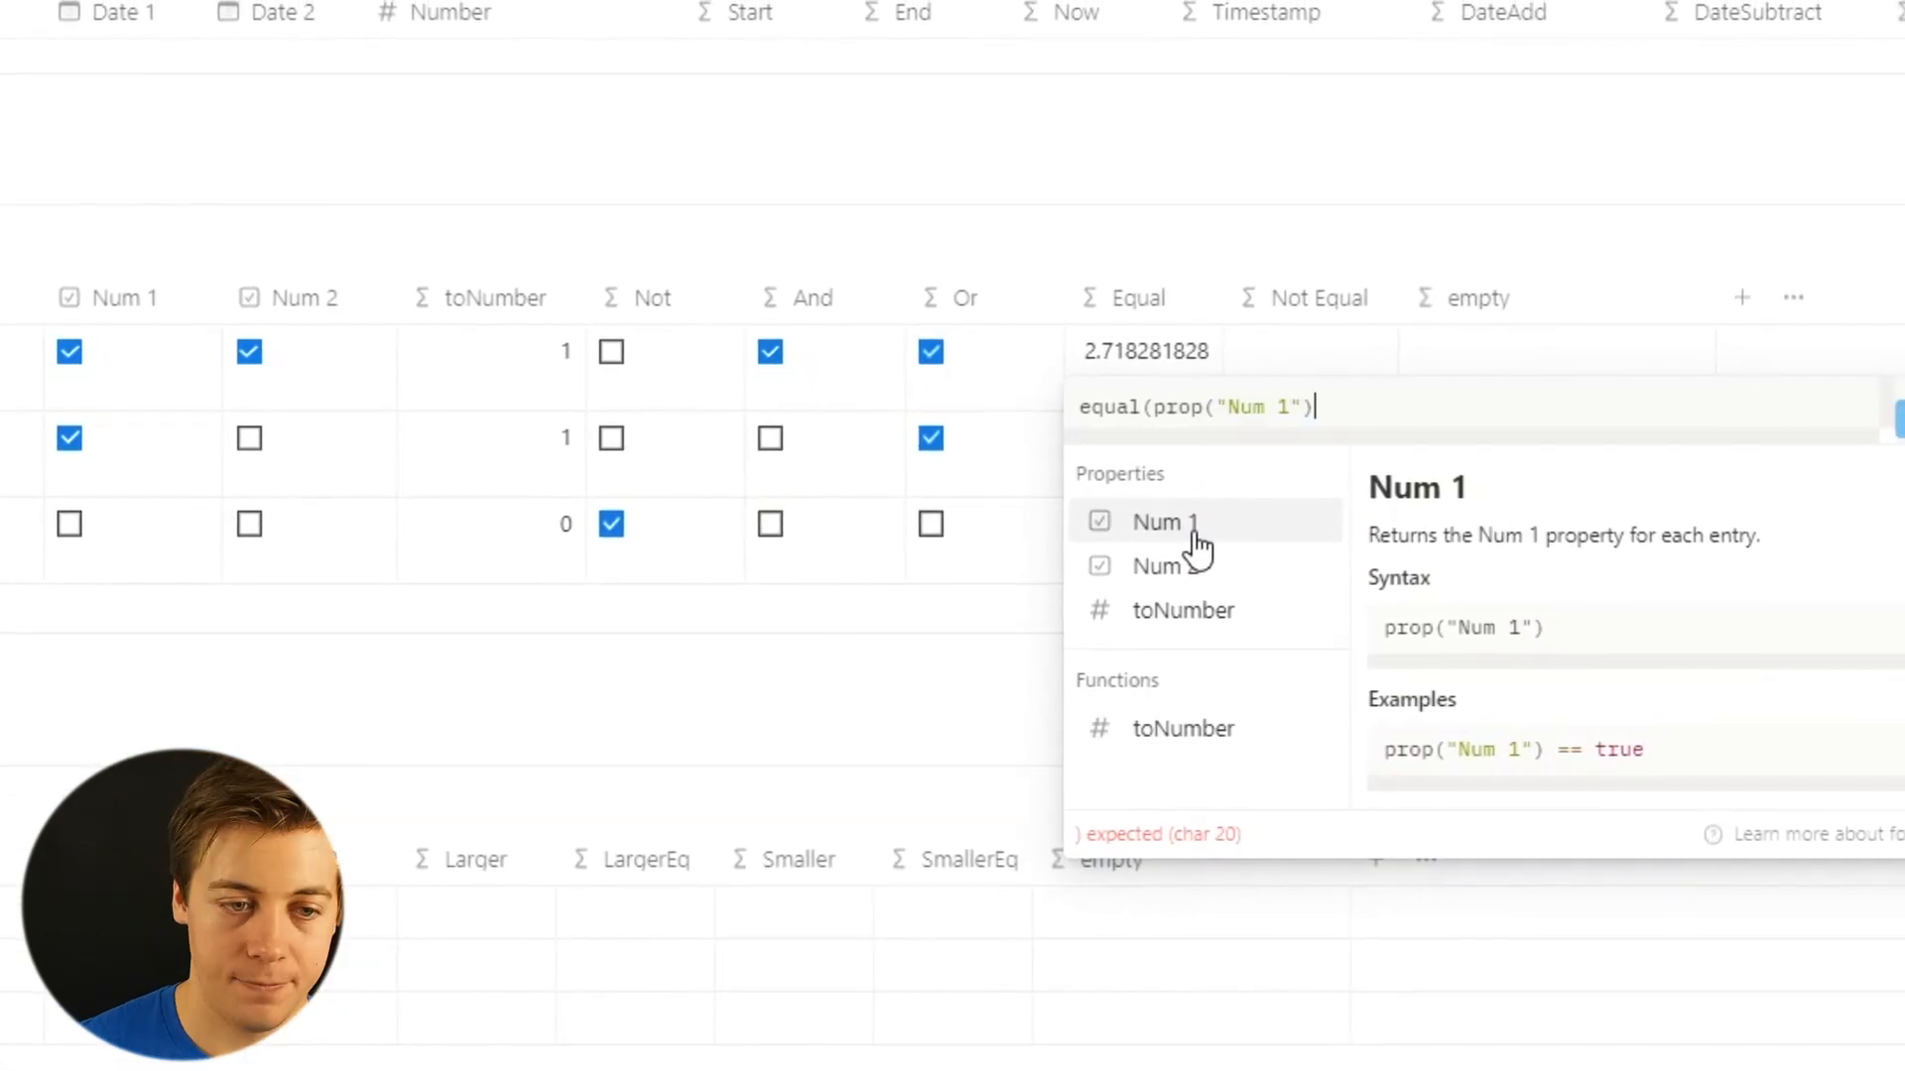
type(",num2")
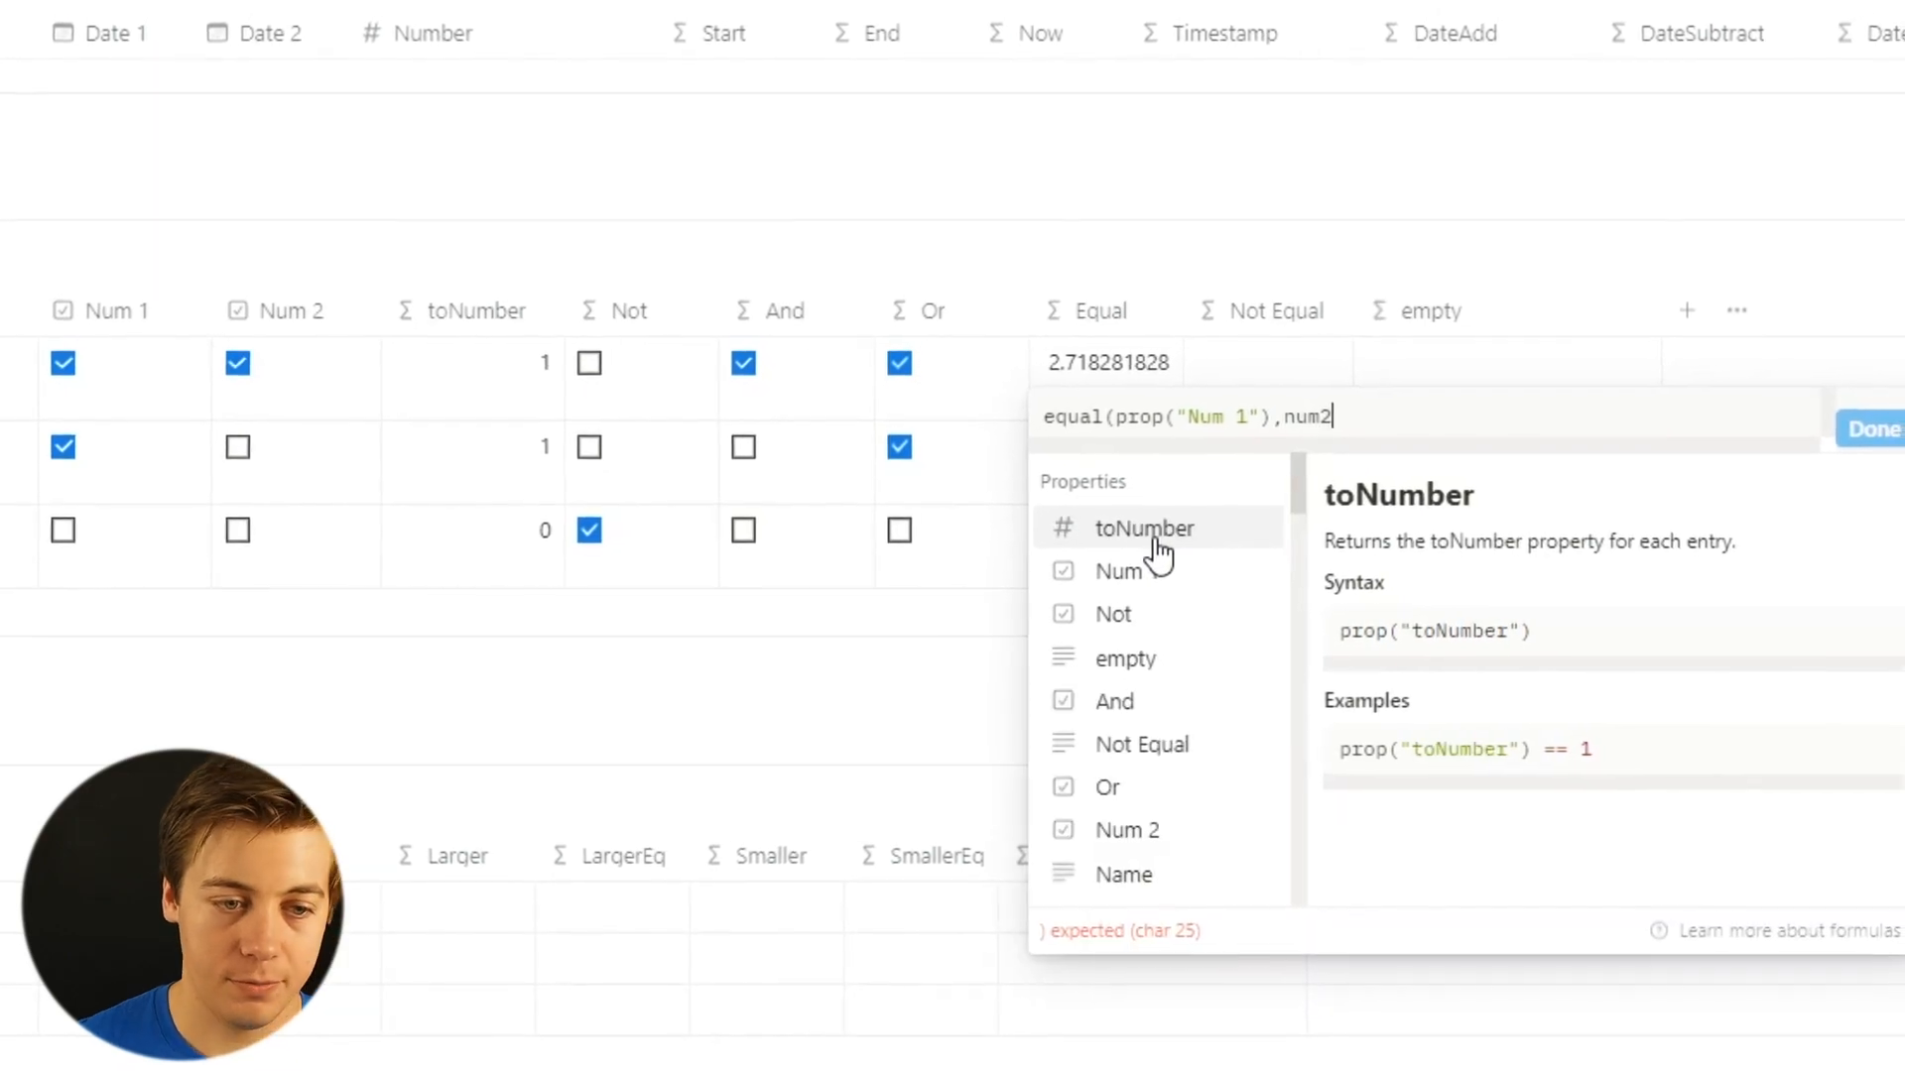
key("BackSpace")
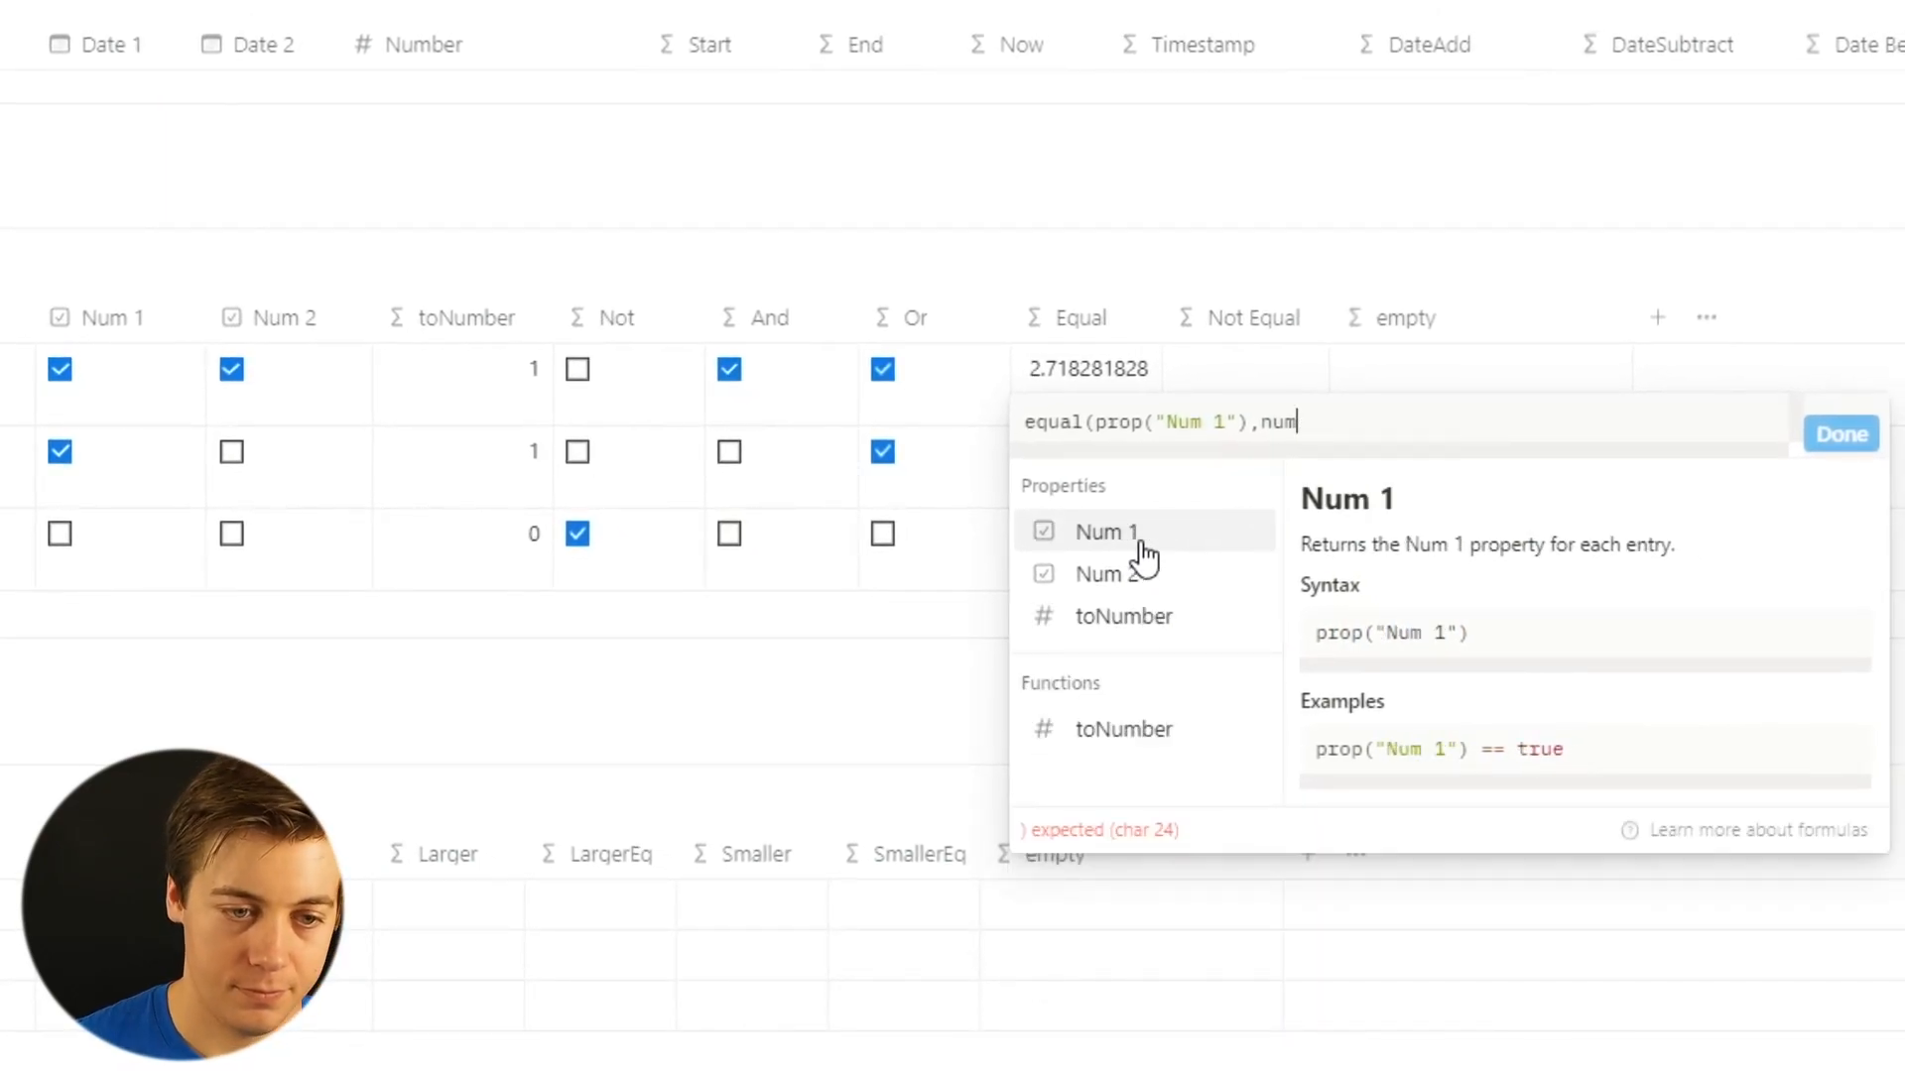
left_click(1146, 579)
type(")")
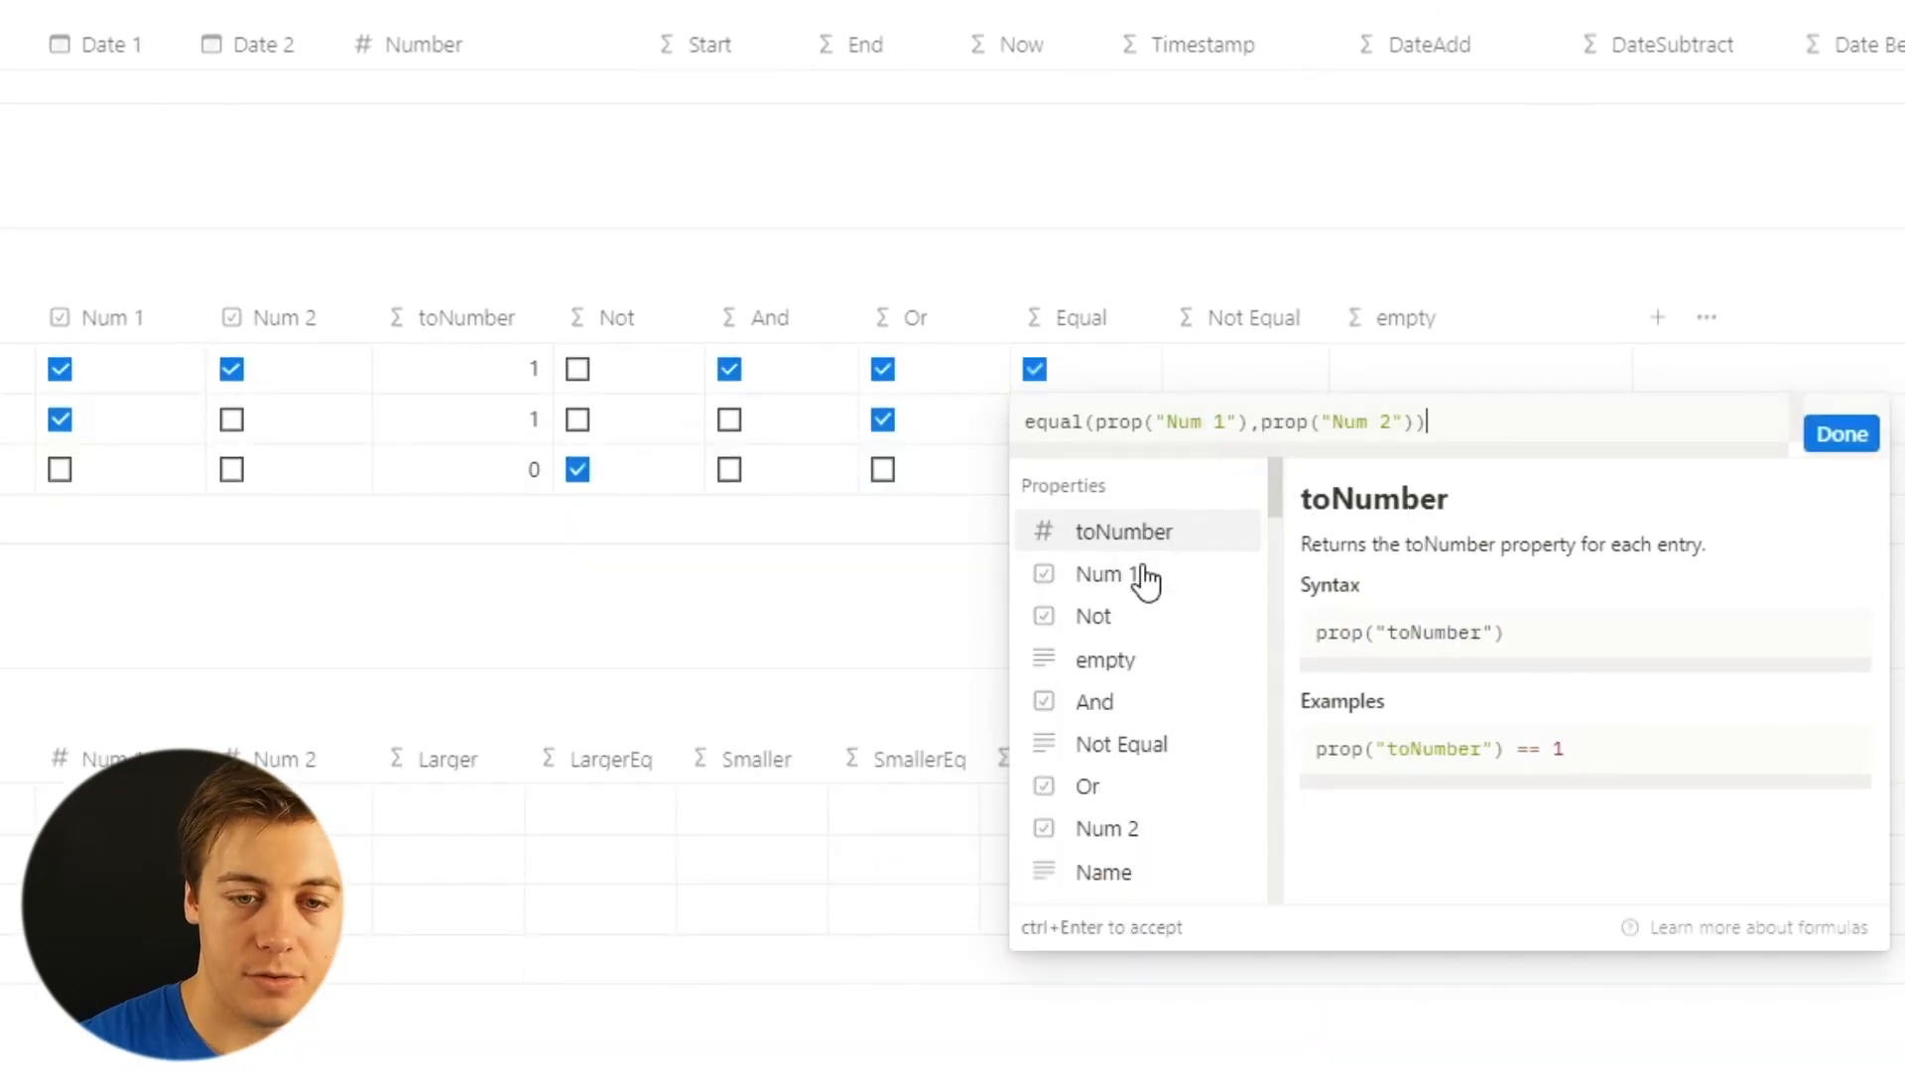
left_click(1831, 434)
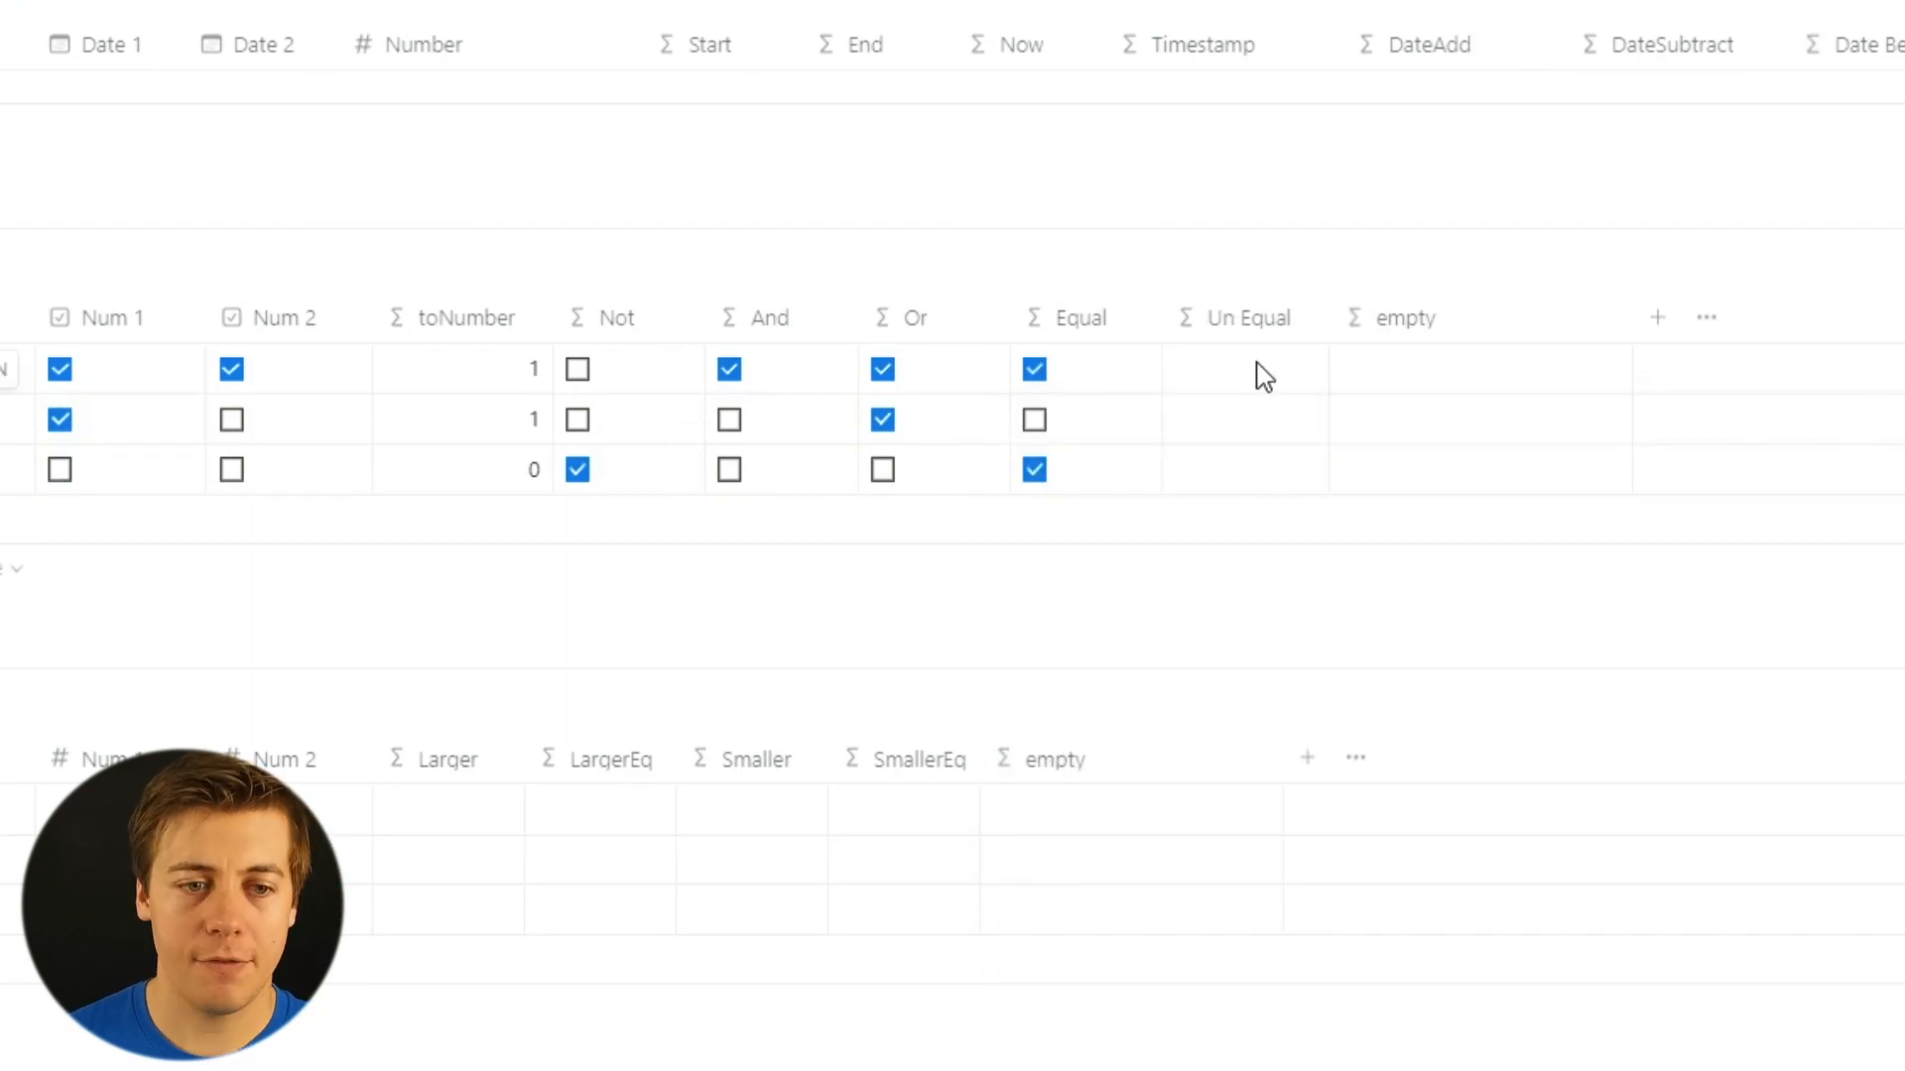
Enter unequal(prop("Num 1"),prop("Num 2")) as the Un Equal column's formula and accept it.
left_click(1264, 376)
type("une")
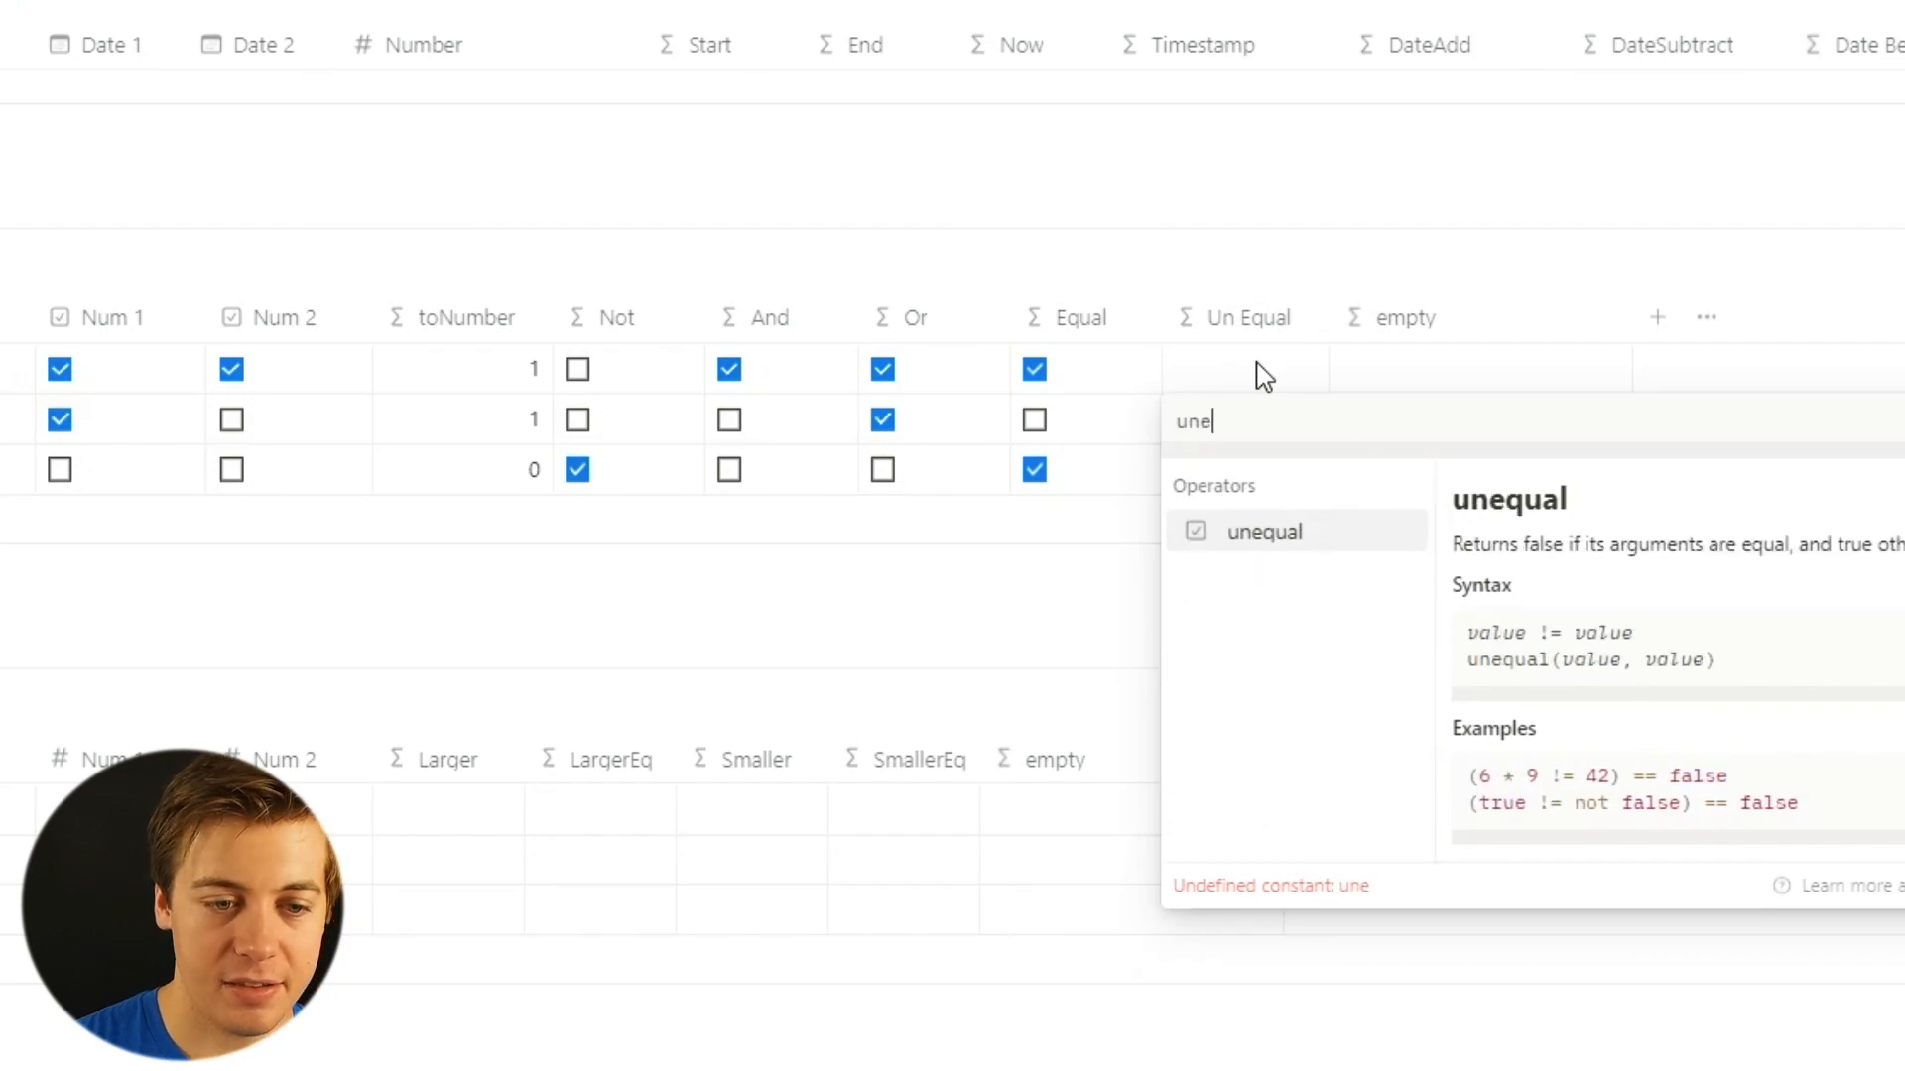
left_click(1307, 544)
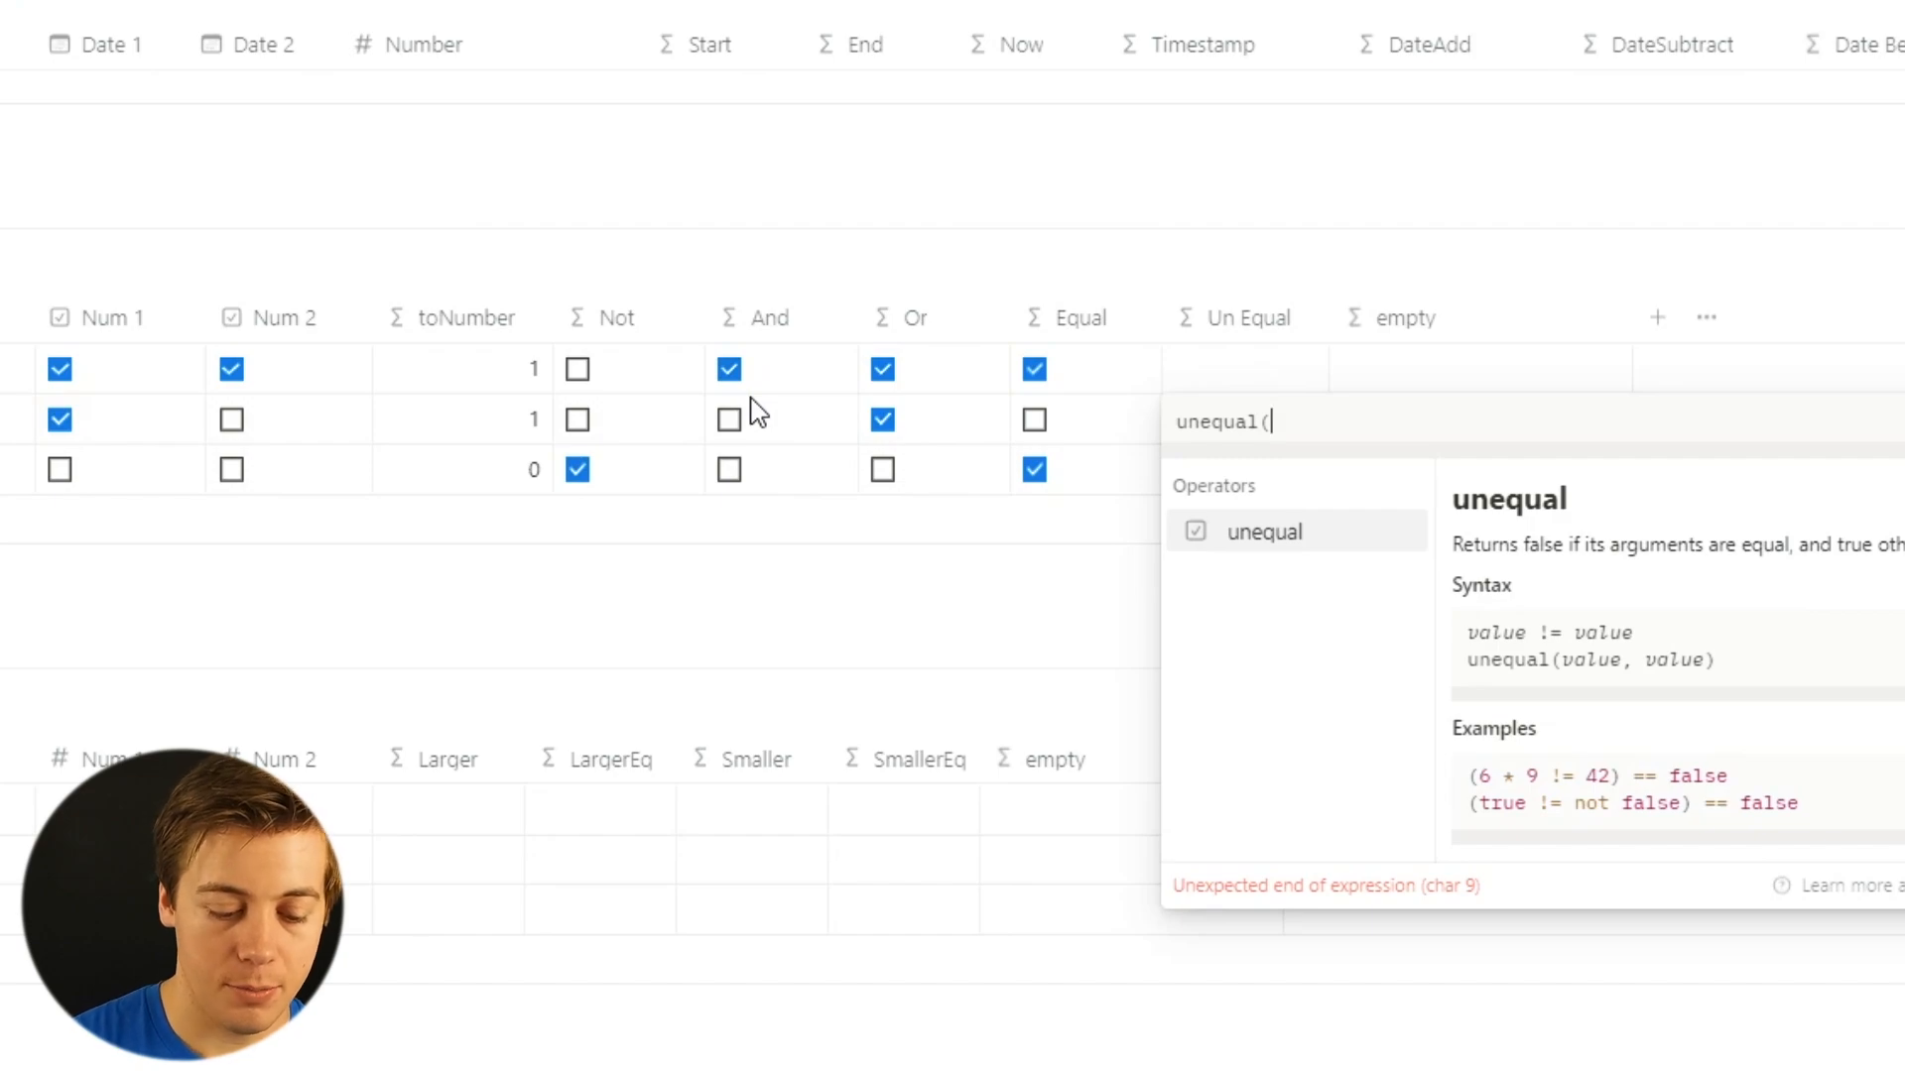
type("Num")
left_click(1275, 536)
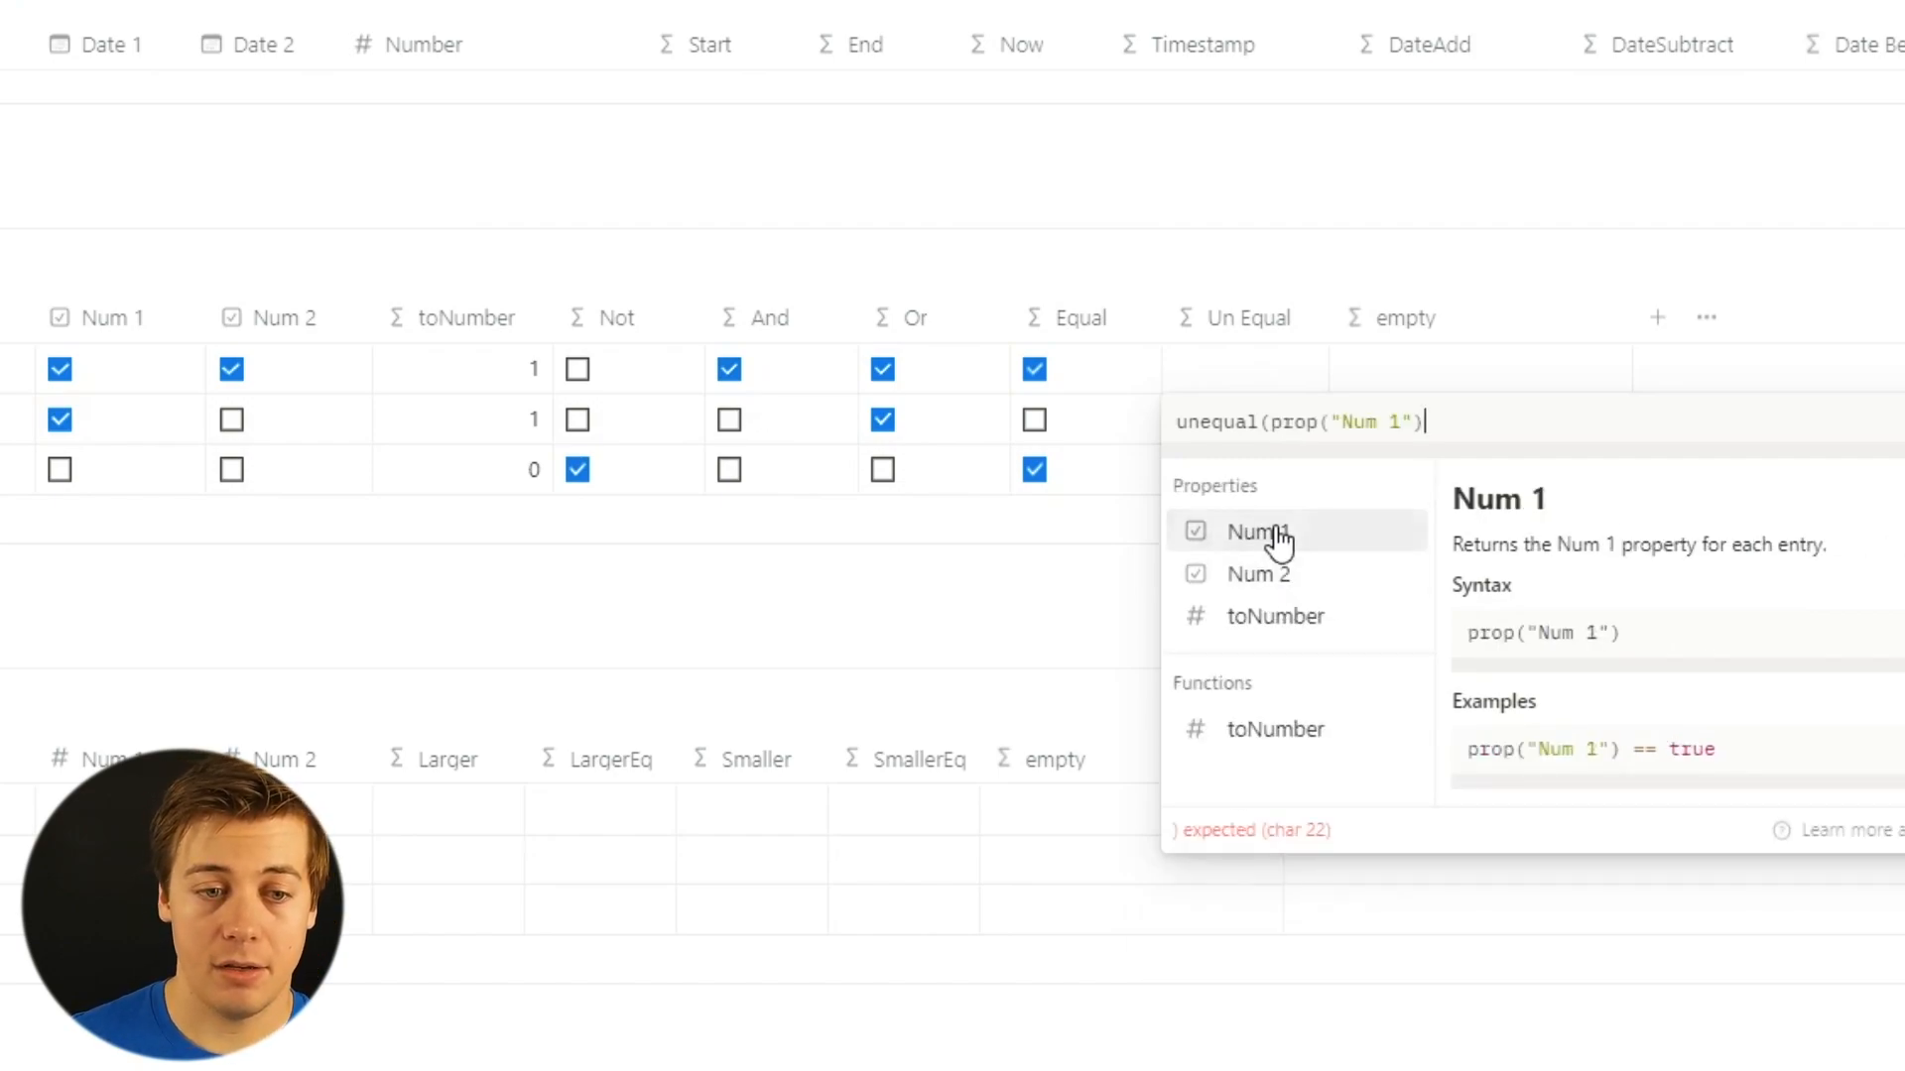
type(",")
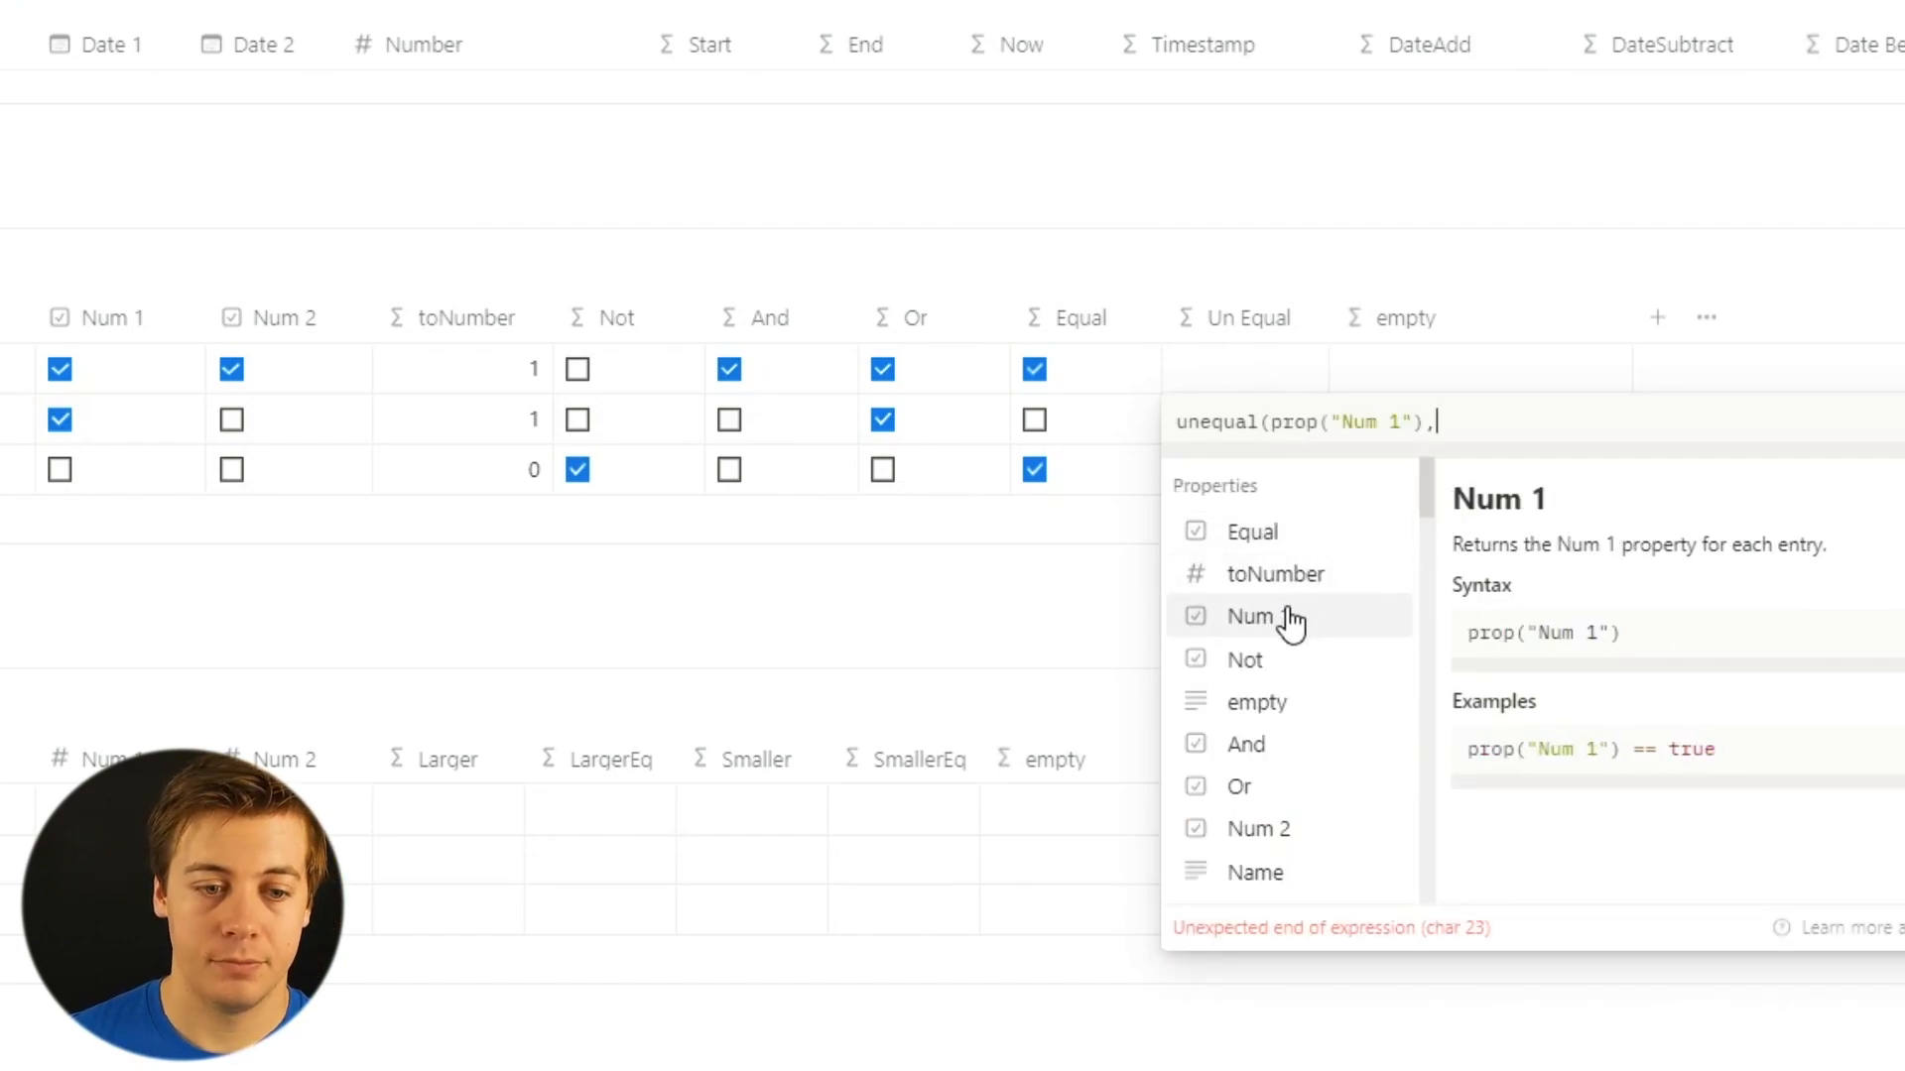
left_click(1288, 830)
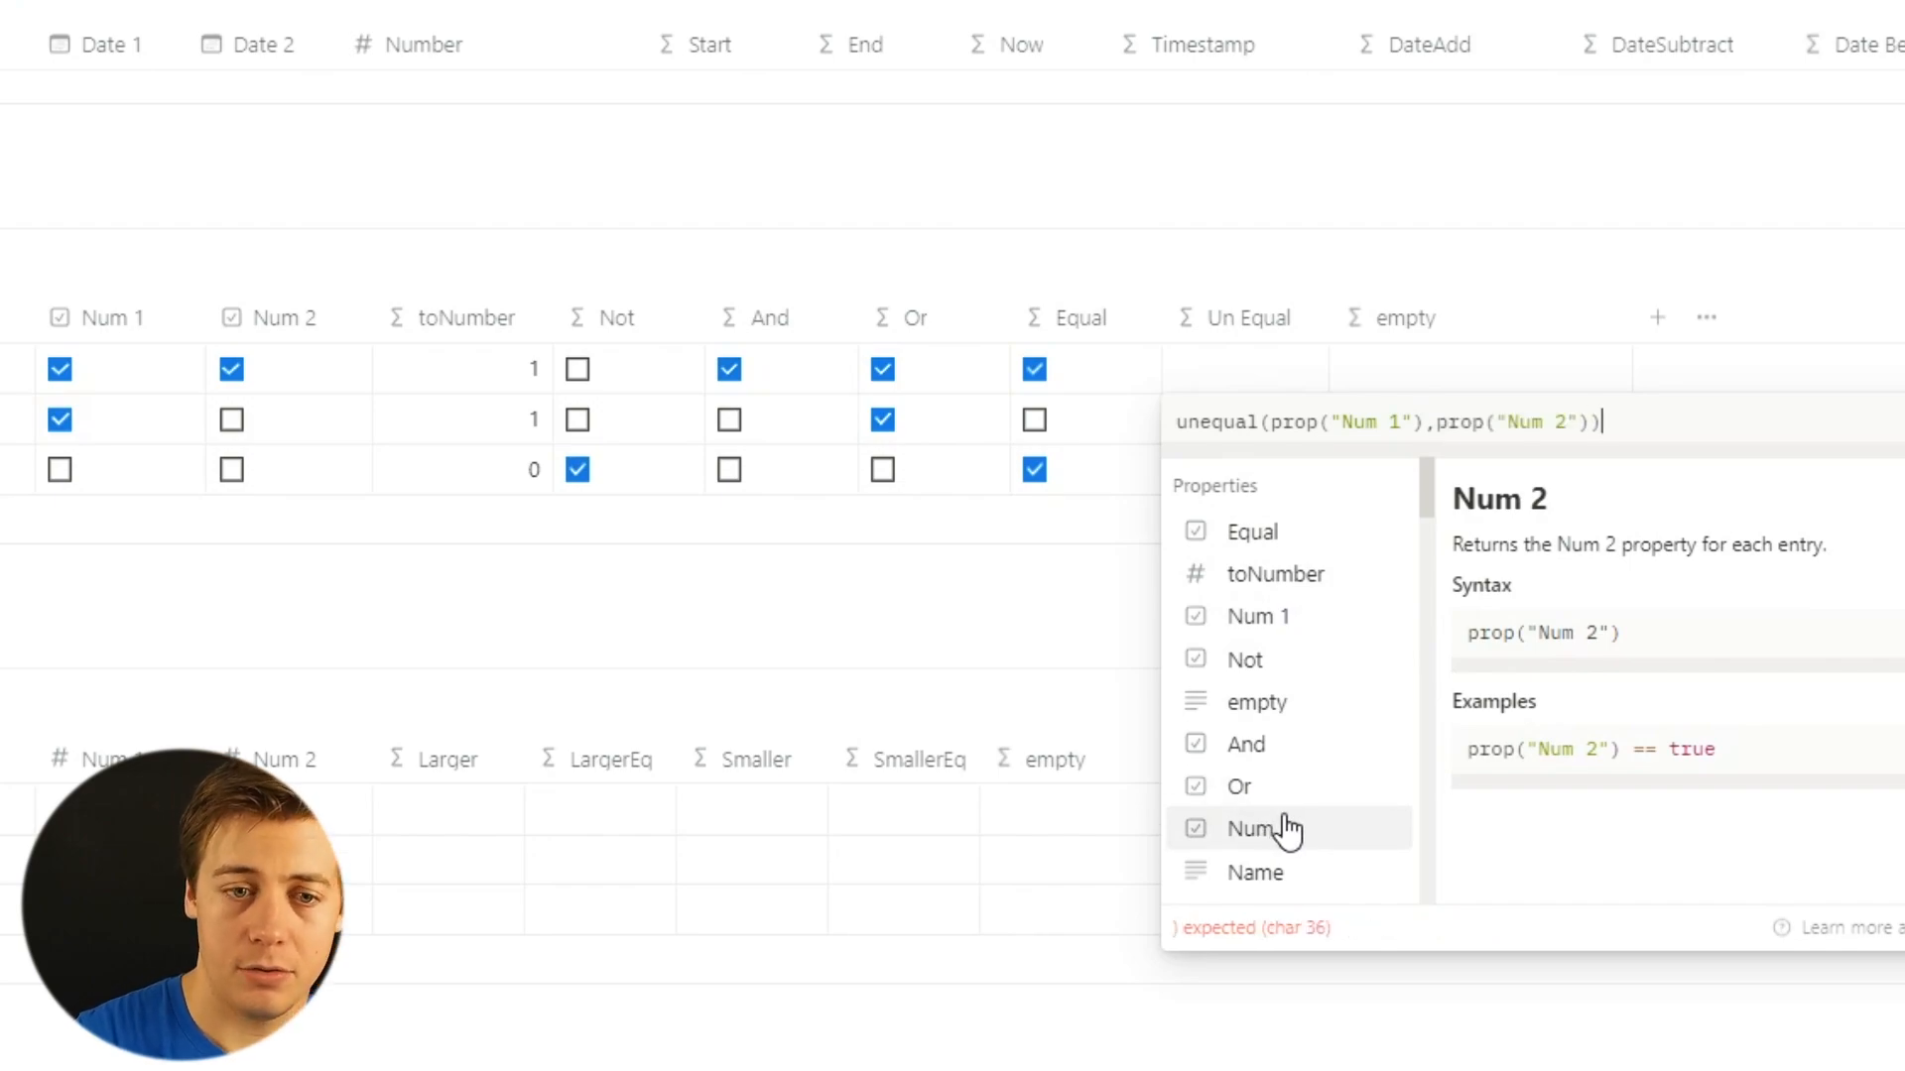
key("Return")
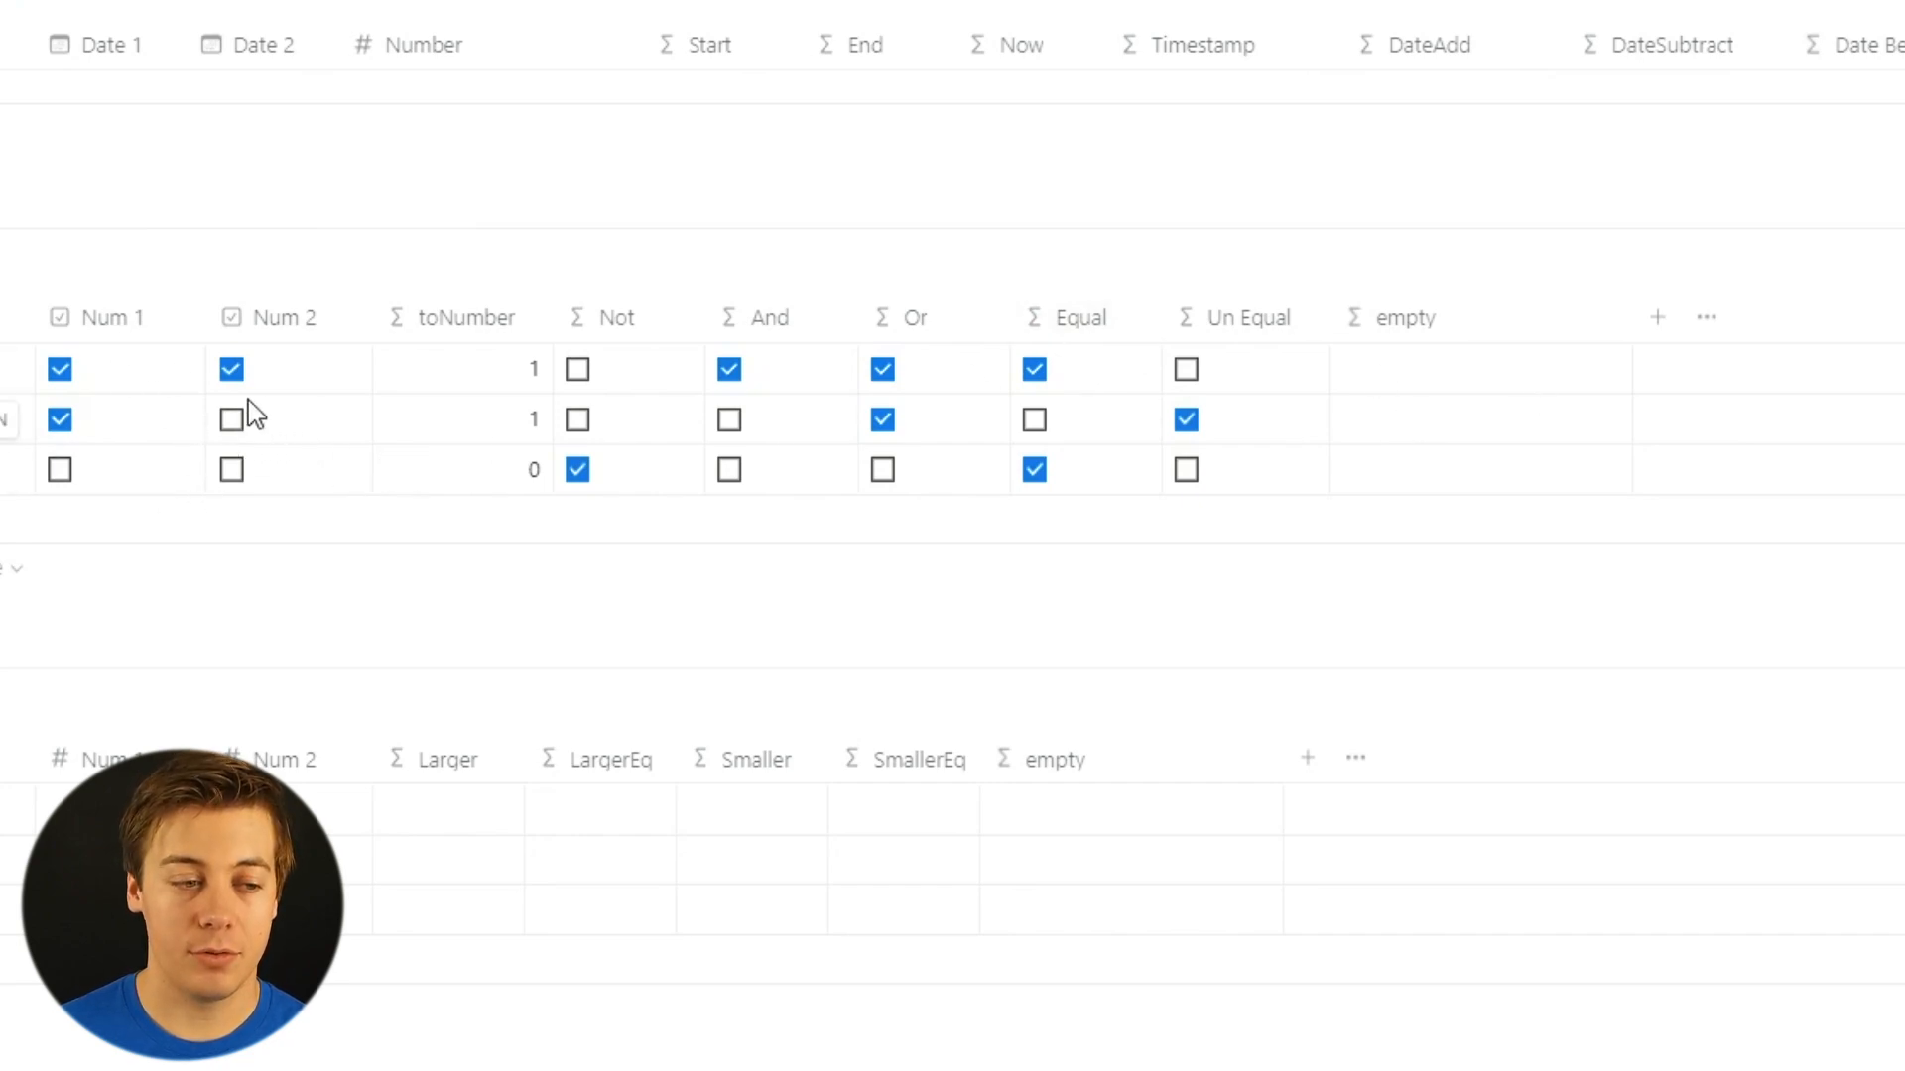
Enter a formula in the checkbox table's empty column that applies the empty function to a Num property.
left_click(1404, 375)
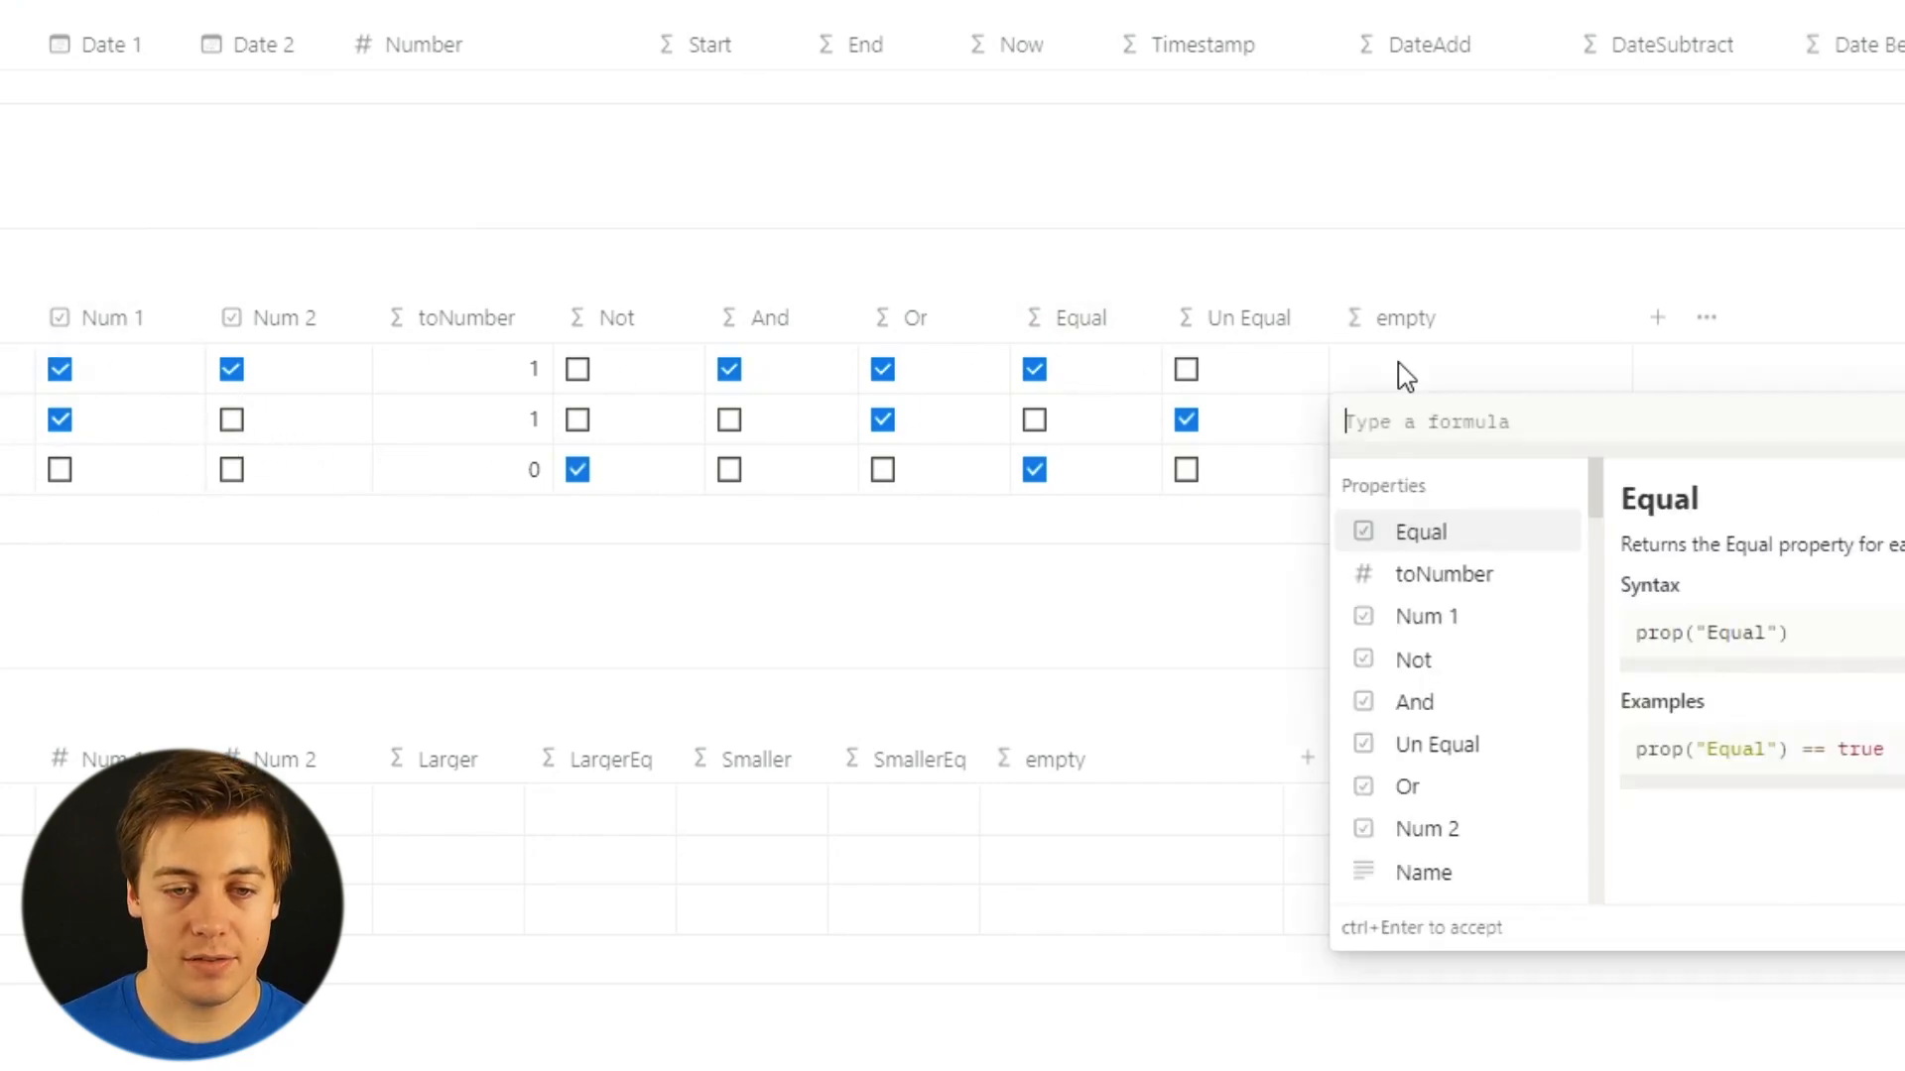
type("empty(")
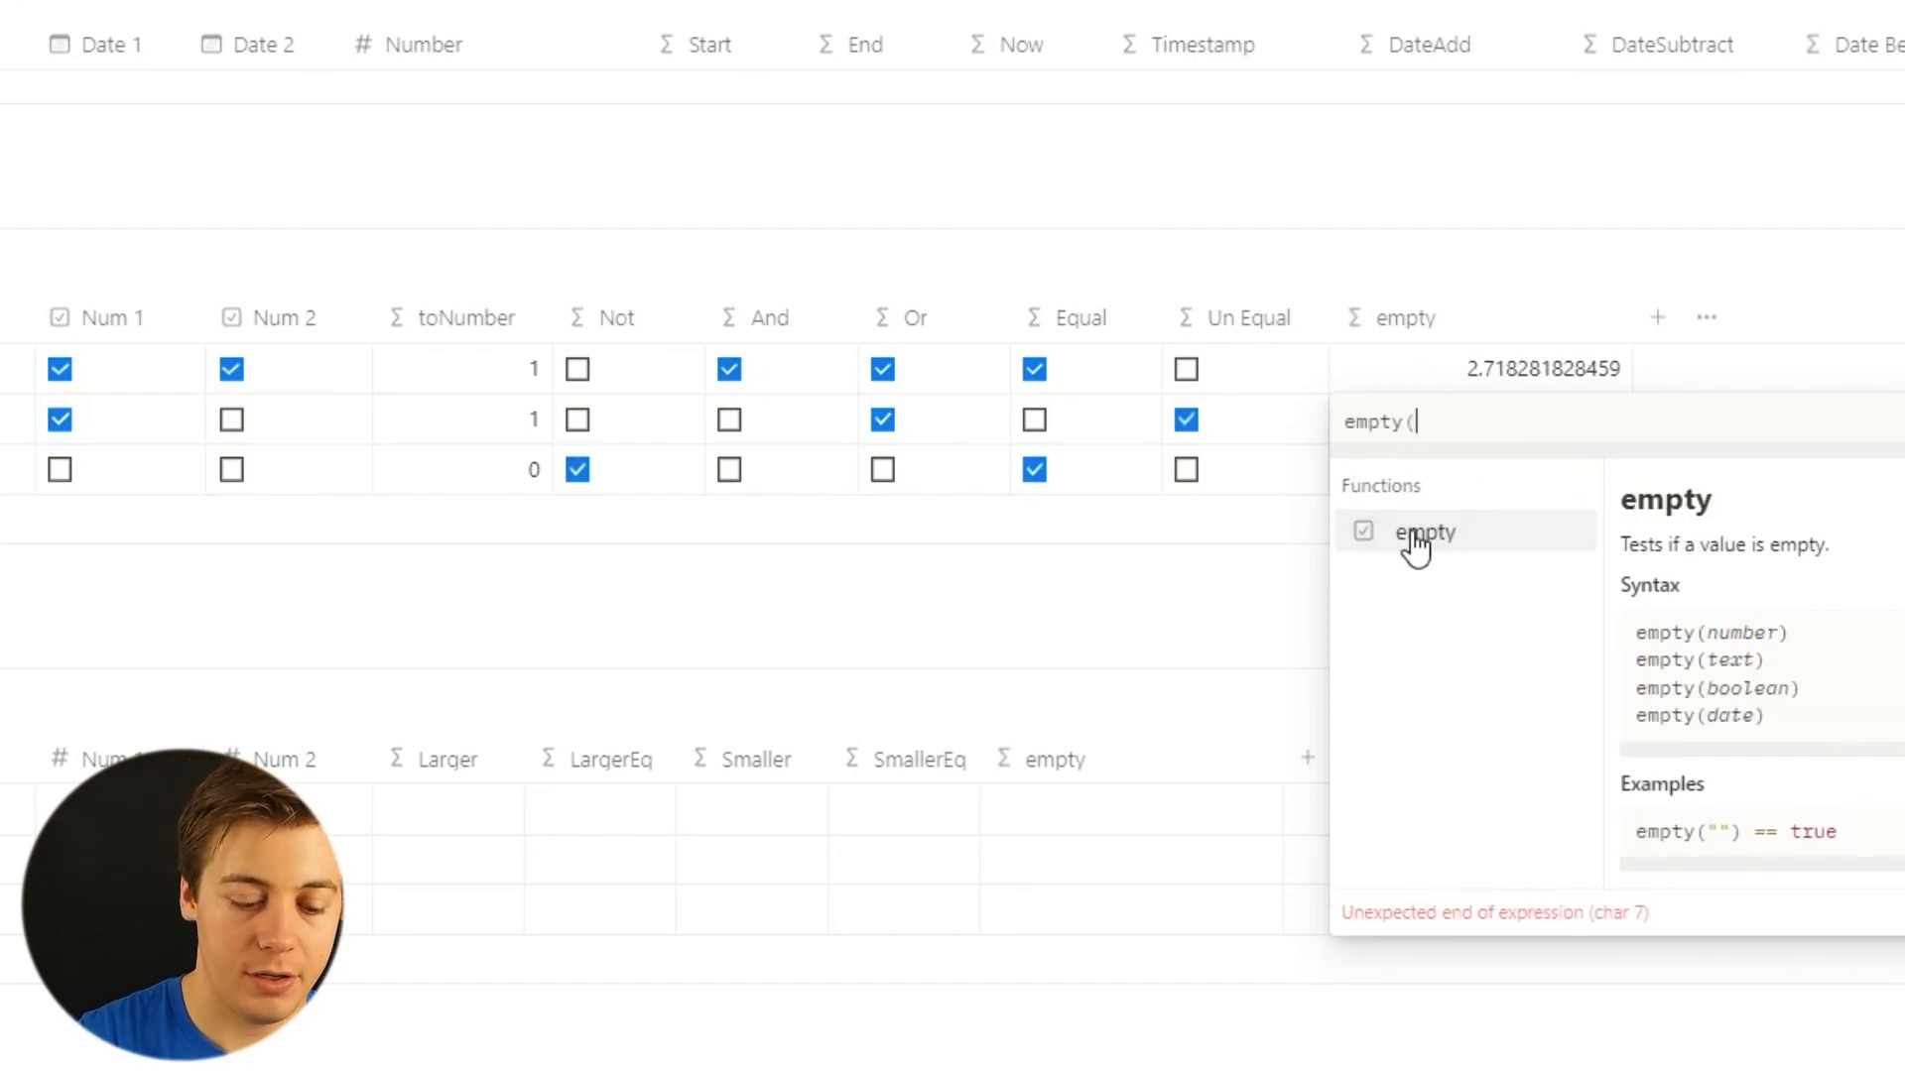
type("num")
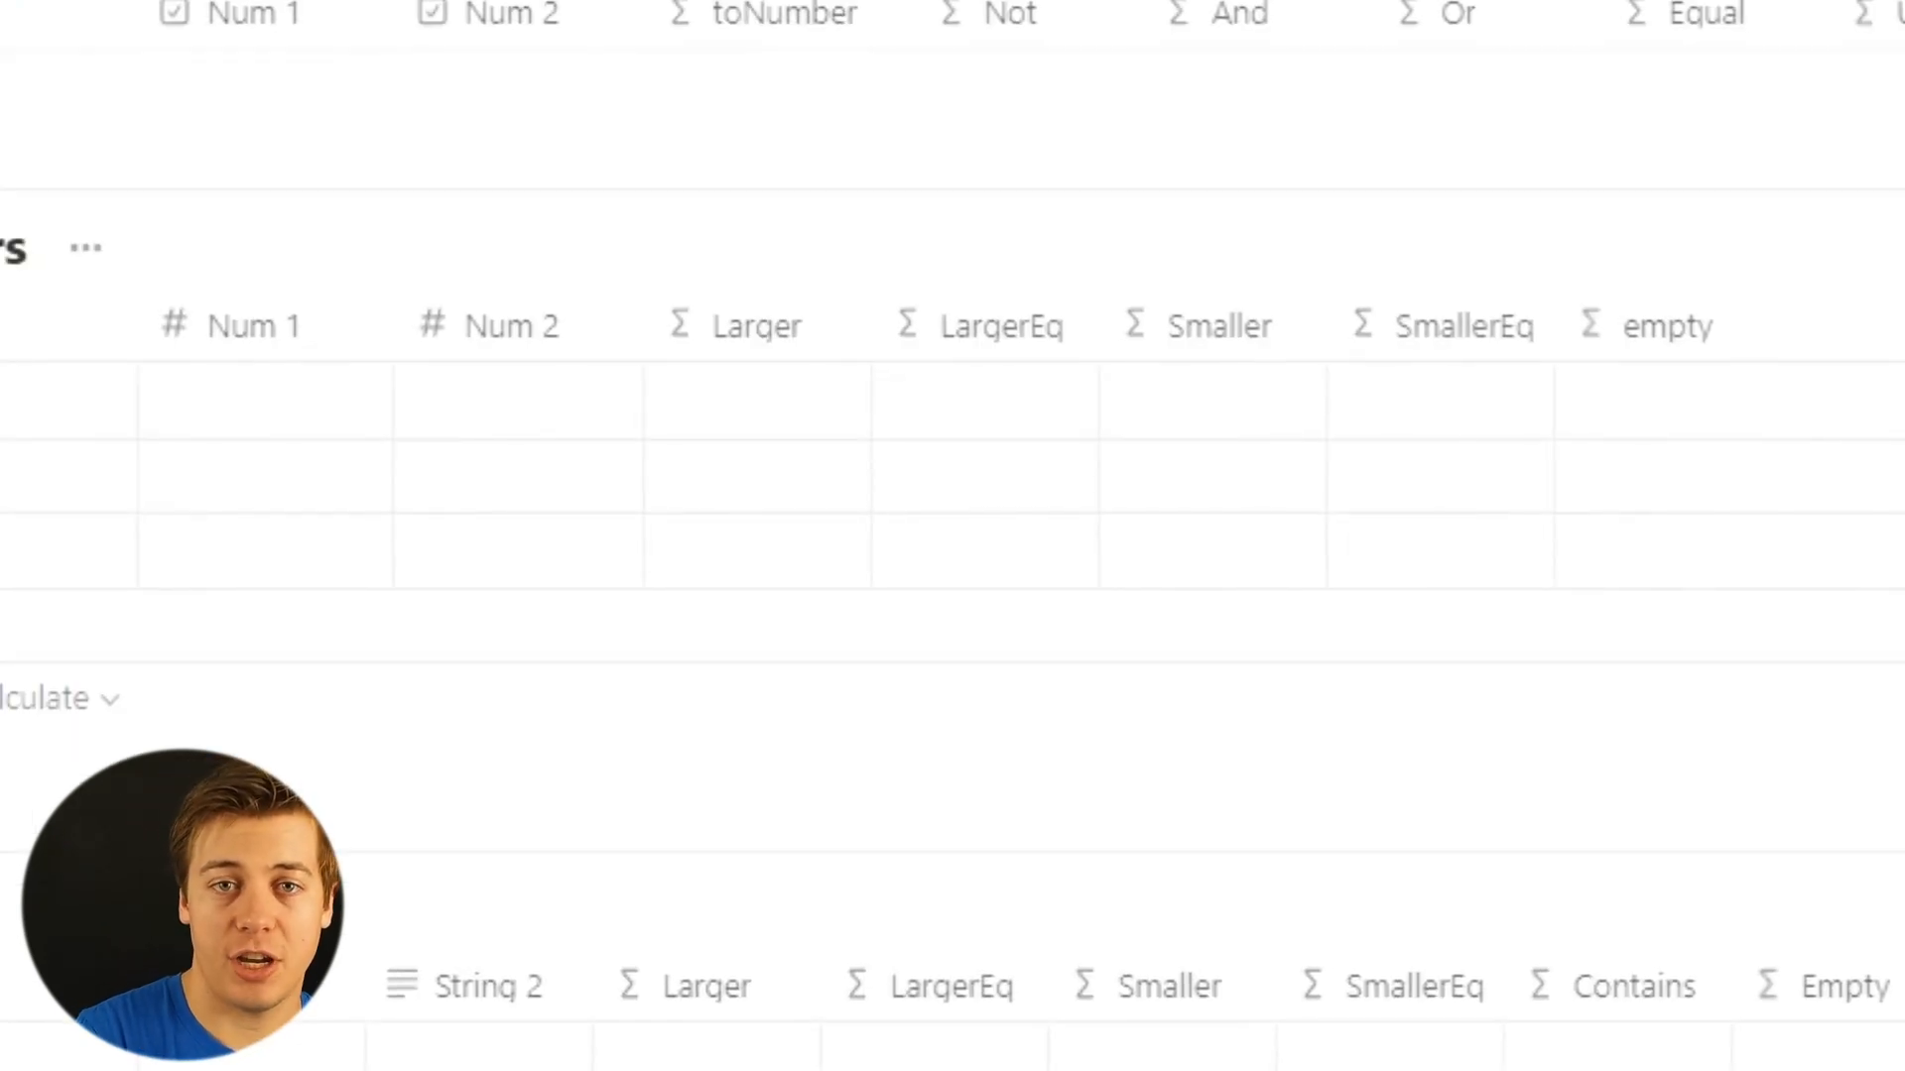
Fill the number table's three rows with 11, 15 and 13 under Num 1 and 22, 4 and 13 under Num 2.
left_click(247, 389)
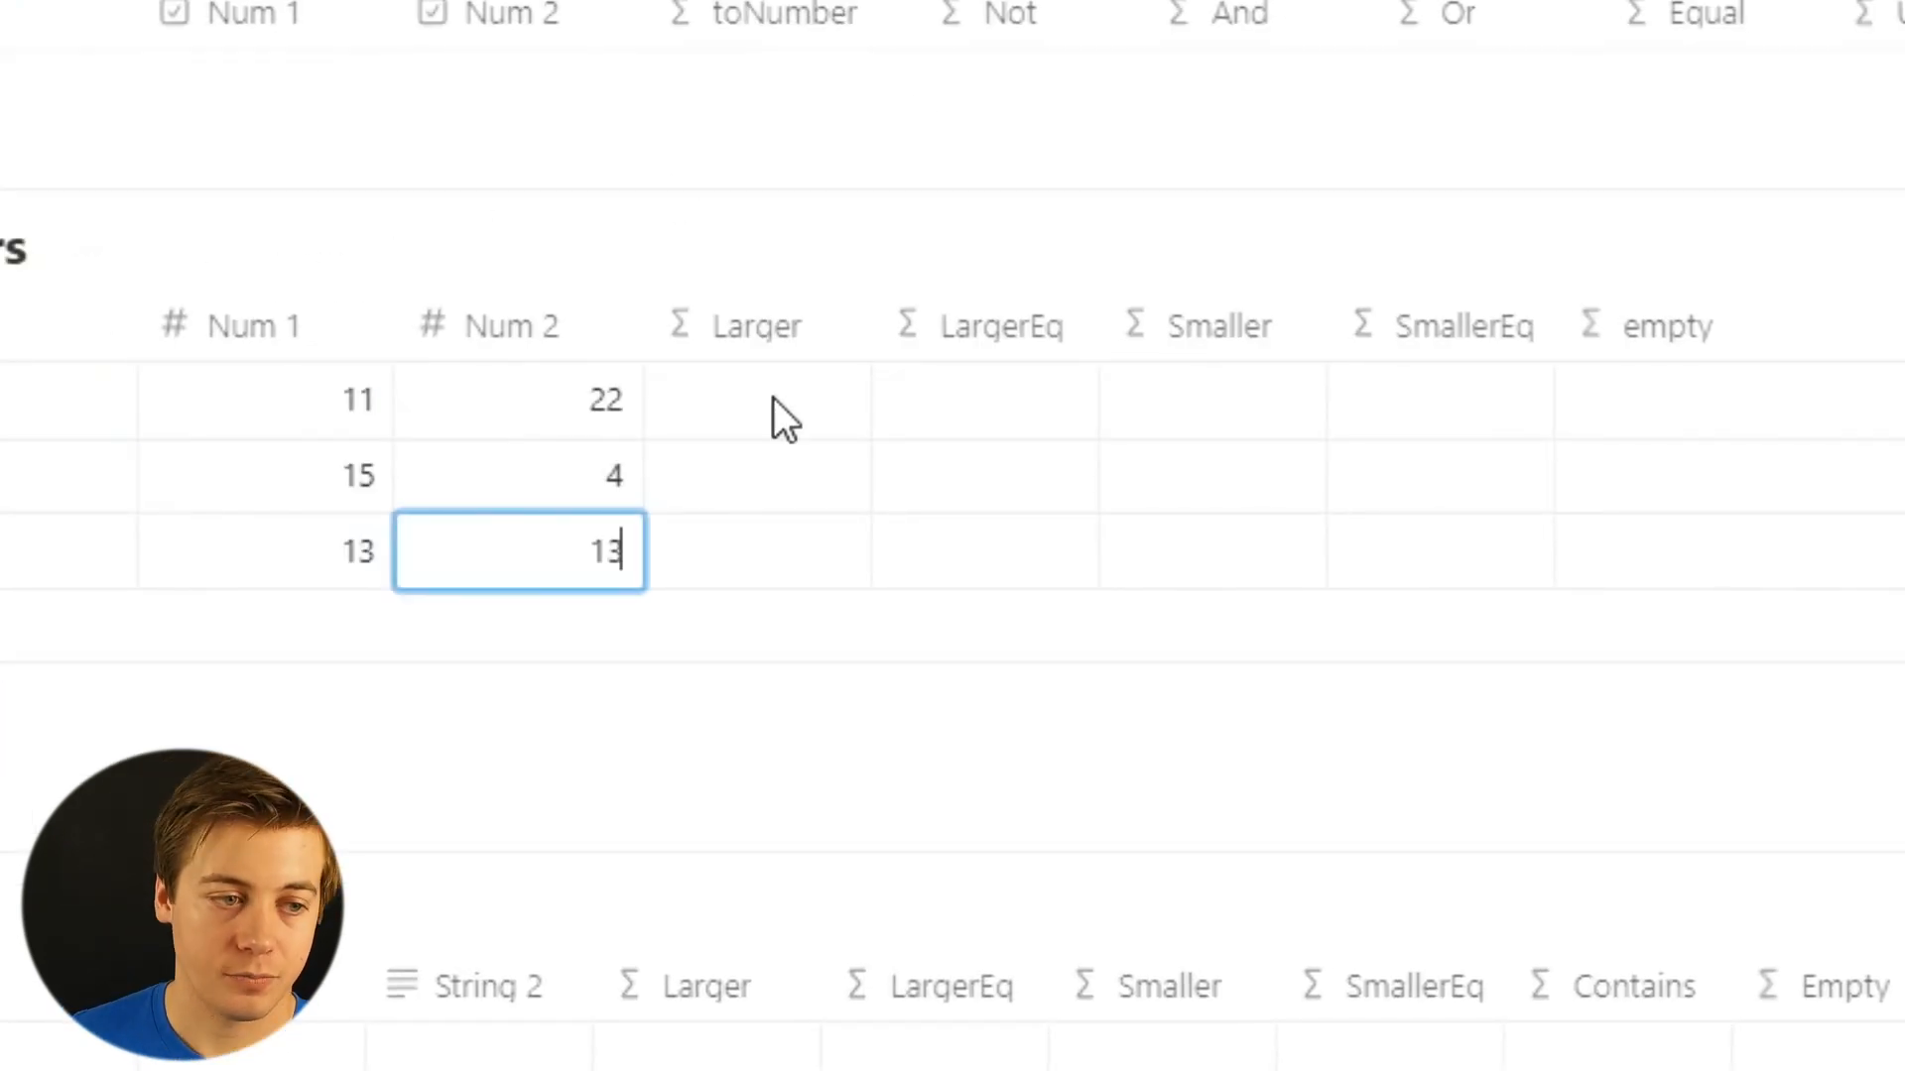
key("Escape")
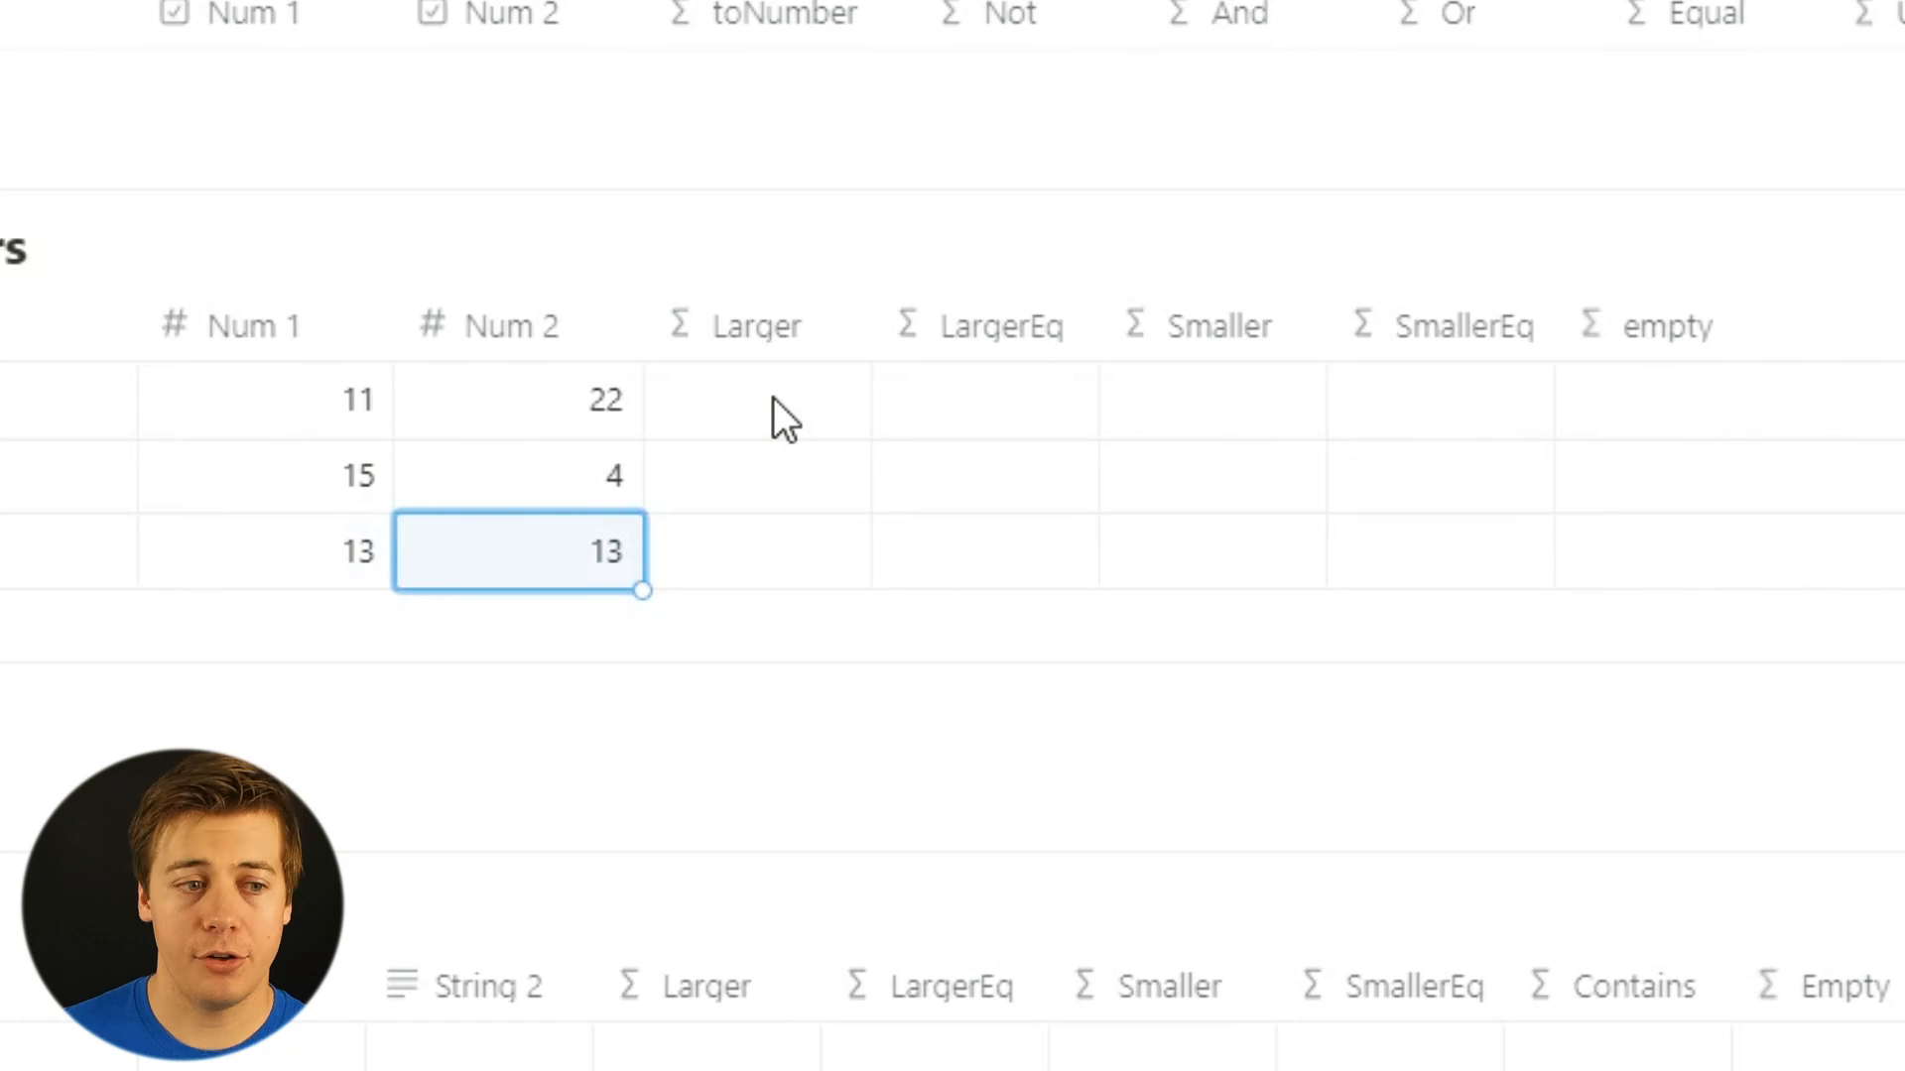
Enter larger(prop("Num 1"),prop("Num 2")) as the number table's Larger column formula and accept it.
left_click(772, 397)
type("larg")
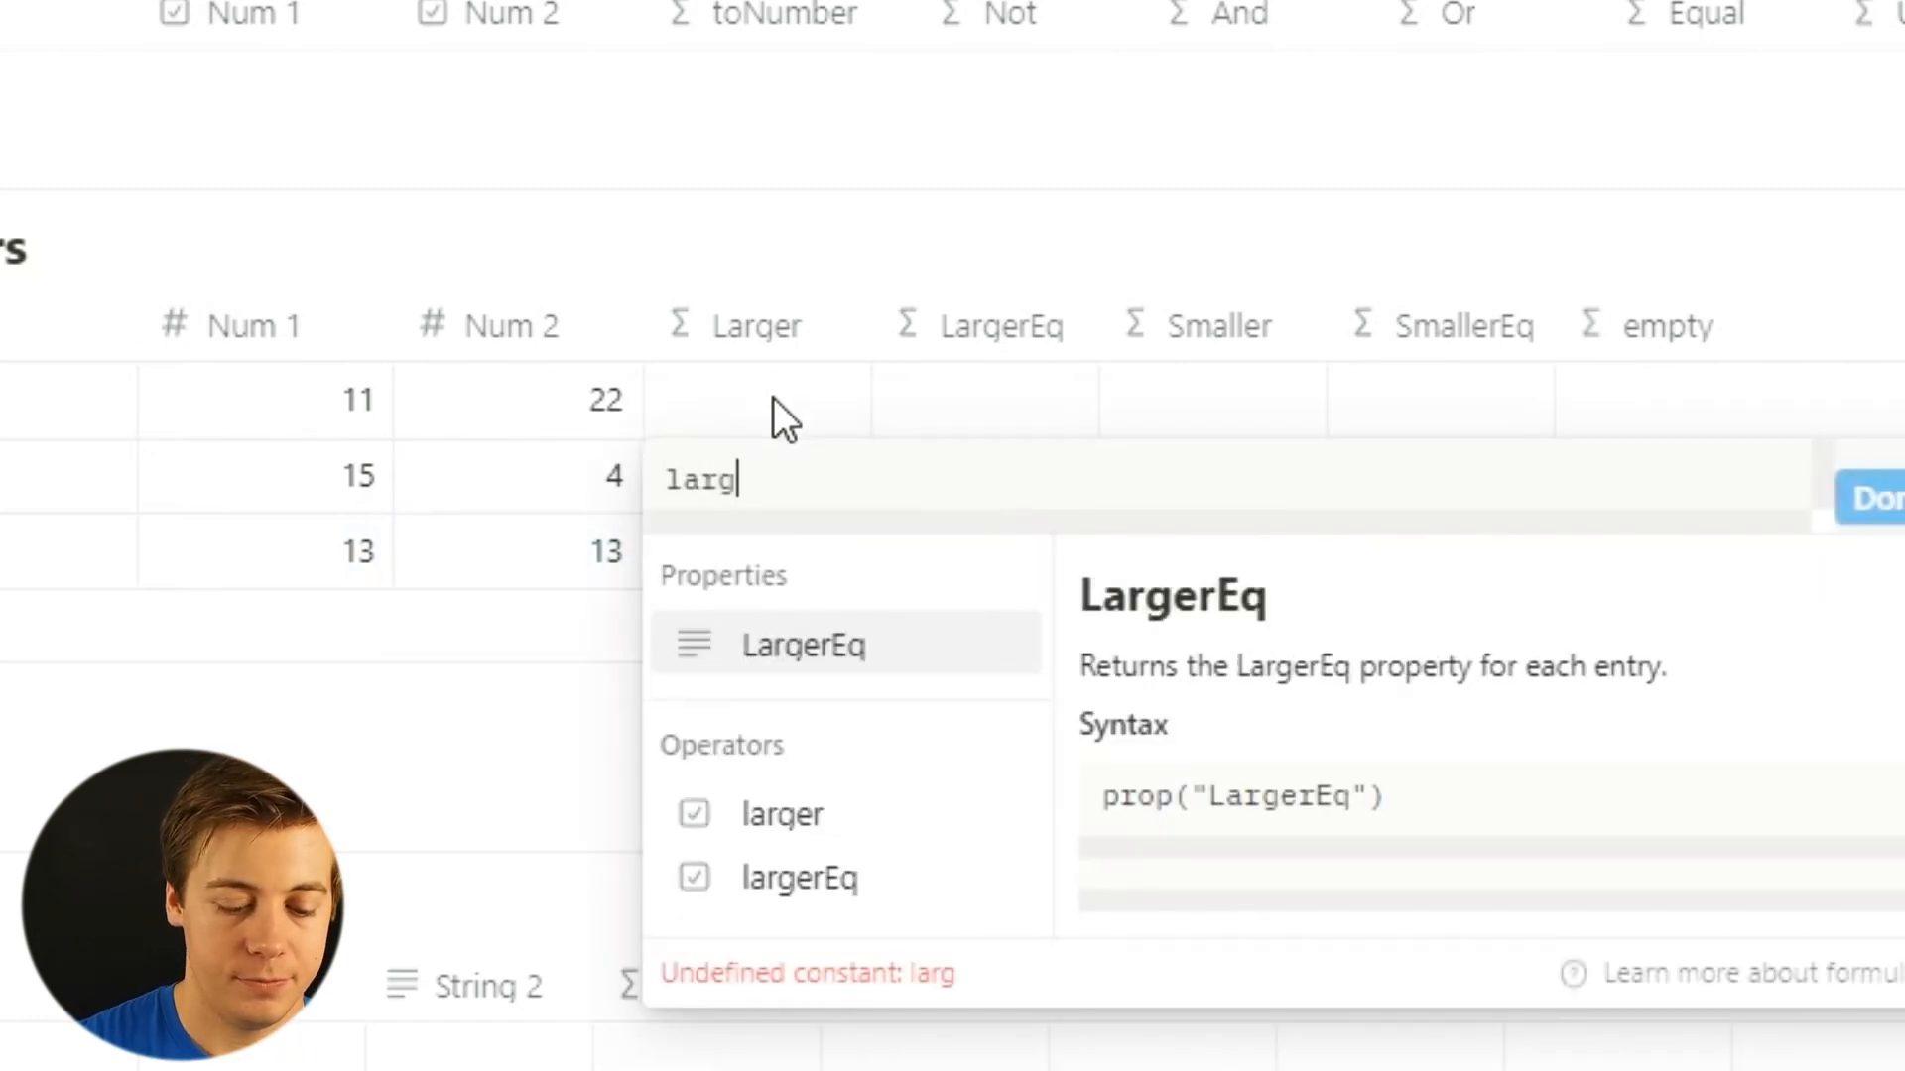
type("er(num")
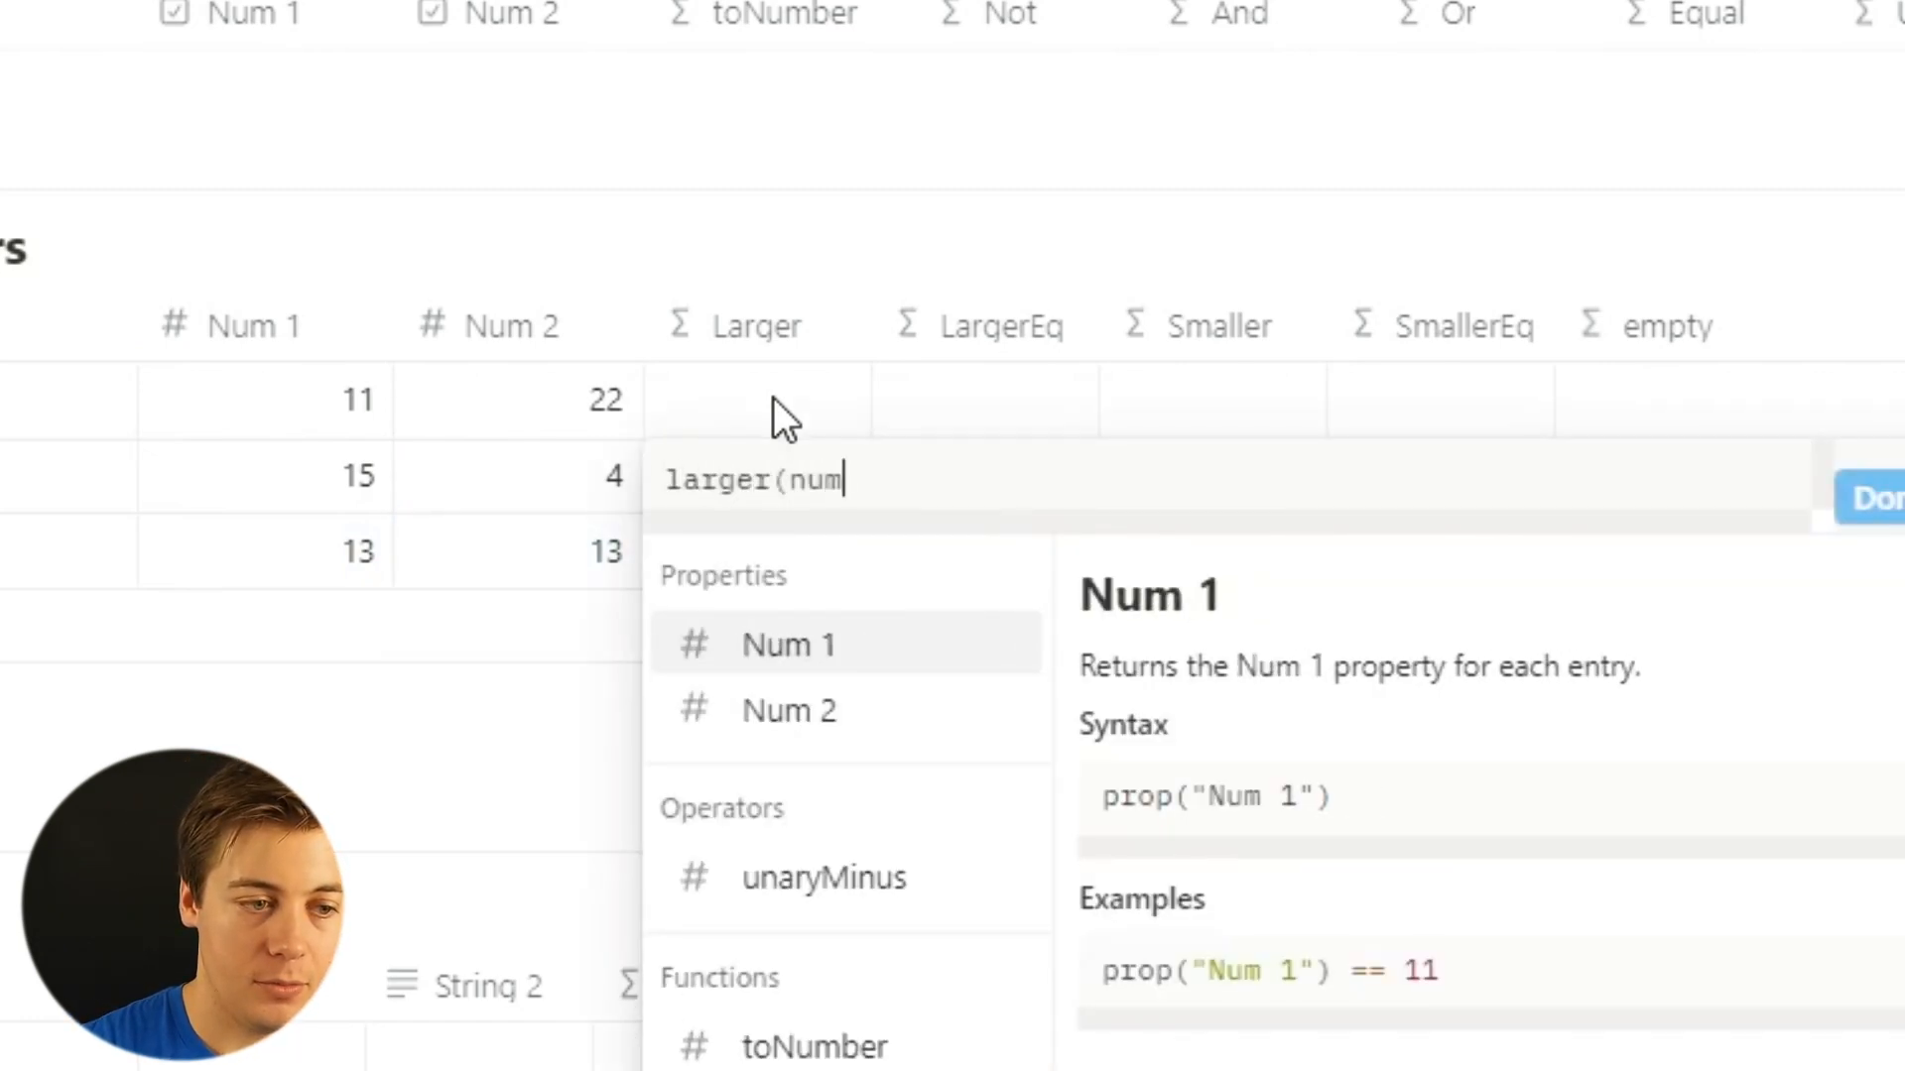
left_click(872, 663)
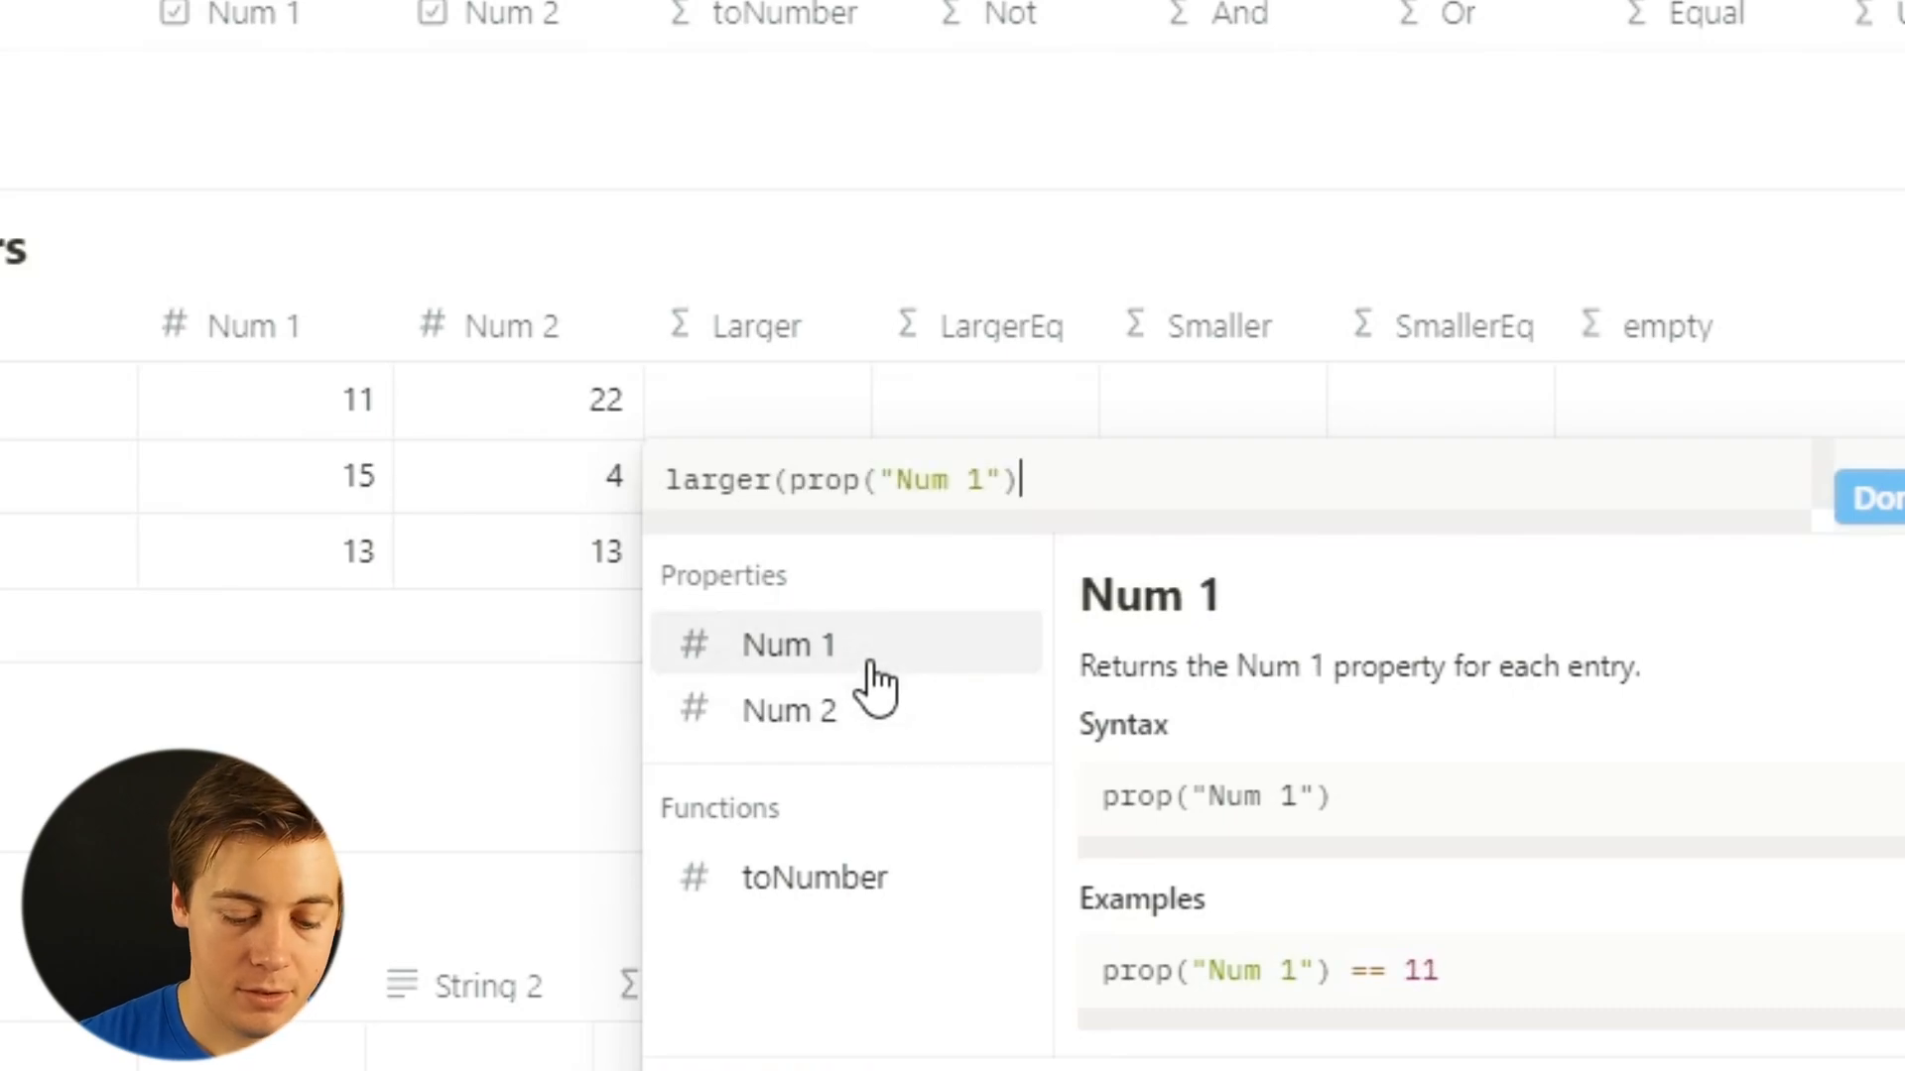
type(",num")
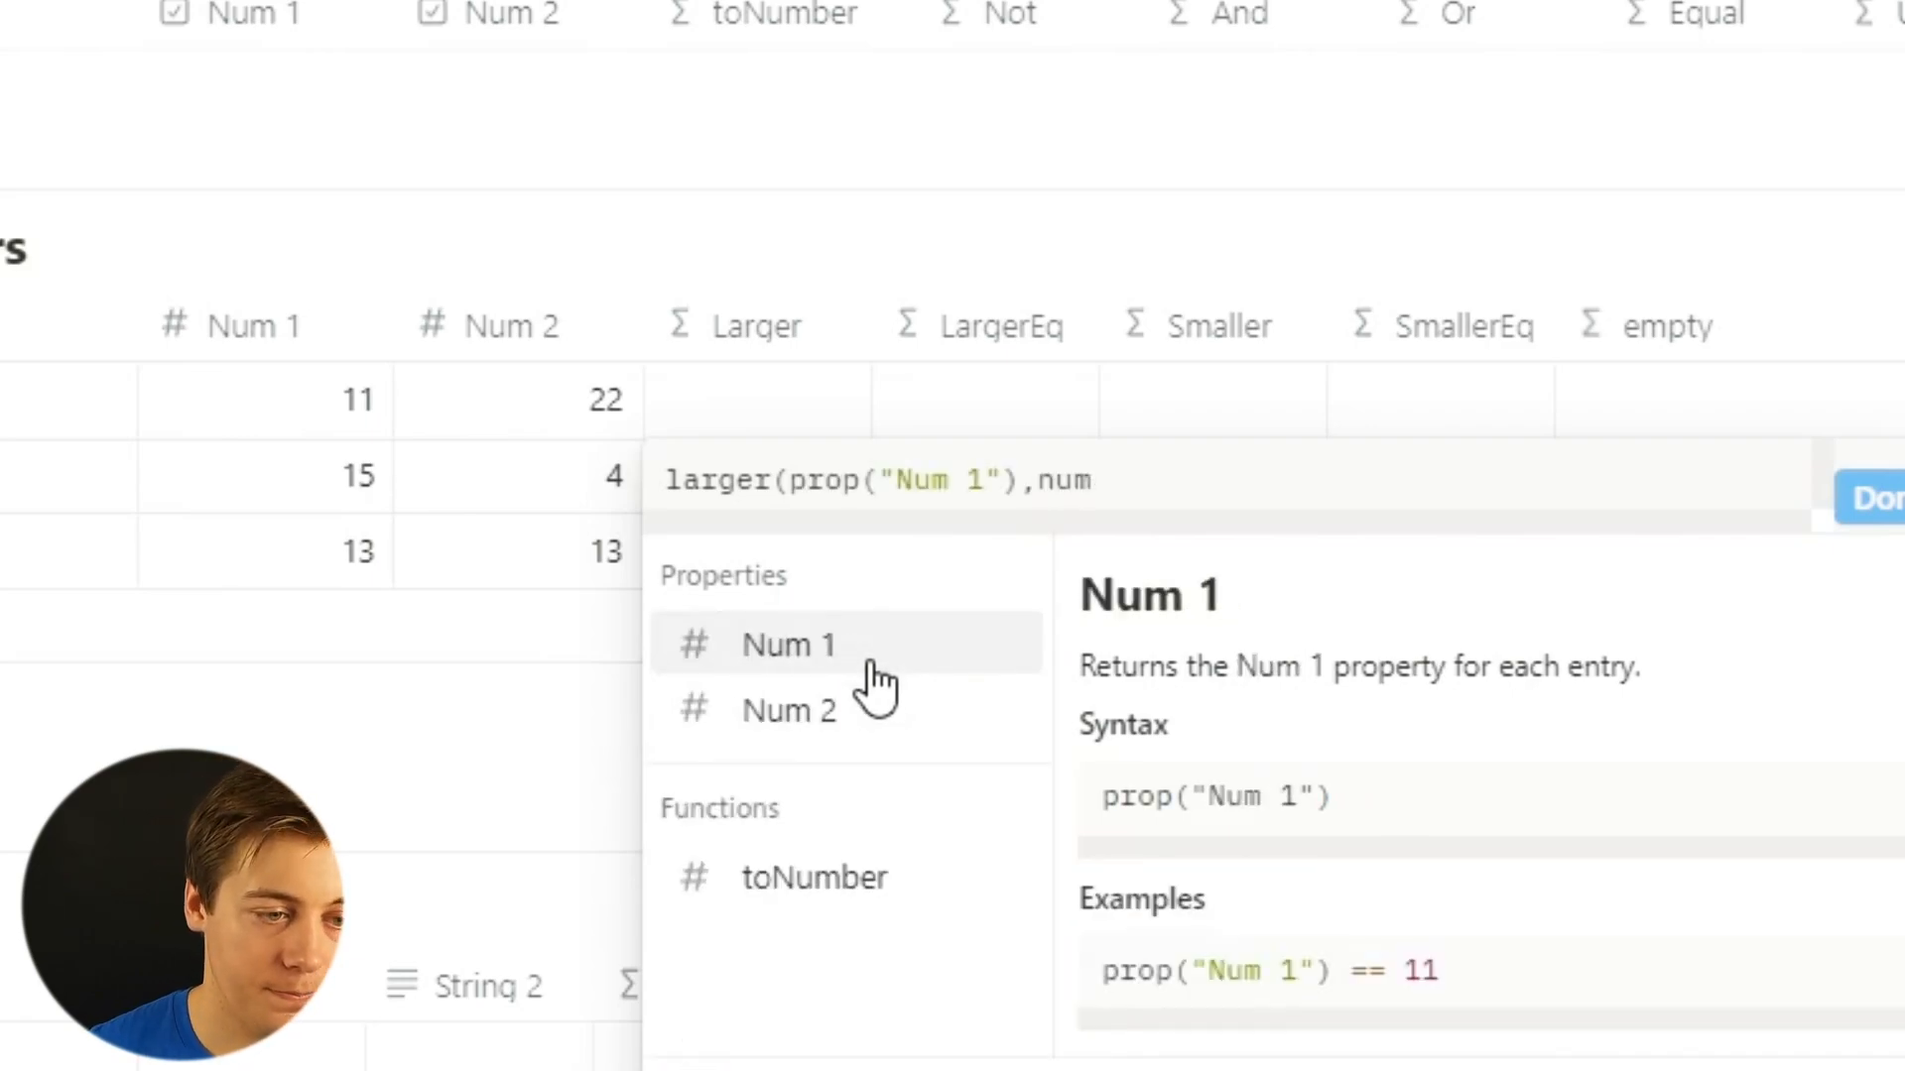
left_click(873, 705)
type(")")
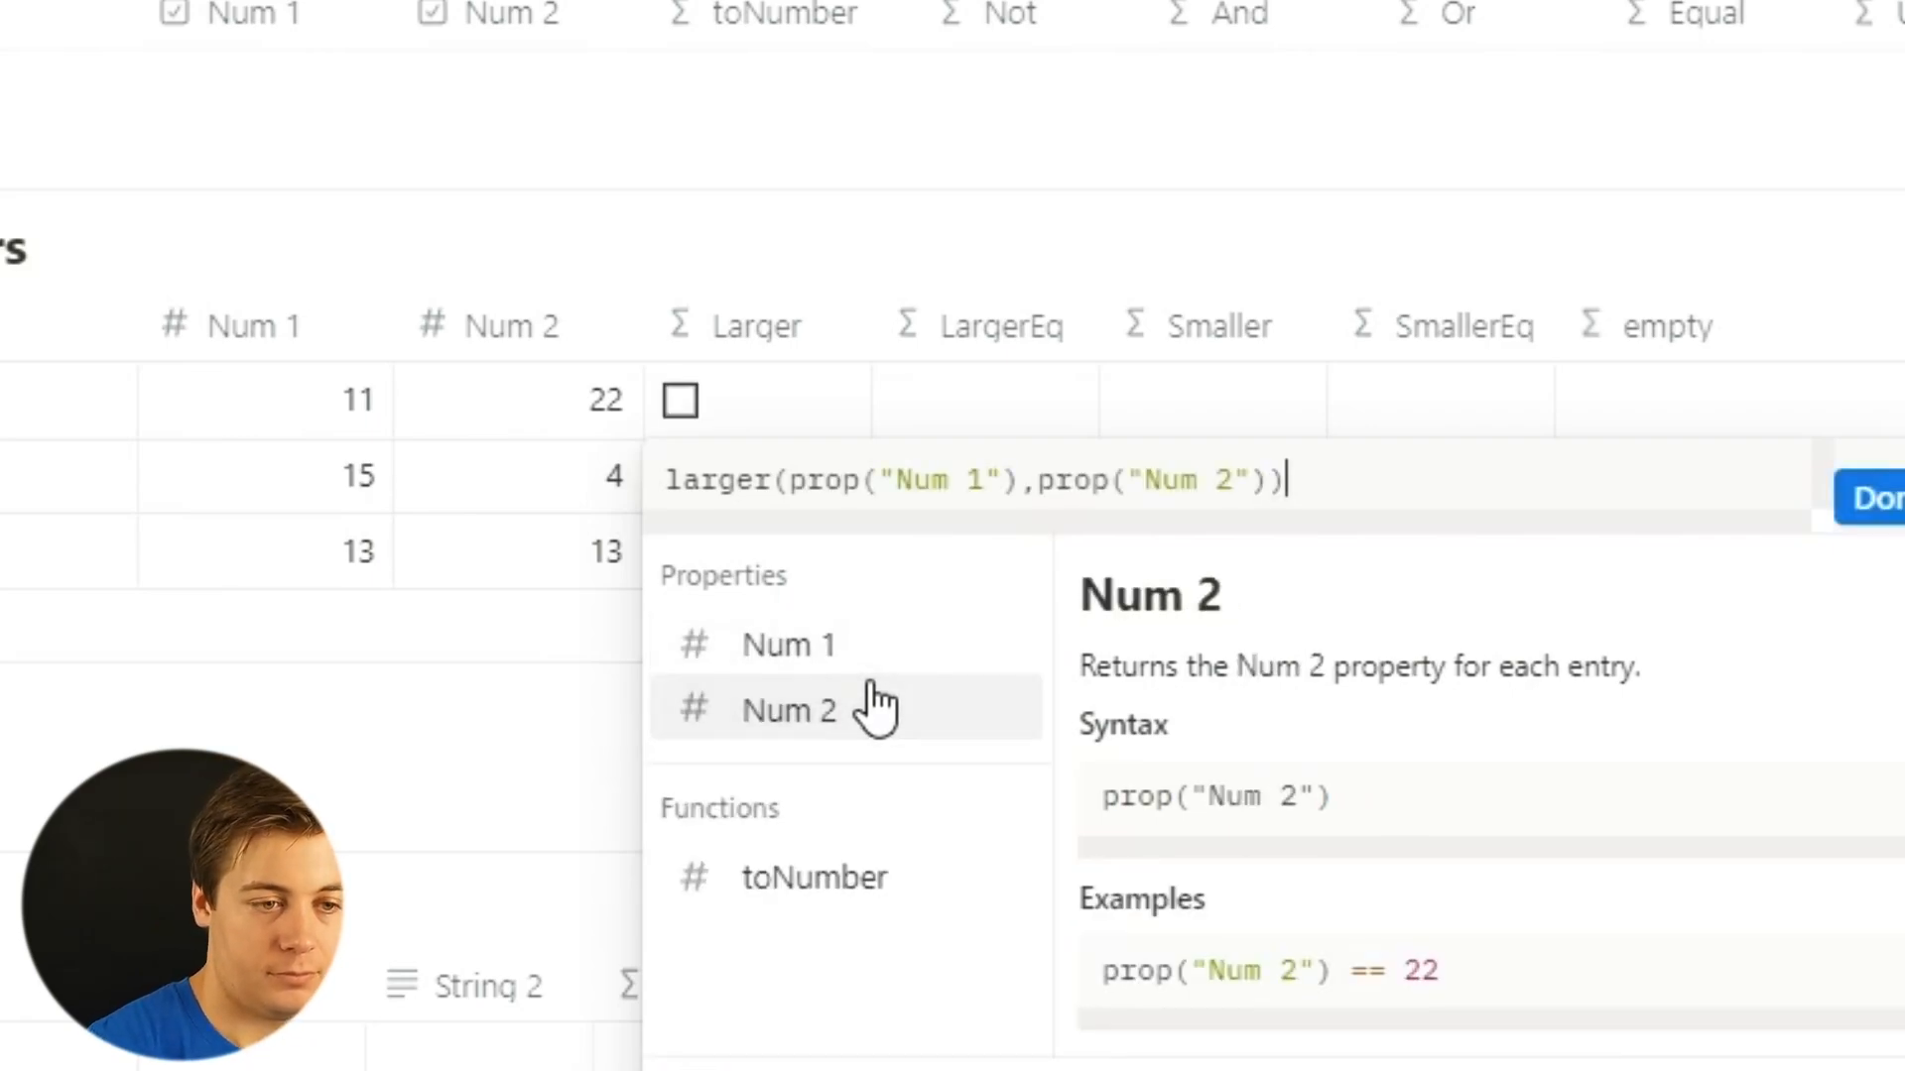
left_click(1865, 499)
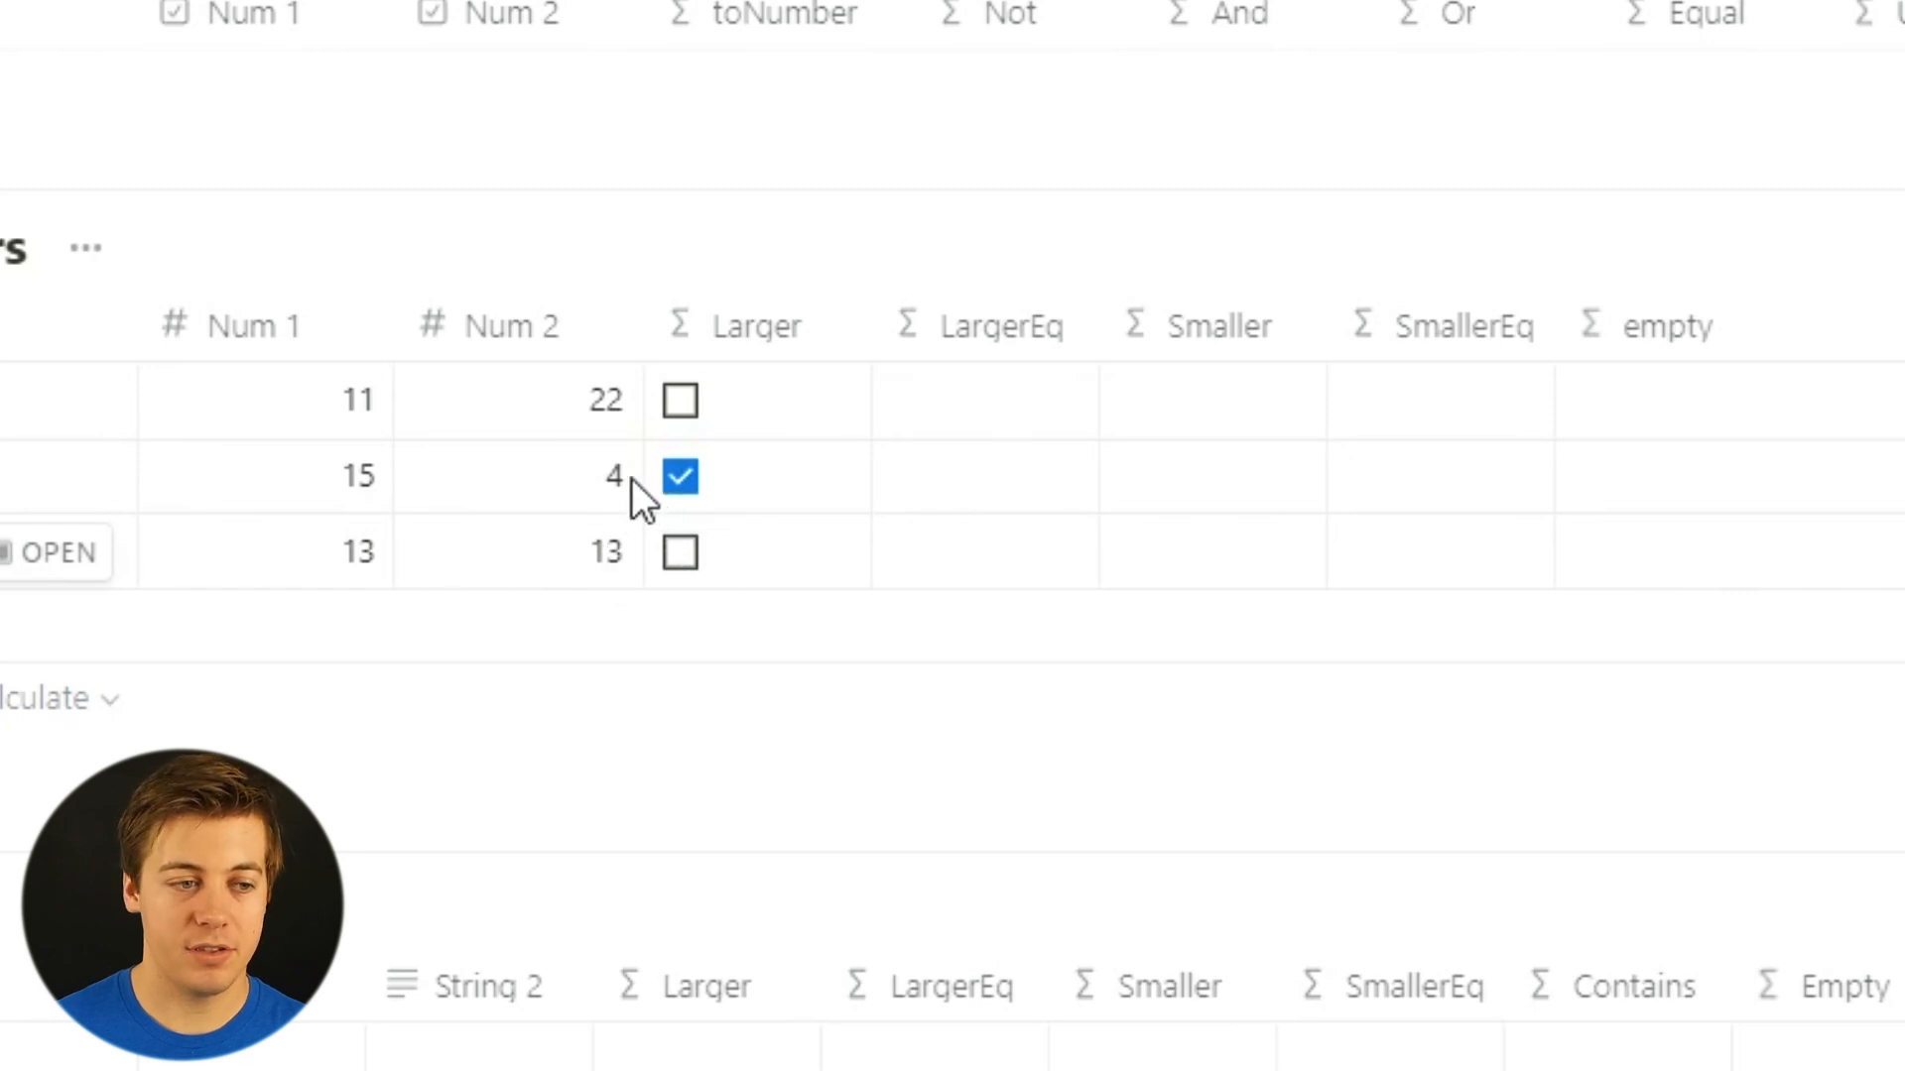
Enter largerEq(prop("Num 1"), prop("Num 2")) as the LargerEq column's formula and accept it.
left_click(996, 408)
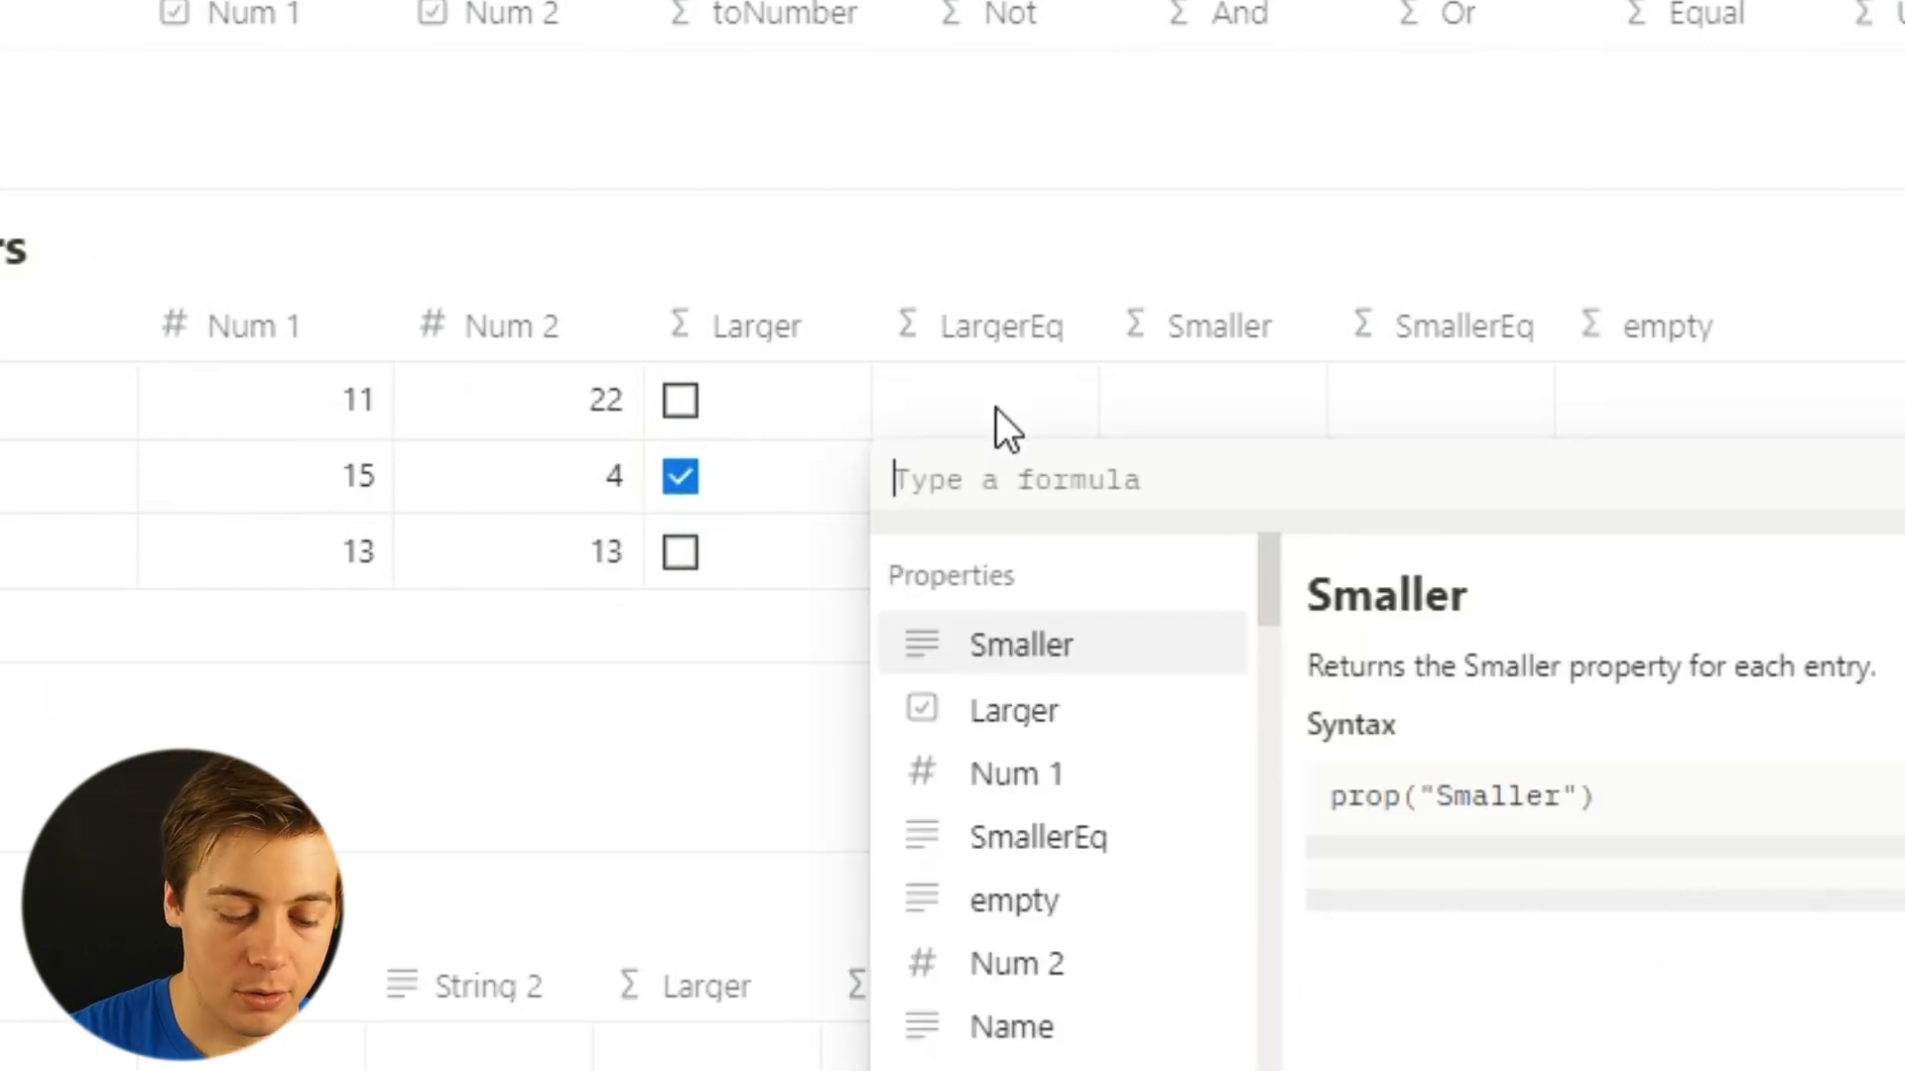
type("larger")
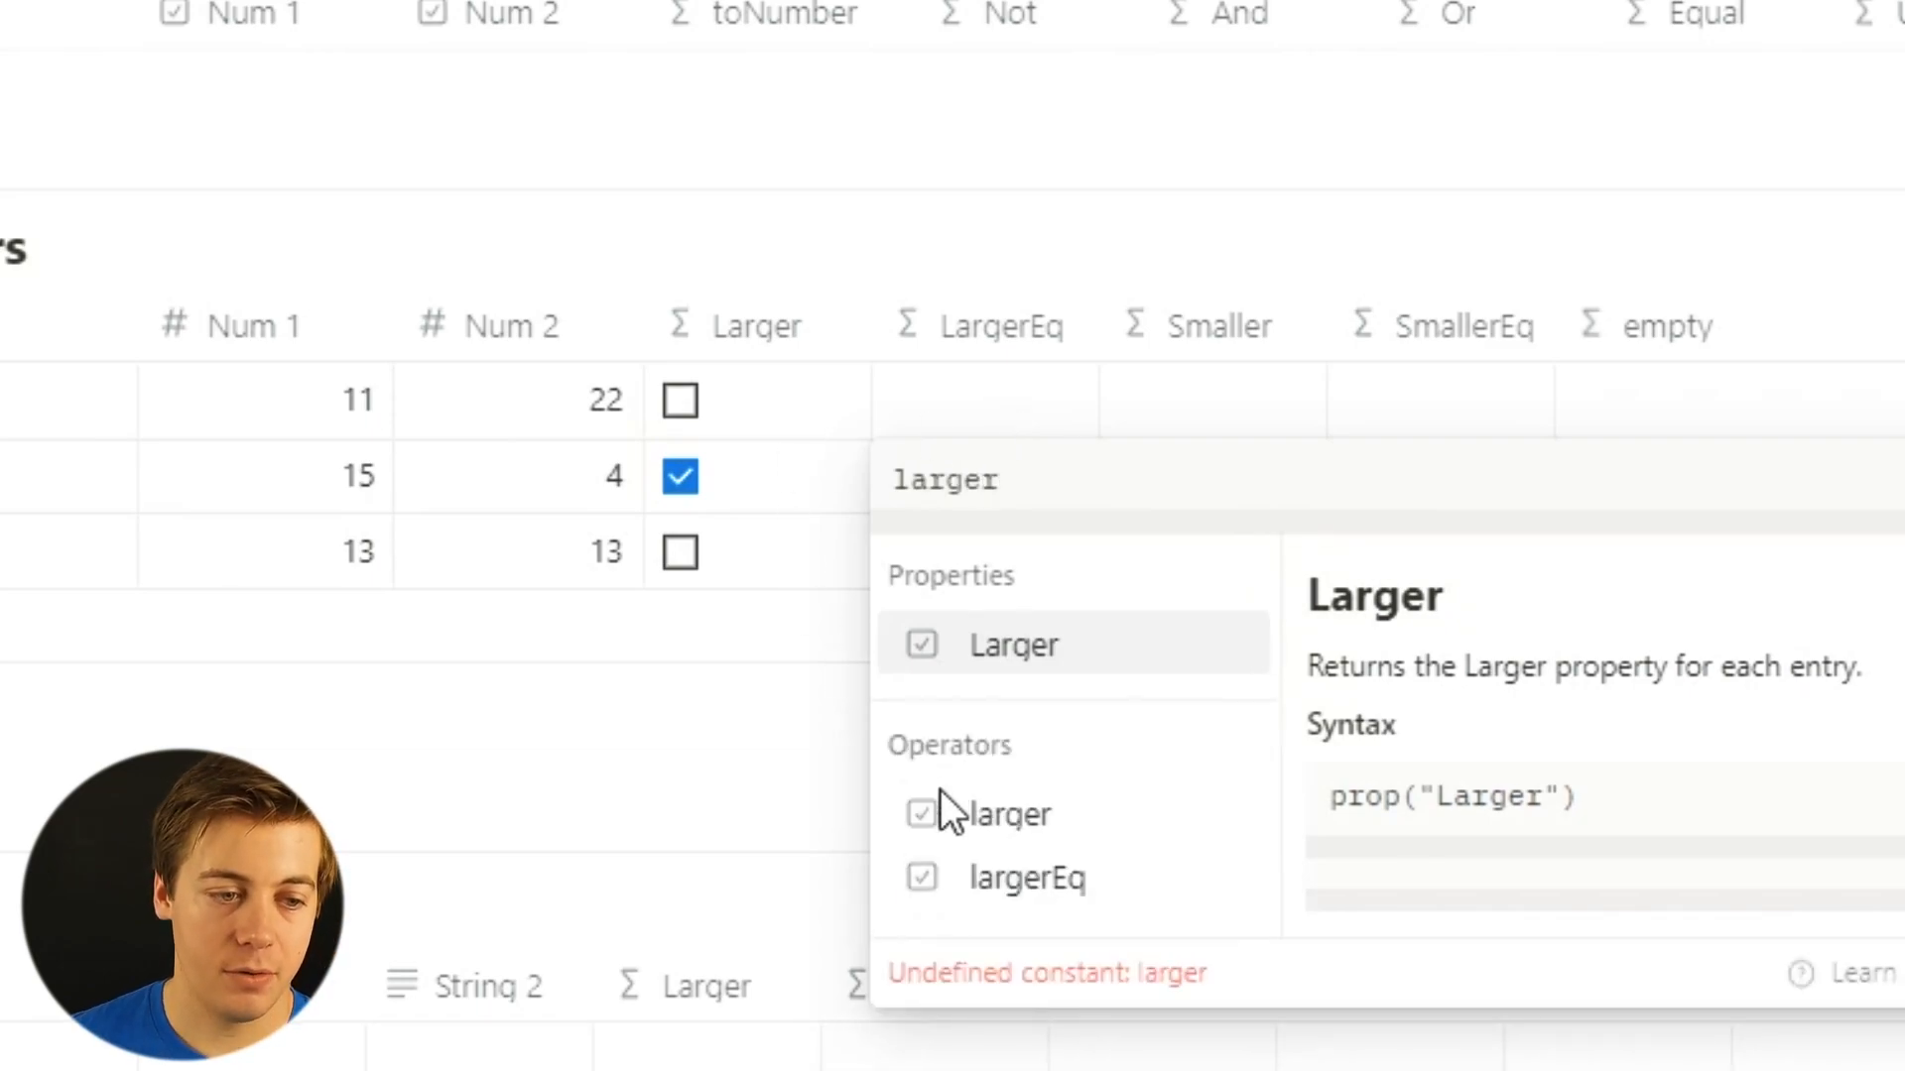
left_click(1025, 893)
type("num")
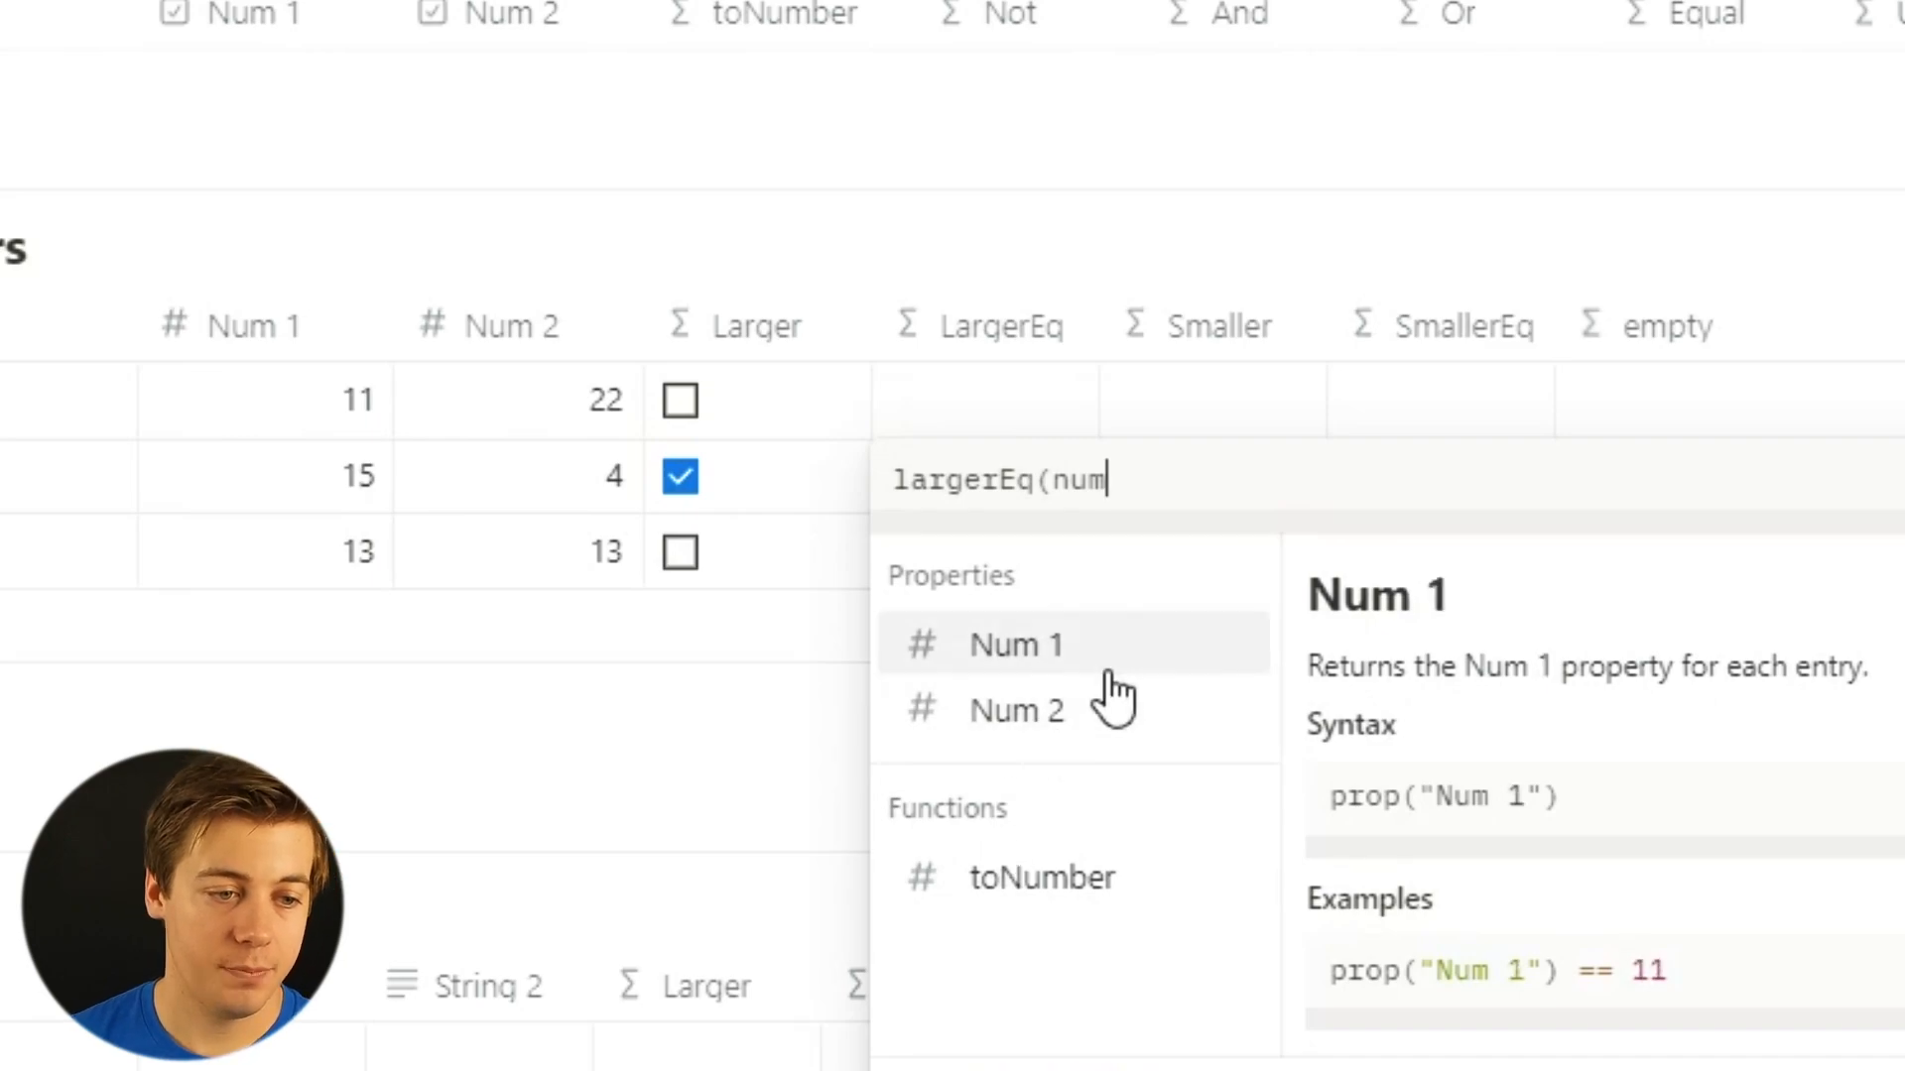
left_click(1109, 672)
type(", num")
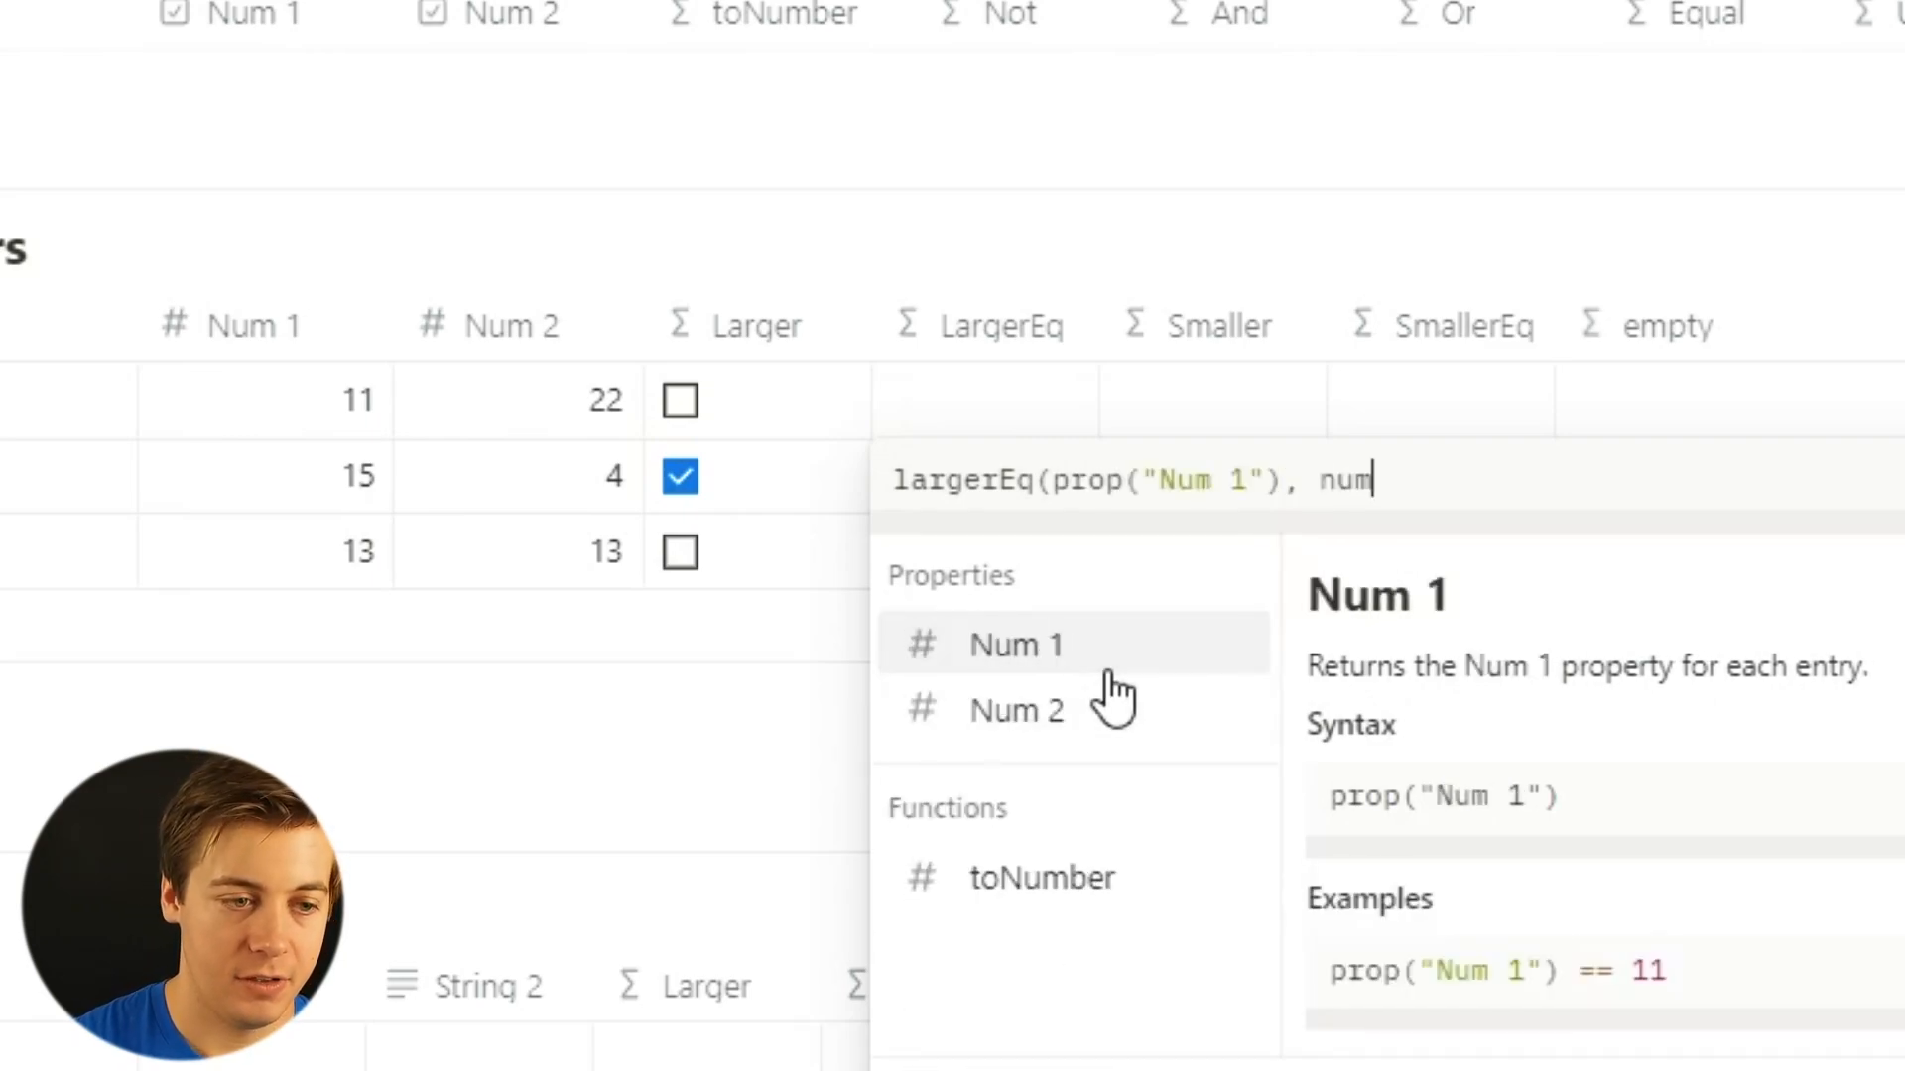
left_click(1129, 714)
type(")")
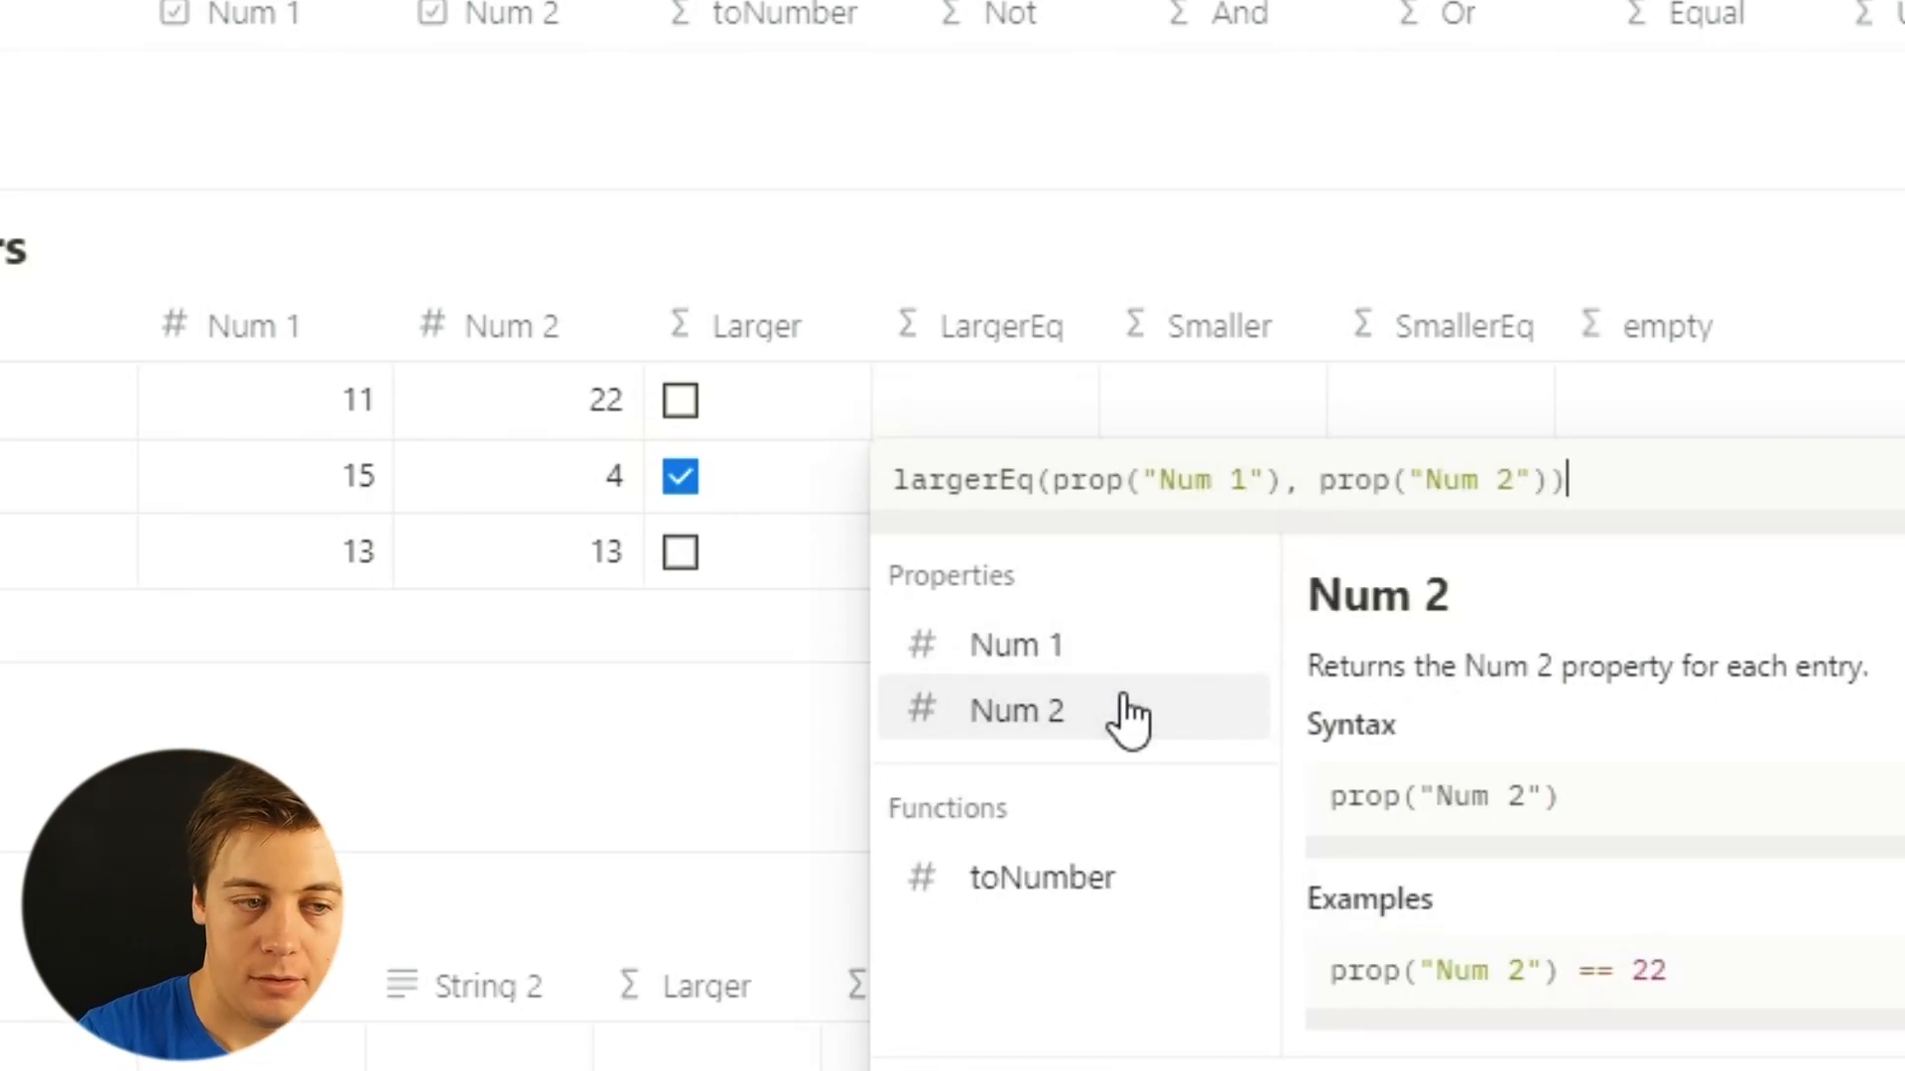
key("Return")
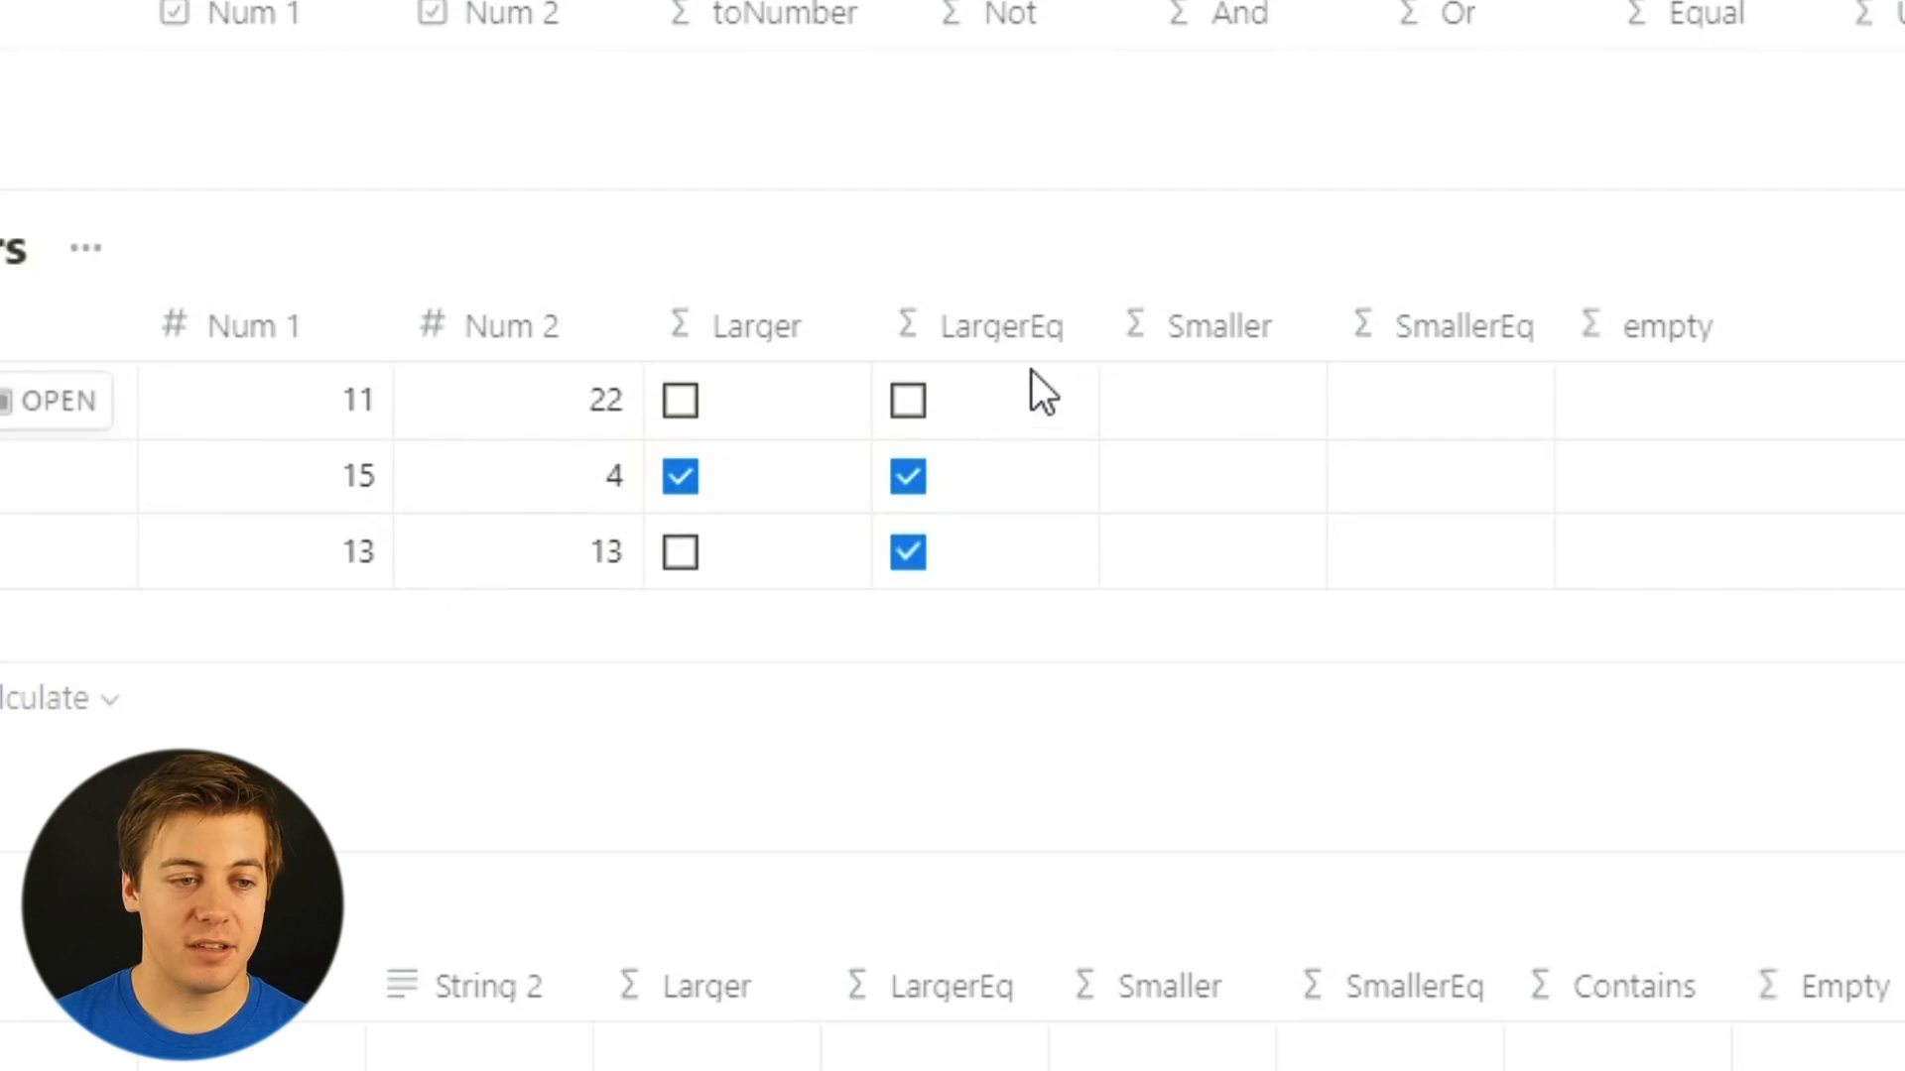
Enter smaller(prop("Num 1"),prop("Num 2")) as the Smaller column's formula and accept it.
left_click(1226, 395)
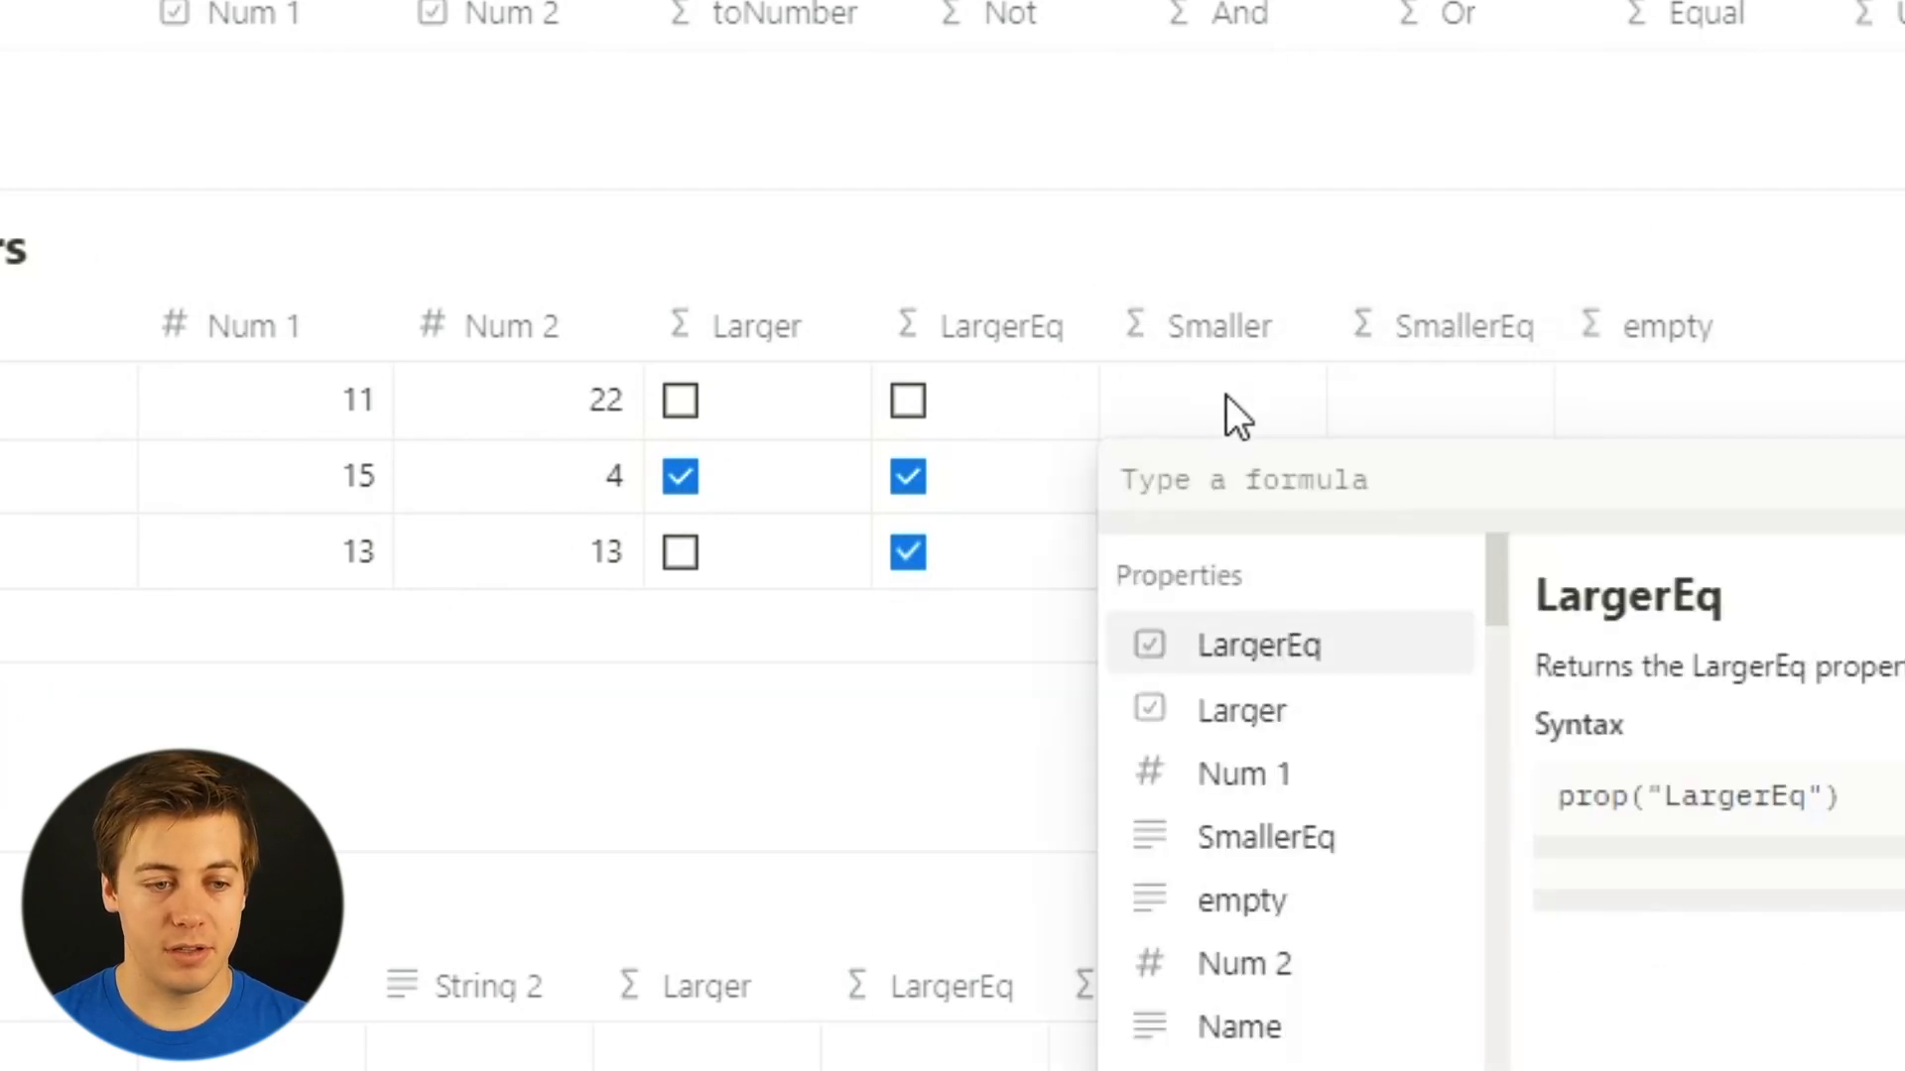
type("sma")
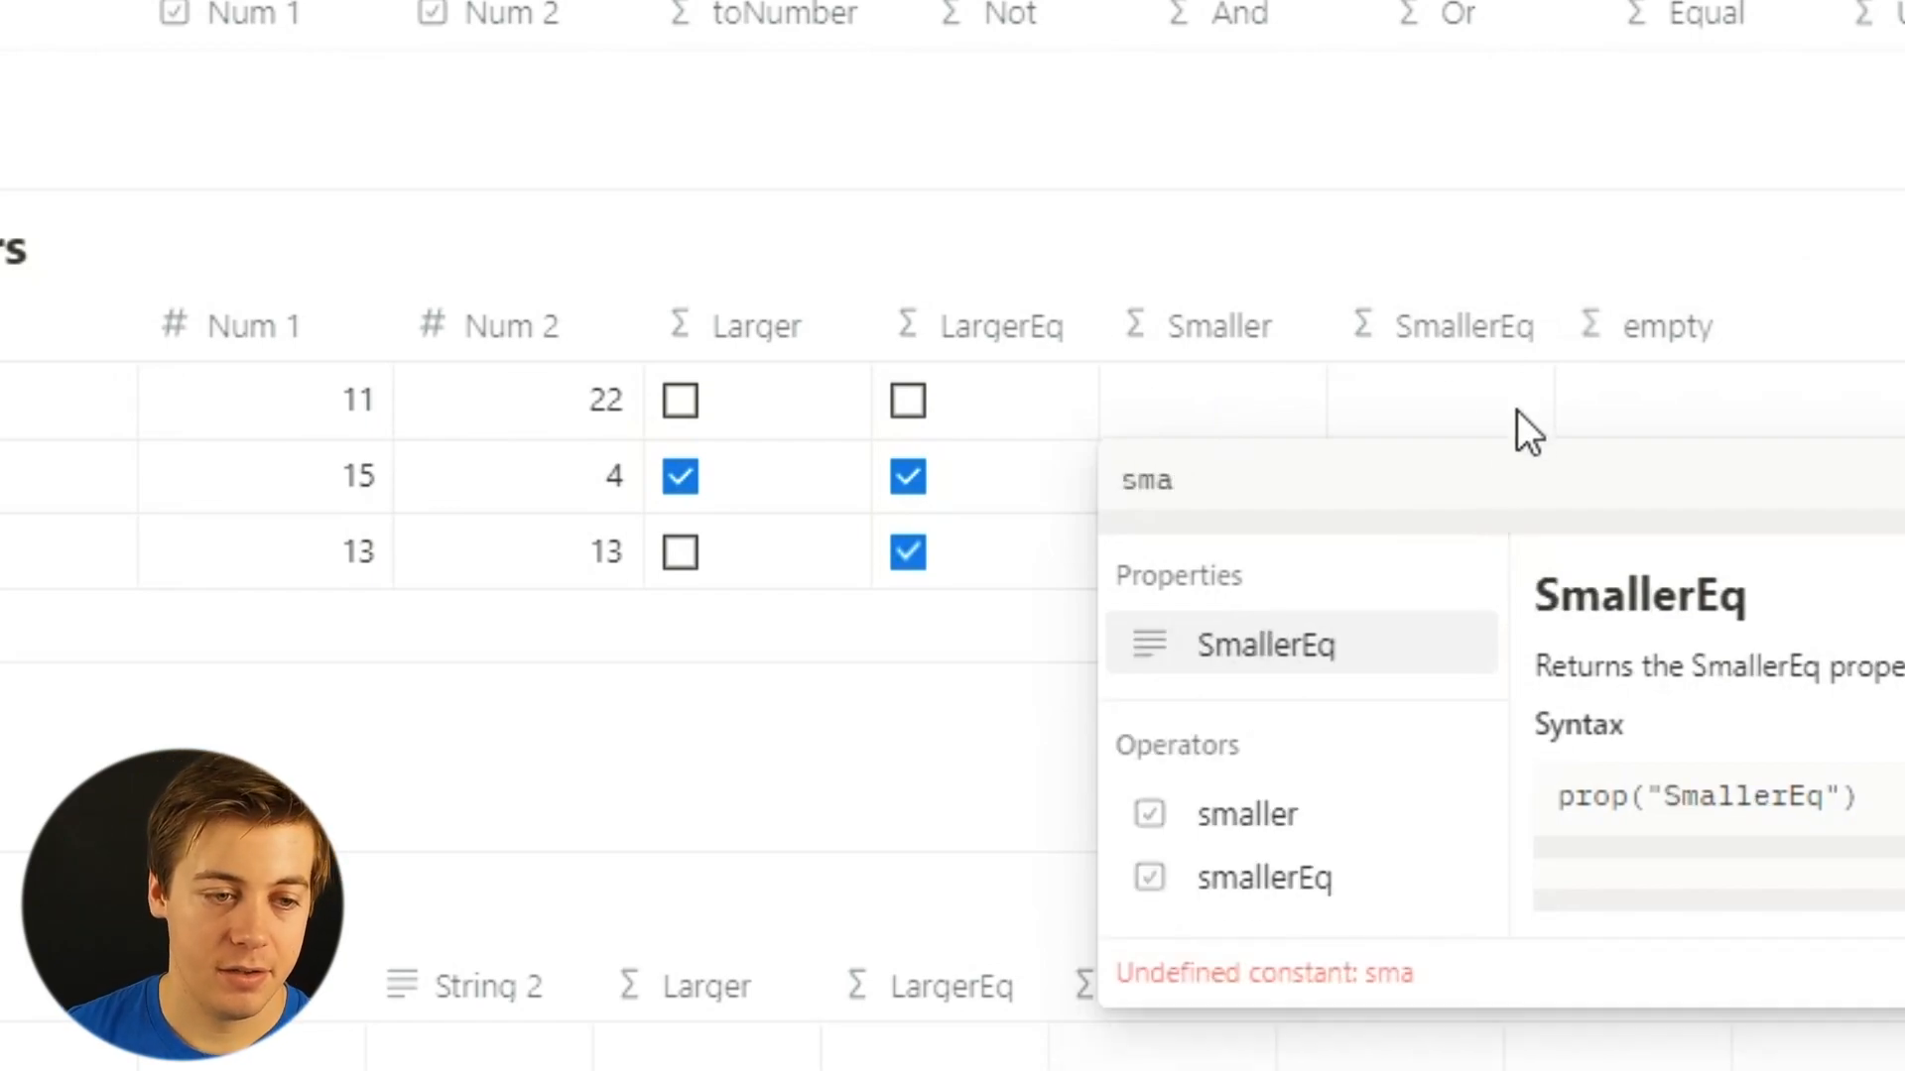
left_click(1295, 816)
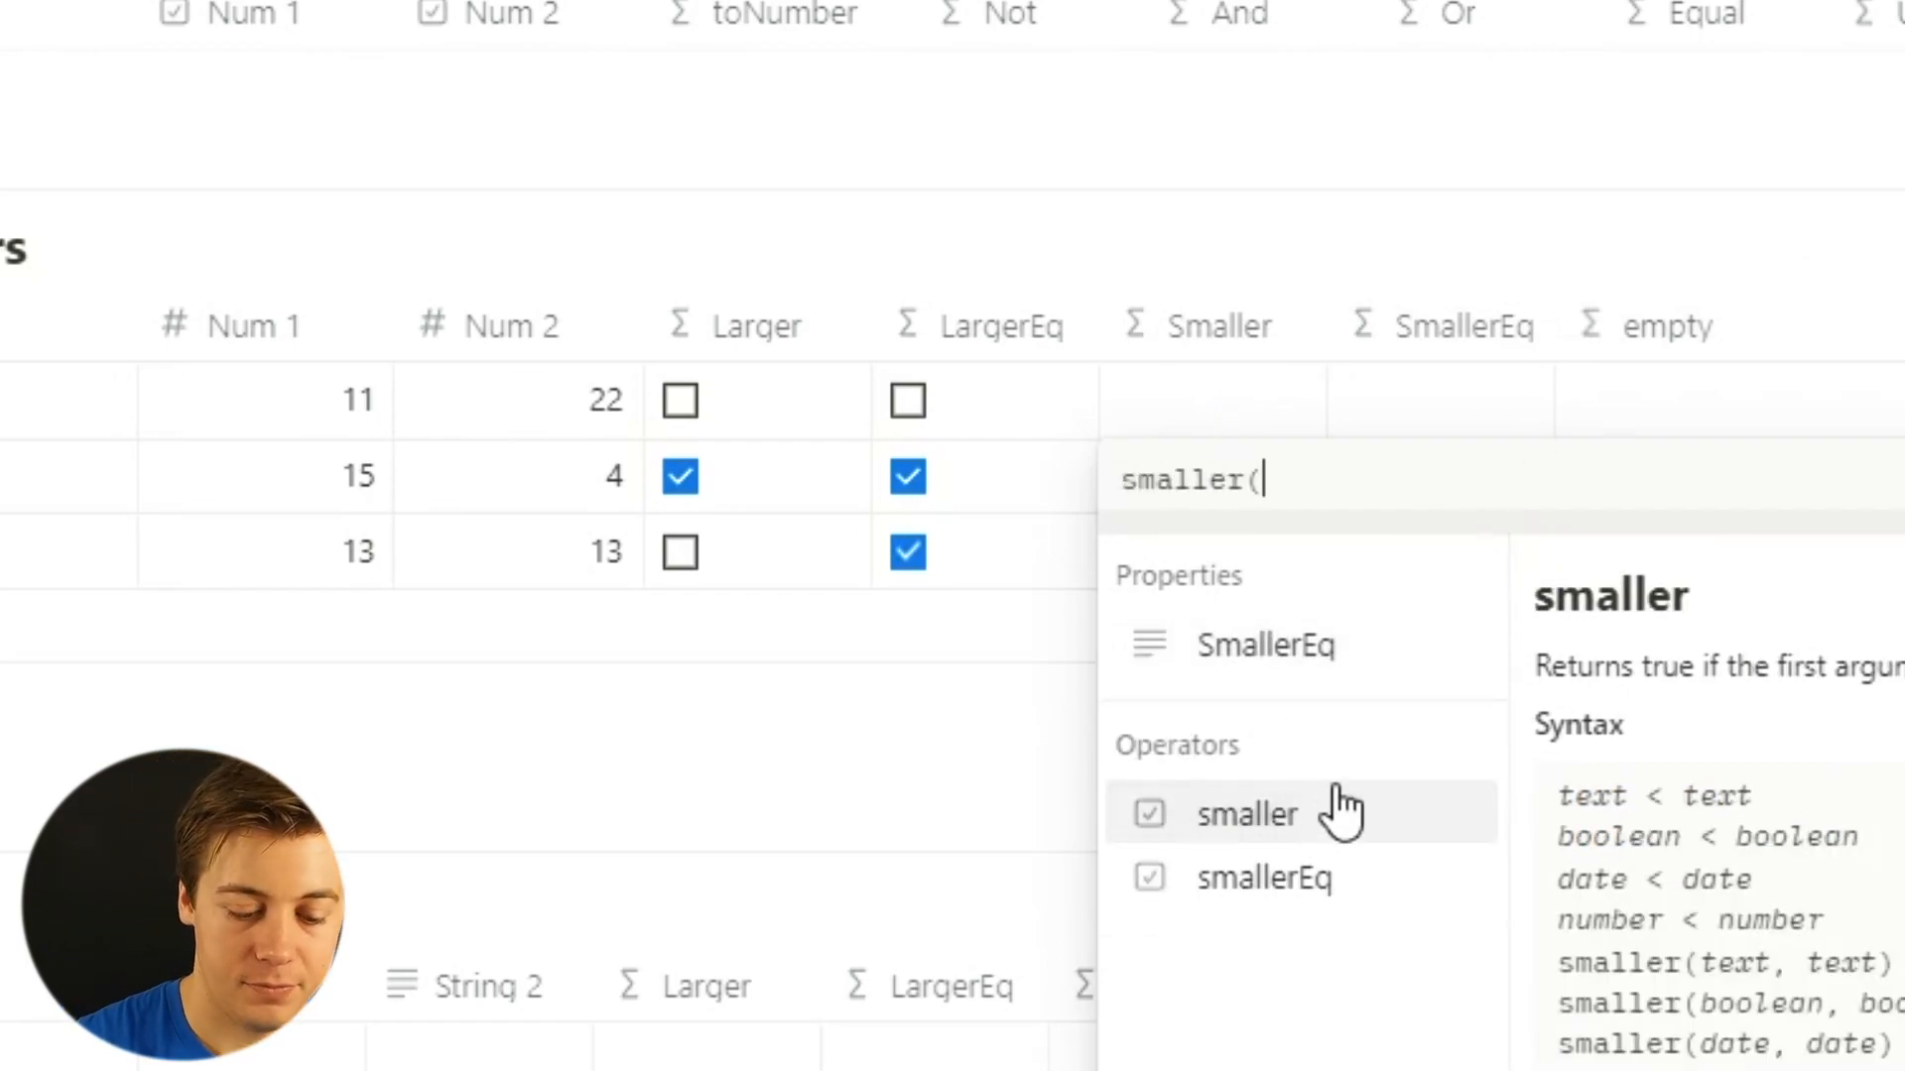
type("num")
left_click(1372, 660)
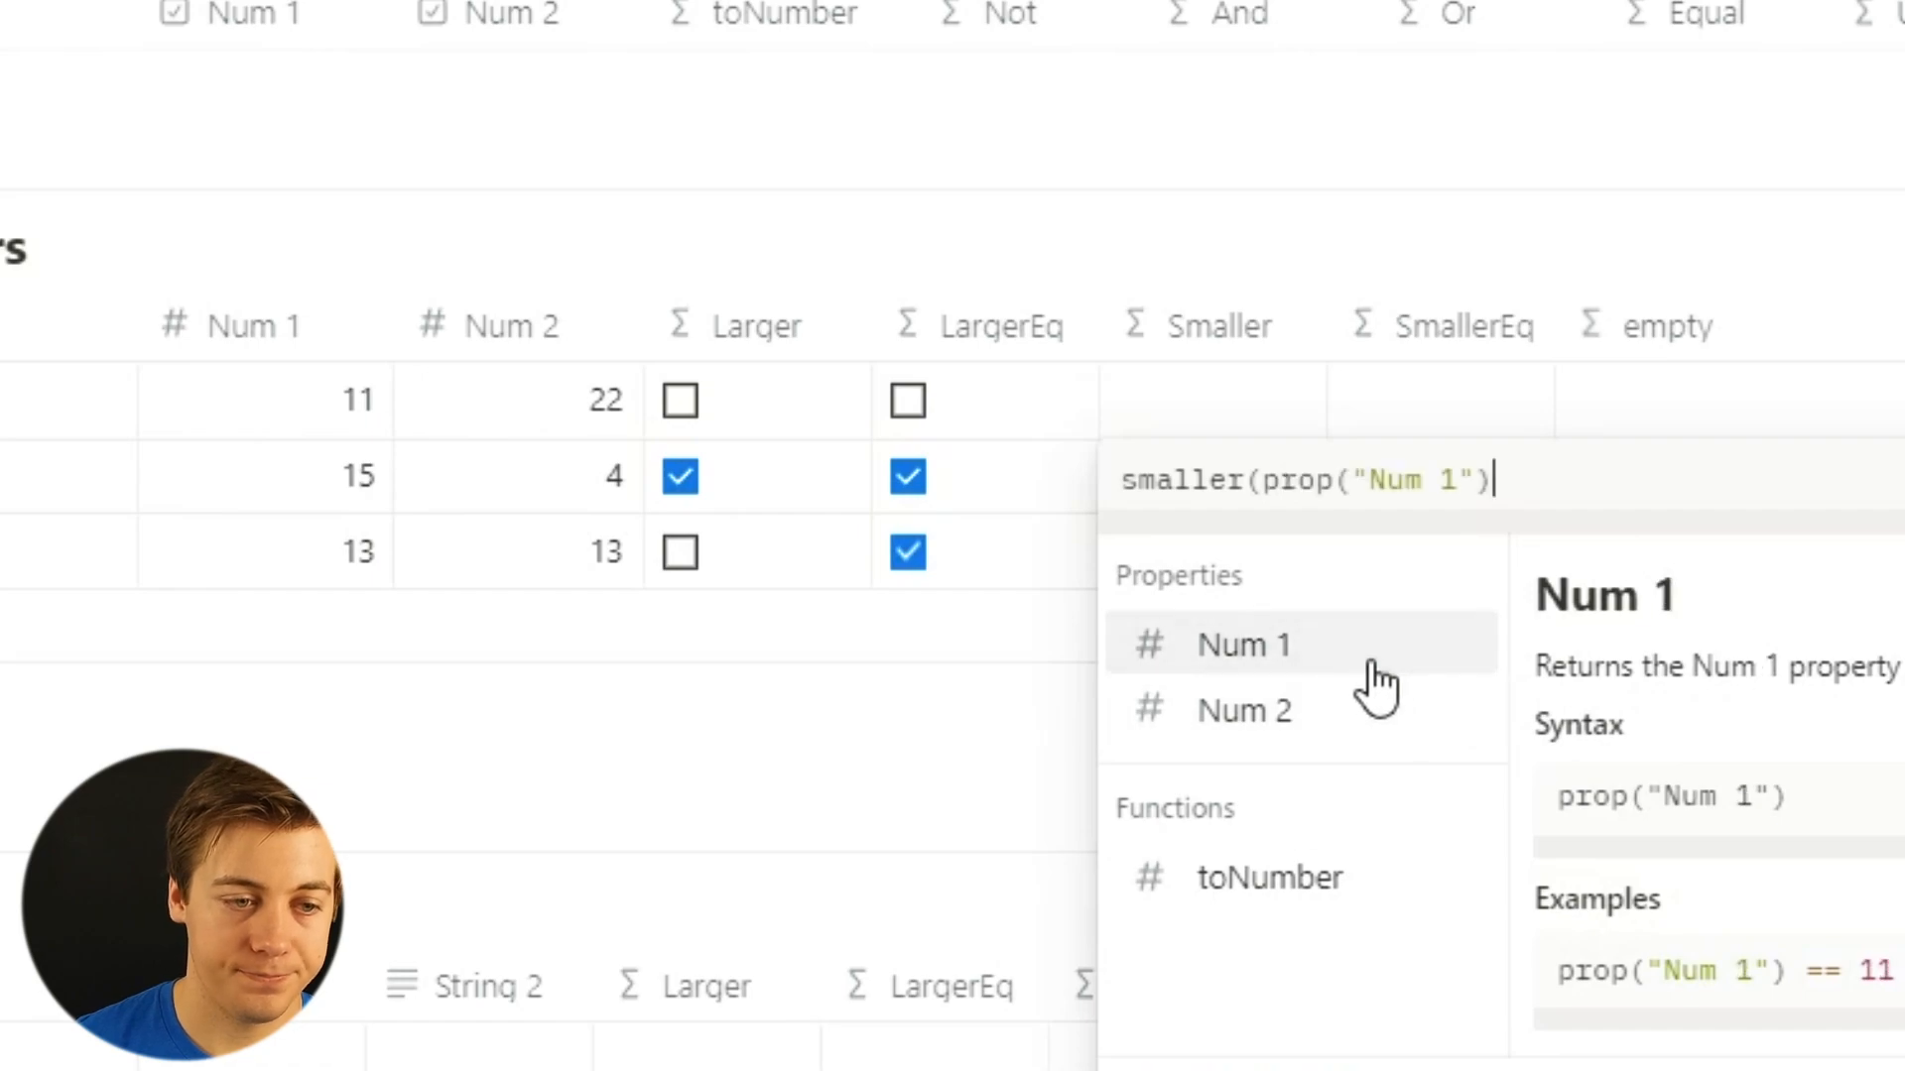
type(",num")
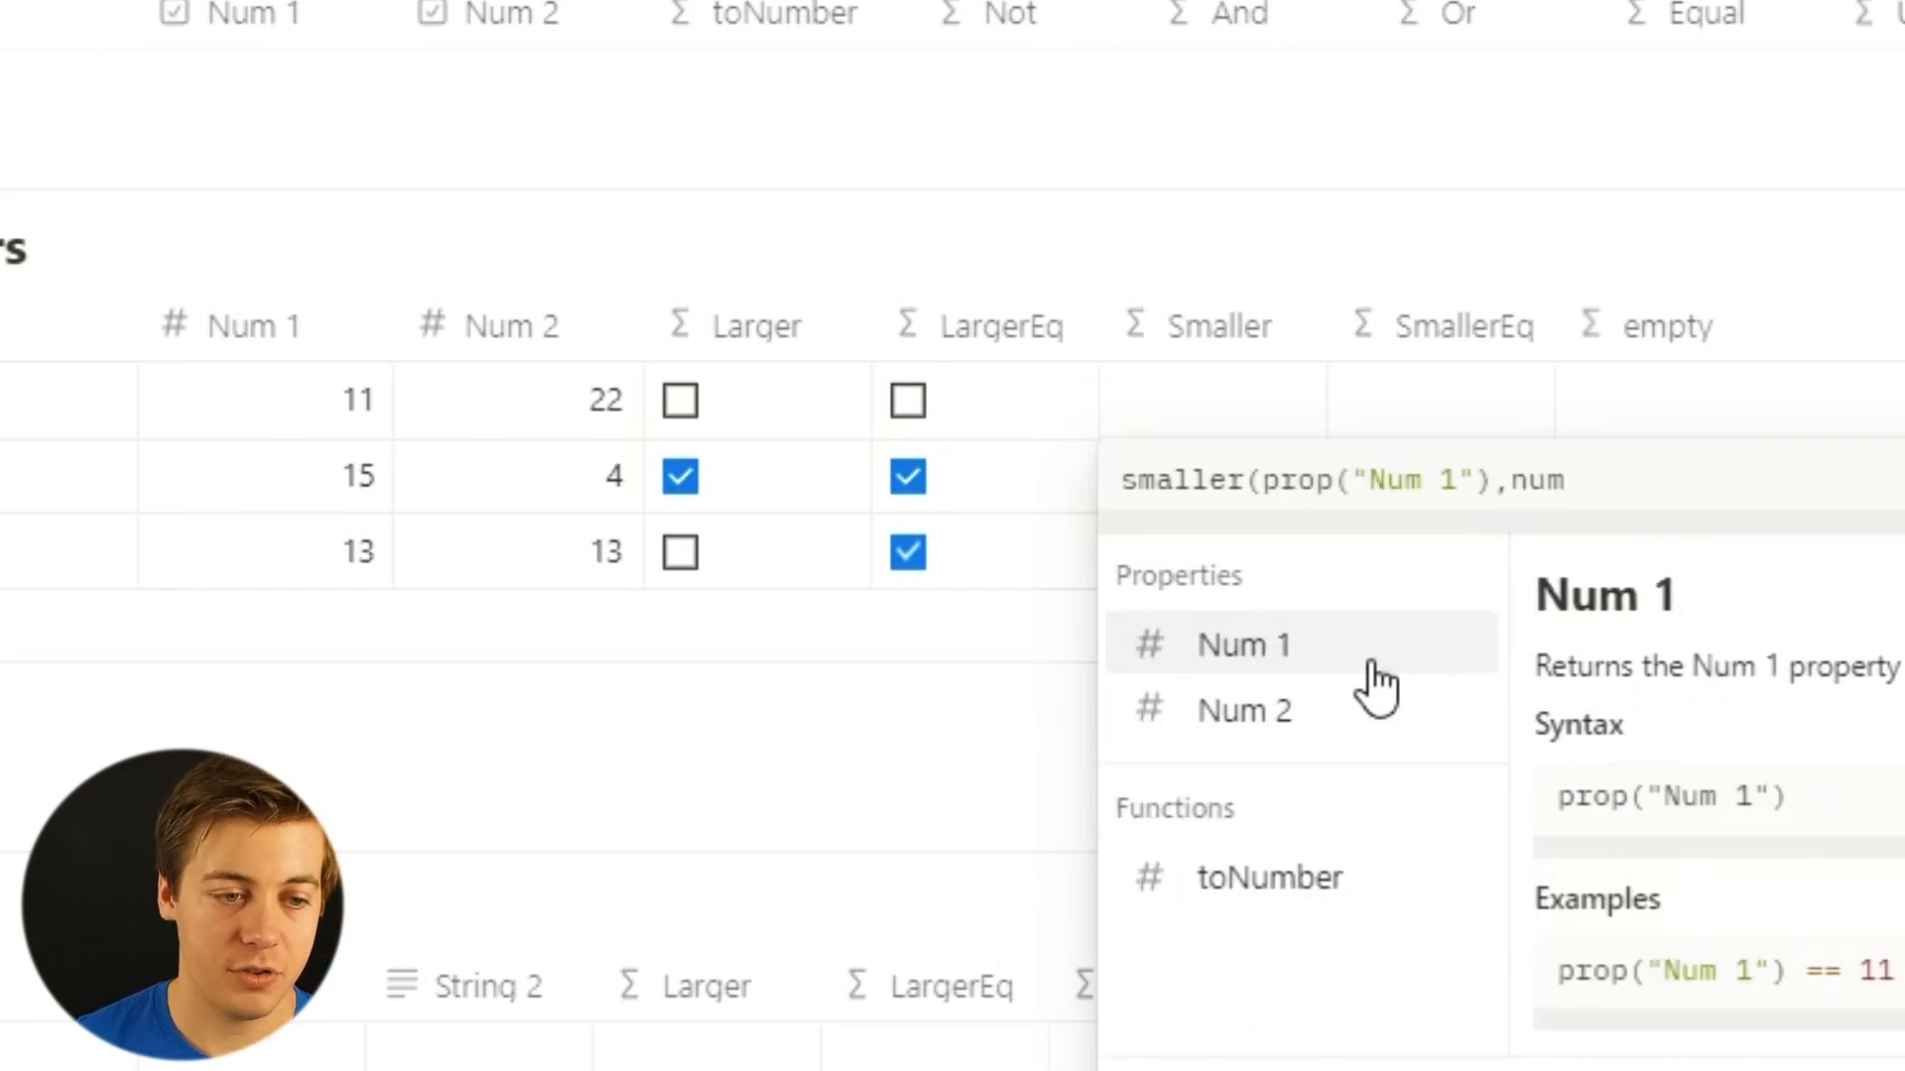
left_click(1298, 712)
type(")")
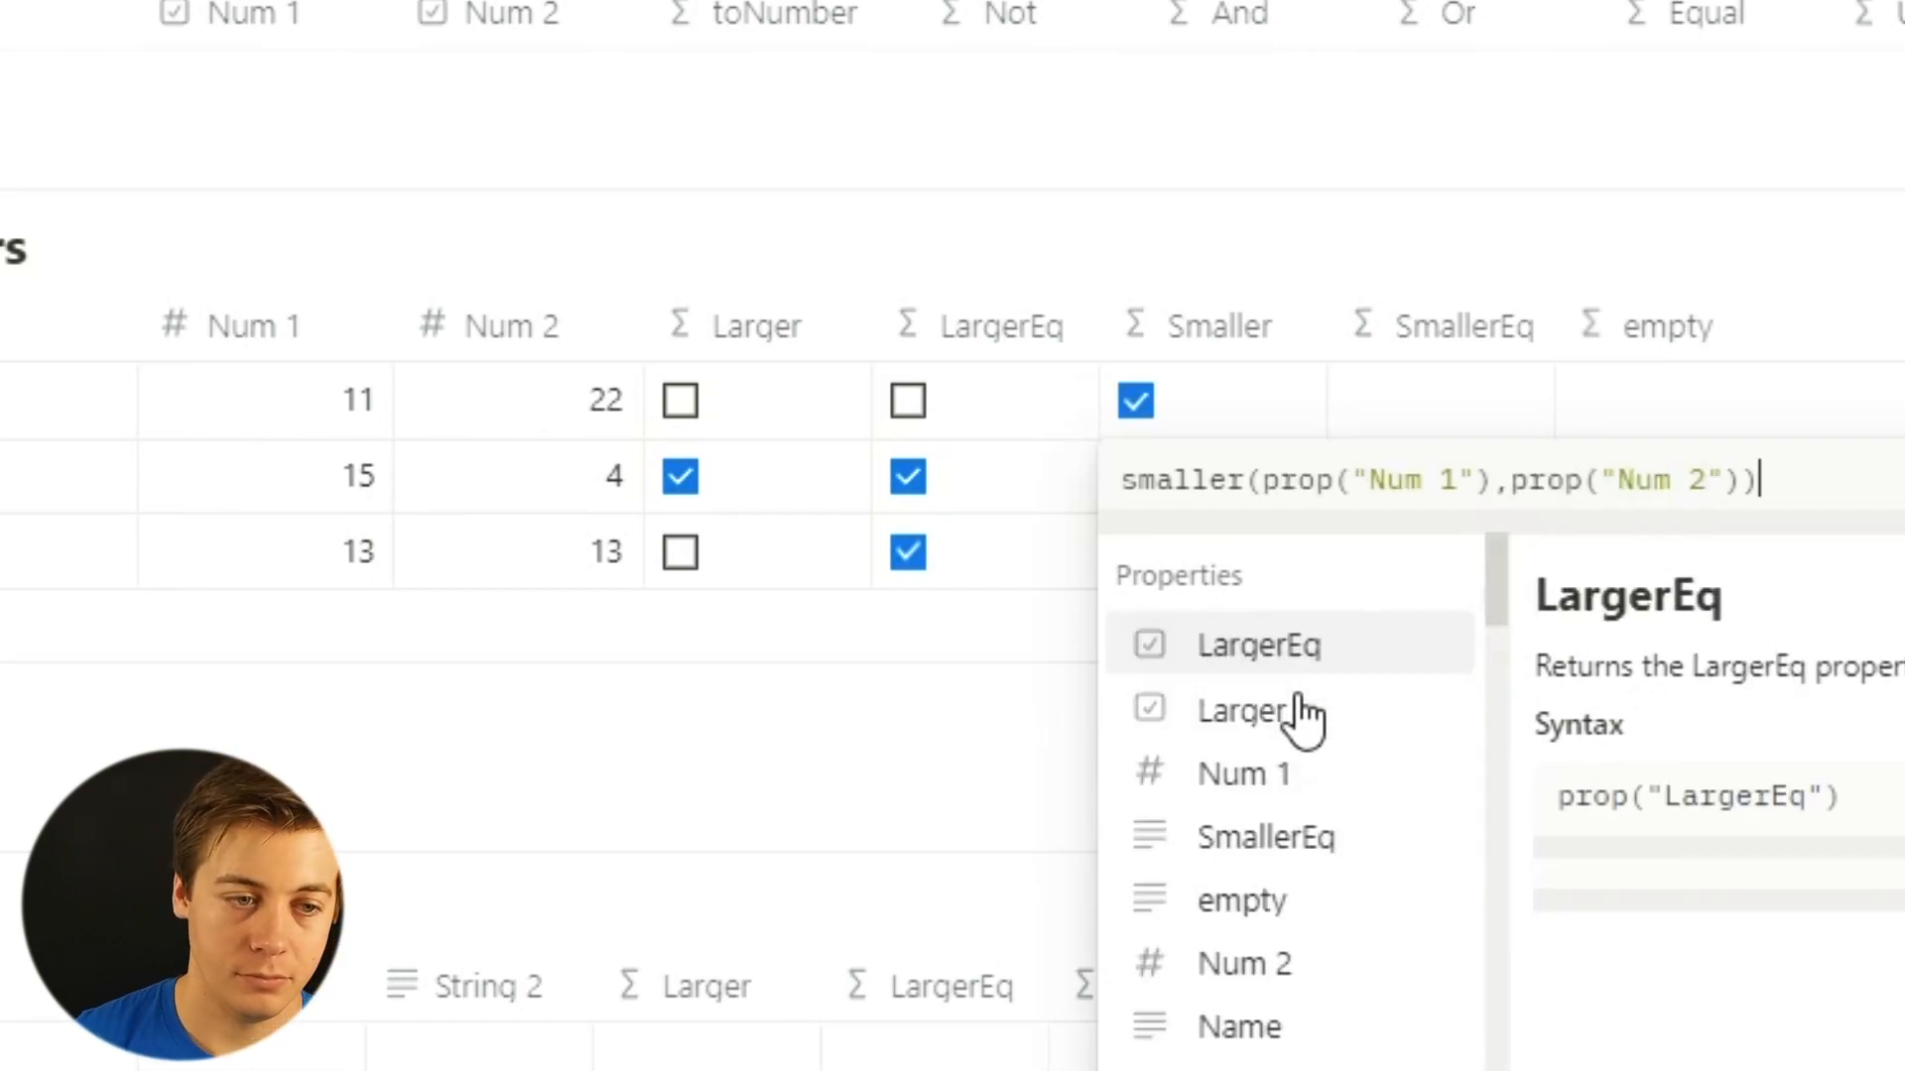
key("Return")
Enter a smallerEq formula comparing Num 1 with Num 2 in the SmallerEq column.
left_click(1433, 399)
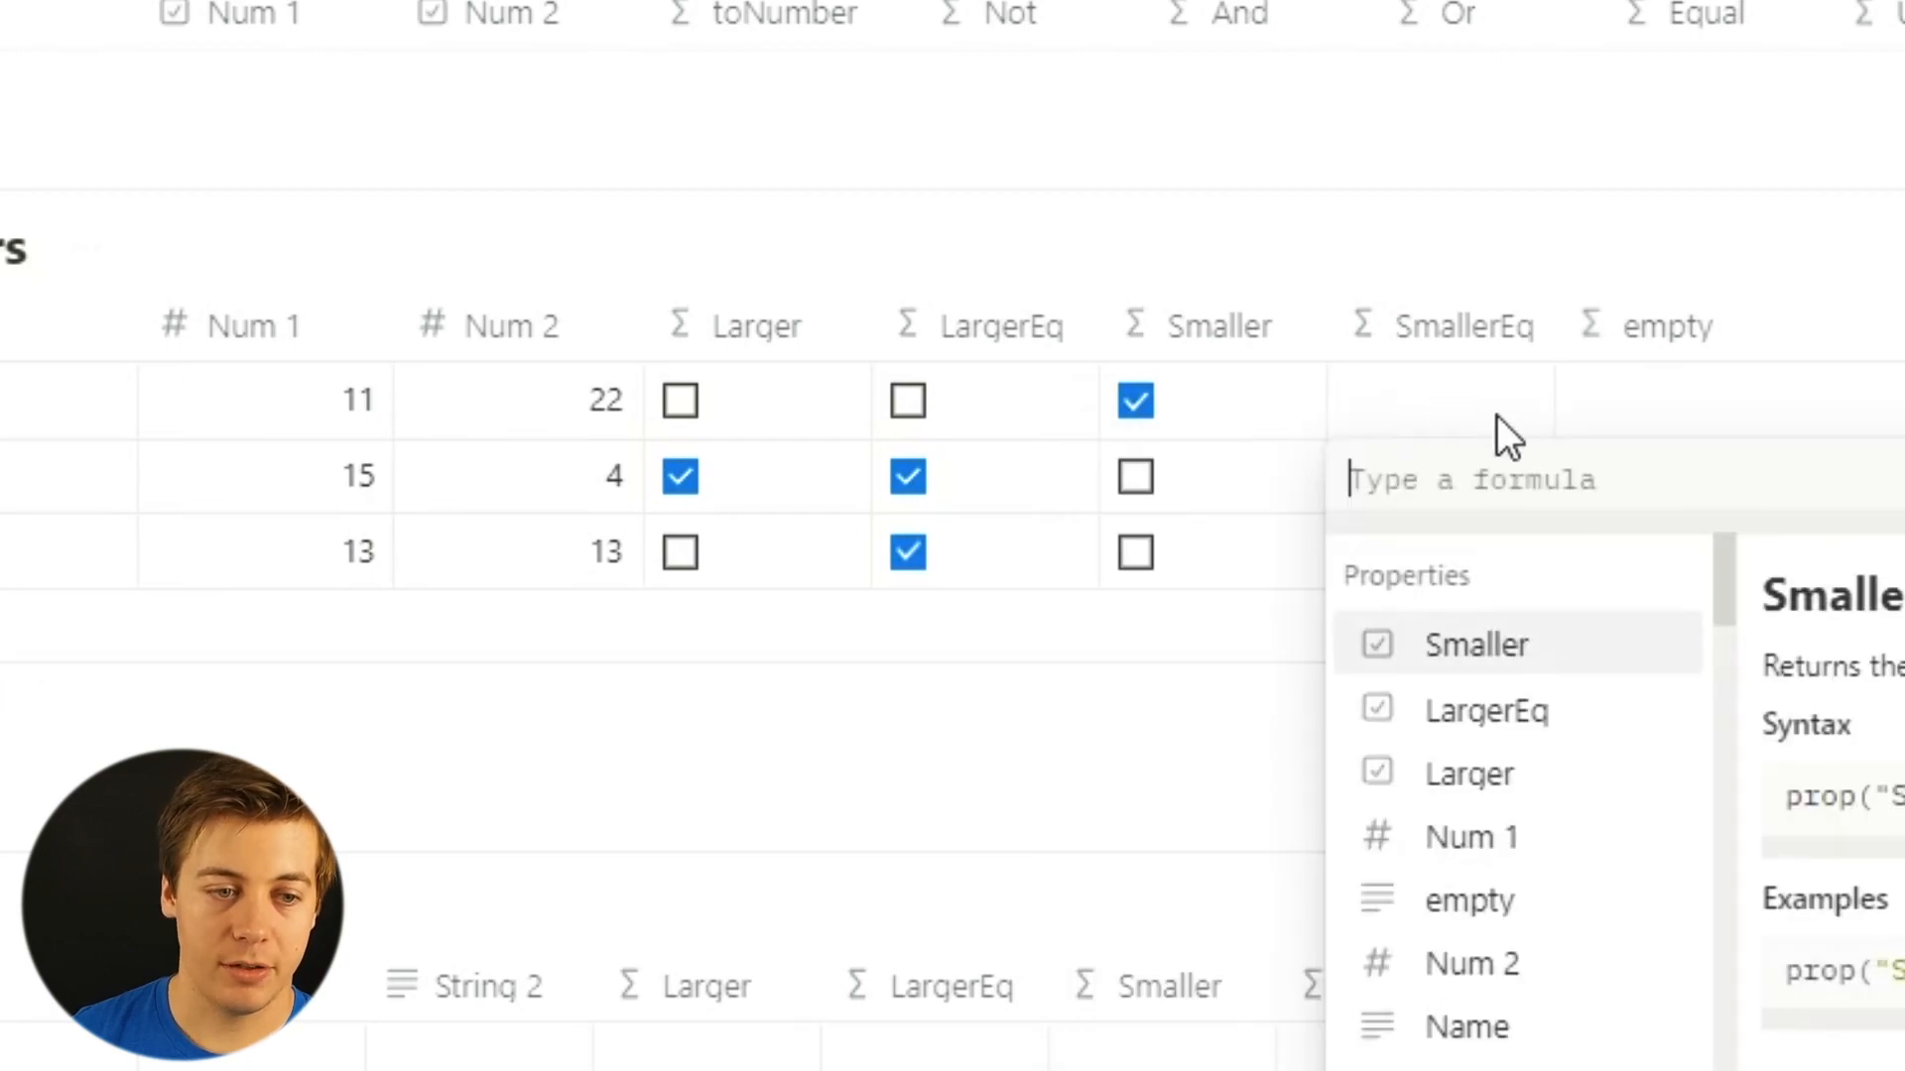
type("small")
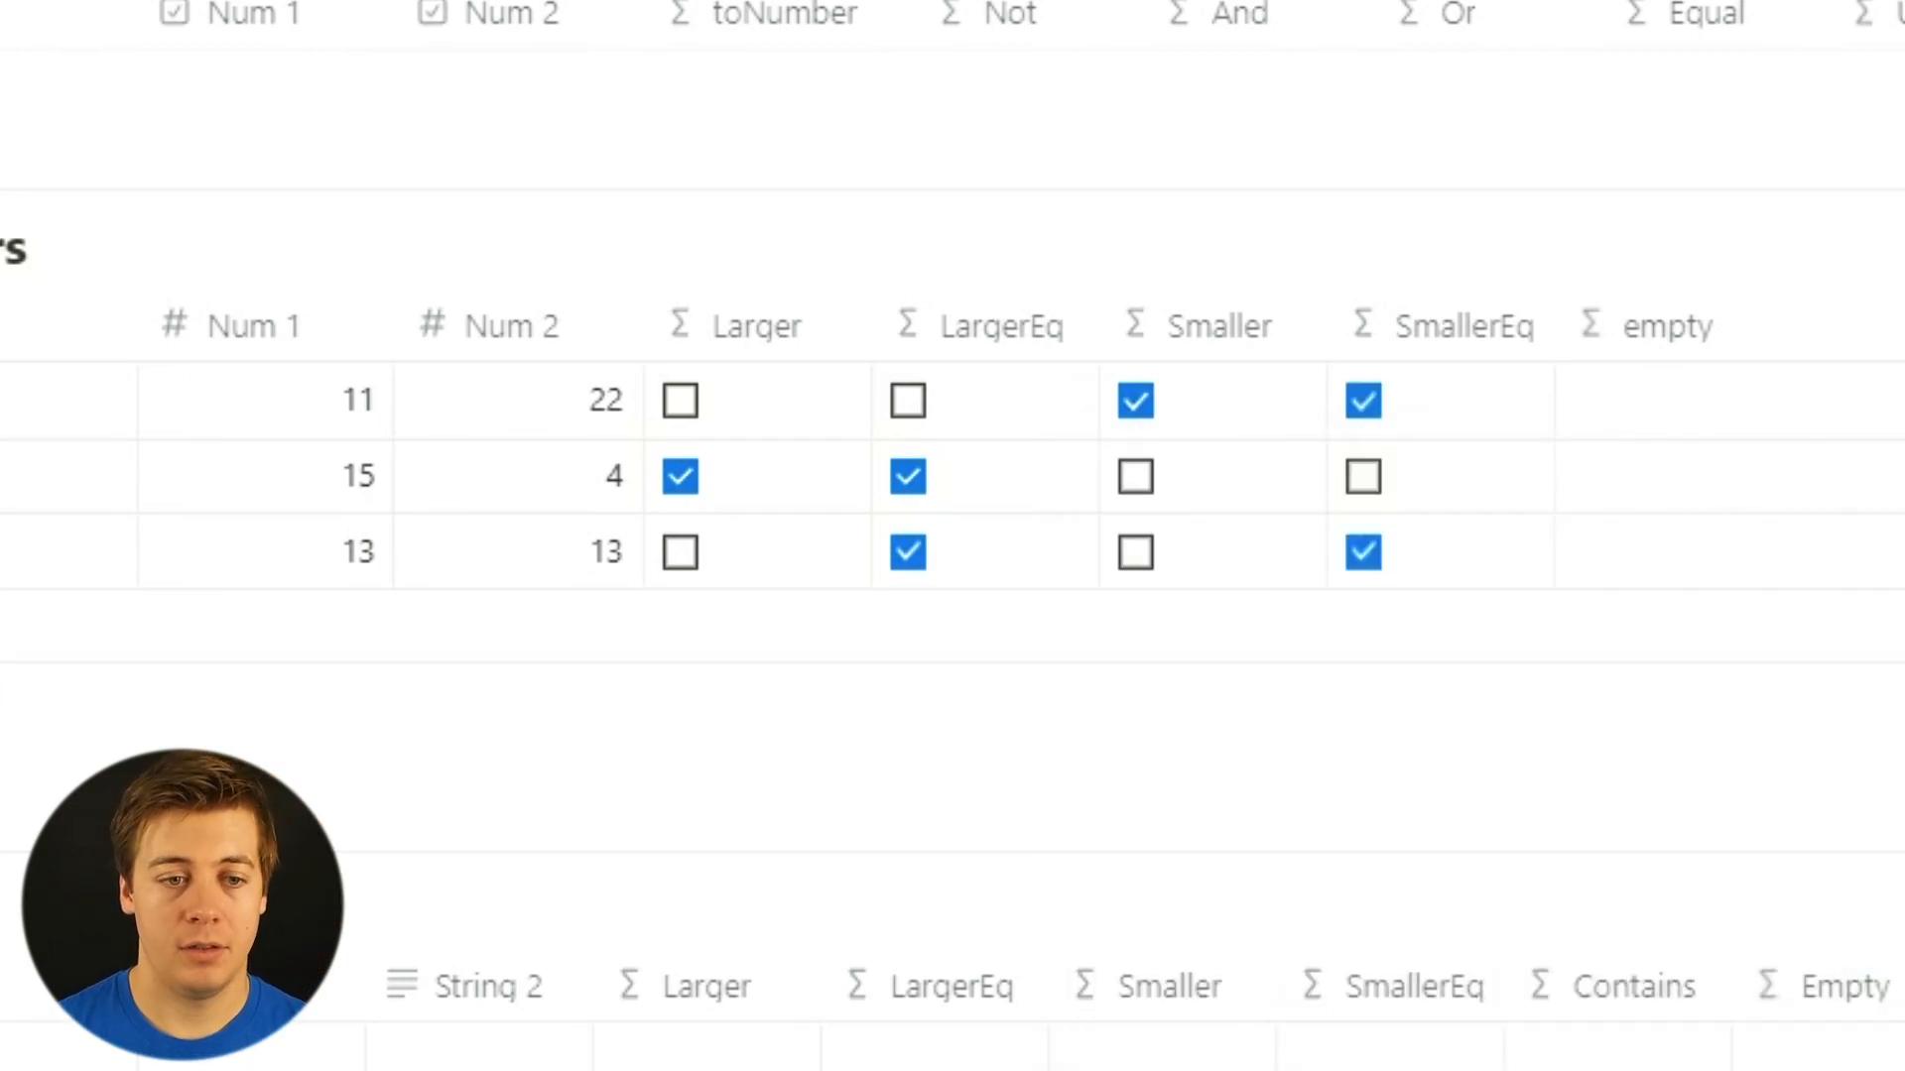
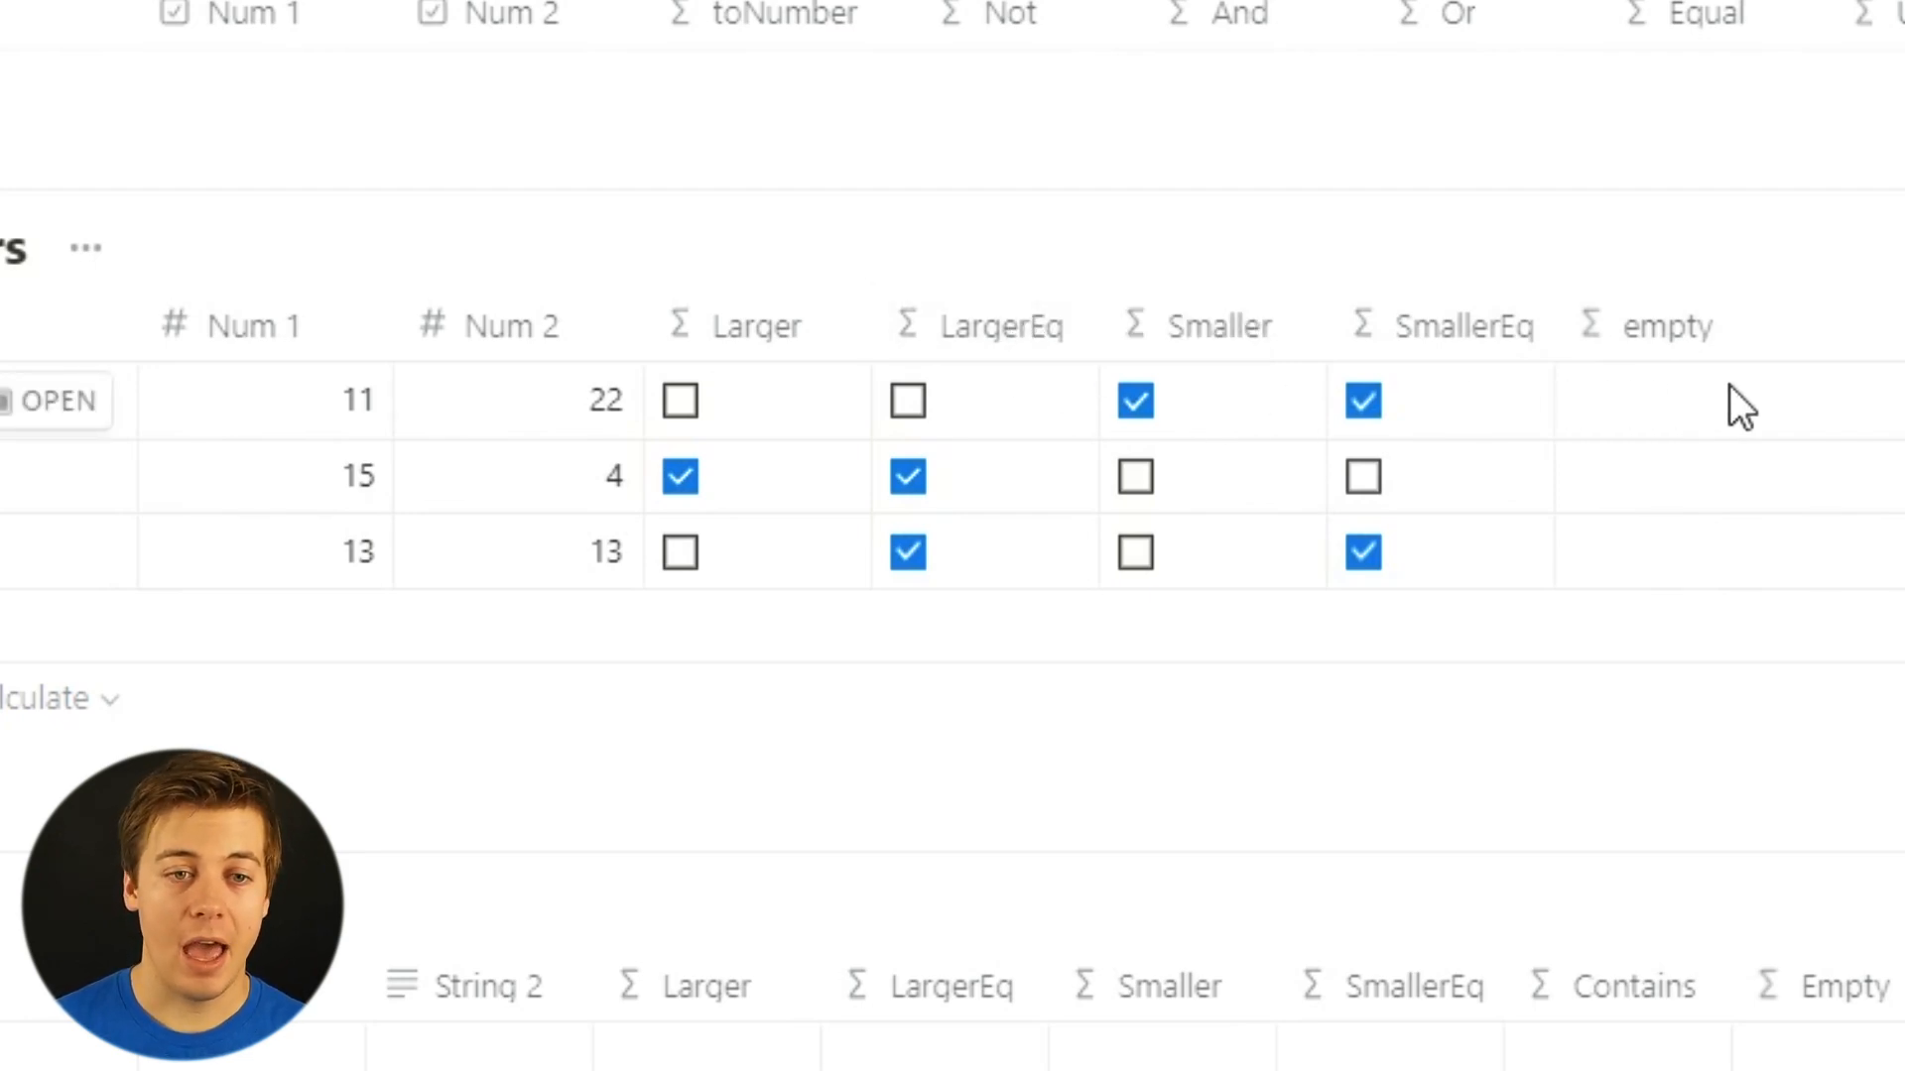
Enter empty(prop("Num 1")) as the number table's empty column formula and clear the first row's Num 1 value to test it.
left_click(1666, 387)
type("emp")
left_click(1699, 645)
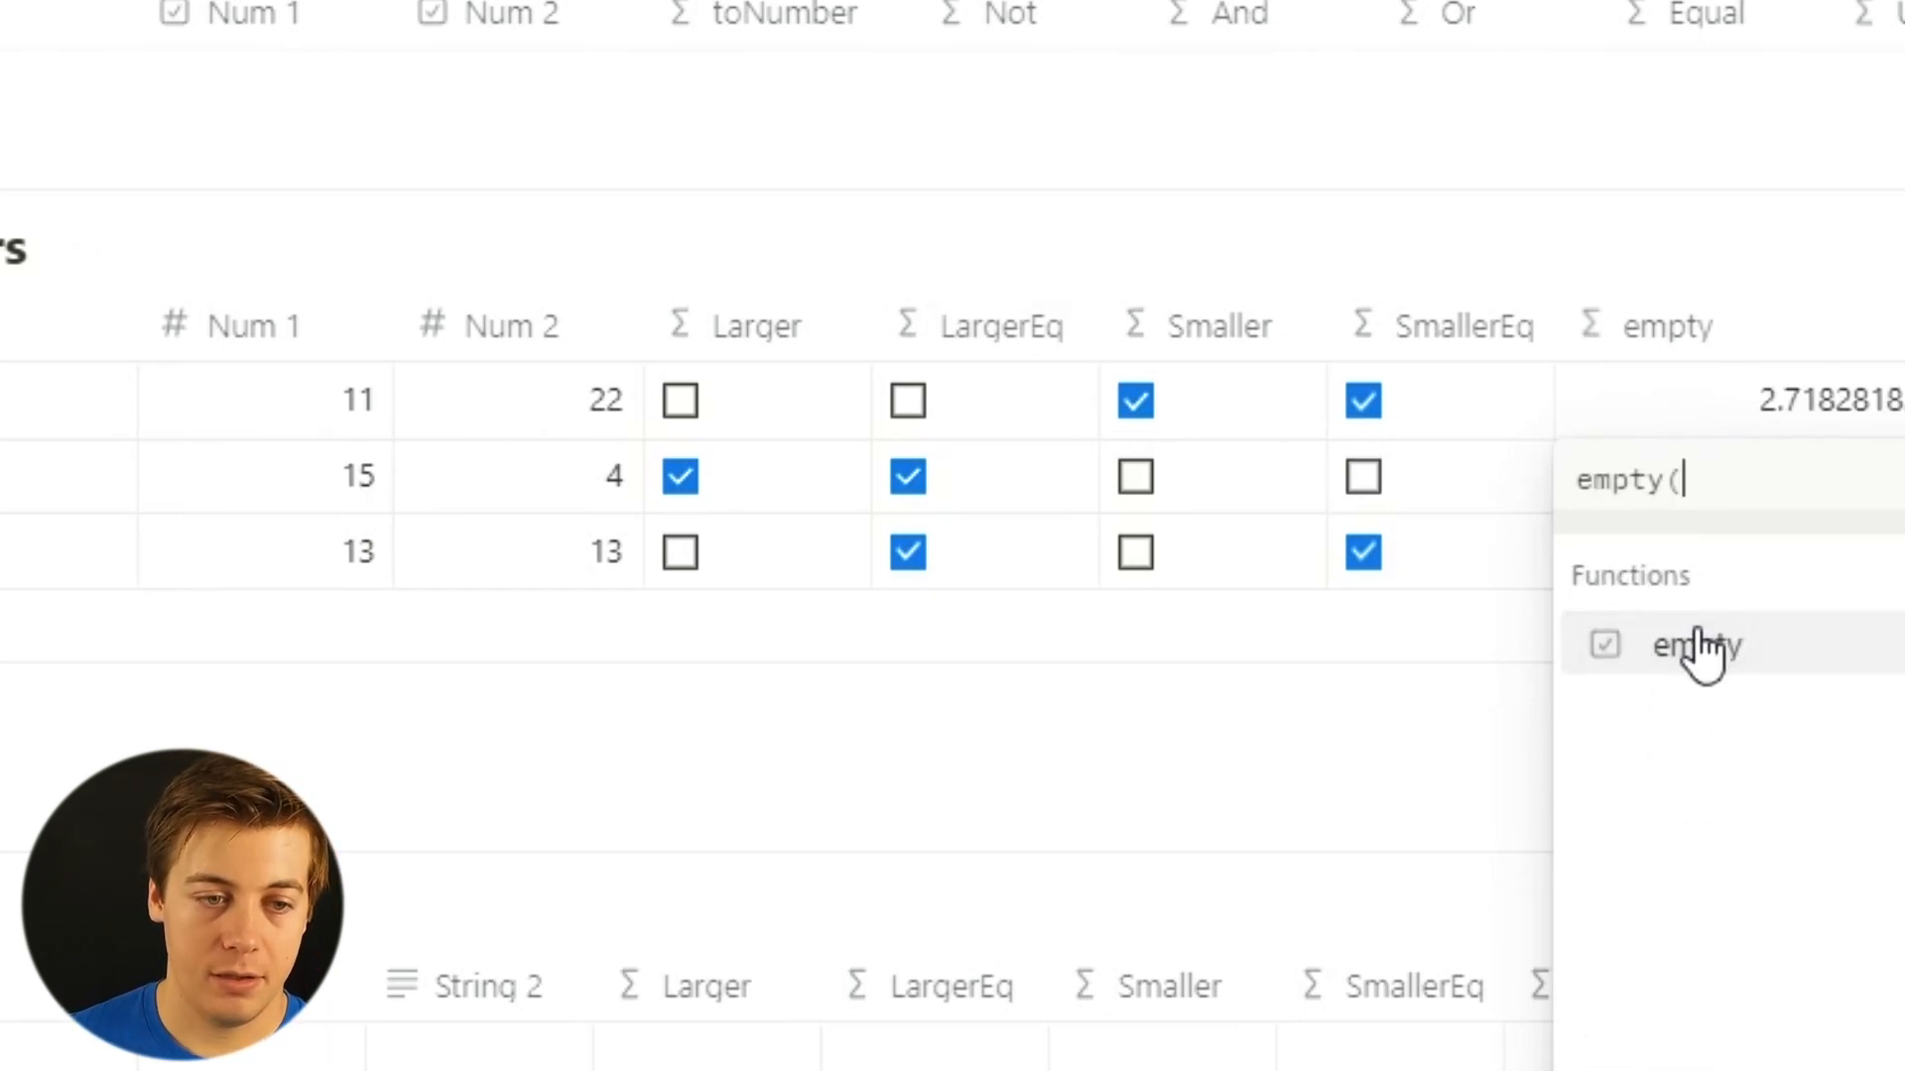
type("num")
left_click(1698, 644)
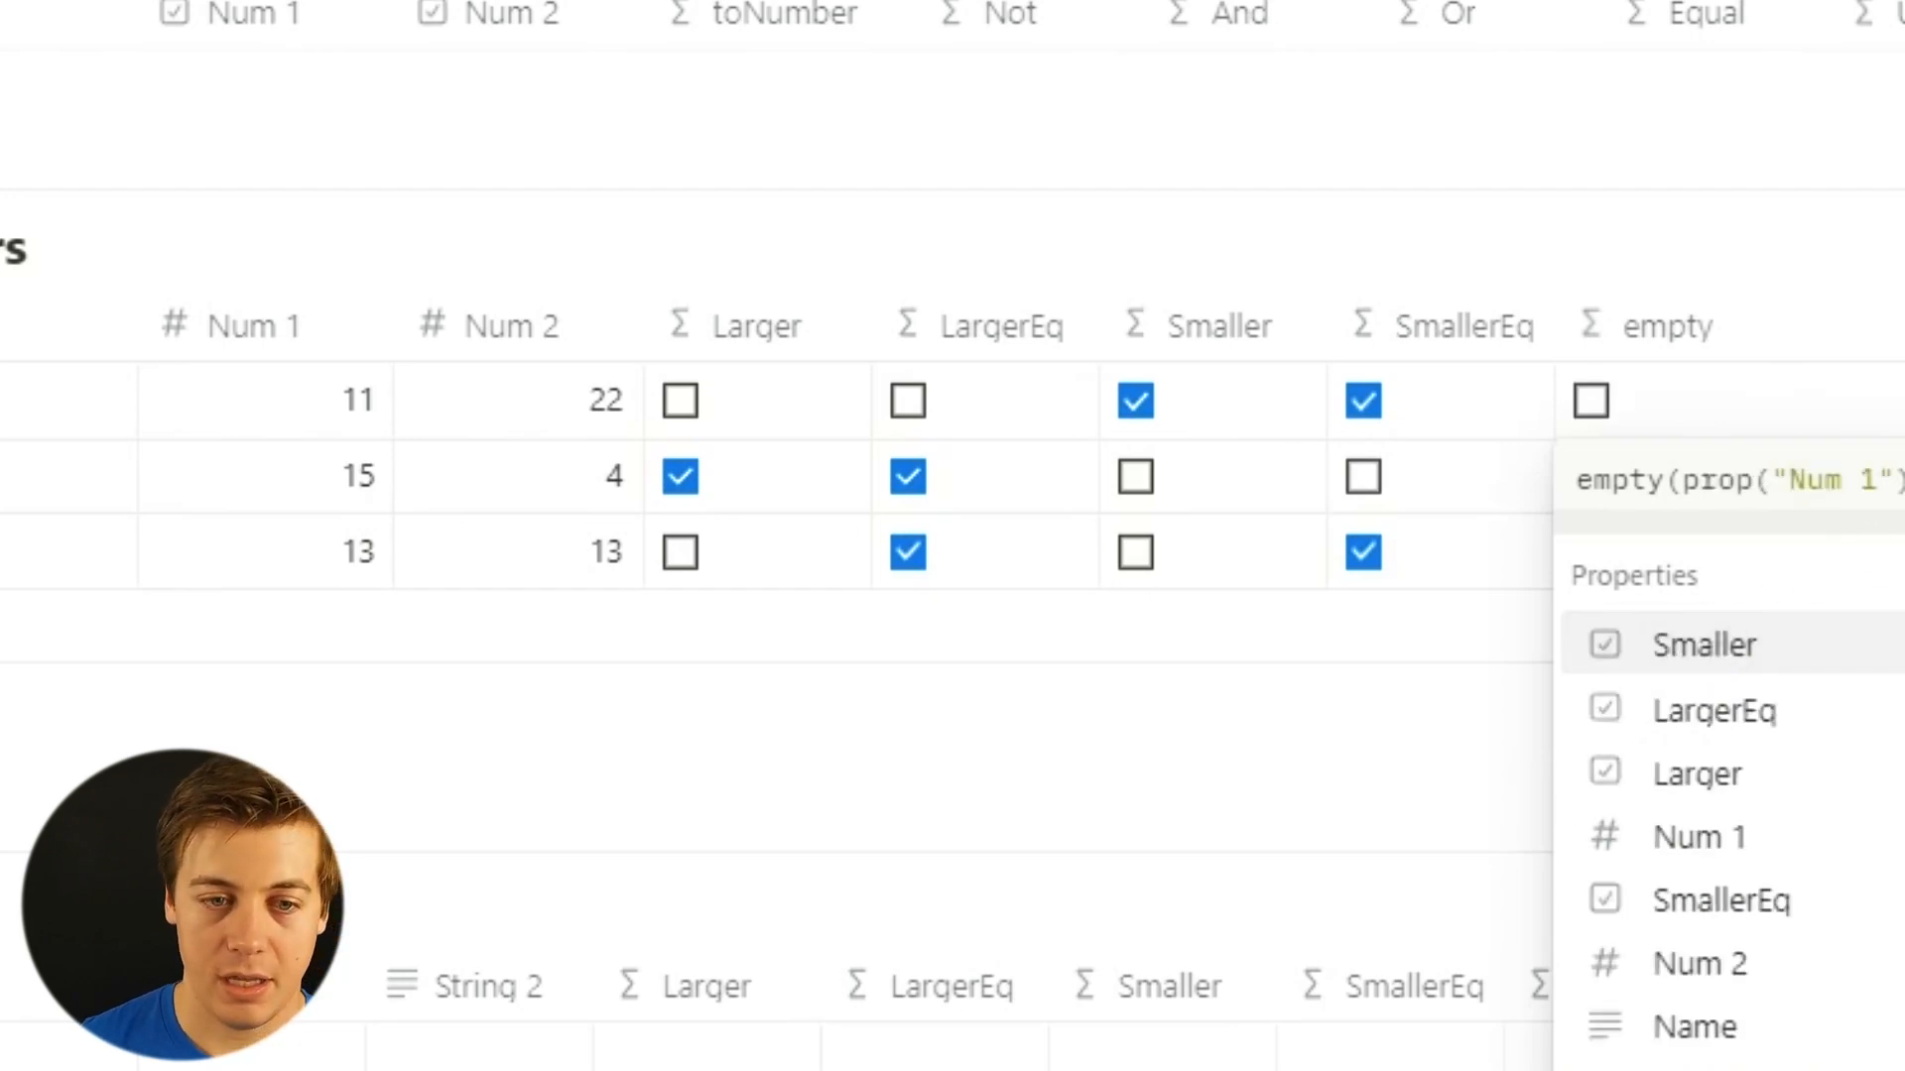
left_click(1895, 480)
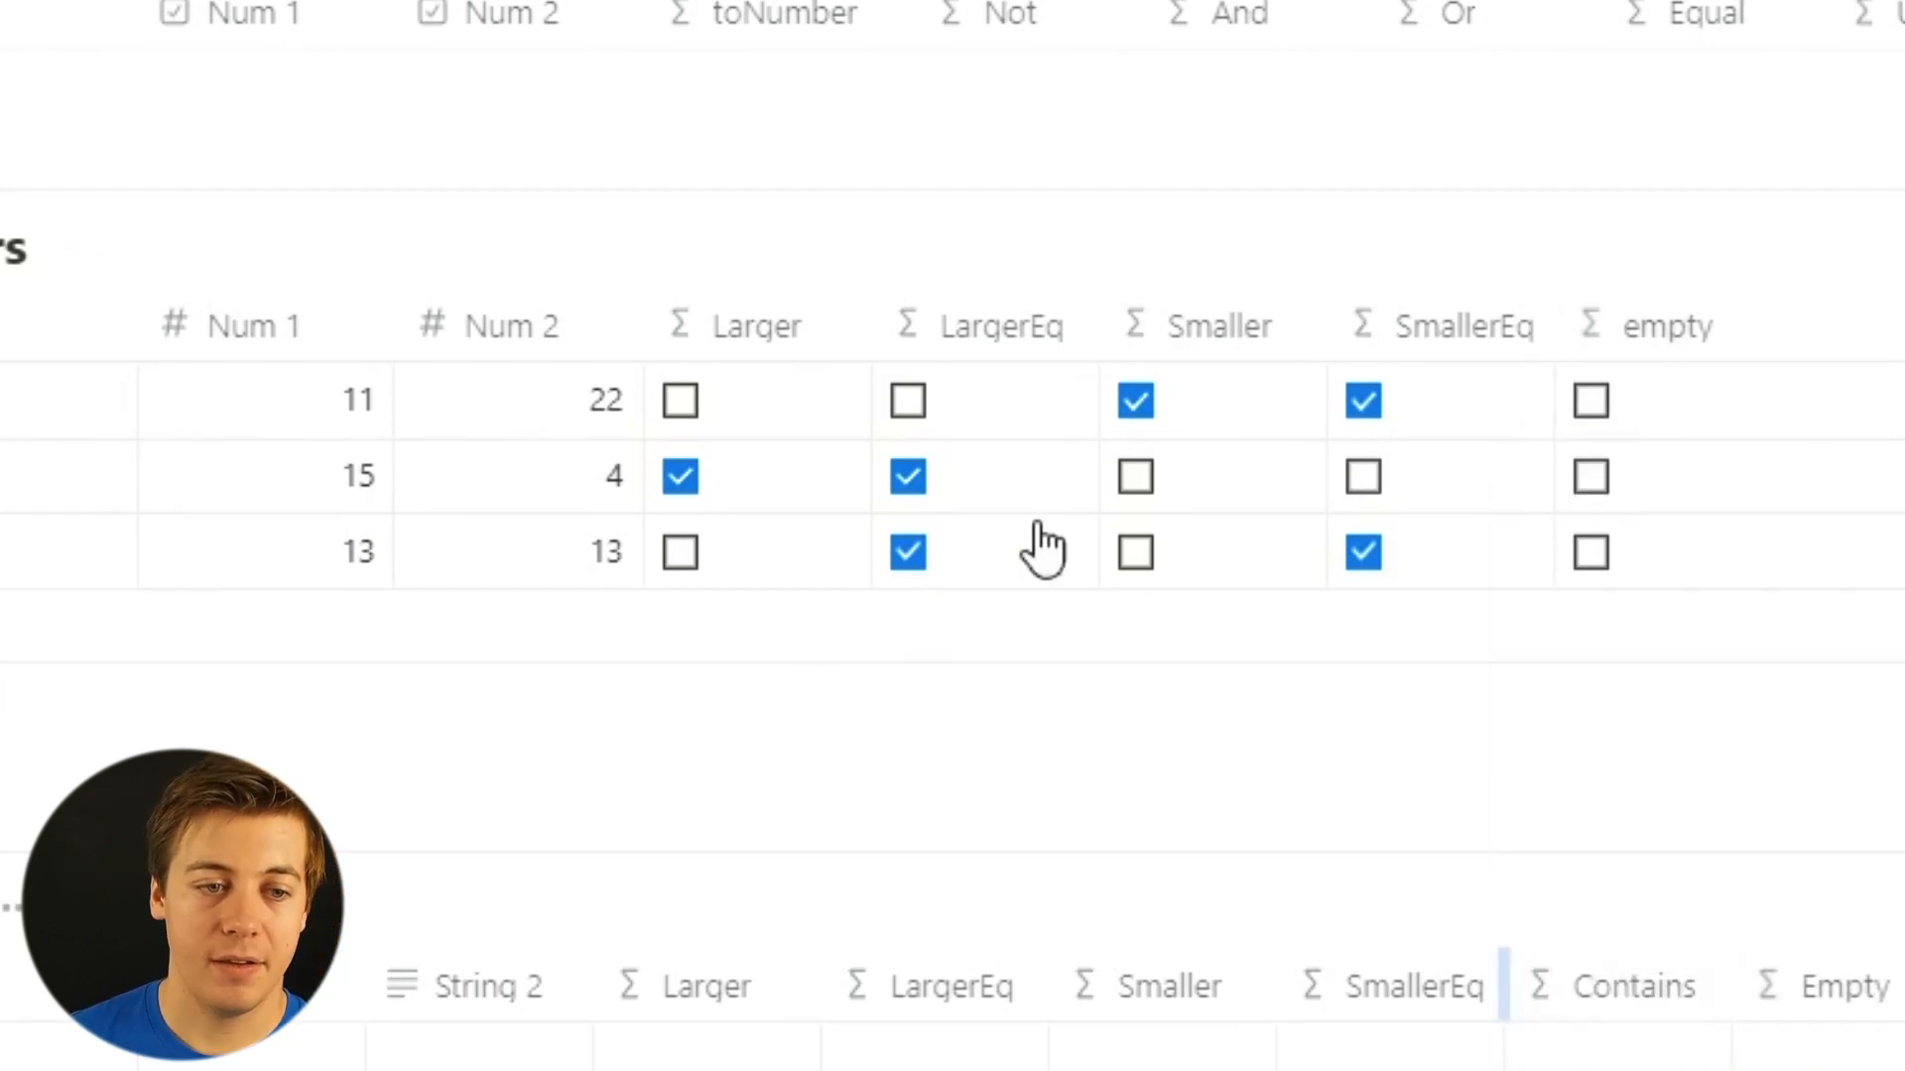
left_click(362, 405)
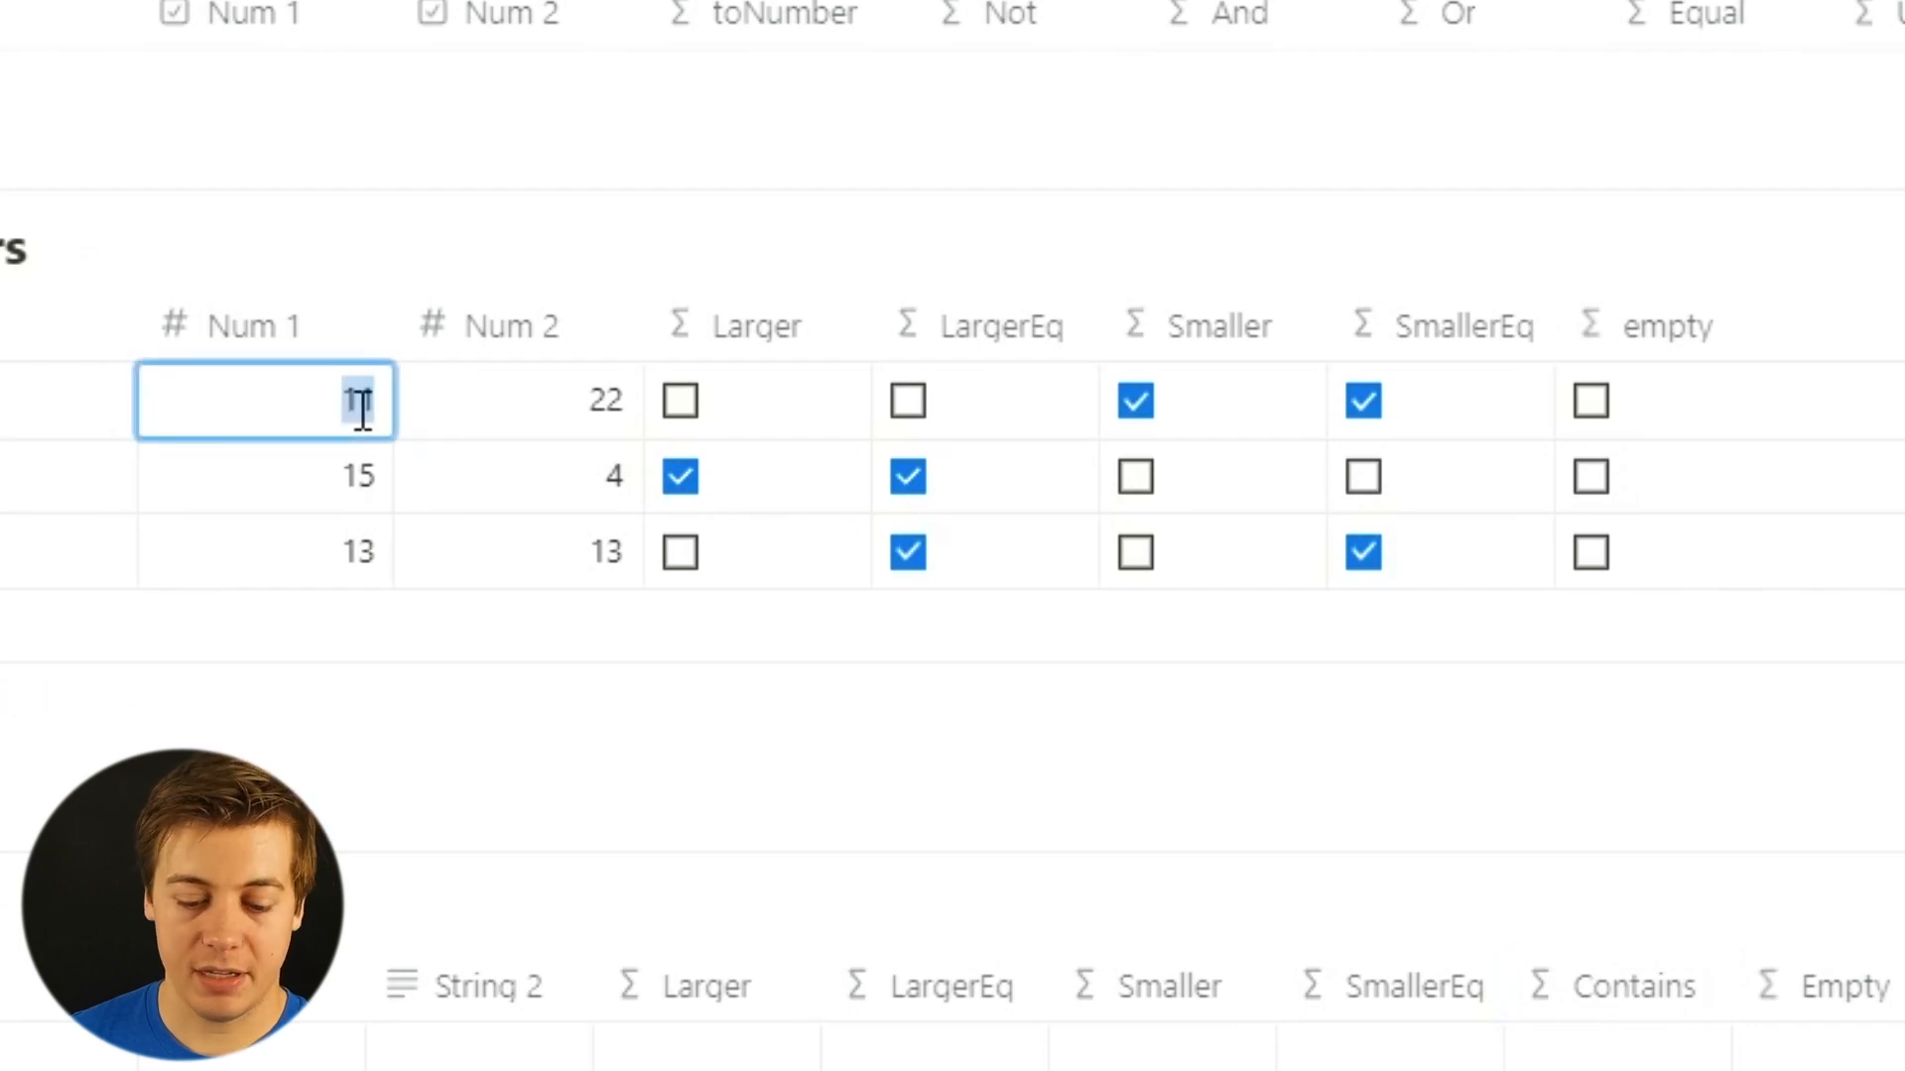
key("BackSpace")
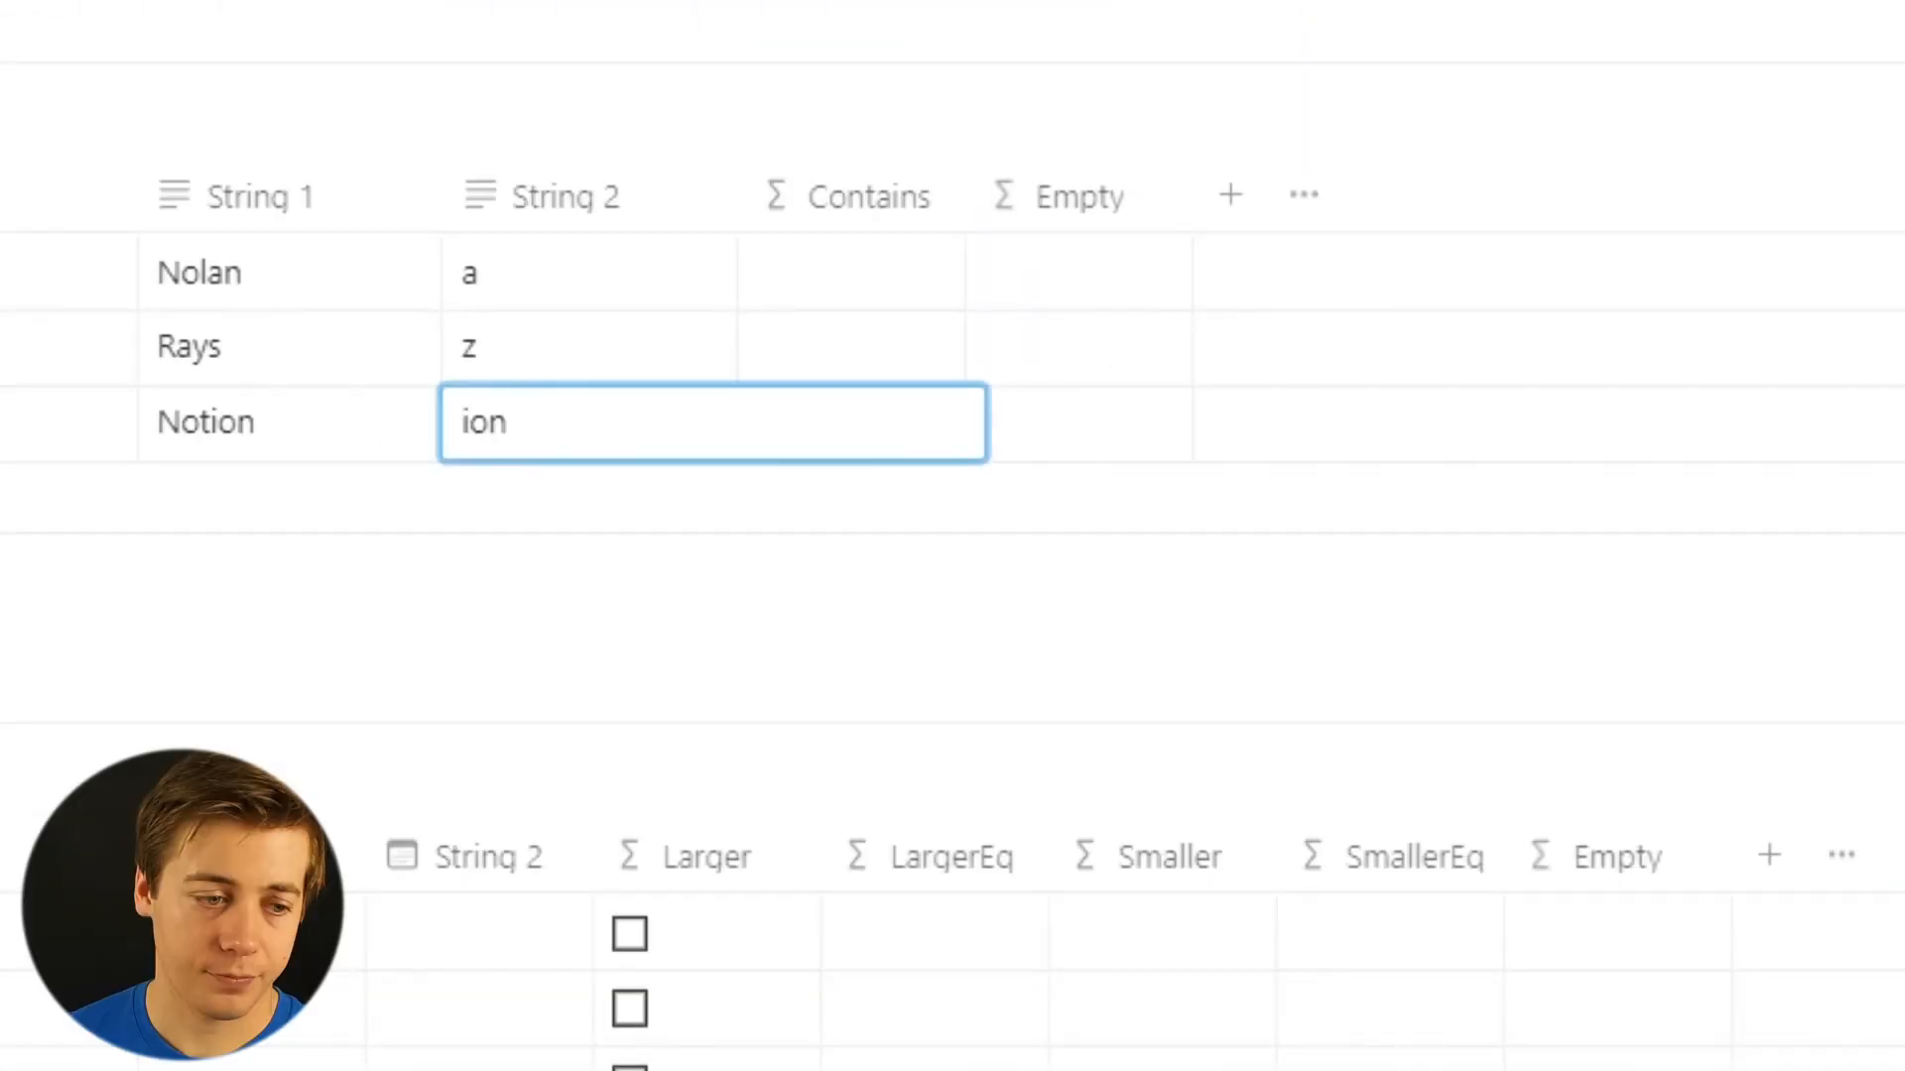
Enter contains(prop("String 1"),prop("String 2")) as the string table's Contains column formula and accept it.
left_click(884, 301)
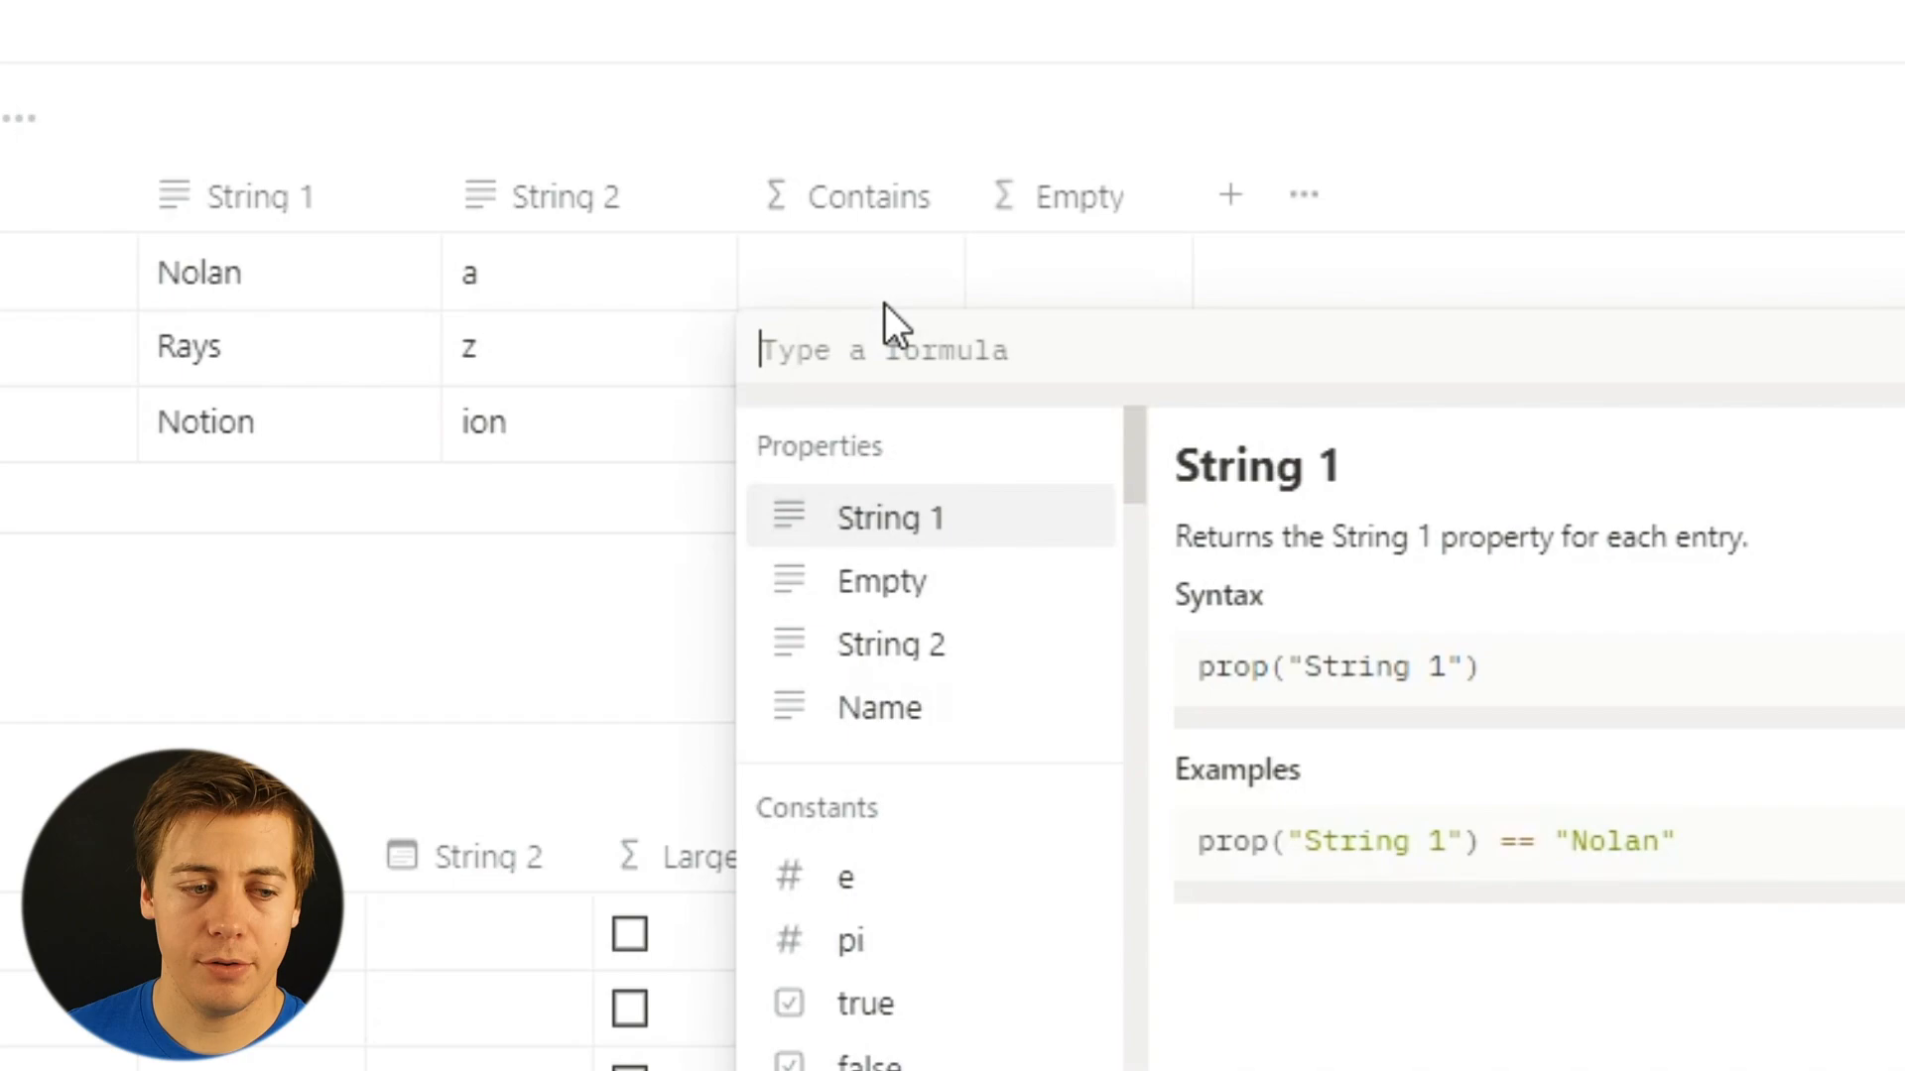
type("contai")
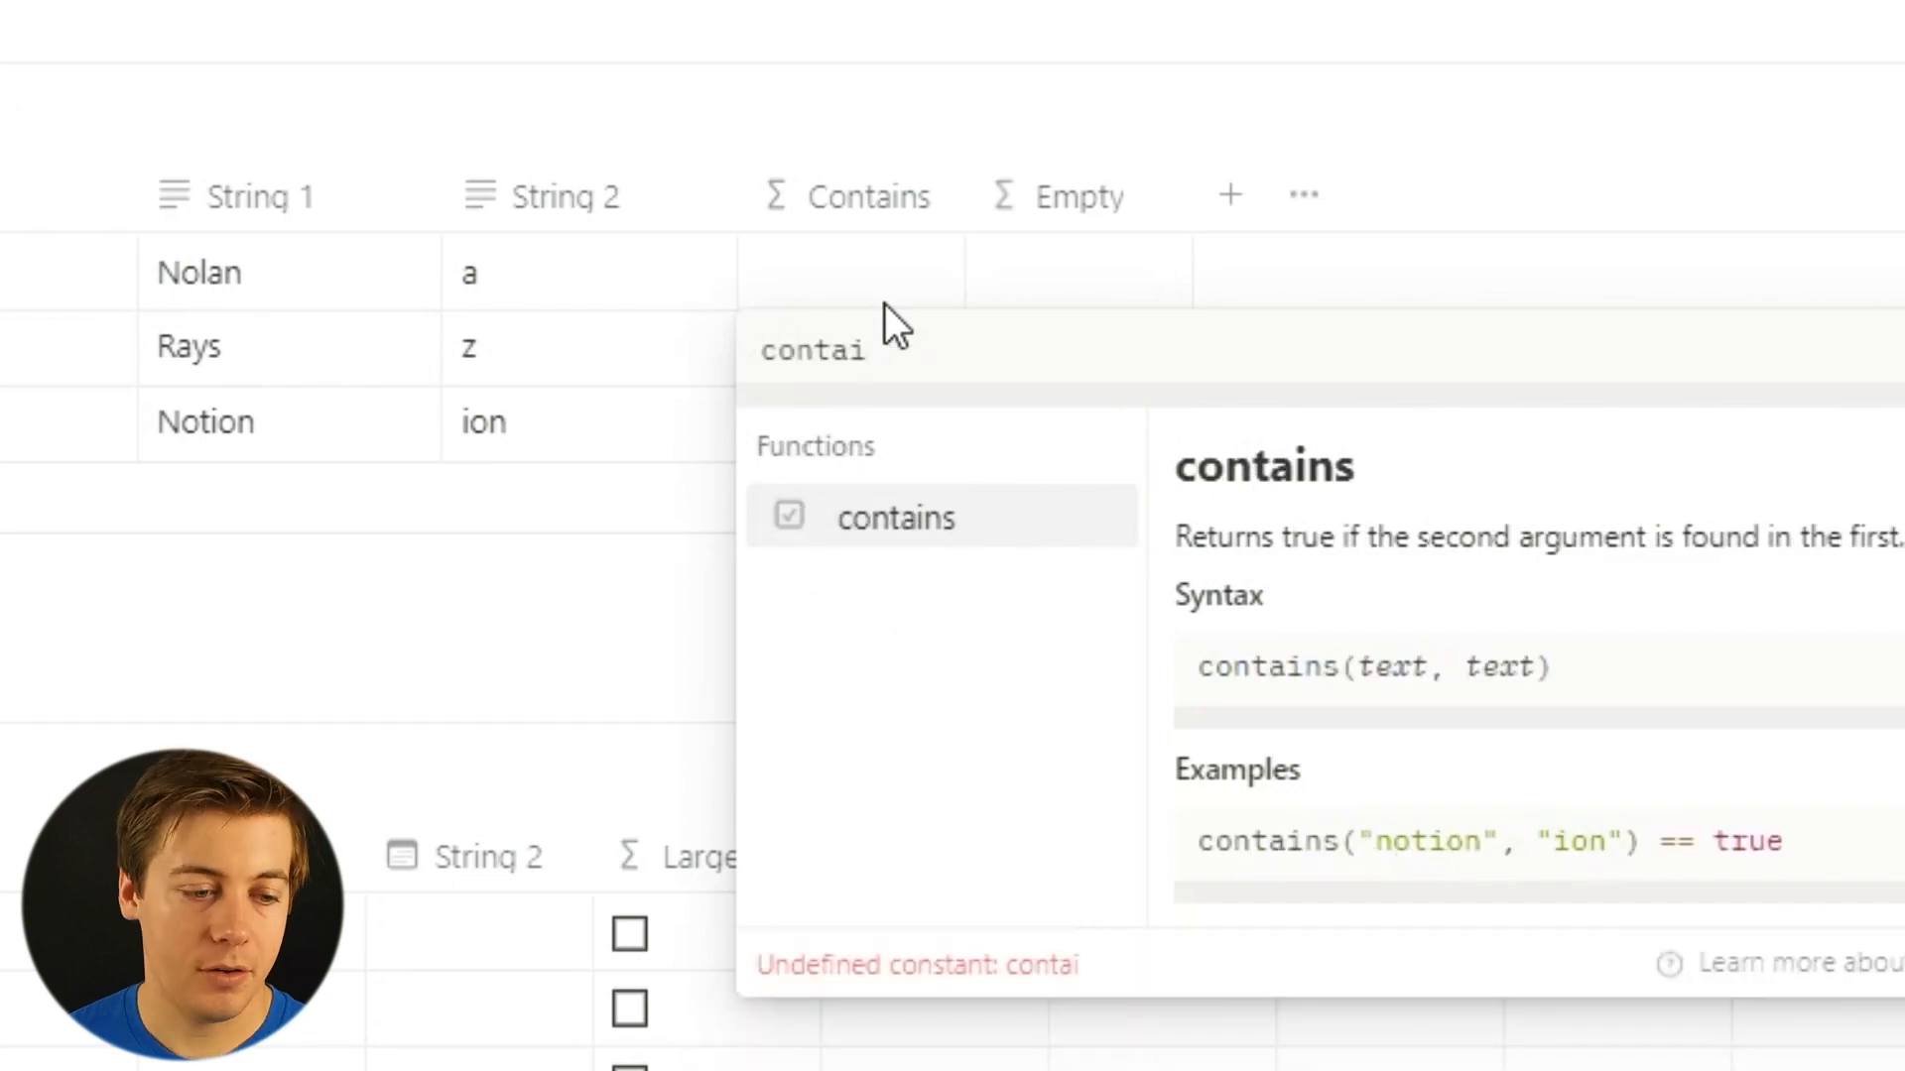
left_click(908, 543)
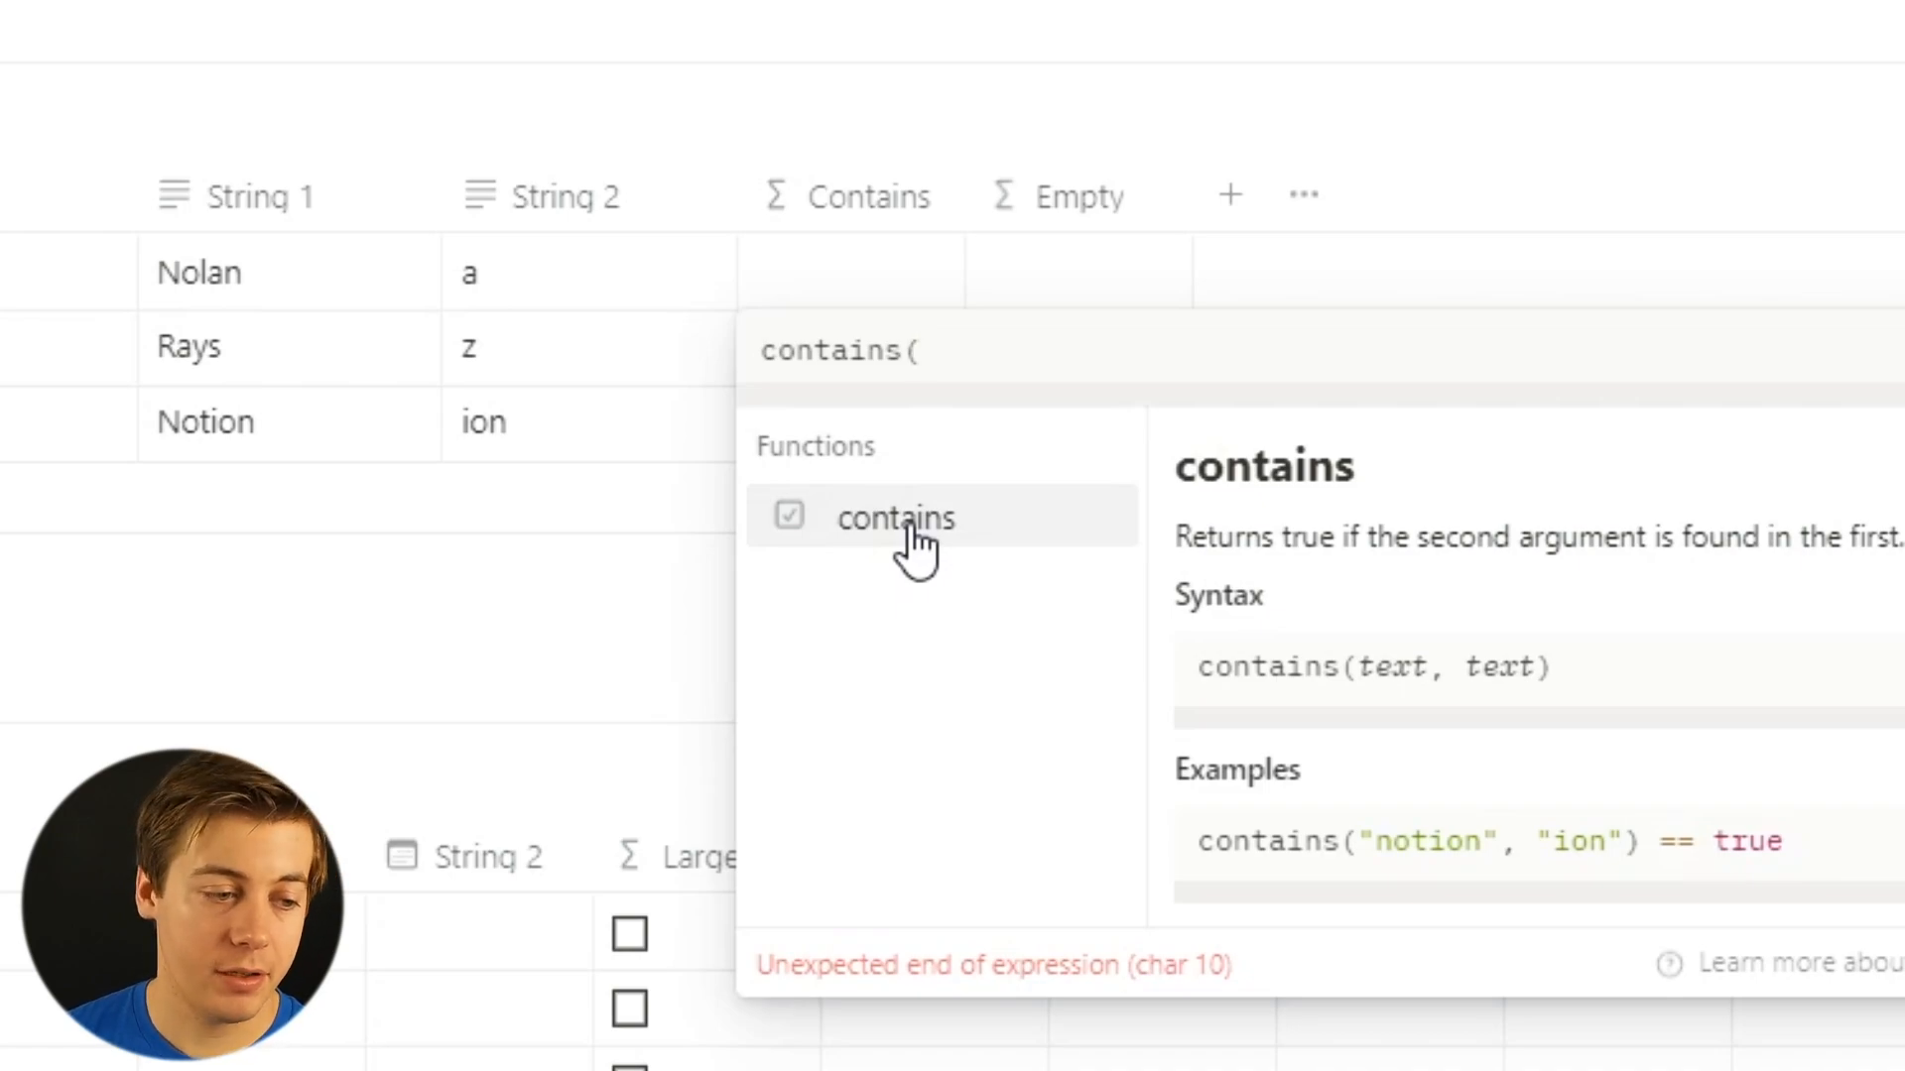
type("strin")
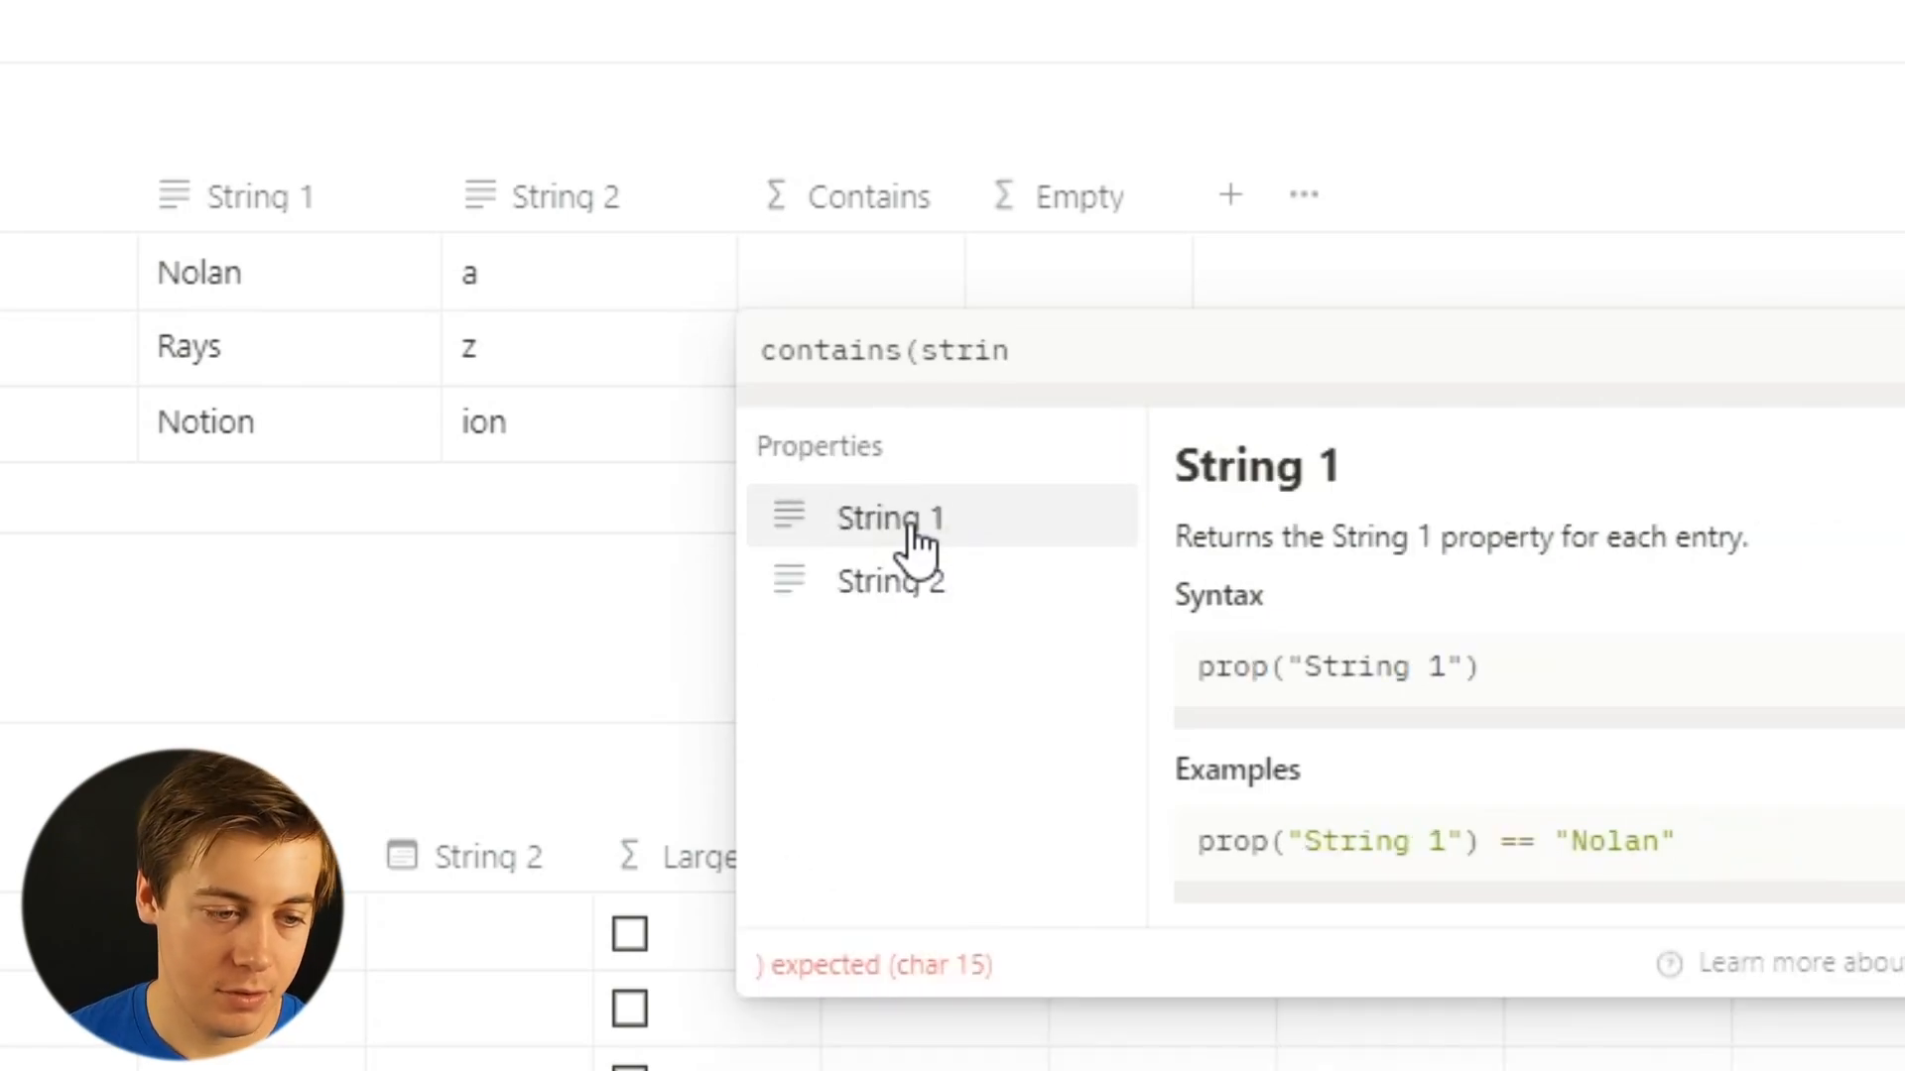
left_click(917, 543)
type(",strin")
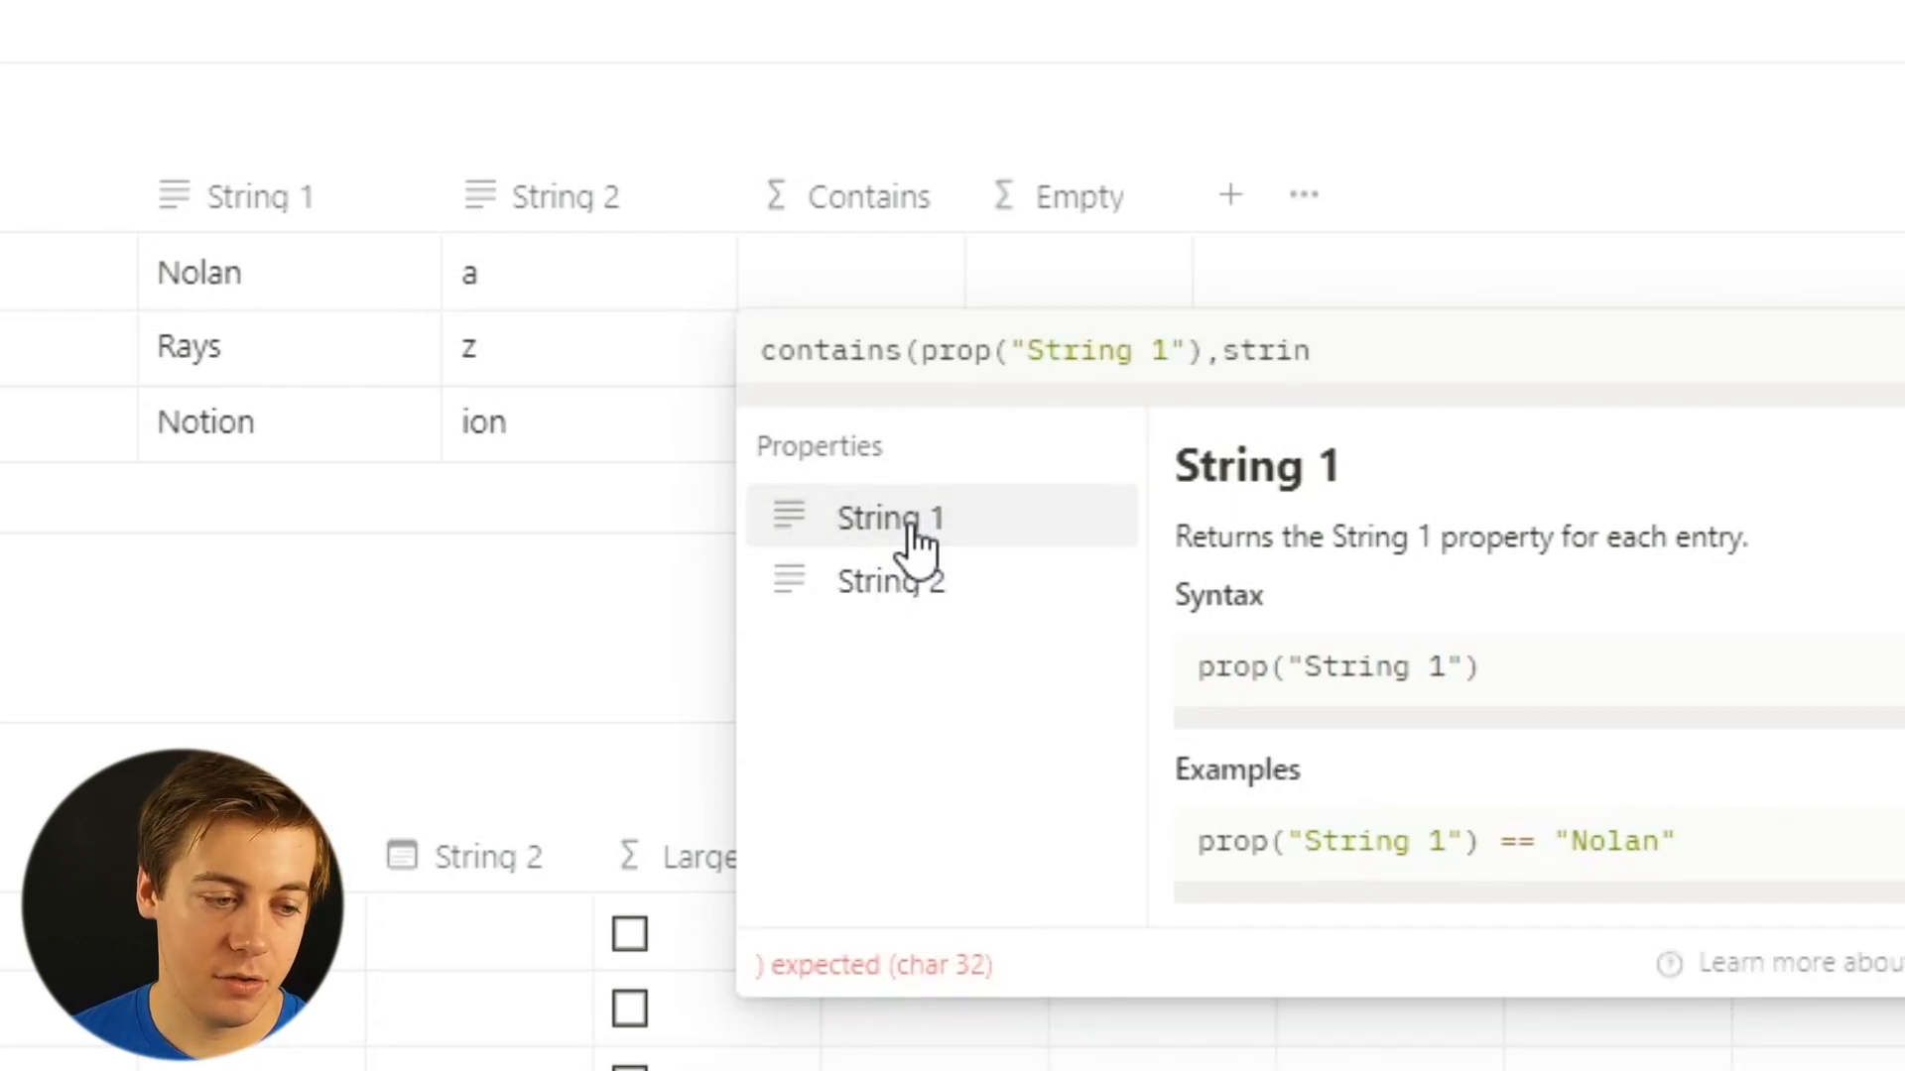
left_click(921, 586)
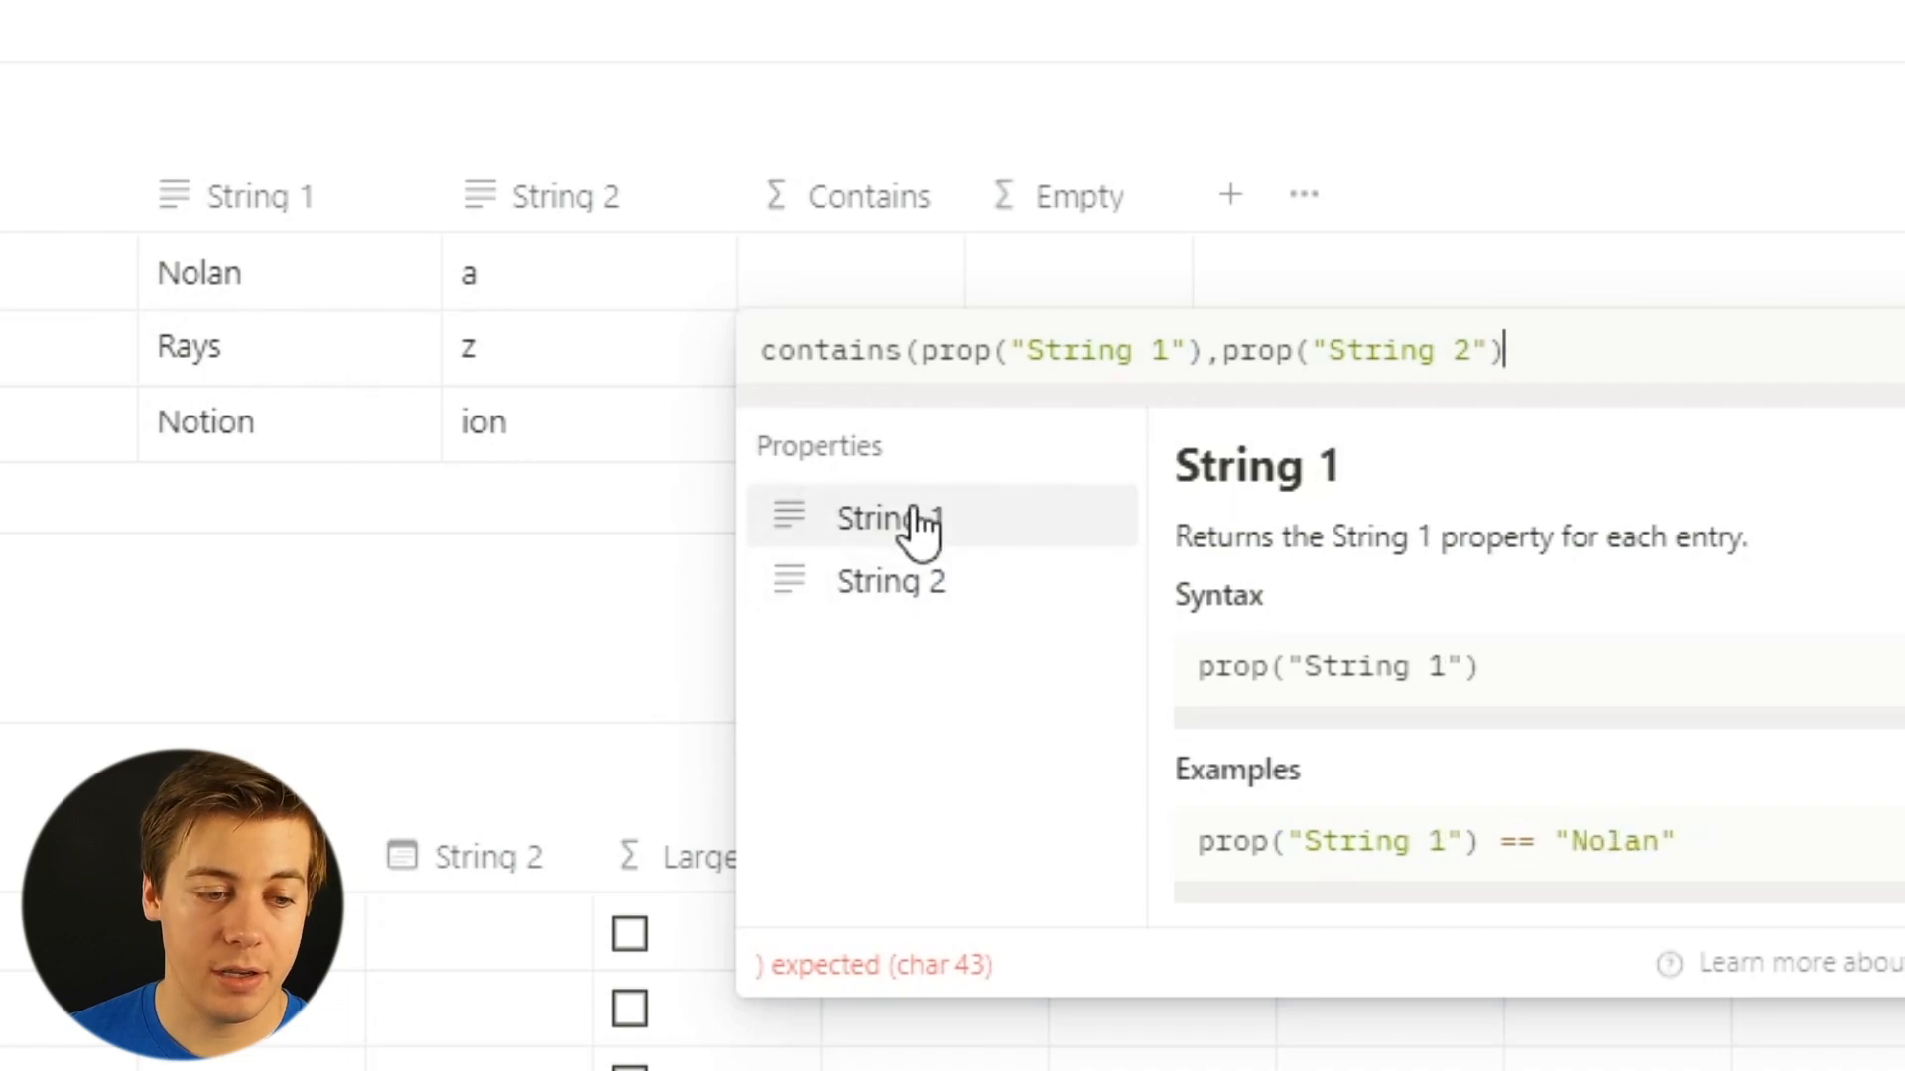
type(")")
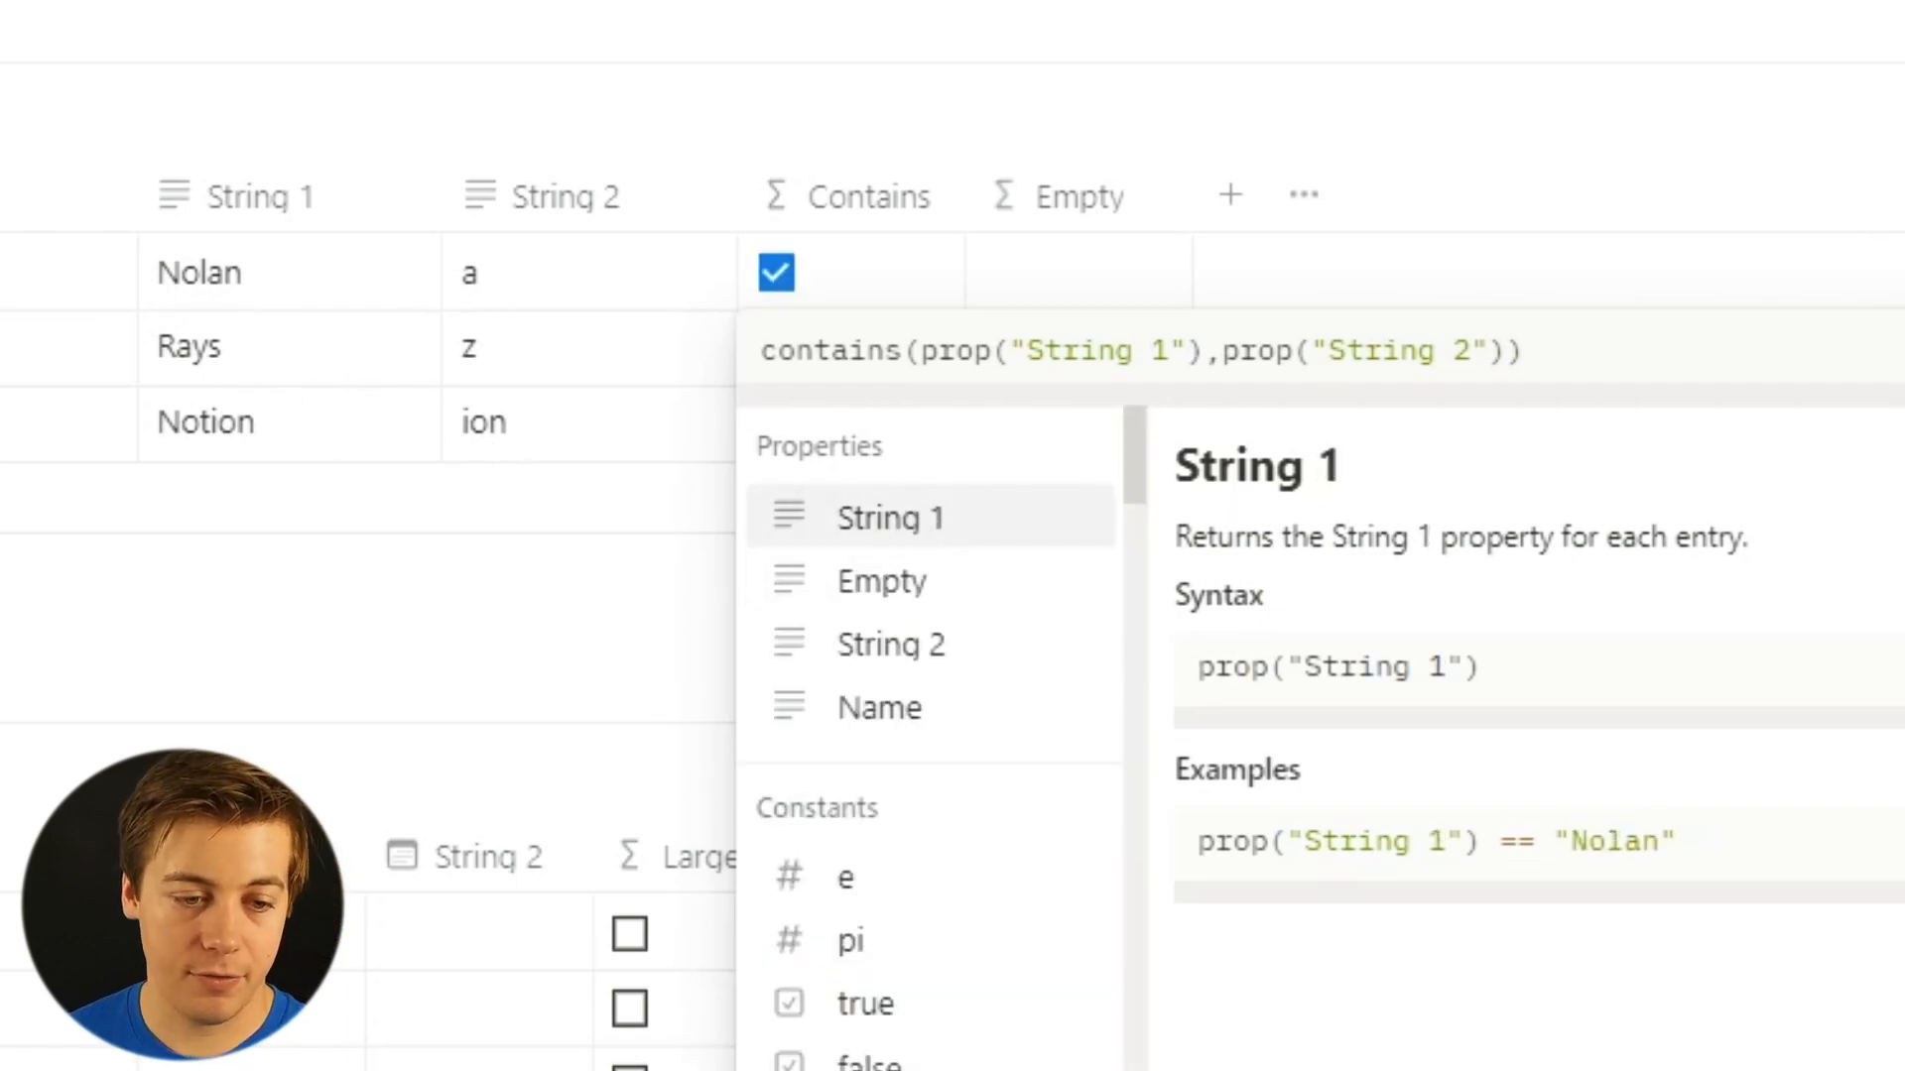
key("Return")
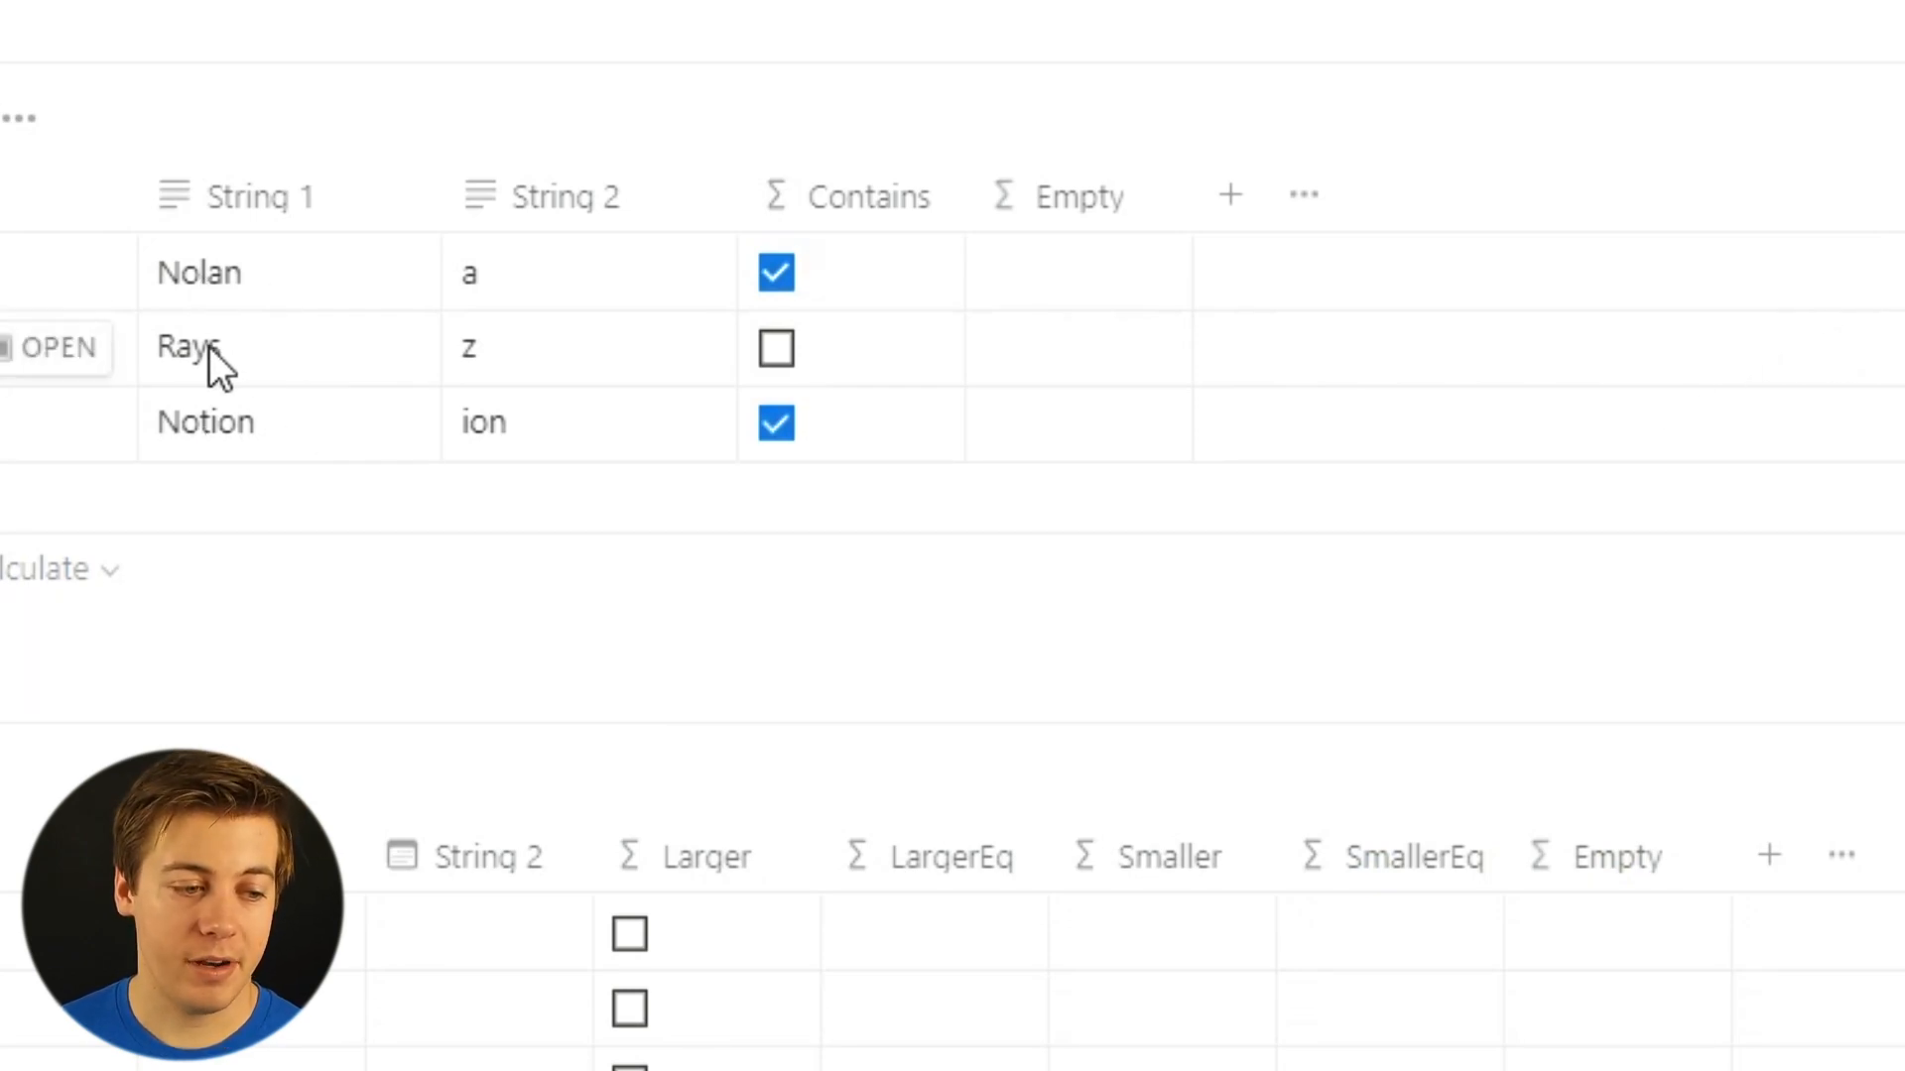
Enter empty(prop("String 1")) as the string table's Empty column formula and accept it.
left_click(1109, 269)
type("empty")
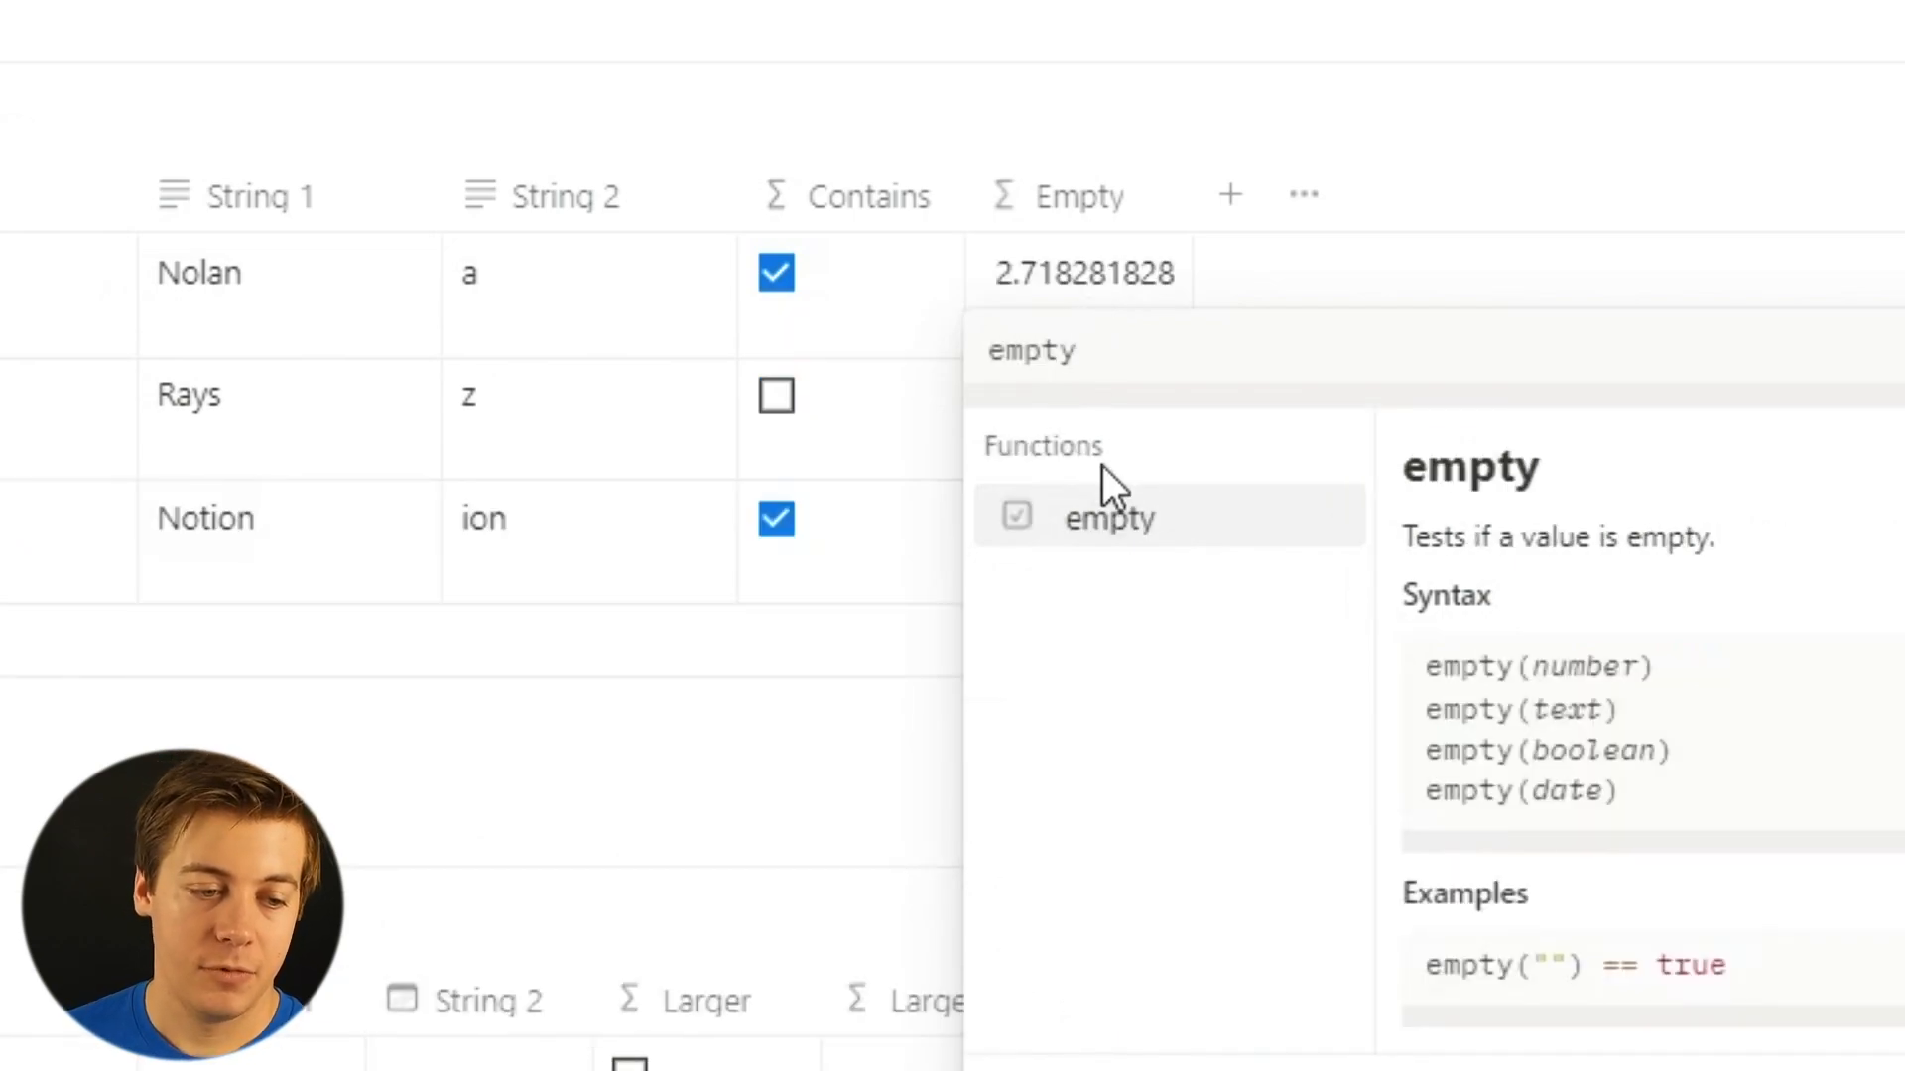
left_click(1137, 526)
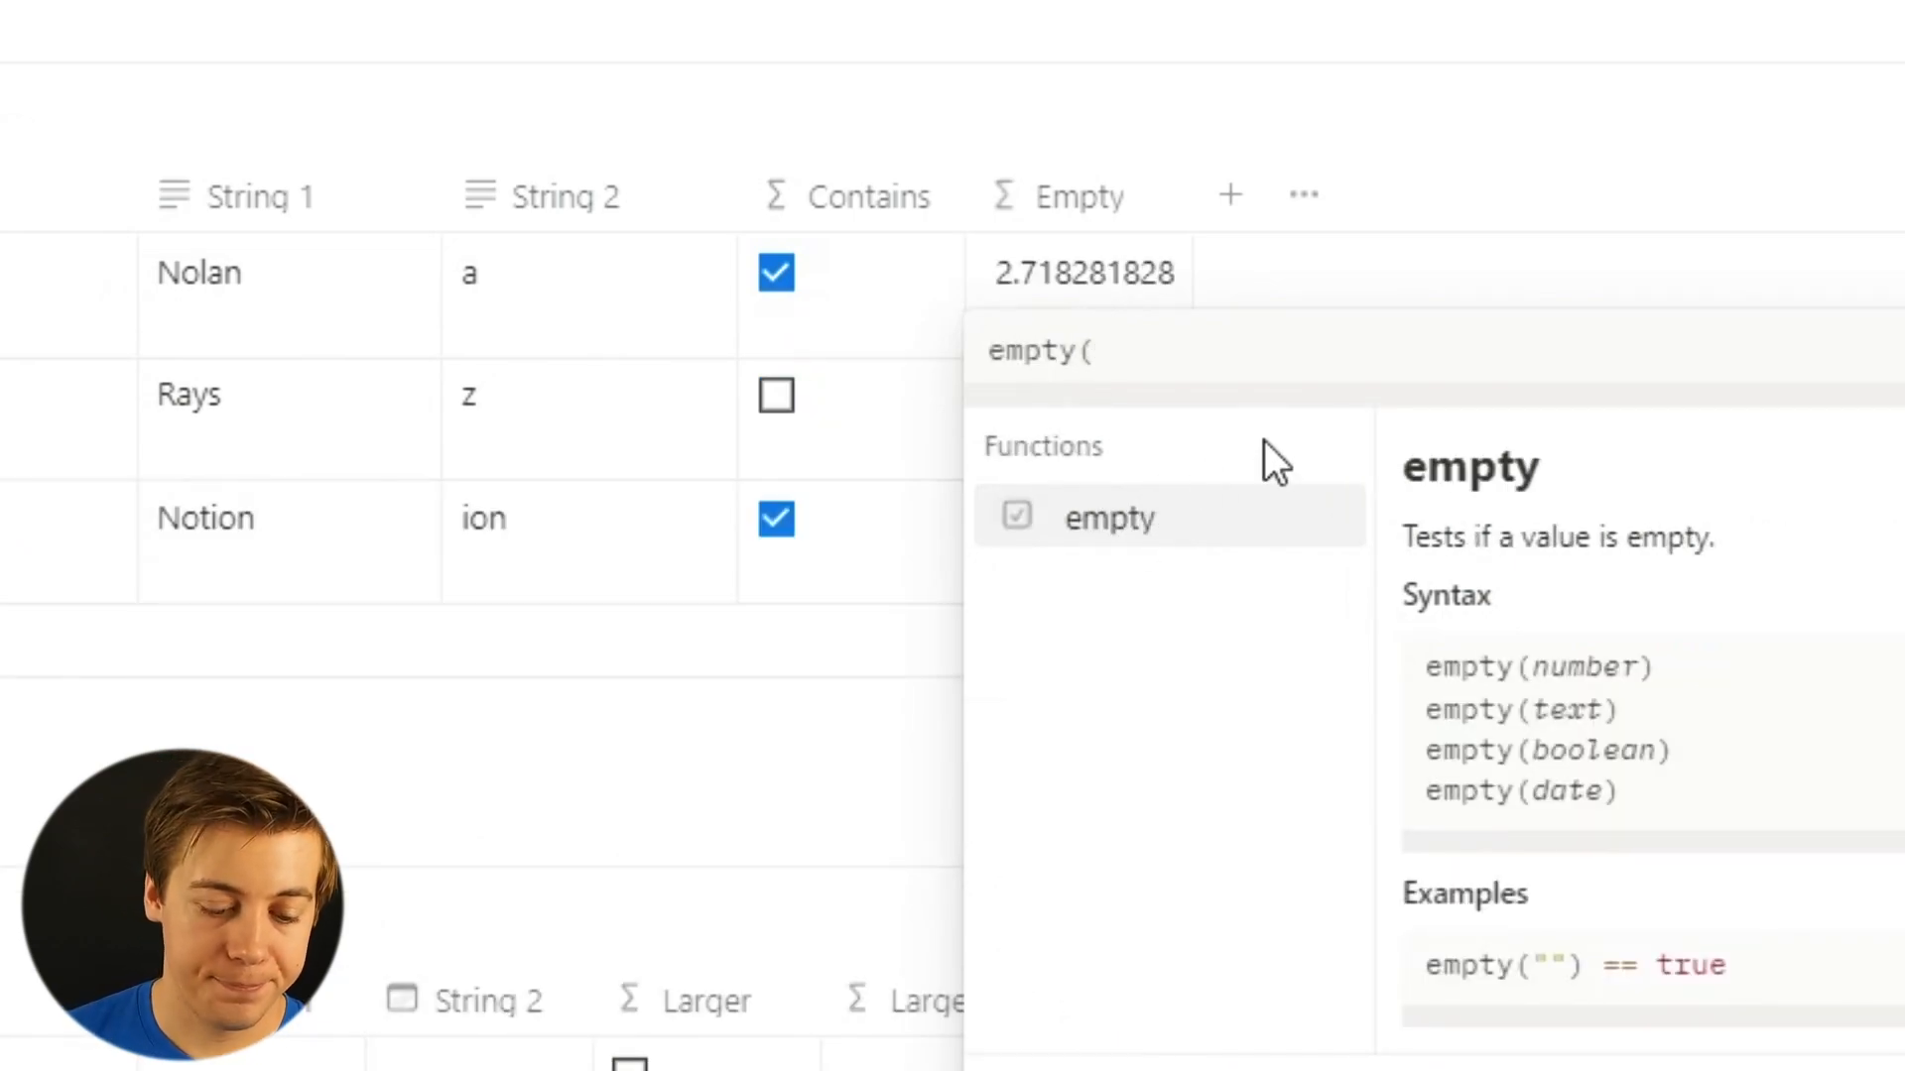
type("strin")
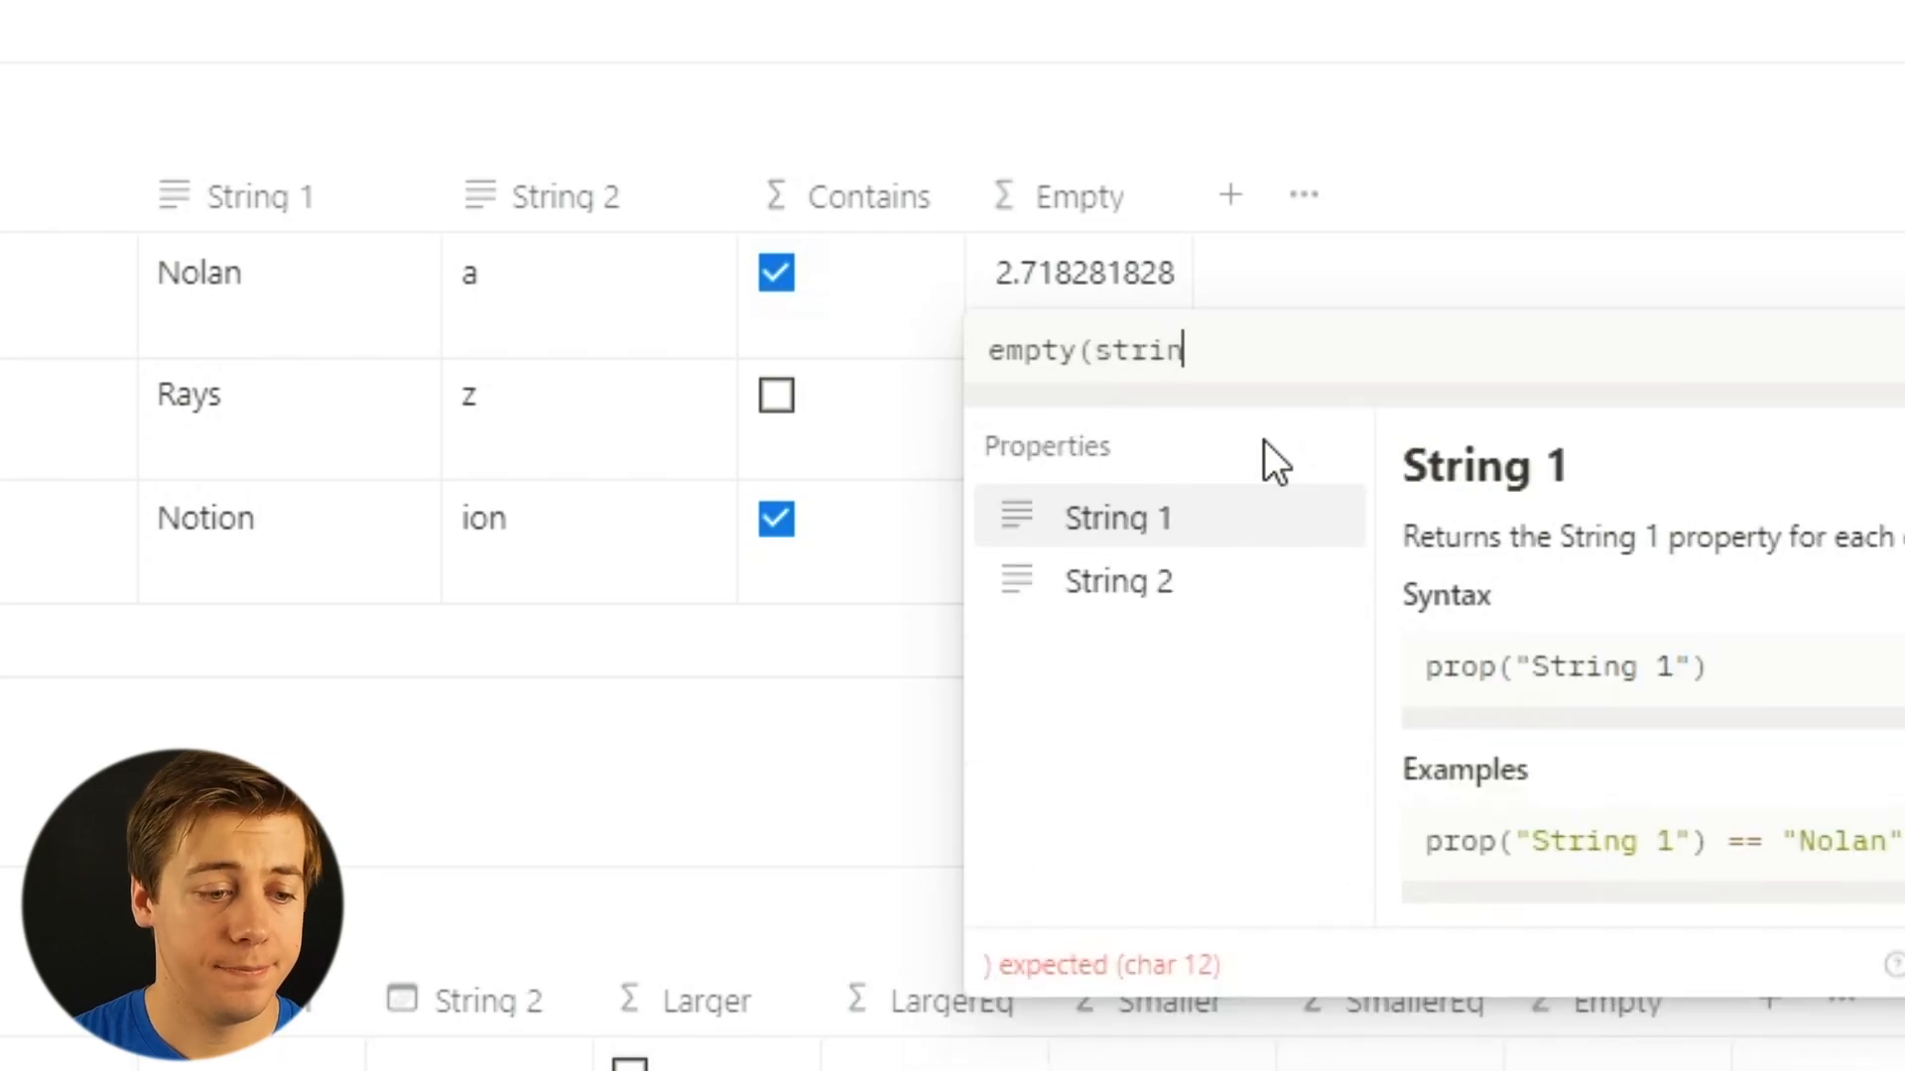
left_click(1258, 521)
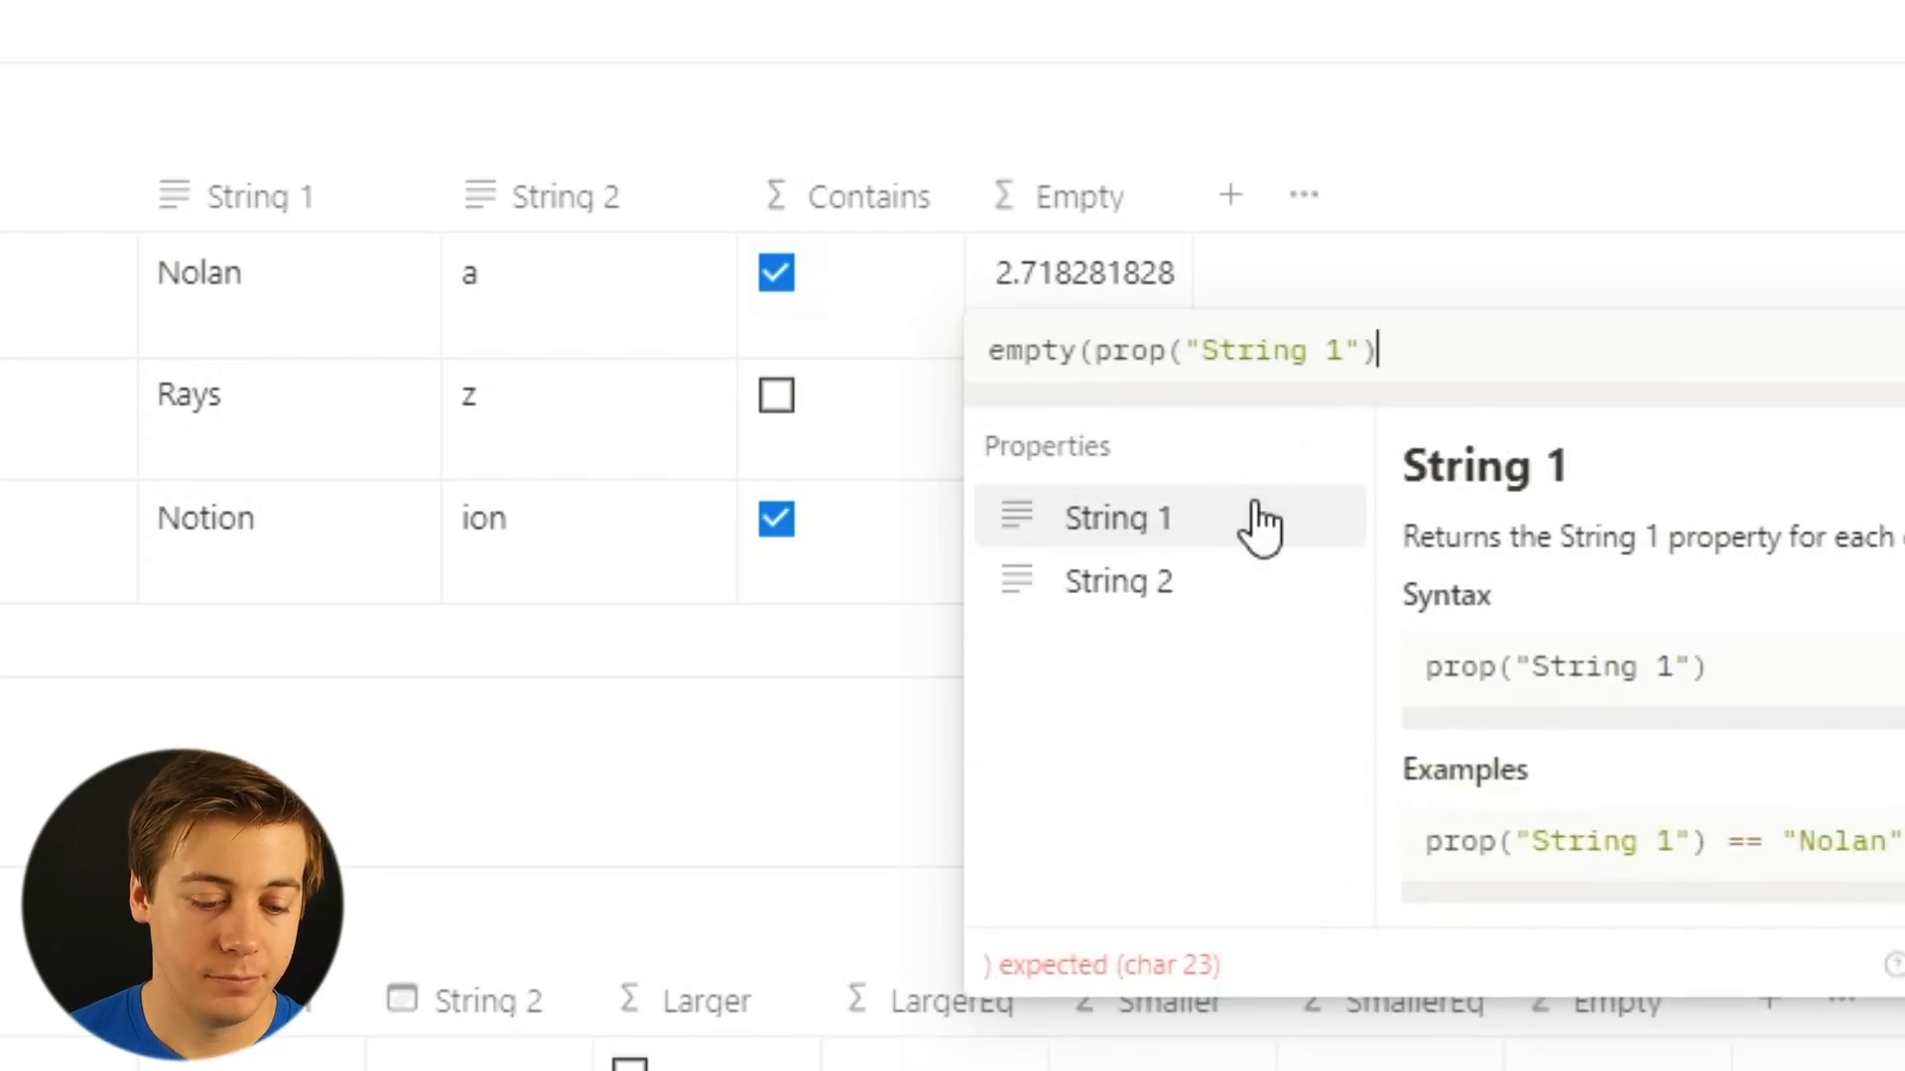
type(")")
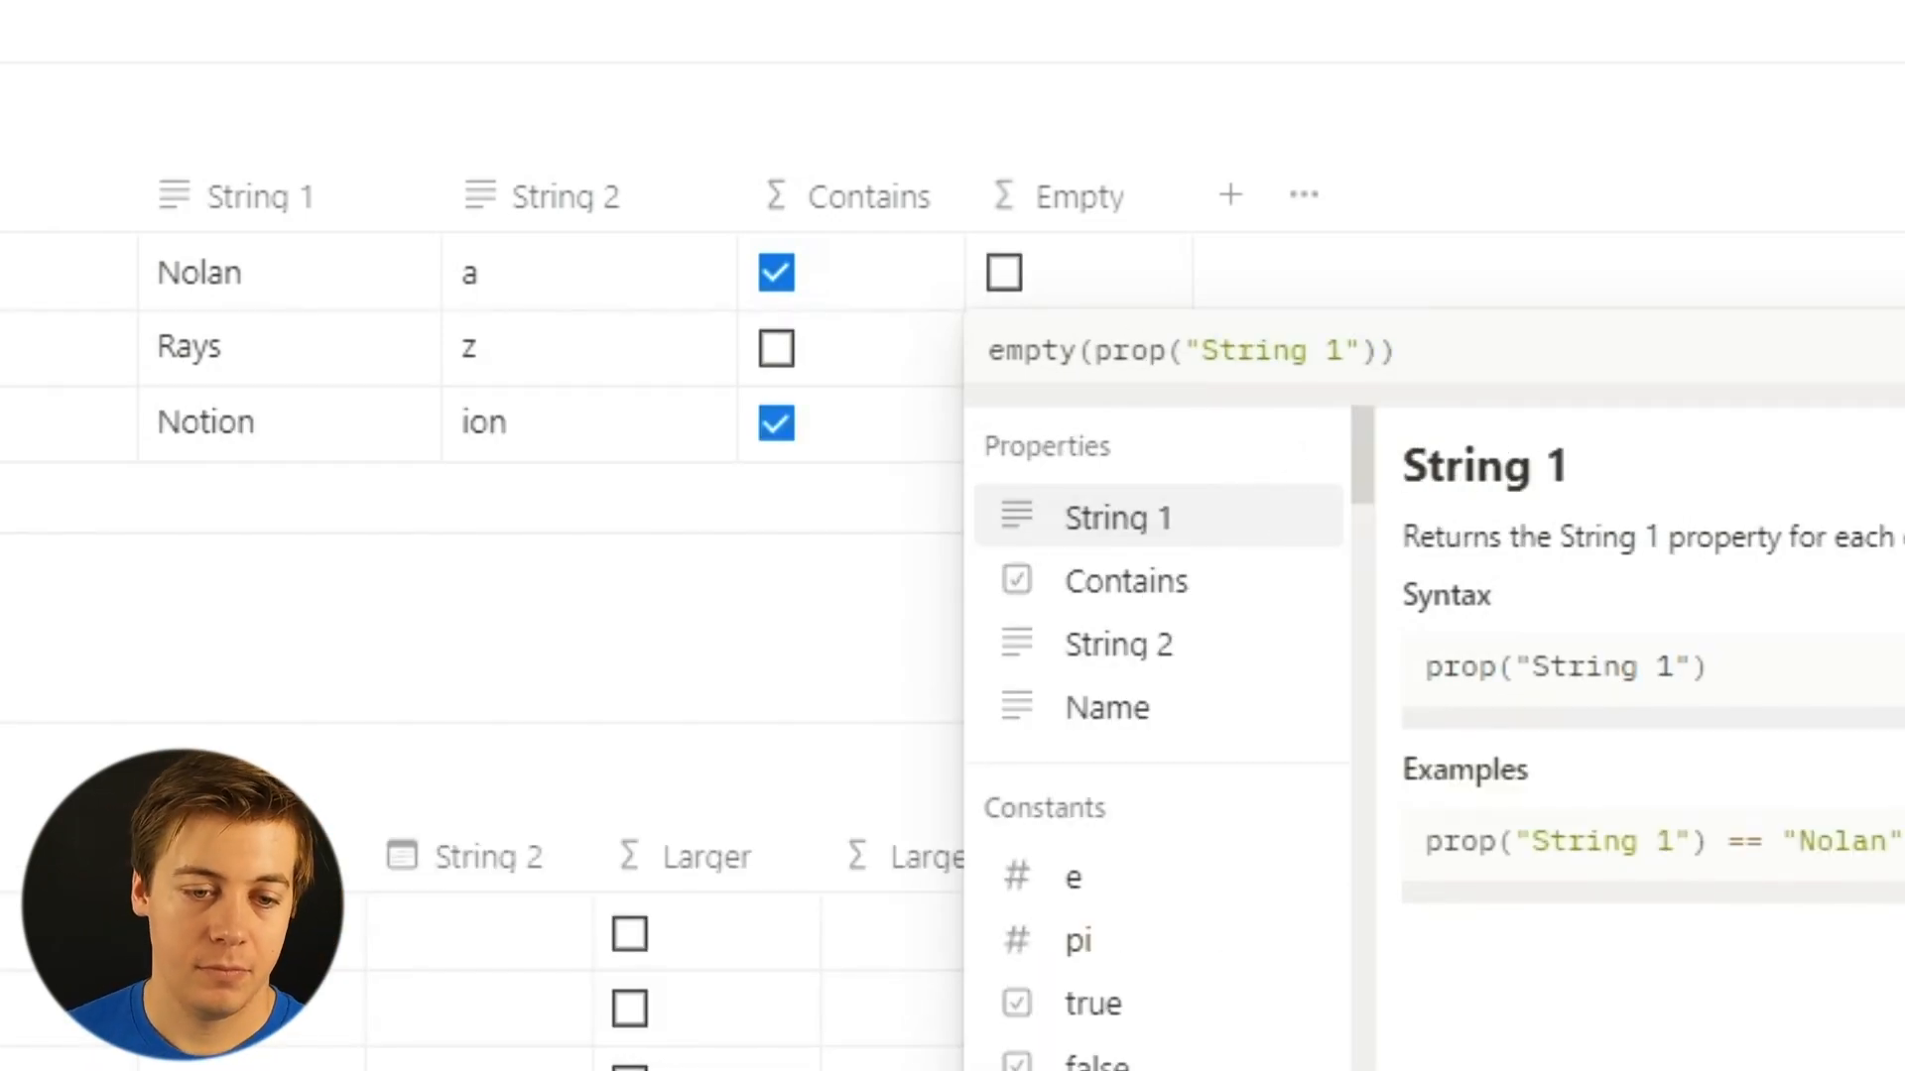
key("Return")
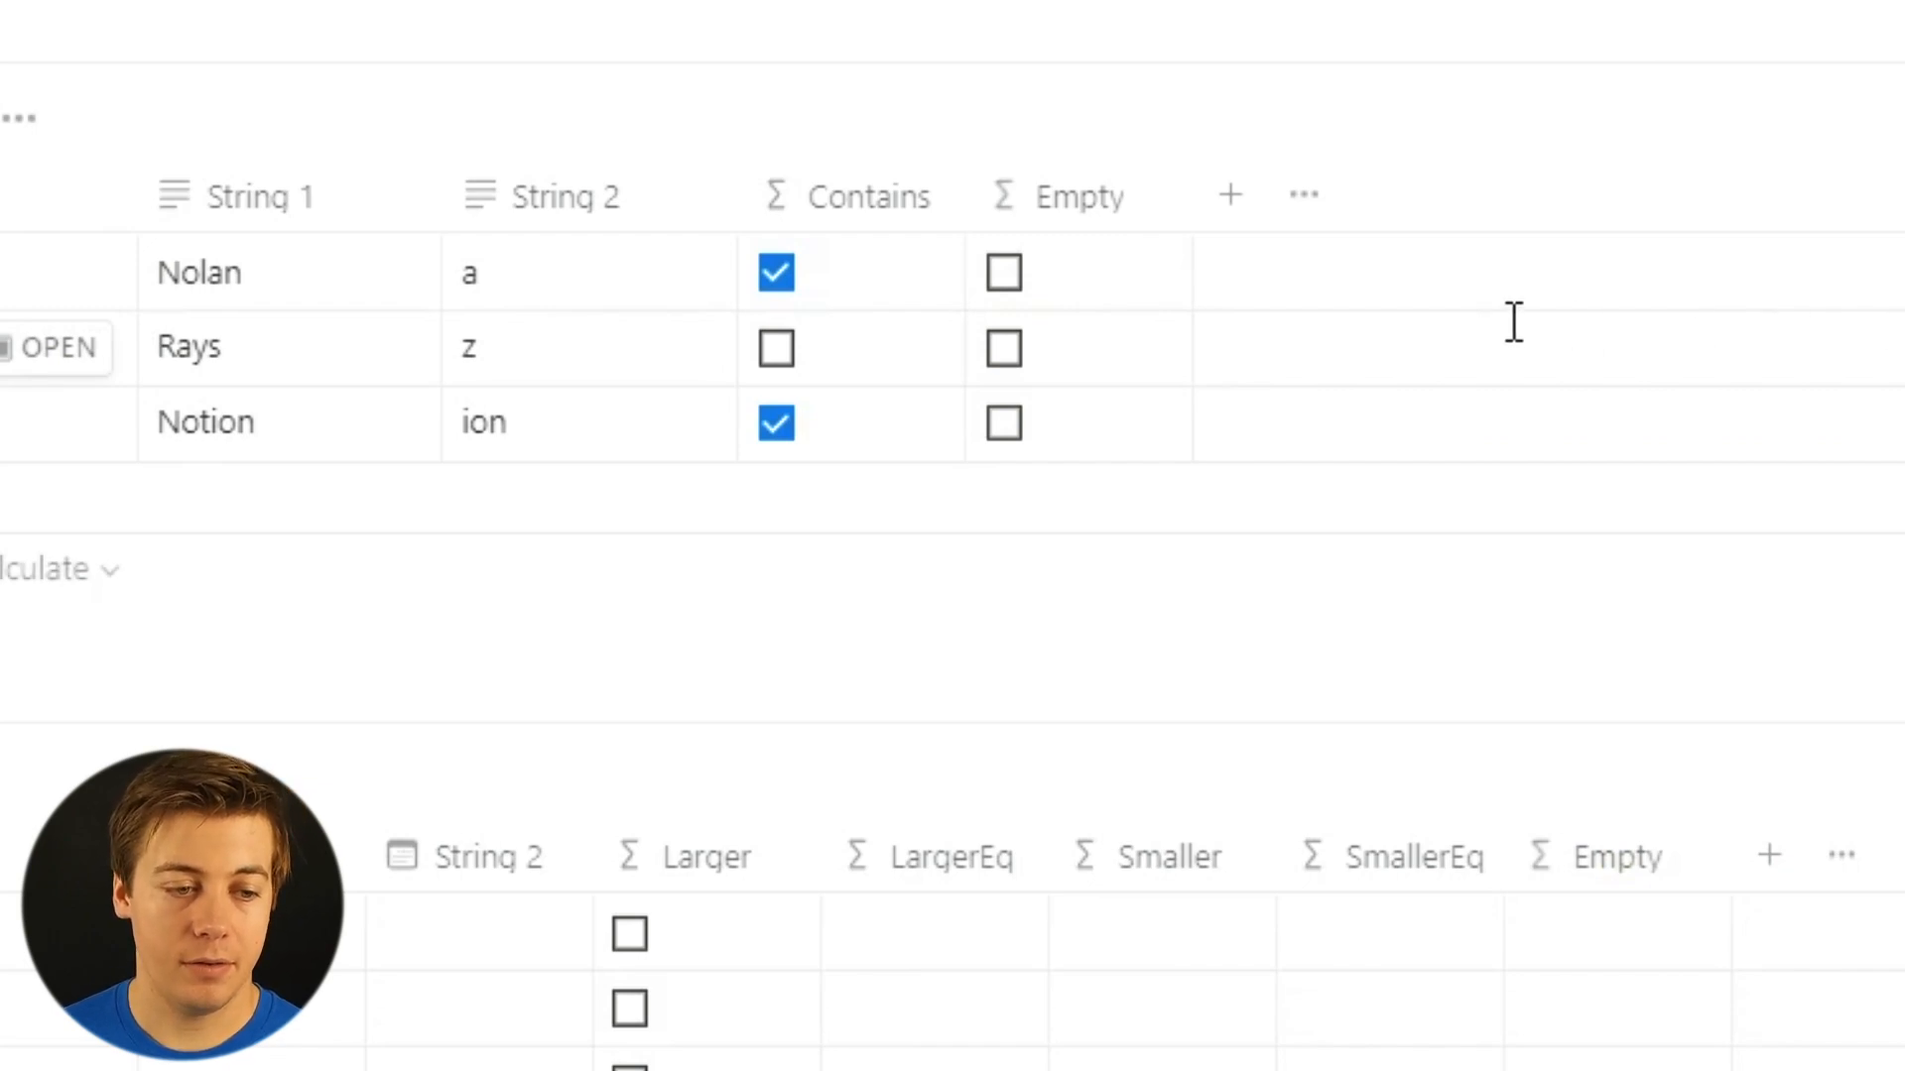
Clear the first row's String 1 text in the string table to test the Empty formula.
double_click(182, 297)
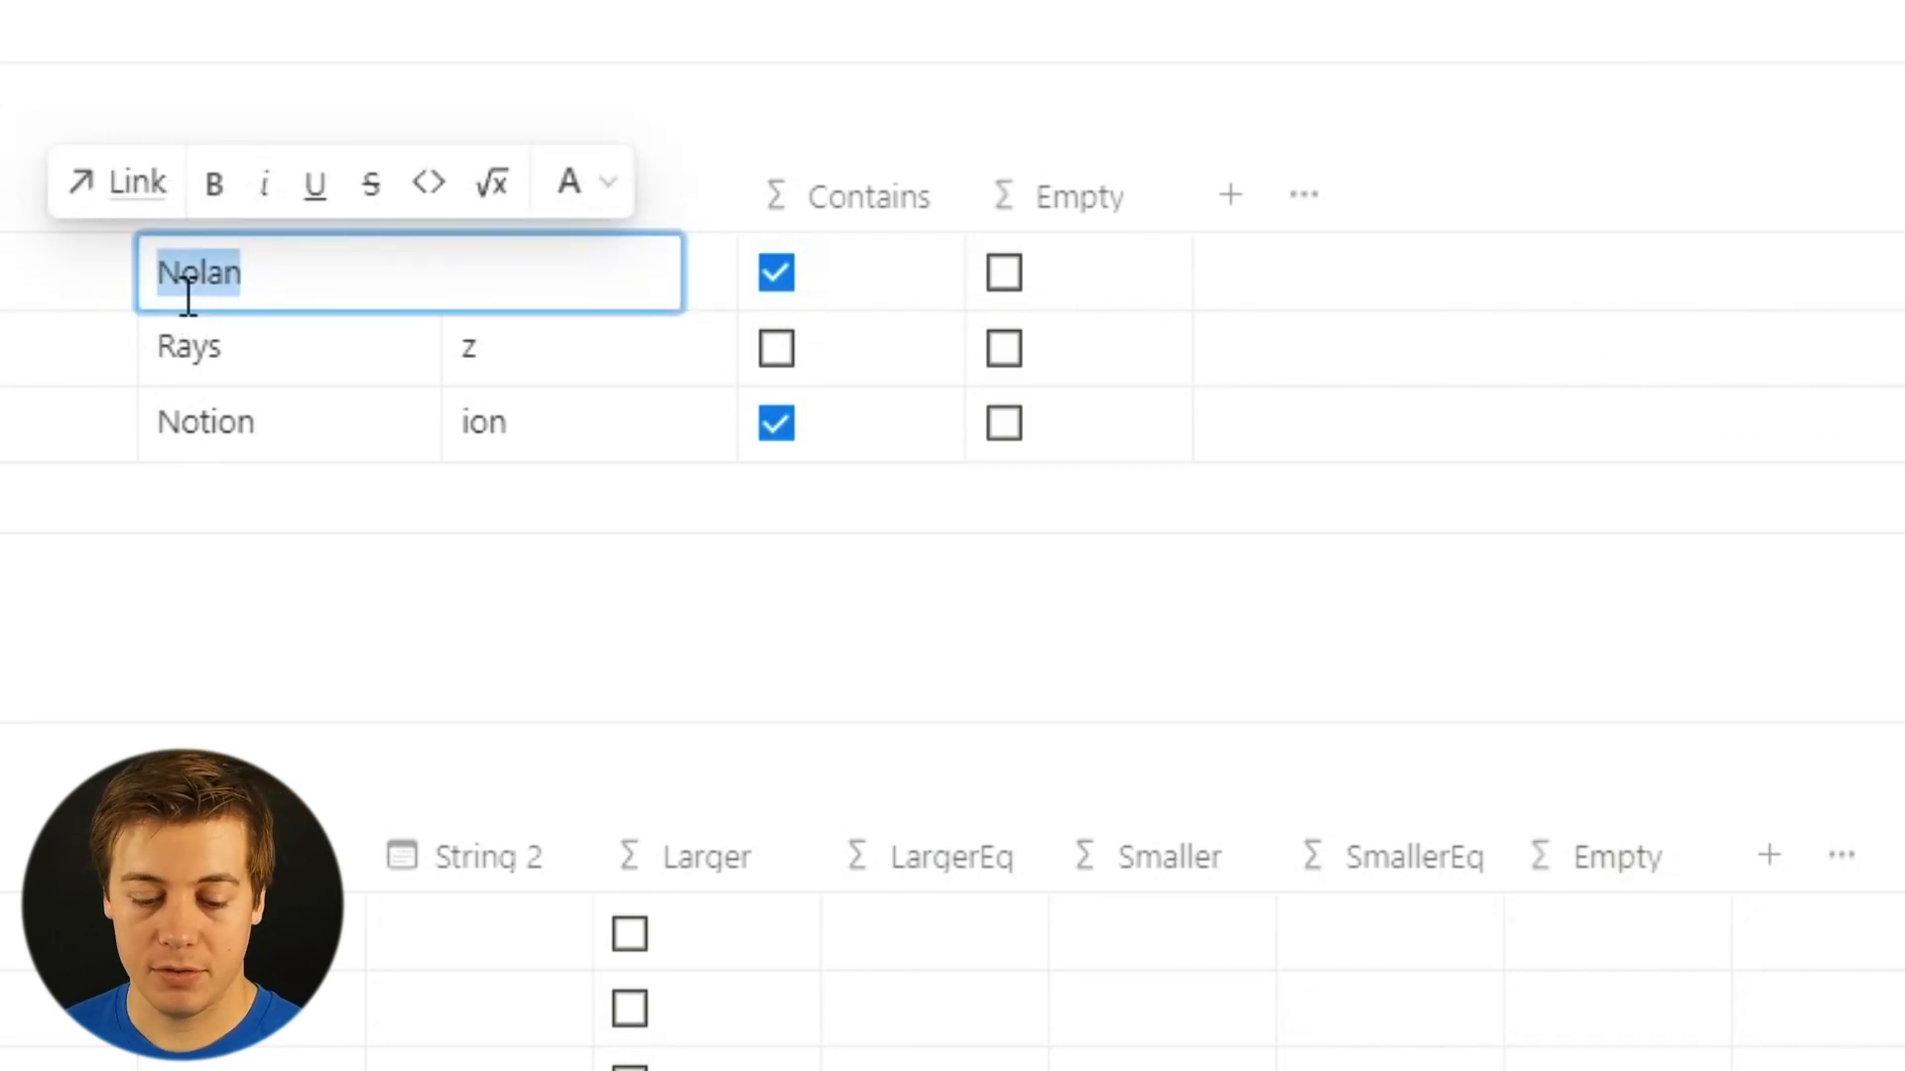
key("BackSpace")
key("Escape")
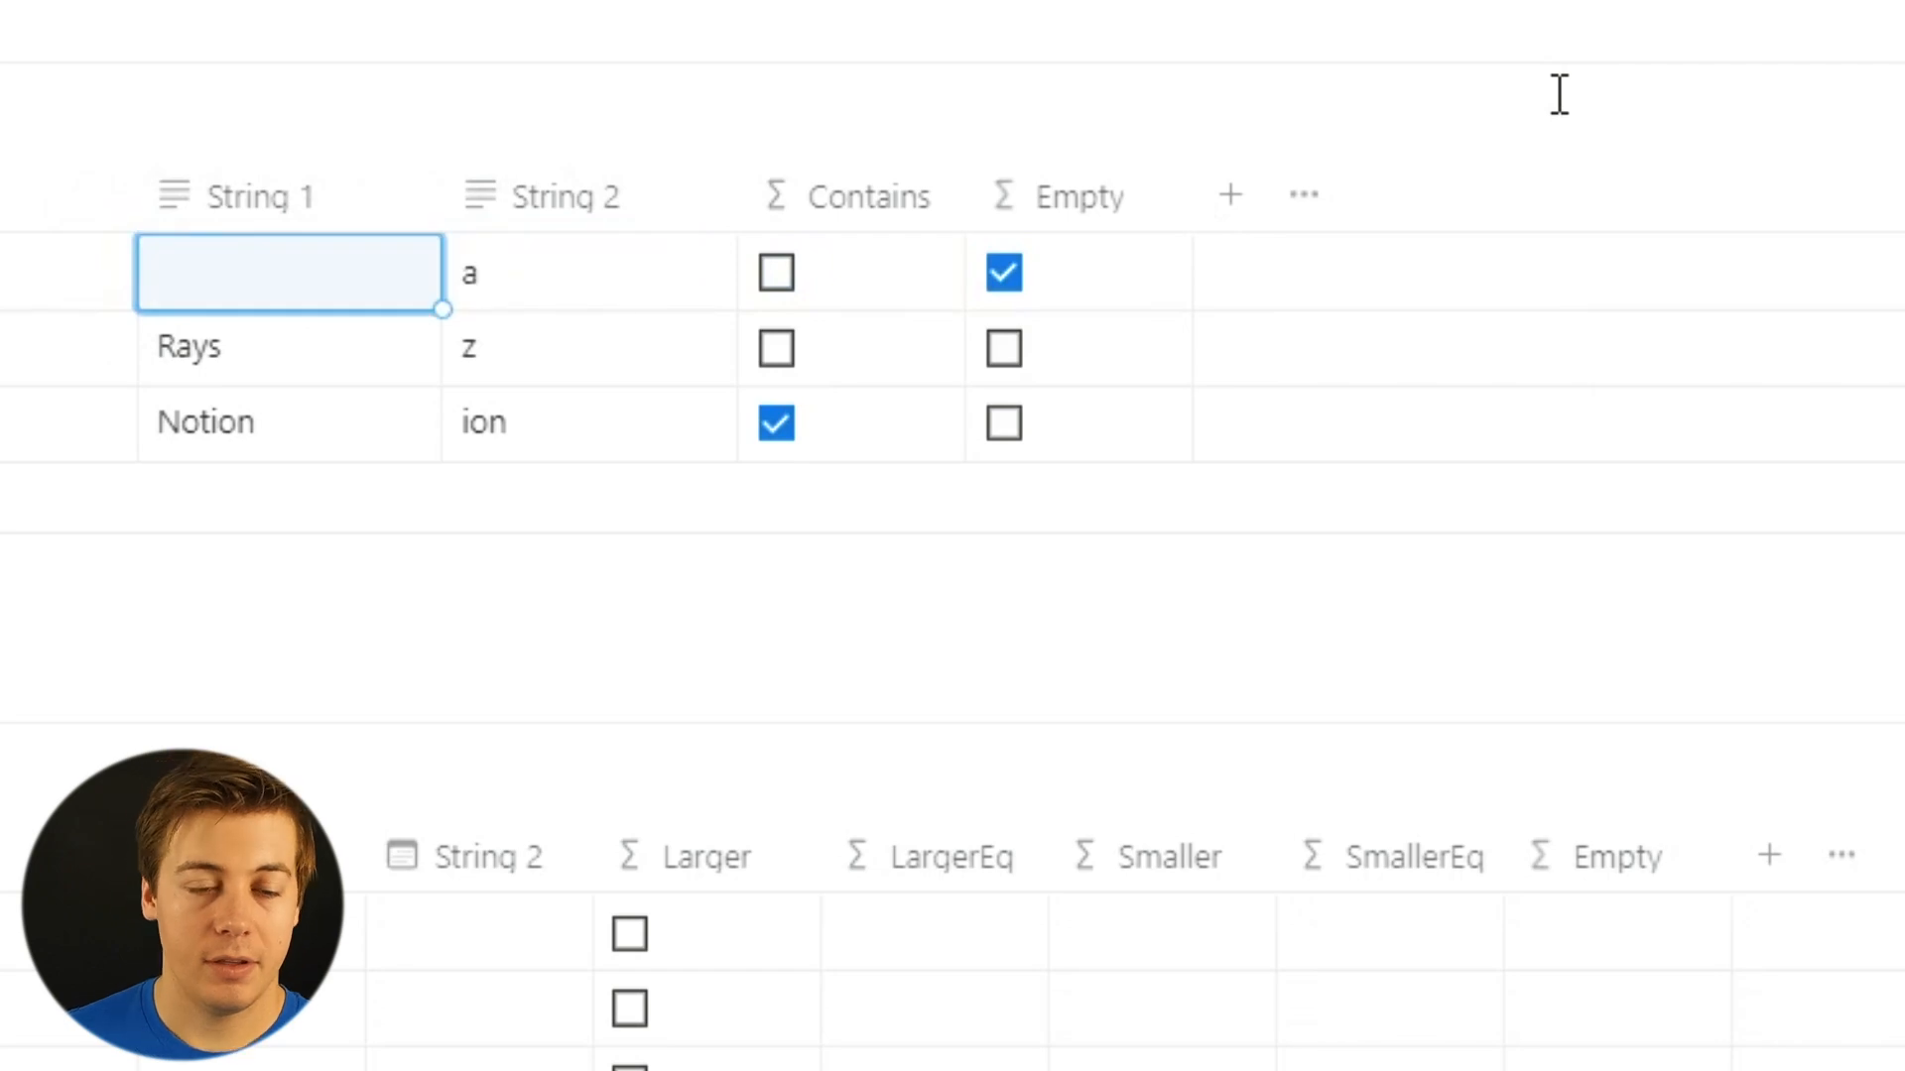
In the Checkboxes Dates table, set Test 1's String 1 date to January 2, 2023 and its String 2 date to January 19, 2023.
scroll(1617, 397, "down", 5)
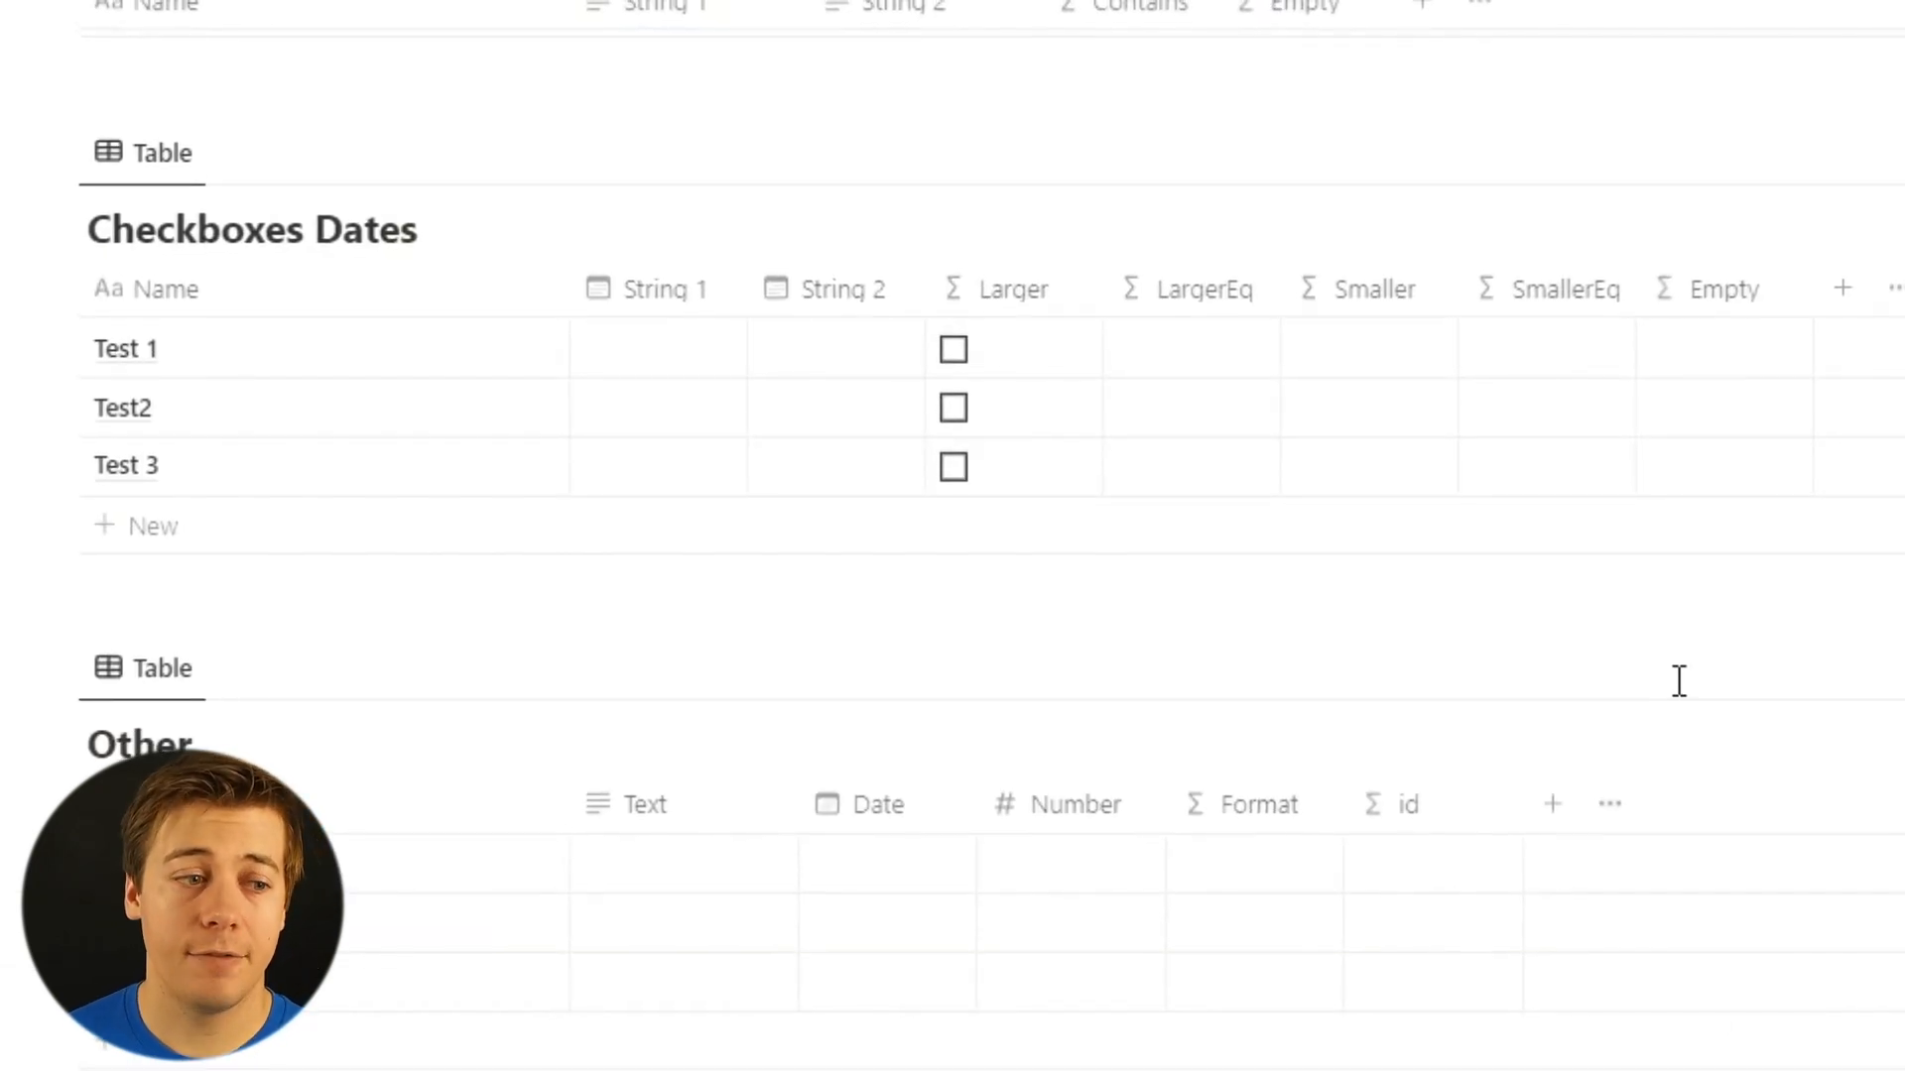
left_click(674, 349)
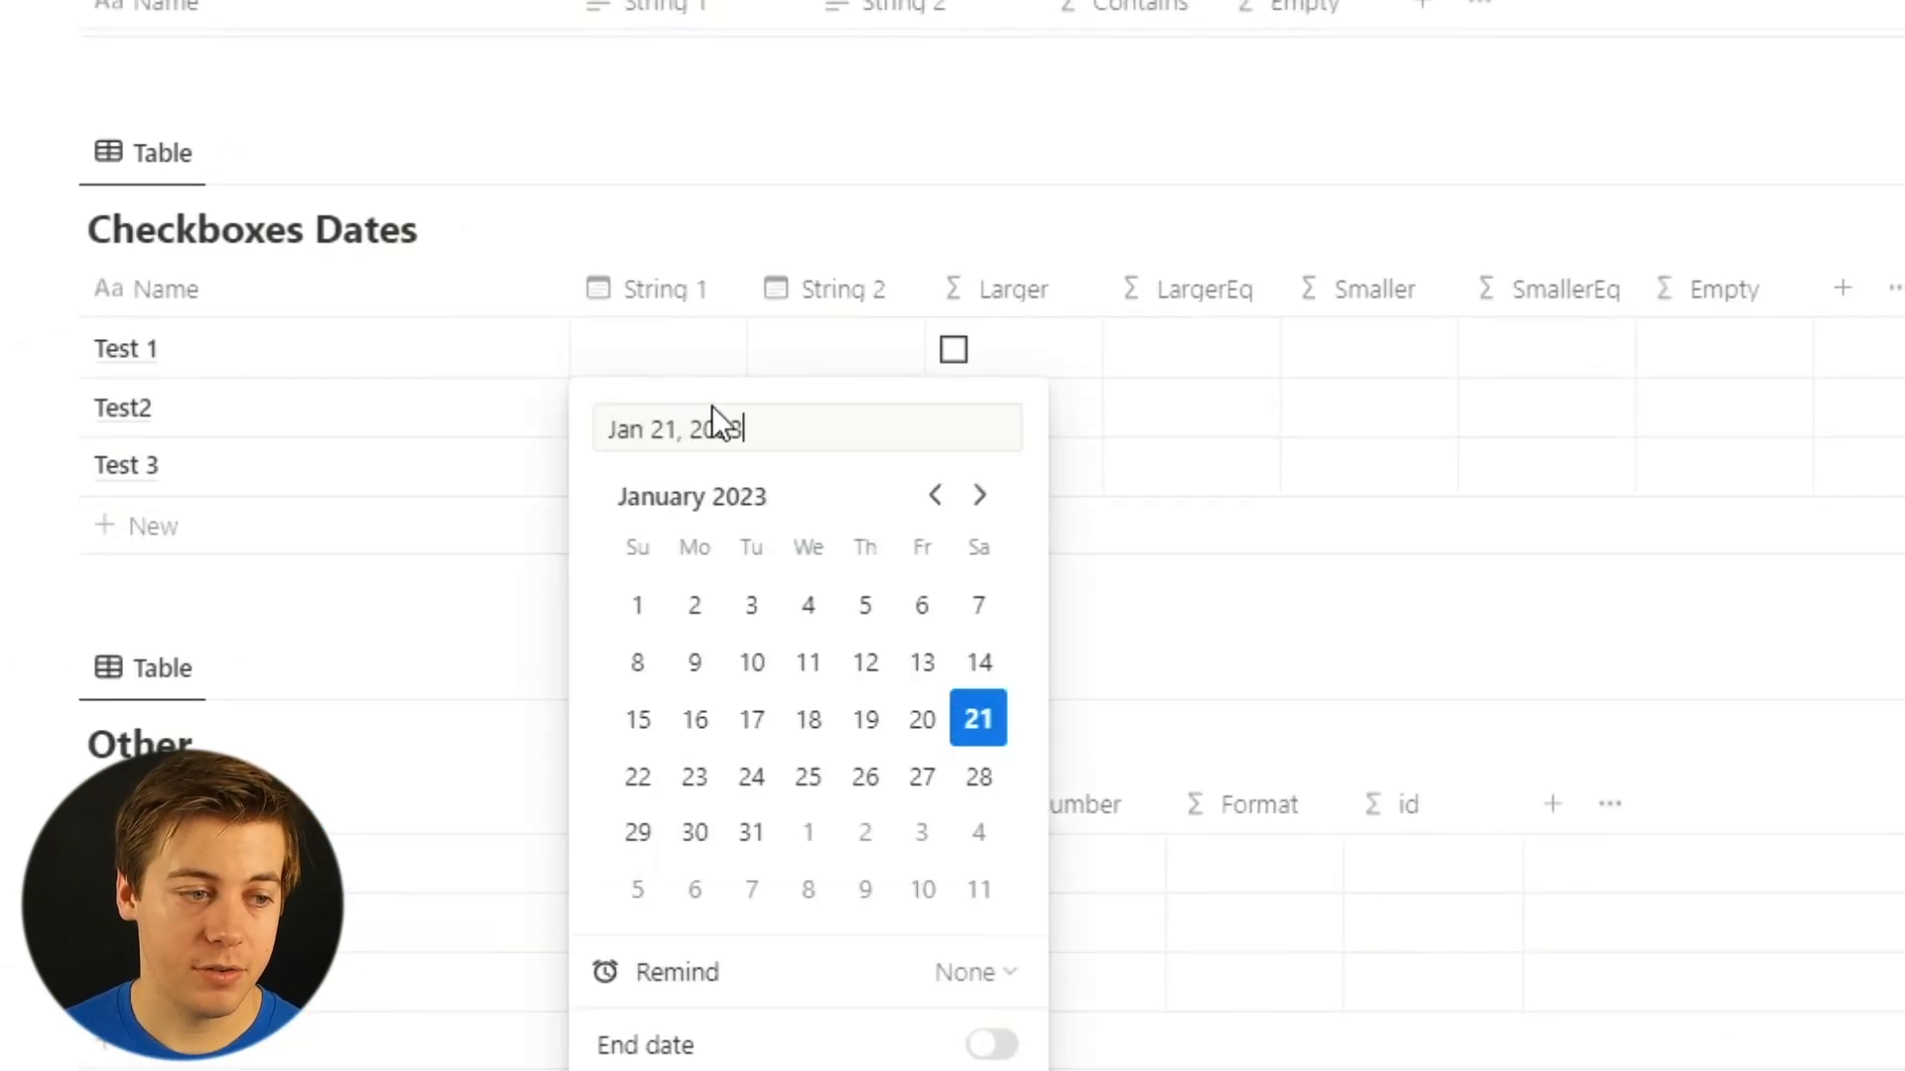
left_click(694, 606)
key("Escape")
left_click(871, 367)
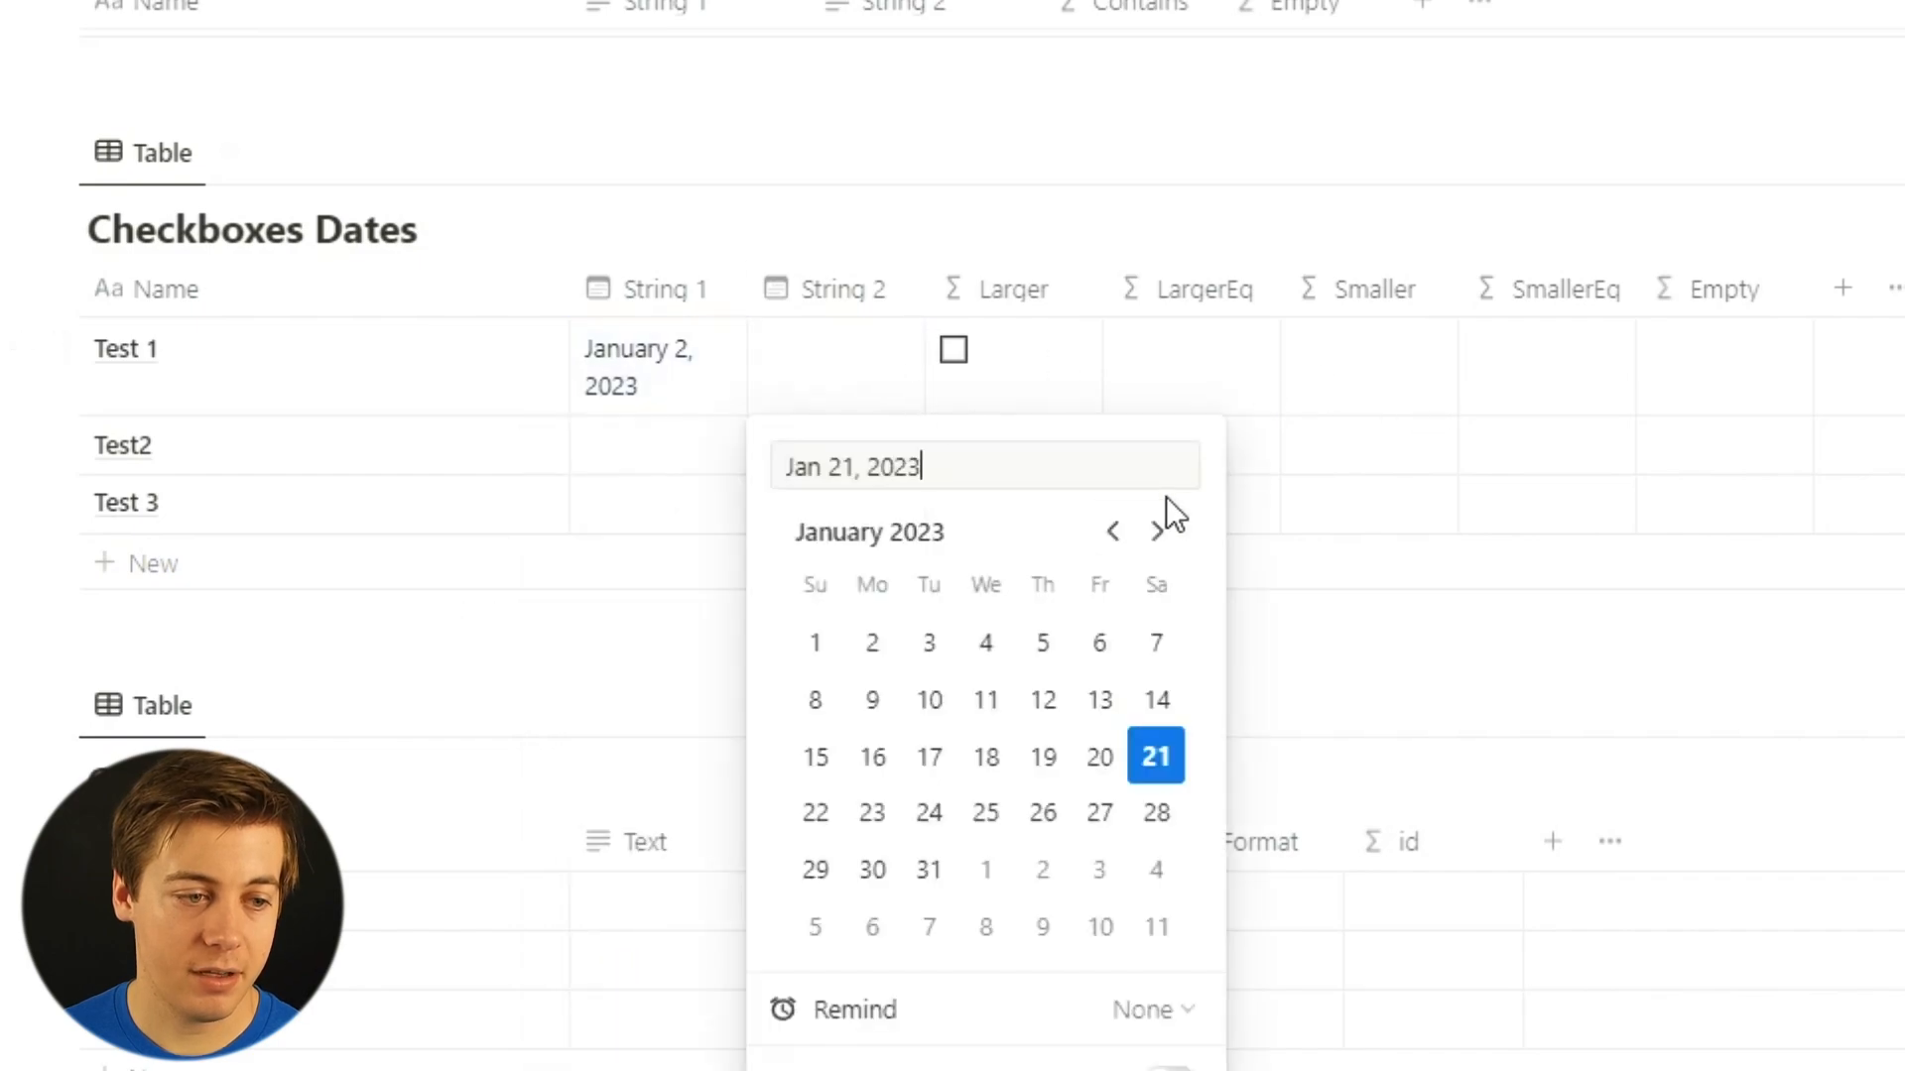
left_click(1042, 757)
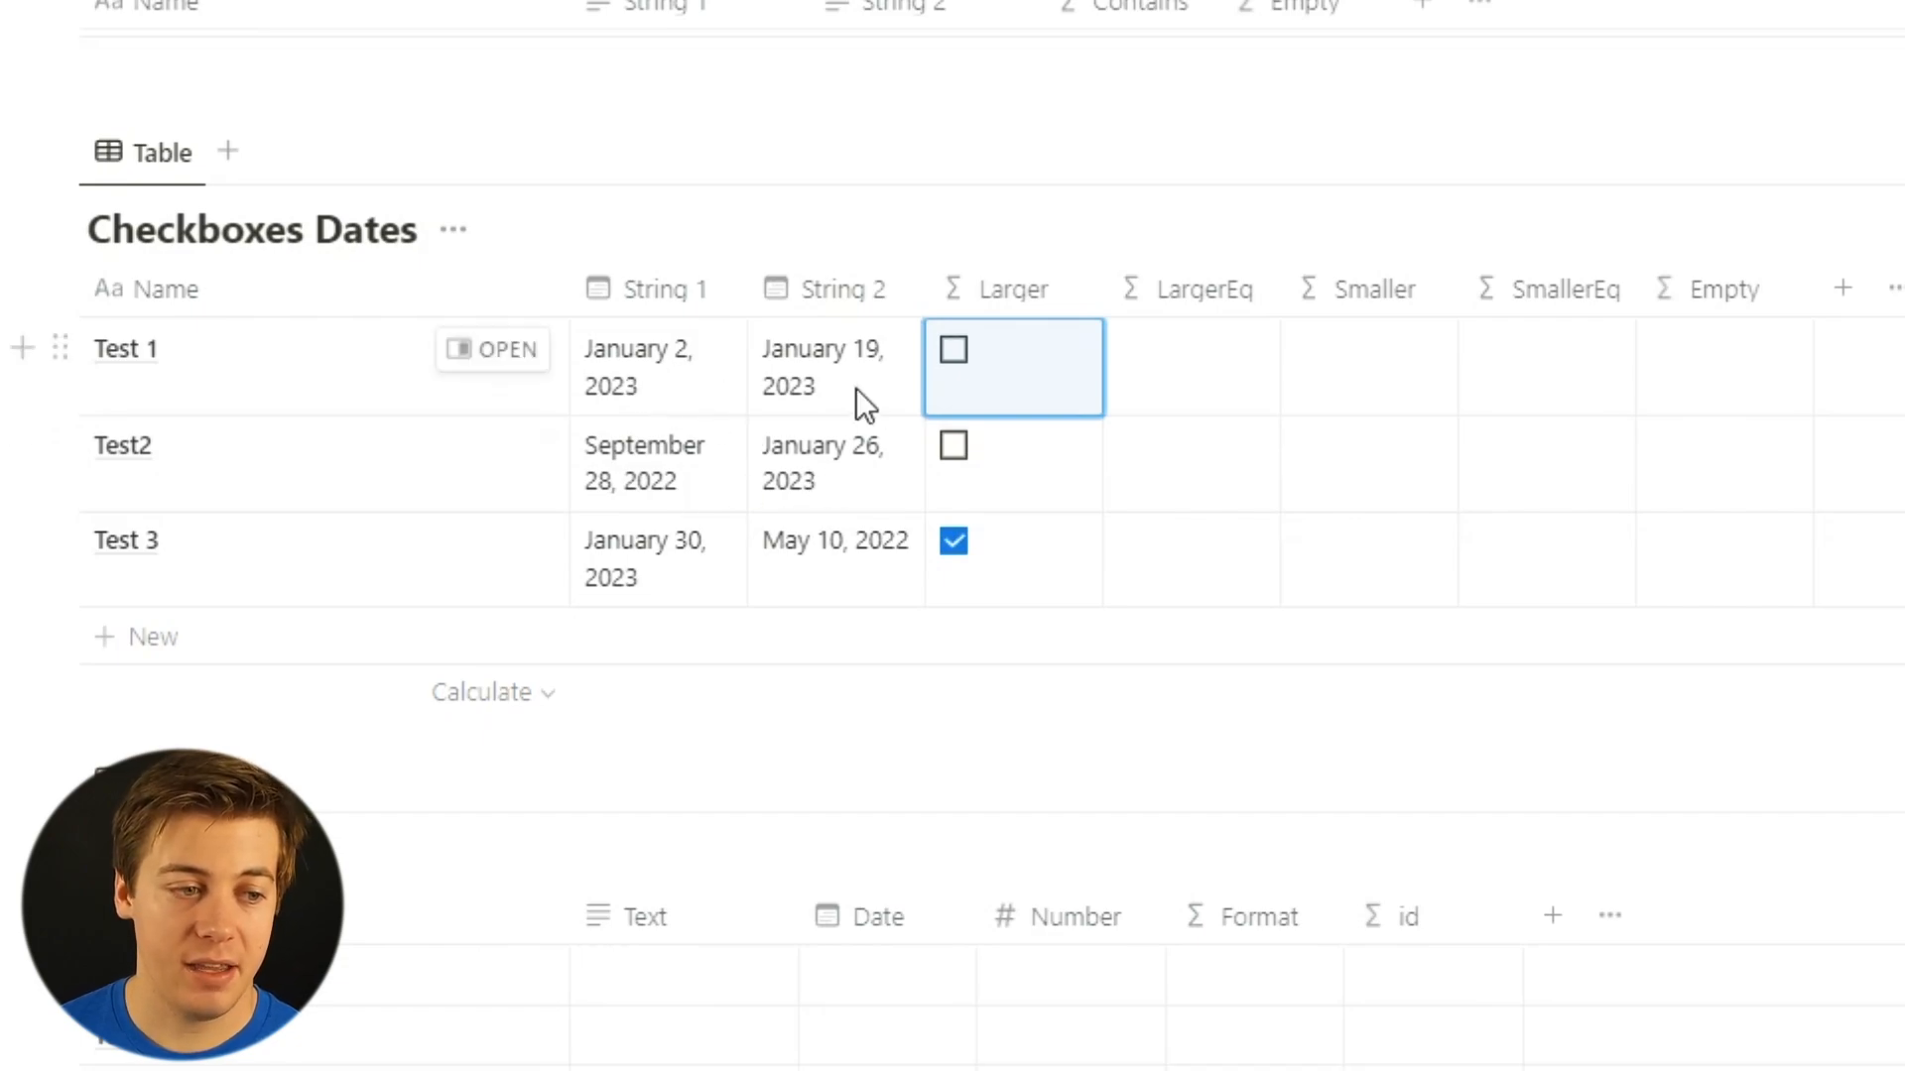
left_click(1177, 374)
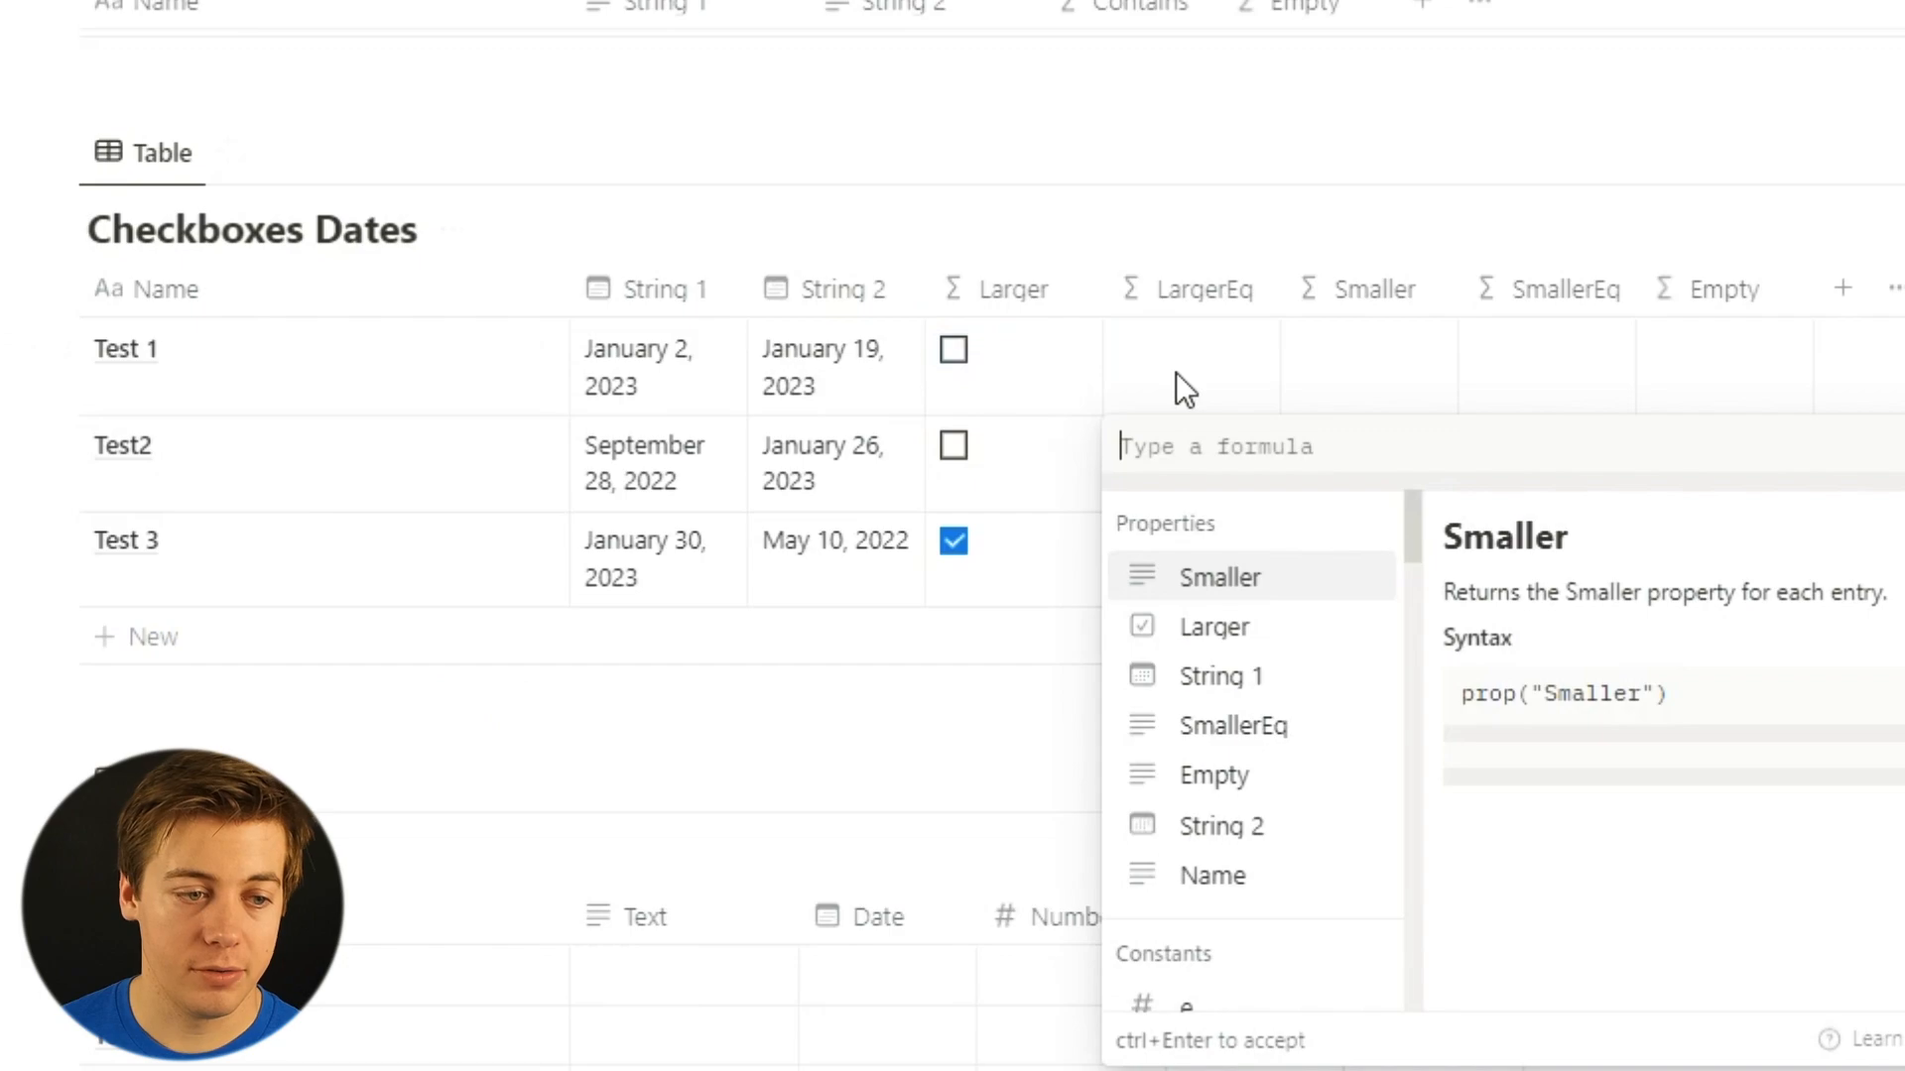
type("larg")
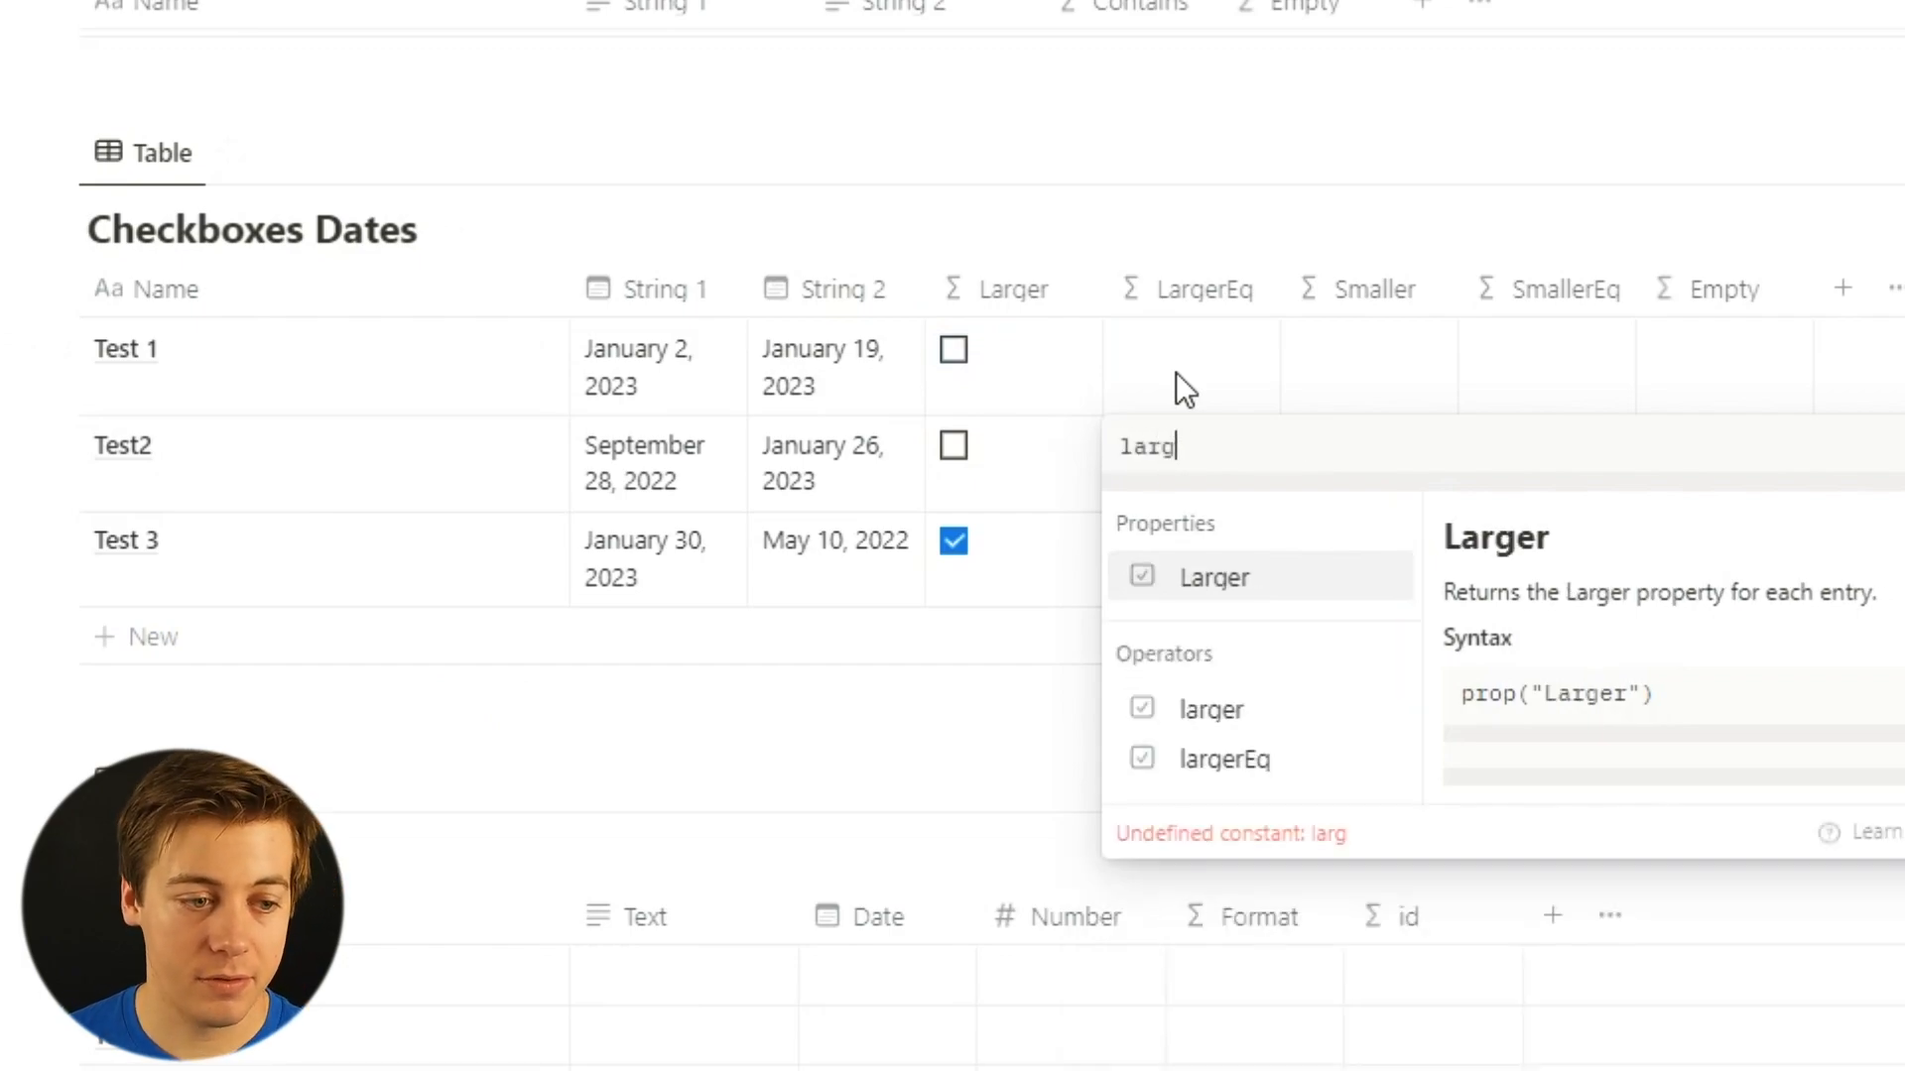
left_click(1276, 759)
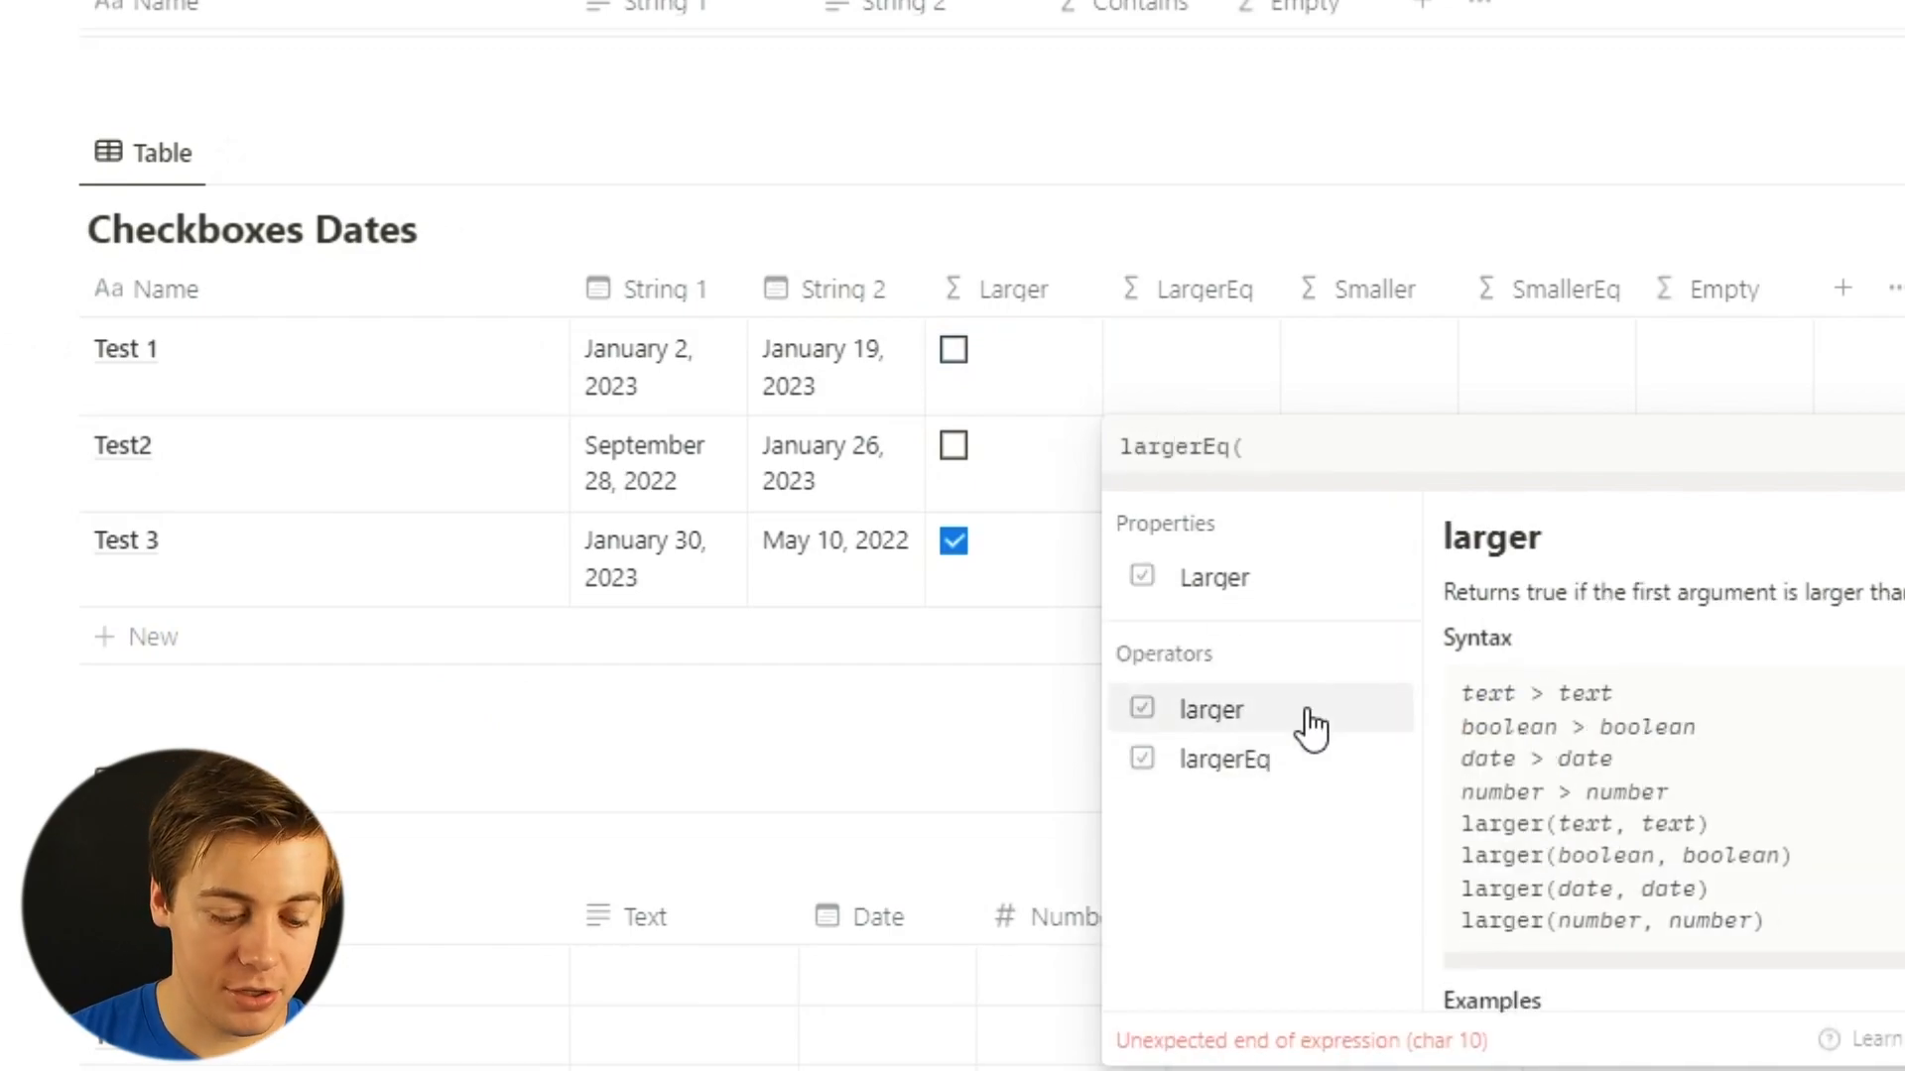
type("string")
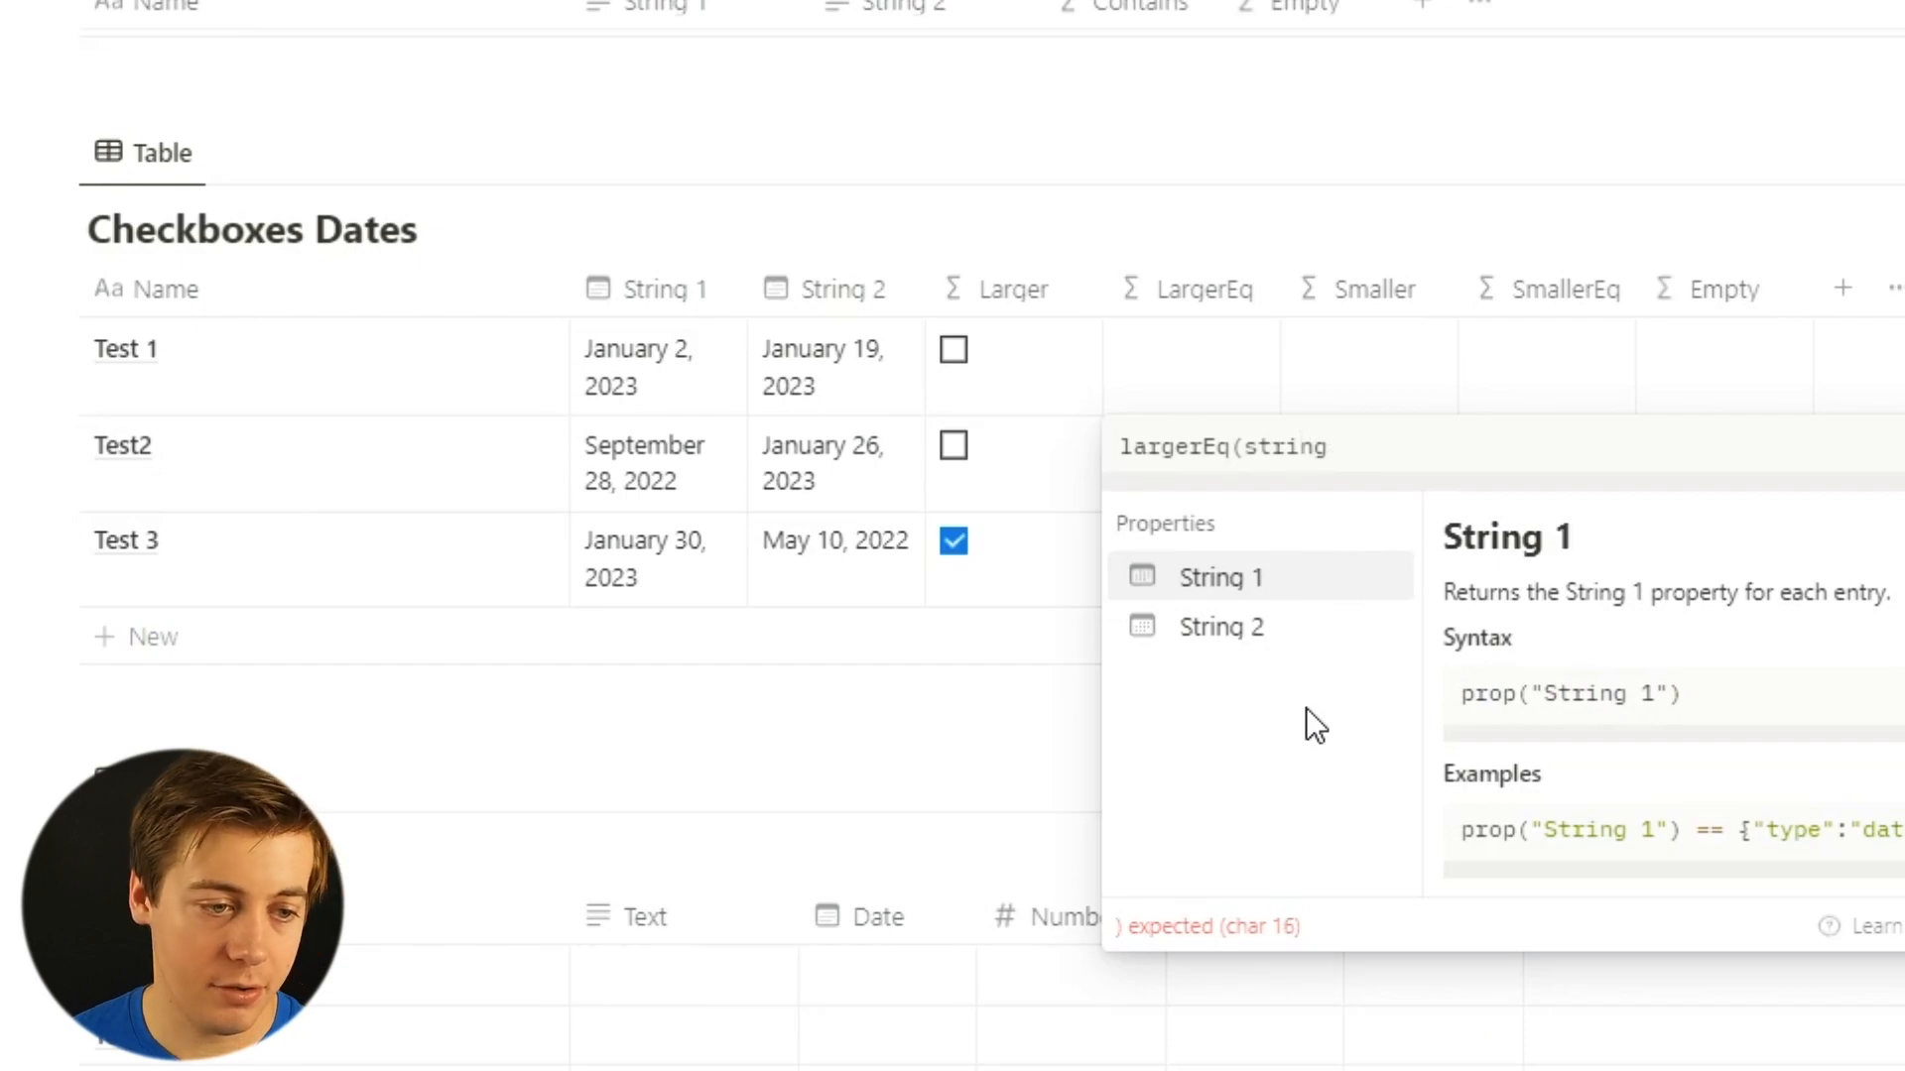
left_click(1293, 620)
left_click(1280, 580)
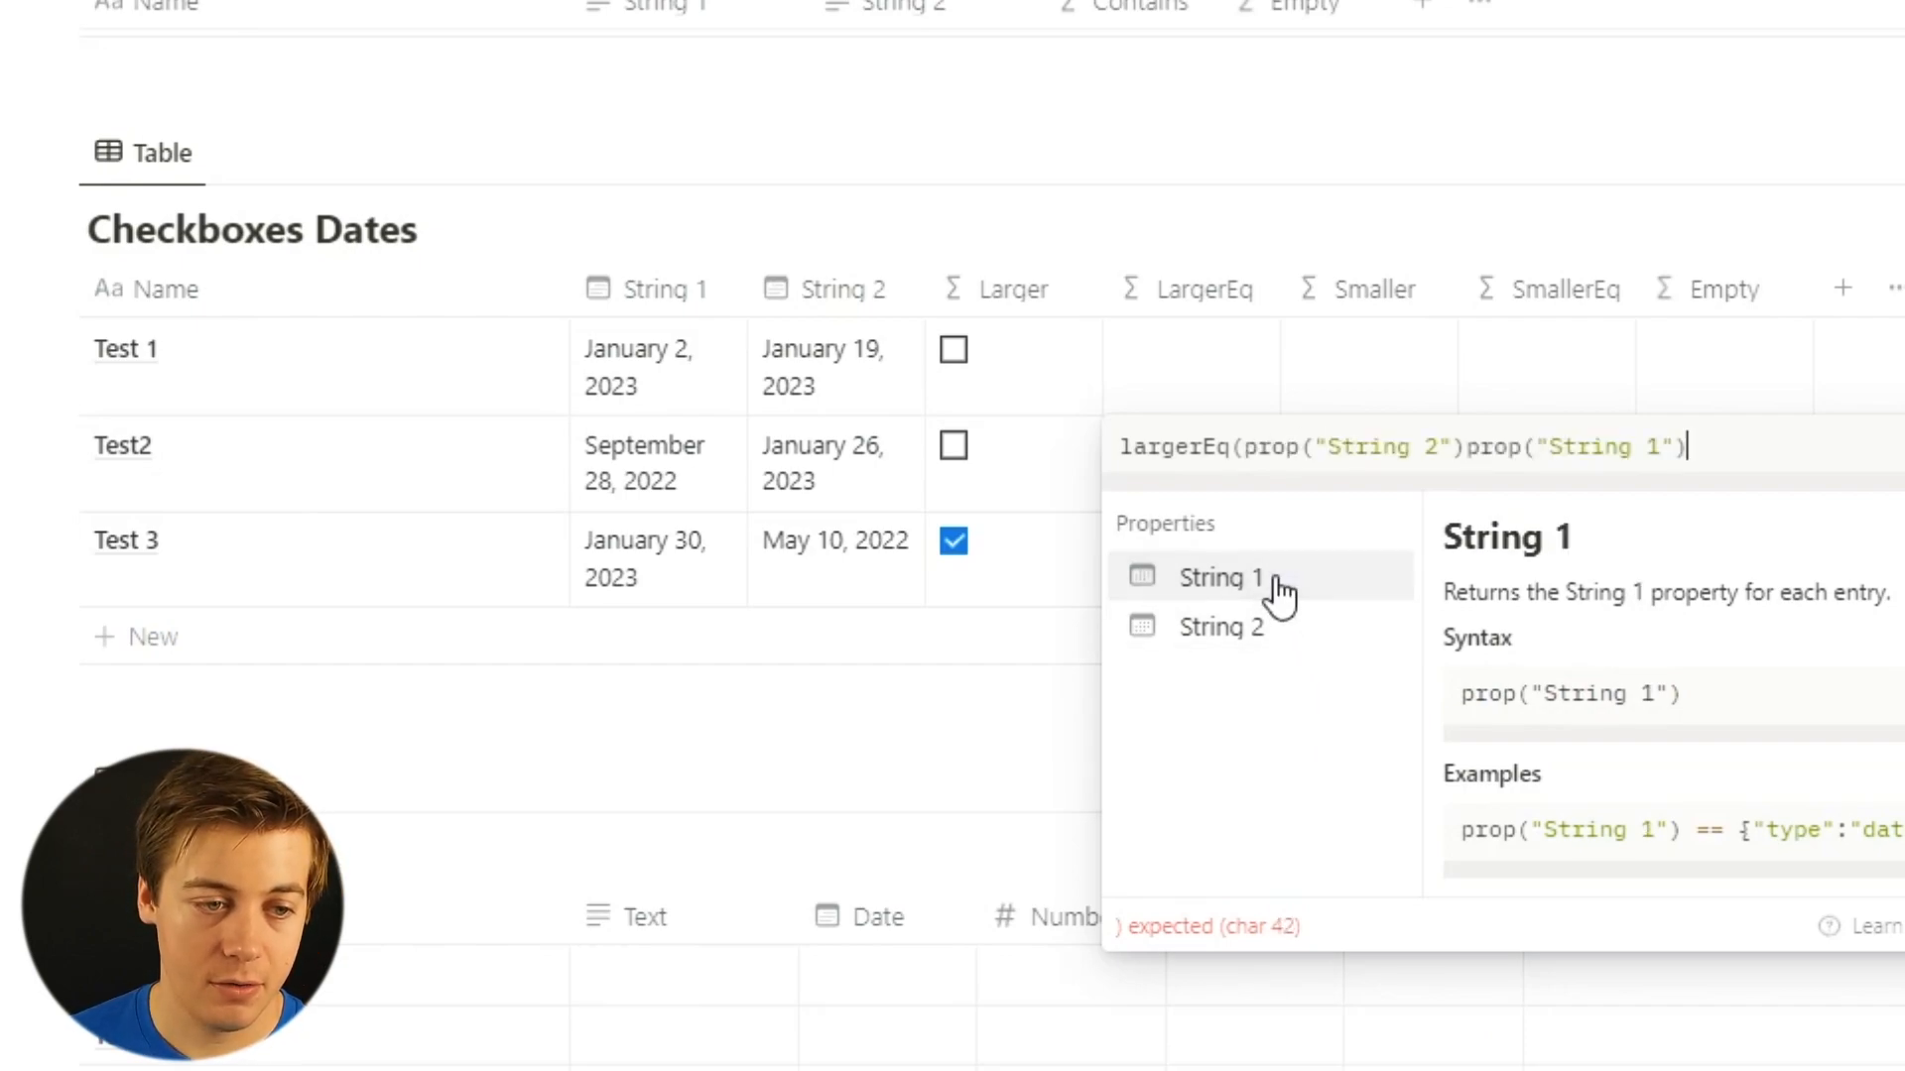
left_click(1466, 456)
type(",")
left_click(1800, 451)
type(")")
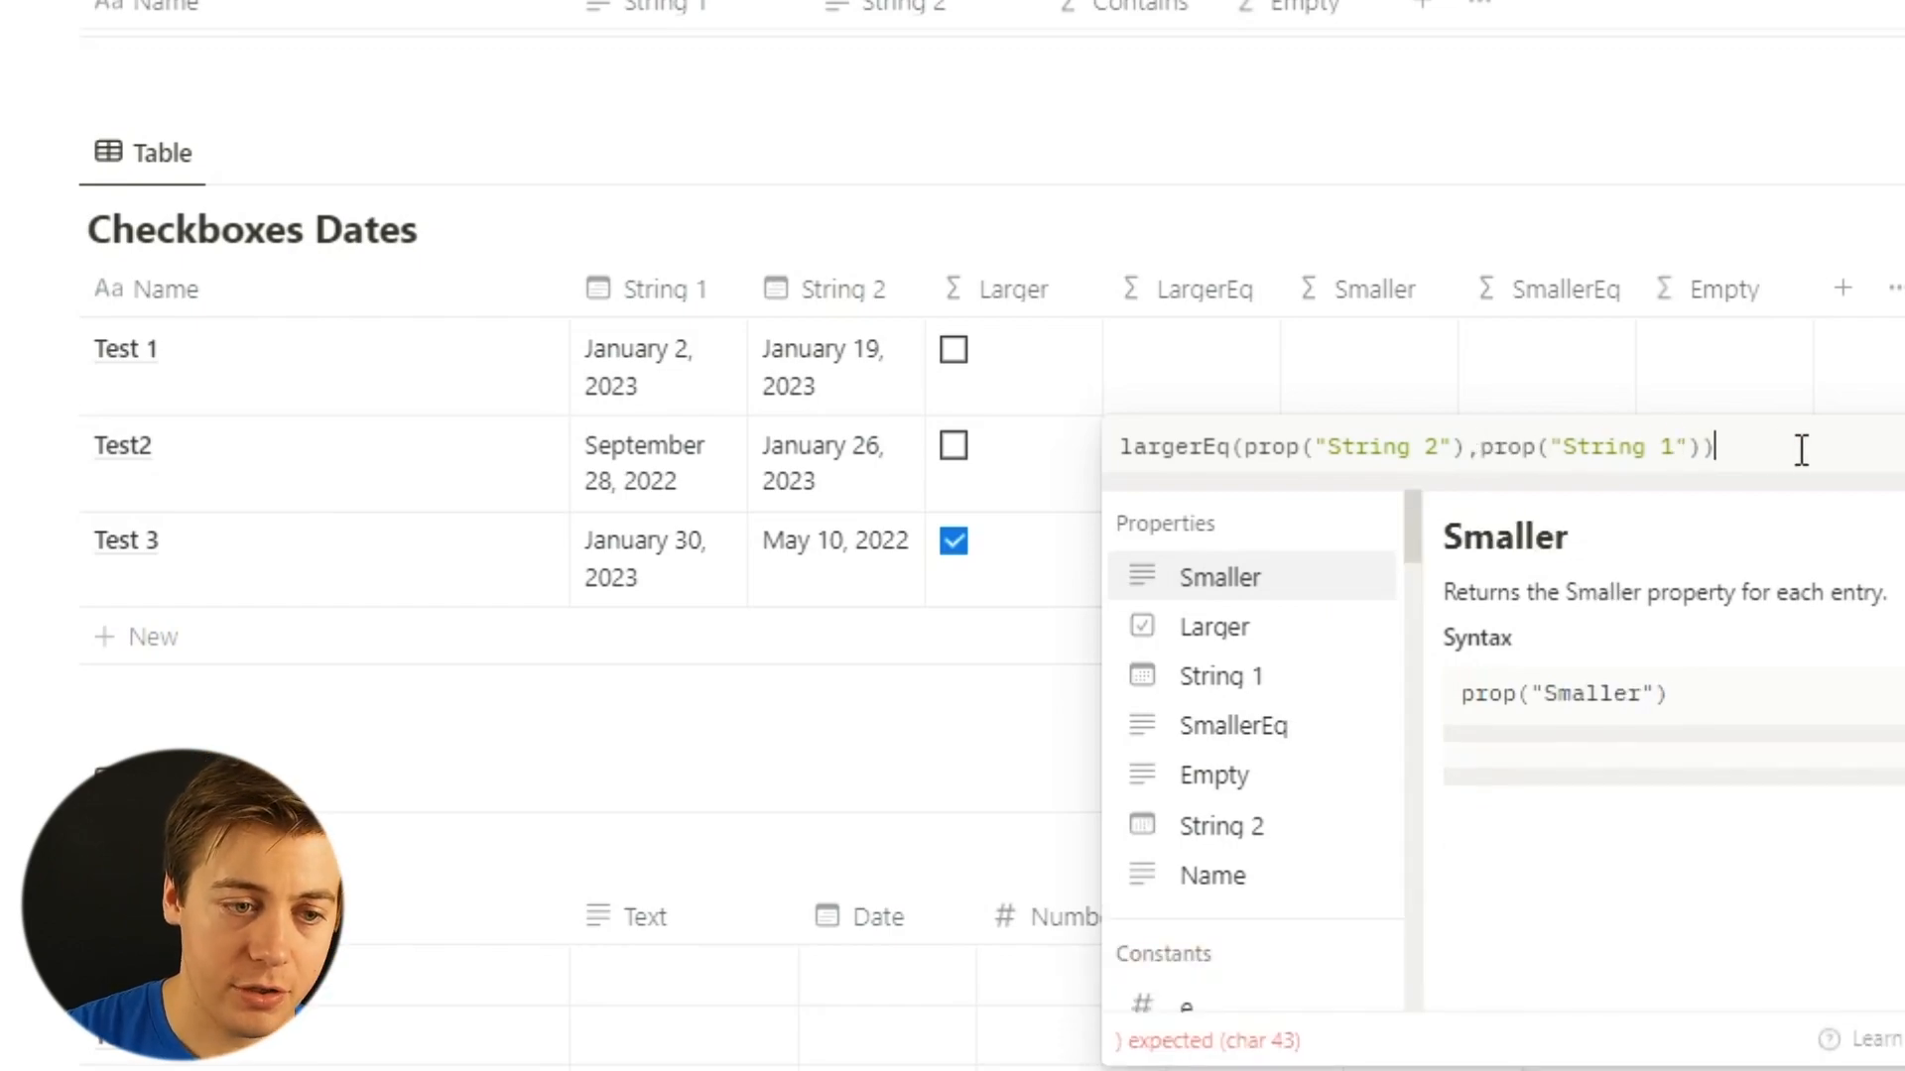
key("ctrl+a")
key("BackSpace")
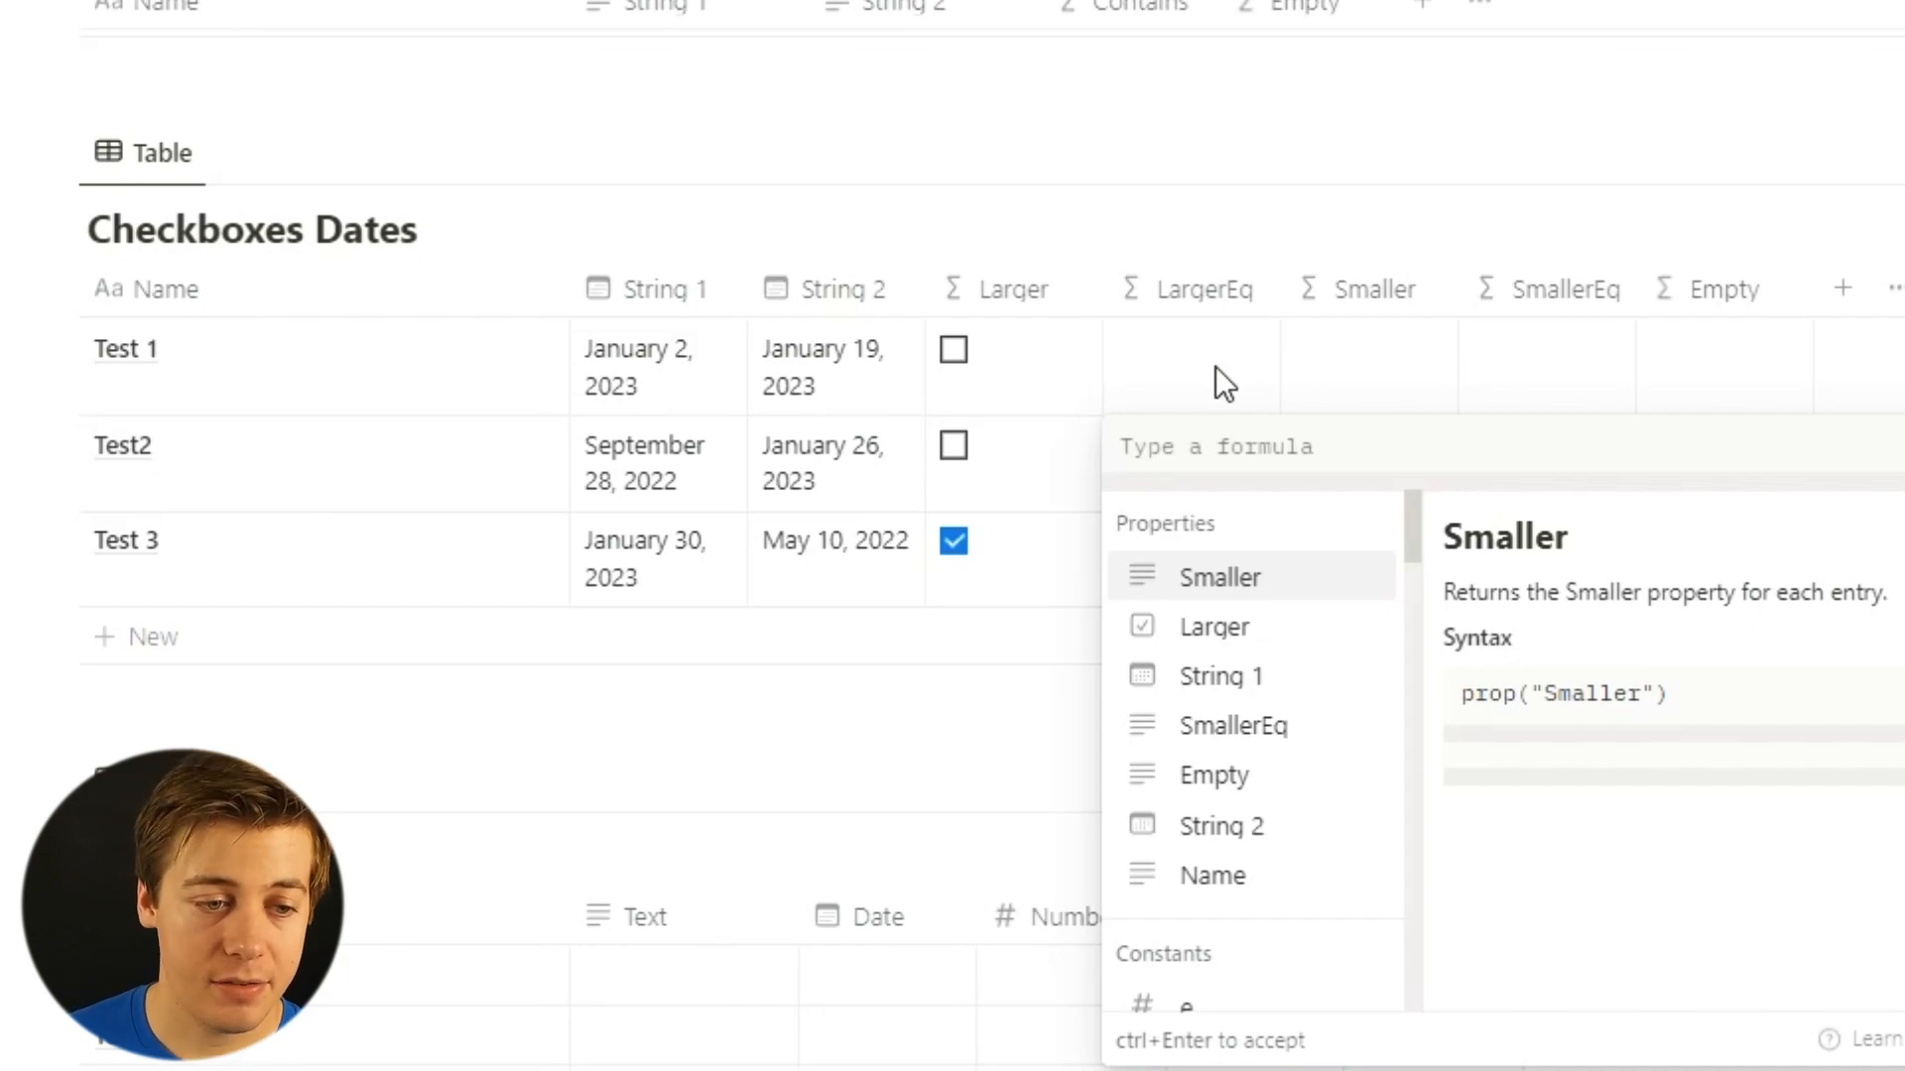
Enter largerEq(prop("String 1"),prop("String 2")) as the dates table's LargerEq column formula and accept it.
type("largereq")
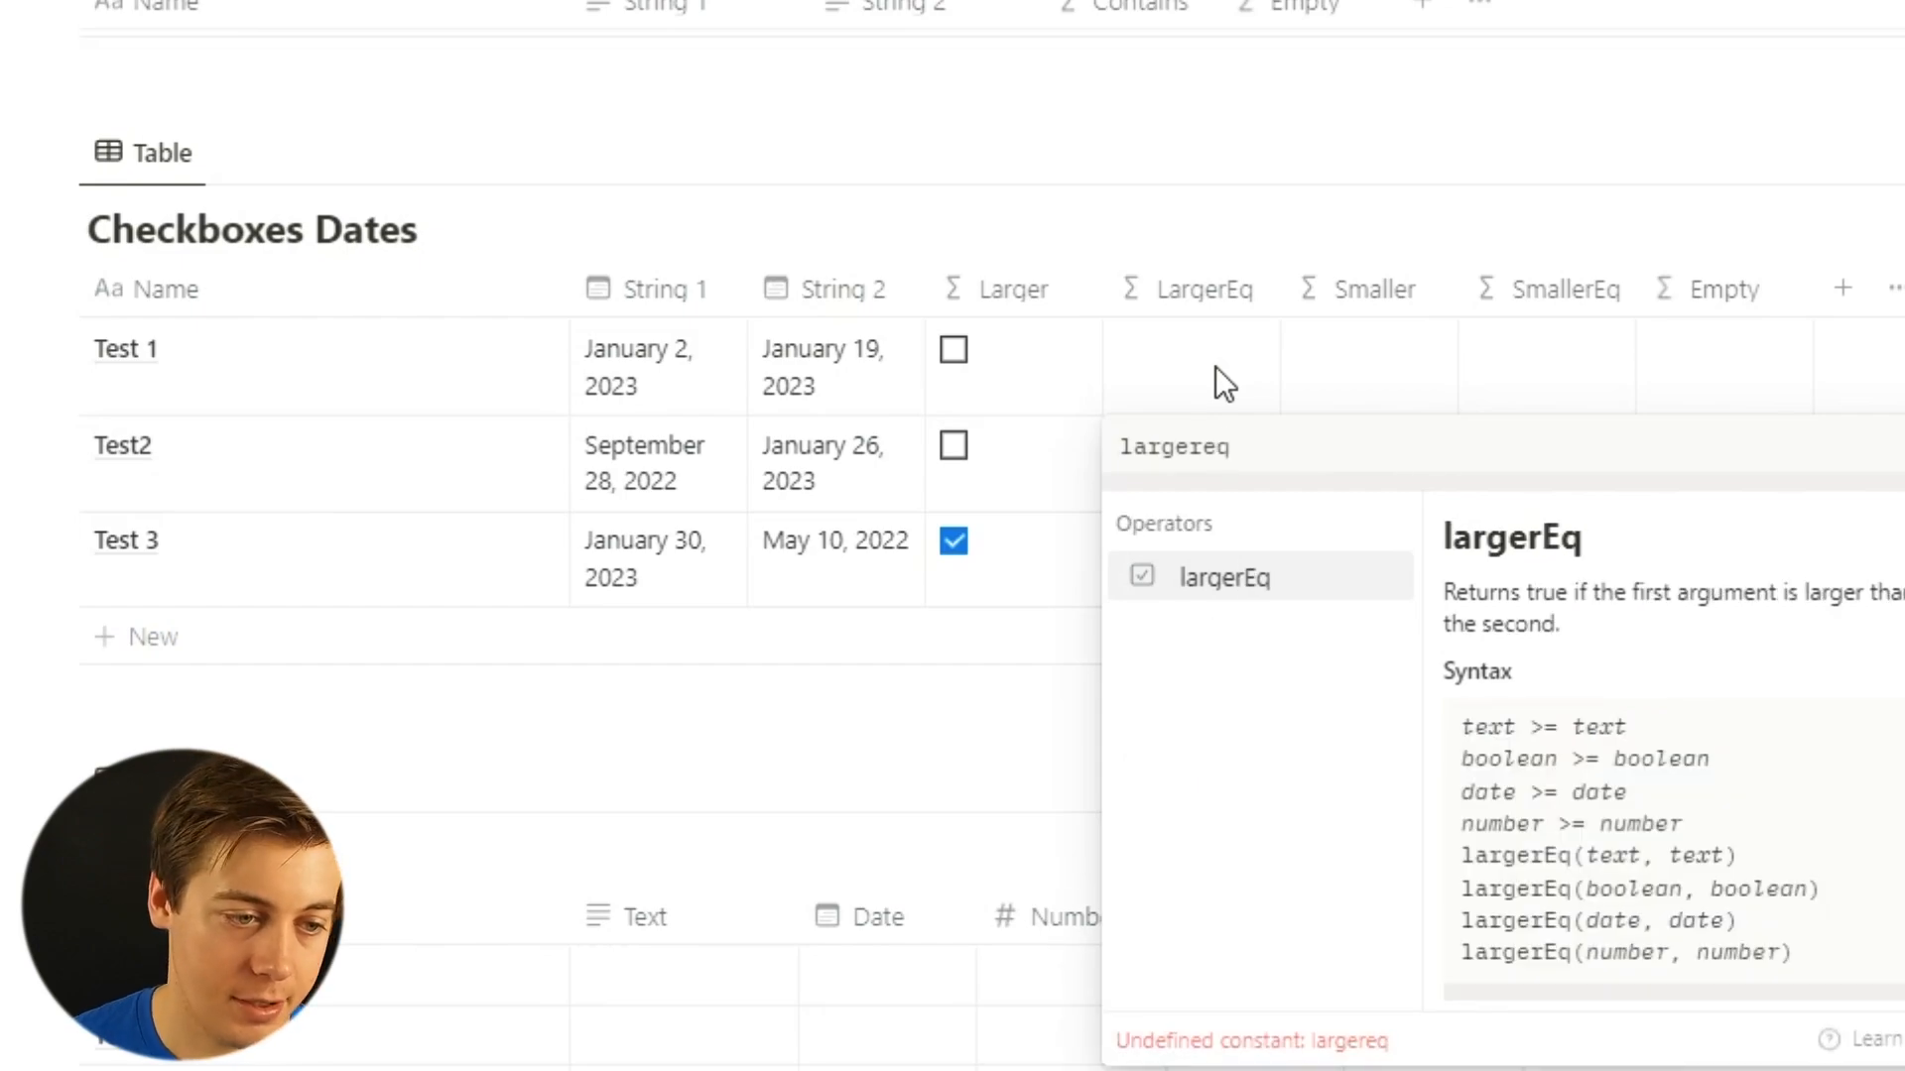
left_click(1253, 587)
type("string")
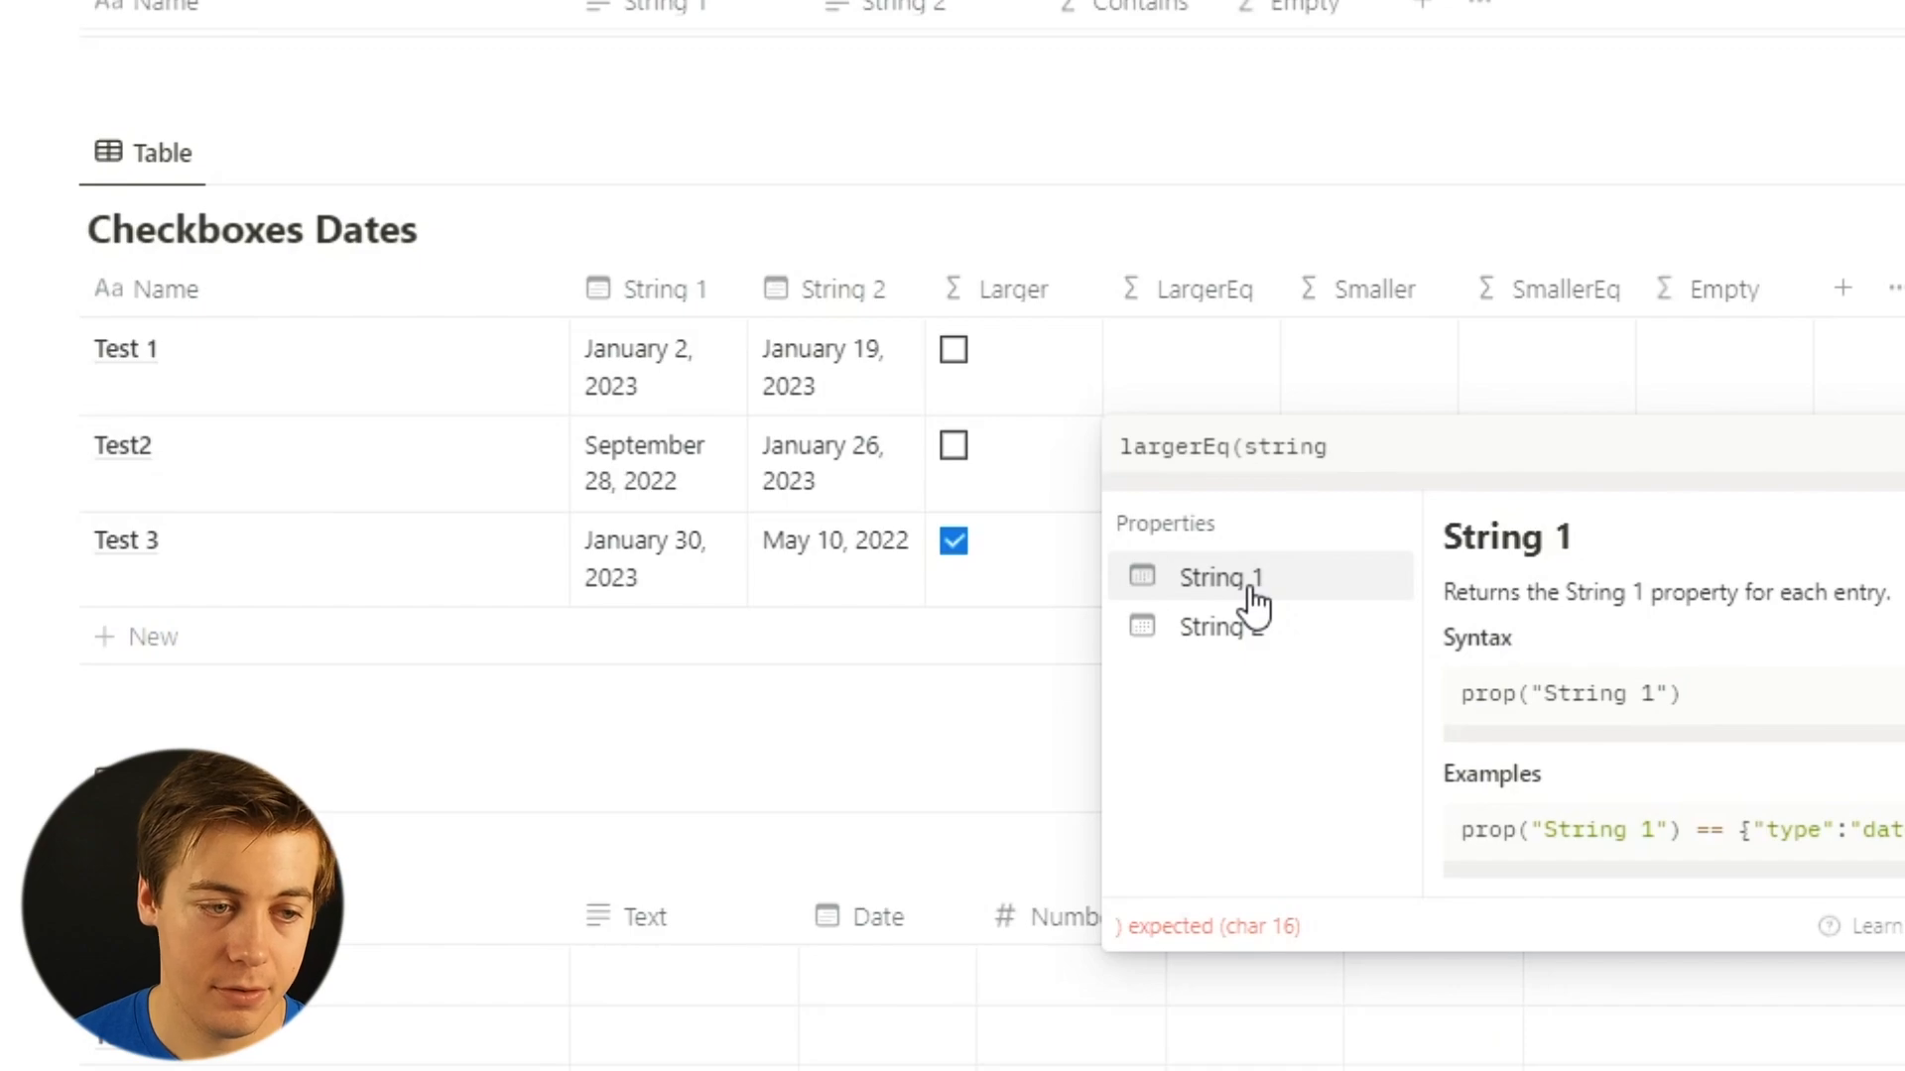
left_click(1255, 595)
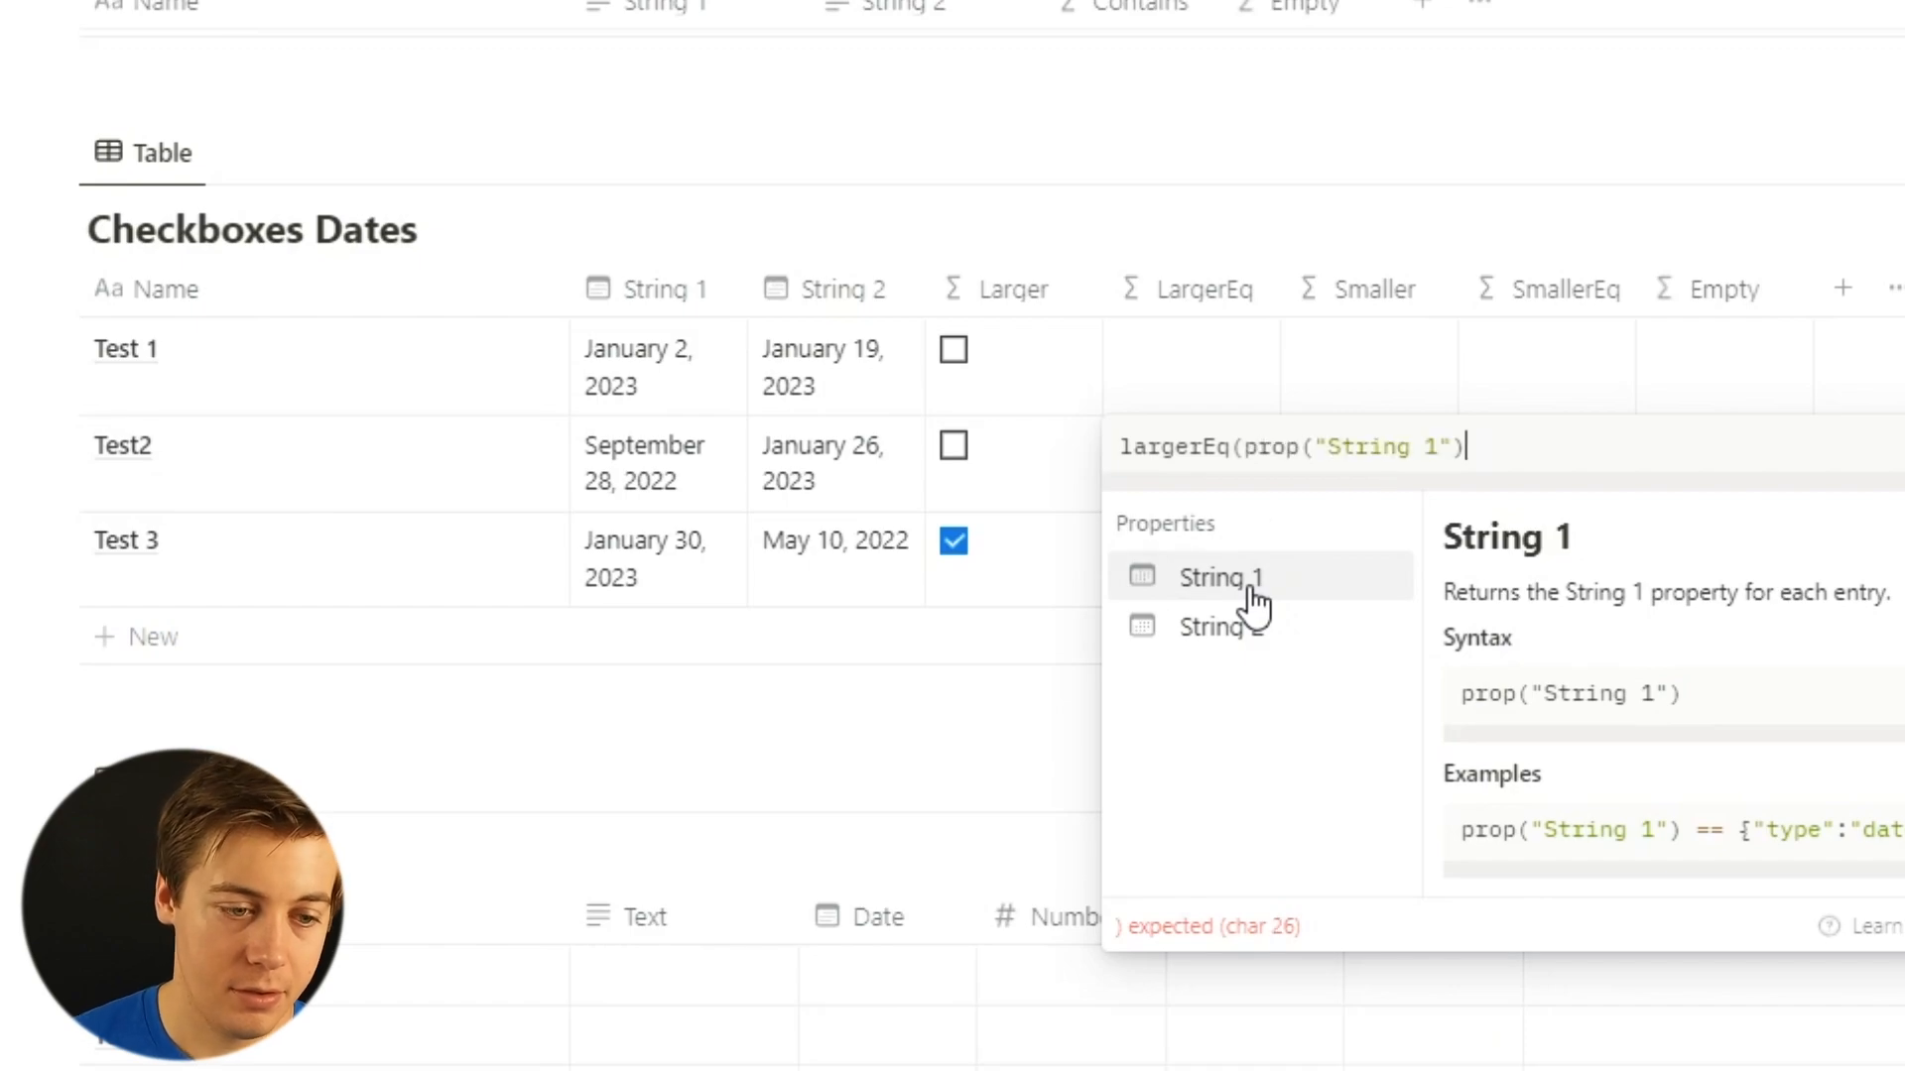
type(",stri")
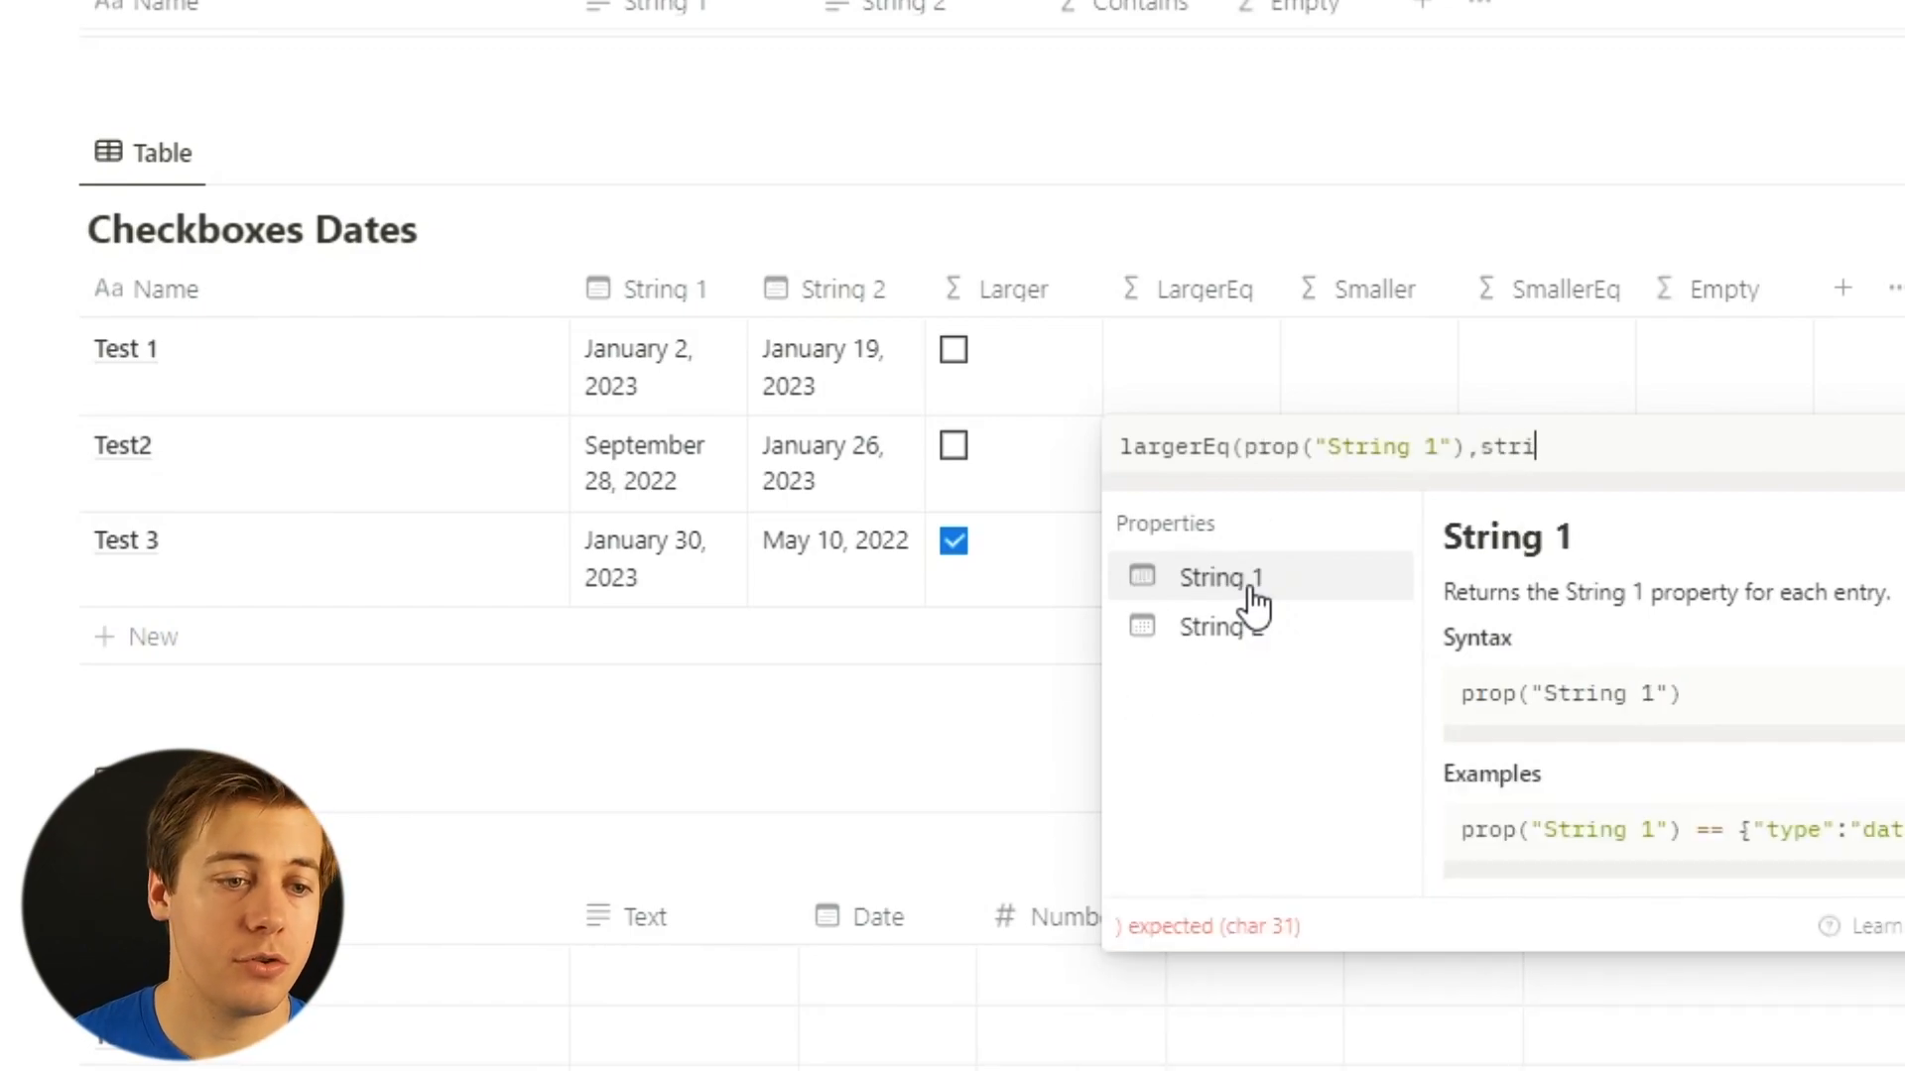
left_click(1280, 645)
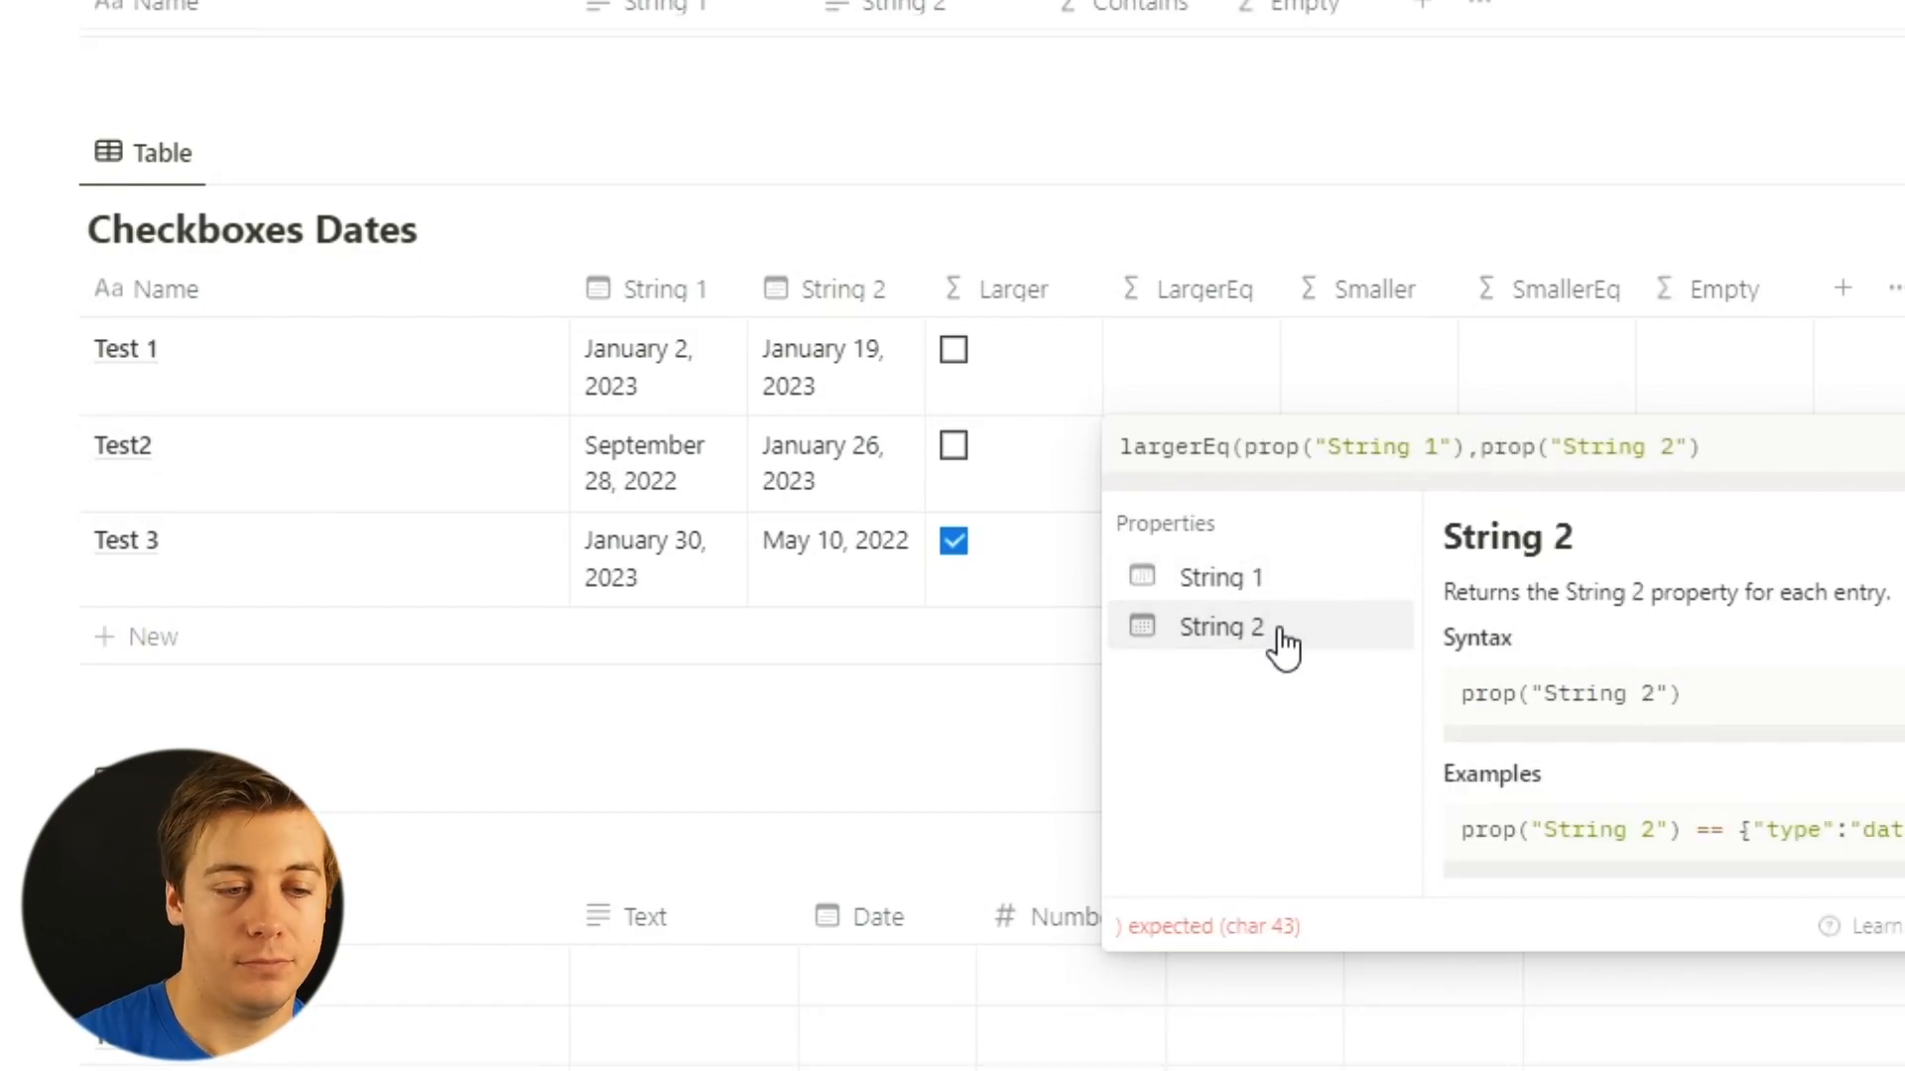
type(")")
key("ctrl+Return")
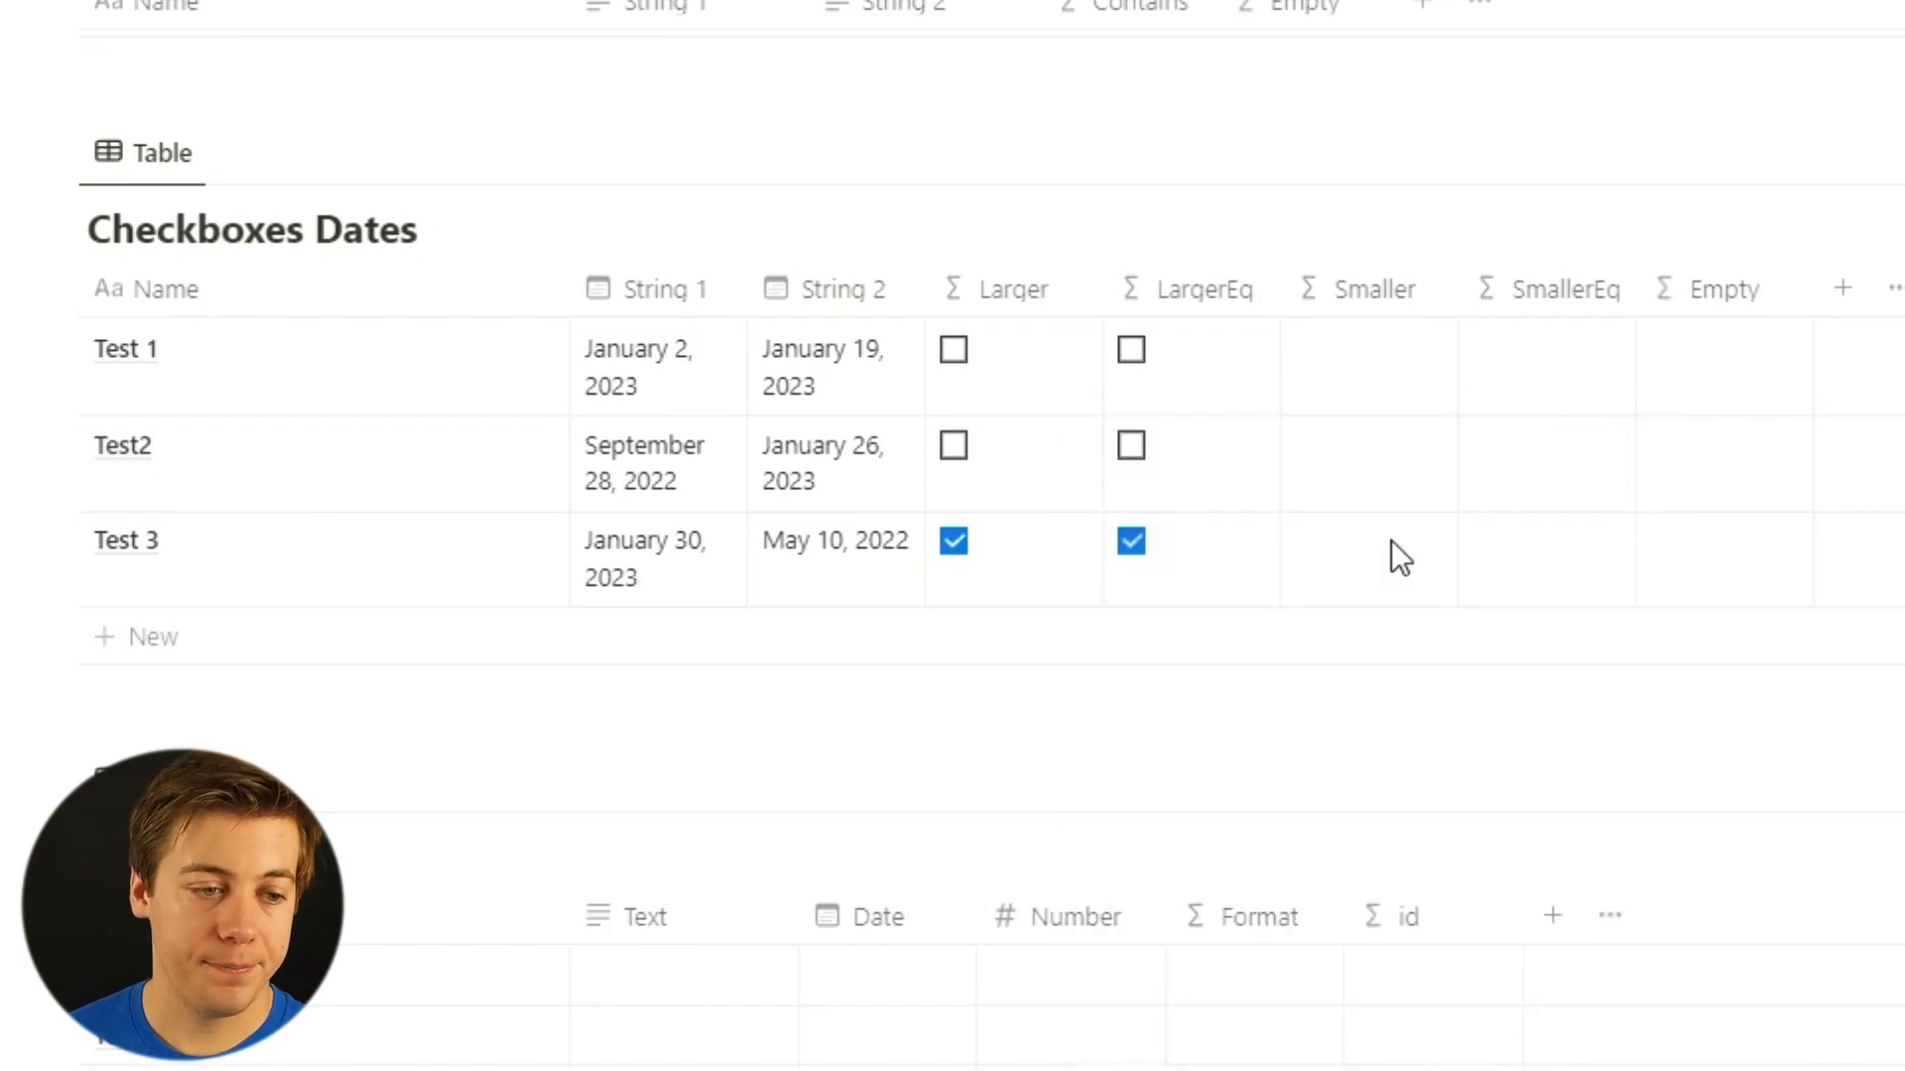
Change Test 1's String 2 date to January 2, 2023 to test the LargerEq formula with equal dates.
left_click(848, 367)
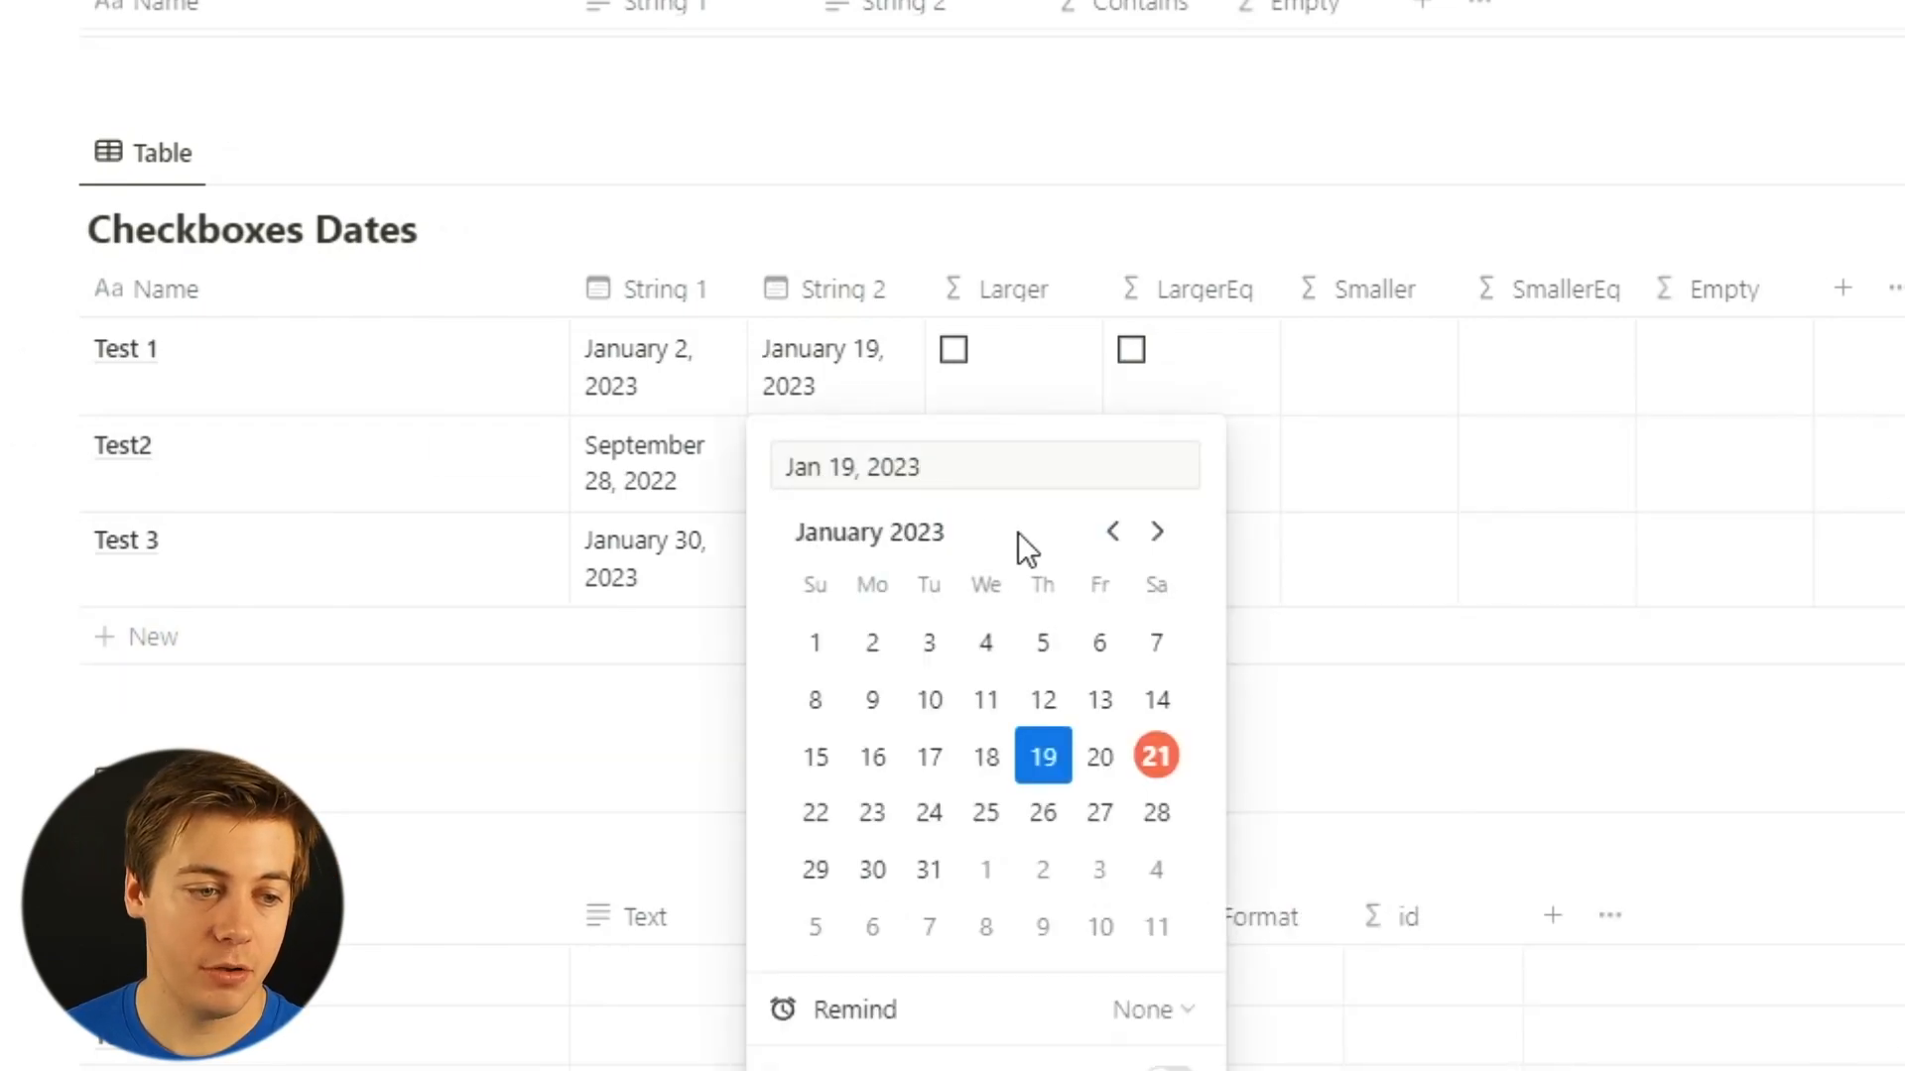
left_click(872, 647)
key("Escape")
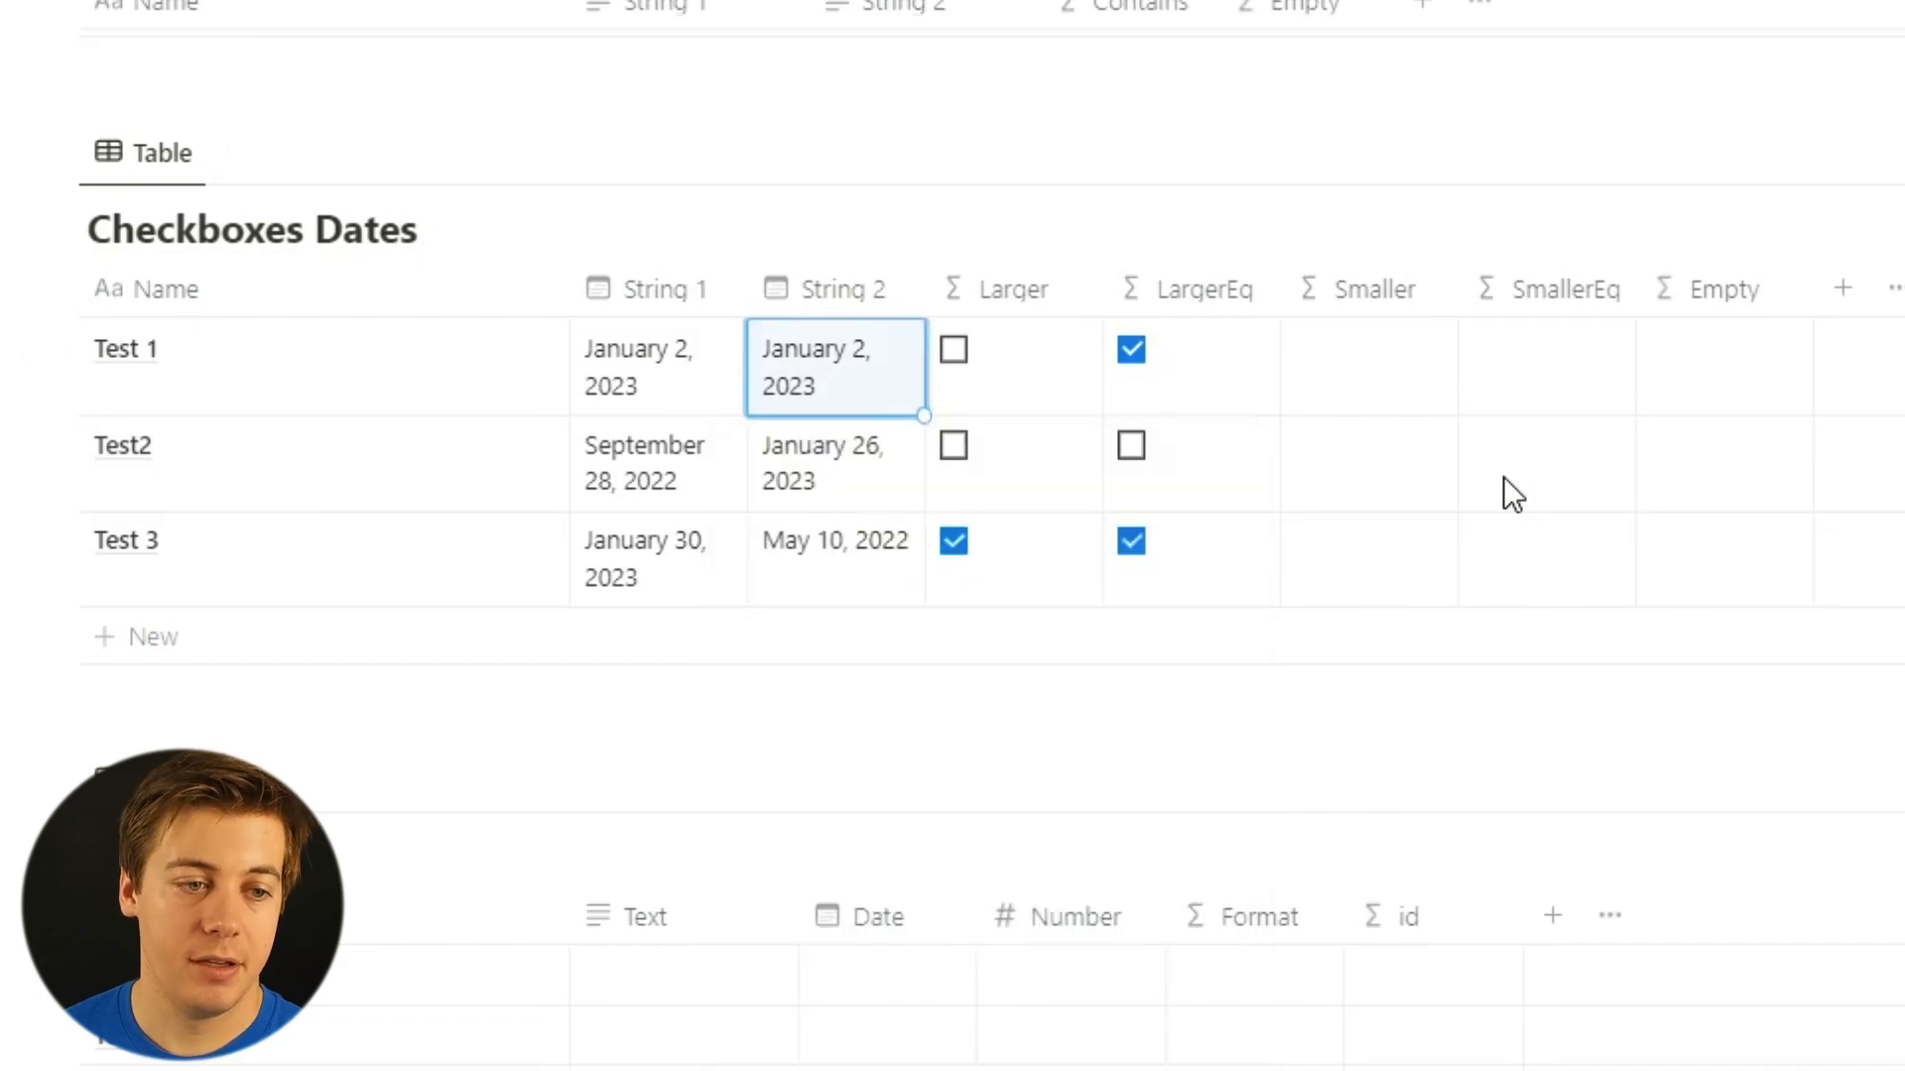
Enter smaller(prop("String 1"), prop("String 2")) as the dates table's Smaller column formula and accept it.
left_click(1327, 371)
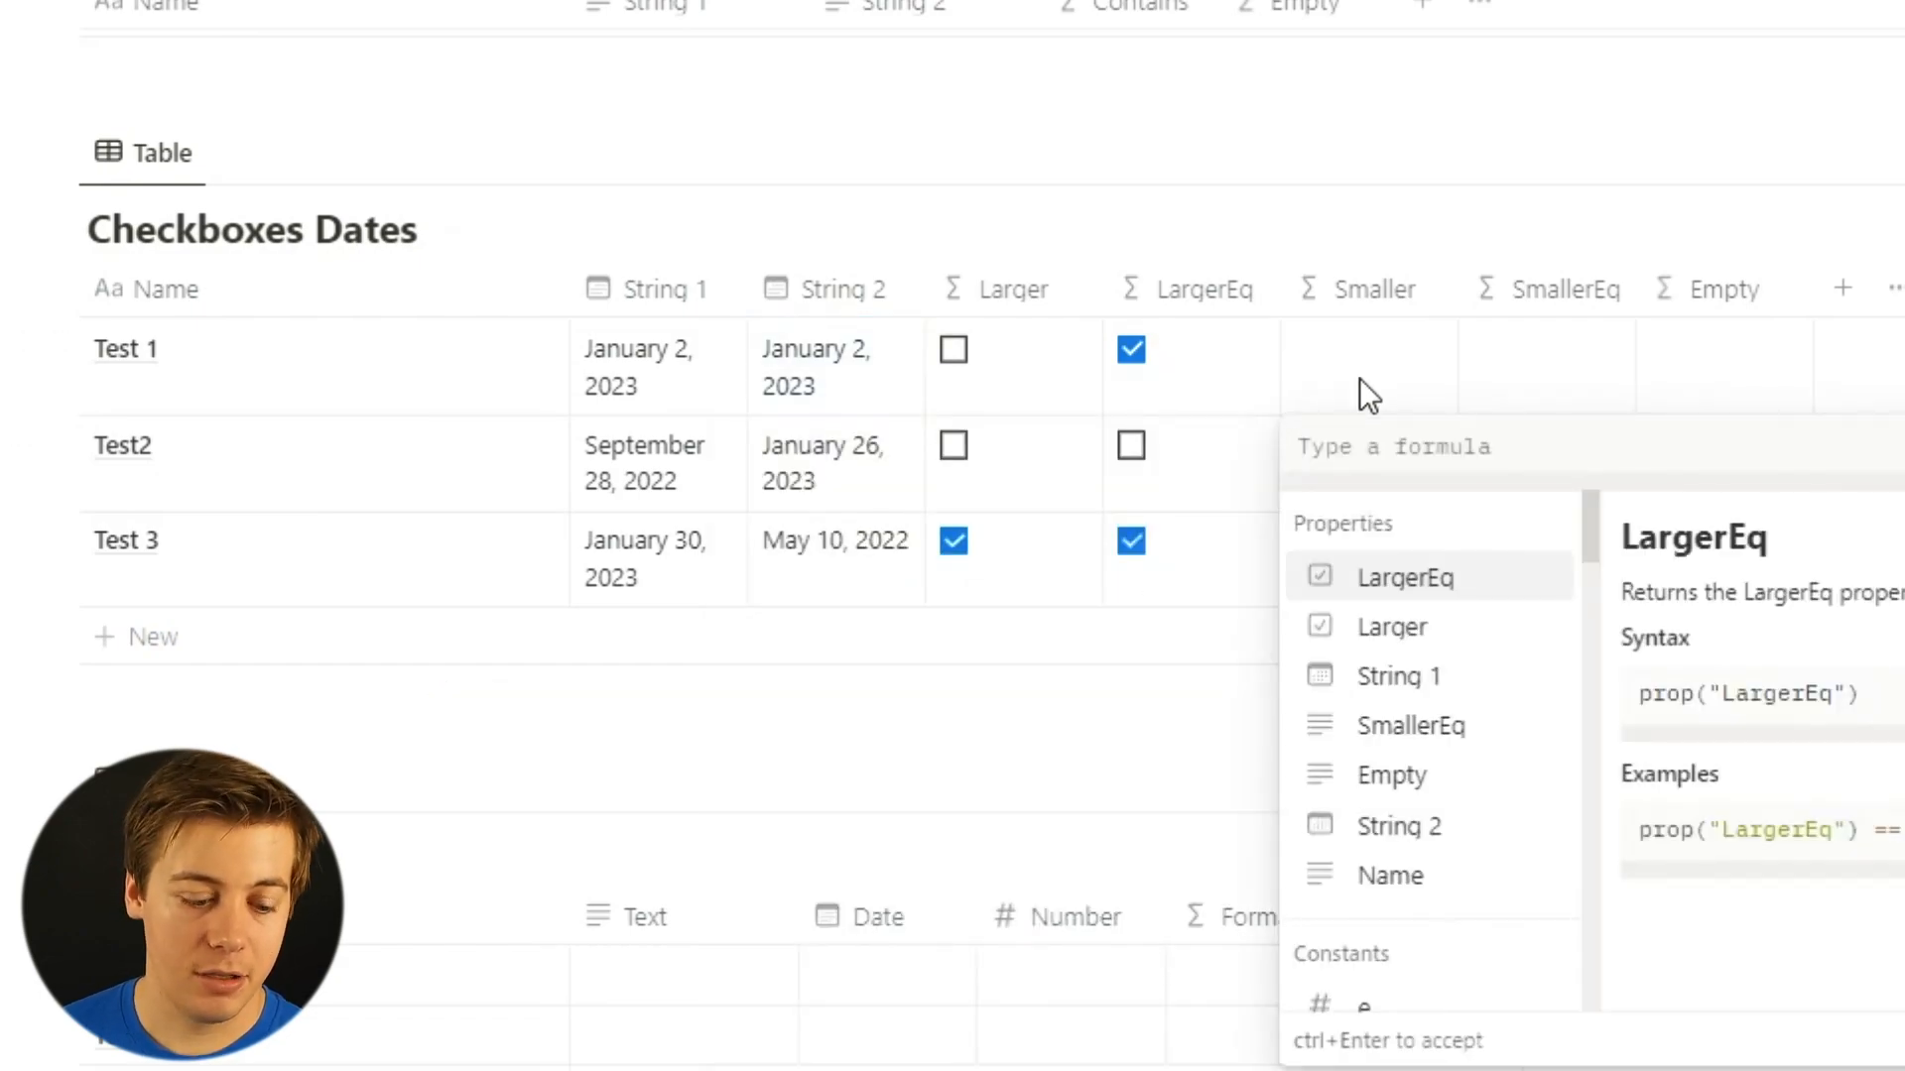
type("small")
left_click(1434, 713)
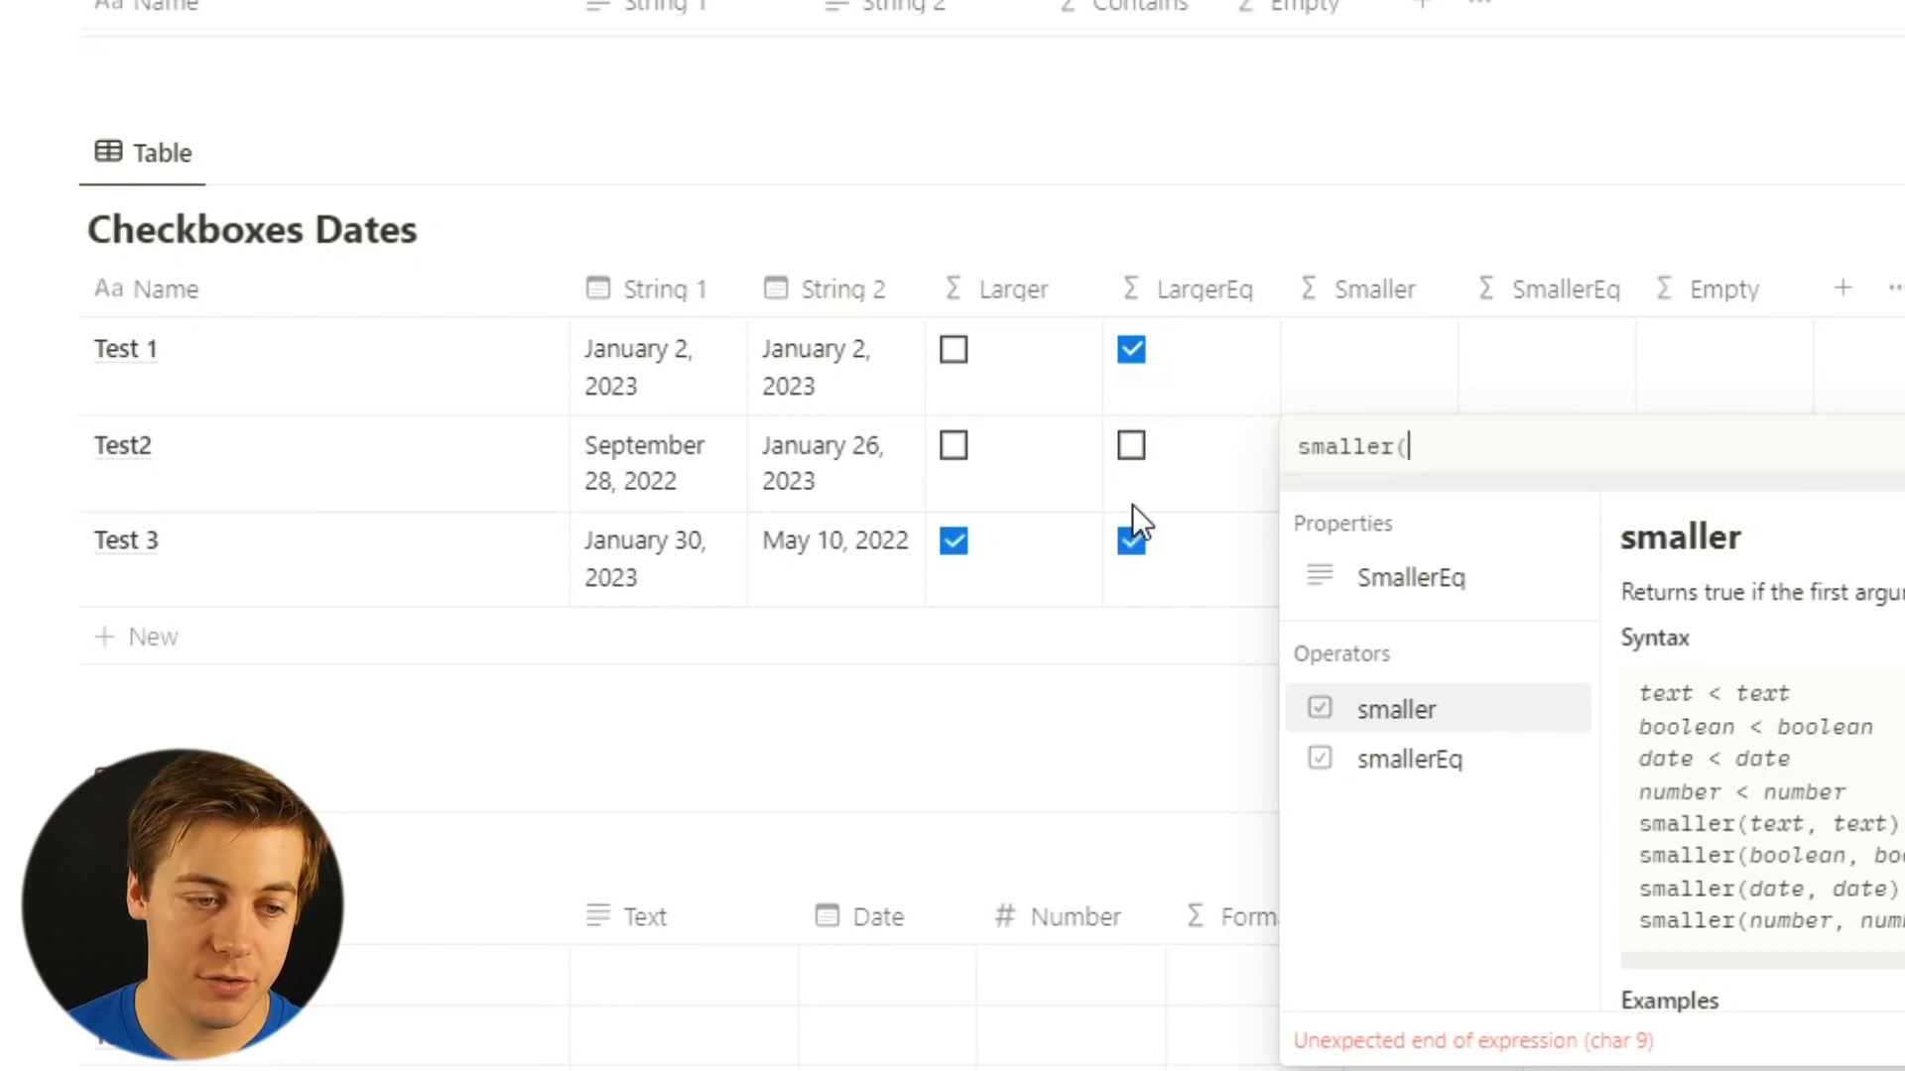
type("st")
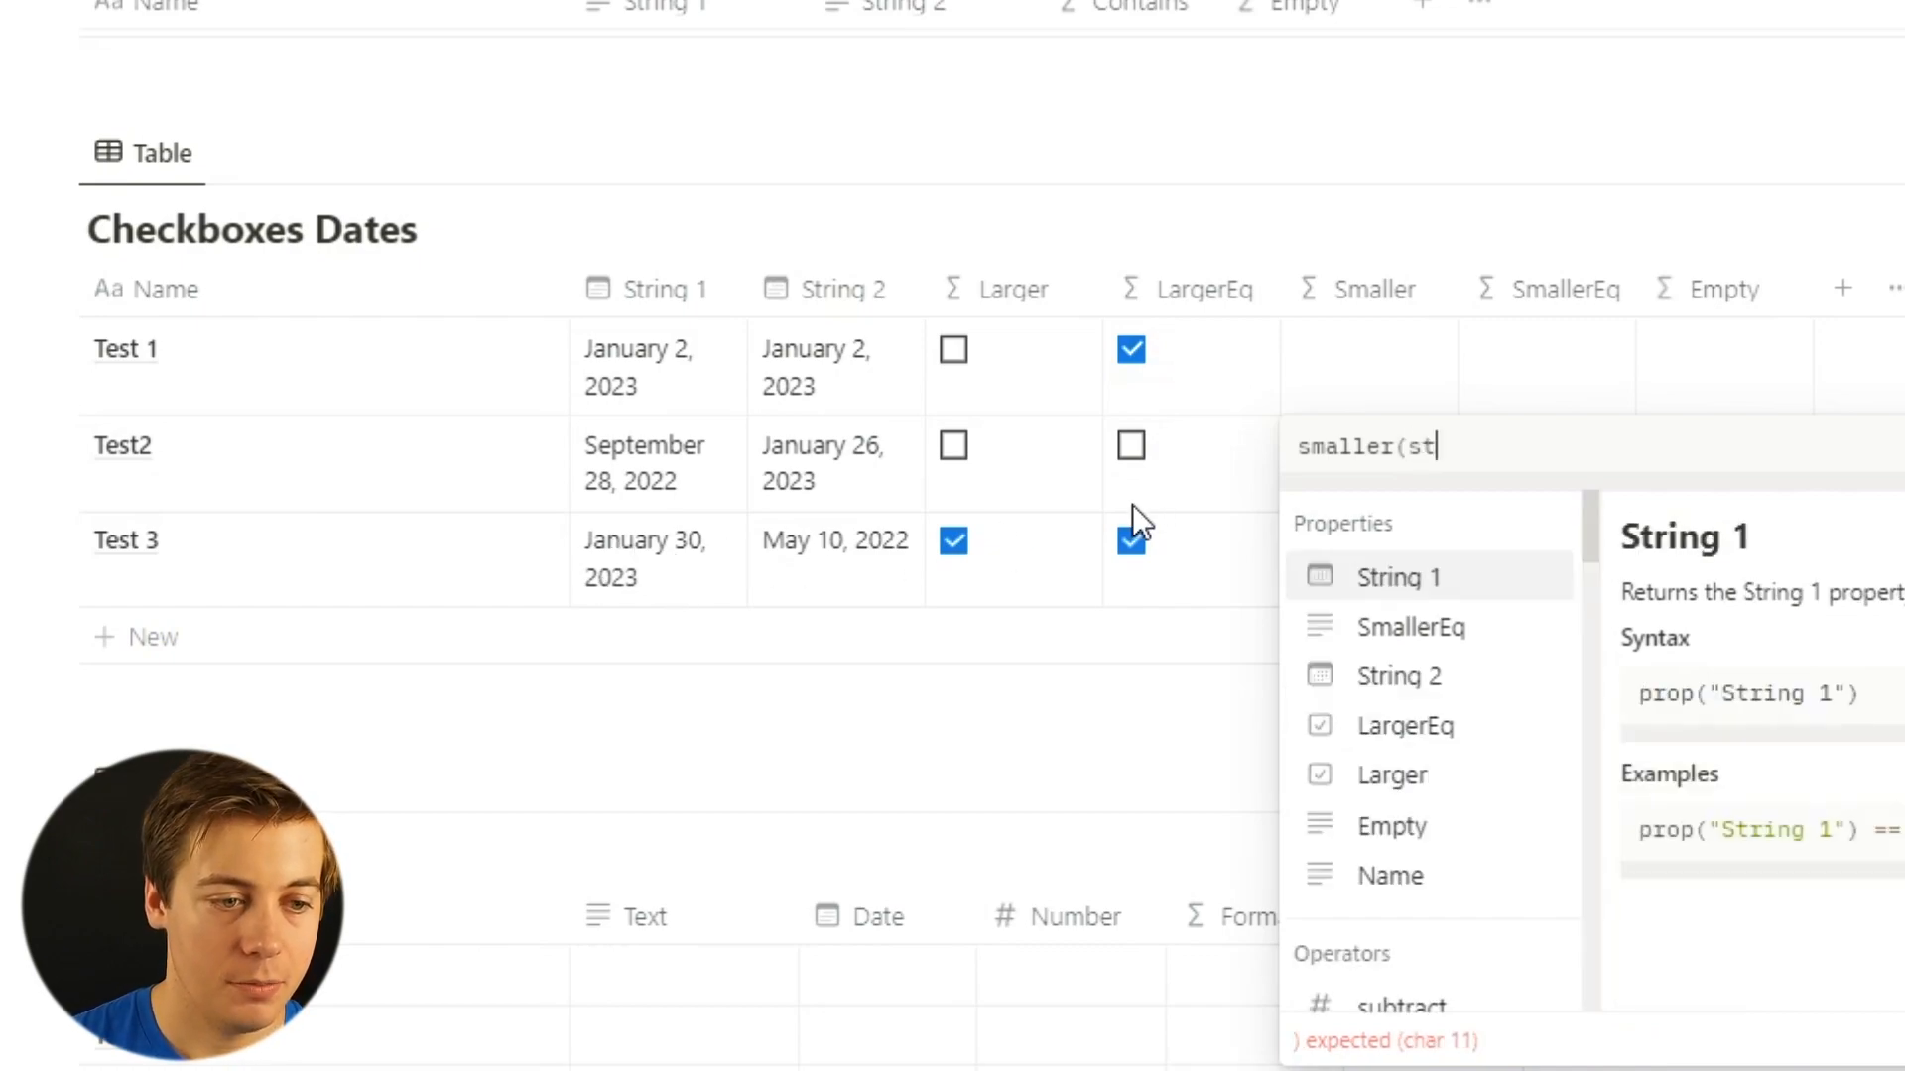
type("r")
left_click(1458, 578)
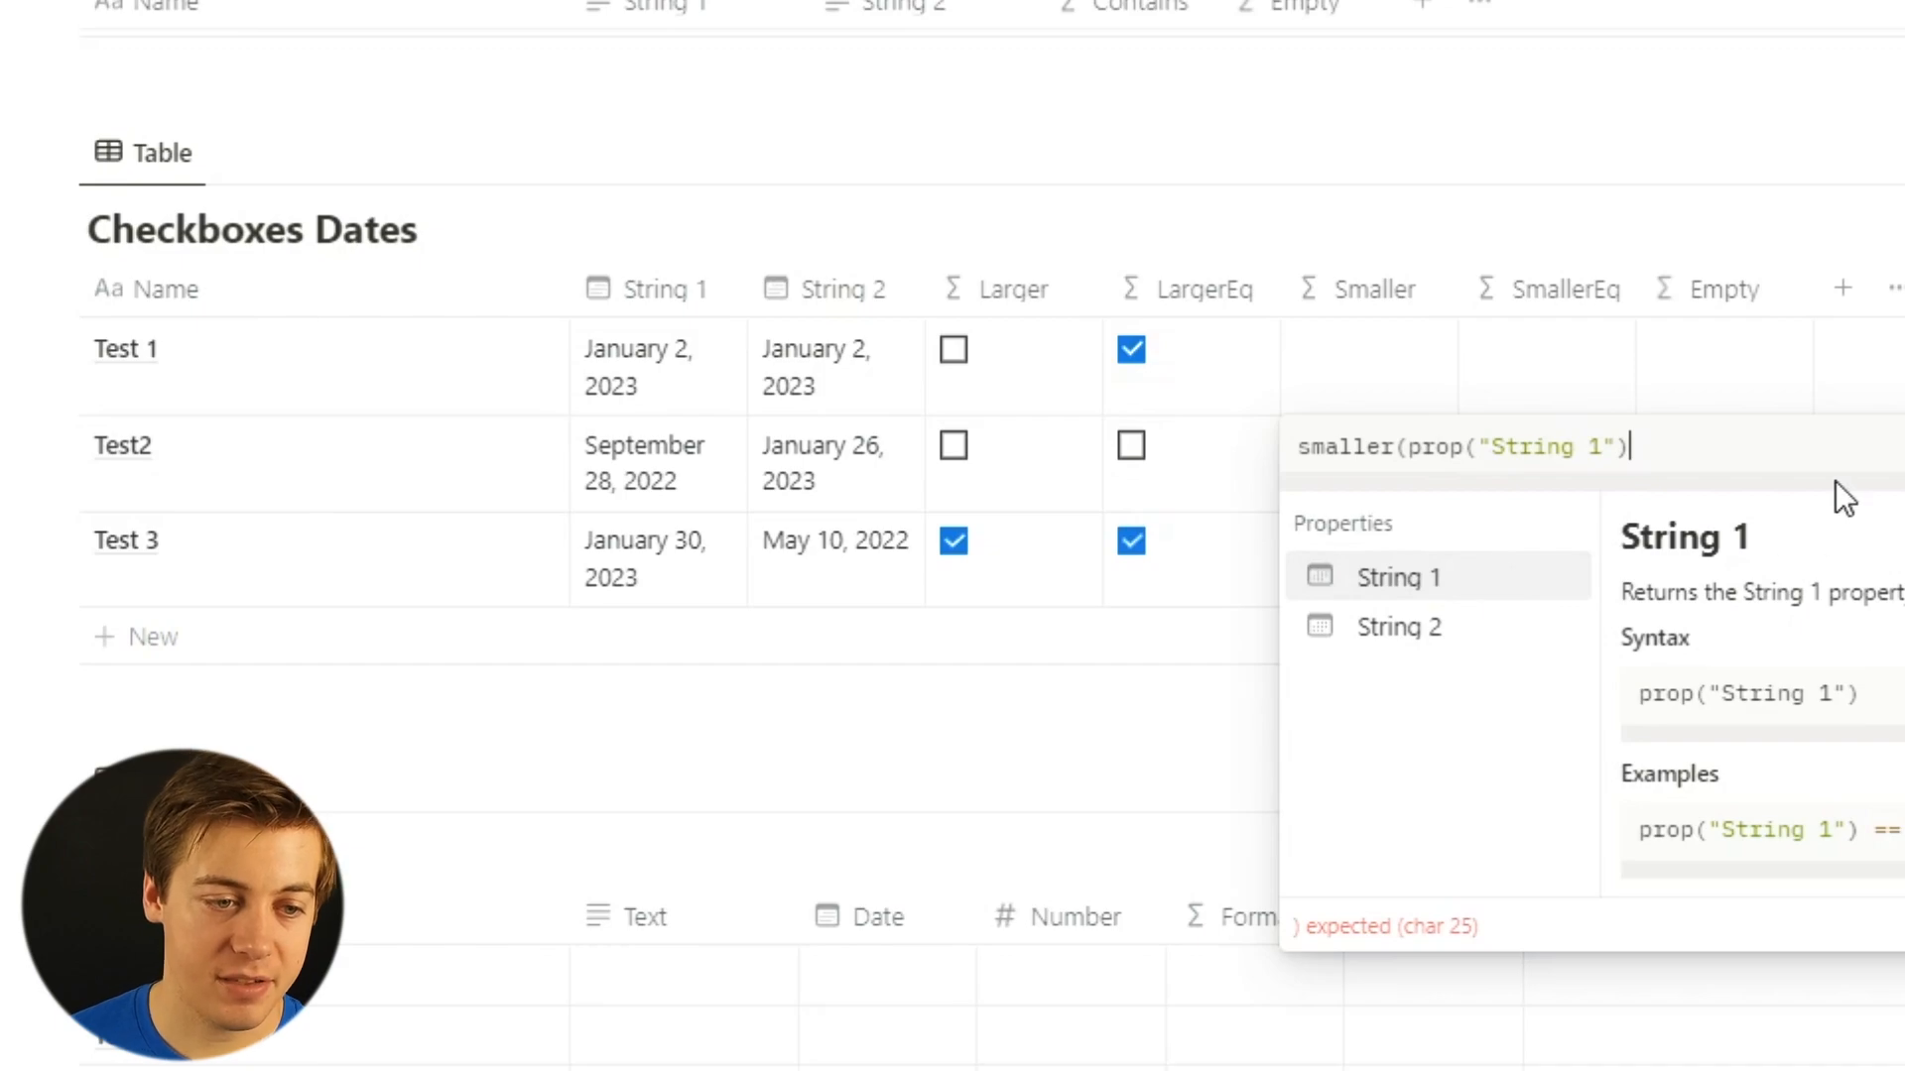
type(", ")
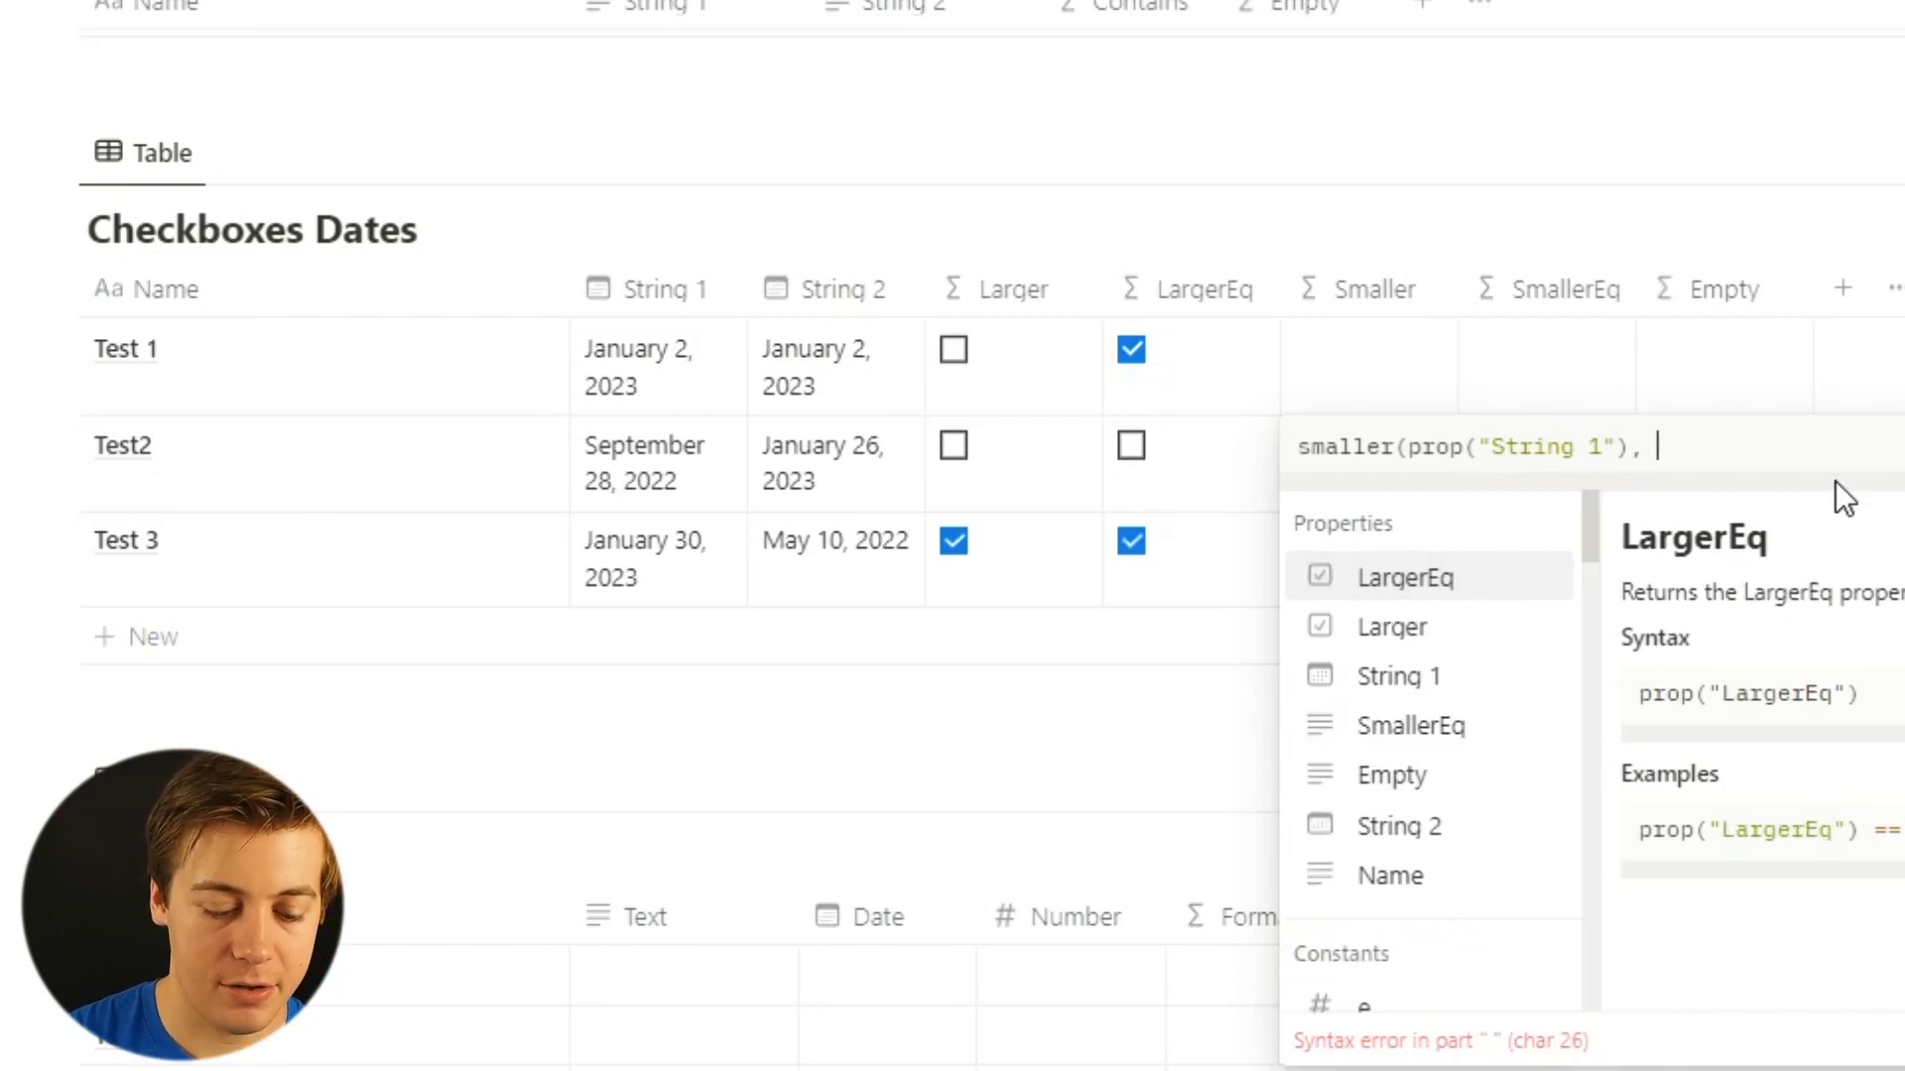
type("str")
left_click(1440, 635)
type(")")
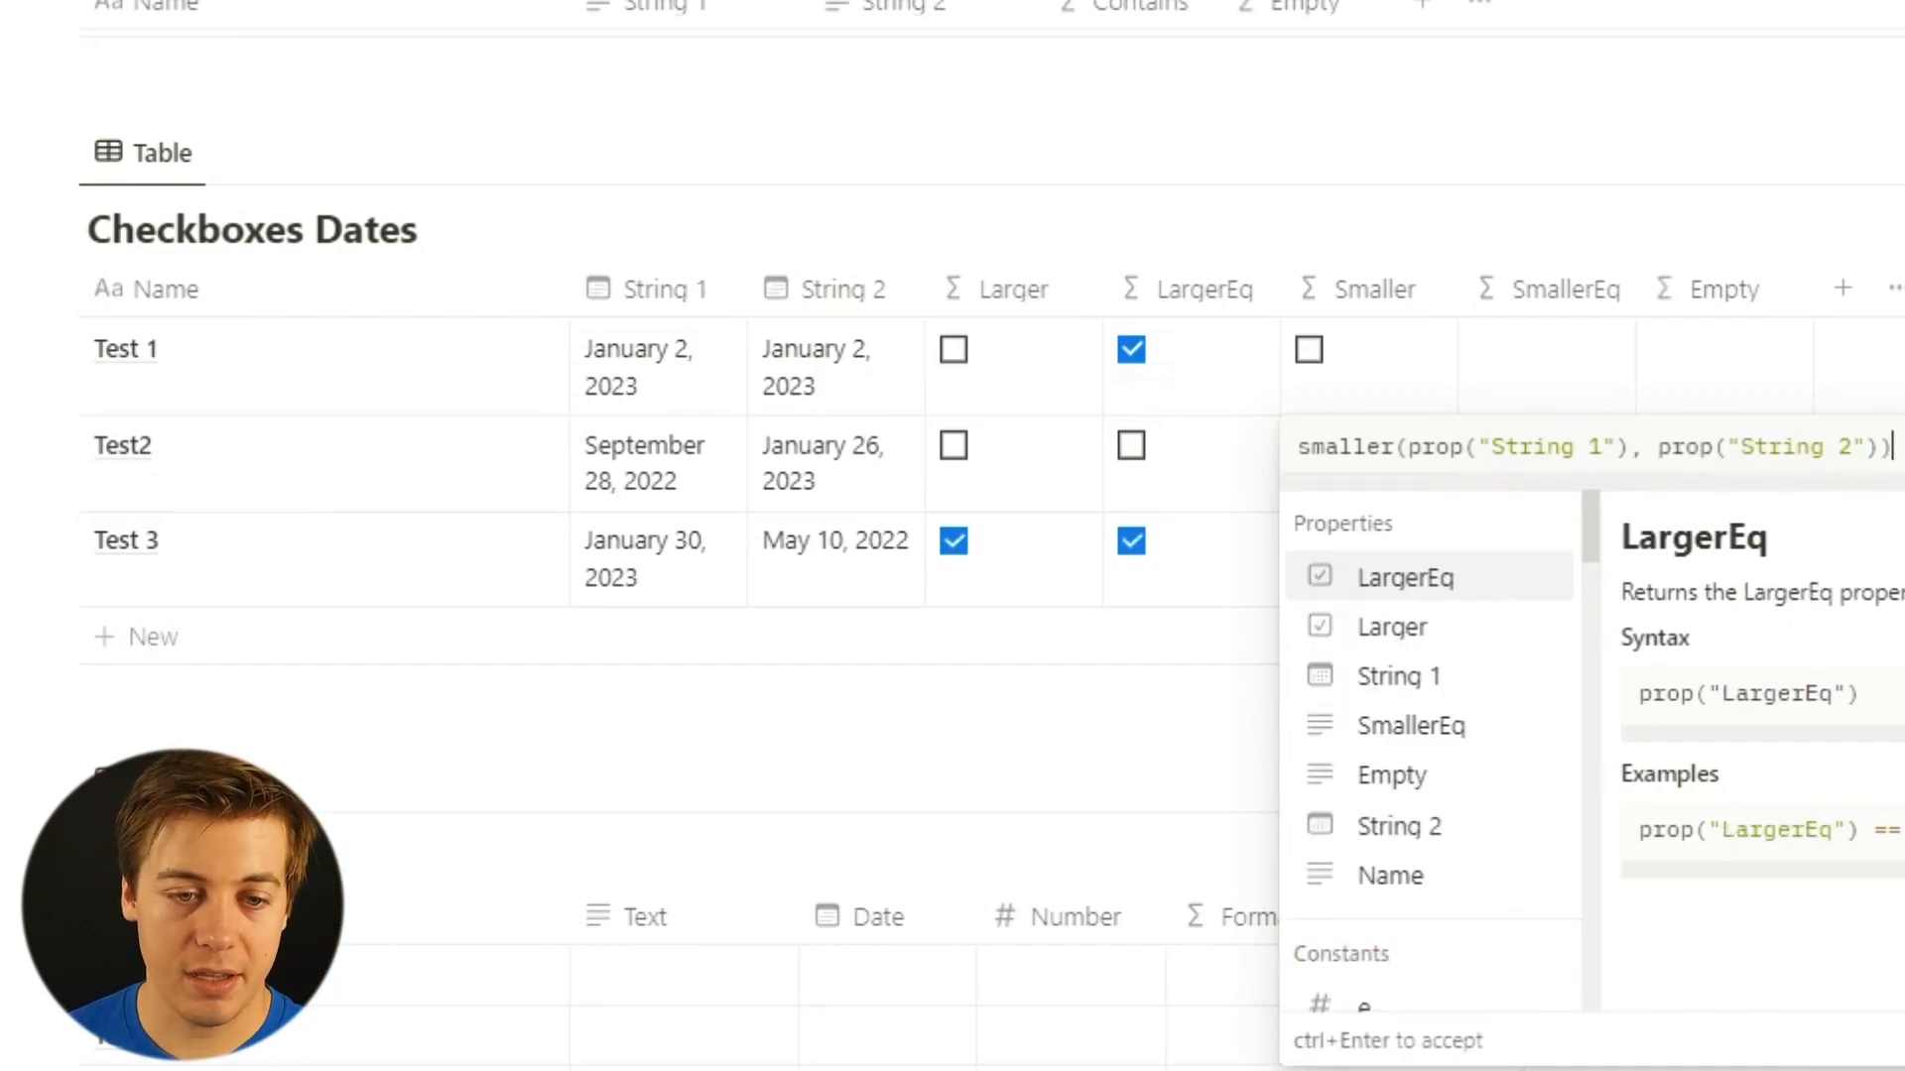
key("ctrl+Return")
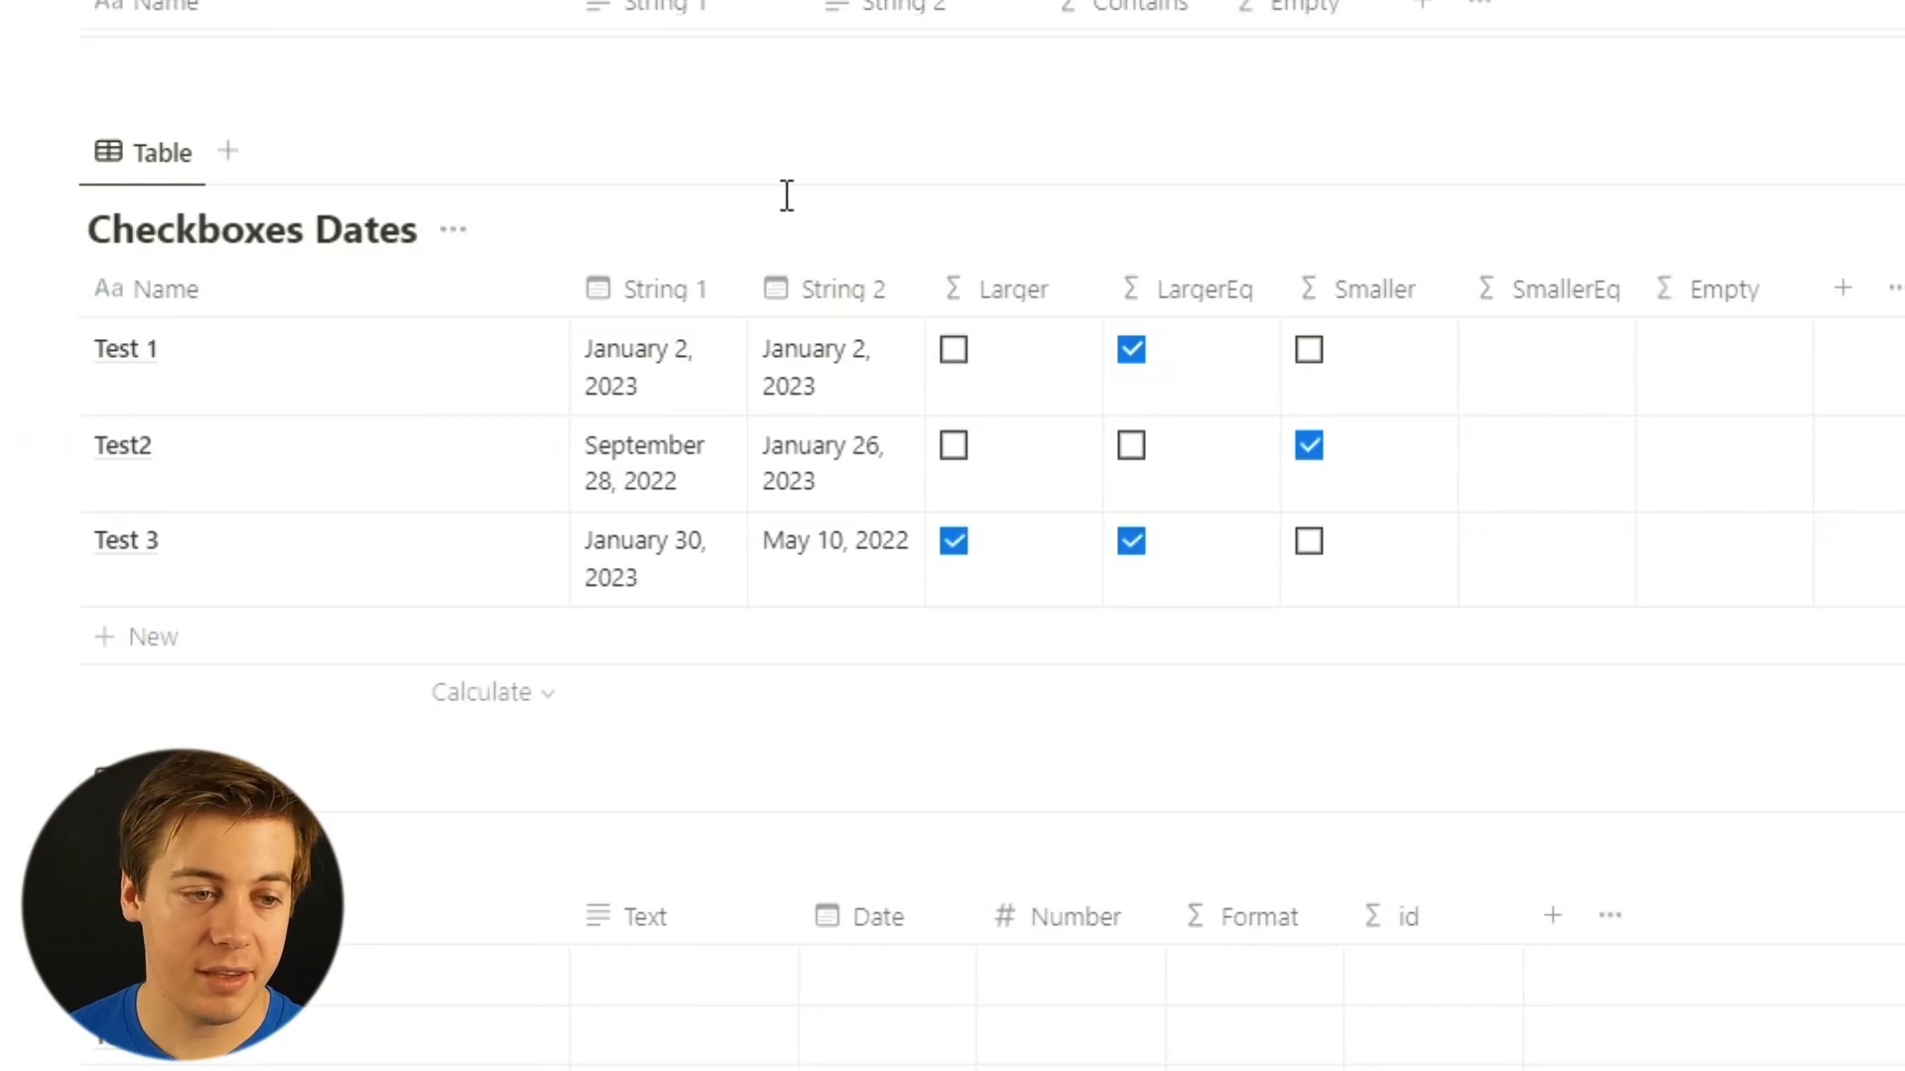
Enter a smallerEq formula comparing String 1 with String 2 in the dates table's SmallerEq column and accept it.
left_click(1558, 387)
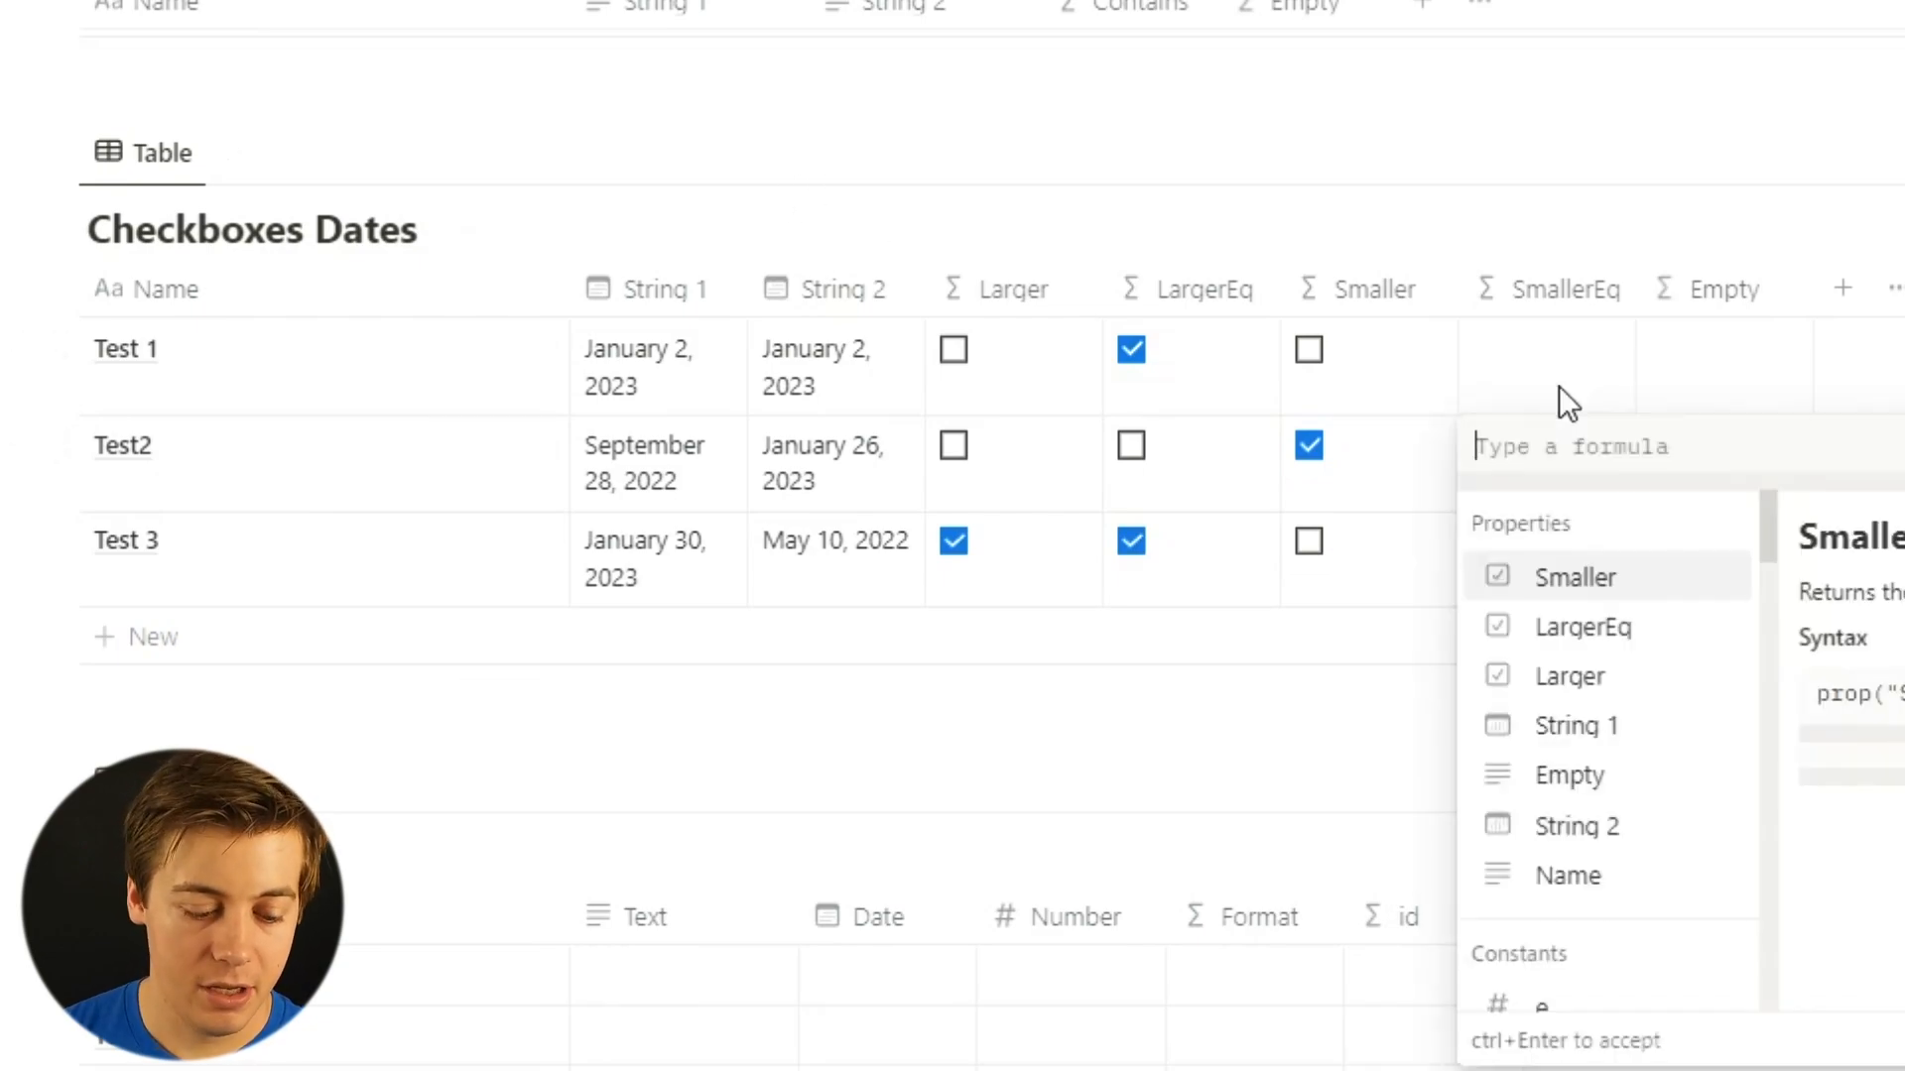
type("sma")
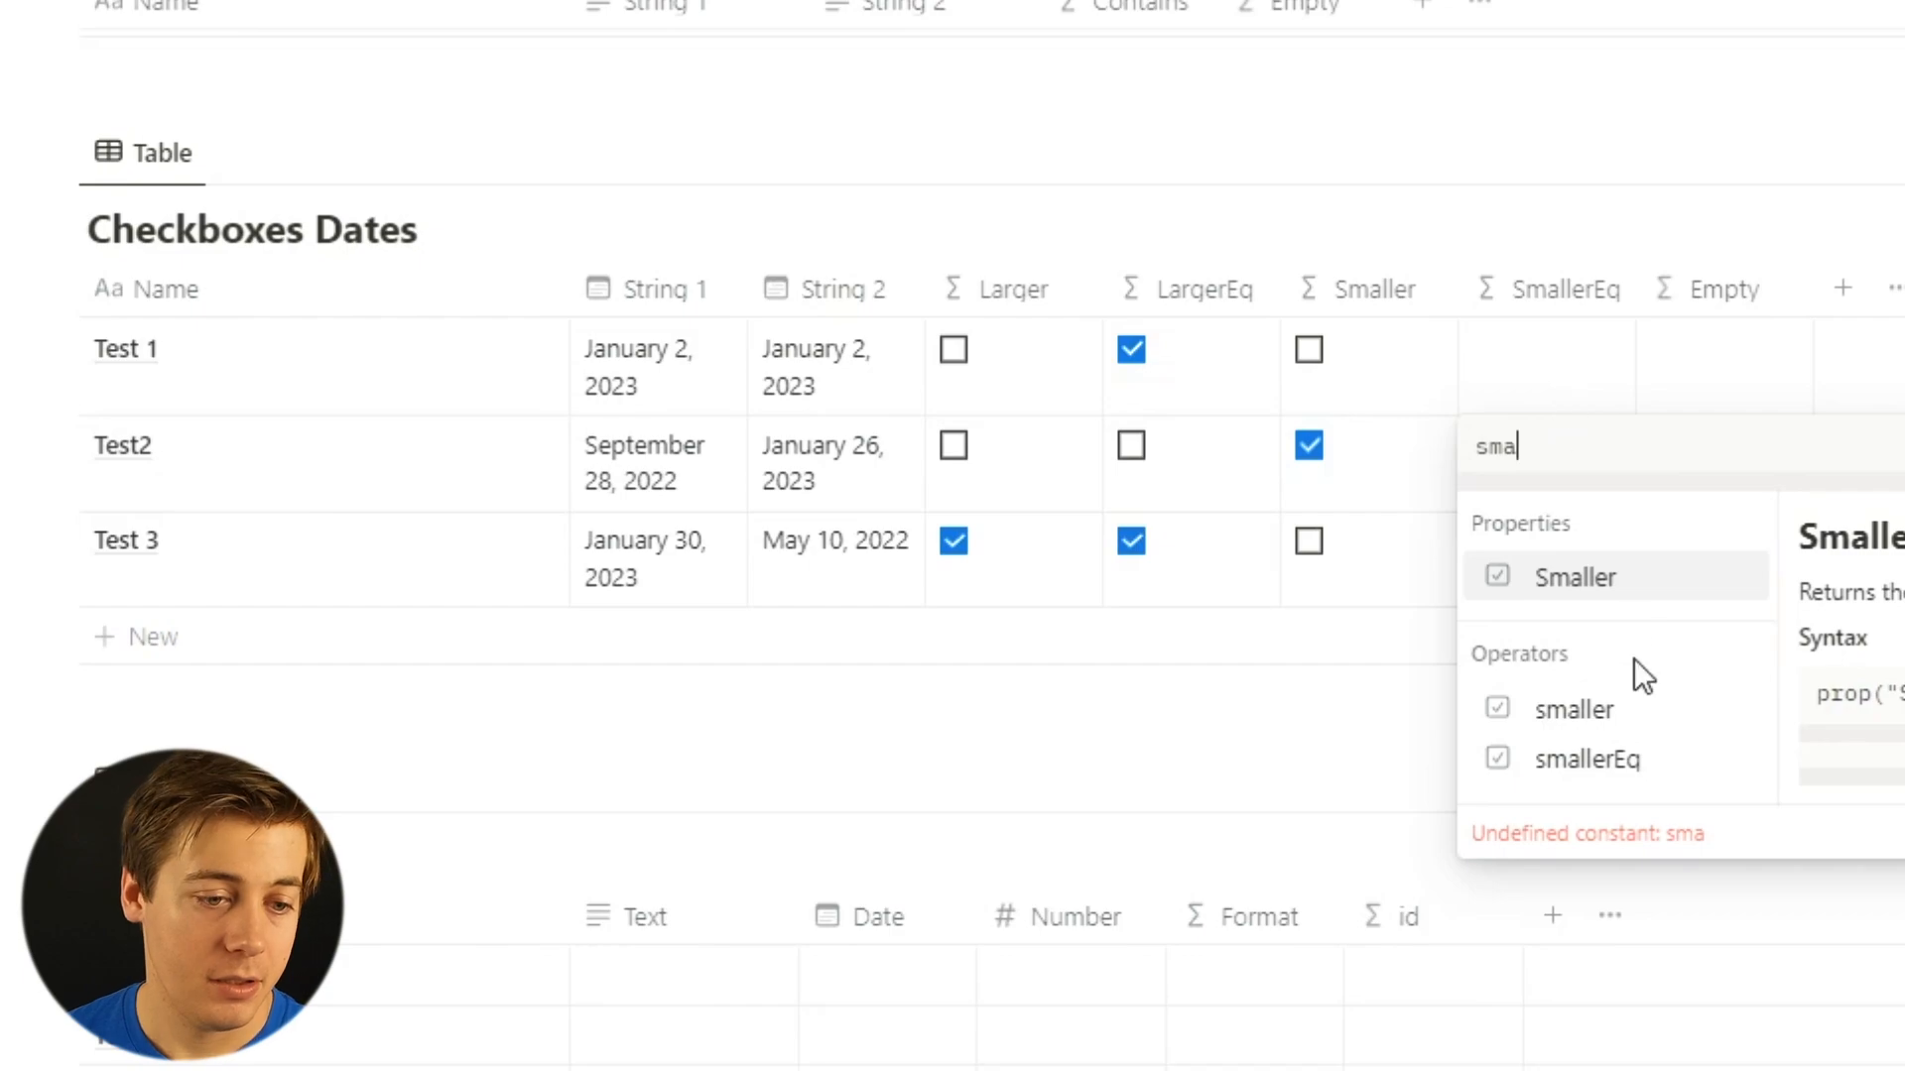
left_click(1647, 773)
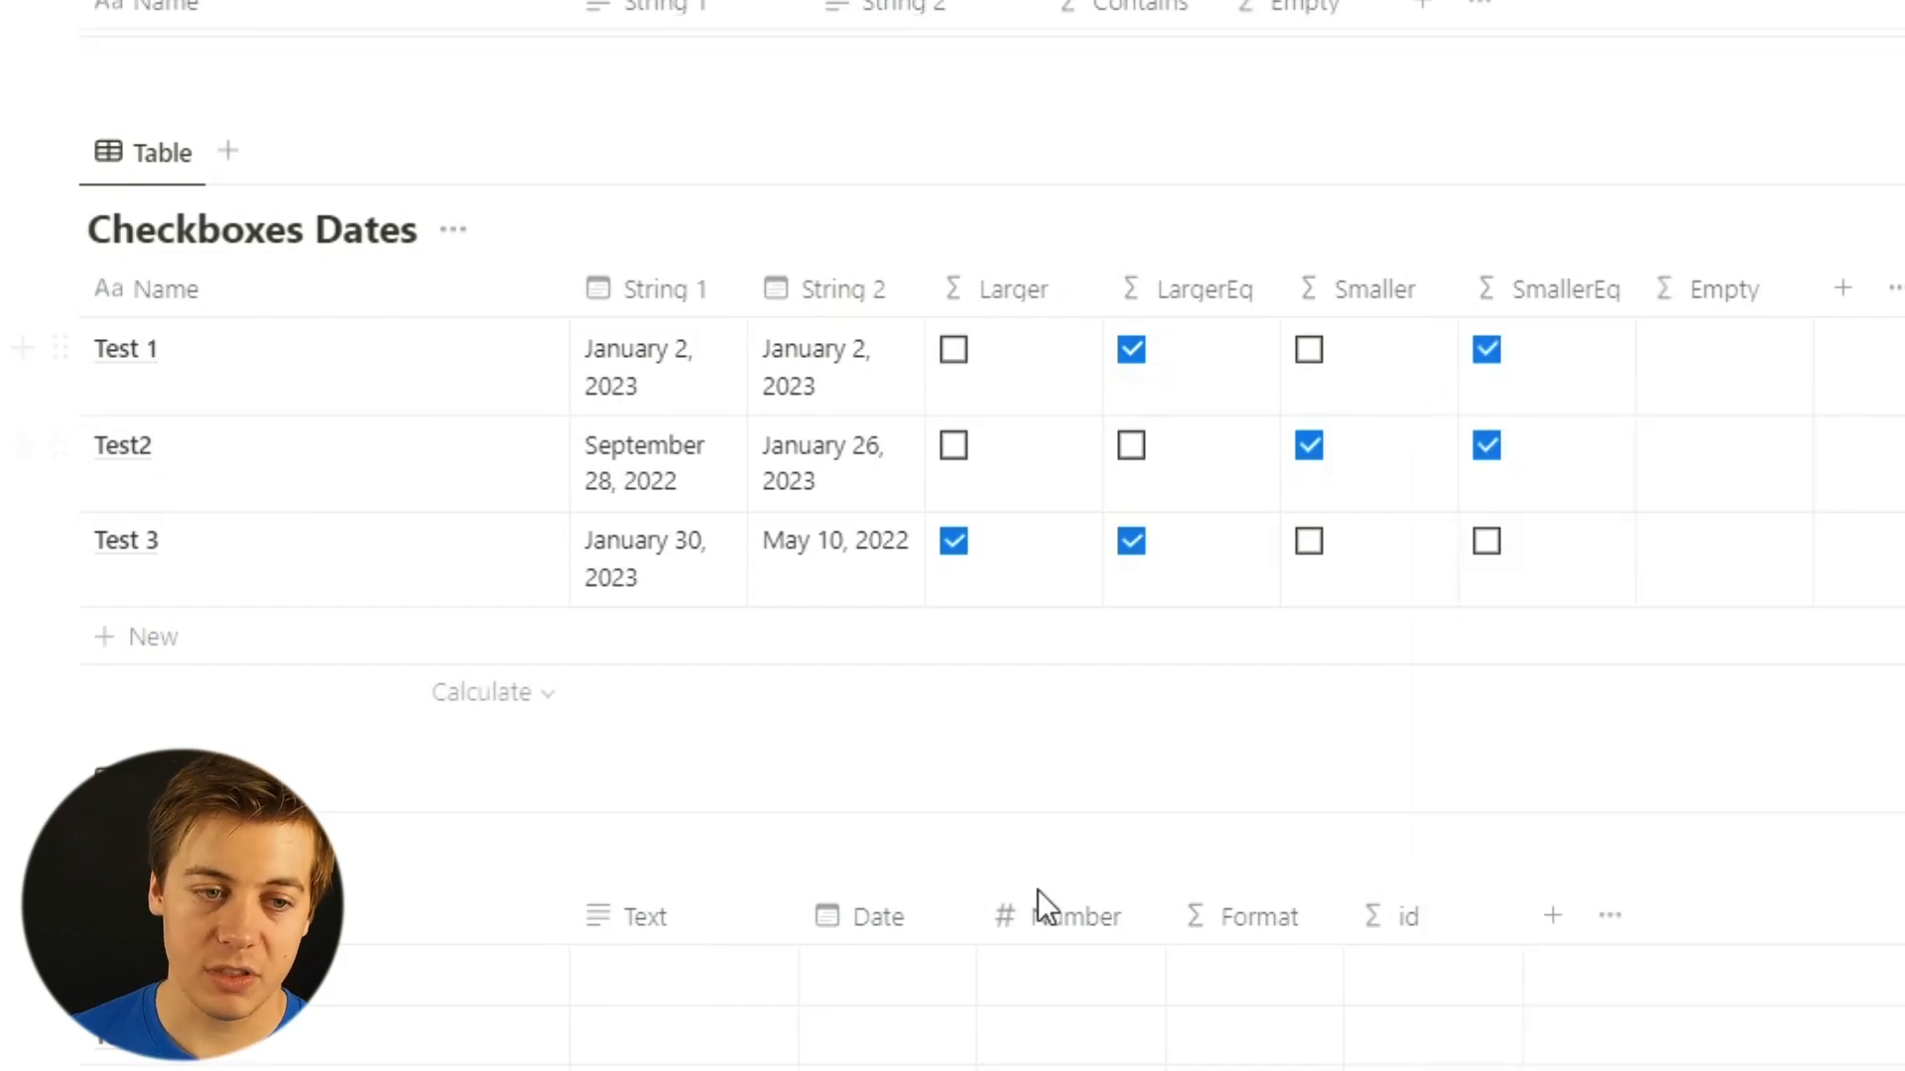
Enter a formula using the empty function in the dates table's Empty column and accept it.
left_click(1745, 357)
type("empty")
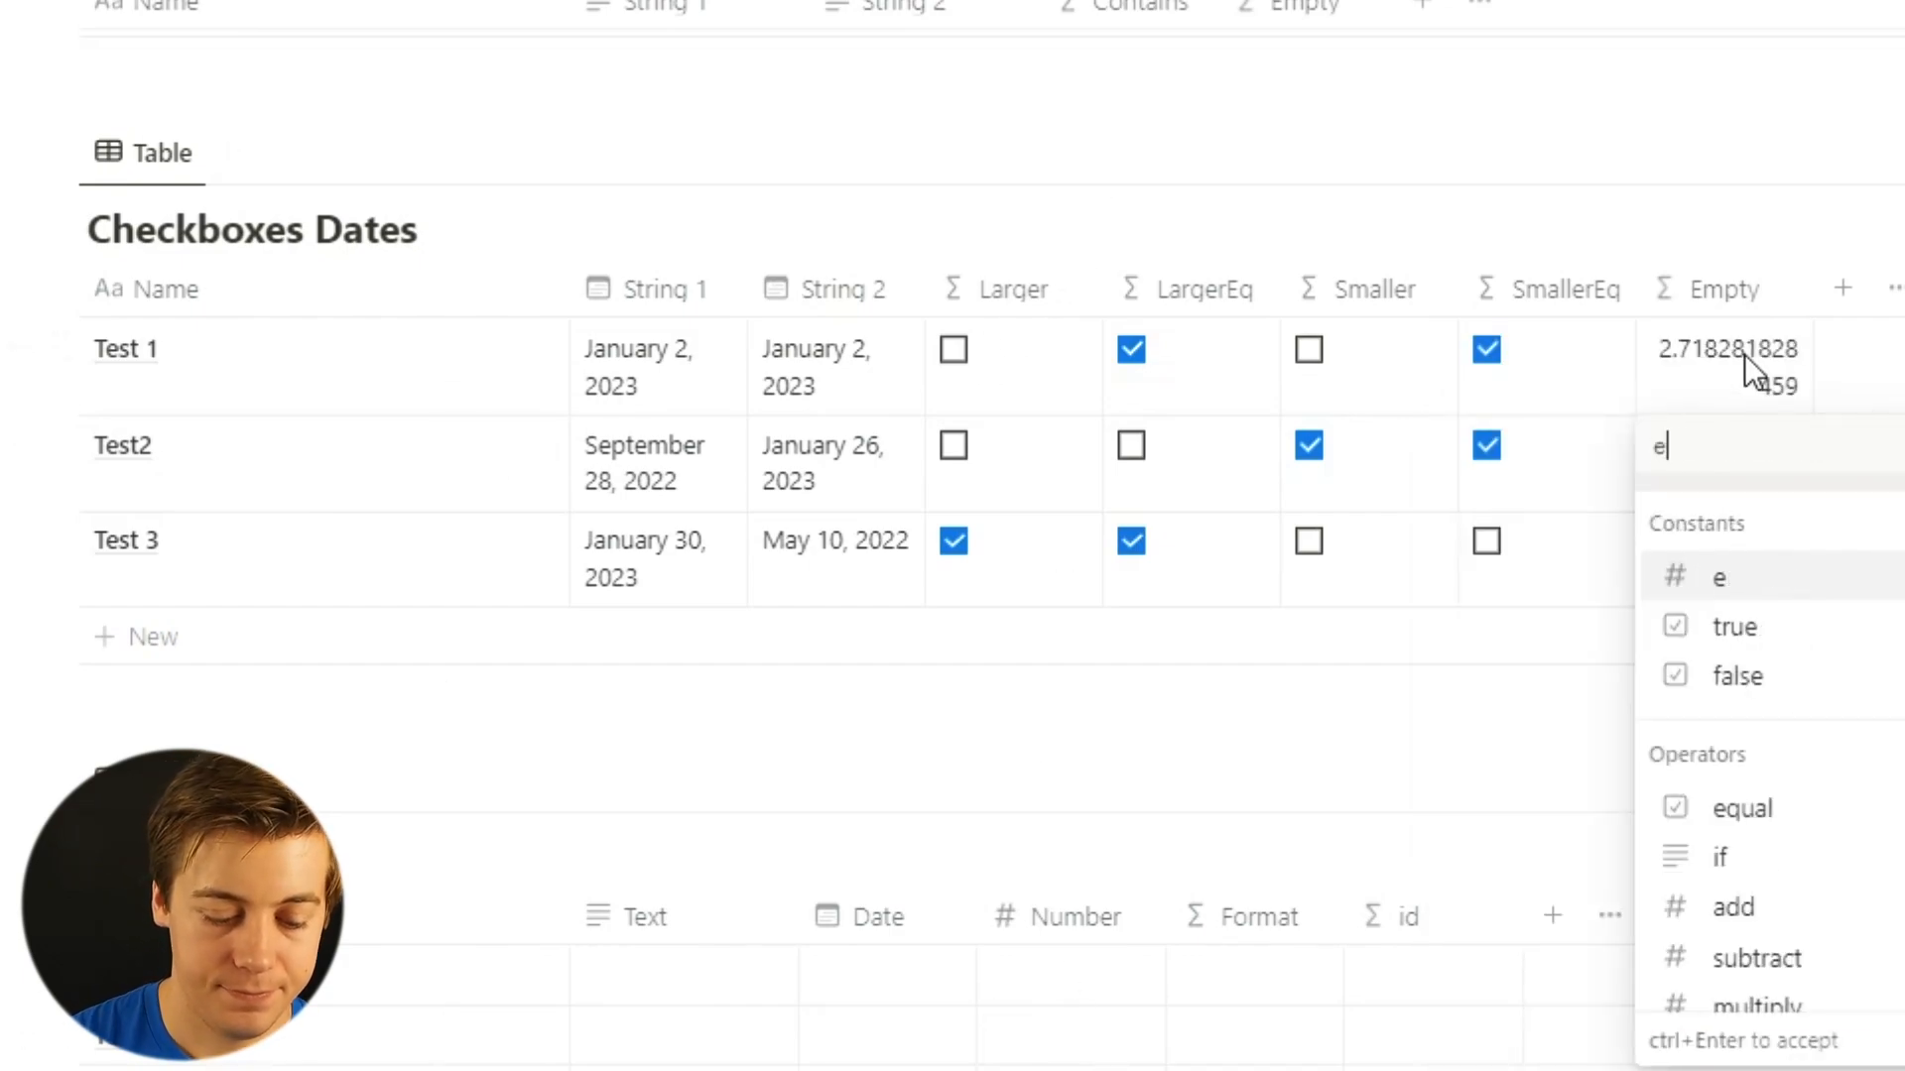
key("ctrl+Return")
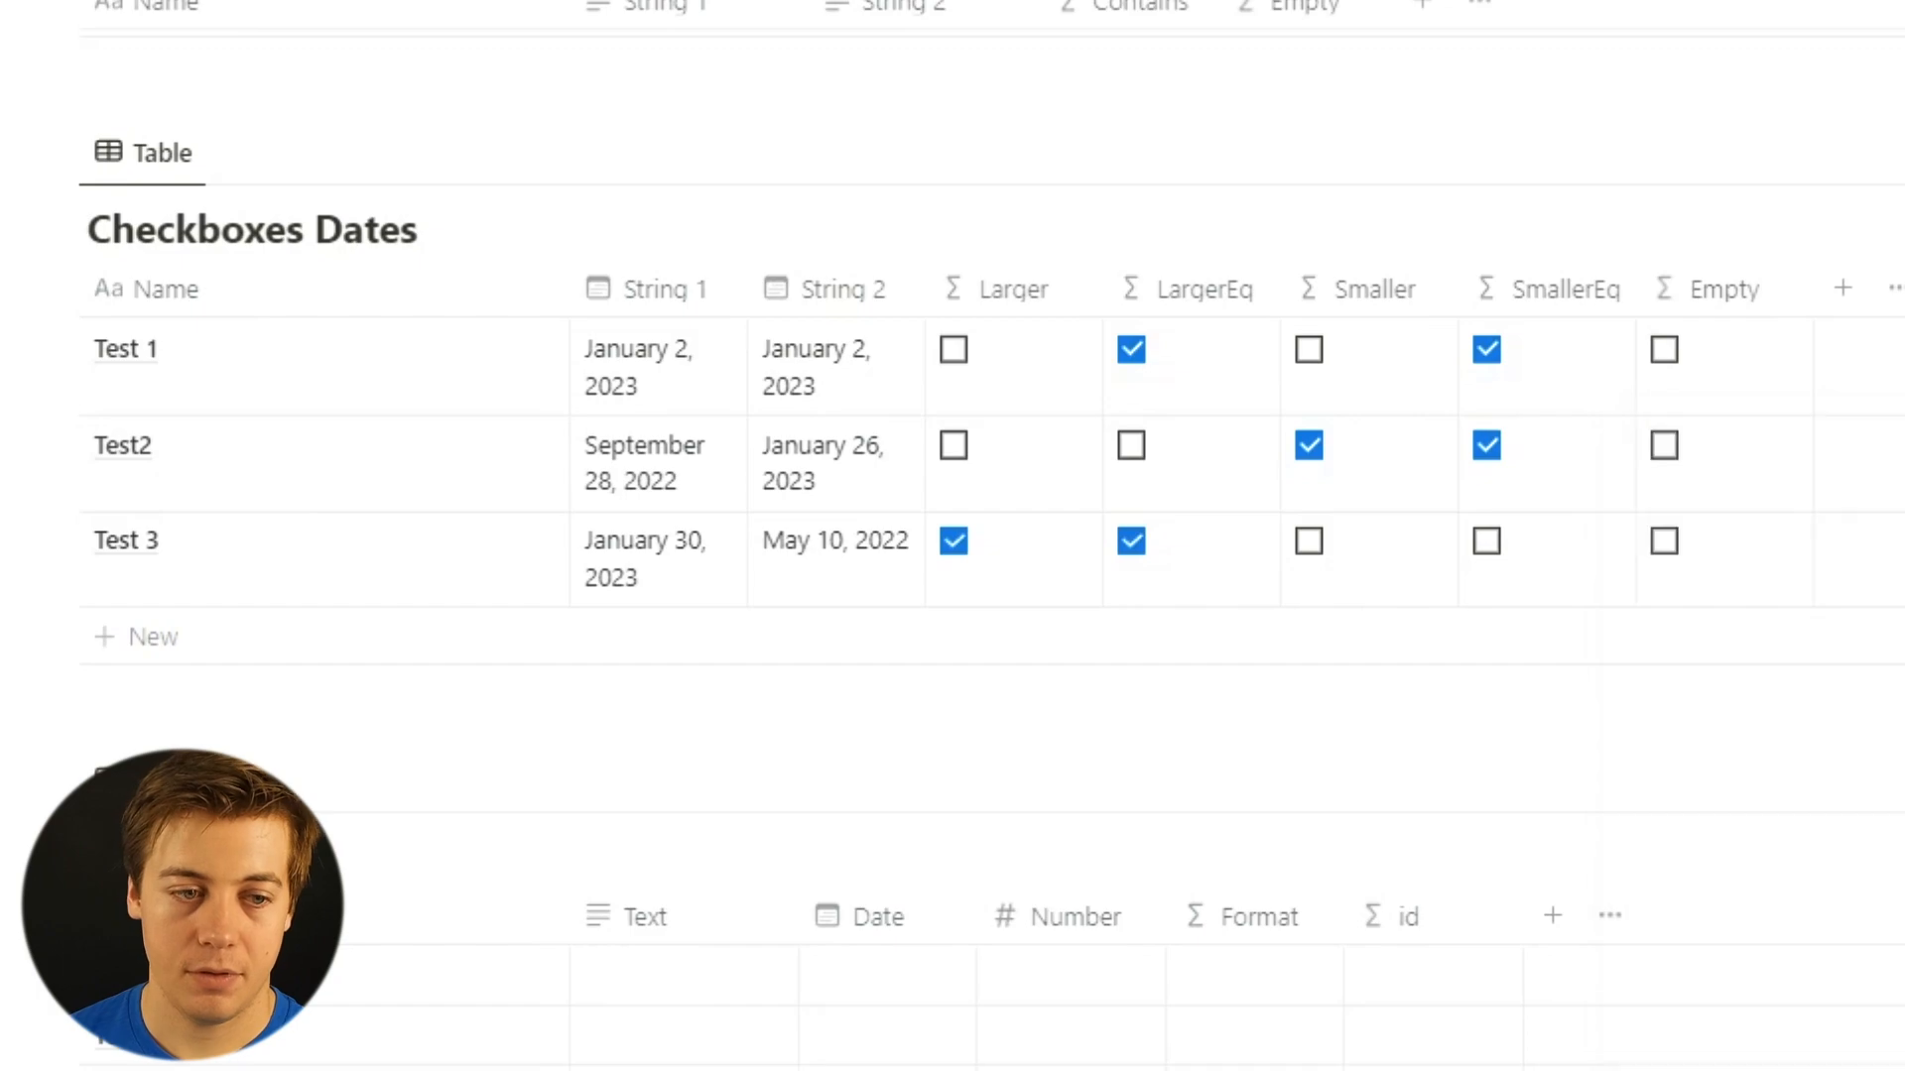
Clear Test 1's String 1 date in the Checkboxes Dates table to test the Empty formula.
left_click(637, 385)
left_click(637, 385)
left_click(637, 385)
left_click(1415, 743)
key("BackSpace")
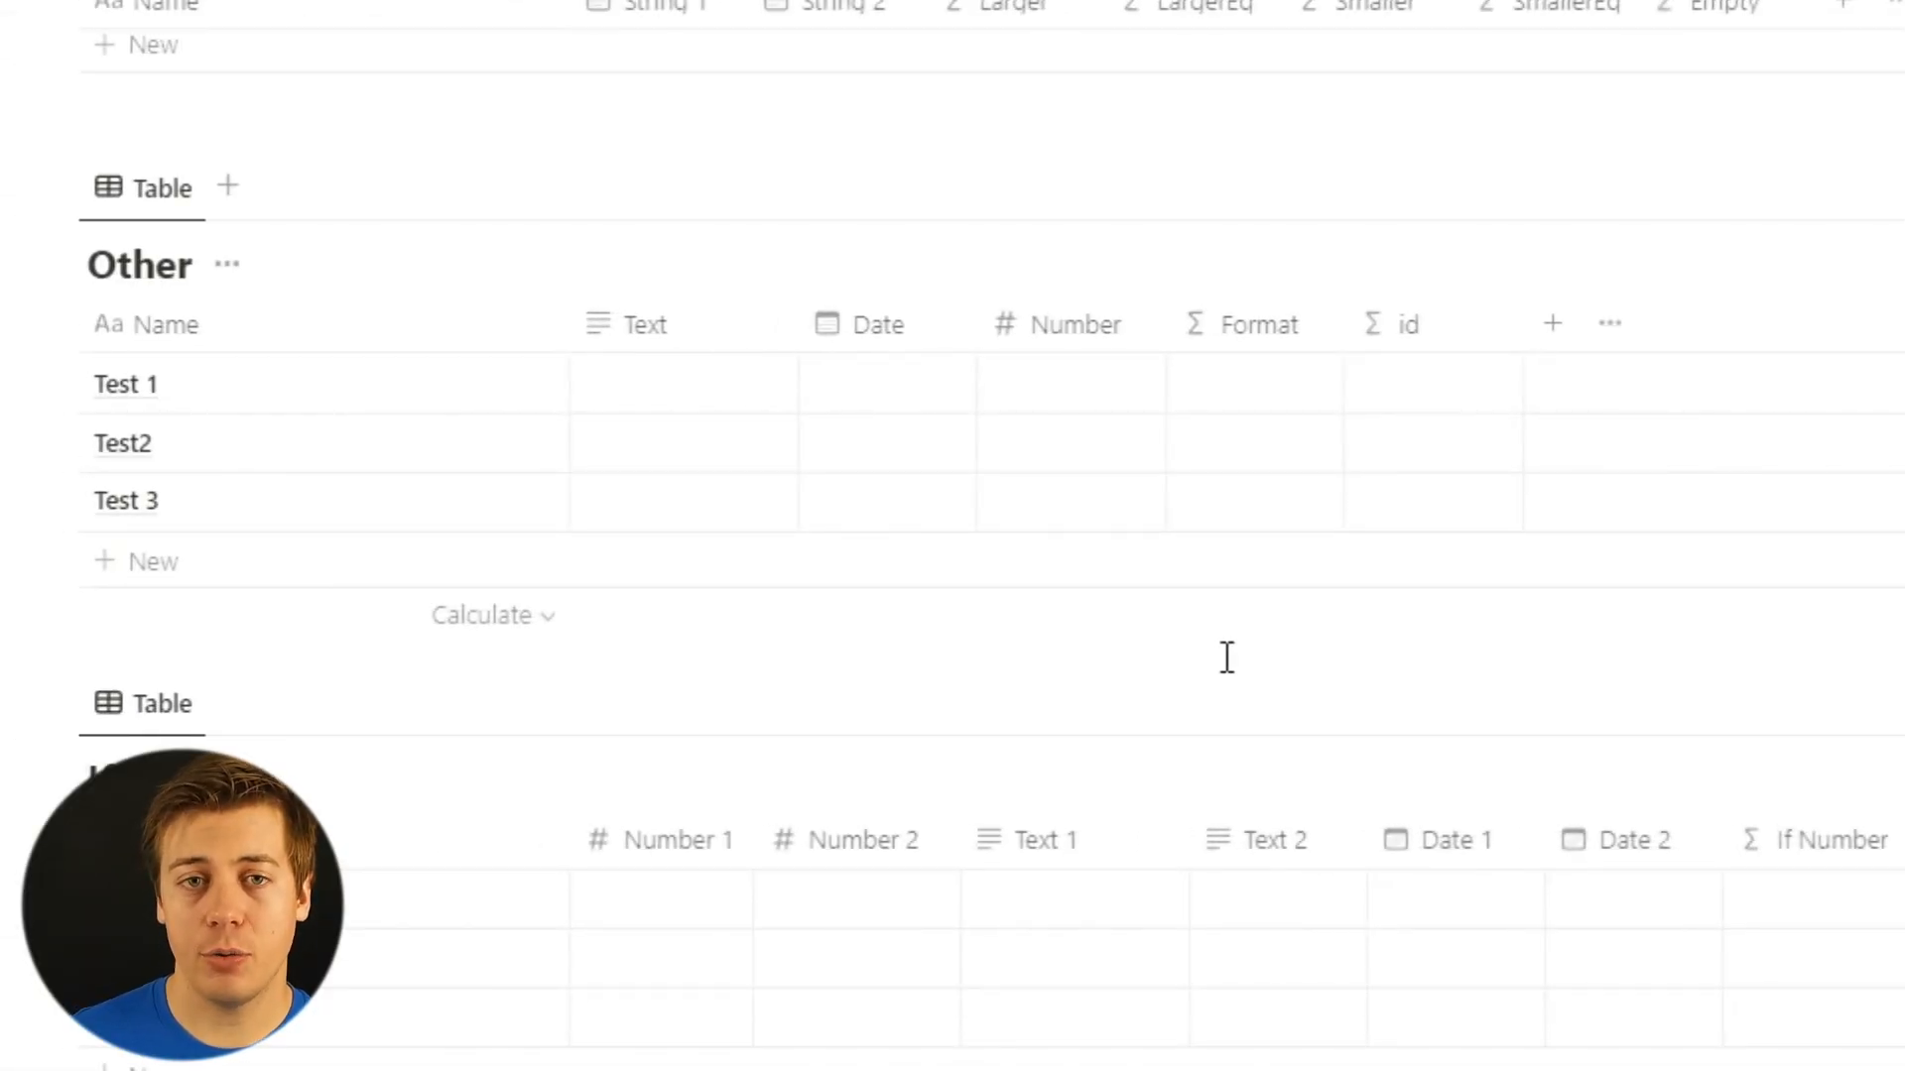
In the Other table, set Test 1's date to January 3, 2023 and its number to 45.
left_click(1414, 397)
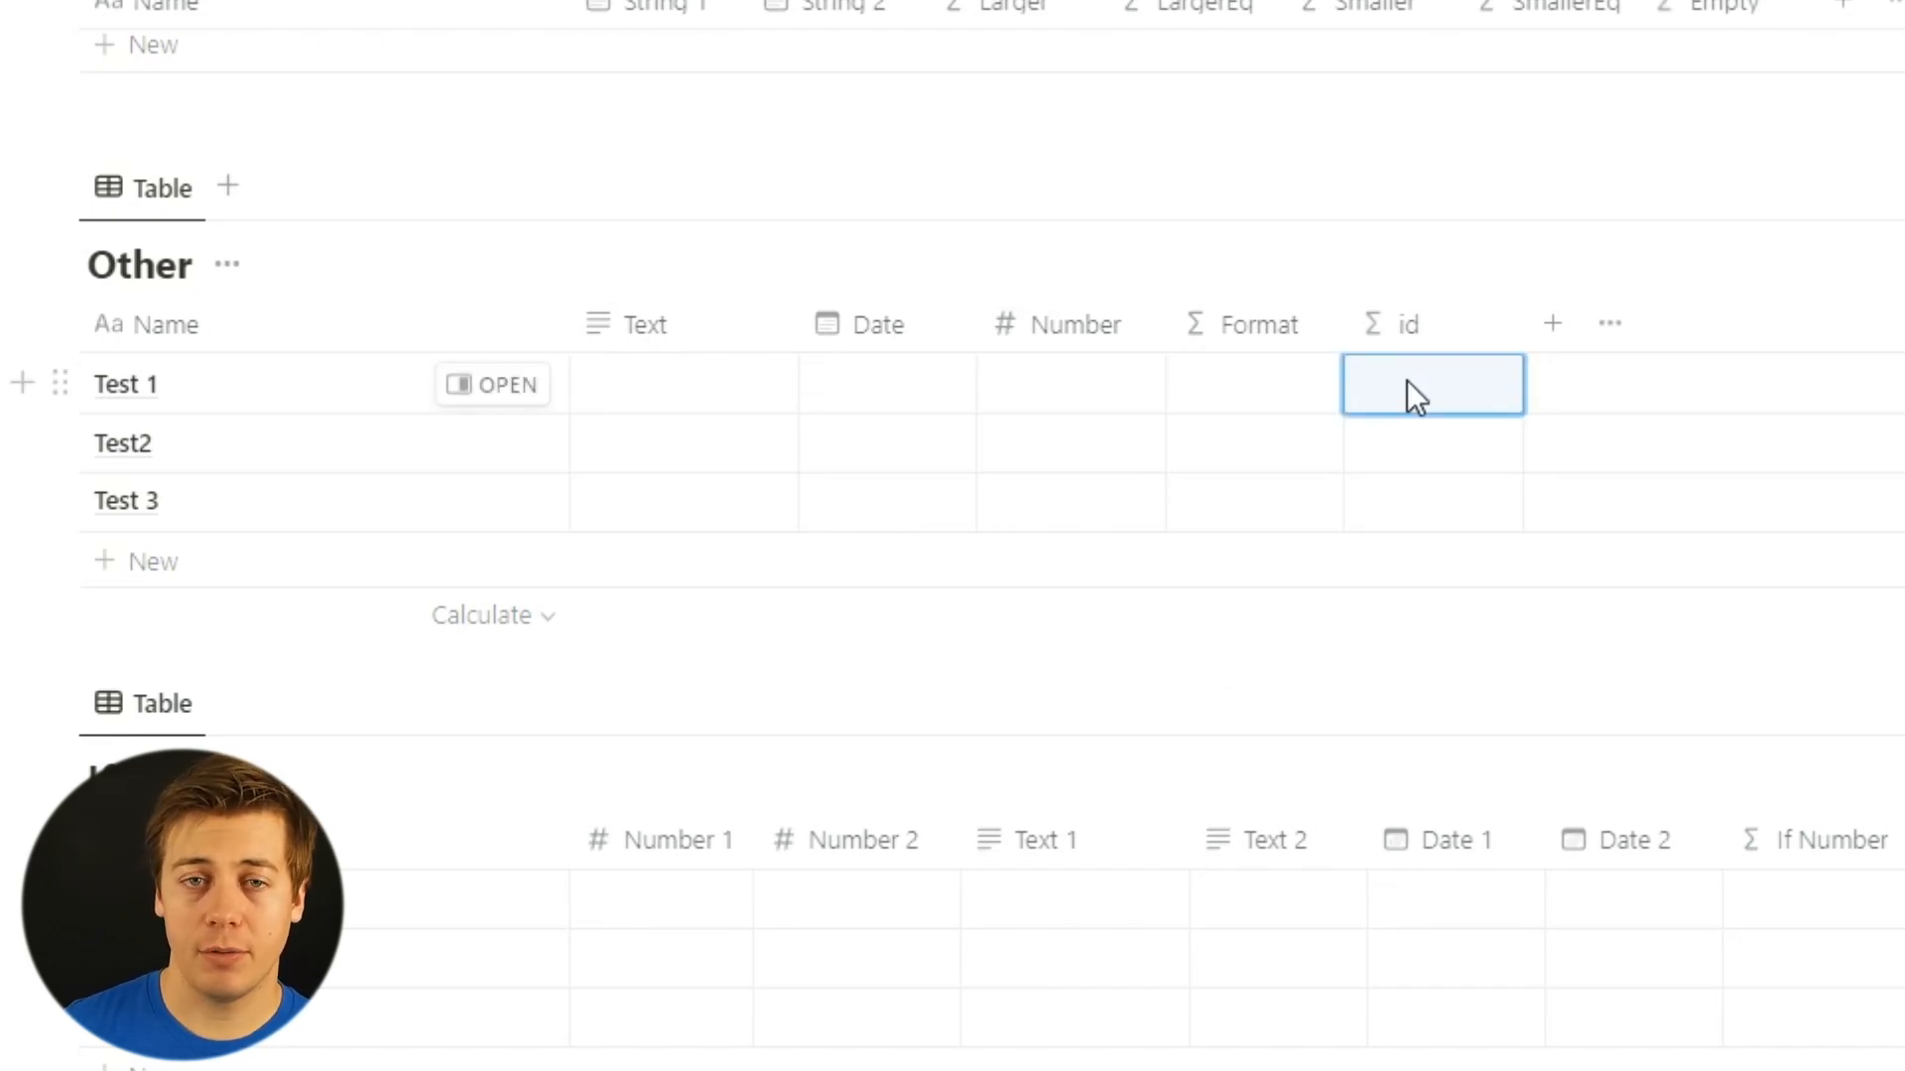
left_click(881, 387)
left_click(972, 650)
key("Escape")
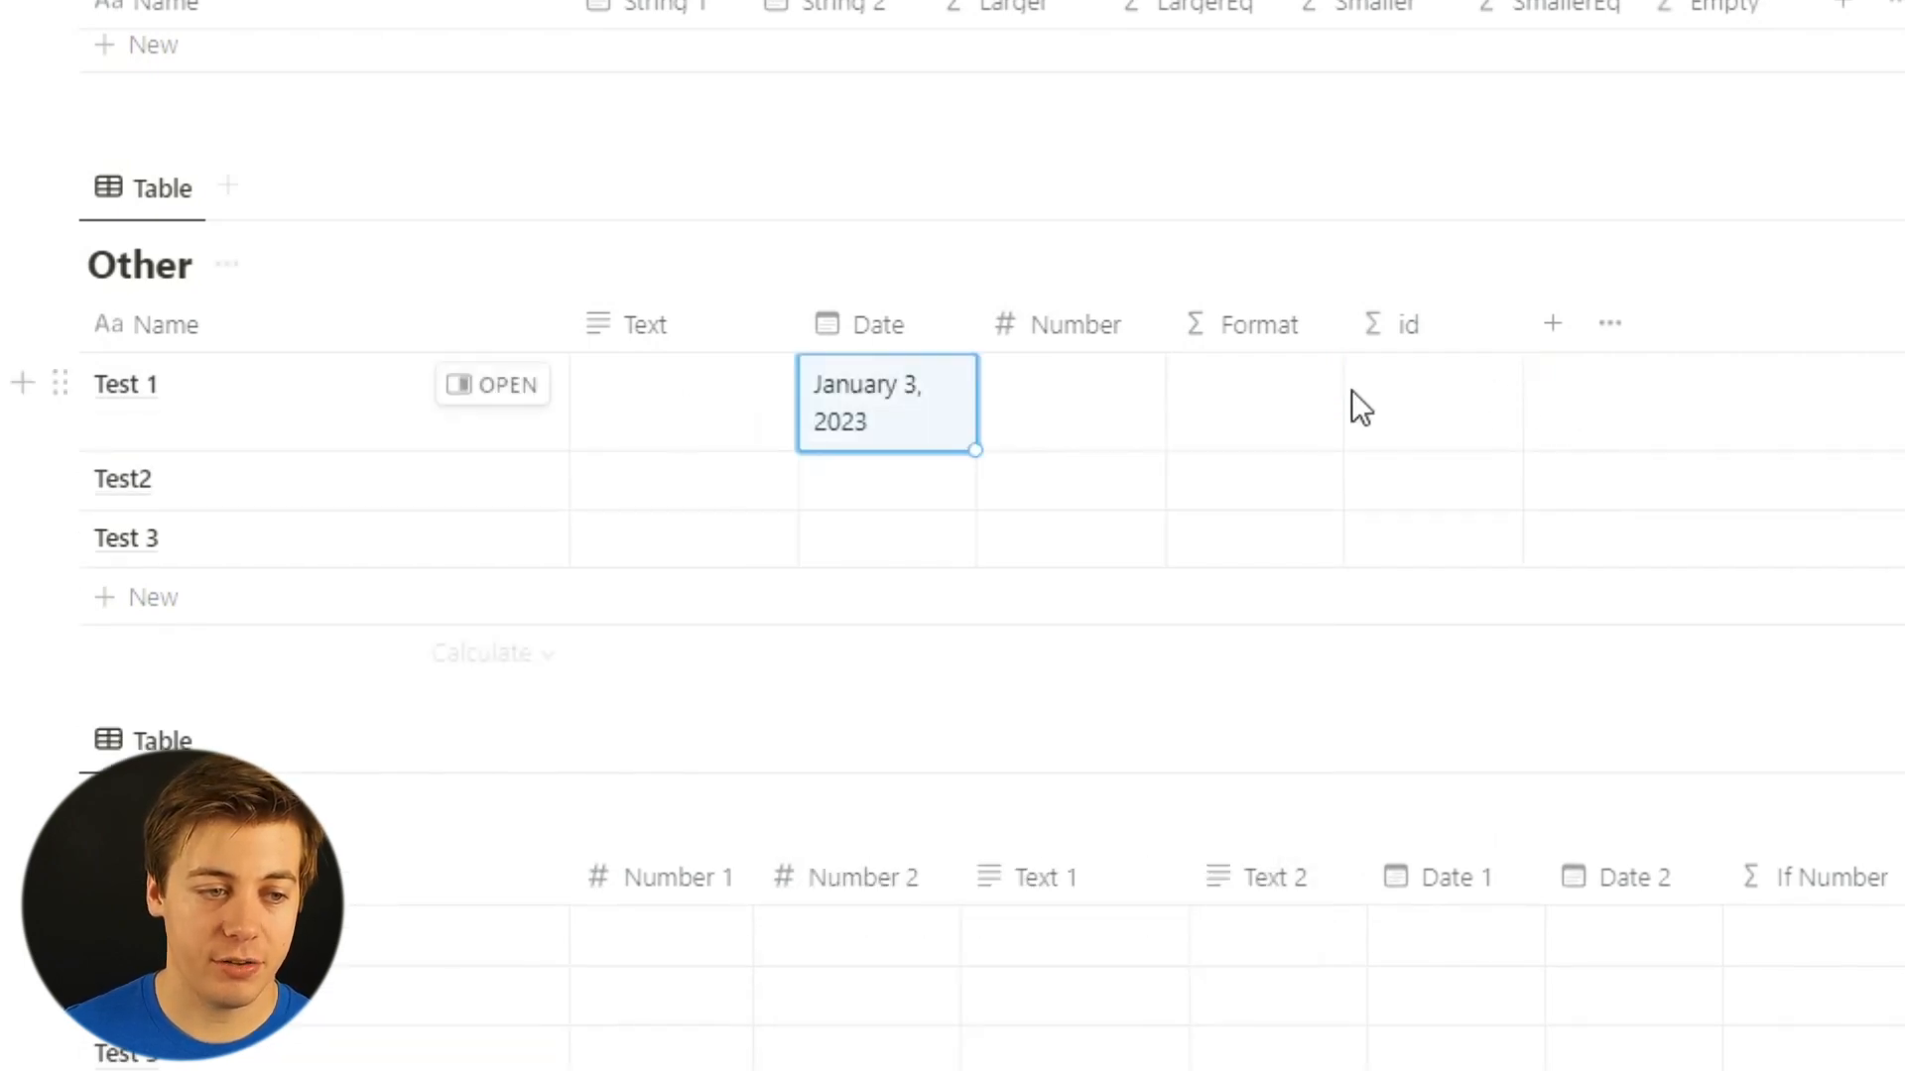
left_click(1097, 382)
type("45")
key("Return")
Set Test2's date to January 16, 2023 and its number to 67 in the Other table.
left_click(893, 482)
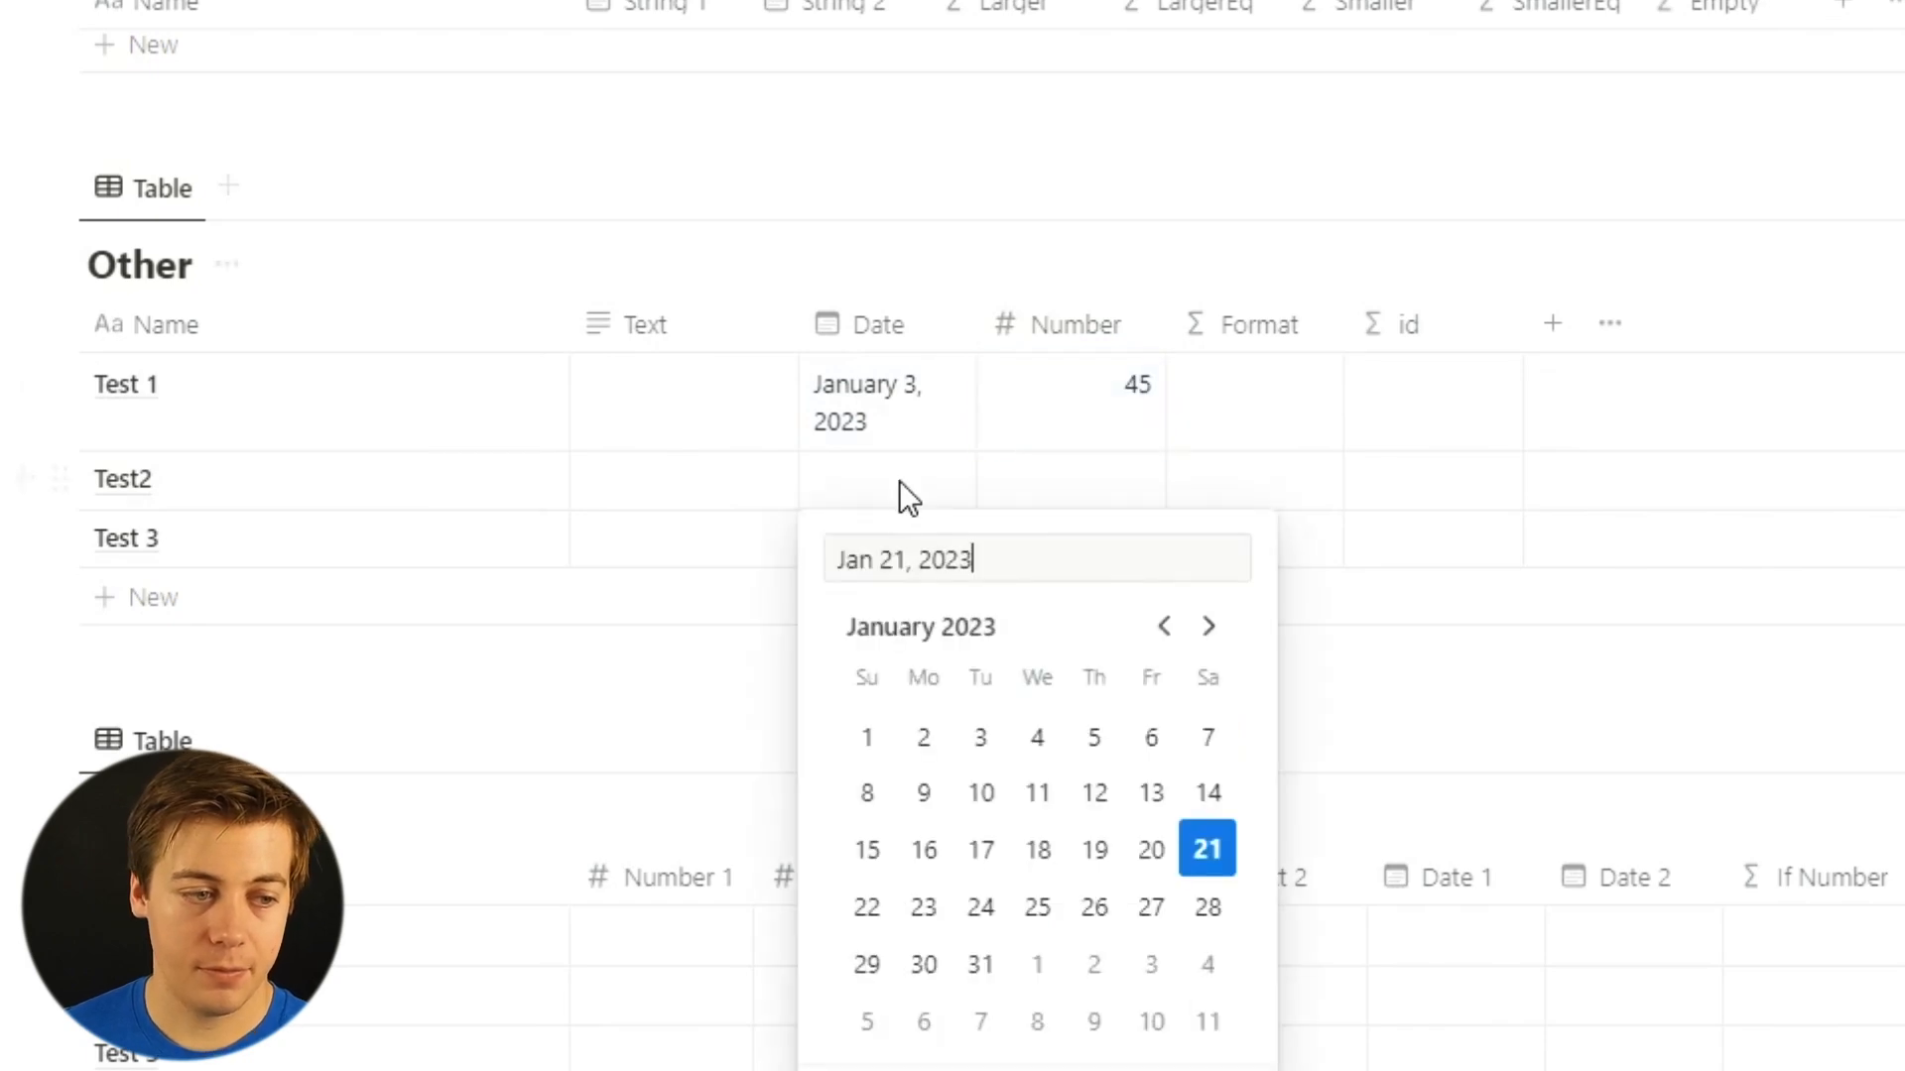
left_click(906, 855)
key("Escape")
left_click(1141, 496)
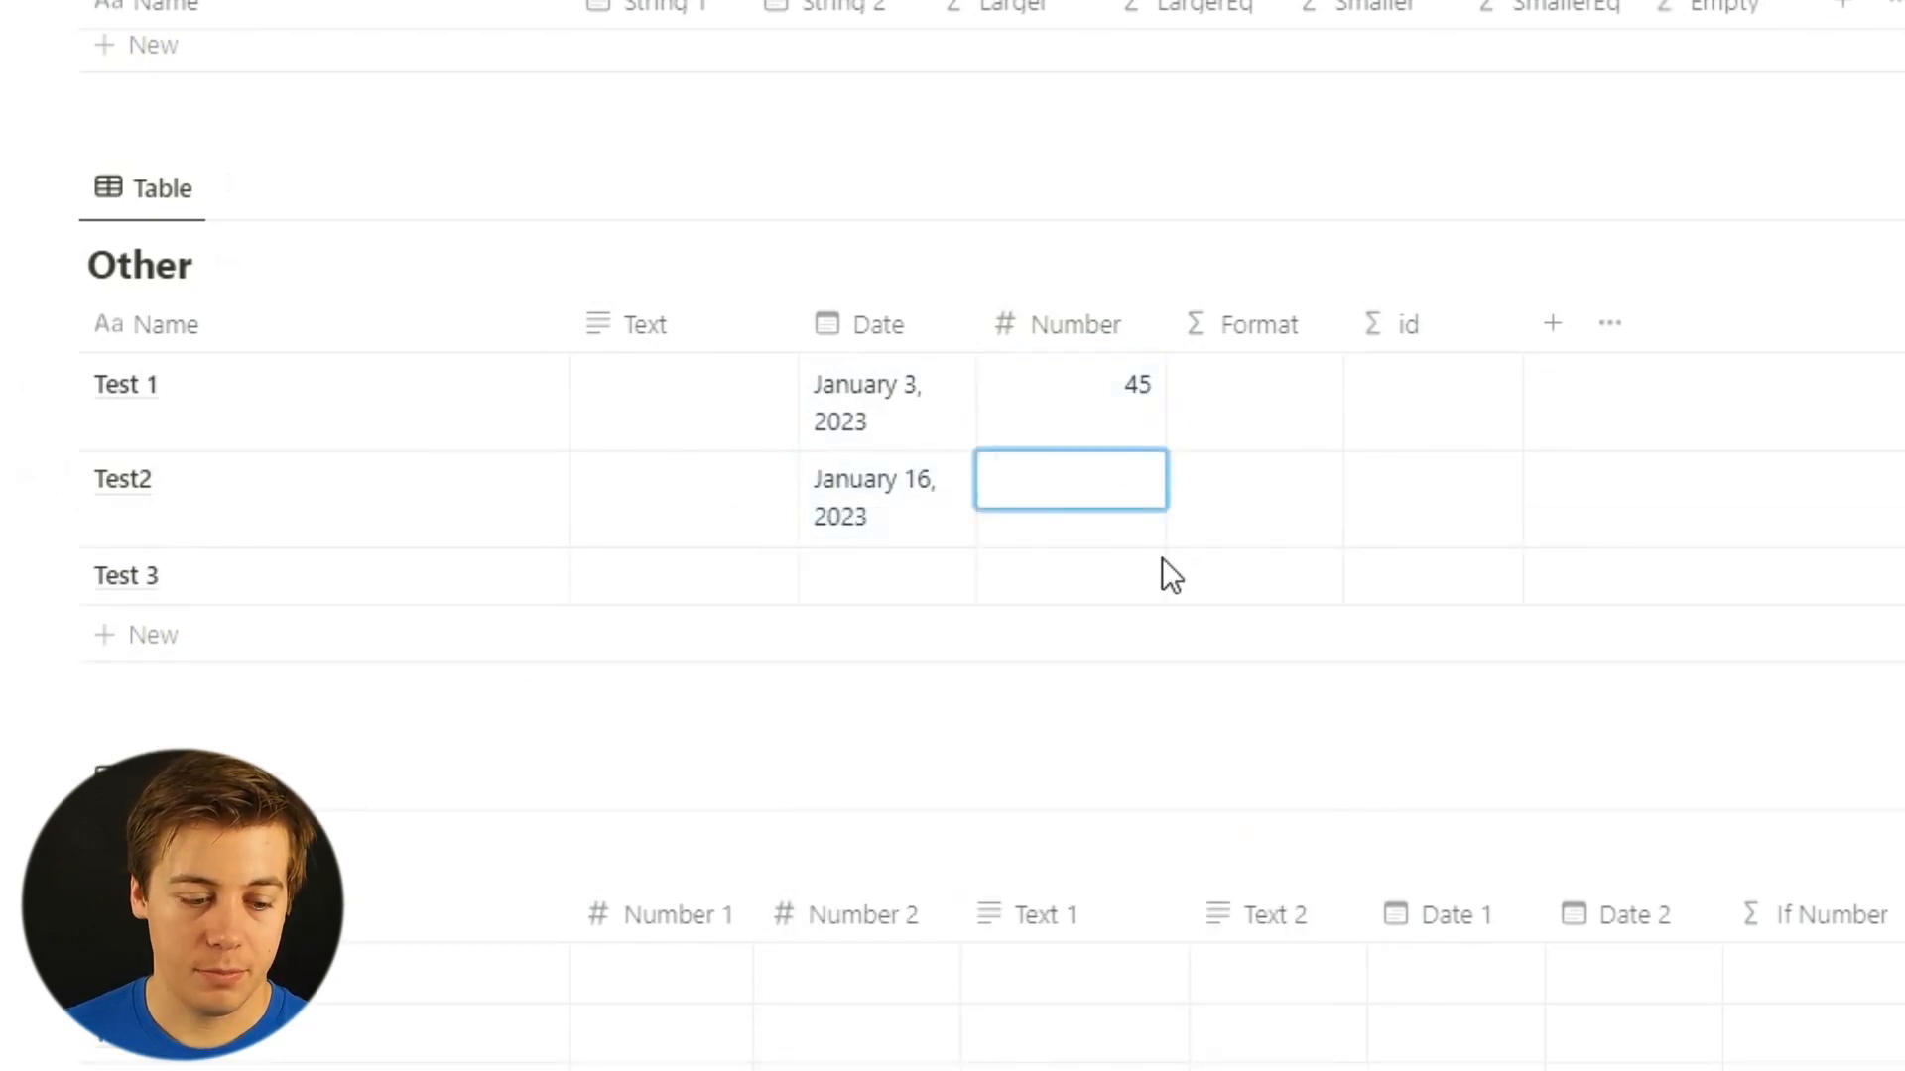
type("67")
key("Return")
Set Test 3's date to August 10, 2022 and its number to 13 in the Other table.
left_click(893, 574)
left_click(1154, 721)
left_click(1153, 721)
left_click(1154, 721)
left_click(1154, 721)
left_click(1154, 722)
left_click(1037, 890)
key("Escape")
left_click(1118, 576)
type("13")
key("Return")
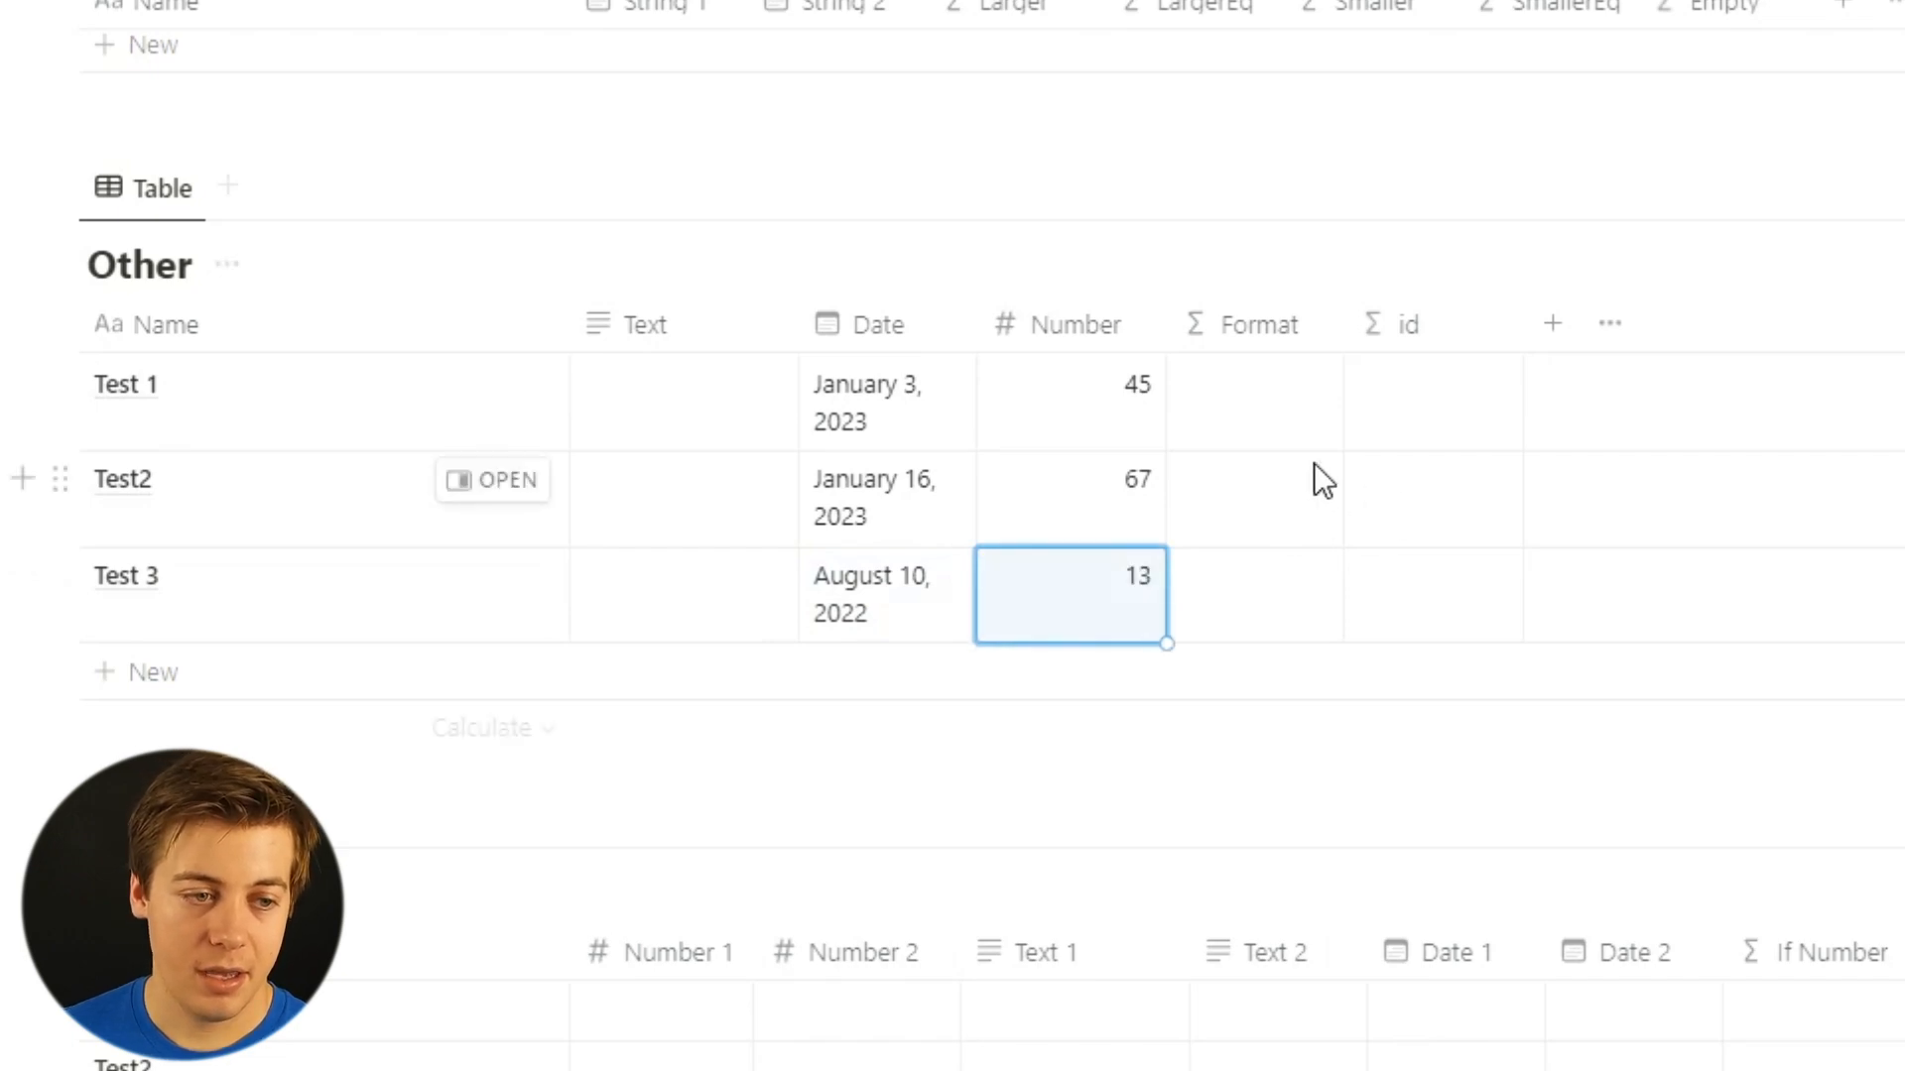
Duplicate the Other table's Format column and widen the copy so its full name fits.
left_click(1241, 426)
key("Escape")
left_click(1286, 342)
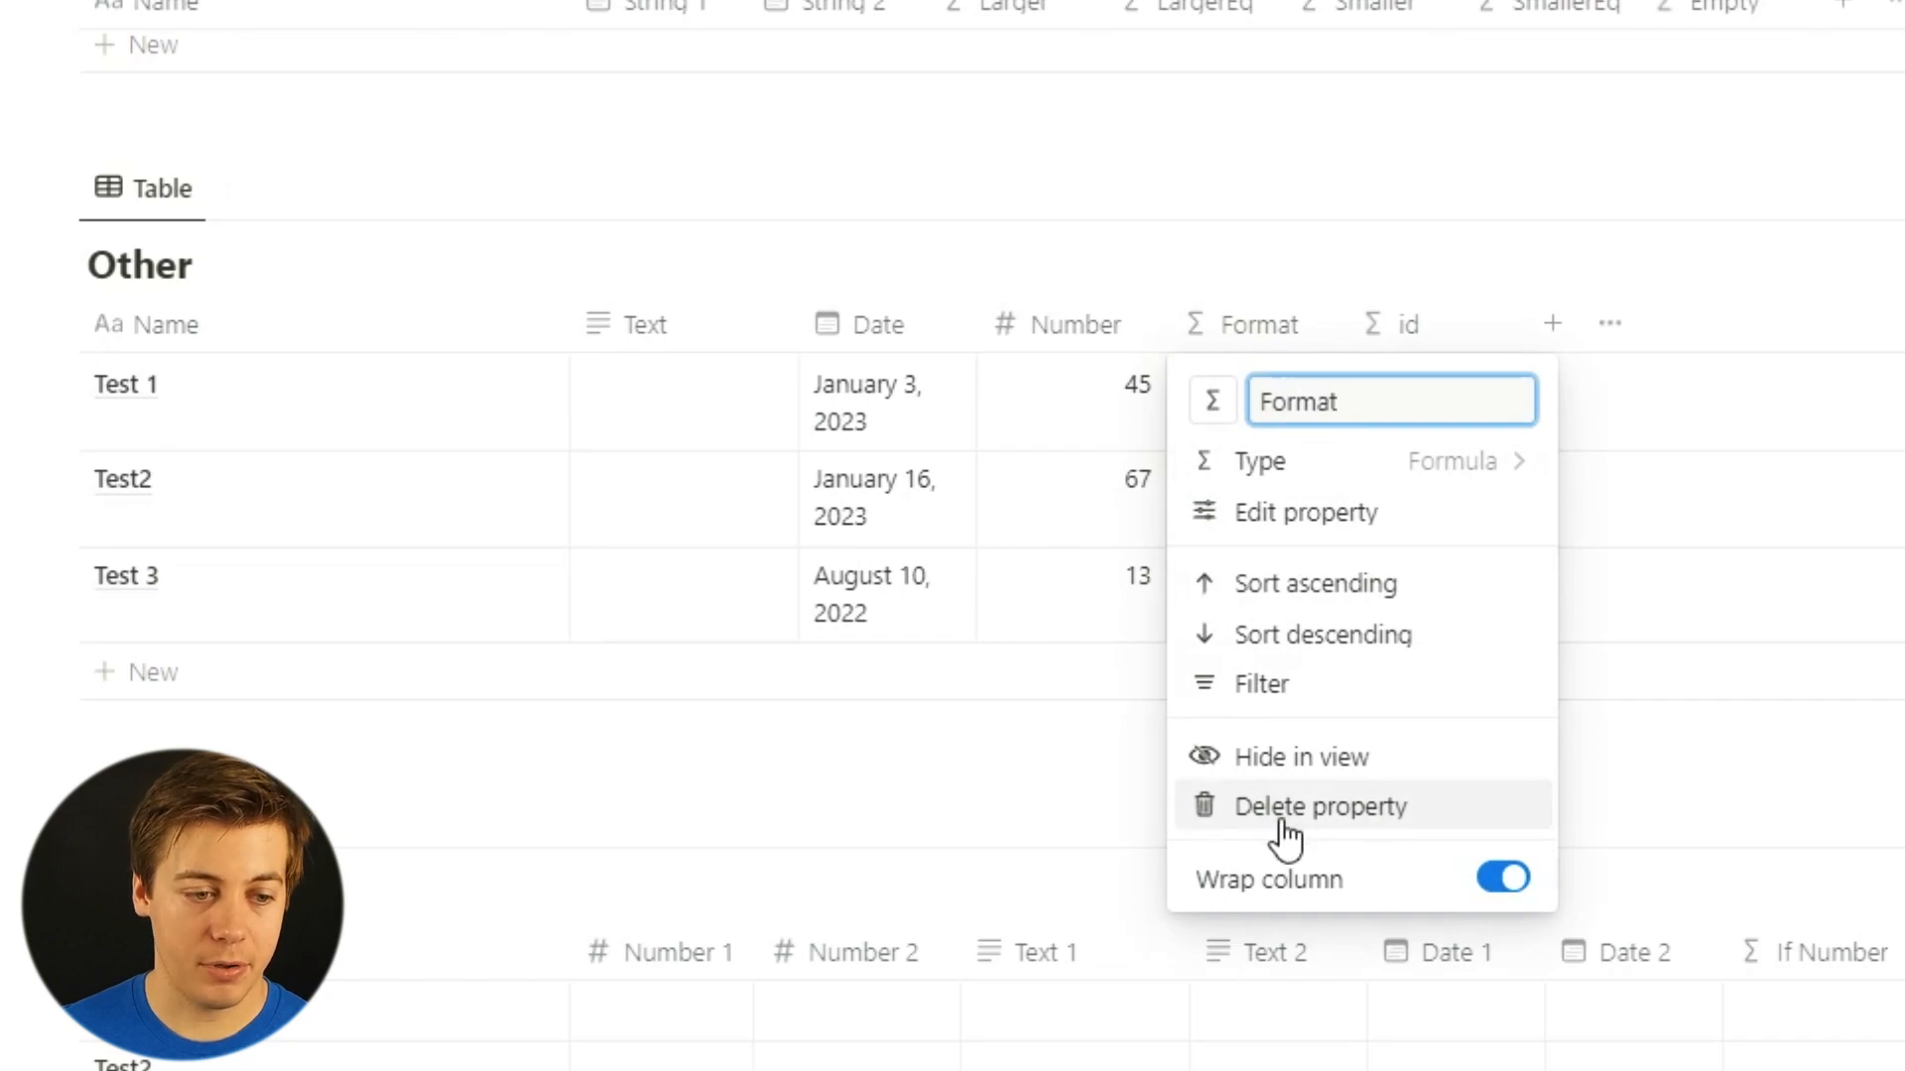
key("Escape")
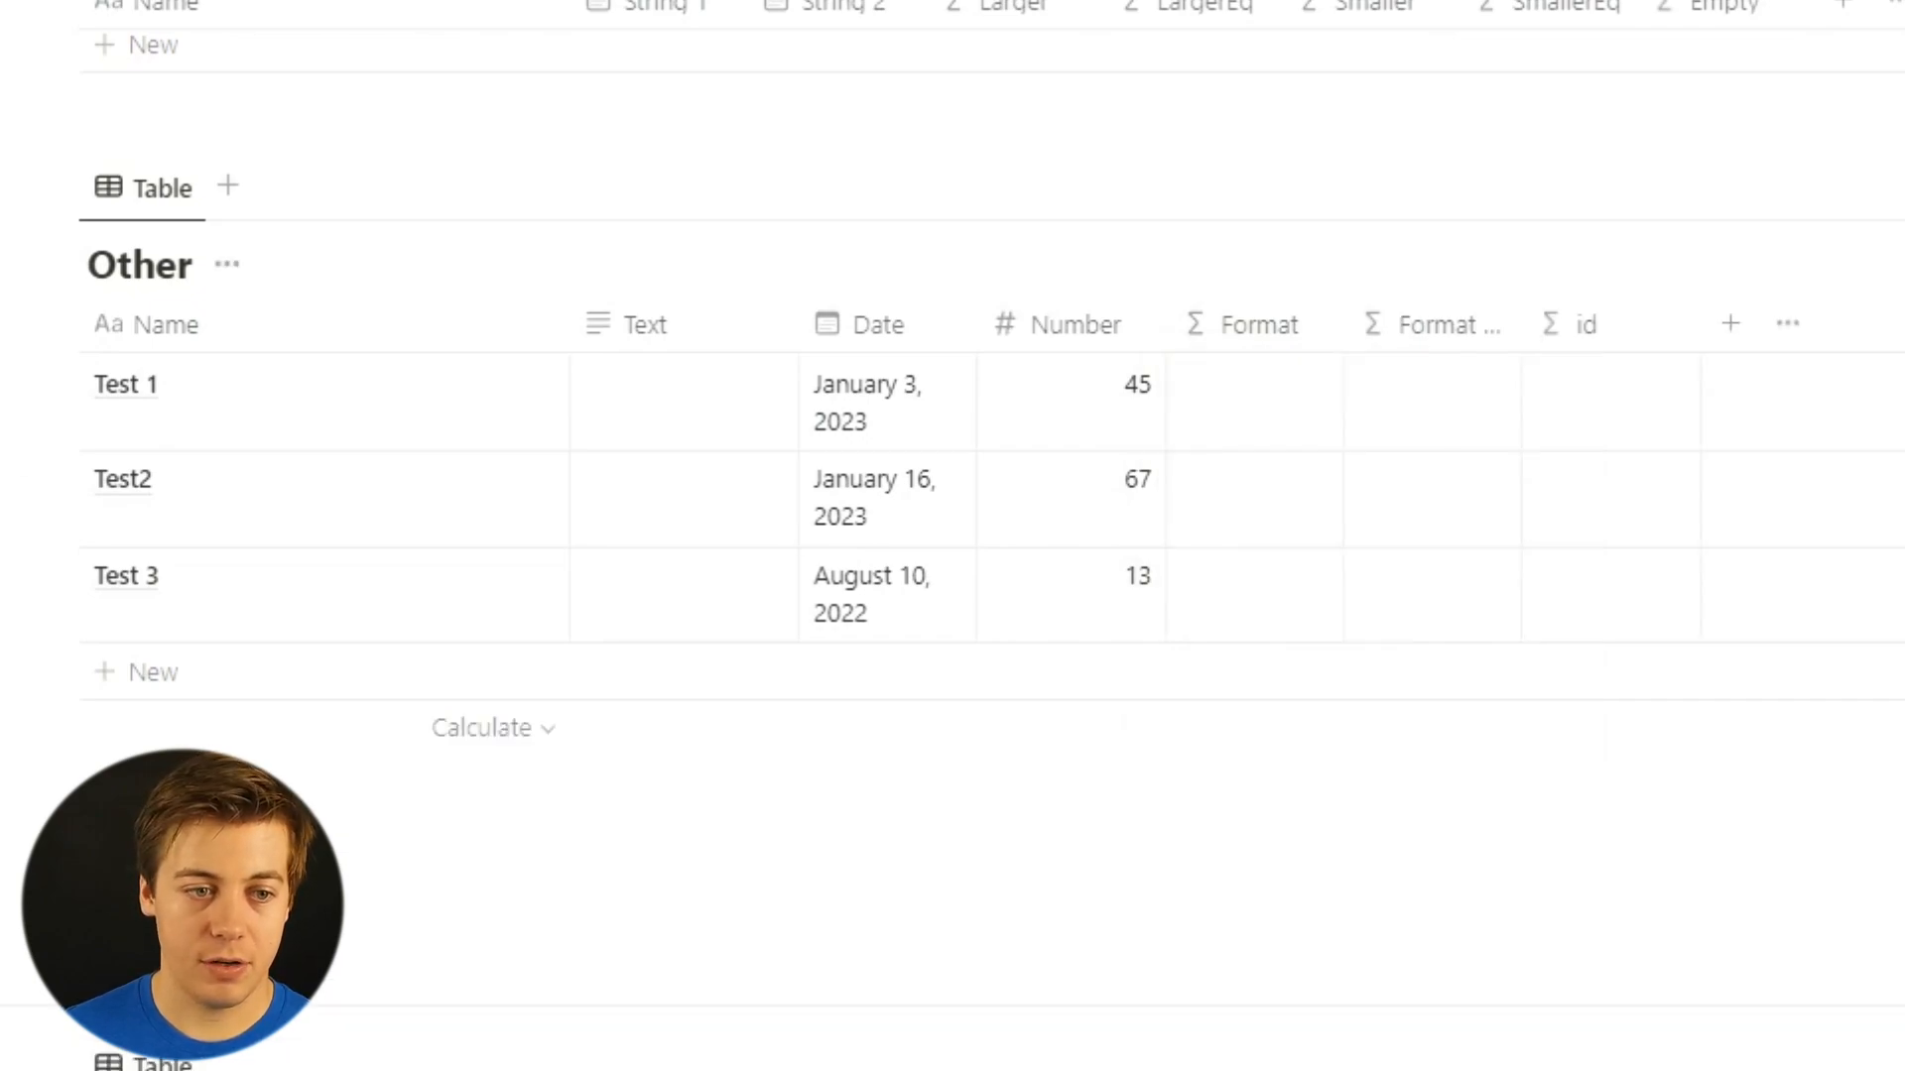
left_click(1663, 568)
left_click_drag(1518, 324, 1556, 319)
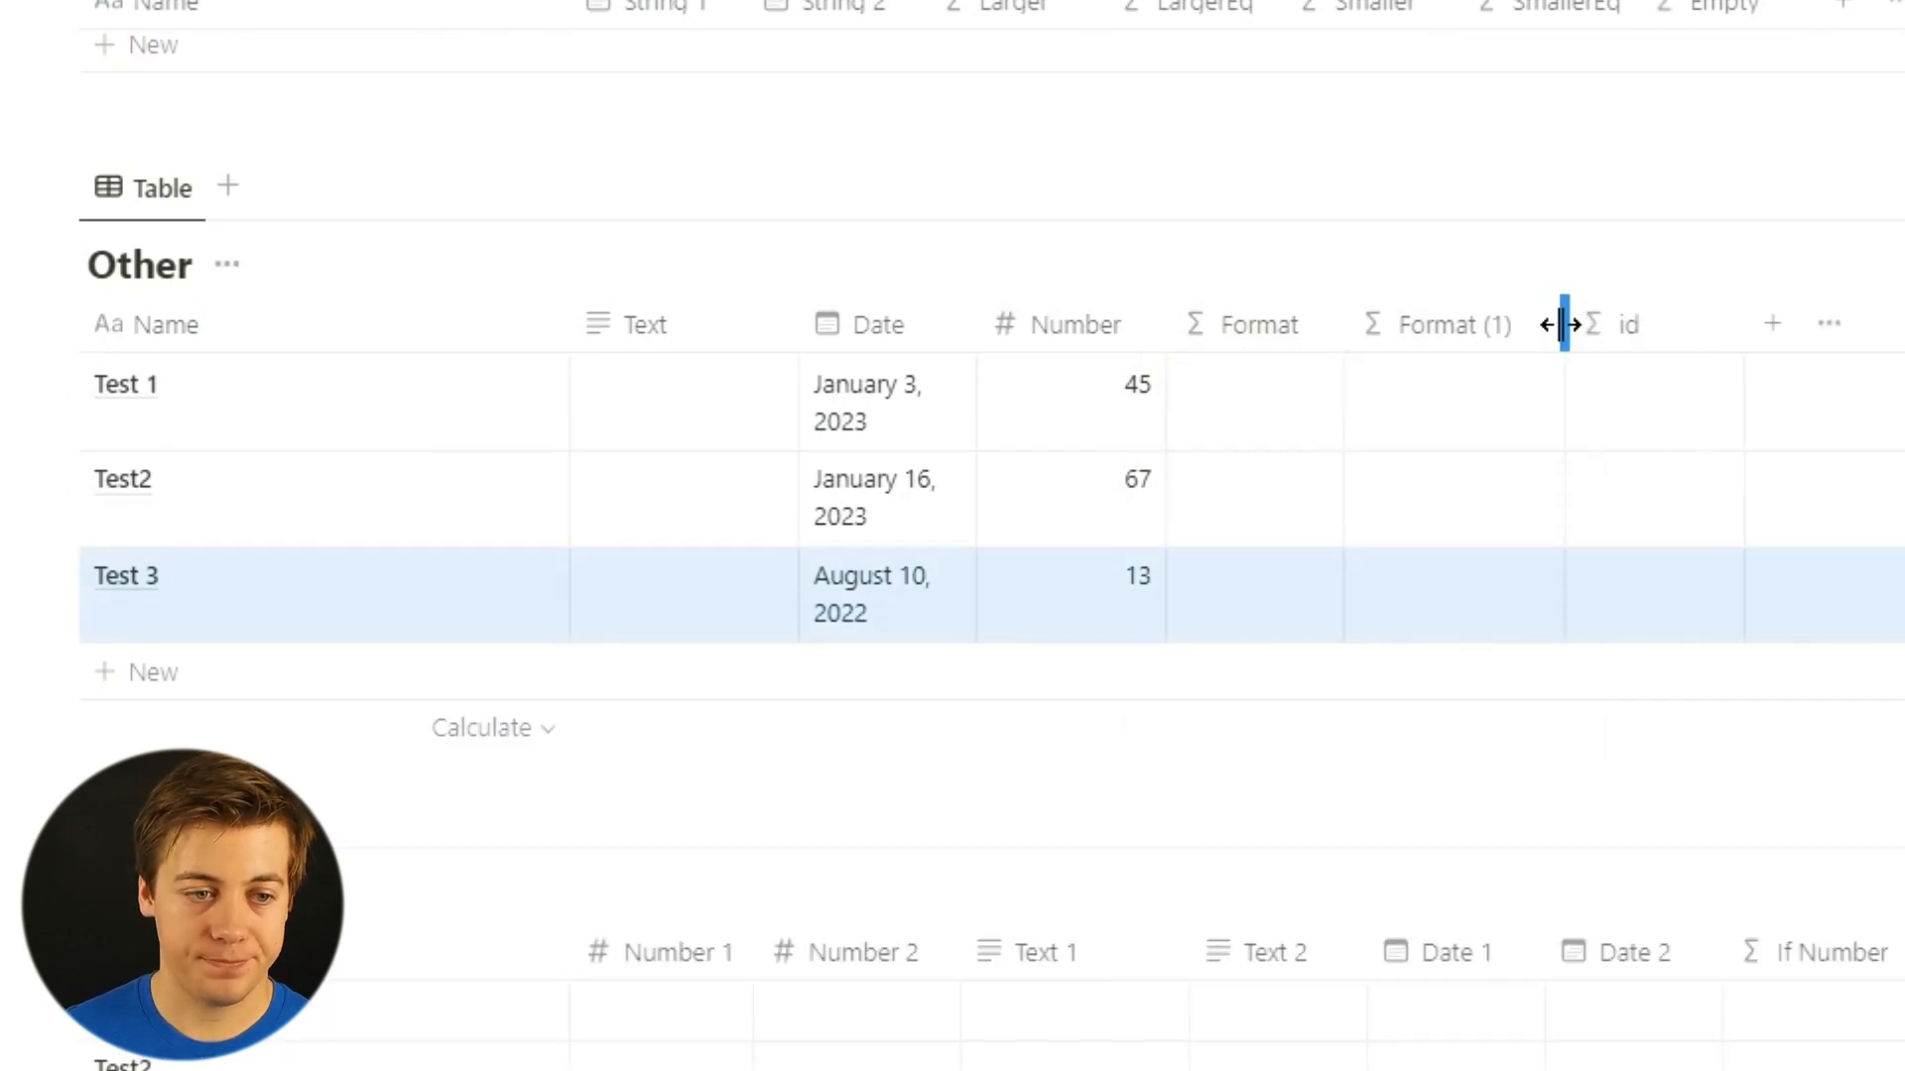
Enter format(prop("Date")) as the formula of the Other table's Format column.
left_click(1218, 422)
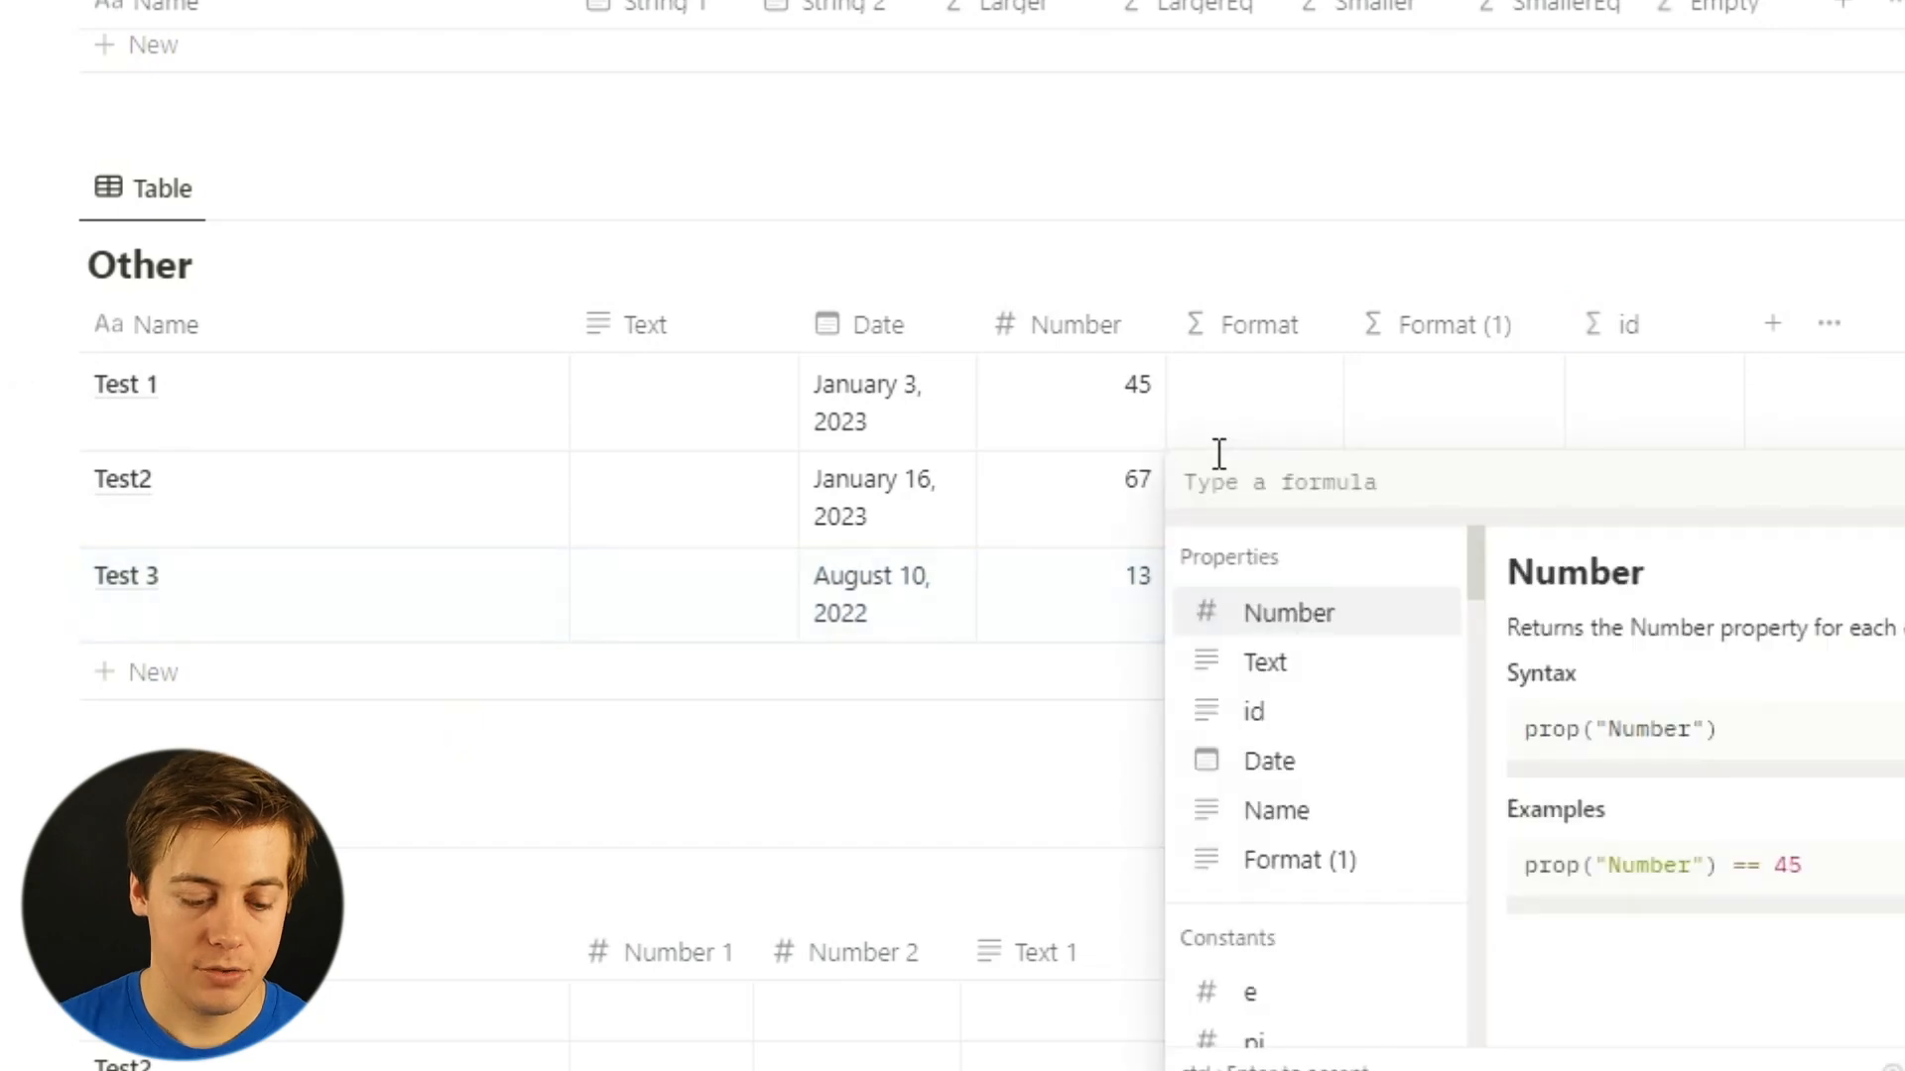
type("form")
left_click(1324, 751)
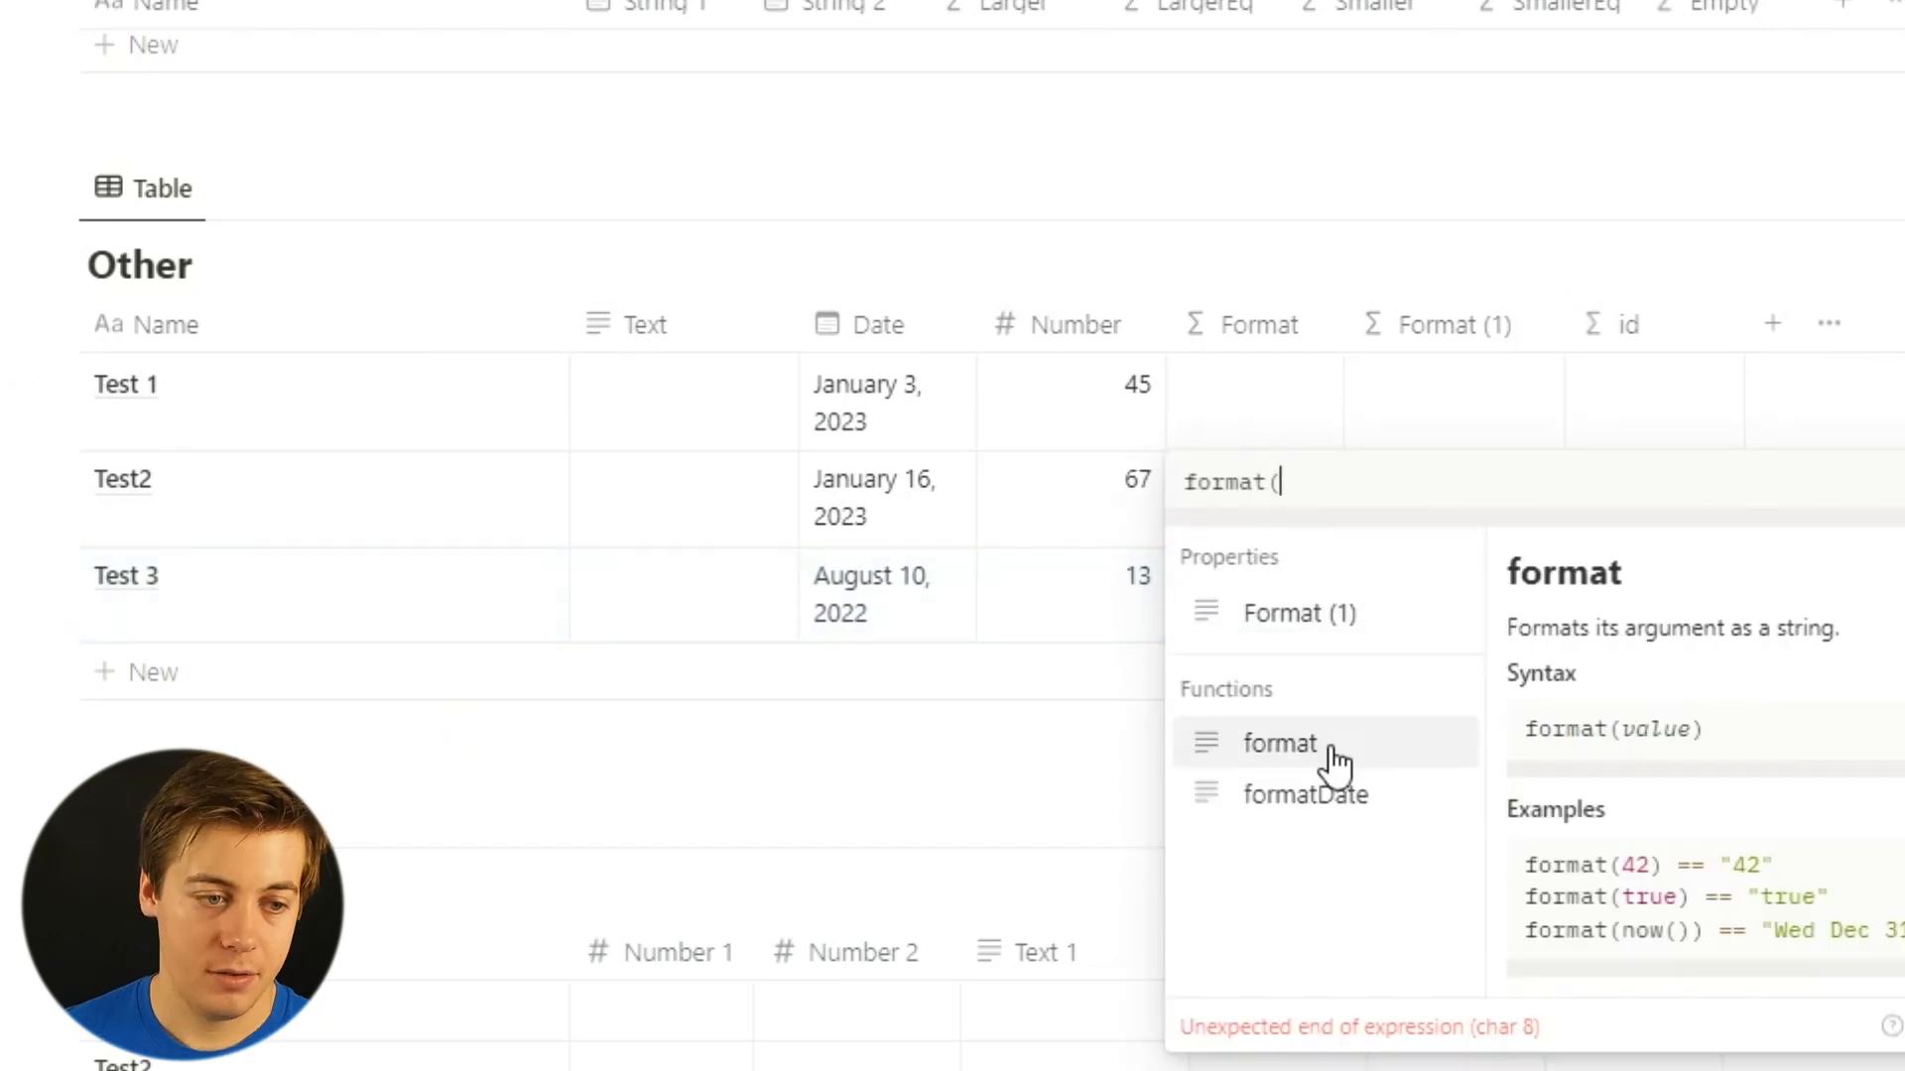
type("dat")
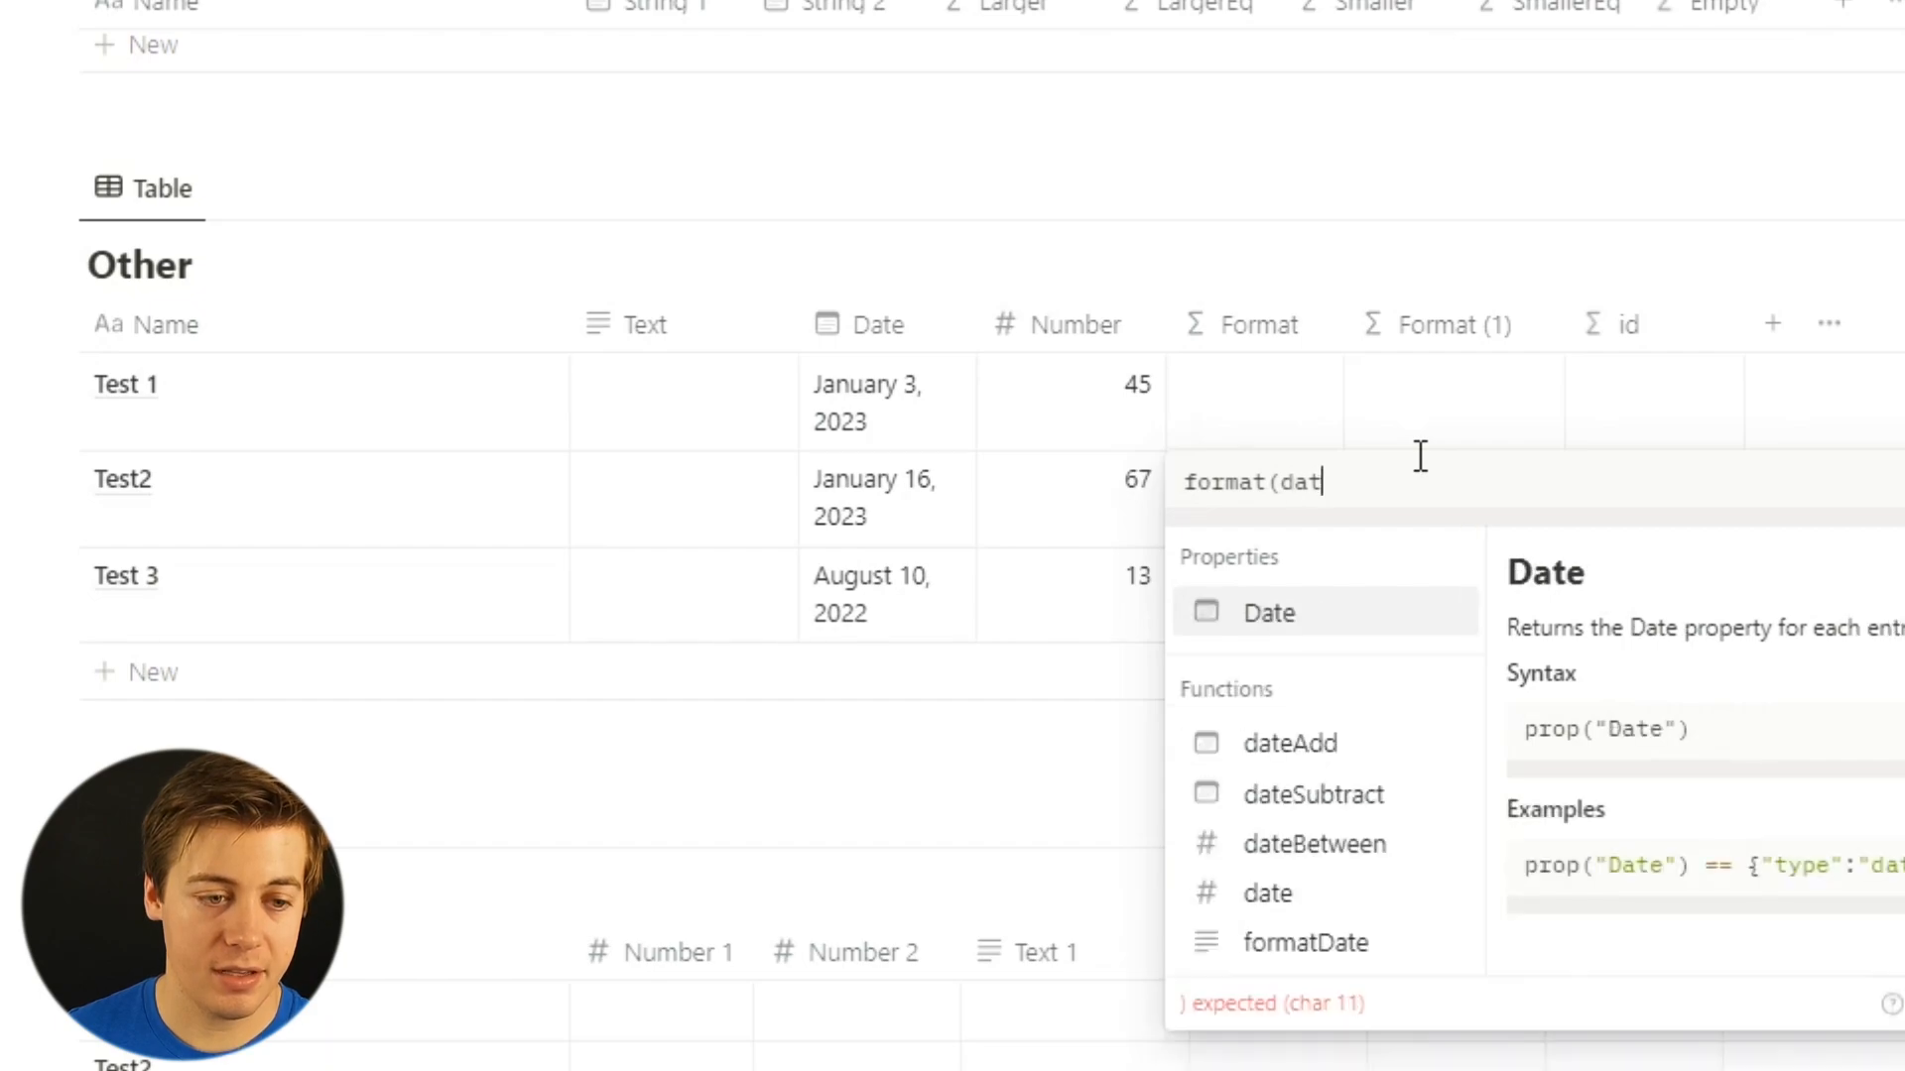
left_click(1369, 615)
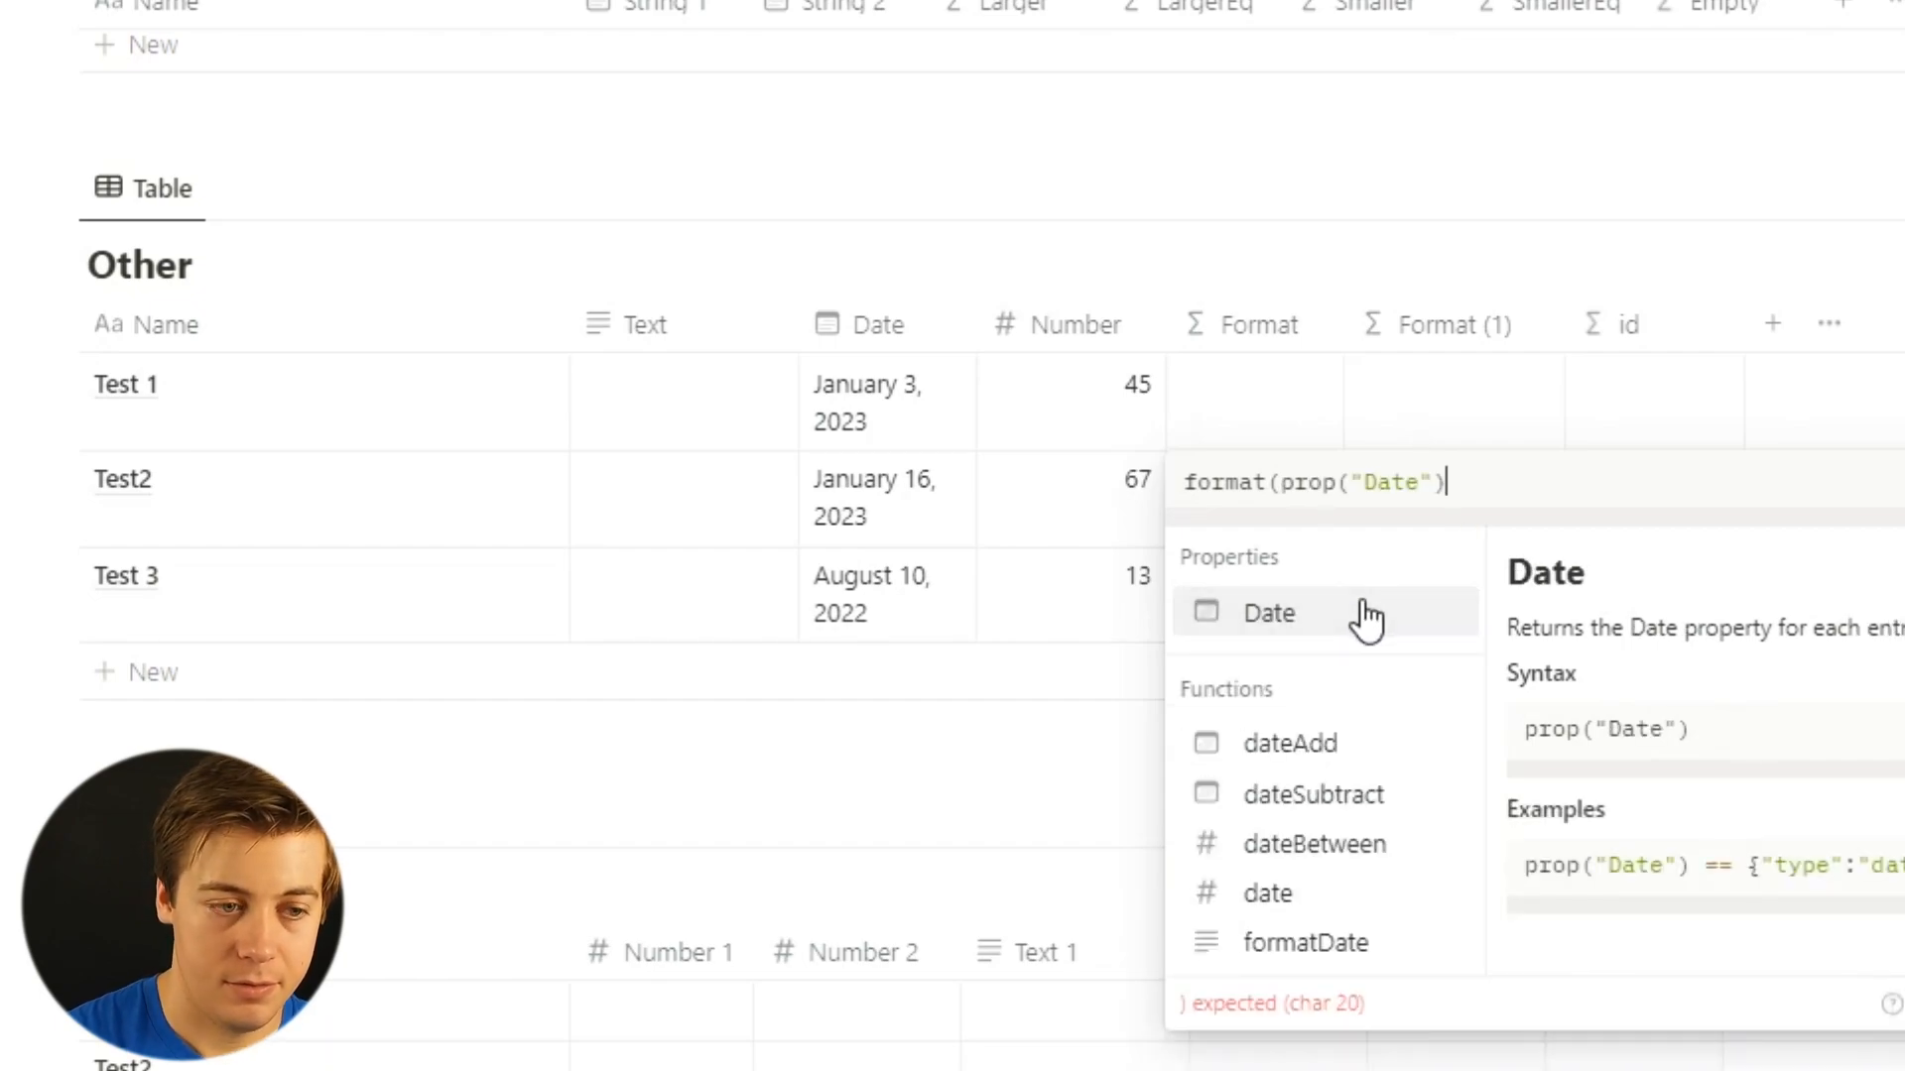
type(")")
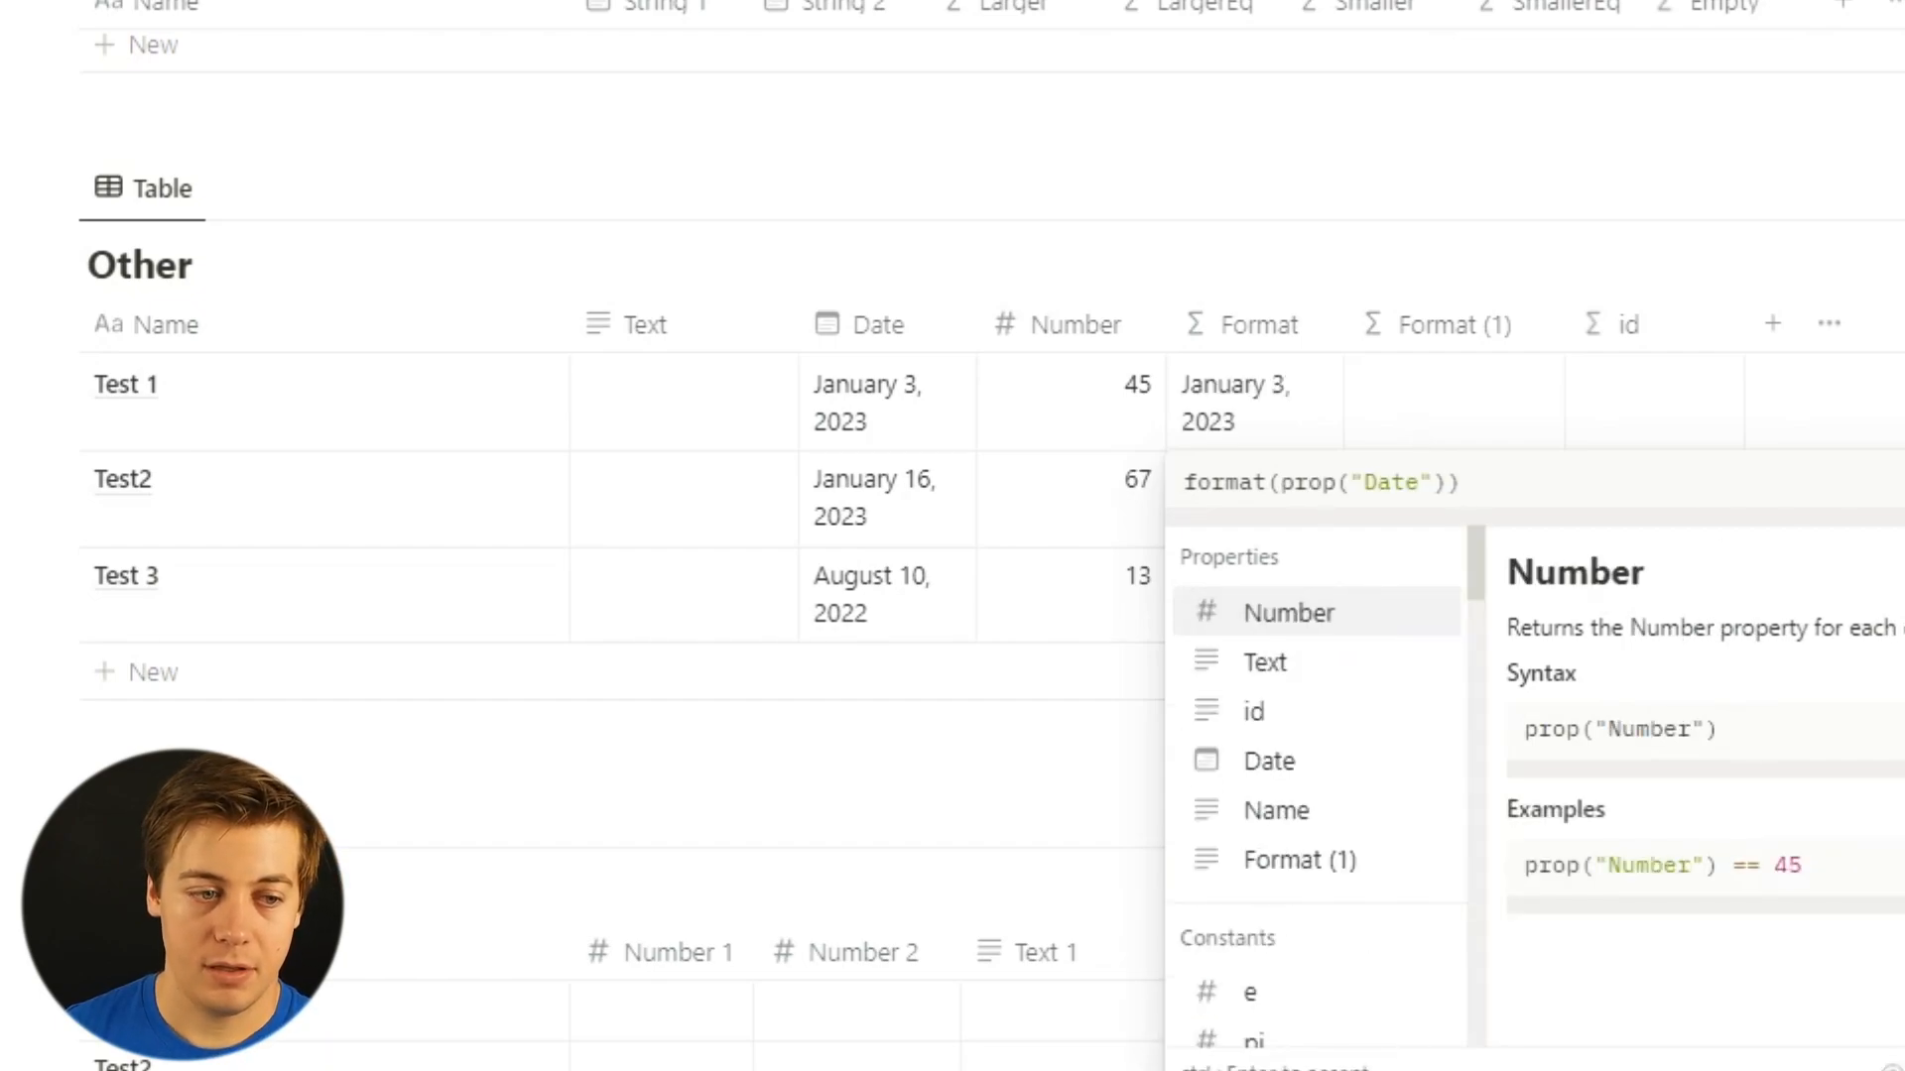
left_click(1266, 444)
left_click(1265, 445)
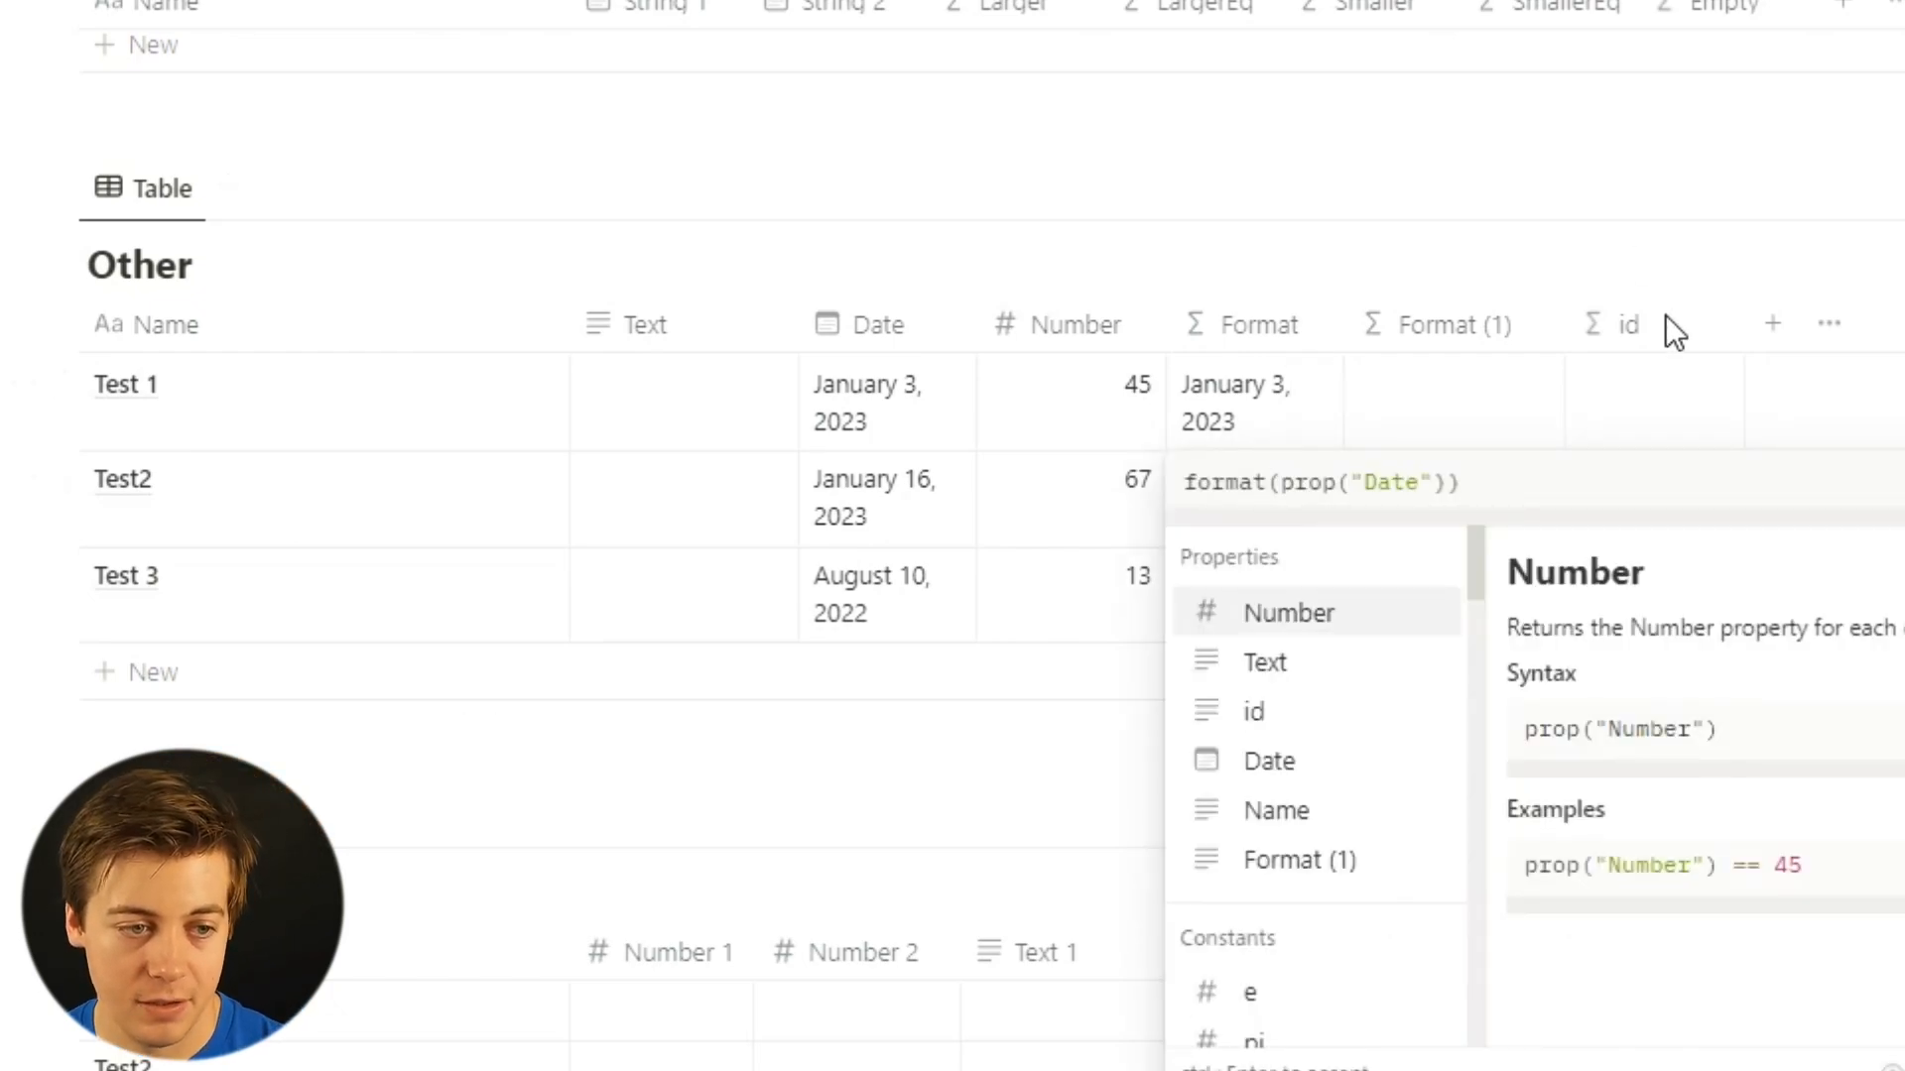
Enter a format formula on the Number property in the Format (1) column and accept it.
left_click(1478, 407)
left_click(1482, 407)
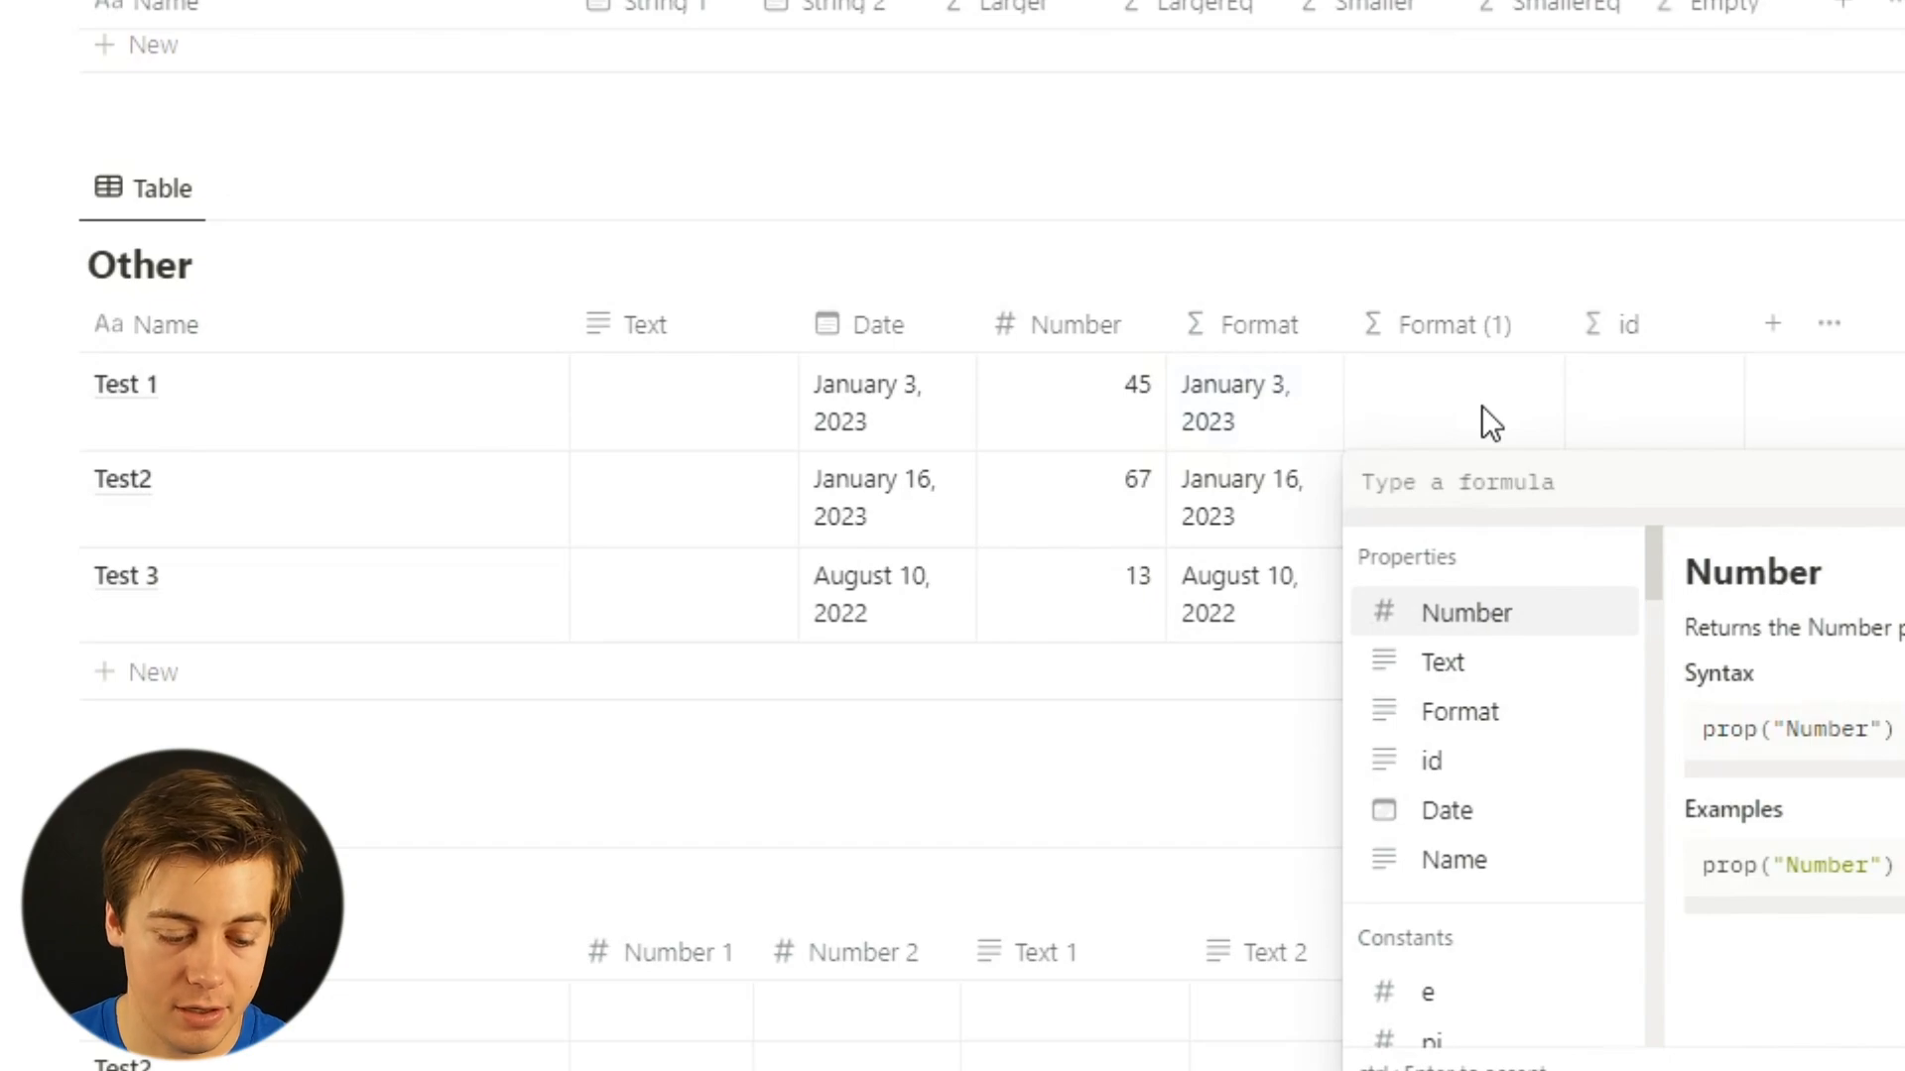
type("form")
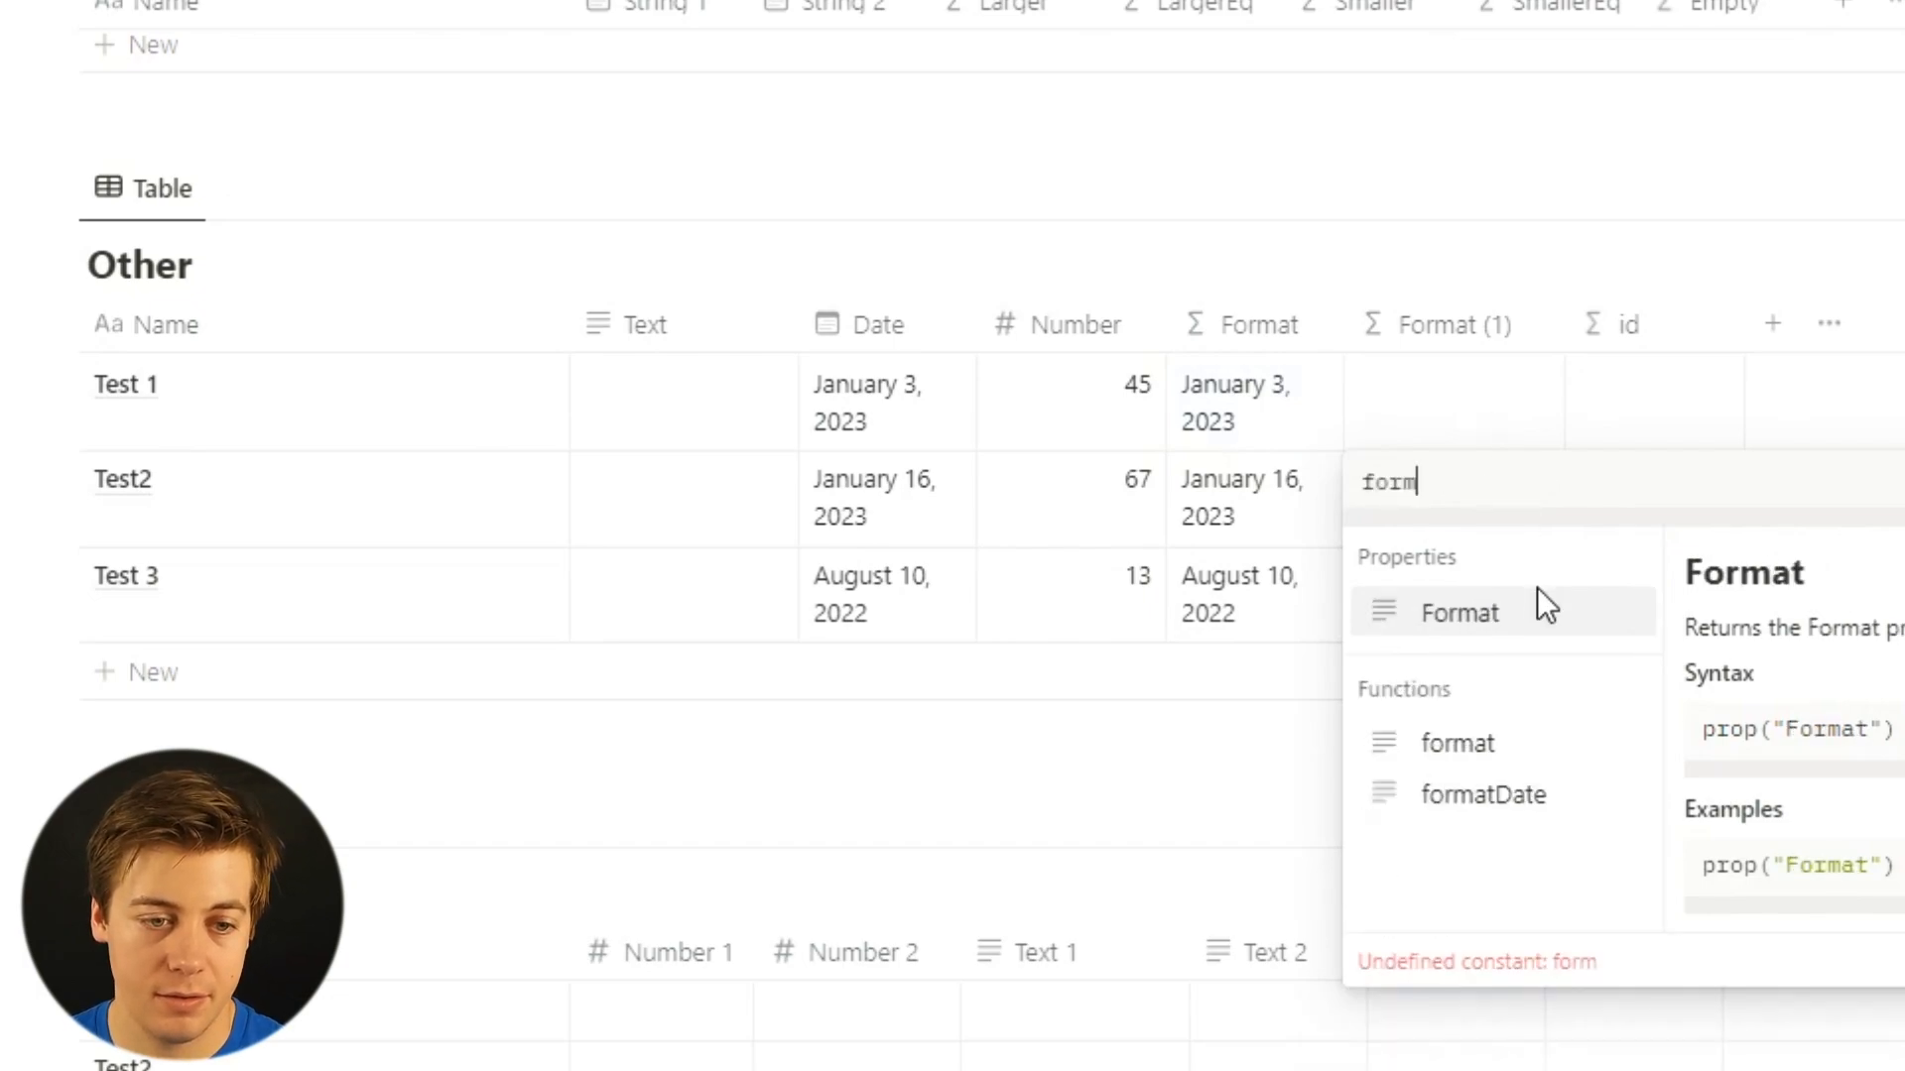
key("Return")
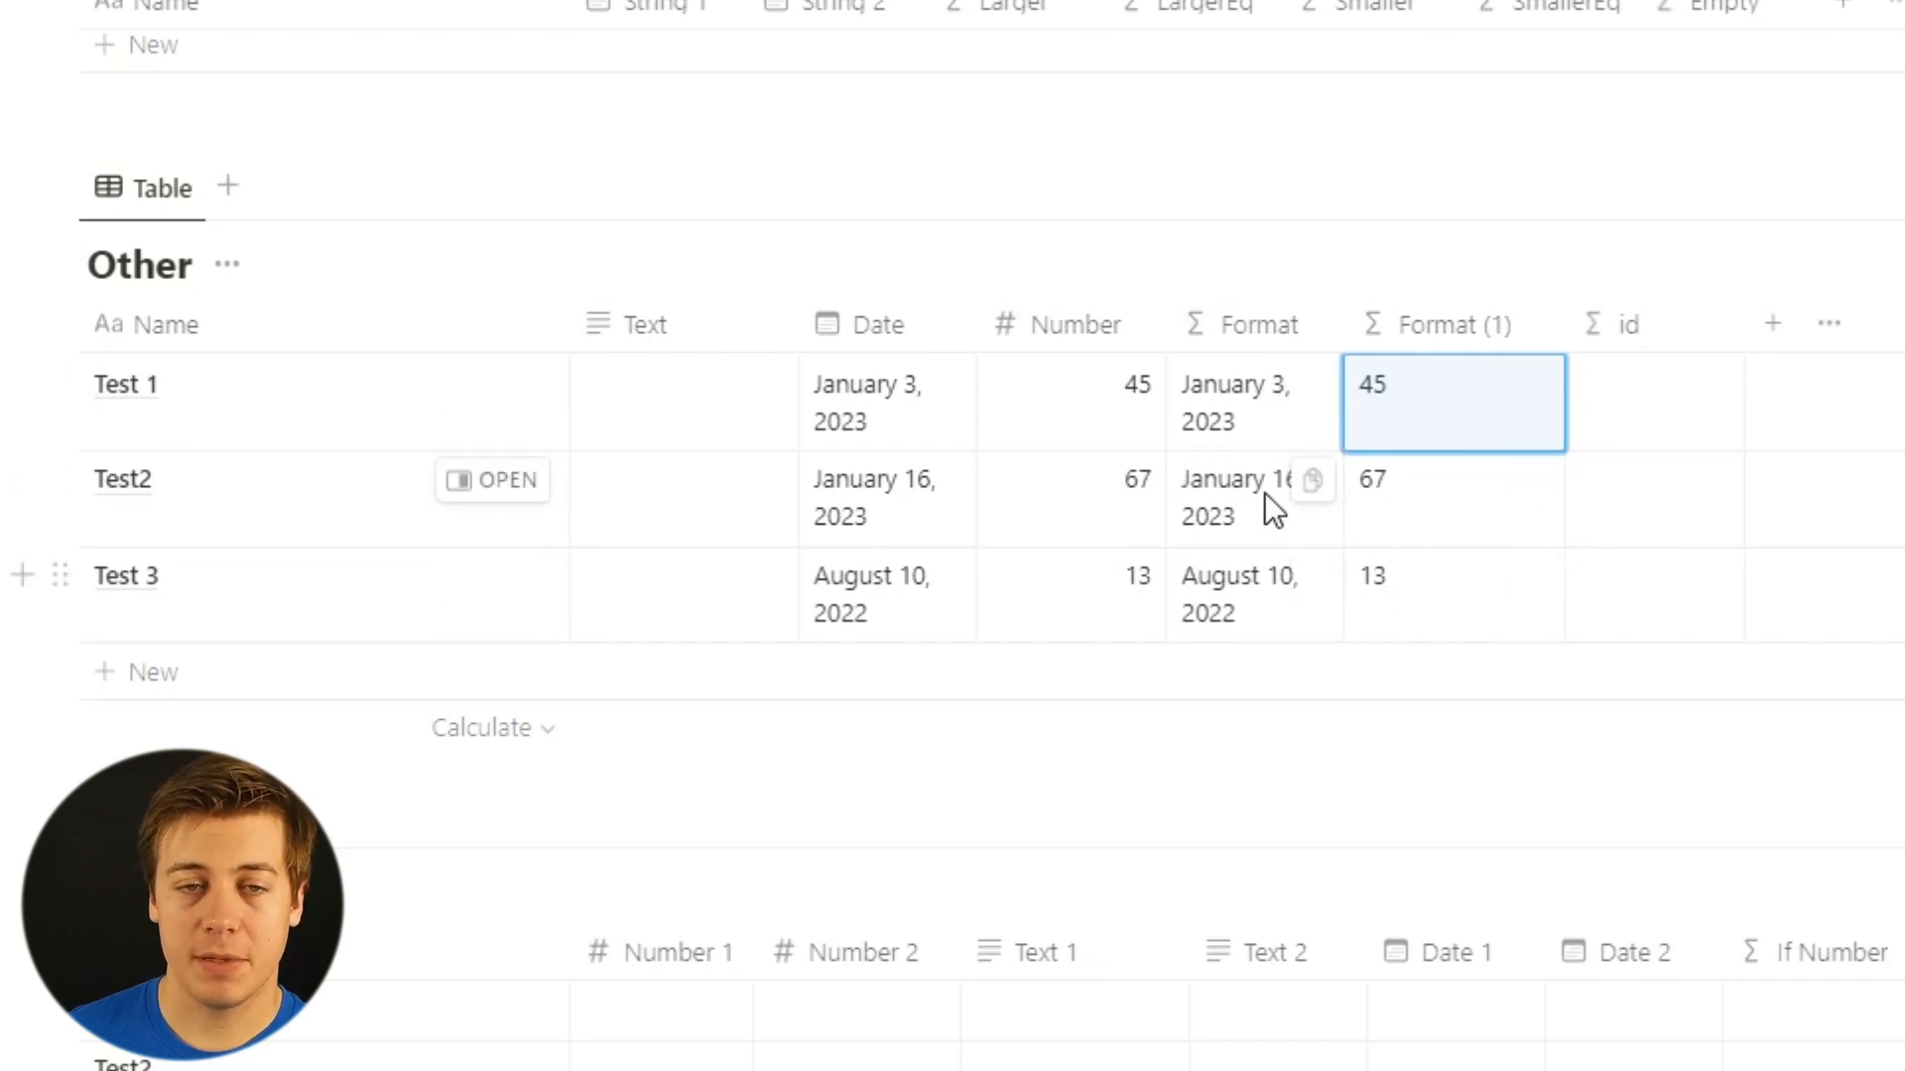
Enter id() as the formula of the Other table's id column and accept it.
key("Right")
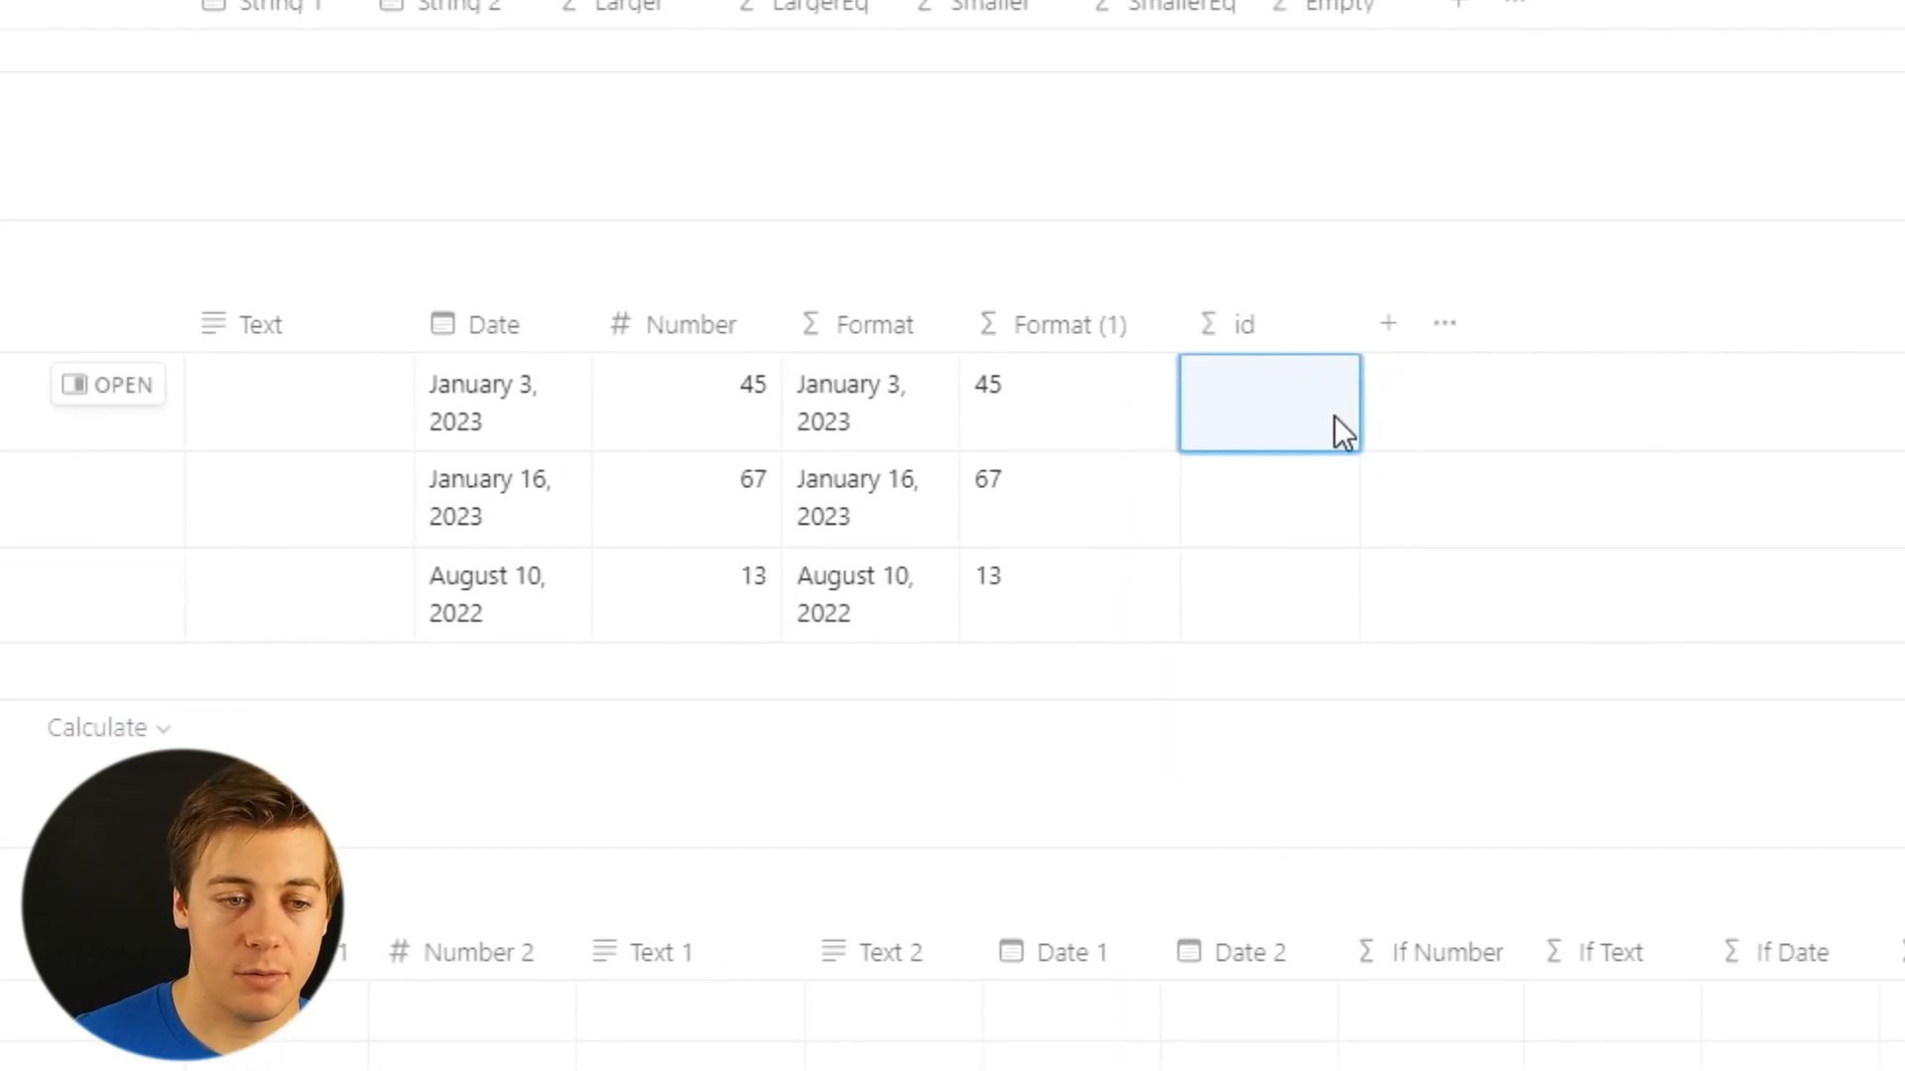
left_click(1320, 417)
type("id()")
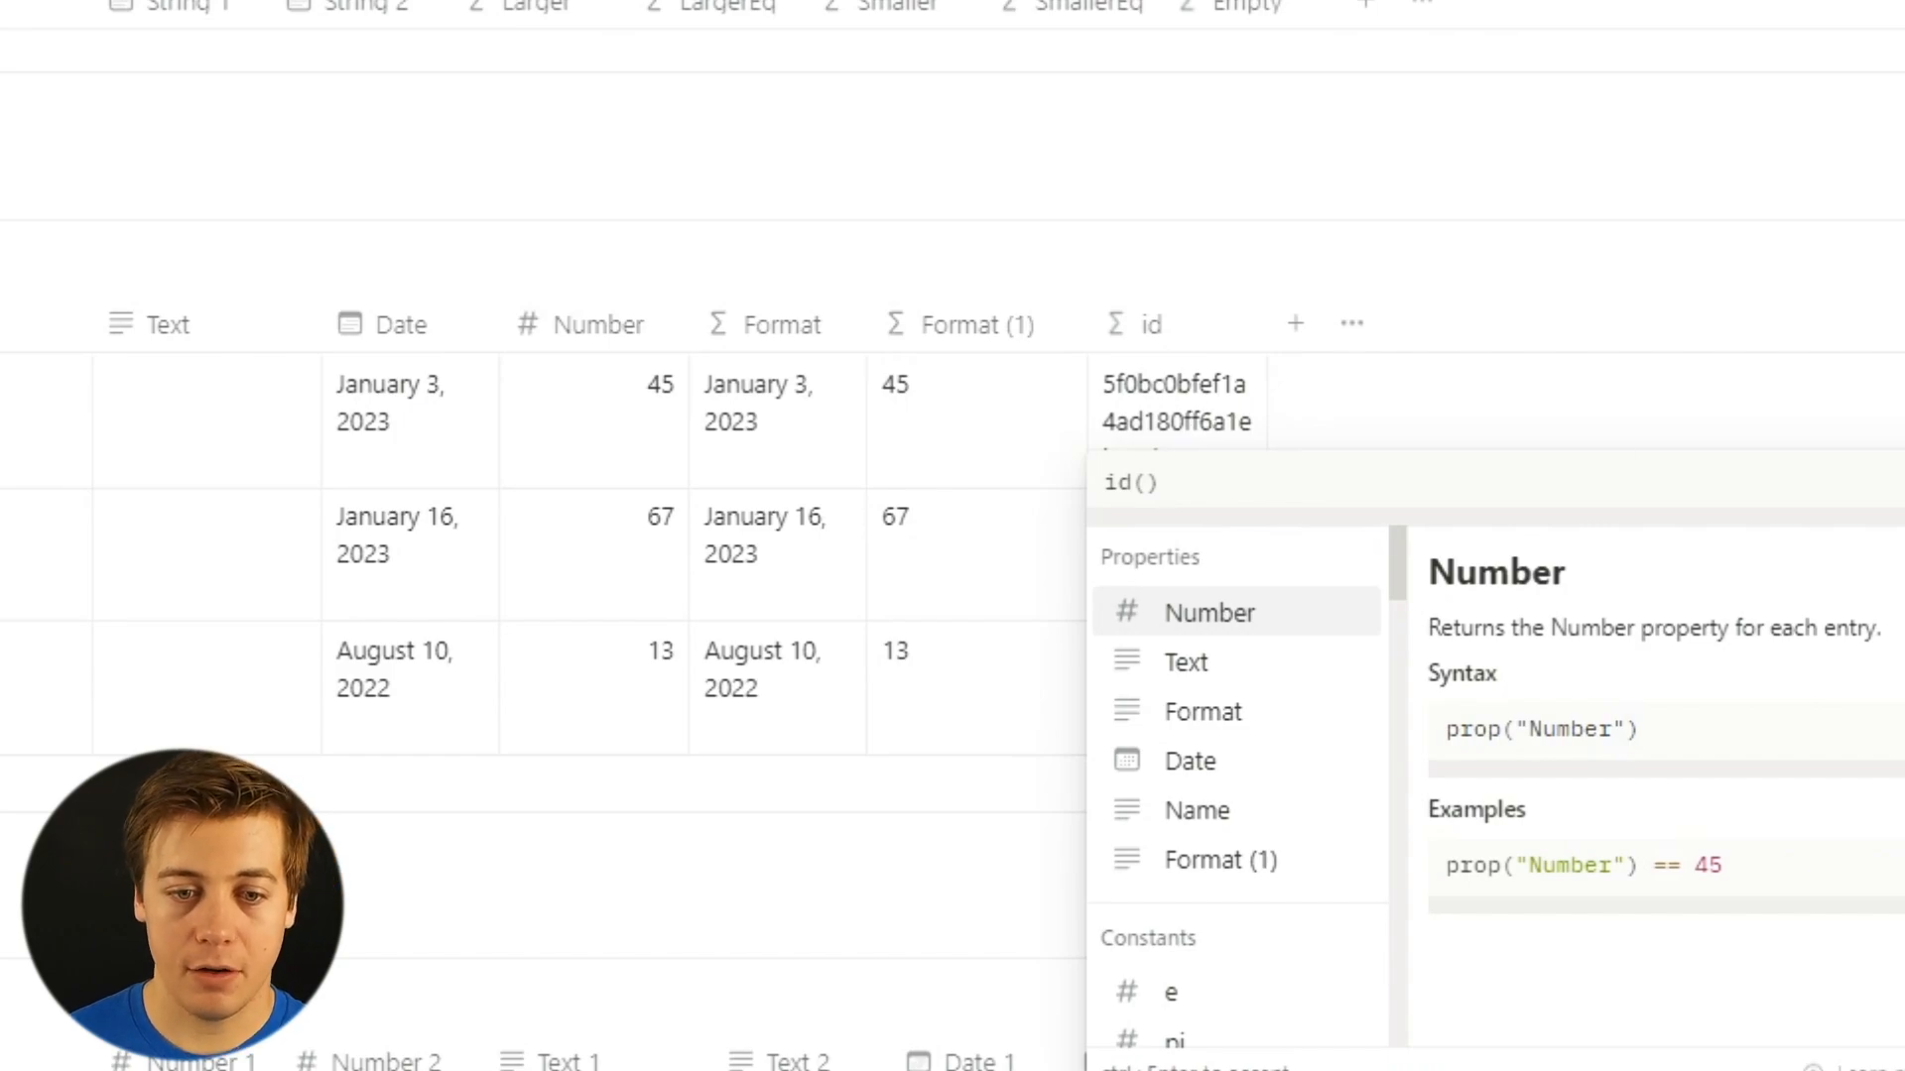
key("ctrl+Return")
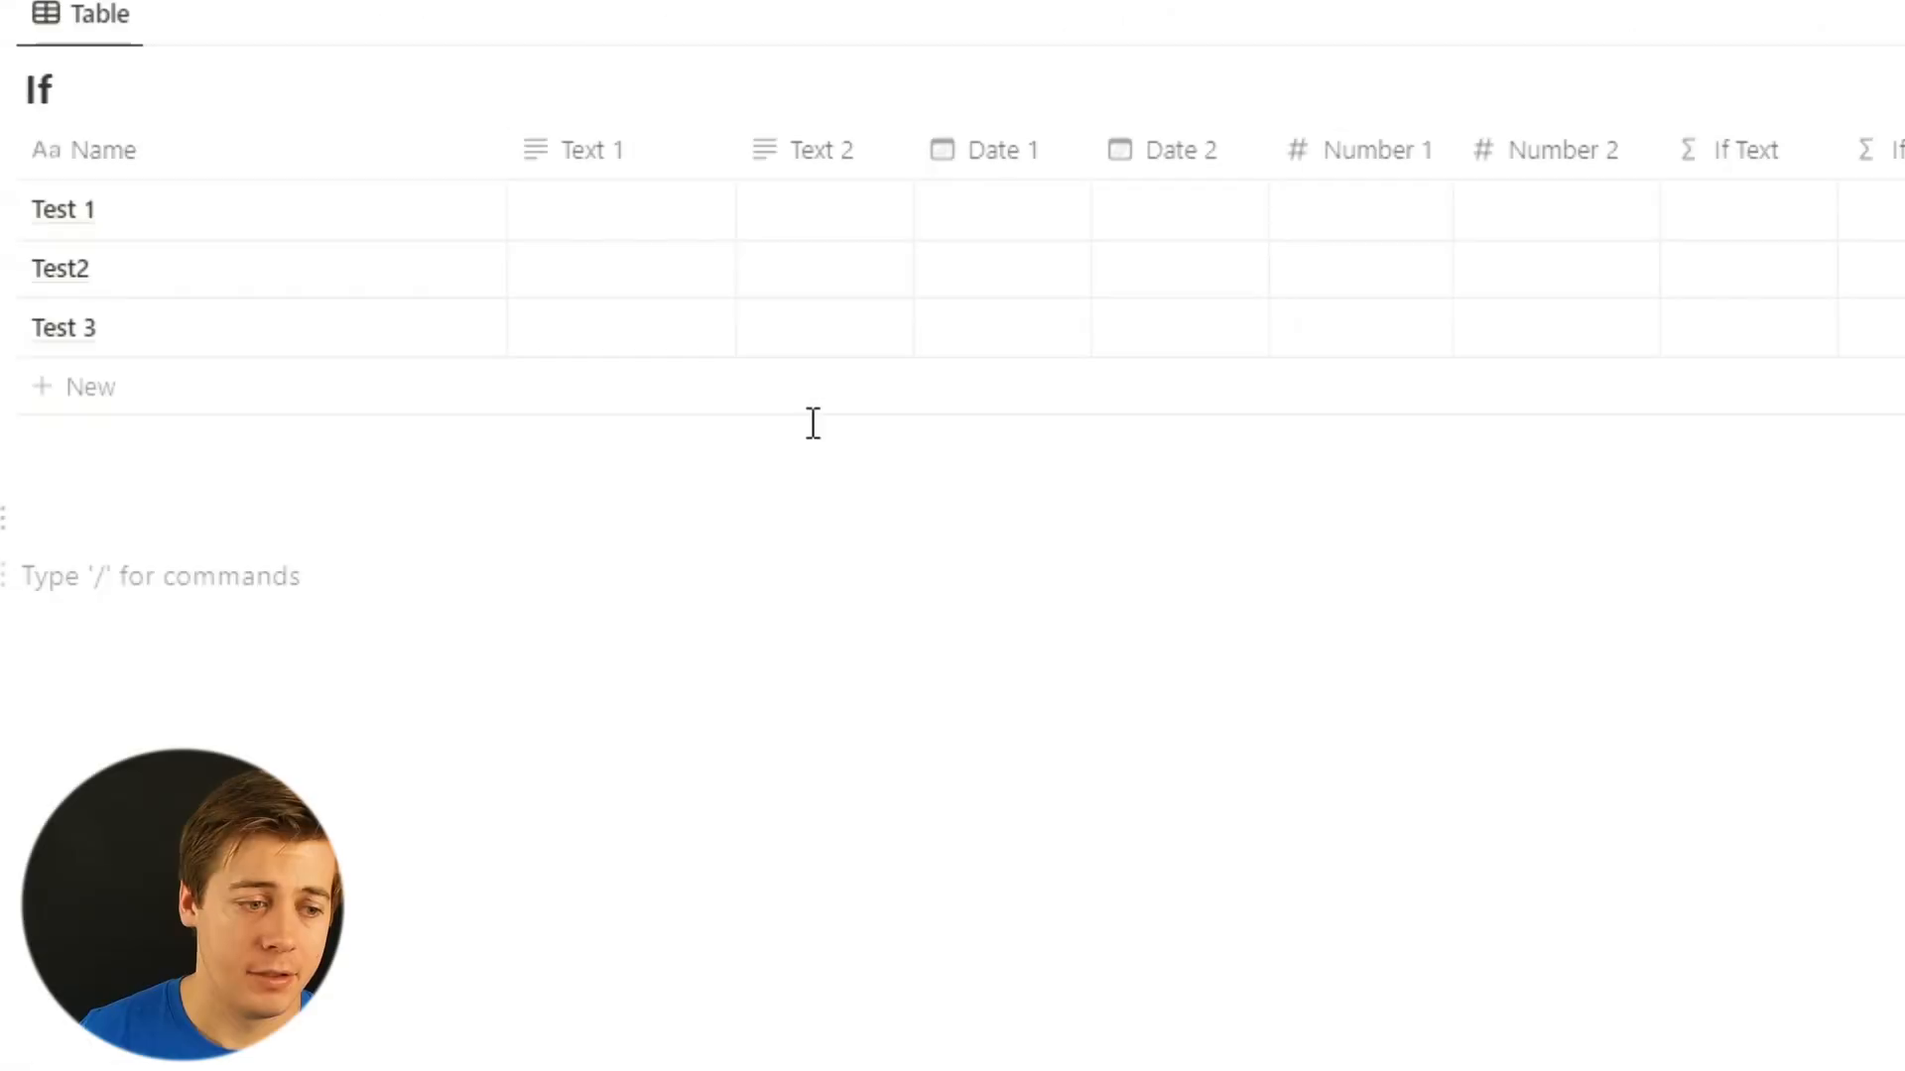
In the If table, enter Rays as both Text 1 and Text 2 for Test 1.
left_click(635, 194)
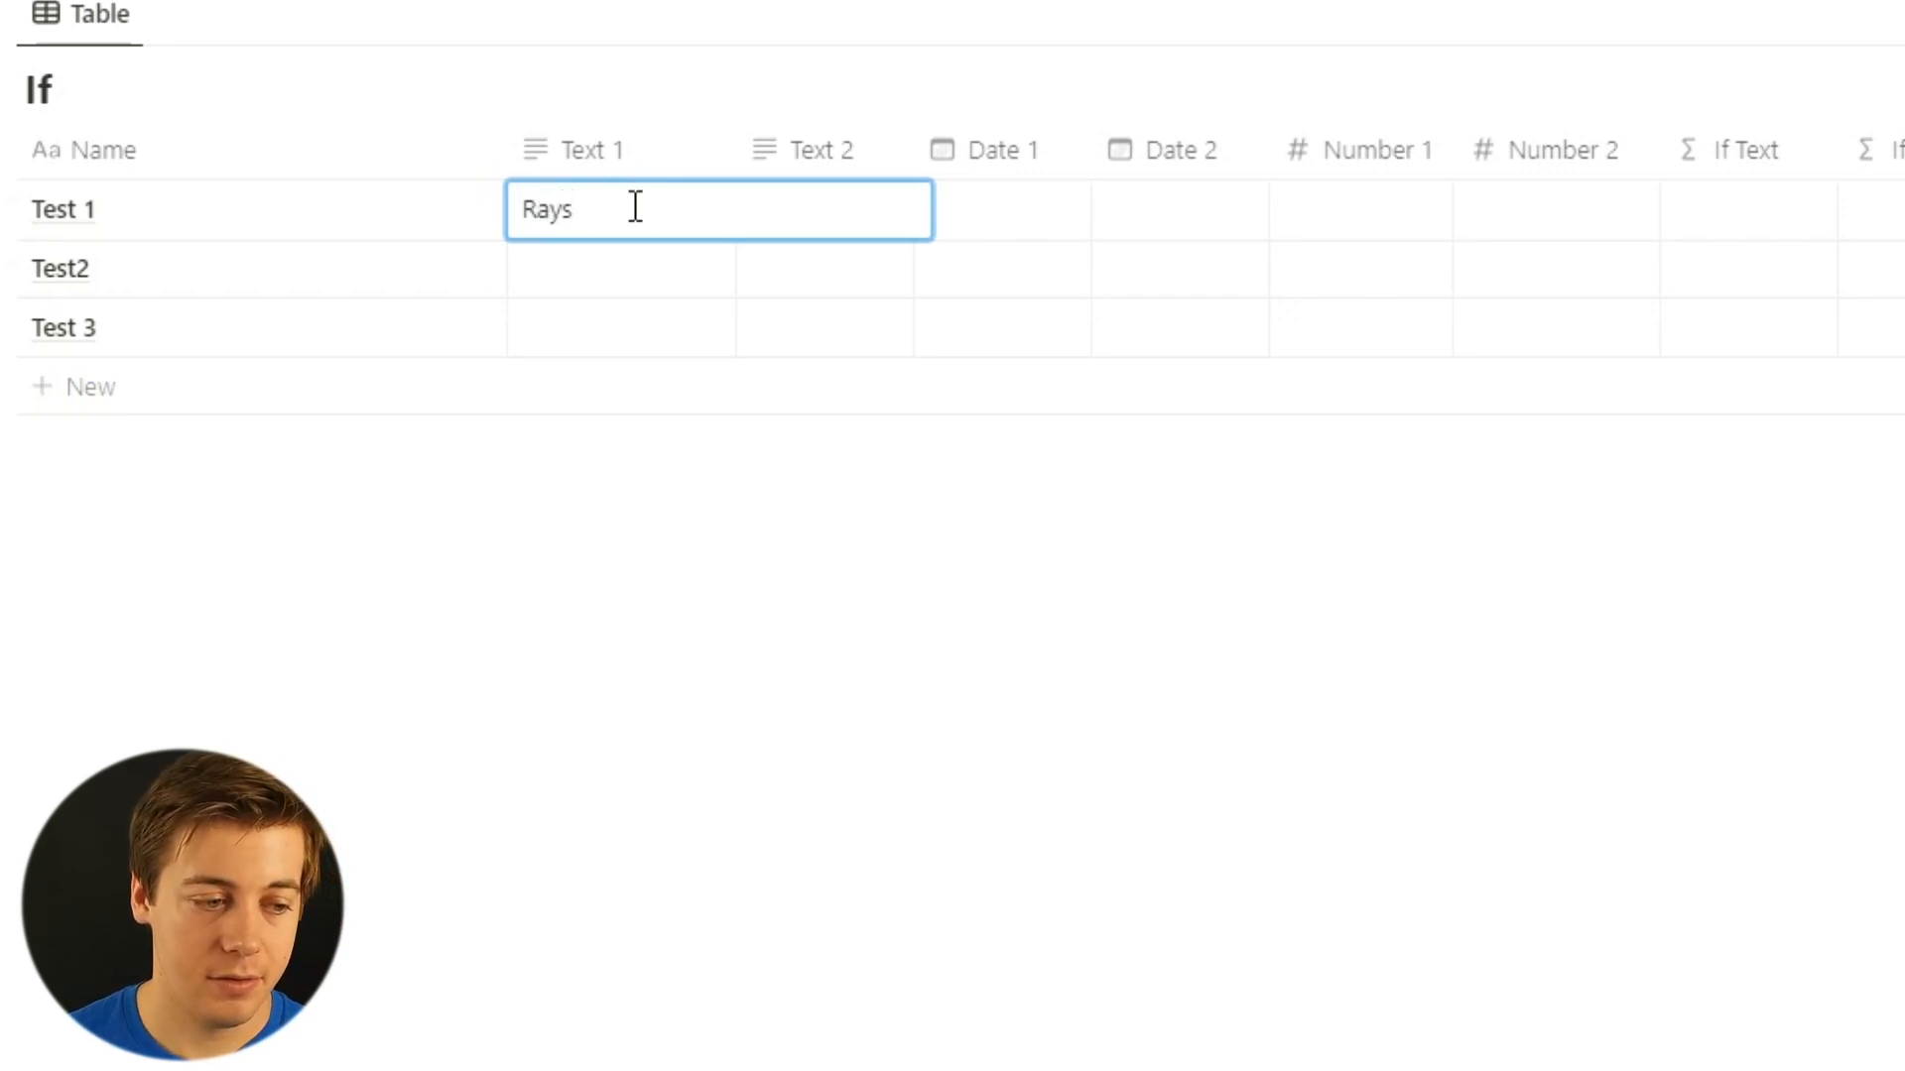
left_click(847, 235)
type("Rays")
Enter Rays as Text 1 and lowercase rays as Text 2 for Test2 in the If table.
left_click(631, 264)
left_click(631, 263)
type("Rays")
left_click(819, 296)
left_click(818, 296)
type("rays")
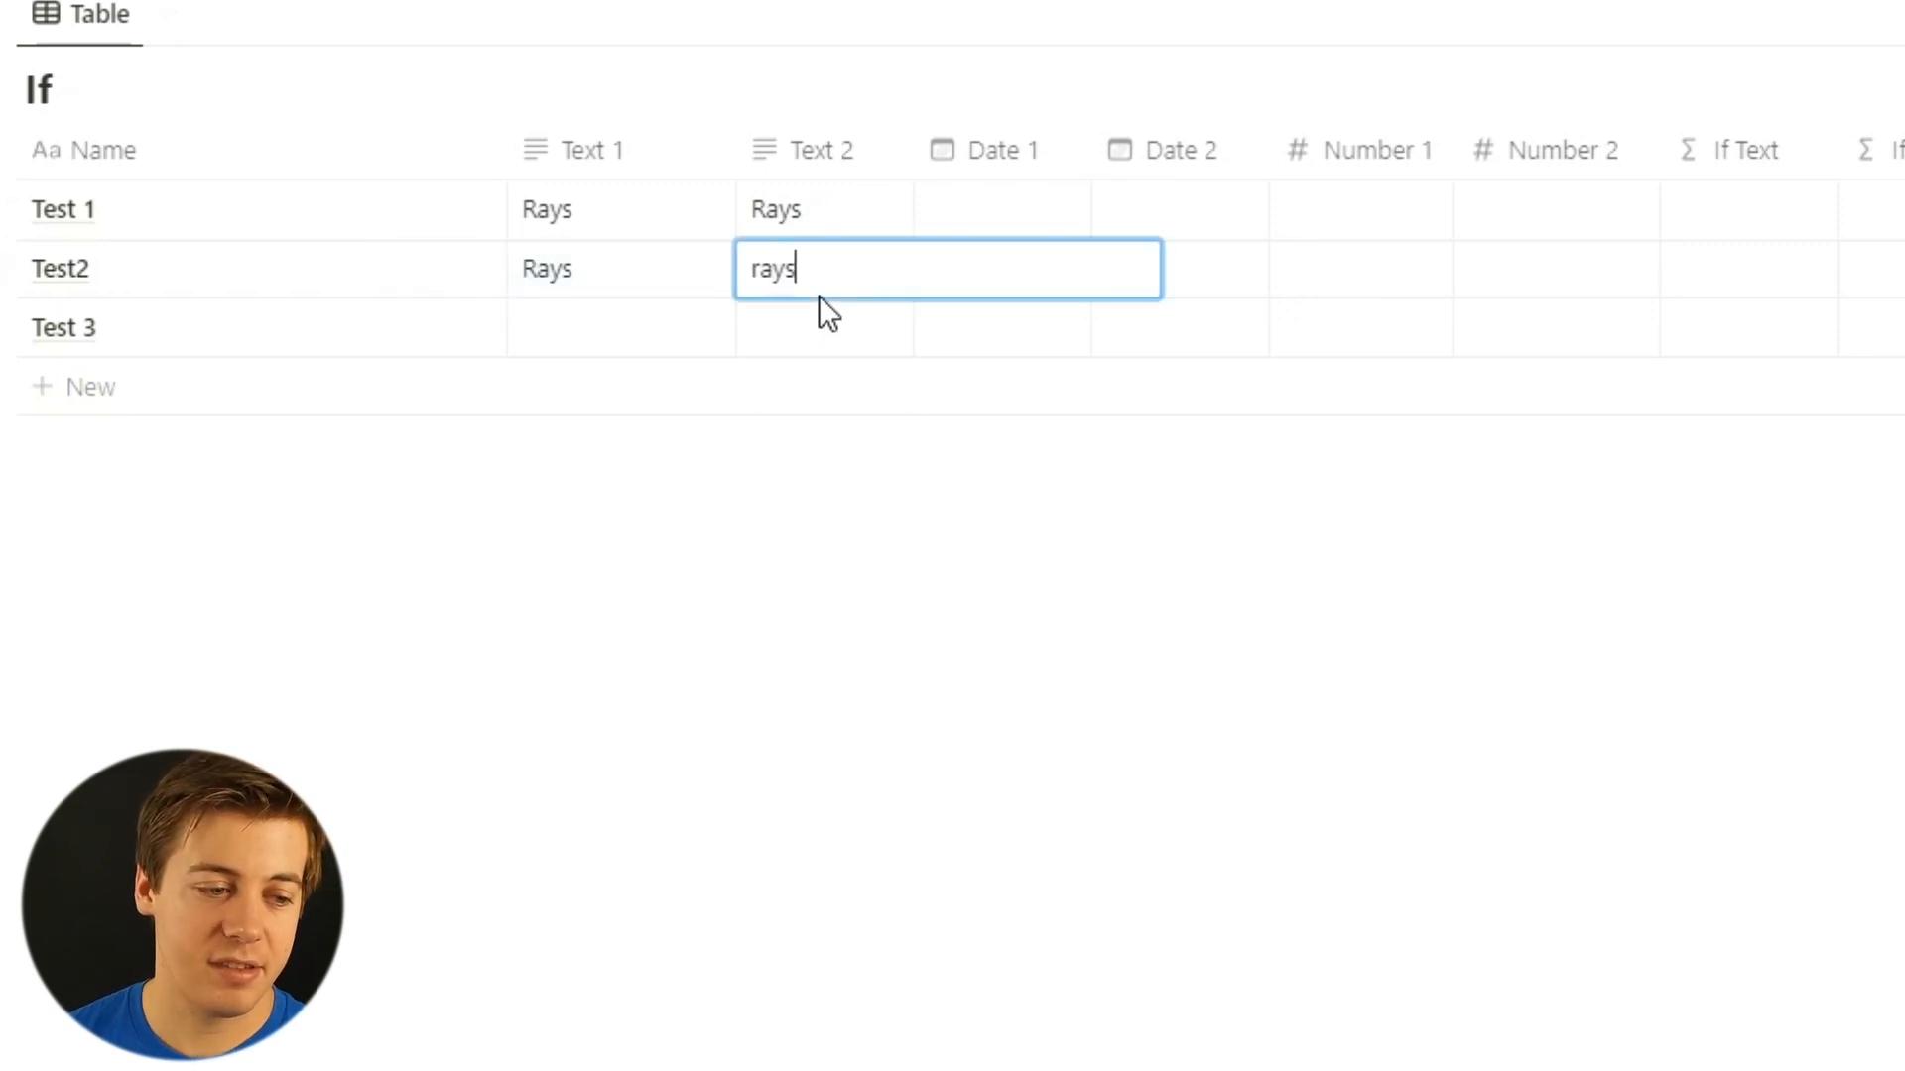
Enter Rays as Text 1 and Blue Jays as Text 2 for Test 3 in the If table.
left_click(623, 324)
type("Rays")
left_click(795, 349)
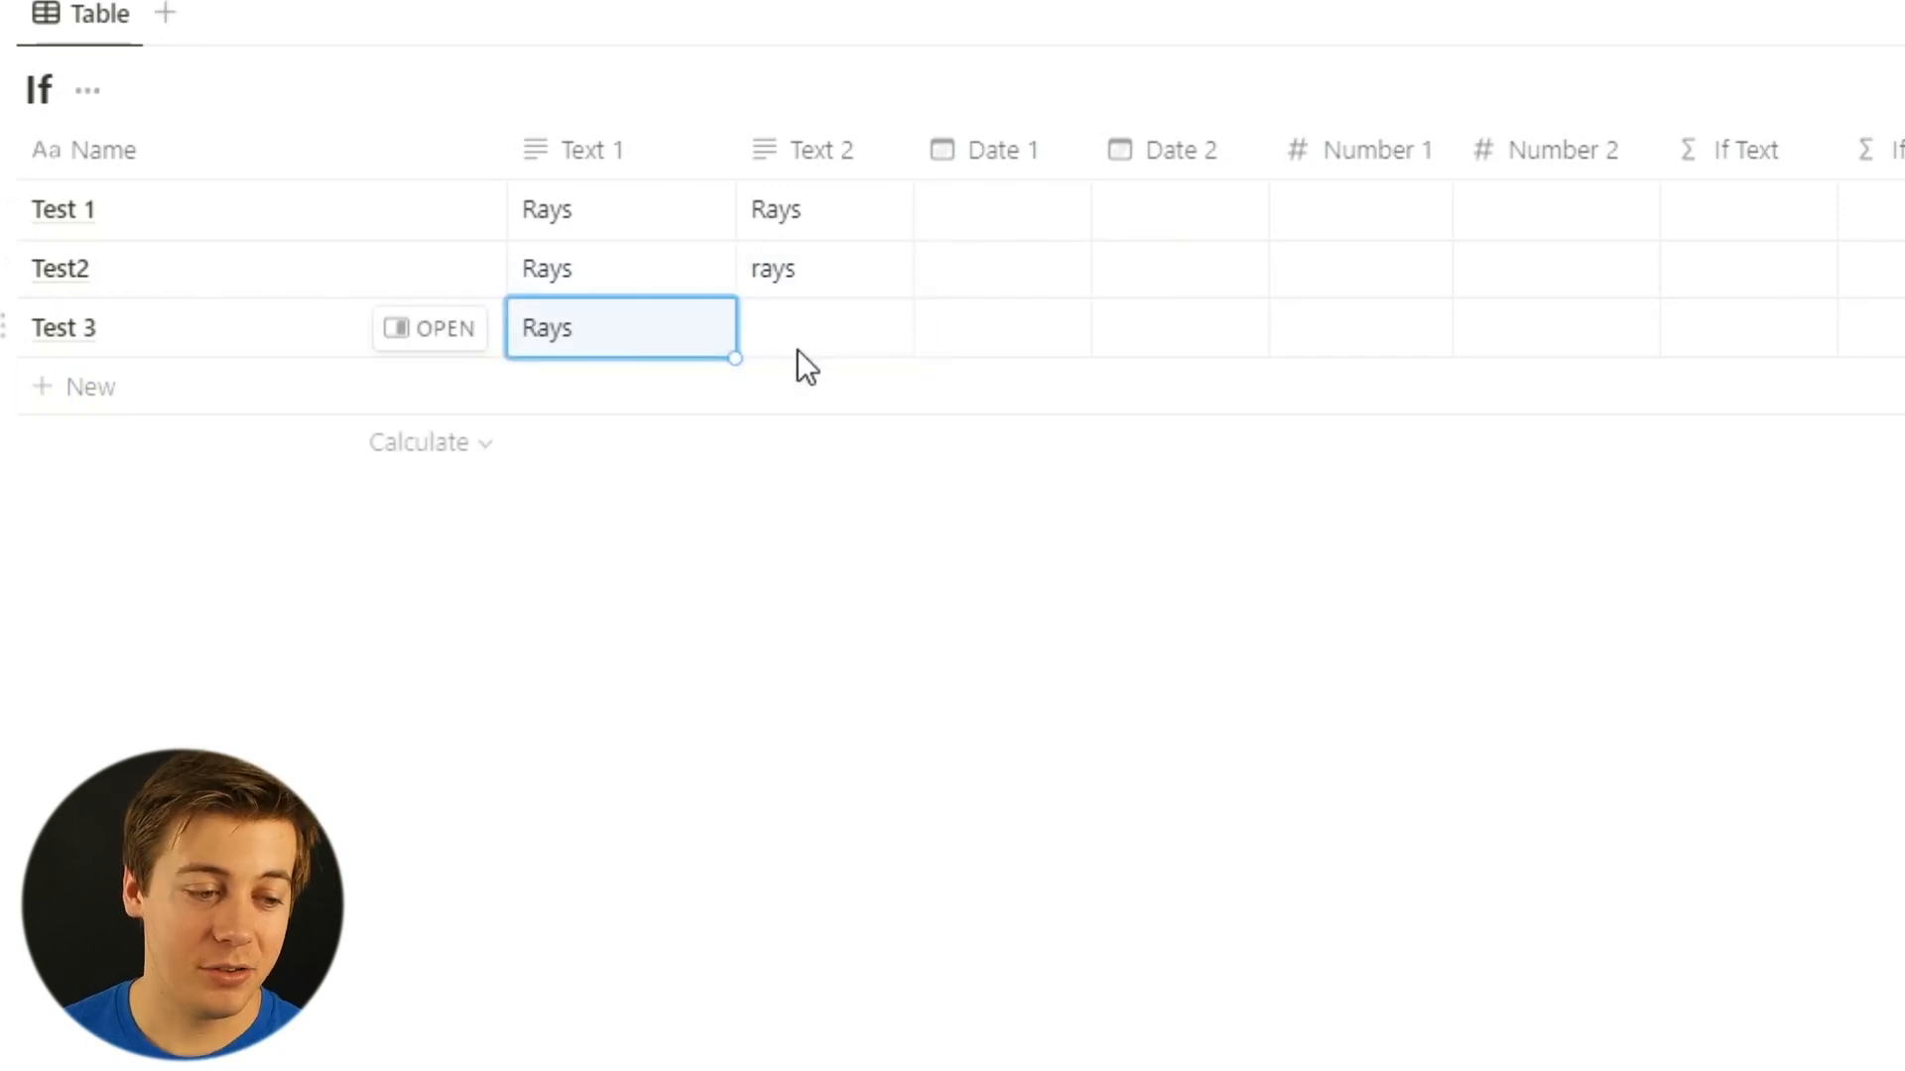
left_click(796, 349)
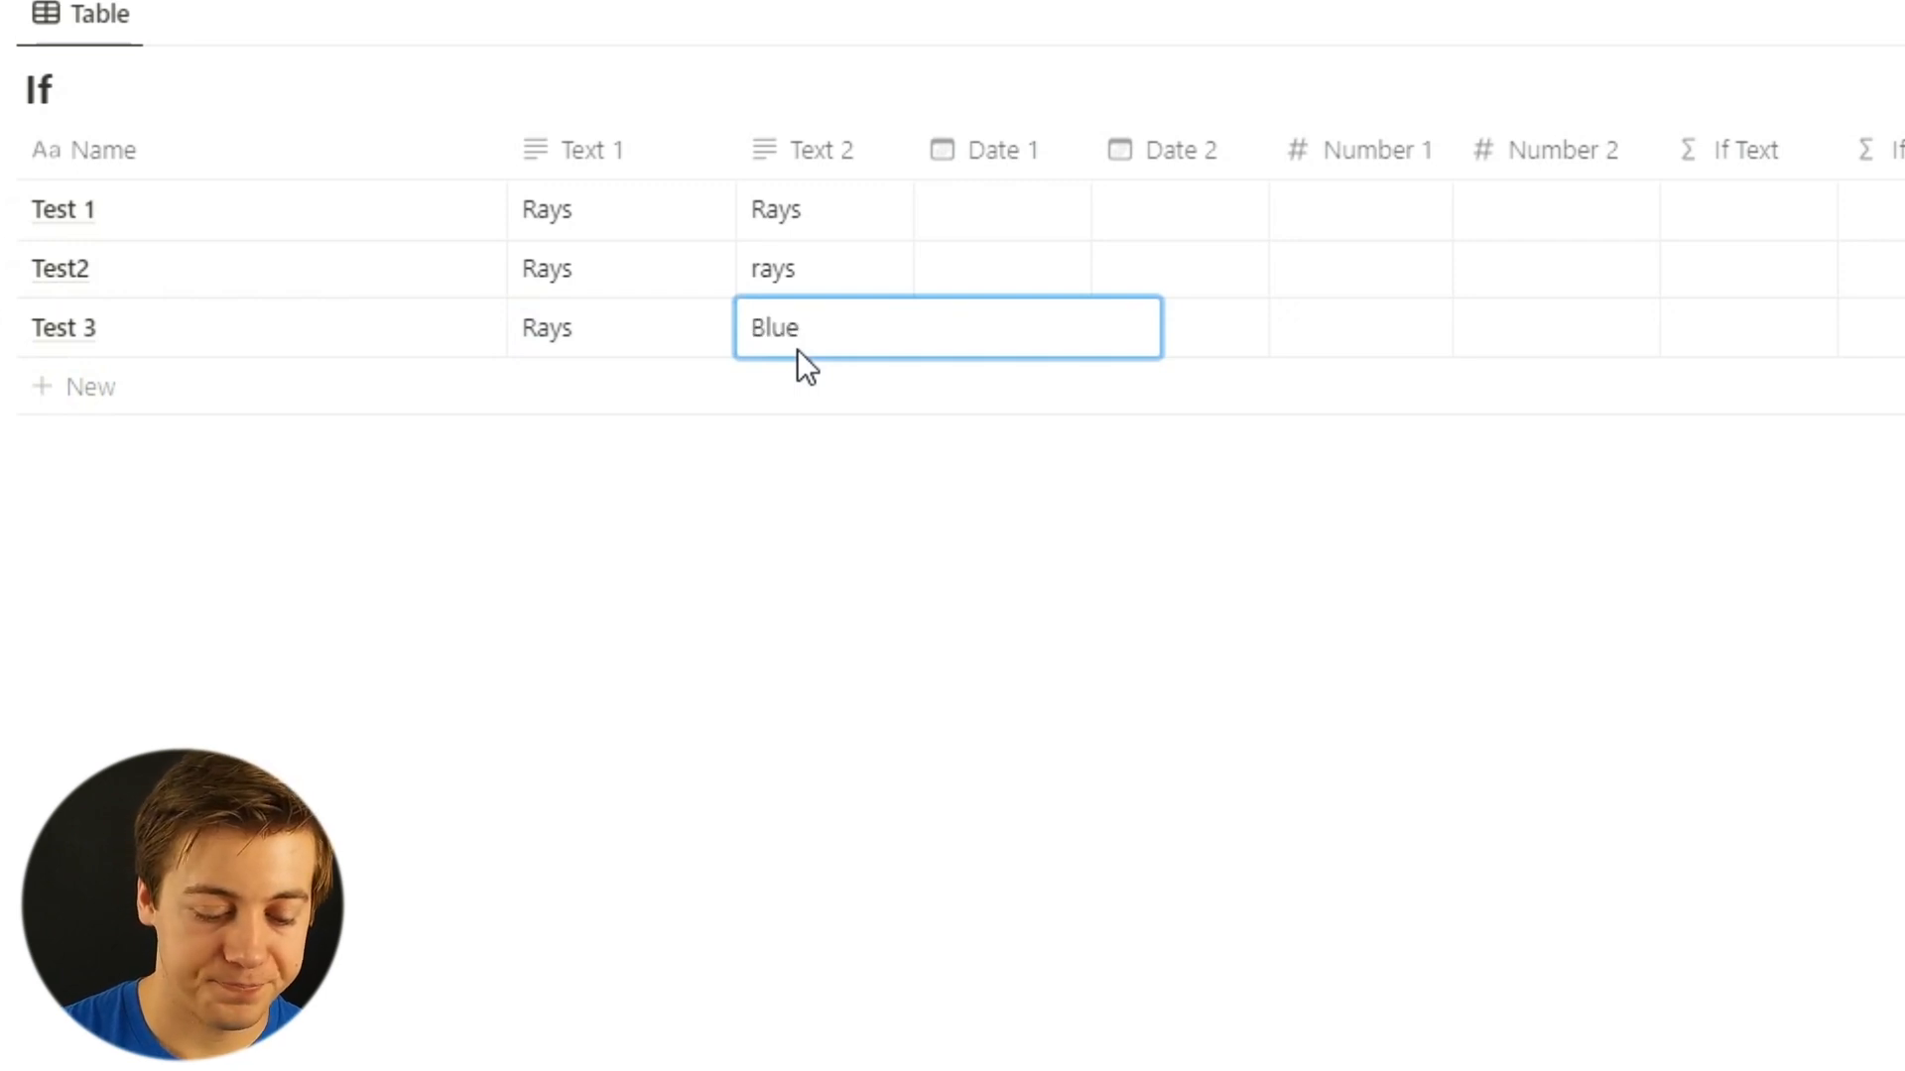
key("Escape")
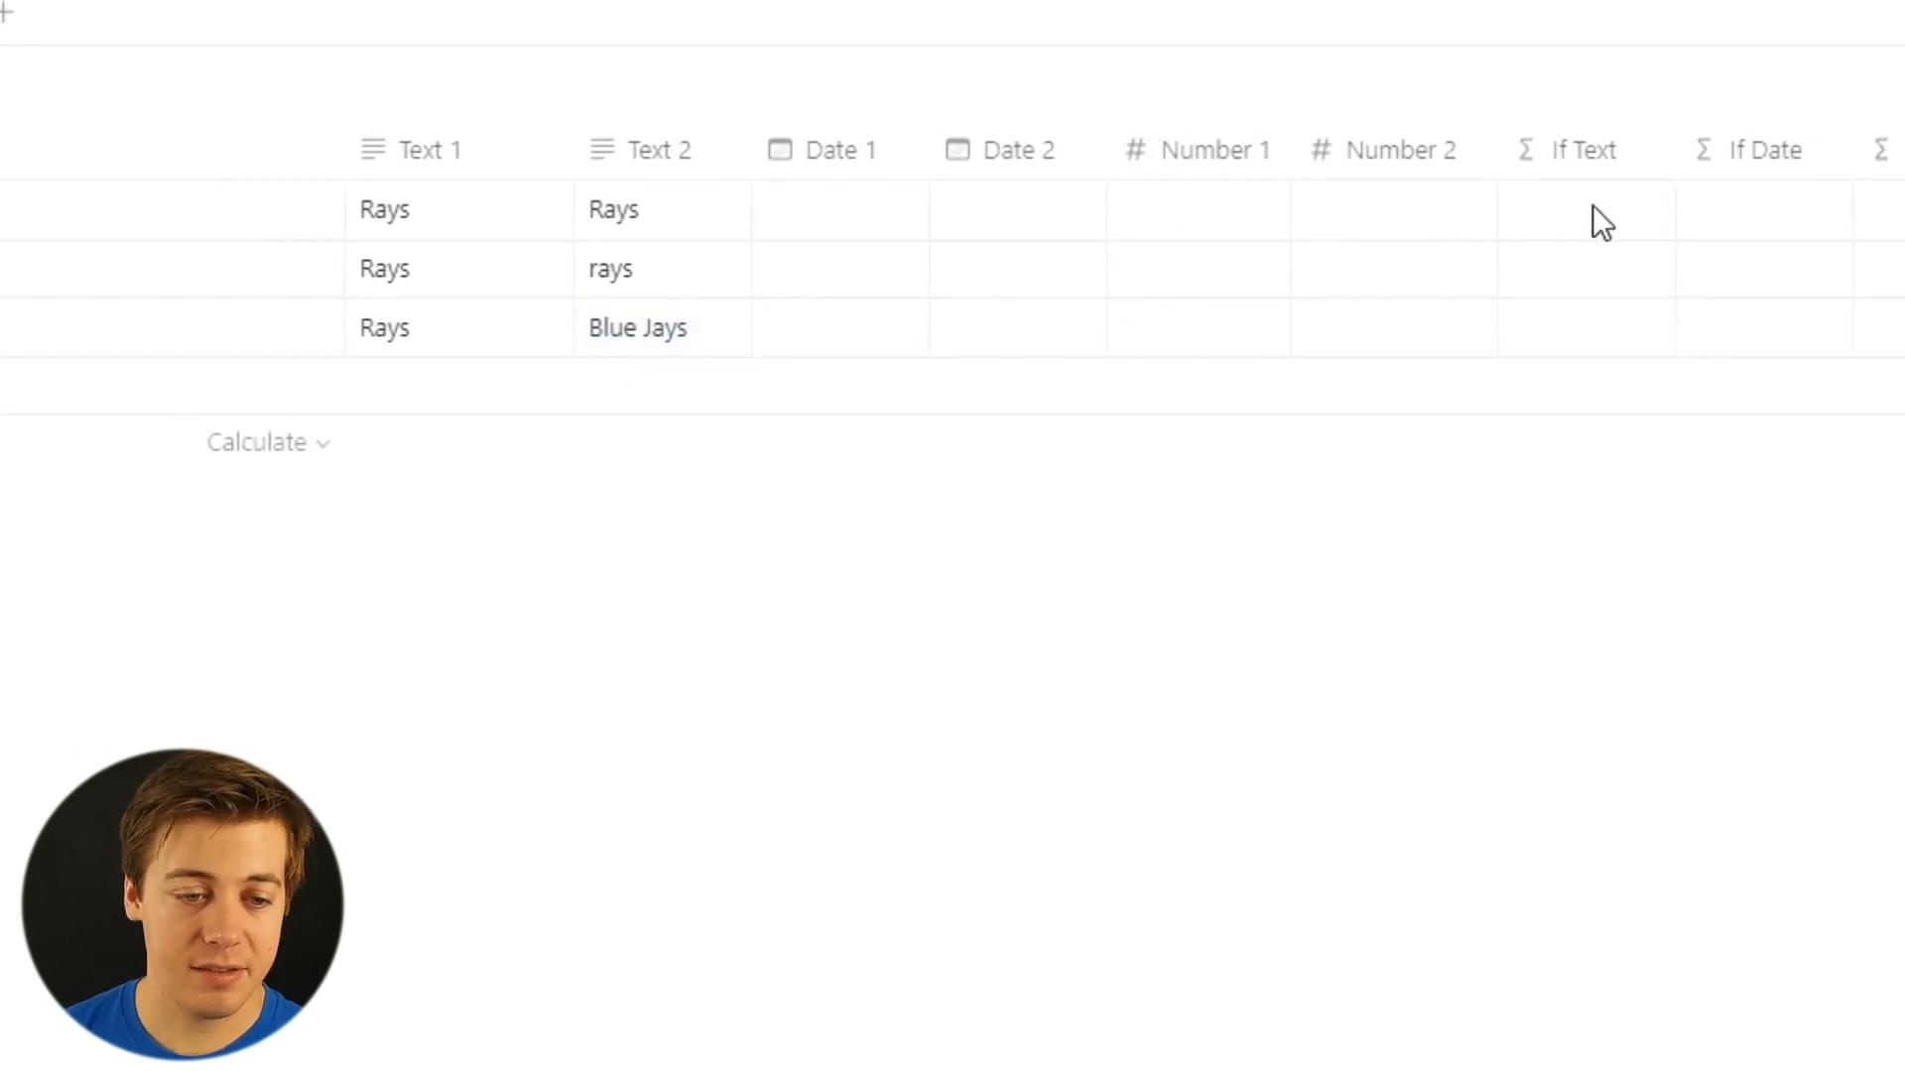
Start the If Text column's formula with an if condition testing whether Text 1 equals Text 2: if(prop("Text 1")==prop("Text 2").
left_click(1708, 211)
type("if")
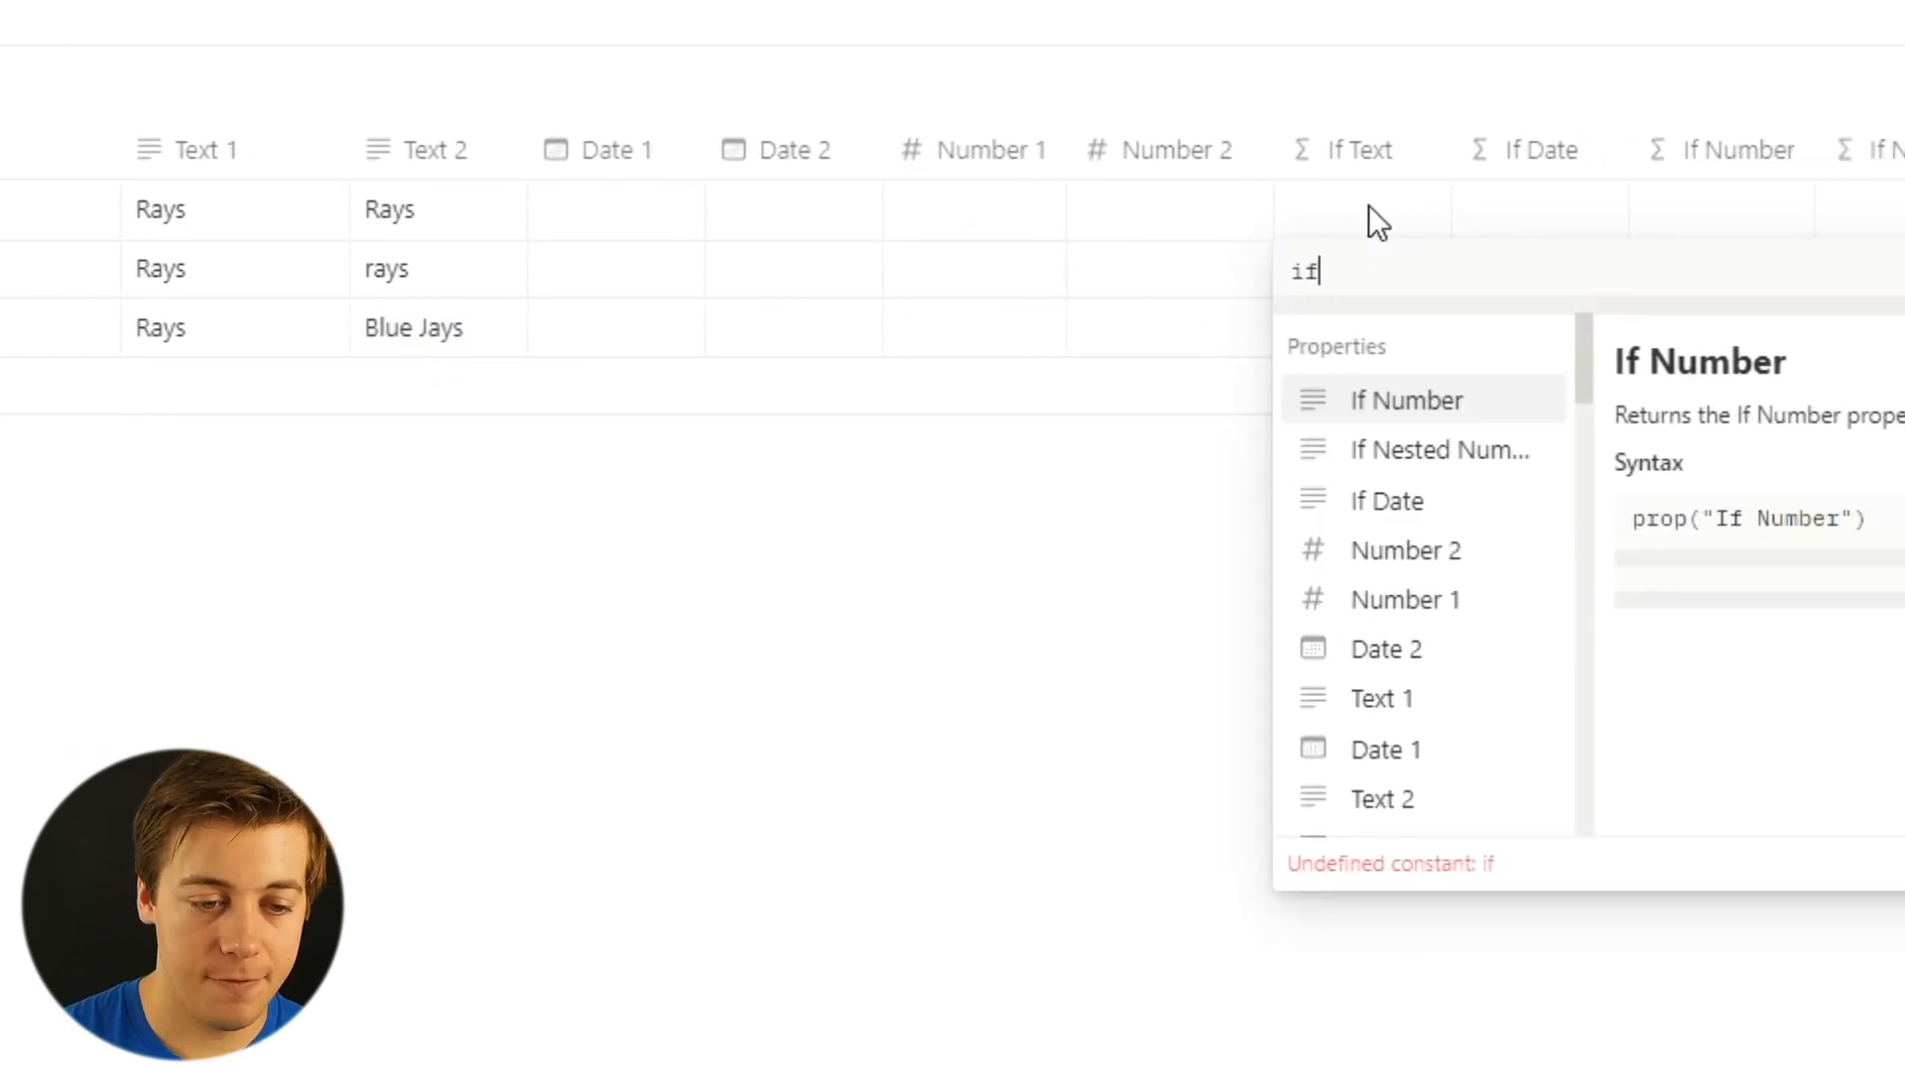
type("(")
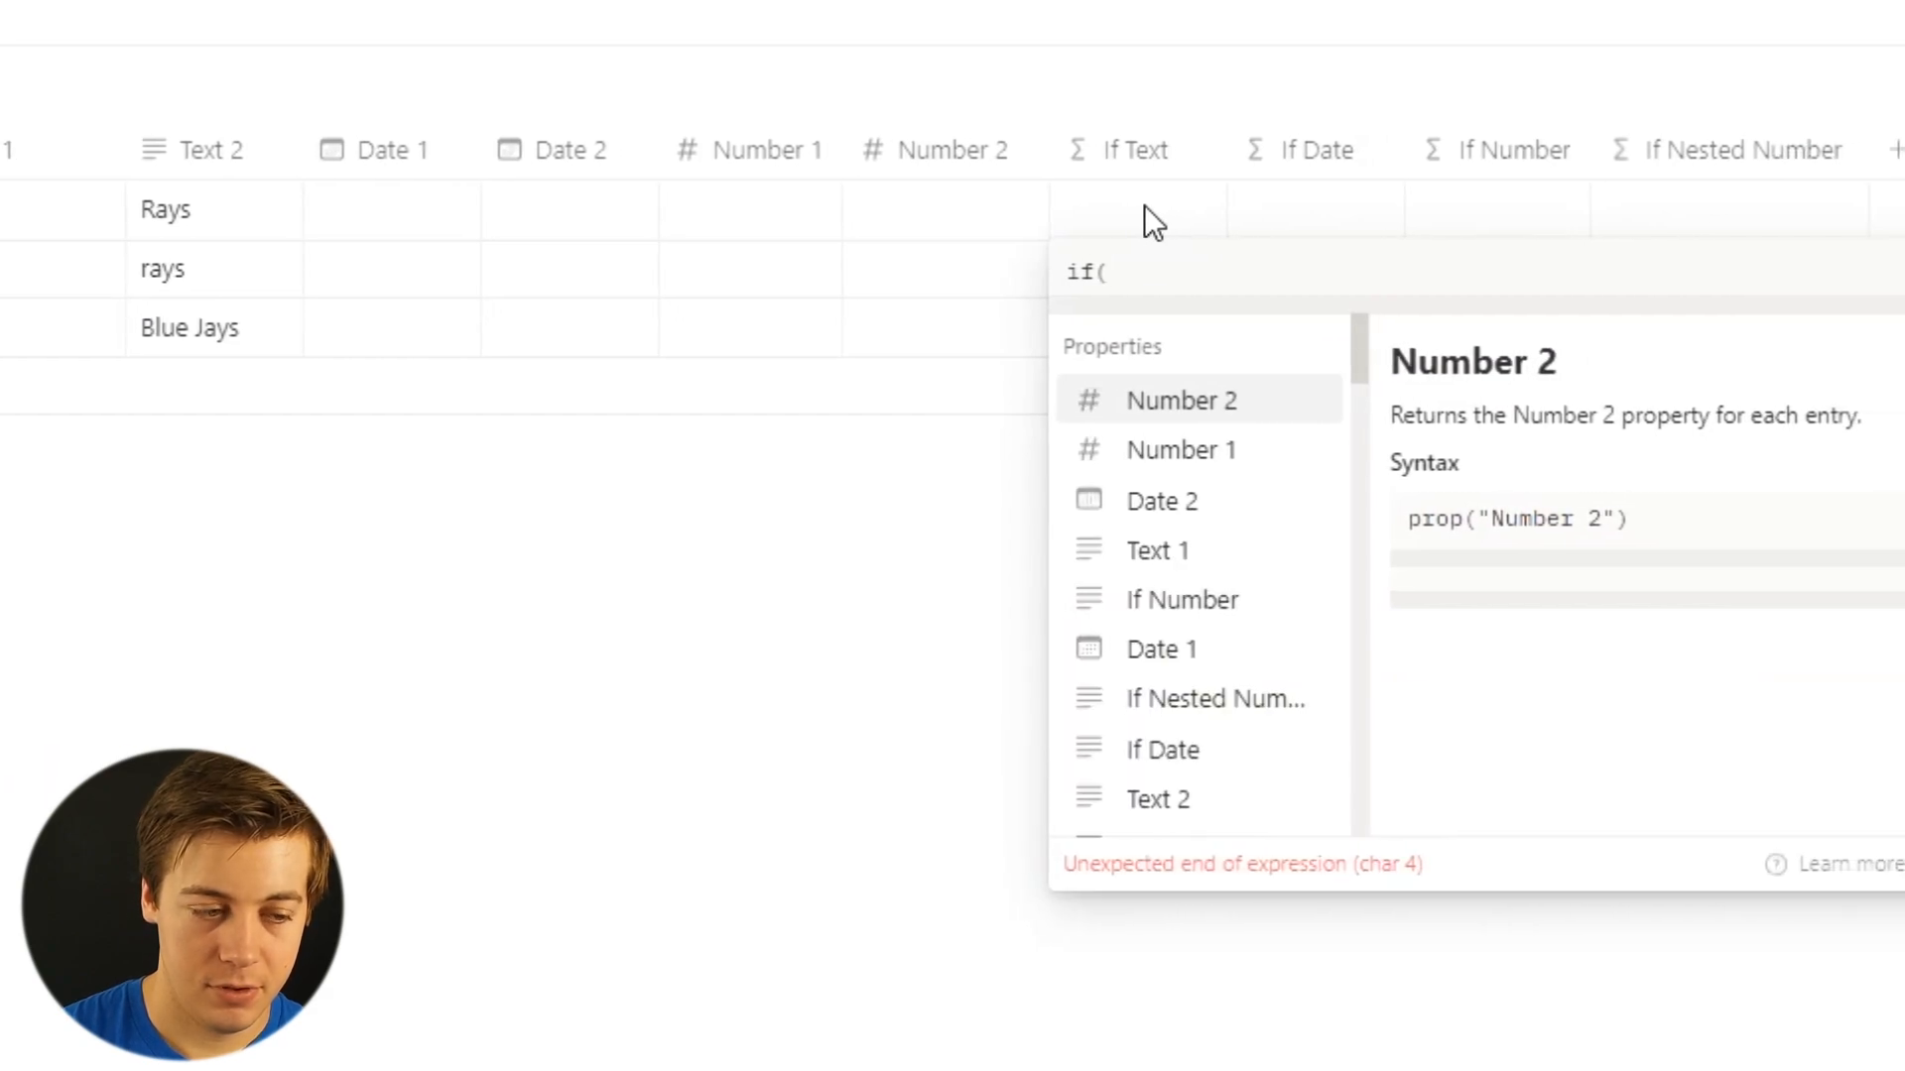
type("tex")
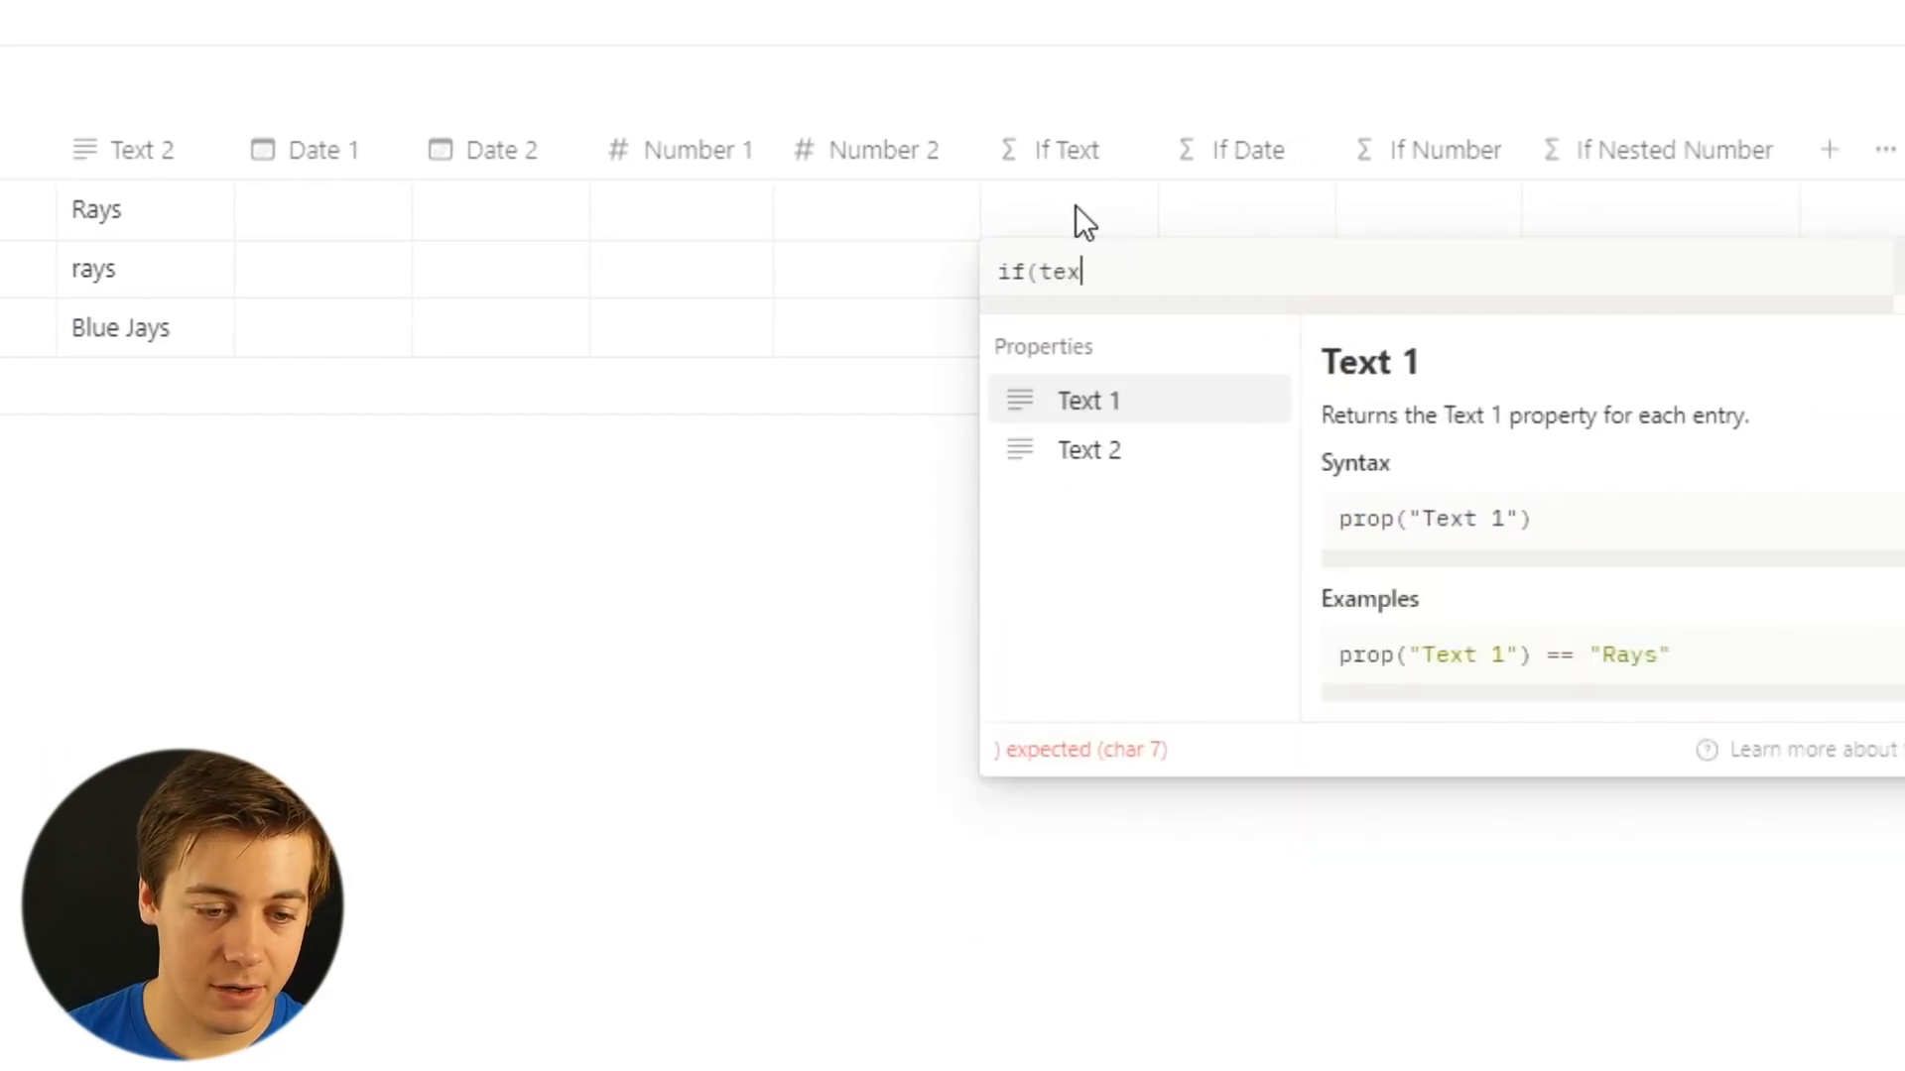
left_click(1109, 406)
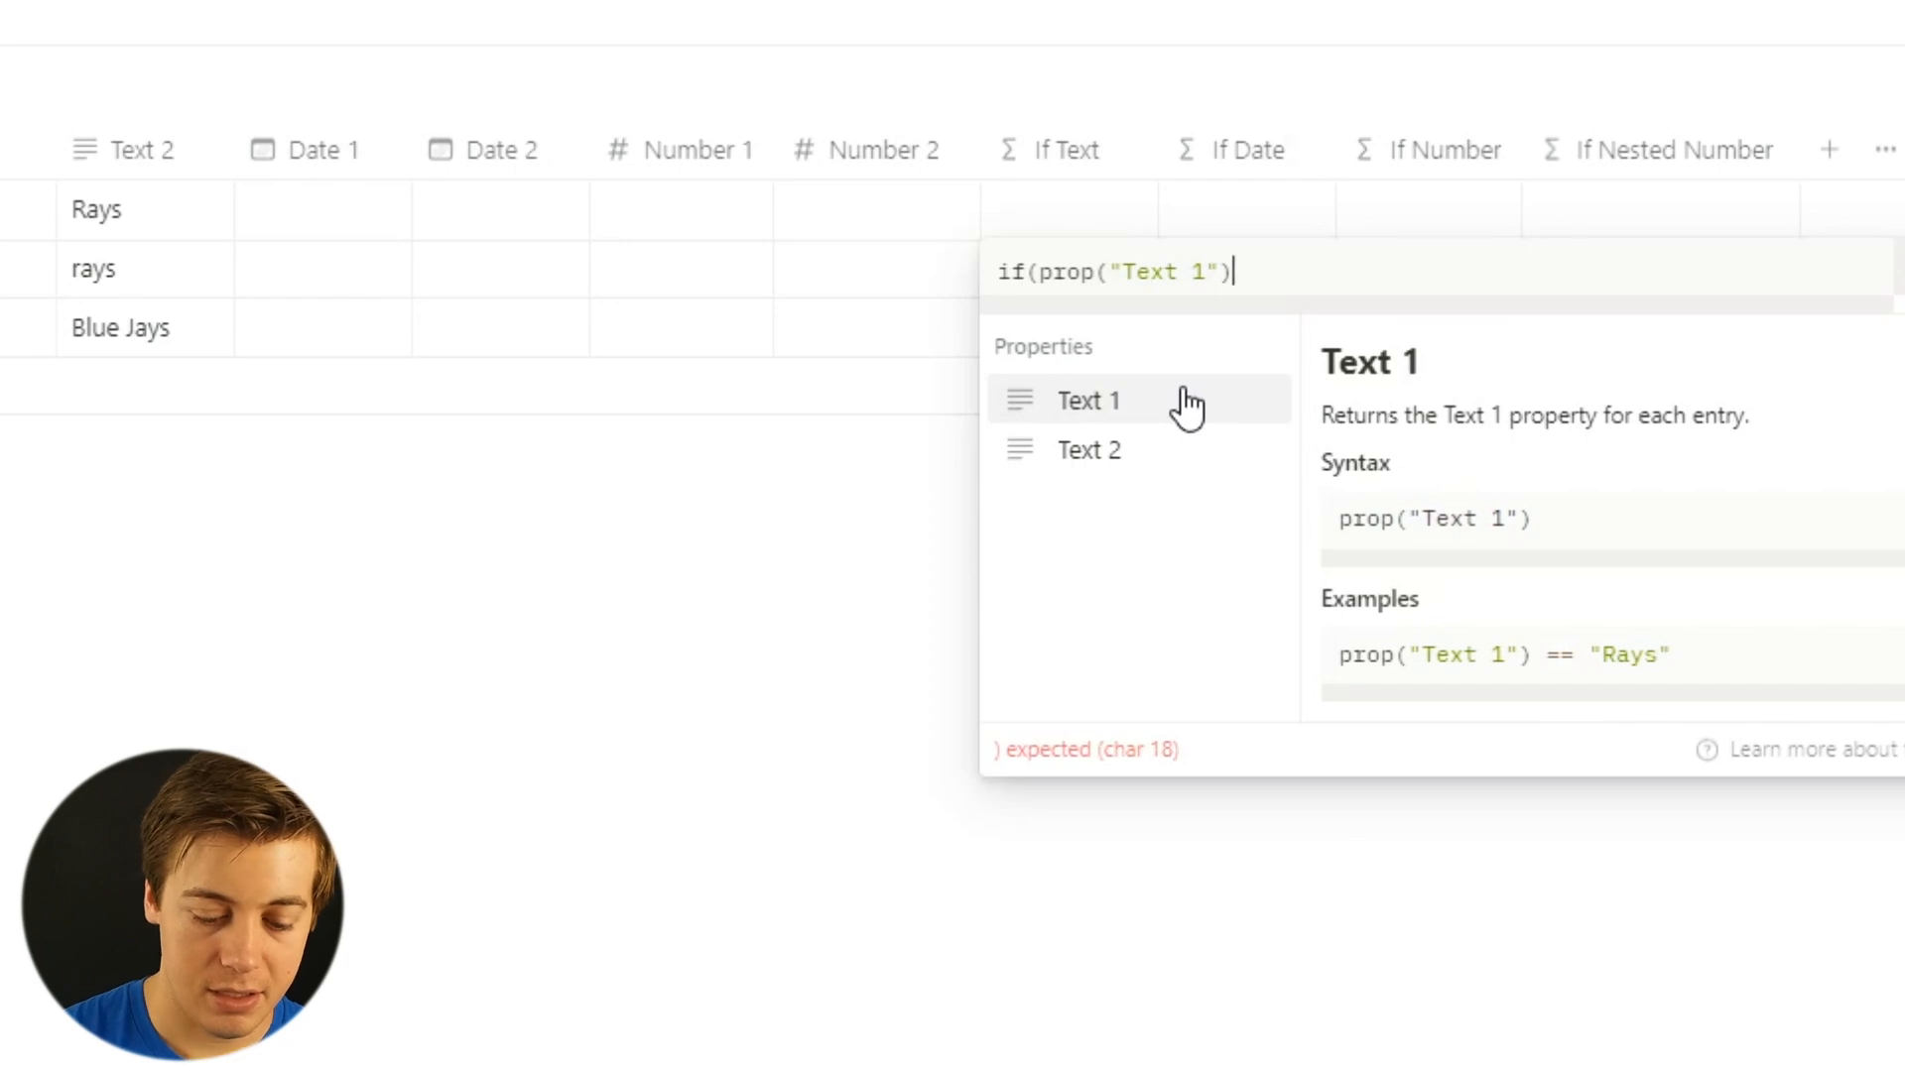
type("==")
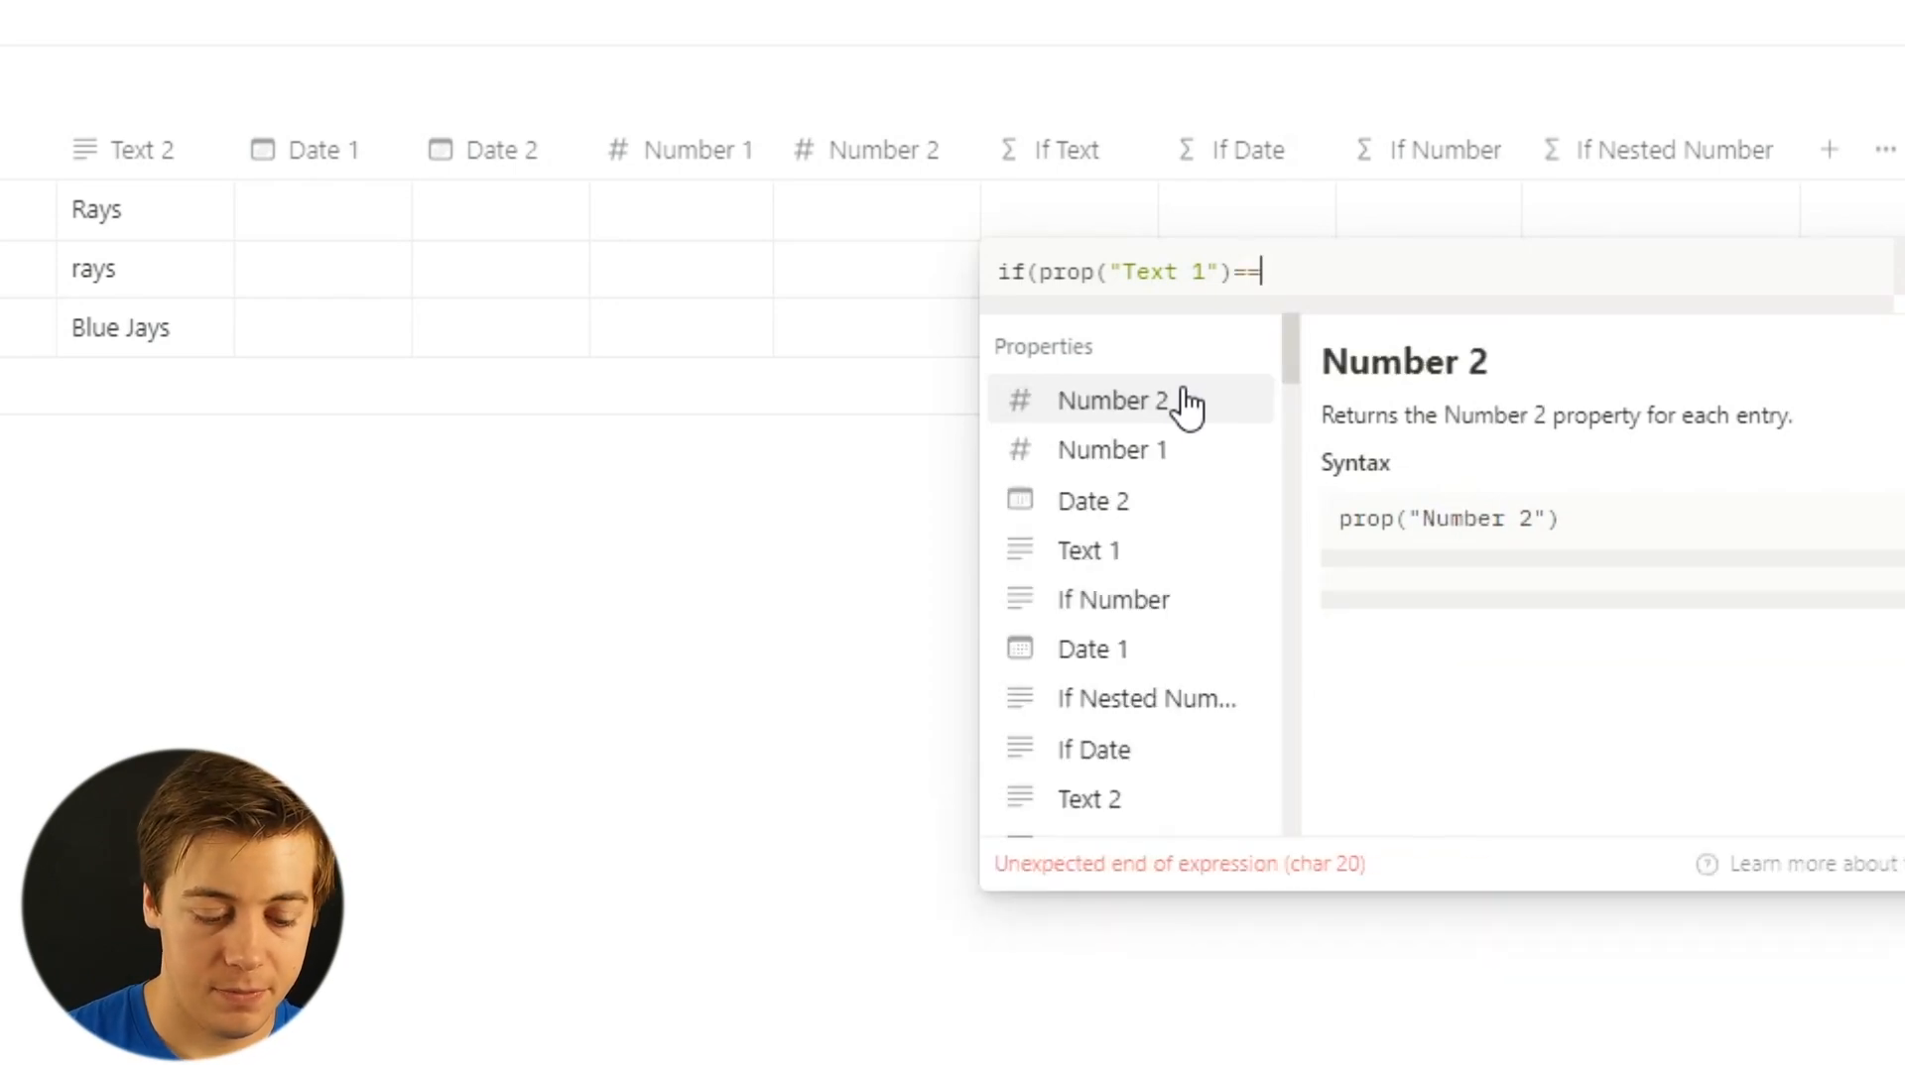
type("text")
left_click(1126, 451)
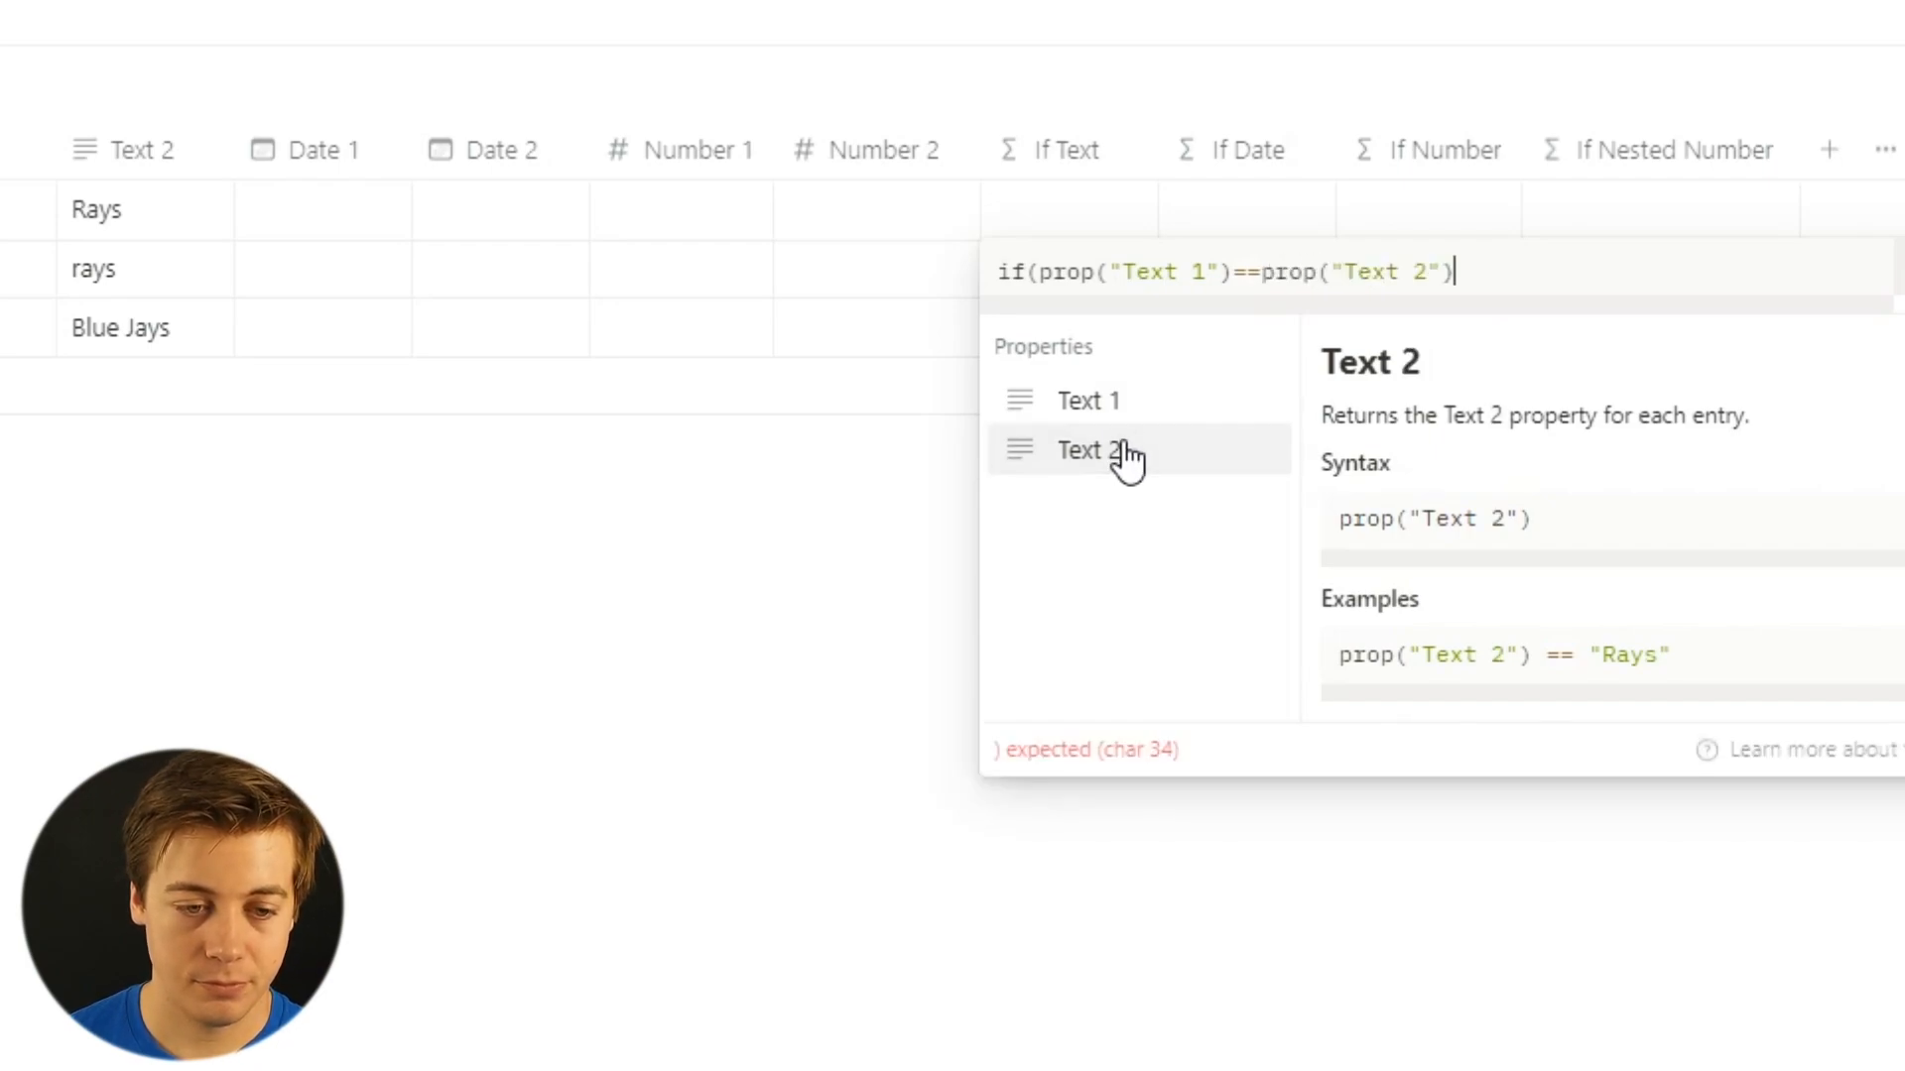
Complete the If Text formula with "World Series" as the true result and "No" as the false result, and accept it.
type(",")
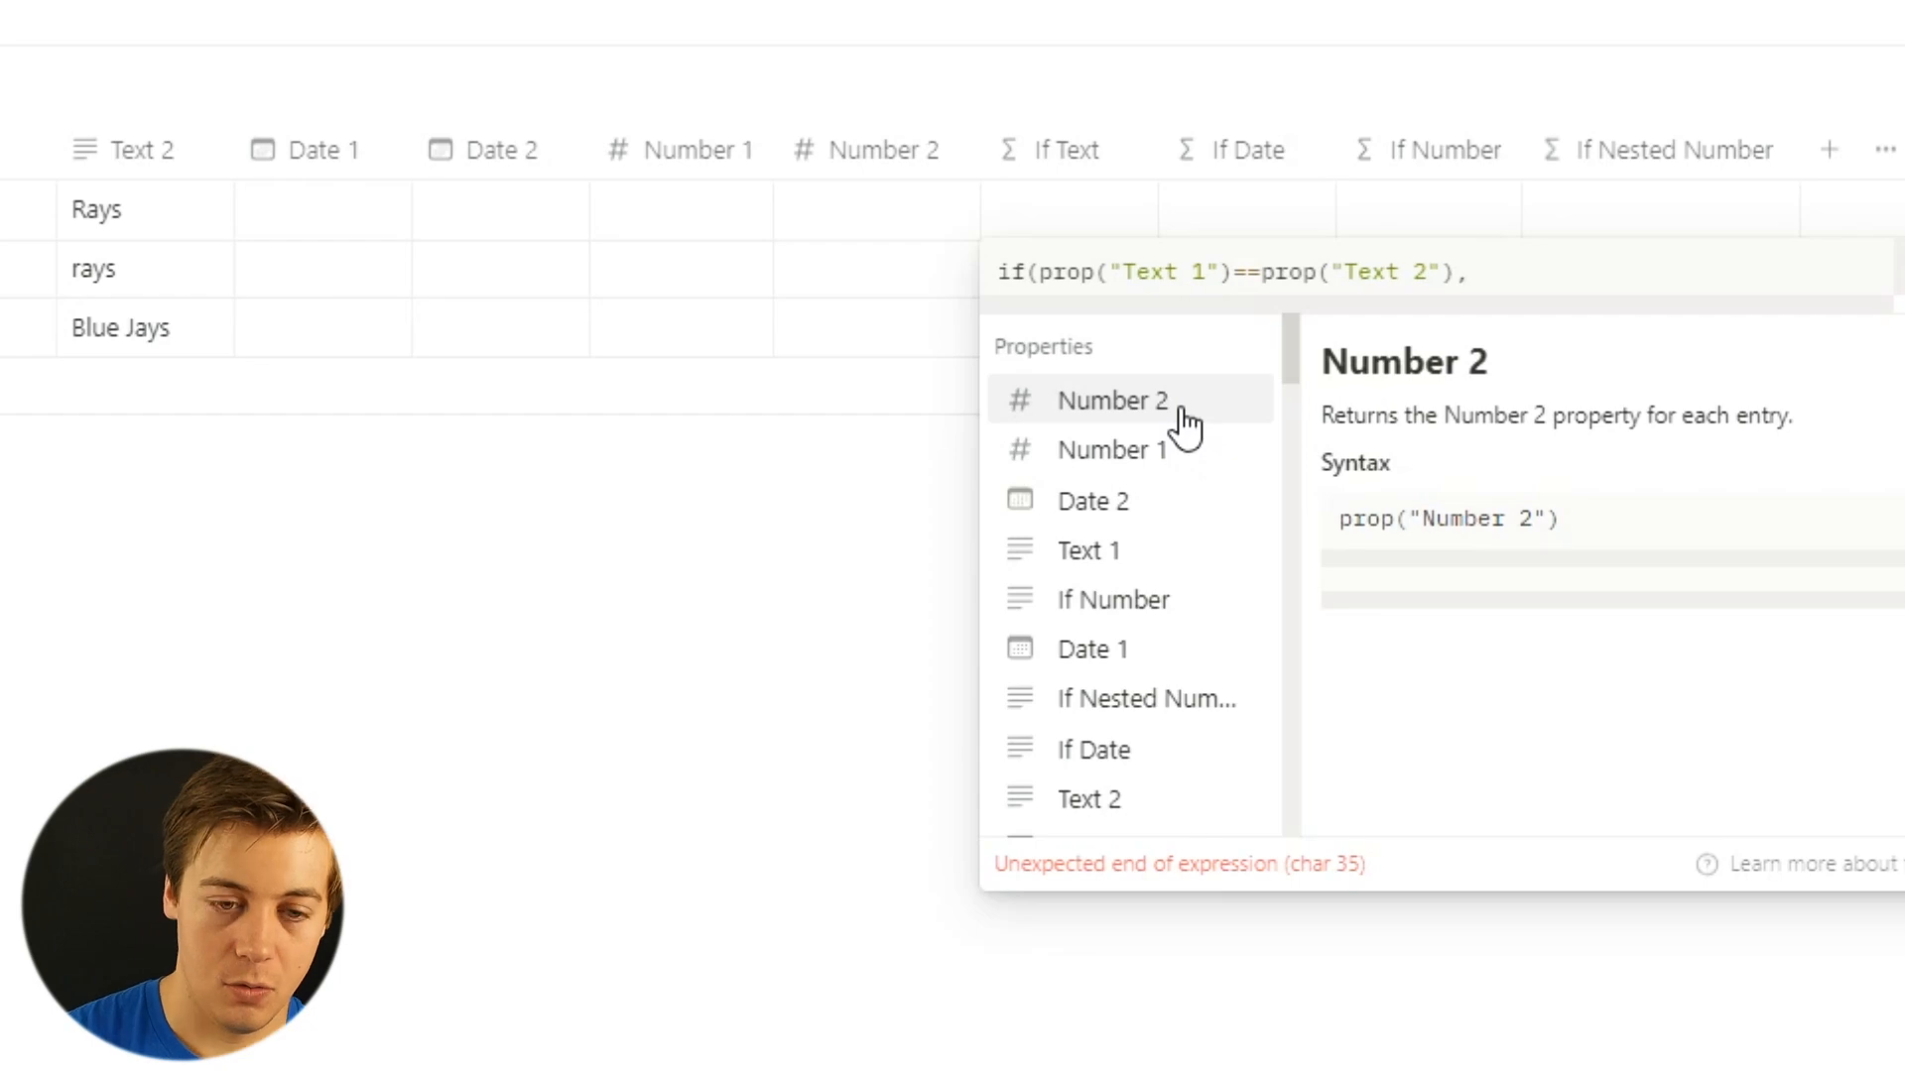
type("\"Wor")
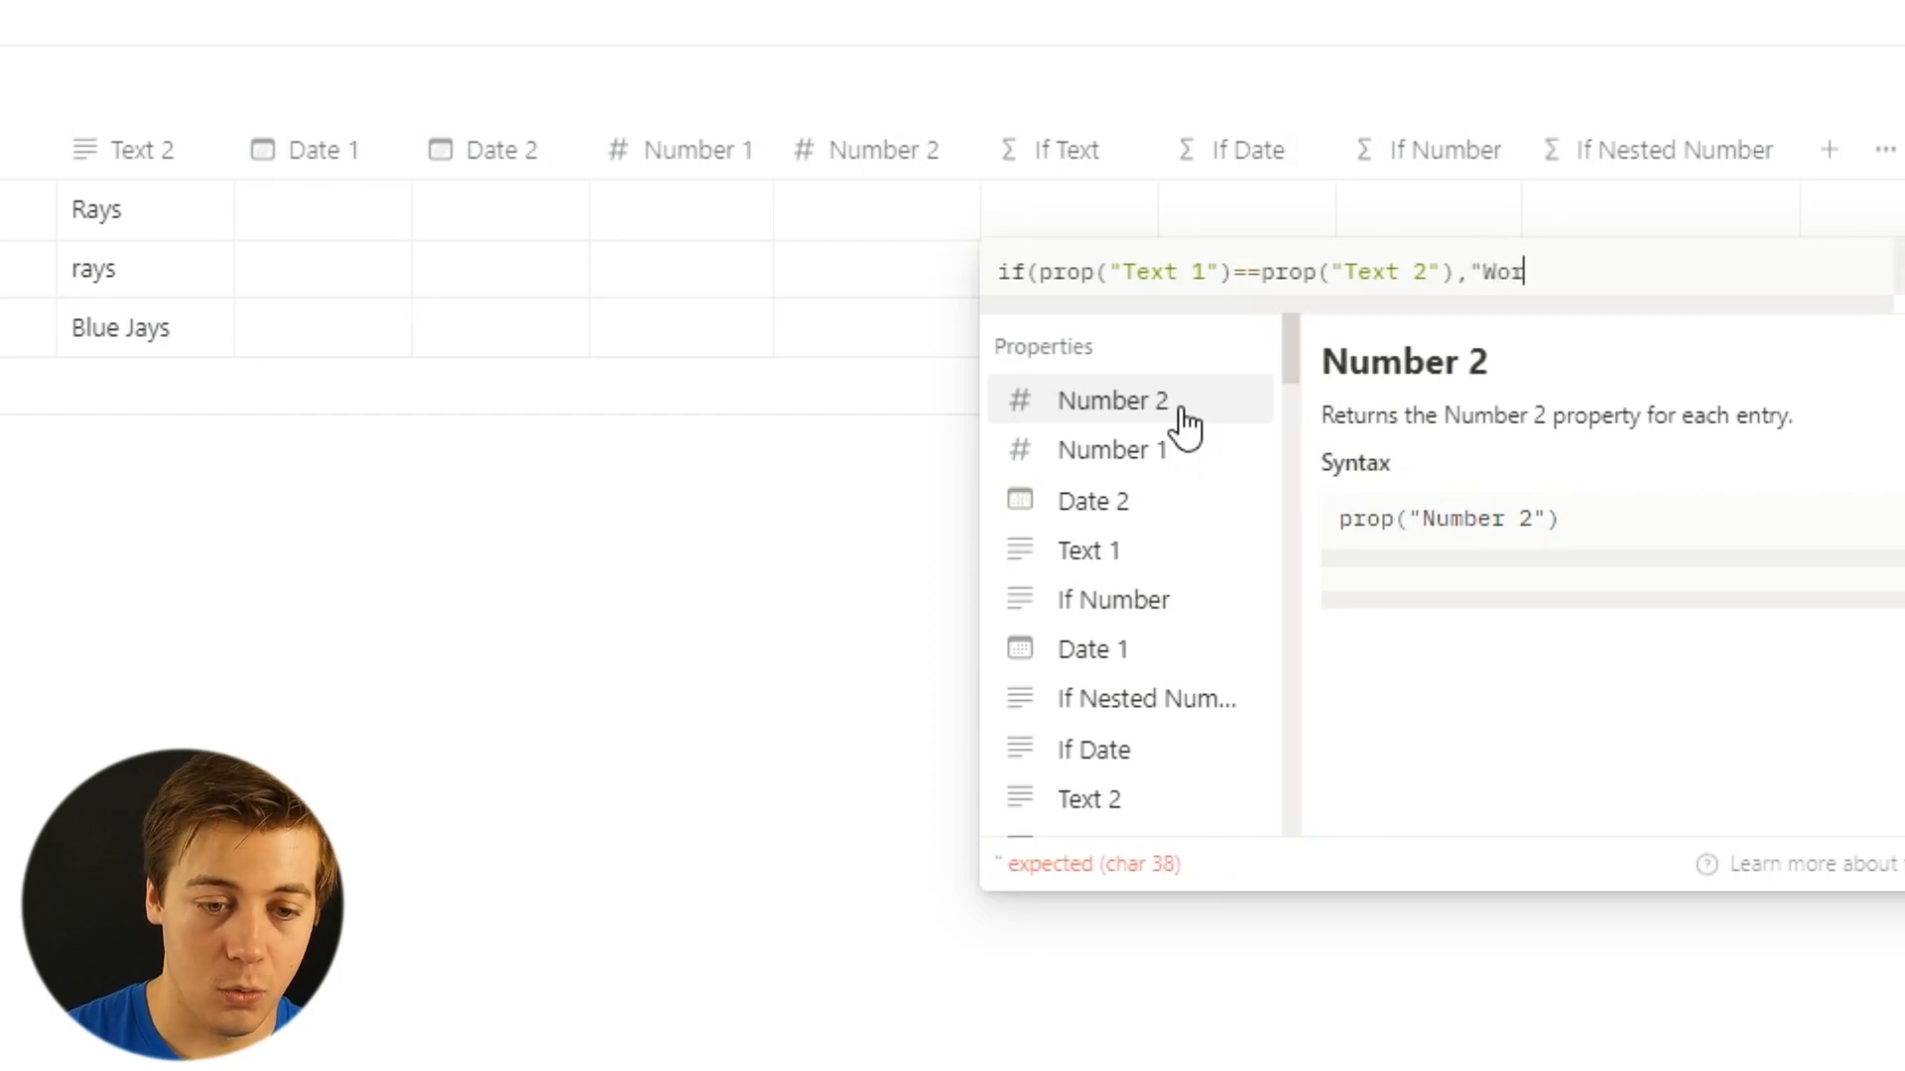
type("ld Serie")
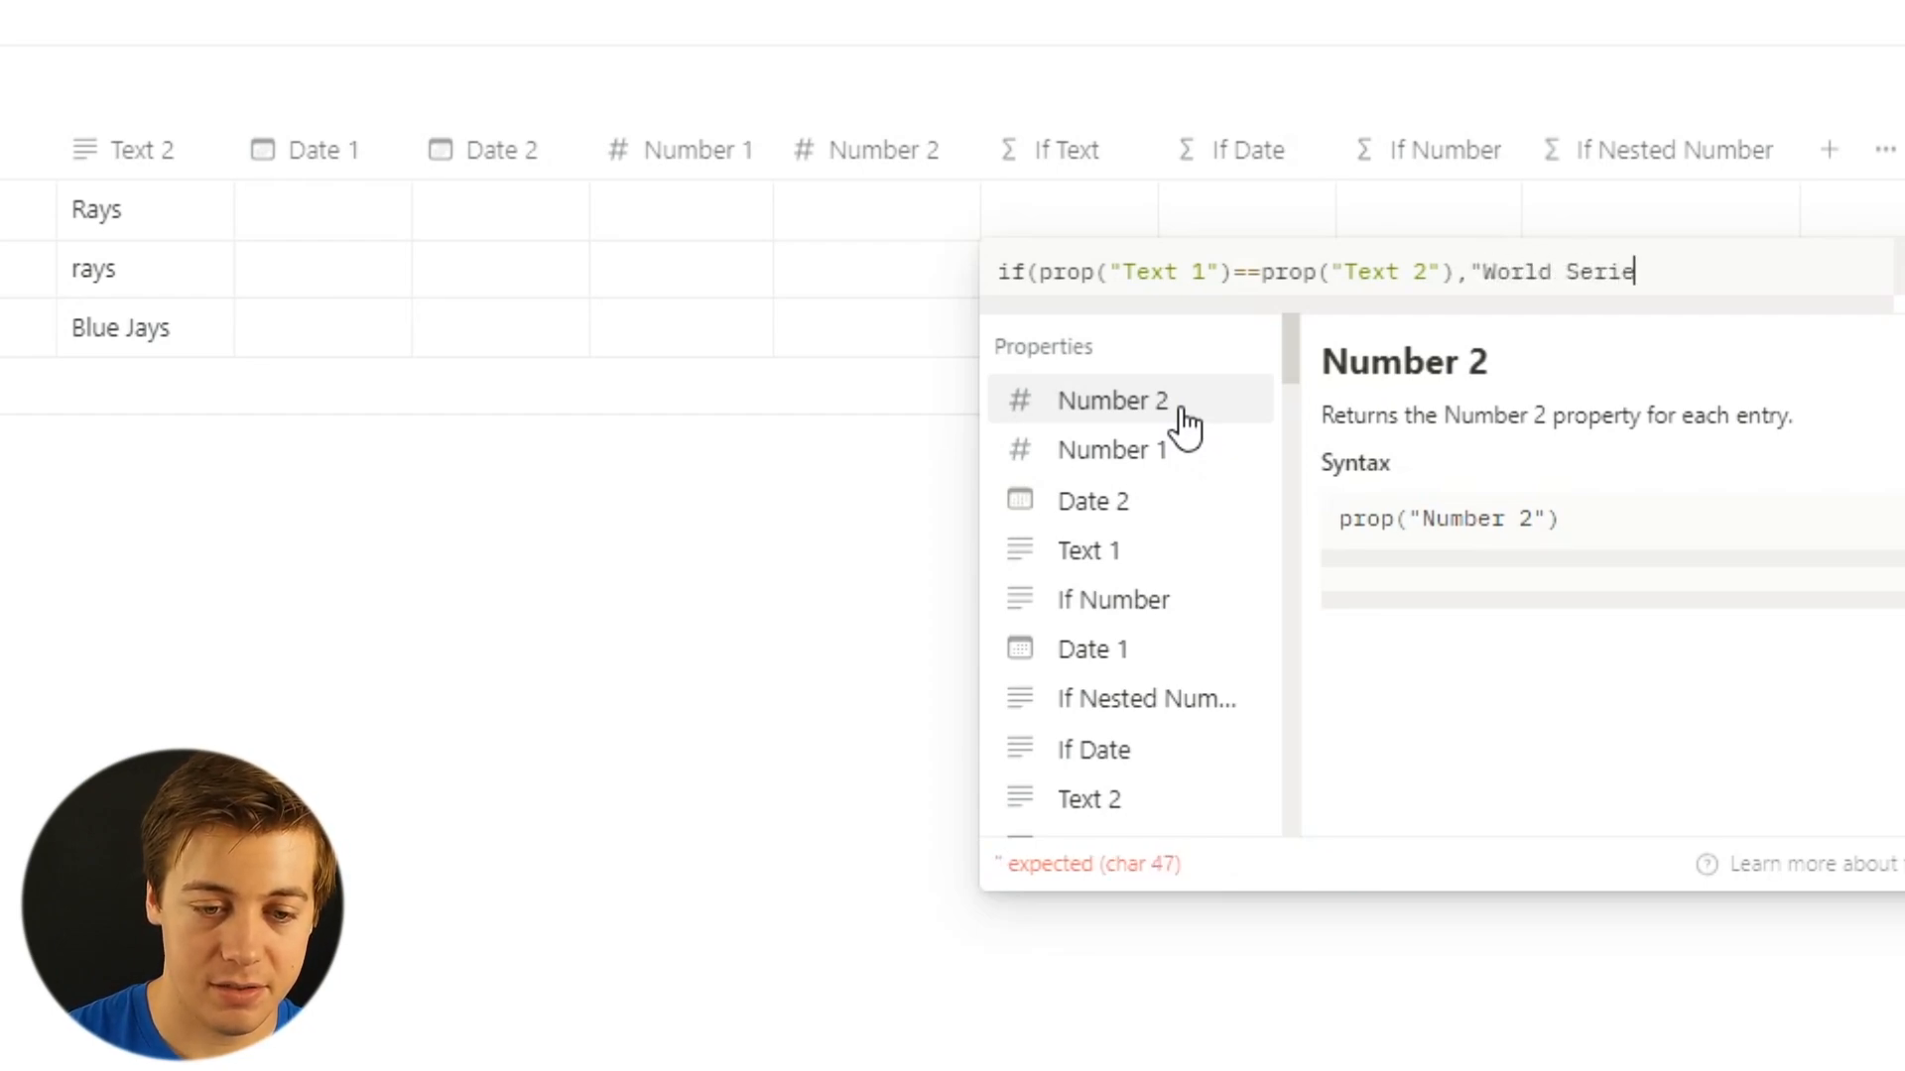
type("s\"")
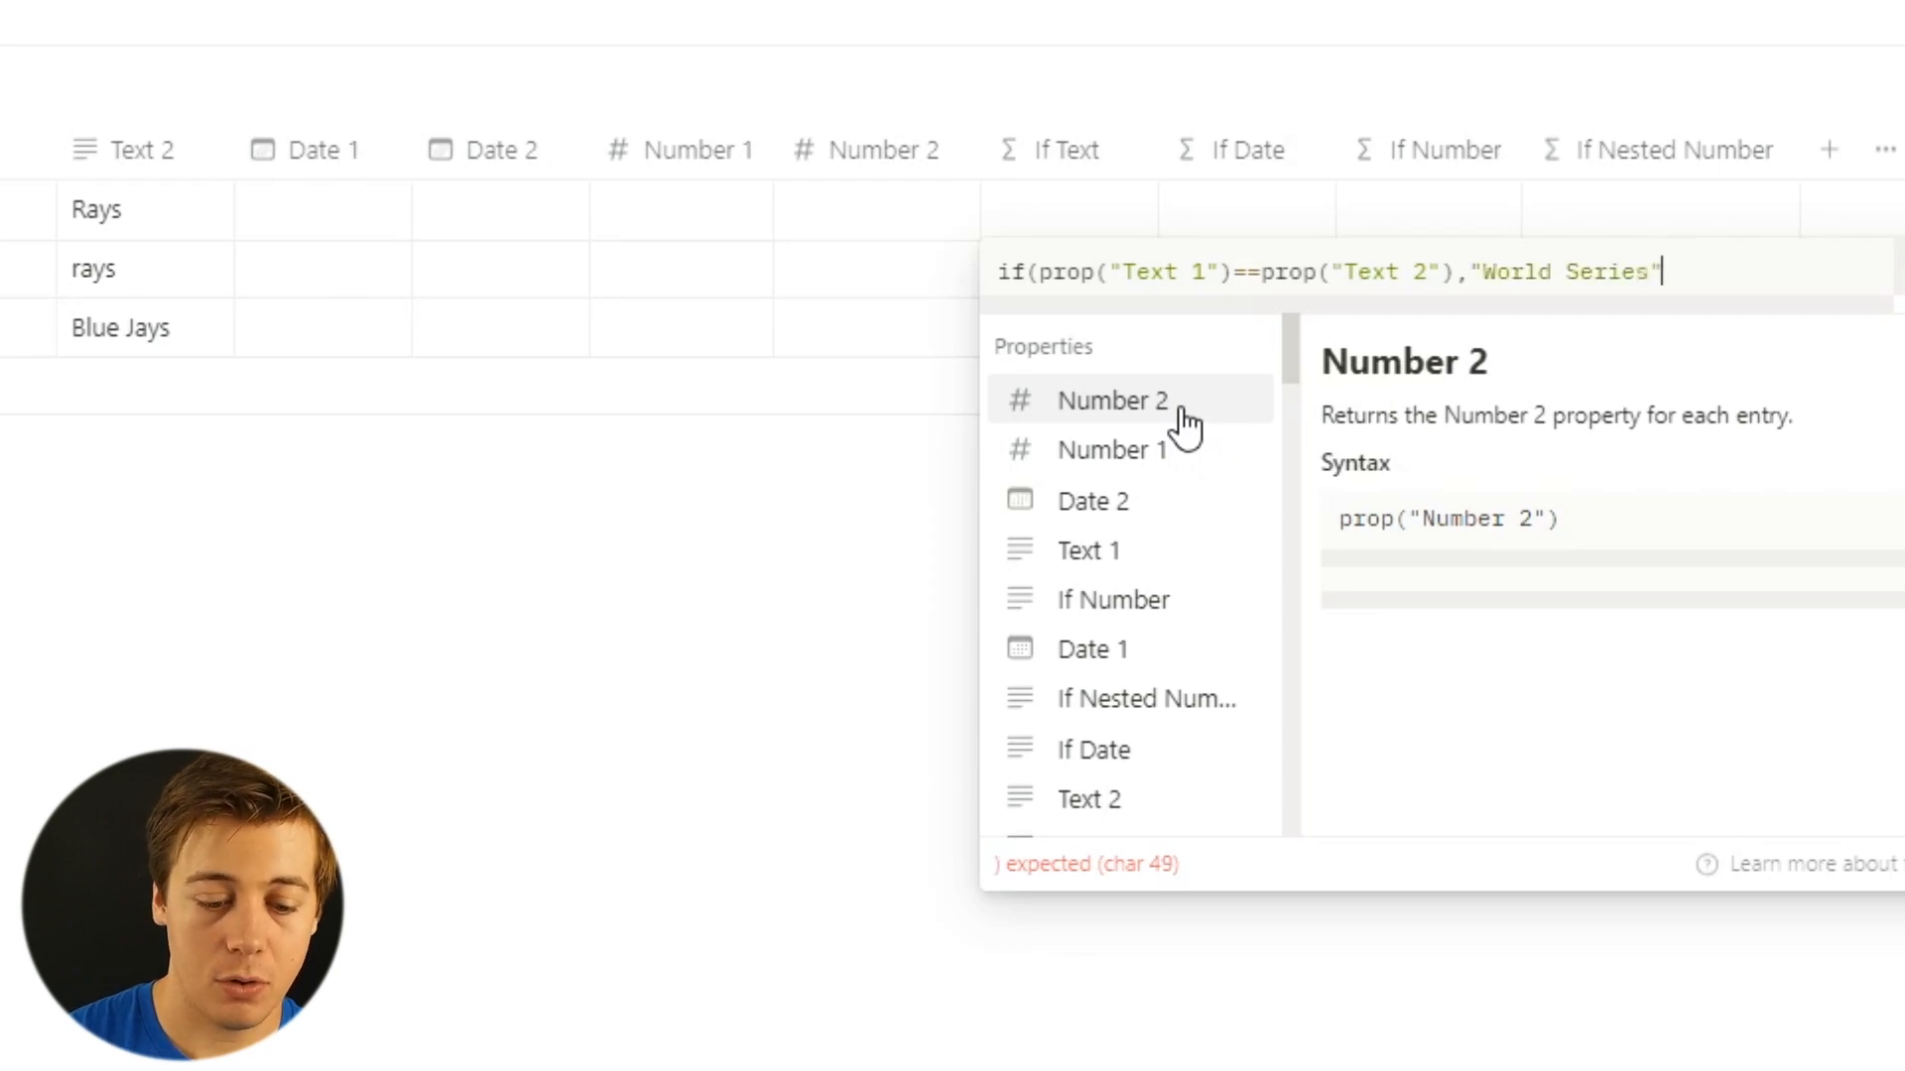
type(",")
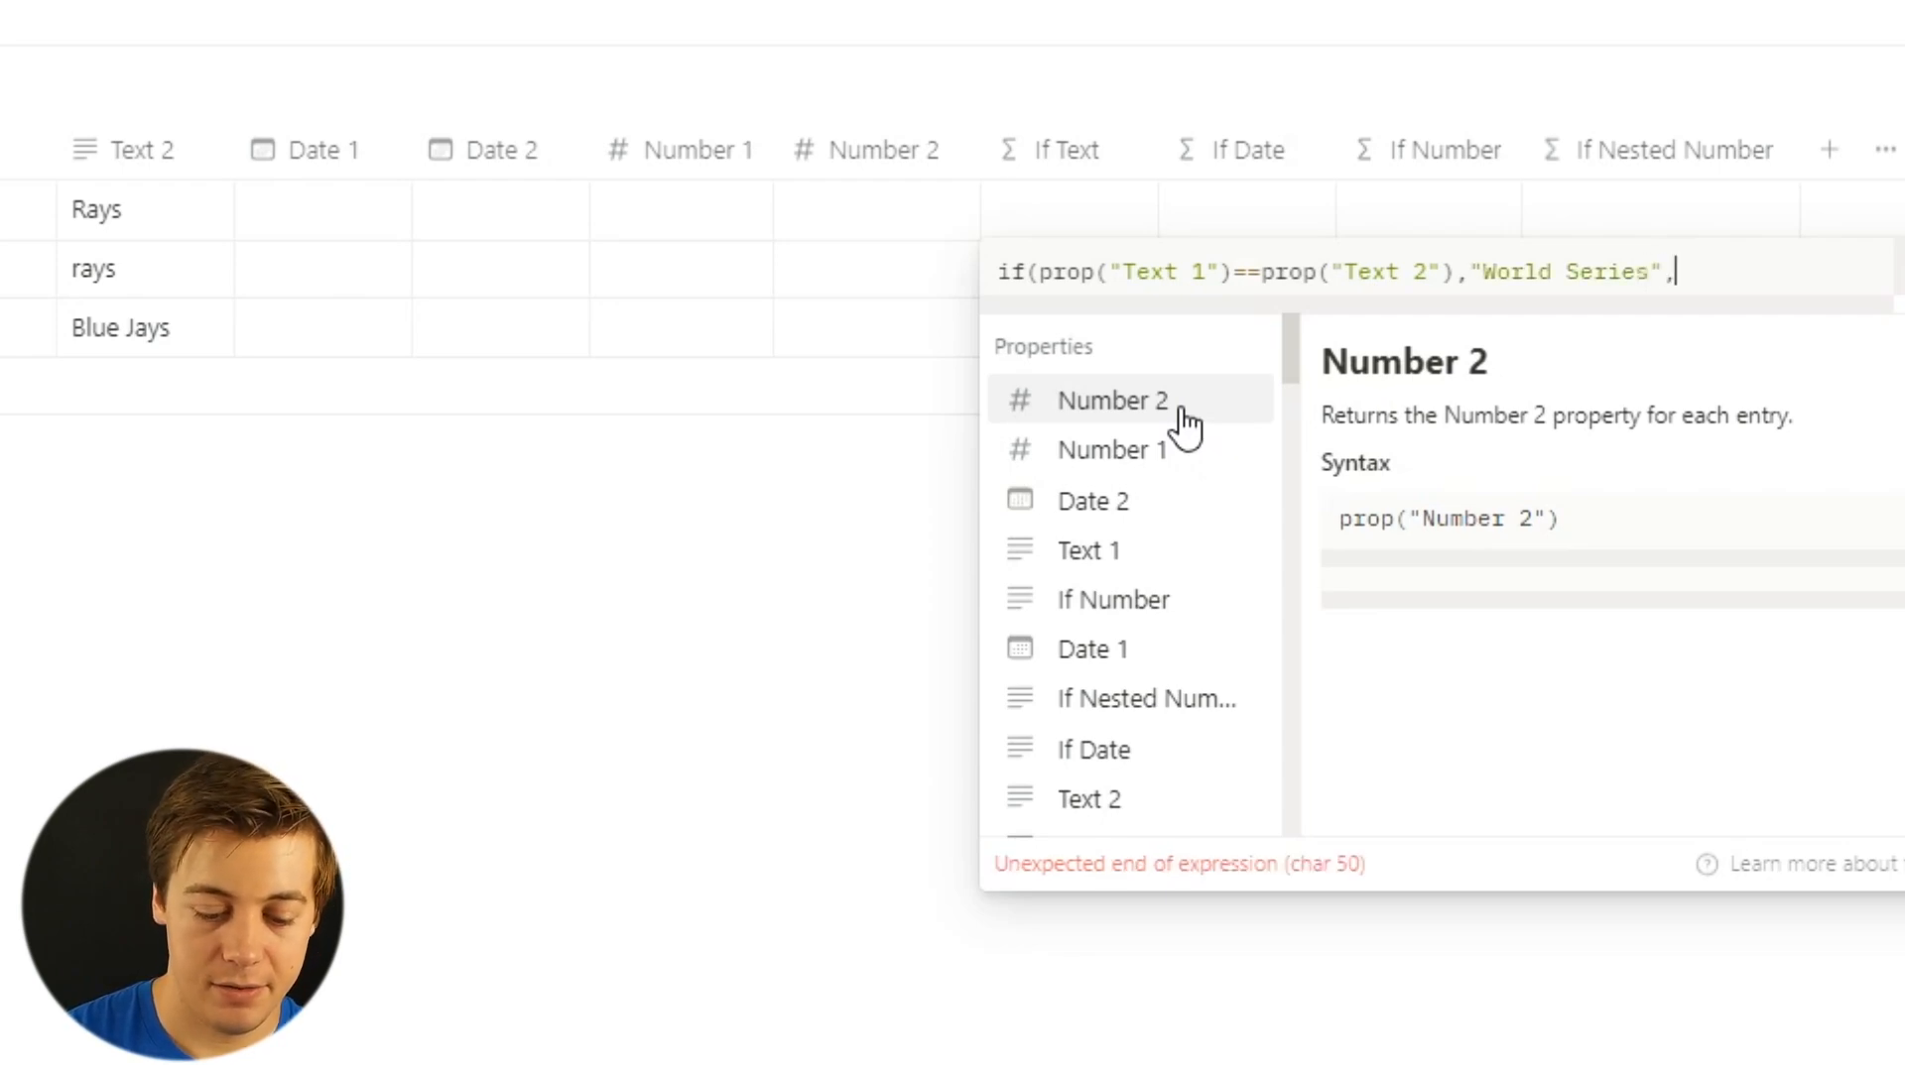
type("\"")
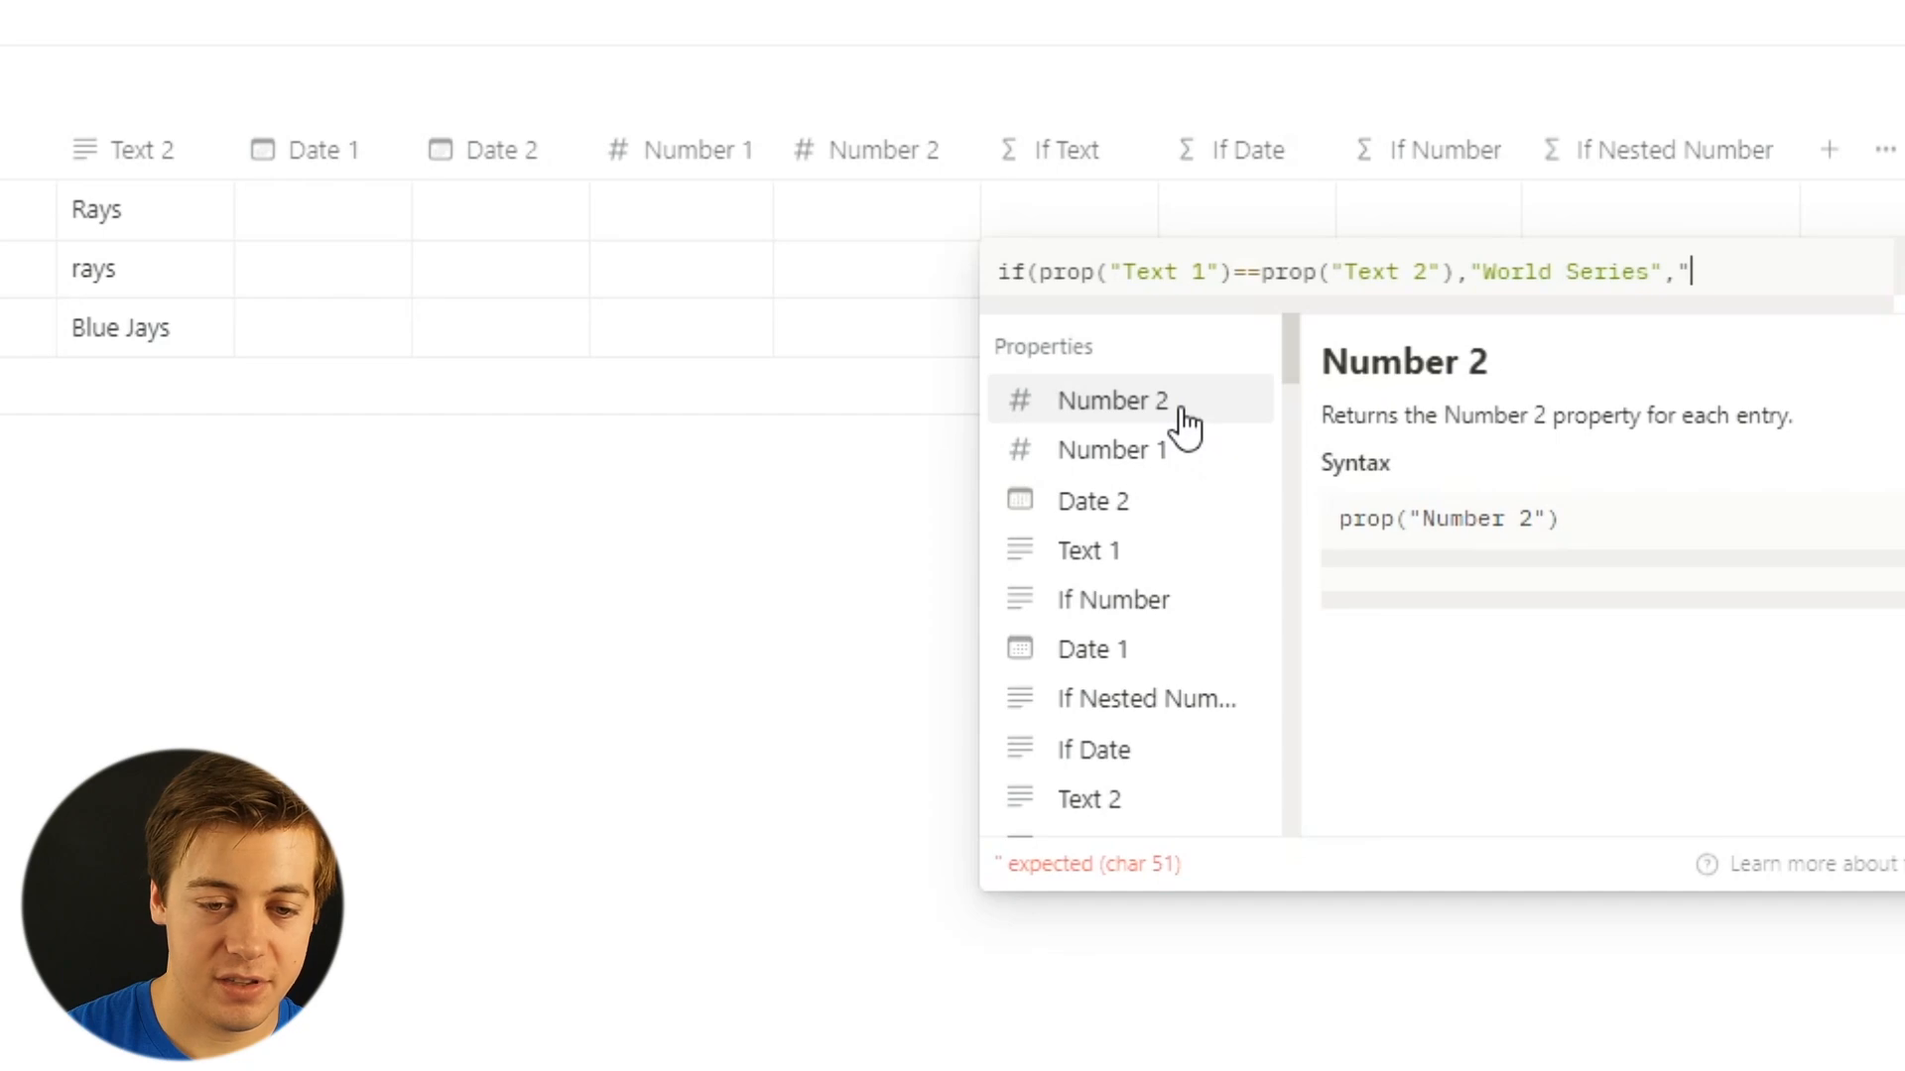
type("No\"")
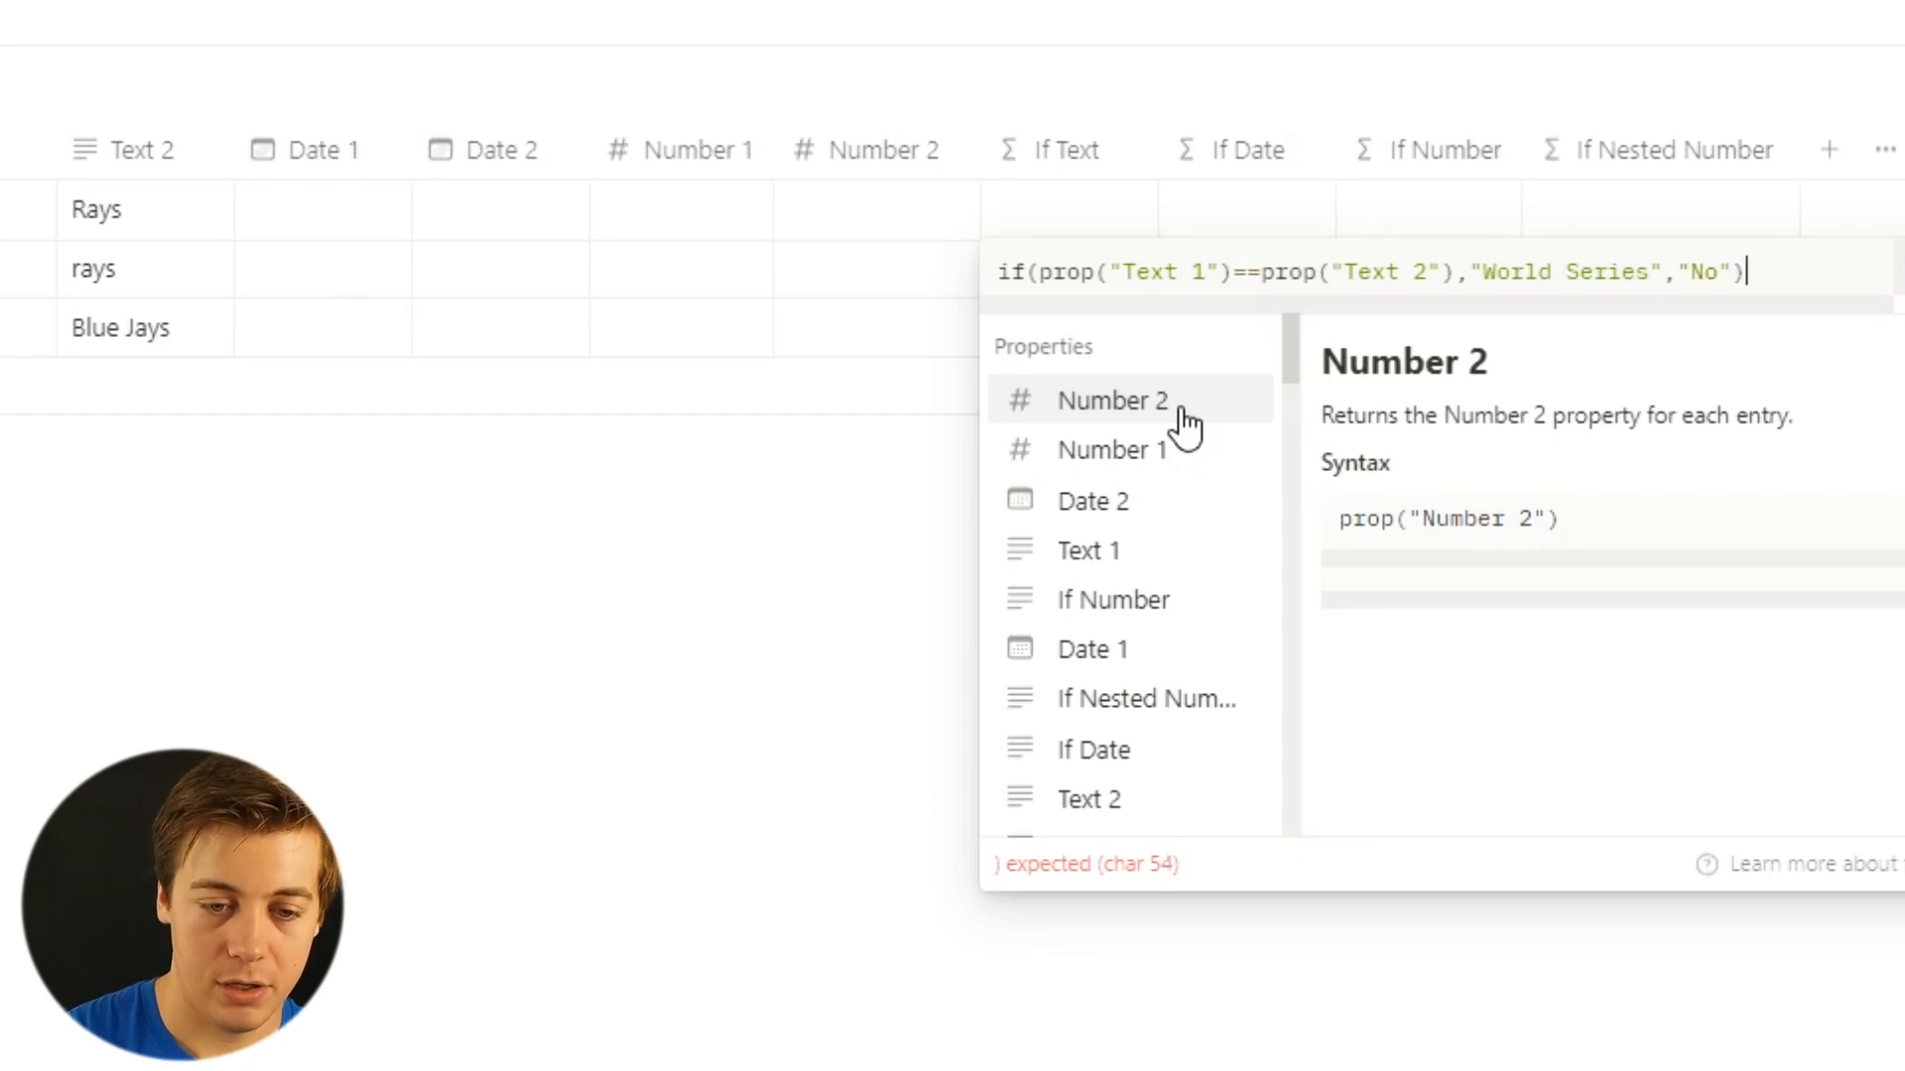
key("ctrl+Return")
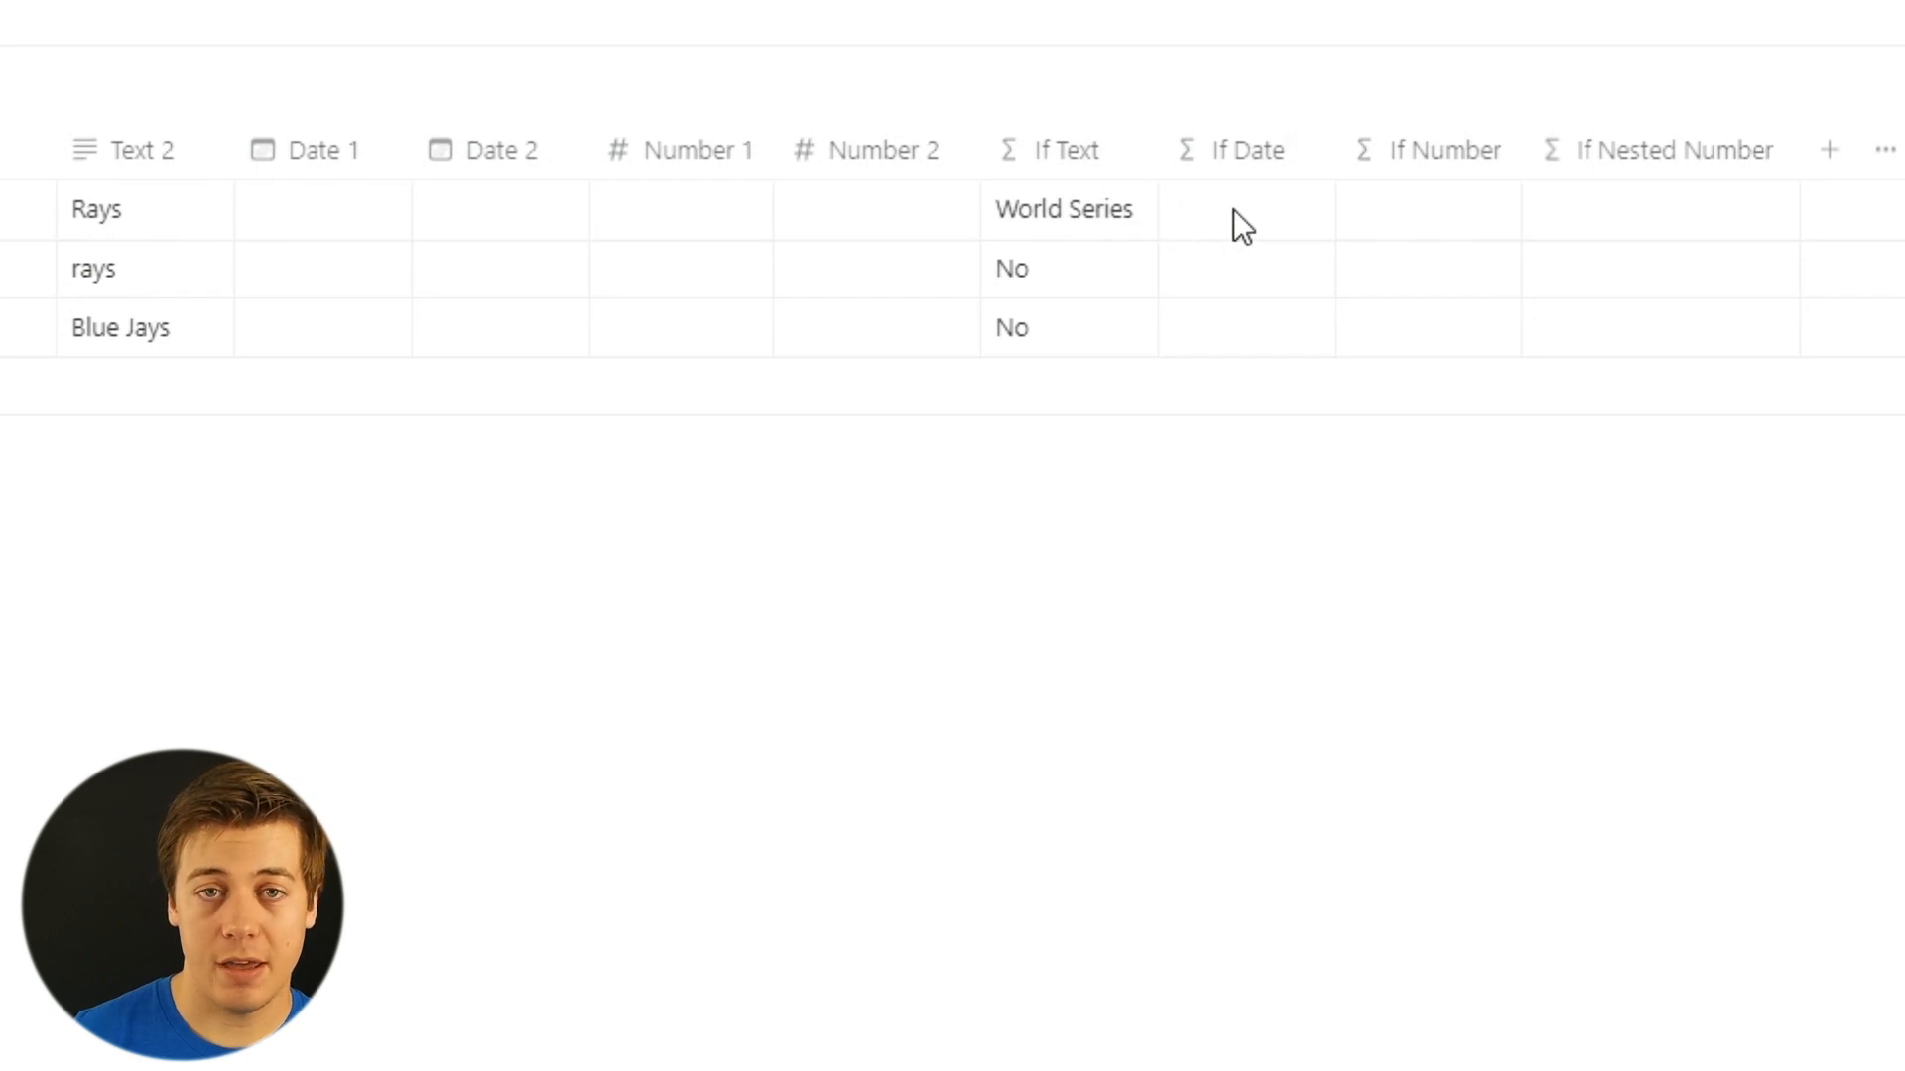
Set both Date 1 and Date 2 to January 2, 2023 for Test 1 in the If table.
left_click(276, 204)
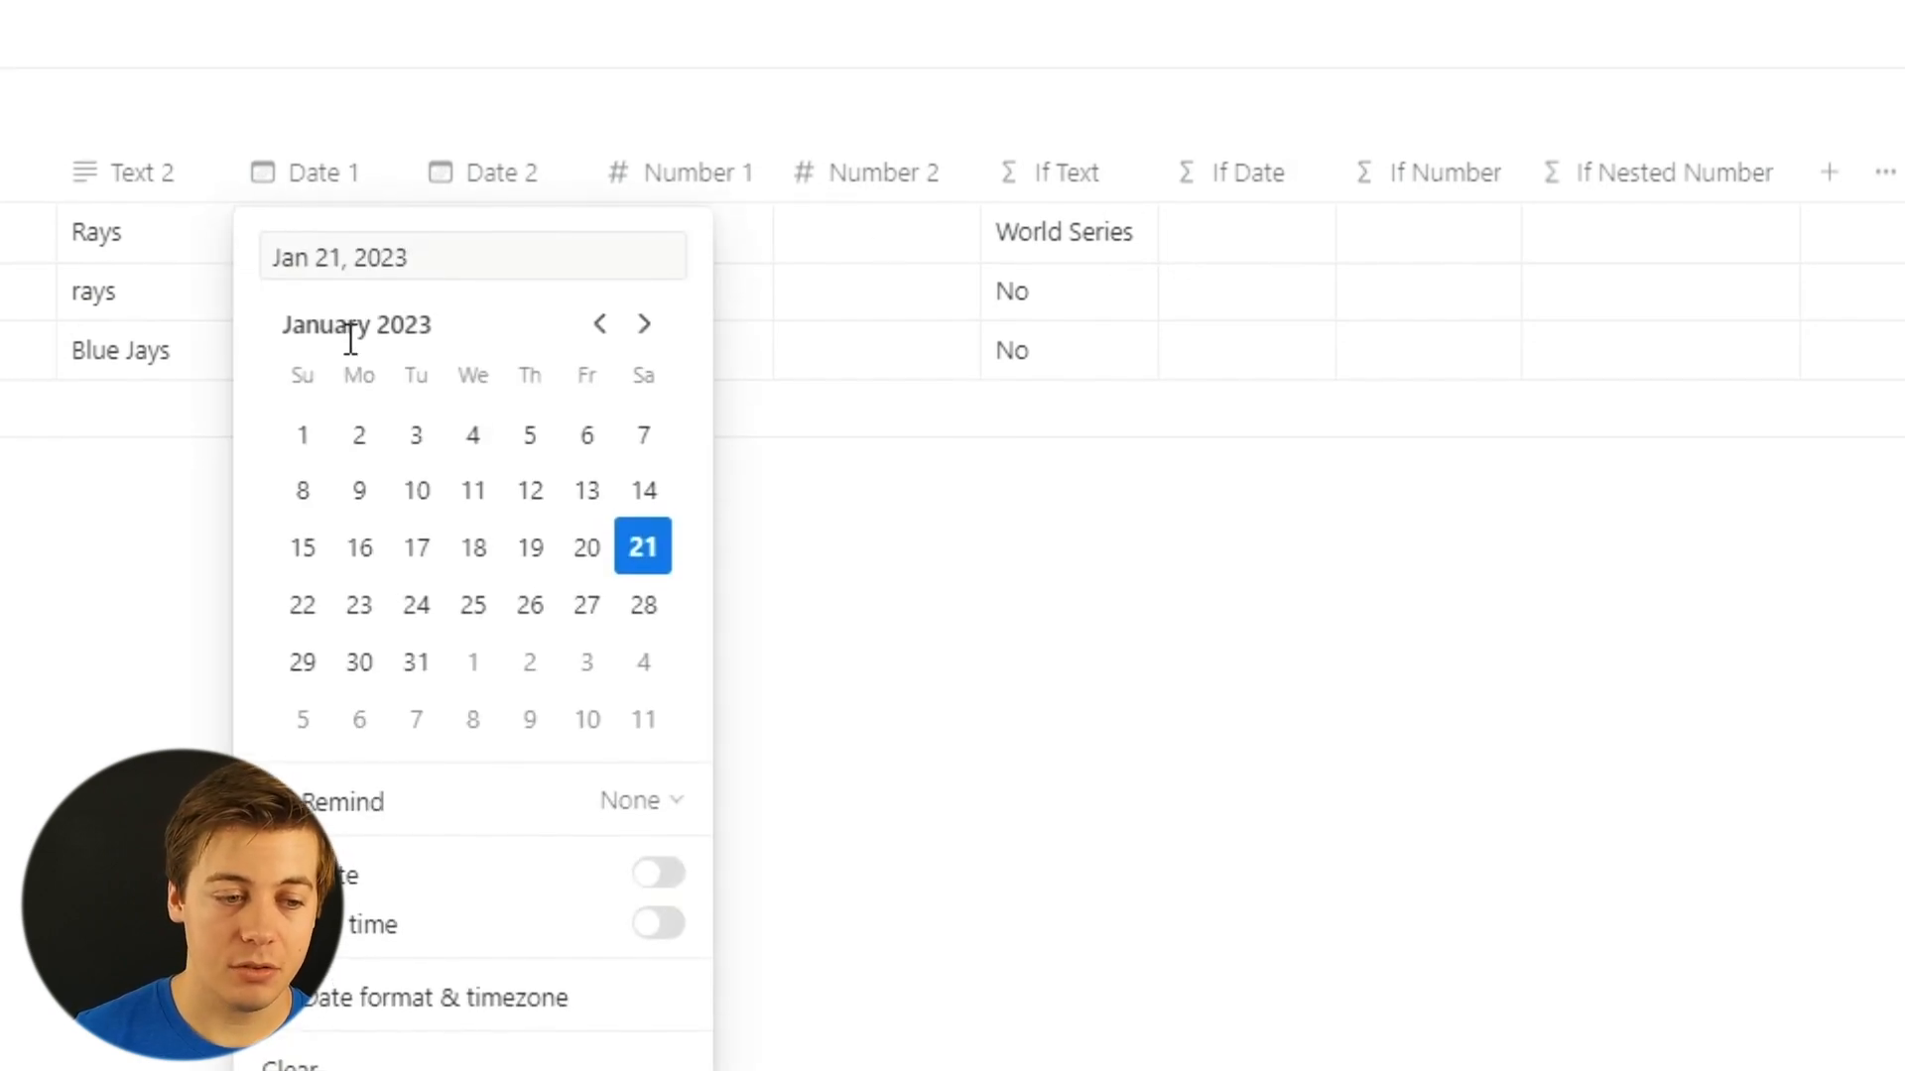
left_click(359, 412)
key("Escape")
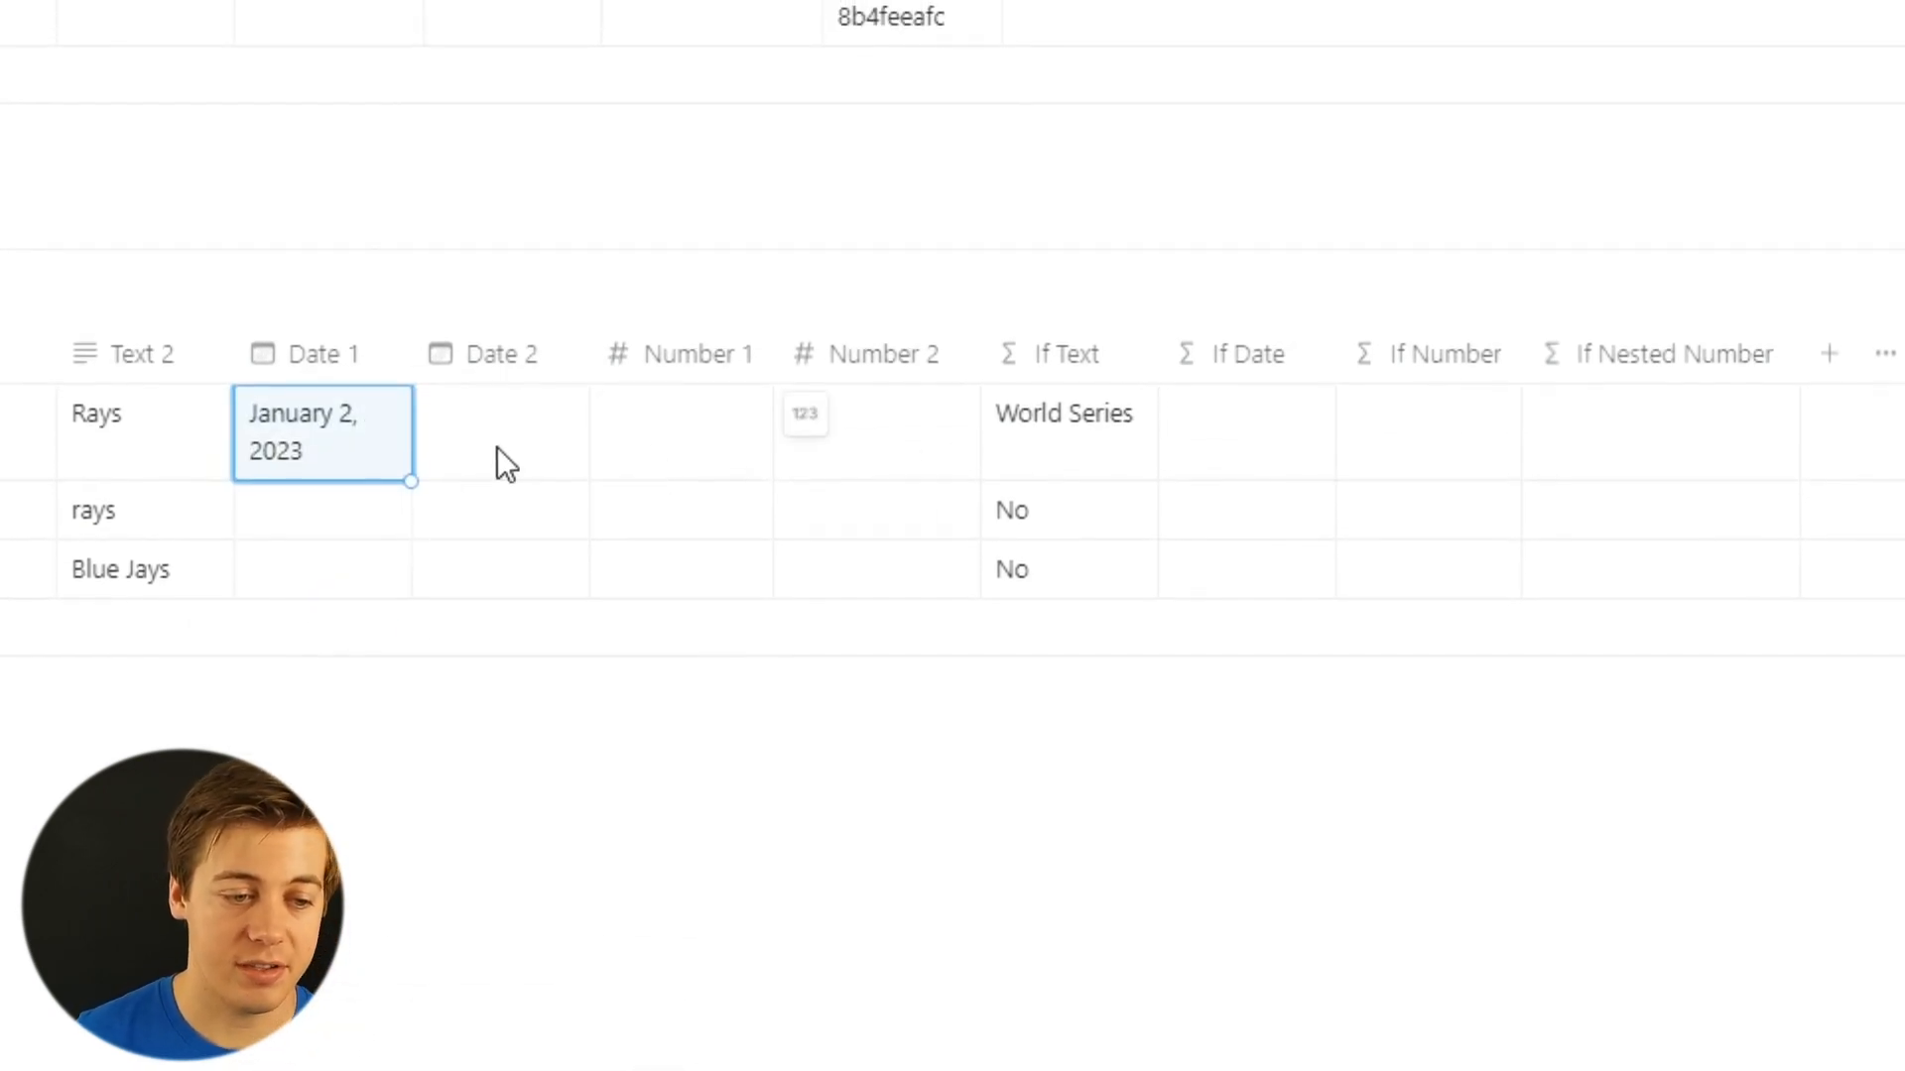
left_click(501, 352)
key("Escape")
Set Date 1 and Date 2 to January 2, 2023 for Test2, including a time in Date 2 only.
left_click(302, 784)
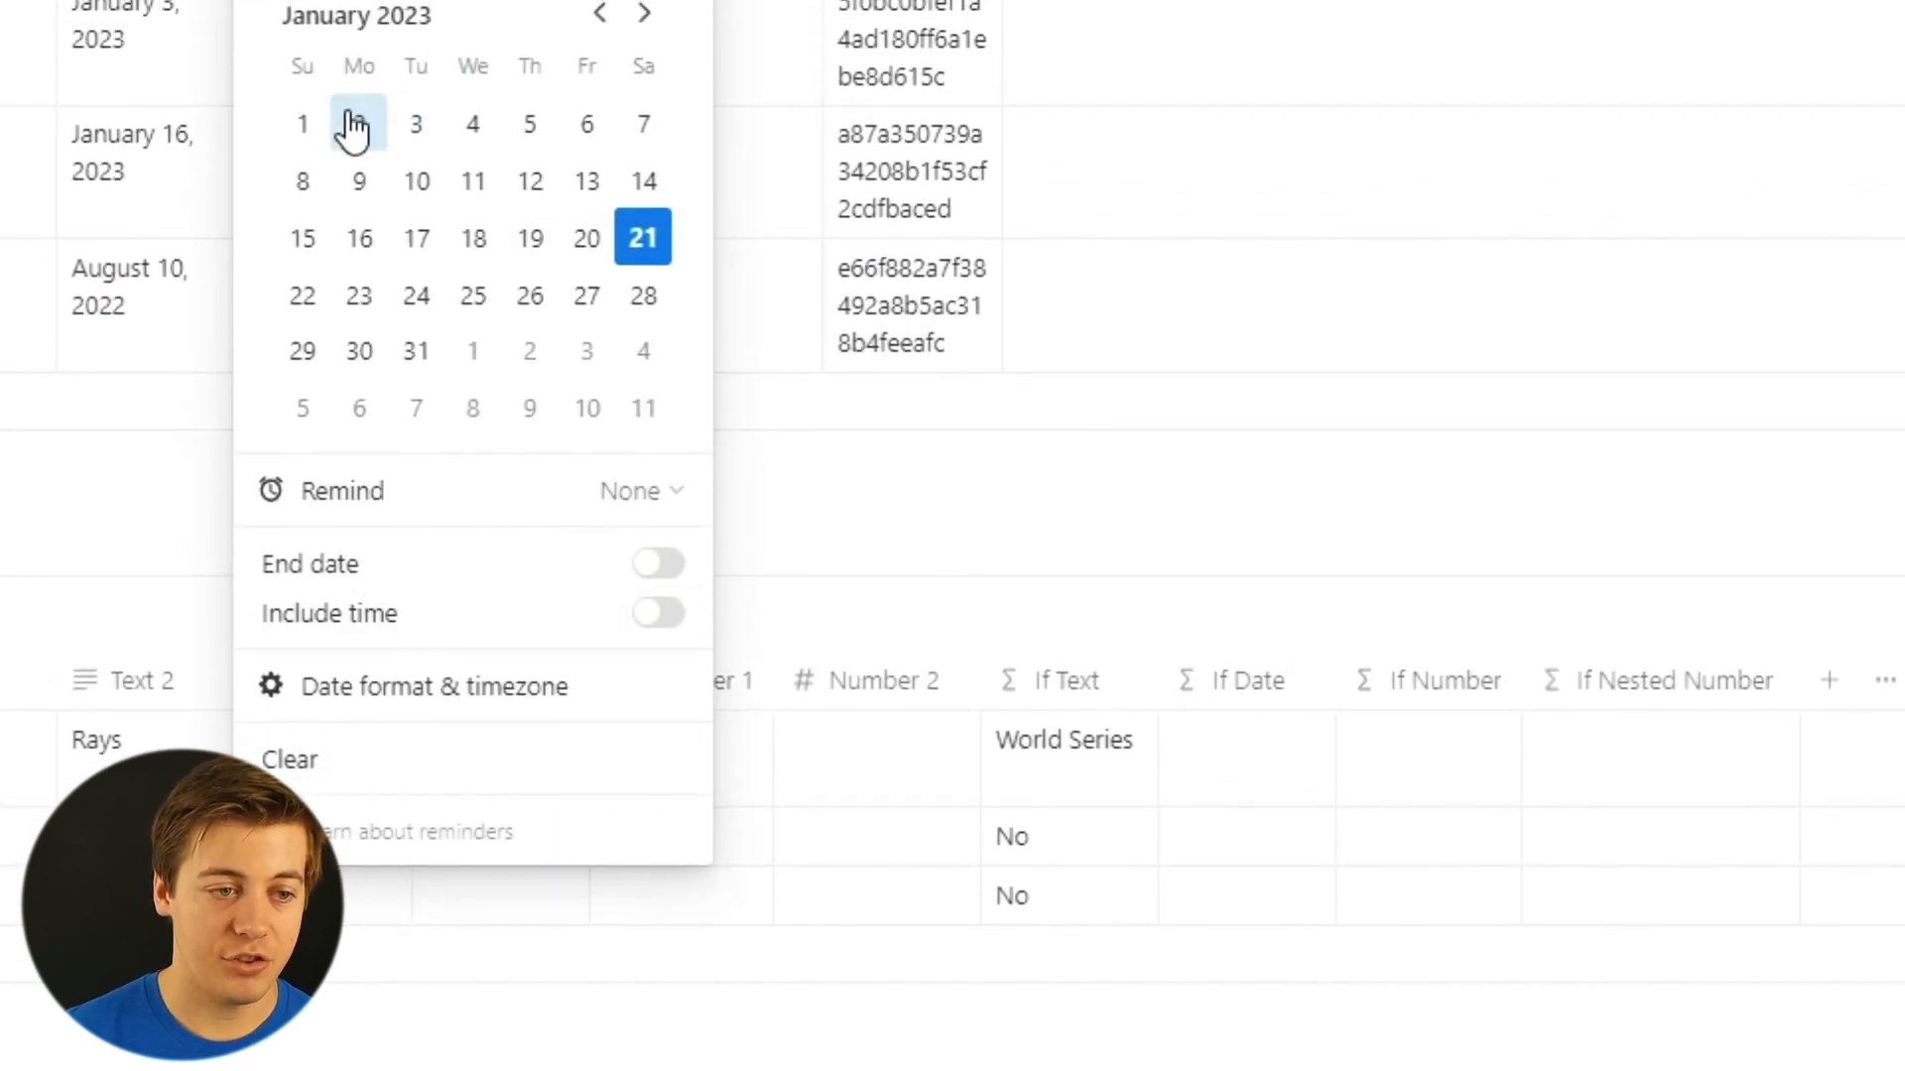
left_click(356, 72)
key("Escape")
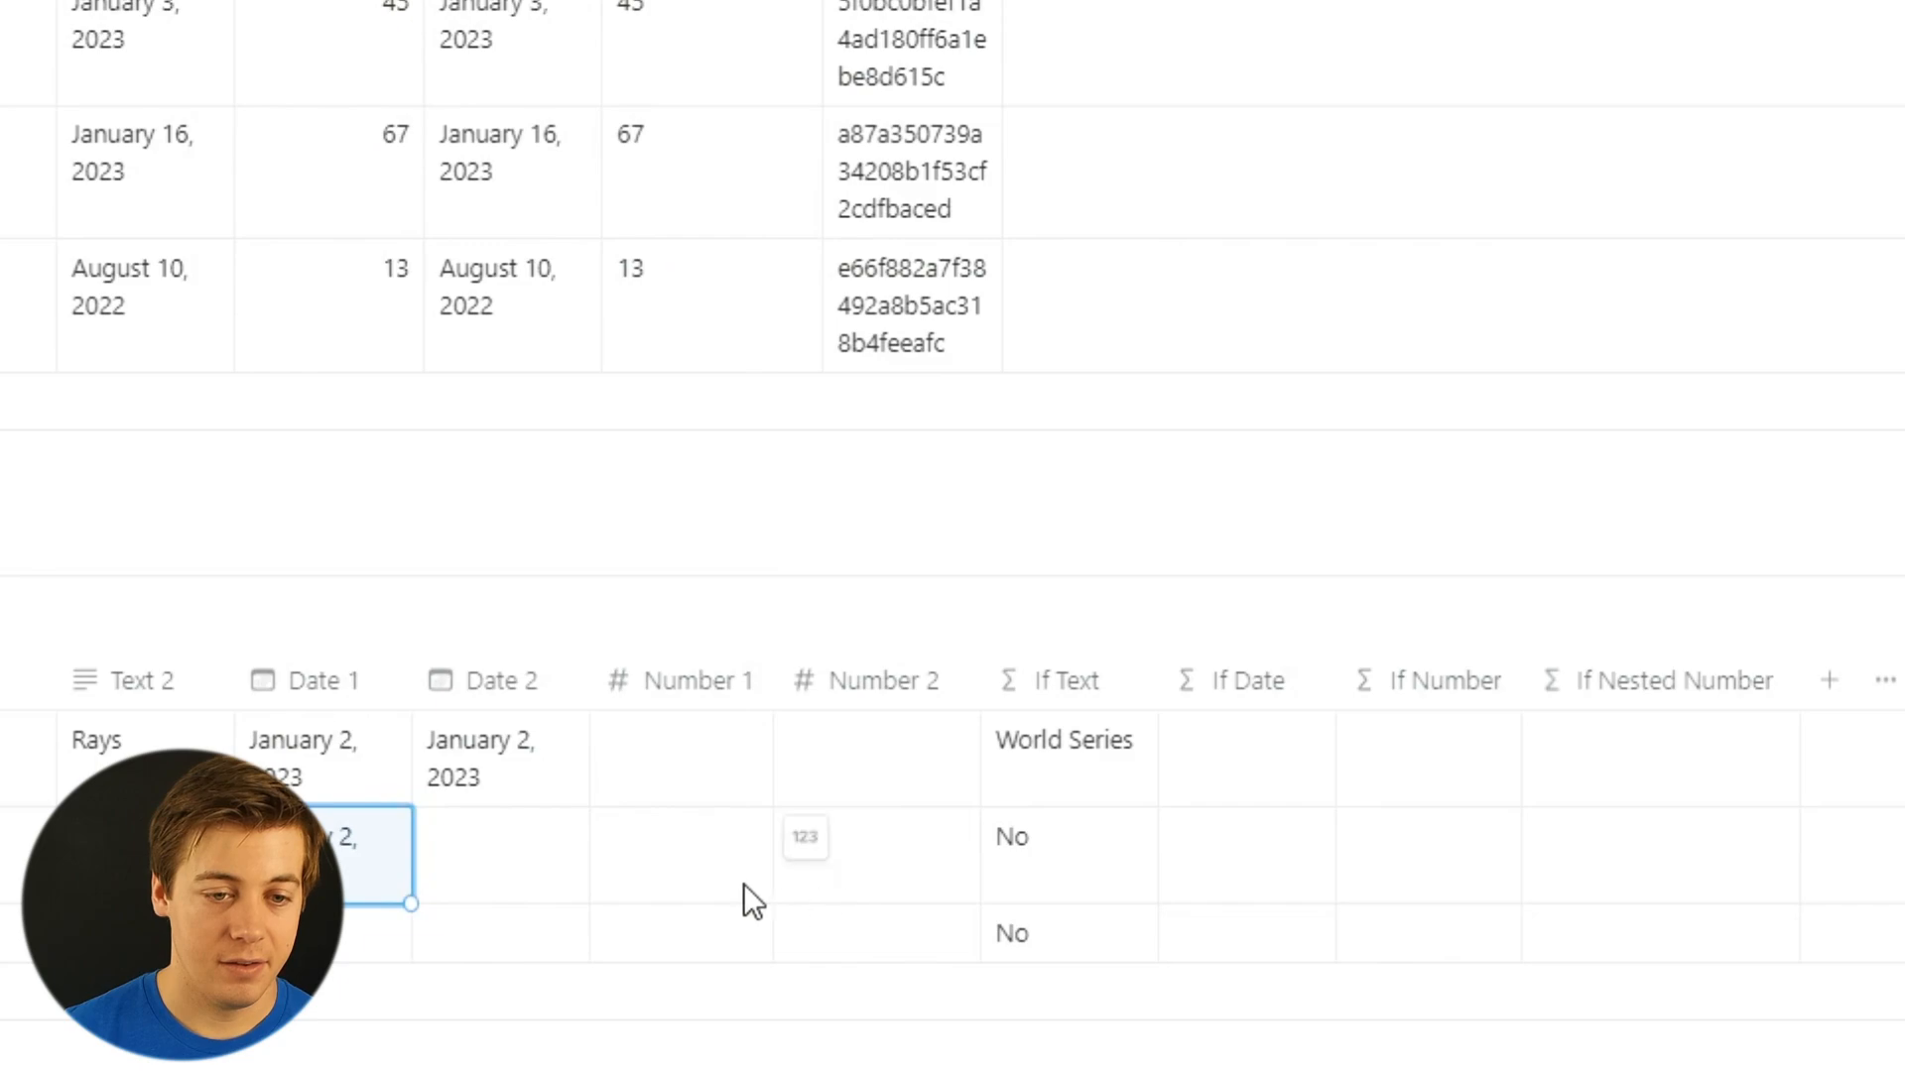
left_click(513, 879)
left_click(537, 162)
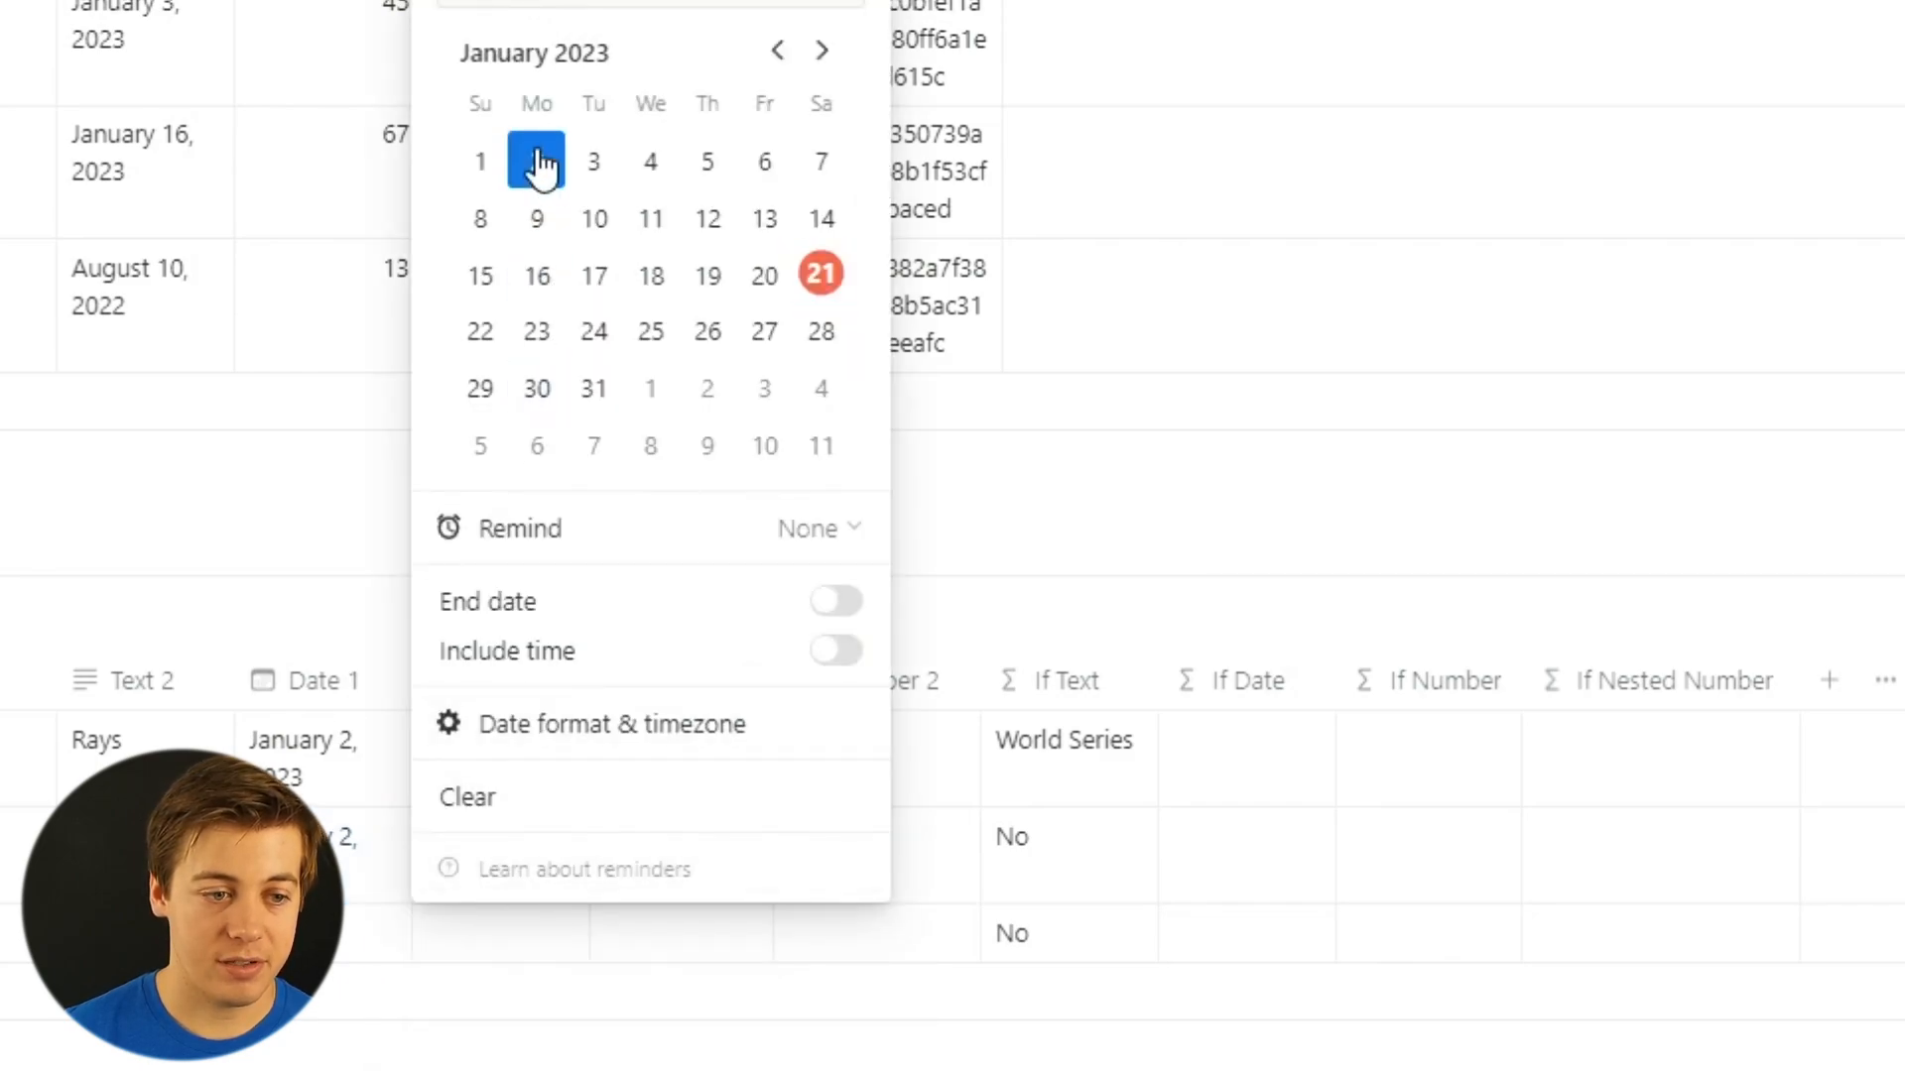
left_click(835, 651)
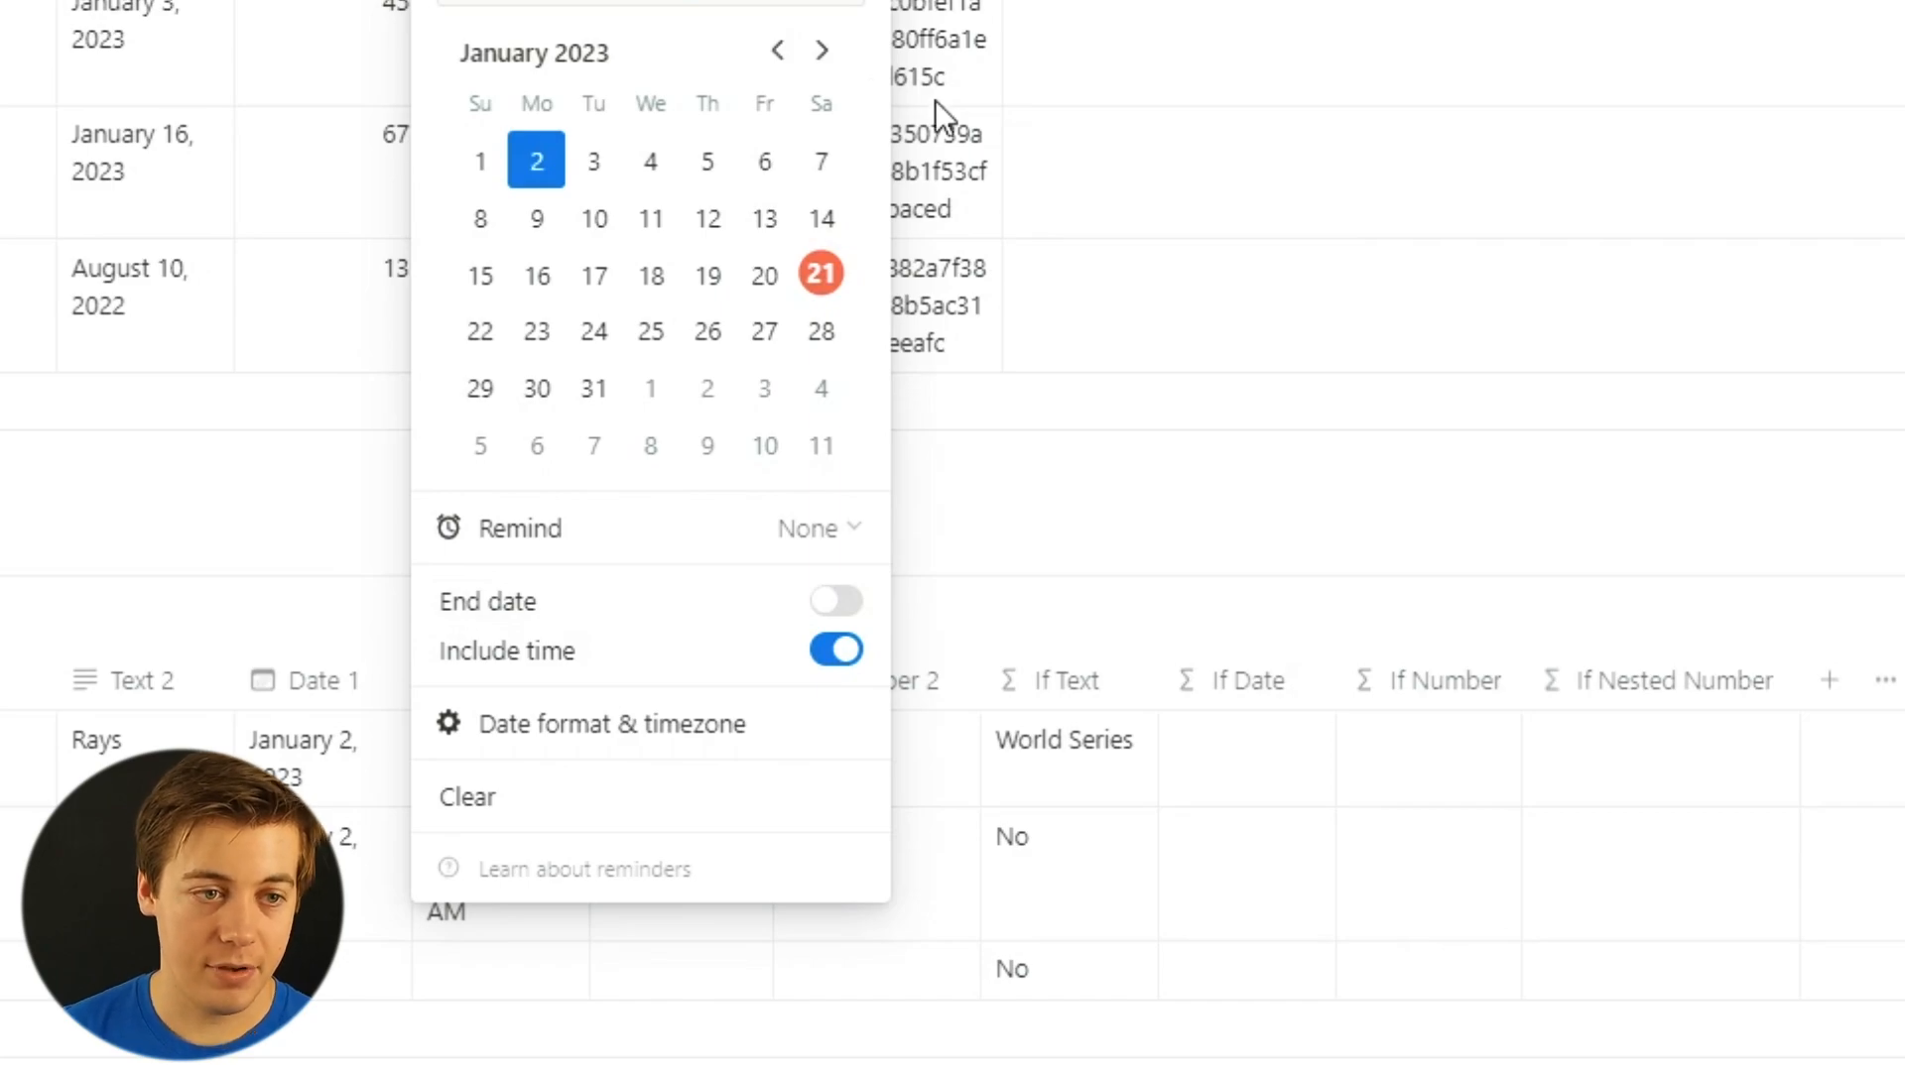
left_click(1235, 521)
Set Date 1 to January 2, 2023 and Date 2 to January 31, 2023 for Test 3.
left_click(326, 978)
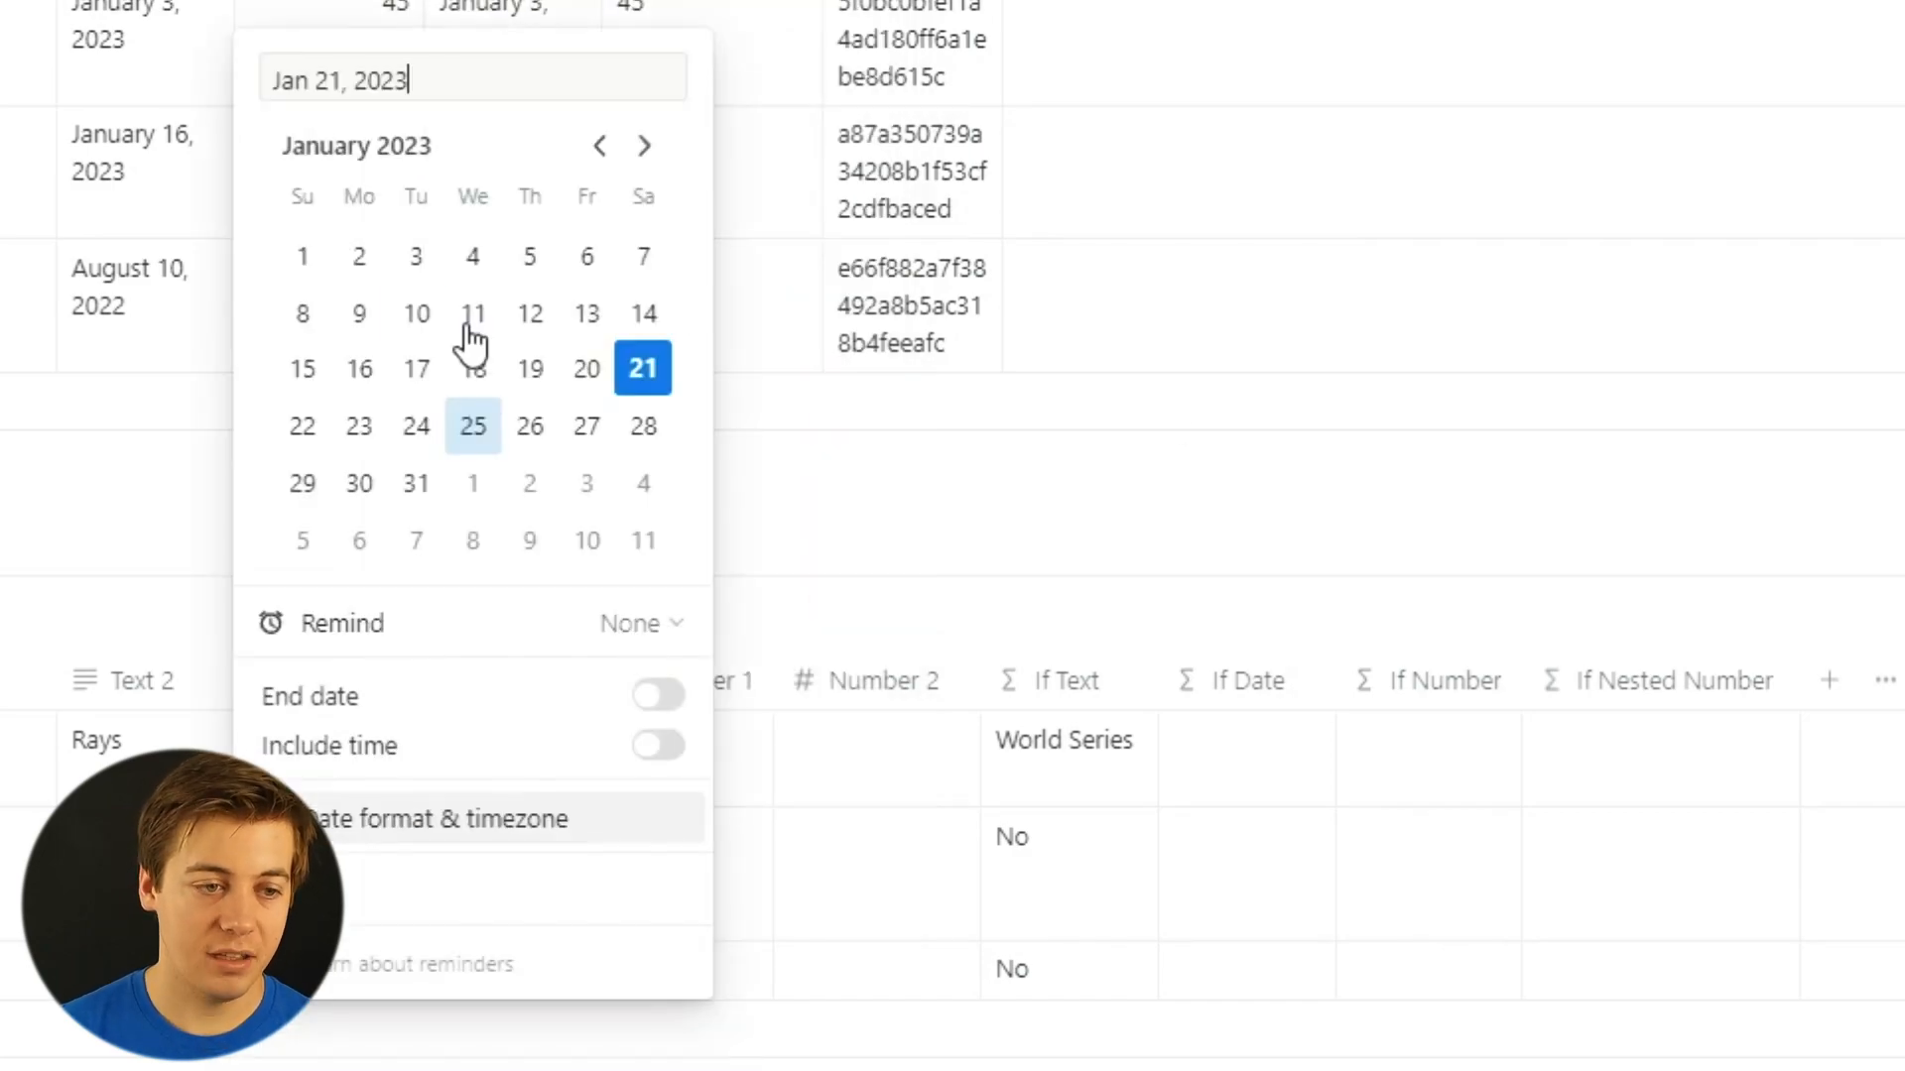
left_click(359, 256)
left_click(533, 1006)
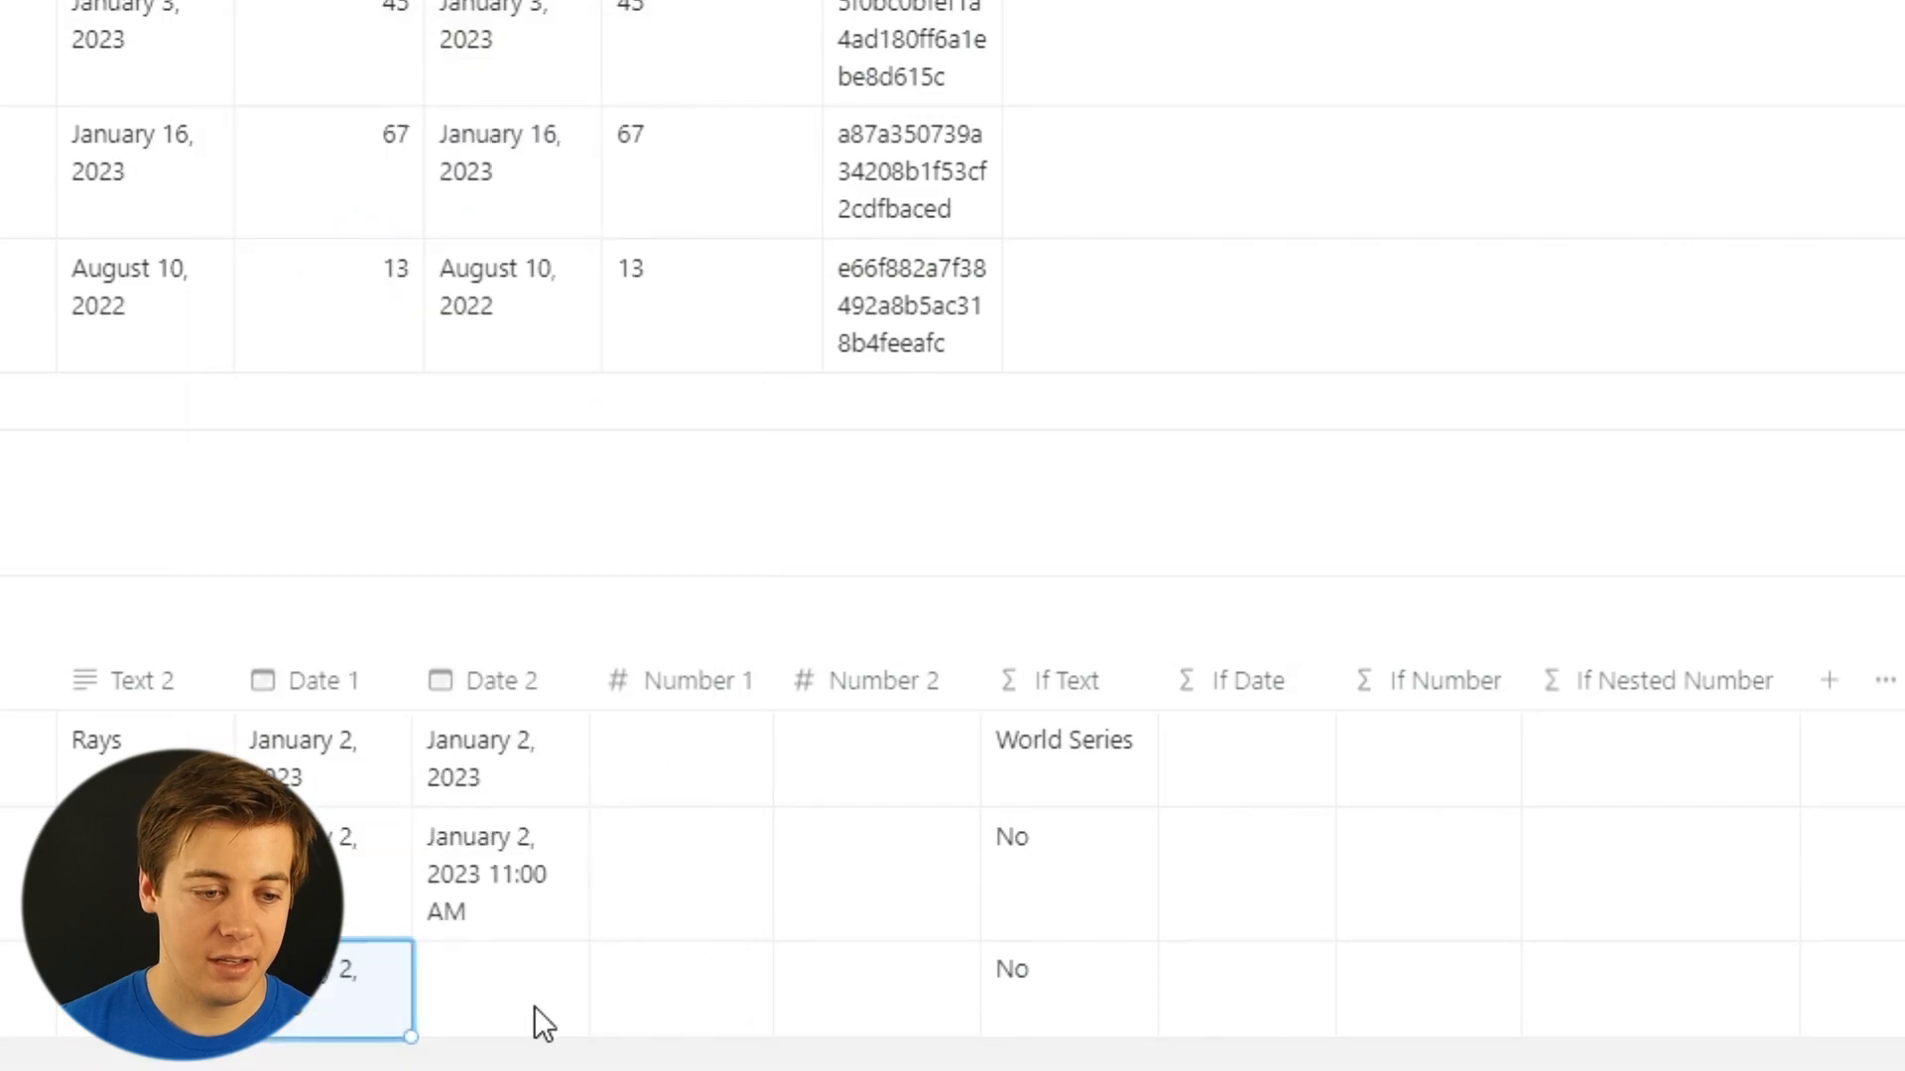
left_click(533, 1006)
left_click(593, 519)
left_click(931, 1020)
Start the If Date column's formula with an if condition testing whether Date 1 equals Date 2: if(prop("Date 1")==prop("Date 2").
left_click(1221, 747)
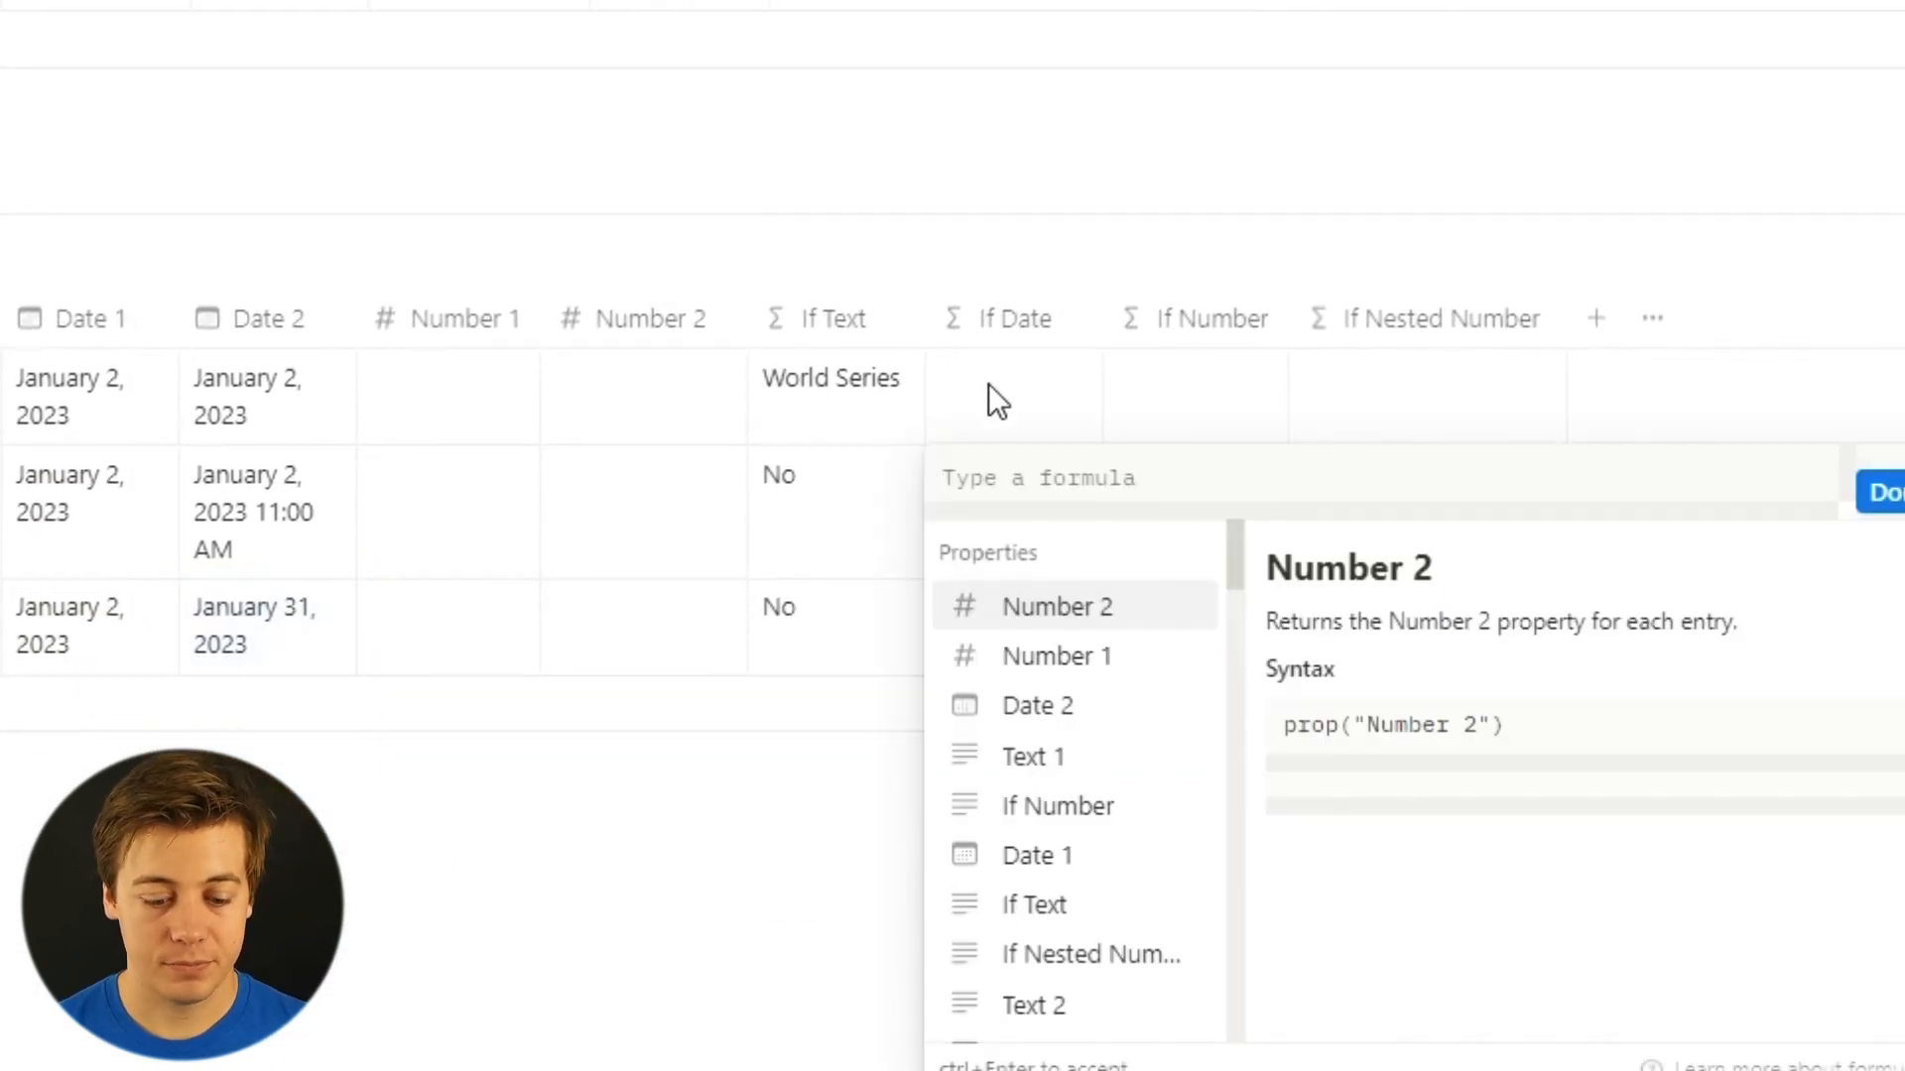
type("i")
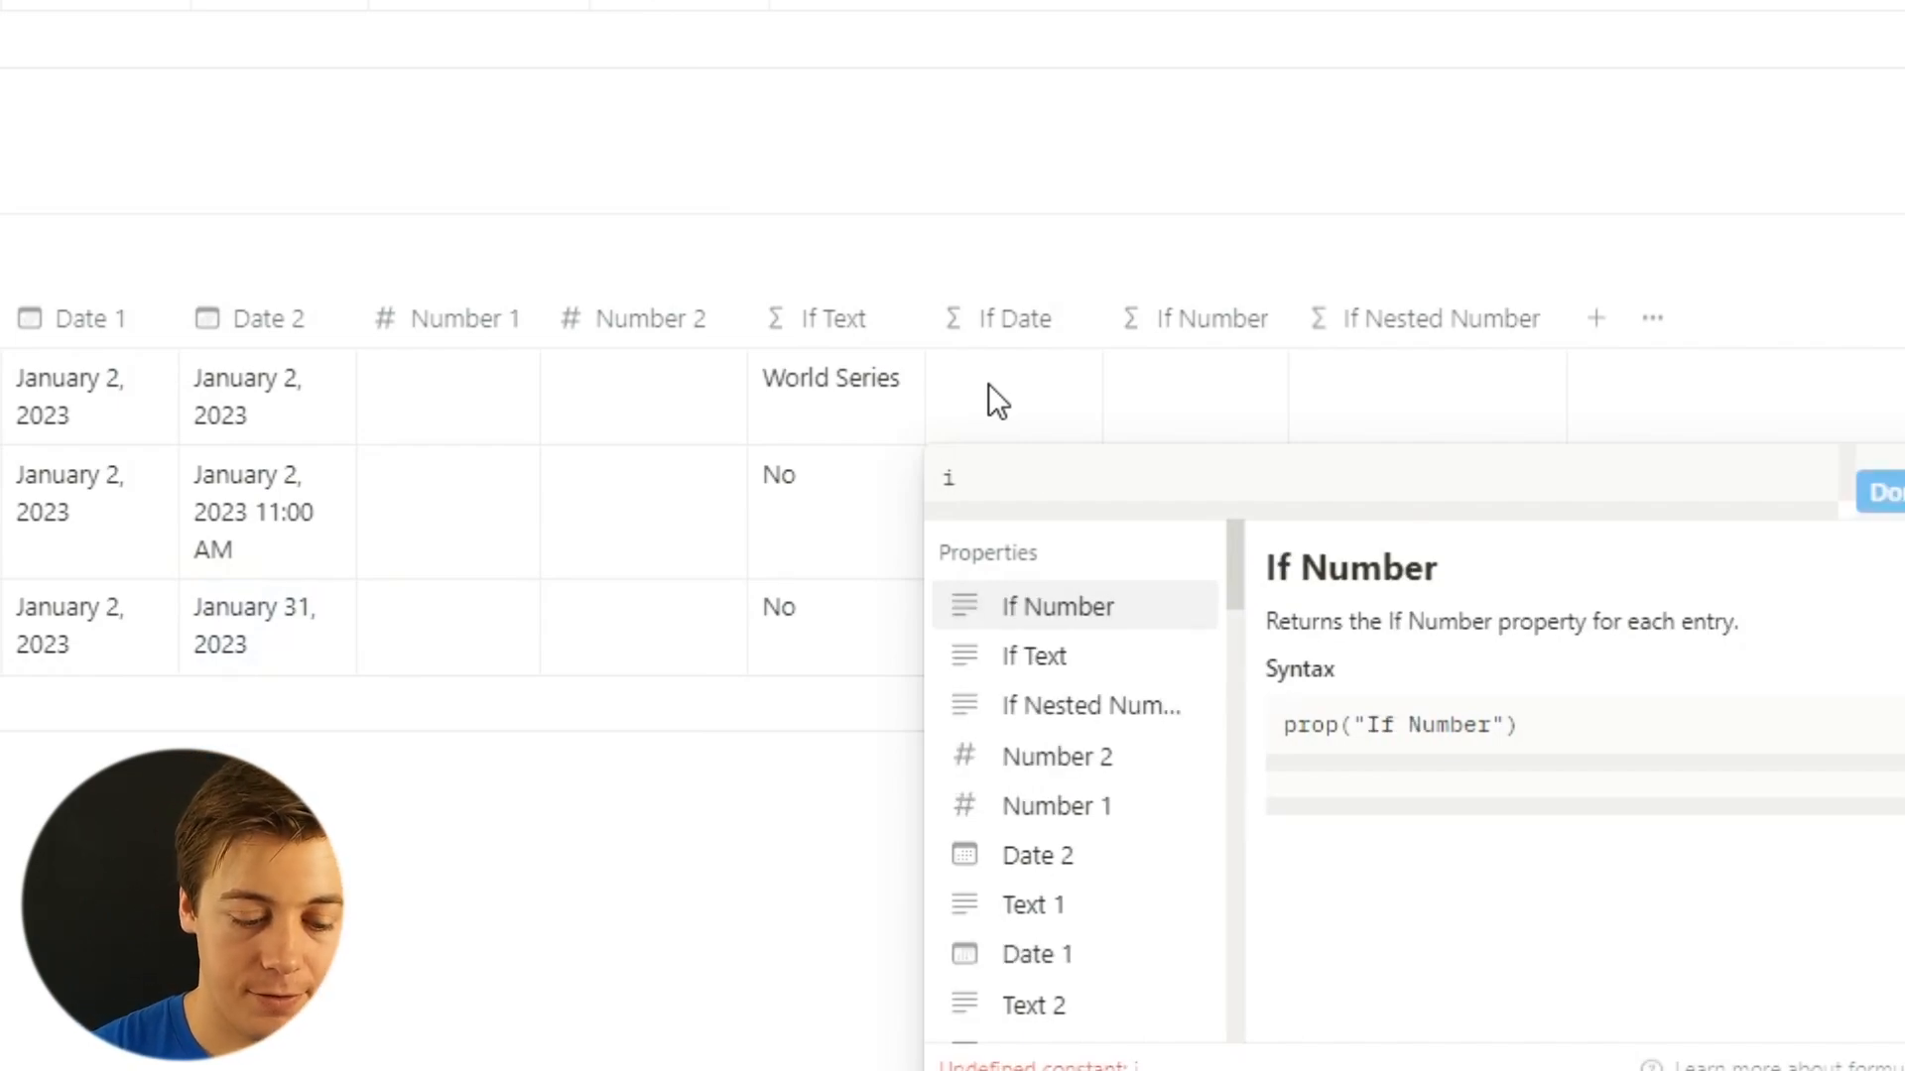
type("f(")
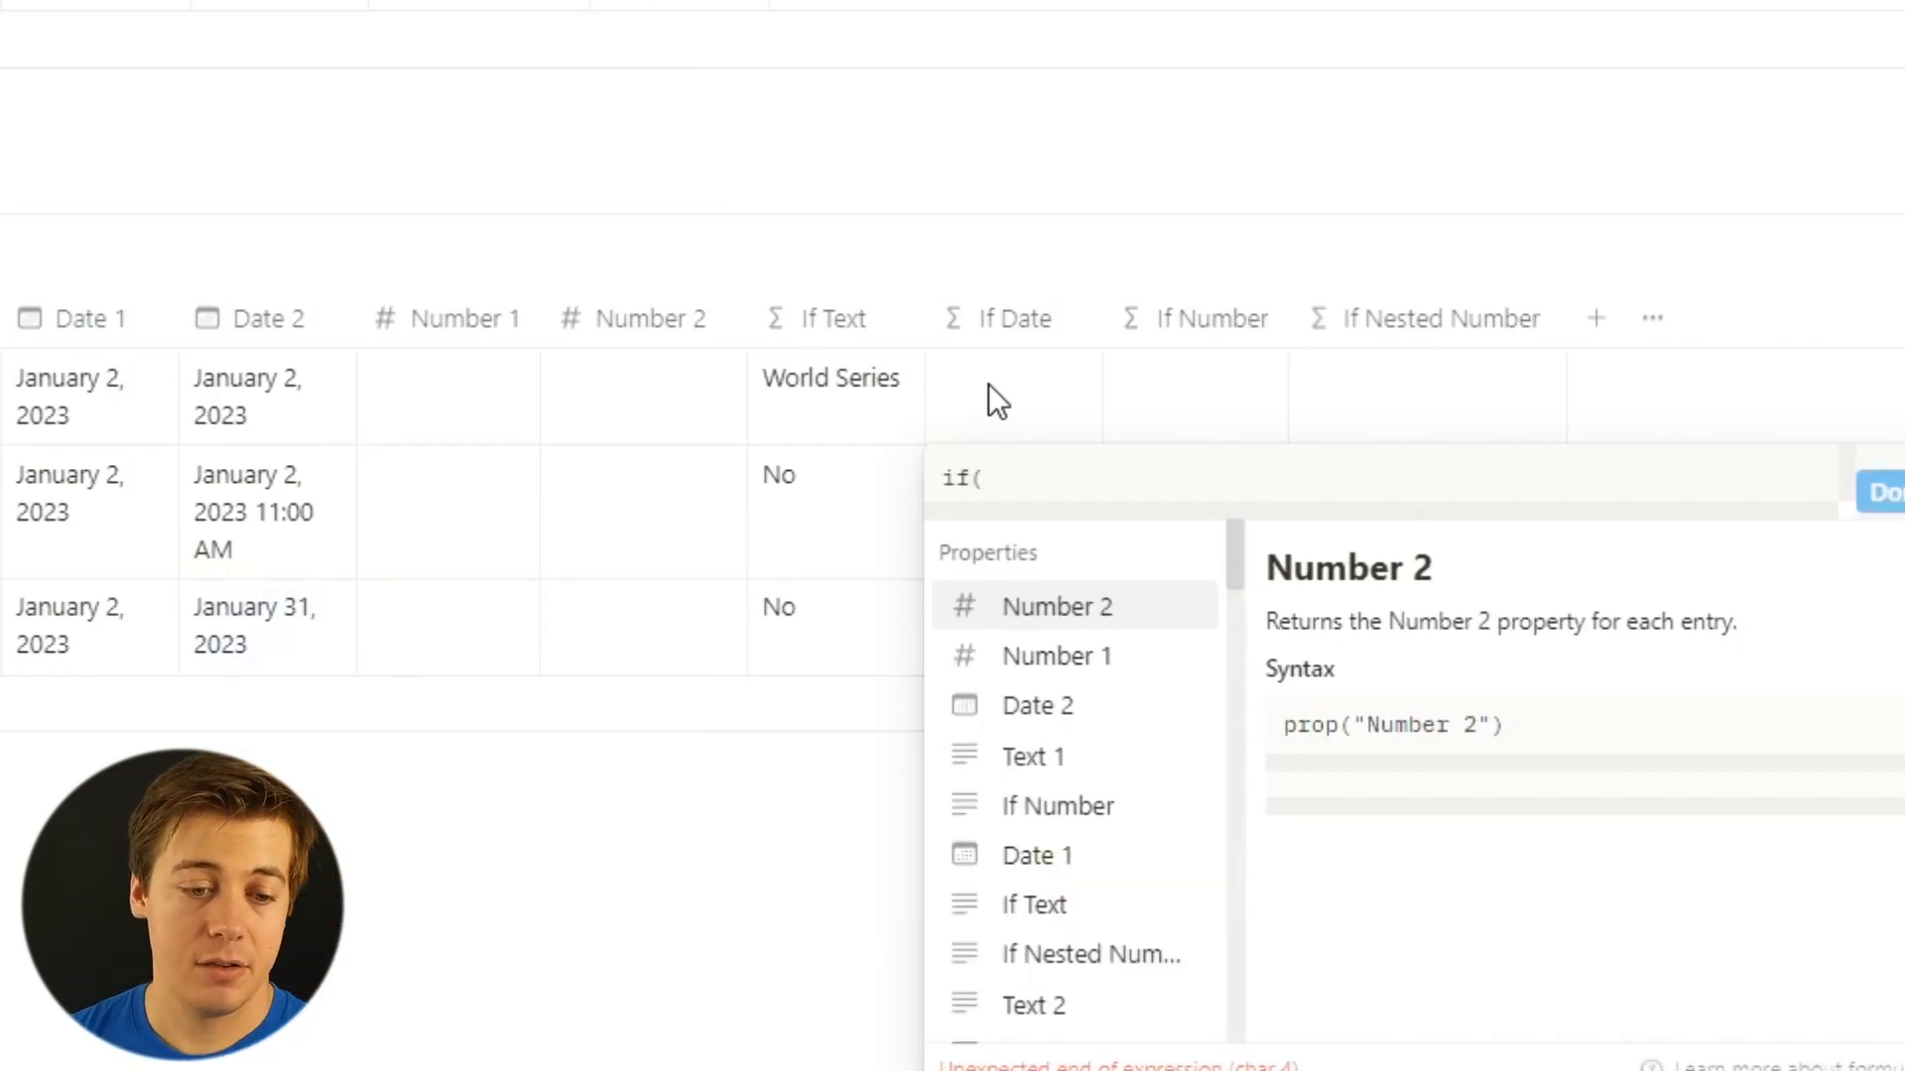
left_click(1074, 855)
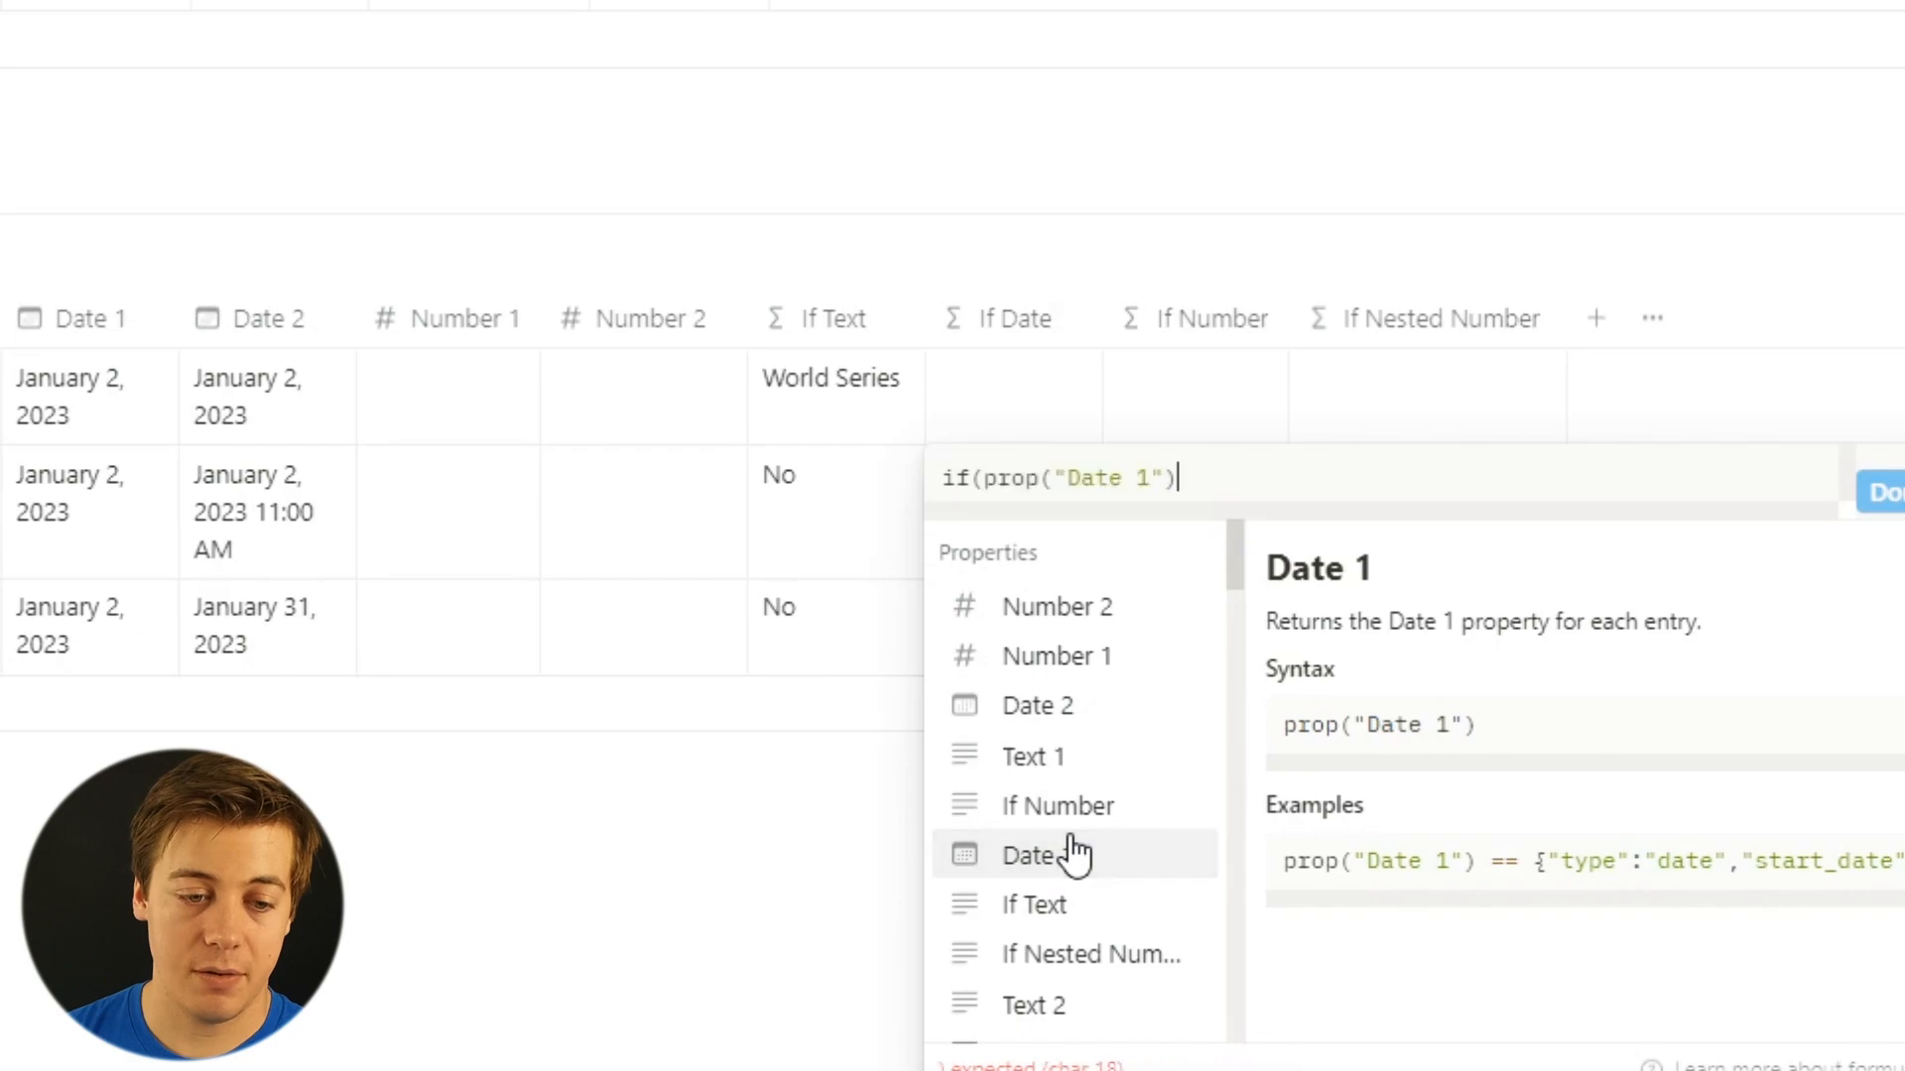
type("==date")
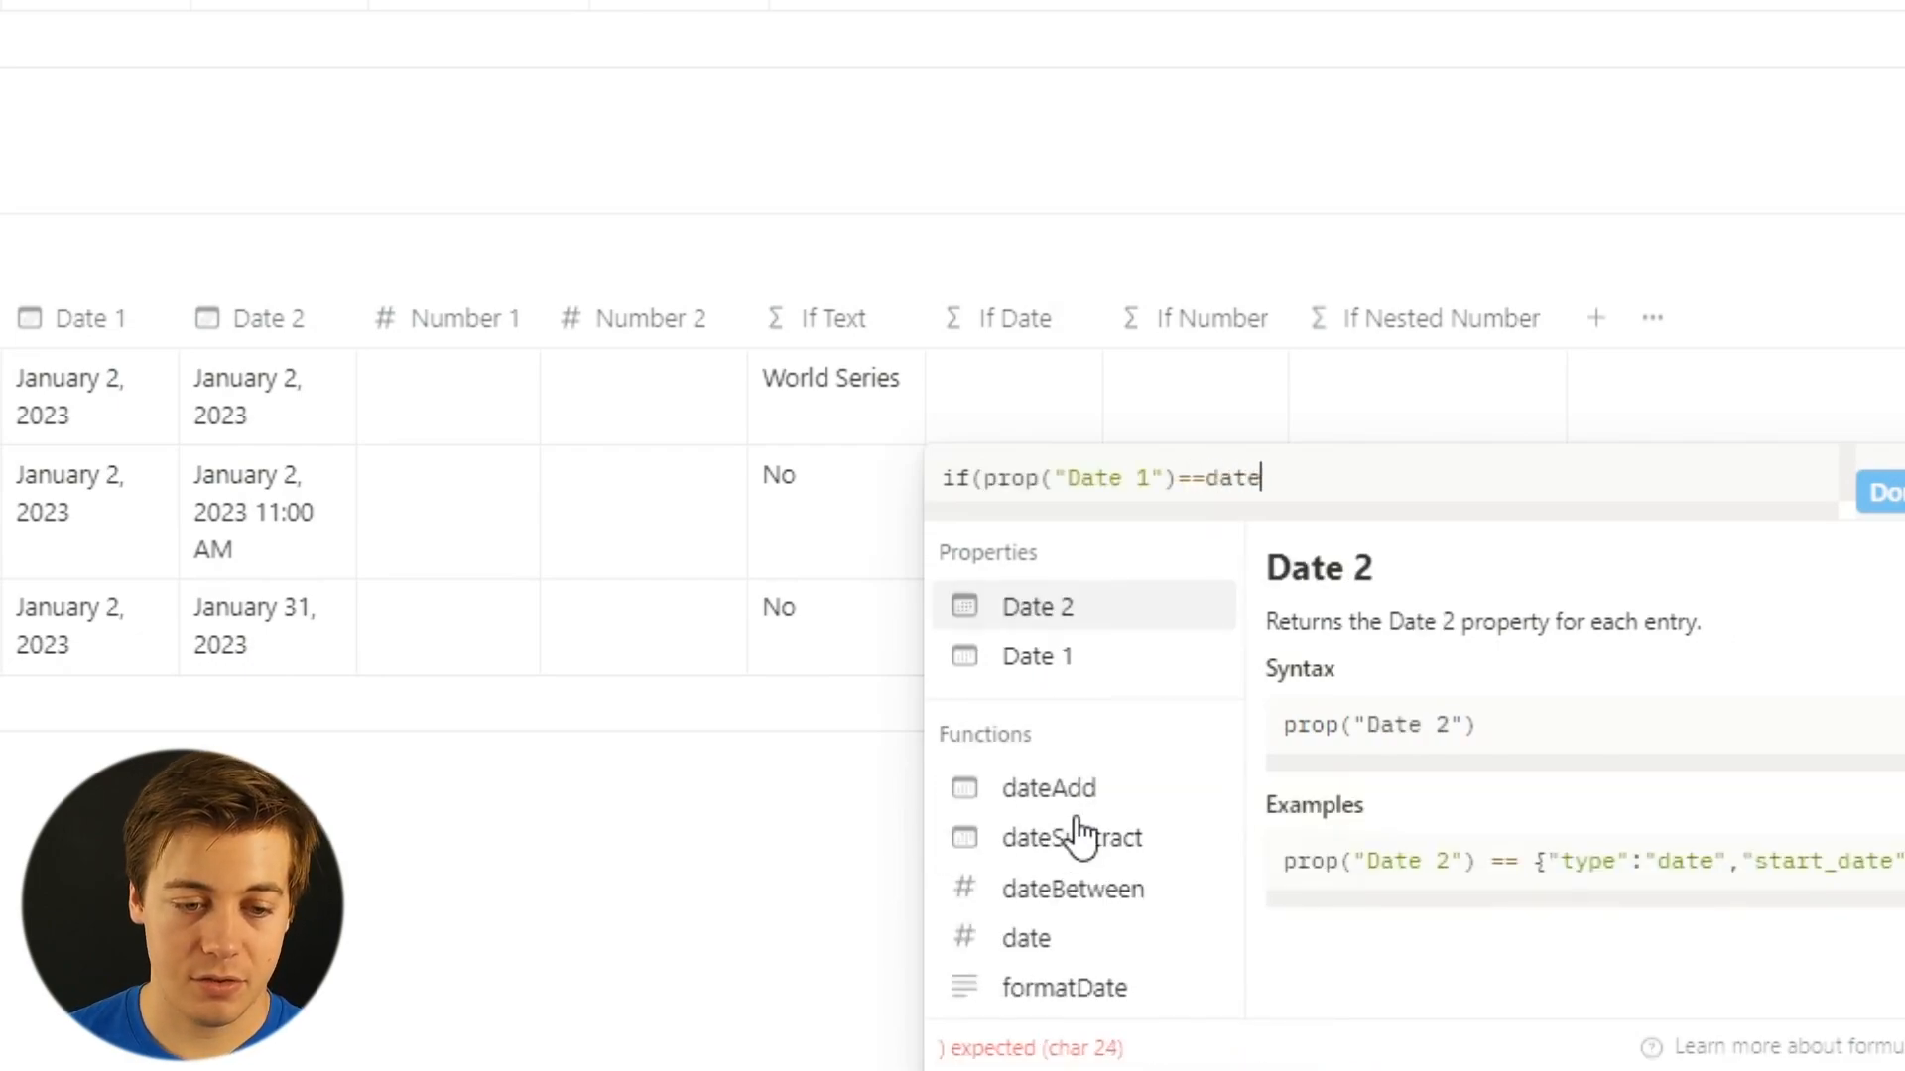
left_click(1069, 623)
Complete the If Date formula with "World Series" as the true result and "No" as the false result, and accept it.
type(",")
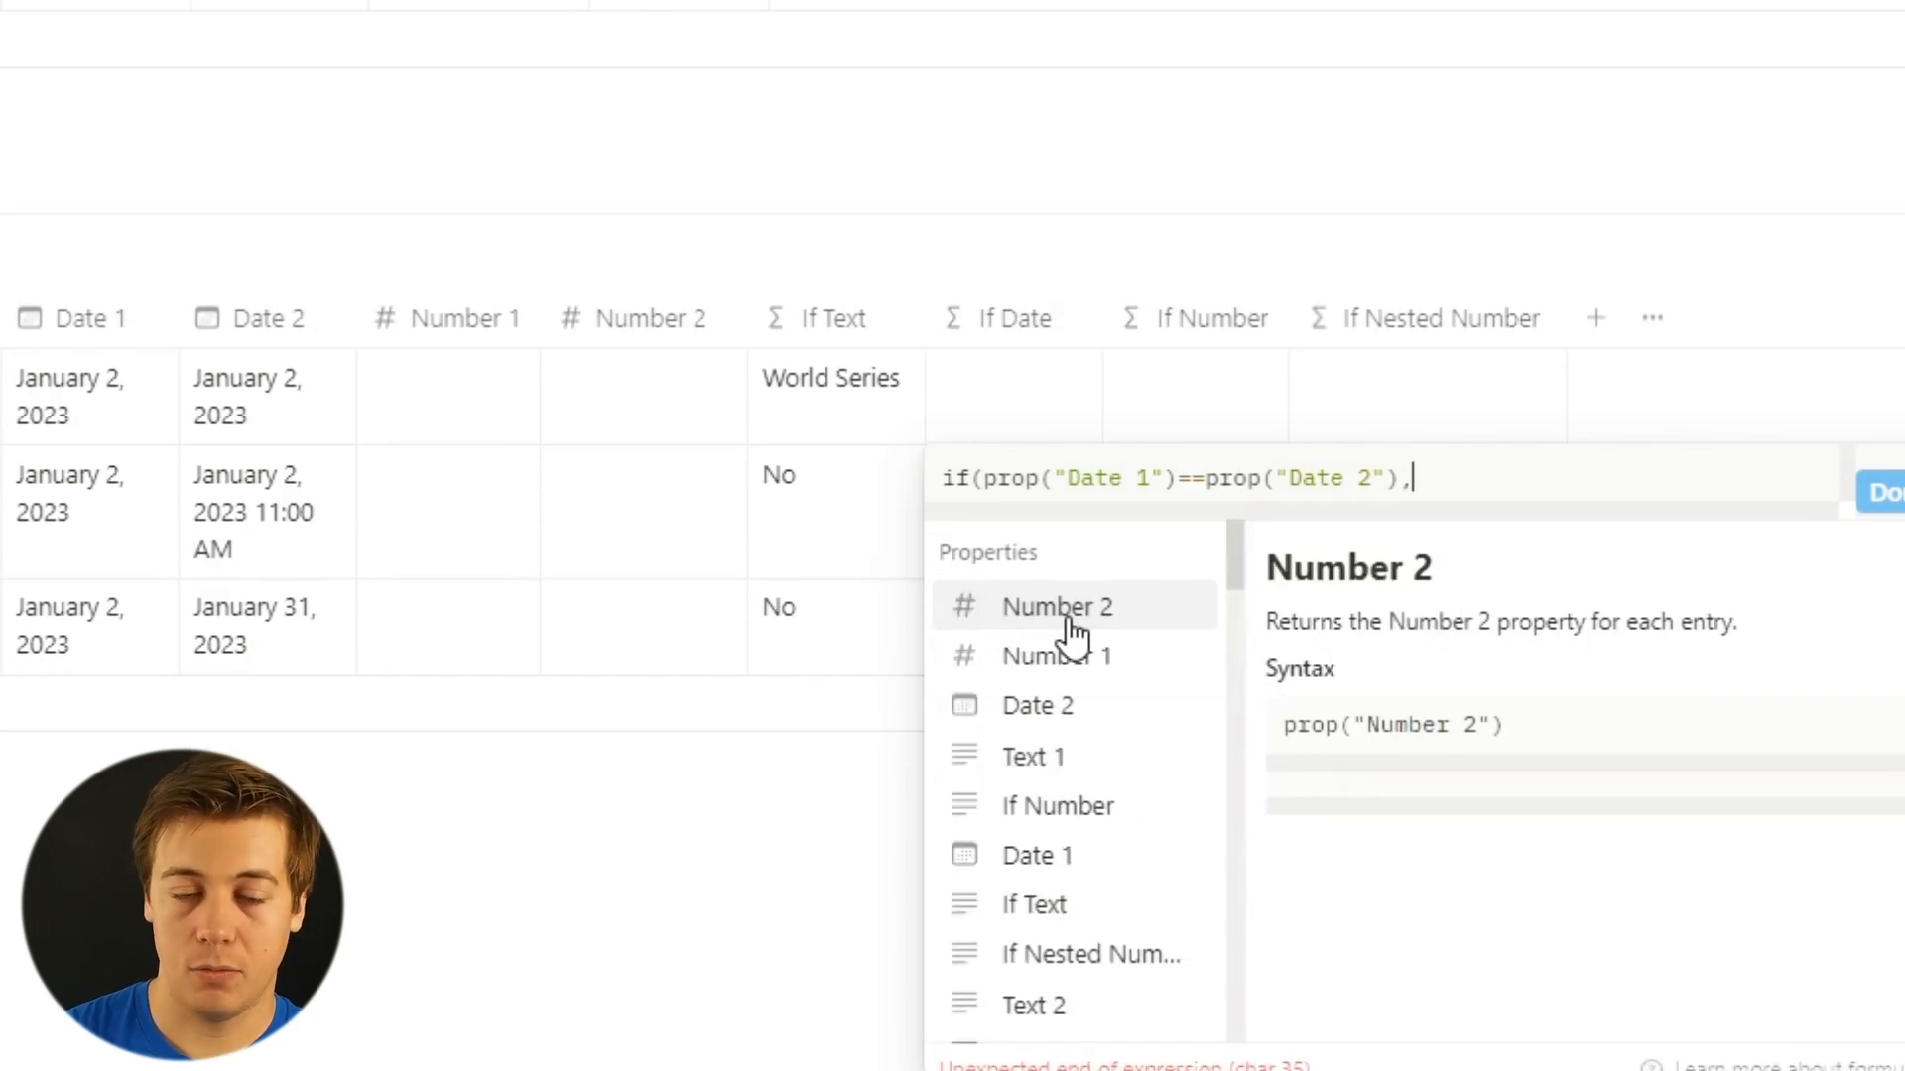
type("\"Worl")
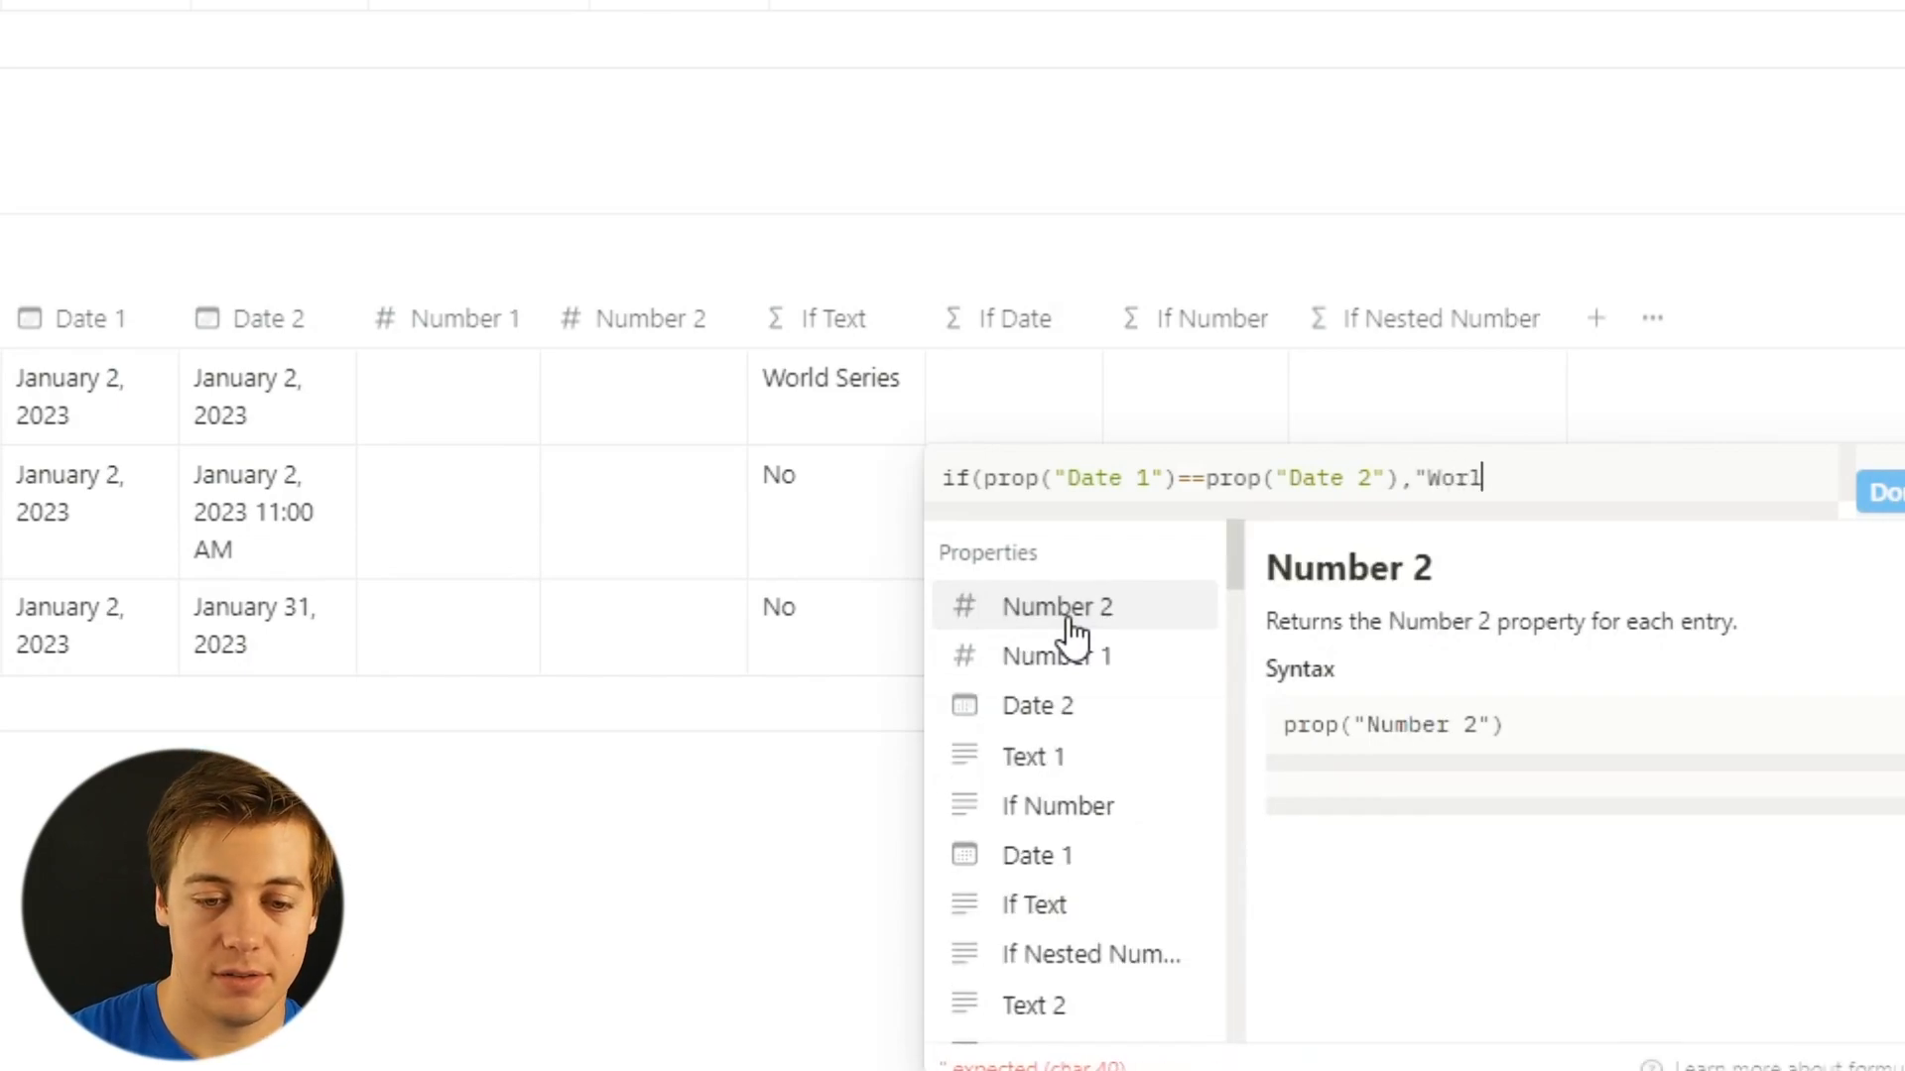
type("d Series\"")
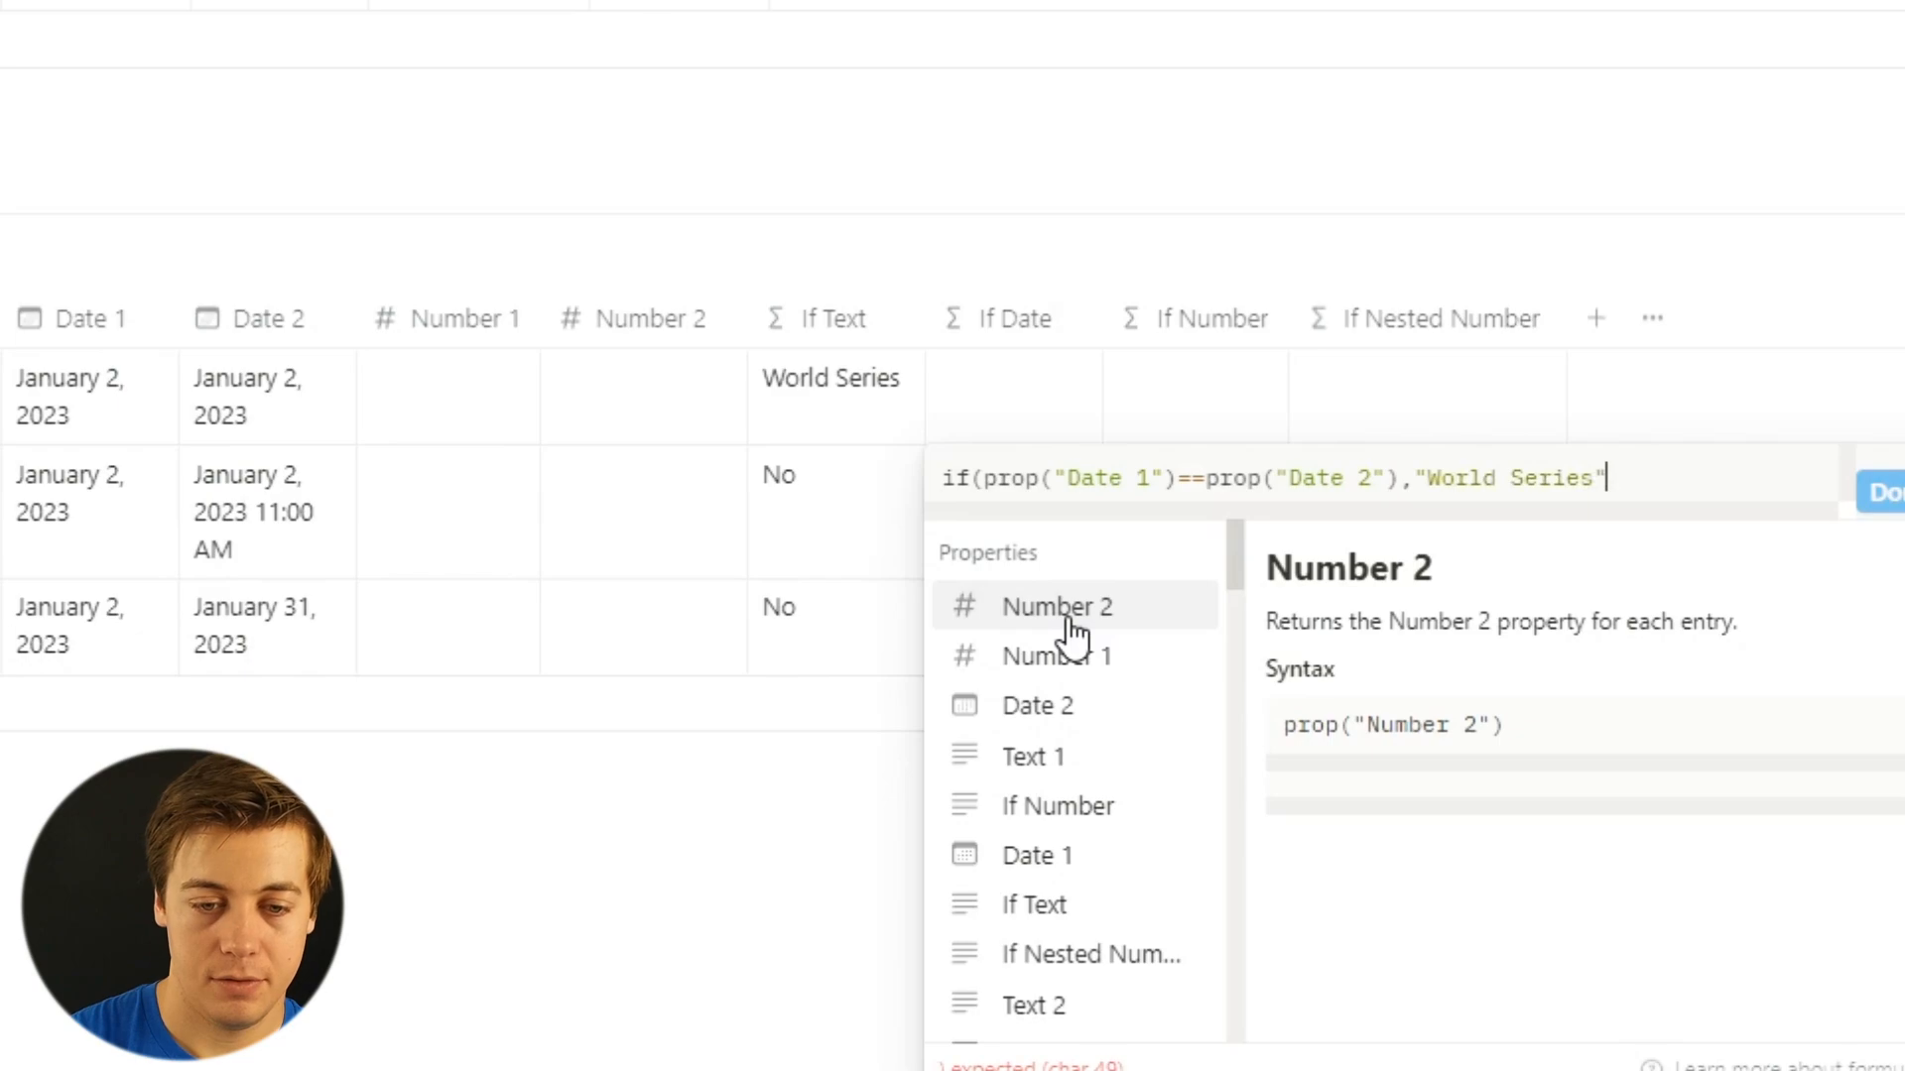
type(", No")
key("BackSpace")
key("BackSpace")
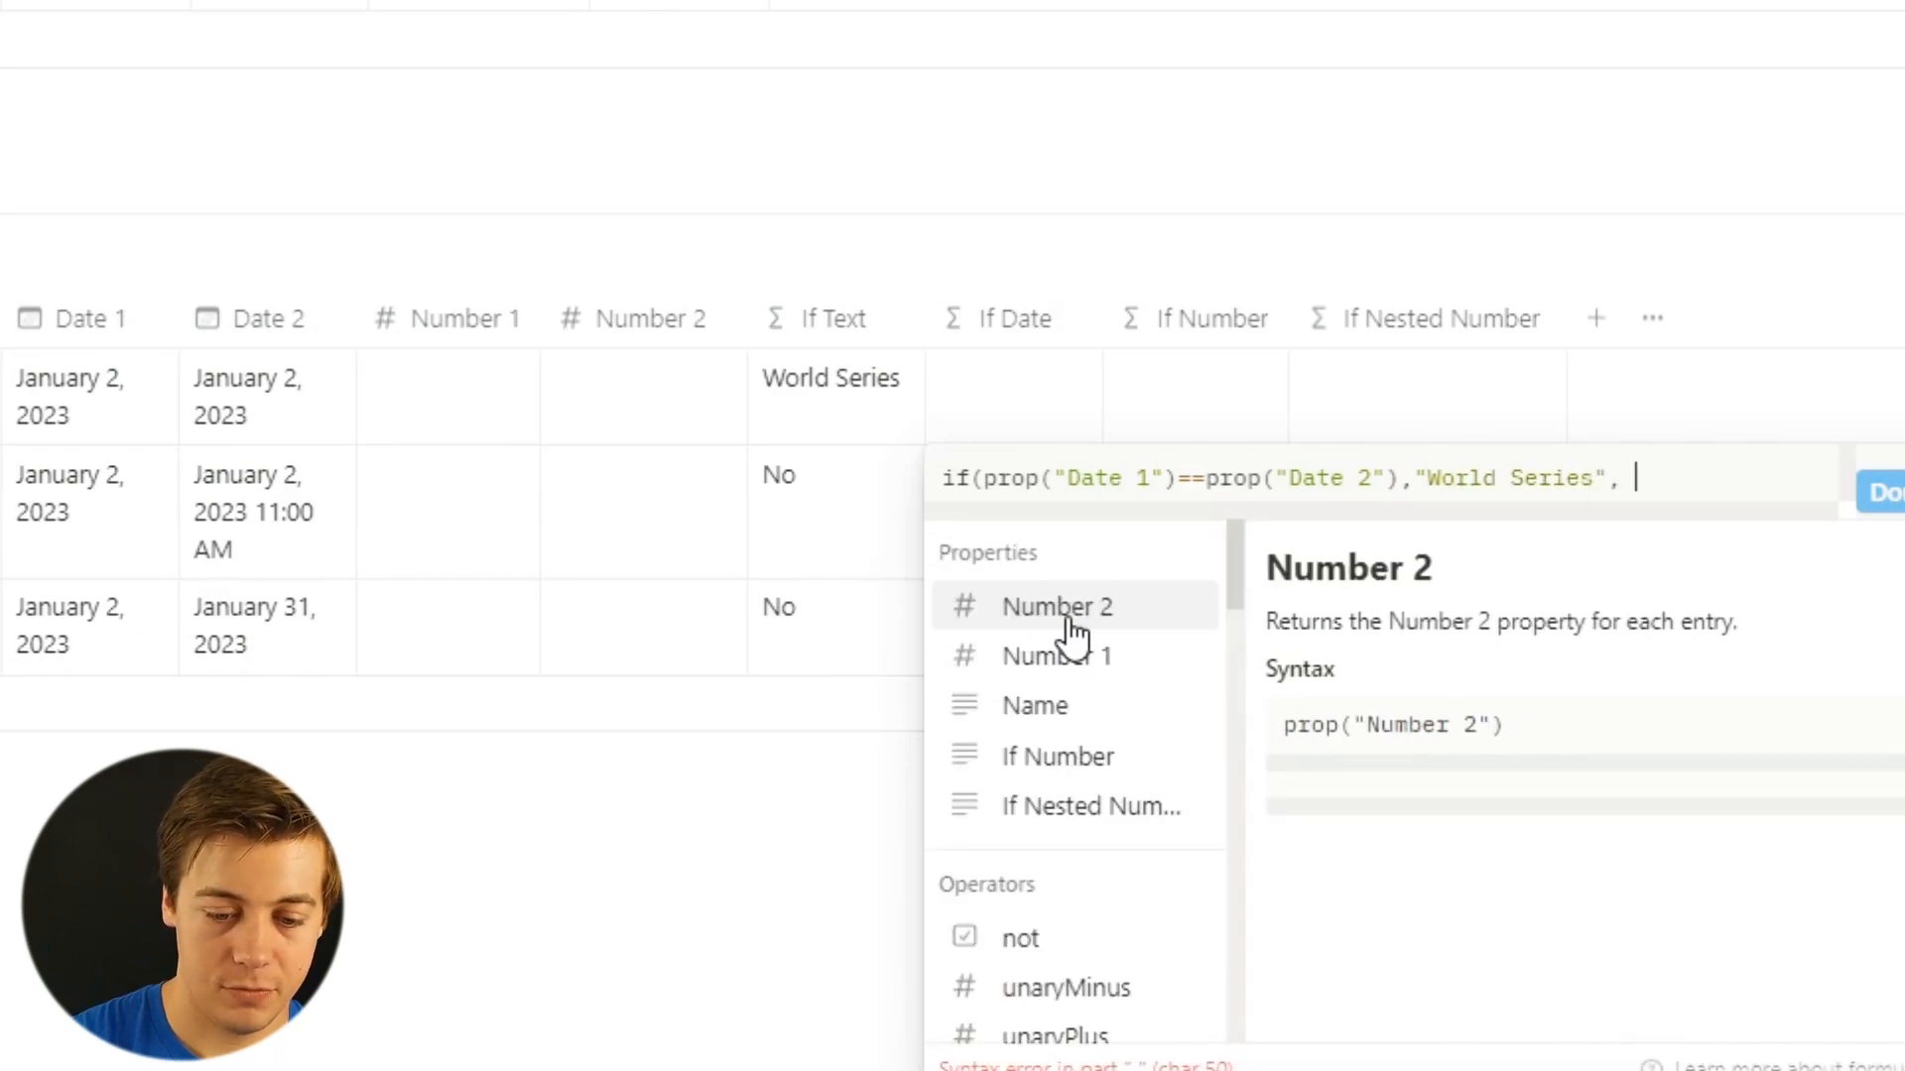
type("\"No\")")
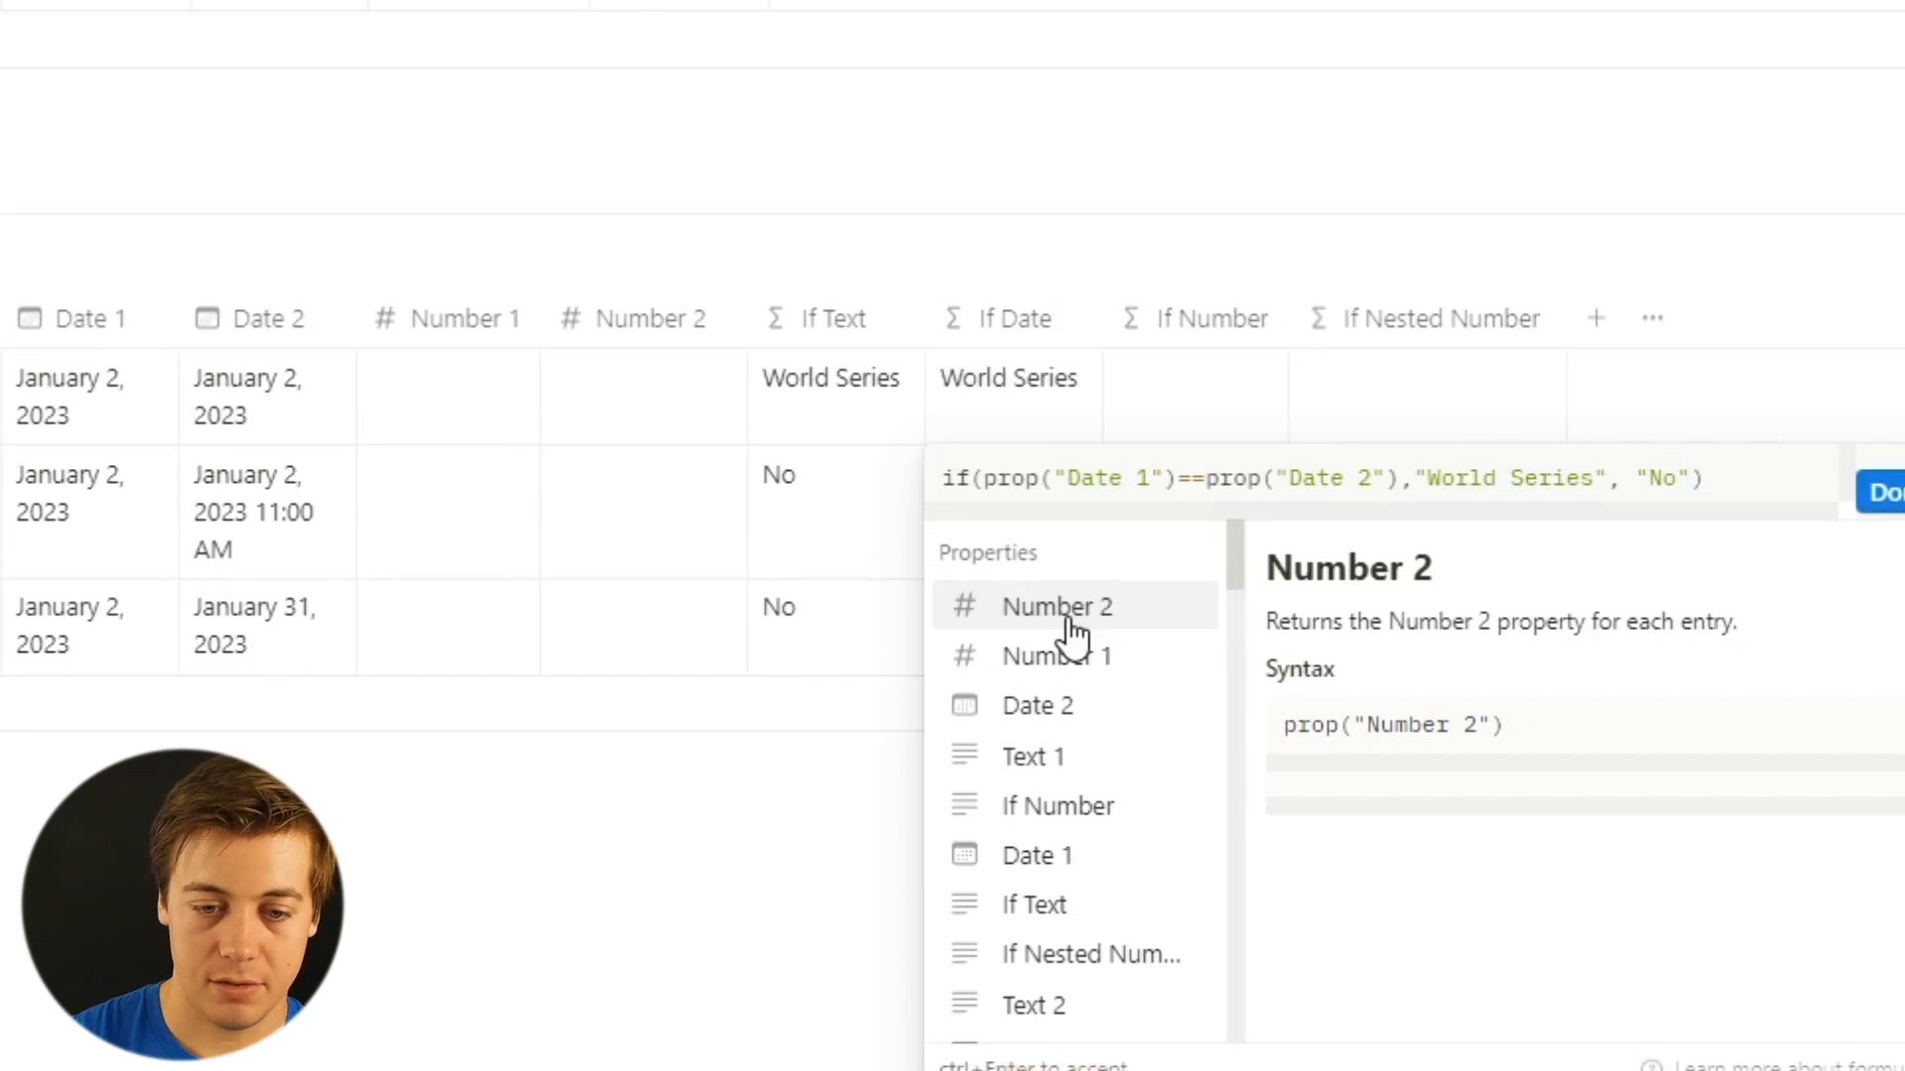
left_click(1877, 491)
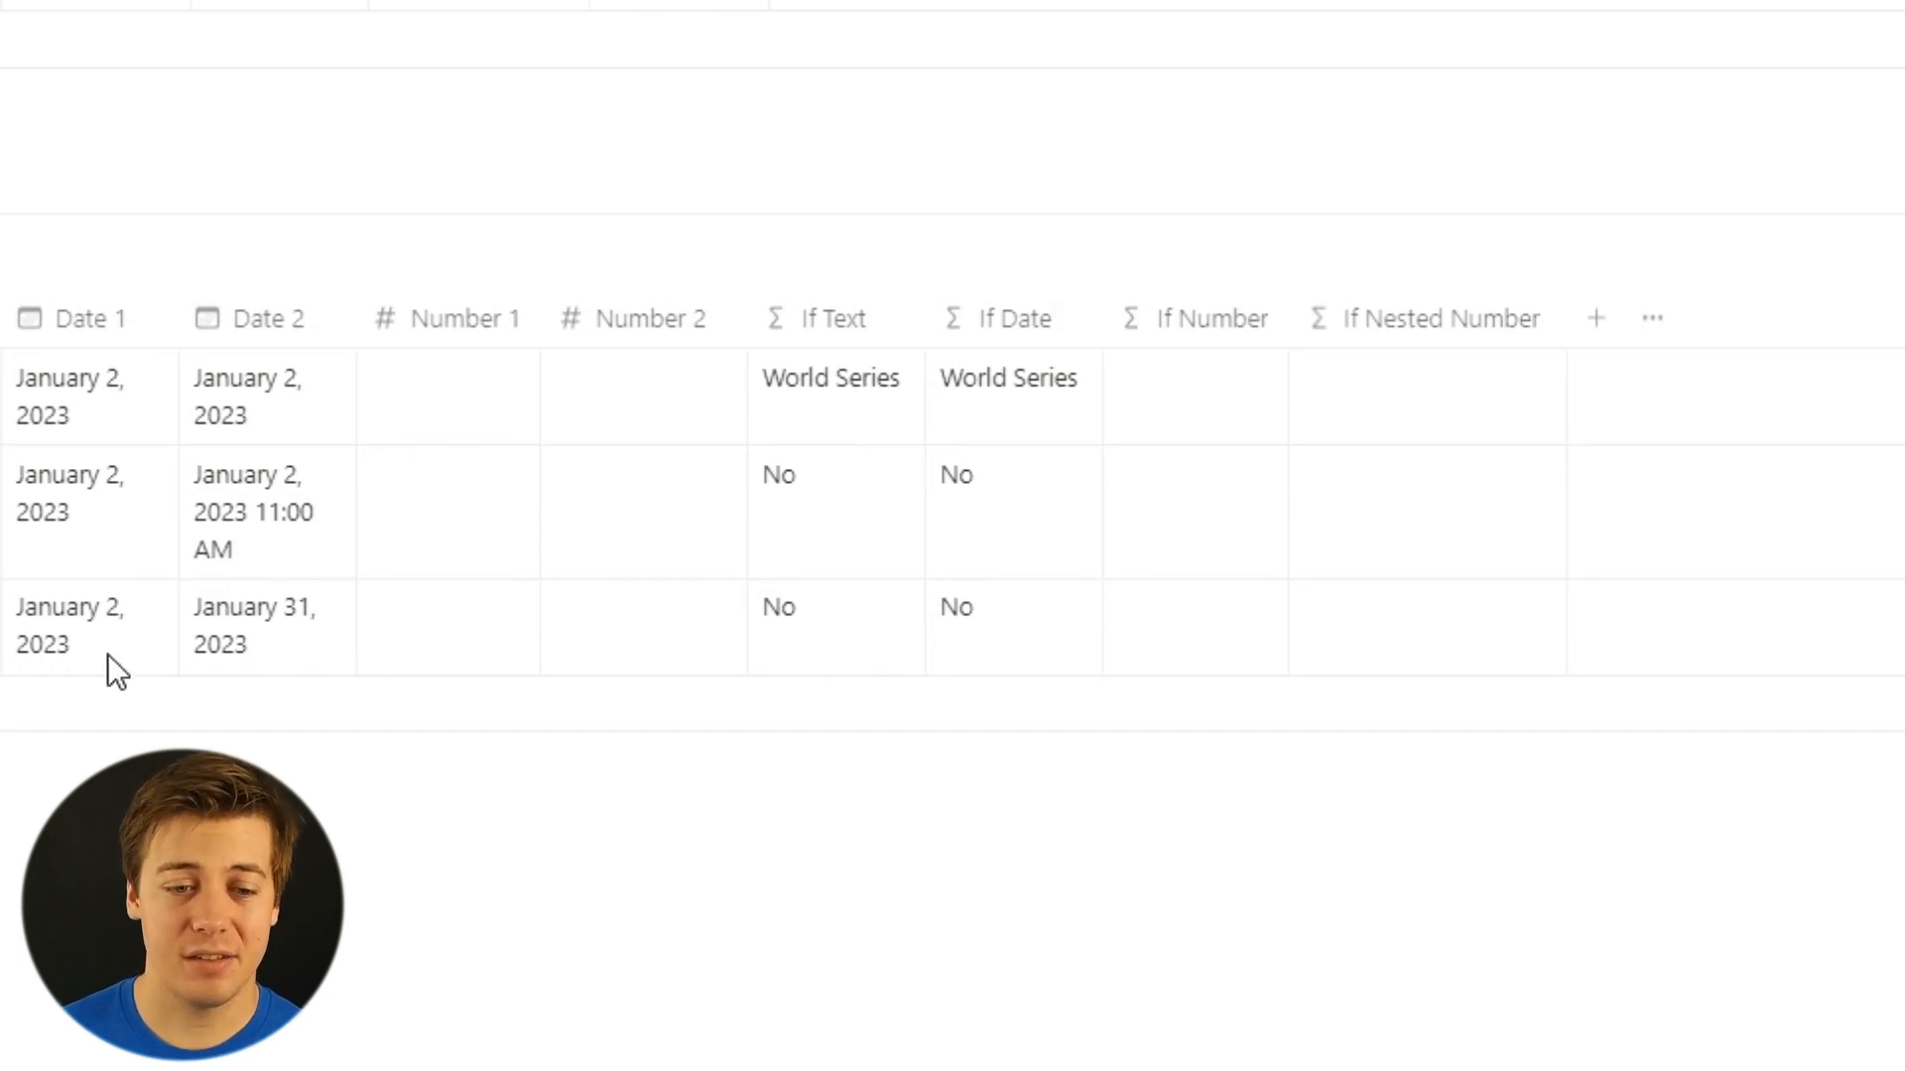
Enter 5 as Number 1 and 11 as Number 2 for Test 1 in the If table.
left_click(462, 413)
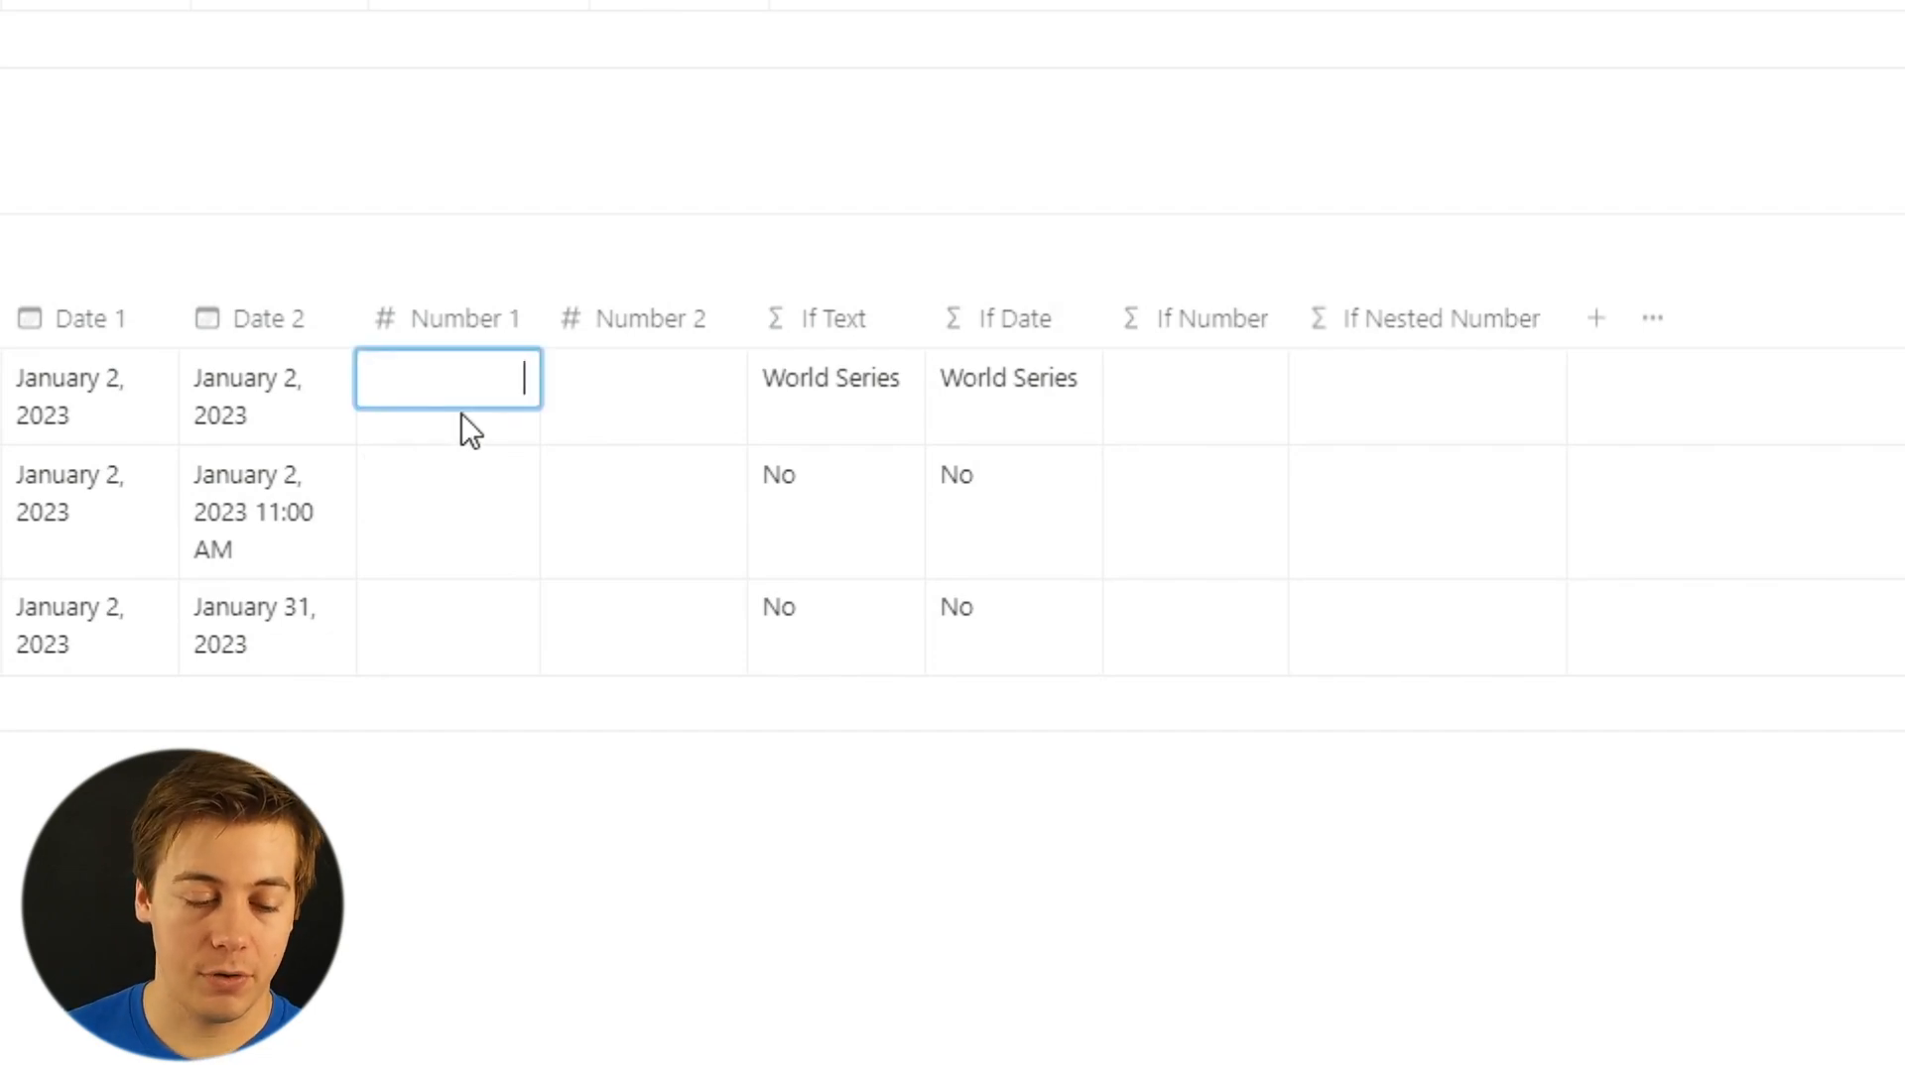
type("5")
left_click(719, 373)
type("11")
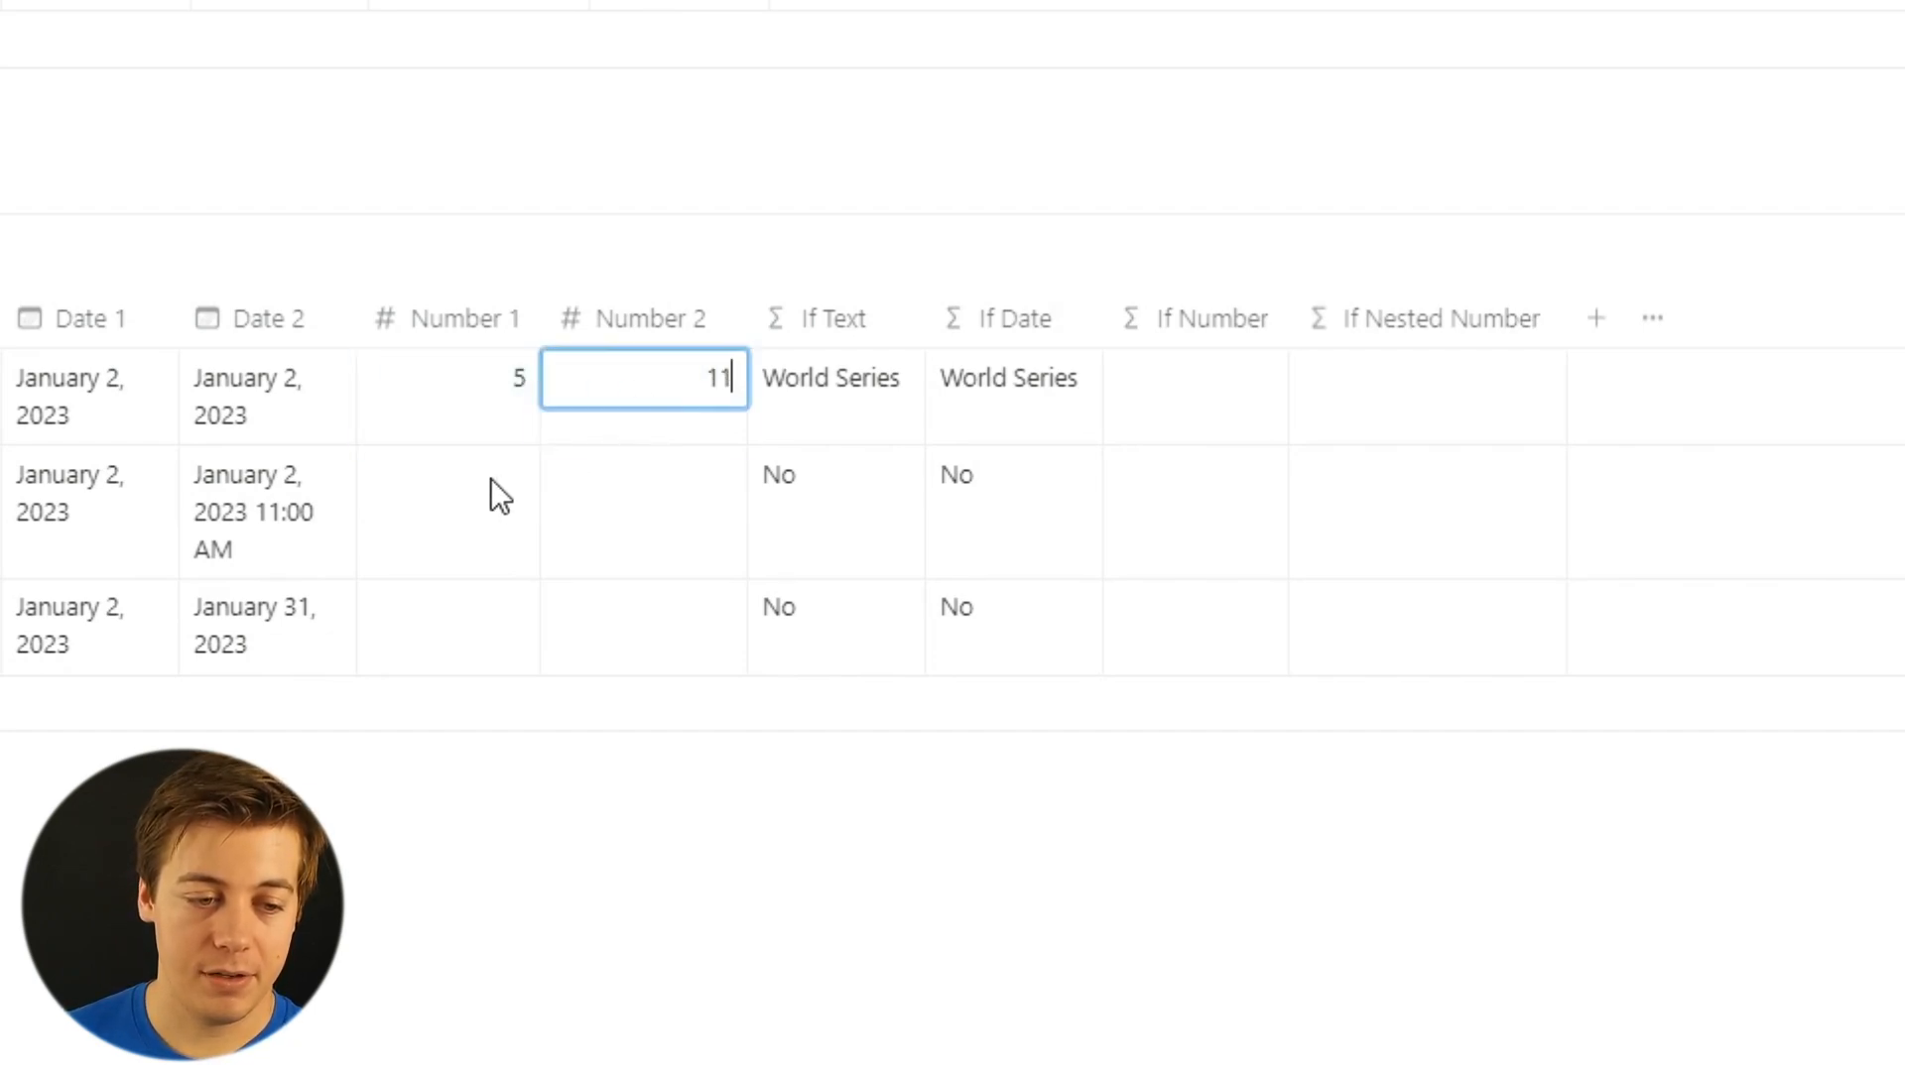
Enter 55 as Number 1 and 11 as Number 2 for Test 2 in the If table.
left_click(493, 478)
type("55")
key("Escape")
left_click(645, 496)
type("11")
key("Escape")
Enter 162 as both Number 1 and Number 2 for Test 3 in the If table.
left_click(490, 628)
type("162")
key("Escape")
left_click(667, 639)
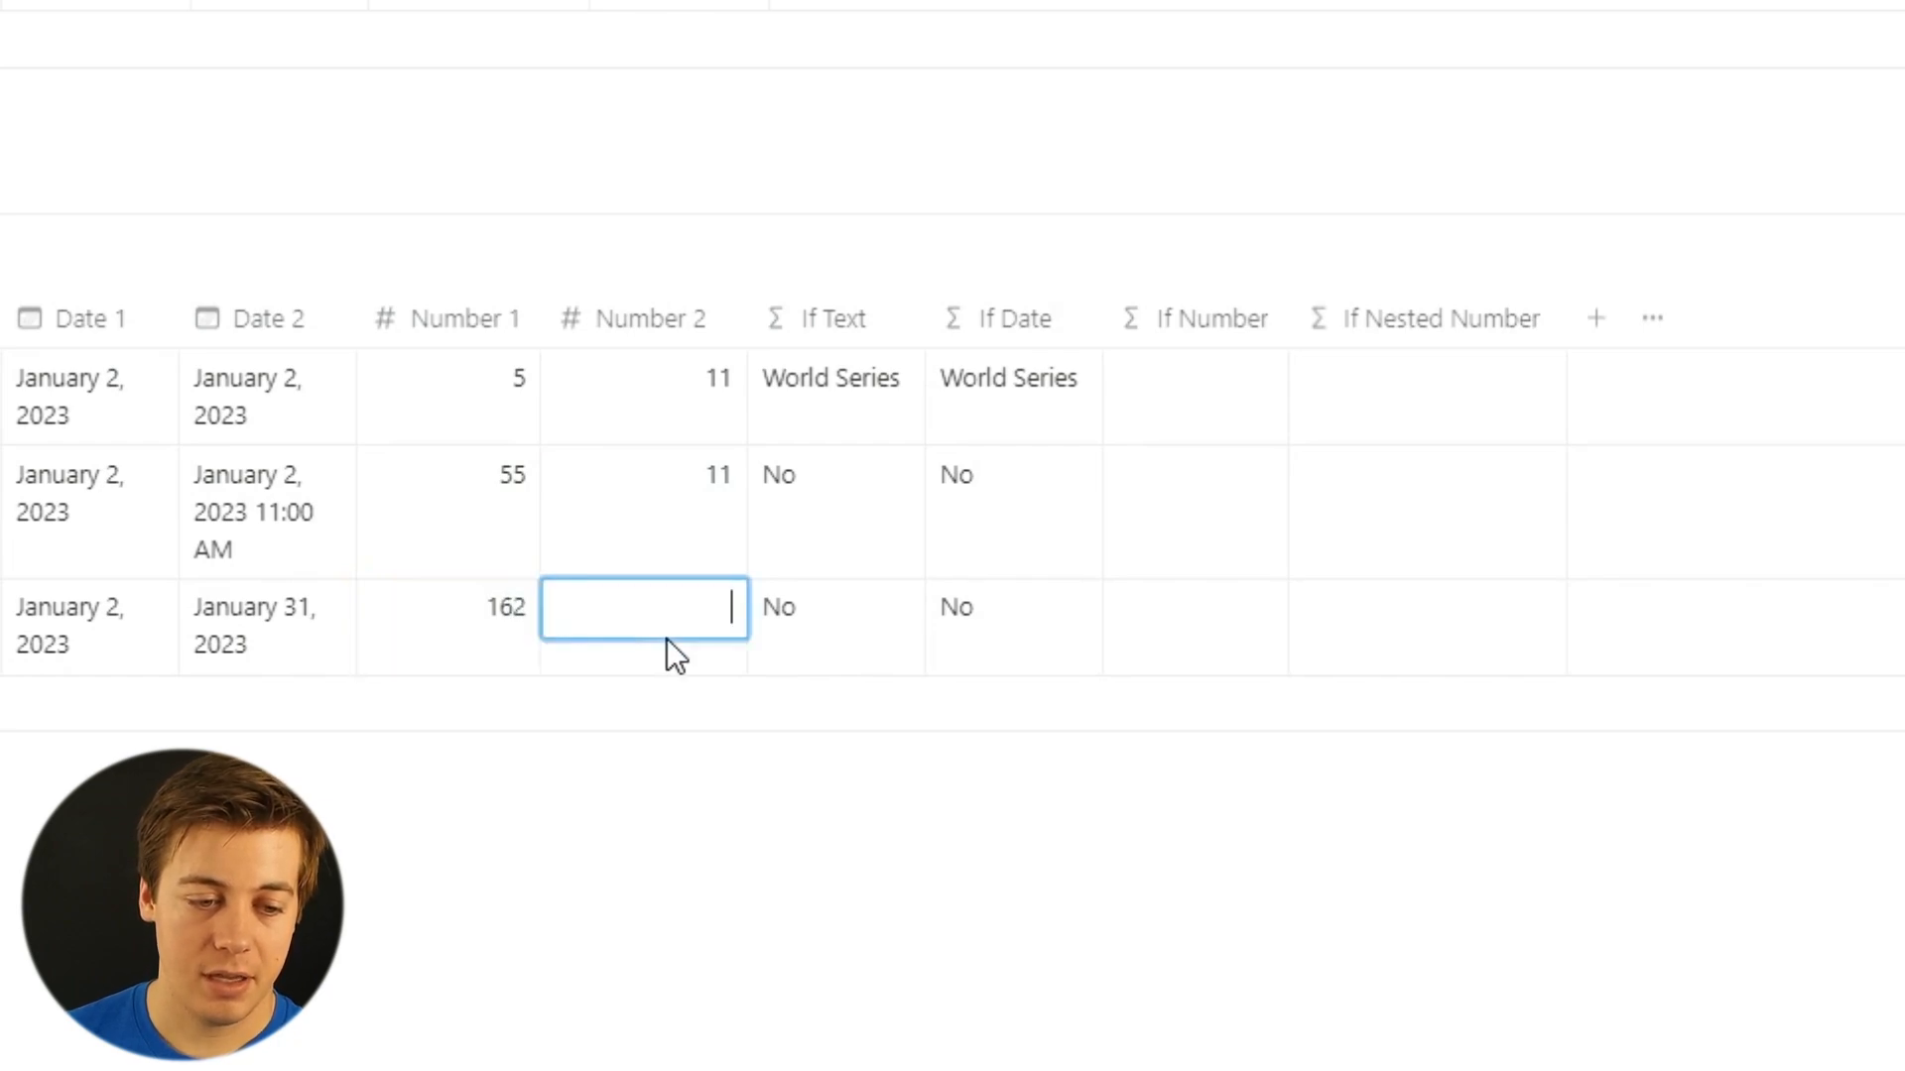
type("100")
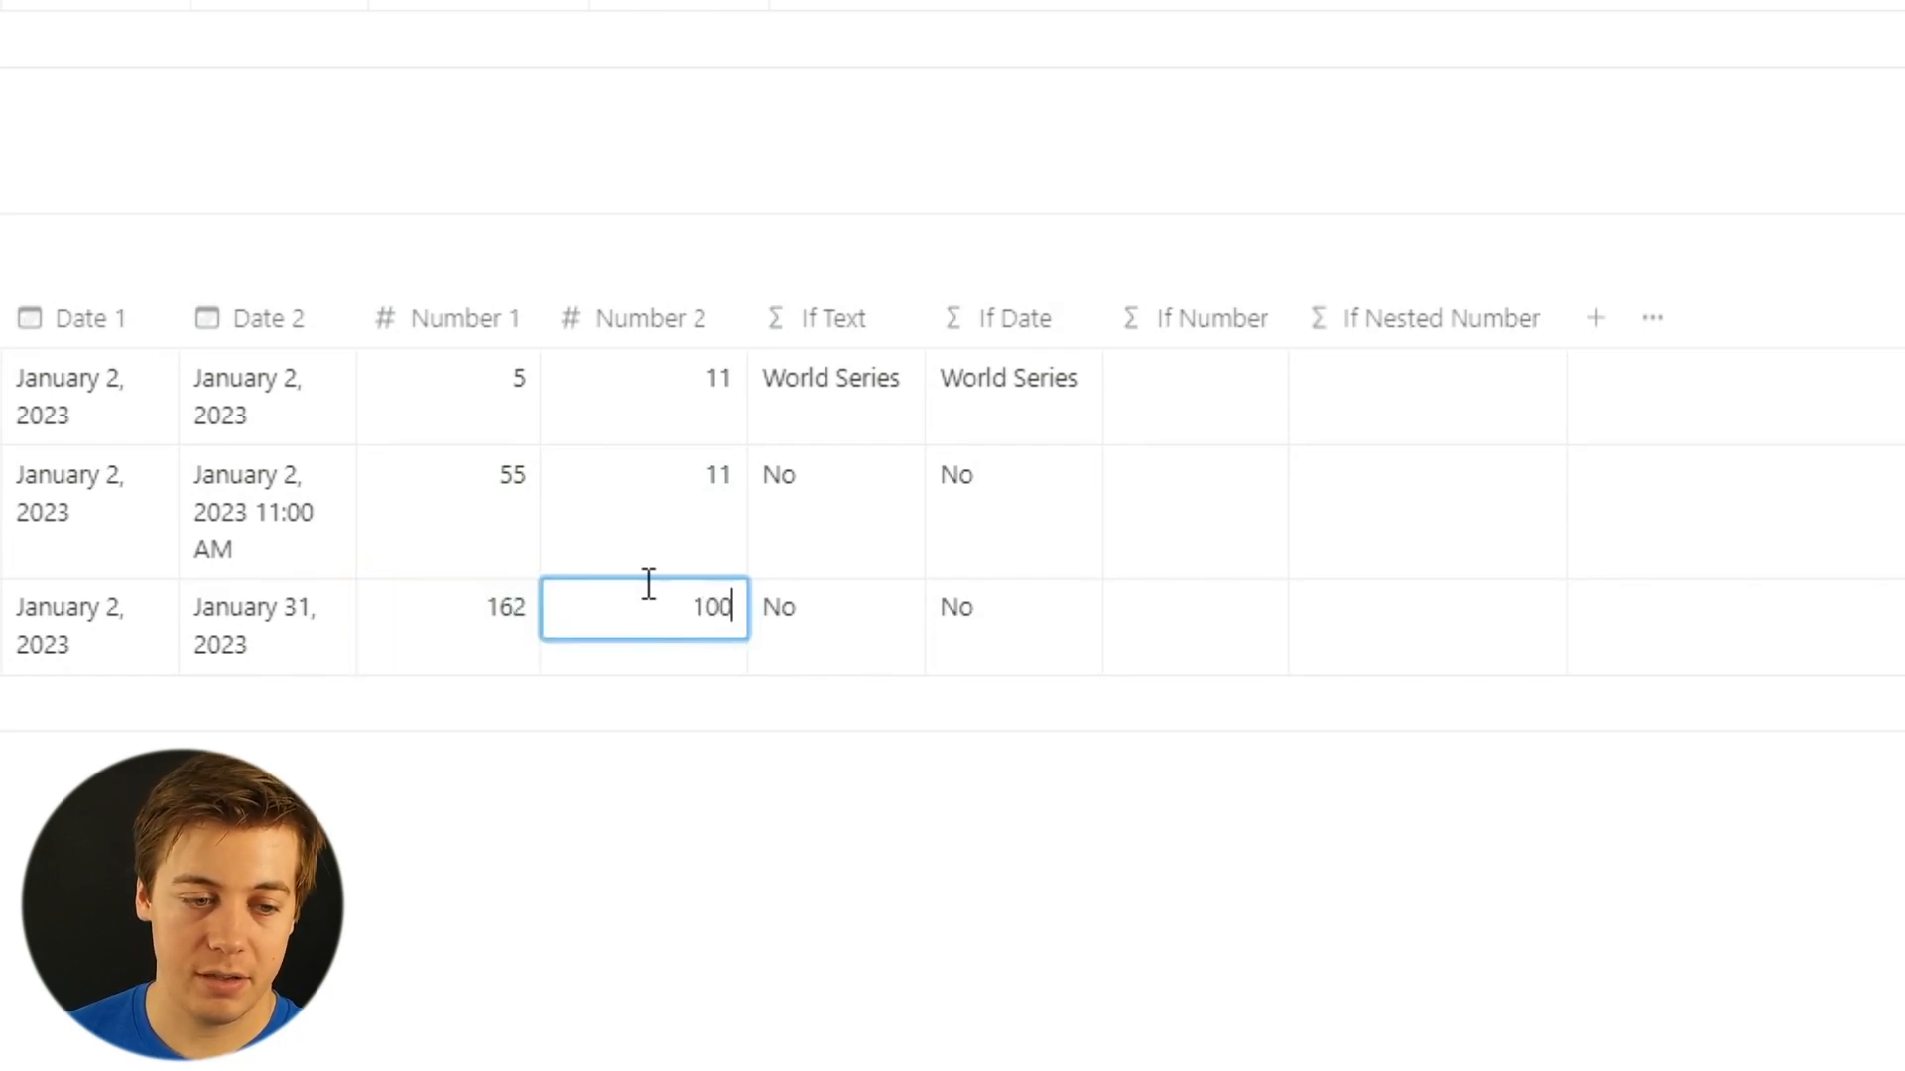
double_click(711, 605)
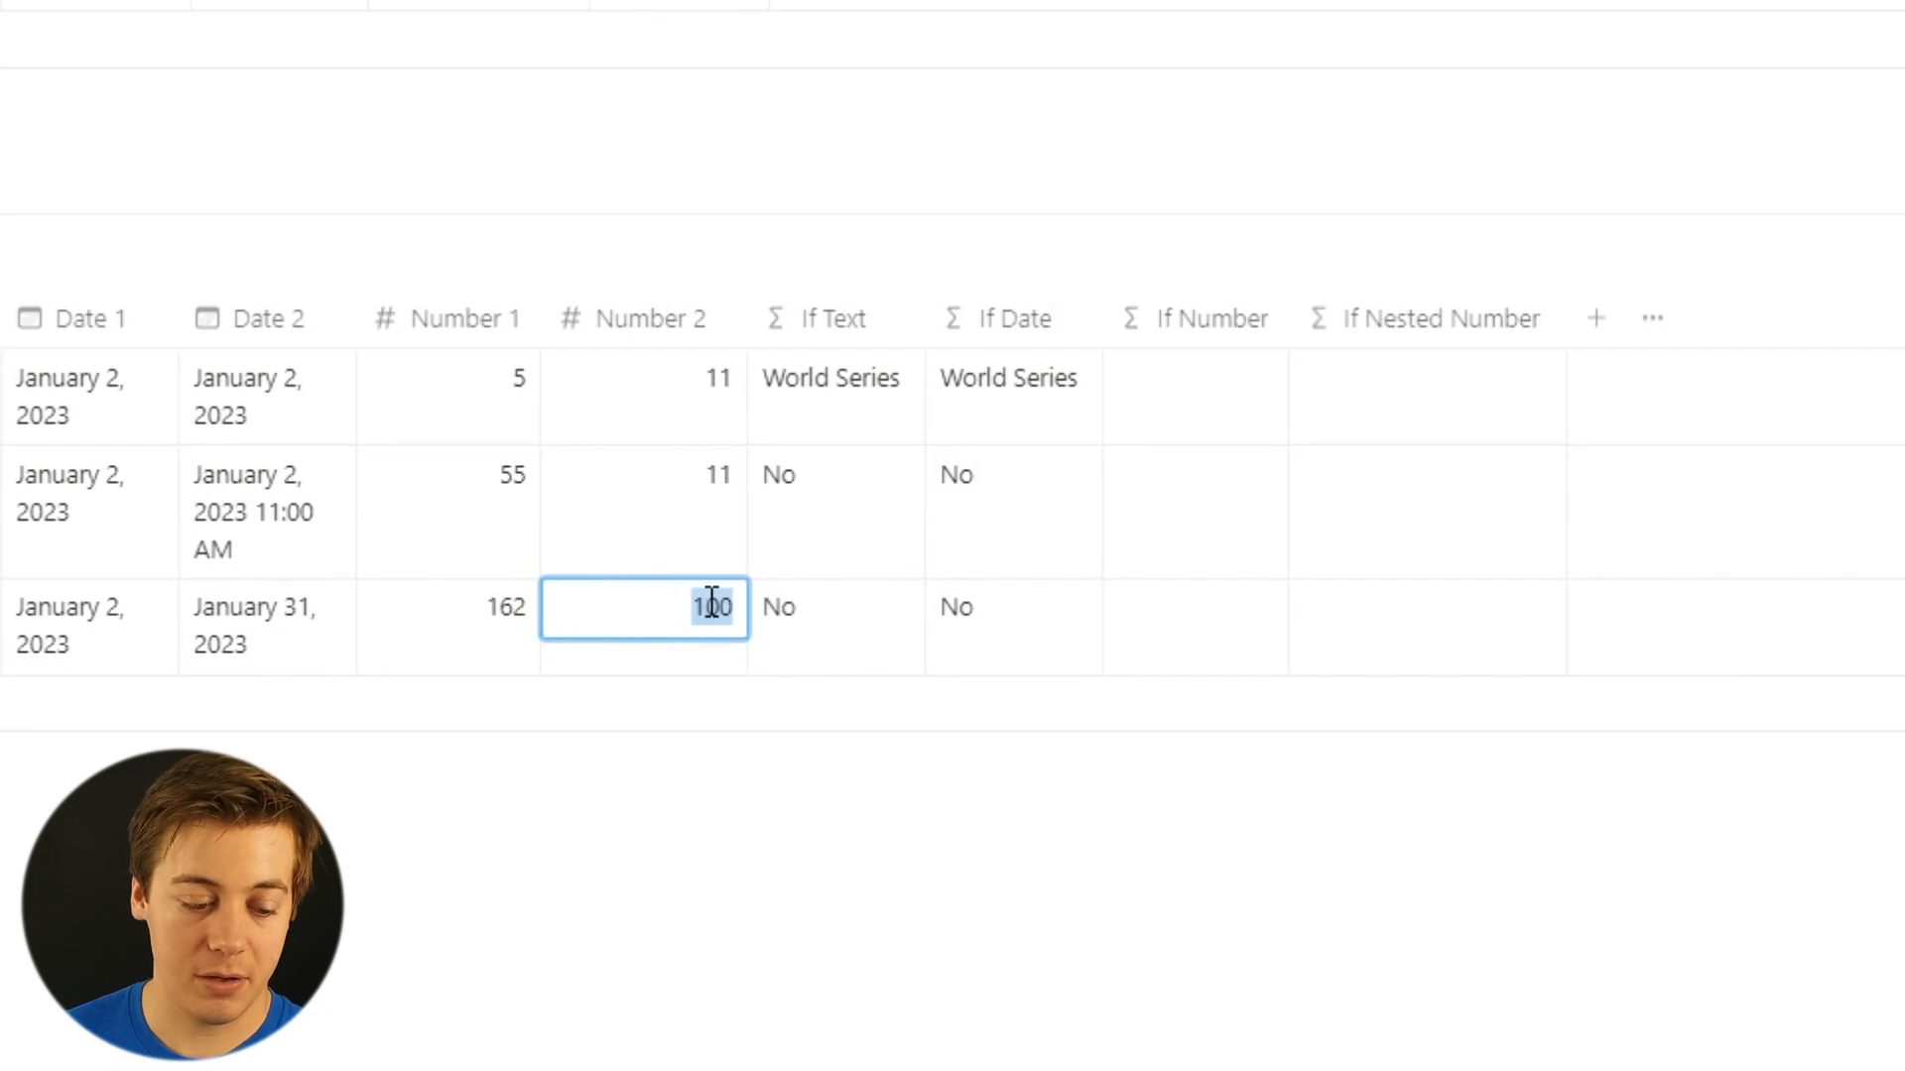
type("162")
key("Escape")
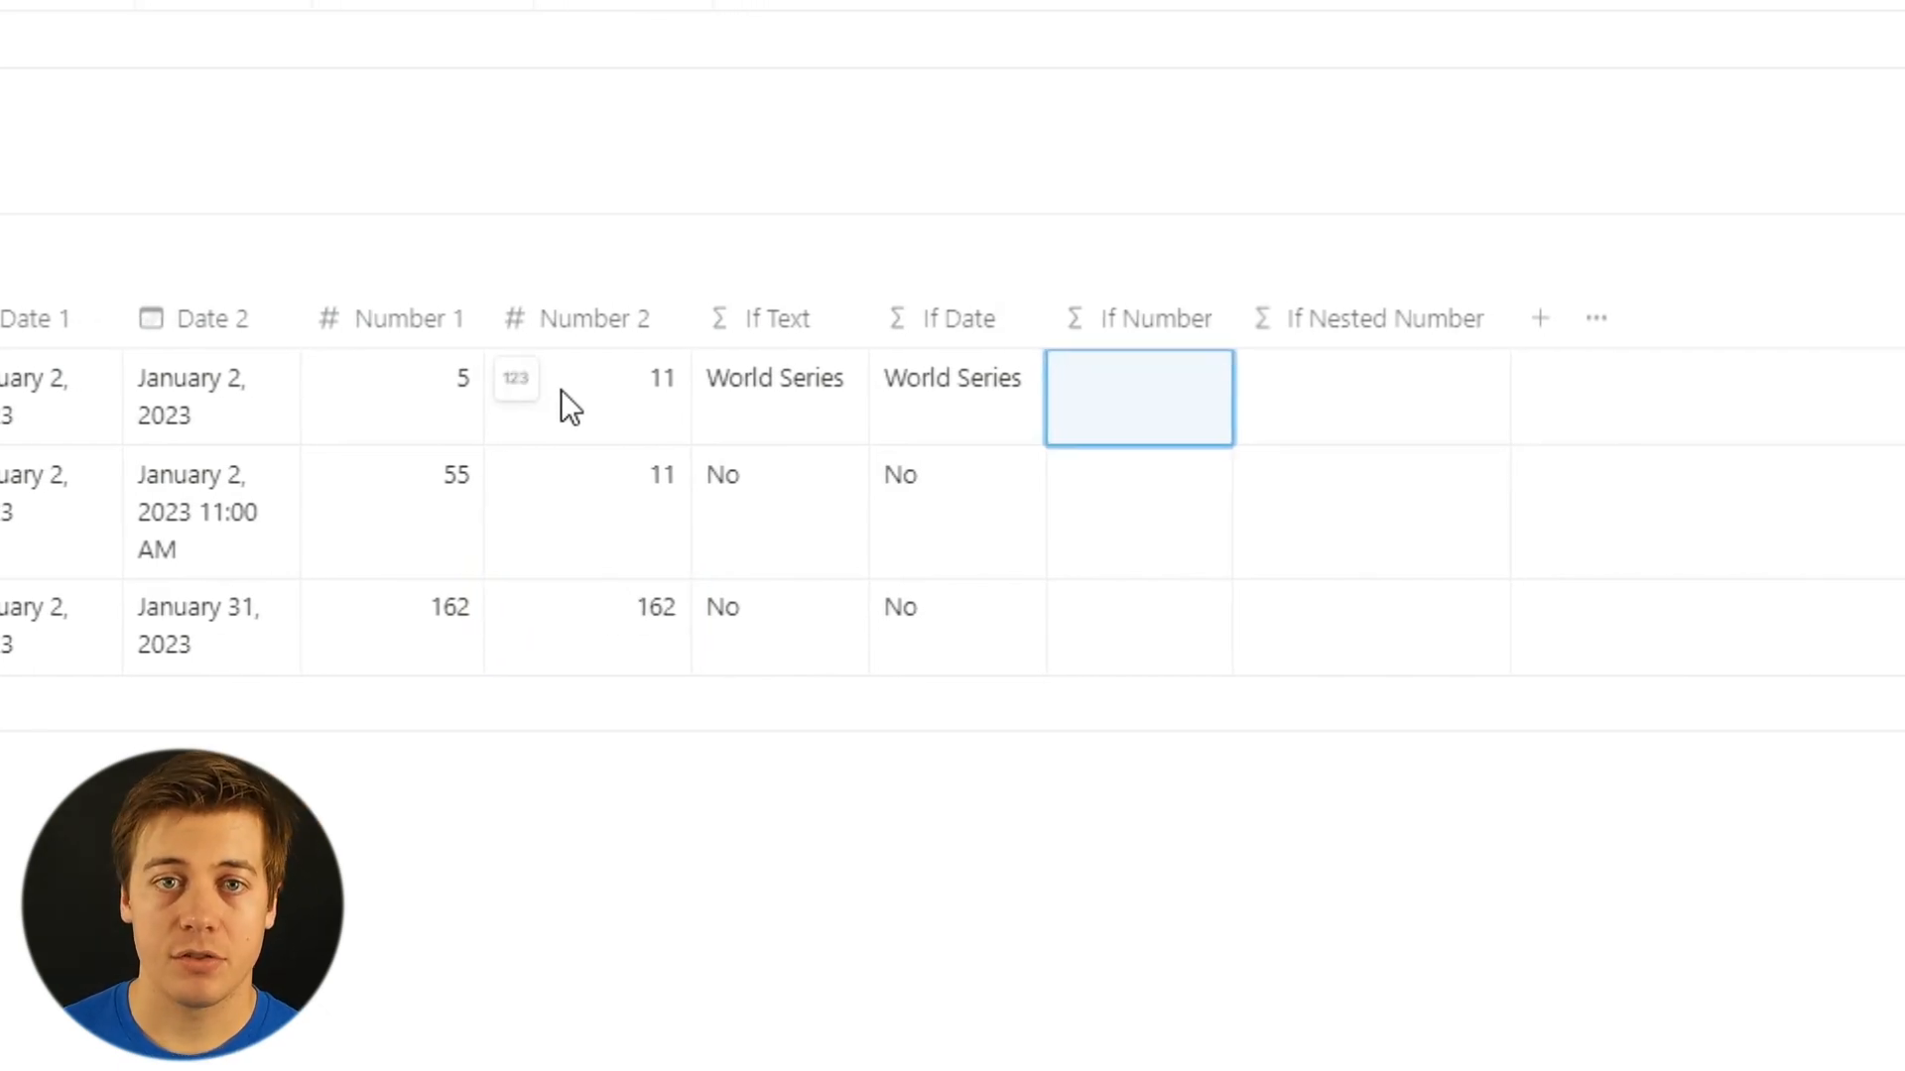
Start the If Number column's formula with an if condition testing whether Number 1 exceeds Number 2: if(prop("Number 1")>prop("Number 2").
left_click(1155, 421)
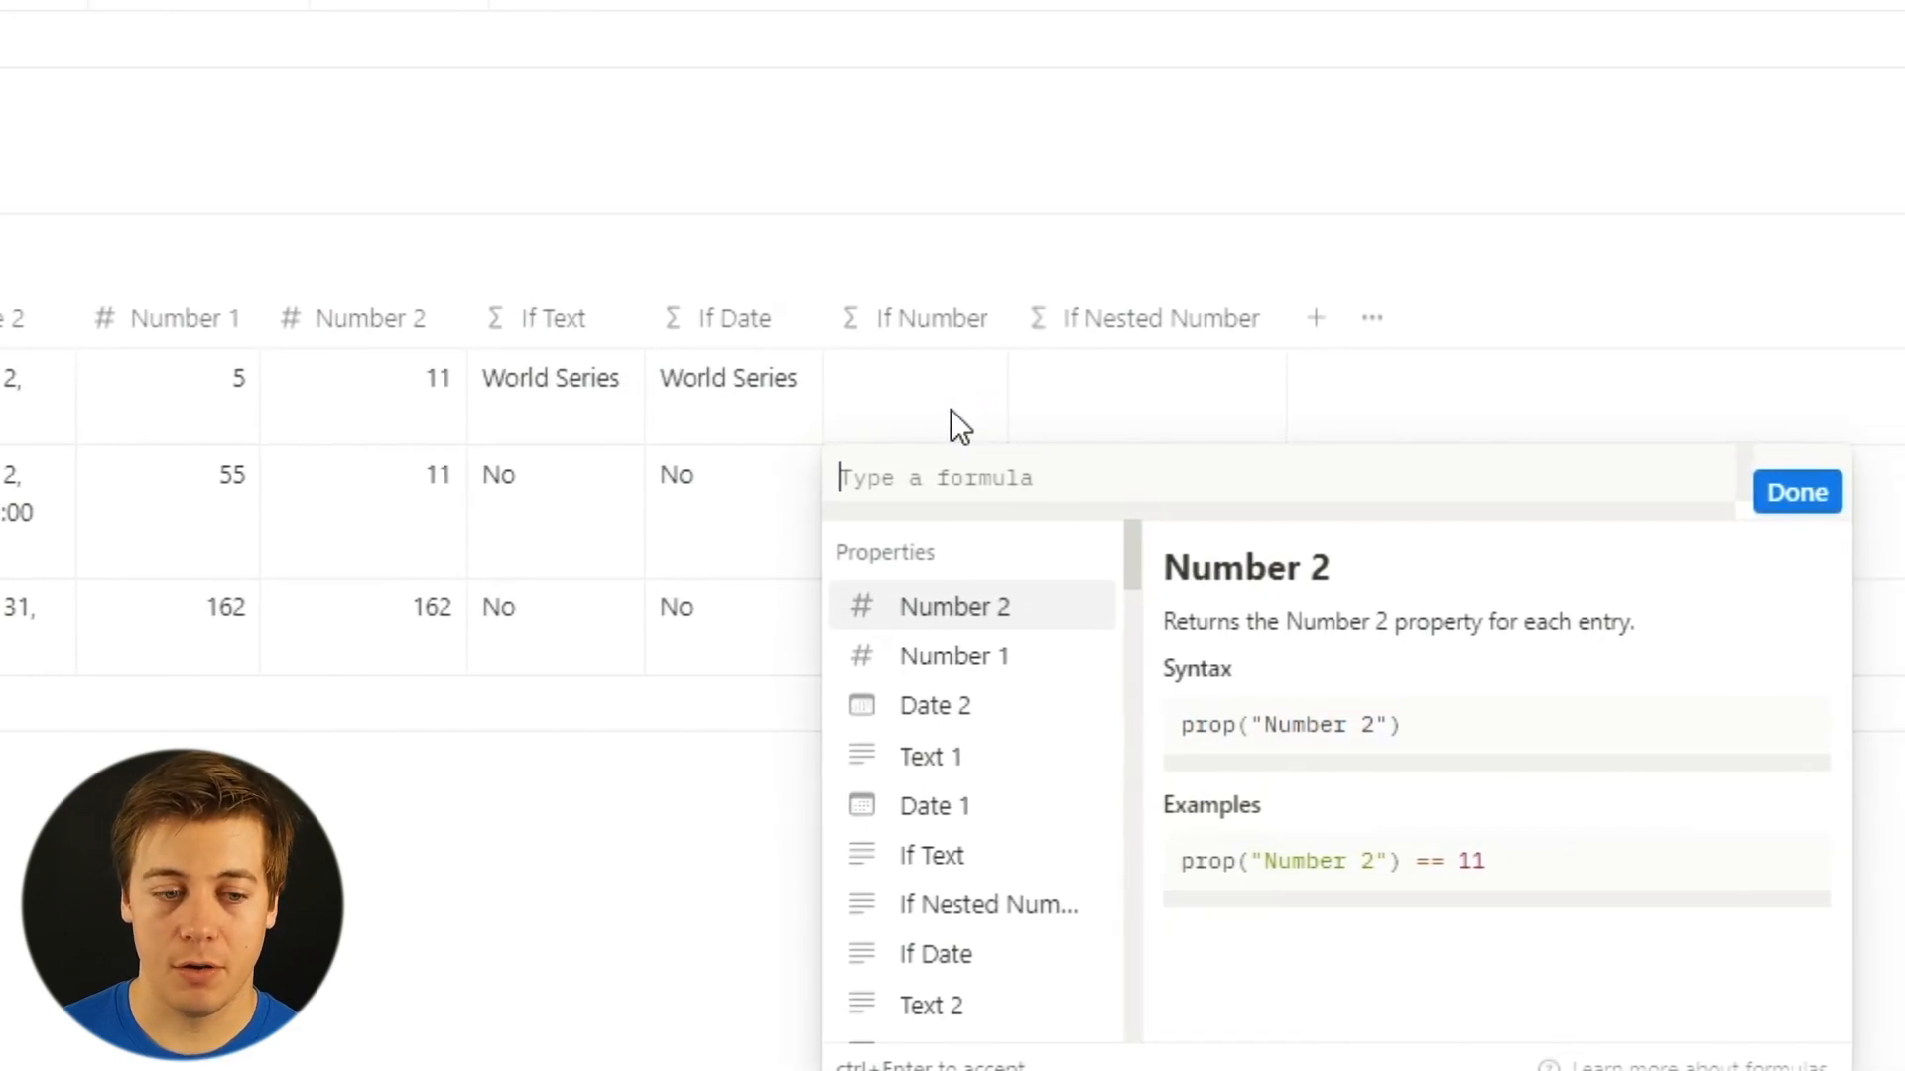
type("if")
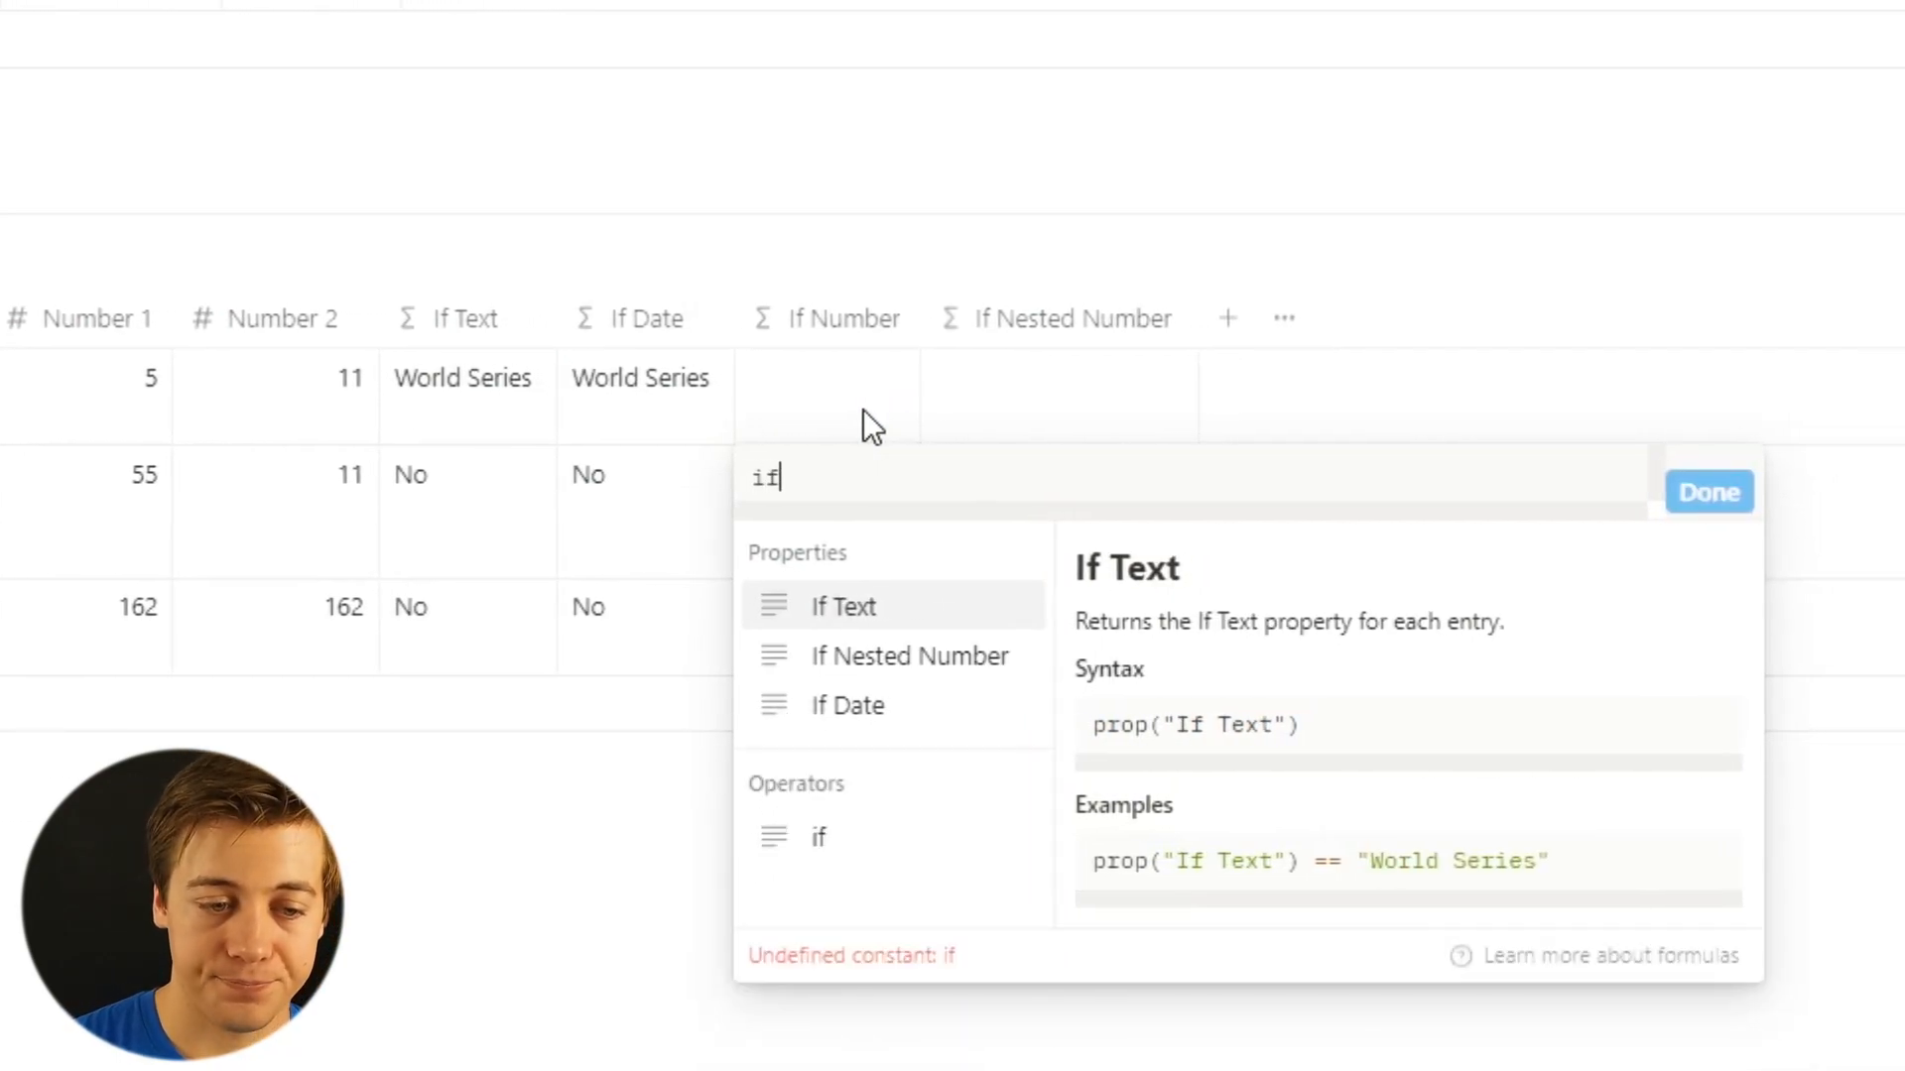
type("(nu")
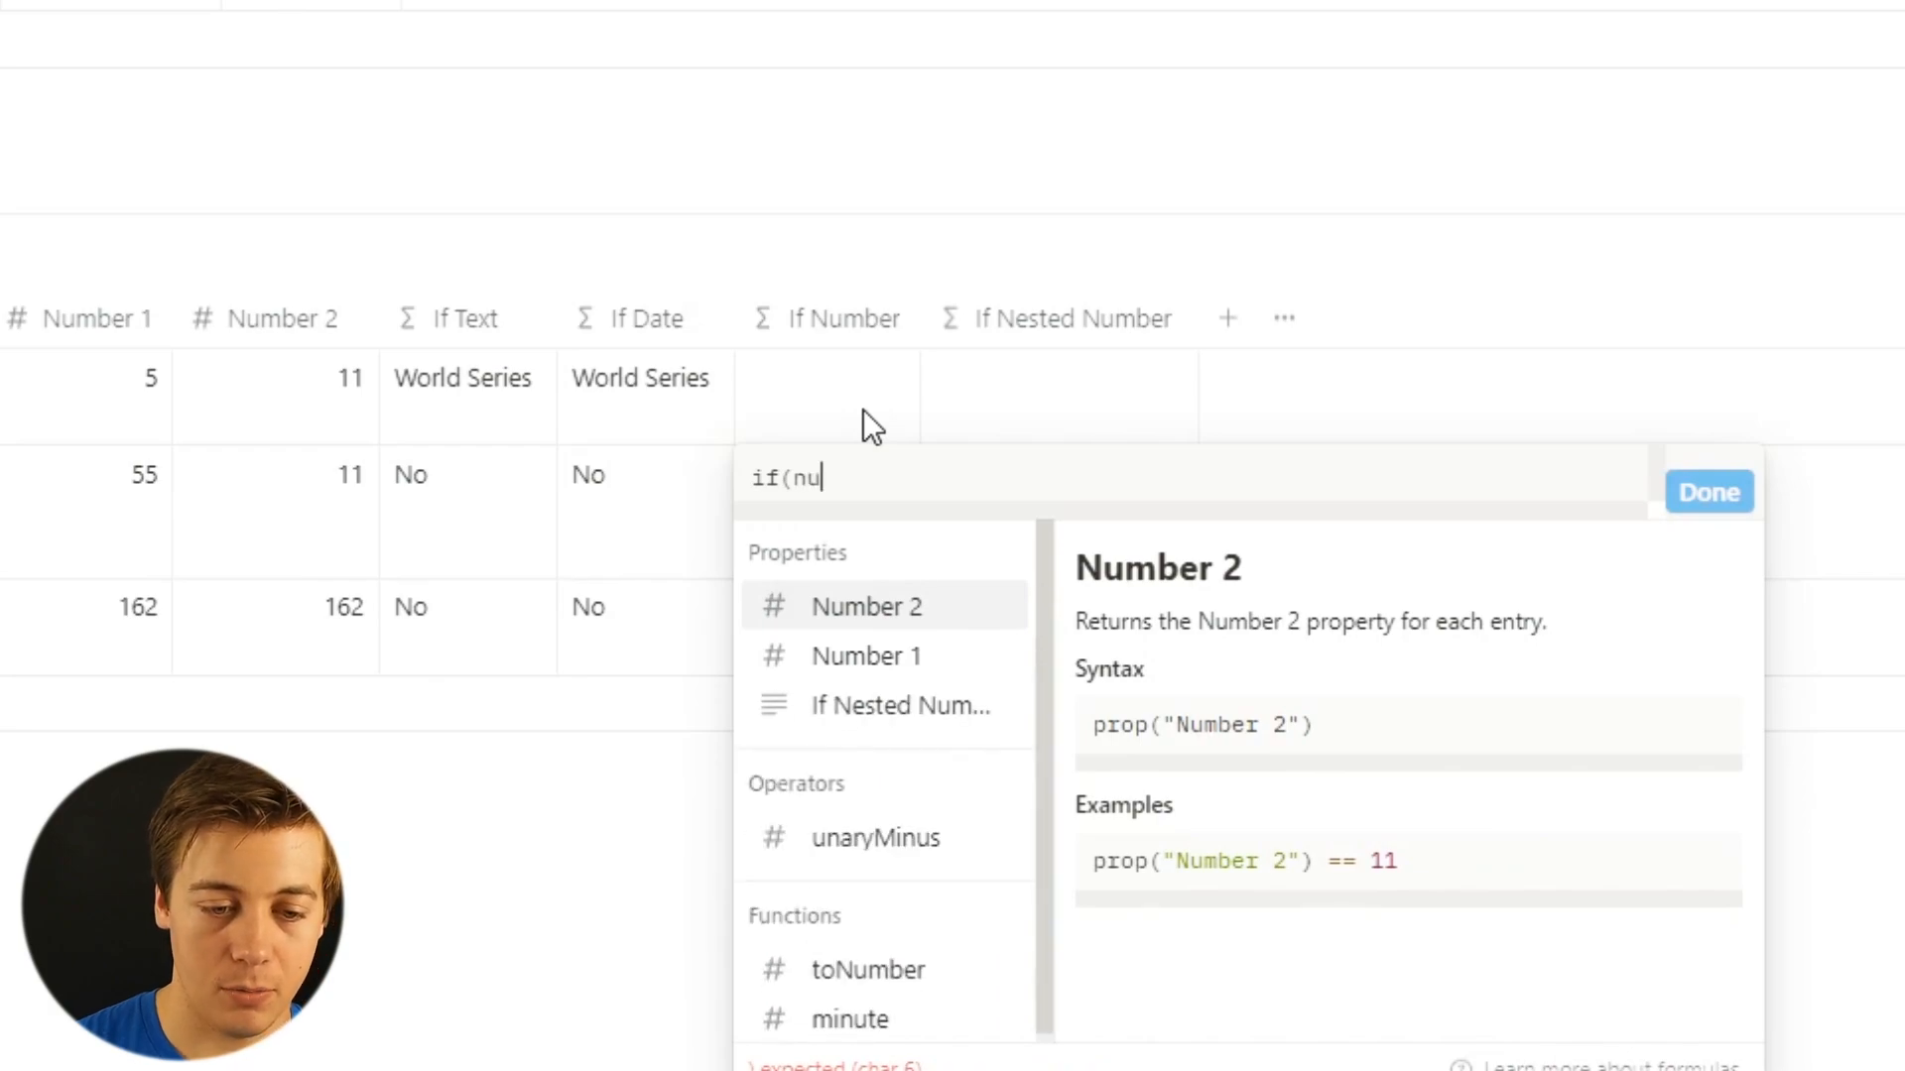
left_click(892, 659)
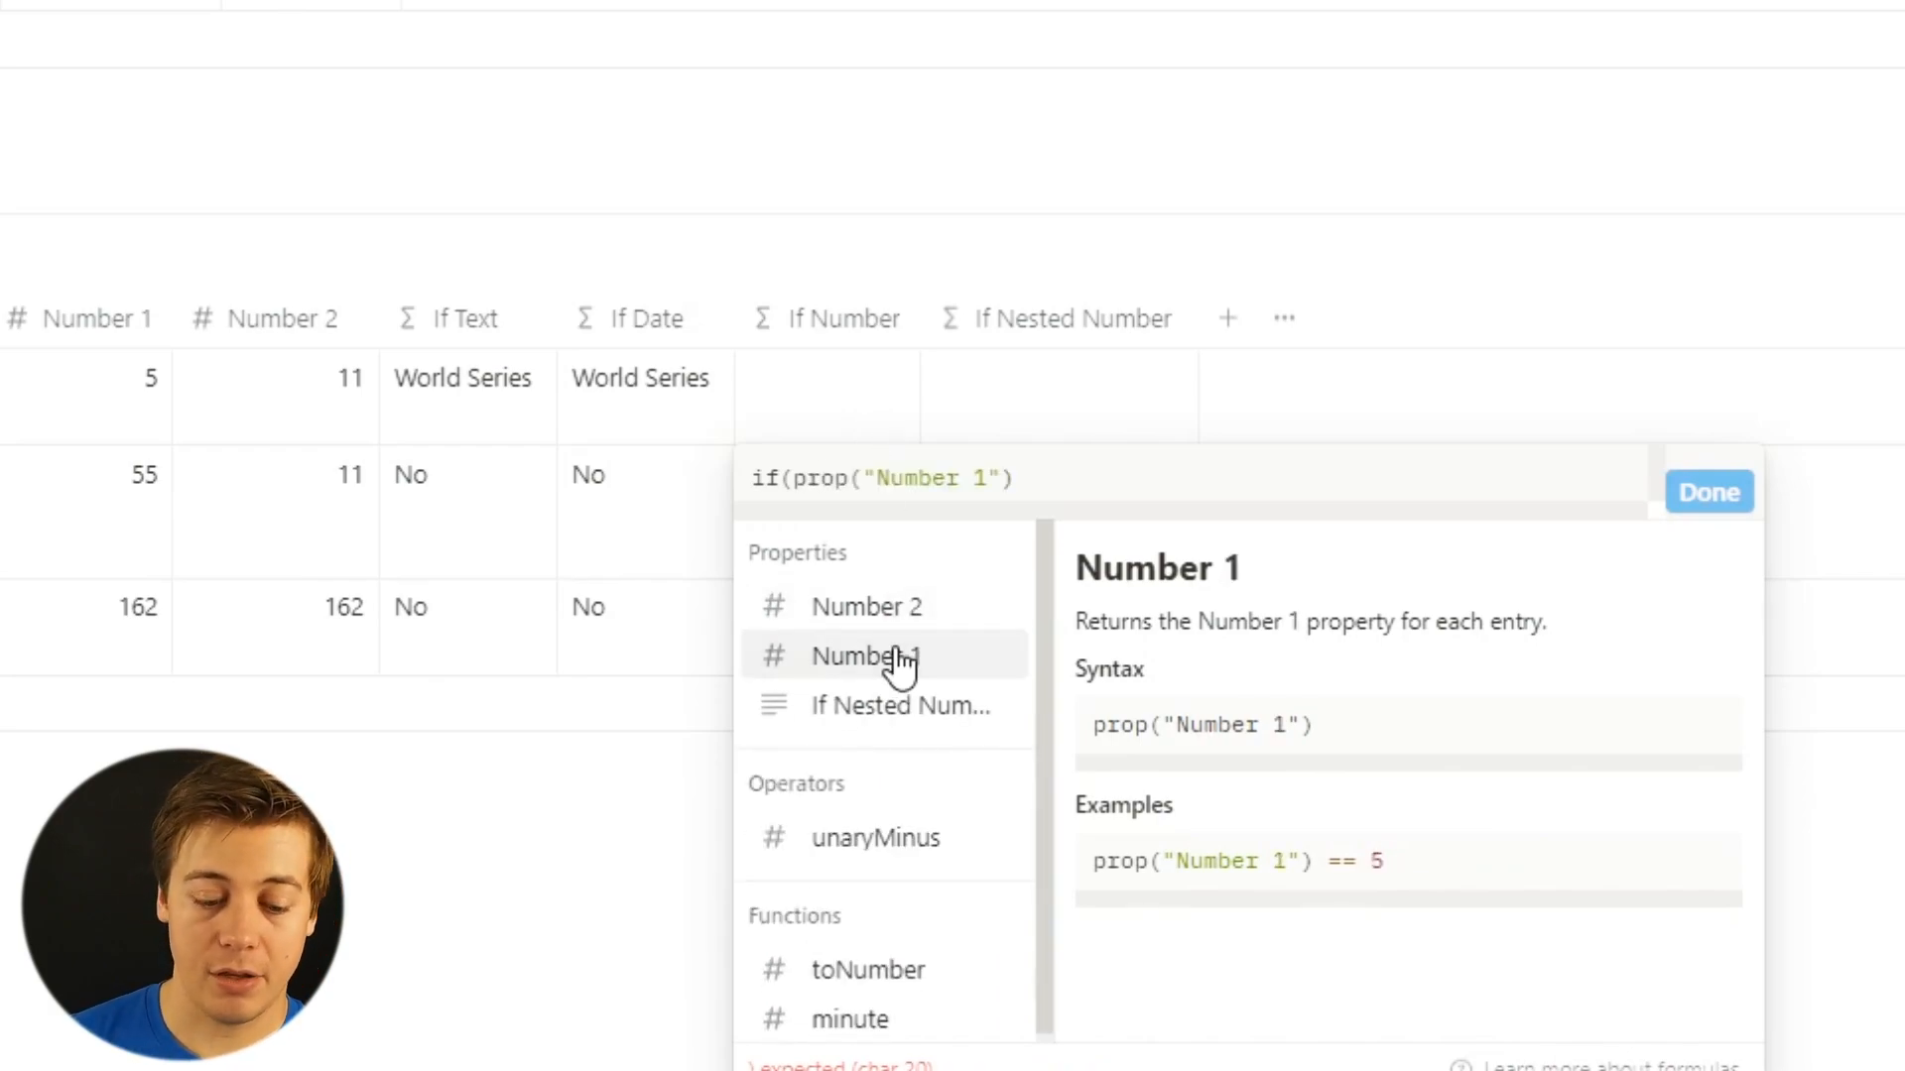
type(">")
type("nu")
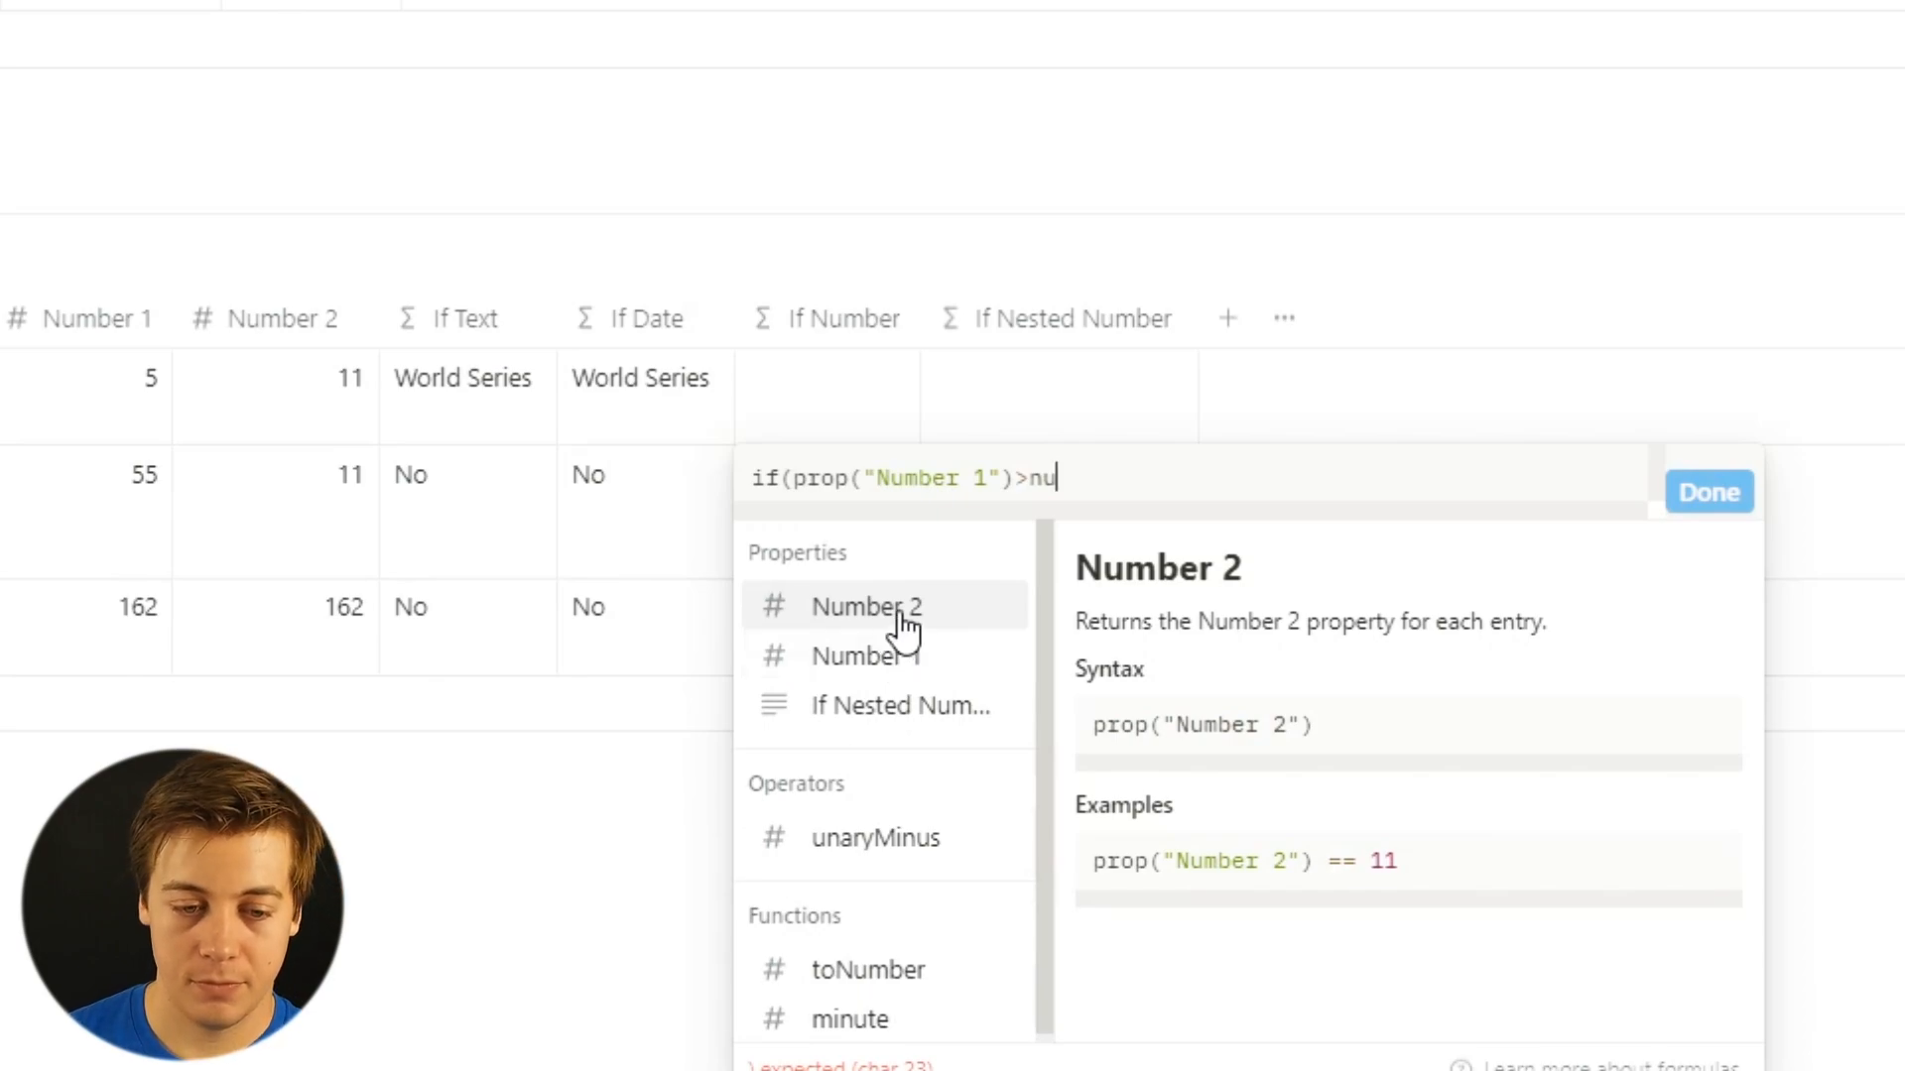
left_click(904, 625)
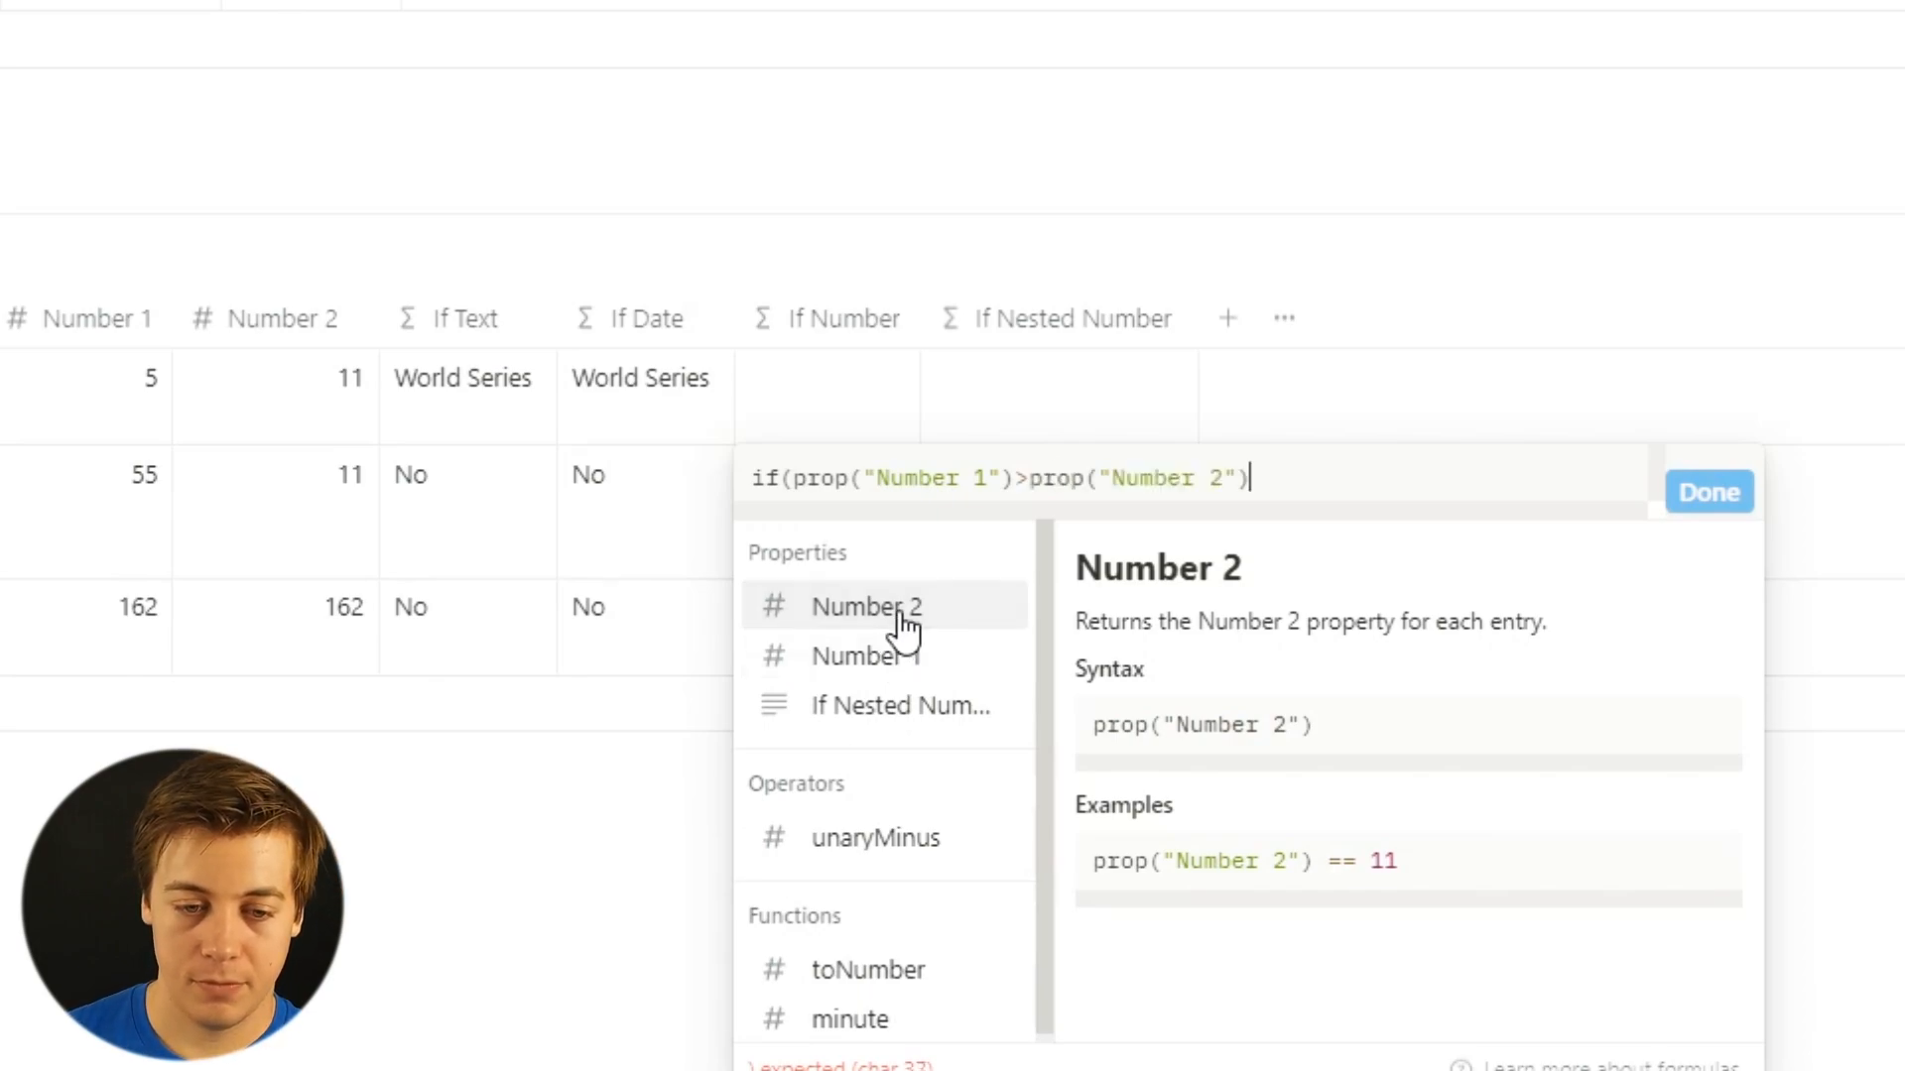
Complete the If Number formula with "Greater" as the true result and "Less" as the false result, and accept it.
type(",")
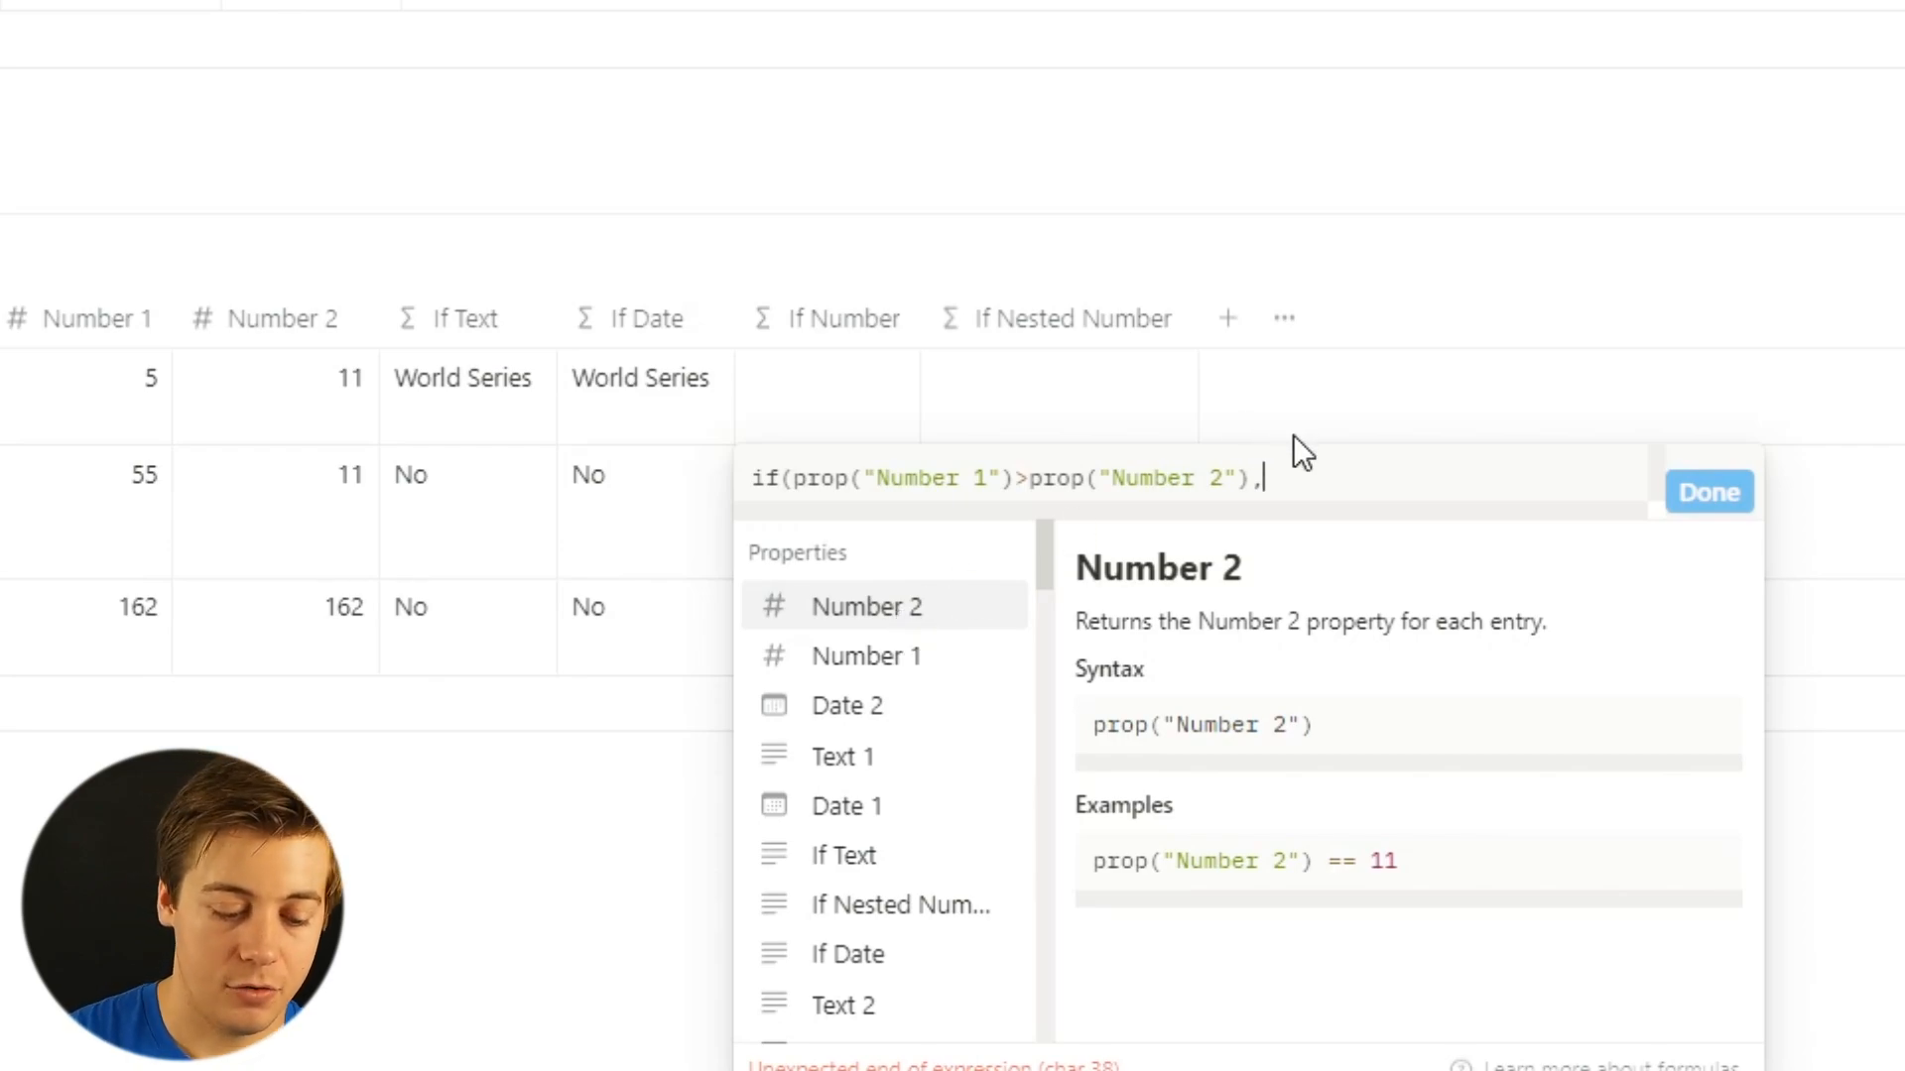
type("\"Greate")
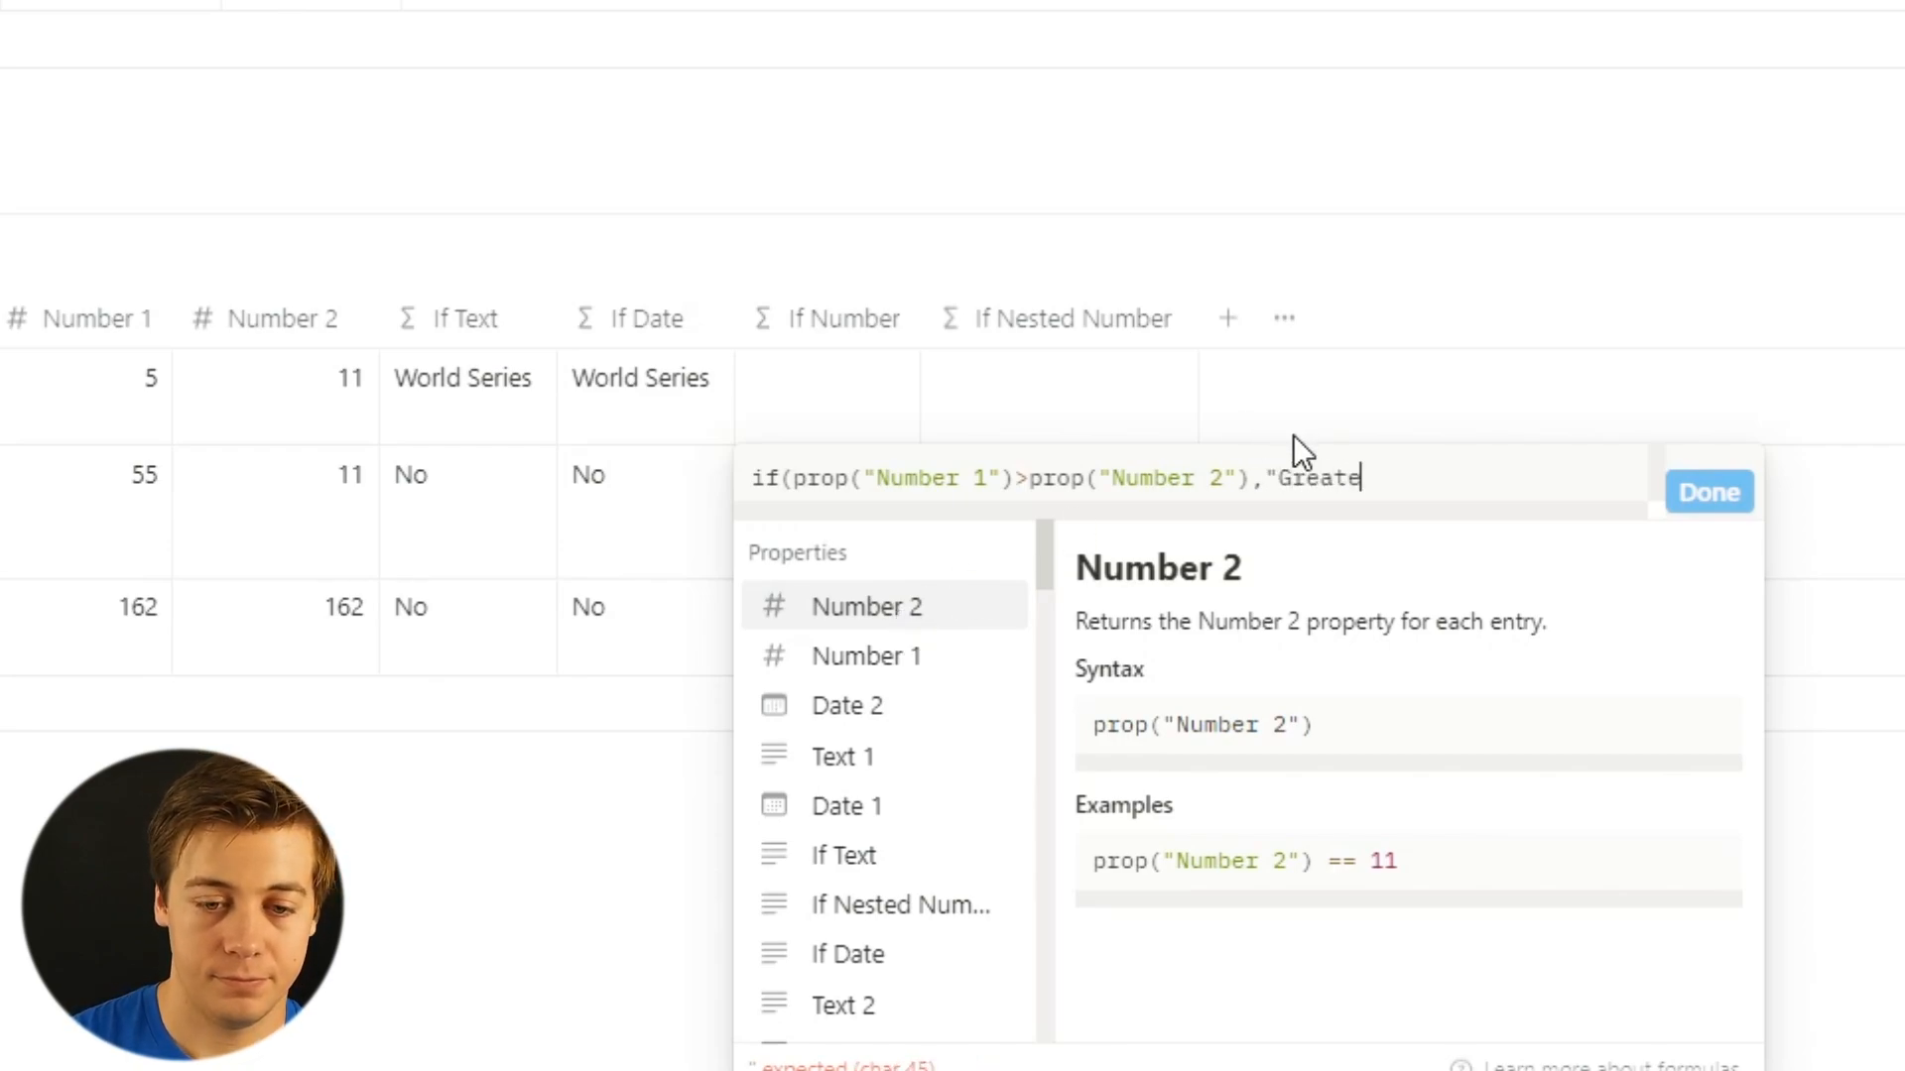
type("r\",\"Less\"")
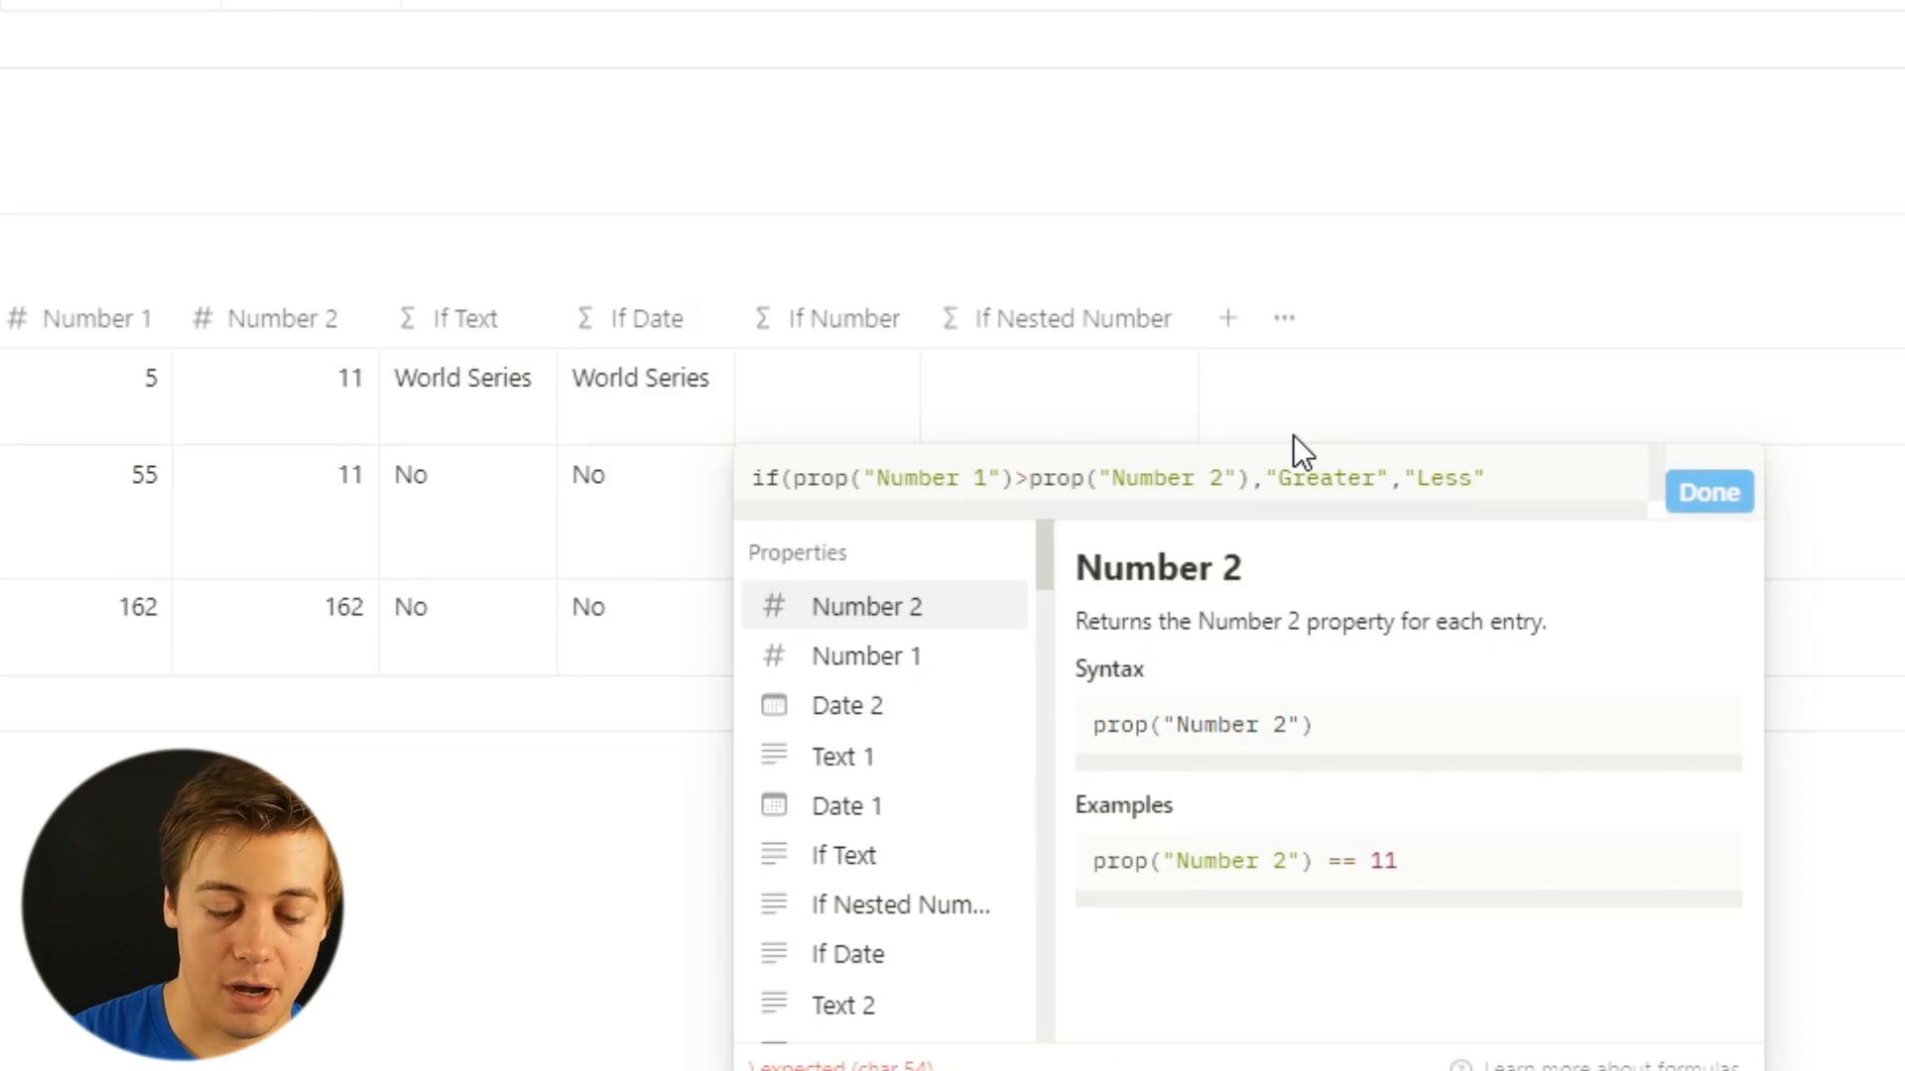
type(")")
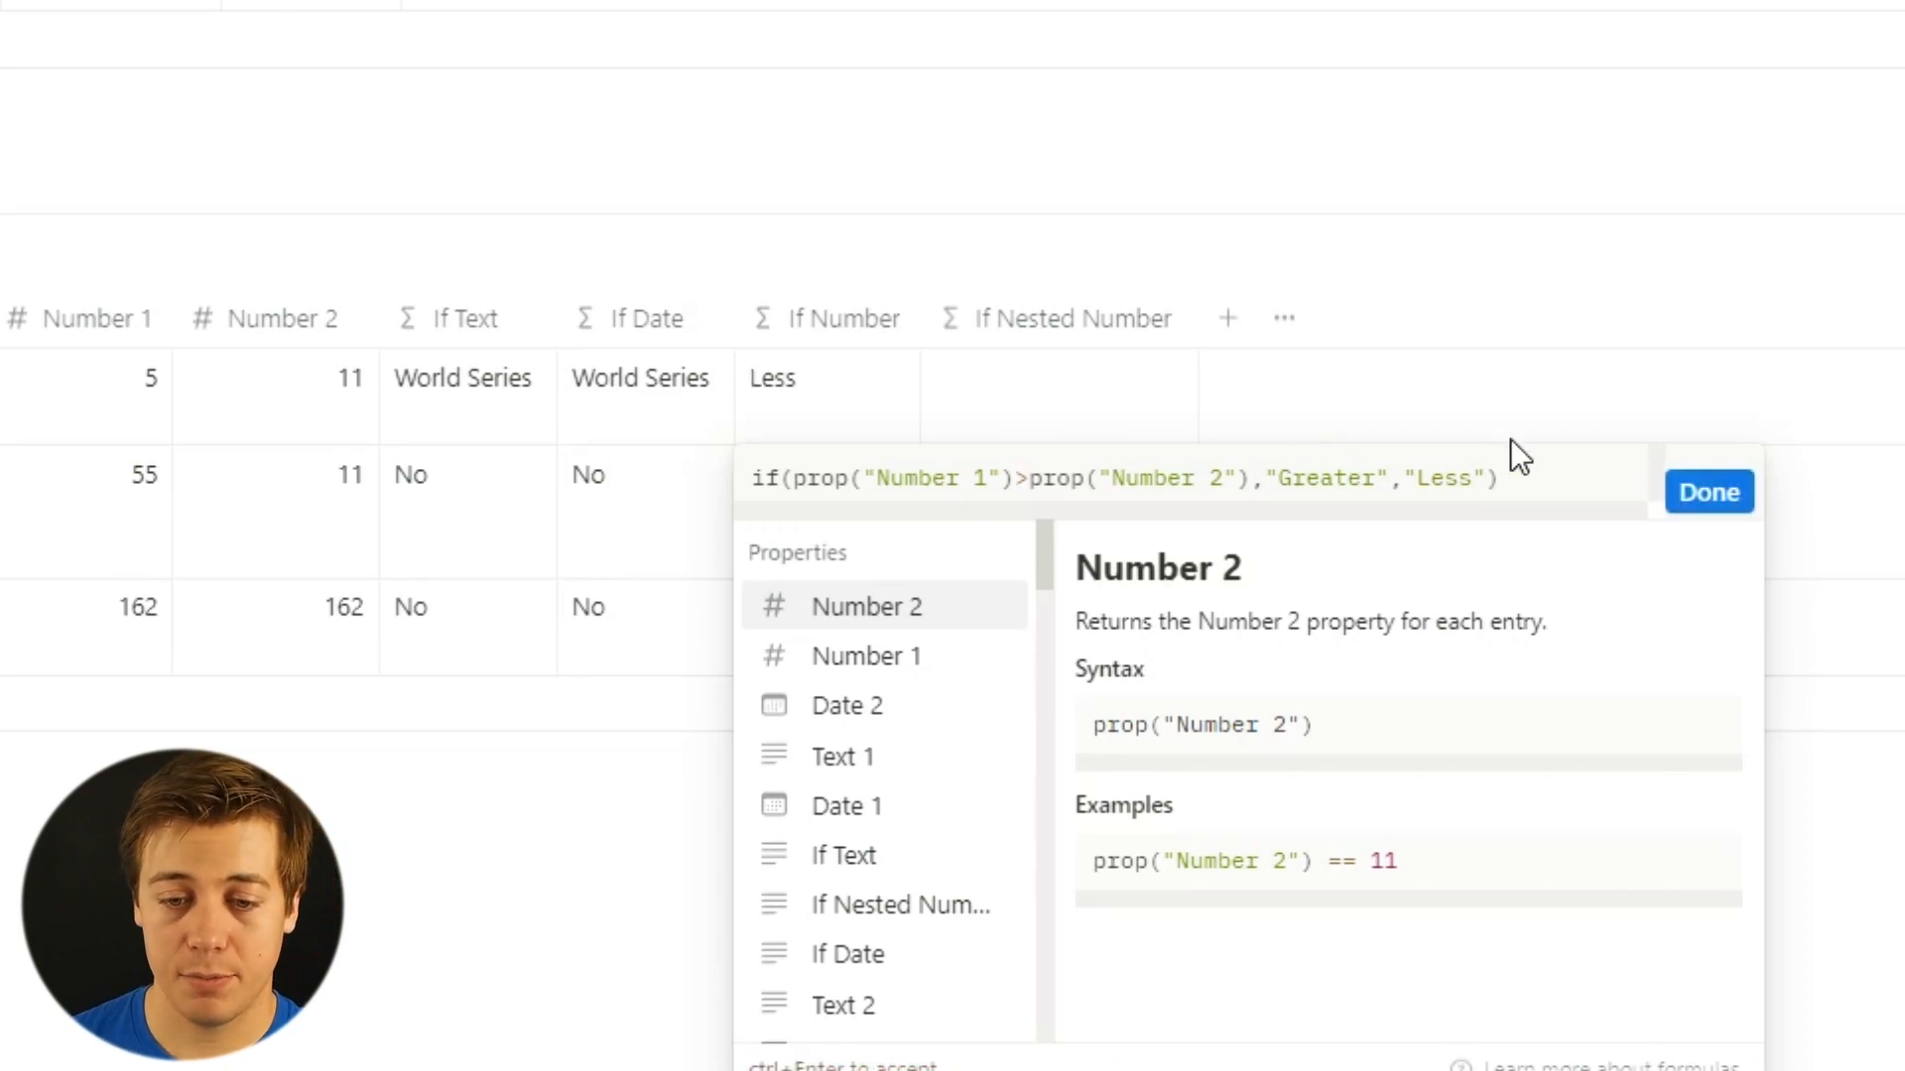
left_click(1683, 508)
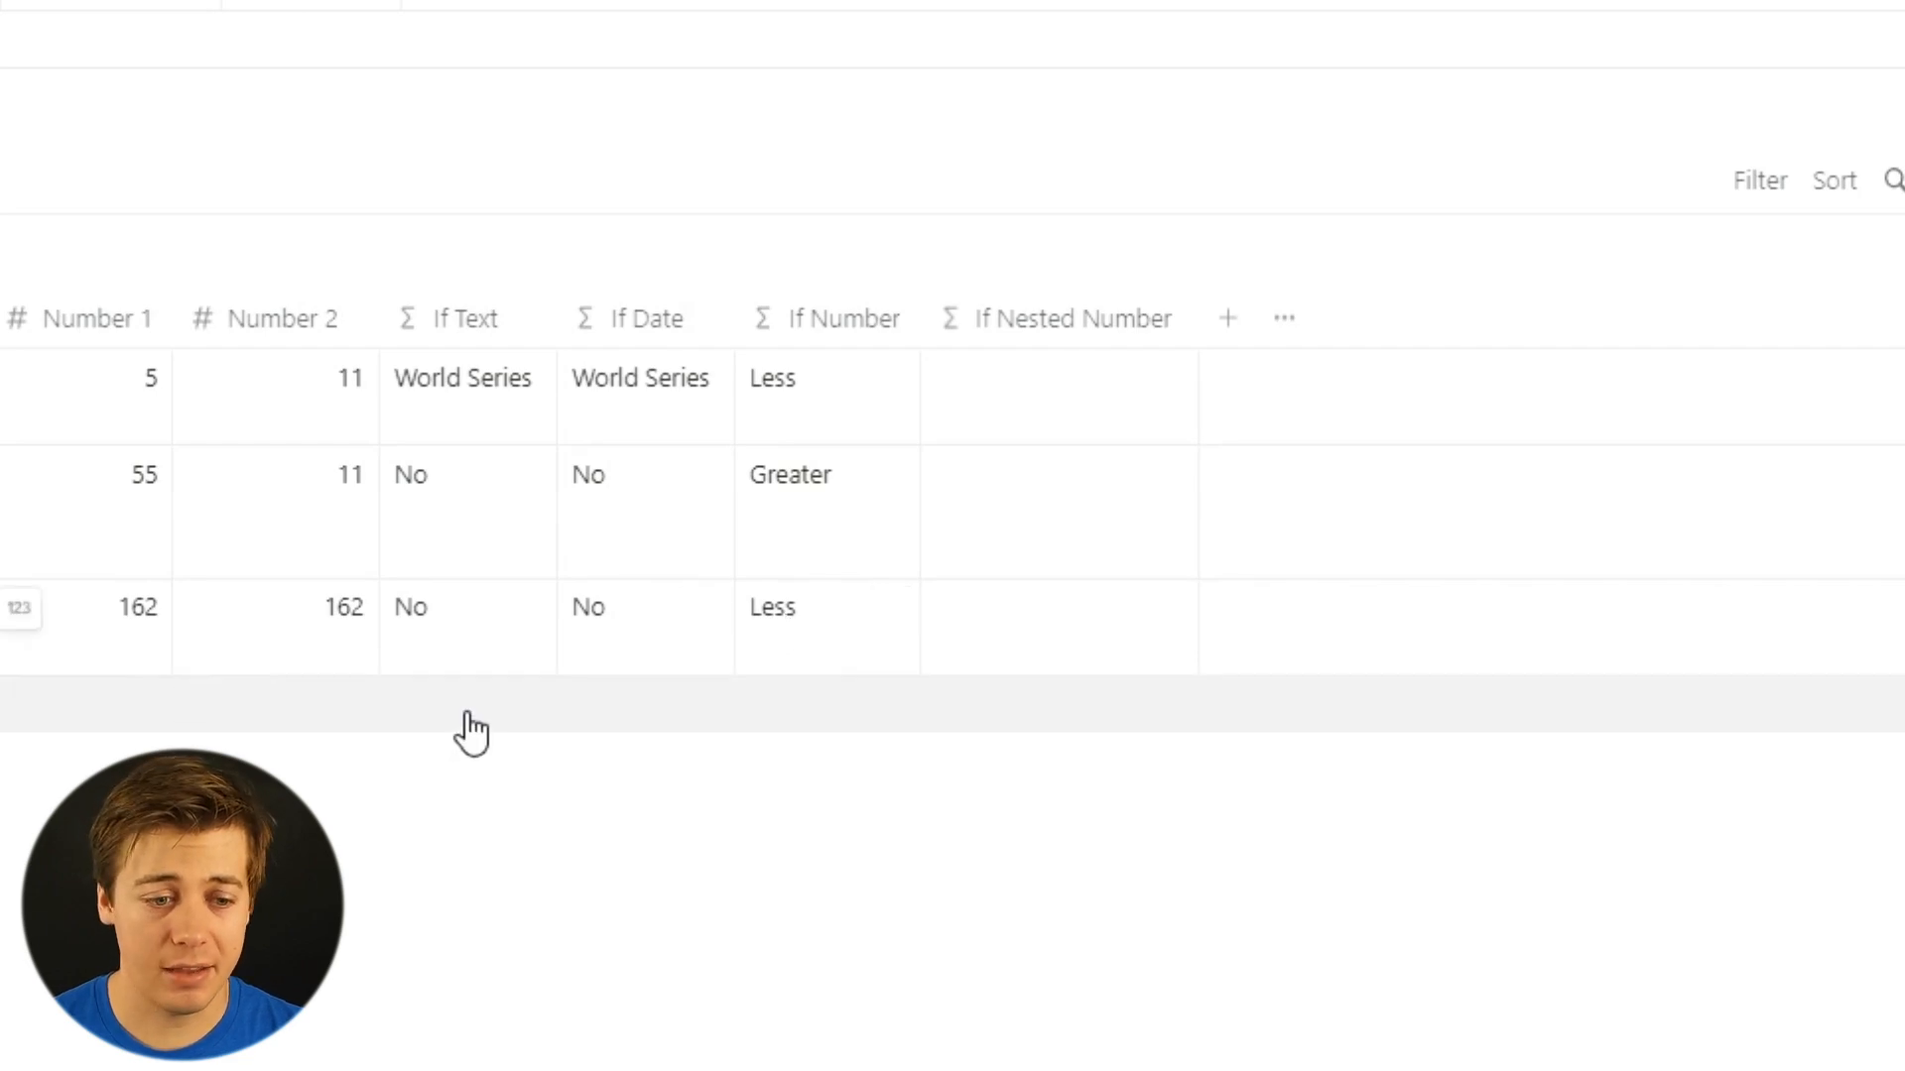
Copy the whole If Number formula and paste it as the formula of the If Nested Number column.
left_click(838, 607)
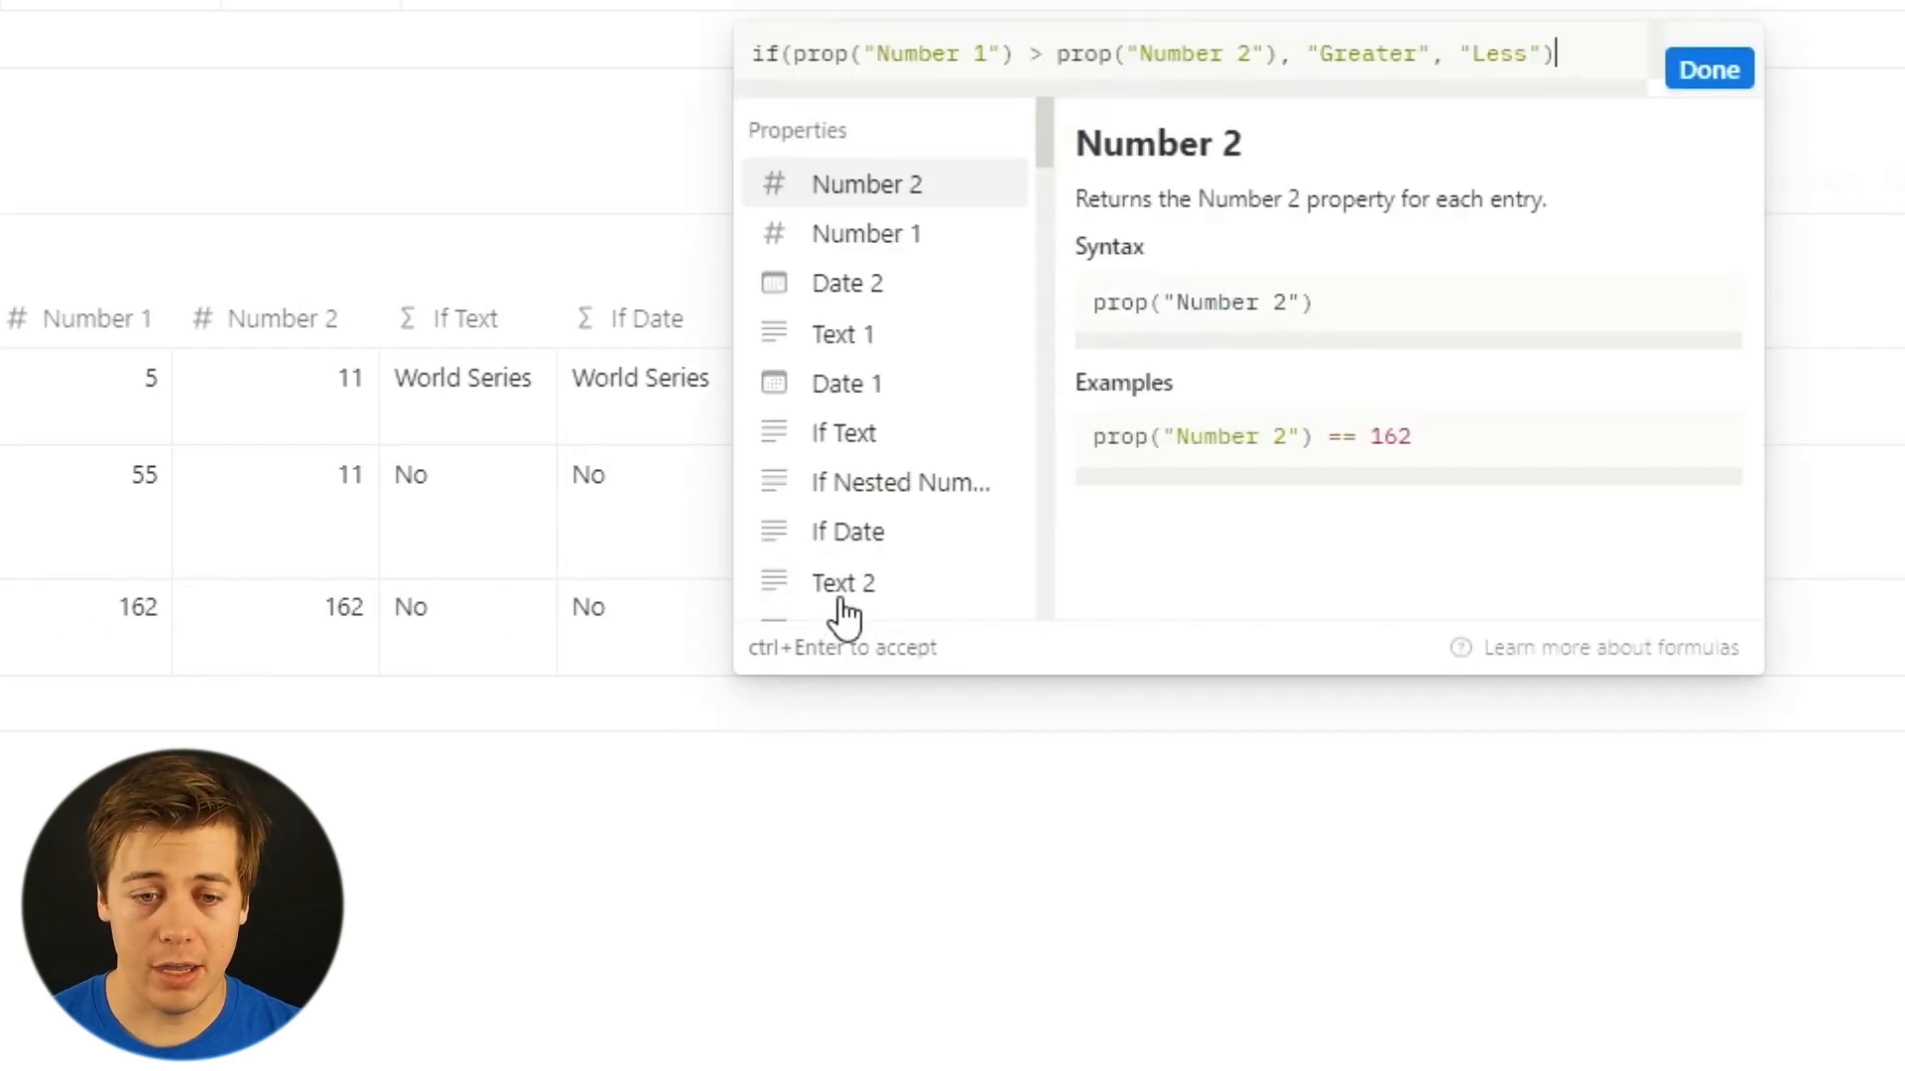
double_click(1339, 50)
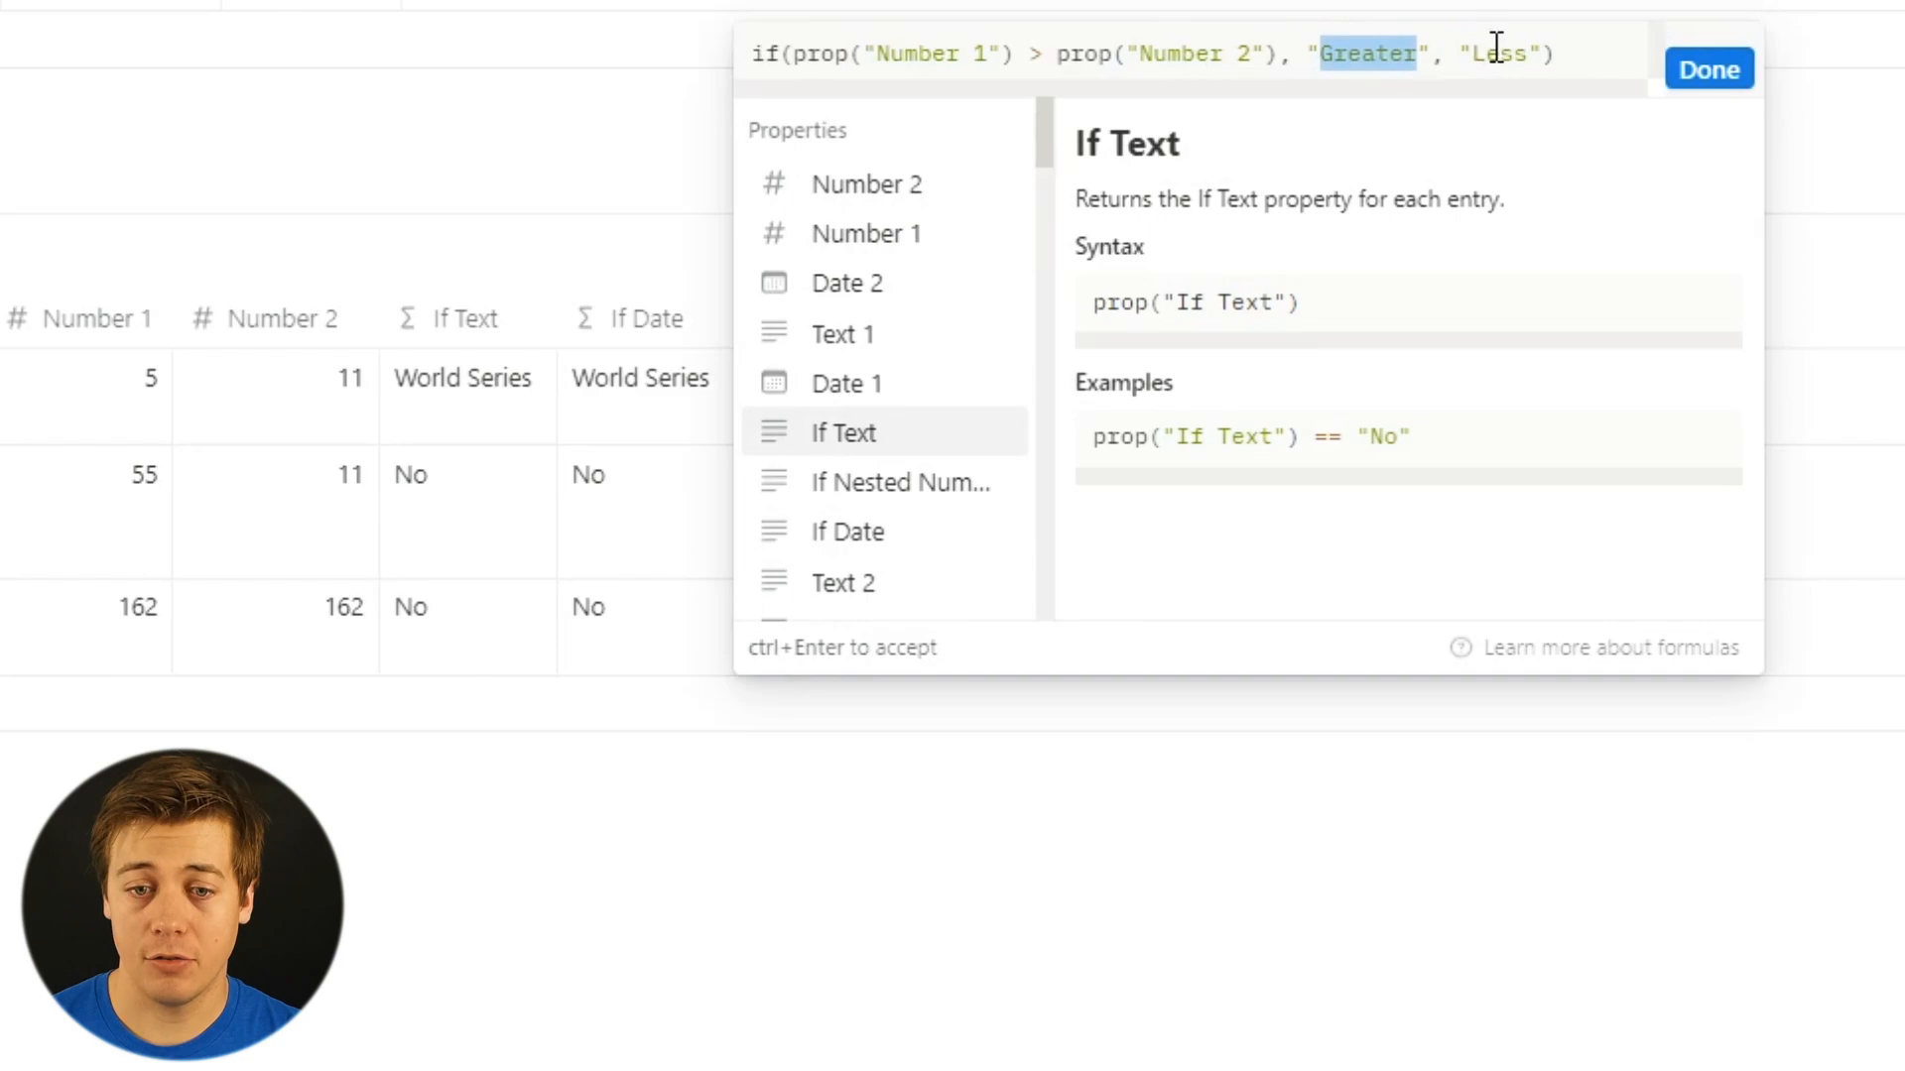
left_click_drag(1485, 50, 1498, 50)
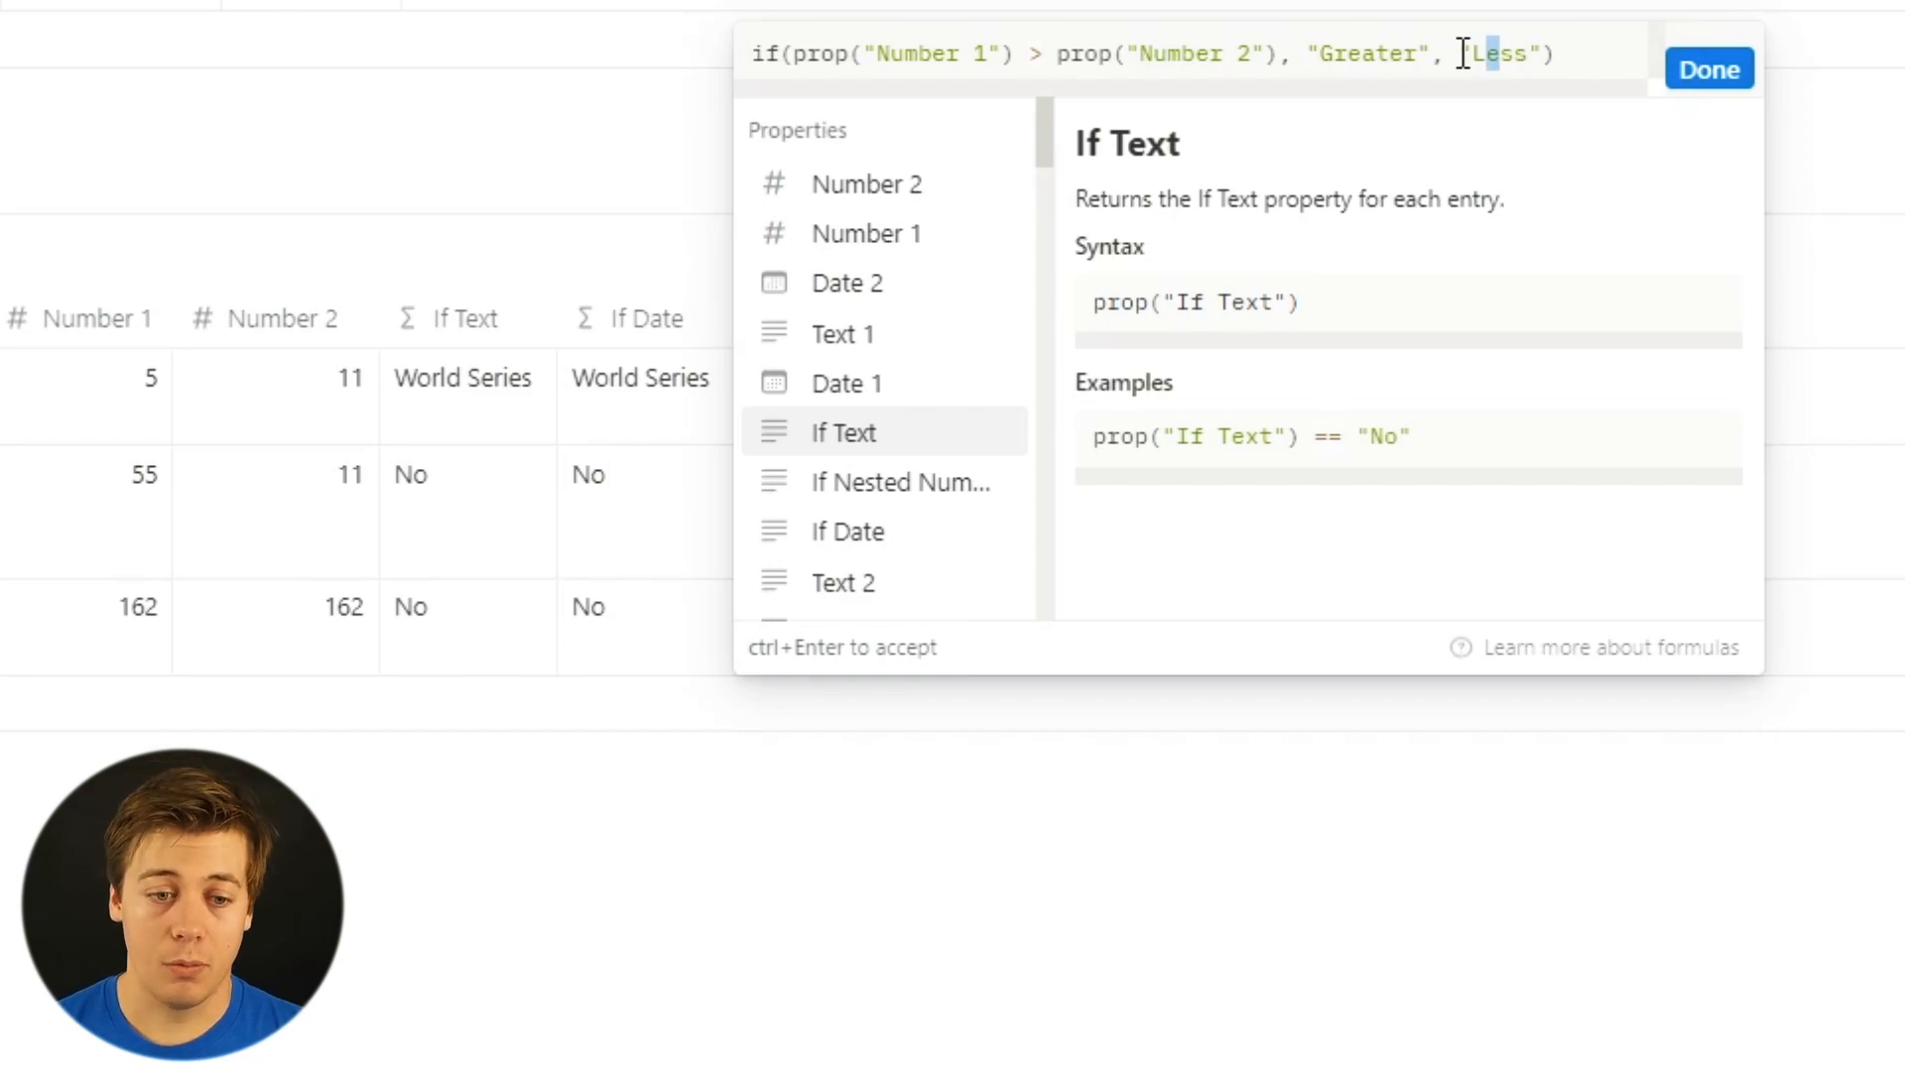
left_click_drag(1586, 50, 718, 28)
key("ctrl+c")
key("Escape")
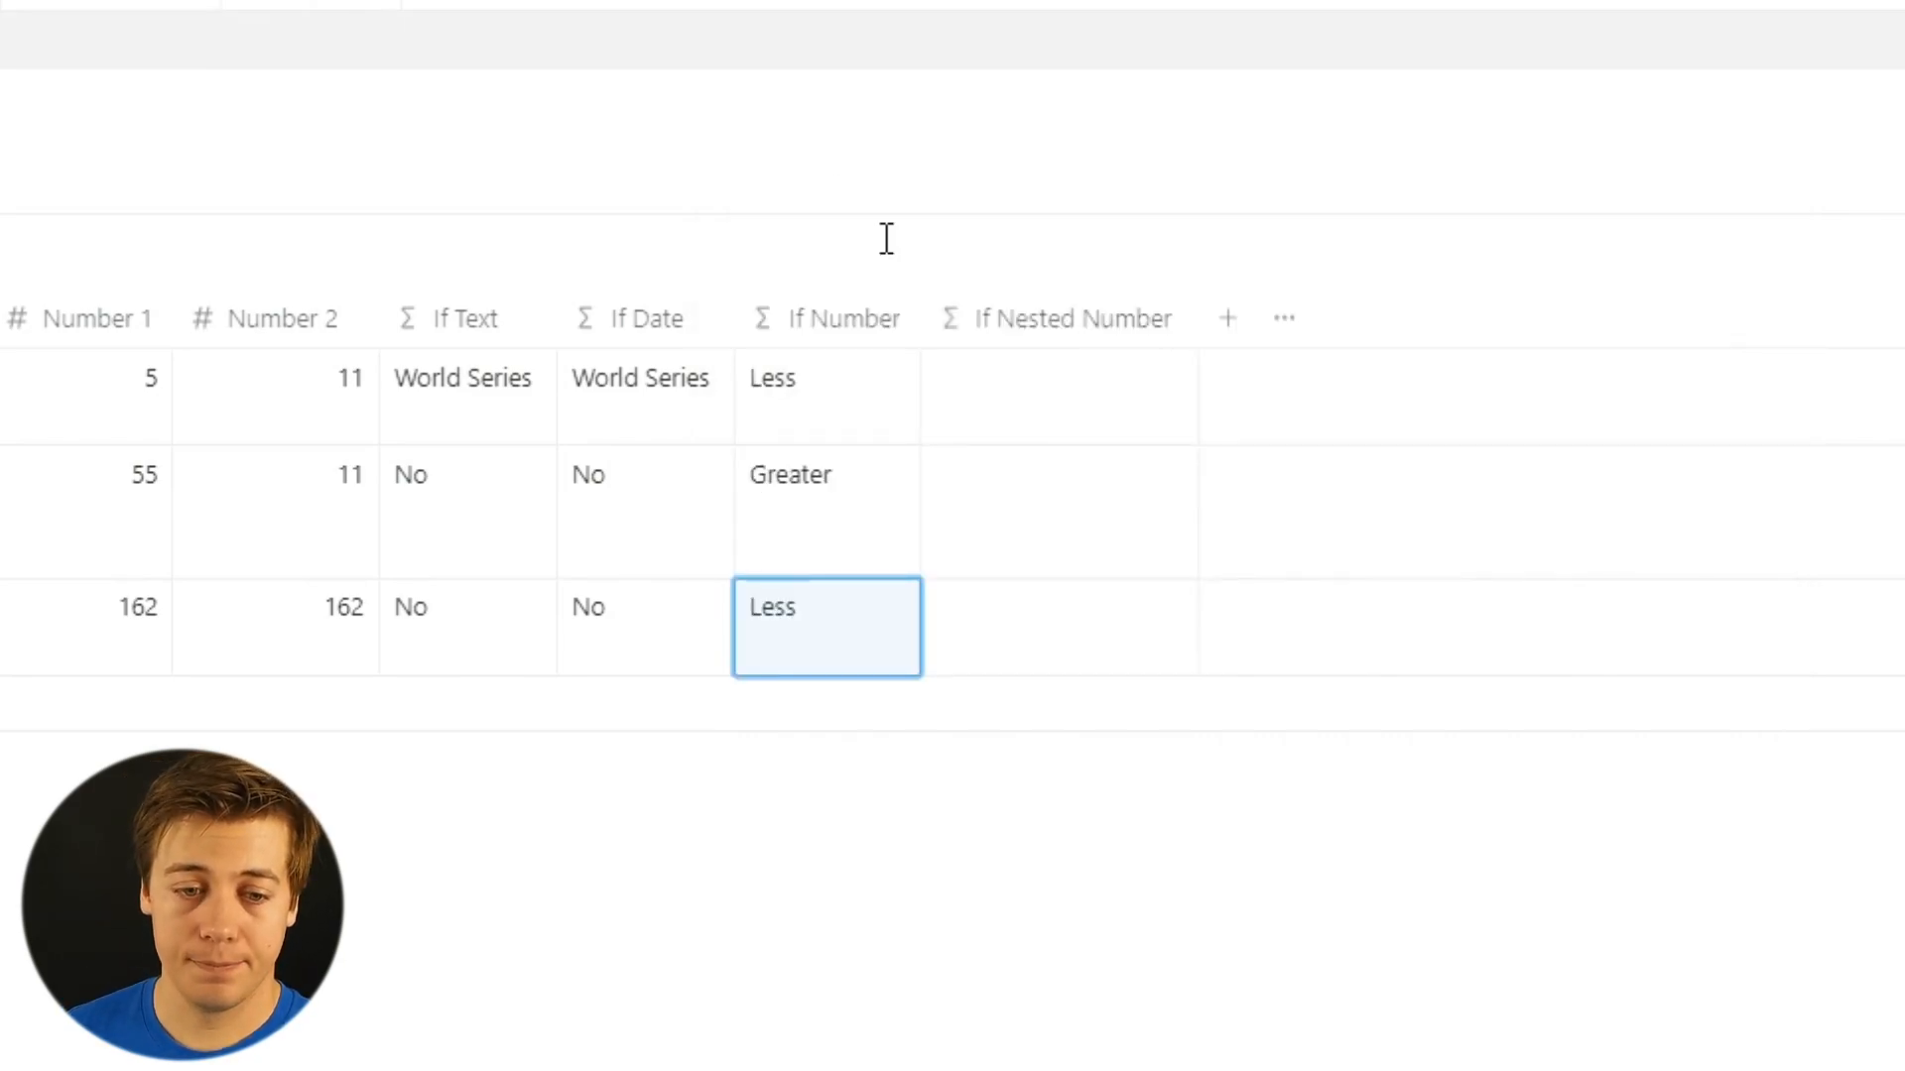
left_click(1083, 462)
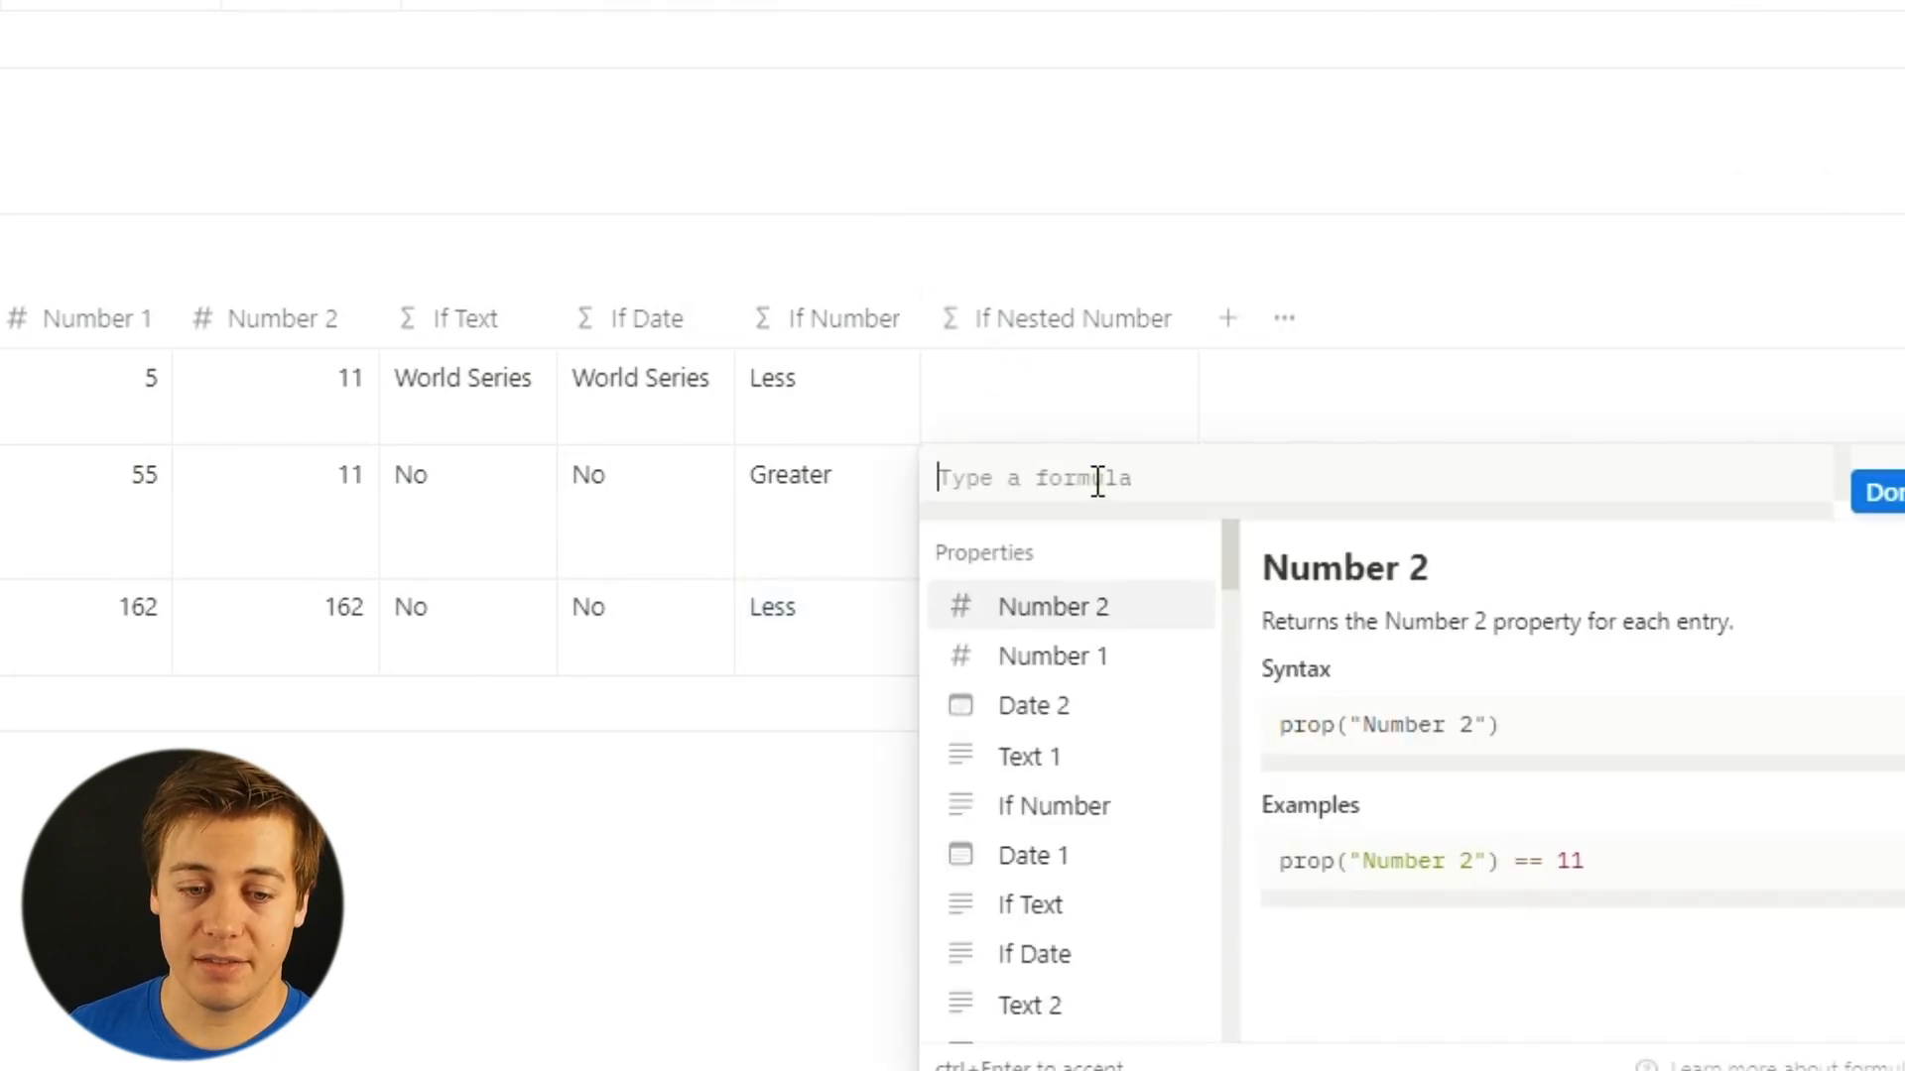
key("ctrl+v")
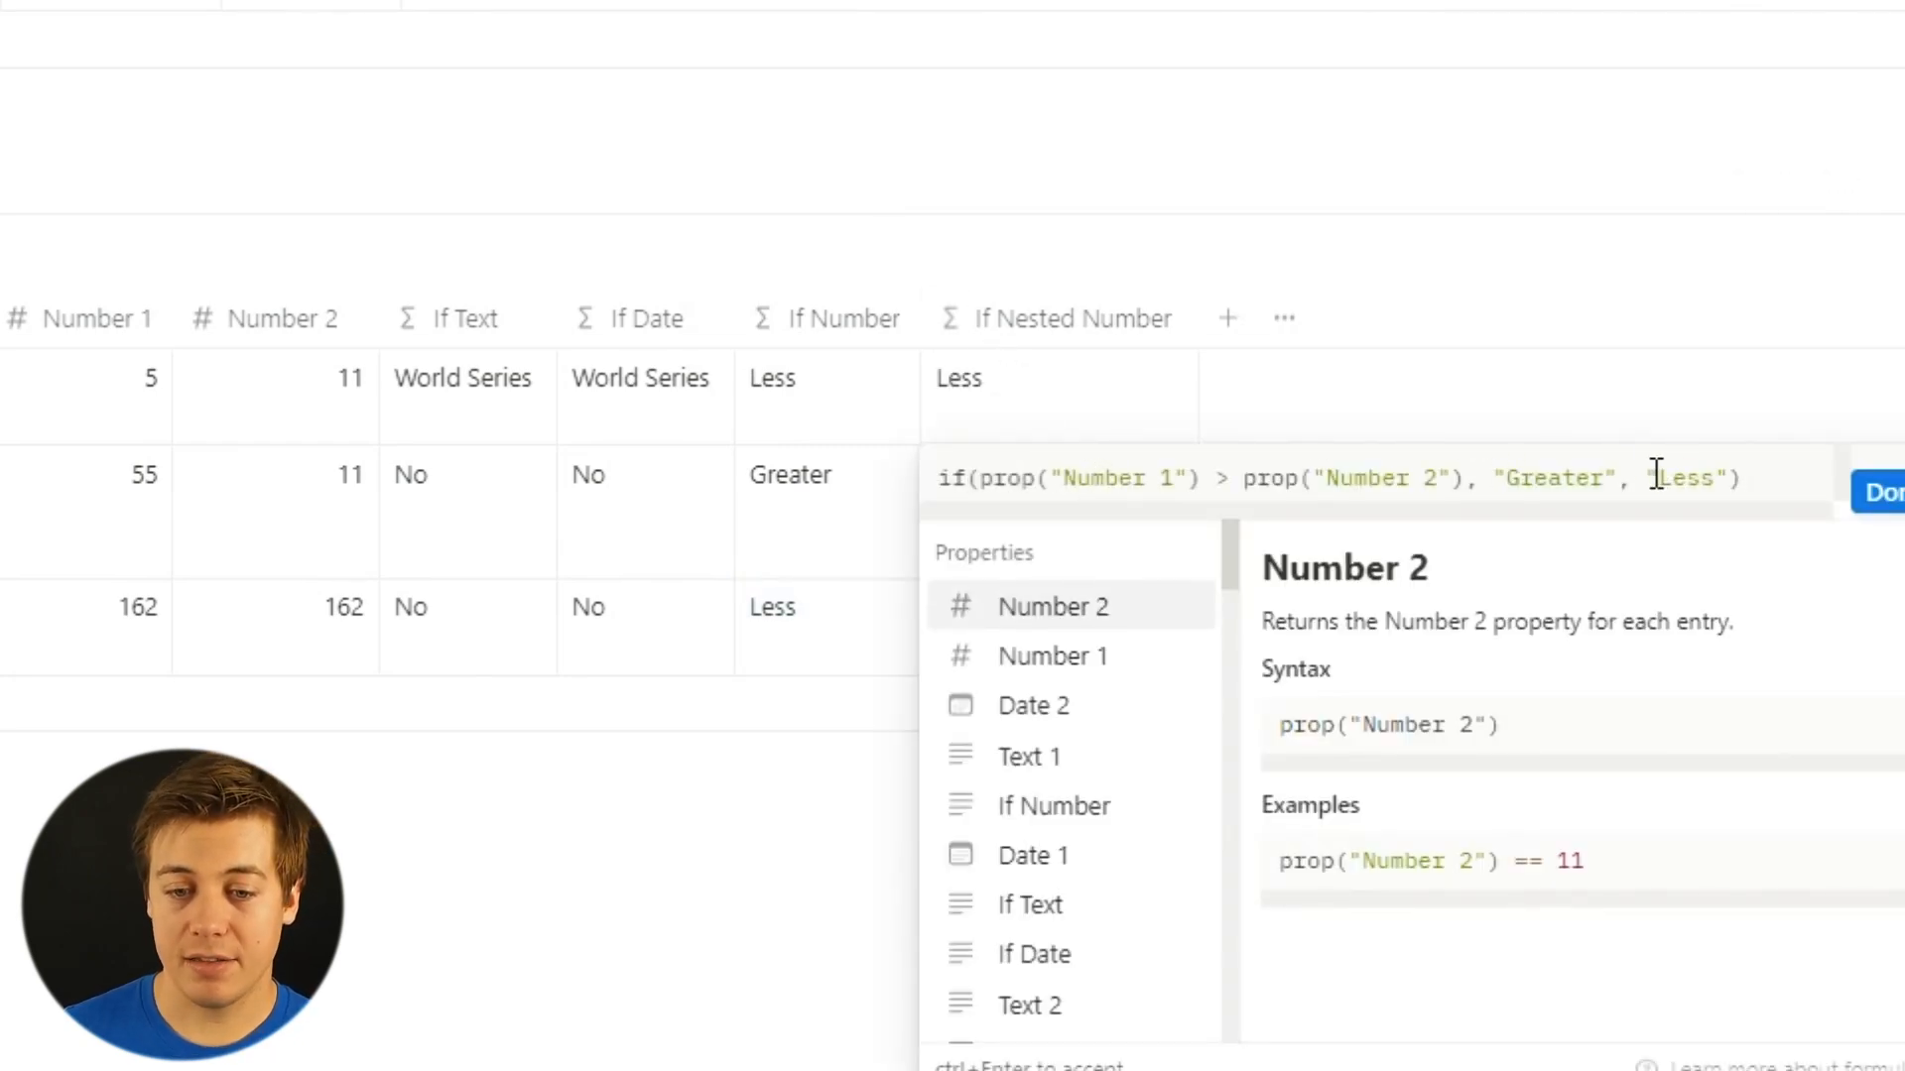
Replace "Less" in the If Nested Number formula with a nested if, reusing the first condition with ==: if(prop("Number 1") == prop("Number 2").
left_click_drag(1646, 477, 1733, 477)
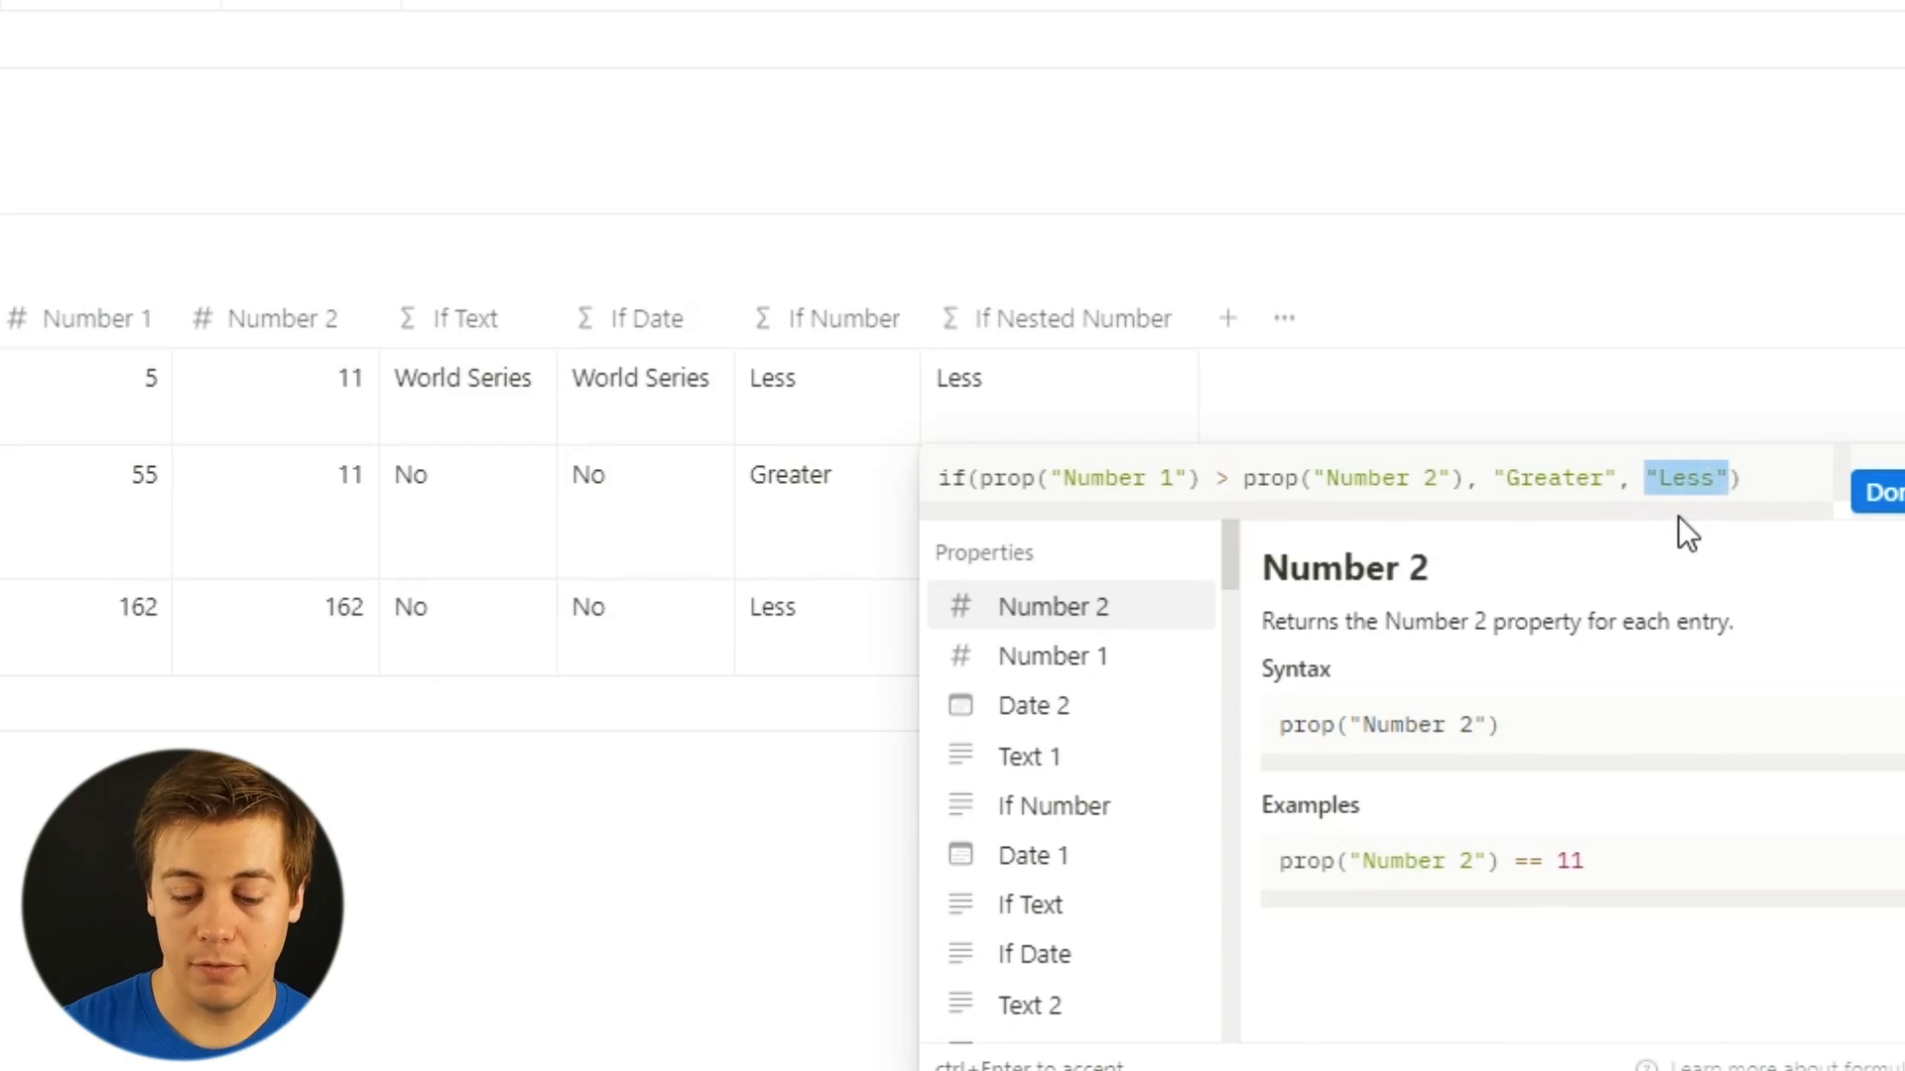
key("BackSpace")
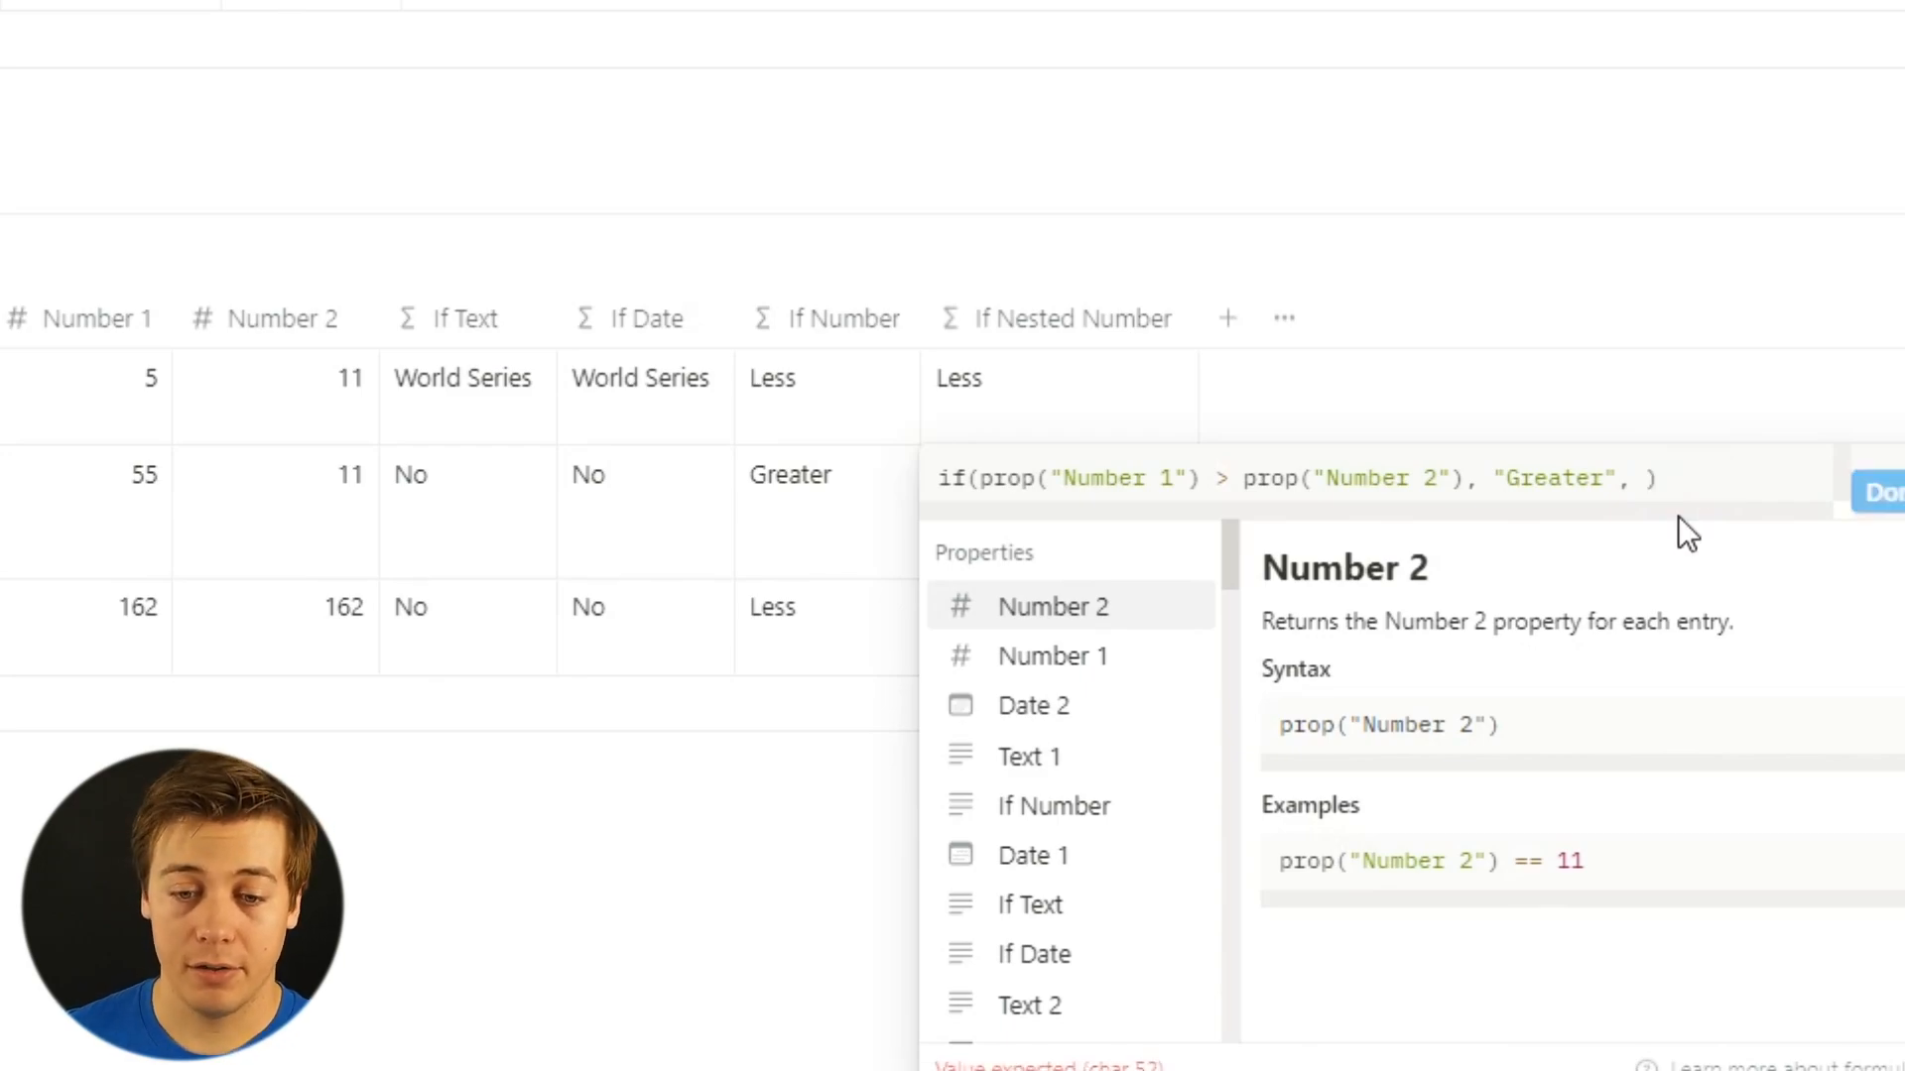
type("if")
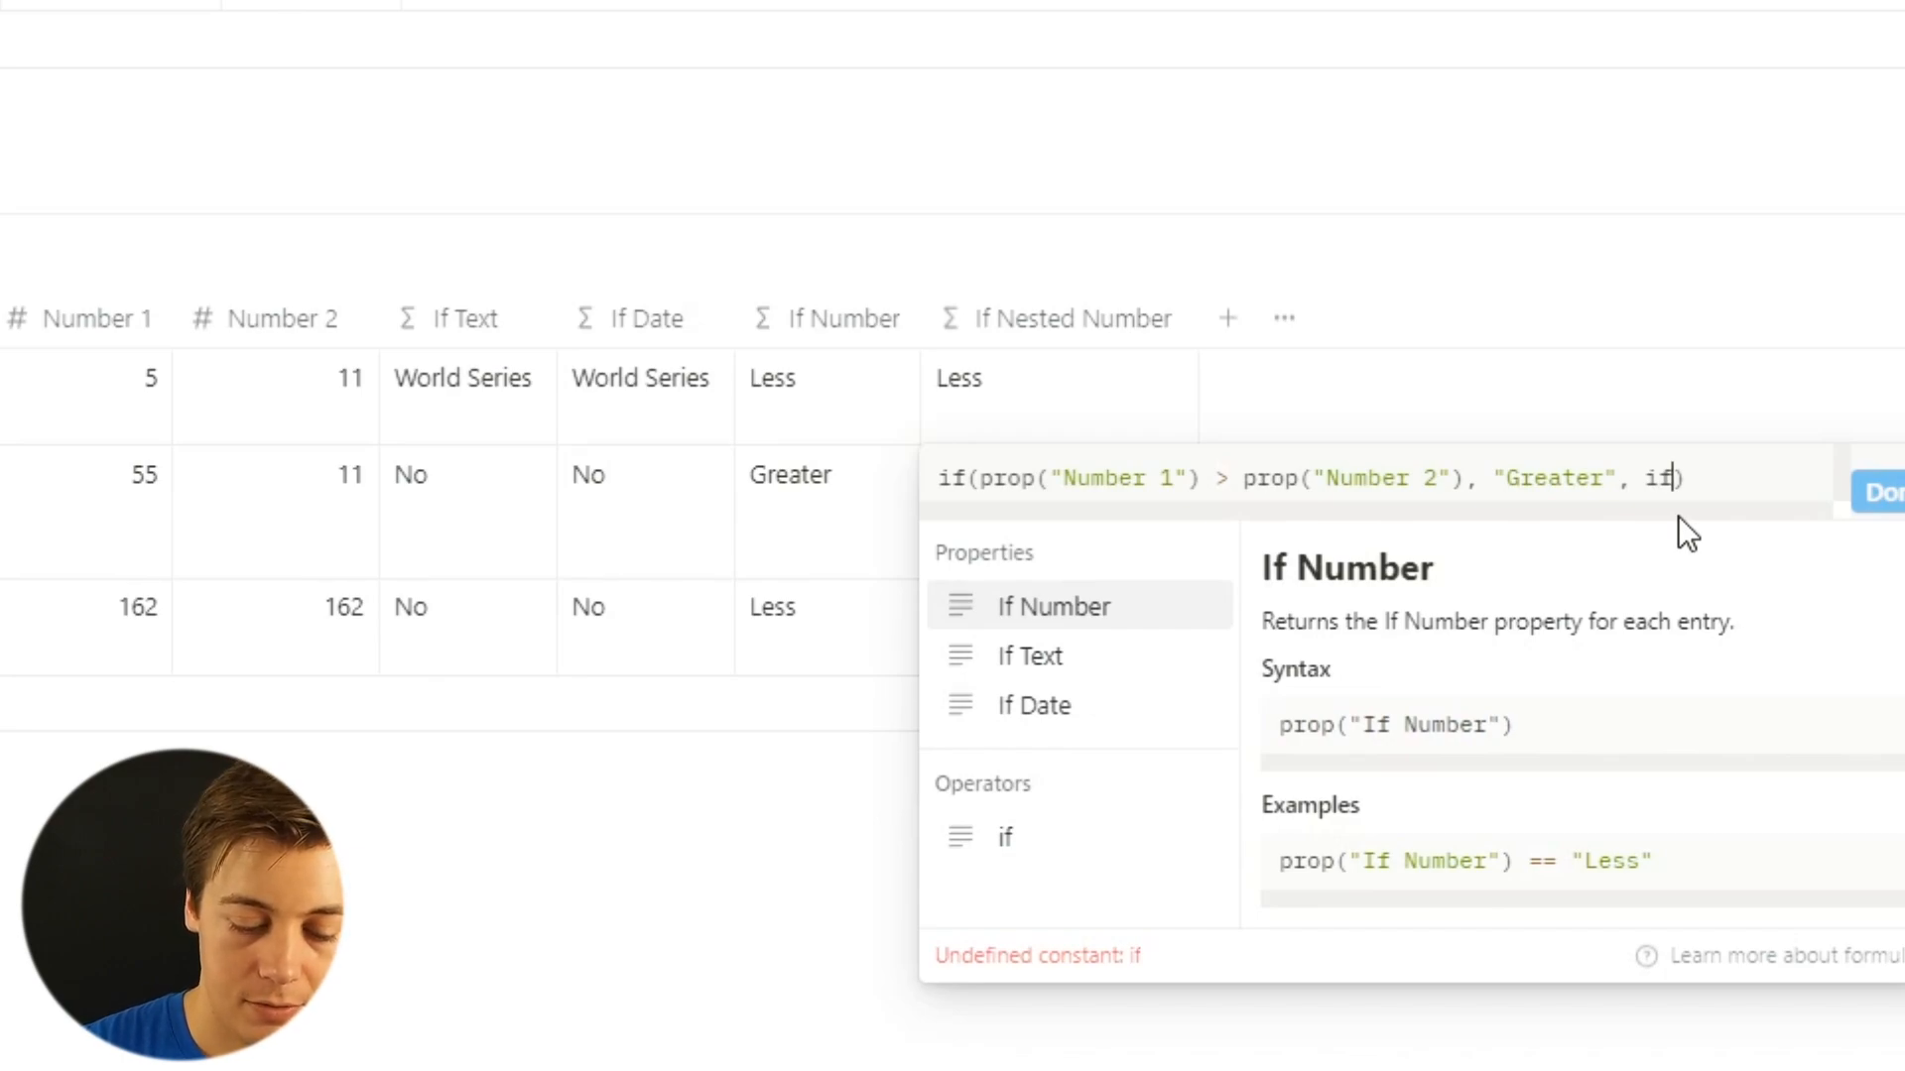
type("(")
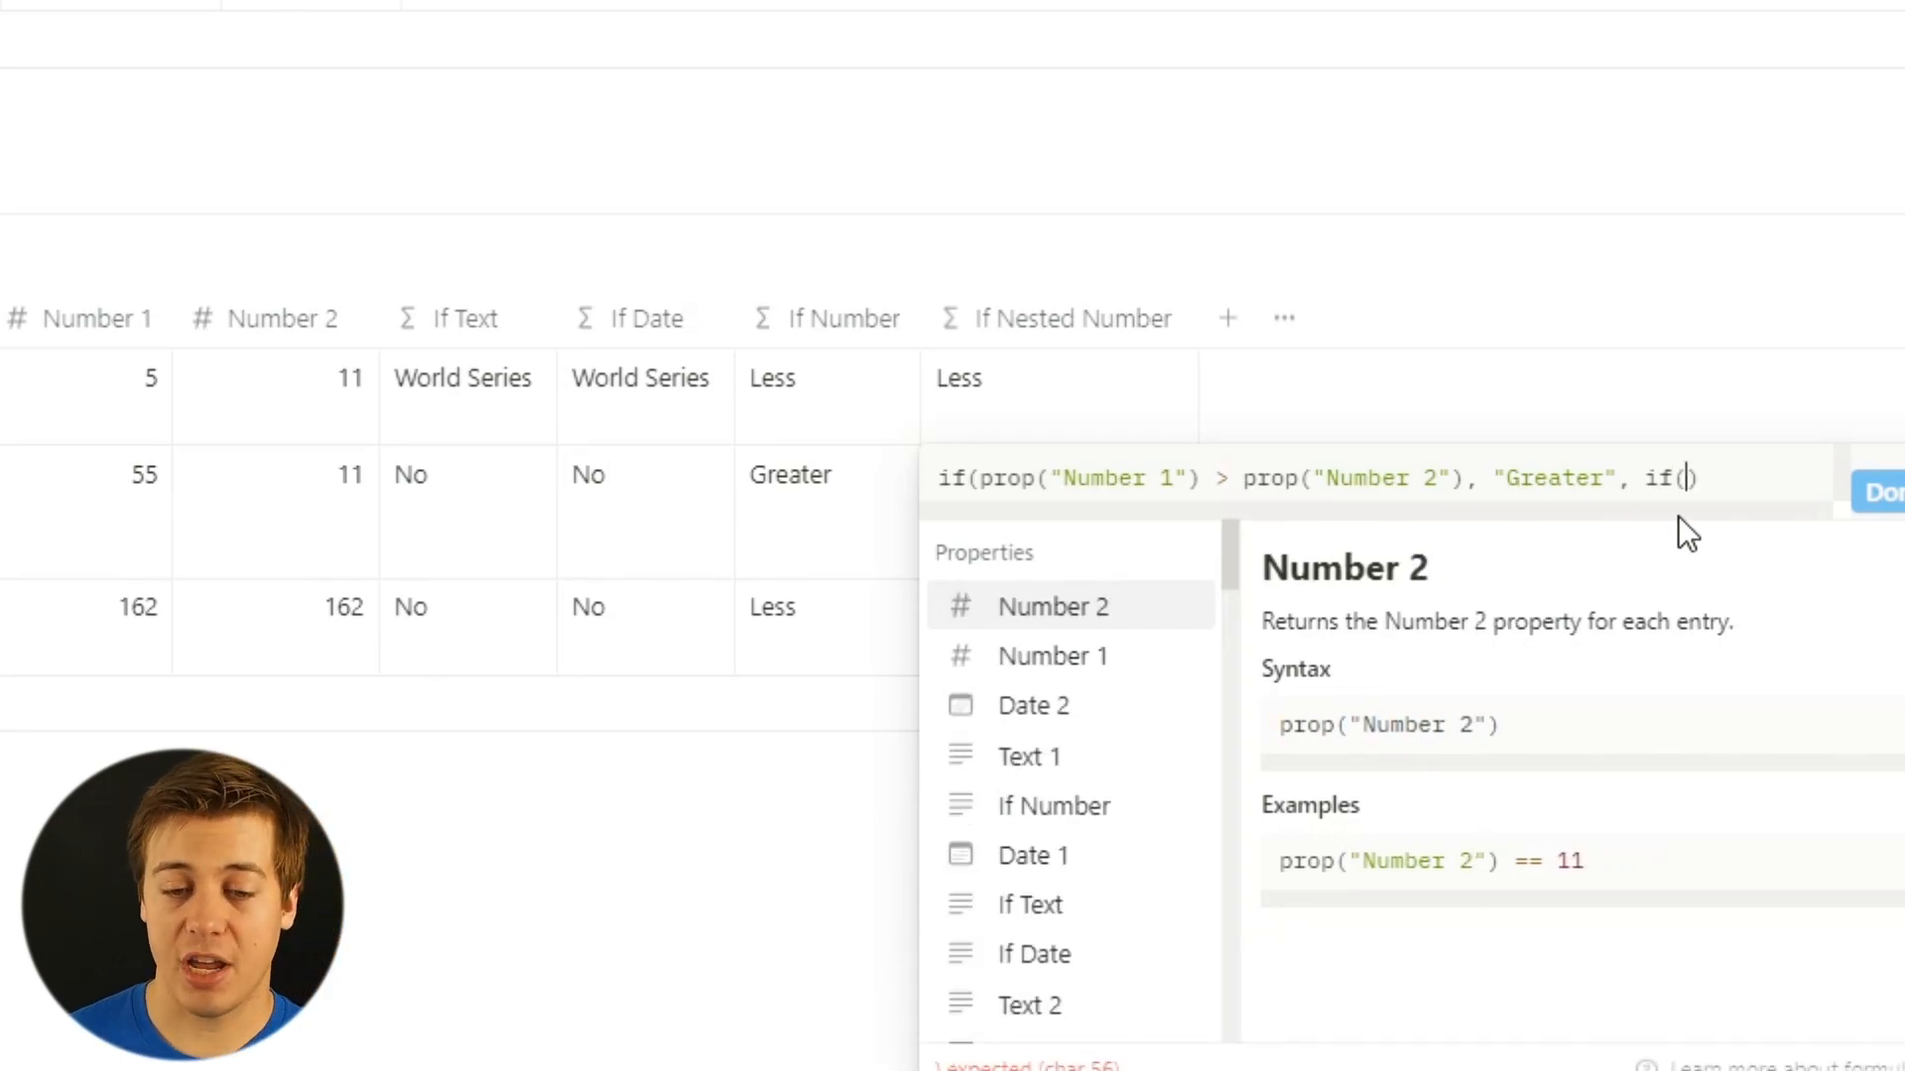
left_click(977, 486)
left_click_drag(980, 479, 1469, 477)
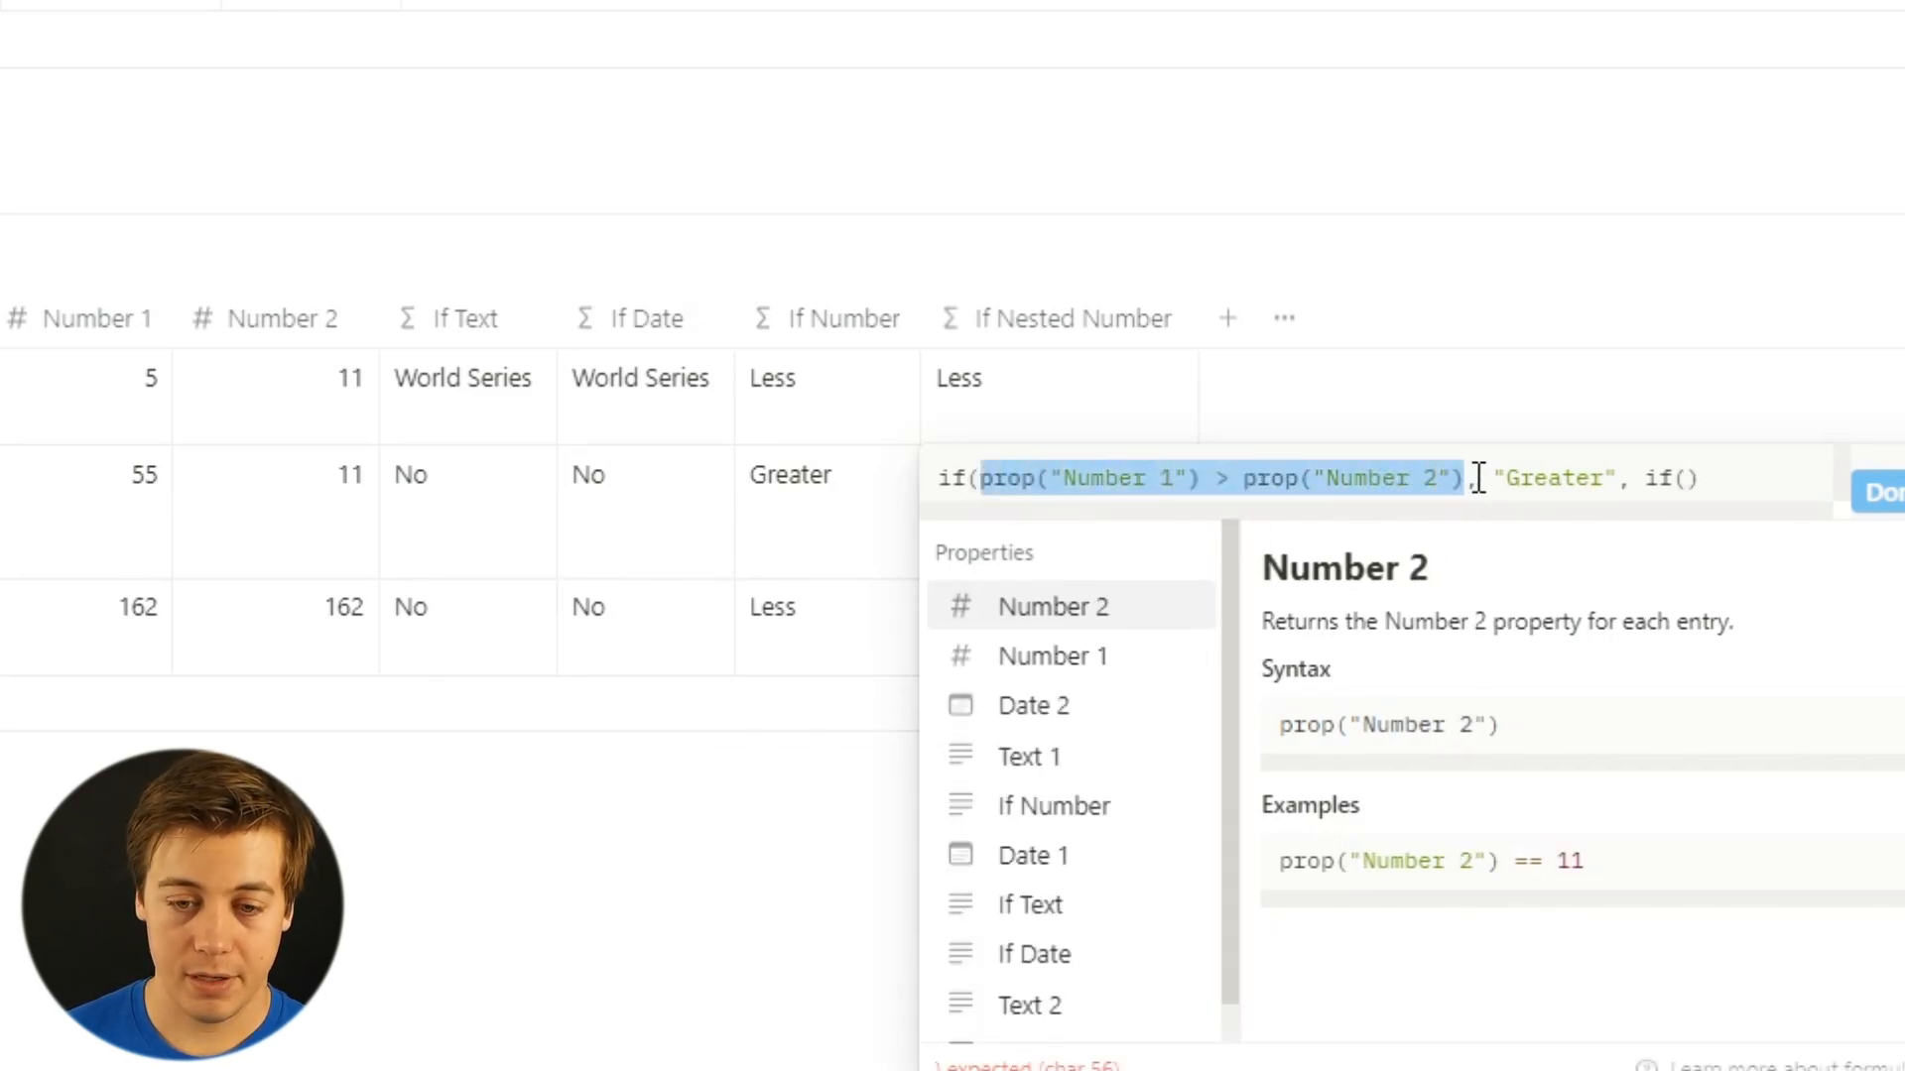
key("ctrl+c")
left_click(1687, 481)
key("ctrl+v")
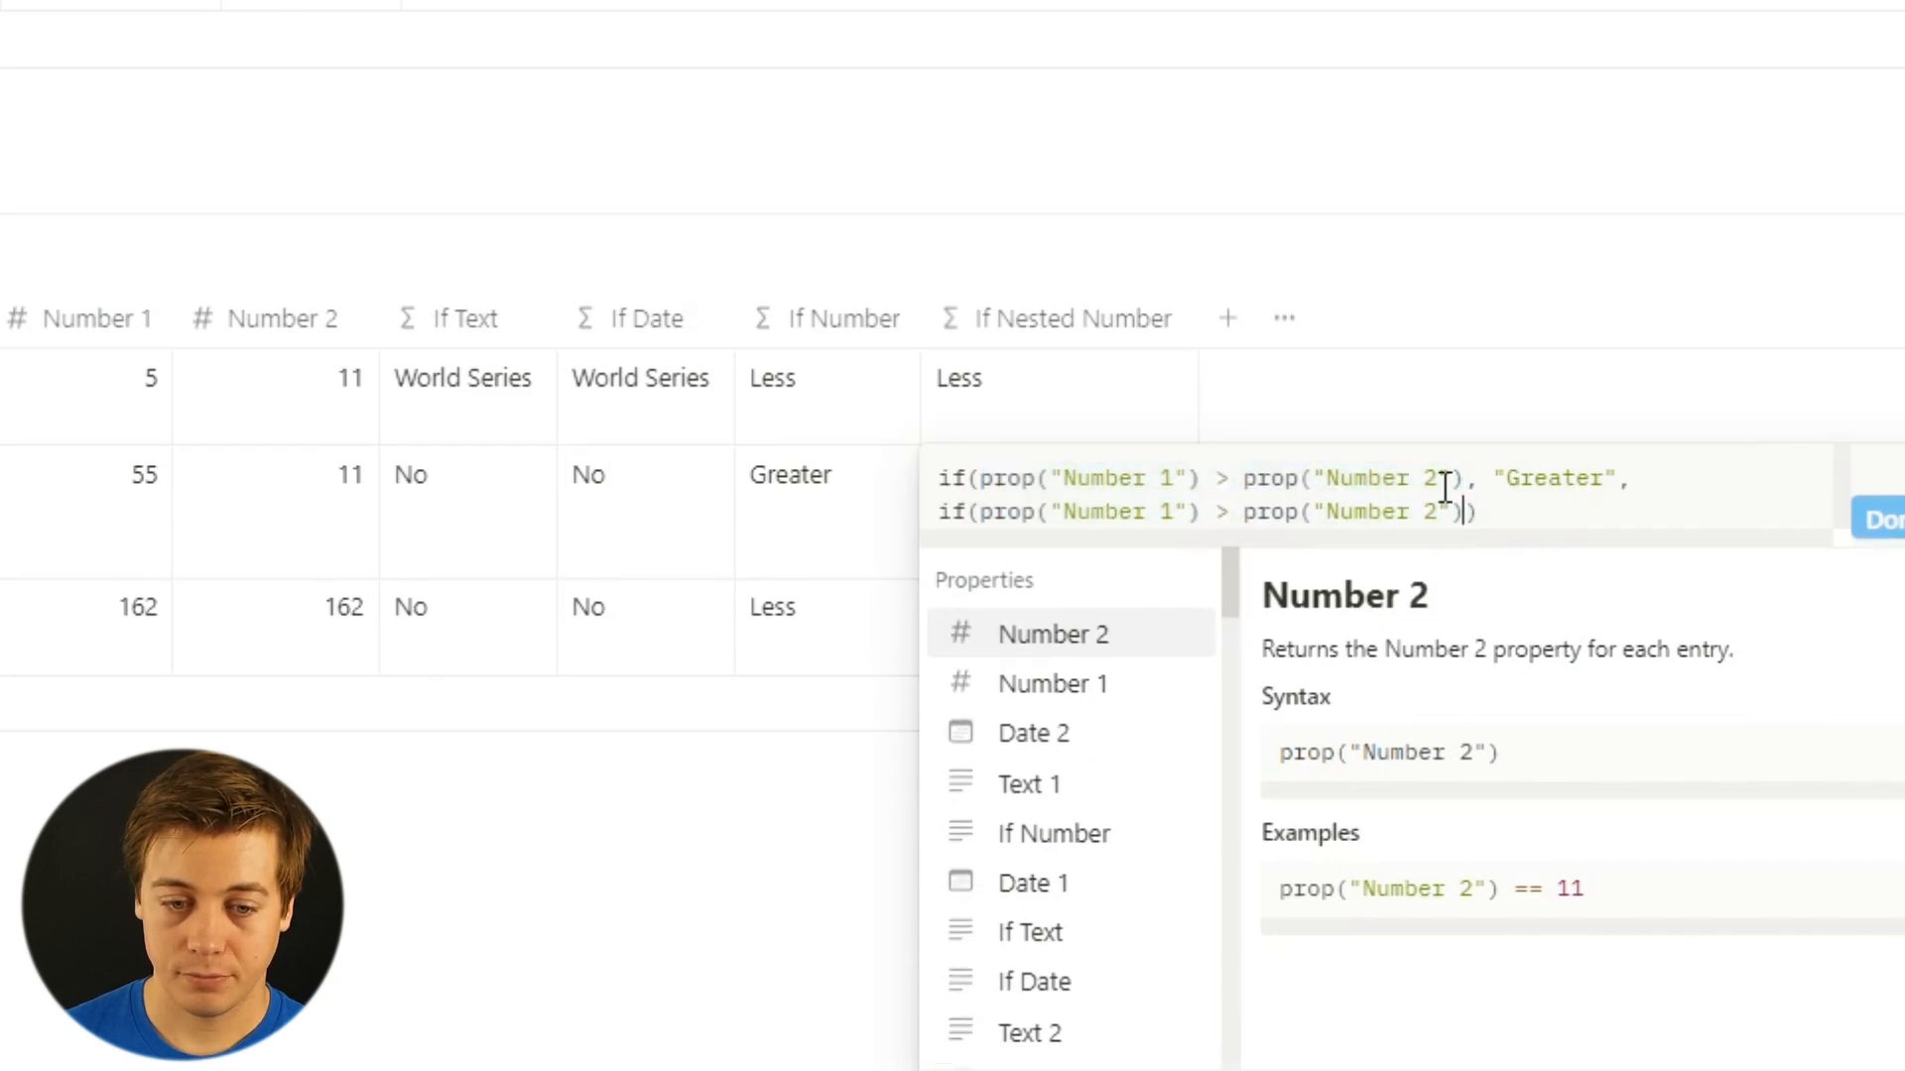
left_click_drag(1233, 514, 1226, 512)
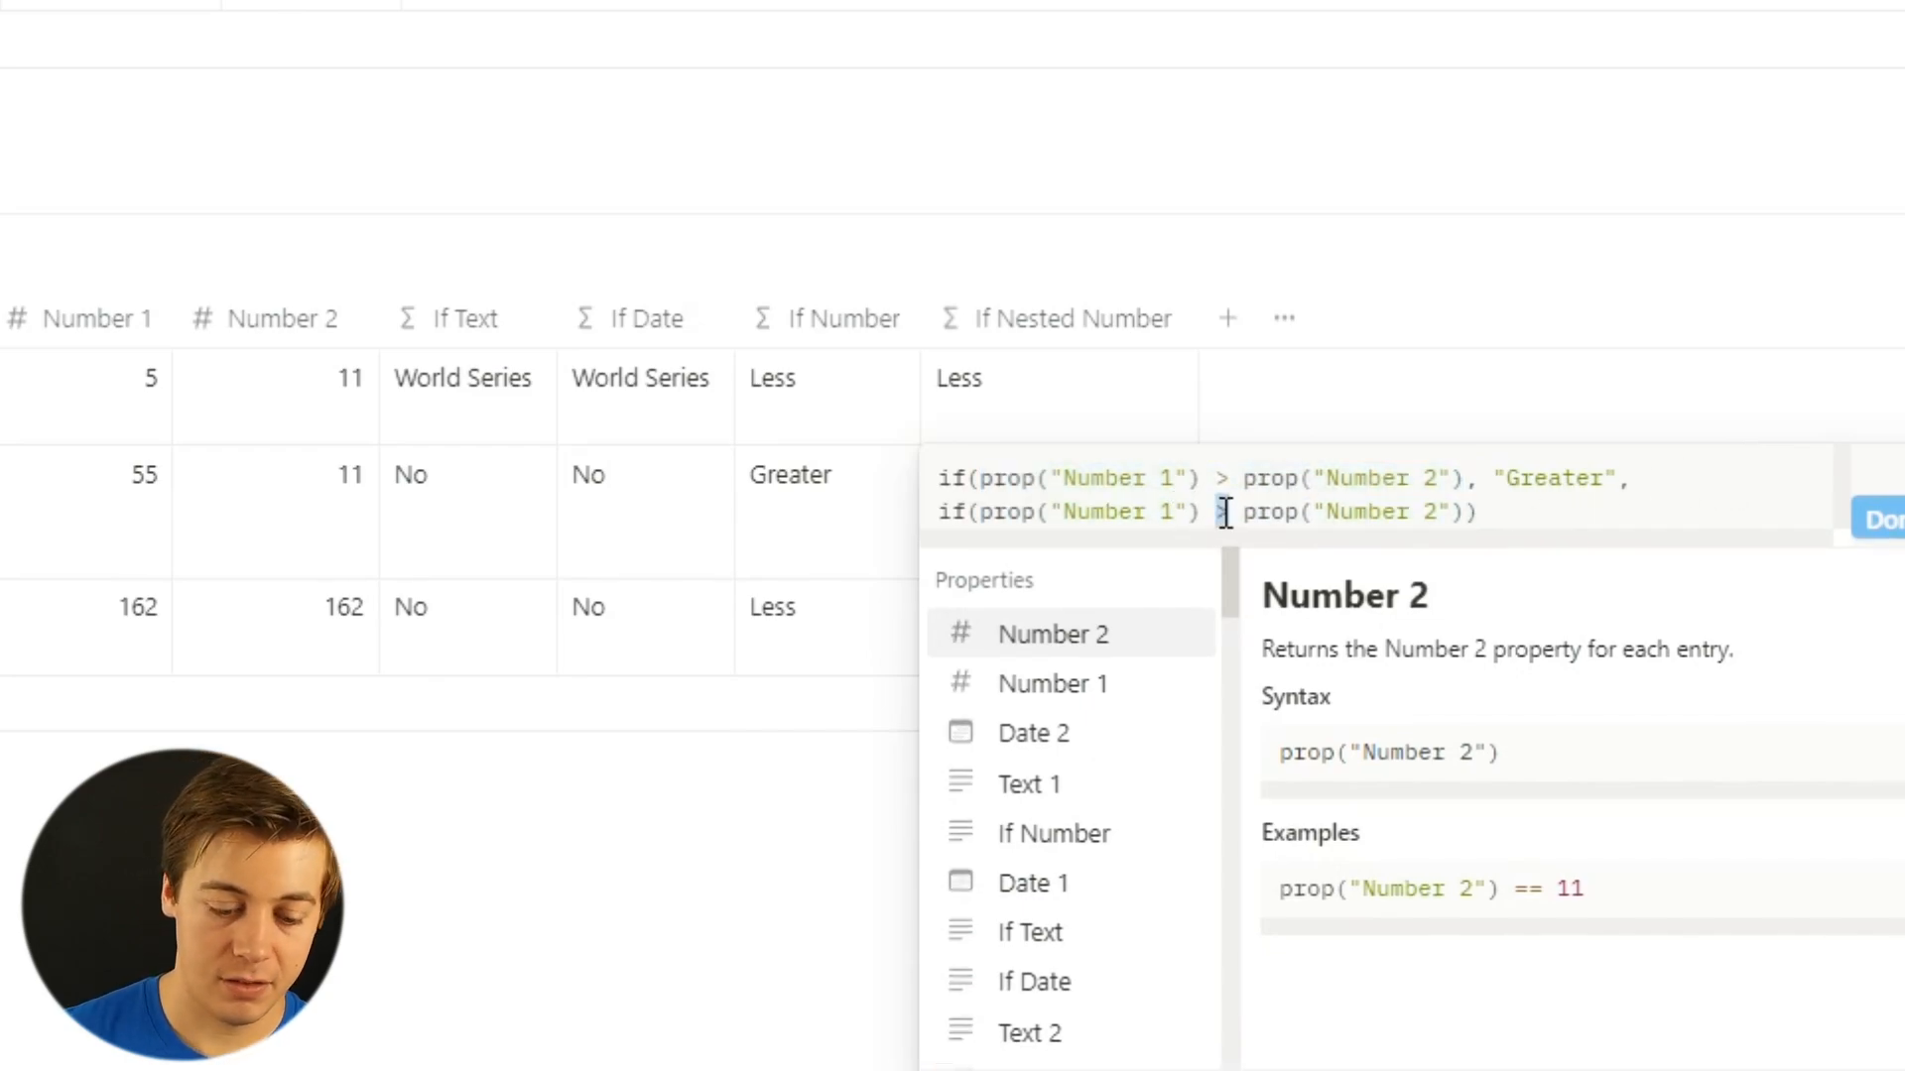
type("==")
Give the nested if "Equal" as its true result and "Less" as its false result, close both ifs, and accept the formula.
left_click(1478, 512)
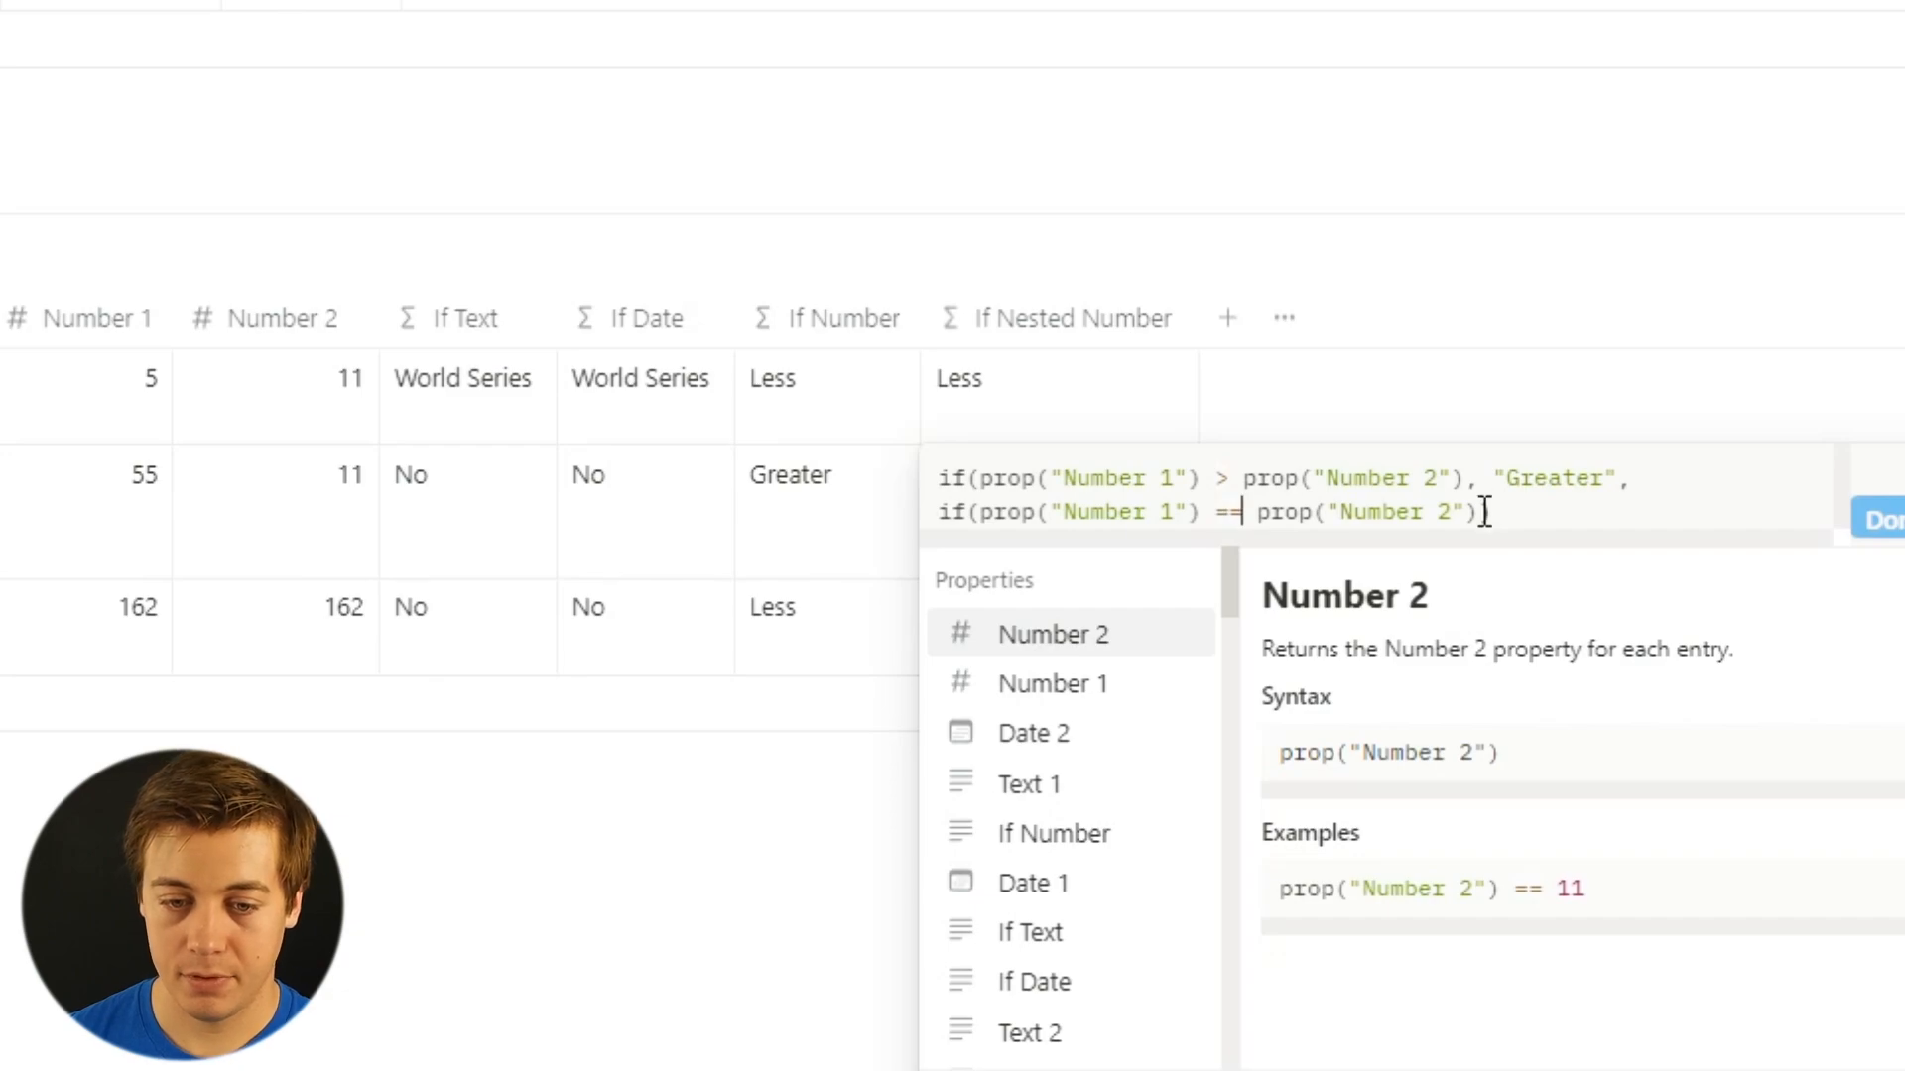
type(", \"Eq")
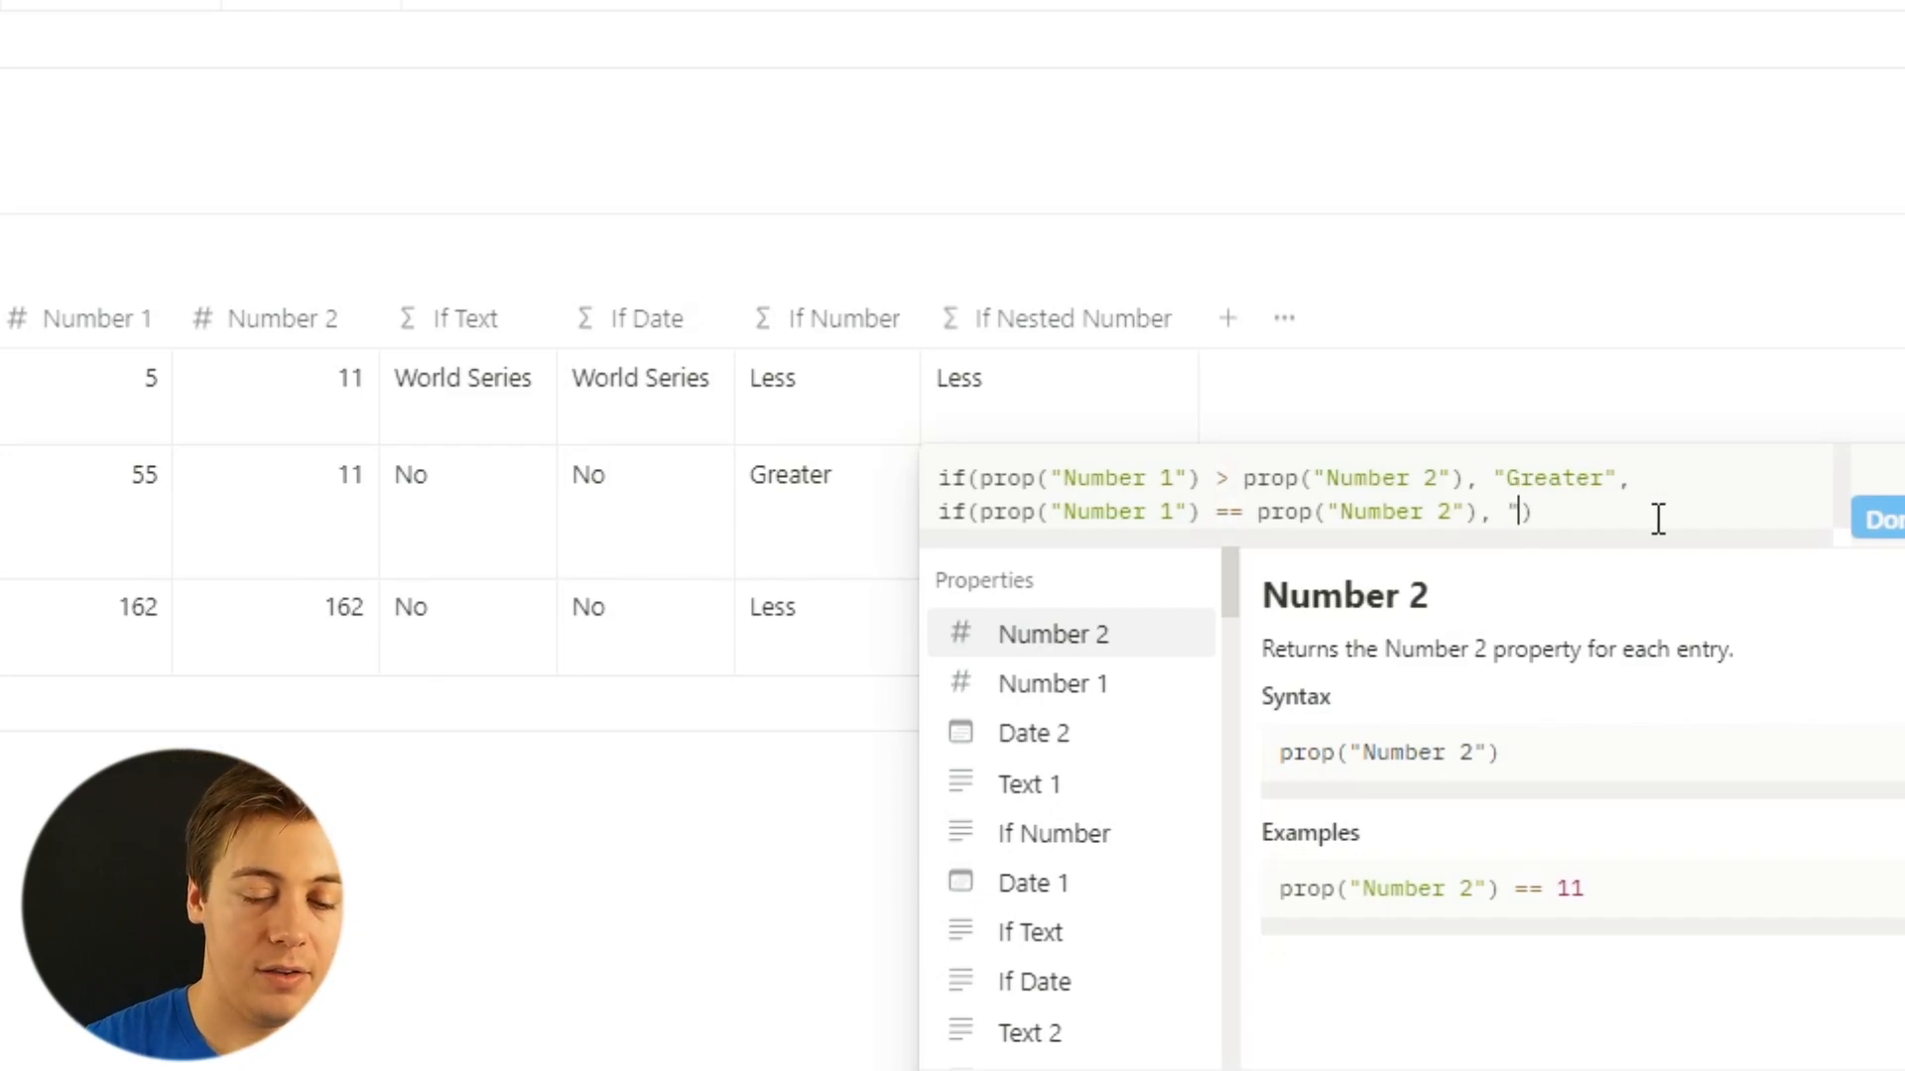
type("ual\"")
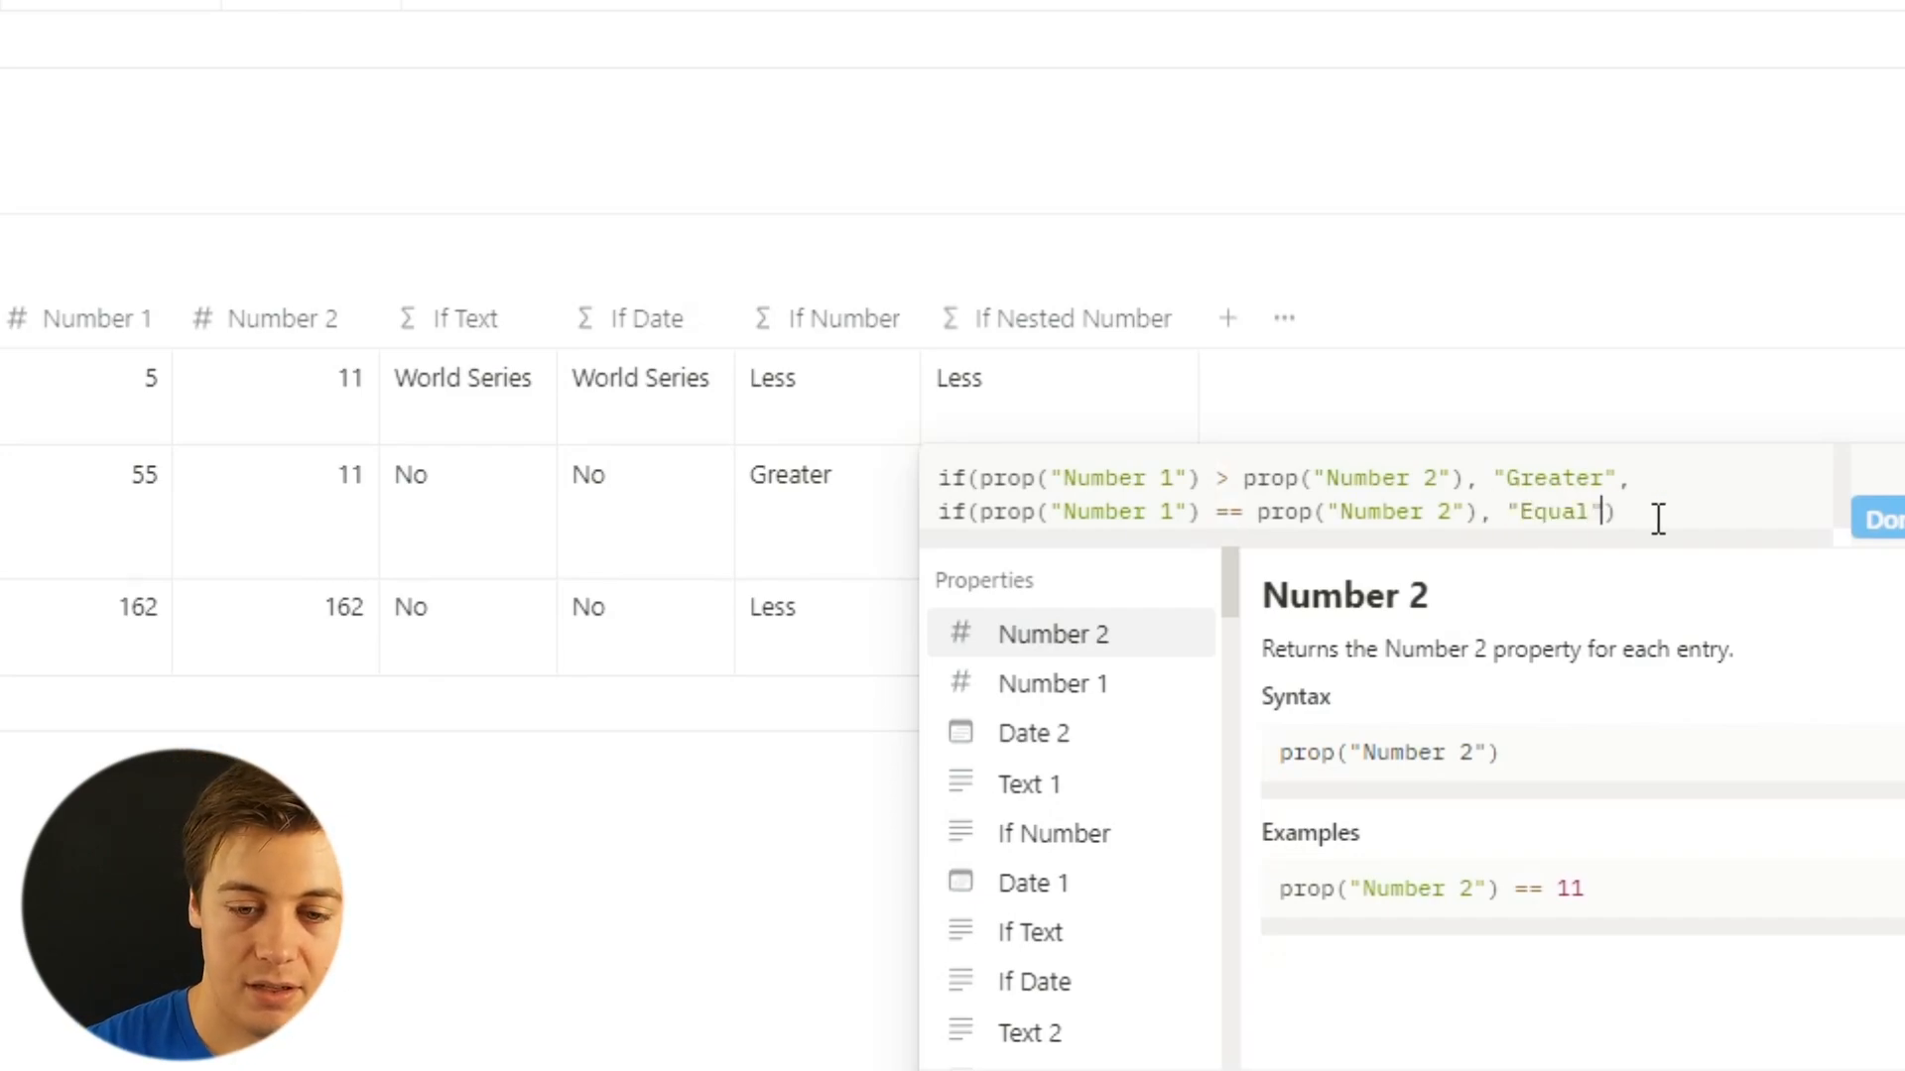
type(",")
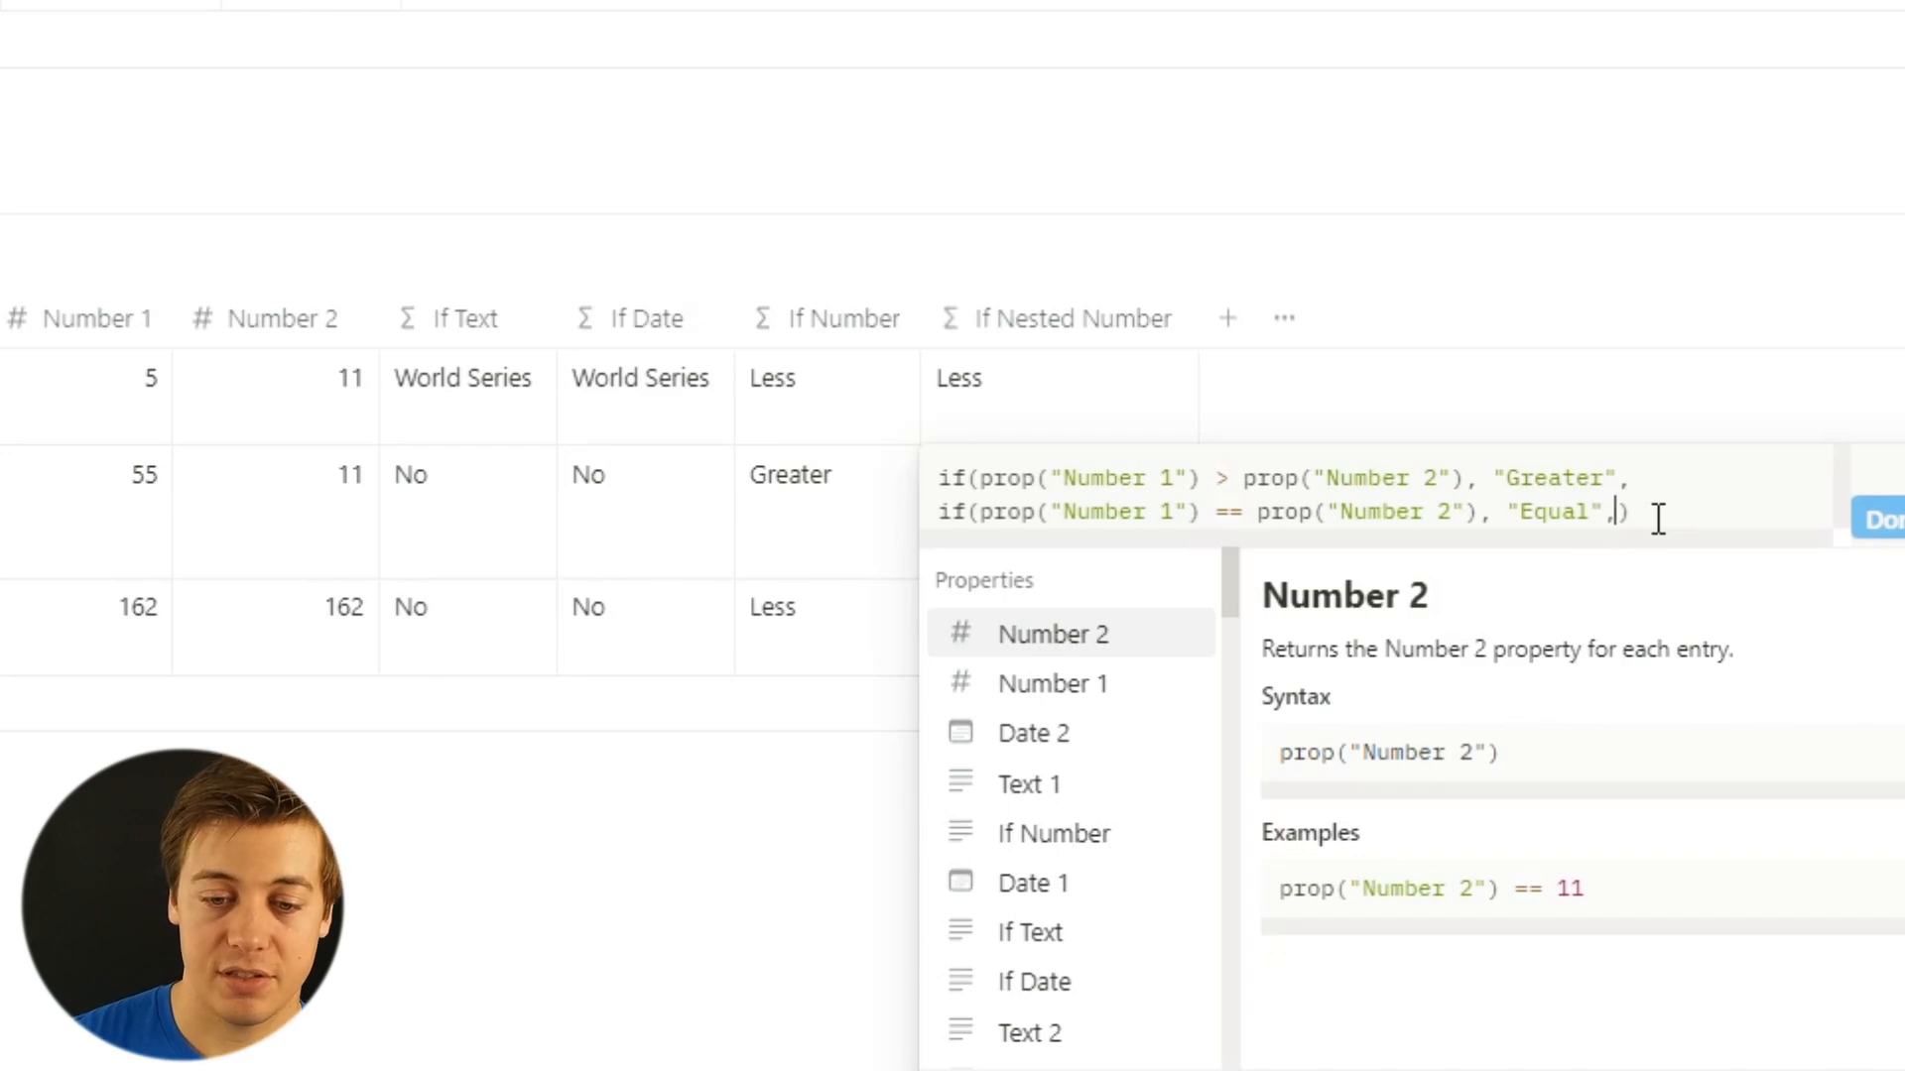
type("\"")
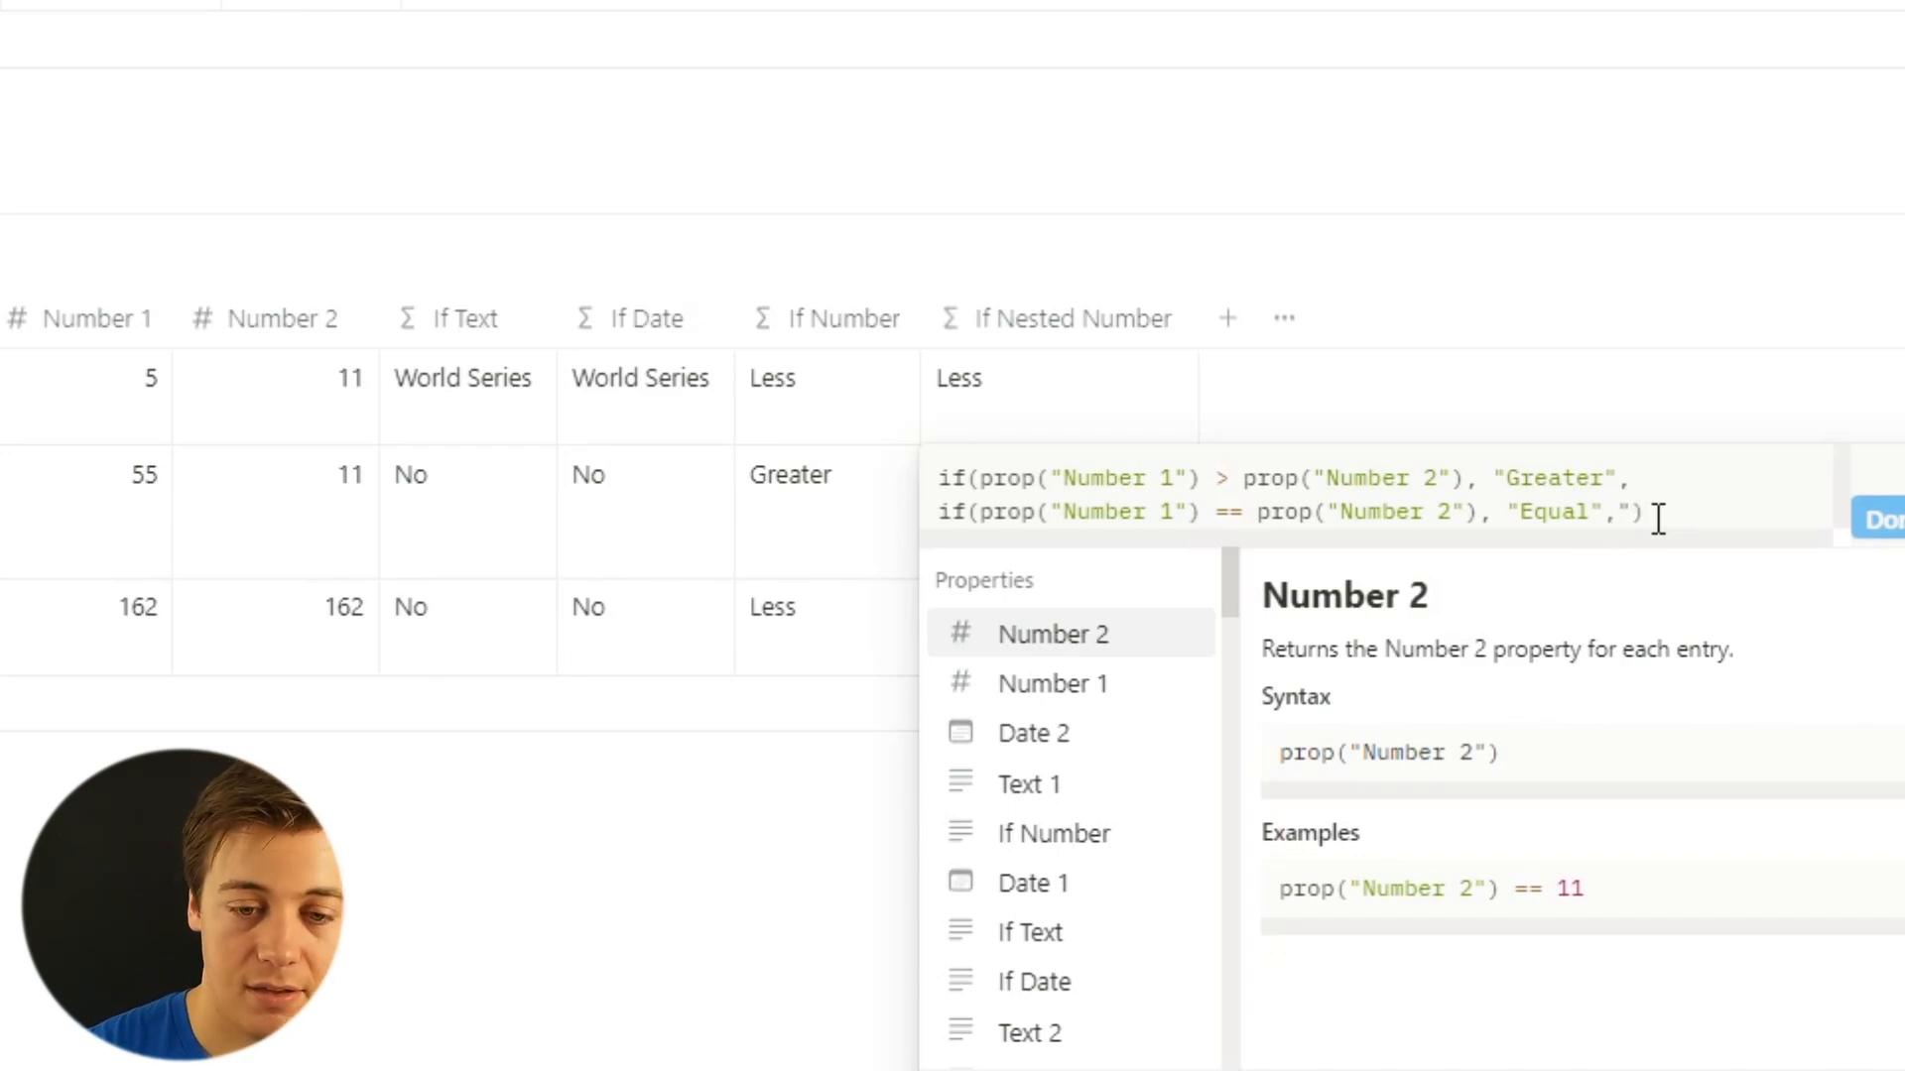
type("Less\"")
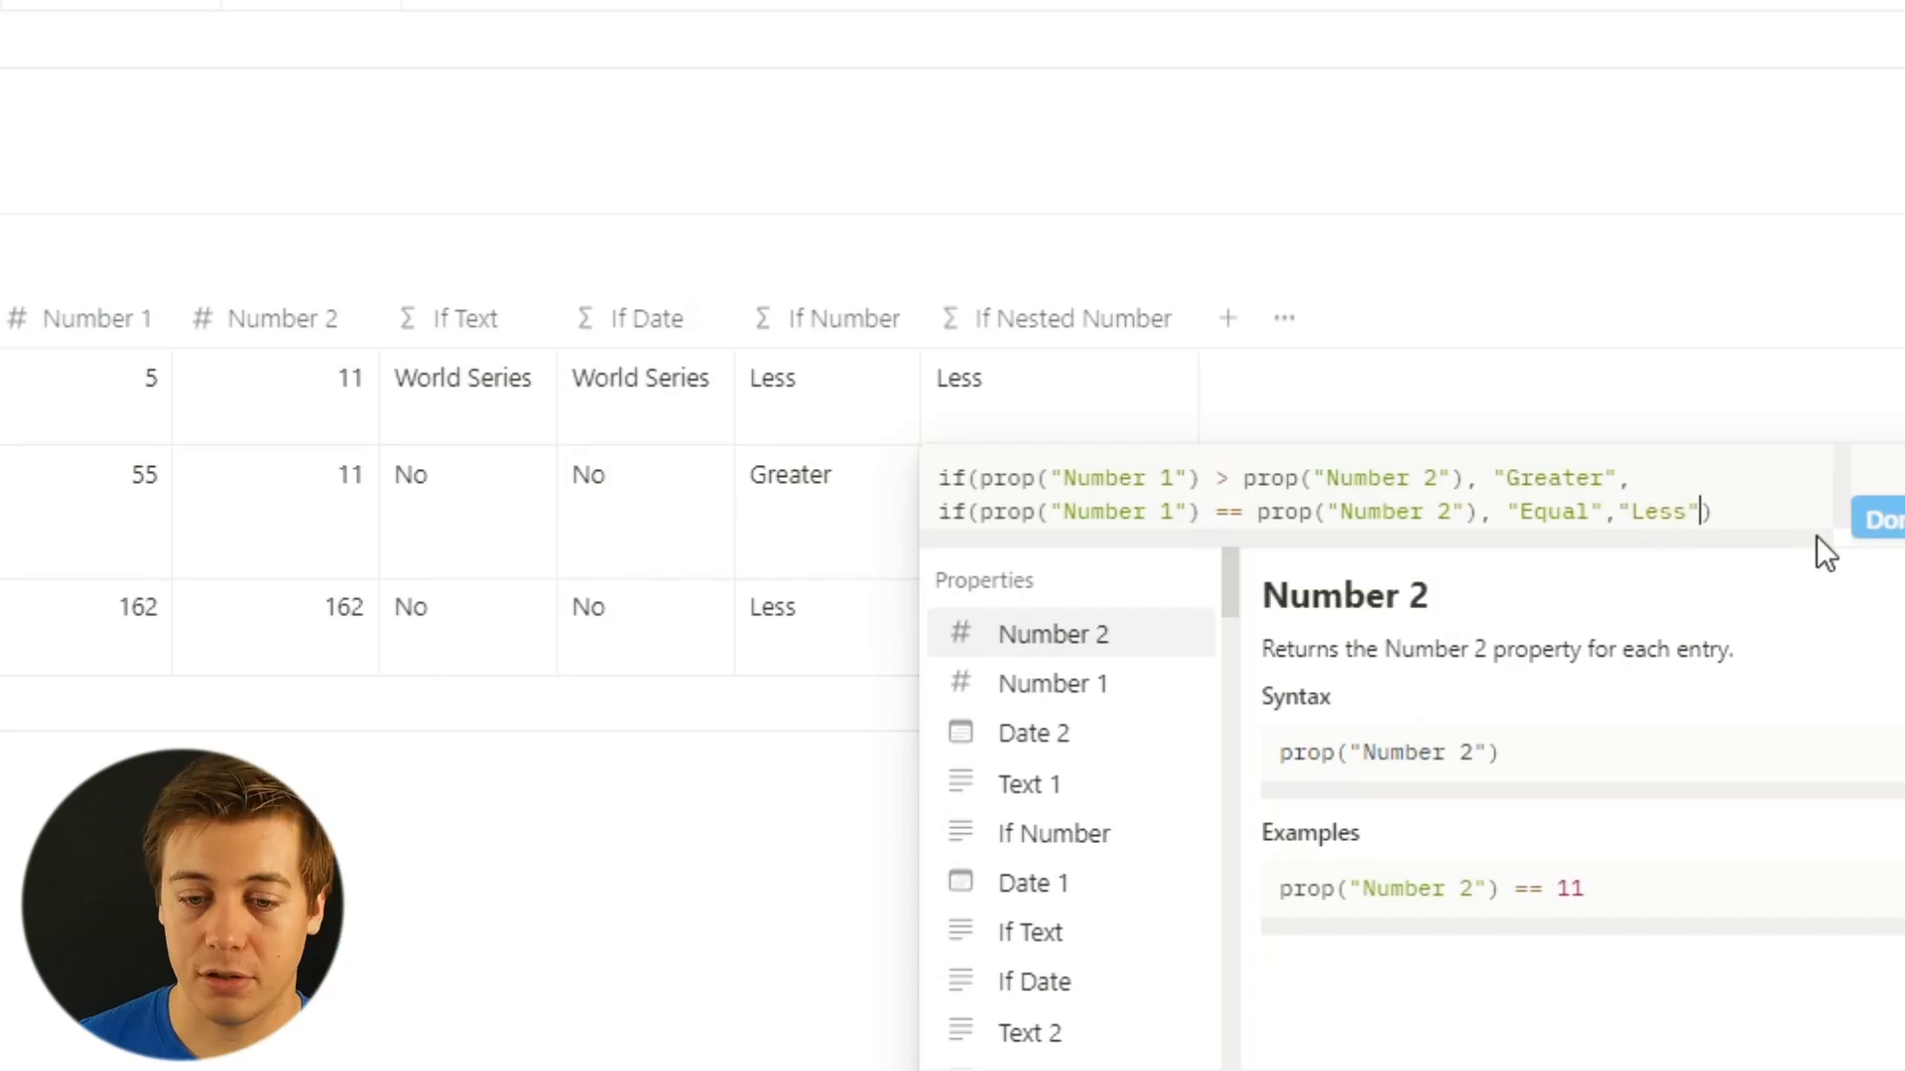
type(")")
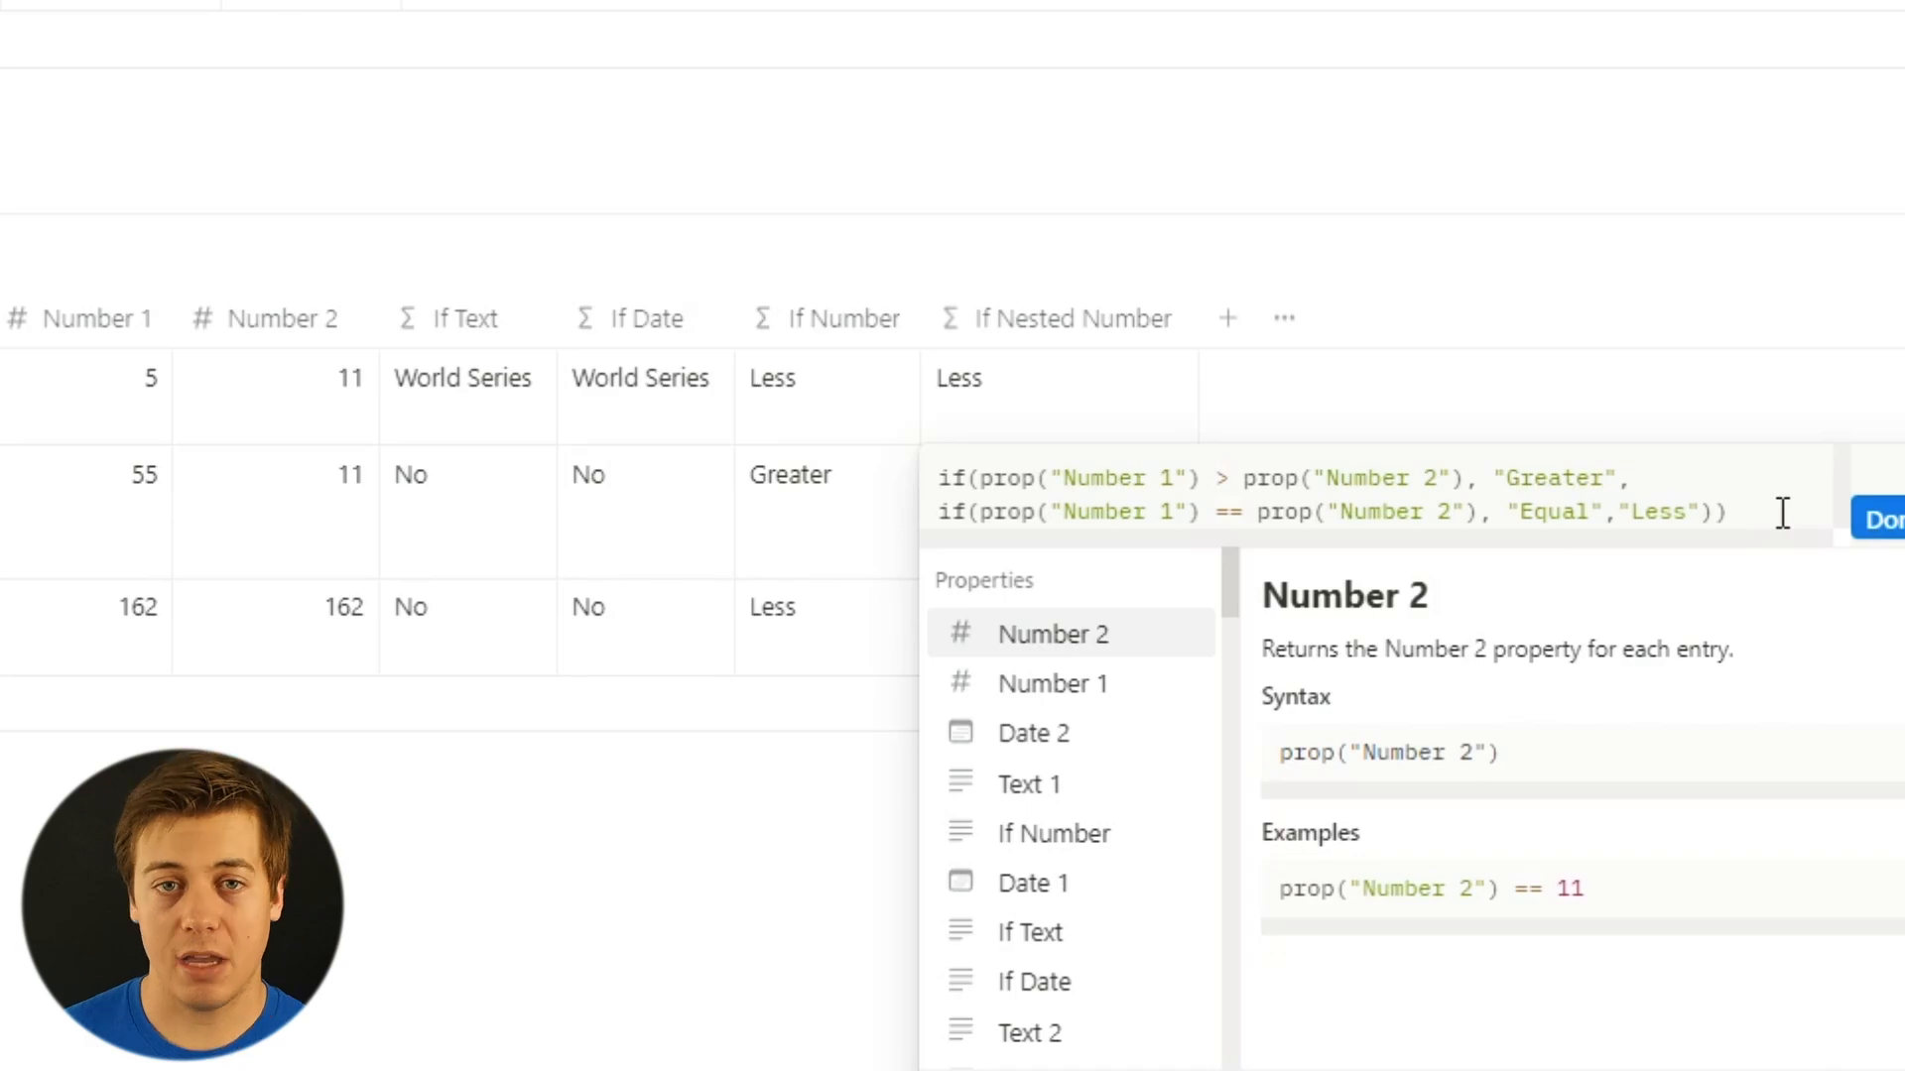
left_click(1875, 523)
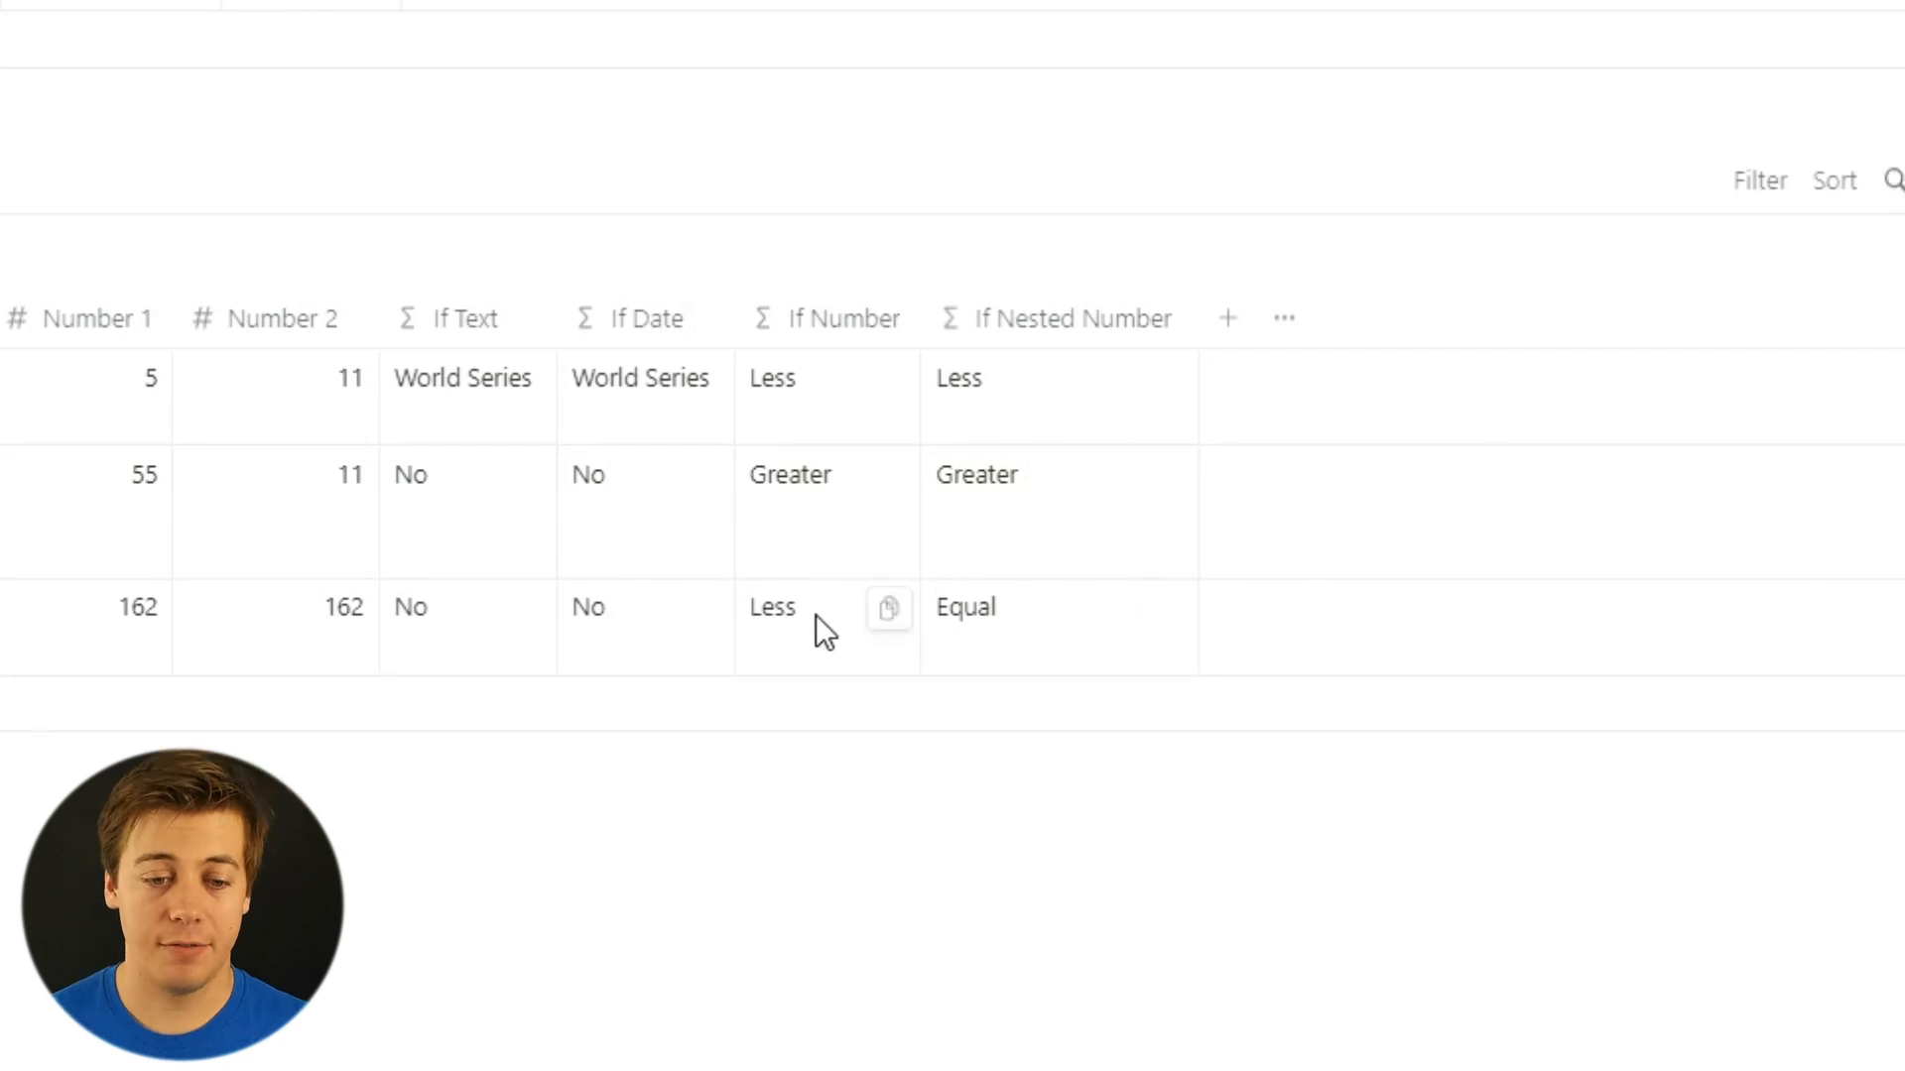